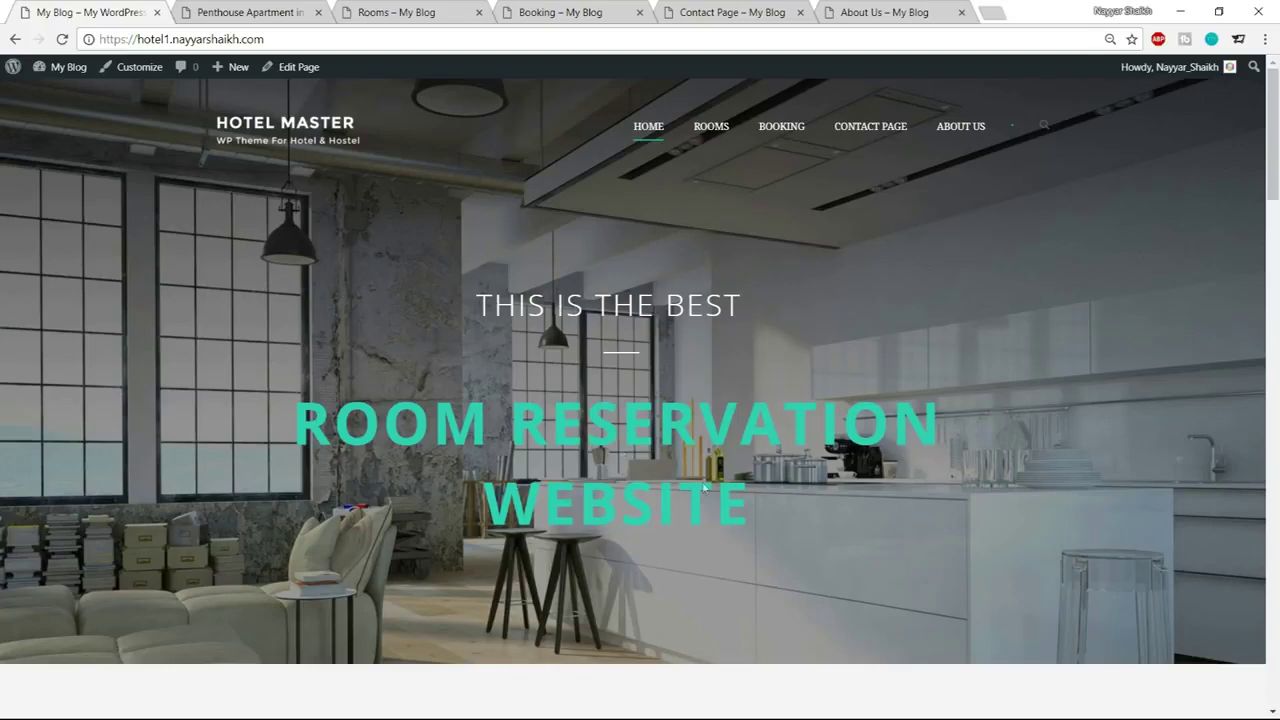
Step: Review the Check Availability fields, leaving check-in 18 Apr 2018, 8 nights and 2 adults unchanged
{"action": "scroll", "coordinate": [1048, 420], "scroll_direction": "down", "scroll_amount": 4}
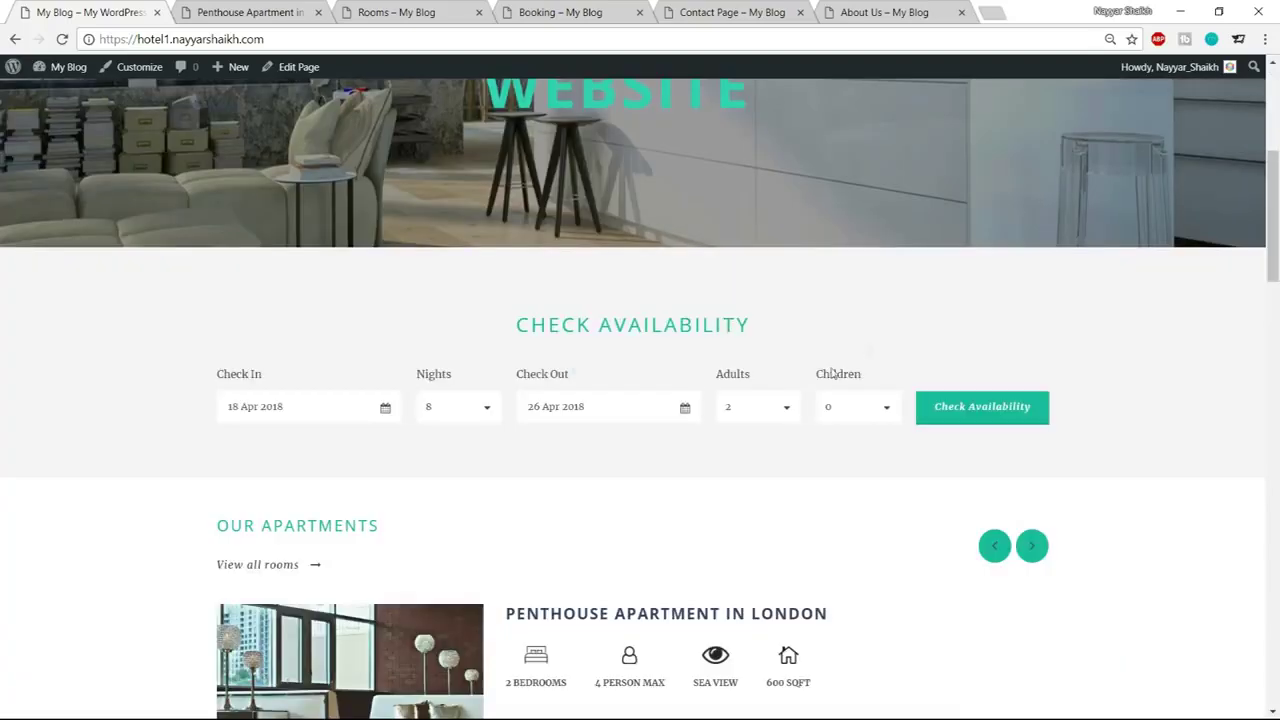
{"action": "left_click", "coordinate": [270, 407]}
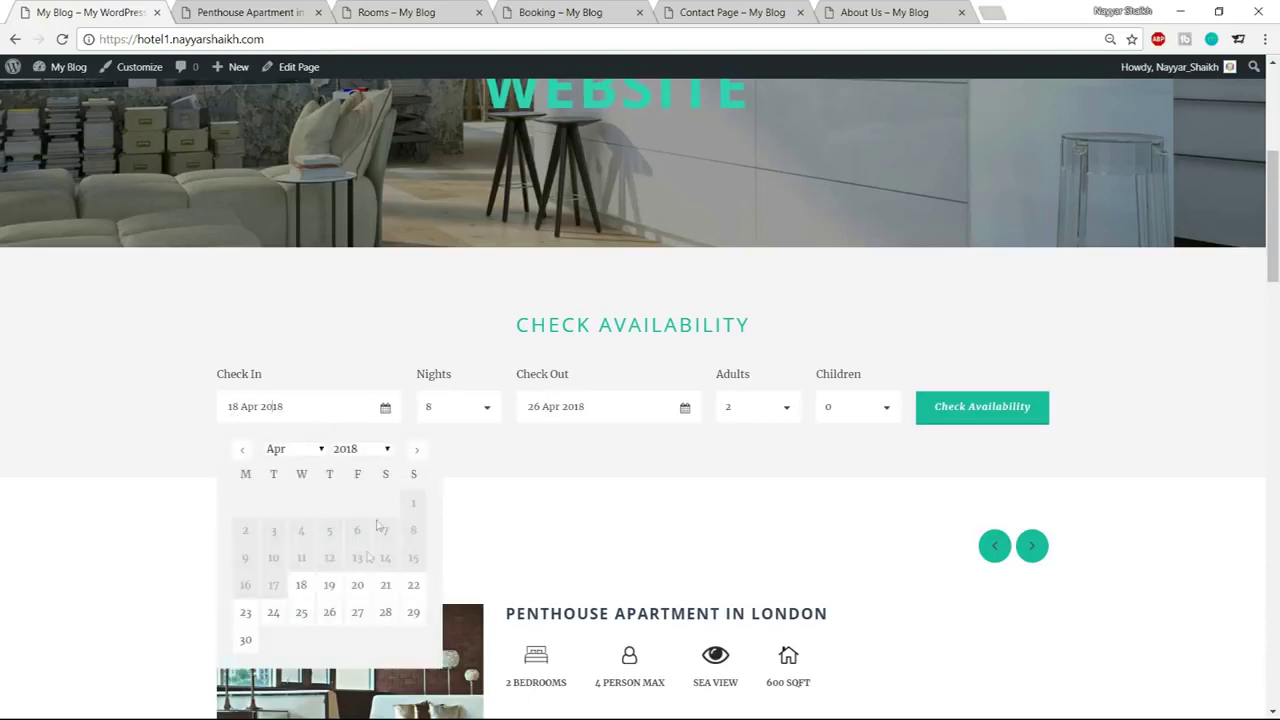
{"action": "left_click", "coordinate": [450, 408]}
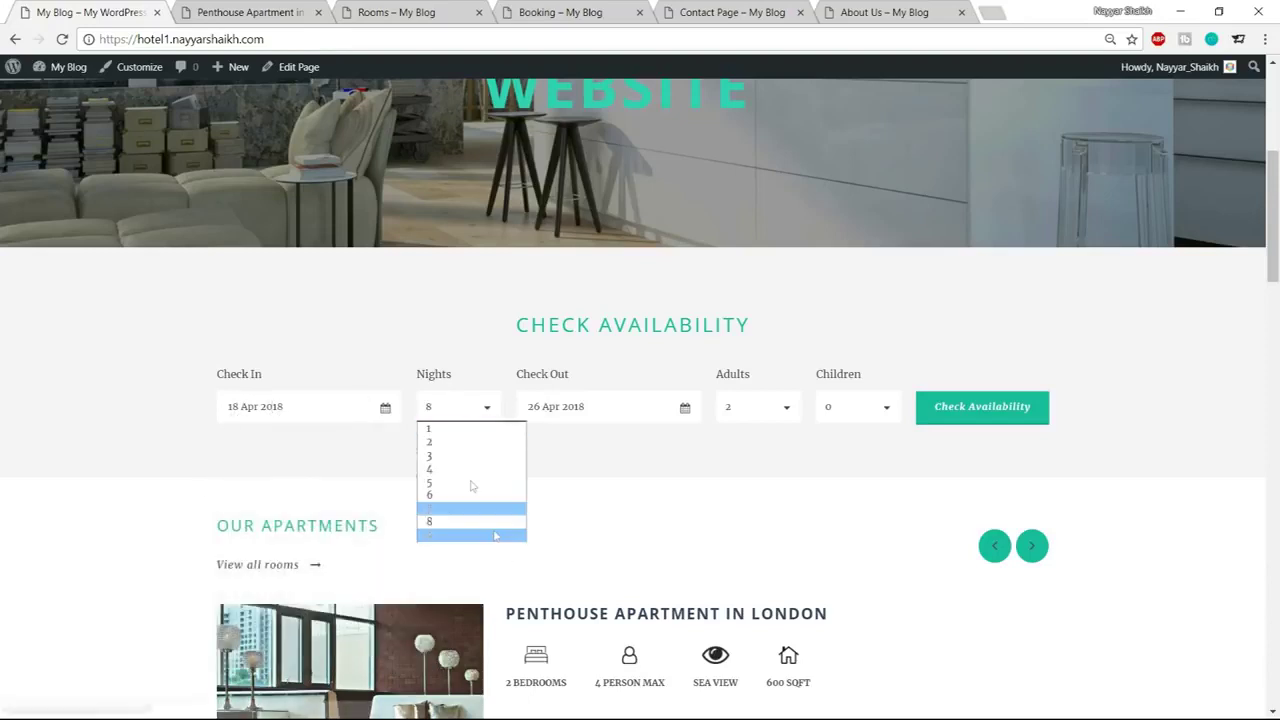
{"action": "left_click", "coordinate": [627, 410]}
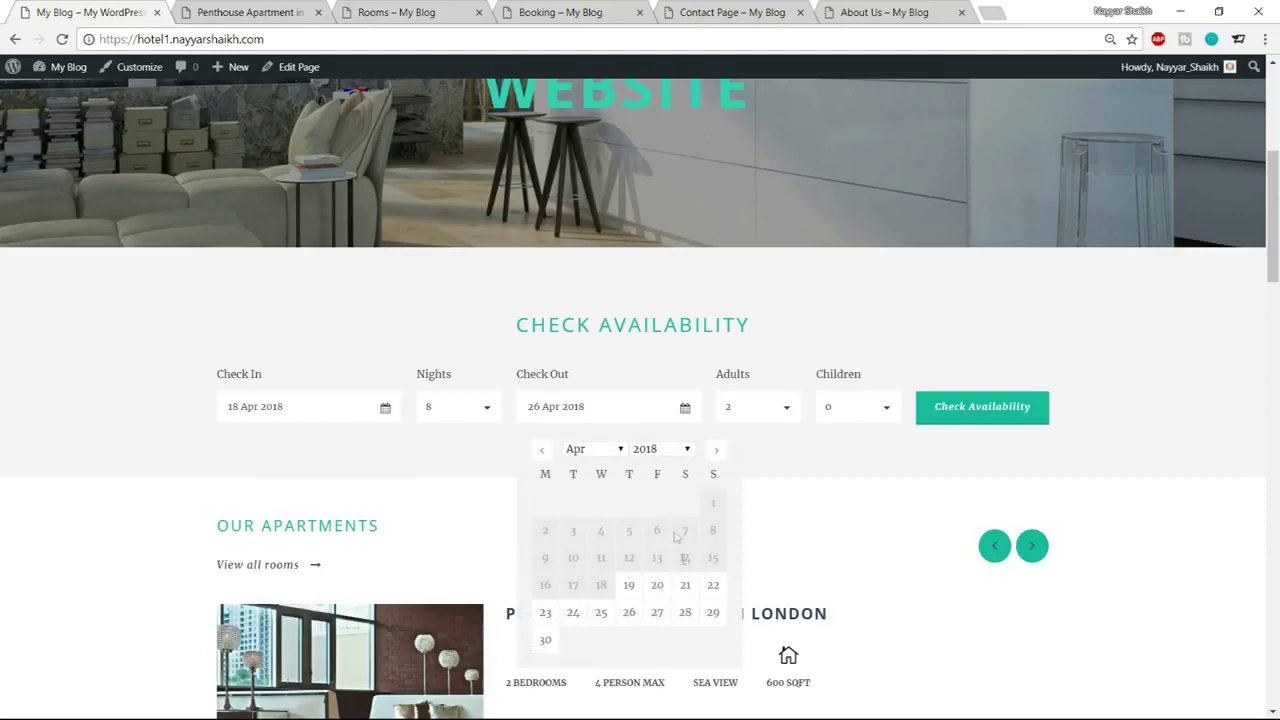
{"action": "left_click", "coordinate": [849, 489]}
{"action": "left_click", "coordinate": [766, 410]}
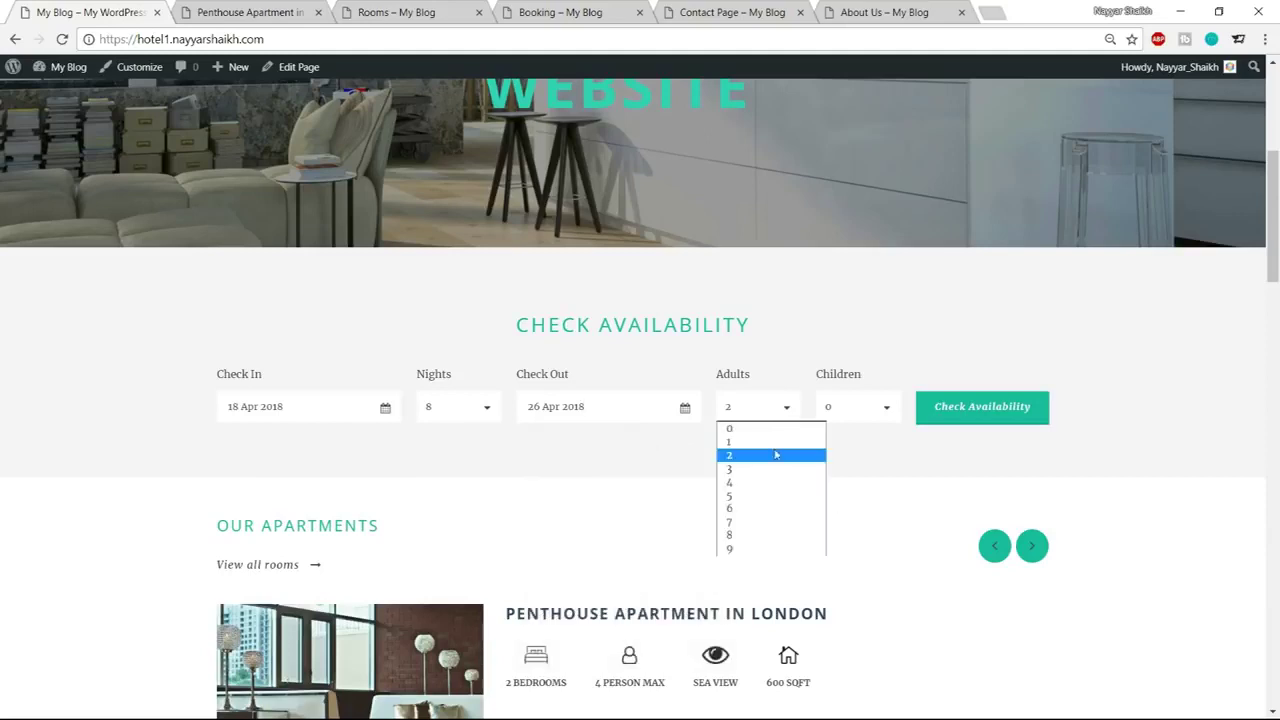
{"action": "left_click", "coordinate": [851, 480]}
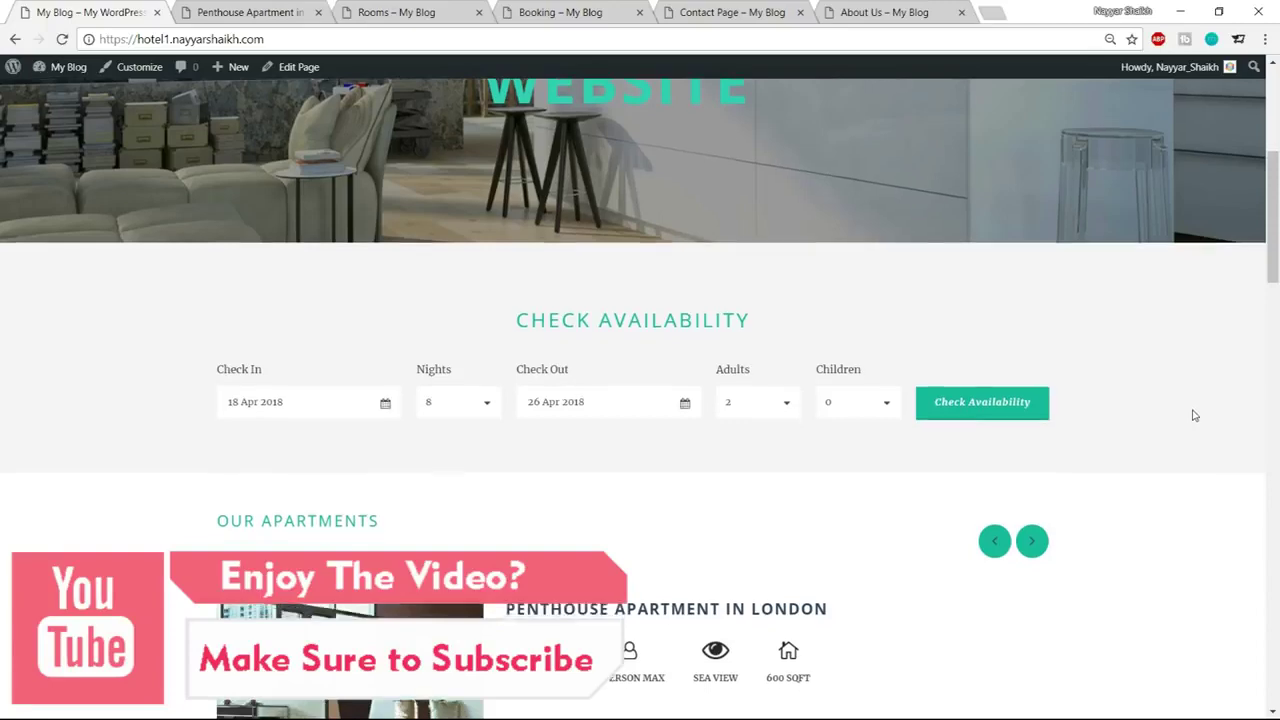
Step: Advance the Our Apartments carousel twice to Superior Room – Two Double Beds, then scroll to the features grid
{"action": "scroll", "coordinate": [1191, 414], "scroll_direction": "down", "scroll_amount": 3}
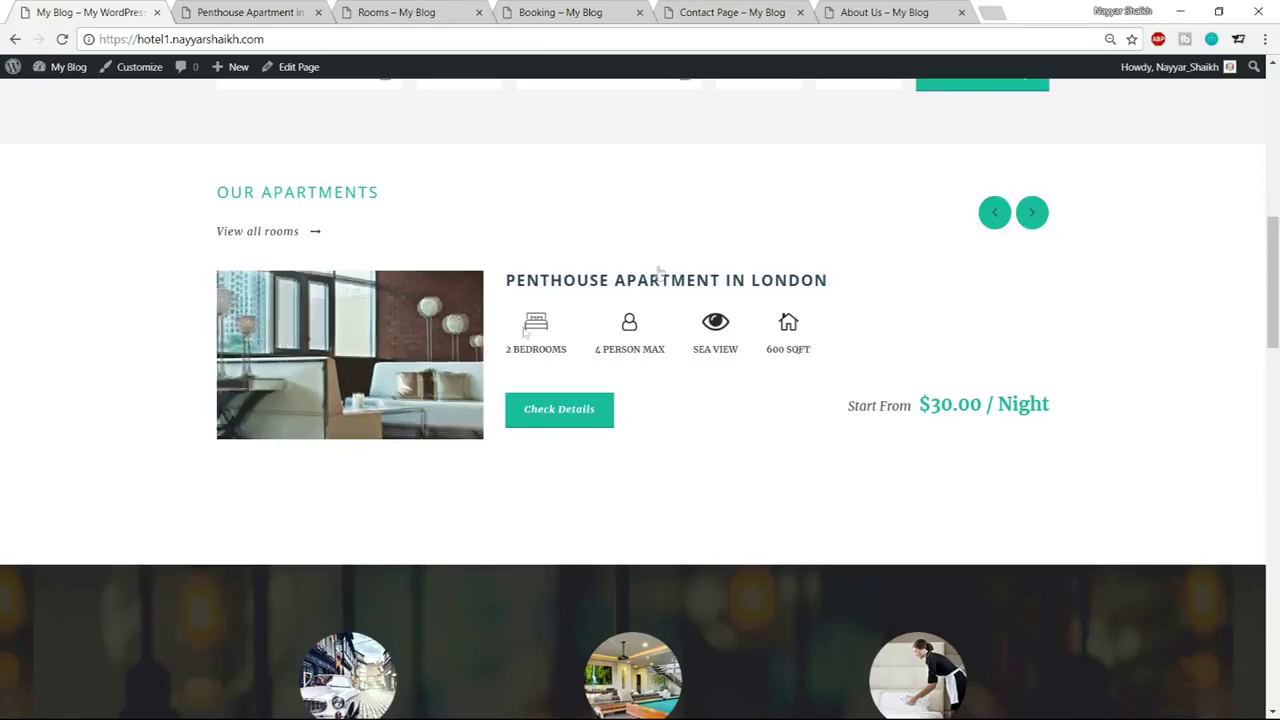
{"action": "left_click", "coordinate": [1028, 215]}
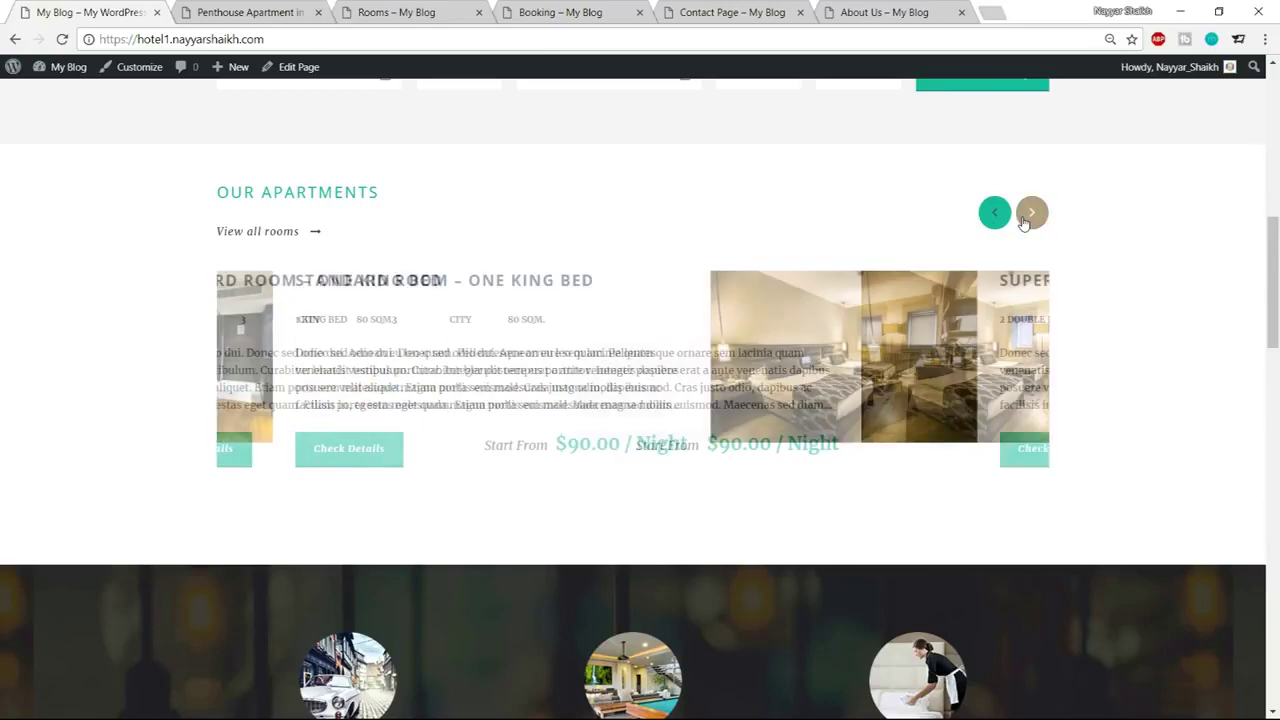
{"action": "left_click", "coordinate": [1025, 221]}
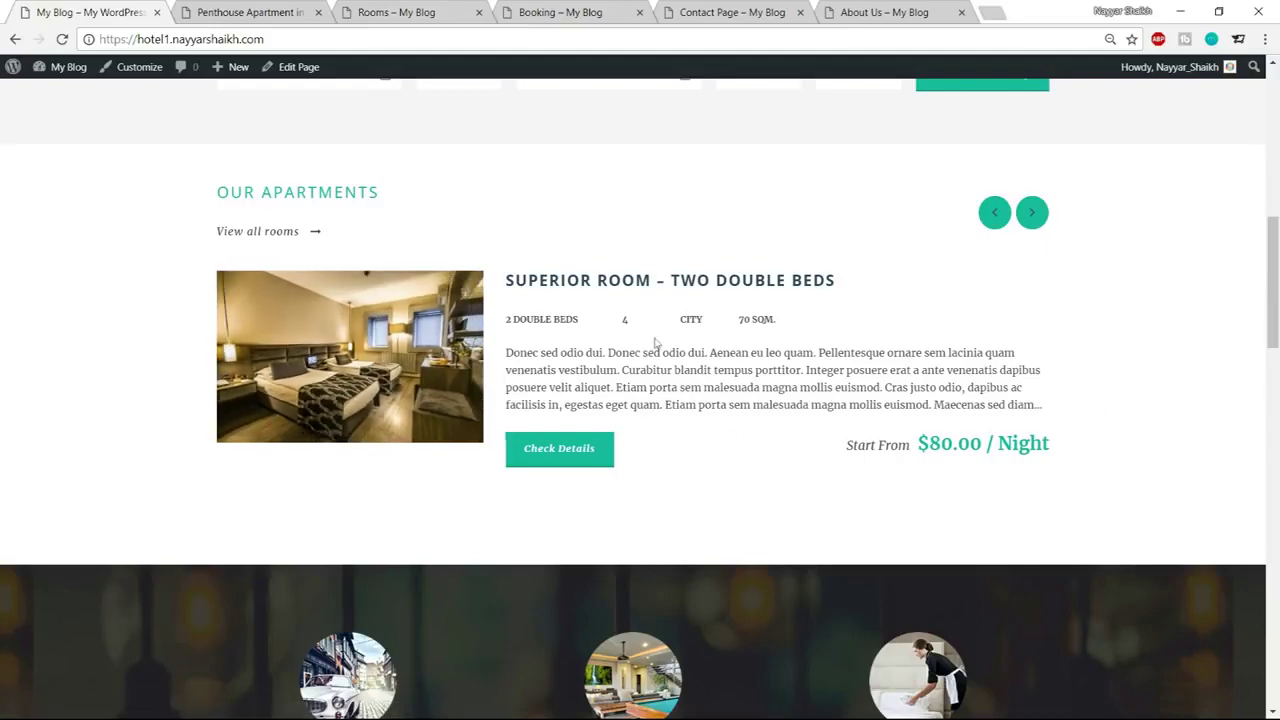
{"action": "scroll", "coordinate": [1189, 324], "scroll_direction": "down", "scroll_amount": 4}
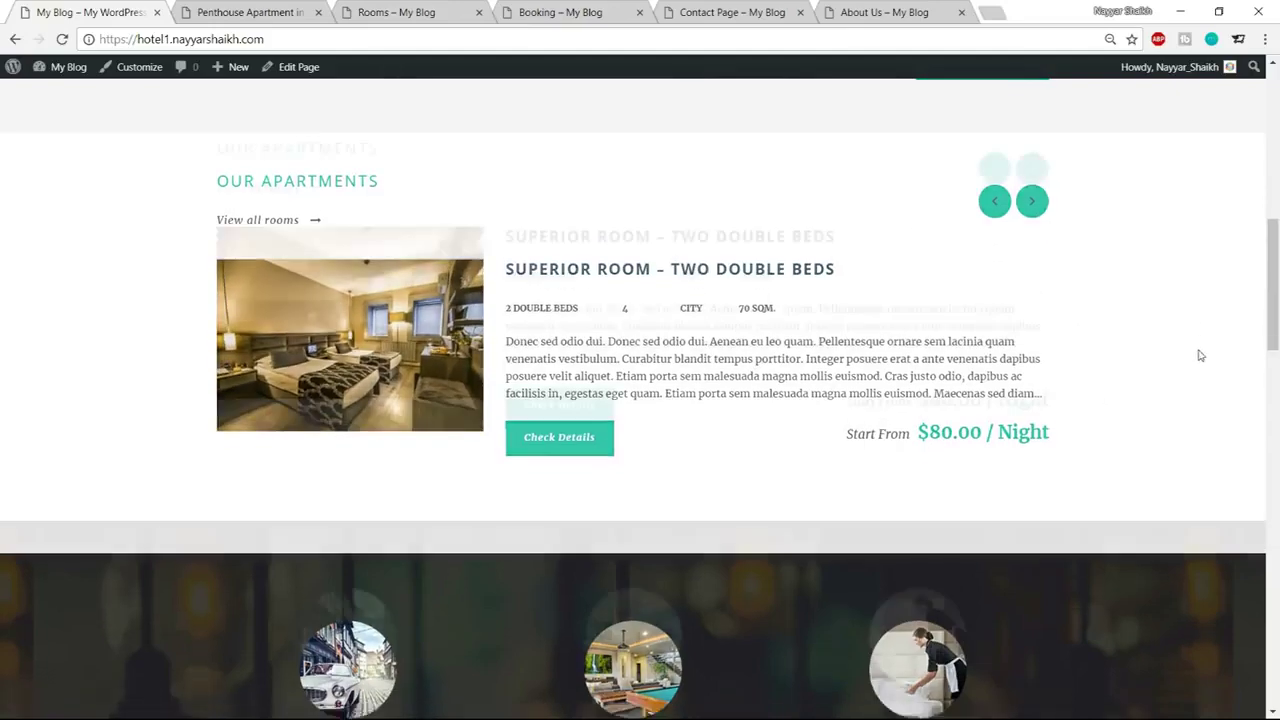
{"action": "scroll", "coordinate": [742, 309], "scroll_direction": "down", "scroll_amount": 1}
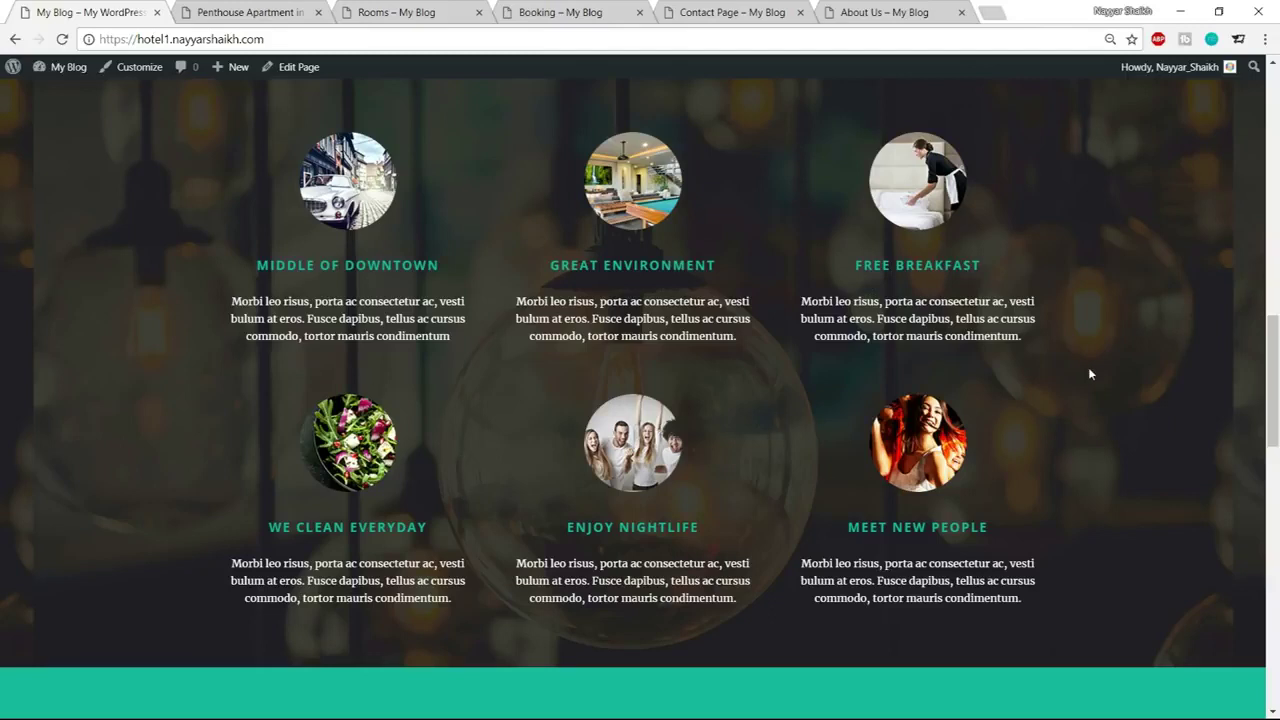
Step: Cycle three times through the guest testimonials
{"action": "scroll", "coordinate": [1086, 433], "scroll_direction": "down", "scroll_amount": 4}
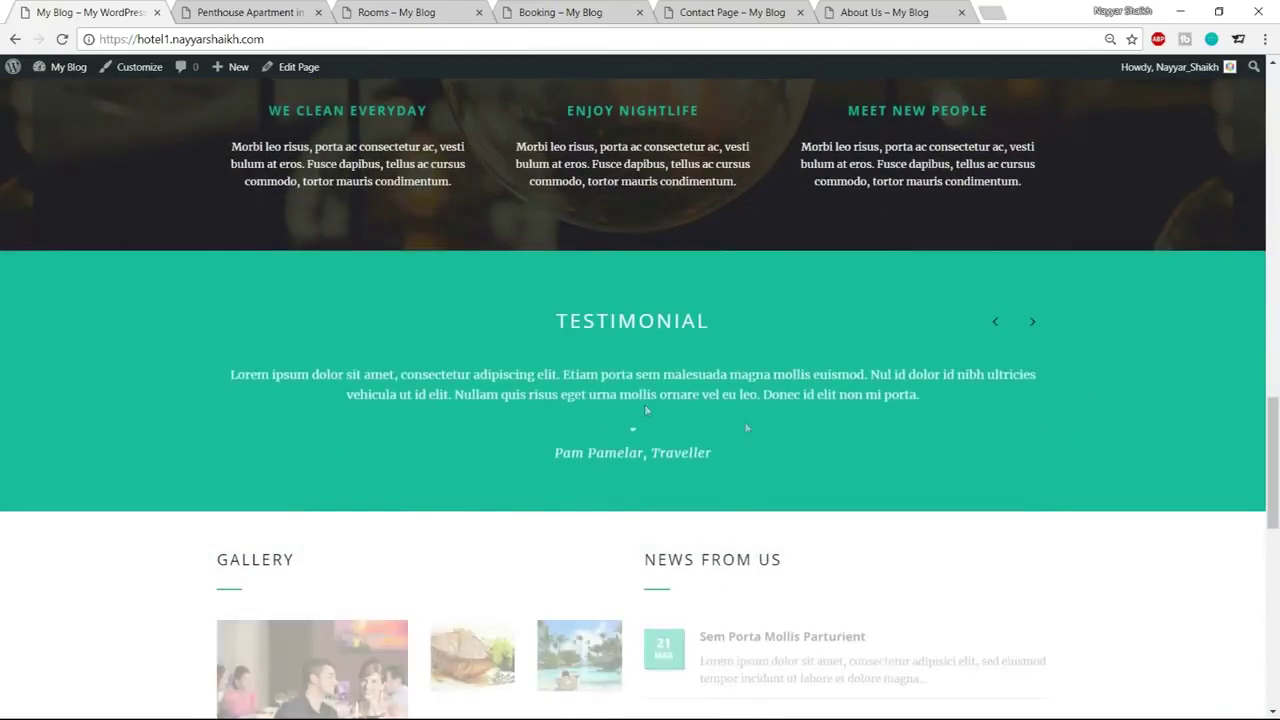
{"action": "left_click", "coordinate": [1032, 322]}
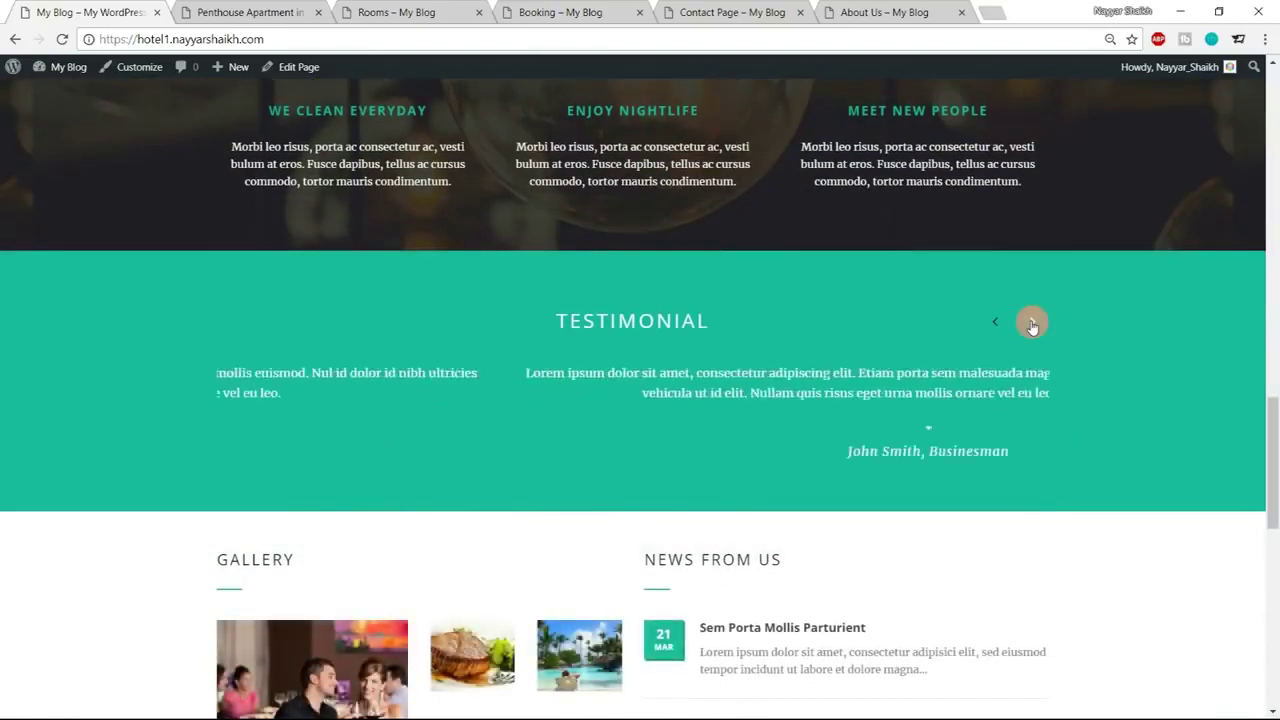
{"action": "left_click", "coordinate": [1032, 322]}
{"action": "left_click", "coordinate": [1032, 322]}
Step: Scroll past the gallery and news to the statistics band and highlight the 2800 guests figure
{"action": "scroll", "coordinate": [1123, 366], "scroll_direction": "down", "scroll_amount": 4}
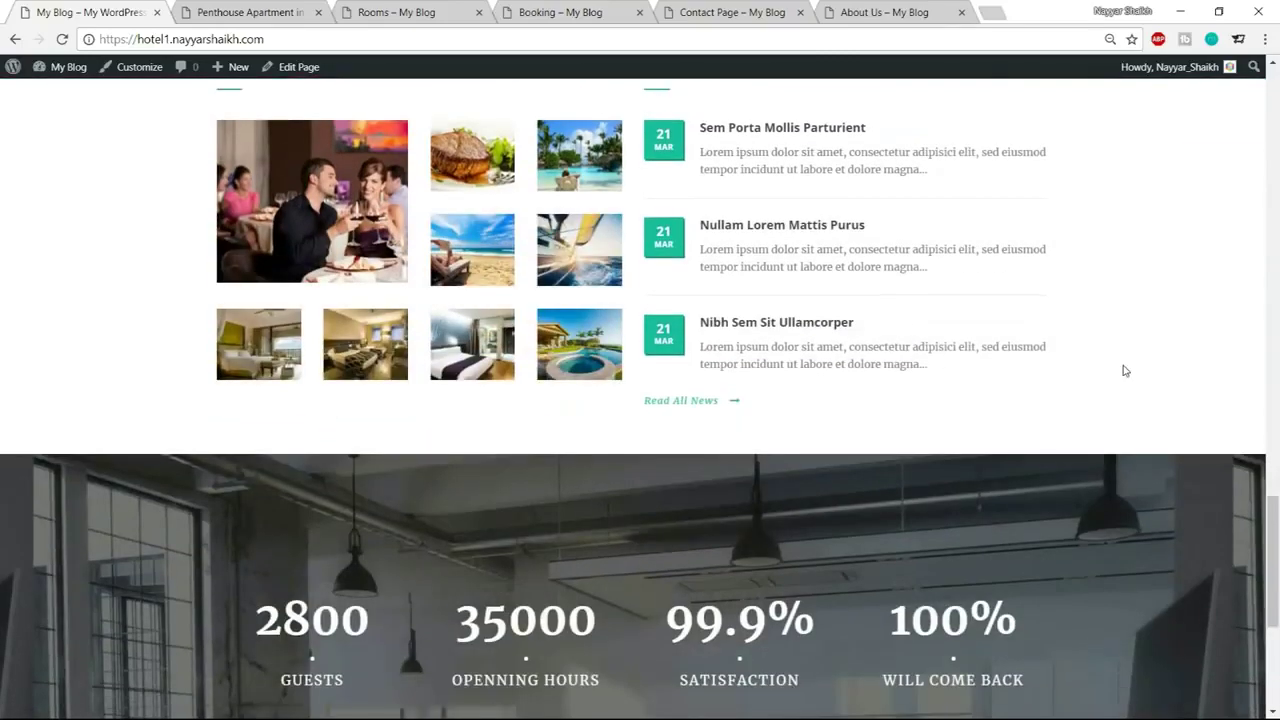
{"action": "scroll", "coordinate": [1123, 370], "scroll_direction": "up", "scroll_amount": 1}
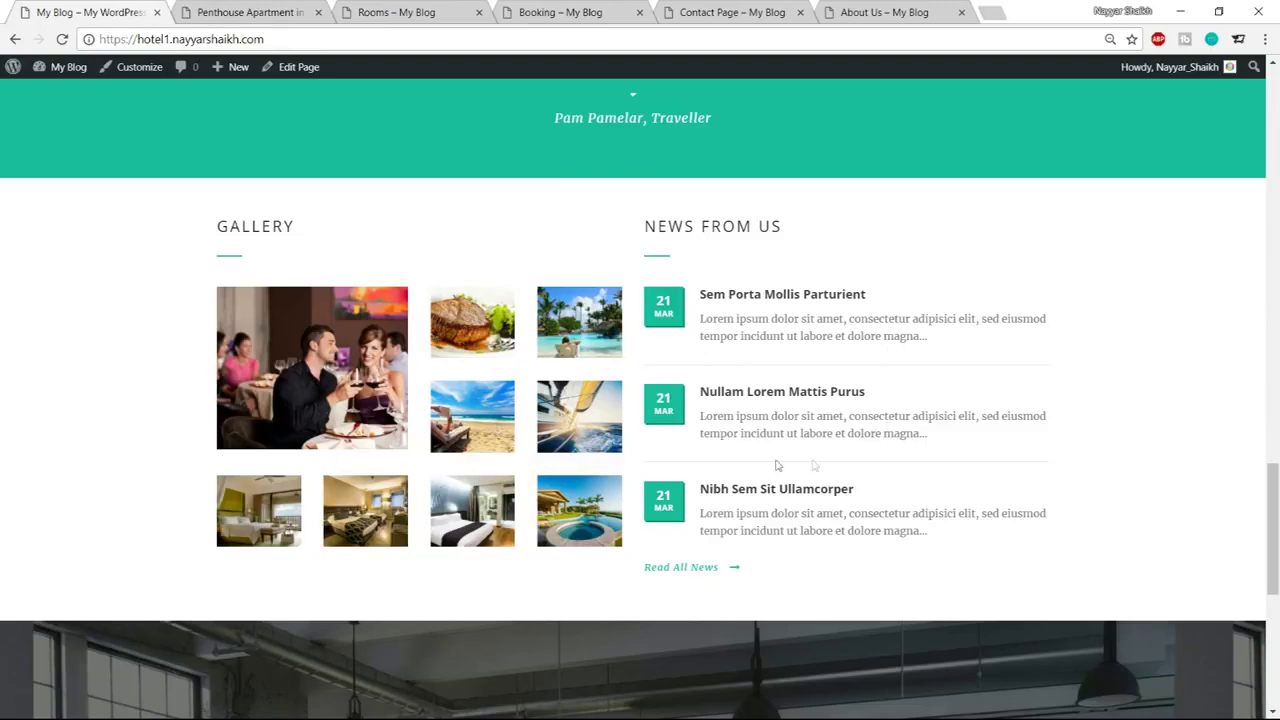
{"action": "scroll", "coordinate": [955, 400], "scroll_direction": "down", "scroll_amount": 3}
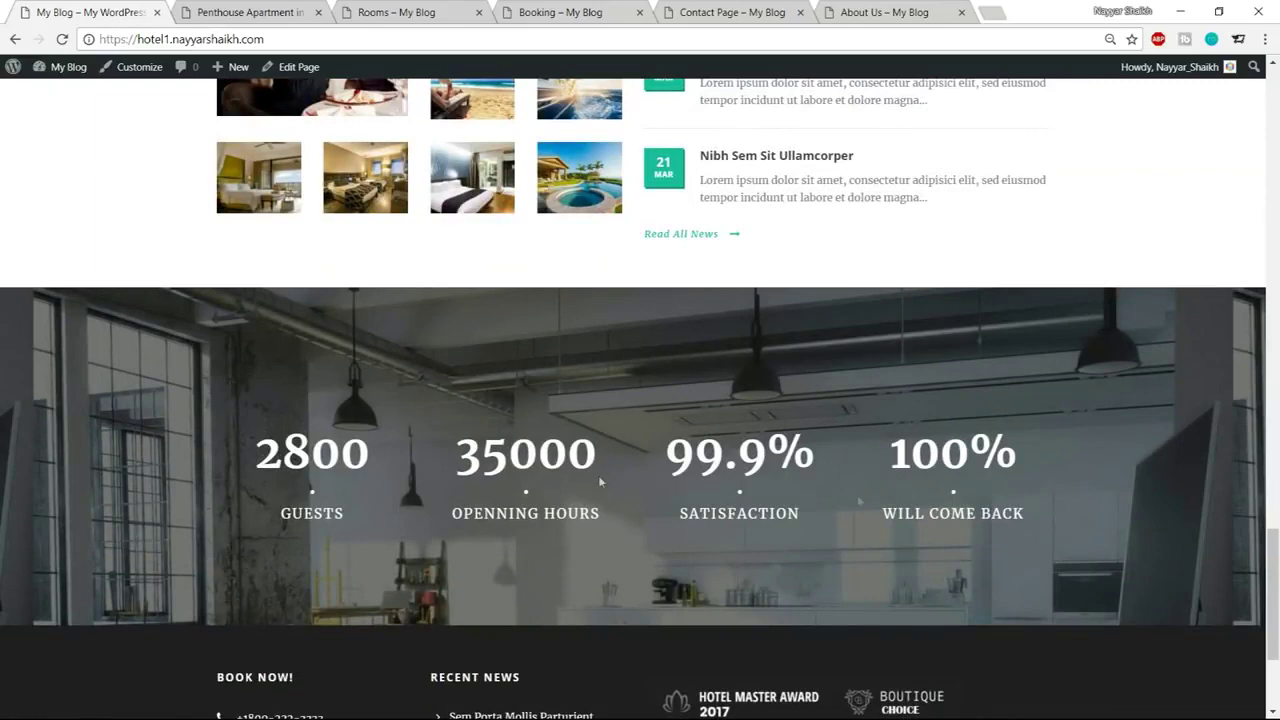
{"action": "left_click_drag", "start_coordinate": [256, 459], "coordinate": [365, 455]}
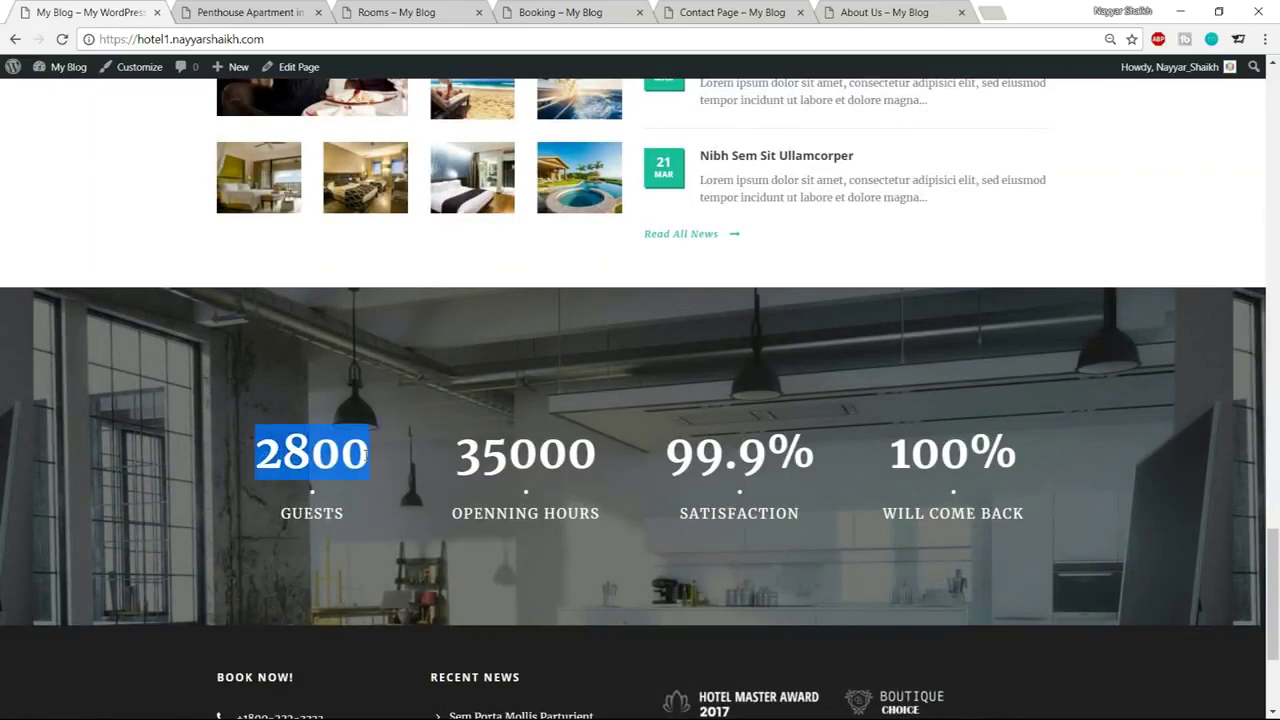
{"action": "left_click", "coordinate": [285, 474]}
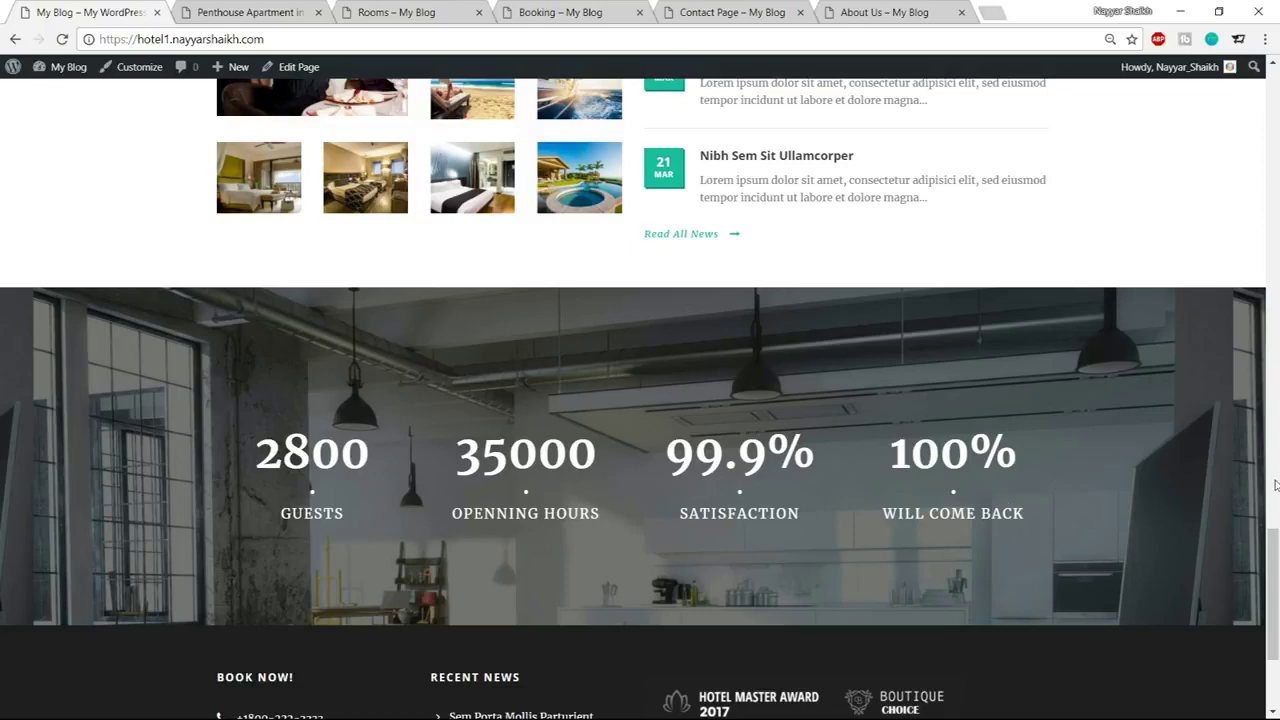
Step: Inspect the footer's booking phone number and award paragraph, then jump back to the top hero banner
{"action": "scroll", "coordinate": [518, 535], "scroll_direction": "down", "scroll_amount": 3}
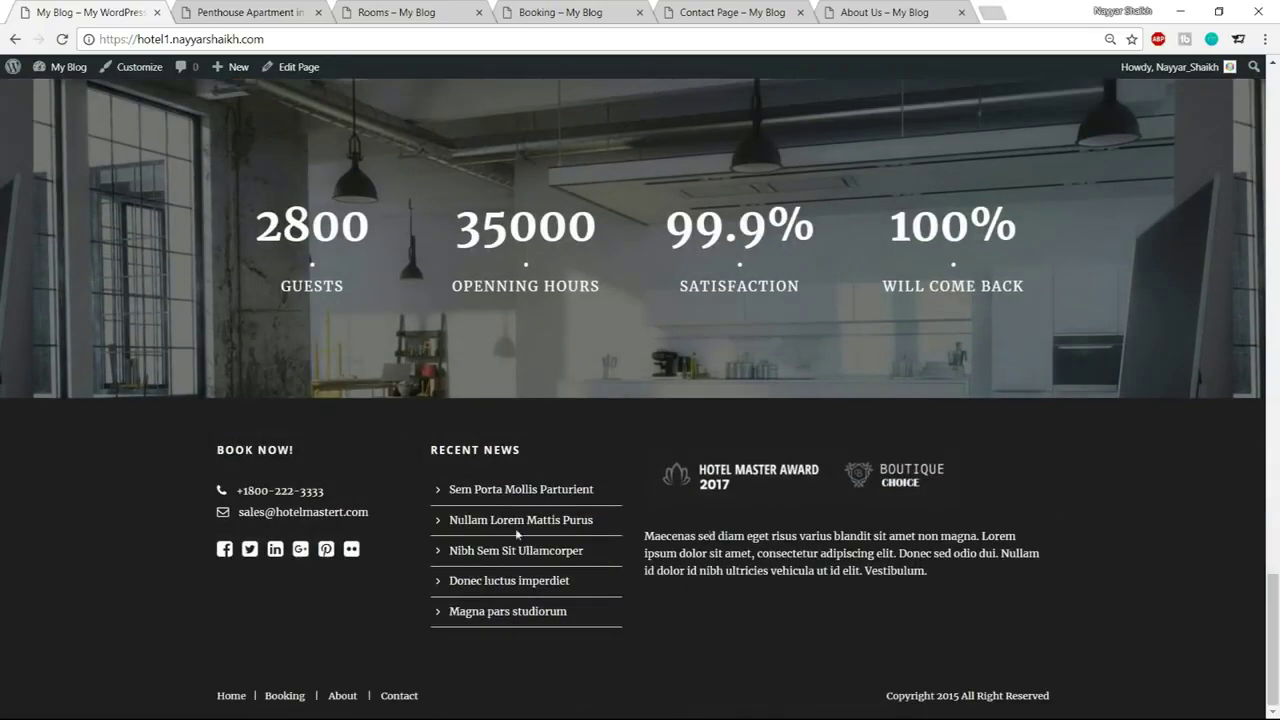
{"action": "left_click_drag", "start_coordinate": [241, 492], "coordinate": [316, 492]}
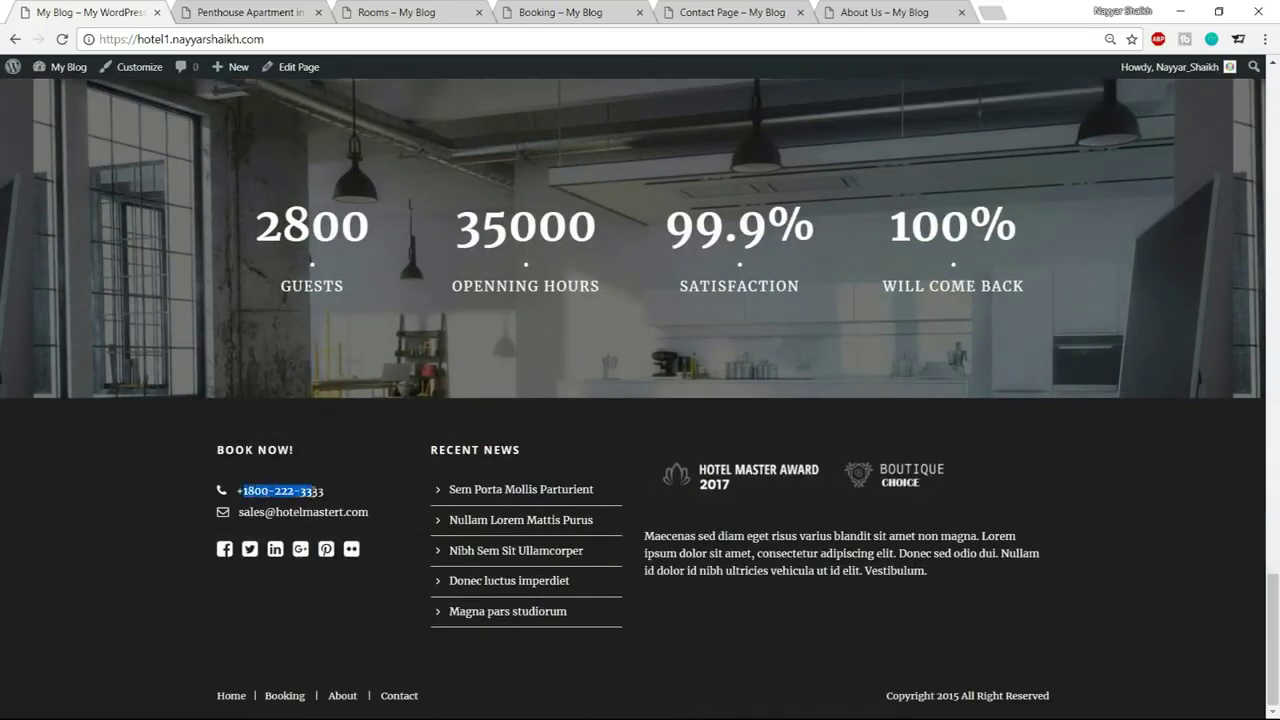
{"action": "left_click", "coordinate": [322, 492]}
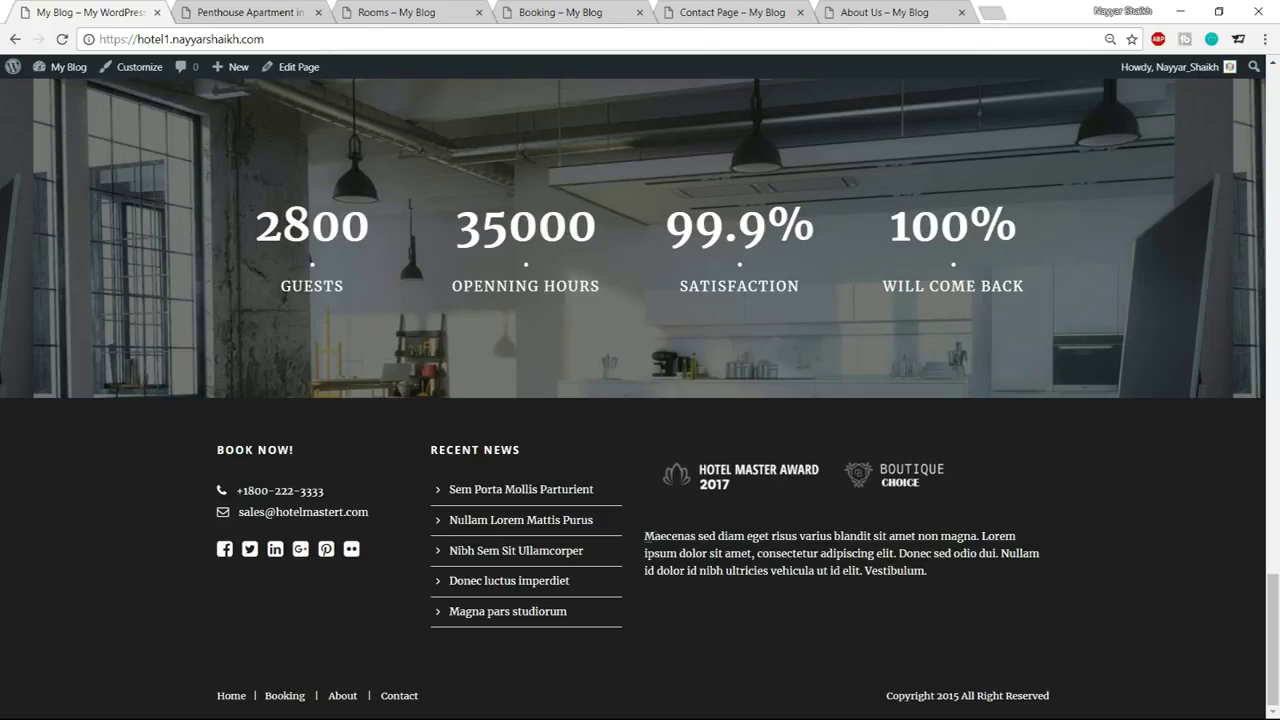
{"action": "left_click_drag", "start_coordinate": [641, 541], "coordinate": [983, 580]}
{"action": "left_click", "coordinate": [983, 580]}
{"action": "left_click", "coordinate": [1058, 695]}
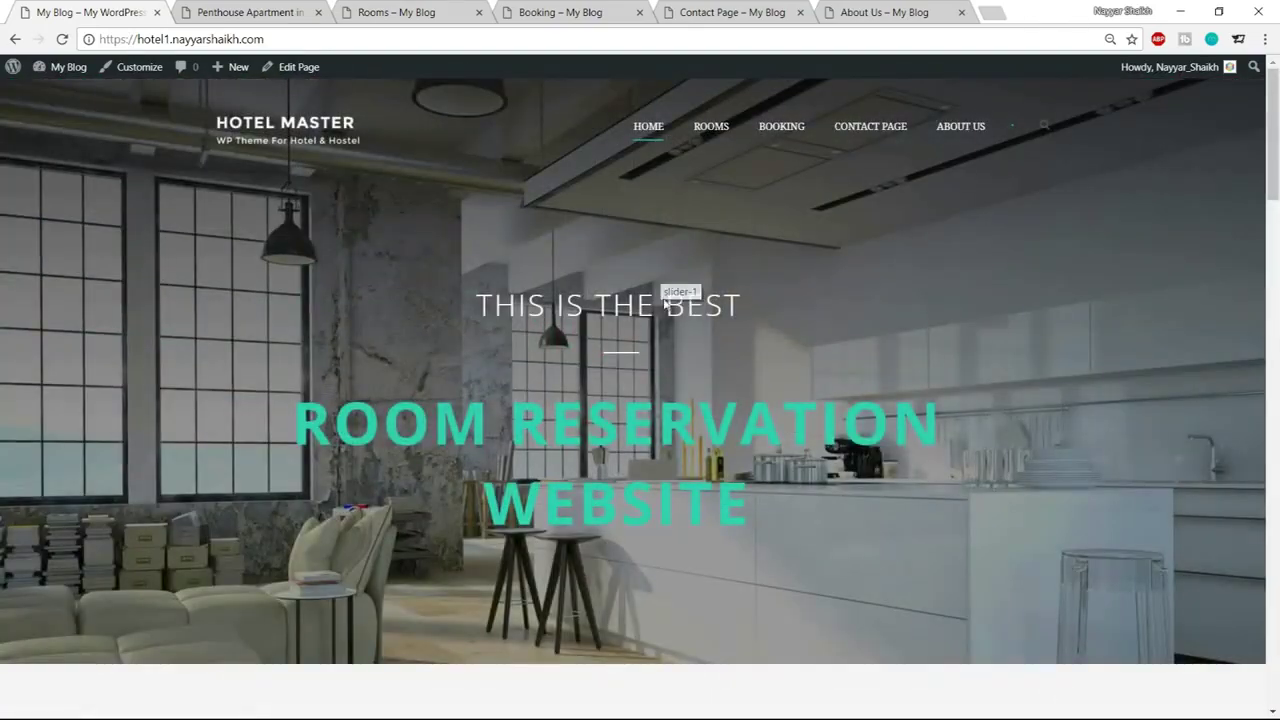
Step: Switch to the Penthouse Apartment in London page and highlight its banner title
{"action": "left_click", "coordinate": [236, 12]}
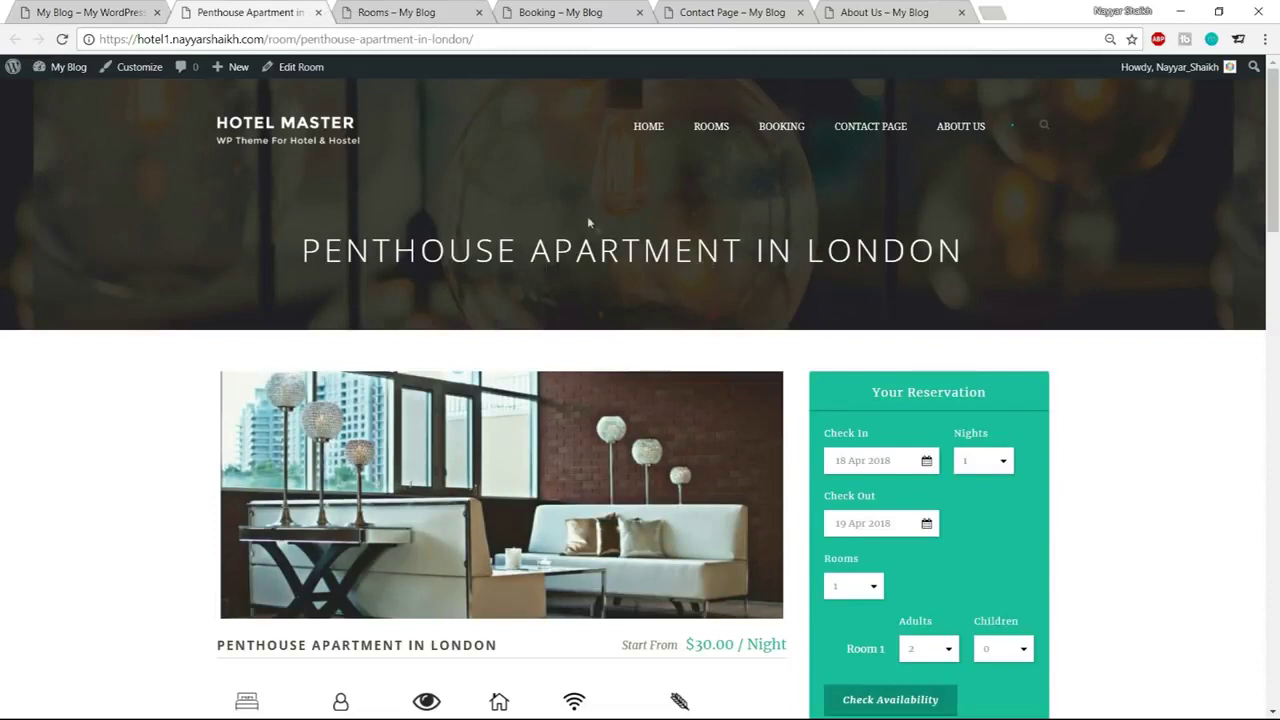
{"action": "left_click_drag", "start_coordinate": [388, 230], "coordinate": [851, 250]}
{"action": "left_click", "coordinate": [1056, 236]}
{"action": "scroll", "coordinate": [1223, 249], "scroll_direction": "down", "scroll_amount": 3}
{"action": "scroll", "coordinate": [1223, 249], "scroll_direction": "up", "scroll_amount": 2}
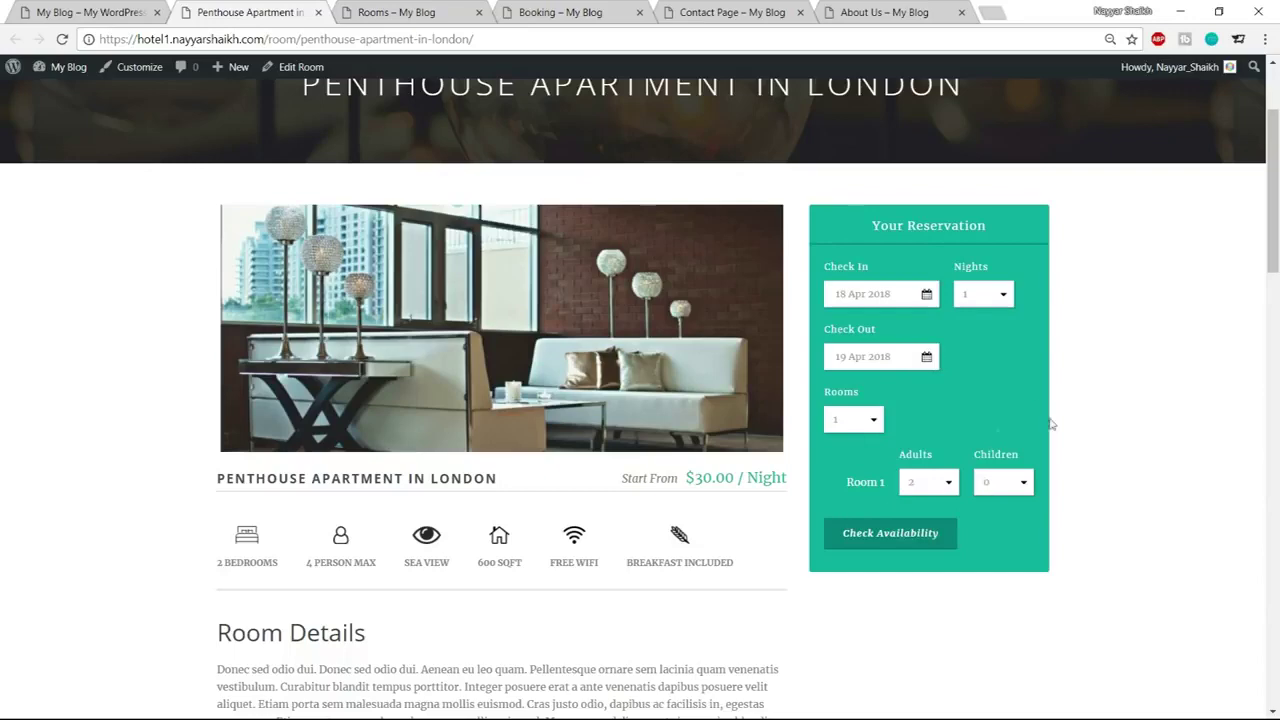
Step: Scroll to the room features and highlight the labels from 2 BEDROOMS through FREE WIFI
{"action": "scroll", "coordinate": [1104, 418], "scroll_direction": "down", "scroll_amount": 3}
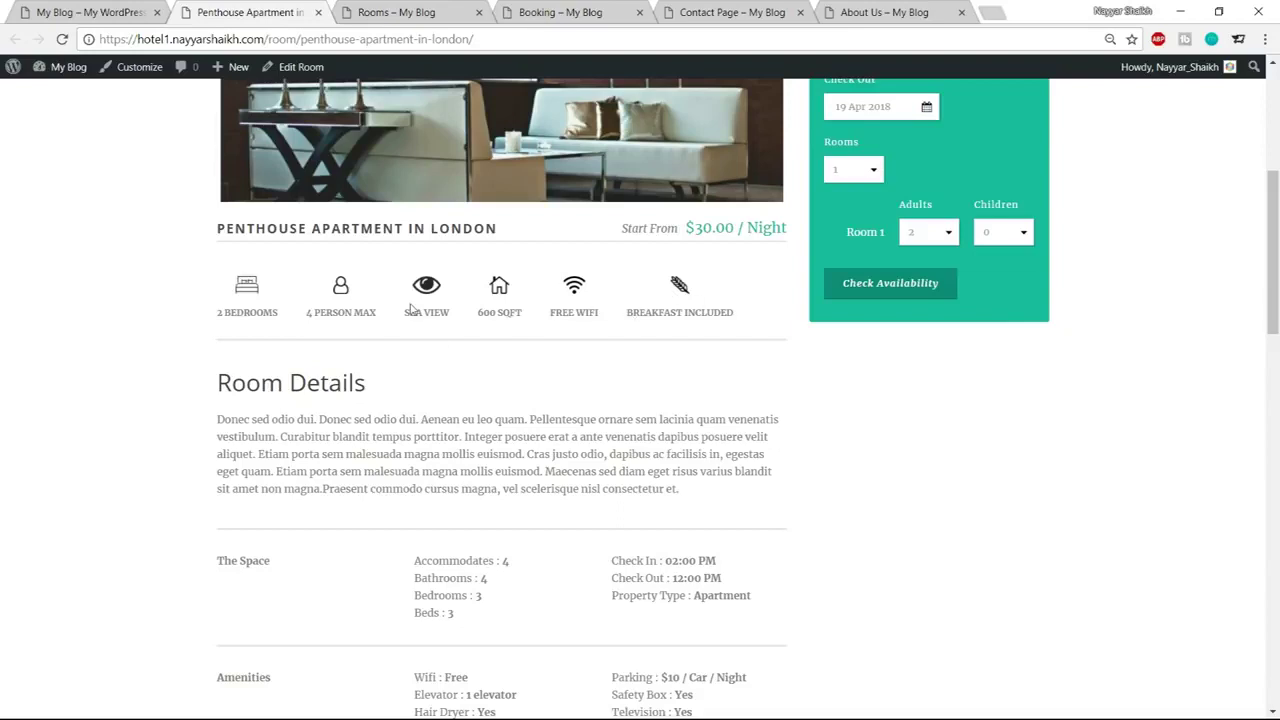
{"action": "left_click_drag", "start_coordinate": [237, 312], "coordinate": [251, 312]}
{"action": "left_click_drag", "start_coordinate": [345, 312], "coordinate": [600, 312]}
{"action": "left_click", "coordinate": [394, 318]}
Step: Read through the Penthouse Apartment's Room Details heading and description text
{"action": "left_click_drag", "start_coordinate": [212, 226], "coordinate": [430, 304]}
{"action": "left_click", "coordinate": [388, 302]}
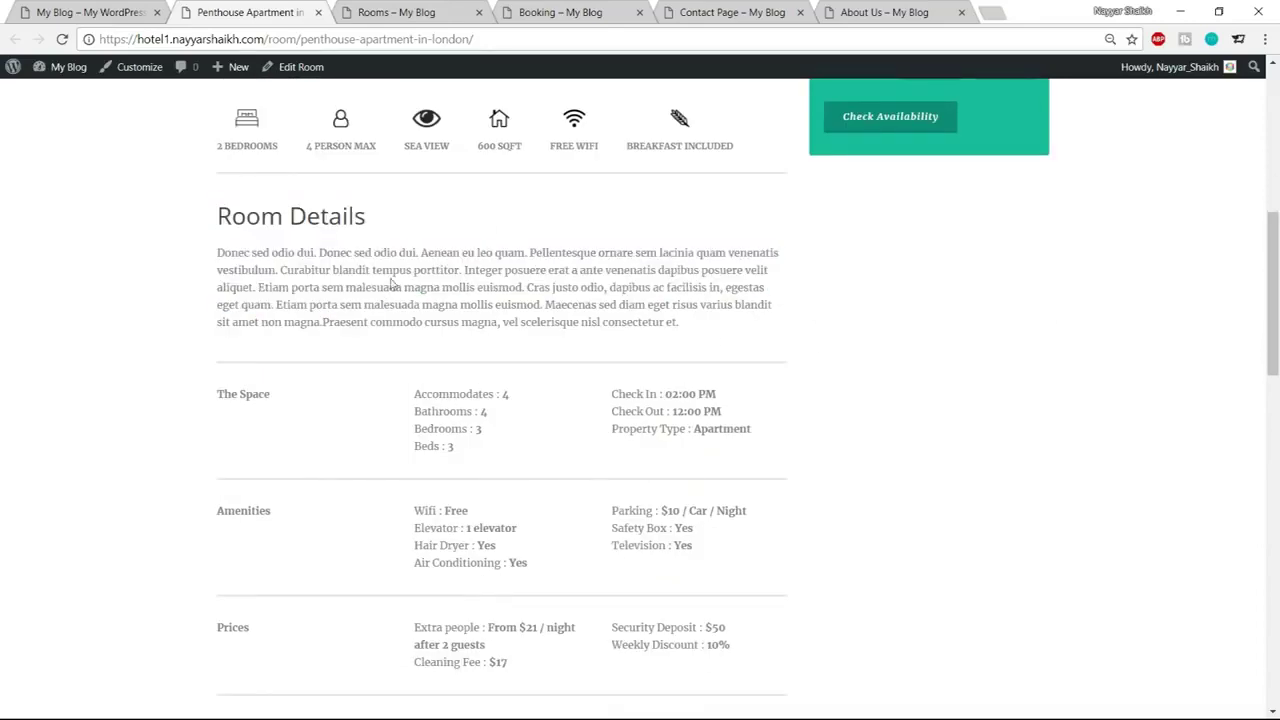
{"action": "scroll", "coordinate": [400, 305], "scroll_direction": "down", "scroll_amount": 2}
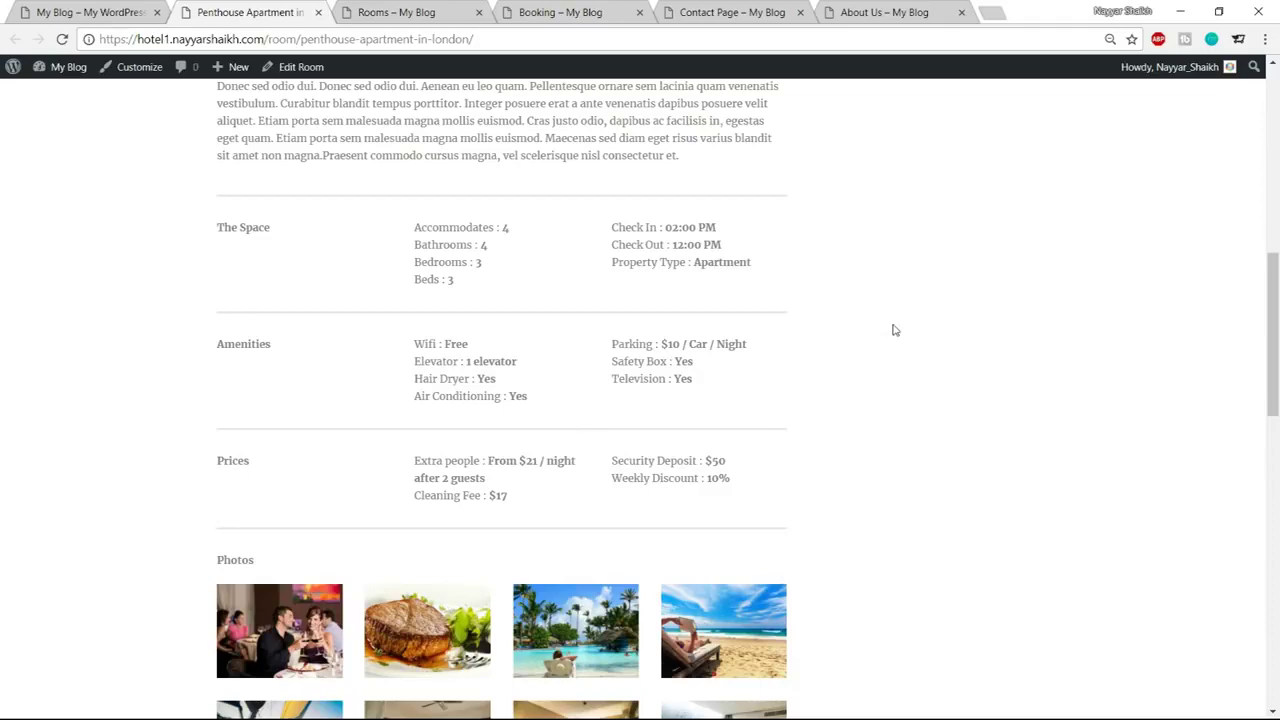
{"action": "scroll", "coordinate": [880, 331], "scroll_direction": "down", "scroll_amount": 4}
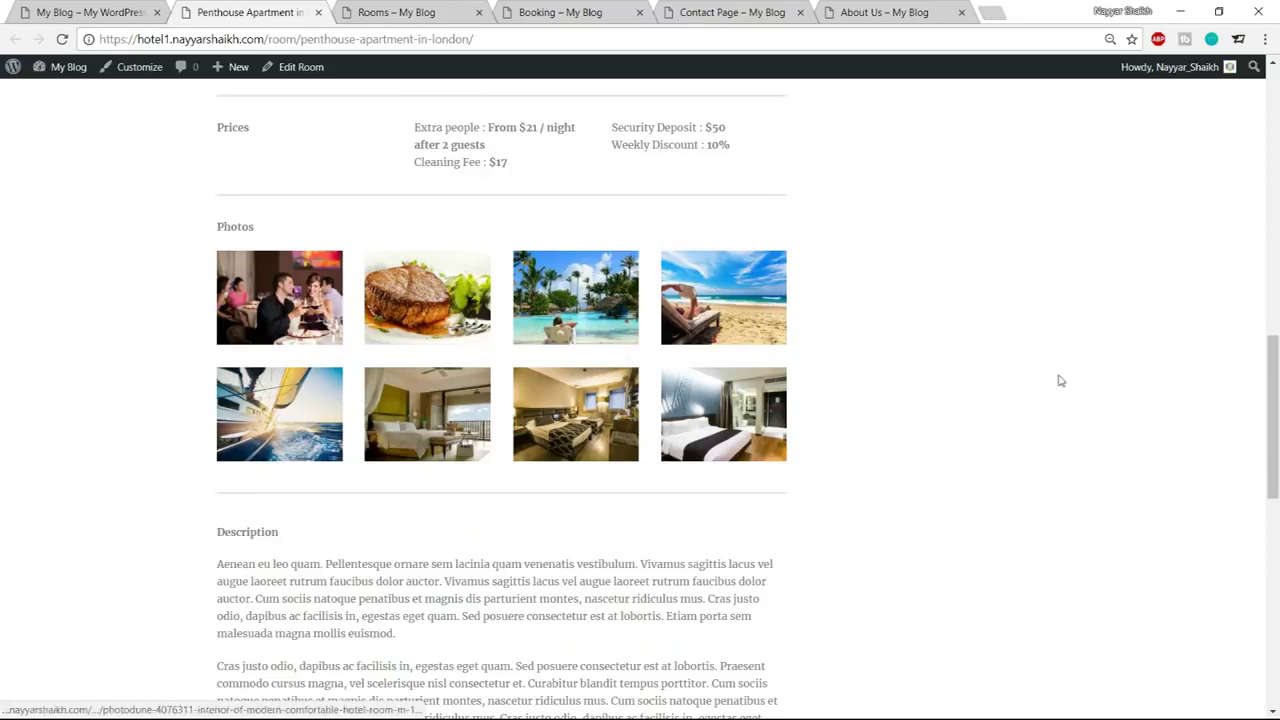
{"action": "scroll", "coordinate": [811, 366], "scroll_direction": "down", "scroll_amount": 3}
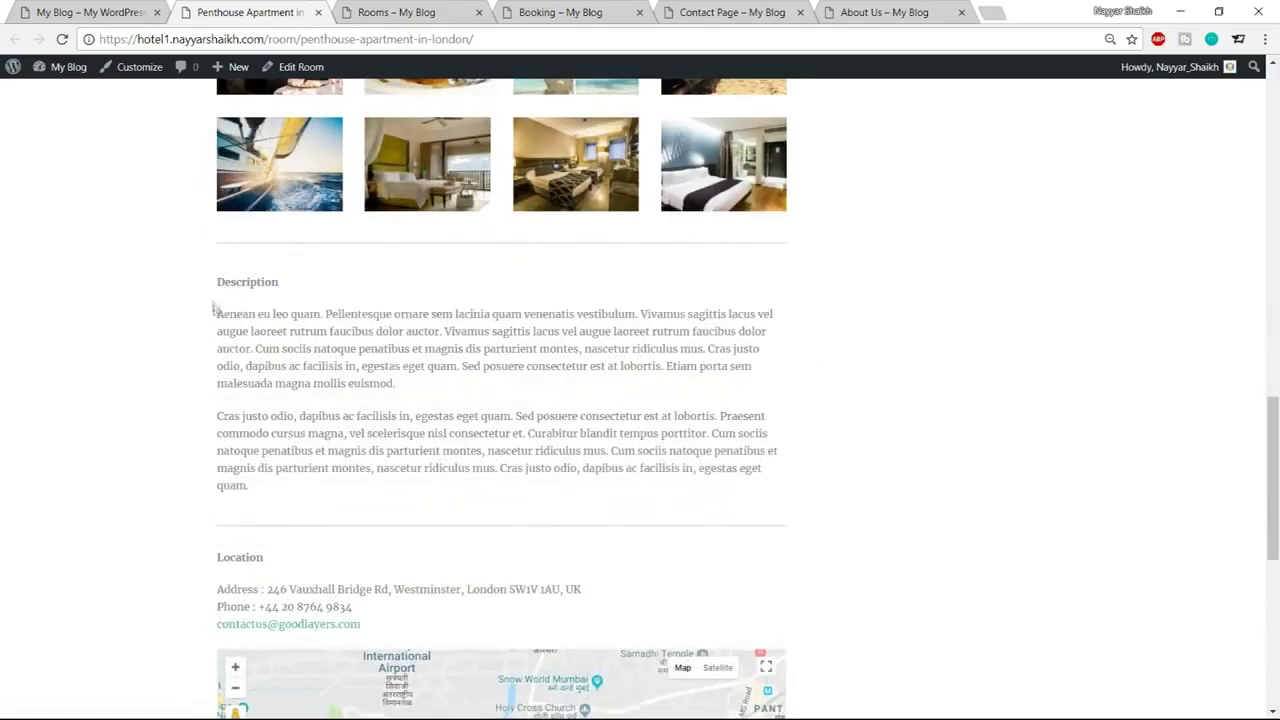
{"action": "left_click_drag", "start_coordinate": [217, 289], "coordinate": [372, 434]}
{"action": "left_click", "coordinate": [390, 438]}
Step: Scroll to the bottom of the room page and back, then switch to the Rooms listing
{"action": "scroll", "coordinate": [390, 438], "scroll_direction": "down", "scroll_amount": 3}
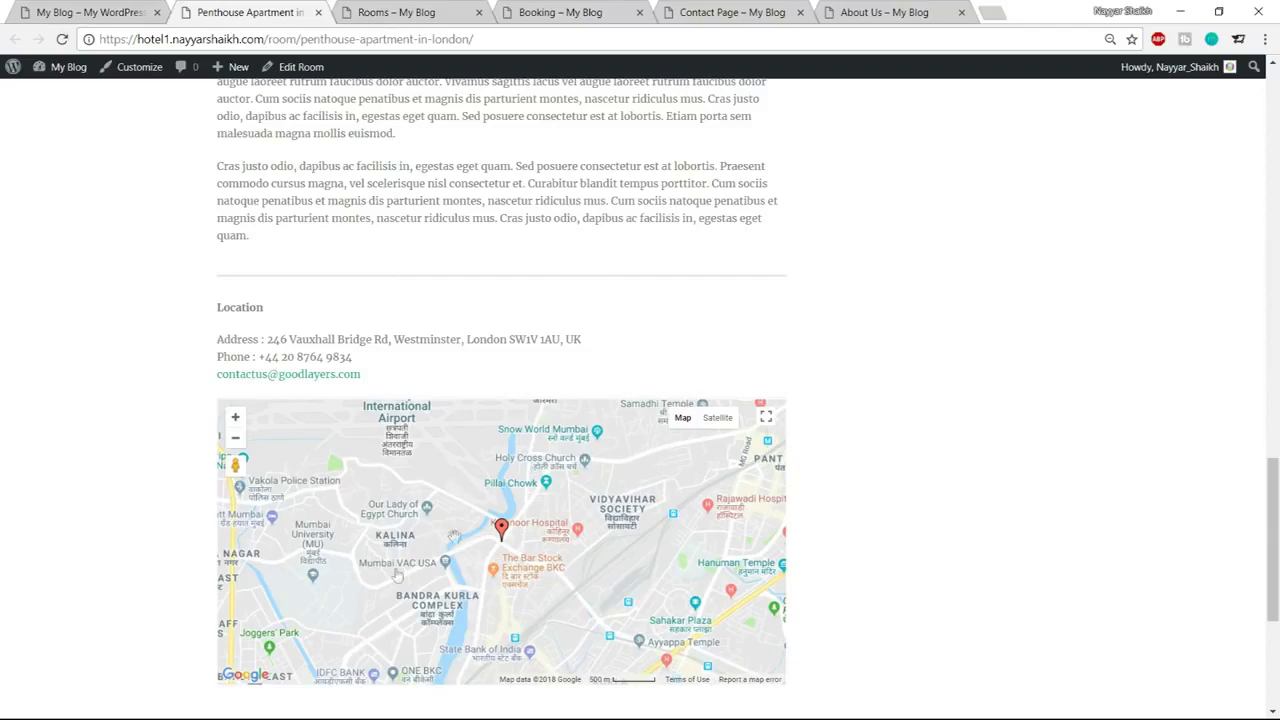
{"action": "scroll", "coordinate": [1150, 489], "scroll_direction": "down", "scroll_amount": 3}
{"action": "scroll", "coordinate": [1160, 505], "scroll_direction": "up", "scroll_amount": 10}
{"action": "scroll", "coordinate": [1165, 518], "scroll_direction": "up", "scroll_amount": 10}
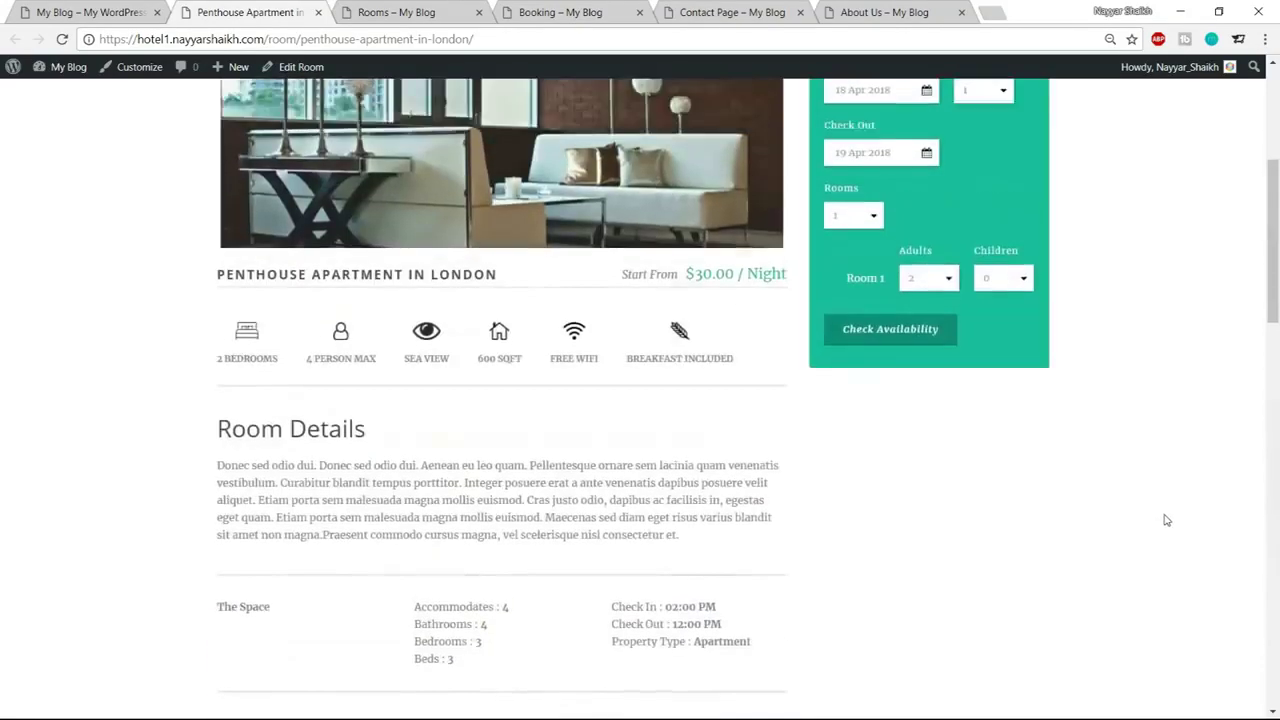
{"action": "left_click", "coordinate": [440, 8]}
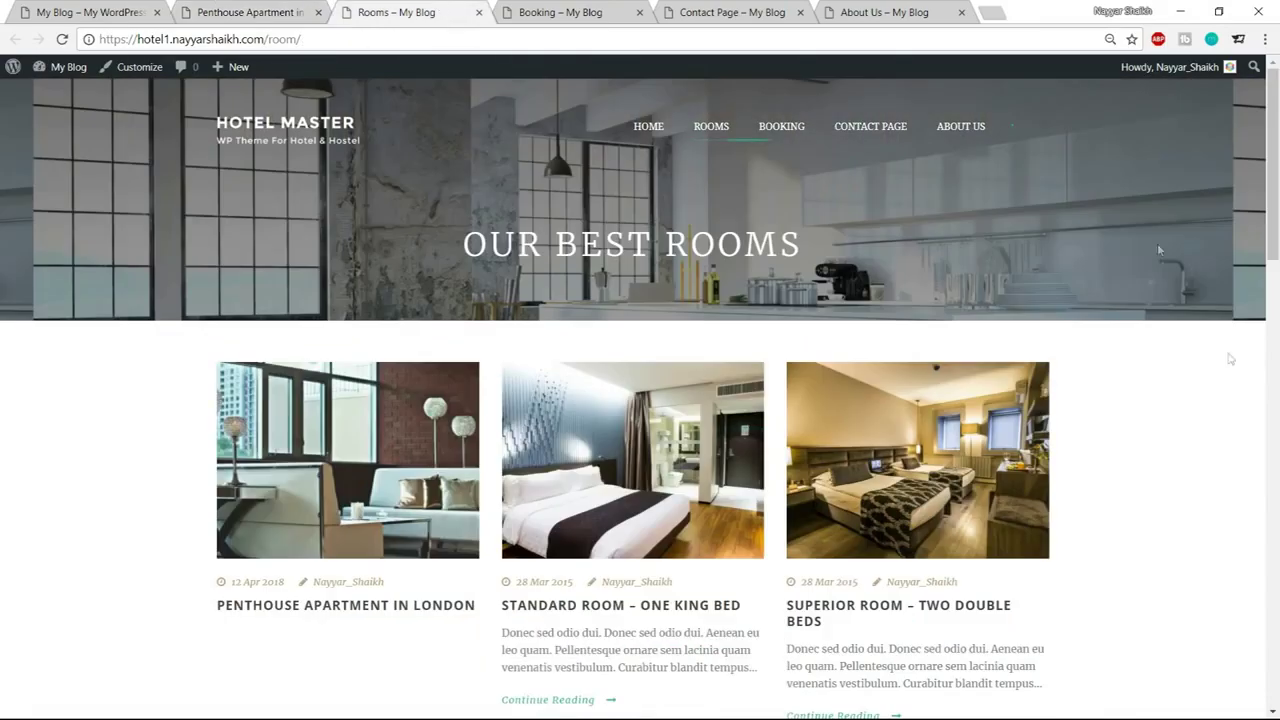
Step: Scroll through the Our Best Rooms cards, then switch to the Booking page with its April–May 2018 calendars
{"action": "scroll", "coordinate": [1257, 486], "scroll_direction": "down", "scroll_amount": 5}
{"action": "scroll", "coordinate": [1258, 488], "scroll_direction": "down", "scroll_amount": 7}
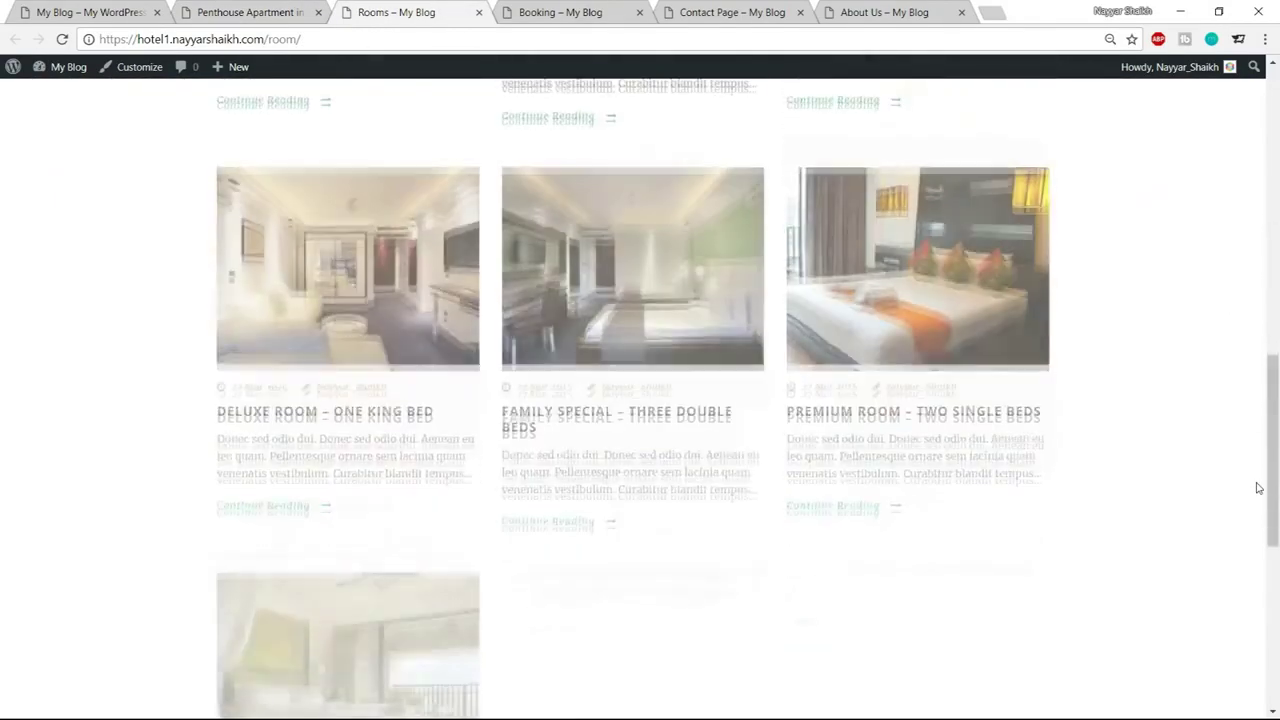
{"action": "scroll", "coordinate": [1258, 488], "scroll_direction": "up", "scroll_amount": 10}
{"action": "scroll", "coordinate": [1258, 488], "scroll_direction": "up", "scroll_amount": 2}
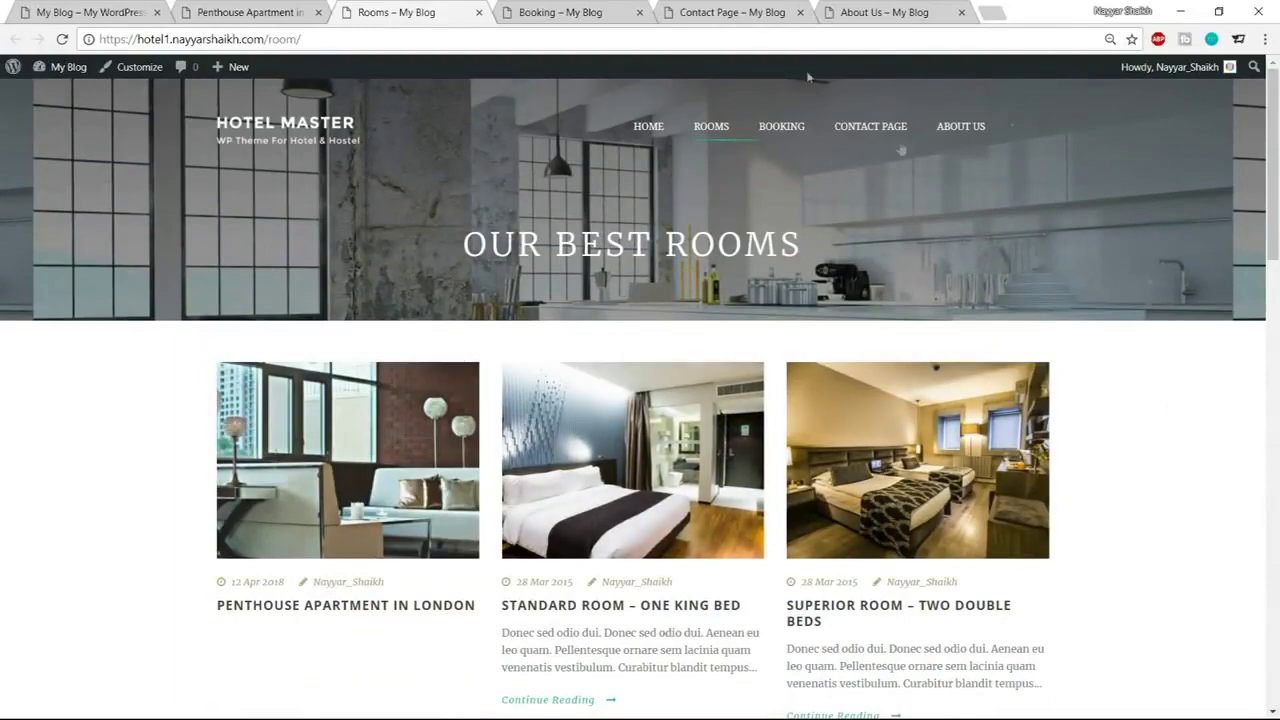
{"action": "left_click", "coordinate": [580, 12]}
{"action": "scroll", "coordinate": [888, 455], "scroll_direction": "down", "scroll_amount": 1}
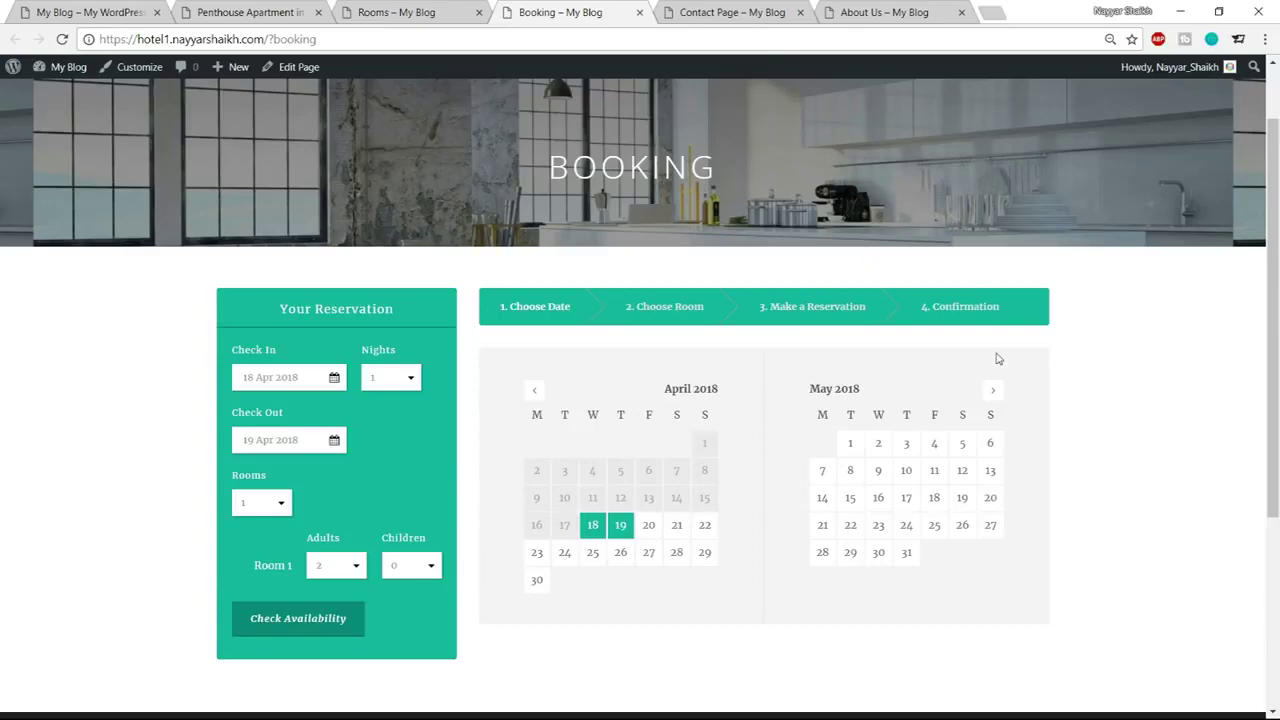
Step: Scroll through the Contact Page, then through the About Us page
{"action": "left_click", "coordinate": [770, 14]}
{"action": "scroll", "coordinate": [1030, 446], "scroll_direction": "down", "scroll_amount": 10}
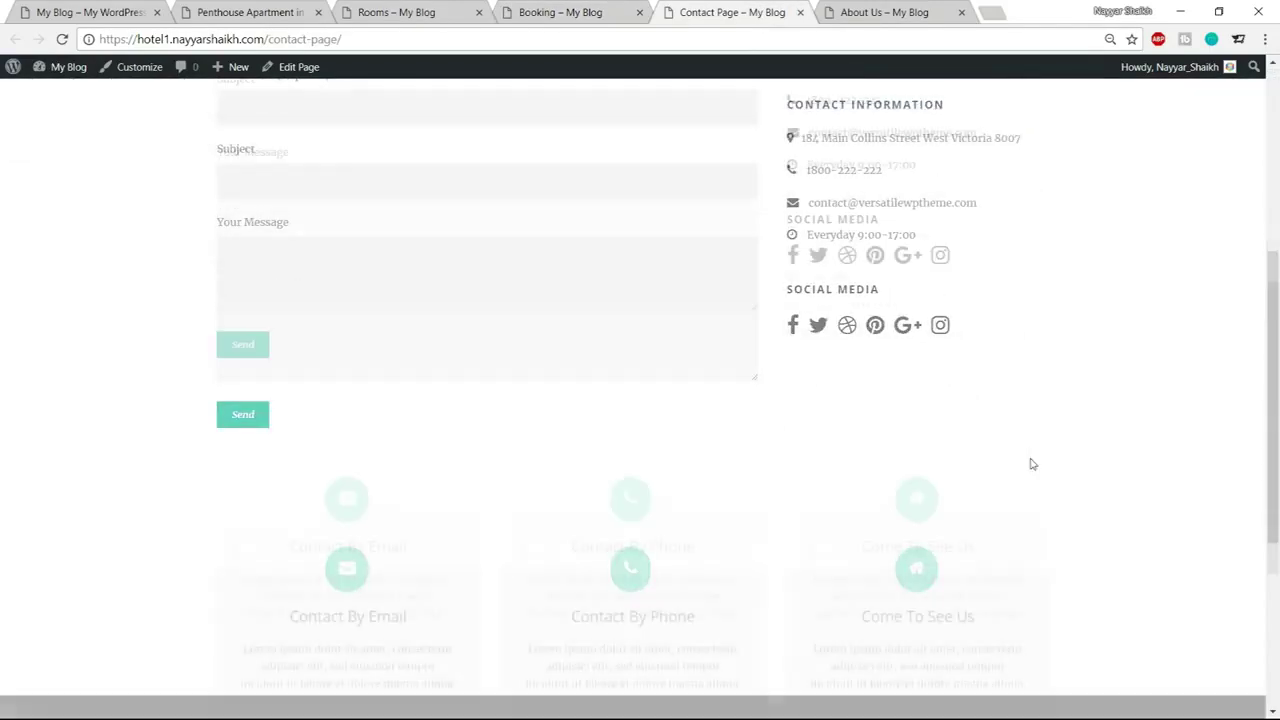
{"action": "scroll", "coordinate": [1033, 458], "scroll_direction": "up", "scroll_amount": 10}
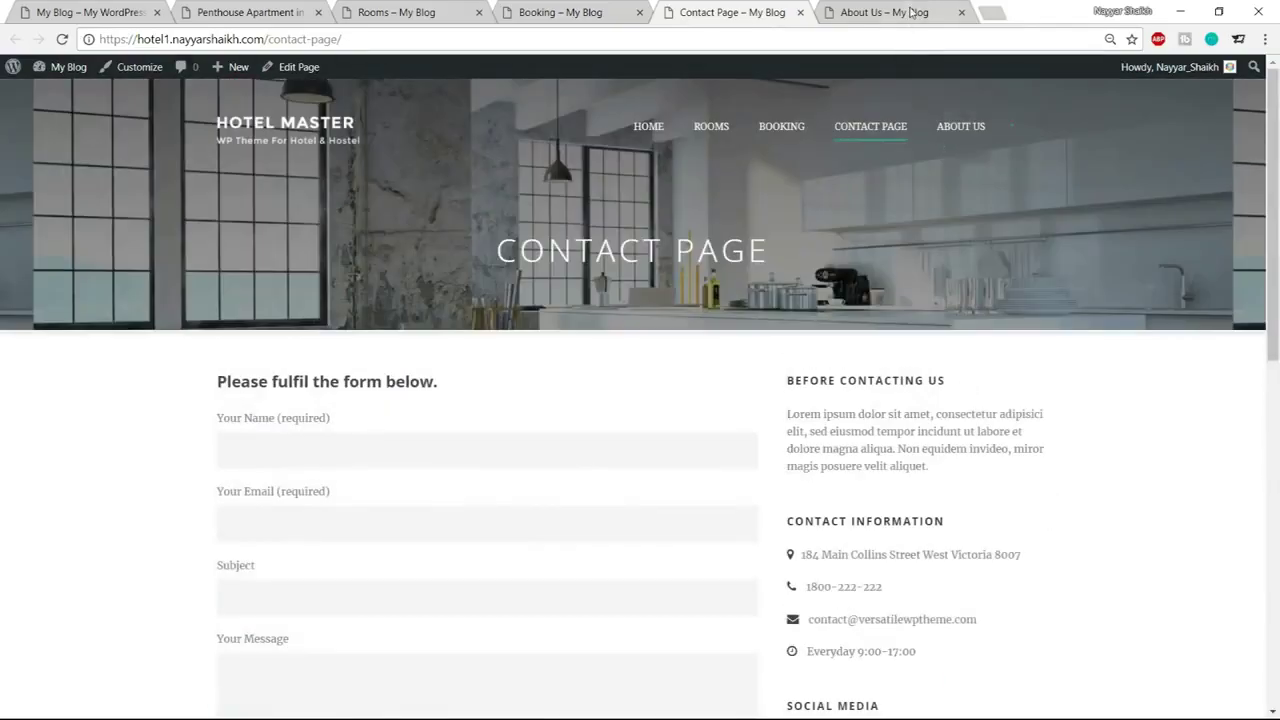
{"action": "left_click", "coordinate": [913, 13]}
{"action": "scroll", "coordinate": [953, 401], "scroll_direction": "down", "scroll_amount": 4}
{"action": "scroll", "coordinate": [953, 401], "scroll_direction": "down", "scroll_amount": 10}
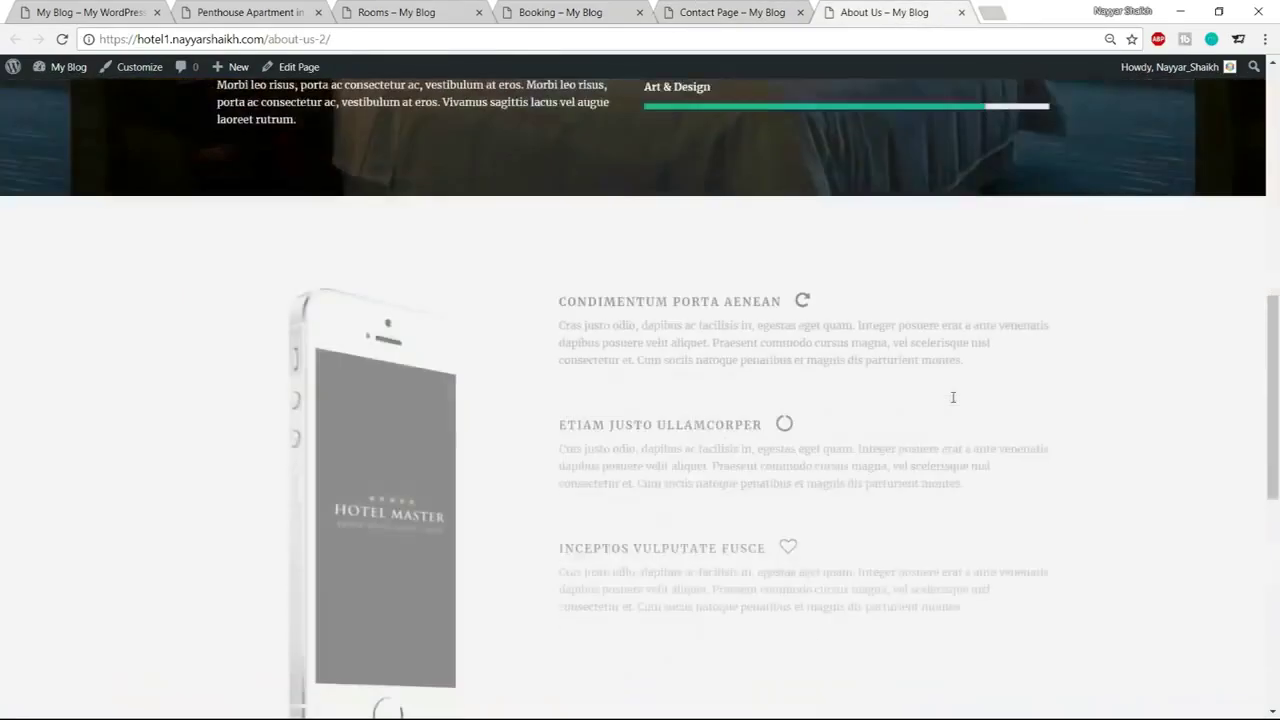
{"action": "scroll", "coordinate": [953, 405], "scroll_direction": "up", "scroll_amount": 4}
{"action": "scroll", "coordinate": [953, 409], "scroll_direction": "up", "scroll_amount": 8}
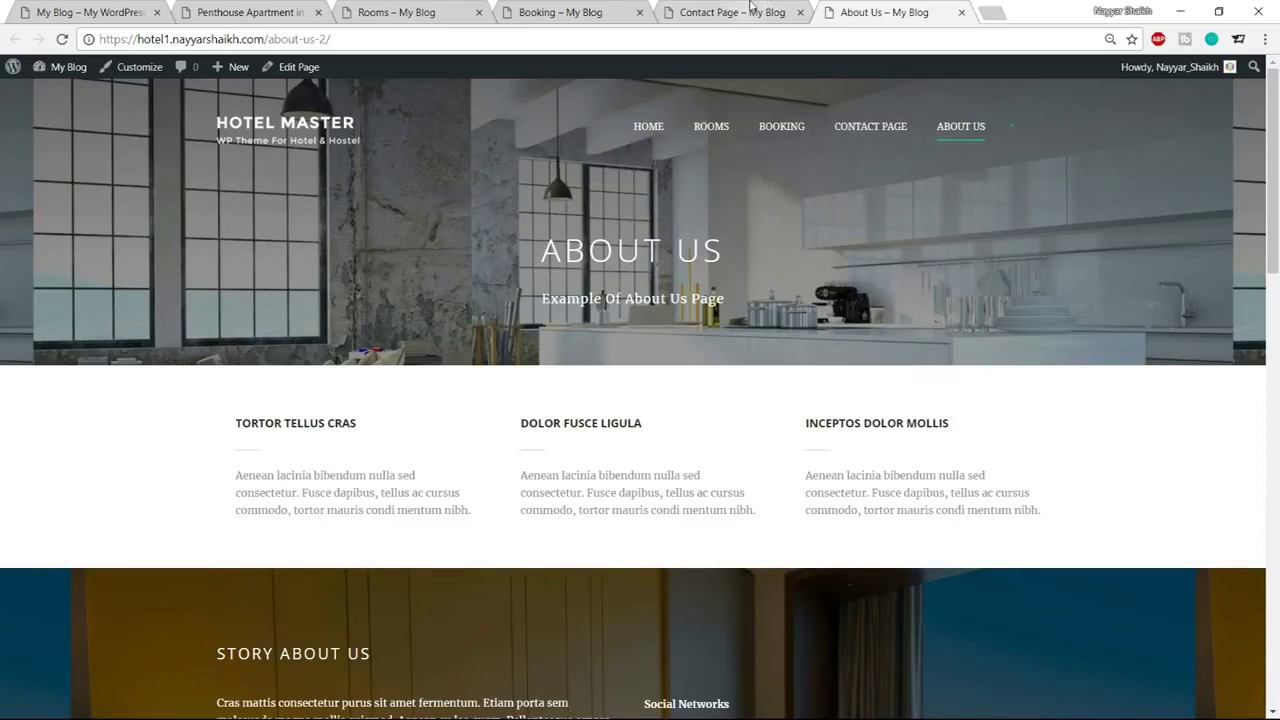
Step: Return to the Contact Page to highlight the address line, then move to About Us
{"action": "left_click", "coordinate": [745, 12]}
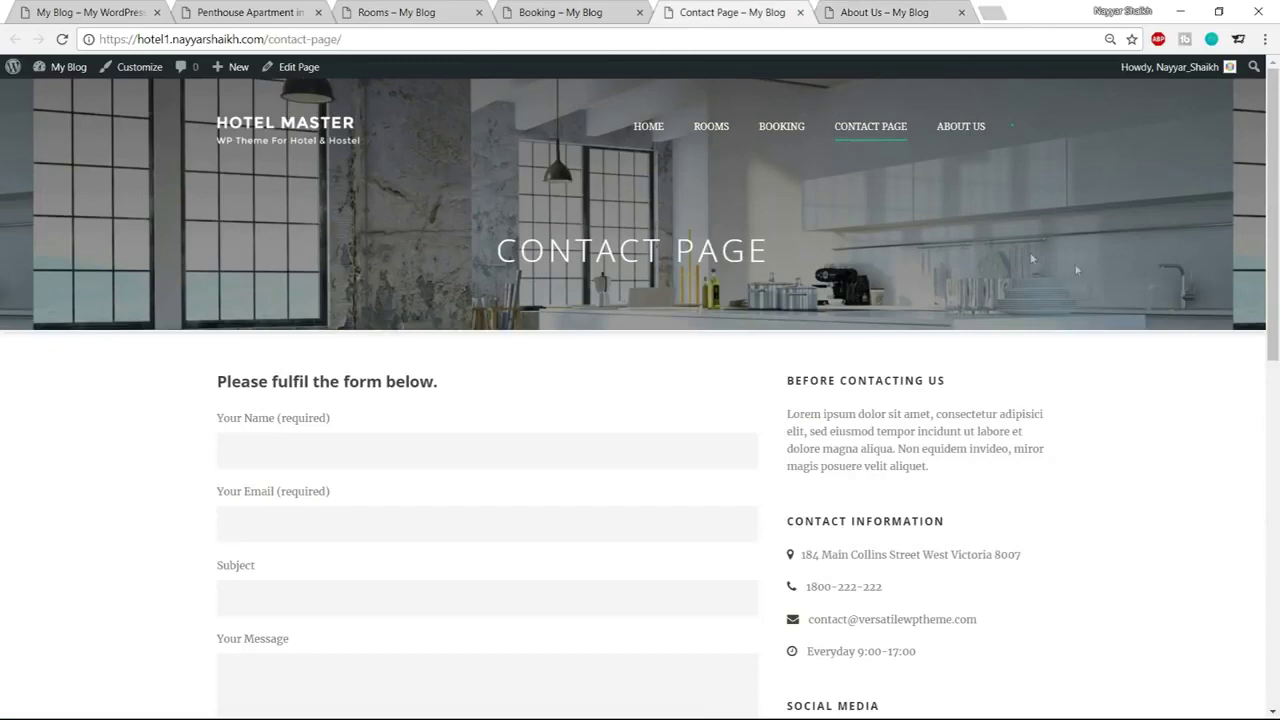
{"action": "scroll", "coordinate": [1189, 360], "scroll_direction": "down", "scroll_amount": 3}
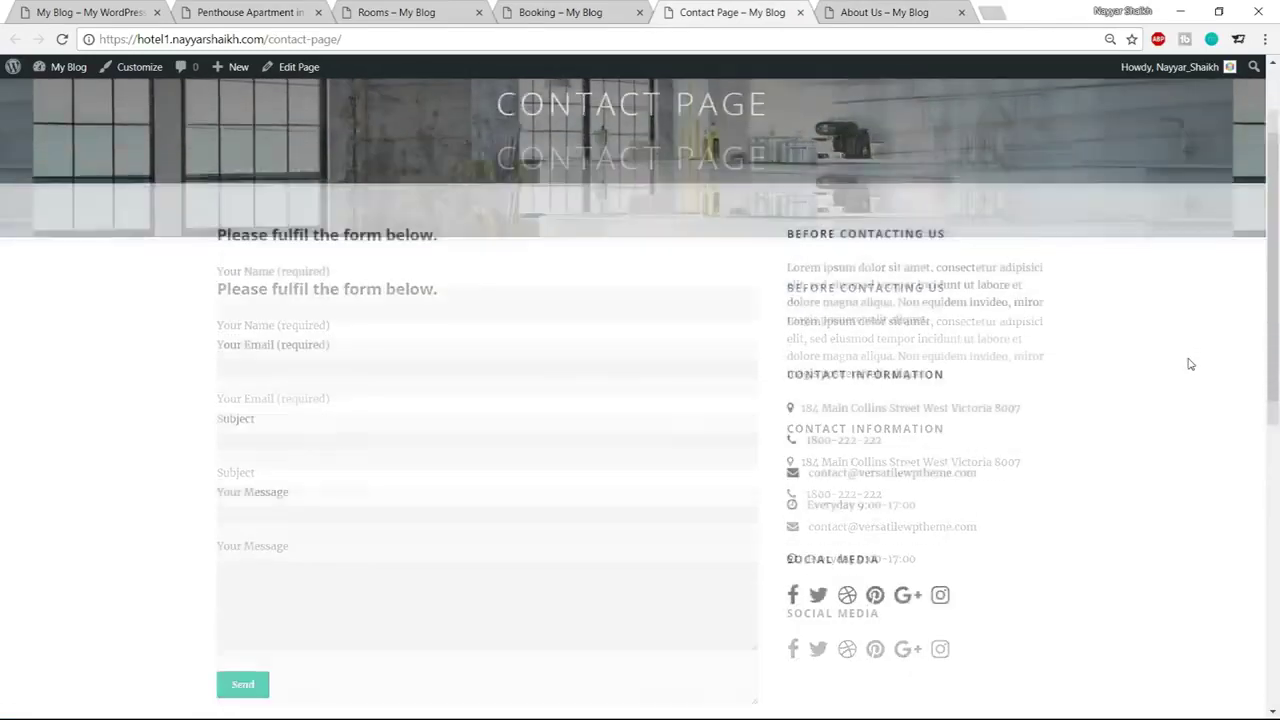
{"action": "left_click_drag", "start_coordinate": [803, 302], "coordinate": [1037, 317]}
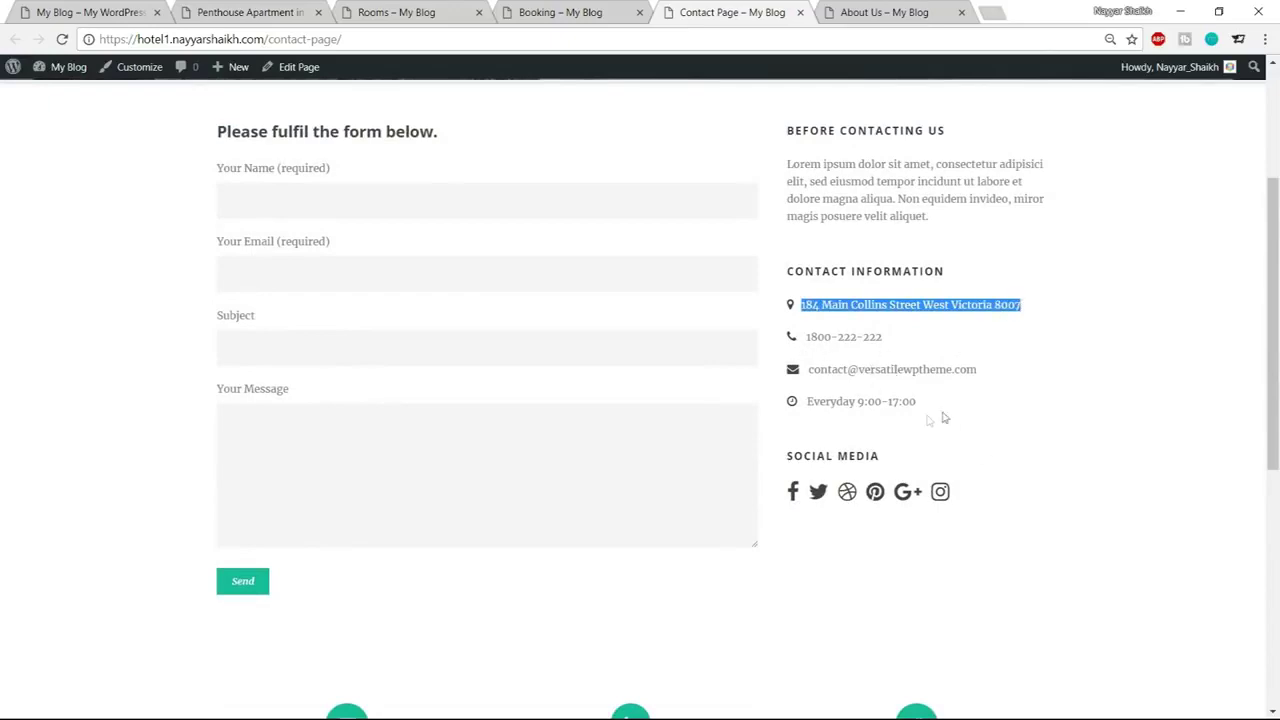
{"action": "scroll", "coordinate": [1017, 449], "scroll_direction": "up", "scroll_amount": 3}
{"action": "key", "text": "ctrl+Tab"}
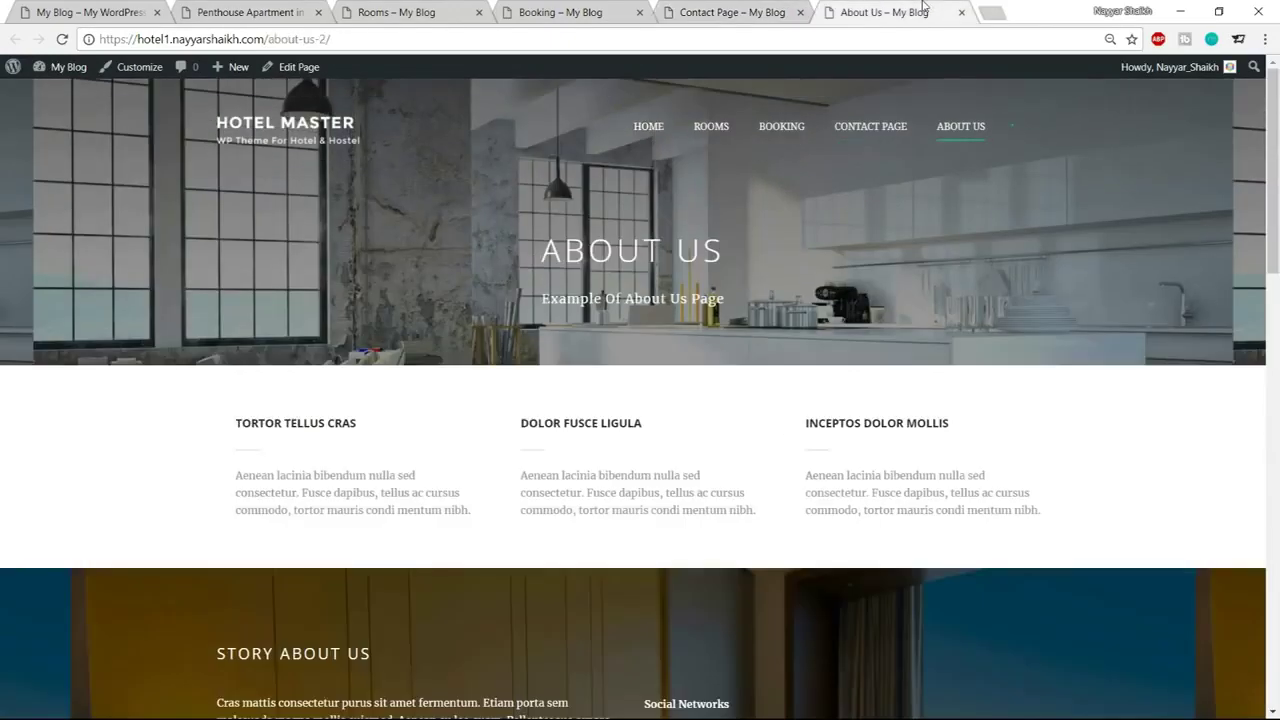
{"action": "scroll", "coordinate": [971, 430], "scroll_direction": "down", "scroll_amount": 4}
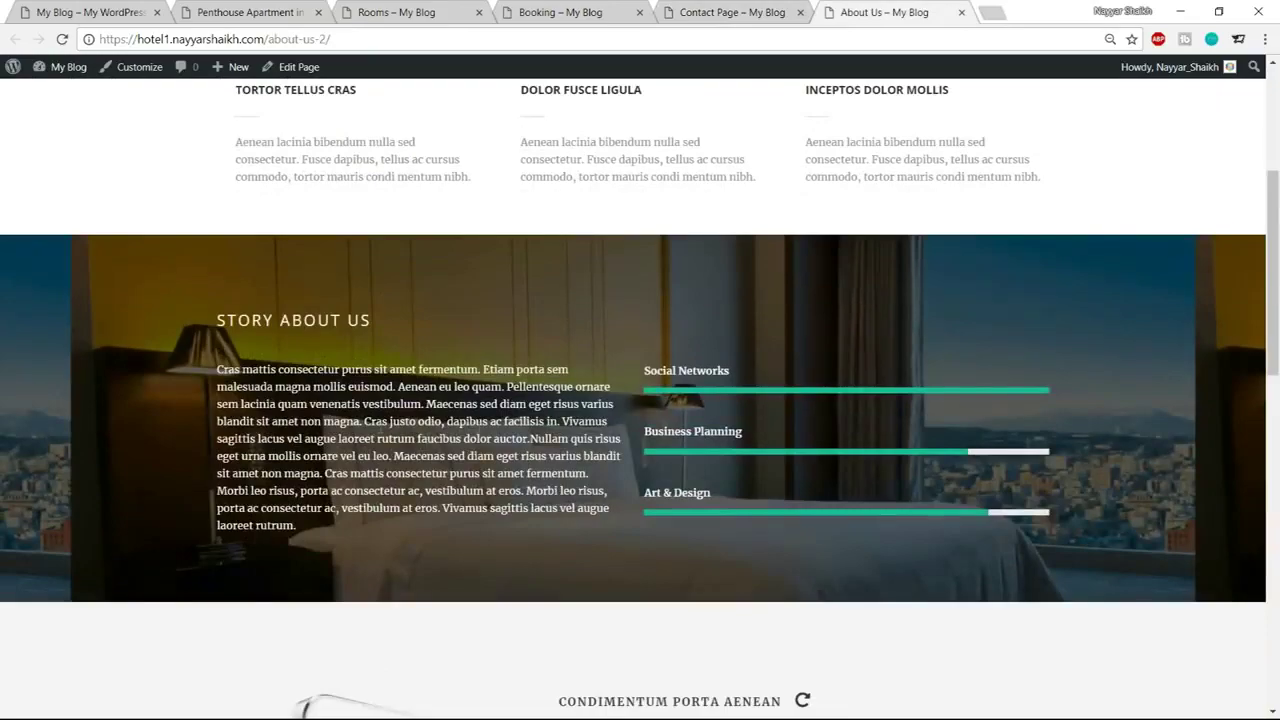
{"action": "scroll", "coordinate": [752, 473], "scroll_direction": "down", "scroll_amount": 10}
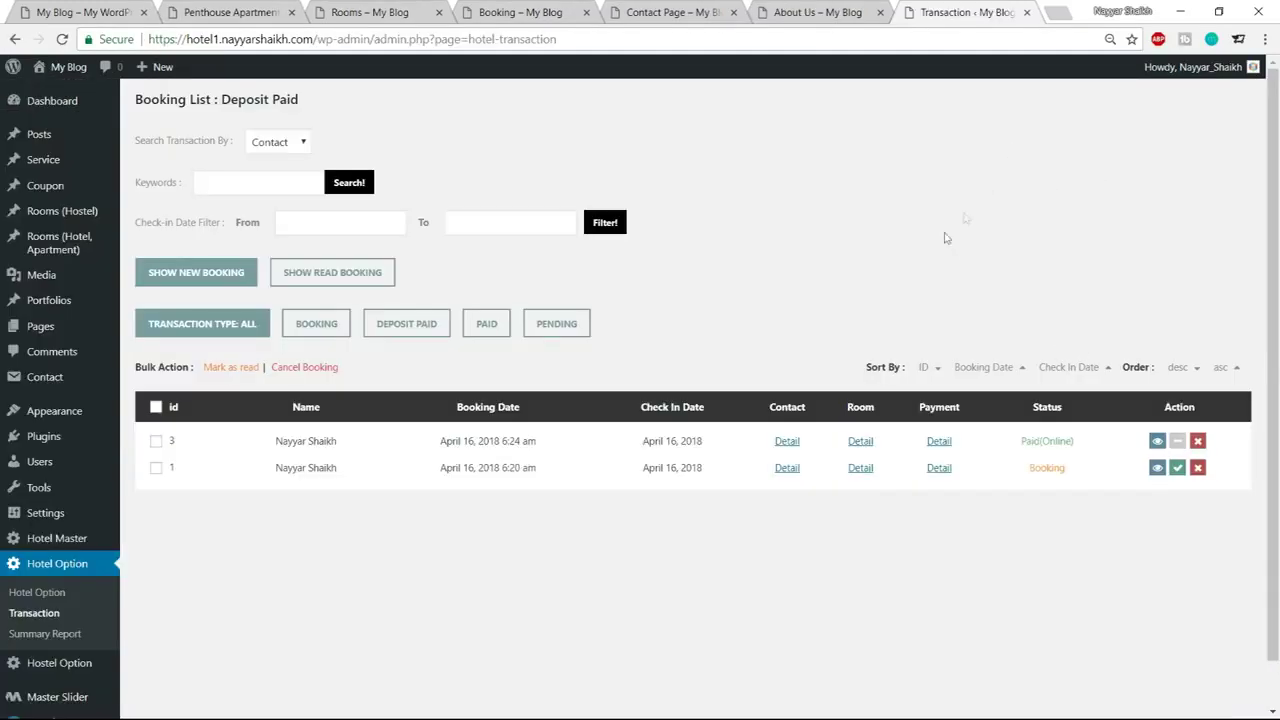
Step: Scroll the admin Transaction booking list, then switch back to the Booking page
{"action": "scroll", "coordinate": [414, 408], "scroll_direction": "down", "scroll_amount": 1}
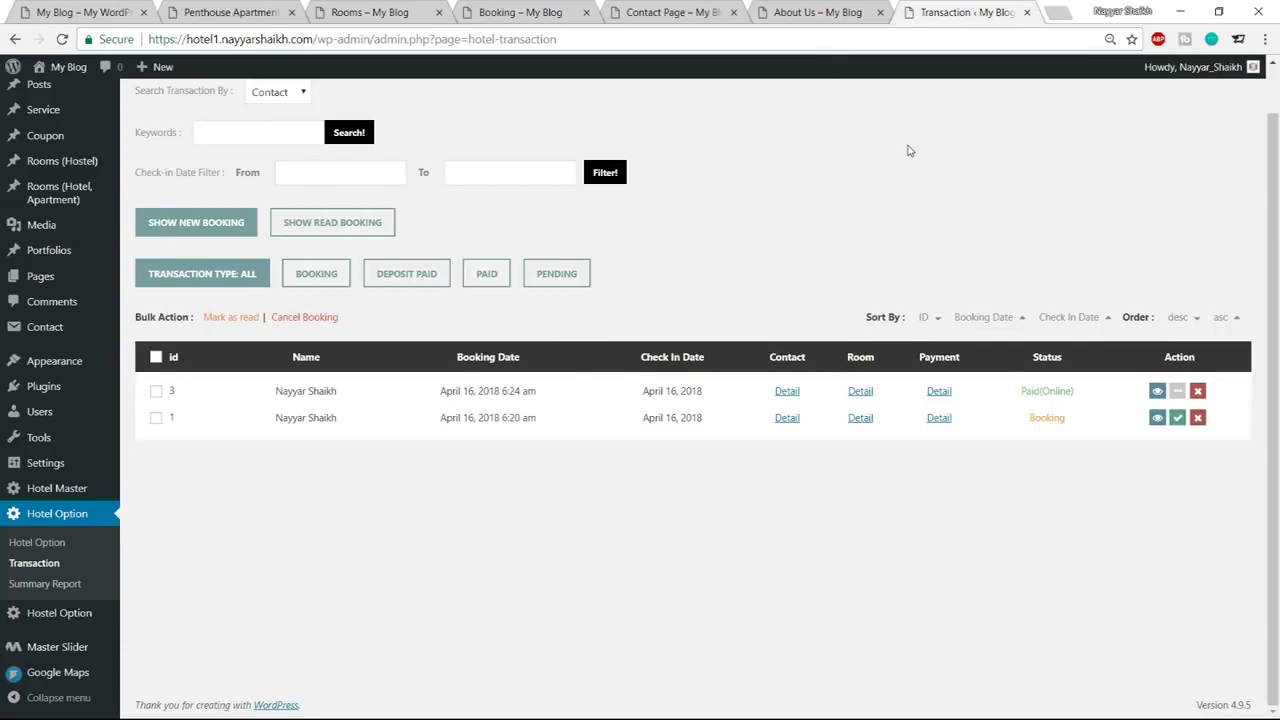
{"action": "key", "text": "ctrl+4"}
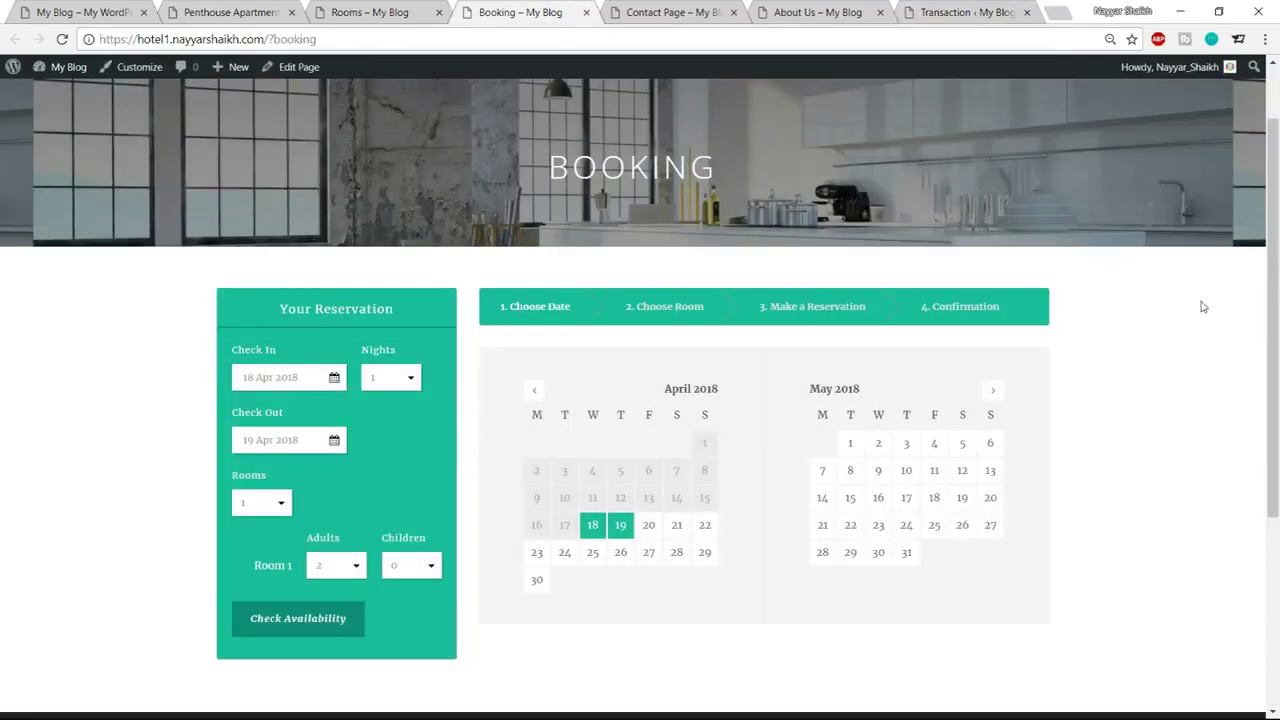
Step: Set the booking dates to check-in 20 Apr 2018 and check-out 24 Apr for four nights
{"action": "scroll", "coordinate": [430, 387], "scroll_direction": "down", "scroll_amount": 1}
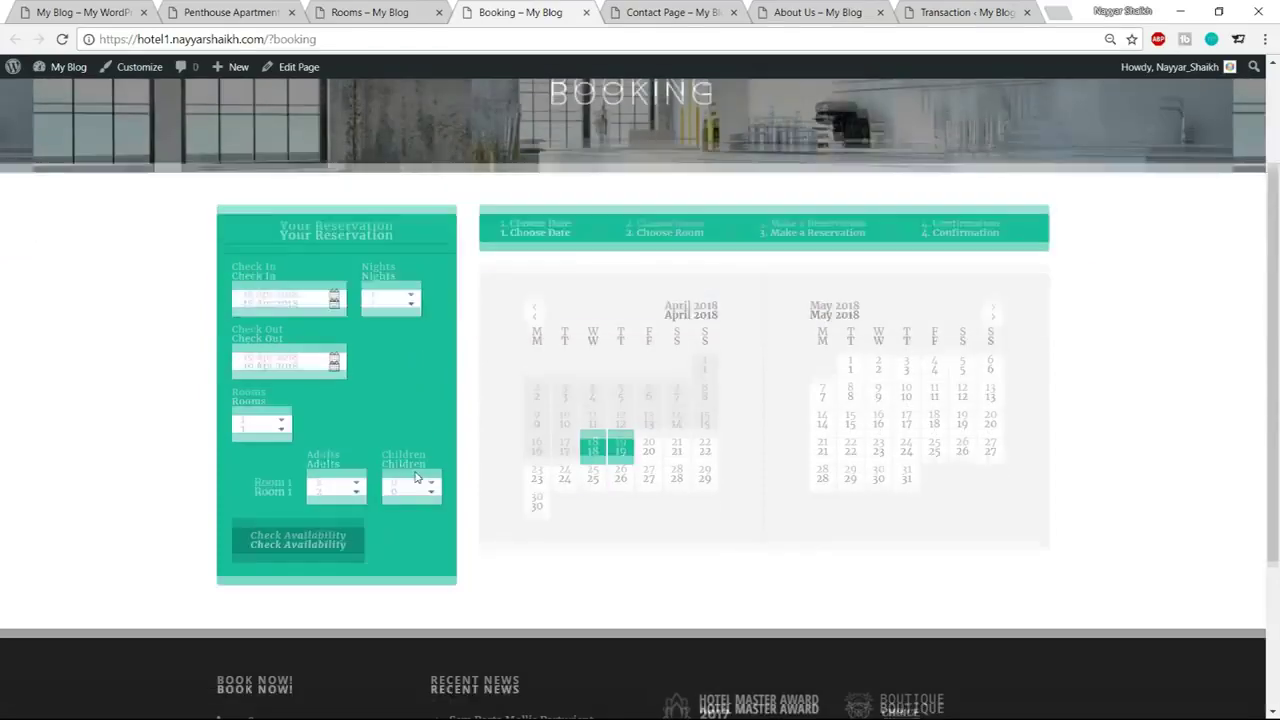
{"action": "left_click", "coordinate": [277, 296]}
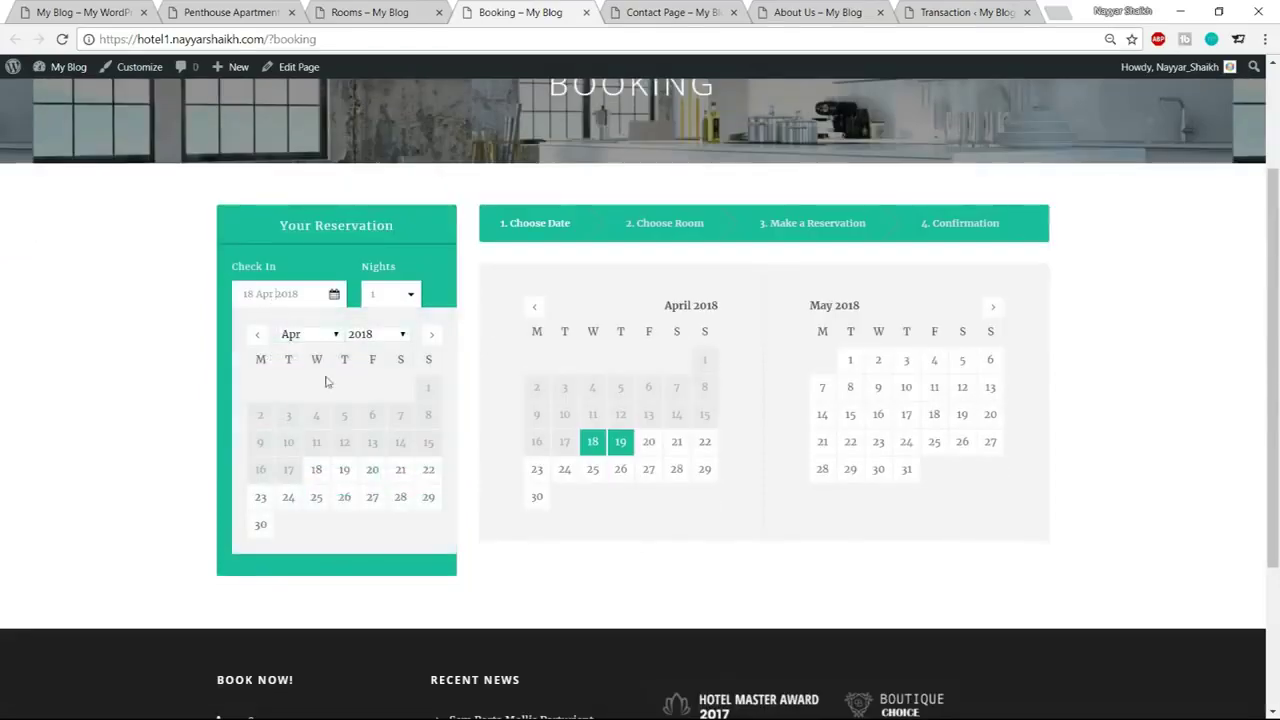
{"action": "left_click", "coordinate": [373, 474]}
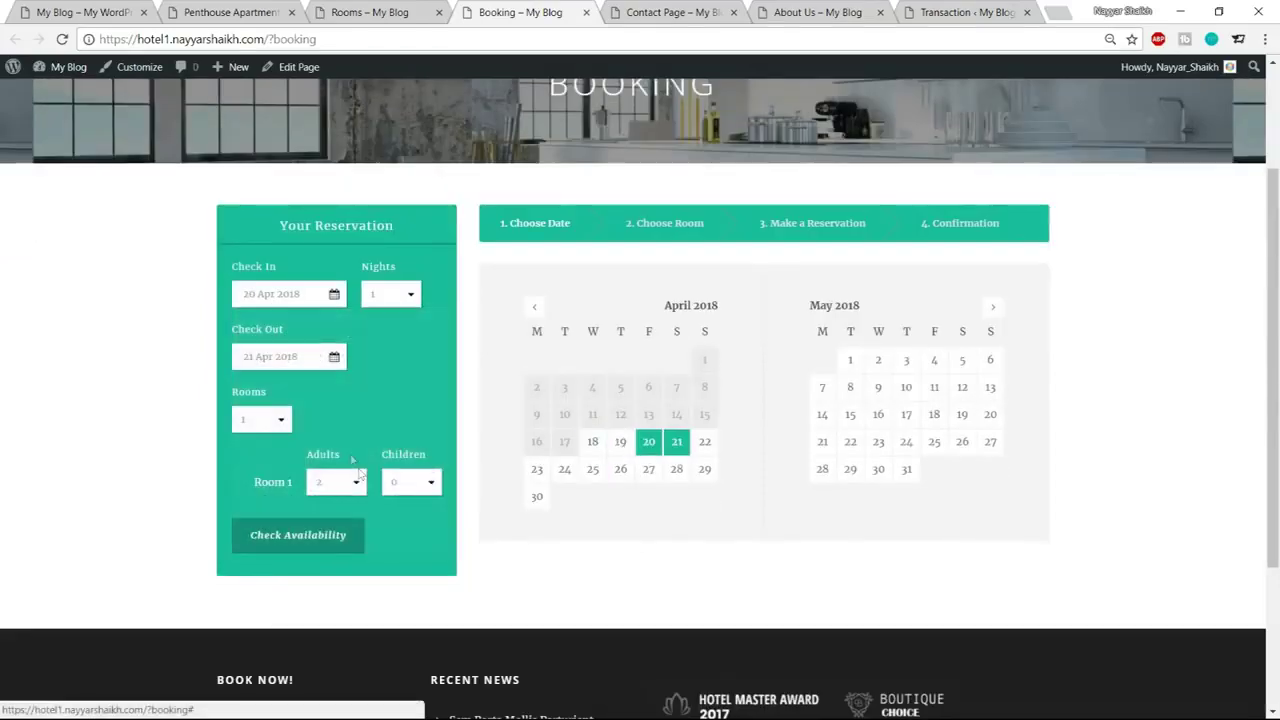
{"action": "left_click", "coordinate": [290, 358]}
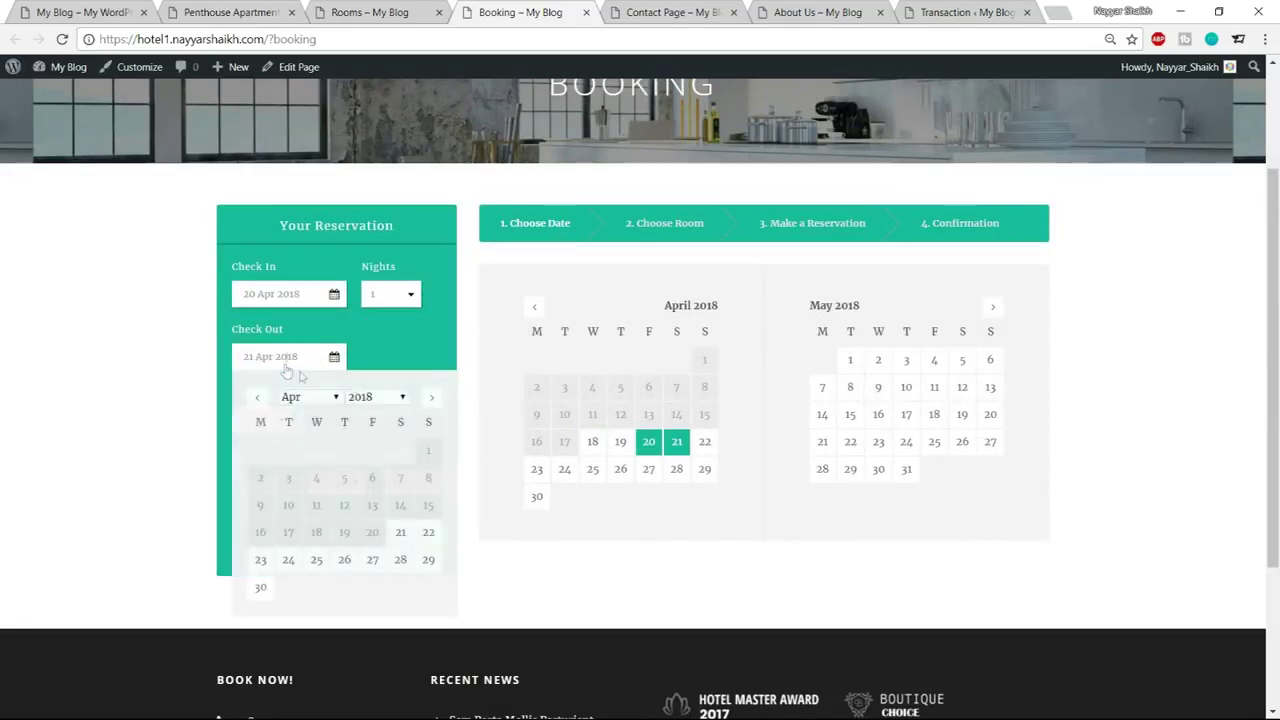
{"action": "left_click", "coordinate": [300, 565]}
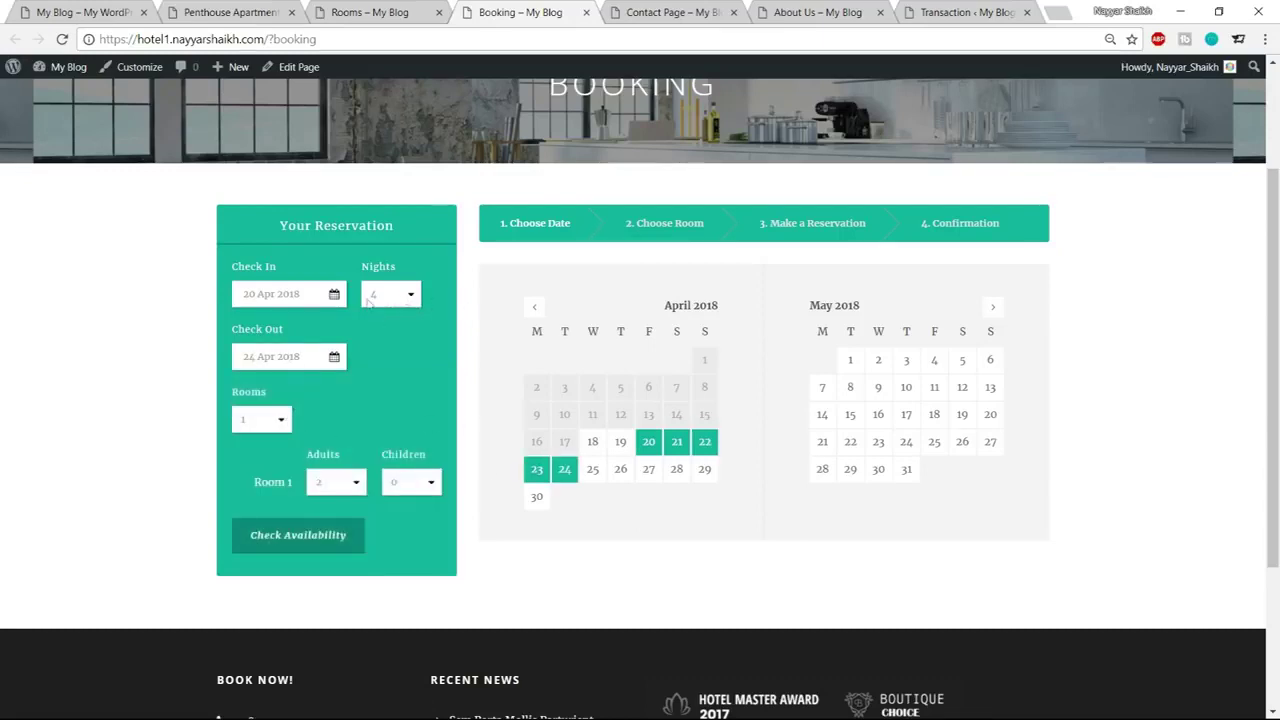
Step: Keep one room and set Room 1 to one adult
{"action": "left_click", "coordinate": [268, 420]}
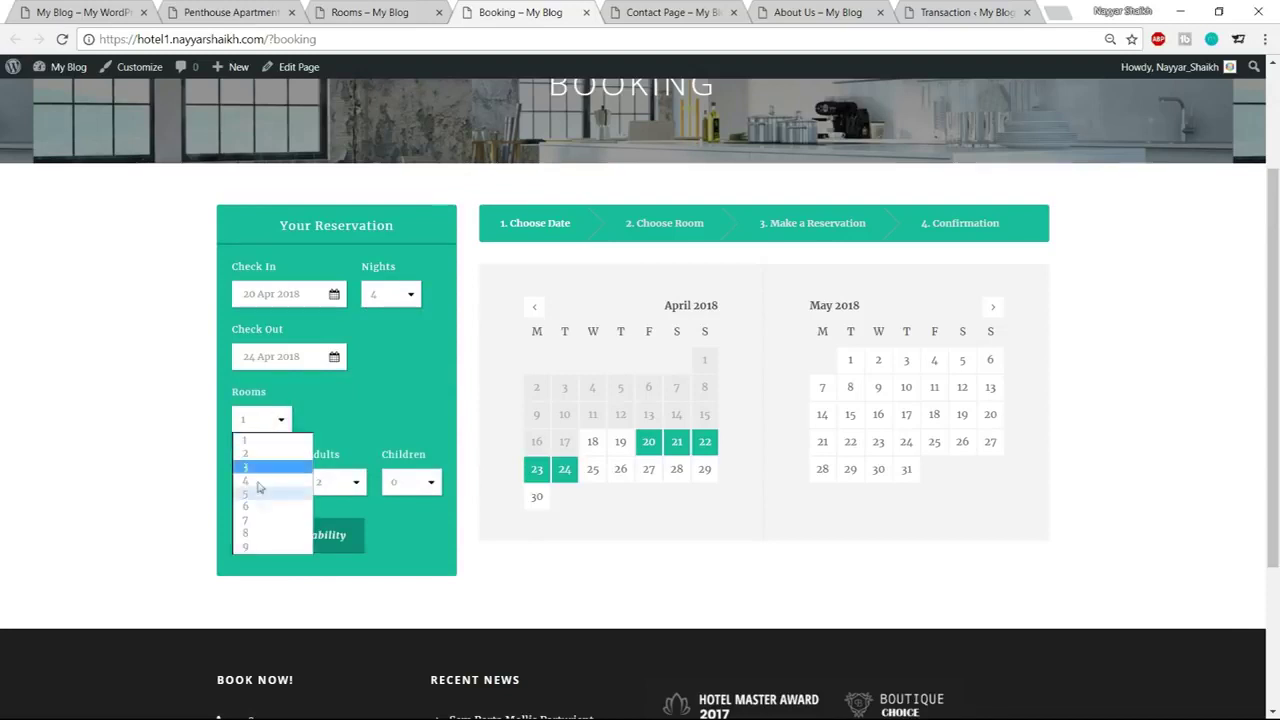
{"action": "left_click", "coordinate": [250, 437]}
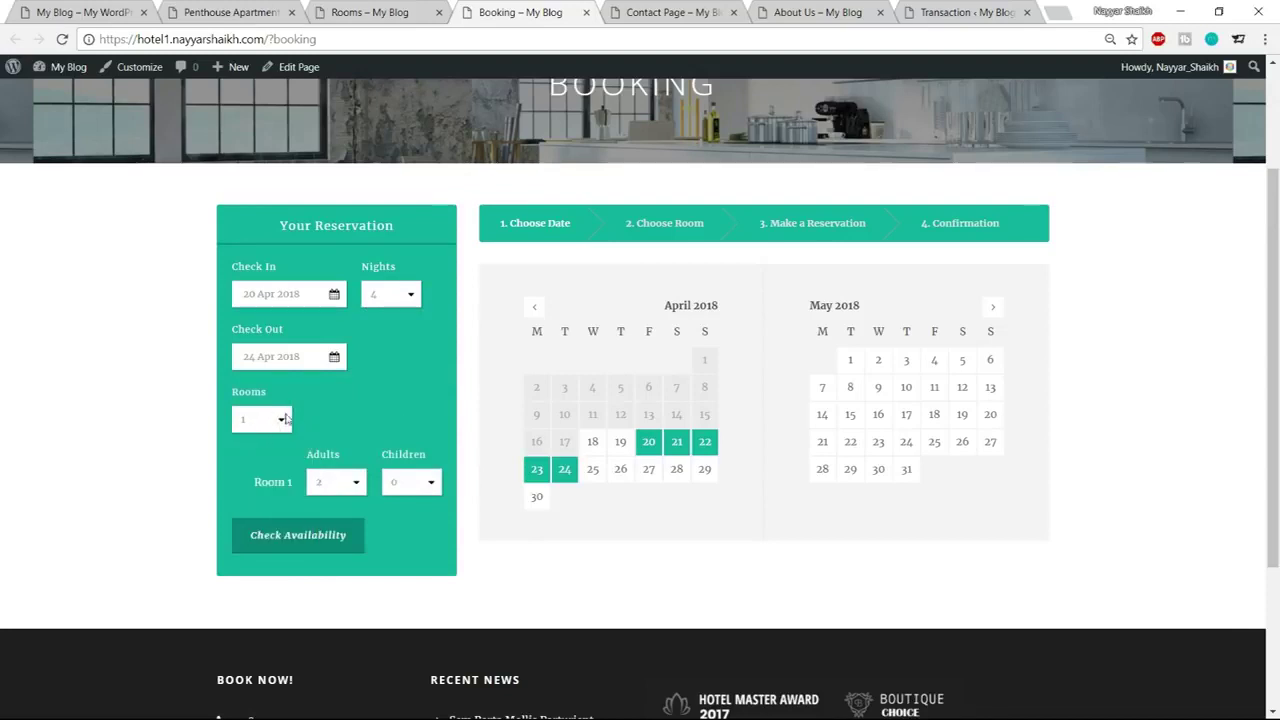
{"action": "left_click", "coordinate": [336, 482]}
{"action": "left_click", "coordinate": [335, 504]}
Step: Check availability and review the listed rooms' bed, capacity and Beach view details
{"action": "left_click", "coordinate": [296, 536]}
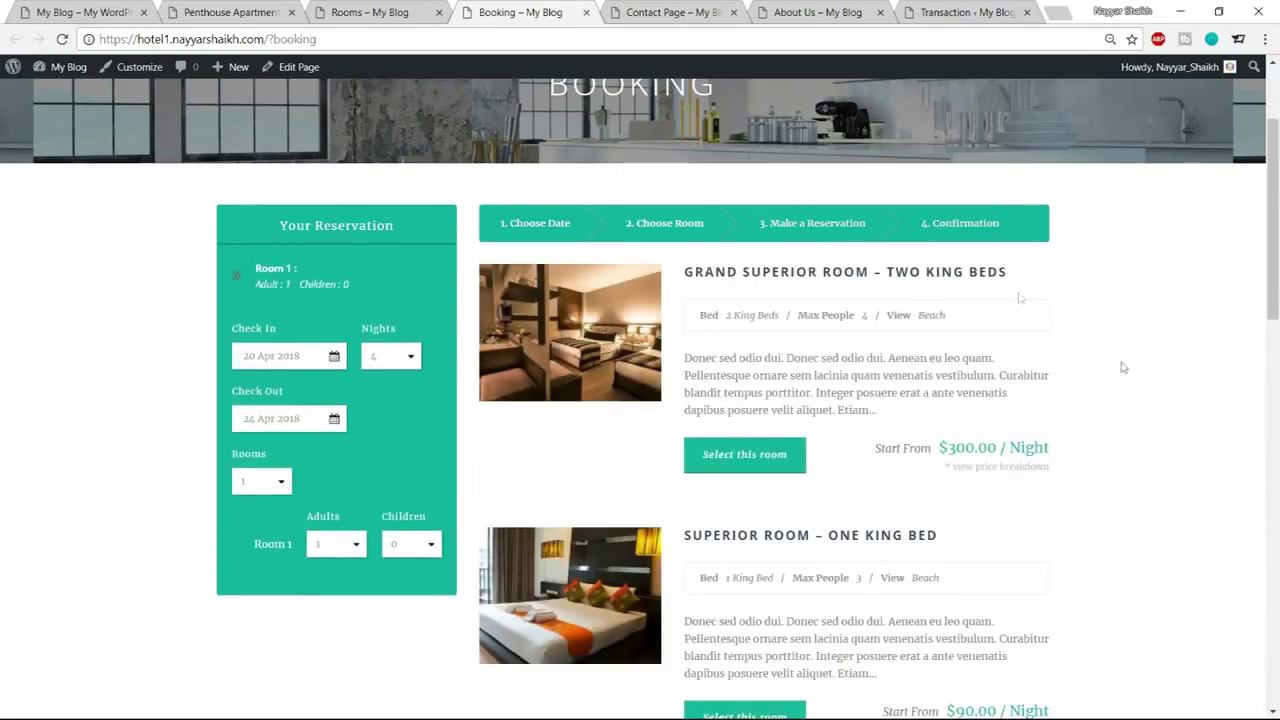
{"action": "scroll", "coordinate": [1000, 440], "scroll_direction": "down", "scroll_amount": 10}
{"action": "scroll", "coordinate": [985, 497], "scroll_direction": "up", "scroll_amount": 12}
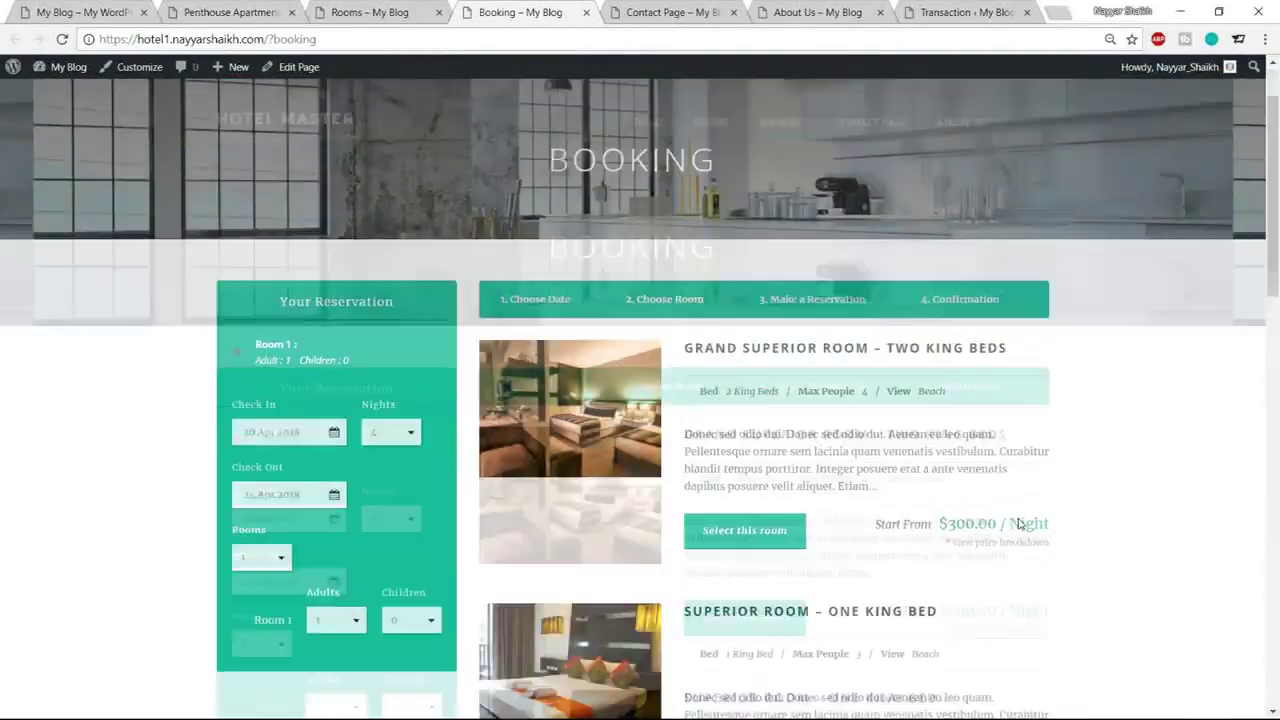
{"action": "scroll", "coordinate": [1018, 524], "scroll_direction": "down", "scroll_amount": 1}
{"action": "left_click_drag", "start_coordinate": [942, 440], "coordinate": [1060, 445]}
{"action": "scroll", "coordinate": [1083, 457], "scroll_direction": "down", "scroll_amount": 3}
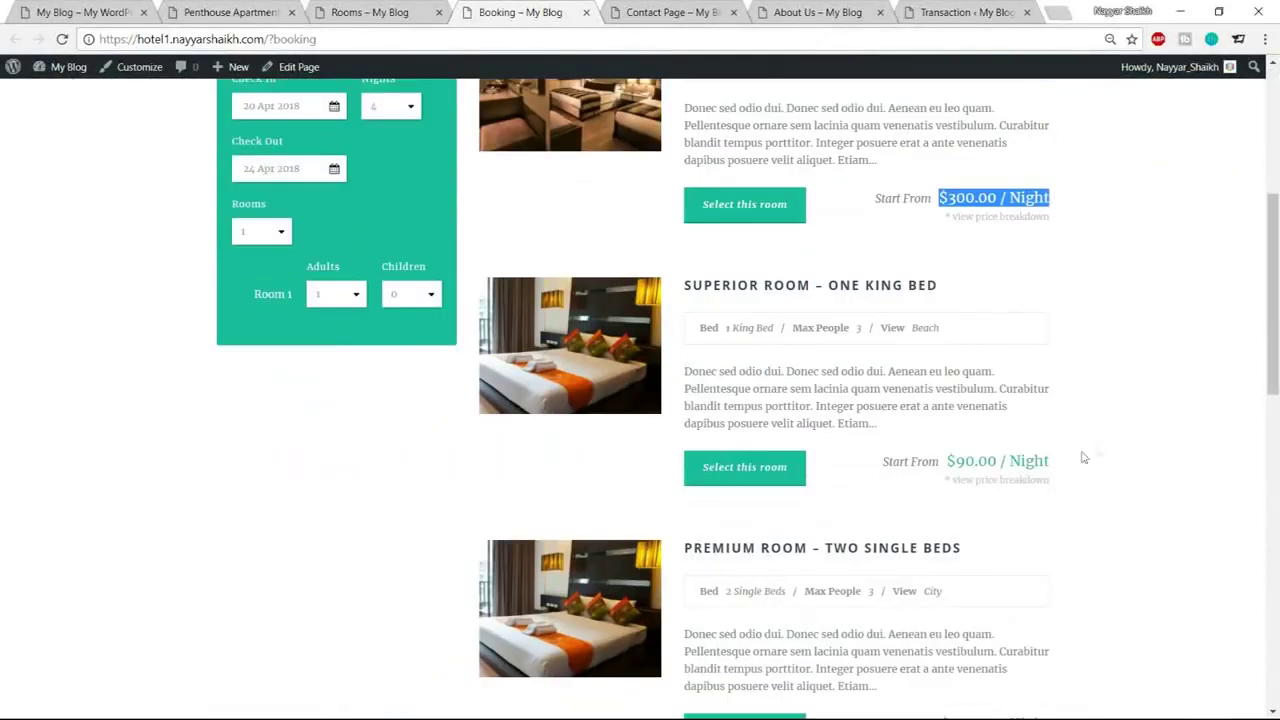
{"action": "scroll", "coordinate": [1250, 475], "scroll_direction": "up", "scroll_amount": 4}
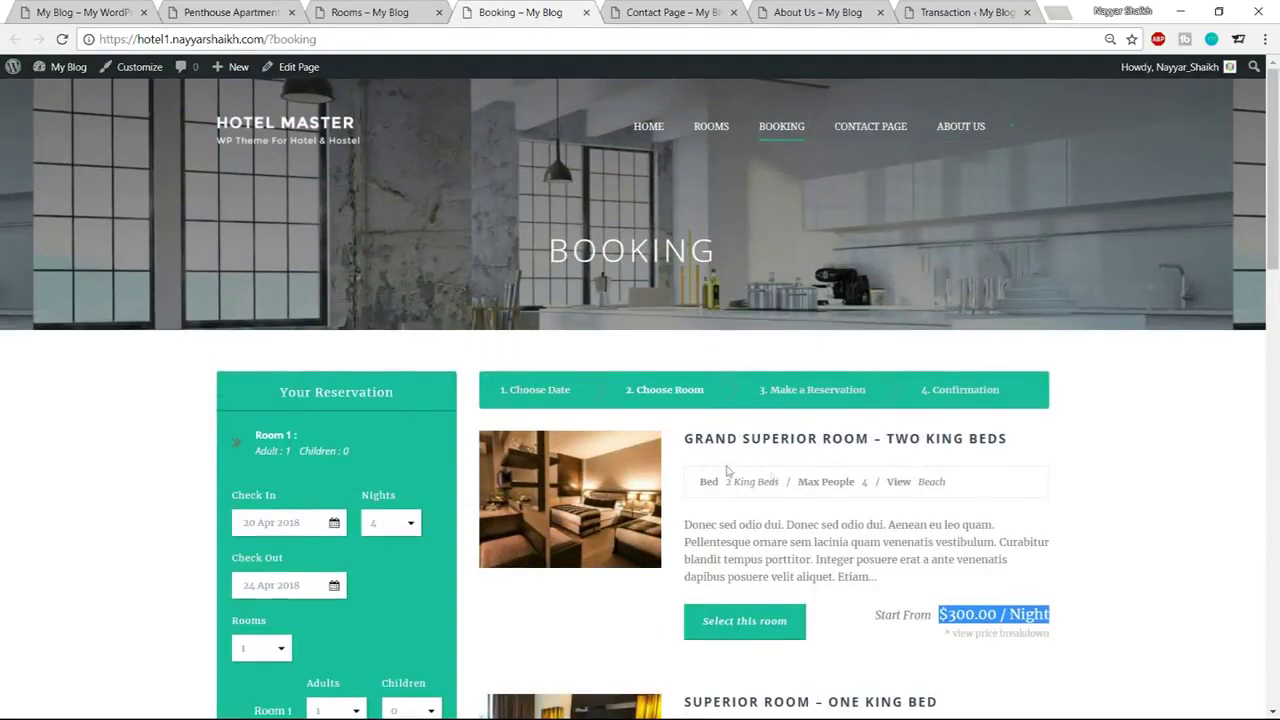
{"action": "left_click_drag", "start_coordinate": [730, 482], "coordinate": [879, 489]}
{"action": "left_click", "coordinate": [835, 483]}
{"action": "double_click", "coordinate": [931, 485]}
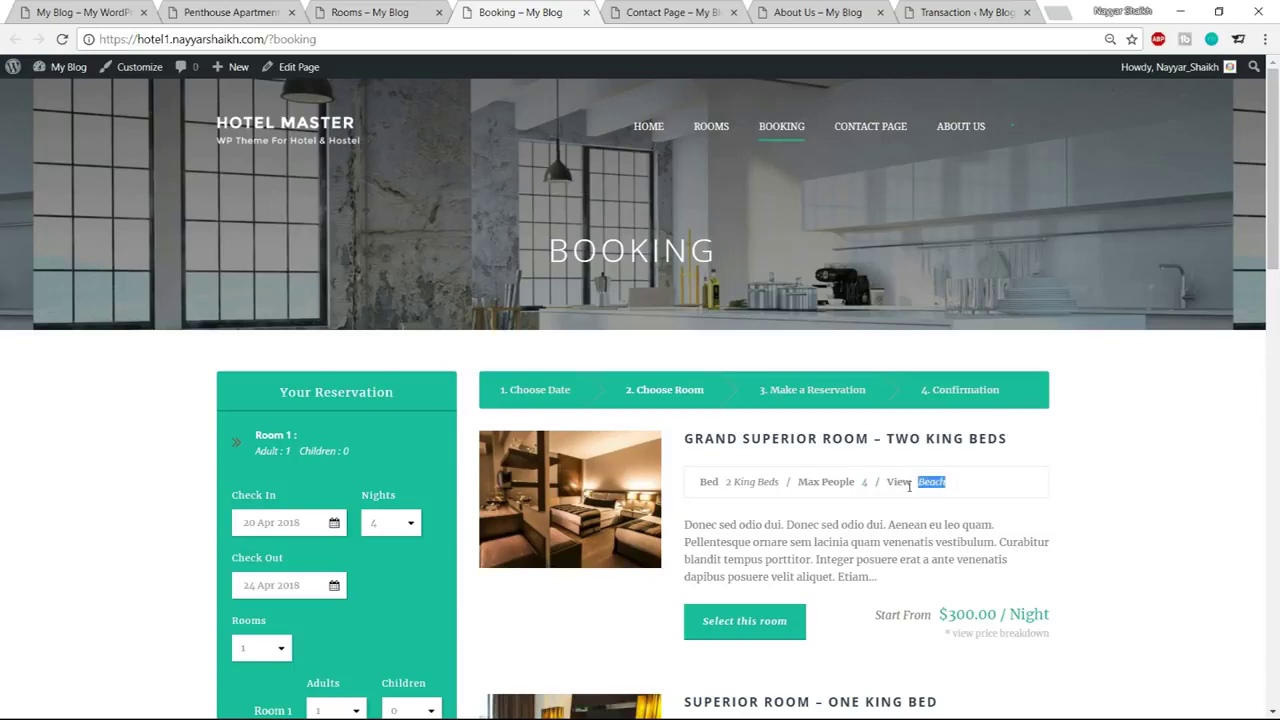
{"action": "scroll", "coordinate": [1212, 473], "scroll_direction": "down", "scroll_amount": 1}
{"action": "scroll", "coordinate": [1212, 473], "scroll_direction": "down", "scroll_amount": 1}
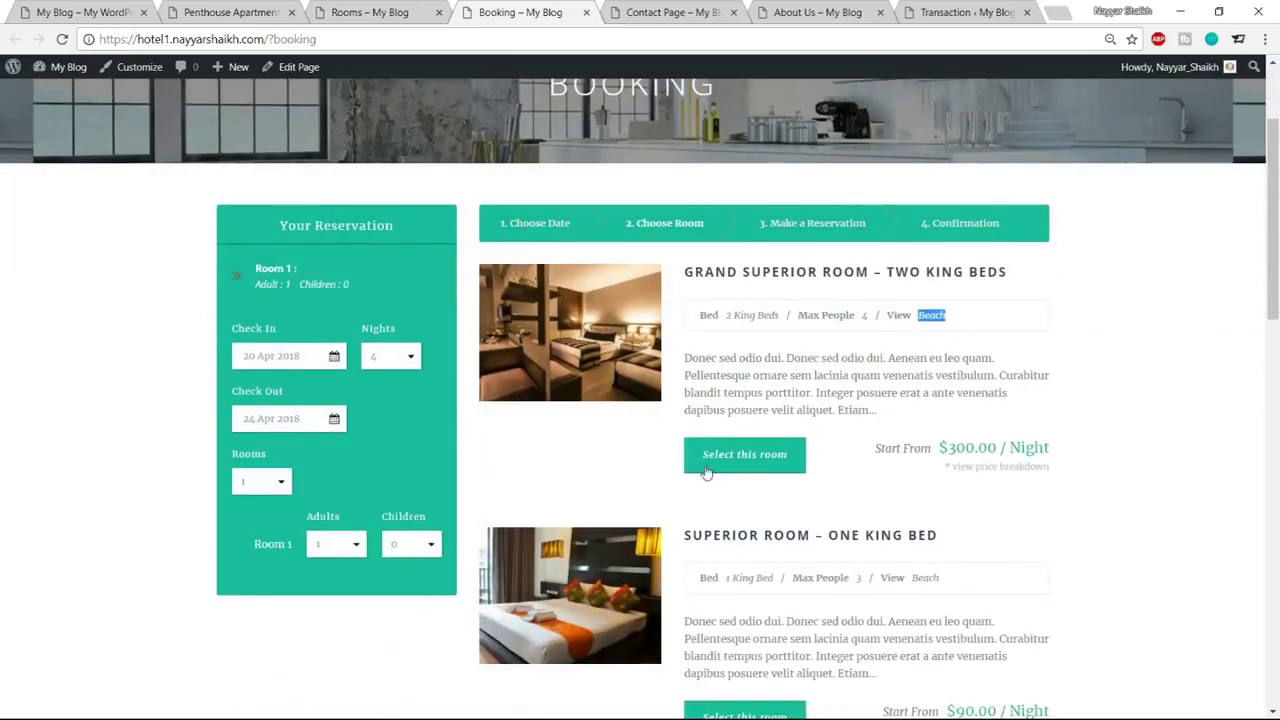
Step: Book the Grand Superior Room – Two King Beds and continue to the reservation details form
{"action": "left_click", "coordinate": [721, 459]}
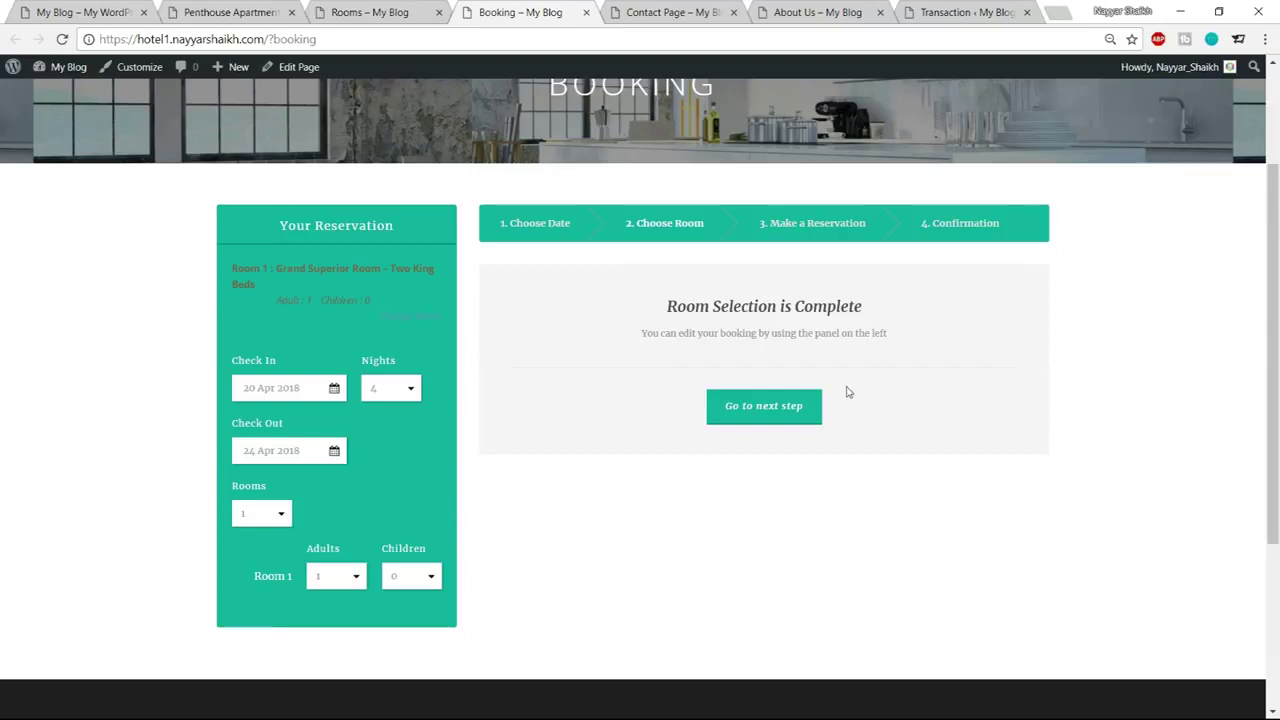
{"action": "left_click", "coordinate": [765, 408]}
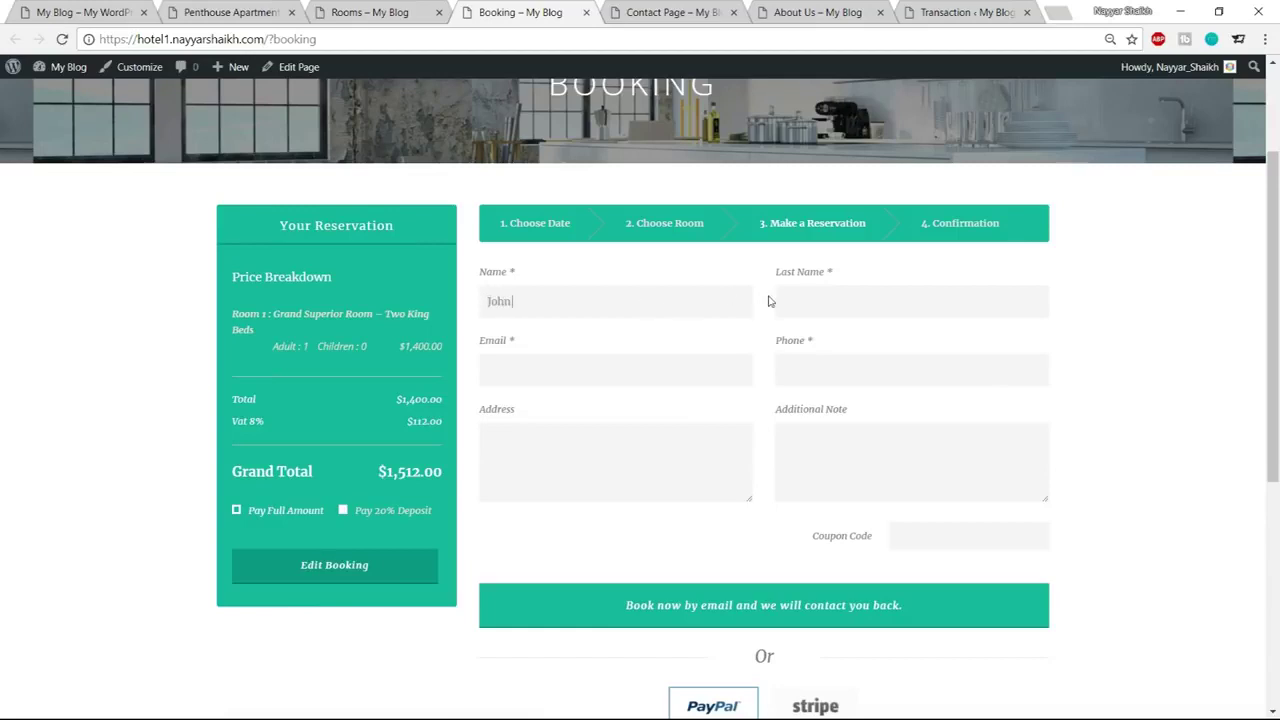
Step: Autofill the guest's email, phone and address, then replace the phone number with a new one
{"action": "left_click", "coordinate": [673, 369]}
{"action": "left_click", "coordinate": [700, 398]}
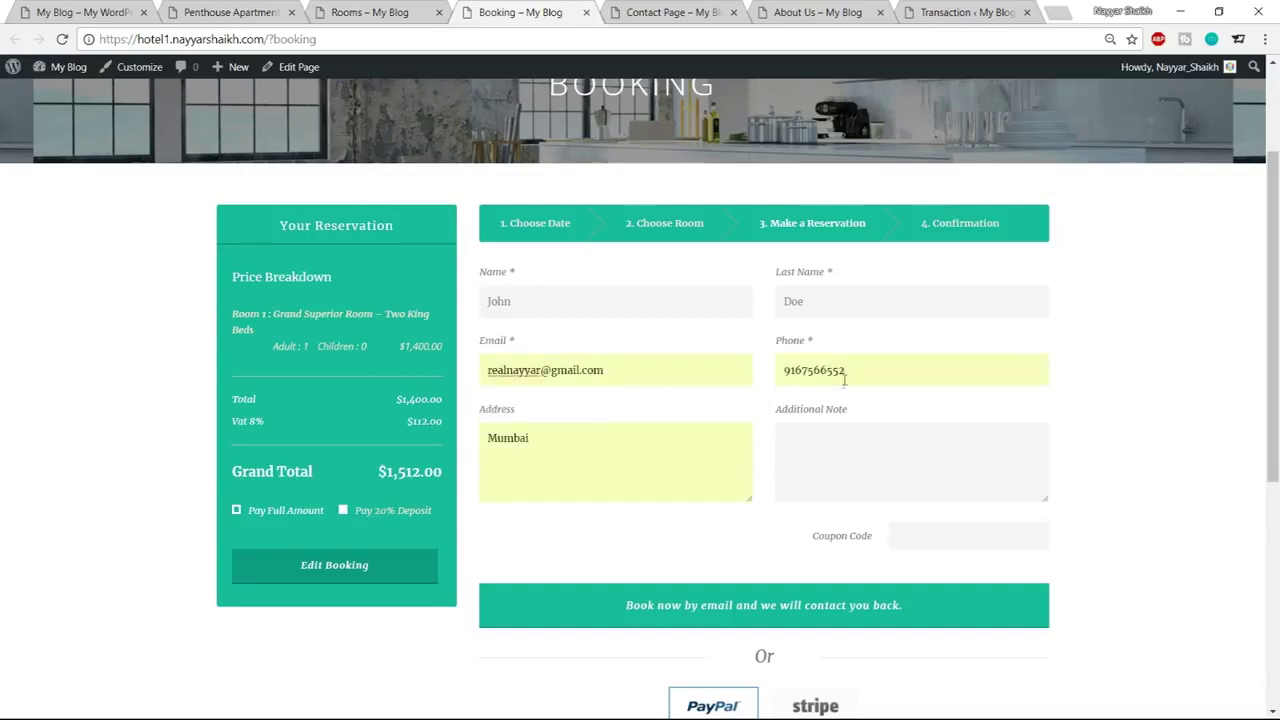
{"action": "left_click_drag", "start_coordinate": [844, 380], "coordinate": [760, 378]}
{"action": "type", "text": "123647890"}
Step: Choose Stripe as the payment method and proceed to pay for the booking
{"action": "scroll", "coordinate": [1160, 449], "scroll_direction": "down", "scroll_amount": 3}
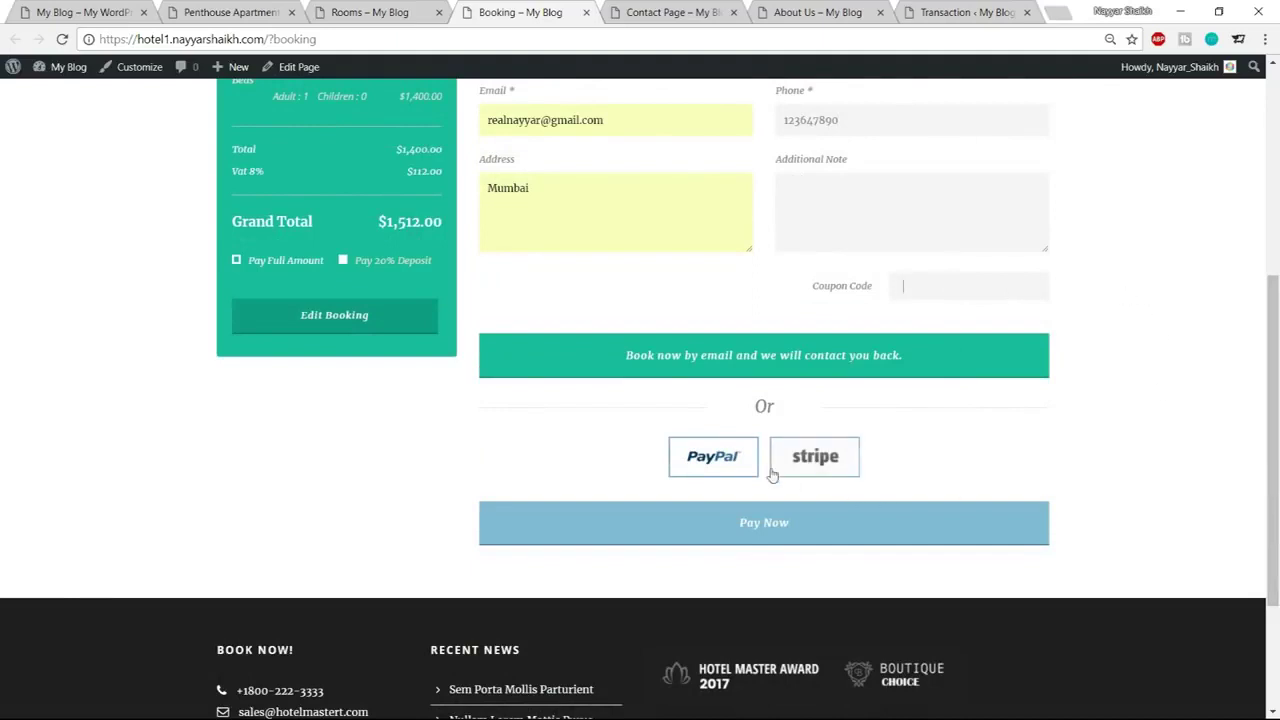
{"action": "left_click", "coordinate": [817, 472]}
{"action": "left_click", "coordinate": [731, 474]}
{"action": "left_click", "coordinate": [830, 468]}
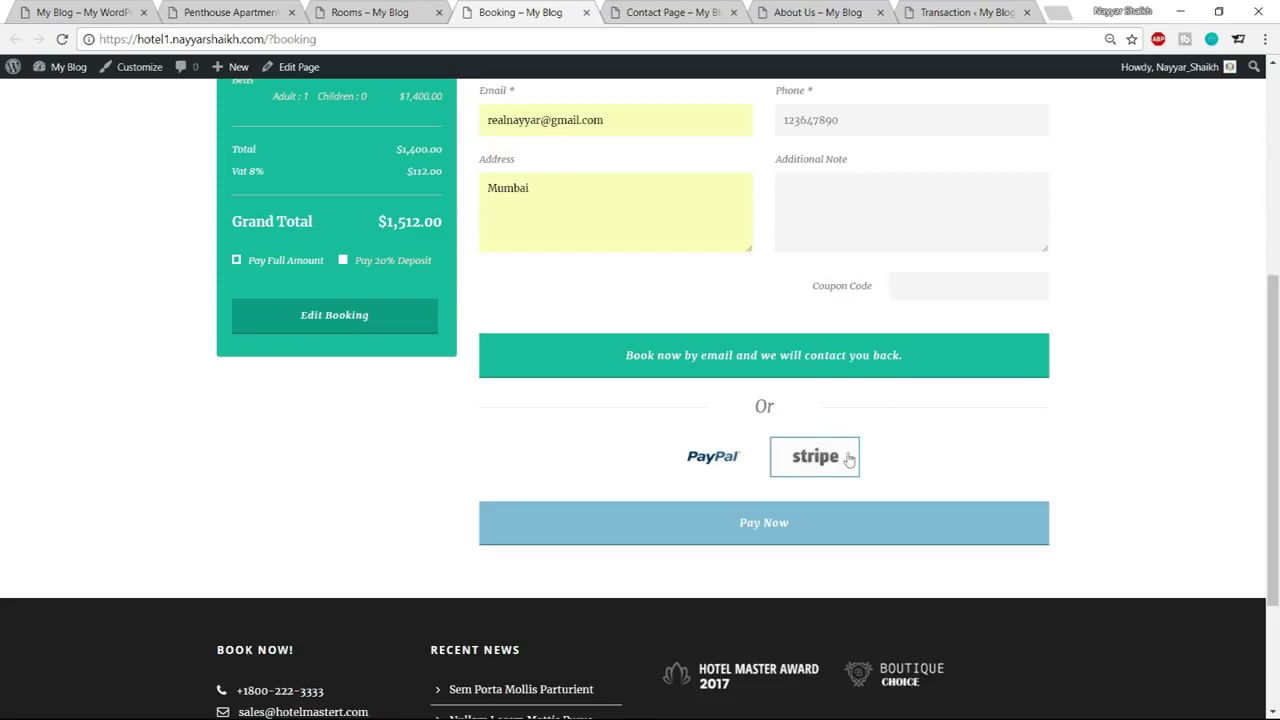
{"action": "left_click", "coordinate": [829, 527]}
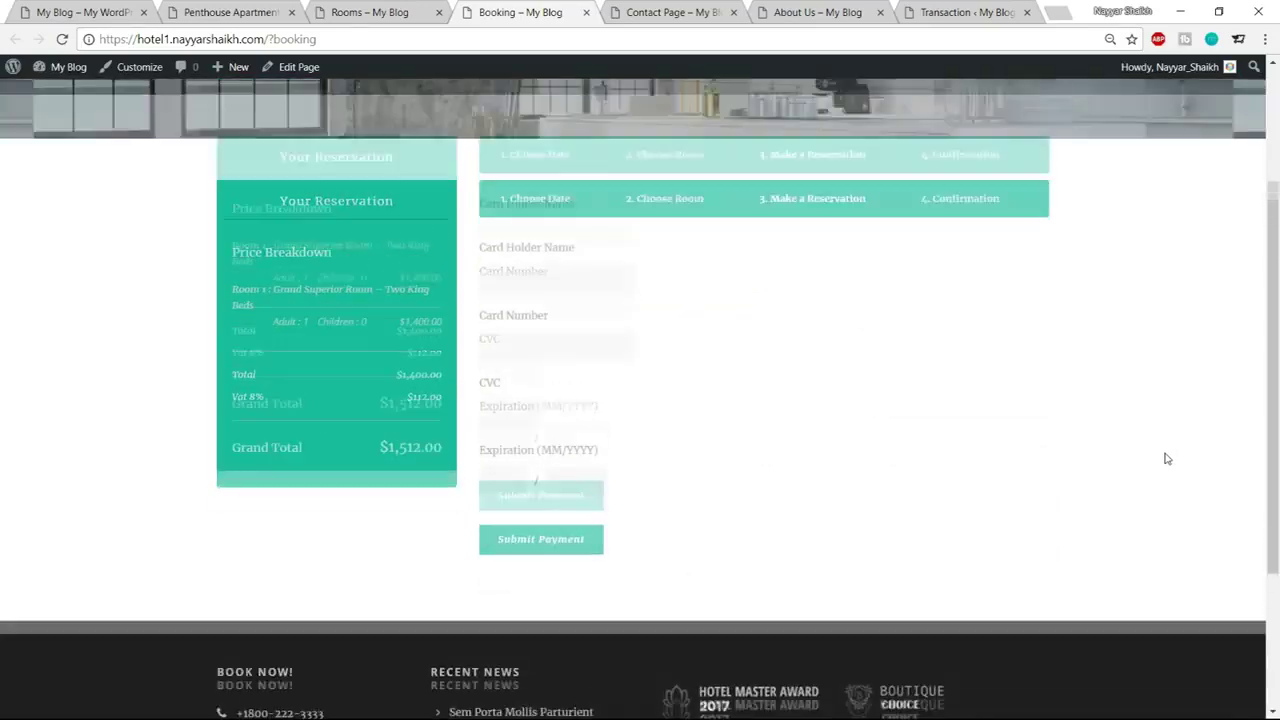
Step: Enter the card holder's name and the test card number
{"action": "left_click", "coordinate": [543, 304]}
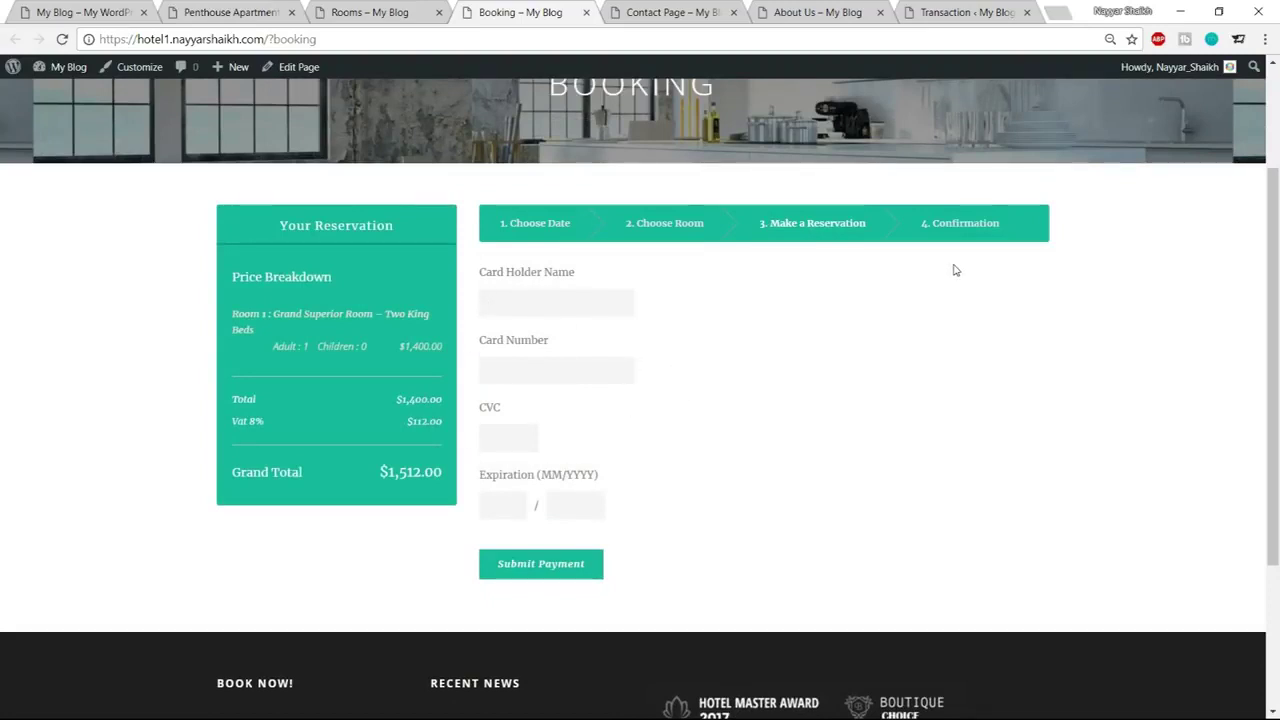
{"action": "type", "text": "Nayyar S"}
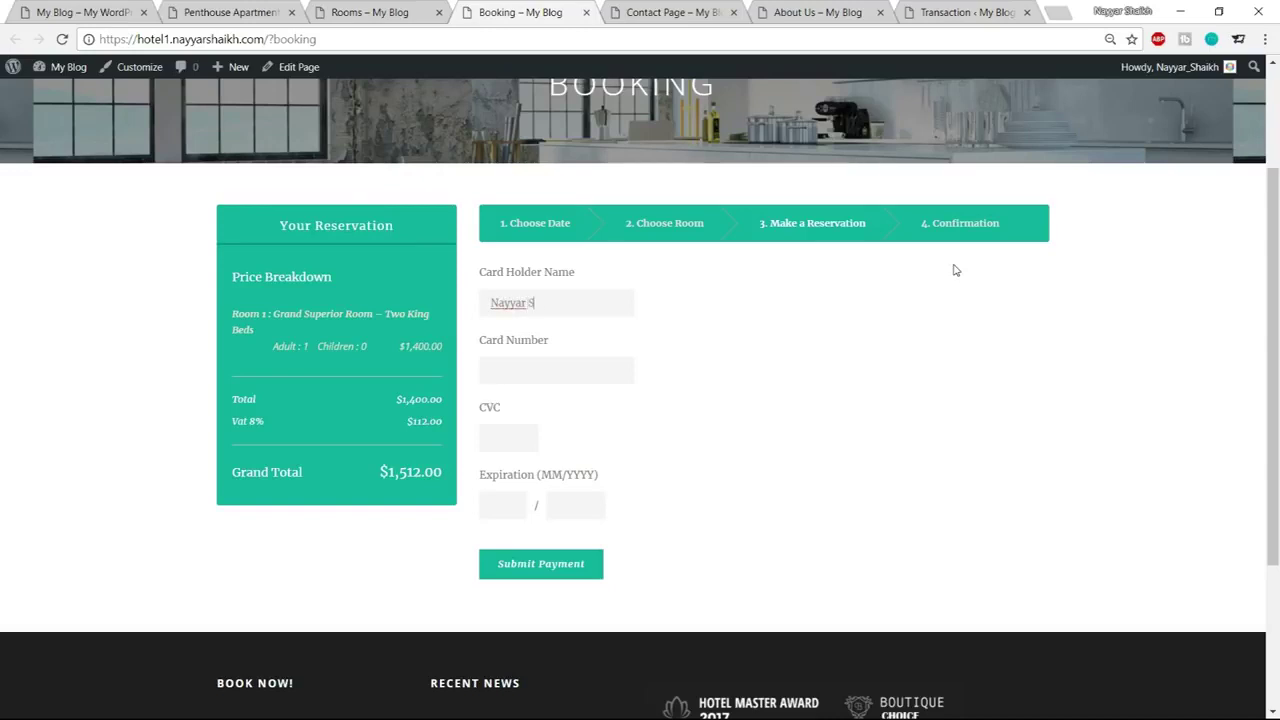
{"action": "type", "text": "haikh"}
{"action": "key", "text": "Tab"}
{"action": "type", "text": "4242424242424242"}
Step: Add the card's CVC and the 01/24 expiry, then submit the card payment
{"action": "left_click", "coordinate": [509, 444]}
{"action": "type", "text": "124"}
{"action": "left_click", "coordinate": [494, 506]}
{"action": "type", "text": "01"}
{"action": "key", "text": "Tab"}
{"action": "type", "text": "24"}
{"action": "left_click", "coordinate": [534, 565]}
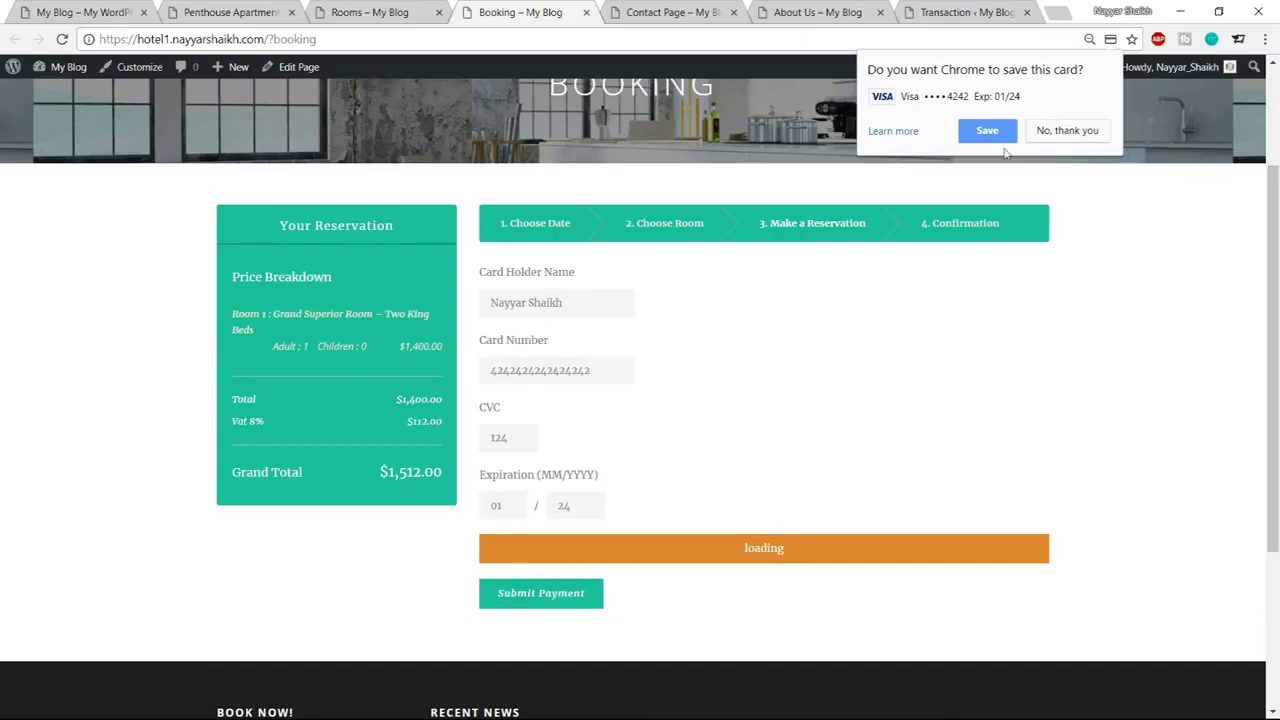
{"action": "scroll", "coordinate": [860, 515], "scroll_direction": "down", "scroll_amount": 1}
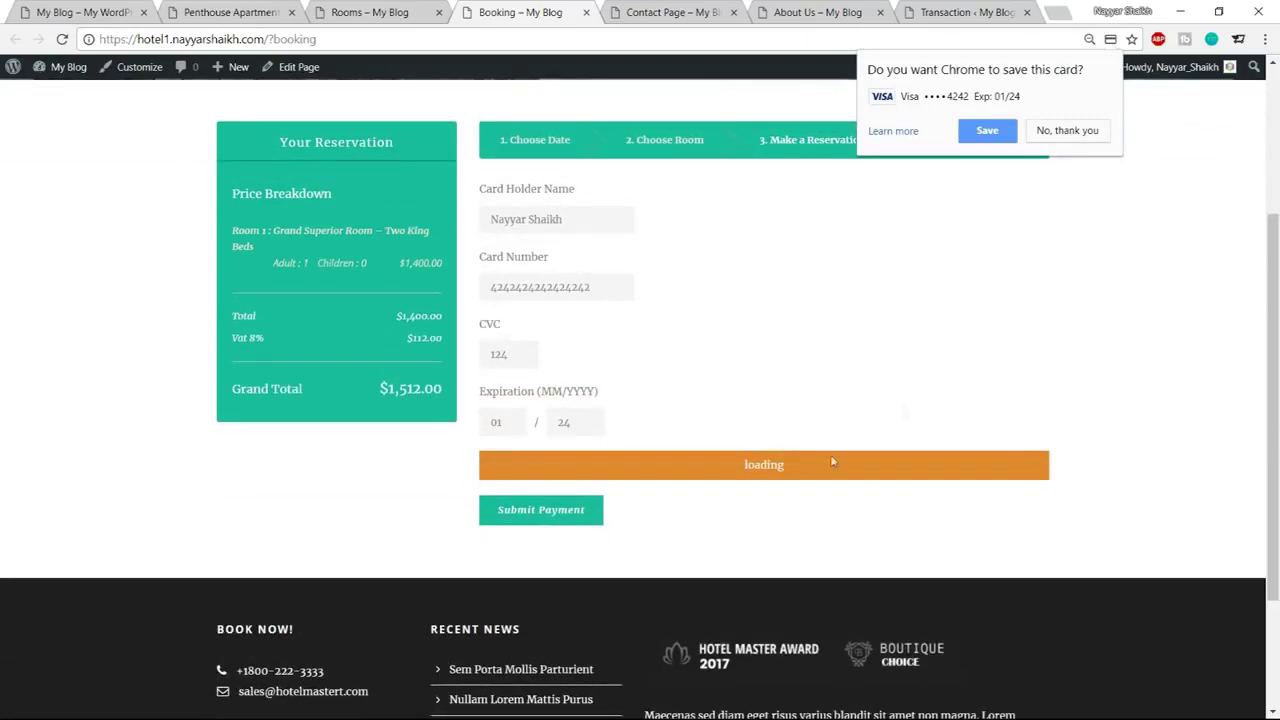
Step: Decline saving the card, check the Reservation Completed! confirmation and email, then go to the Rooms tab
{"action": "left_click", "coordinate": [1078, 131]}
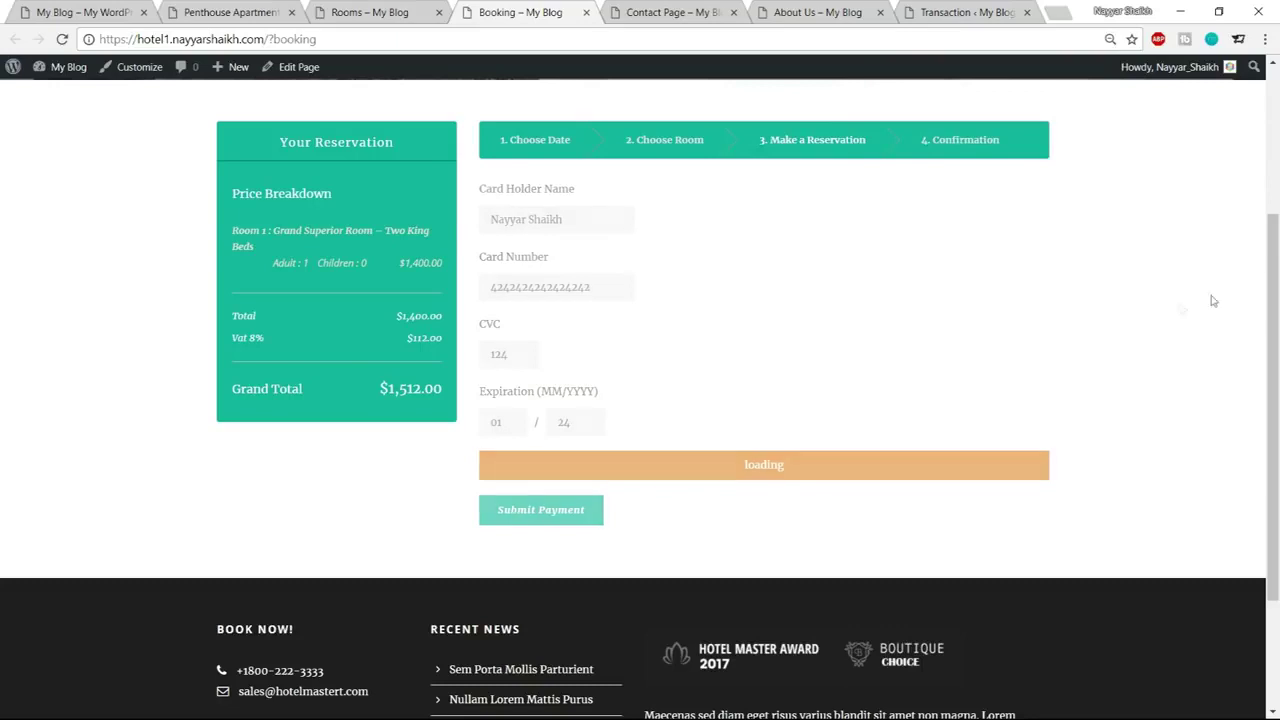
{"action": "left_click_drag", "start_coordinate": [508, 221], "coordinate": [668, 229]}
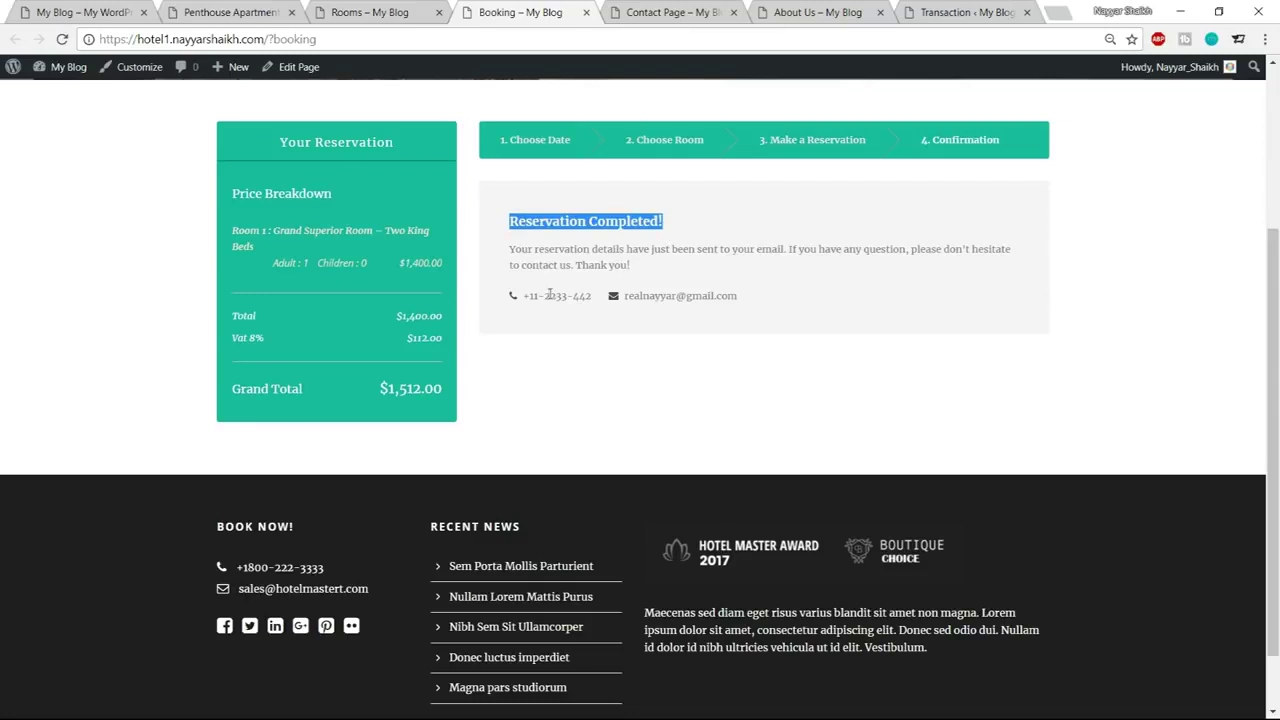
{"action": "left_click_drag", "start_coordinate": [745, 297], "coordinate": [577, 302]}
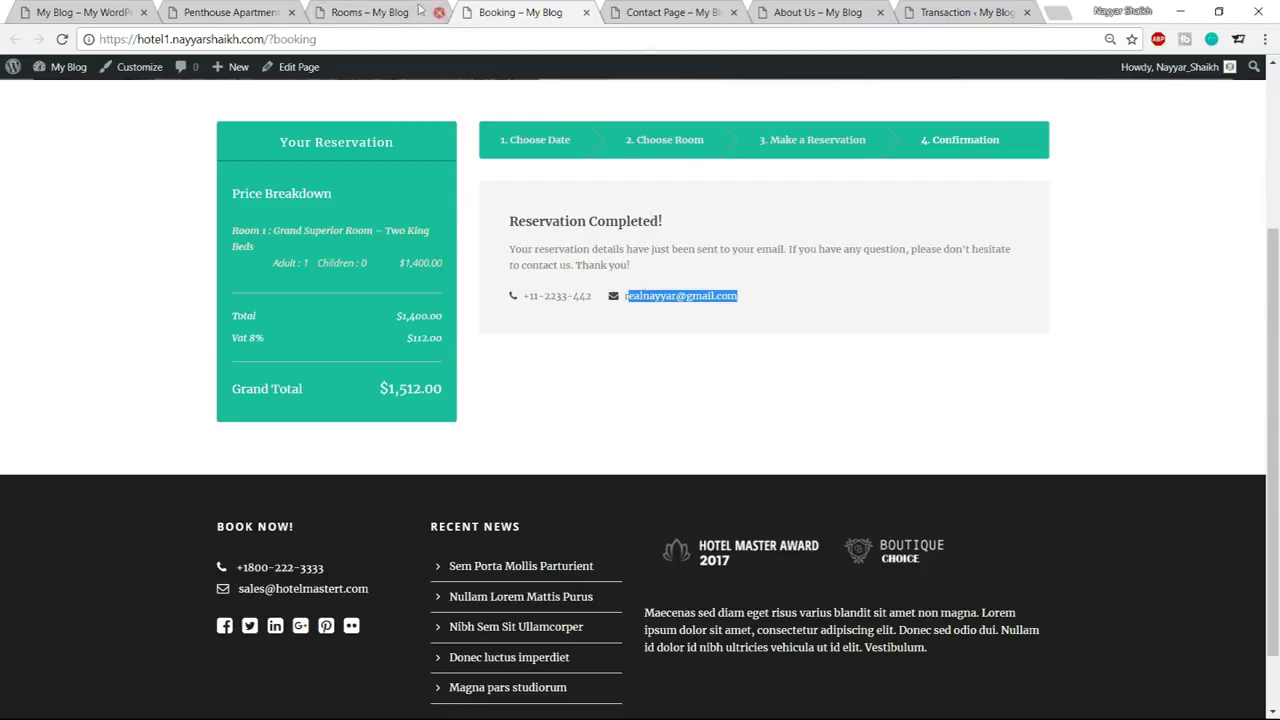
{"action": "left_click", "coordinate": [395, 12]}
Step: On the Transaction admin page, review the newest booking's guest name, booking date and contact details
{"action": "left_click", "coordinate": [912, 10]}
{"action": "left_click_drag", "start_coordinate": [277, 400], "coordinate": [334, 397]}
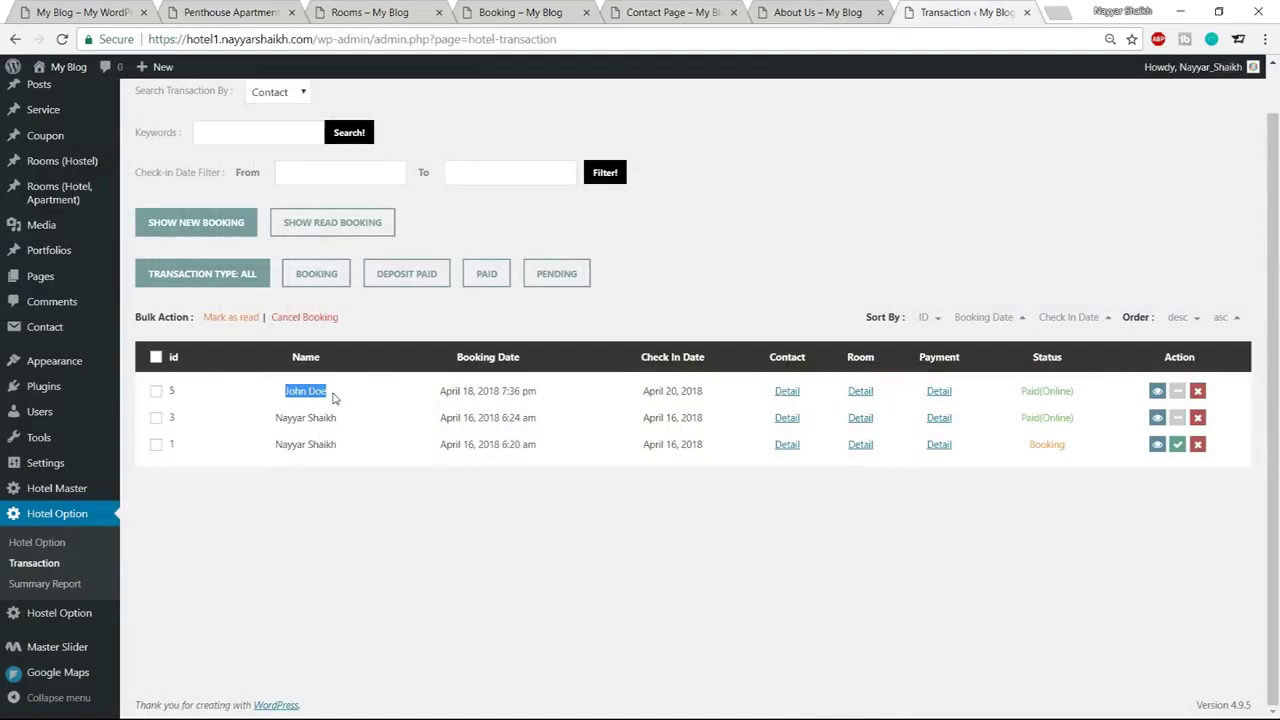
{"action": "left_click", "coordinate": [307, 402]}
{"action": "left_click_drag", "start_coordinate": [284, 393], "coordinate": [338, 396]}
{"action": "left_click_drag", "start_coordinate": [440, 394], "coordinate": [543, 396]}
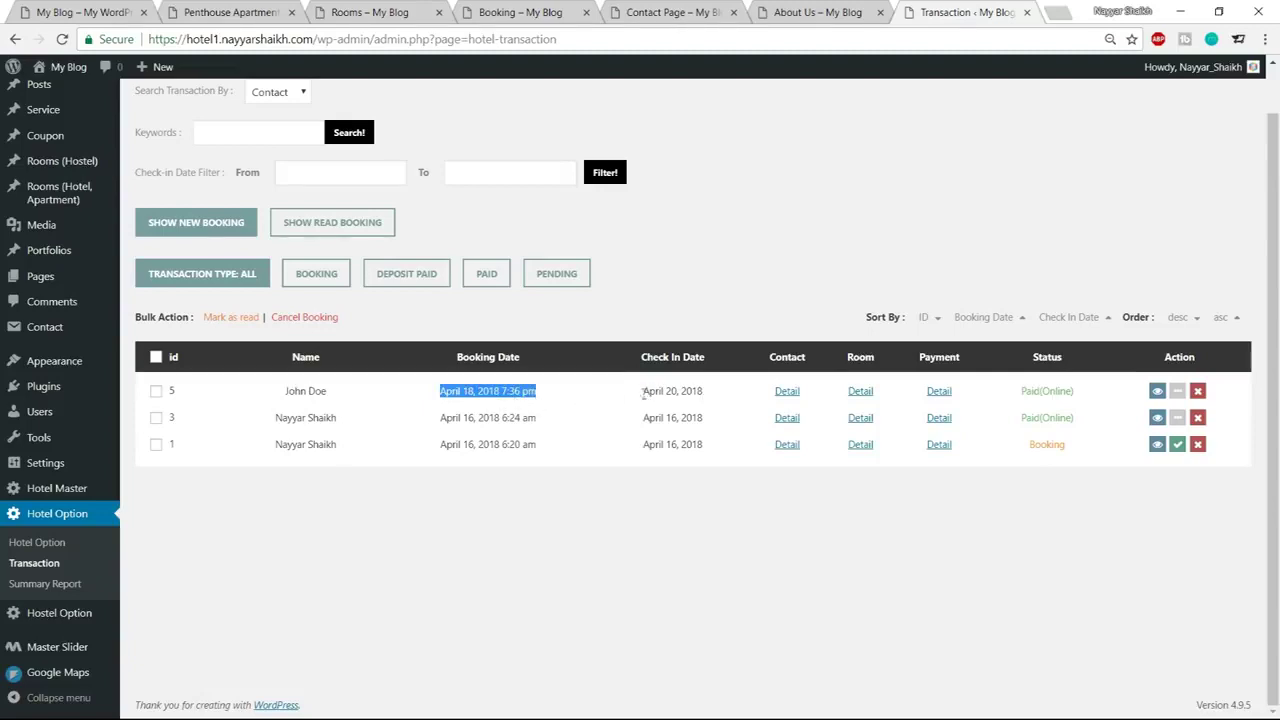
{"action": "left_click", "coordinate": [788, 395]}
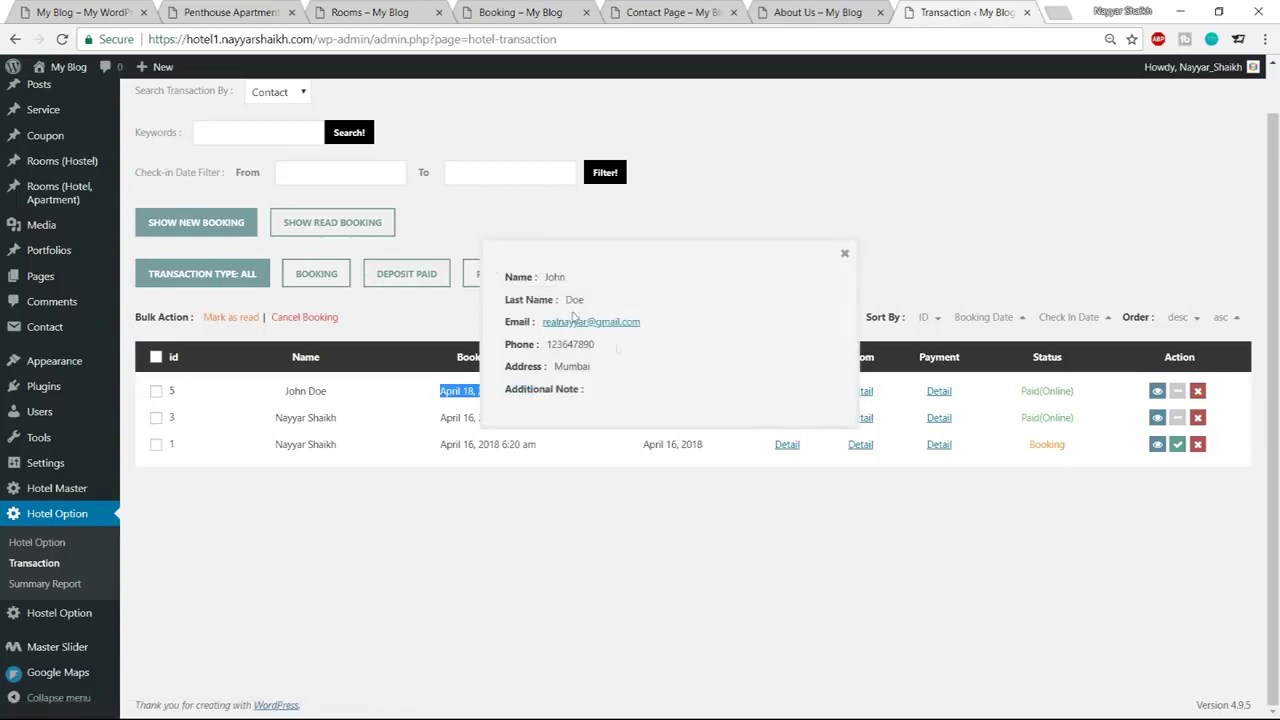
{"action": "left_click_drag", "start_coordinate": [551, 348], "coordinate": [608, 349]}
{"action": "left_click", "coordinate": [605, 364]}
{"action": "left_click", "coordinate": [844, 253]}
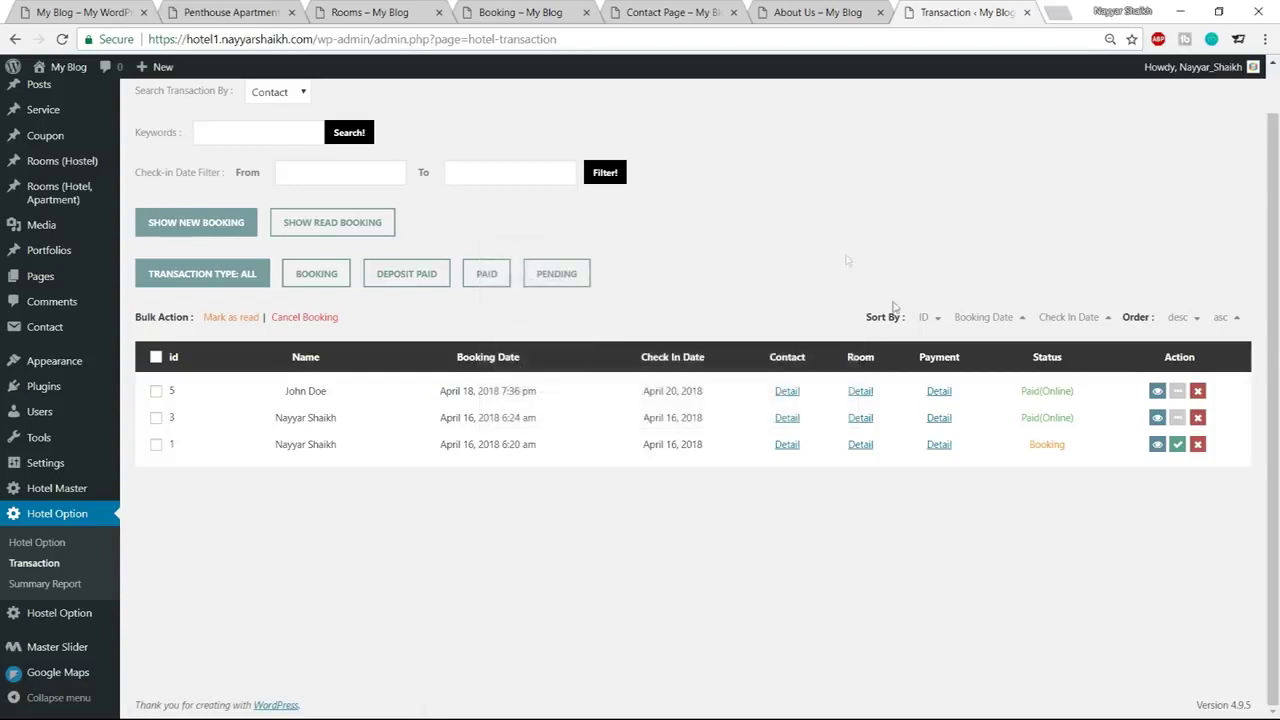
Step: Check the newest booking's $1,512.00 payment detail and its Paid(Online) status
{"action": "left_click", "coordinate": [940, 394]}
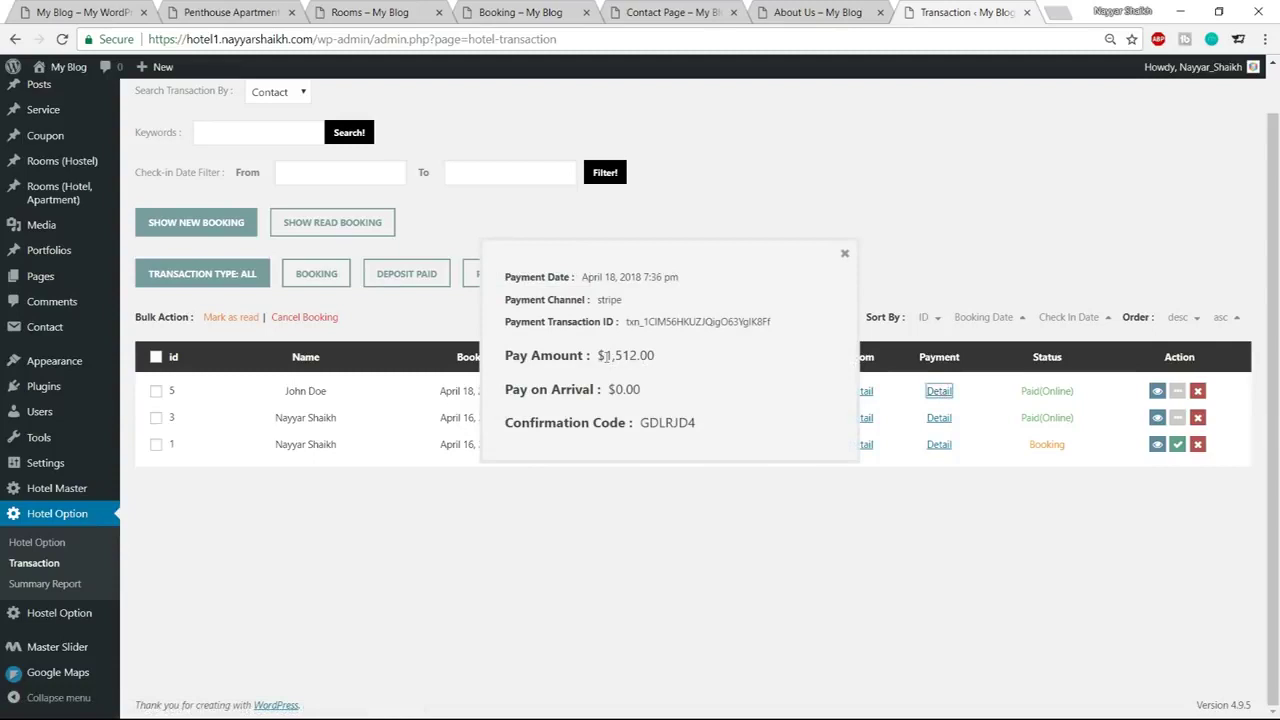
{"action": "left_click_drag", "start_coordinate": [598, 357], "coordinate": [678, 358]}
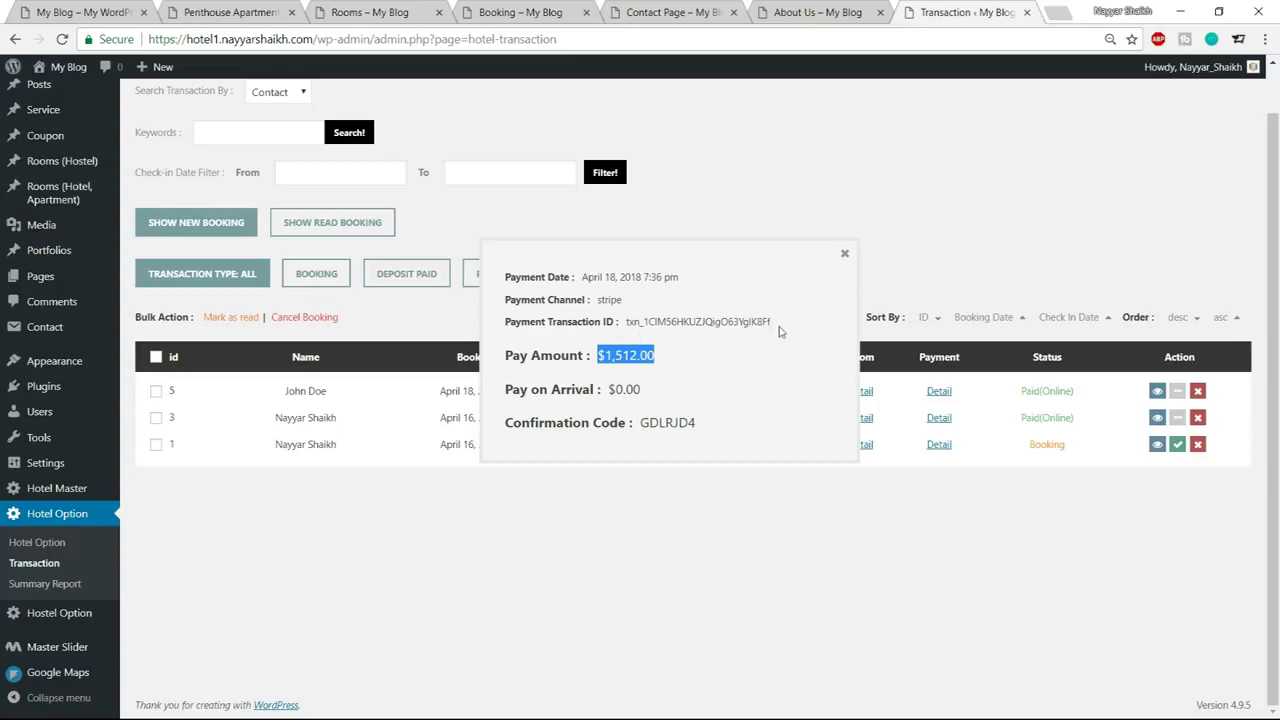
{"action": "left_click", "coordinate": [845, 256]}
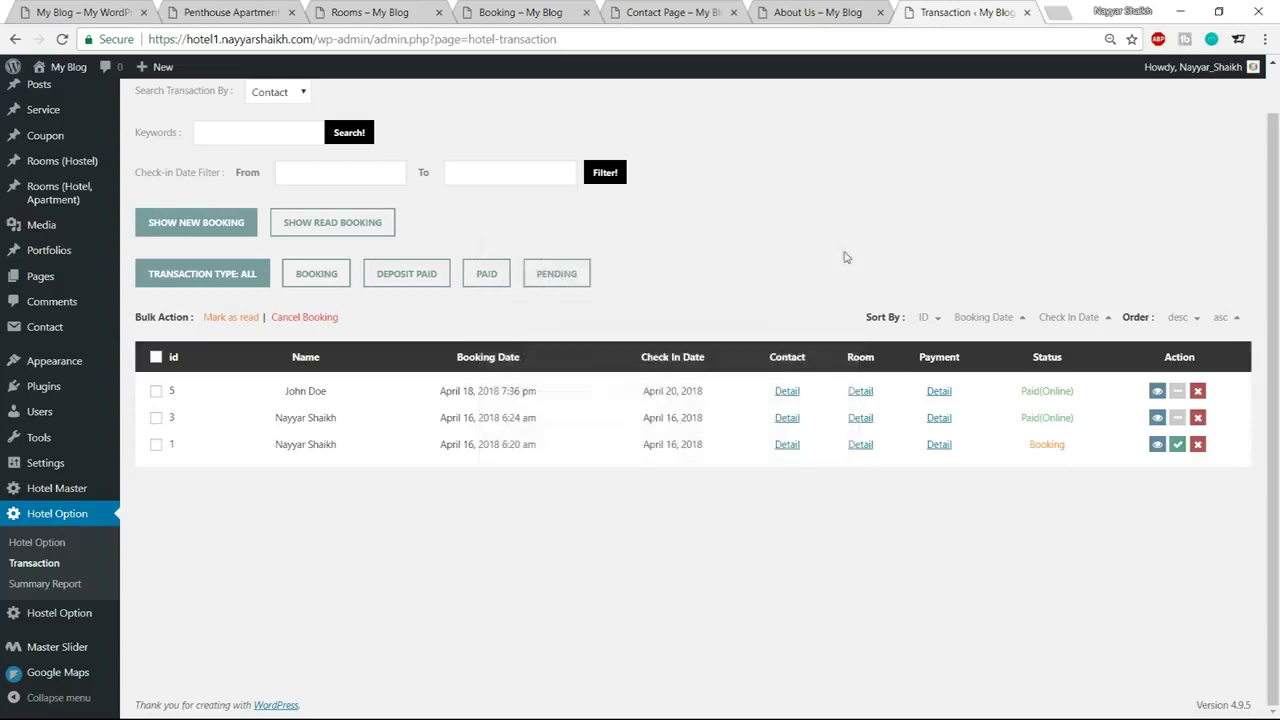
{"action": "left_click_drag", "start_coordinate": [1075, 394], "coordinate": [1020, 392]}
{"action": "left_click", "coordinate": [1056, 392]}
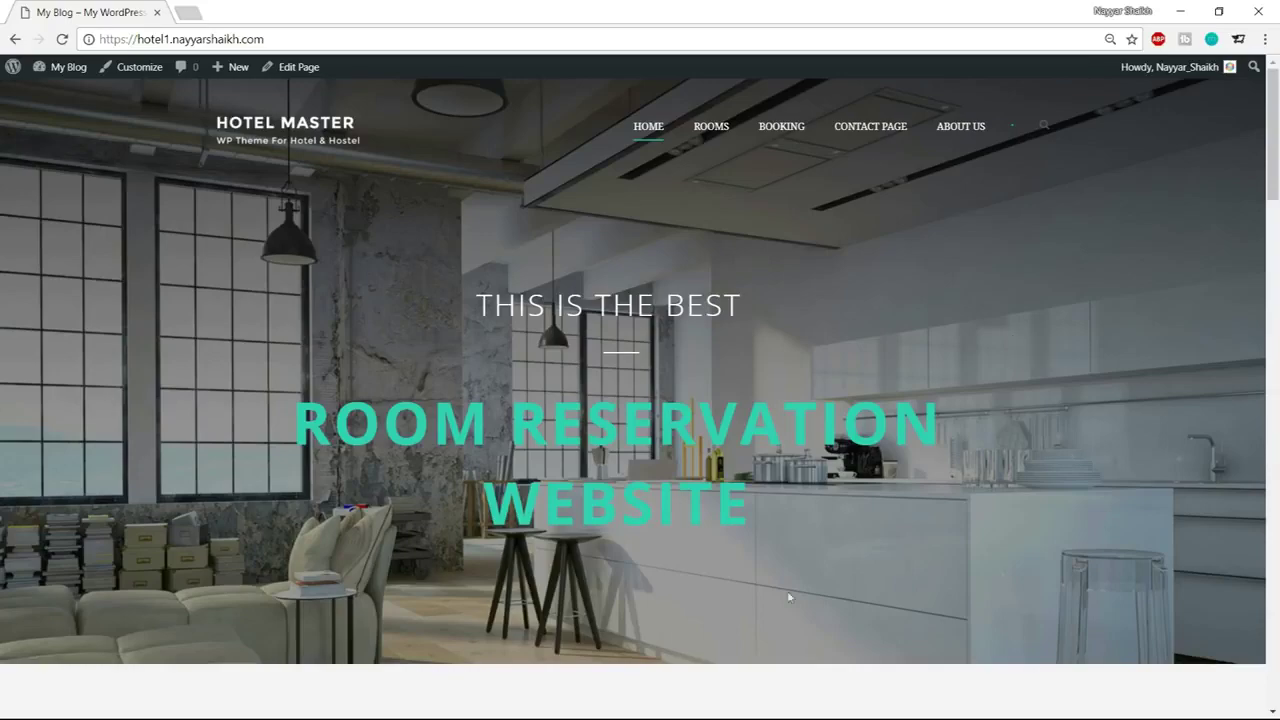
{"action": "scroll", "coordinate": [550, 497], "scroll_direction": "down", "scroll_amount": 3}
{"action": "scroll", "coordinate": [556, 440], "scroll_direction": "down", "scroll_amount": 3}
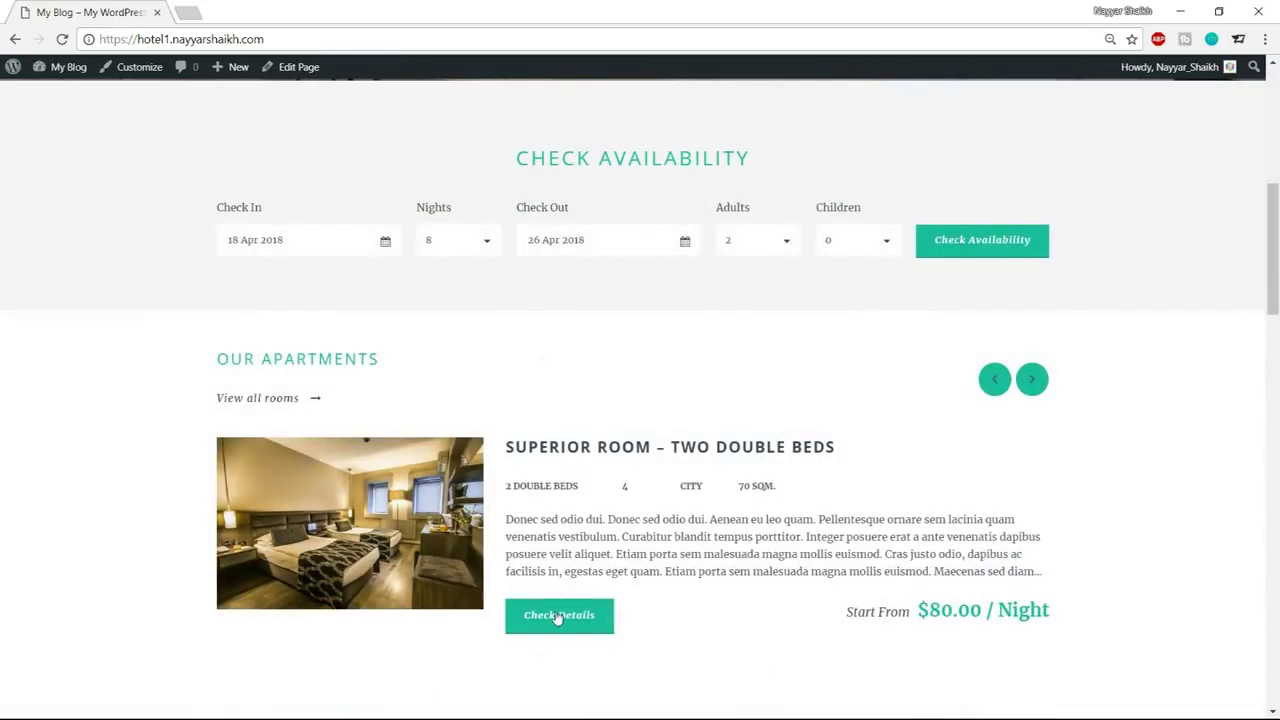
{"action": "scroll", "coordinate": [563, 611], "scroll_direction": "down", "scroll_amount": 4}
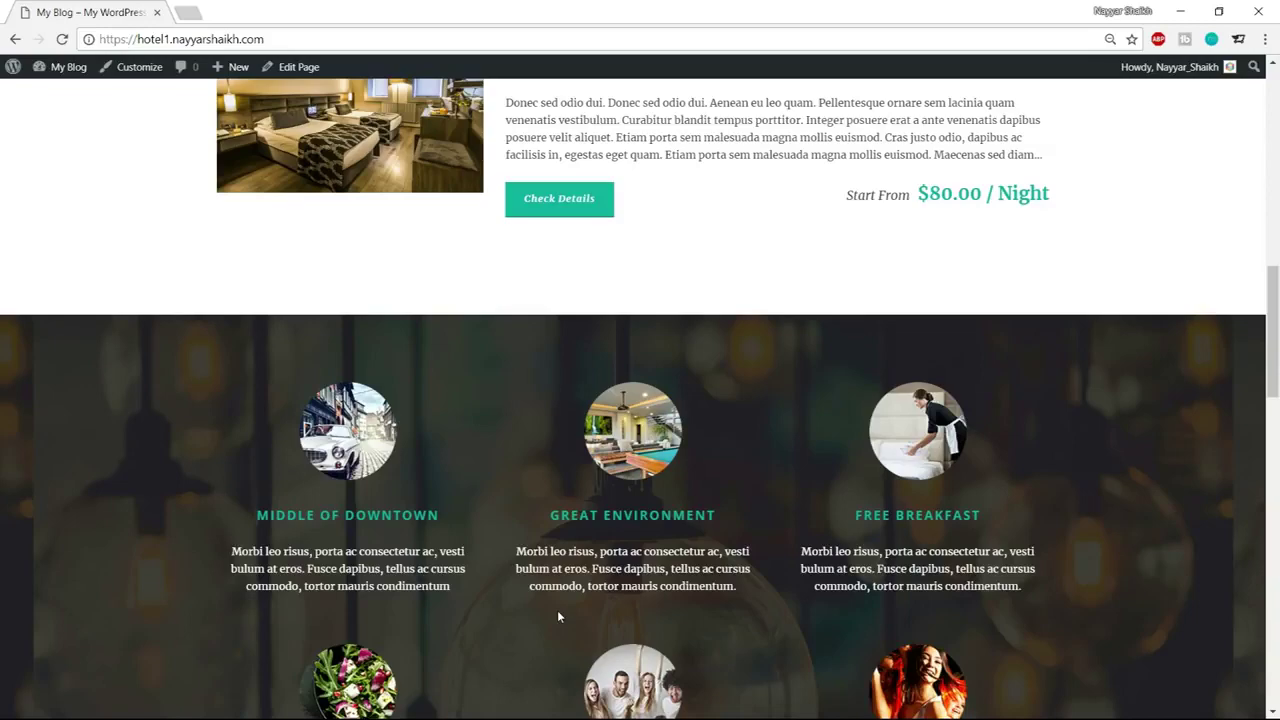
{"action": "scroll", "coordinate": [558, 617], "scroll_direction": "up", "scroll_amount": 15}
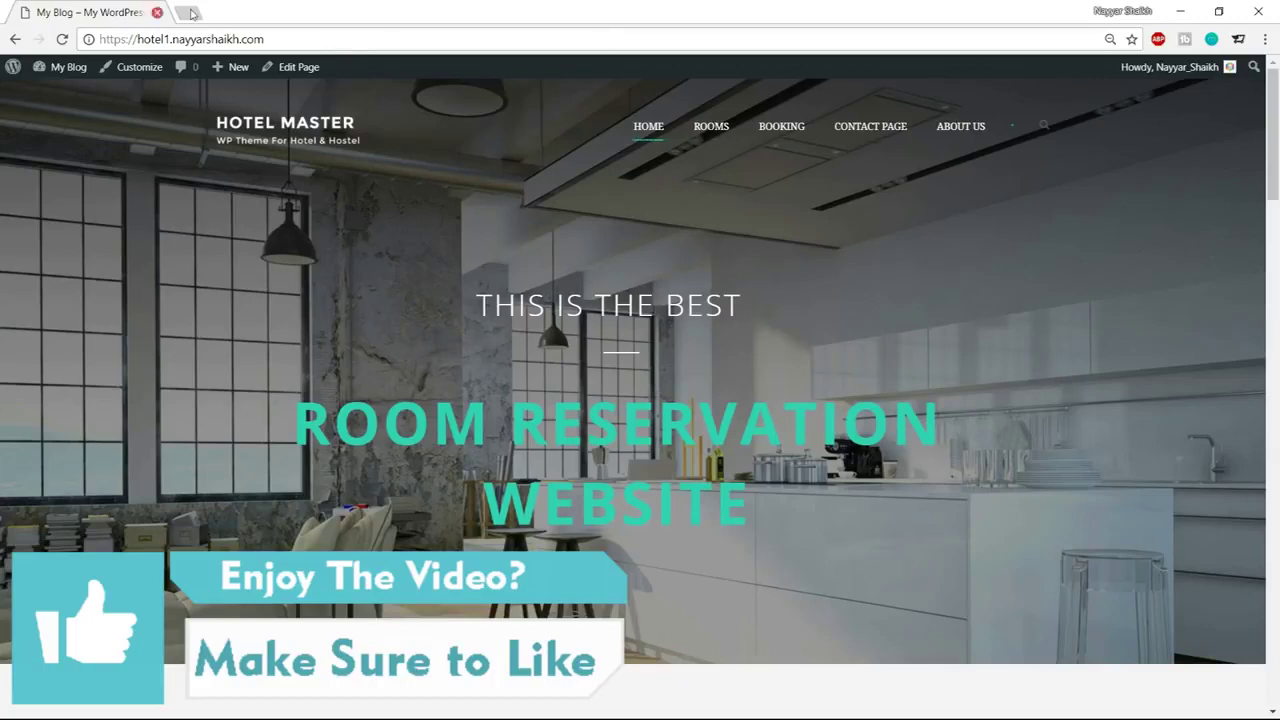
{"action": "left_click", "coordinate": [188, 12]}
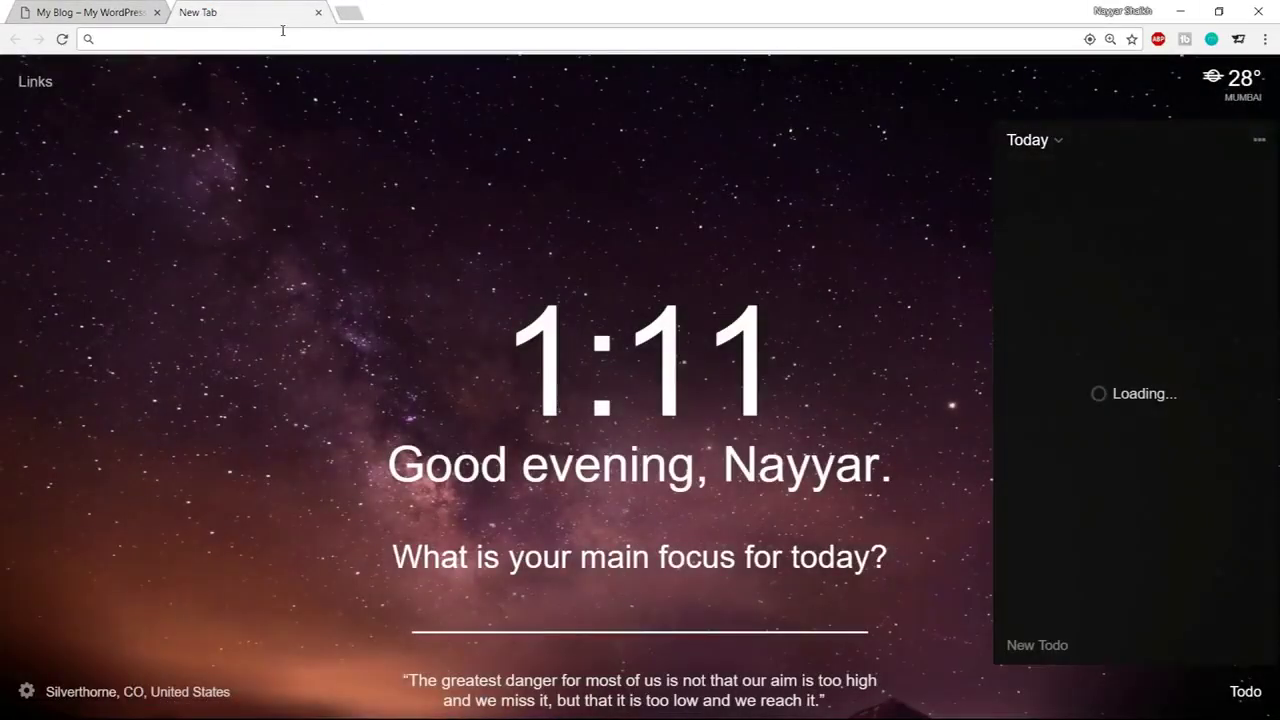
Step: Go to bloggdude.com/tmd in the new tab
{"action": "type", "text": "bloggdude.com"}
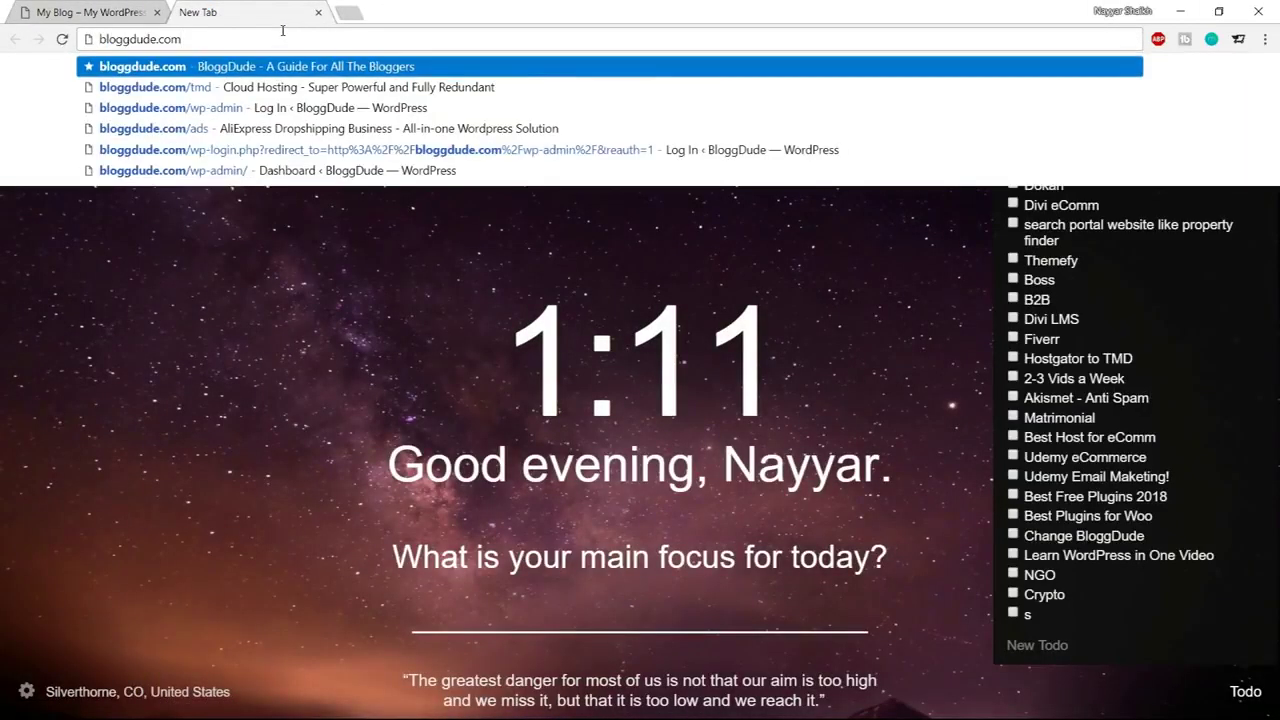
{"action": "type", "text": "/tmd"}
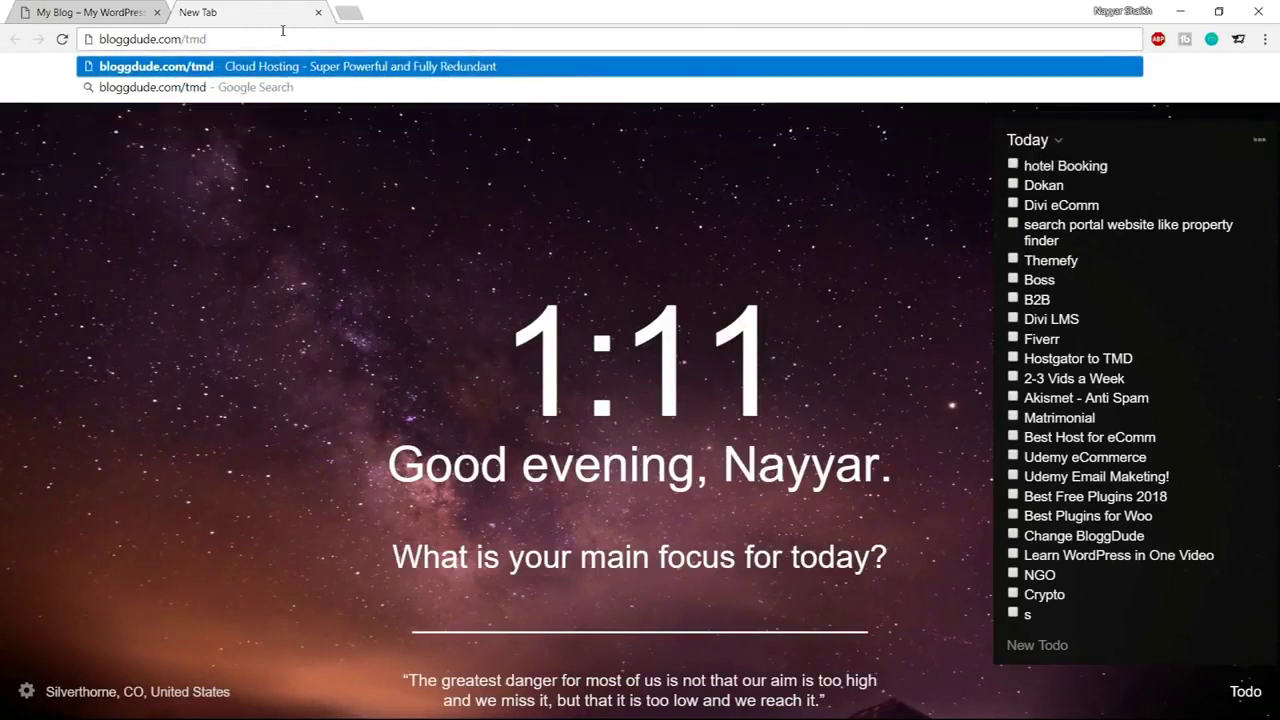
{"action": "key", "text": "Return"}
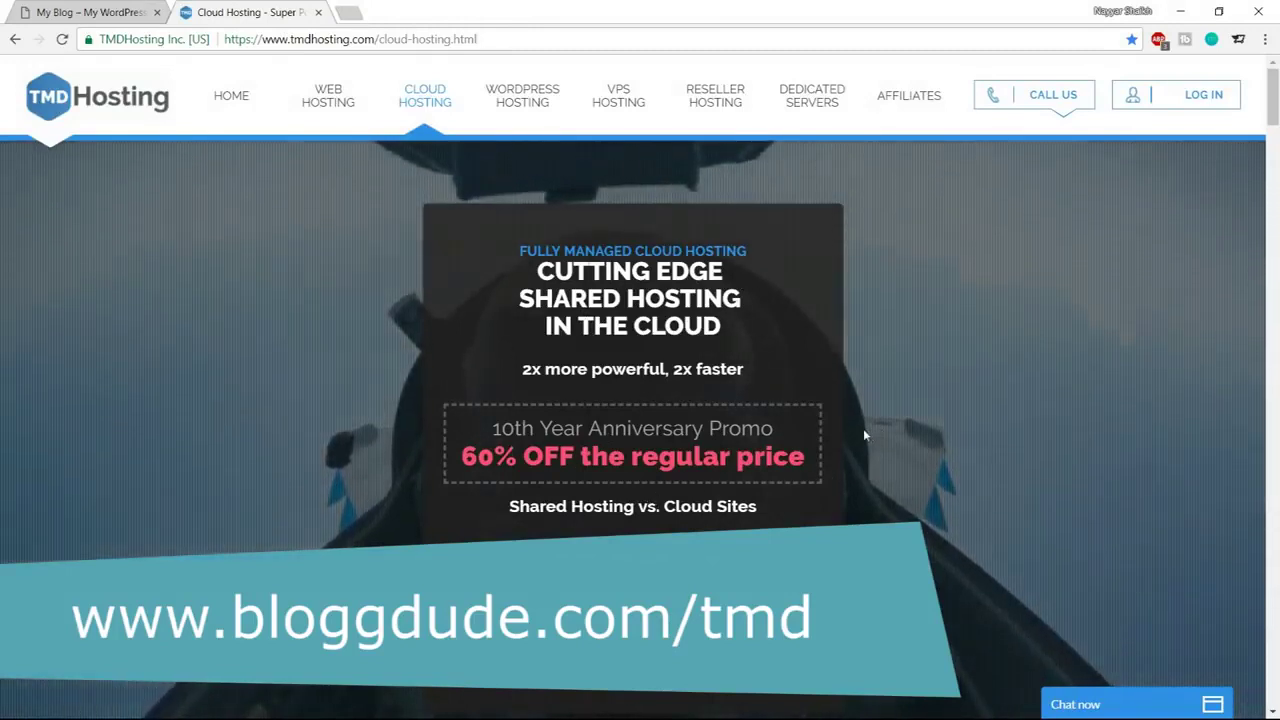
Step: Open TMD Hosting's cloud hosting plans page and scroll through the Starter, Business and Enterprise plan cards
{"action": "left_click_drag", "start_coordinate": [520, 297], "coordinate": [760, 307]}
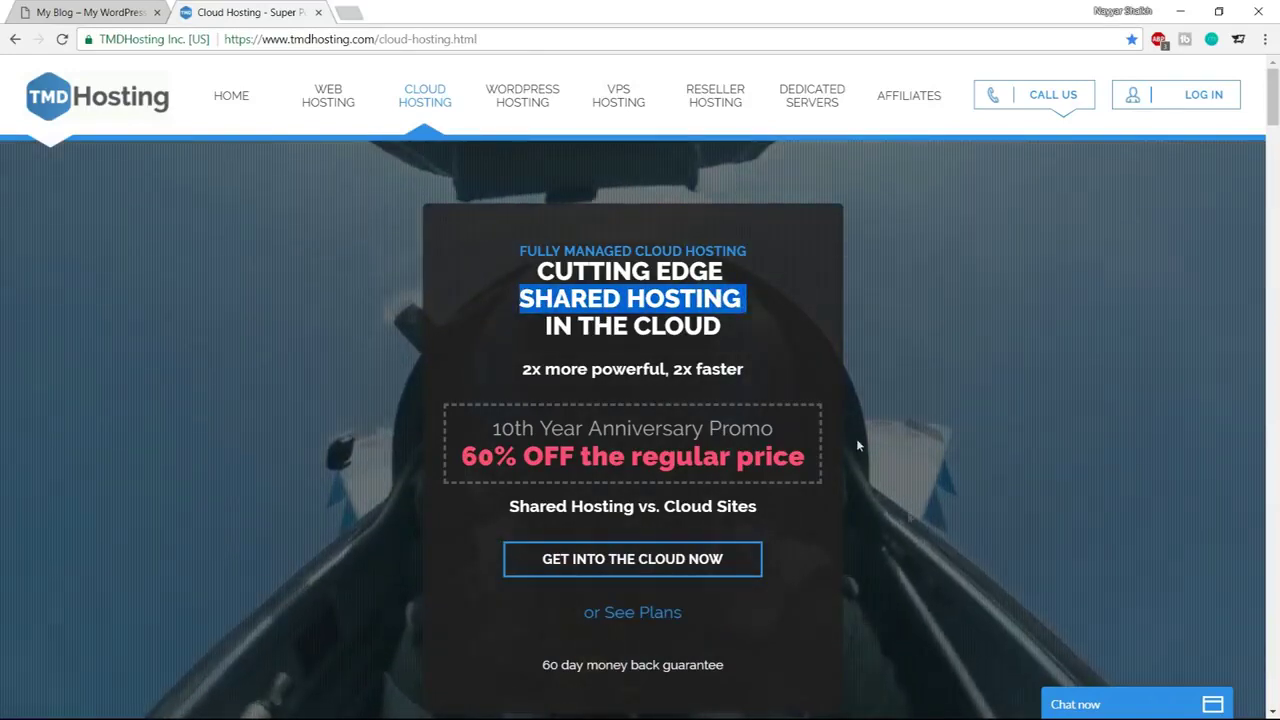
{"action": "left_click", "coordinate": [668, 563]}
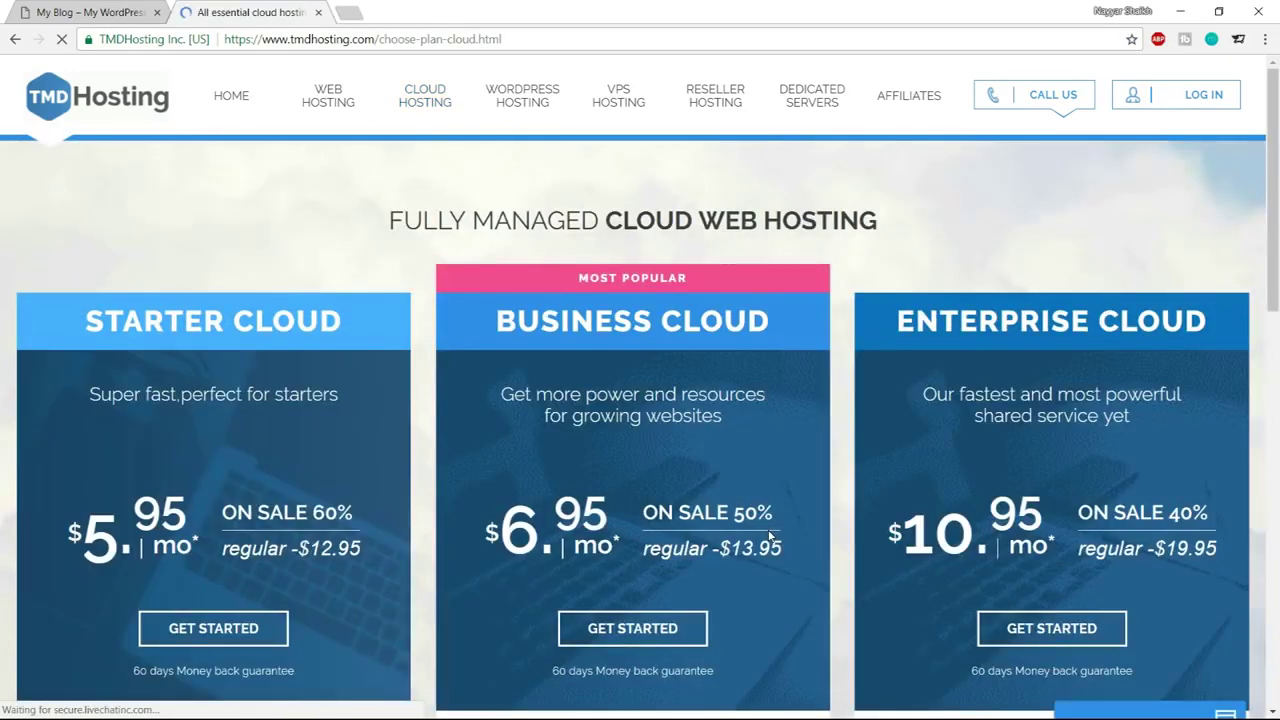
{"action": "scroll", "coordinate": [770, 537], "scroll_direction": "down", "scroll_amount": 5}
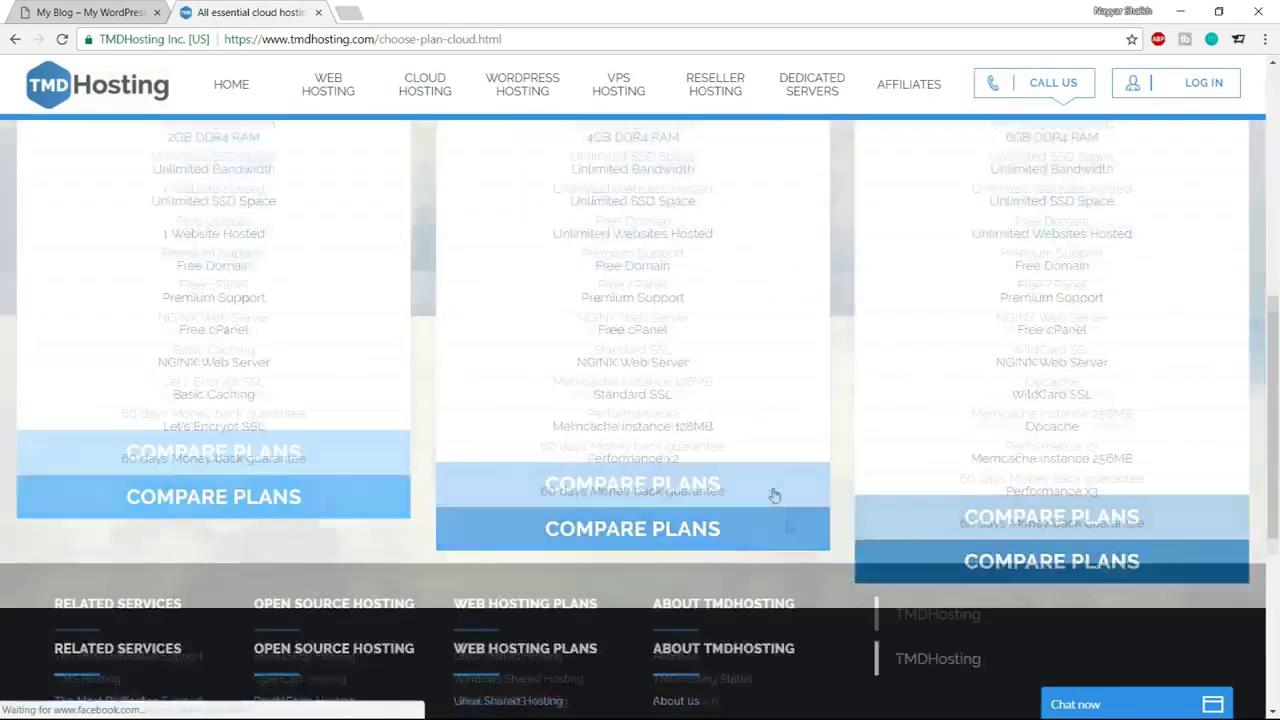
{"action": "scroll", "coordinate": [773, 495], "scroll_direction": "up", "scroll_amount": 5}
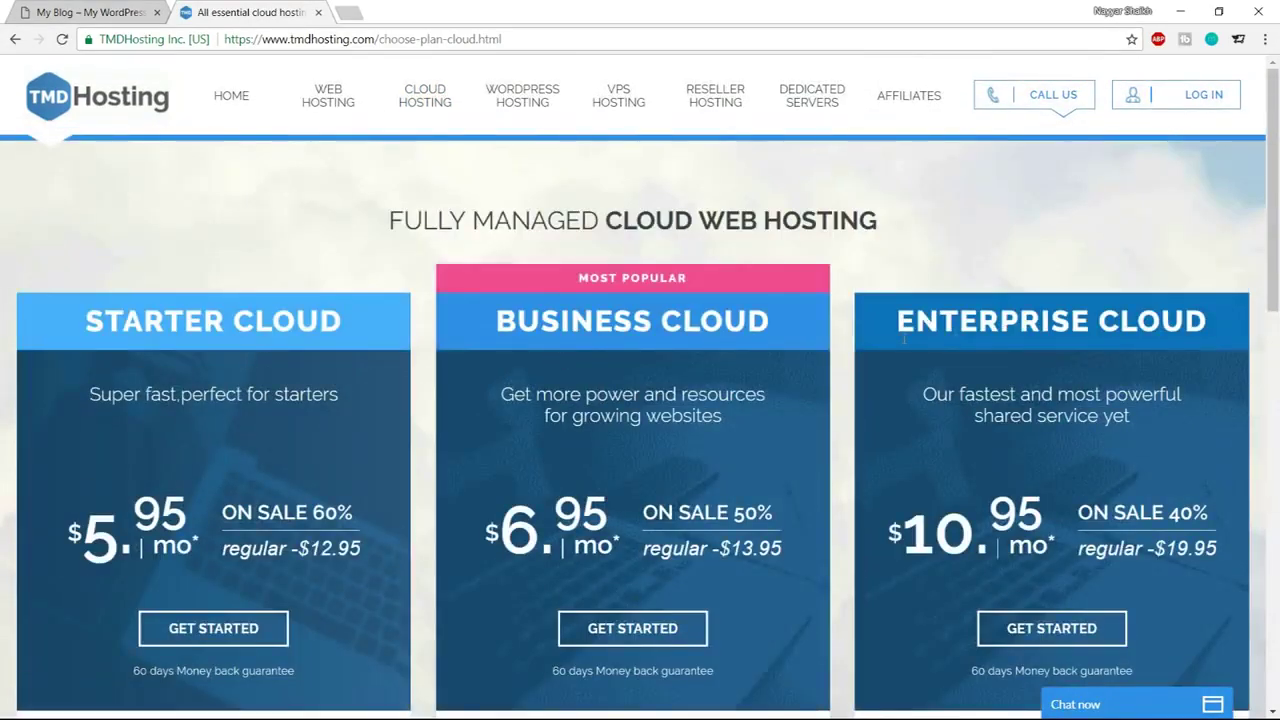
{"action": "scroll", "coordinate": [920, 365], "scroll_direction": "down", "scroll_amount": 3}
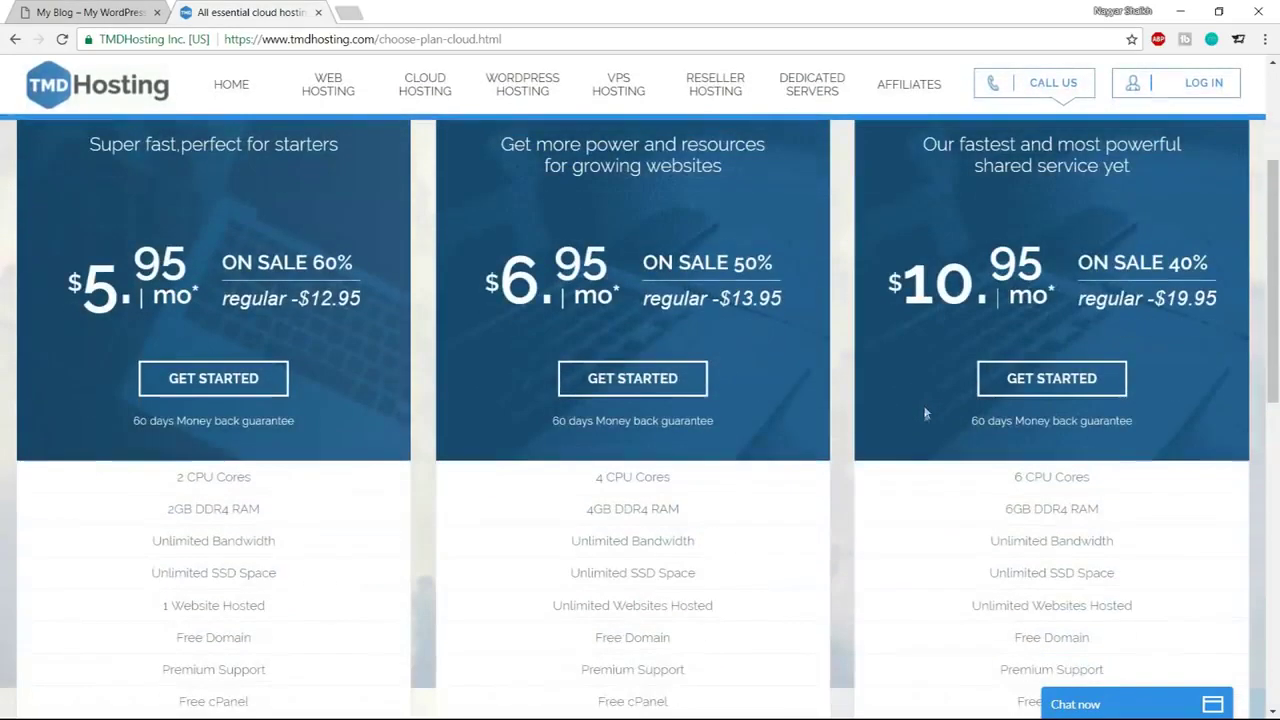
{"action": "scroll", "coordinate": [923, 426], "scroll_direction": "up", "scroll_amount": 3}
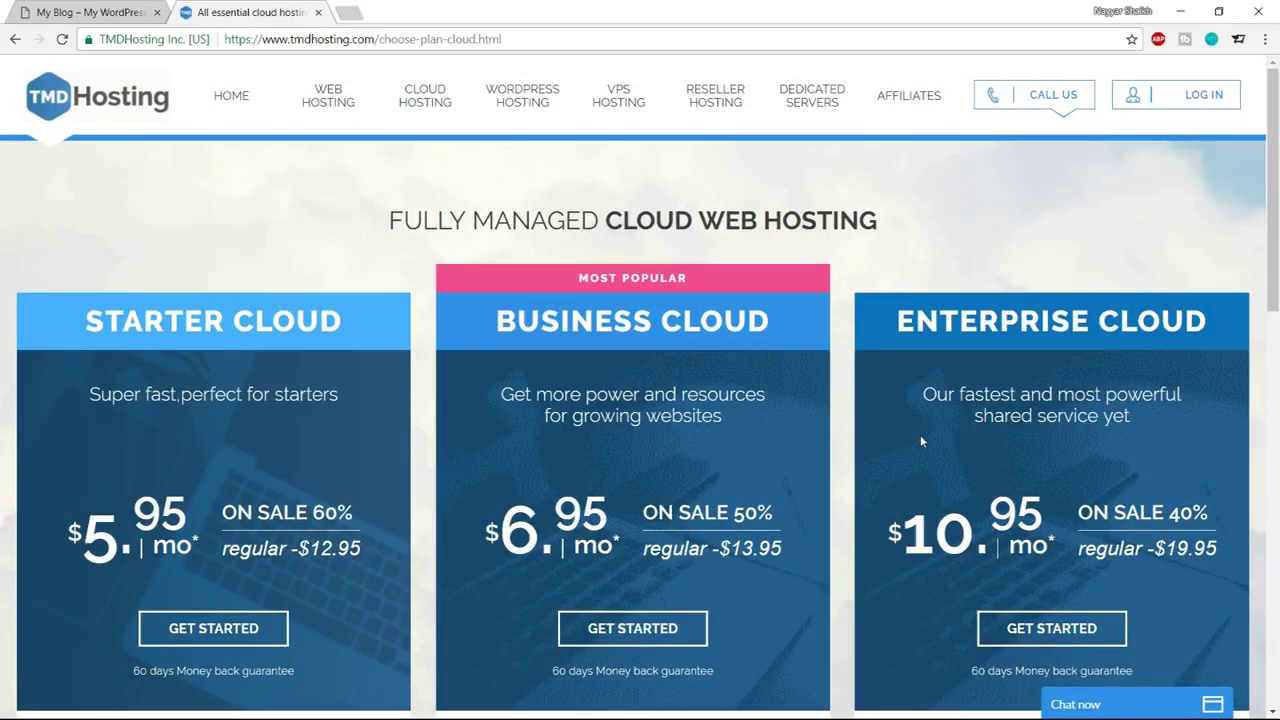
{"action": "scroll", "coordinate": [921, 441], "scroll_direction": "down", "scroll_amount": 2}
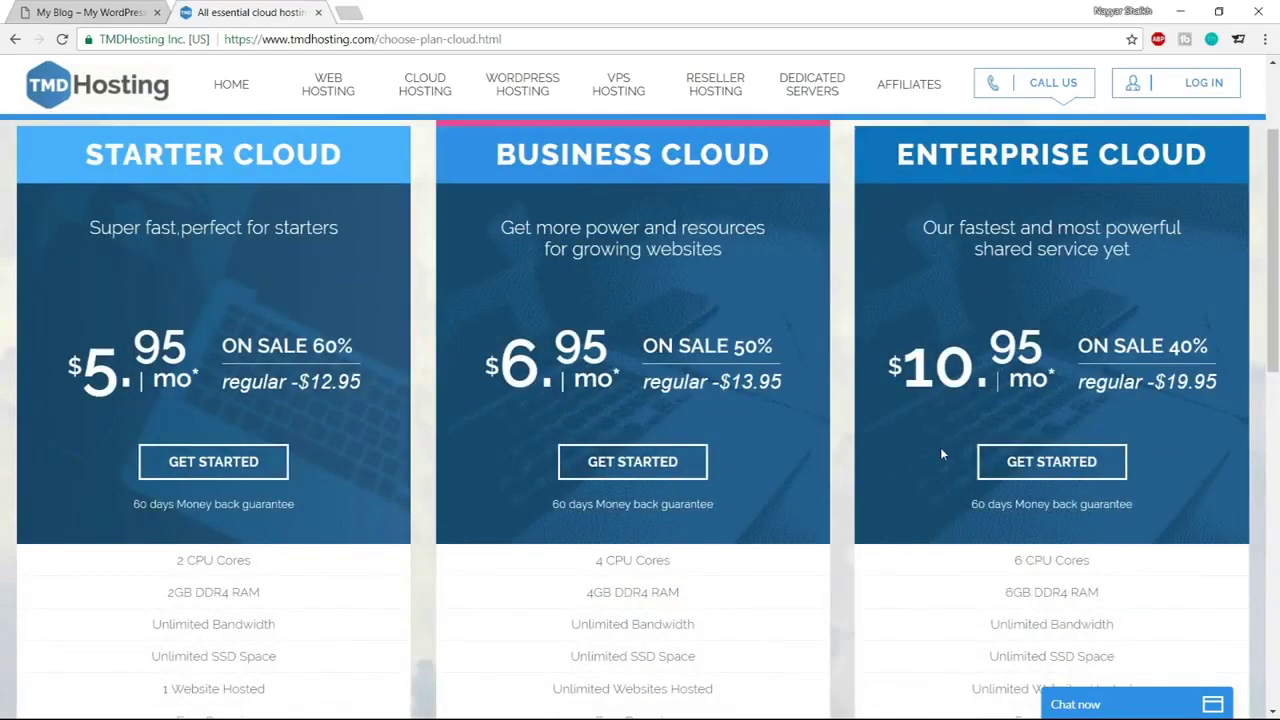
{"action": "scroll", "coordinate": [941, 455], "scroll_direction": "down", "scroll_amount": 4}
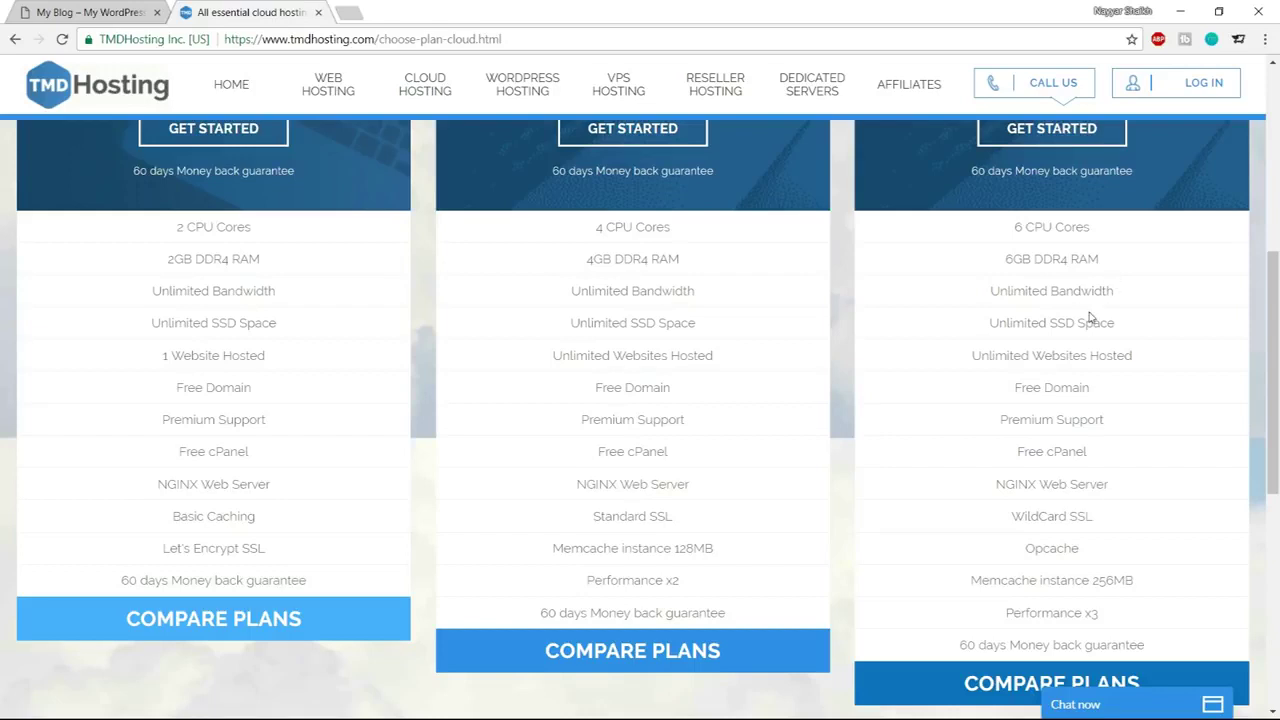
Step: Minimize the live chat and compare Enterprise Cloud's Unlimited Bandwidth and SSD Space features
{"action": "left_click_drag", "start_coordinate": [990, 291], "coordinate": [1141, 296]}
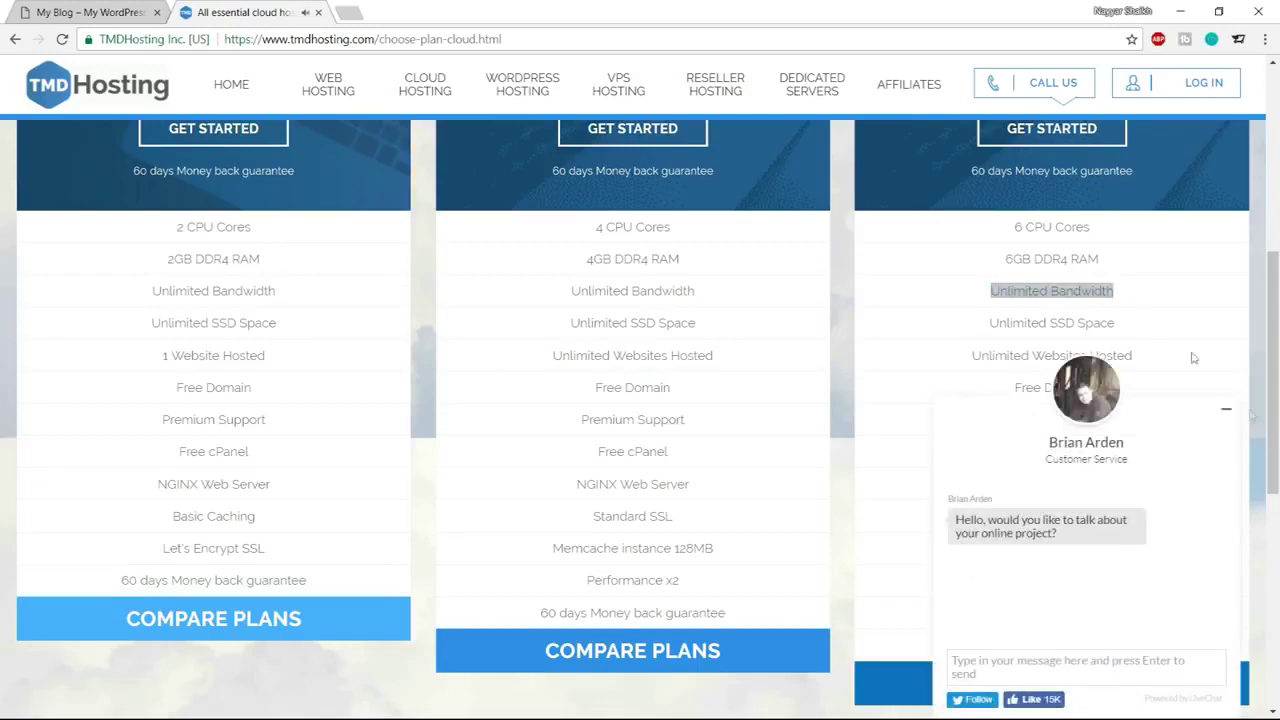
{"action": "left_click", "coordinate": [1228, 412]}
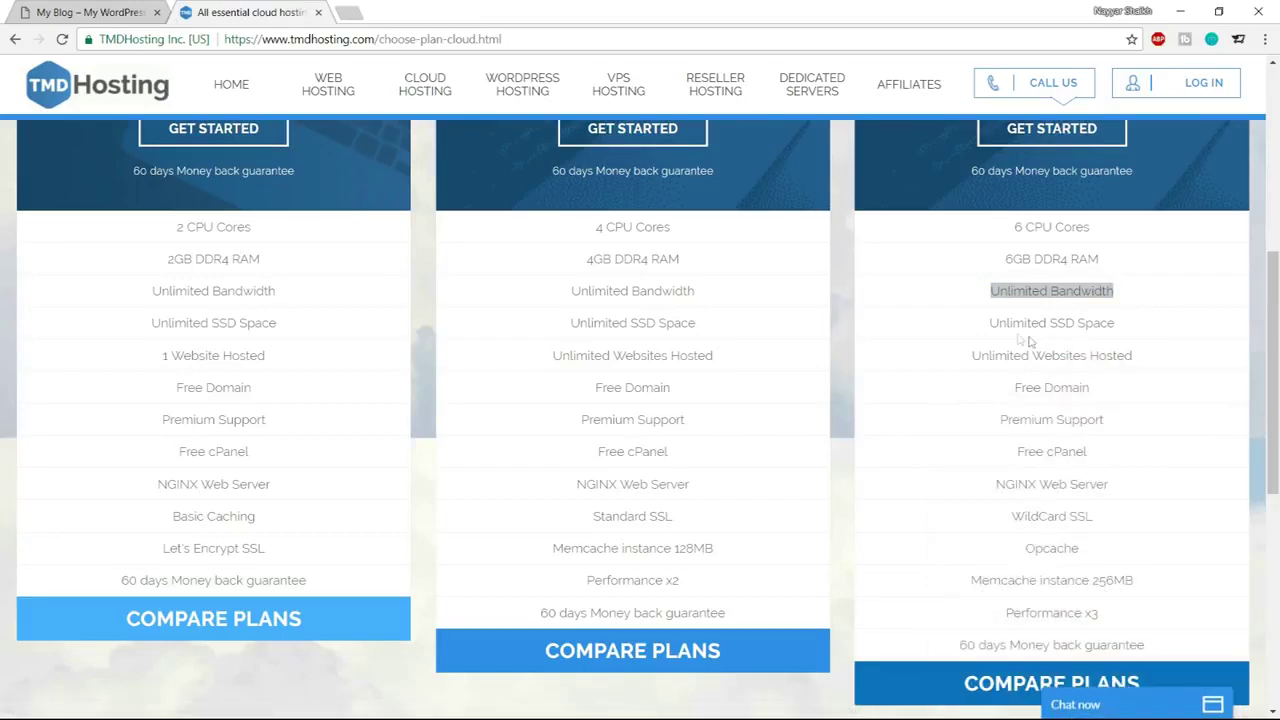
{"action": "left_click_drag", "start_coordinate": [1047, 324], "coordinate": [1122, 330]}
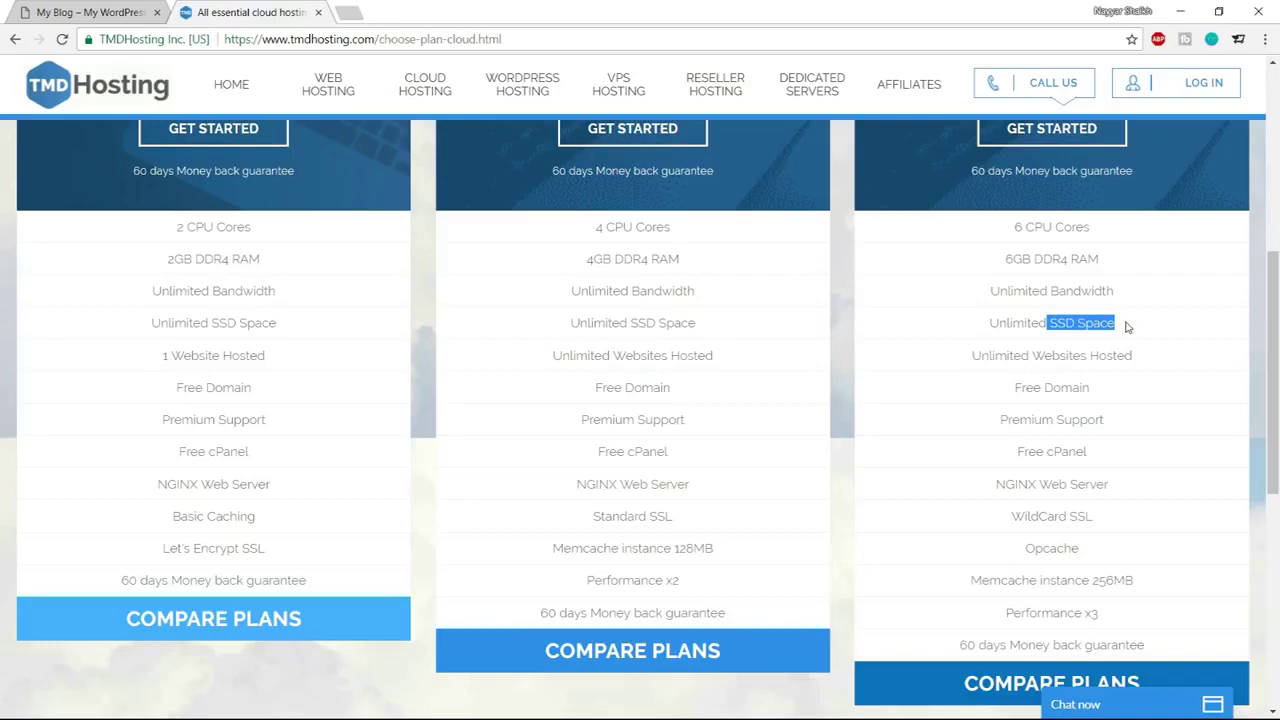
{"action": "left_click", "coordinate": [347, 11]}
Step: Search Google for 'hdd vs ssd web hosting' from the hdd suggestion and scroll the results
{"action": "type", "text": "hdd"}
{"action": "key", "text": "Down"}
{"action": "key", "text": "Down"}
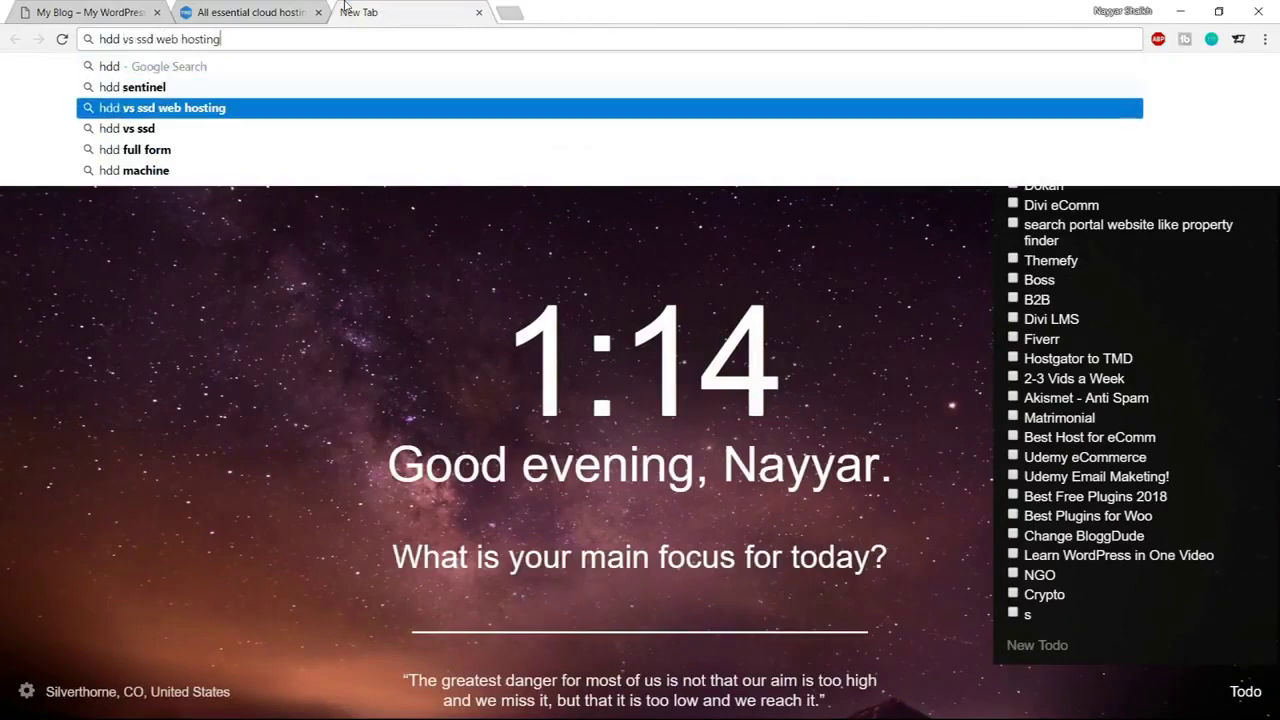
{"action": "key", "text": "Return"}
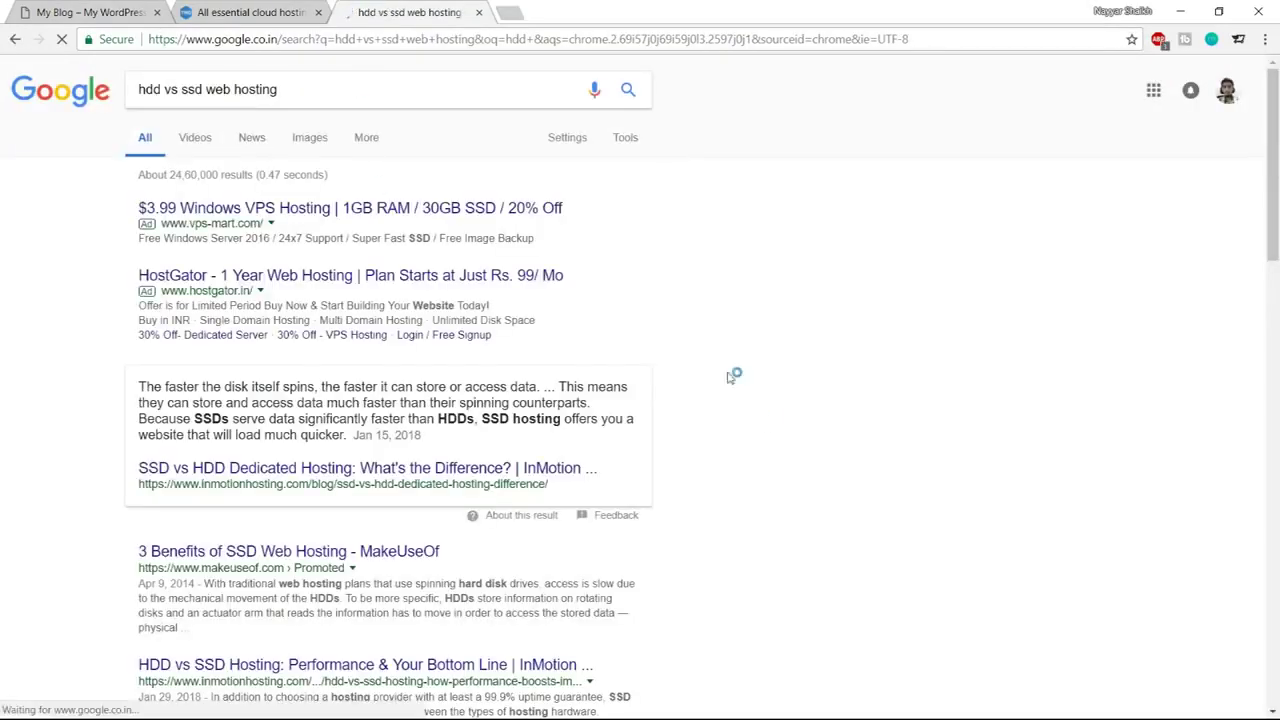
{"action": "scroll", "coordinate": [770, 435], "scroll_direction": "down", "scroll_amount": 4}
{"action": "scroll", "coordinate": [772, 436], "scroll_direction": "down", "scroll_amount": 2}
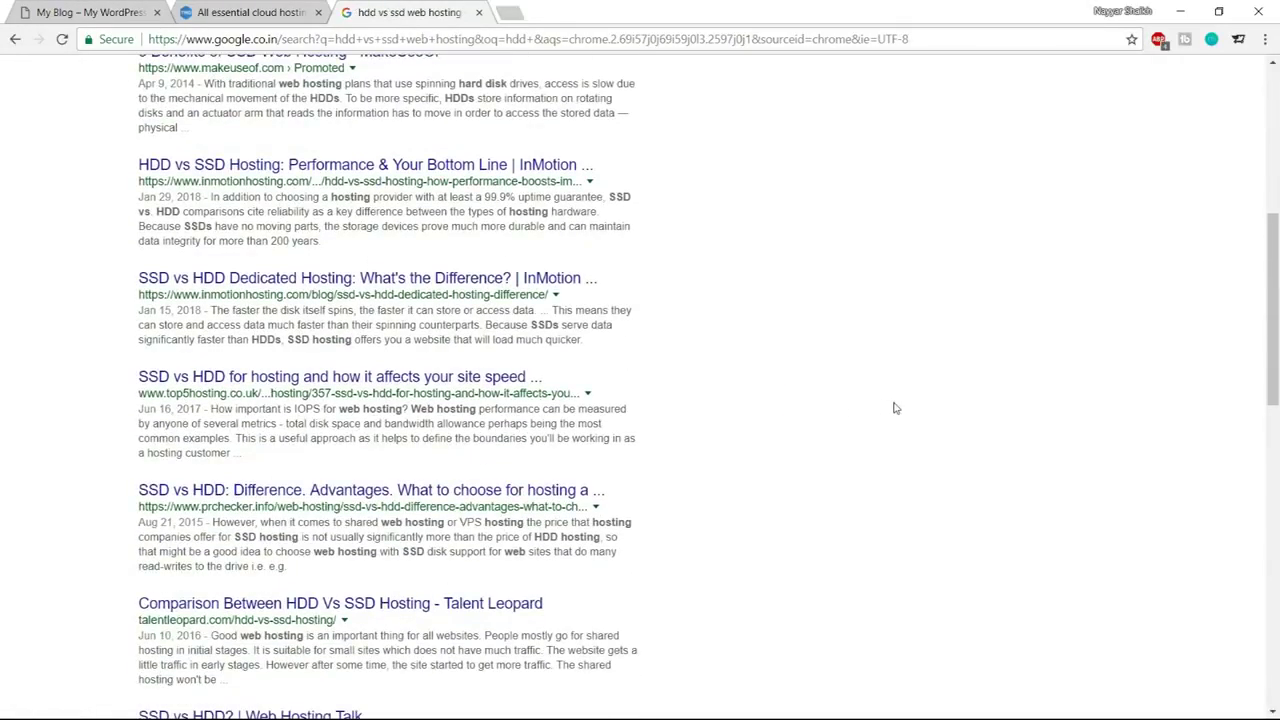
{"action": "scroll", "coordinate": [926, 455], "scroll_direction": "down", "scroll_amount": 2}
{"action": "scroll", "coordinate": [926, 458], "scroll_direction": "up", "scroll_amount": 7}
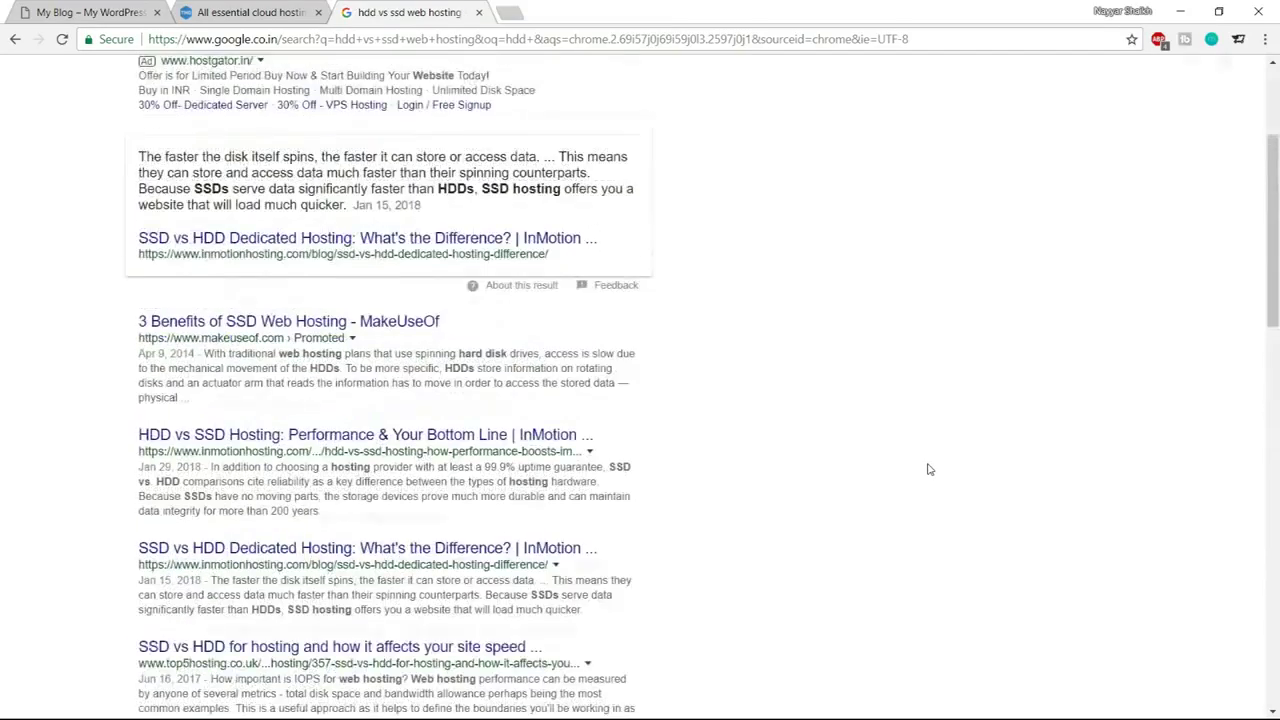
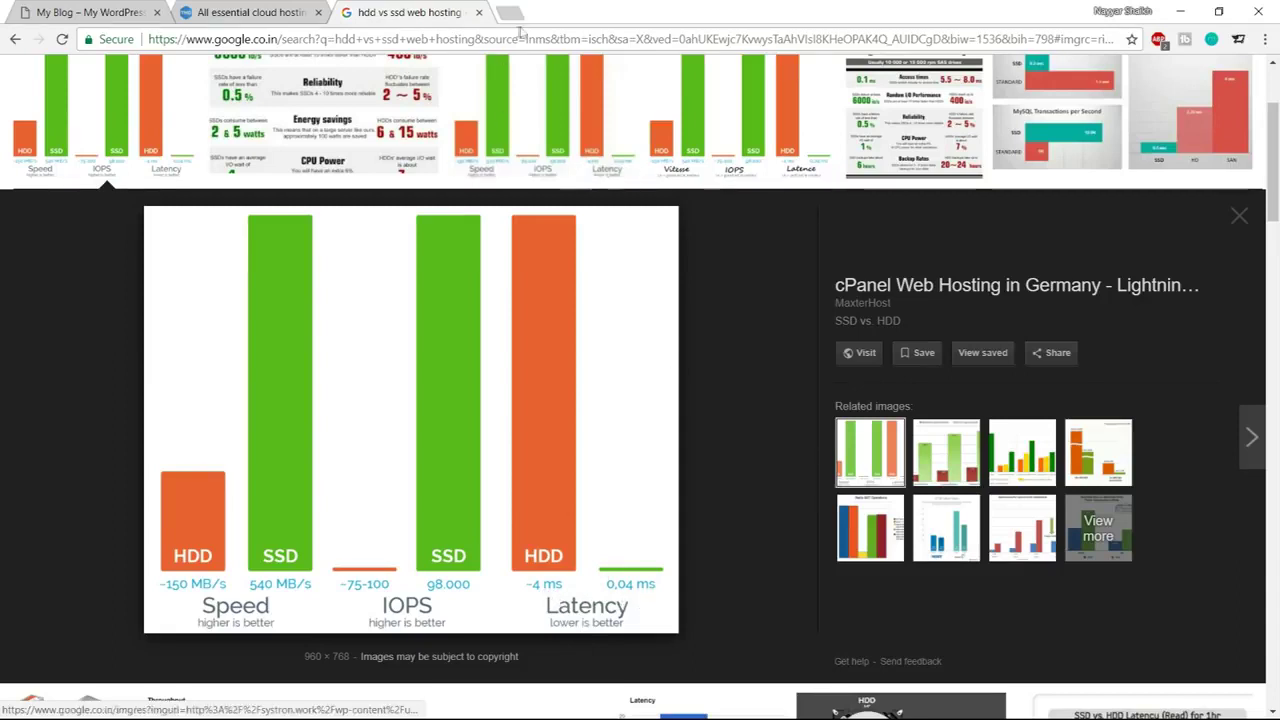
Step: Close the 'hdd vs ssd web hosting' image search tab to get back to TMDHosting
{"action": "left_click", "coordinate": [479, 13]}
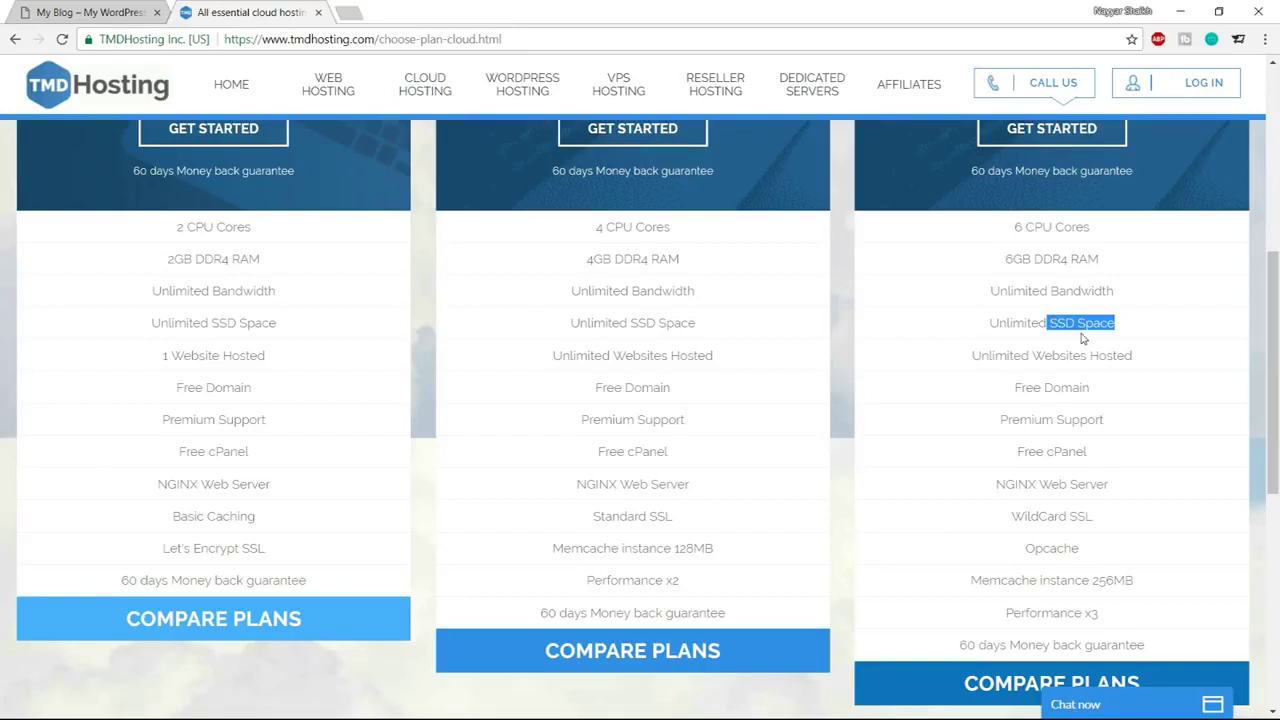
{"action": "left_click", "coordinate": [1085, 341]}
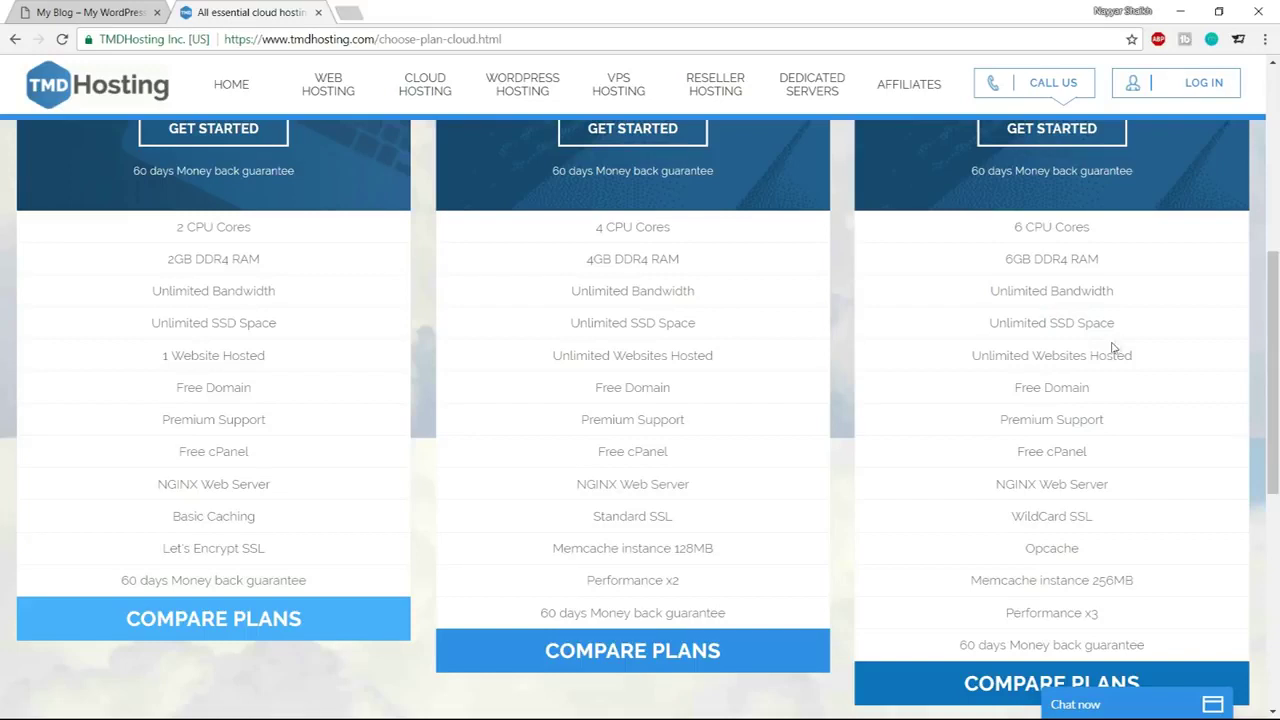
{"action": "left_click_drag", "start_coordinate": [988, 322], "coordinate": [1133, 323]}
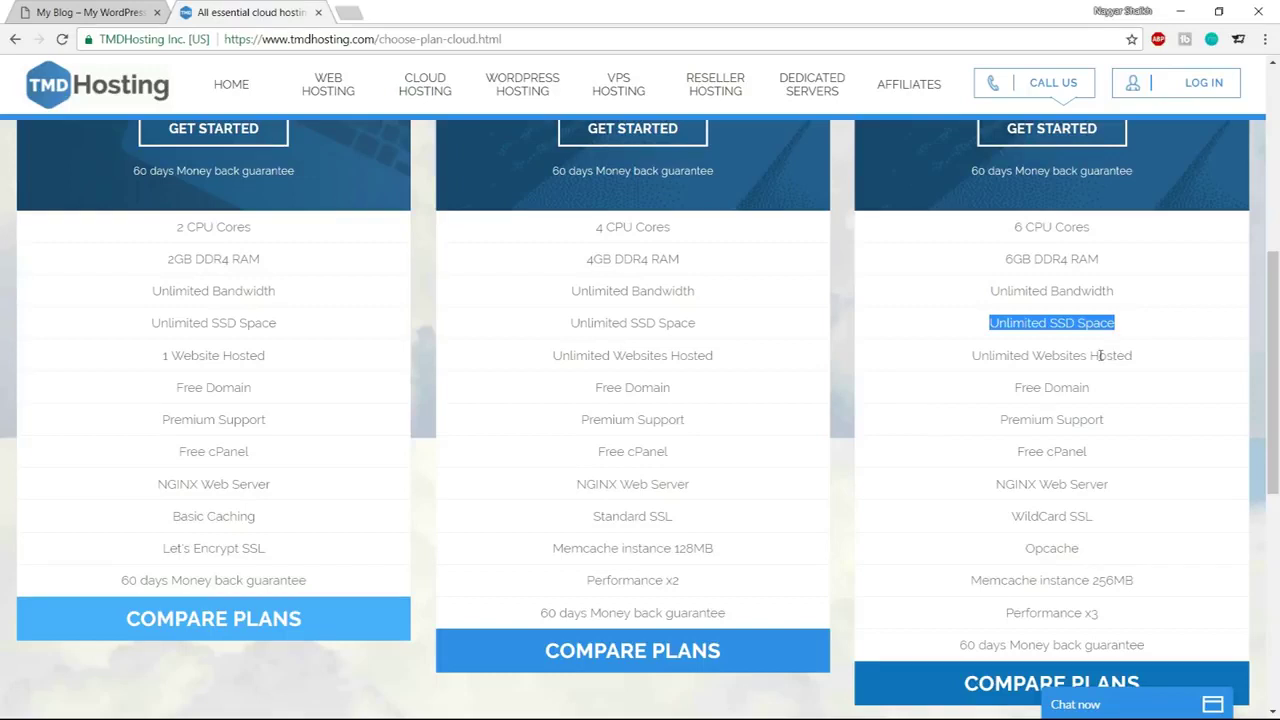
{"action": "left_click_drag", "start_coordinate": [968, 358], "coordinate": [1137, 360]}
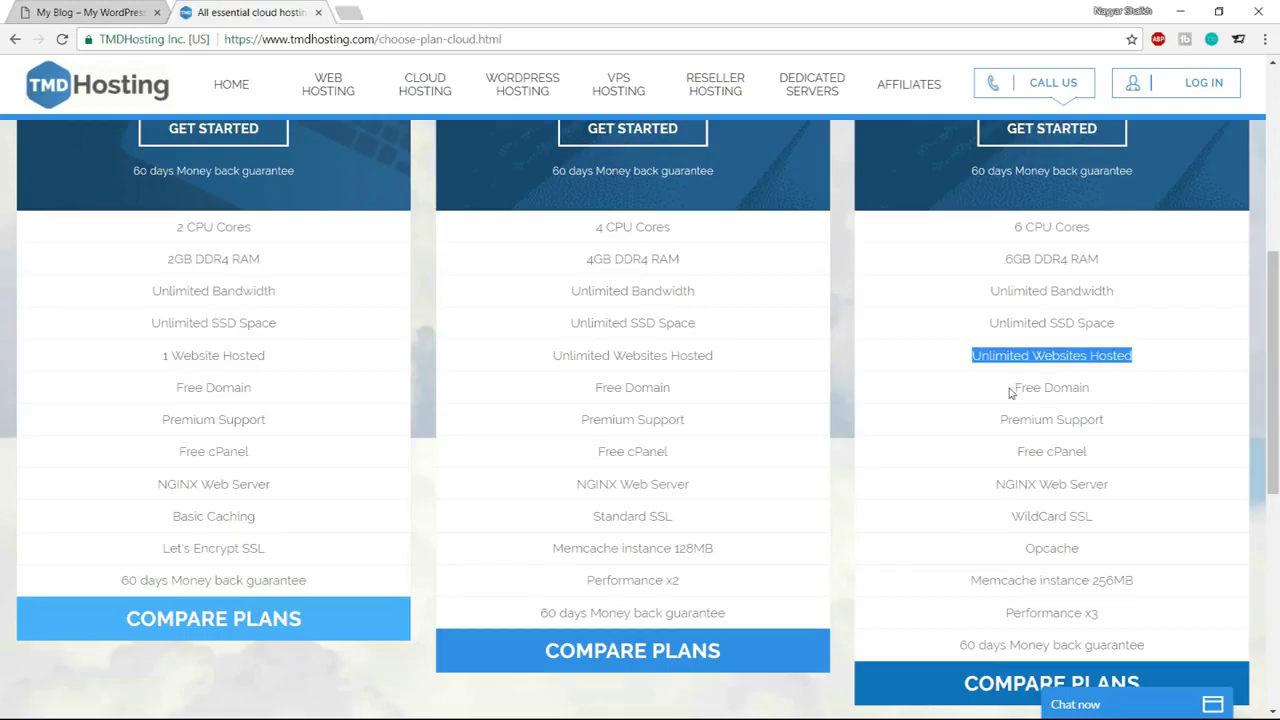
{"action": "left_click_drag", "start_coordinate": [1012, 389], "coordinate": [1103, 389]}
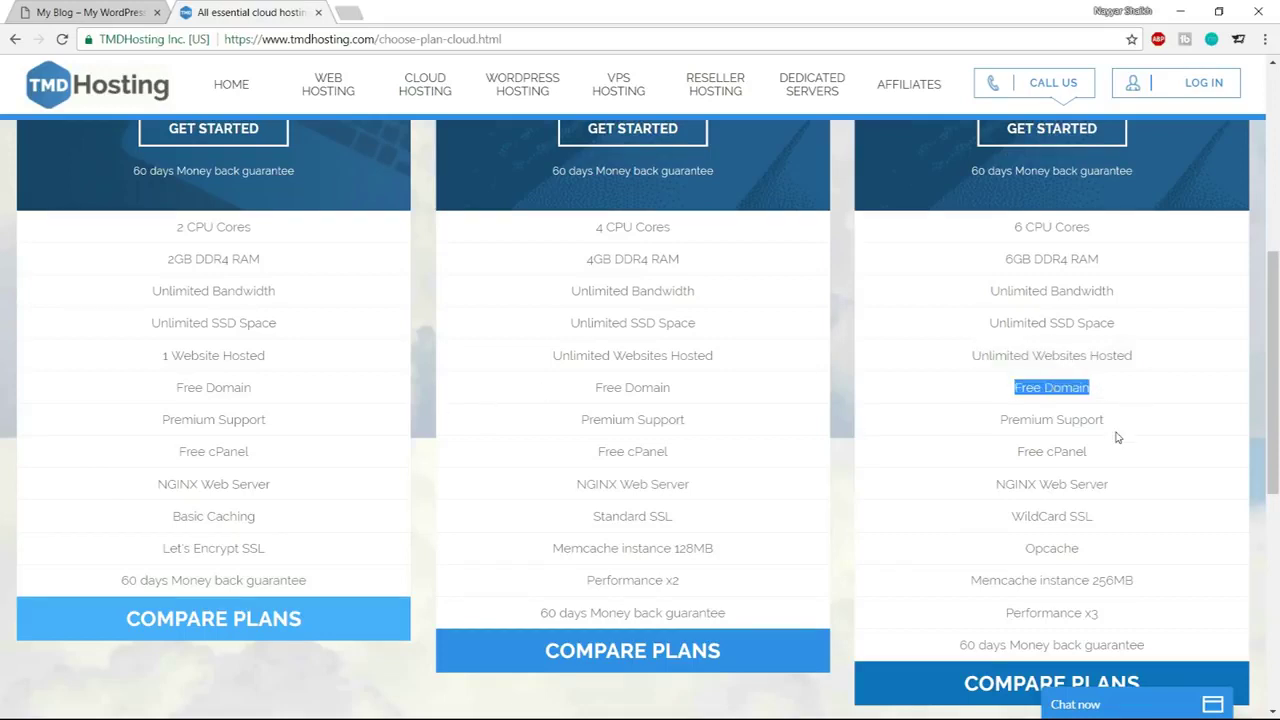
{"action": "left_click_drag", "start_coordinate": [1001, 420], "coordinate": [1136, 428]}
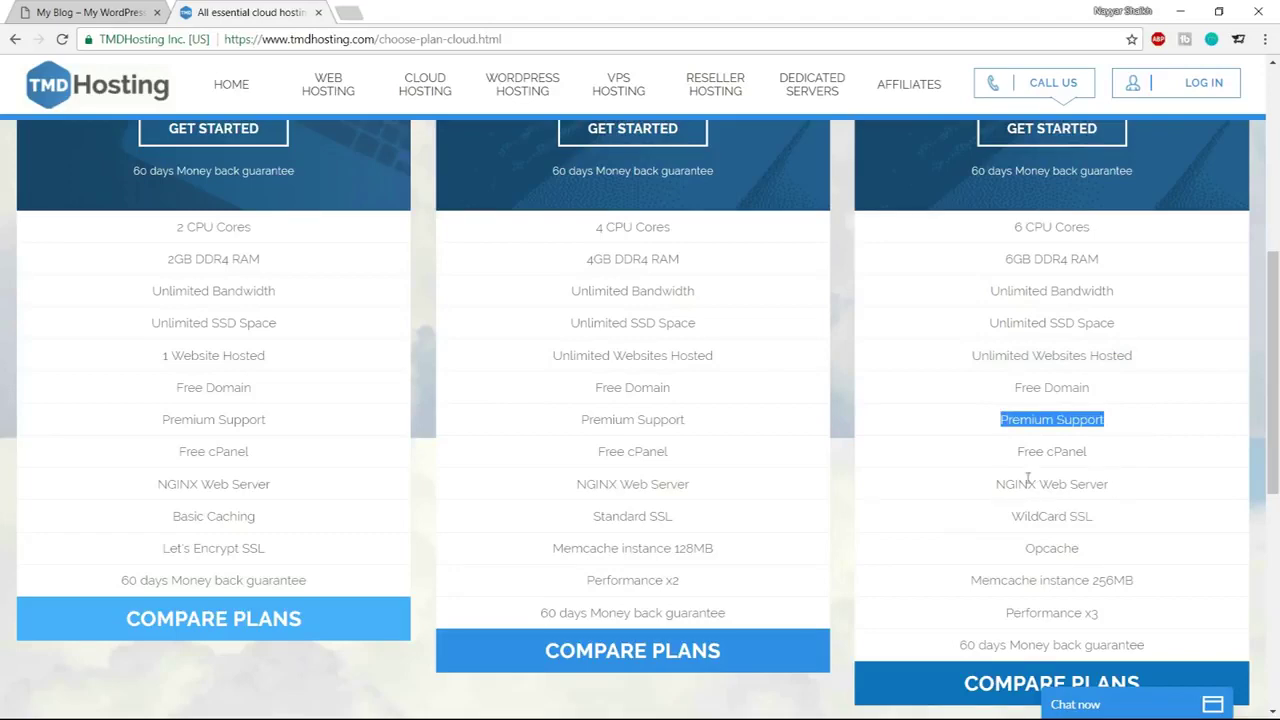
{"action": "scroll", "coordinate": [1155, 508], "scroll_direction": "down", "scroll_amount": 1}
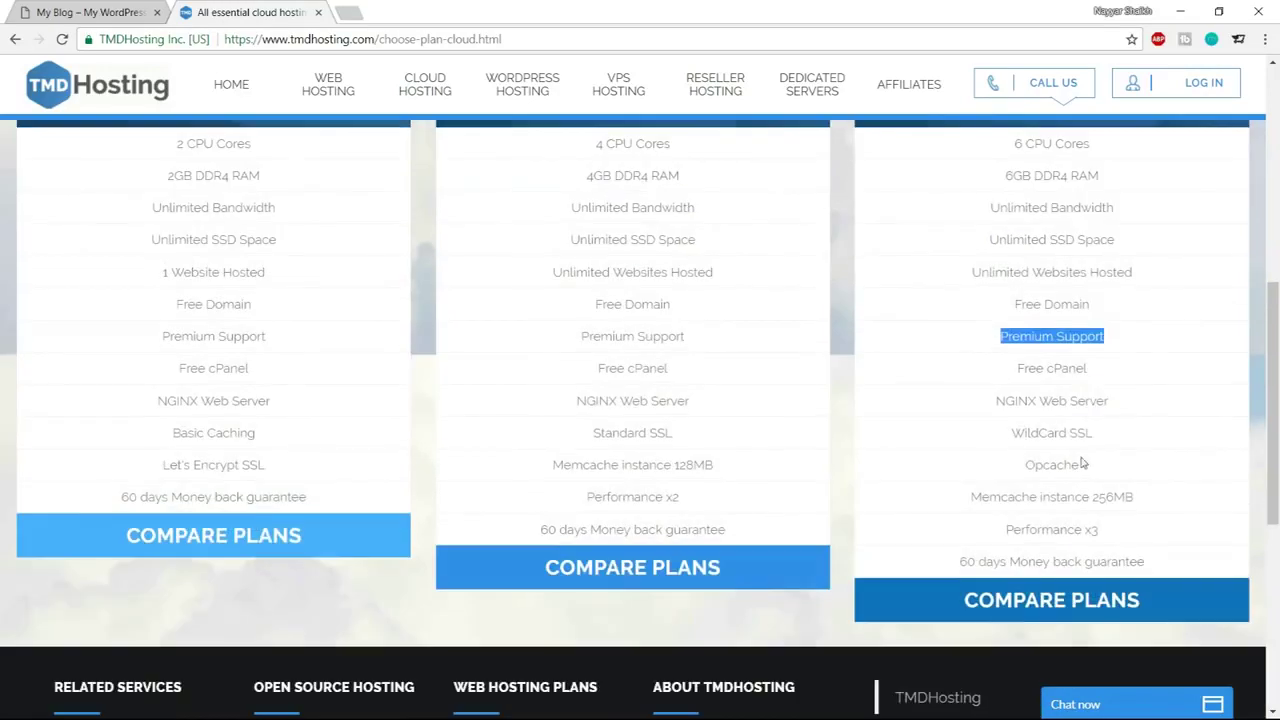
{"action": "left_click_drag", "start_coordinate": [1069, 433], "coordinate": [1113, 436]}
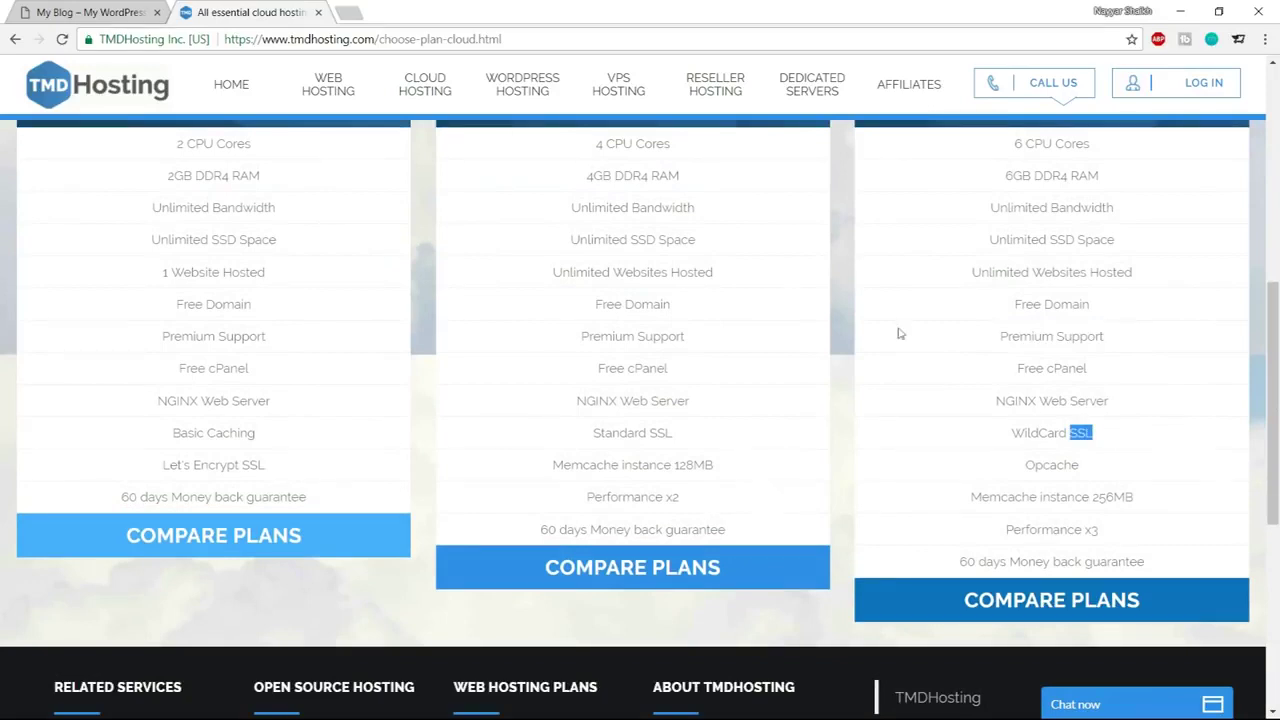
{"action": "left_click", "coordinate": [150, 42]}
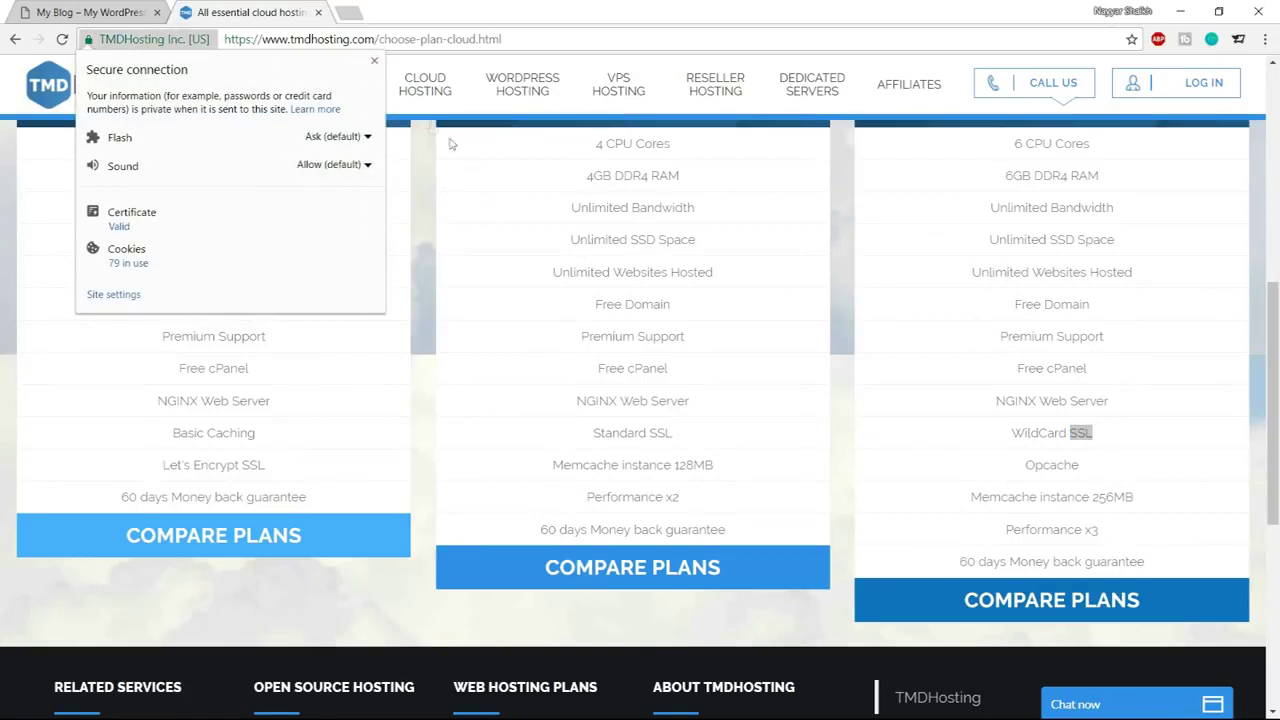
{"action": "key", "text": "Escape"}
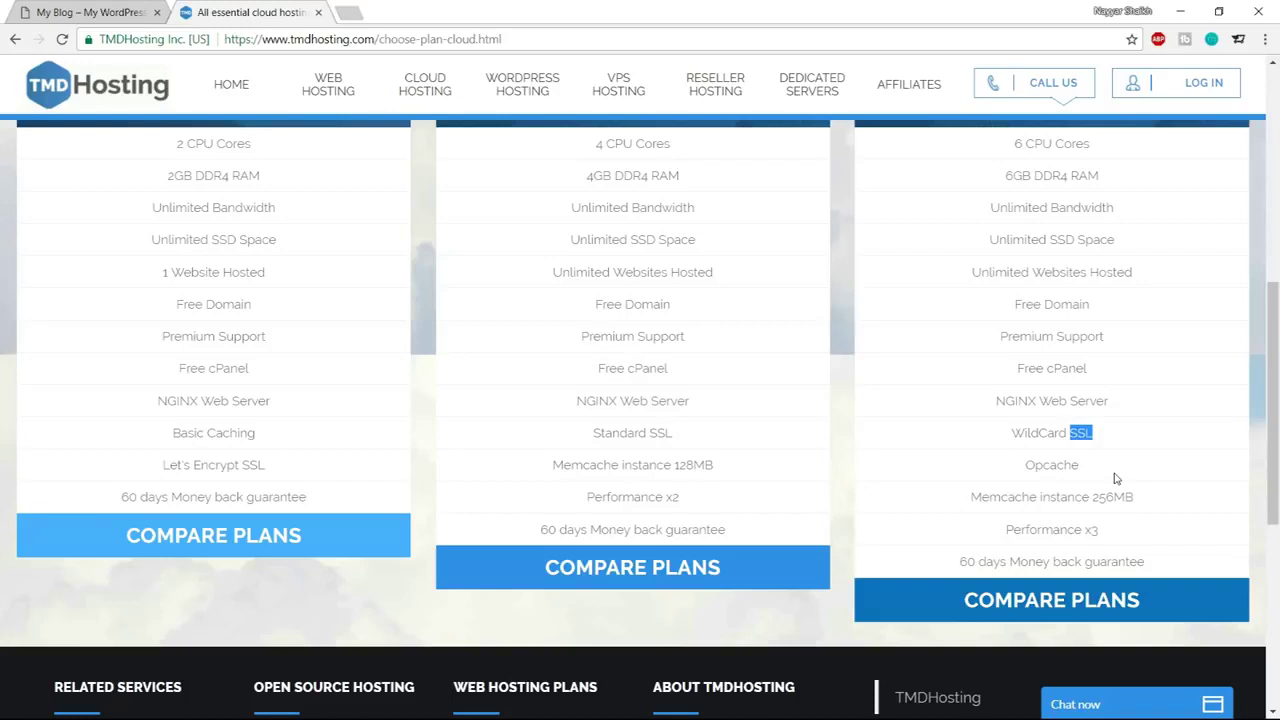
{"action": "left_click", "coordinate": [1013, 431]}
{"action": "left_click_drag", "start_coordinate": [1013, 431], "coordinate": [1096, 440]}
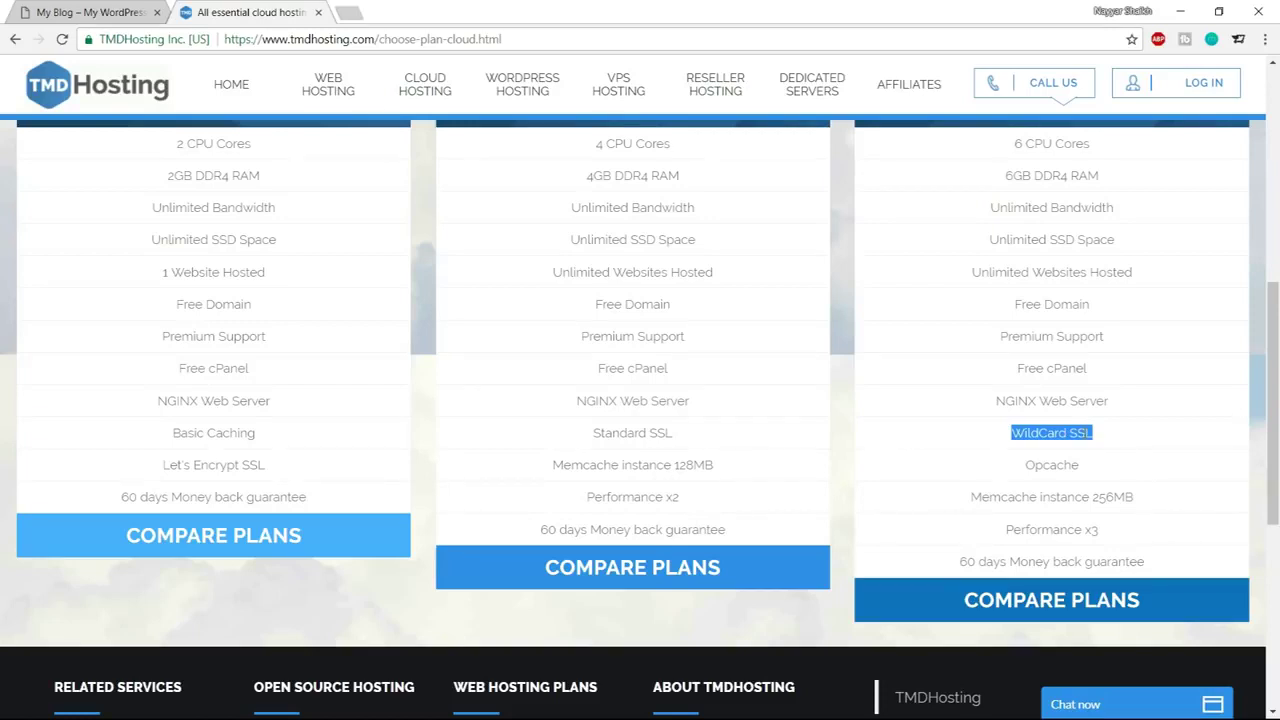
{"action": "left_click_drag", "start_coordinate": [1024, 465], "coordinate": [1107, 465]}
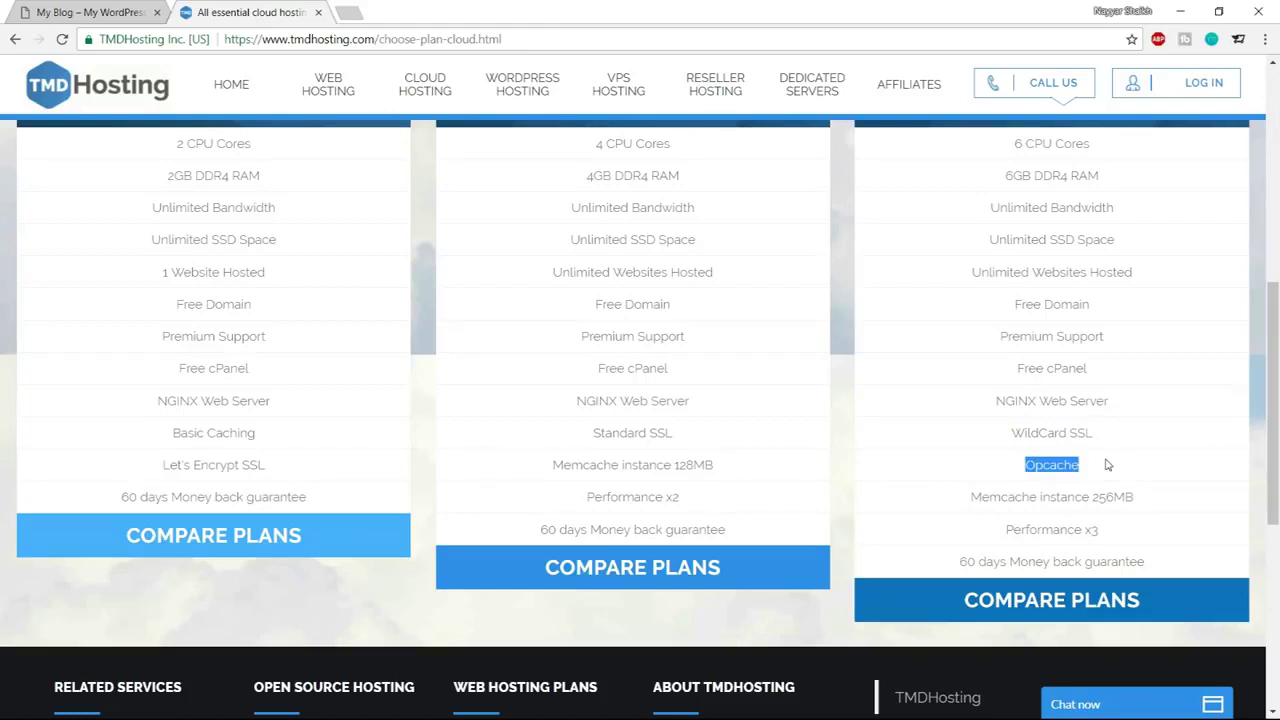
{"action": "left_click_drag", "start_coordinate": [1068, 497], "coordinate": [970, 497]}
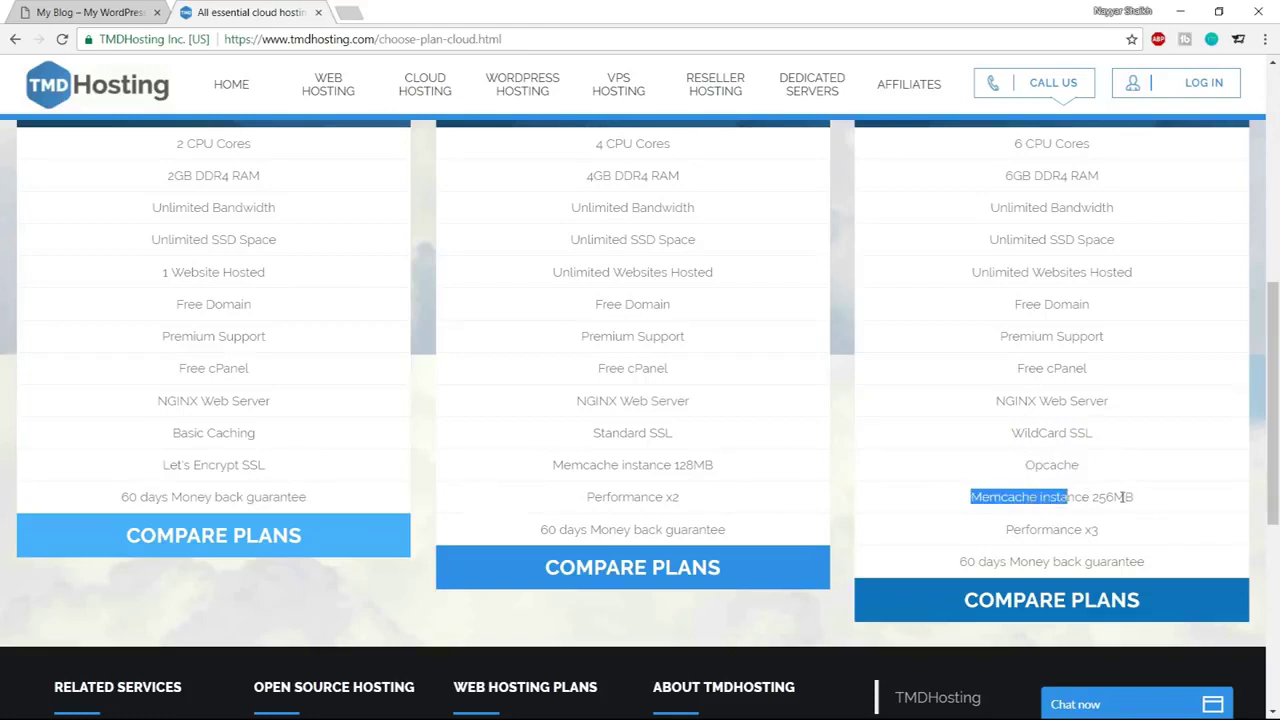
{"action": "left_click_drag", "start_coordinate": [1076, 531], "coordinate": [1100, 531]}
{"action": "scroll", "coordinate": [585, 510], "scroll_direction": "up", "scroll_amount": 3}
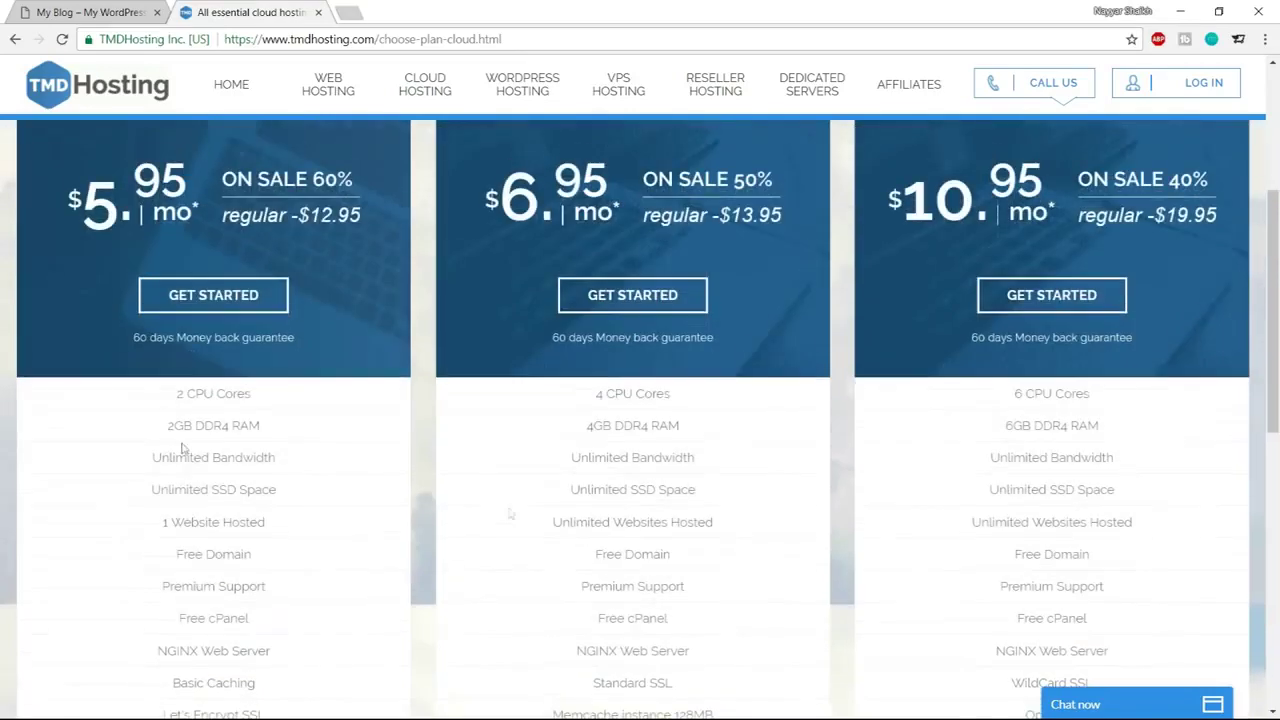
{"action": "scroll", "coordinate": [620, 442], "scroll_direction": "down", "scroll_amount": 3}
{"action": "left_click_drag", "start_coordinate": [950, 563], "coordinate": [1172, 567]}
{"action": "left_click", "coordinate": [1170, 569]}
{"action": "scroll", "coordinate": [1168, 580], "scroll_direction": "up", "scroll_amount": 5}
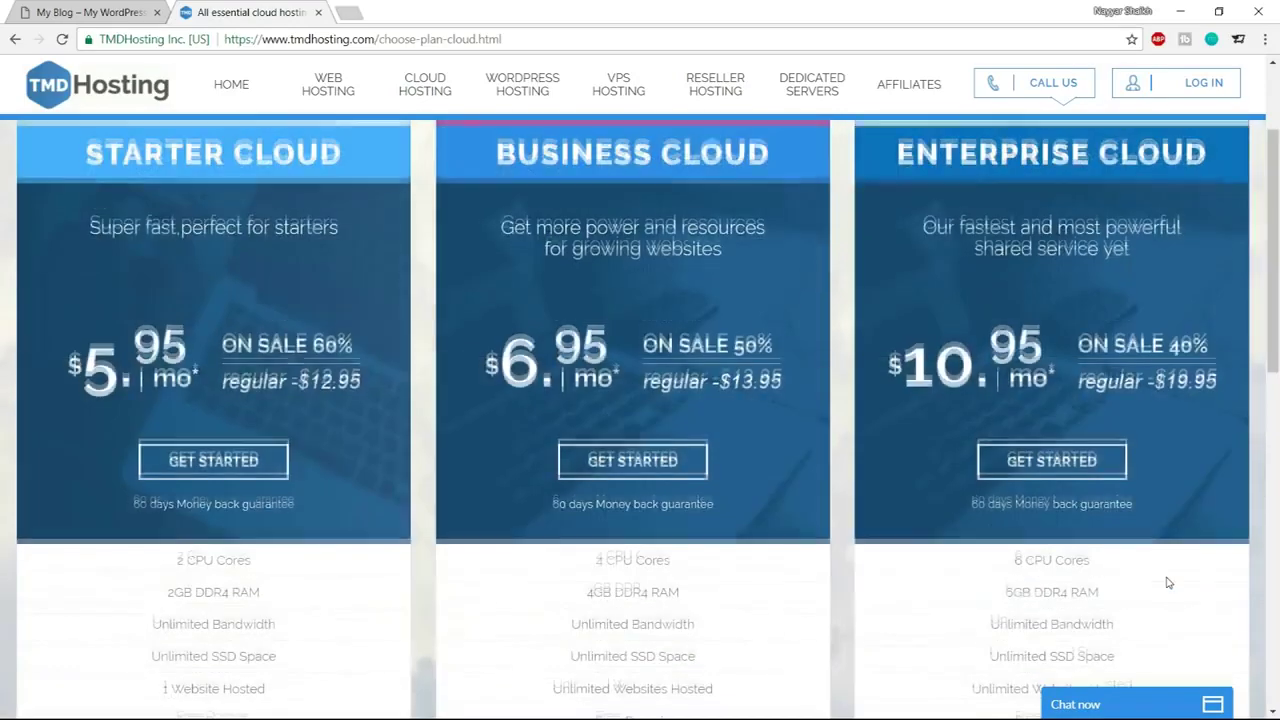
{"action": "scroll", "coordinate": [1166, 580], "scroll_direction": "up", "scroll_amount": 1}
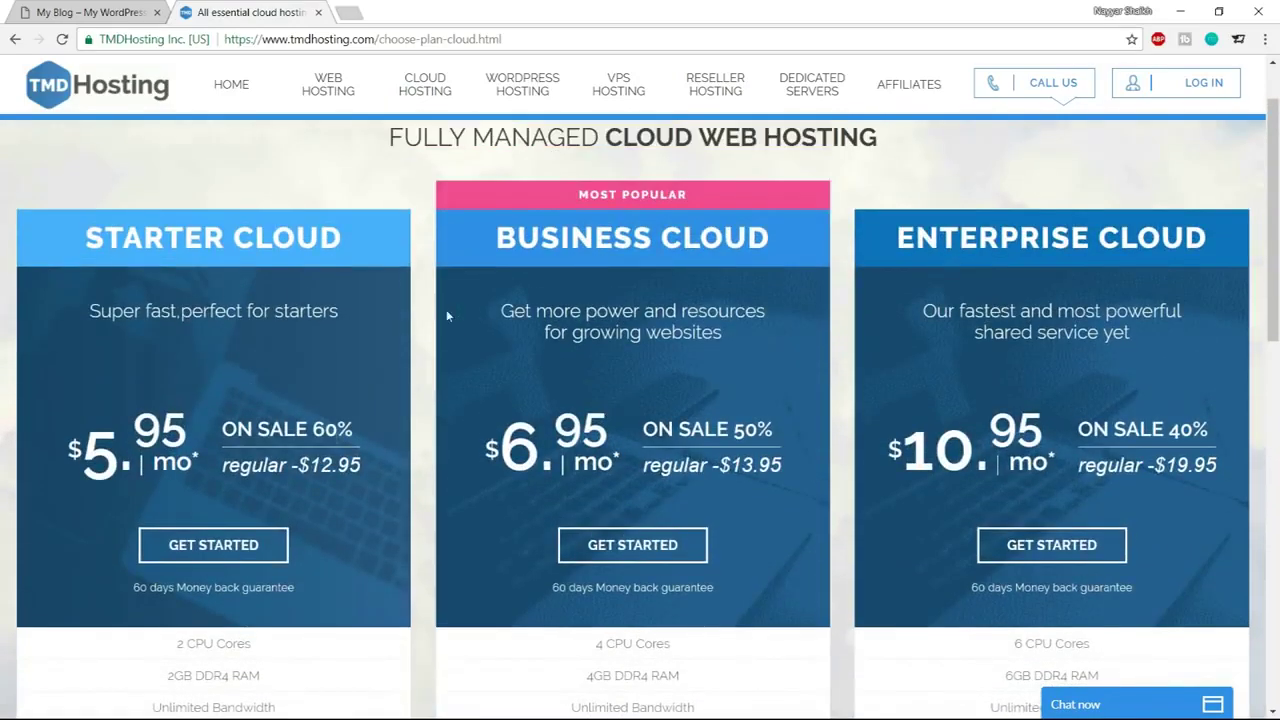
{"action": "left_click_drag", "start_coordinate": [82, 241], "coordinate": [345, 243]}
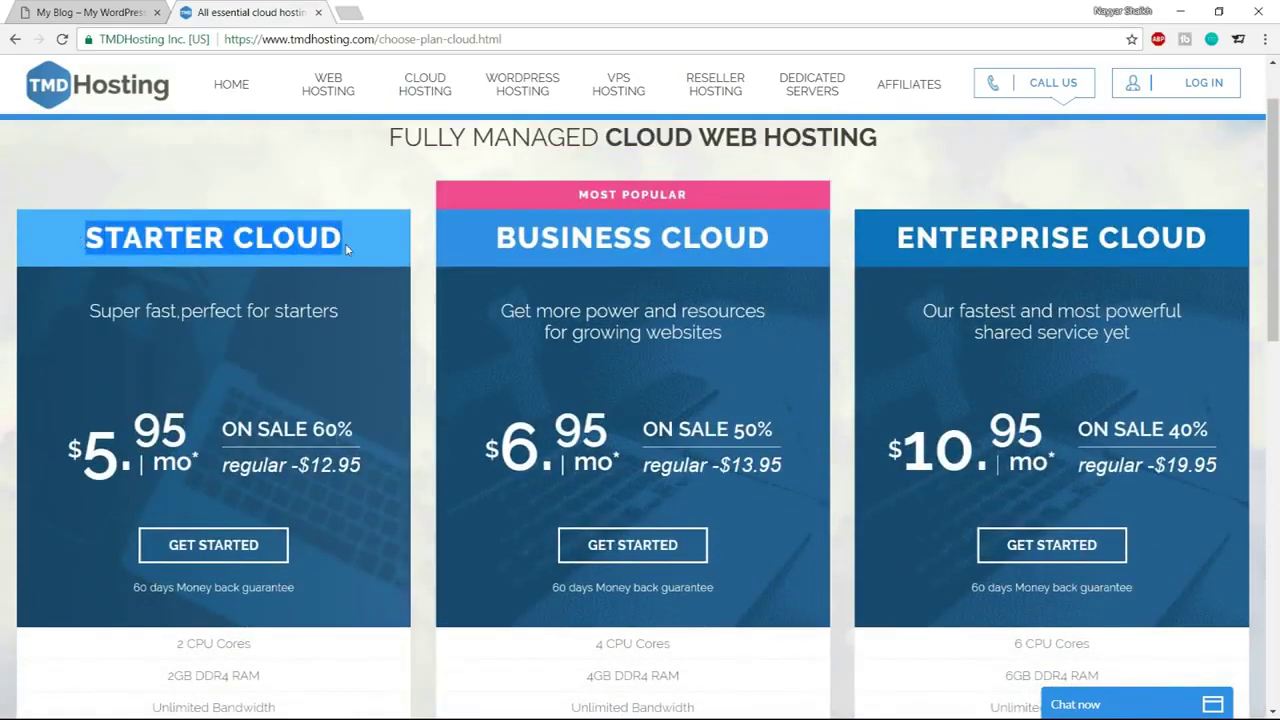
{"action": "scroll", "coordinate": [365, 300], "scroll_direction": "down", "scroll_amount": 2}
{"action": "scroll", "coordinate": [346, 520], "scroll_direction": "up", "scroll_amount": 2}
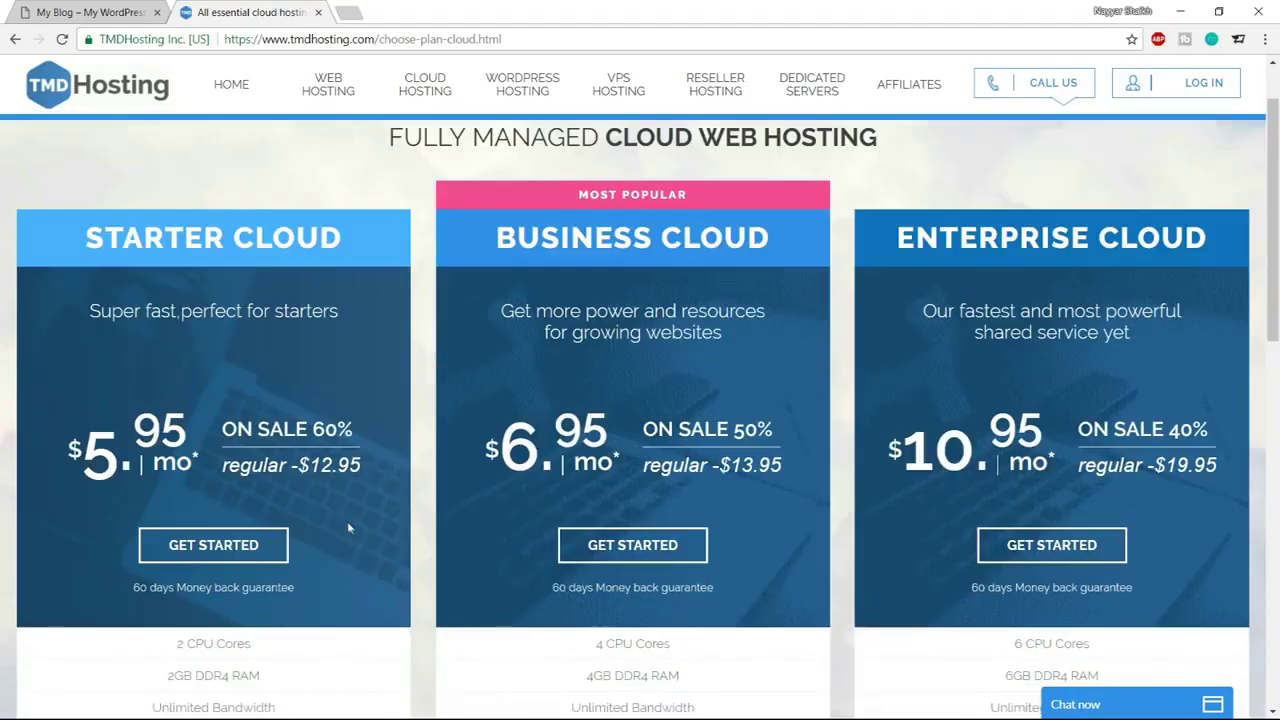
{"action": "scroll", "coordinate": [348, 522], "scroll_direction": "down", "scroll_amount": 2}
{"action": "triple_click", "coordinate": [220, 522]}
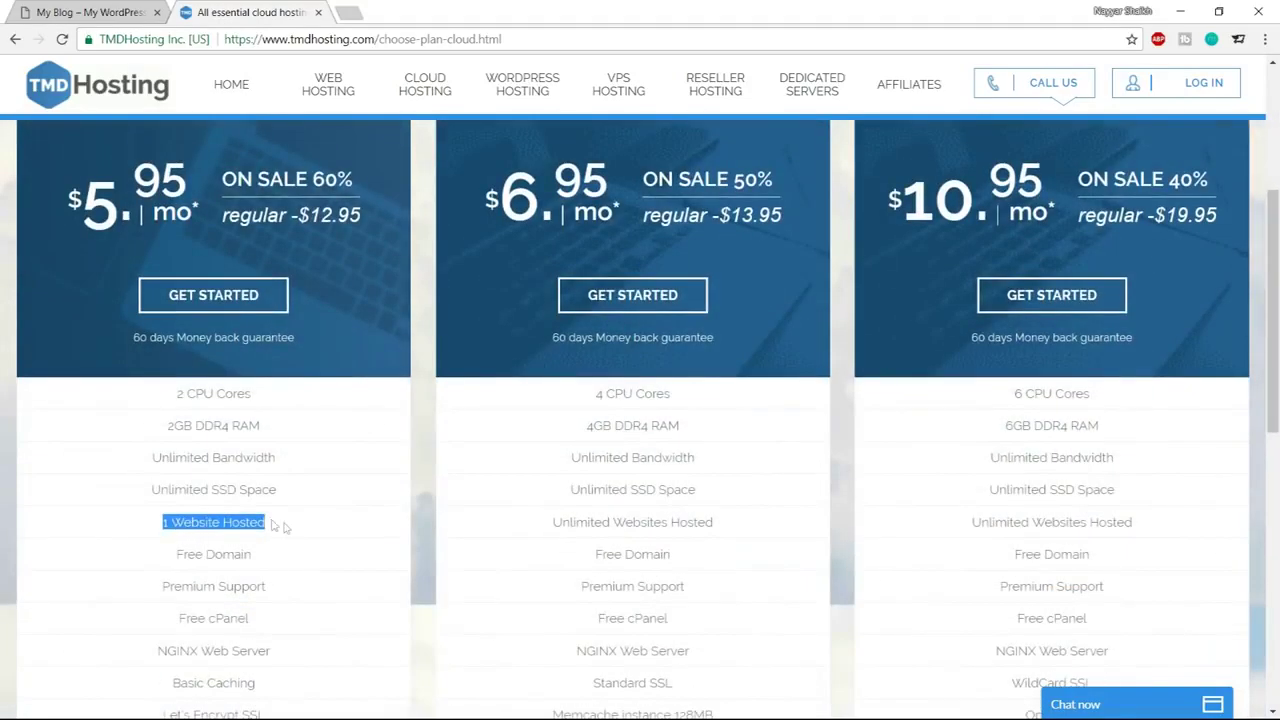
{"action": "scroll", "coordinate": [342, 556], "scroll_direction": "up", "scroll_amount": 3}
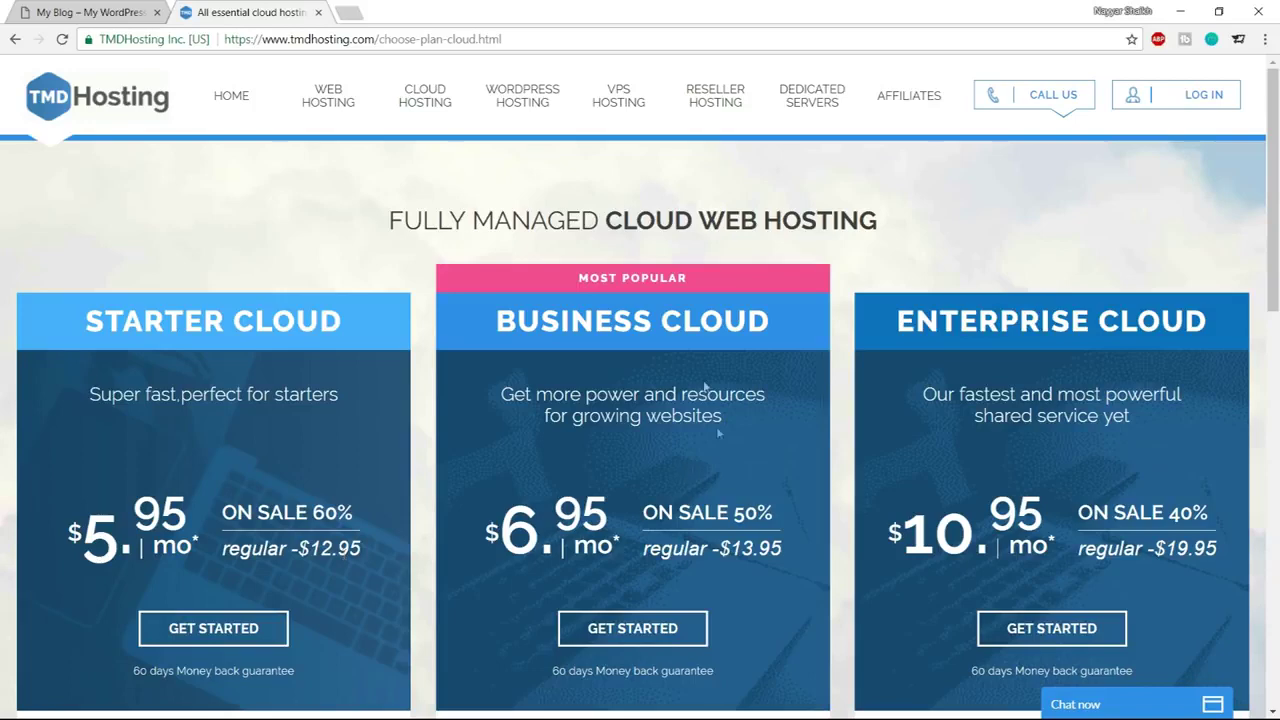
{"action": "left_click_drag", "start_coordinate": [497, 318], "coordinate": [722, 322]}
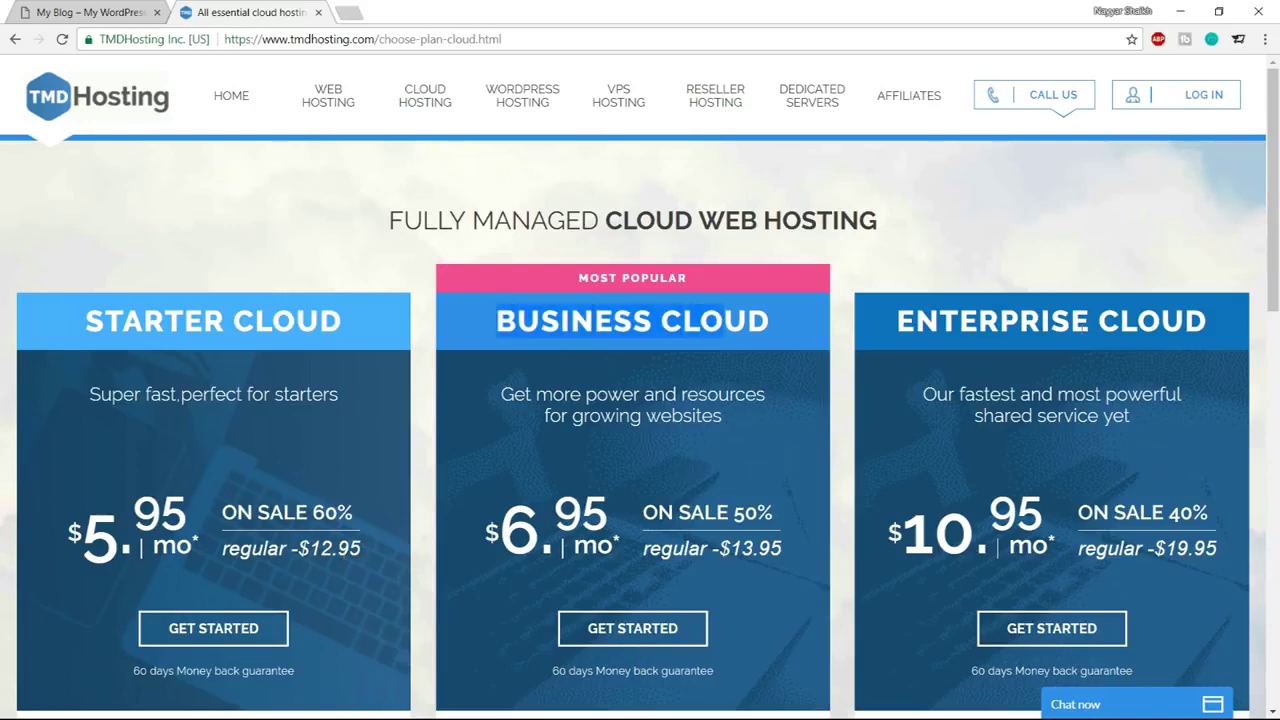
{"action": "scroll", "coordinate": [1132, 408], "scroll_direction": "down", "scroll_amount": 2}
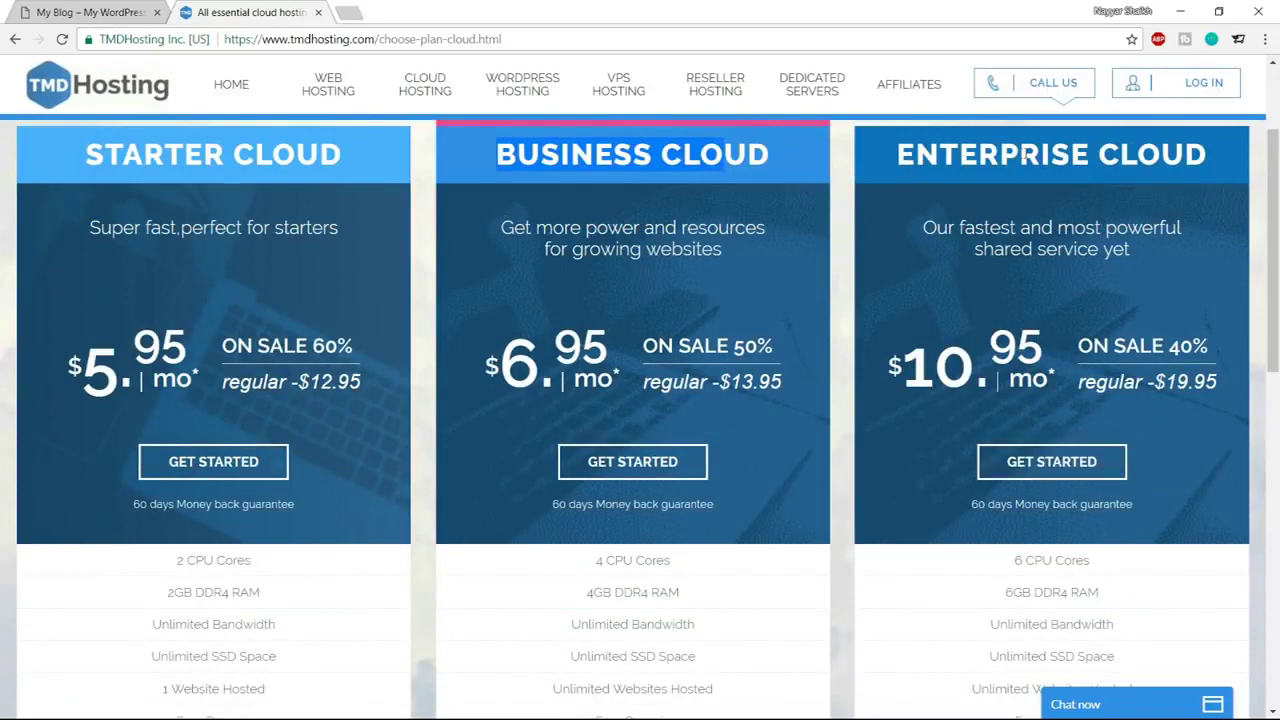
Step: Order the Enterprise Cloud plan and check the chosen domain name with the free .com extension
{"action": "left_click", "coordinate": [1054, 474]}
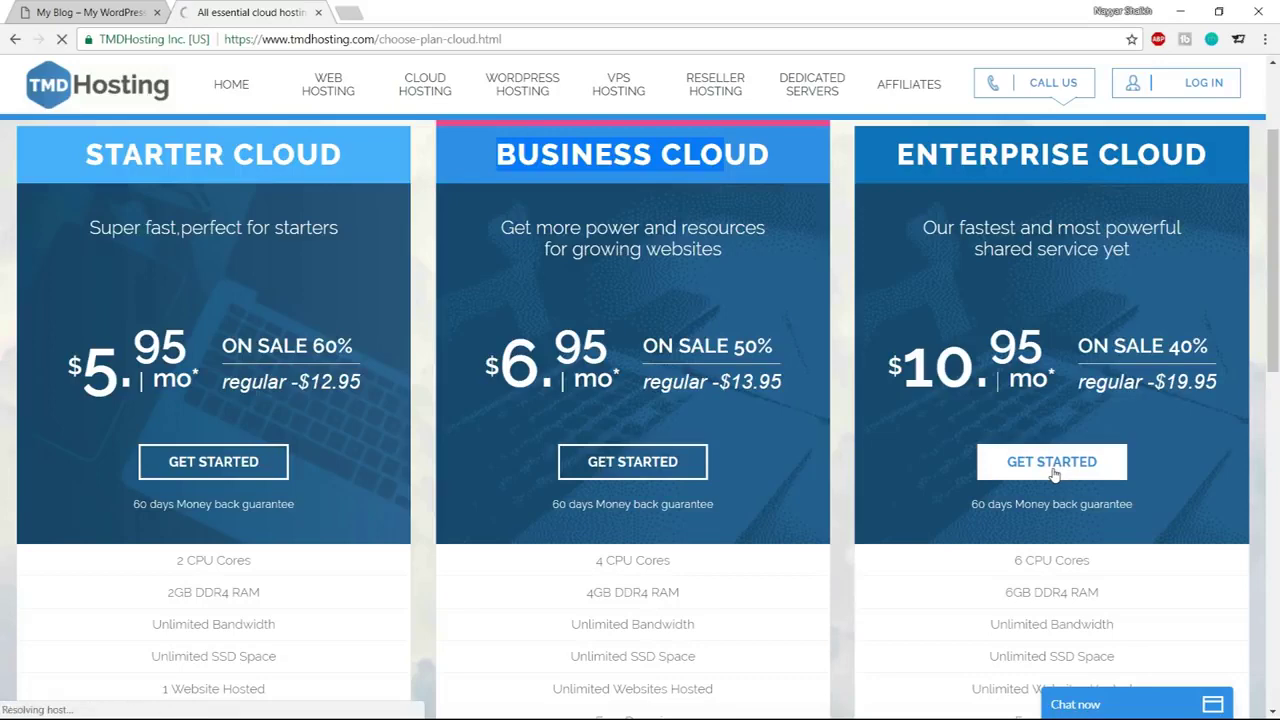
{"action": "scroll", "coordinate": [1257, 486], "scroll_direction": "down", "scroll_amount": 1}
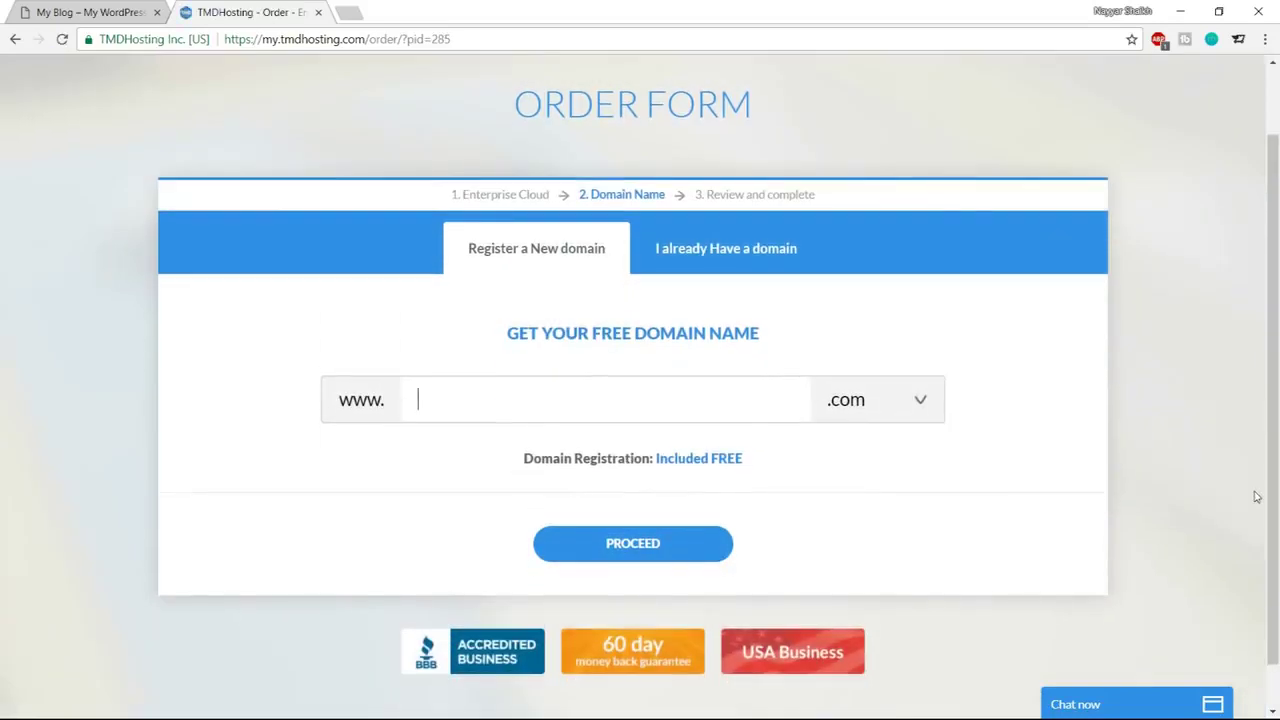
{"action": "type", "text": "nayyarshaikh1"}
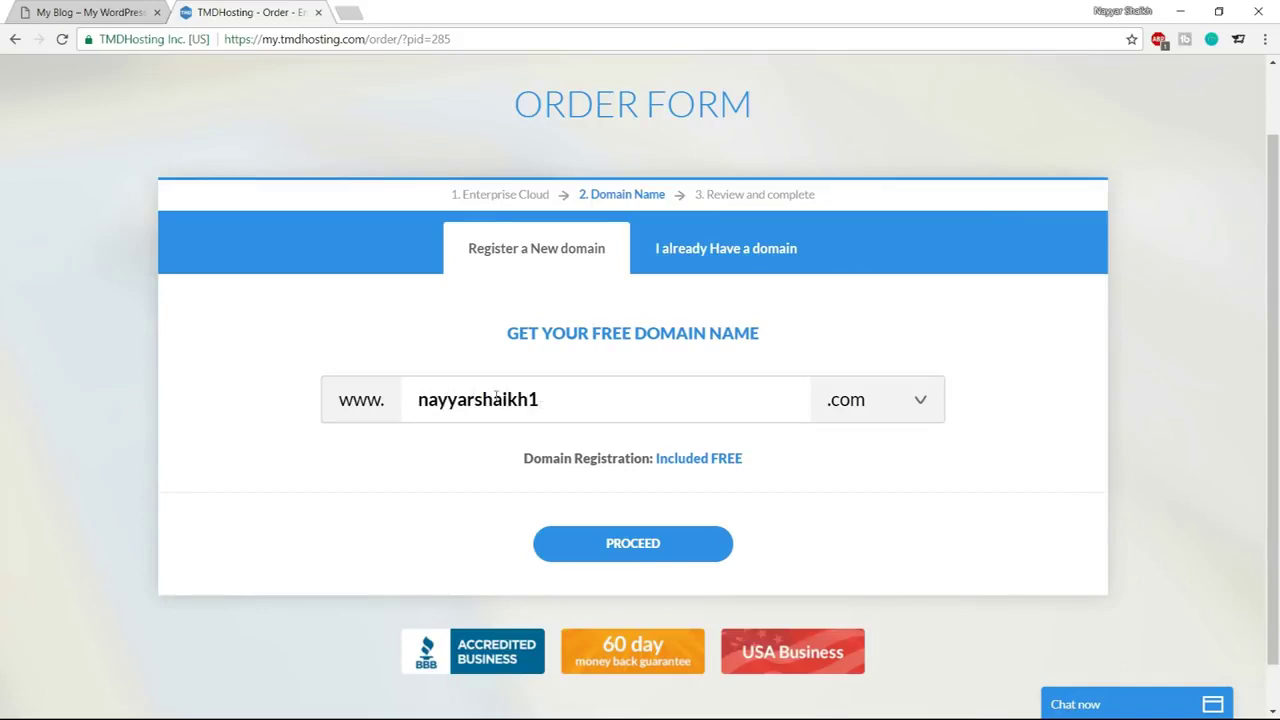
{"action": "double_click", "coordinate": [538, 419]}
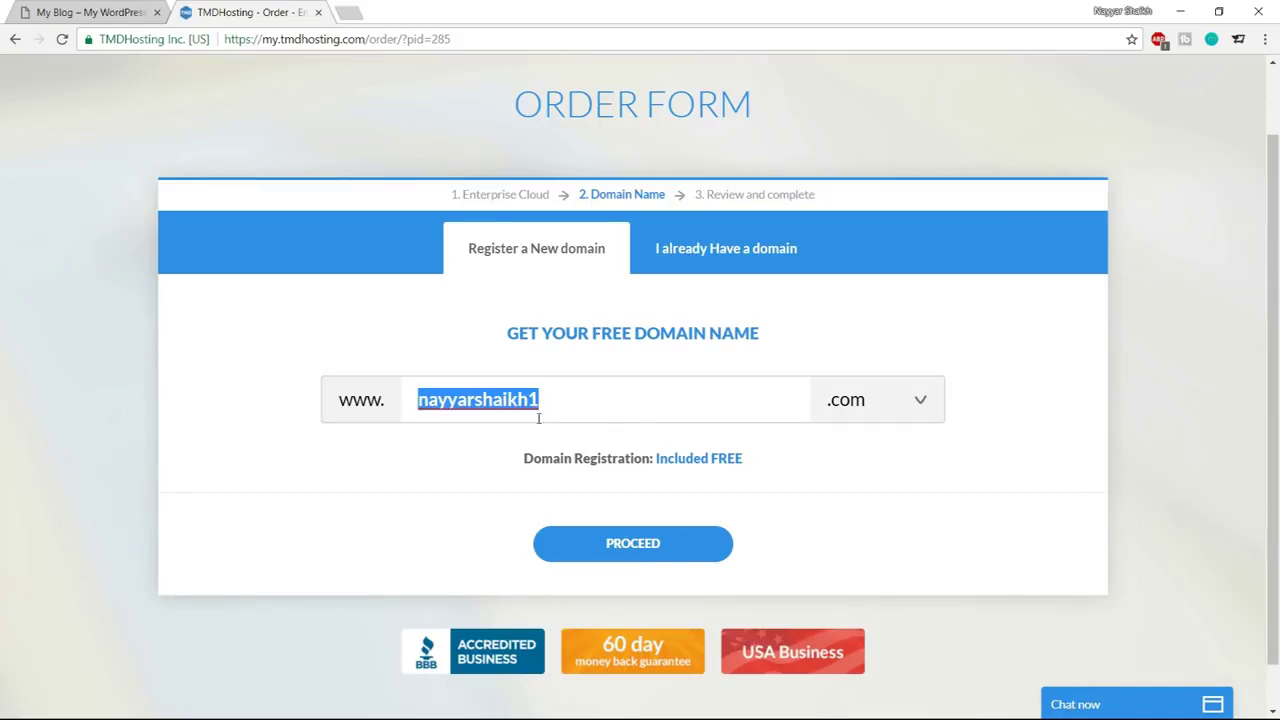
{"action": "left_click", "coordinate": [864, 403]}
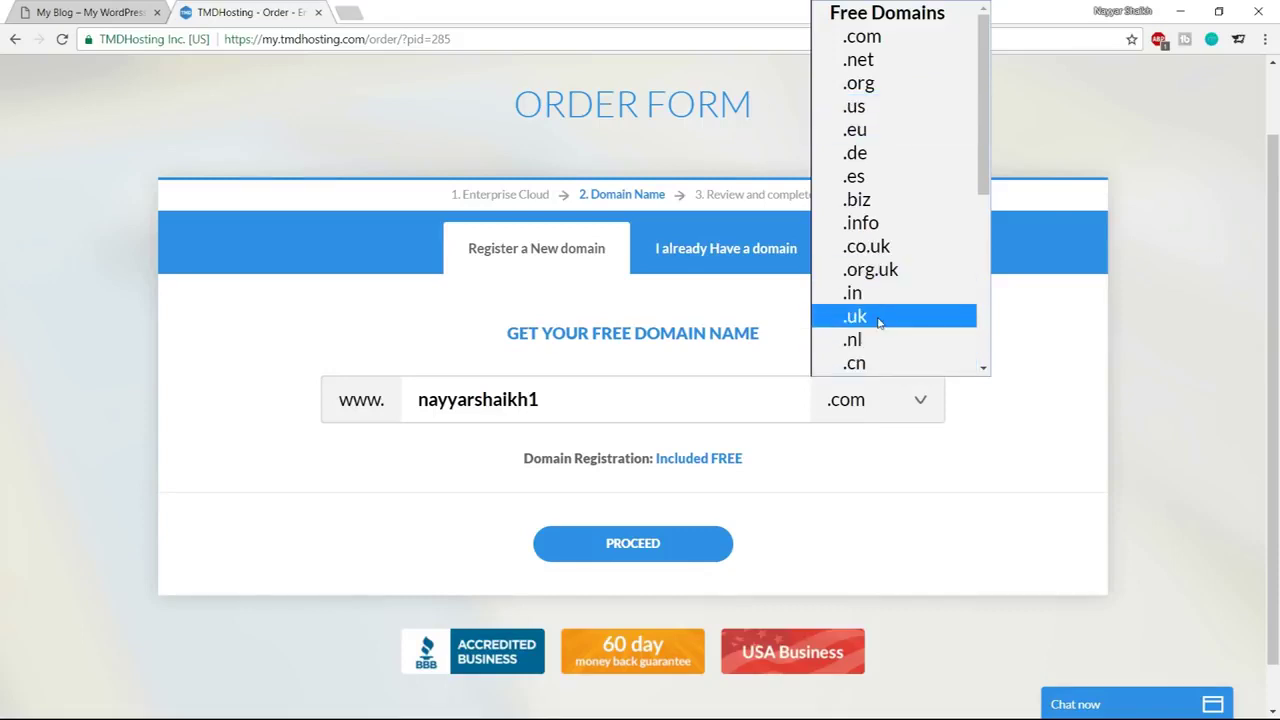
{"action": "left_click", "coordinate": [879, 42]}
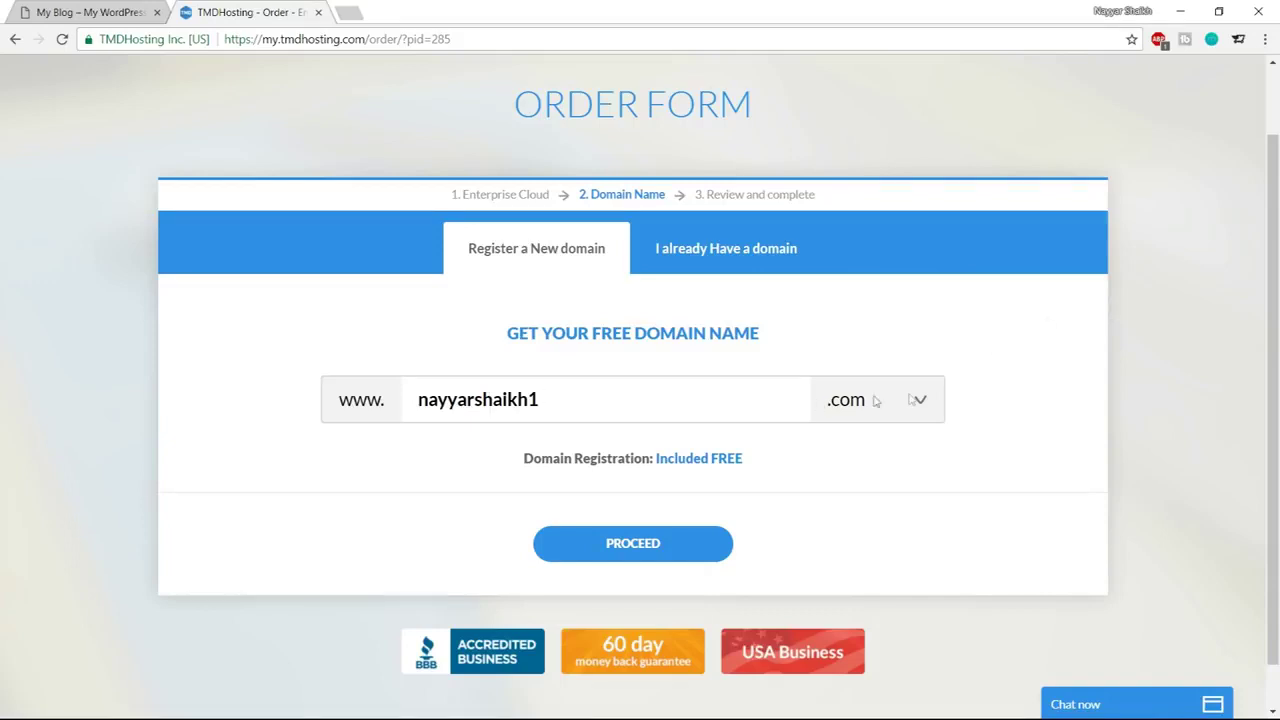
{"action": "left_click", "coordinate": [675, 537]}
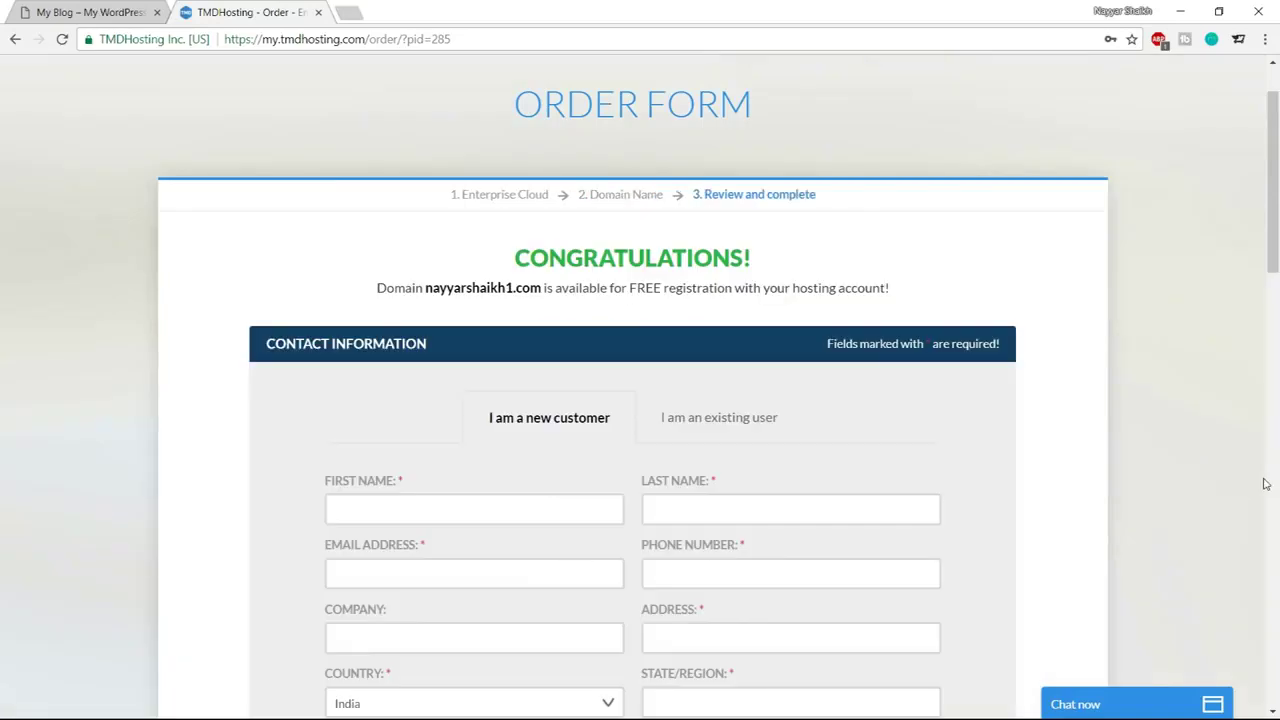
{"action": "scroll", "coordinate": [1265, 482], "scroll_direction": "down", "scroll_amount": 3}
{"action": "scroll", "coordinate": [1265, 482], "scroll_direction": "up", "scroll_amount": 1}
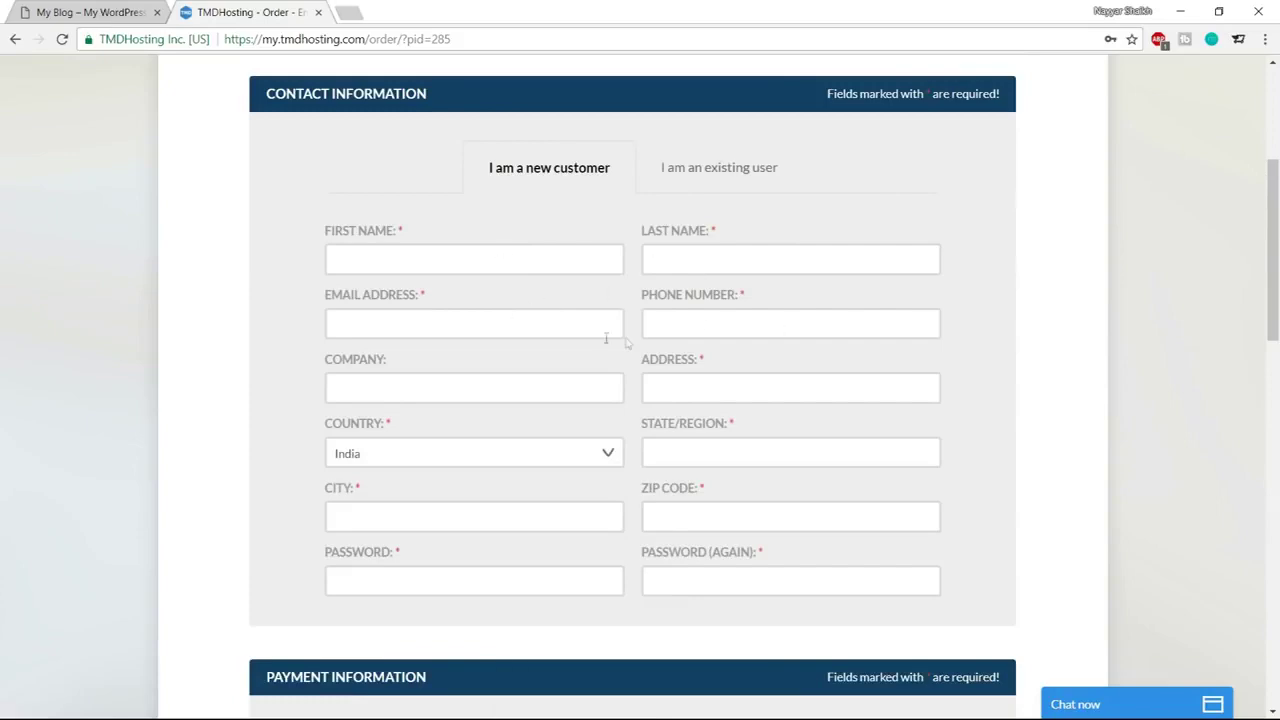
{"action": "scroll", "coordinate": [906, 370], "scroll_direction": "down", "scroll_amount": 5}
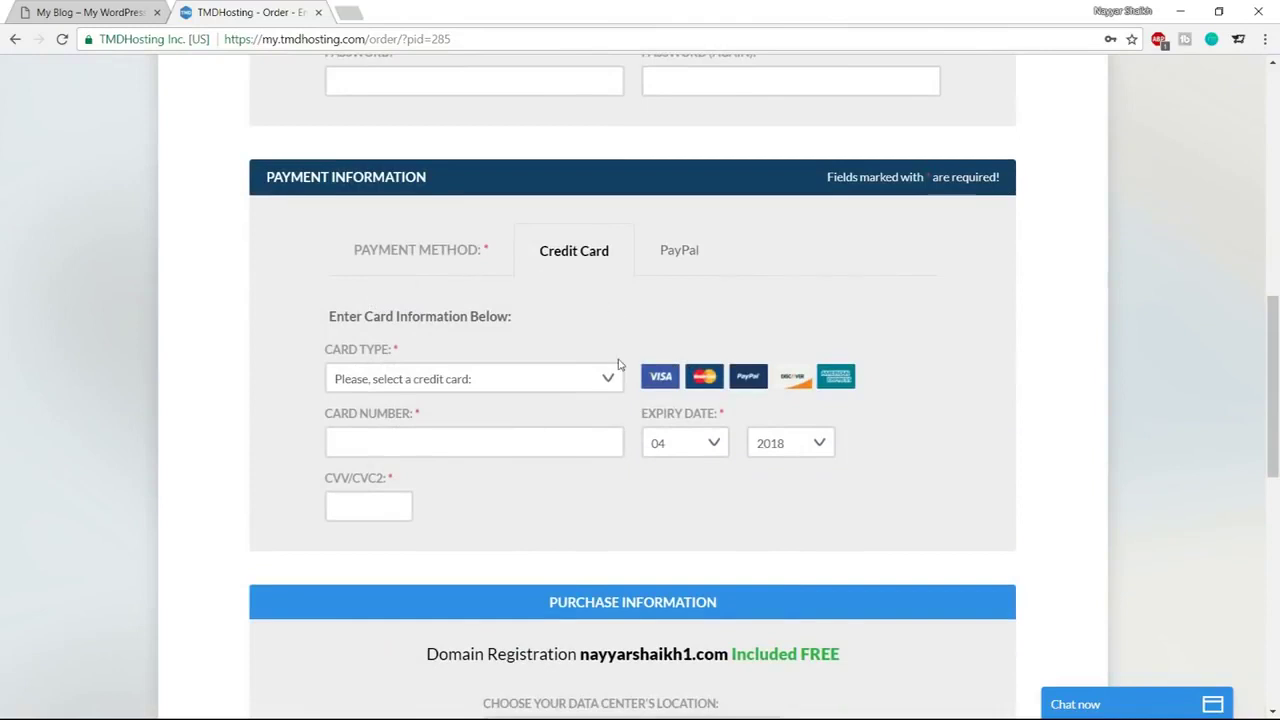
{"action": "left_click", "coordinate": [548, 379]}
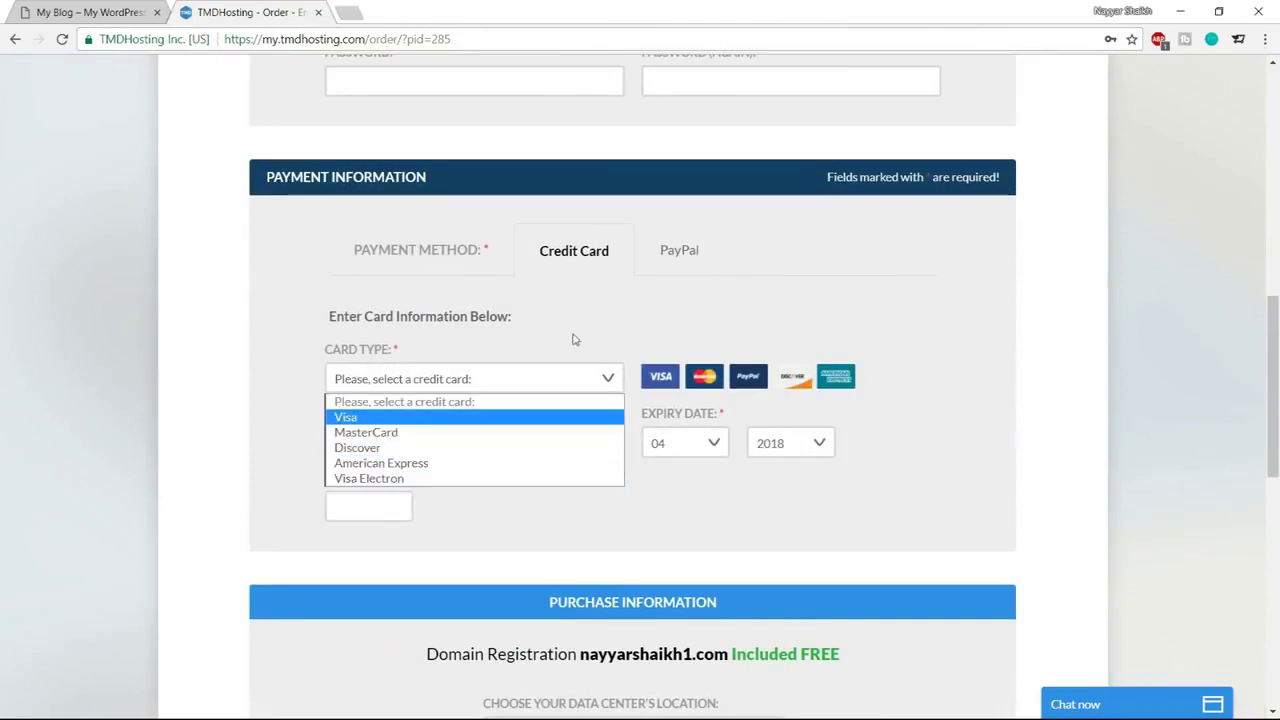
{"action": "left_click", "coordinate": [575, 338]}
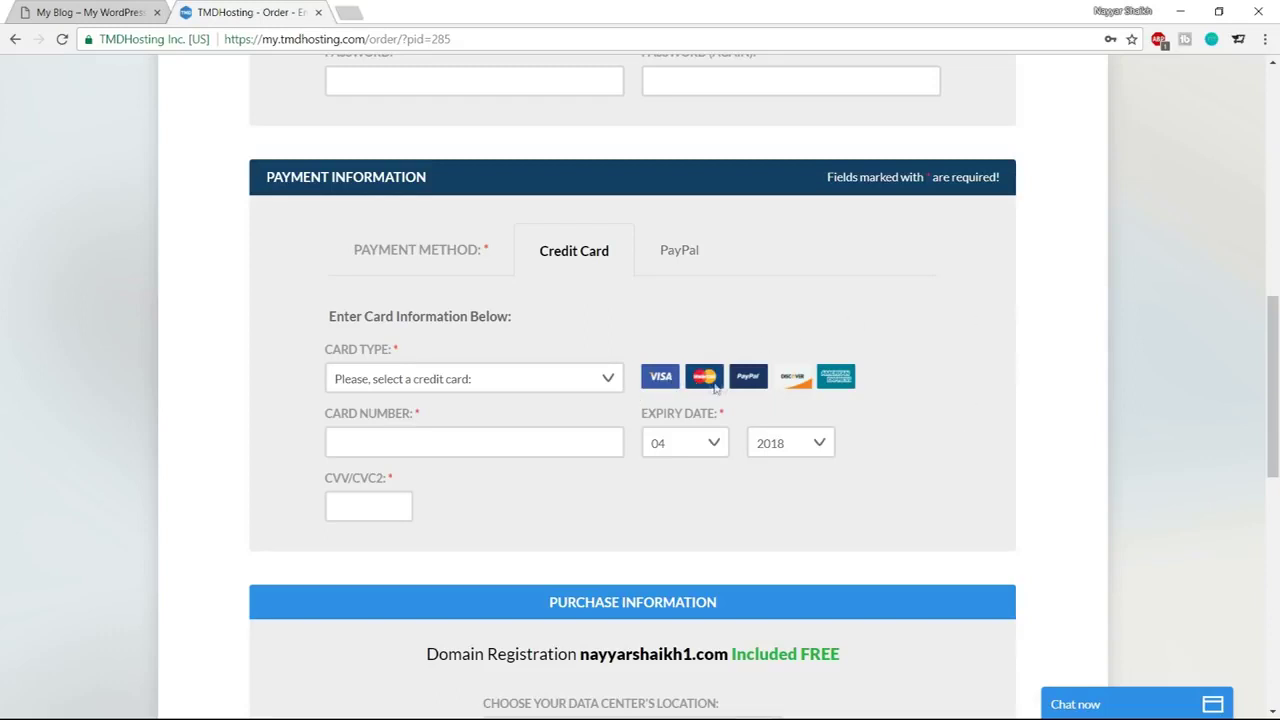
{"action": "left_click", "coordinate": [686, 262]}
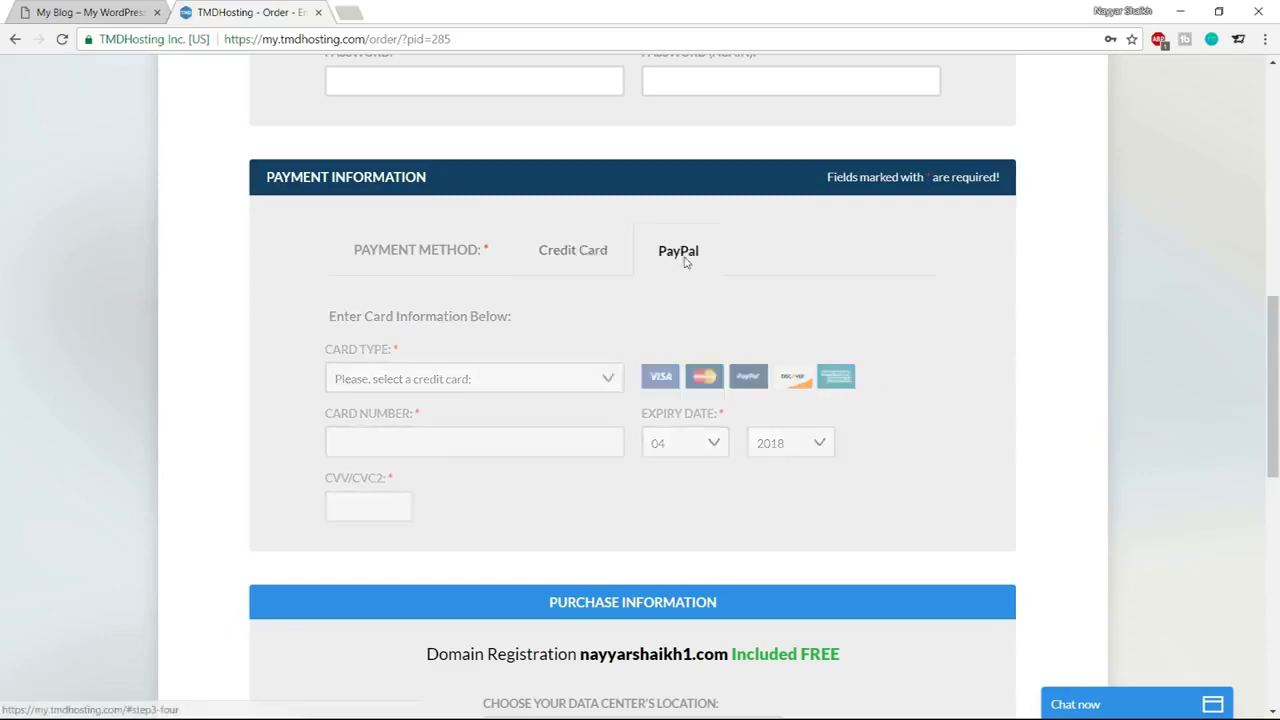
{"action": "left_click", "coordinate": [577, 264]}
{"action": "scroll", "coordinate": [1125, 400], "scroll_direction": "down", "scroll_amount": 5}
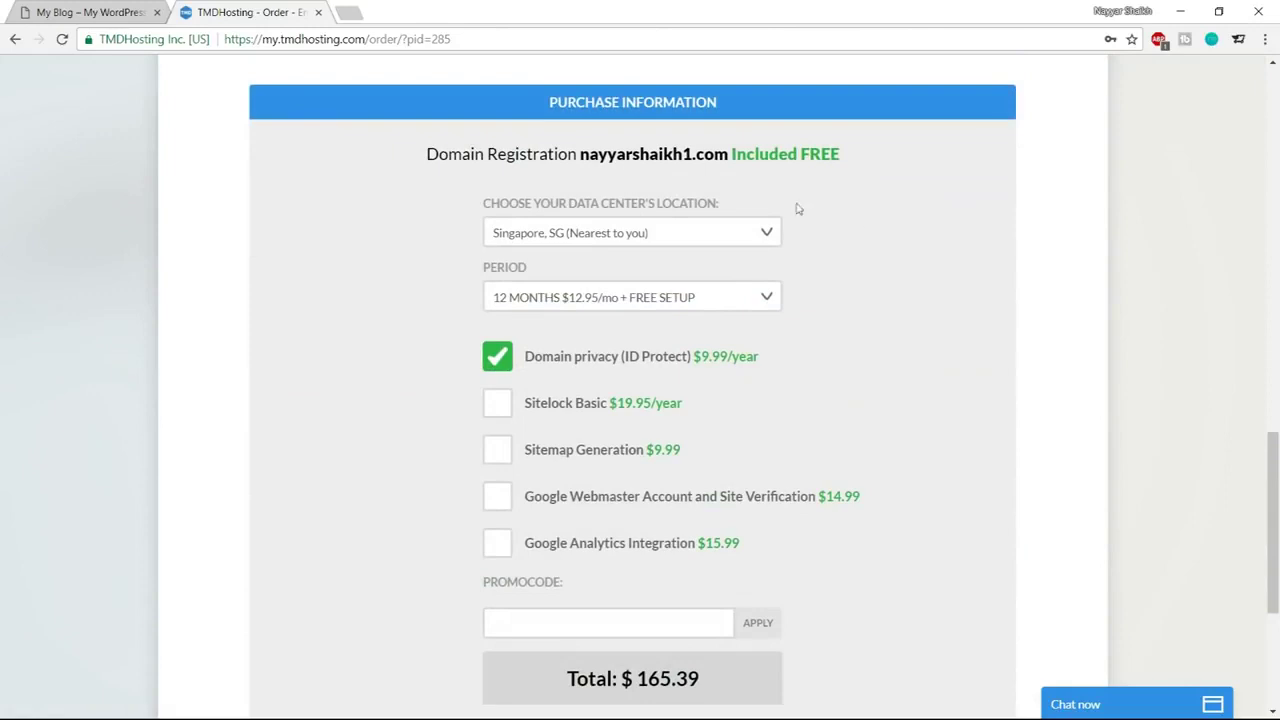
{"action": "left_click", "coordinate": [616, 240]}
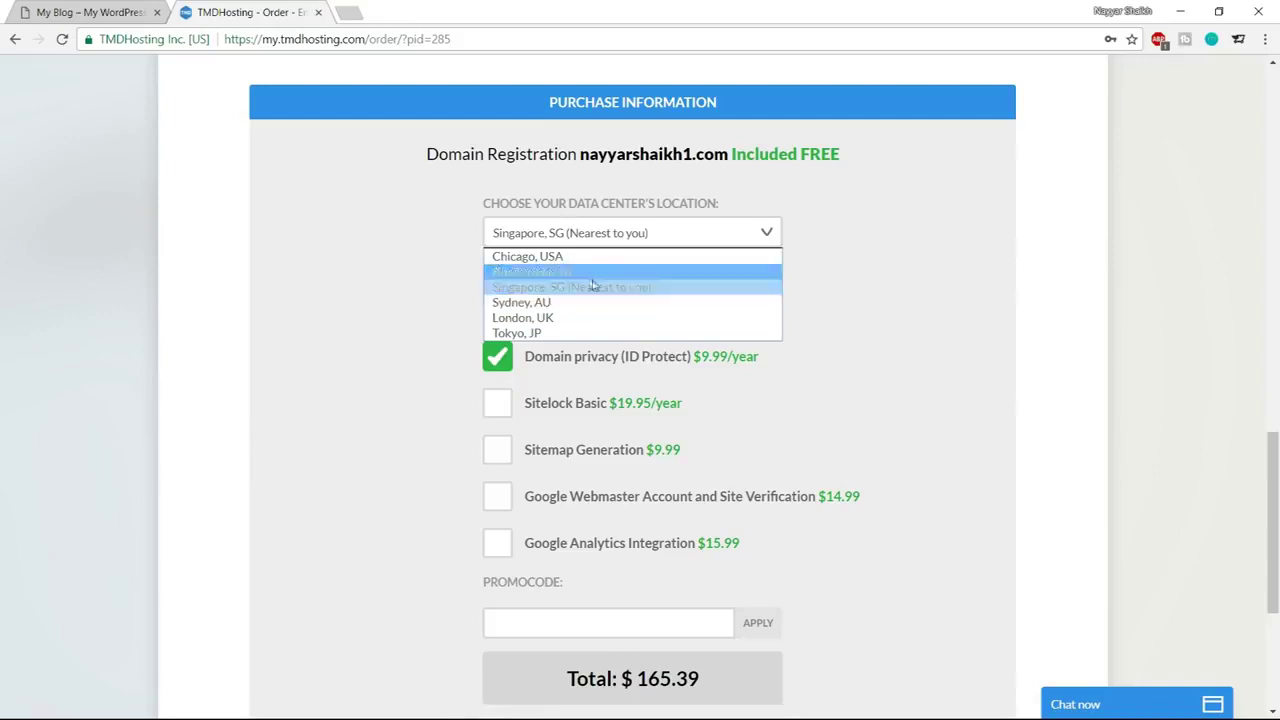
{"action": "left_click", "coordinate": [573, 288]}
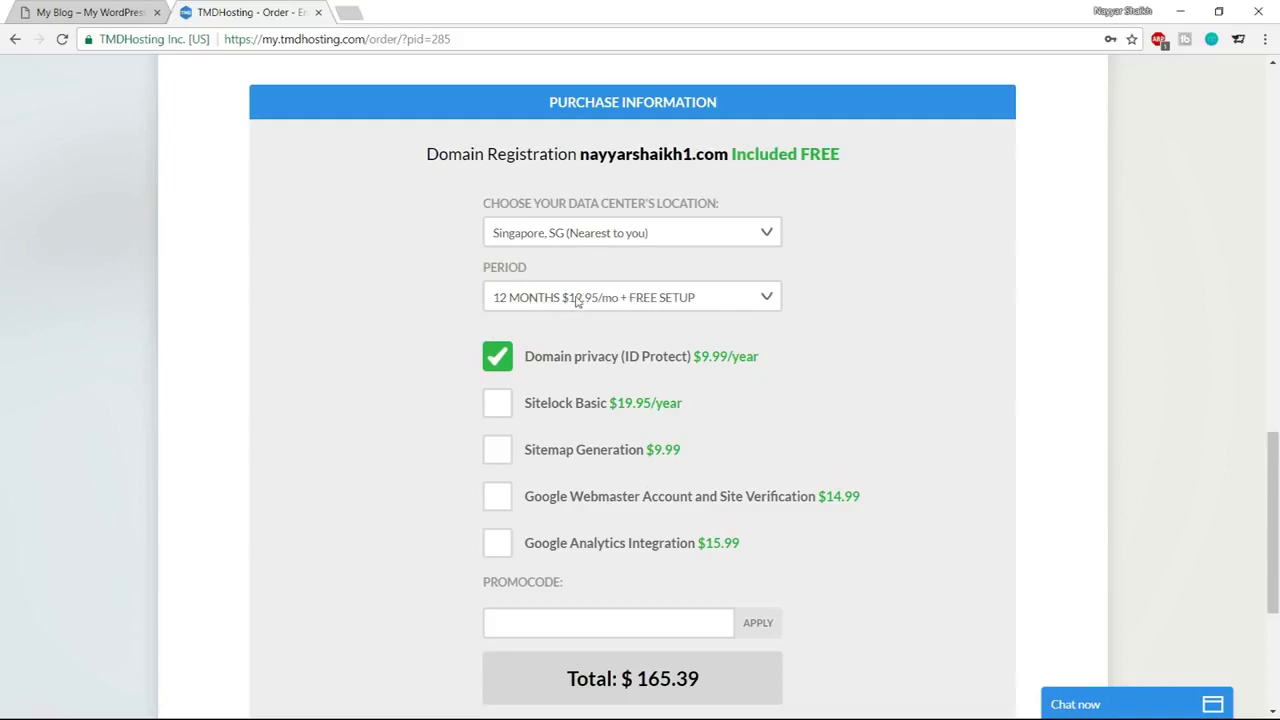
{"action": "left_click", "coordinate": [571, 297]}
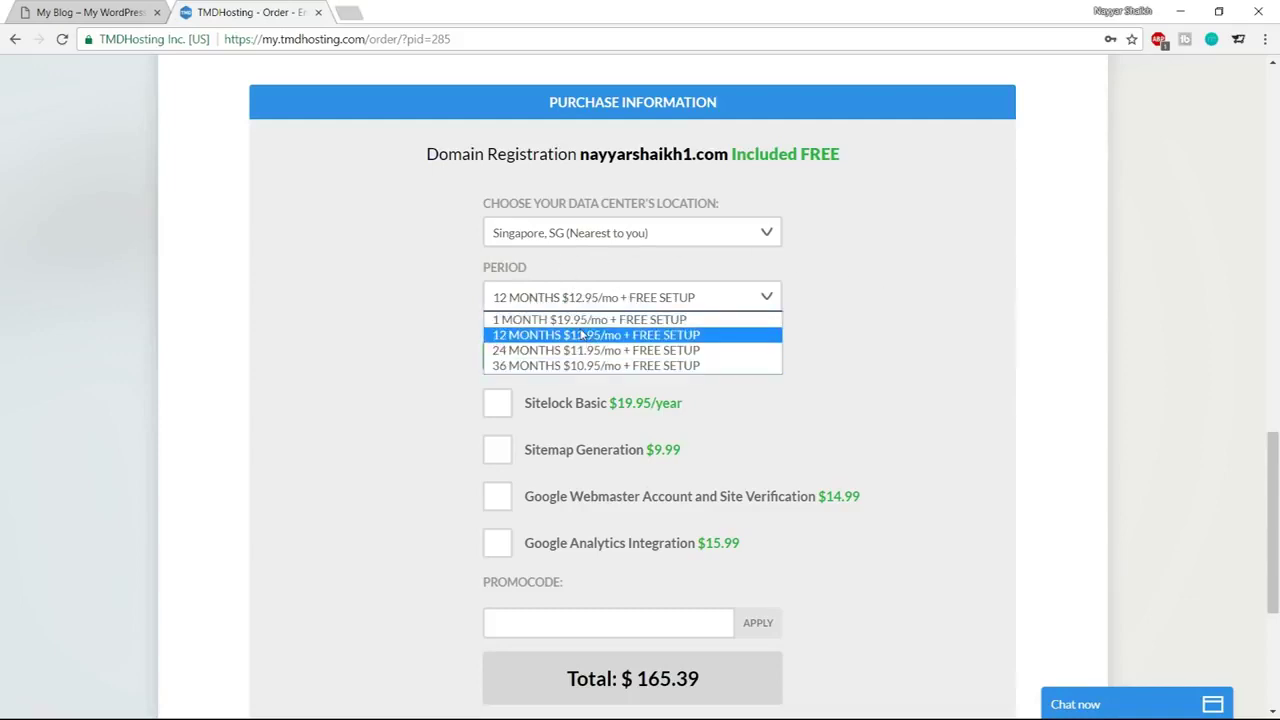
{"action": "left_click", "coordinate": [581, 336]}
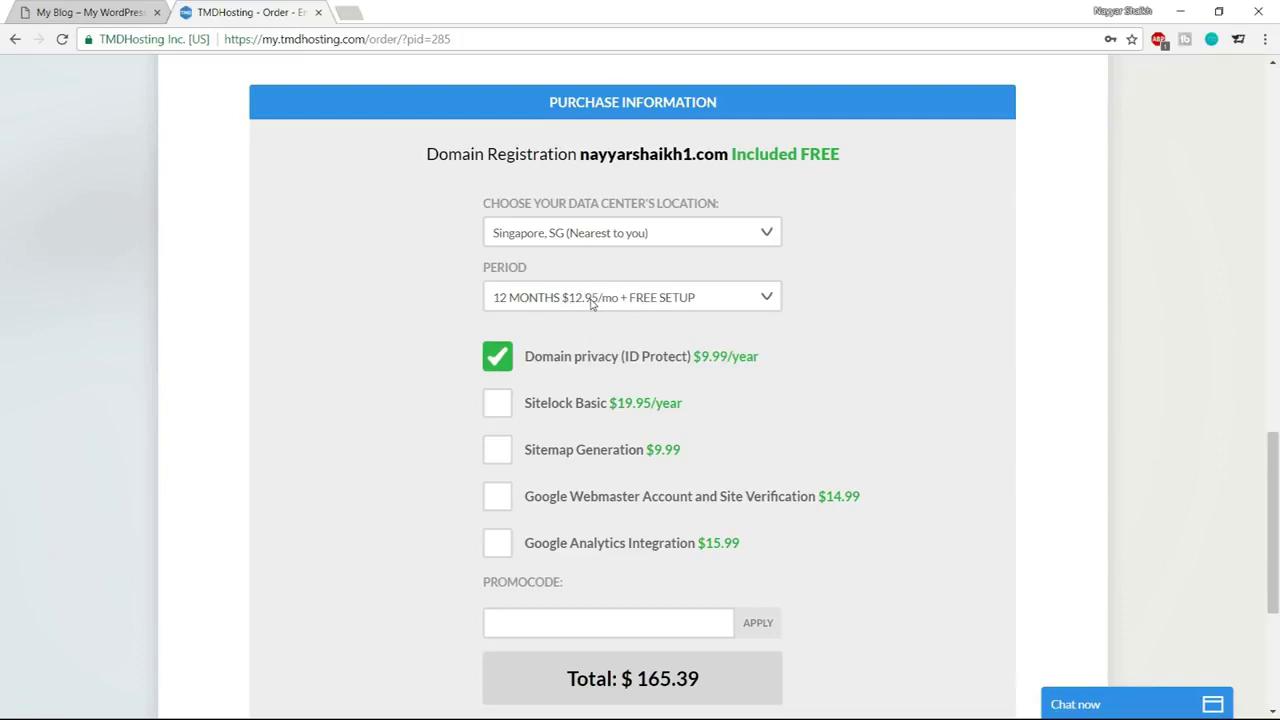
{"action": "left_click", "coordinate": [591, 303]}
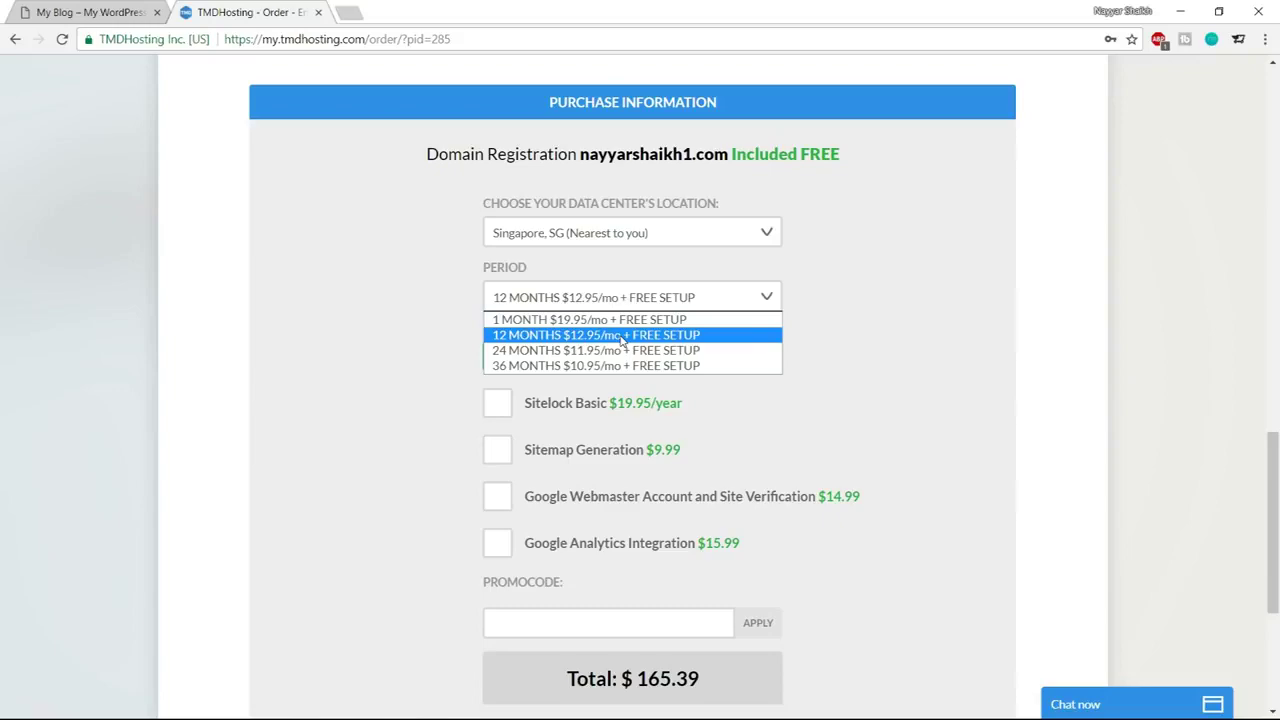
{"action": "left_click", "coordinate": [622, 335]}
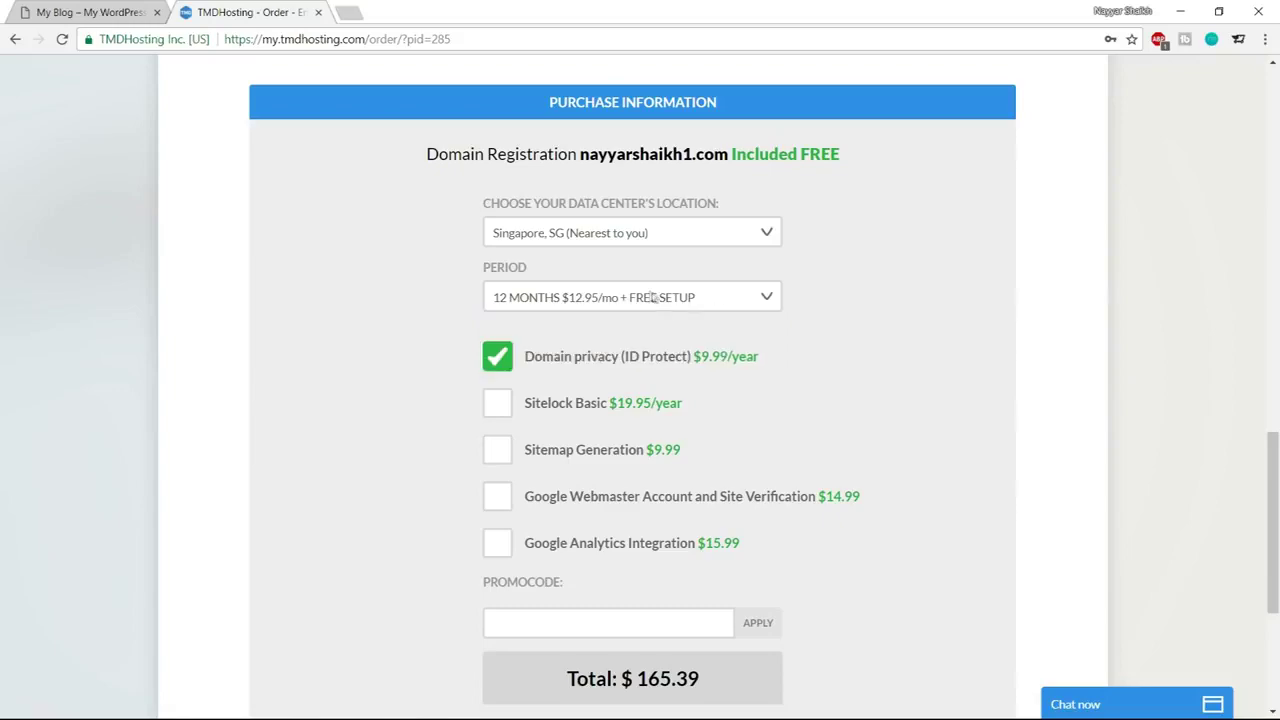
{"action": "scroll", "coordinate": [956, 360], "scroll_direction": "down", "scroll_amount": 1}
{"action": "scroll", "coordinate": [871, 345], "scroll_direction": "down", "scroll_amount": 3}
{"action": "left_click", "coordinate": [576, 290]}
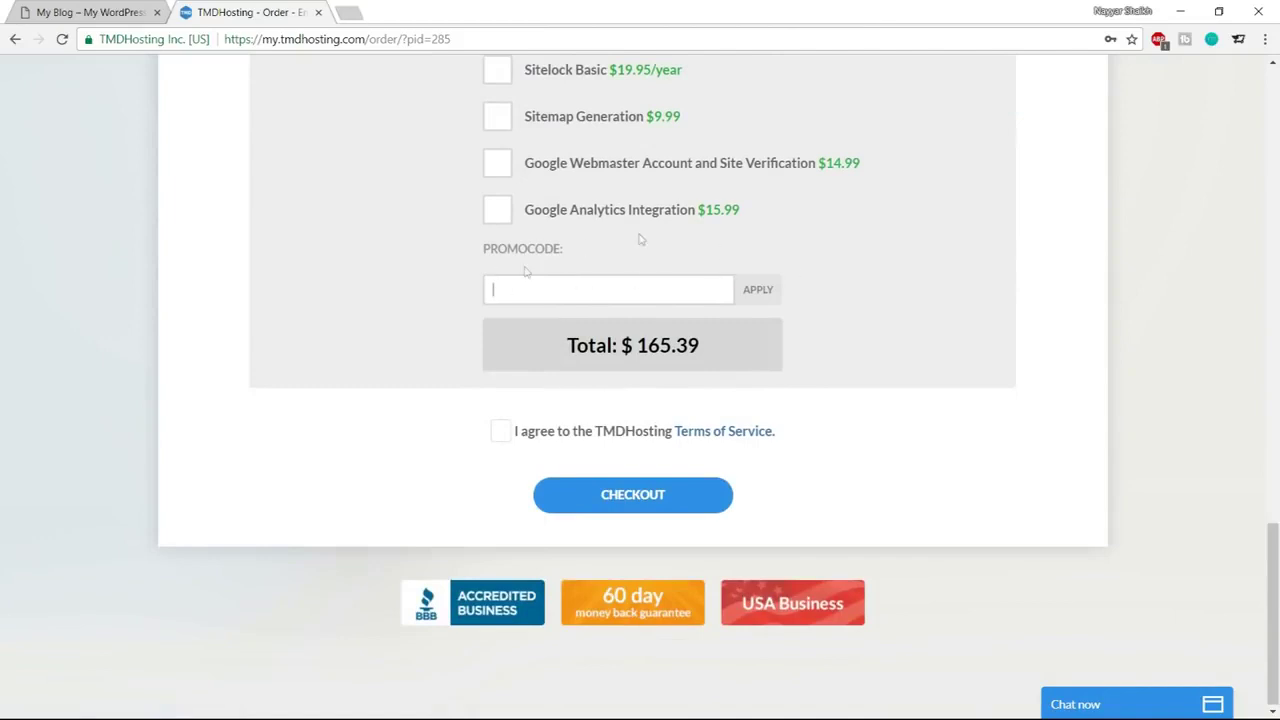
Step: Apply the 7% promo code for a $154.51 total and accept the Terms of Service
{"action": "scroll", "coordinate": [1019, 282], "scroll_direction": "down", "scroll_amount": 1}
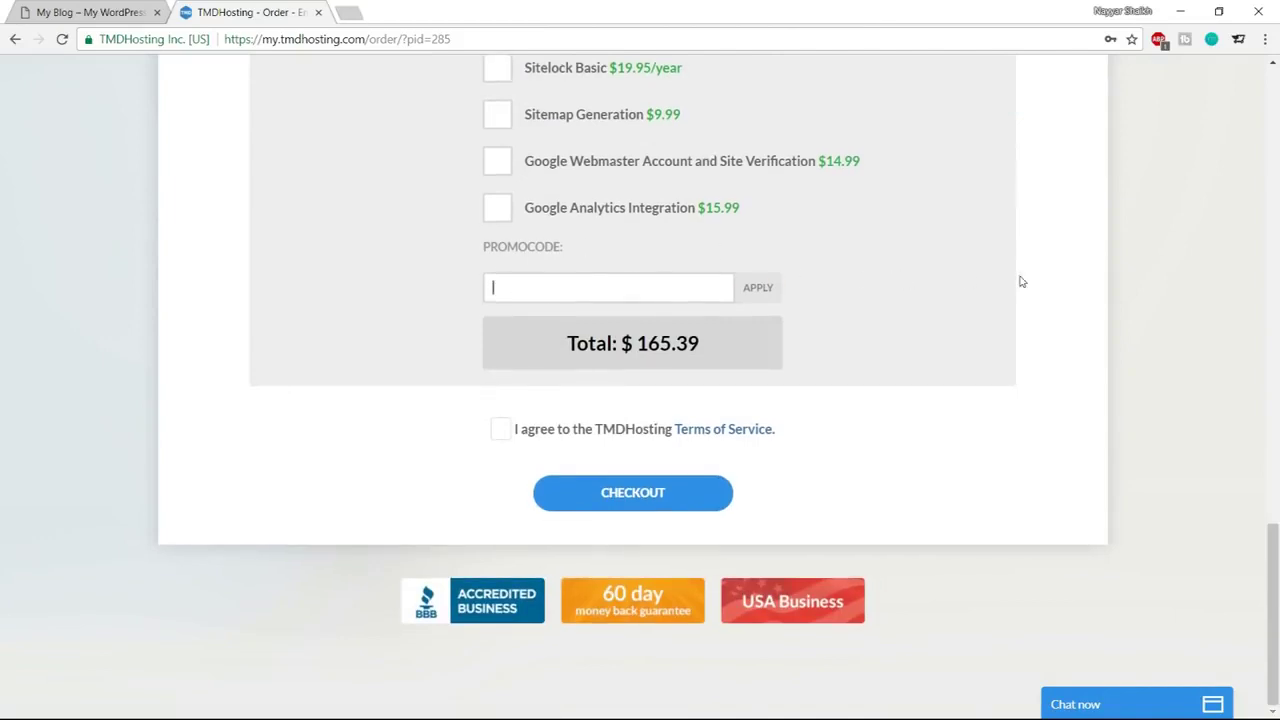
{"action": "type", "text": "NAYARS"}
{"action": "key", "text": "BackSpace"}
{"action": "key", "text": "BackSpace"}
{"action": "key", "text": "BackSpace"}
{"action": "type", "text": "Y"}
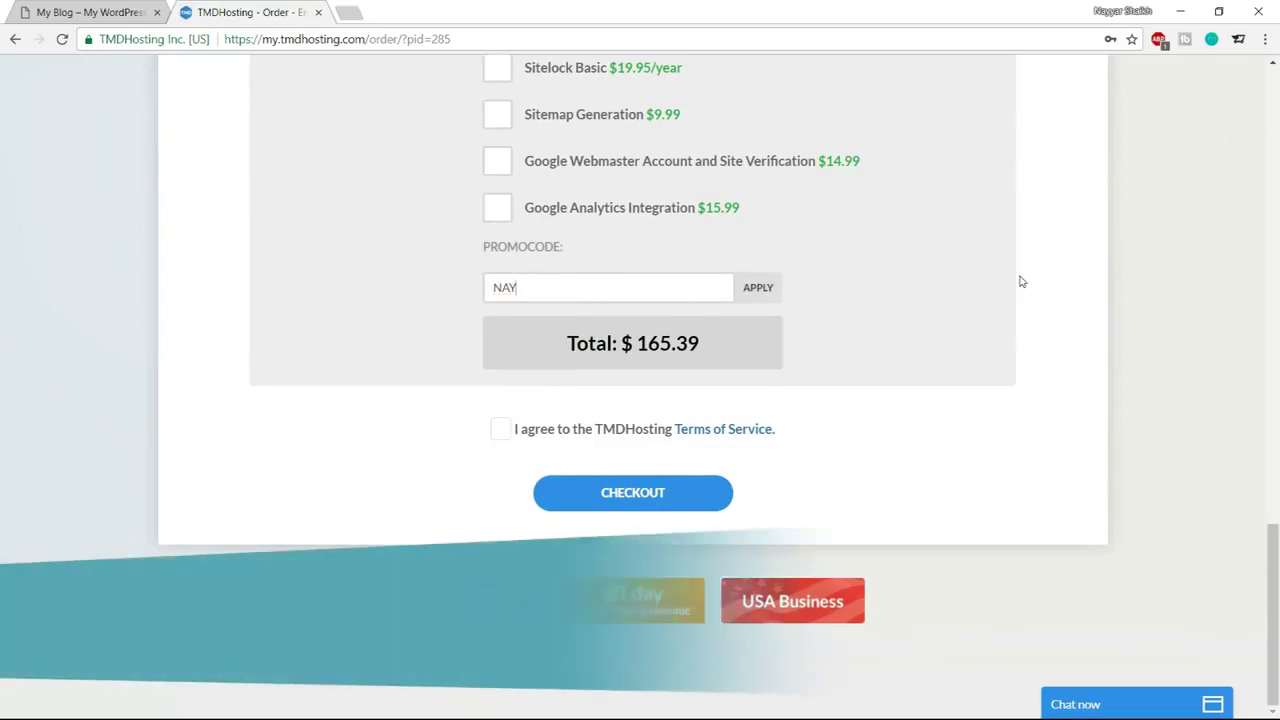
{"action": "type", "text": "AR7"}
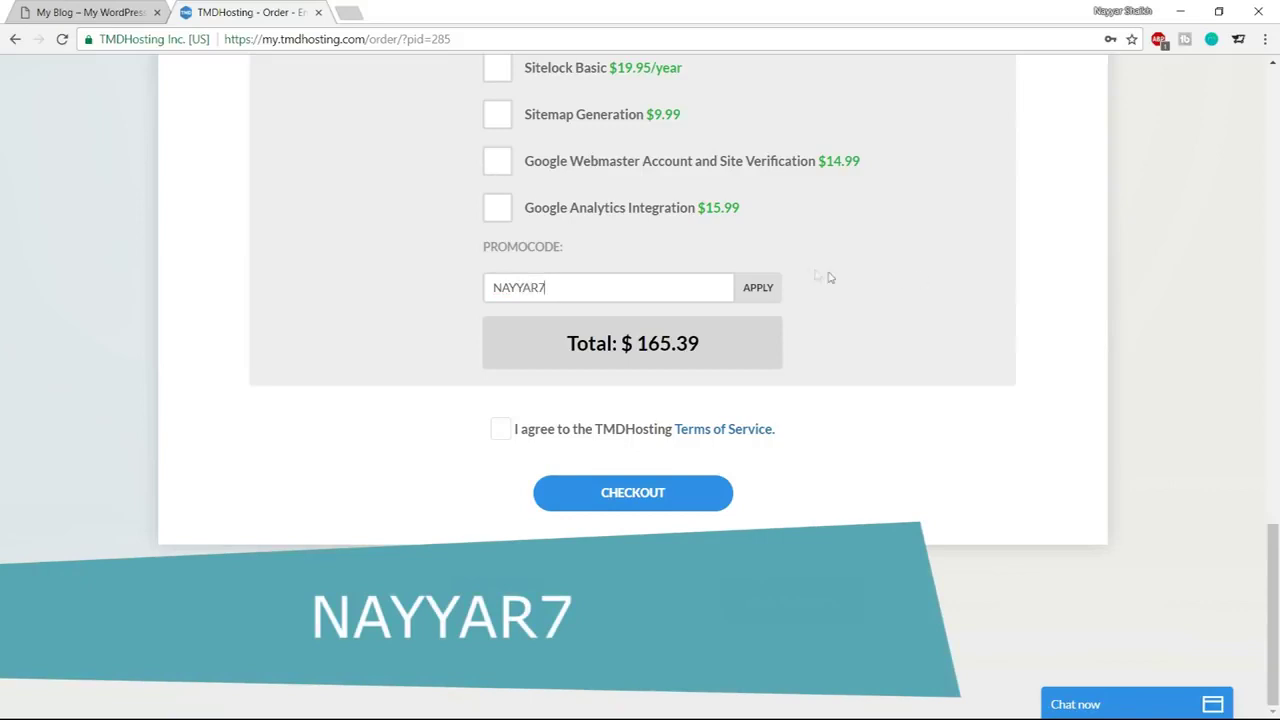
{"action": "left_click", "coordinate": [777, 288]}
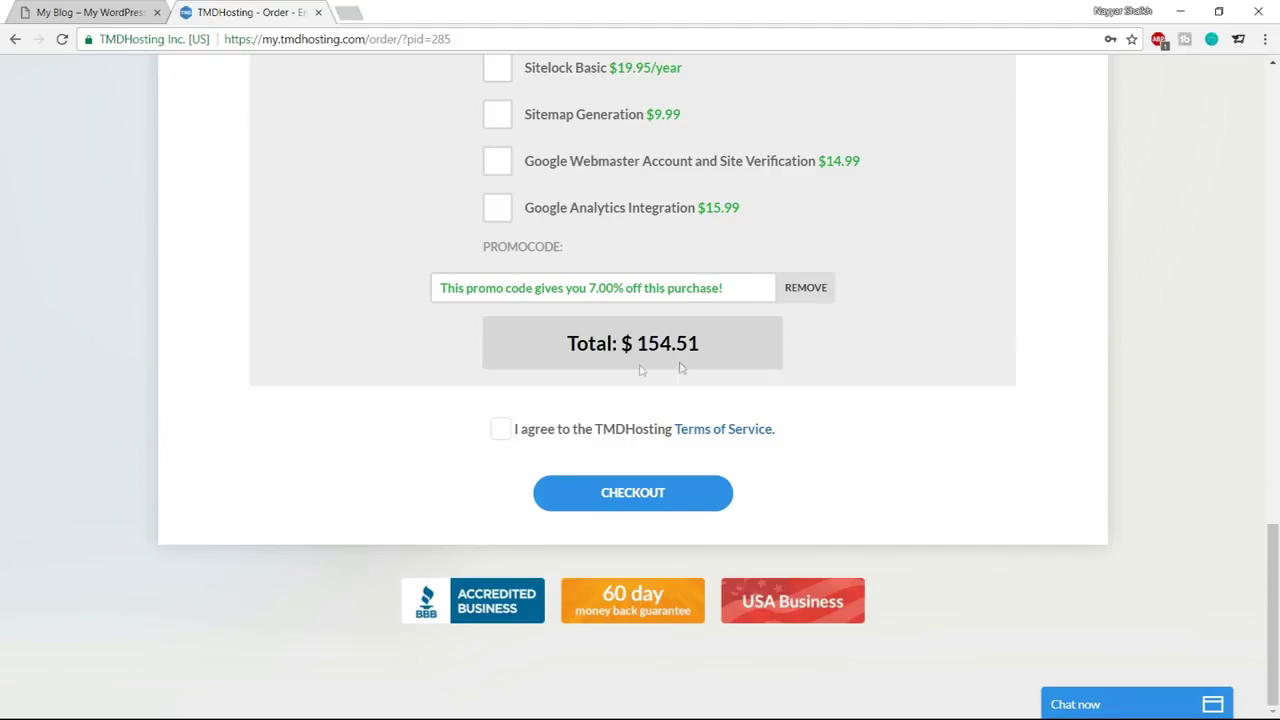
{"action": "left_click", "coordinate": [500, 430]}
Step: Check out the hosting order and open the cPanel link from the TMDHosting welcome email
{"action": "left_click", "coordinate": [632, 500]}
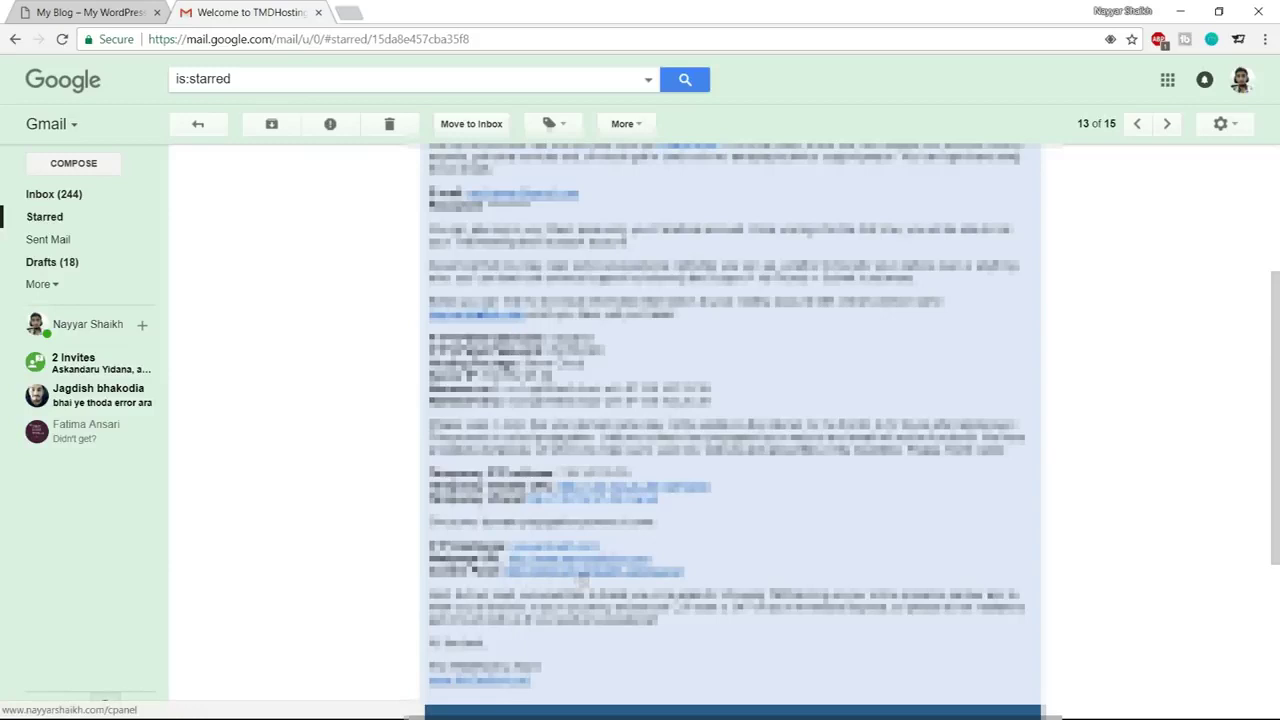
{"action": "left_click", "coordinate": [590, 575]}
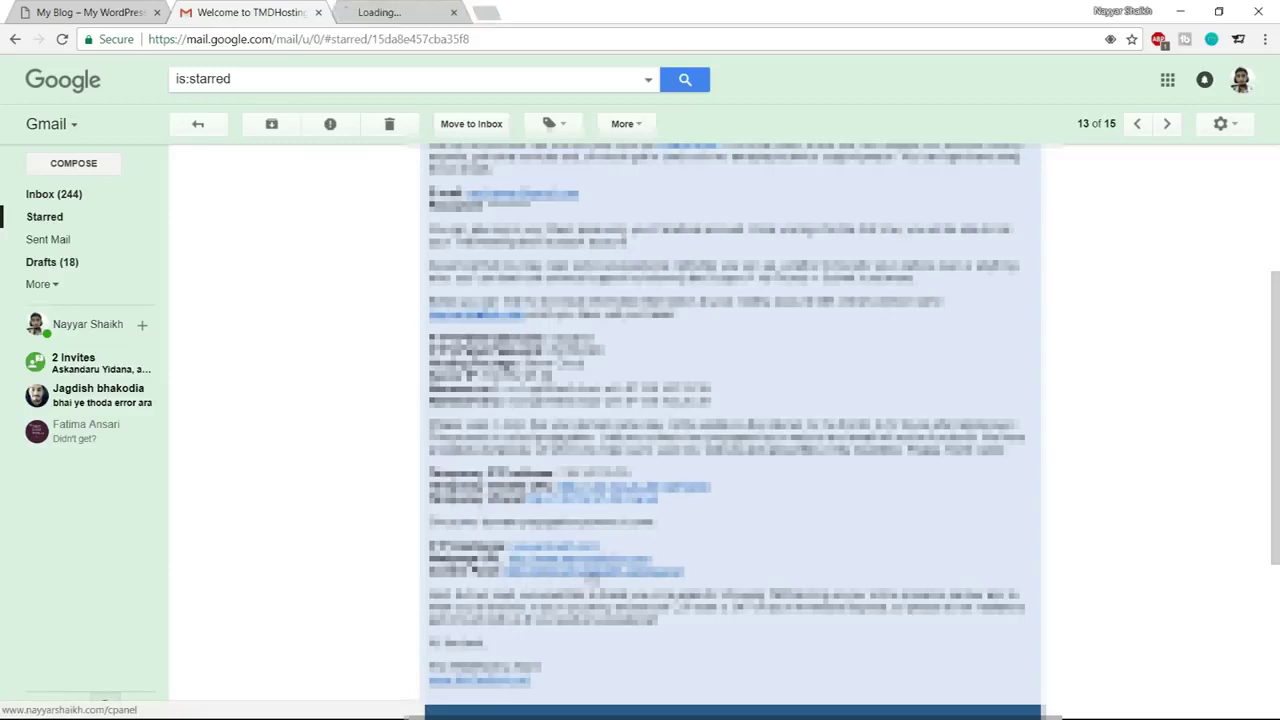
Step: Log in to cPanel using the saved account username
{"action": "left_click", "coordinate": [425, 11]}
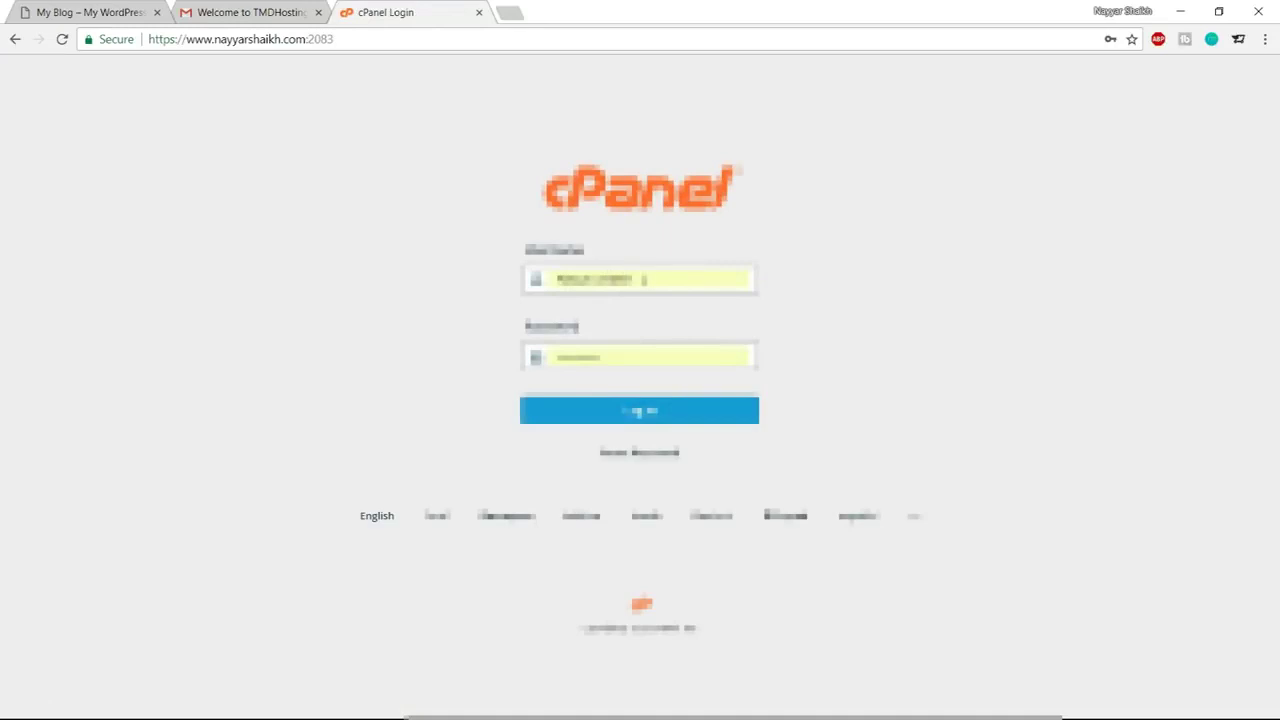
{"action": "left_click", "coordinate": [300, 12]}
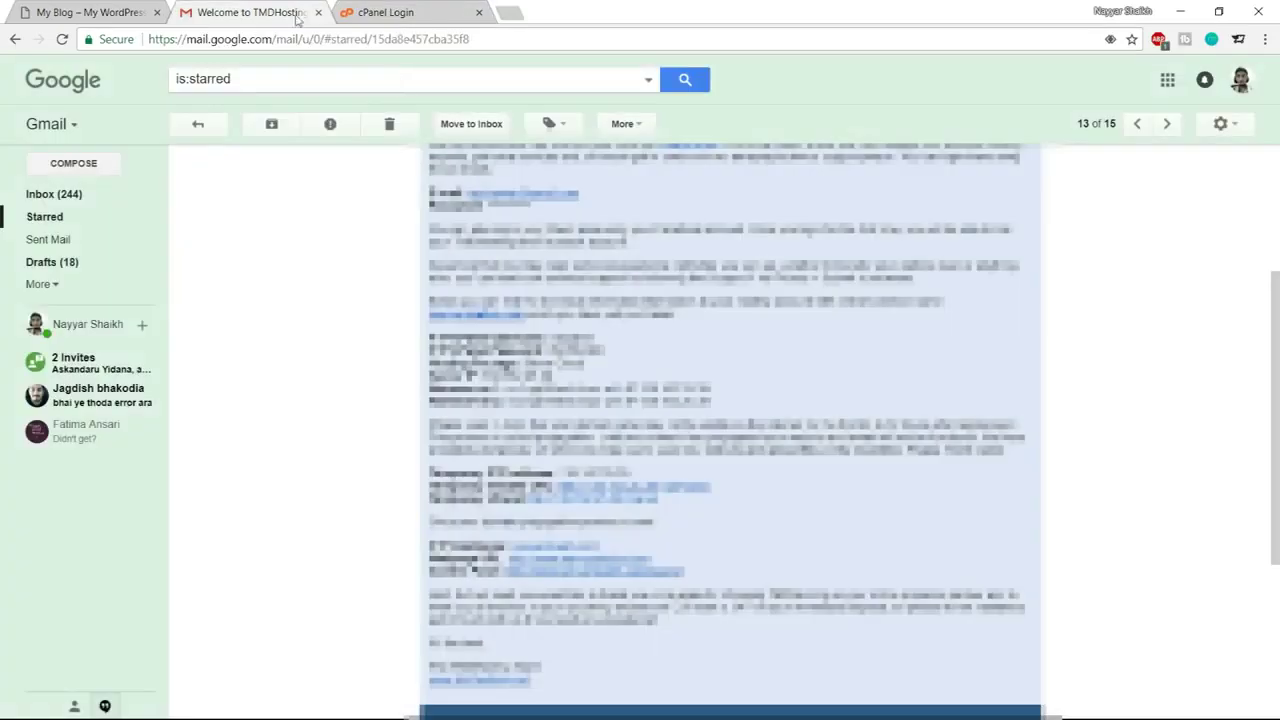
{"action": "left_click", "coordinate": [415, 12]}
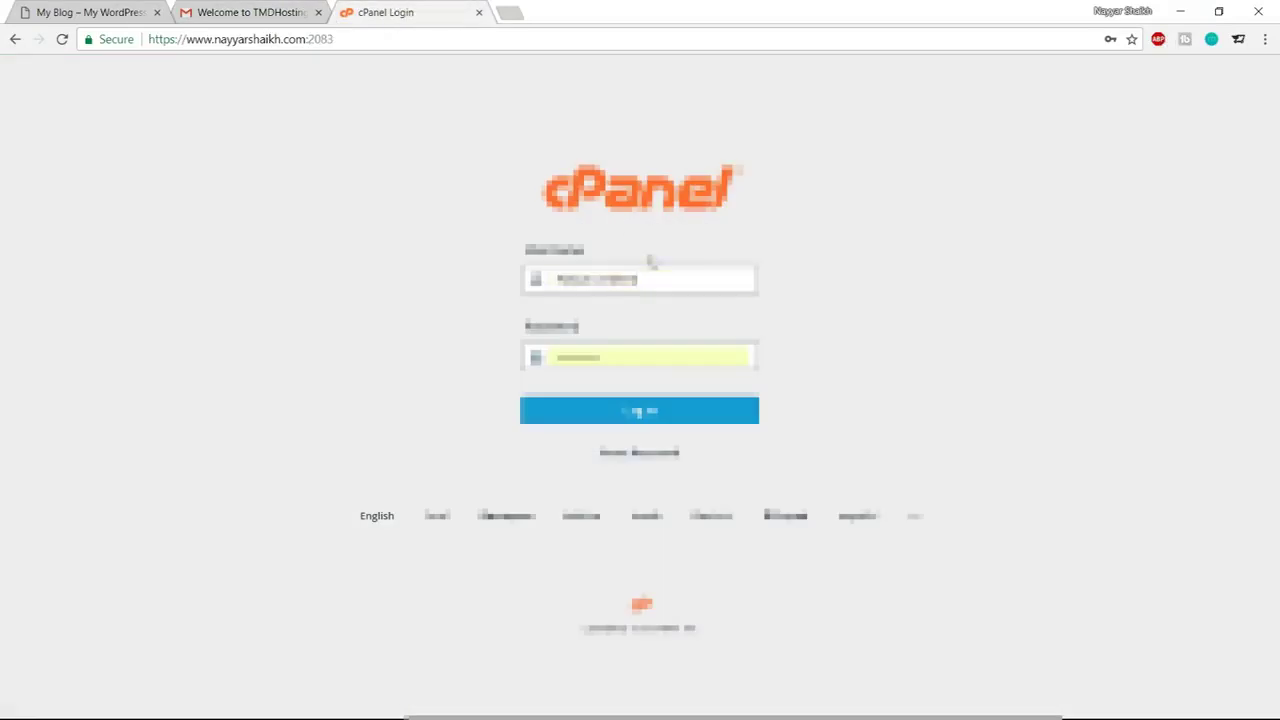
{"action": "double_click", "coordinate": [644, 279]}
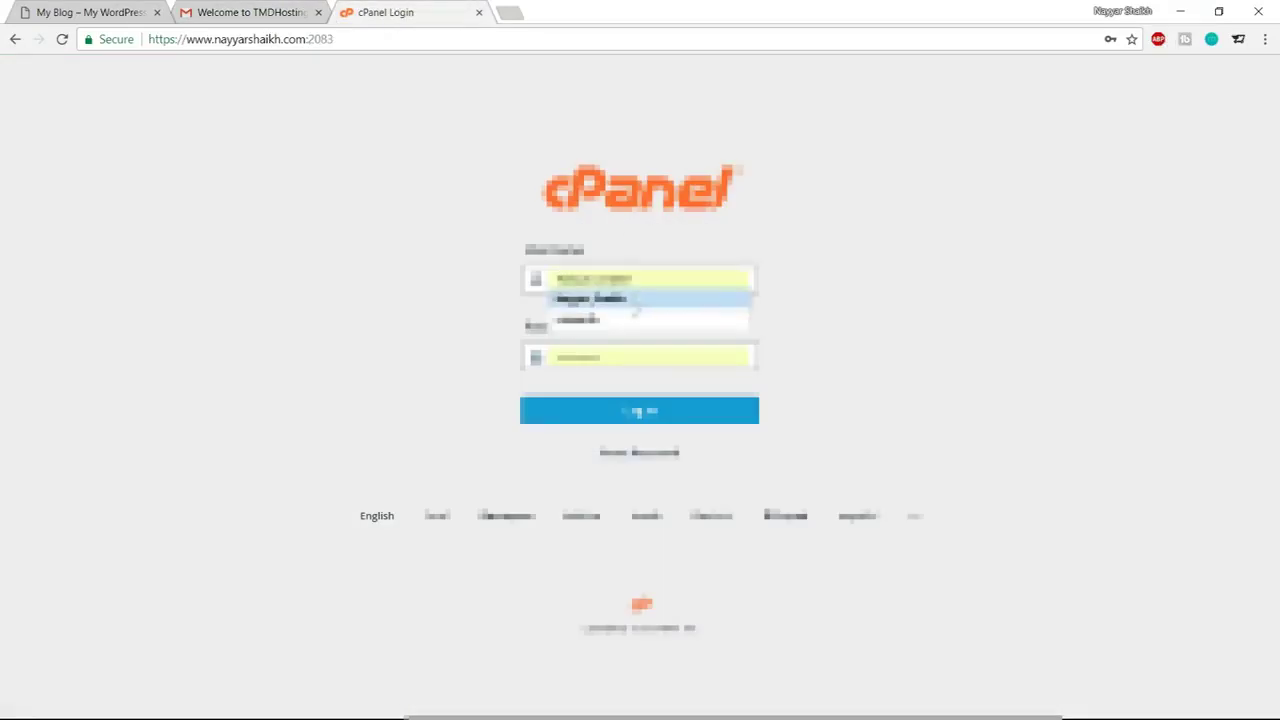
{"action": "left_click", "coordinate": [631, 317]}
{"action": "left_click", "coordinate": [656, 420]}
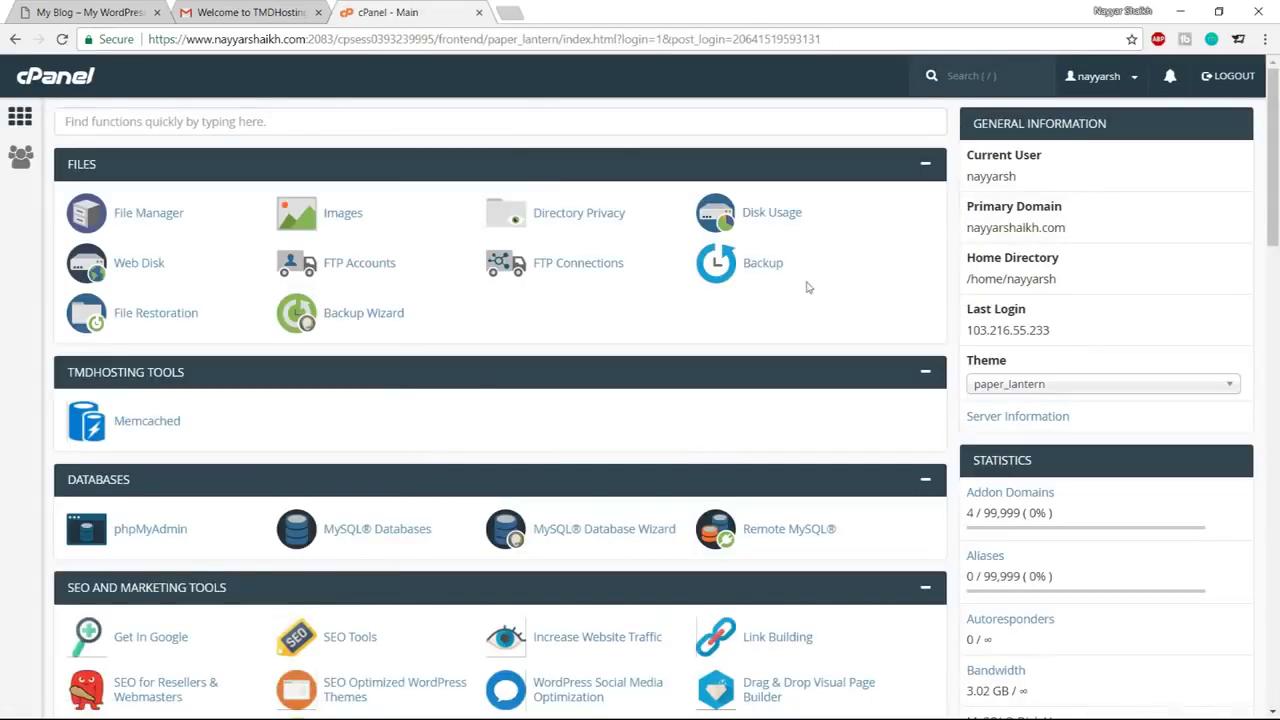
Step: Open WordPress from the Softaculous Apps Installer
{"action": "scroll", "coordinate": [762, 322], "scroll_direction": "down", "scroll_amount": 3}
{"action": "scroll", "coordinate": [743, 343], "scroll_direction": "up", "scroll_amount": 3}
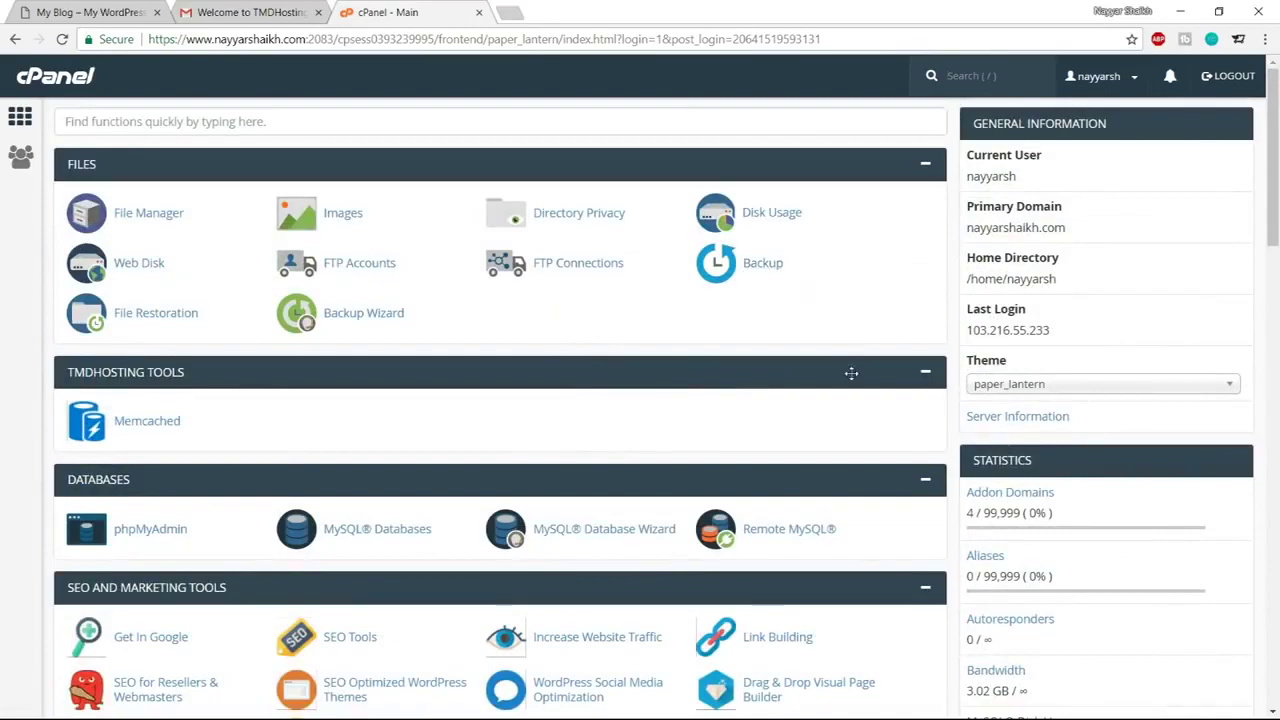
{"action": "scroll", "coordinate": [860, 368], "scroll_direction": "down", "scroll_amount": 15}
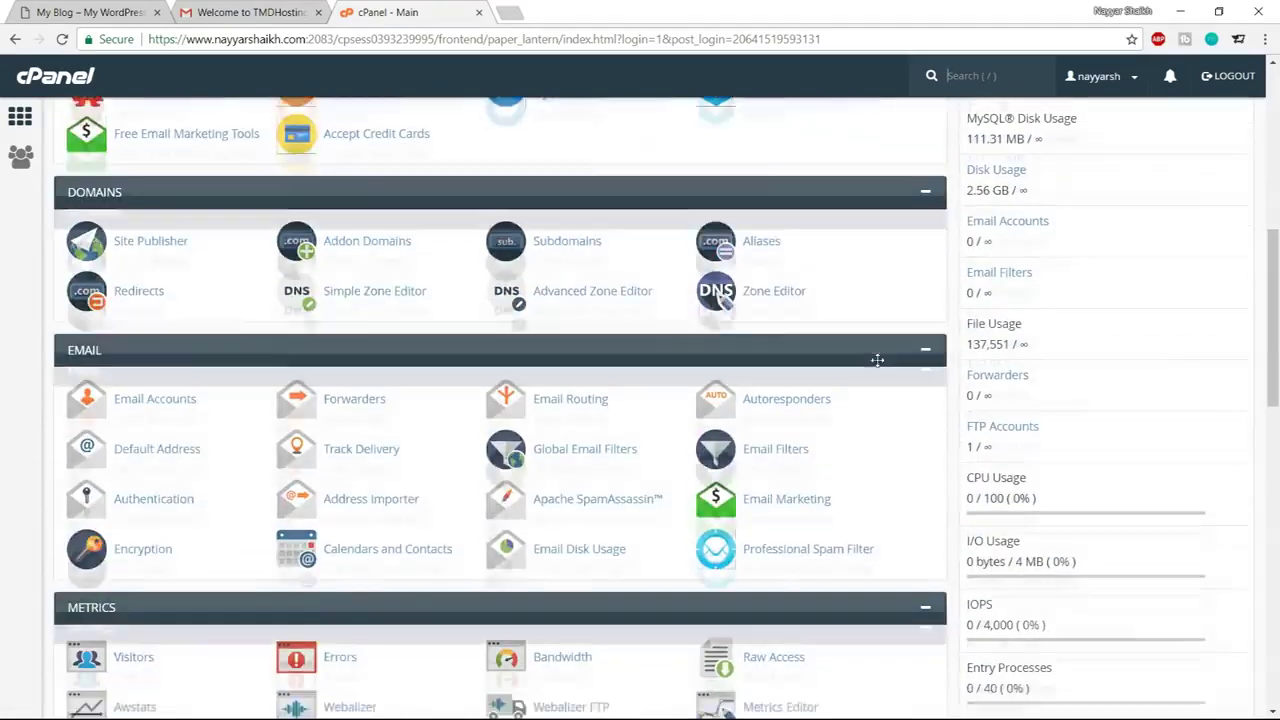
{"action": "scroll", "coordinate": [878, 366], "scroll_direction": "down", "scroll_amount": 8}
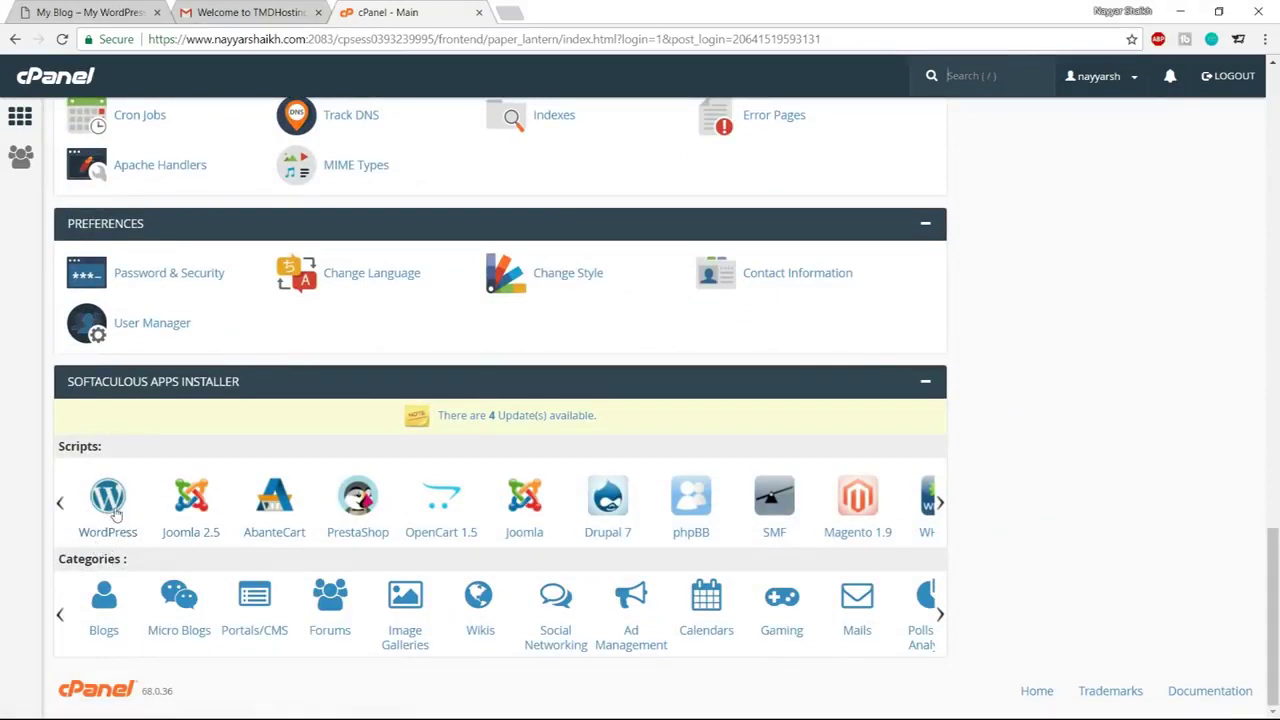
{"action": "left_click", "coordinate": [128, 507]}
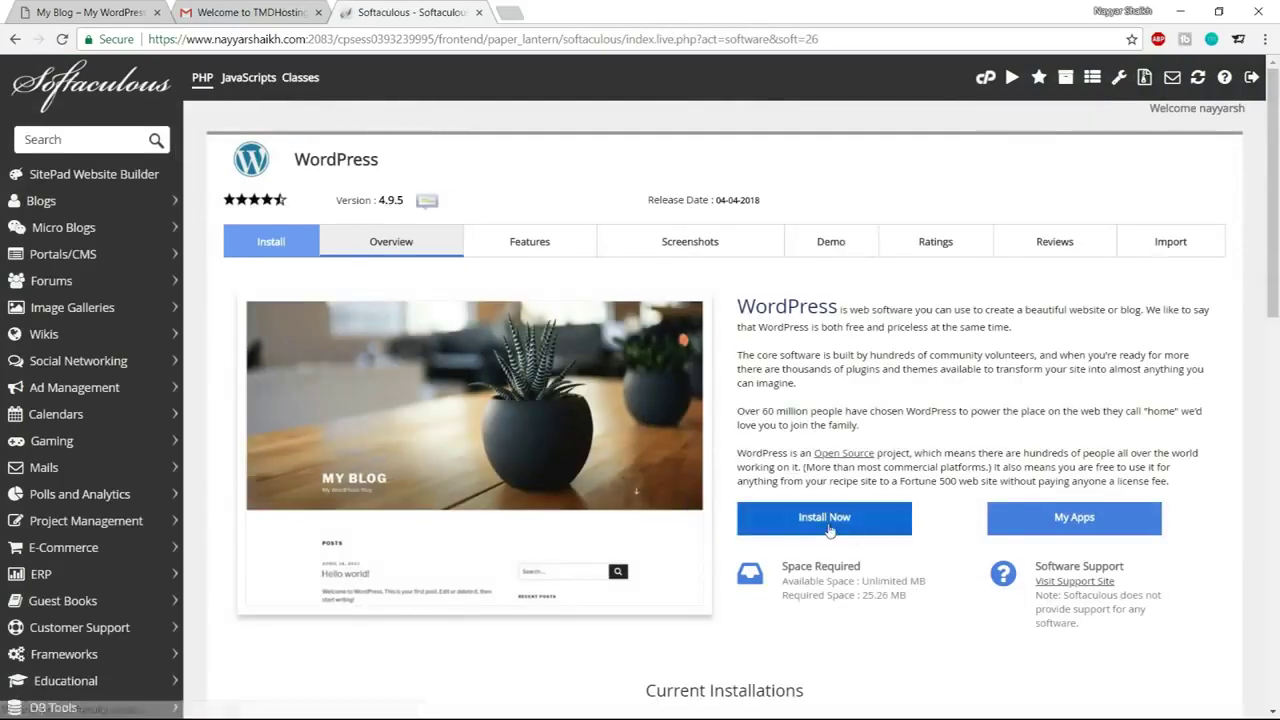
{"action": "left_click", "coordinate": [824, 520]}
{"action": "left_click", "coordinate": [743, 372]}
{"action": "key", "text": "Down"}
{"action": "key", "text": "Down"}
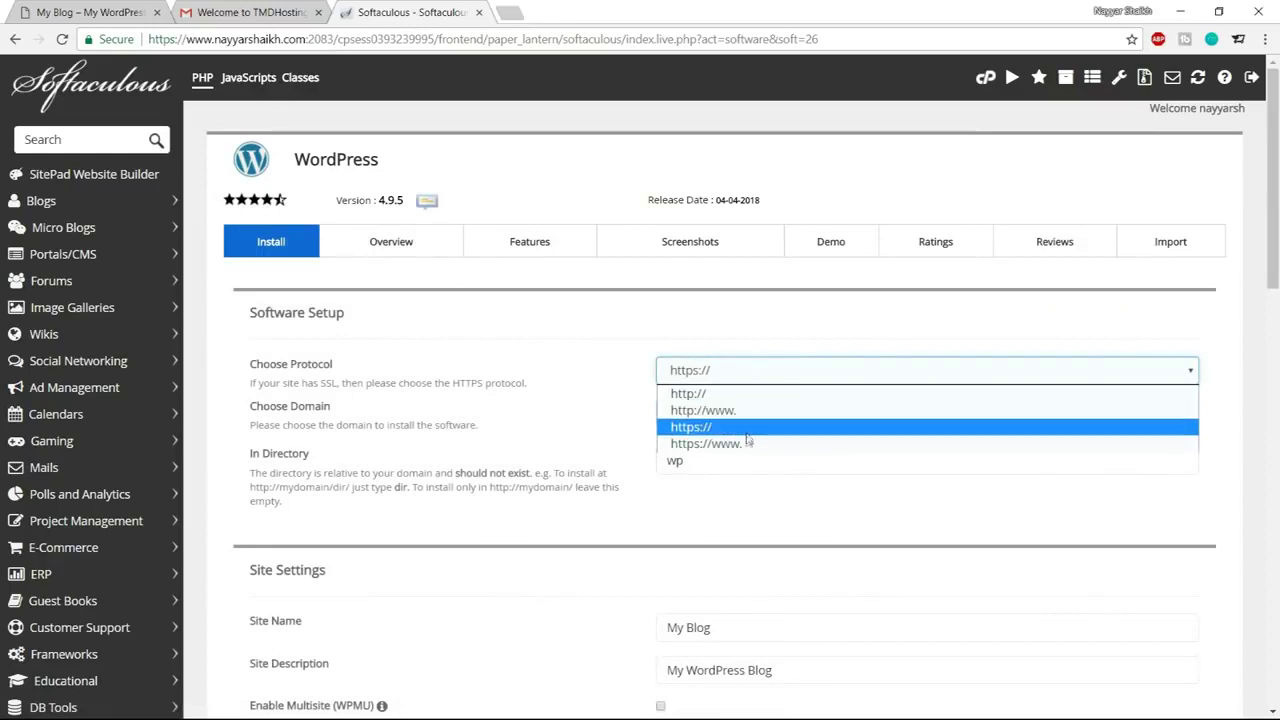
{"action": "left_click", "coordinate": [745, 443]}
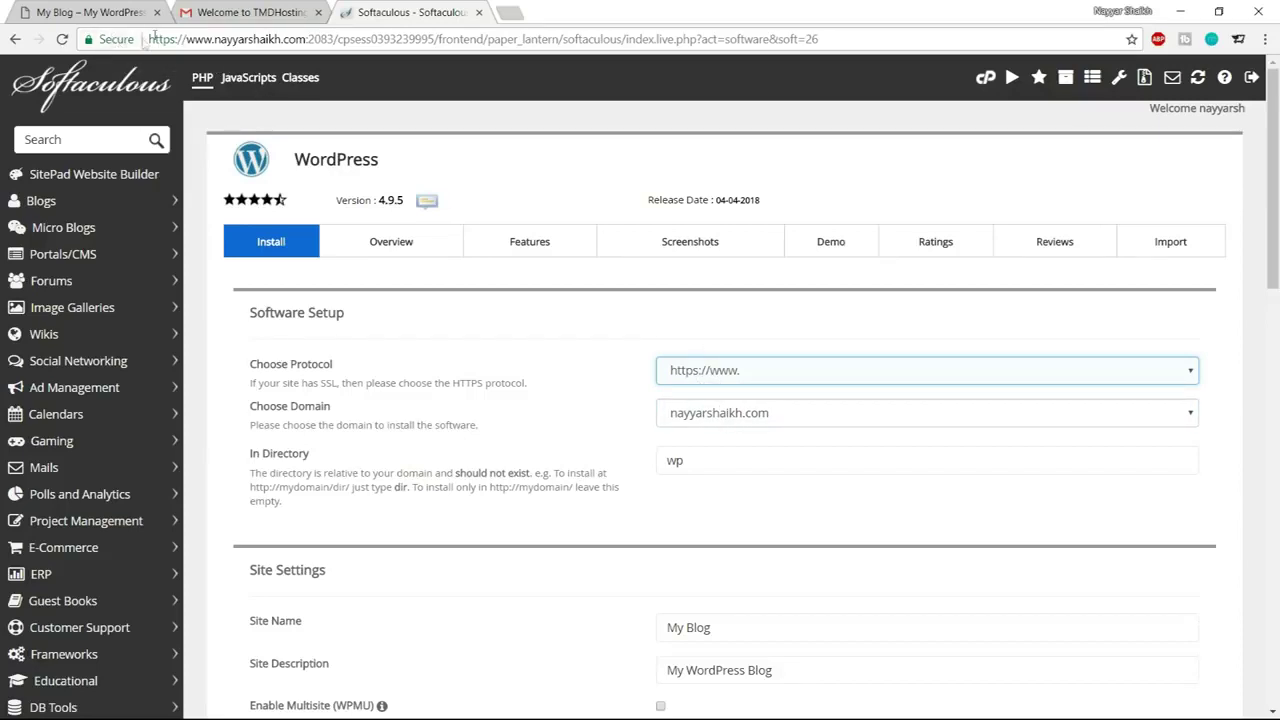
{"action": "left_click", "coordinate": [112, 40]}
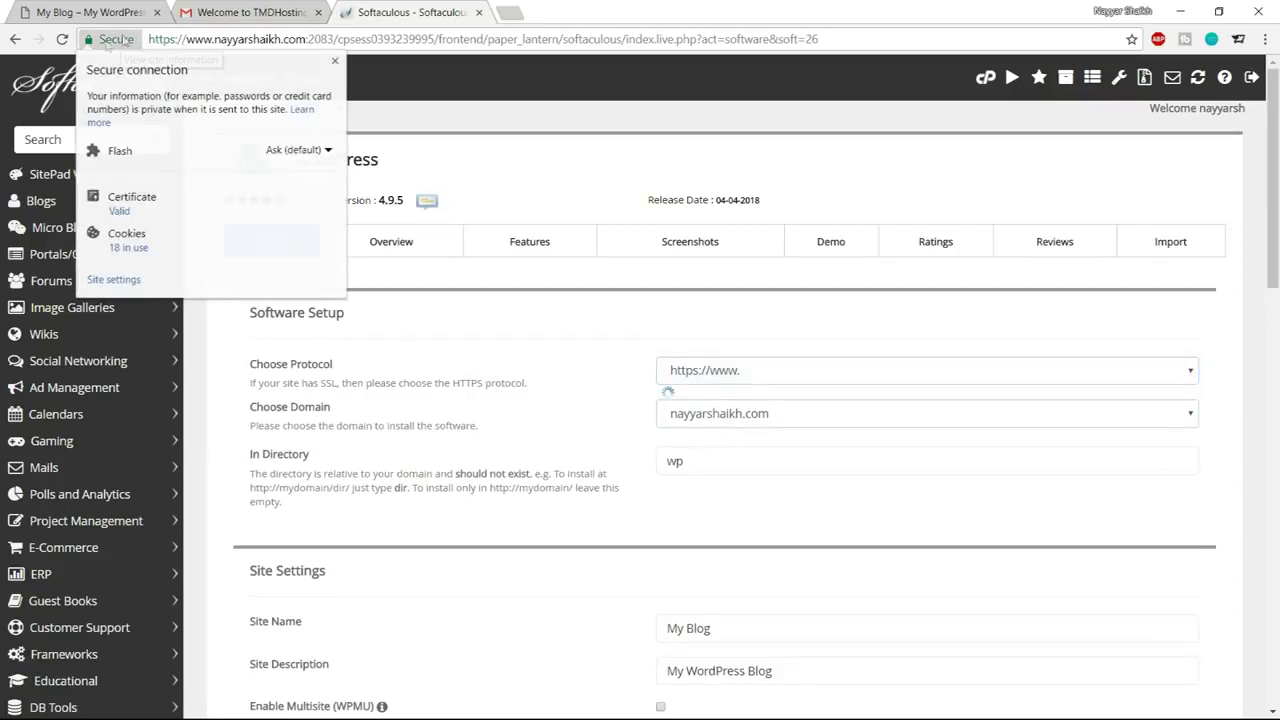
{"action": "left_click", "coordinate": [335, 61]}
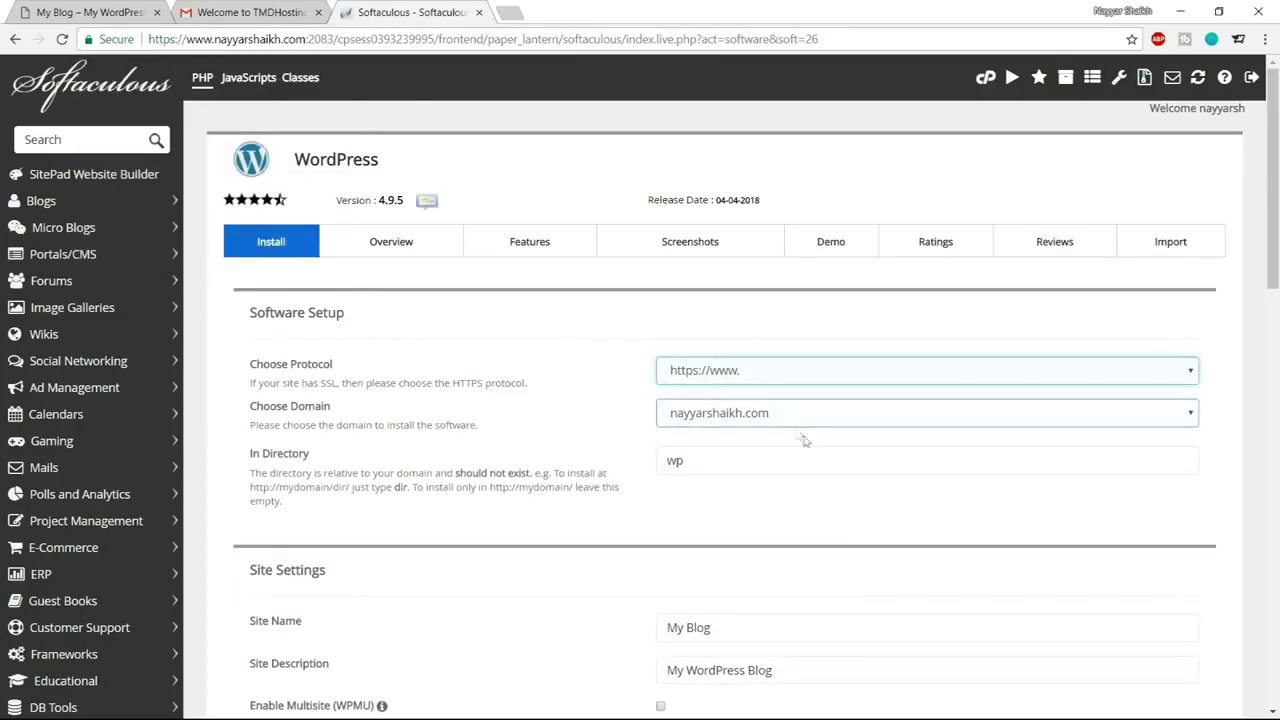
Step: Install on the hotel subdomain with the 'wp' directory cleared so it sits at root
{"action": "left_click", "coordinate": [744, 419]}
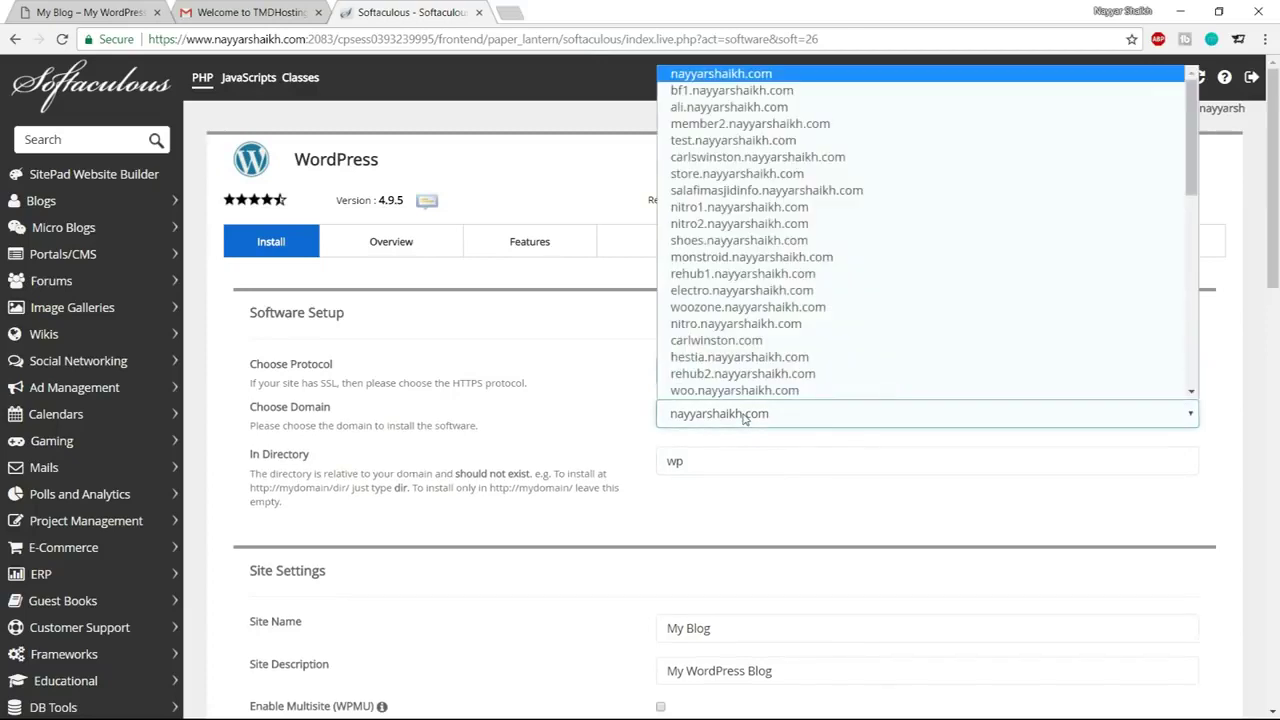
{"action": "type", "text": "hotel."}
{"action": "key", "text": "Return"}
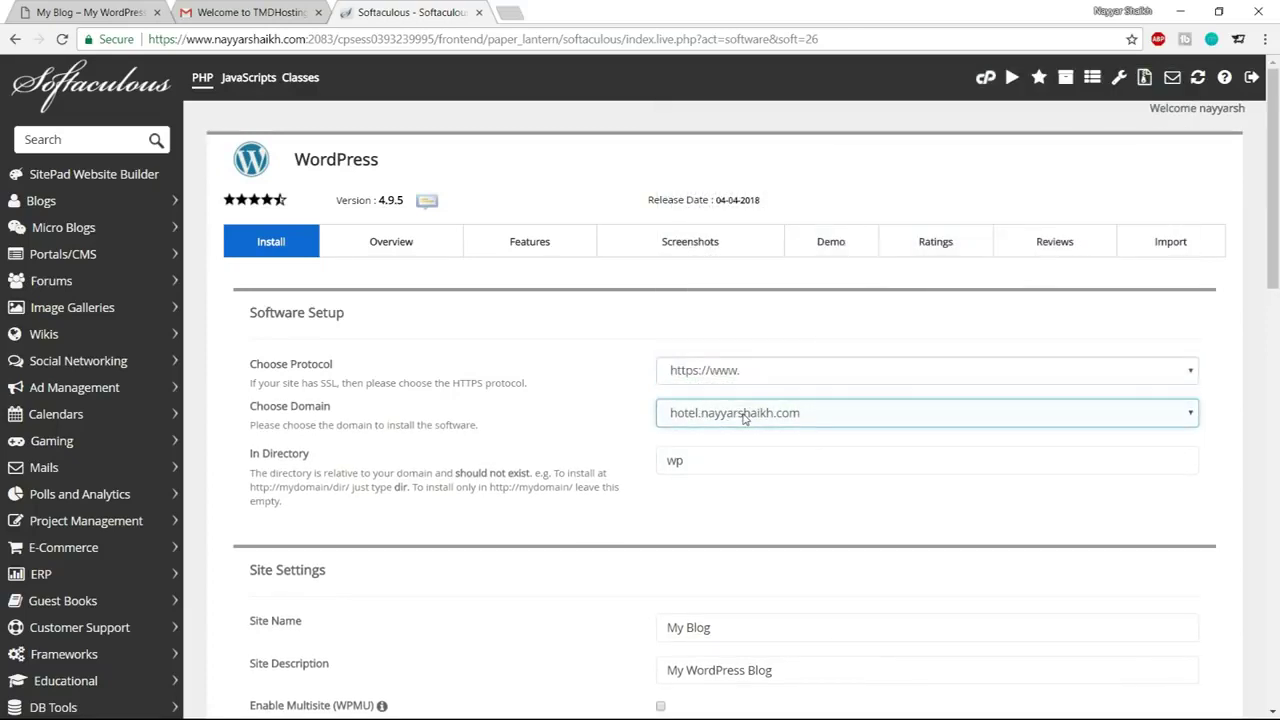
{"action": "left_click", "coordinate": [705, 458]}
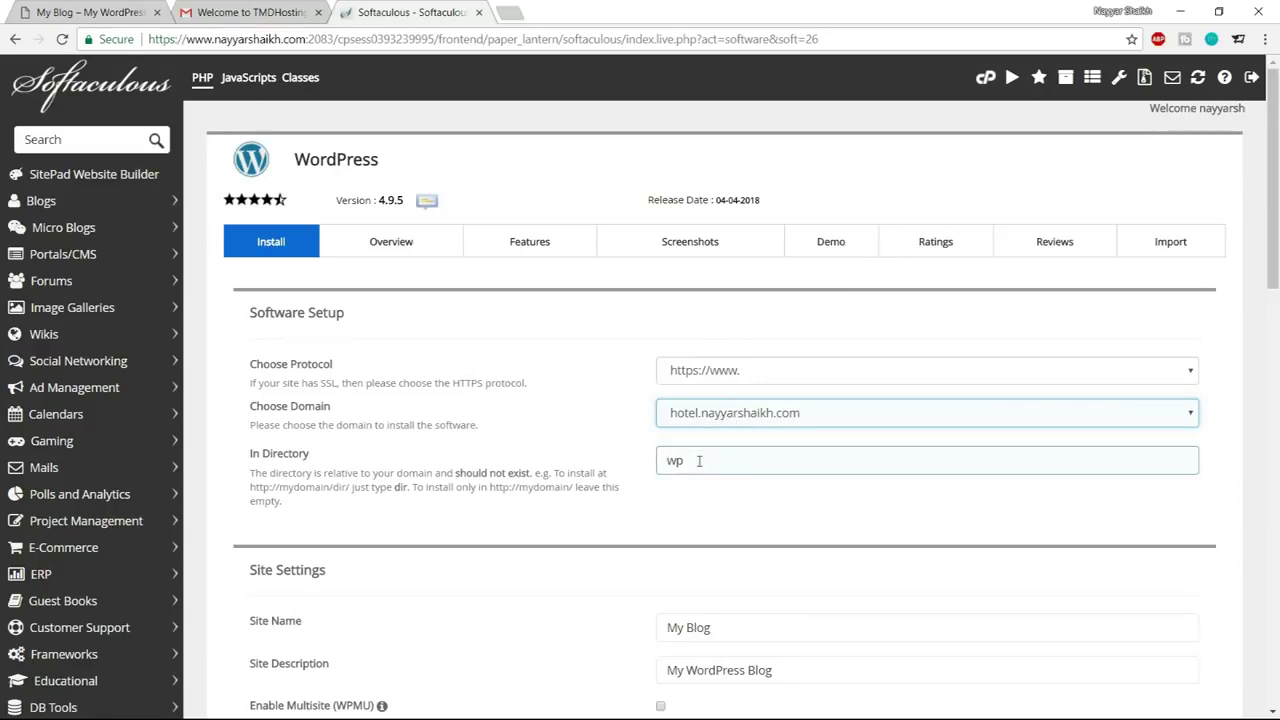
{"action": "left_click_drag", "start_coordinate": [728, 463], "coordinate": [632, 466]}
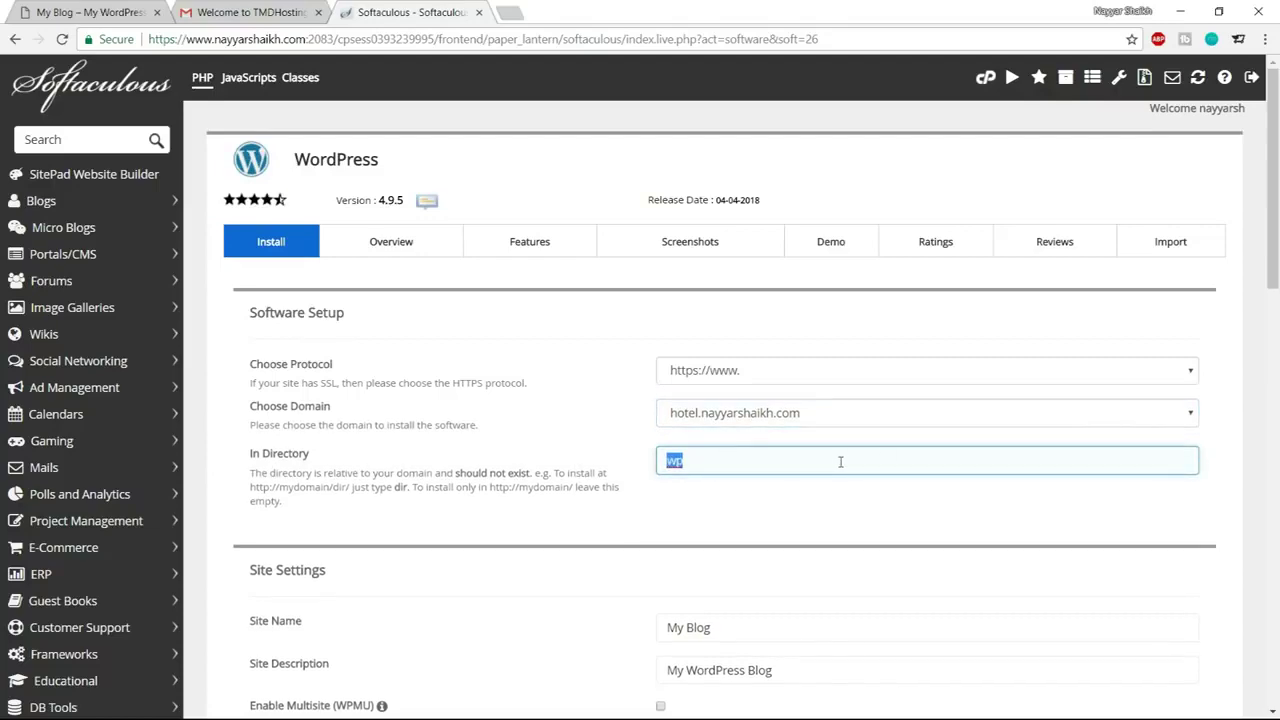
{"action": "key", "text": "BackSpace"}
{"action": "left_click", "coordinate": [818, 540]}
{"action": "scroll", "coordinate": [820, 542], "scroll_direction": "down", "scroll_amount": 3}
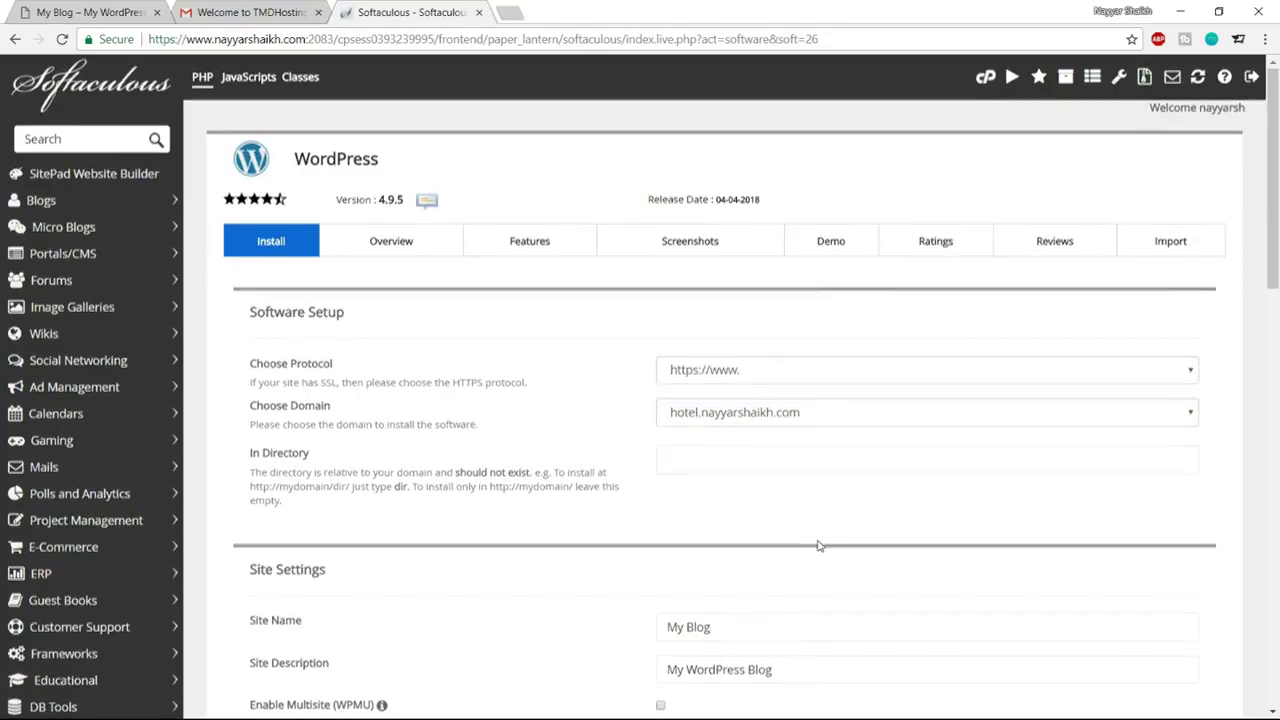
{"action": "left_click_drag", "start_coordinate": [725, 294], "coordinate": [632, 296]}
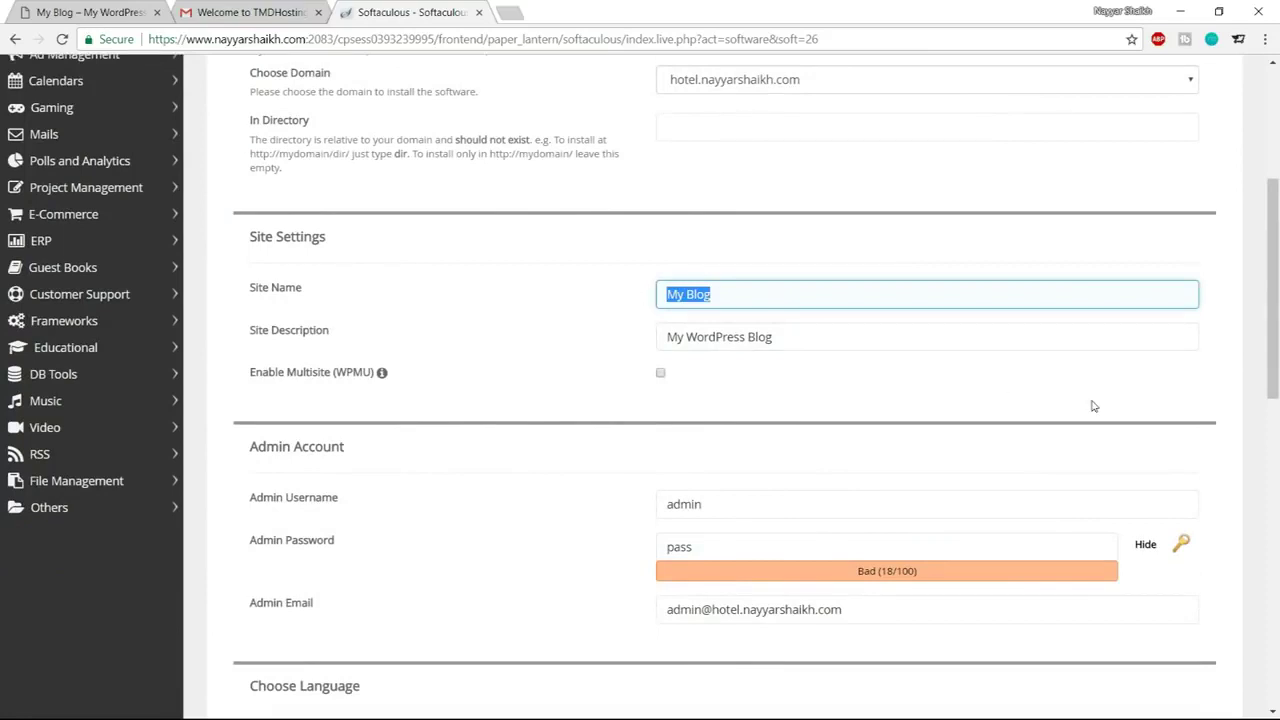
Step: Name the site 'Hotel Booking Website' and replace the default site description
{"action": "type", "text": "H"}
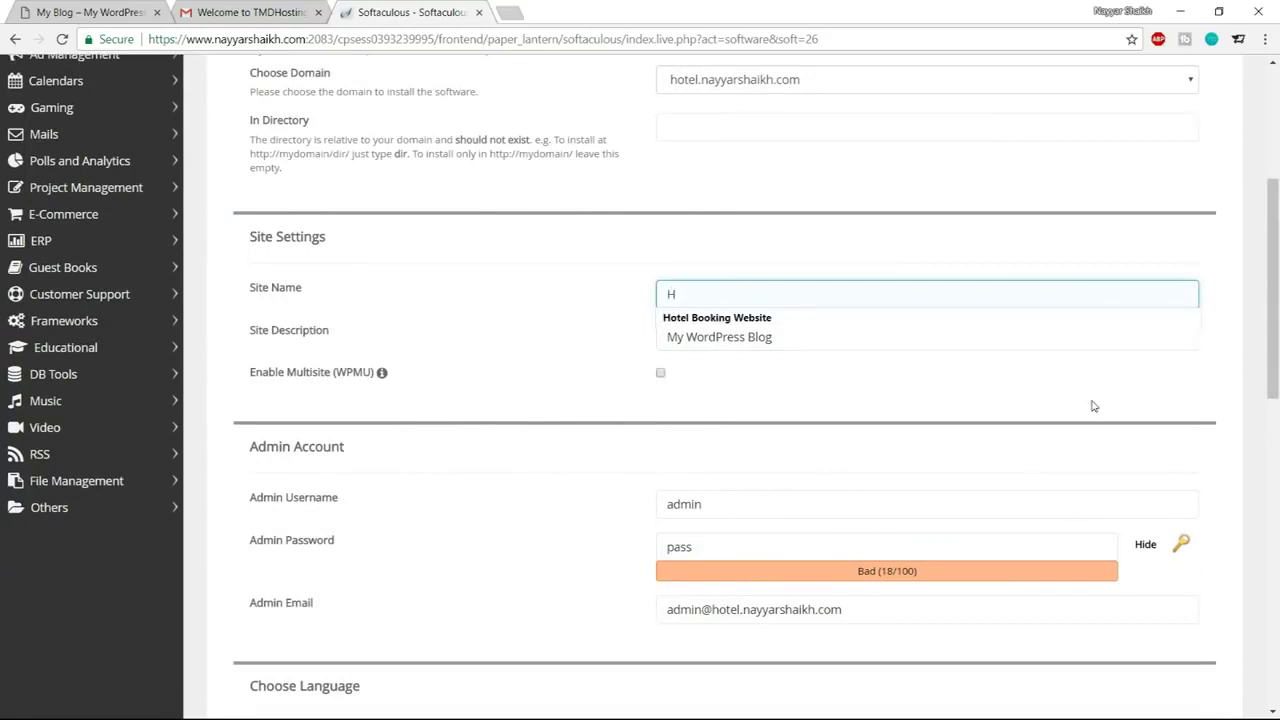
{"action": "left_click", "coordinate": [826, 316]}
{"action": "left_click_drag", "start_coordinate": [816, 334], "coordinate": [588, 334]}
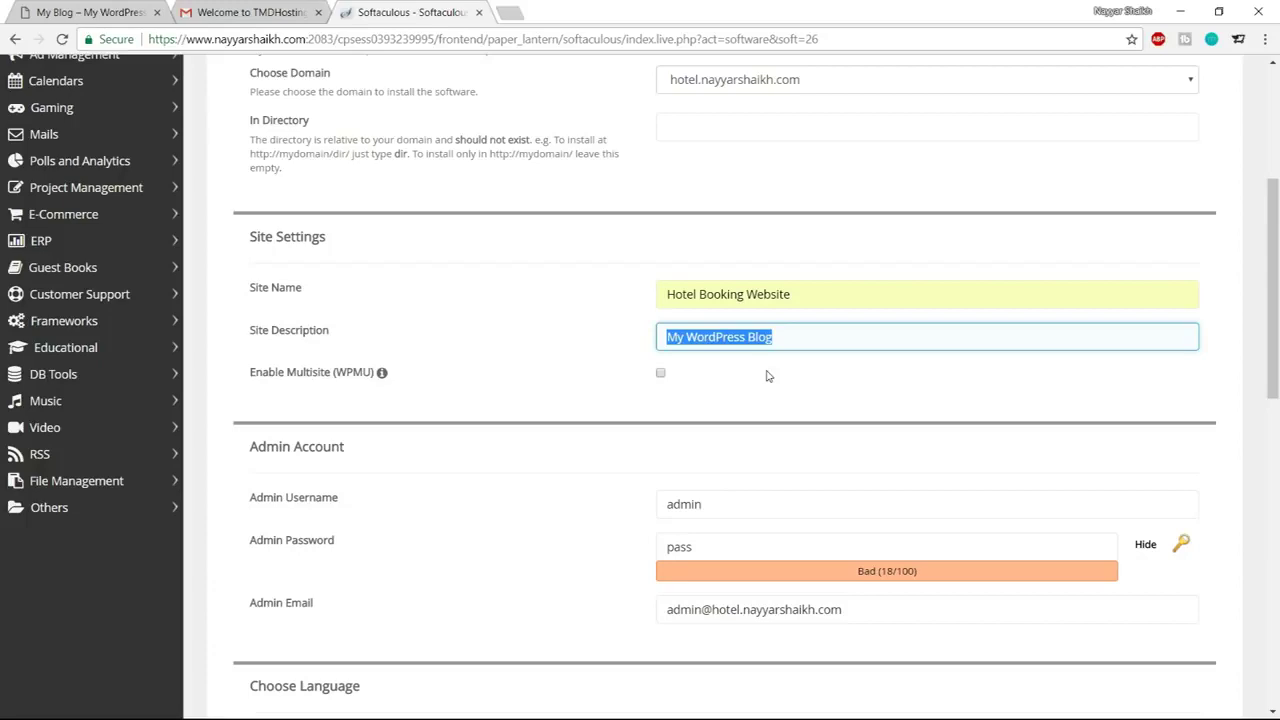
{"action": "type", "text": "By"}
{"action": "left_click", "coordinate": [766, 358]}
{"action": "scroll", "coordinate": [830, 397], "scroll_direction": "down", "scroll_amount": 1}
{"action": "scroll", "coordinate": [830, 397], "scroll_direction": "down", "scroll_amount": 1}
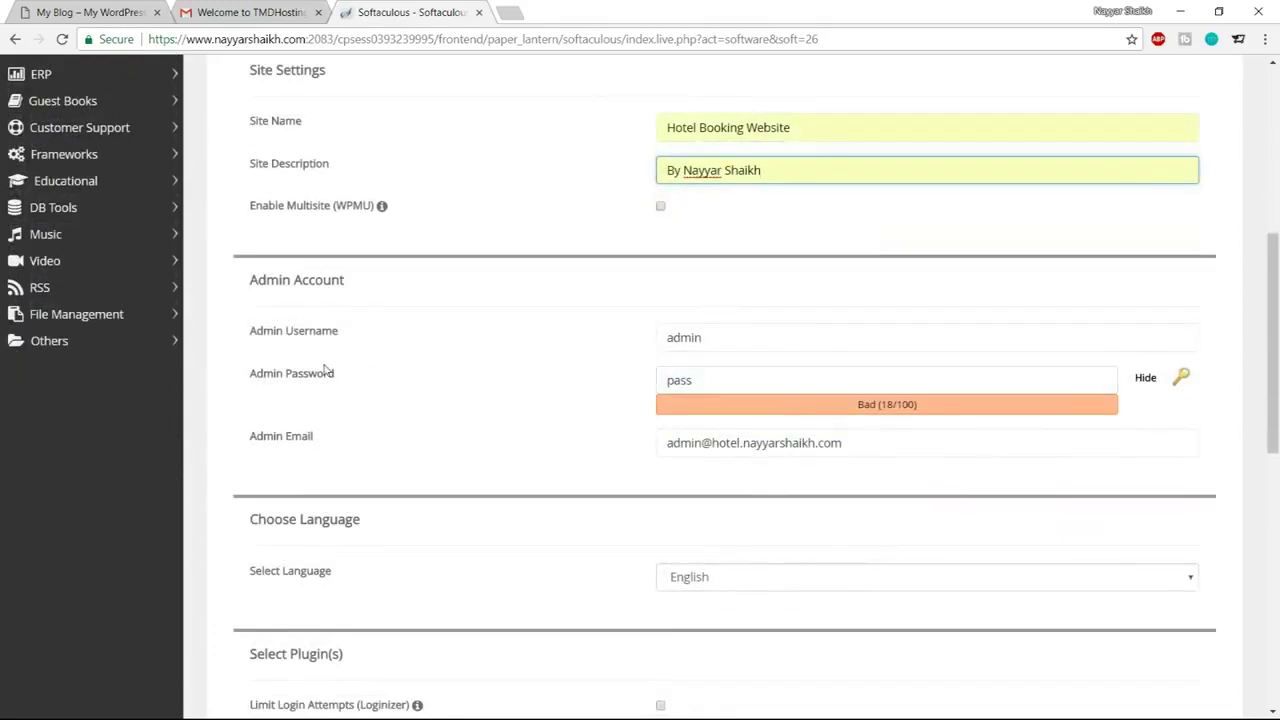
{"action": "scroll", "coordinate": [329, 371], "scroll_direction": "down", "scroll_amount": 1}
Step: Replace the default admin username, password and e-mail with the new account's details
{"action": "left_click", "coordinate": [744, 255]}
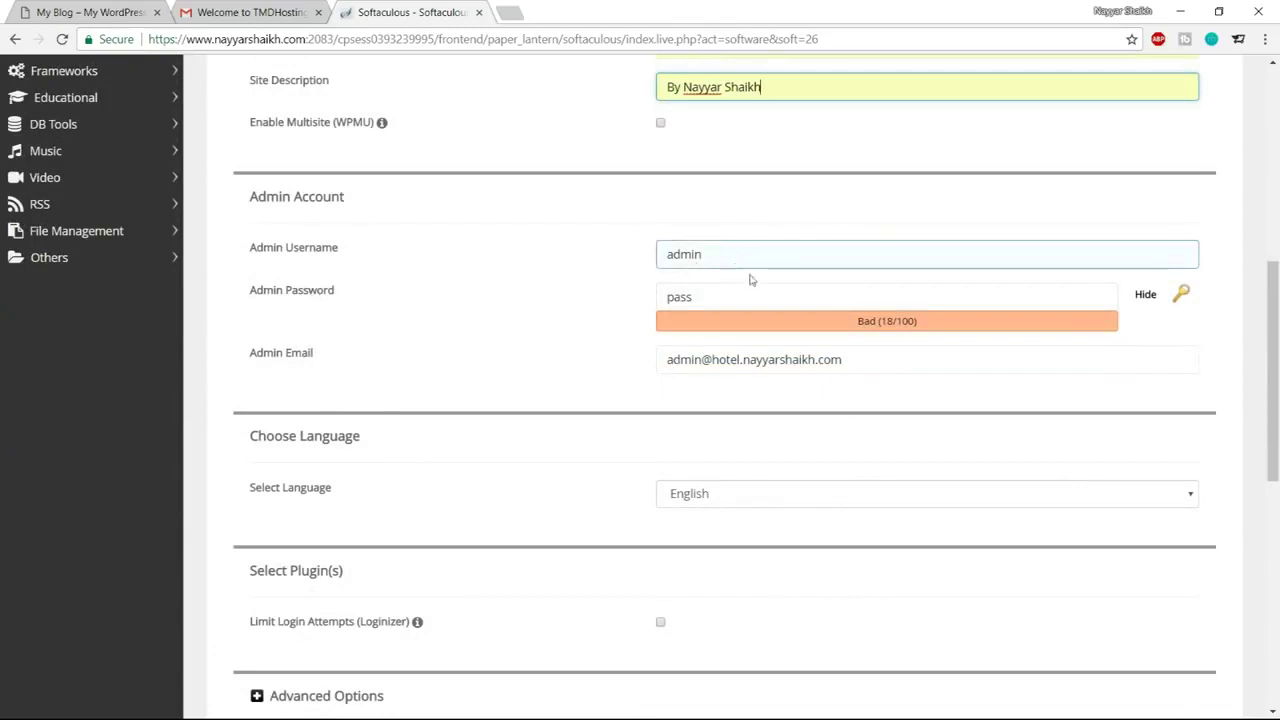
{"action": "left_click_drag", "start_coordinate": [748, 255], "coordinate": [600, 258]}
{"action": "key", "text": "BackSpace"}
{"action": "type", "text": "Nayyar_Shaikh"}
{"action": "left_click", "coordinate": [750, 280]}
{"action": "left_click", "coordinate": [1146, 296]}
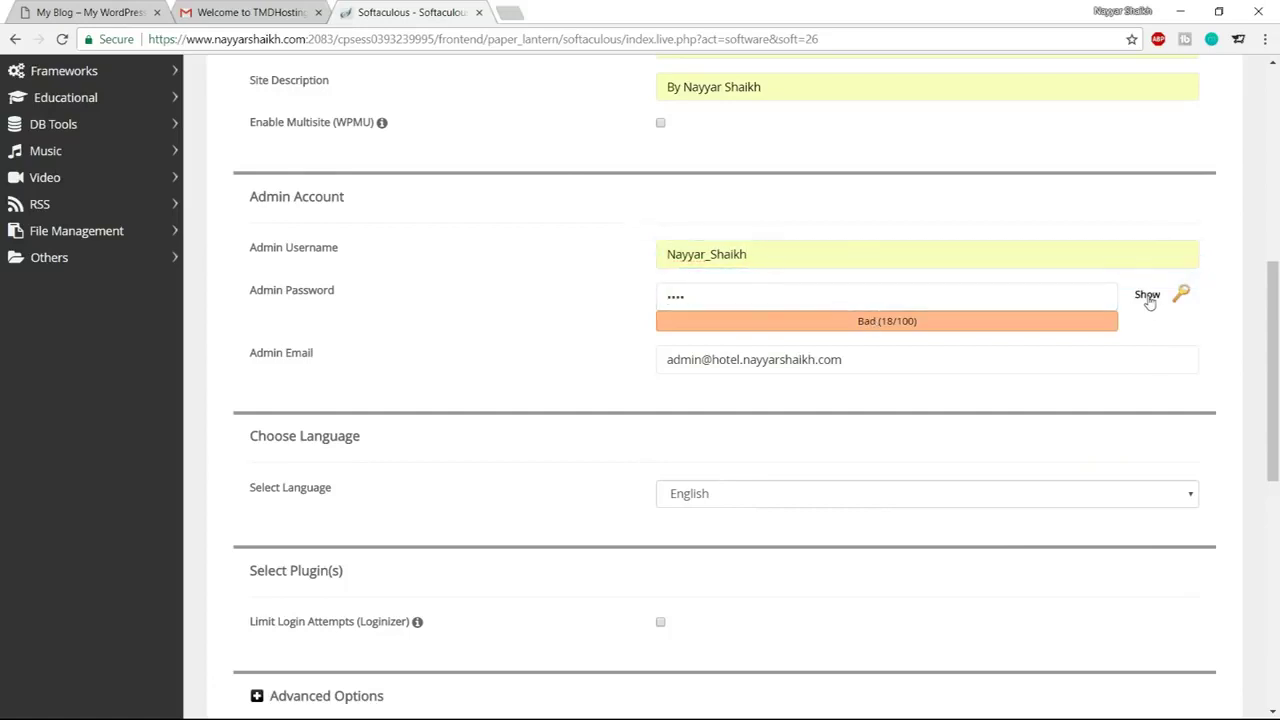
{"action": "left_click_drag", "start_coordinate": [989, 294], "coordinate": [679, 302]}
{"action": "type", "text": "•••••"}
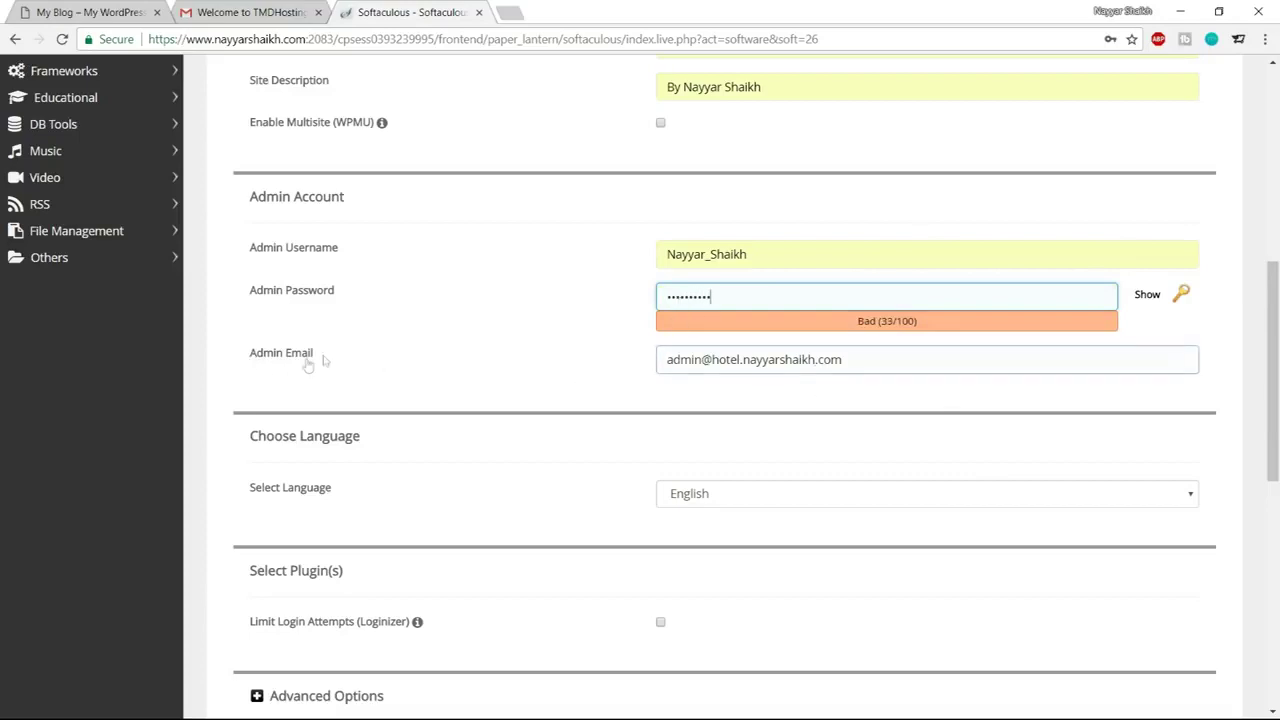
{"action": "left_click_drag", "start_coordinate": [871, 360], "coordinate": [549, 363]}
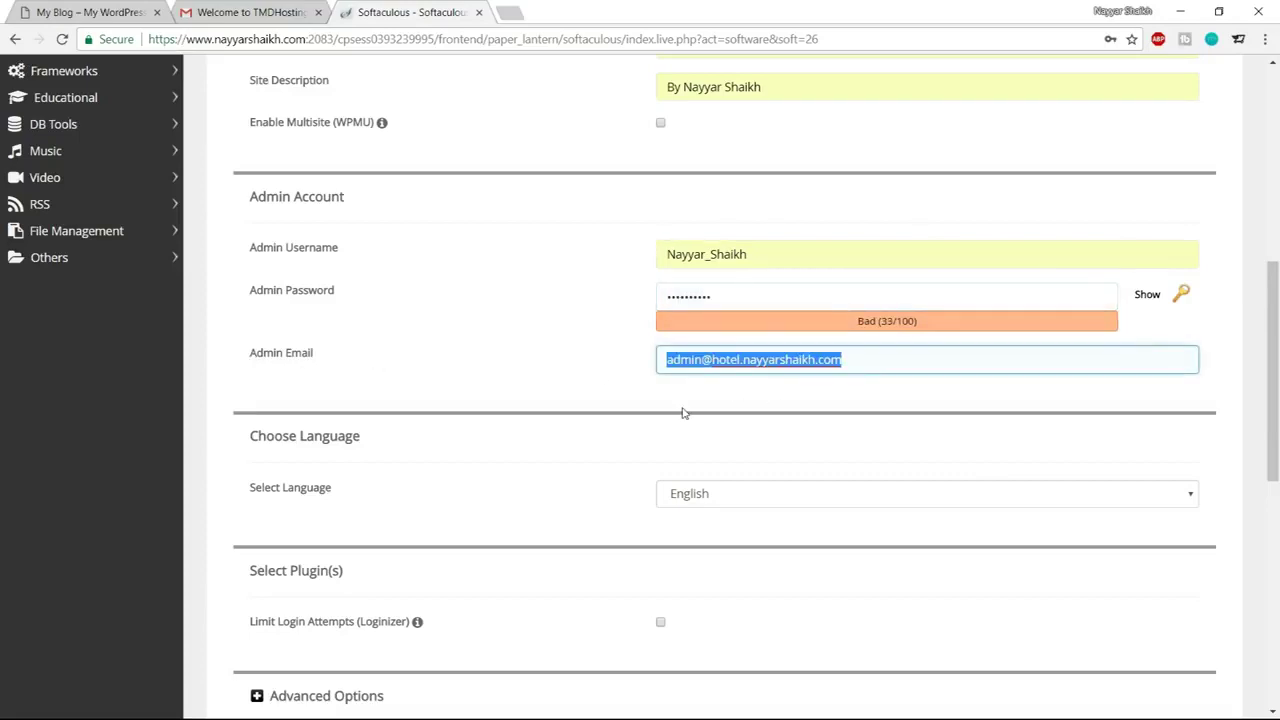
{"action": "type", "text": "re"}
{"action": "left_click", "coordinate": [740, 384]}
Step: Install WordPress and open the new site's administrative URL
{"action": "scroll", "coordinate": [857, 494], "scroll_direction": "down", "scroll_amount": 4}
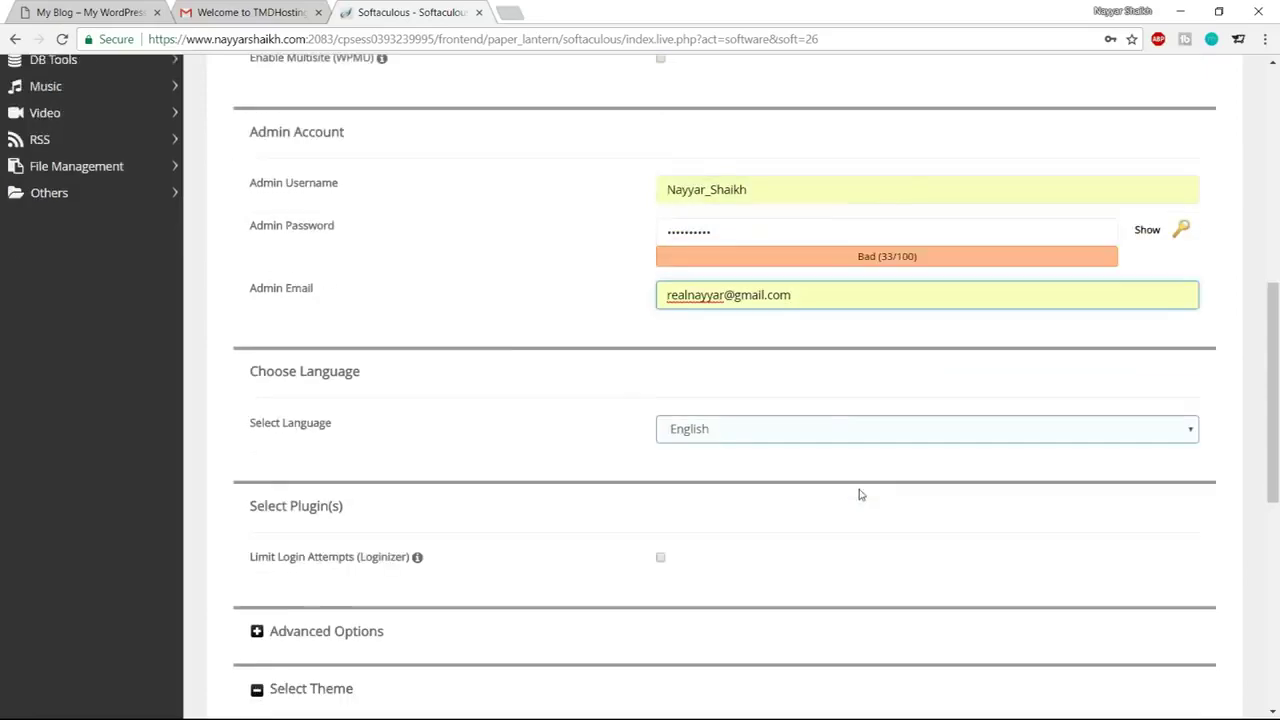
{"action": "scroll", "coordinate": [860, 494], "scroll_direction": "down", "scroll_amount": 3}
{"action": "left_click", "coordinate": [723, 514]}
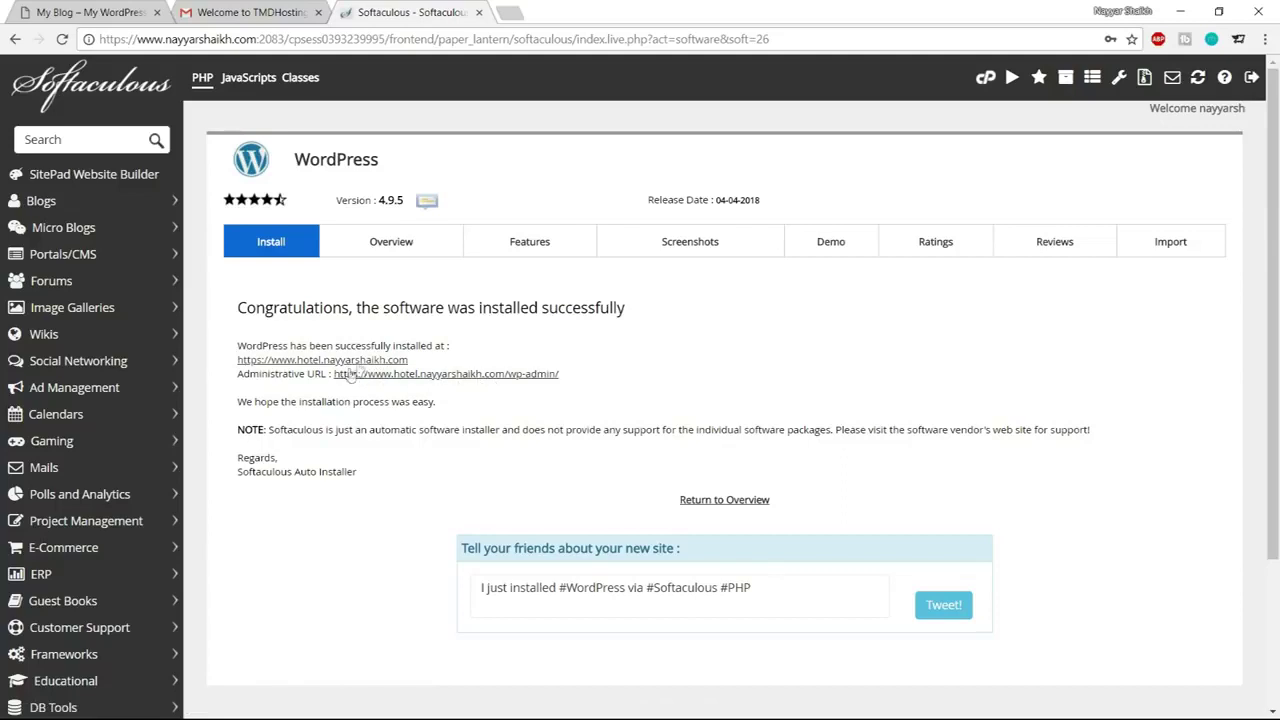
{"action": "left_click", "coordinate": [490, 376]}
{"action": "left_click", "coordinate": [478, 12]}
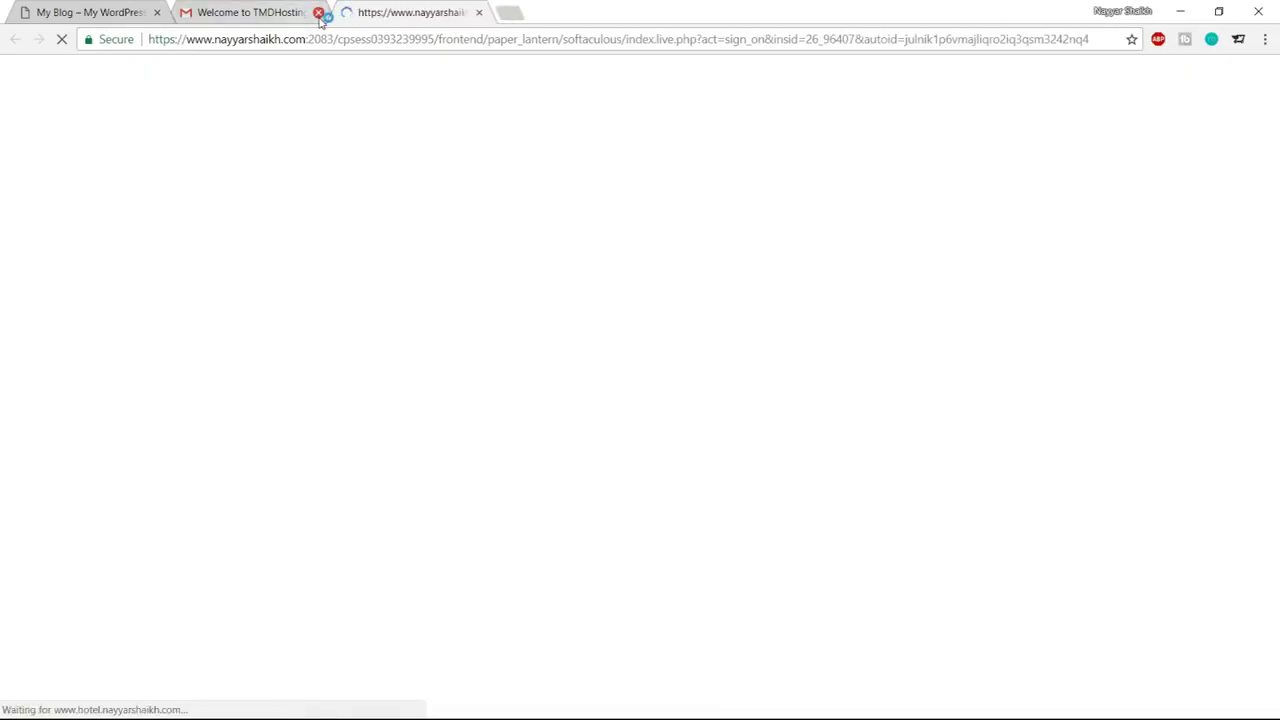
Step: Close the Gmail tab, open the live site from Visit Site in a new tab, then return to the Dashboard
{"action": "left_click", "coordinate": [319, 12]}
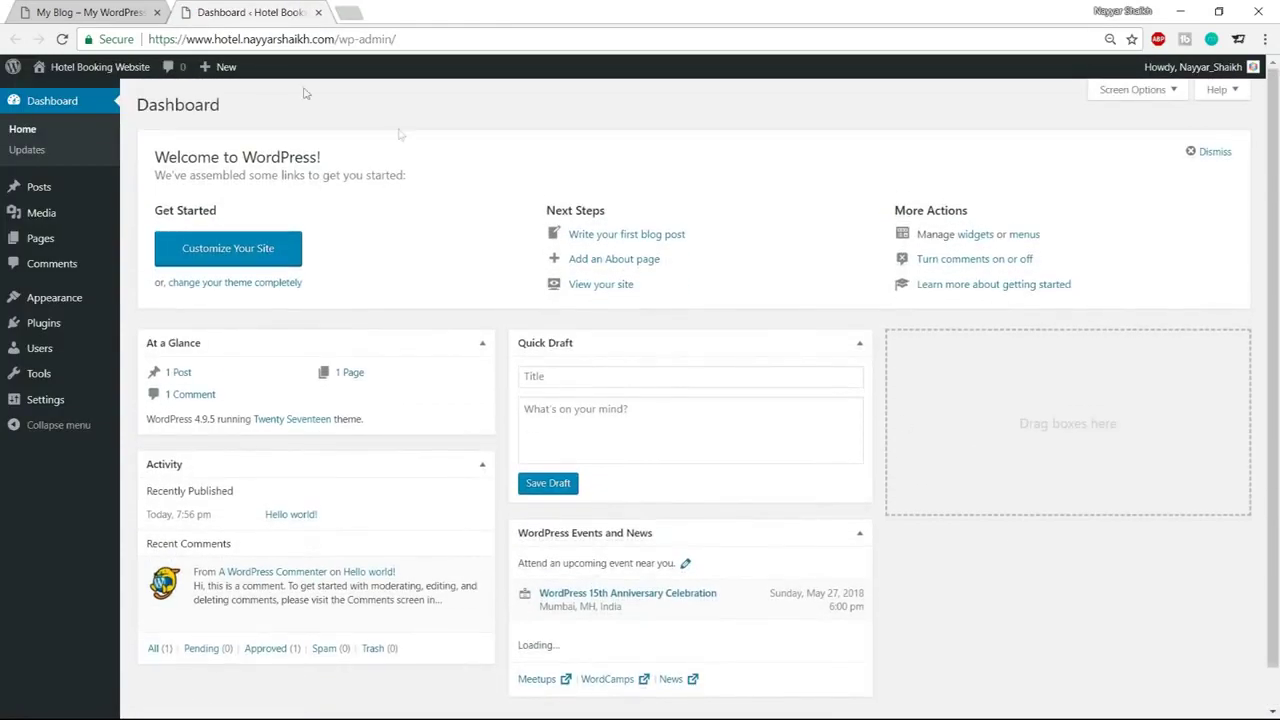
{"action": "mouse_move", "coordinate": [115, 66]}
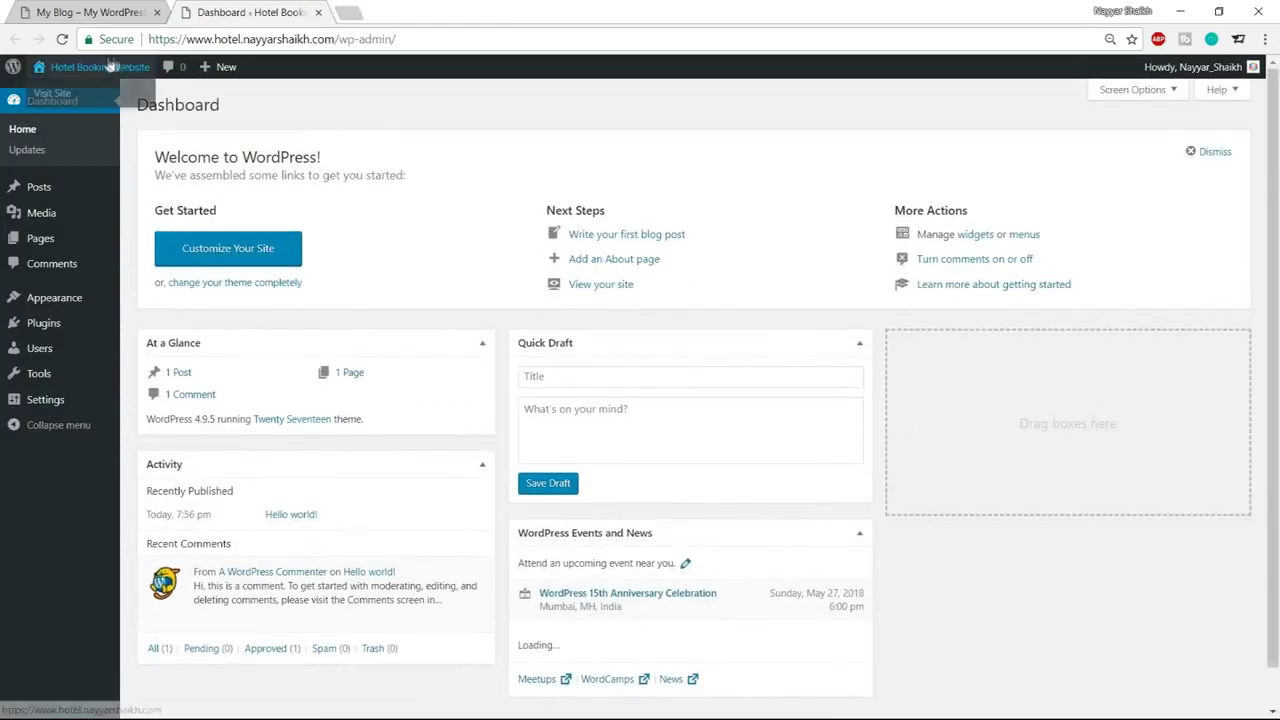
{"action": "right_click", "coordinate": [62, 100]}
{"action": "left_click", "coordinate": [75, 108]}
{"action": "left_click", "coordinate": [440, 8]}
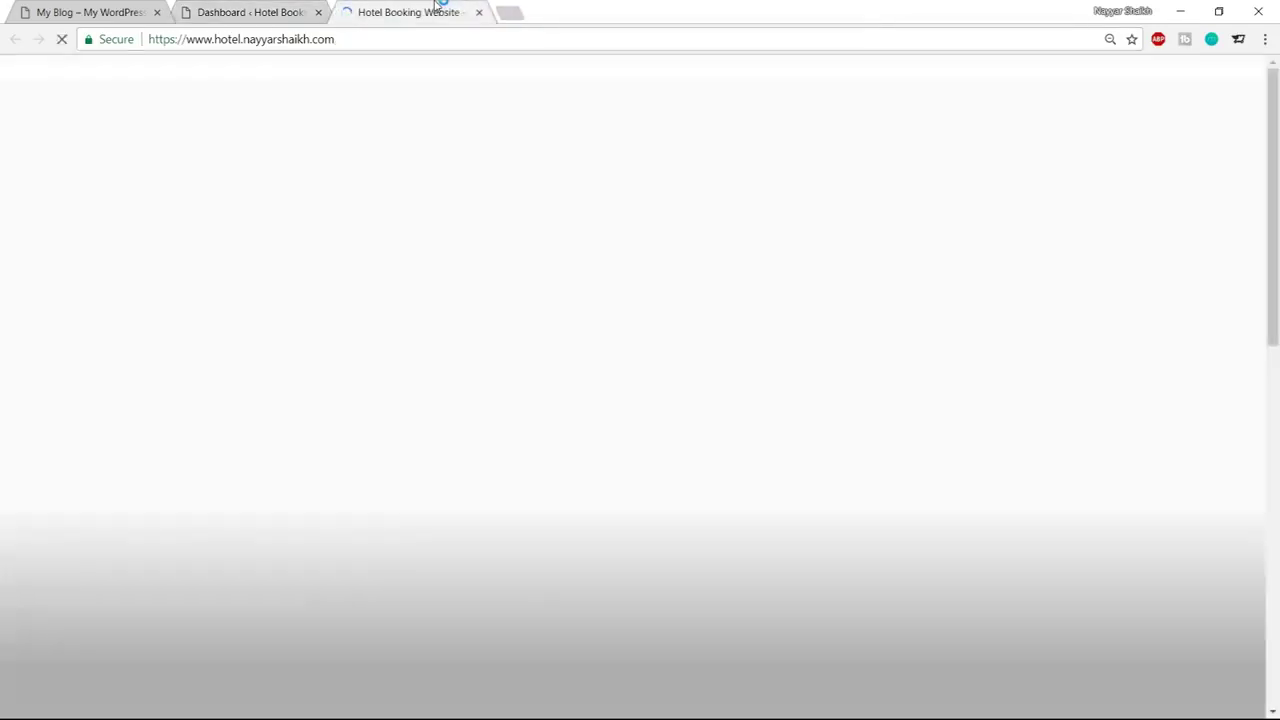
{"action": "scroll", "coordinate": [965, 242], "scroll_direction": "down", "scroll_amount": 1}
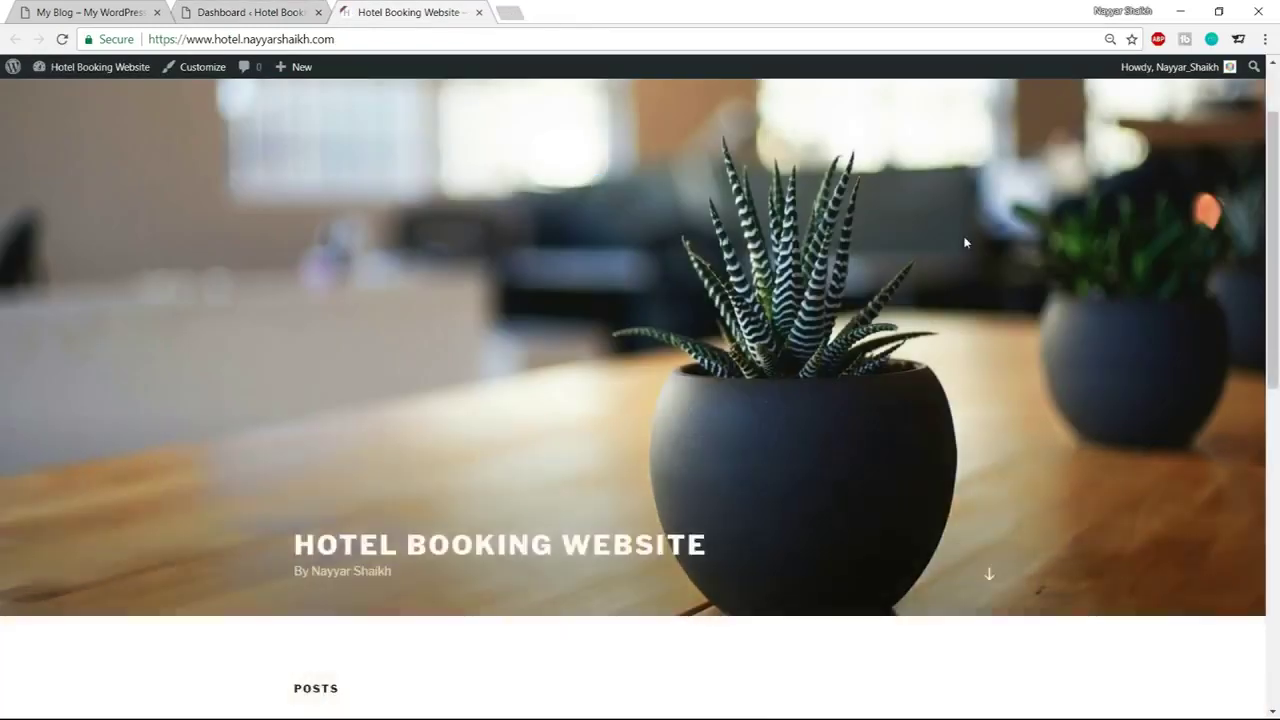
{"action": "scroll", "coordinate": [966, 283], "scroll_direction": "down", "scroll_amount": 3}
{"action": "scroll", "coordinate": [977, 314], "scroll_direction": "up", "scroll_amount": 4}
{"action": "left_click", "coordinate": [262, 8]}
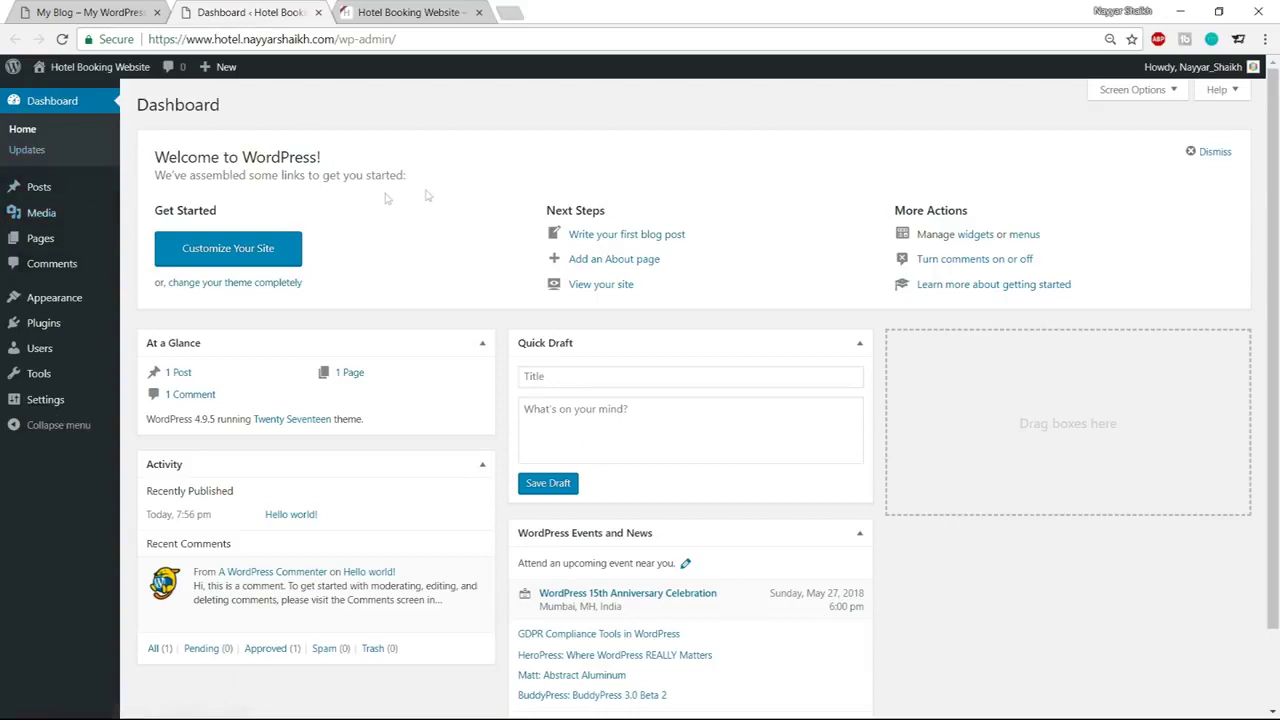
{"action": "left_click_drag", "start_coordinate": [150, 38], "coordinate": [342, 38]}
{"action": "left_click", "coordinate": [336, 38]}
{"action": "left_click_drag", "start_coordinate": [340, 39], "coordinate": [409, 40]}
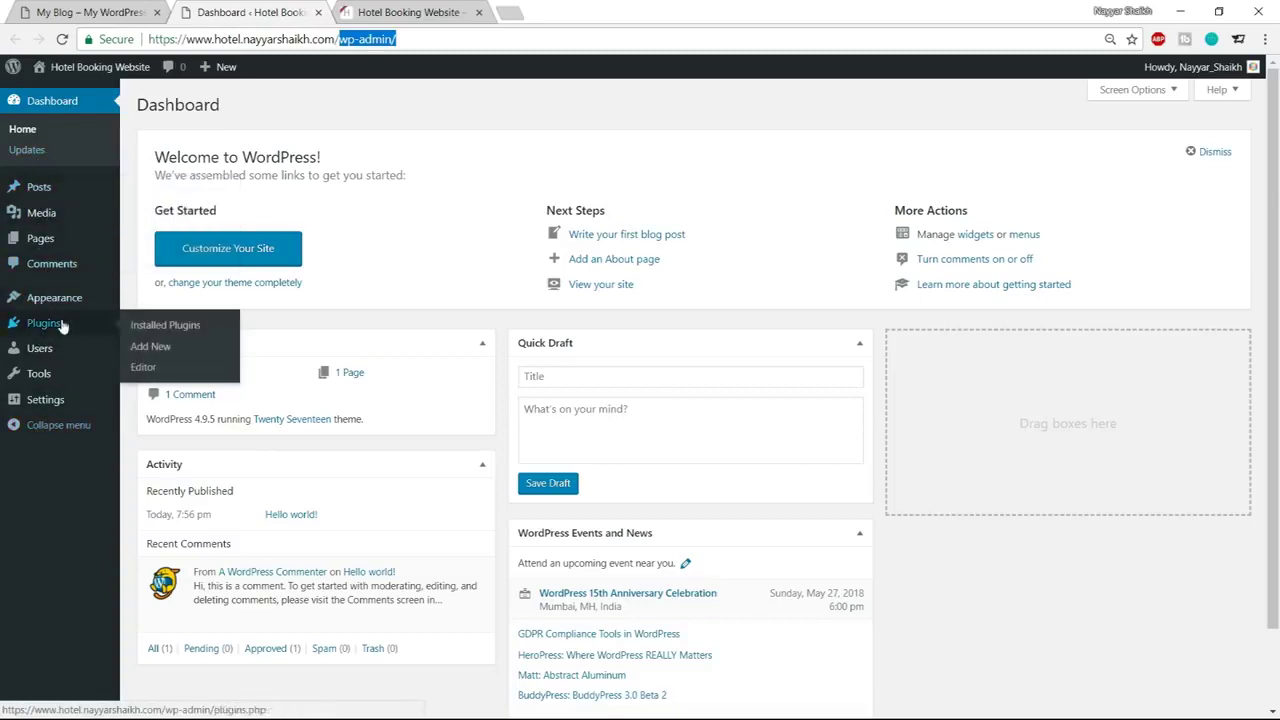
{"action": "mouse_move", "coordinate": [66, 300]}
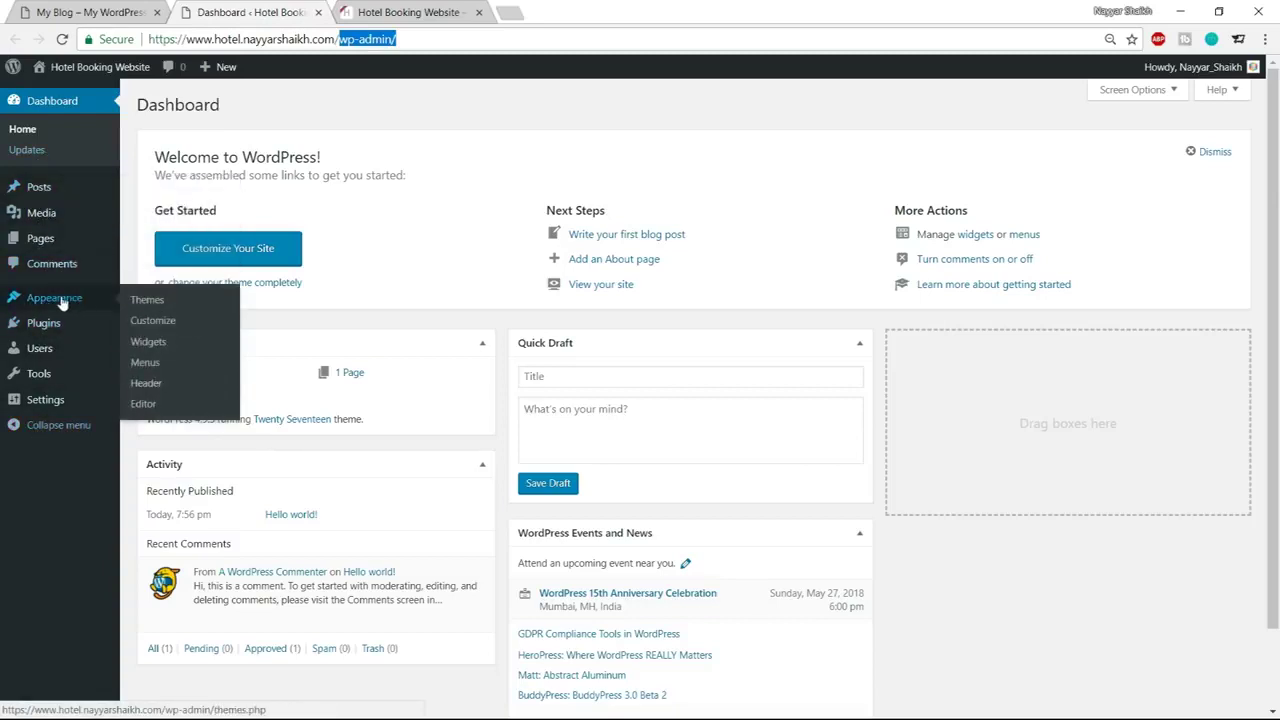
Step: Open Appearance > Themes, glance at the live site, and come back to Themes
{"action": "left_click", "coordinate": [62, 300]}
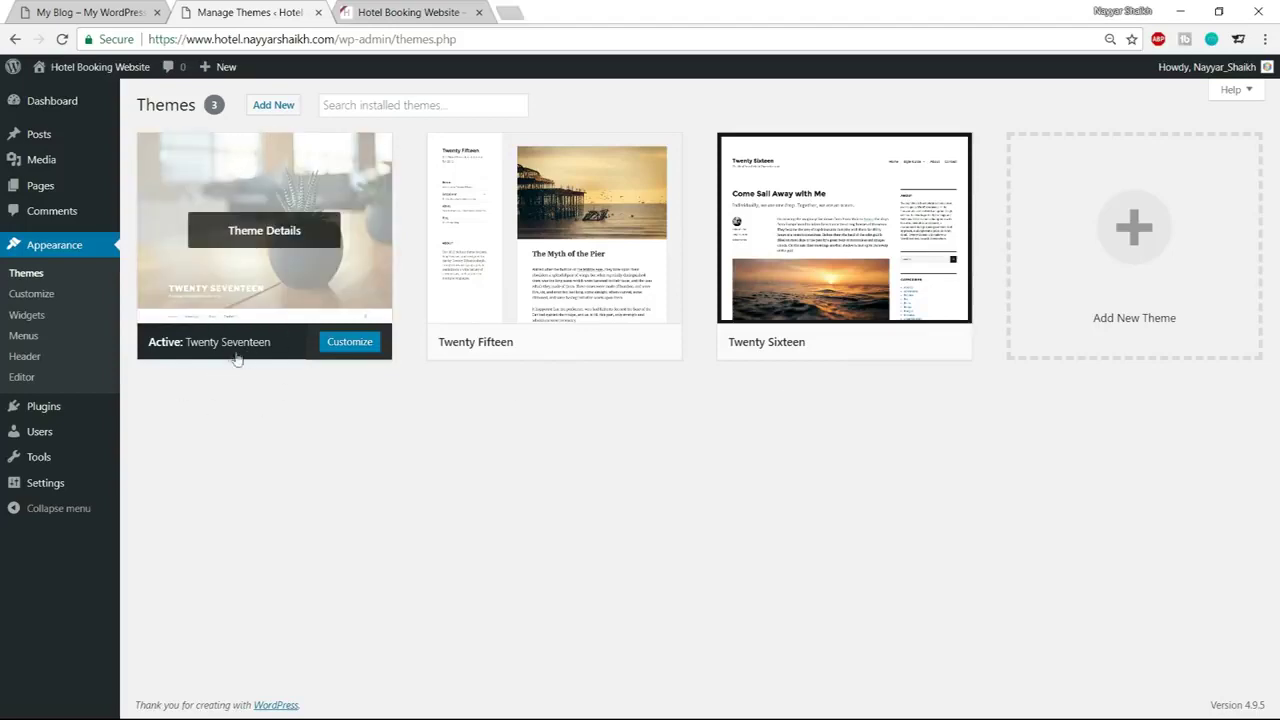
{"action": "left_click", "coordinate": [400, 12]}
{"action": "scroll", "coordinate": [886, 457], "scroll_direction": "down", "scroll_amount": 5}
{"action": "scroll", "coordinate": [250, 173], "scroll_direction": "up", "scroll_amount": 5}
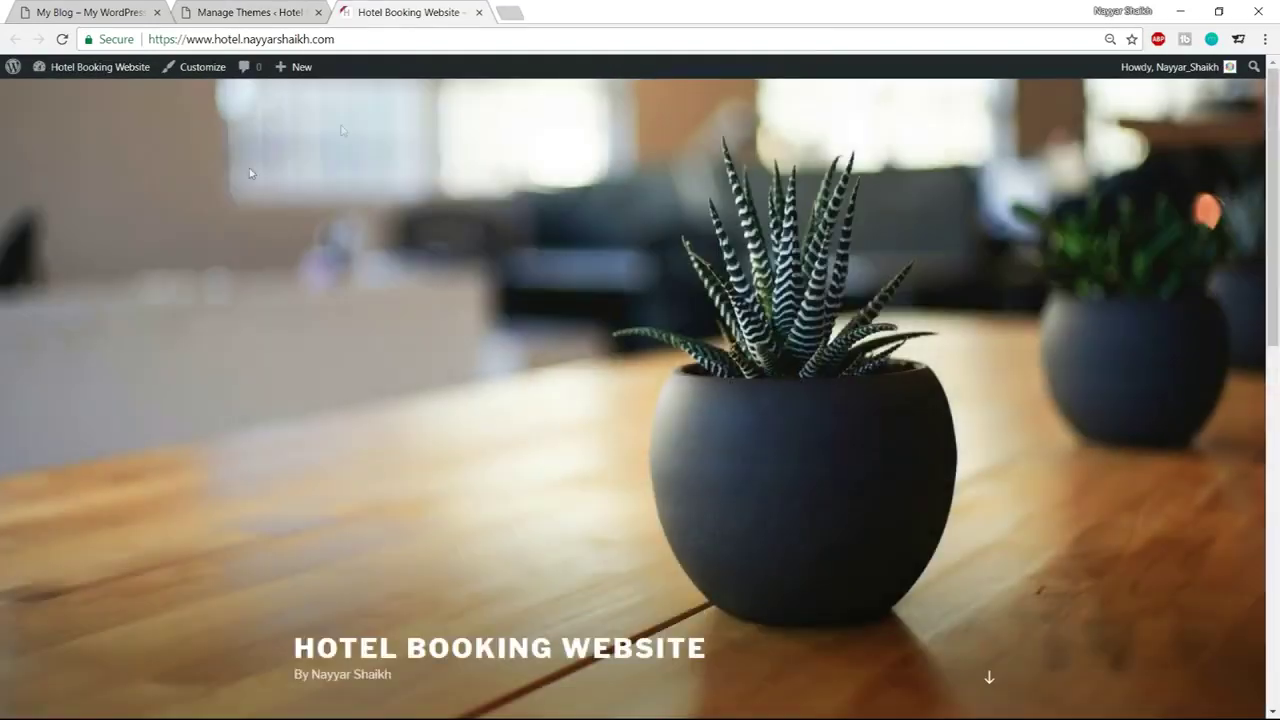
{"action": "left_click", "coordinate": [250, 12]}
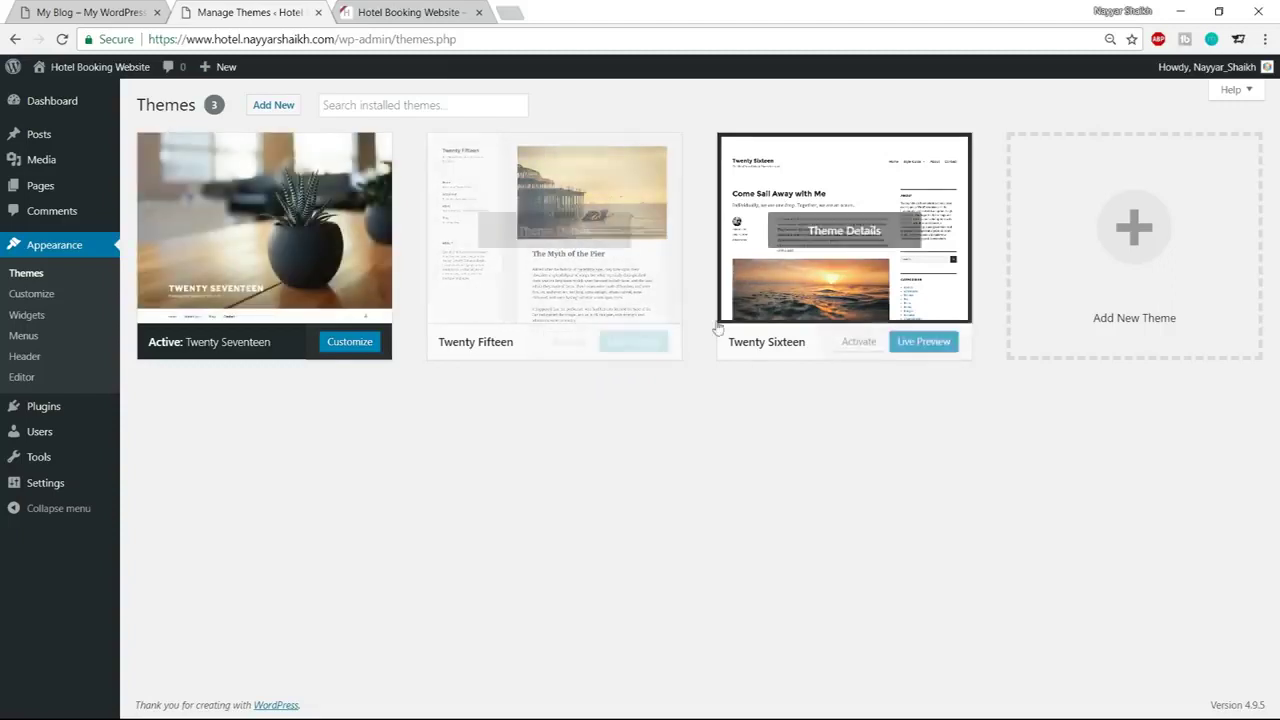
Step: Delete the Twenty Fifteen and Twenty Sixteen themes
{"action": "left_click", "coordinate": [515, 221]}
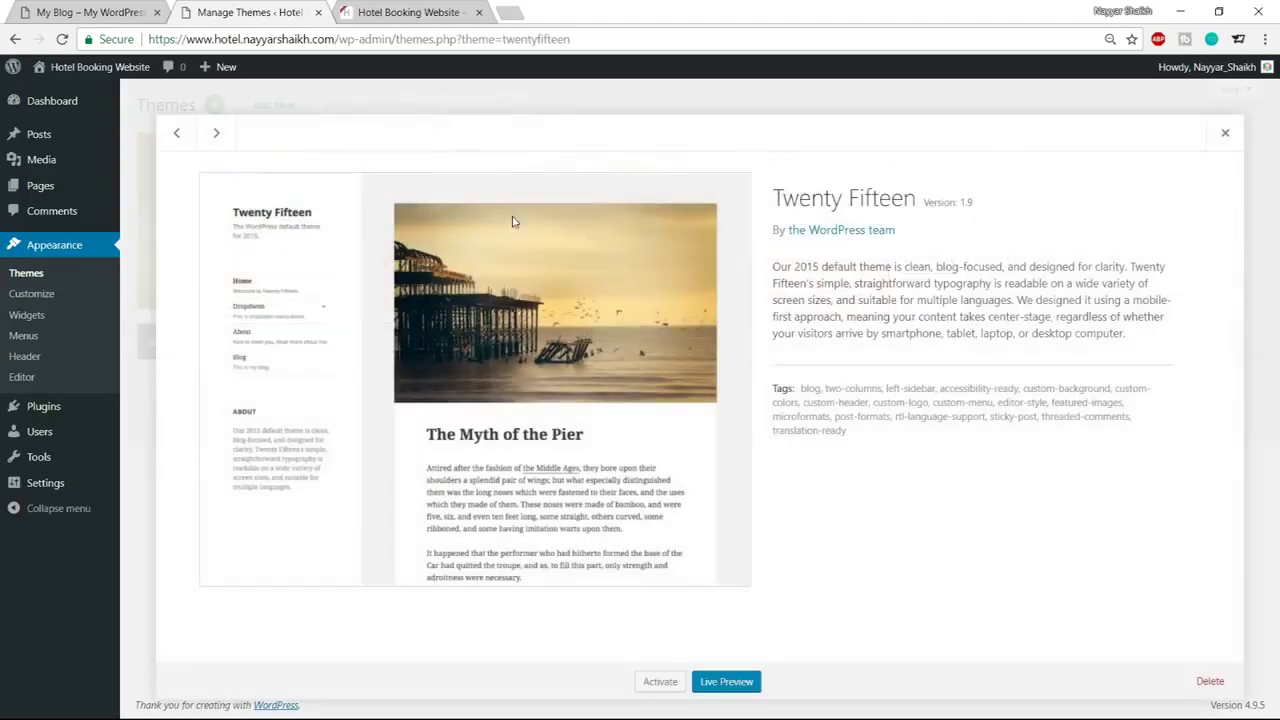
{"action": "left_click", "coordinate": [1209, 681]}
{"action": "left_click", "coordinate": [690, 154]}
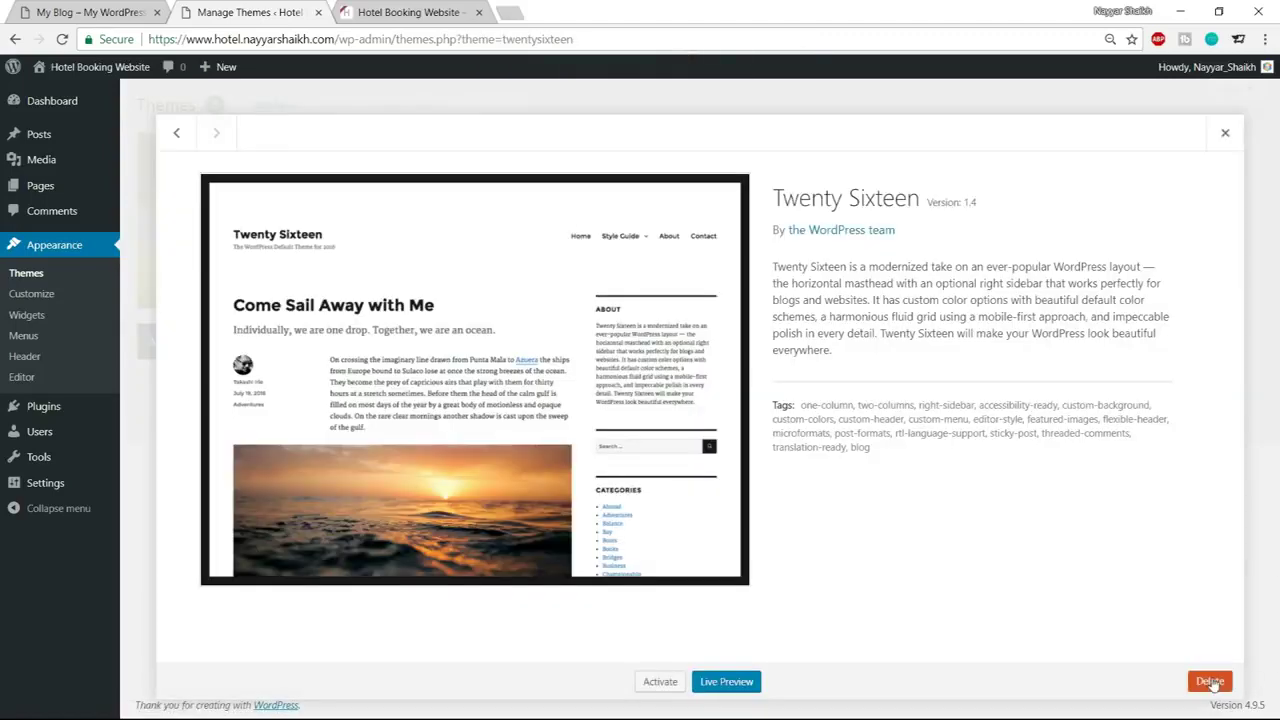
{"action": "left_click", "coordinate": [1210, 681]}
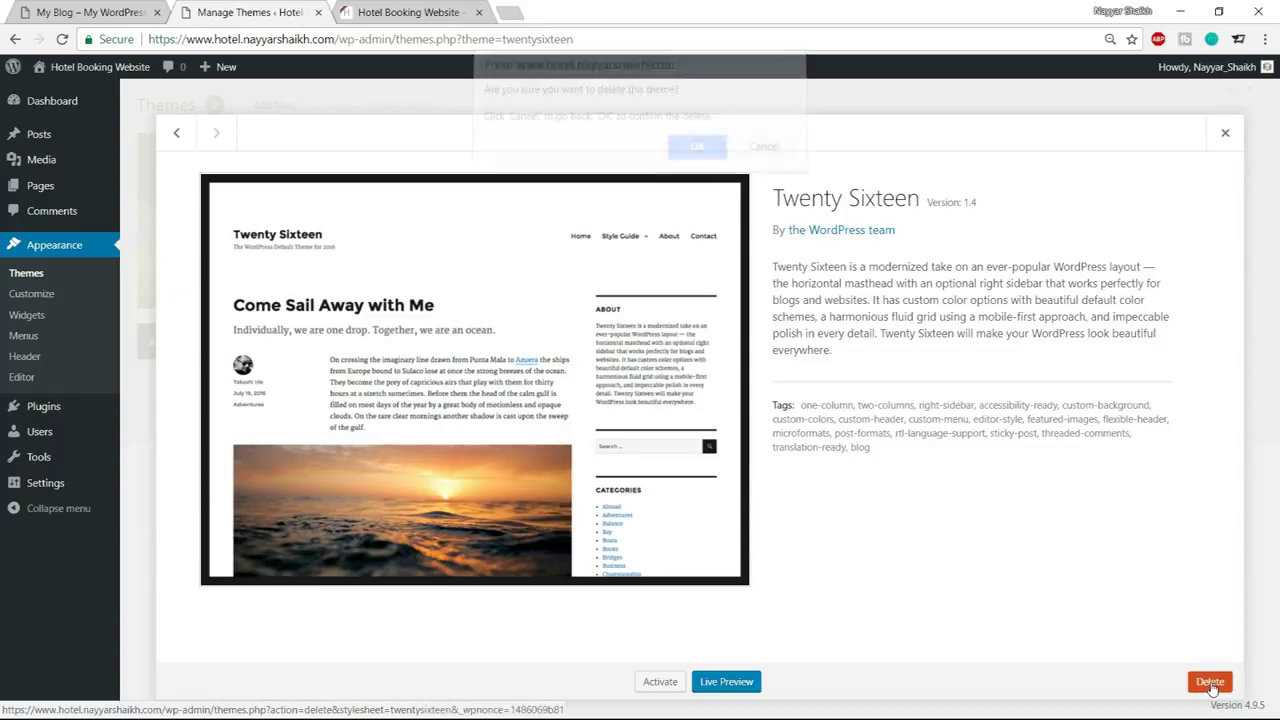
{"action": "left_click", "coordinate": [689, 154]}
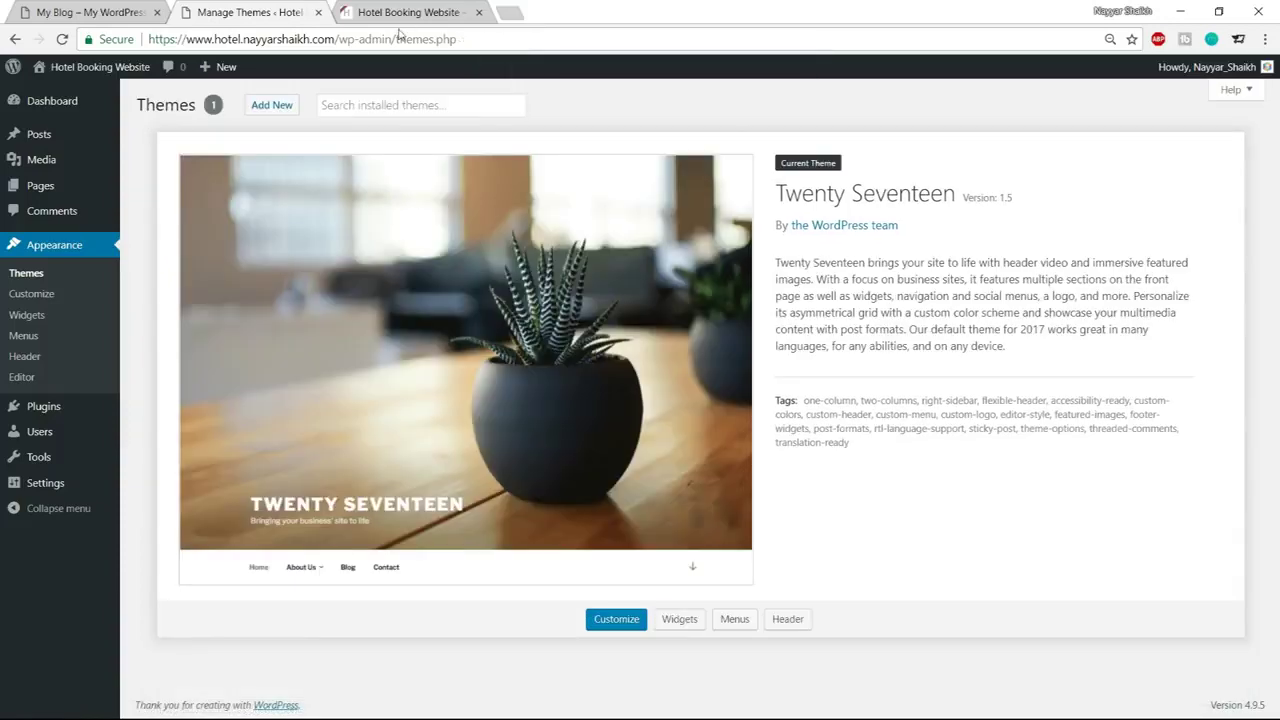
Step: Compare the Hotel Booking Website front page with the first hotel site's tab
{"action": "left_click", "coordinate": [405, 11]}
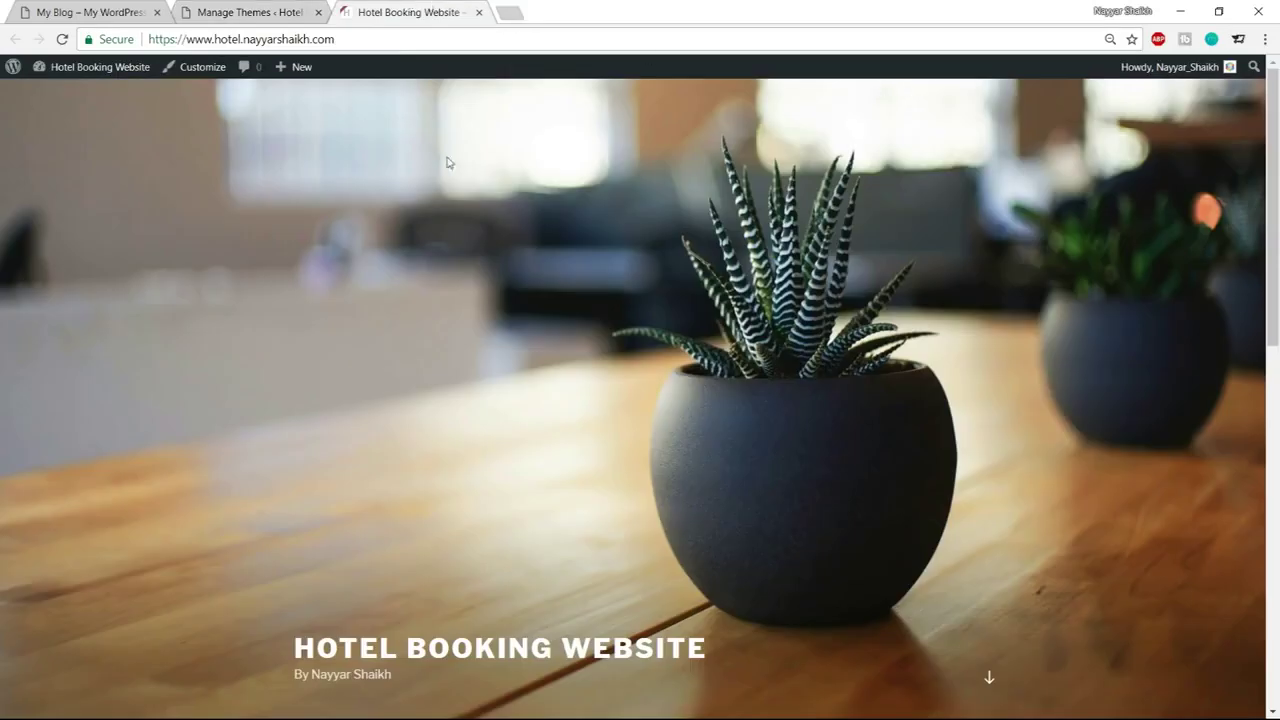
{"action": "scroll", "coordinate": [800, 520], "scroll_direction": "down", "scroll_amount": 6}
{"action": "scroll", "coordinate": [869, 594], "scroll_direction": "up", "scroll_amount": 4}
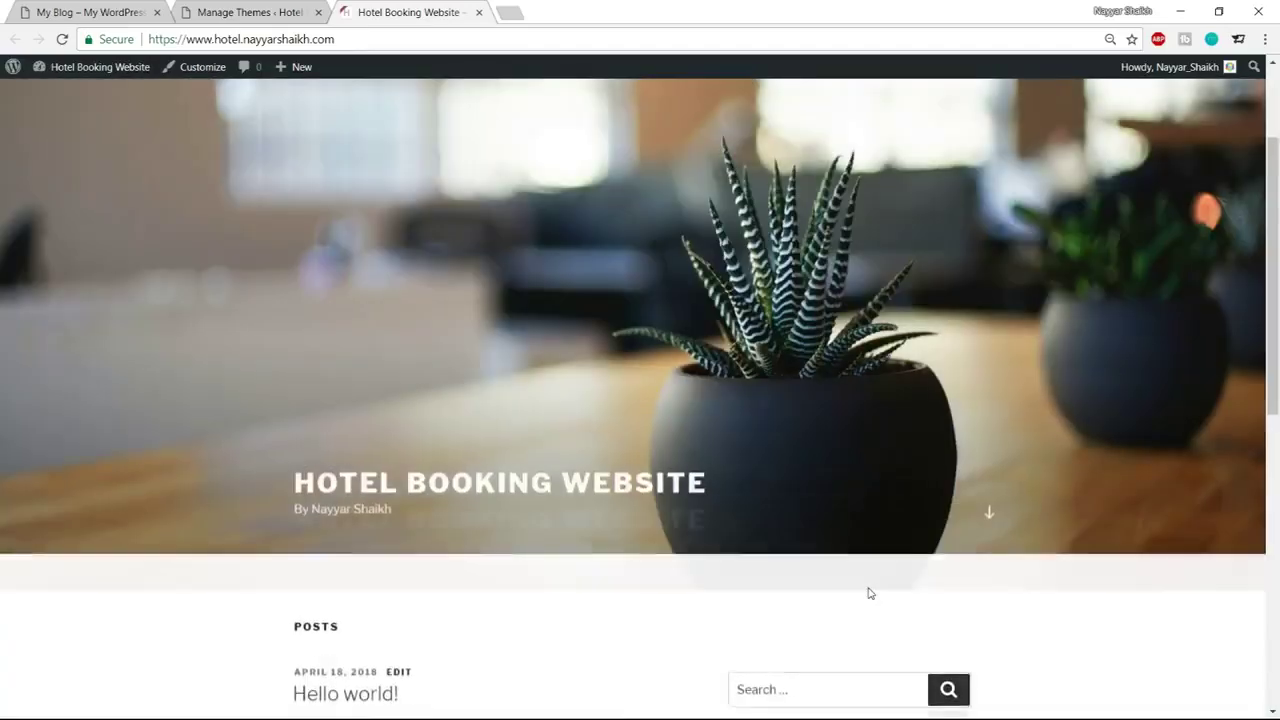
{"action": "scroll", "coordinate": [869, 594], "scroll_direction": "up", "scroll_amount": 3}
{"action": "left_click", "coordinate": [90, 12]}
{"action": "scroll", "coordinate": [620, 379], "scroll_direction": "down", "scroll_amount": 5}
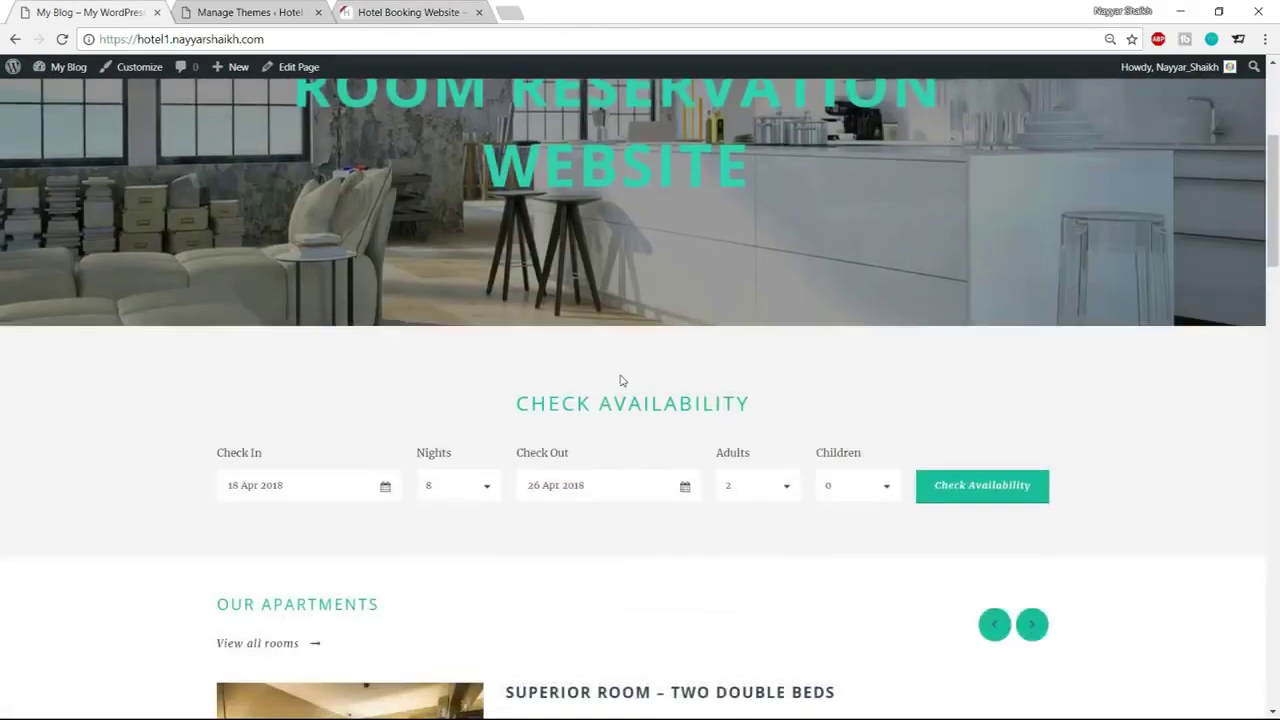
{"action": "scroll", "coordinate": [620, 379], "scroll_direction": "down", "scroll_amount": 4}
{"action": "scroll", "coordinate": [815, 345], "scroll_direction": "up", "scroll_amount": 3}
{"action": "scroll", "coordinate": [894, 383], "scroll_direction": "down", "scroll_amount": 2}
{"action": "scroll", "coordinate": [893, 380], "scroll_direction": "down", "scroll_amount": 4}
{"action": "scroll", "coordinate": [892, 378], "scroll_direction": "up", "scroll_amount": 6}
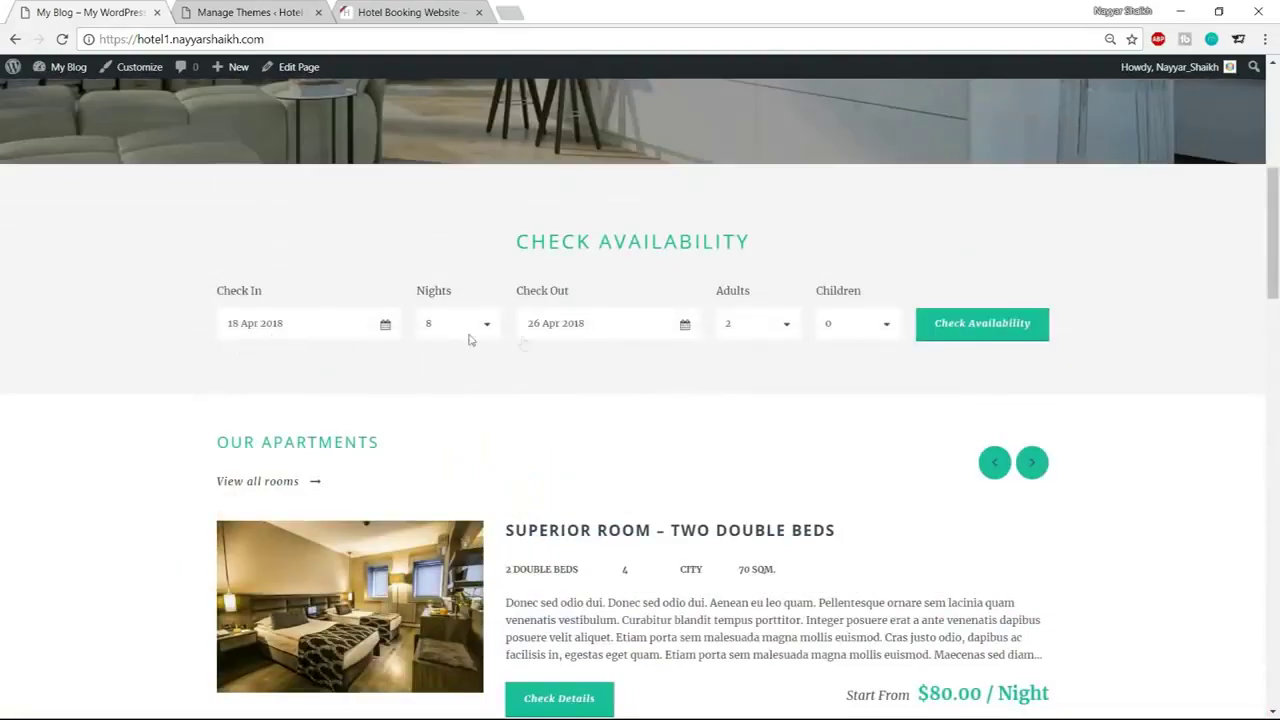
{"action": "scroll", "coordinate": [790, 364], "scroll_direction": "up", "scroll_amount": 5}
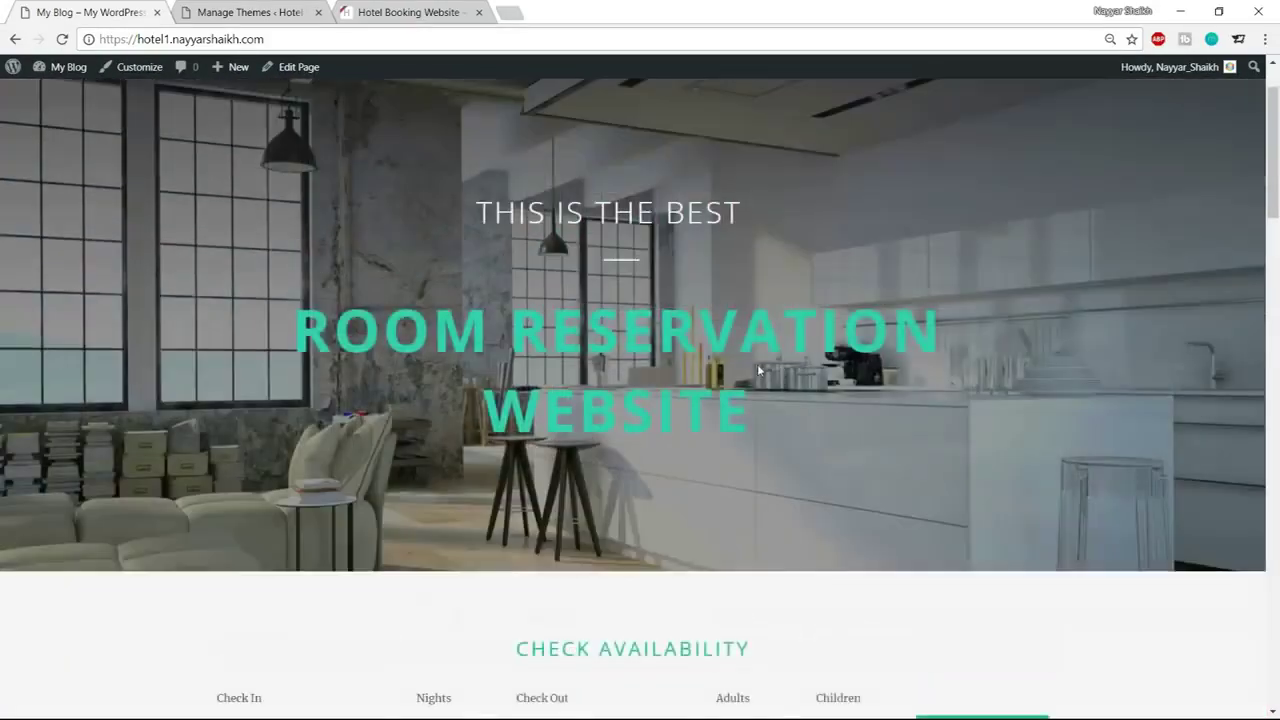
{"action": "left_click", "coordinate": [430, 8]}
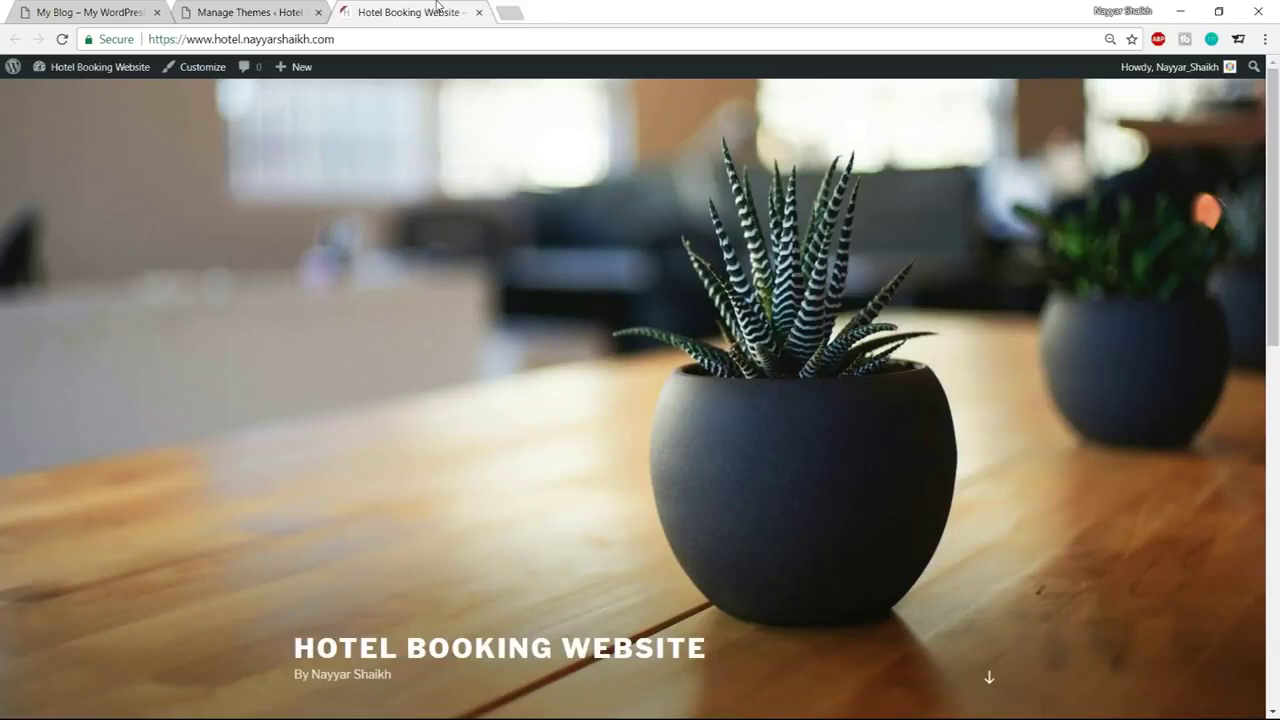
Step: Load bloggdude.com/hotel in a new browser tab
{"action": "left_click", "coordinate": [519, 18]}
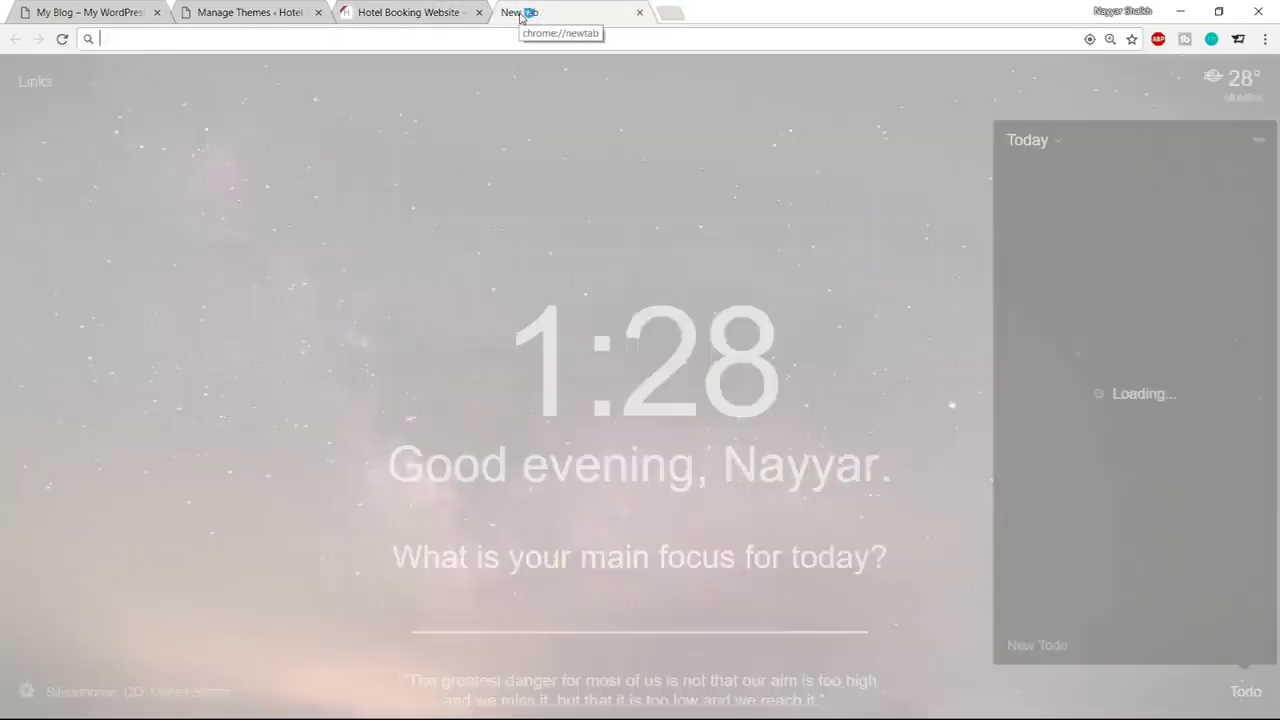
{"action": "type", "text": "bloggdude.com"}
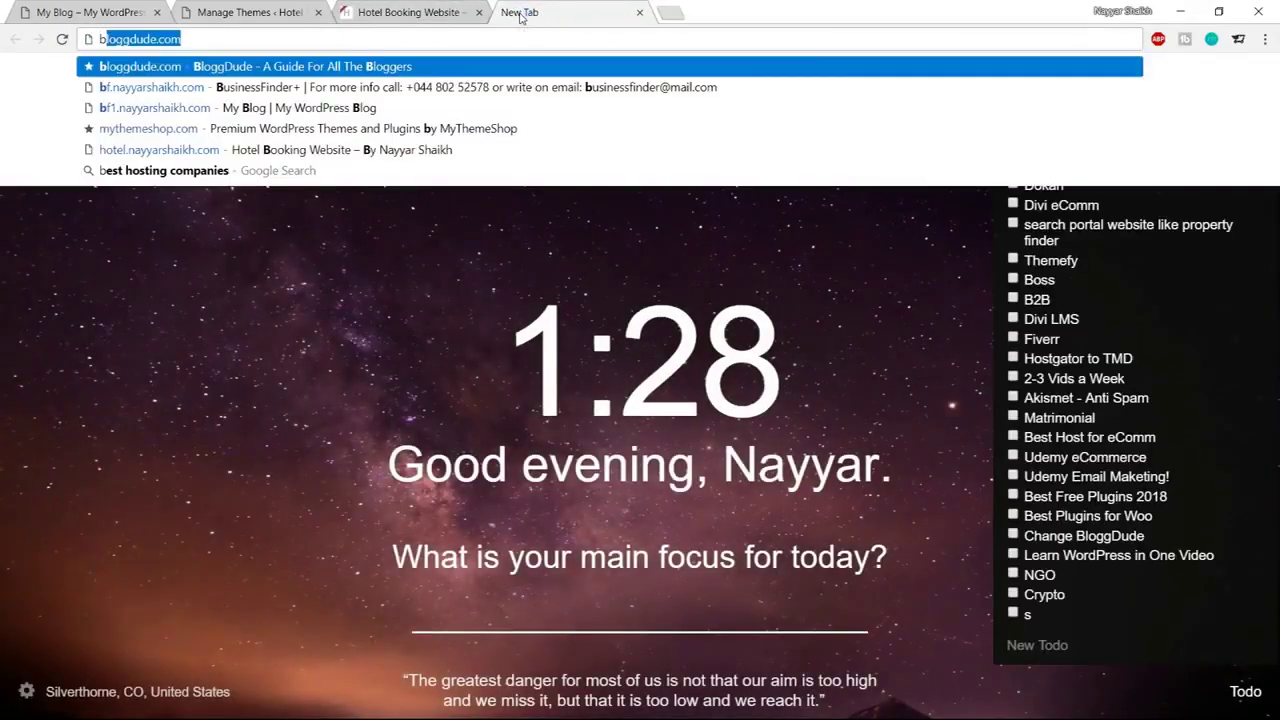
{"action": "key", "text": "Right"}
{"action": "type", "text": "/hotel"}
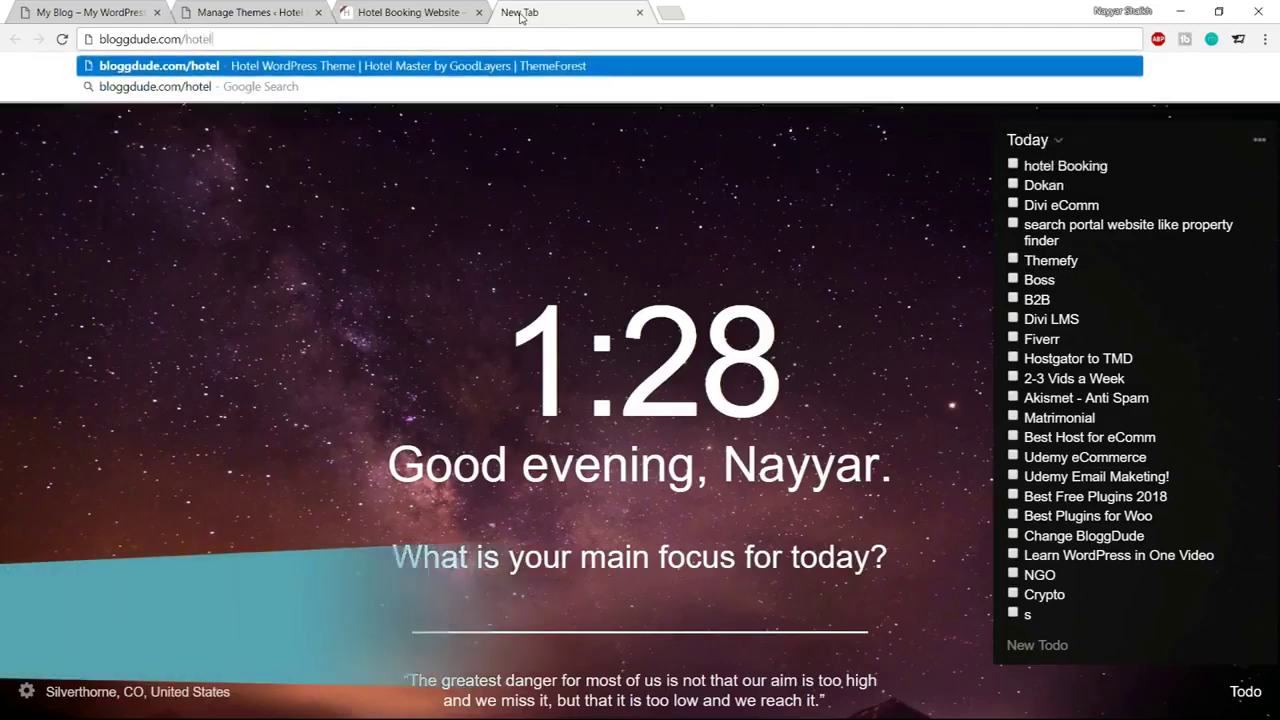
{"action": "key", "text": "Return"}
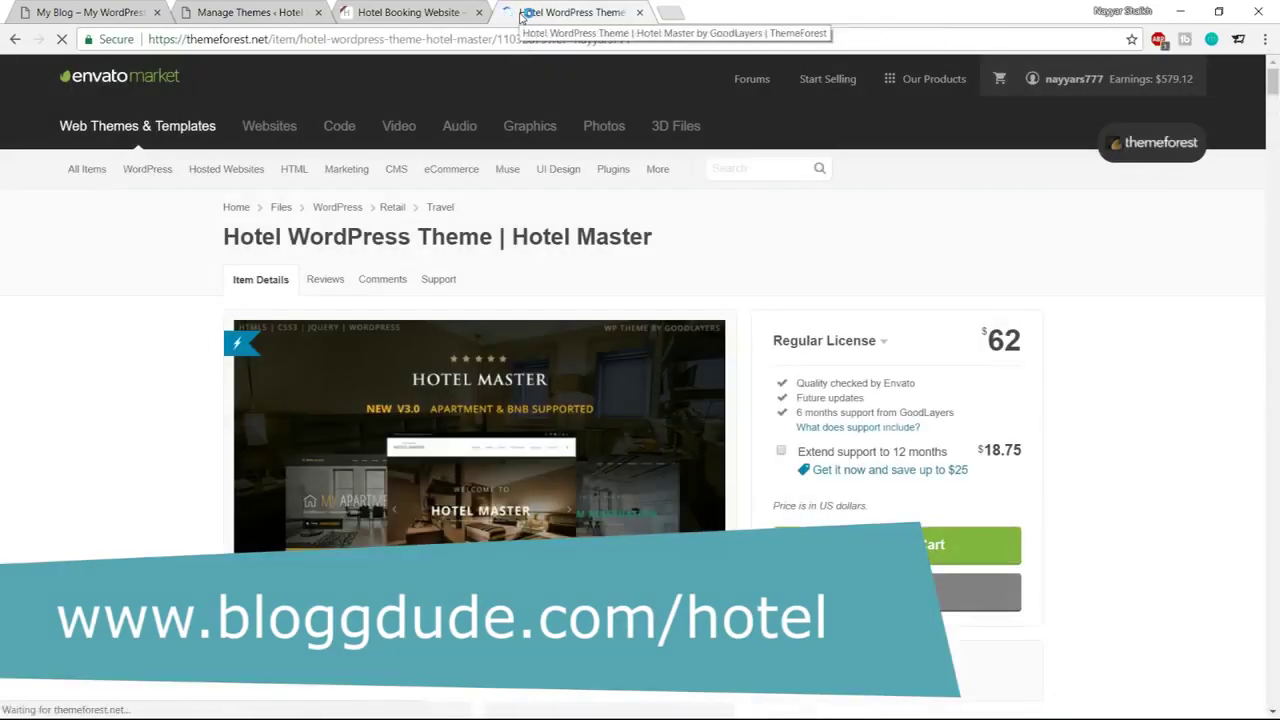
Step: Scroll the Hotel Master feature list to the booking management, coupon code and page builder features
{"action": "scroll", "coordinate": [430, 262], "scroll_direction": "down", "scroll_amount": 2}
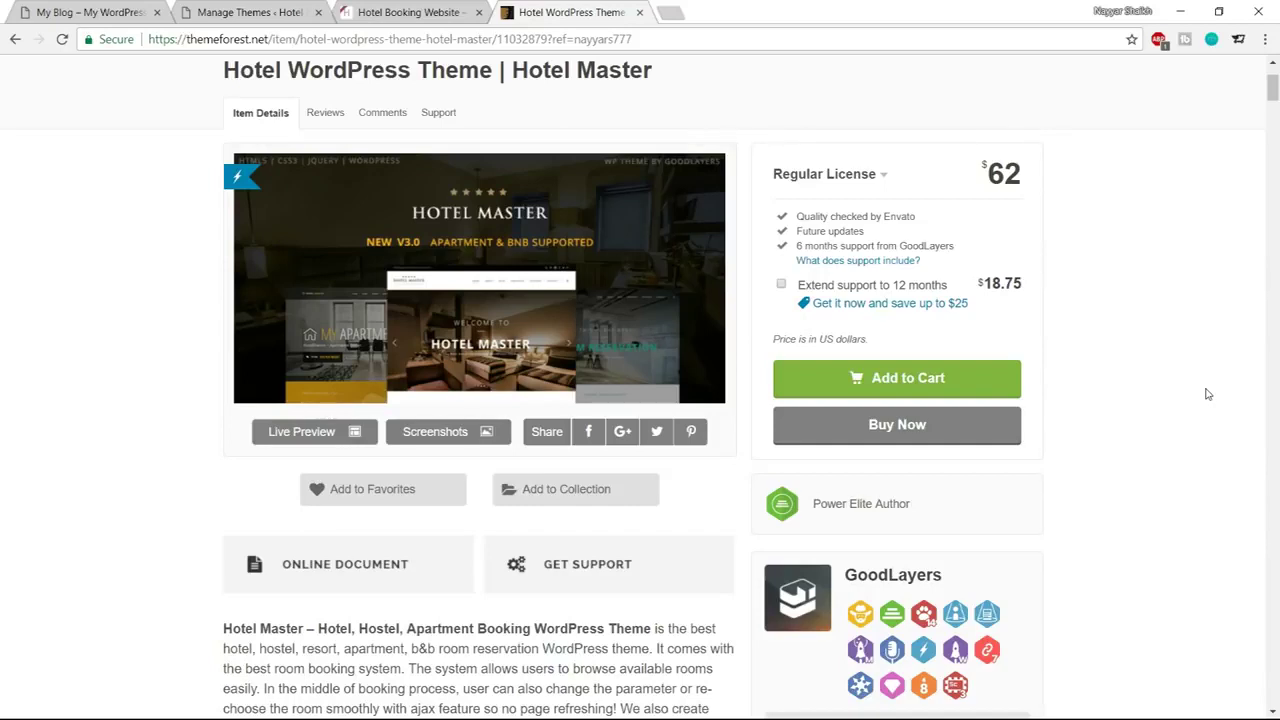
{"action": "scroll", "coordinate": [1074, 483], "scroll_direction": "down", "scroll_amount": 10}
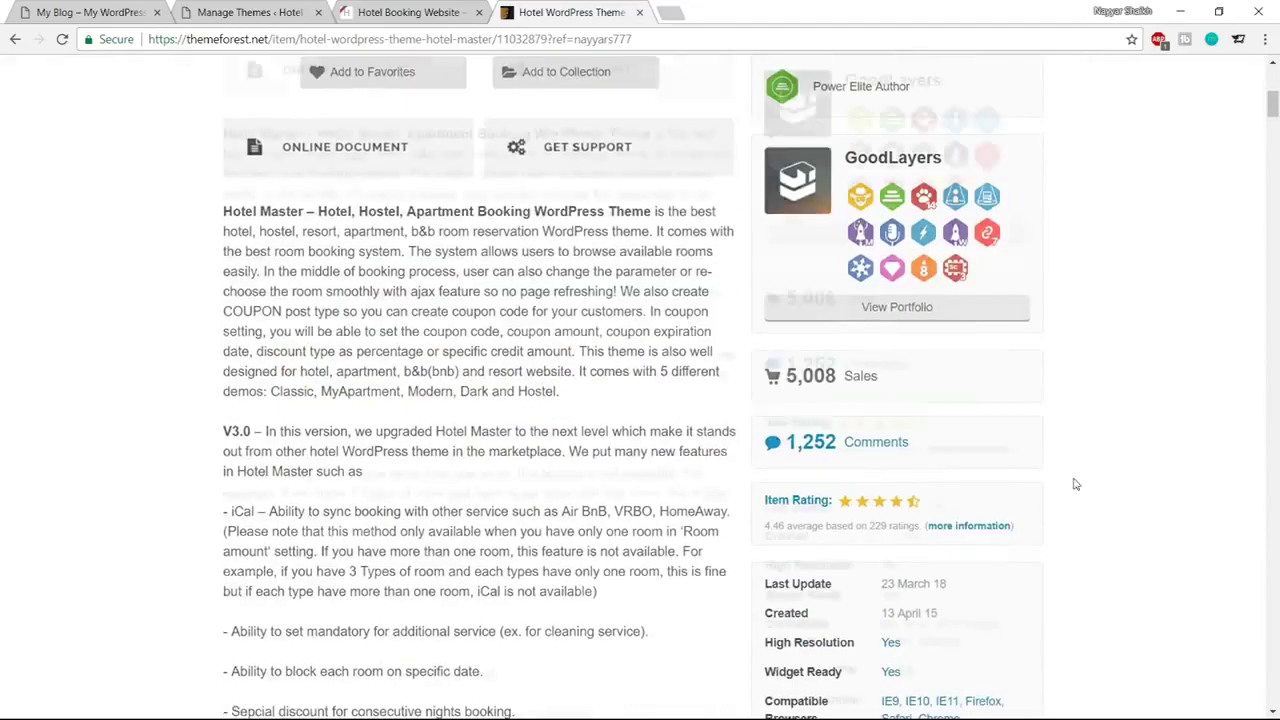
{"action": "scroll", "coordinate": [1074, 483], "scroll_direction": "down", "scroll_amount": 4}
{"action": "scroll", "coordinate": [977, 402], "scroll_direction": "down", "scroll_amount": 8}
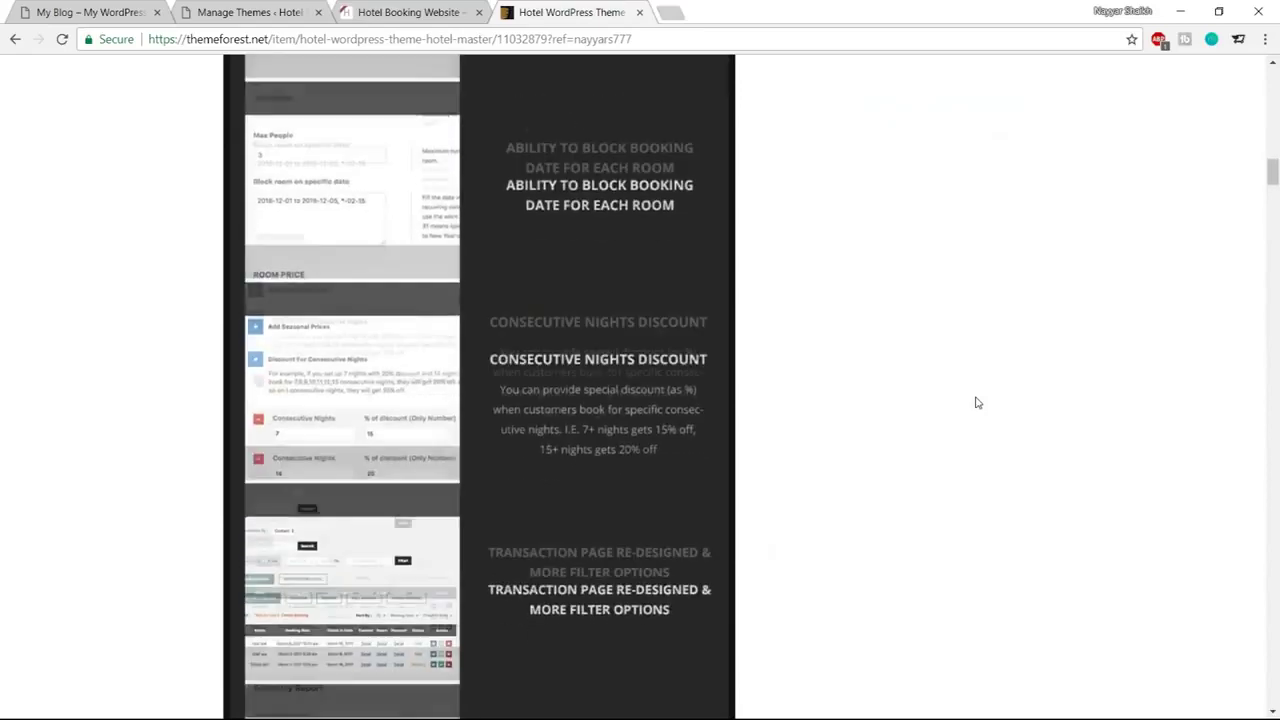
{"action": "scroll", "coordinate": [977, 402], "scroll_direction": "down", "scroll_amount": 14}
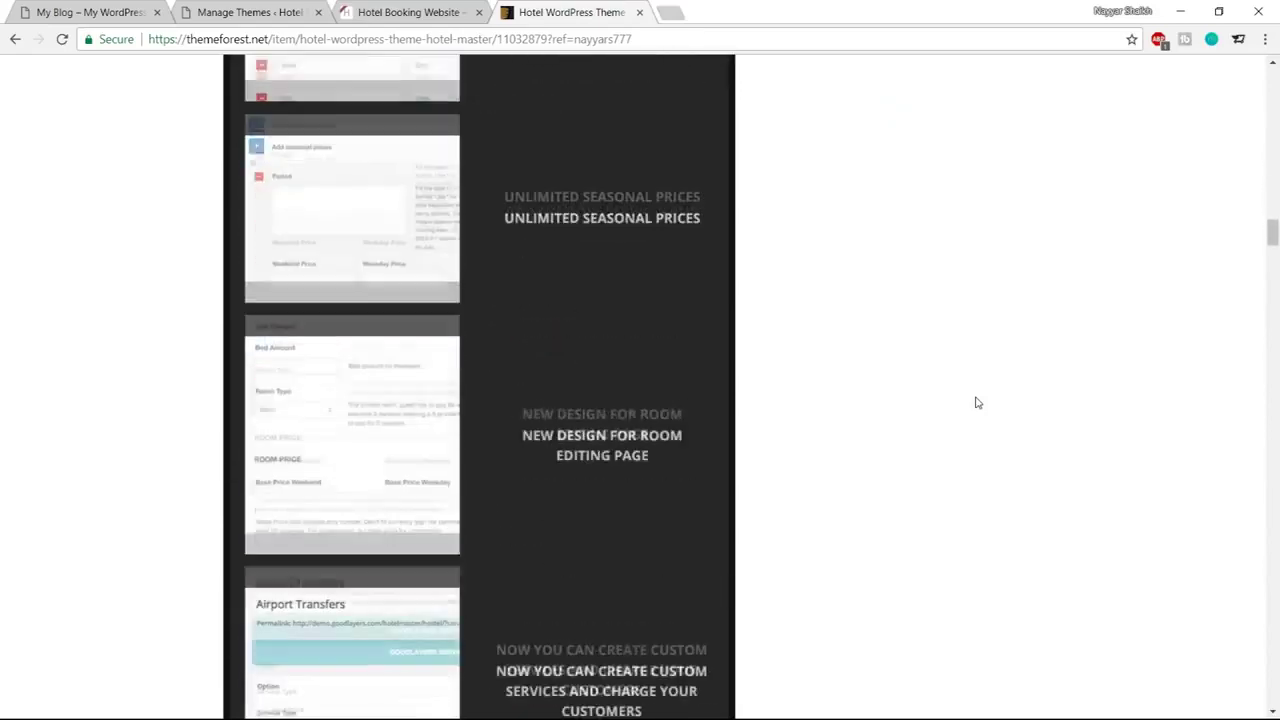
{"action": "scroll", "coordinate": [977, 402], "scroll_direction": "down", "scroll_amount": 7}
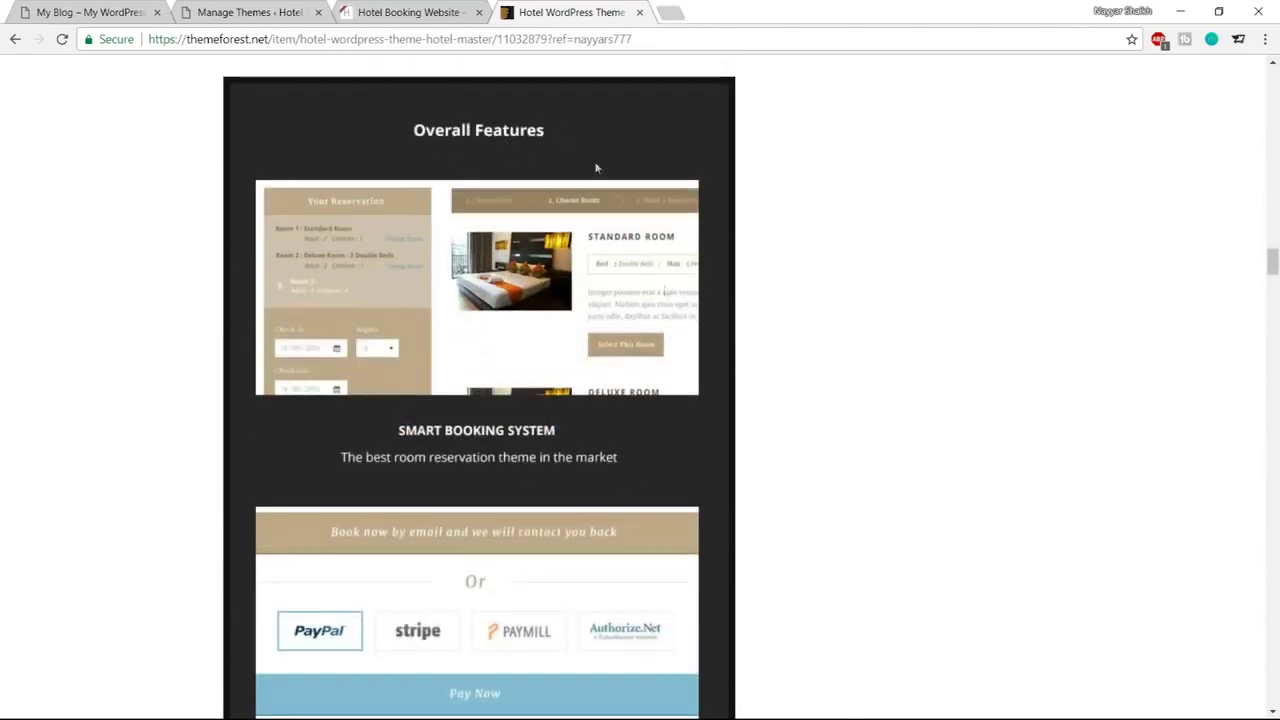
{"action": "scroll", "coordinate": [590, 358], "scroll_direction": "down", "scroll_amount": 2}
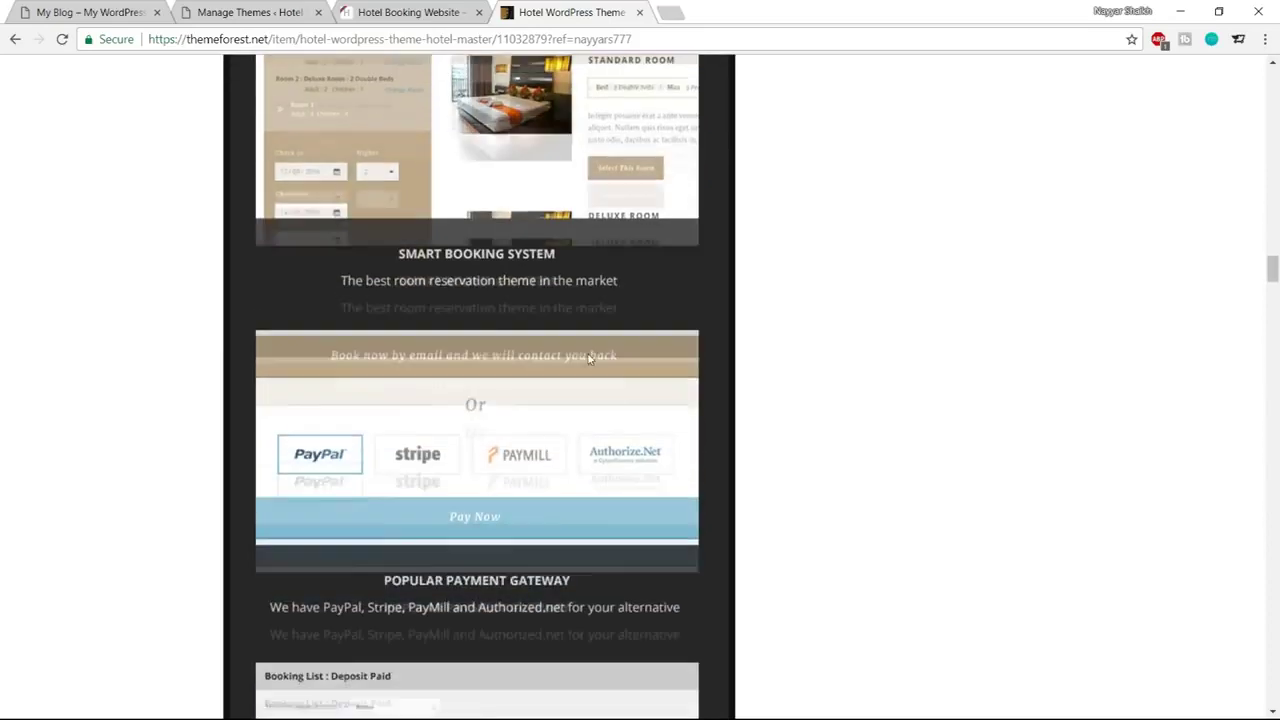
{"action": "scroll", "coordinate": [490, 370], "scroll_direction": "down", "scroll_amount": 4}
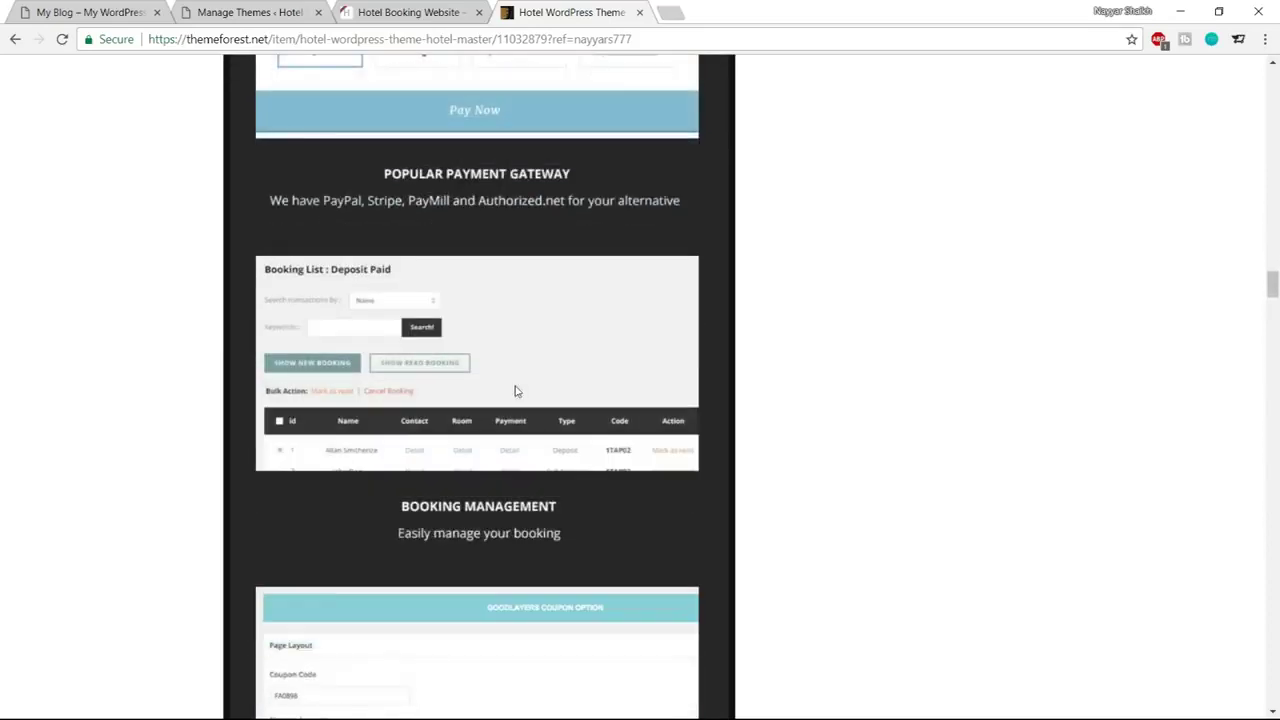
{"action": "scroll", "coordinate": [620, 320], "scroll_direction": "down", "scroll_amount": 3}
{"action": "scroll", "coordinate": [526, 363], "scroll_direction": "up", "scroll_amount": 3}
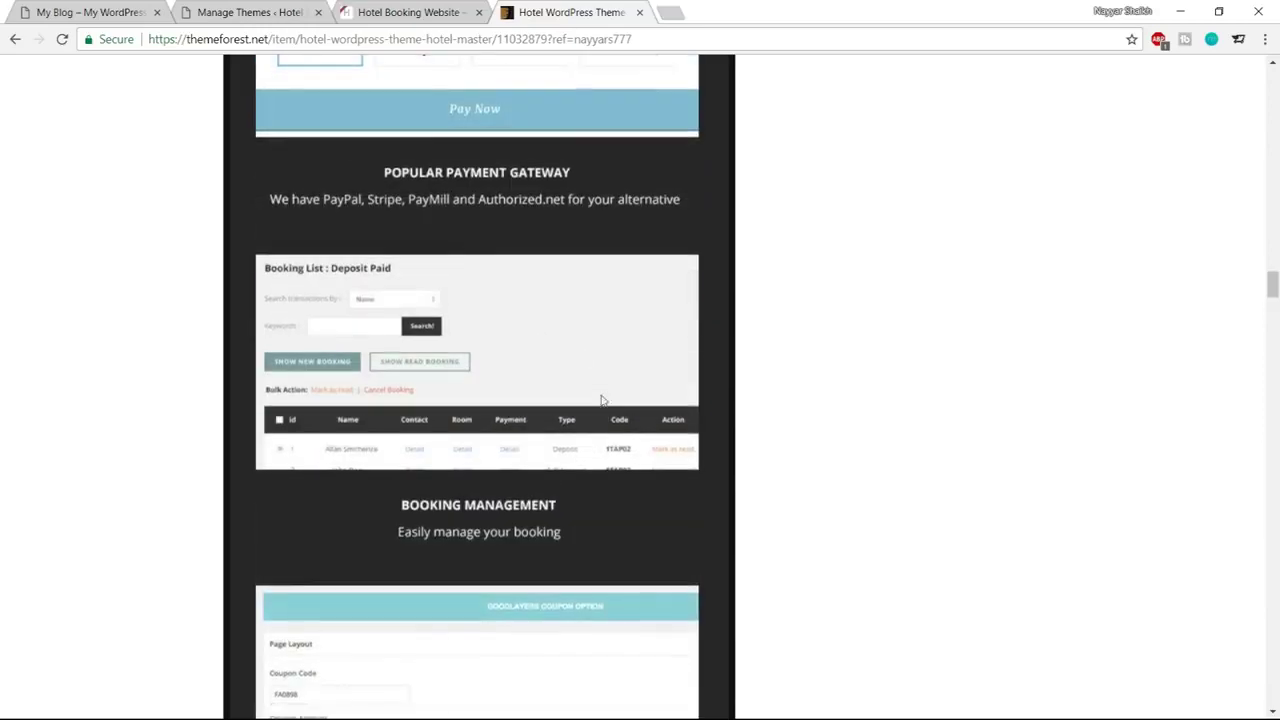
{"action": "scroll", "coordinate": [608, 460], "scroll_direction": "down", "scroll_amount": 3}
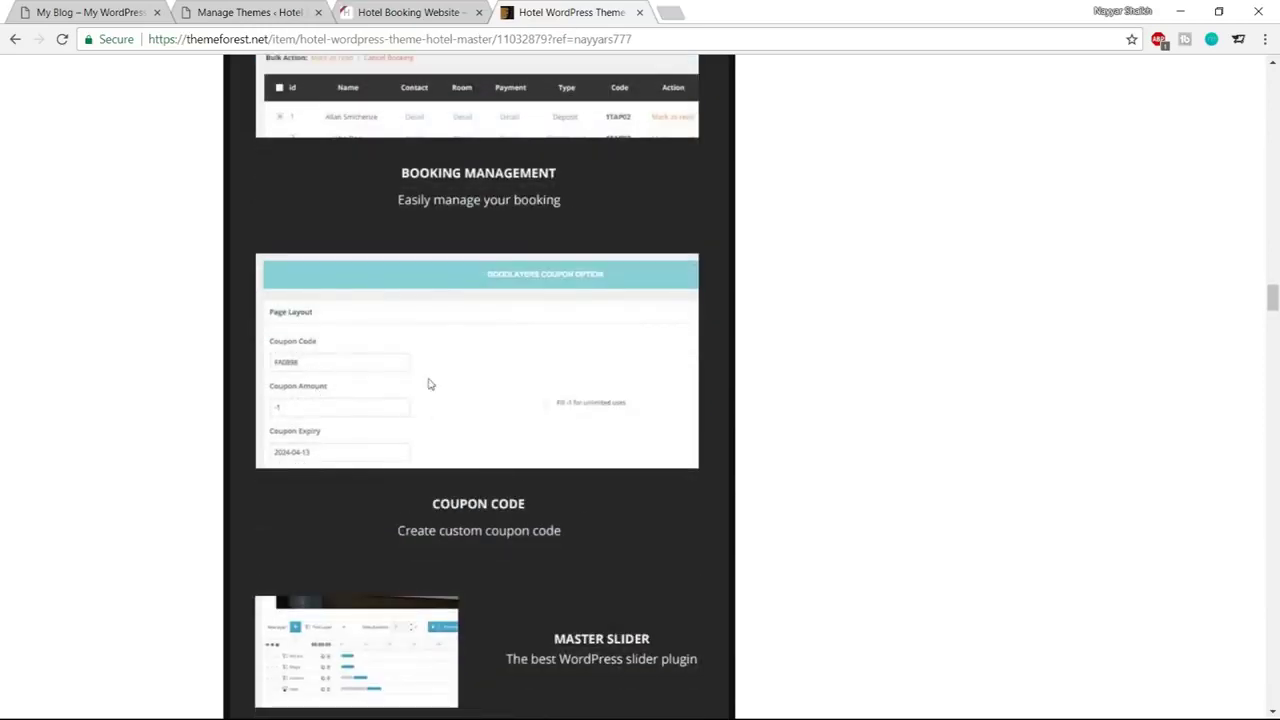
{"action": "scroll", "coordinate": [591, 354], "scroll_direction": "down", "scroll_amount": 3}
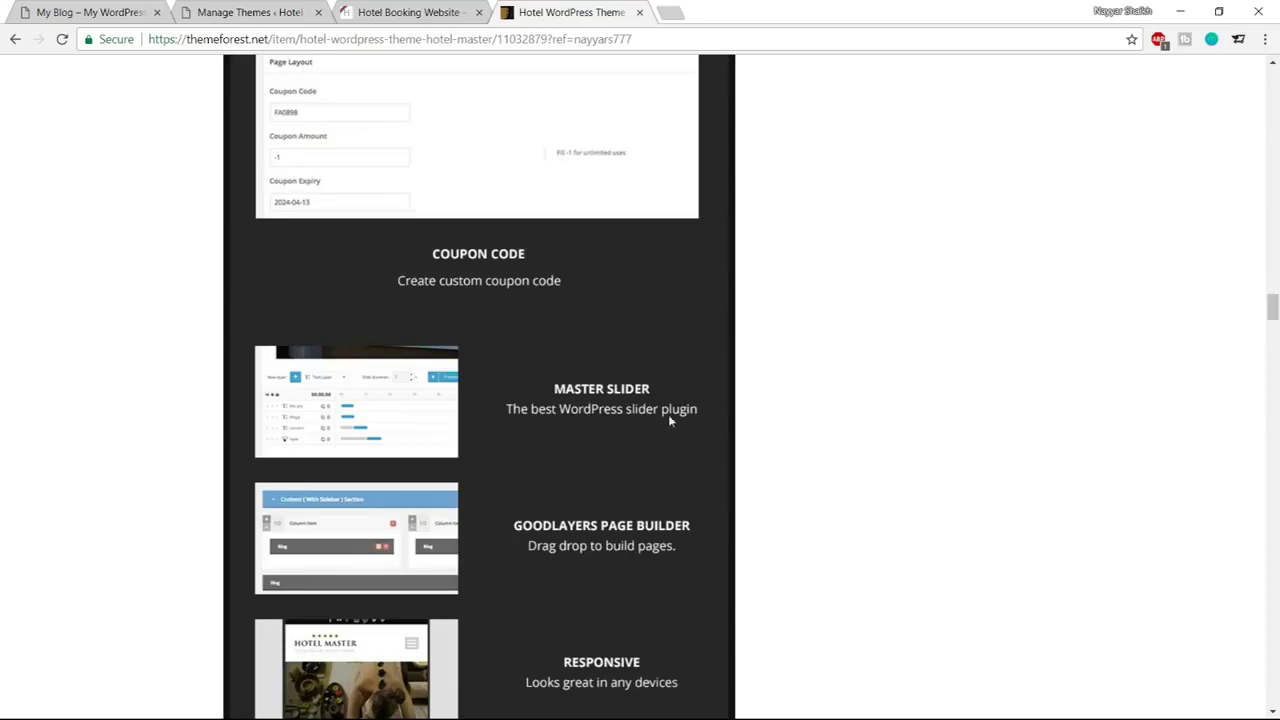
{"action": "scroll", "coordinate": [618, 425], "scroll_direction": "down", "scroll_amount": 1}
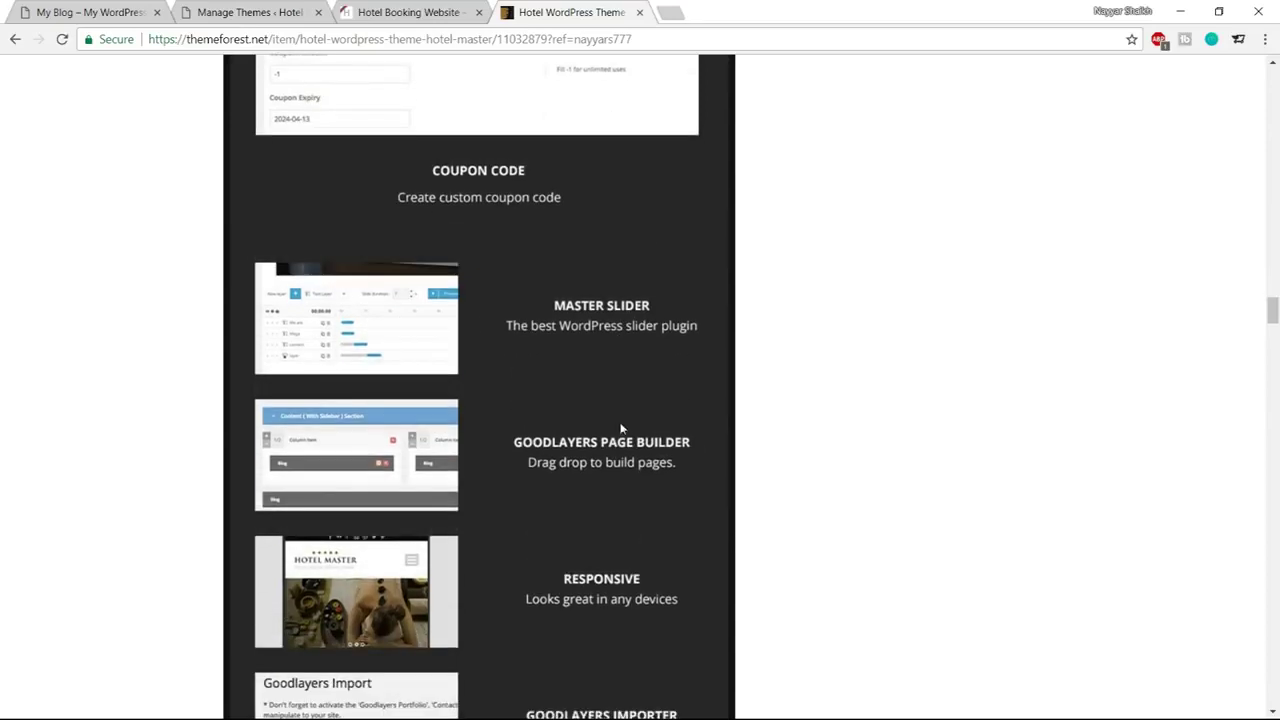
{"action": "scroll", "coordinate": [575, 450], "scroll_direction": "down", "scroll_amount": 1}
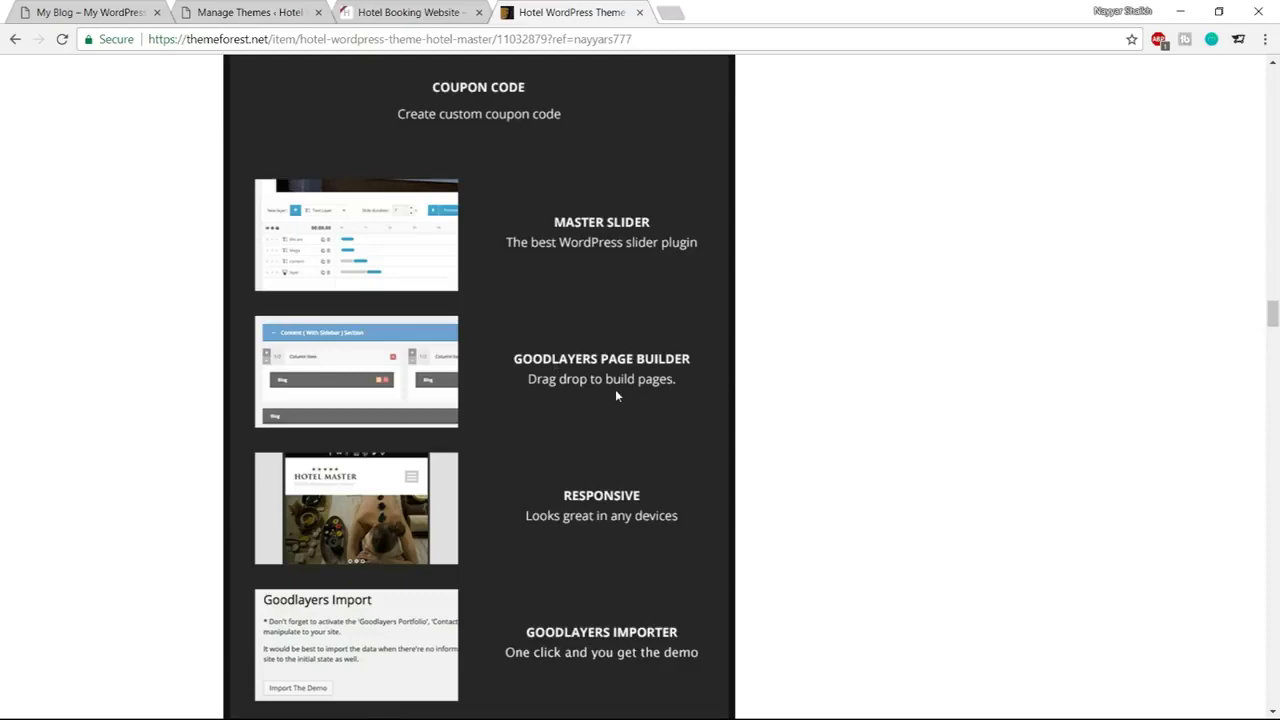
Step: Review the Hotel Master features and sales stats, highlighting the 5,008 sales count
{"action": "scroll", "coordinate": [857, 397], "scroll_direction": "down", "scroll_amount": 2}
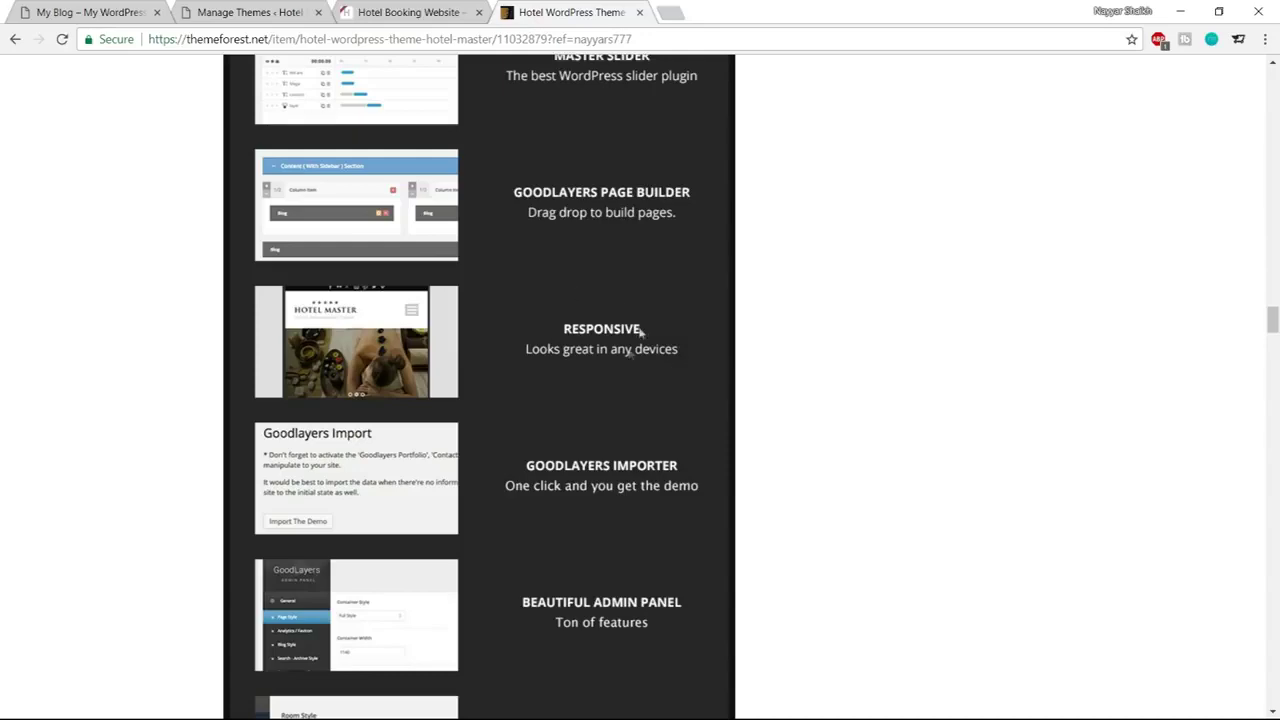
{"action": "scroll", "coordinate": [860, 343], "scroll_direction": "down", "scroll_amount": 2}
{"action": "scroll", "coordinate": [551, 334], "scroll_direction": "down", "scroll_amount": 5}
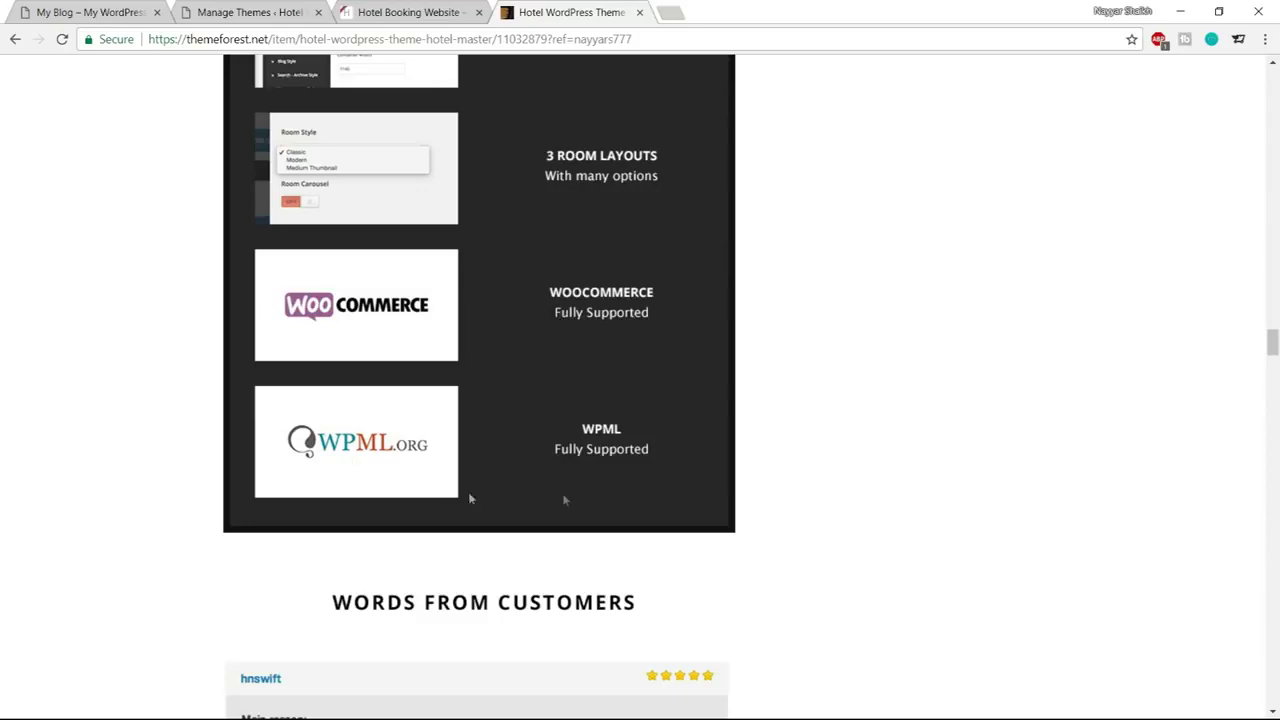
{"action": "scroll", "coordinate": [851, 517], "scroll_direction": "up", "scroll_amount": 15}
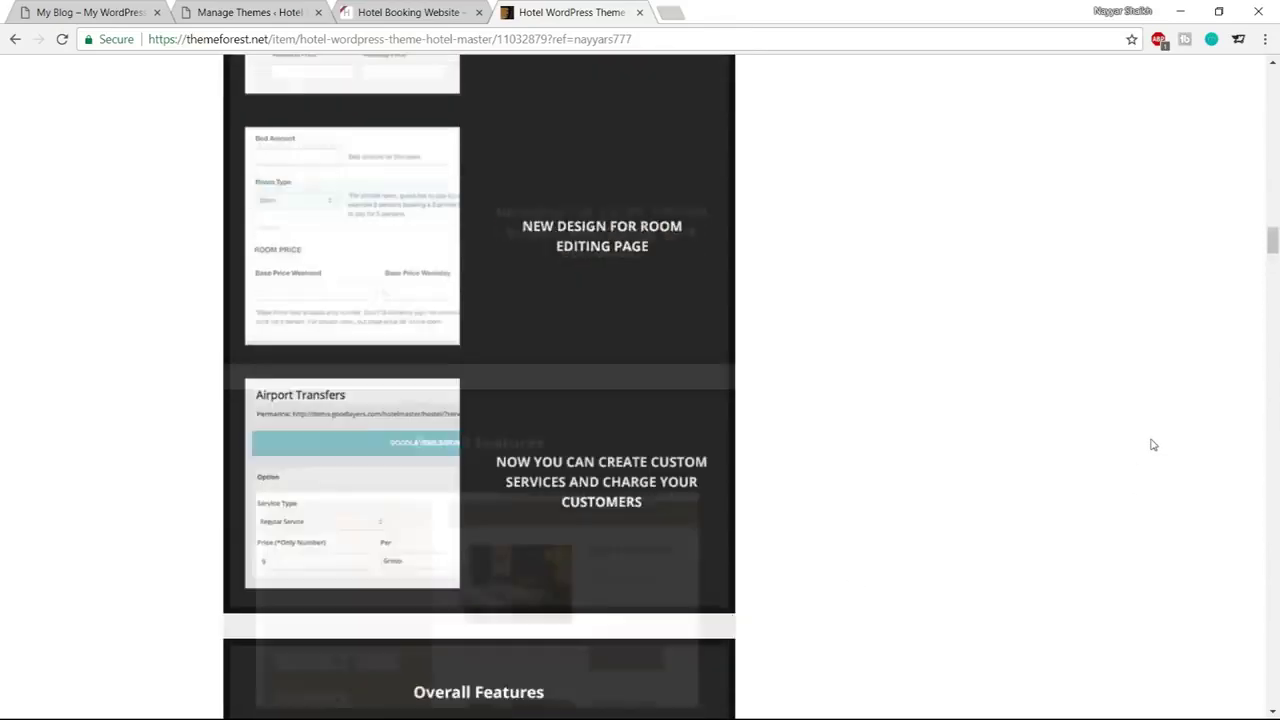
{"action": "scroll", "coordinate": [1152, 444], "scroll_direction": "up", "scroll_amount": 15}
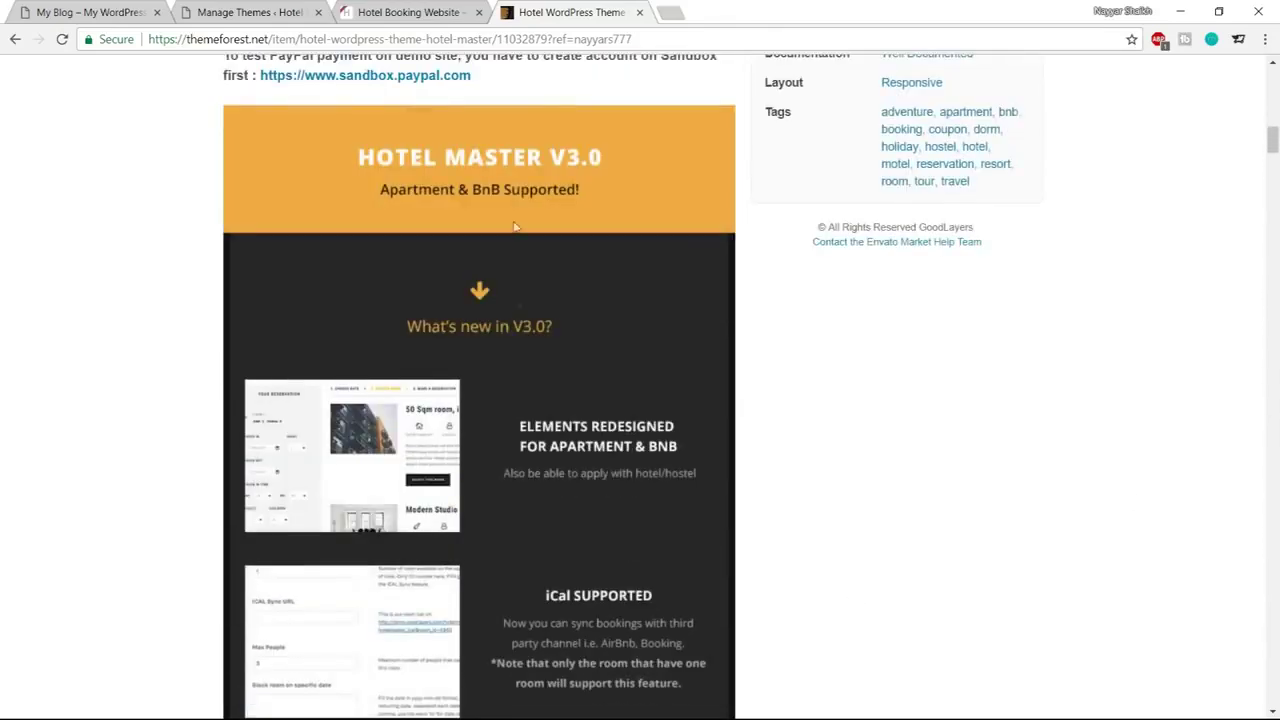
{"action": "scroll", "coordinate": [467, 342], "scroll_direction": "up", "scroll_amount": 12}
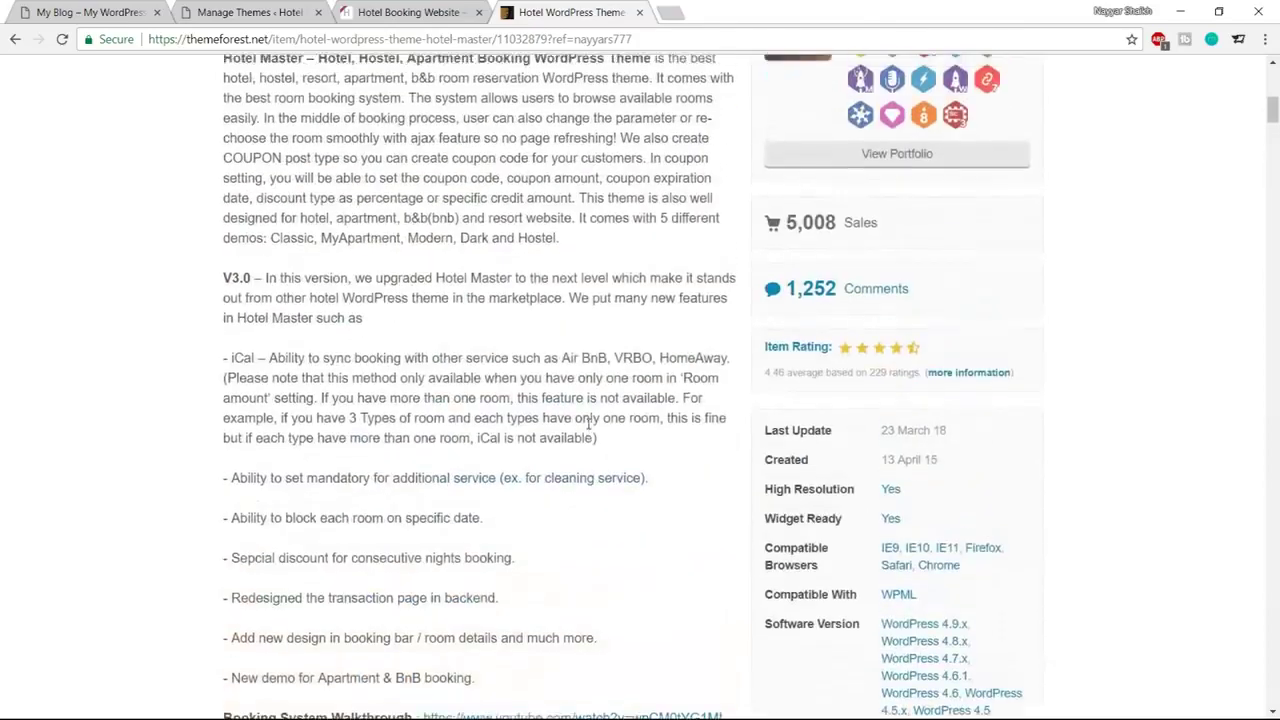
{"action": "double_click", "coordinate": [810, 376]}
{"action": "left_click", "coordinate": [866, 376]}
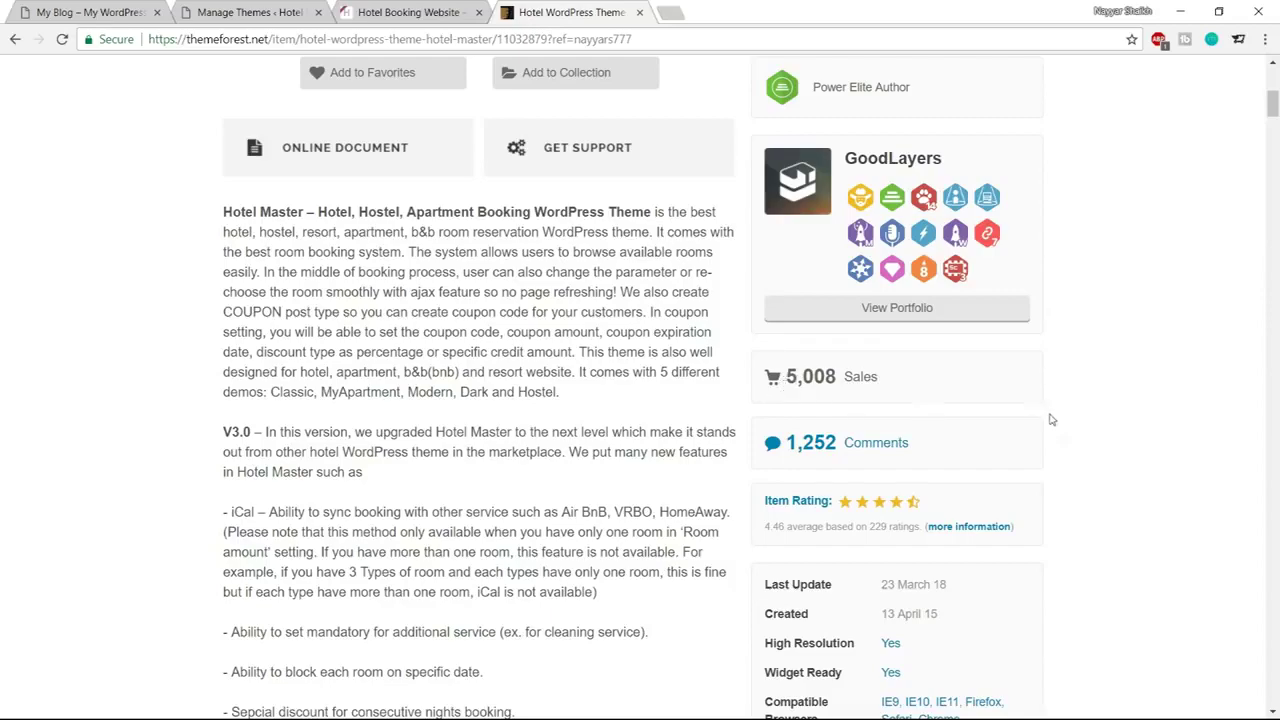
Step: Close the ThemeForest Hotel Master tab
{"action": "scroll", "coordinate": [1160, 425], "scroll_direction": "up", "scroll_amount": 6}
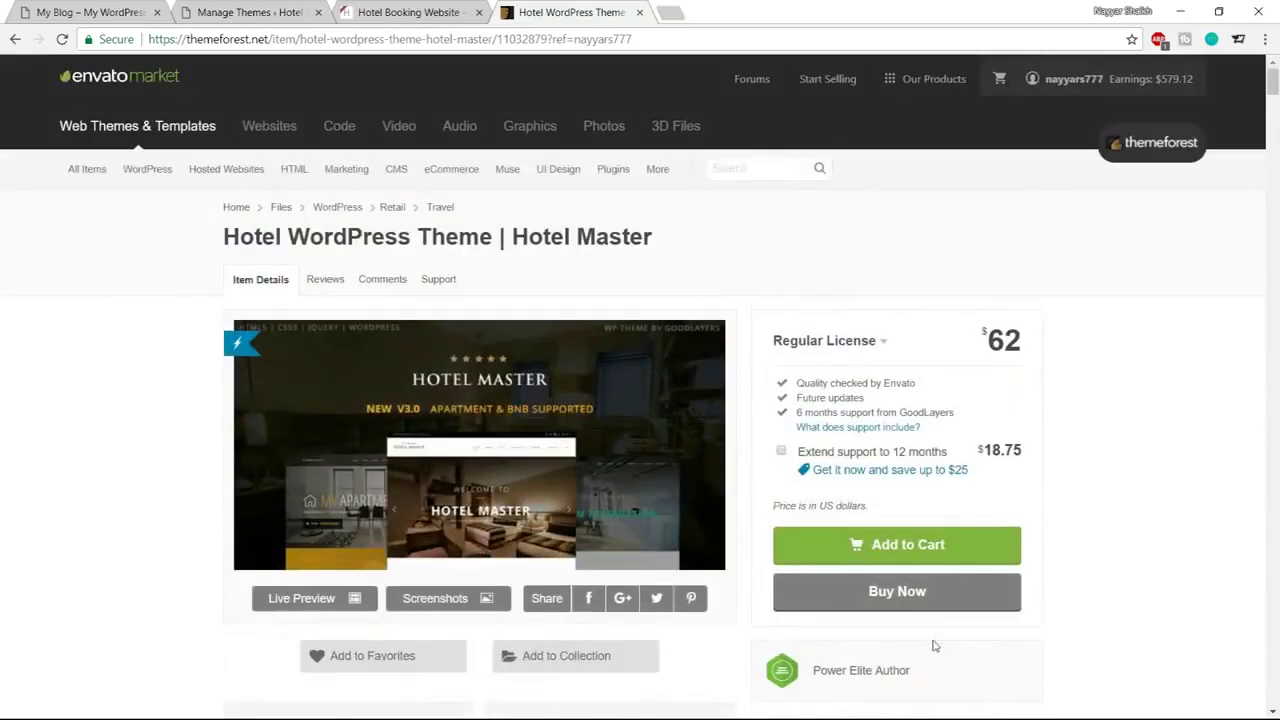
{"action": "scroll", "coordinate": [935, 646], "scroll_direction": "down", "scroll_amount": 2}
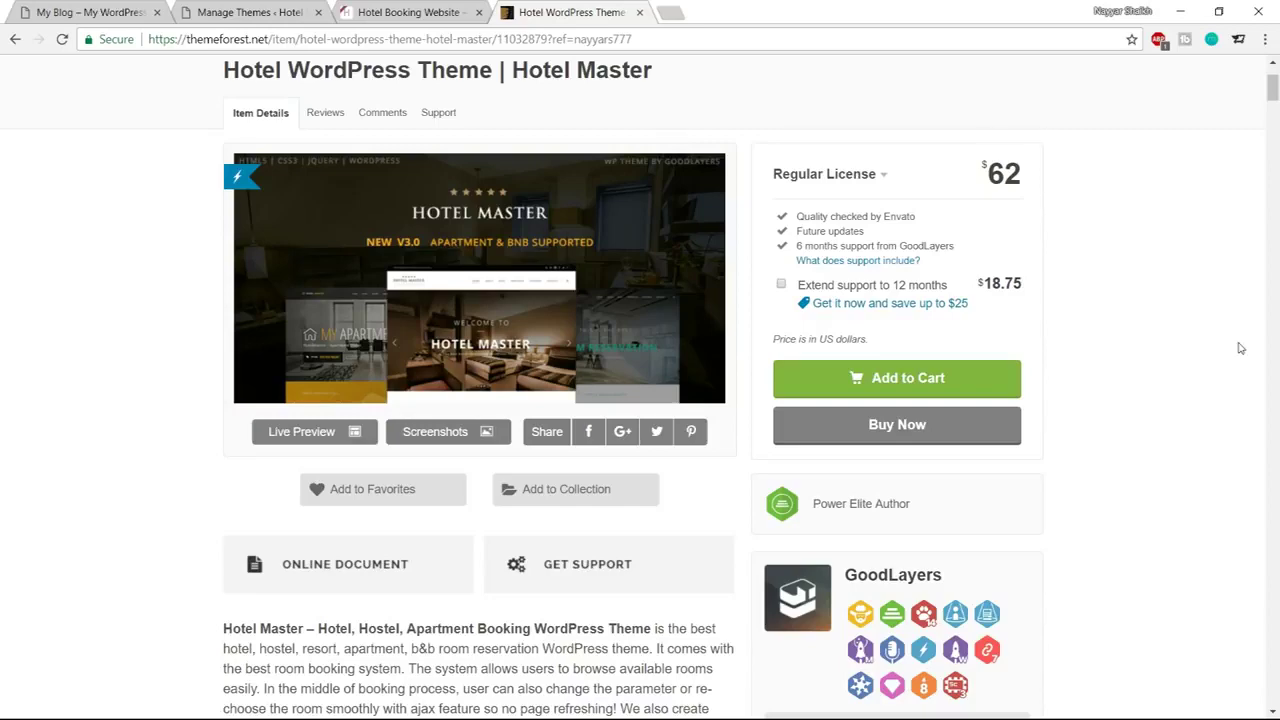
{"action": "left_click", "coordinate": [639, 12]}
Step: Open Media > Add New in the WordPress admin
{"action": "left_click", "coordinate": [255, 6]}
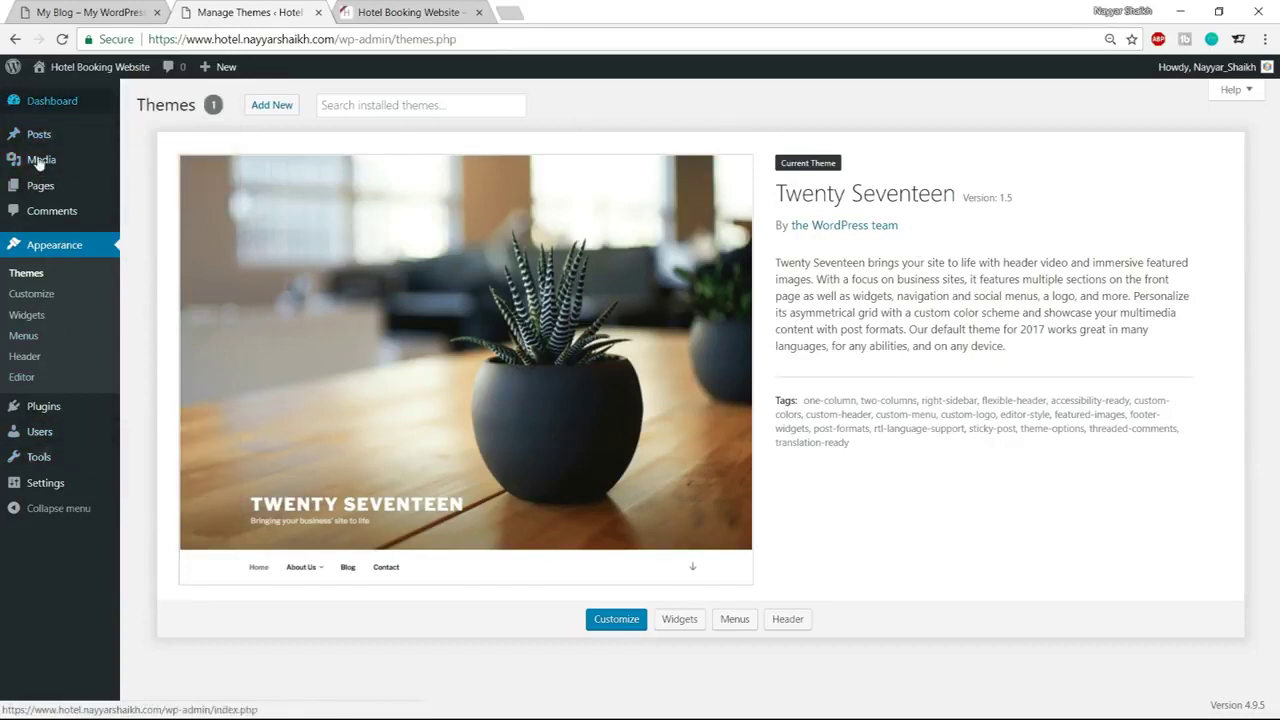
{"action": "mouse_move", "coordinate": [53, 170]}
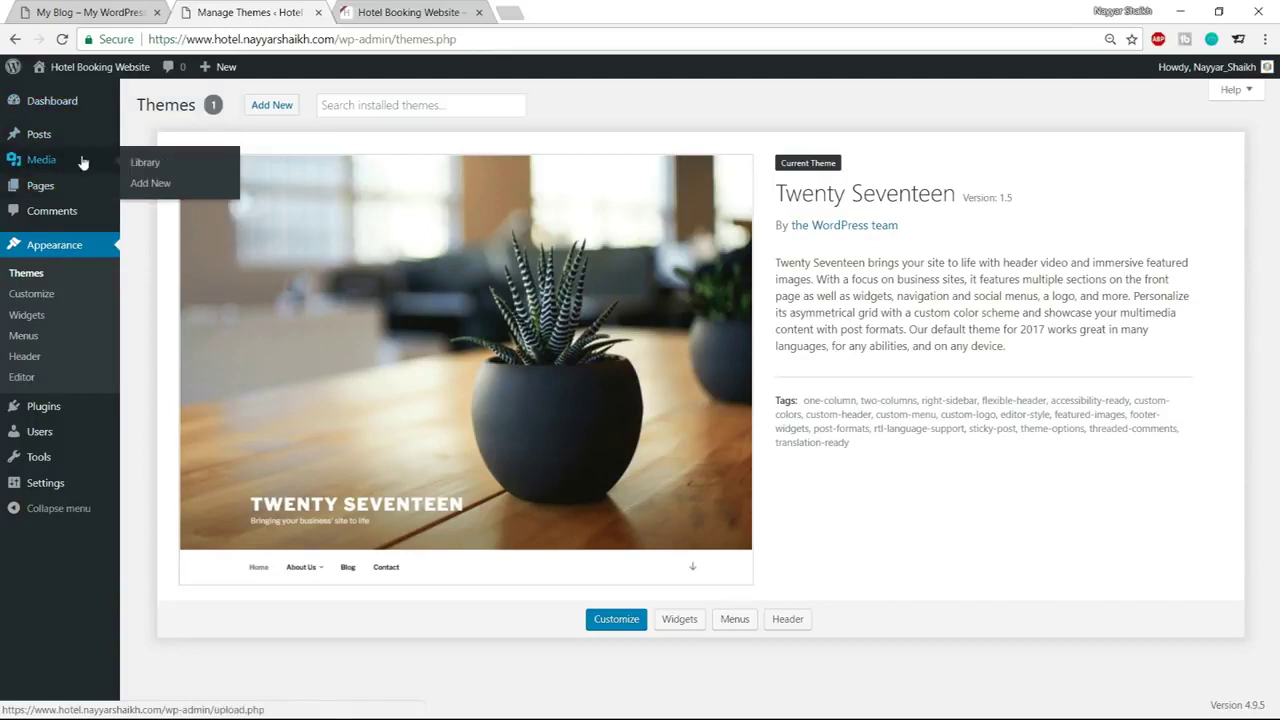
{"action": "left_click", "coordinate": [158, 187]}
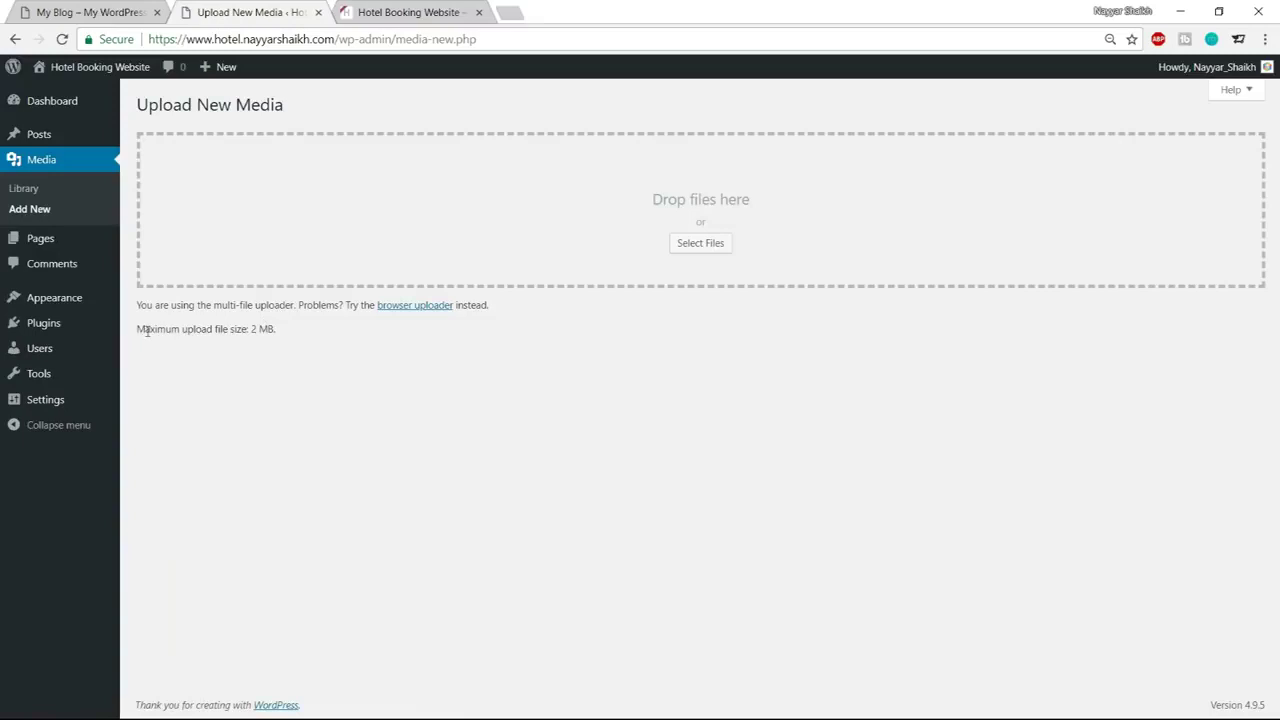
Step: Highlight the 2 MB maximum upload file size notice
{"action": "left_click_drag", "start_coordinate": [137, 329], "coordinate": [297, 333]}
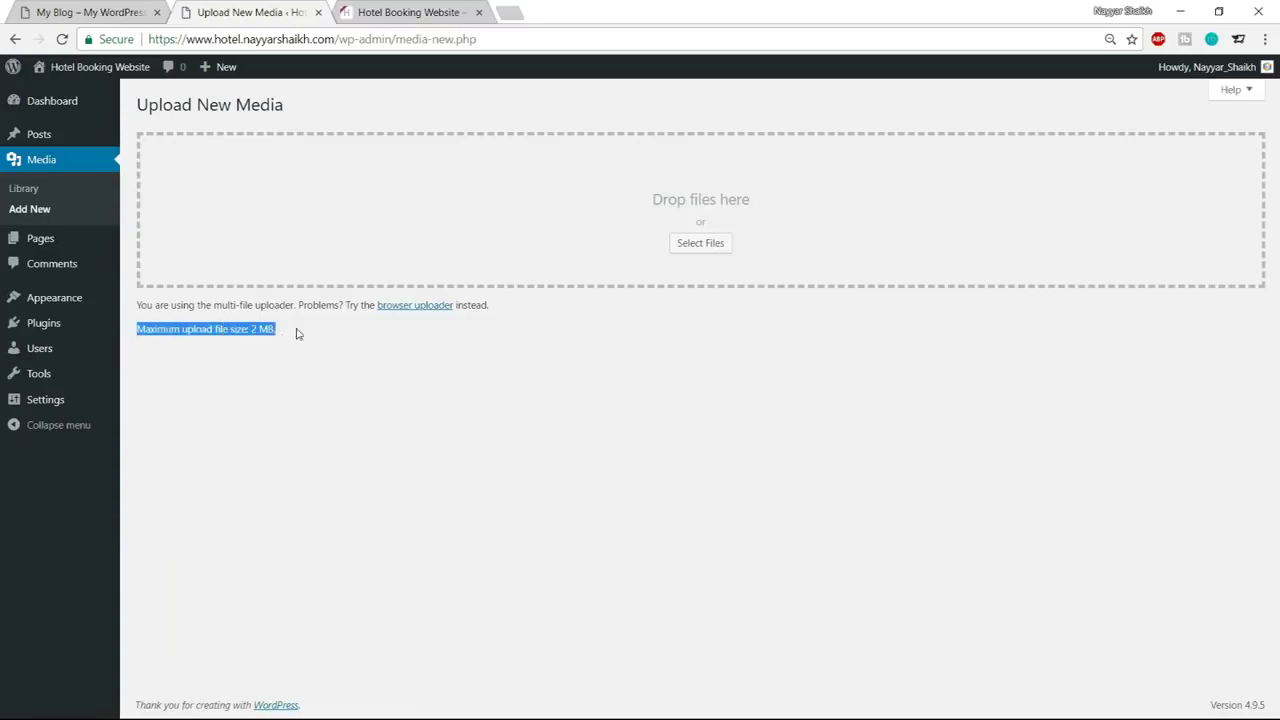
{"action": "left_click", "coordinate": [255, 340]}
{"action": "left_click_drag", "start_coordinate": [251, 331], "coordinate": [268, 331]}
{"action": "left_click", "coordinate": [265, 341]}
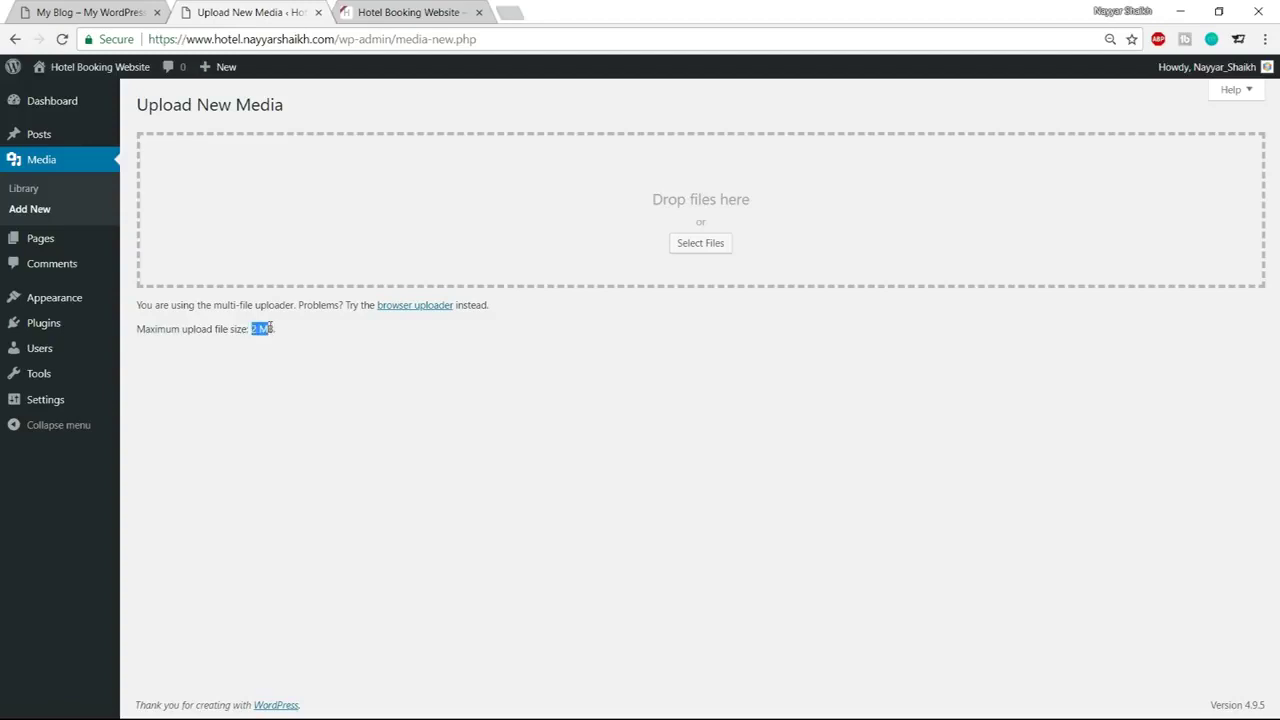
{"action": "left_click", "coordinate": [265, 364]}
{"action": "left_click_drag", "start_coordinate": [139, 327], "coordinate": [274, 331]}
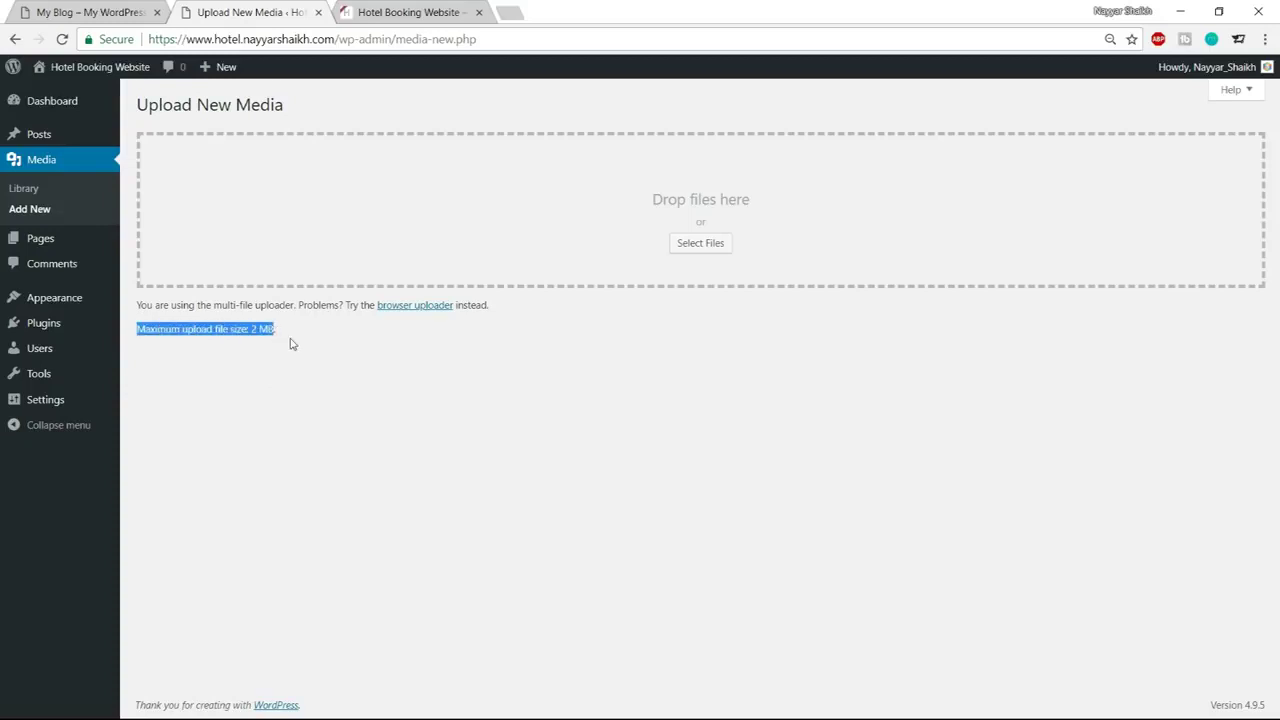
{"action": "left_click", "coordinate": [291, 344]}
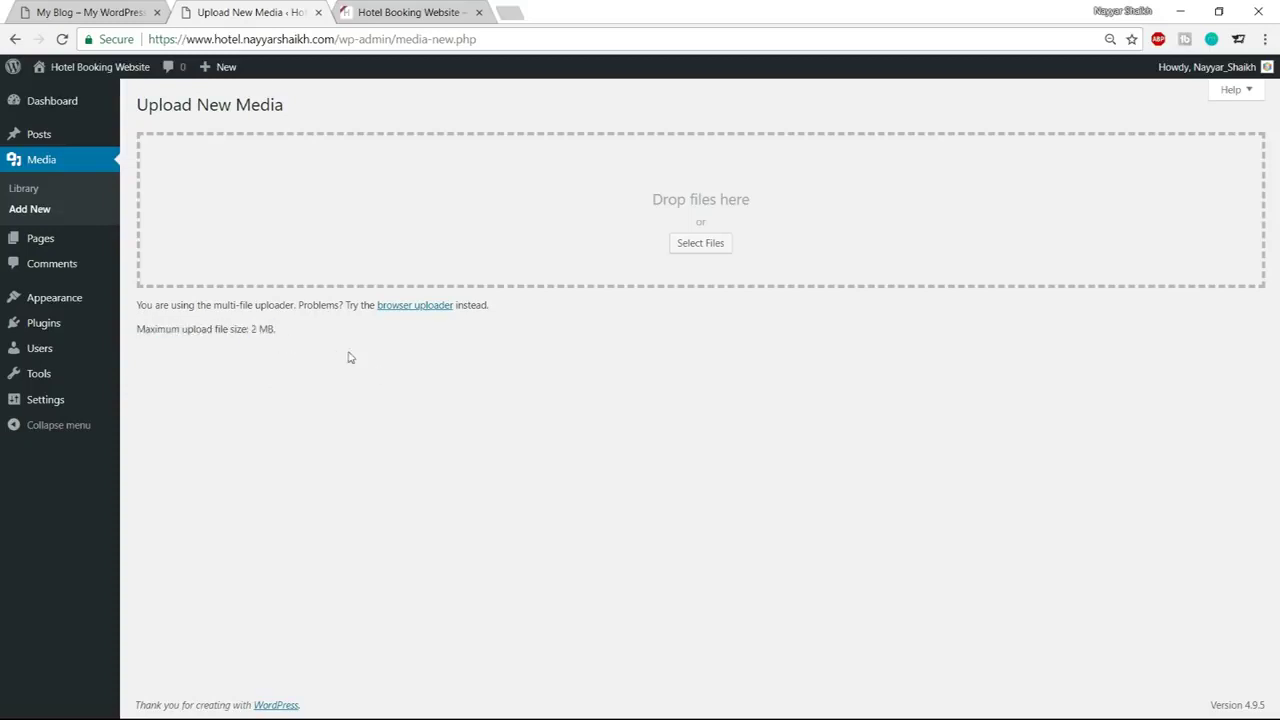
Step: Open the upload_max_filesize error post from page 2 of bloggdude.com in a new tab
{"action": "left_click", "coordinate": [509, 12]}
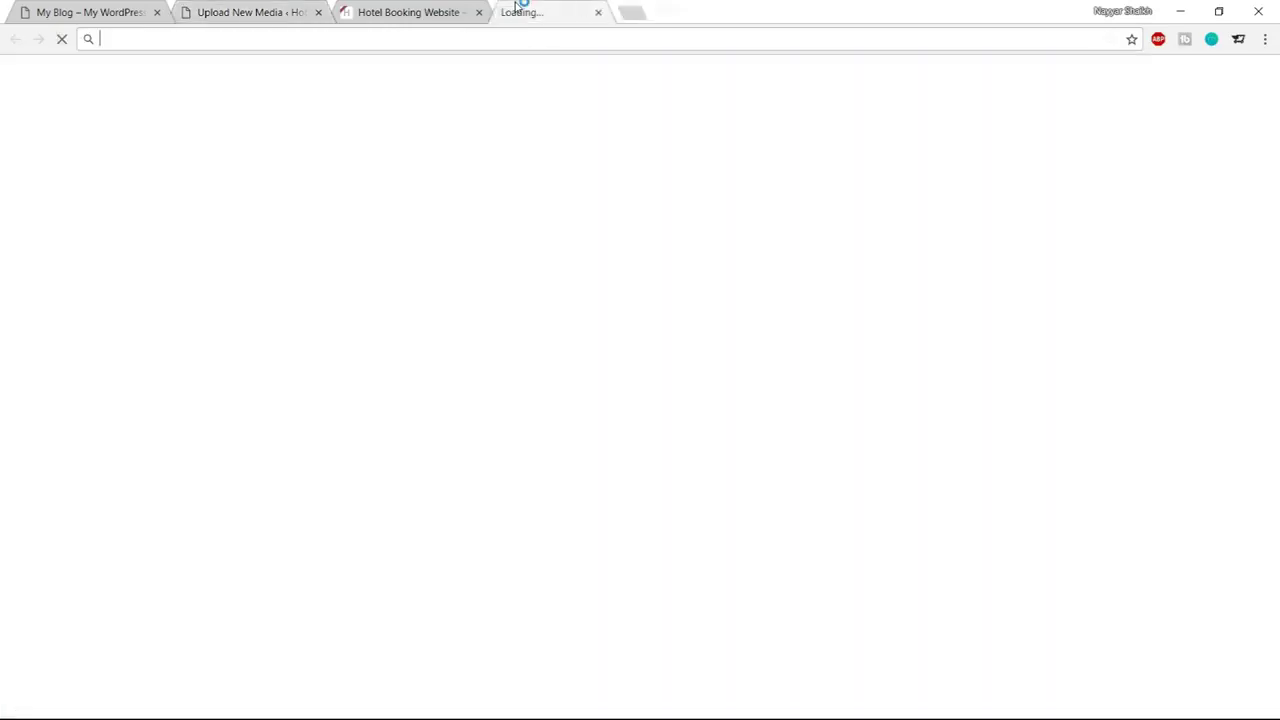
{"action": "type", "text": "bloggdude.com"}
{"action": "key", "text": "Return"}
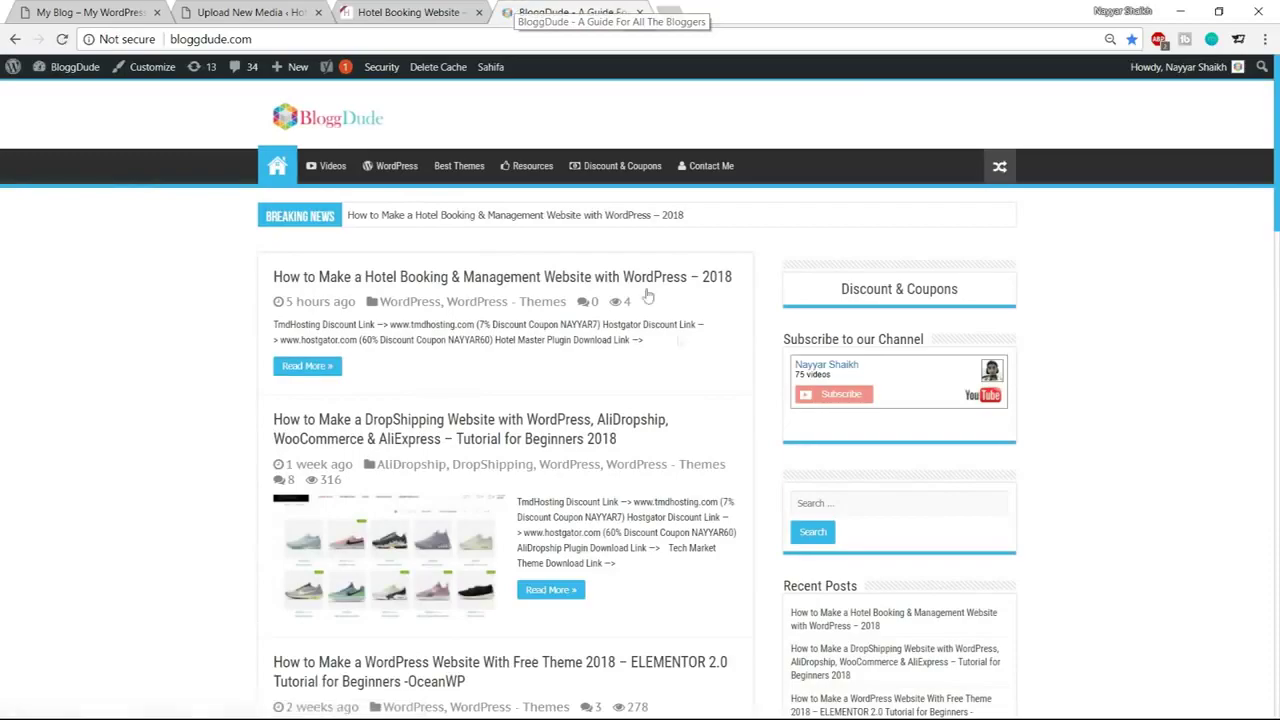
{"action": "scroll", "coordinate": [649, 494], "scroll_direction": "down", "scroll_amount": 10}
{"action": "scroll", "coordinate": [649, 494], "scroll_direction": "down", "scroll_amount": 10}
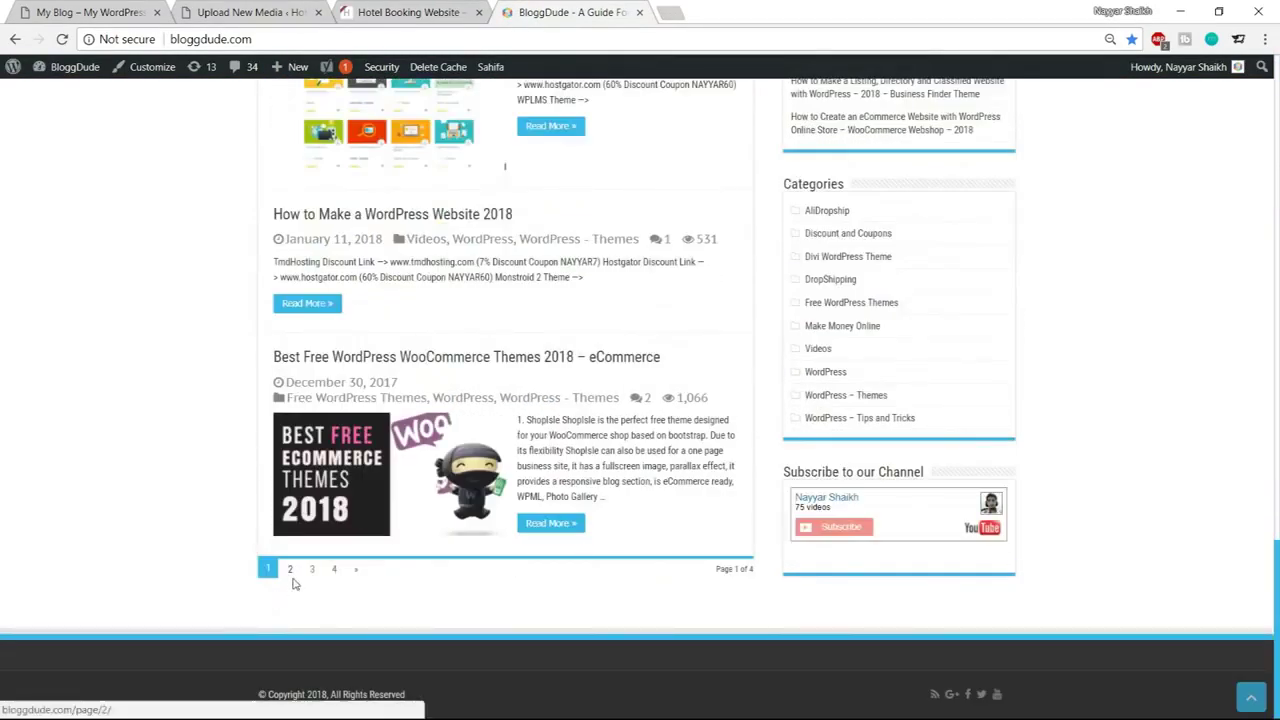
{"action": "left_click", "coordinate": [293, 577]}
{"action": "scroll", "coordinate": [517, 272], "scroll_direction": "down", "scroll_amount": 3}
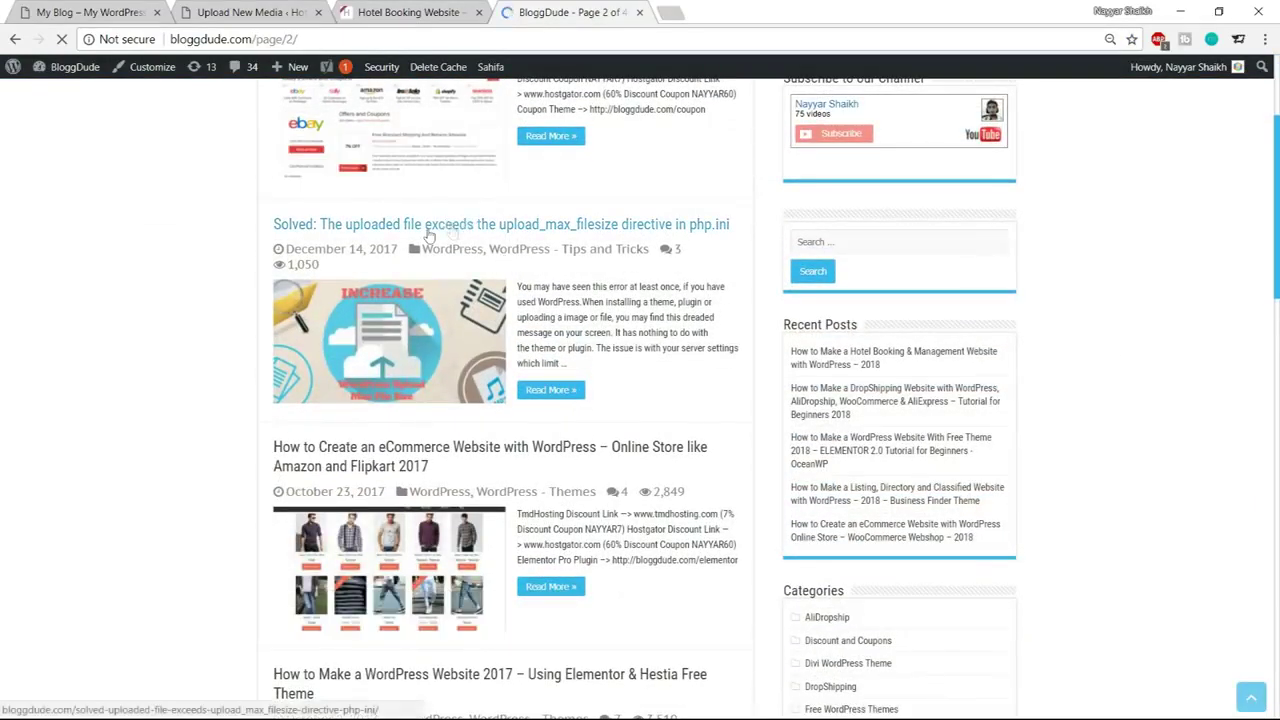
{"action": "left_click", "coordinate": [603, 228]}
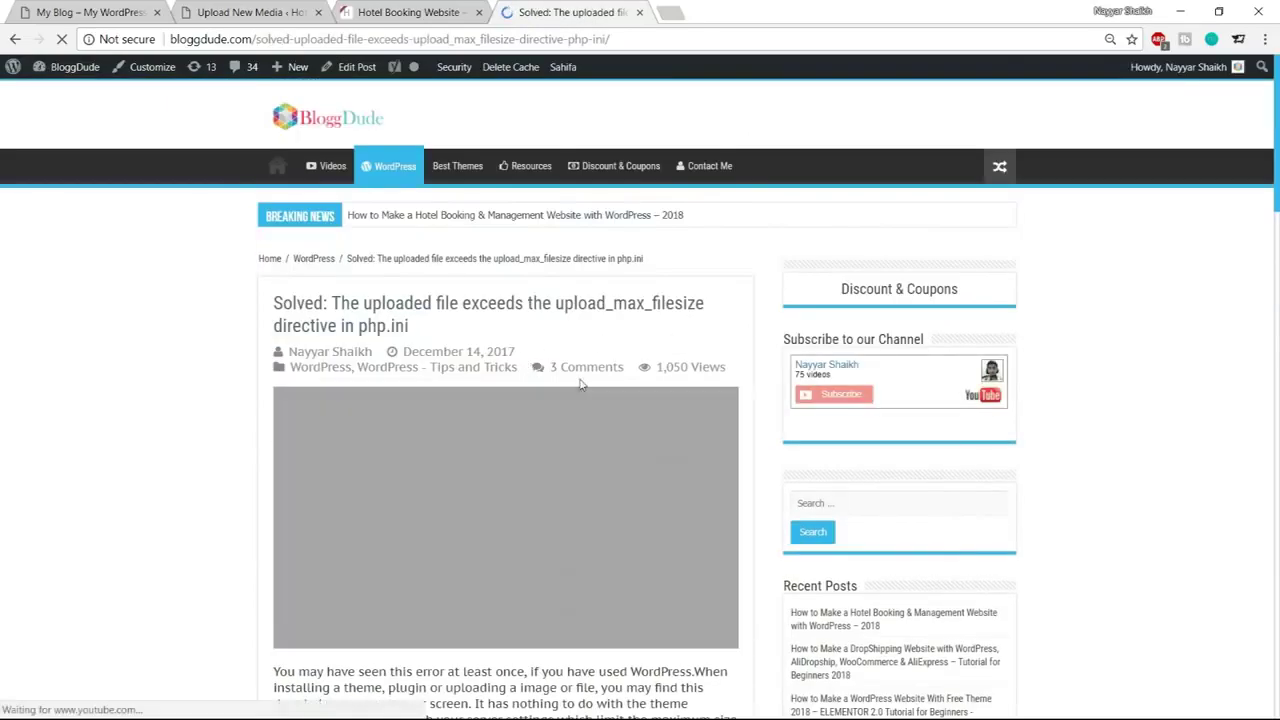
Step: Copy the post's five php_value code lines
{"action": "scroll", "coordinate": [1201, 375], "scroll_direction": "down", "scroll_amount": 1}
{"action": "scroll", "coordinate": [1201, 375], "scroll_direction": "down", "scroll_amount": 12}
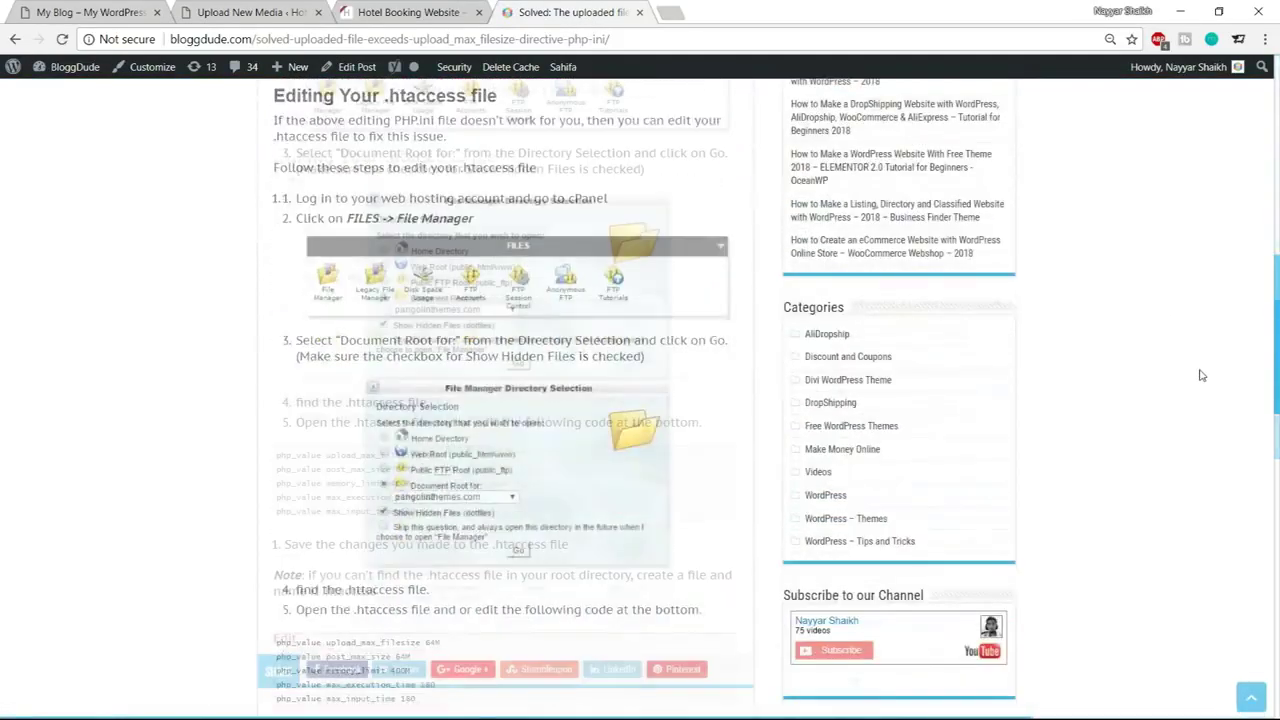
{"action": "scroll", "coordinate": [1201, 375], "scroll_direction": "up", "scroll_amount": 1}
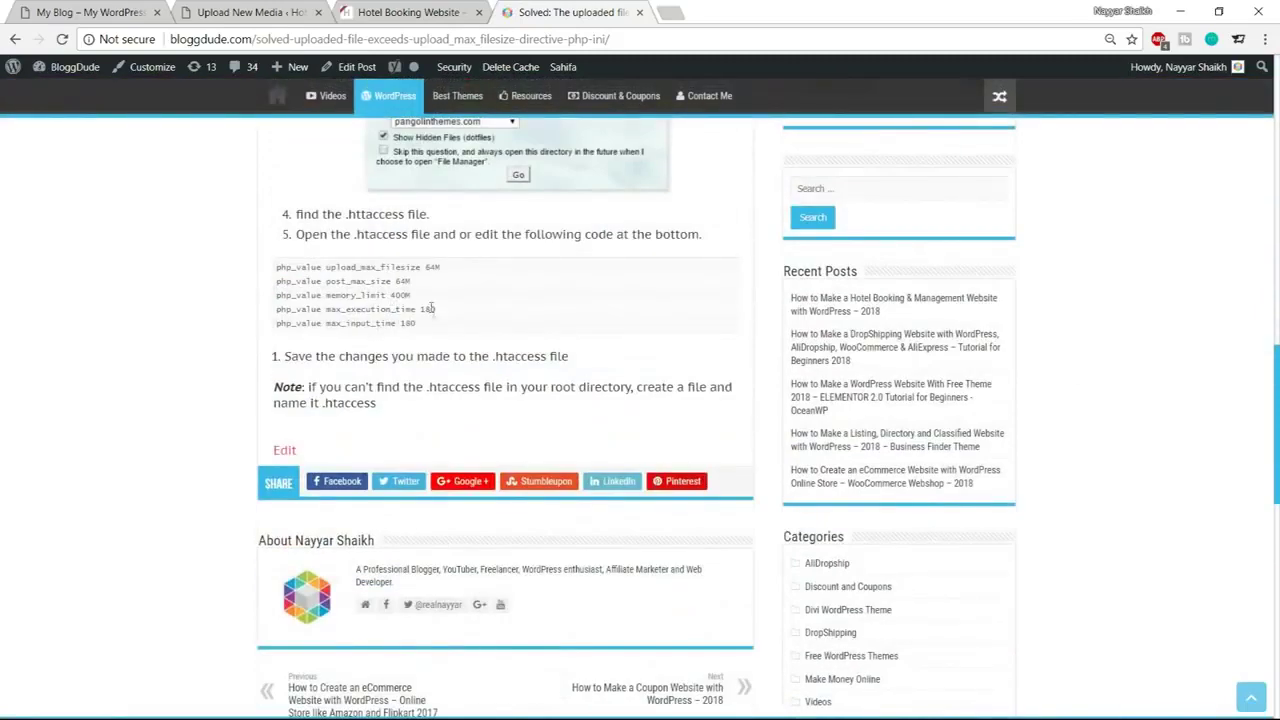
{"action": "left_click_drag", "start_coordinate": [425, 326], "coordinate": [263, 274]}
{"action": "key", "text": "ctrl+c"}
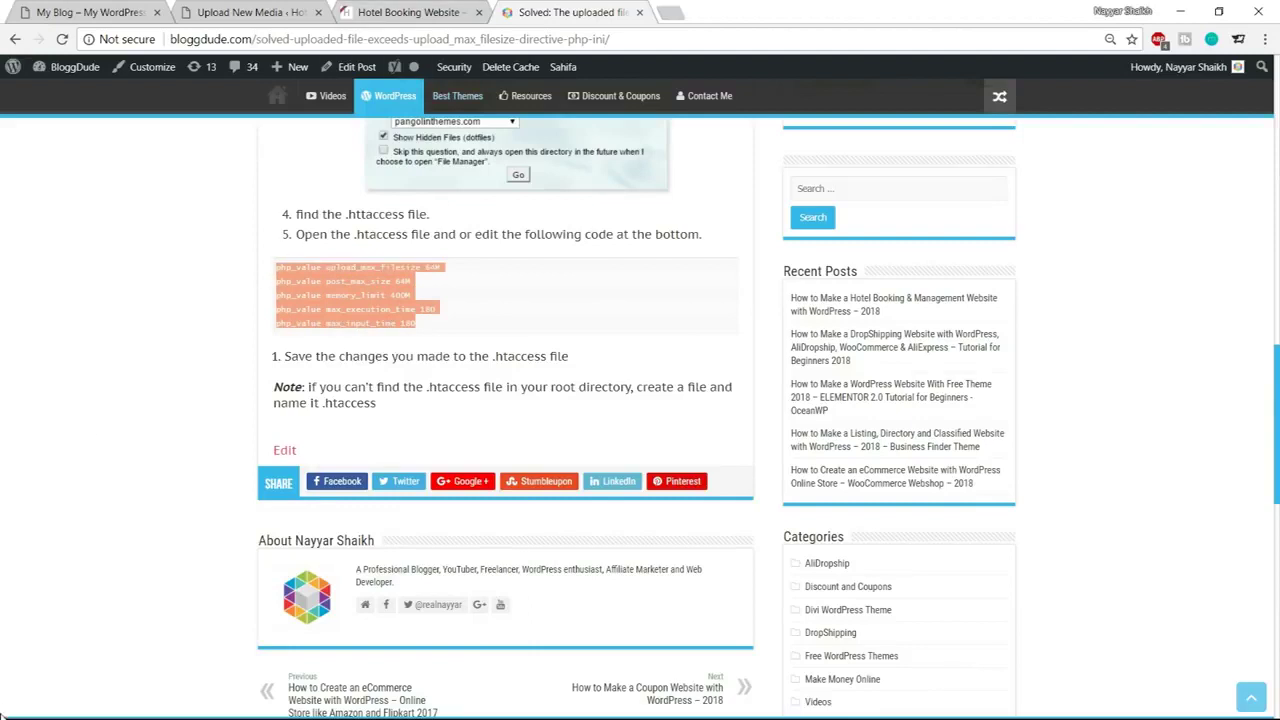
{"action": "left_click", "coordinate": [53, 710]}
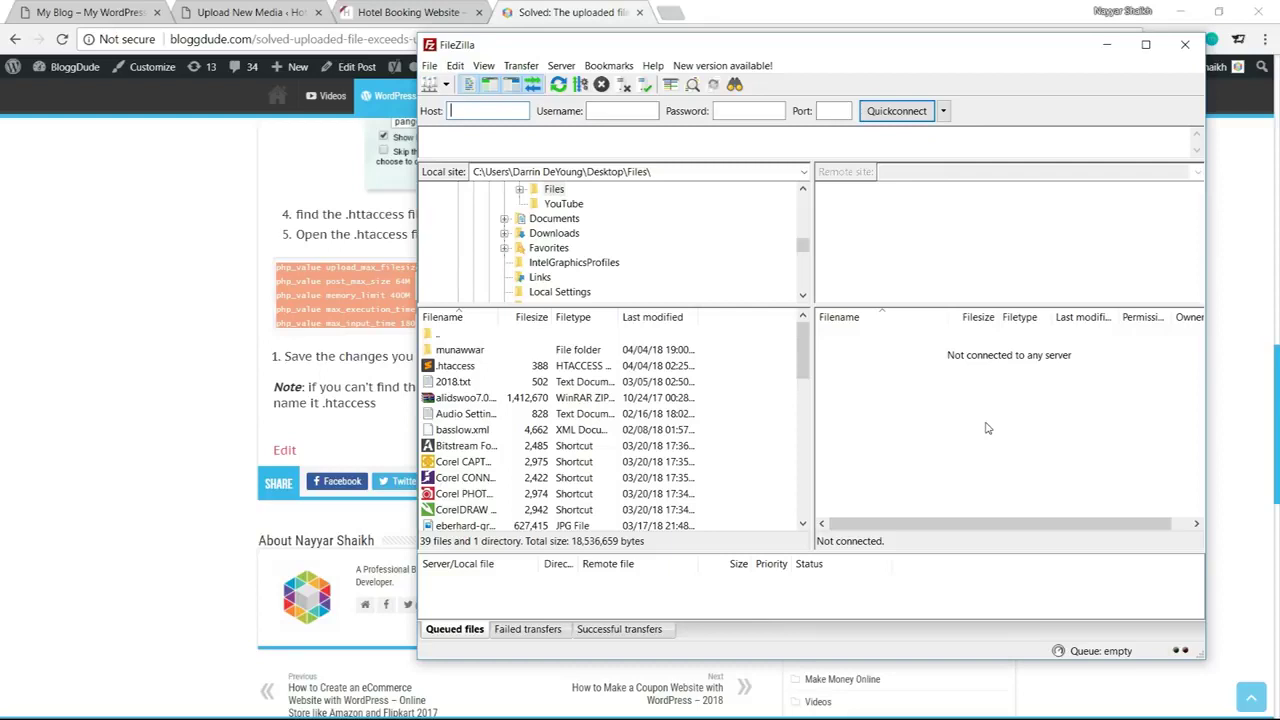
Step: Connect FileZilla to the hosting server with Quickconnect
{"action": "left_click", "coordinate": [446, 87]}
{"action": "left_click", "coordinate": [480, 108]}
{"action": "scroll", "coordinate": [925, 437], "scroll_direction": "down", "scroll_amount": 1}
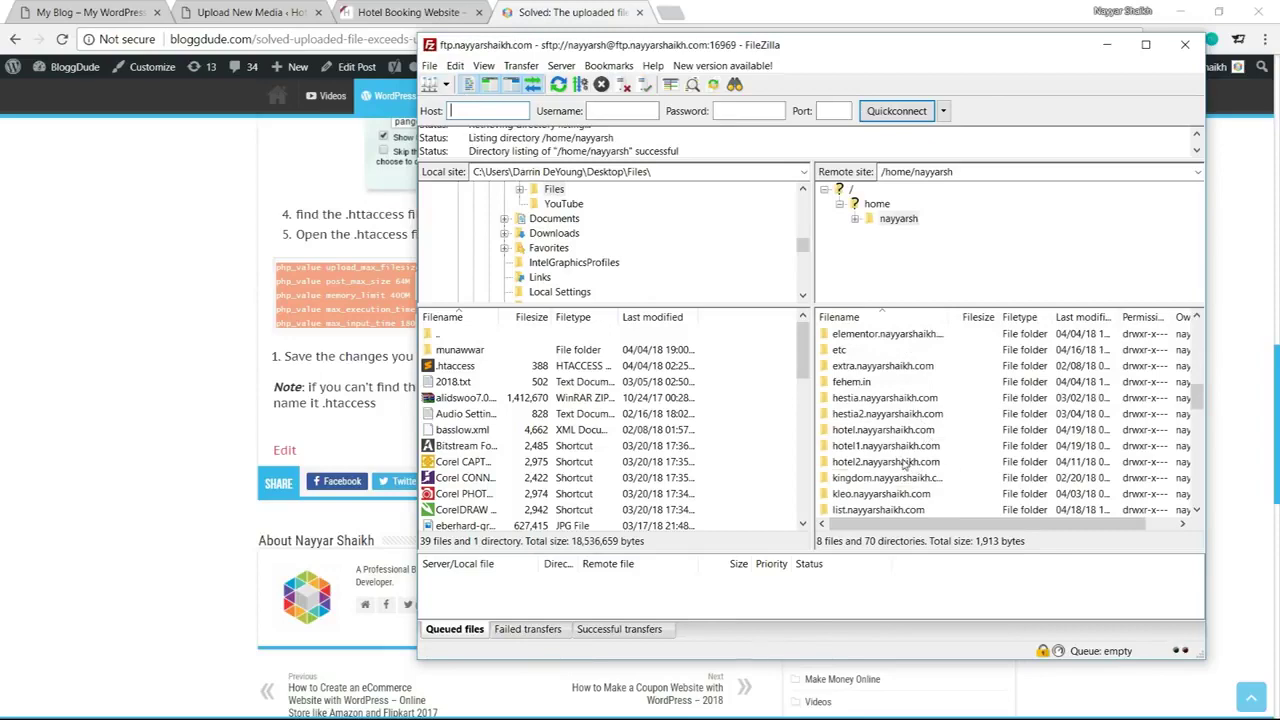
{"action": "left_click", "coordinate": [252, 14]}
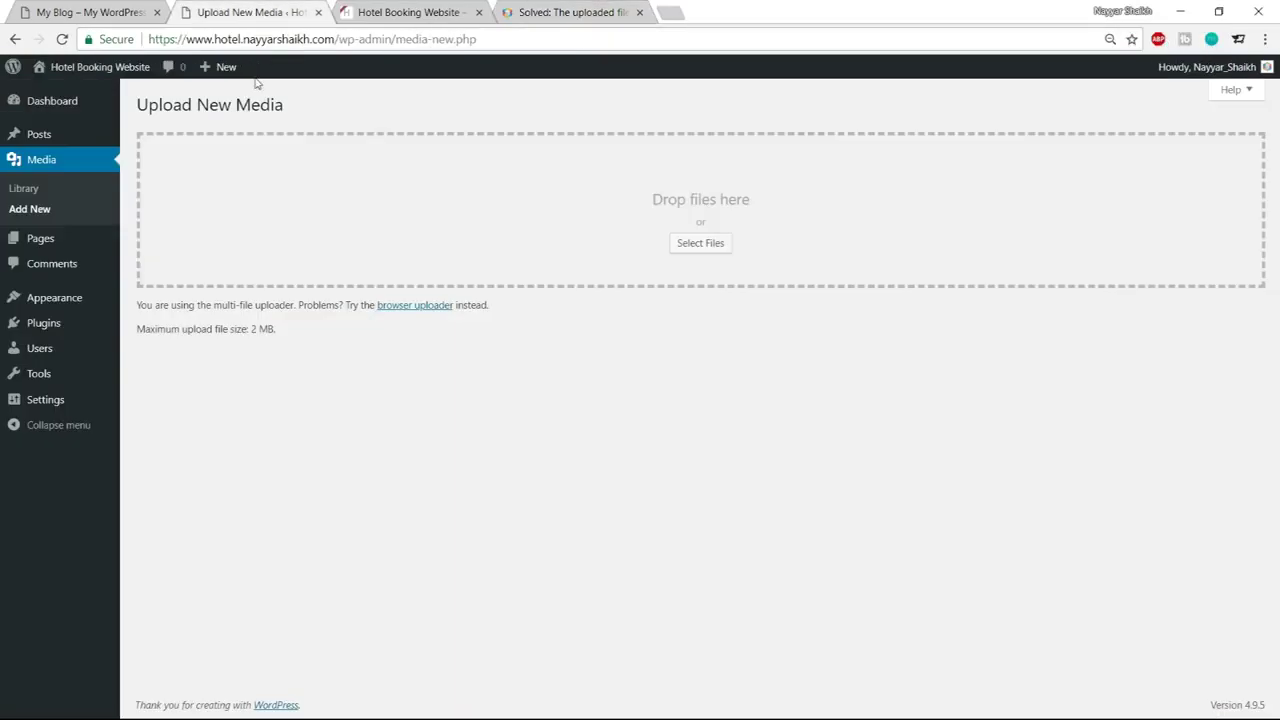
{"action": "left_click_drag", "start_coordinate": [155, 39], "coordinate": [329, 39]}
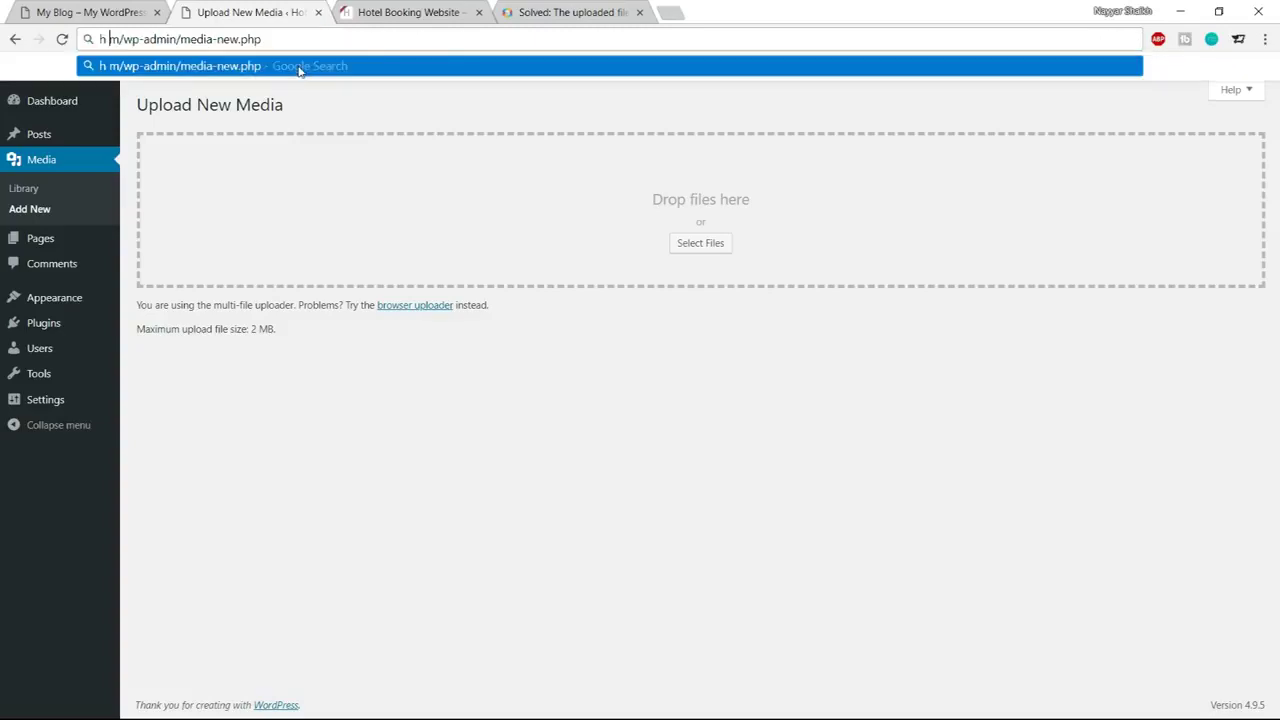
{"action": "key", "text": "alt+Tab"}
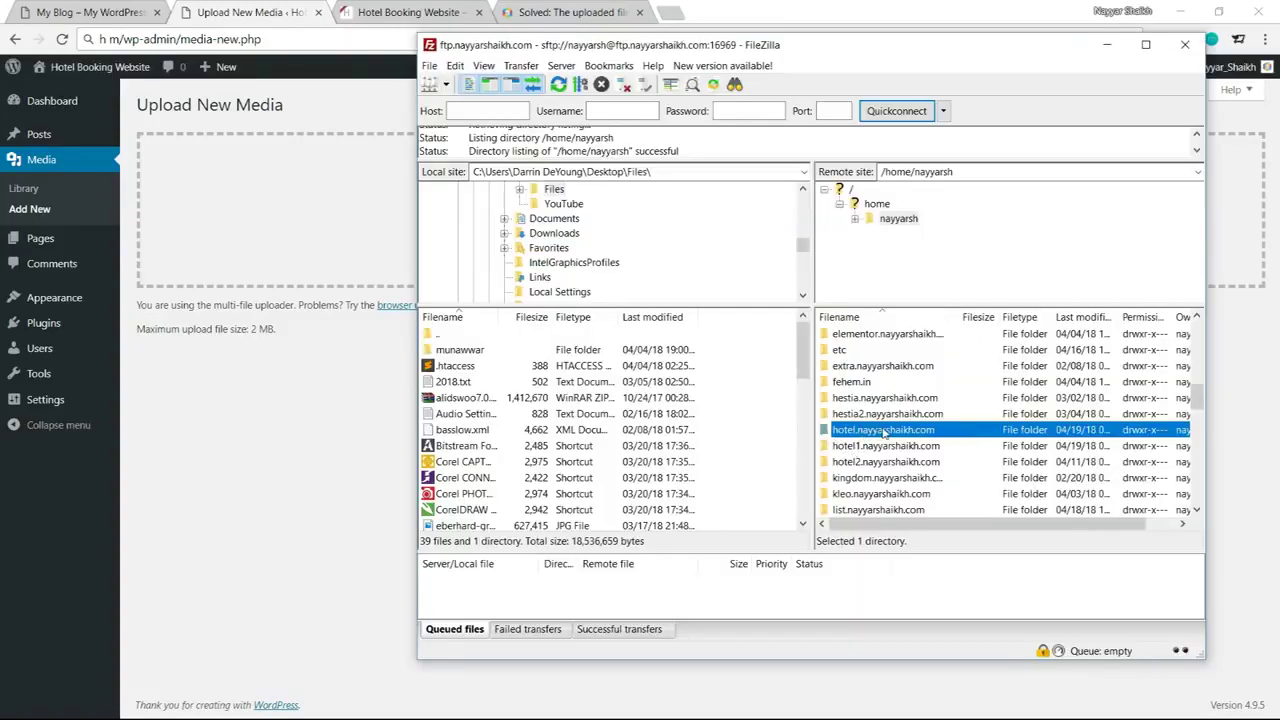
Step: Download the 235-byte .htaccess from the hotel.nayyarshaikh.com folder to the local Desktop
{"action": "double_click", "coordinate": [884, 432]}
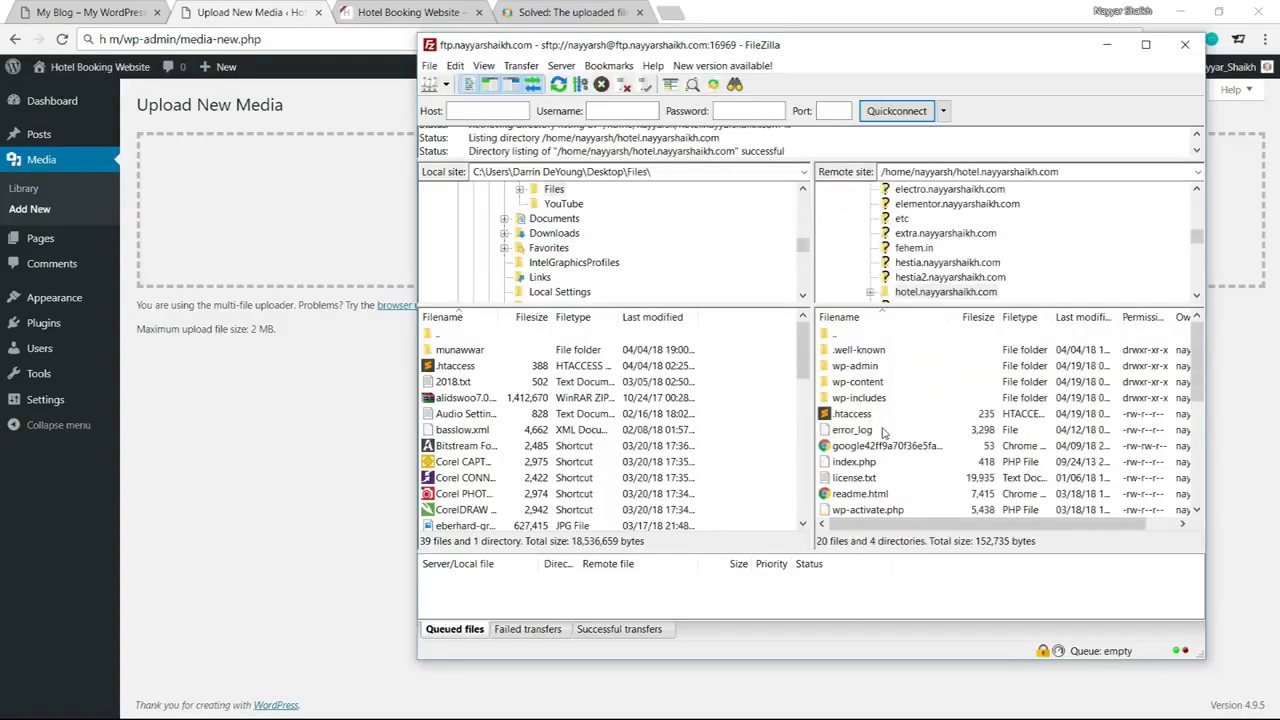
{"action": "left_click", "coordinate": [852, 414]}
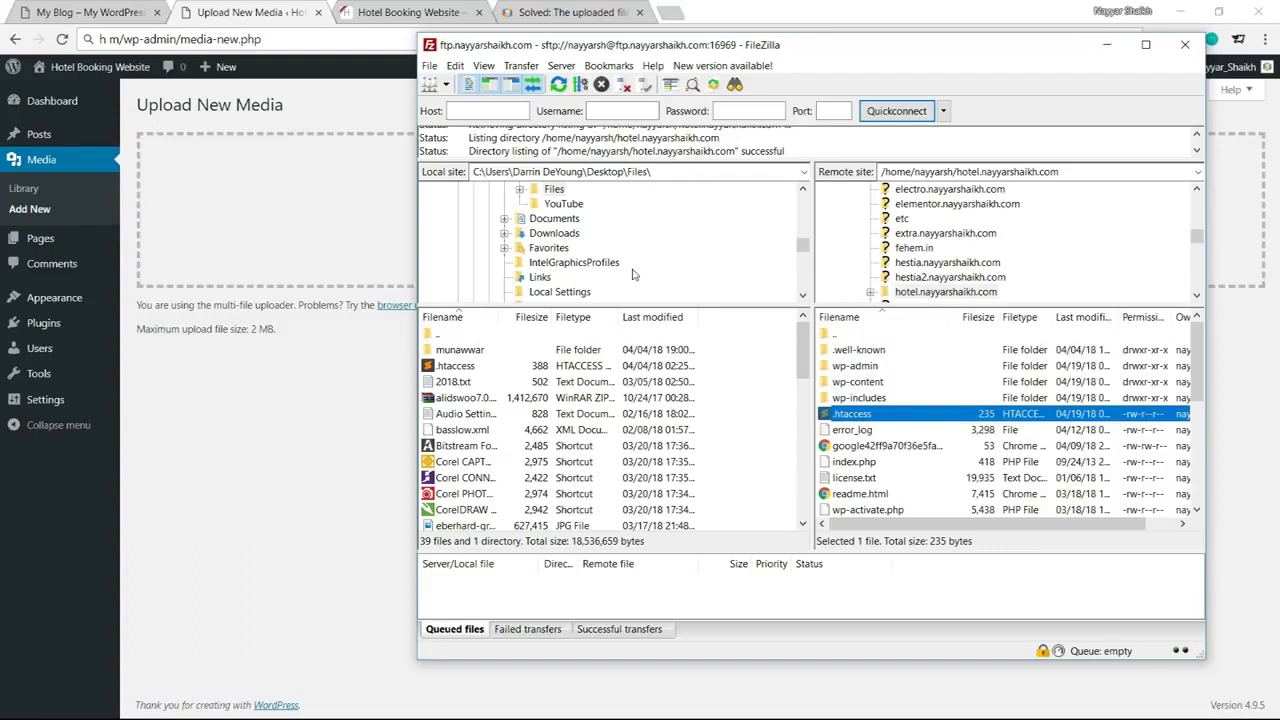
{"action": "scroll", "coordinate": [632, 274], "scroll_direction": "up", "scroll_amount": 4}
{"action": "scroll", "coordinate": [533, 265], "scroll_direction": "up", "scroll_amount": 5}
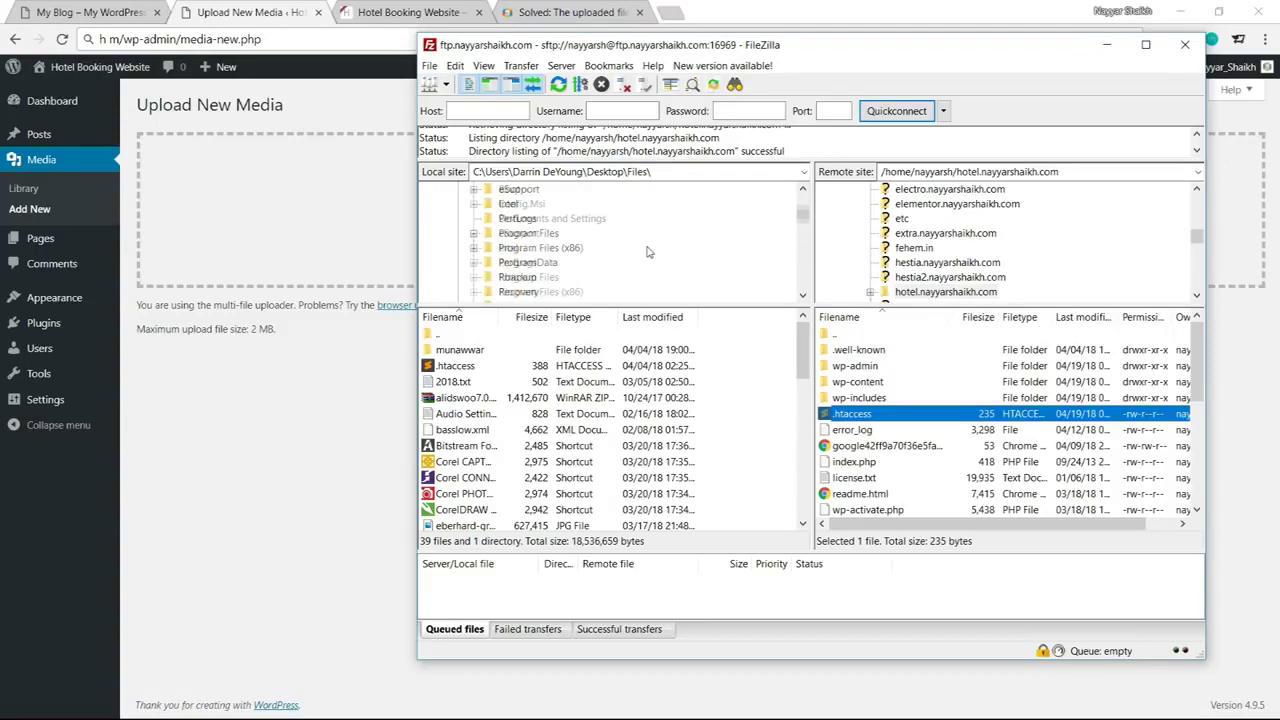
{"action": "left_click", "coordinate": [472, 190]}
{"action": "scroll", "coordinate": [557, 275], "scroll_direction": "up", "scroll_amount": 3}
{"action": "scroll", "coordinate": [557, 280], "scroll_direction": "down", "scroll_amount": 2}
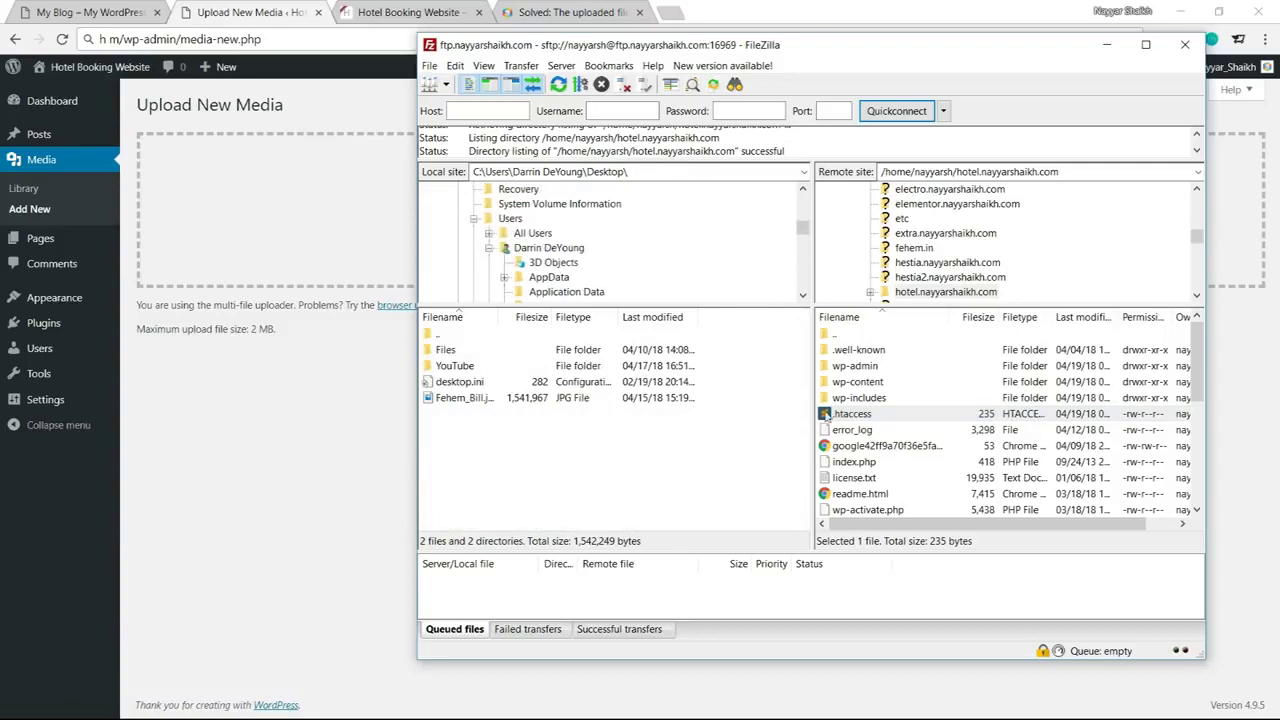
{"action": "left_click_drag", "start_coordinate": [878, 418], "coordinate": [520, 471]}
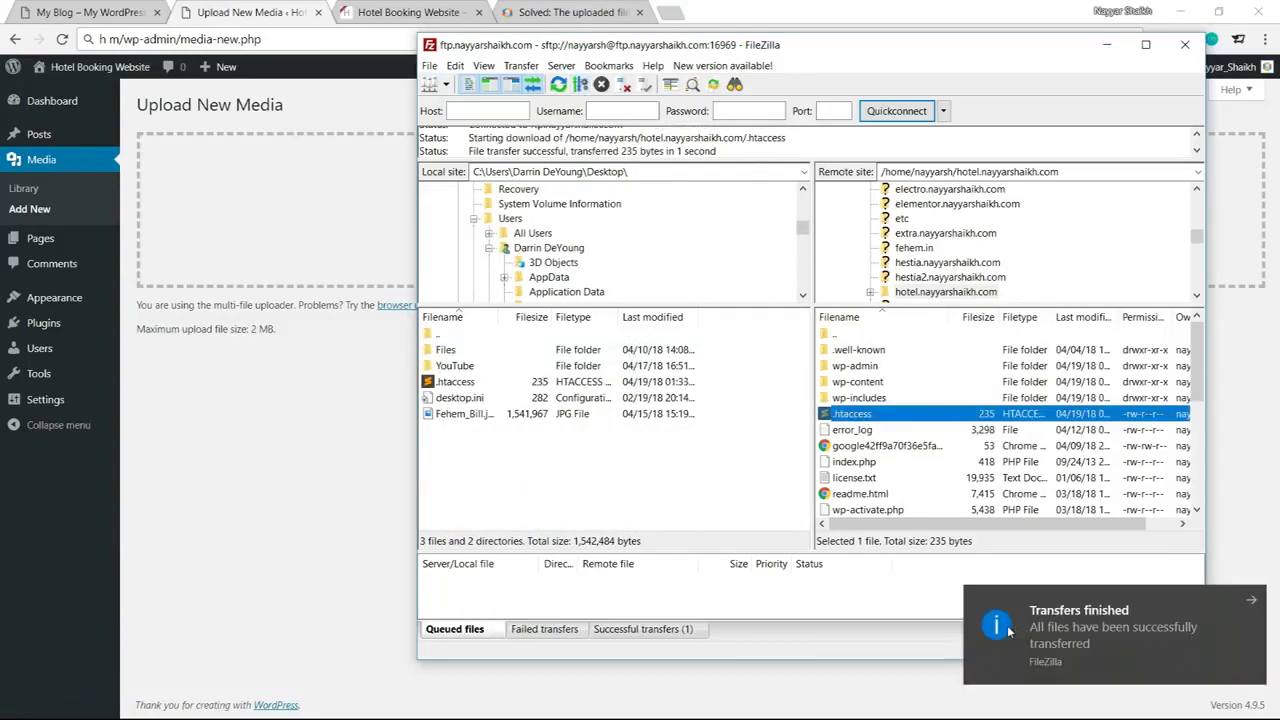
{"action": "left_click_drag", "start_coordinate": [1008, 630], "coordinate": [1278, 630]}
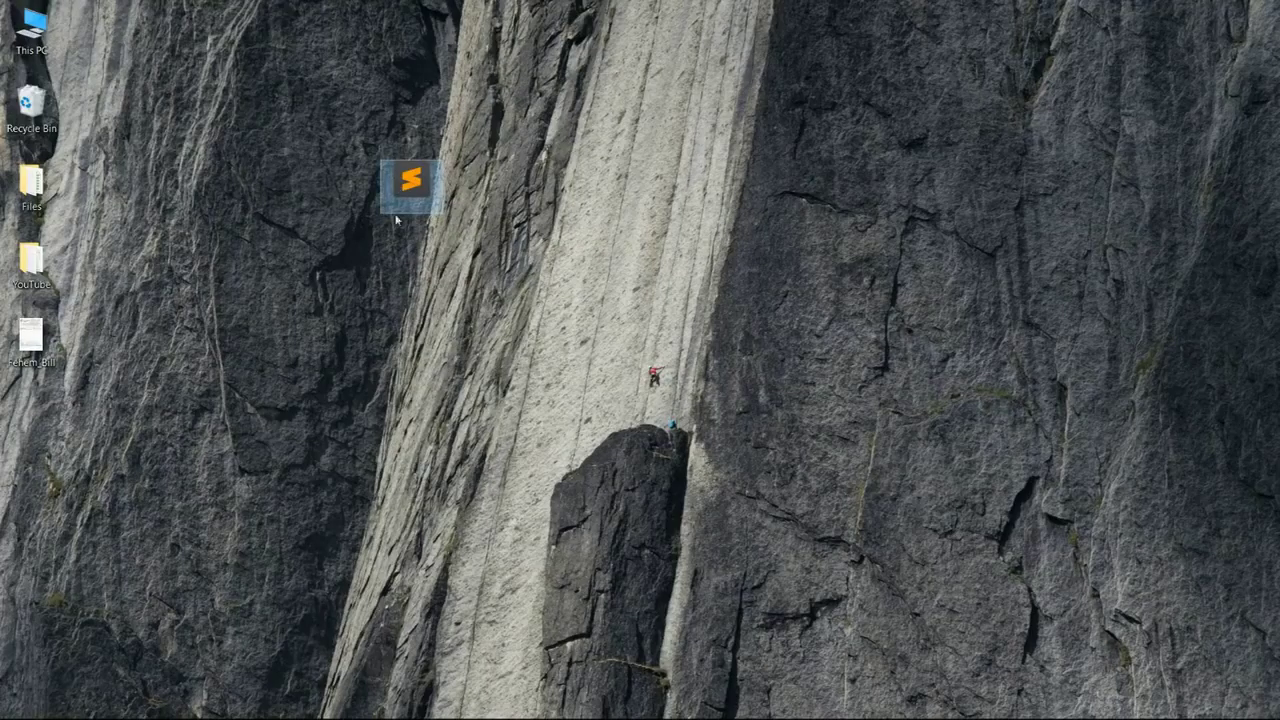
Step: Paste the five php_value lines at line 11 of .htaccess in Sublime Text and save
{"action": "double_click", "coordinate": [411, 182]}
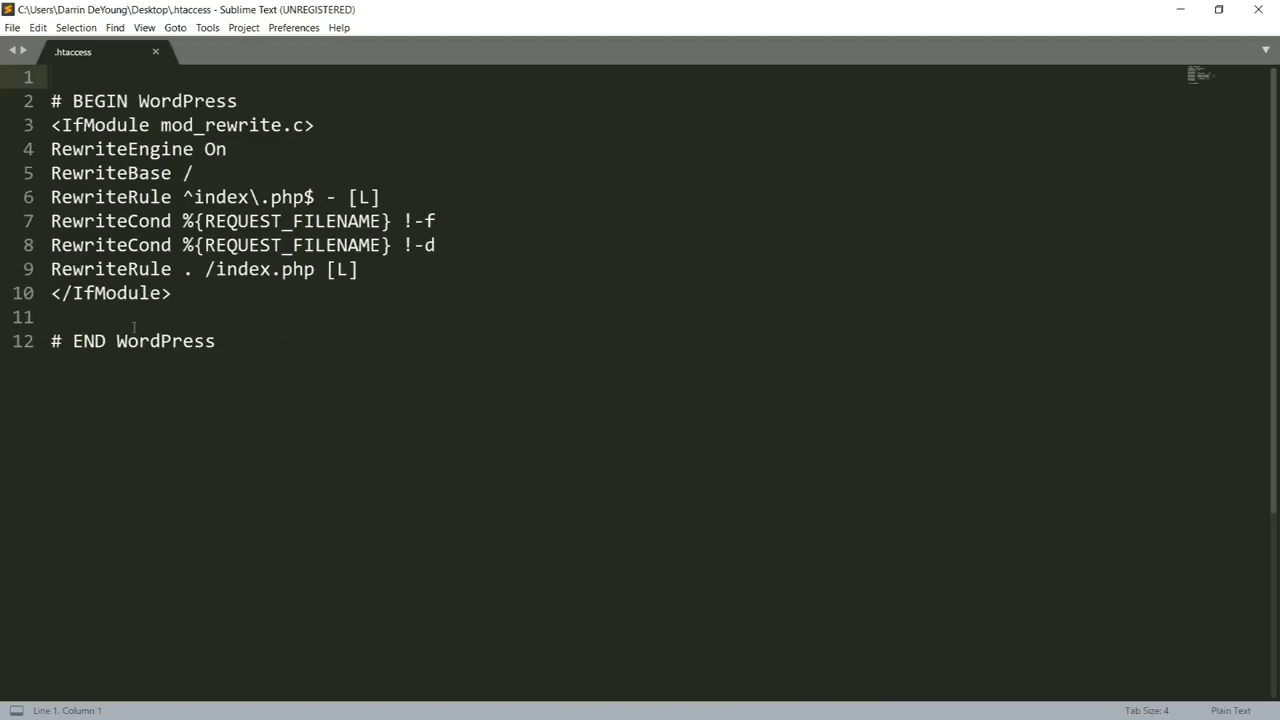
{"action": "scroll", "coordinate": [199, 403], "scroll_direction": "down", "scroll_amount": 2}
{"action": "scroll", "coordinate": [199, 403], "scroll_direction": "up", "scroll_amount": 2}
{"action": "left_click", "coordinate": [75, 318]}
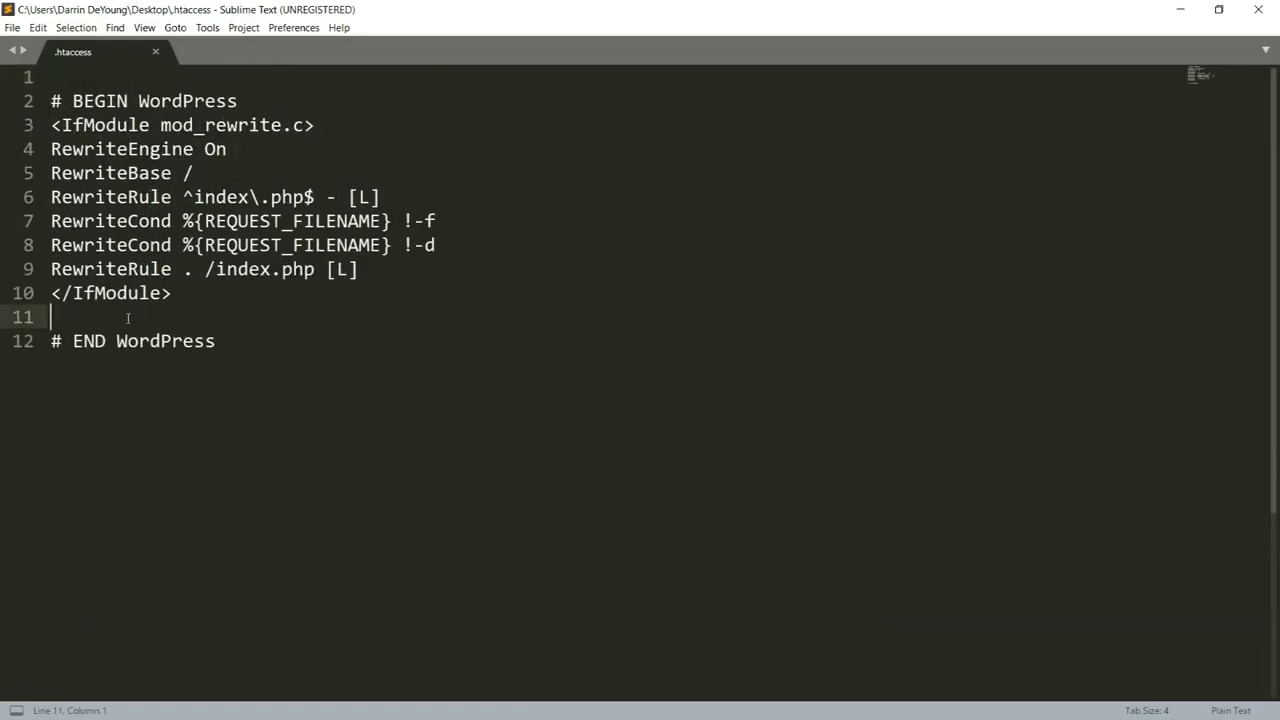
{"action": "key", "text": "ctrl+v"}
{"action": "left_click_drag", "start_coordinate": [372, 412], "coordinate": [51, 317]}
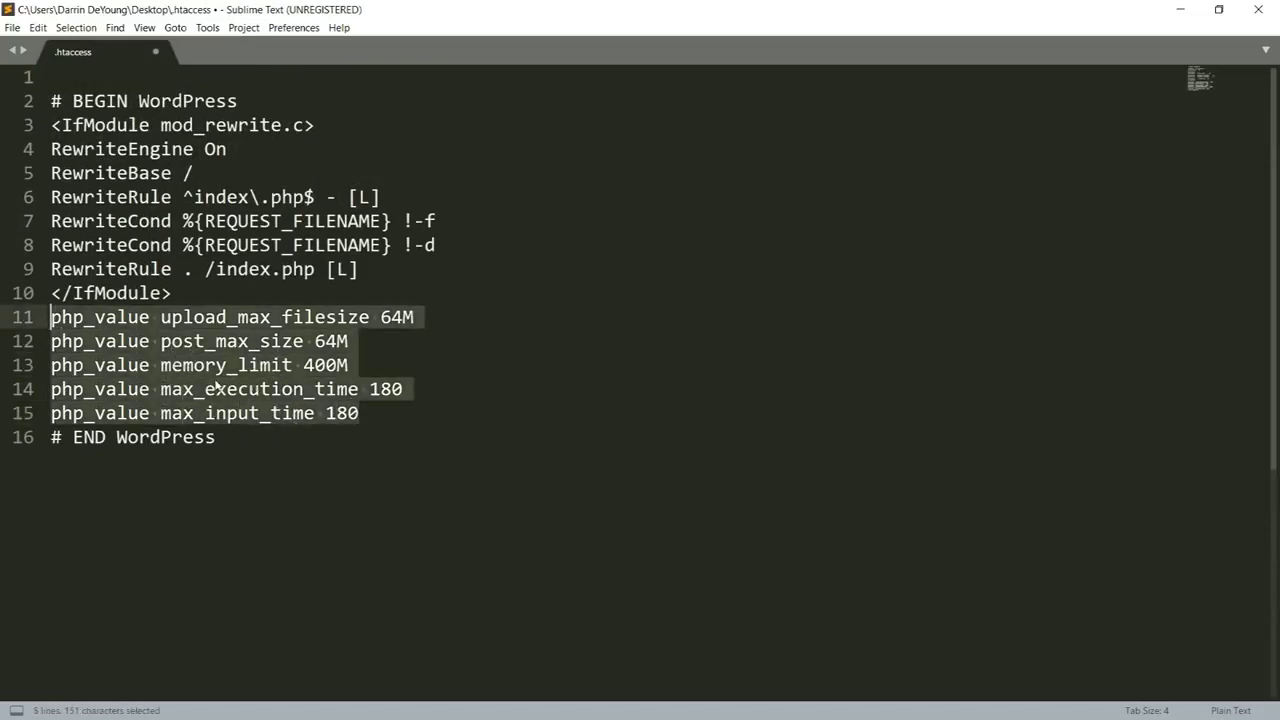
{"action": "key", "text": "ctrl+s"}
{"action": "left_click", "coordinate": [1258, 9]}
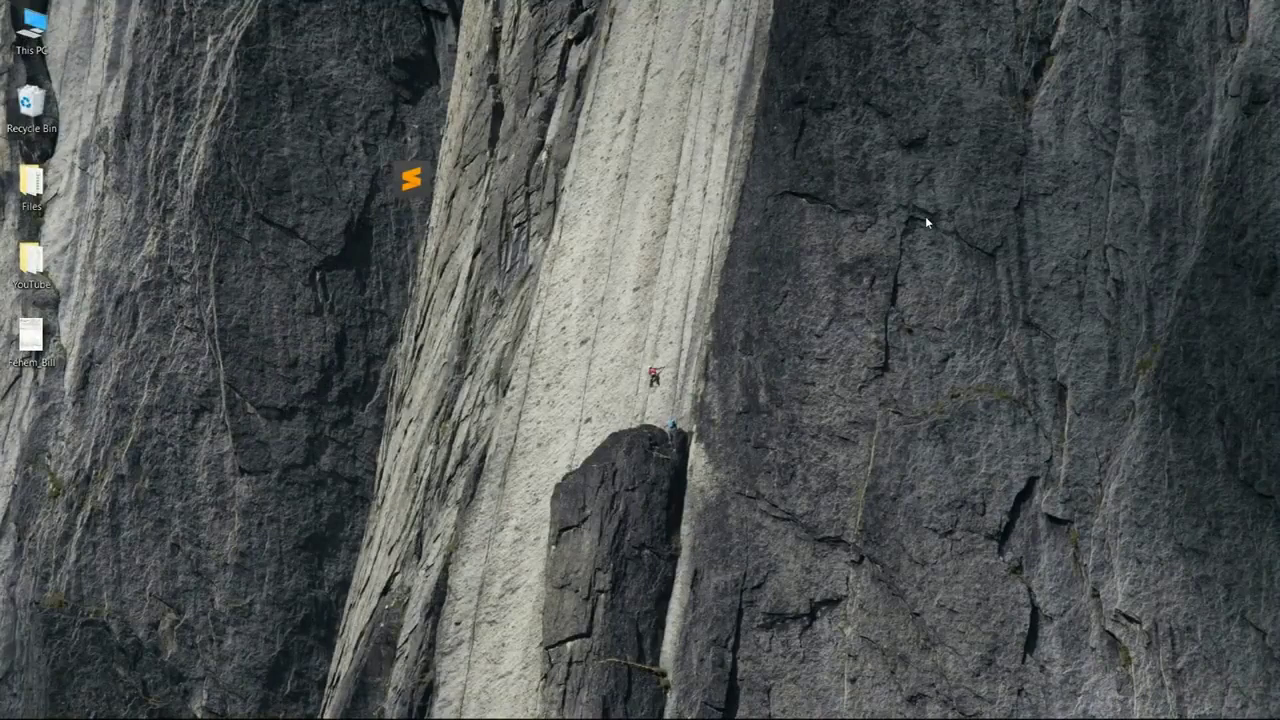
Step: Overwrite the server's .htaccess with the edited 386-byte copy and reload the WordPress upload page
{"action": "key", "text": "alt+Tab"}
{"action": "right_click", "coordinate": [526, 494]}
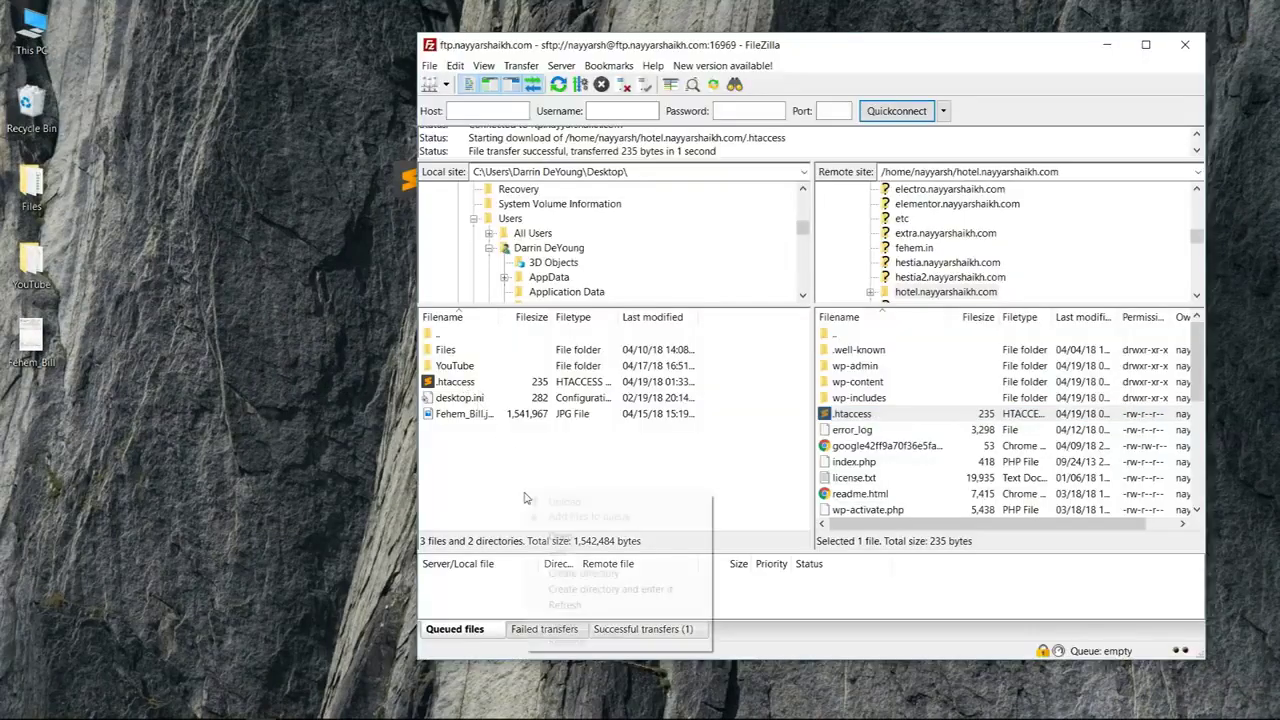
{"action": "left_click", "coordinate": [564, 398]}
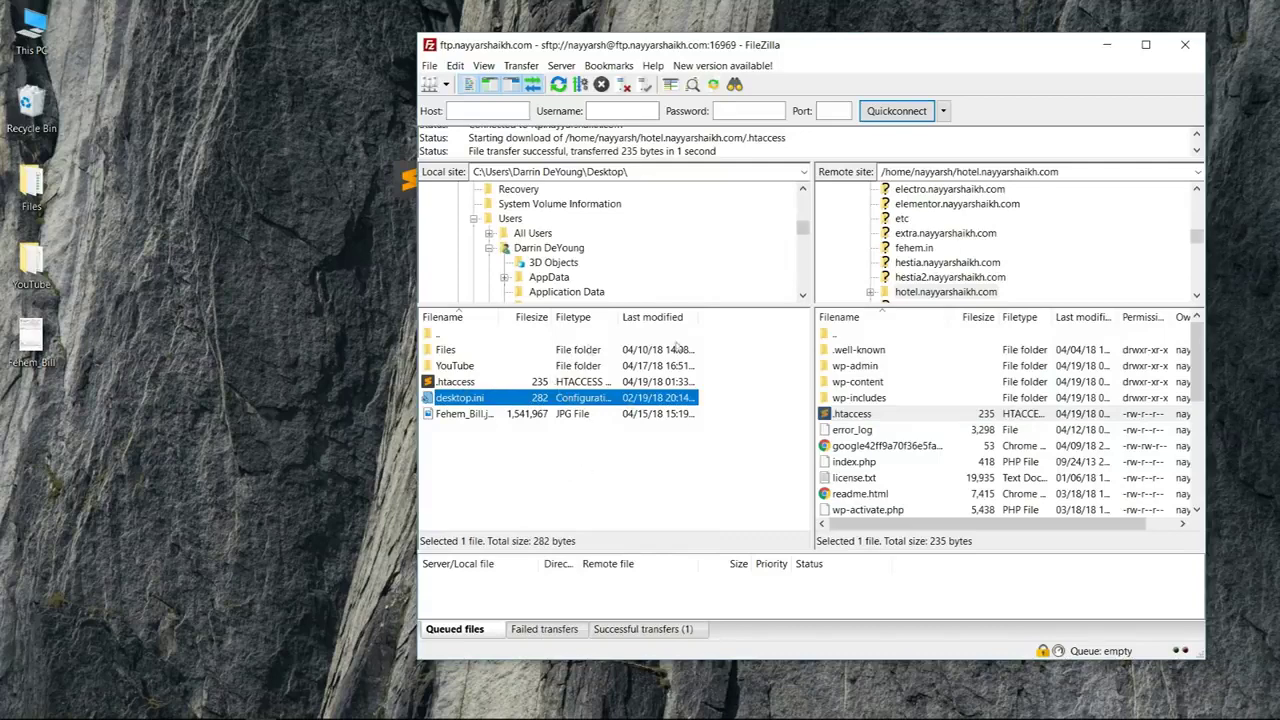
{"action": "right_click", "coordinate": [590, 477]}
{"action": "left_click", "coordinate": [628, 583]}
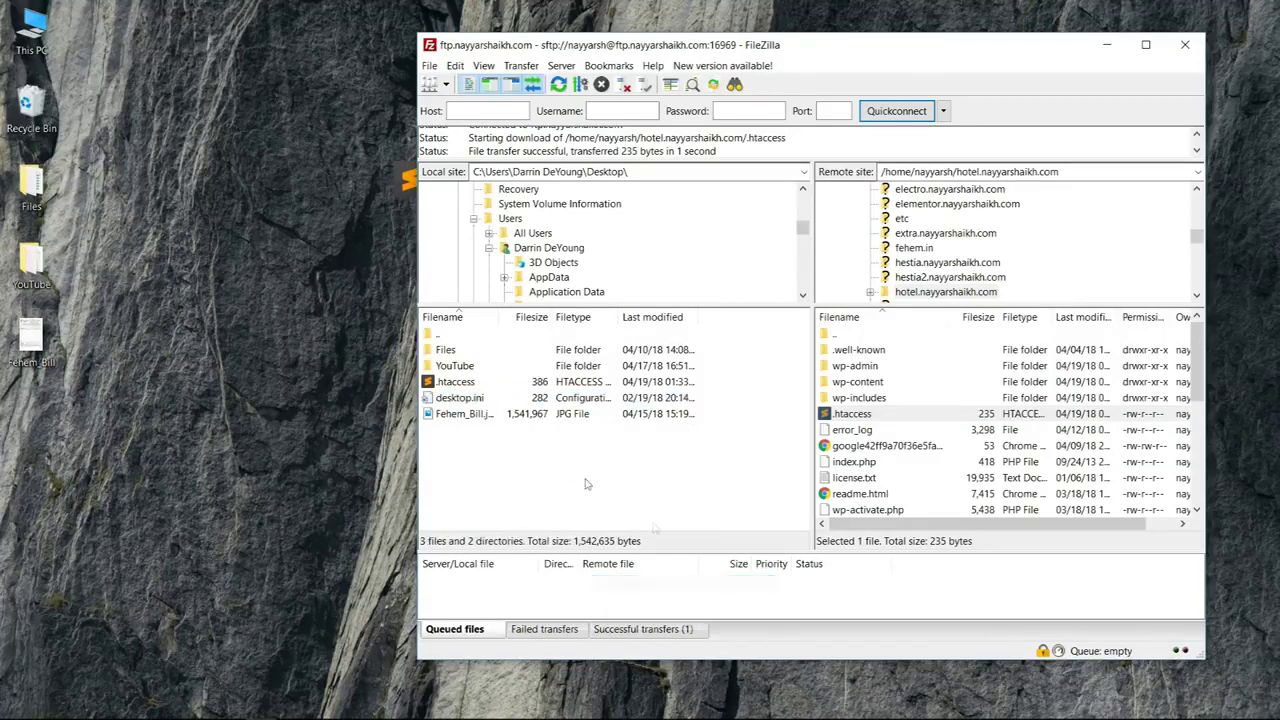
{"action": "left_click", "coordinate": [466, 384]}
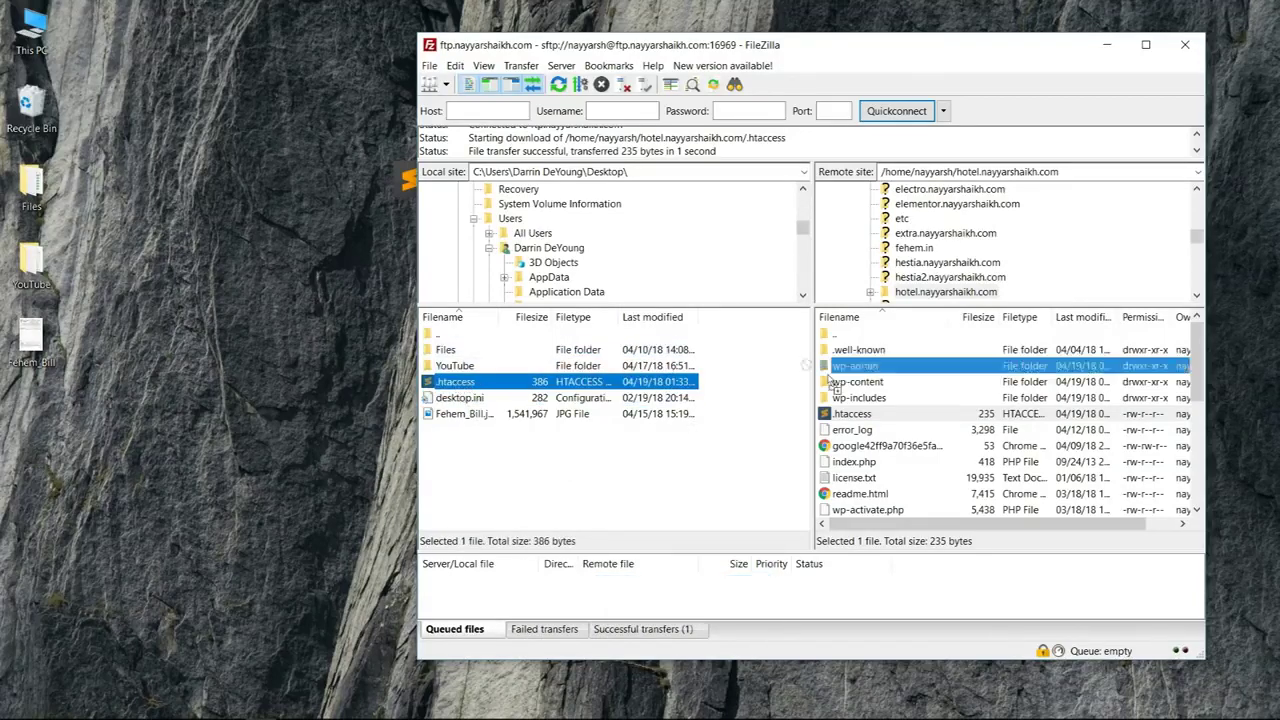
{"action": "left_click_drag", "start_coordinate": [920, 455], "coordinate": [924, 456]}
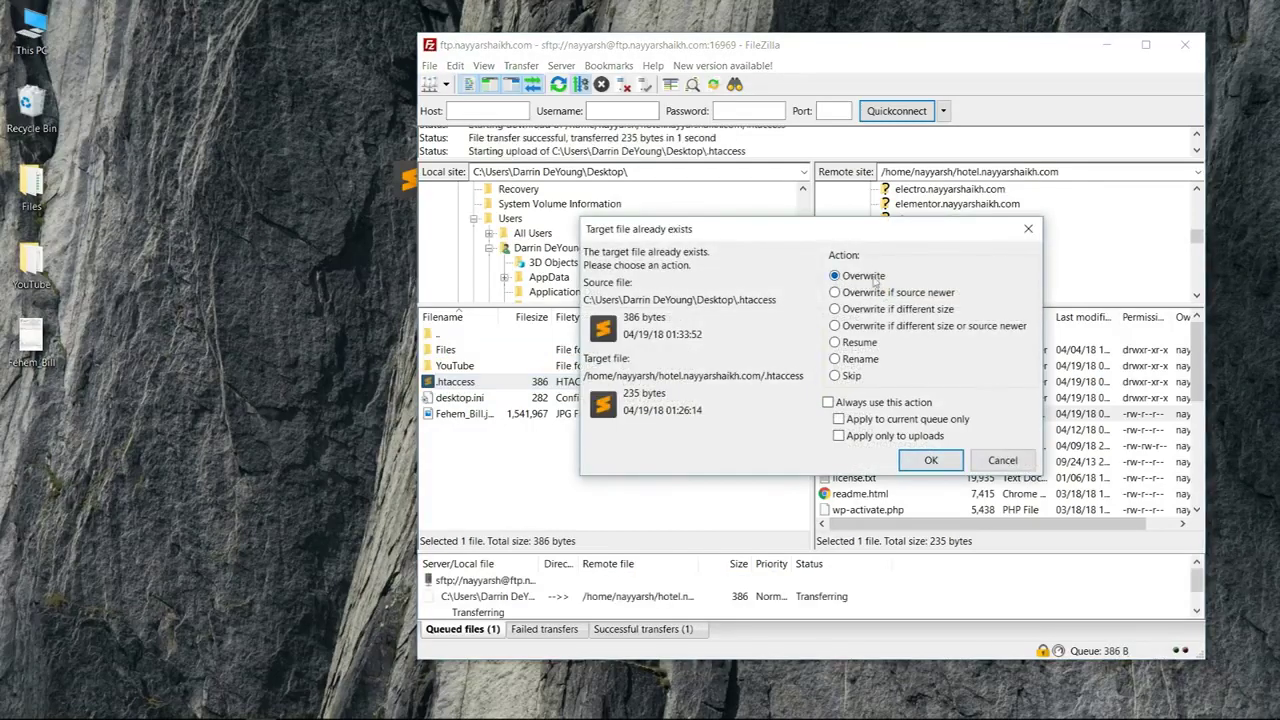
{"action": "left_click", "coordinate": [930, 461]}
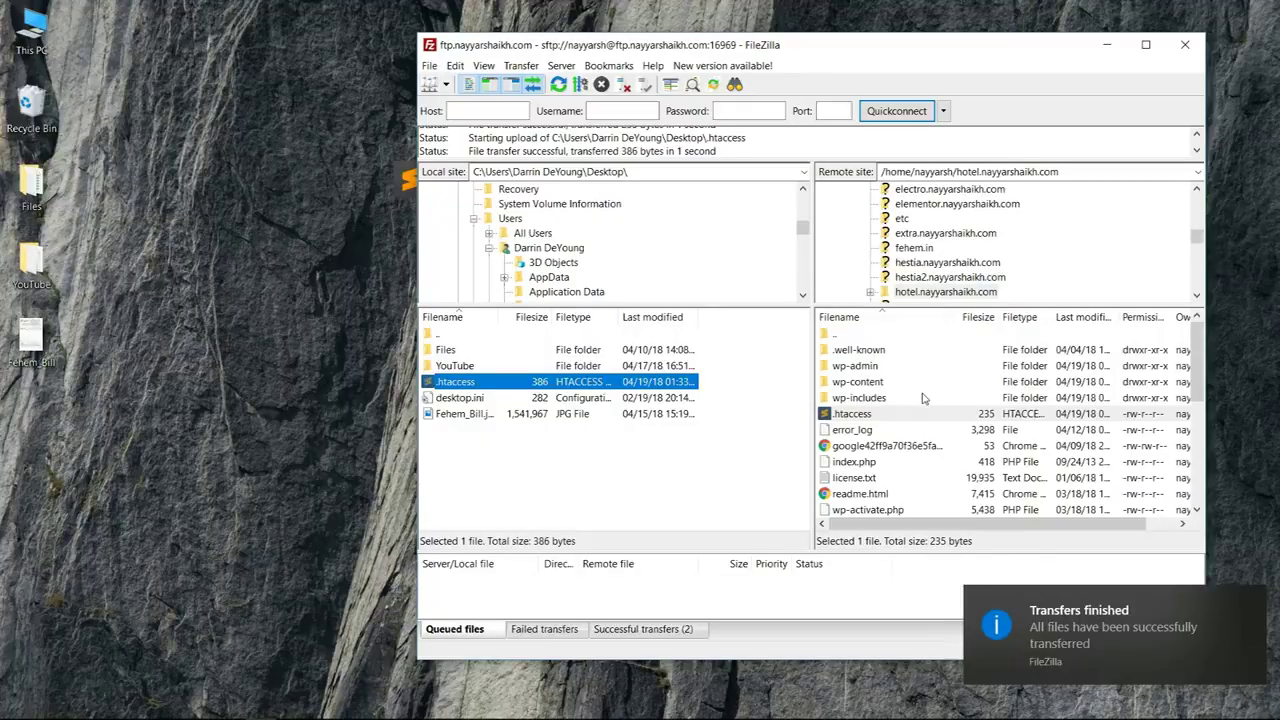
{"action": "key", "text": "alt+Tab"}
{"action": "left_click", "coordinate": [62, 39]}
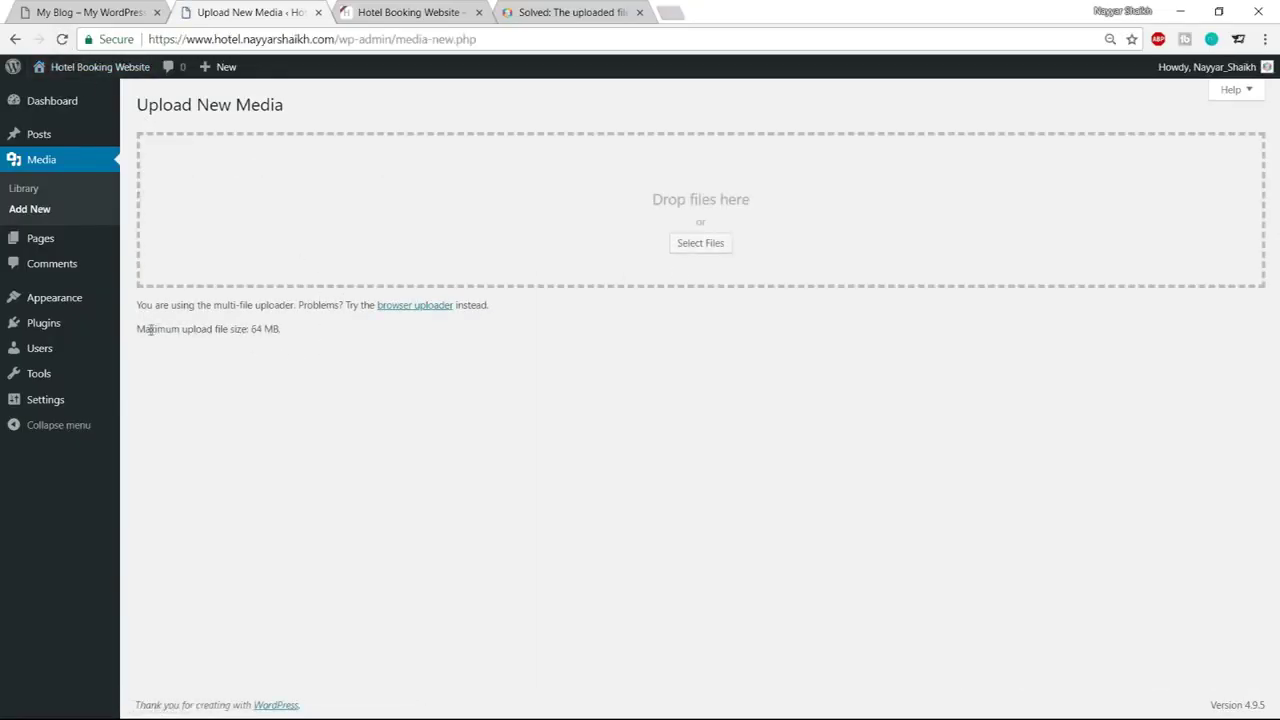
Step: Highlight the new 64 MB maximum upload size
{"action": "left_click_drag", "start_coordinate": [145, 328], "coordinate": [280, 330]}
{"action": "left_click", "coordinate": [290, 333]}
{"action": "left_click", "coordinate": [286, 336]}
Step: Go to Appearance > Themes > Add New and reveal the Upload Theme form
{"action": "left_click", "coordinate": [31, 306]}
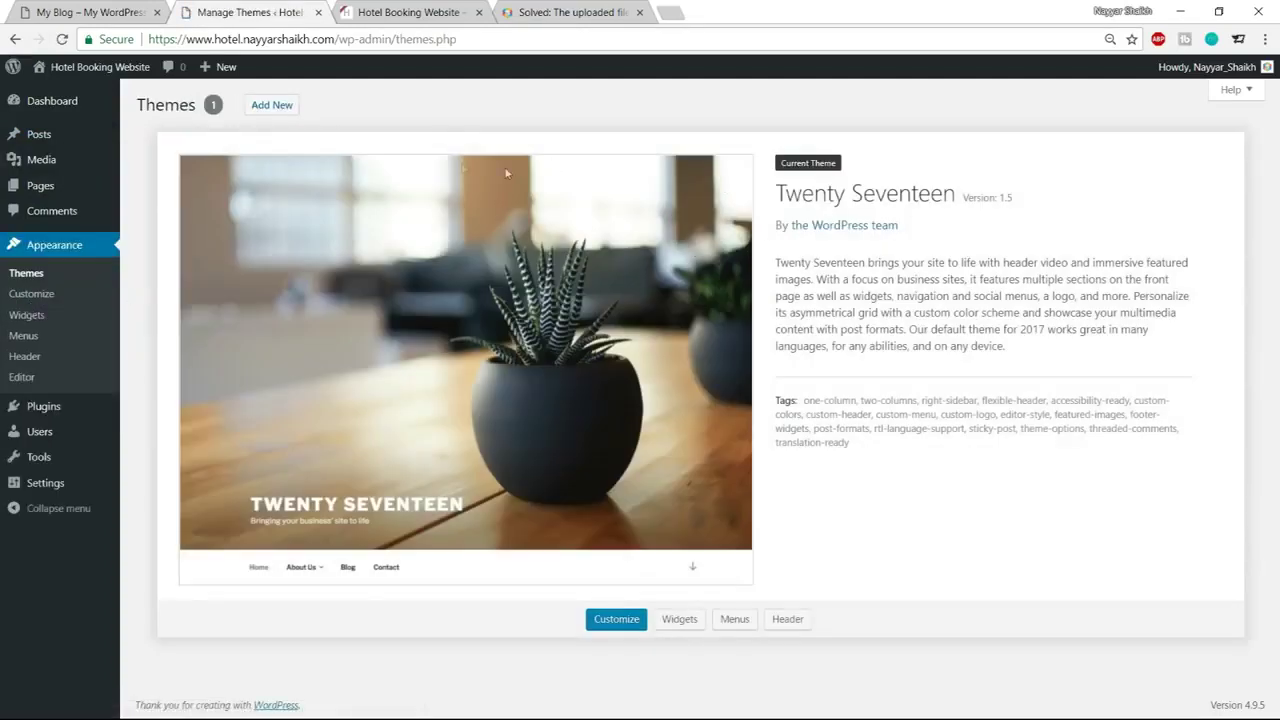
{"action": "left_click", "coordinate": [281, 108]}
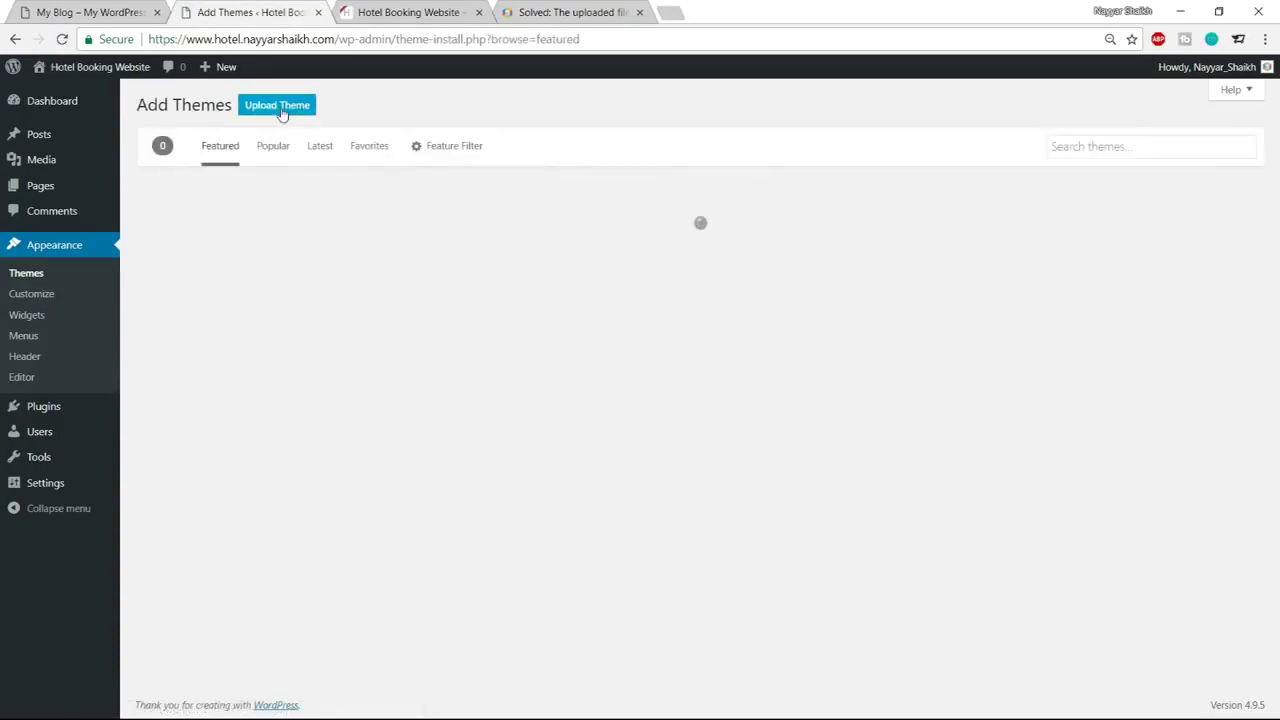
{"action": "left_click", "coordinate": [281, 110]}
Step: Choose hotelmaster.zip from the Hotel > hotelmaster-package folder as the theme file
{"action": "left_click", "coordinate": [597, 241]}
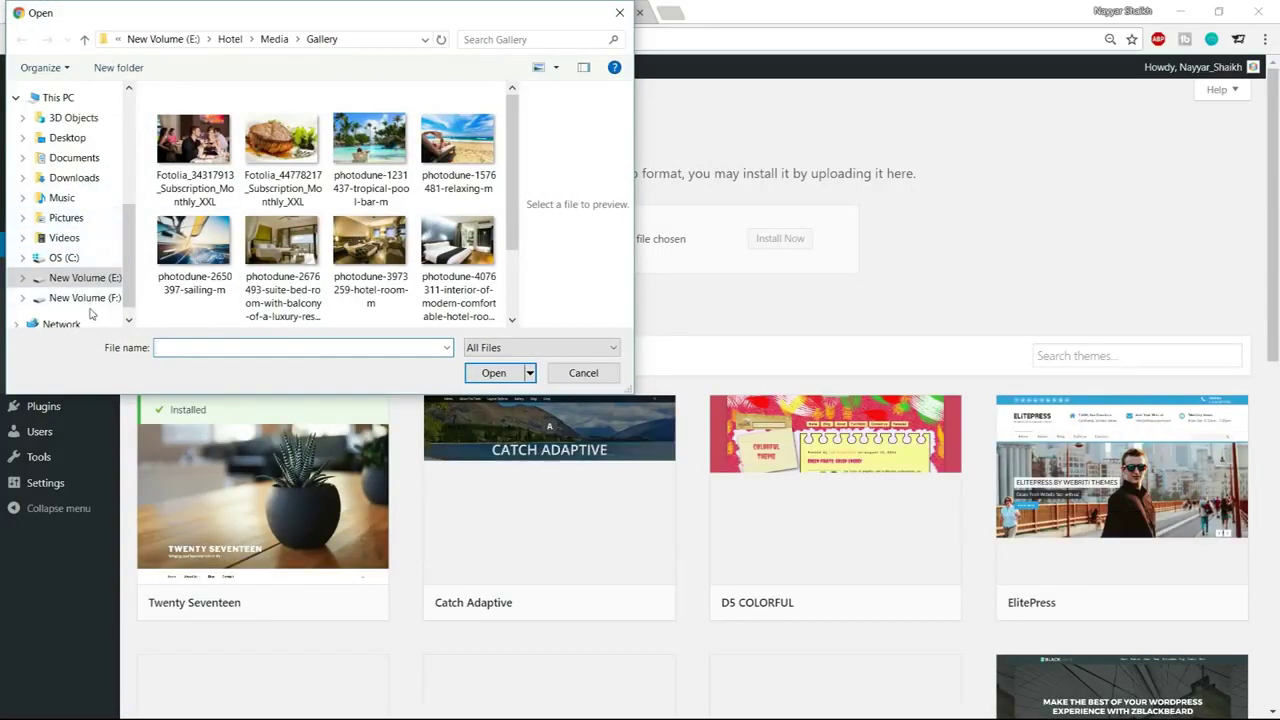
{"action": "left_click", "coordinate": [233, 39]}
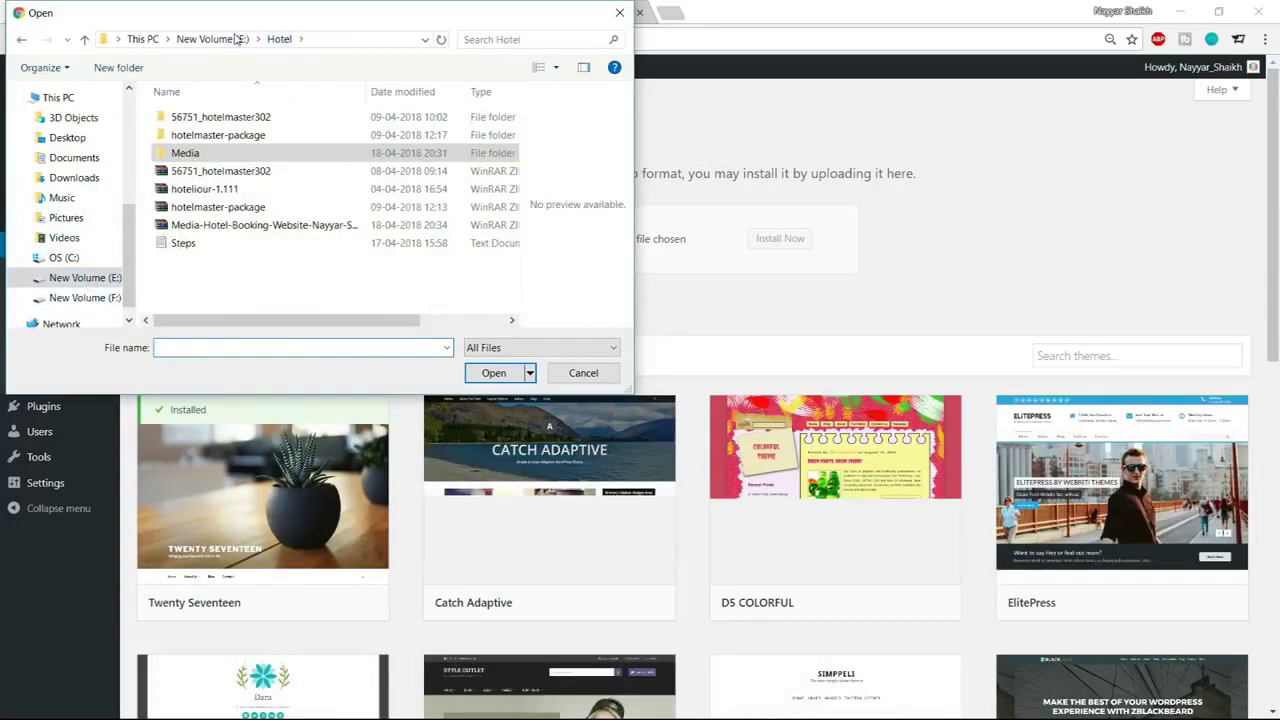
{"action": "left_click", "coordinate": [246, 208]}
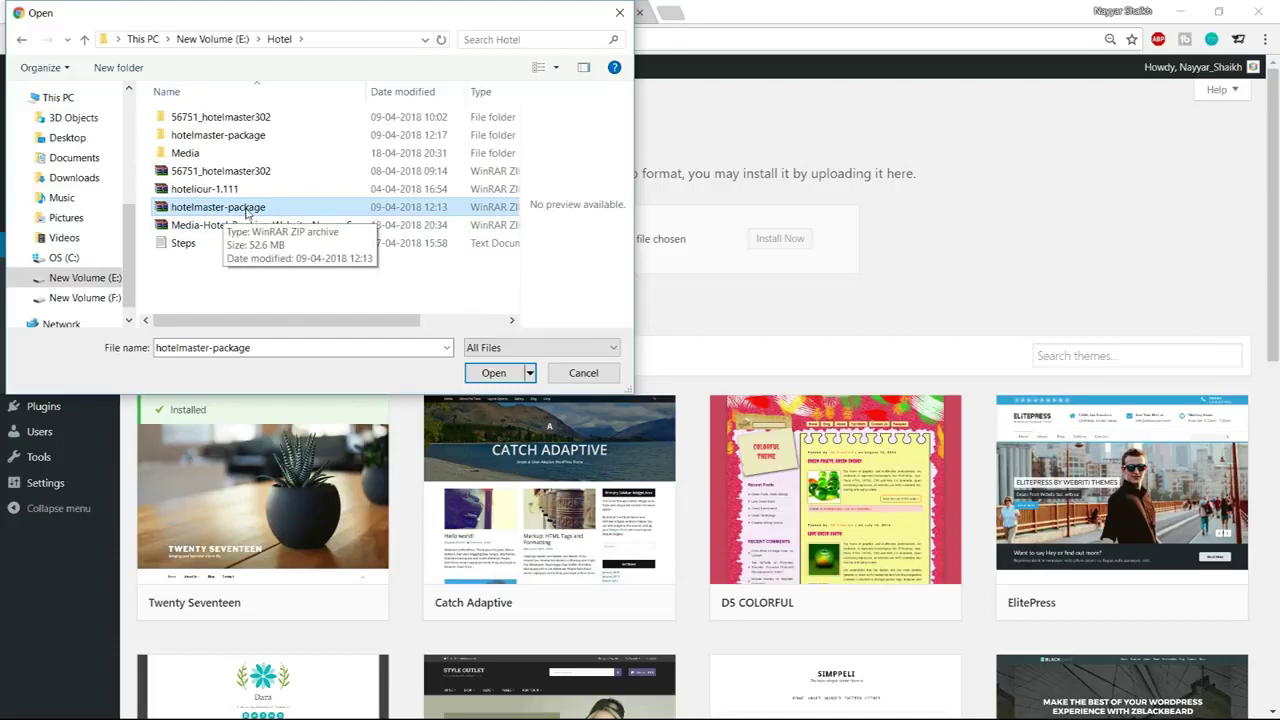
{"action": "right_click", "coordinate": [221, 209]}
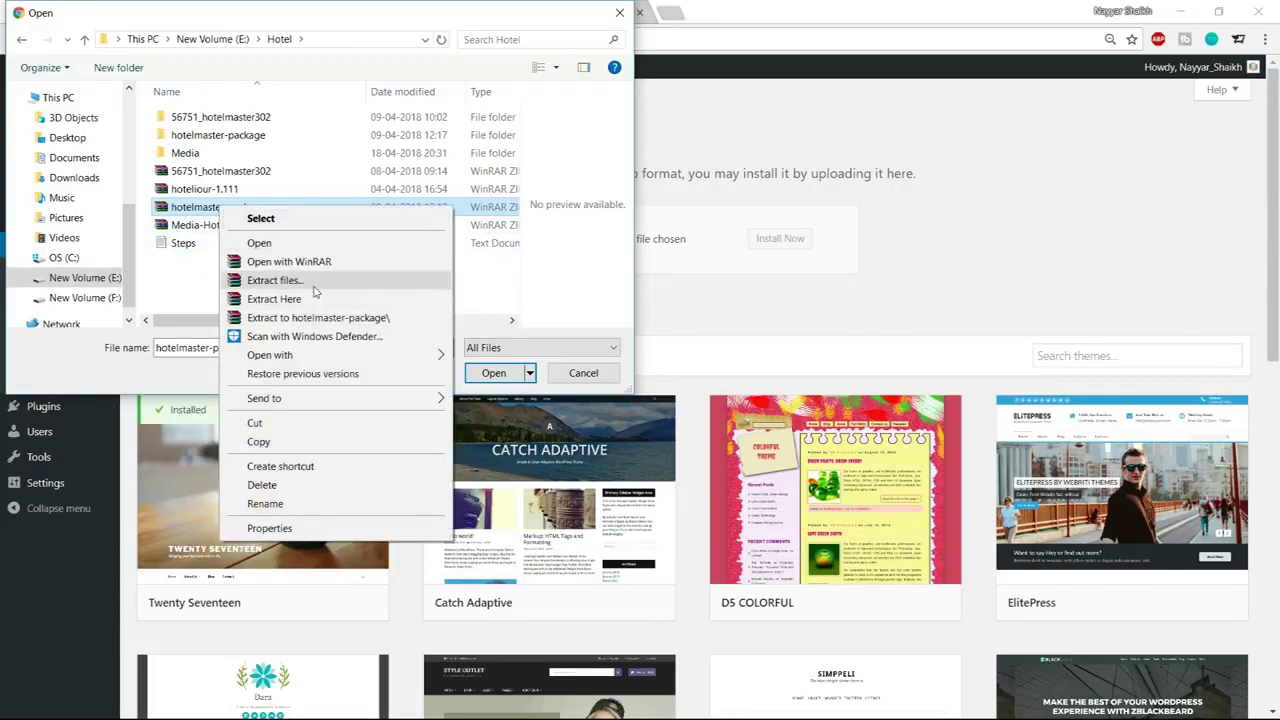
{"action": "left_click", "coordinate": [160, 270]}
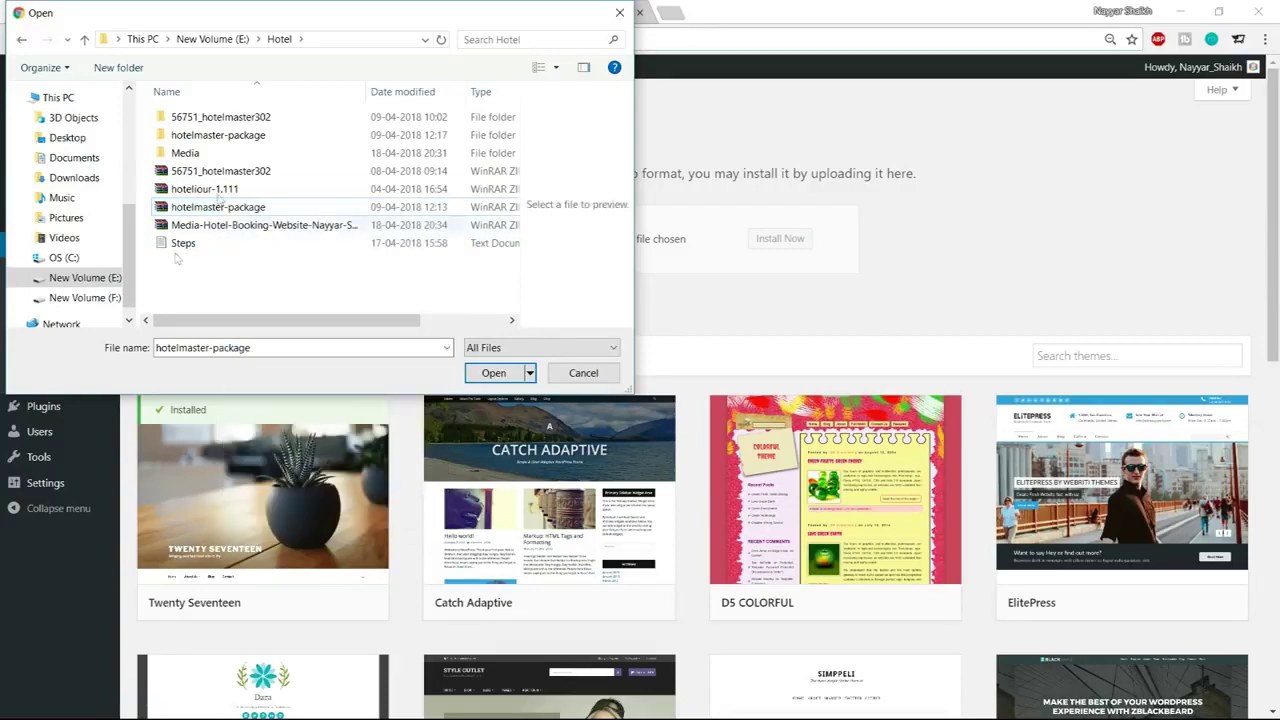
{"action": "left_click", "coordinate": [236, 136]}
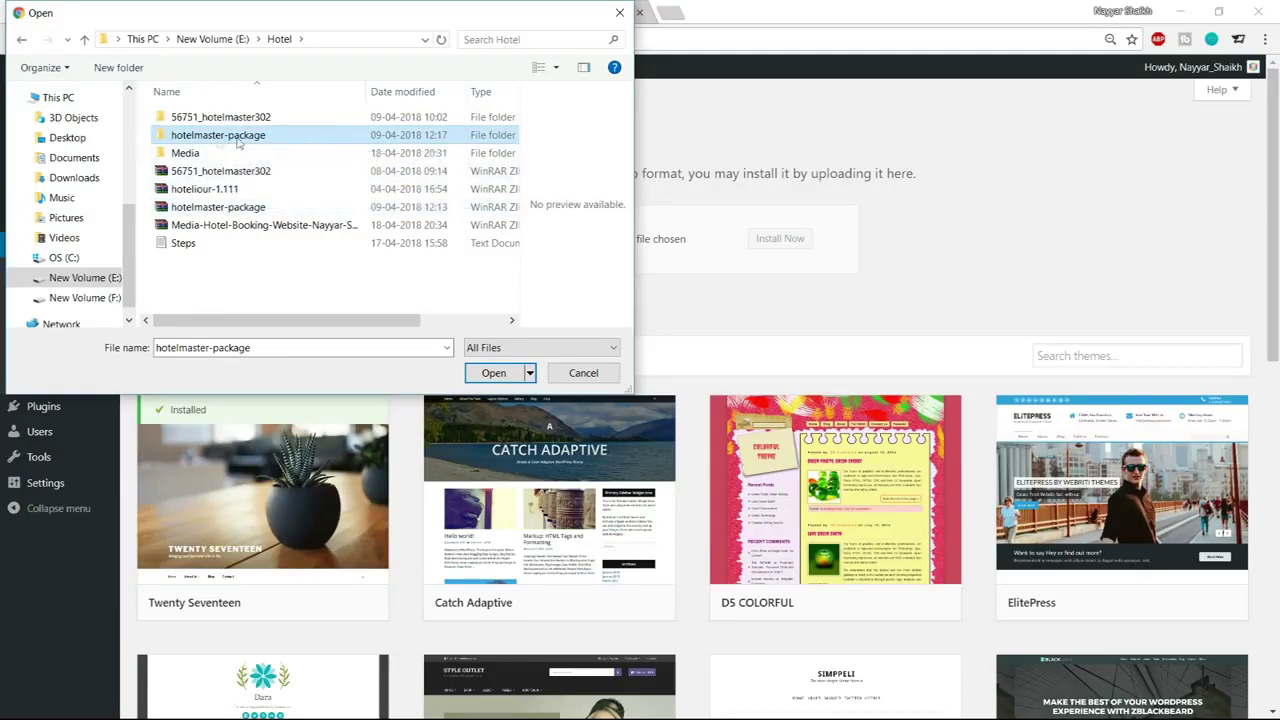
{"action": "left_click", "coordinate": [236, 207]}
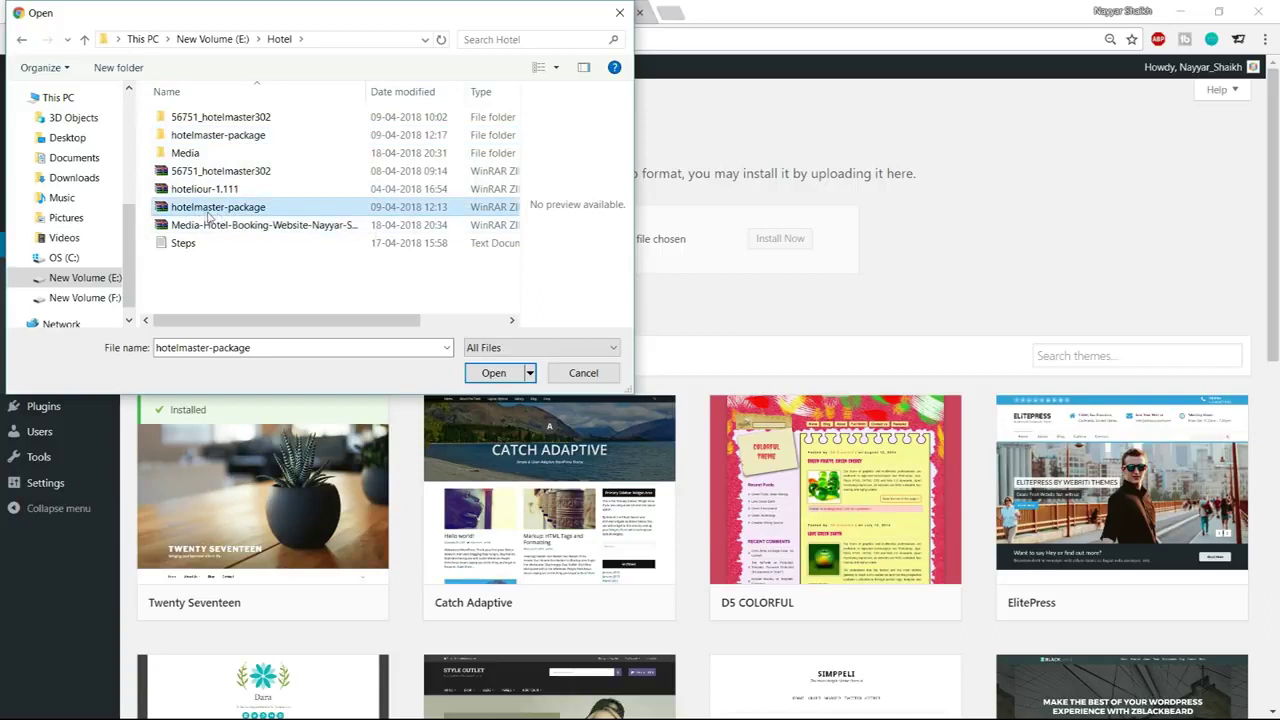
{"action": "left_click", "coordinate": [232, 140]}
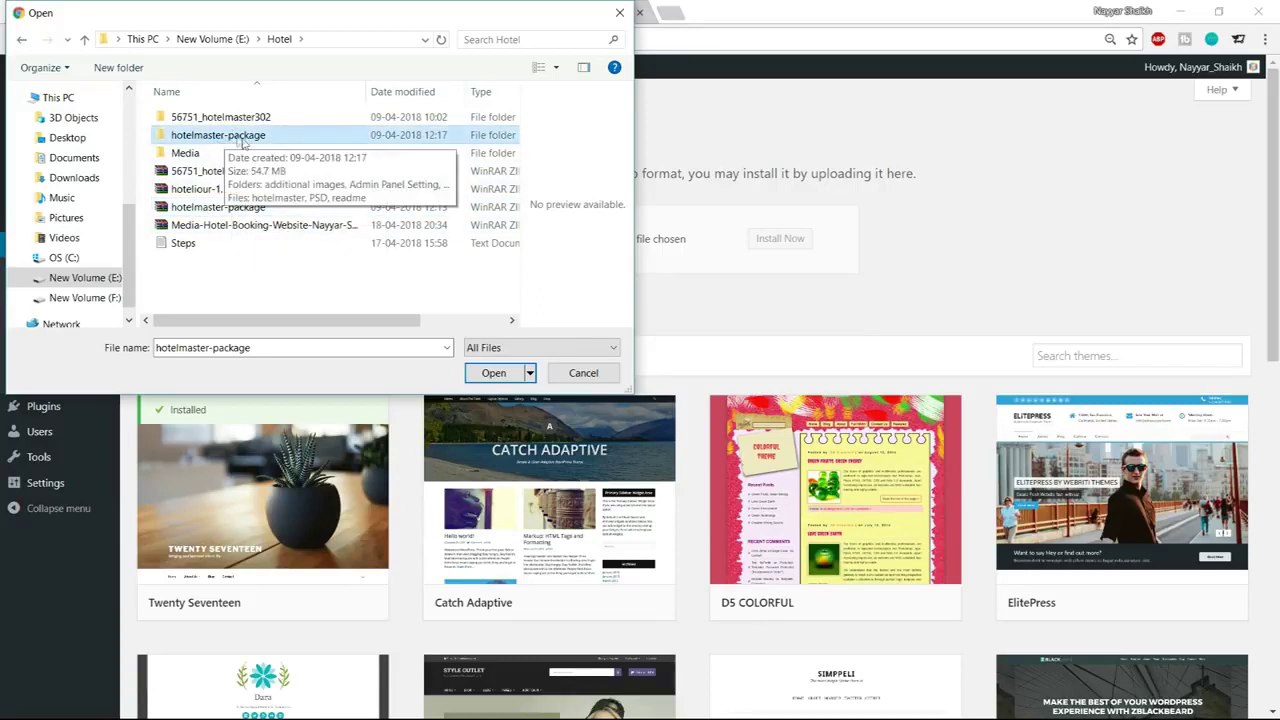
{"action": "double_click", "coordinate": [242, 143]}
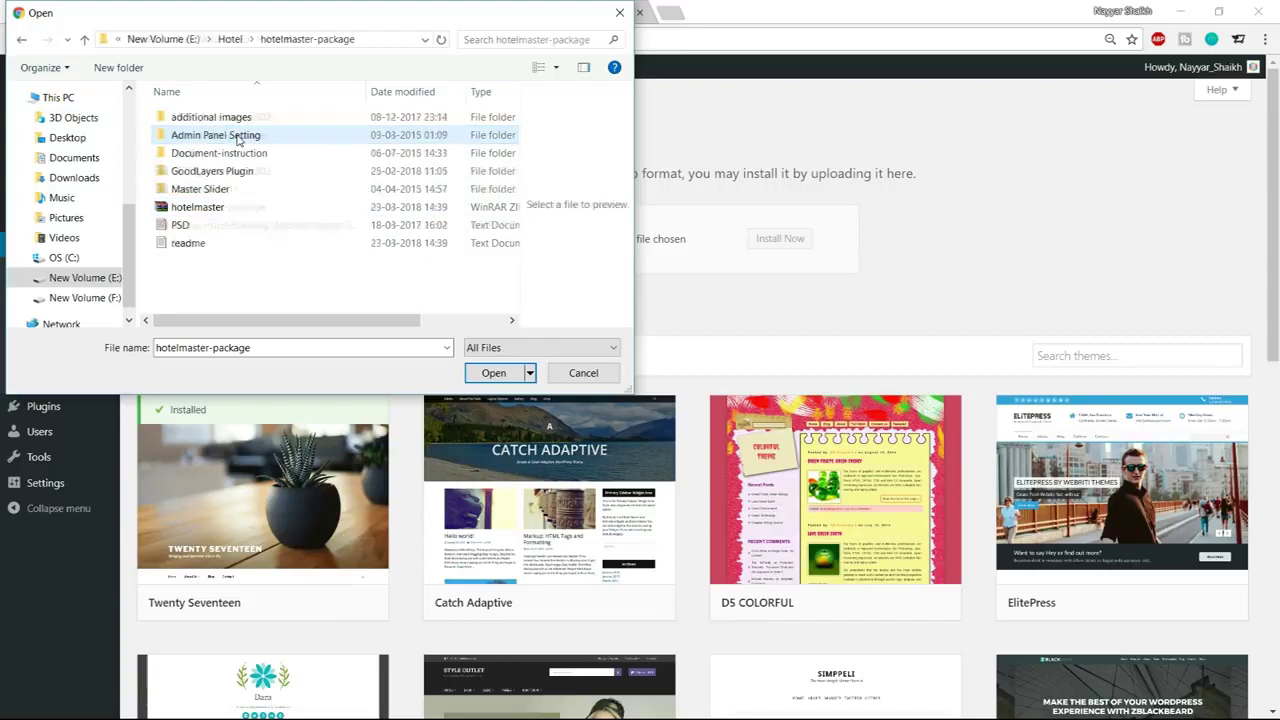
{"action": "left_click", "coordinate": [220, 211]}
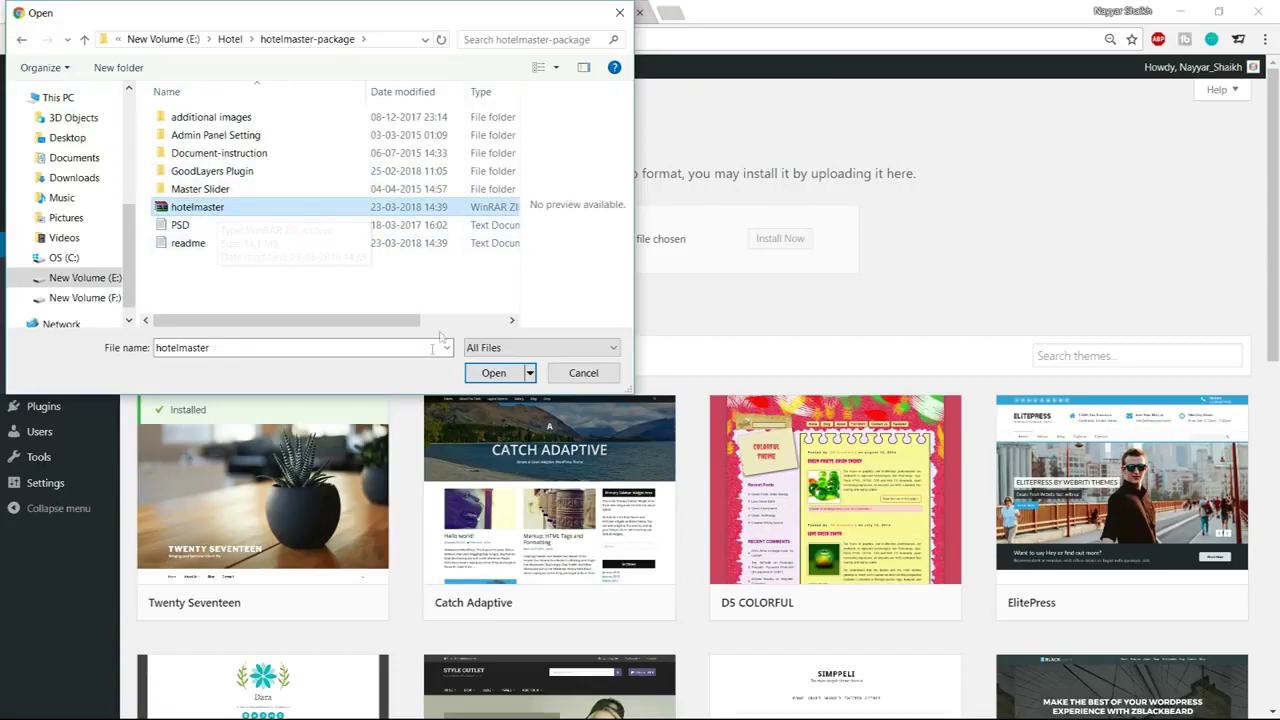
{"action": "left_click", "coordinate": [488, 372]}
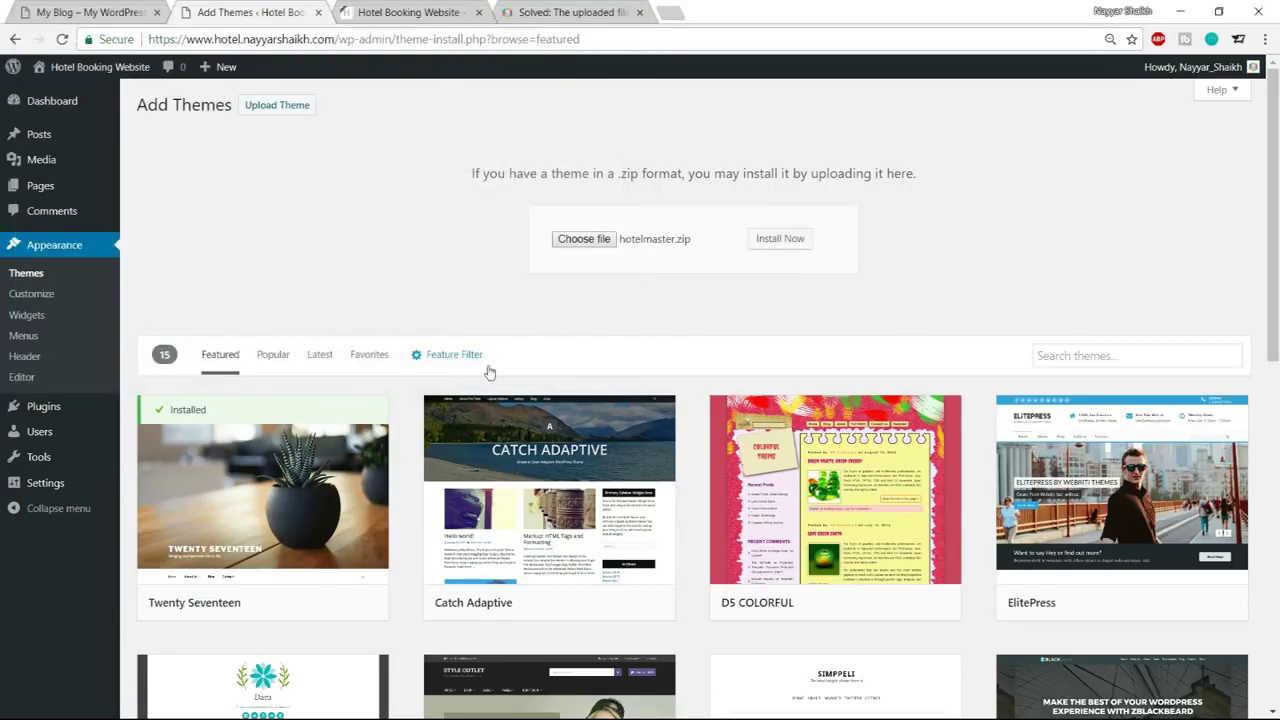
Step: Install the hotelmaster.zip theme and activate Hotel Master
{"action": "left_click", "coordinate": [780, 240]}
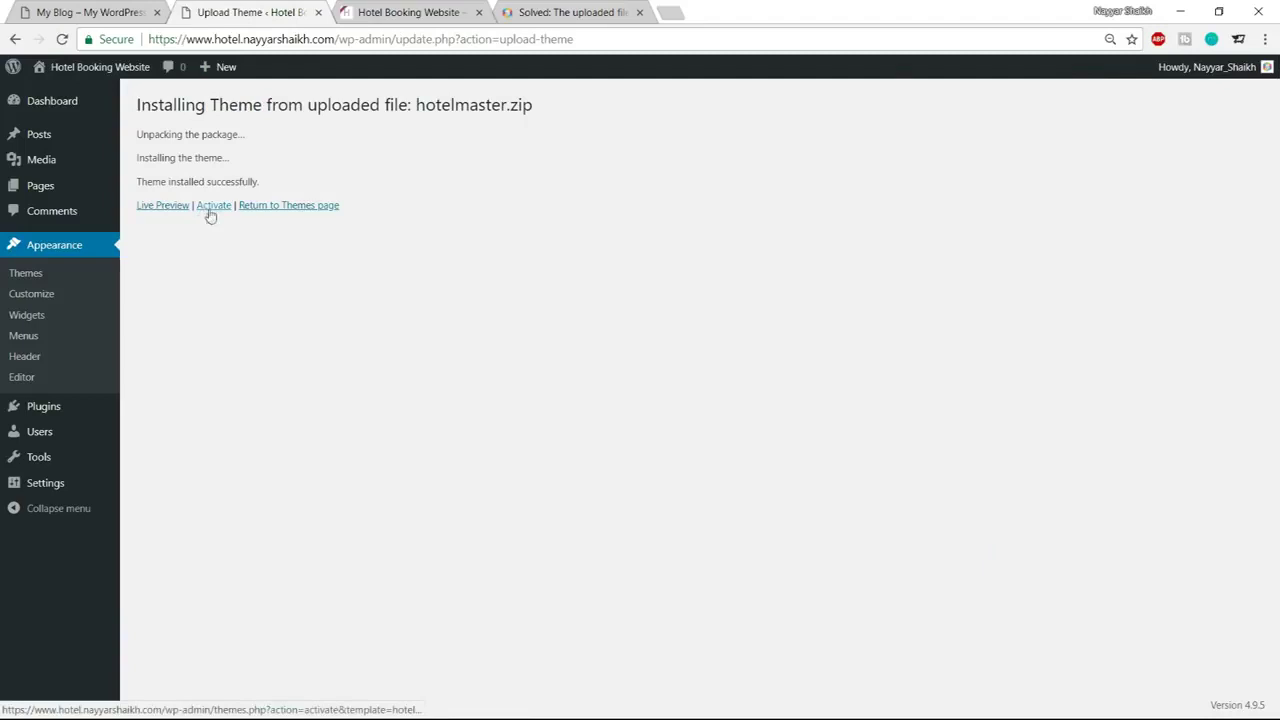
{"action": "left_click", "coordinate": [213, 215]}
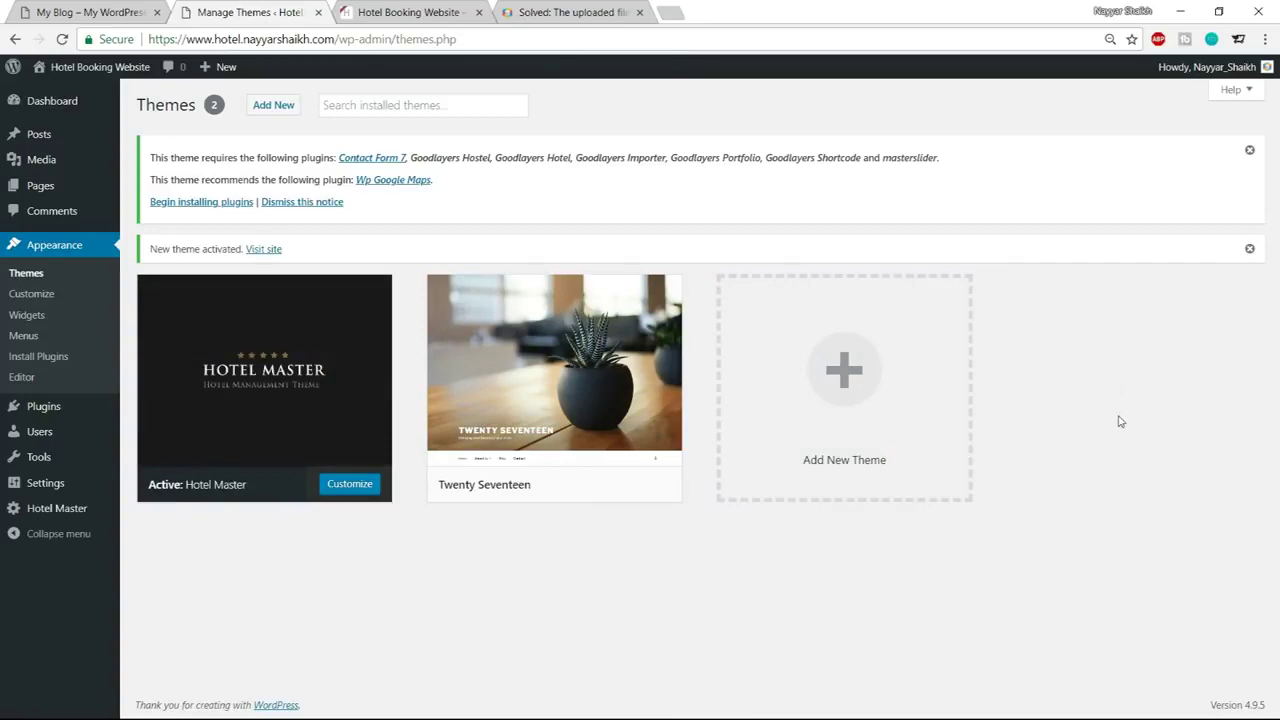
Step: Reset the page zoom and begin installing the theme's required plugins
{"action": "key", "text": "ctrl+plus"}
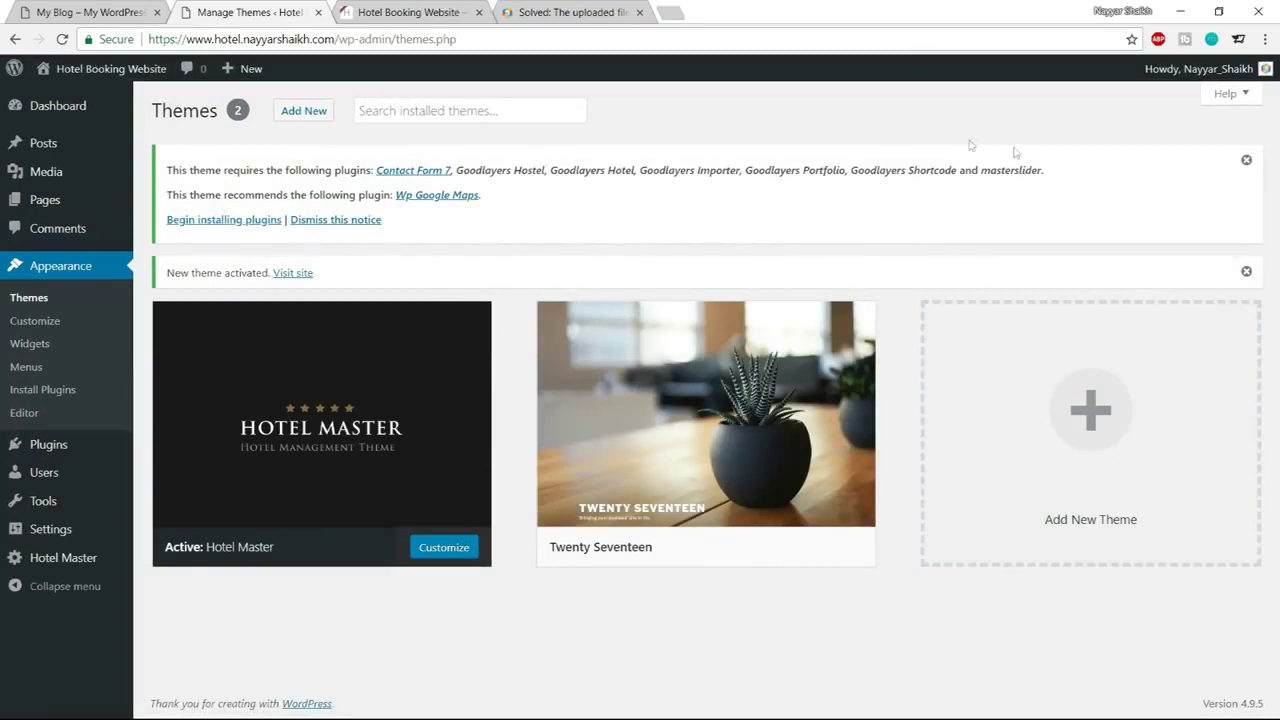
{"action": "left_click", "coordinate": [234, 221]}
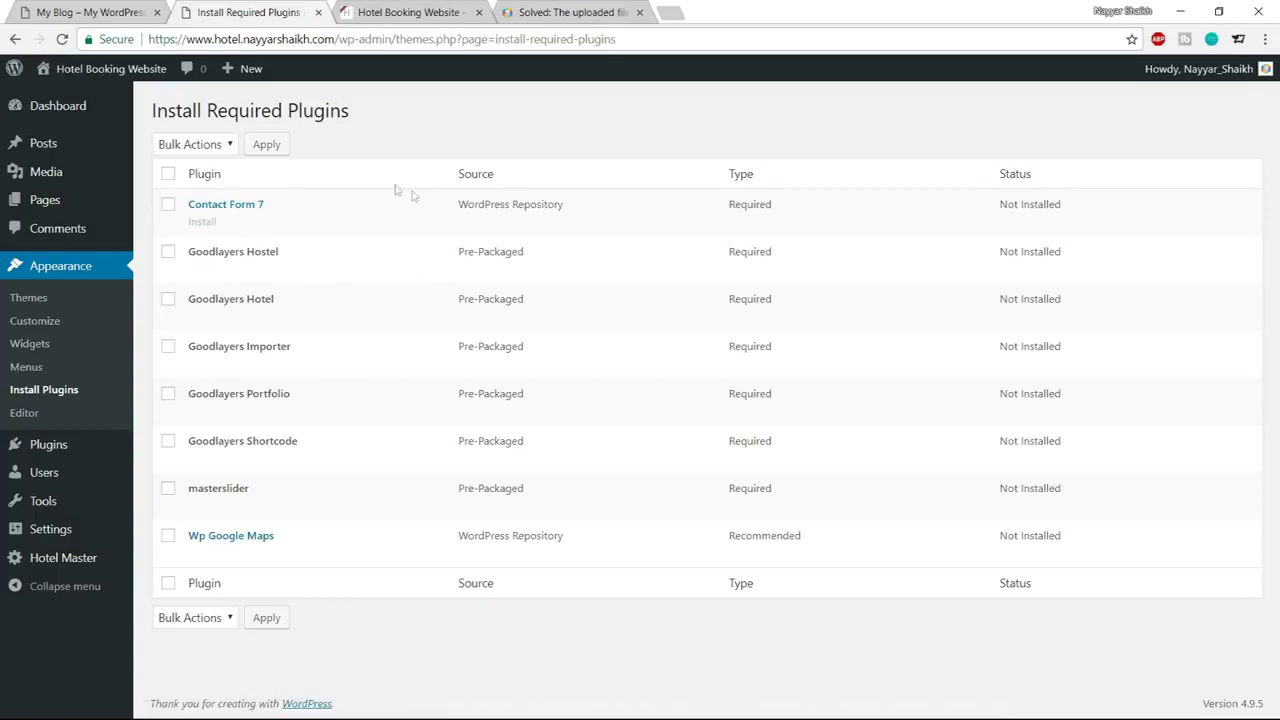
Step: Bulk-install all eight required plugins, from Contact Form 7 to Wp Google Maps
{"action": "left_click", "coordinate": [169, 175]}
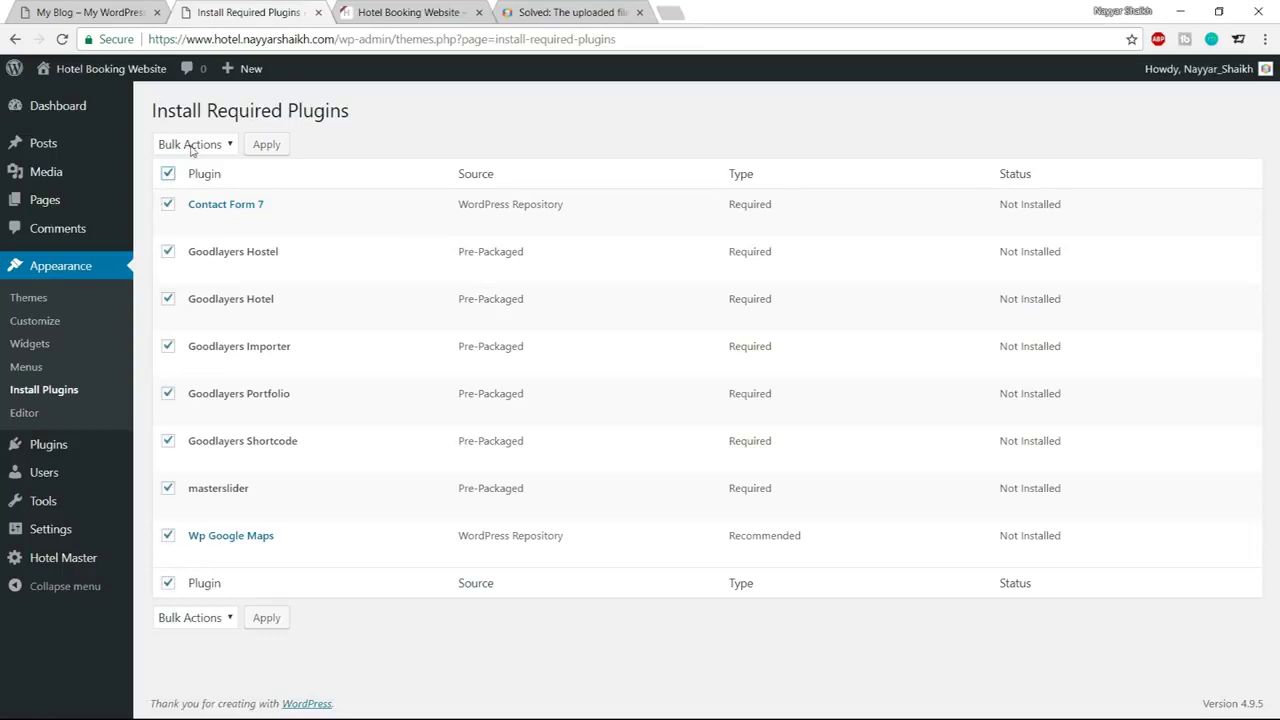
{"action": "left_click", "coordinate": [191, 146]}
{"action": "left_click", "coordinate": [172, 177]}
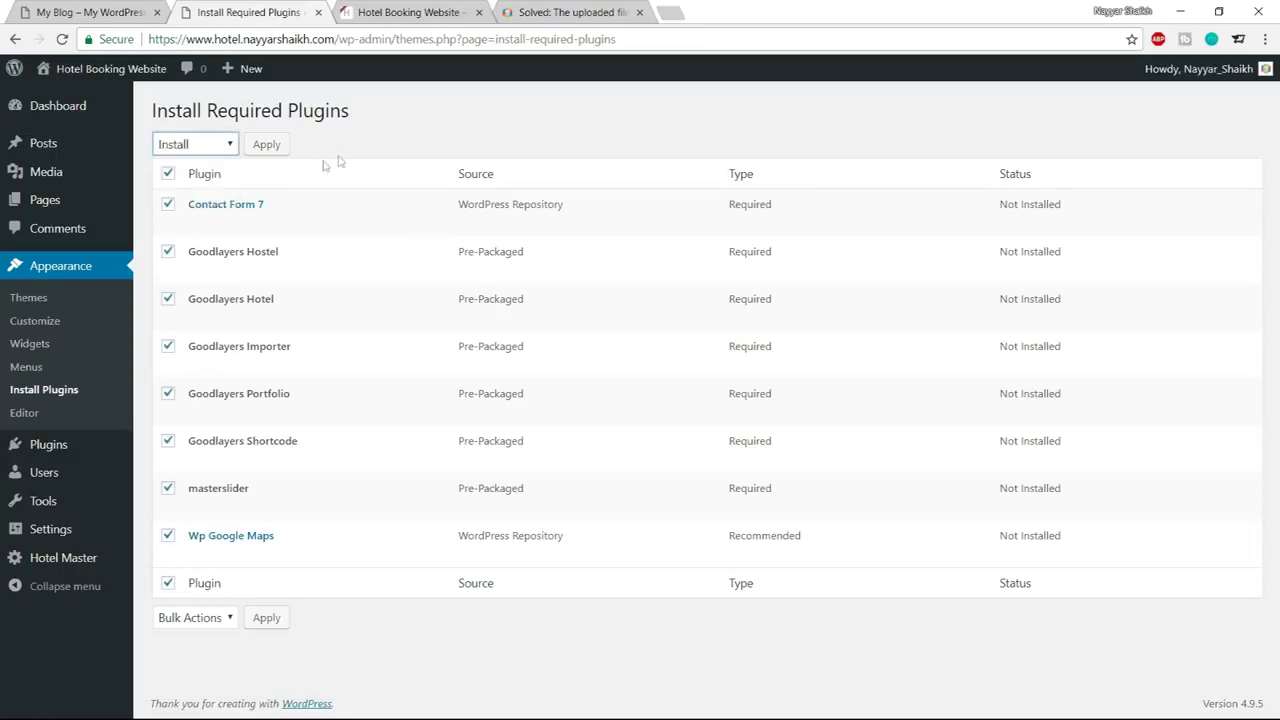
{"action": "left_click", "coordinate": [266, 145]}
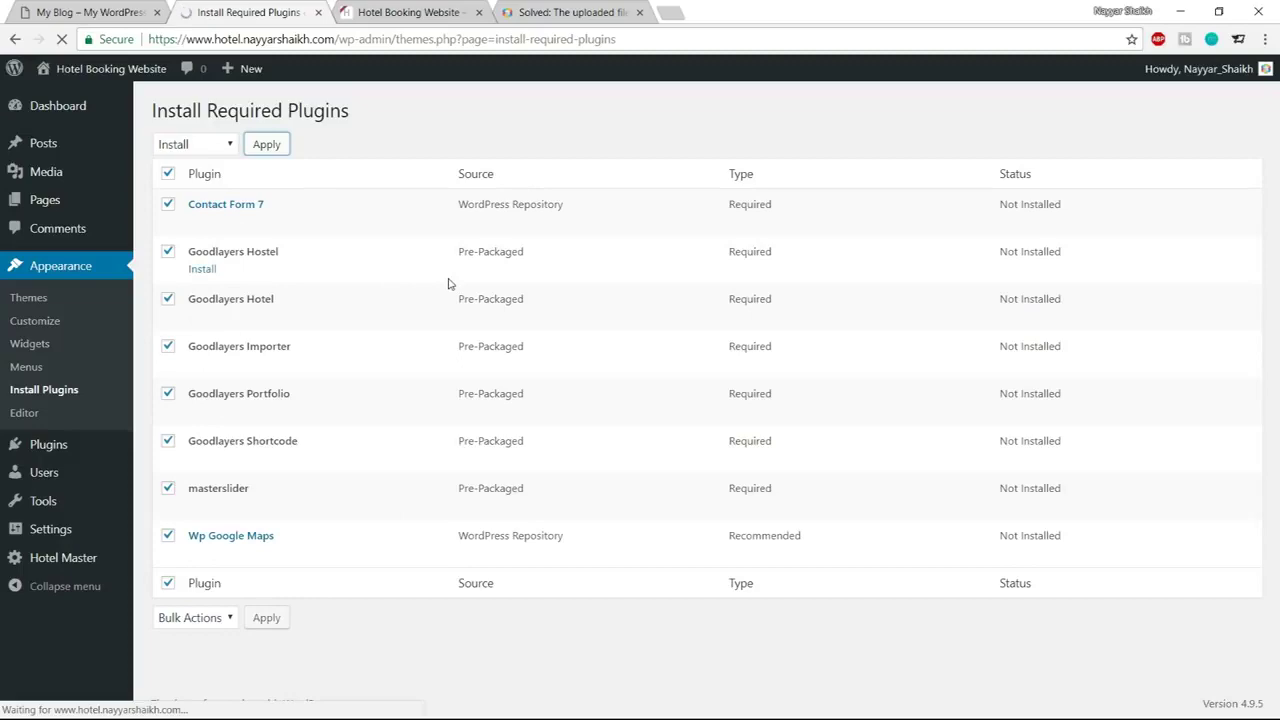
{"action": "scroll", "coordinate": [740, 505], "scroll_direction": "down", "scroll_amount": 1}
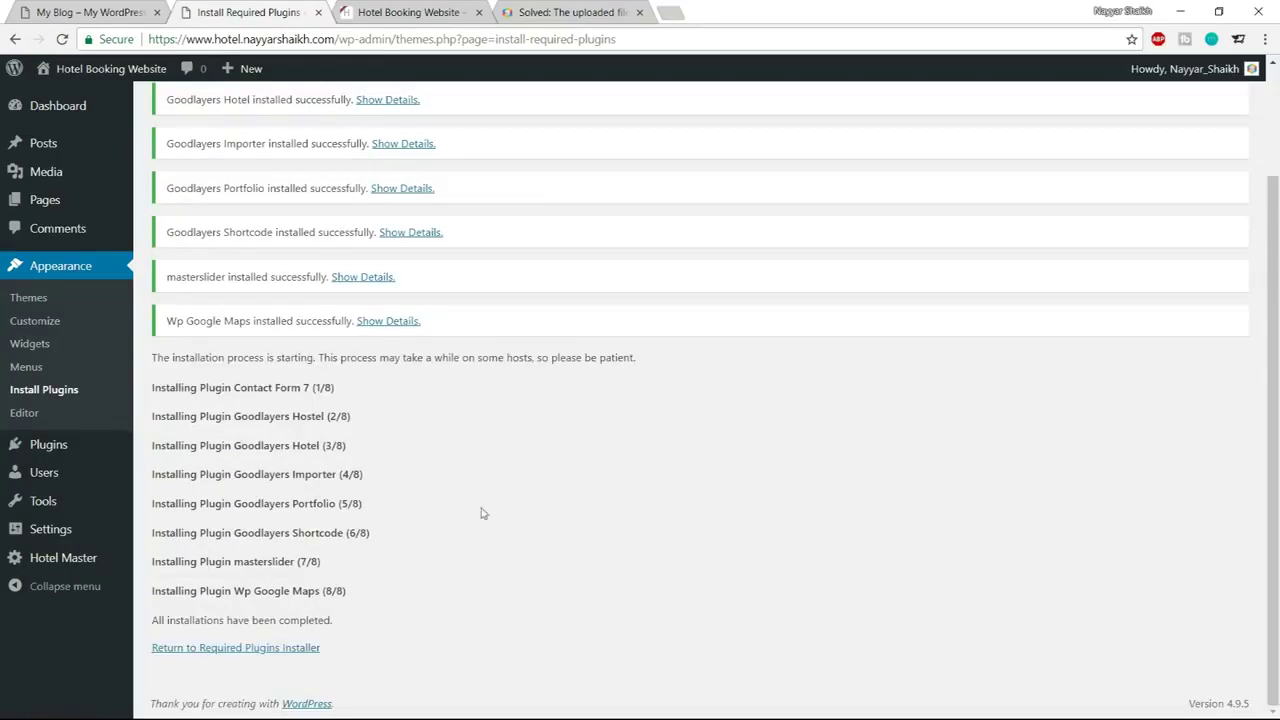
Step: Back in the plugin installer, bulk-activate all eight installed plugins
{"action": "left_click", "coordinate": [235, 648]}
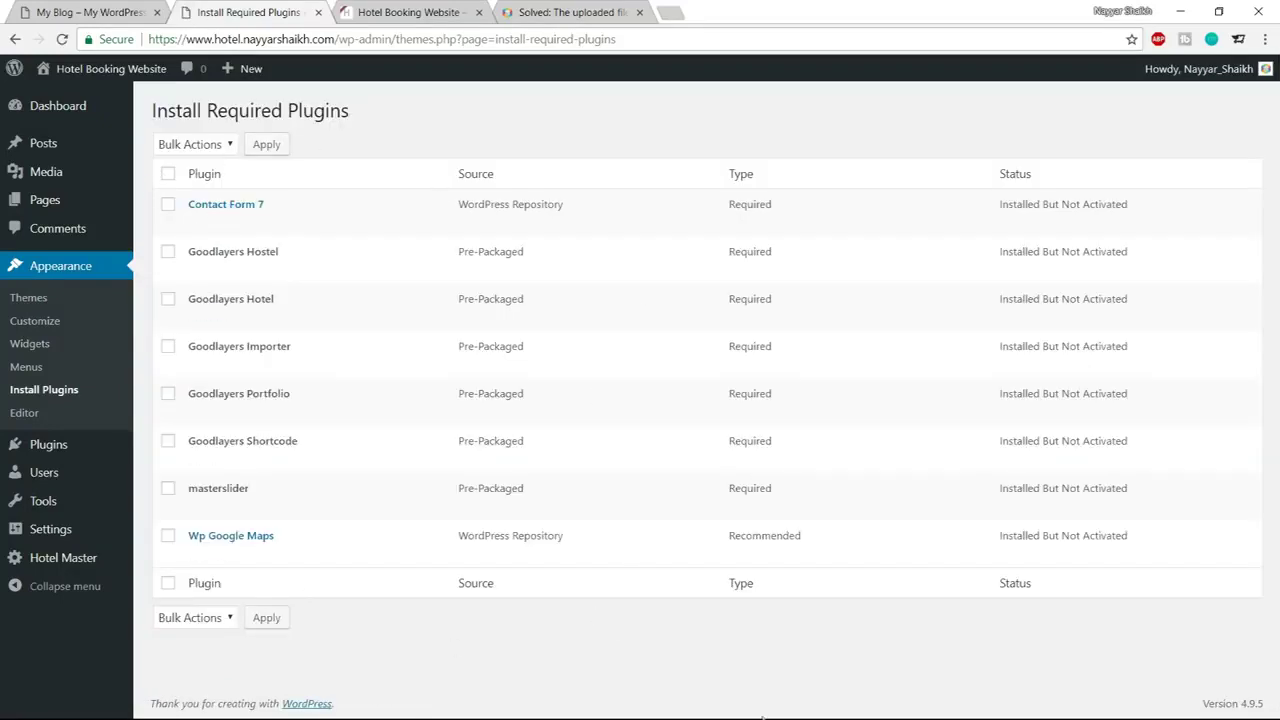
{"action": "left_click", "coordinate": [168, 175]}
{"action": "left_click", "coordinate": [191, 144]}
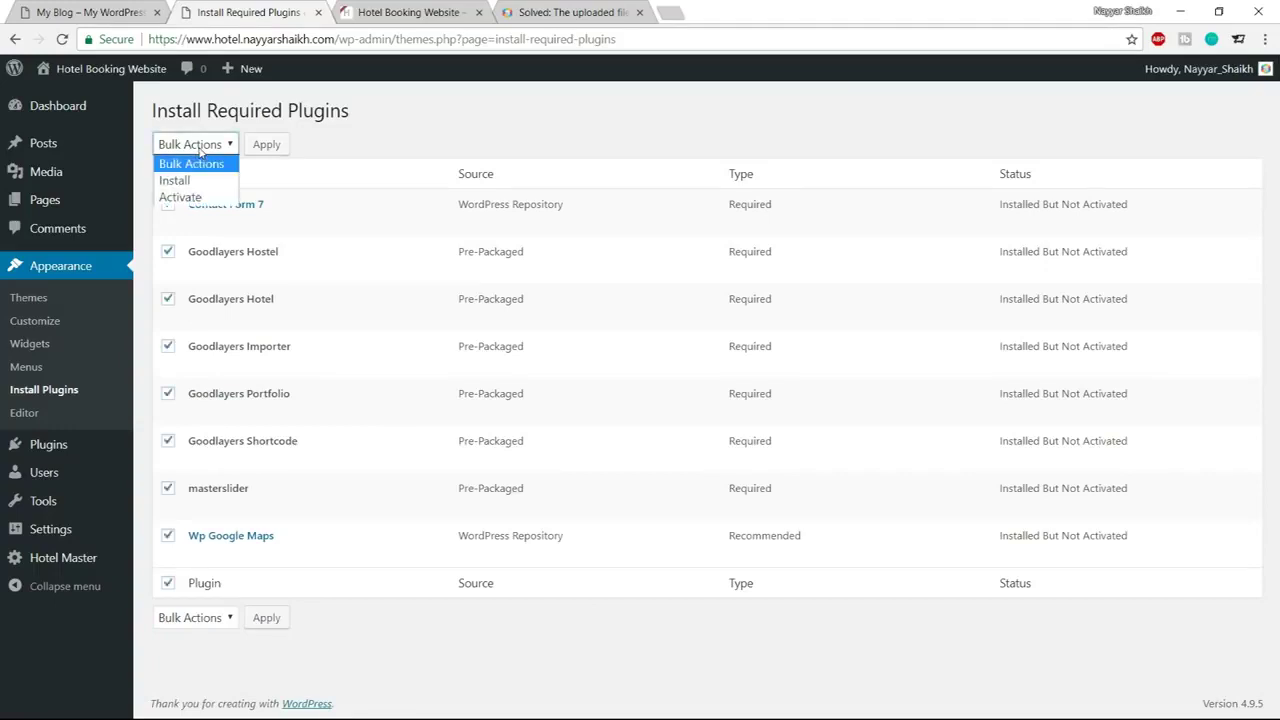
{"action": "left_click", "coordinate": [185, 197]}
{"action": "left_click", "coordinate": [262, 152]}
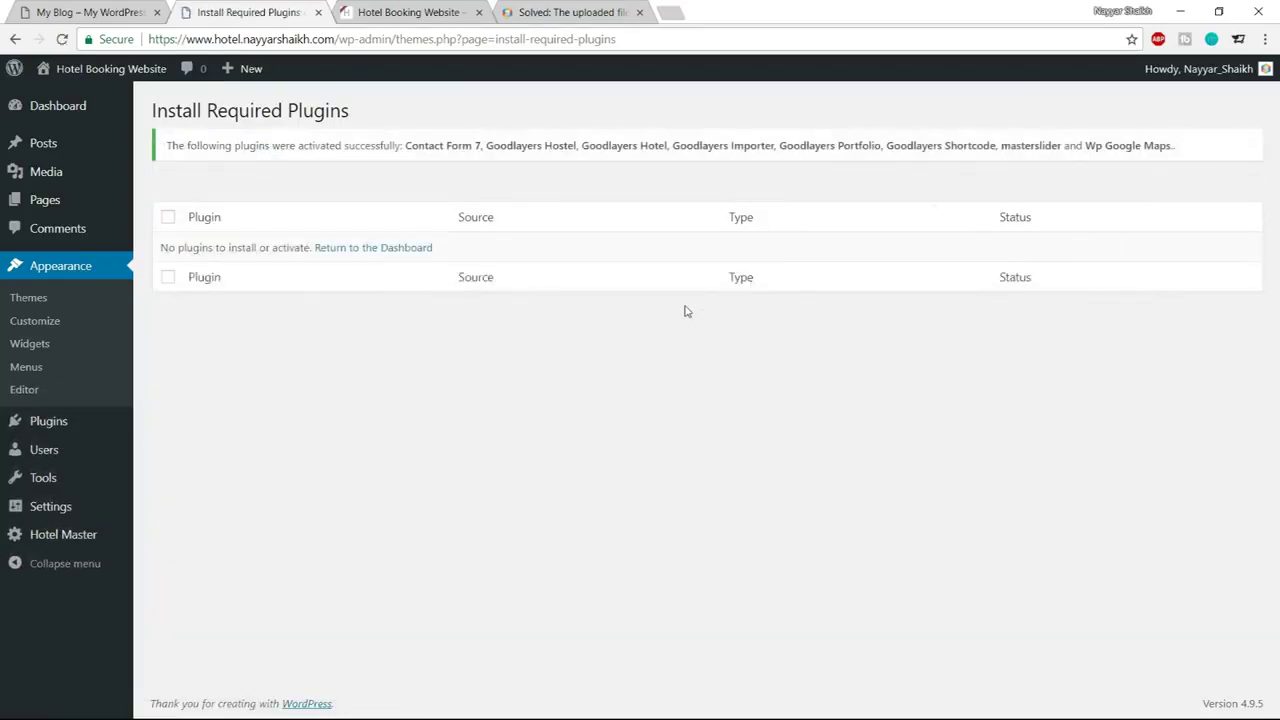
Step: Return to the Dashboard and review the new Hotel Option, Master Slider and Google Maps sidebar menus
{"action": "left_click", "coordinate": [63, 115]}
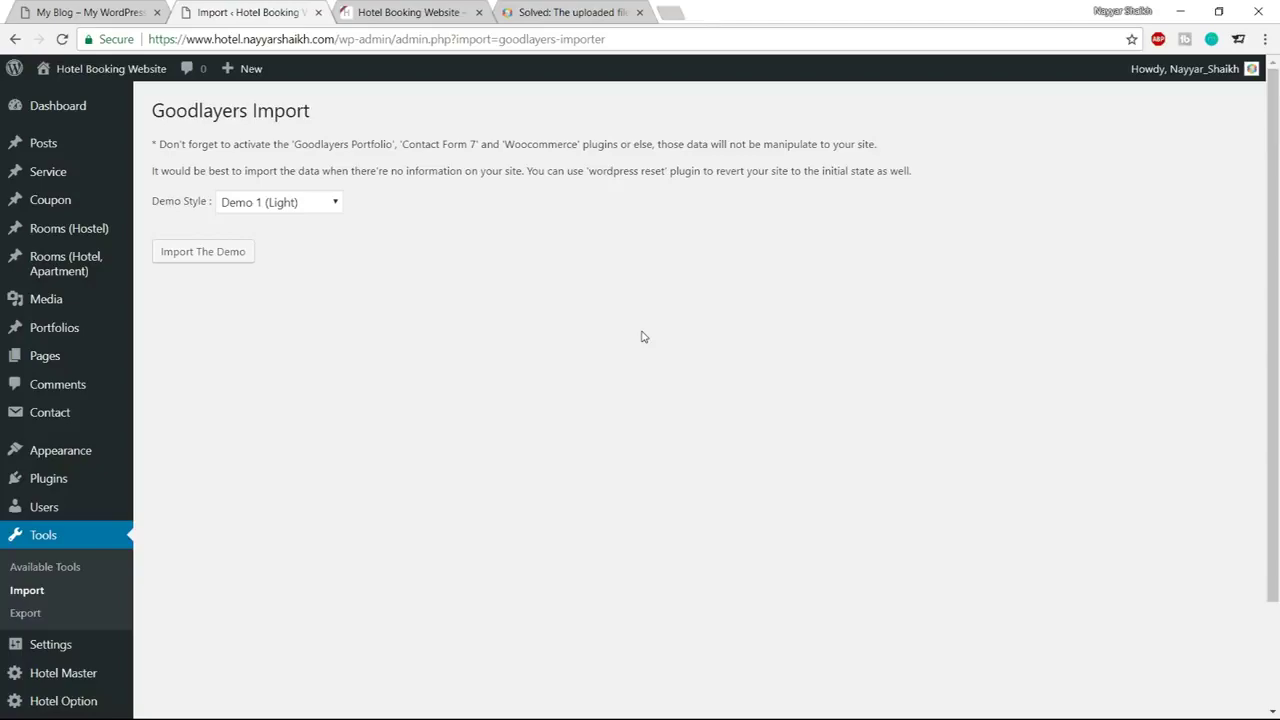
{"action": "left_click", "coordinate": [60, 106]}
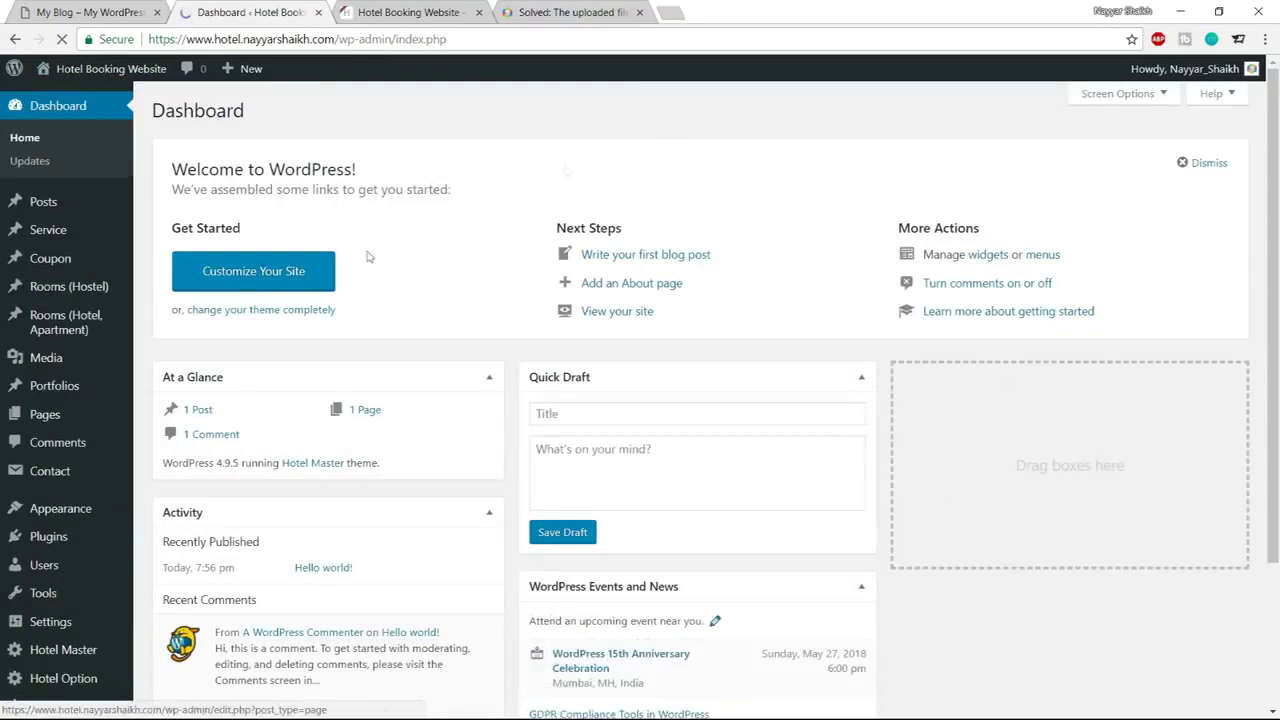
{"action": "scroll", "coordinate": [850, 484], "scroll_direction": "down", "scroll_amount": 1}
{"action": "scroll", "coordinate": [850, 484], "scroll_direction": "down", "scroll_amount": 3}
{"action": "scroll", "coordinate": [869, 542], "scroll_direction": "up", "scroll_amount": 4}
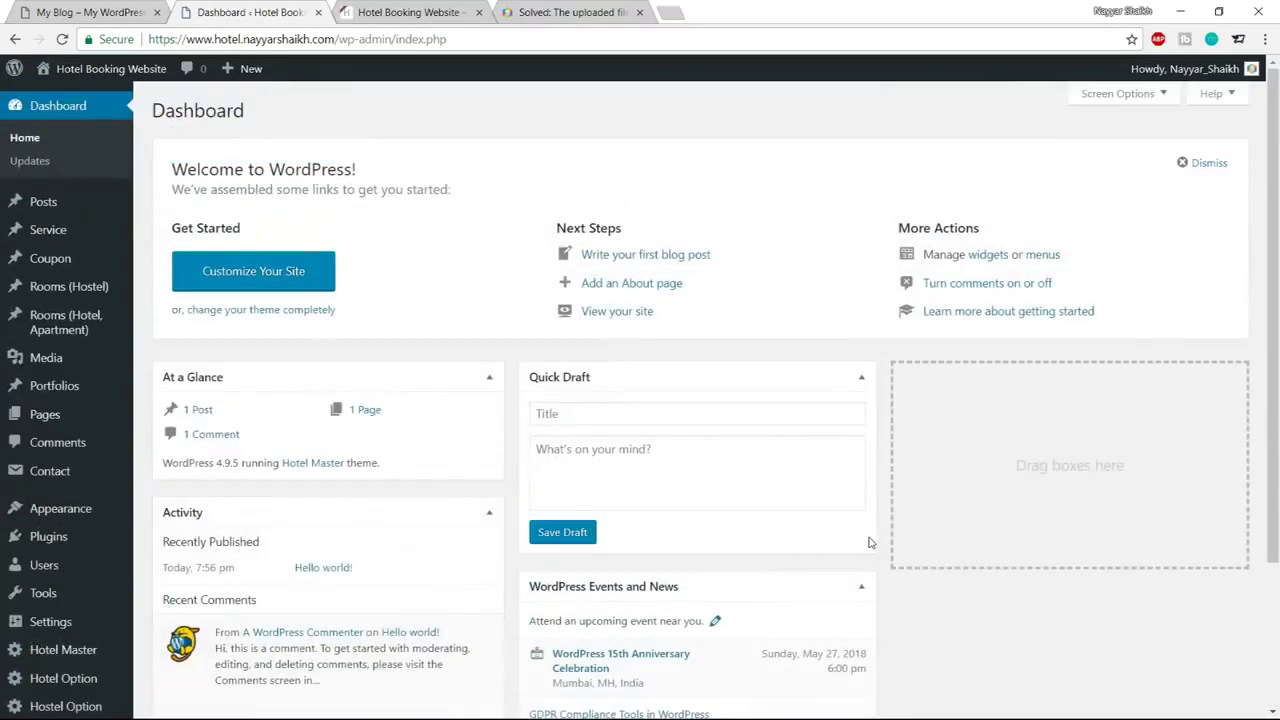
{"action": "scroll", "coordinate": [60, 290], "scroll_direction": "down", "scroll_amount": 2}
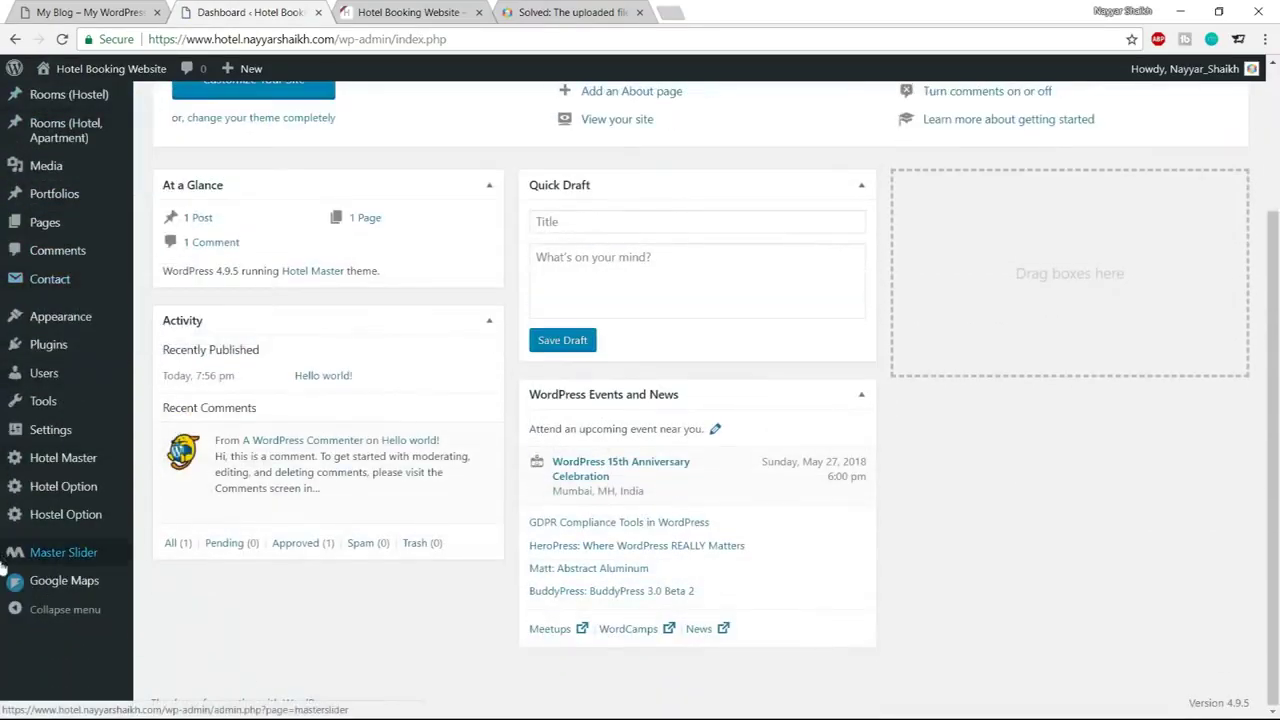
{"action": "scroll", "coordinate": [62, 480], "scroll_direction": "up", "scroll_amount": 2}
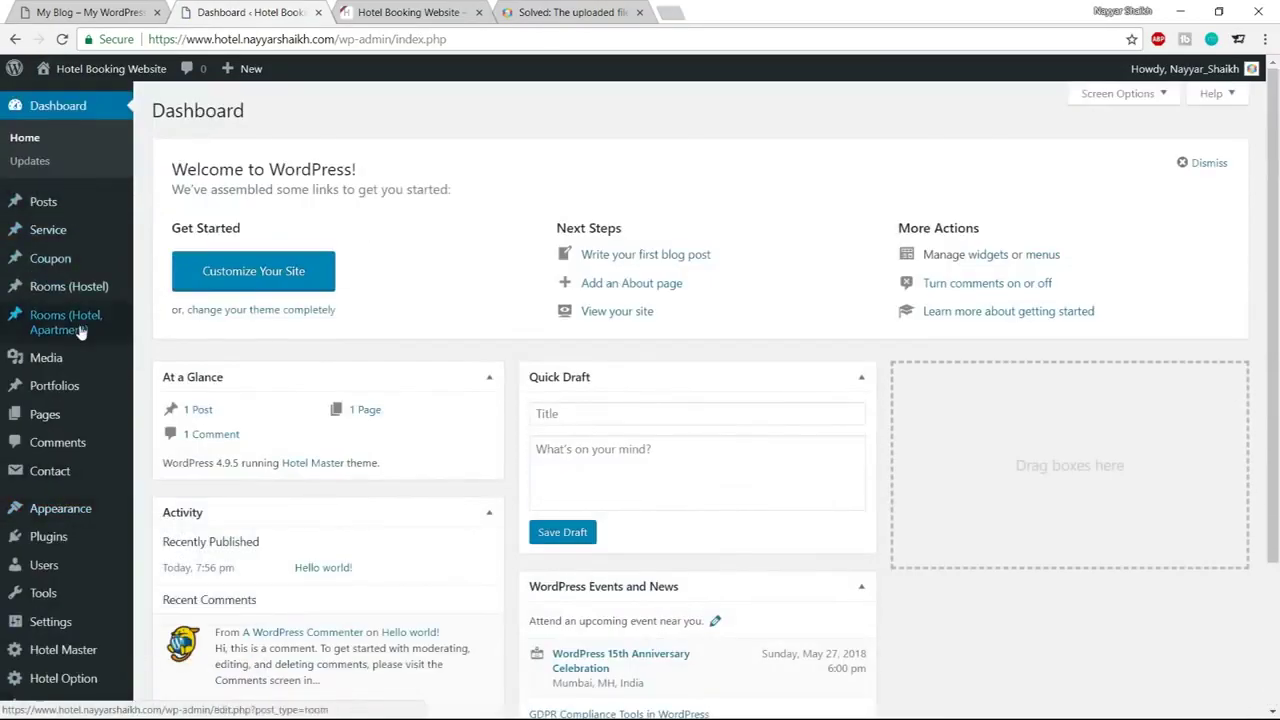
{"action": "scroll", "coordinate": [82, 333], "scroll_direction": "down", "scroll_amount": 2}
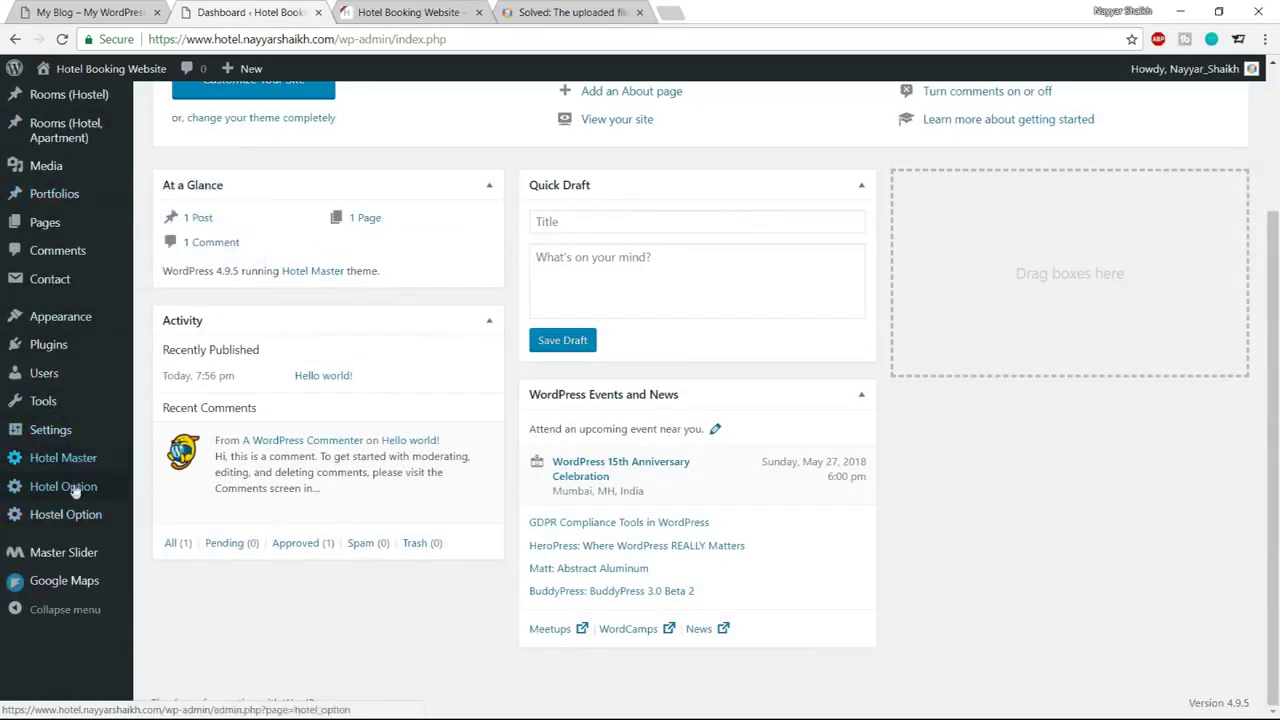
{"action": "mouse_move", "coordinate": [71, 491]}
{"action": "scroll", "coordinate": [70, 490], "scroll_direction": "up", "scroll_amount": 2}
{"action": "mouse_move", "coordinate": [50, 335]}
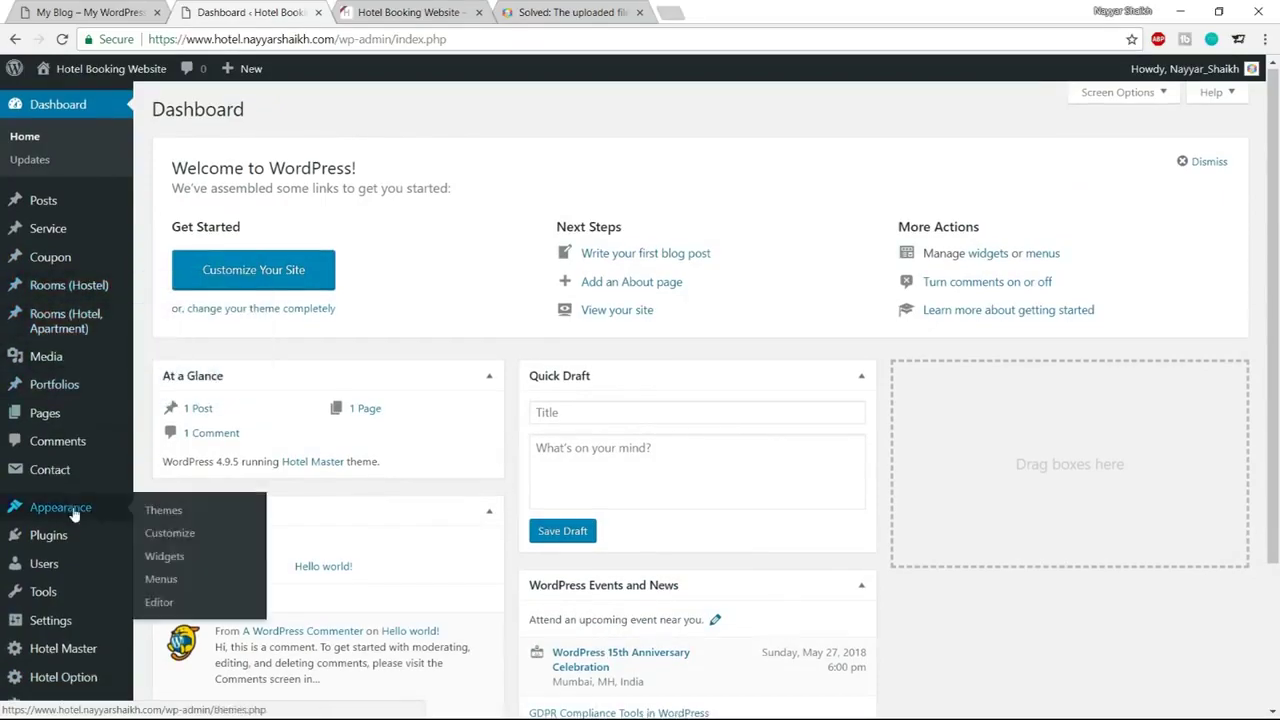
{"action": "scroll", "coordinate": [70, 510], "scroll_direction": "down", "scroll_amount": 2}
{"action": "scroll", "coordinate": [73, 514], "scroll_direction": "up", "scroll_amount": 3}
{"action": "scroll", "coordinate": [77, 487], "scroll_direction": "down", "scroll_amount": 2}
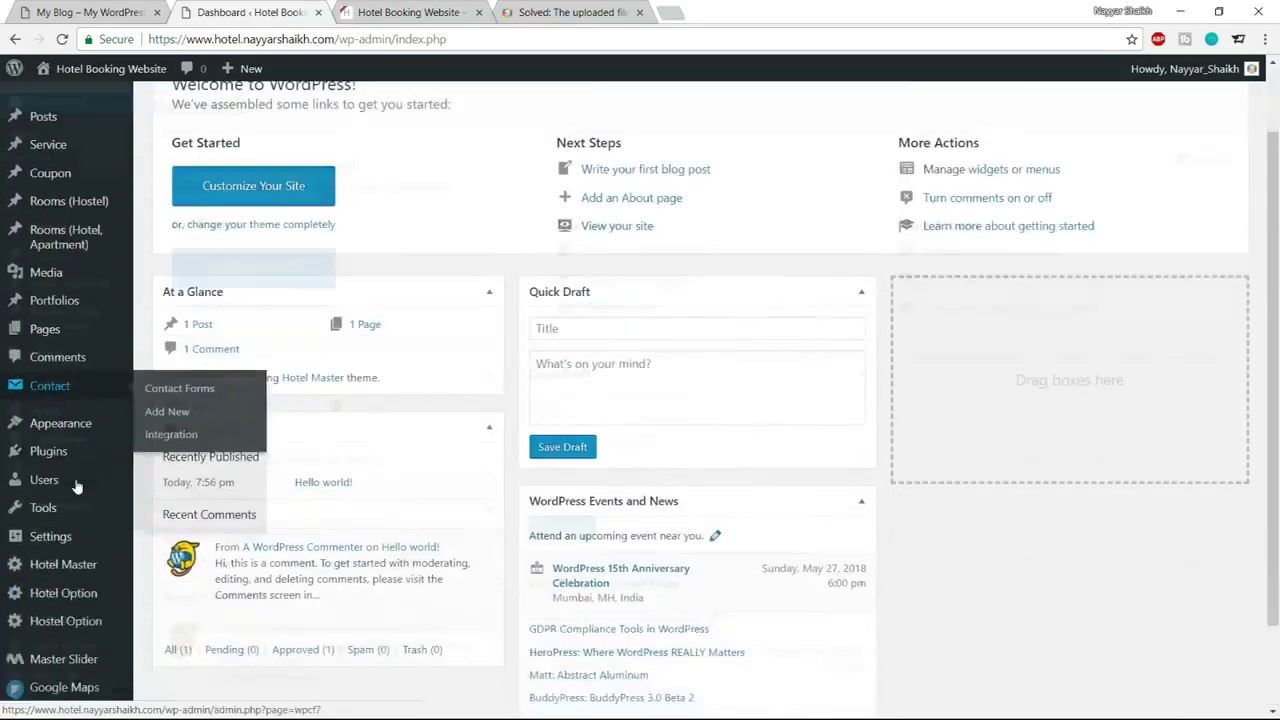
{"action": "scroll", "coordinate": [77, 487], "scroll_direction": "up", "scroll_amount": 2}
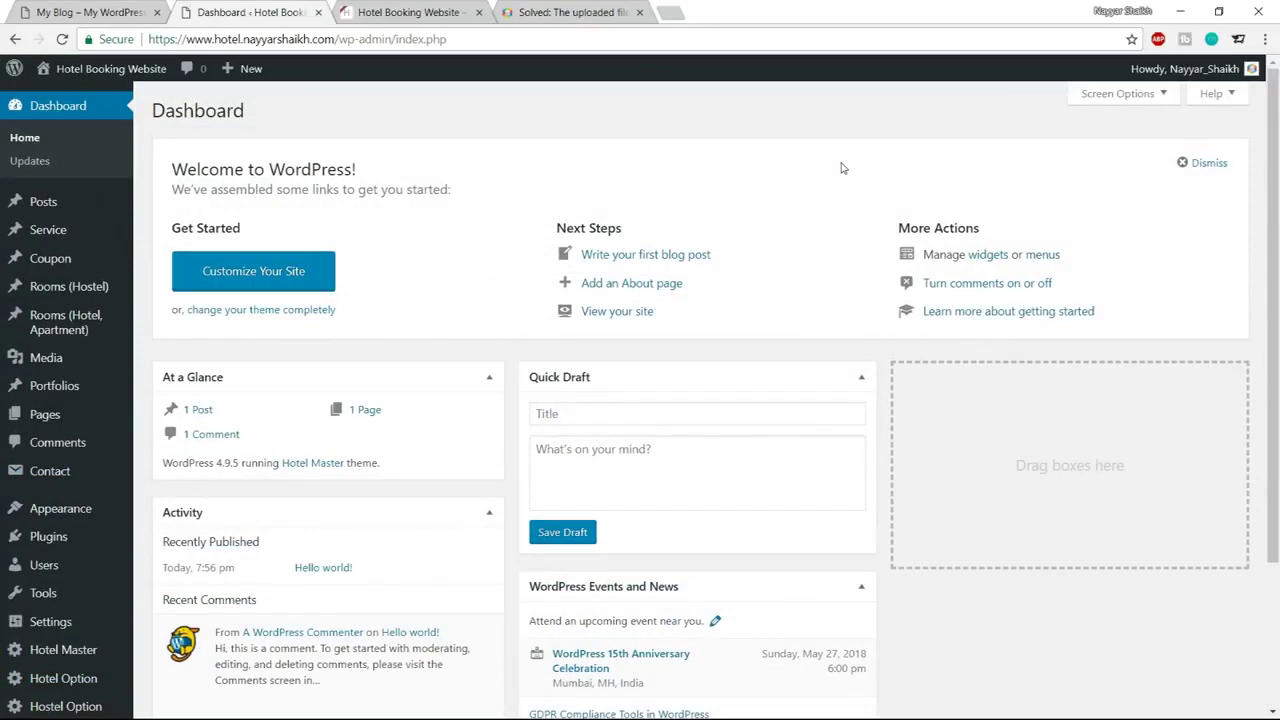
Step: Reload the site tab to view the Hotel Master theme, and close the forum tab
{"action": "left_click", "coordinate": [424, 10]}
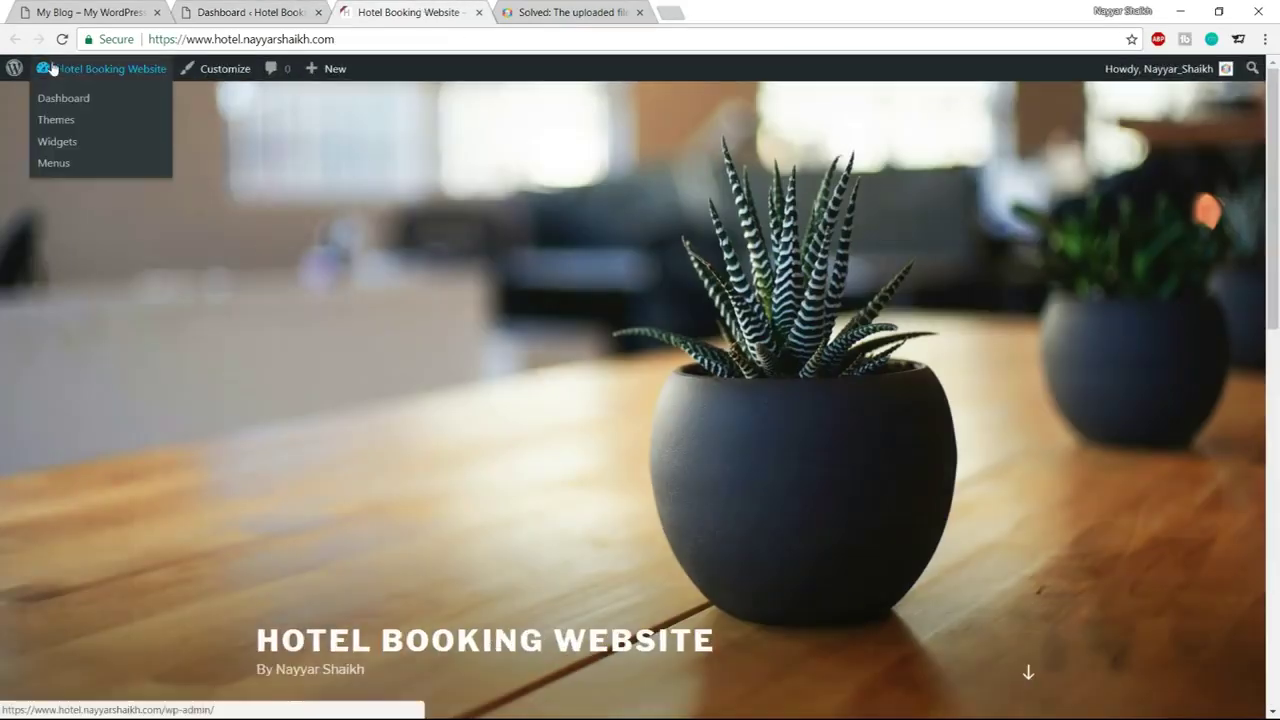
{"action": "scroll", "coordinate": [1099, 330], "scroll_direction": "down", "scroll_amount": 8}
{"action": "scroll", "coordinate": [1095, 399], "scroll_direction": "up", "scroll_amount": 8}
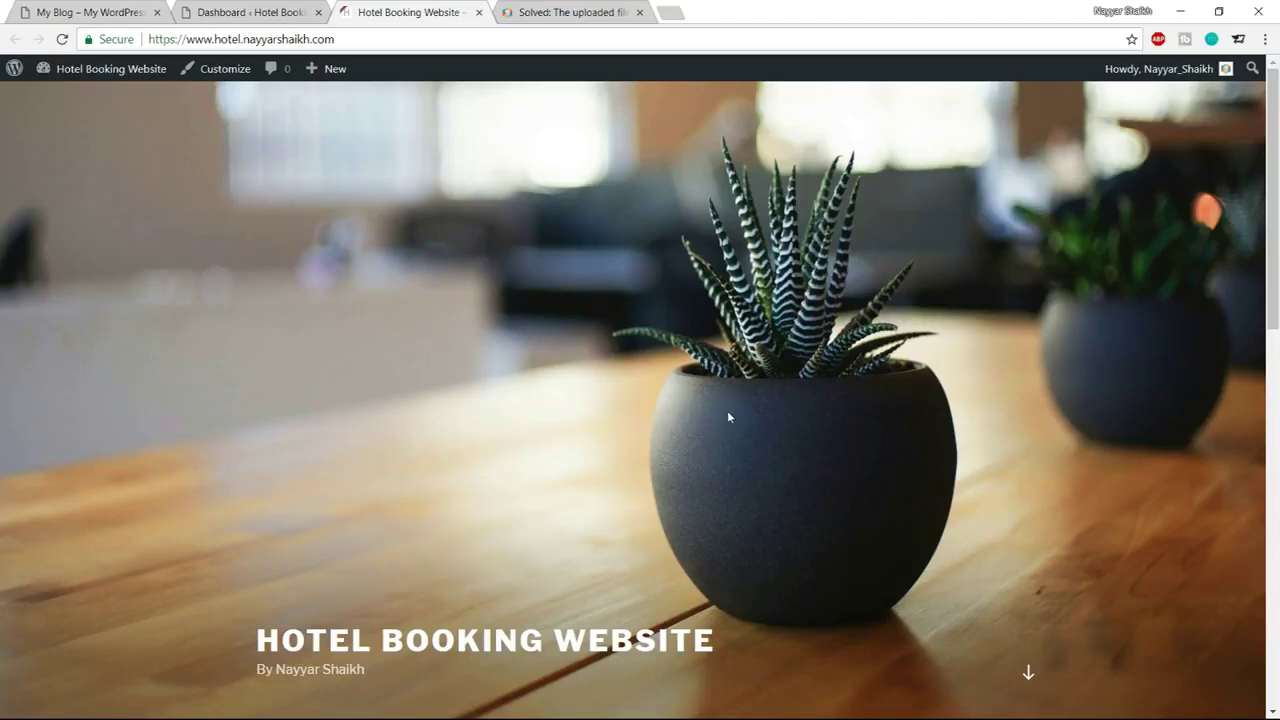
{"action": "left_click", "coordinate": [61, 40]}
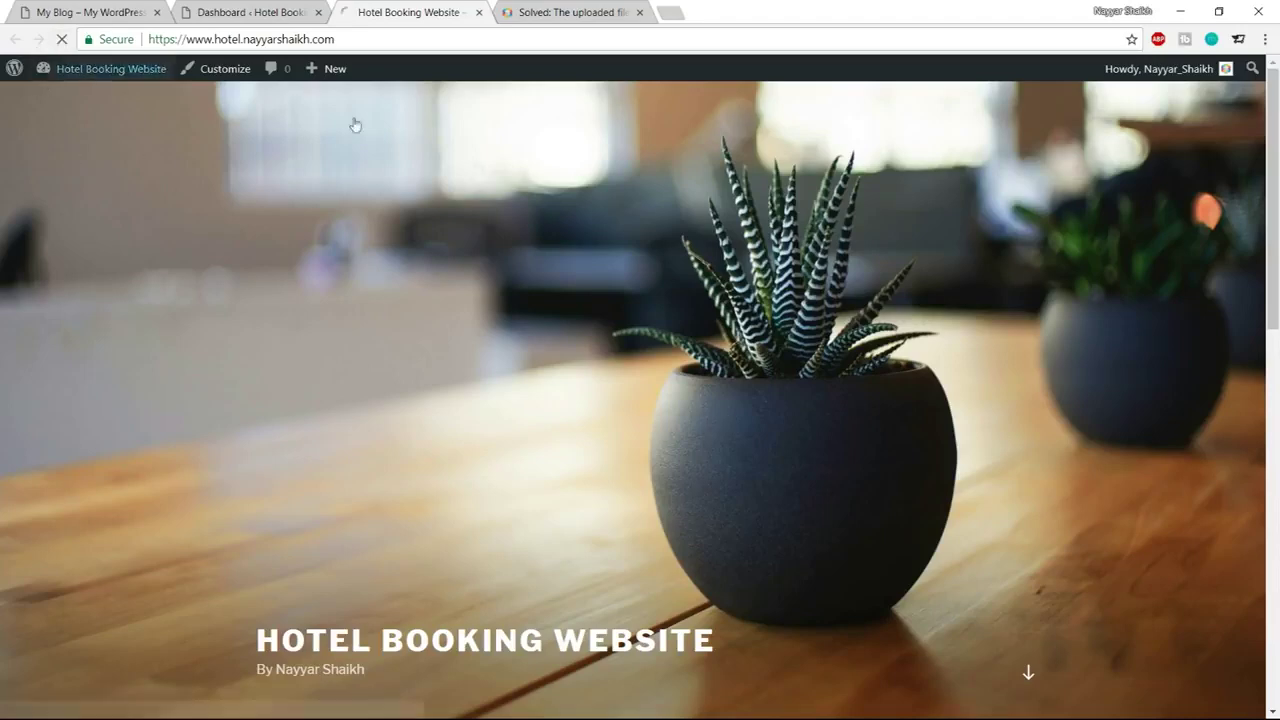
{"action": "scroll", "coordinate": [684, 440], "scroll_direction": "down", "scroll_amount": 7}
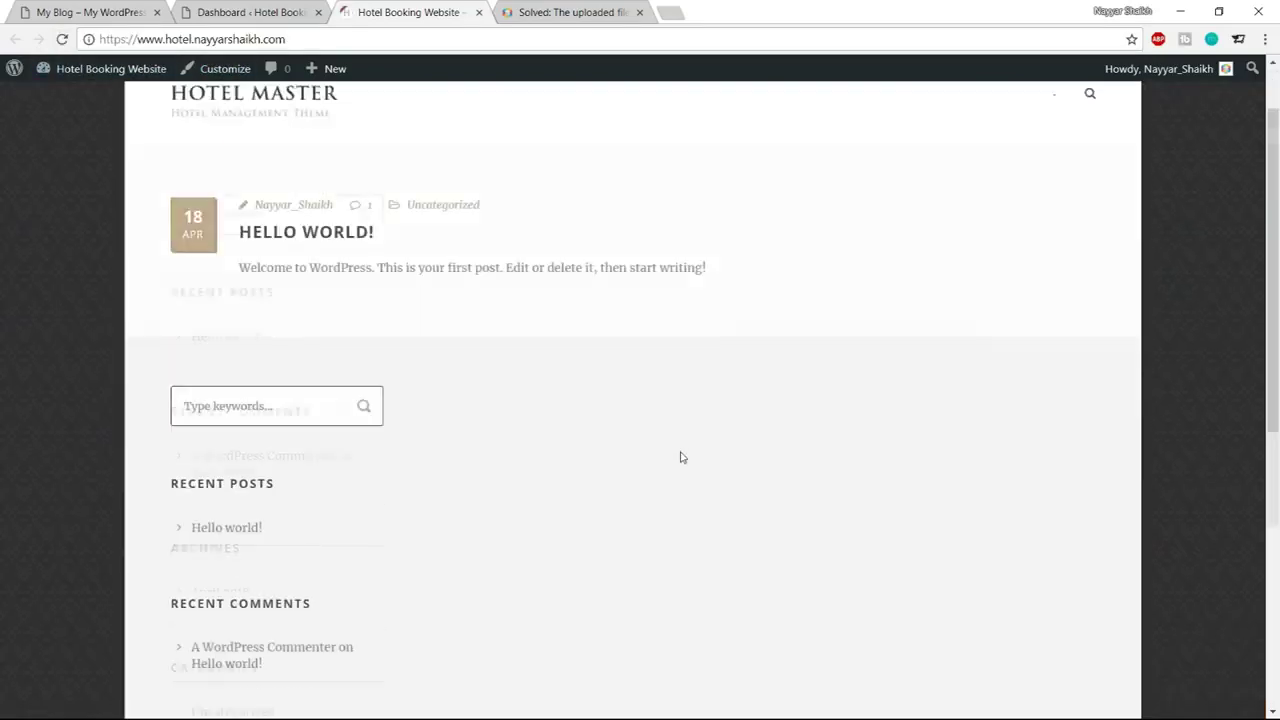
{"action": "scroll", "coordinate": [682, 457], "scroll_direction": "up", "scroll_amount": 6}
{"action": "scroll", "coordinate": [682, 455], "scroll_direction": "up", "scroll_amount": 1}
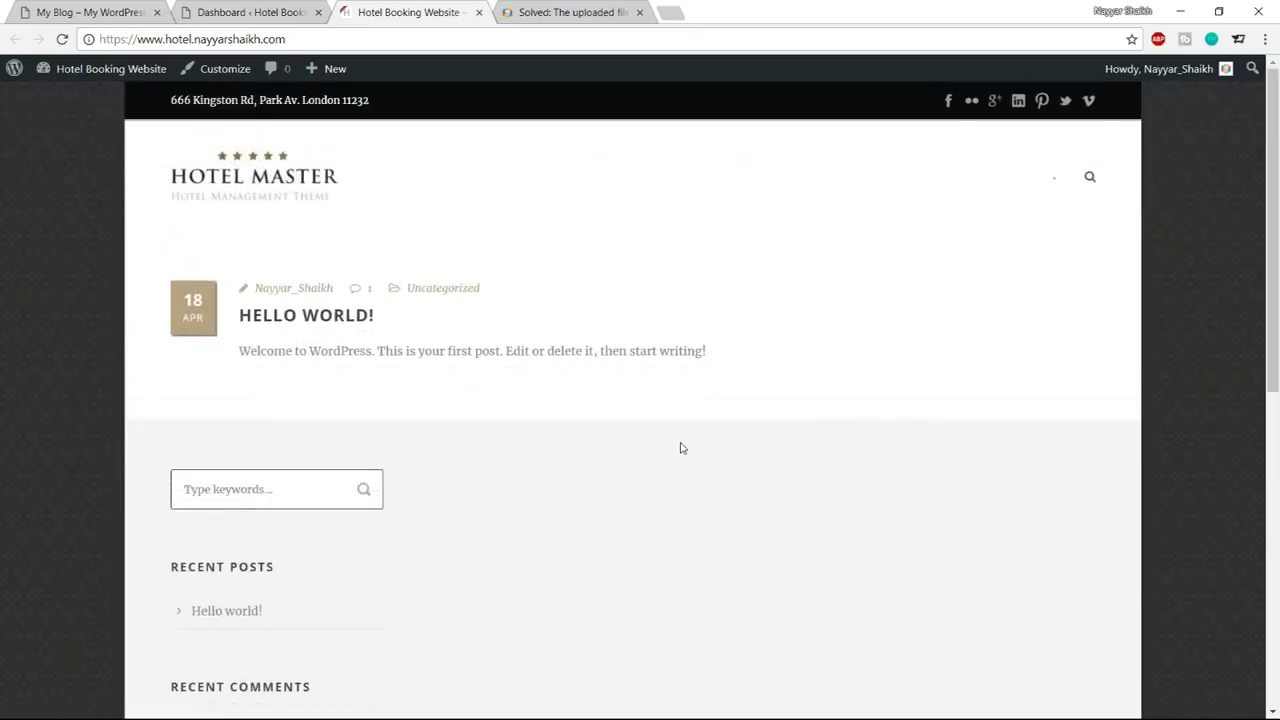
{"action": "left_click", "coordinate": [639, 12]}
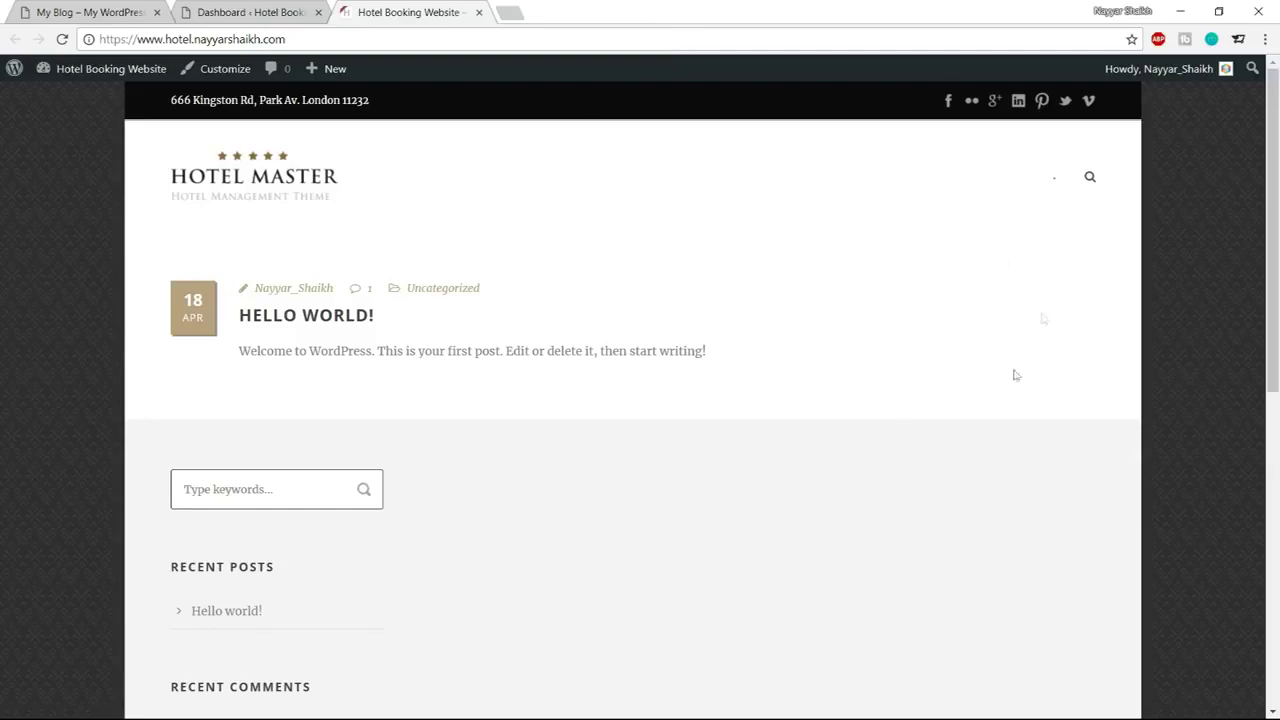
Step: Compare against the demo hotel site, then return to the admin Dashboard
{"action": "left_click", "coordinate": [82, 8]}
{"action": "scroll", "coordinate": [383, 343], "scroll_direction": "down", "scroll_amount": 4}
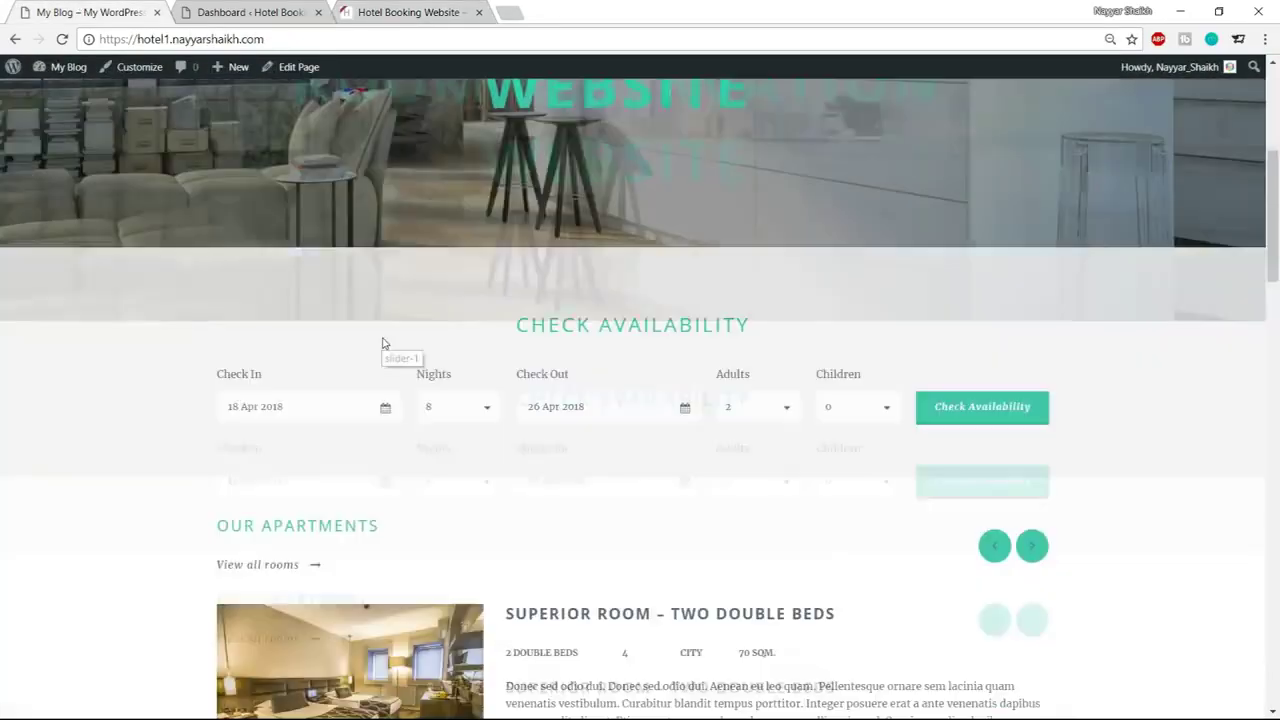
{"action": "scroll", "coordinate": [57, 371], "scroll_direction": "down", "scroll_amount": 4}
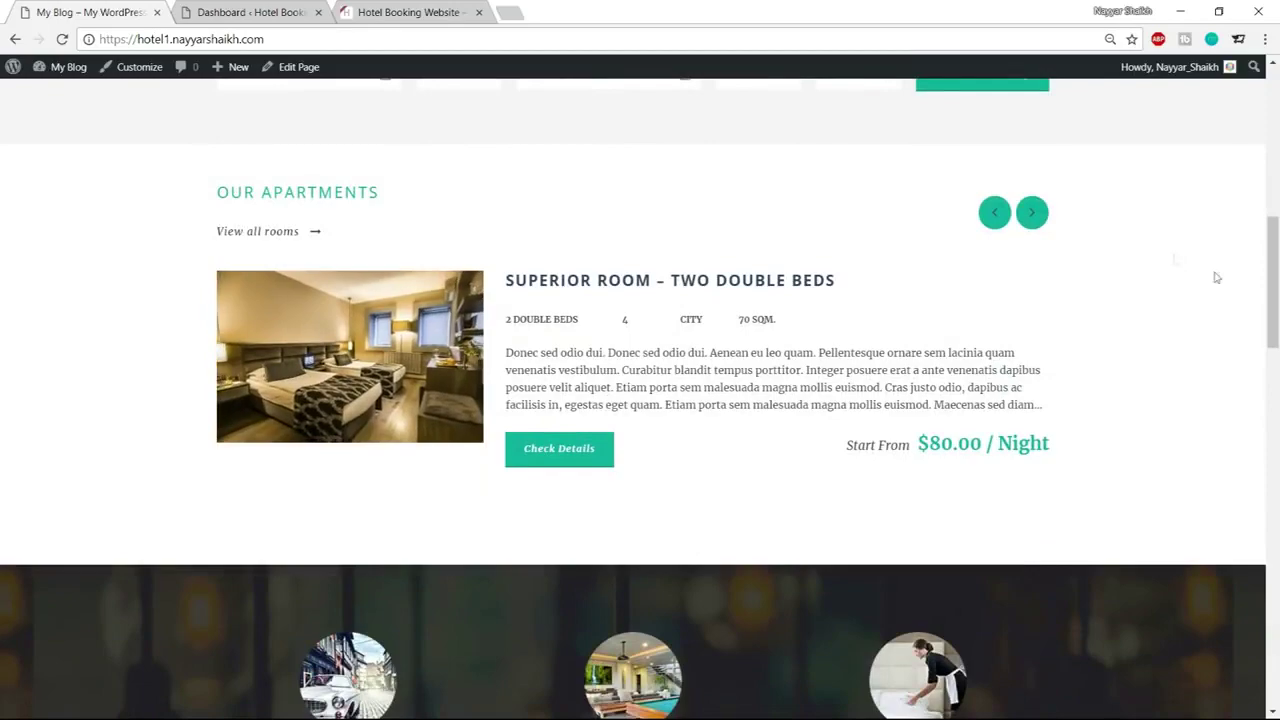
{"action": "scroll", "coordinate": [1220, 320], "scroll_direction": "down", "scroll_amount": 4}
{"action": "scroll", "coordinate": [451, 260], "scroll_direction": "up", "scroll_amount": 10}
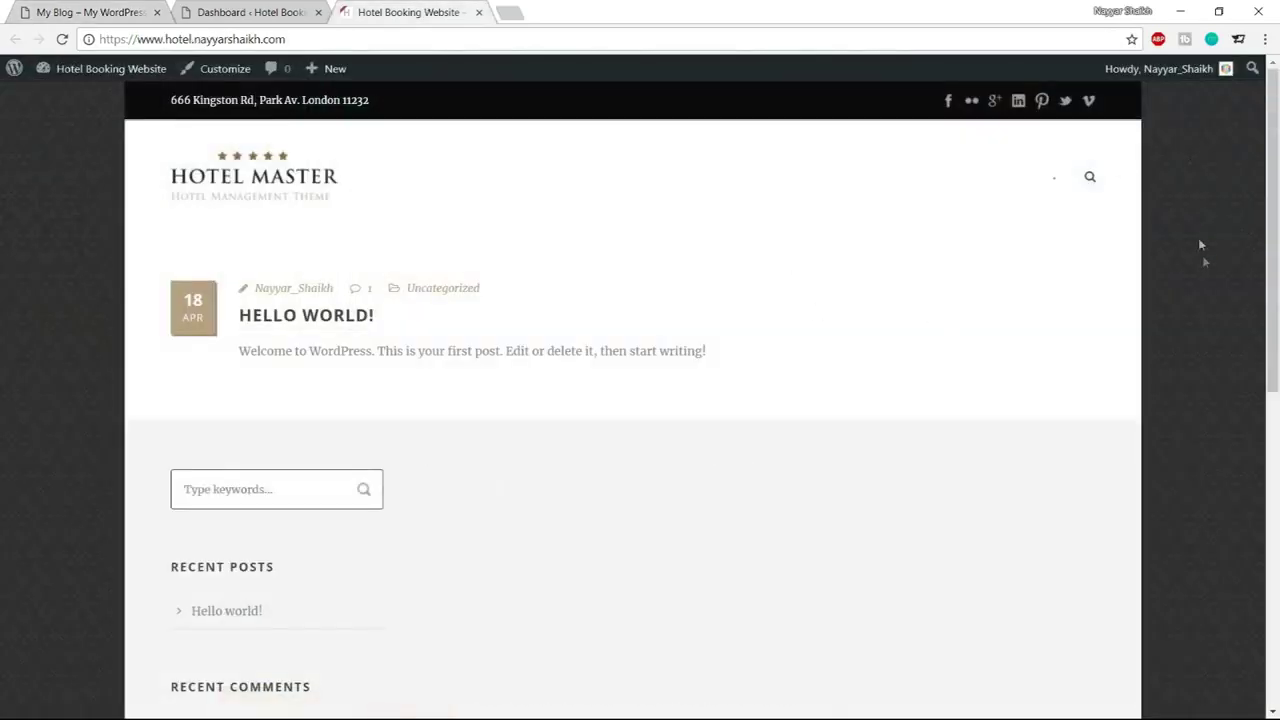
{"action": "scroll", "coordinate": [1195, 290], "scroll_direction": "down", "scroll_amount": 7}
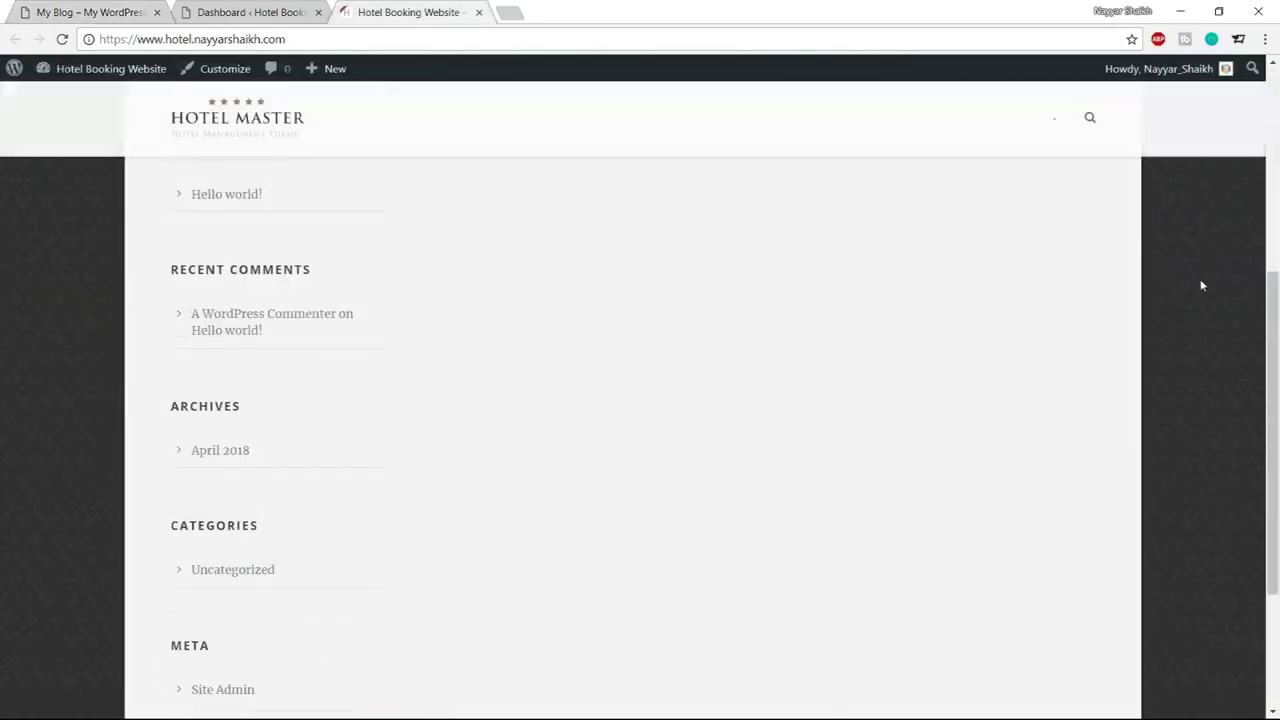
{"action": "scroll", "coordinate": [1189, 305], "scroll_direction": "up", "scroll_amount": 7}
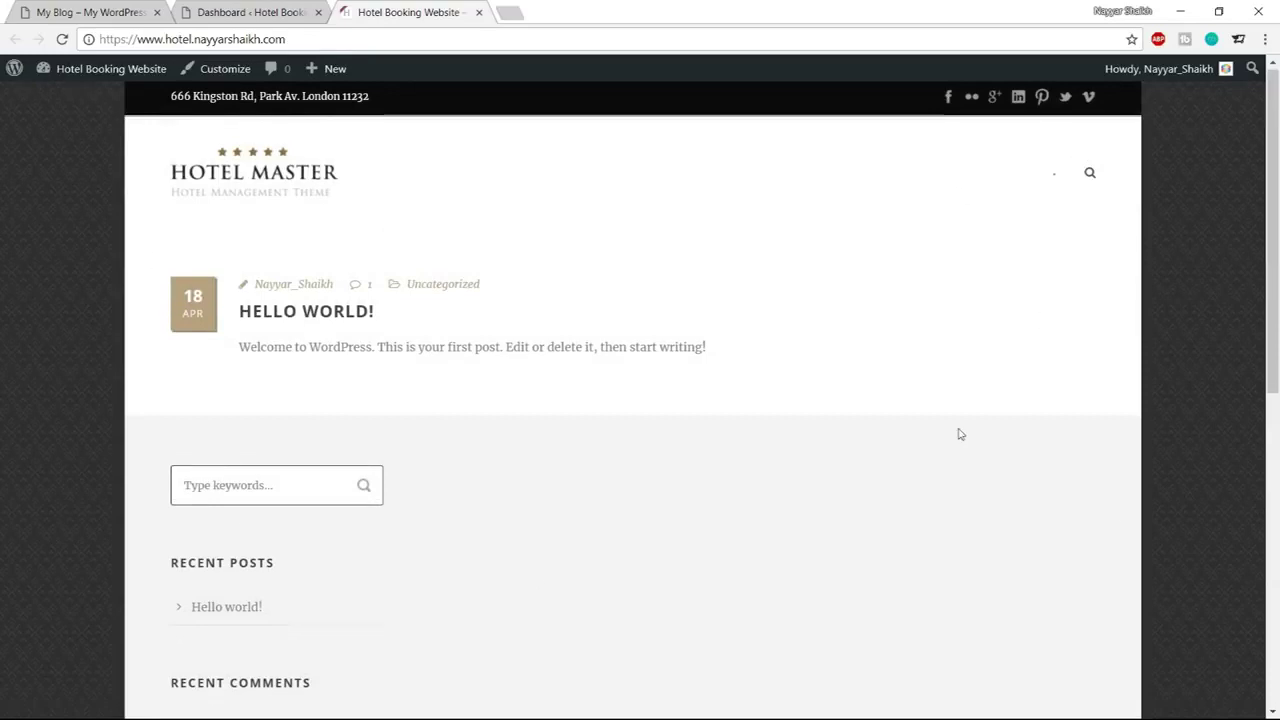
{"action": "scroll", "coordinate": [900, 431], "scroll_direction": "down", "scroll_amount": 6}
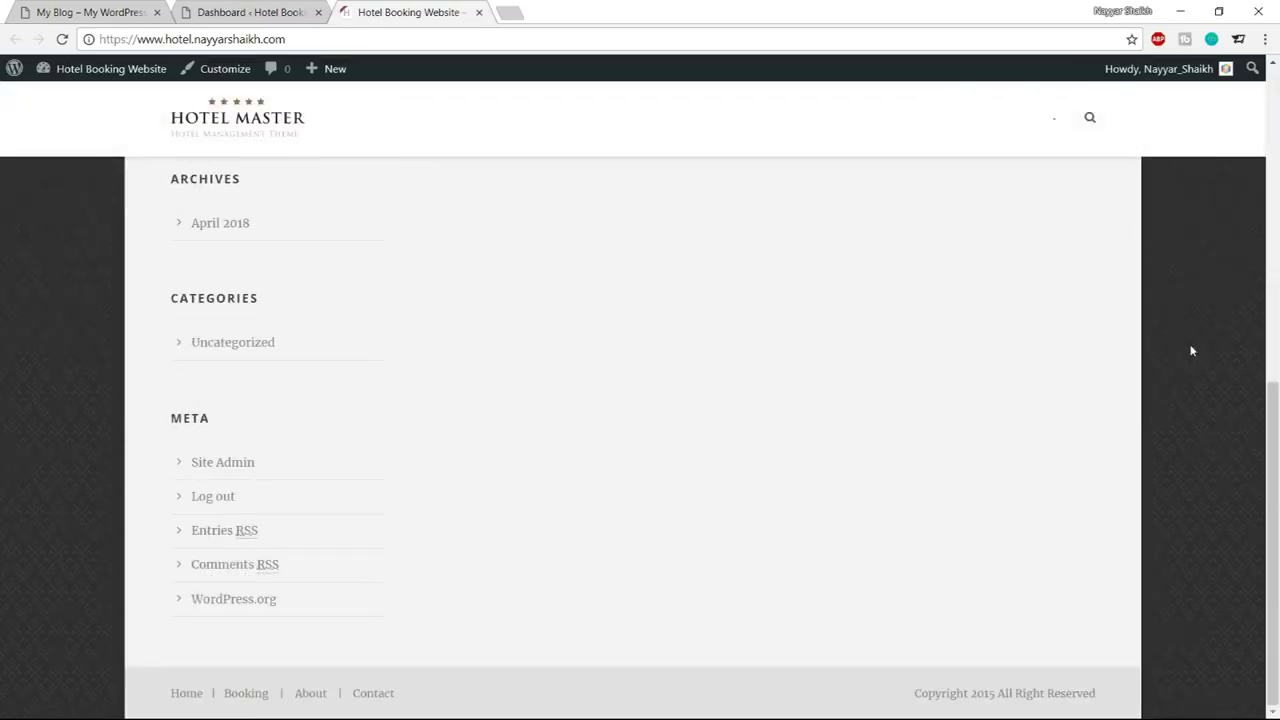
{"action": "scroll", "coordinate": [1191, 352], "scroll_direction": "up", "scroll_amount": 6}
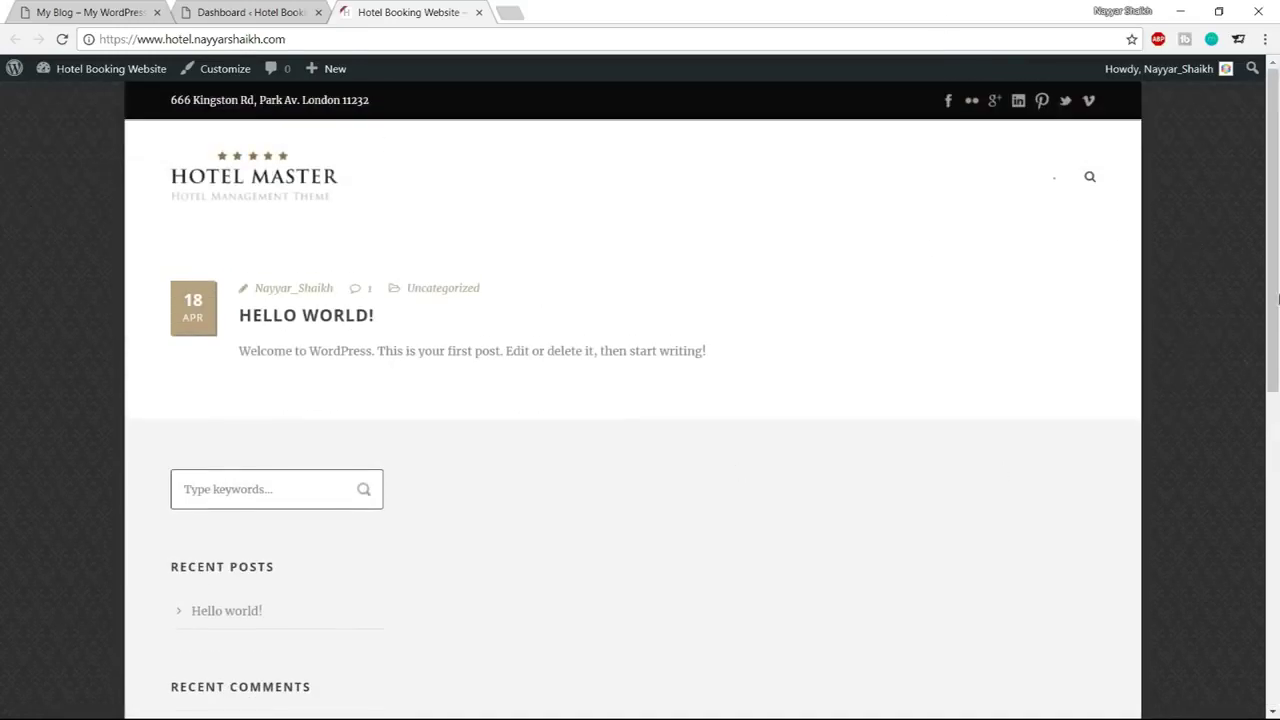
{"action": "left_click", "coordinate": [259, 8]}
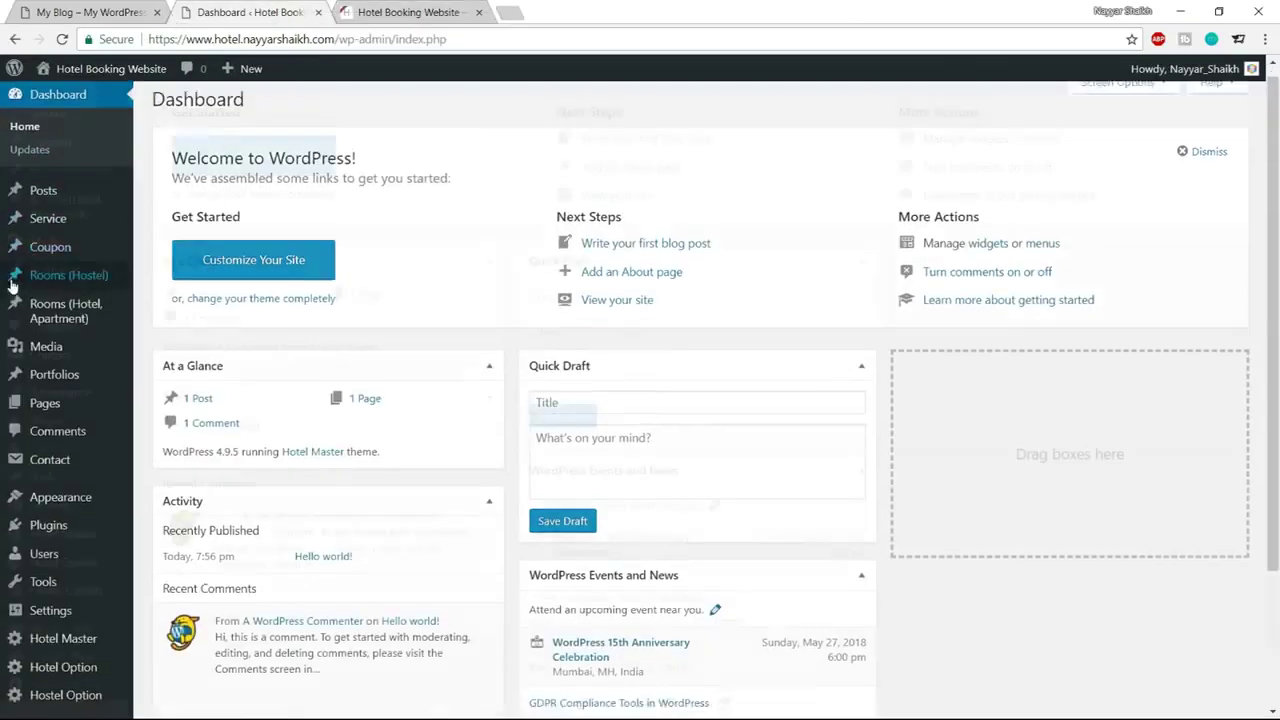
Step: Set the Hotel Master Container Style to Full Style and save the changes
{"action": "scroll", "coordinate": [60, 285], "scroll_direction": "down", "scroll_amount": 2}
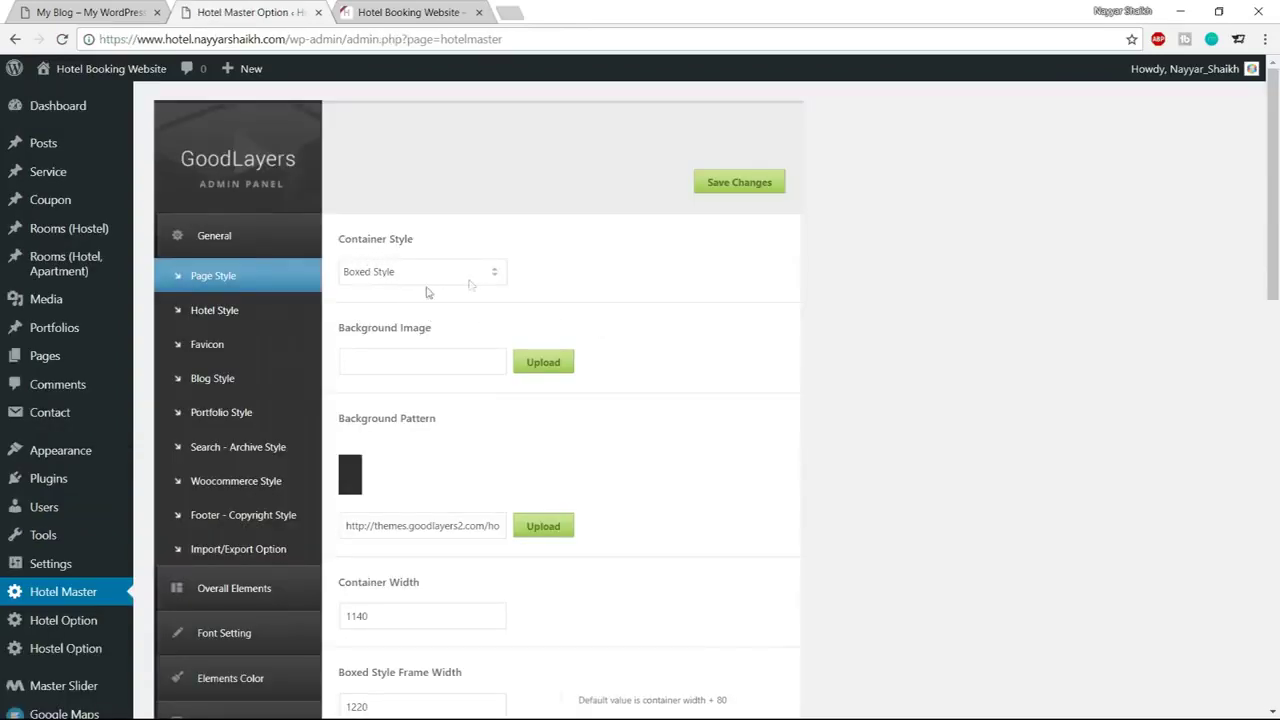
{"action": "left_click", "coordinate": [427, 284]}
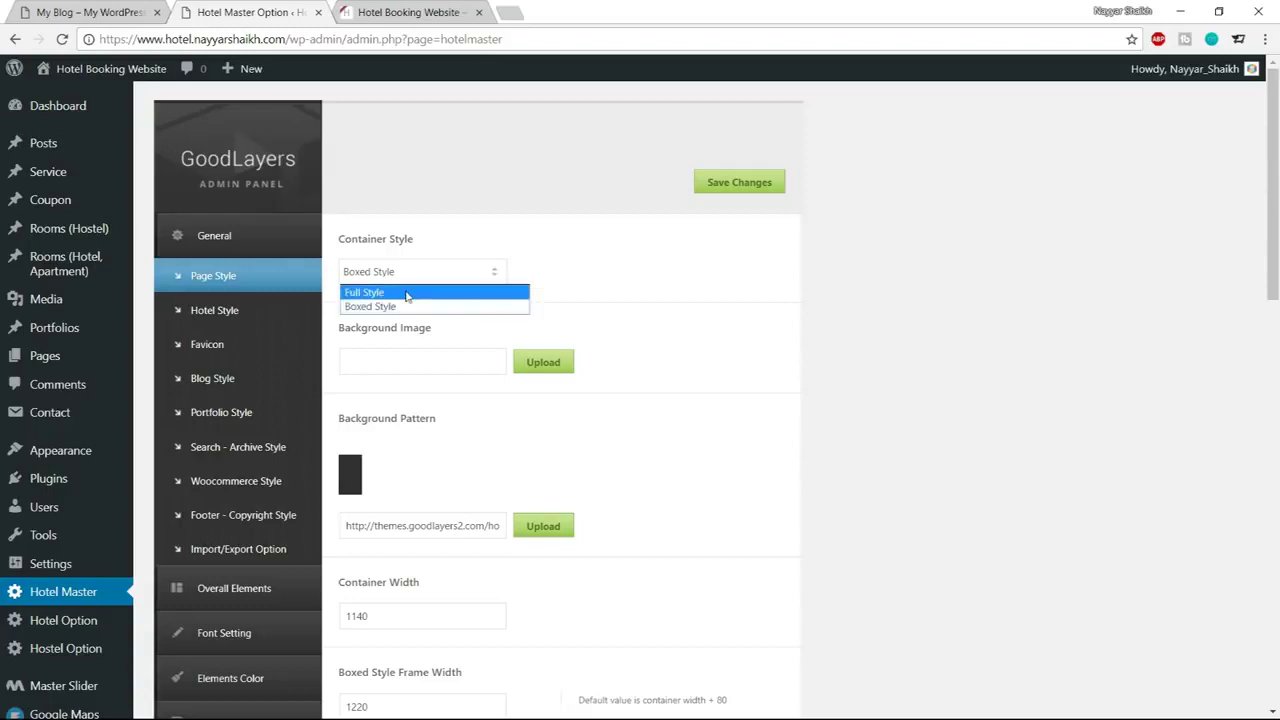
{"action": "left_click", "coordinate": [407, 292]}
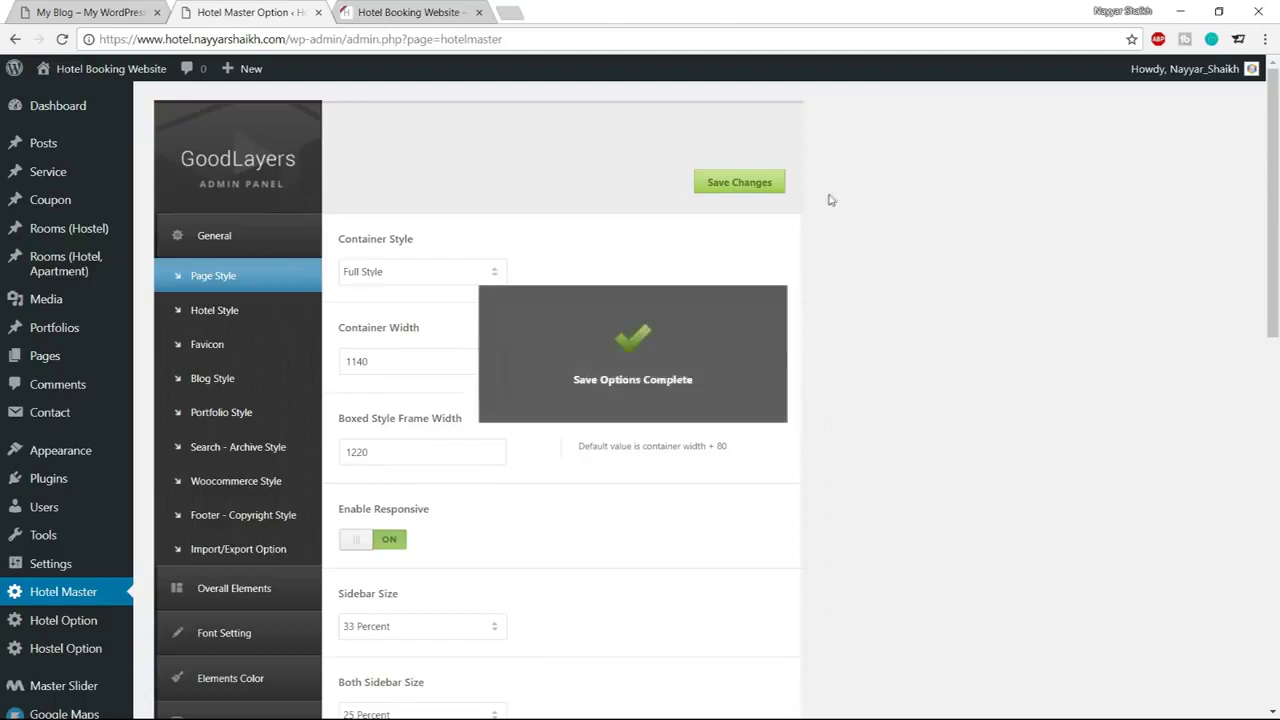
{"action": "left_click", "coordinate": [410, 12]}
Step: Reload the front page to check the full-width layout
{"action": "left_click", "coordinate": [62, 40]}
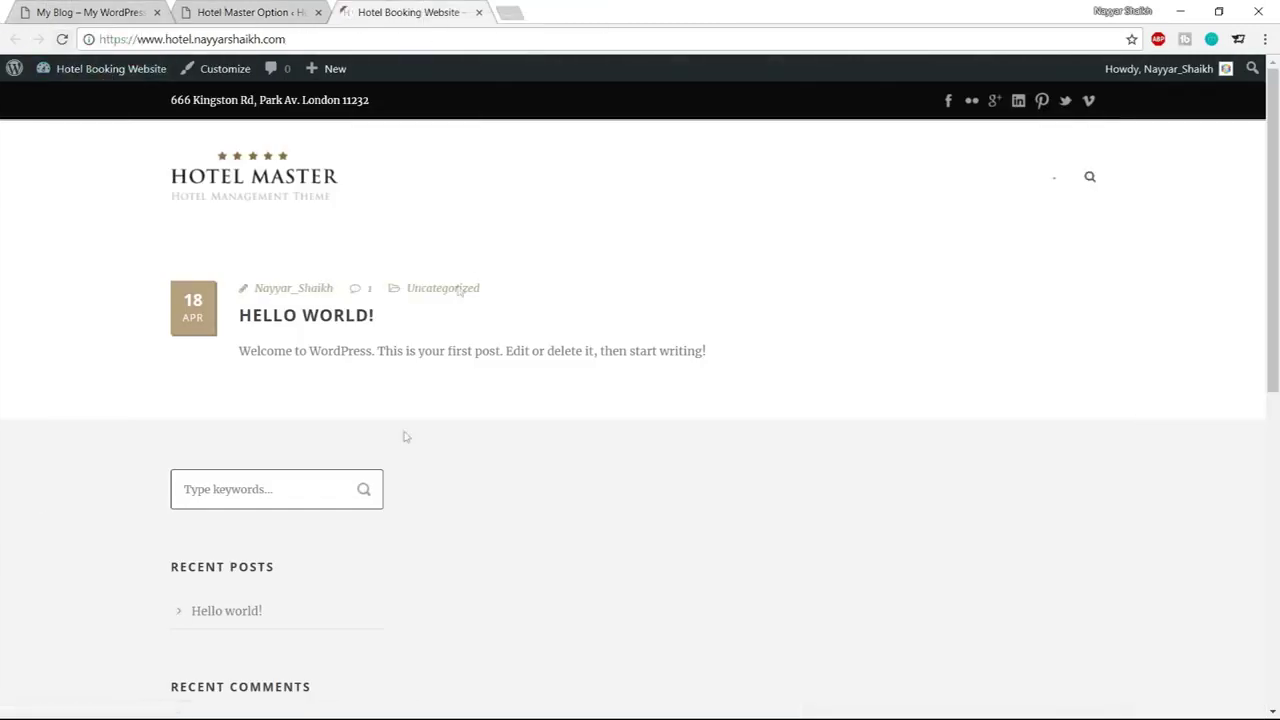
{"action": "scroll", "coordinate": [411, 480], "scroll_direction": "down", "scroll_amount": 10}
{"action": "scroll", "coordinate": [474, 514], "scroll_direction": "up", "scroll_amount": 10}
{"action": "scroll", "coordinate": [515, 528], "scroll_direction": "up", "scroll_amount": 1}
Step: Look at the demo site's slider for reference, then return to the Hotel Master options
{"action": "left_click", "coordinate": [135, 5]}
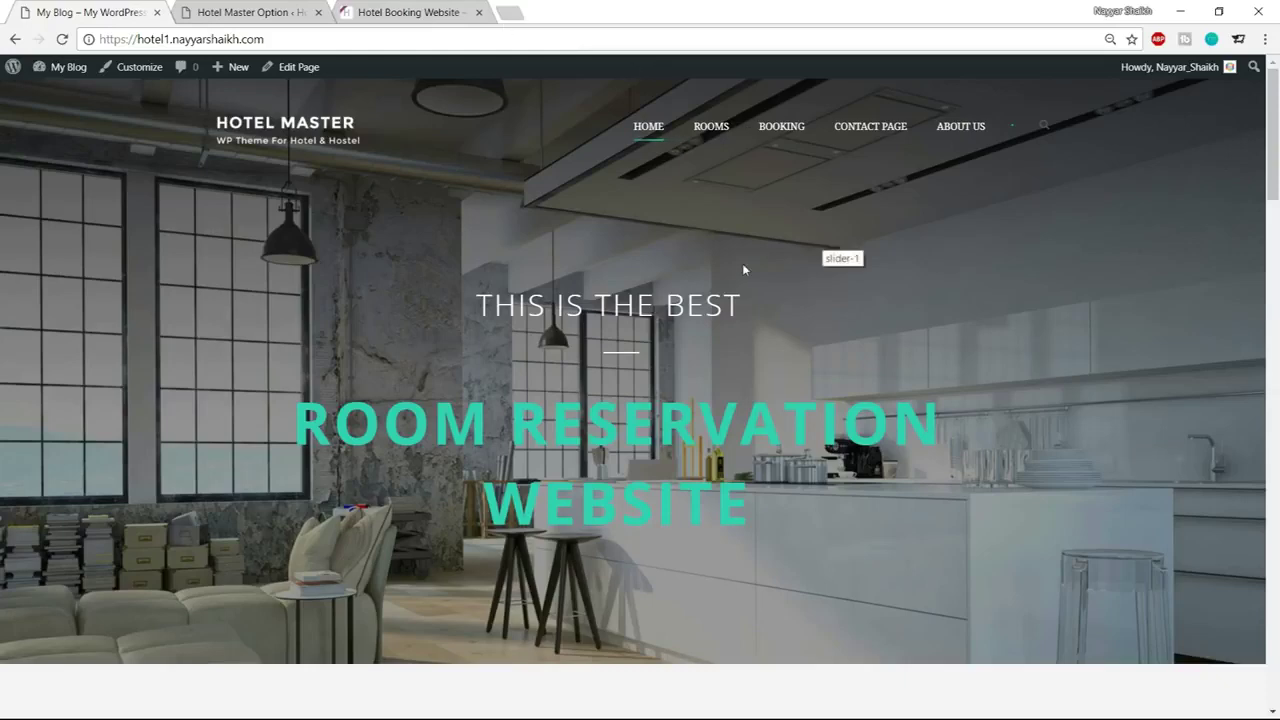
{"action": "left_click", "coordinate": [285, 12]}
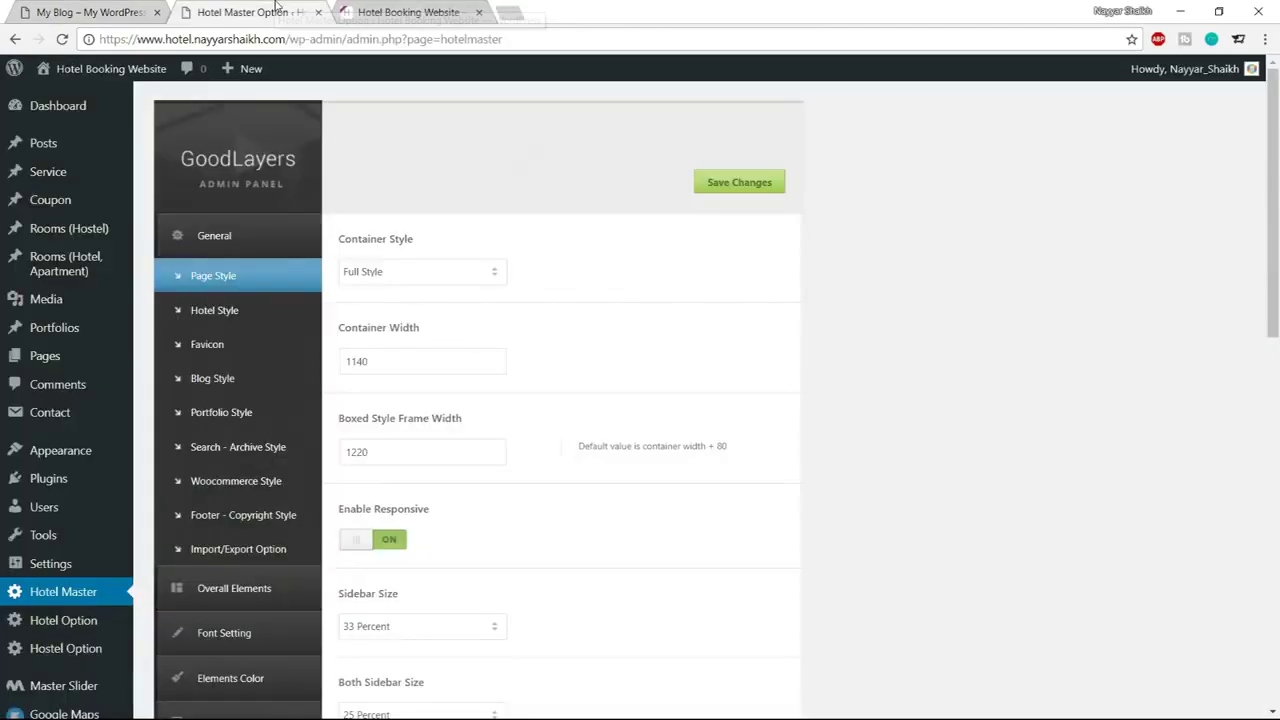
{"action": "scroll", "coordinate": [52, 345], "scroll_direction": "down", "scroll_amount": 3}
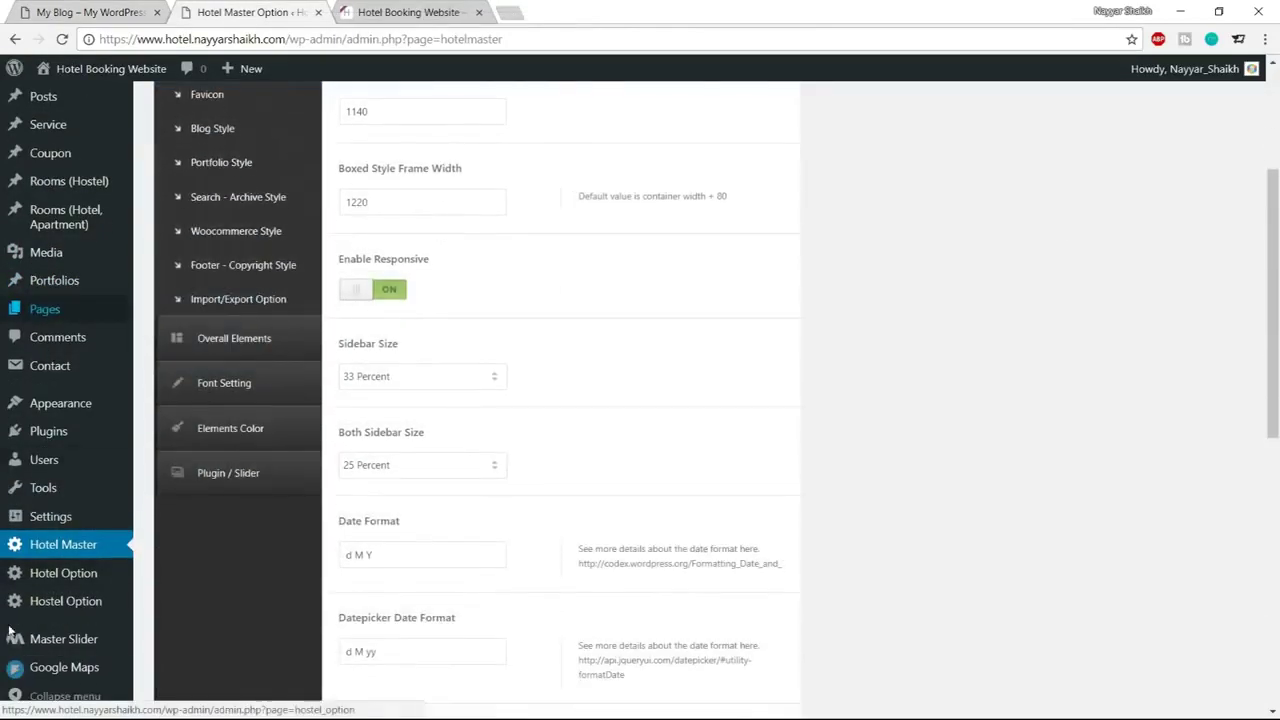
{"action": "mouse_move", "coordinate": [55, 645]}
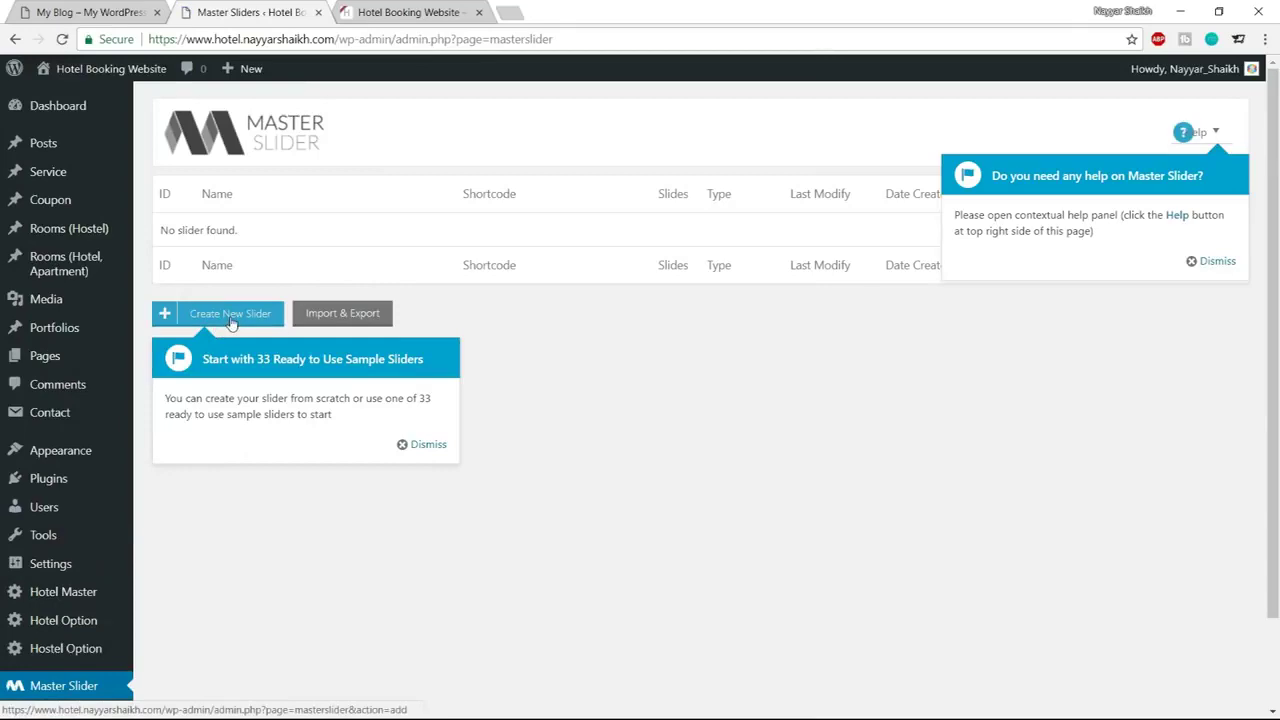
Step: Create a new custom Master Slider and dismiss the help prompt
{"action": "left_click", "coordinate": [230, 314]}
{"action": "scroll", "coordinate": [760, 284], "scroll_direction": "down", "scroll_amount": 1}
{"action": "scroll", "coordinate": [758, 282], "scroll_direction": "up", "scroll_amount": 1}
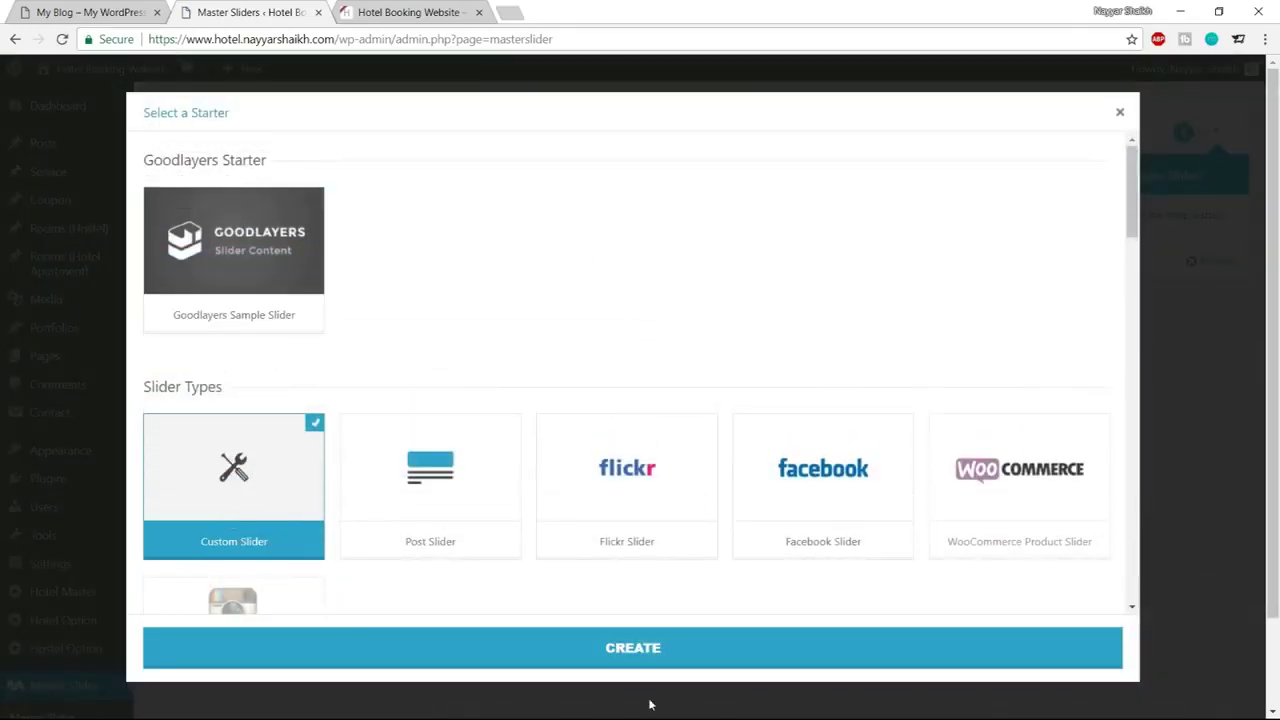
{"action": "left_click", "coordinate": [646, 646]}
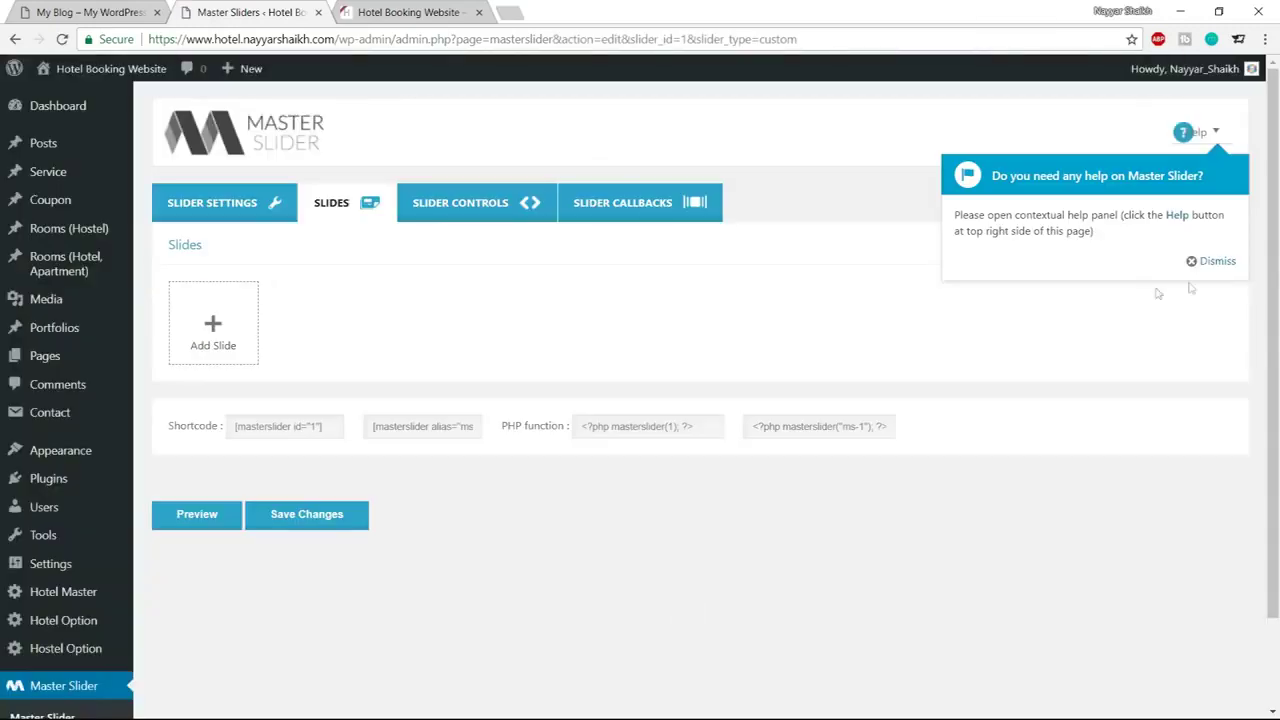
{"action": "left_click", "coordinate": [1211, 262]}
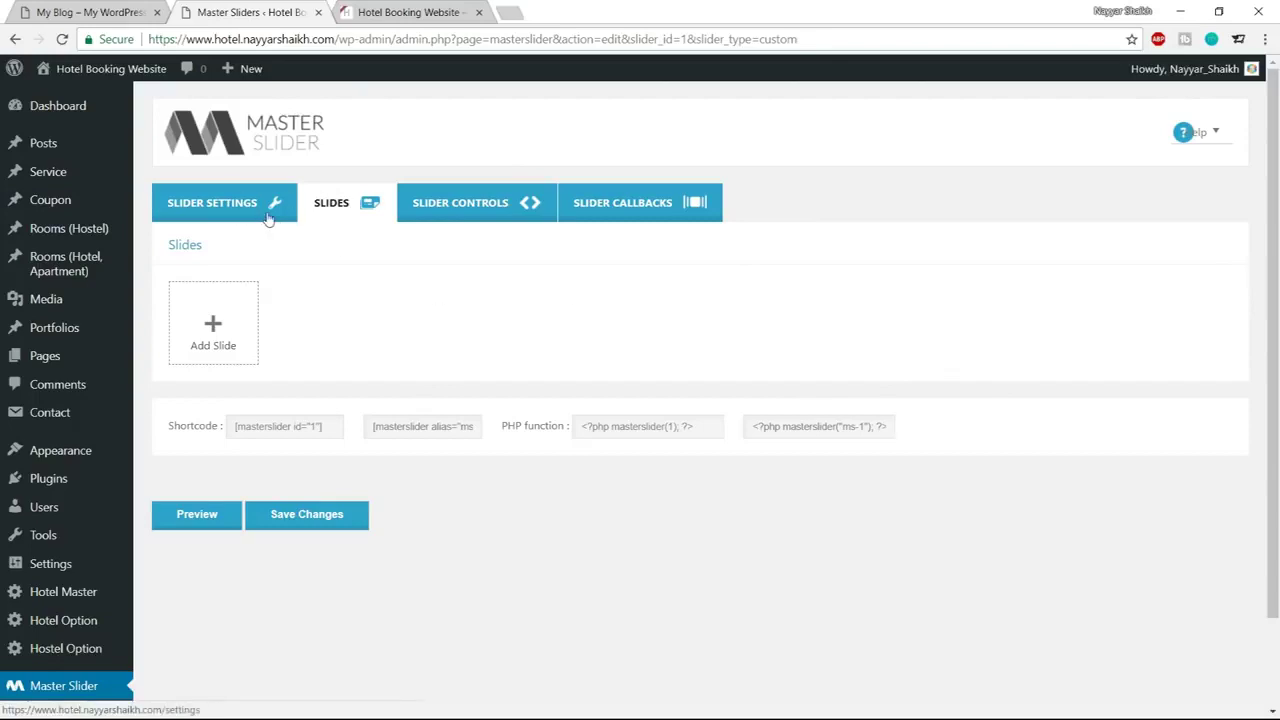
Step: Name the slider Slider-1 and set its size to 1140 × 780 px
{"action": "left_click", "coordinate": [237, 210]}
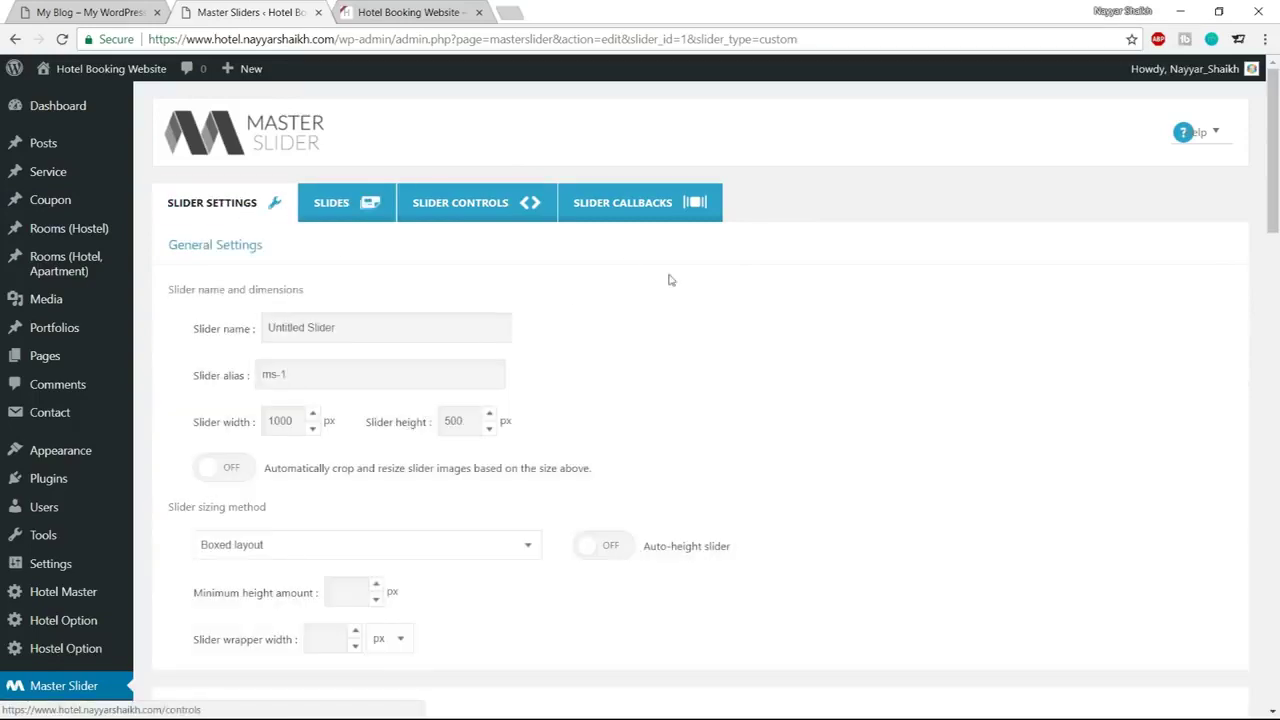
{"action": "left_click_drag", "start_coordinate": [186, 340], "coordinate": [476, 325]}
{"action": "double_click", "coordinate": [251, 327]}
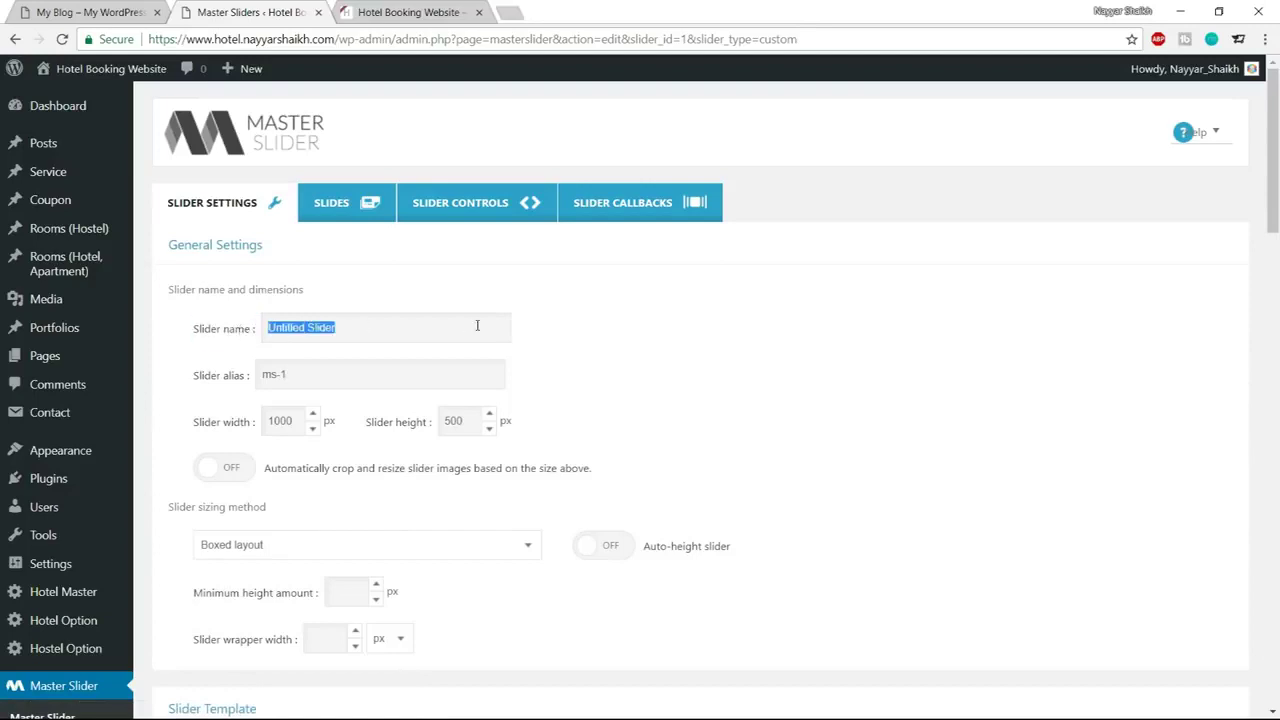
{"action": "type", "text": "Slider-1"}
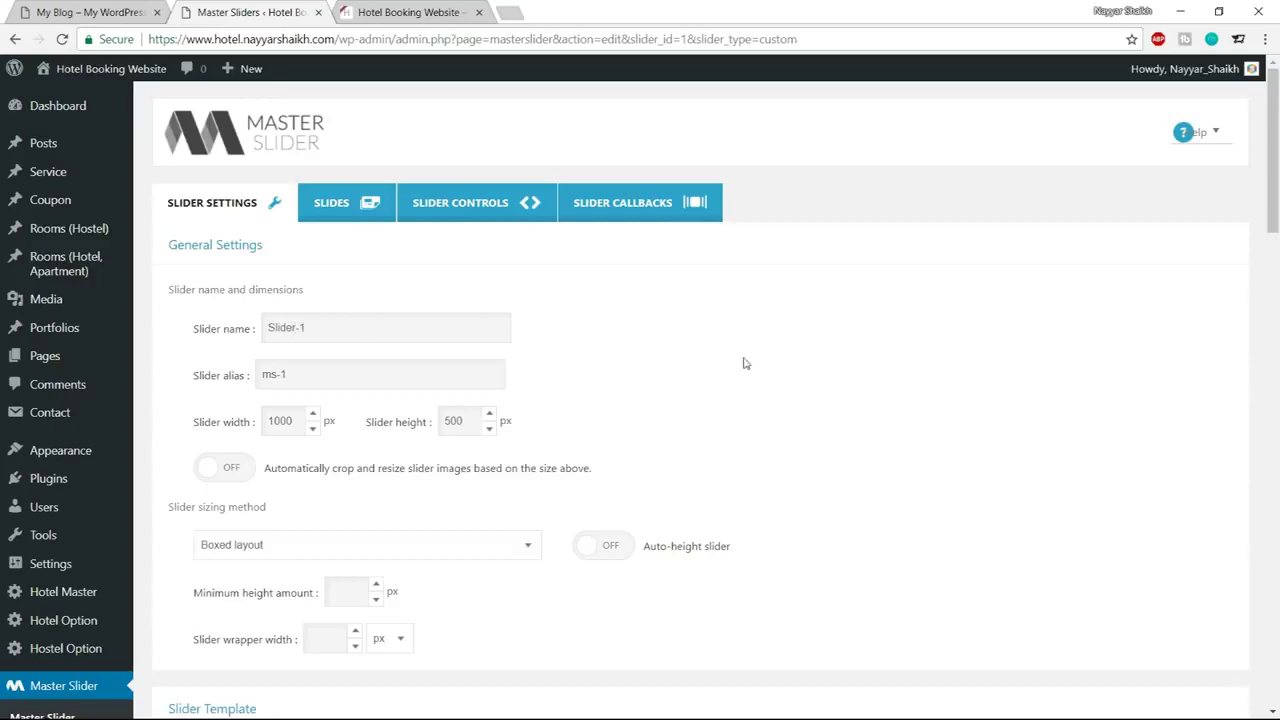
{"action": "scroll", "coordinate": [726, 374], "scroll_direction": "down", "scroll_amount": 2}
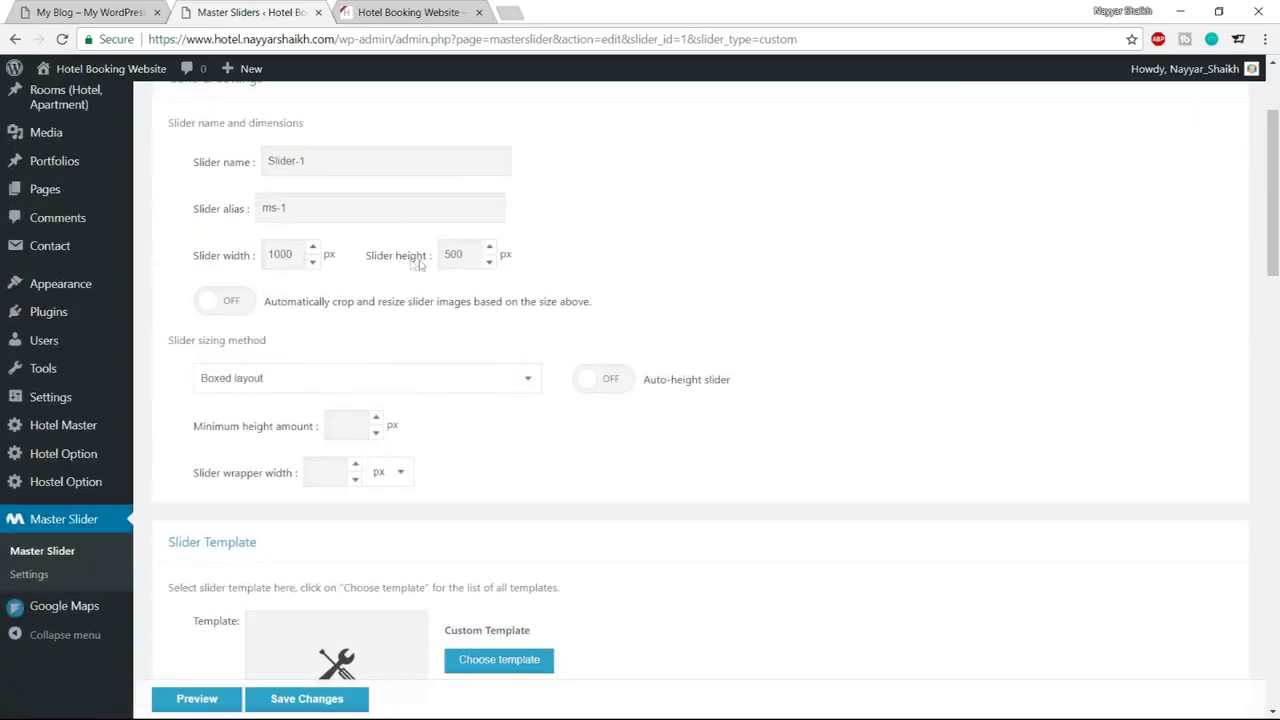
{"action": "left_click_drag", "start_coordinate": [290, 254], "coordinate": [229, 256]}
{"action": "type", "text": "114"}
{"action": "left_click_drag", "start_coordinate": [467, 254], "coordinate": [419, 262]}
{"action": "type", "text": "780"}
Step: Compare with the live and demo site sliders, then return to the slider settings
{"action": "left_click", "coordinate": [396, 12]}
{"action": "left_click", "coordinate": [22, 8]}
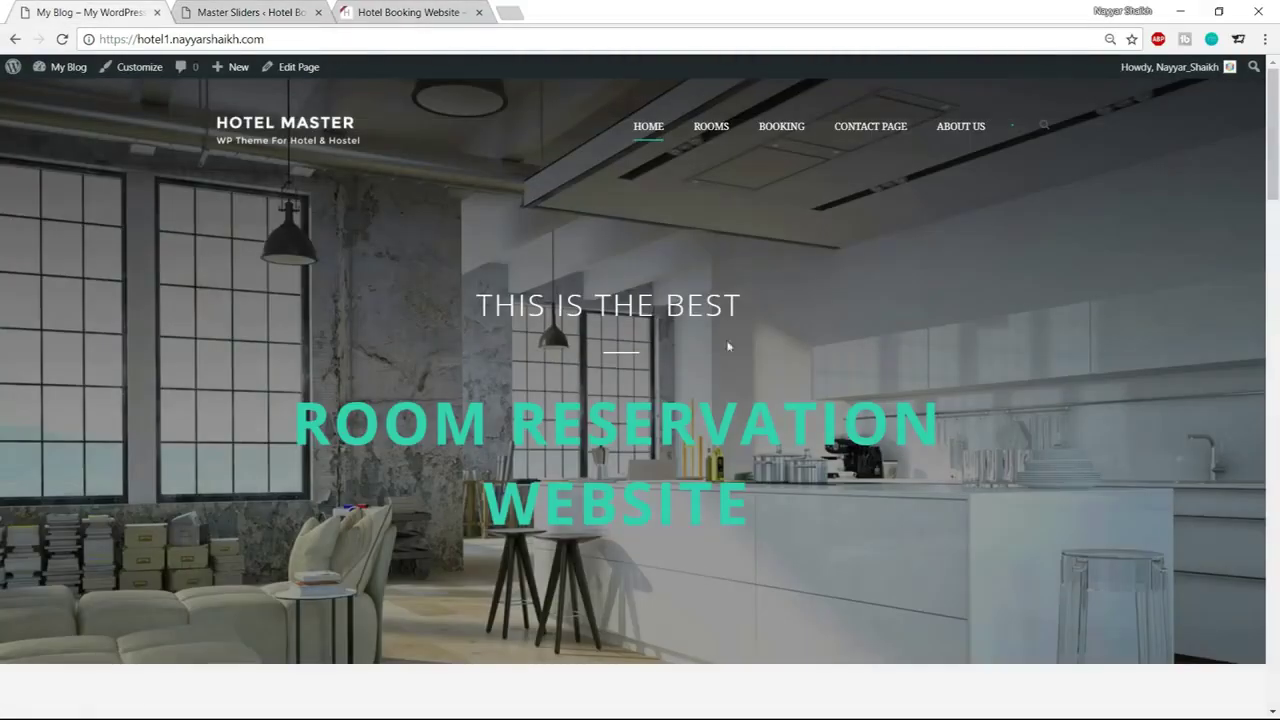
{"action": "left_click", "coordinate": [290, 14]}
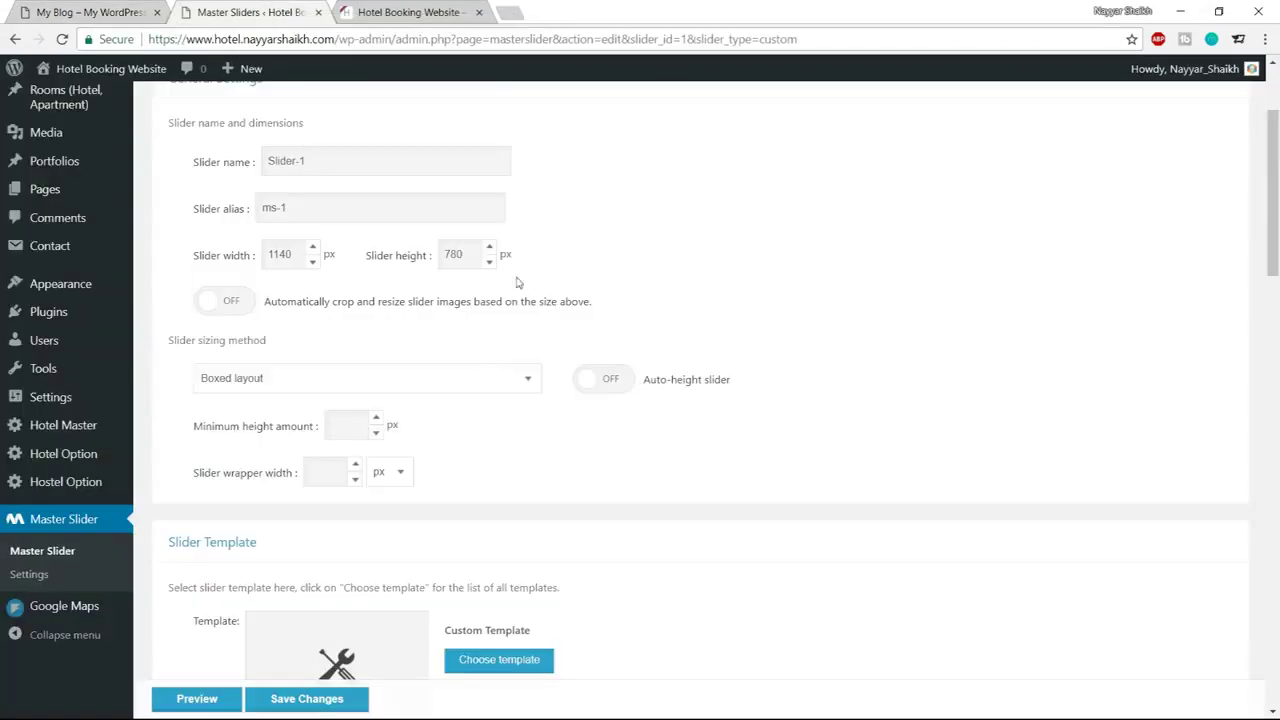
Step: Set Slider-1's sizing method to Full-width
{"action": "left_click", "coordinate": [310, 381]}
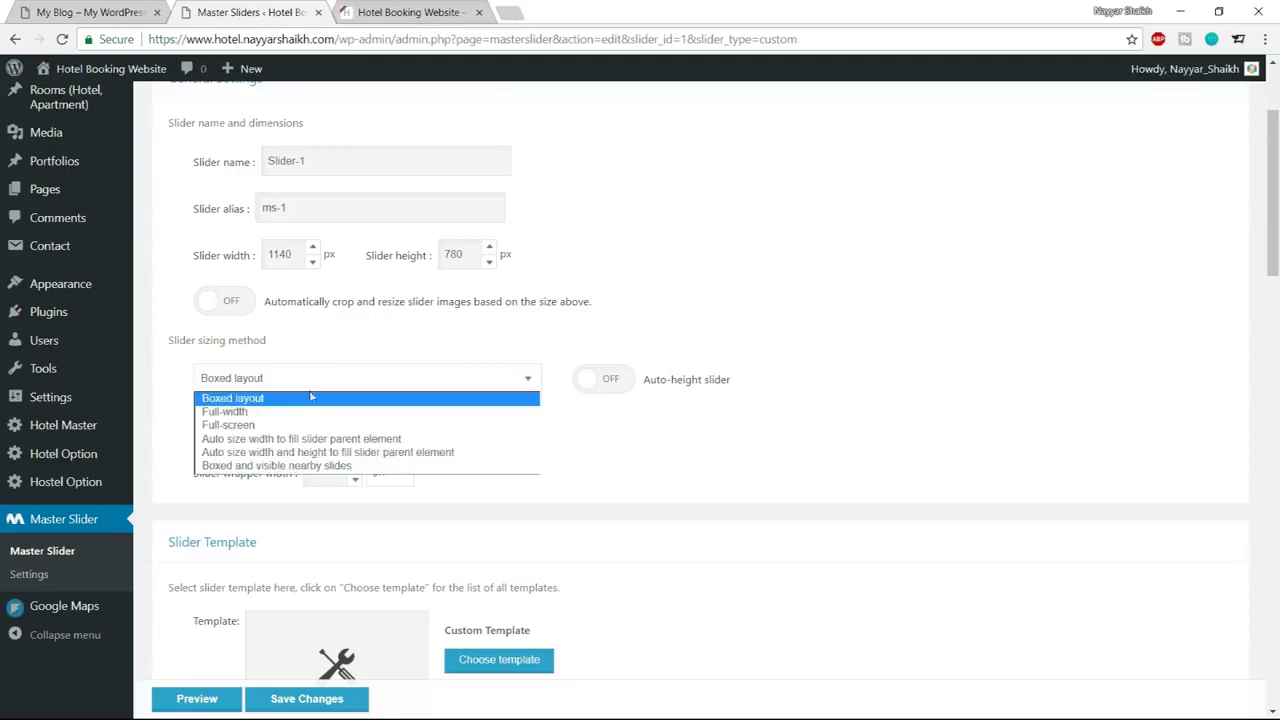
{"action": "left_click", "coordinate": [300, 417]}
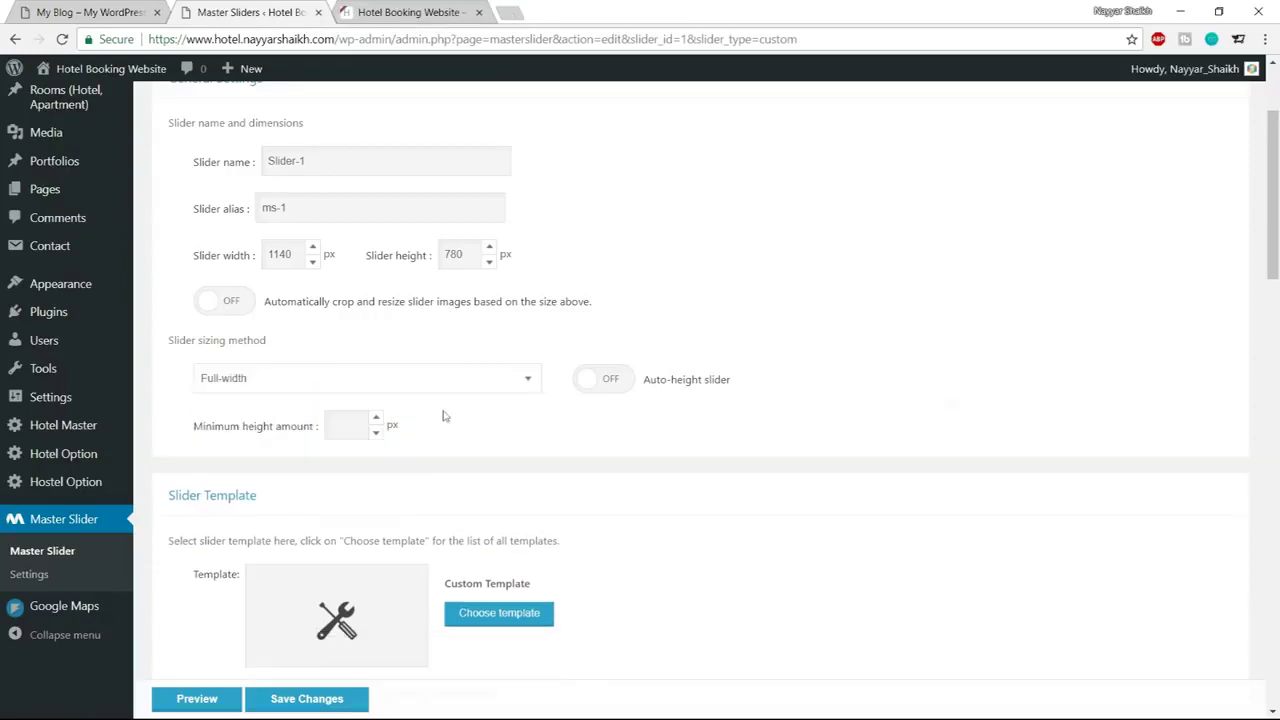
{"action": "scroll", "coordinate": [1037, 374], "scroll_direction": "down", "scroll_amount": 5}
{"action": "scroll", "coordinate": [1108, 320], "scroll_direction": "down", "scroll_amount": 3}
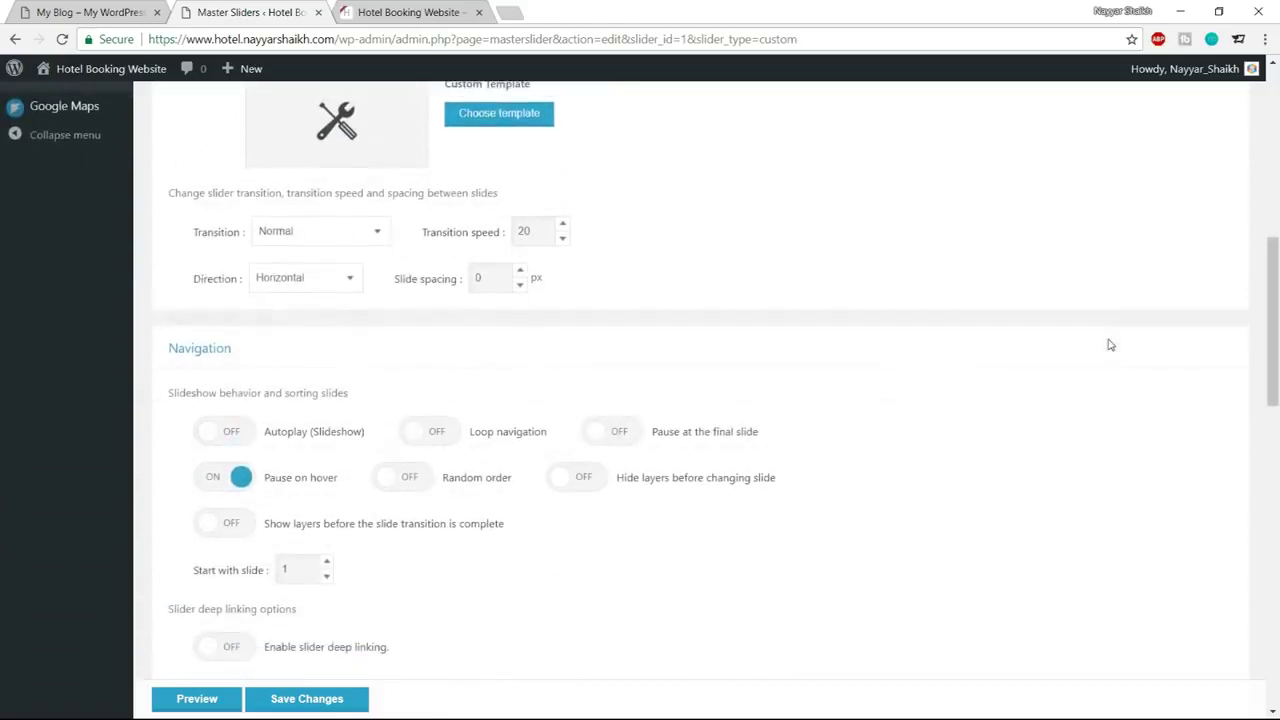
Step: Turn off pause on hover, touch swipe, mouse swipe and the grab cursor
{"action": "left_click", "coordinate": [236, 312]}
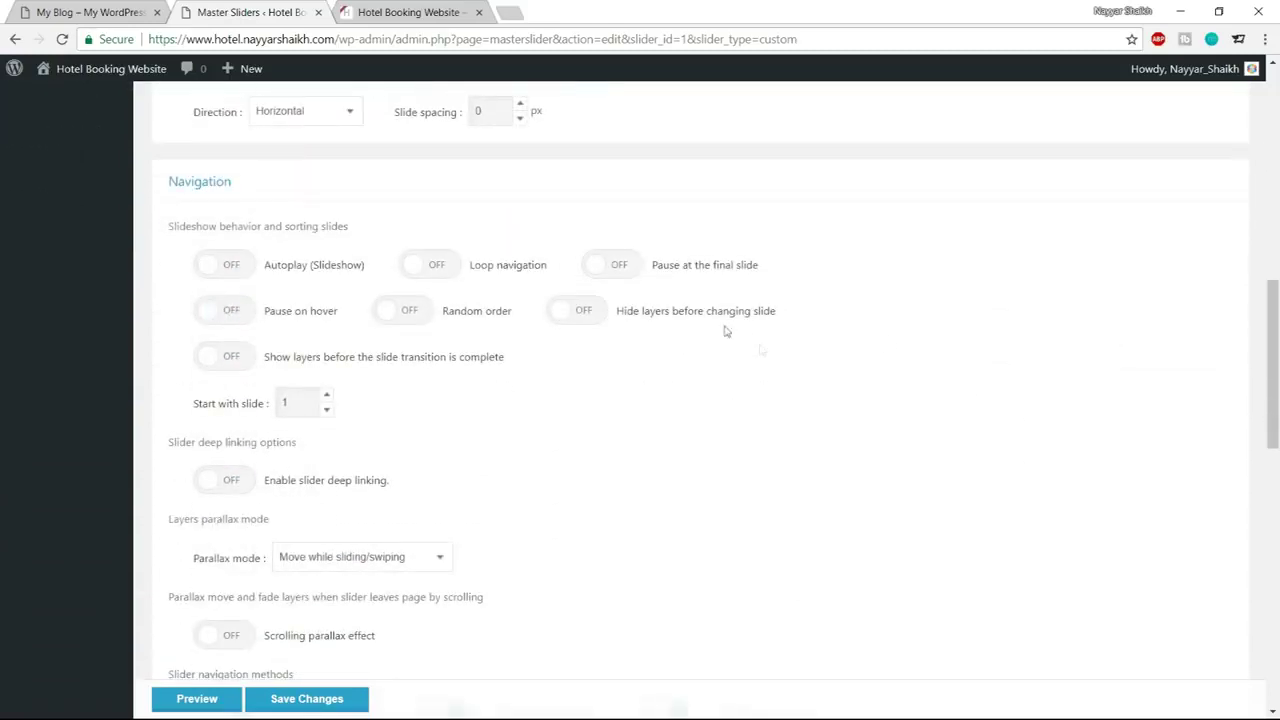
{"action": "scroll", "coordinate": [740, 340], "scroll_direction": "down", "scroll_amount": 3}
{"action": "left_click", "coordinate": [238, 382]}
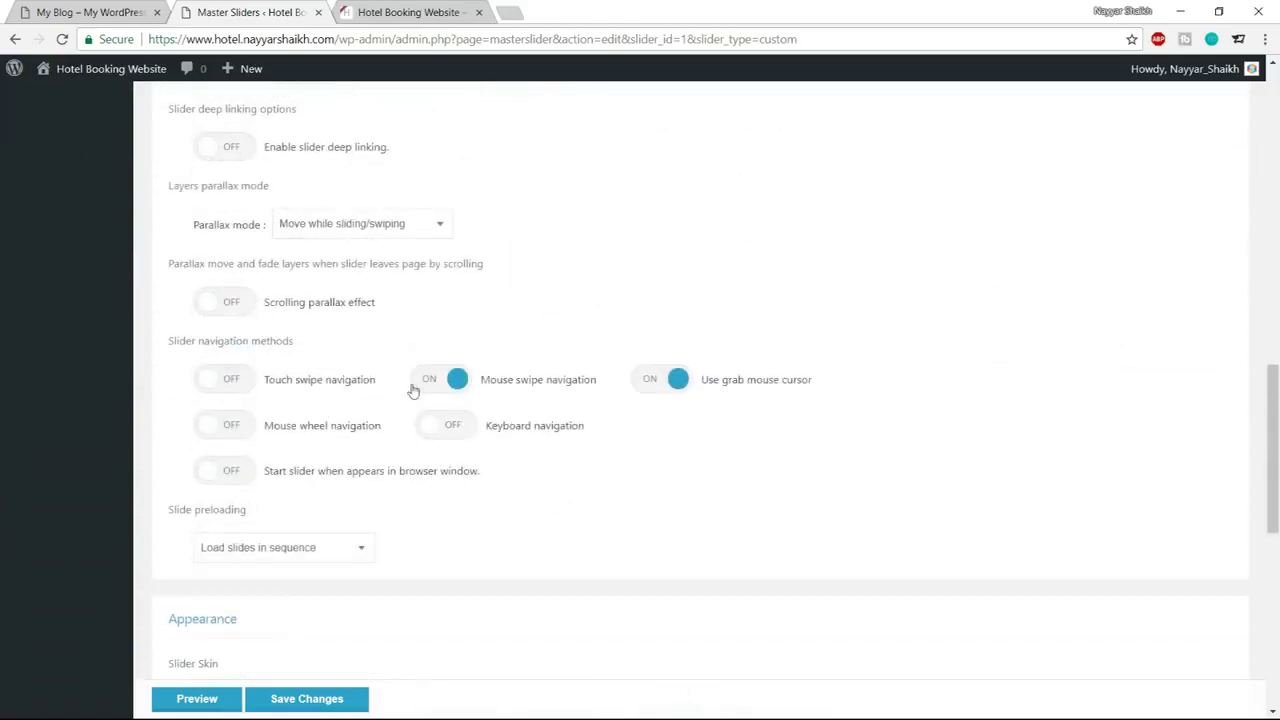
{"action": "left_click", "coordinate": [443, 383]}
{"action": "left_click", "coordinate": [646, 383]}
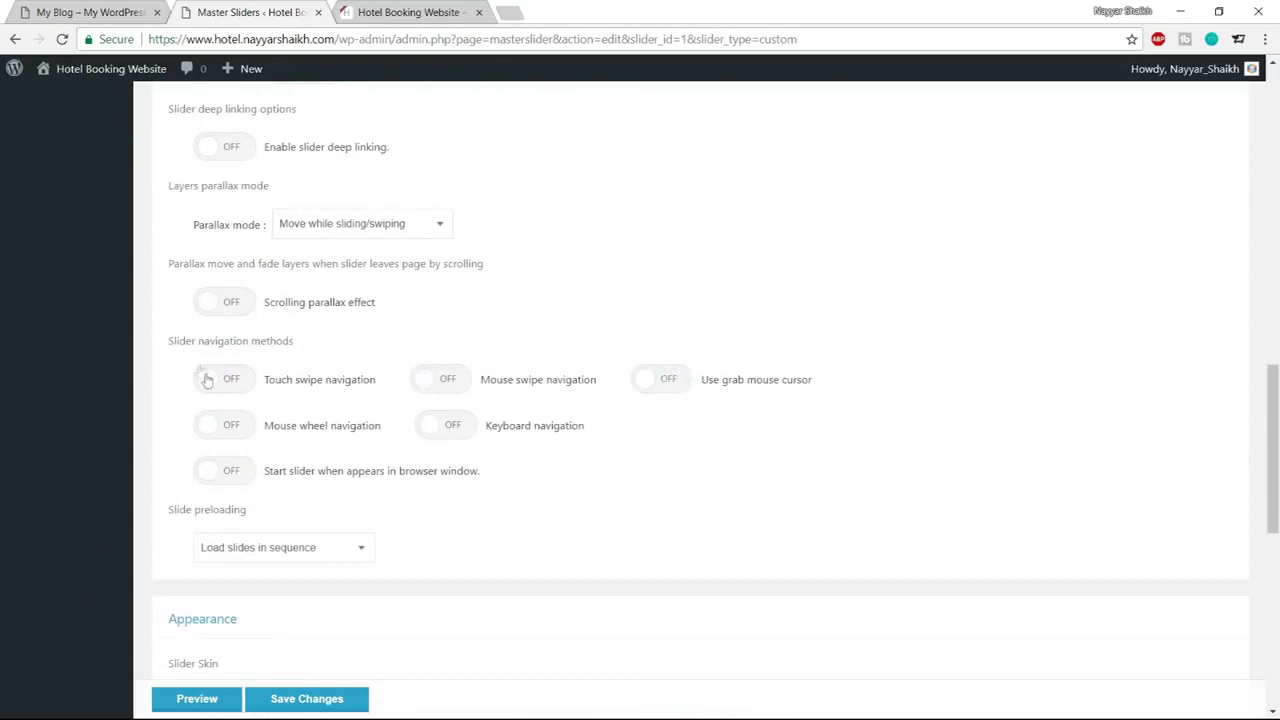
{"action": "left_click_drag", "start_coordinate": [170, 341], "coordinate": [306, 341]}
{"action": "left_click", "coordinate": [338, 308]}
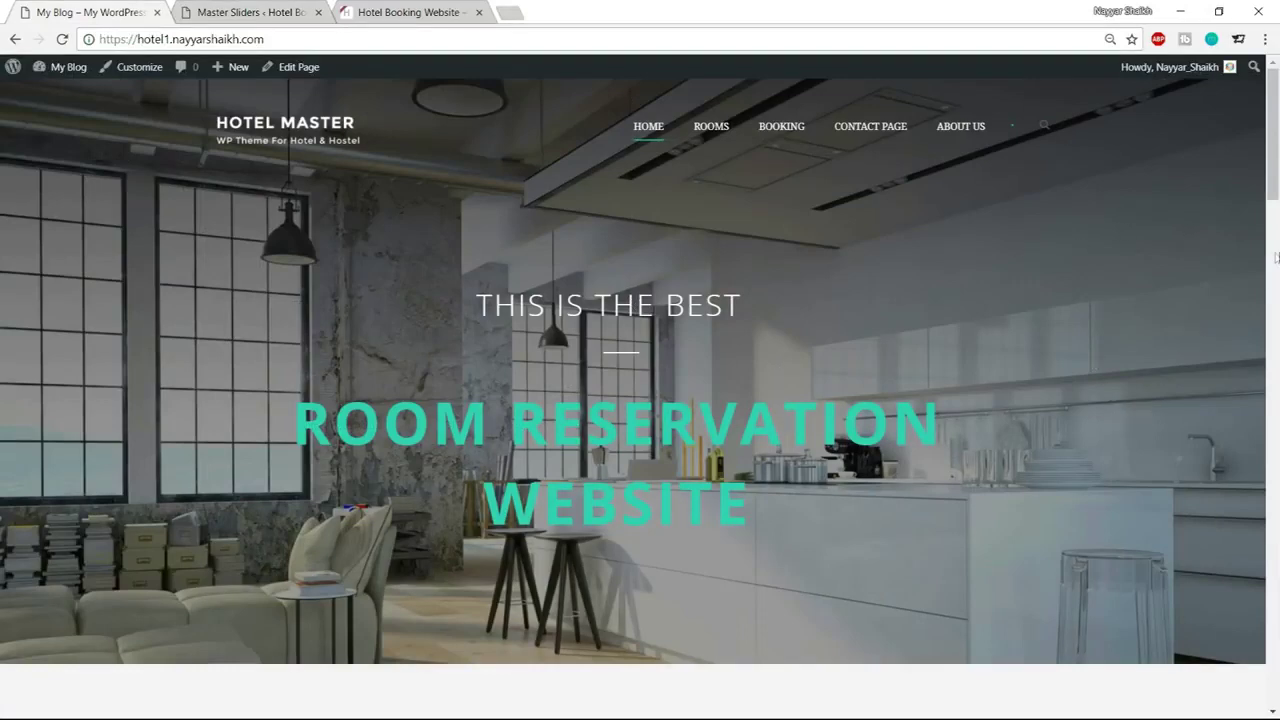
Step: Glance at the hotel front page, then save the slider settings
{"action": "left_click", "coordinate": [252, 12]}
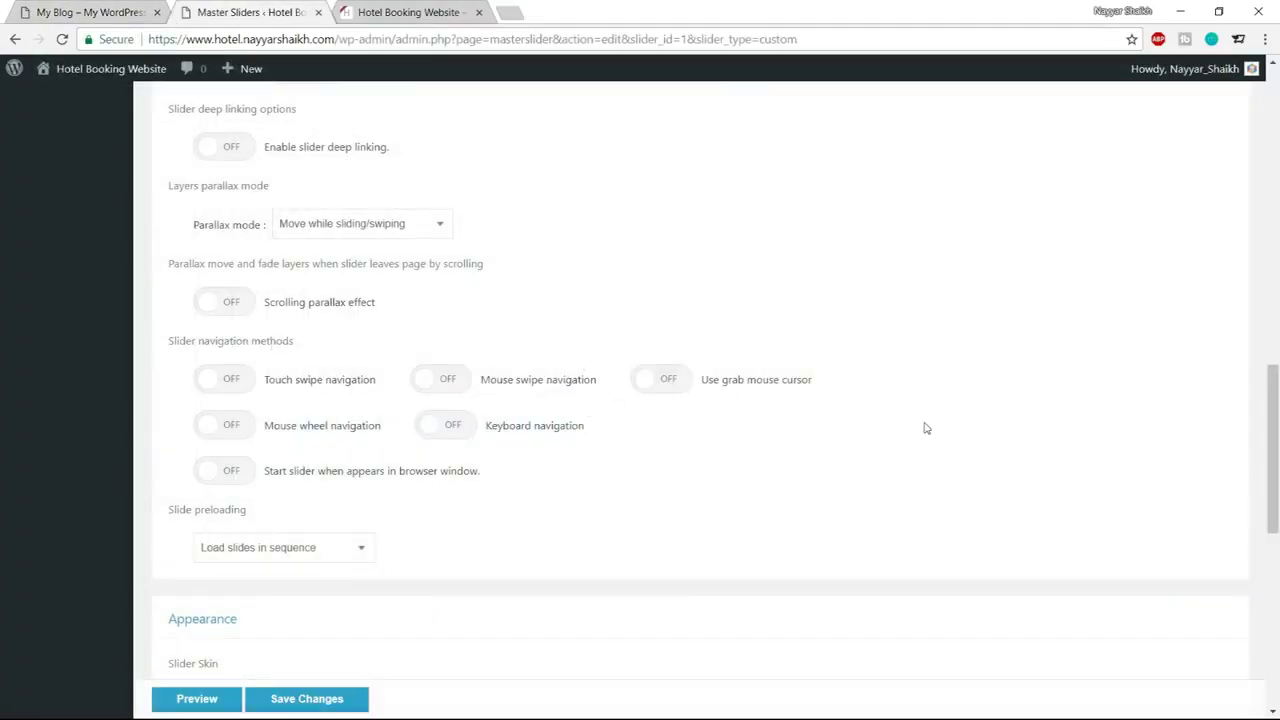
{"action": "left_click", "coordinate": [92, 12]}
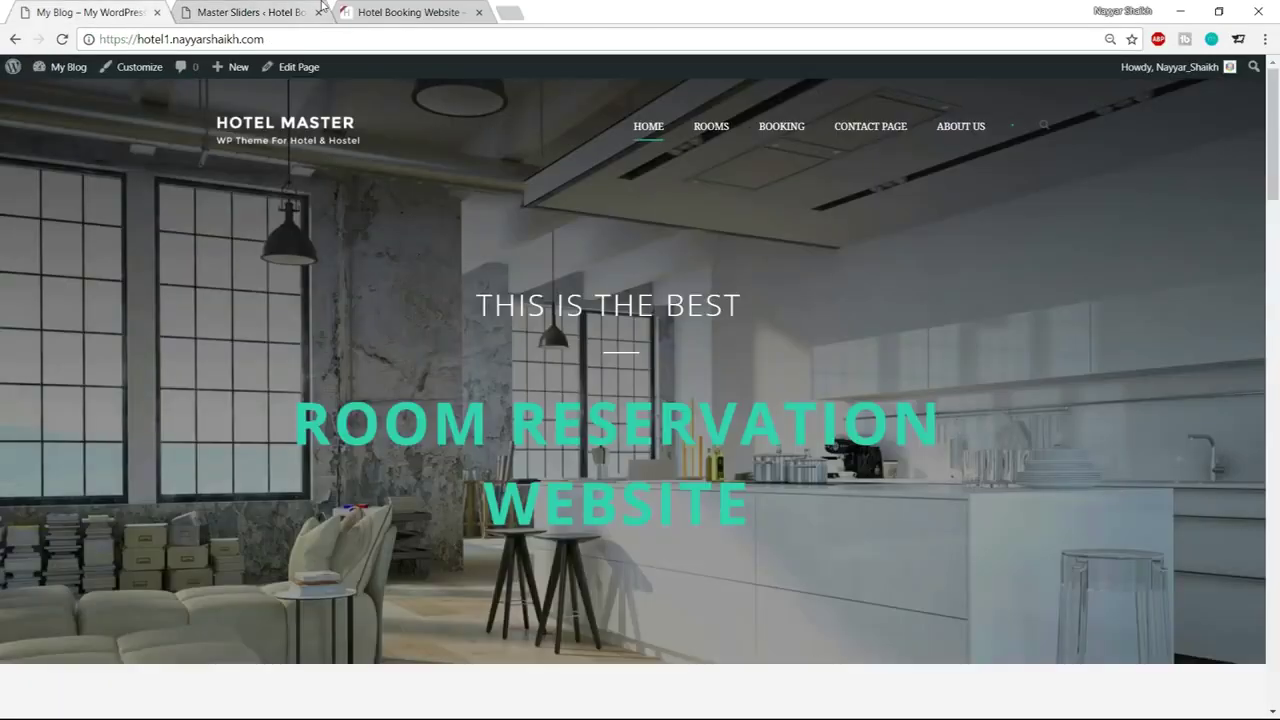
{"action": "left_click", "coordinate": [300, 12]}
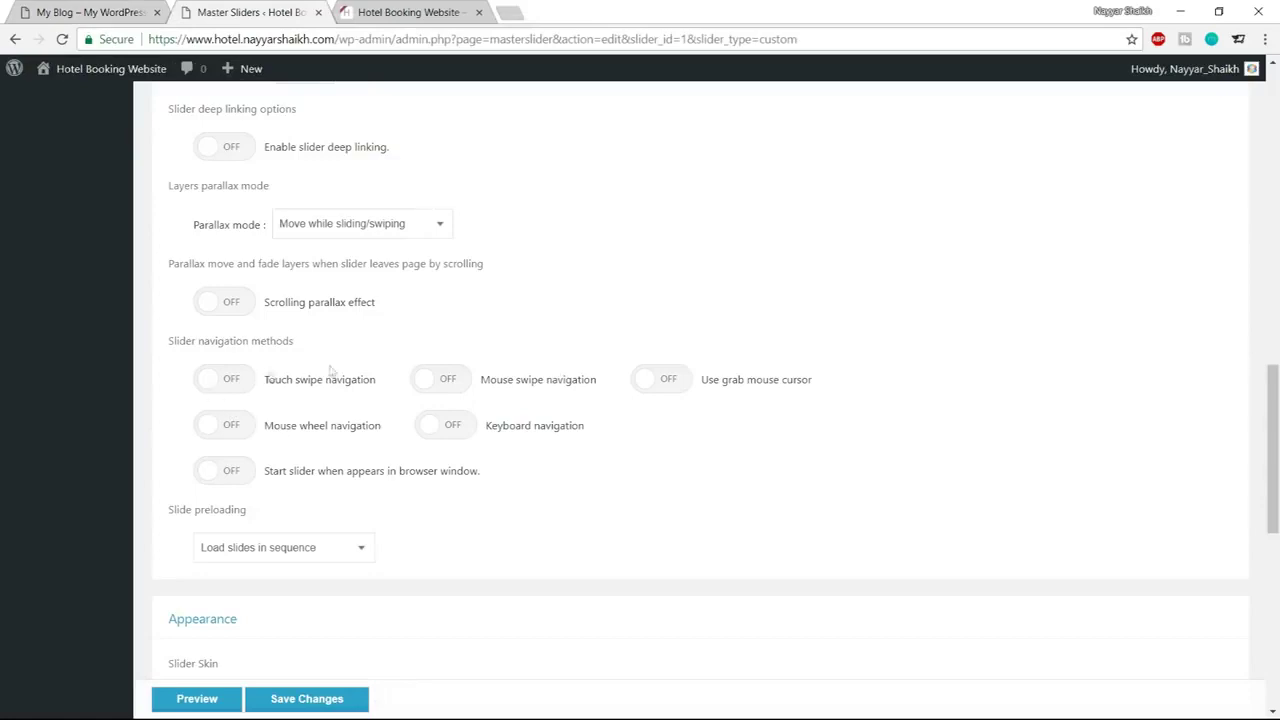
{"action": "scroll", "coordinate": [820, 417], "scroll_direction": "down", "scroll_amount": 2}
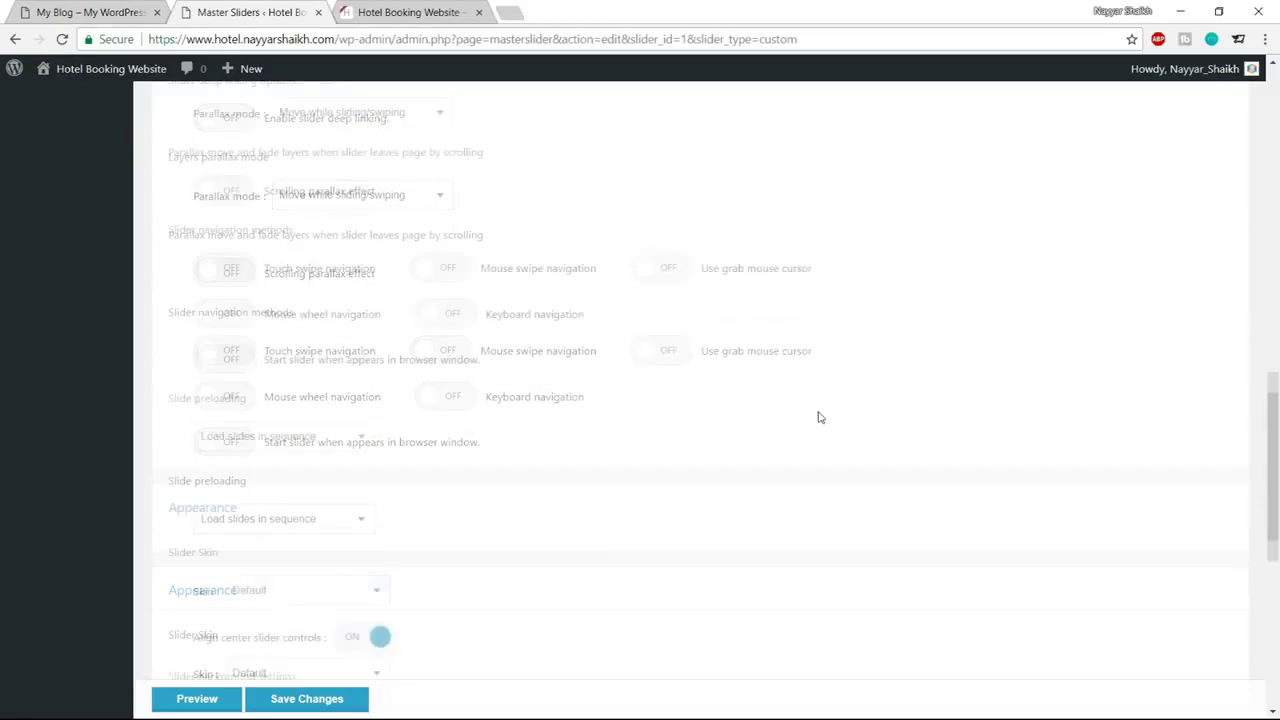
{"action": "scroll", "coordinate": [634, 501], "scroll_direction": "down", "scroll_amount": 5}
{"action": "left_click", "coordinate": [320, 659]}
Step: Show the slider's slides and check the hotel site's front page
{"action": "scroll", "coordinate": [890, 551], "scroll_direction": "up", "scroll_amount": 15}
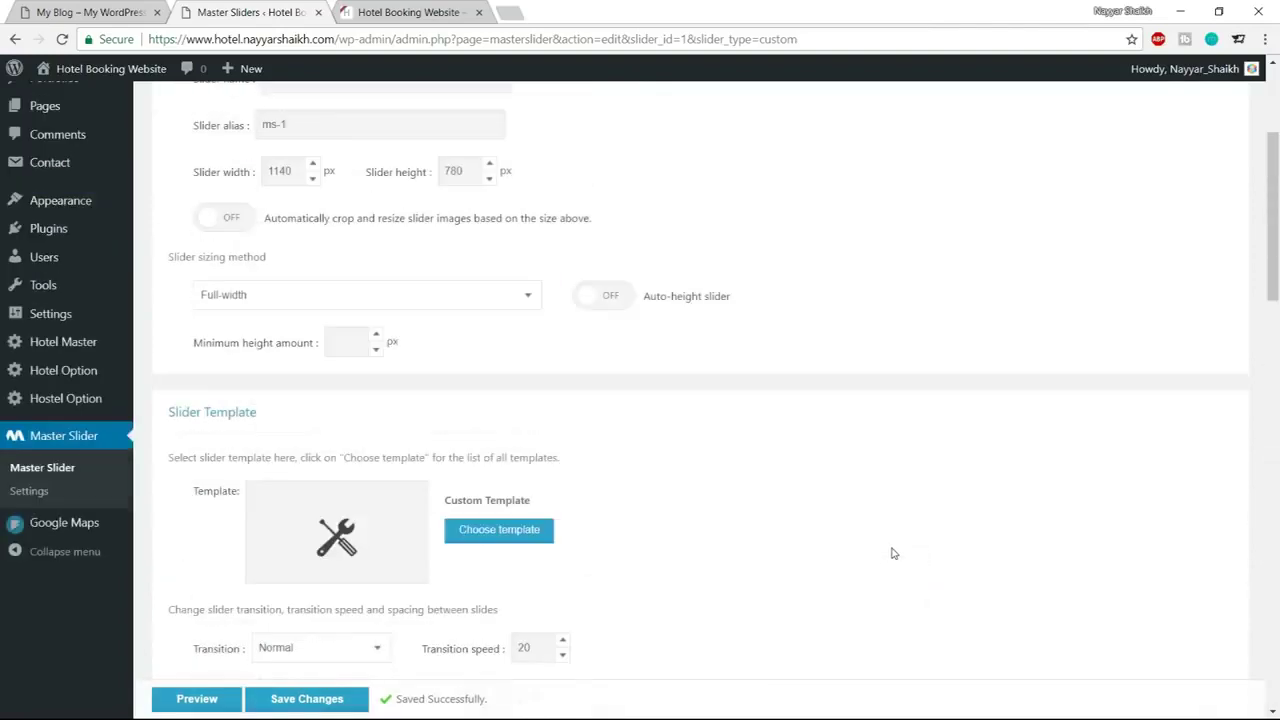
{"action": "left_click", "coordinate": [351, 203]}
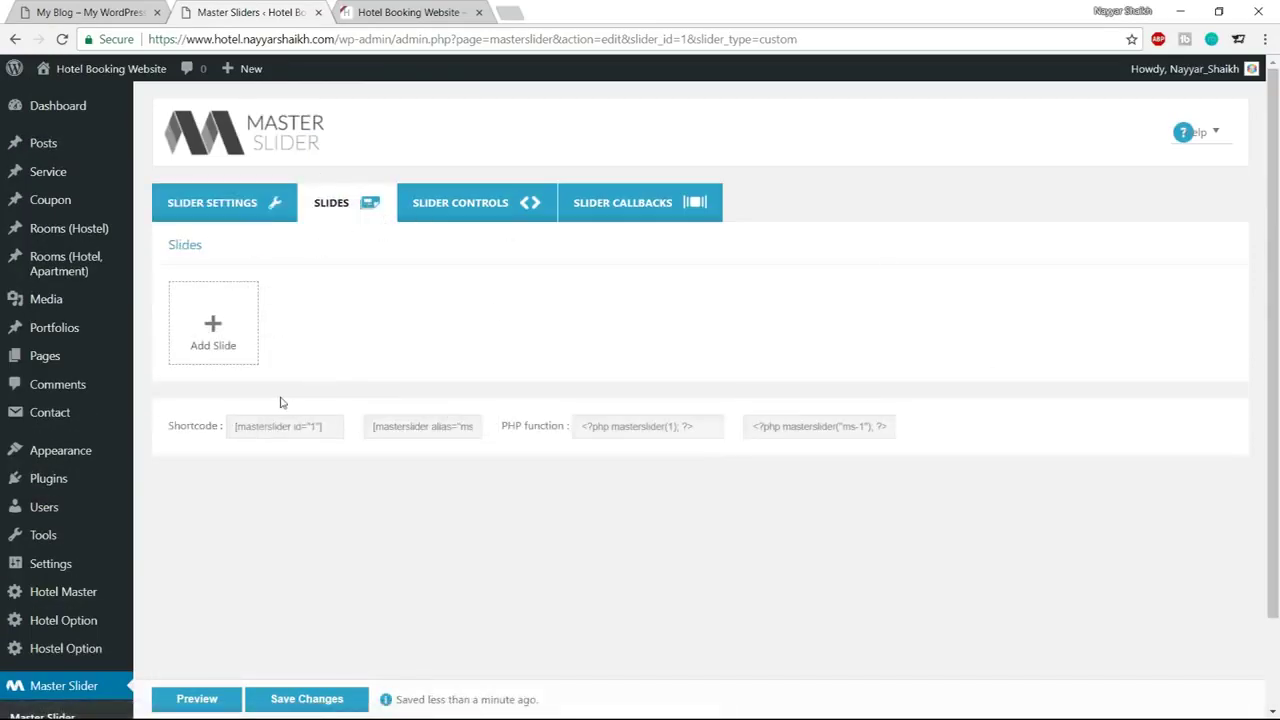
{"action": "left_click", "coordinate": [85, 12]}
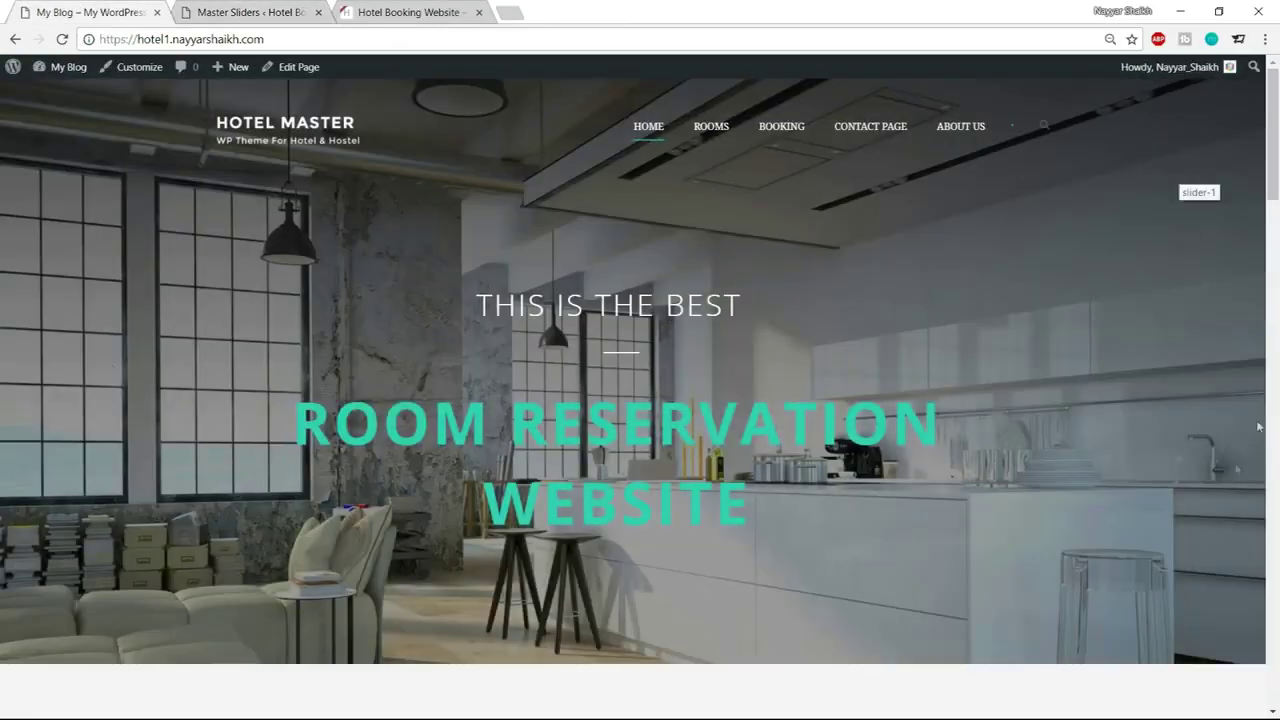
{"action": "scroll", "coordinate": [581, 563], "scroll_direction": "down", "scroll_amount": 10}
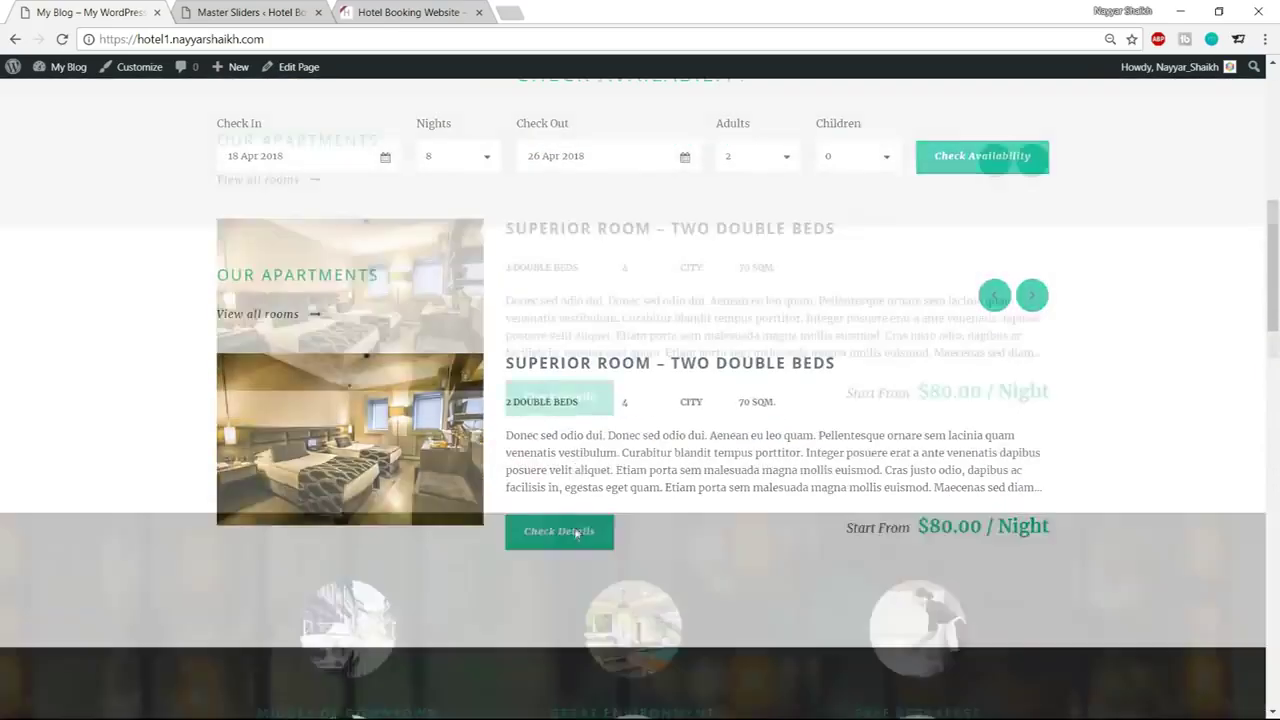
{"action": "scroll", "coordinate": [1158, 391], "scroll_direction": "up", "scroll_amount": 15}
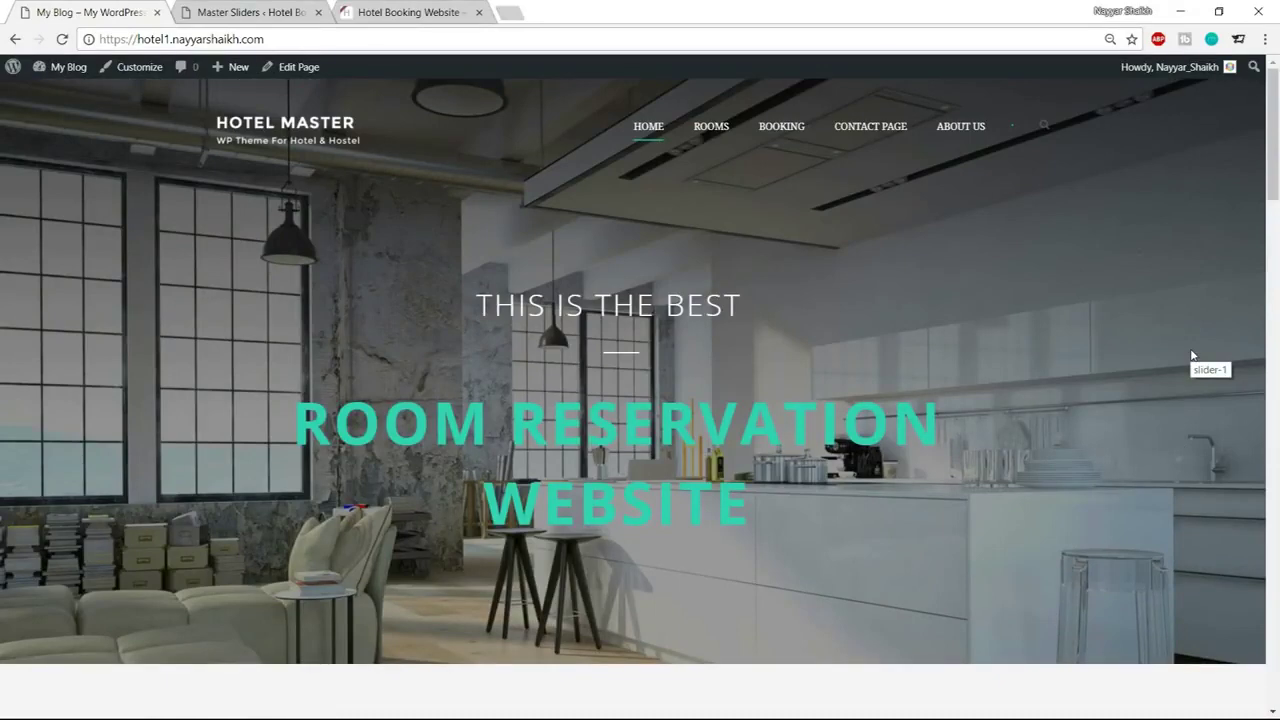
Step: Open bloggdude.com in a new browser tab
{"action": "left_click", "coordinate": [512, 12]}
{"action": "type", "text": "b"}
{"action": "key", "text": "Return"}
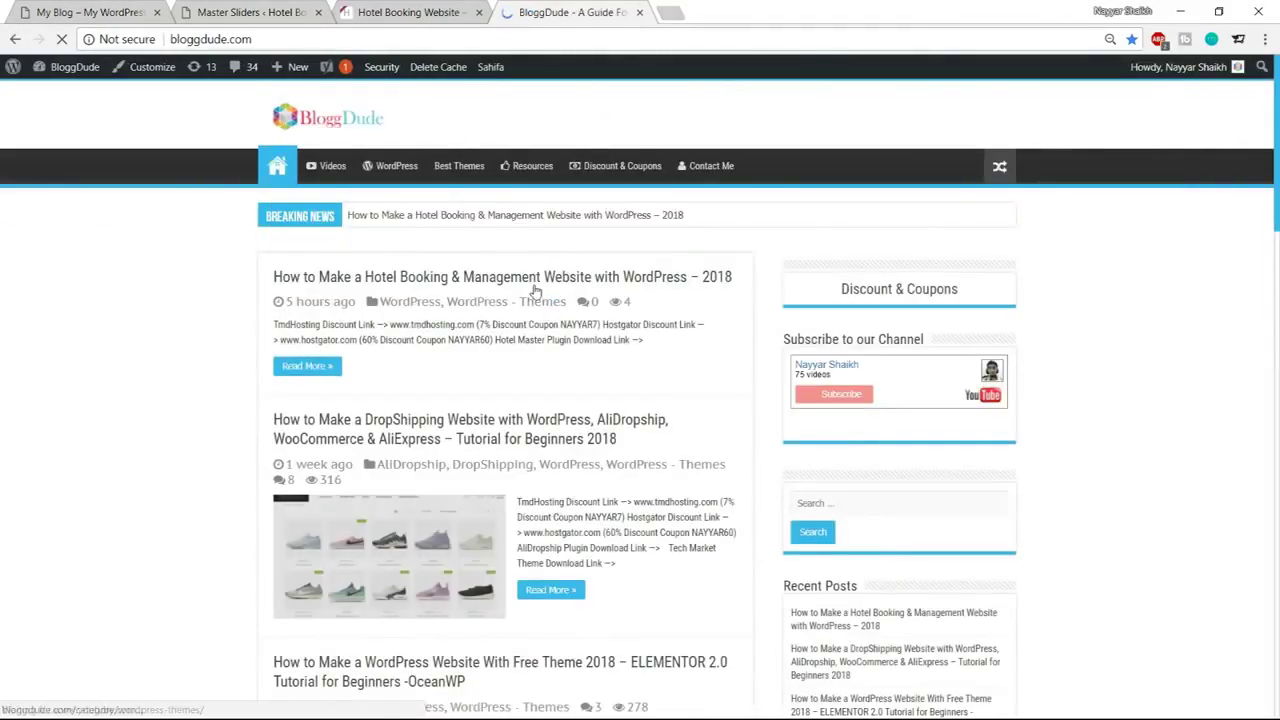
Step: Open the hotel booking tutorial post and review its download link and subscribe-locked free images
{"action": "left_click", "coordinate": [480, 277]}
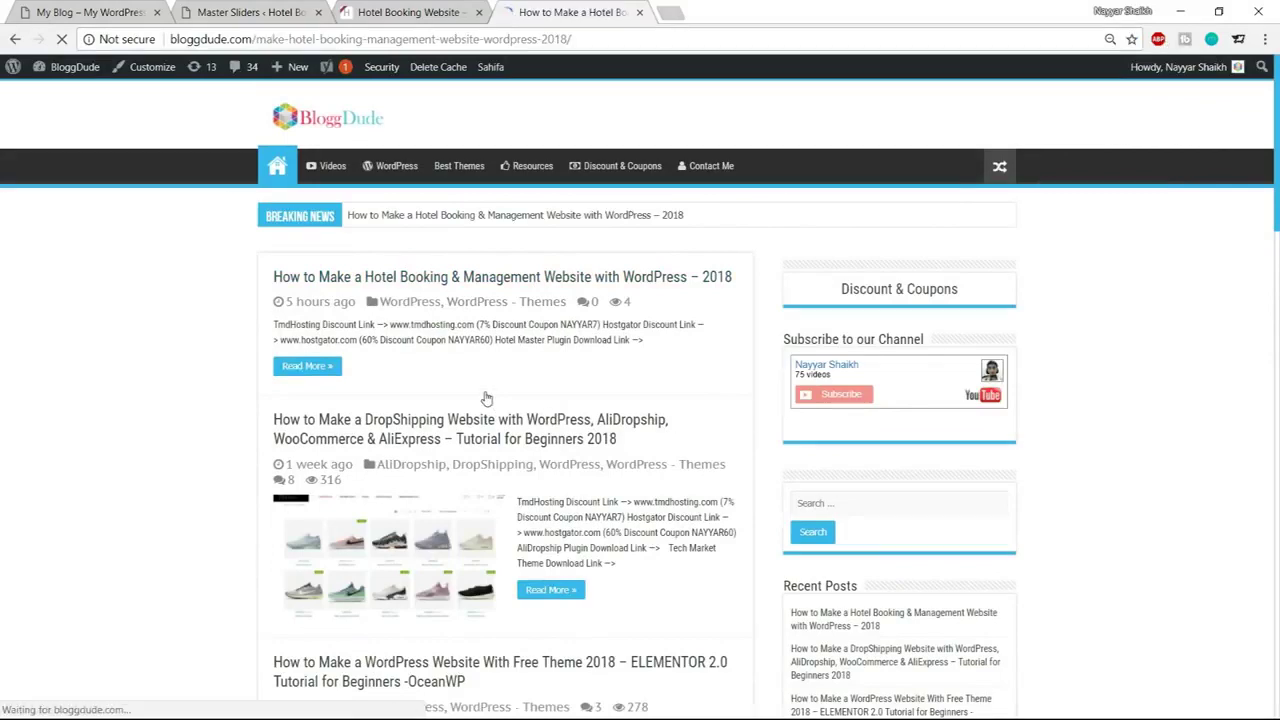
{"action": "scroll", "coordinate": [523, 343], "scroll_direction": "down", "scroll_amount": 4}
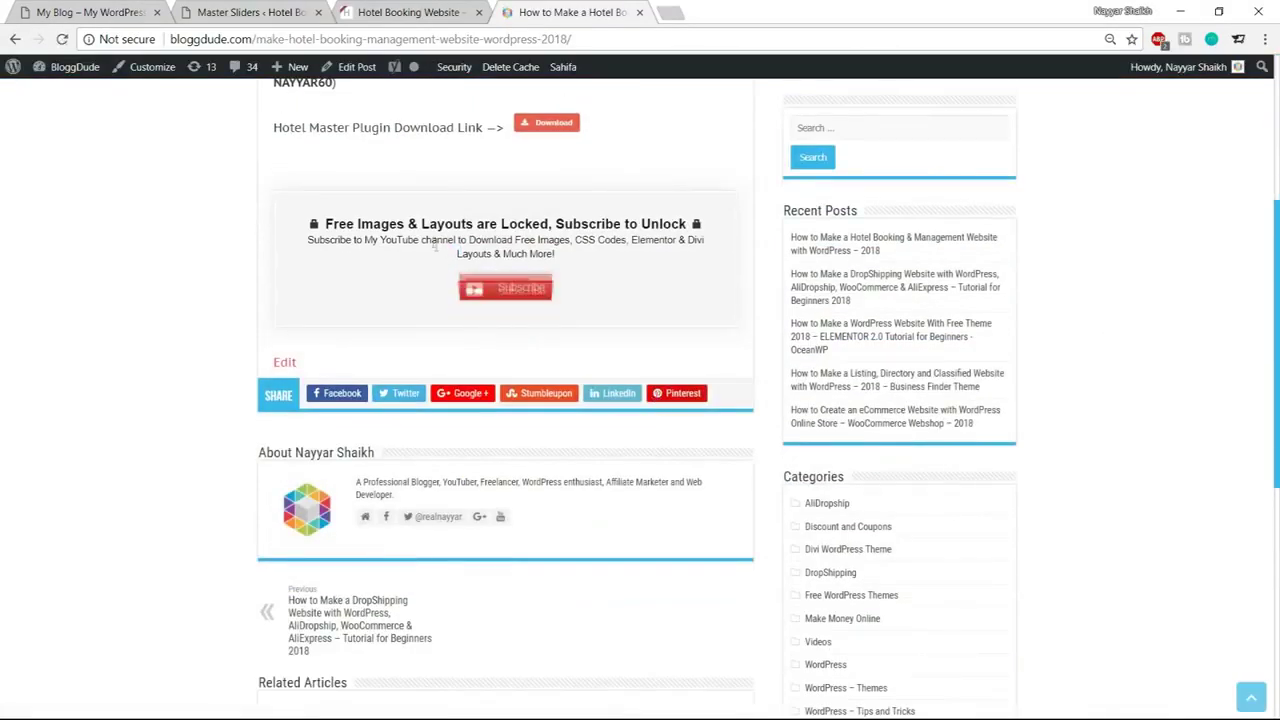
{"action": "left_click_drag", "start_coordinate": [324, 222], "coordinate": [682, 224]}
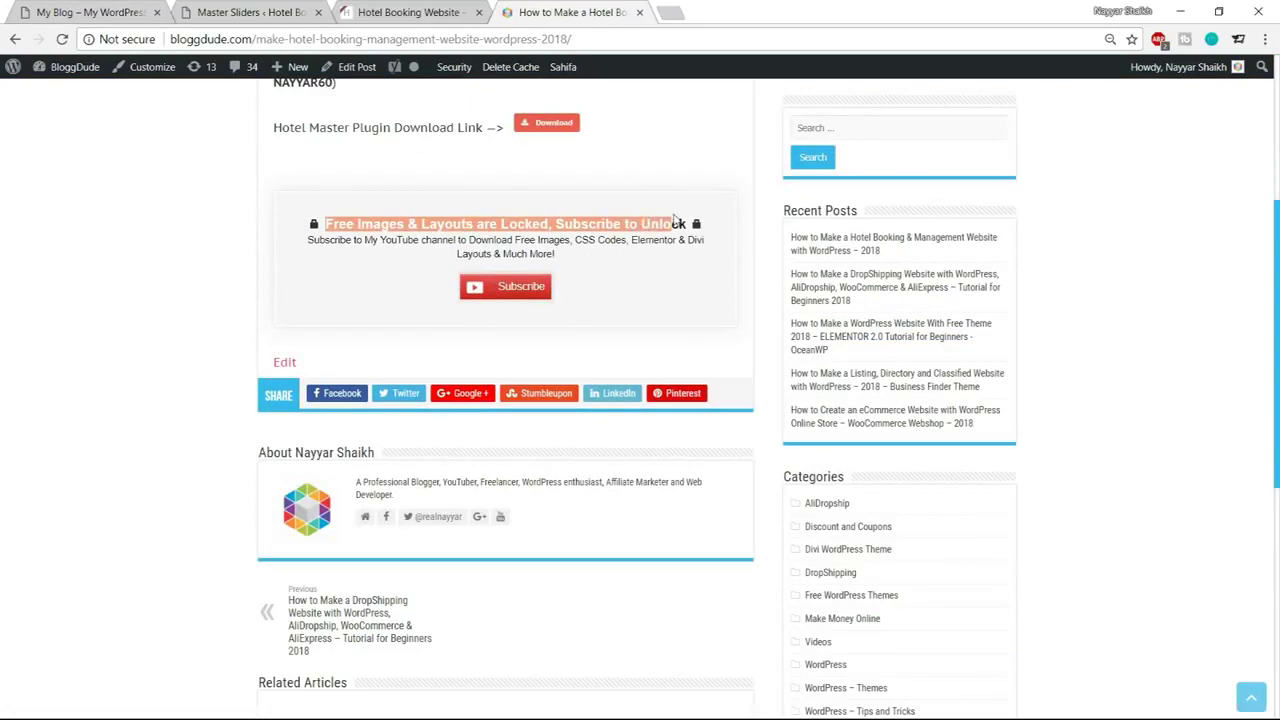
{"action": "left_click", "coordinate": [530, 300]}
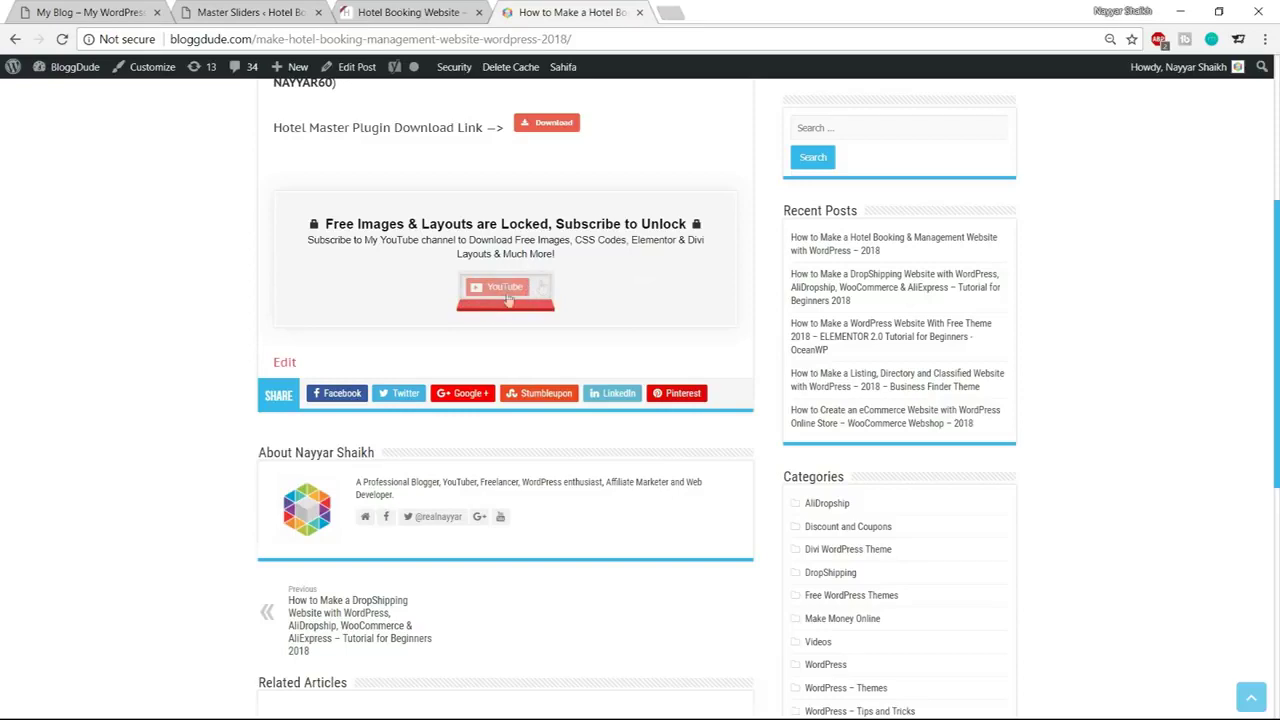
{"action": "scroll", "coordinate": [290, 374], "scroll_direction": "up", "scroll_amount": 2}
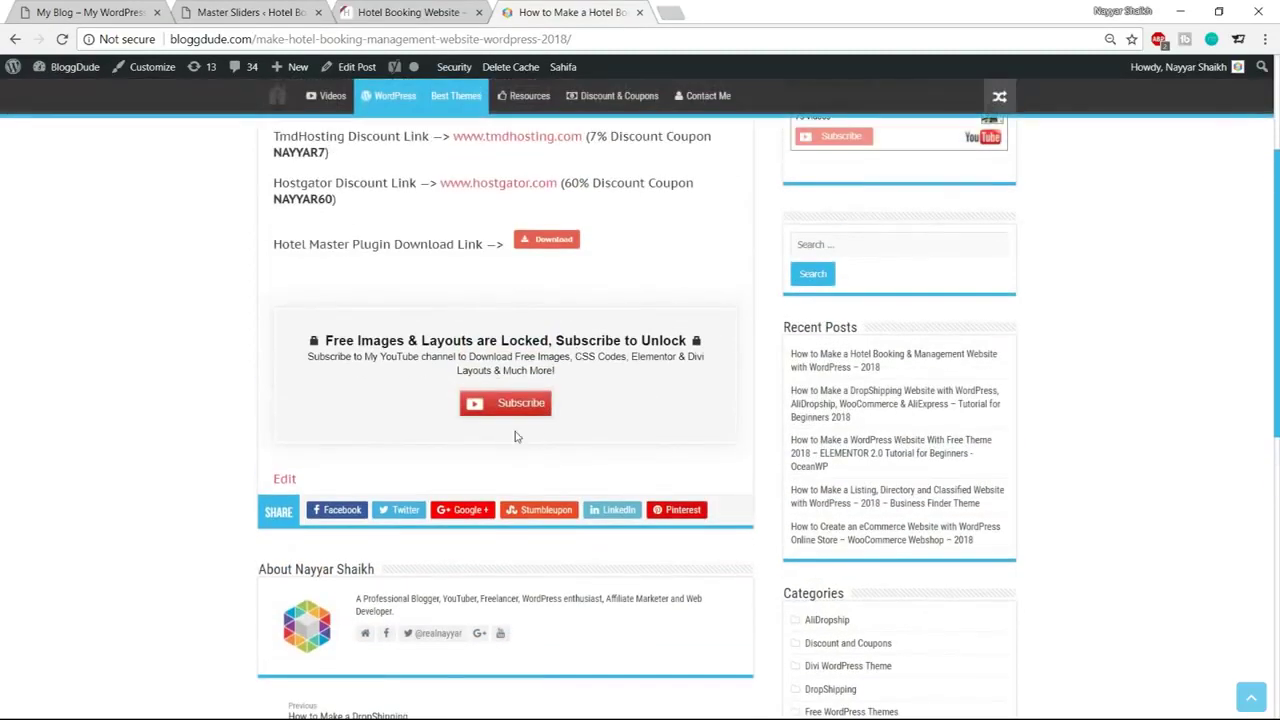
{"action": "scroll", "coordinate": [519, 437], "scroll_direction": "up", "scroll_amount": 3}
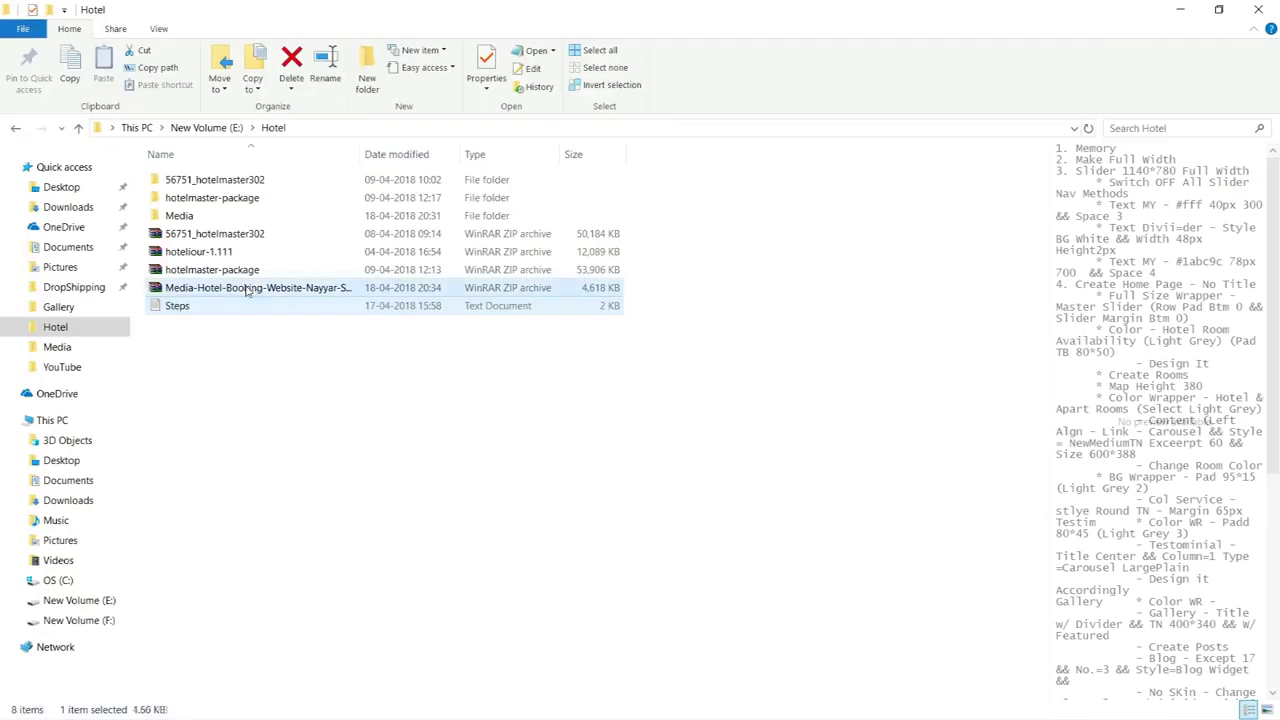
Step: Open E:\Hotel\Media and preview the Contact Sidebar and Footer CSS text files
{"action": "left_click", "coordinate": [250, 288]}
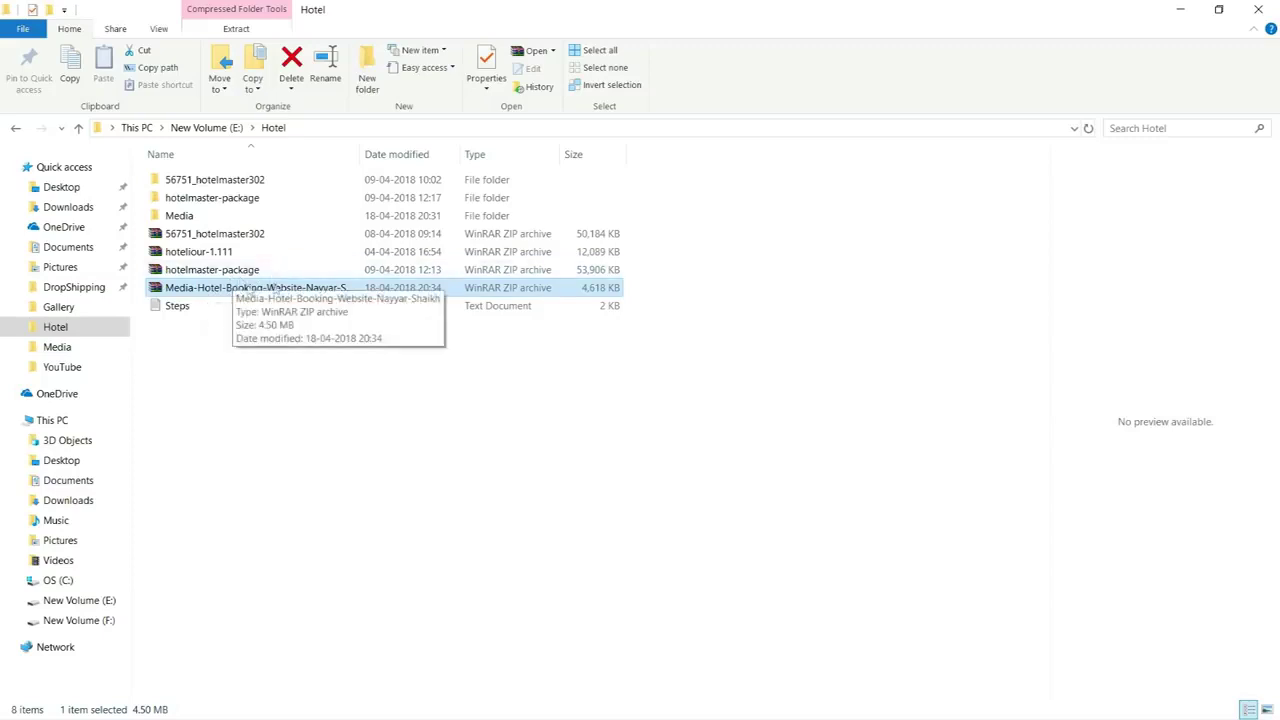
{"action": "double_click", "coordinate": [214, 216]}
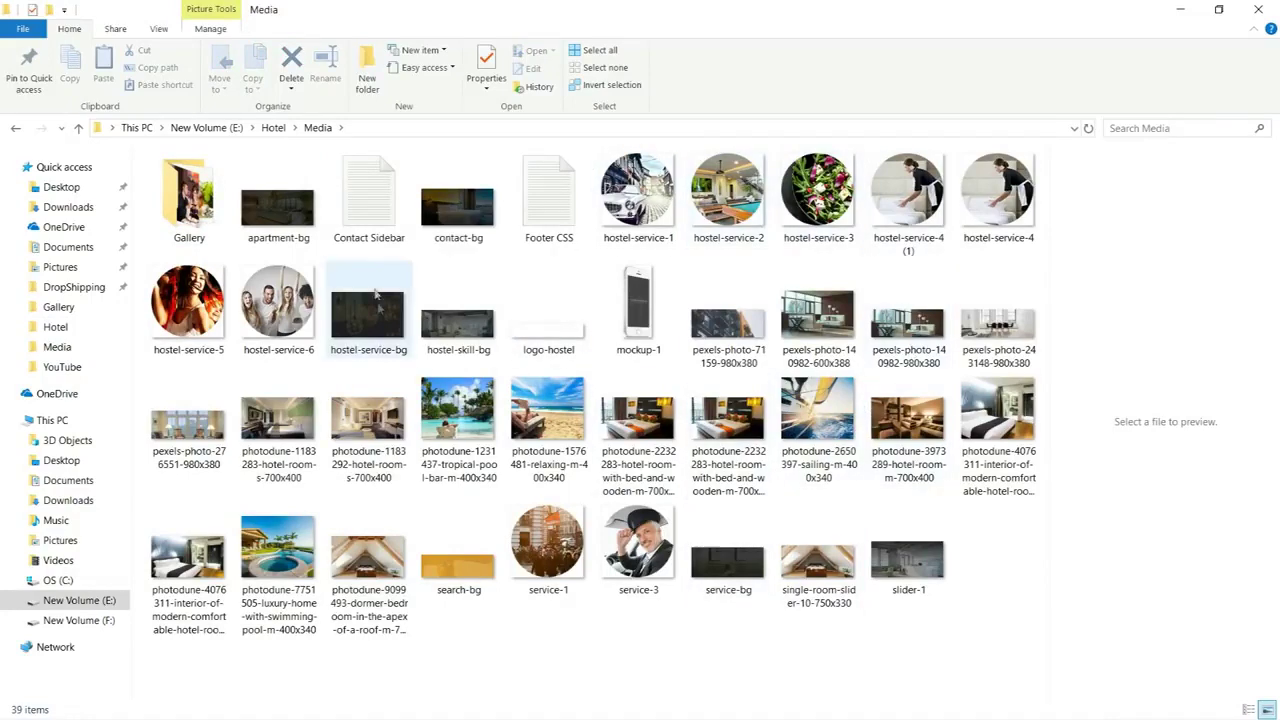
{"action": "left_click", "coordinate": [391, 206]}
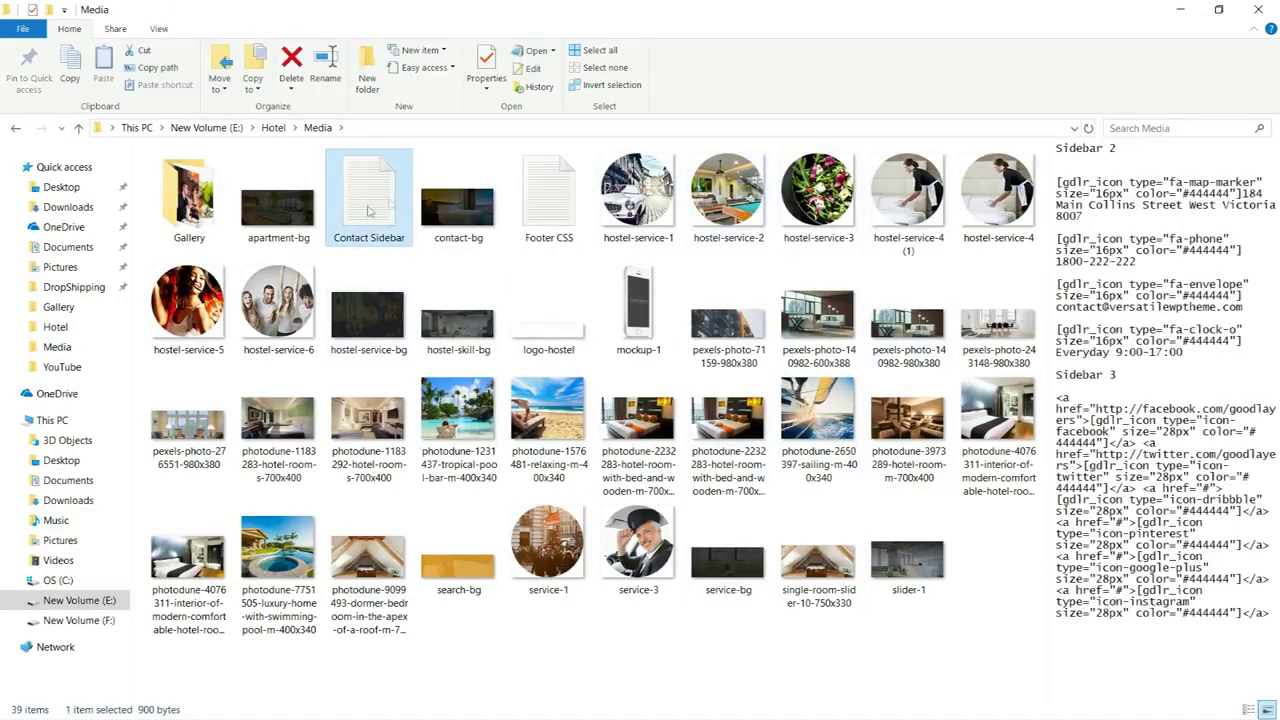
{"action": "left_click", "coordinate": [522, 208]}
{"action": "left_click", "coordinate": [385, 205]}
{"action": "left_click", "coordinate": [528, 208]}
{"action": "left_click", "coordinate": [378, 218]}
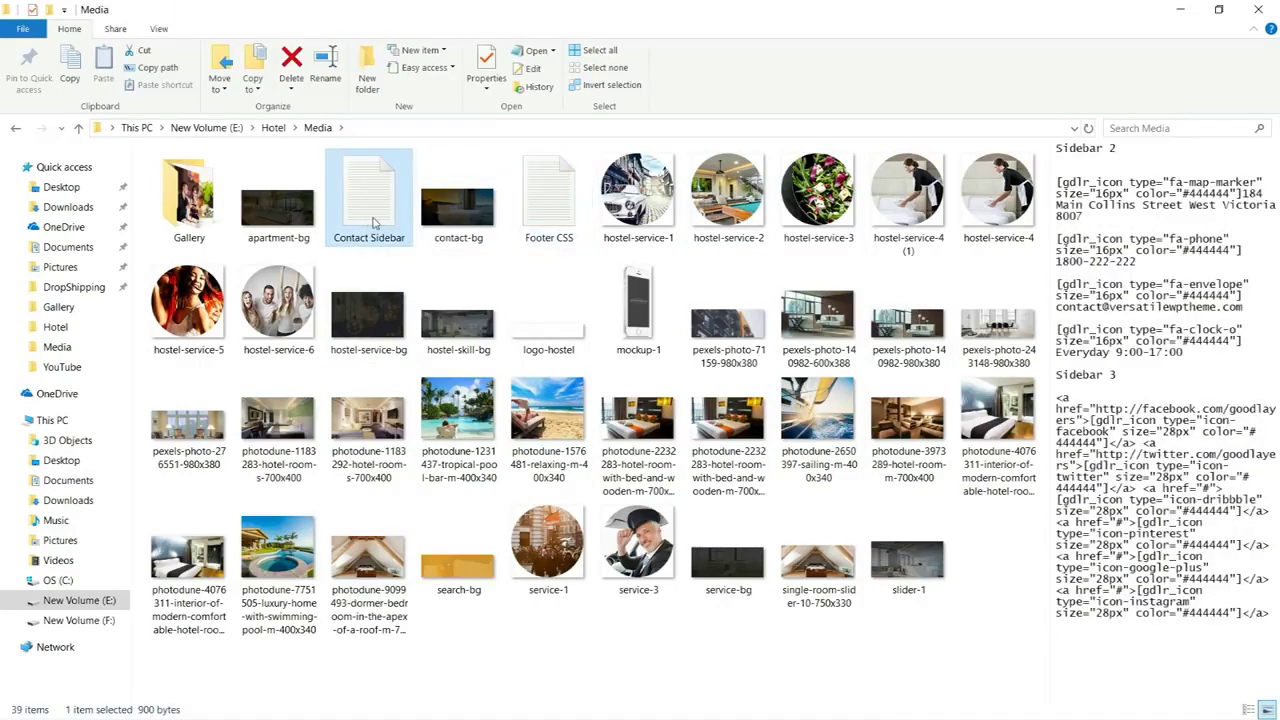
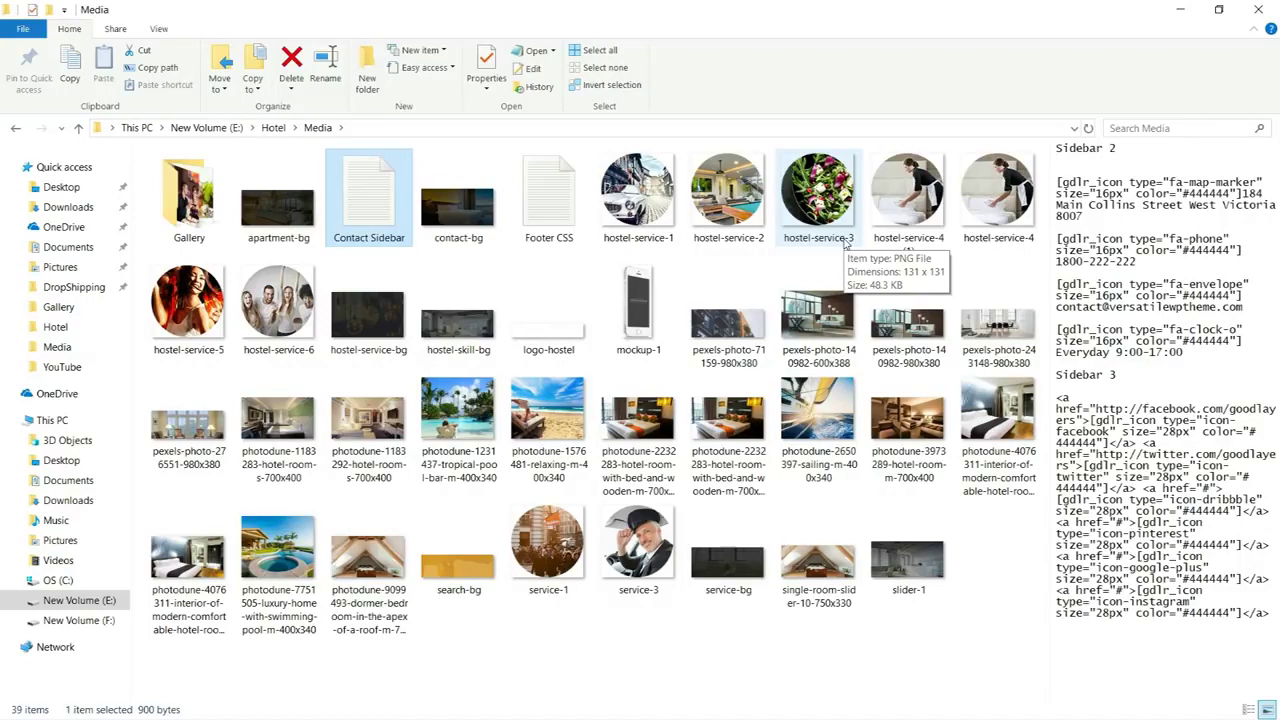
Step: Switch from the Media folder to the Master Slider editor in Chrome
{"action": "key", "text": "alt+Tab"}
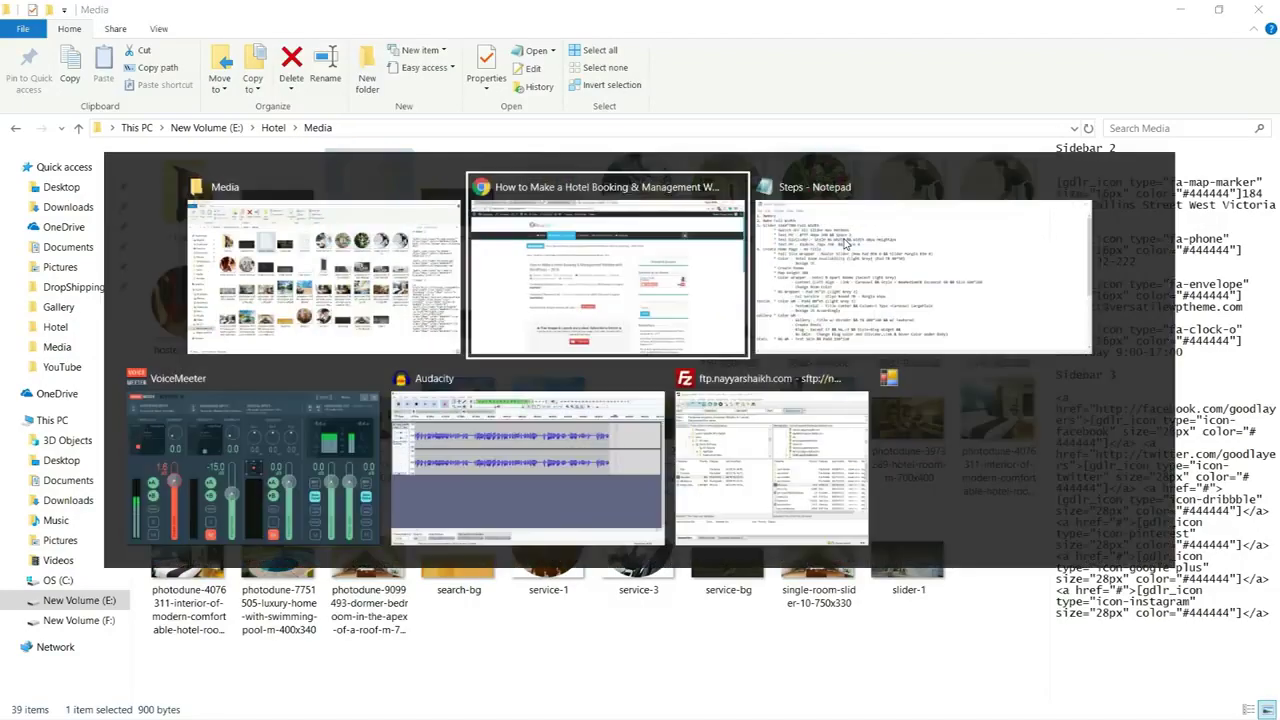
{"action": "left_click", "coordinate": [290, 12]}
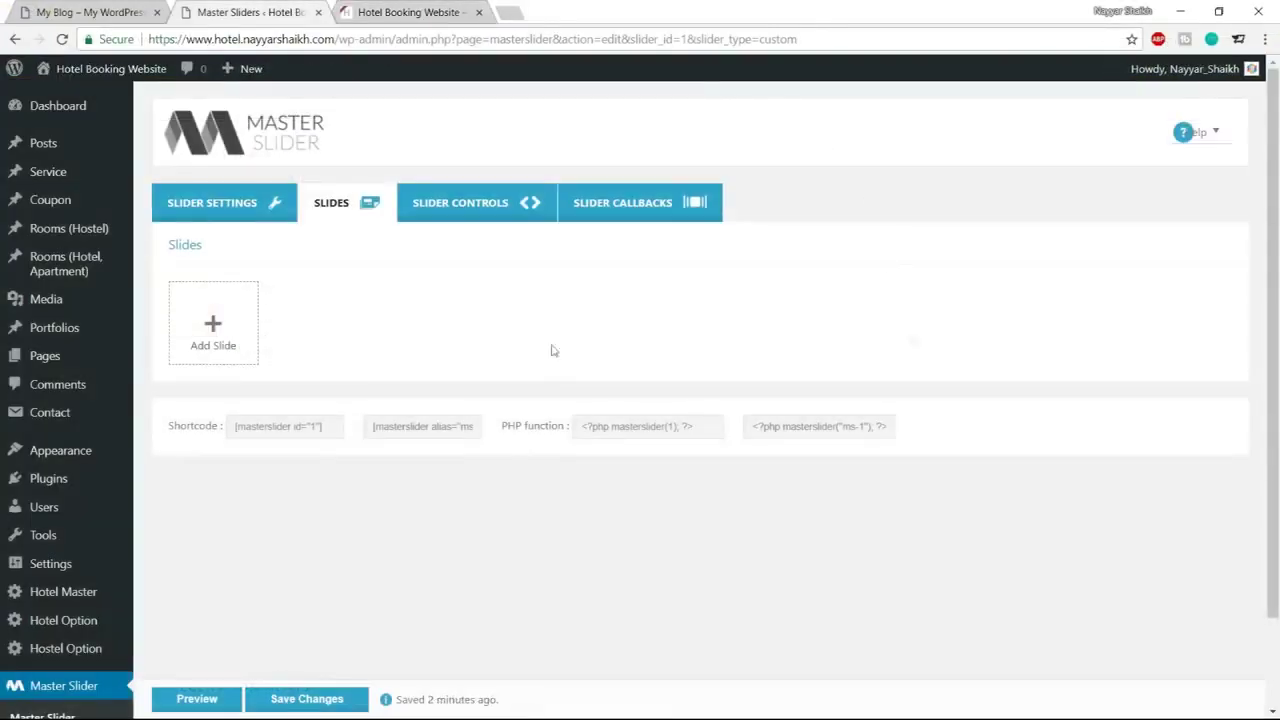
Step: Add a new slide with slider-1.jpg uploaded from E:\Hotel\Media as its background
{"action": "left_click", "coordinate": [214, 334]}
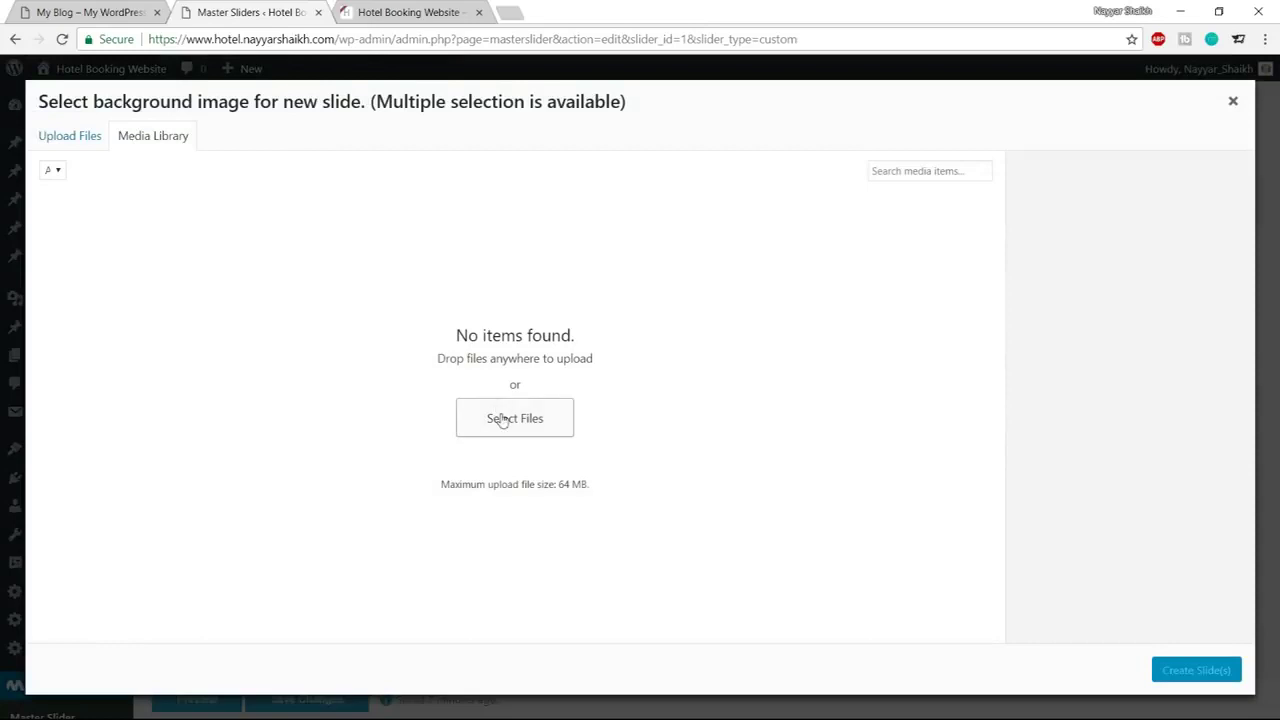
{"action": "left_click", "coordinate": [74, 140]}
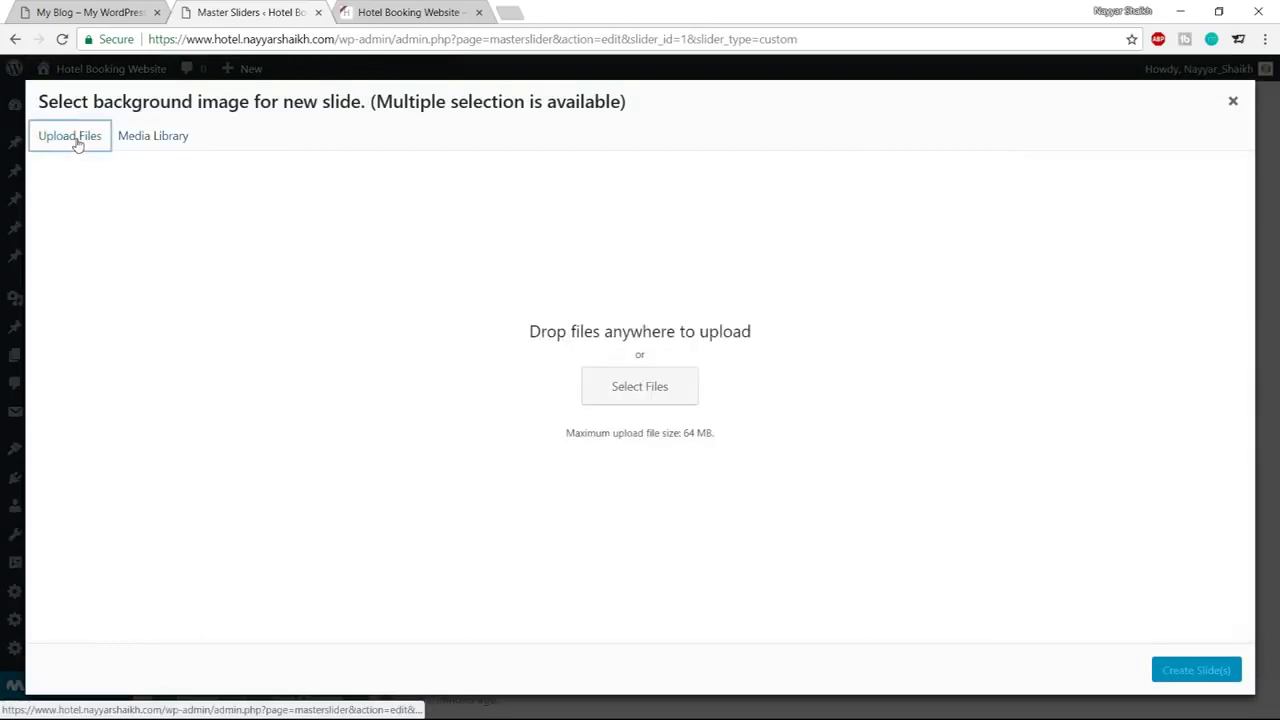
{"action": "left_click", "coordinate": [636, 372]}
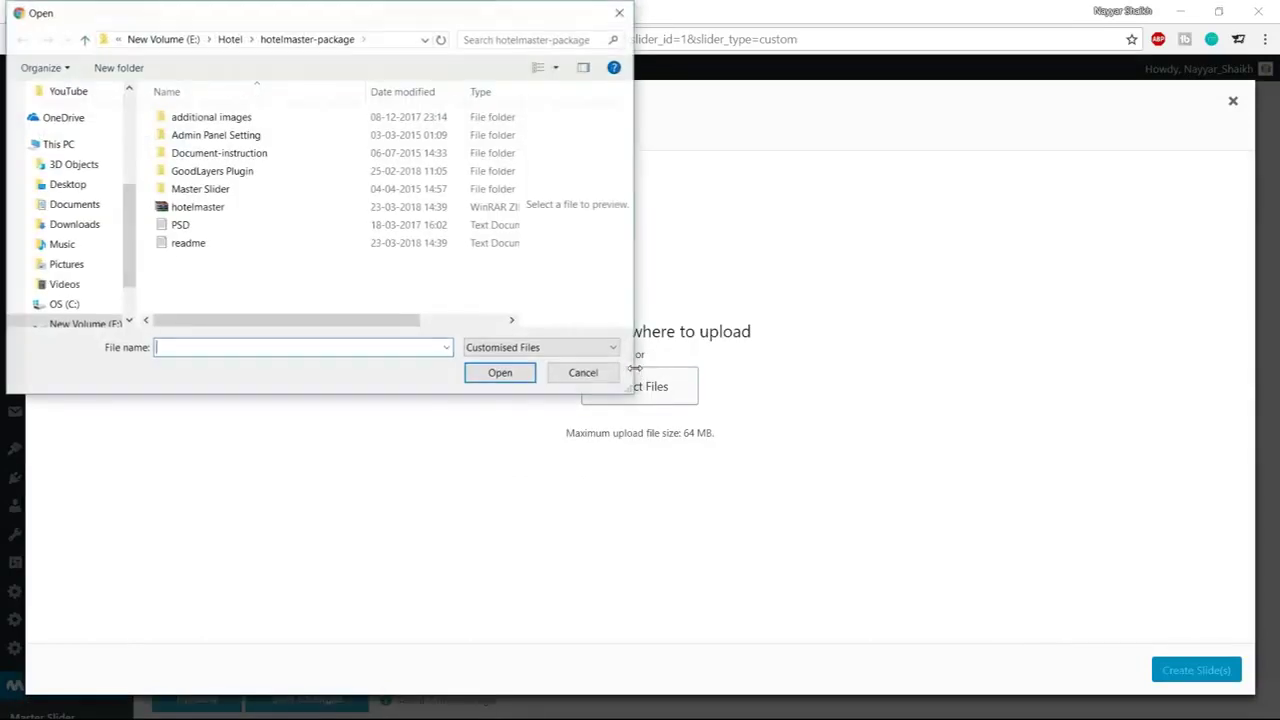
{"action": "left_click", "coordinate": [230, 39]}
{"action": "double_click", "coordinate": [200, 156]}
{"action": "scroll", "coordinate": [415, 230], "scroll_direction": "down", "scroll_amount": 1}
{"action": "scroll", "coordinate": [415, 230], "scroll_direction": "down", "scroll_amount": 10}
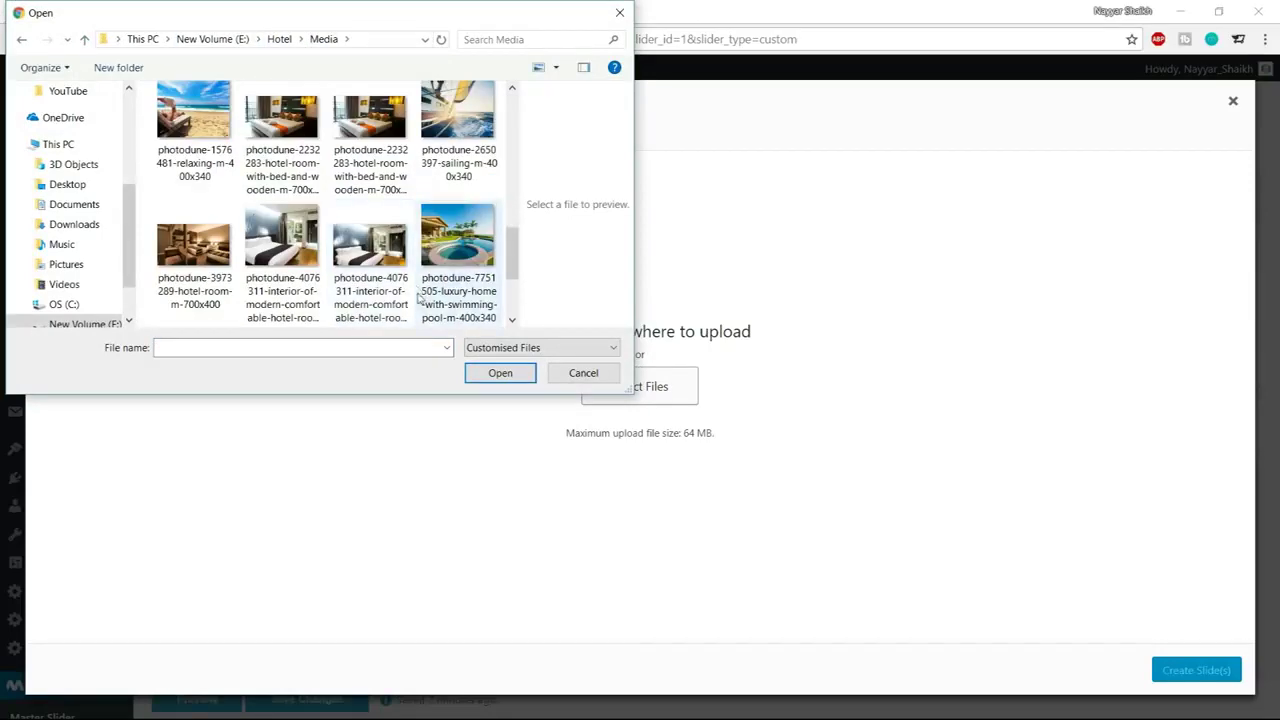
{"action": "left_click", "coordinate": [410, 296]}
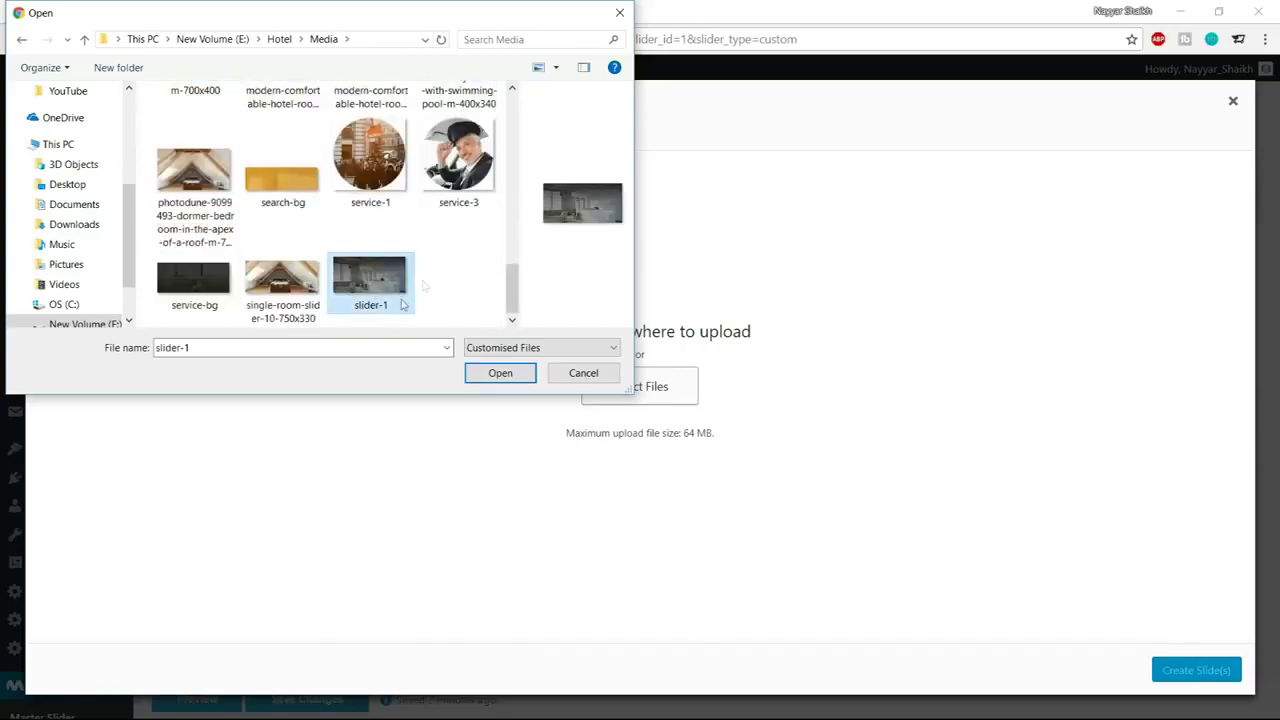
{"action": "left_click", "coordinate": [521, 384]}
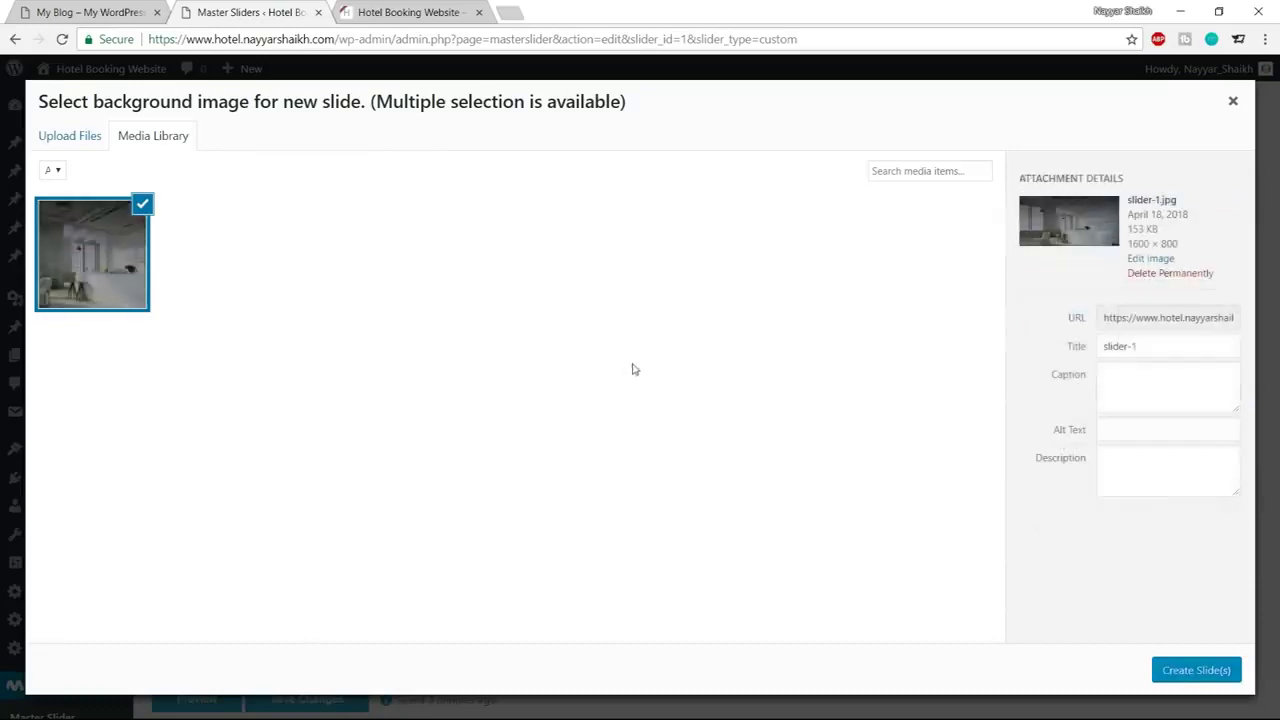
{"action": "key", "text": "Return"}
Step: After comparing with the live homepage slider, add a Text Layer to the kitchen slide
{"action": "scroll", "coordinate": [1101, 536], "scroll_direction": "down", "scroll_amount": 7}
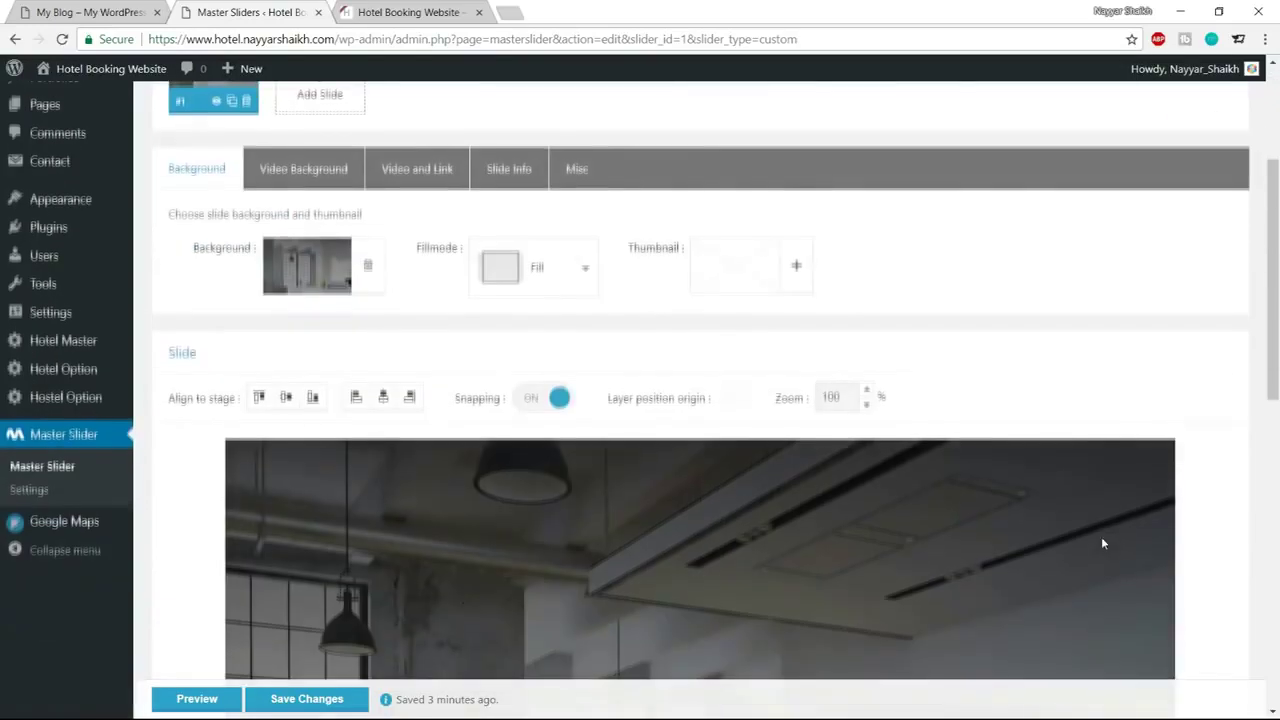
{"action": "scroll", "coordinate": [1044, 487], "scroll_direction": "up", "scroll_amount": 3}
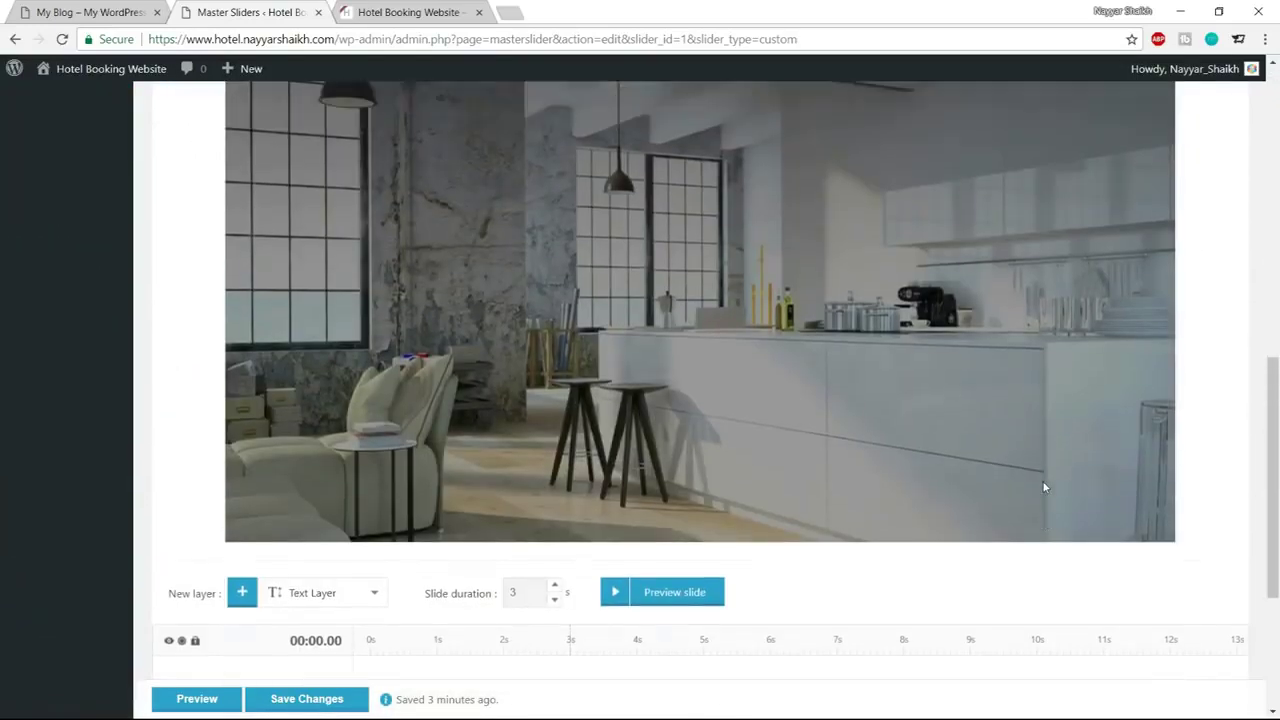
{"action": "scroll", "coordinate": [865, 481], "scroll_direction": "down", "scroll_amount": 2}
{"action": "left_click", "coordinate": [140, 10]}
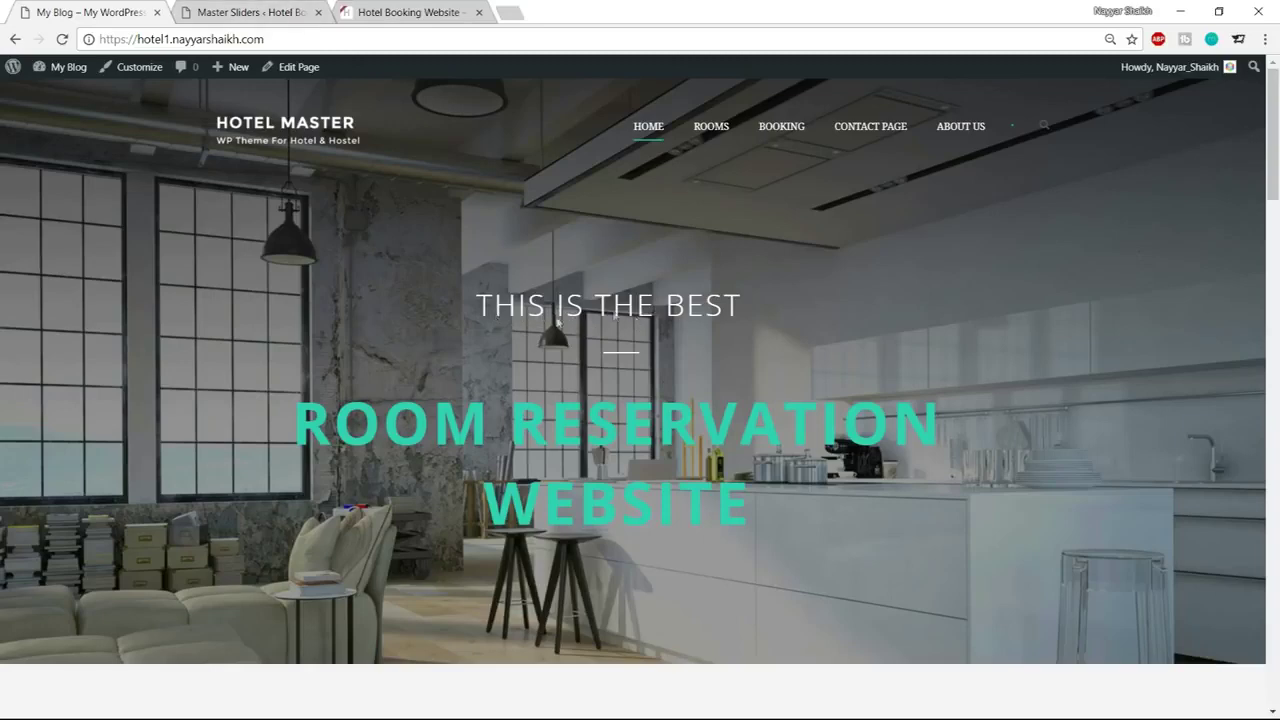
{"action": "left_click", "coordinate": [300, 14]}
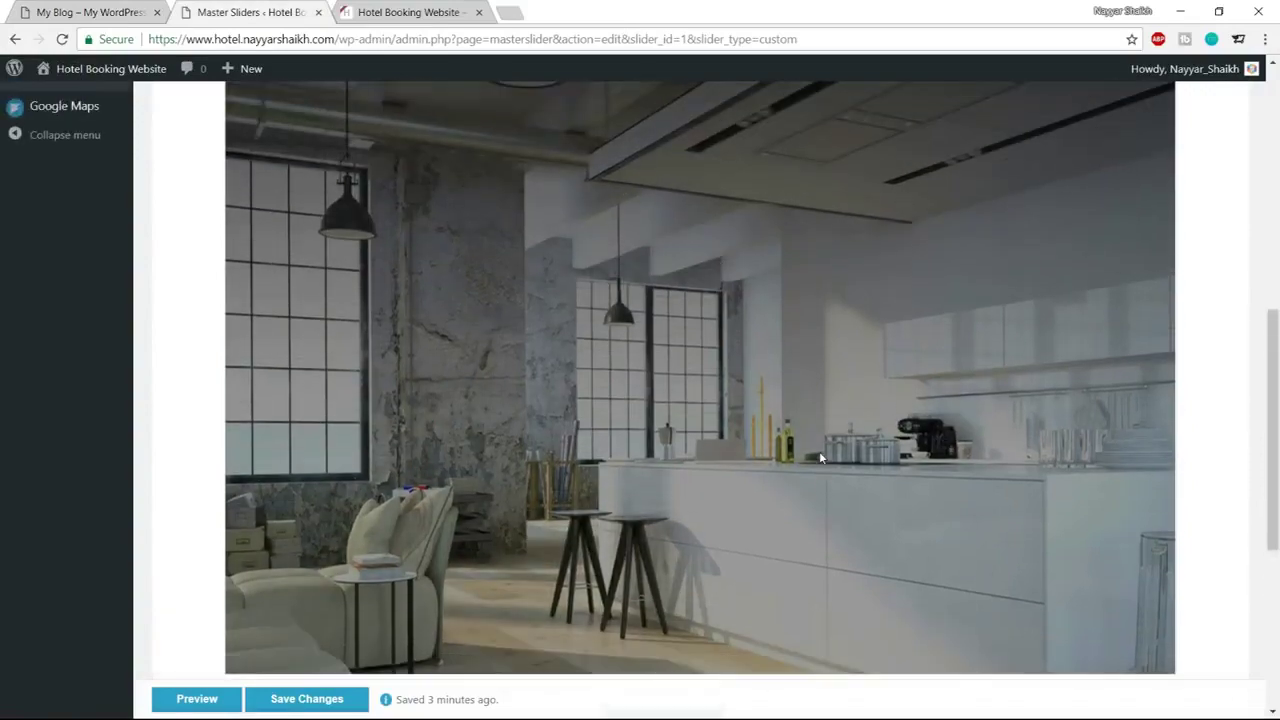
{"action": "scroll", "coordinate": [819, 457], "scroll_direction": "down", "scroll_amount": 3}
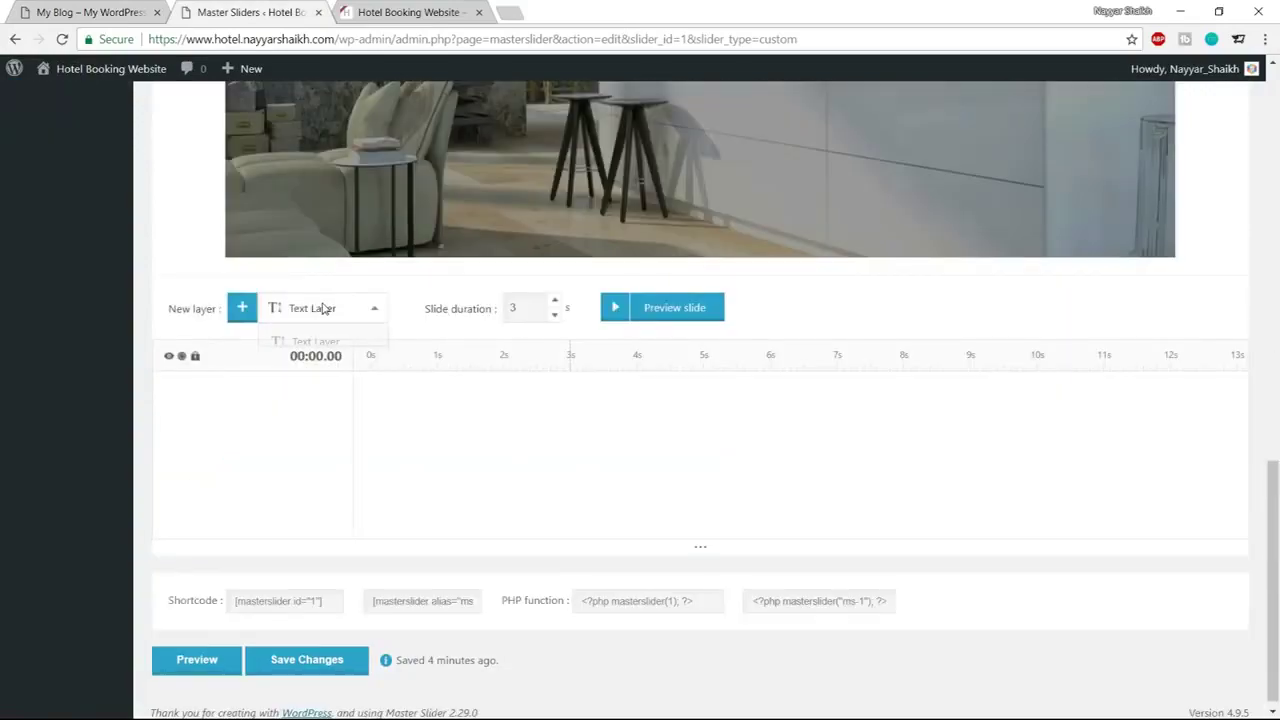
{"action": "left_click", "coordinate": [323, 309]}
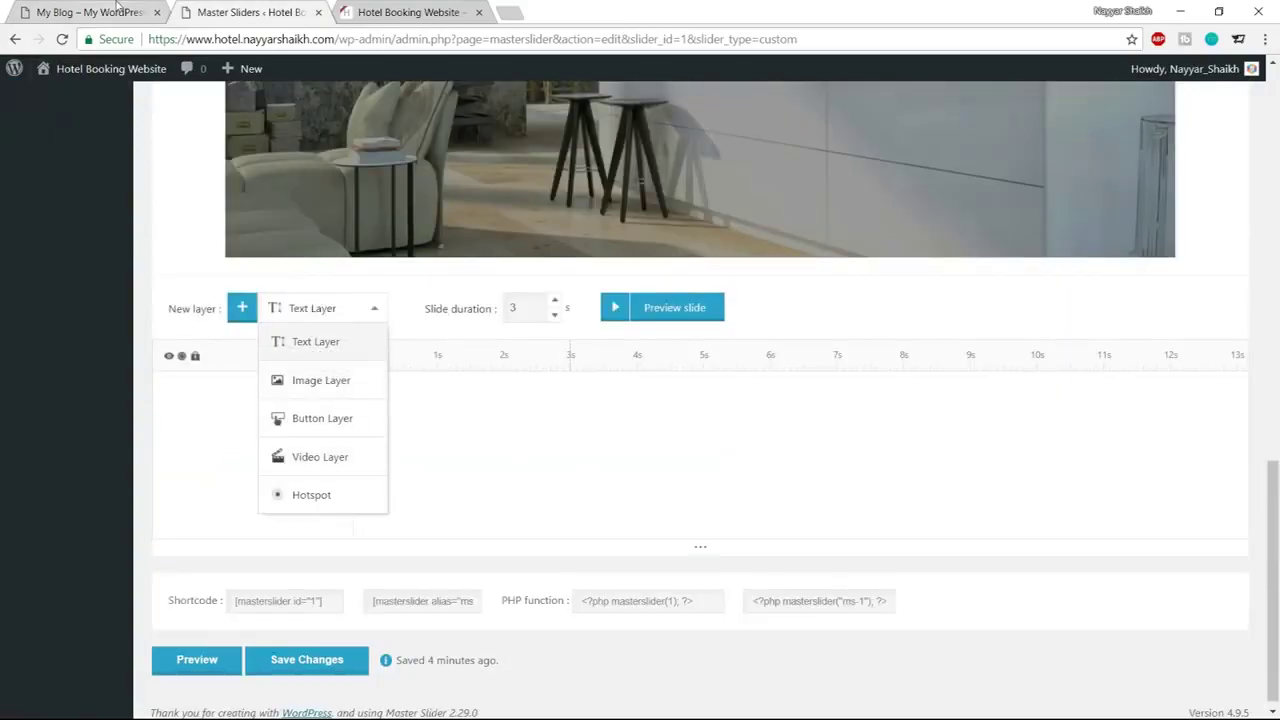
{"action": "left_click", "coordinate": [110, 12]}
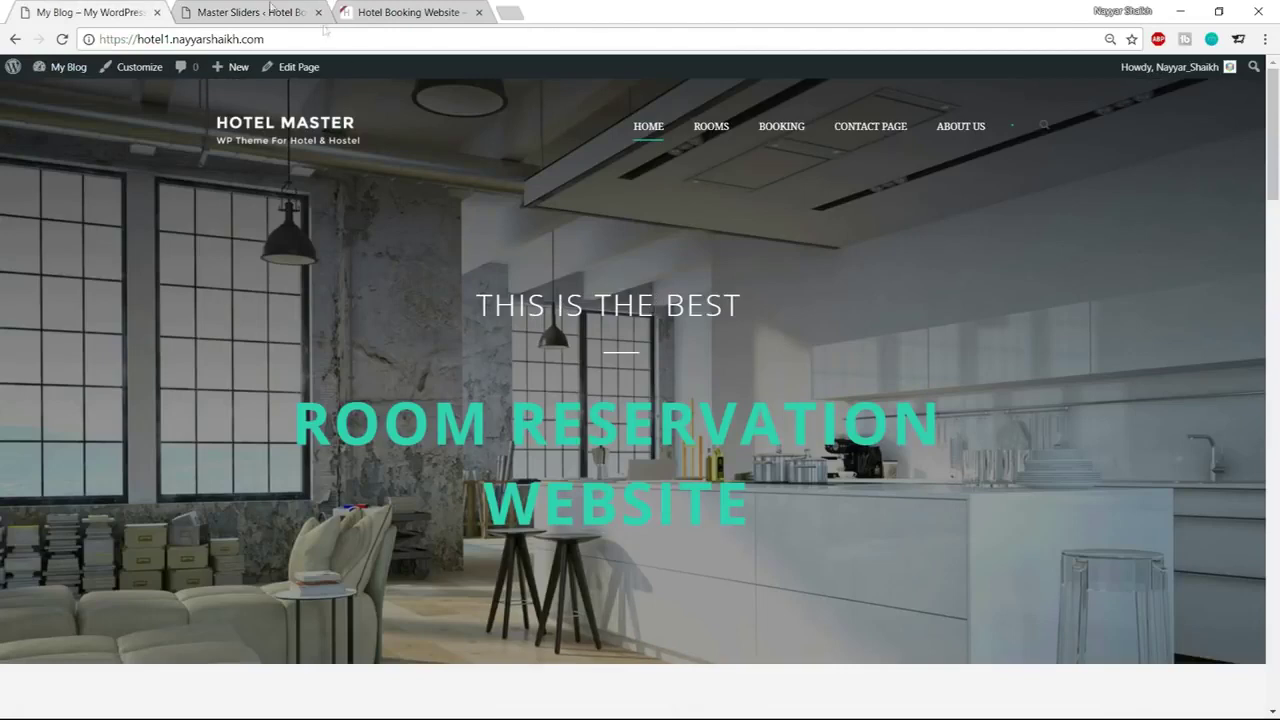
{"action": "left_click", "coordinate": [272, 12]}
{"action": "left_click", "coordinate": [330, 347]}
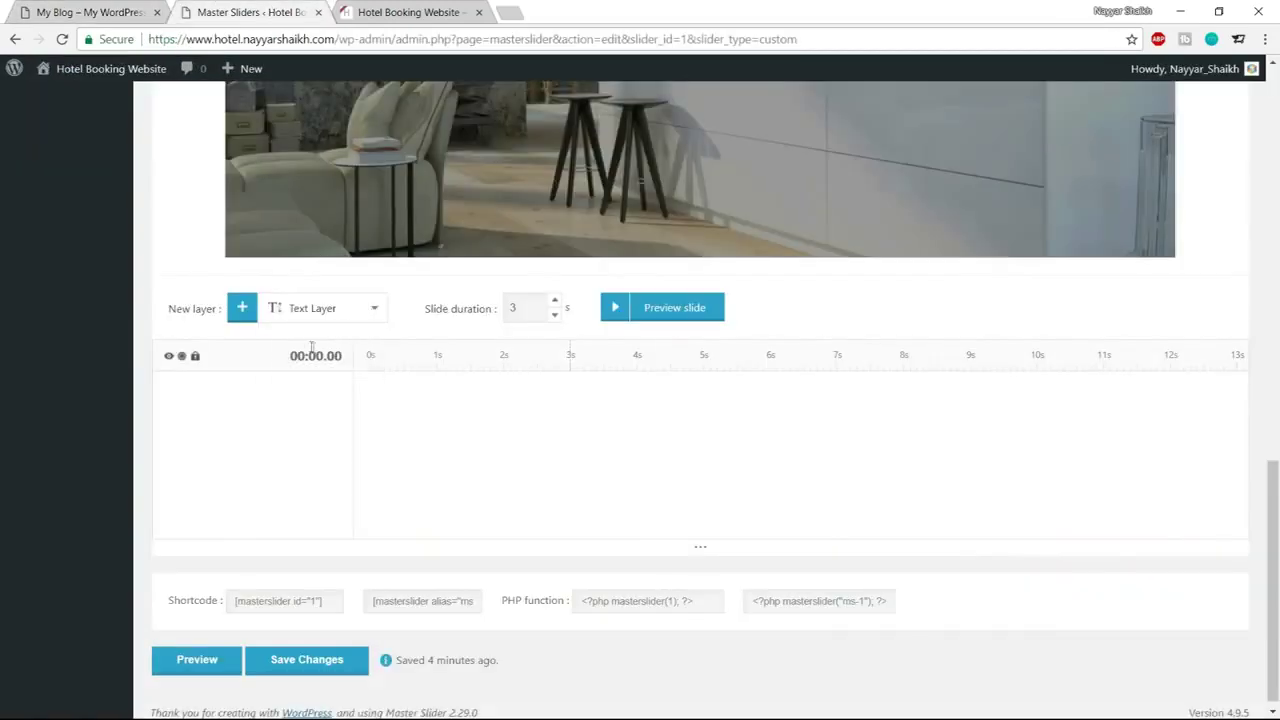
{"action": "left_click", "coordinate": [241, 311]}
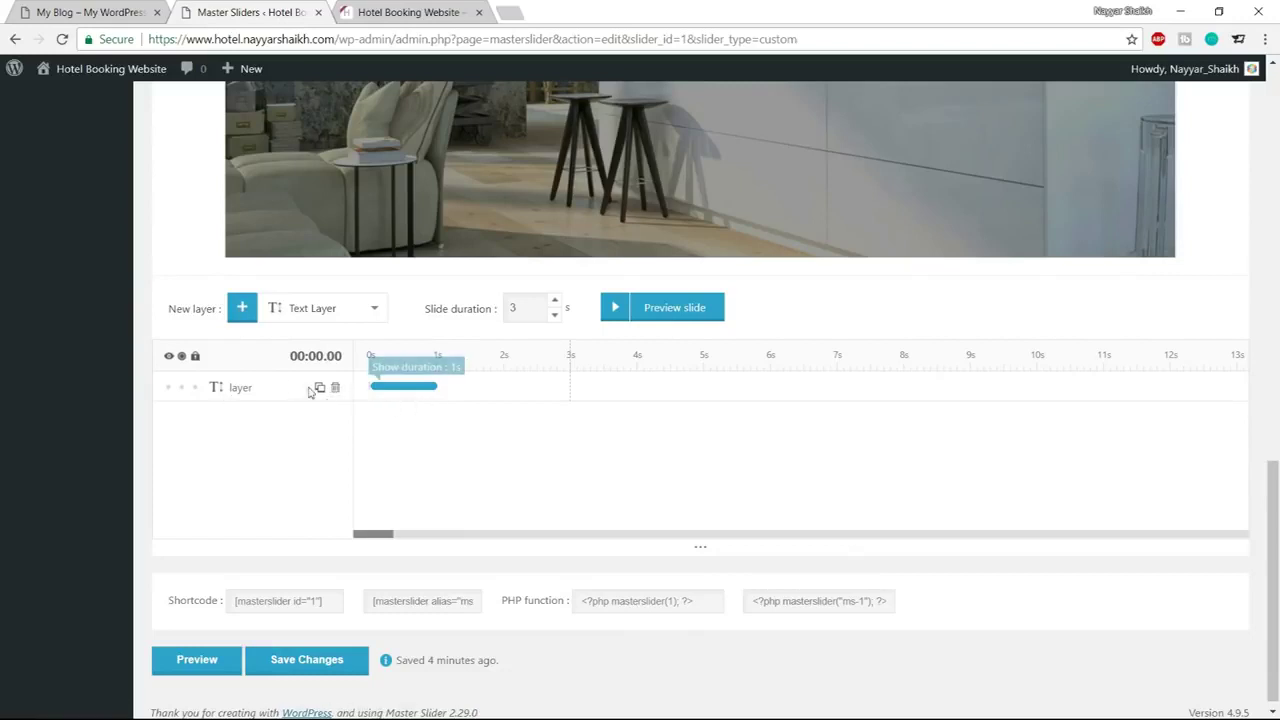
Step: Replace the layer's Lorem Ipsum placeholder with the text THIS IS THE BEST
{"action": "left_click", "coordinate": [217, 392]}
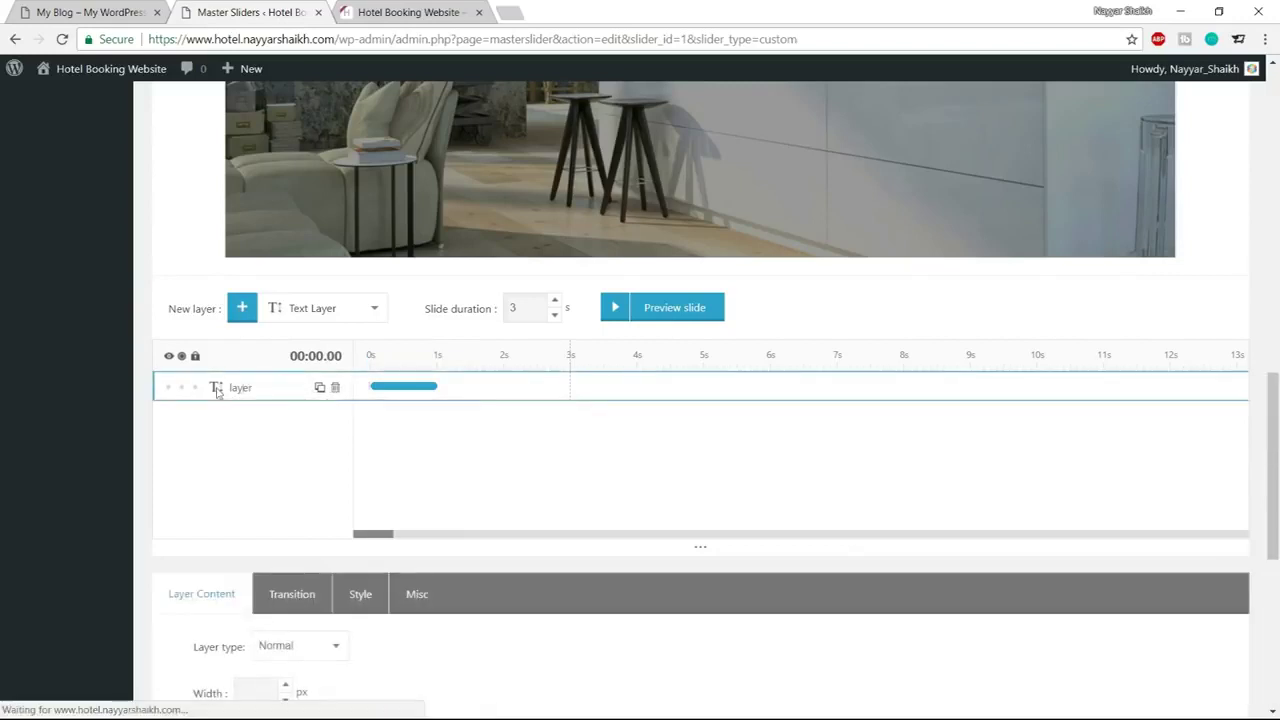
{"action": "scroll", "coordinate": [447, 420], "scroll_direction": "down", "scroll_amount": 3}
{"action": "scroll", "coordinate": [447, 420], "scroll_direction": "down", "scroll_amount": 3}
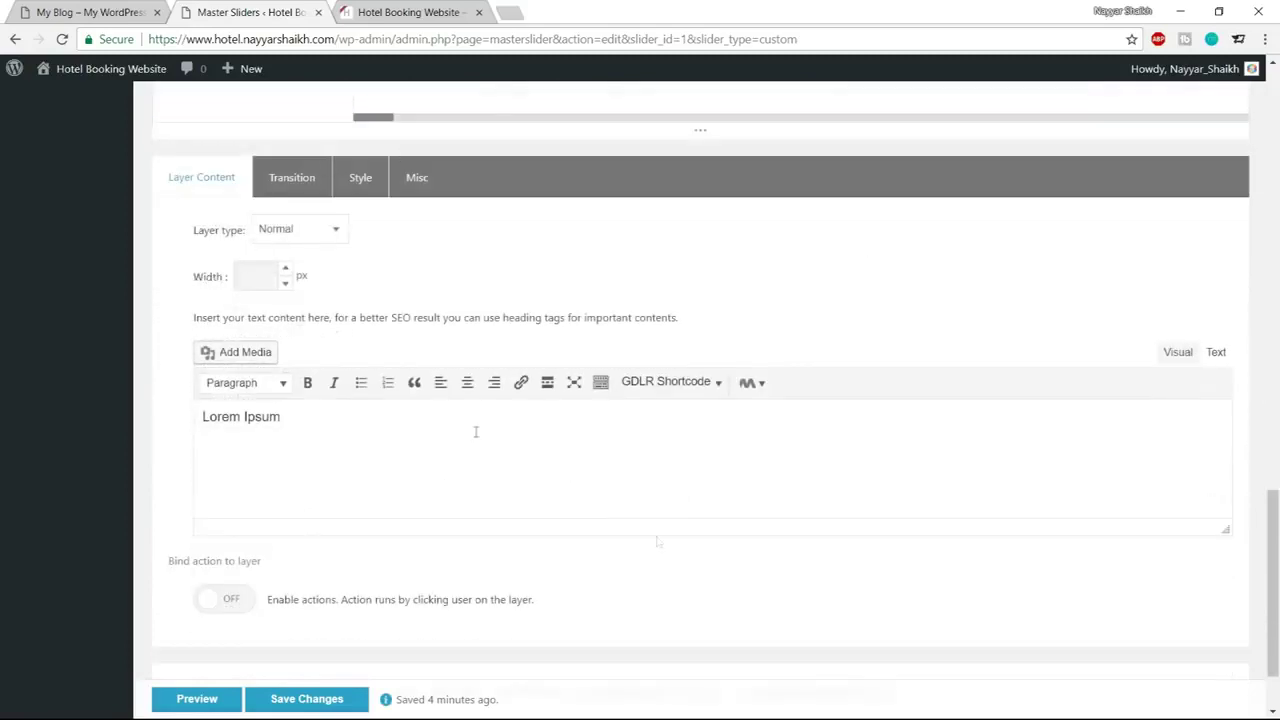
{"action": "scroll", "coordinate": [552, 374], "scroll_direction": "up", "scroll_amount": 3}
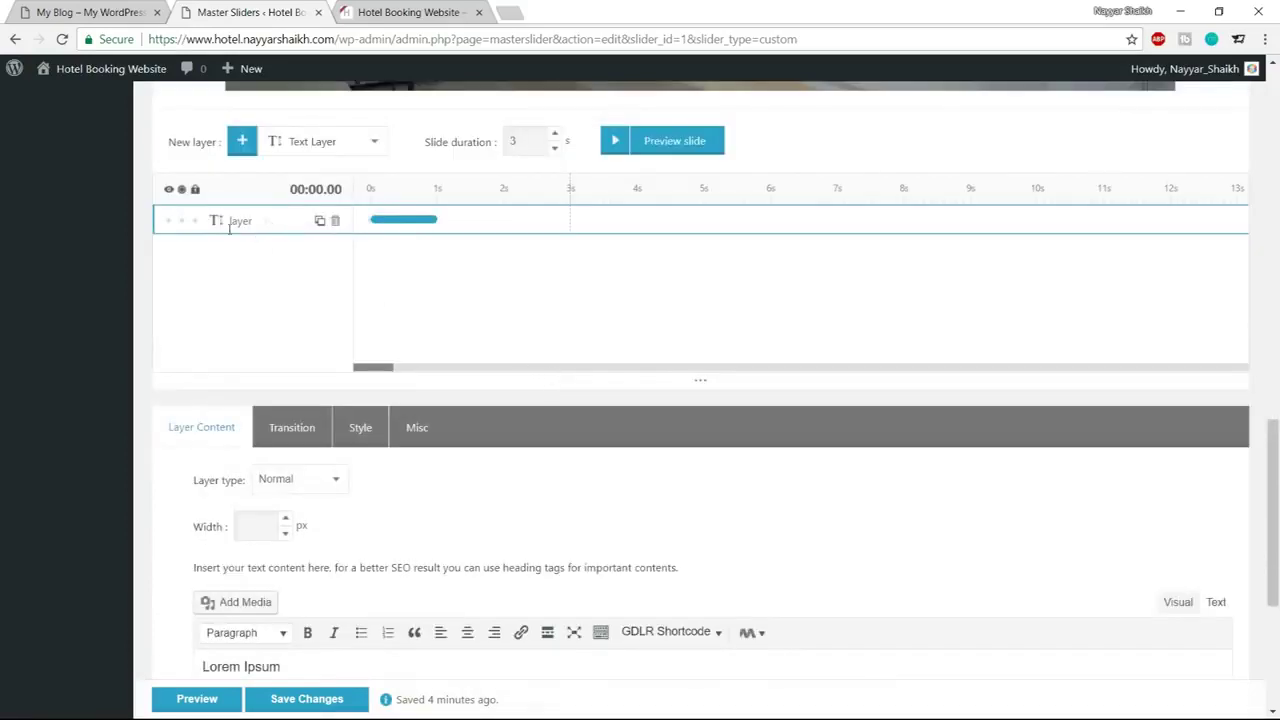
{"action": "scroll", "coordinate": [454, 329], "scroll_direction": "down", "scroll_amount": 3}
{"action": "left_click_drag", "start_coordinate": [314, 412], "coordinate": [188, 432]}
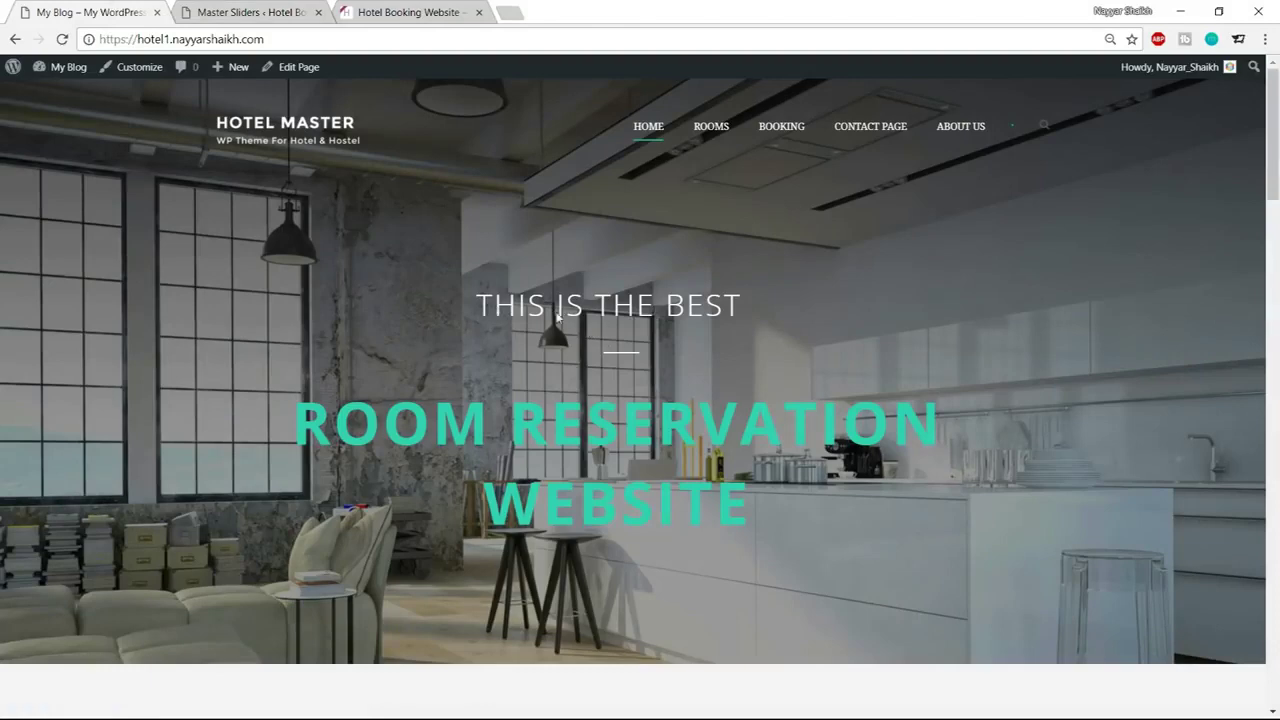
{"action": "left_click", "coordinate": [225, 10]}
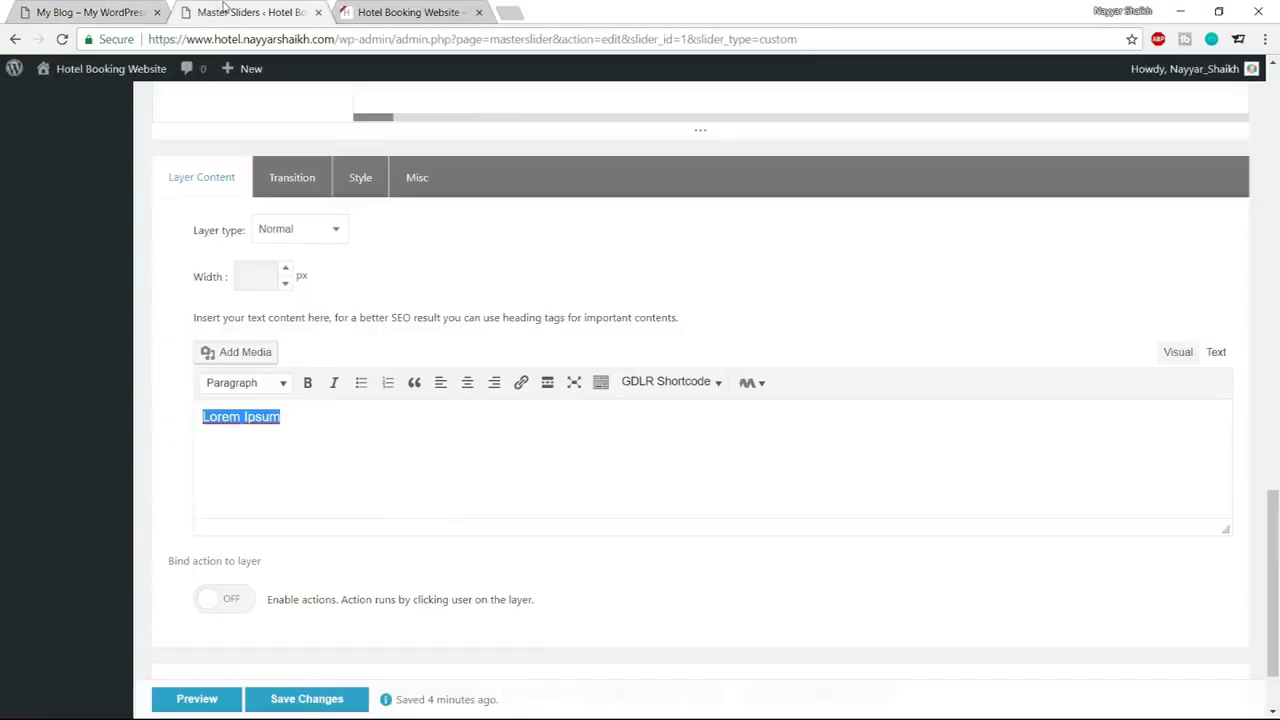
{"action": "type", "text": "THIS I"}
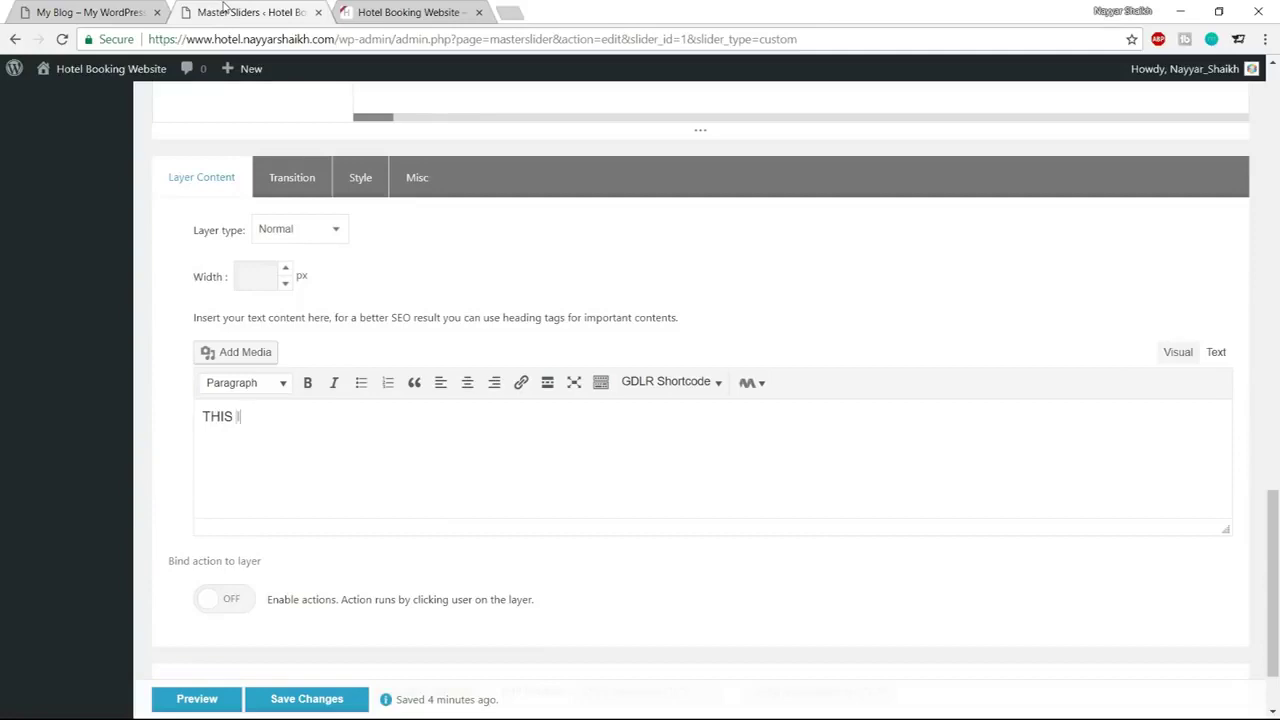
{"action": "type", "text": "S THE BEST"}
Step: Move the text layer to mid-slide at 488 × 300 px and open its Style Editor
{"action": "scroll", "coordinate": [548, 311], "scroll_direction": "up", "scroll_amount": 10}
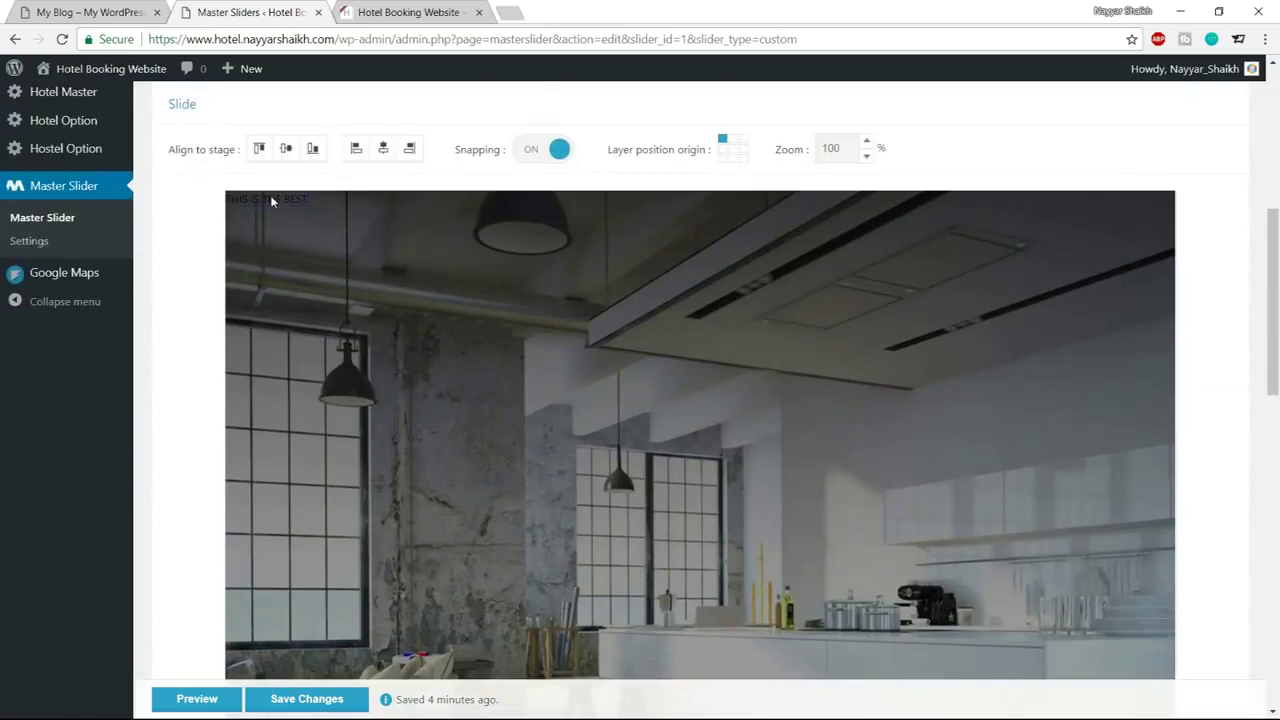
{"action": "left_click_drag", "start_coordinate": [341, 227], "coordinate": [700, 464]}
{"action": "scroll", "coordinate": [752, 469], "scroll_direction": "down", "scroll_amount": 5}
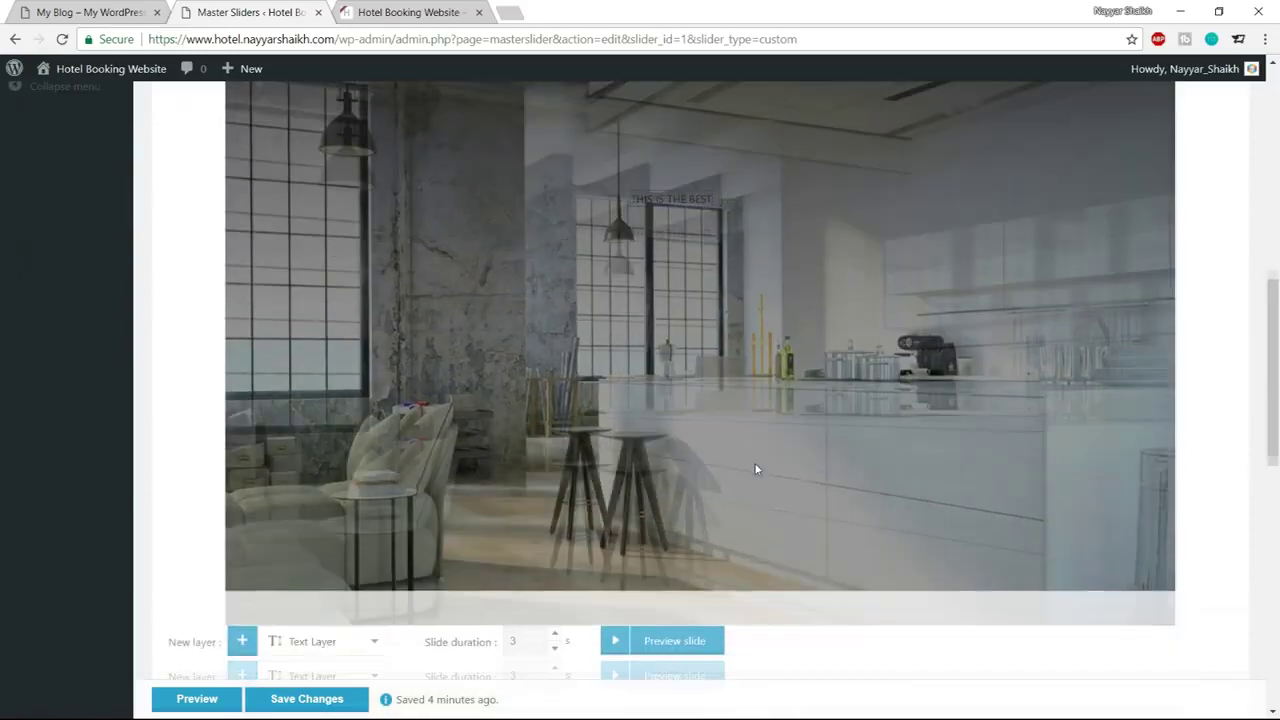
{"action": "scroll", "coordinate": [773, 340], "scroll_direction": "down", "scroll_amount": 5}
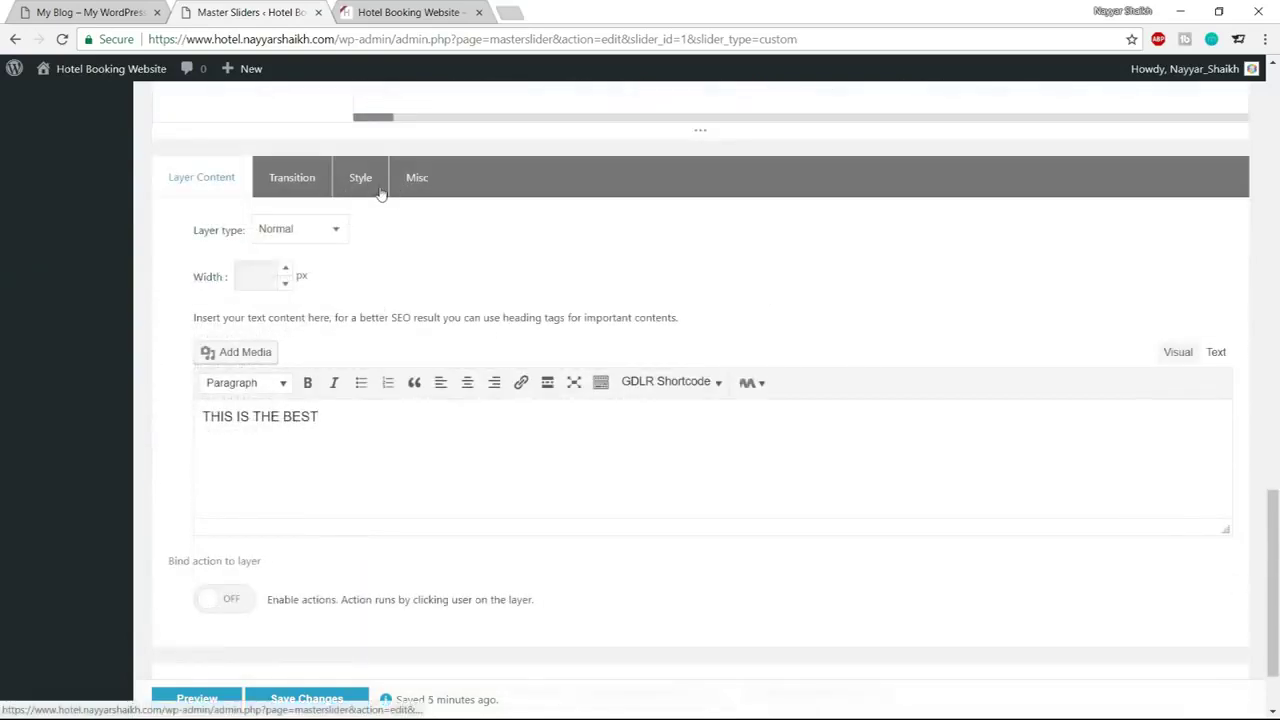
{"action": "left_click", "coordinate": [364, 184]}
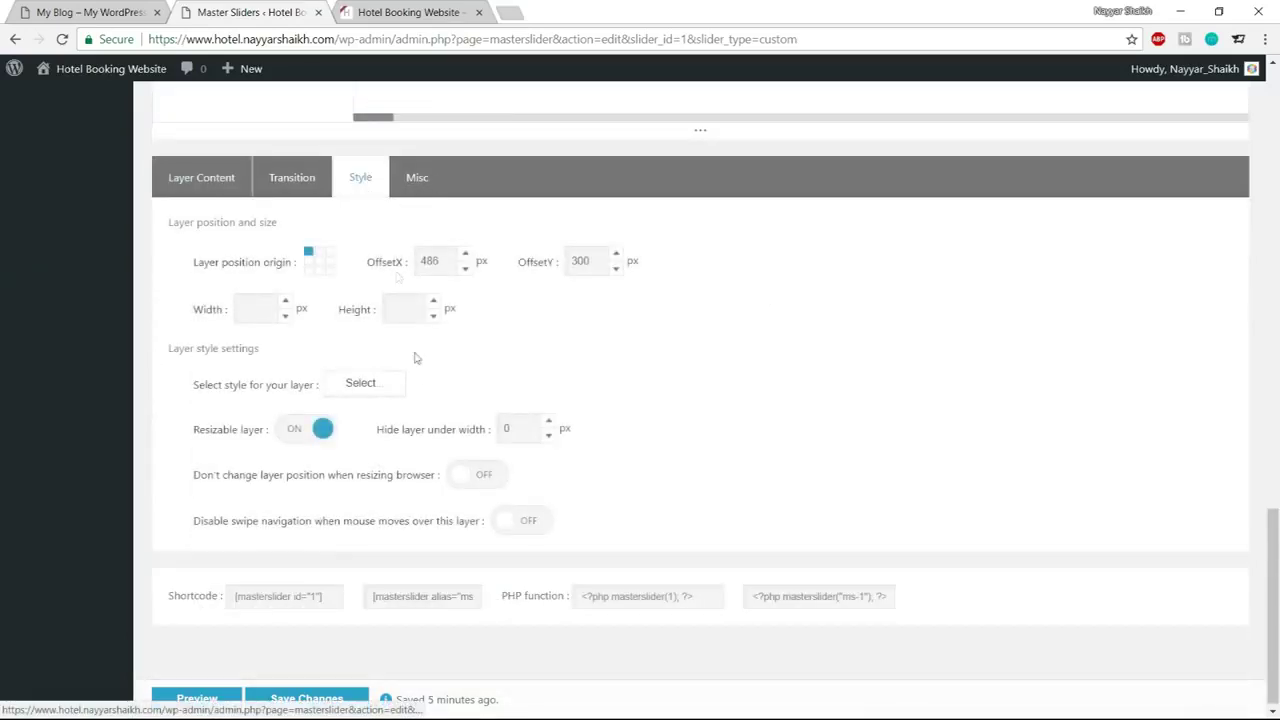
{"action": "left_click_drag", "start_coordinate": [184, 384], "coordinate": [246, 410]}
{"action": "left_click", "coordinate": [246, 410]}
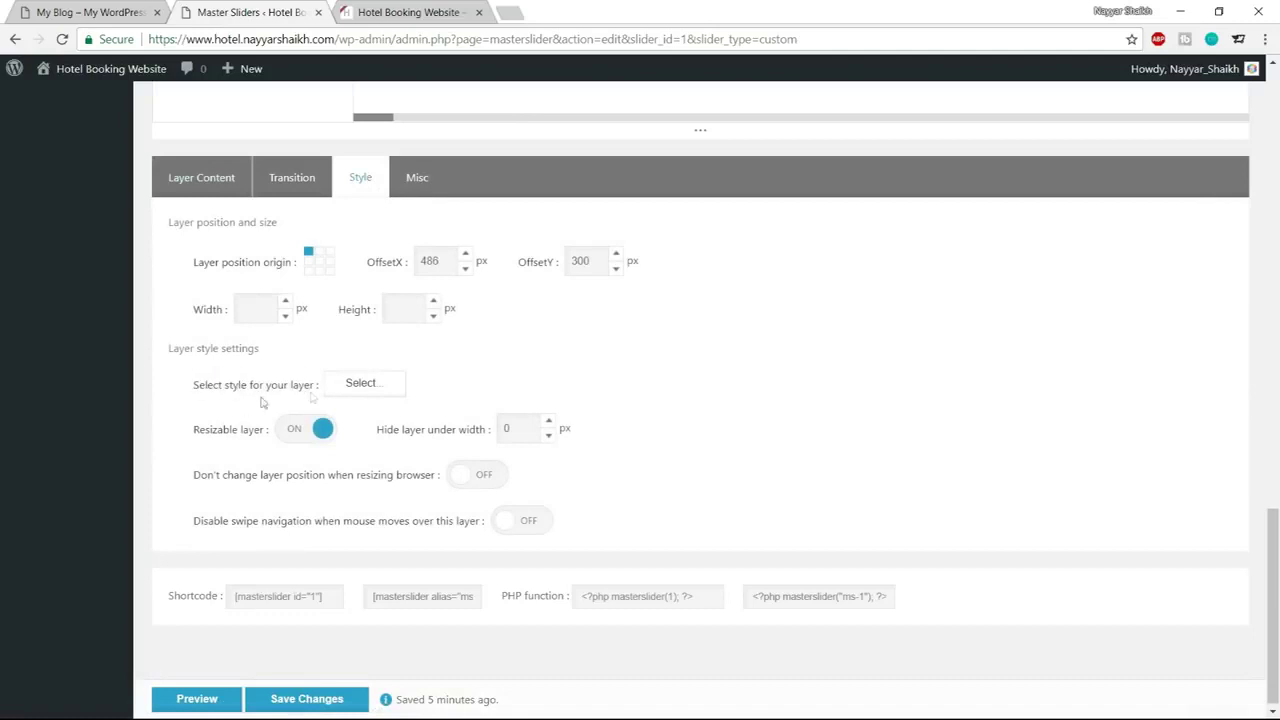
{"action": "left_click", "coordinate": [362, 385]}
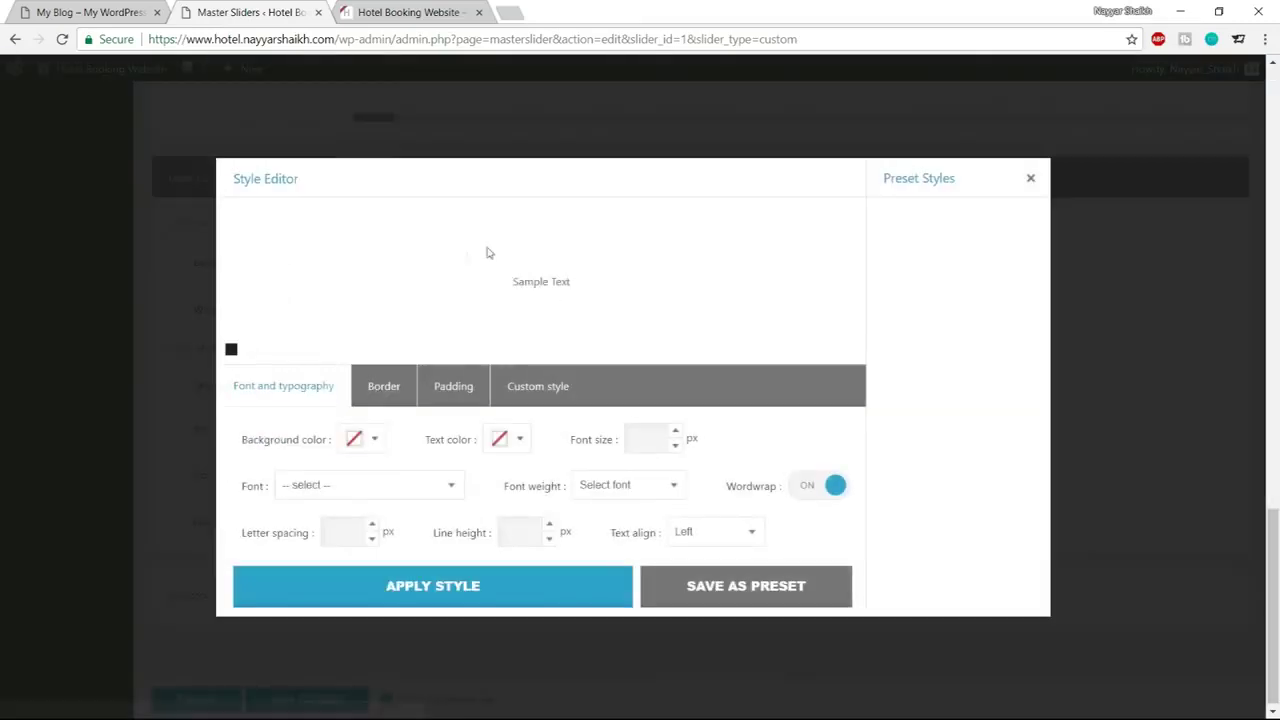
Step: Set the text layer's font size to 48
{"action": "left_click_drag", "start_coordinate": [506, 285], "coordinate": [573, 284]}
{"action": "left_click", "coordinate": [586, 285]}
{"action": "left_click", "coordinate": [574, 283]}
{"action": "left_click", "coordinate": [577, 289]}
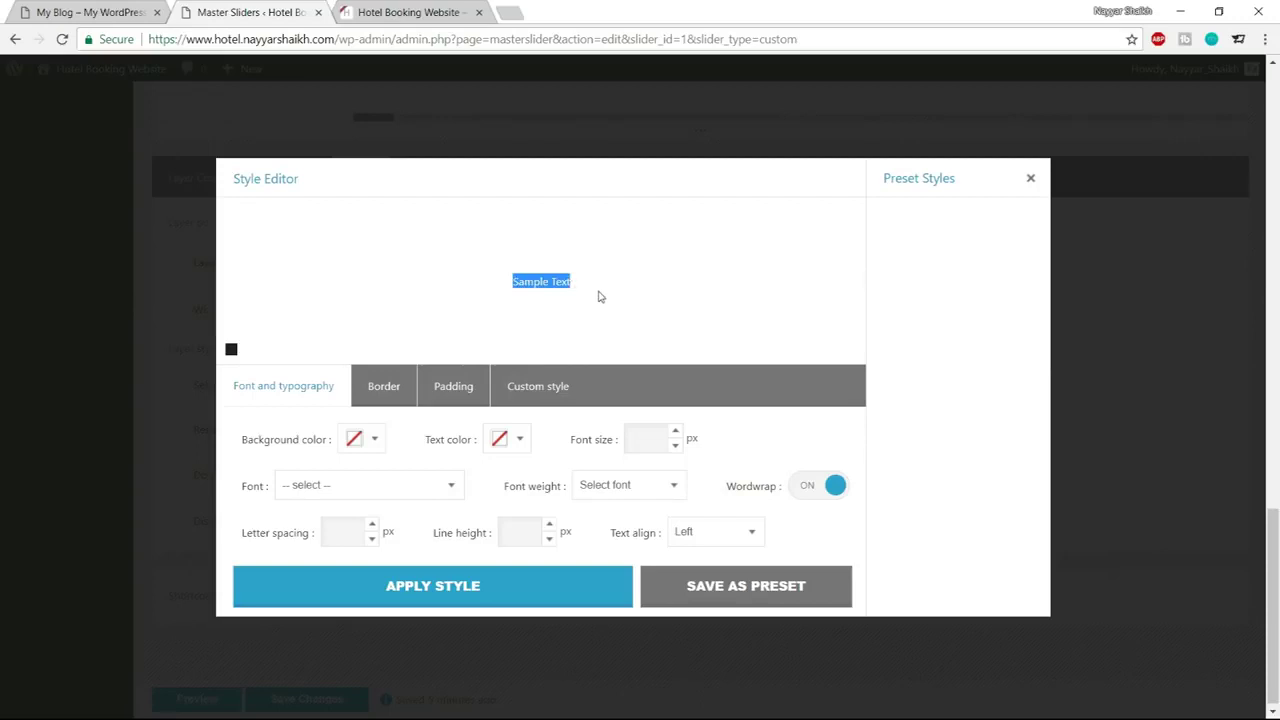
{"action": "left_click", "coordinate": [601, 295]}
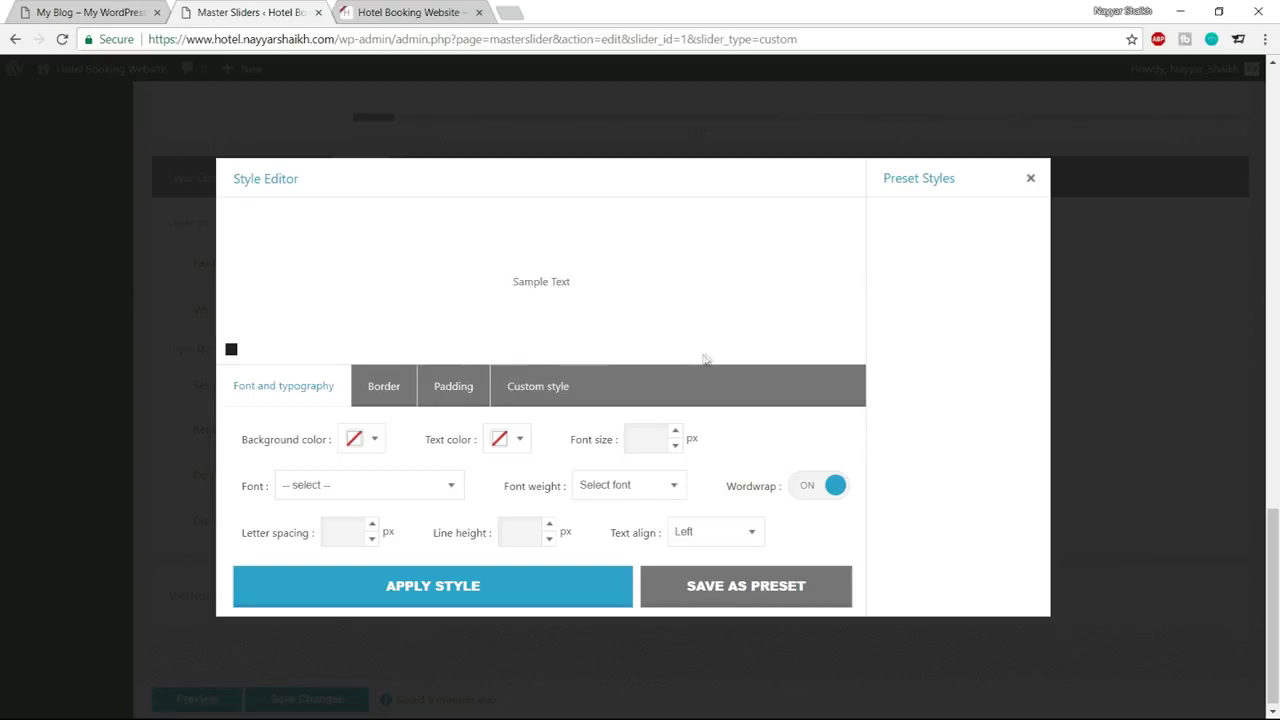
{"action": "type", "text": "48"}
{"action": "left_click_drag", "start_coordinate": [440, 262], "coordinate": [608, 282]}
{"action": "left_click", "coordinate": [659, 277]}
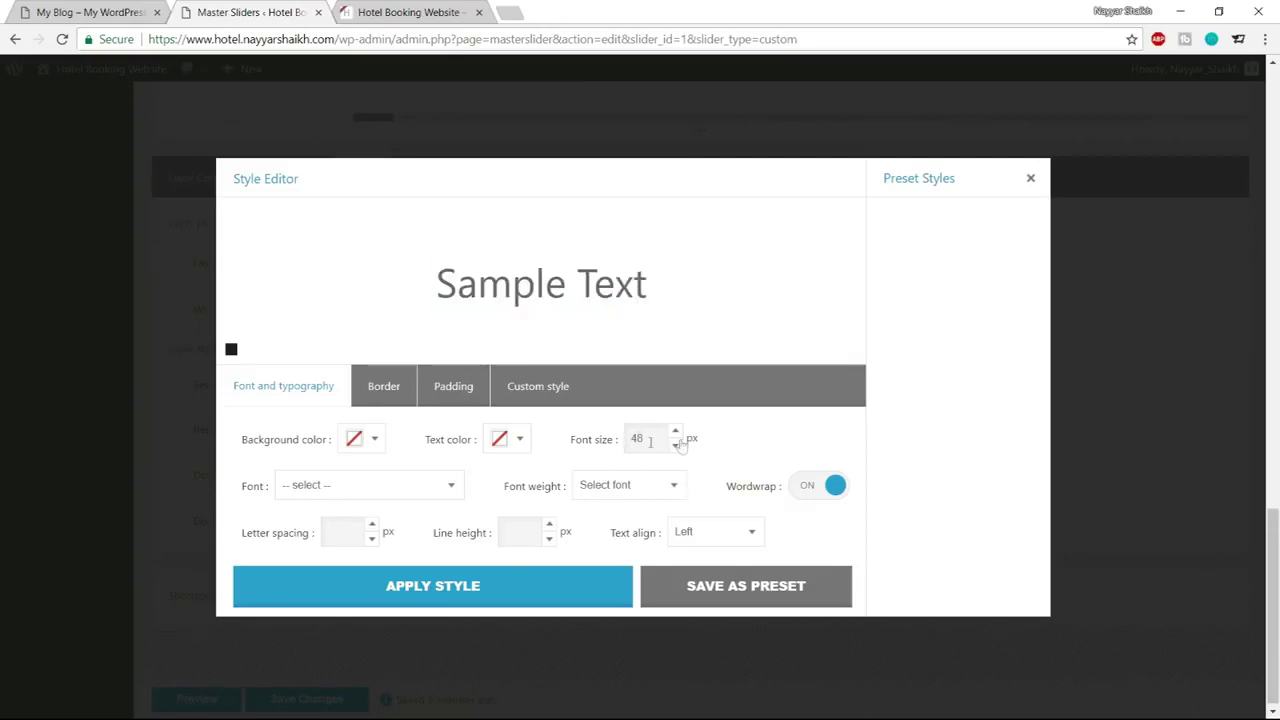
Step: Choose Open Sans as the font with font weight 300
{"action": "left_click", "coordinate": [364, 492]}
{"action": "scroll", "coordinate": [364, 397], "scroll_direction": "down", "scroll_amount": 15}
{"action": "scroll", "coordinate": [365, 395], "scroll_direction": "down", "scroll_amount": 3}
{"action": "scroll", "coordinate": [371, 423], "scroll_direction": "up", "scroll_amount": 20}
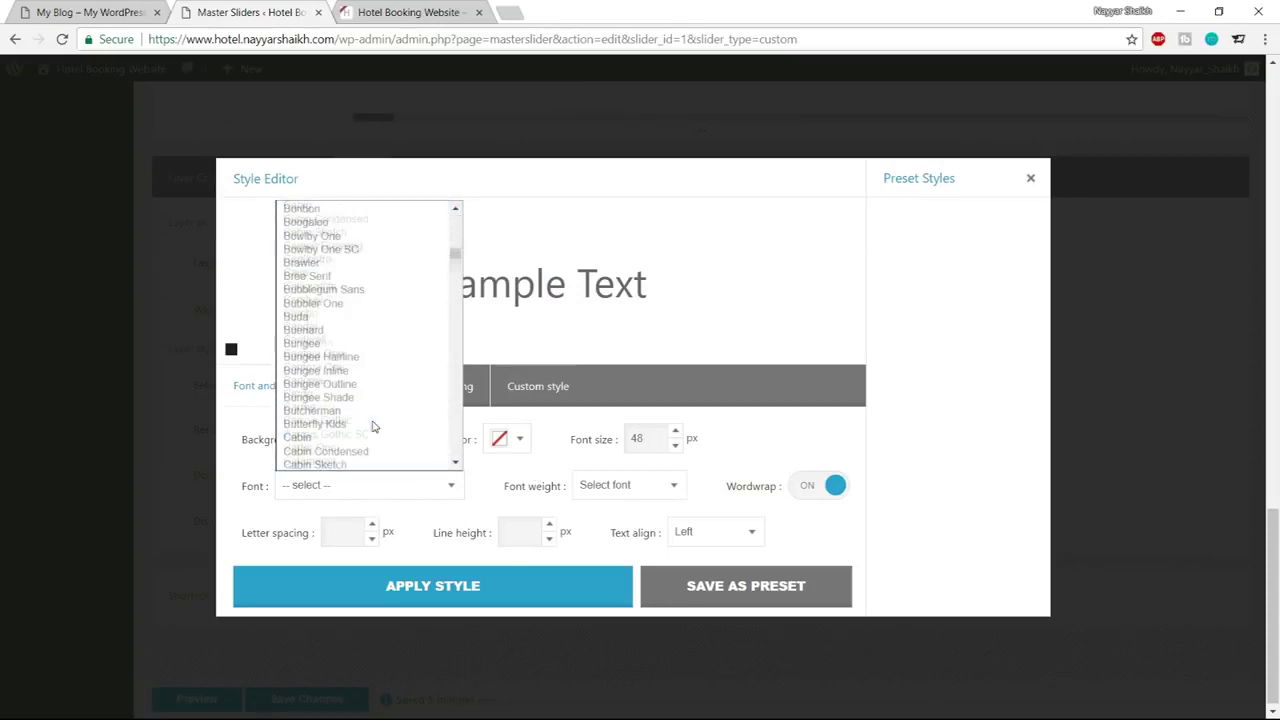
{"action": "type", "text": "open"}
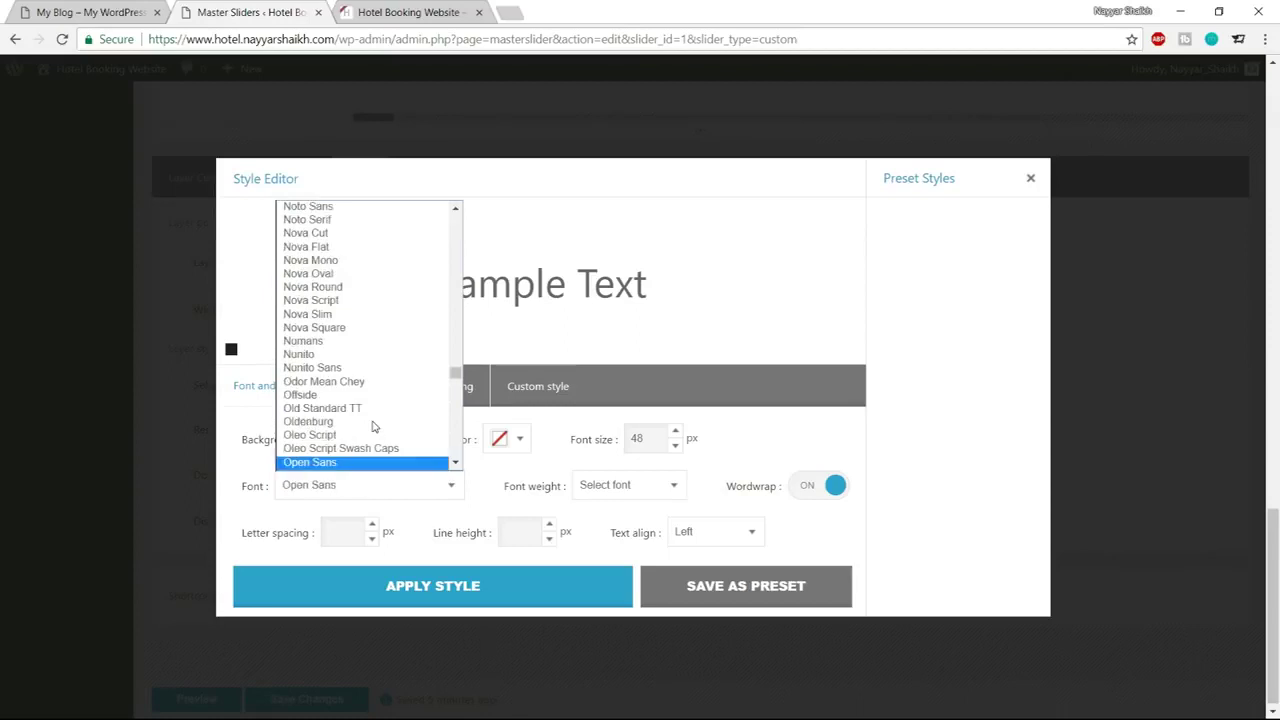
{"action": "key", "text": "Return"}
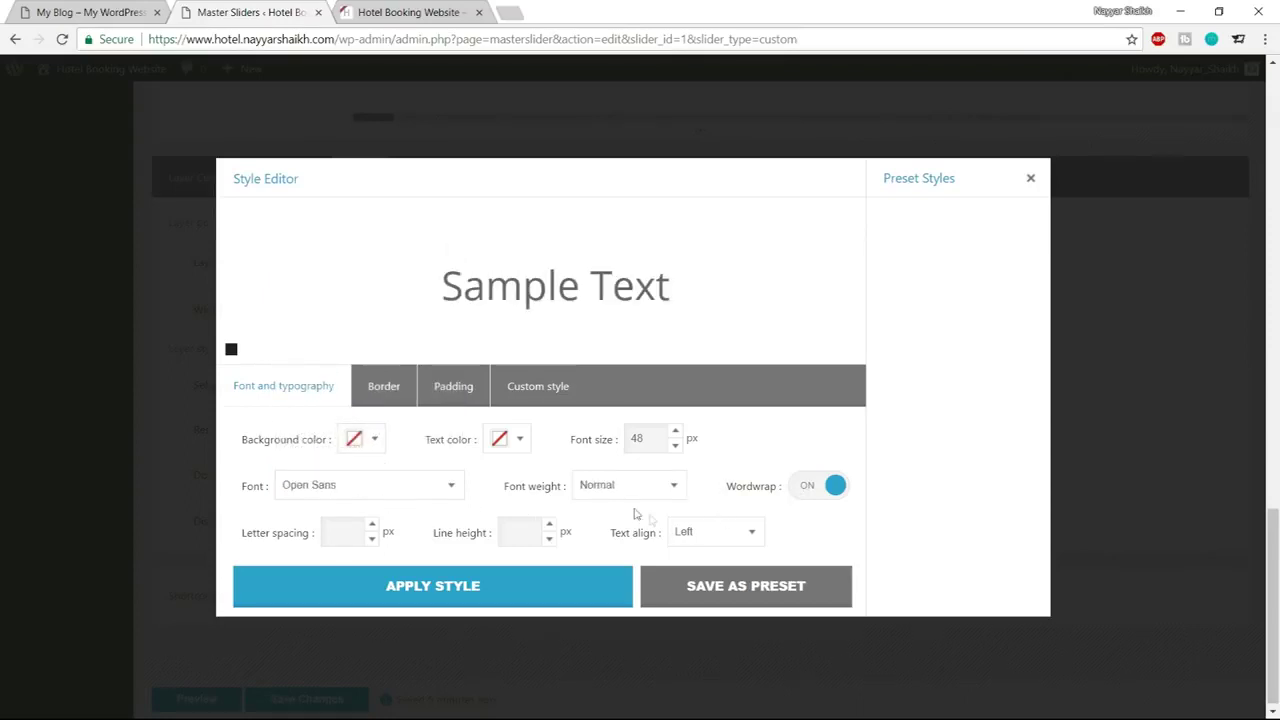
{"action": "left_click", "coordinate": [620, 495]}
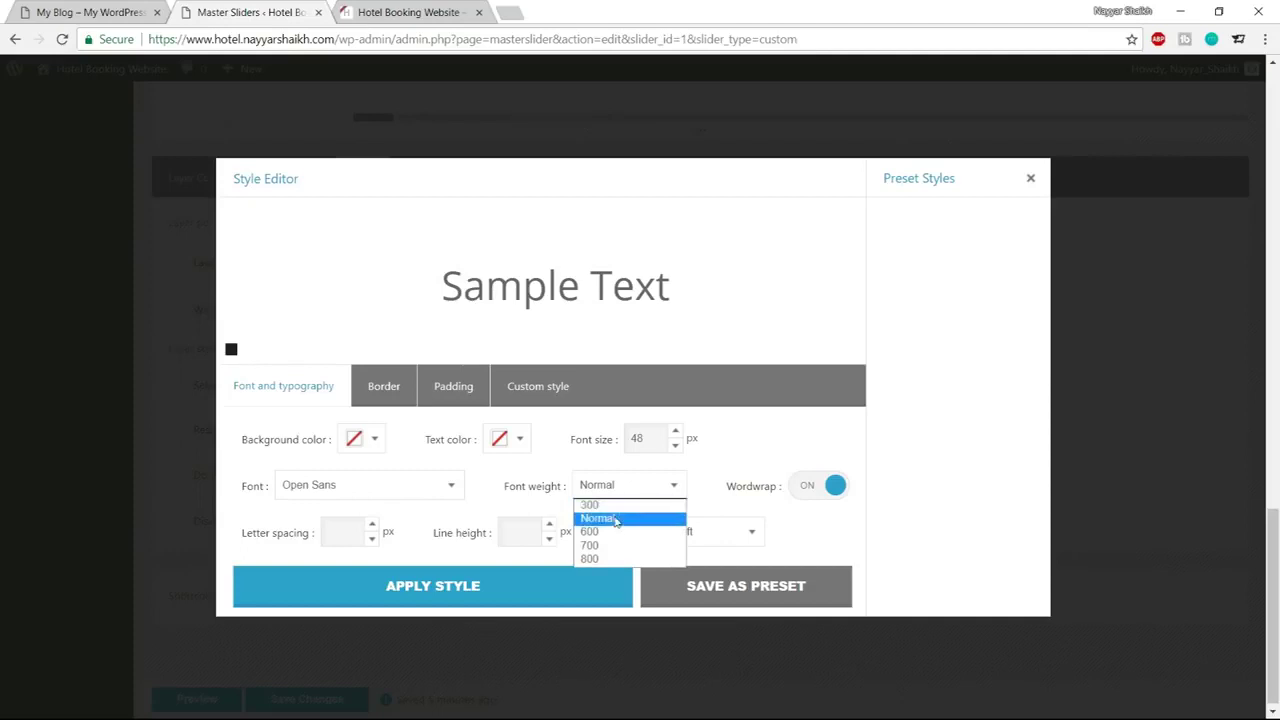
{"action": "left_click", "coordinate": [555, 489]}
{"action": "left_click", "coordinate": [616, 489]}
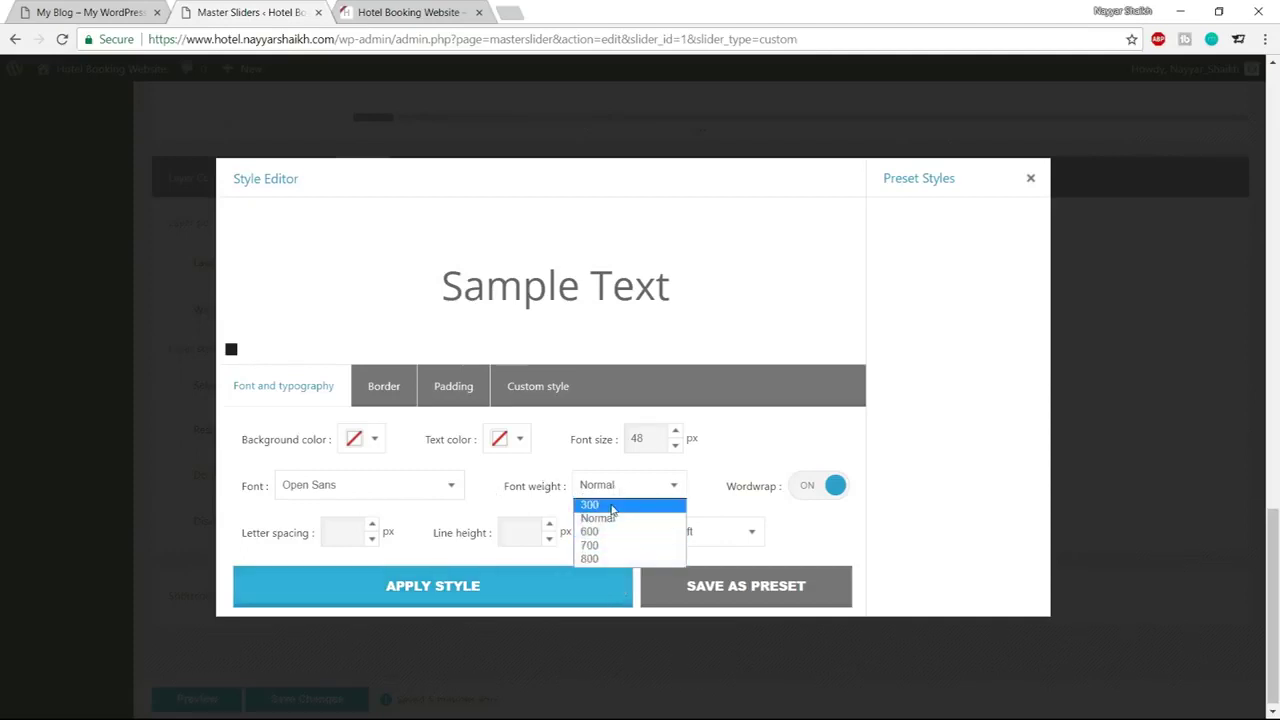
{"action": "left_click", "coordinate": [613, 507]}
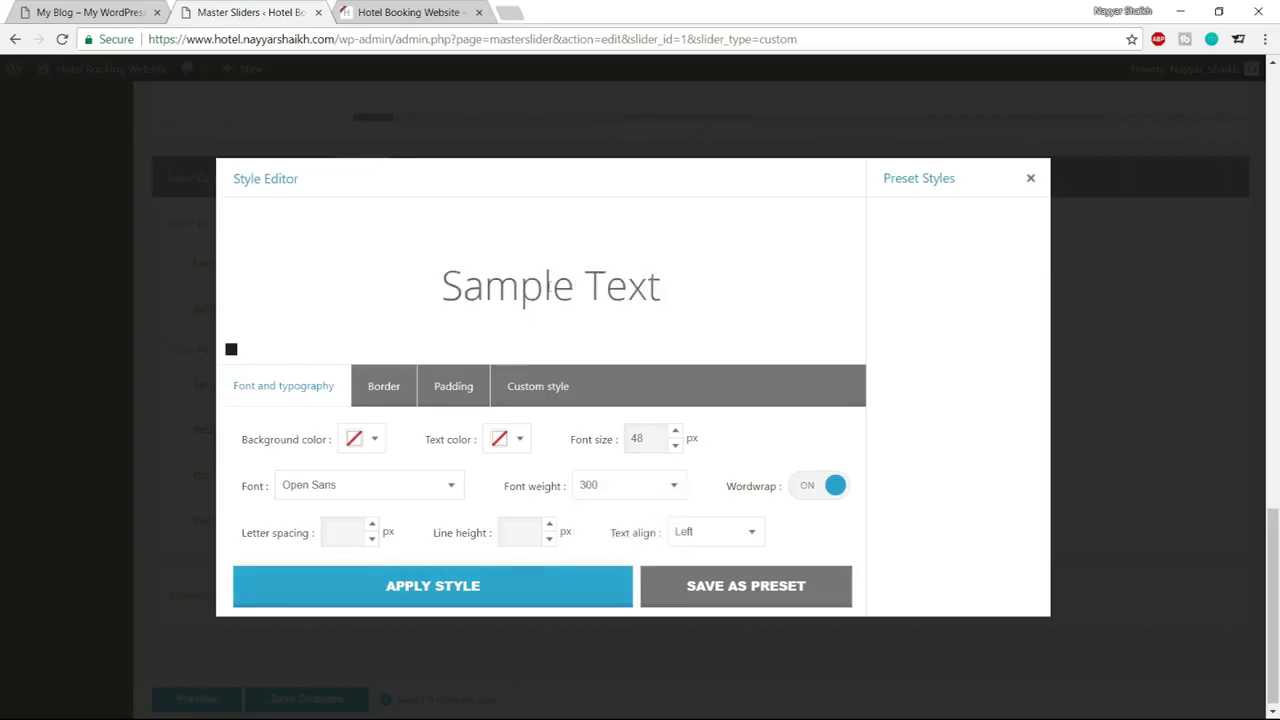
Step: Set letter spacing to 3, checking the live site's heading for reference
{"action": "left_click_drag", "start_coordinate": [440, 290], "coordinate": [709, 289]}
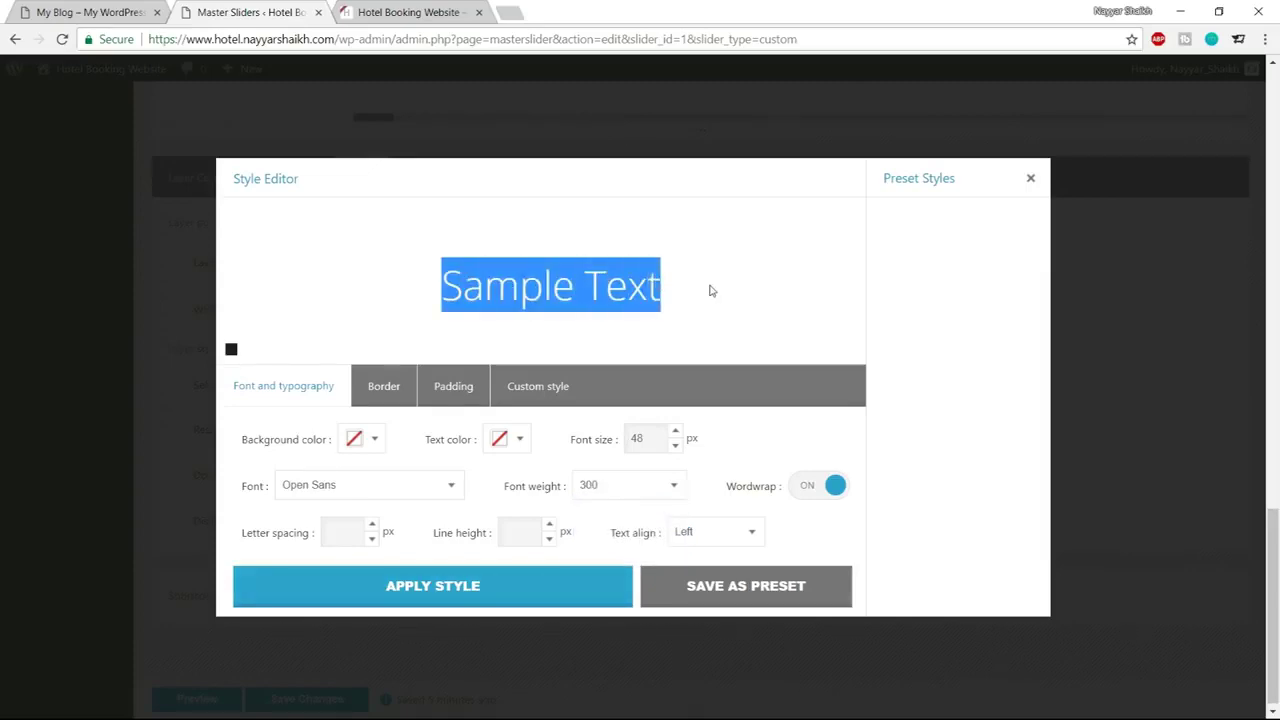
{"action": "left_click", "coordinate": [705, 290]}
{"action": "left_click", "coordinate": [130, 12]}
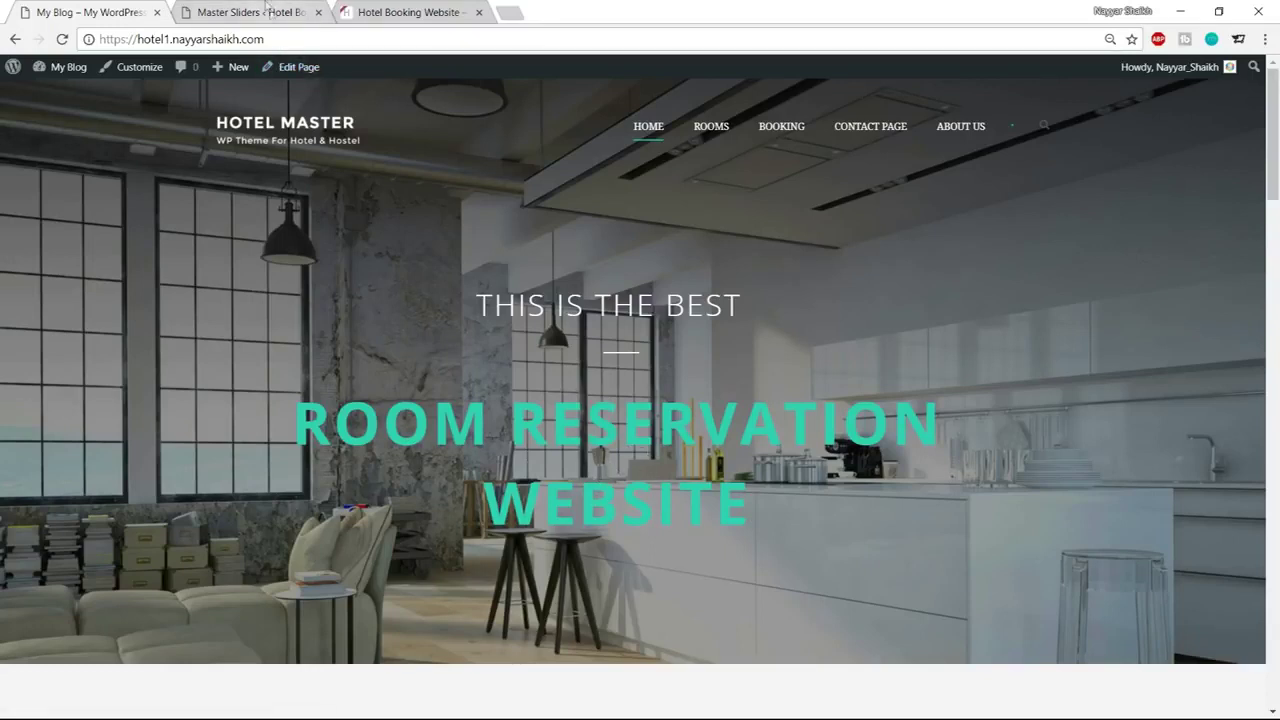
{"action": "left_click", "coordinate": [268, 8]}
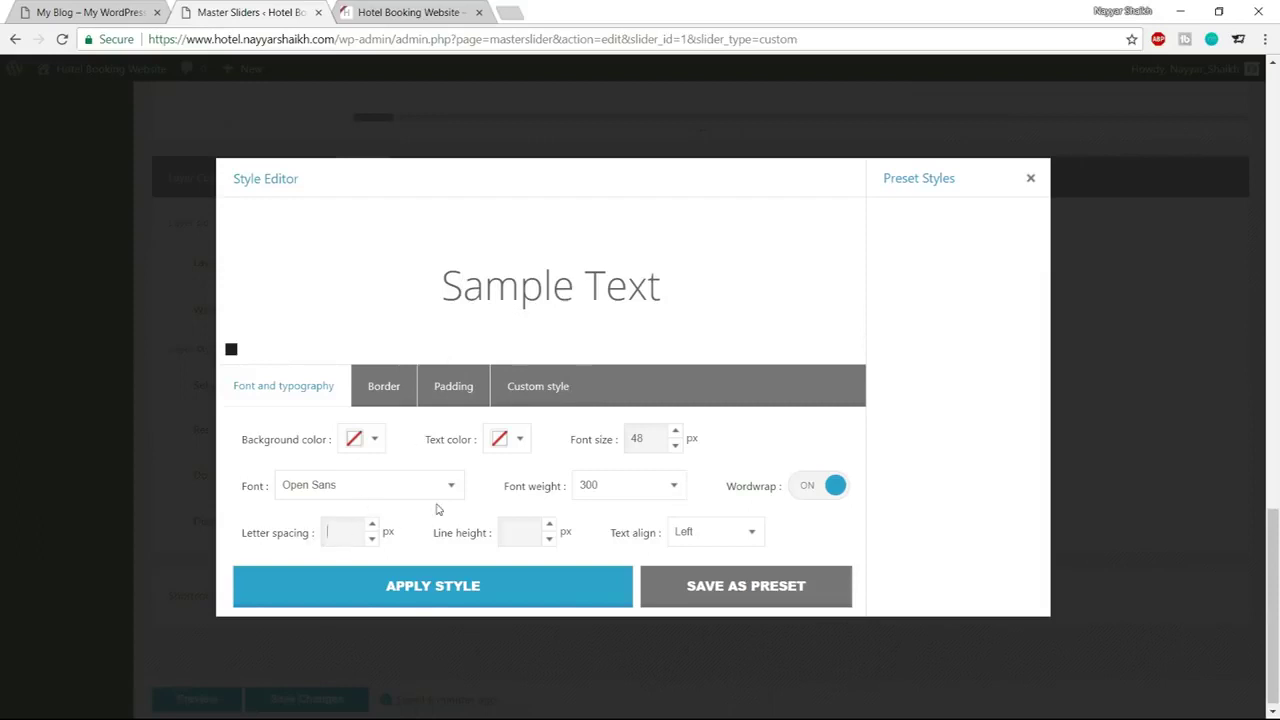
{"action": "type", "text": "3"}
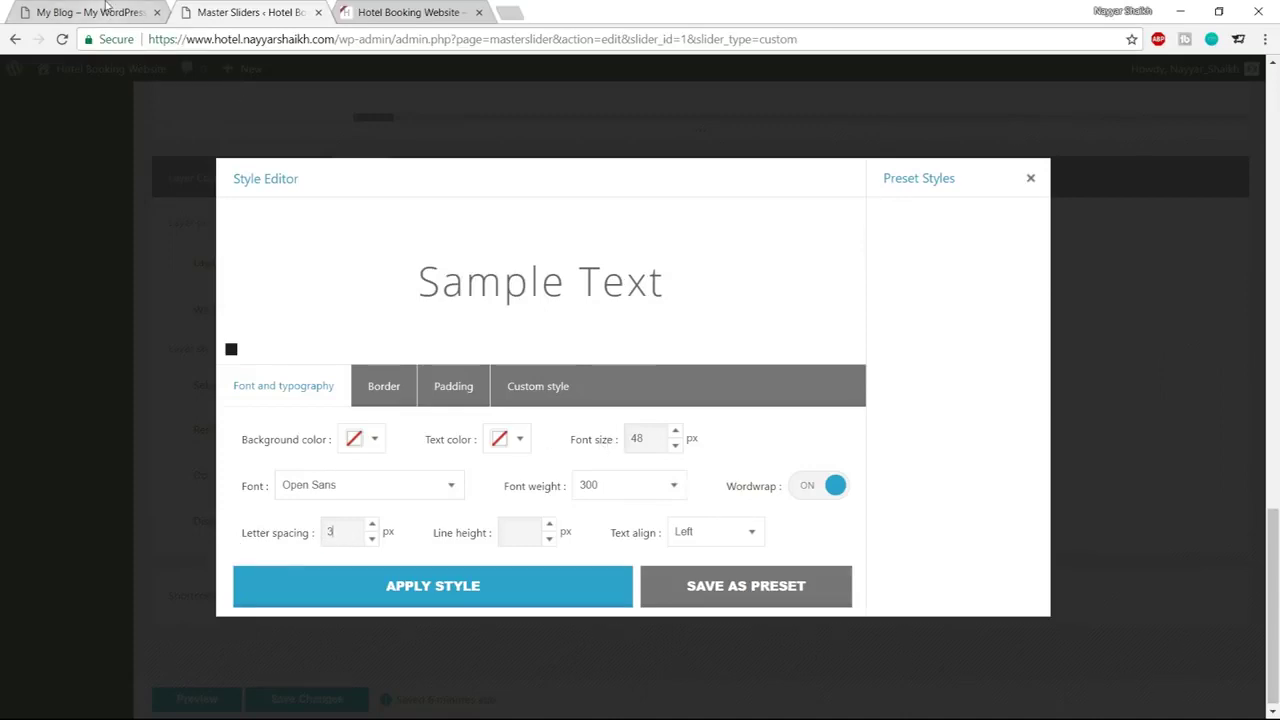
{"action": "left_click", "coordinate": [107, 8]}
{"action": "left_click", "coordinate": [290, 8]}
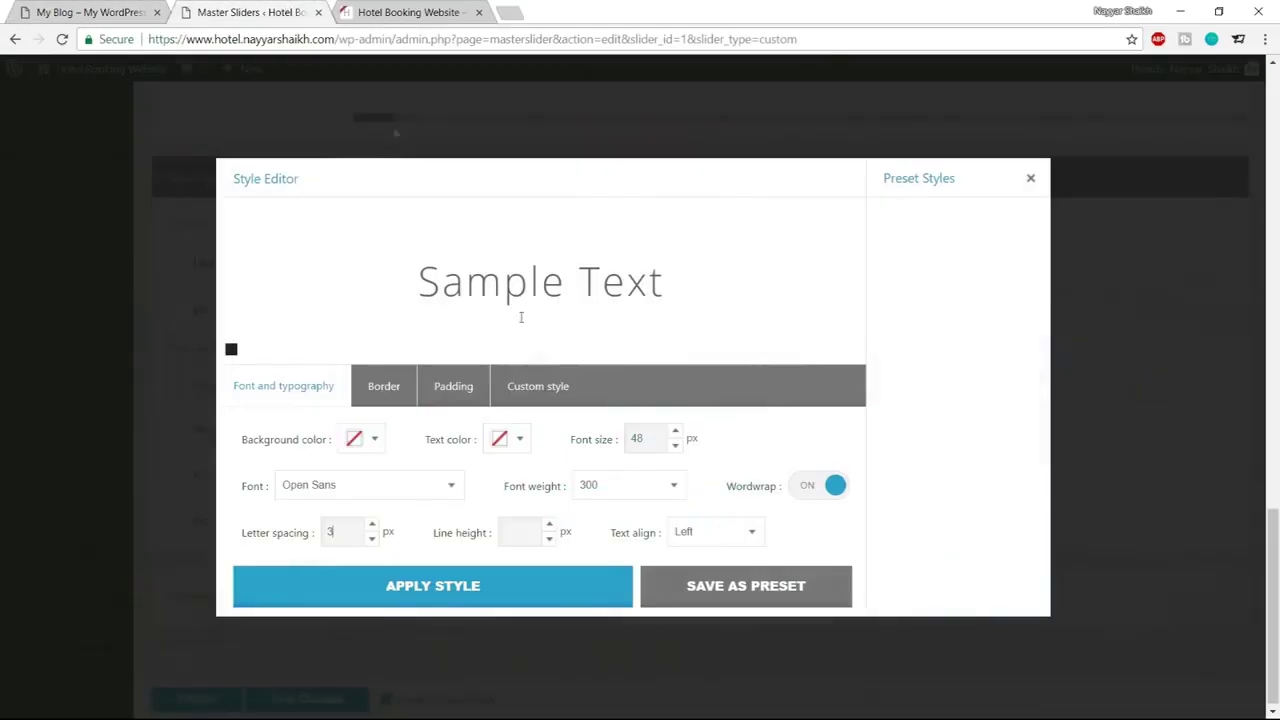
Step: Make the text colour white and apply the style to the layer
{"action": "left_click", "coordinate": [520, 440]}
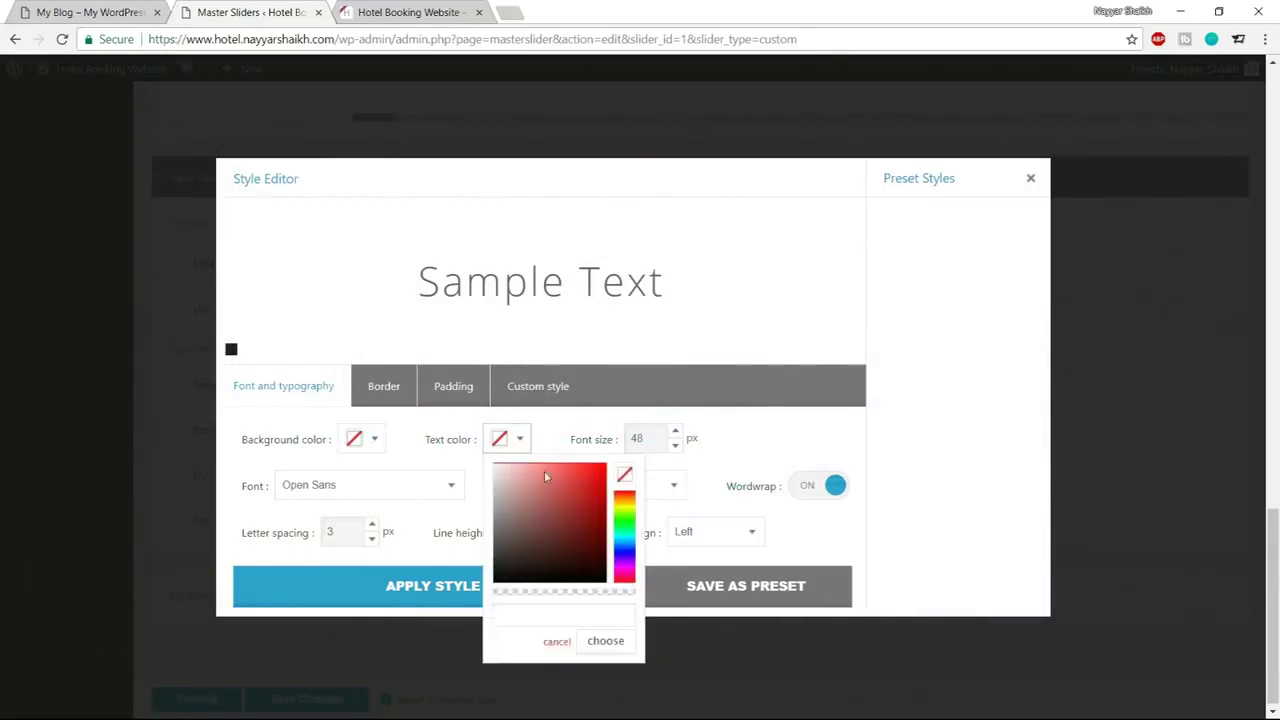
{"action": "left_click", "coordinate": [442, 425]}
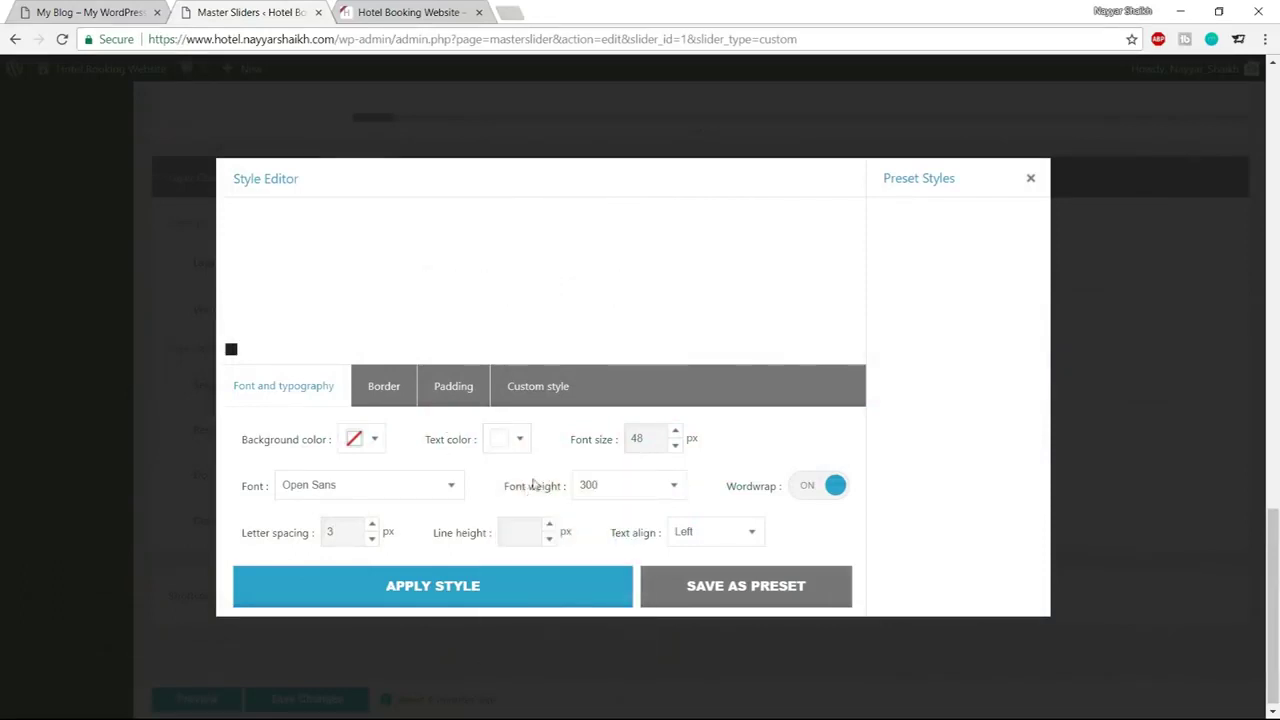
{"action": "left_click_drag", "start_coordinate": [420, 263], "coordinate": [650, 270]}
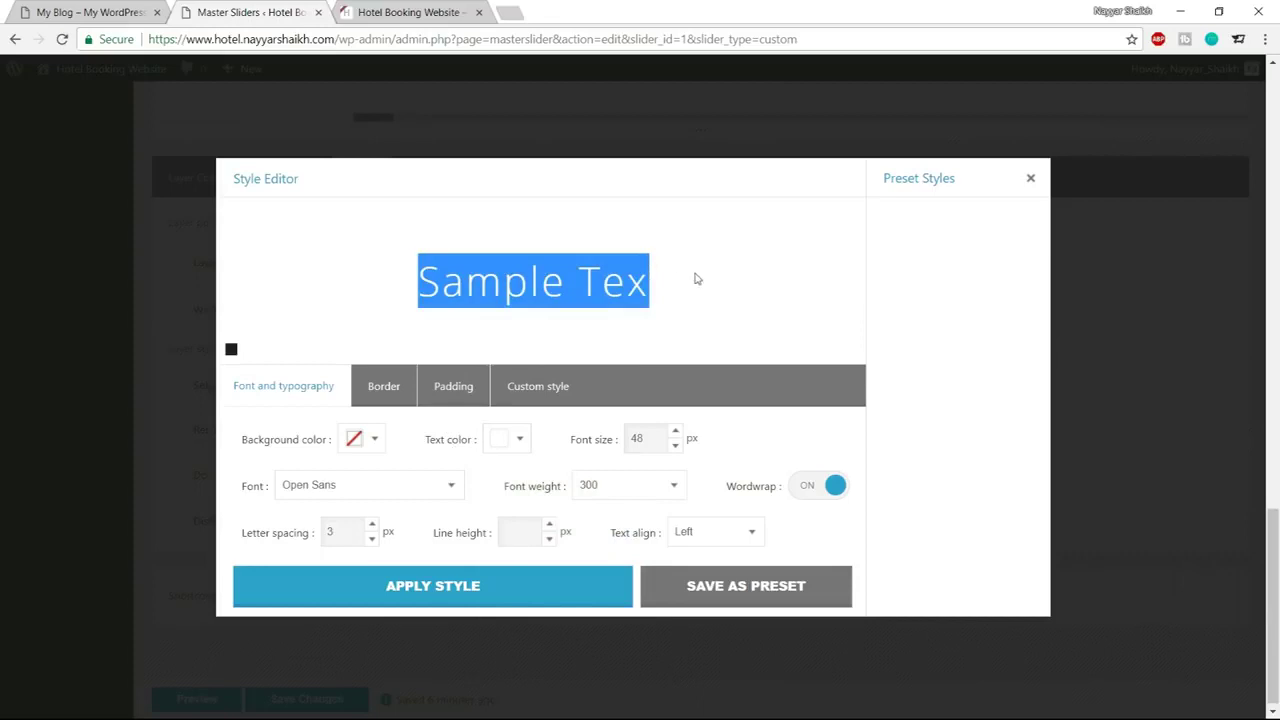
{"action": "left_click", "coordinate": [486, 277]}
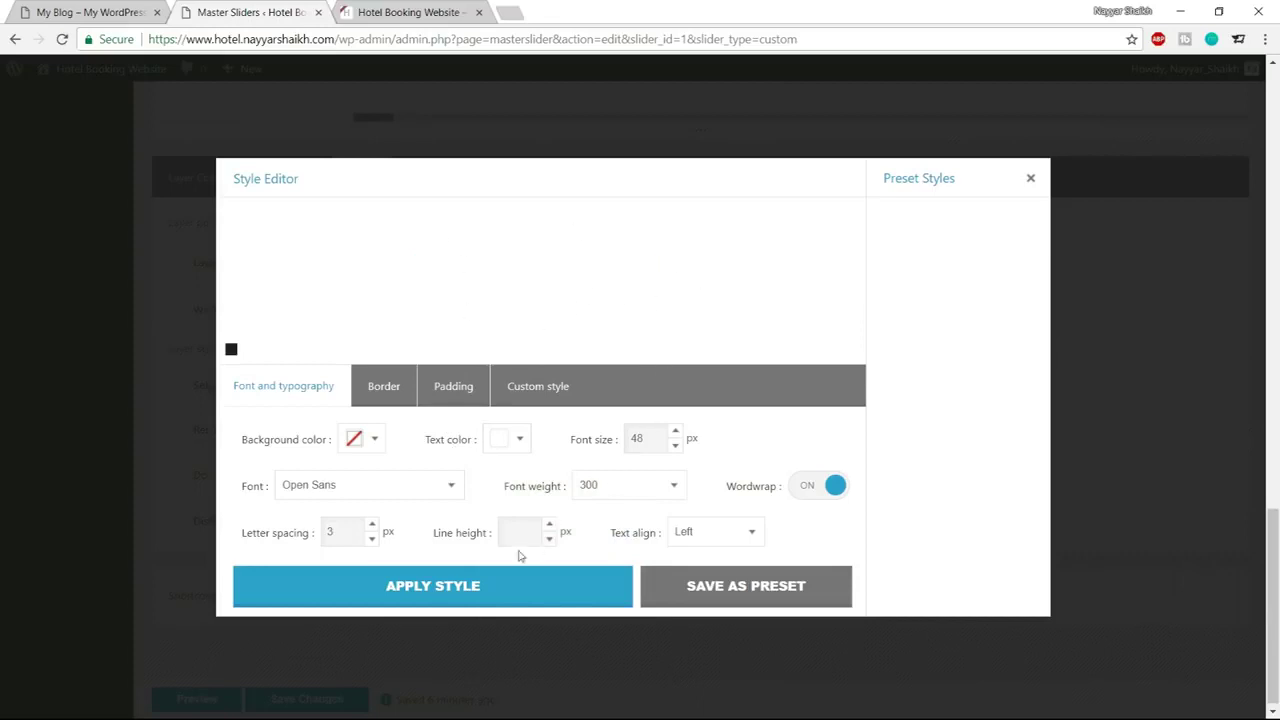
{"action": "left_click", "coordinate": [474, 592]}
Step: Drag the heading layer higher, save the slider, and reload the editor
{"action": "scroll", "coordinate": [641, 604], "scroll_direction": "up", "scroll_amount": 10}
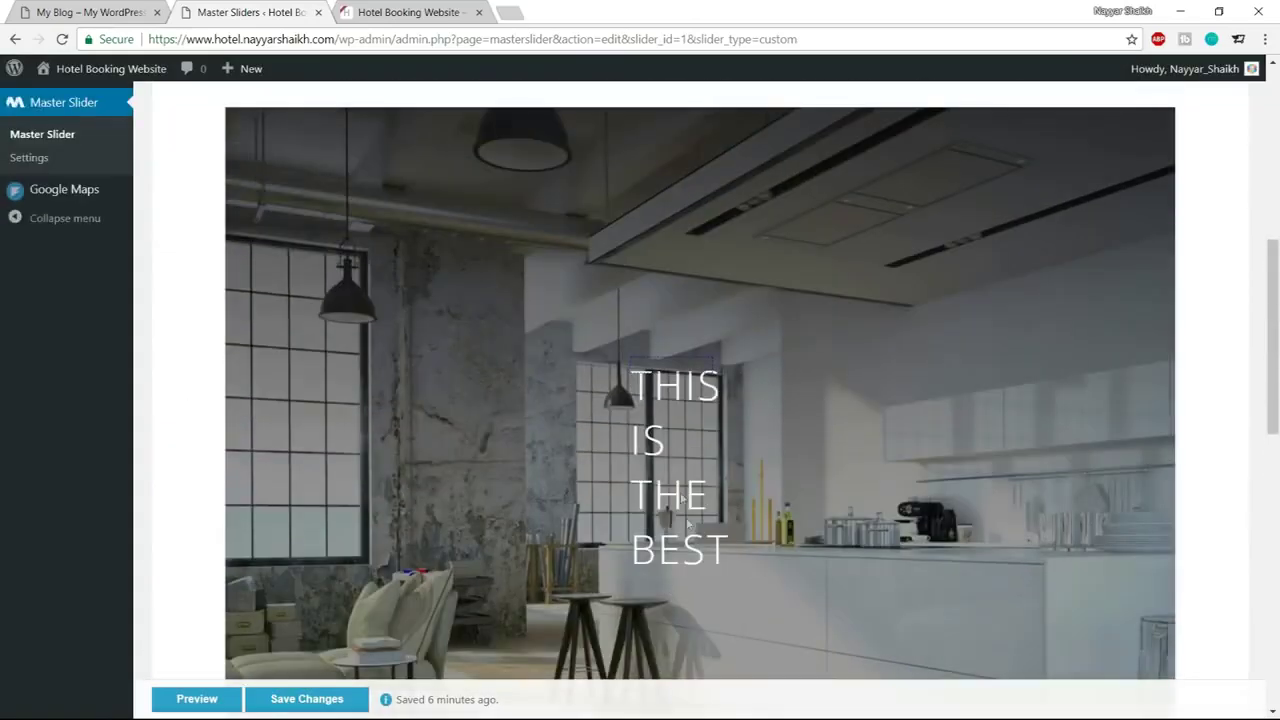
{"action": "left_click_drag", "start_coordinate": [676, 406], "coordinate": [682, 275]}
{"action": "scroll", "coordinate": [775, 466], "scroll_direction": "down", "scroll_amount": 2}
{"action": "left_click", "coordinate": [306, 698]}
{"action": "scroll", "coordinate": [787, 499], "scroll_direction": "up", "scroll_amount": 4}
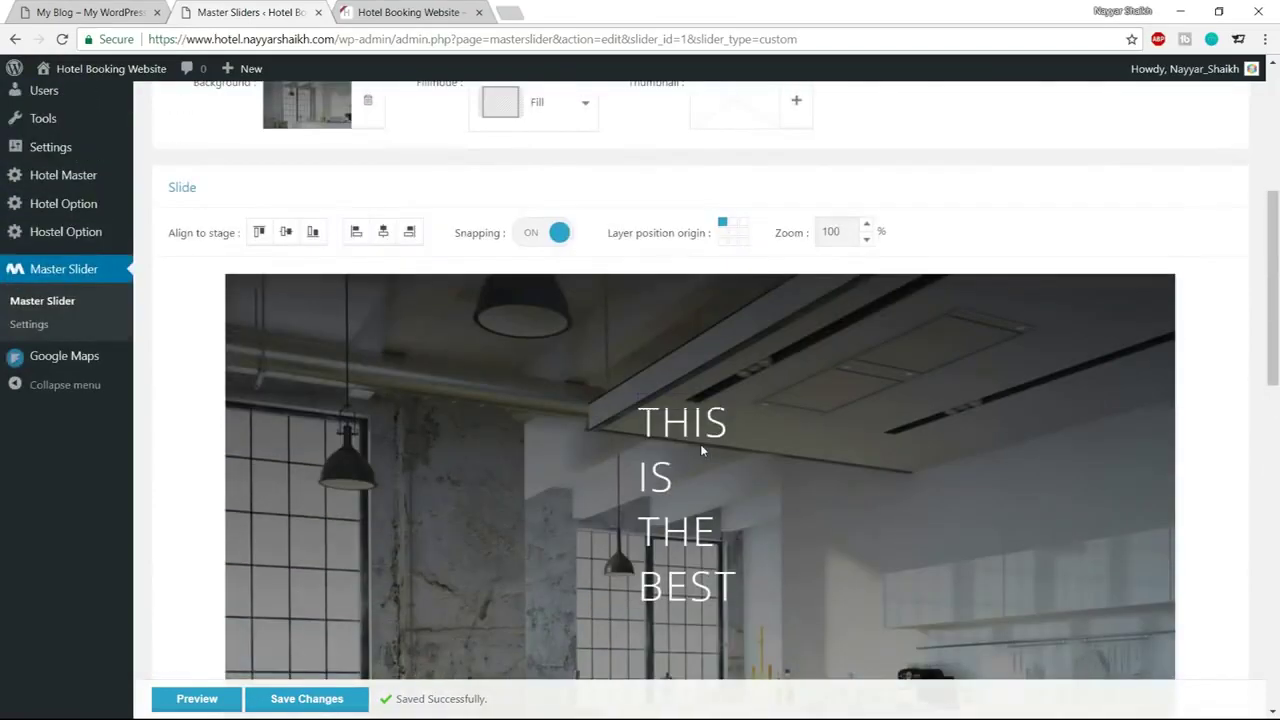
{"action": "scroll", "coordinate": [775, 400], "scroll_direction": "down", "scroll_amount": 2}
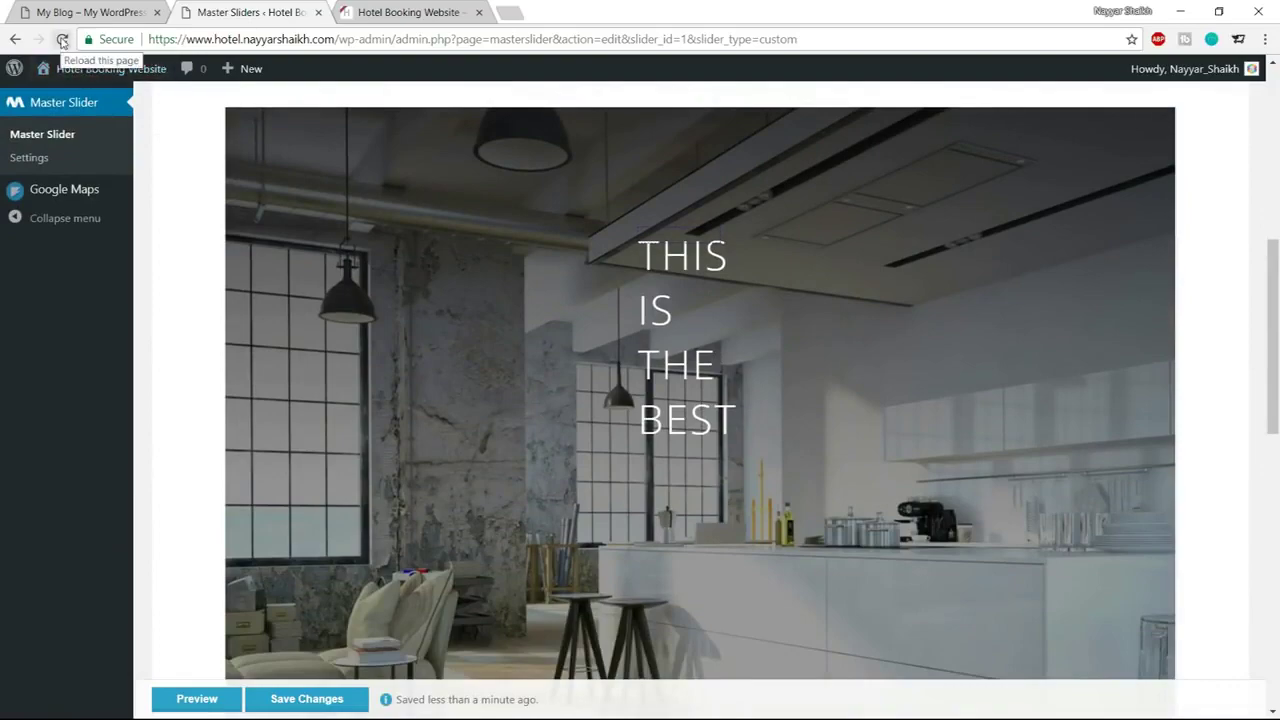
{"action": "left_click", "coordinate": [62, 40]}
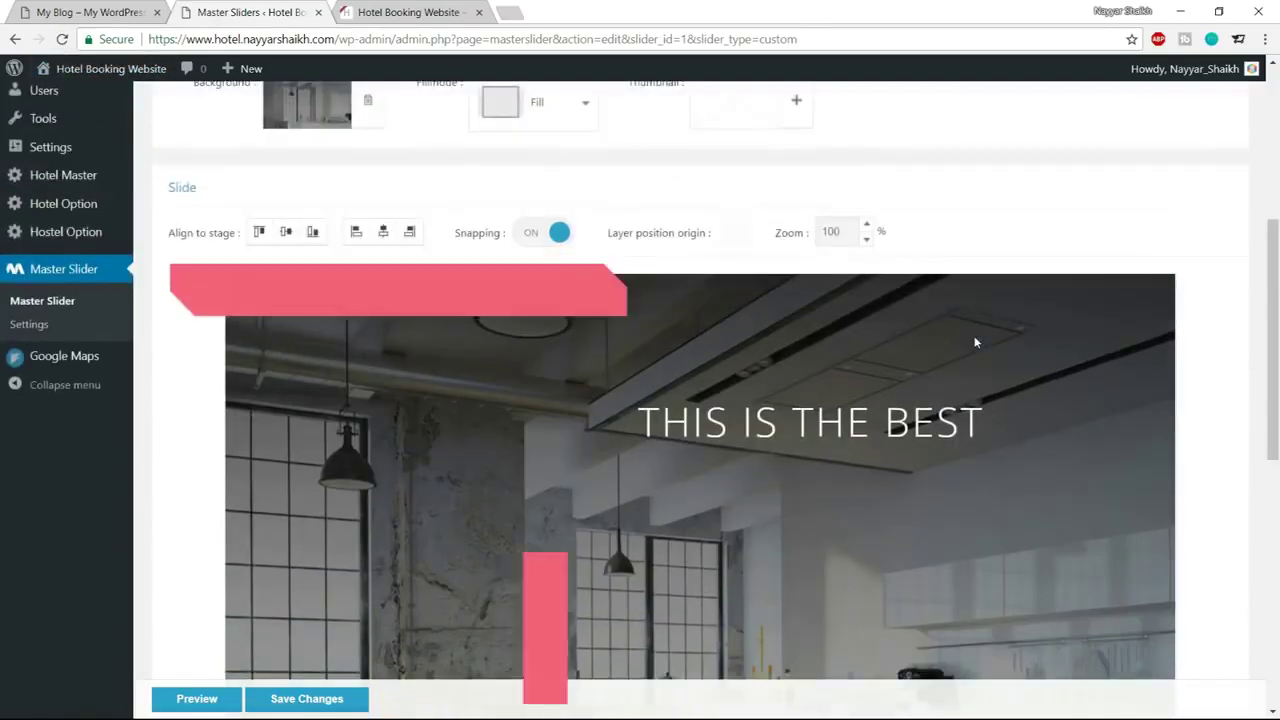
{"action": "scroll", "coordinate": [976, 343], "scroll_direction": "down", "scroll_amount": 1}
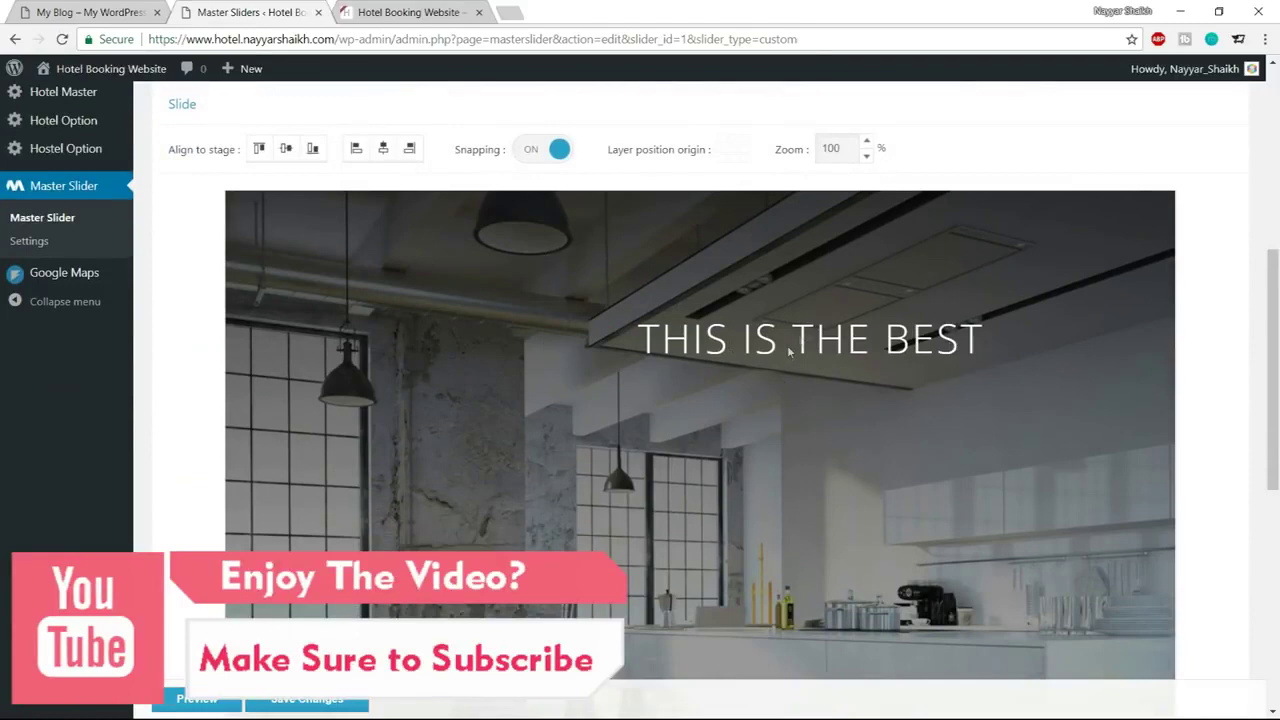
Step: Reposition the heading layer and centre it horizontally on the slide
{"action": "left_click_drag", "start_coordinate": [701, 372], "coordinate": [636, 432]}
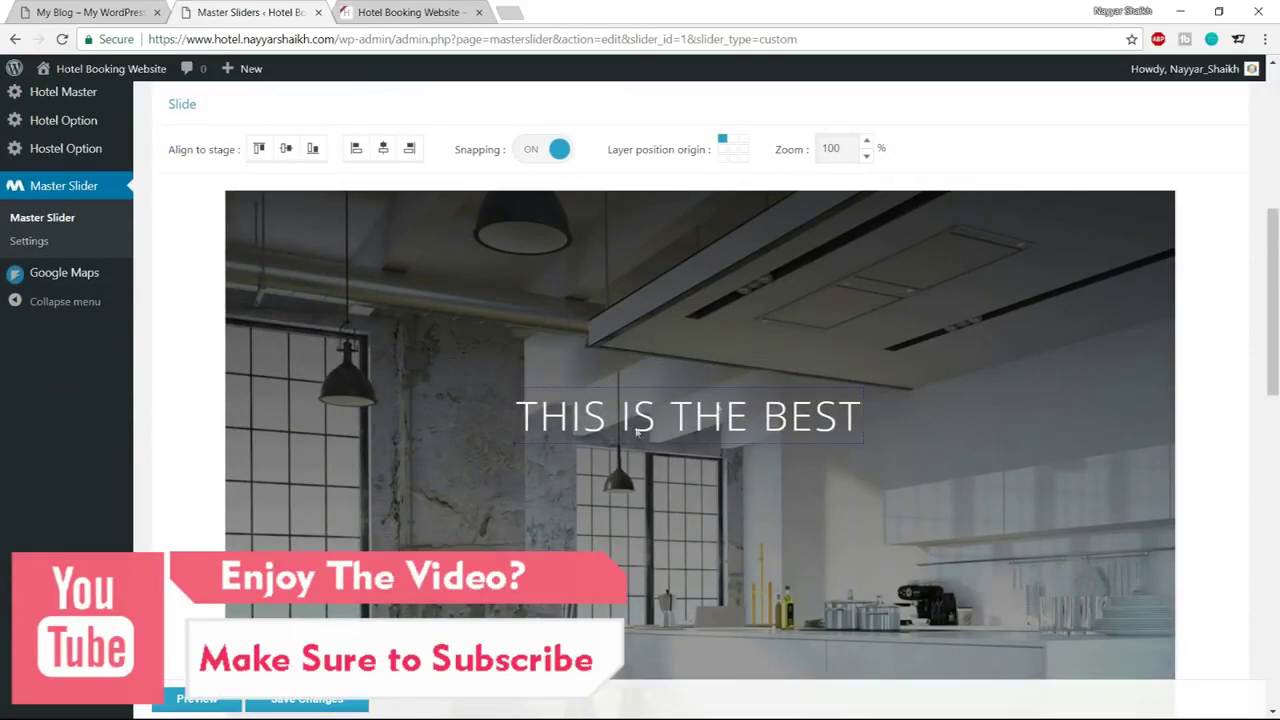
{"action": "scroll", "coordinate": [755, 461], "scroll_direction": "up", "scroll_amount": 1}
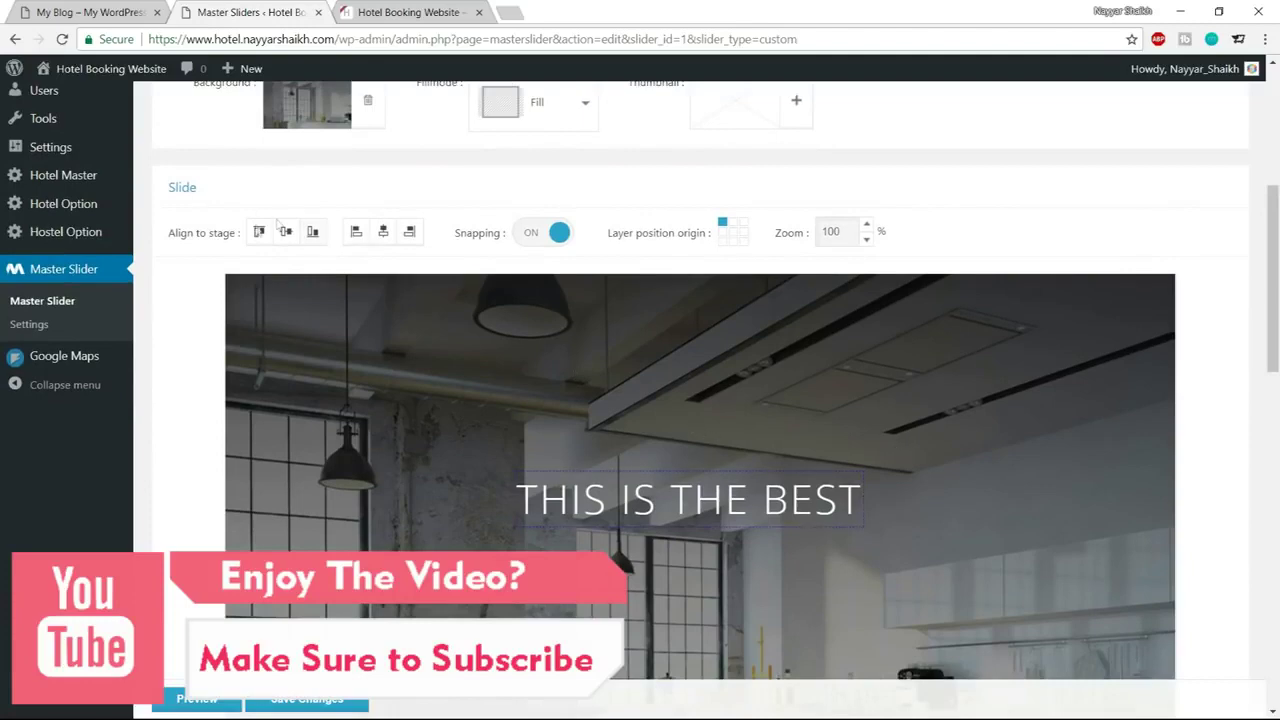
{"action": "double_click", "coordinate": [180, 235]}
{"action": "left_click", "coordinate": [211, 257]}
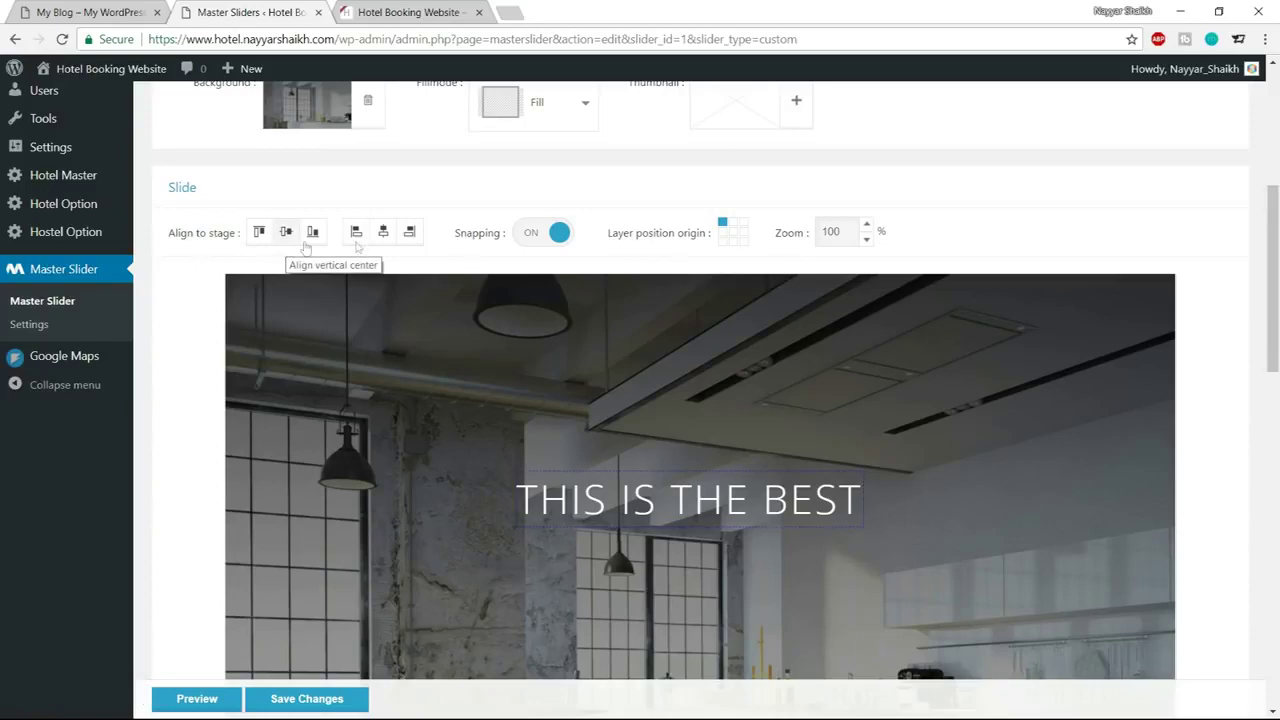
{"action": "left_click", "coordinate": [381, 232]}
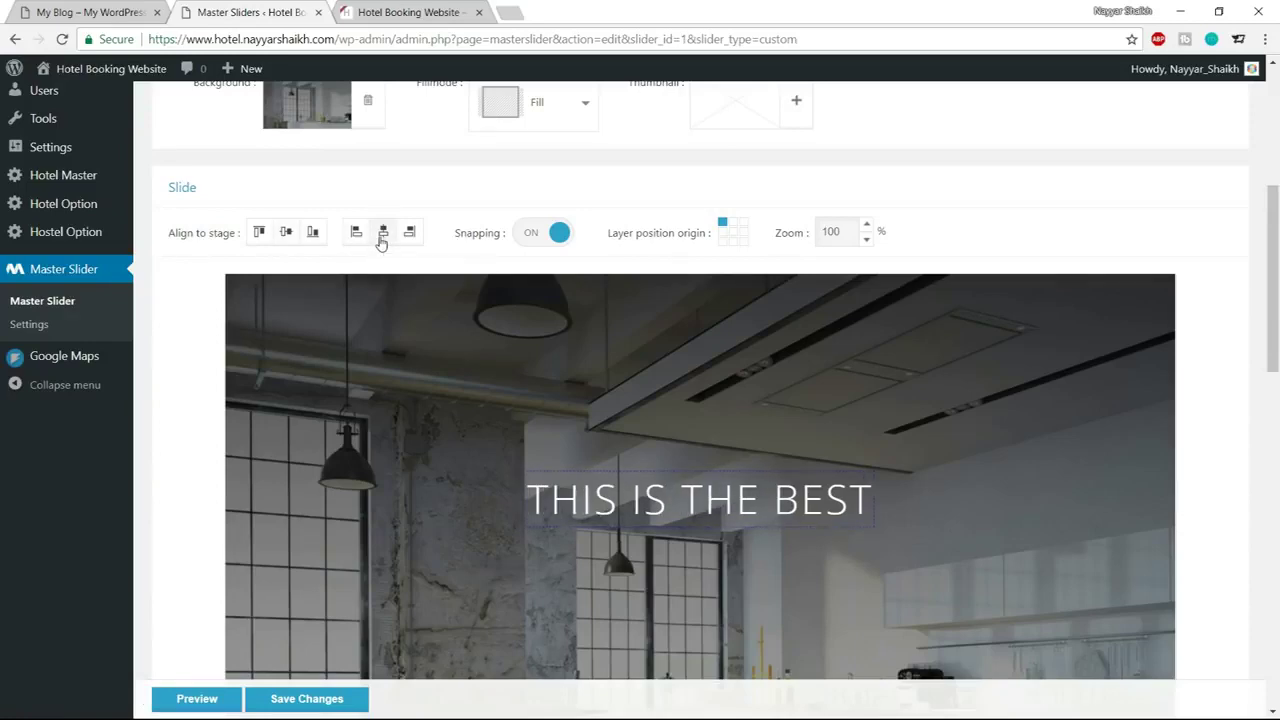
{"action": "scroll", "coordinate": [786, 506], "scroll_direction": "down", "scroll_amount": 1}
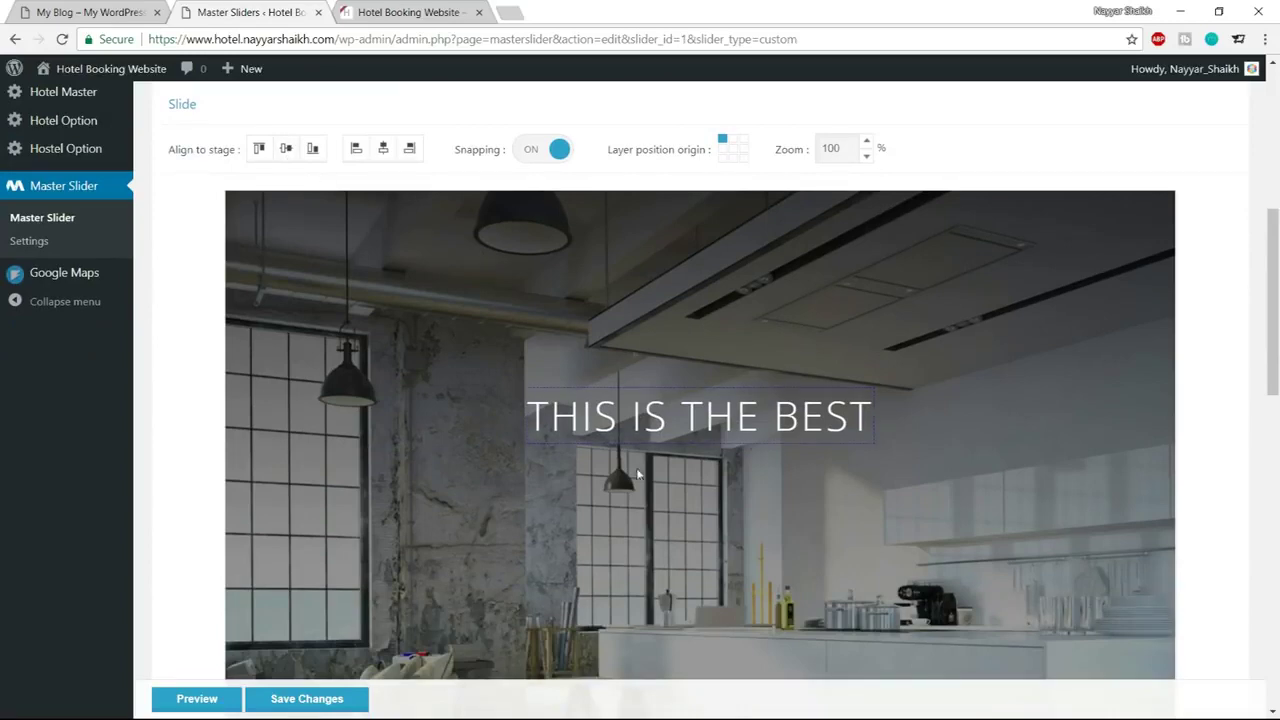
Step: Centre the heading vertically, then nudge it up with the arrow keys
{"action": "left_click", "coordinate": [284, 152]}
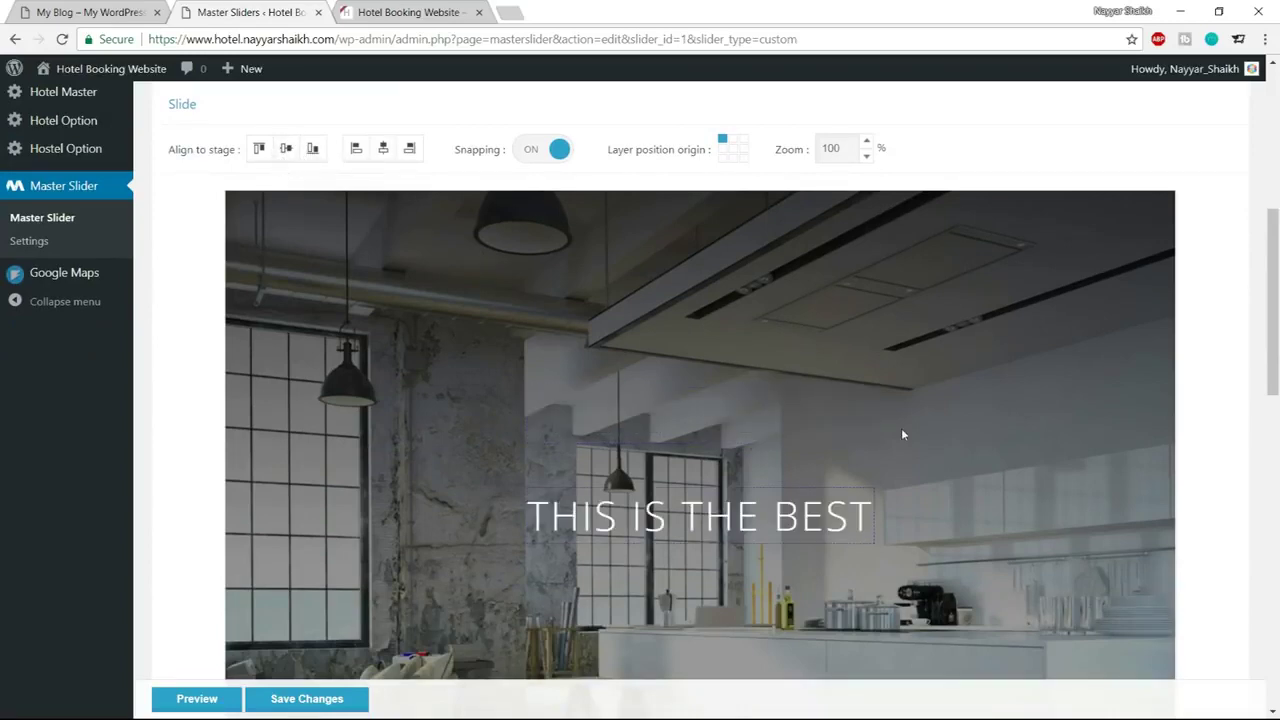
{"action": "scroll", "coordinate": [901, 430], "scroll_direction": "down", "scroll_amount": 2}
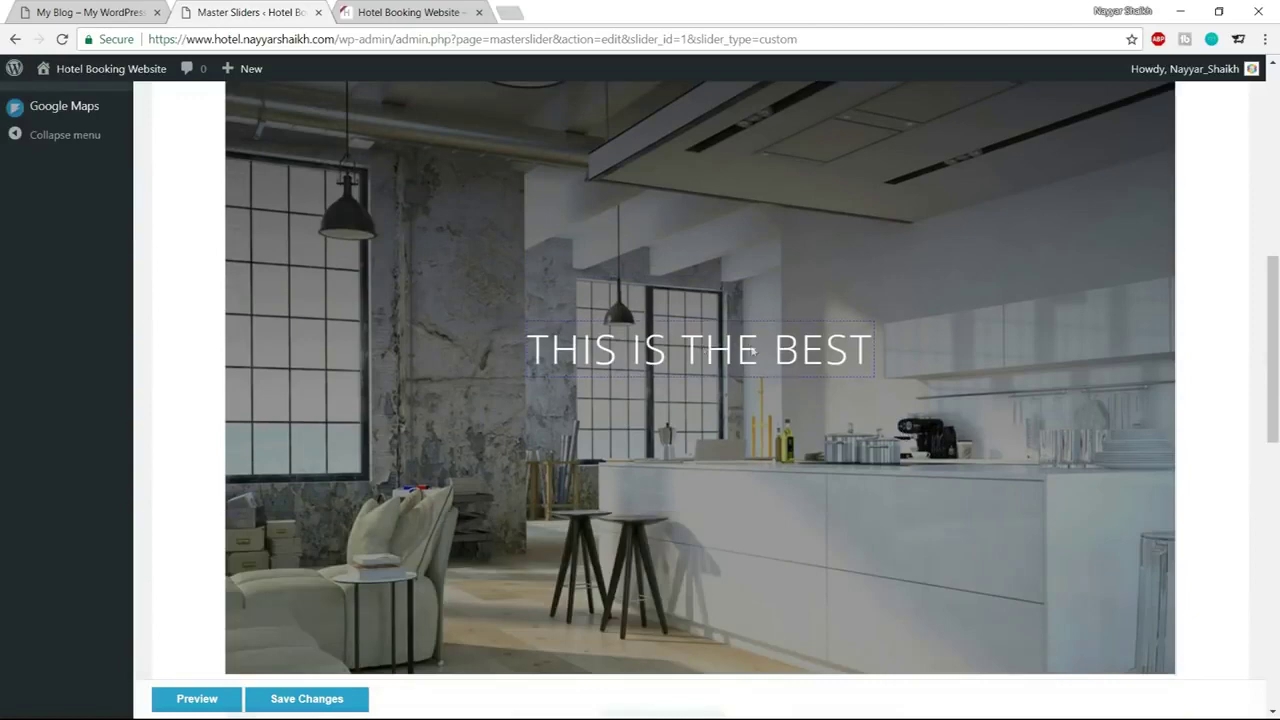
{"action": "key", "text": "Up"}
{"action": "key", "text": "Up"}
{"action": "key", "text": "Up"}
{"action": "key", "text": "Up"}
{"action": "key", "text": "Up"}
{"action": "key", "text": "Up"}
{"action": "key", "text": "Up"}
{"action": "key", "text": "Up"}
{"action": "key", "text": "Up"}
{"action": "key", "text": "Up"}
{"action": "key", "text": "Up"}
{"action": "key", "text": "Up"}
{"action": "key", "text": "Up"}
{"action": "key", "text": "Up"}
{"action": "key", "text": "Up"}
{"action": "key", "text": "Up"}
{"action": "key", "text": "Up"}
{"action": "key", "text": "Up"}
{"action": "key", "text": "Up"}
{"action": "key", "text": "Up"}
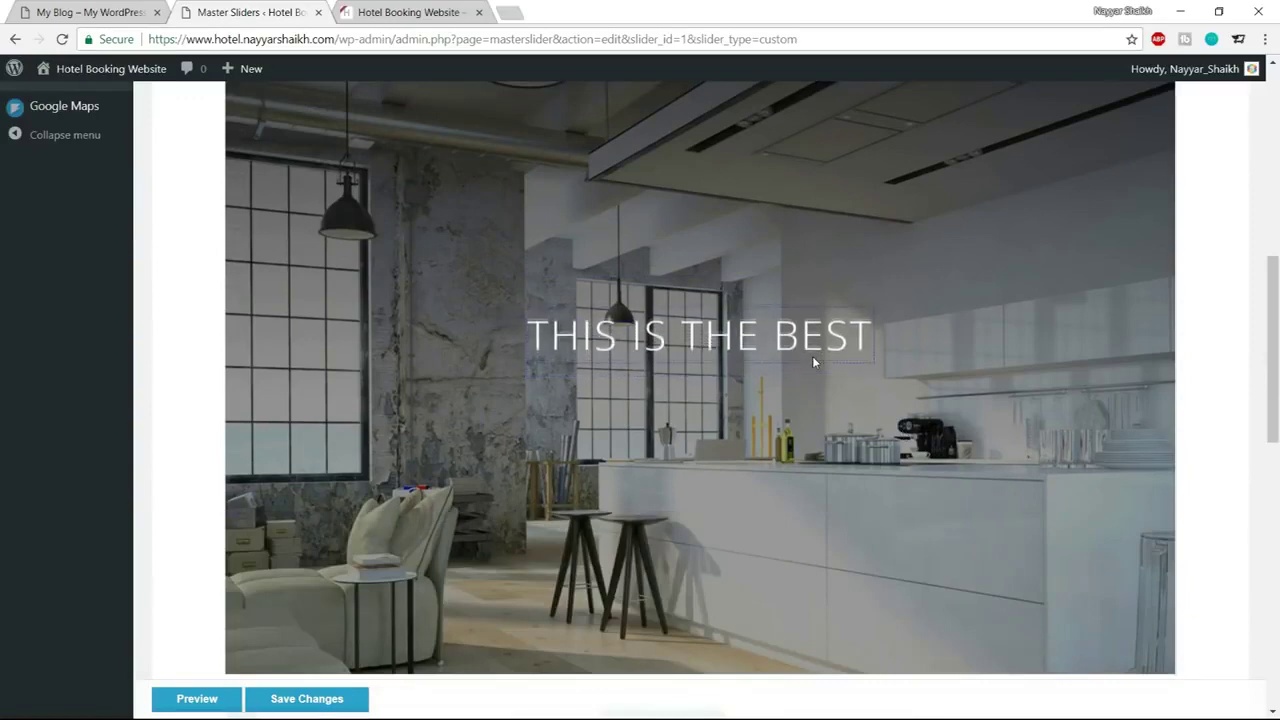
{"action": "key", "text": "Up"}
{"action": "key", "text": "Up"}
{"action": "key", "text": "Up"}
{"action": "key", "text": "Up"}
{"action": "key", "text": "Up"}
{"action": "key", "text": "Up"}
{"action": "key", "text": "Up"}
{"action": "key", "text": "Up"}
{"action": "key", "text": "Up"}
{"action": "key", "text": "Up"}
{"action": "key", "text": "Up"}
{"action": "key", "text": "Up"}
{"action": "key", "text": "Up"}
{"action": "key", "text": "Up"}
{"action": "key", "text": "Up"}
{"action": "key", "text": "Up"}
{"action": "key", "text": "Up"}
{"action": "key", "text": "Up"}
{"action": "key", "text": "Up"}
{"action": "key", "text": "Up"}
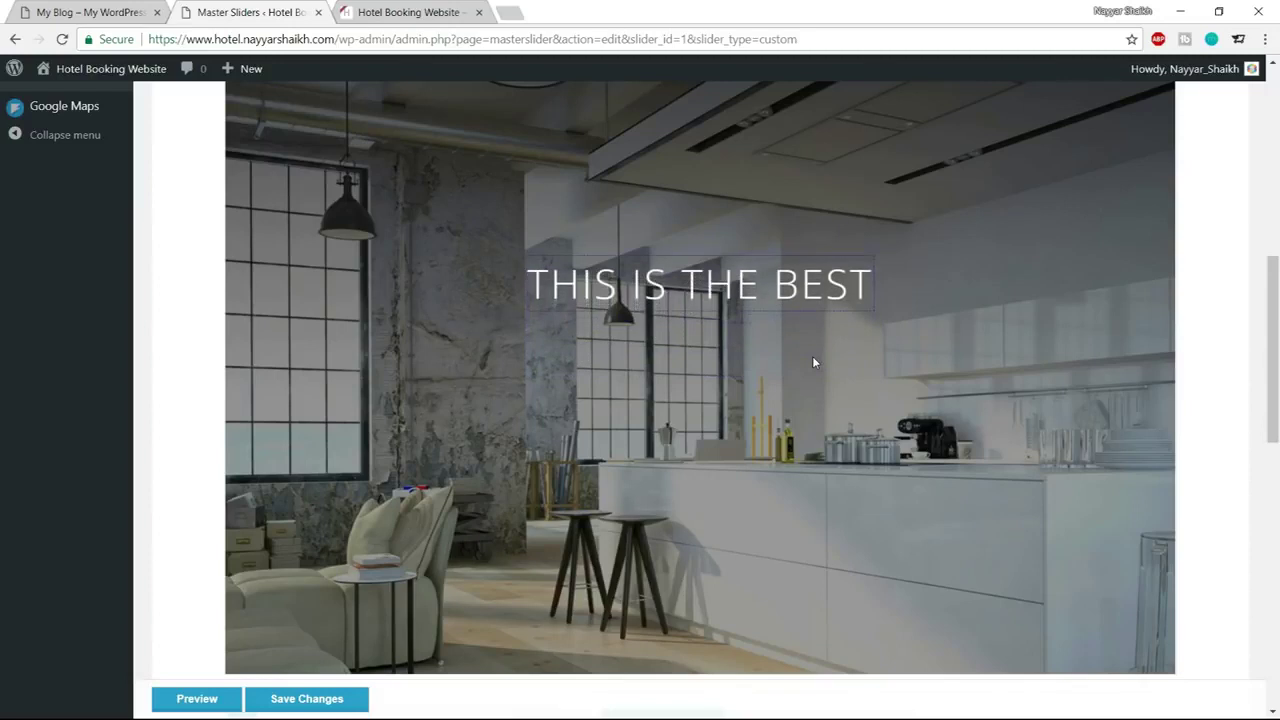
{"action": "key", "text": "Up"}
{"action": "key", "text": "Up"}
{"action": "key", "text": "Up"}
{"action": "key", "text": "Up"}
{"action": "key", "text": "Up"}
{"action": "key", "text": "Up"}
{"action": "key", "text": "Up"}
{"action": "key", "text": "Up"}
{"action": "key", "text": "Up"}
{"action": "key", "text": "Up"}
{"action": "key", "text": "Up"}
{"action": "key", "text": "Up"}
{"action": "key", "text": "Up"}
{"action": "key", "text": "Up"}
{"action": "key", "text": "Up"}
{"action": "key", "text": "Up"}
{"action": "key", "text": "Up"}
{"action": "key", "text": "Up"}
{"action": "key", "text": "Up"}
{"action": "key", "text": "Up"}
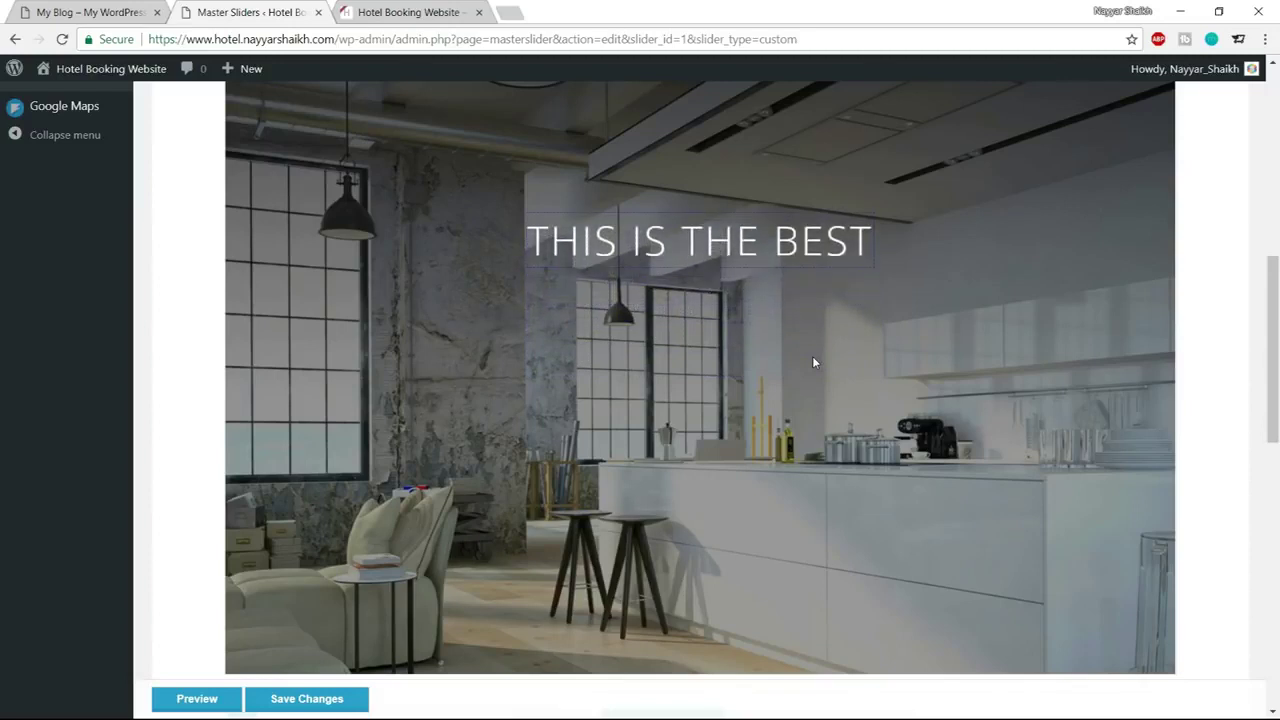
{"action": "key", "text": "Down"}
{"action": "key", "text": "Down"}
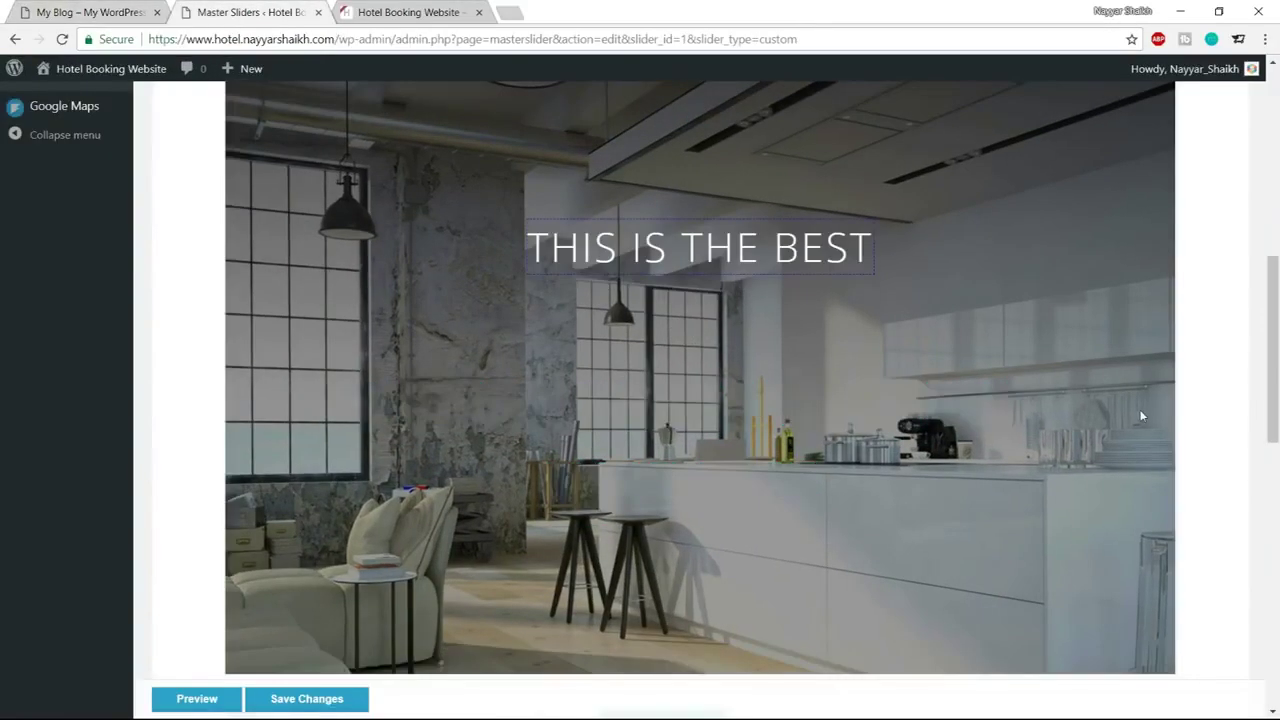
{"action": "scroll", "coordinate": [1142, 416], "scroll_direction": "down", "scroll_amount": 3}
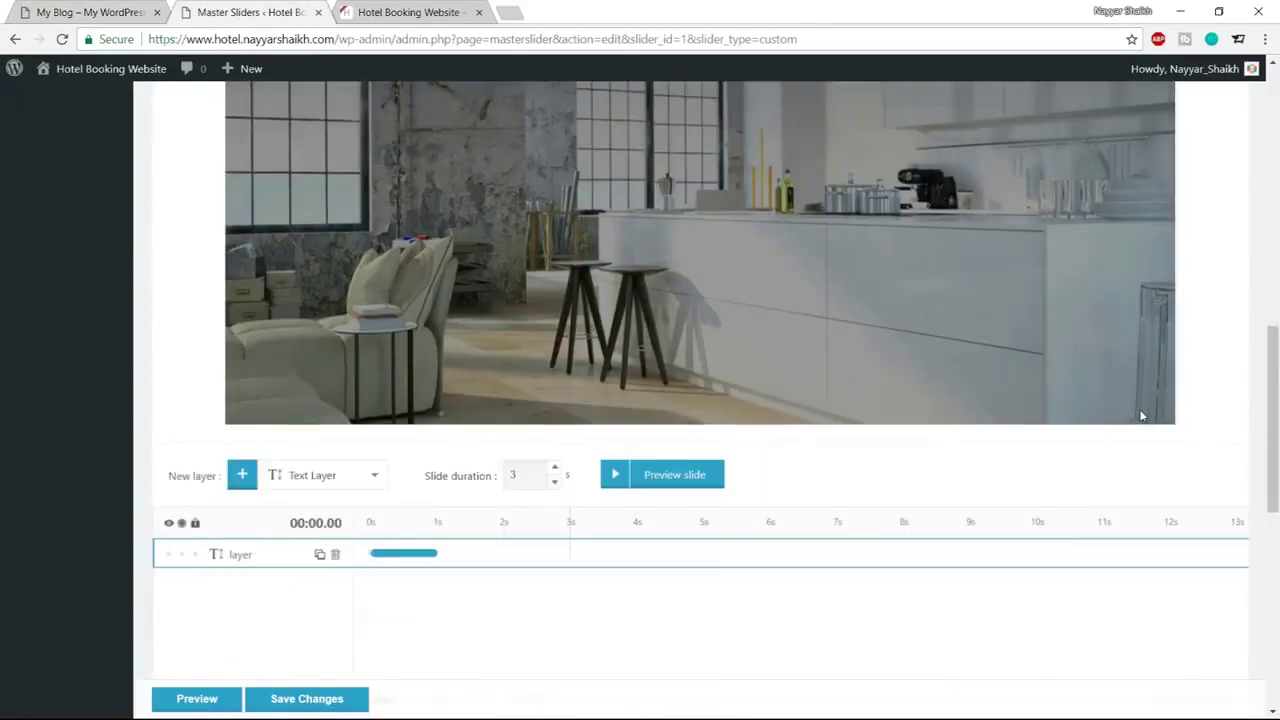
{"action": "scroll", "coordinate": [1135, 415], "scroll_direction": "down", "scroll_amount": 5}
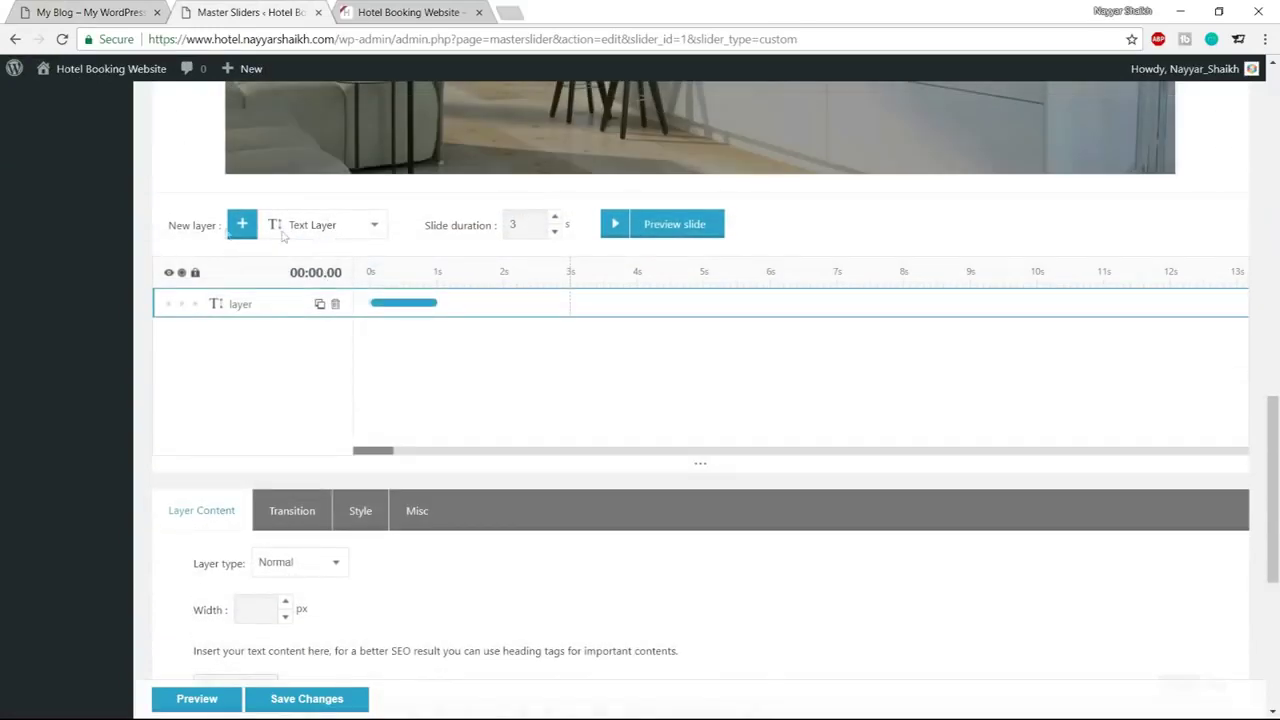
Step: Add a second layer and delete its Lorem Ipsum placeholder text
{"action": "left_click", "coordinate": [241, 225]}
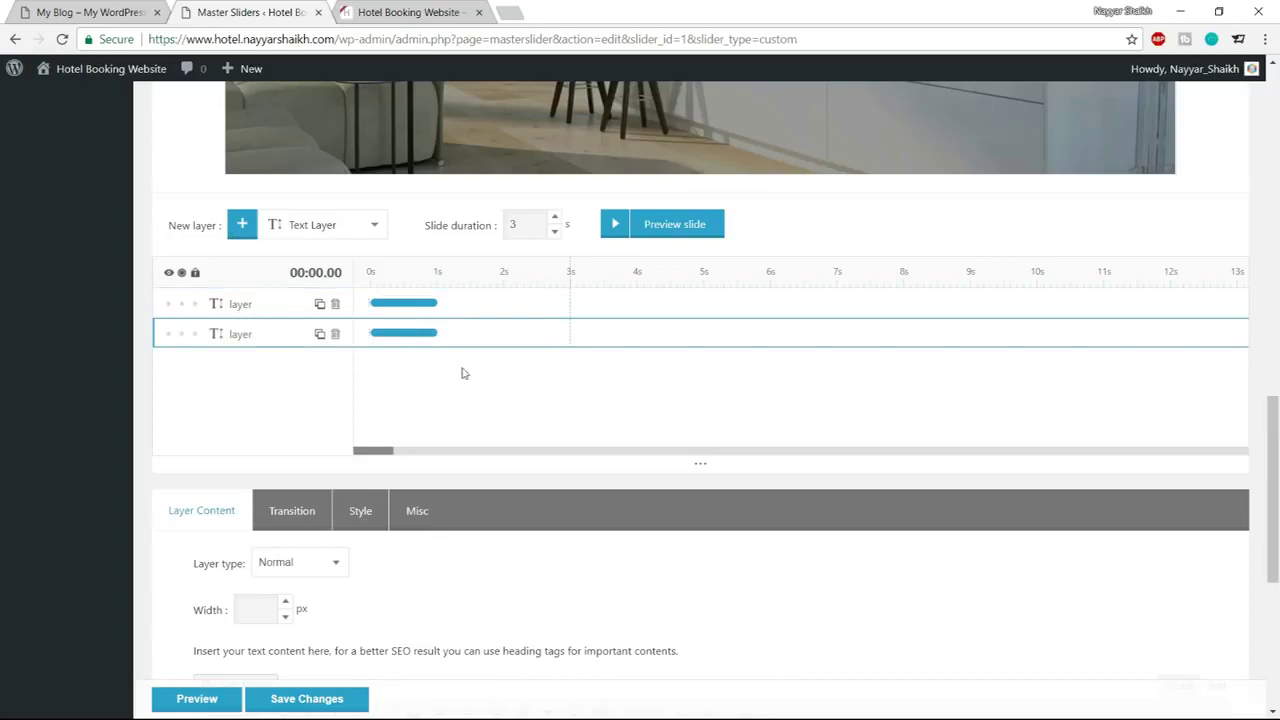
{"action": "left_click", "coordinate": [231, 304]}
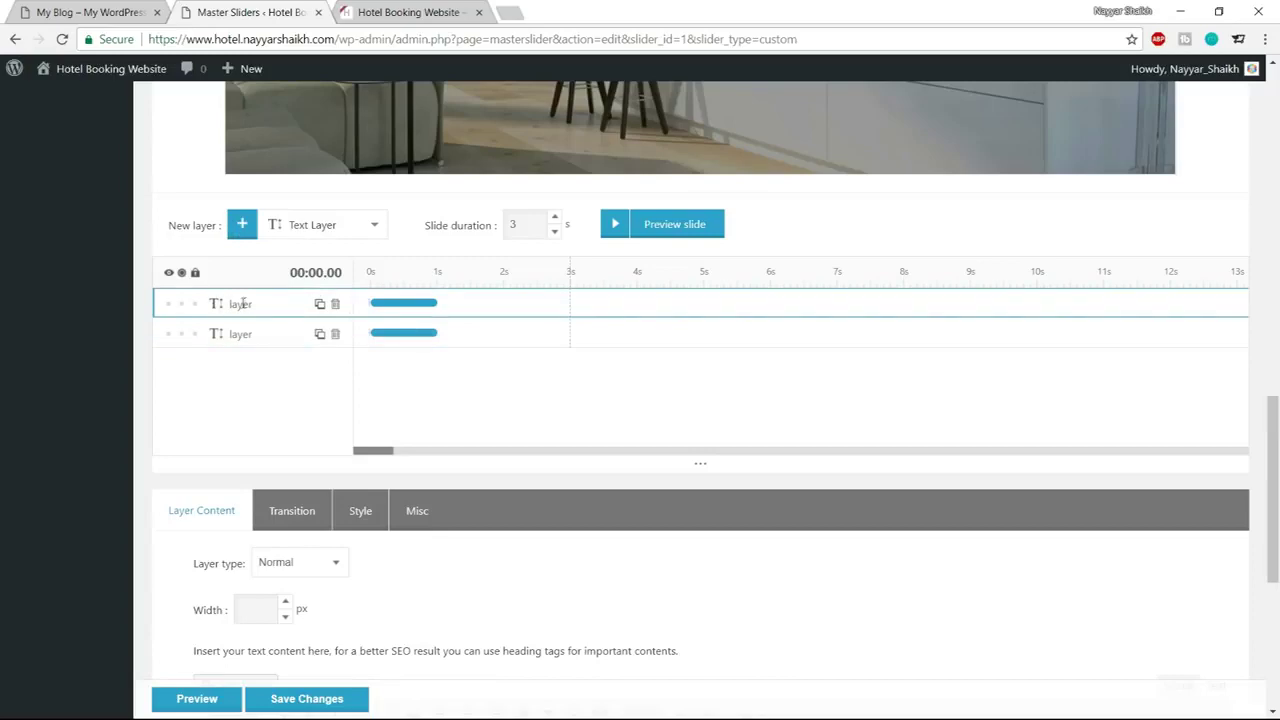
{"action": "scroll", "coordinate": [400, 354], "scroll_direction": "up", "scroll_amount": 4}
{"action": "scroll", "coordinate": [457, 354], "scroll_direction": "down", "scroll_amount": 7}
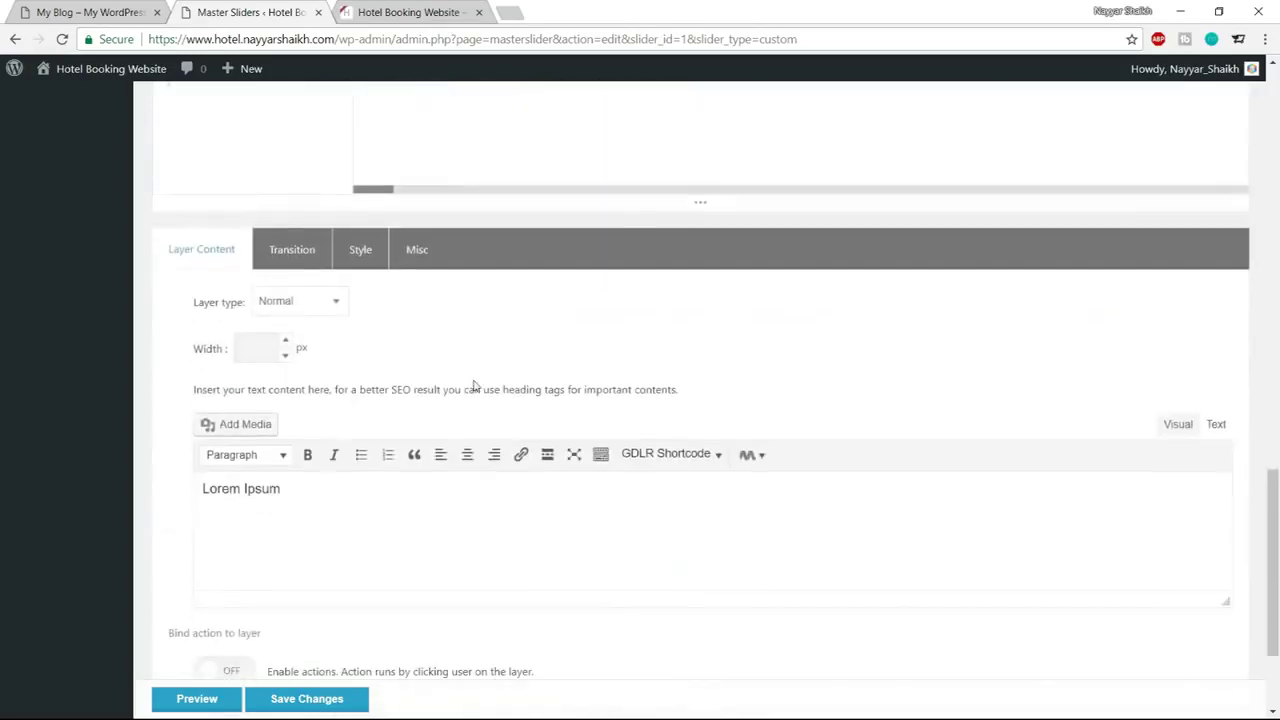
{"action": "scroll", "coordinate": [474, 386], "scroll_direction": "down", "scroll_amount": 2}
{"action": "left_click_drag", "start_coordinate": [317, 345], "coordinate": [175, 327]}
{"action": "scroll", "coordinate": [340, 338], "scroll_direction": "up", "scroll_amount": 2}
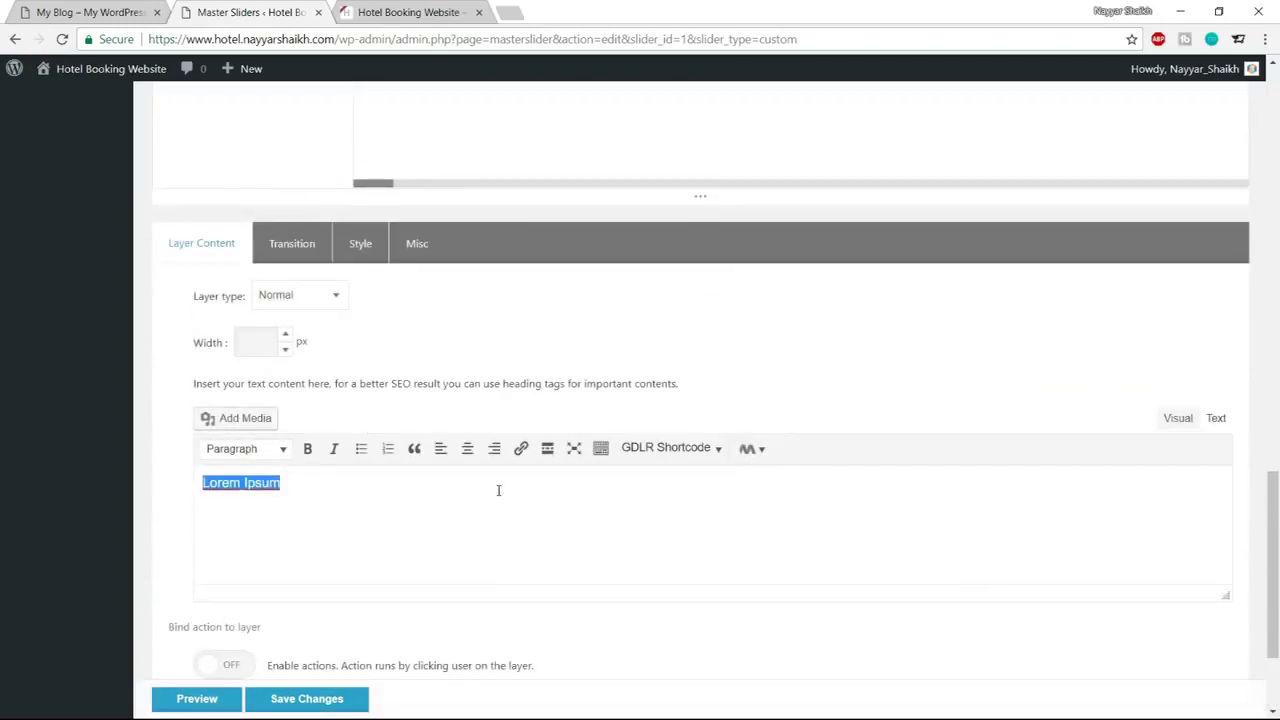
{"action": "key", "text": "BackSpace"}
Step: Size the layer 100 × 4 px and apply a white background style
{"action": "left_click", "coordinate": [353, 246]}
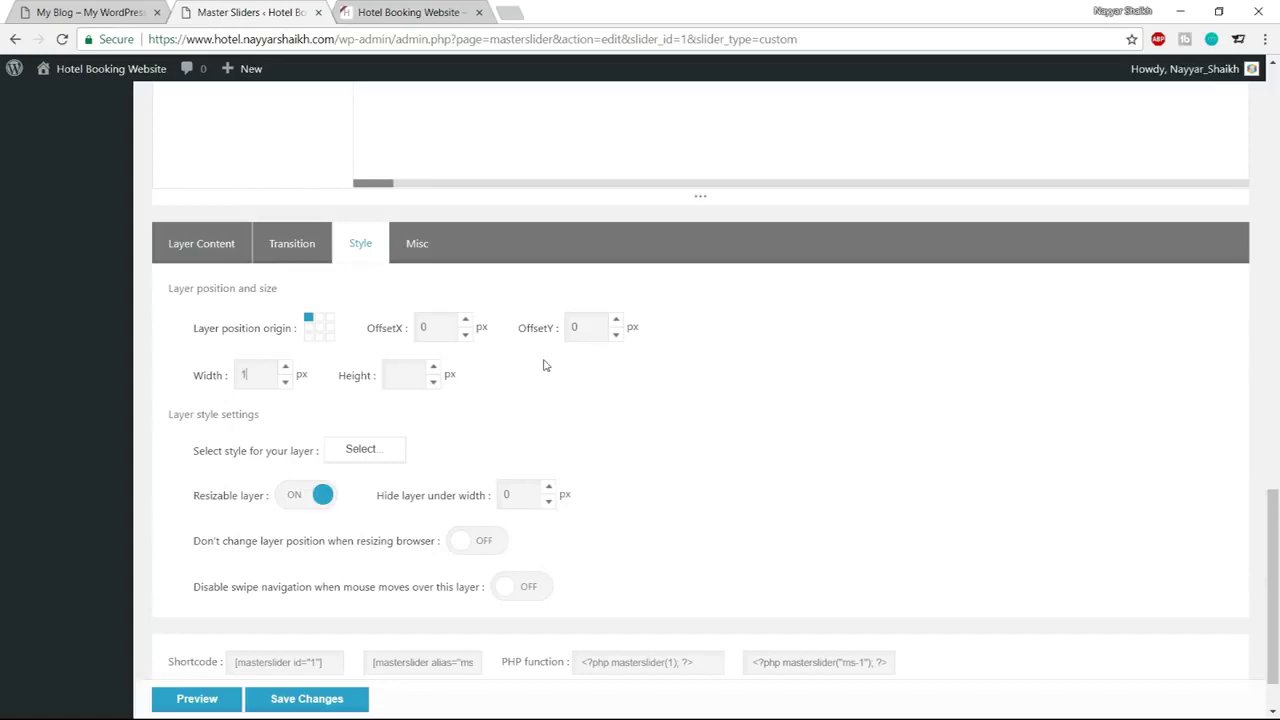
{"action": "scroll", "coordinate": [517, 429], "scroll_direction": "up", "scroll_amount": 5}
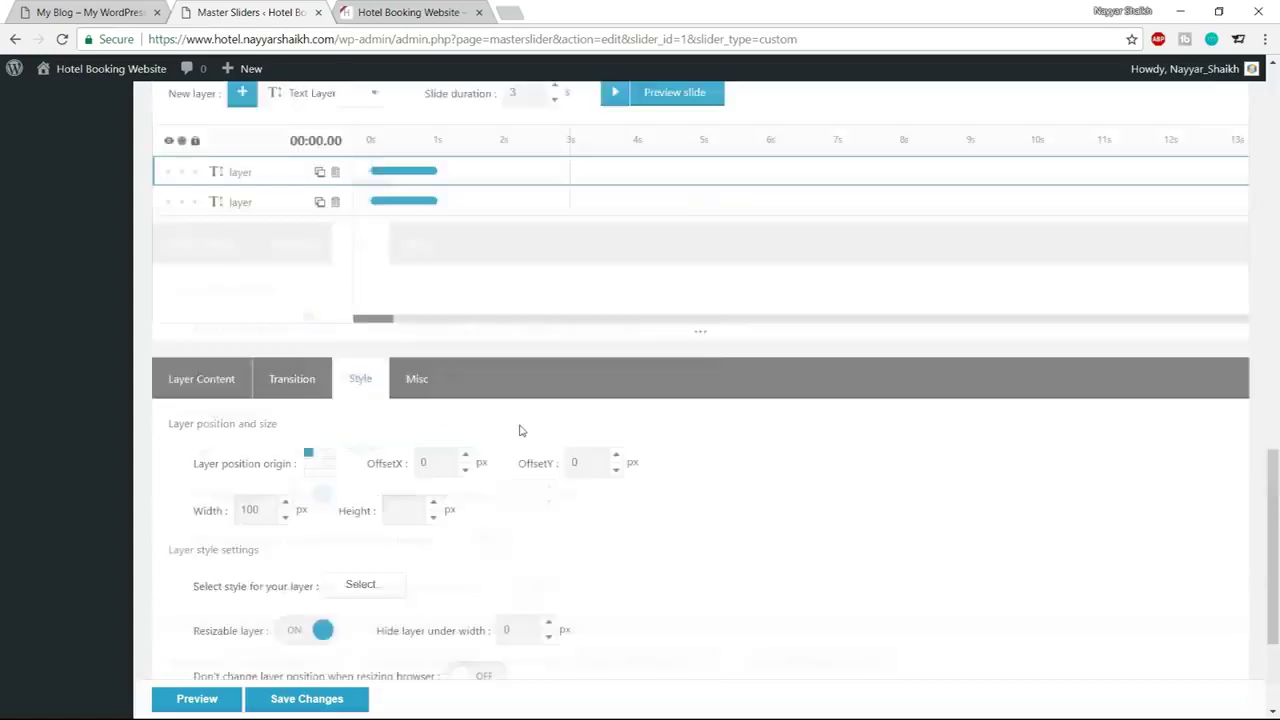
{"action": "scroll", "coordinate": [519, 428], "scroll_direction": "up", "scroll_amount": 3}
{"action": "scroll", "coordinate": [519, 428], "scroll_direction": "down", "scroll_amount": 7}
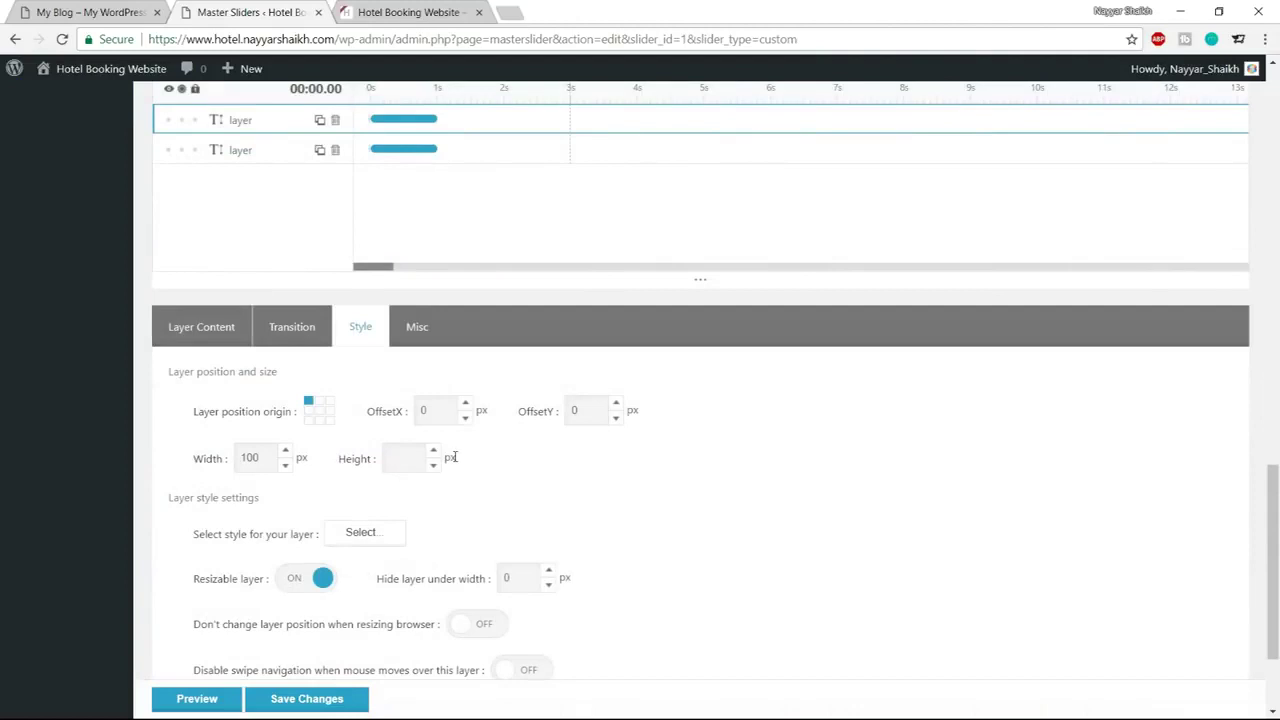
{"action": "scroll", "coordinate": [611, 497], "scroll_direction": "down", "scroll_amount": 2}
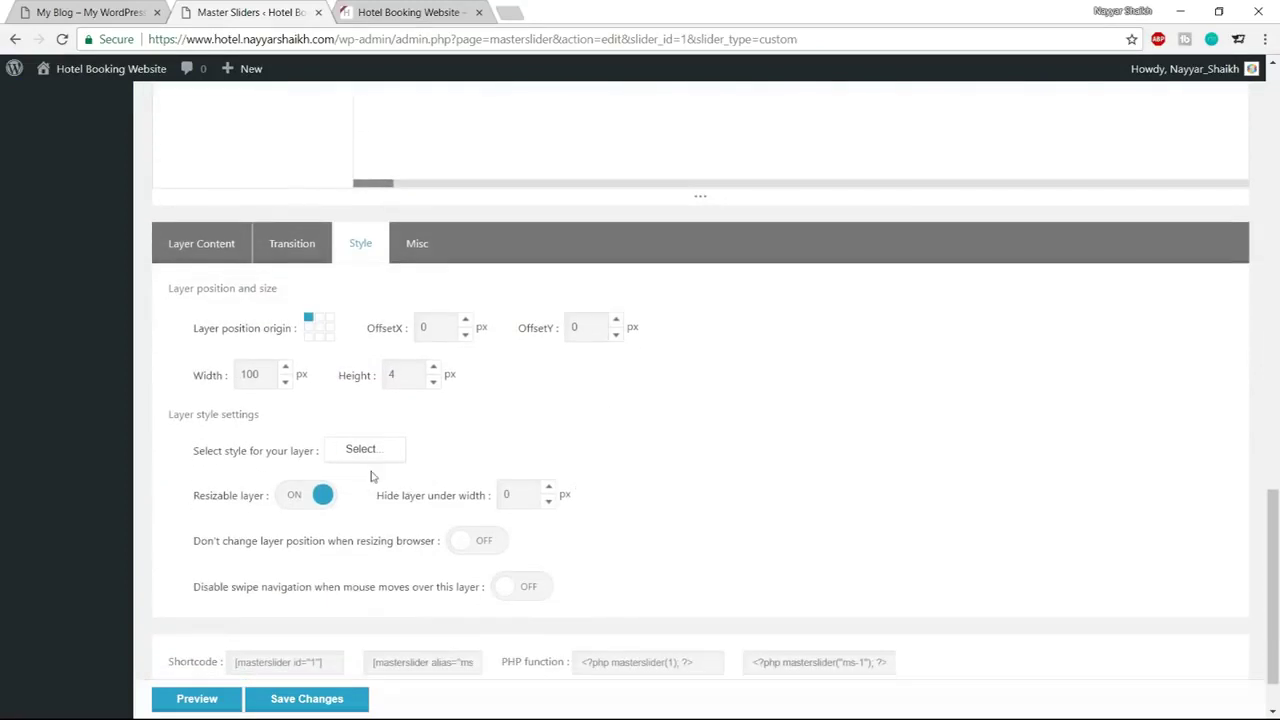
{"action": "left_click", "coordinate": [362, 451]}
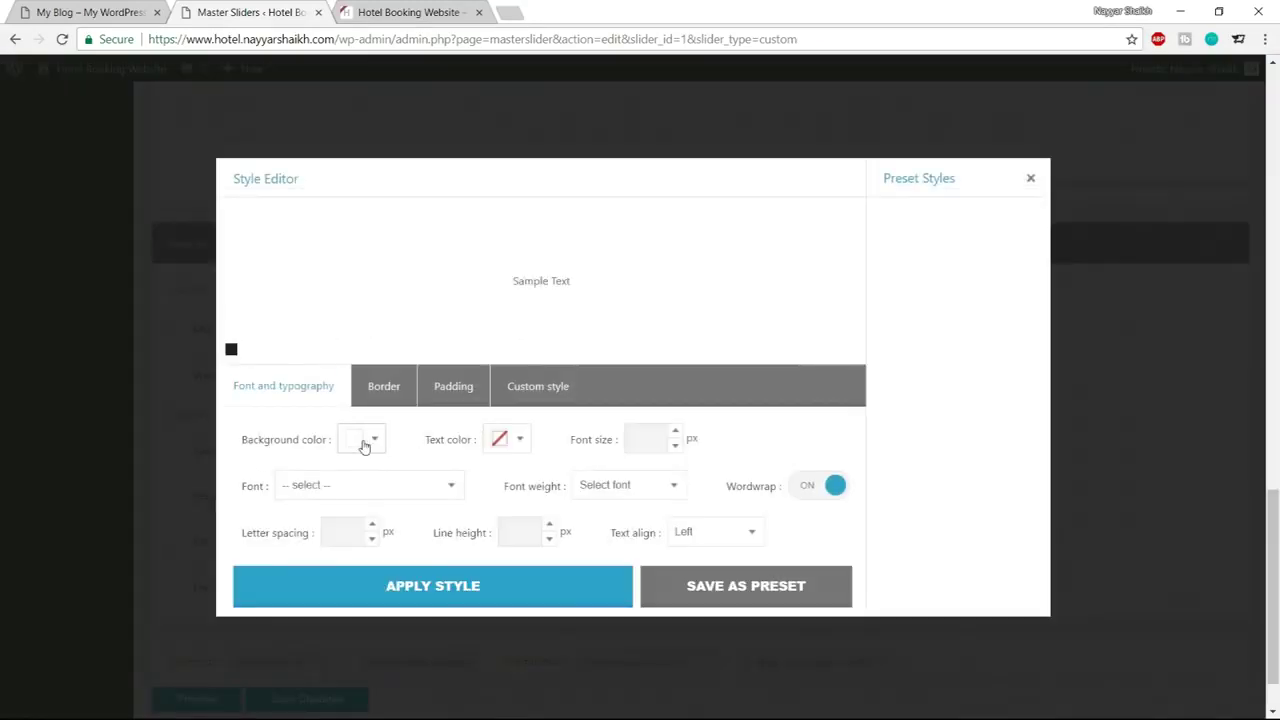
{"action": "left_click", "coordinate": [362, 442]}
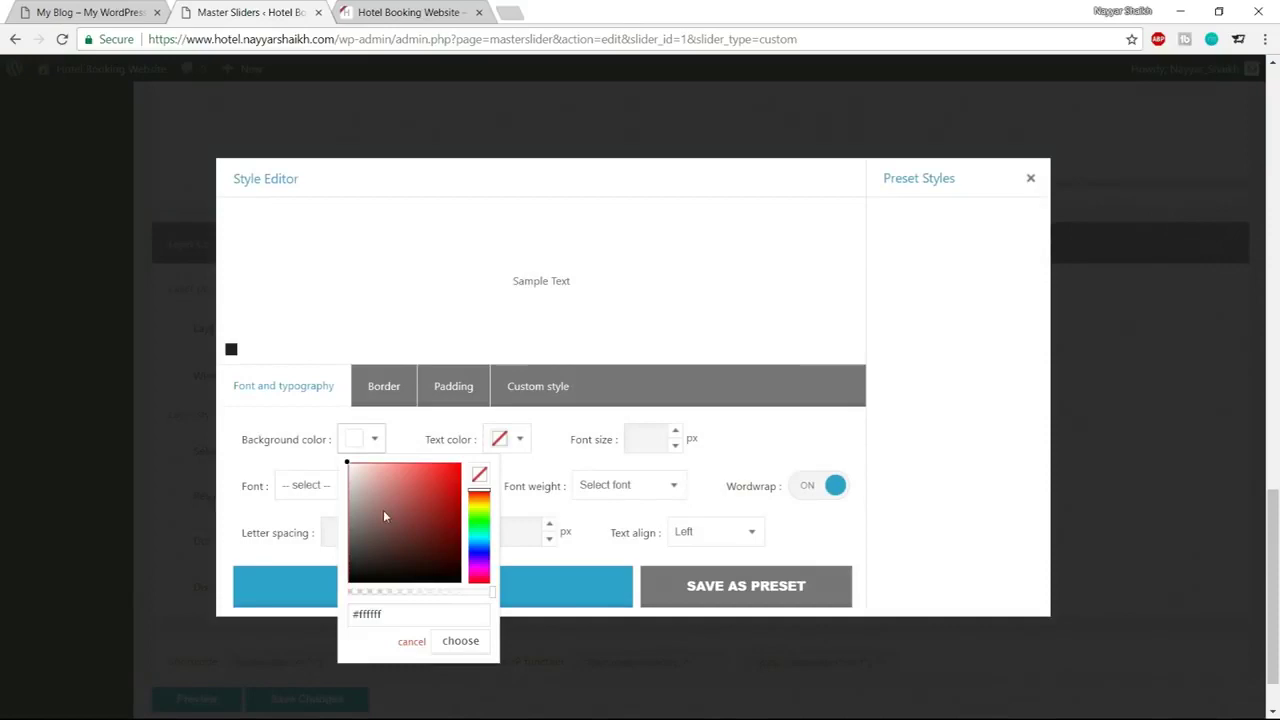
{"action": "left_click", "coordinate": [358, 440]}
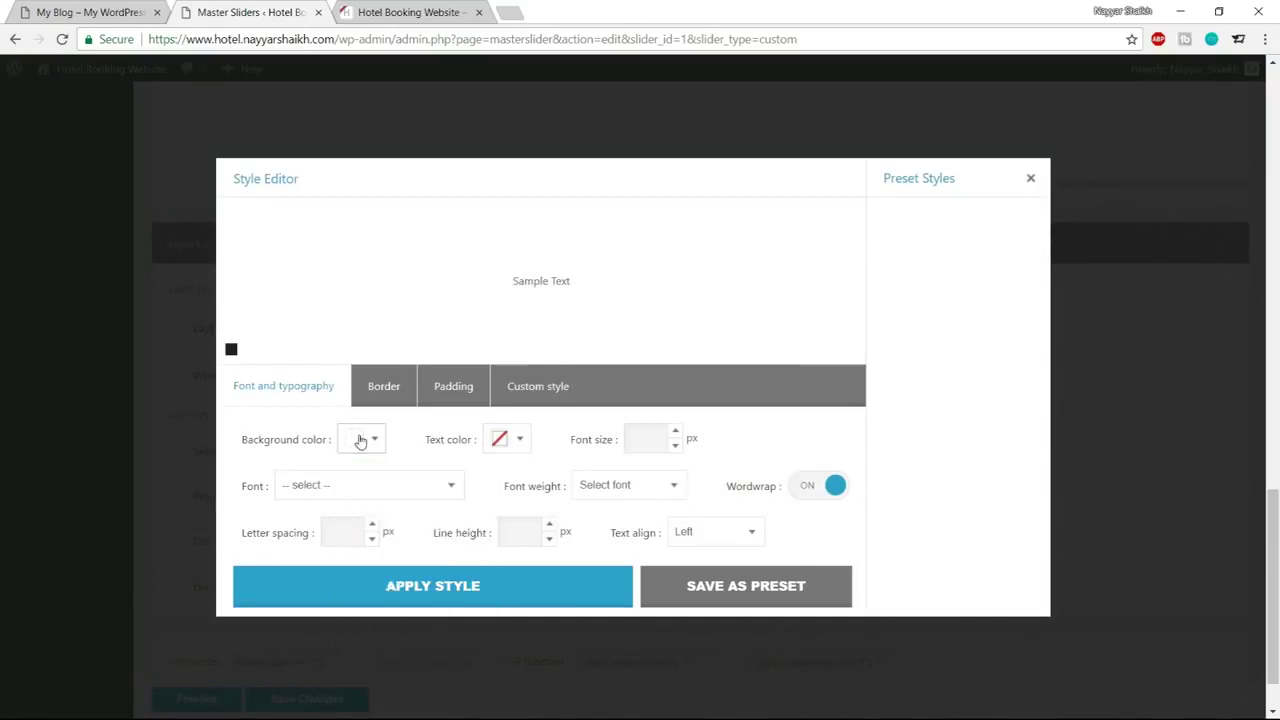
{"action": "left_click", "coordinate": [430, 588]}
{"action": "scroll", "coordinate": [600, 571], "scroll_direction": "up", "scroll_amount": 10}
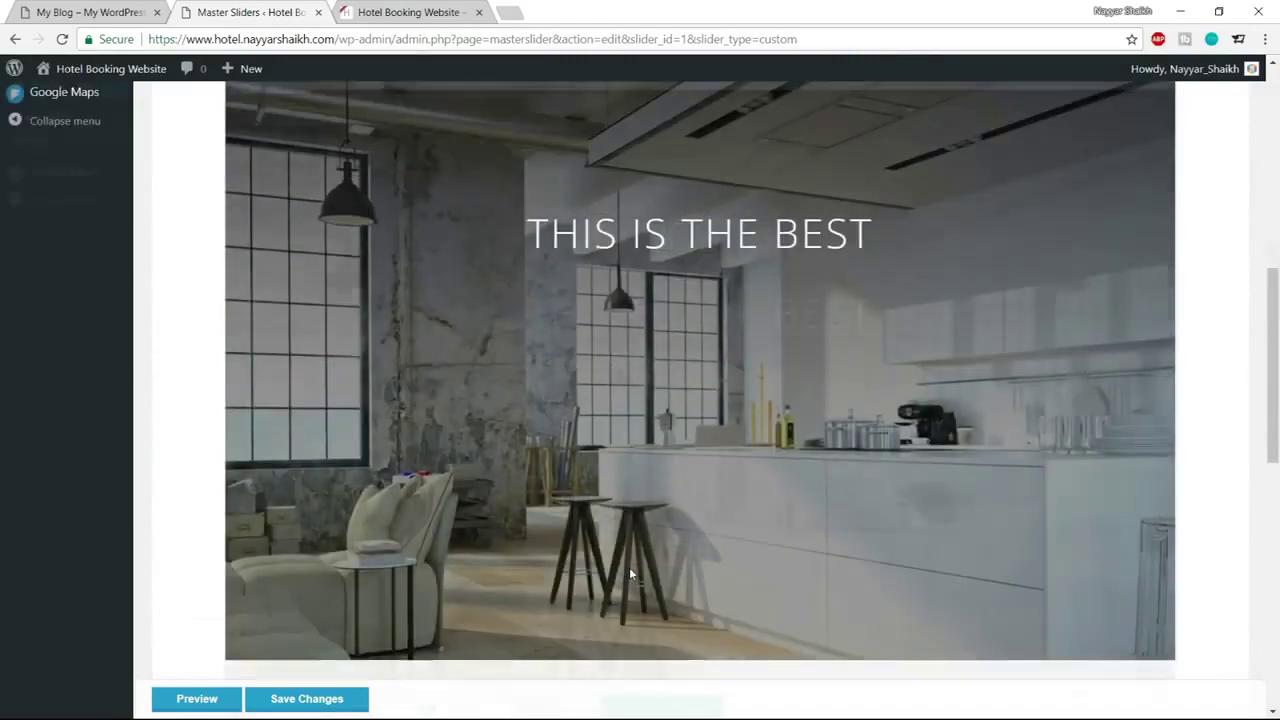
Step: Place the white bar just below THIS IS THE BEST and edit its width value
{"action": "scroll", "coordinate": [533, 381], "scroll_direction": "up", "scroll_amount": 3}
{"action": "scroll", "coordinate": [423, 346], "scroll_direction": "down", "scroll_amount": 2}
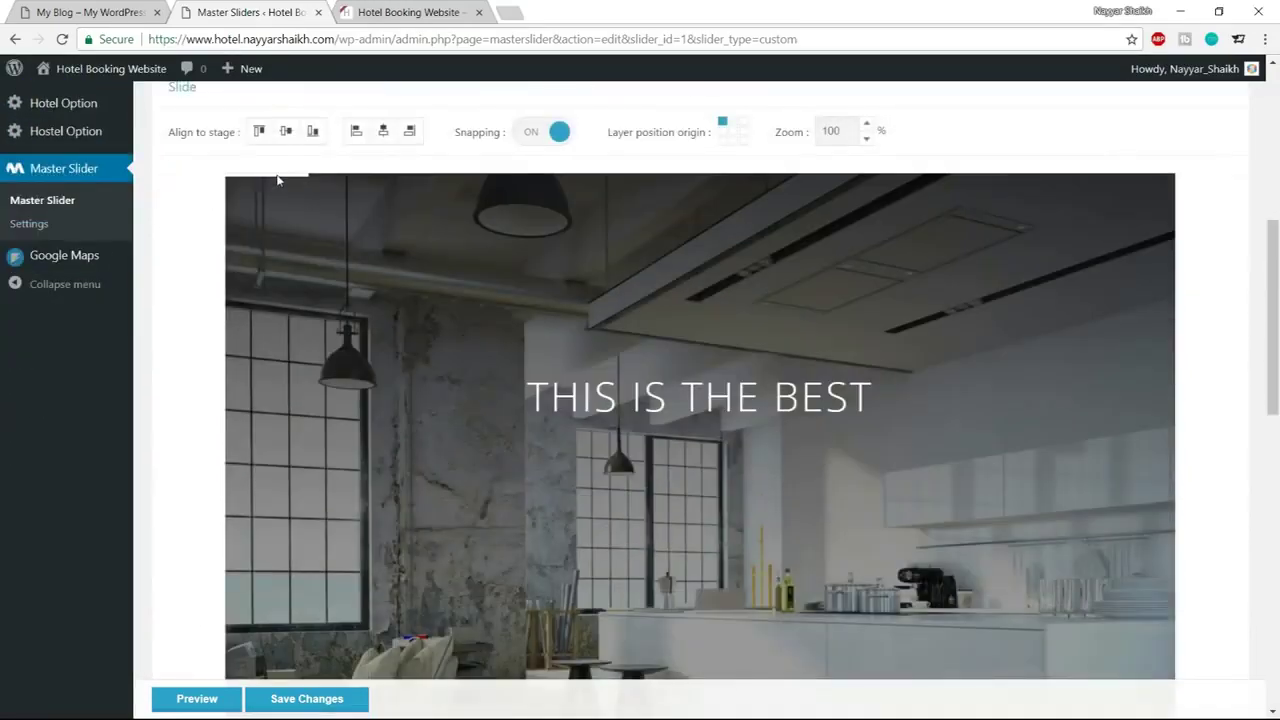
{"action": "left_click_drag", "start_coordinate": [278, 180], "coordinate": [700, 459]}
{"action": "scroll", "coordinate": [697, 471], "scroll_direction": "down", "scroll_amount": 3}
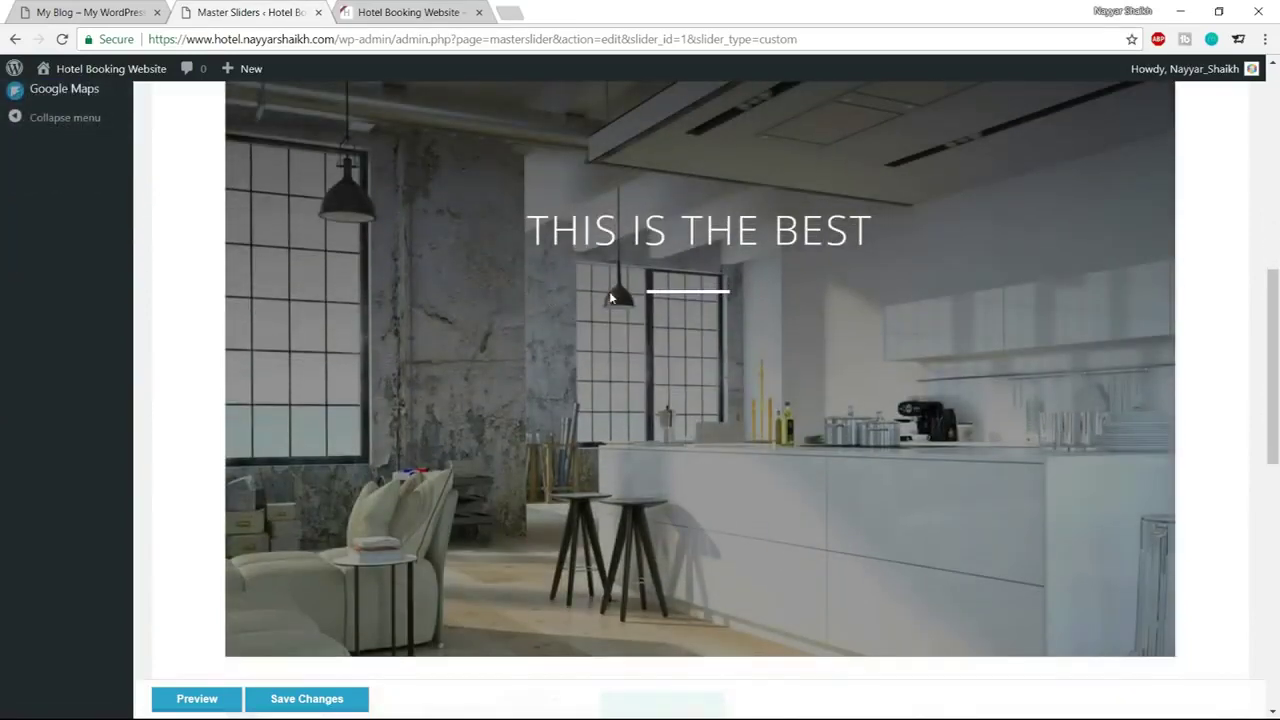
{"action": "scroll", "coordinate": [278, 502], "scroll_direction": "down", "scroll_amount": 6}
{"action": "scroll", "coordinate": [278, 502], "scroll_direction": "down", "scroll_amount": 8}
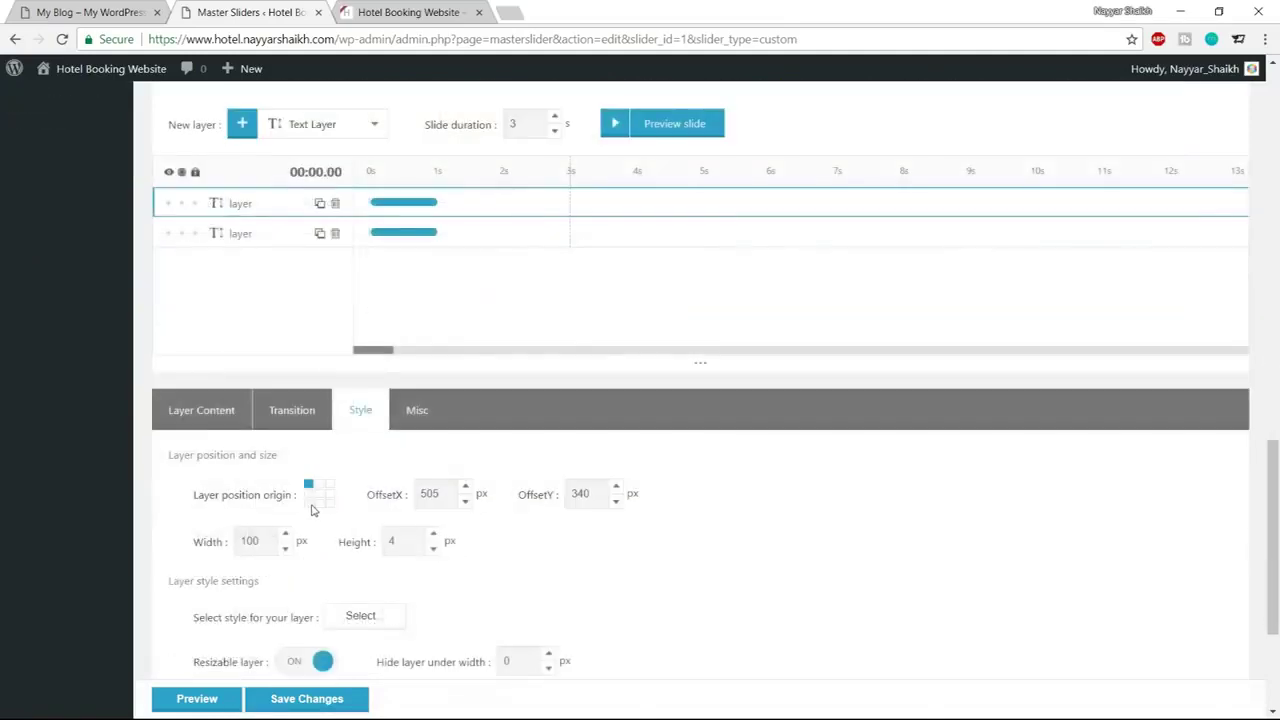
{"action": "double_click", "coordinate": [267, 374]}
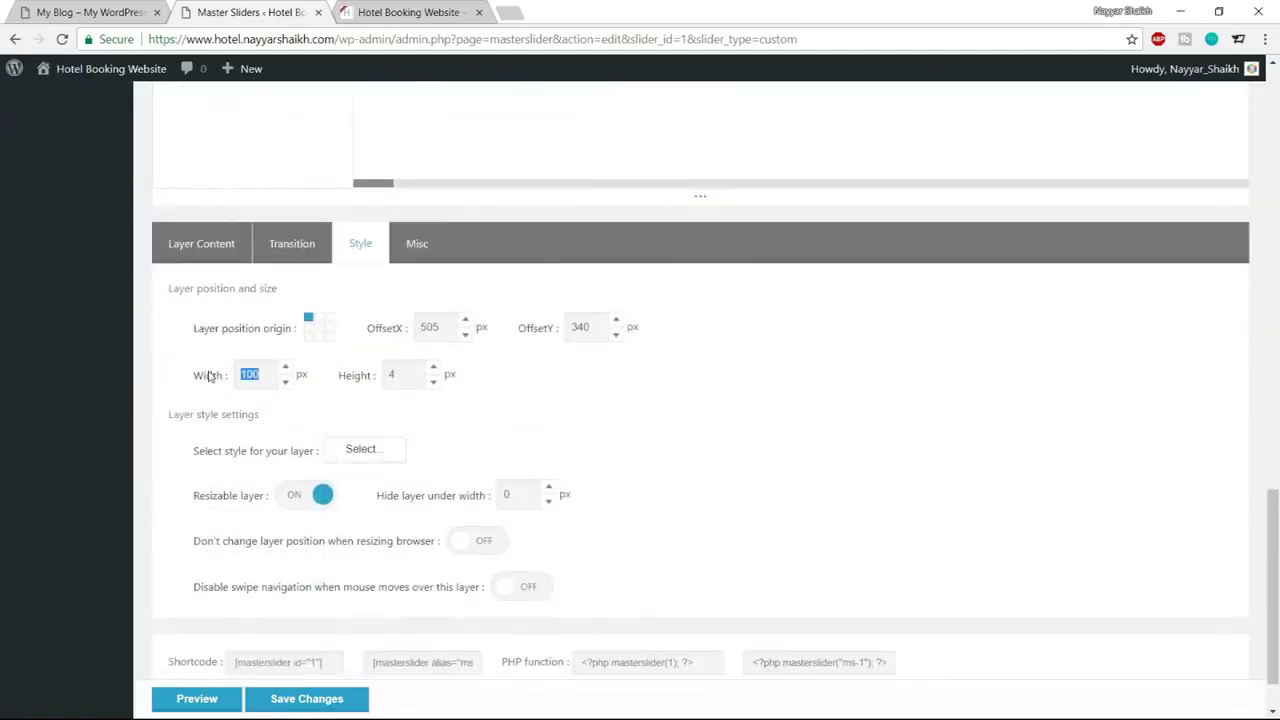
{"action": "type", "text": "5"}
{"action": "scroll", "coordinate": [689, 560], "scroll_direction": "up", "scroll_amount": 10}
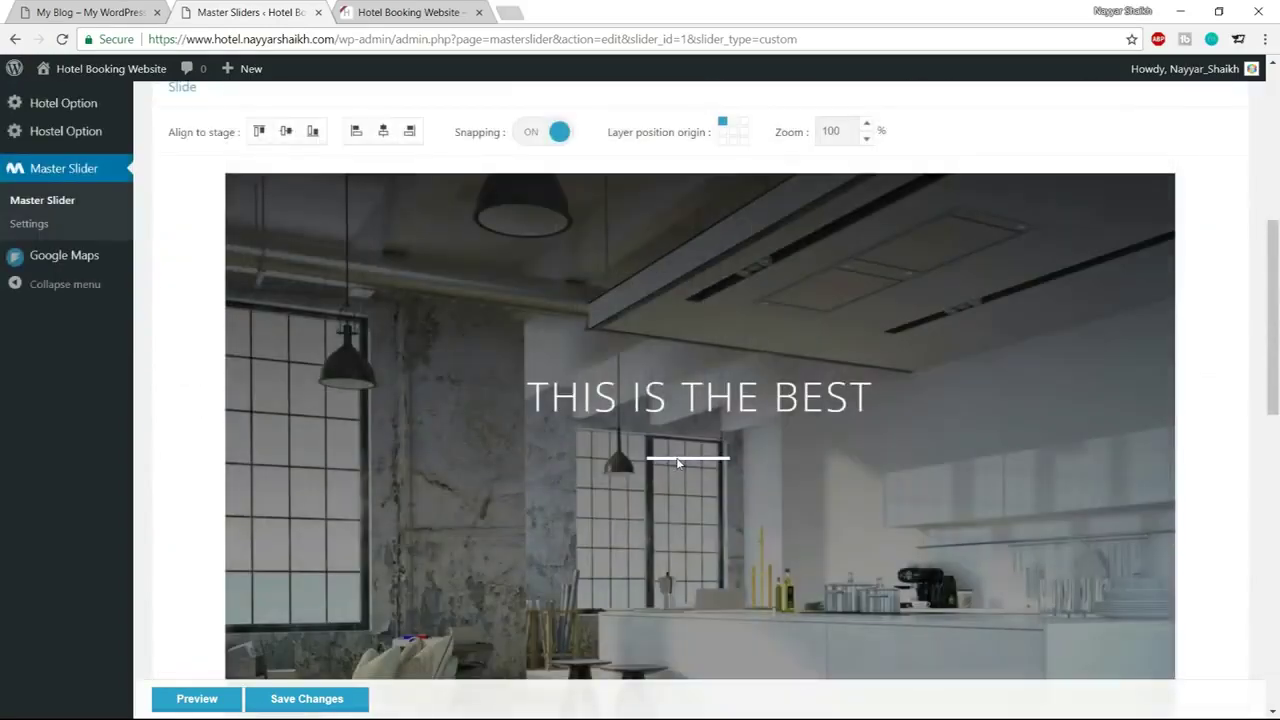
{"action": "scroll", "coordinate": [618, 436], "scroll_direction": "down", "scroll_amount": 10}
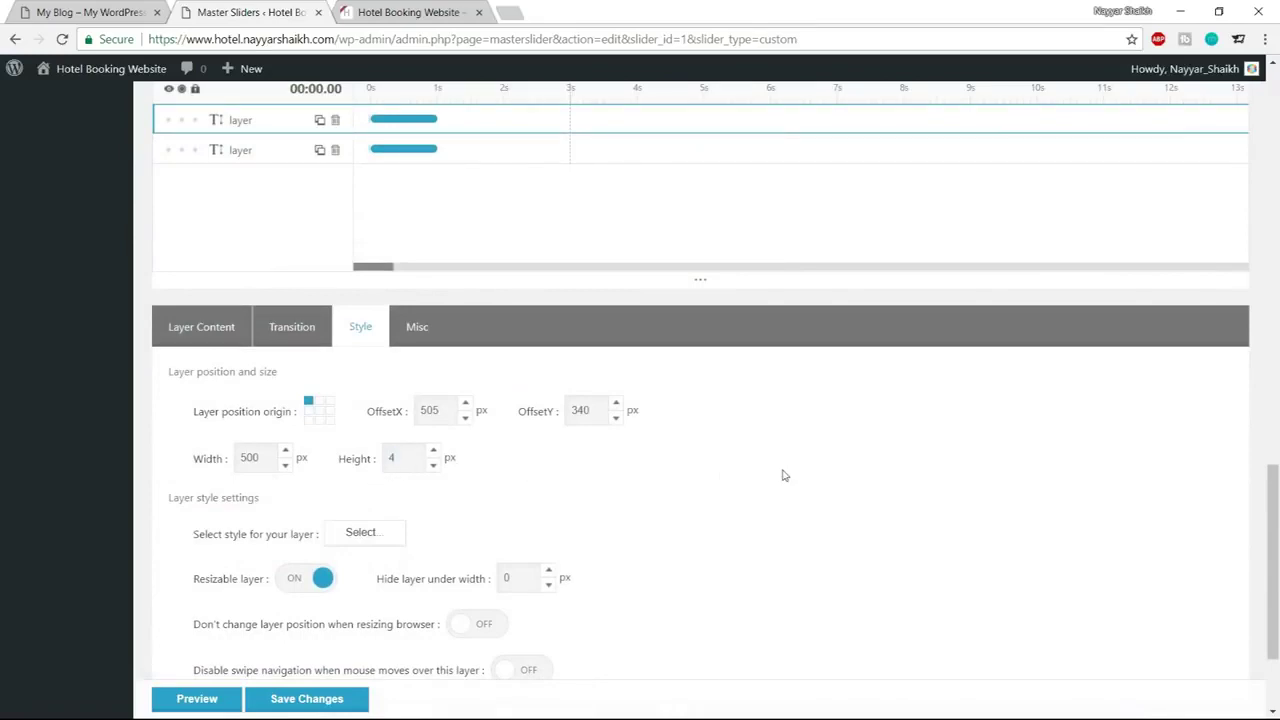
{"action": "scroll", "coordinate": [820, 520], "scroll_direction": "up", "scroll_amount": 8}
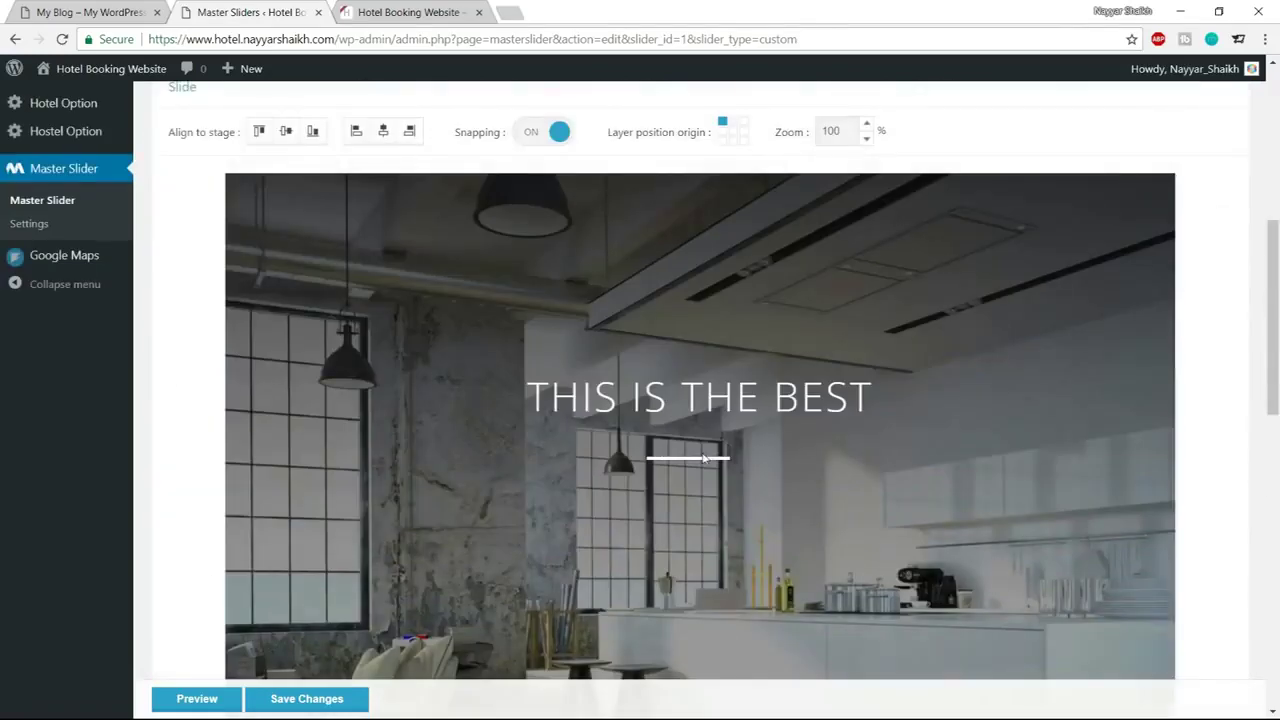
{"action": "scroll", "coordinate": [790, 500], "scroll_direction": "down", "scroll_amount": 8}
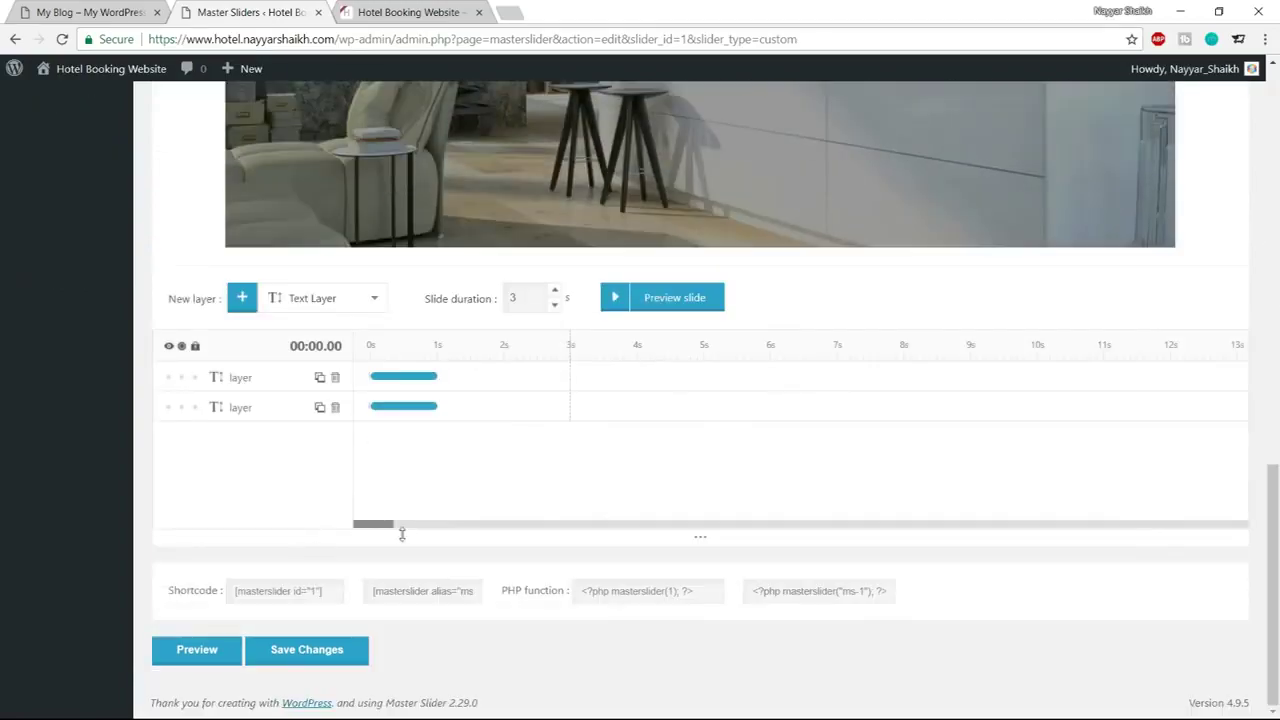
{"action": "scroll", "coordinate": [632, 416], "scroll_direction": "up", "scroll_amount": 10}
{"action": "scroll", "coordinate": [784, 485], "scroll_direction": "down", "scroll_amount": 5}
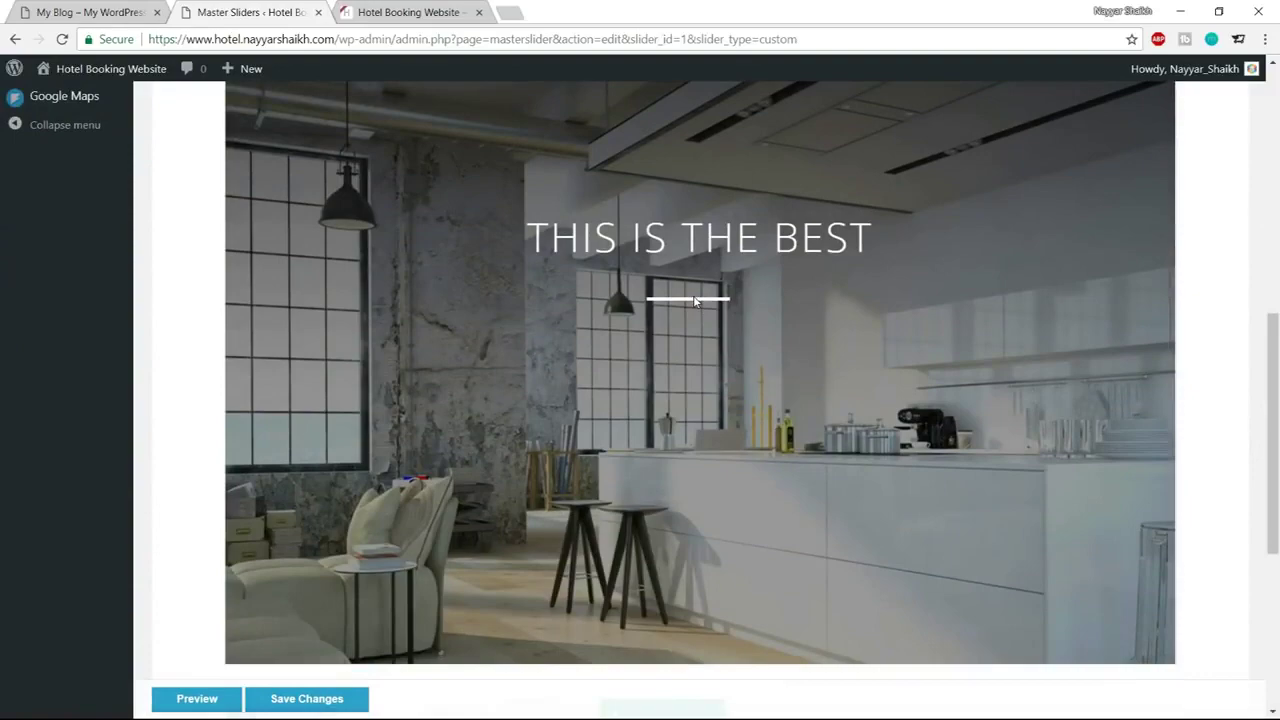
{"action": "scroll", "coordinate": [700, 320], "scroll_direction": "down", "scroll_amount": 4}
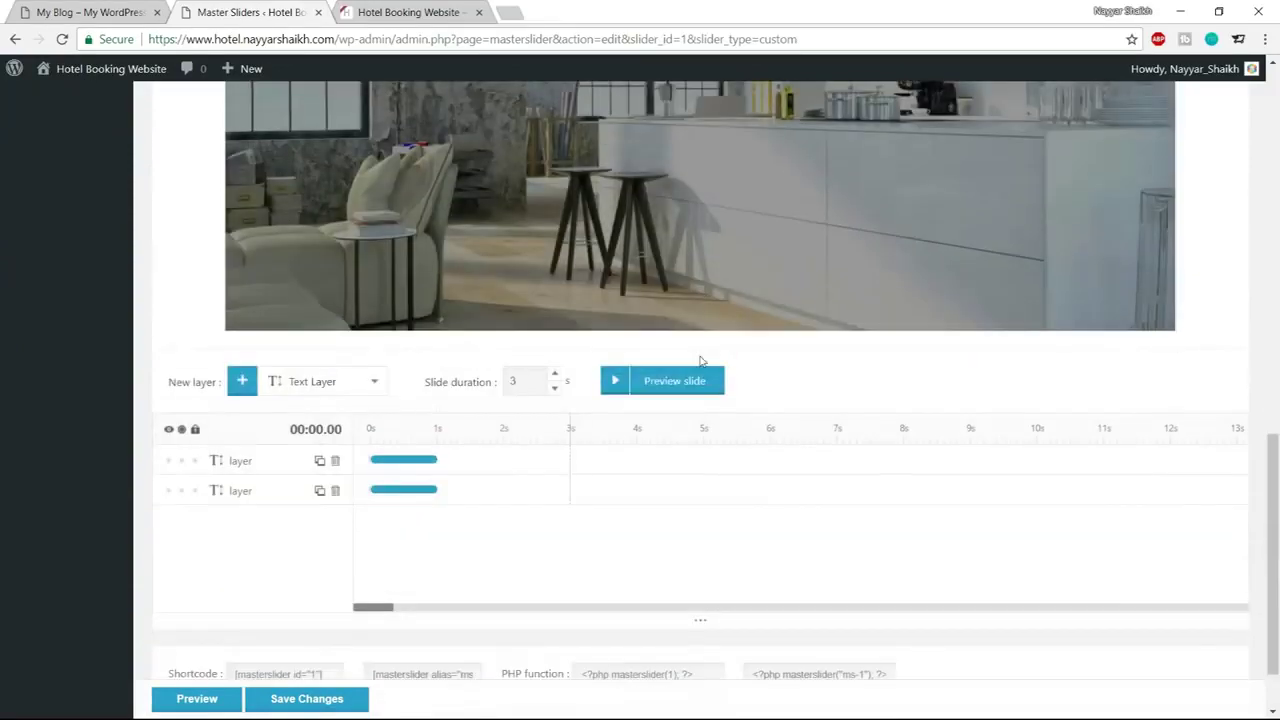
{"action": "scroll", "coordinate": [702, 350], "scroll_direction": "down", "scroll_amount": 1}
Step: Set the first layer's width to 100, save the slider, and view the demo homepage
{"action": "left_click", "coordinate": [211, 385]}
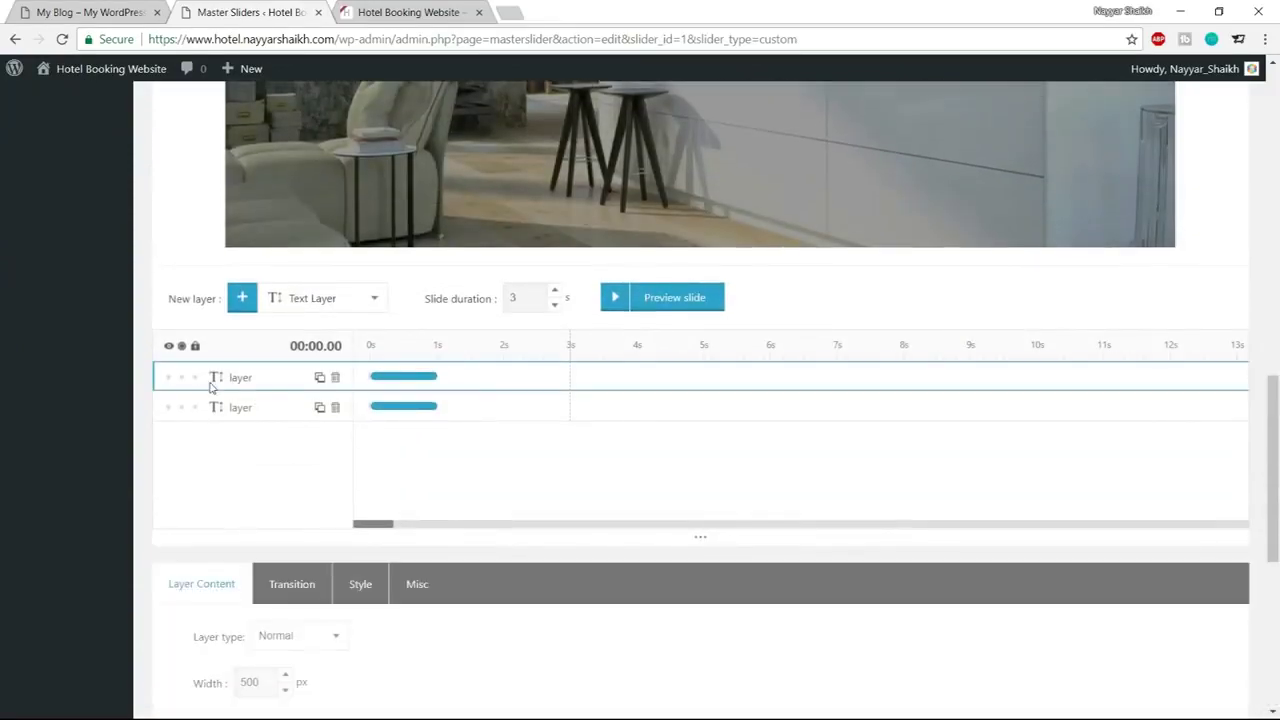
{"action": "scroll", "coordinate": [405, 432], "scroll_direction": "down", "scroll_amount": 3}
{"action": "left_click", "coordinate": [361, 336]}
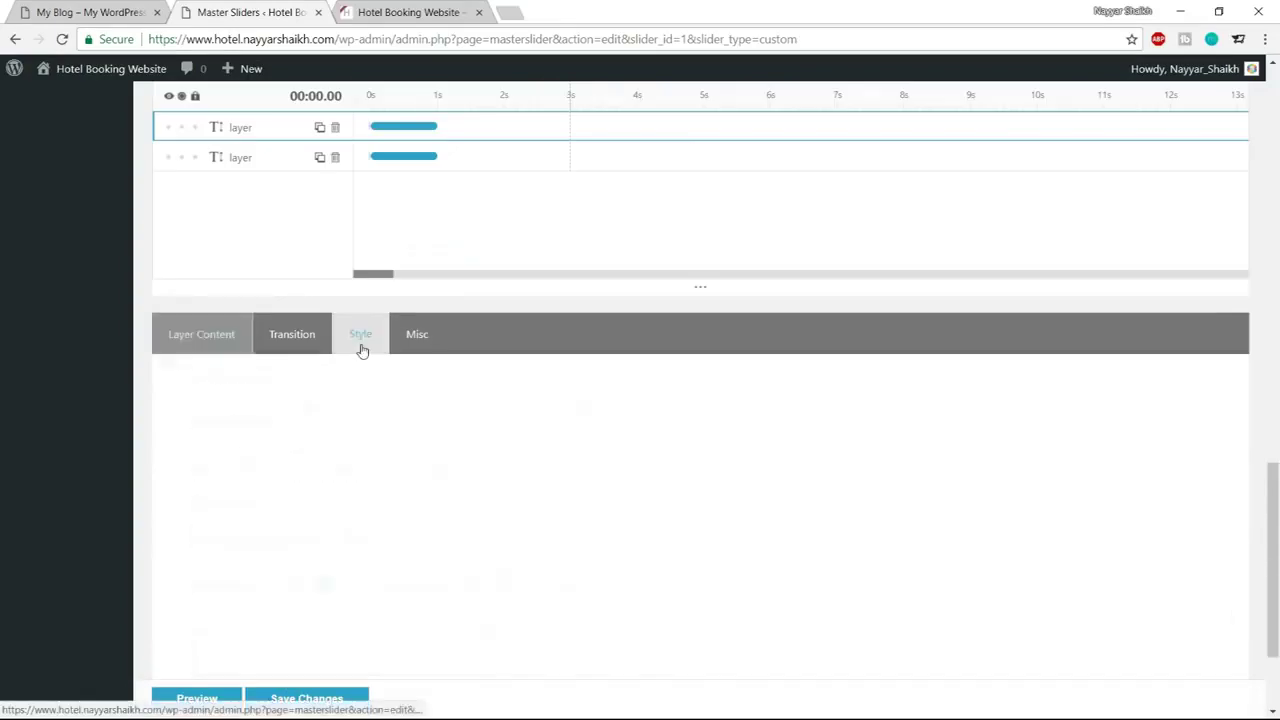
{"action": "left_click_drag", "start_coordinate": [267, 462], "coordinate": [230, 468]}
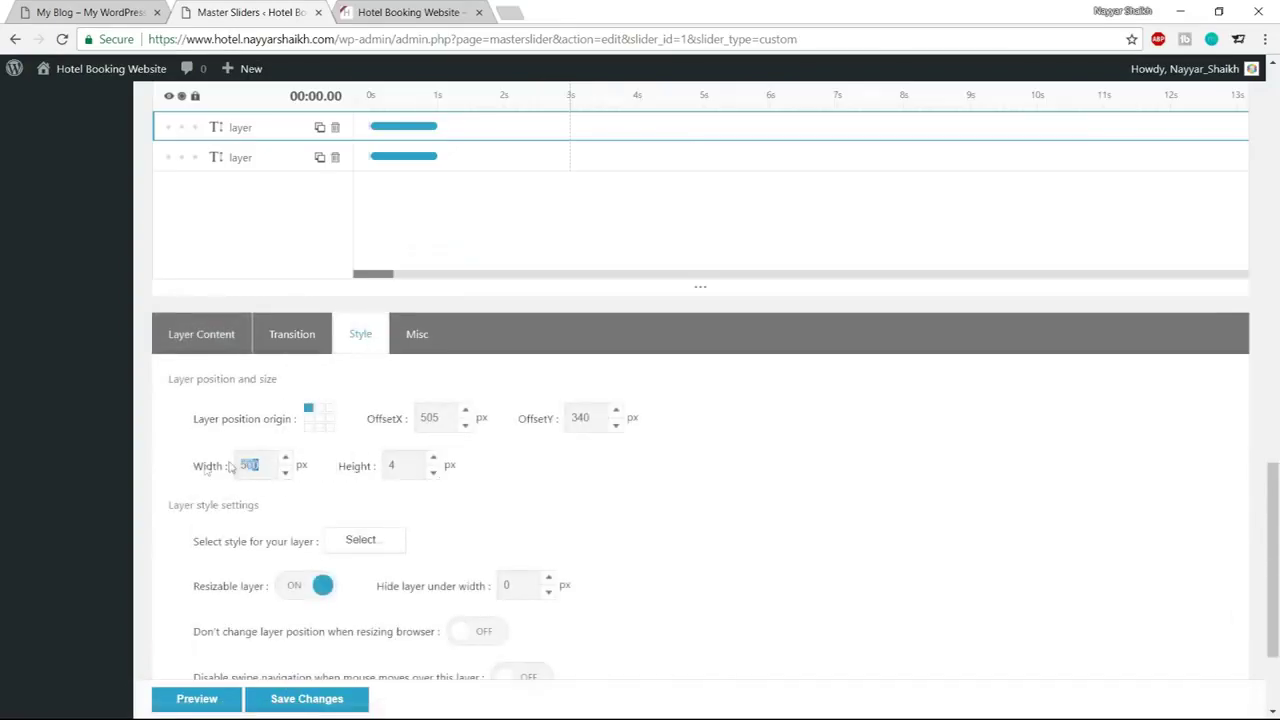
{"action": "type", "text": "1"}
{"action": "scroll", "coordinate": [657, 480], "scroll_direction": "up", "scroll_amount": 7}
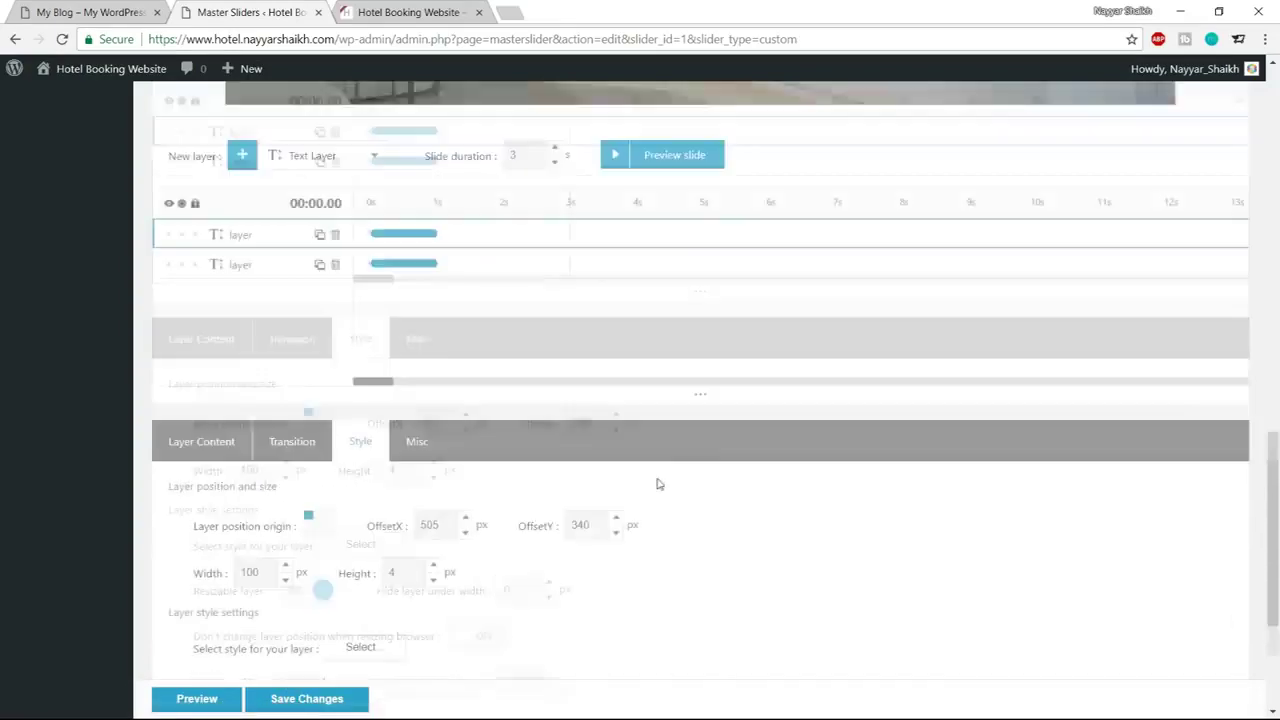
{"action": "scroll", "coordinate": [760, 547], "scroll_direction": "down", "scroll_amount": 7}
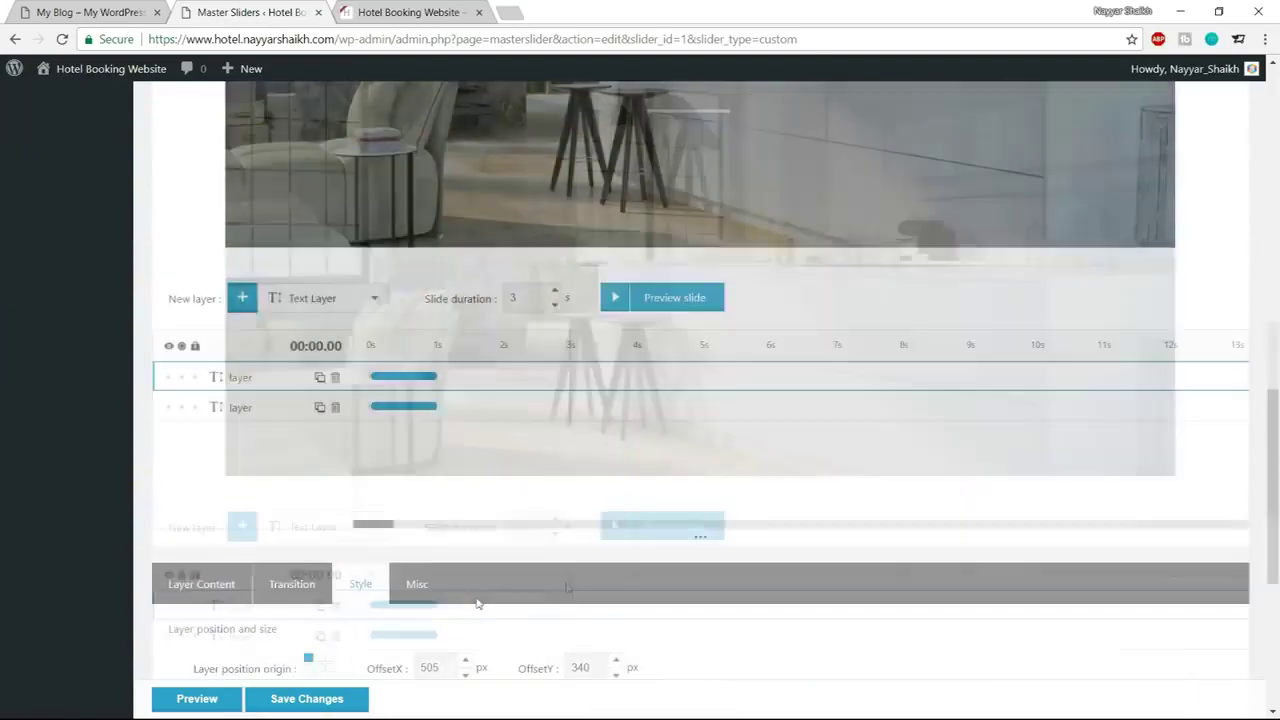
{"action": "left_click", "coordinate": [325, 652]}
{"action": "scroll", "coordinate": [863, 435], "scroll_direction": "up", "scroll_amount": 8}
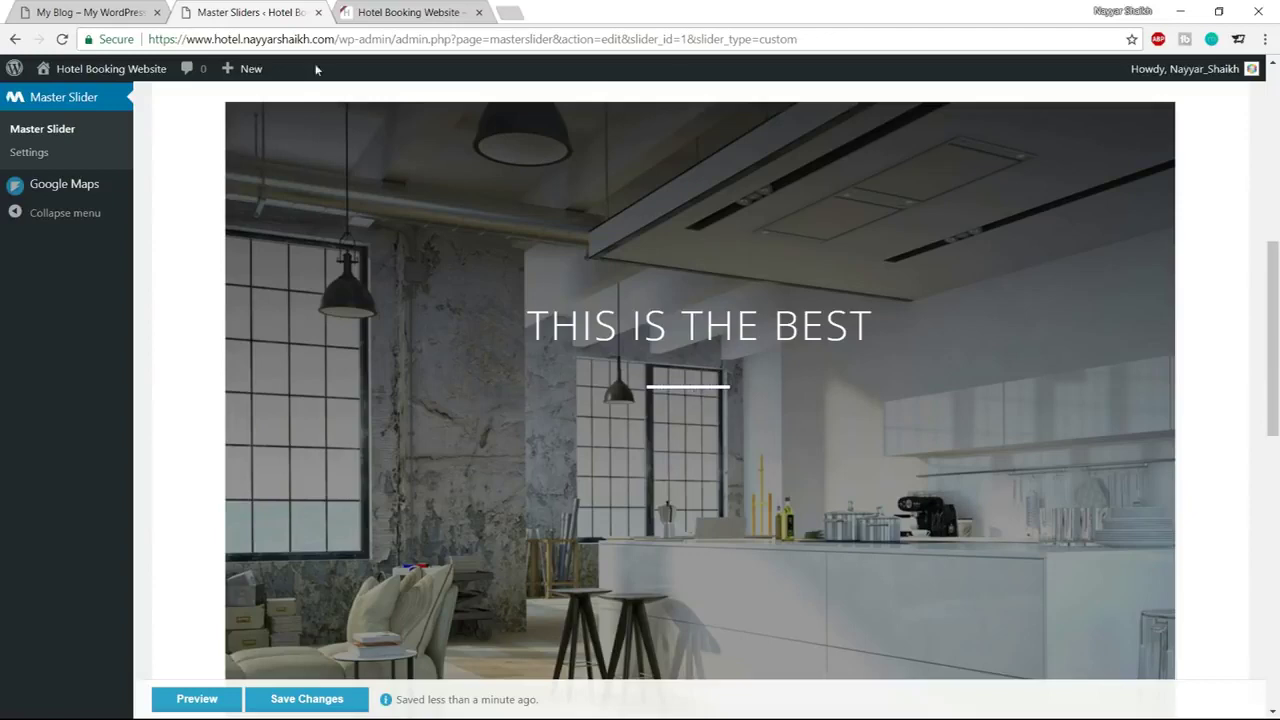
{"action": "left_click", "coordinate": [122, 14]}
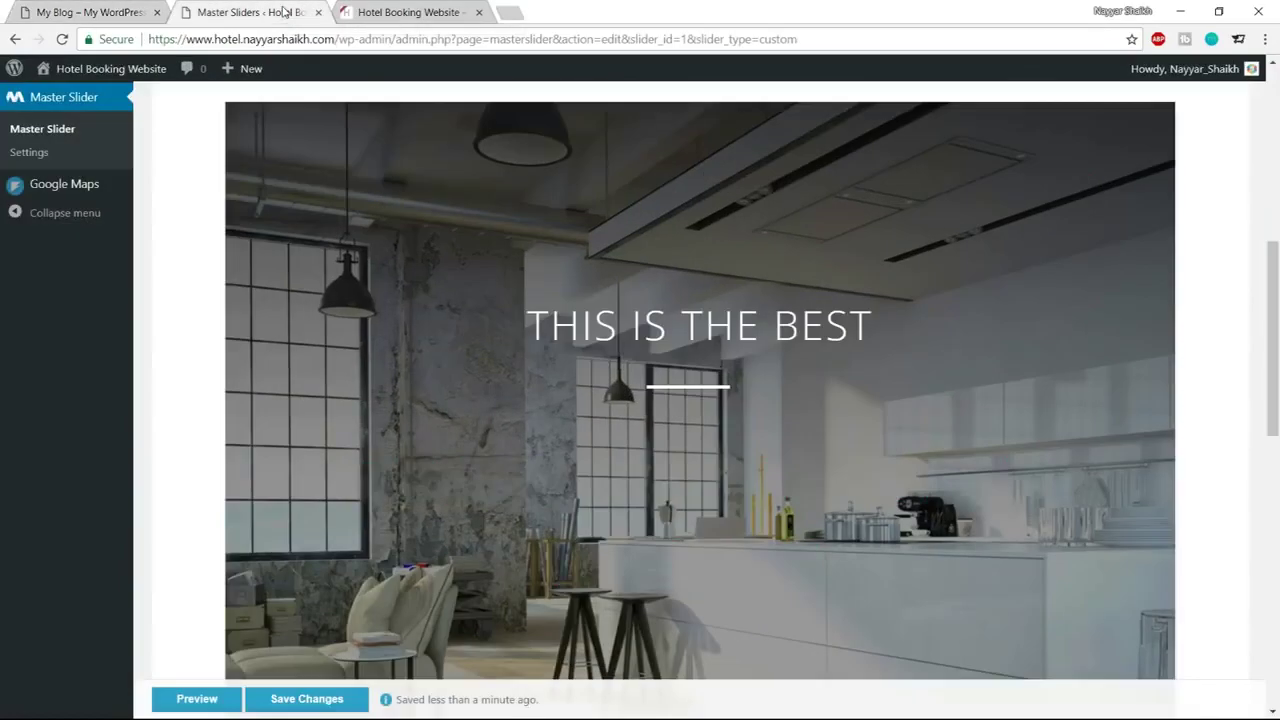
Step: Back in the slider editor, add a new text layer to the kitchen slide and select it
{"action": "left_click", "coordinate": [286, 12]}
{"action": "scroll", "coordinate": [806, 334], "scroll_direction": "down", "scroll_amount": 5}
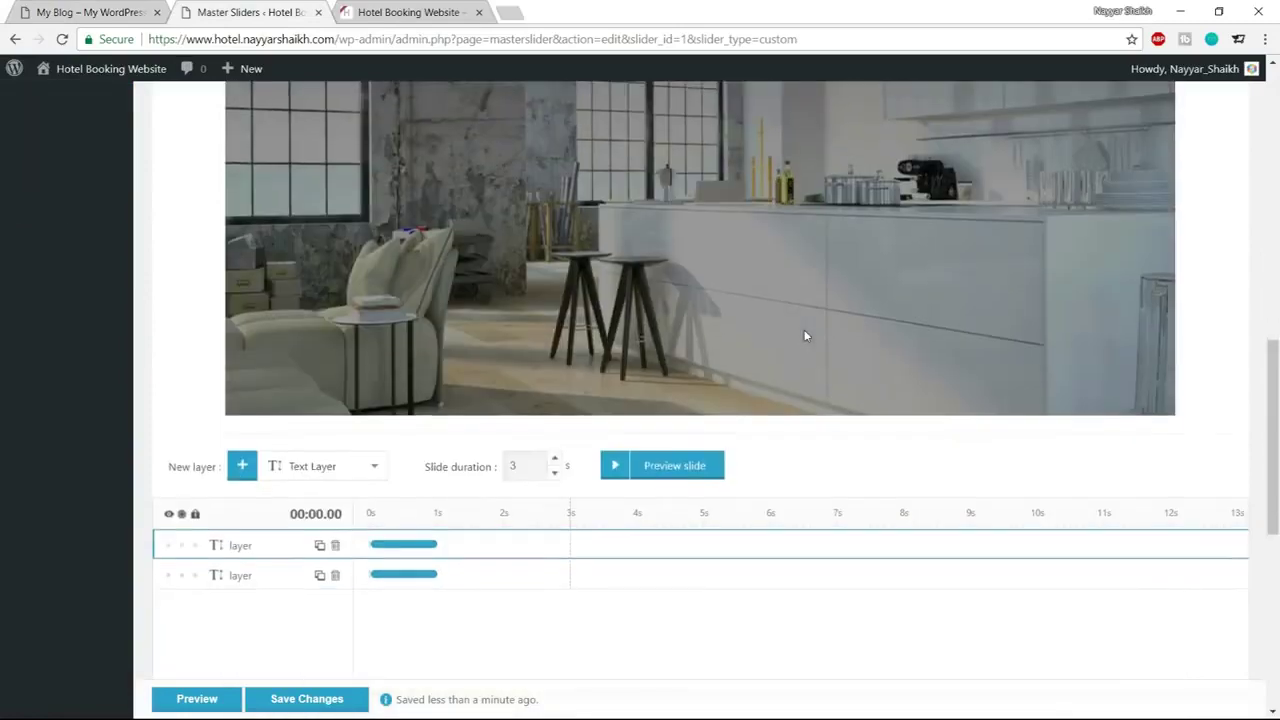
{"action": "left_click", "coordinate": [241, 302]}
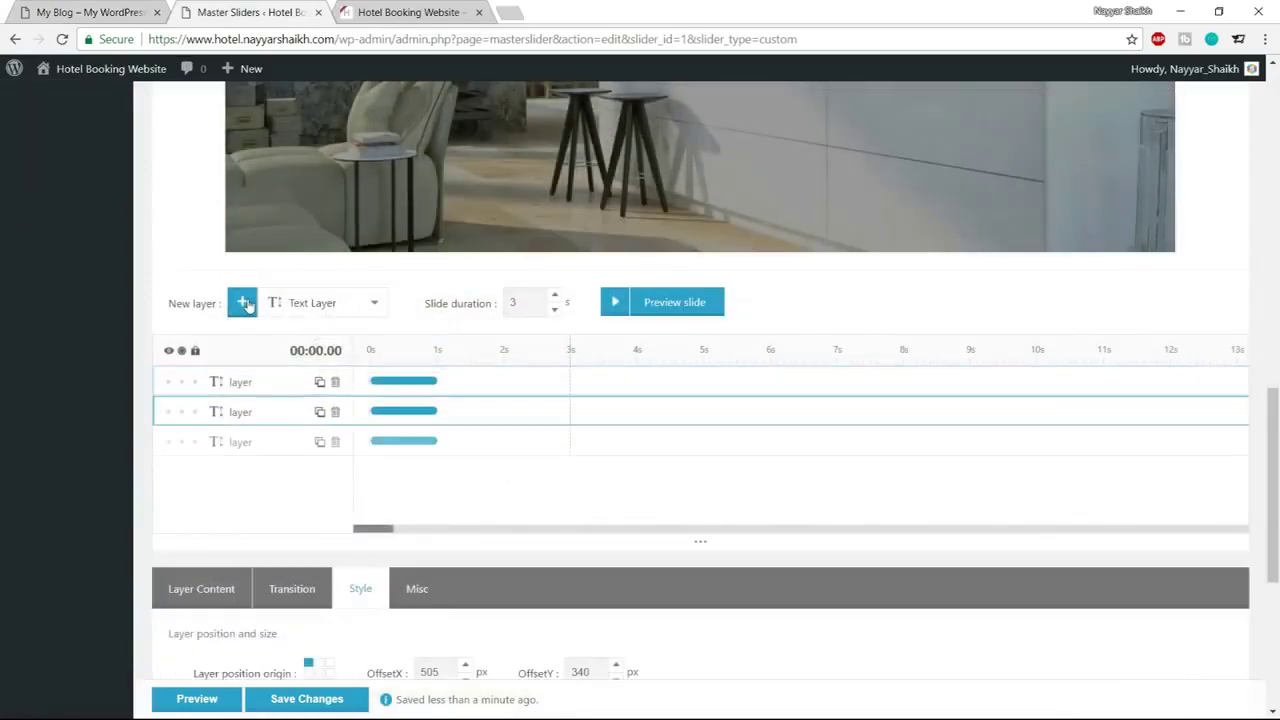
{"action": "left_click", "coordinate": [178, 388]}
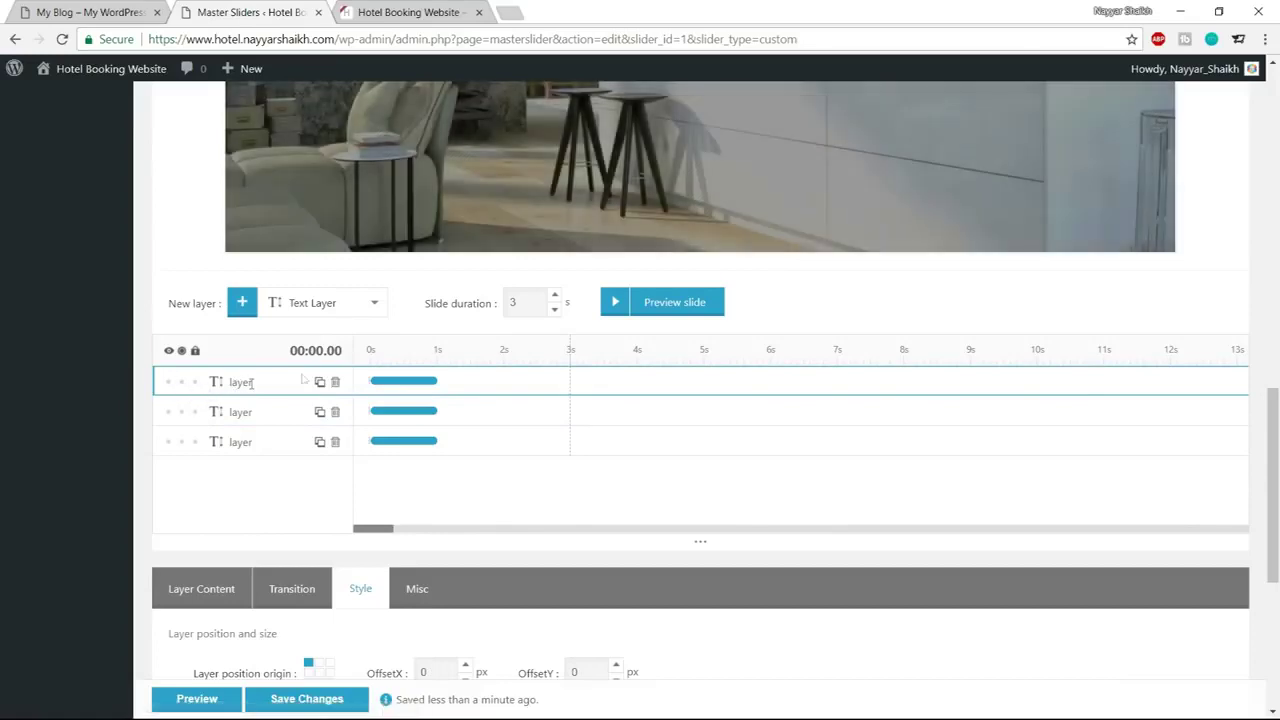
Step: Replace the layer's Lorem Ipsum placeholder with 'ROOM RESERVATION WEBSIT'
{"action": "scroll", "coordinate": [421, 399], "scroll_direction": "down", "scroll_amount": 4}
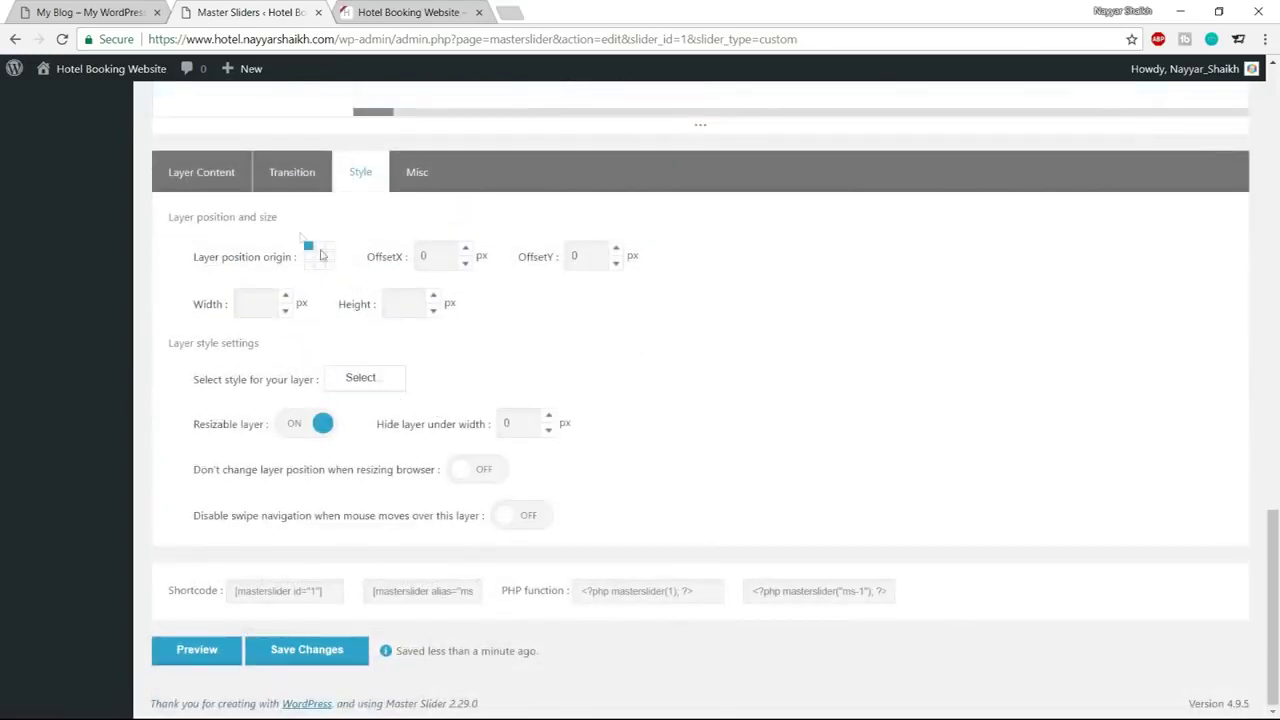
{"action": "left_click", "coordinate": [208, 182]}
{"action": "left_click_drag", "start_coordinate": [334, 410], "coordinate": [154, 398]}
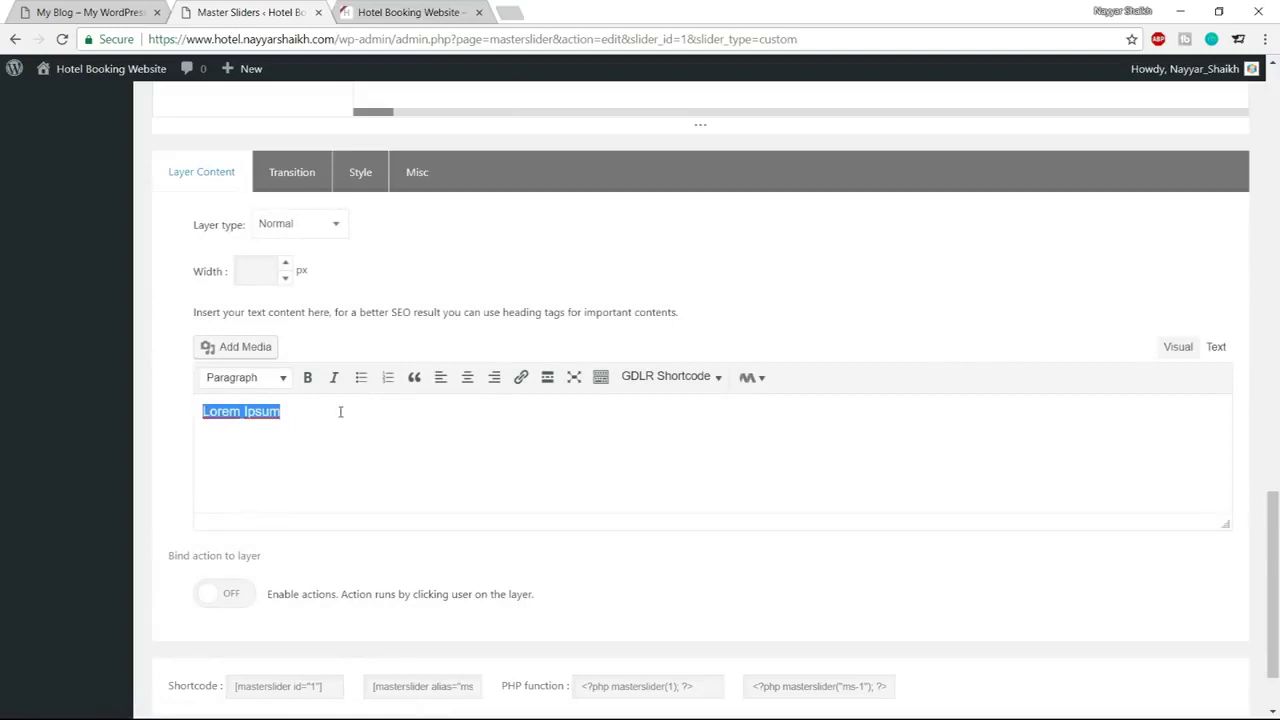
{"action": "type", "text": "ROOM"}
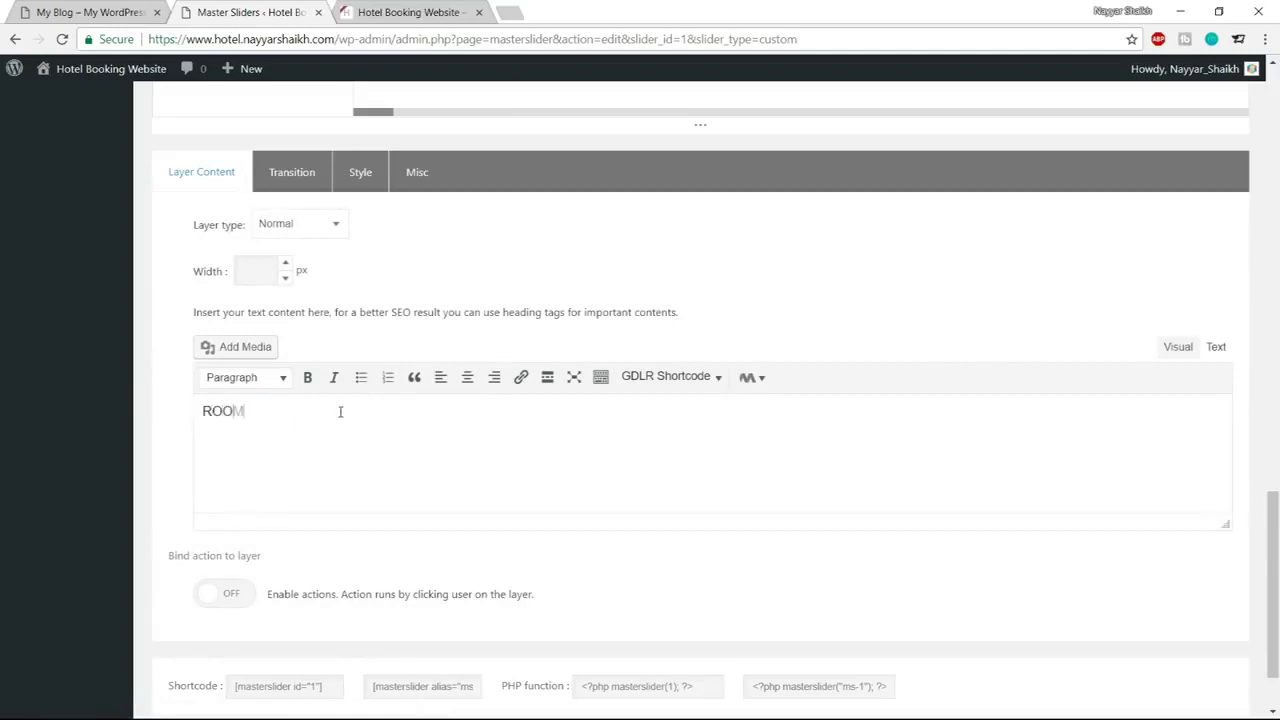
{"action": "type", "text": " RESERVATION WEBSITE"}
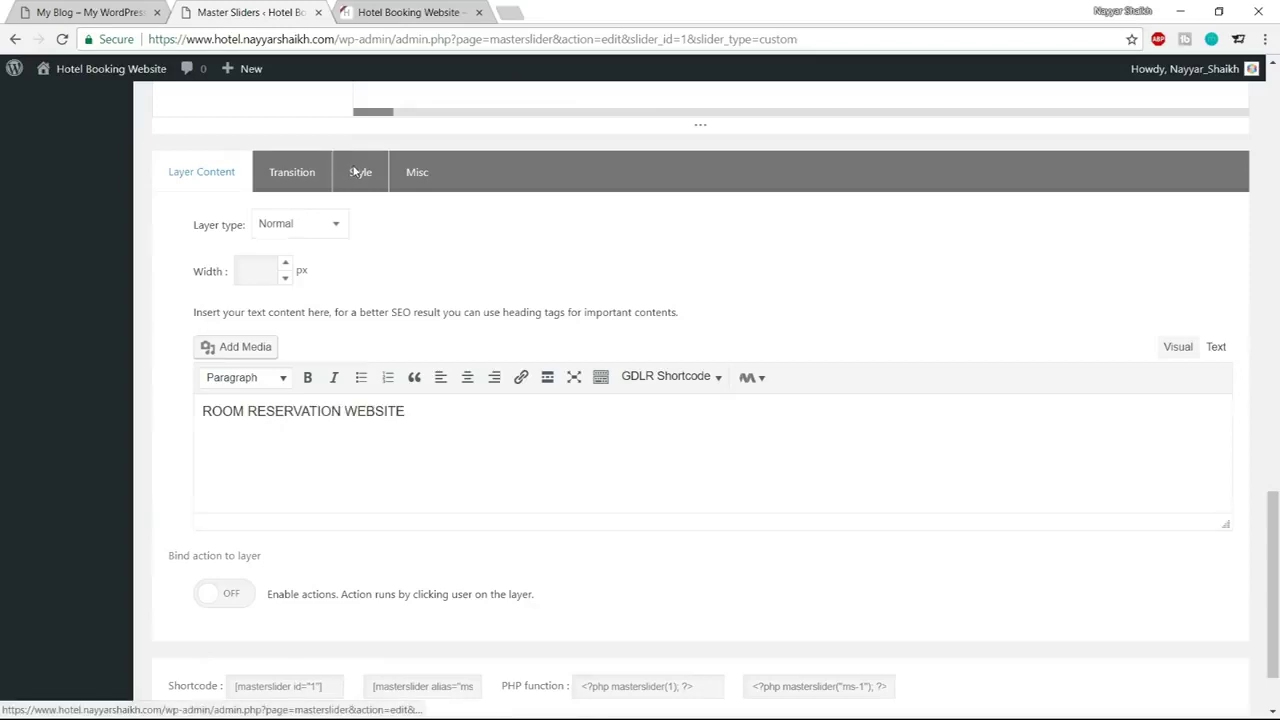
{"action": "left_click", "coordinate": [357, 172]}
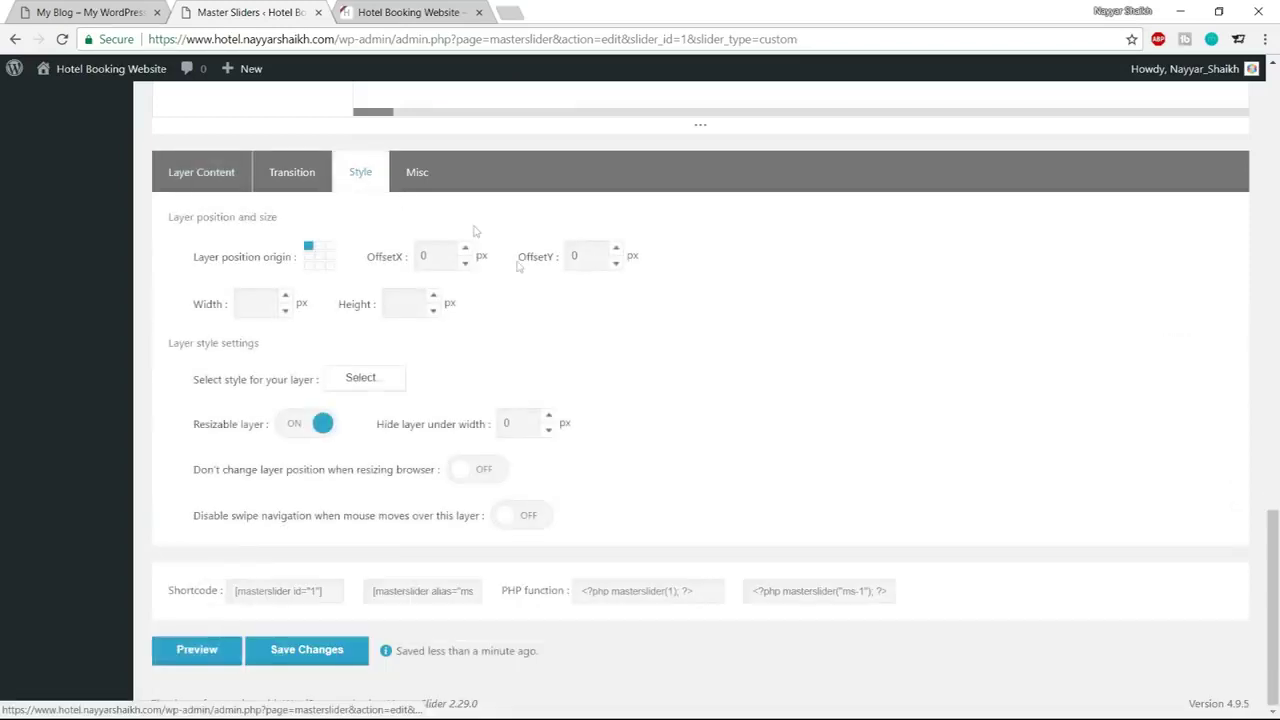
Step: Open the layer's Style Editor with the text colour picker's hex field focused
{"action": "left_click", "coordinate": [358, 380]}
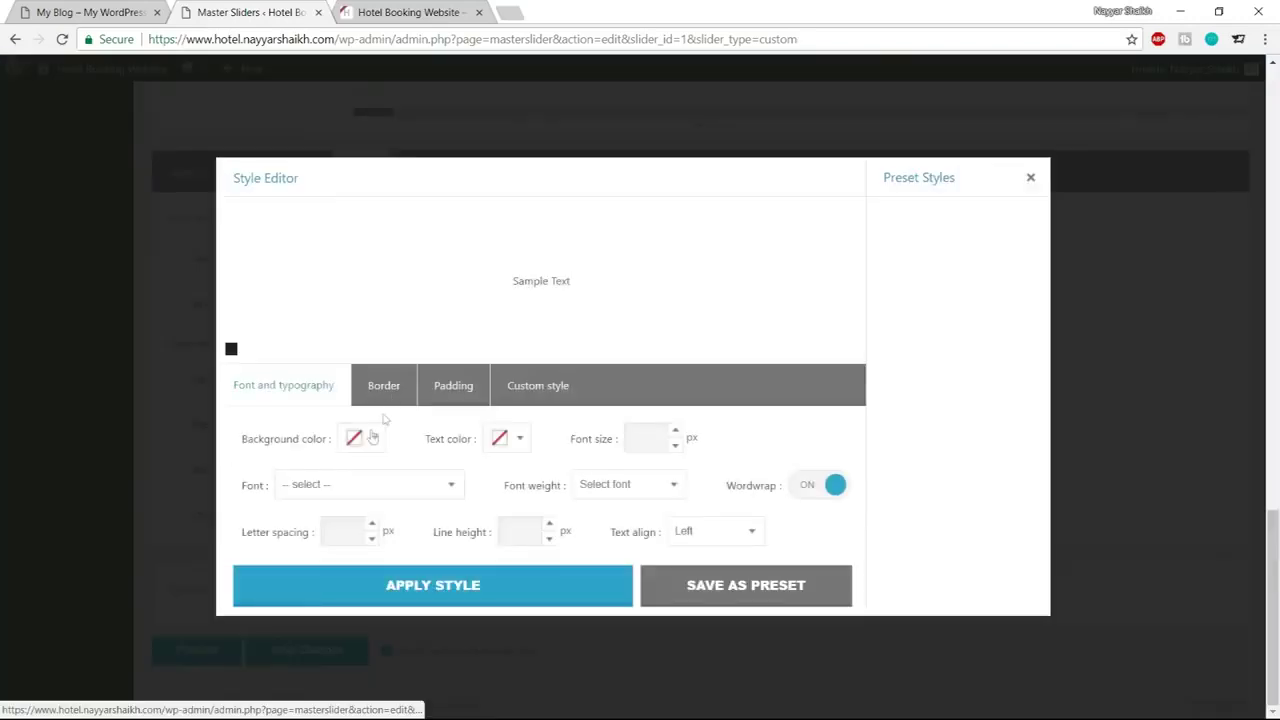
{"action": "left_click", "coordinate": [519, 440]}
{"action": "left_click", "coordinate": [562, 612]}
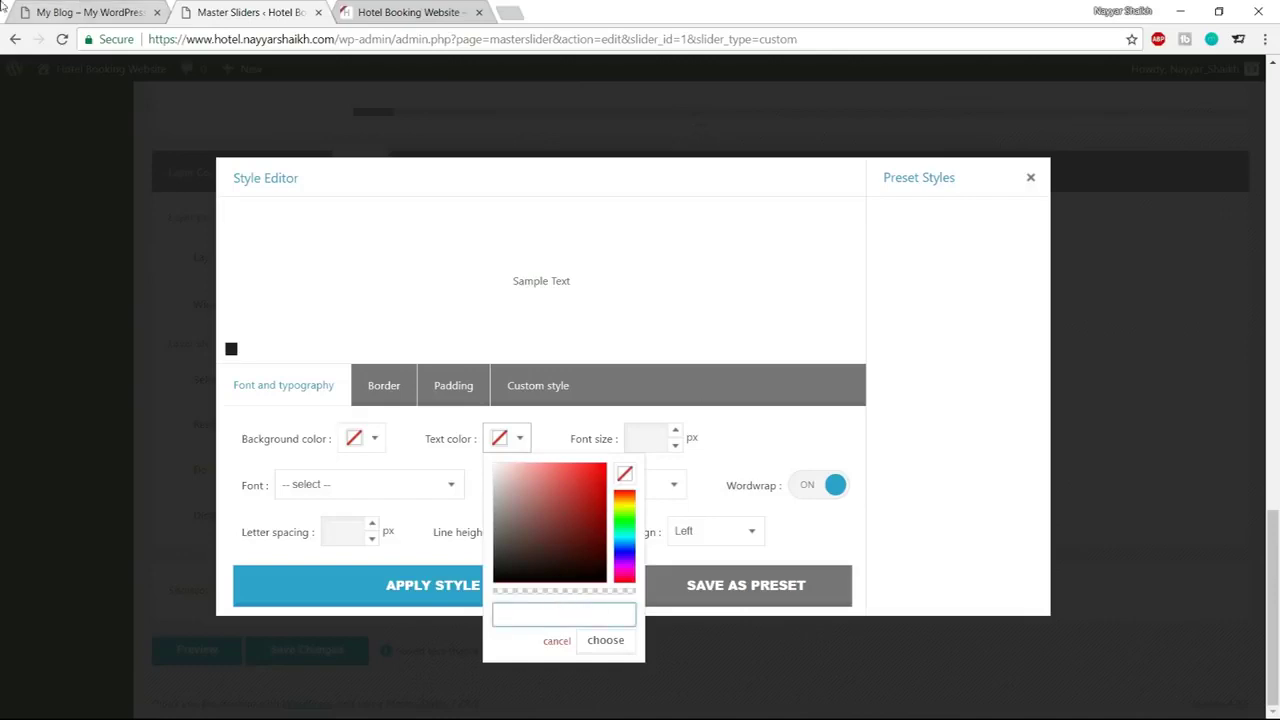
Step: Scroll through the Hotel Master demo homepage in the My Blog tab for reference
{"action": "left_click", "coordinate": [90, 12]}
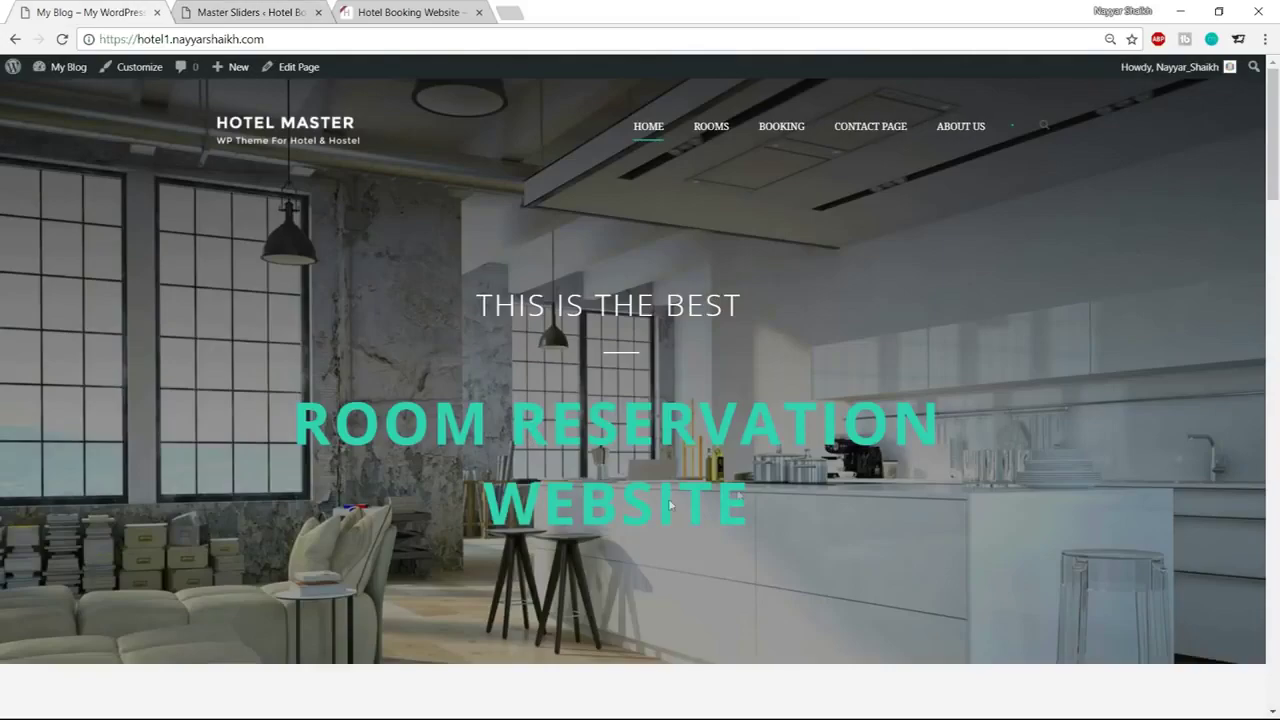
{"action": "scroll", "coordinate": [594, 452], "scroll_direction": "down", "scroll_amount": 8}
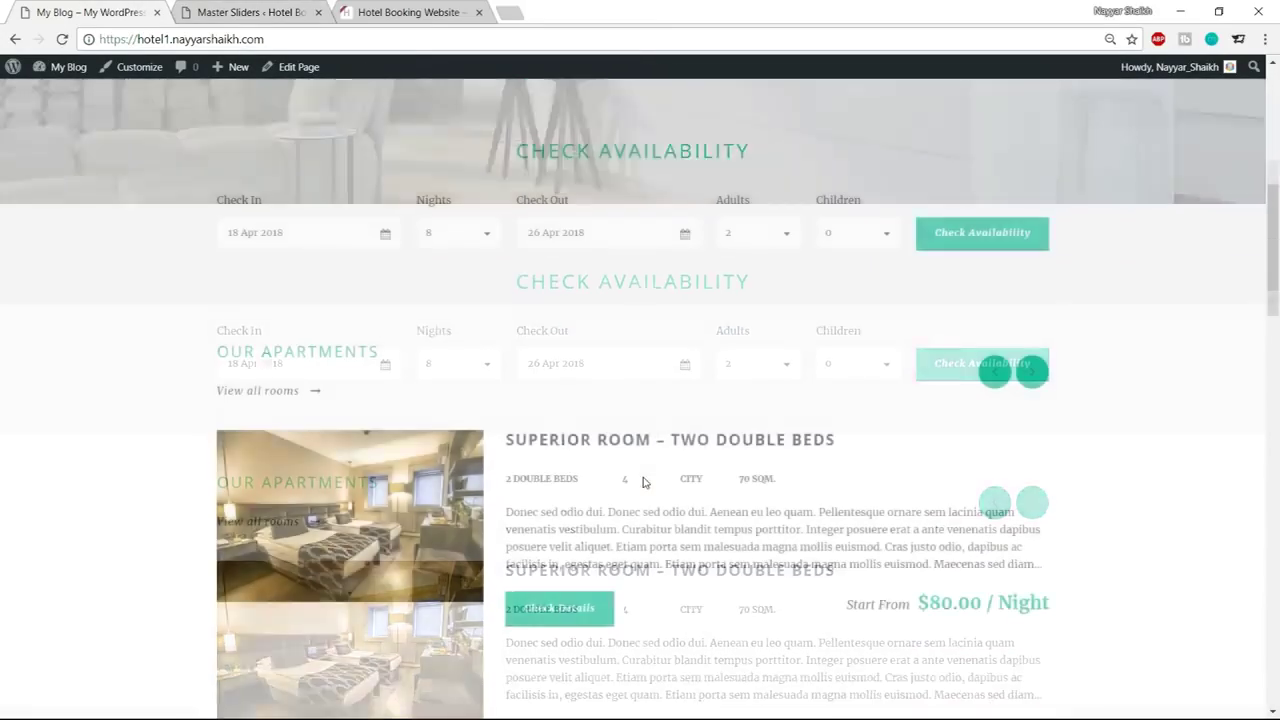
{"action": "scroll", "coordinate": [572, 479], "scroll_direction": "down", "scroll_amount": 8}
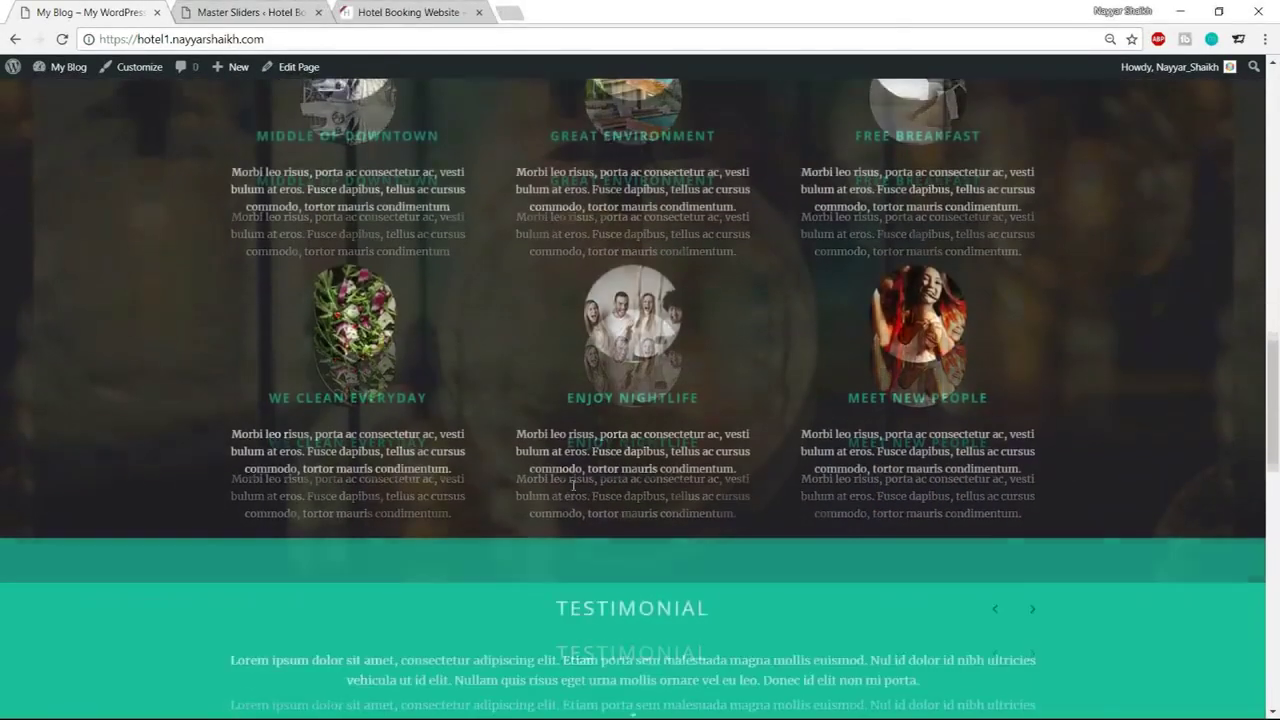
{"action": "scroll", "coordinate": [1053, 459], "scroll_direction": "down", "scroll_amount": 8}
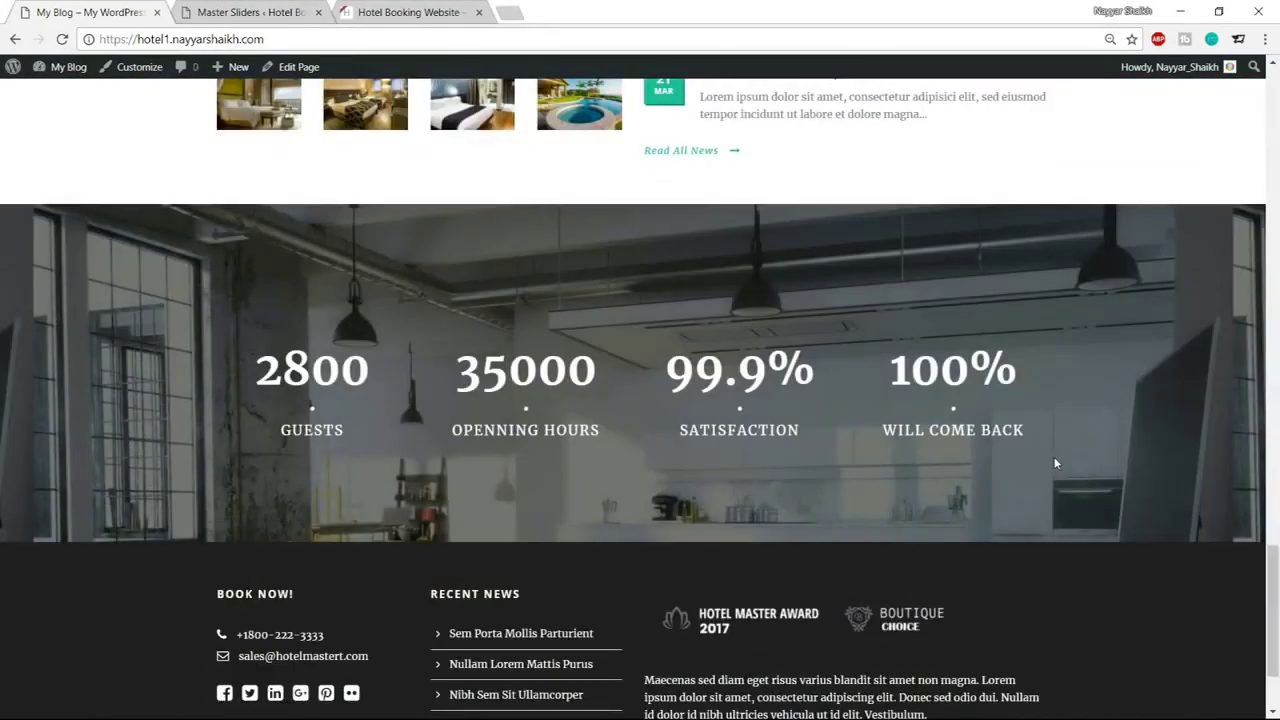
{"action": "scroll", "coordinate": [1055, 463], "scroll_direction": "up", "scroll_amount": 8}
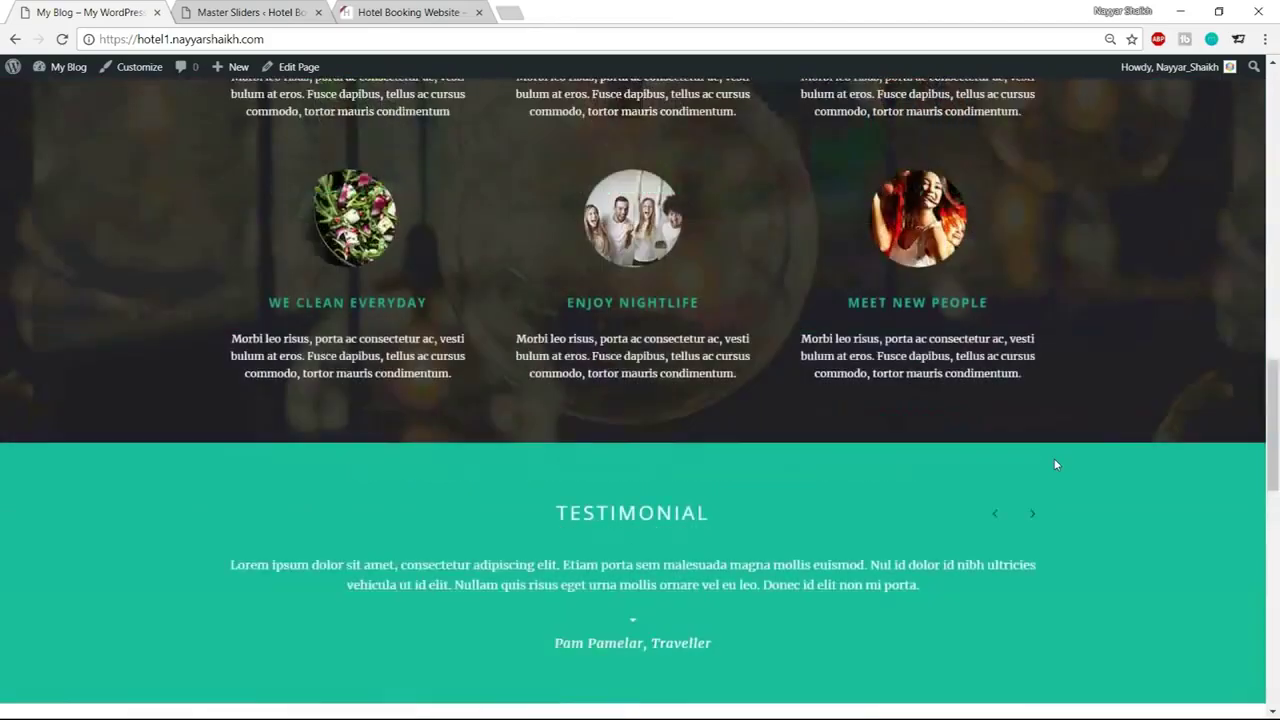
{"action": "scroll", "coordinate": [1055, 463], "scroll_direction": "up", "scroll_amount": 10}
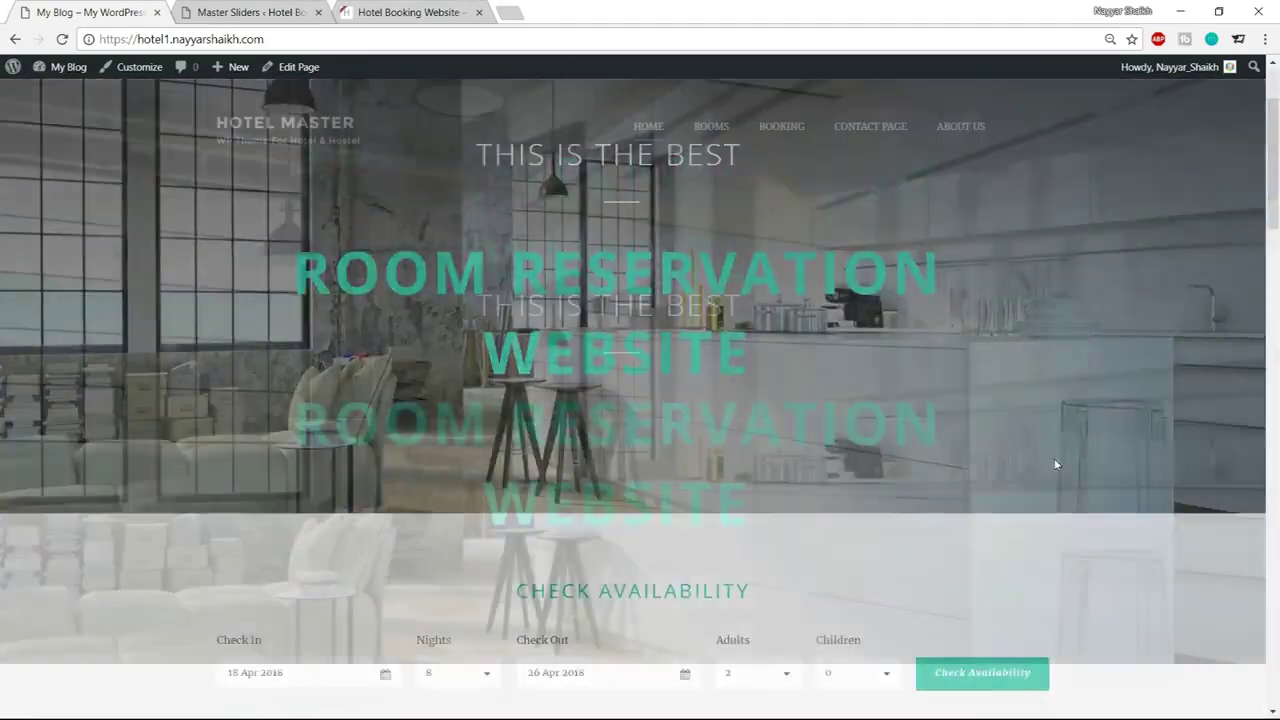
{"action": "scroll", "coordinate": [1055, 463], "scroll_direction": "up", "scroll_amount": 2}
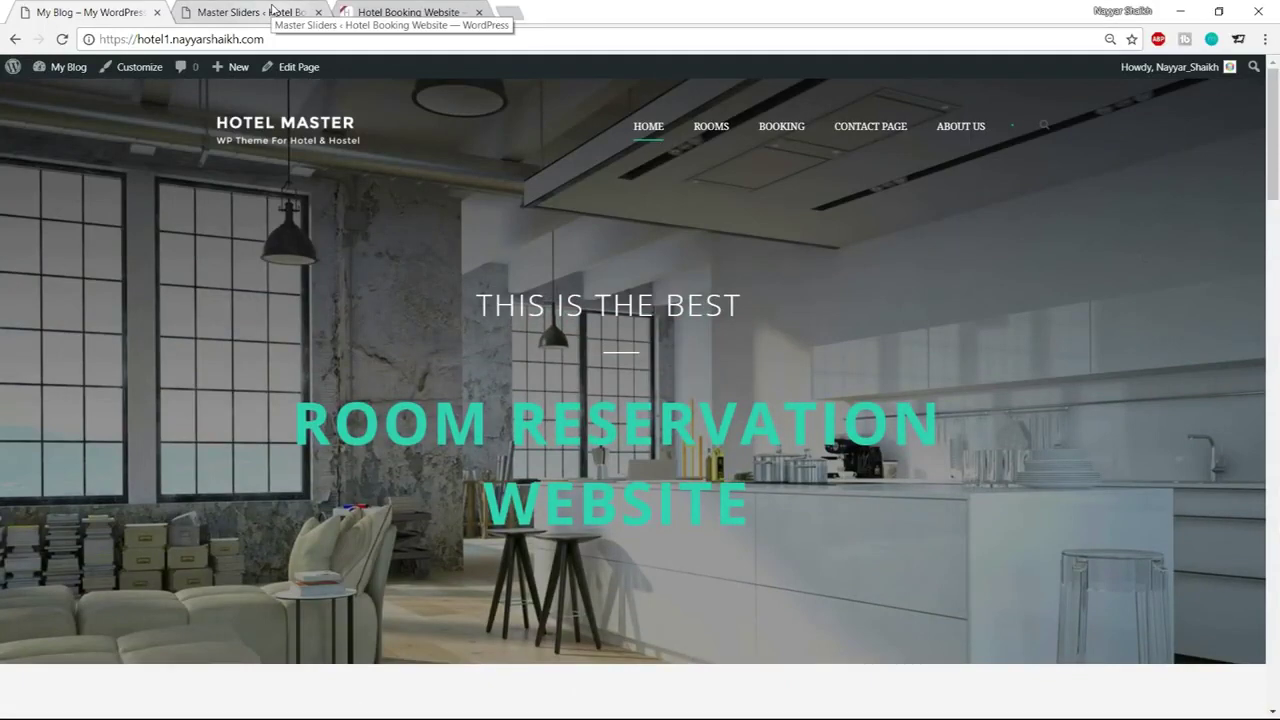
Step: Set the layer's text colour to teal #1ABC9C
{"action": "left_click", "coordinate": [271, 11]}
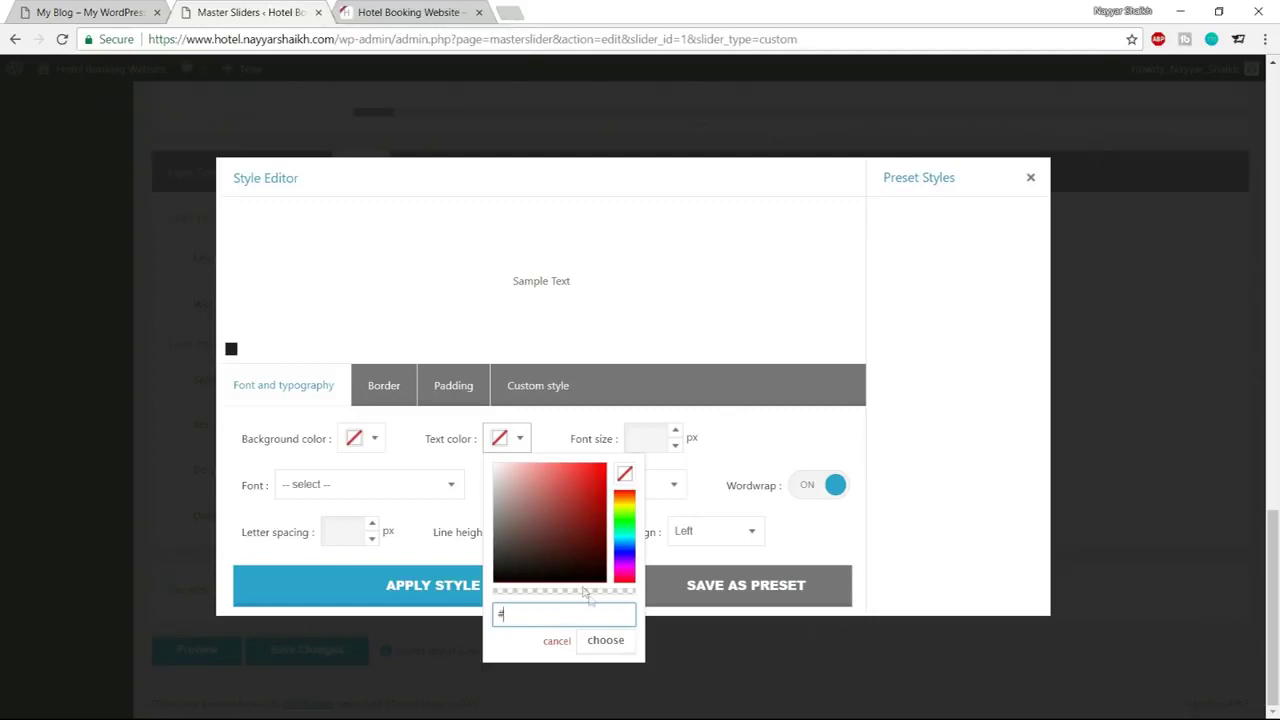
{"action": "left_click_drag", "start_coordinate": [625, 512], "coordinate": [627, 576]}
{"action": "mouse_move", "coordinate": [545, 535]}
{"action": "left_mouse_down"}
{"action": "mouse_move", "coordinate": [574, 523]}
{"action": "mouse_move", "coordinate": [572, 506]}
{"action": "left_mouse_up"}
{"action": "left_click_drag", "start_coordinate": [627, 576], "coordinate": [629, 511]}
{"action": "left_click", "coordinate": [566, 607]}
{"action": "left_click_drag", "start_coordinate": [566, 612], "coordinate": [502, 613]}
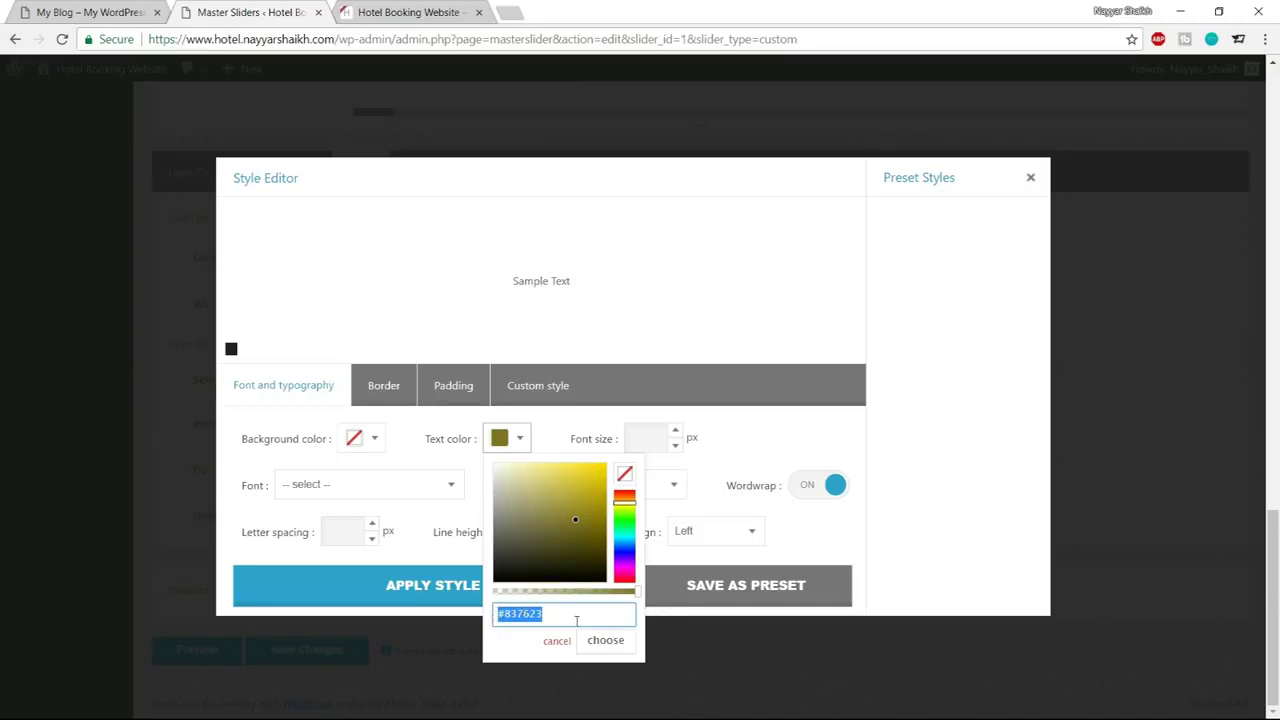
{"action": "type", "text": "#1ABC9C"}
{"action": "left_click", "coordinate": [605, 641]}
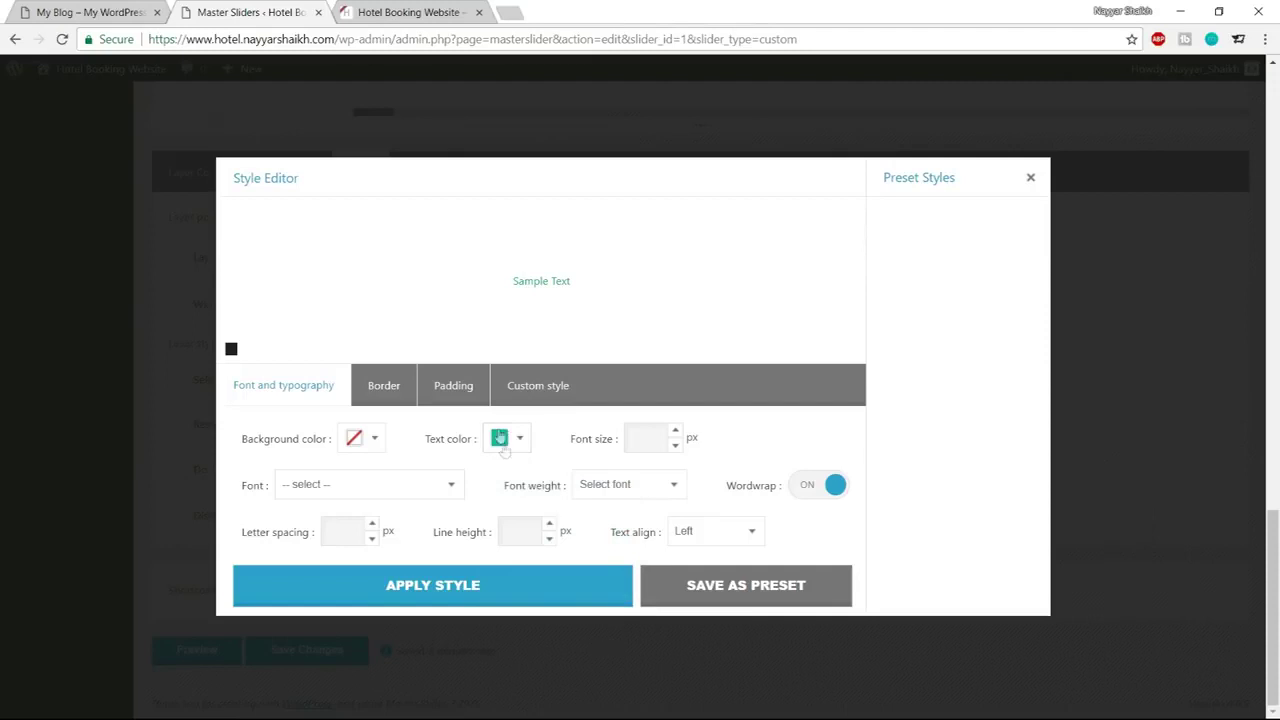
Step: Give the text 80 px Open Sans, weight 700, 4 px letter spacing, and apply the style
{"action": "left_click", "coordinate": [659, 441]}
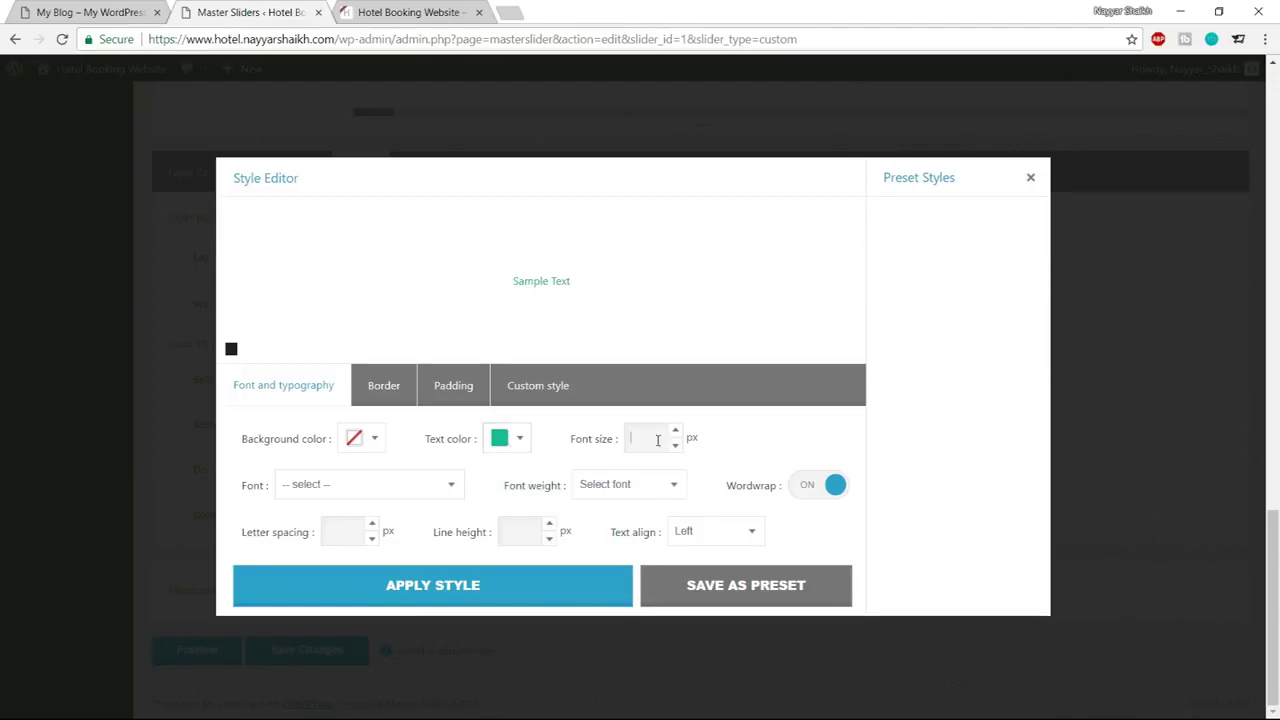
{"action": "left_click", "coordinate": [731, 436]}
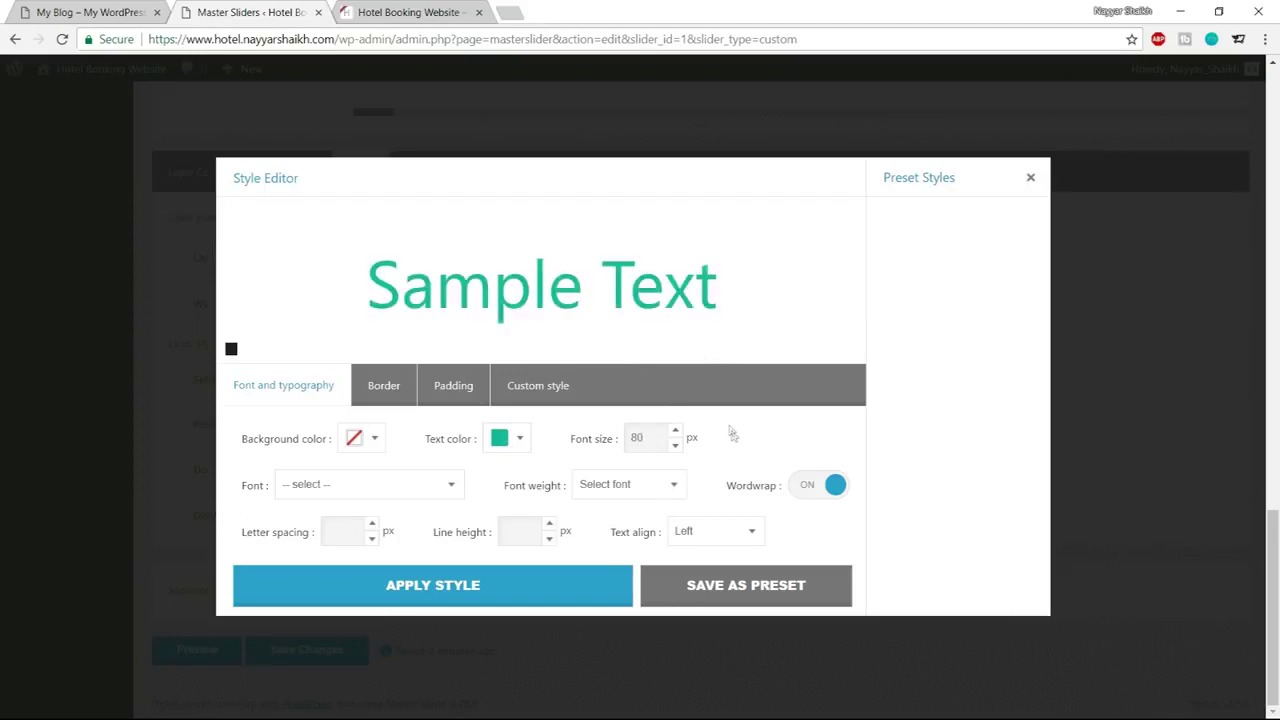
{"action": "left_click", "coordinate": [365, 485]}
{"action": "scroll", "coordinate": [407, 462], "scroll_direction": "down", "scroll_amount": 20}
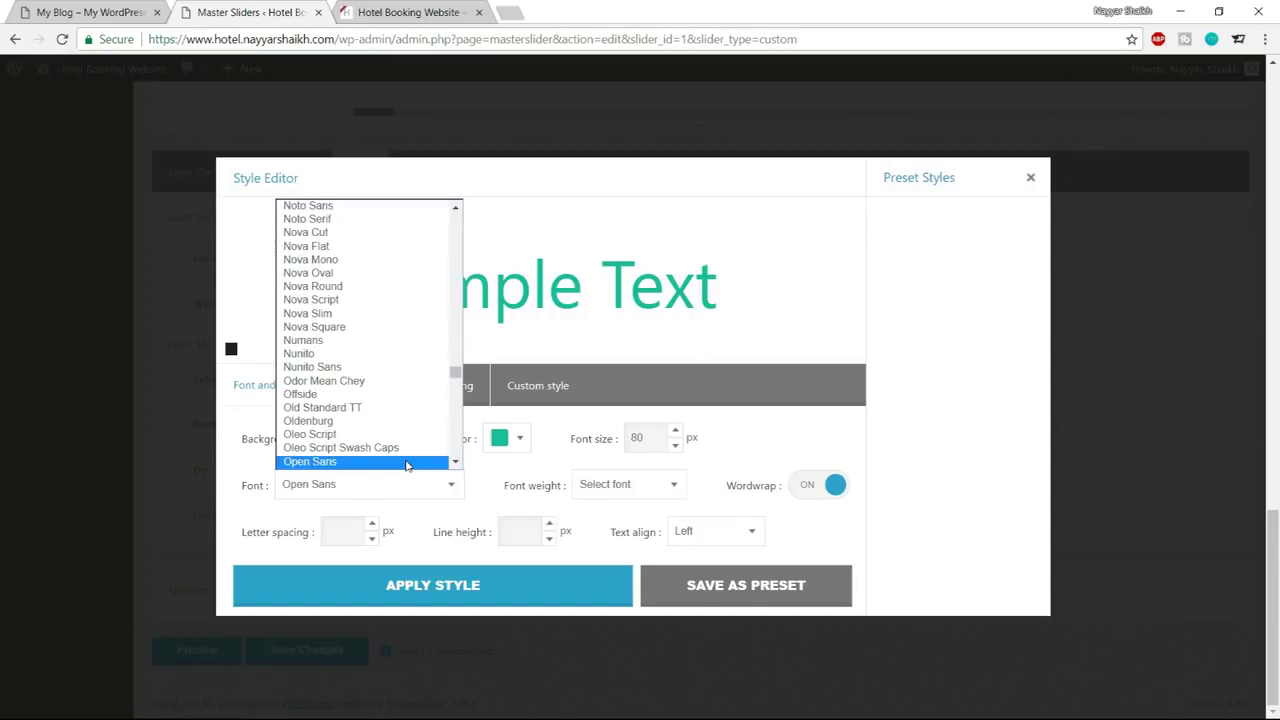
{"action": "left_click", "coordinate": [407, 463]}
{"action": "left_click", "coordinate": [615, 494]}
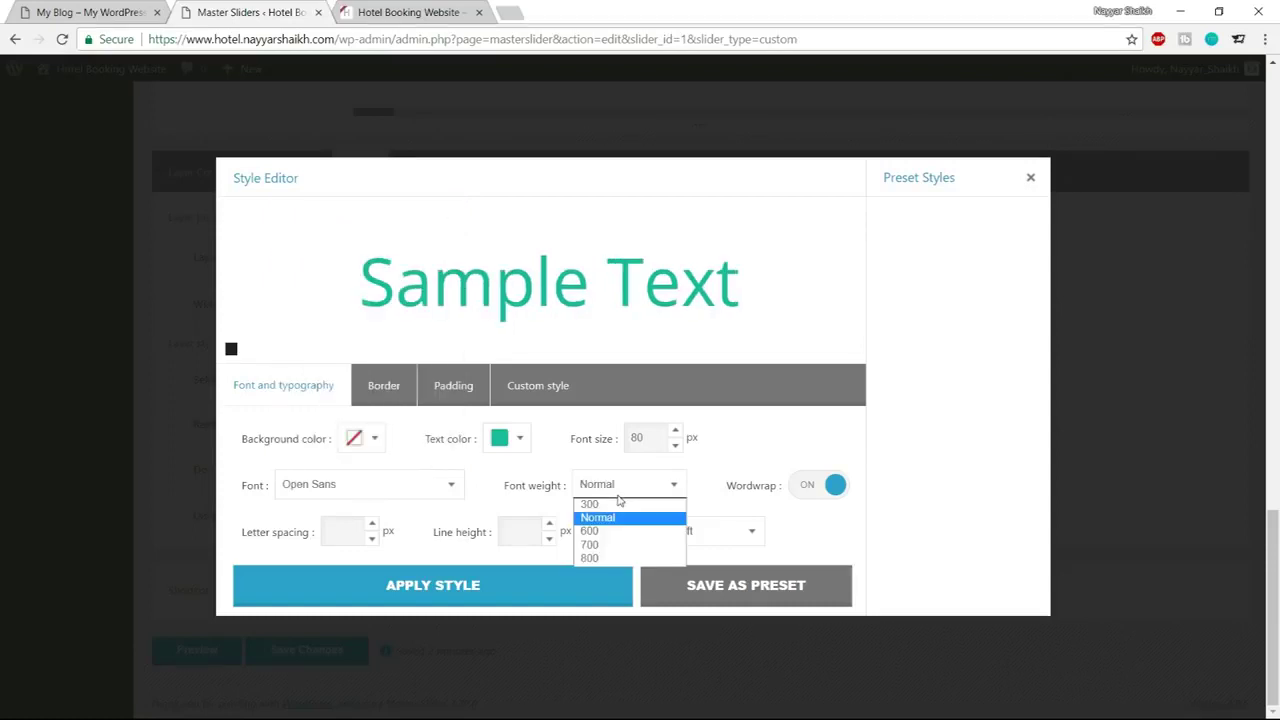
{"action": "left_click", "coordinate": [615, 548]}
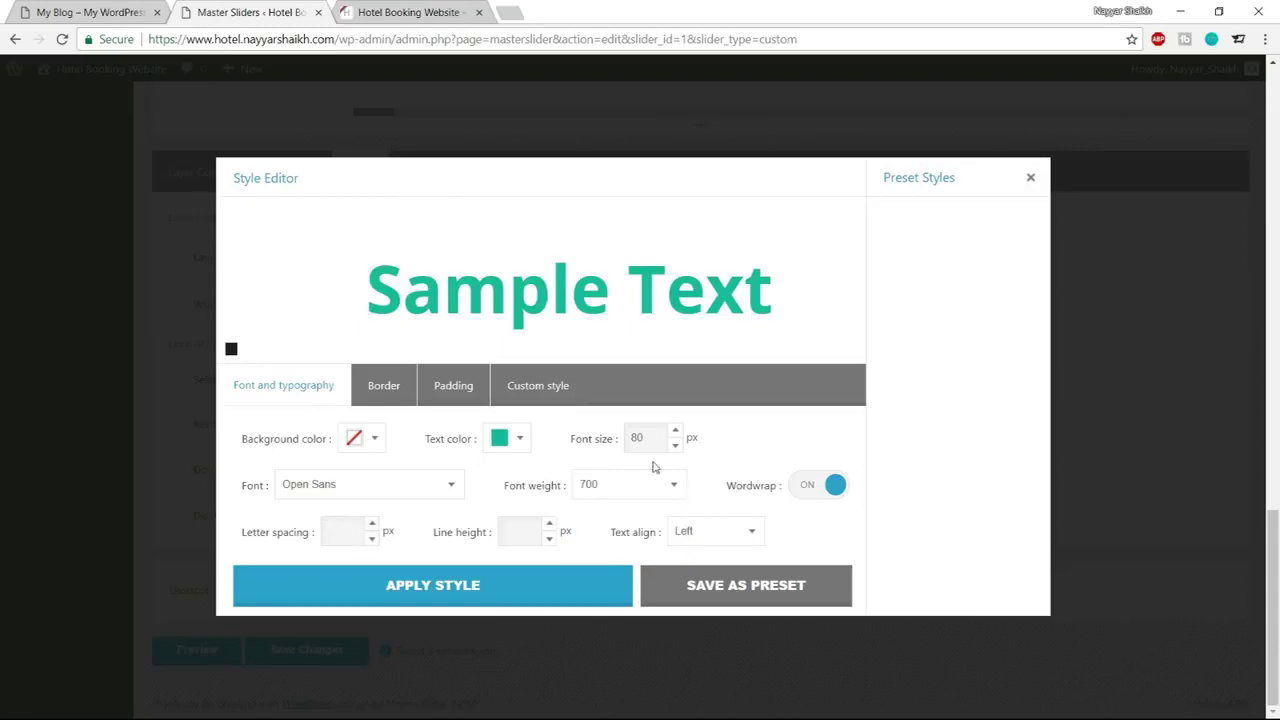
{"action": "type", "text": "4"}
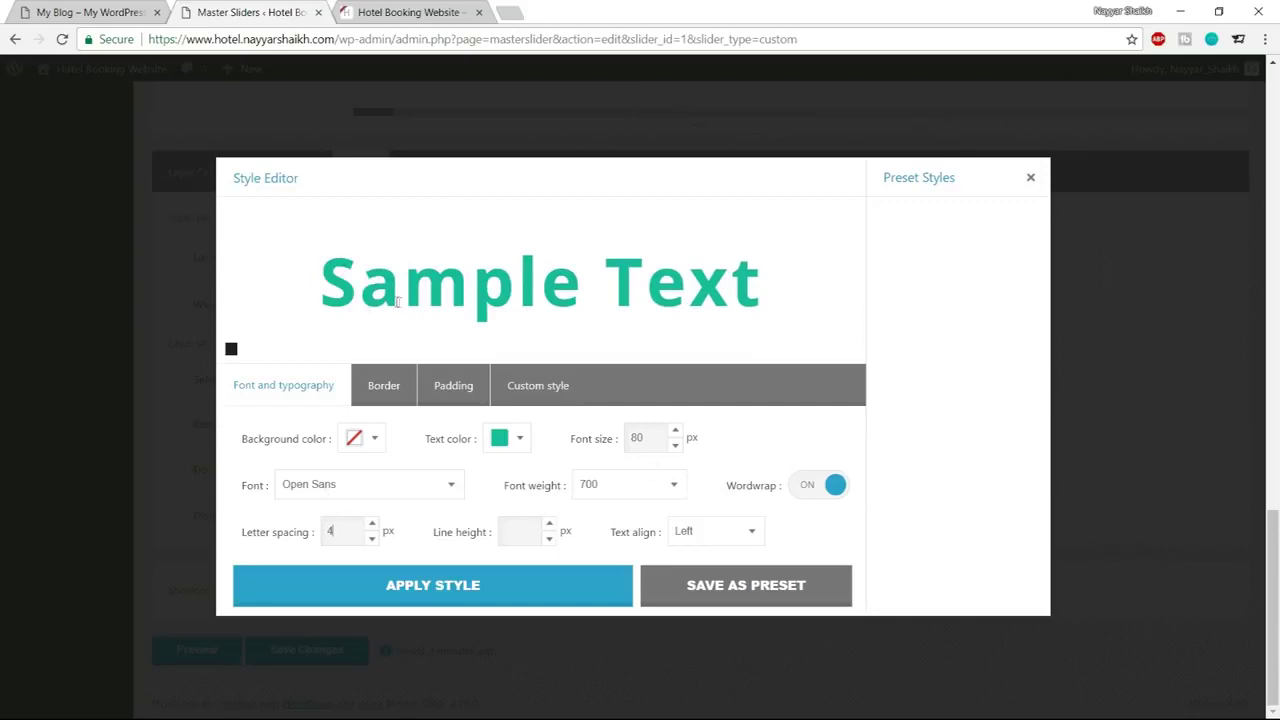
{"action": "left_click", "coordinate": [503, 584]}
Step: Center-align the ROOM RESERVATION WEBSITE layer's text and apply the style
{"action": "scroll", "coordinate": [552, 561], "scroll_direction": "up", "scroll_amount": 10}
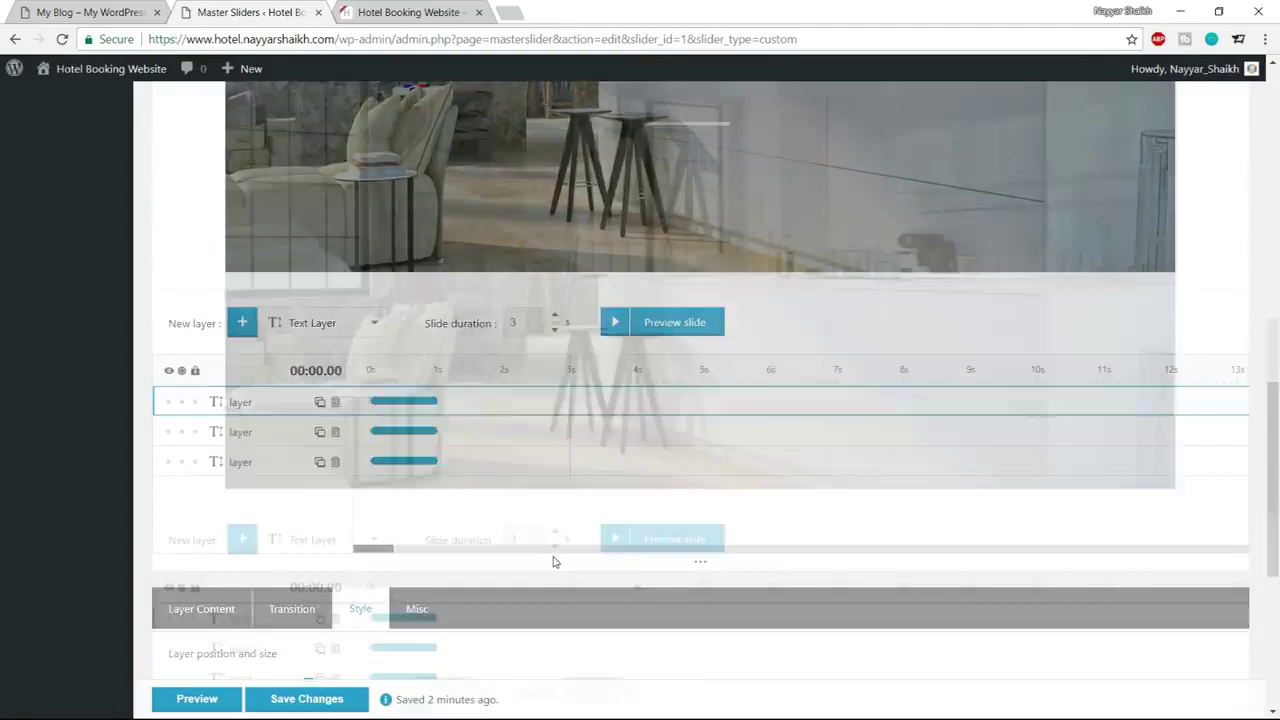
{"action": "scroll", "coordinate": [552, 561], "scroll_direction": "up", "scroll_amount": 2}
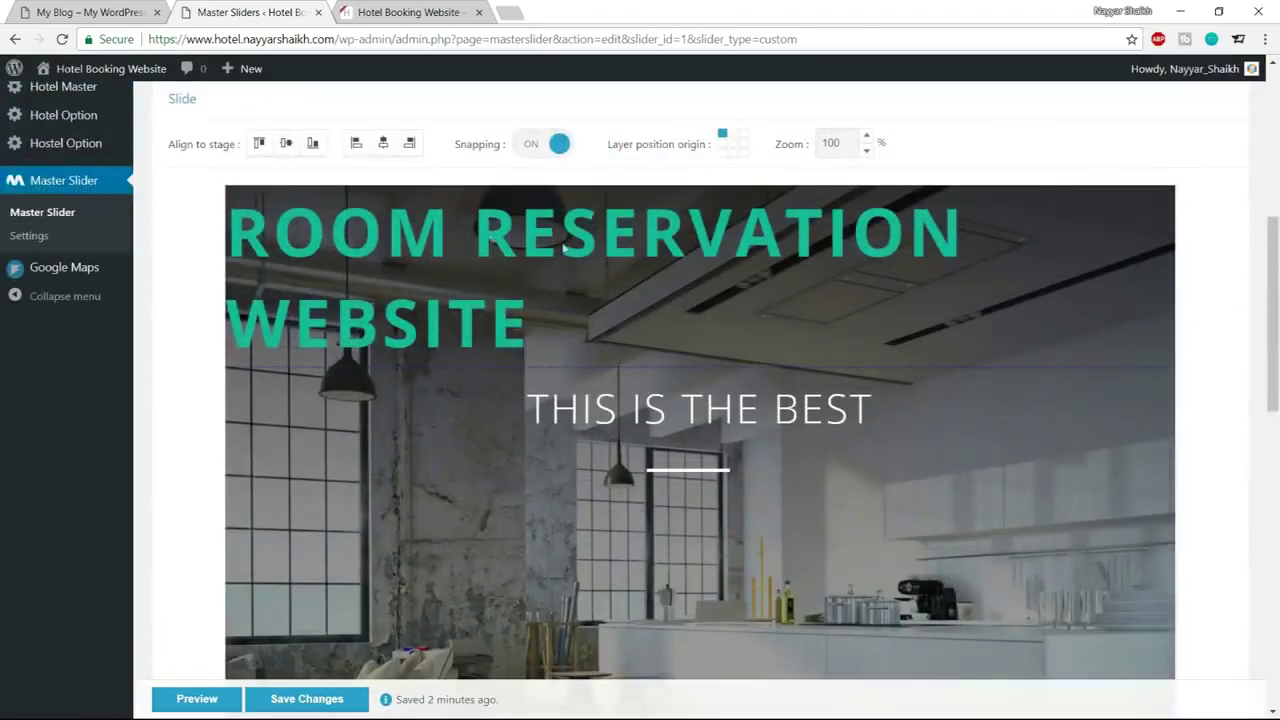
{"action": "scroll", "coordinate": [543, 342], "scroll_direction": "down", "scroll_amount": 10}
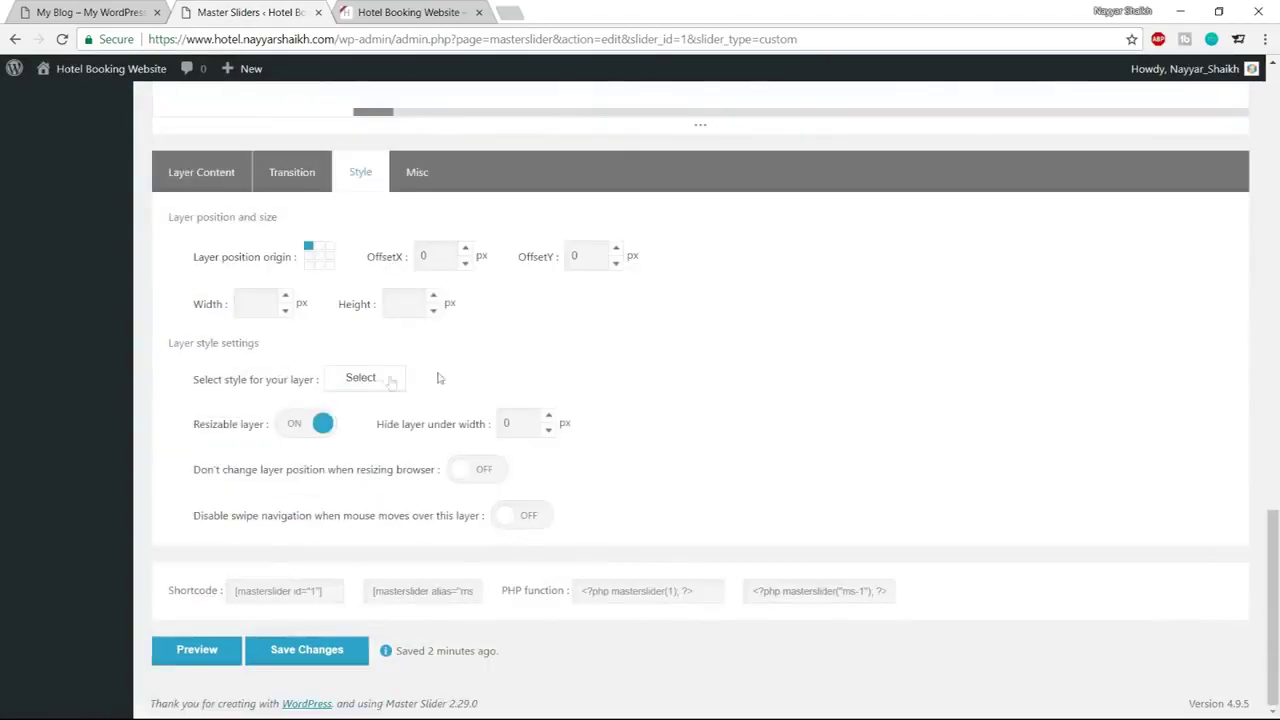
{"action": "left_click", "coordinate": [363, 380]}
{"action": "left_click_drag", "start_coordinate": [609, 532], "coordinate": [645, 538]}
{"action": "left_click", "coordinate": [705, 533]}
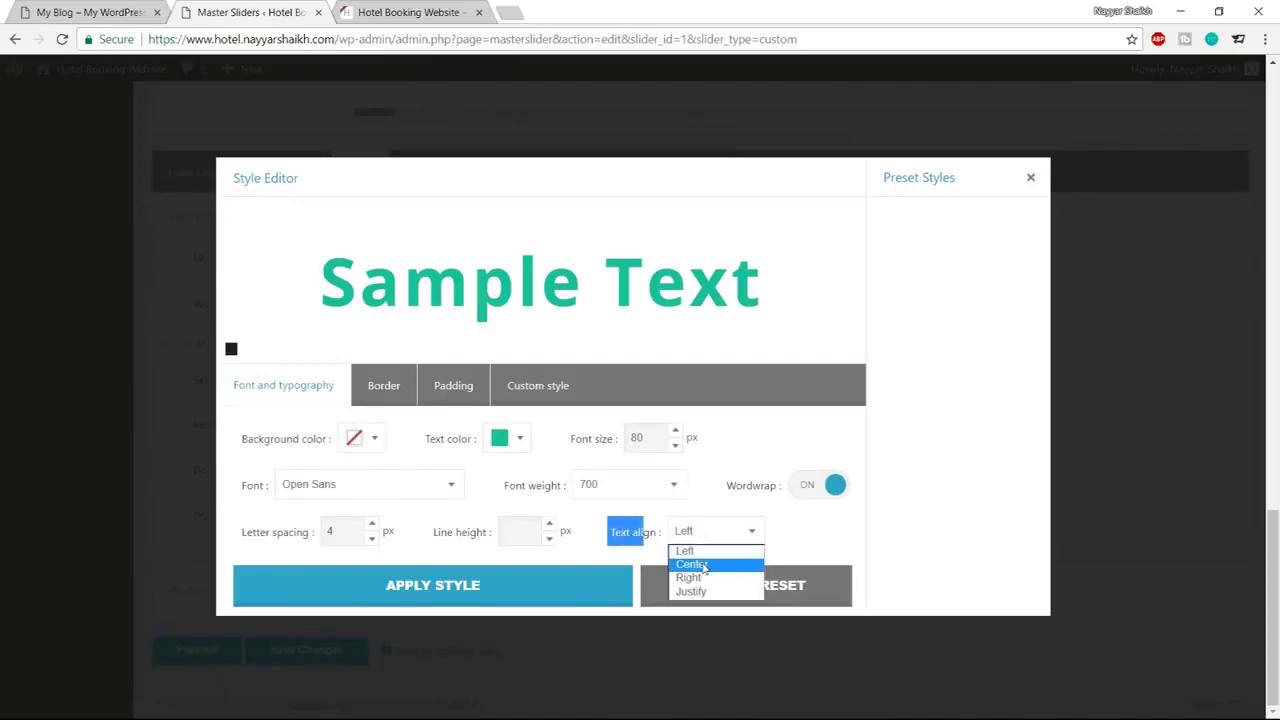
{"action": "left_click", "coordinate": [705, 563]}
{"action": "left_click", "coordinate": [483, 590]}
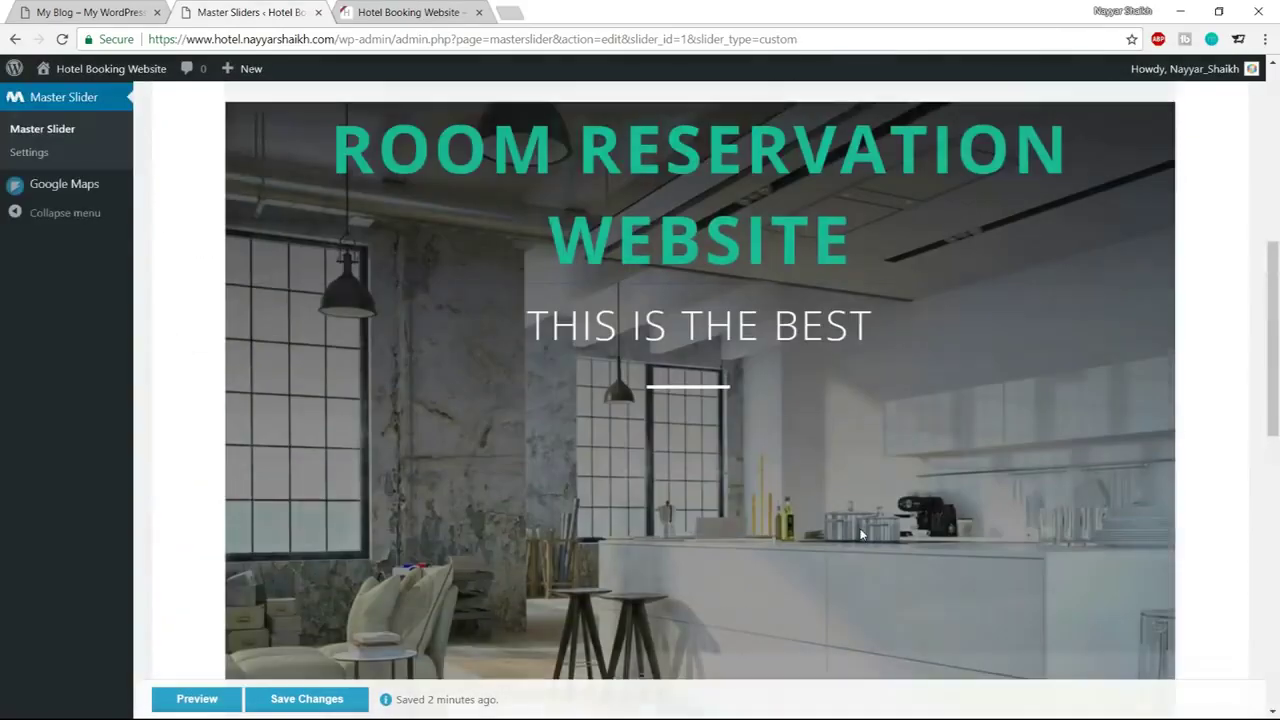
Step: Review the slide editor, then switch to the live site's front page
{"action": "scroll", "coordinate": [773, 360], "scroll_direction": "up", "scroll_amount": 3}
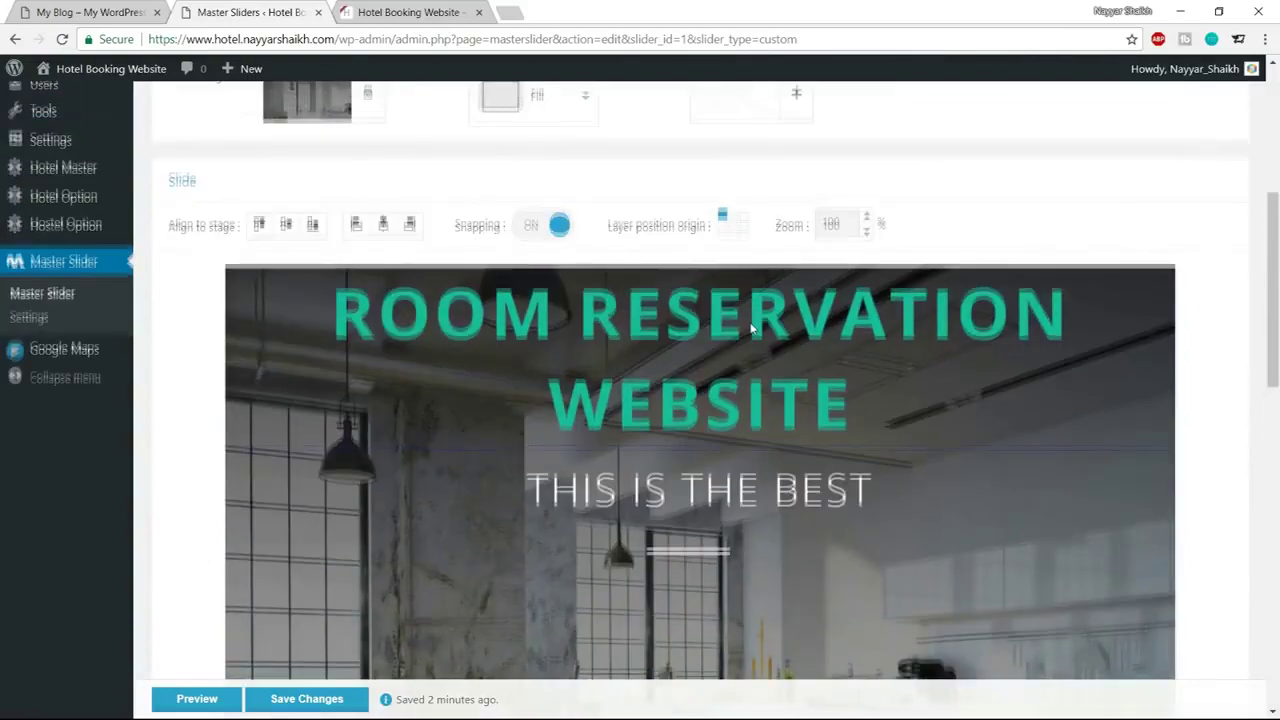
{"action": "scroll", "coordinate": [752, 325], "scroll_direction": "down", "scroll_amount": 2}
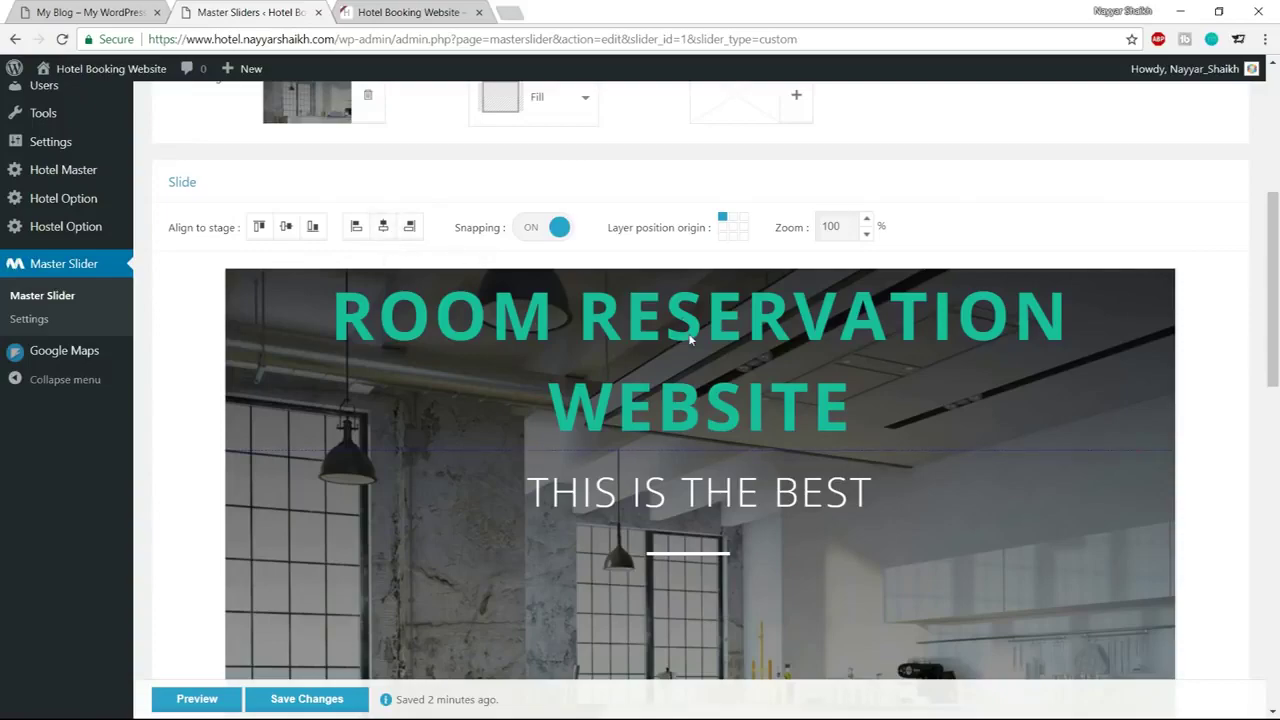
{"action": "scroll", "coordinate": [686, 282], "scroll_direction": "down", "scroll_amount": 3}
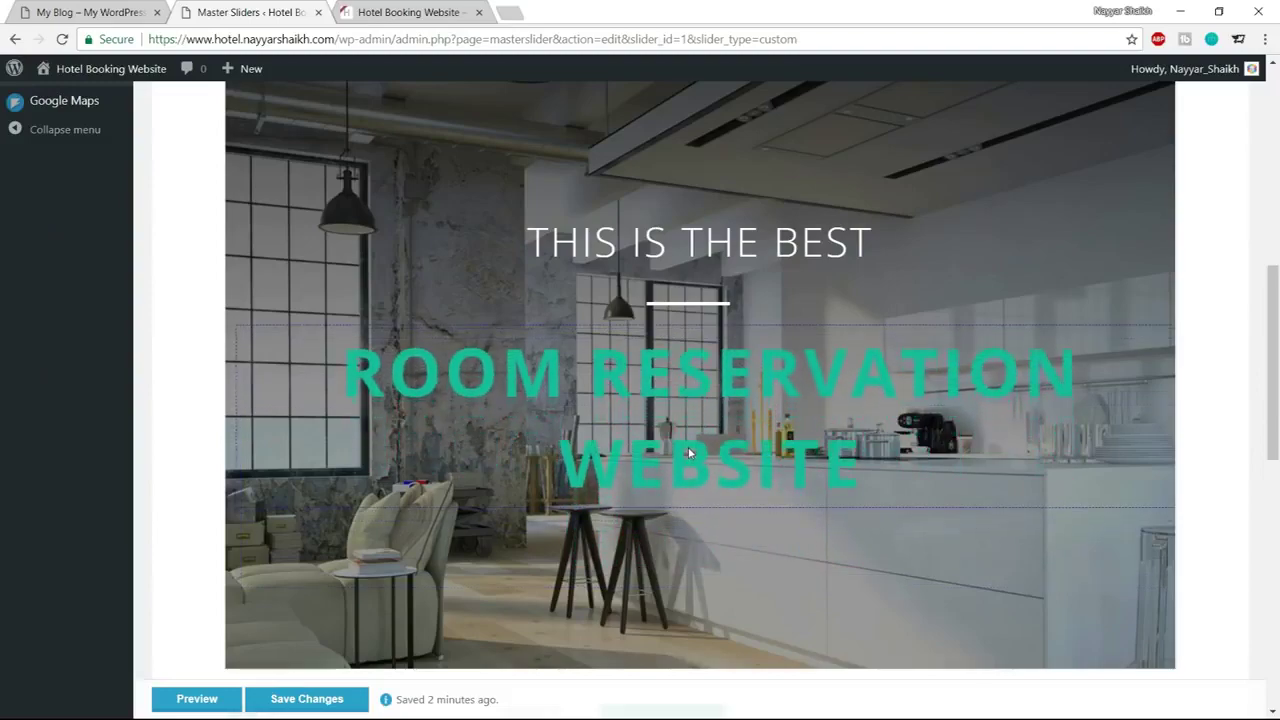
{"action": "scroll", "coordinate": [677, 456], "scroll_direction": "up", "scroll_amount": 5}
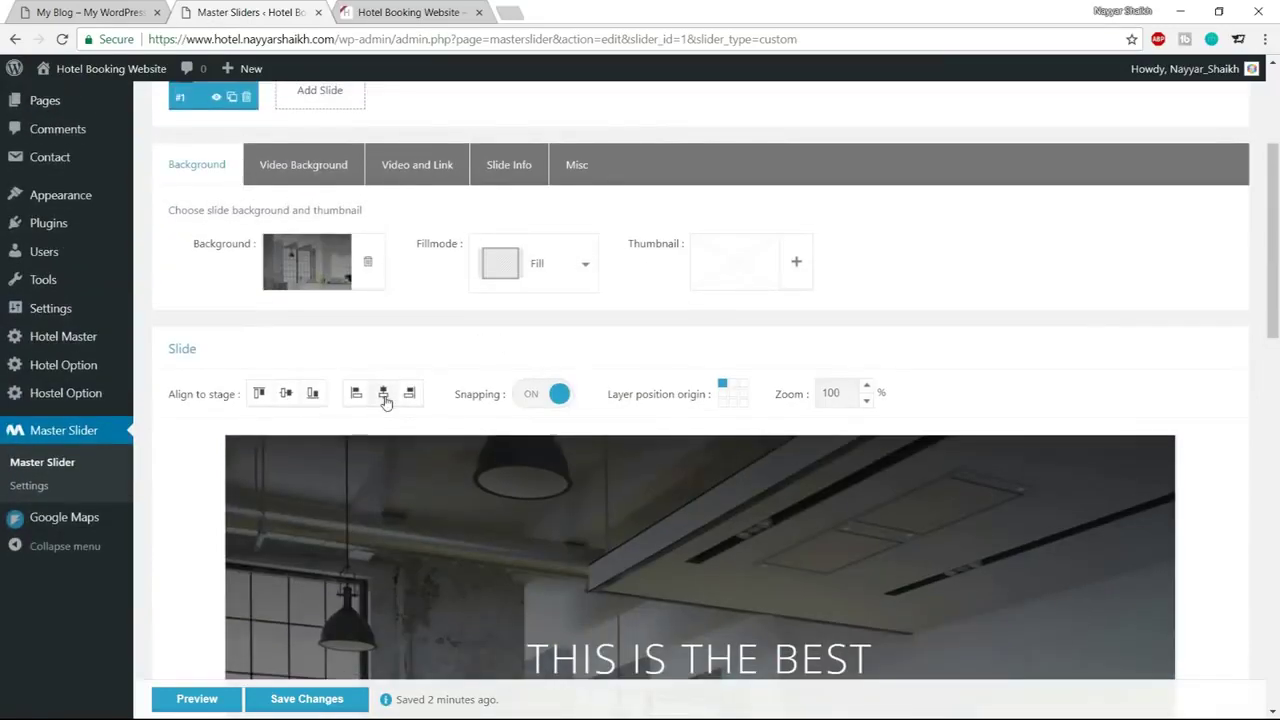
{"action": "scroll", "coordinate": [480, 400], "scroll_direction": "down", "scroll_amount": 7}
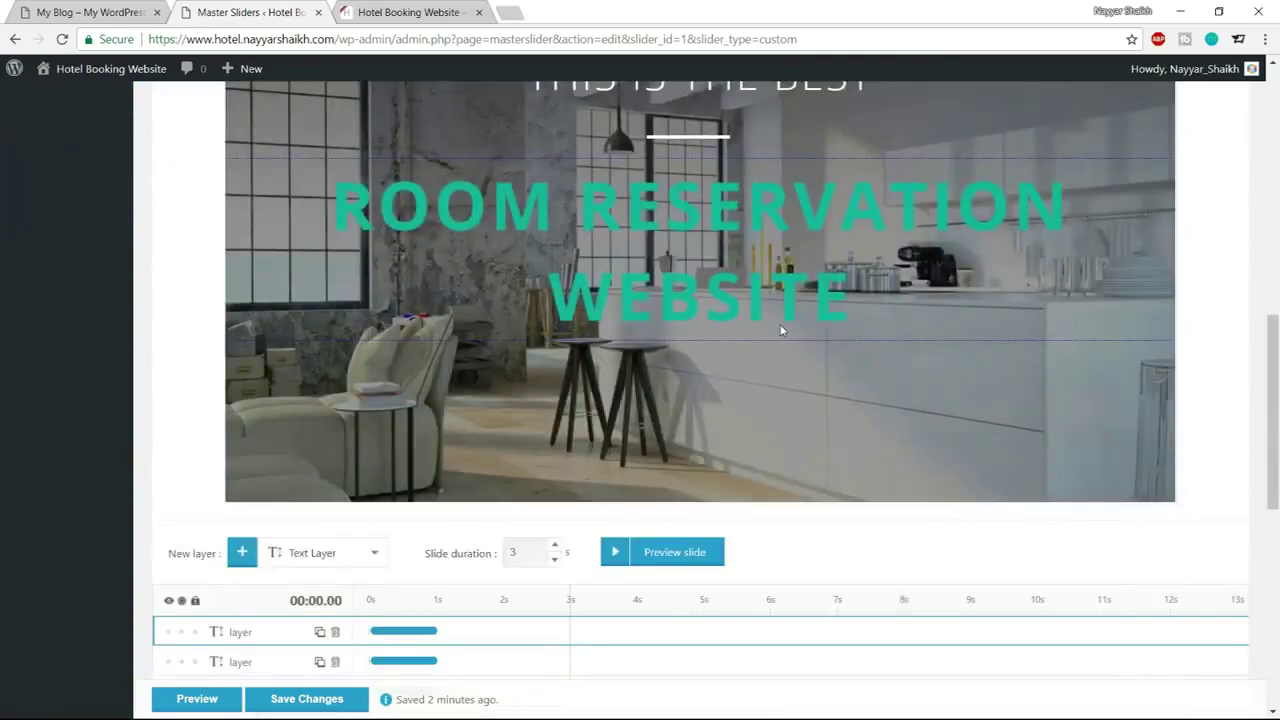
{"action": "scroll", "coordinate": [781, 330], "scroll_direction": "down", "scroll_amount": 3}
{"action": "scroll", "coordinate": [895, 366], "scroll_direction": "up", "scroll_amount": 7}
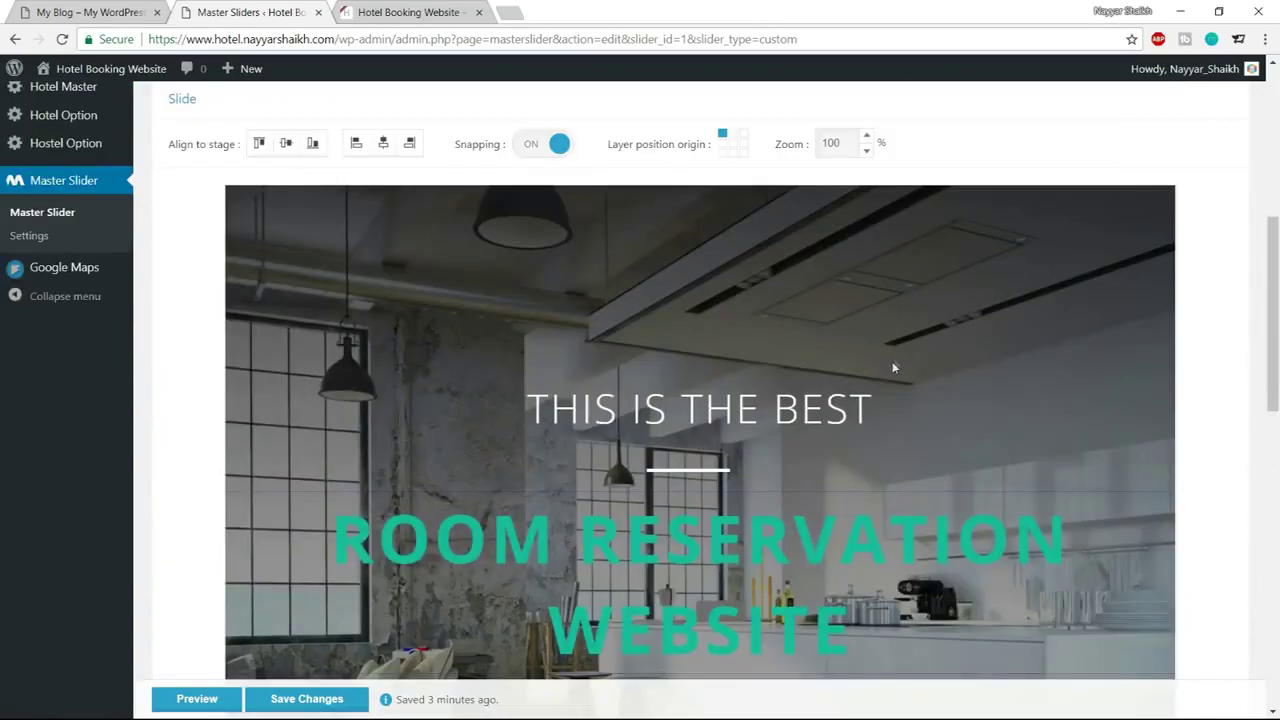
{"action": "scroll", "coordinate": [895, 366], "scroll_direction": "down", "scroll_amount": 1}
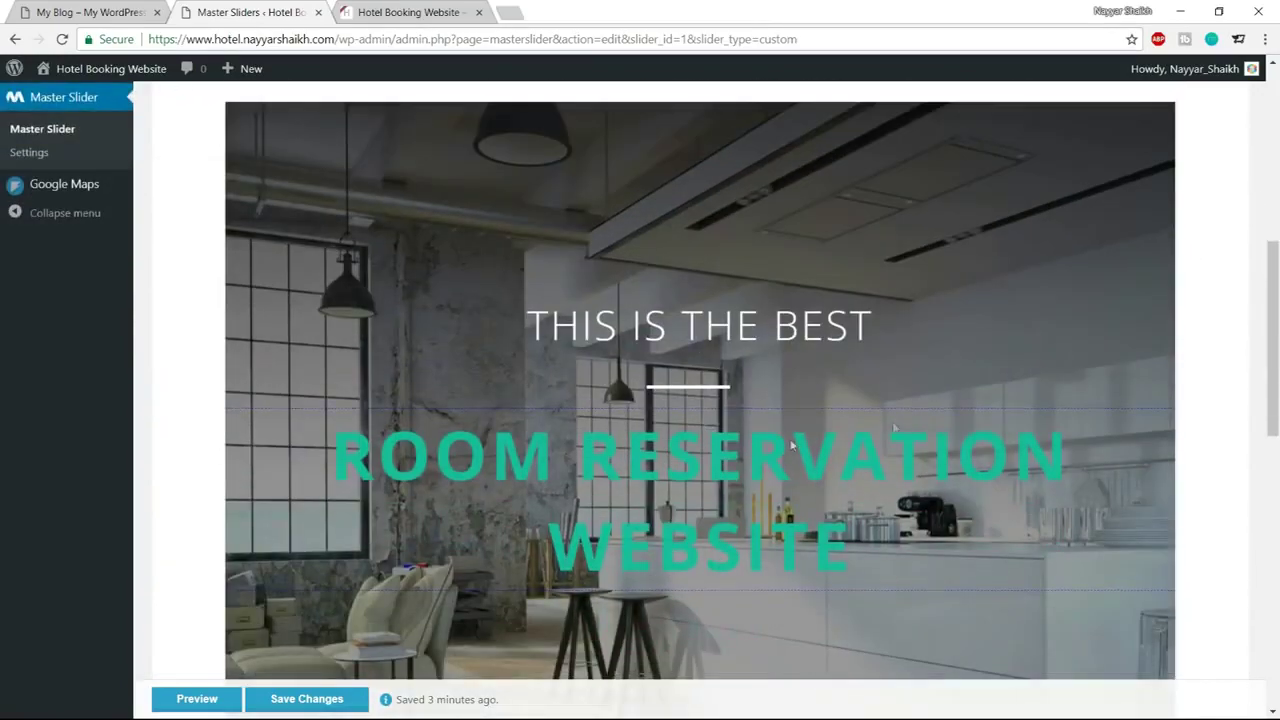
{"action": "scroll", "coordinate": [791, 445], "scroll_direction": "down", "scroll_amount": 2}
{"action": "left_click", "coordinate": [90, 12]}
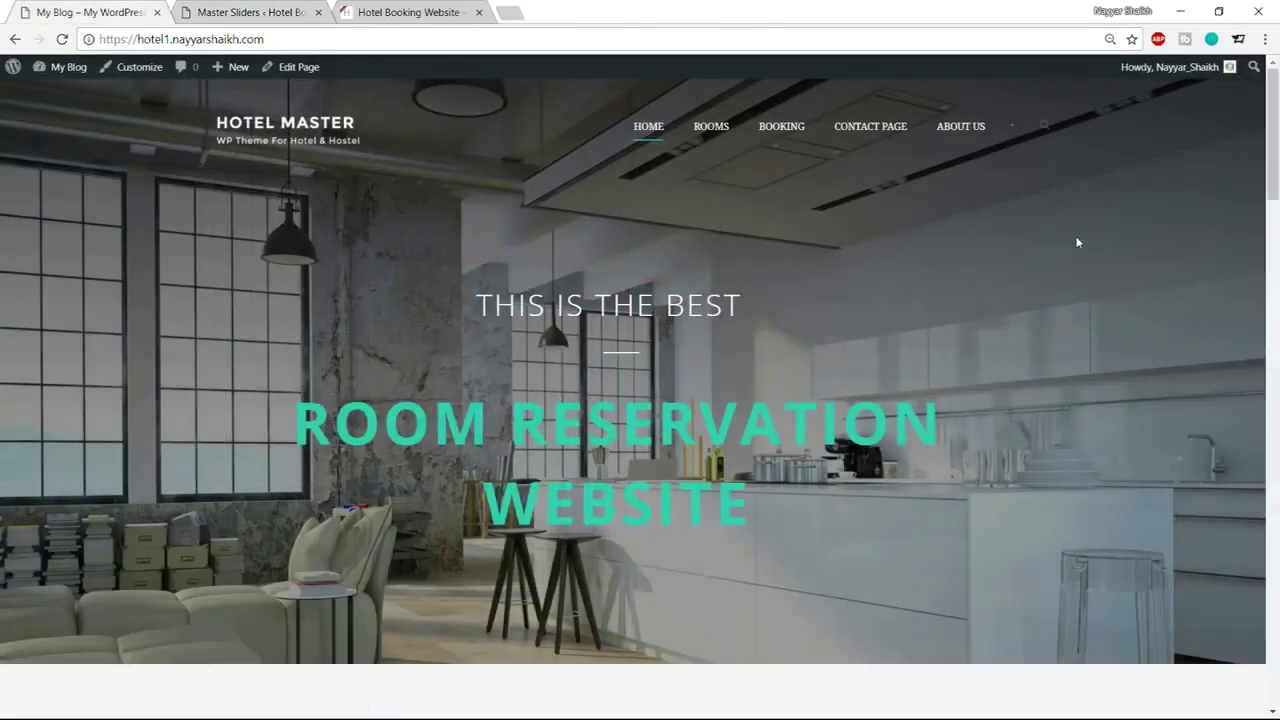
Step: Reload the front page to see the updated kitchen slide, then return to the slider editor
{"action": "left_click", "coordinate": [59, 41]}
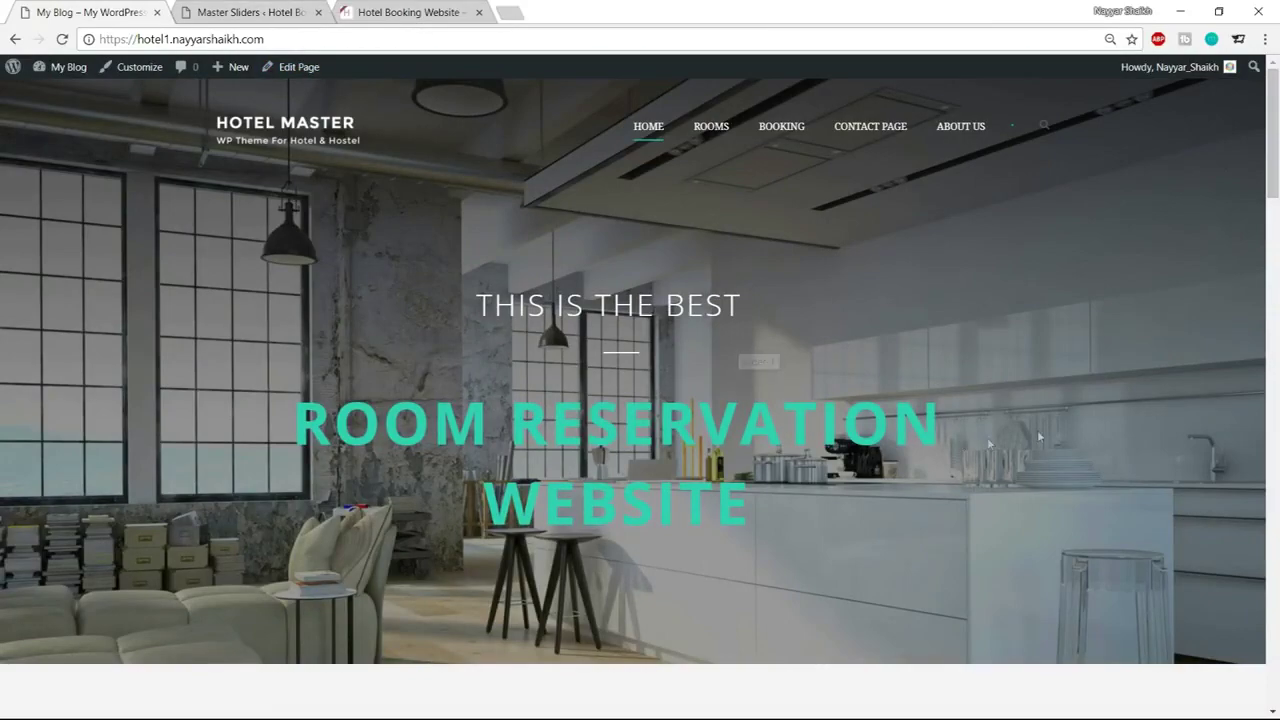
{"action": "left_click", "coordinate": [263, 12]}
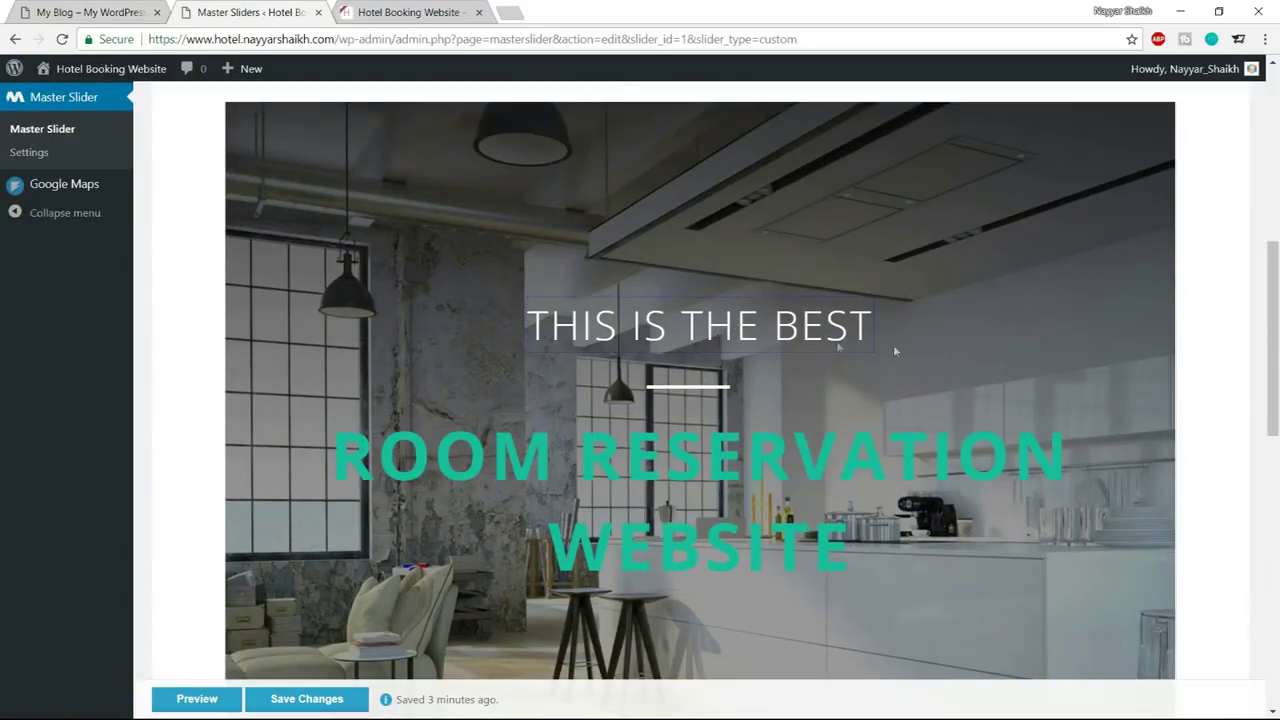
Step: Choose the Skew top preset as the layer's entrance transition
{"action": "scroll", "coordinate": [900, 352], "scroll_direction": "down", "scroll_amount": 5}
{"action": "scroll", "coordinate": [900, 352], "scroll_direction": "down", "scroll_amount": 4}
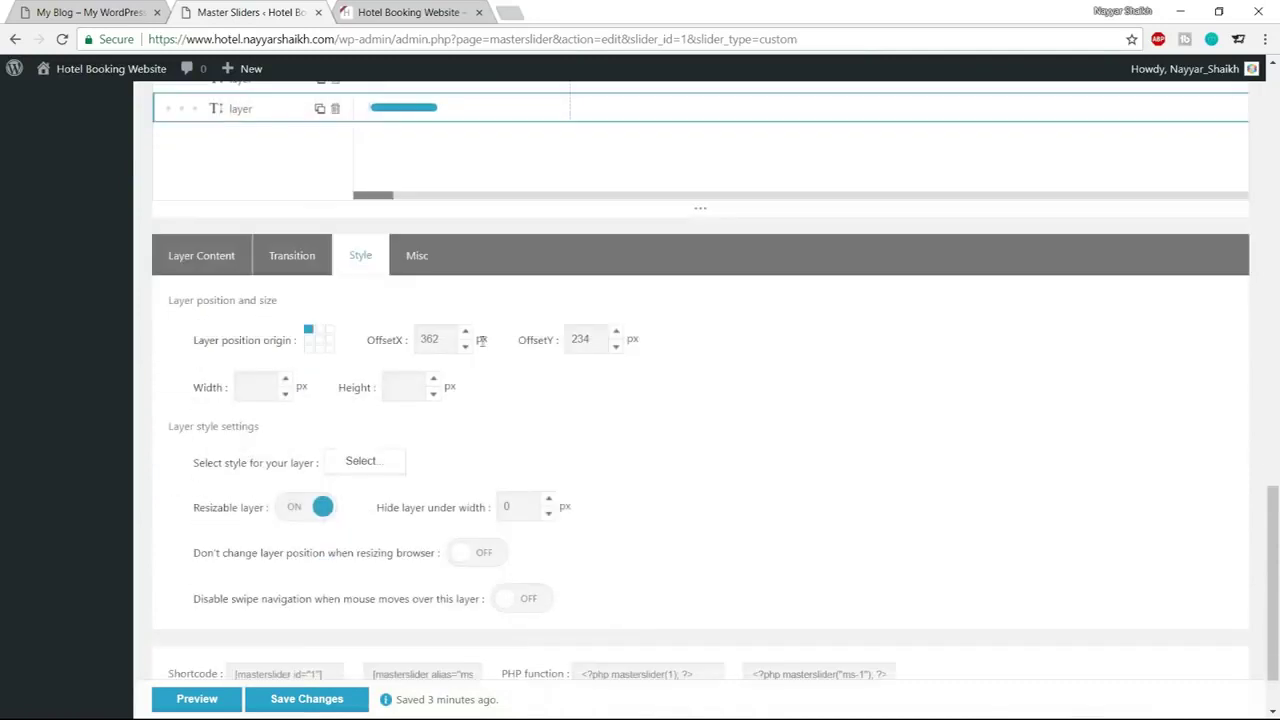
{"action": "left_click", "coordinate": [297, 266]}
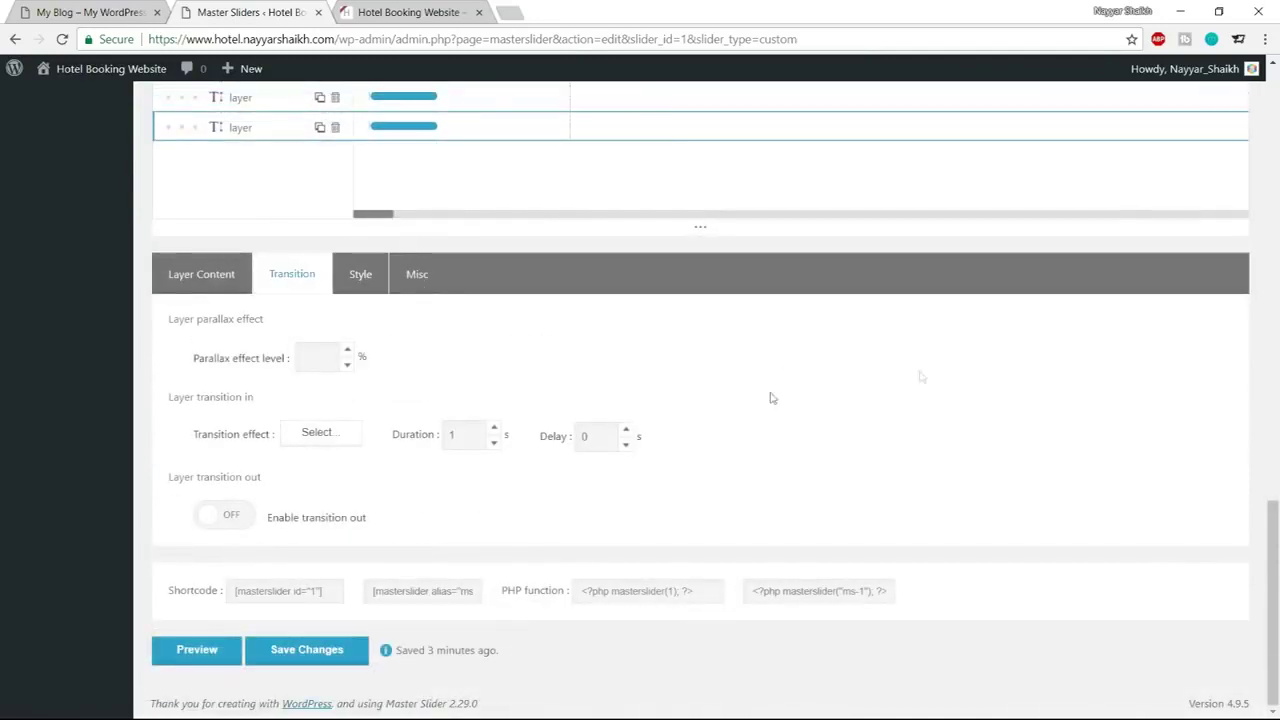
{"action": "left_click", "coordinate": [318, 433]}
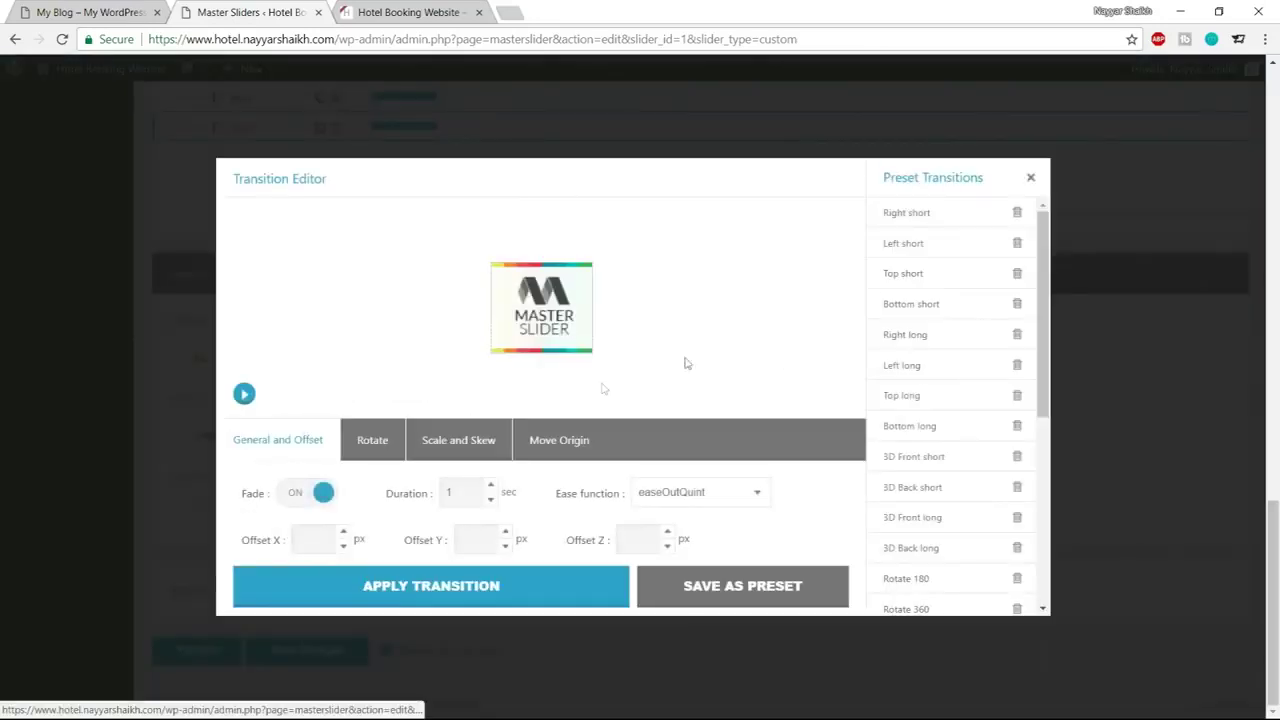
{"action": "scroll", "coordinate": [943, 350], "scroll_direction": "down", "scroll_amount": 5}
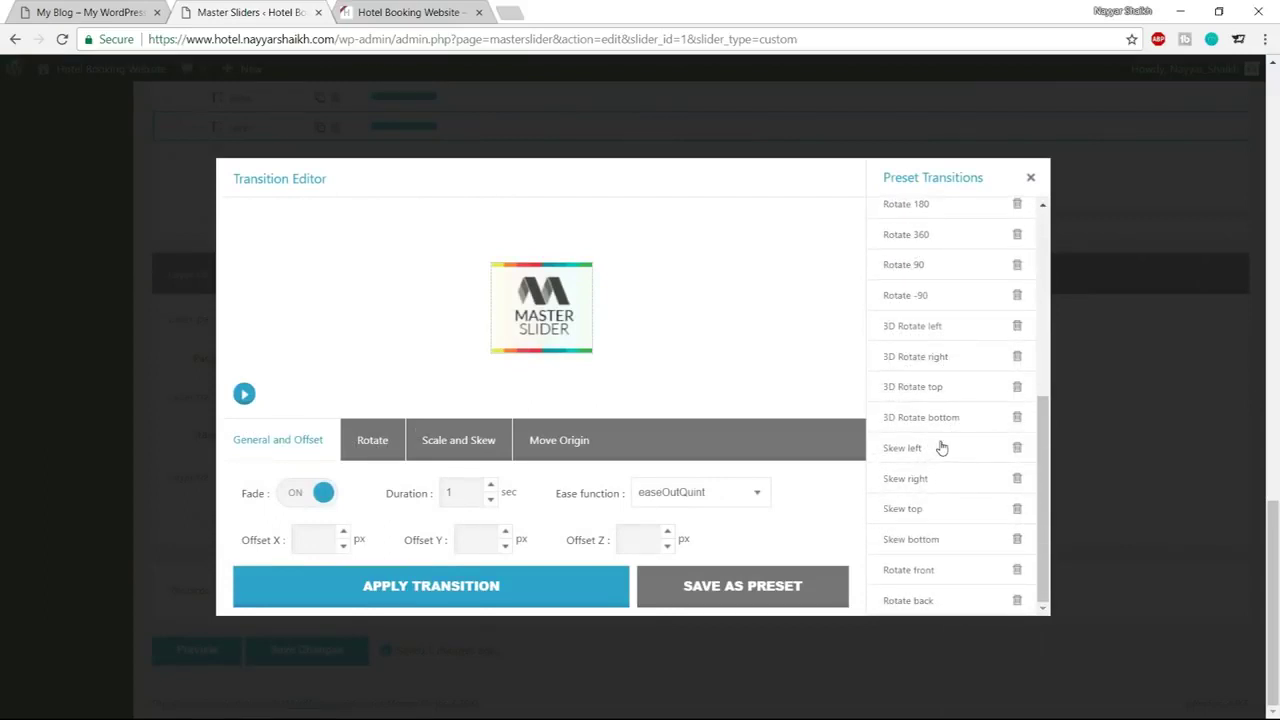
{"action": "scroll", "coordinate": [941, 447], "scroll_direction": "up", "scroll_amount": 5}
{"action": "scroll", "coordinate": [941, 447], "scroll_direction": "down", "scroll_amount": 5}
{"action": "left_click", "coordinate": [921, 511]}
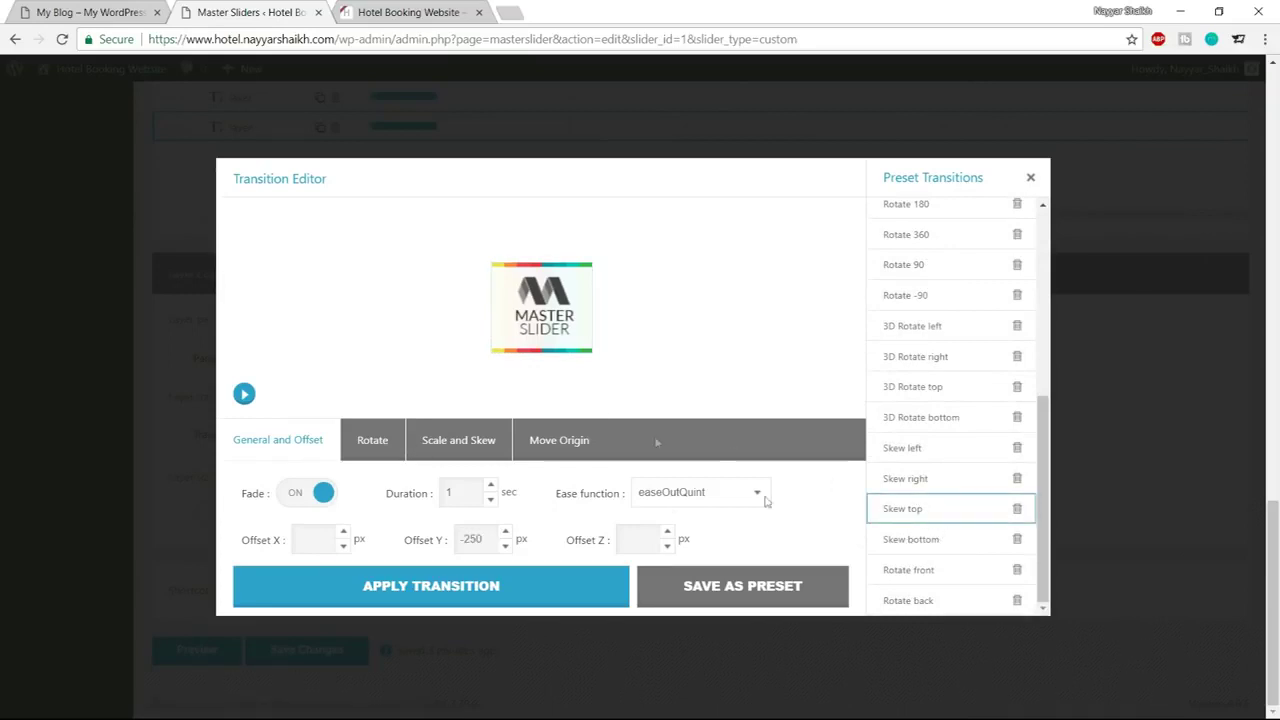
Step: Preview the Skew top transition, set its duration to 1.6 s, and apply it
{"action": "left_click", "coordinate": [244, 395]}
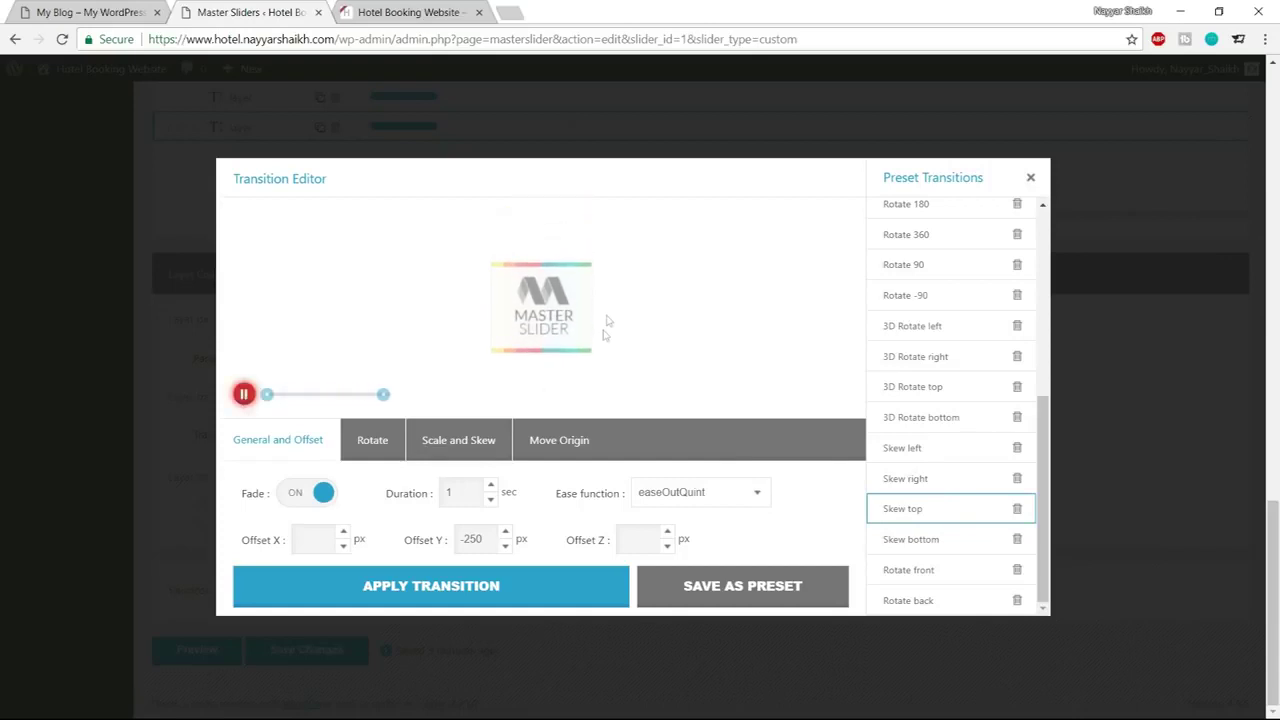
{"action": "left_click", "coordinate": [246, 396]}
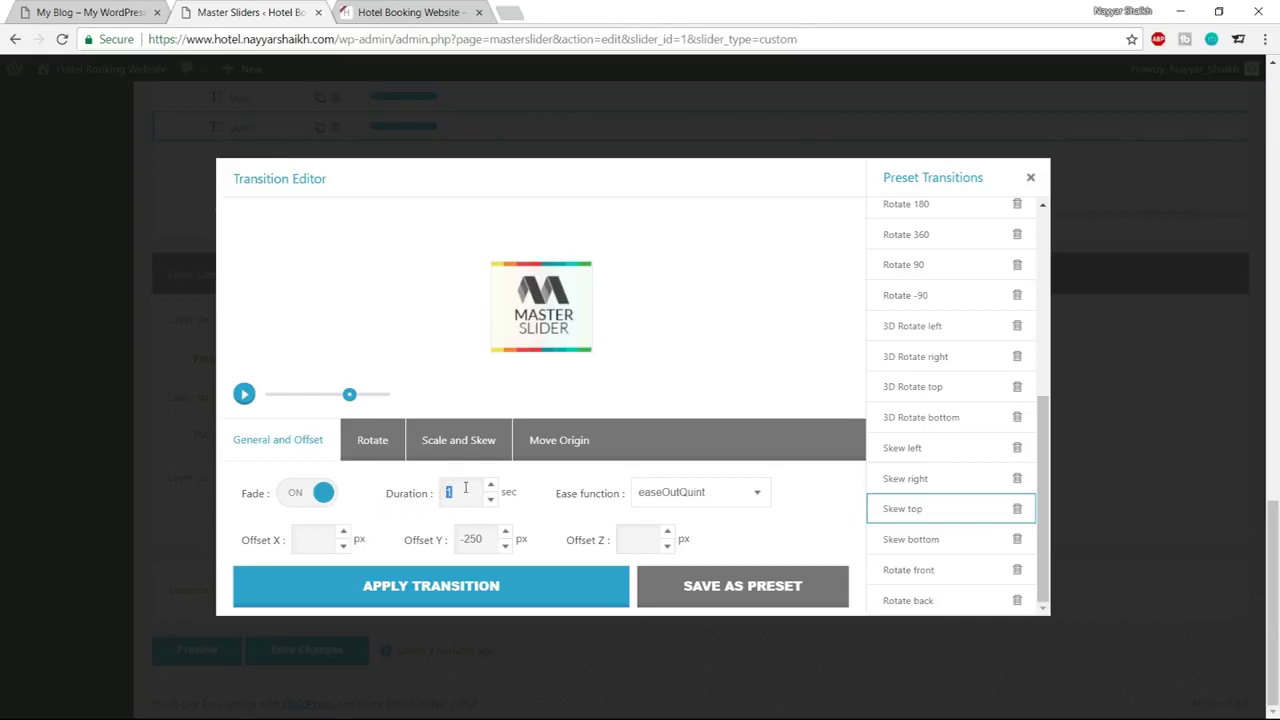
{"action": "type", "text": "5"}
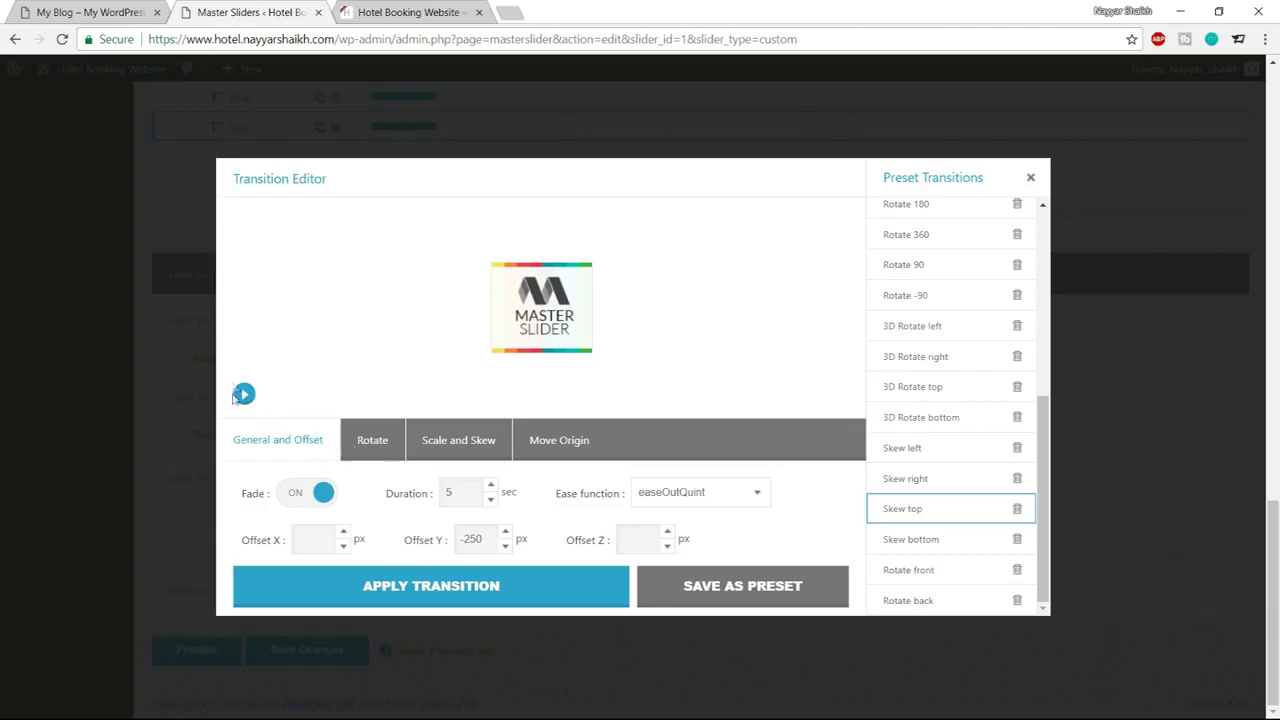
{"action": "left_click", "coordinate": [245, 395]}
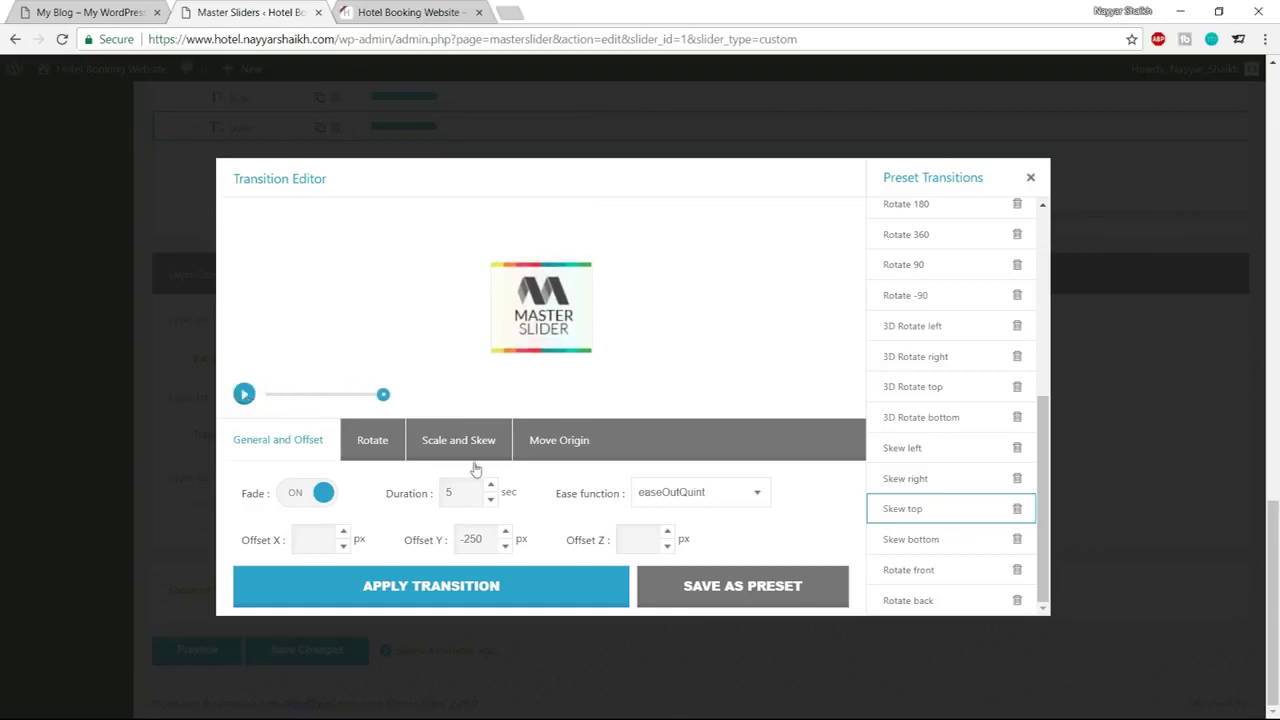
{"action": "type", "text": "1.6"}
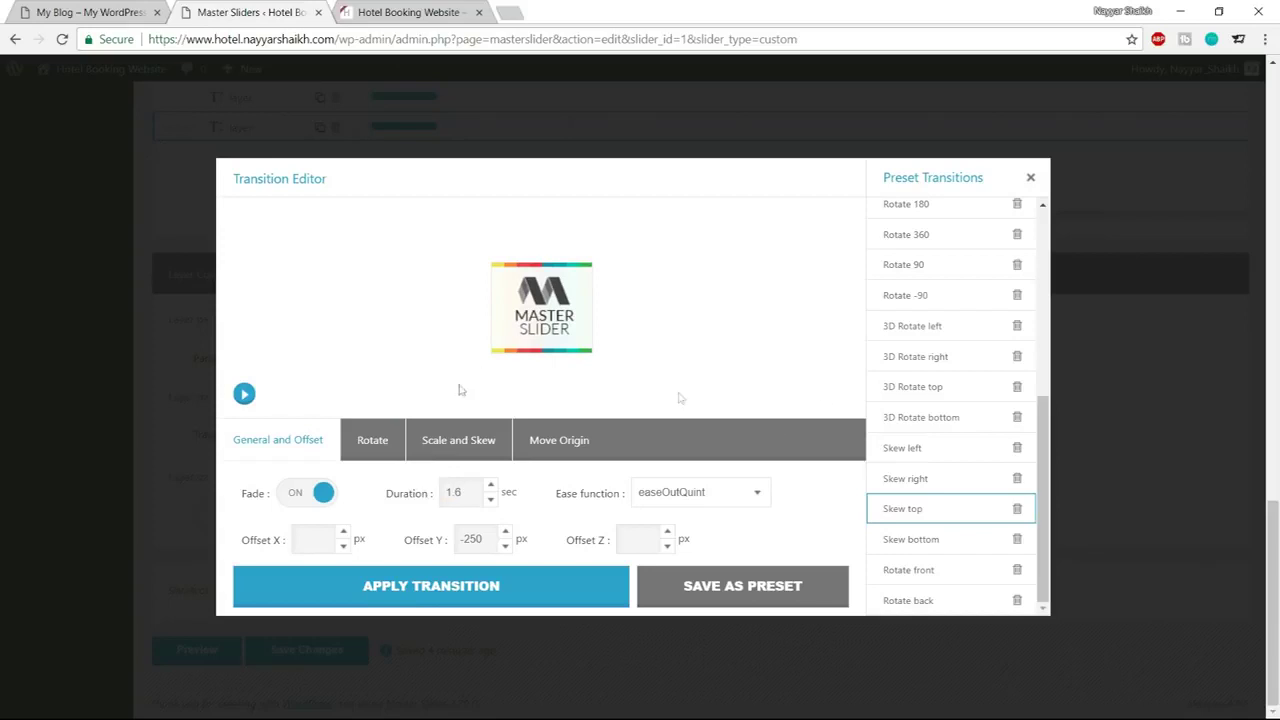
{"action": "left_click", "coordinate": [502, 588]}
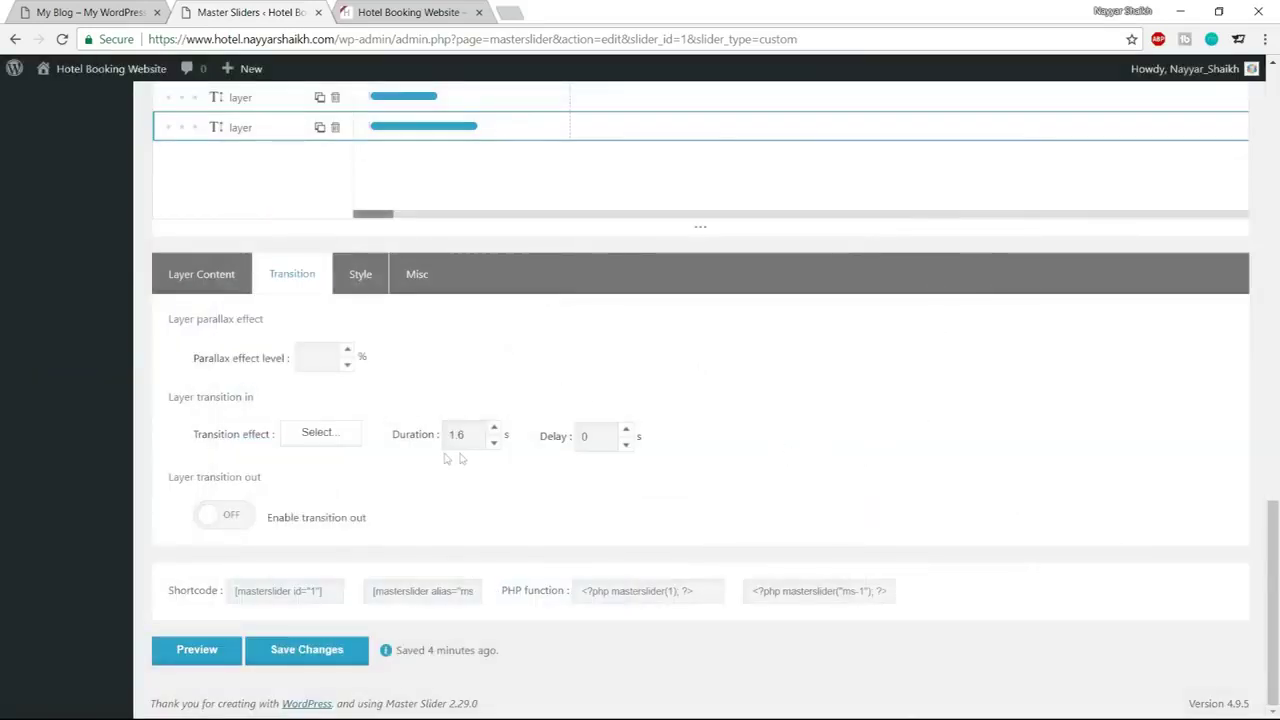
Step: Set the entrance transition duration to 1.6 s and delay to 1.2 s
{"action": "left_click_drag", "start_coordinate": [463, 435], "coordinate": [440, 440]}
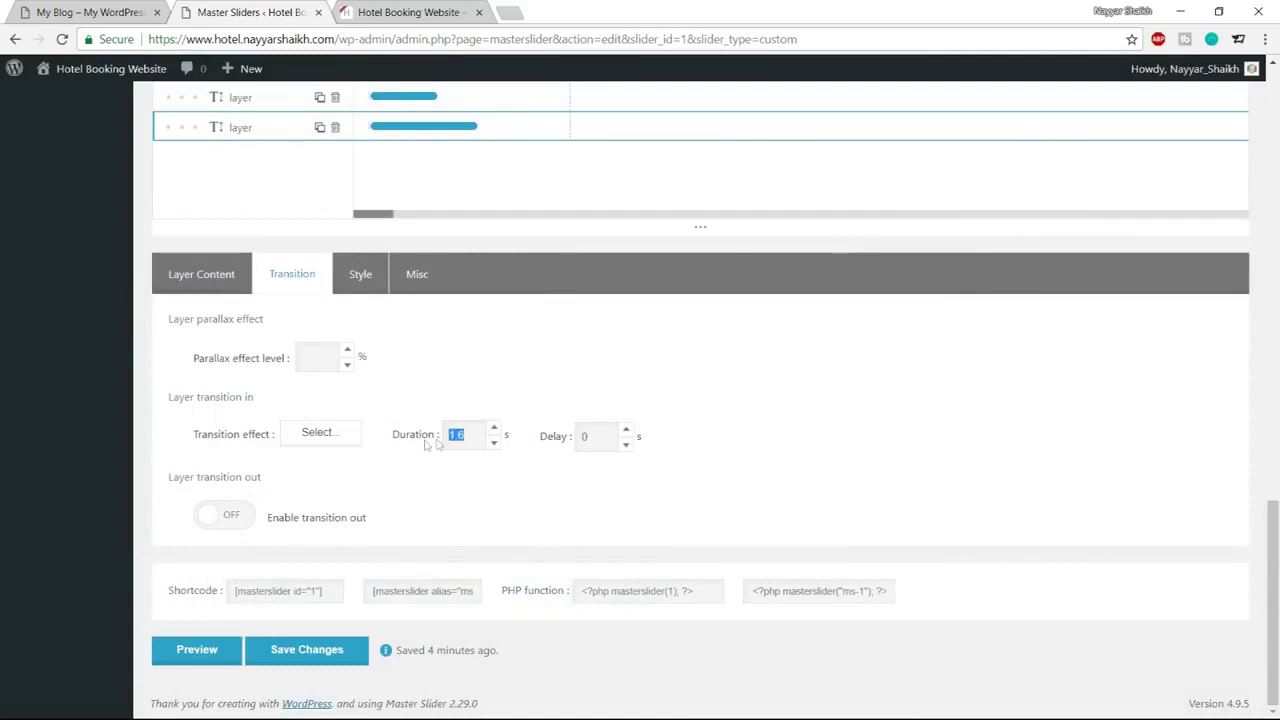
{"action": "type", "text": "1.6"}
{"action": "left_click_drag", "start_coordinate": [588, 437], "coordinate": [557, 447]}
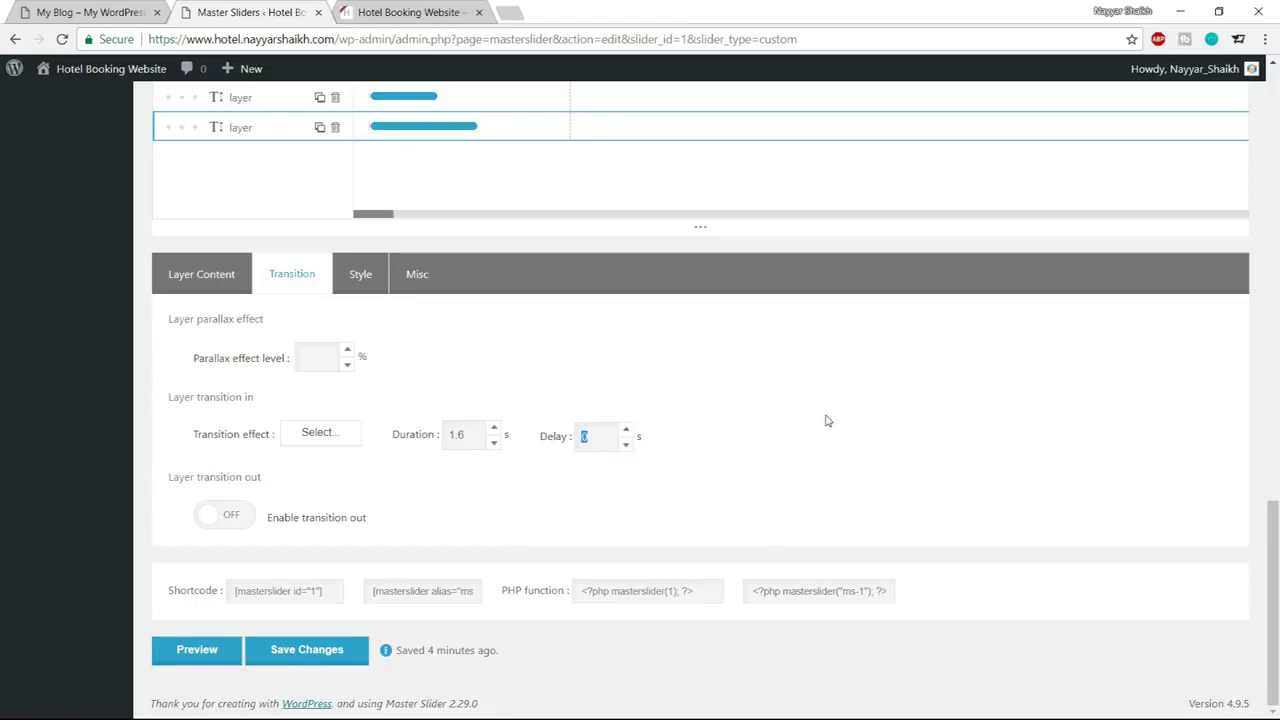
{"action": "type", "text": "1.2"}
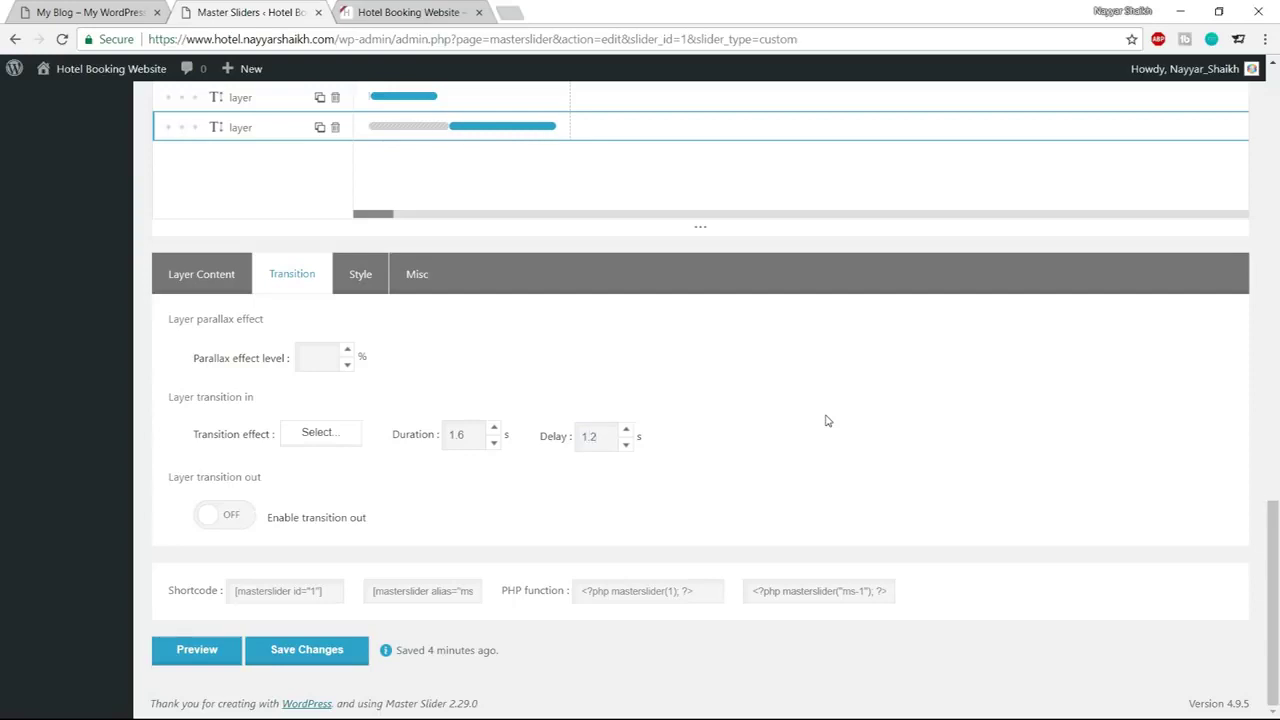
Step: Preview the slide animation twice to check the delayed entrance
{"action": "scroll", "coordinate": [826, 421], "scroll_direction": "up", "scroll_amount": 1}
{"action": "scroll", "coordinate": [826, 421], "scroll_direction": "up", "scroll_amount": 1}
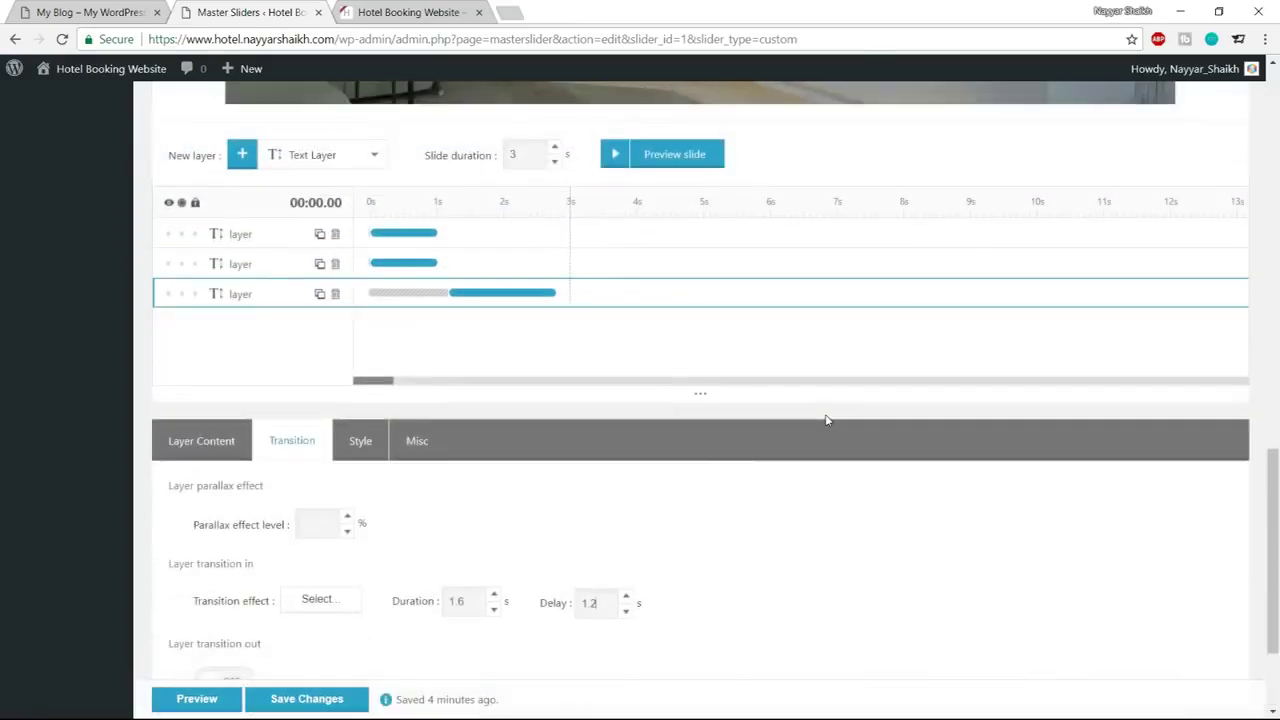
{"action": "scroll", "coordinate": [826, 421], "scroll_direction": "up", "scroll_amount": 6}
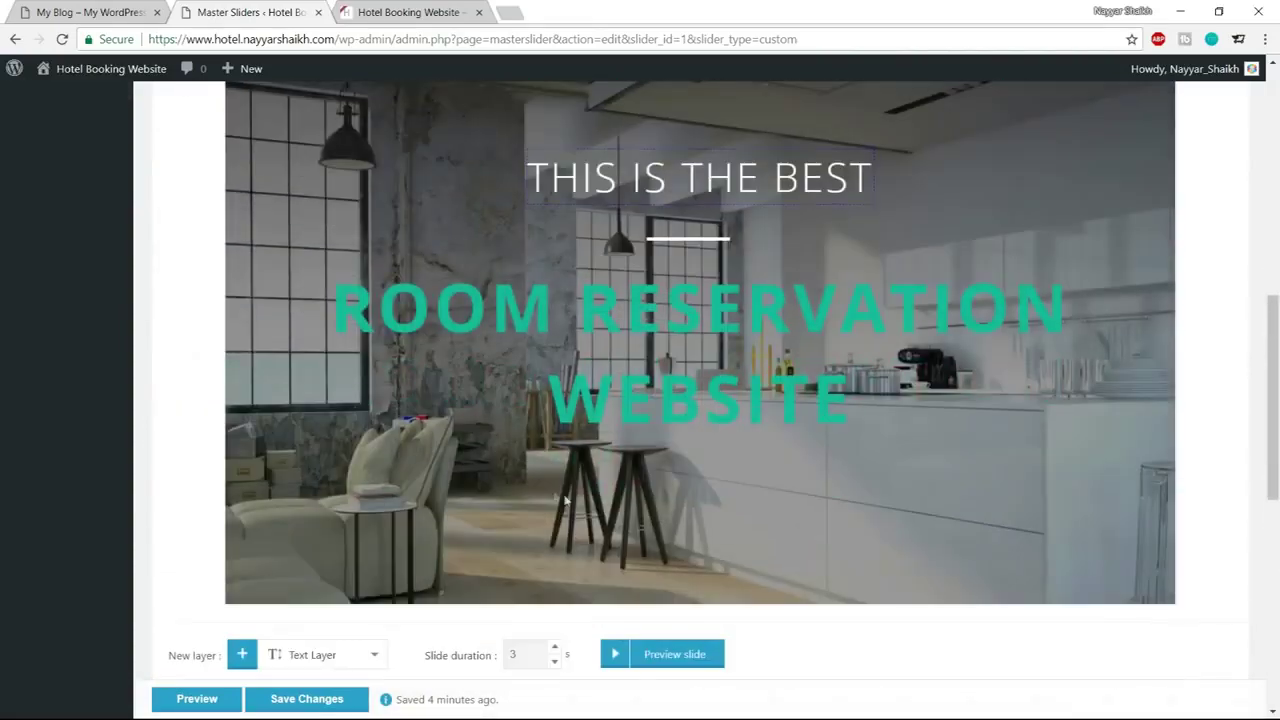
{"action": "left_click", "coordinate": [614, 655]}
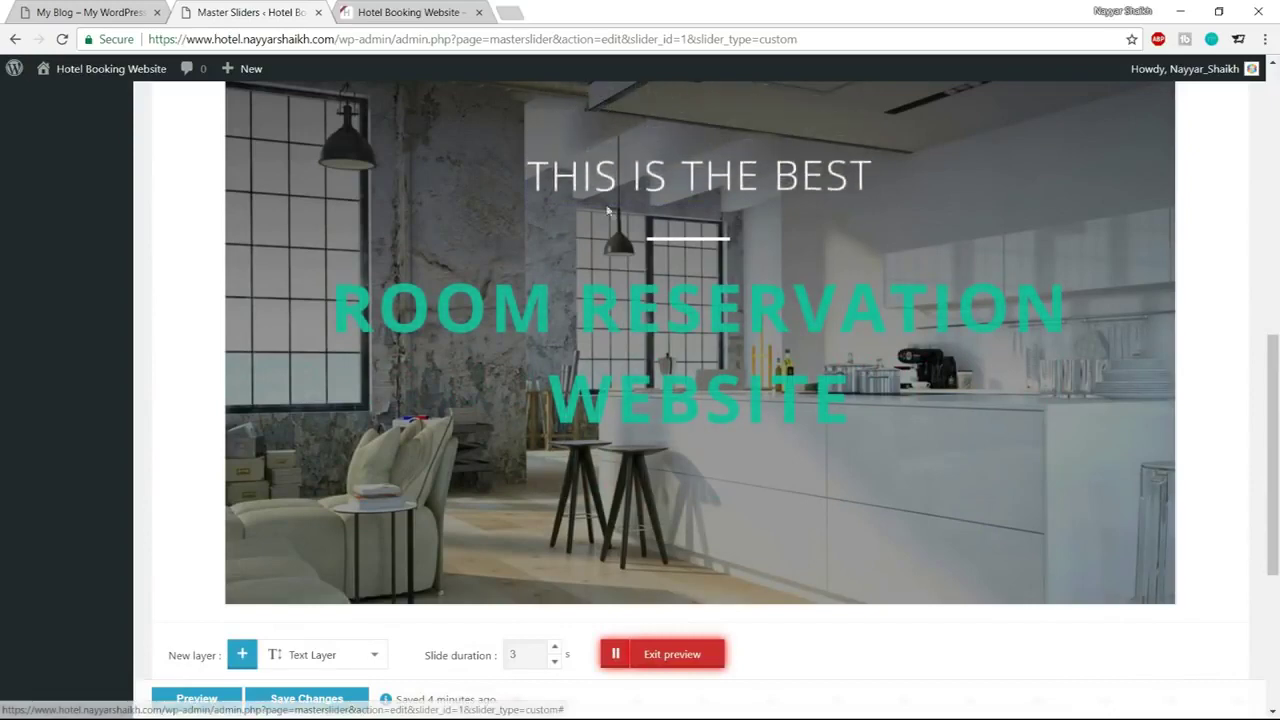
{"action": "left_click", "coordinate": [684, 658]}
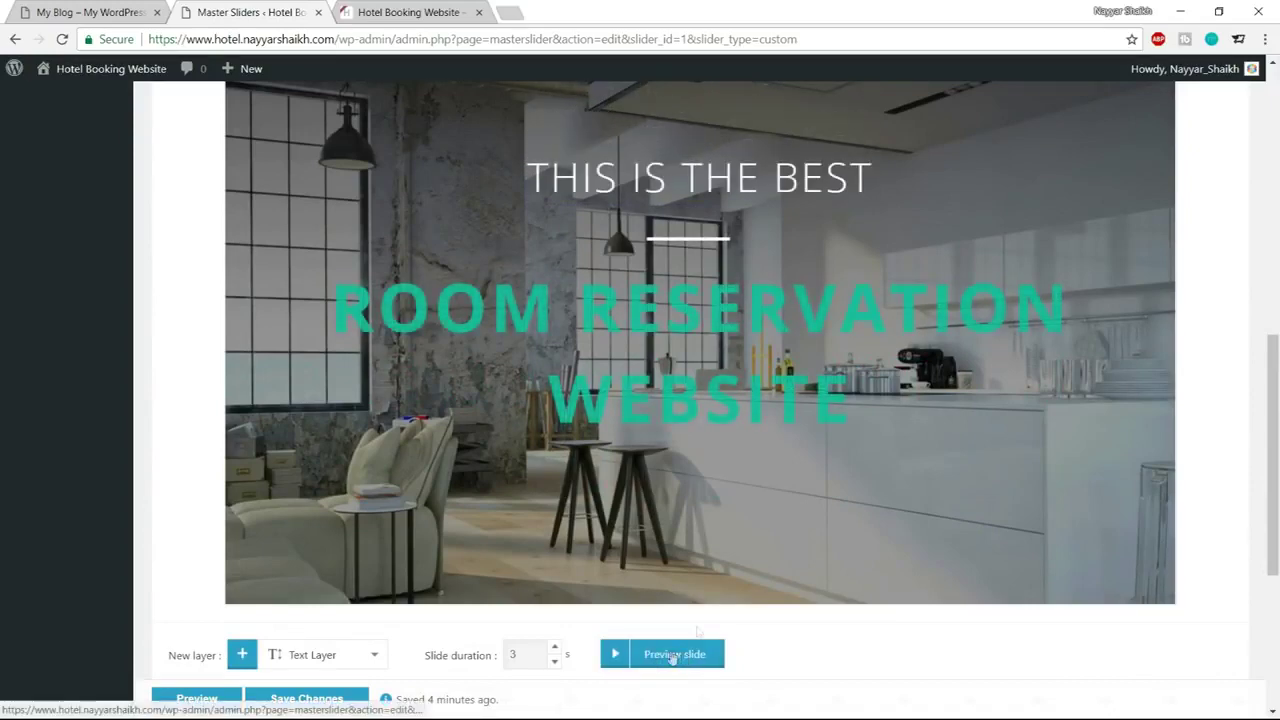
{"action": "left_click", "coordinate": [614, 655]}
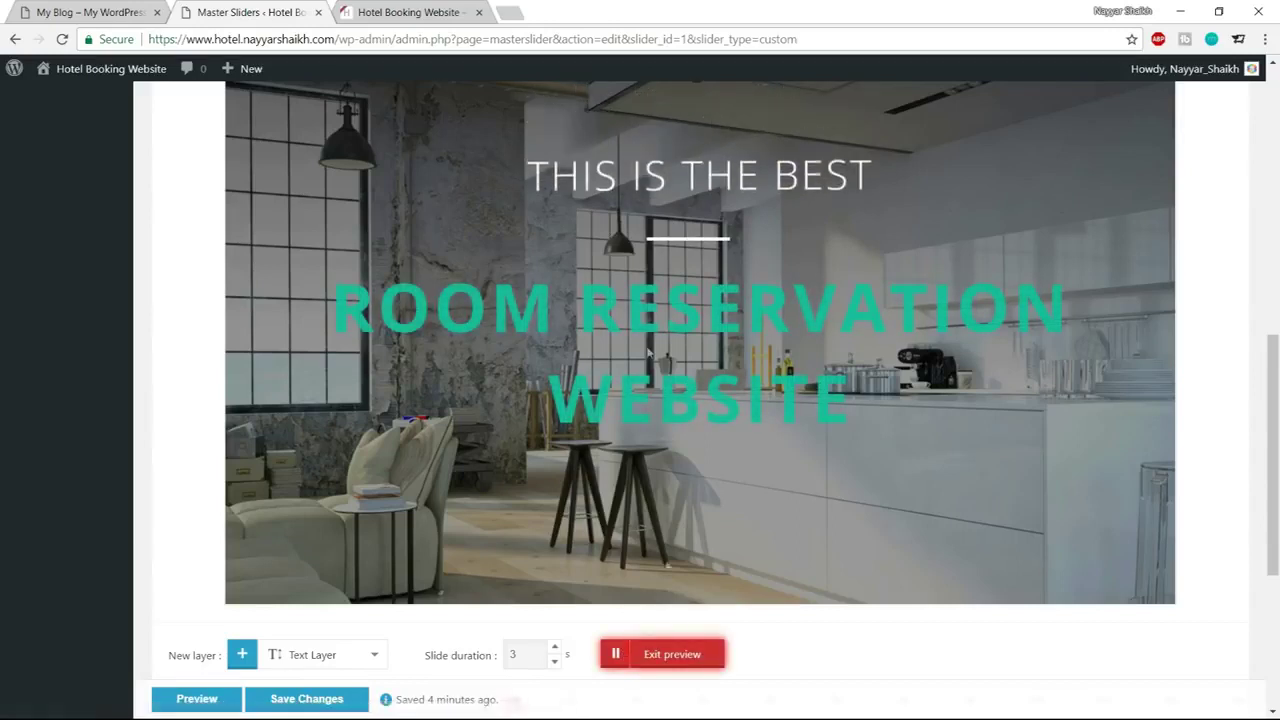
{"action": "left_click", "coordinate": [668, 656]}
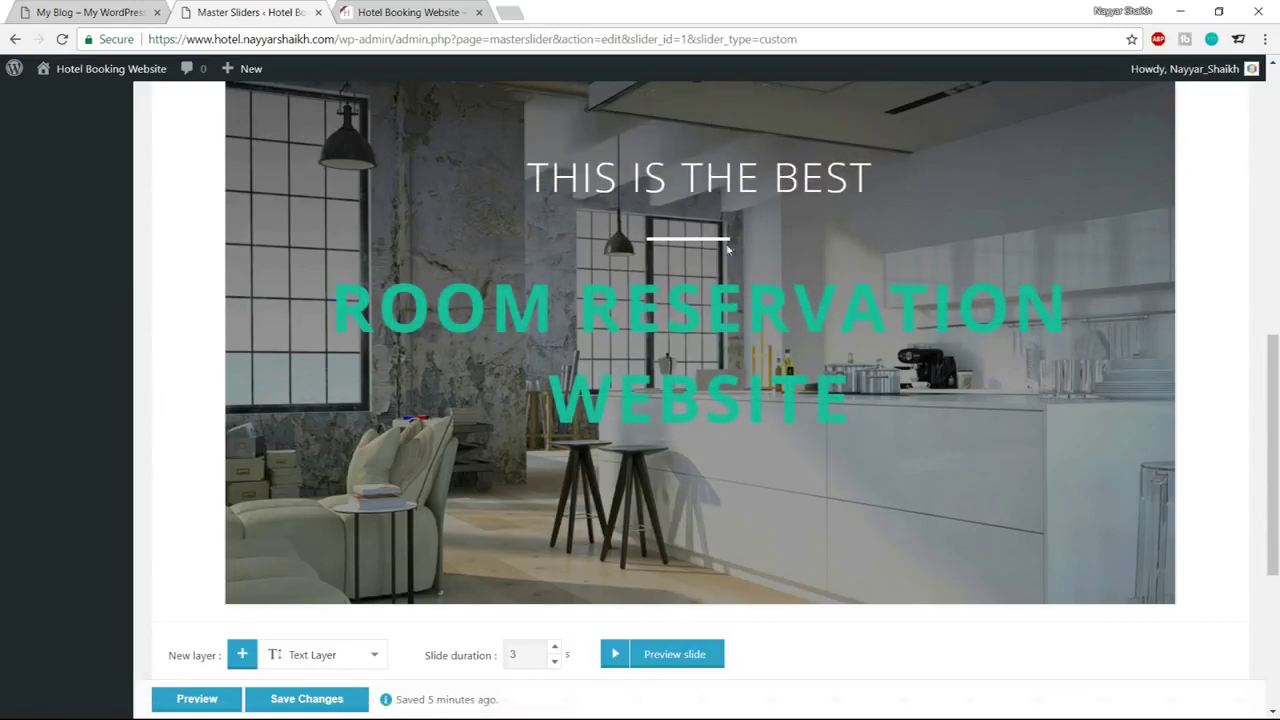
Step: Select the second text layer for editing
{"action": "scroll", "coordinate": [864, 309], "scroll_direction": "down", "scroll_amount": 3}
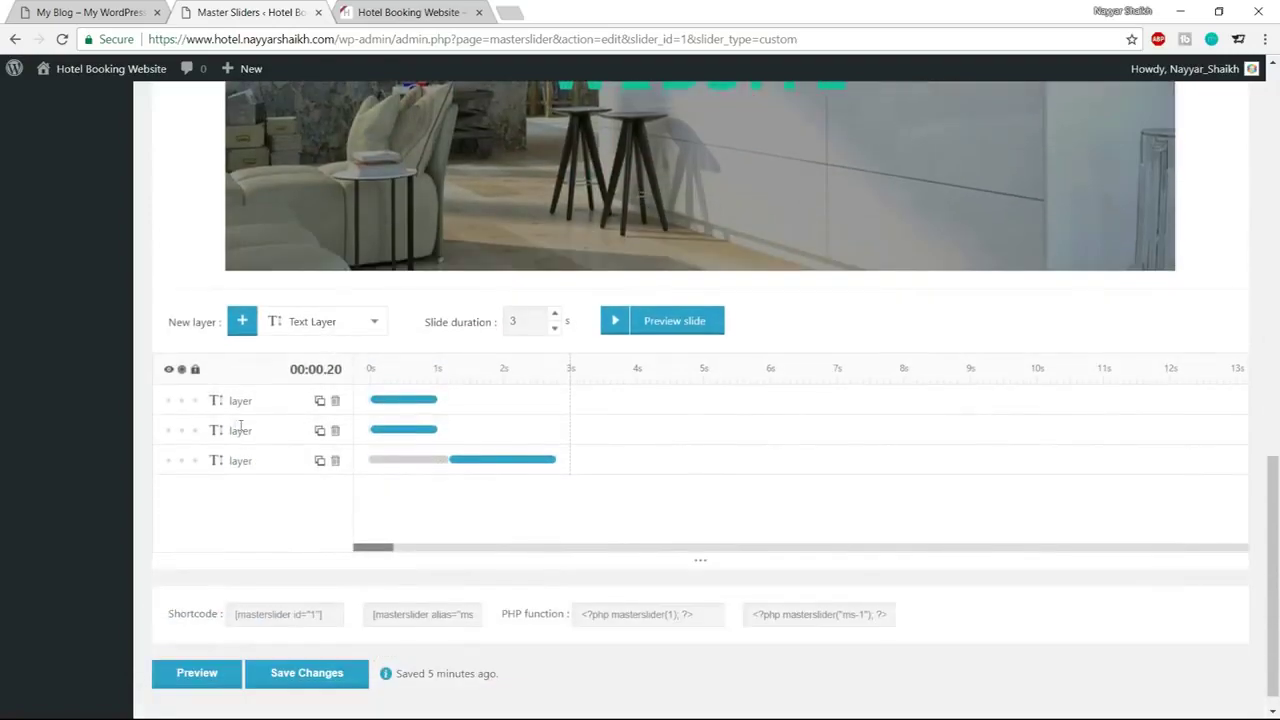
{"action": "left_click", "coordinate": [180, 431]}
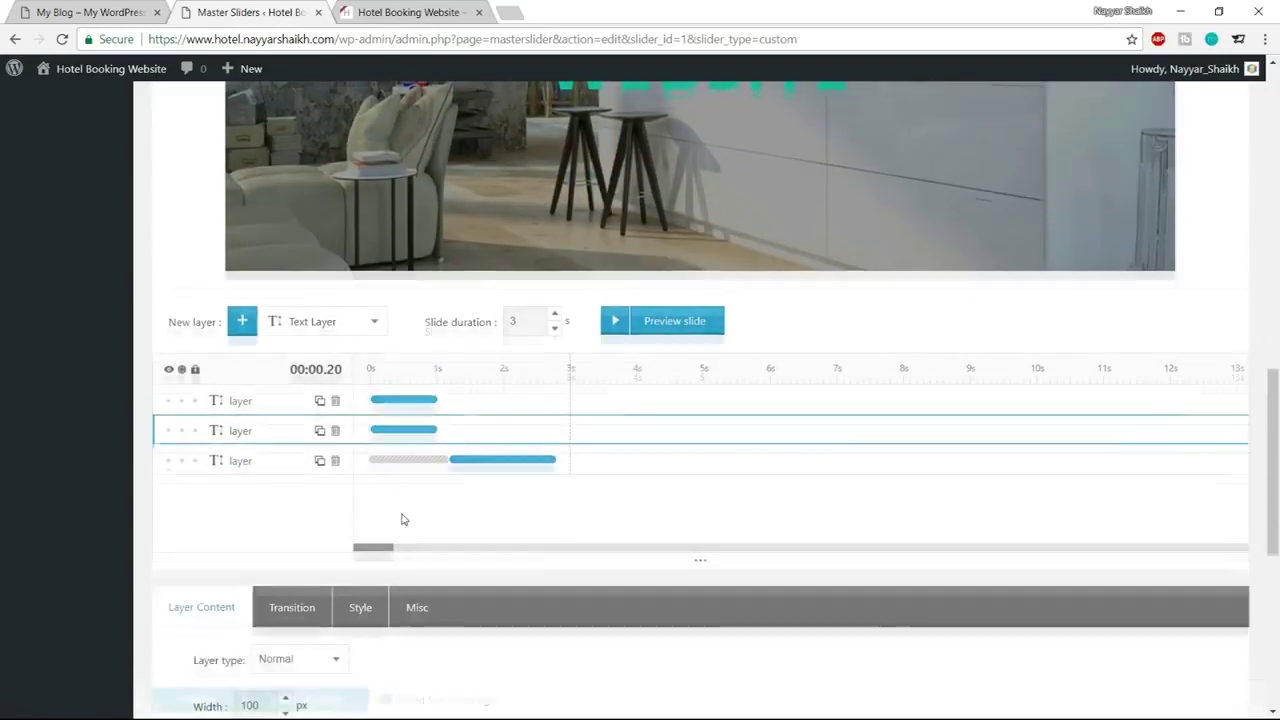
{"action": "scroll", "coordinate": [773, 265], "scroll_direction": "up", "scroll_amount": 4}
{"action": "scroll", "coordinate": [760, 335], "scroll_direction": "down", "scroll_amount": 5}
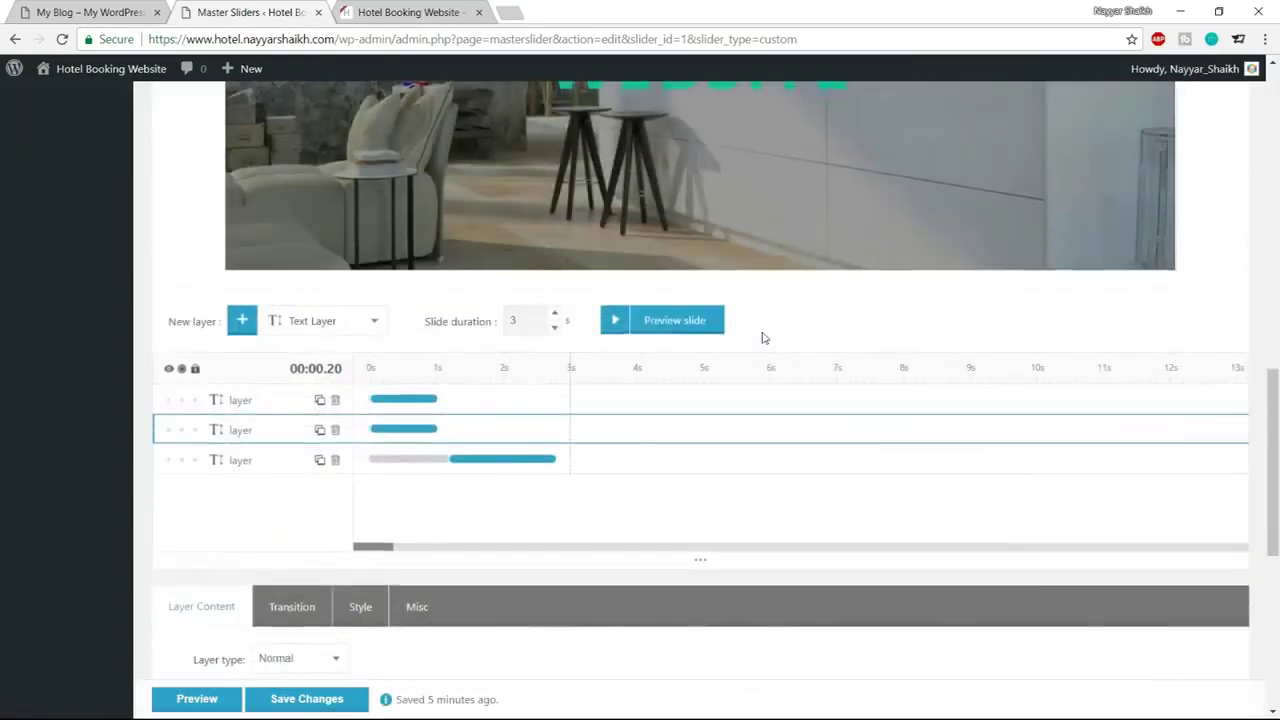
Step: Try the Top long entrance preset on the second layer and preview it
{"action": "left_click", "coordinate": [288, 276]}
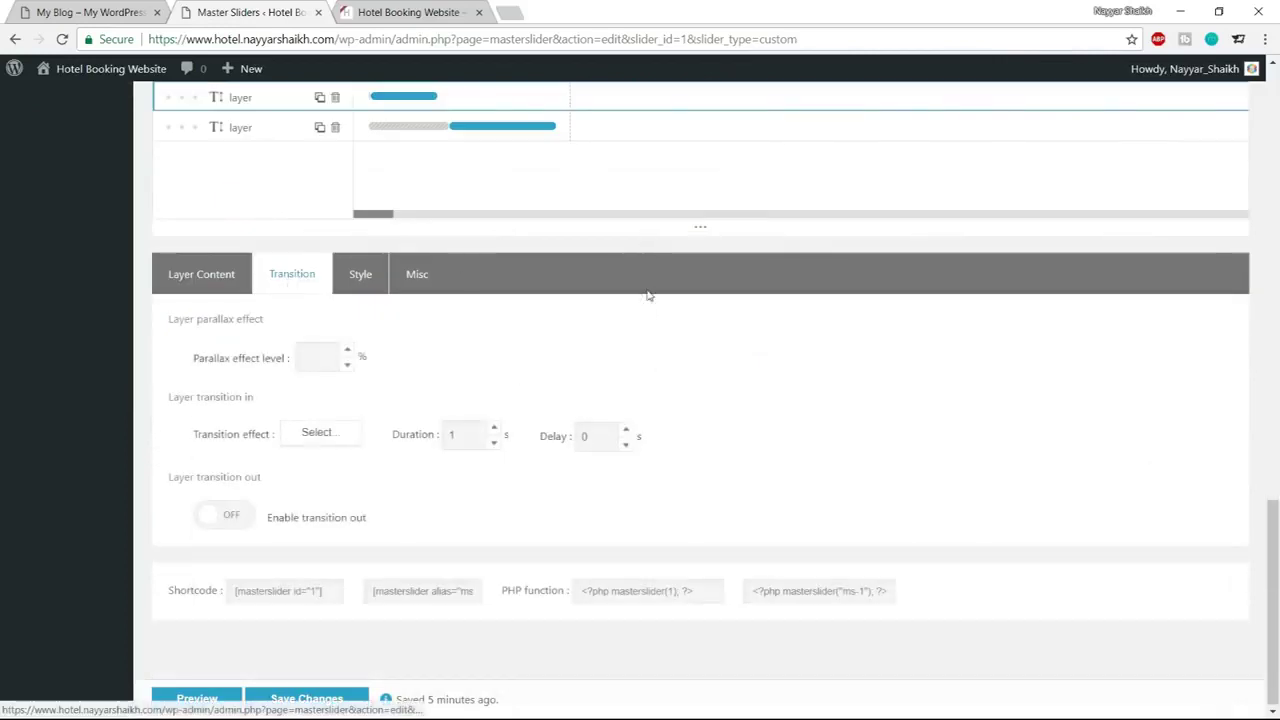
{"action": "left_click", "coordinate": [338, 438]}
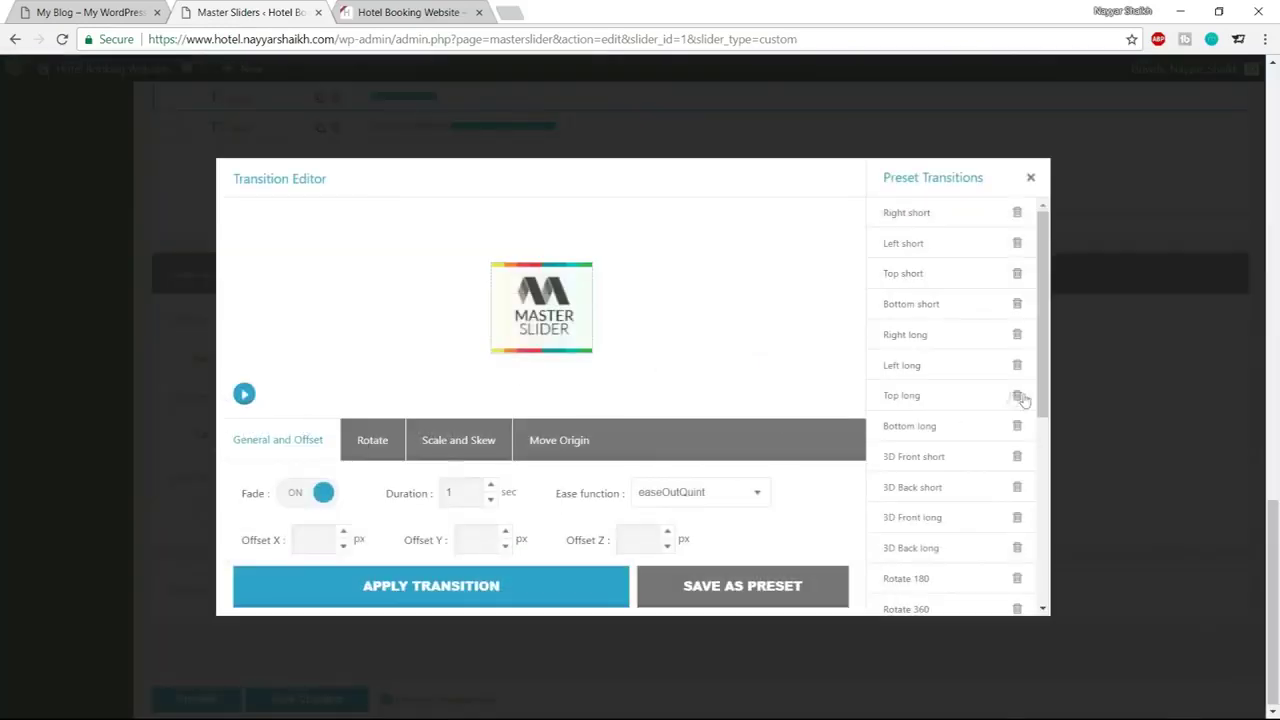
{"action": "scroll", "coordinate": [943, 380], "scroll_direction": "up", "scroll_amount": 2}
{"action": "scroll", "coordinate": [946, 383], "scroll_direction": "down", "scroll_amount": 1}
{"action": "scroll", "coordinate": [946, 383], "scroll_direction": "up", "scroll_amount": 1}
{"action": "scroll", "coordinate": [947, 386], "scroll_direction": "down", "scroll_amount": 3}
{"action": "scroll", "coordinate": [947, 388], "scroll_direction": "down", "scroll_amount": 2}
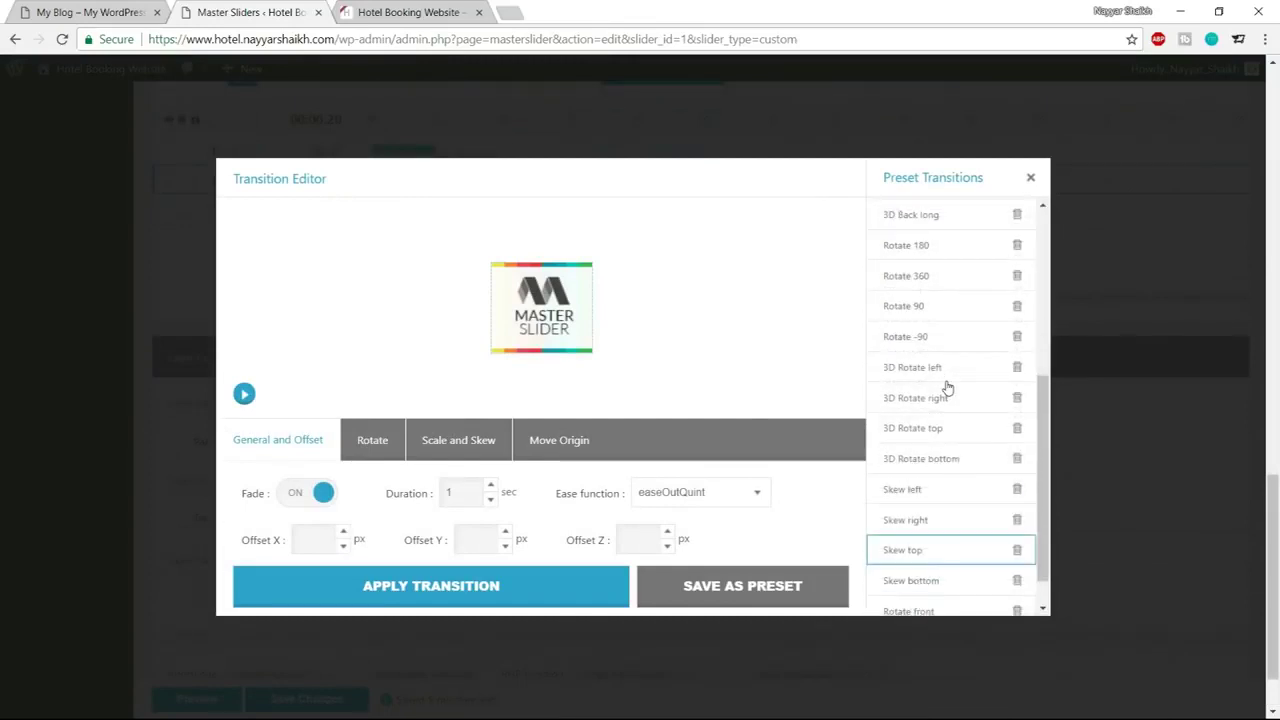
{"action": "scroll", "coordinate": [947, 388], "scroll_direction": "up", "scroll_amount": 4}
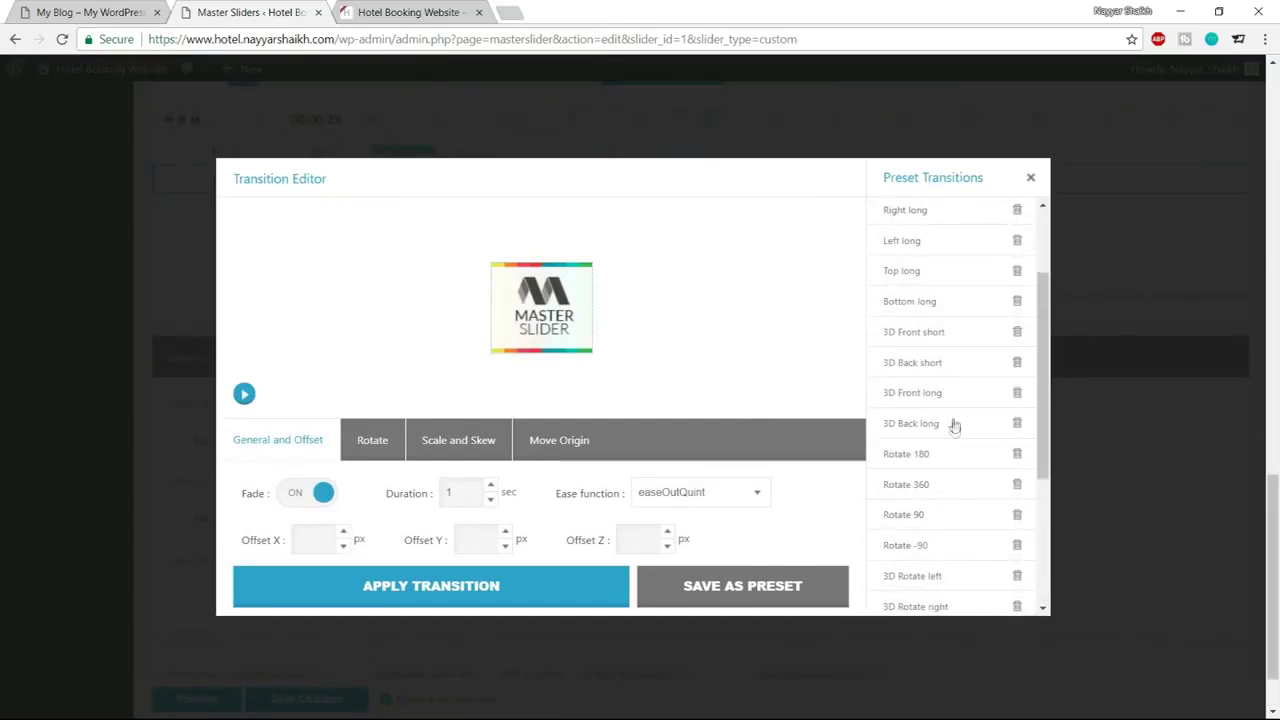
{"action": "scroll", "coordinate": [948, 445], "scroll_direction": "up", "scroll_amount": 1}
{"action": "left_click", "coordinate": [927, 365]}
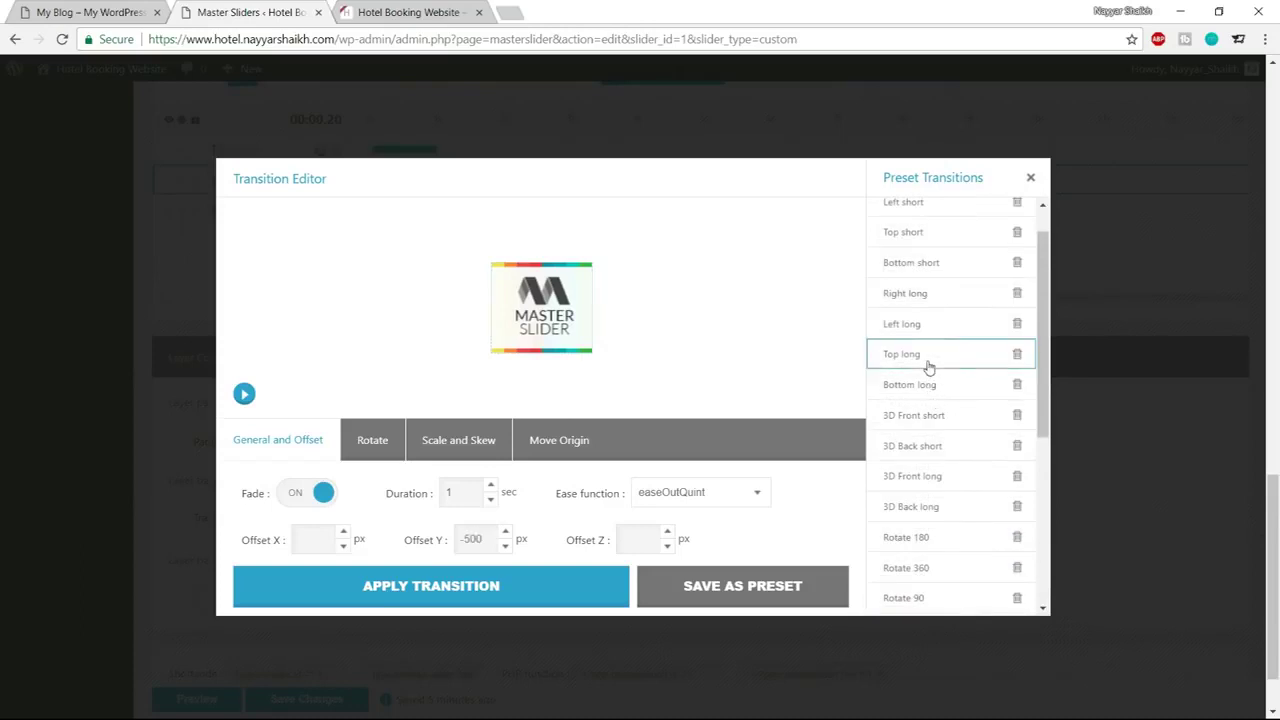
{"action": "left_click", "coordinate": [244, 394]}
Step: Switch to the 3D Front long preset, set duration 1.6 s, and apply the transition
{"action": "scroll", "coordinate": [925, 385], "scroll_direction": "up", "scroll_amount": 1}
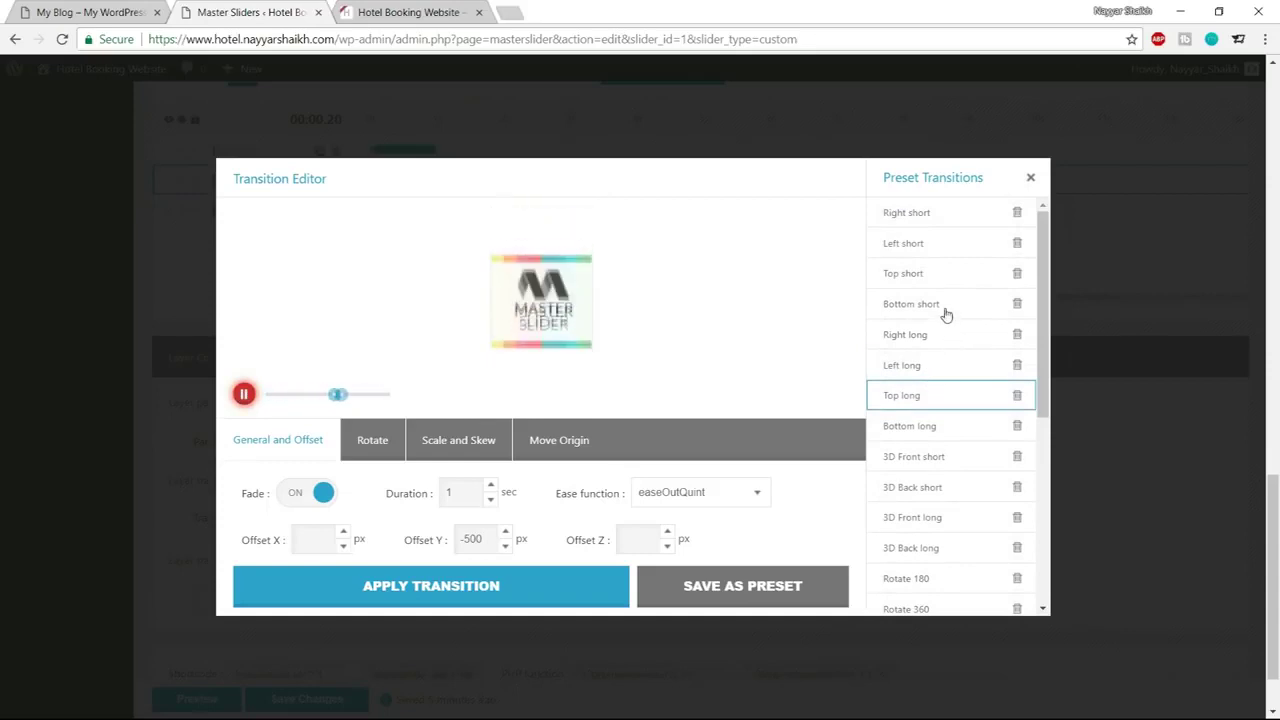
{"action": "scroll", "coordinate": [951, 366], "scroll_direction": "down", "scroll_amount": 1}
{"action": "scroll", "coordinate": [955, 362], "scroll_direction": "up", "scroll_amount": 1}
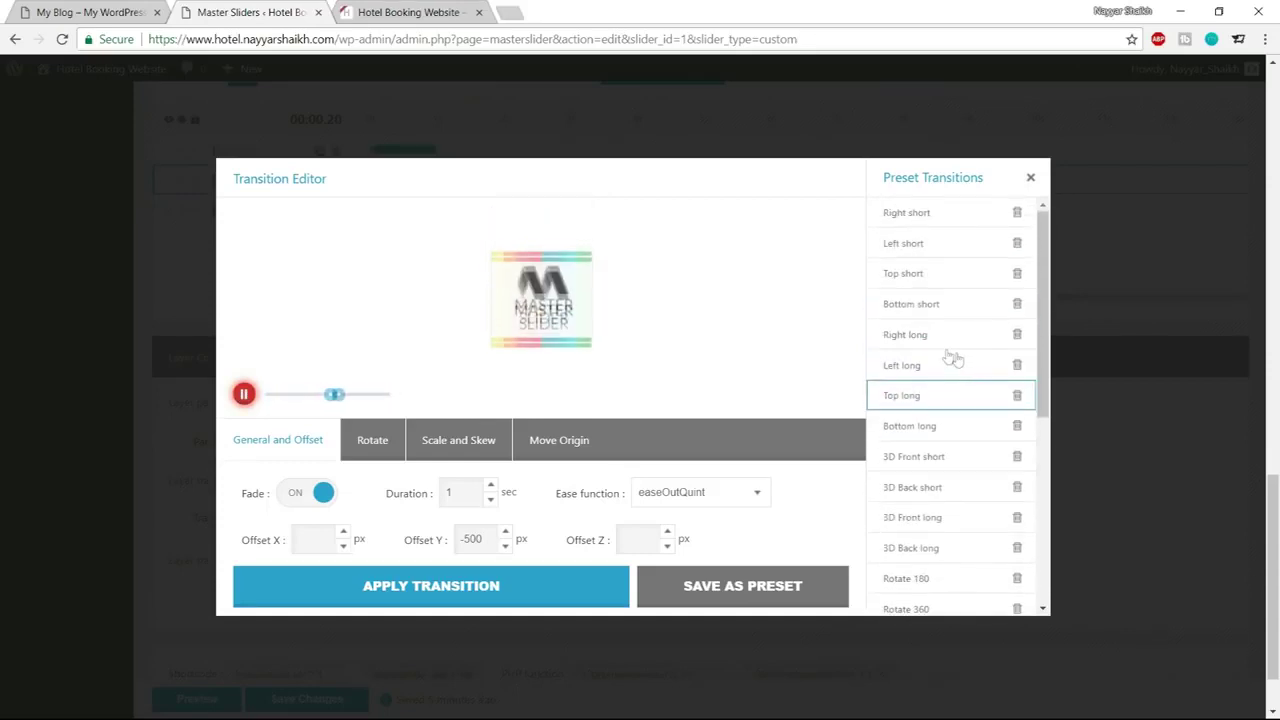
{"action": "scroll", "coordinate": [945, 352], "scroll_direction": "down", "scroll_amount": 2}
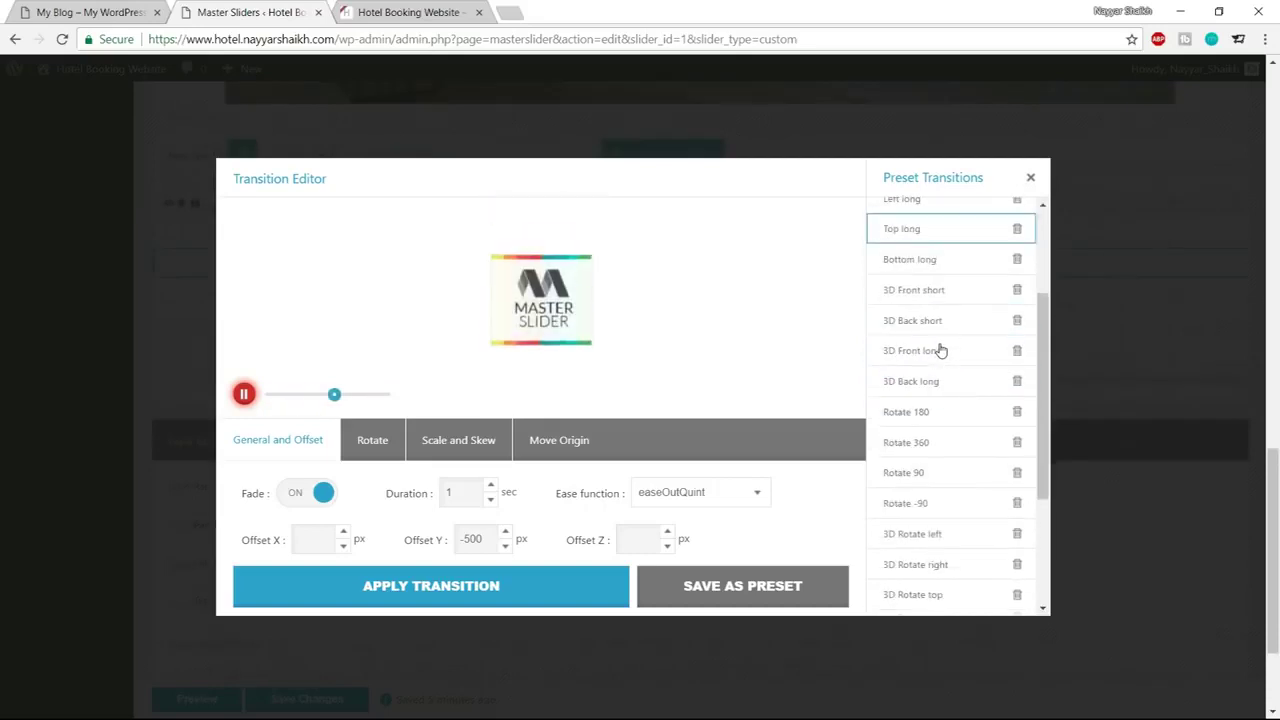
{"action": "left_click", "coordinate": [946, 352]}
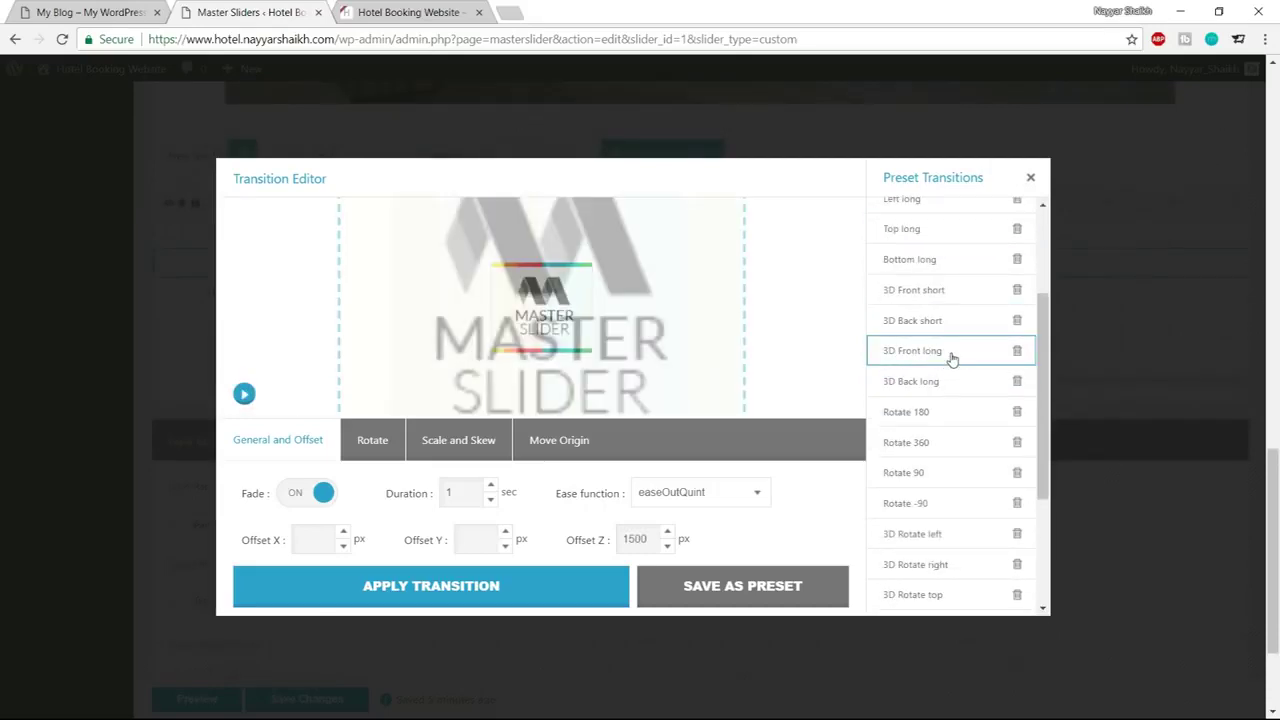
{"action": "left_click", "coordinate": [245, 394]}
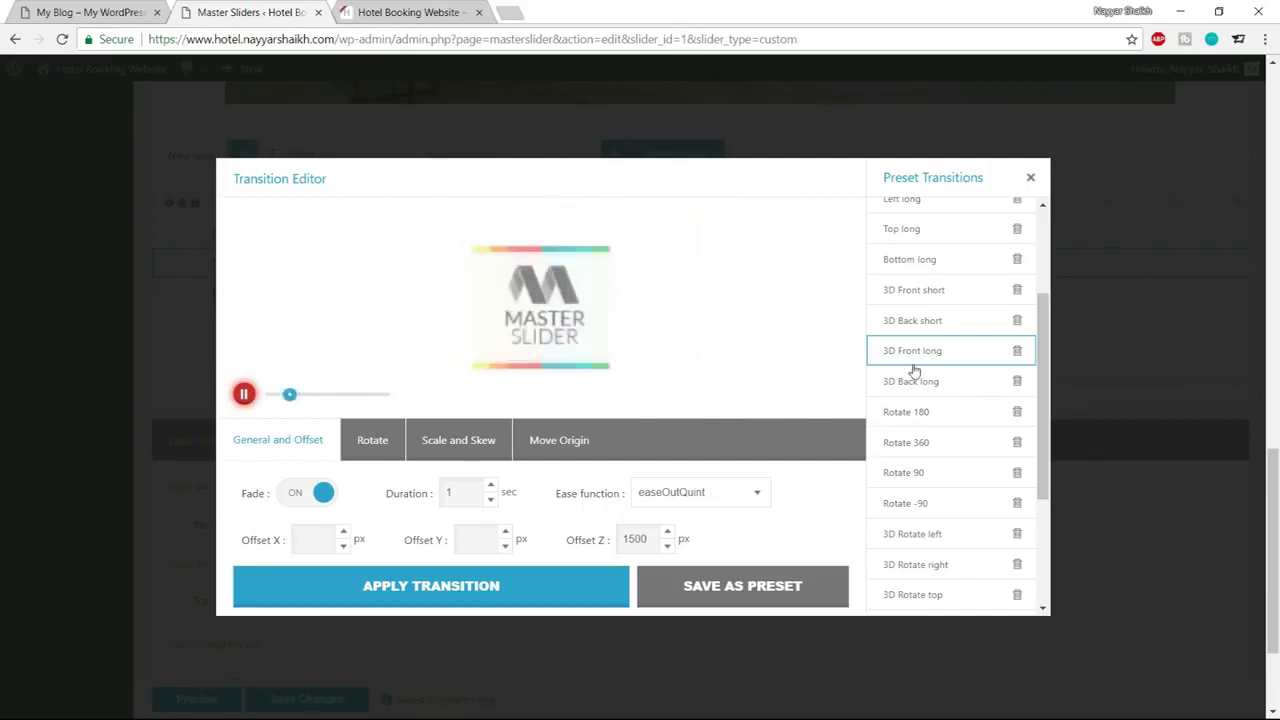
{"action": "left_click_drag", "start_coordinate": [458, 492], "coordinate": [400, 506]}
{"action": "type", "text": "1.6"}
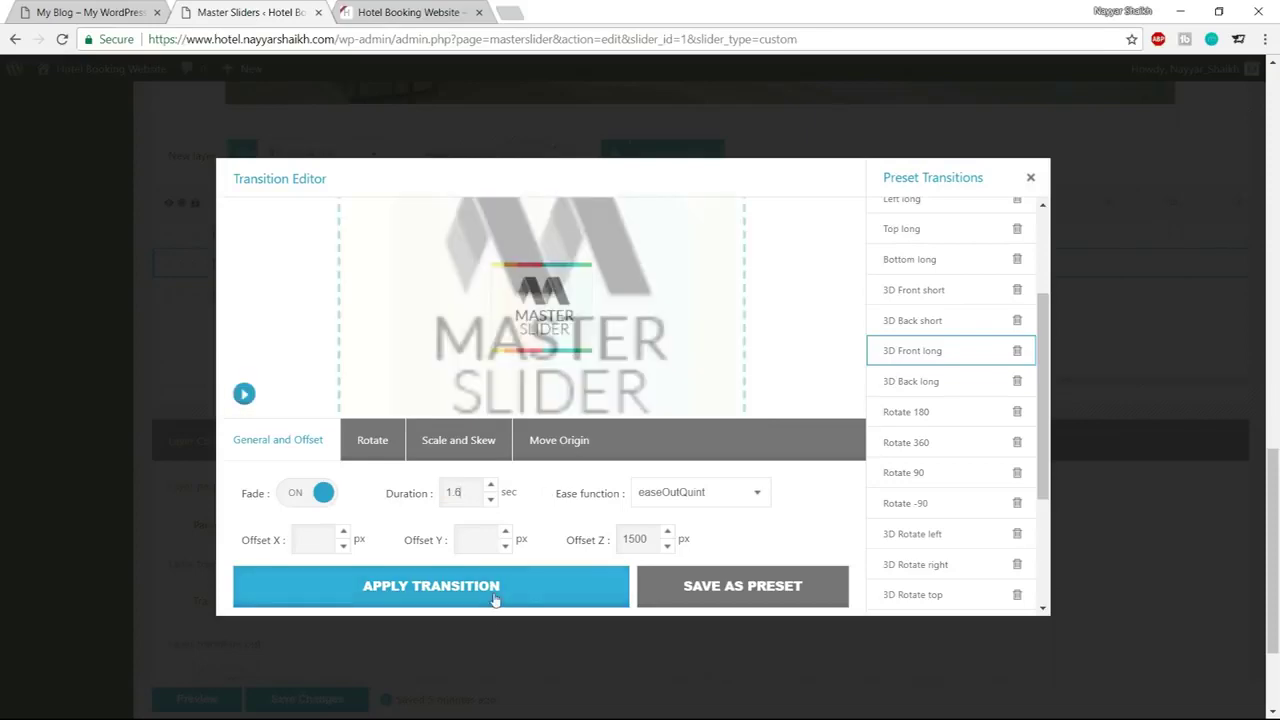
{"action": "left_click", "coordinate": [494, 598]}
{"action": "scroll", "coordinate": [563, 542], "scroll_direction": "down", "scroll_amount": 3}
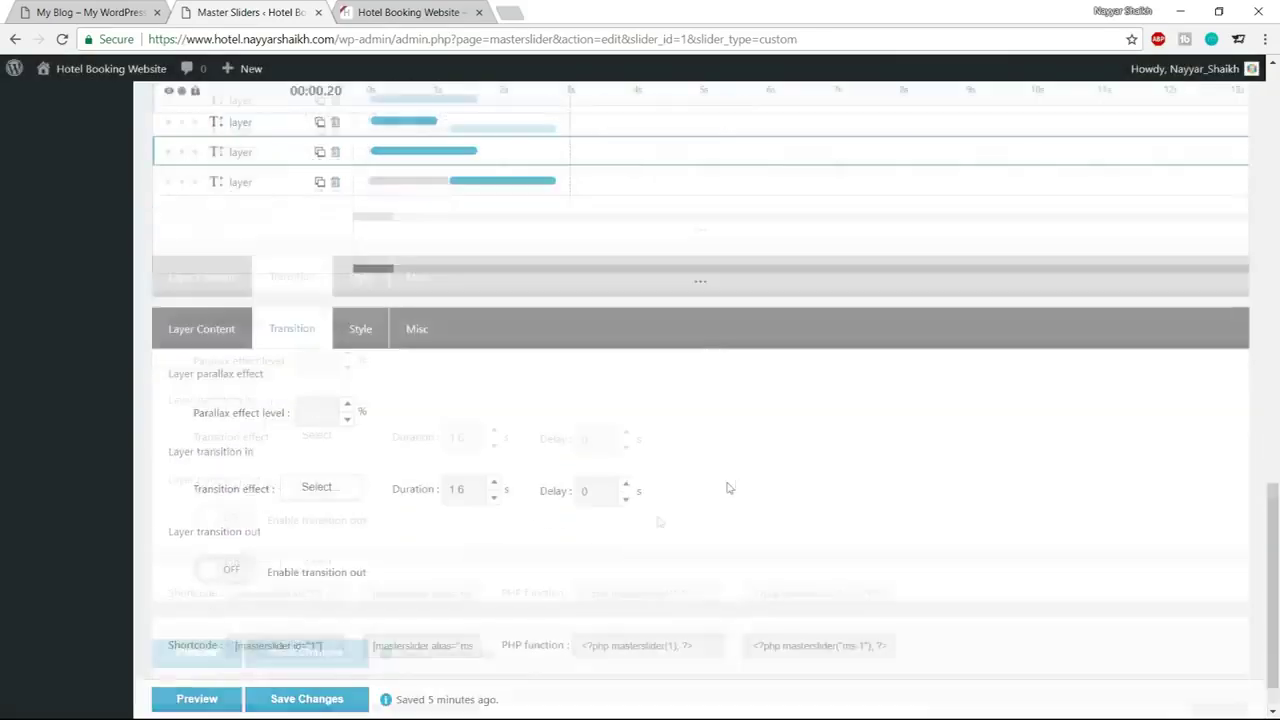
{"action": "left_click_drag", "start_coordinate": [612, 440], "coordinate": [546, 450]}
{"action": "scroll", "coordinate": [728, 493], "scroll_direction": "up", "scroll_amount": 10}
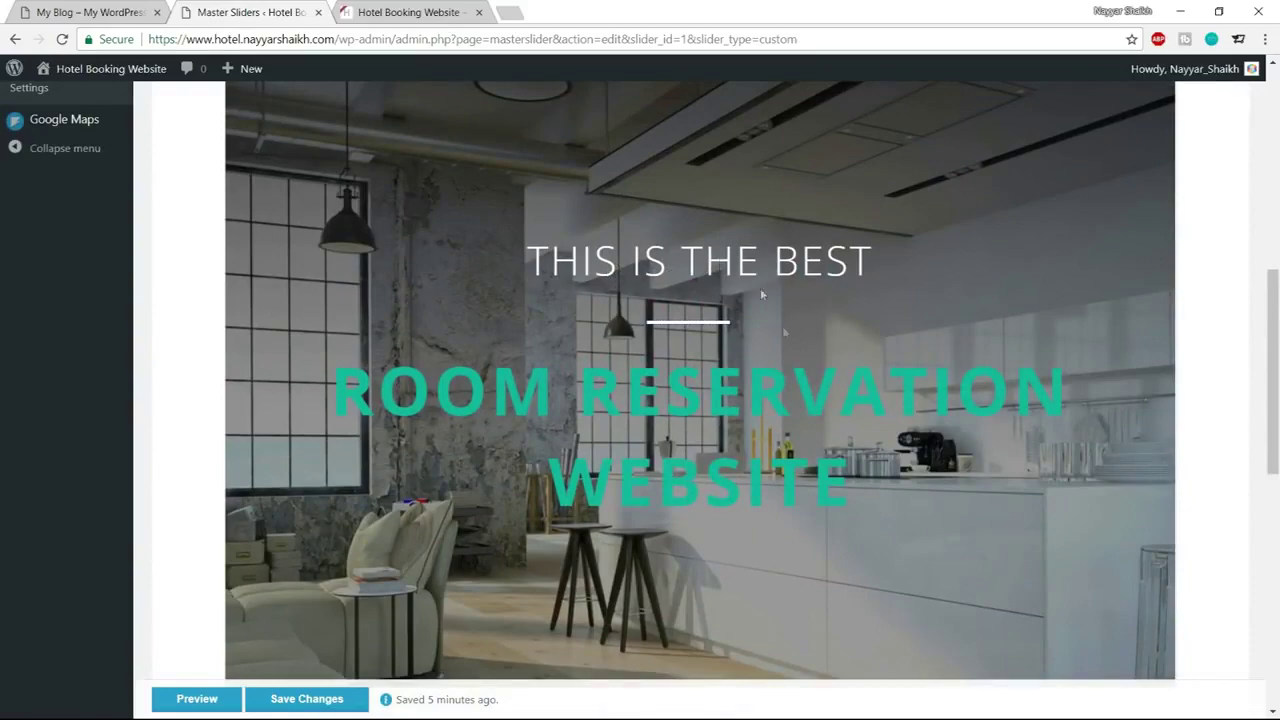
{"action": "scroll", "coordinate": [788, 390], "scroll_direction": "down", "scroll_amount": 10}
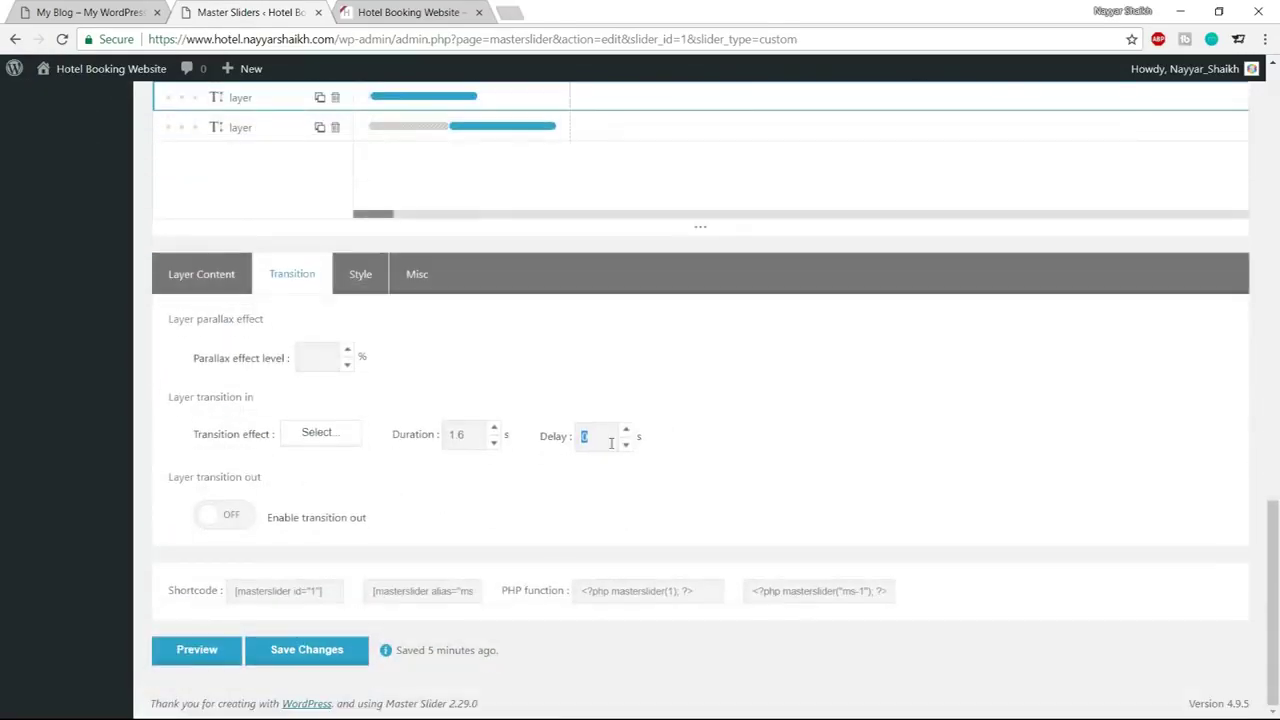
{"action": "type", "text": "2"}
{"action": "scroll", "coordinate": [797, 477], "scroll_direction": "up", "scroll_amount": 10}
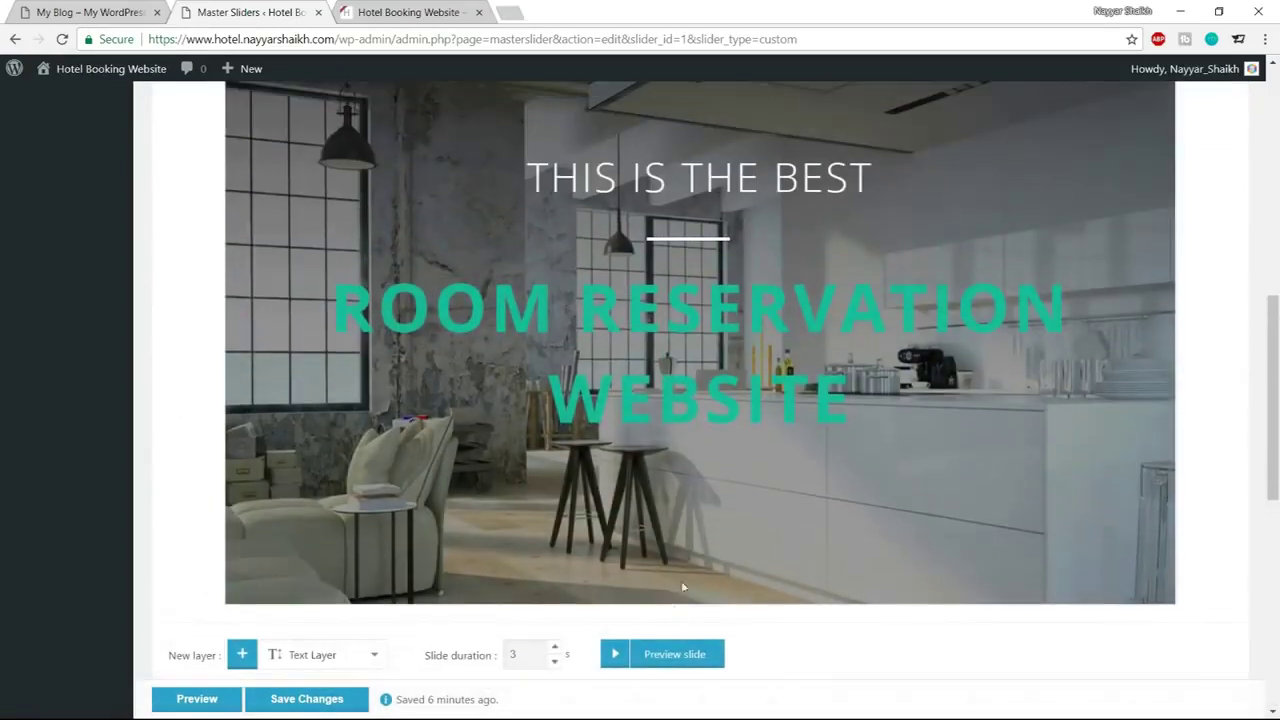
{"action": "left_click", "coordinate": [617, 658]}
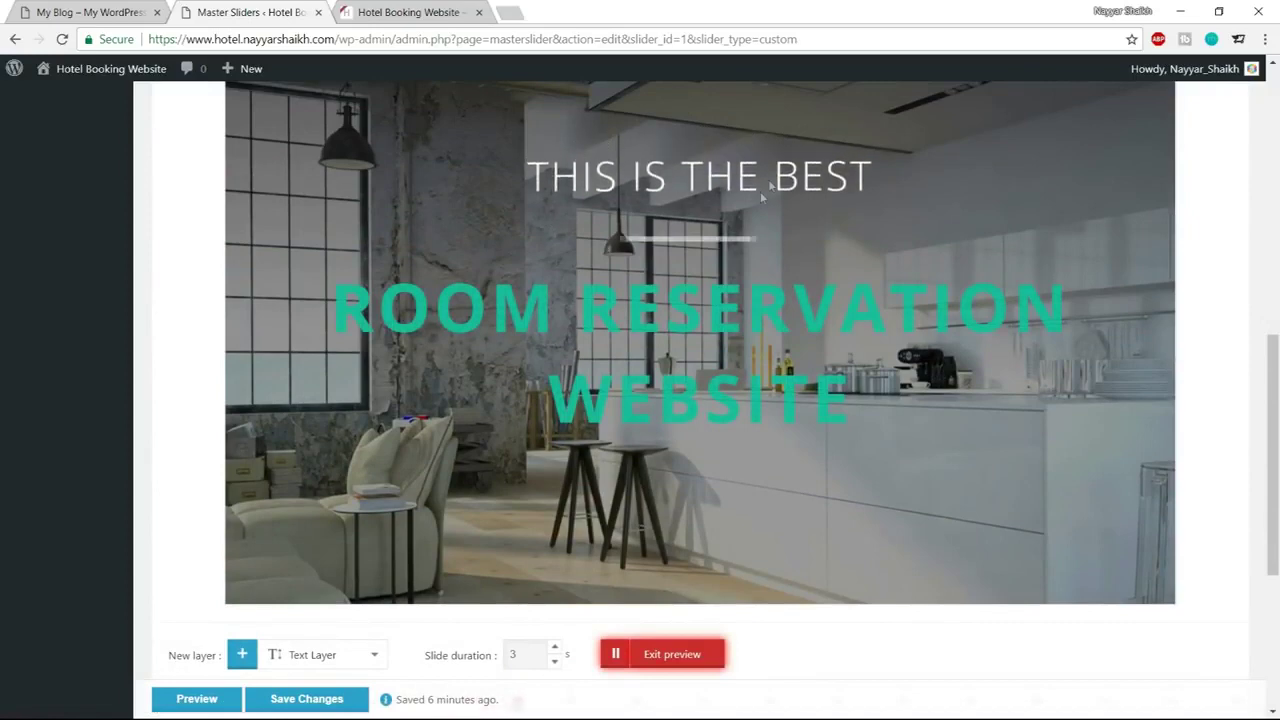
{"action": "left_click", "coordinate": [677, 660]}
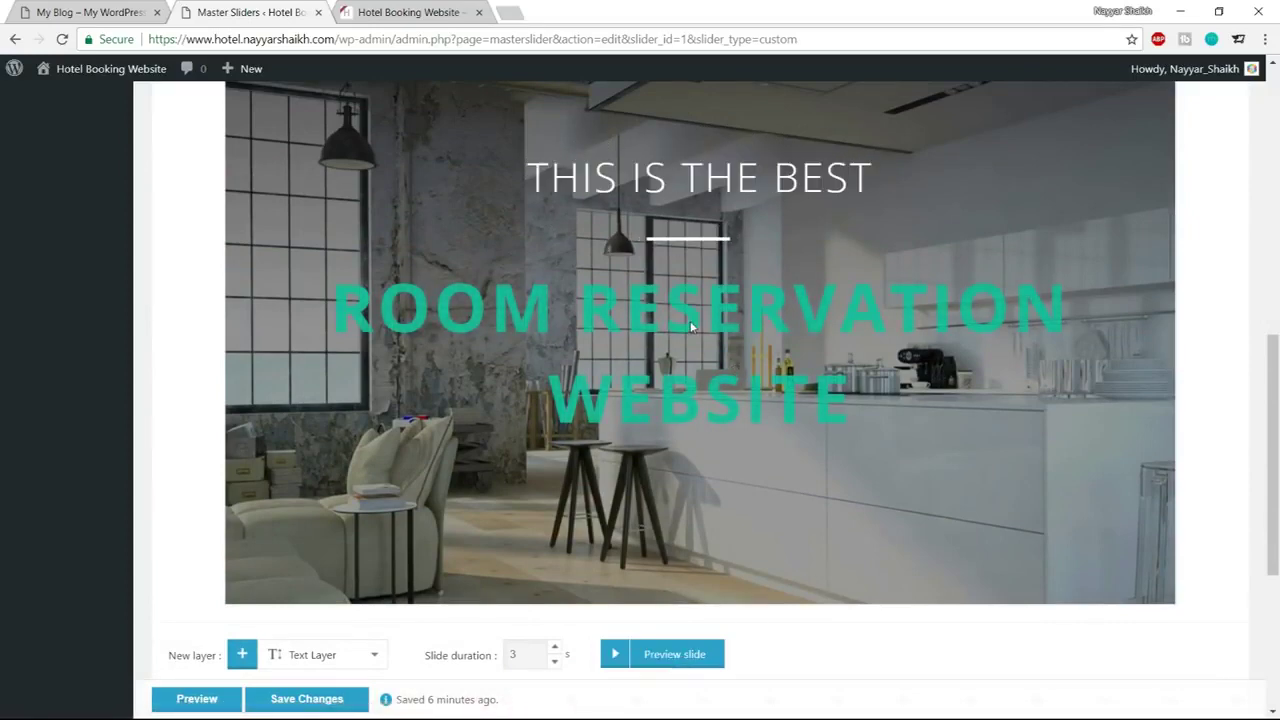
{"action": "scroll", "coordinate": [936, 474], "scroll_direction": "down", "scroll_amount": 3}
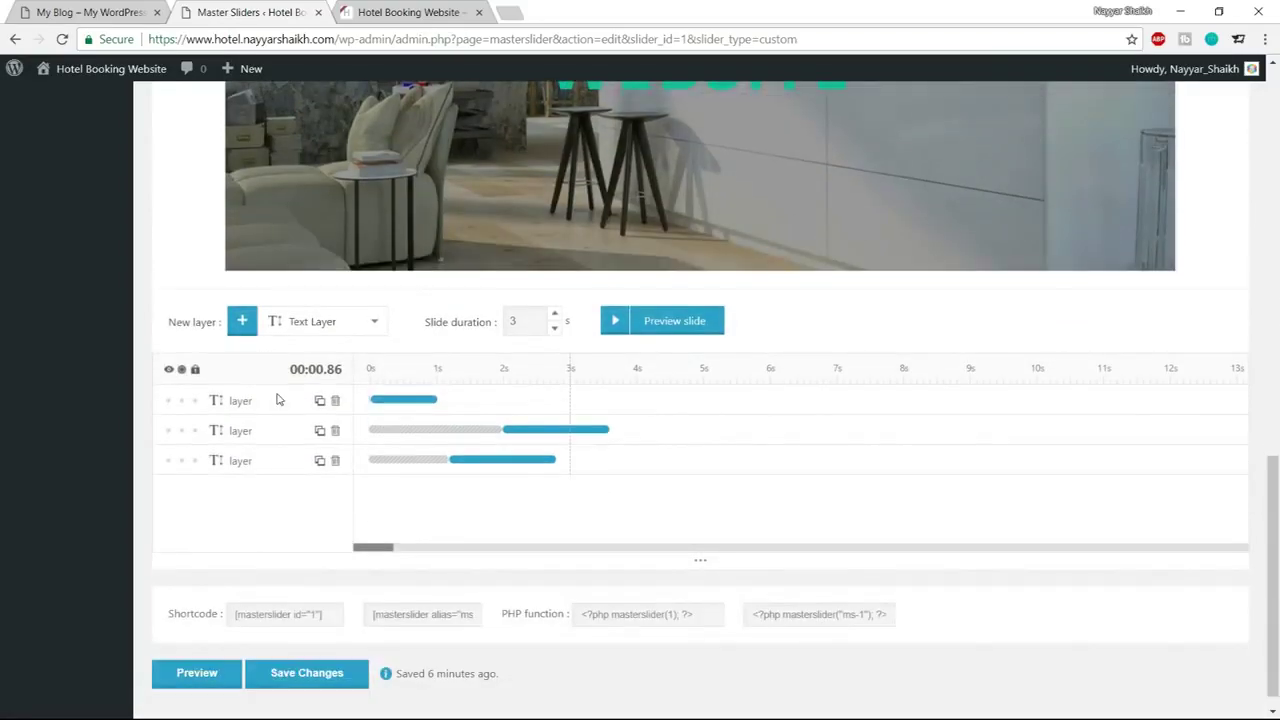
Step: Pick the 3D Back long entrance preset for the ROOM RESERVATION WEBSITE layer and preview it
{"action": "left_click", "coordinate": [217, 402]}
{"action": "scroll", "coordinate": [260, 380], "scroll_direction": "down", "scroll_amount": 3}
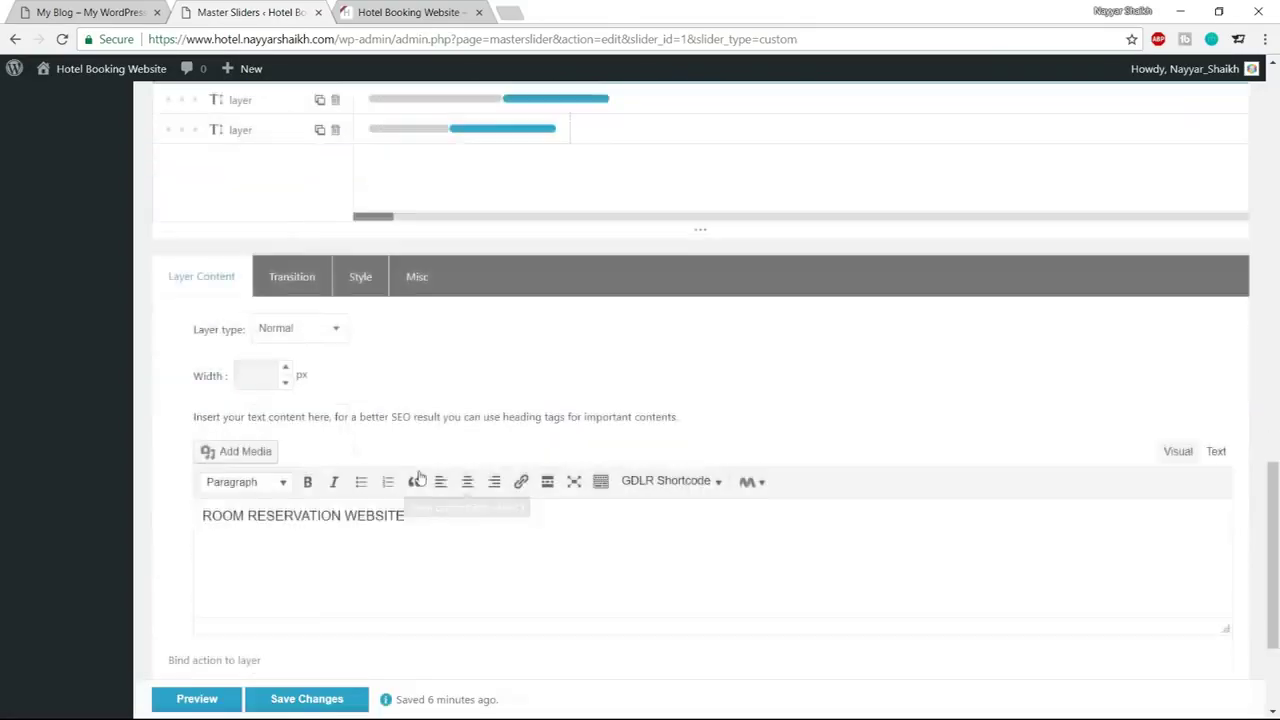
{"action": "left_click", "coordinate": [292, 284]}
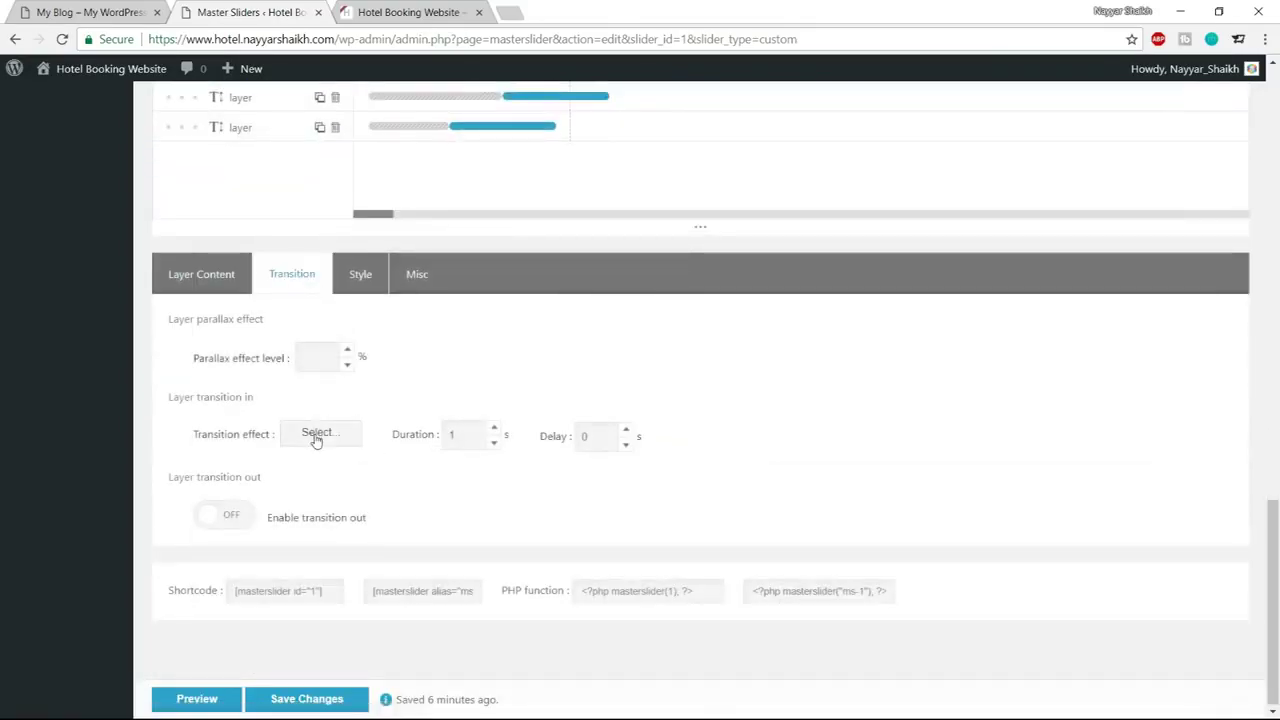
{"action": "left_click", "coordinate": [316, 432]}
{"action": "scroll", "coordinate": [930, 430], "scroll_direction": "down", "scroll_amount": 1}
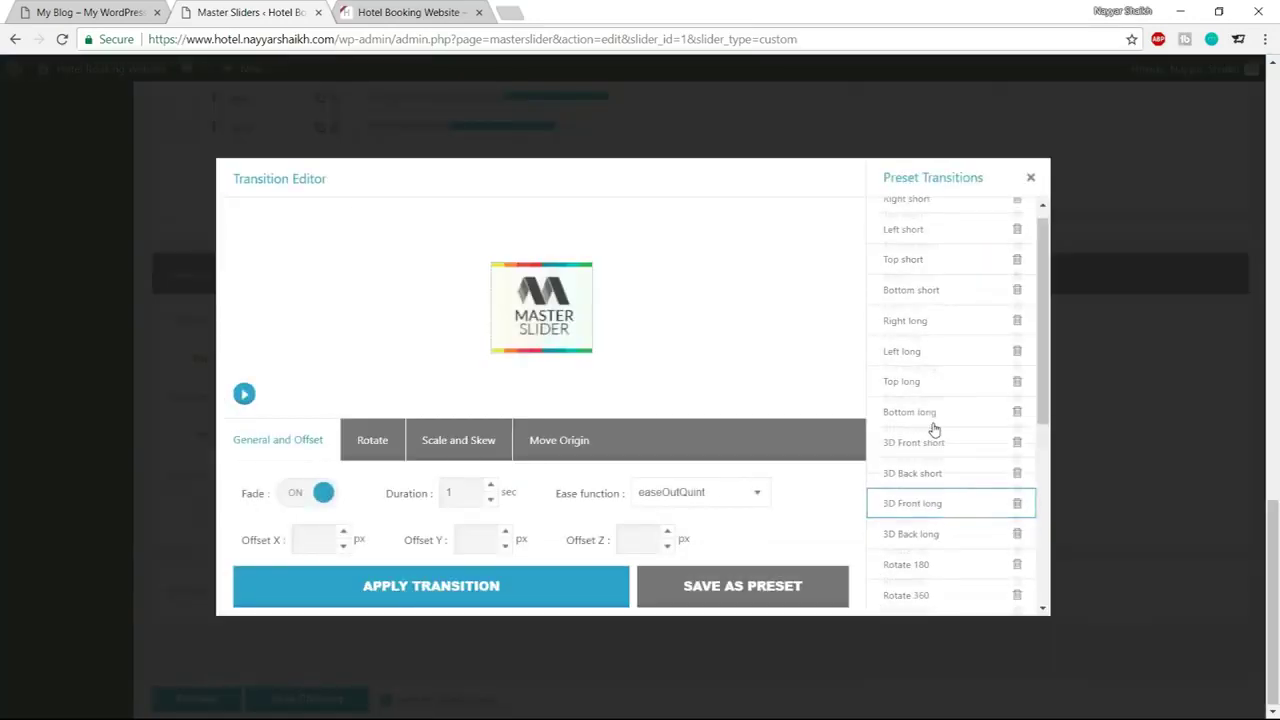
{"action": "left_click", "coordinate": [919, 476]}
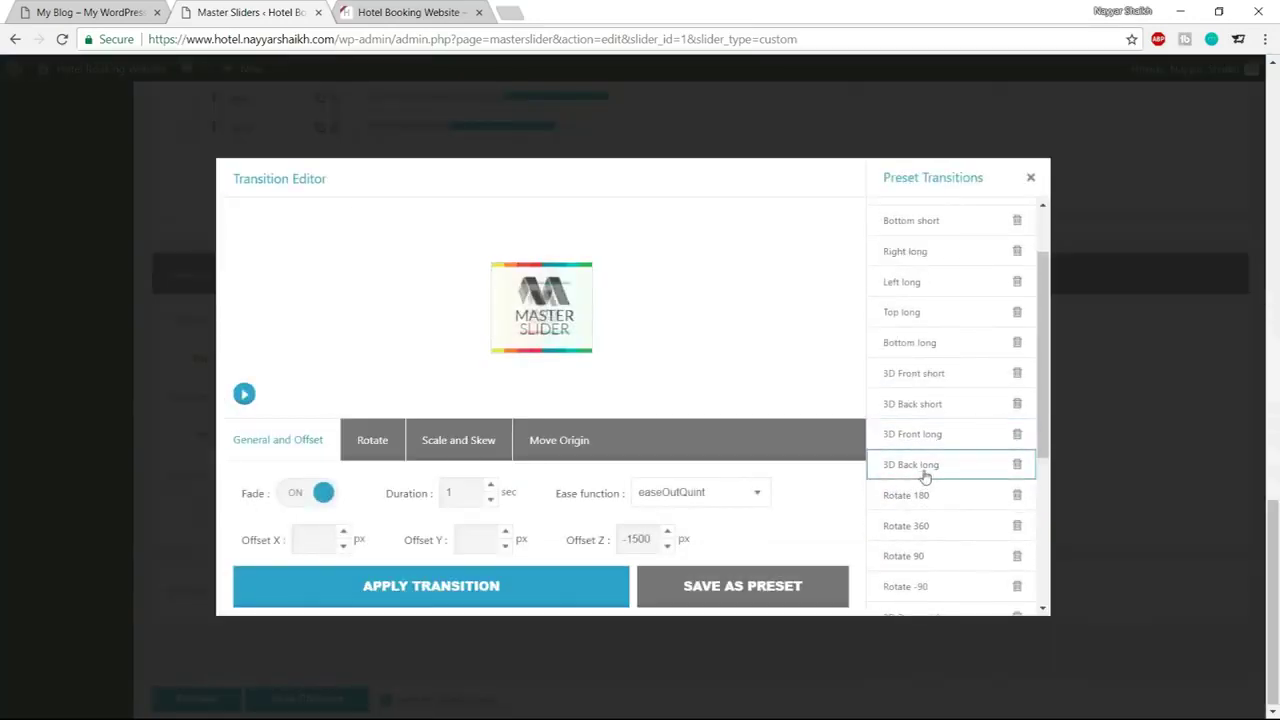
{"action": "left_click", "coordinate": [244, 394]}
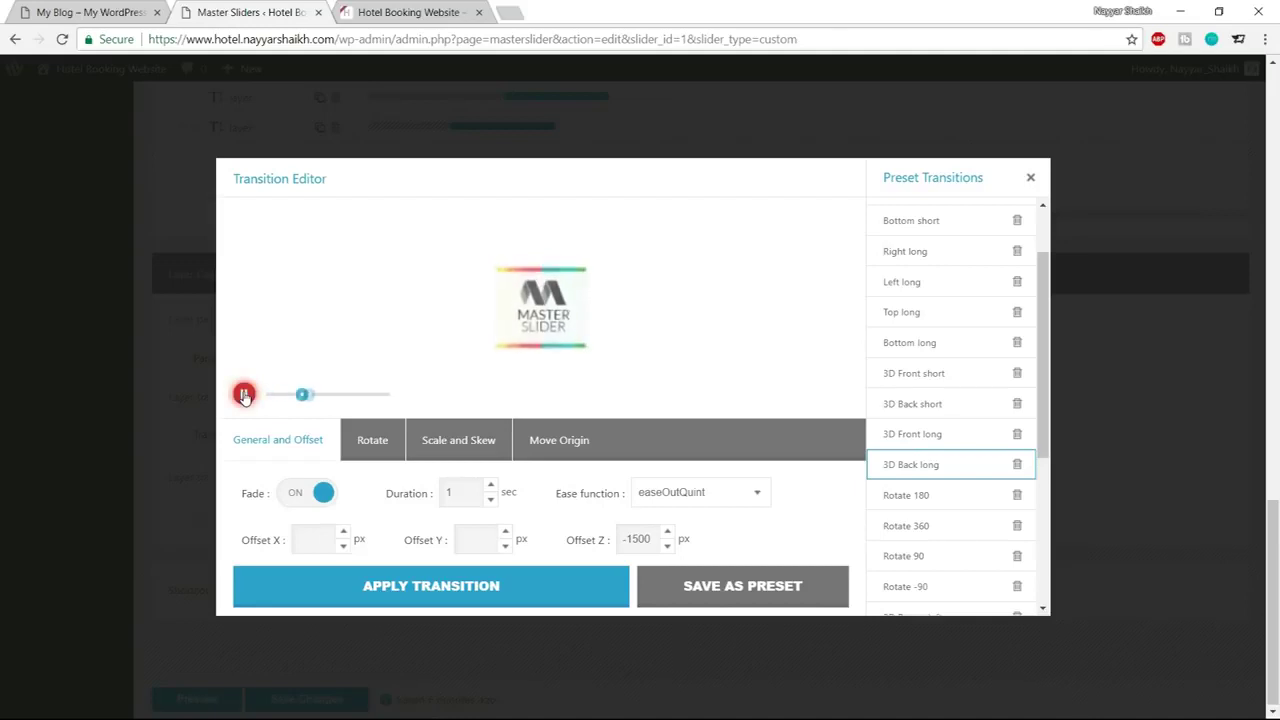
{"action": "left_click", "coordinate": [244, 394]}
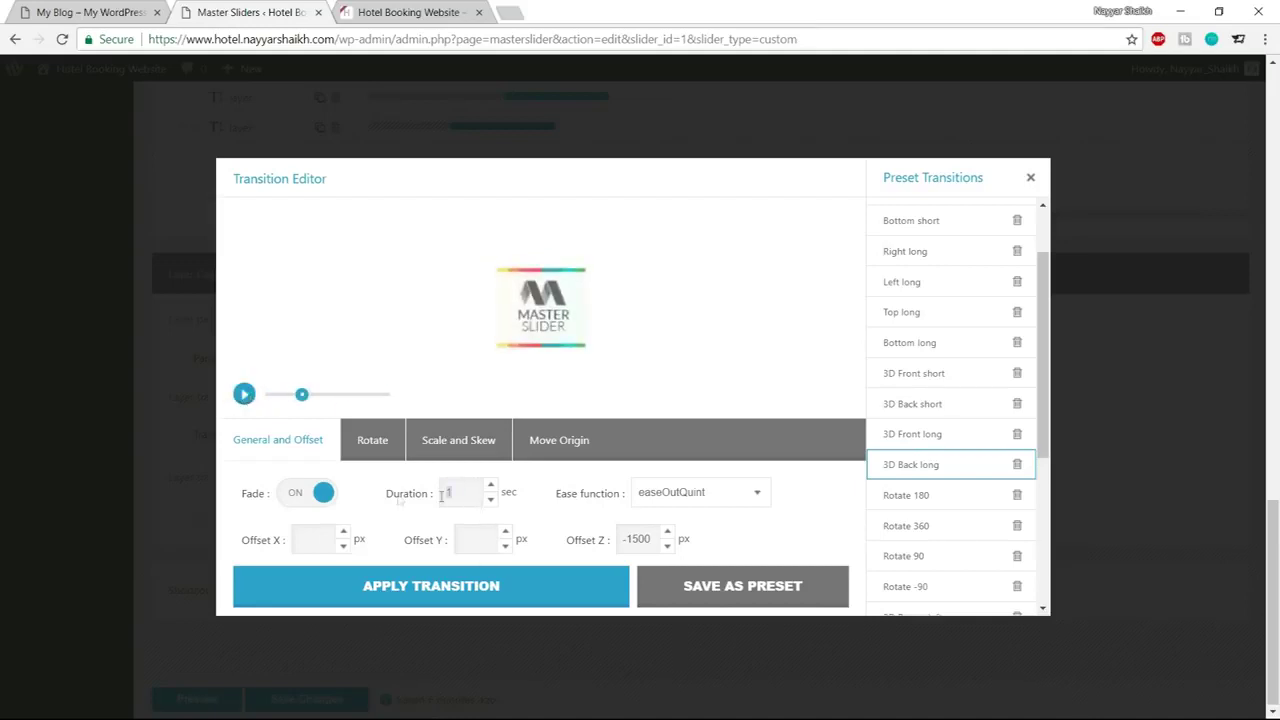
Step: Set the transition duration to 1.6 s, apply it, and select the Delay value
{"action": "type", "text": ".6"}
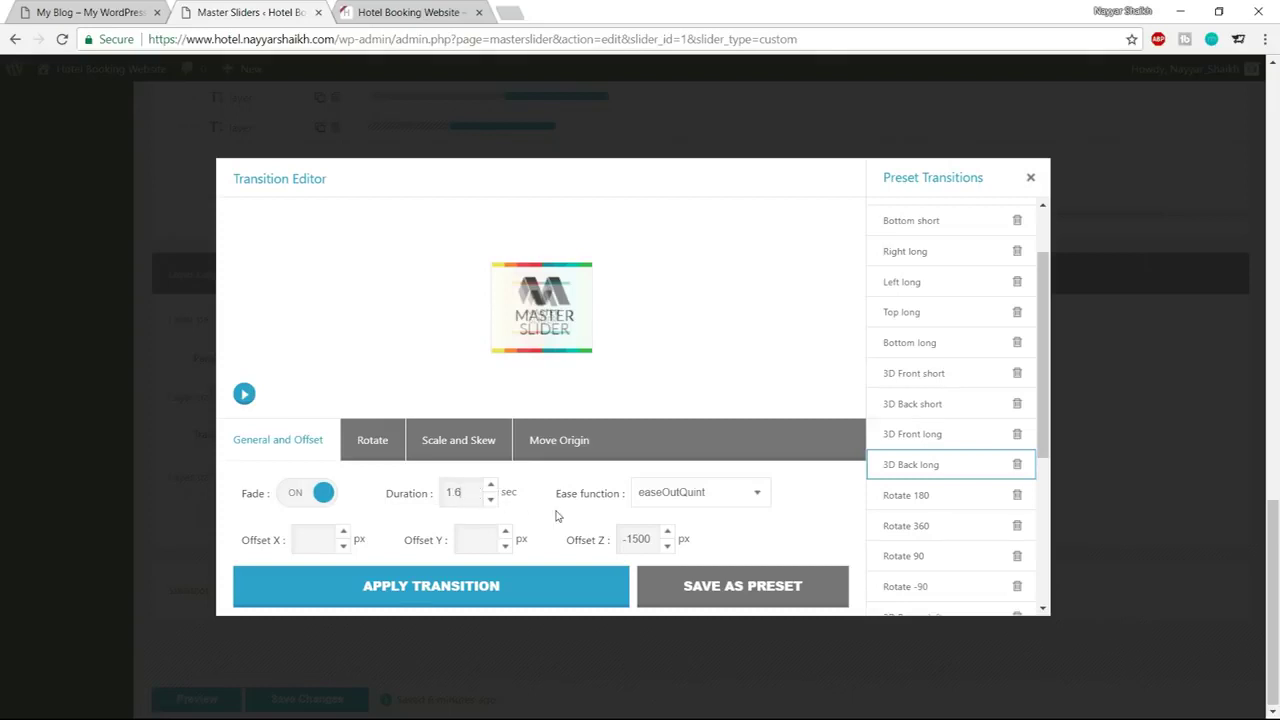
{"action": "left_click", "coordinate": [399, 592]}
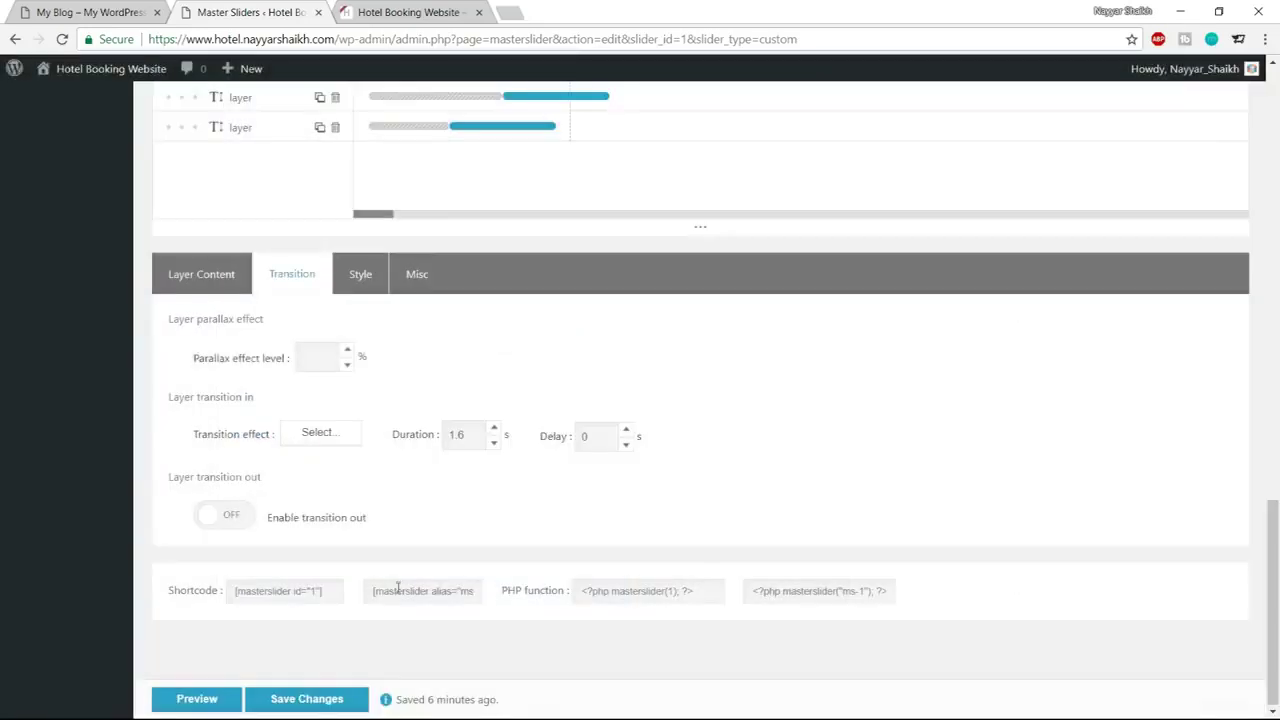
{"action": "left_click_drag", "start_coordinate": [596, 437], "coordinate": [540, 443]}
Step: Preview the slide's animation, then save the slider changes
{"action": "scroll", "coordinate": [674, 491], "scroll_direction": "up", "scroll_amount": 8}
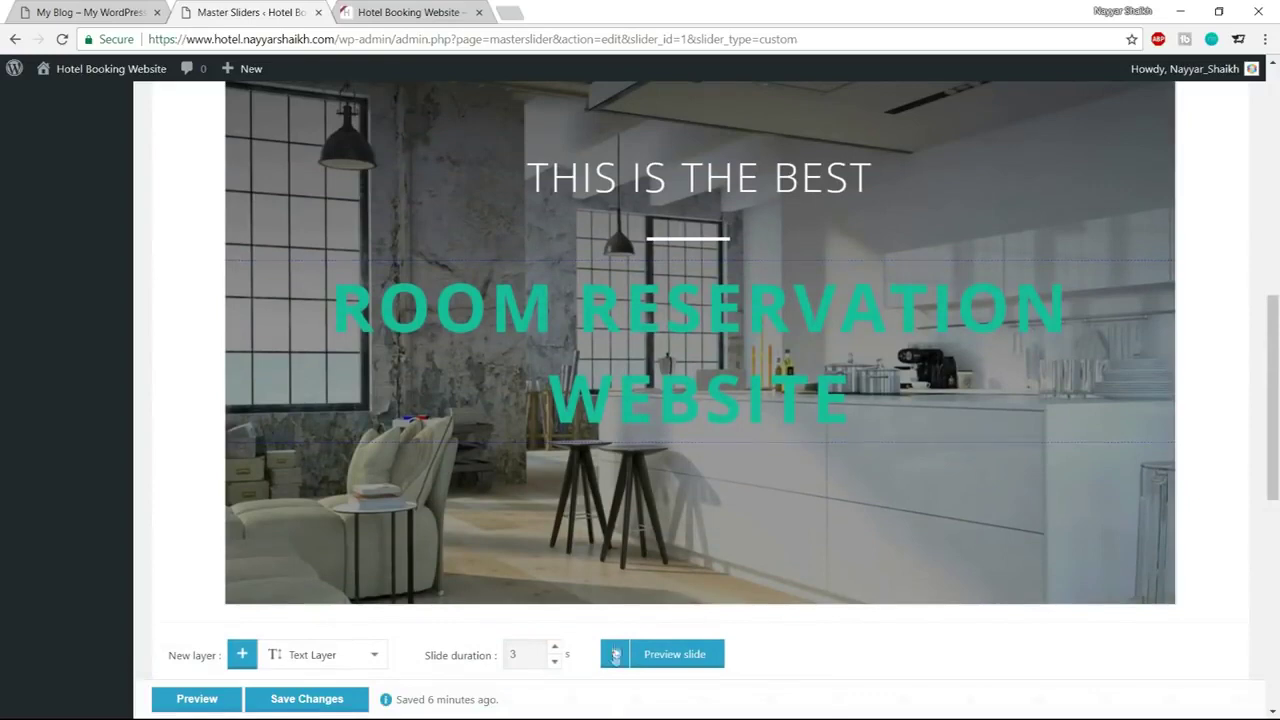
{"action": "left_click", "coordinate": [616, 655]}
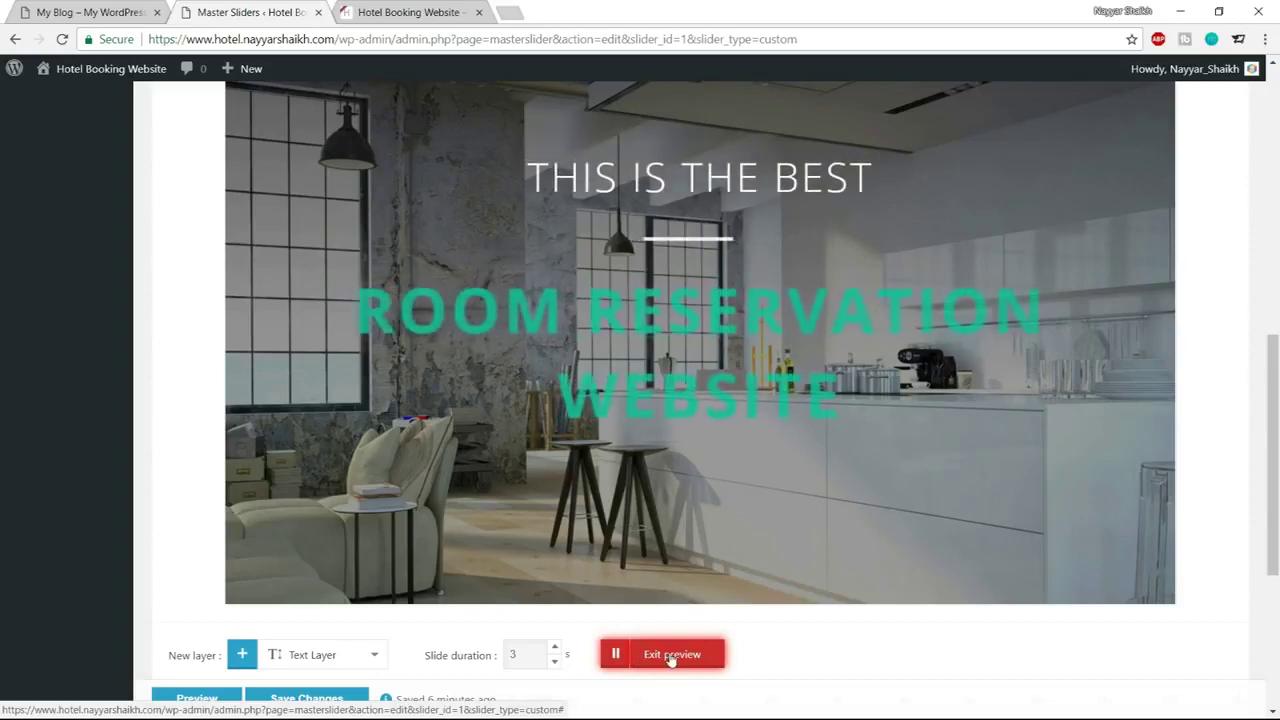
{"action": "left_click", "coordinate": [667, 657]}
{"action": "scroll", "coordinate": [900, 609], "scroll_direction": "down", "scroll_amount": 4}
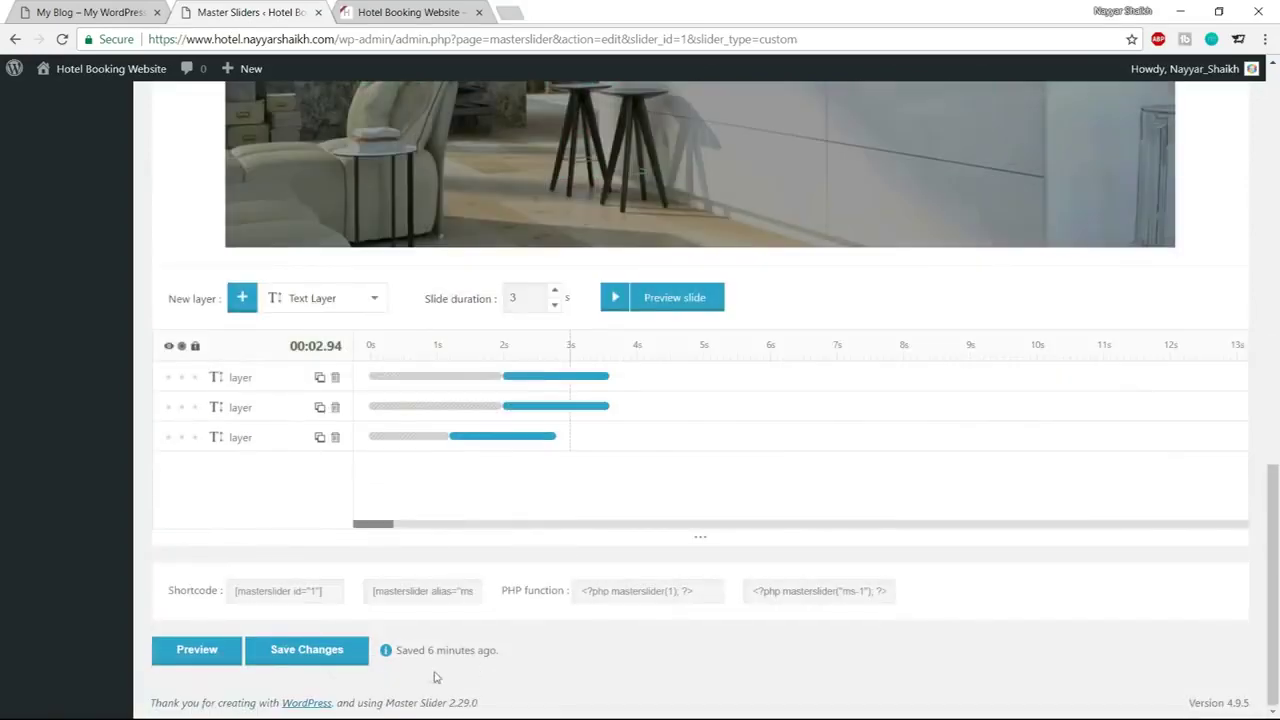
{"action": "left_click", "coordinate": [333, 660]}
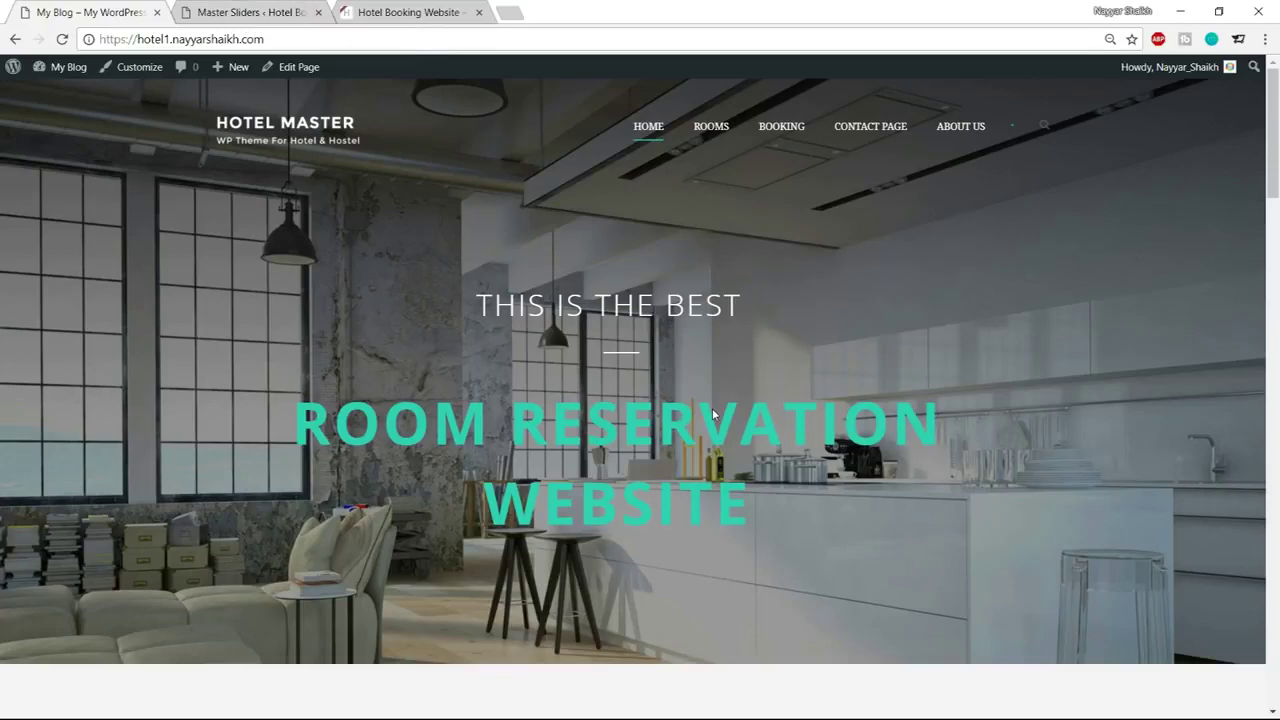
Step: Create a new page titled 'Home' and publish it
{"action": "left_click", "coordinate": [260, 8]}
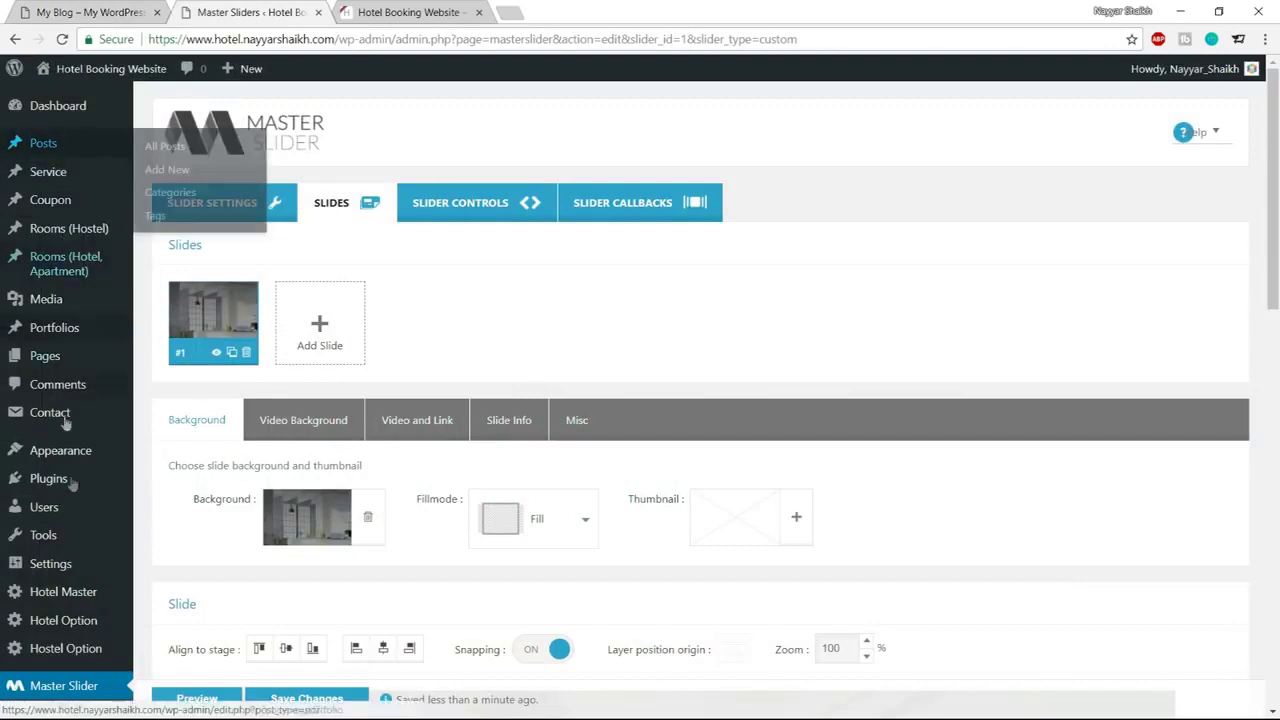
{"action": "mouse_move", "coordinate": [30, 362]}
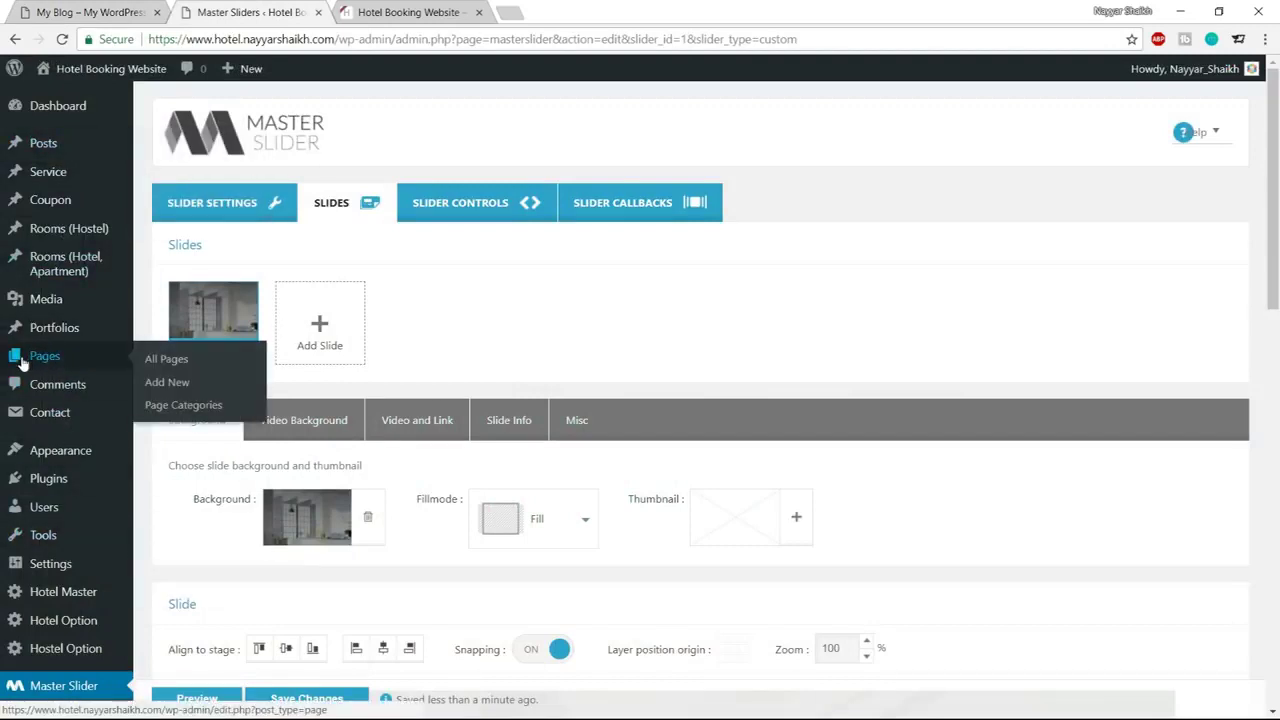
{"action": "left_click", "coordinate": [167, 384]}
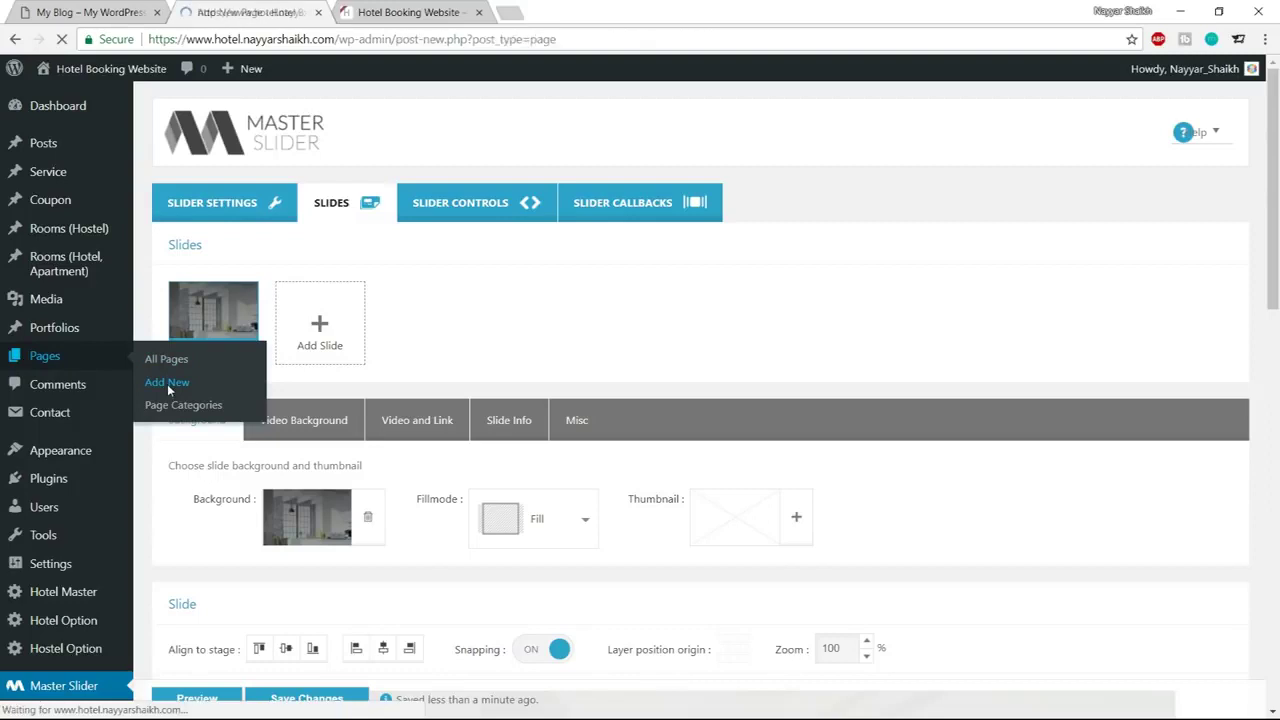
{"action": "type", "text": "hOME"}
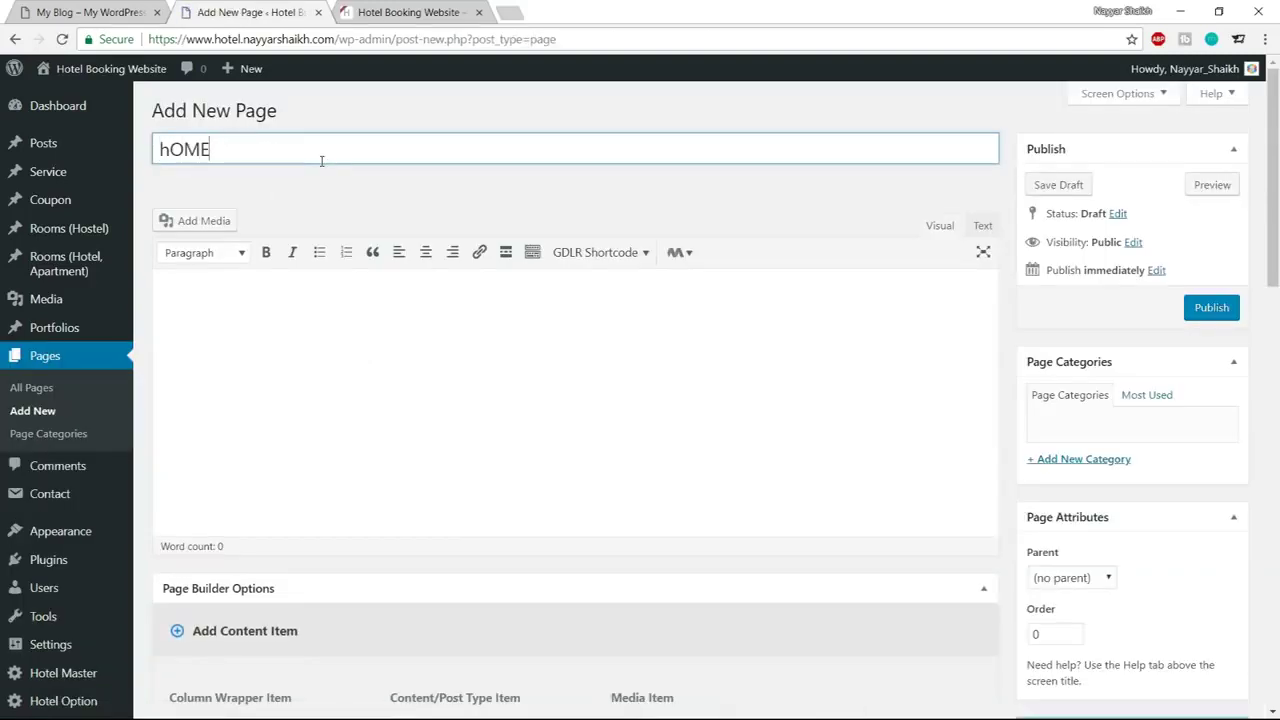
{"action": "key", "text": "ctrl+a"}
{"action": "type", "text": "Home"}
{"action": "left_click", "coordinate": [1232, 308]}
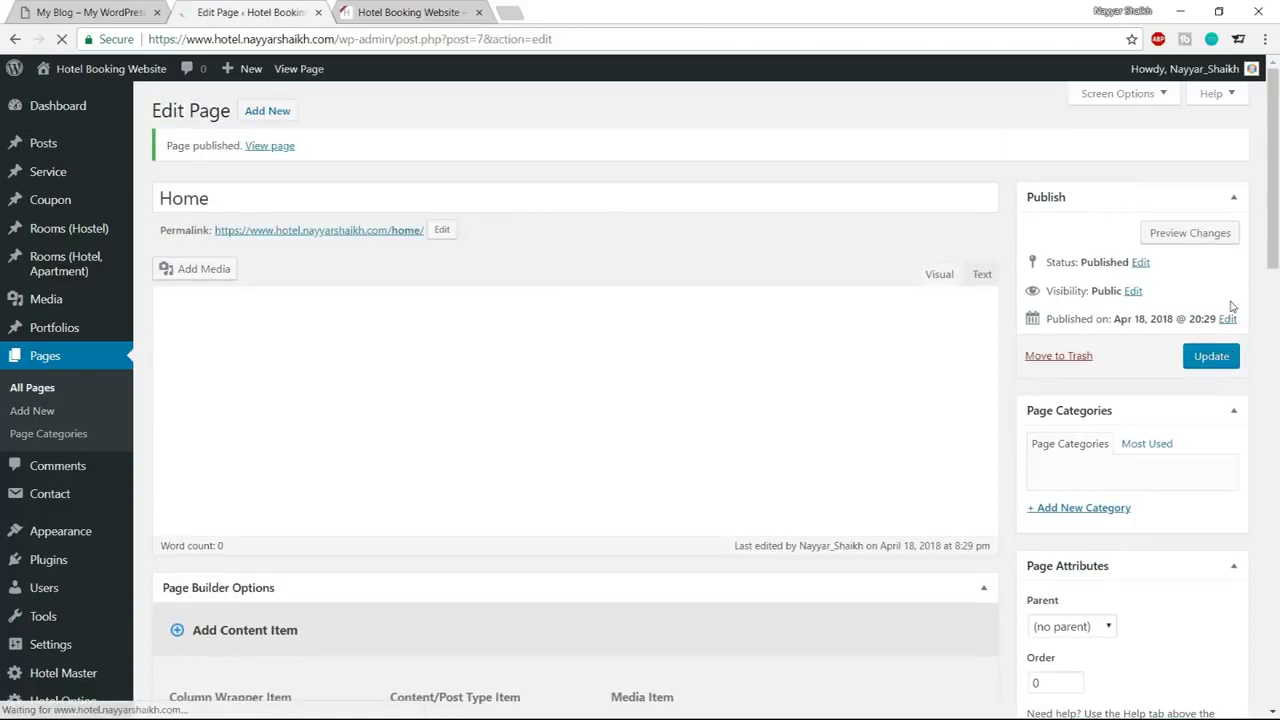
Step: View the published Home page in a new tab and inspect its /home/ address
{"action": "right_click", "coordinate": [278, 158]}
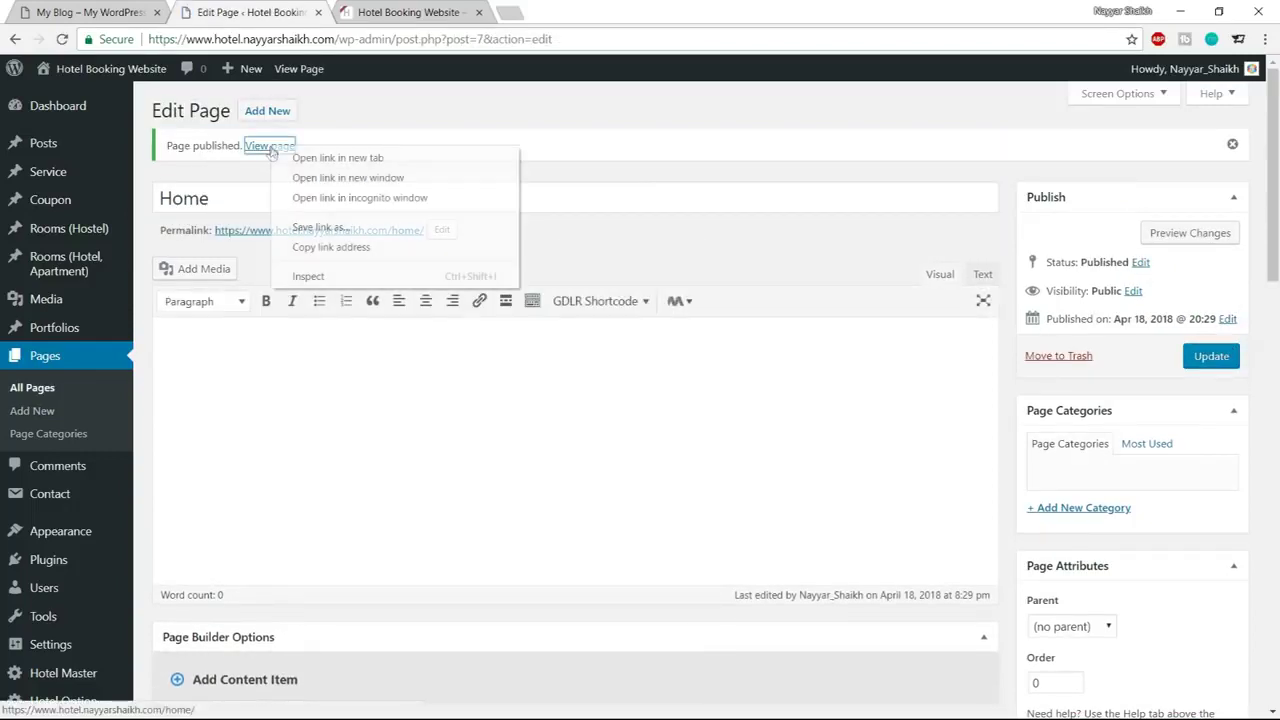
{"action": "left_click", "coordinate": [300, 159]}
{"action": "left_click", "coordinate": [425, 13]}
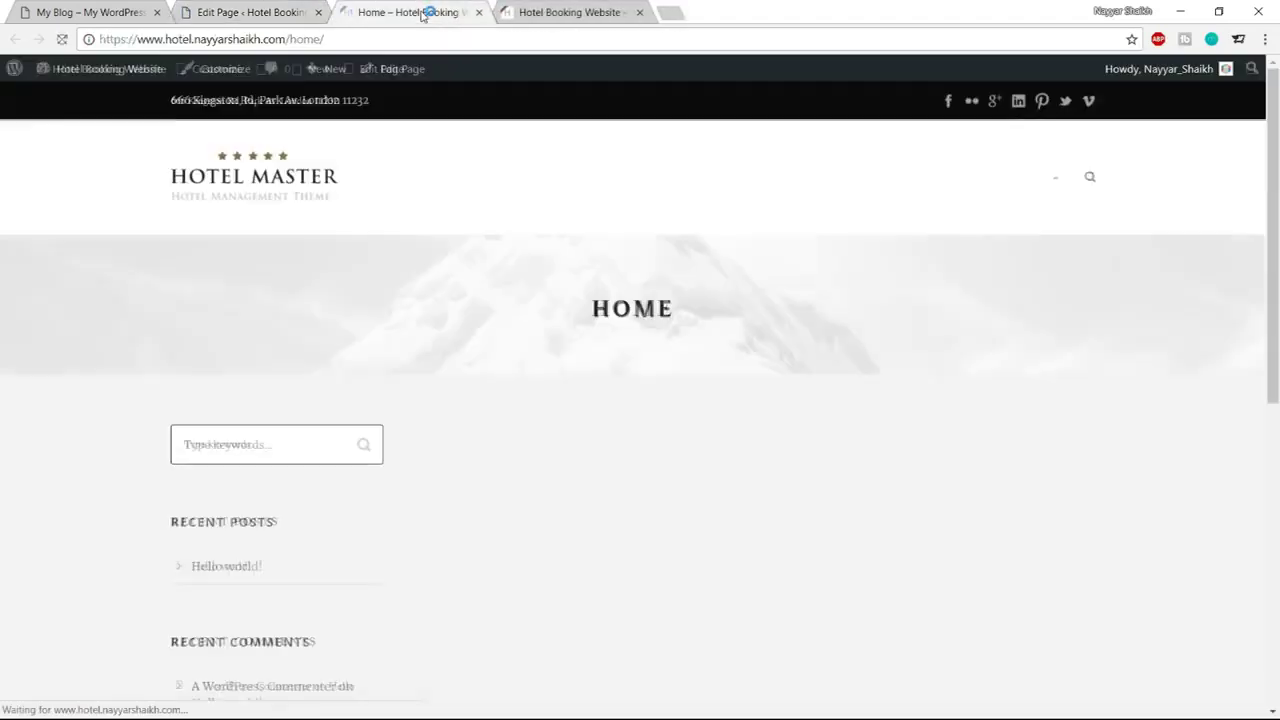
{"action": "scroll", "coordinate": [672, 285], "scroll_direction": "down", "scroll_amount": 5}
{"action": "scroll", "coordinate": [672, 285], "scroll_direction": "up", "scroll_amount": 5}
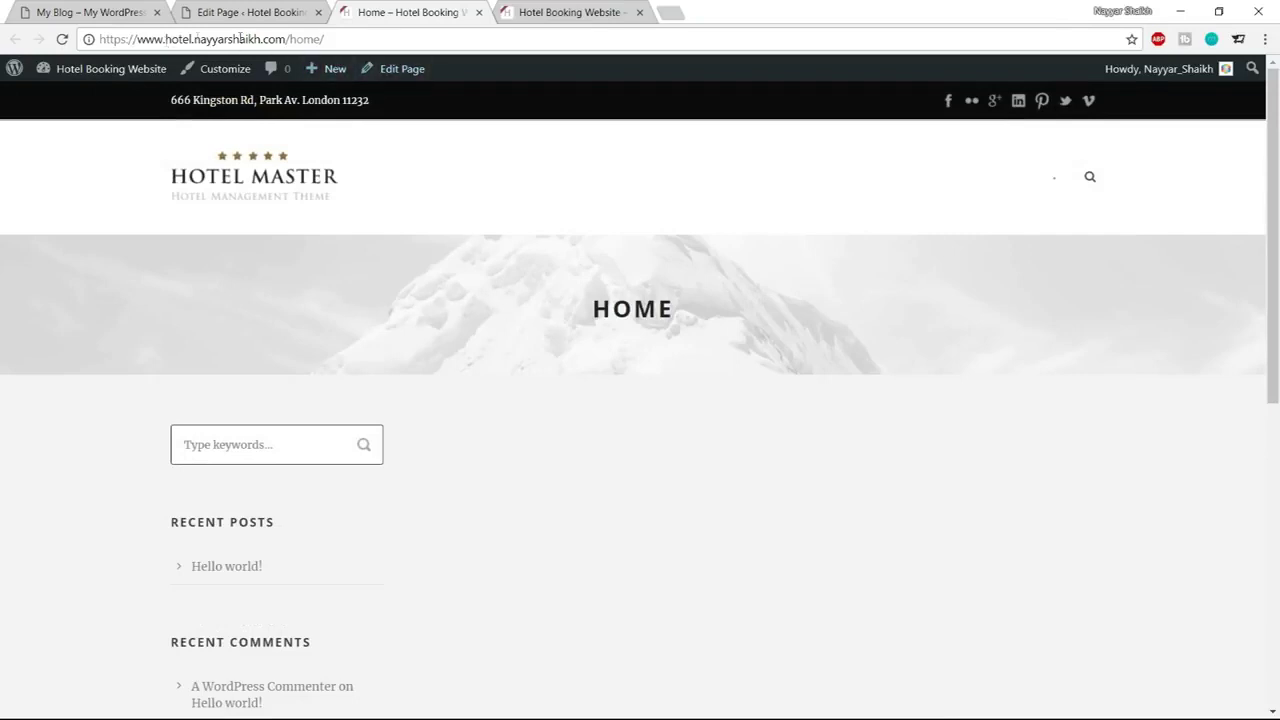
{"action": "left_click_drag", "start_coordinate": [289, 39], "coordinate": [383, 38]}
{"action": "left_click", "coordinate": [146, 39]}
{"action": "left_click_drag", "start_coordinate": [107, 39], "coordinate": [287, 39]}
{"action": "left_click", "coordinate": [334, 36]}
{"action": "scroll", "coordinate": [631, 382], "scroll_direction": "down", "scroll_amount": 4}
{"action": "scroll", "coordinate": [629, 389], "scroll_direction": "up", "scroll_amount": 4}
Step: Go to Reading Settings and review the homepage display options, currently latest posts
{"action": "left_click", "coordinate": [250, 8]}
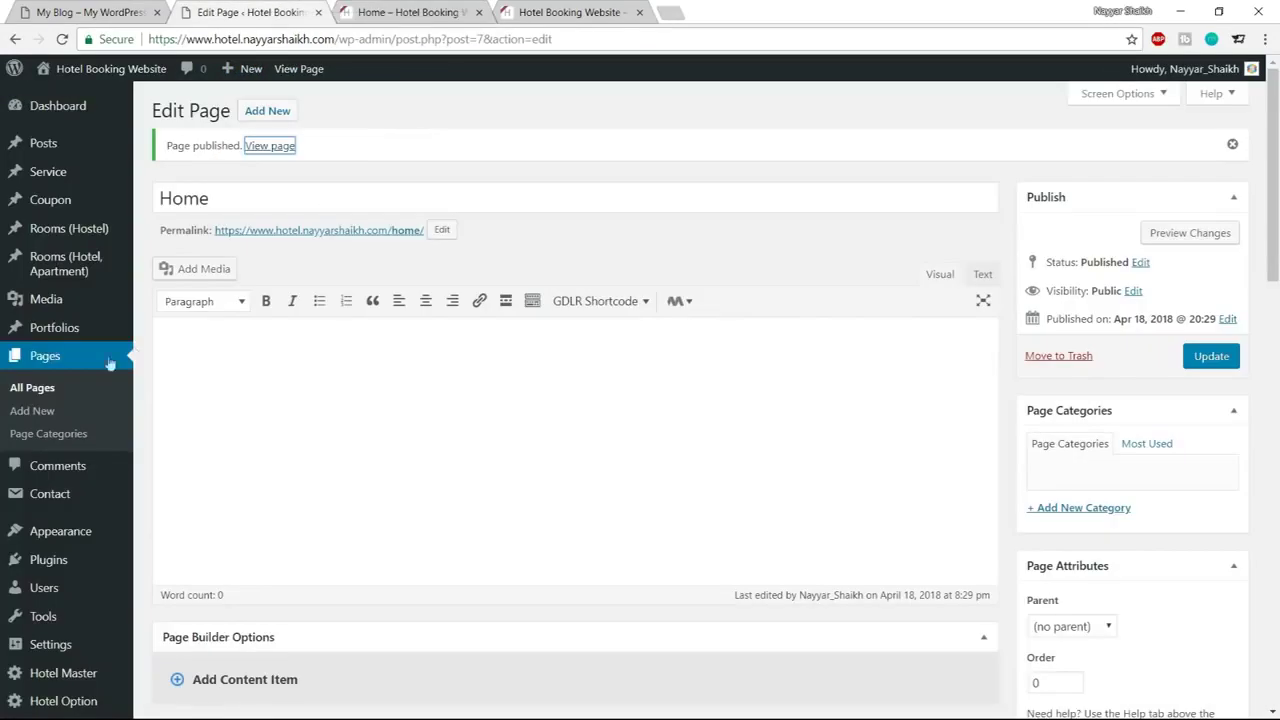
{"action": "scroll", "coordinate": [86, 320], "scroll_direction": "down", "scroll_amount": 2}
{"action": "mouse_move", "coordinate": [47, 525]}
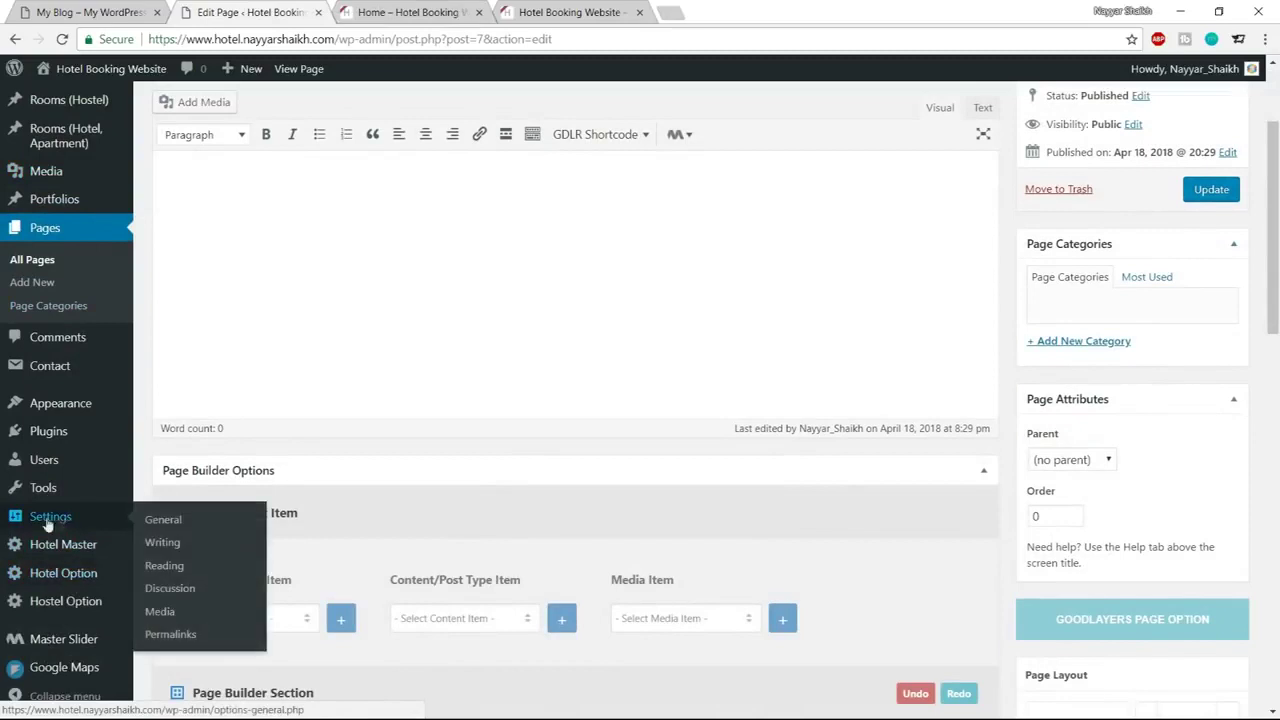
{"action": "left_click", "coordinate": [168, 567]}
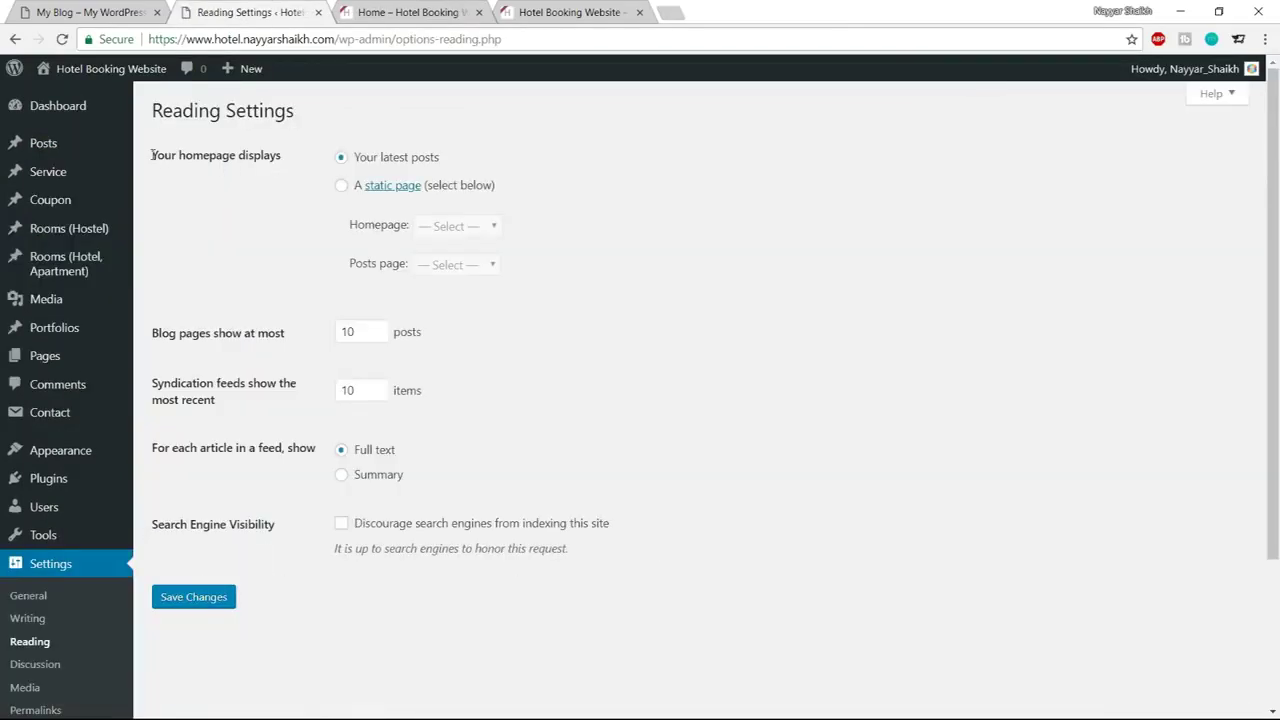
{"action": "left_click_drag", "start_coordinate": [150, 155], "coordinate": [305, 160]}
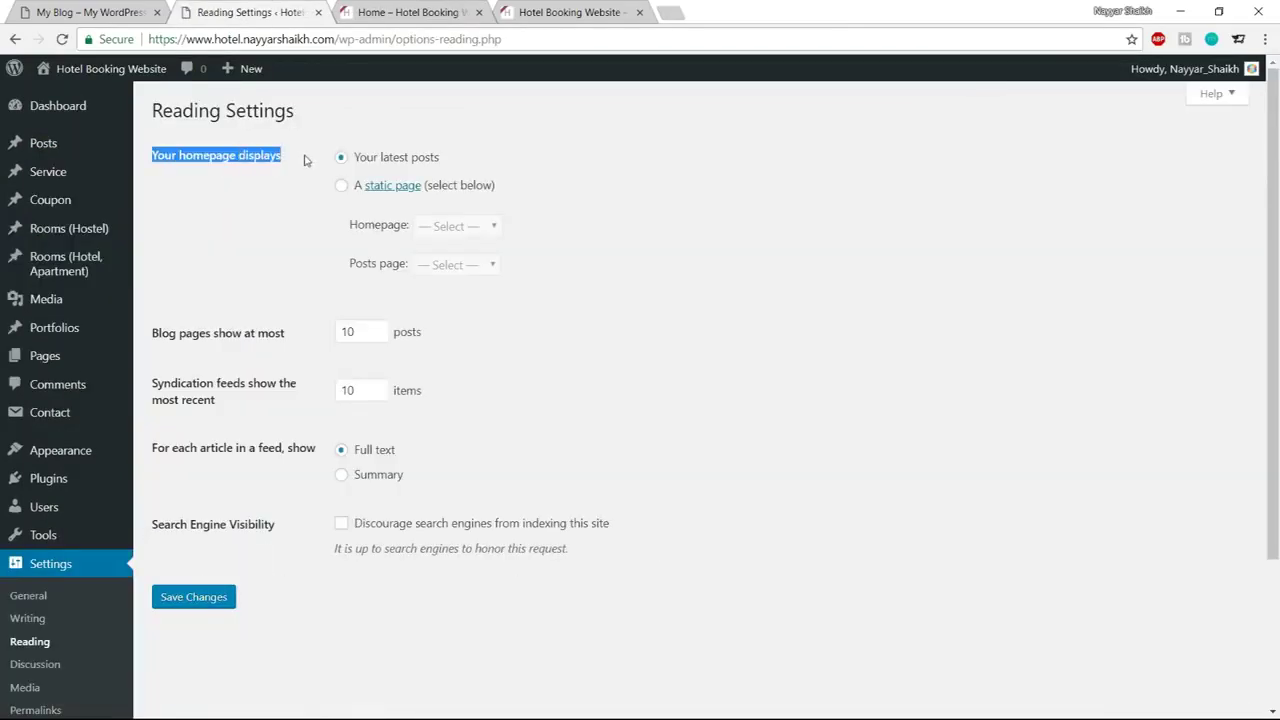
{"action": "left_click", "coordinate": [308, 163]}
{"action": "left_click_drag", "start_coordinate": [465, 160], "coordinate": [352, 158]}
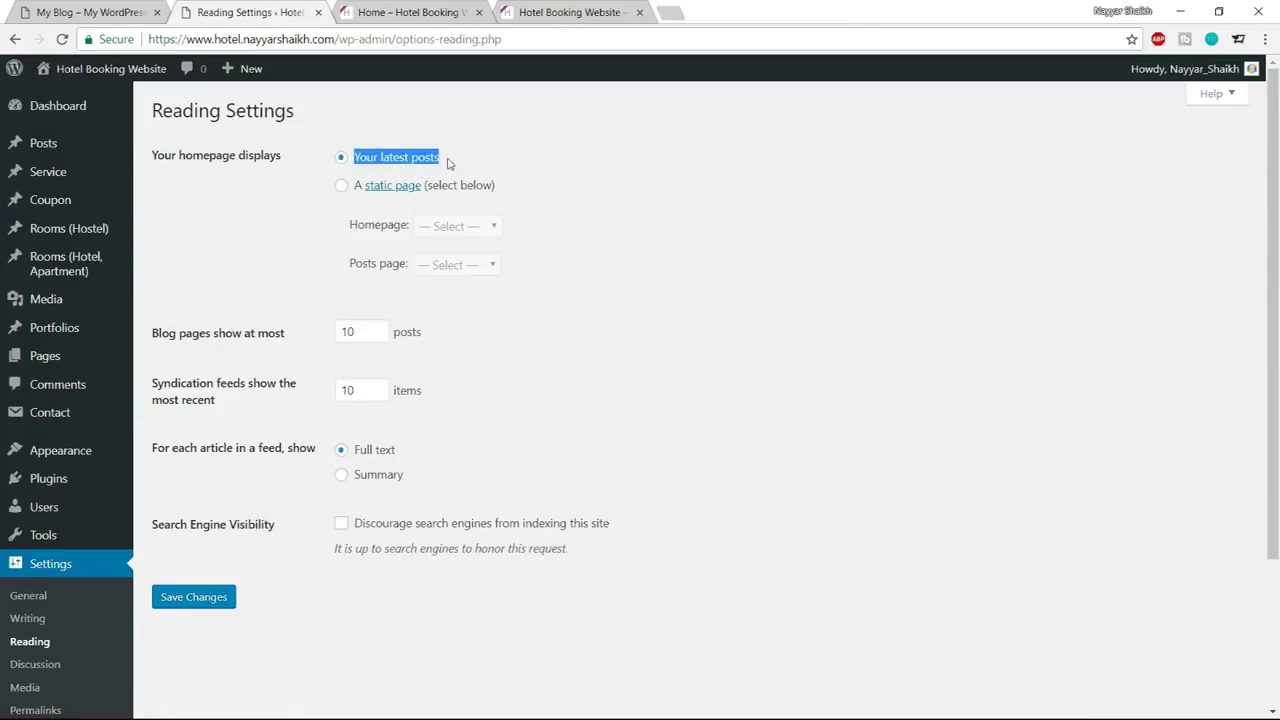
Step: Set the homepage to the static page 'Home' and save the reading settings
{"action": "left_click", "coordinate": [342, 187]}
{"action": "left_click_drag", "start_coordinate": [355, 230], "coordinate": [450, 227]}
{"action": "left_click", "coordinate": [465, 228]}
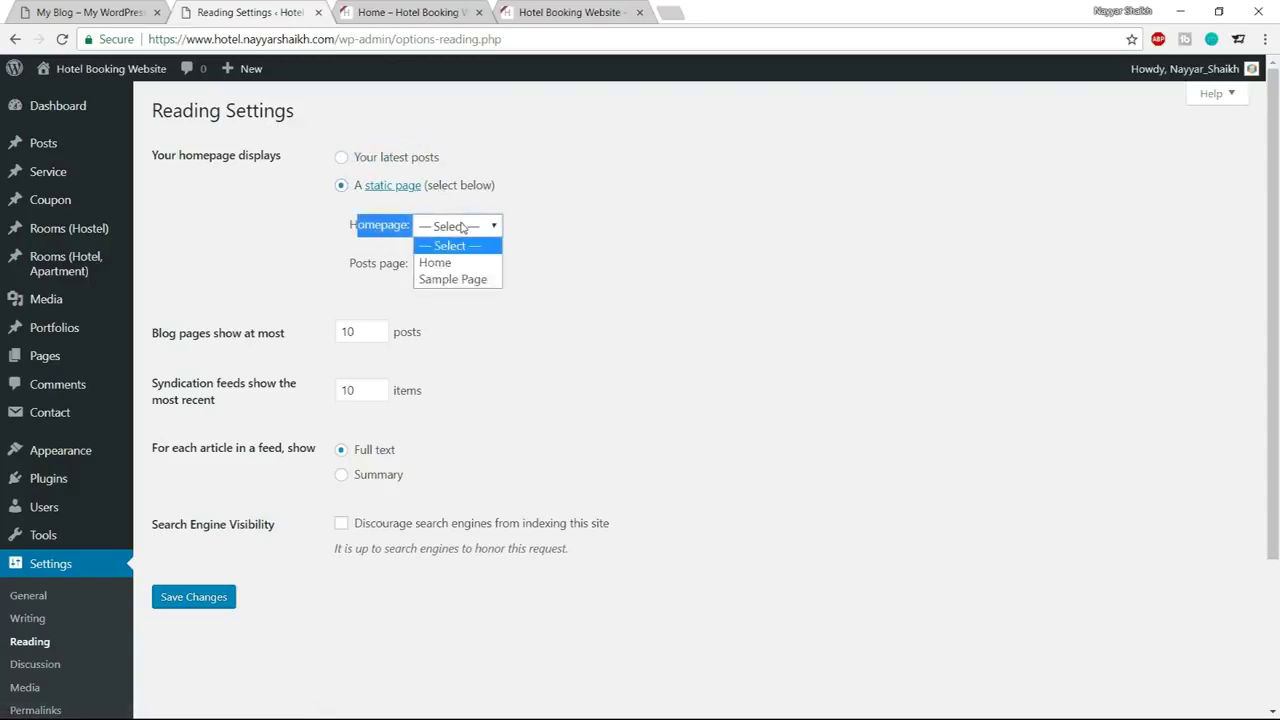
{"action": "left_click", "coordinate": [455, 262]}
{"action": "left_click", "coordinate": [533, 236]}
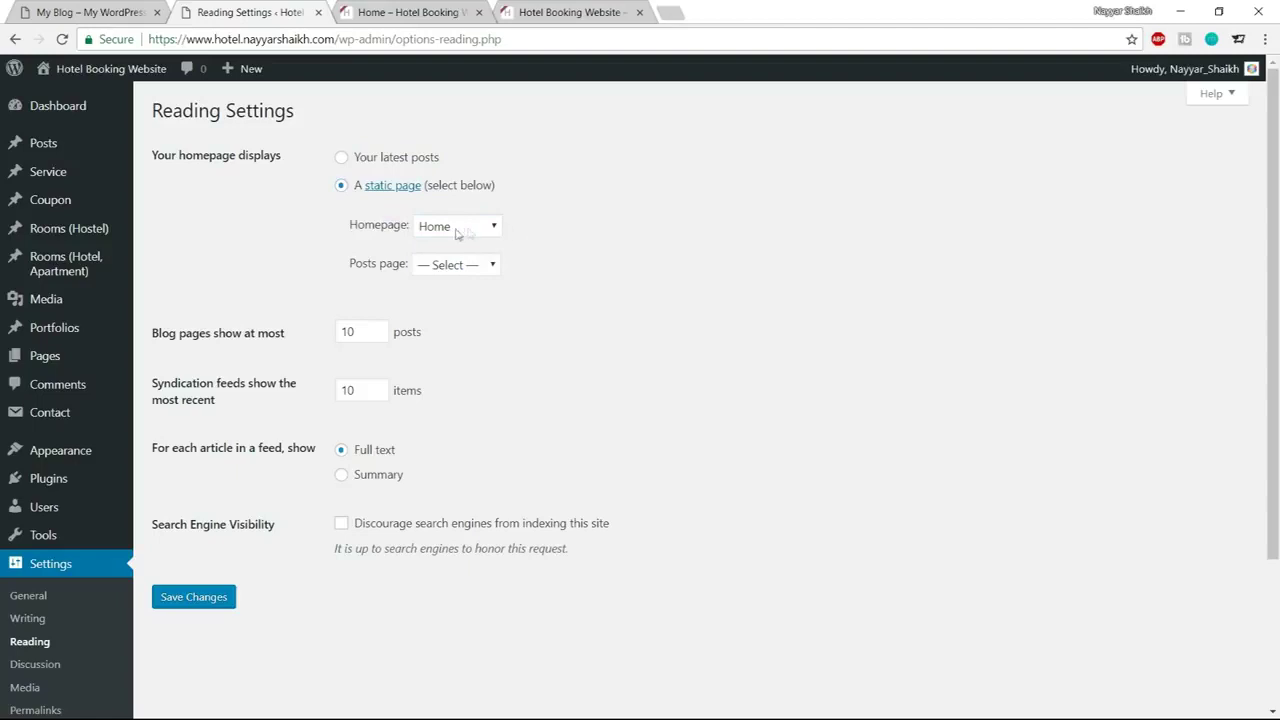
{"action": "left_click", "coordinate": [215, 596]}
Step: Load the site root address and confirm it shows the Home page with its HOME title
{"action": "key", "text": "ctrl+Tab"}
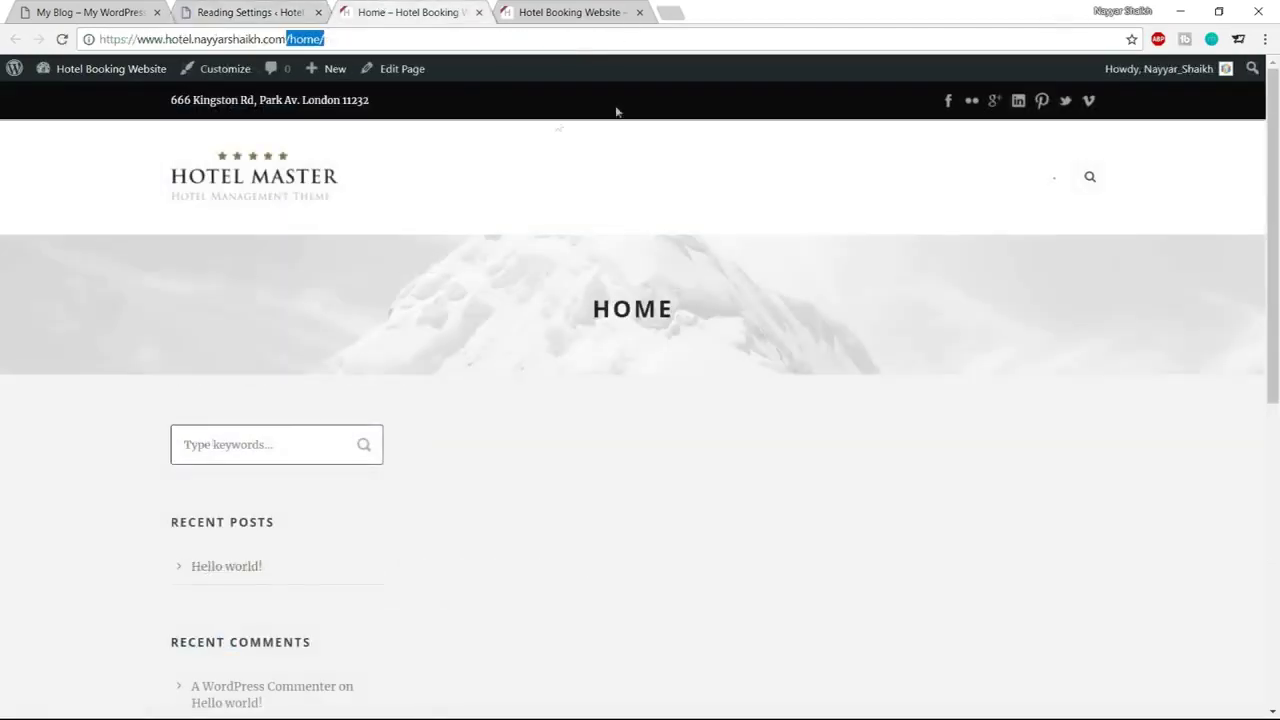
{"action": "key", "text": "BackSpace"}
{"action": "key", "text": "Return"}
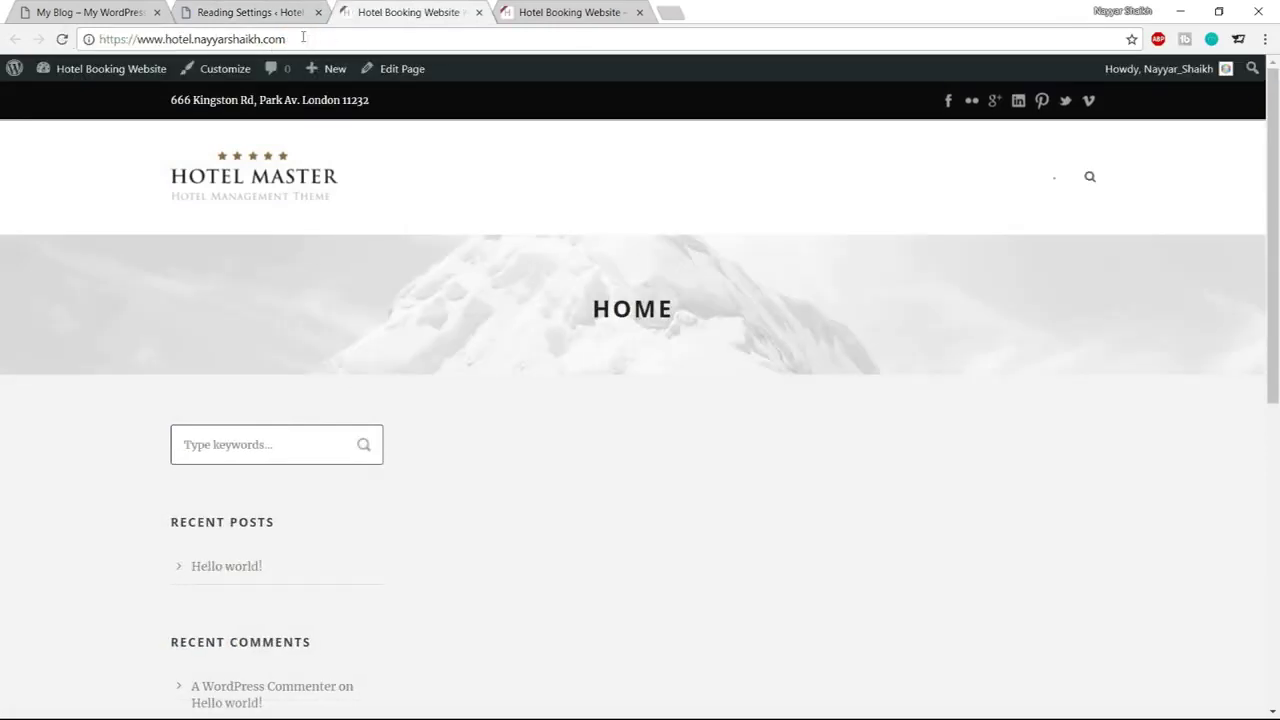
{"action": "left_click_drag", "start_coordinate": [588, 308], "coordinate": [716, 316]}
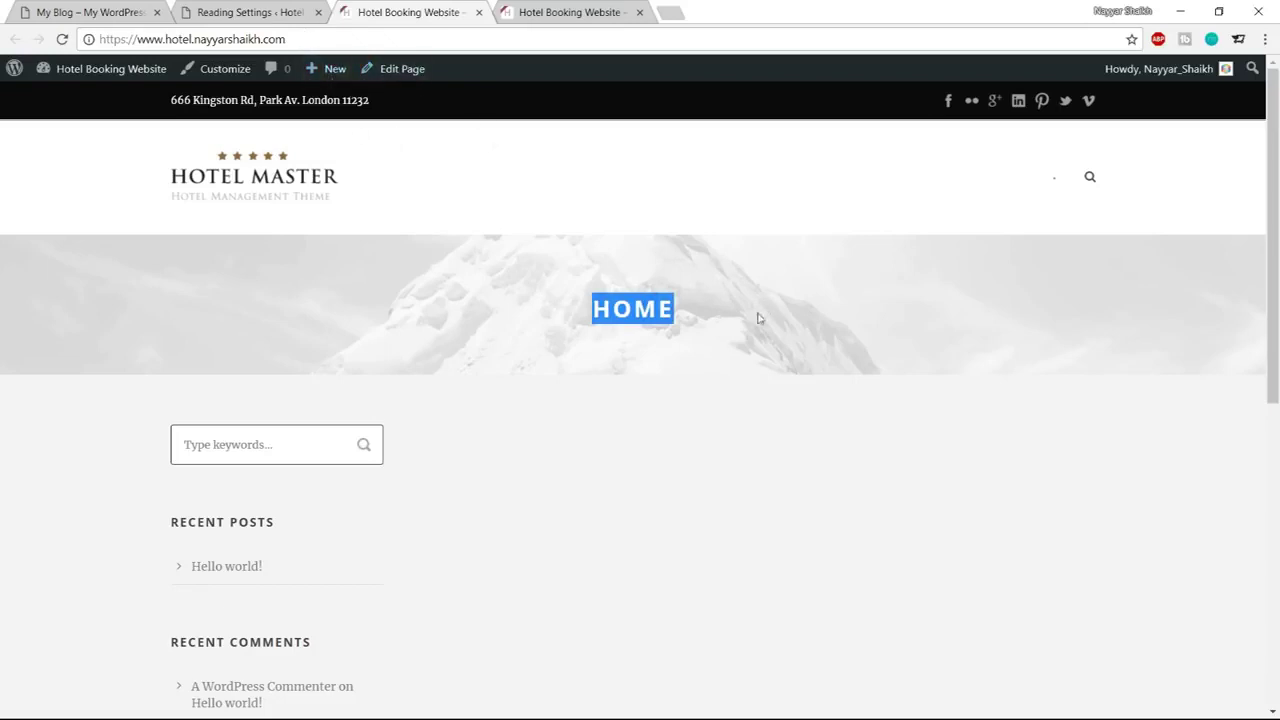
{"action": "left_click", "coordinate": [757, 354]}
{"action": "left_click_drag", "start_coordinate": [580, 302], "coordinate": [610, 308]}
{"action": "left_click", "coordinate": [716, 369]}
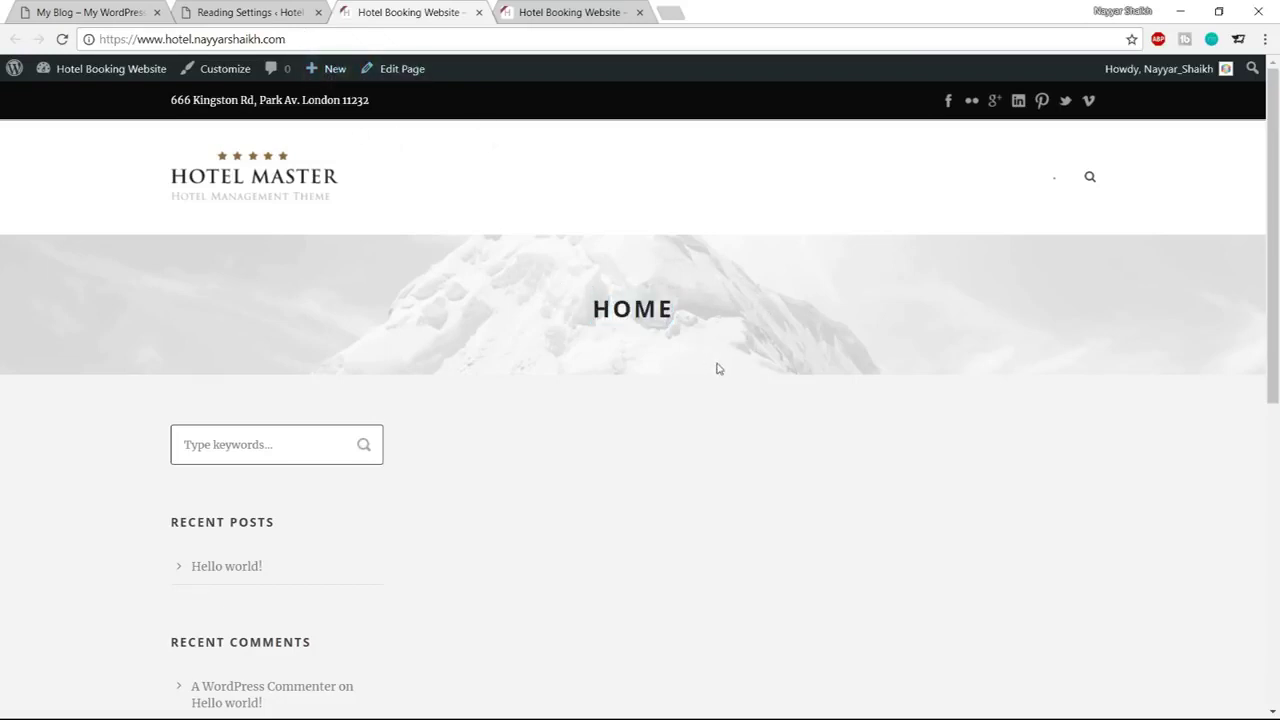
Step: Compare the live Home page with the other site's kitchen hero homepage
{"action": "left_click", "coordinate": [67, 12]}
{"action": "scroll", "coordinate": [793, 338], "scroll_direction": "down", "scroll_amount": 1}
{"action": "scroll", "coordinate": [793, 400], "scroll_direction": "up", "scroll_amount": 1}
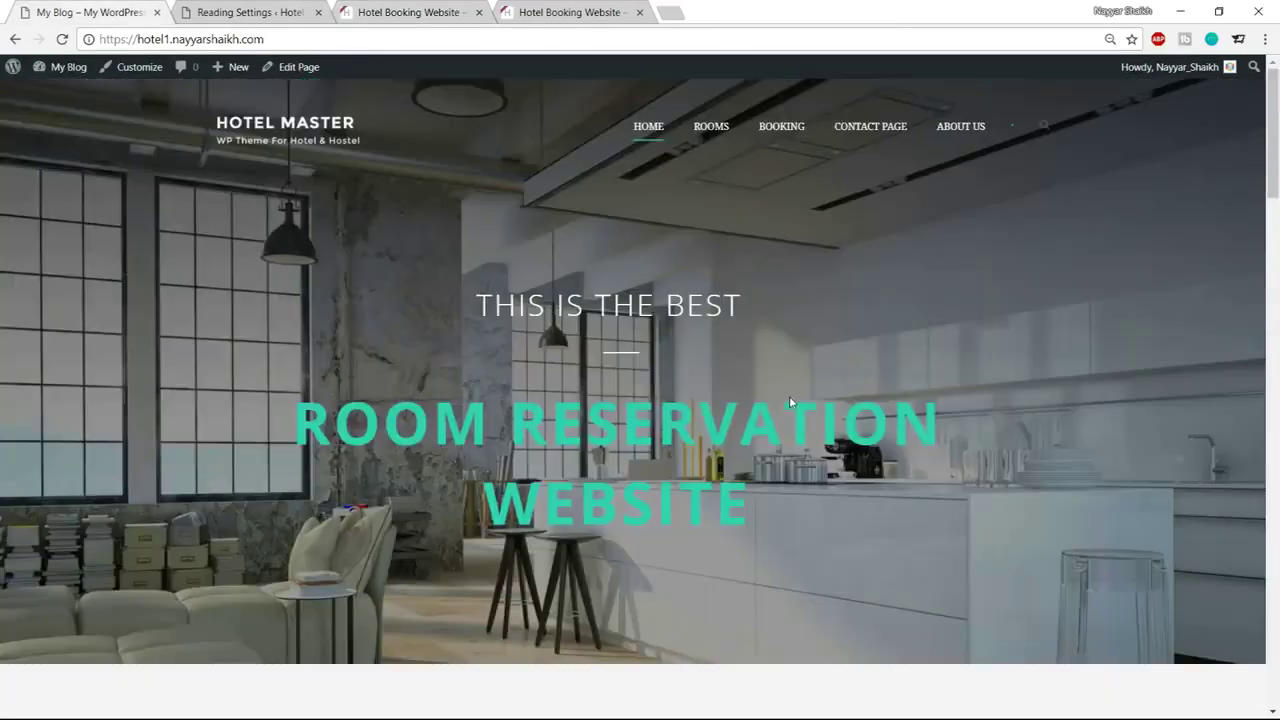
{"action": "left_click", "coordinate": [425, 8]}
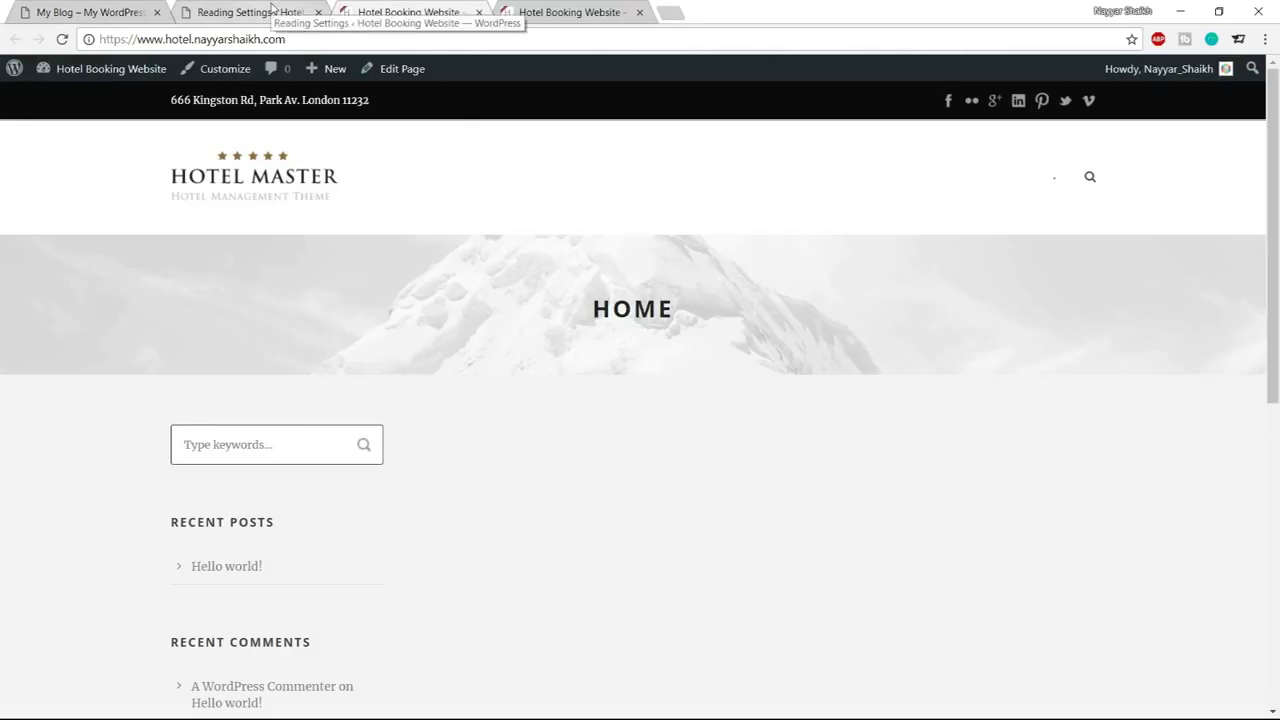
{"action": "left_click", "coordinate": [326, 18]}
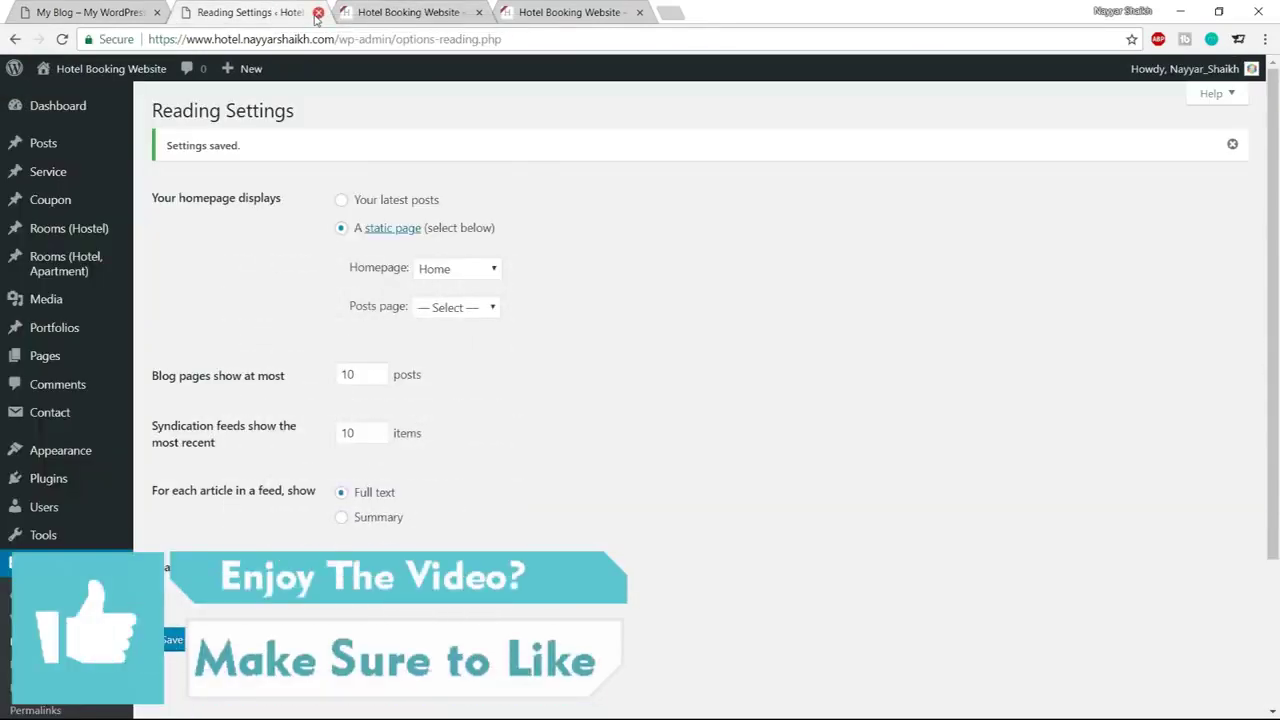
Step: Close Reading Settings and open the Home page editor in a new second tab
{"action": "left_click", "coordinate": [317, 13]}
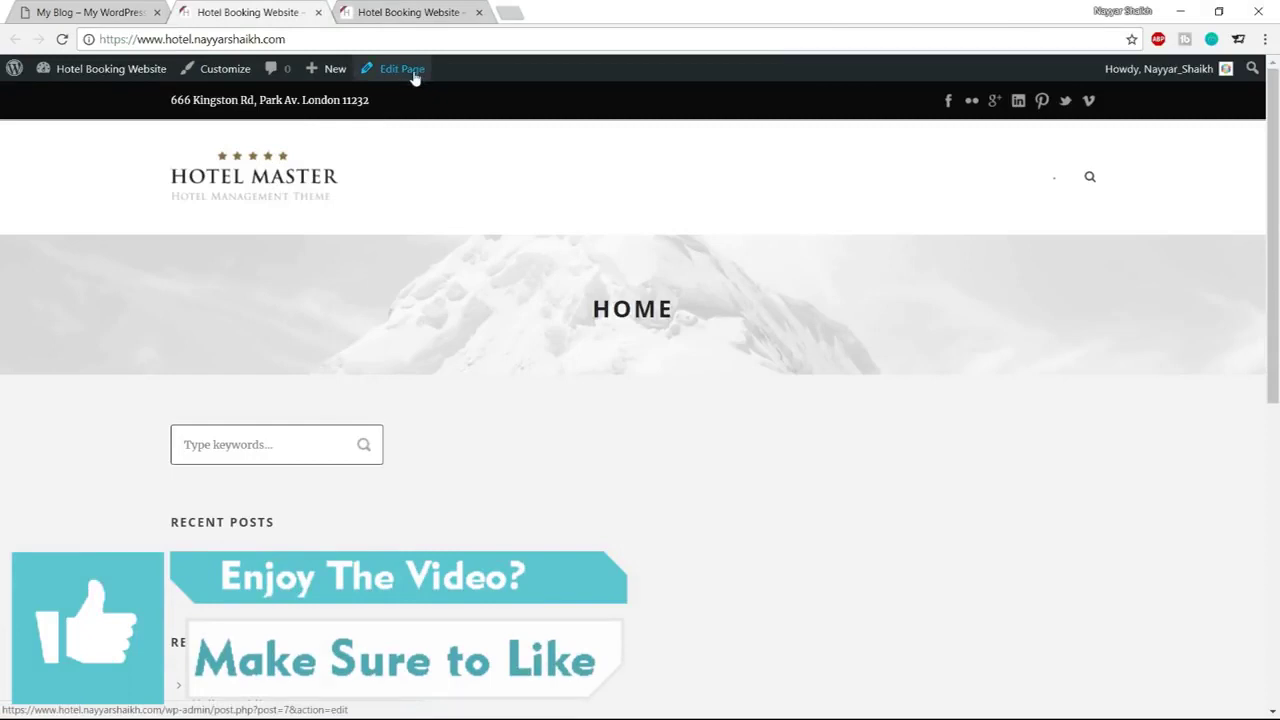
{"action": "right_click", "coordinate": [414, 74]}
{"action": "left_click", "coordinate": [460, 84]}
{"action": "left_click_drag", "start_coordinate": [435, 14], "coordinate": [286, 14]}
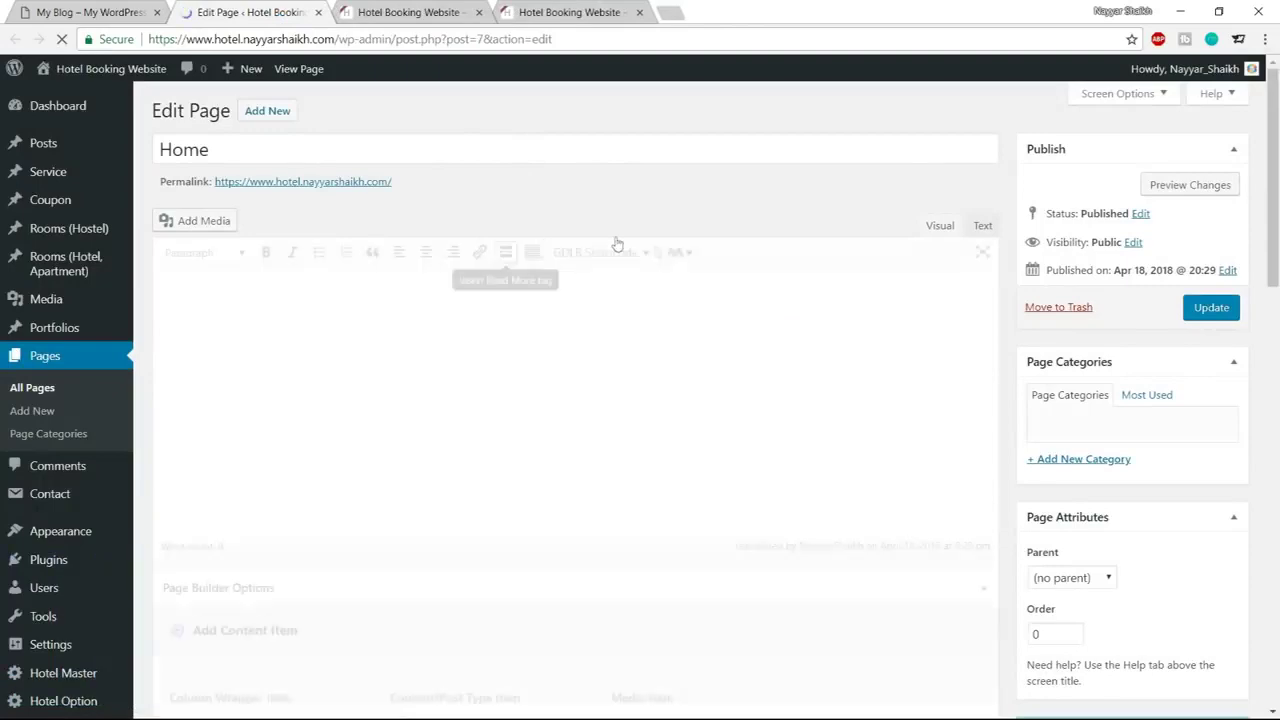
Step: Switch Show Title off for the Home page and update it
{"action": "scroll", "coordinate": [690, 360], "scroll_direction": "down", "scroll_amount": 10}
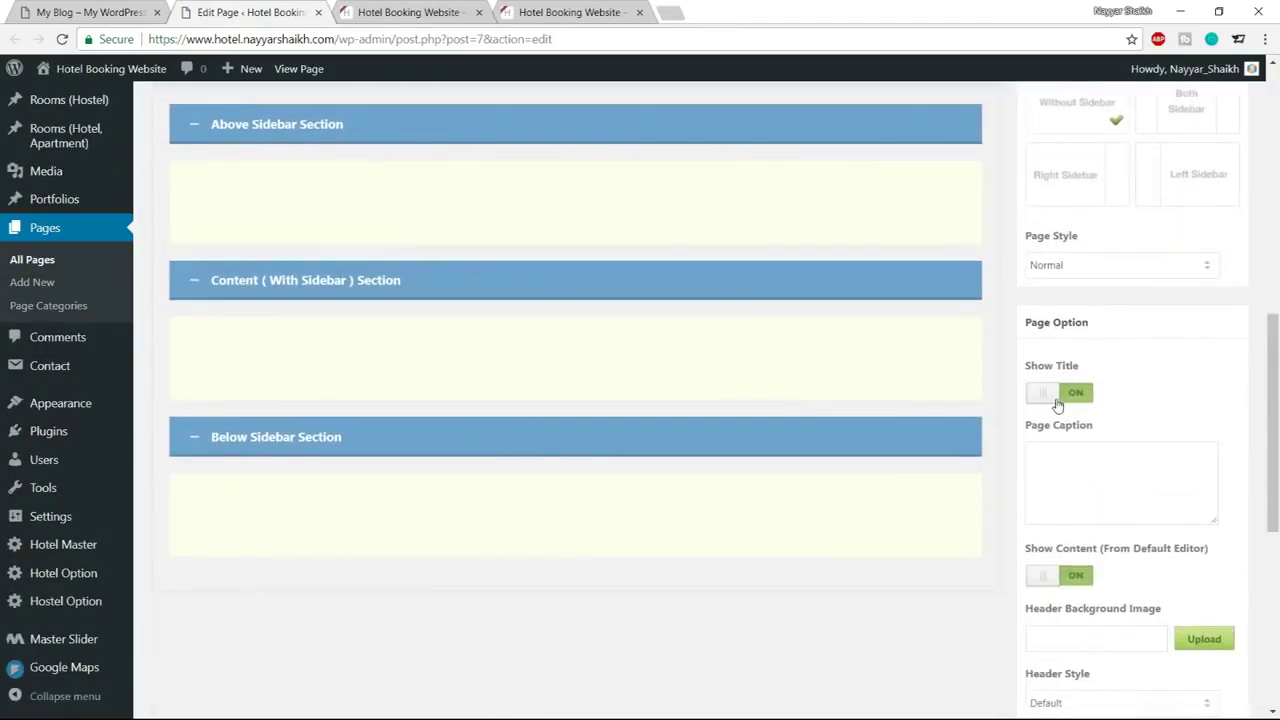
{"action": "left_click", "coordinate": [1057, 404]}
{"action": "scroll", "coordinate": [1072, 428], "scroll_direction": "down", "scroll_amount": 5}
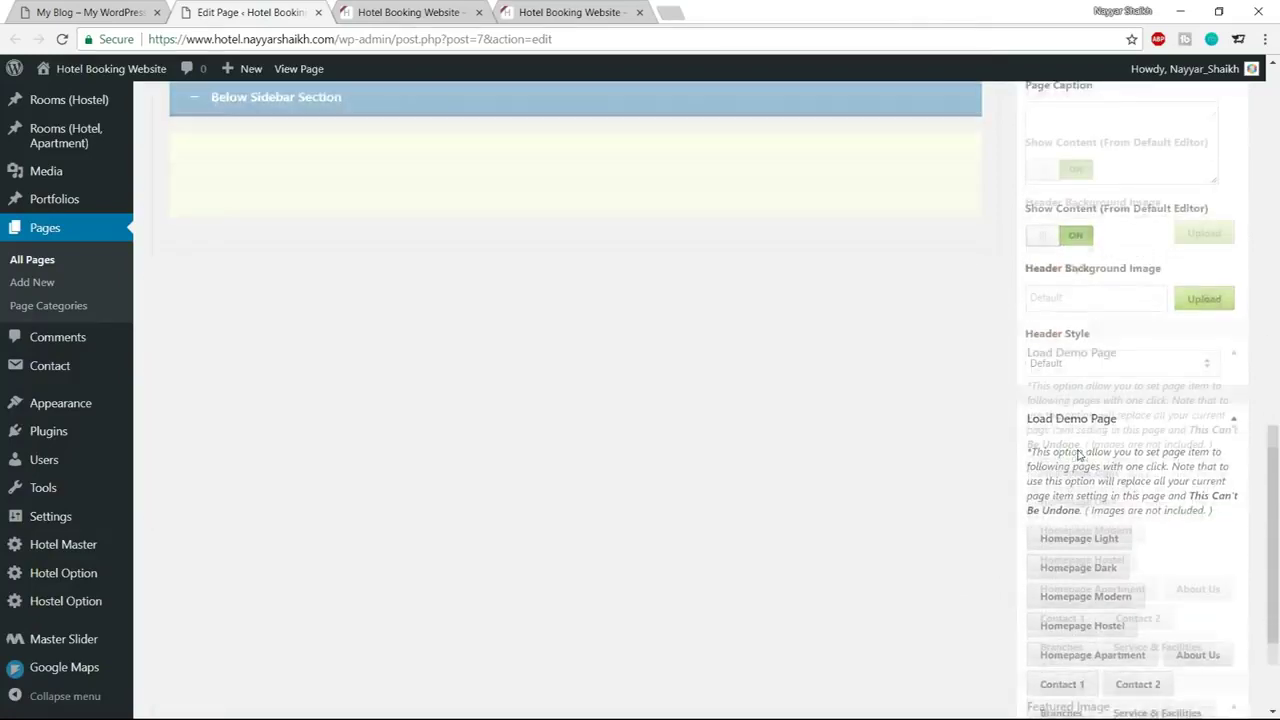
{"action": "scroll", "coordinate": [1135, 520], "scroll_direction": "up", "scroll_amount": 10}
{"action": "left_click", "coordinate": [1211, 307]}
Step: Reload the live Home page to confirm the HOME banner is gone
{"action": "left_click", "coordinate": [385, 12]}
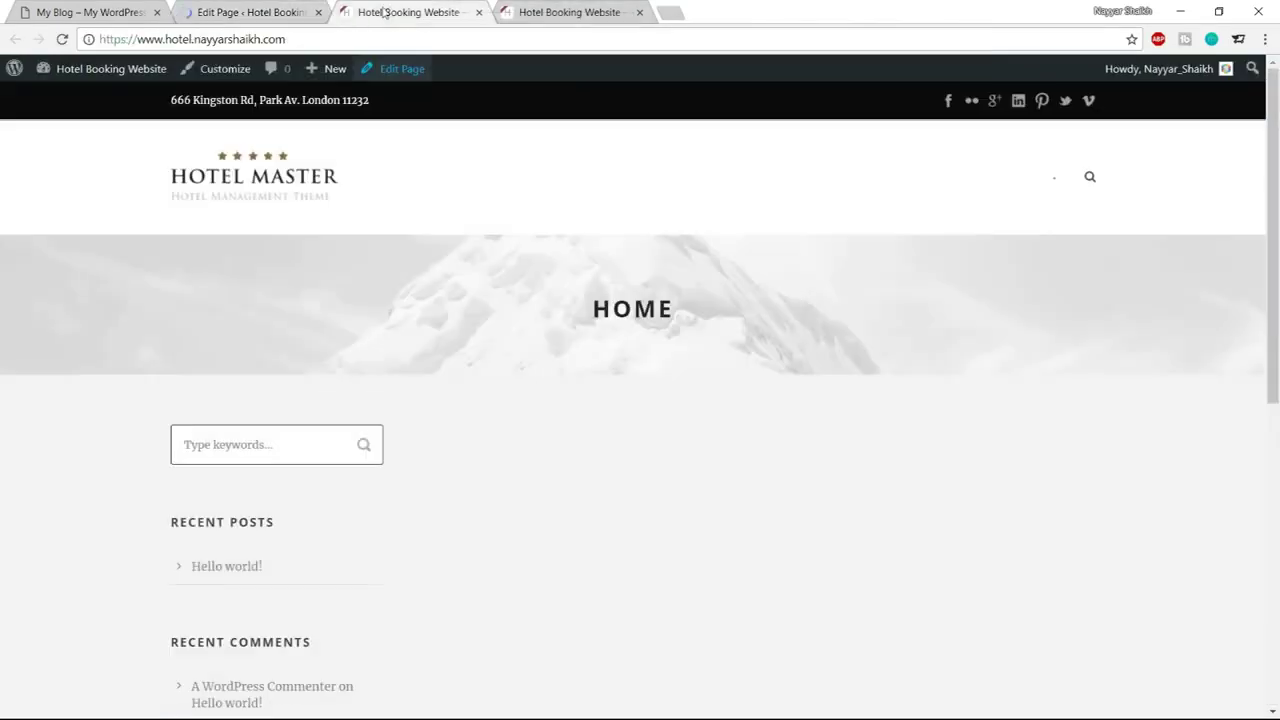
{"action": "left_click", "coordinate": [63, 39]}
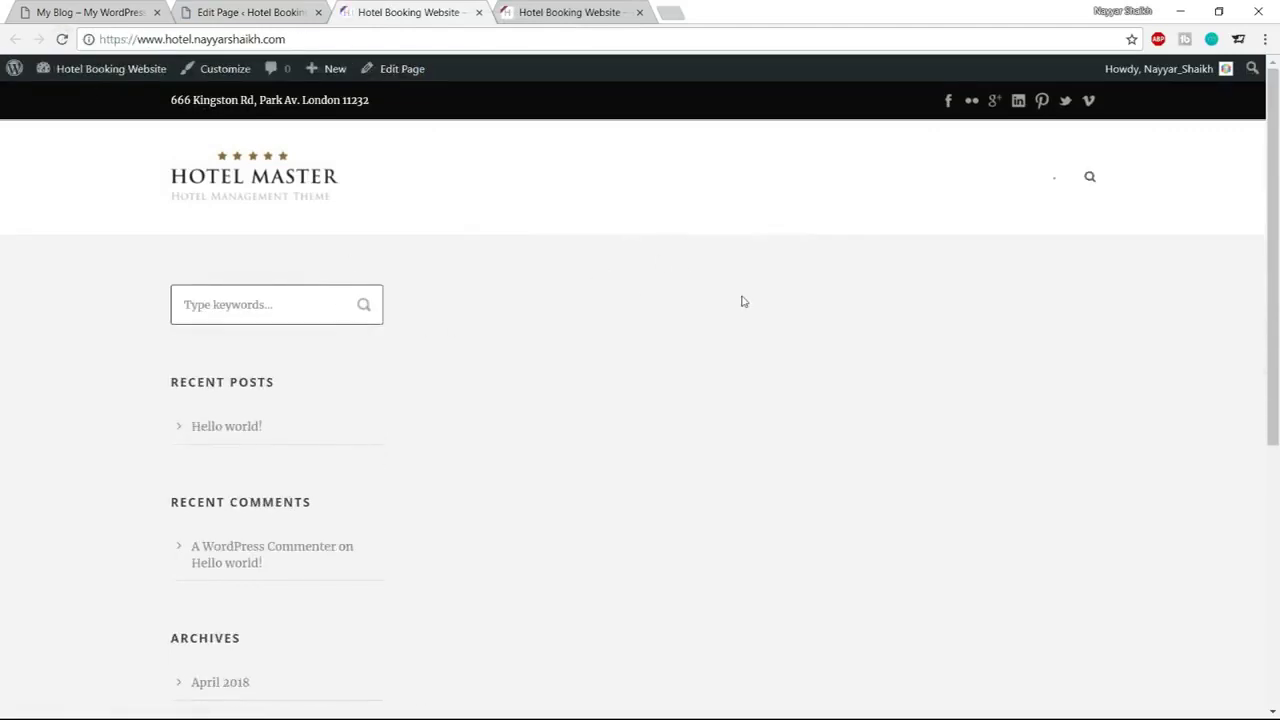
{"action": "left_click", "coordinate": [70, 12]}
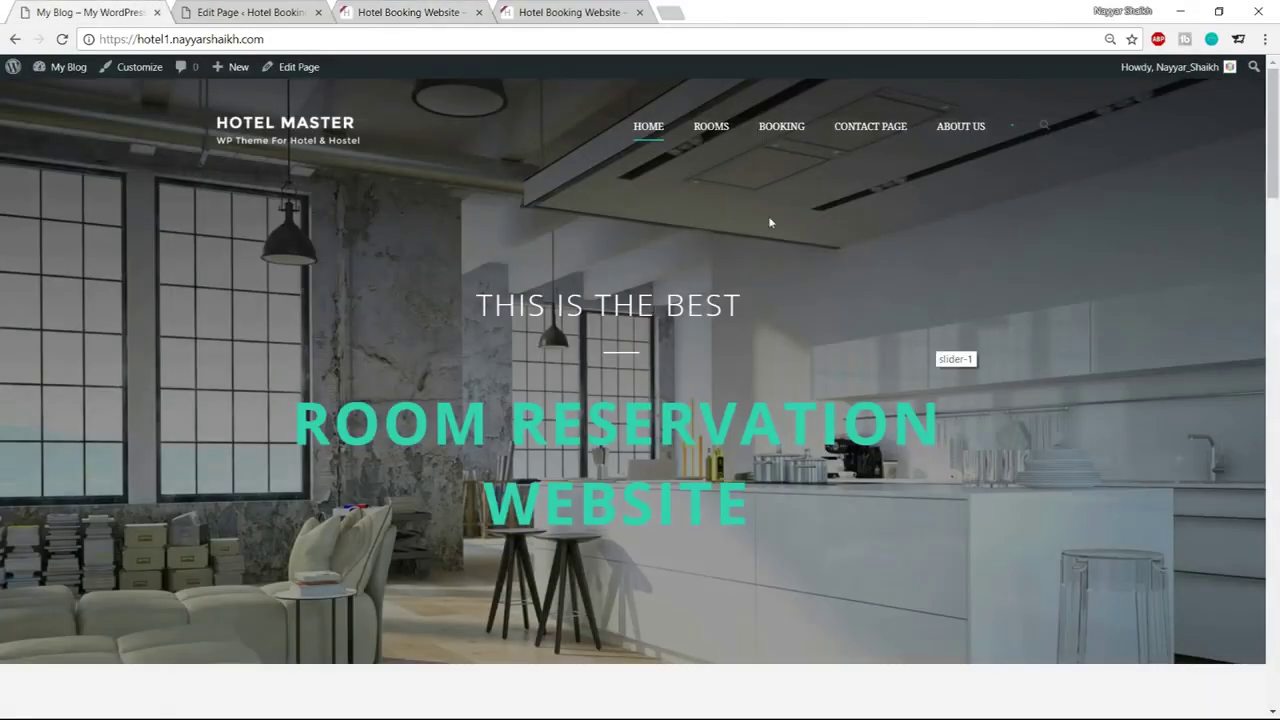
{"action": "left_click", "coordinate": [430, 12]}
{"action": "scroll", "coordinate": [250, 428], "scroll_direction": "down", "scroll_amount": 5}
{"action": "scroll", "coordinate": [250, 428], "scroll_direction": "down", "scroll_amount": 2}
{"action": "scroll", "coordinate": [249, 463], "scroll_direction": "up", "scroll_amount": 5}
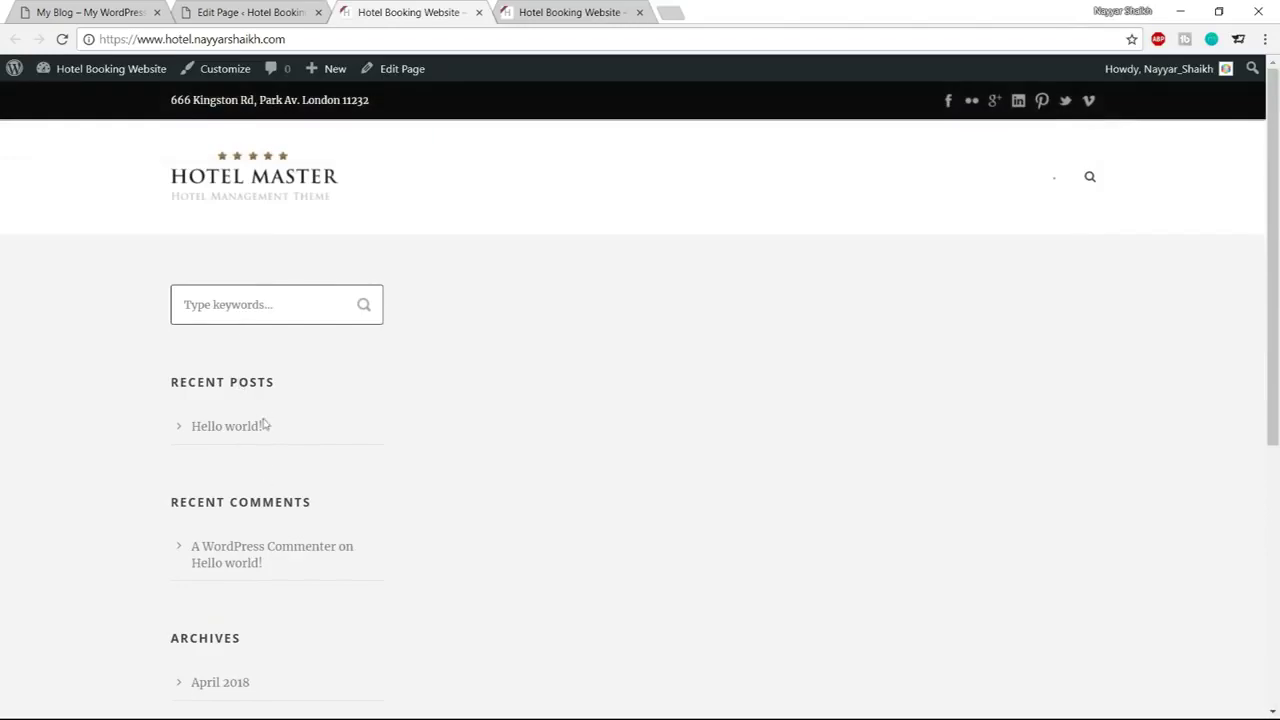
Step: Compare the live Home page against the other site's hero homepage, then return to the editor
{"action": "left_click", "coordinate": [93, 14]}
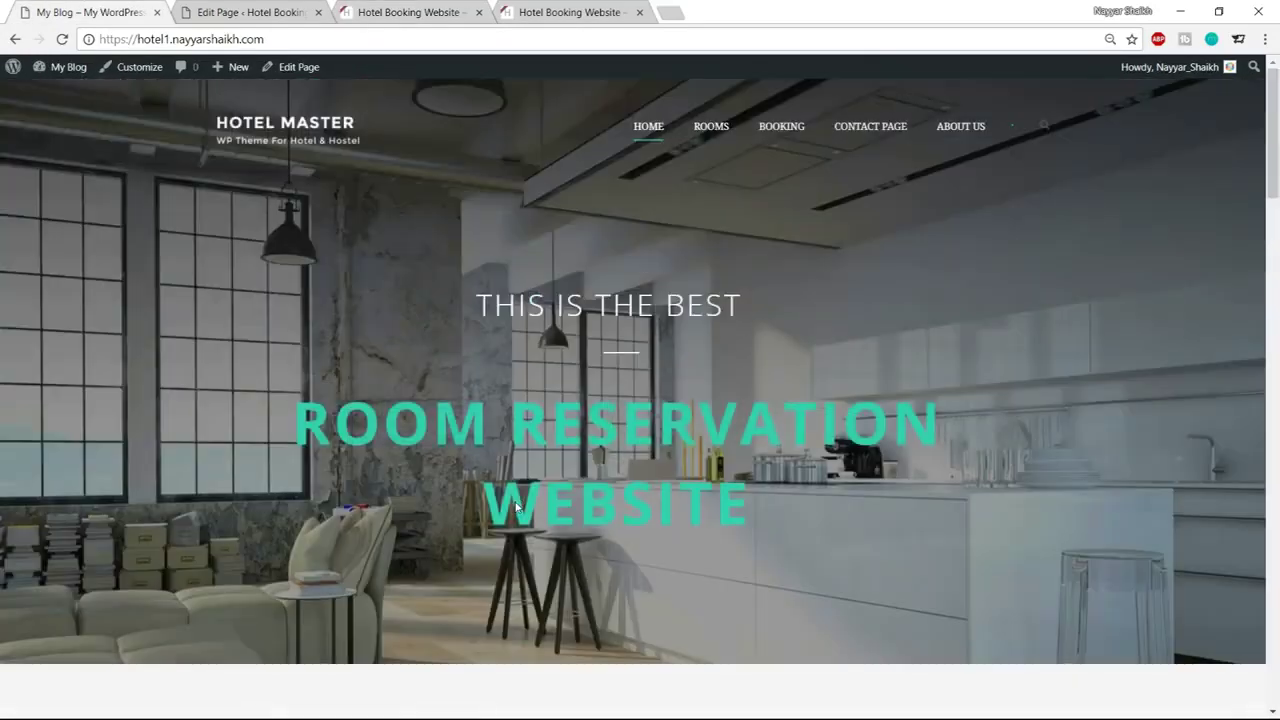
{"action": "key", "text": "ctrl+3"}
{"action": "scroll", "coordinate": [226, 468], "scroll_direction": "down", "scroll_amount": 2}
{"action": "scroll", "coordinate": [251, 486], "scroll_direction": "up", "scroll_amount": 2}
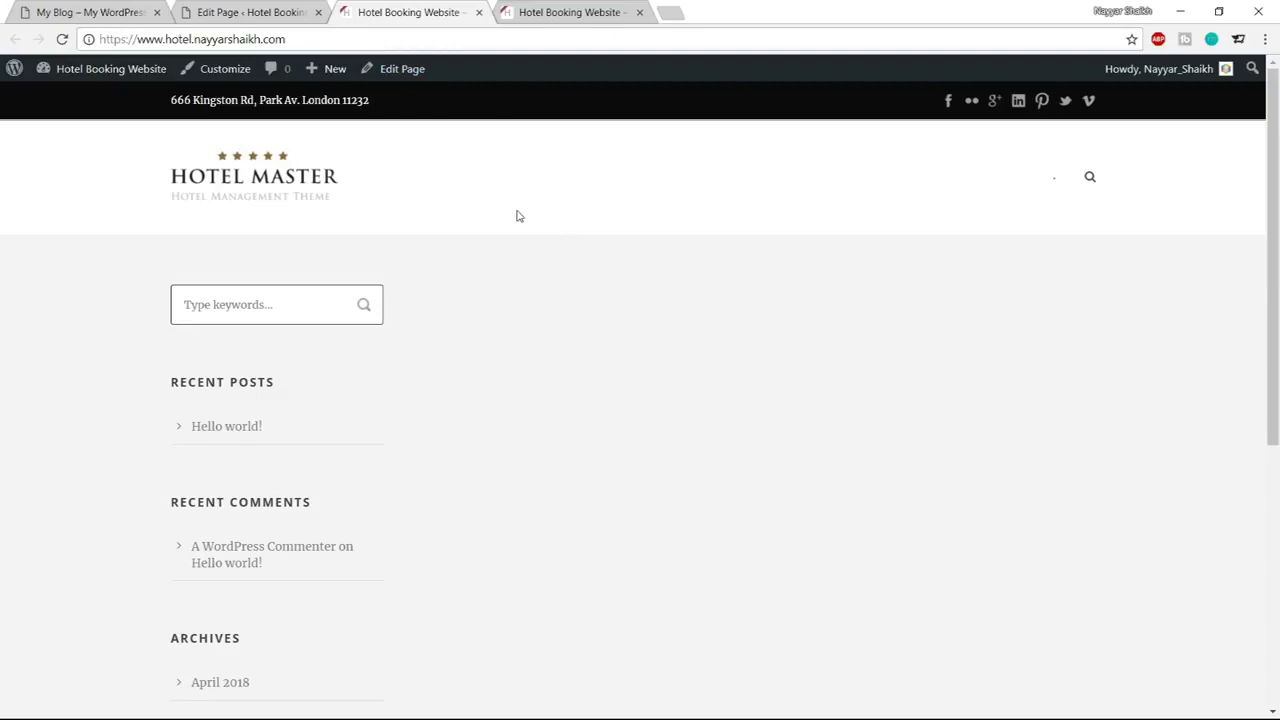
{"action": "left_click", "coordinate": [95, 12]}
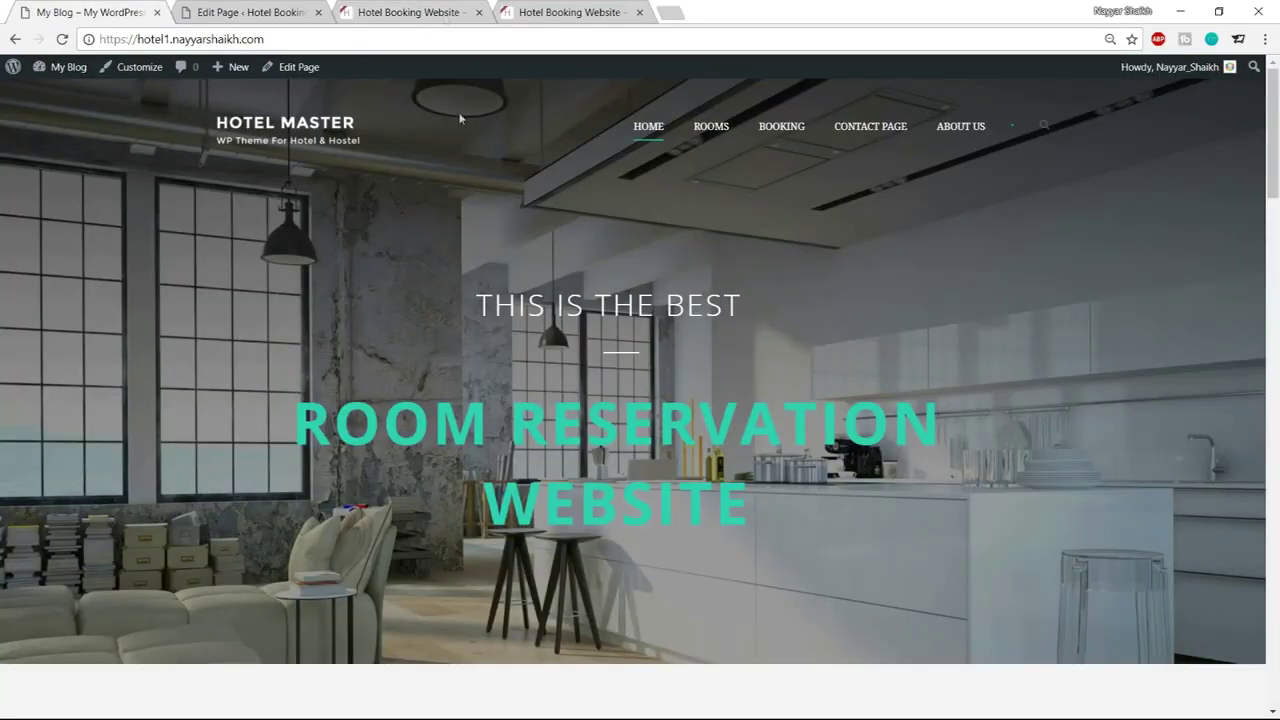
{"action": "left_click", "coordinate": [443, 6]}
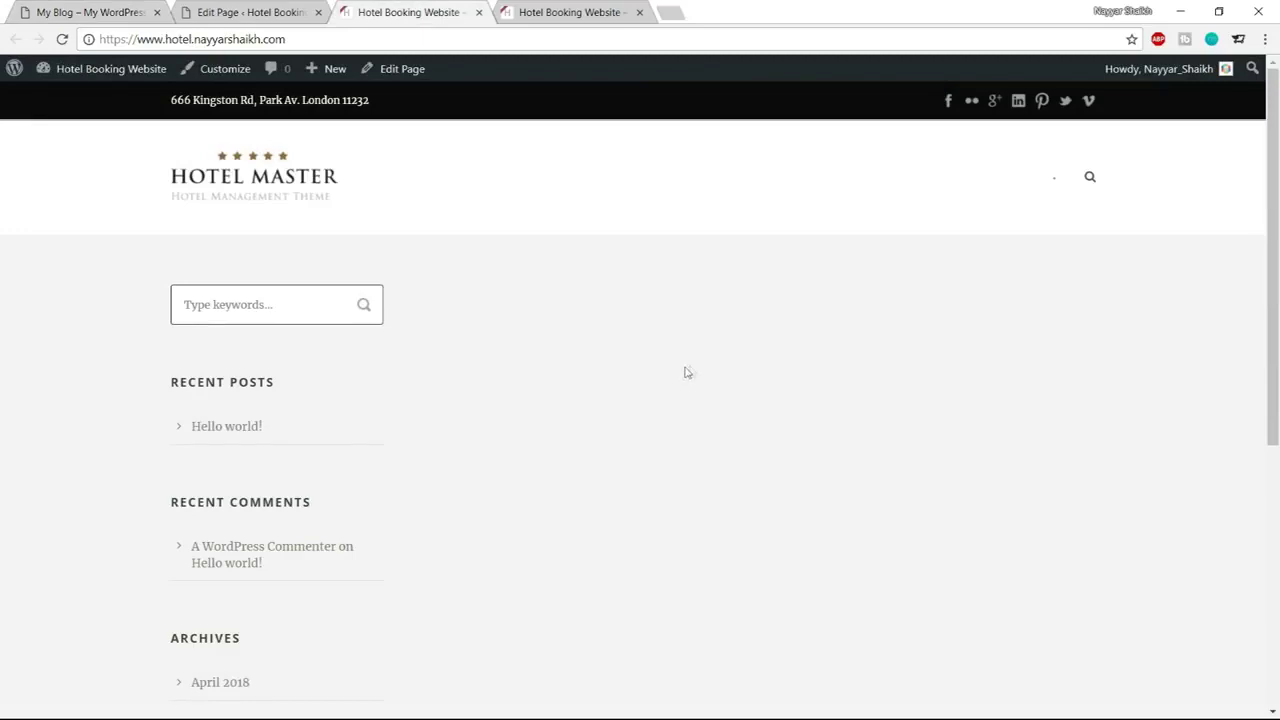
{"action": "left_click", "coordinate": [253, 8]}
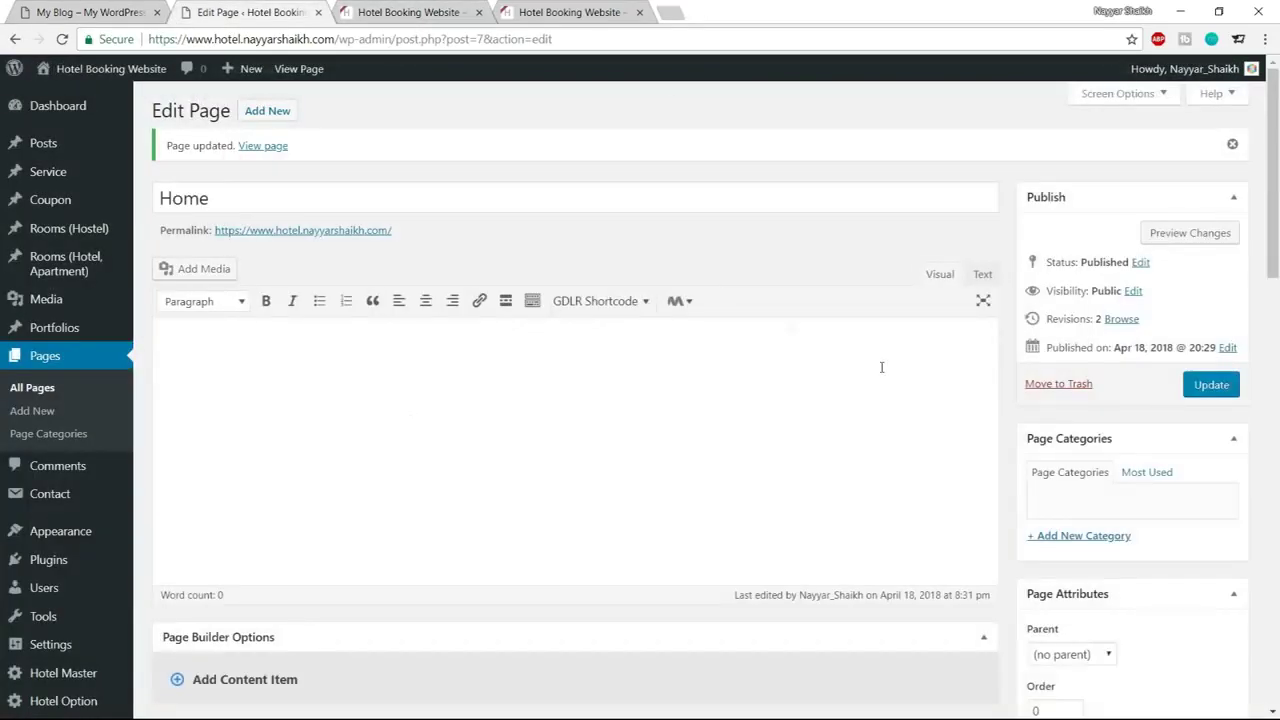
Step: Open the Select Column Item dropdown under Column Wrapper Item in Page Builder Options
{"action": "scroll", "coordinate": [841, 514], "scroll_direction": "down", "scroll_amount": 4}
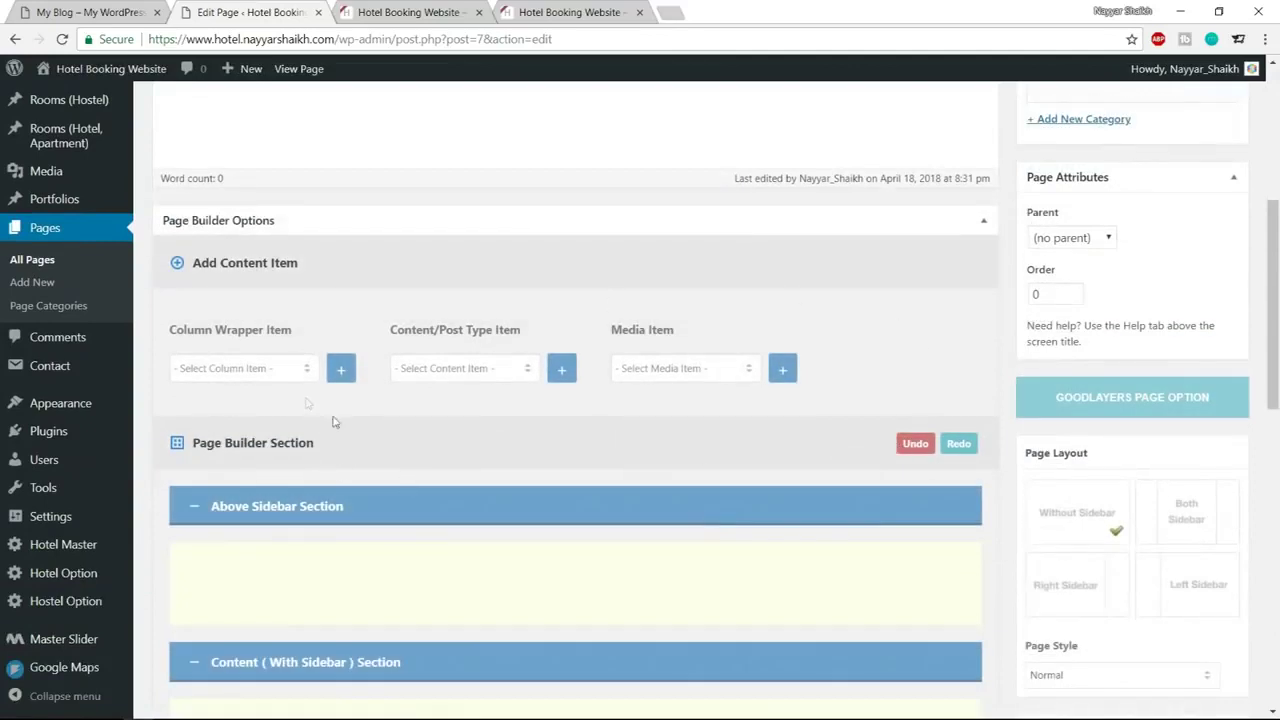
{"action": "left_click", "coordinate": [267, 370]}
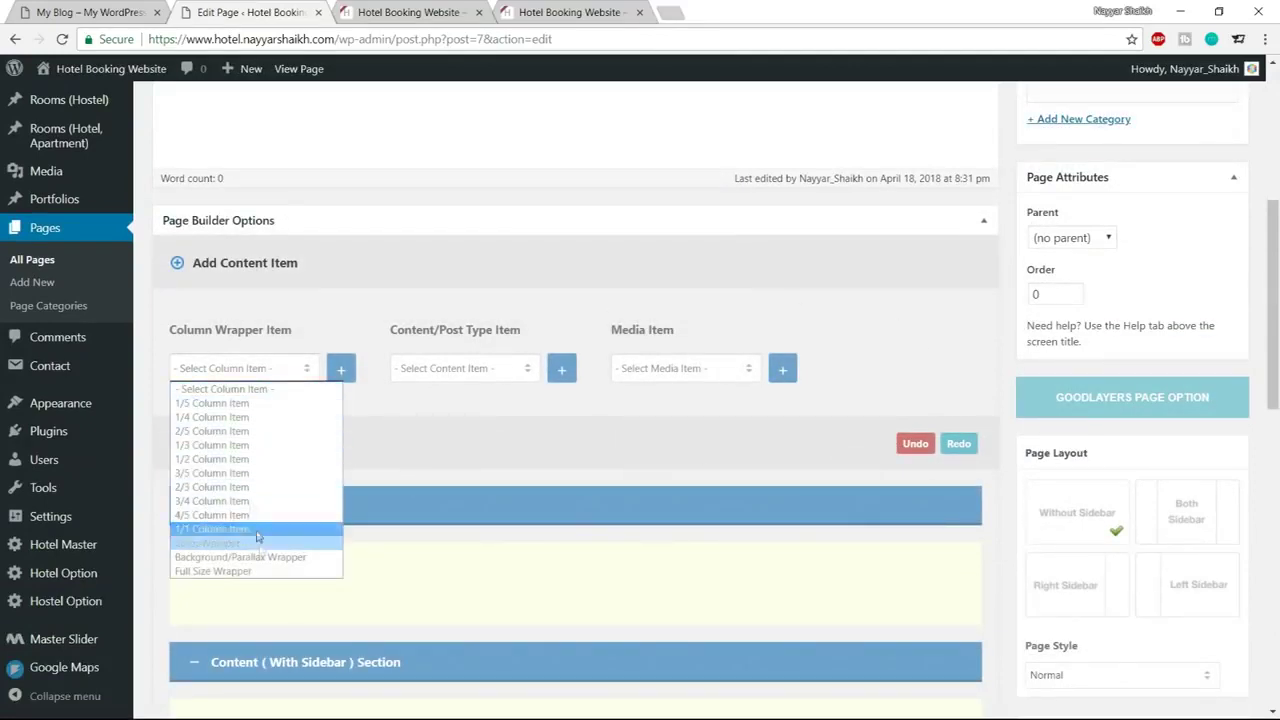
{"action": "left_click", "coordinate": [288, 323]}
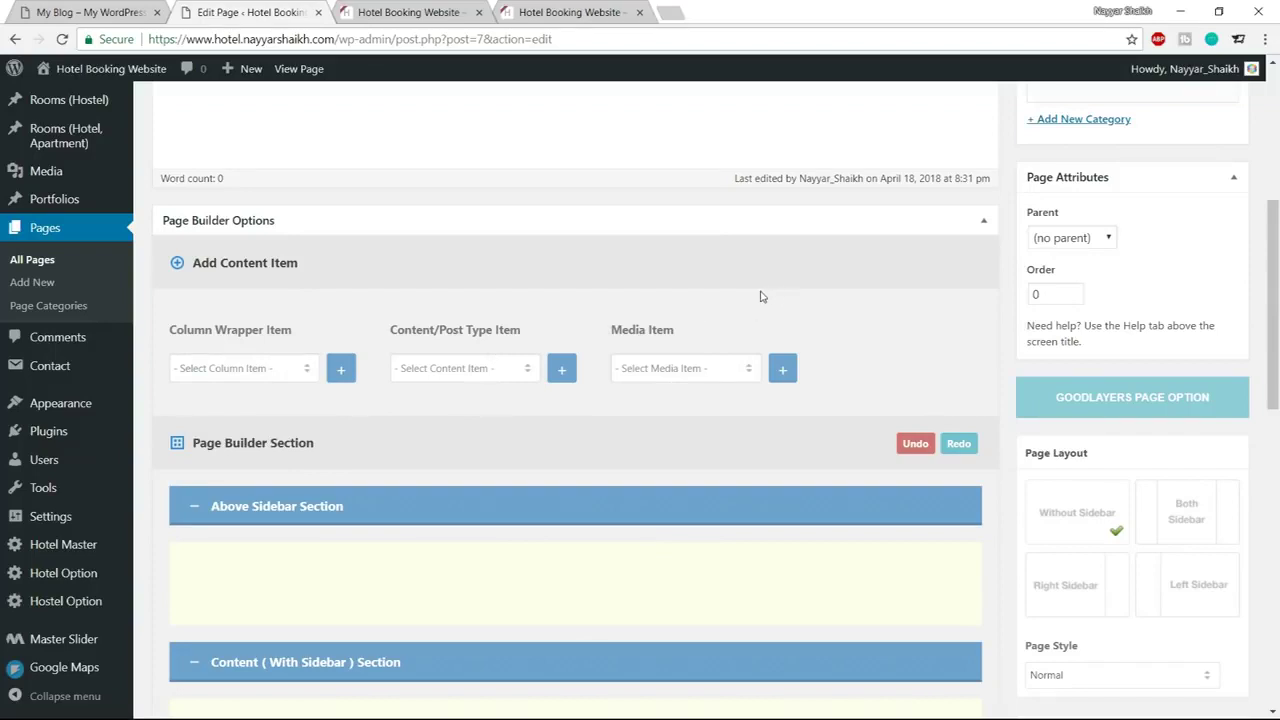
{"action": "left_click", "coordinate": [268, 370]}
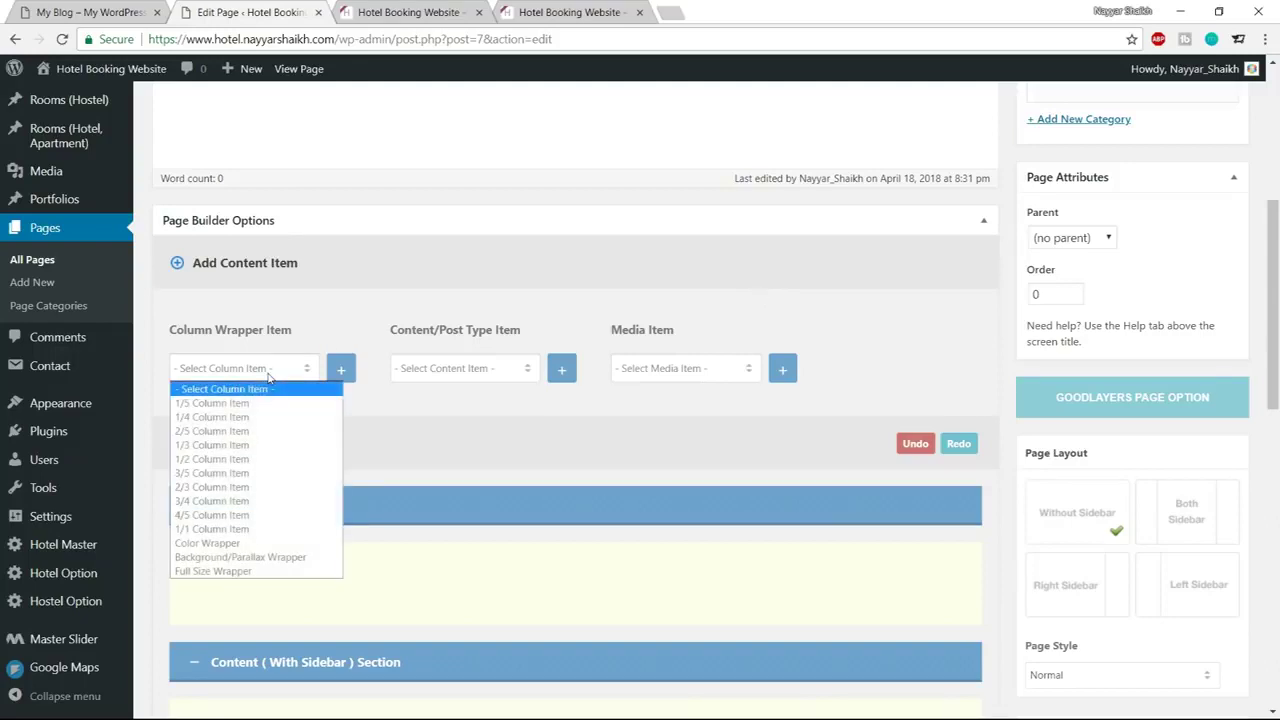
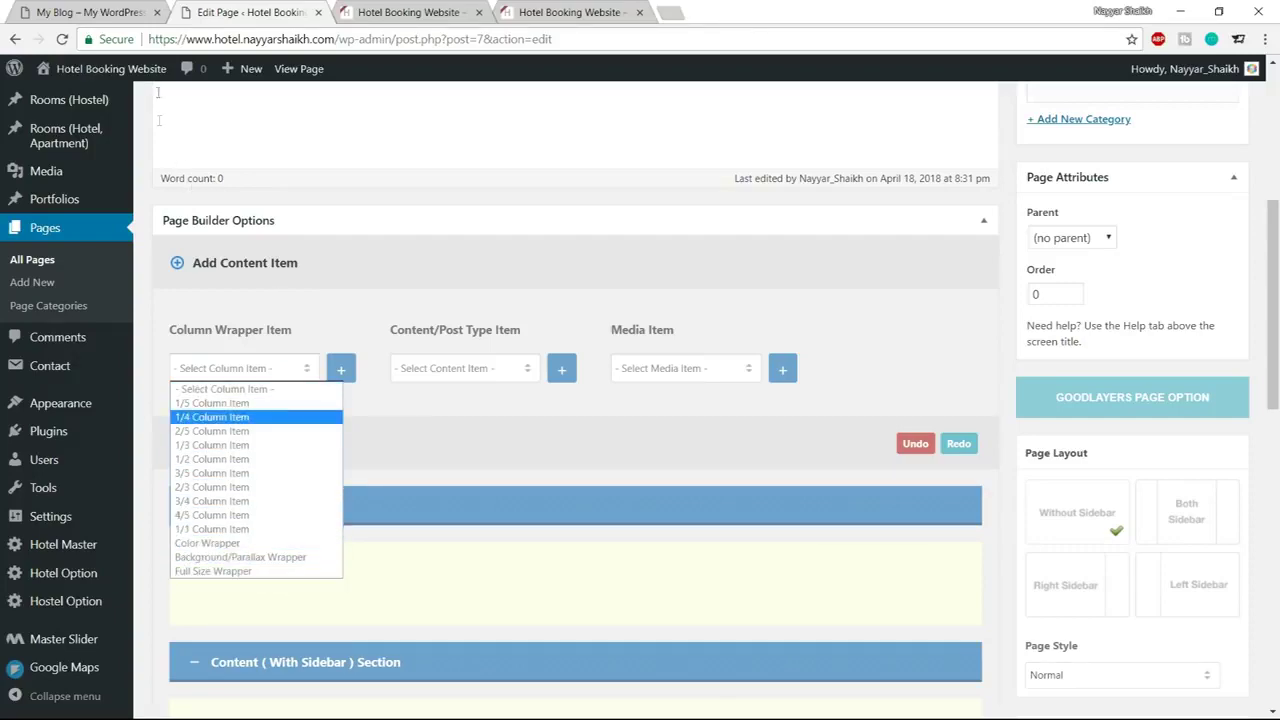
Step: Add a Full Size Wrapper to the Content (With Sidebar) section
{"action": "left_click", "coordinate": [90, 12]}
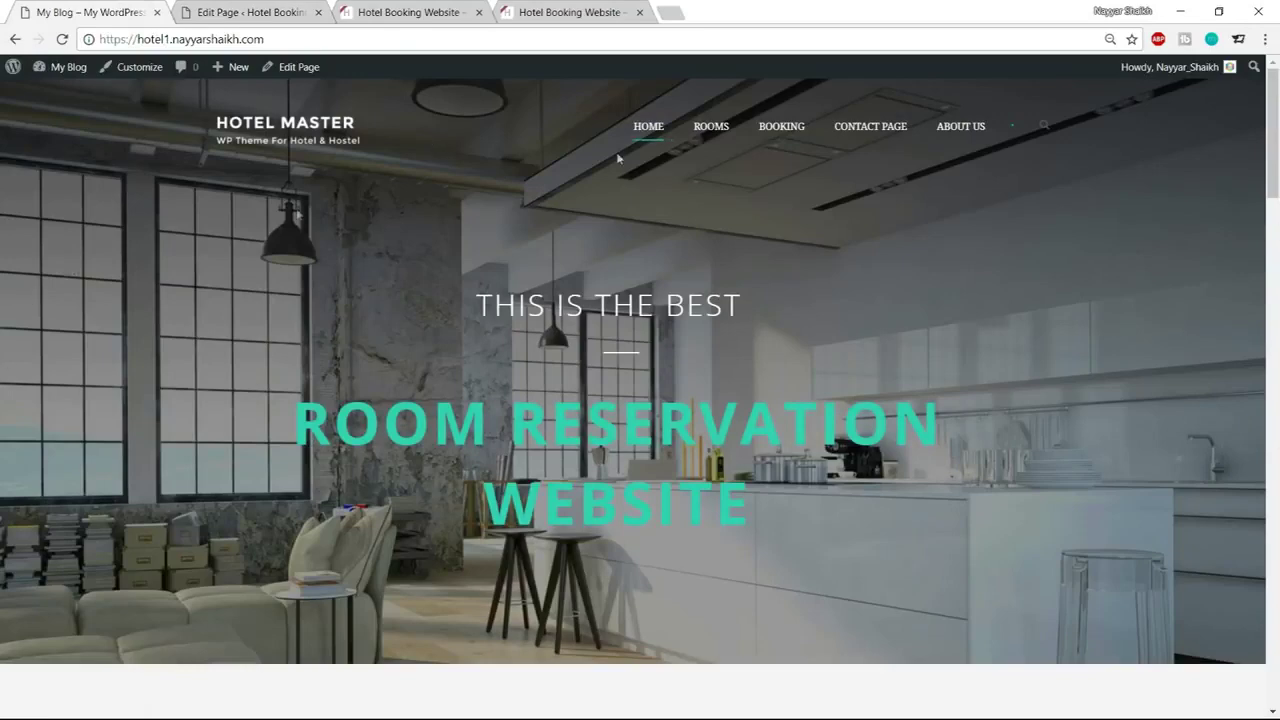
{"action": "left_click", "coordinate": [223, 10]}
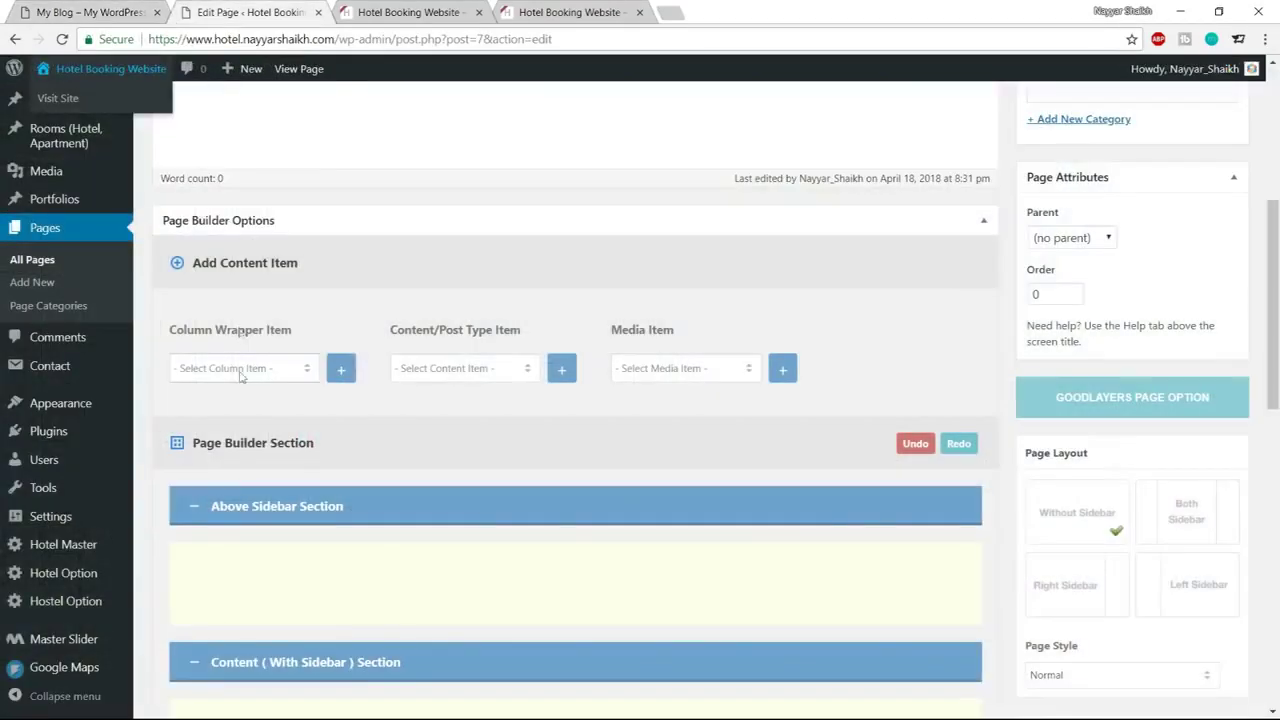
{"action": "left_click", "coordinate": [243, 368]}
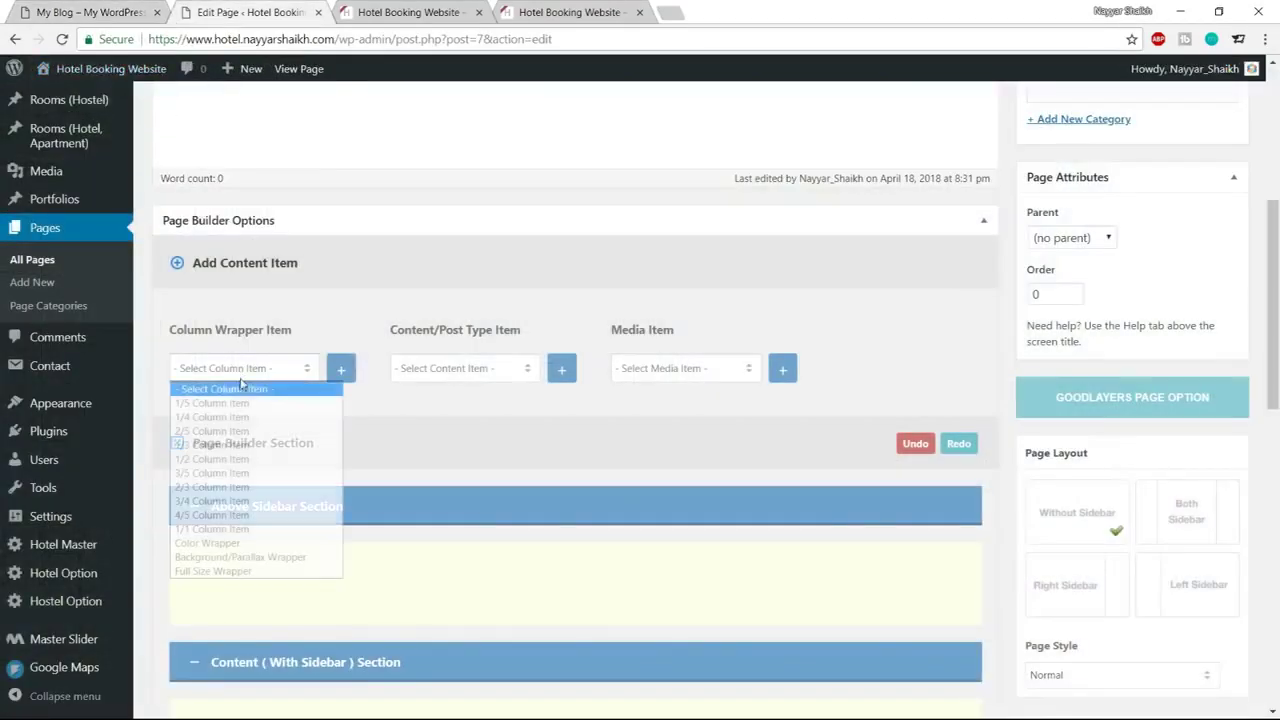
{"action": "left_click", "coordinate": [216, 571]}
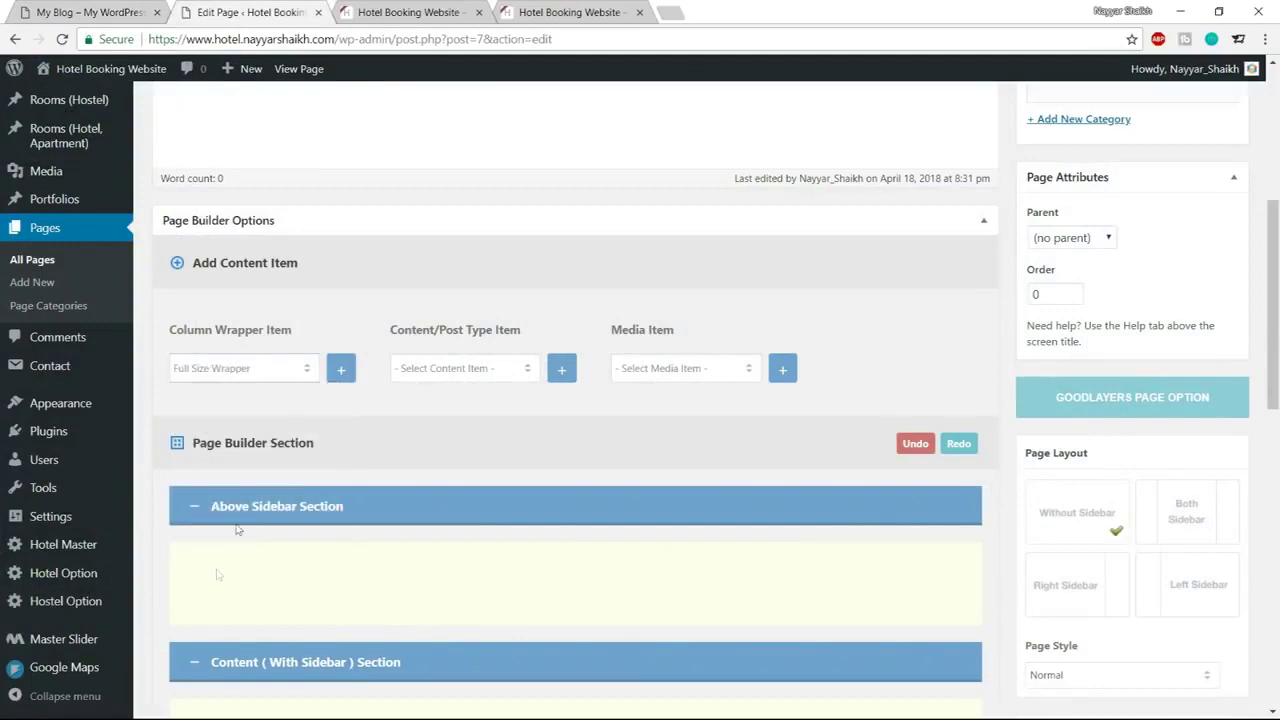
{"action": "left_click", "coordinate": [343, 370]}
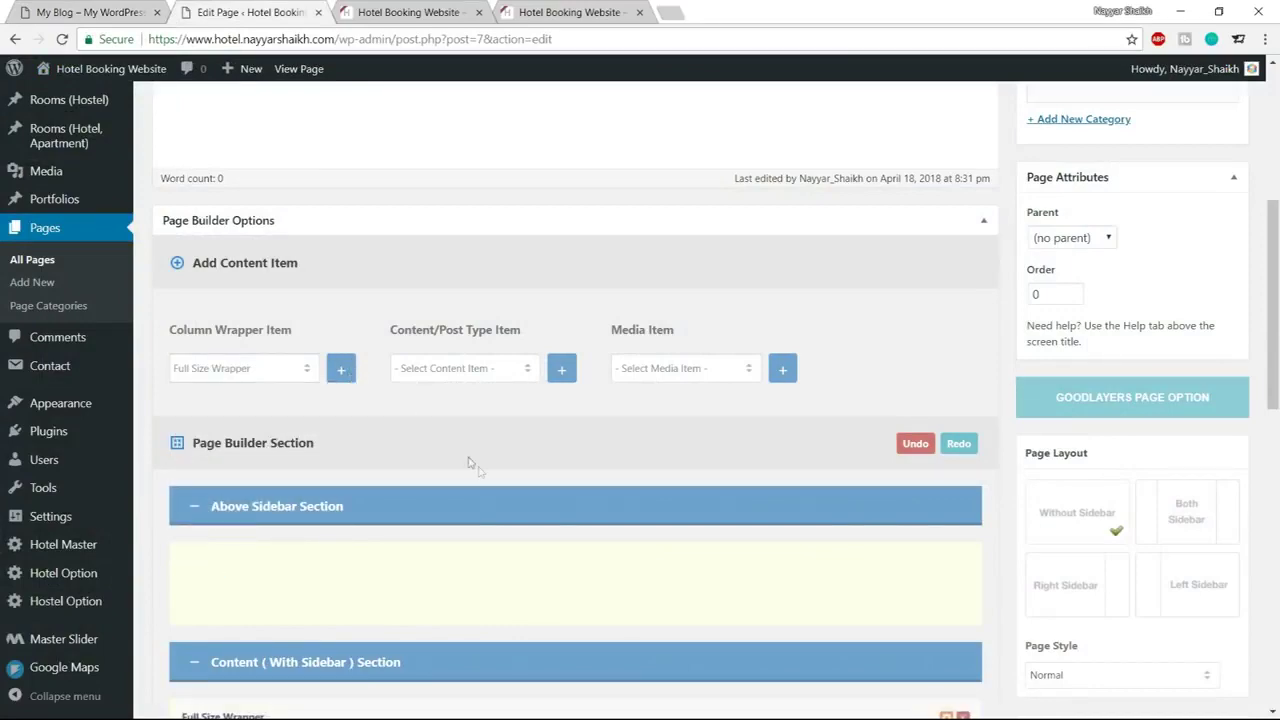
Step: Compare the builder layout with the demo site's homepage, then return to the editor
{"action": "scroll", "coordinate": [477, 468], "scroll_direction": "down", "scroll_amount": 4}
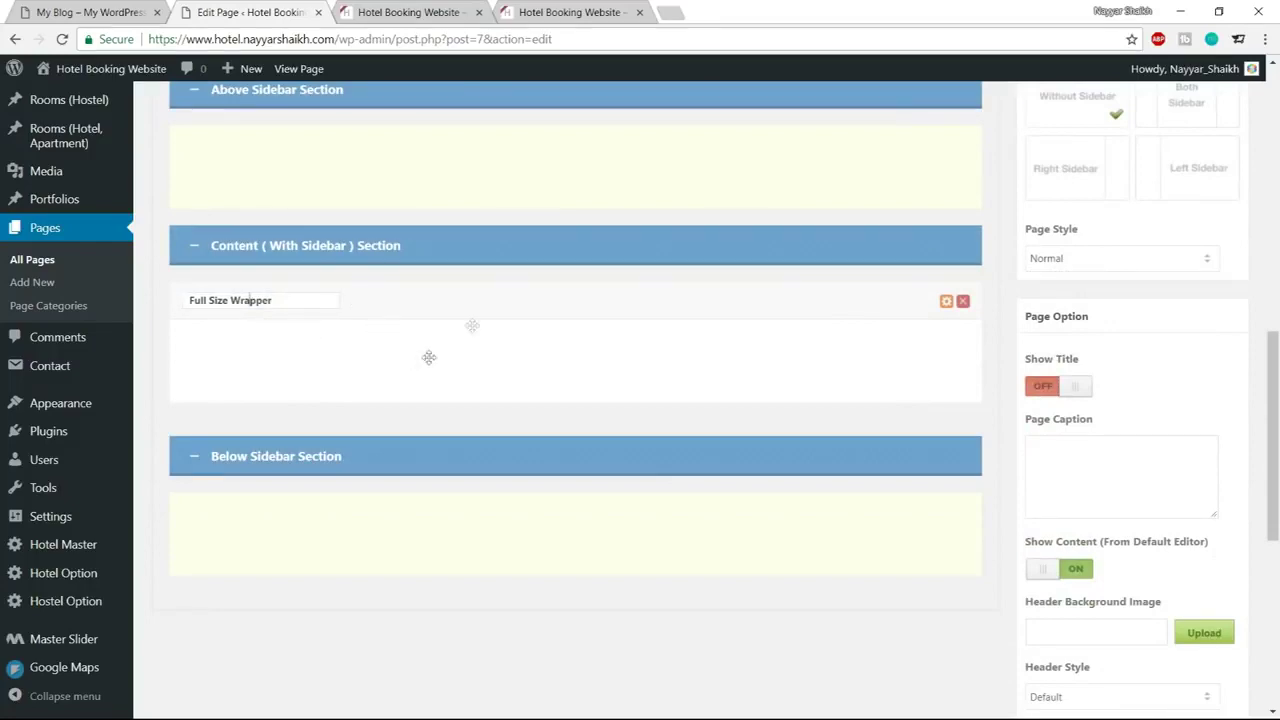
{"action": "scroll", "coordinate": [463, 385], "scroll_direction": "up", "scroll_amount": 3}
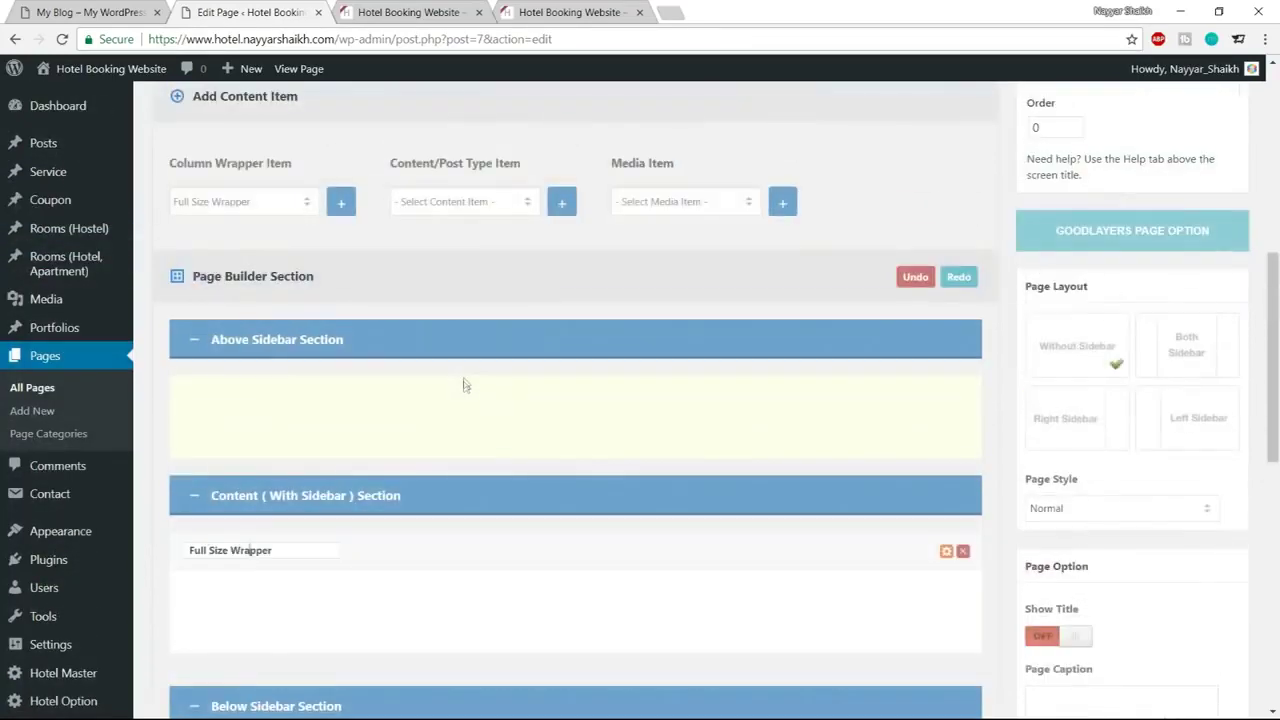
{"action": "scroll", "coordinate": [463, 385], "scroll_direction": "up", "scroll_amount": 3}
{"action": "left_click", "coordinate": [66, 8]}
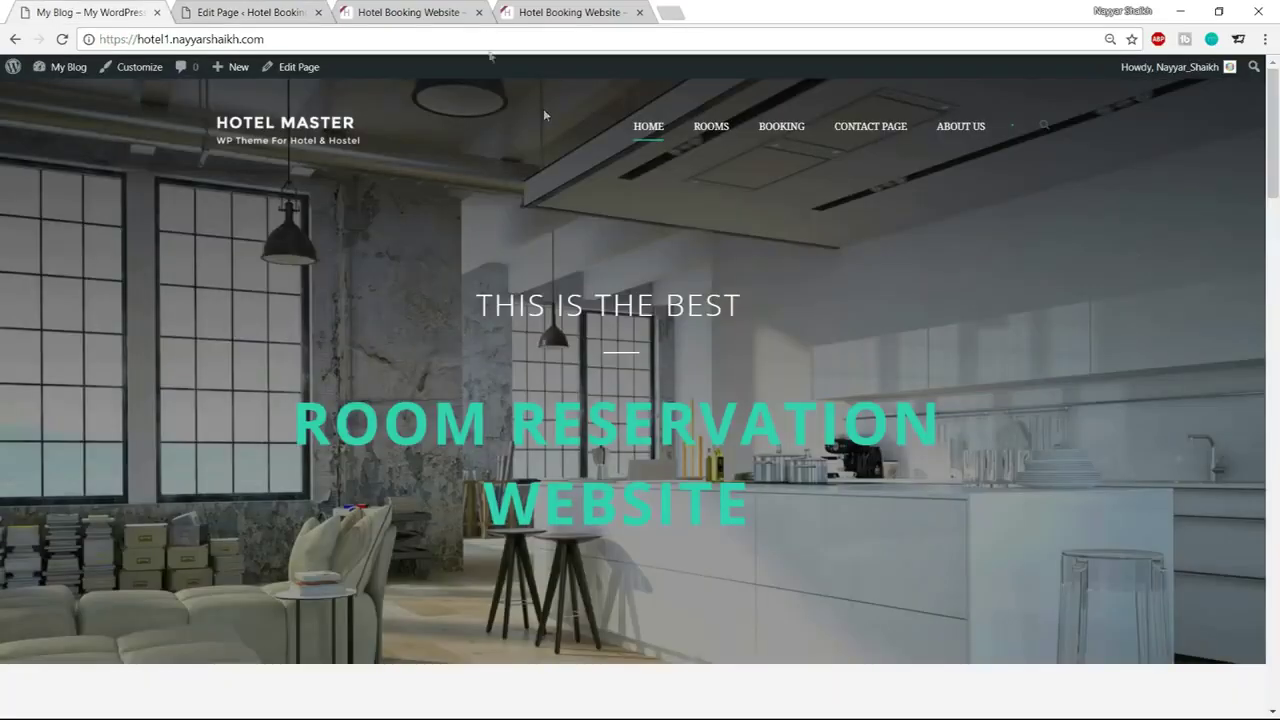
{"action": "left_click", "coordinate": [250, 12]}
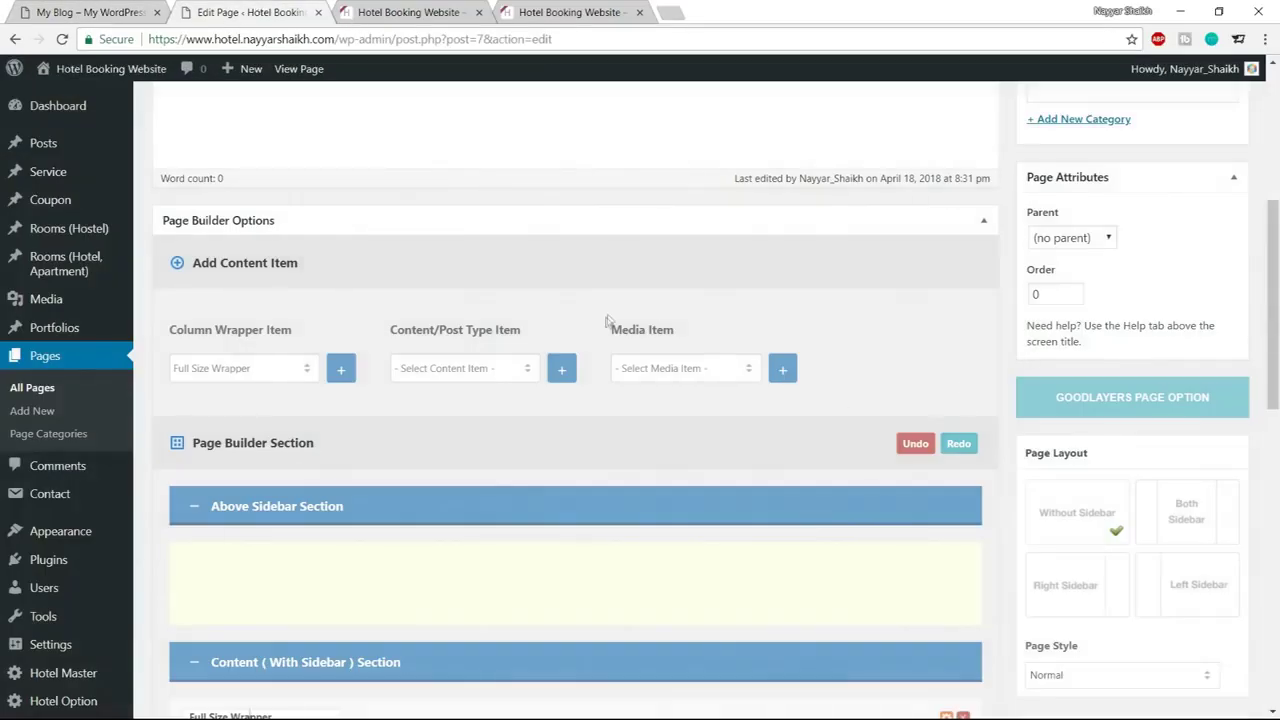
Step: Add a Master Slider media item to the page builder
{"action": "left_click_drag", "start_coordinate": [605, 320], "coordinate": [700, 334]}
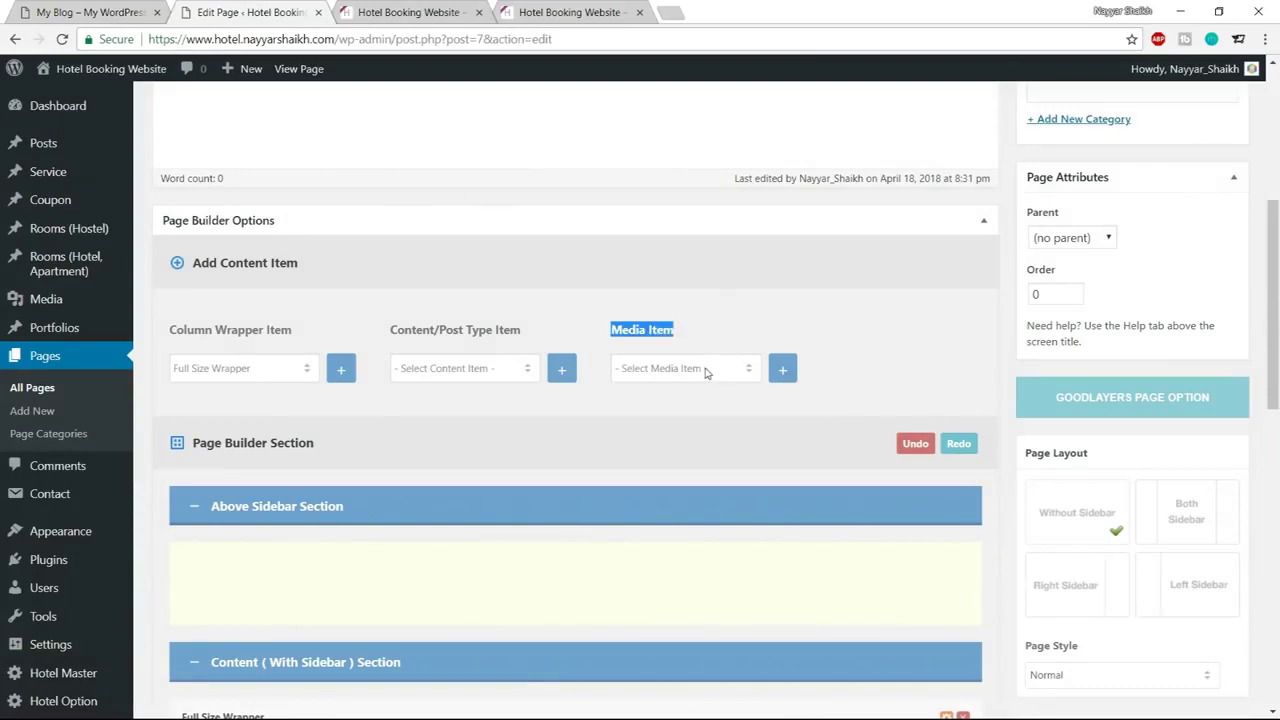
{"action": "left_click", "coordinate": [705, 372]}
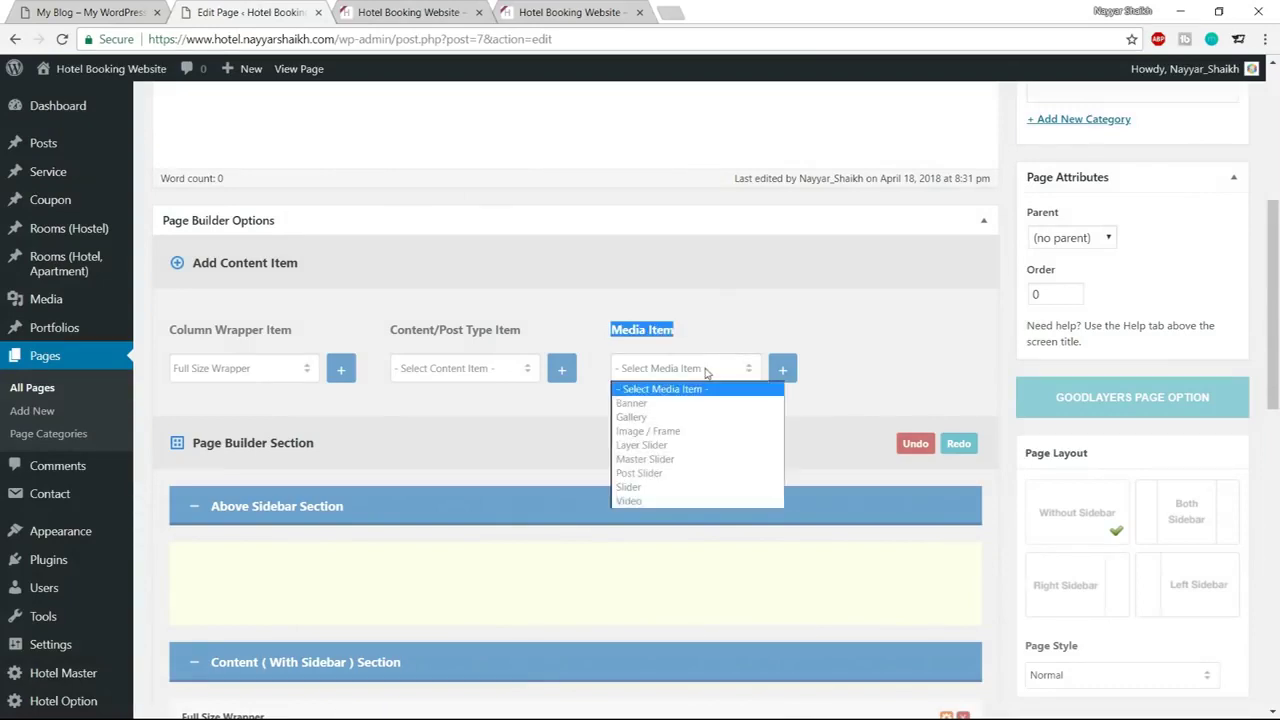
{"action": "left_click", "coordinate": [679, 460]}
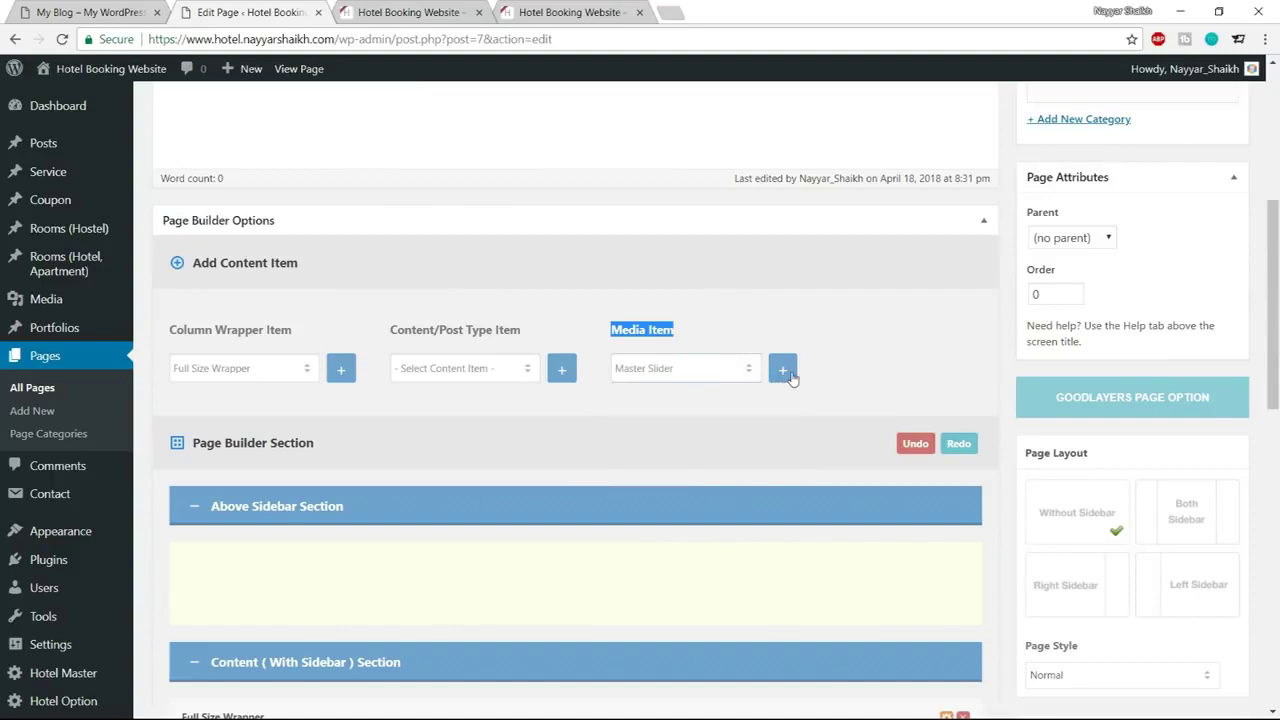
{"action": "left_click", "coordinate": [783, 371]}
Step: Move the Master Slider into the Full Size Wrapper and update the Home page
{"action": "scroll", "coordinate": [837, 431], "scroll_direction": "down", "scroll_amount": 5}
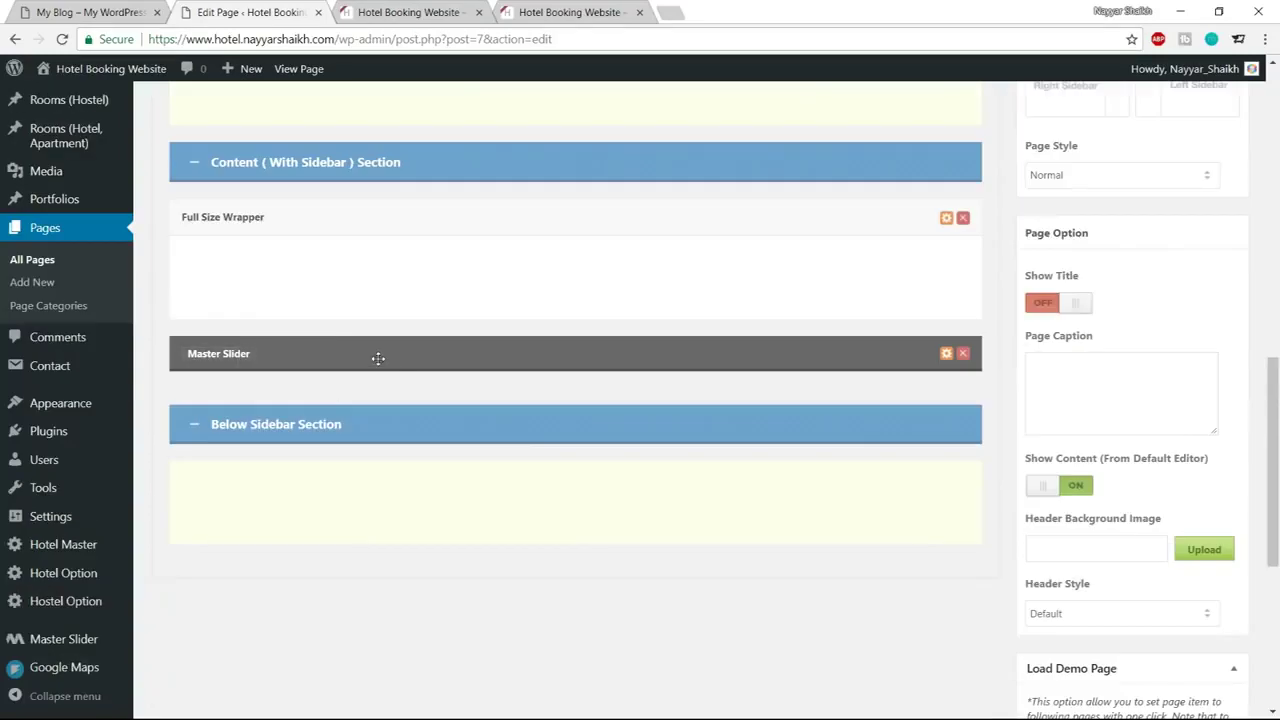
{"action": "left_click_drag", "start_coordinate": [378, 358], "coordinate": [378, 268]}
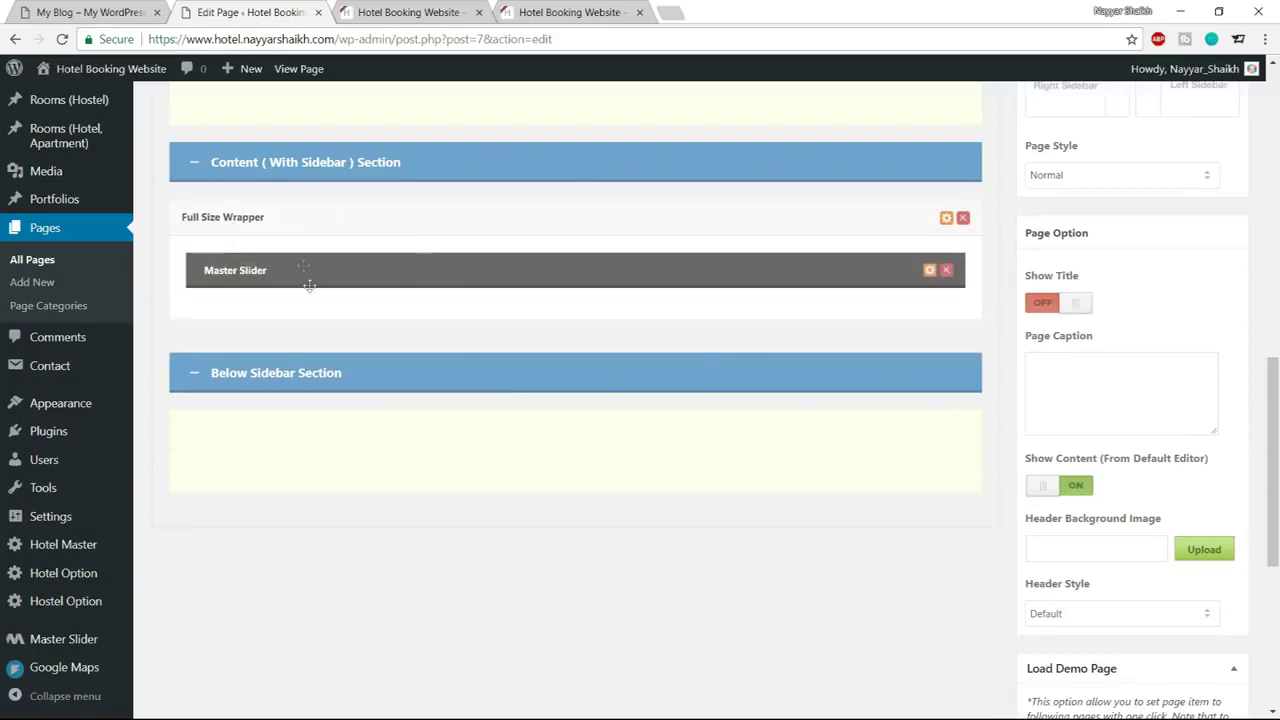
{"action": "scroll", "coordinate": [534, 450], "scroll_direction": "up", "scroll_amount": 10}
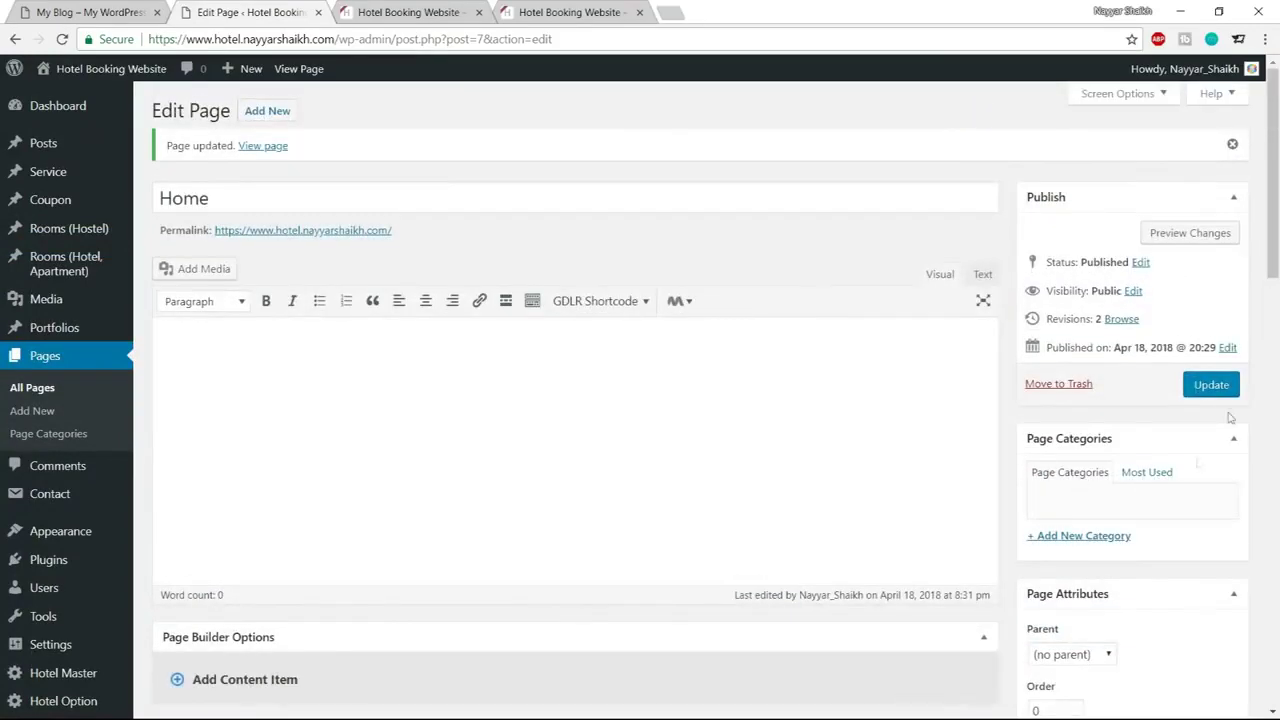
{"action": "left_click", "coordinate": [1214, 389]}
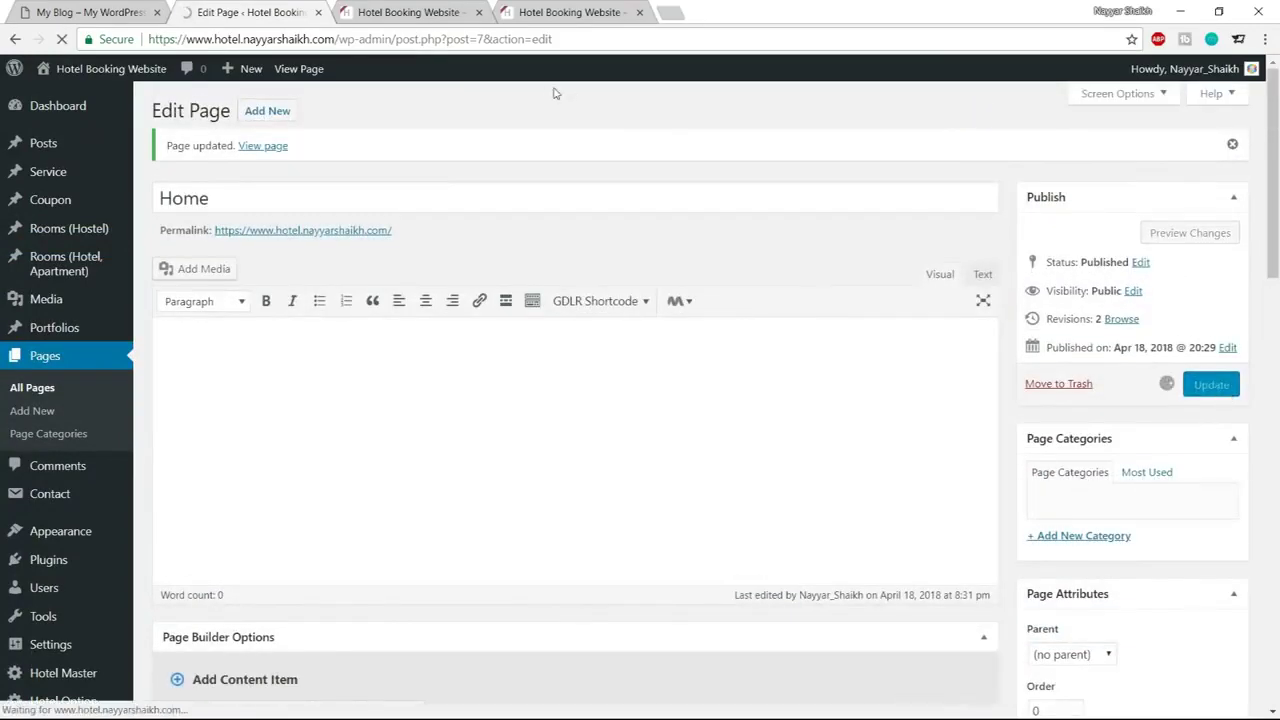
{"action": "left_click", "coordinate": [405, 12]}
{"action": "left_click", "coordinate": [63, 40]}
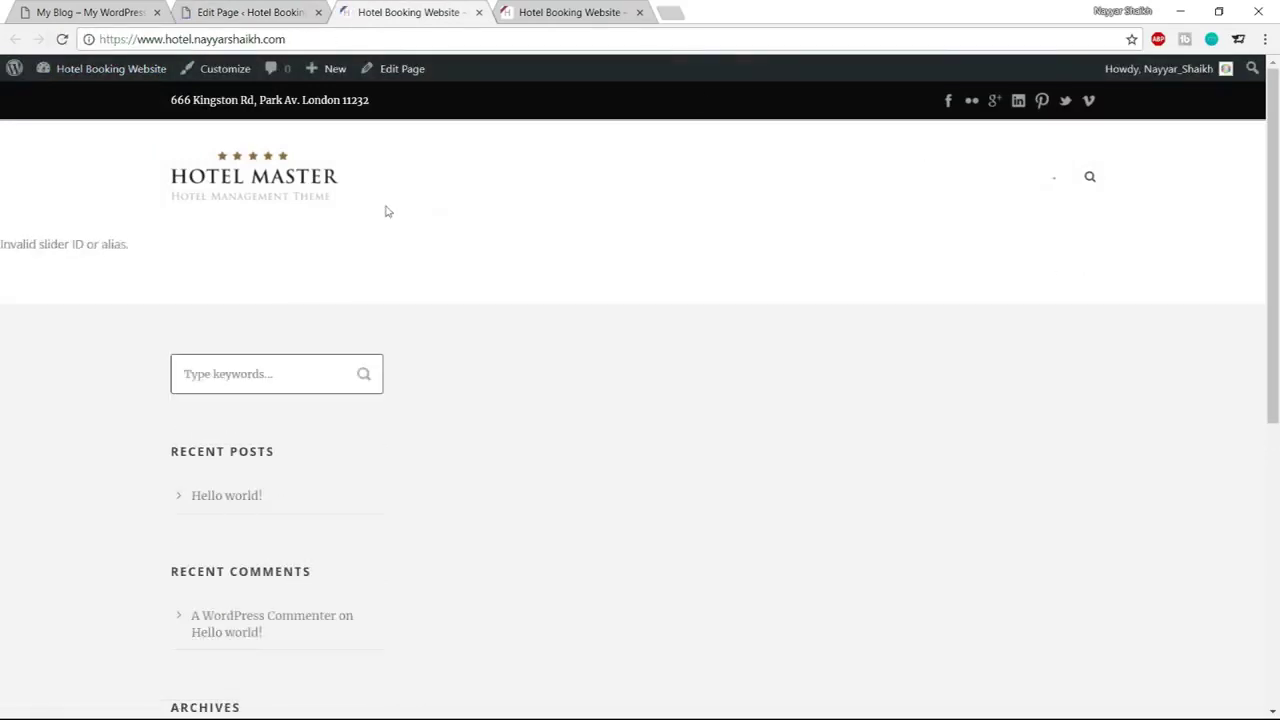
{"action": "left_click_drag", "start_coordinate": [8, 246], "coordinate": [161, 247]}
{"action": "left_click", "coordinate": [236, 18]}
{"action": "scroll", "coordinate": [684, 362], "scroll_direction": "down", "scroll_amount": 8}
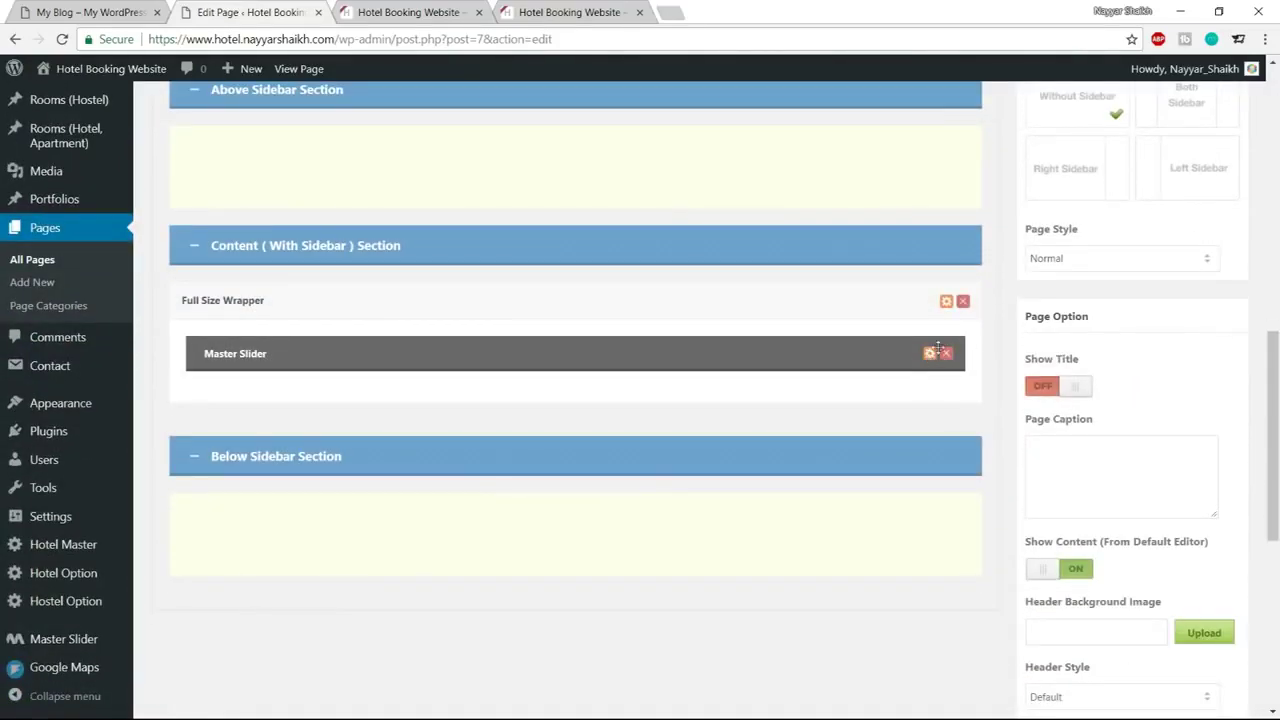
Step: Set the Master Slider item to Slider-1, save its options, and go to the live homepage
{"action": "left_click", "coordinate": [929, 354]}
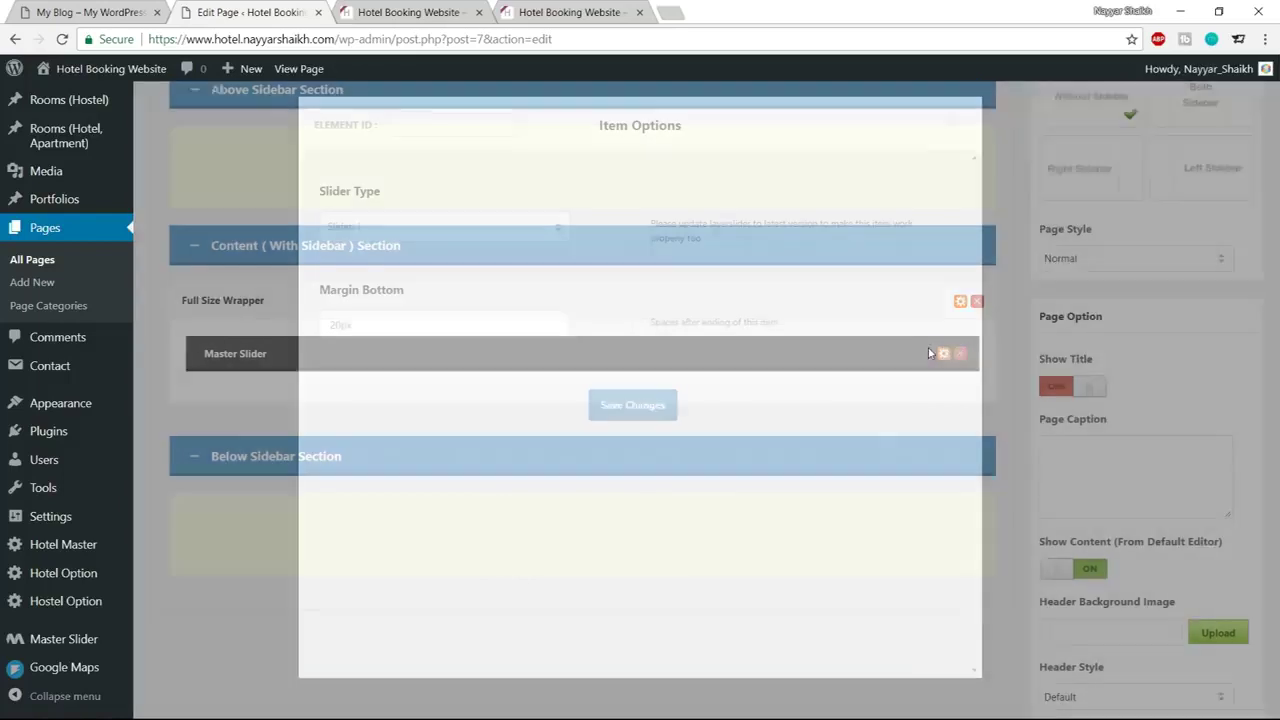
{"action": "left_click", "coordinate": [450, 228]}
{"action": "left_click", "coordinate": [418, 247]}
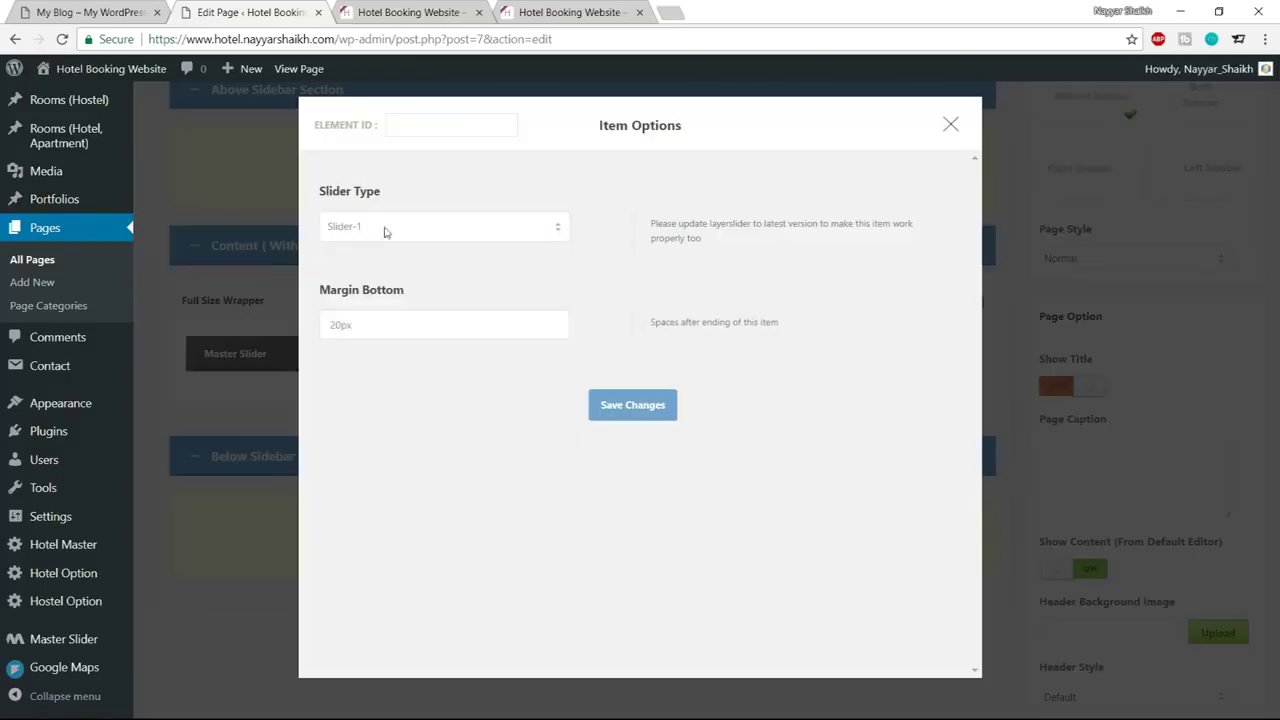
{"action": "left_click", "coordinate": [640, 411]}
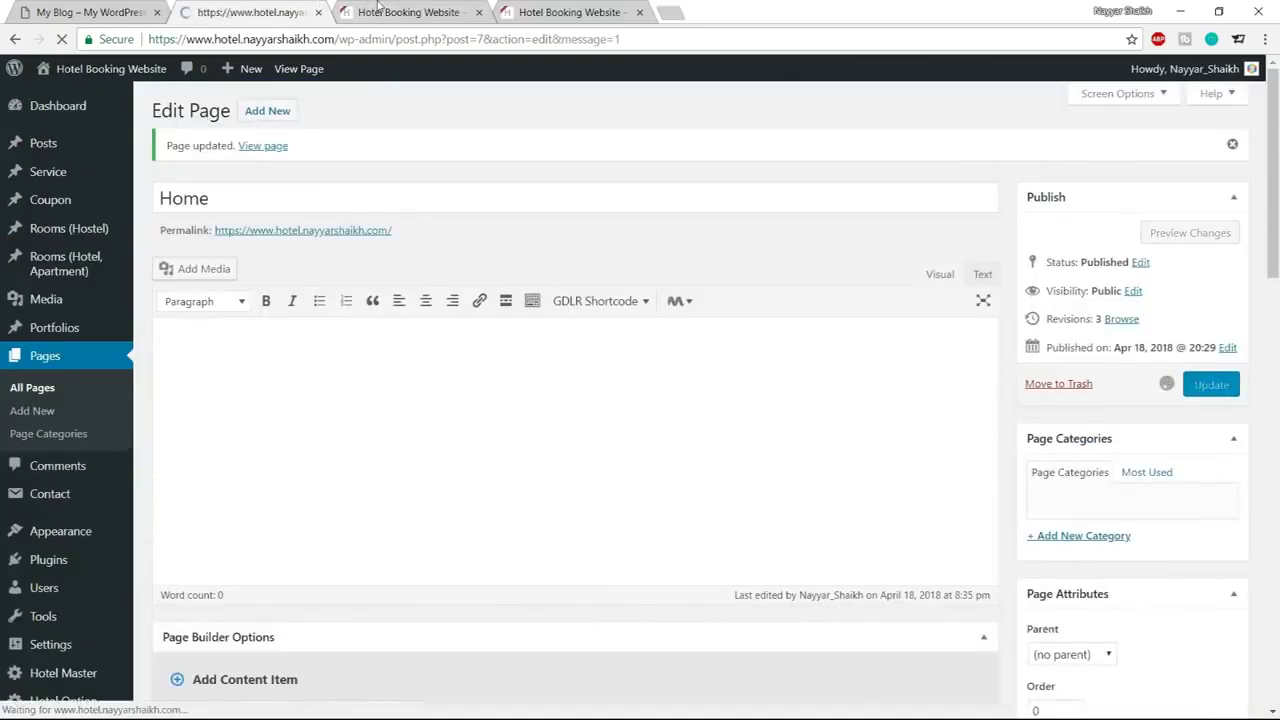
{"action": "left_click", "coordinate": [338, 13]}
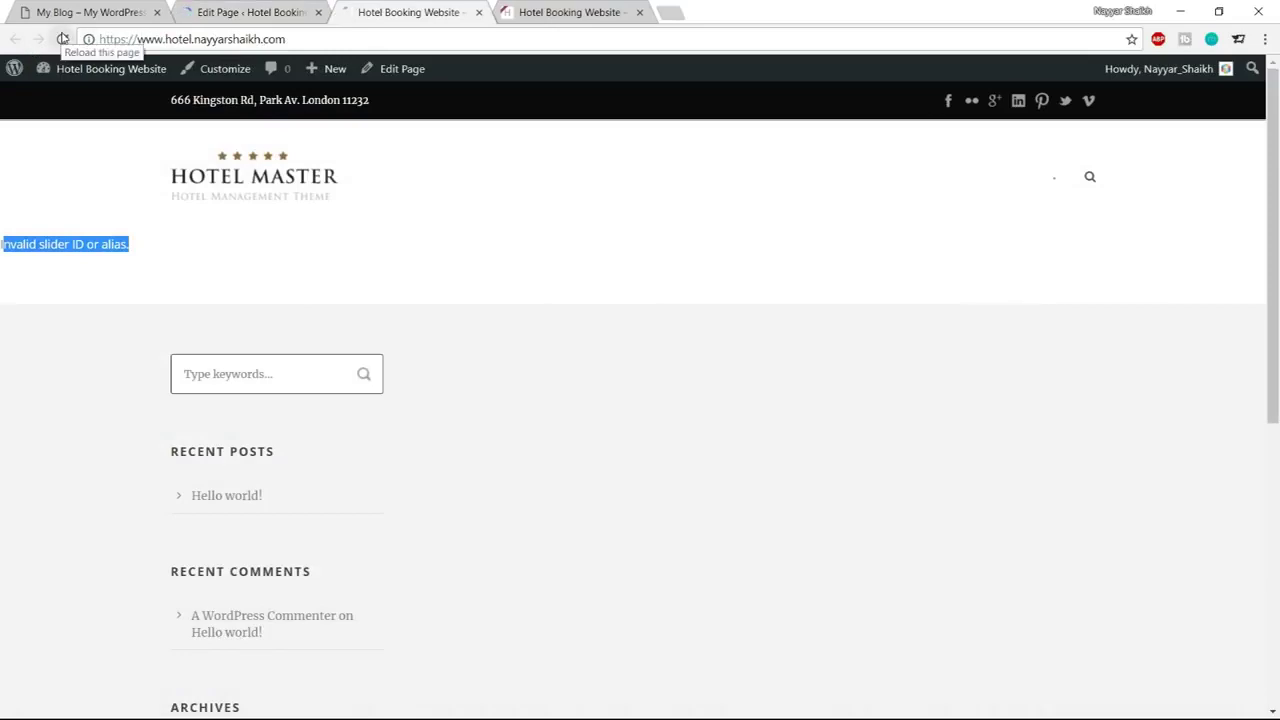
Step: Reload the live homepage to check the slider and compare it with the demo site
{"action": "left_click", "coordinate": [62, 39]}
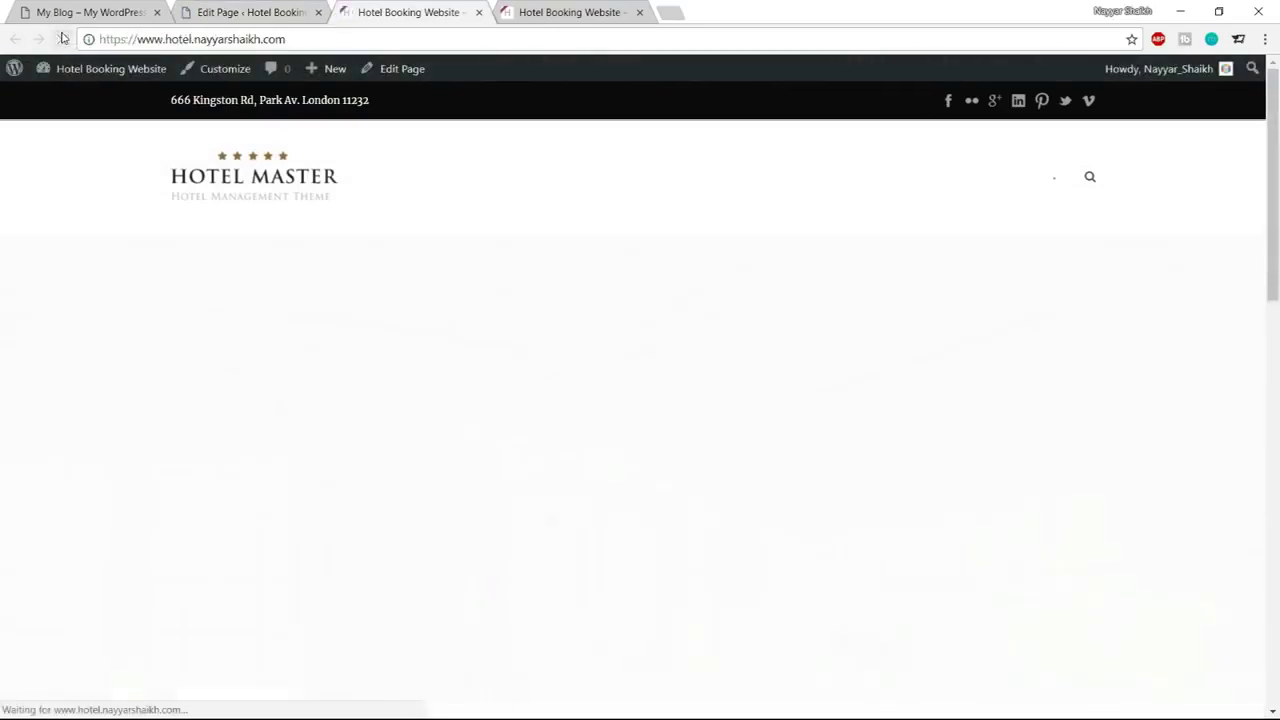
{"action": "scroll", "coordinate": [820, 435], "scroll_direction": "down", "scroll_amount": 3}
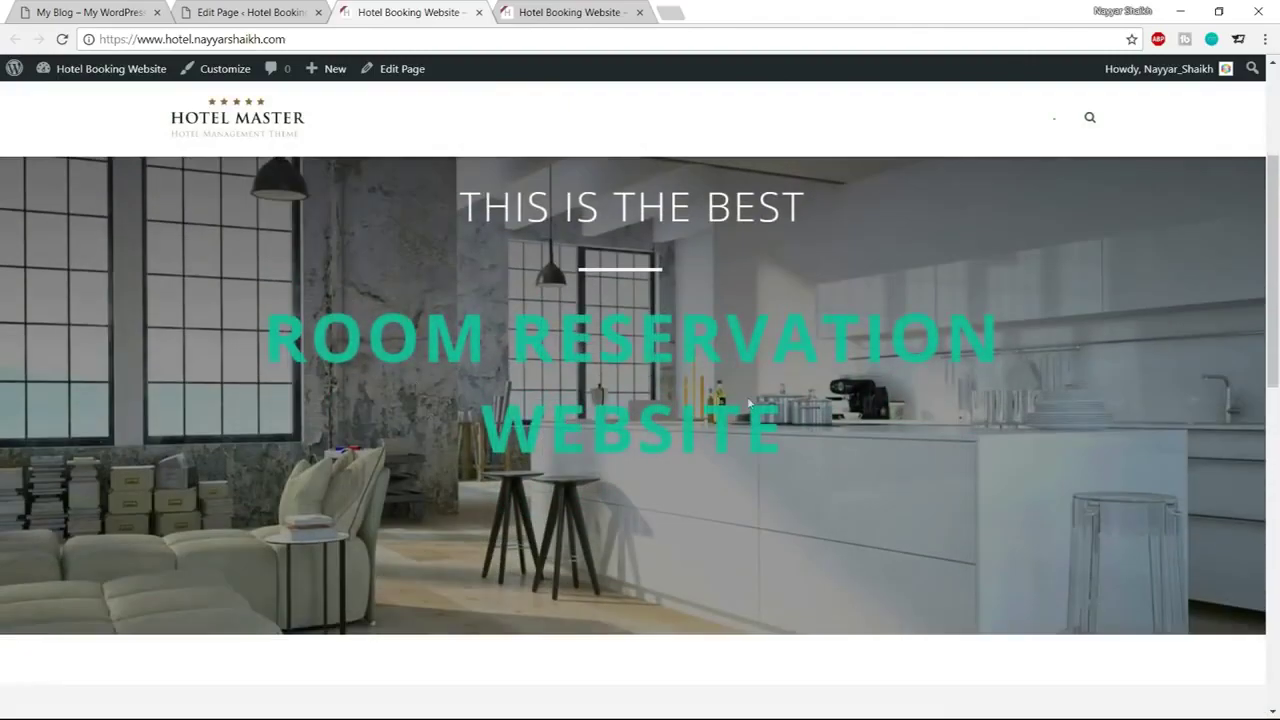
{"action": "scroll", "coordinate": [700, 390], "scroll_direction": "down", "scroll_amount": 2}
{"action": "scroll", "coordinate": [701, 394], "scroll_direction": "up", "scroll_amount": 5}
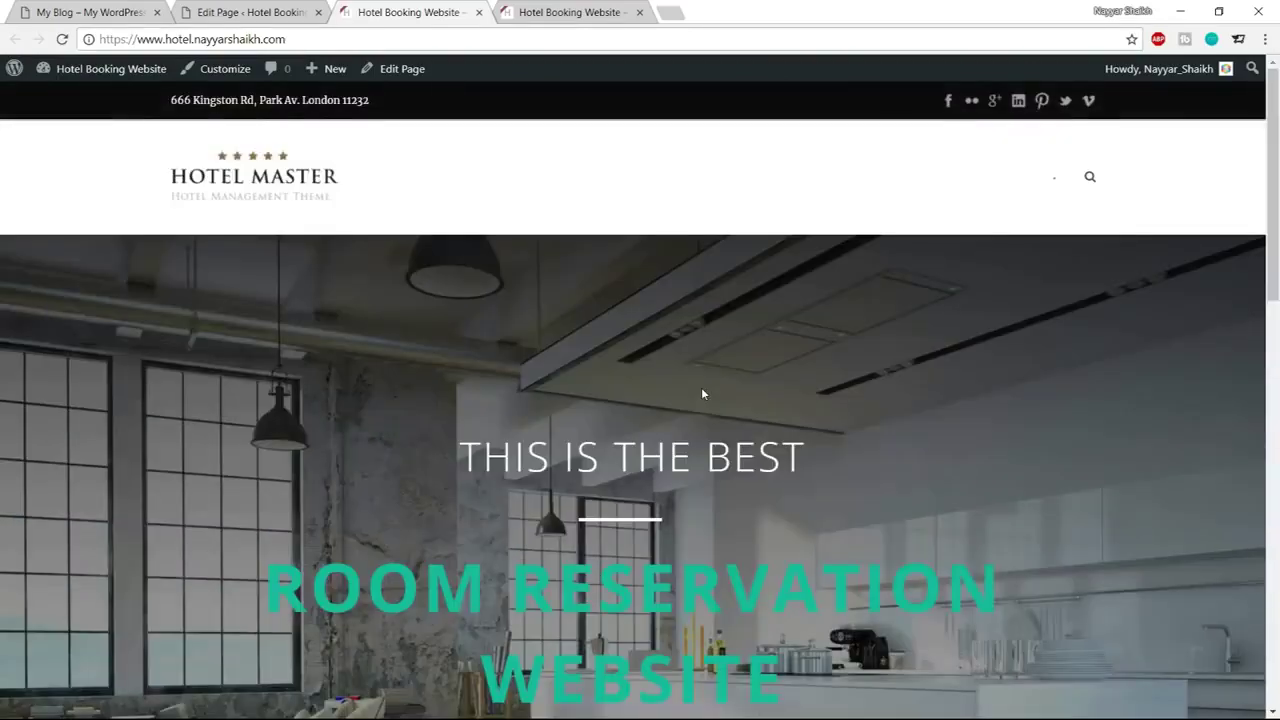
{"action": "left_click", "coordinate": [100, 12]}
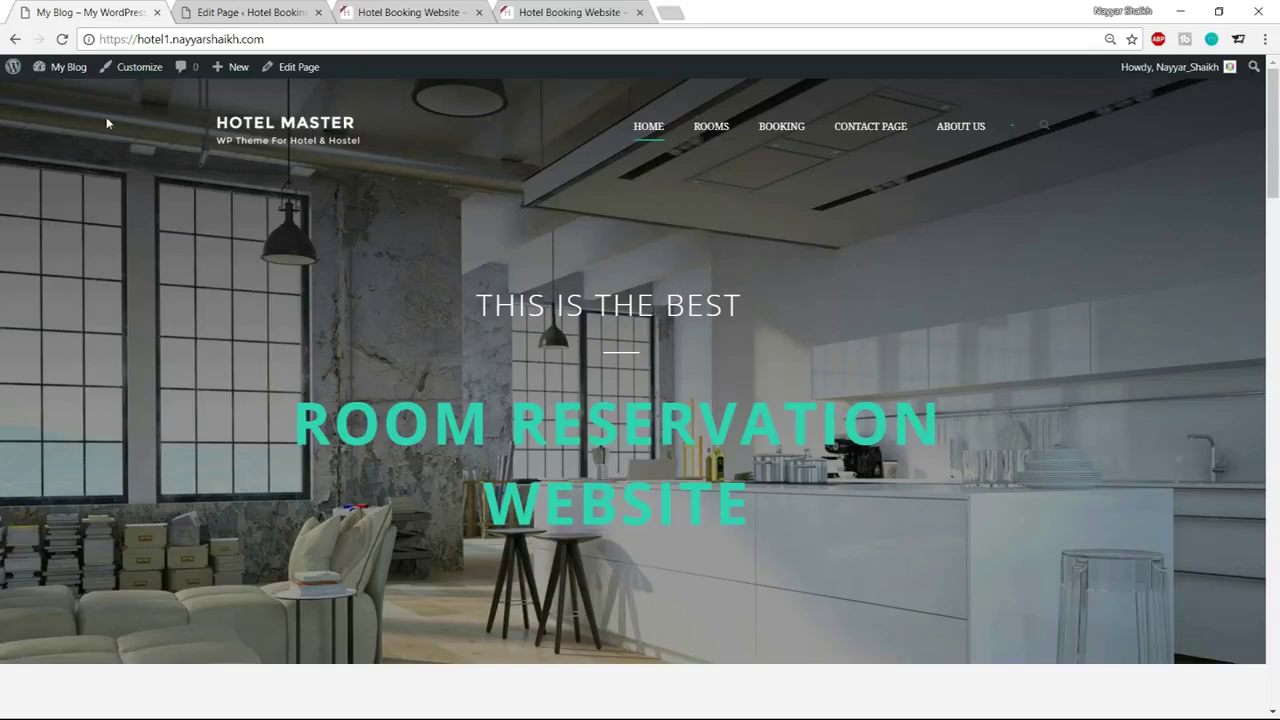
{"action": "left_click", "coordinate": [395, 12]}
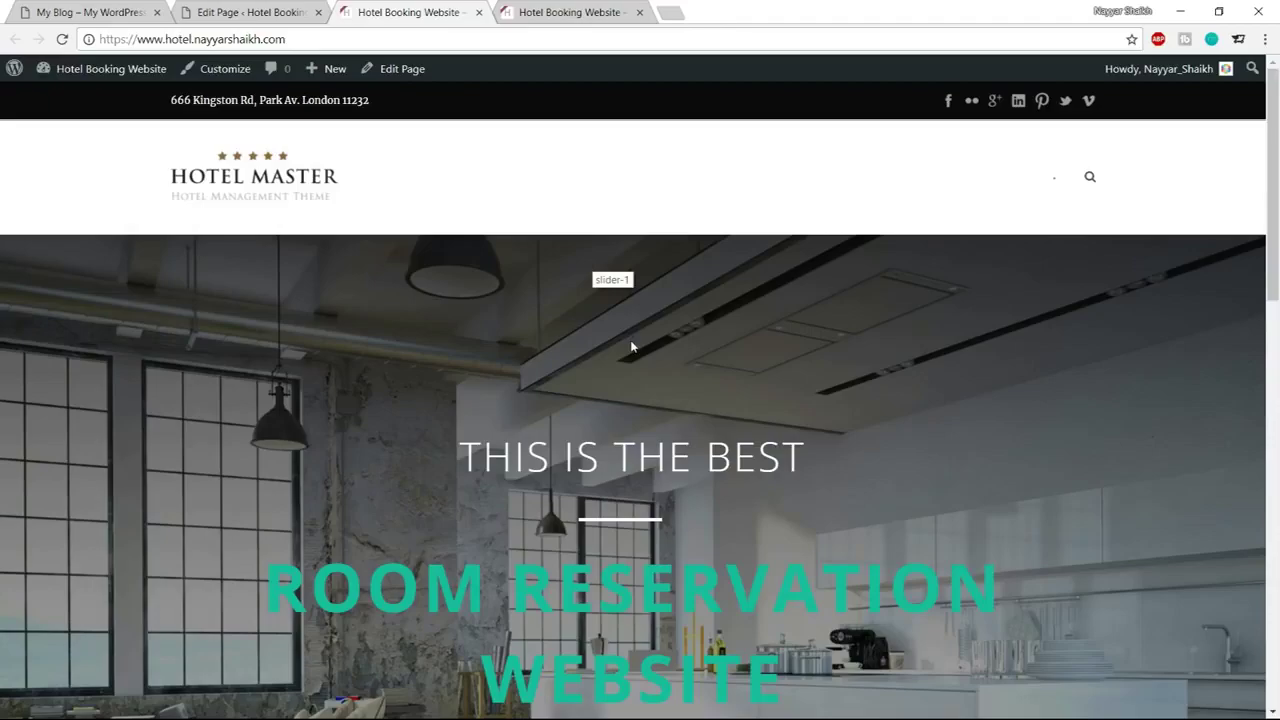
{"action": "key", "text": "ctrl+1"}
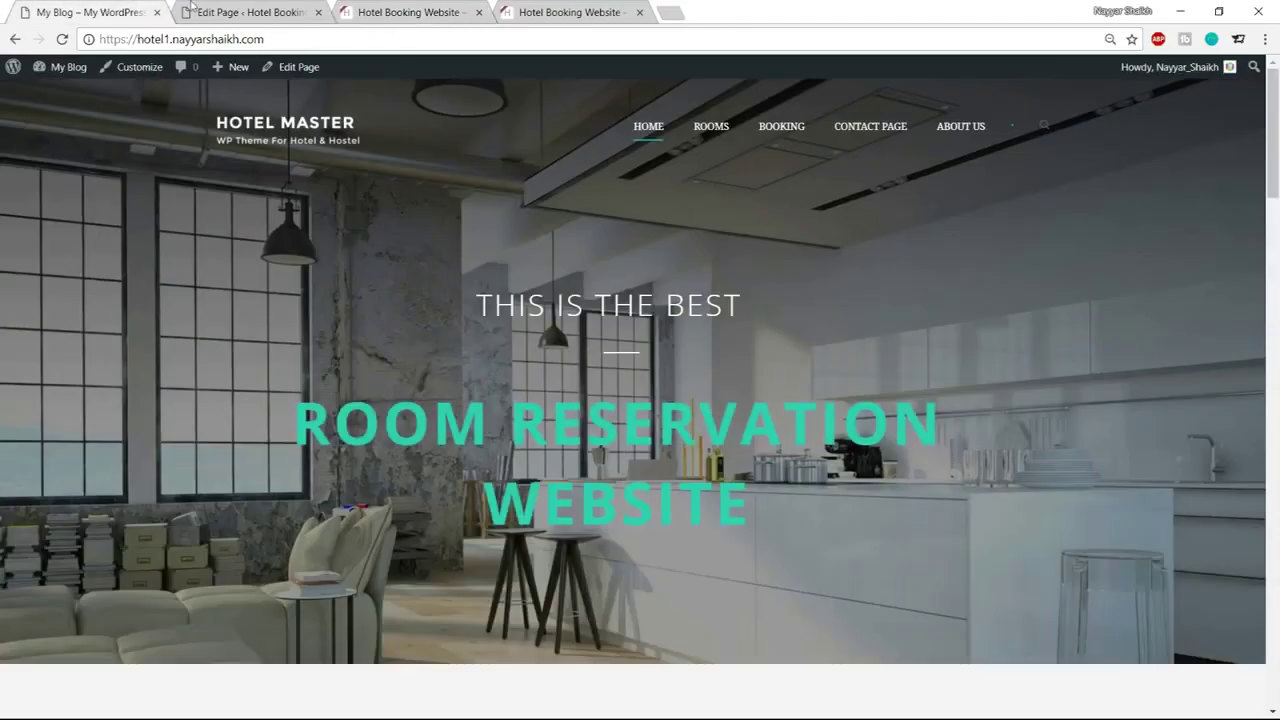
{"action": "scroll", "coordinate": [543, 370], "scroll_direction": "down", "scroll_amount": 3}
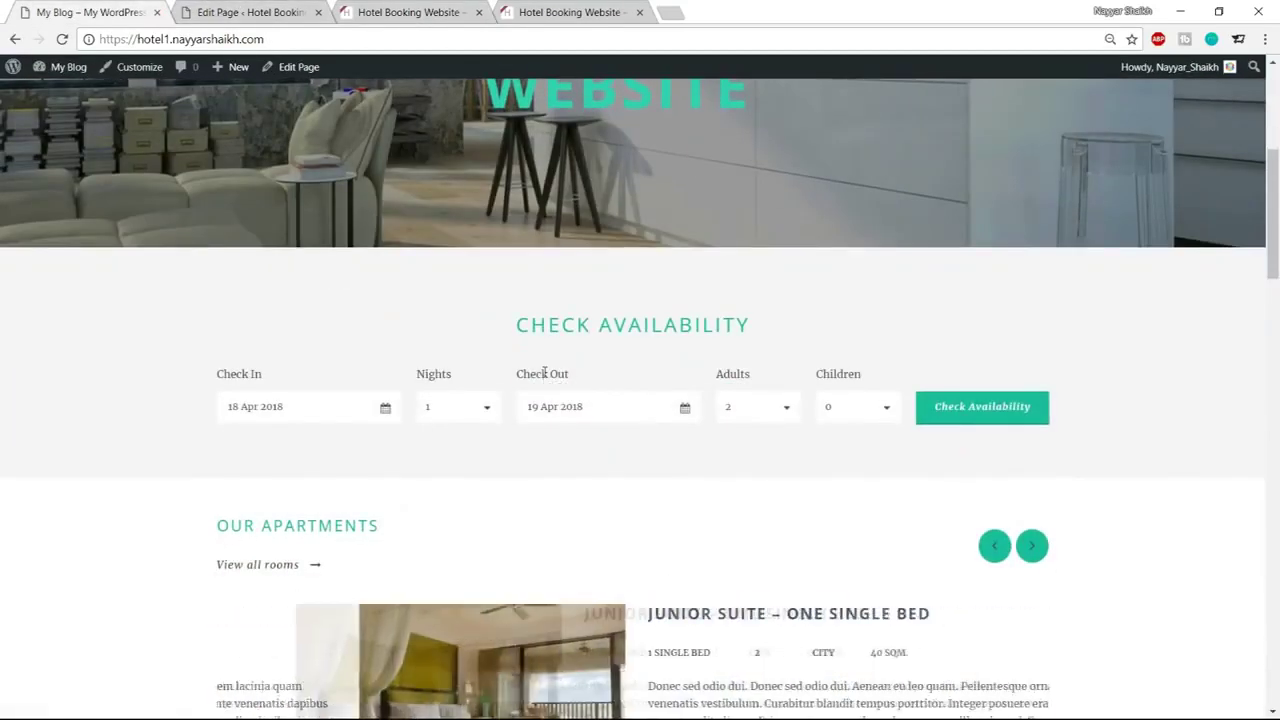
{"action": "scroll", "coordinate": [543, 390], "scroll_direction": "up", "scroll_amount": 6}
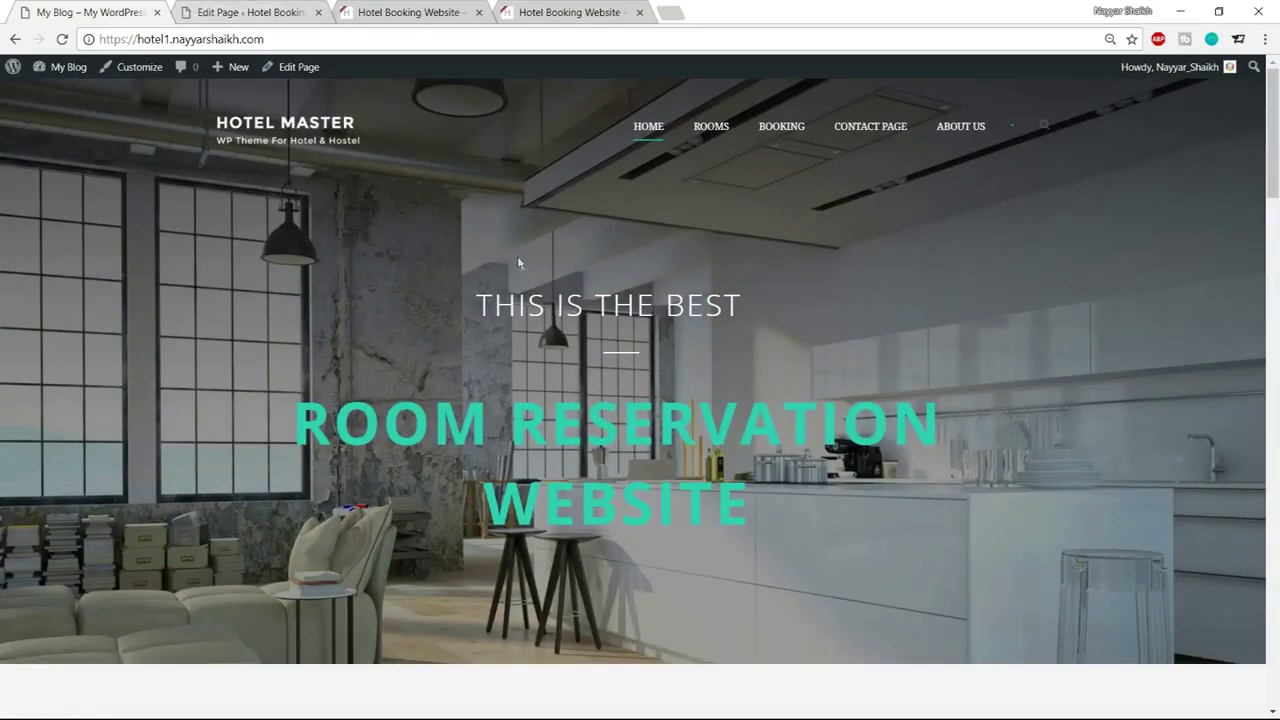
{"action": "scroll", "coordinate": [269, 352], "scroll_direction": "down", "scroll_amount": 4}
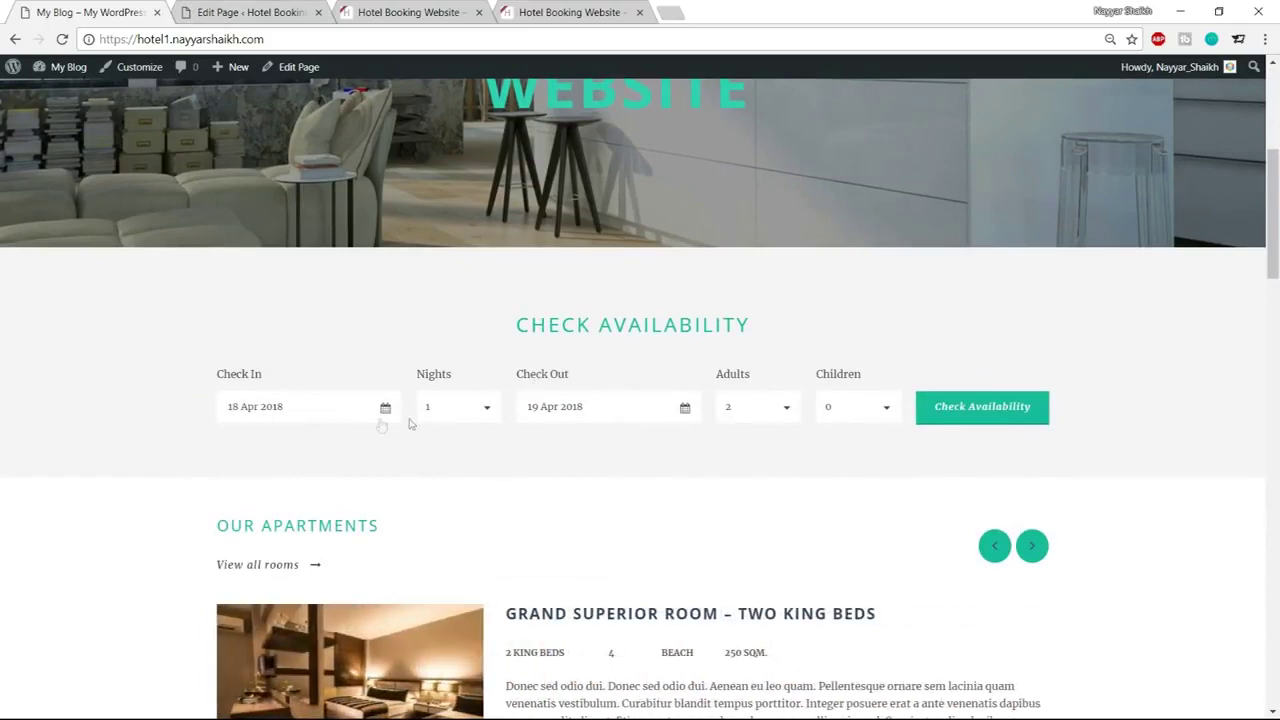
Step: Inspect the demo's Check Availability form and Our Apartments room carousel
{"action": "left_click", "coordinate": [334, 418]}
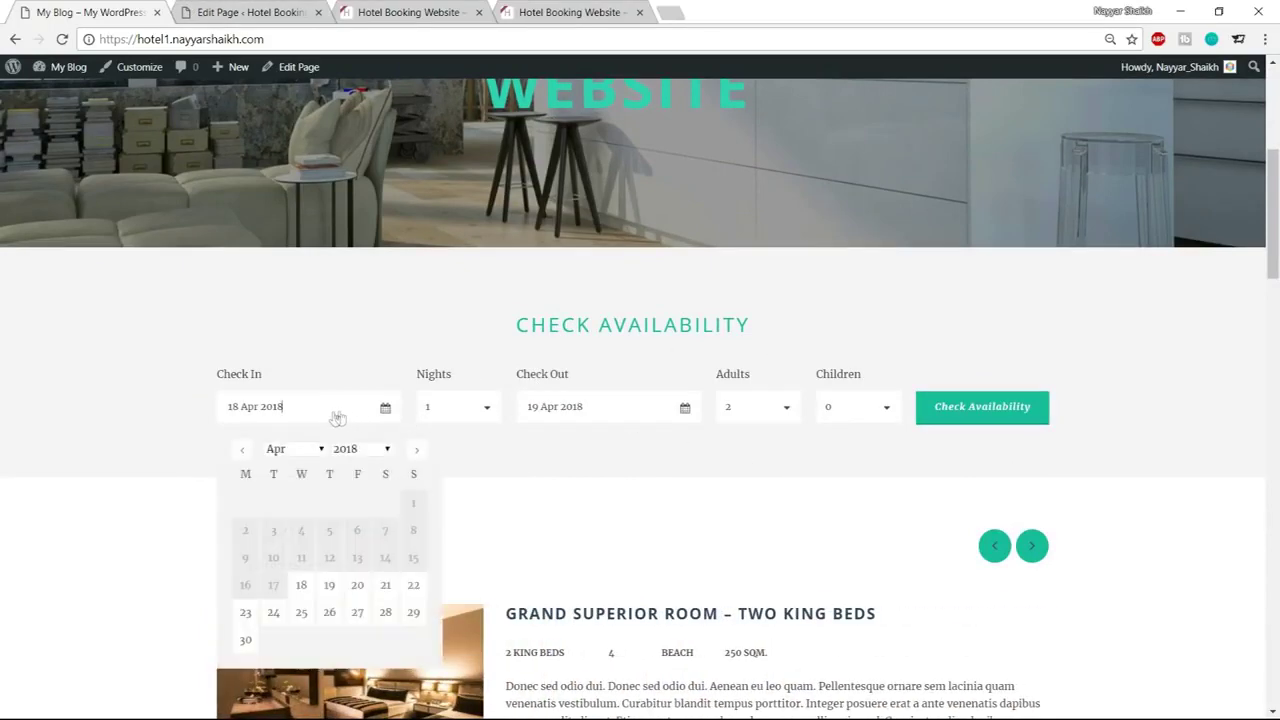
{"action": "left_click", "coordinate": [411, 368]}
{"action": "left_click", "coordinate": [260, 12]}
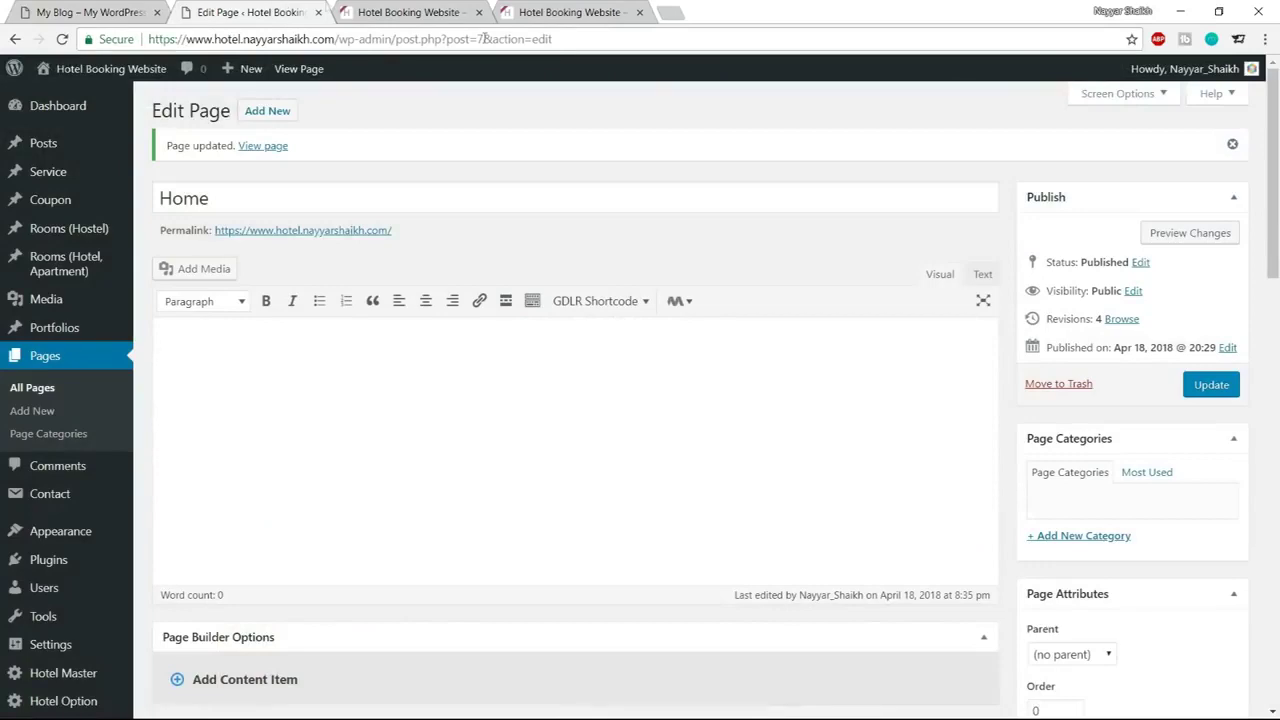
{"action": "scroll", "coordinate": [769, 277], "scroll_direction": "down", "scroll_amount": 5}
{"action": "left_click", "coordinate": [137, 6]}
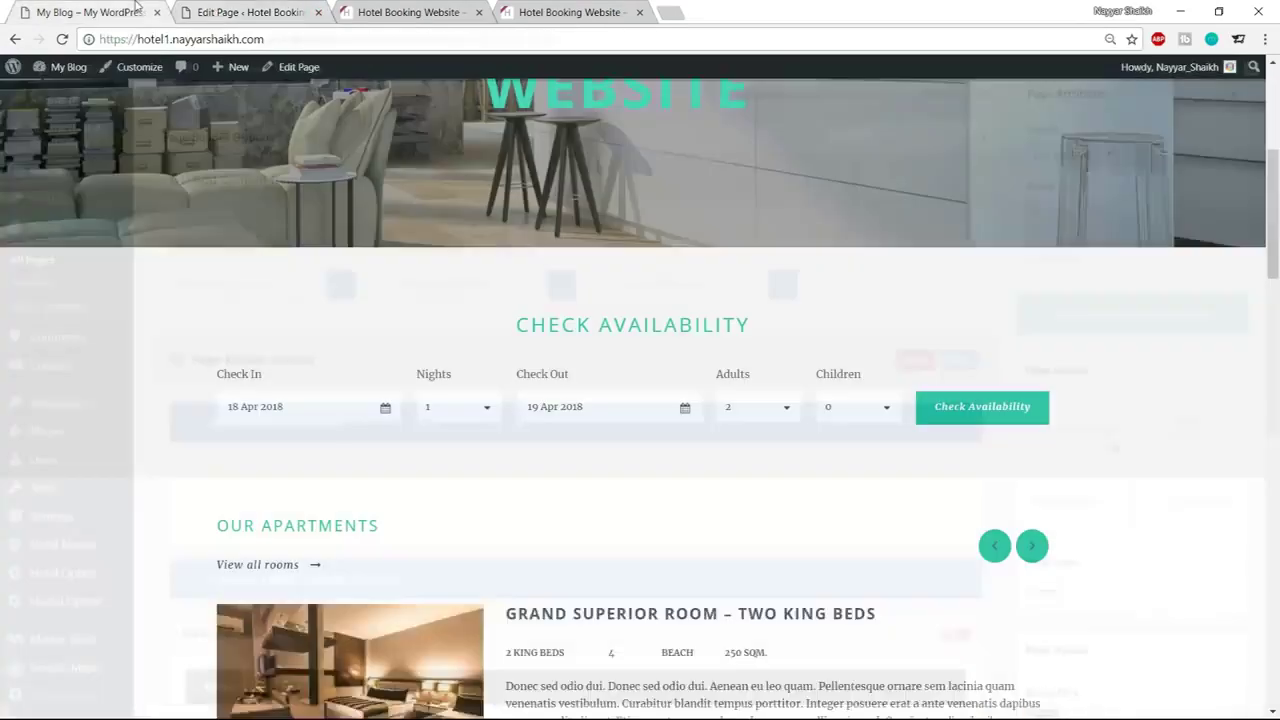
{"action": "scroll", "coordinate": [170, 452], "scroll_direction": "down", "scroll_amount": 1}
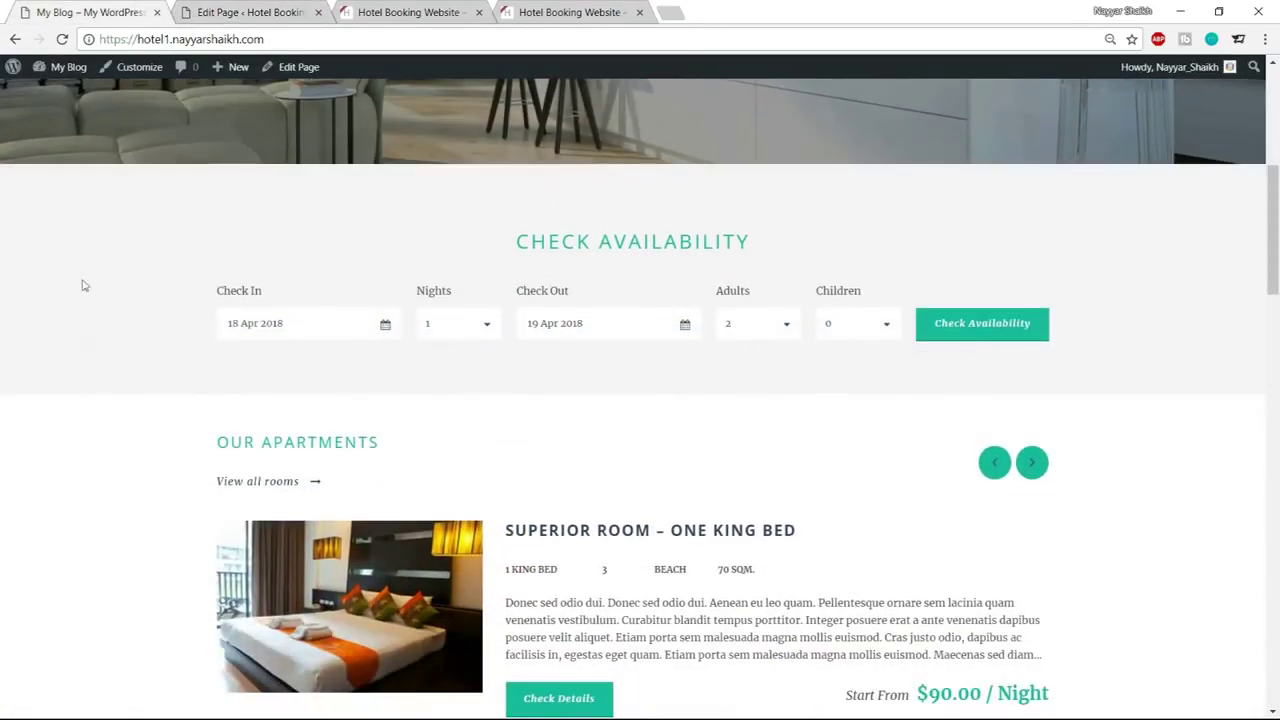
{"action": "left_click_drag", "start_coordinate": [194, 447], "coordinate": [420, 451]}
{"action": "left_click", "coordinate": [118, 447]}
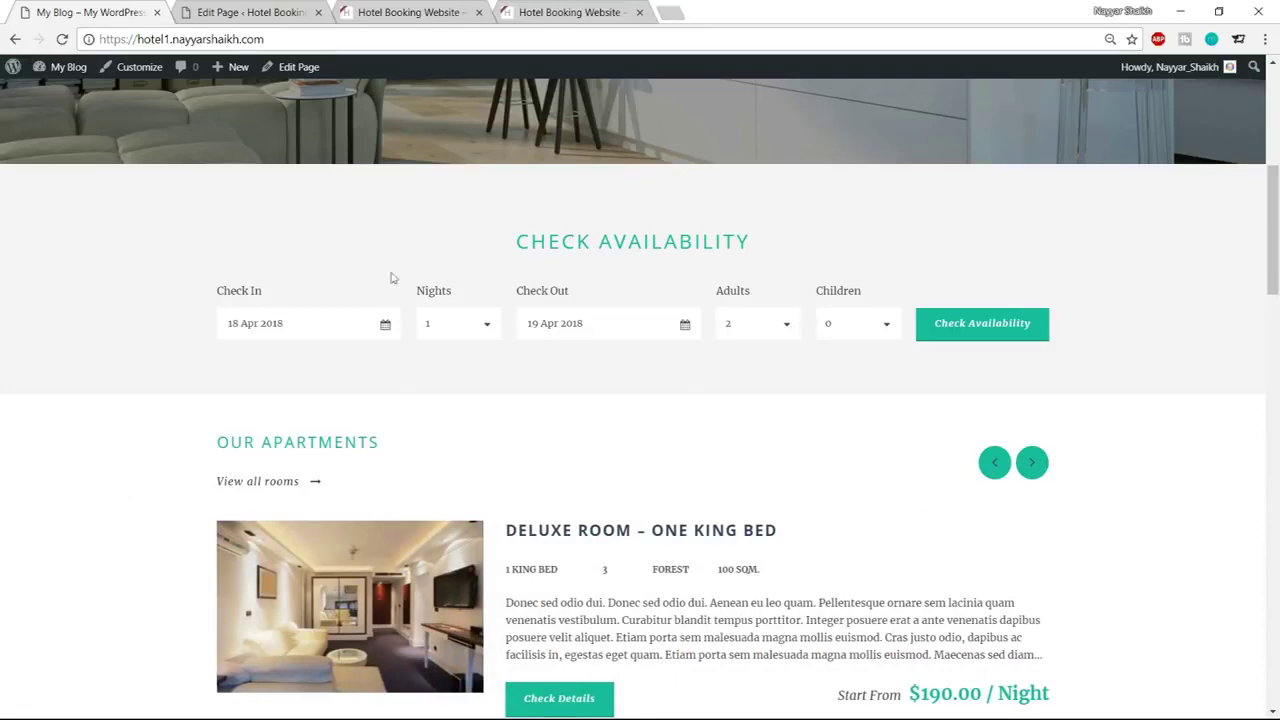
{"action": "scroll", "coordinate": [392, 278], "scroll_direction": "up", "scroll_amount": 1}
{"action": "left_click_drag", "start_coordinate": [490, 340], "coordinate": [659, 321]}
{"action": "left_click", "coordinate": [451, 303]}
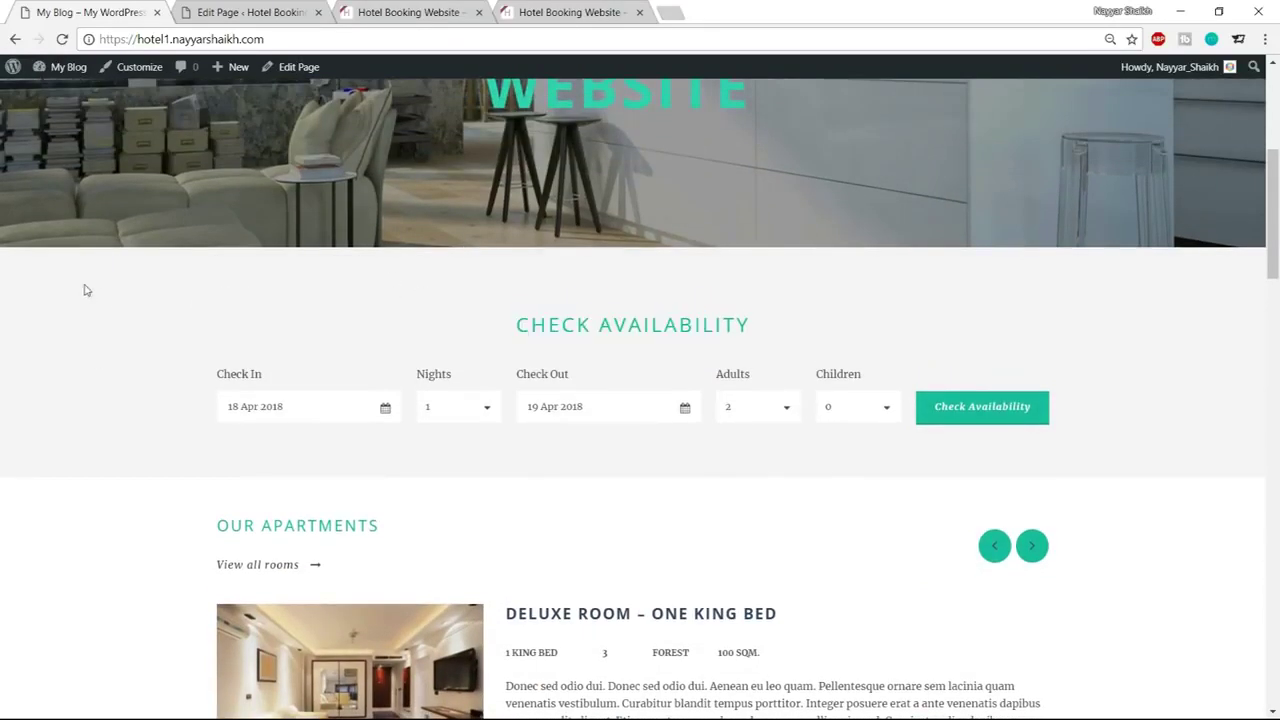
Step: Add a Color Wrapper to the Home page's Content section
{"action": "left_click", "coordinate": [212, 12]}
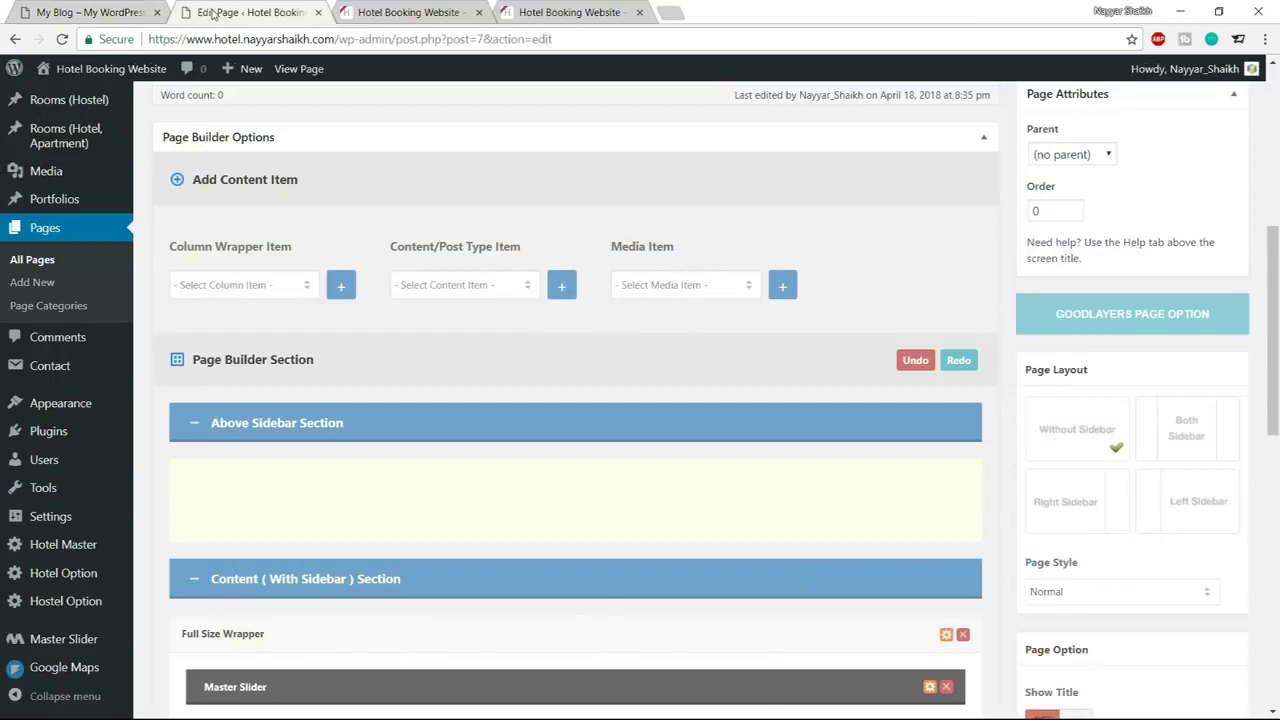
{"action": "scroll", "coordinate": [305, 243], "scroll_direction": "down", "scroll_amount": 1}
{"action": "left_click", "coordinate": [258, 203]}
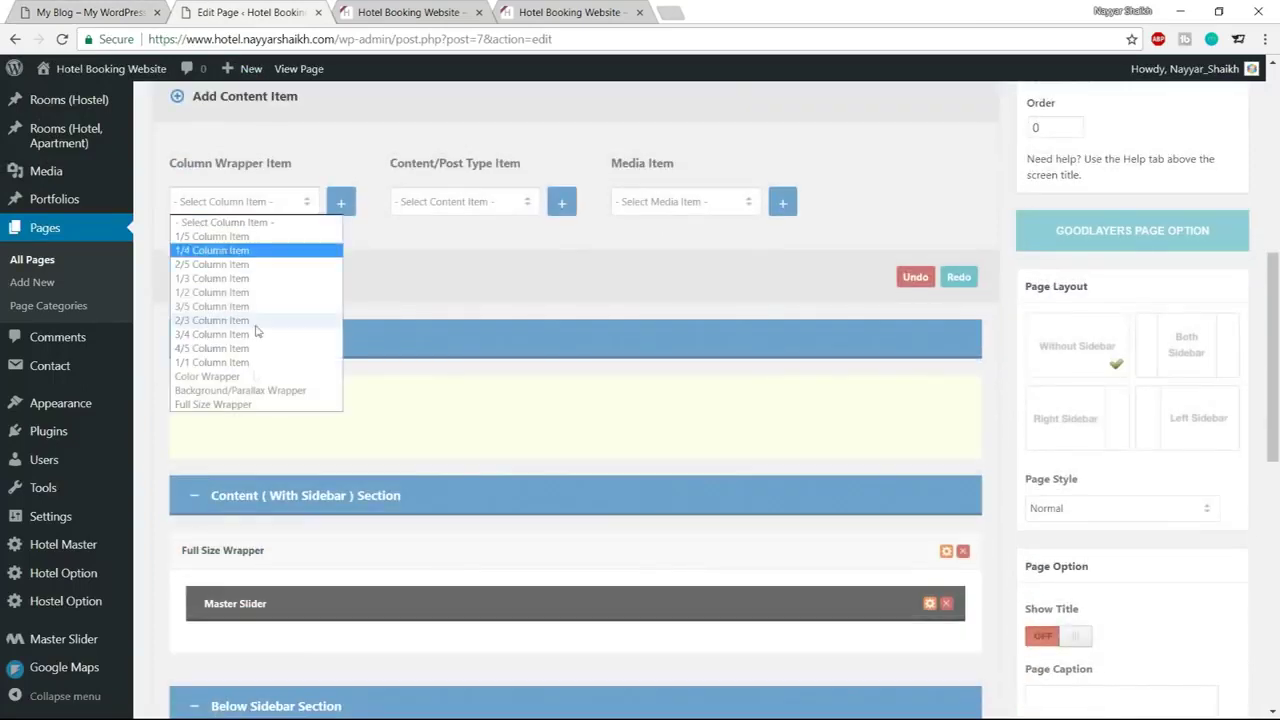
{"action": "left_click", "coordinate": [238, 377]}
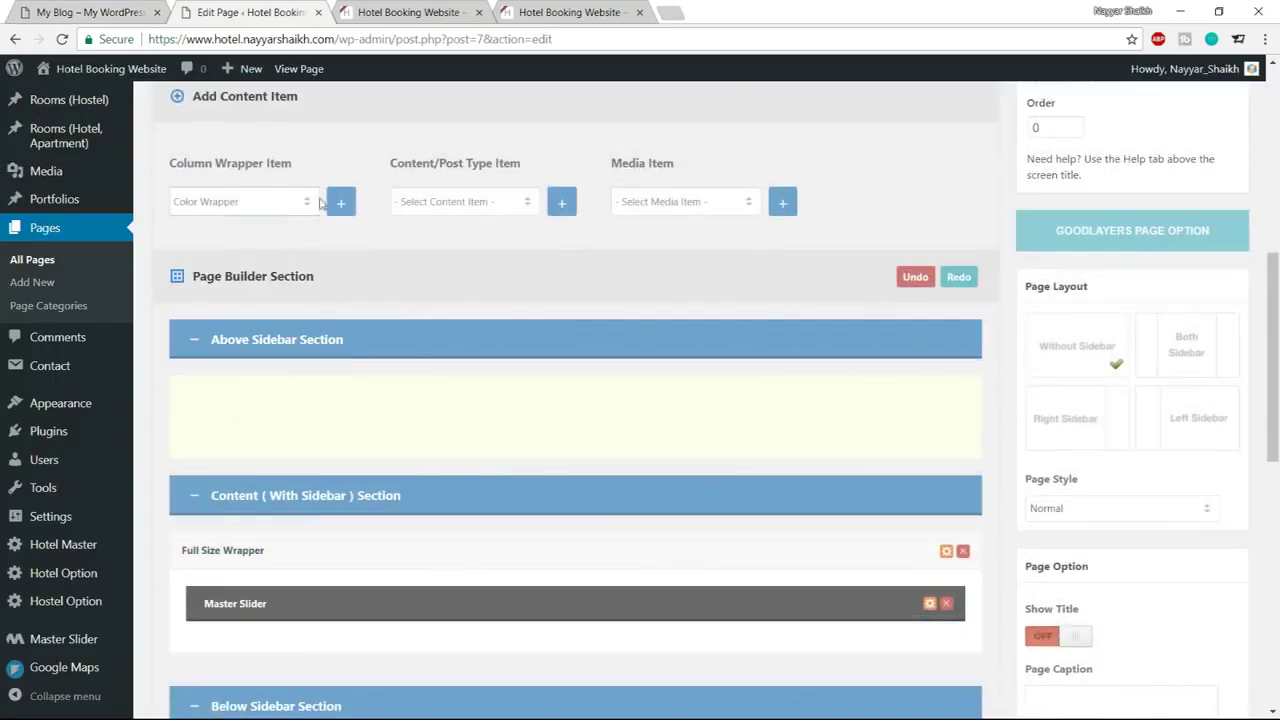
{"action": "left_click", "coordinate": [340, 203]}
{"action": "scroll", "coordinate": [390, 400], "scroll_direction": "down", "scroll_amount": 3}
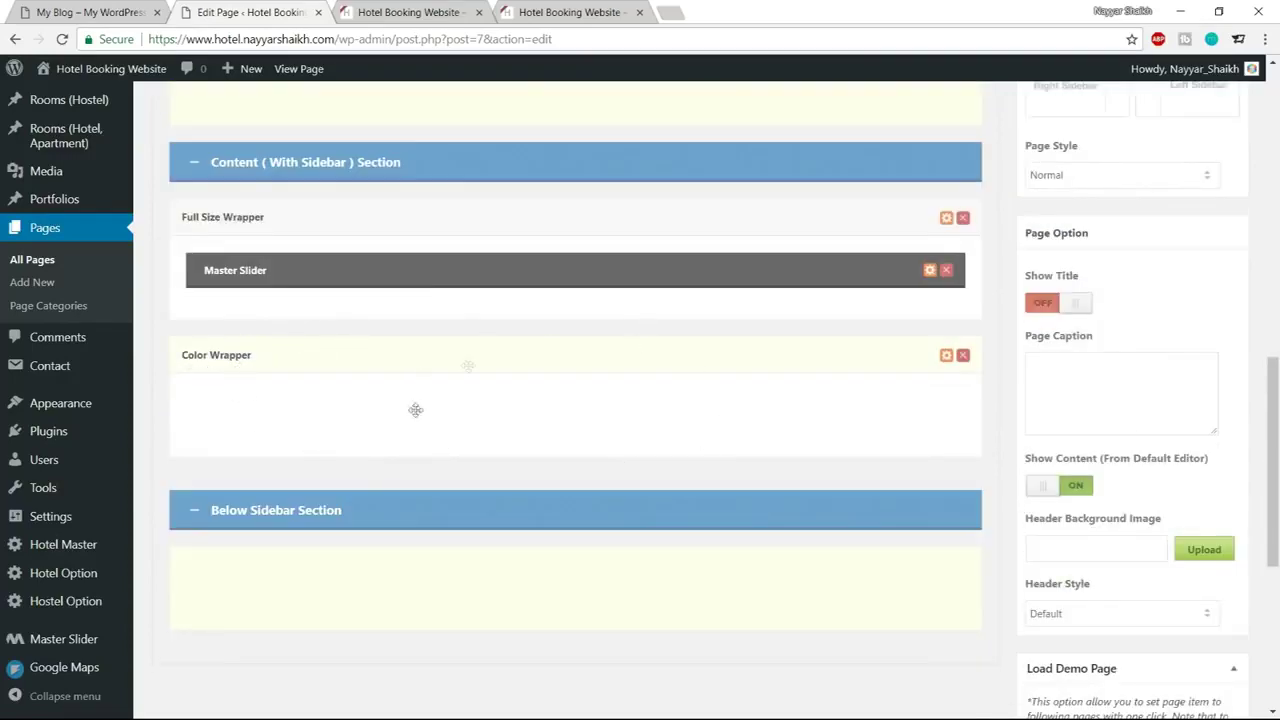
{"action": "scroll", "coordinate": [591, 406], "scroll_direction": "up", "scroll_amount": 4}
Step: Add a Hotel & Apartment Room Availability item and move it inside the Color Wrapper
{"action": "key", "text": "ctrl+shift+Tab"}
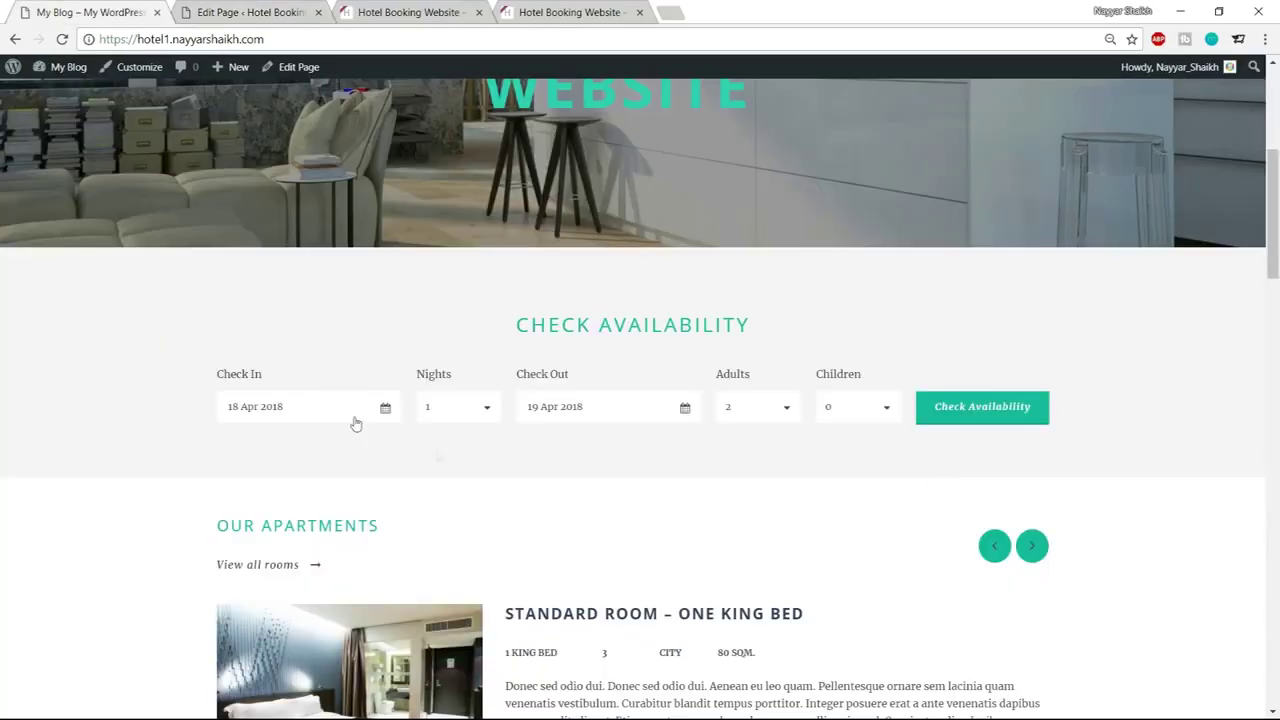
{"action": "left_click", "coordinate": [297, 10]}
{"action": "left_click_drag", "start_coordinate": [452, 247], "coordinate": [524, 246]}
{"action": "left_click", "coordinate": [528, 244]}
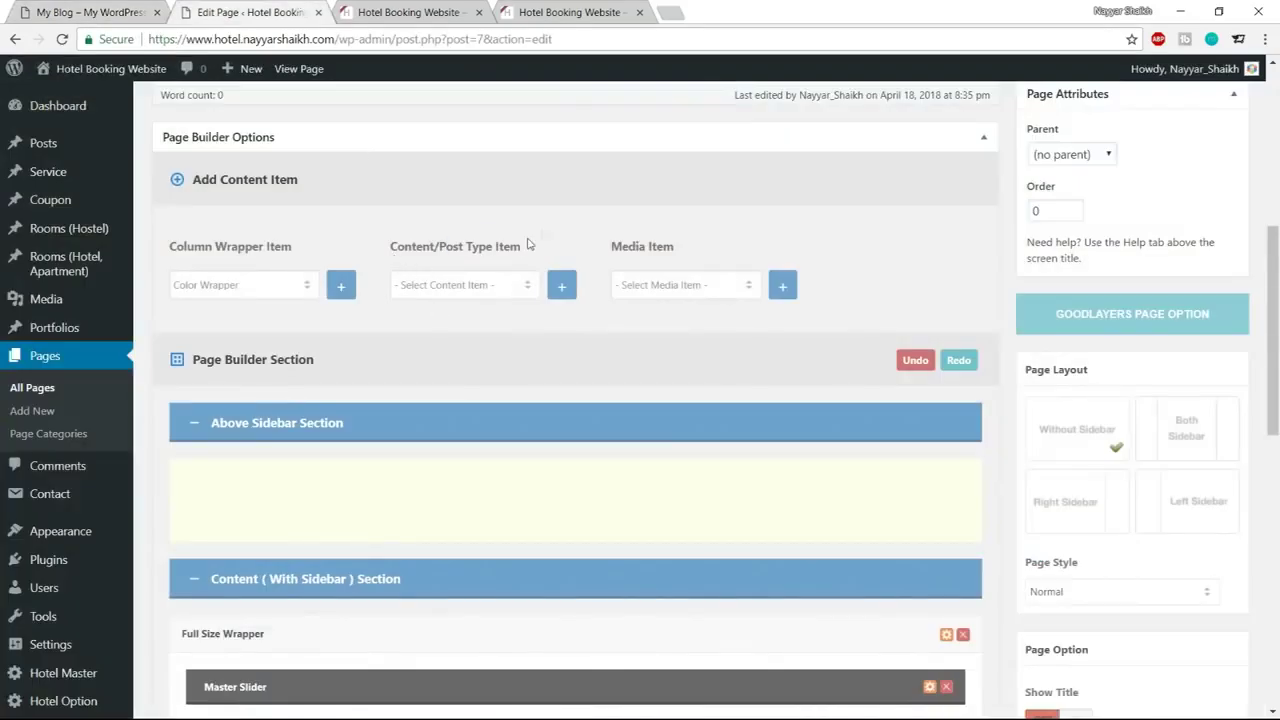
{"action": "left_click", "coordinate": [477, 294]}
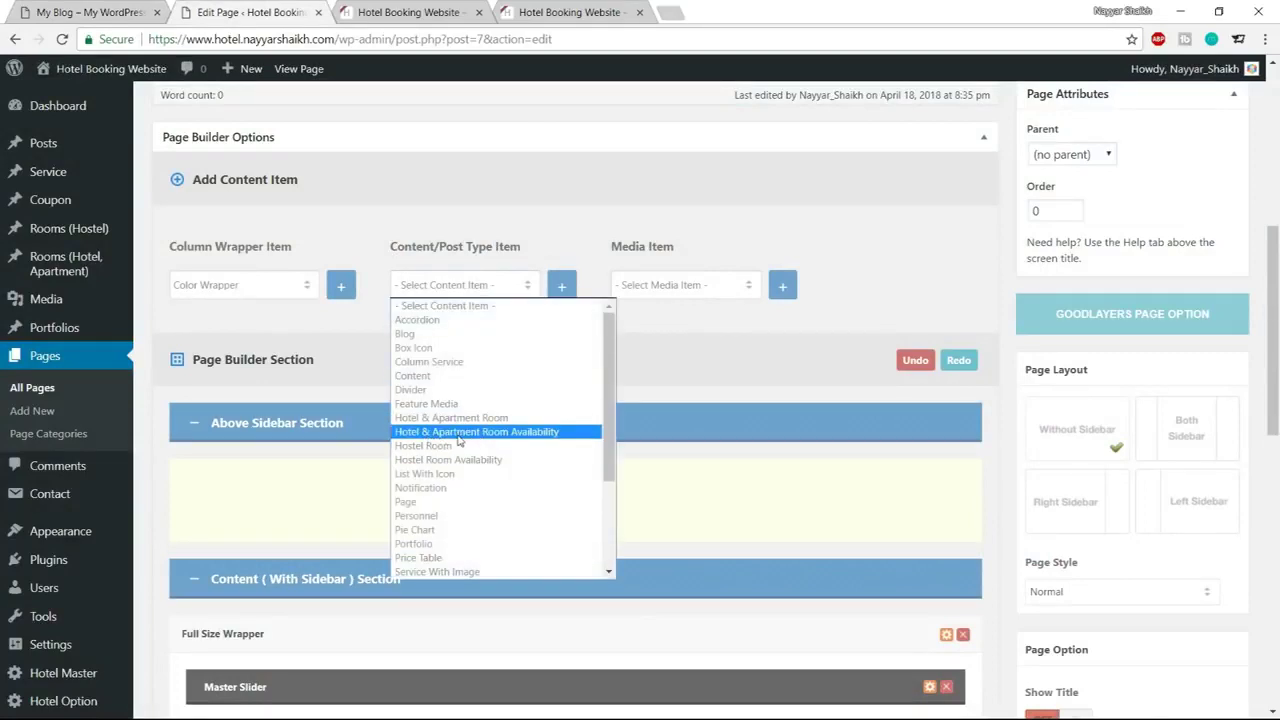
{"action": "left_click", "coordinate": [495, 432]}
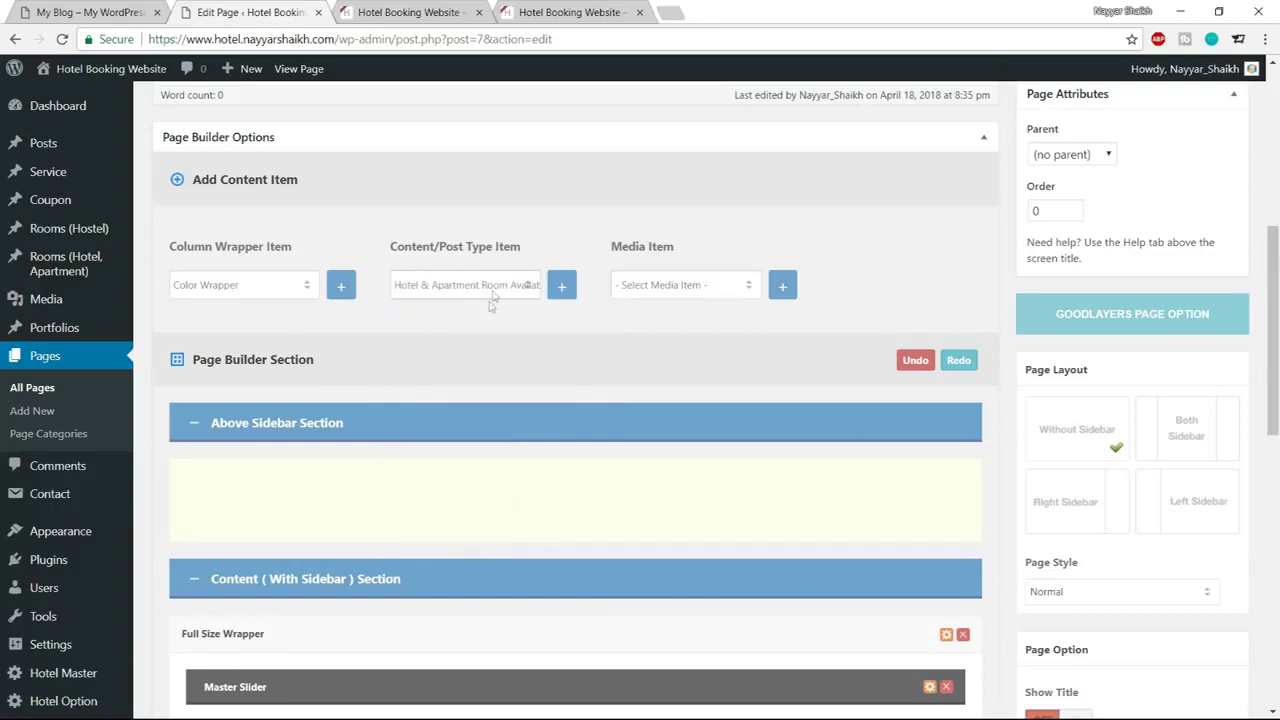
{"action": "left_click", "coordinate": [563, 288]}
{"action": "scroll", "coordinate": [674, 395], "scroll_direction": "down", "scroll_amount": 6}
{"action": "left_click_drag", "start_coordinate": [333, 321], "coordinate": [425, 258]}
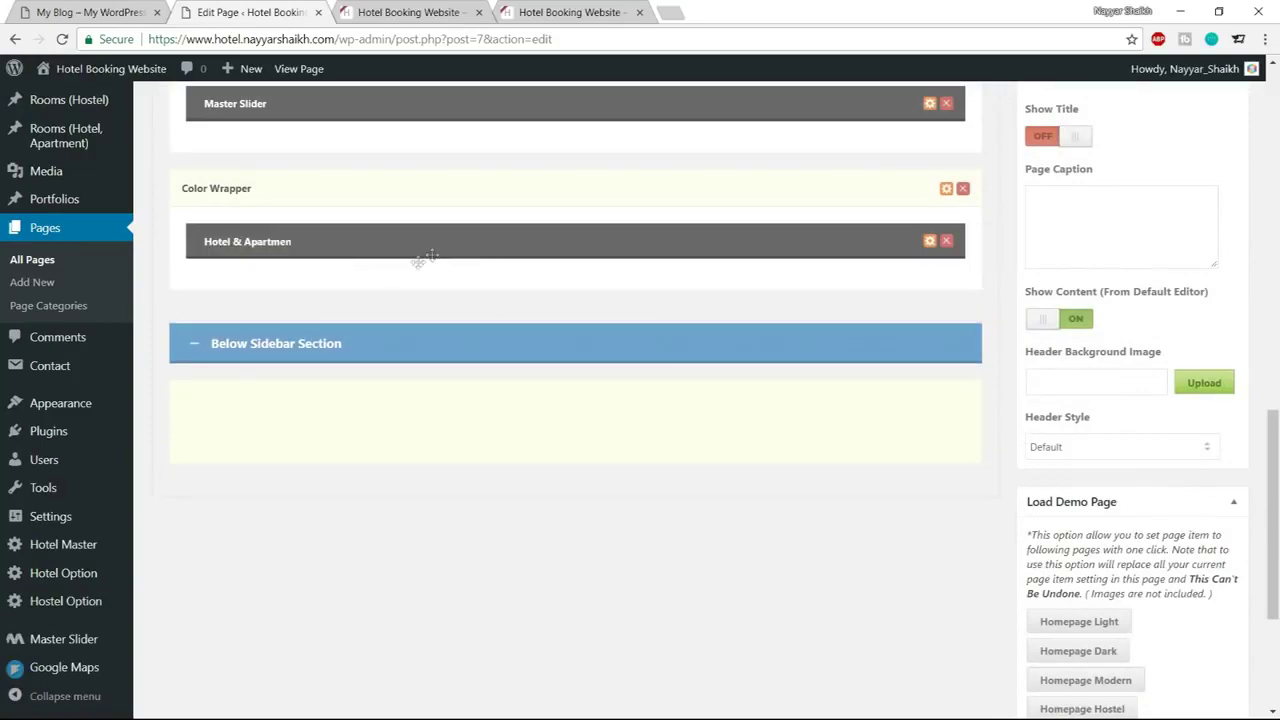
{"action": "scroll", "coordinate": [517, 446], "scroll_direction": "up", "scroll_amount": 3}
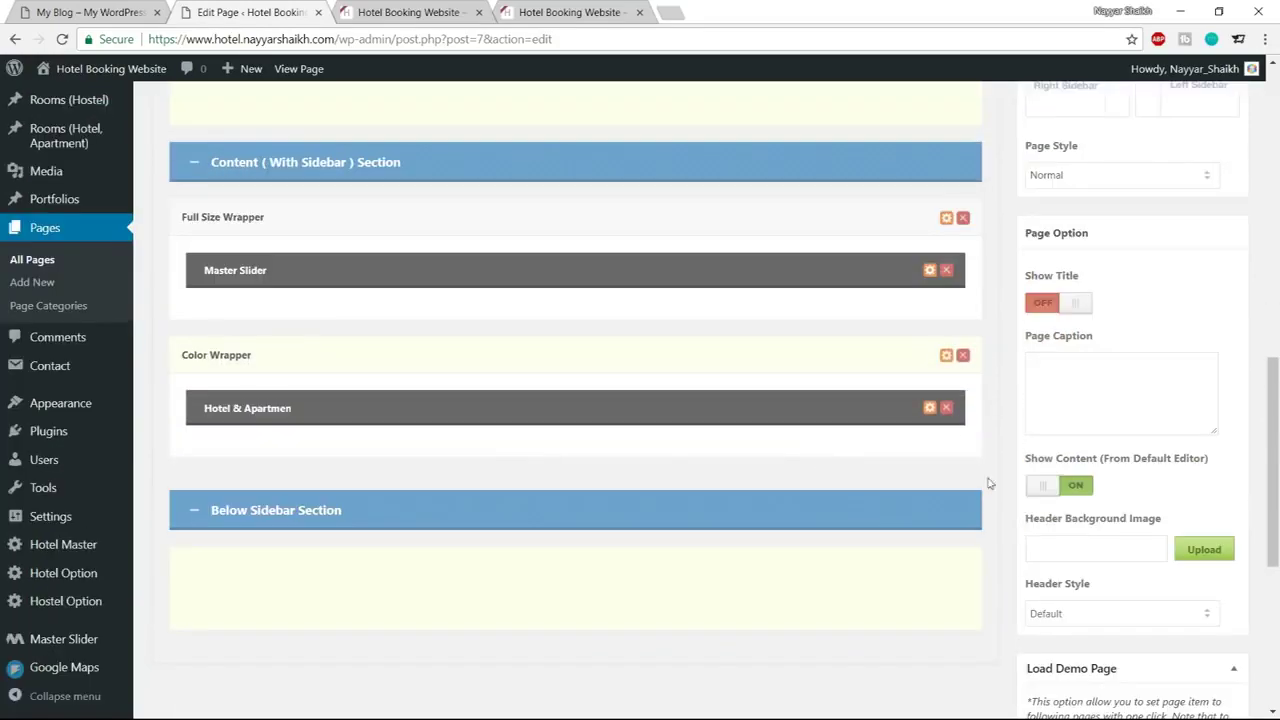
{"action": "scroll", "coordinate": [1000, 480], "scroll_direction": "up", "scroll_amount": 9}
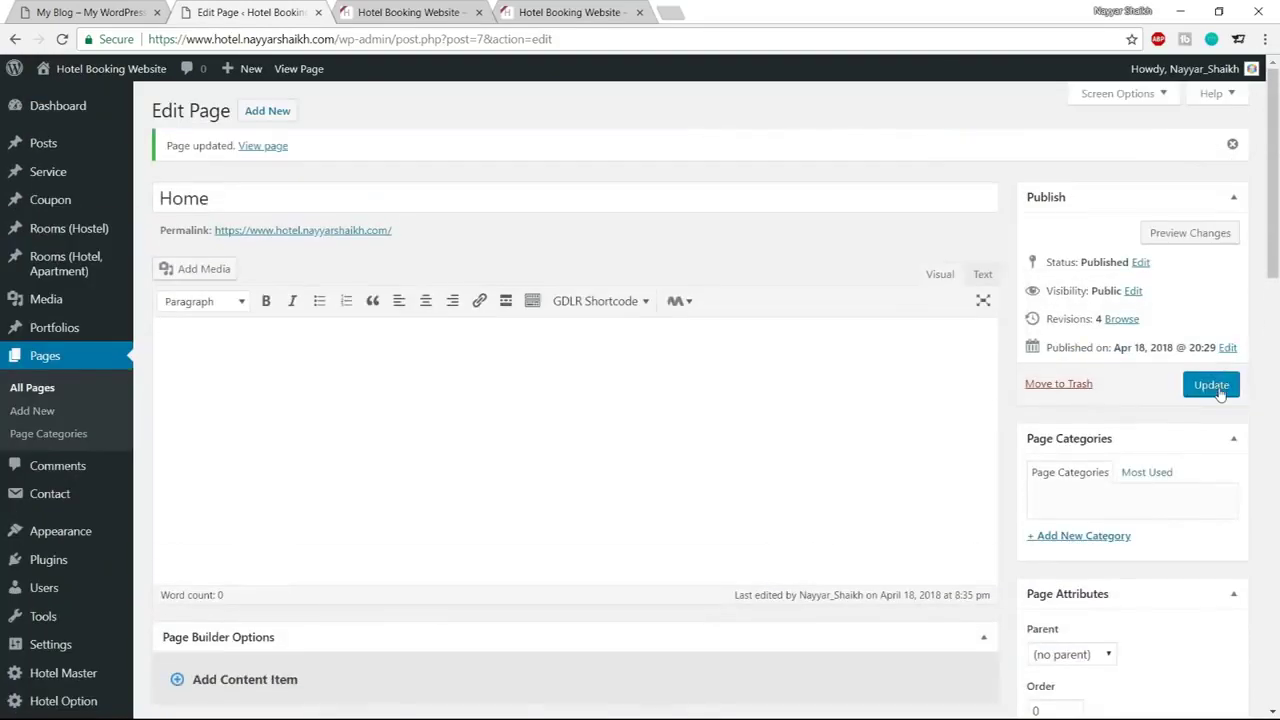
Step: Update the Home page and reload the live site to see the availability form
{"action": "left_click", "coordinate": [1219, 392]}
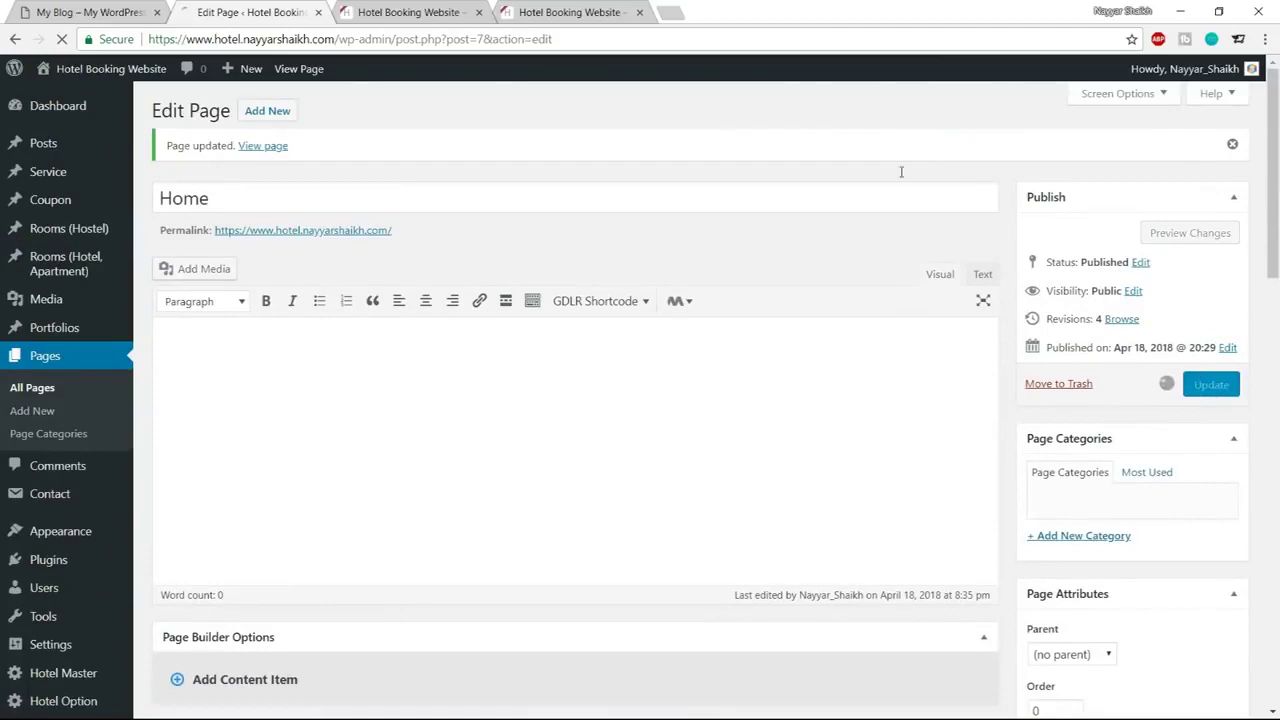
{"action": "left_click", "coordinate": [425, 8]}
{"action": "left_click", "coordinate": [62, 40]}
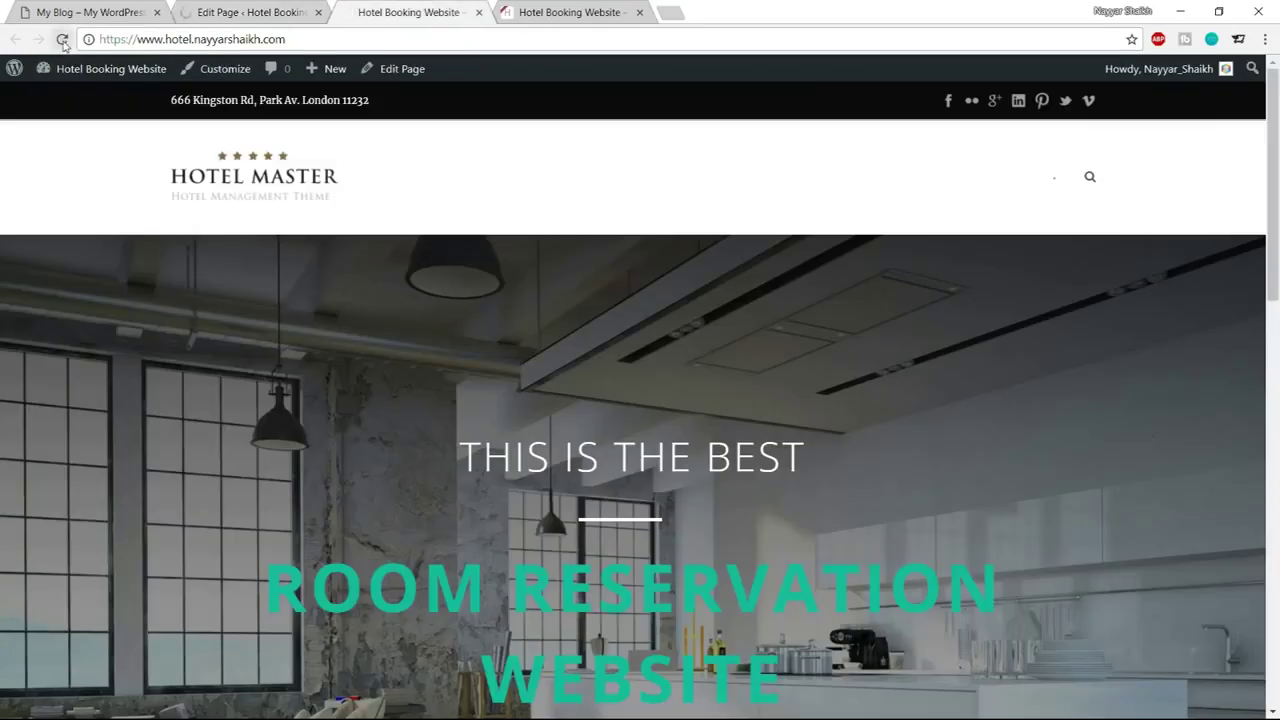
{"action": "scroll", "coordinate": [865, 360], "scroll_direction": "down", "scroll_amount": 5}
{"action": "scroll", "coordinate": [880, 420], "scroll_direction": "down", "scroll_amount": 2}
{"action": "scroll", "coordinate": [880, 415], "scroll_direction": "up", "scroll_amount": 4}
{"action": "scroll", "coordinate": [880, 415], "scroll_direction": "down", "scroll_amount": 2}
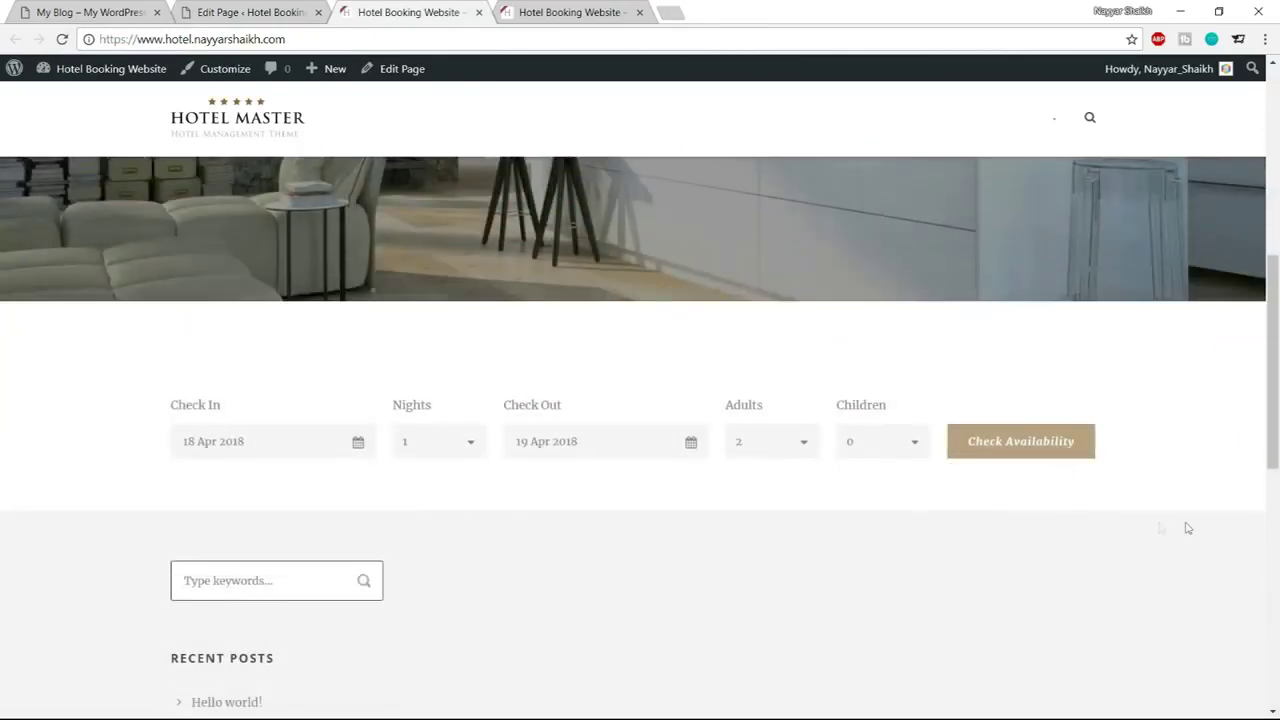
Step: Compare with the demo's CHECK AVAILABILITY heading, then return to the builder sections
{"action": "left_click", "coordinate": [120, 12]}
{"action": "left_click_drag", "start_coordinate": [504, 333], "coordinate": [705, 326]}
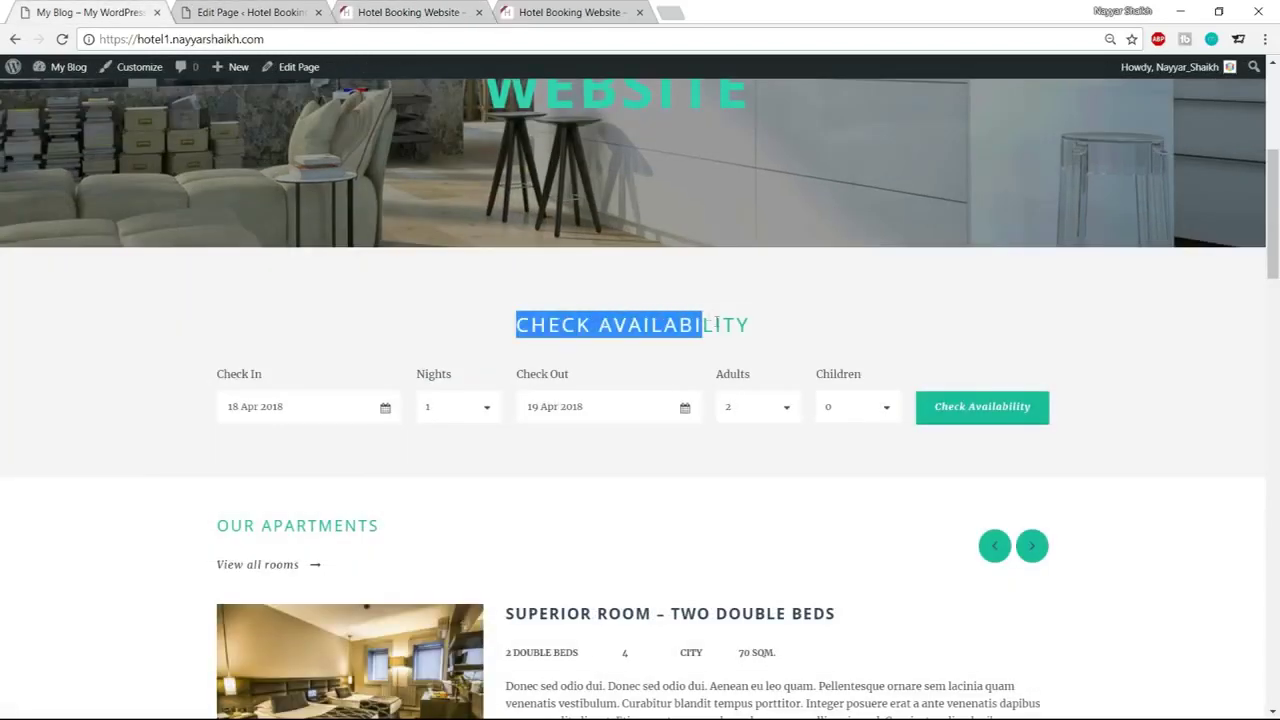
{"action": "left_click", "coordinate": [287, 325]}
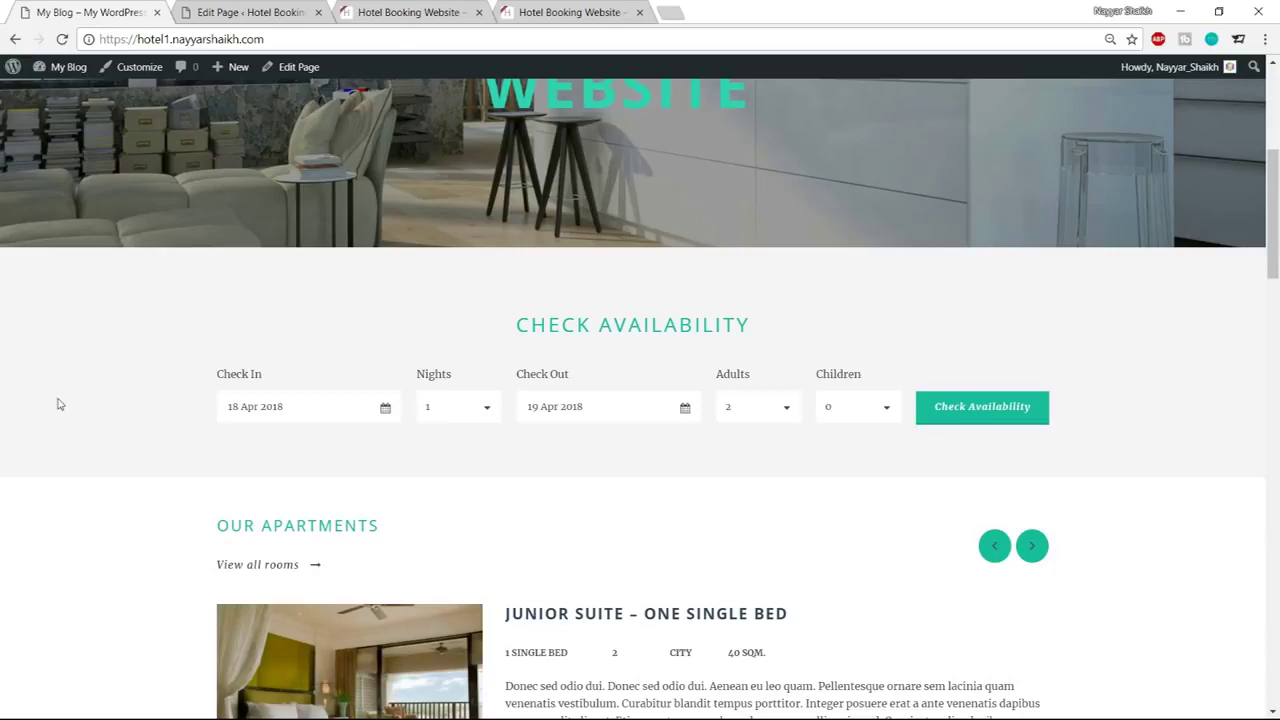
{"action": "left_click", "coordinate": [250, 12]}
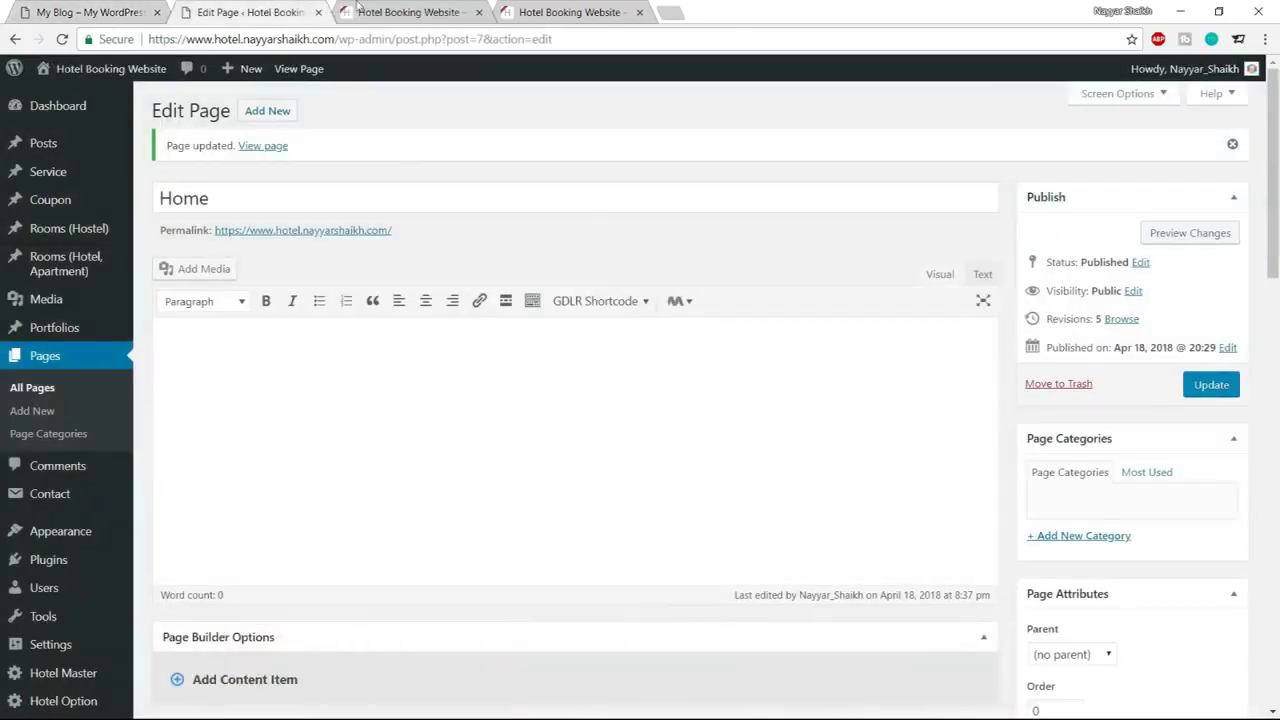
{"action": "left_click", "coordinate": [360, 12]}
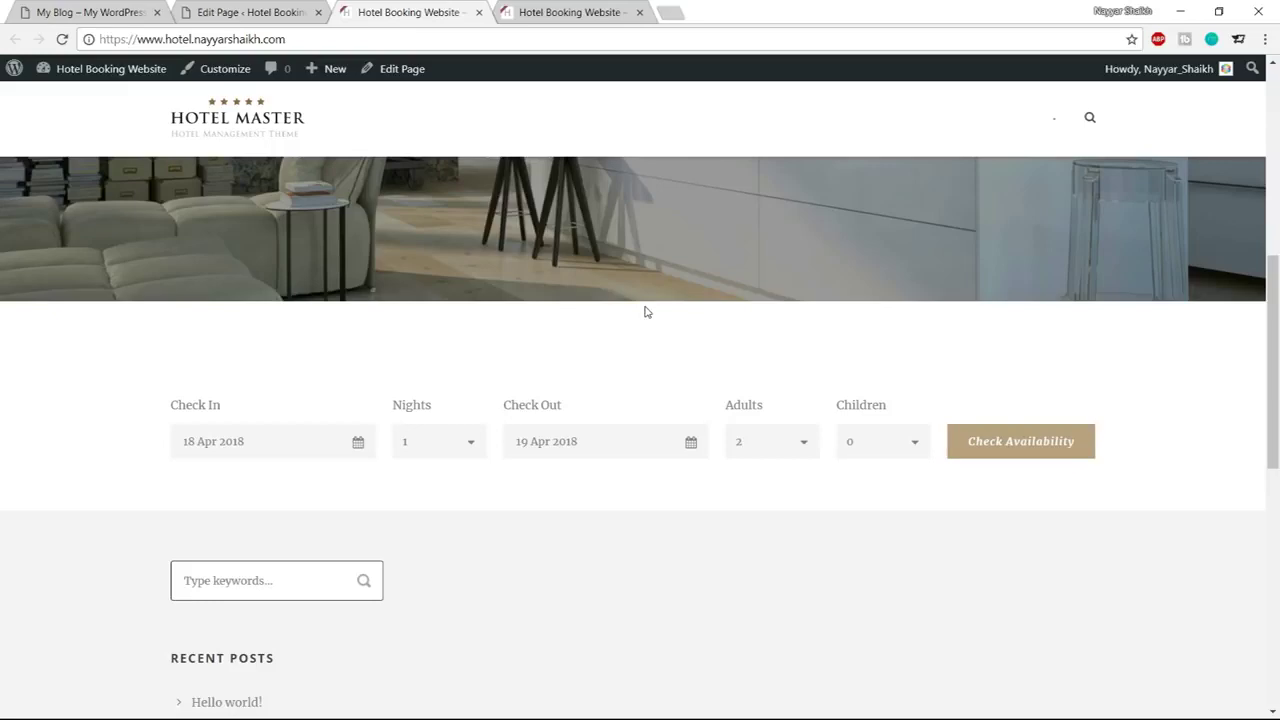
{"action": "left_click", "coordinate": [225, 8]}
{"action": "scroll", "coordinate": [843, 336], "scroll_direction": "down", "scroll_amount": 9}
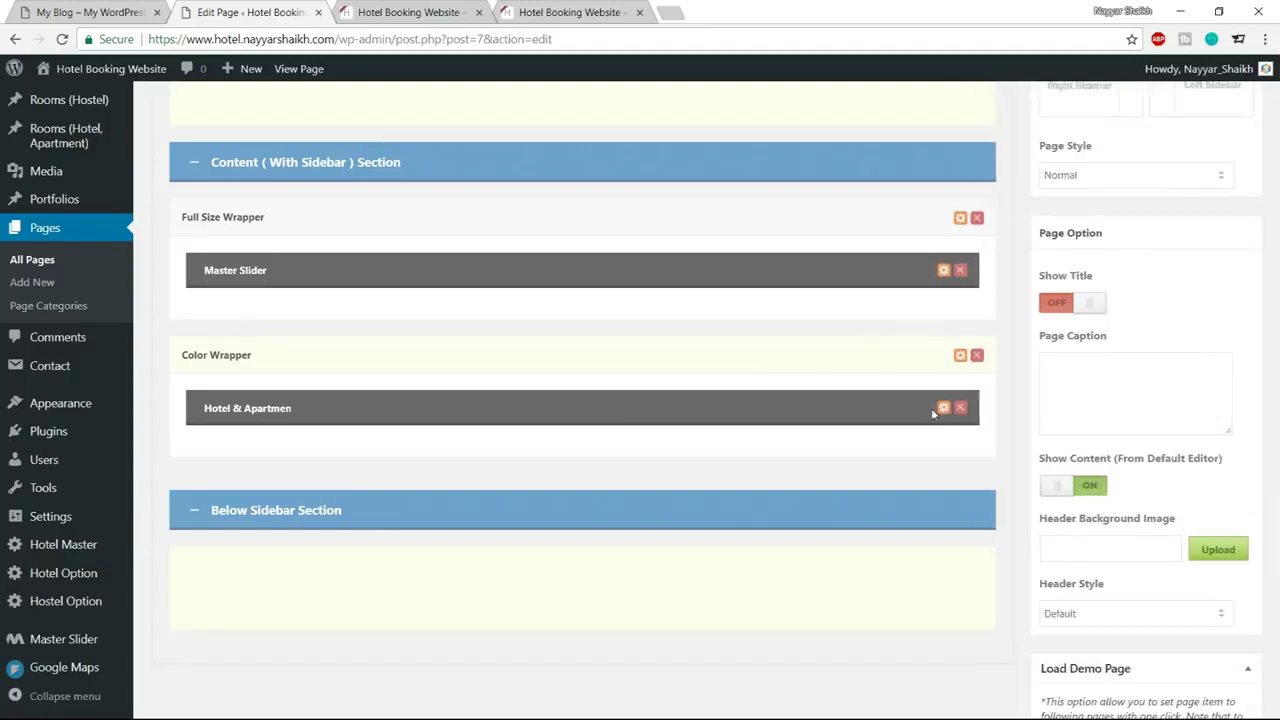
Step: Give the room availability item a Center Align title 'CHECK AVAILABILITY' and save its options
{"action": "left_click", "coordinate": [929, 408]}
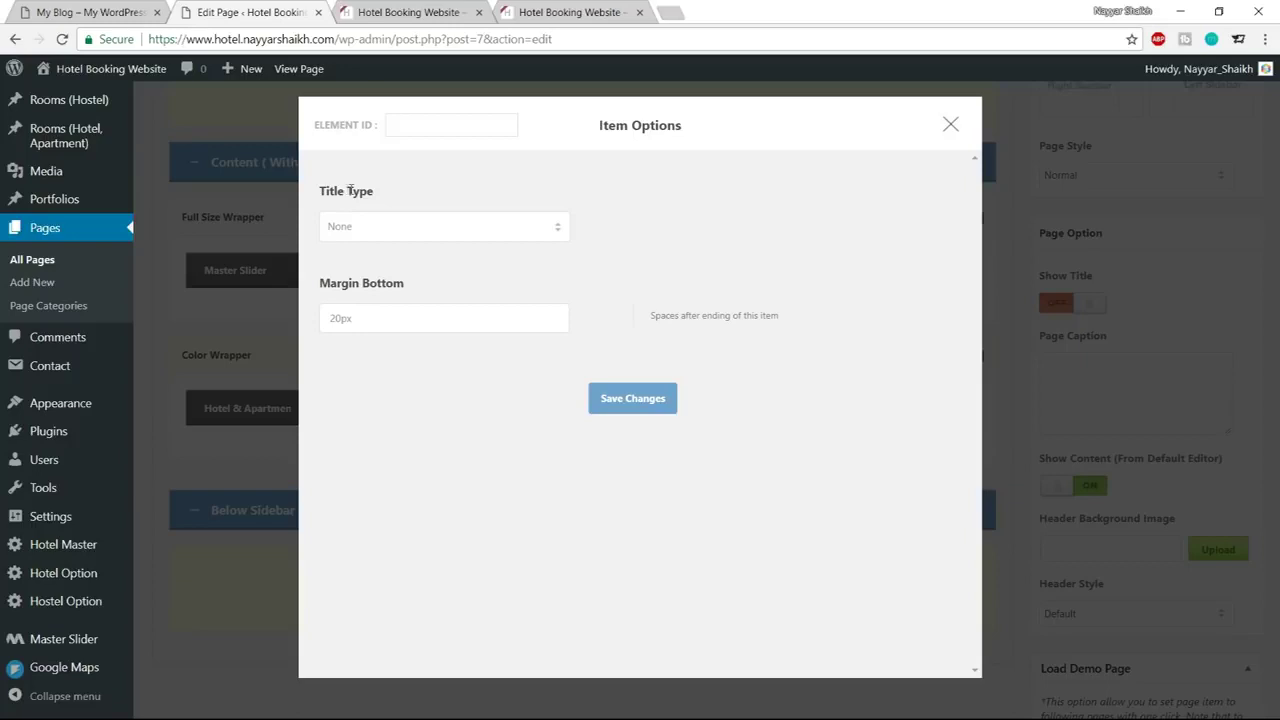
{"action": "left_click", "coordinate": [379, 232]}
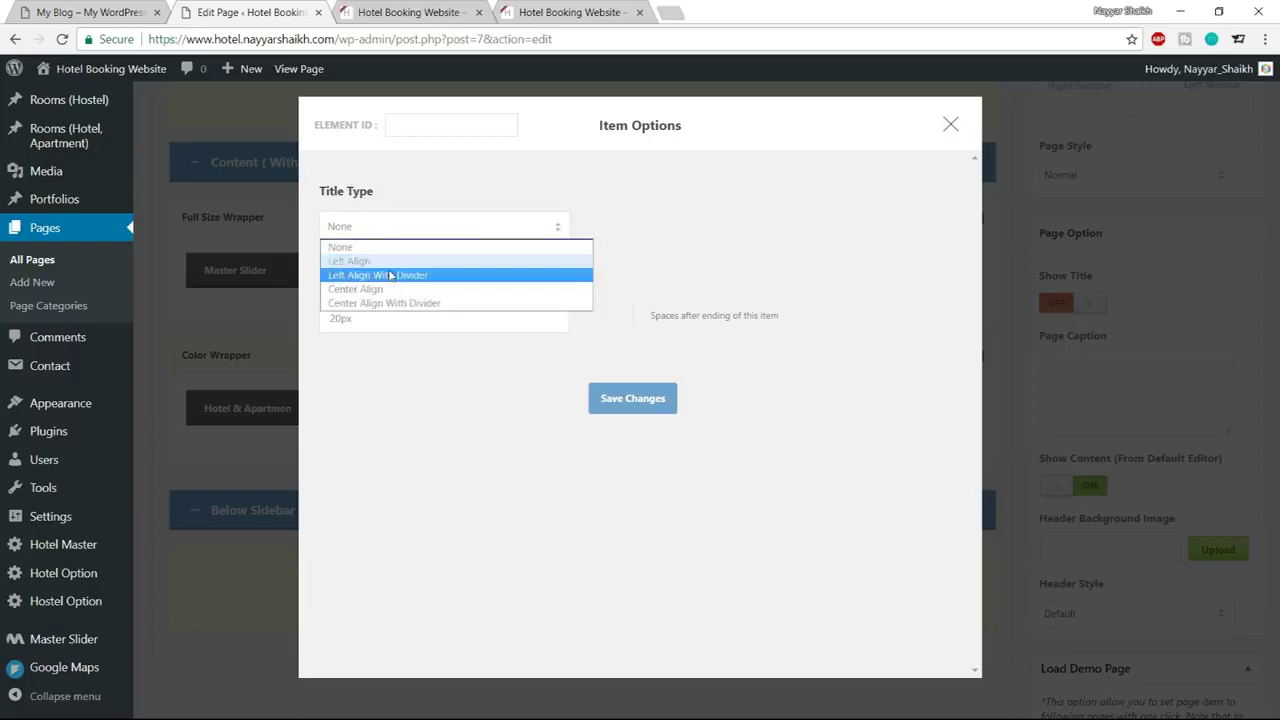
{"action": "left_click", "coordinate": [90, 12]}
{"action": "left_click_drag", "start_coordinate": [513, 326], "coordinate": [763, 329]}
{"action": "key", "text": "ctrl+c"}
{"action": "left_click", "coordinate": [240, 14]}
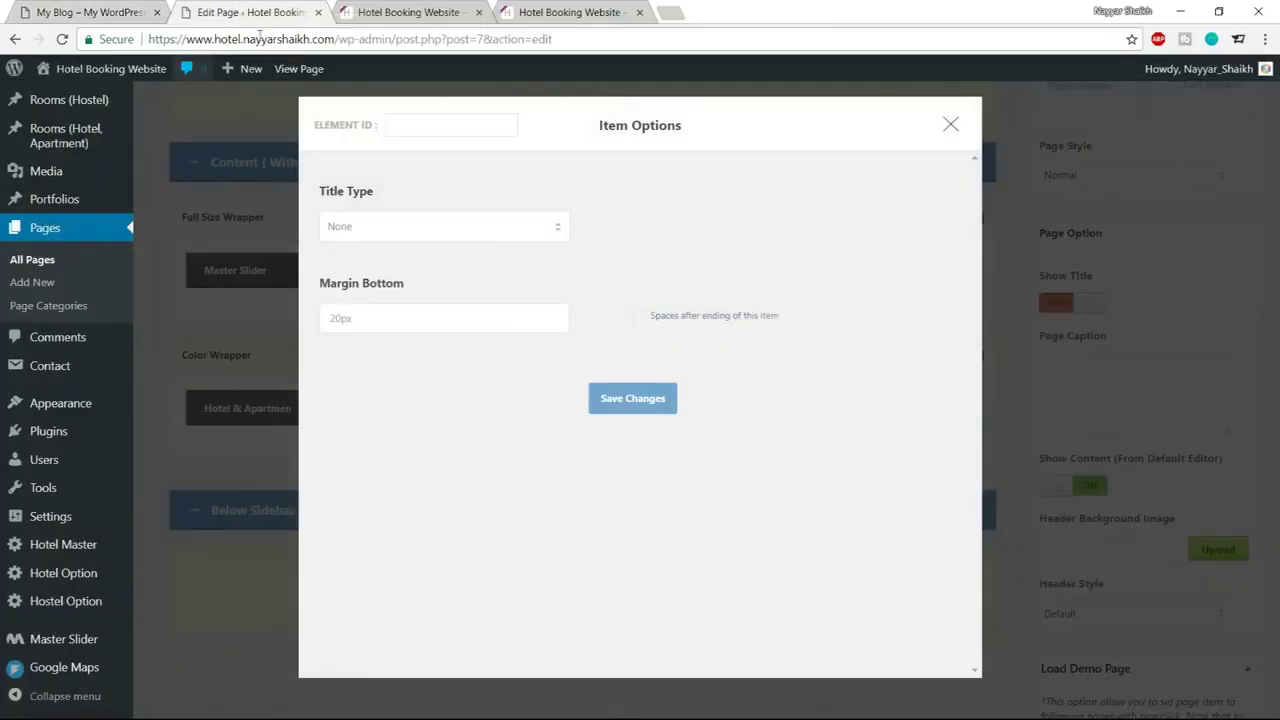
{"action": "left_click", "coordinate": [424, 228]}
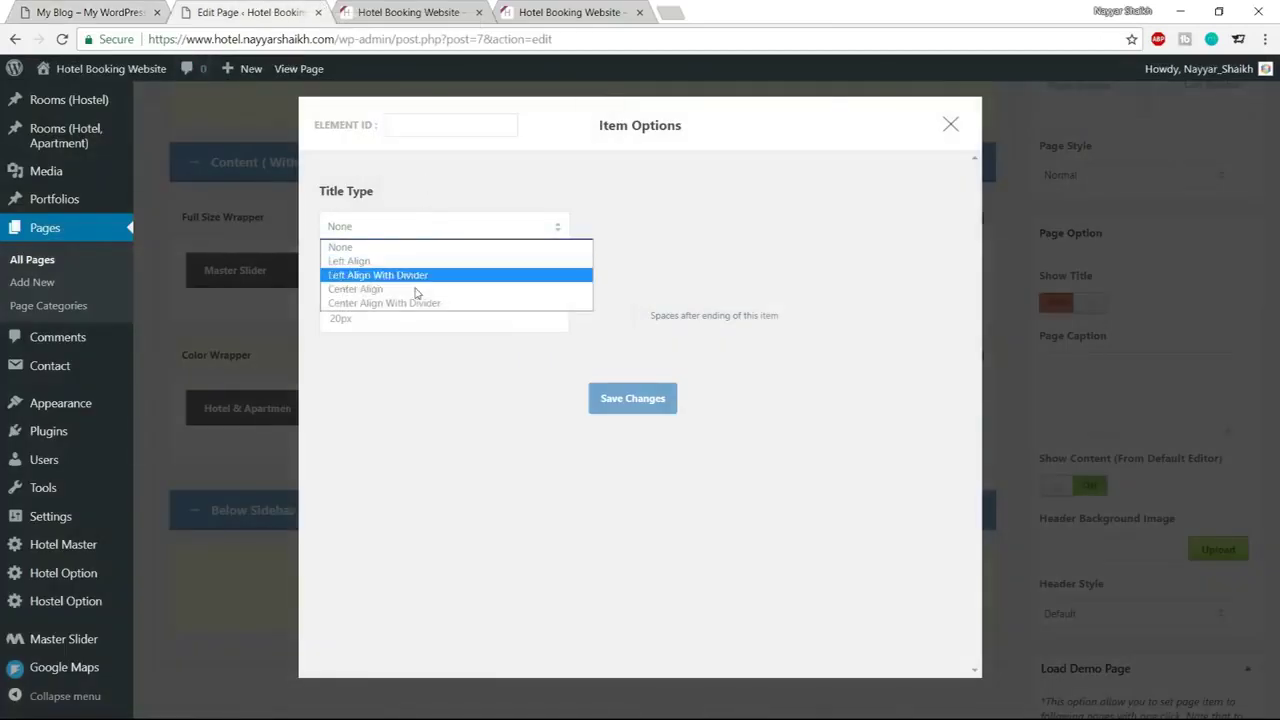
{"action": "left_click", "coordinate": [398, 292]}
{"action": "left_click", "coordinate": [420, 318]}
{"action": "key", "text": "ctrl+v"}
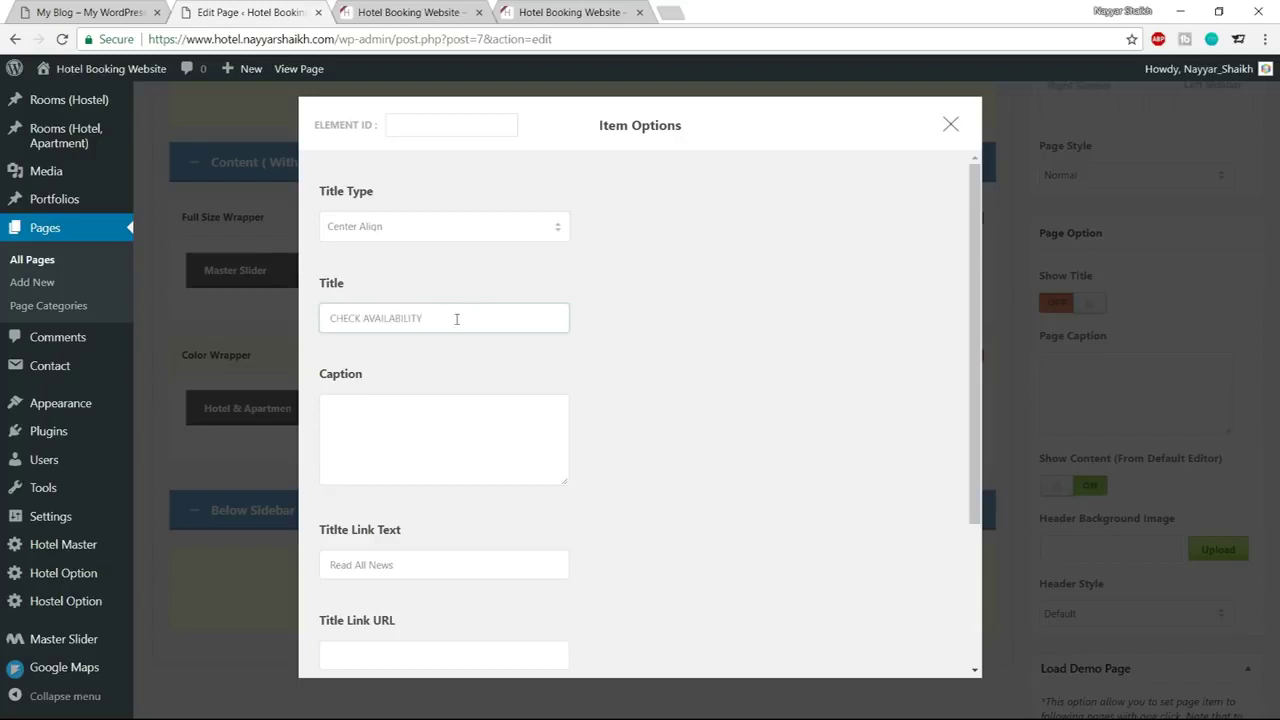
{"action": "left_click_drag", "start_coordinate": [443, 320], "coordinate": [331, 317]}
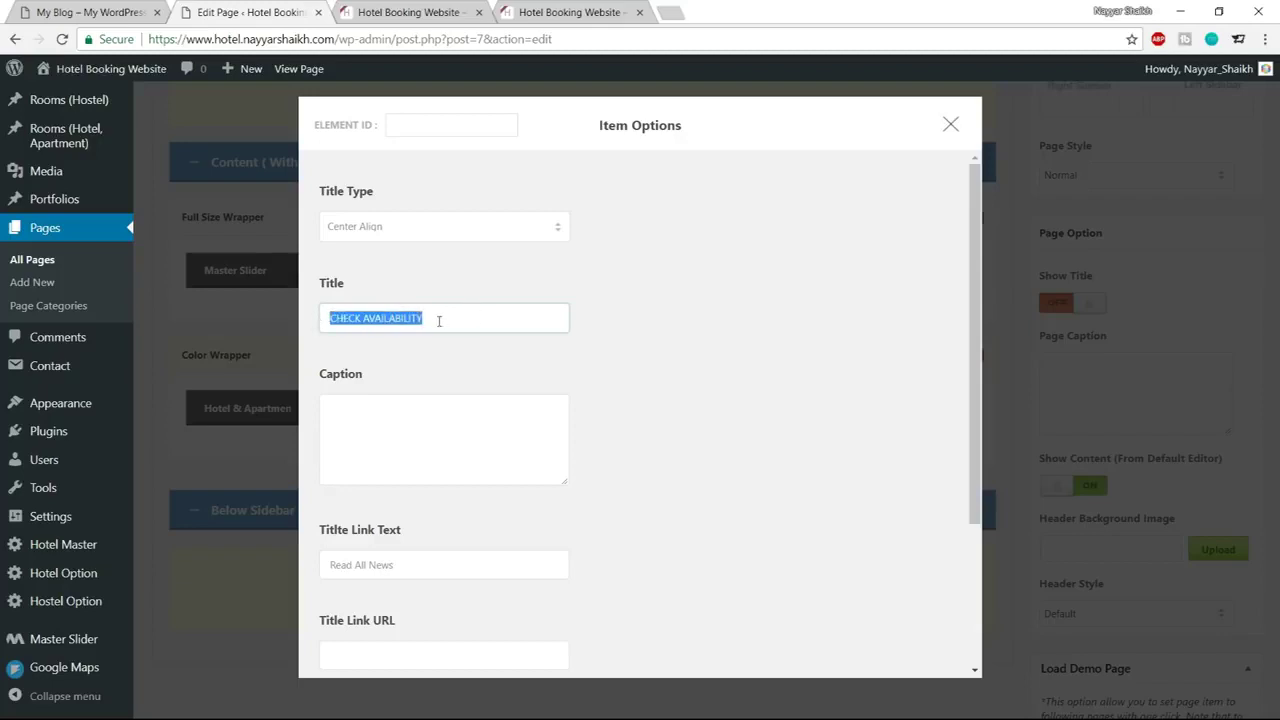
{"action": "scroll", "coordinate": [757, 337], "scroll_direction": "down", "scroll_amount": 3}
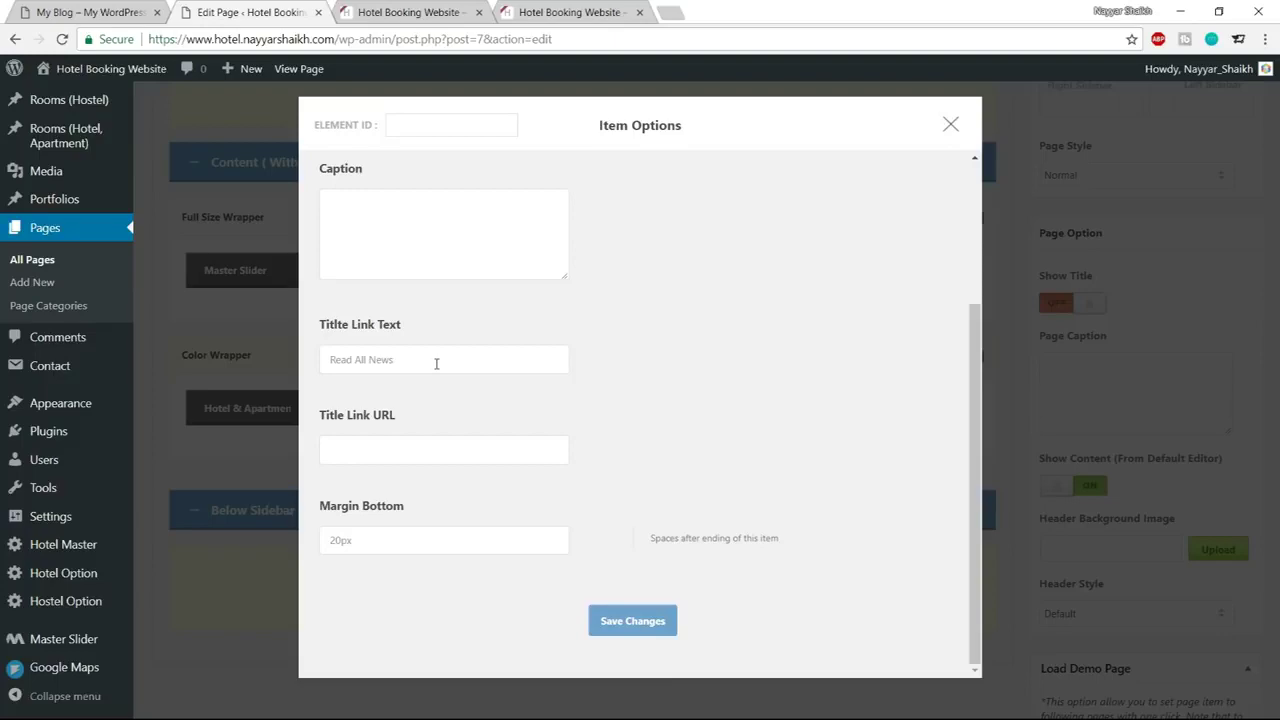
{"action": "left_click", "coordinate": [643, 615]}
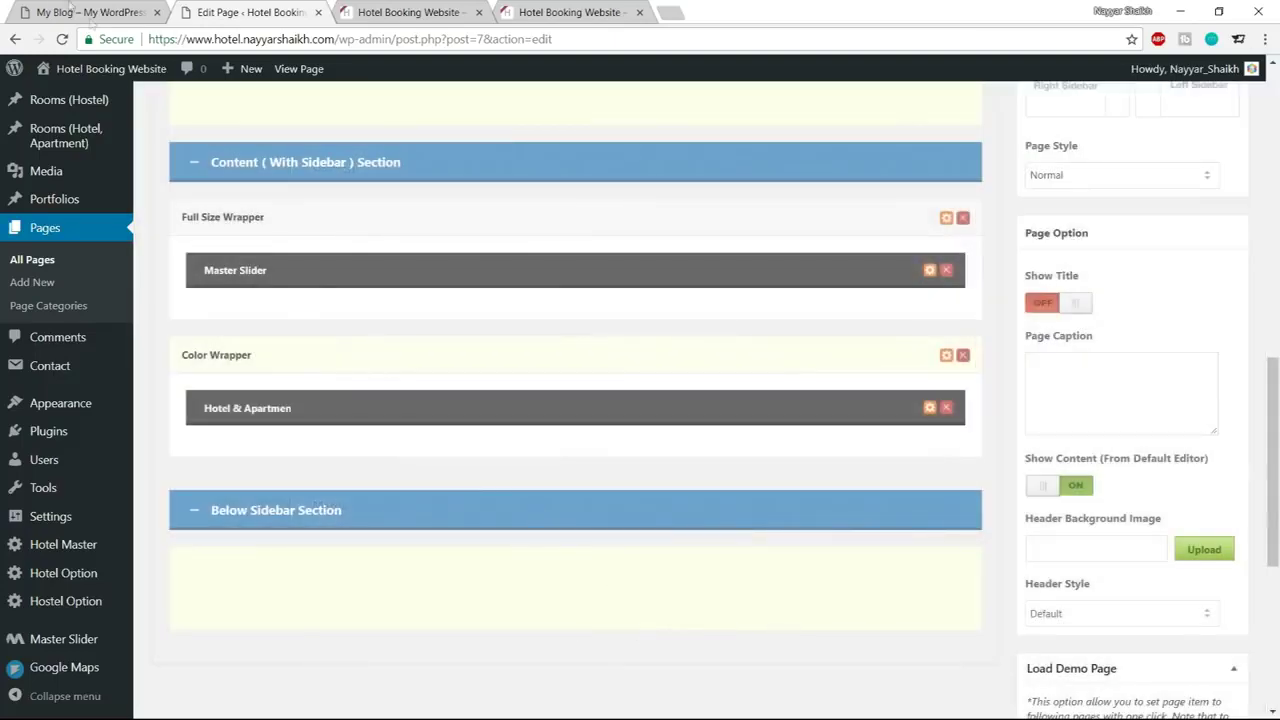
Step: Compare the result with the demo site, then return to the page editor
{"action": "key", "text": "ctrl+shift+Tab"}
{"action": "key", "text": "ctrl+Tab"}
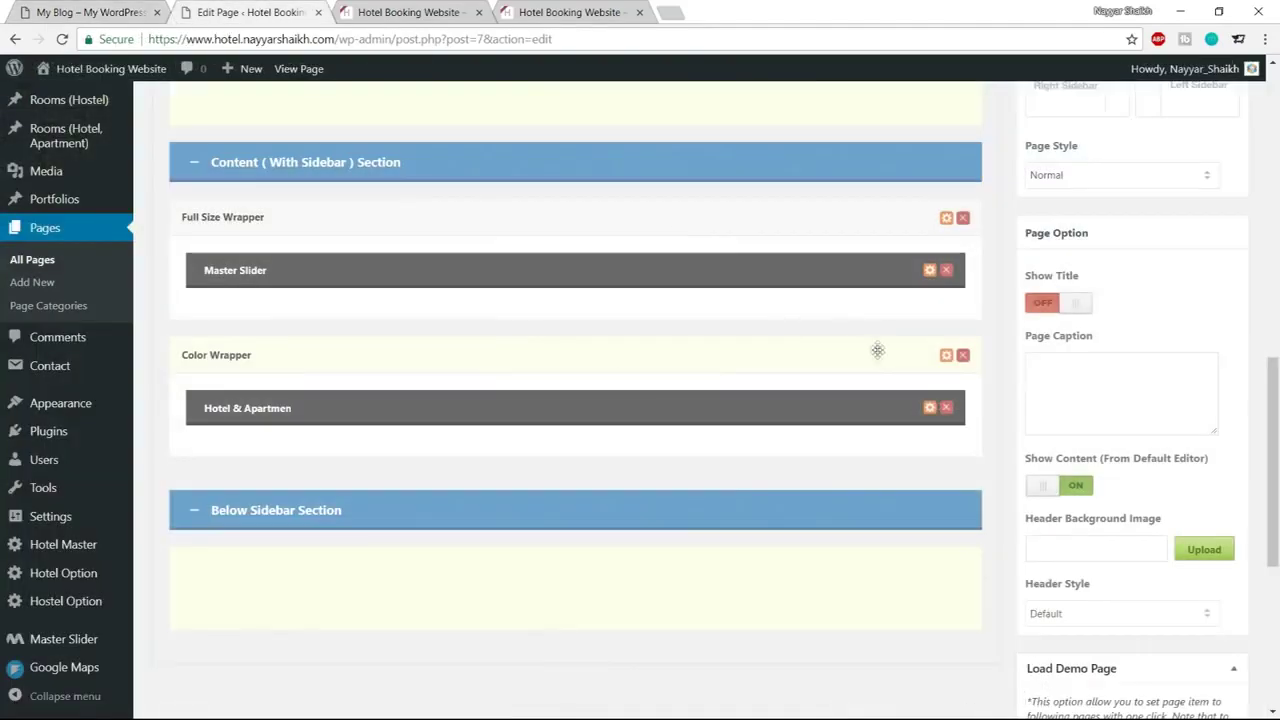
{"action": "left_click", "coordinate": [128, 12]}
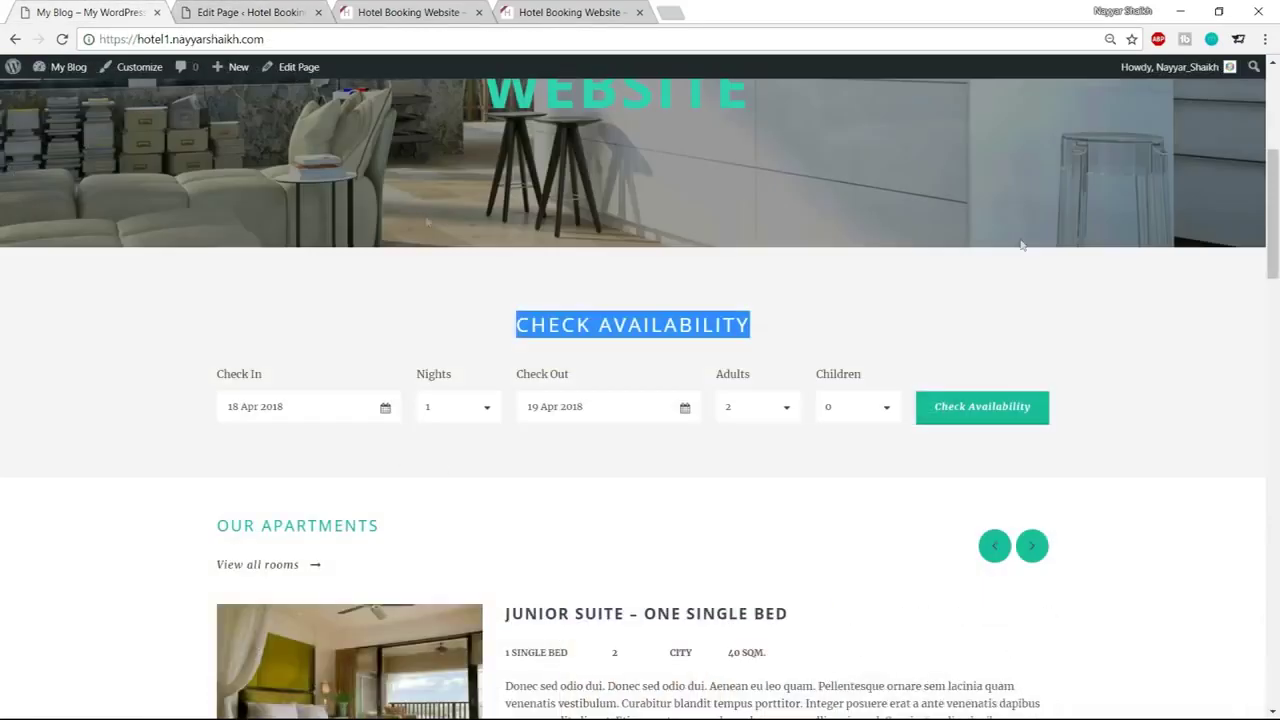
{"action": "left_click", "coordinate": [237, 328]}
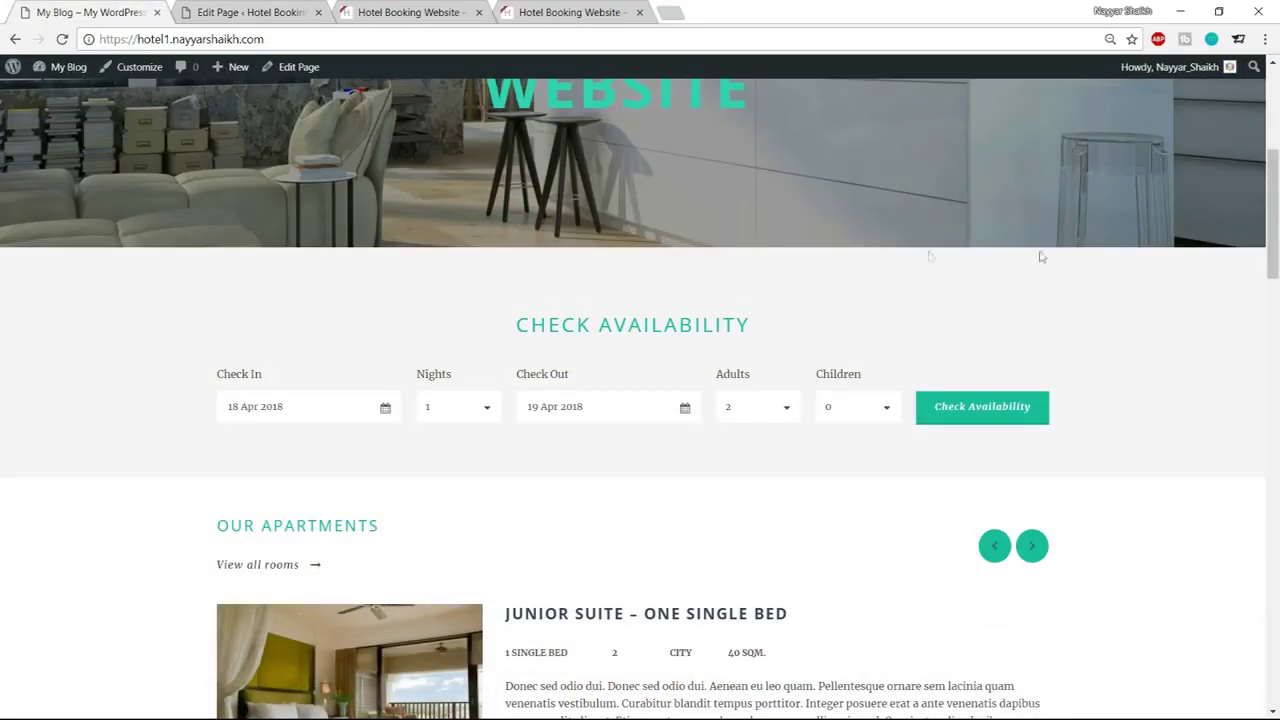
{"action": "left_click", "coordinate": [297, 10]}
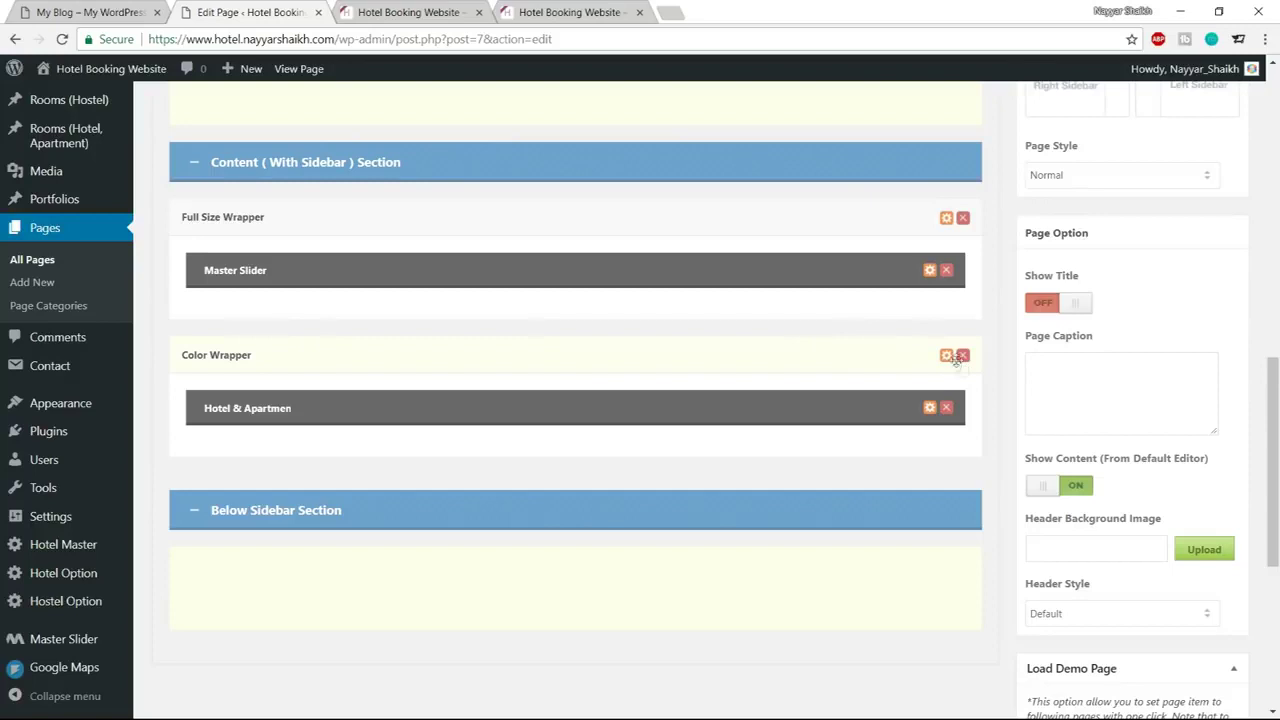
Step: Keep the Color Wrapper background type as Color and try shades in the colour picker
{"action": "left_click", "coordinate": [946, 357]}
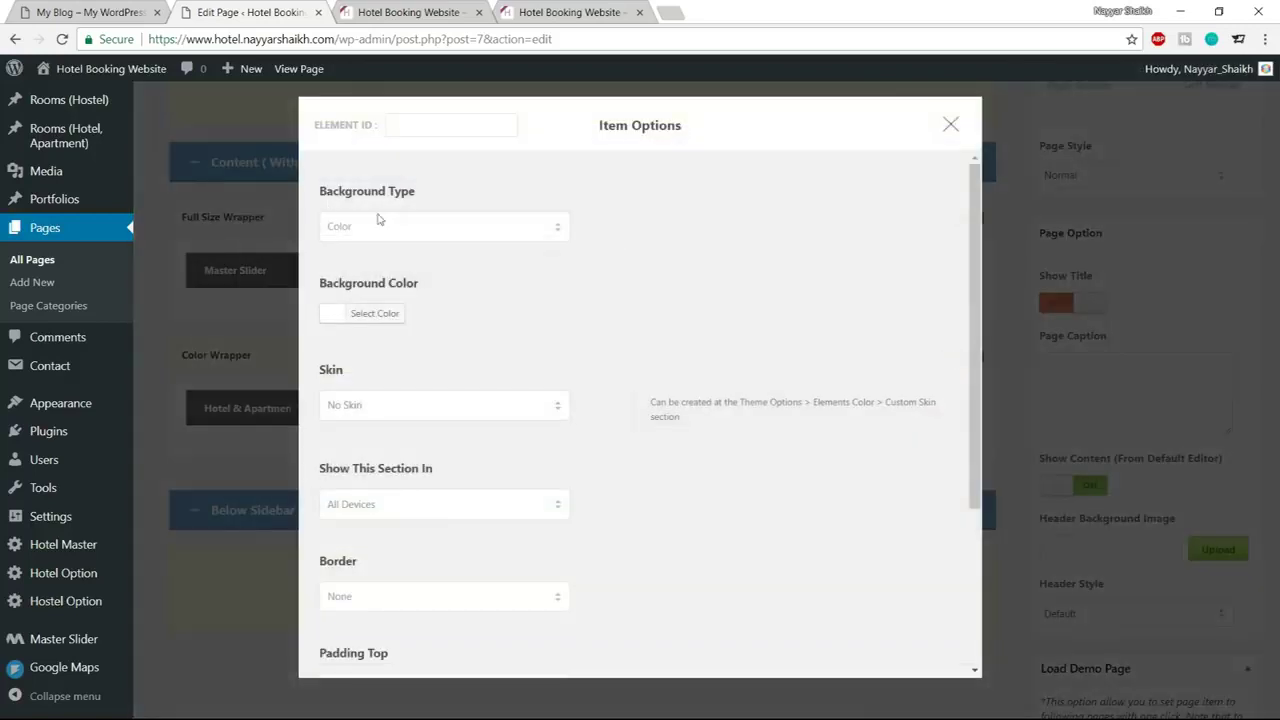
{"action": "left_click", "coordinate": [383, 234]}
{"action": "left_click", "coordinate": [383, 246]}
{"action": "left_click", "coordinate": [384, 316]}
{"action": "left_click_drag", "start_coordinate": [454, 313], "coordinate": [423, 313]}
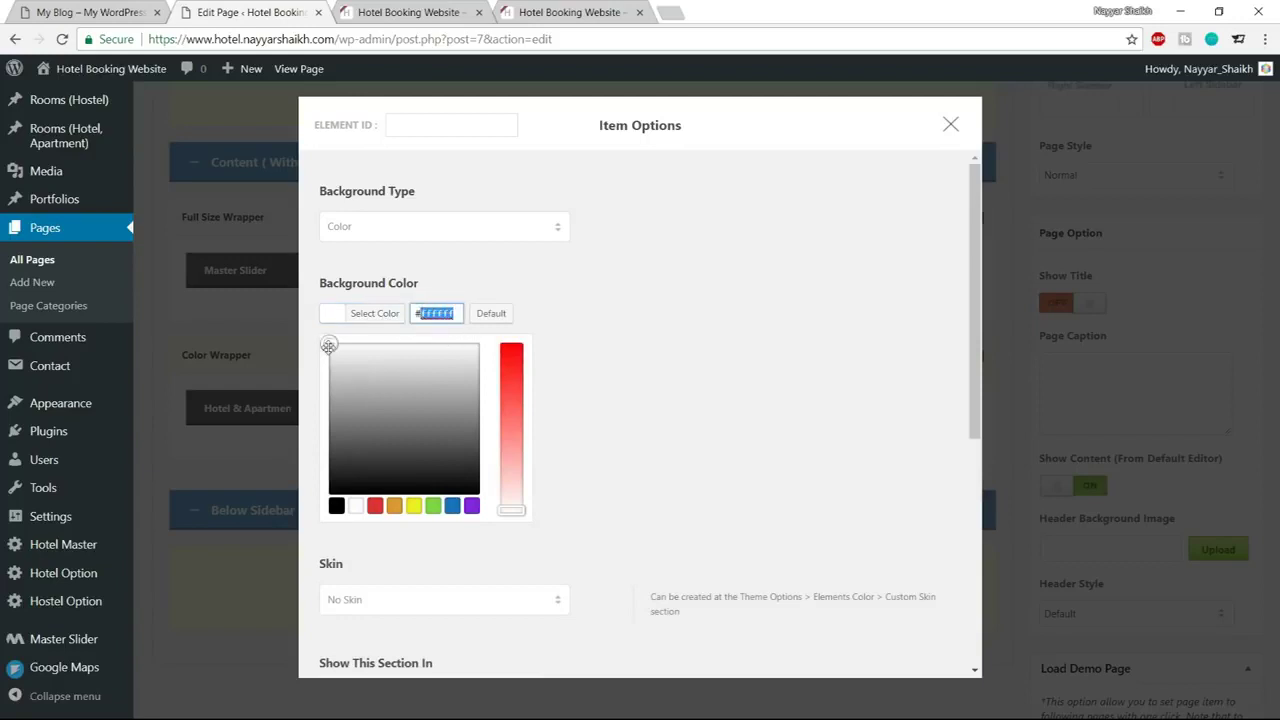
{"action": "mouse_move", "coordinate": [334, 356]}
{"action": "left_mouse_down"}
{"action": "mouse_move", "coordinate": [349, 414]}
{"action": "mouse_move", "coordinate": [379, 362]}
{"action": "mouse_move", "coordinate": [333, 376]}
{"action": "mouse_move", "coordinate": [345, 448]}
{"action": "mouse_move", "coordinate": [326, 394]}
{"action": "left_mouse_up"}
{"action": "left_click", "coordinate": [375, 505]}
{"action": "mouse_move", "coordinate": [440, 455]}
{"action": "left_mouse_down"}
{"action": "mouse_move", "coordinate": [394, 382]}
{"action": "mouse_move", "coordinate": [329, 412]}
{"action": "left_mouse_up"}
{"action": "left_click", "coordinate": [378, 314]}
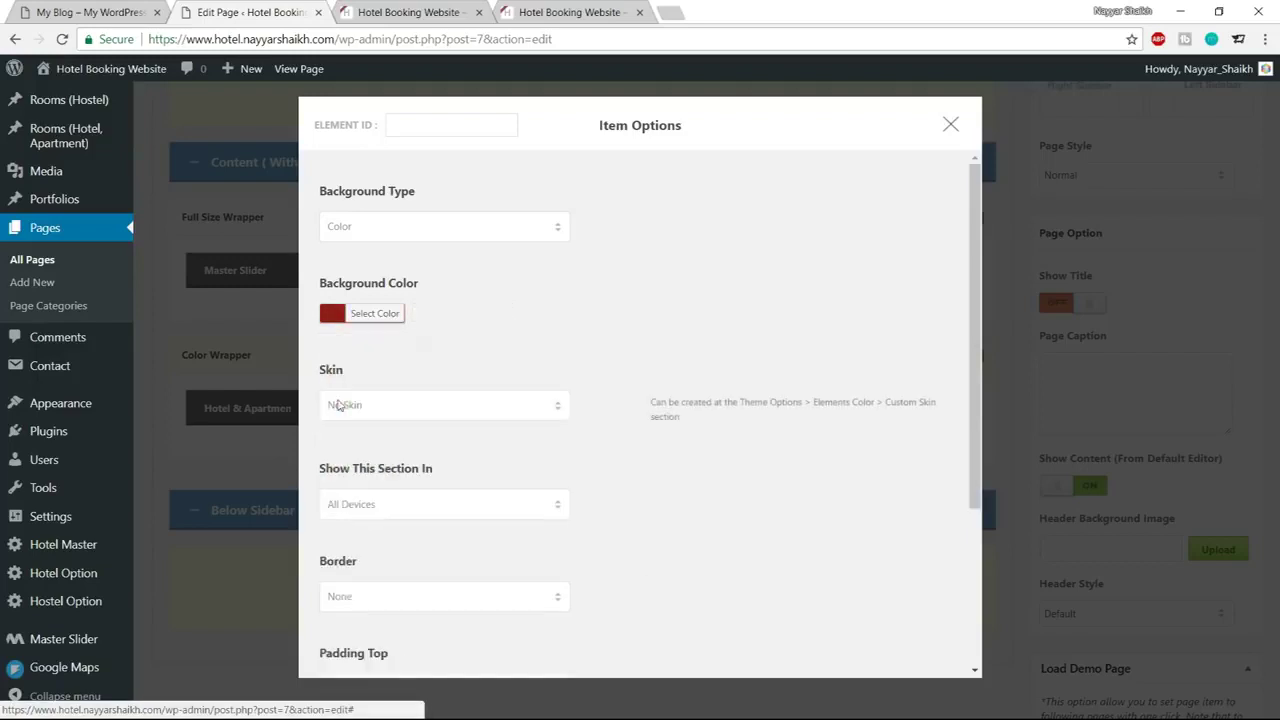
Step: Enter f5f5f5 as the Color Wrapper background and save its options
{"action": "left_click", "coordinate": [387, 316]}
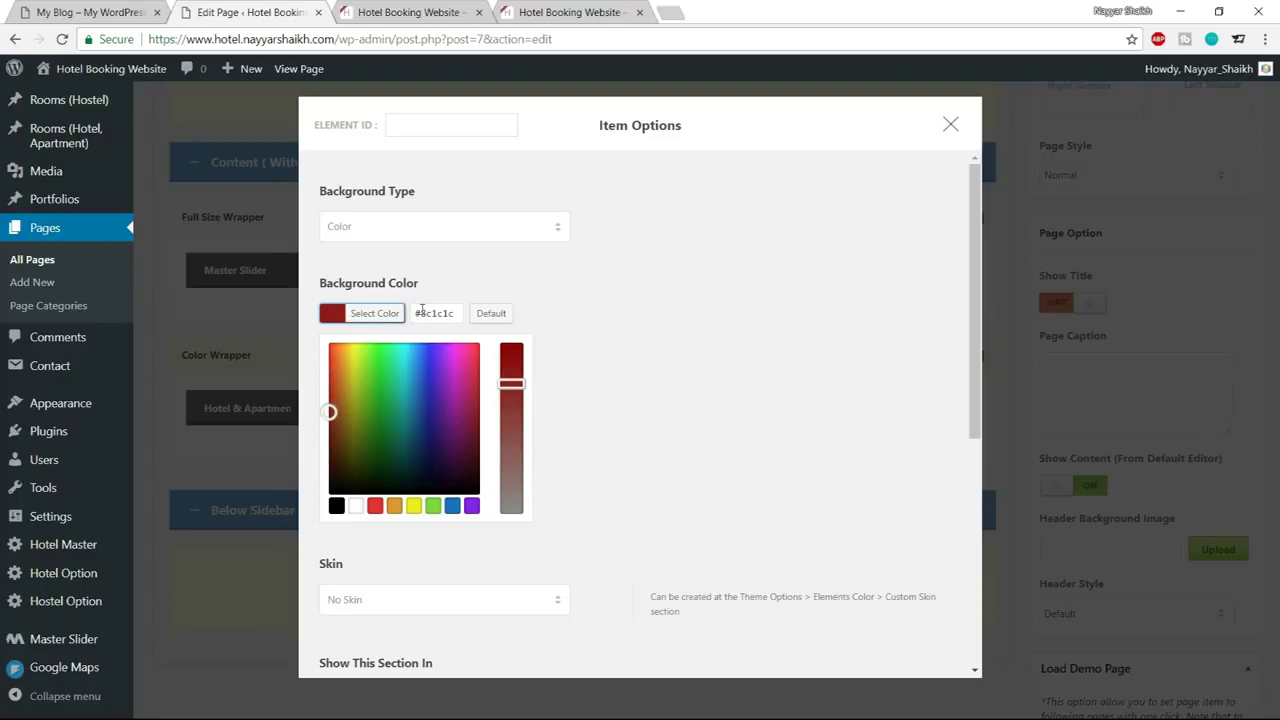
{"action": "left_click_drag", "start_coordinate": [422, 311], "coordinate": [546, 318]}
{"action": "type", "text": "f"}
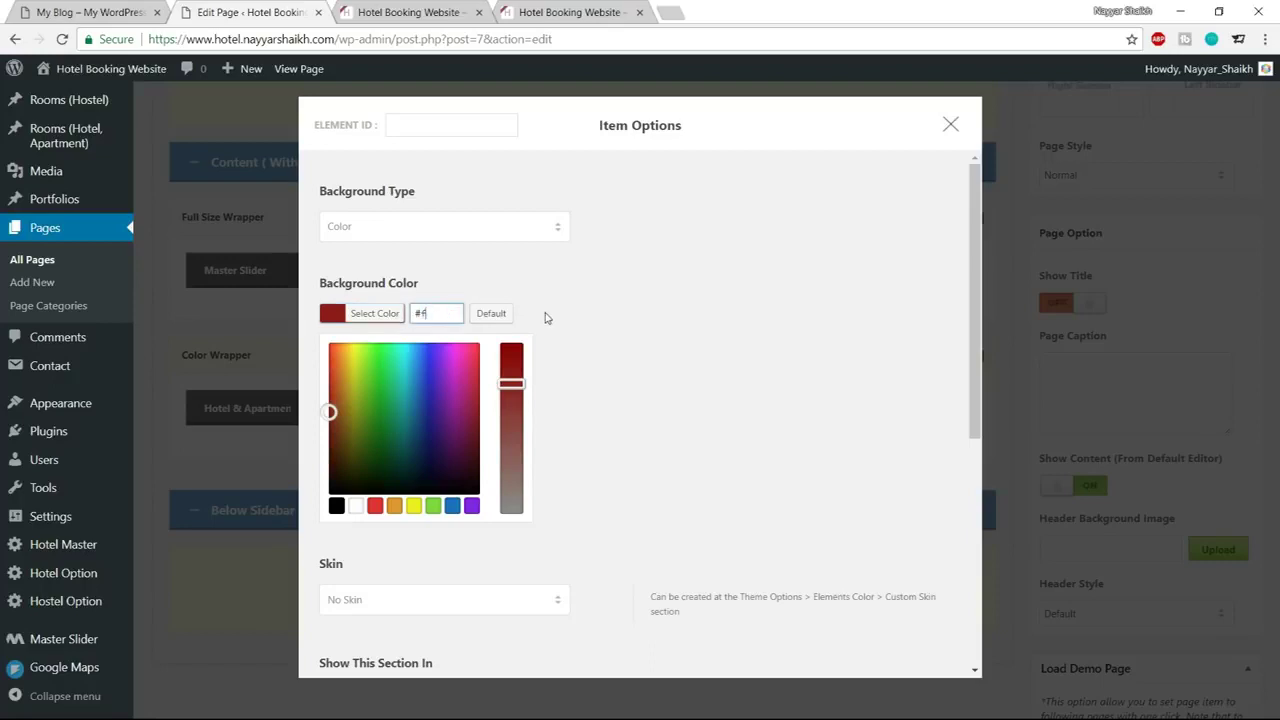
{"action": "type", "text": "5f5f5"}
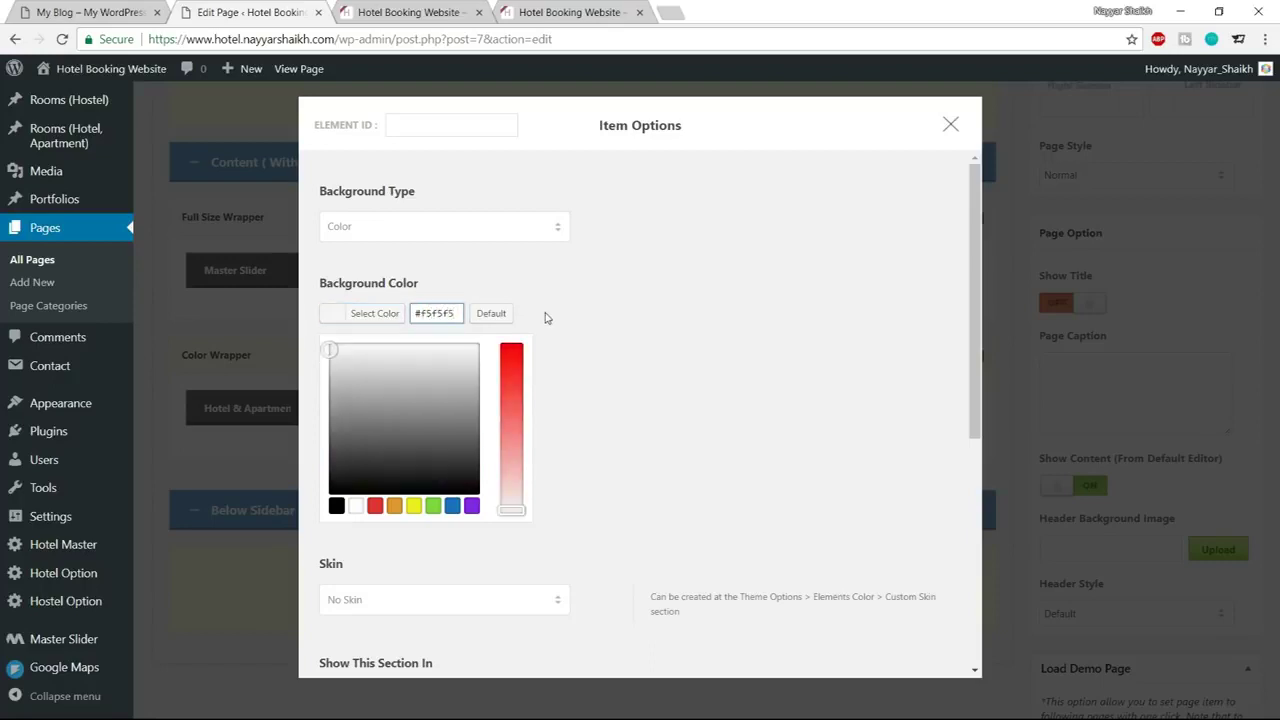
{"action": "left_click", "coordinate": [365, 318]}
{"action": "left_click", "coordinate": [370, 320]}
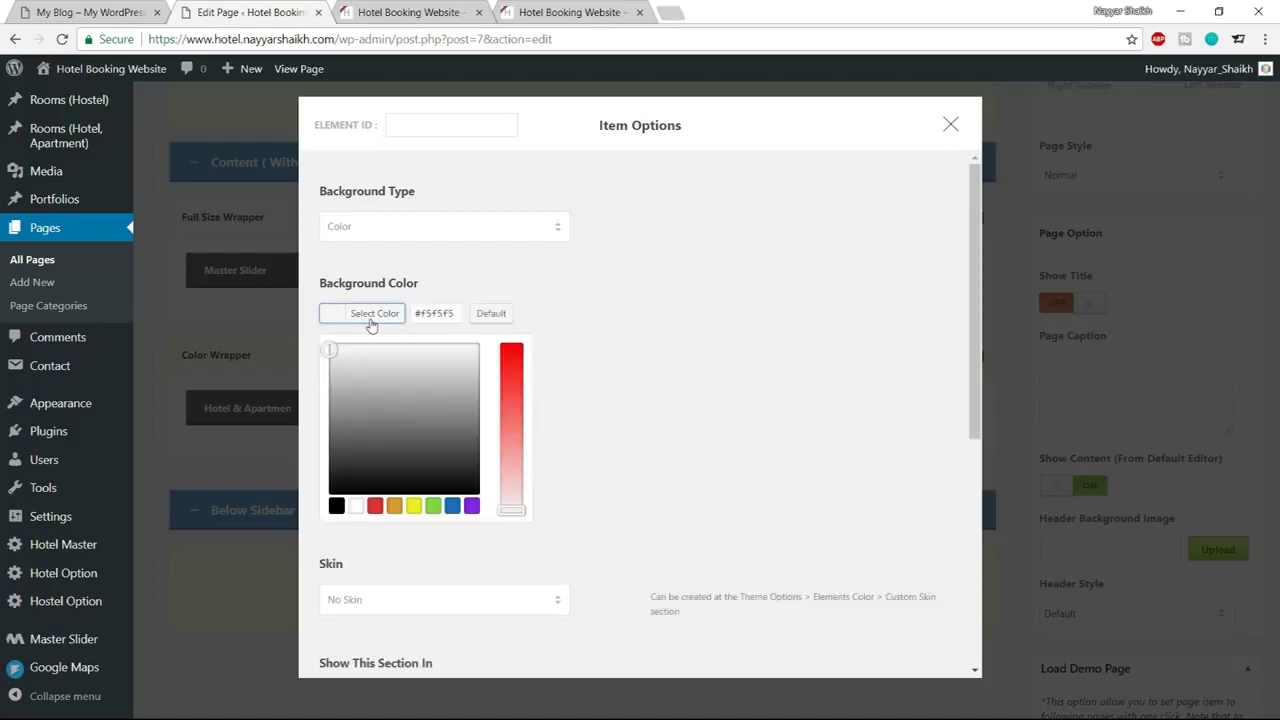
{"action": "left_click", "coordinate": [381, 322]}
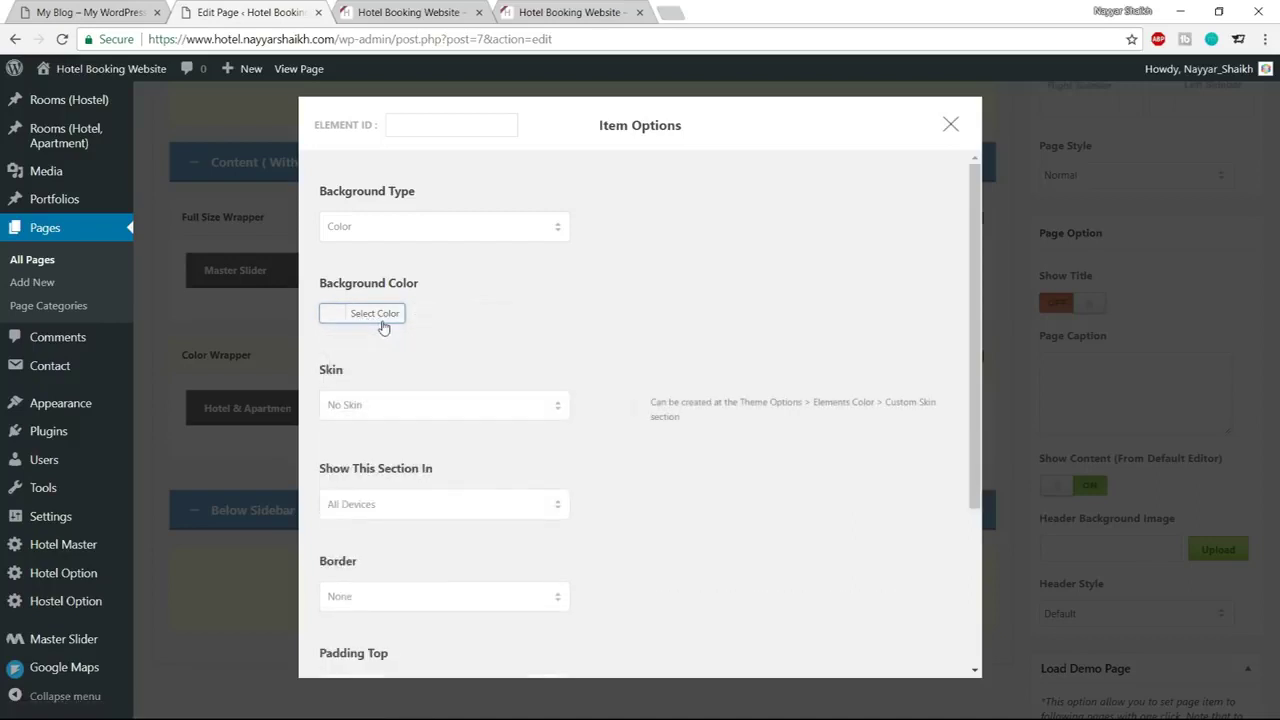
{"action": "scroll", "coordinate": [686, 344], "scroll_direction": "down", "scroll_amount": 3}
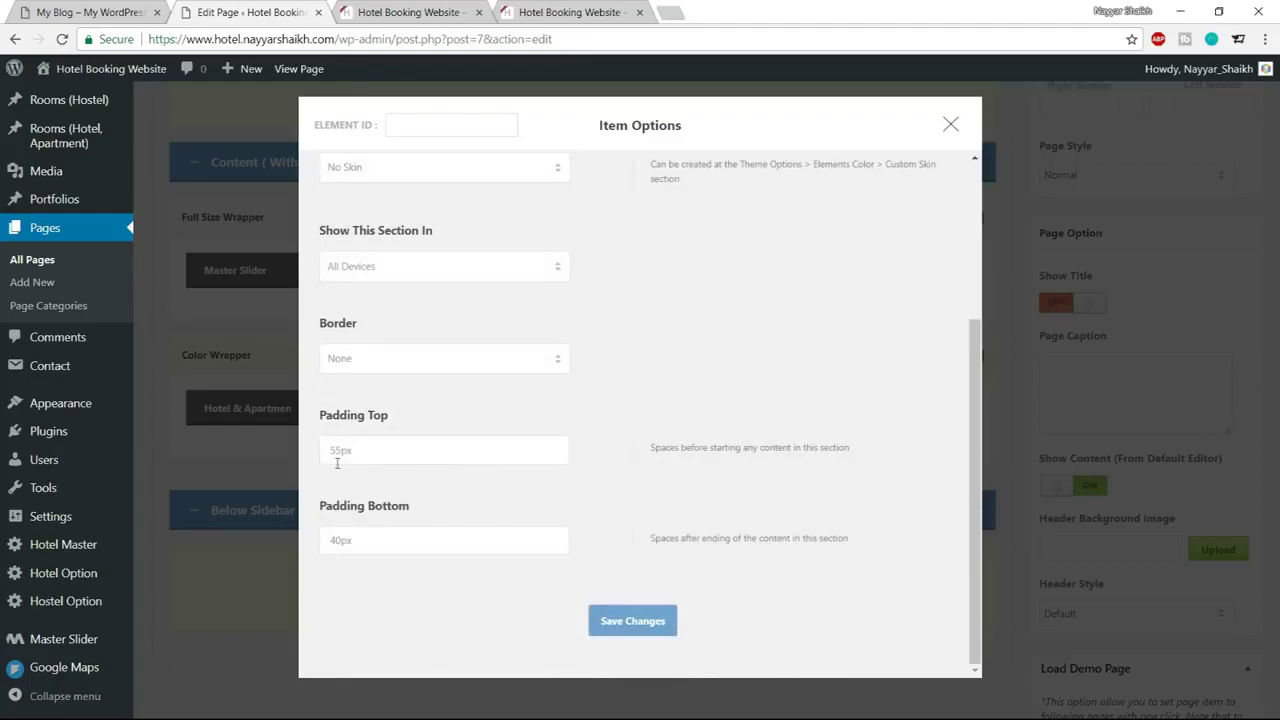
{"action": "left_click", "coordinate": [640, 627]}
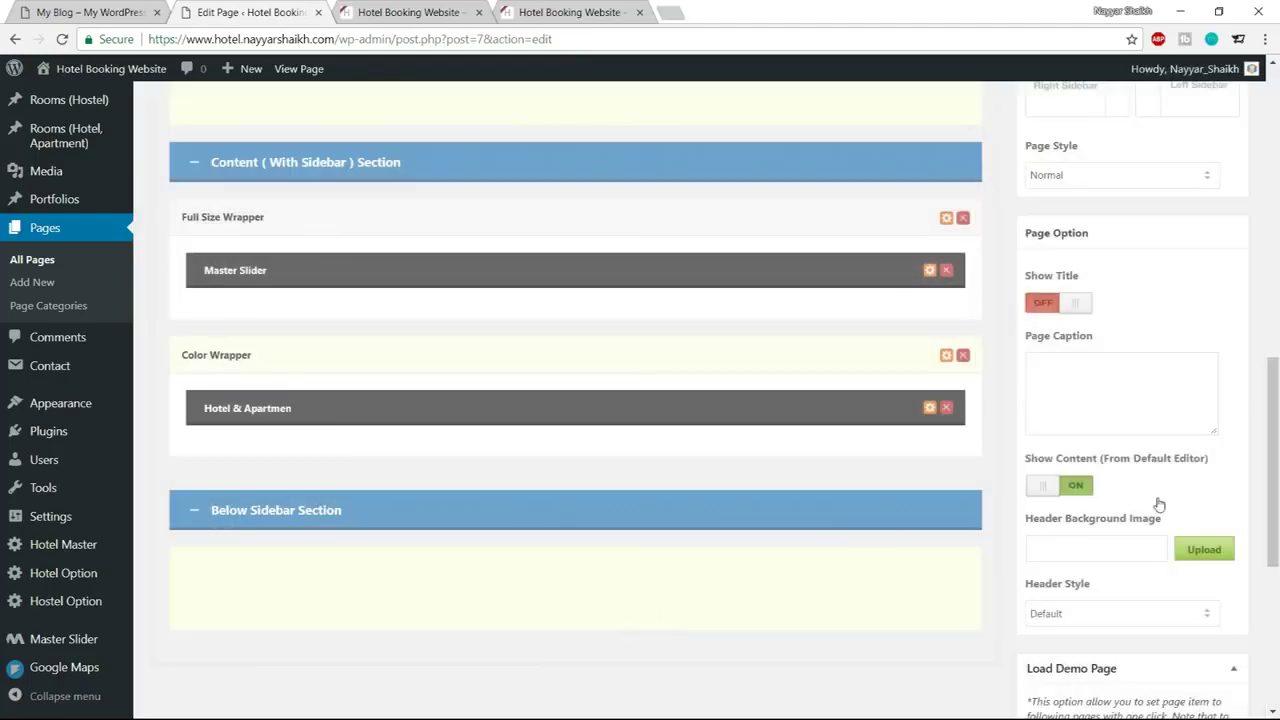
{"action": "scroll", "coordinate": [1157, 503], "scroll_direction": "up", "scroll_amount": 1}
{"action": "scroll", "coordinate": [1165, 410], "scroll_direction": "up", "scroll_amount": 8}
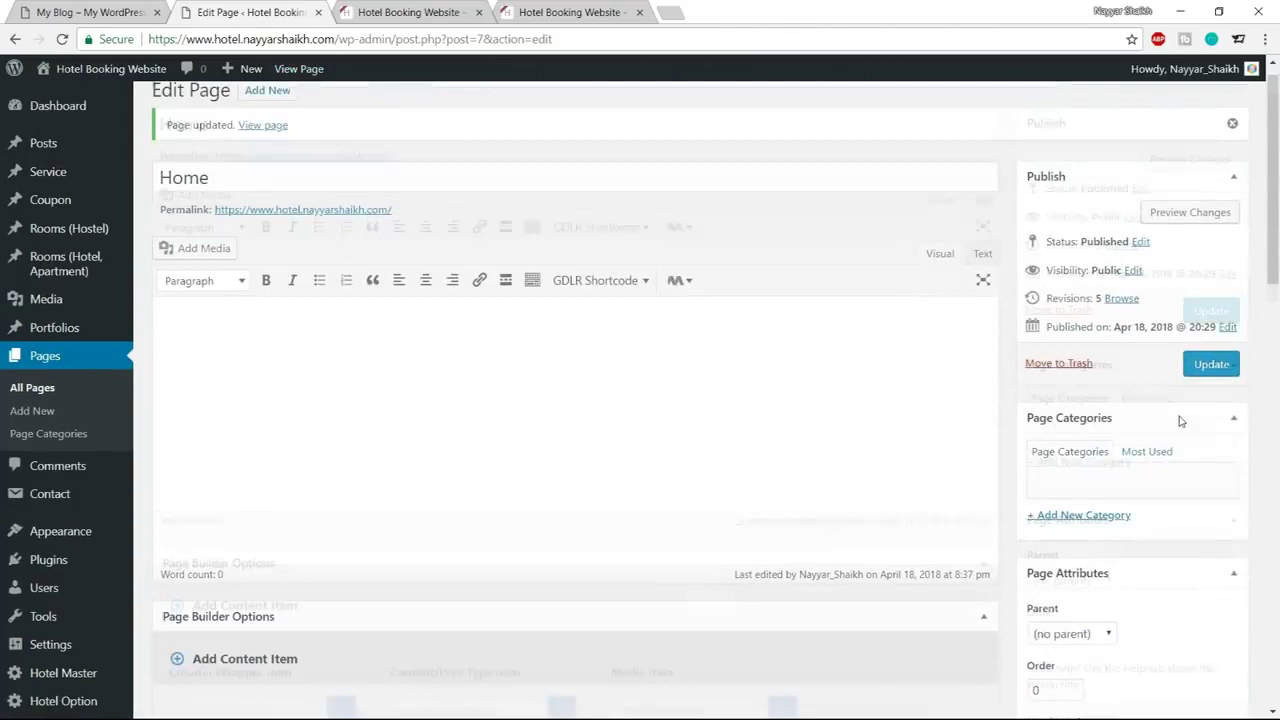
Step: Update the Home page and reload the live site to check the Check Availability section
{"action": "left_click", "coordinate": [1211, 396]}
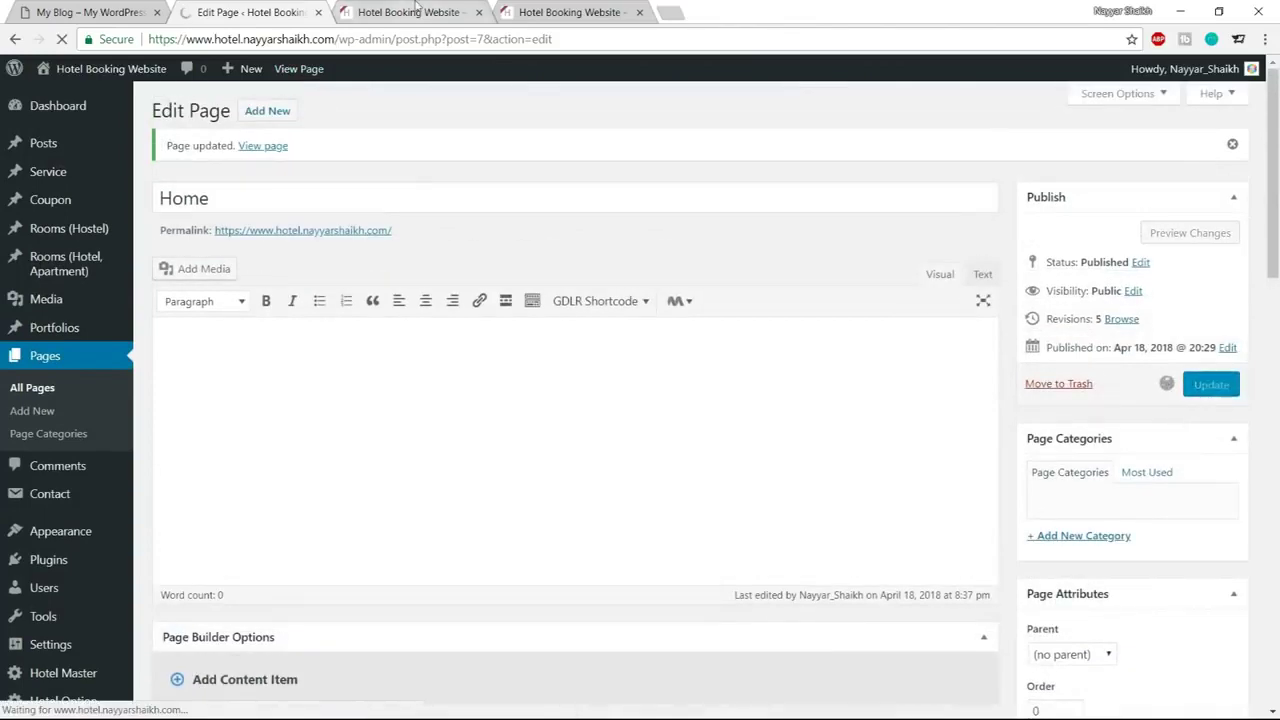
{"action": "left_click", "coordinate": [410, 12]}
{"action": "left_click", "coordinate": [62, 39]}
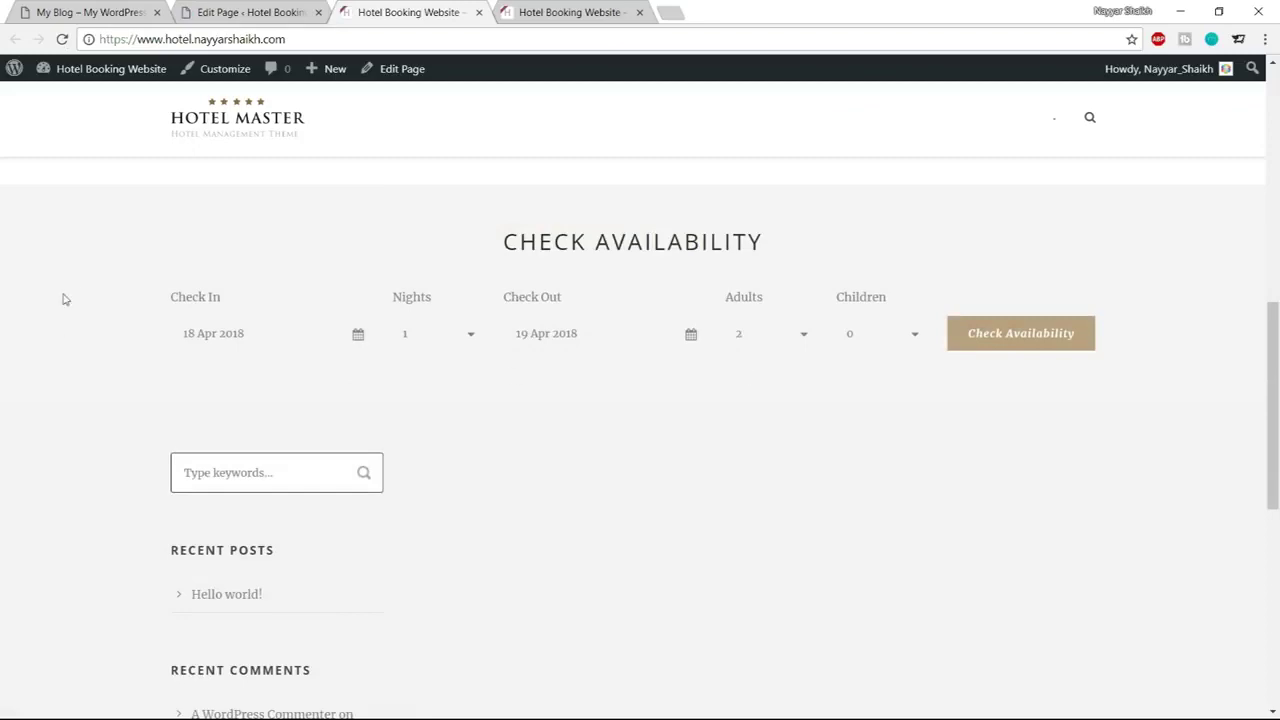
{"action": "left_click_drag", "start_coordinate": [500, 336], "coordinate": [774, 323]}
{"action": "left_click", "coordinate": [775, 321]}
{"action": "scroll", "coordinate": [659, 338], "scroll_direction": "up", "scroll_amount": 3}
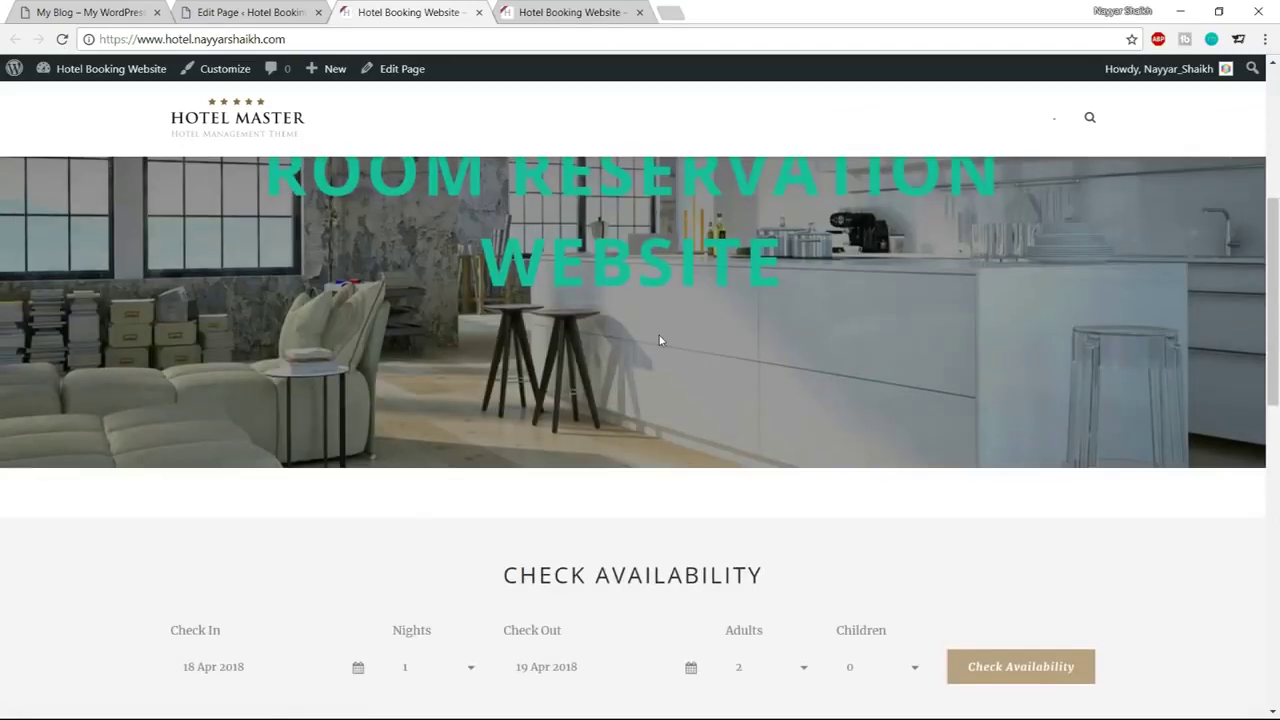
{"action": "scroll", "coordinate": [743, 342], "scroll_direction": "down", "scroll_amount": 2}
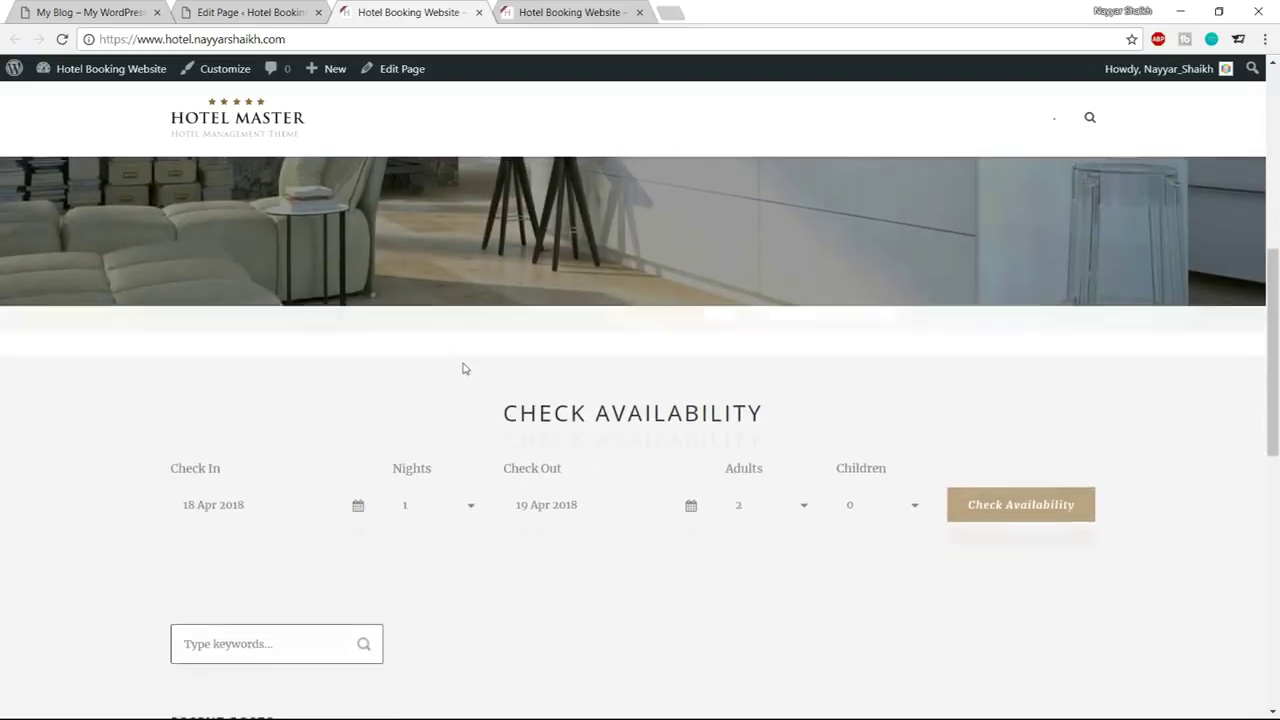
{"action": "scroll", "coordinate": [450, 430], "scroll_direction": "up", "scroll_amount": 2}
{"action": "scroll", "coordinate": [430, 500], "scroll_direction": "down", "scroll_amount": 2}
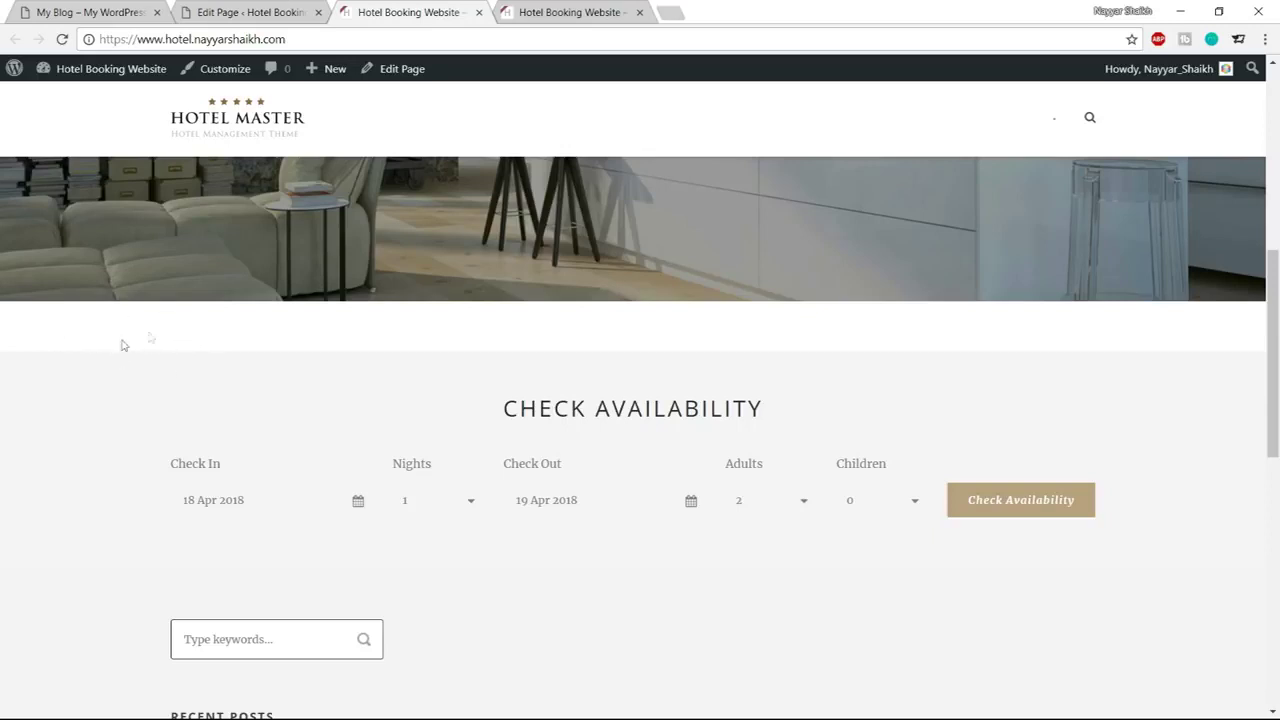
{"action": "left_click_drag", "start_coordinate": [490, 412], "coordinate": [771, 412]}
{"action": "left_click", "coordinate": [771, 411]}
Step: Compare the Check Availability section with the demo, then return to the page editor
{"action": "left_click_drag", "start_coordinate": [533, 402], "coordinate": [948, 543]}
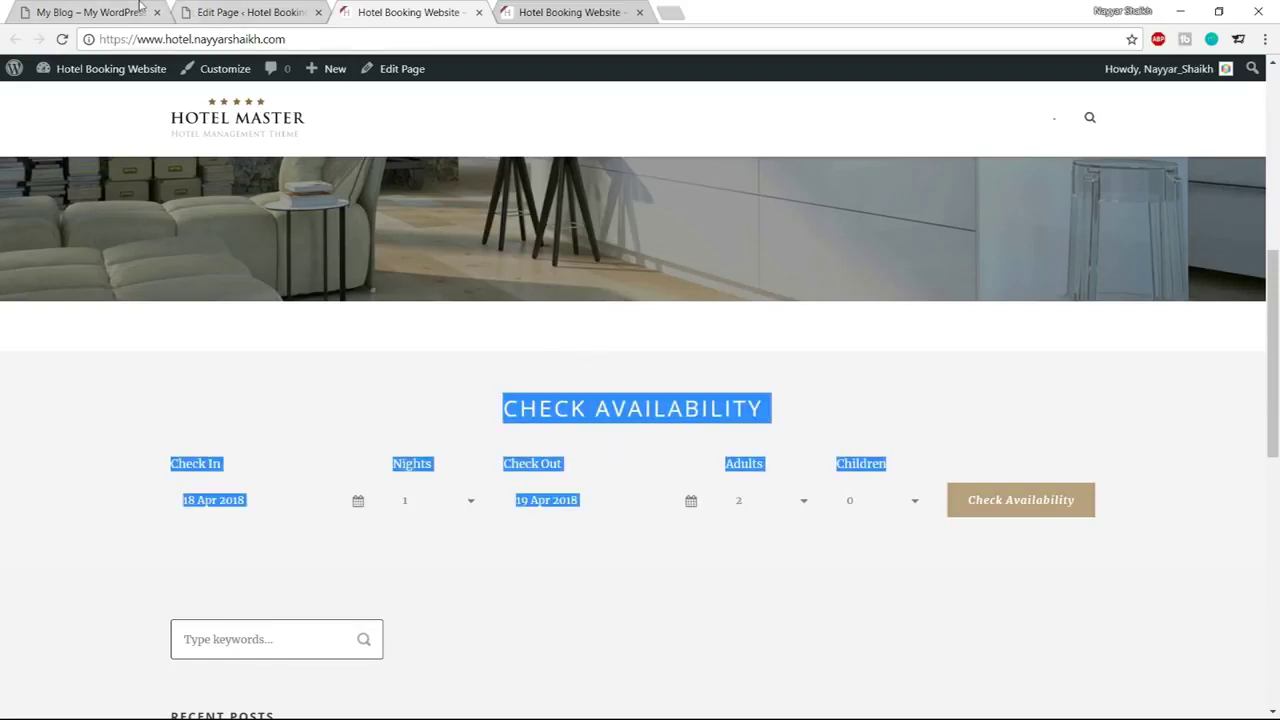
{"action": "left_click", "coordinate": [140, 10]}
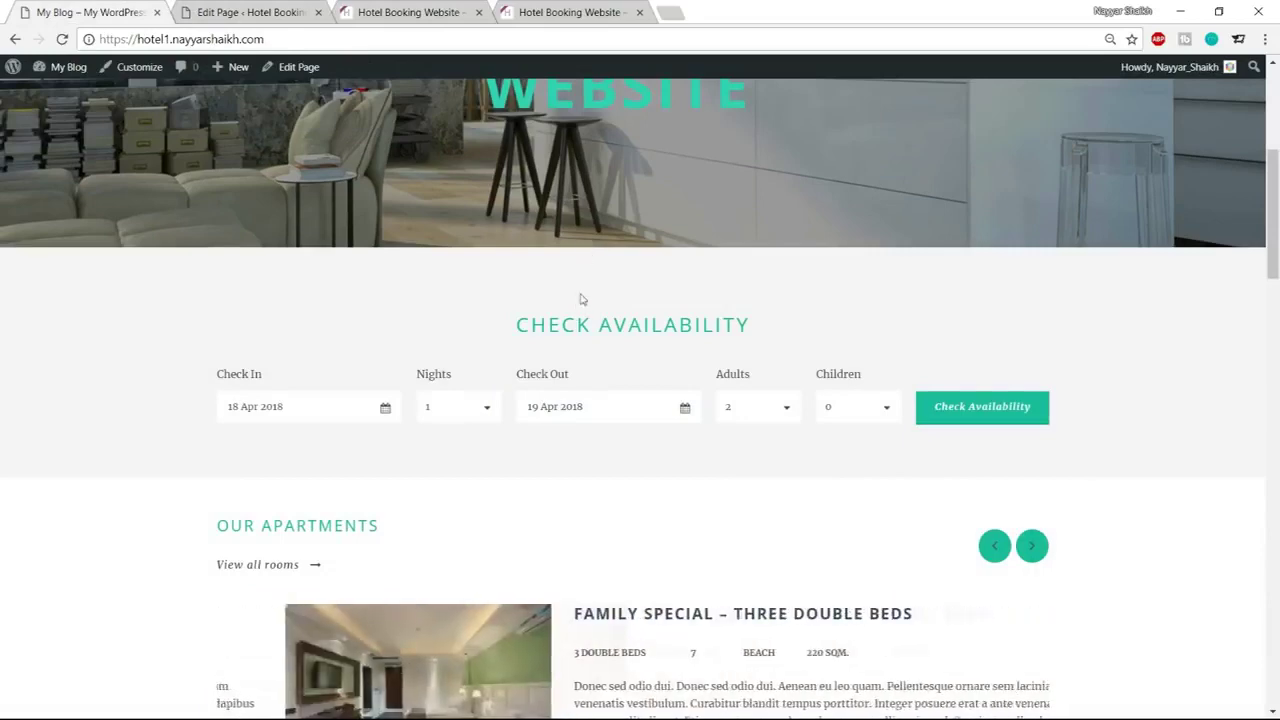
{"action": "left_click", "coordinate": [296, 8]}
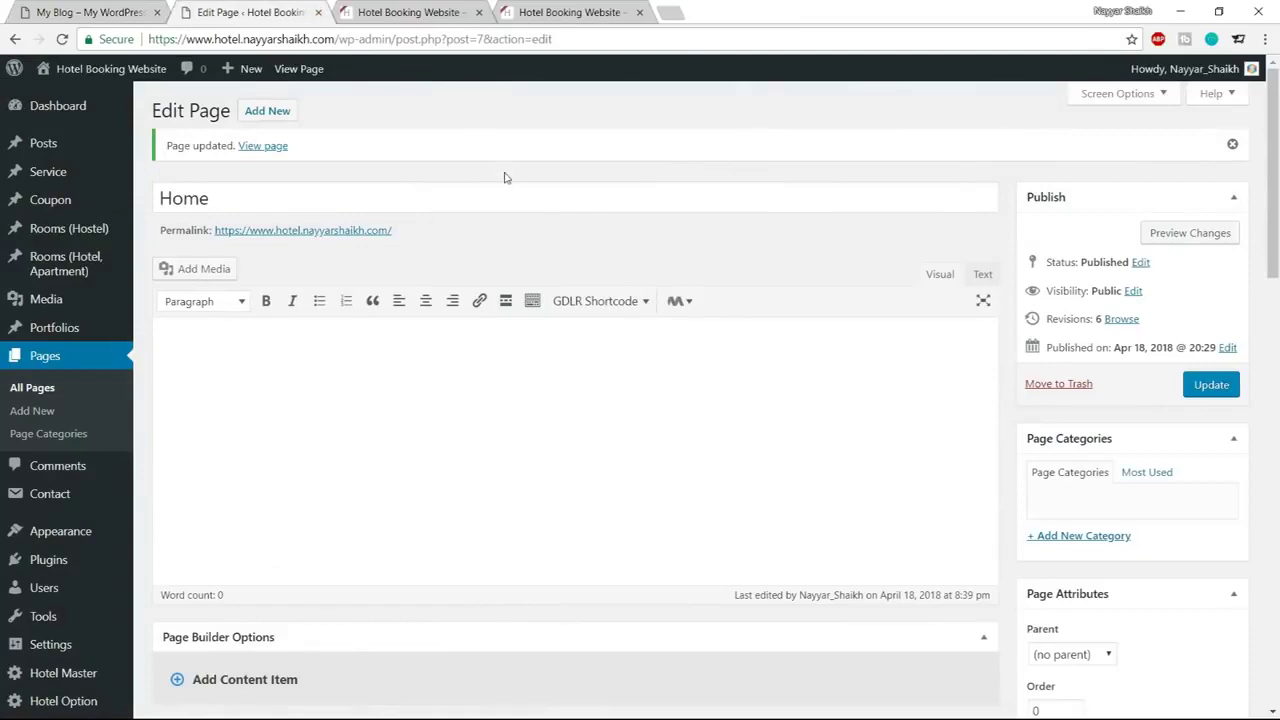
{"action": "scroll", "coordinate": [512, 186], "scroll_direction": "down", "scroll_amount": 9}
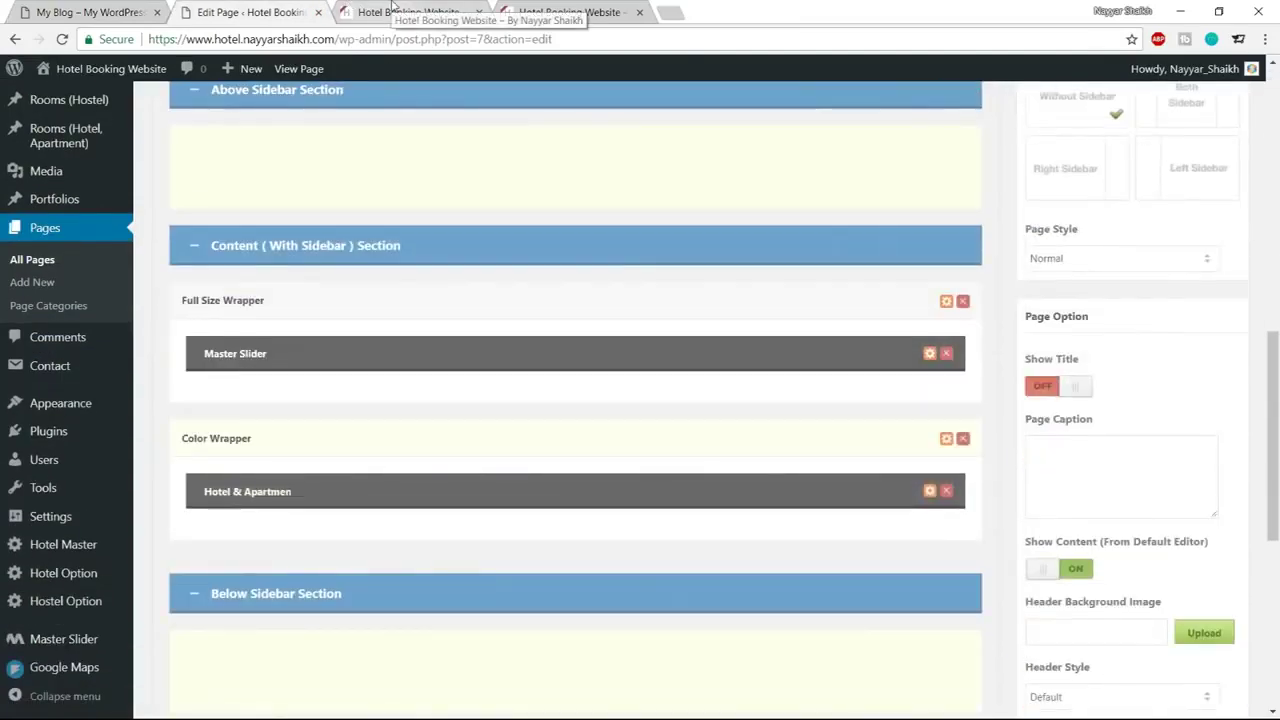
{"action": "left_click", "coordinate": [392, 8]}
{"action": "left_click", "coordinate": [538, 341]}
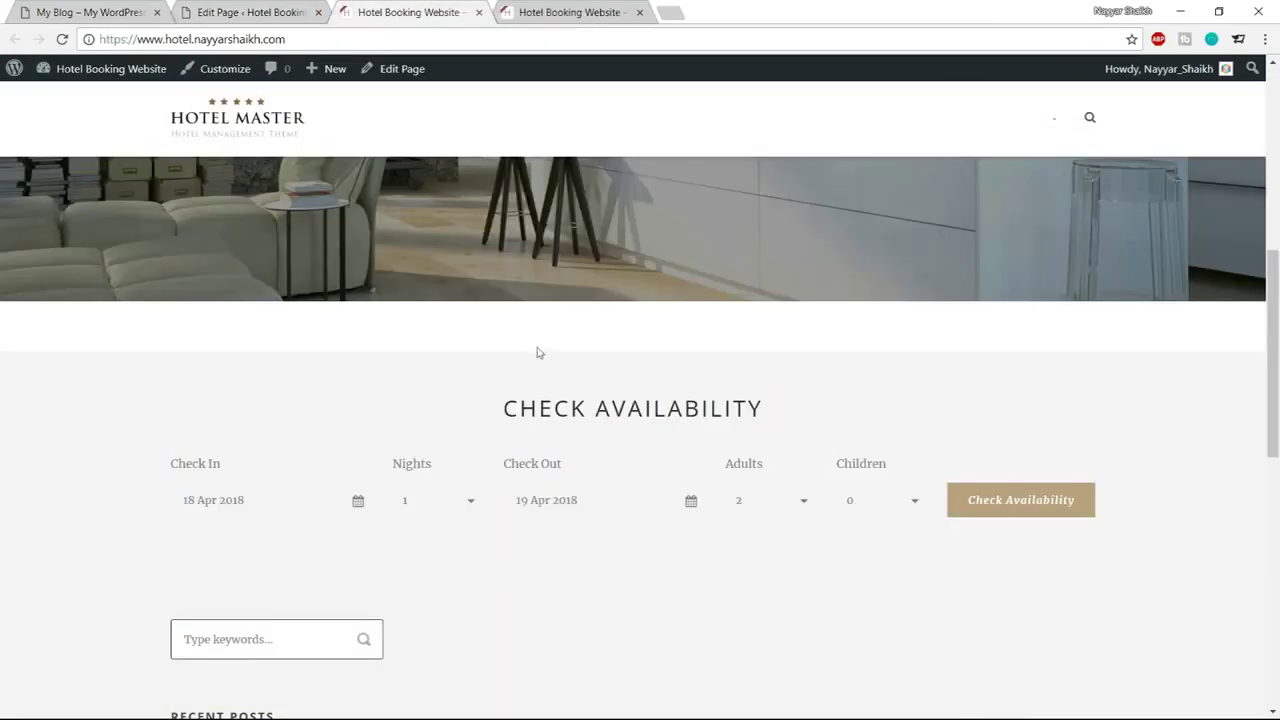
{"action": "left_click", "coordinate": [303, 8]}
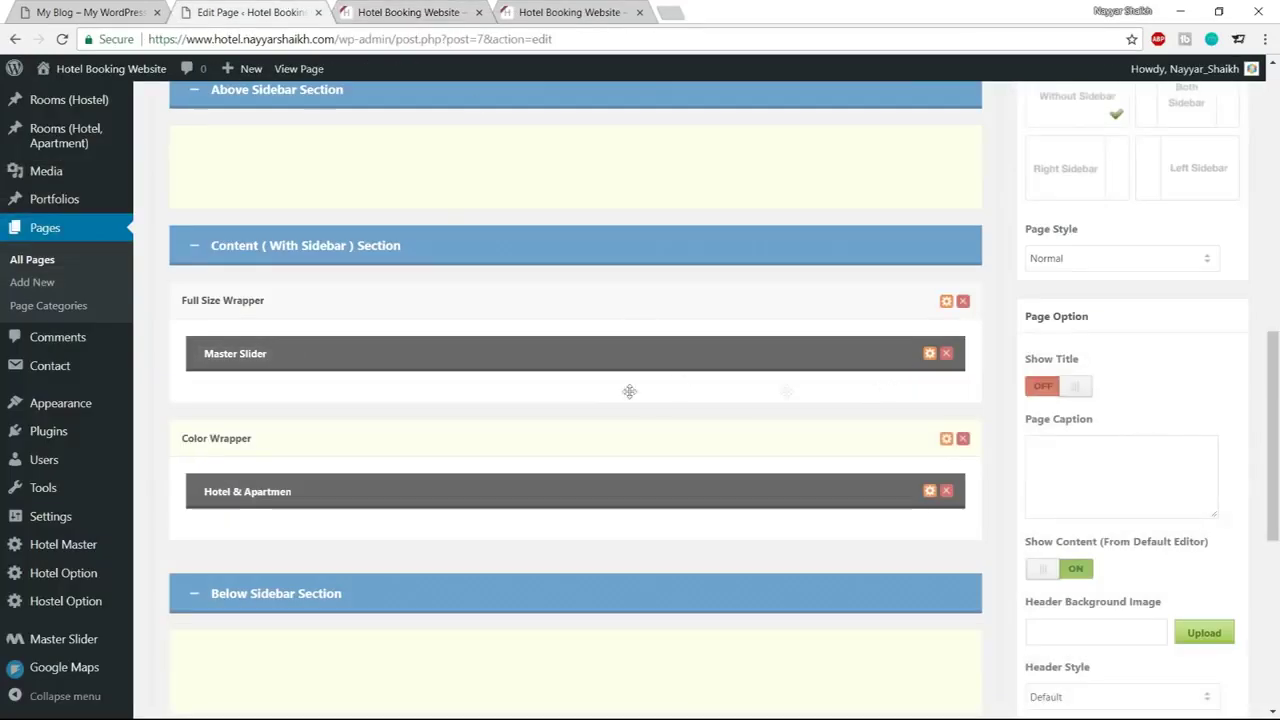
Step: Set the Master Slider's Margin Bottom to 0 and save its options
{"action": "left_click", "coordinate": [929, 355]}
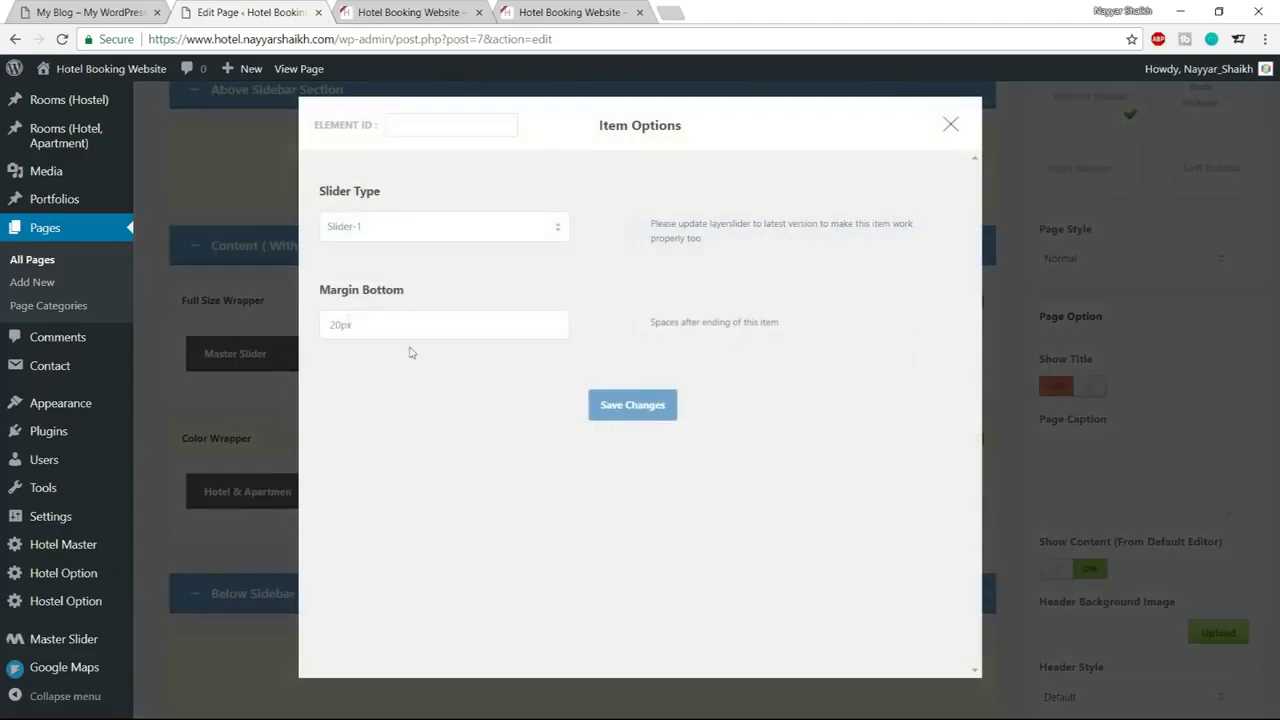
{"action": "left_click_drag", "start_coordinate": [385, 327], "coordinate": [283, 332]}
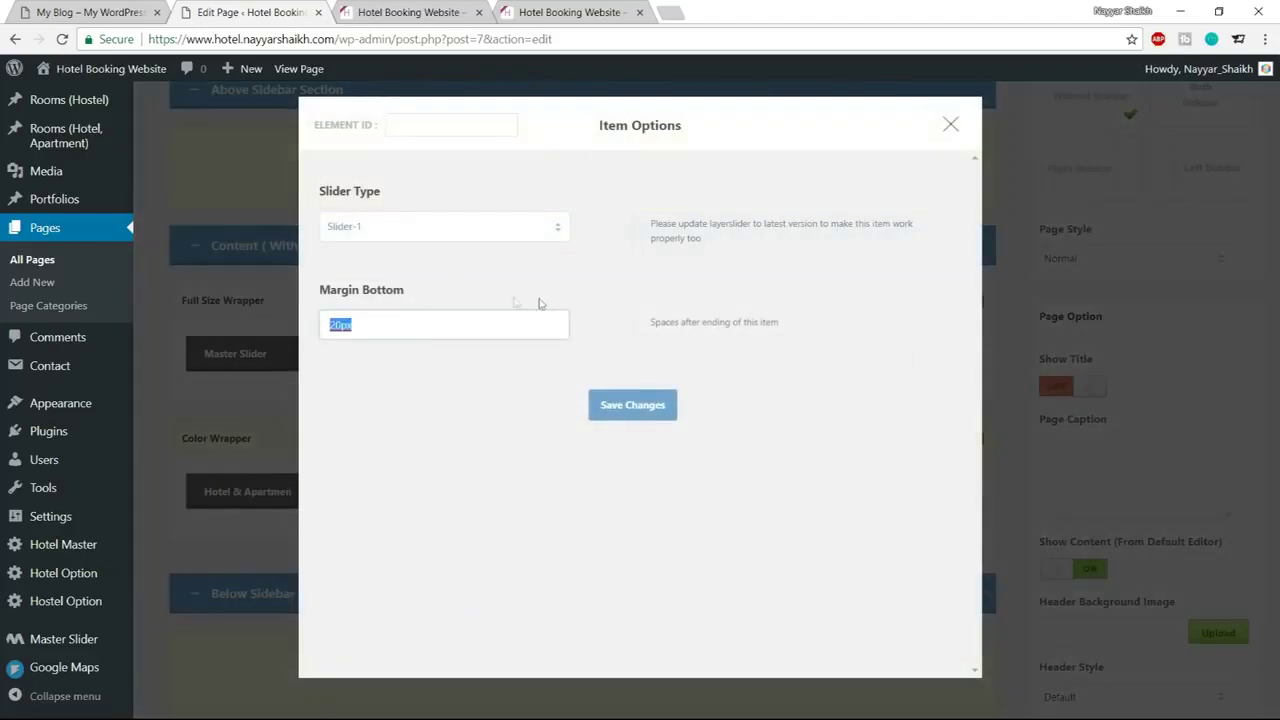
{"action": "type", "text": "0"}
{"action": "left_click", "coordinate": [647, 416]}
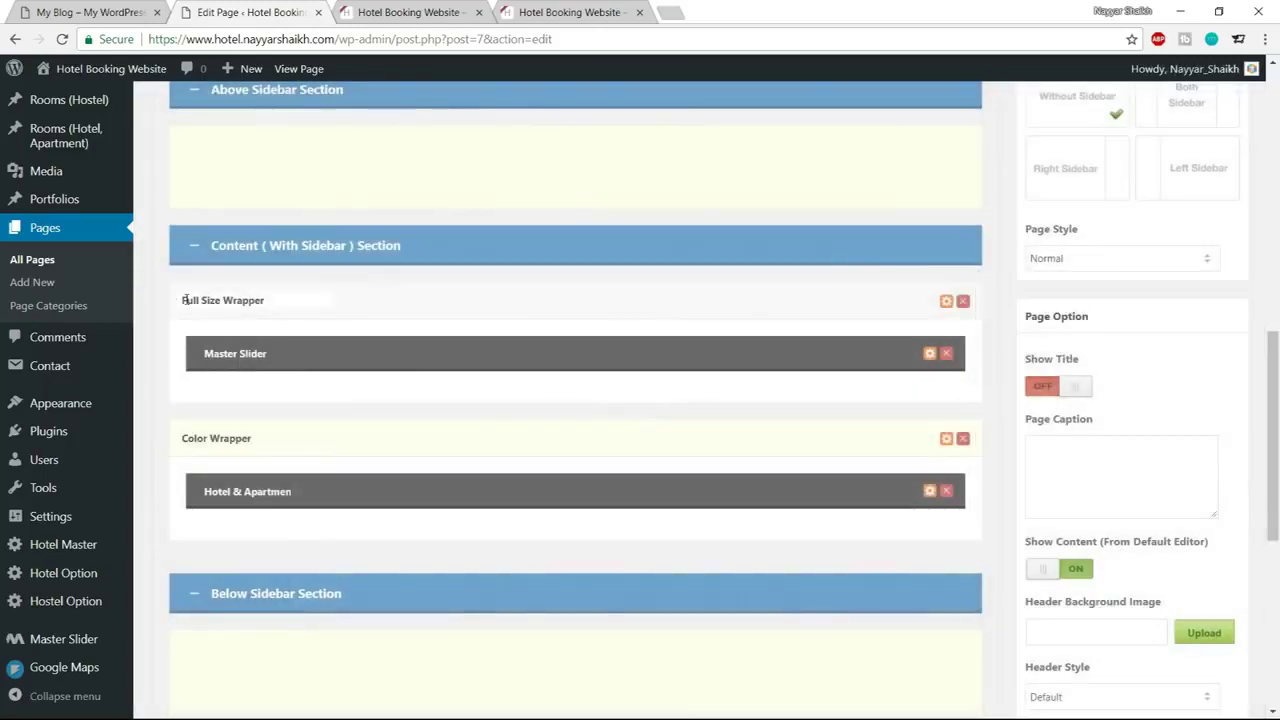
Step: Set the Full Size Wrapper's Padding Bottom to 0px, save, and glance at the live site
{"action": "left_click", "coordinate": [946, 302]}
{"action": "scroll", "coordinate": [700, 383], "scroll_direction": "down", "scroll_amount": 1}
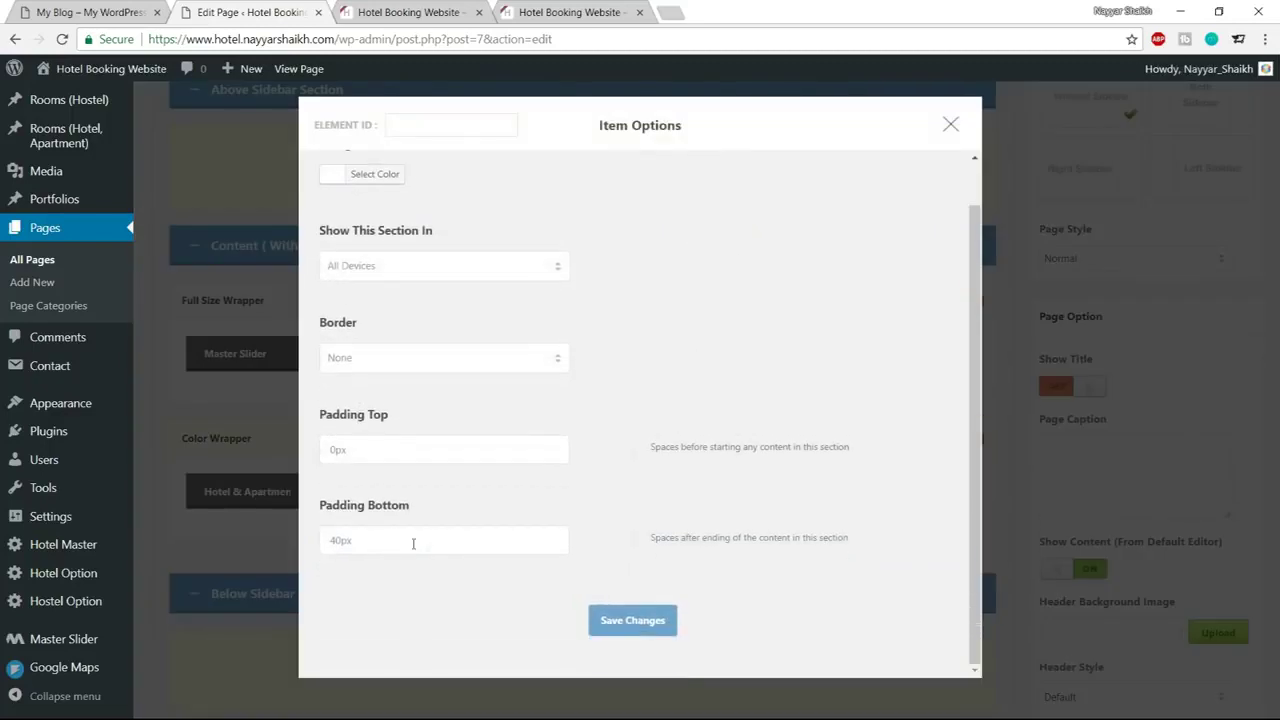
{"action": "left_click", "coordinate": [337, 540]}
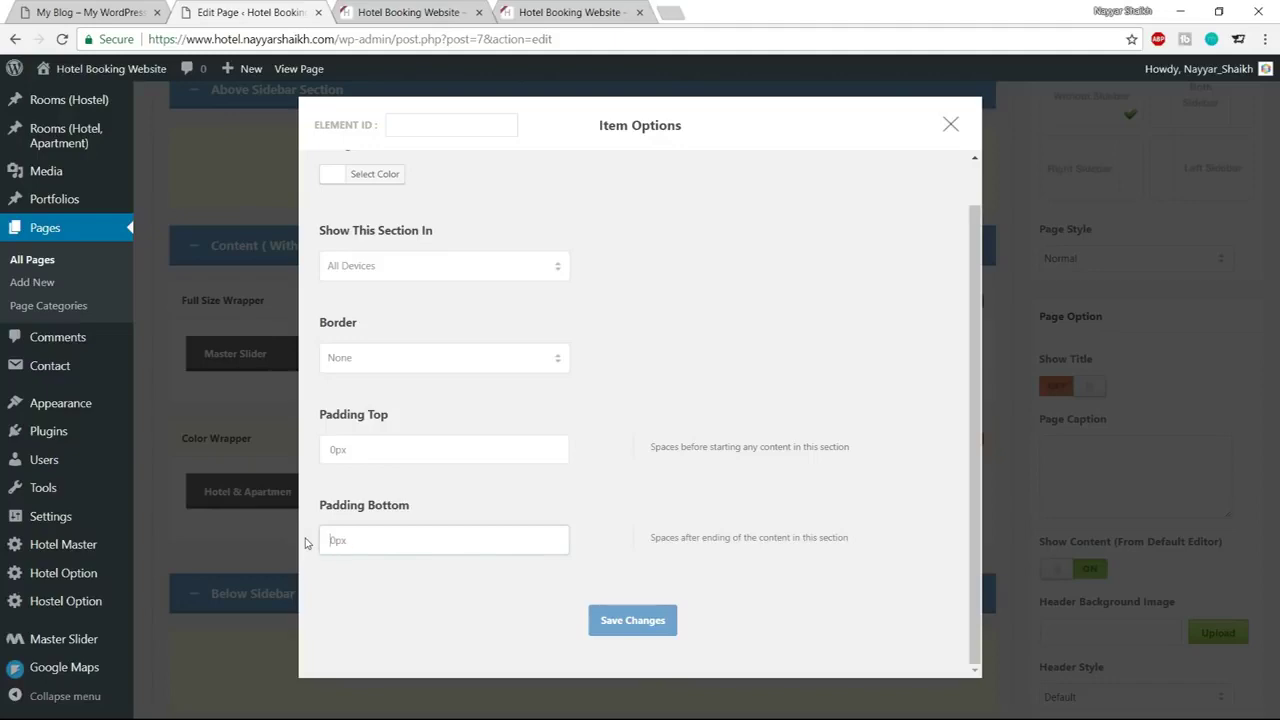
{"action": "left_click", "coordinate": [611, 628]}
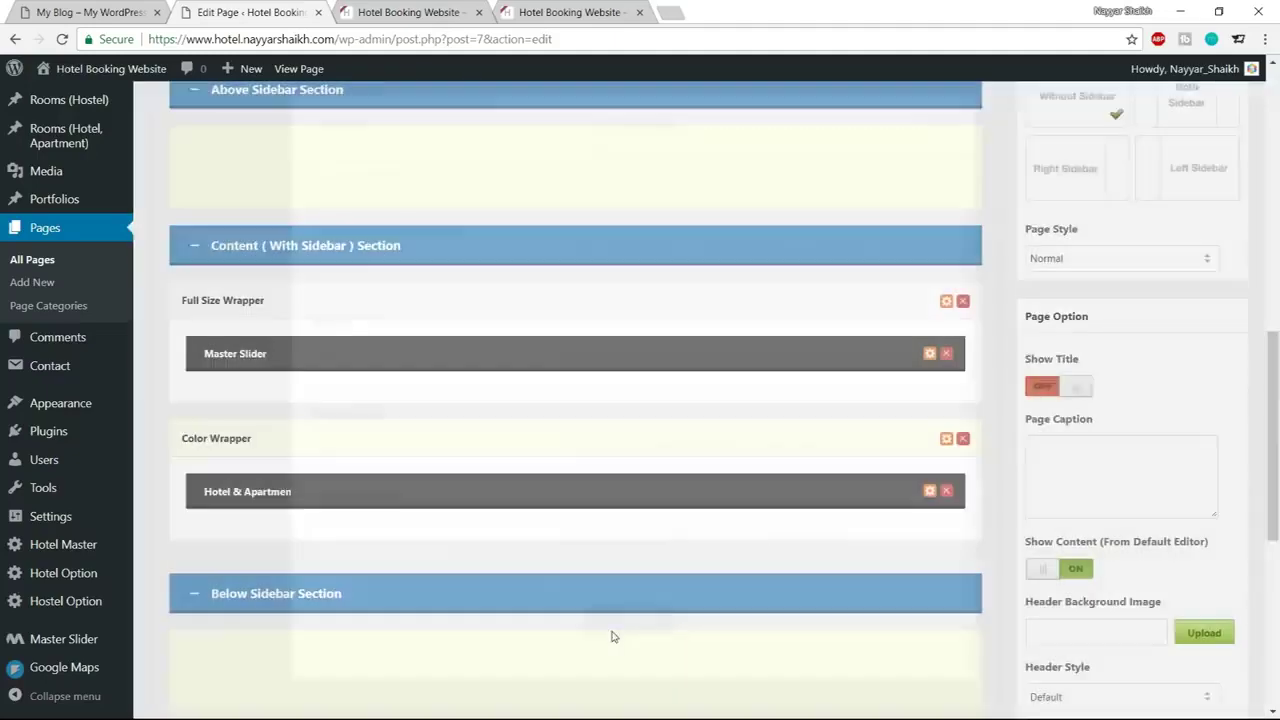
{"action": "key", "text": "ctrl+Tab"}
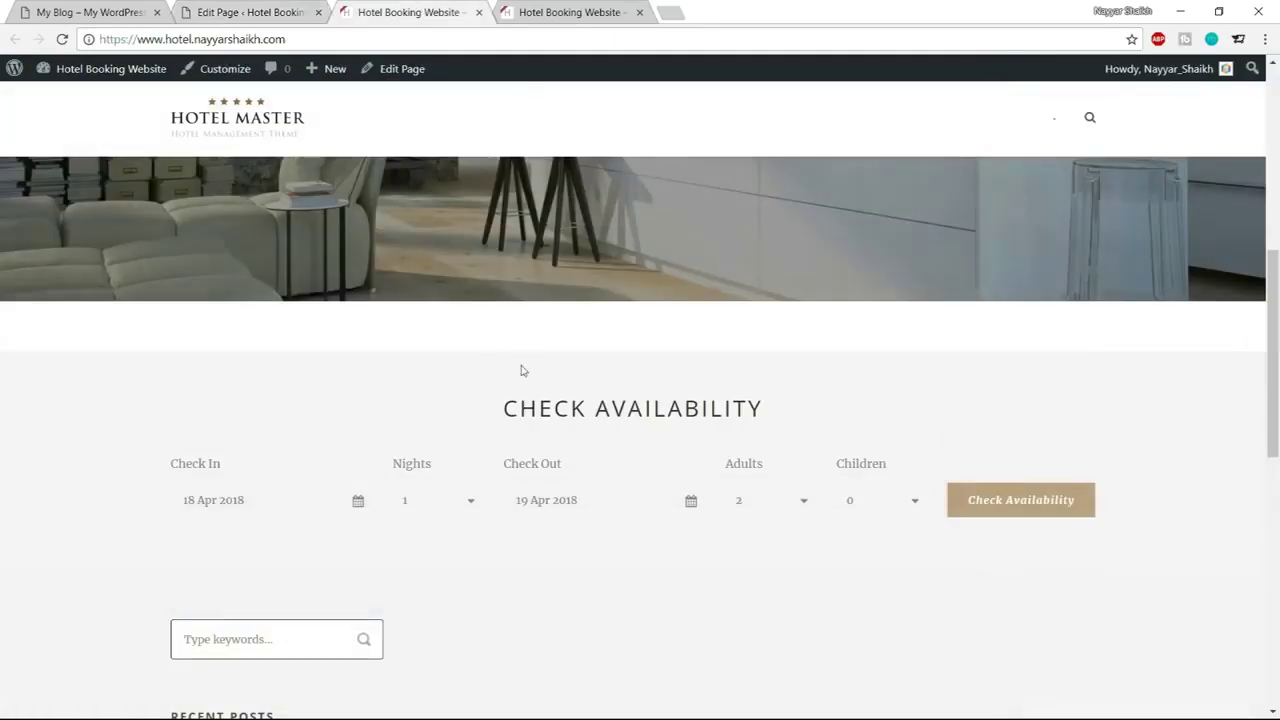
{"action": "key", "text": "ctrl+shift+Tab"}
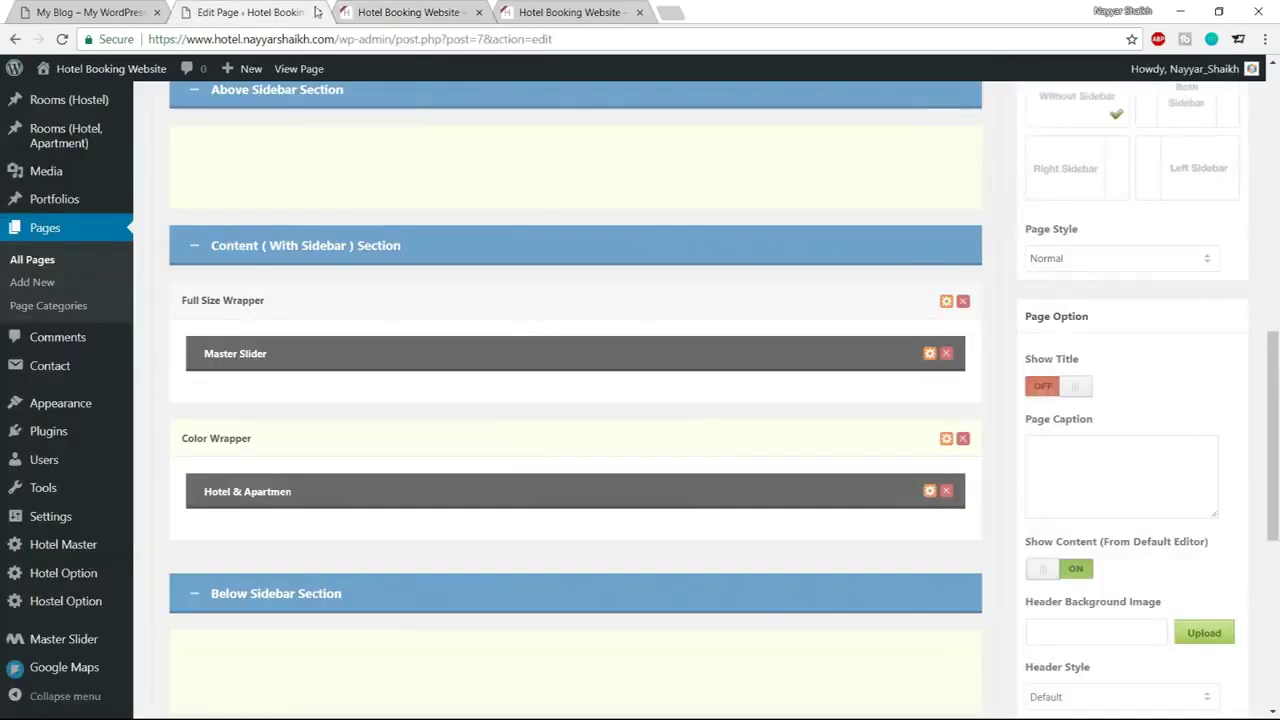
{"action": "scroll", "coordinate": [1180, 440], "scroll_direction": "up", "scroll_amount": 5}
{"action": "scroll", "coordinate": [1180, 440], "scroll_direction": "up", "scroll_amount": 3}
Step: Update the Home page and reload the live site to check the CHECK AVAILABILITY spacing
{"action": "left_click", "coordinate": [1208, 382]}
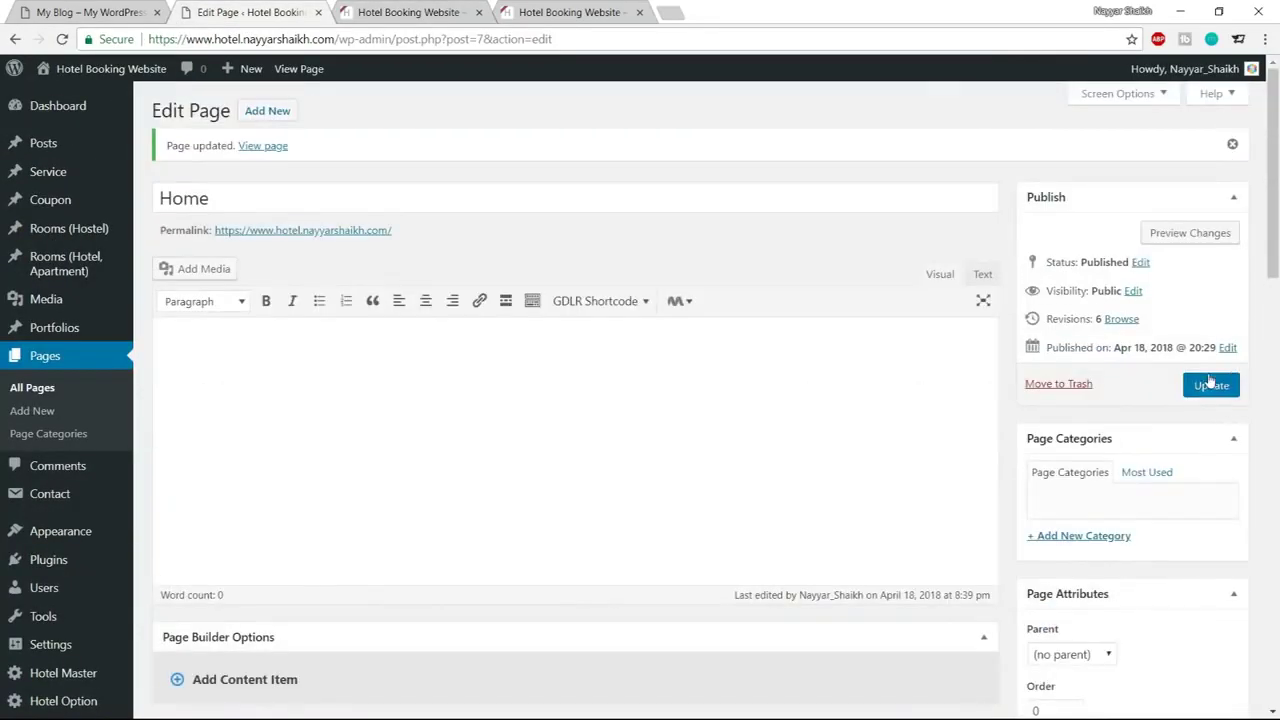
{"action": "left_click", "coordinate": [422, 12]}
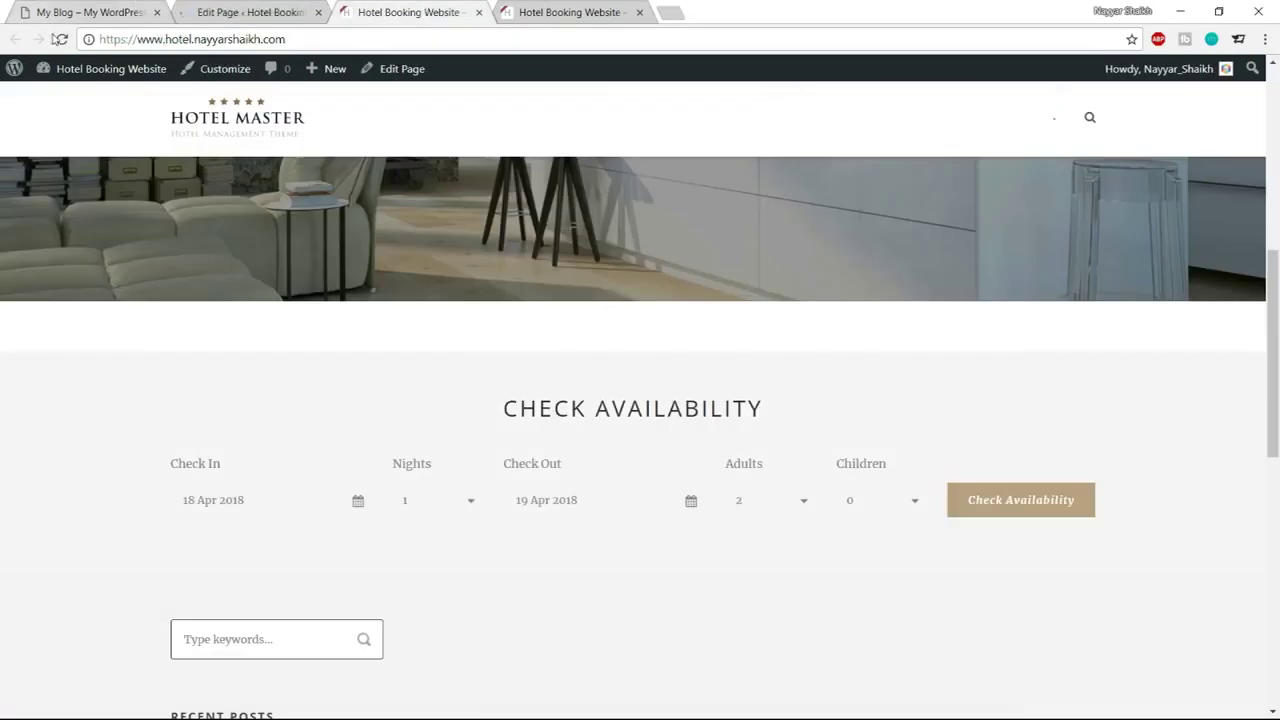
{"action": "left_click", "coordinate": [58, 39]}
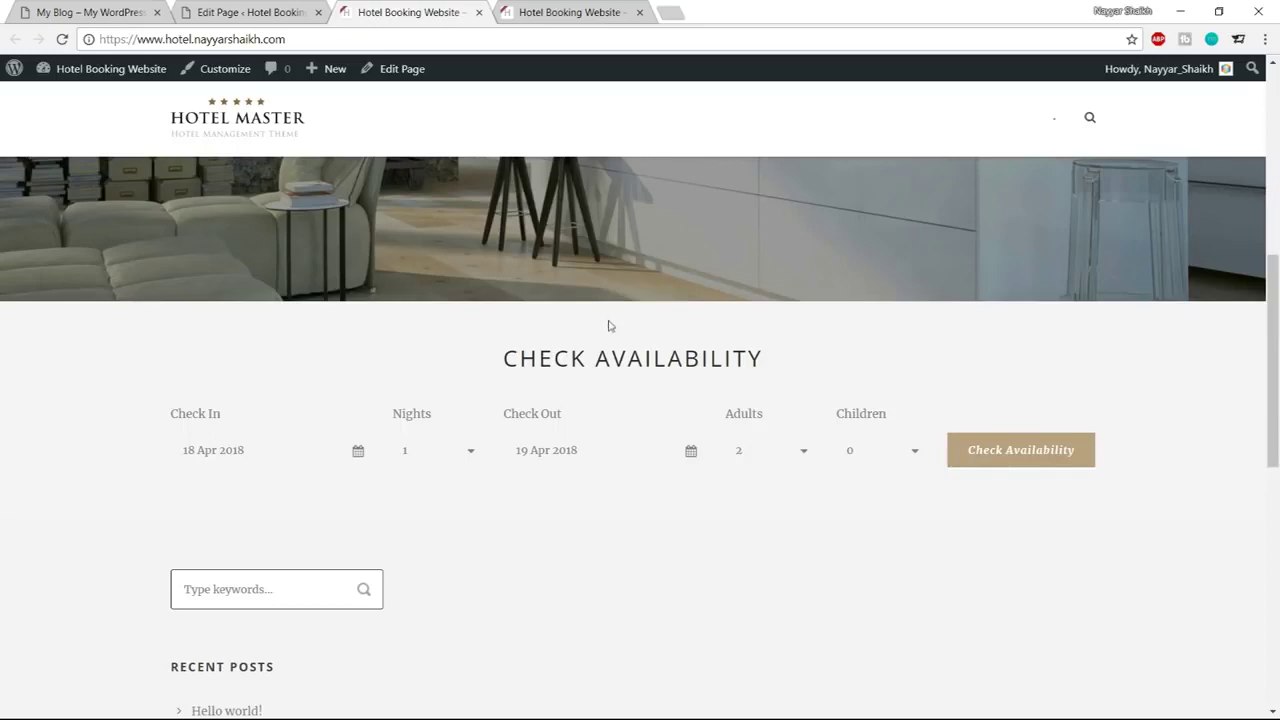
{"action": "left_click_drag", "start_coordinate": [516, 340], "coordinate": [766, 503]}
{"action": "left_click", "coordinate": [250, 12]}
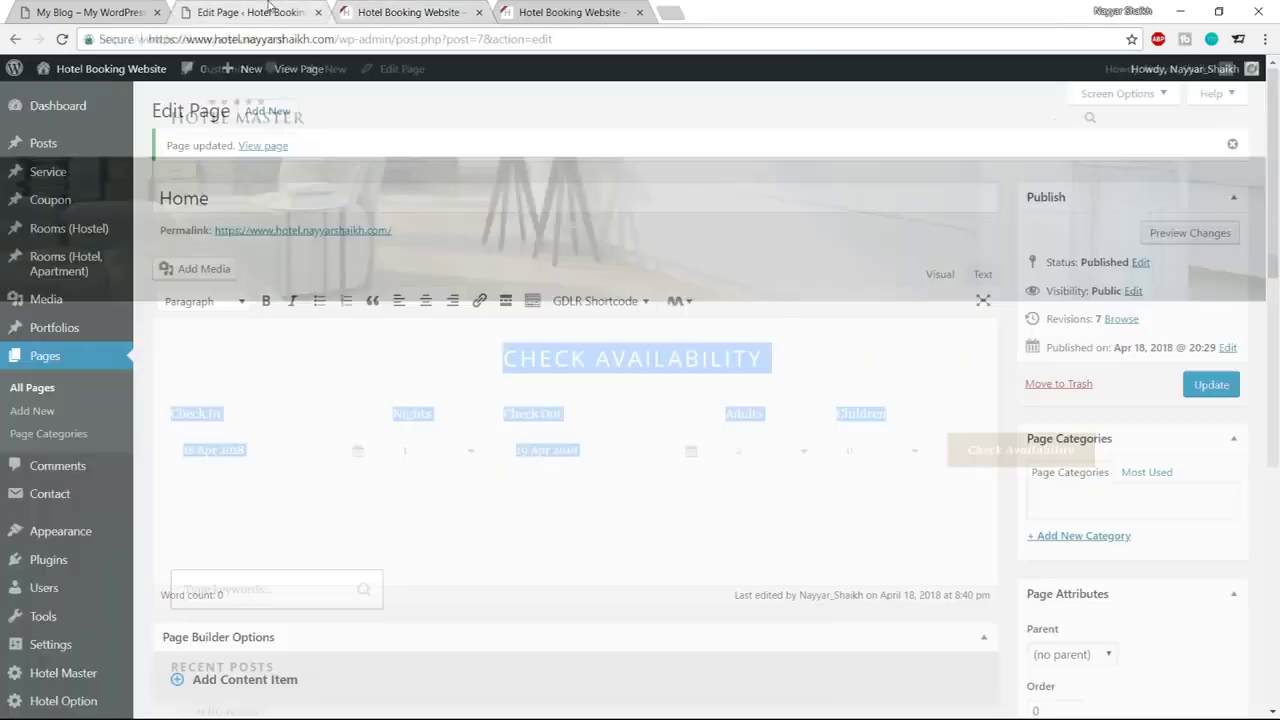
{"action": "scroll", "coordinate": [861, 323], "scroll_direction": "down", "scroll_amount": 4}
{"action": "scroll", "coordinate": [862, 326], "scroll_direction": "down", "scroll_amount": 4}
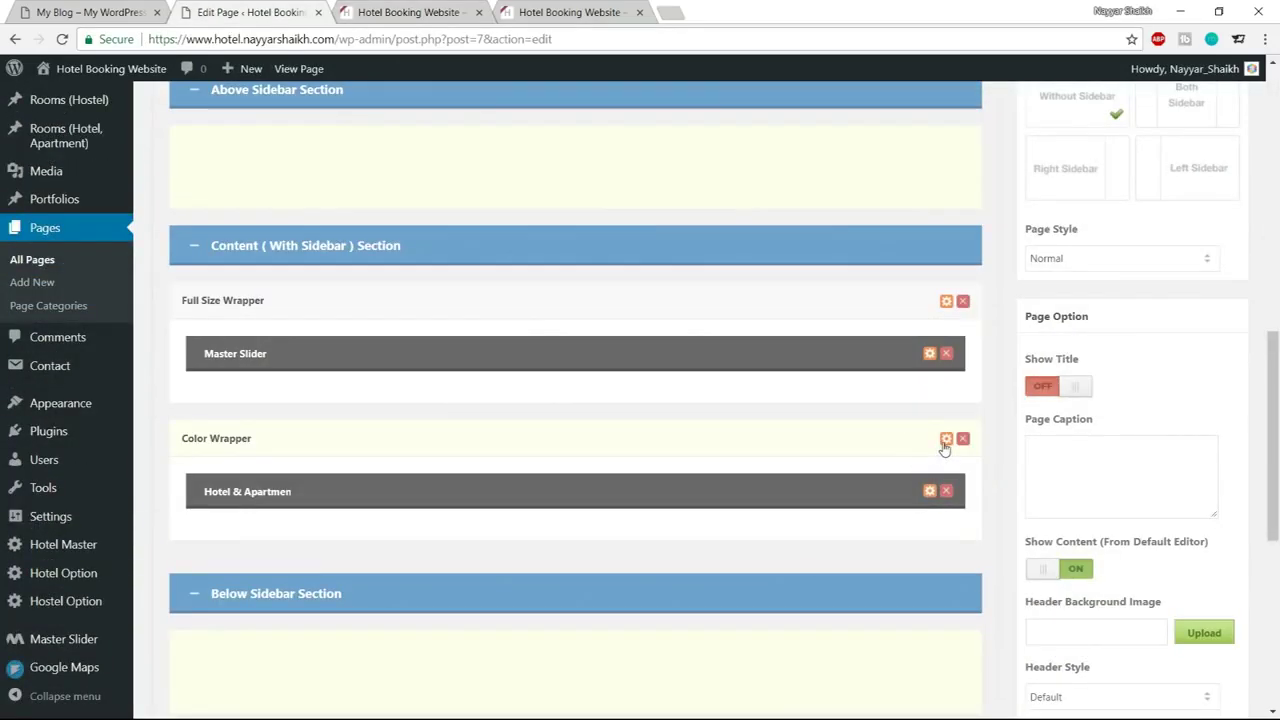
Step: Change the Color Wrapper's Padding Top from 55 to 80, update the page, and compare with the demo
{"action": "left_click", "coordinate": [946, 438]}
{"action": "scroll", "coordinate": [840, 400], "scroll_direction": "down", "scroll_amount": 3}
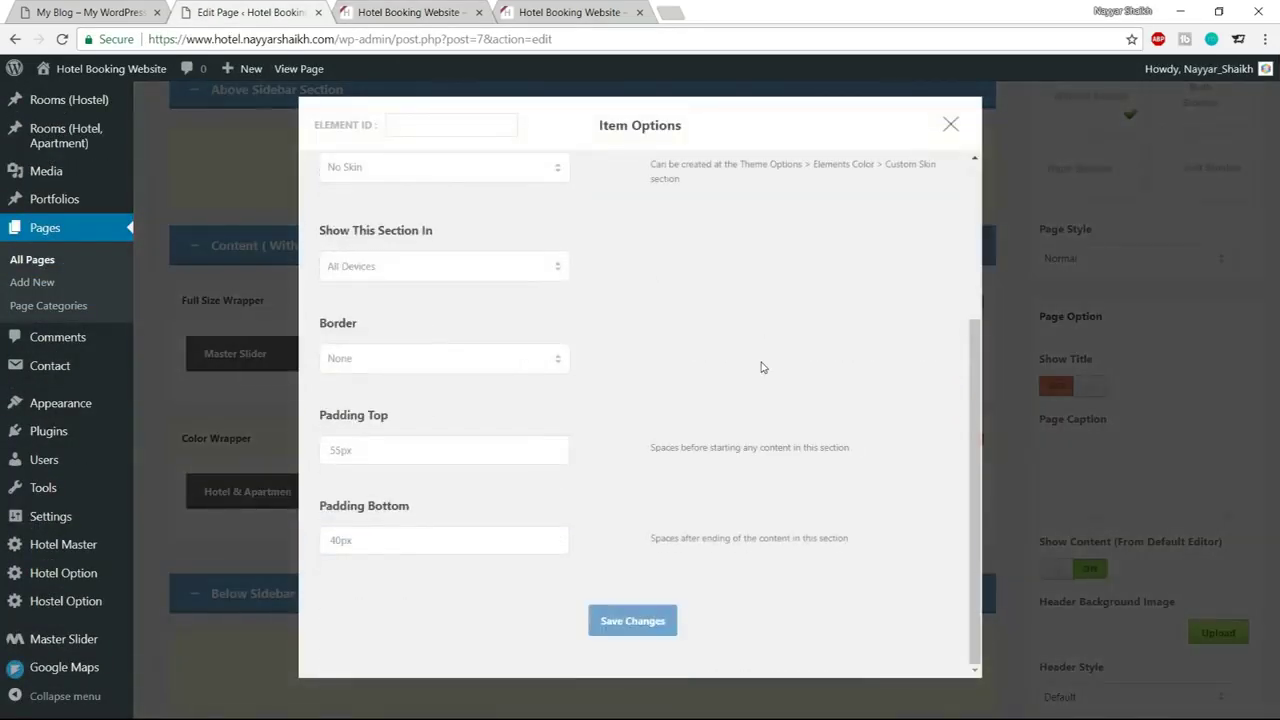
{"action": "left_click_drag", "start_coordinate": [341, 450], "coordinate": [316, 453]}
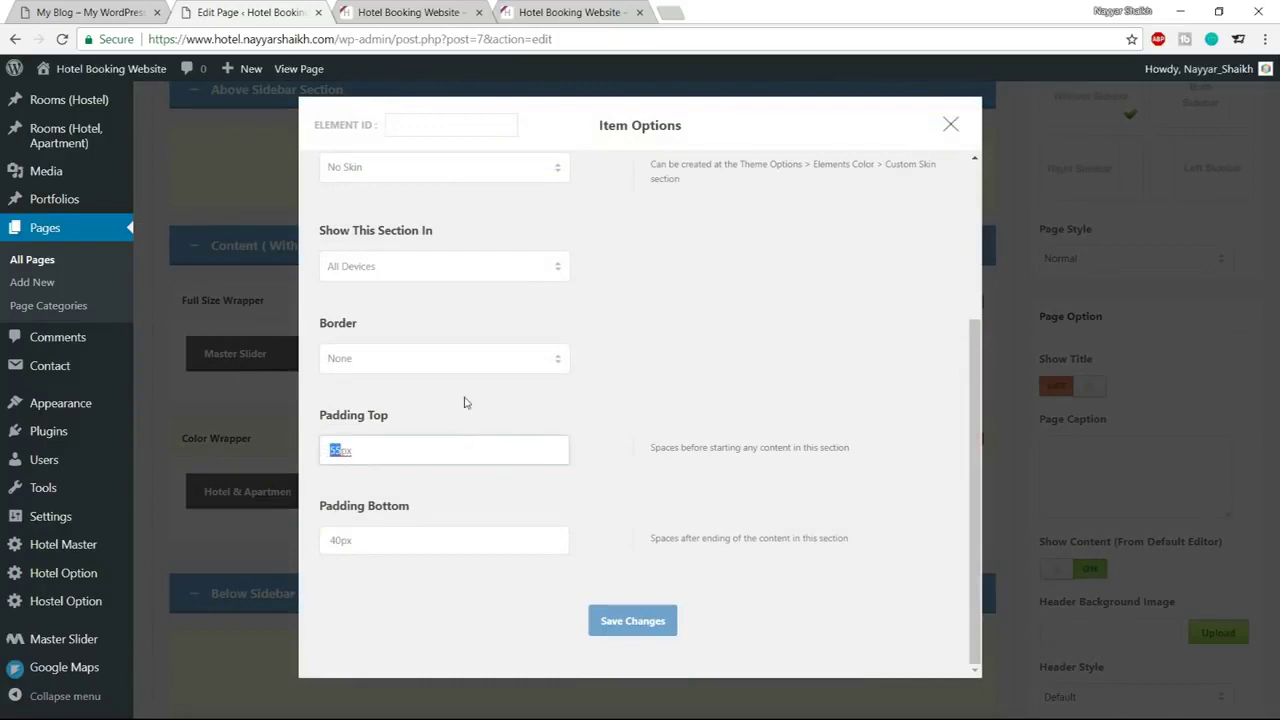
{"action": "type", "text": "80"}
{"action": "left_click", "coordinate": [606, 620]}
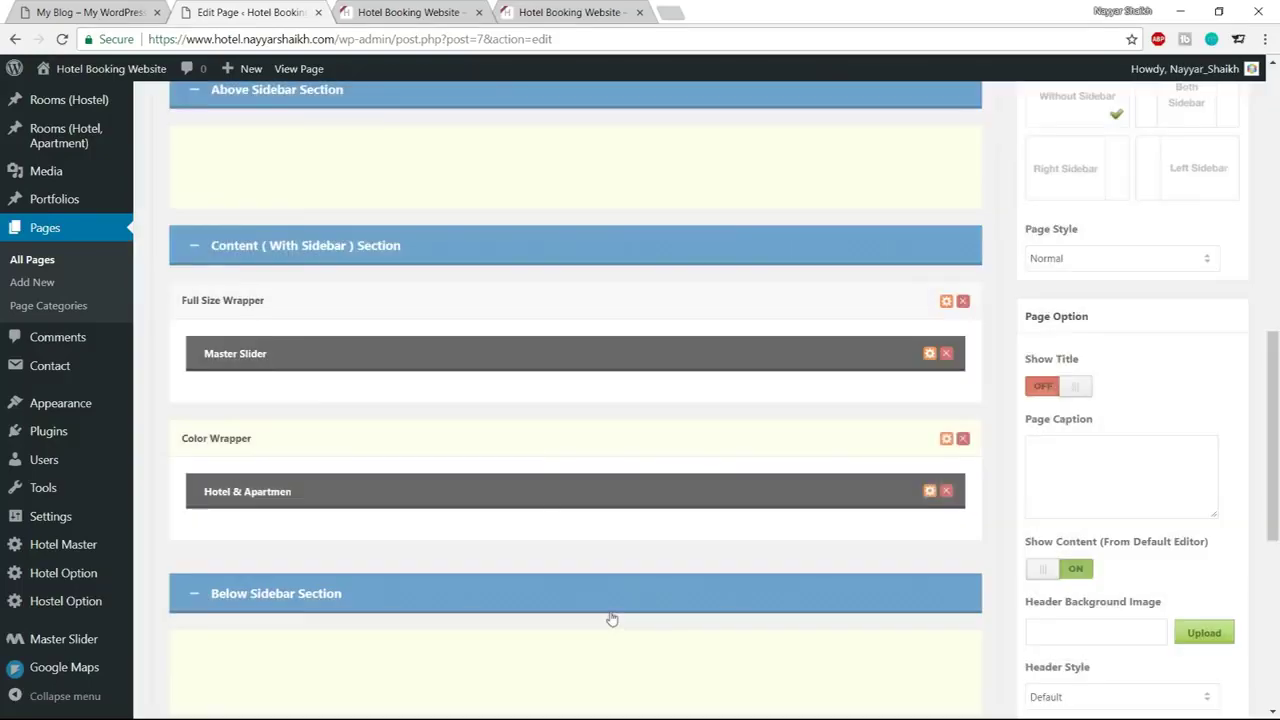
{"action": "scroll", "coordinate": [545, 323], "scroll_direction": "up", "scroll_amount": 8}
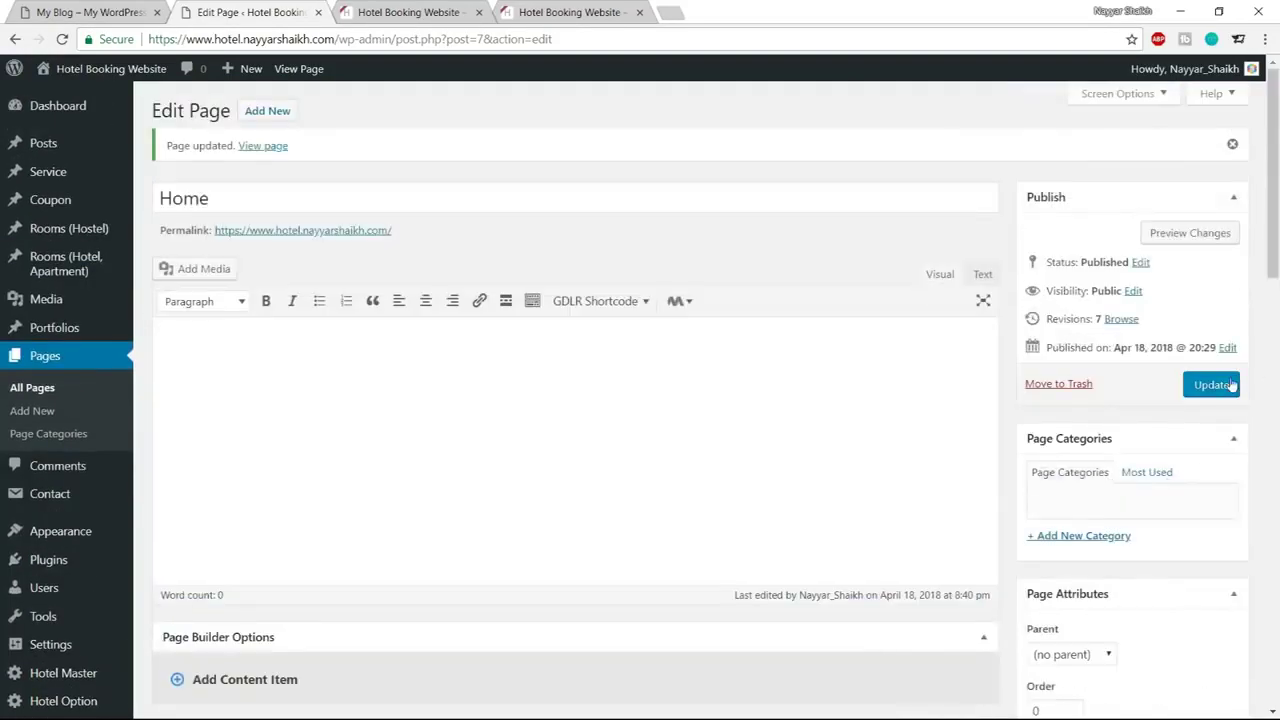
{"action": "left_click", "coordinate": [1232, 387]}
{"action": "key", "text": "ctrl+1"}
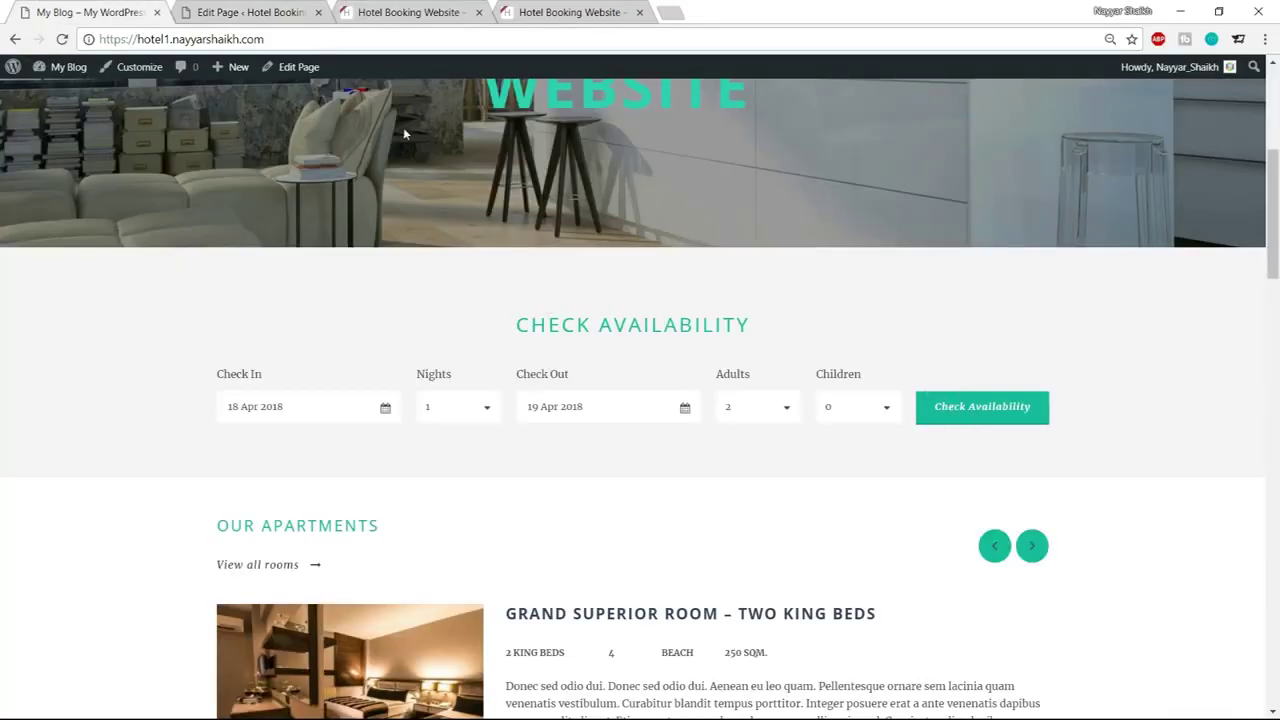
{"action": "left_click", "coordinate": [262, 20]}
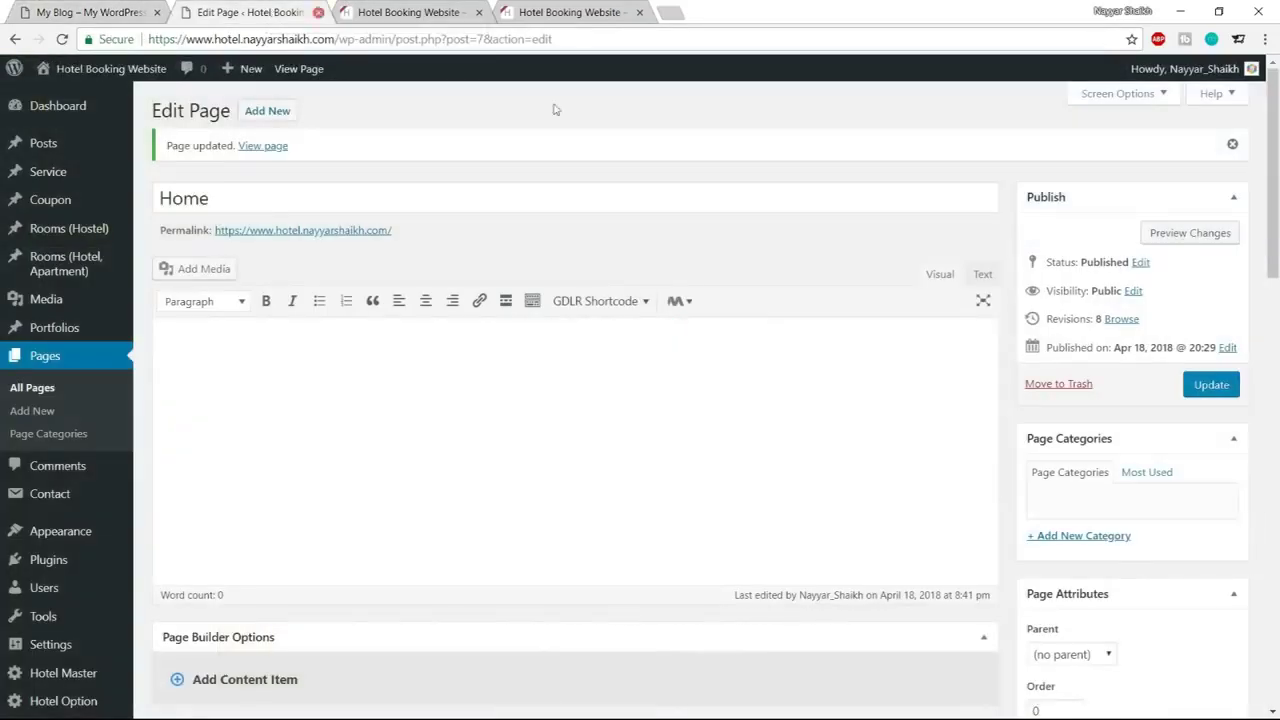
Step: Open Hotel Master options in a new tab at Elements Color > Custom Skin, then return to the editor
{"action": "scroll", "coordinate": [723, 320], "scroll_direction": "down", "scroll_amount": 2}
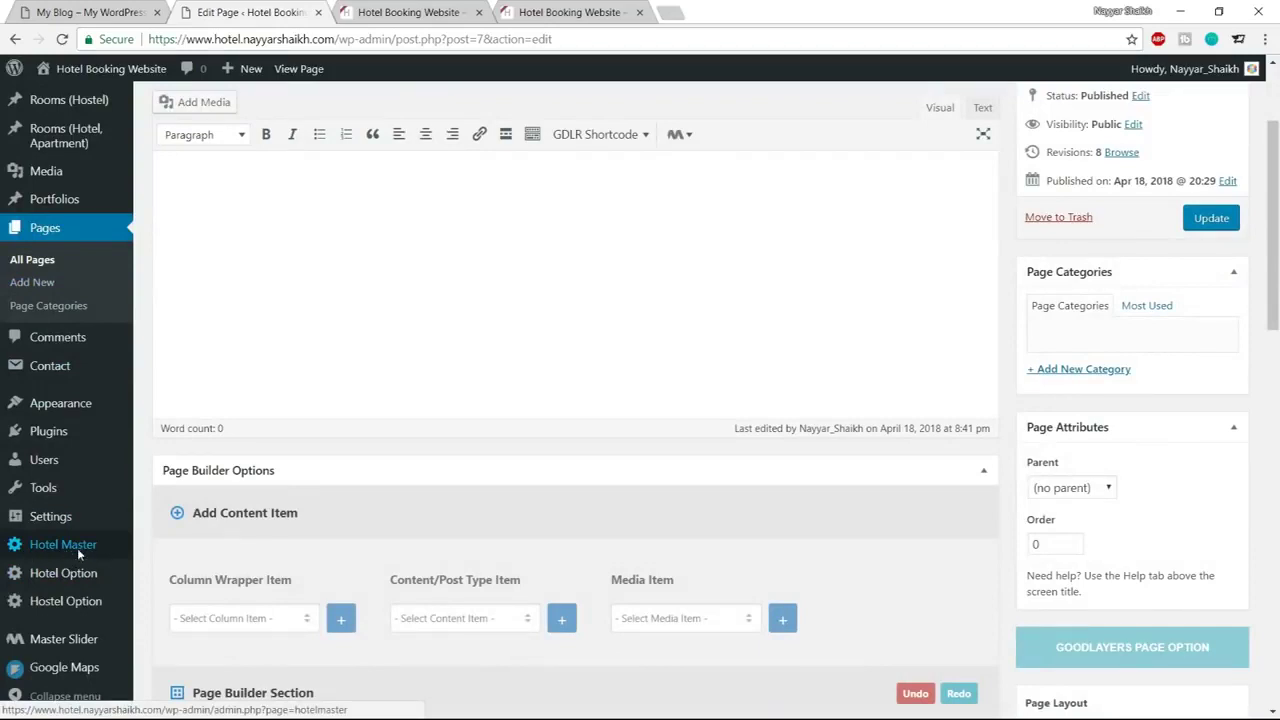
{"action": "middle_click", "coordinate": [80, 555]}
{"action": "left_click", "coordinate": [408, 11]}
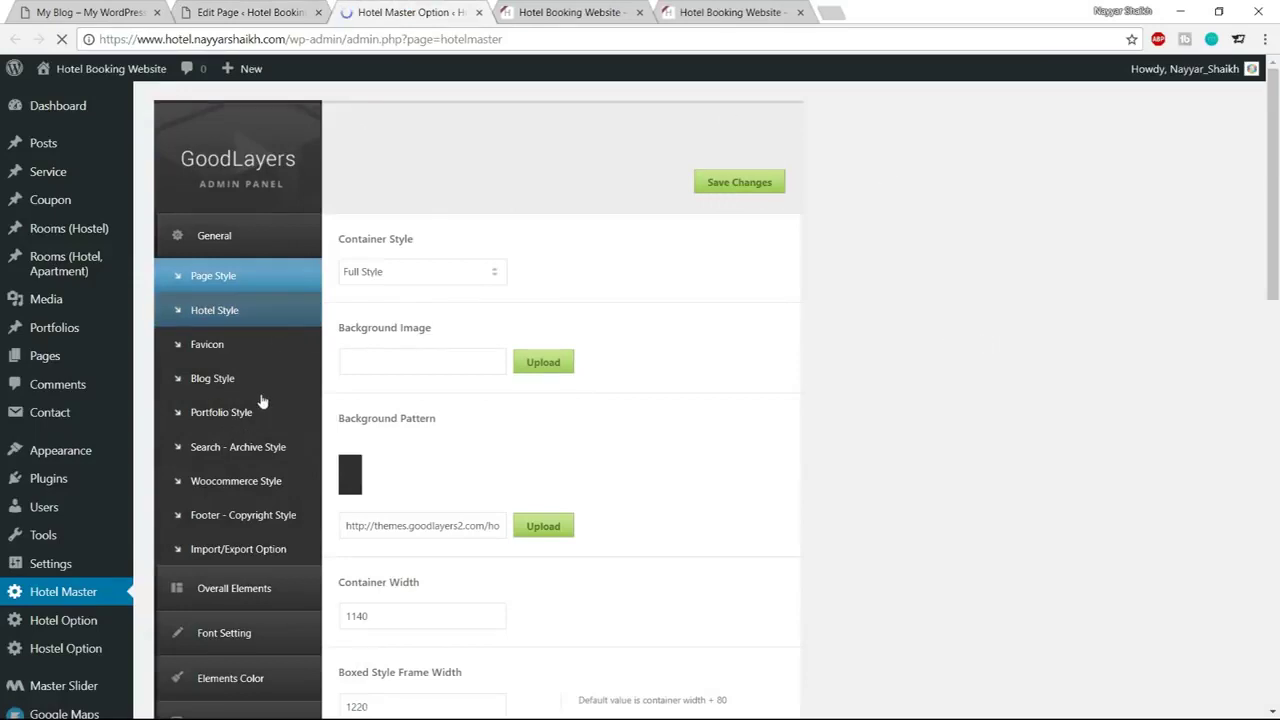
{"action": "scroll", "coordinate": [260, 400], "scroll_direction": "down", "scroll_amount": 1}
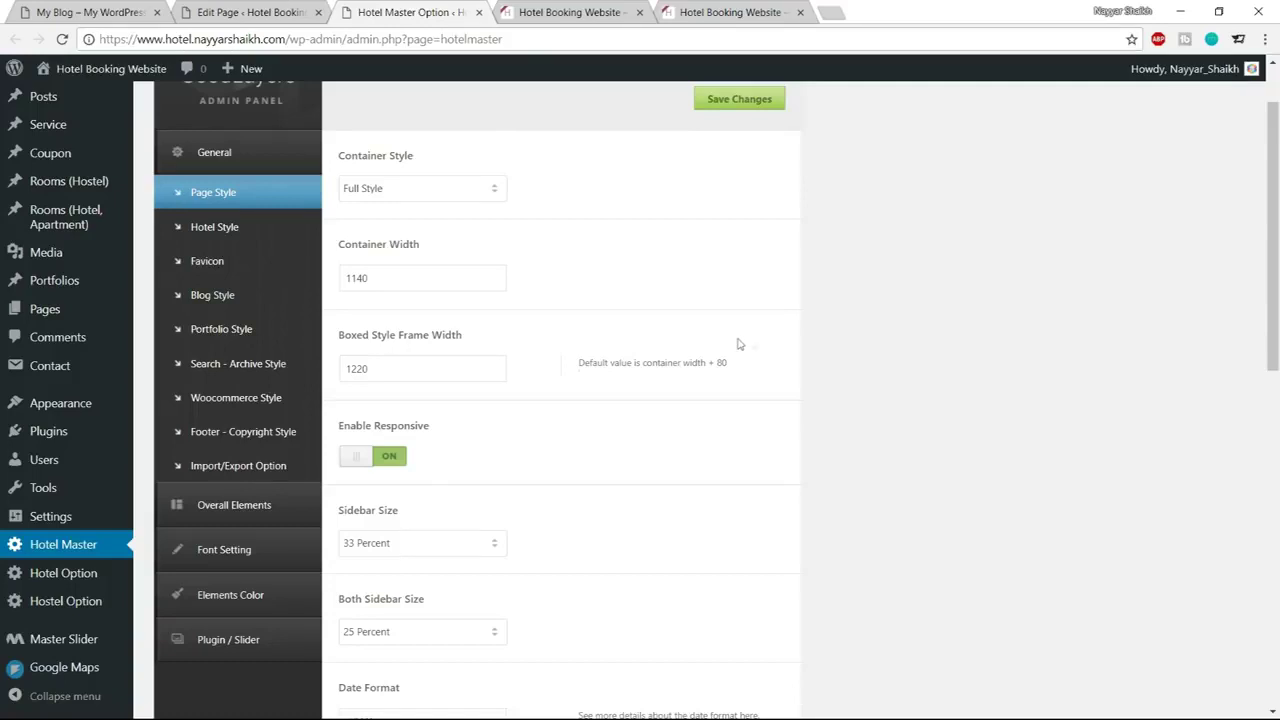
{"action": "left_click", "coordinate": [254, 600]}
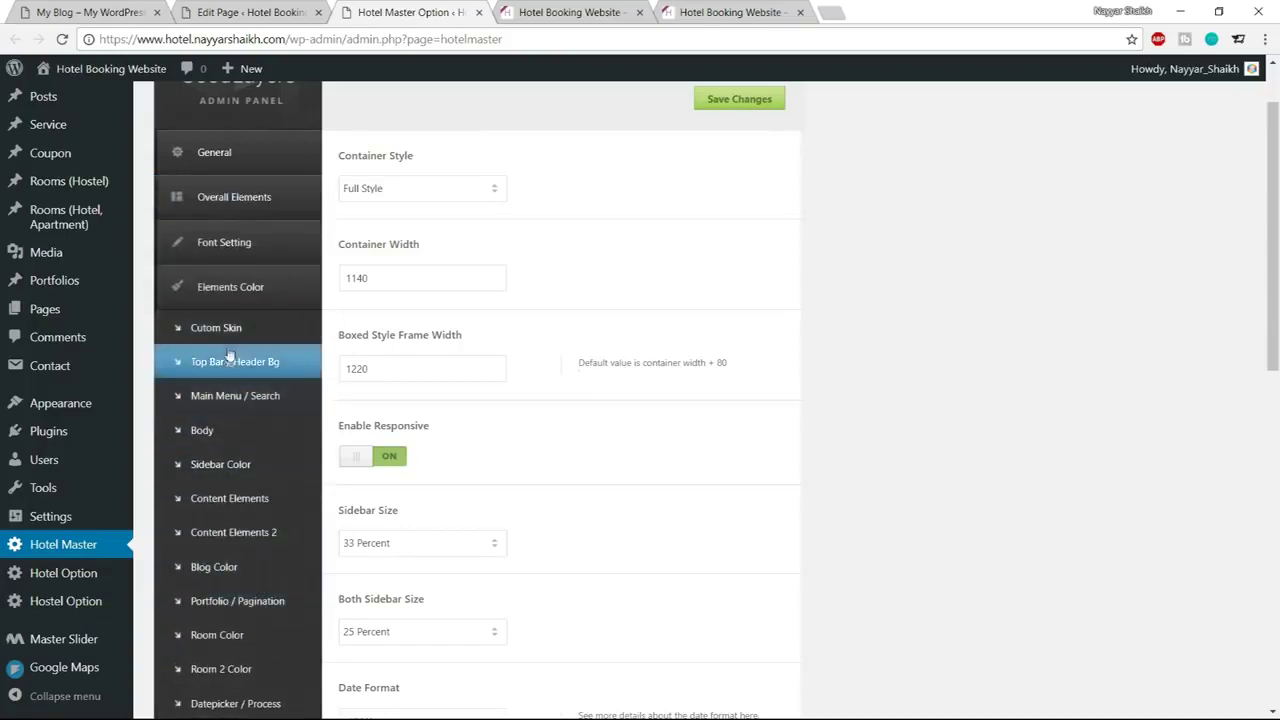
{"action": "left_click", "coordinate": [246, 337]}
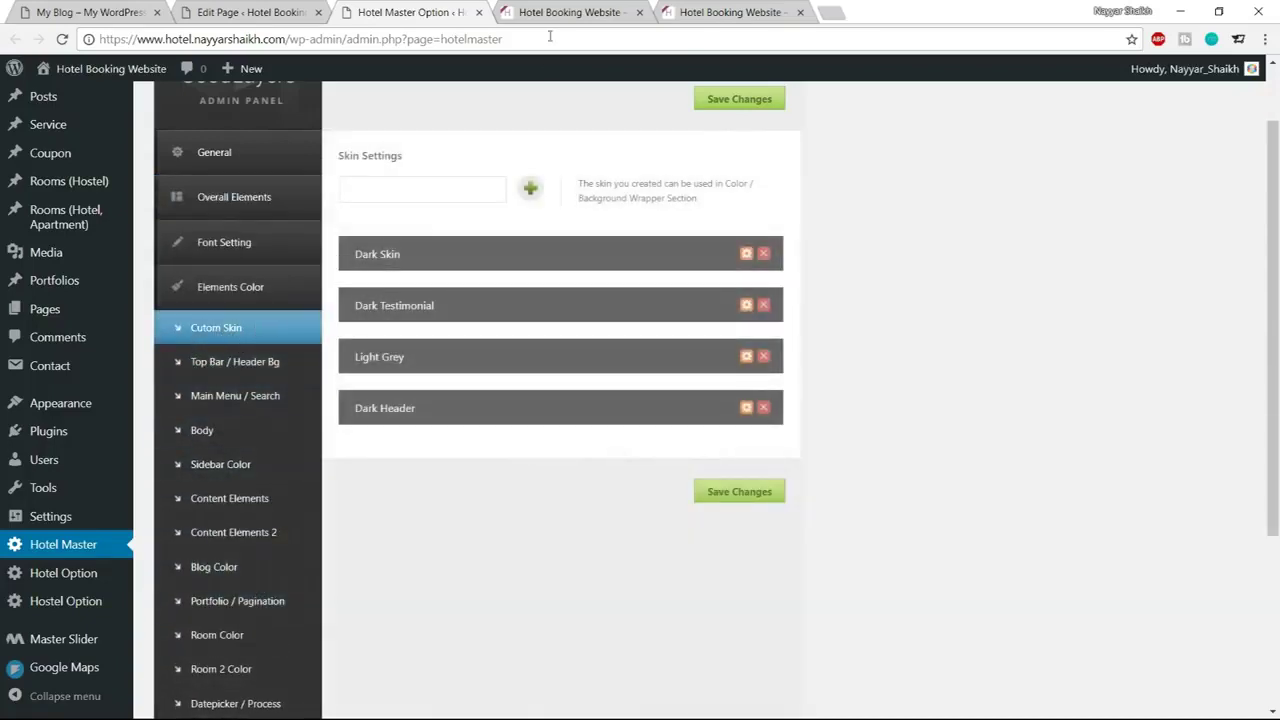
{"action": "left_click", "coordinate": [253, 10]}
{"action": "left_click", "coordinate": [450, 10]}
{"action": "left_click", "coordinate": [195, 14]}
Step: Check the Color Wrapper's Skin list, close it unchanged, and return to the Custom Skin settings
{"action": "scroll", "coordinate": [731, 380], "scroll_direction": "down", "scroll_amount": 5}
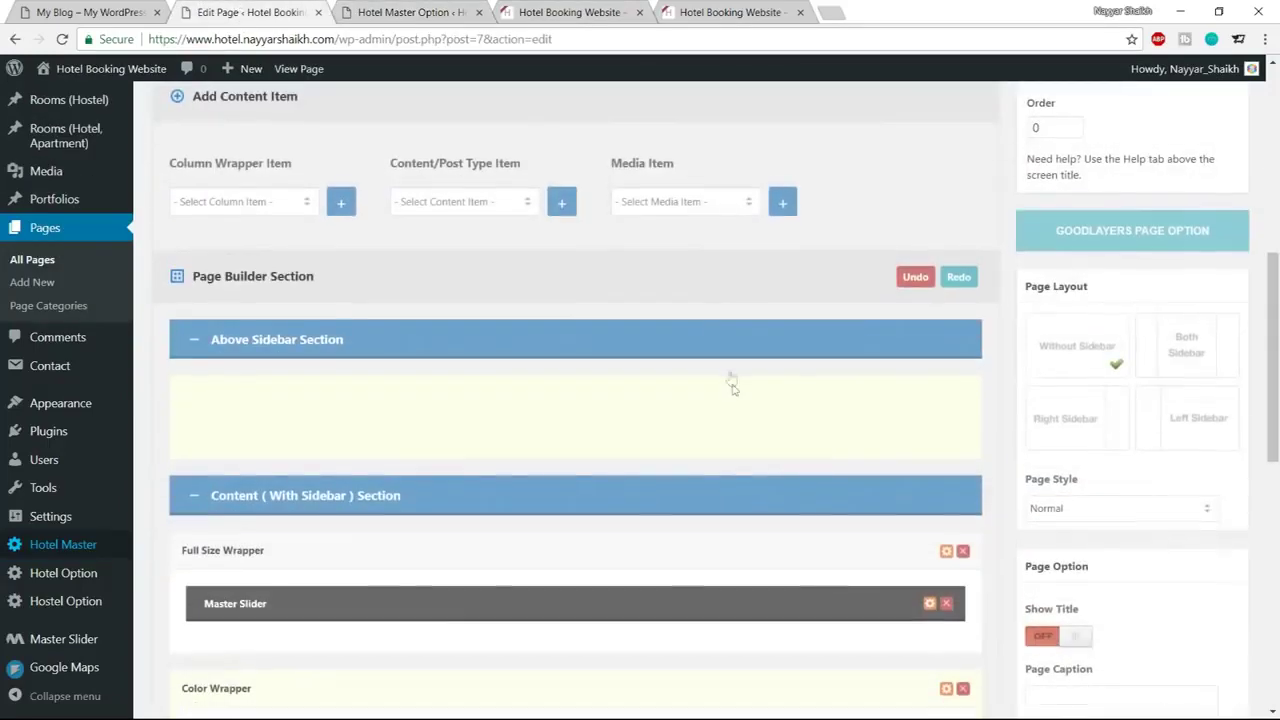
{"action": "scroll", "coordinate": [731, 385], "scroll_direction": "down", "scroll_amount": 4}
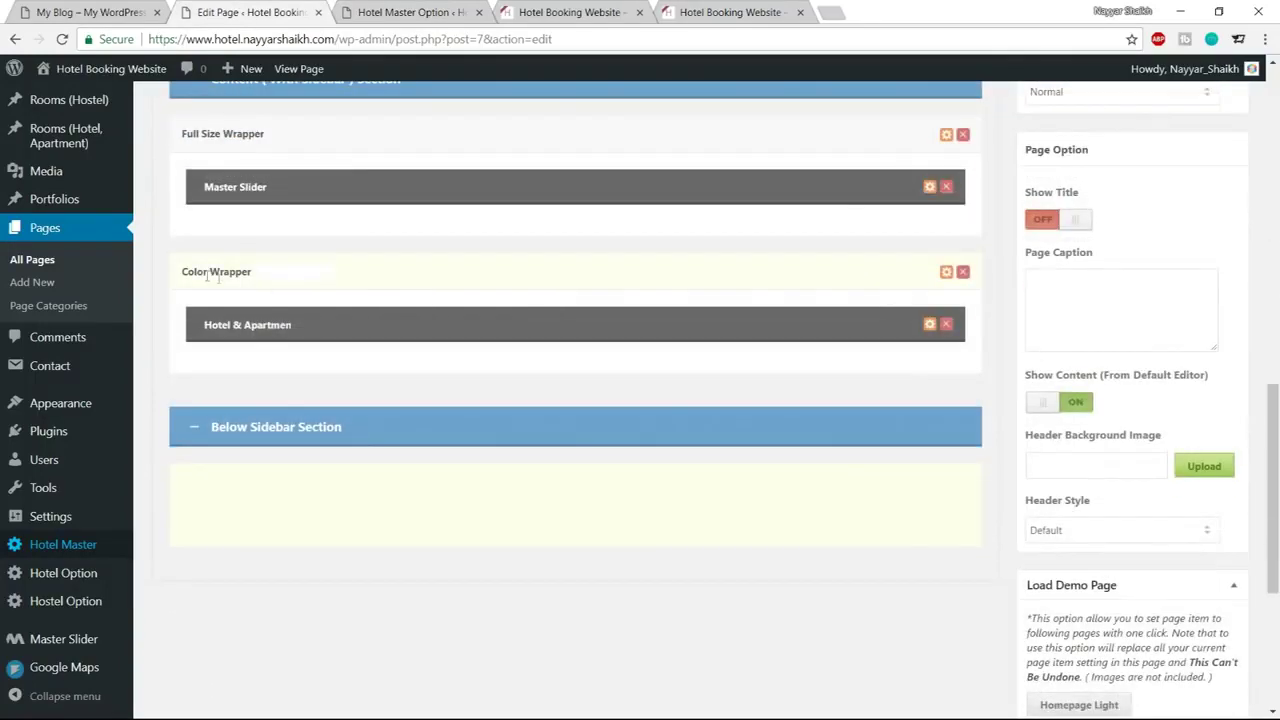
{"action": "left_click", "coordinate": [946, 273]}
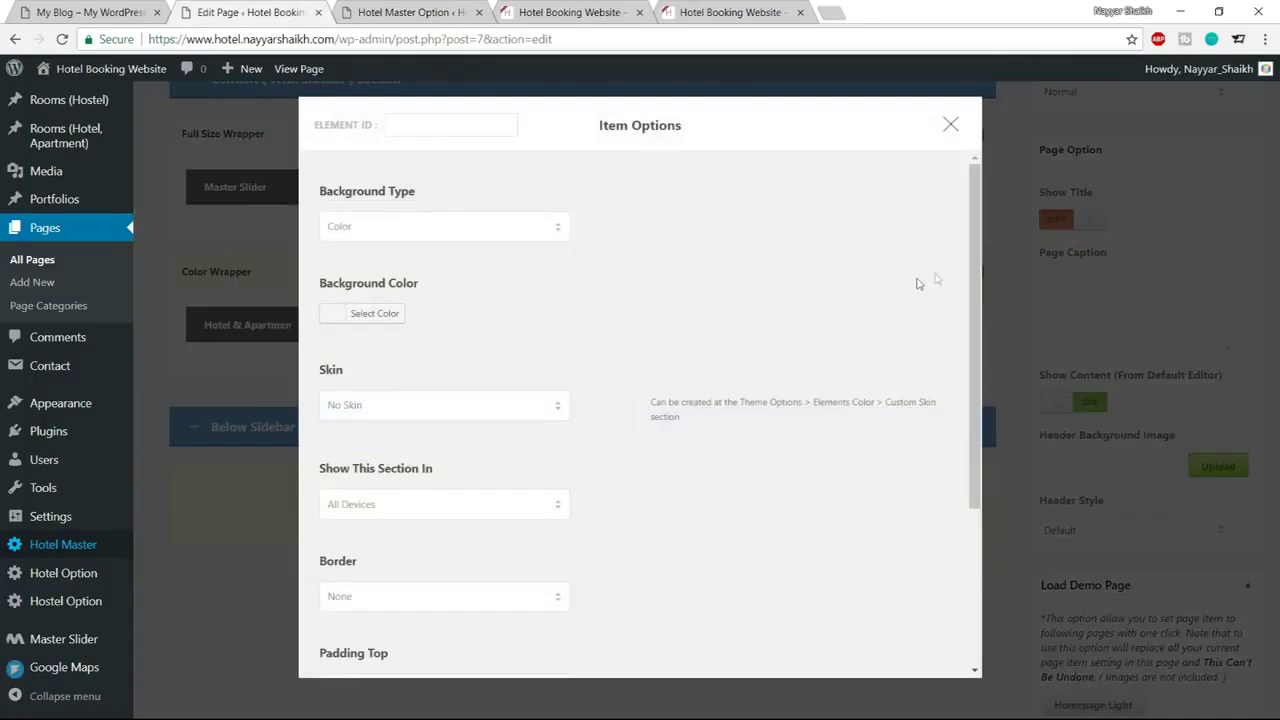
{"action": "left_click", "coordinate": [480, 405]}
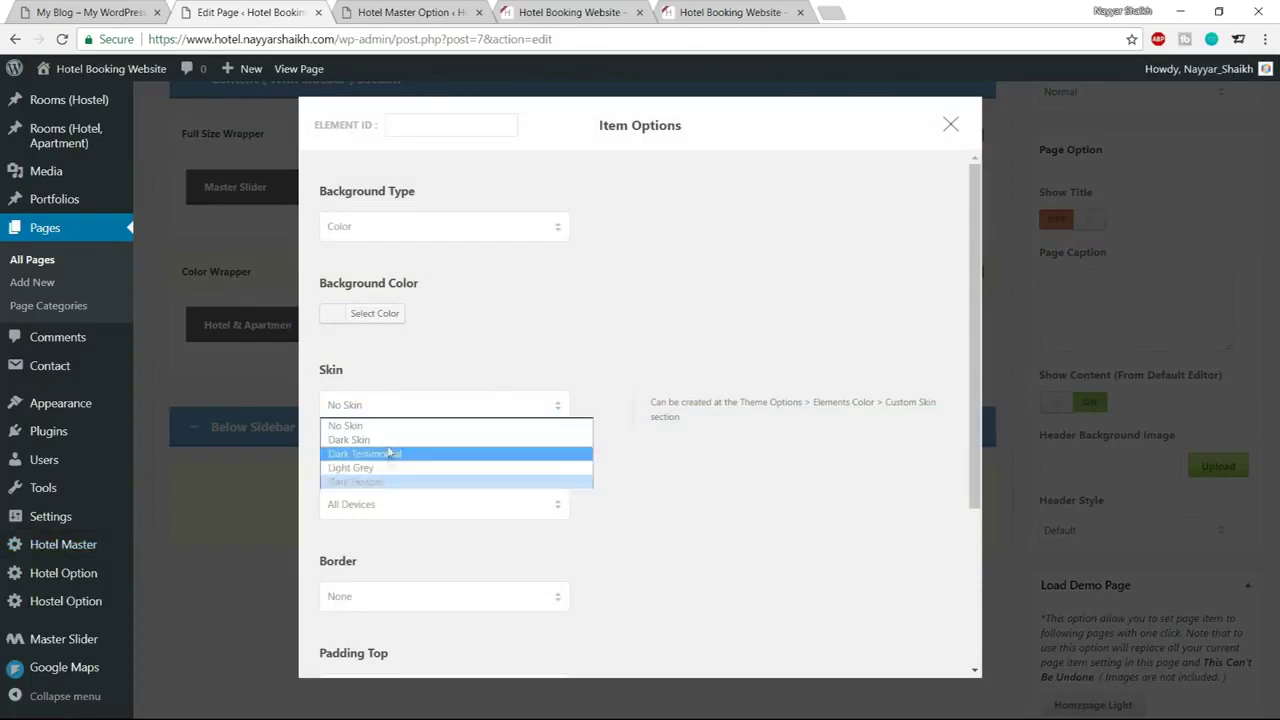
{"action": "left_click", "coordinate": [530, 343]}
{"action": "left_click", "coordinate": [950, 124]}
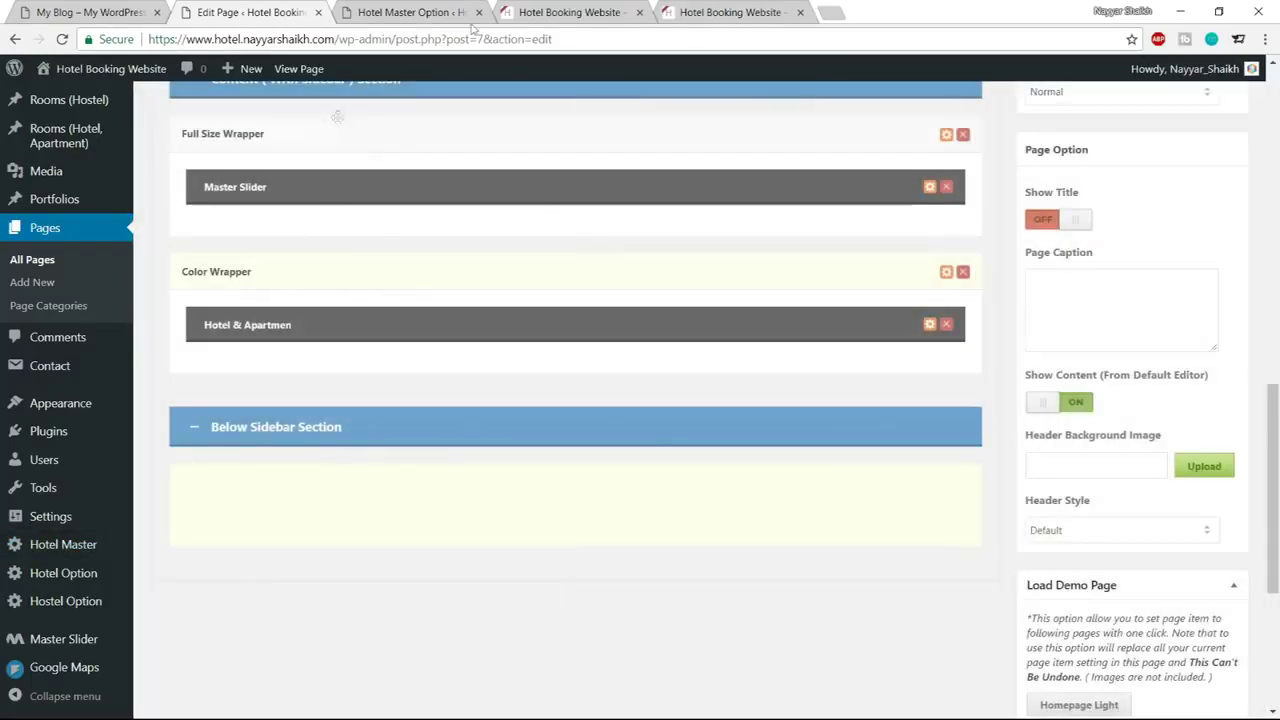
{"action": "left_click", "coordinate": [440, 12]}
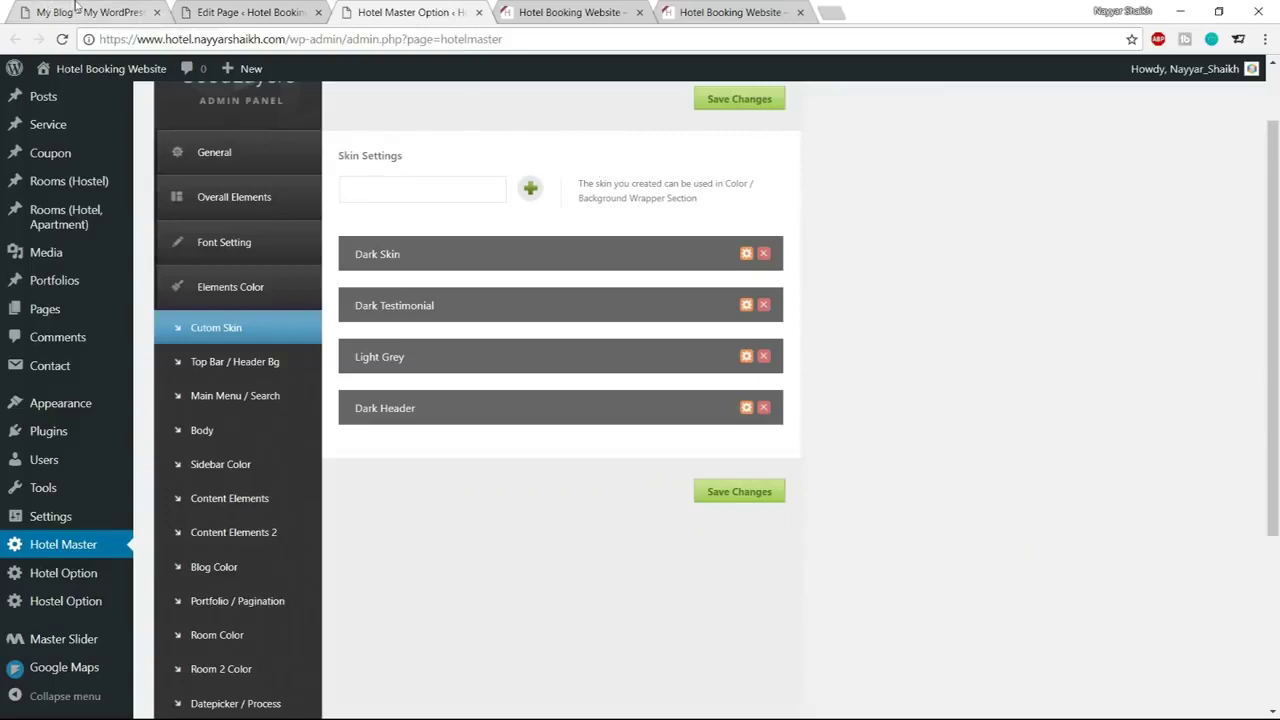
Step: Add a new custom skin named Reservation Bar in Hotel Master
{"action": "left_click", "coordinate": [421, 194]}
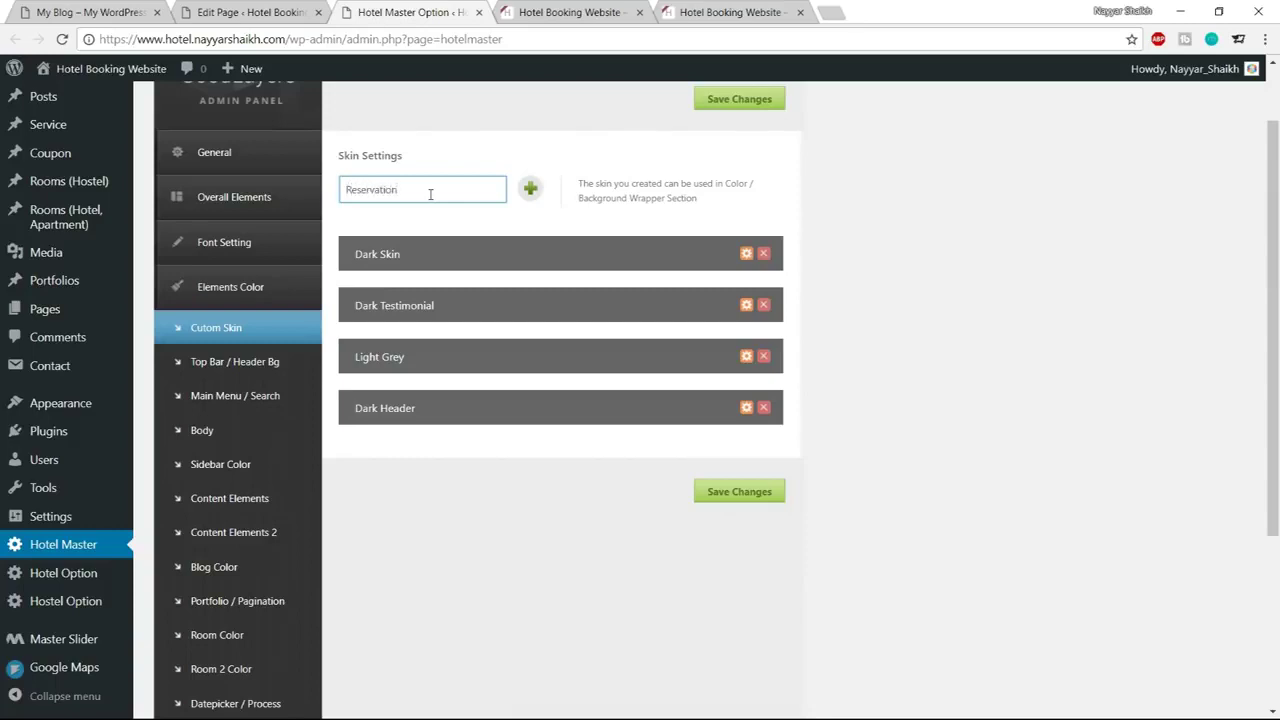
{"action": "left_click", "coordinate": [529, 192]}
{"action": "scroll", "coordinate": [833, 290], "scroll_direction": "down", "scroll_amount": 3}
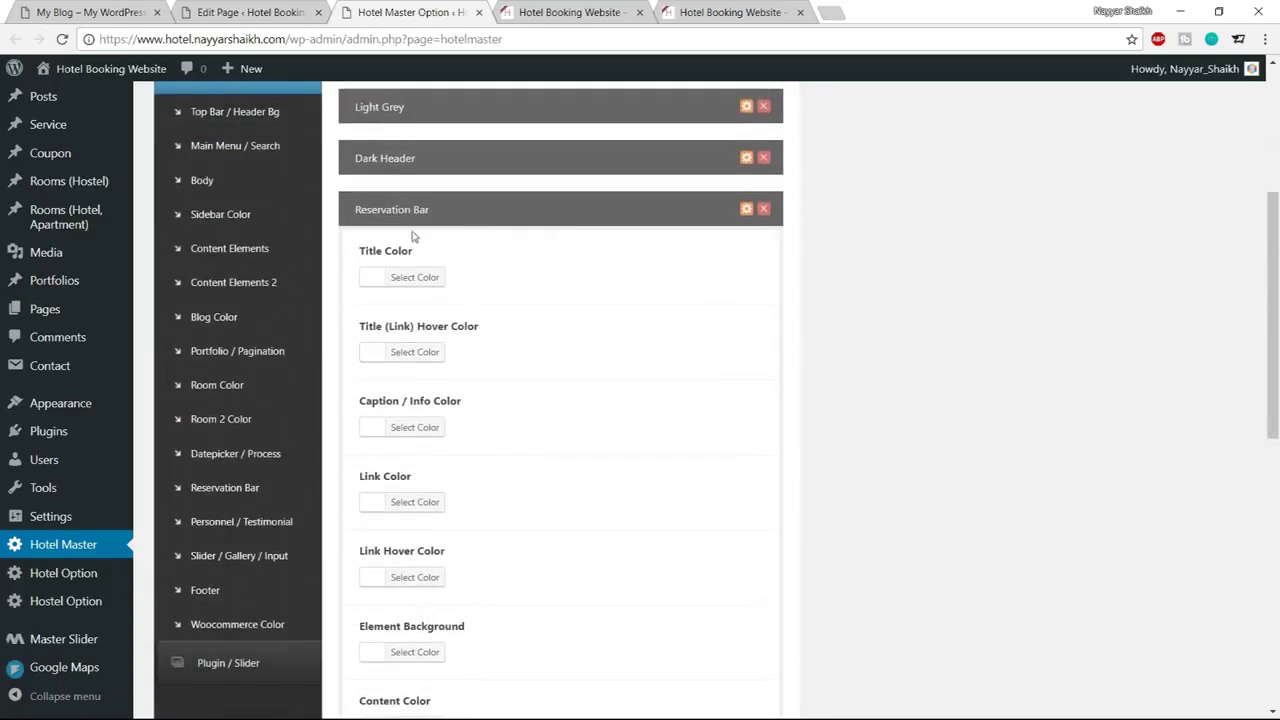
Step: Back in the Home page editor, open the Color Wrapper's Item Options
{"action": "left_click", "coordinate": [288, 10]}
{"action": "scroll", "coordinate": [726, 257], "scroll_direction": "up", "scroll_amount": 10}
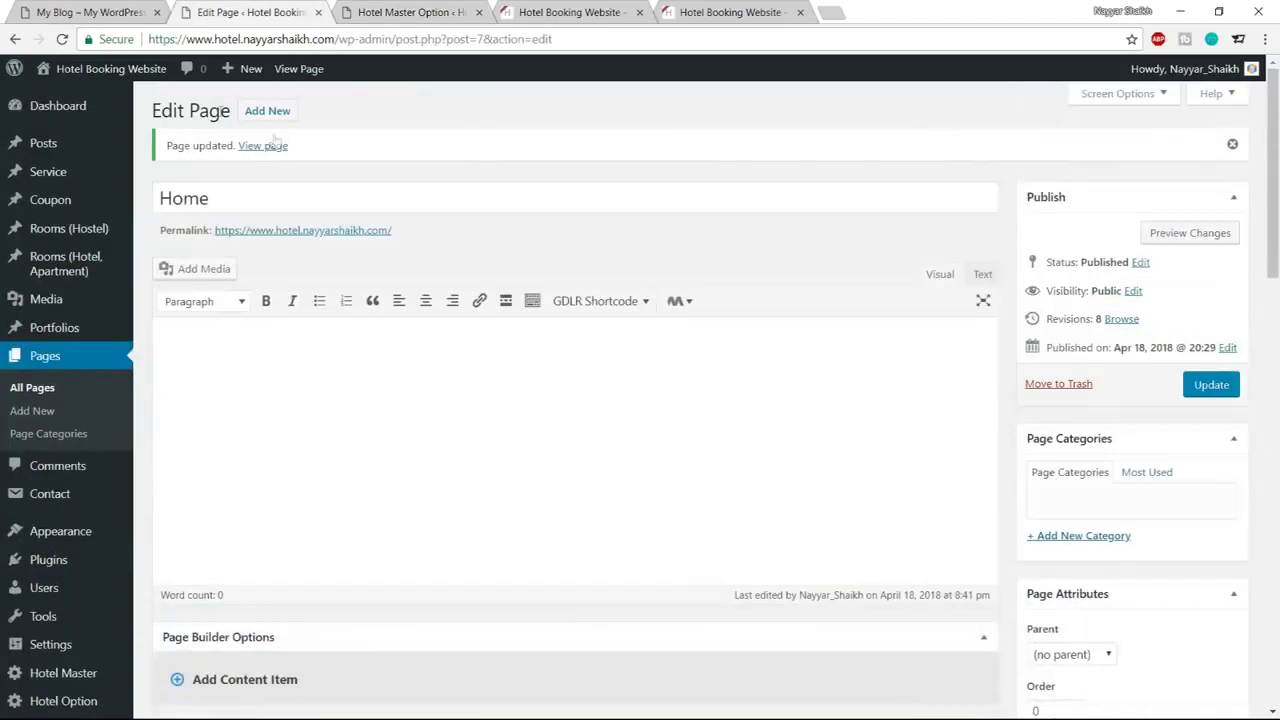
{"action": "scroll", "coordinate": [768, 245], "scroll_direction": "down", "scroll_amount": 5}
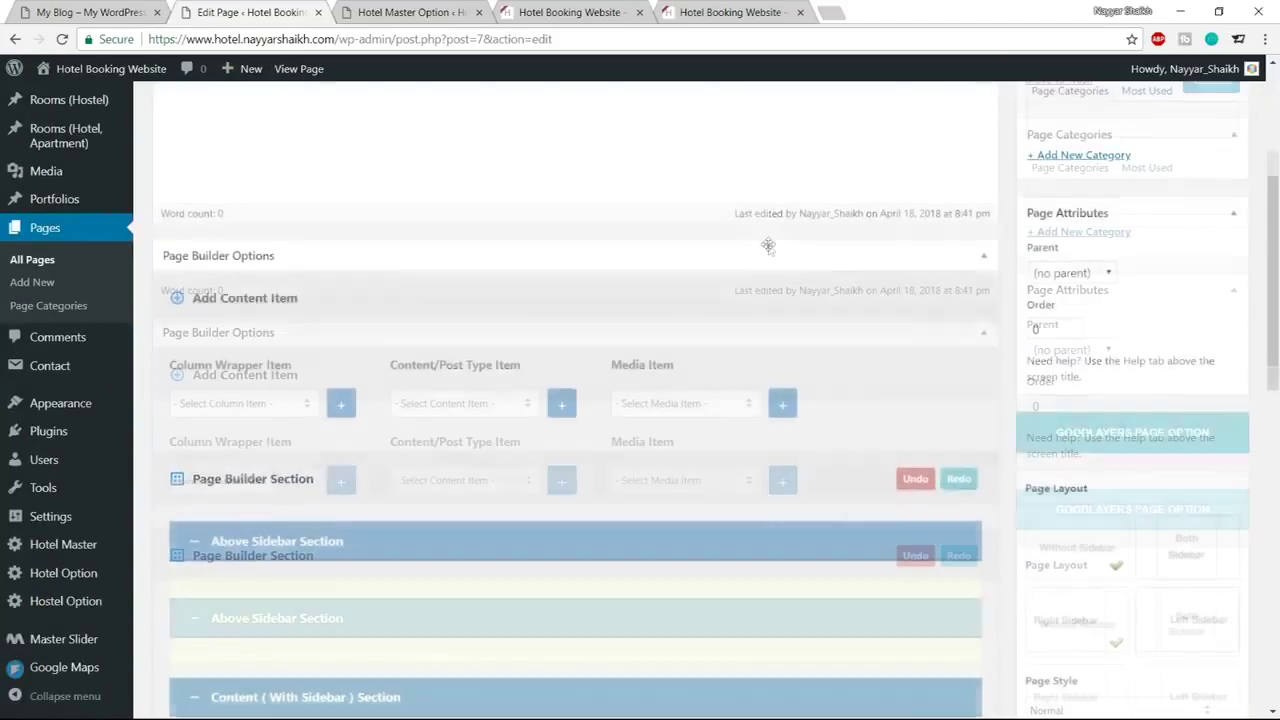
{"action": "scroll", "coordinate": [768, 245], "scroll_direction": "down", "scroll_amount": 6}
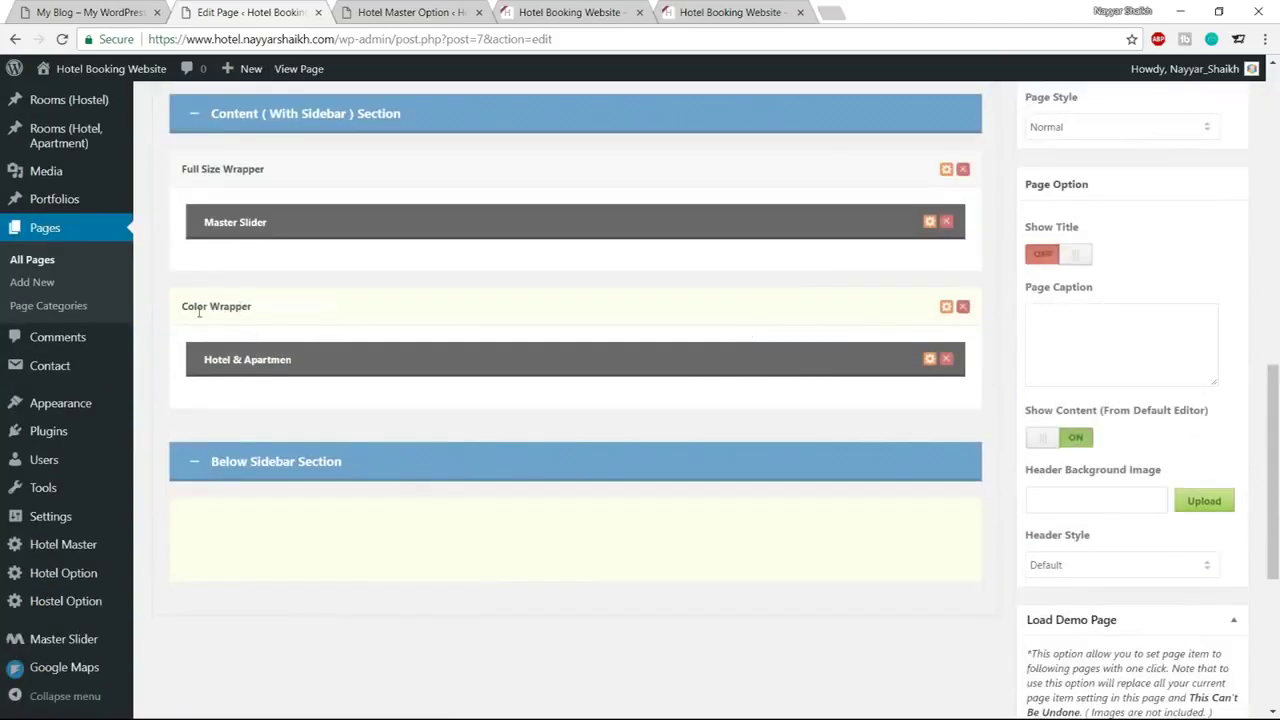
{"action": "left_click", "coordinate": [946, 307]}
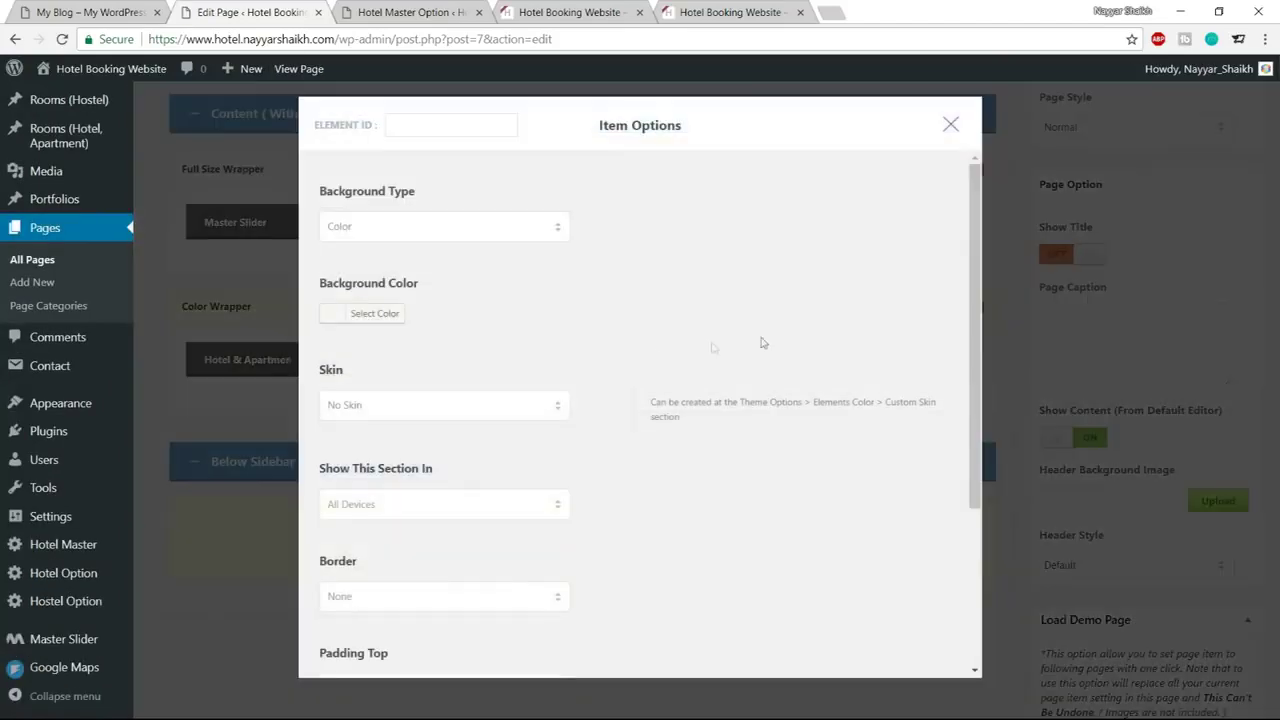
Step: Check the wrapper's skin list, then save the Hotel Master colour options including Reservation Bar
{"action": "left_click", "coordinate": [410, 414]}
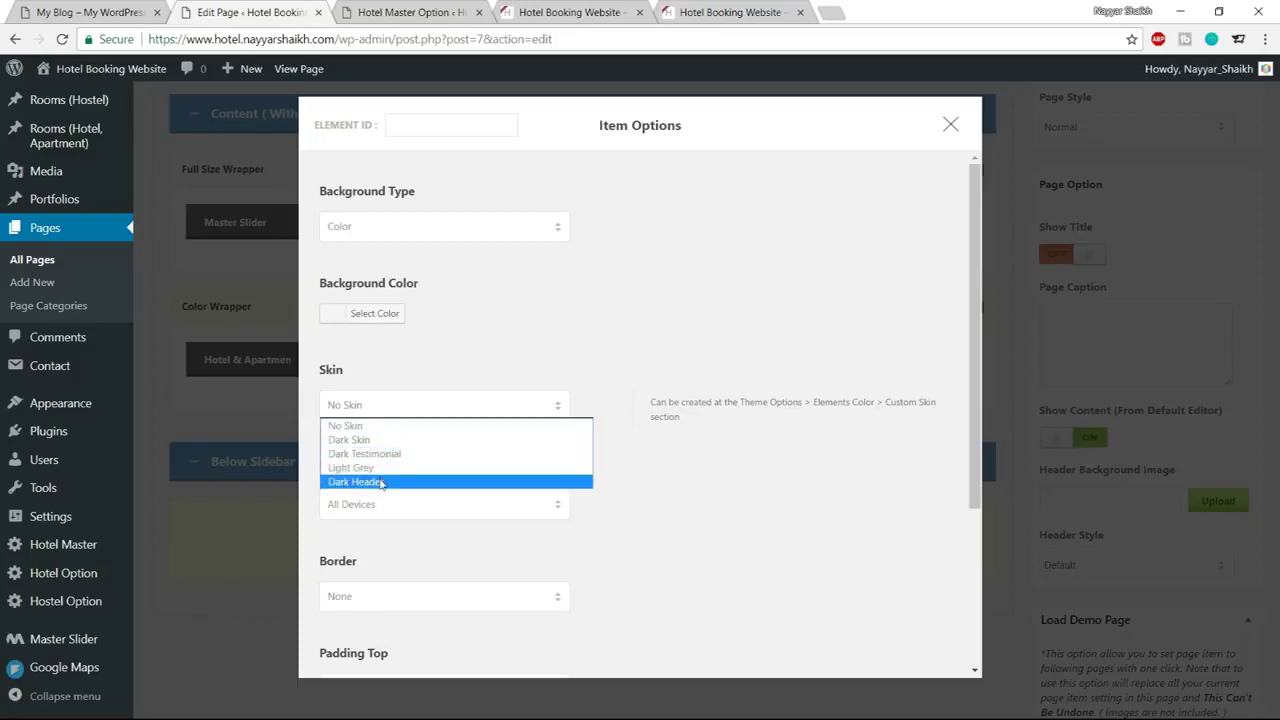
{"action": "left_click", "coordinate": [938, 146]}
{"action": "left_click", "coordinate": [410, 12]}
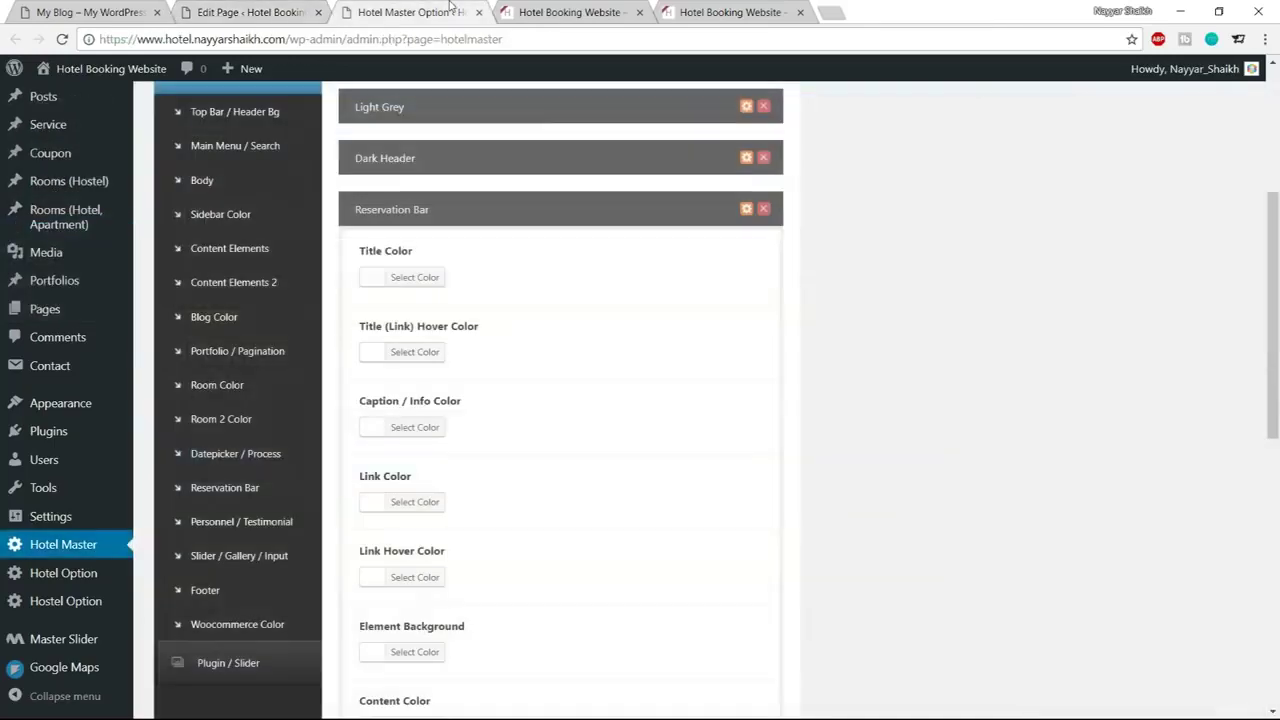
{"action": "scroll", "coordinate": [723, 406], "scroll_direction": "down", "scroll_amount": 8}
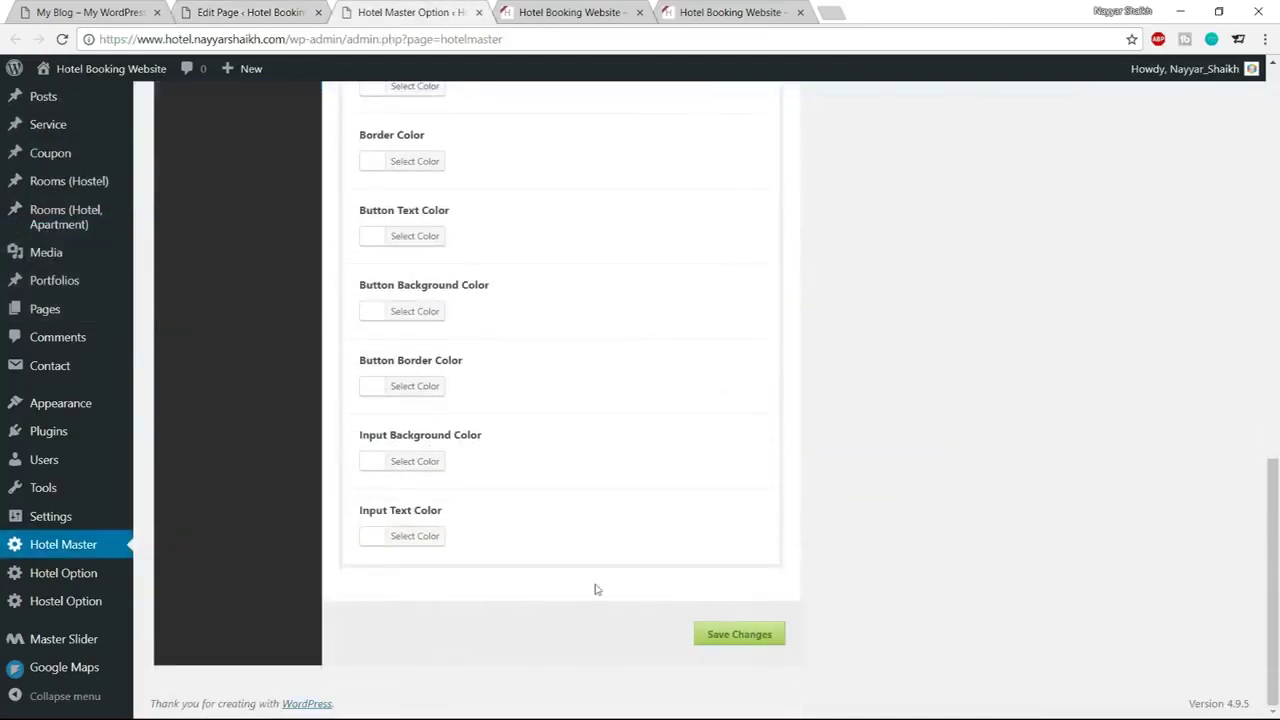
{"action": "left_click", "coordinate": [738, 640]}
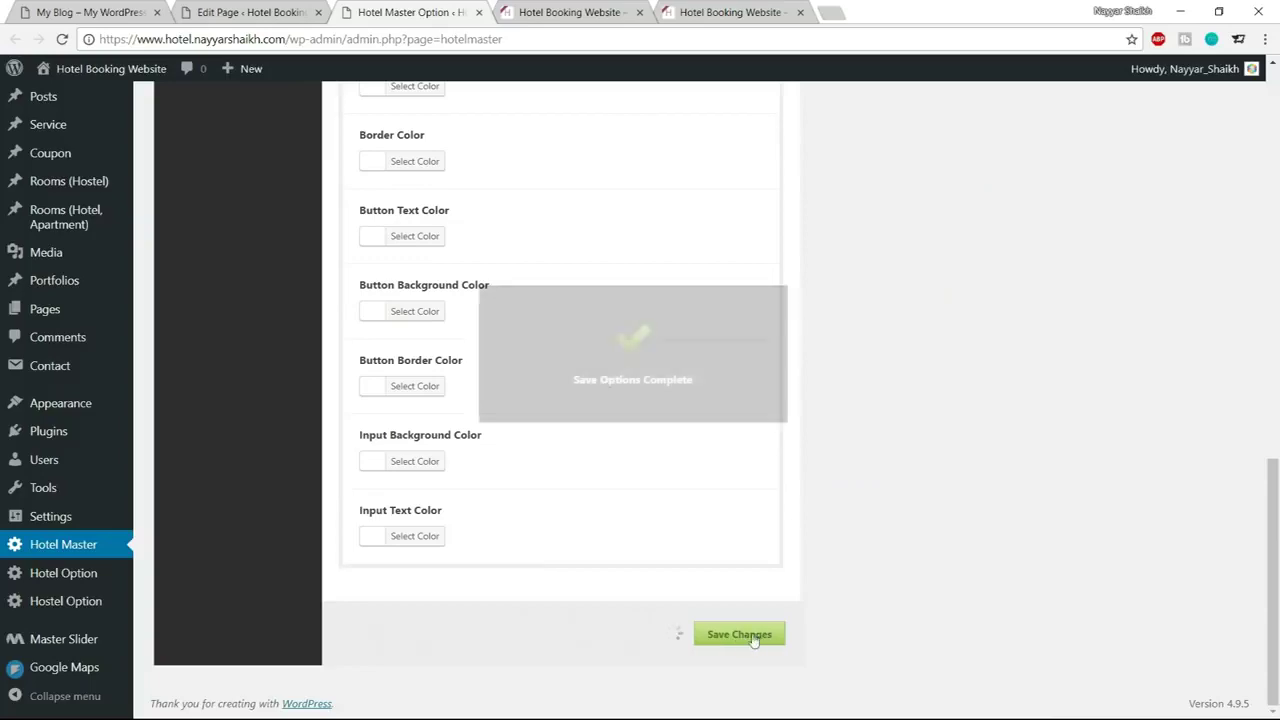
{"action": "left_click", "coordinate": [278, 10]}
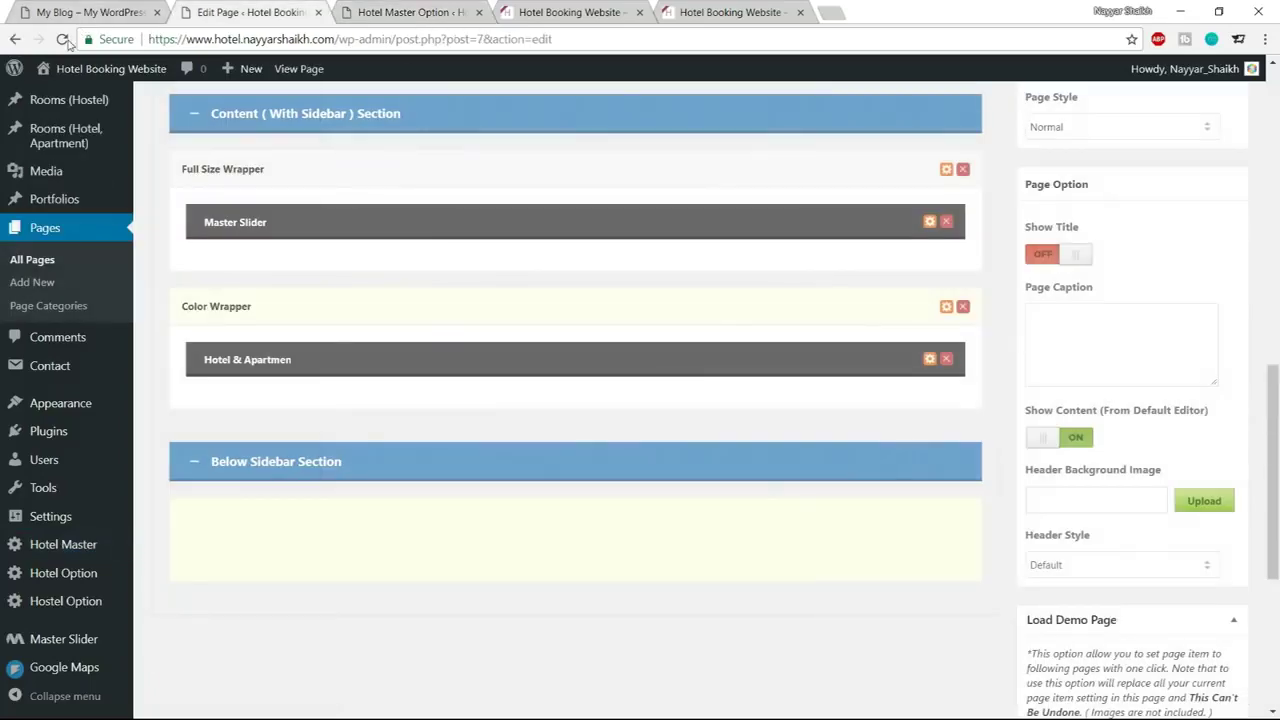
Step: Reload the editor, apply the Reservation Bar skin to the Color Wrapper, and update the Home page
{"action": "left_click", "coordinate": [62, 39]}
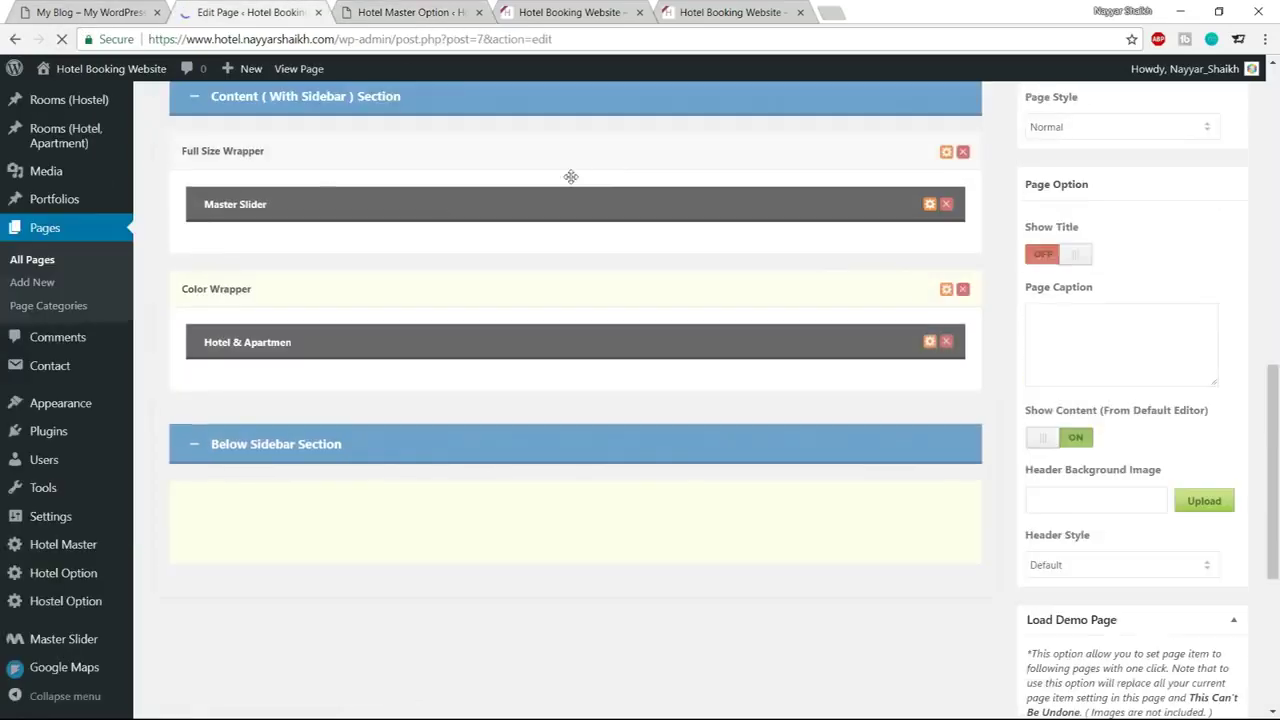
{"action": "scroll", "coordinate": [466, 320], "scroll_direction": "down", "scroll_amount": 3}
{"action": "scroll", "coordinate": [472, 328], "scroll_direction": "up", "scroll_amount": 3}
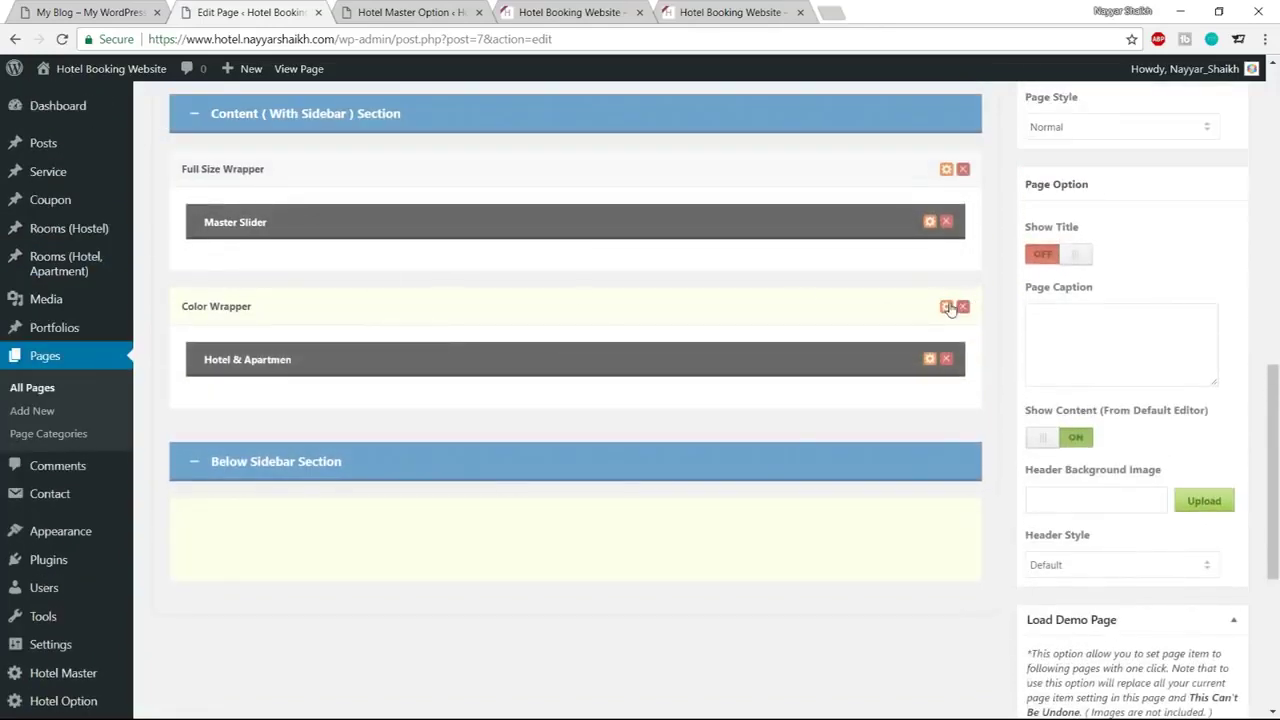
{"action": "left_click", "coordinate": [946, 307]}
{"action": "left_click", "coordinate": [472, 402]}
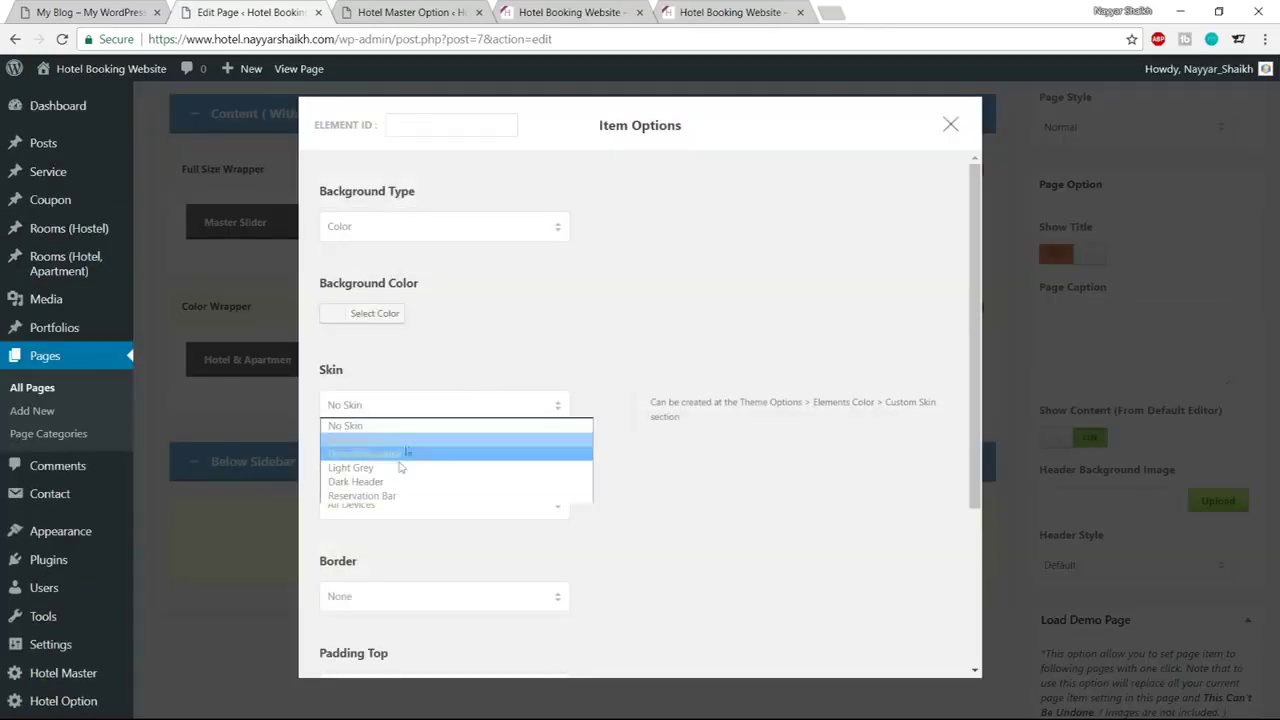
{"action": "left_click", "coordinate": [397, 497]}
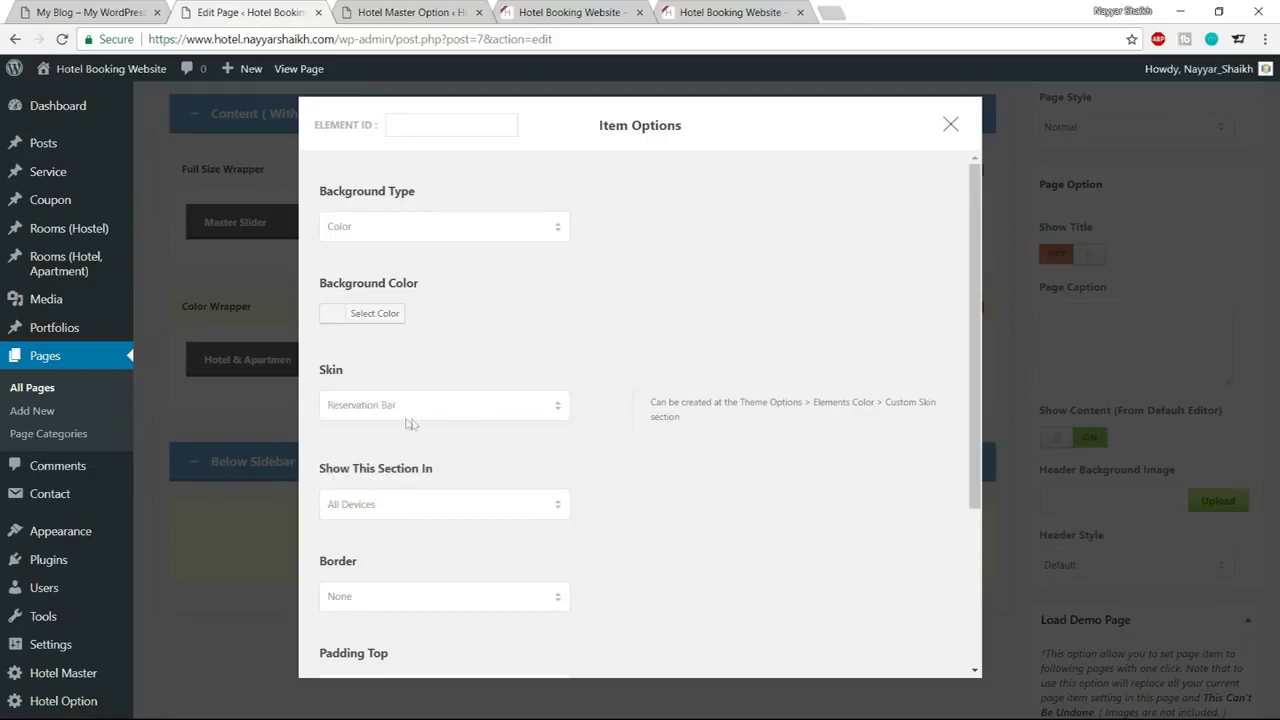
{"action": "scroll", "coordinate": [460, 428], "scroll_direction": "down", "scroll_amount": 3}
{"action": "left_click", "coordinate": [633, 621]}
{"action": "scroll", "coordinate": [632, 634], "scroll_direction": "up", "scroll_amount": 10}
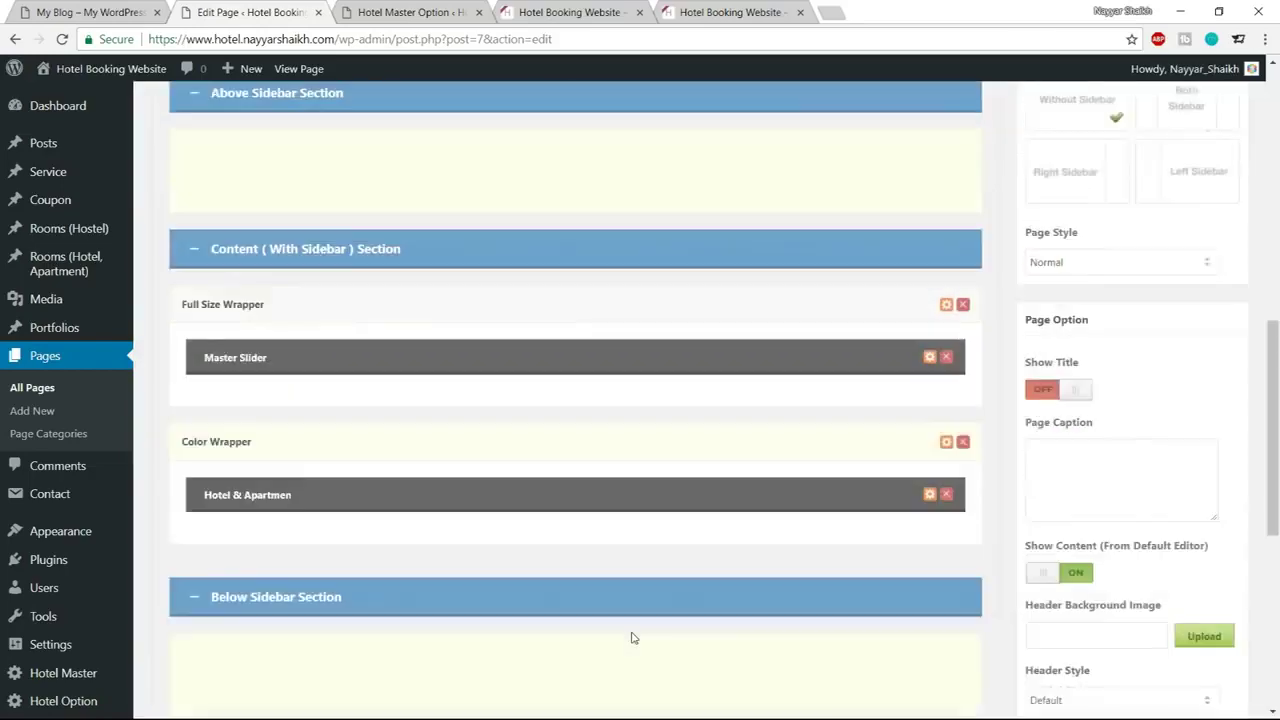
{"action": "left_click", "coordinate": [1210, 336]}
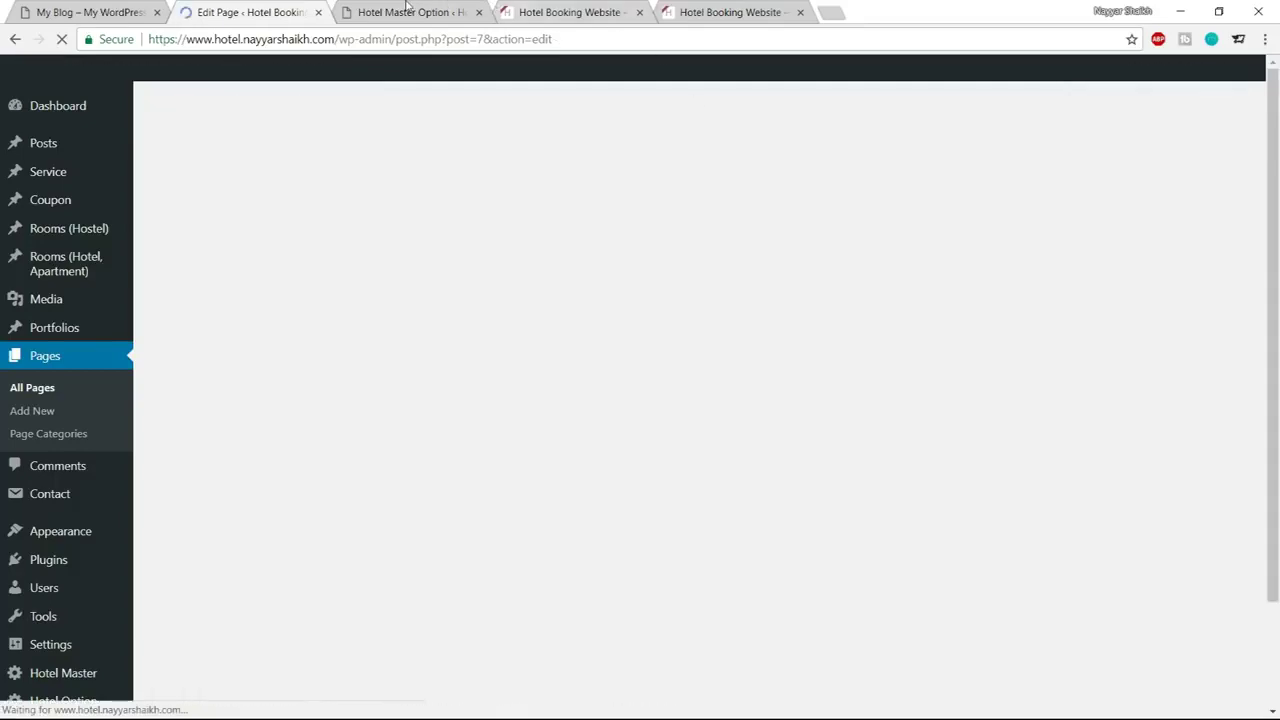
{"action": "left_click", "coordinate": [410, 12]}
{"action": "scroll", "coordinate": [526, 417], "scroll_direction": "up", "scroll_amount": 8}
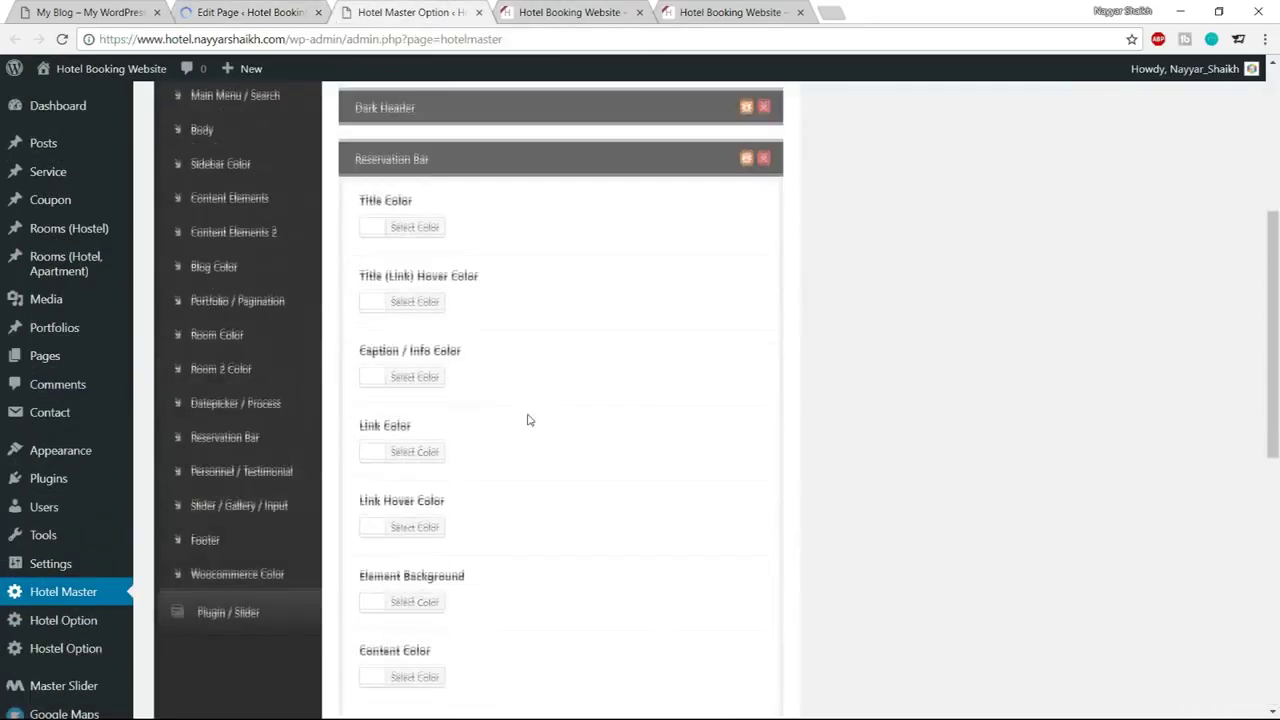
Step: Inspect the CHECK AVAILABILITY heading, then set Reservation Bar Title Color to teal #1abc9c and save
{"action": "left_click", "coordinate": [576, 12]}
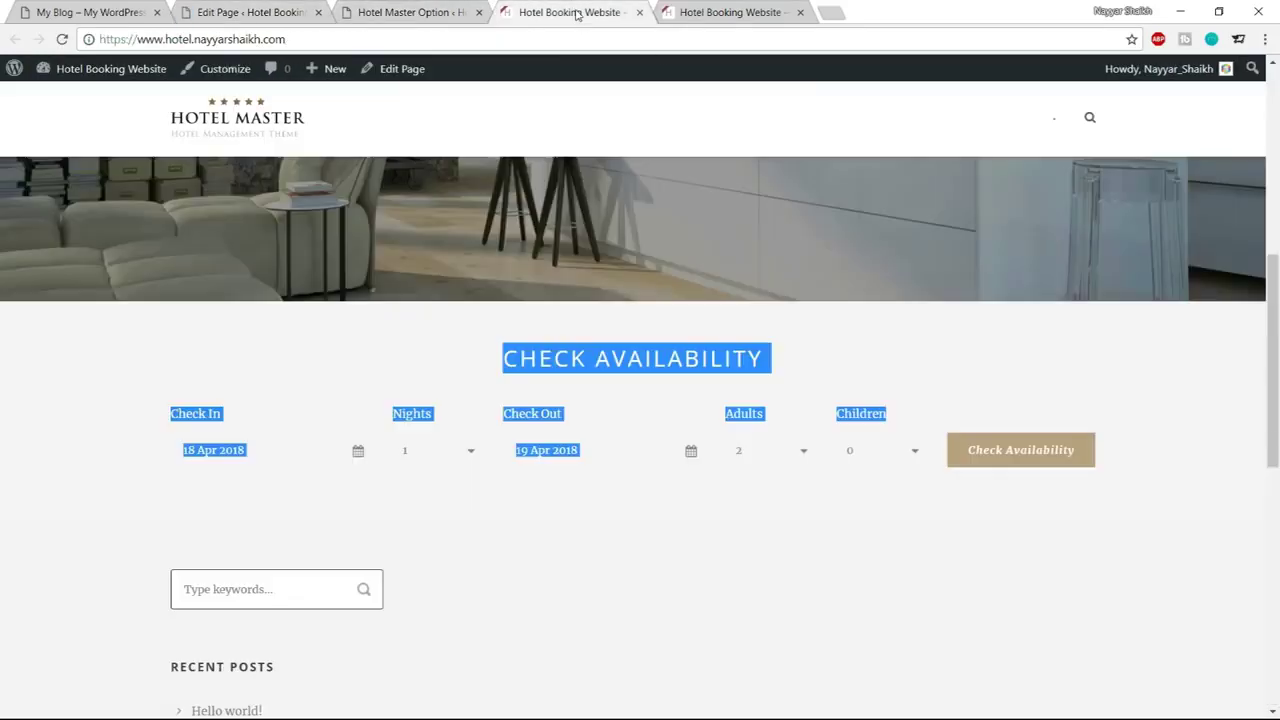
{"action": "left_click", "coordinate": [599, 382]}
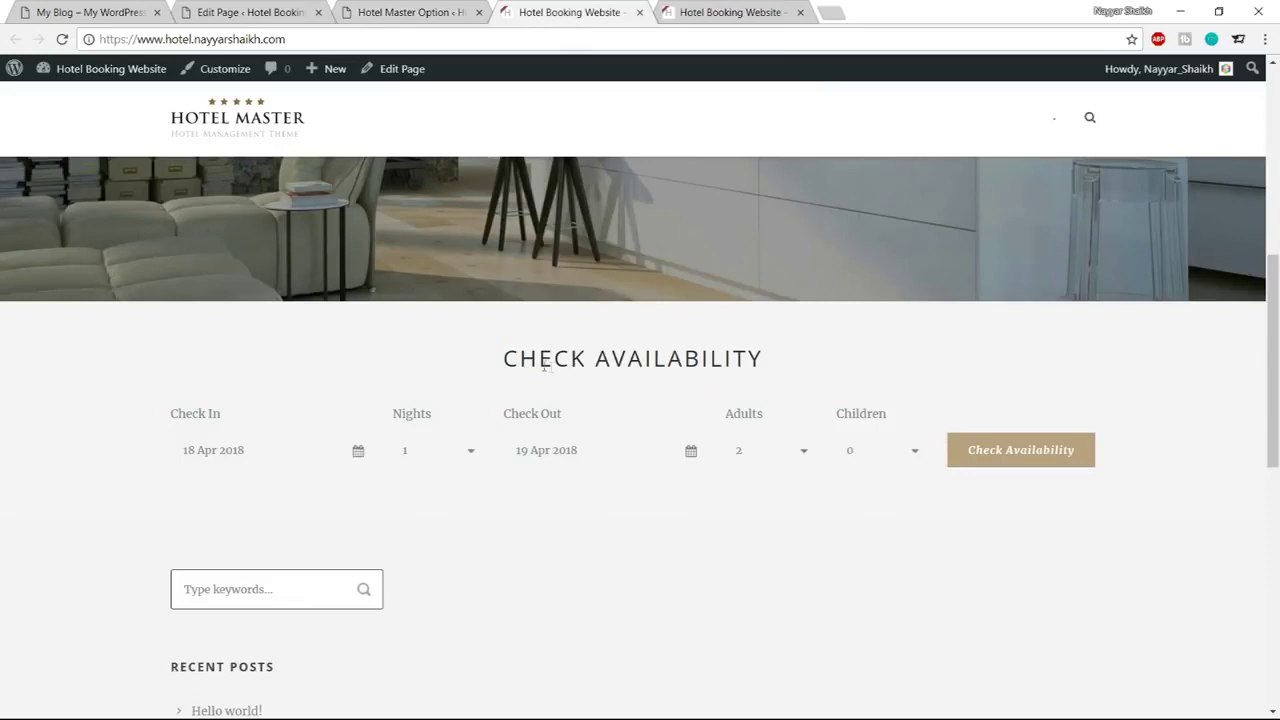
{"action": "left_click_drag", "start_coordinate": [503, 360], "coordinate": [763, 360]}
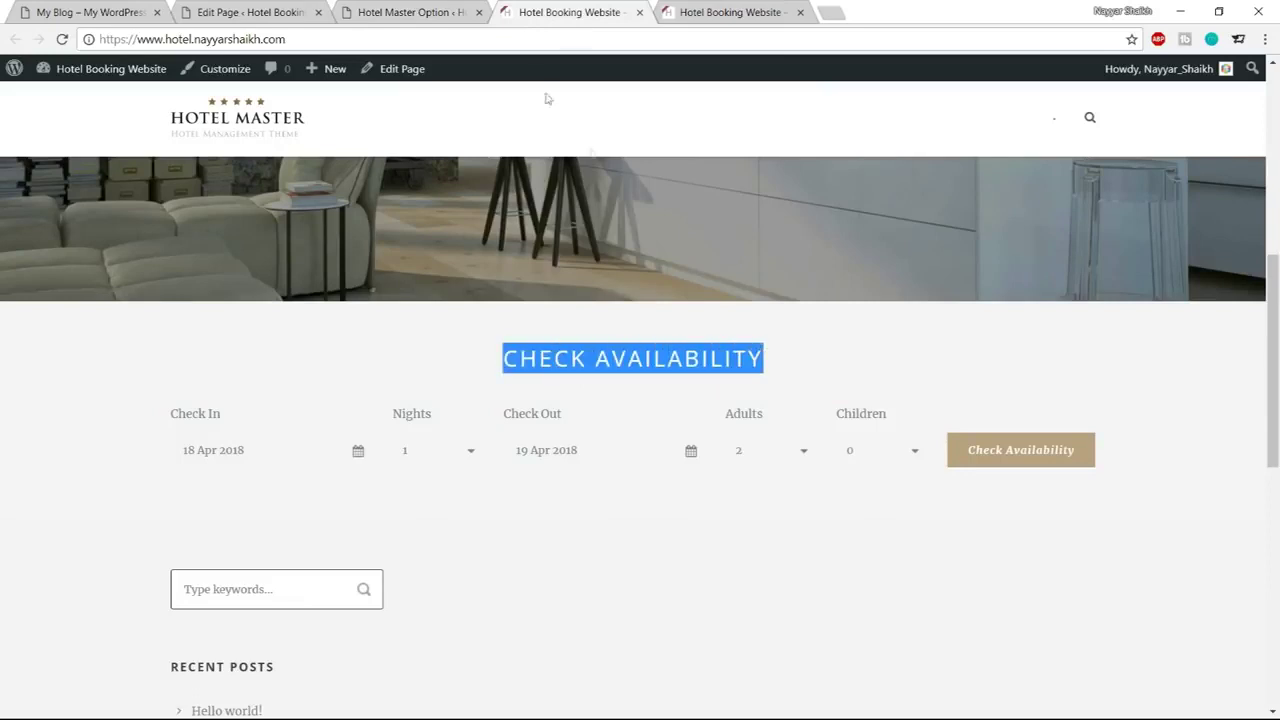
{"action": "left_click", "coordinate": [420, 12]}
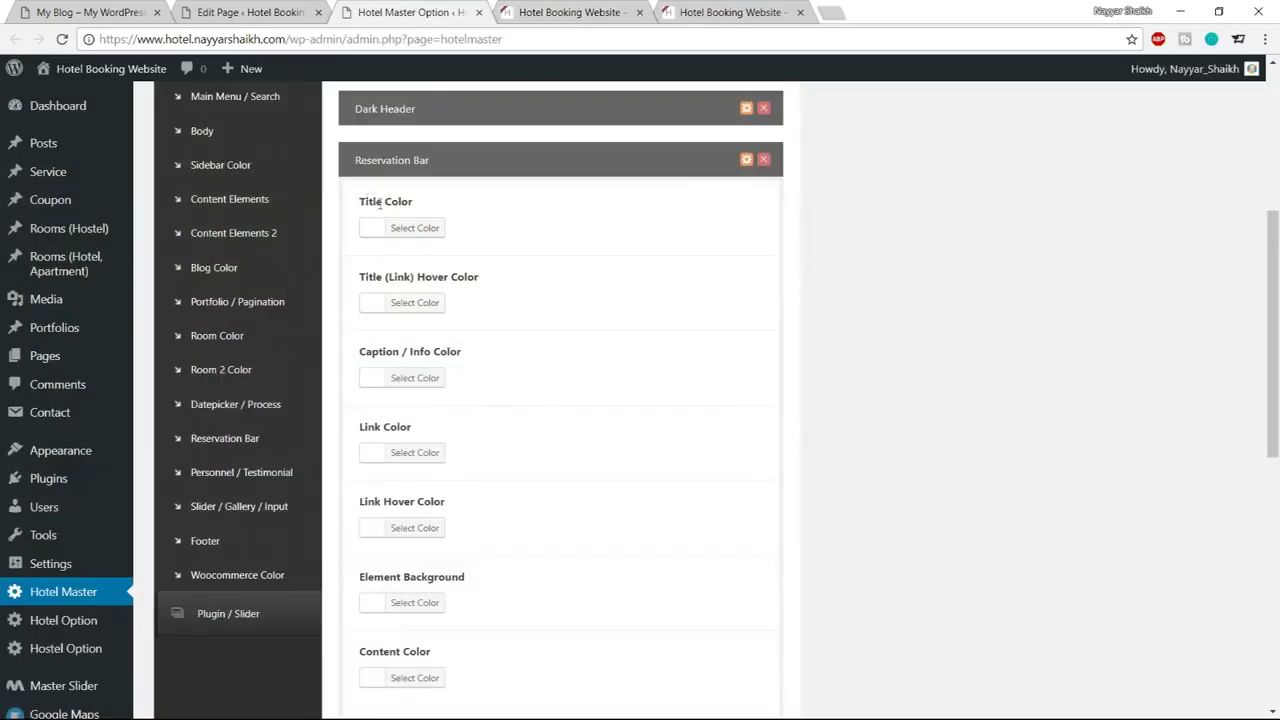
{"action": "left_click", "coordinate": [430, 229]}
{"action": "left_click", "coordinate": [492, 227]}
{"action": "left_click_drag", "start_coordinate": [492, 227], "coordinate": [455, 226]}
{"action": "type", "text": "1abc9c"}
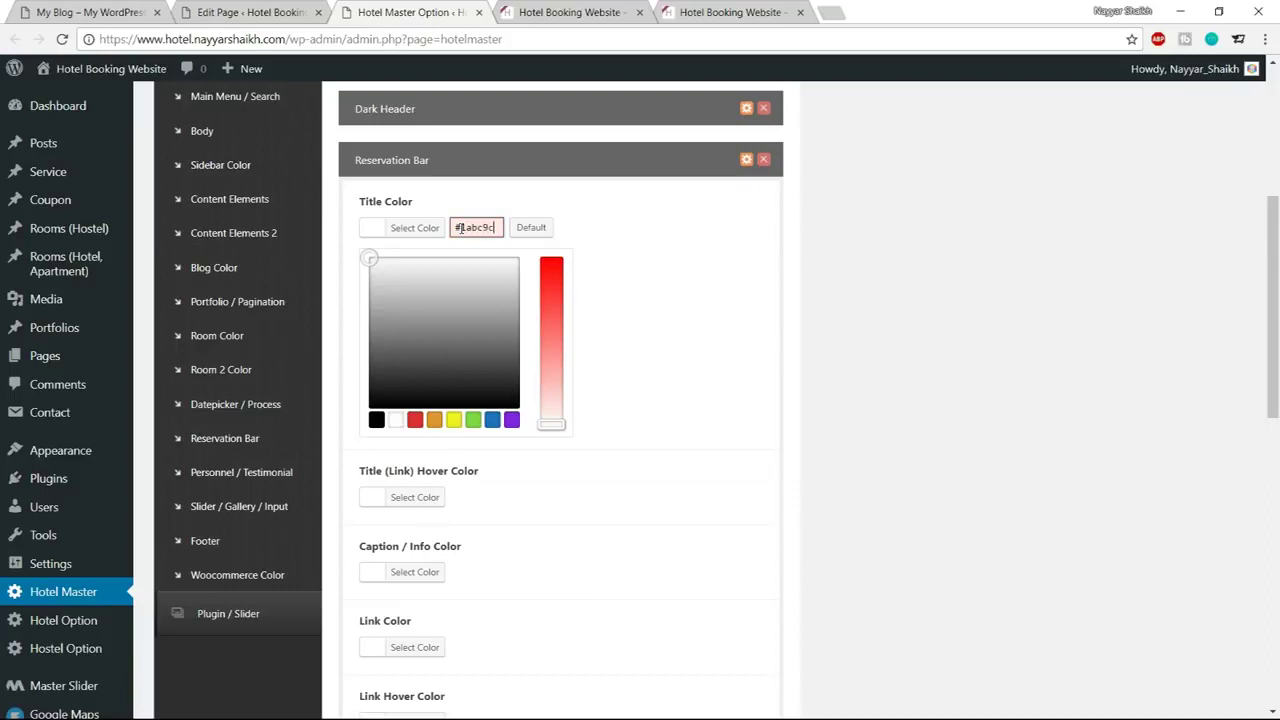
{"action": "left_click", "coordinate": [418, 229]}
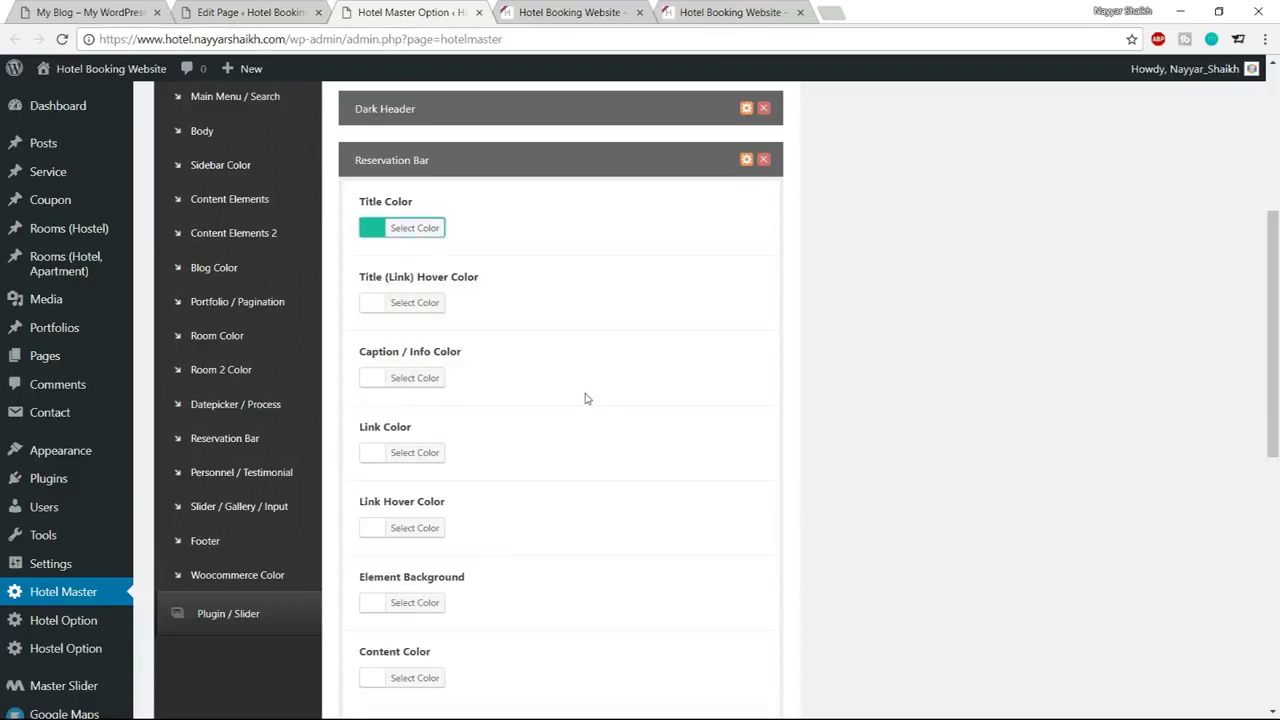
{"action": "scroll", "coordinate": [637, 386], "scroll_direction": "down", "scroll_amount": 15}
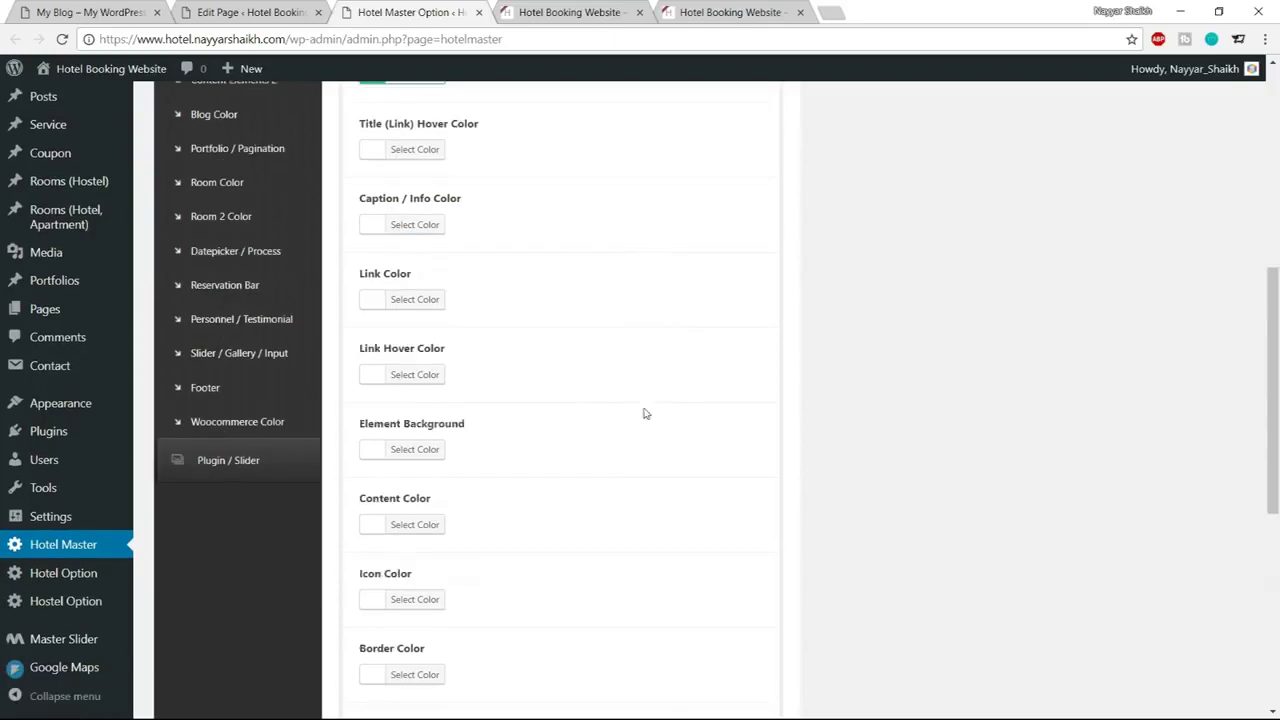
{"action": "left_click", "coordinate": [745, 632]}
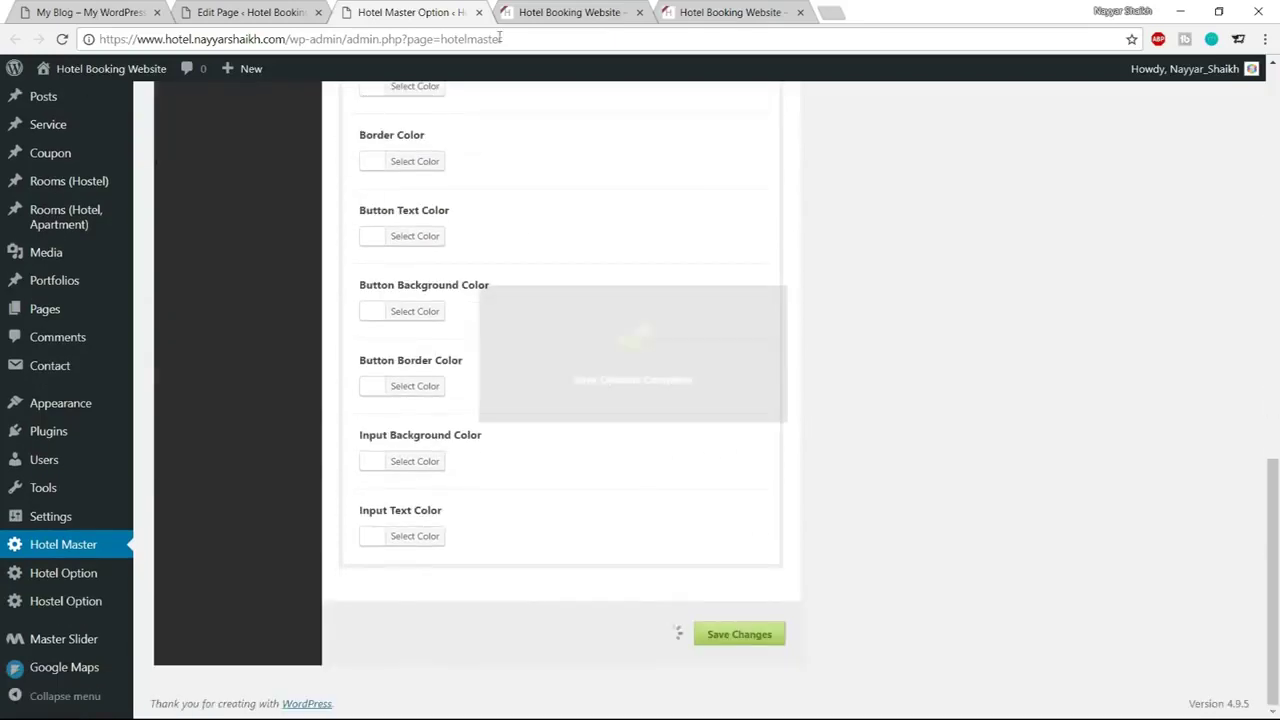
Step: Reload the live site to confirm the teal heading, then compare with the demo site
{"action": "left_click", "coordinate": [535, 9]}
{"action": "left_click", "coordinate": [774, 389]}
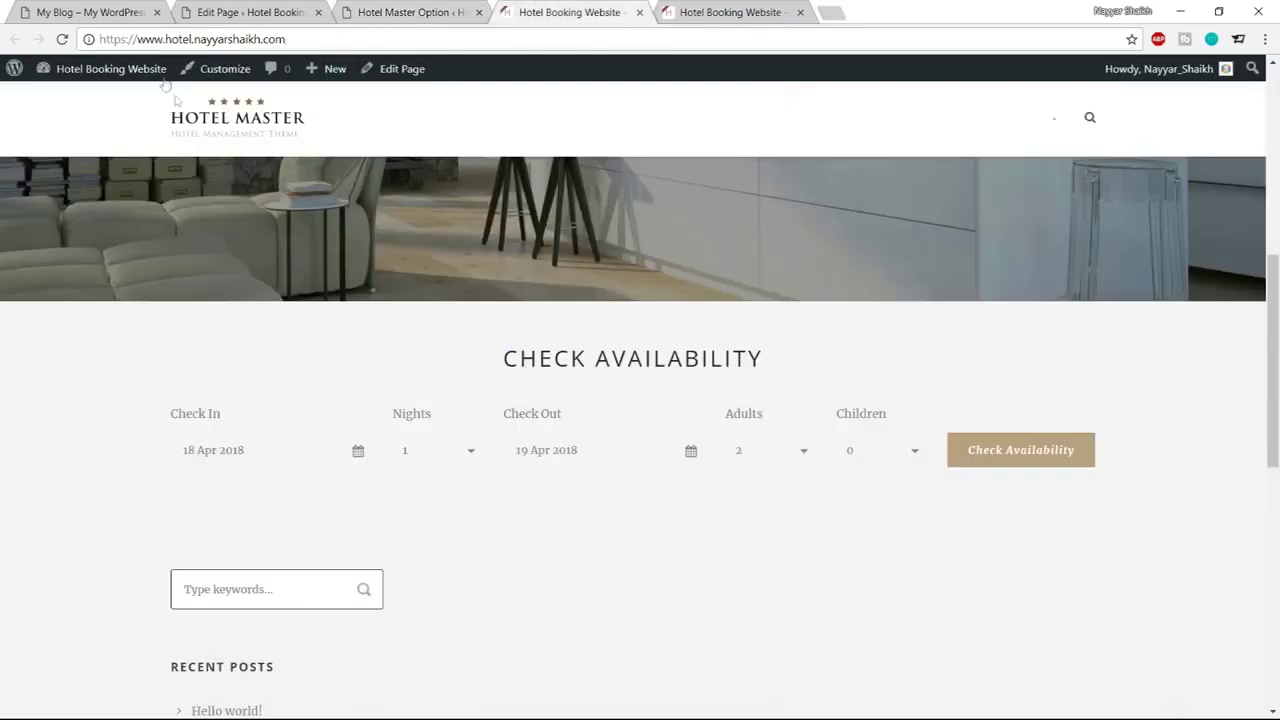
{"action": "left_click_drag", "start_coordinate": [499, 381], "coordinate": [741, 389]}
{"action": "left_click", "coordinate": [741, 389]}
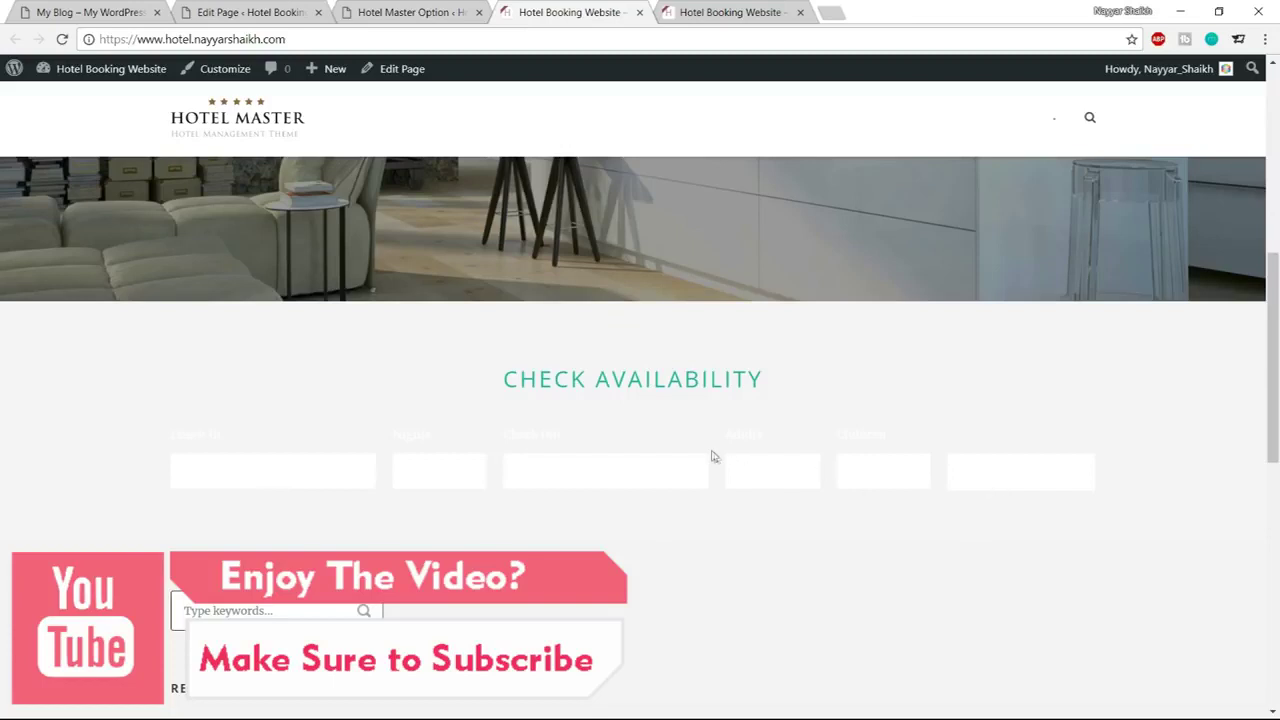
{"action": "left_click", "coordinate": [403, 10]}
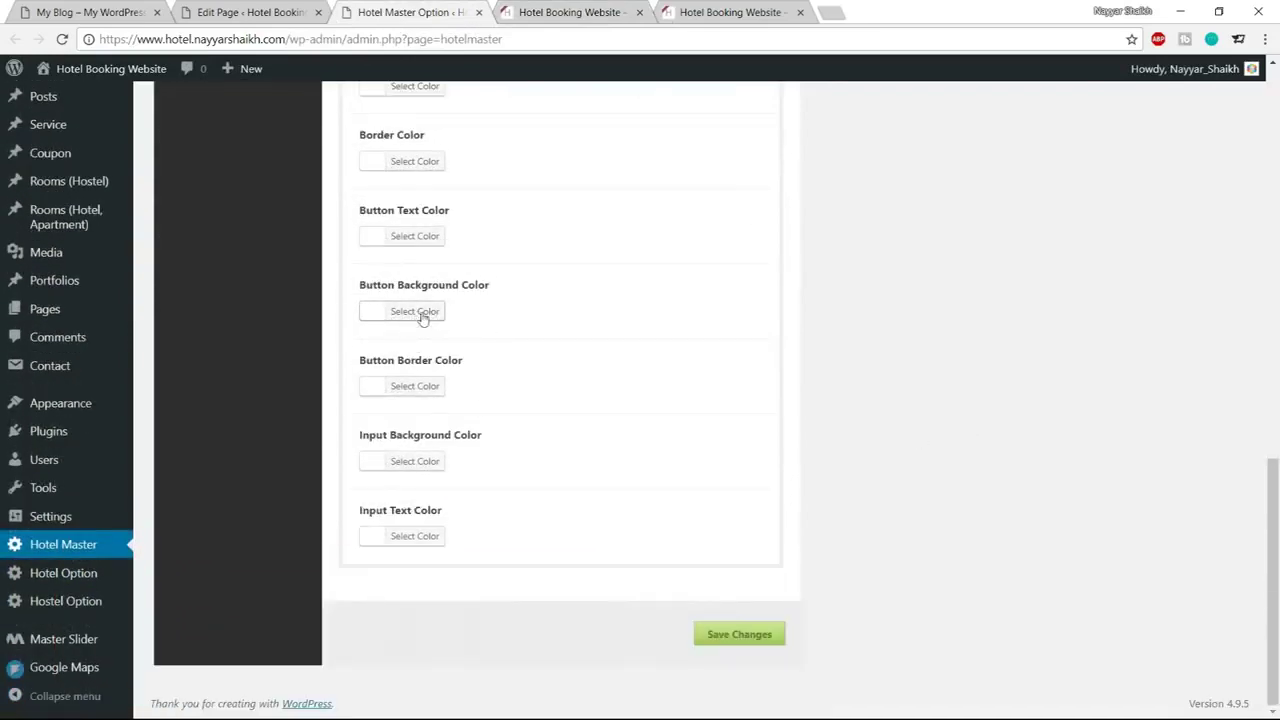
{"action": "left_click", "coordinate": [90, 12]}
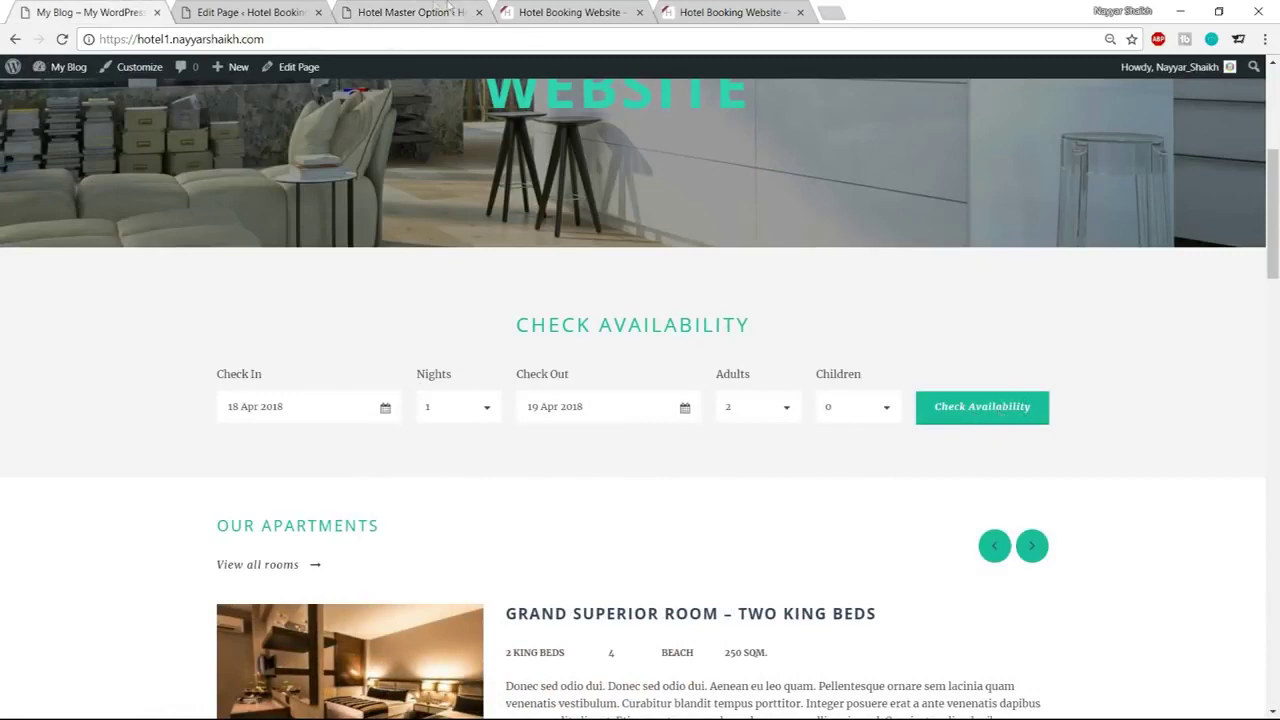
Step: Set the Button Background Color to teal #1abc8c
{"action": "left_click", "coordinate": [440, 10]}
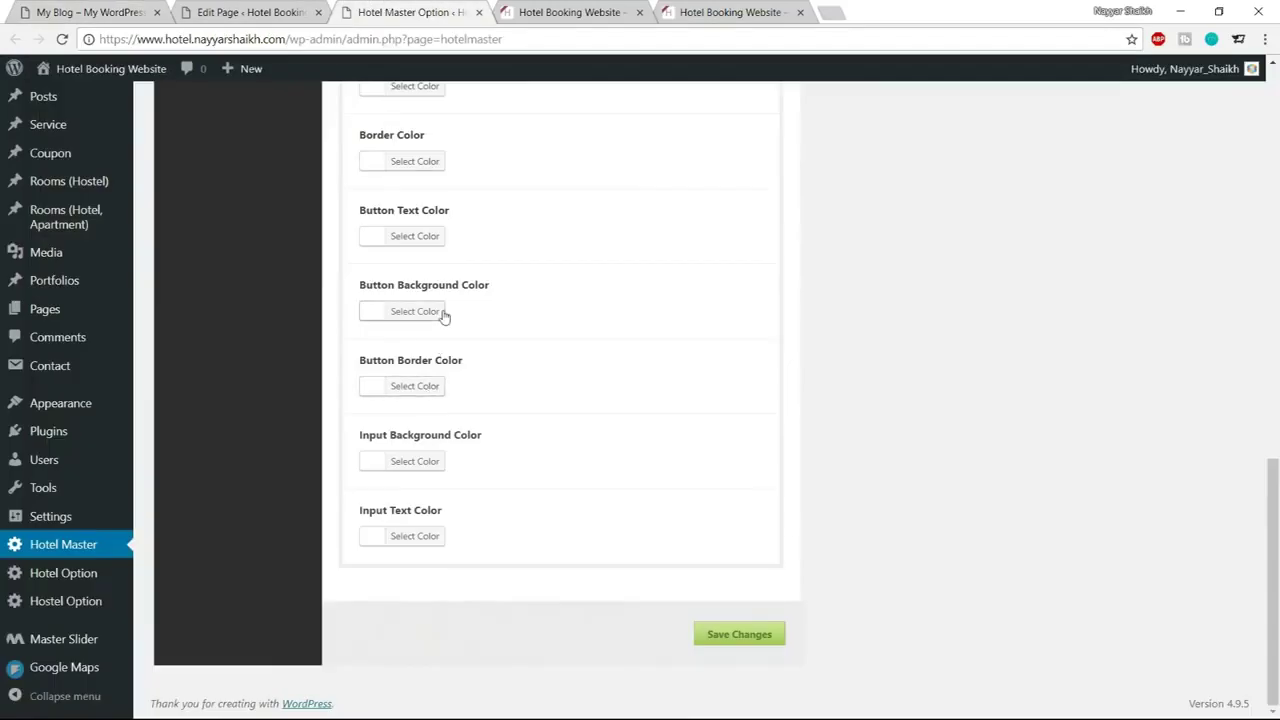
{"action": "left_click", "coordinate": [440, 312]}
{"action": "left_click_drag", "start_coordinate": [500, 312], "coordinate": [455, 311]}
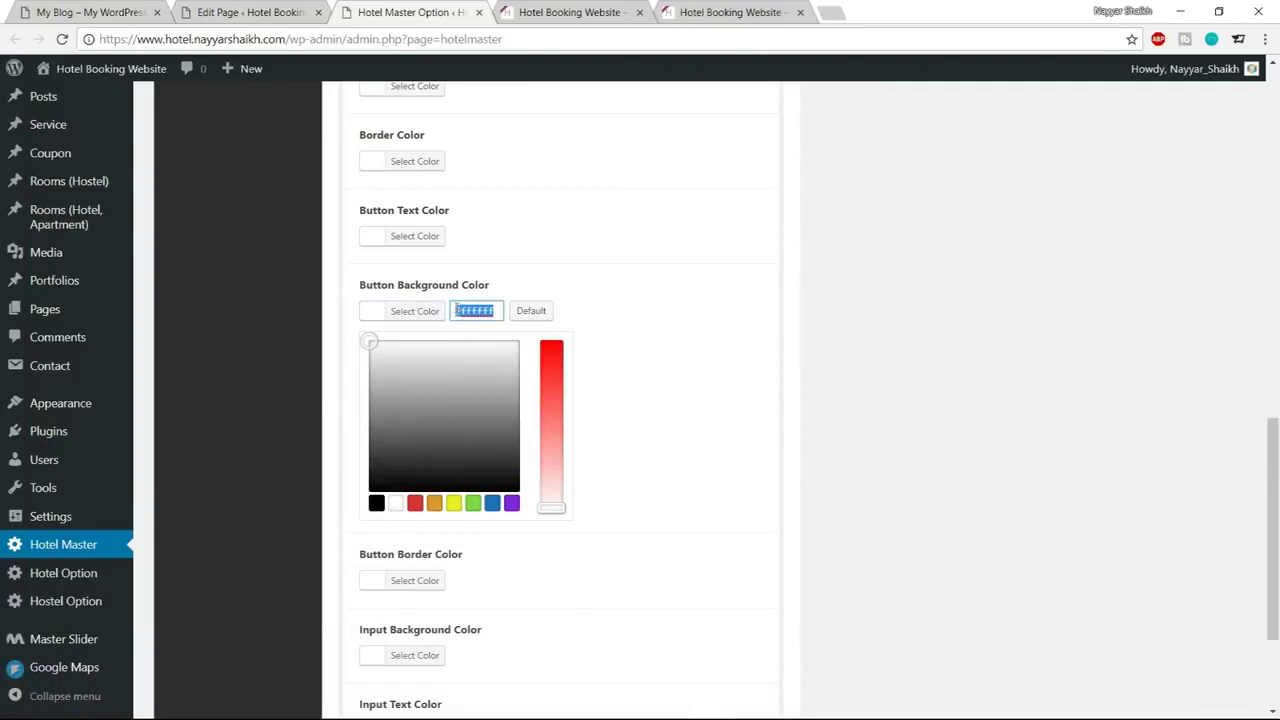
{"action": "type", "text": "#1abc8"}
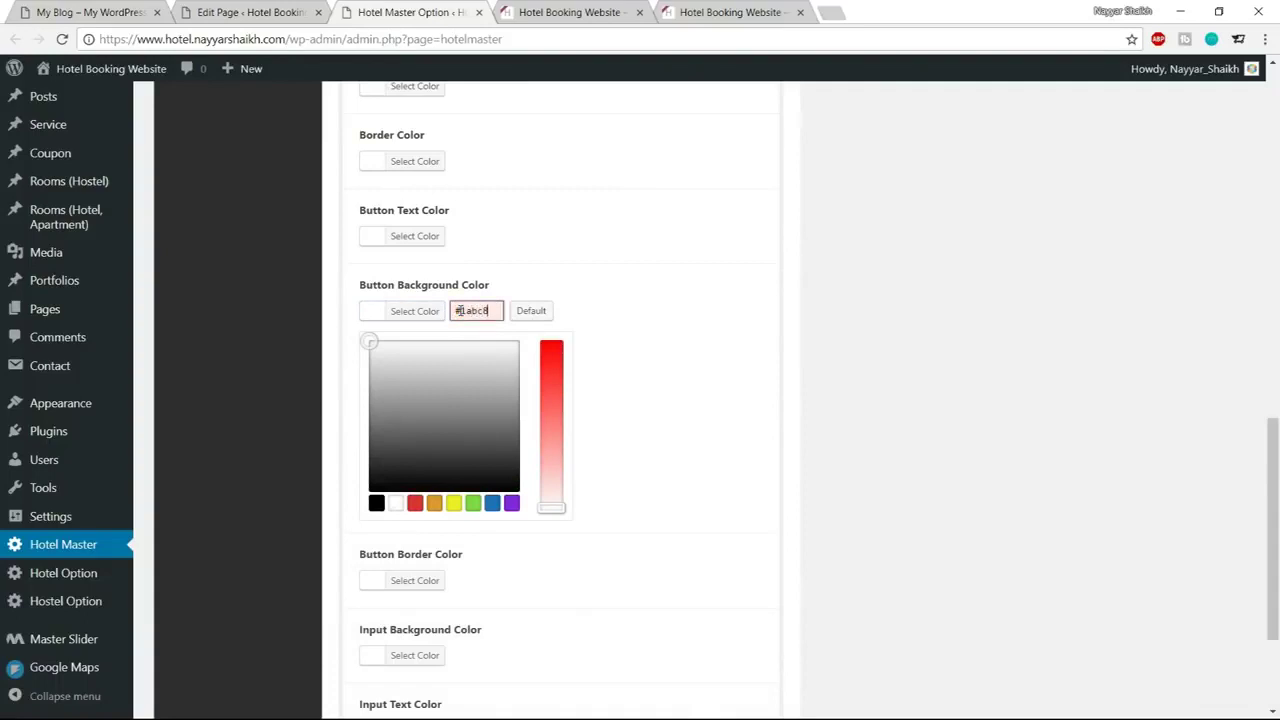
{"action": "type", "text": "c"}
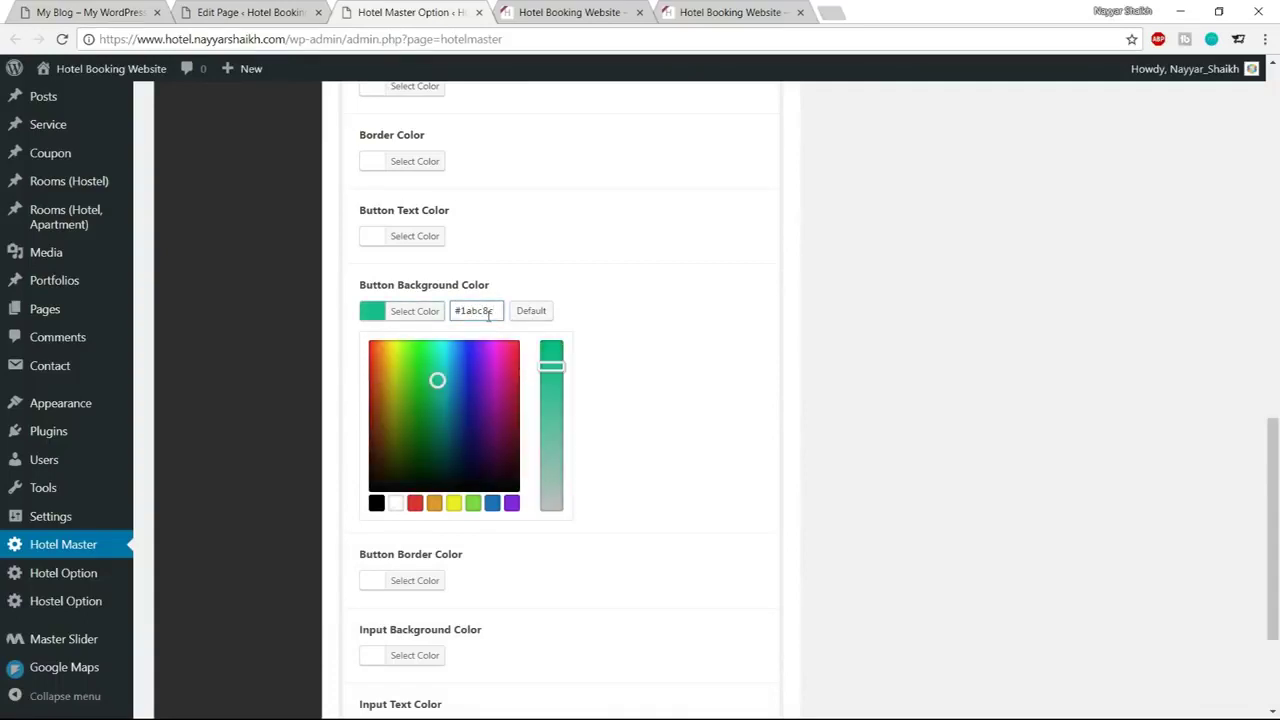
{"action": "triple_click", "coordinate": [485, 312]}
Step: Set the Button Border Color to #1abc9c, then darken it to #0e8e70
{"action": "left_click", "coordinate": [418, 331]}
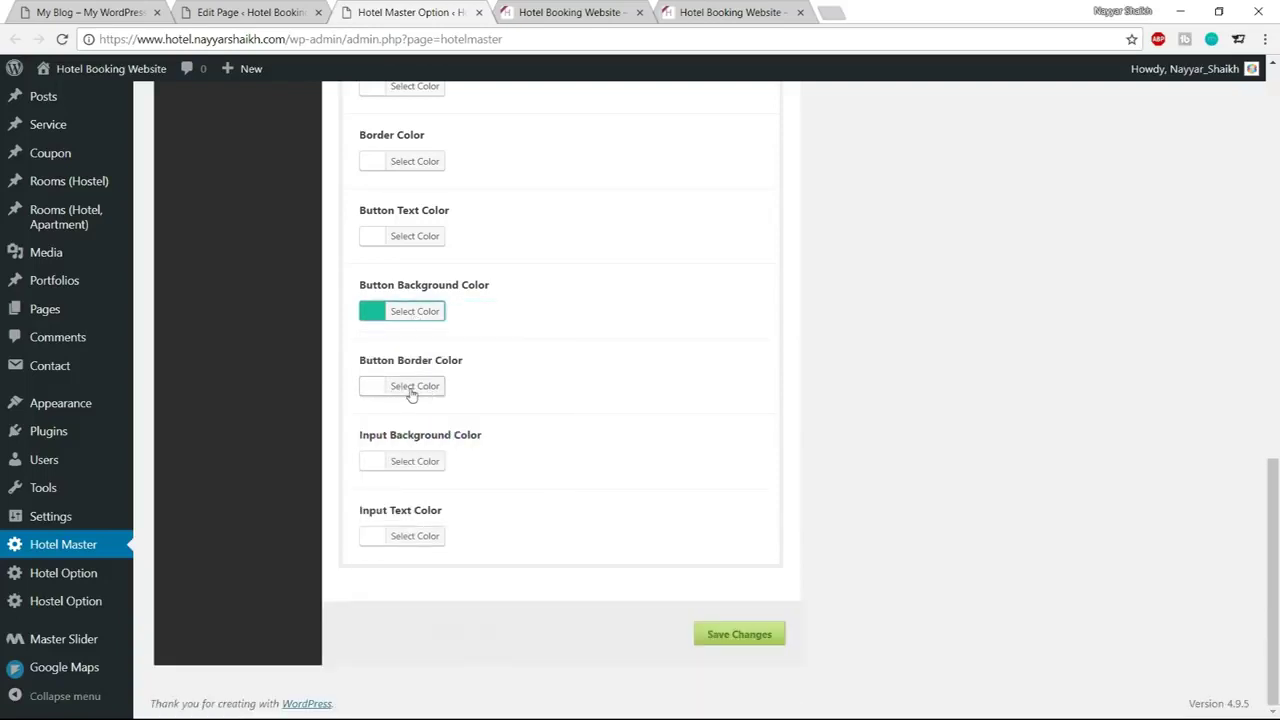
{"action": "left_click", "coordinate": [411, 390]}
{"action": "triple_click", "coordinate": [500, 387]}
{"action": "type", "text": "#1abc9c"}
{"action": "left_click_drag", "start_coordinate": [439, 456], "coordinate": [439, 483]}
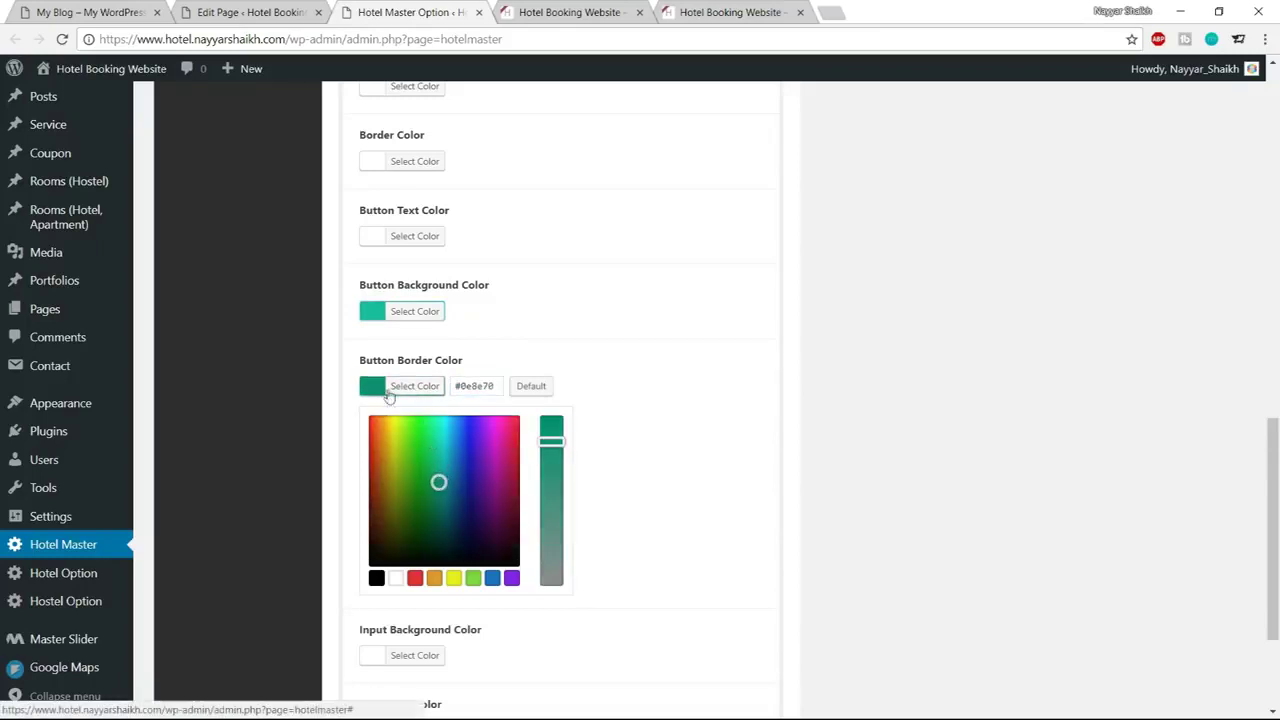
{"action": "left_click", "coordinate": [395, 392]}
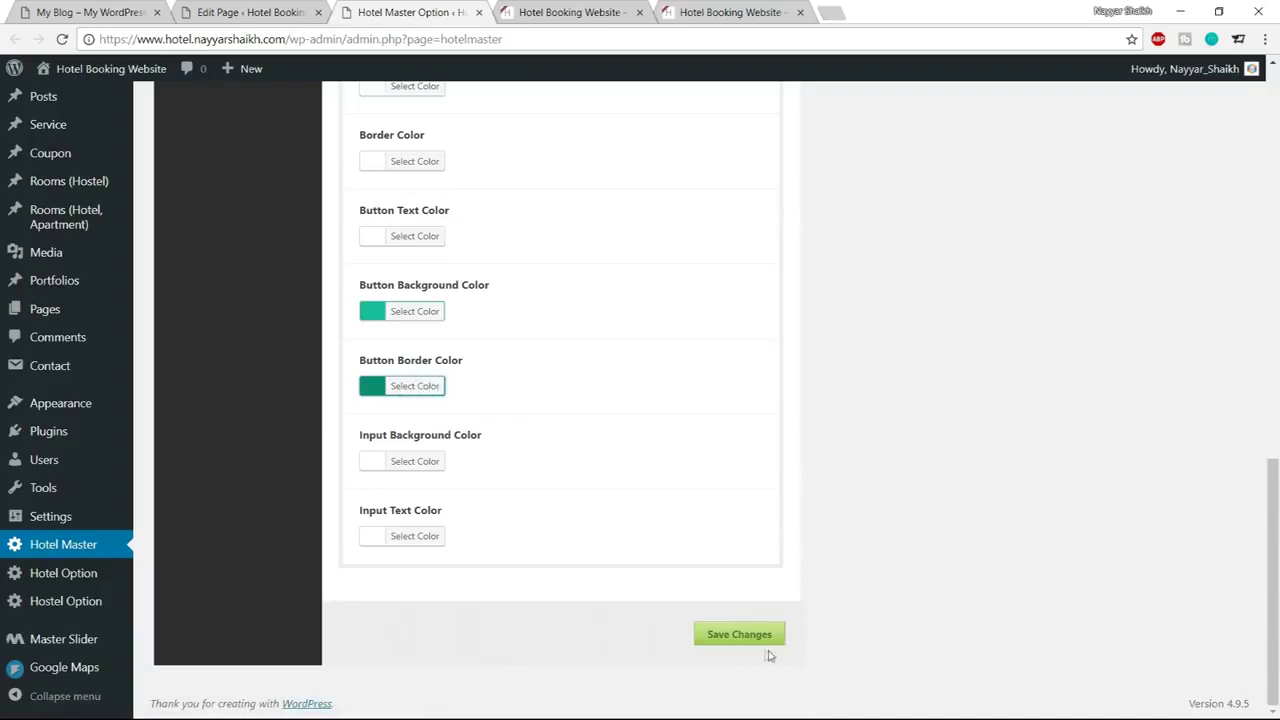
Step: Reload the live site and compare its booking bar with the reference site
{"action": "left_click", "coordinate": [556, 11]}
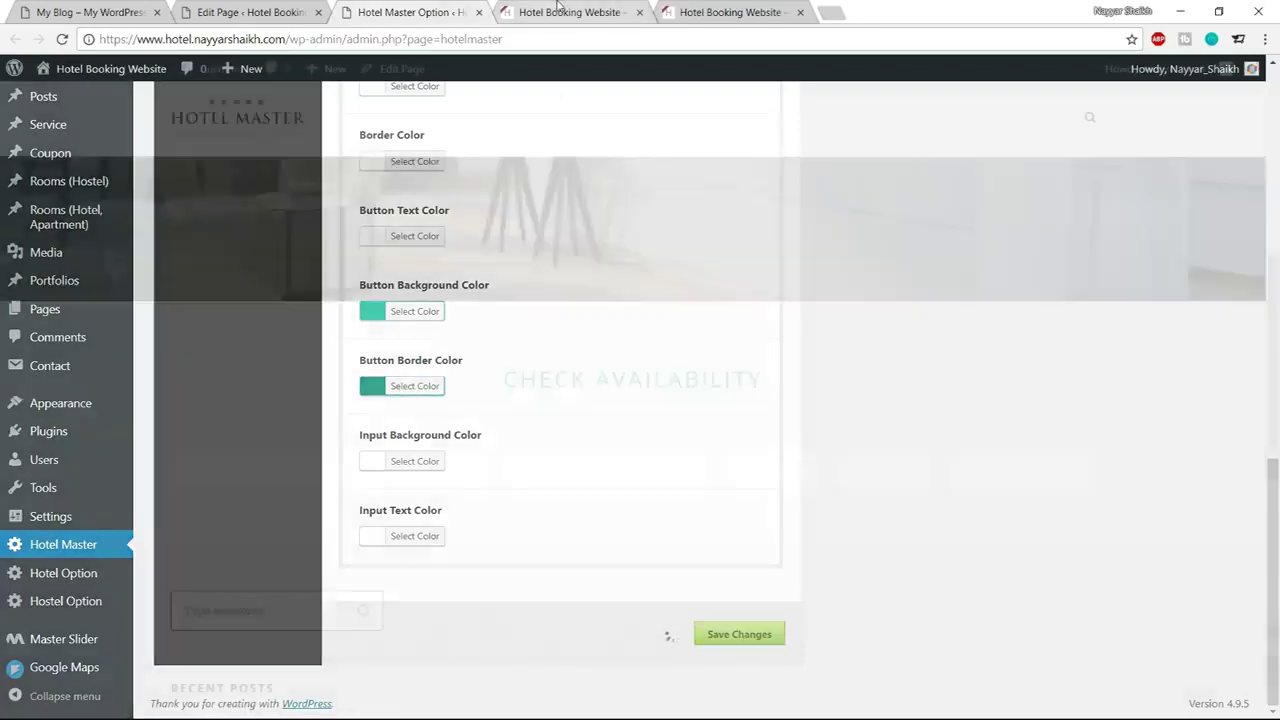
{"action": "left_click", "coordinate": [62, 39]}
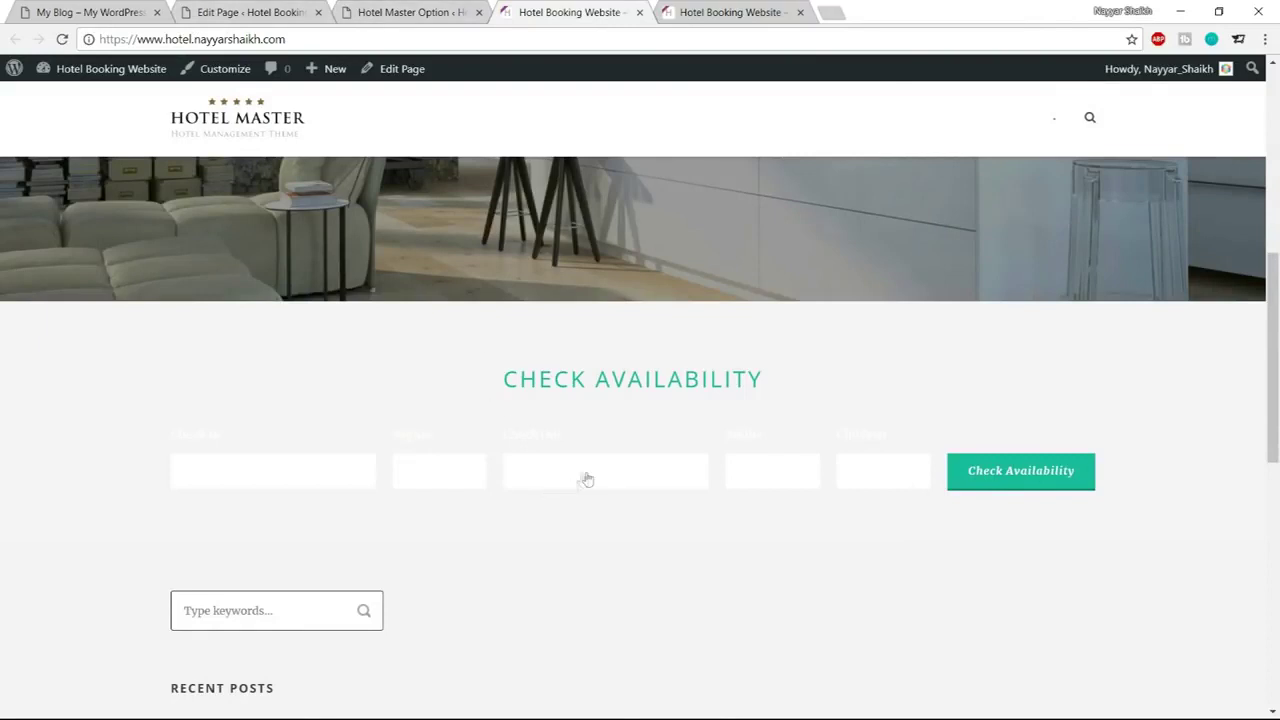
{"action": "left_click", "coordinate": [100, 12]}
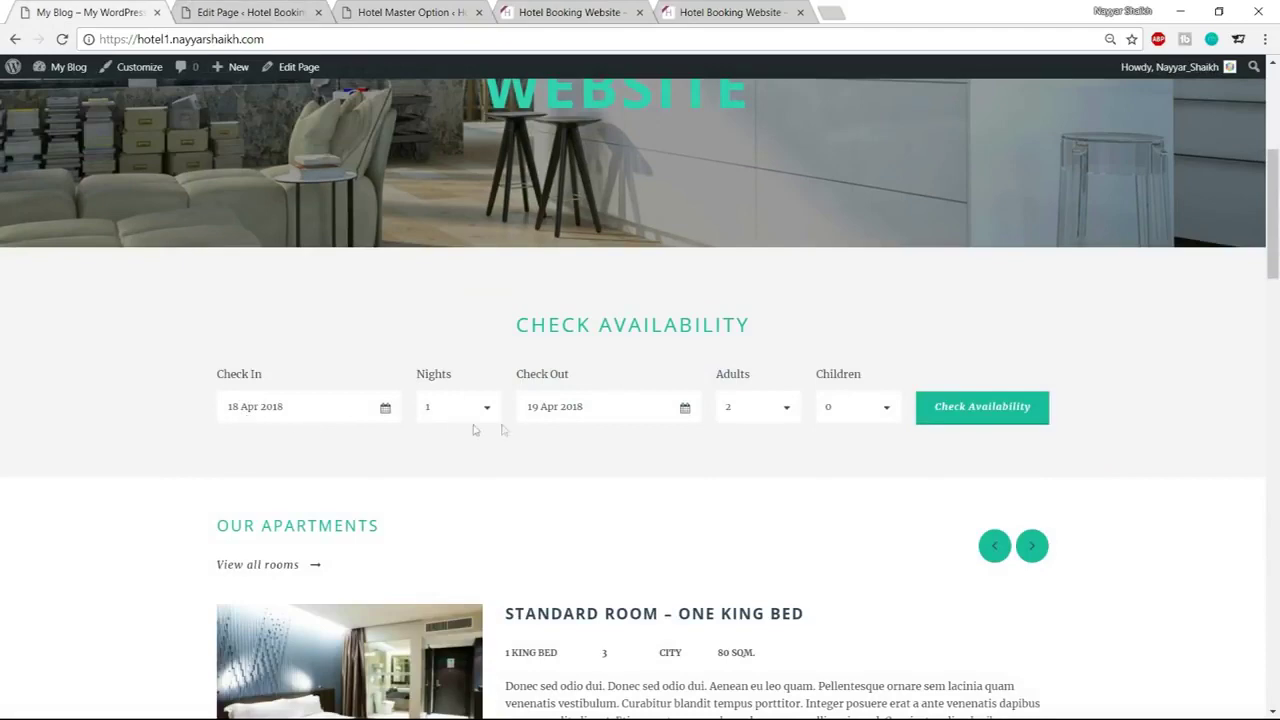
{"action": "left_click_drag", "start_coordinate": [520, 376], "coordinate": [578, 378]}
{"action": "left_click", "coordinate": [570, 378]}
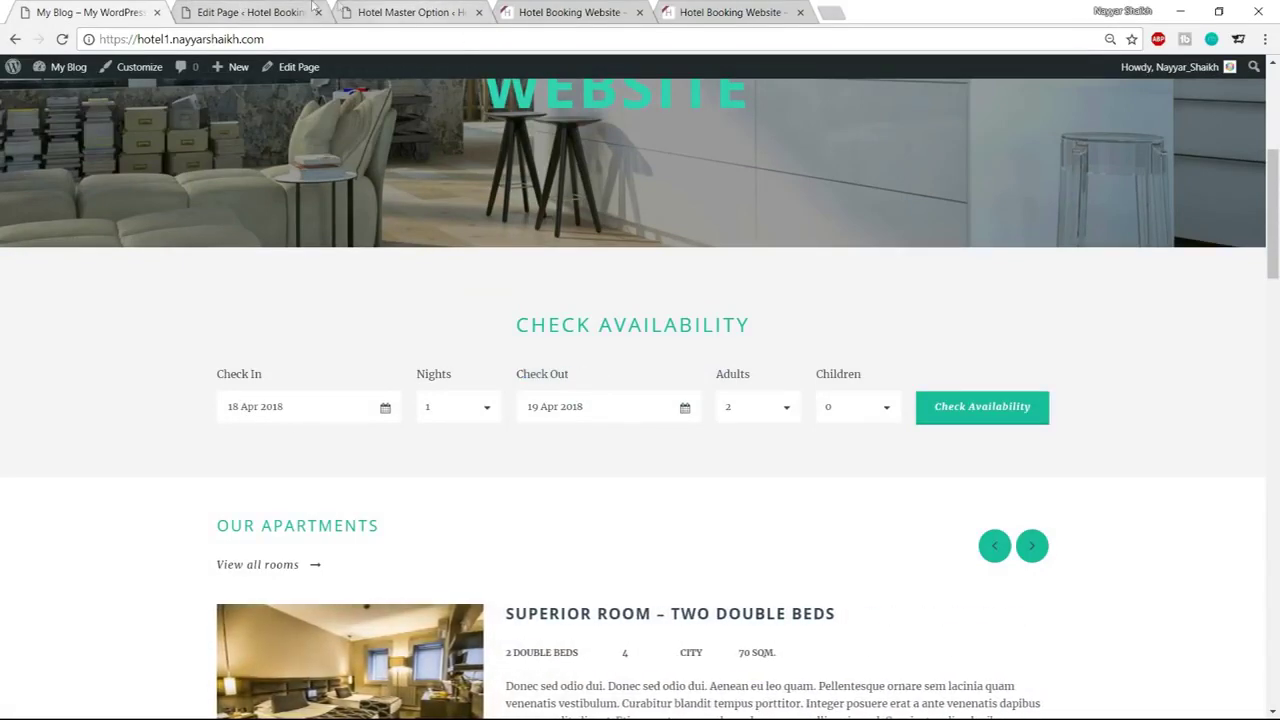
{"action": "left_click", "coordinate": [409, 10]}
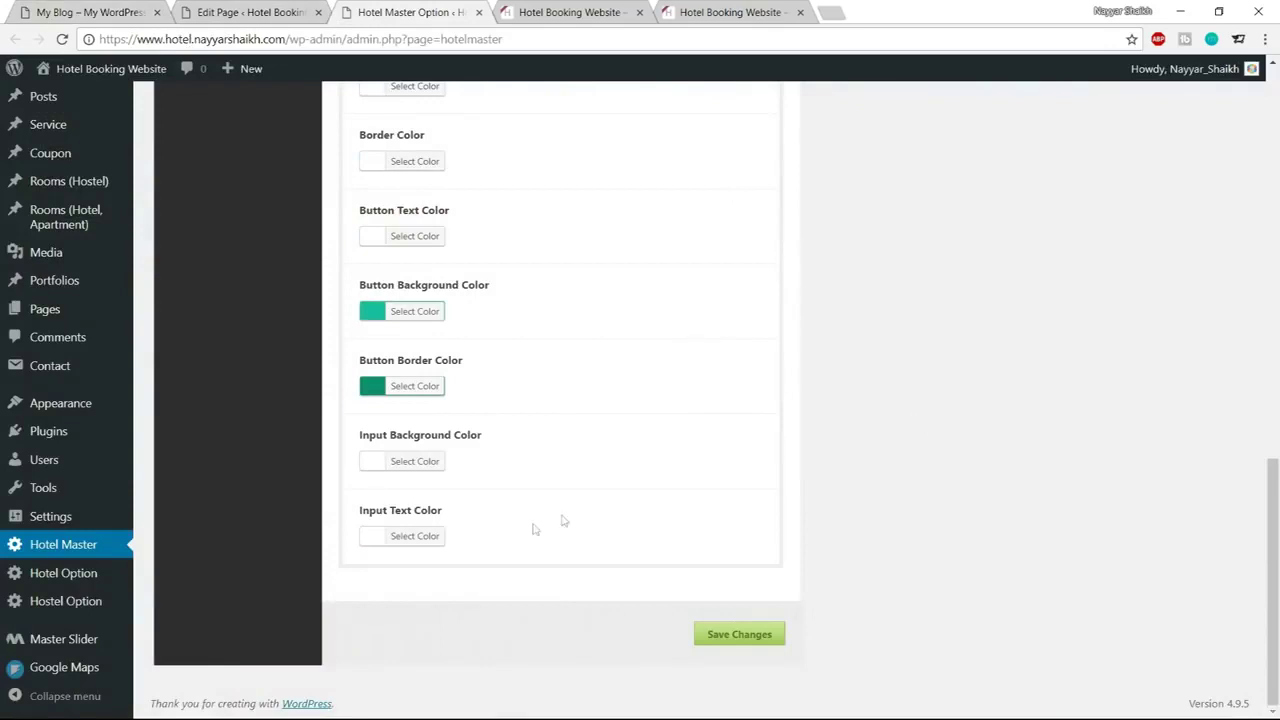
Step: Set the Input Text Color to dark grey #3d3d3d and save the colour options
{"action": "left_click", "coordinate": [408, 539]}
{"action": "scroll", "coordinate": [696, 505], "scroll_direction": "down", "scroll_amount": 1}
{"action": "scroll", "coordinate": [696, 505], "scroll_direction": "down", "scroll_amount": 1}
{"action": "left_click", "coordinate": [376, 561]}
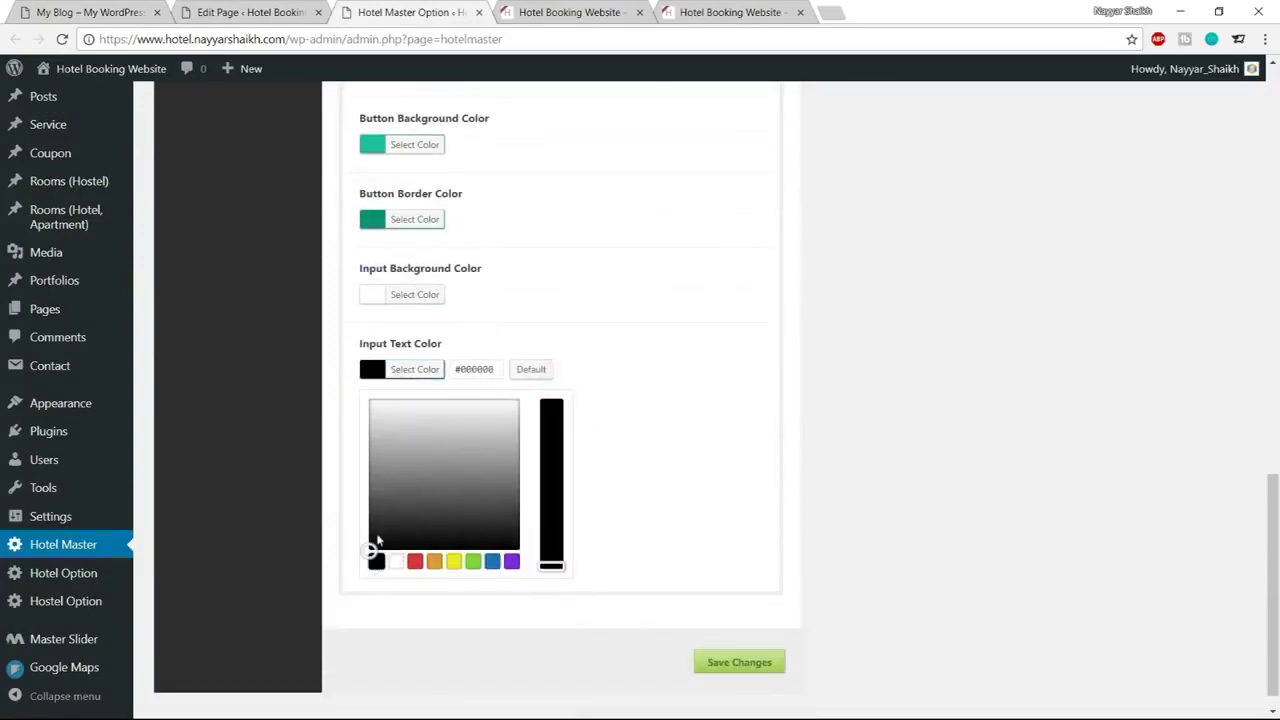
{"action": "left_click_drag", "start_coordinate": [369, 550], "coordinate": [358, 514]}
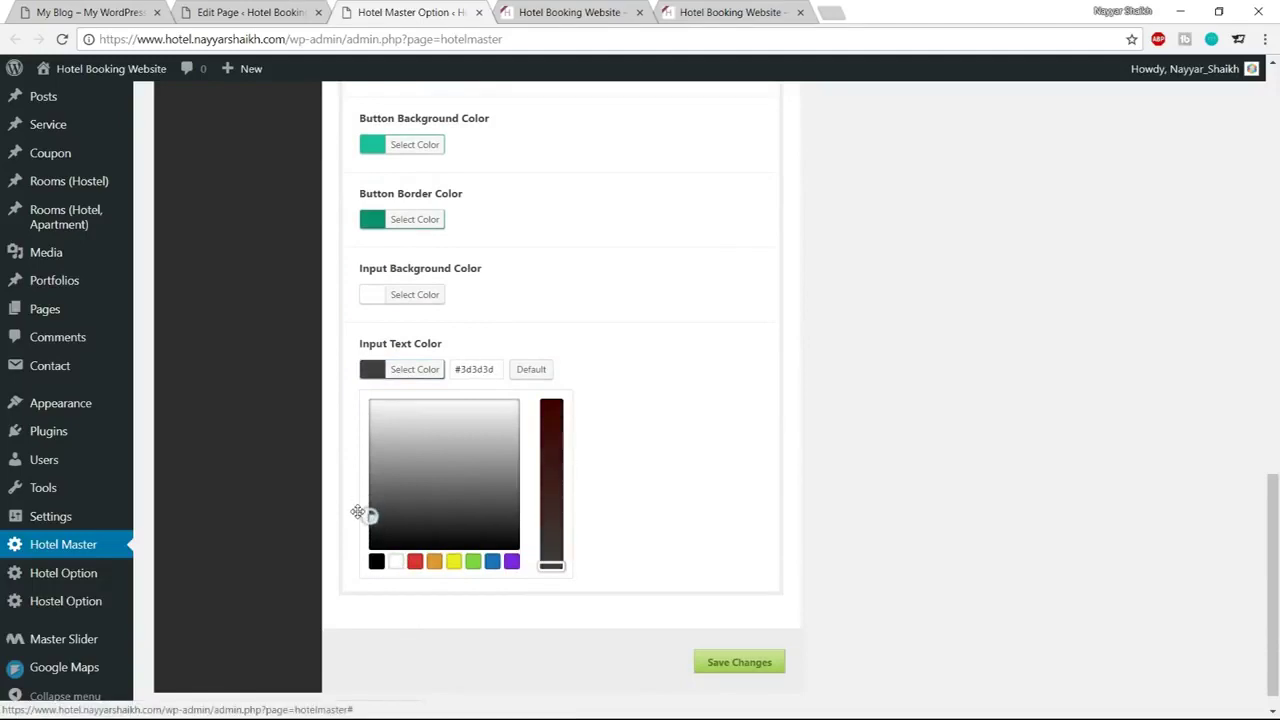
{"action": "double_click", "coordinate": [474, 369]}
{"action": "left_click", "coordinate": [427, 370]}
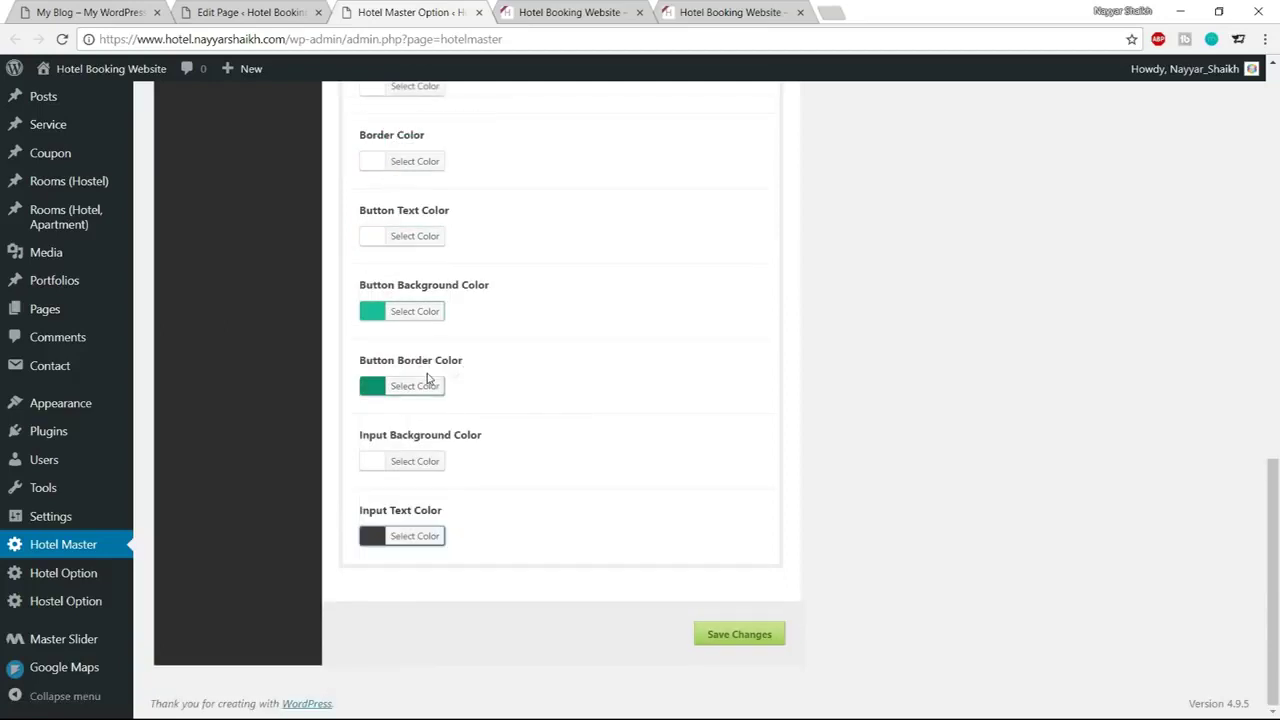
{"action": "left_click", "coordinate": [720, 634]}
Step: Reload the live site to check the input colours and compare with the reference booking page
{"action": "key", "text": "ctrl+Tab"}
{"action": "left_click", "coordinate": [61, 39]}
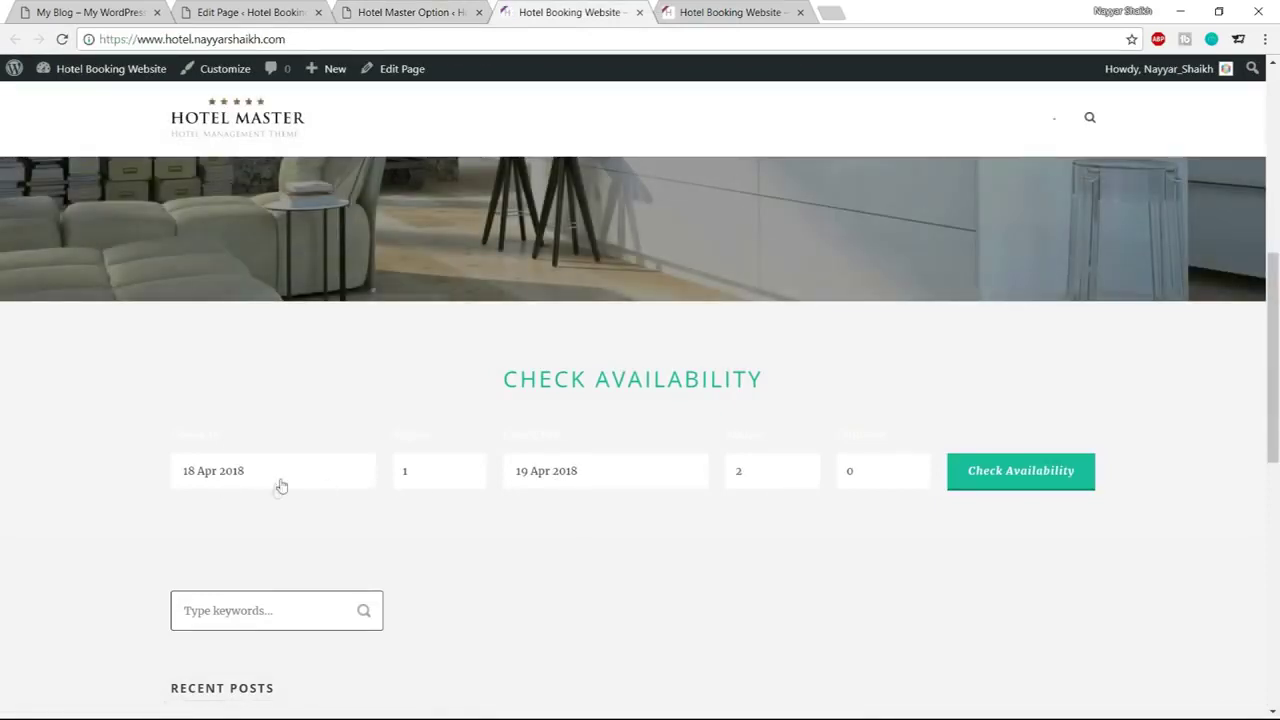
{"action": "left_click", "coordinate": [415, 8]}
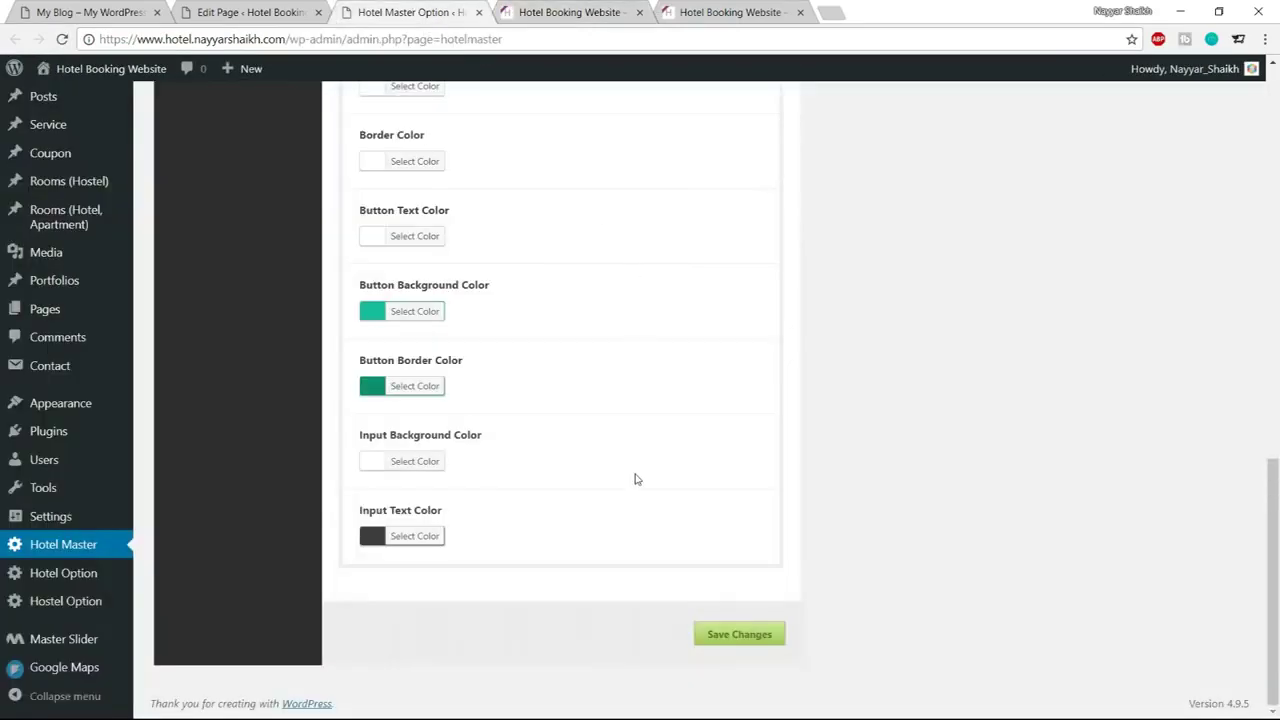
{"action": "scroll", "coordinate": [634, 479], "scroll_direction": "up", "scroll_amount": 3}
{"action": "scroll", "coordinate": [634, 479], "scroll_direction": "up", "scroll_amount": 2}
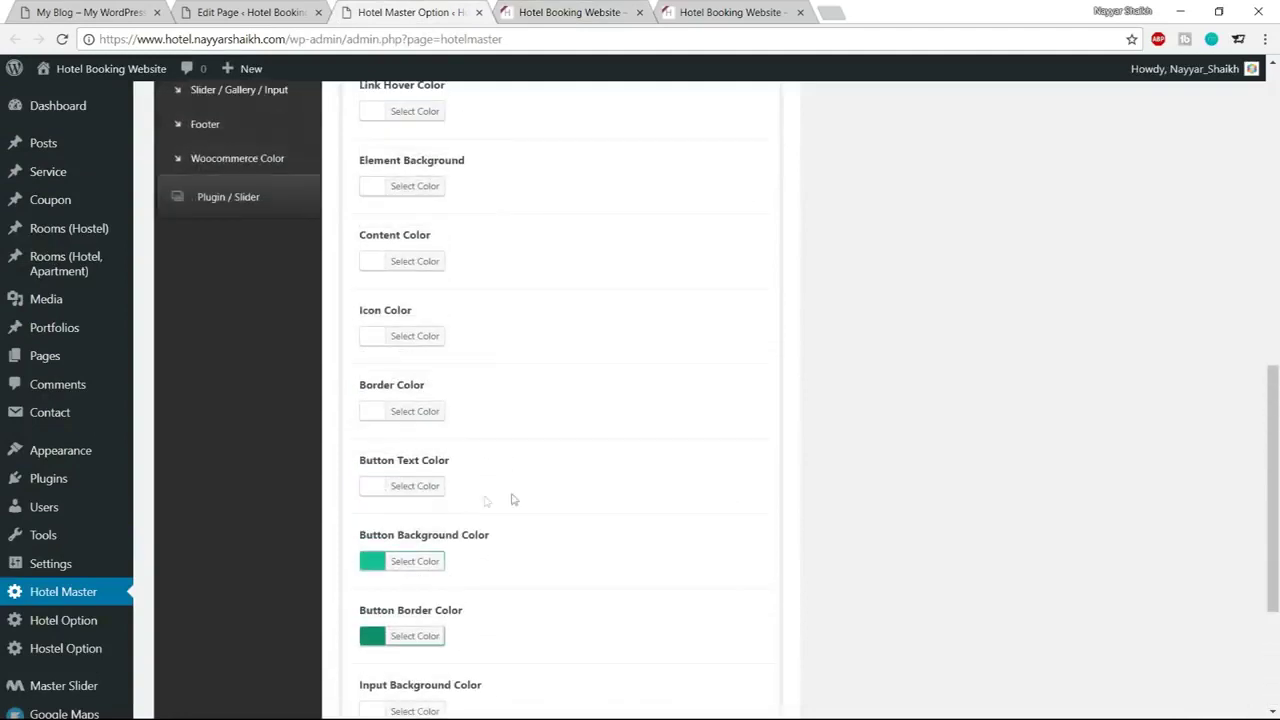
{"action": "left_click", "coordinate": [634, 16]}
{"action": "left_click", "coordinate": [399, 8]}
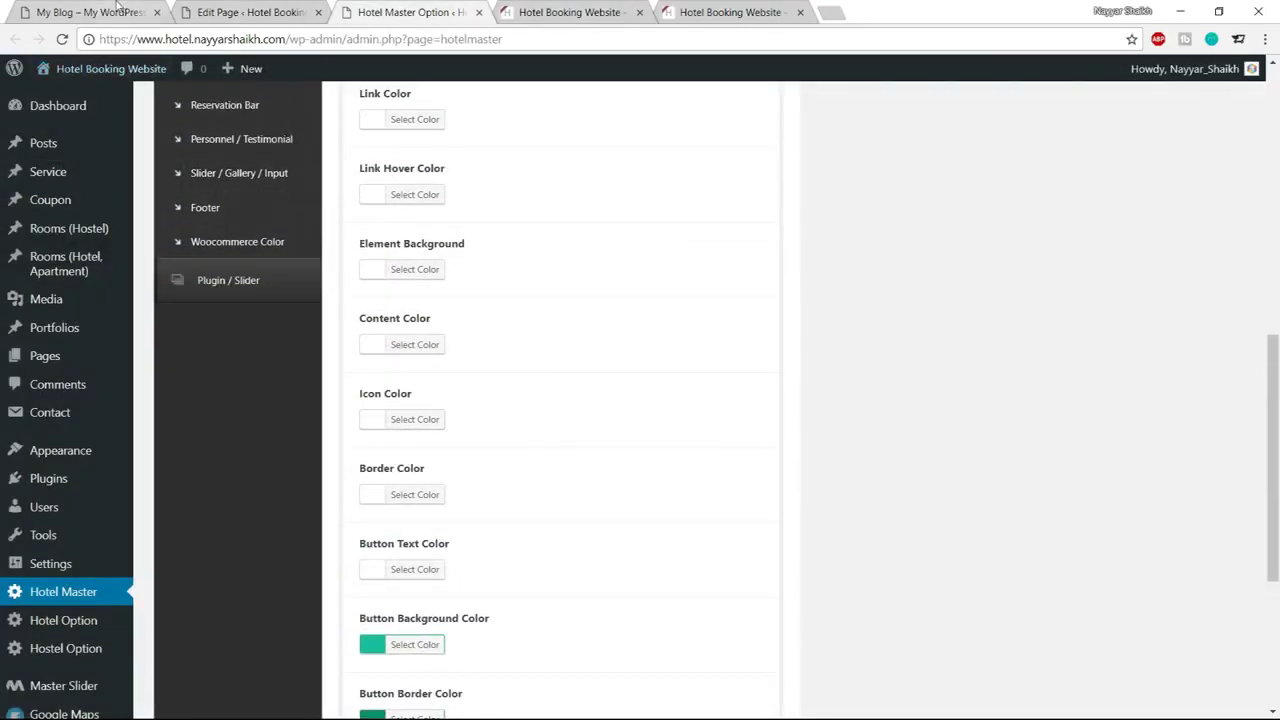
{"action": "key", "text": "ctrl+1"}
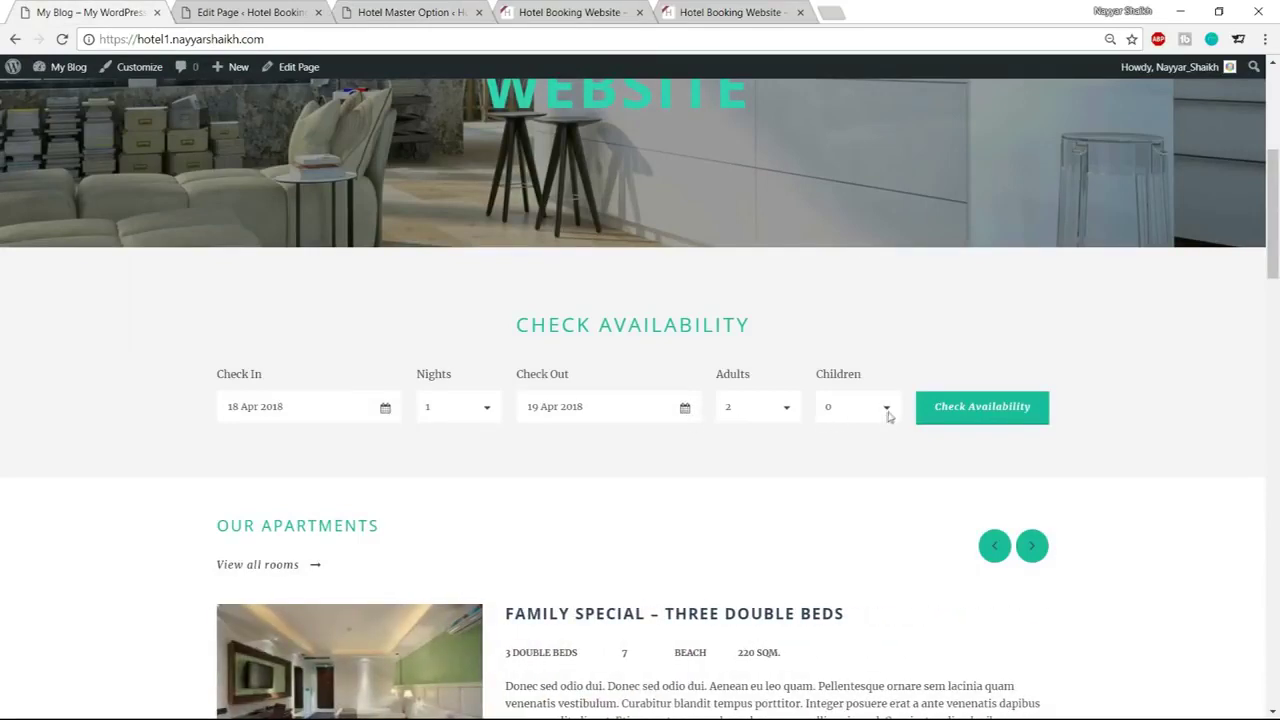
{"action": "left_click", "coordinate": [428, 6]}
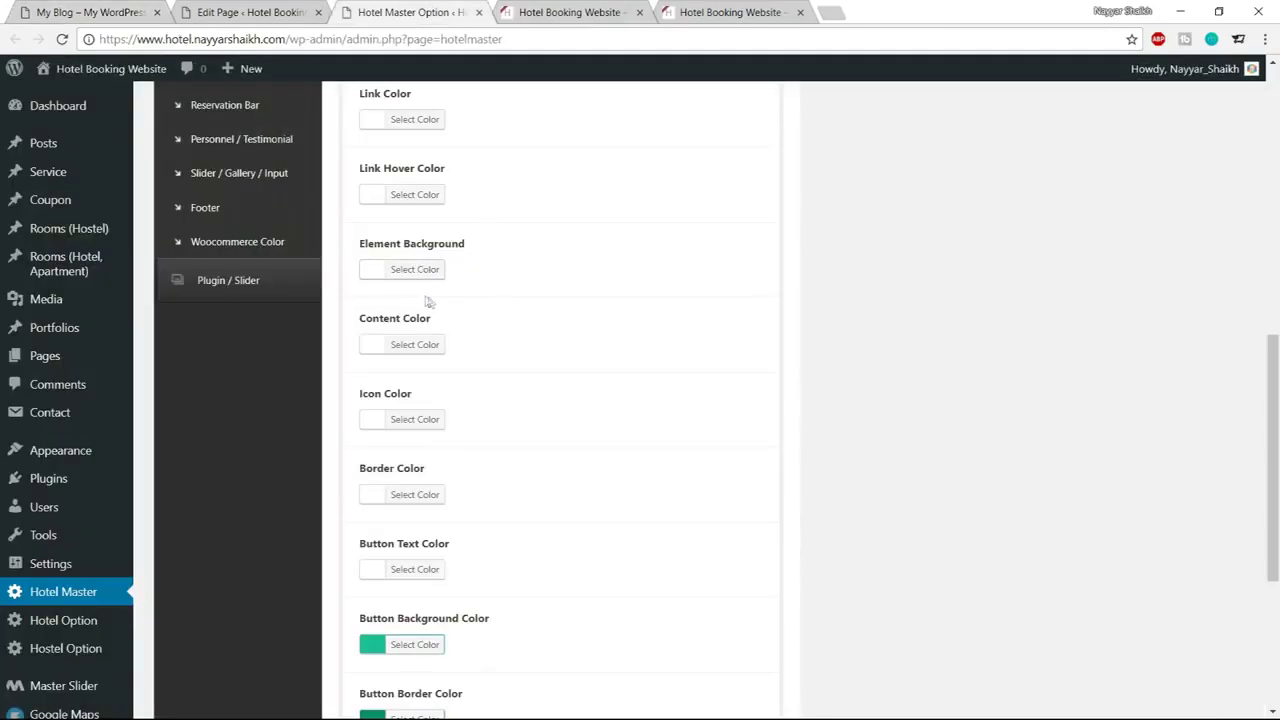
Step: Set the Icon Color hex value to 3d3d3d
{"action": "left_click", "coordinate": [425, 420]}
{"action": "double_click", "coordinate": [477, 419]}
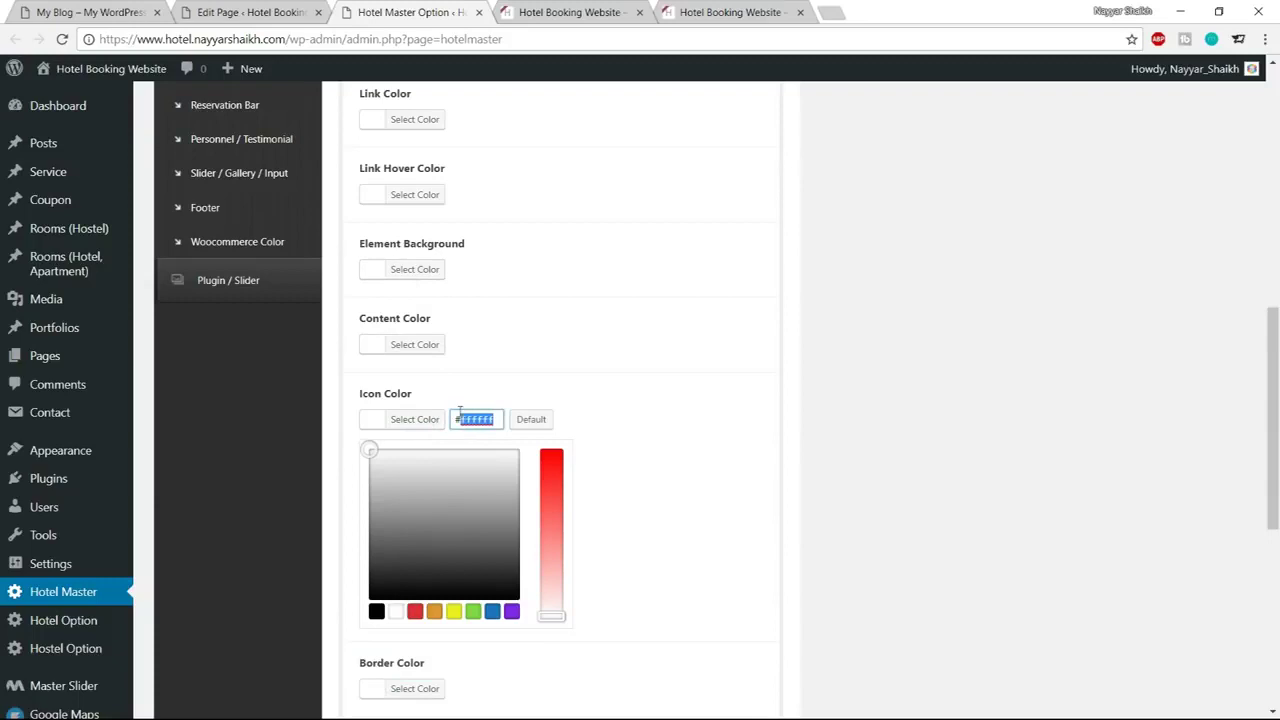
{"action": "type", "text": "3d3d3d"}
{"action": "left_click", "coordinate": [404, 421]}
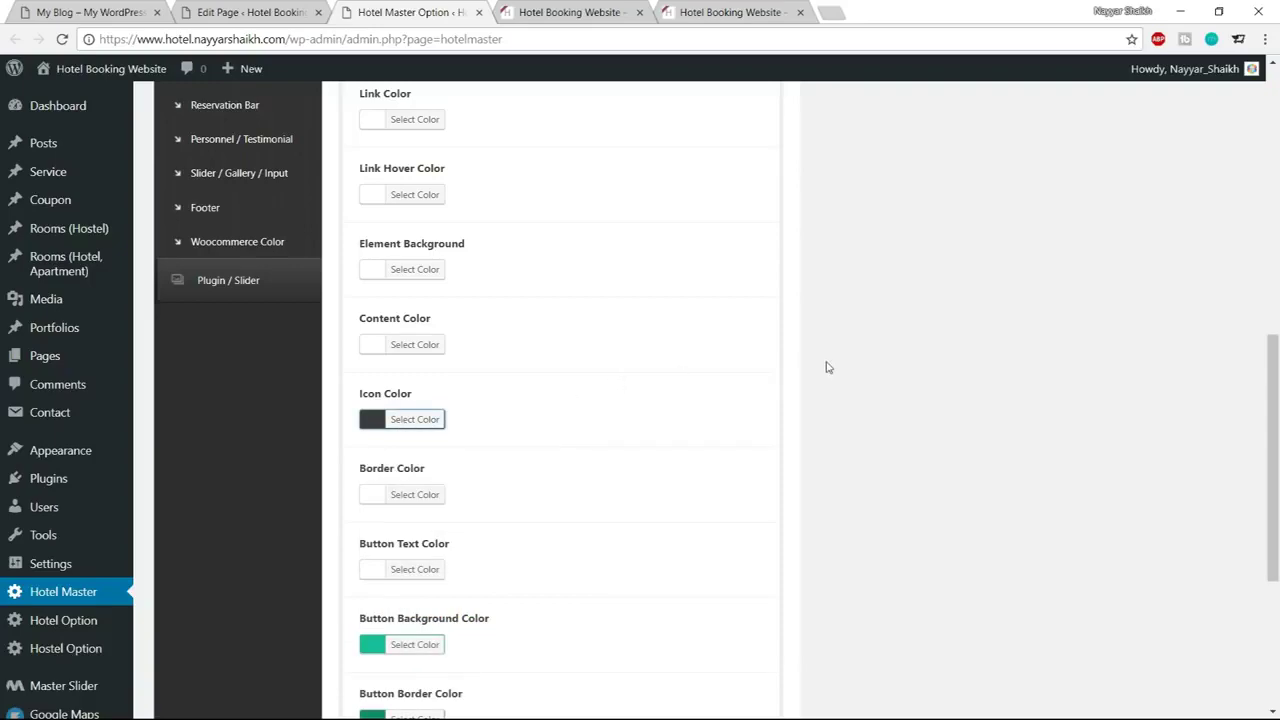
Step: Change the Content Color hex value to #3d3d3d
{"action": "scroll", "coordinate": [816, 369], "scroll_direction": "up", "scroll_amount": 1}
{"action": "scroll", "coordinate": [812, 371], "scroll_direction": "up", "scroll_amount": 1}
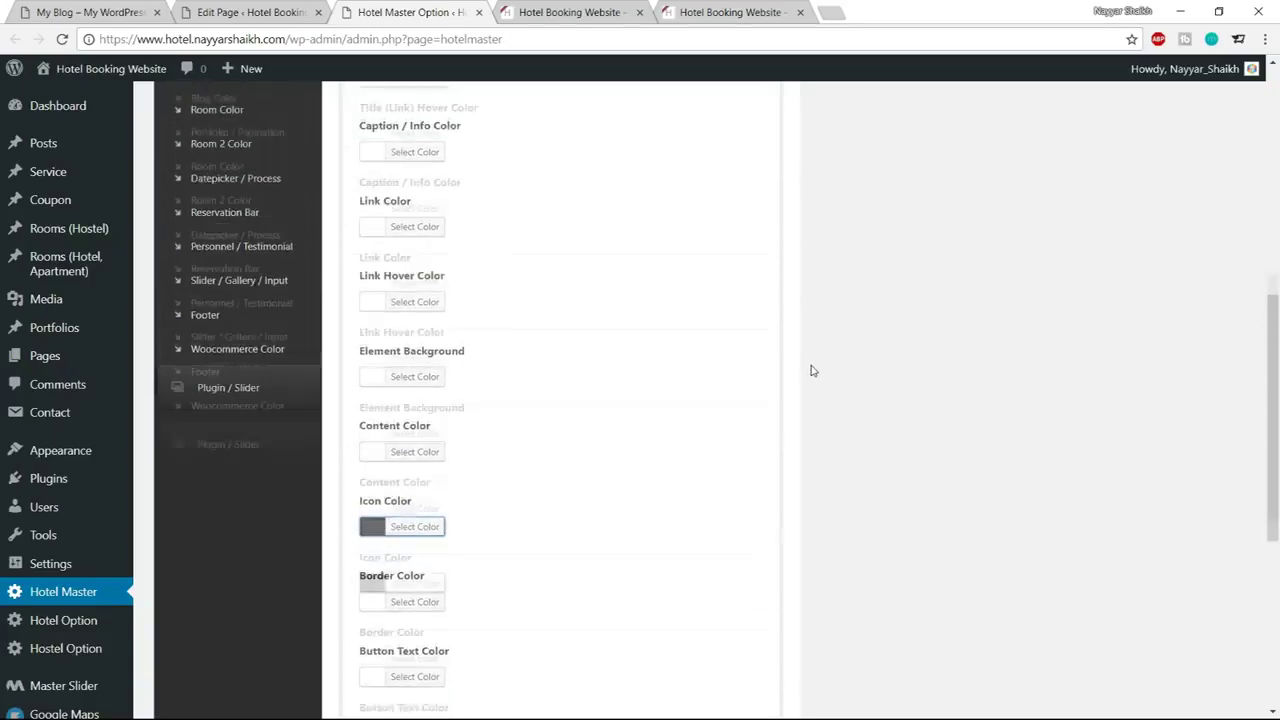
{"action": "left_click", "coordinate": [432, 519]}
{"action": "scroll", "coordinate": [434, 515], "scroll_direction": "down", "scroll_amount": 2}
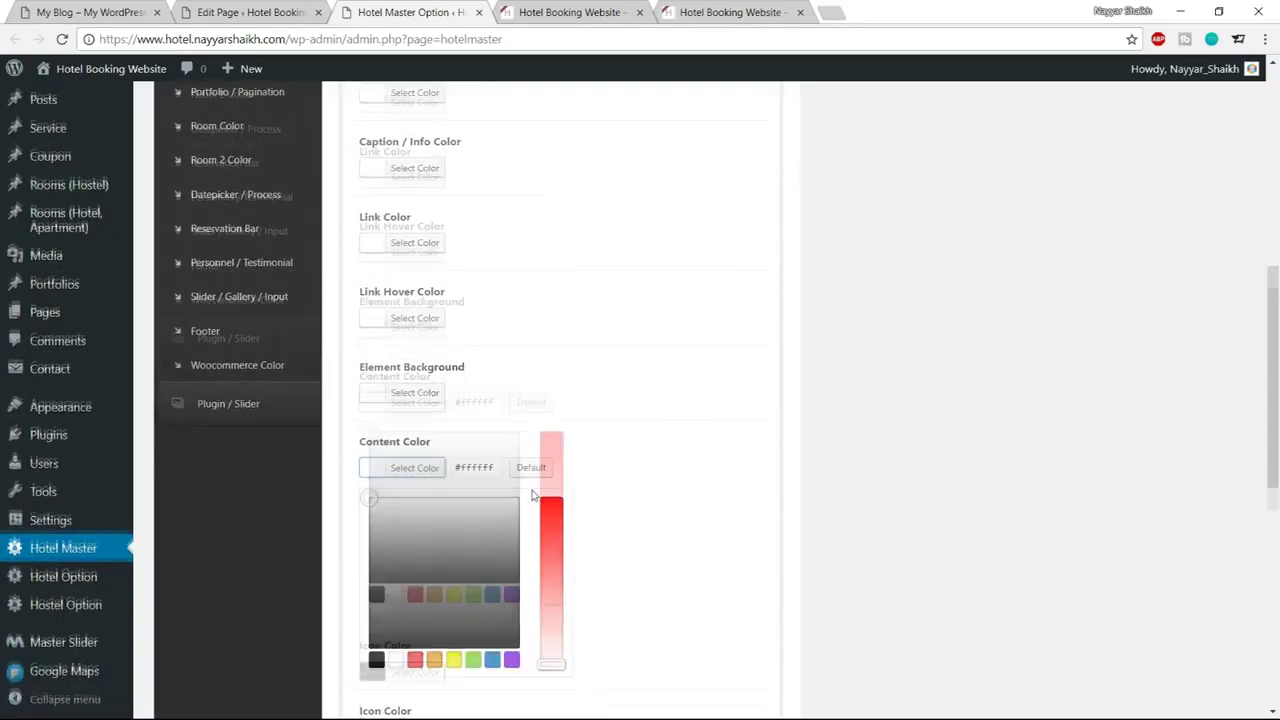
{"action": "left_click_drag", "start_coordinate": [456, 343], "coordinate": [494, 340]}
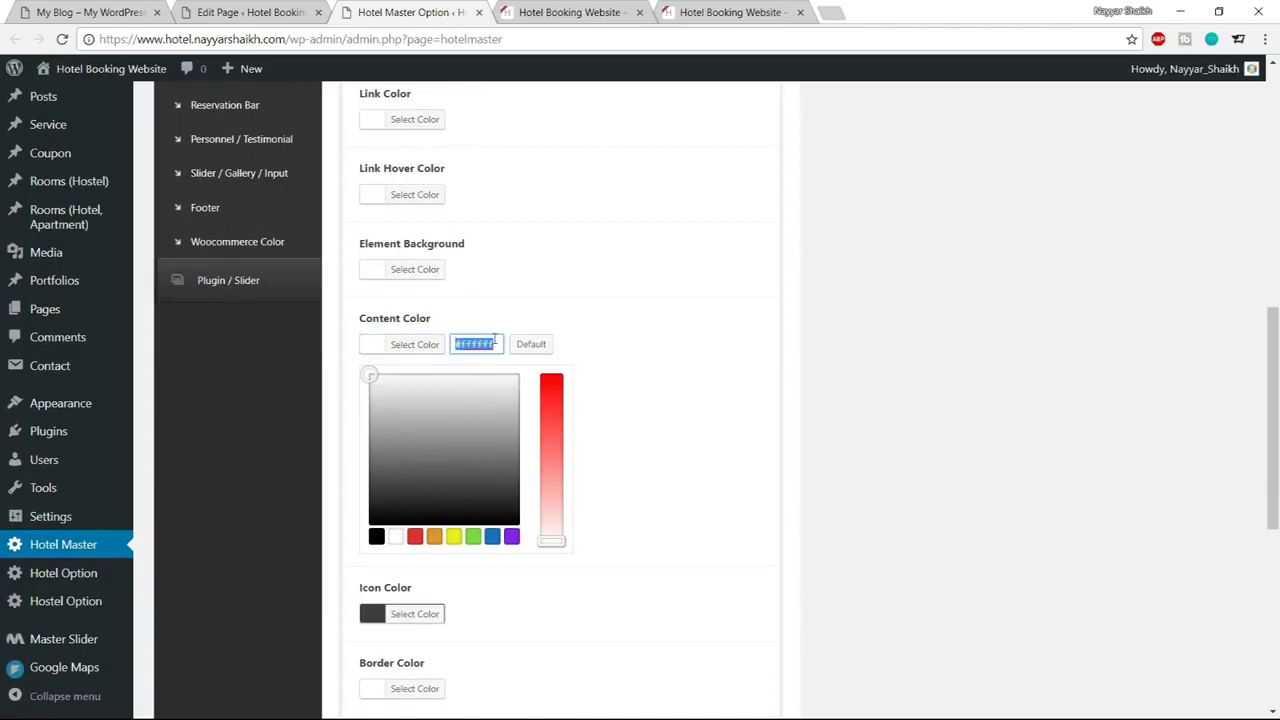
{"action": "type", "text": "#3d3d3d"}
{"action": "double_click", "coordinate": [456, 344]}
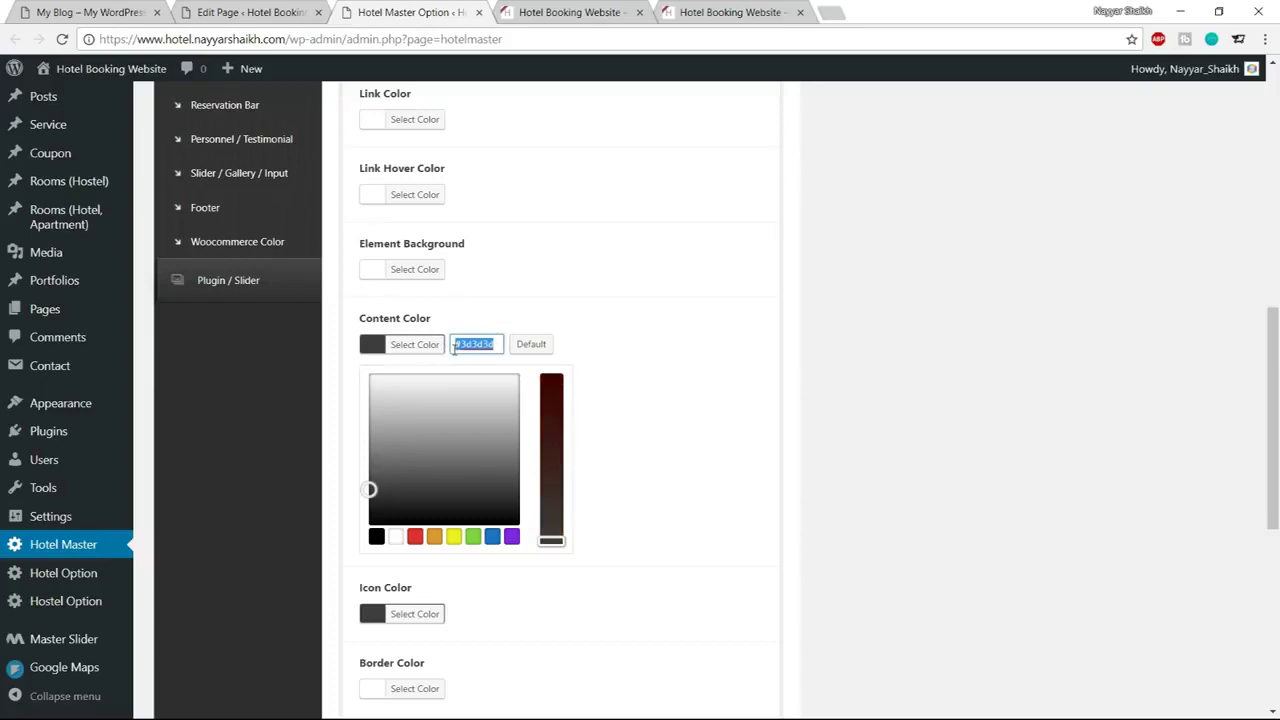
{"action": "left_click", "coordinate": [424, 345]}
Step: Save the colour options and reload the live site to preview them
{"action": "scroll", "coordinate": [545, 455], "scroll_direction": "down", "scroll_amount": 5}
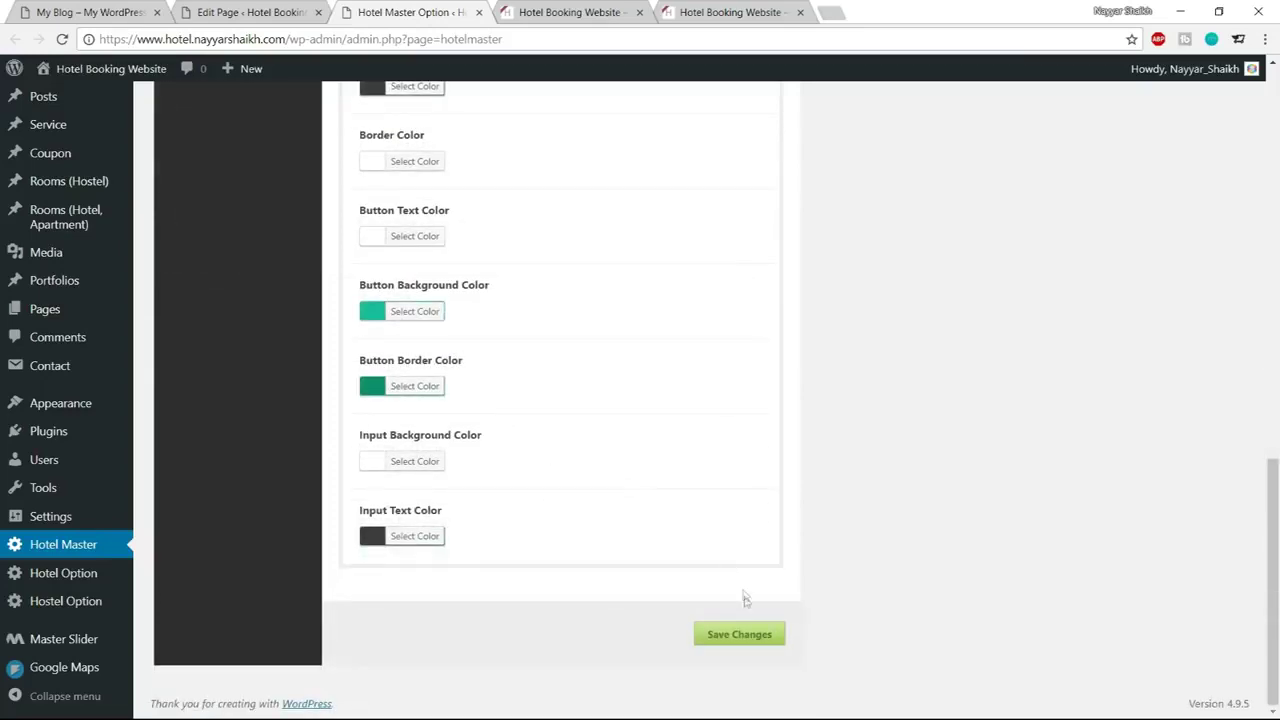
{"action": "left_click", "coordinate": [738, 633]}
{"action": "left_click", "coordinate": [524, 9]}
{"action": "left_click", "coordinate": [64, 40]}
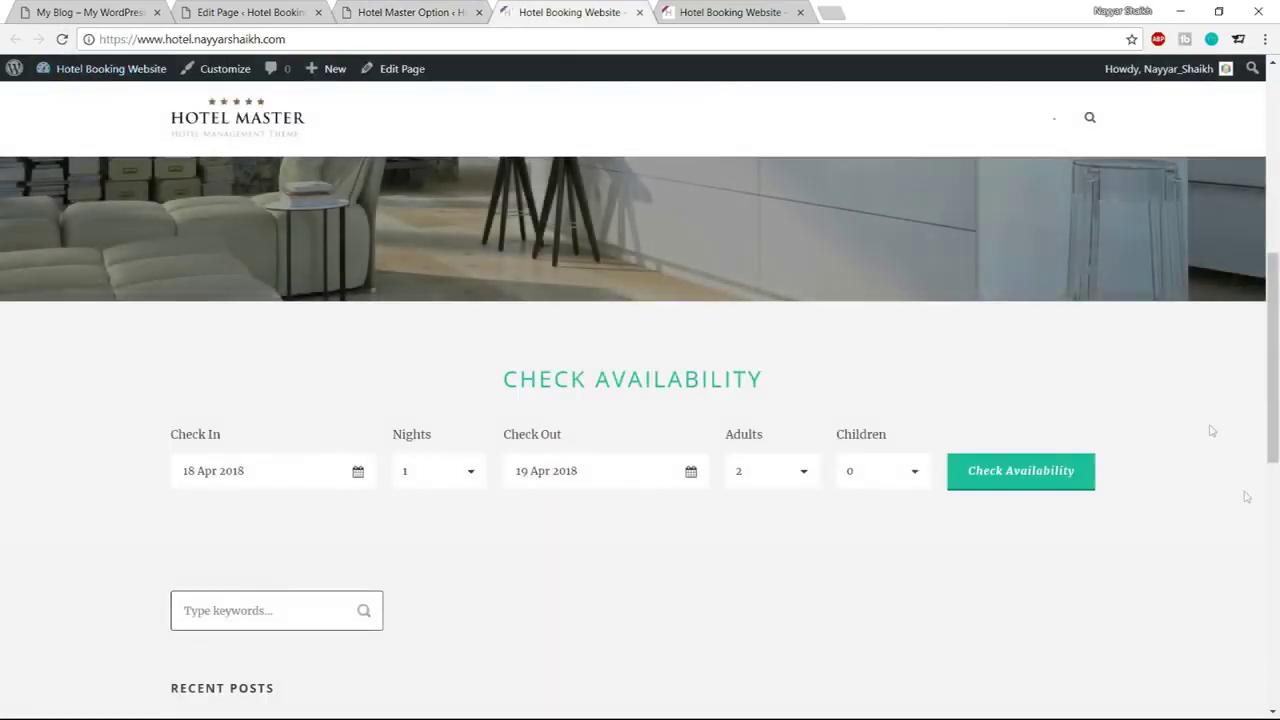
Step: Collapse the Reservation Bar skin's colour options and look over the Hotel Master skin settings
{"action": "left_click_drag", "start_coordinate": [168, 430], "coordinate": [222, 436]}
{"action": "left_click", "coordinate": [228, 443]}
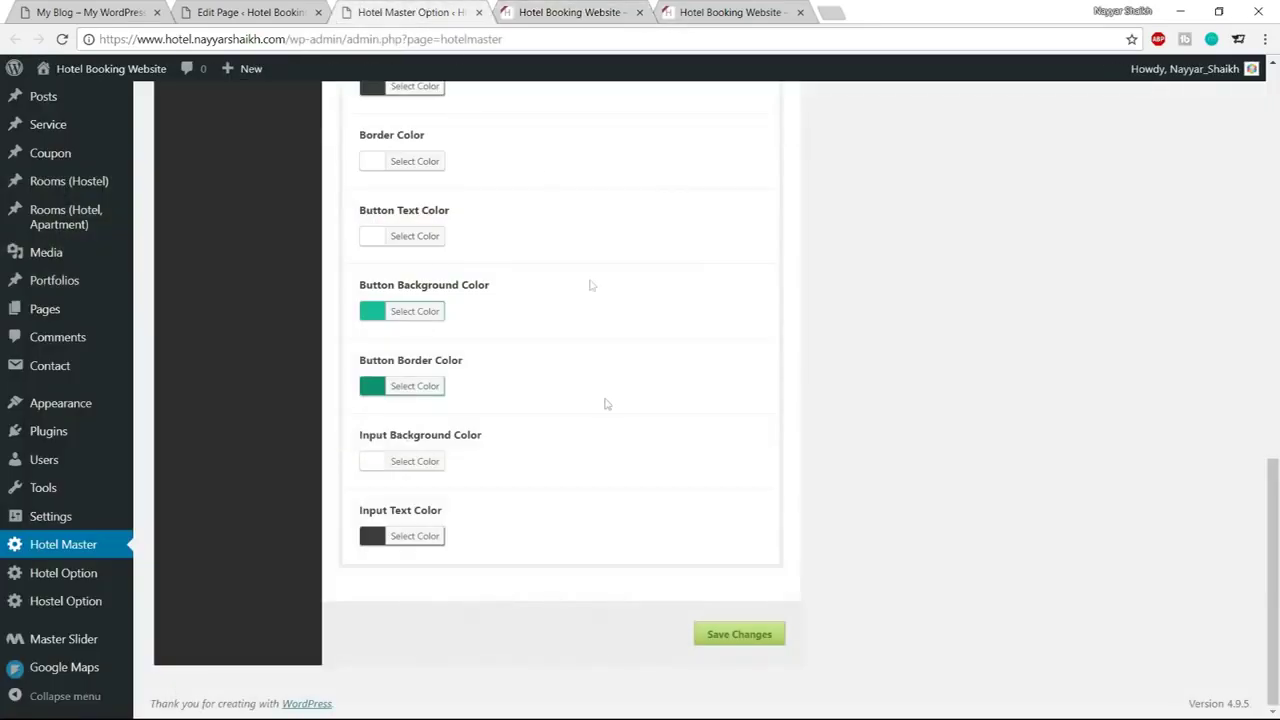
{"action": "scroll", "coordinate": [600, 350], "scroll_direction": "up", "scroll_amount": 2}
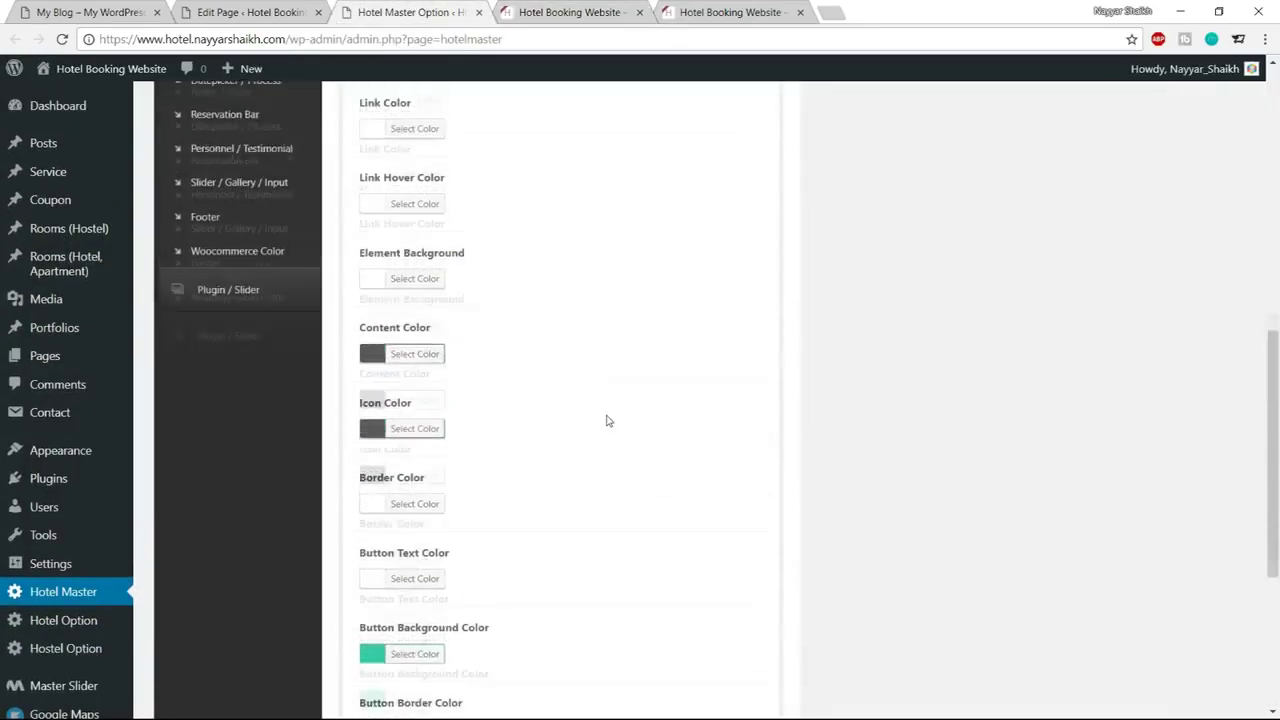
{"action": "scroll", "coordinate": [606, 420], "scroll_direction": "up", "scroll_amount": 6}
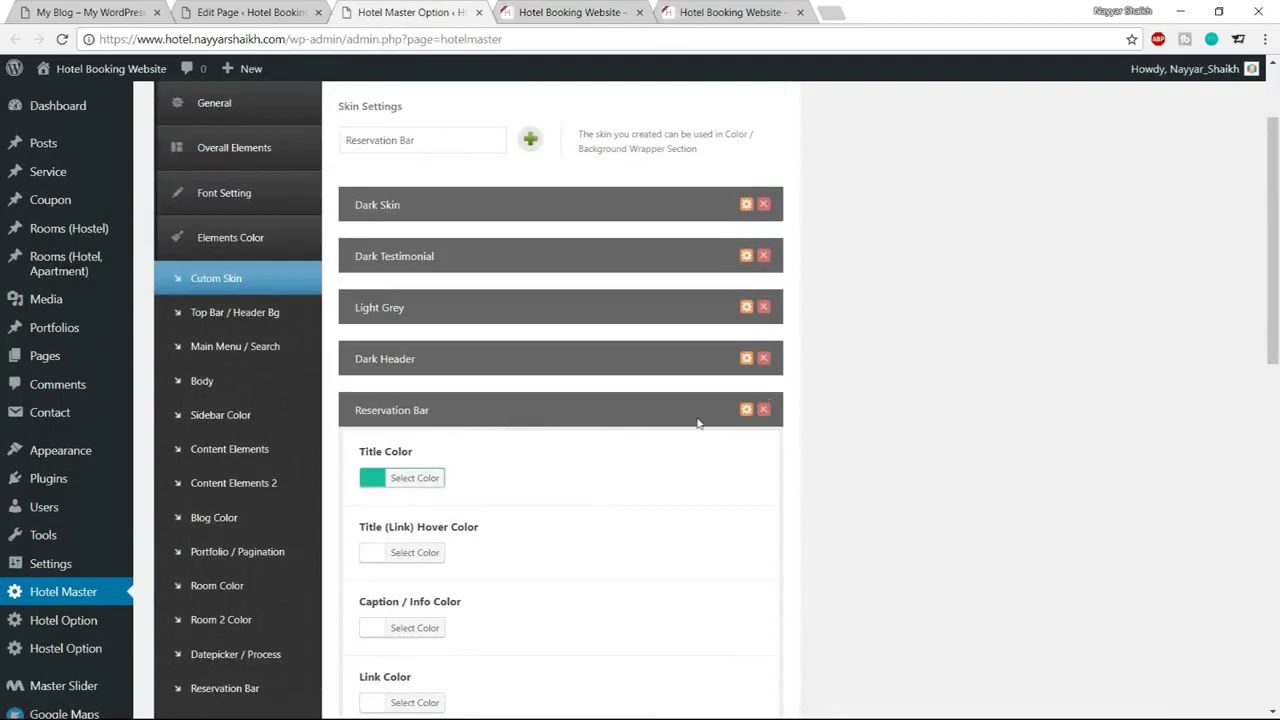
{"action": "left_click", "coordinate": [746, 411]}
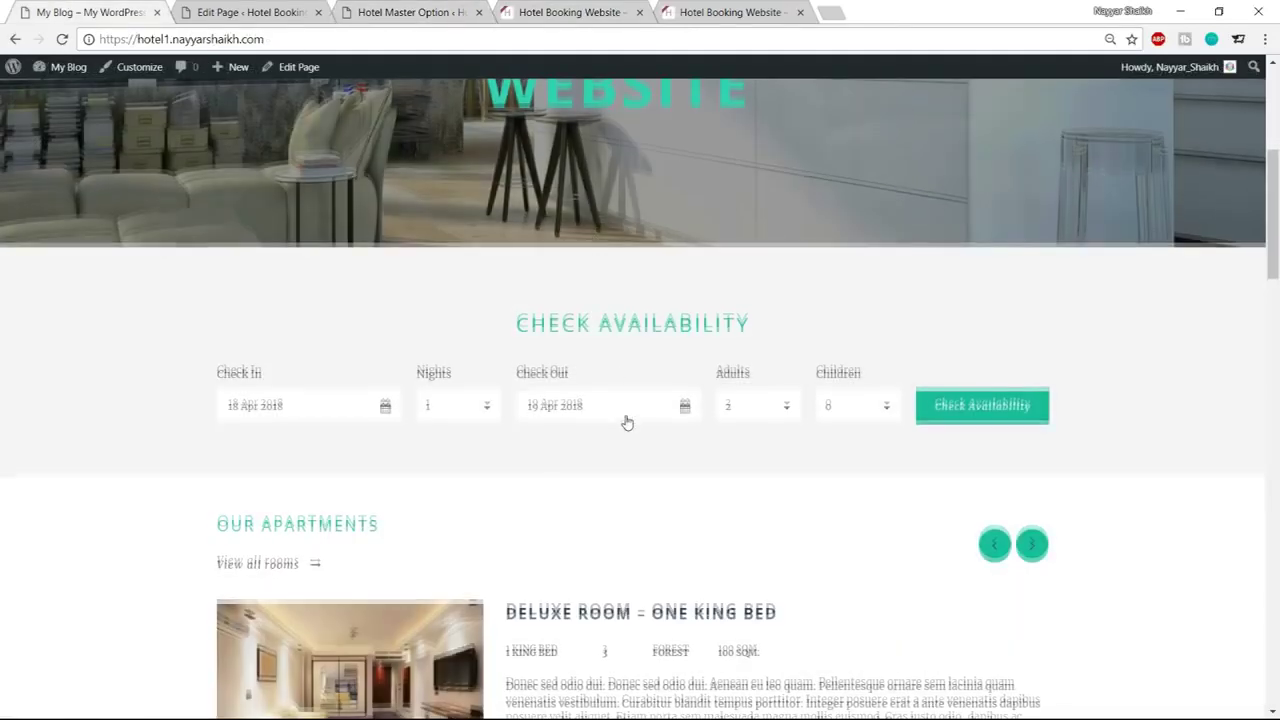
{"action": "scroll", "coordinate": [627, 422], "scroll_direction": "down", "scroll_amount": 2}
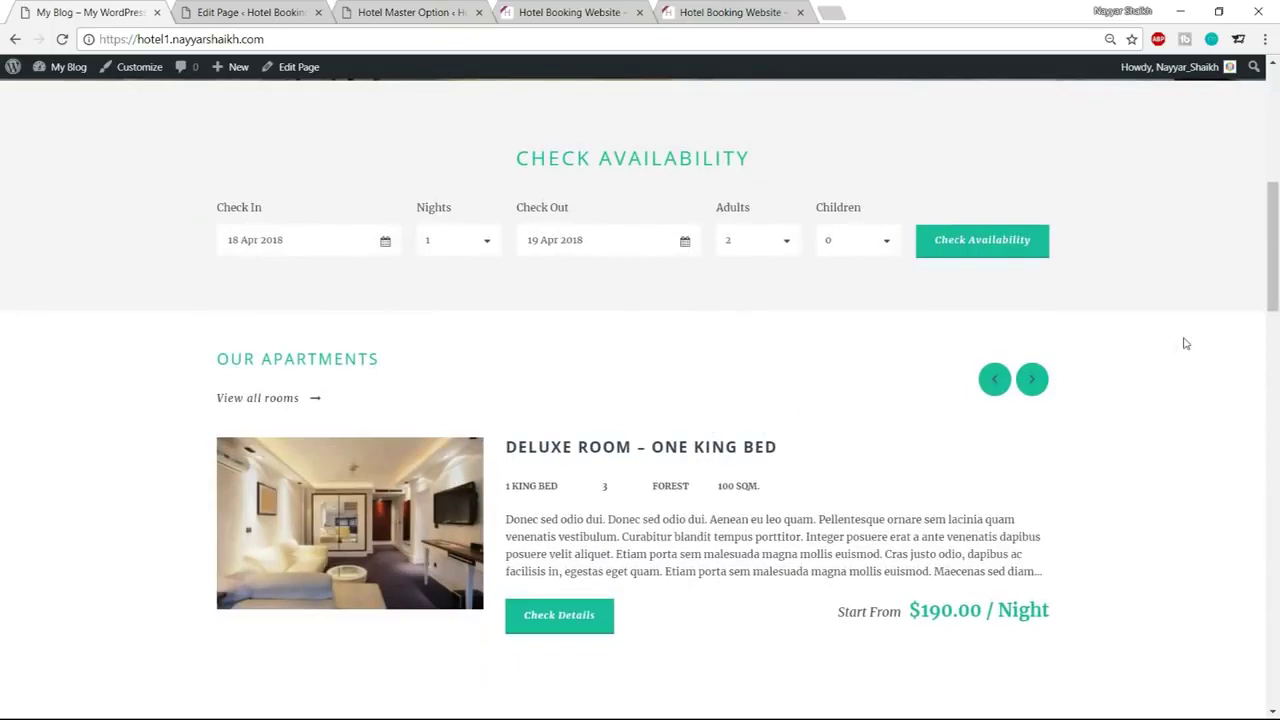
{"action": "left_click", "coordinate": [381, 8]}
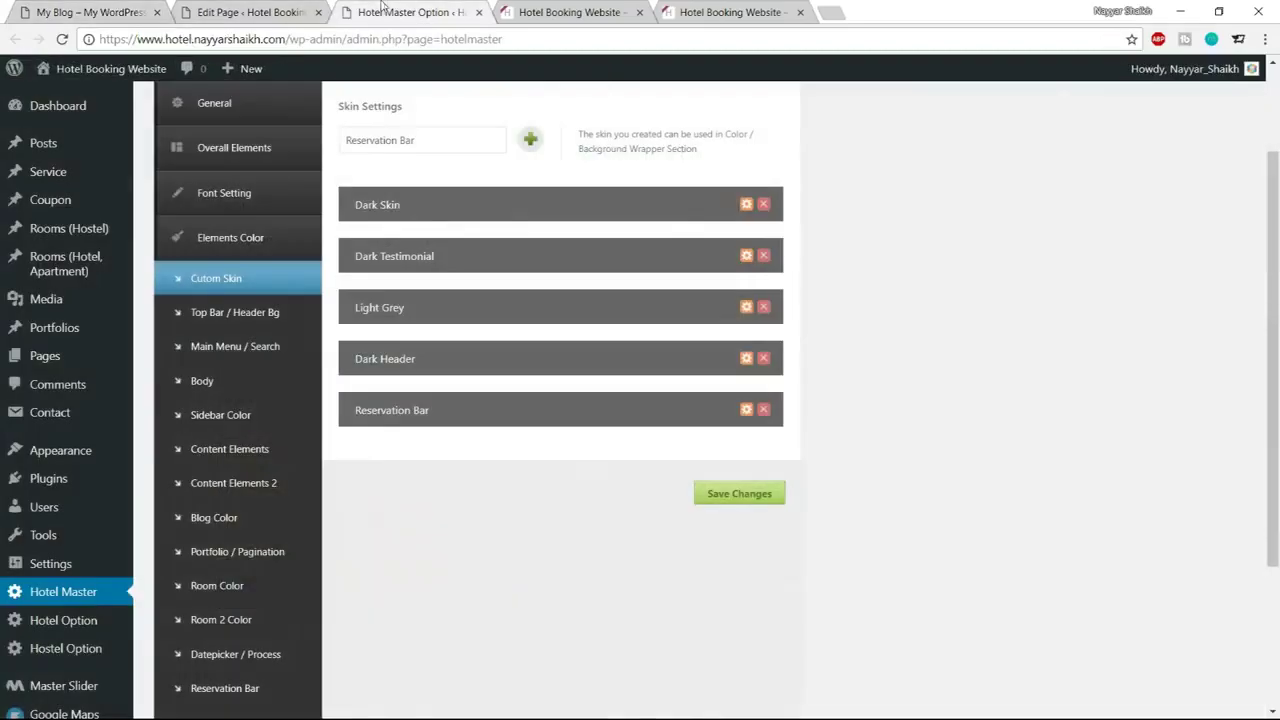
{"action": "left_click", "coordinate": [250, 12]}
Step: Try the live Check Availability form's check-in calendar and children choices, leaving children at 0
{"action": "left_click", "coordinate": [565, 12]}
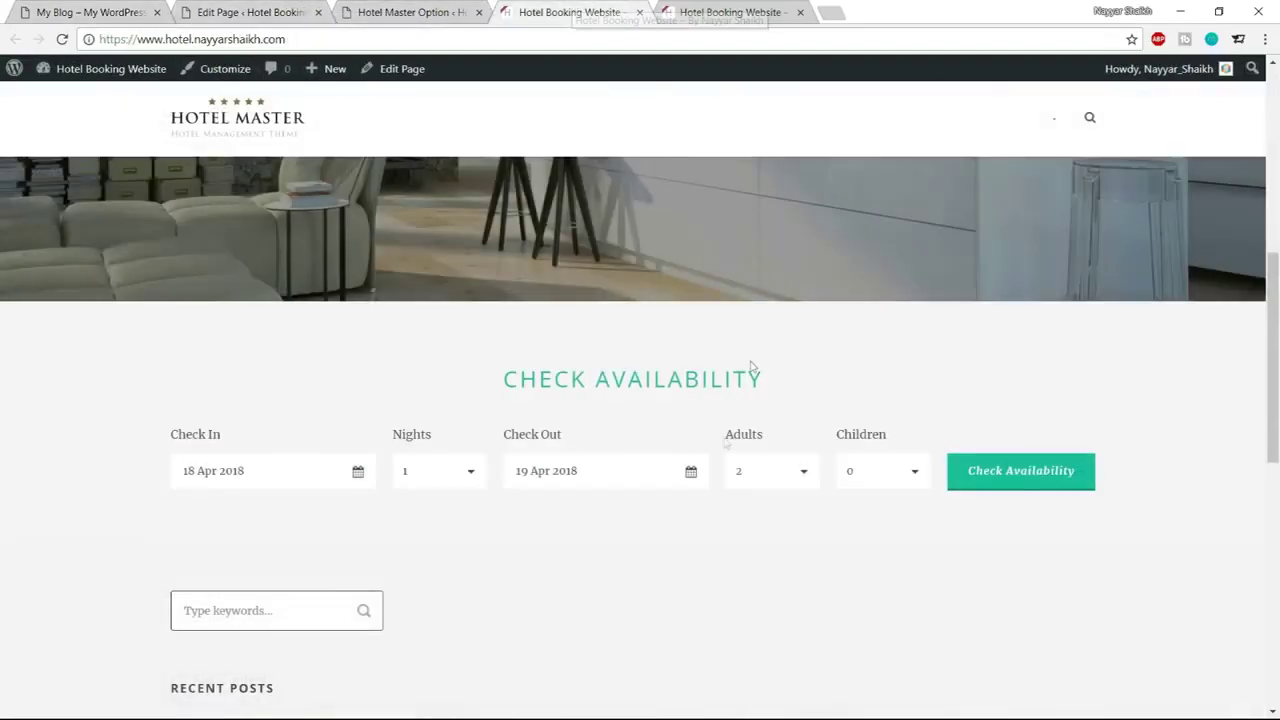
{"action": "scroll", "coordinate": [619, 477], "scroll_direction": "up", "scroll_amount": 5}
{"action": "scroll", "coordinate": [657, 545], "scroll_direction": "down", "scroll_amount": 5}
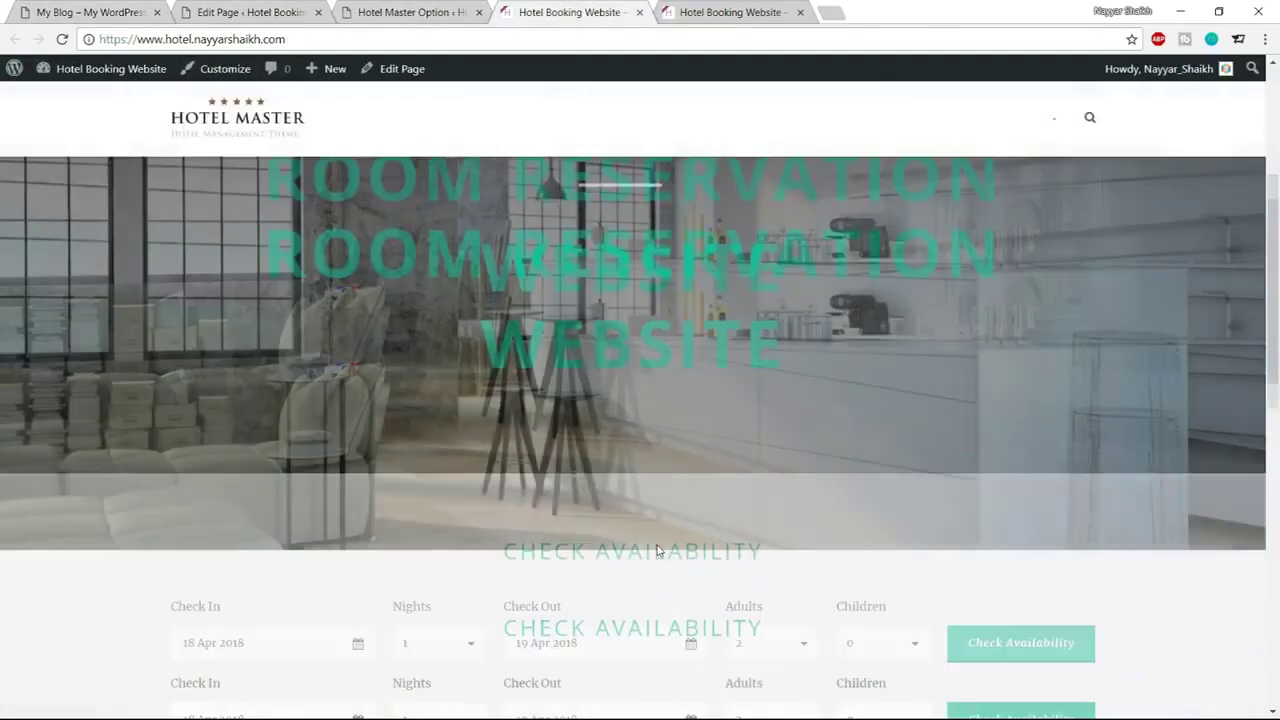
{"action": "left_click", "coordinate": [262, 484]}
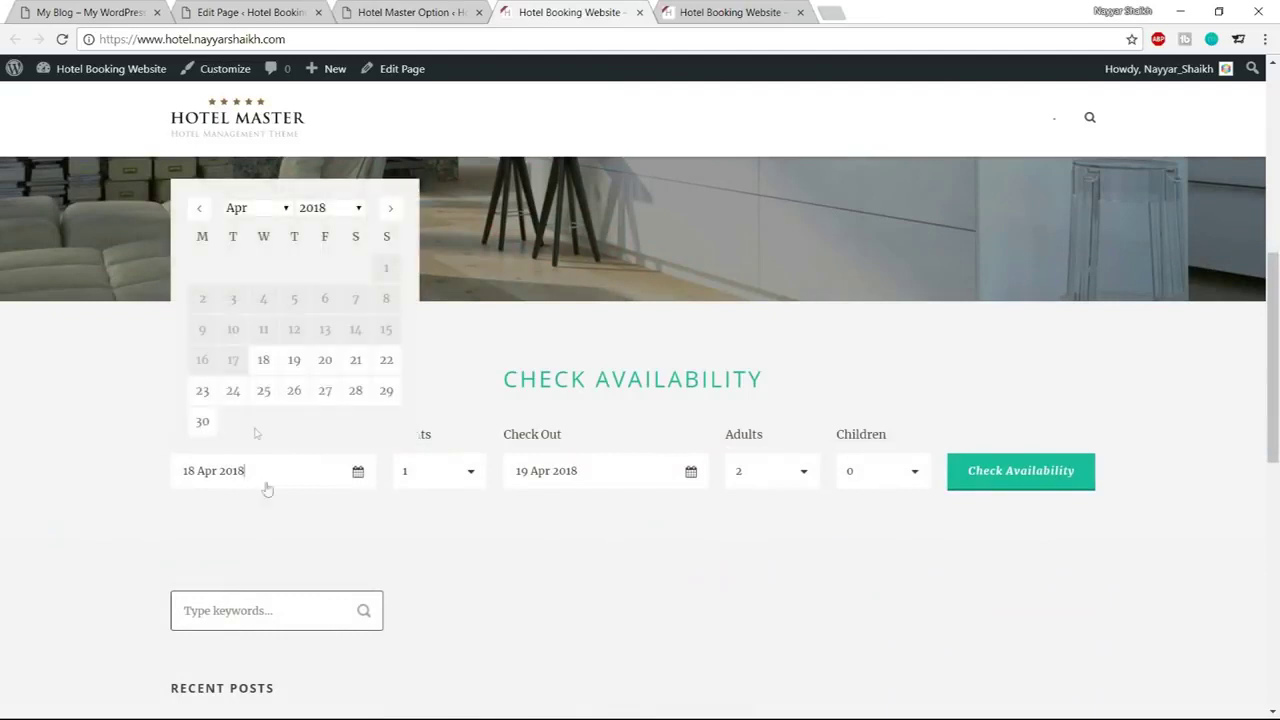
{"action": "left_click", "coordinate": [1111, 346]}
{"action": "left_click", "coordinate": [894, 489]}
{"action": "left_click", "coordinate": [617, 416]}
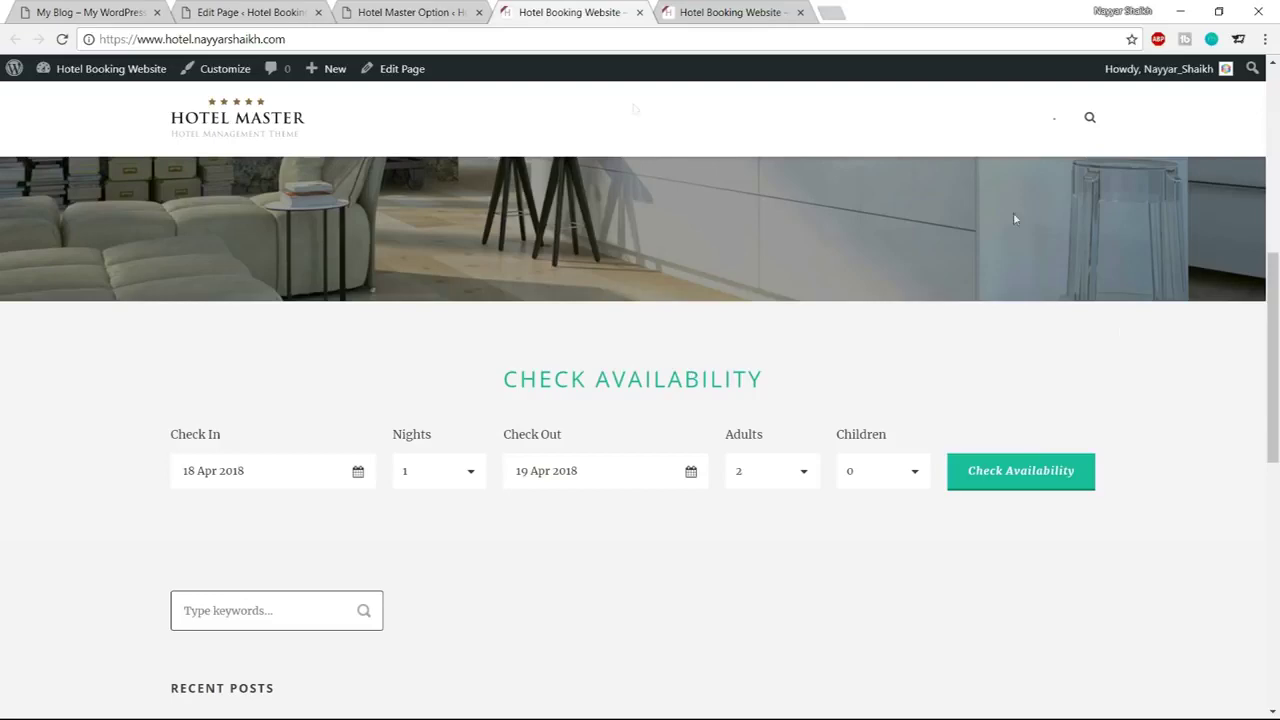
Step: Page through four rooms of the demo site's Our Apartments carousel, then return to the editor
{"action": "key", "text": "ctrl+1"}
{"action": "scroll", "coordinate": [760, 124], "scroll_direction": "down", "scroll_amount": 2}
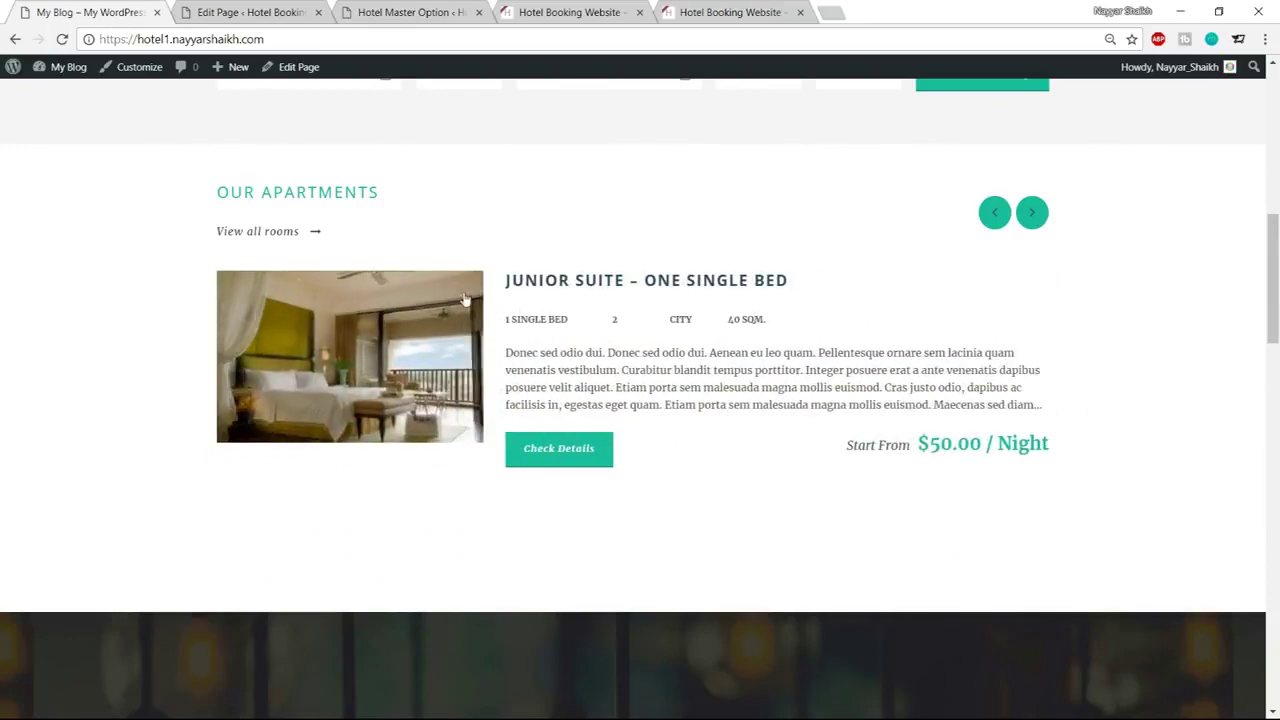
{"action": "left_click", "coordinate": [1040, 218]}
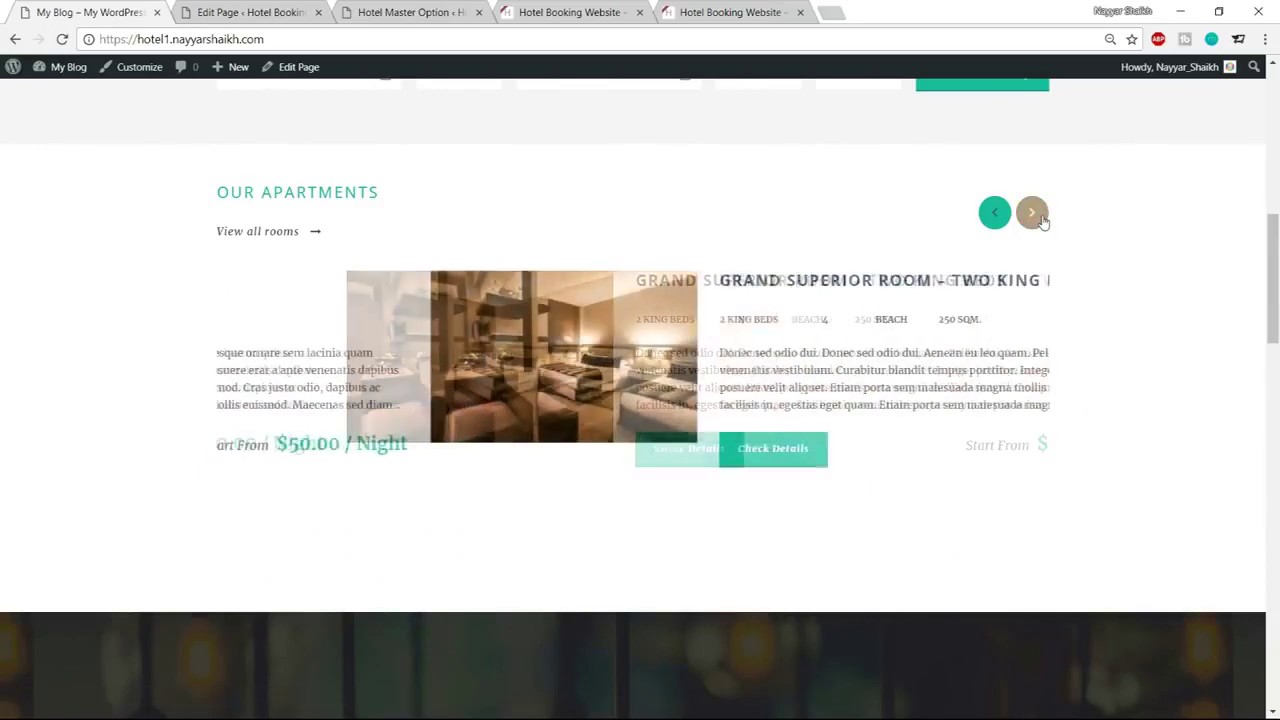
{"action": "left_click", "coordinate": [1040, 218]}
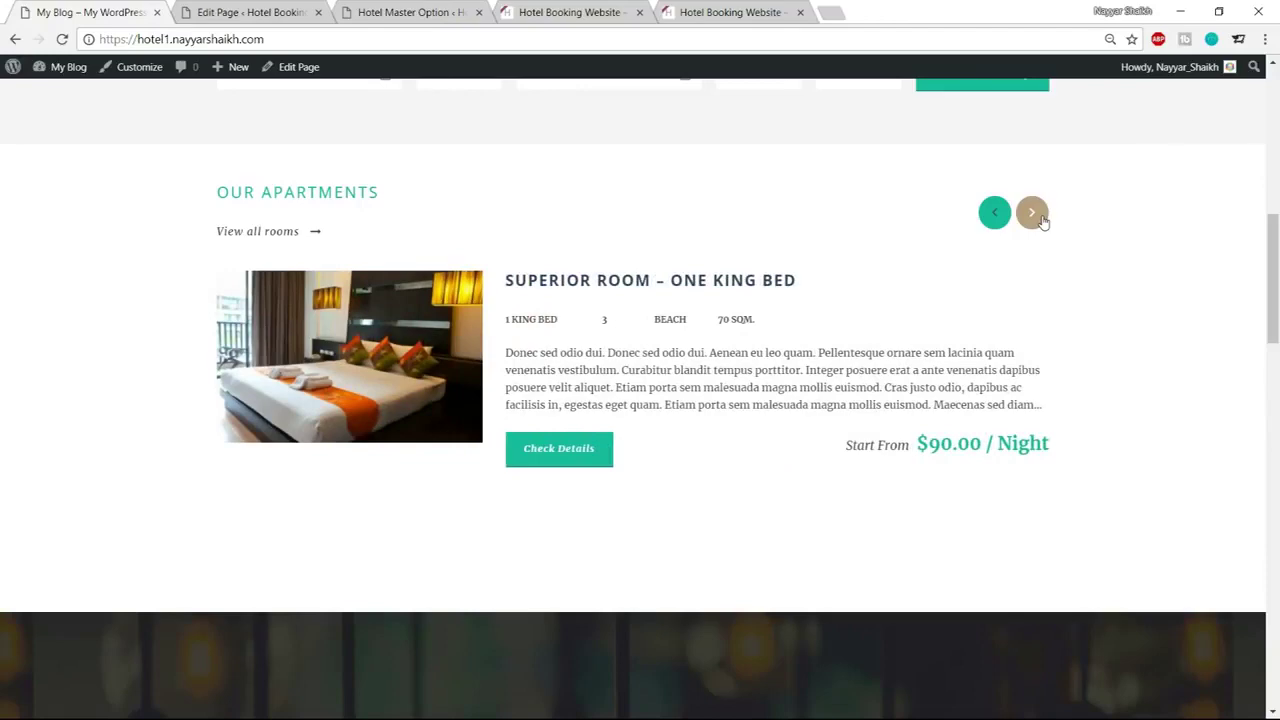
{"action": "left_click", "coordinate": [1040, 218]}
{"action": "left_click", "coordinate": [1040, 218]}
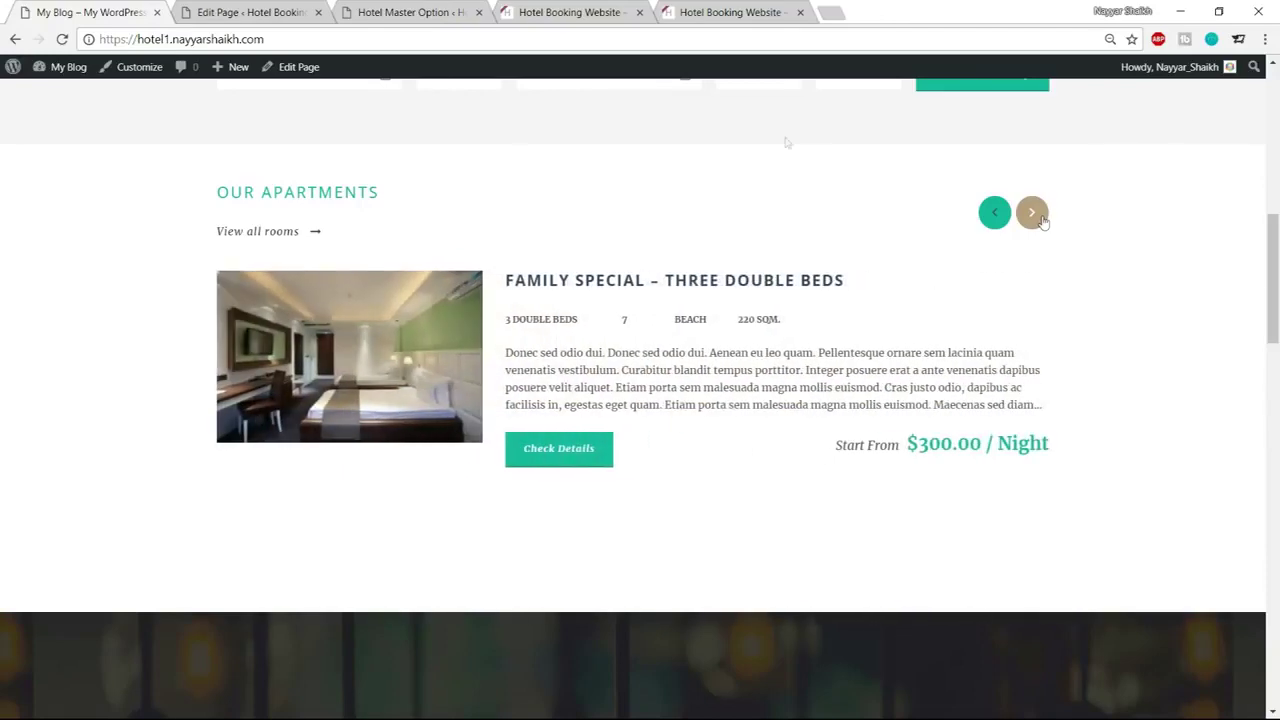
{"action": "left_click", "coordinate": [288, 10]}
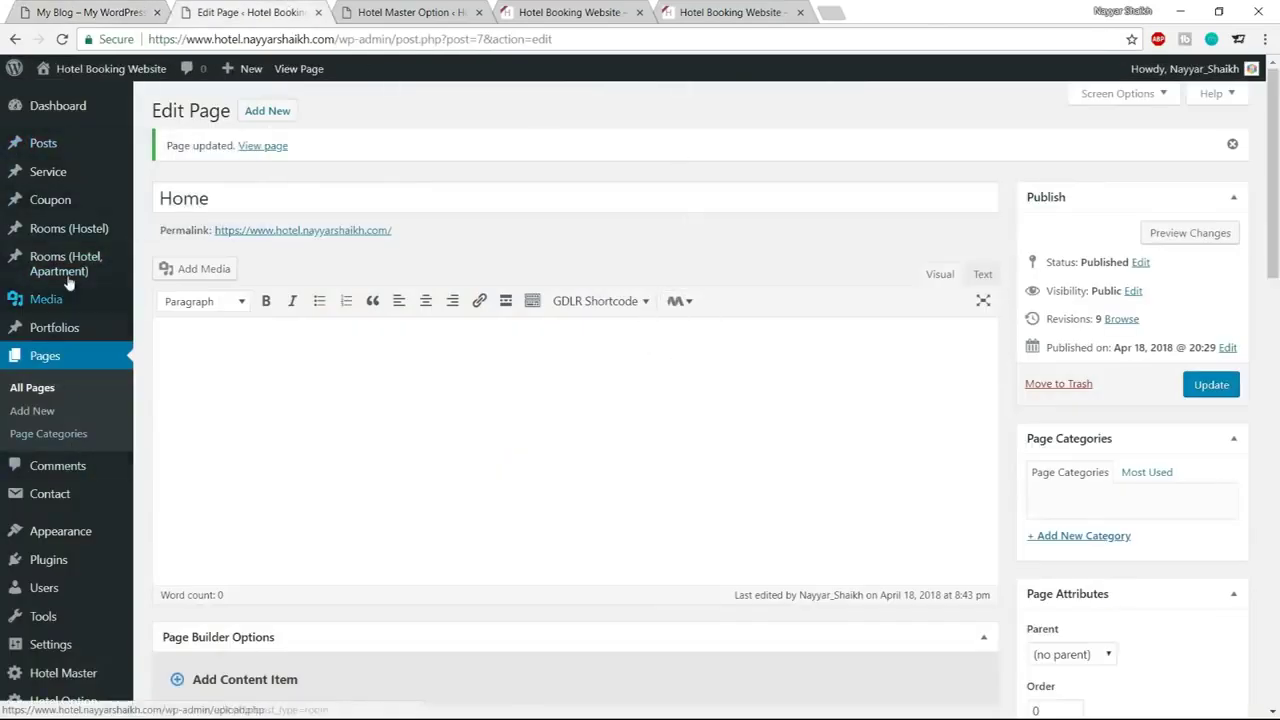
Step: Open the Rooms (Hotel, Apartment) list, which shows no rooms, and start a new room
{"action": "mouse_move", "coordinate": [58, 281]}
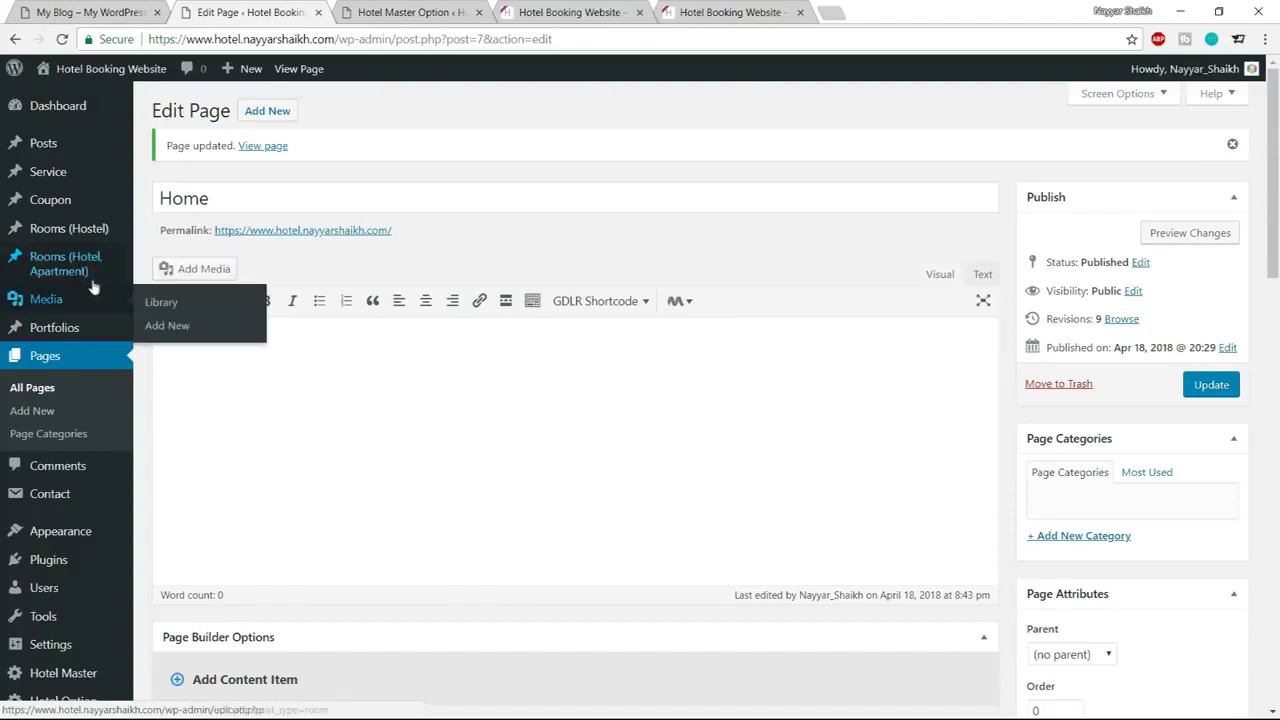
{"action": "left_click", "coordinate": [84, 270]}
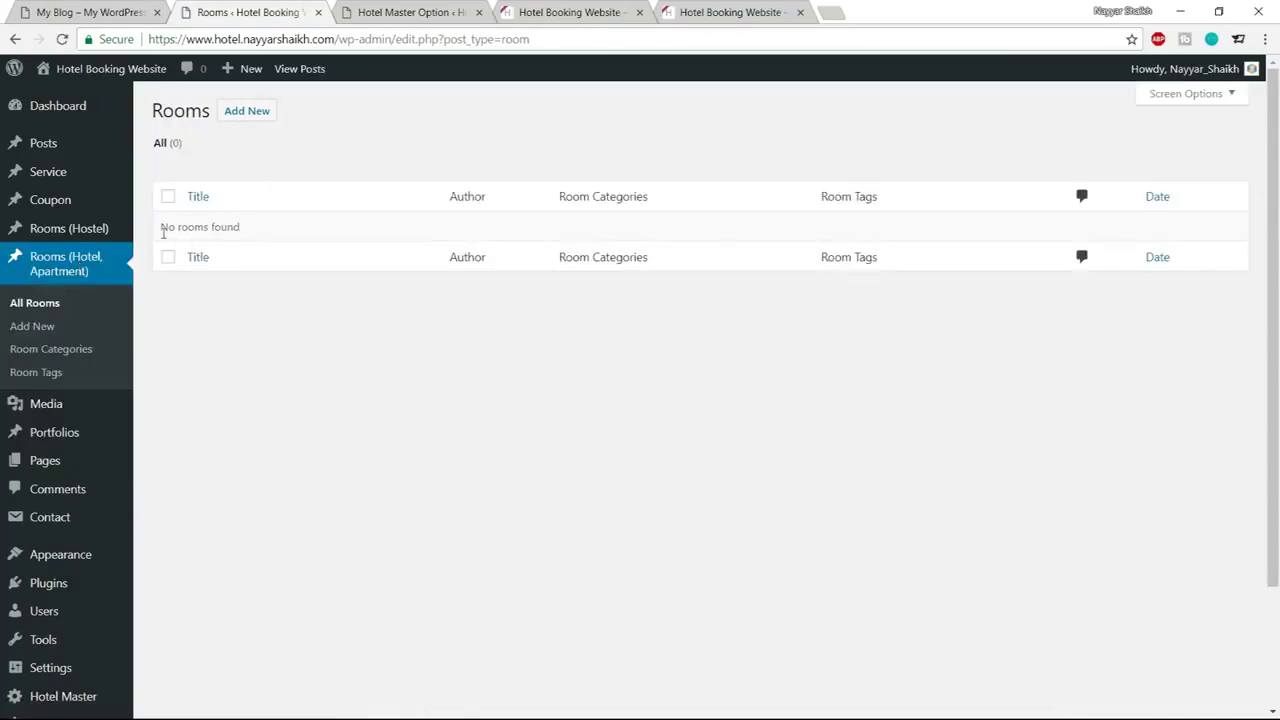
{"action": "left_click_drag", "start_coordinate": [161, 227], "coordinate": [260, 229]}
{"action": "left_click", "coordinate": [258, 228]}
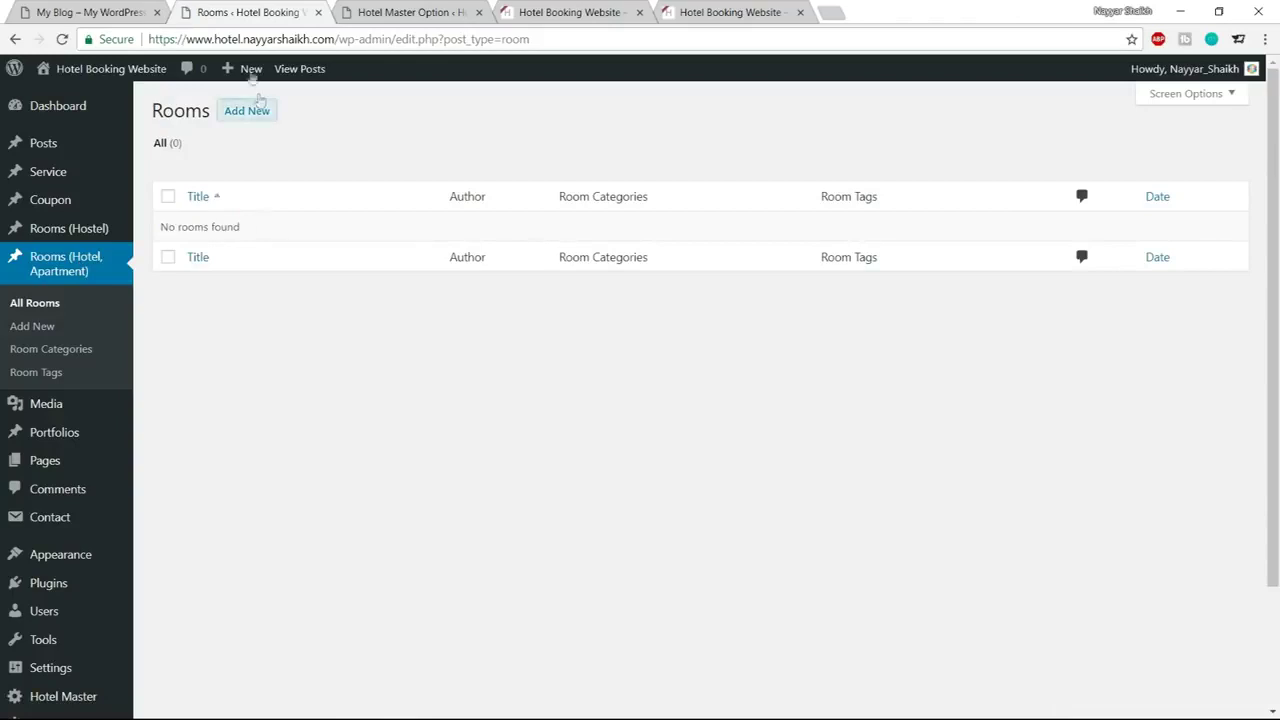
{"action": "left_click", "coordinate": [238, 111]}
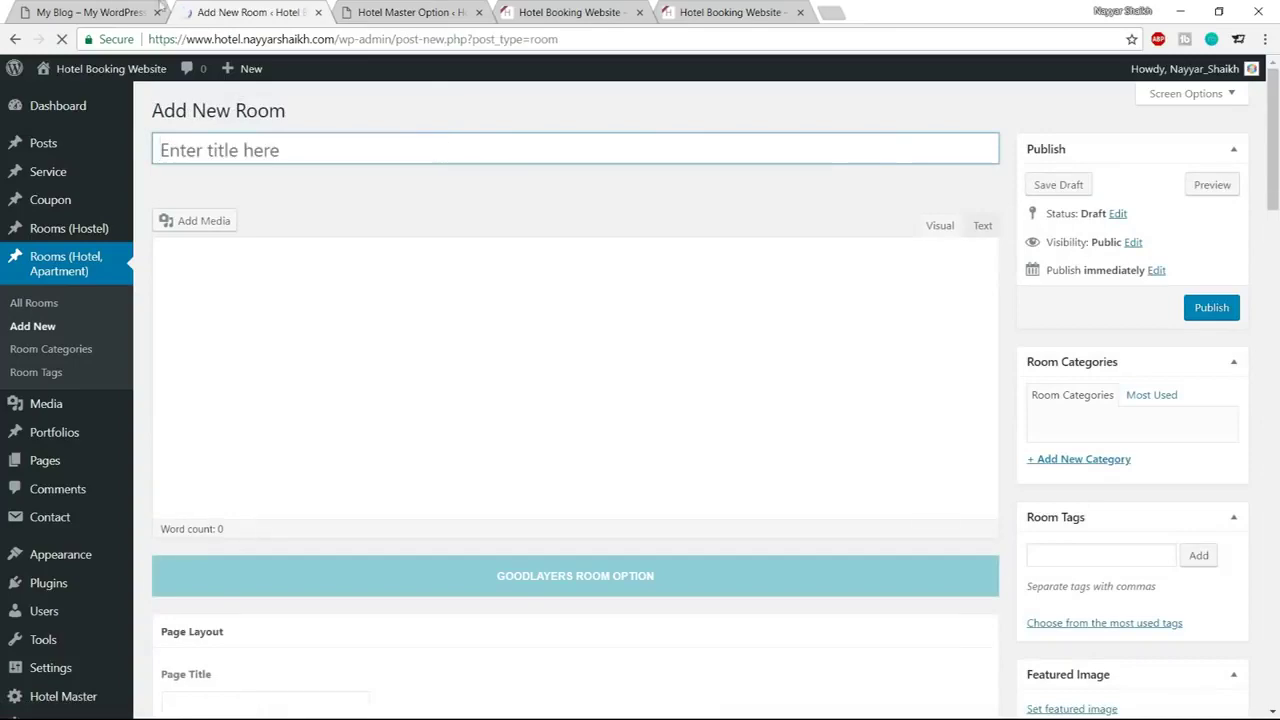
Step: View the demo's Penthouse Apartment in London page, then place the caret in the new room's title
{"action": "left_click", "coordinate": [160, 8]}
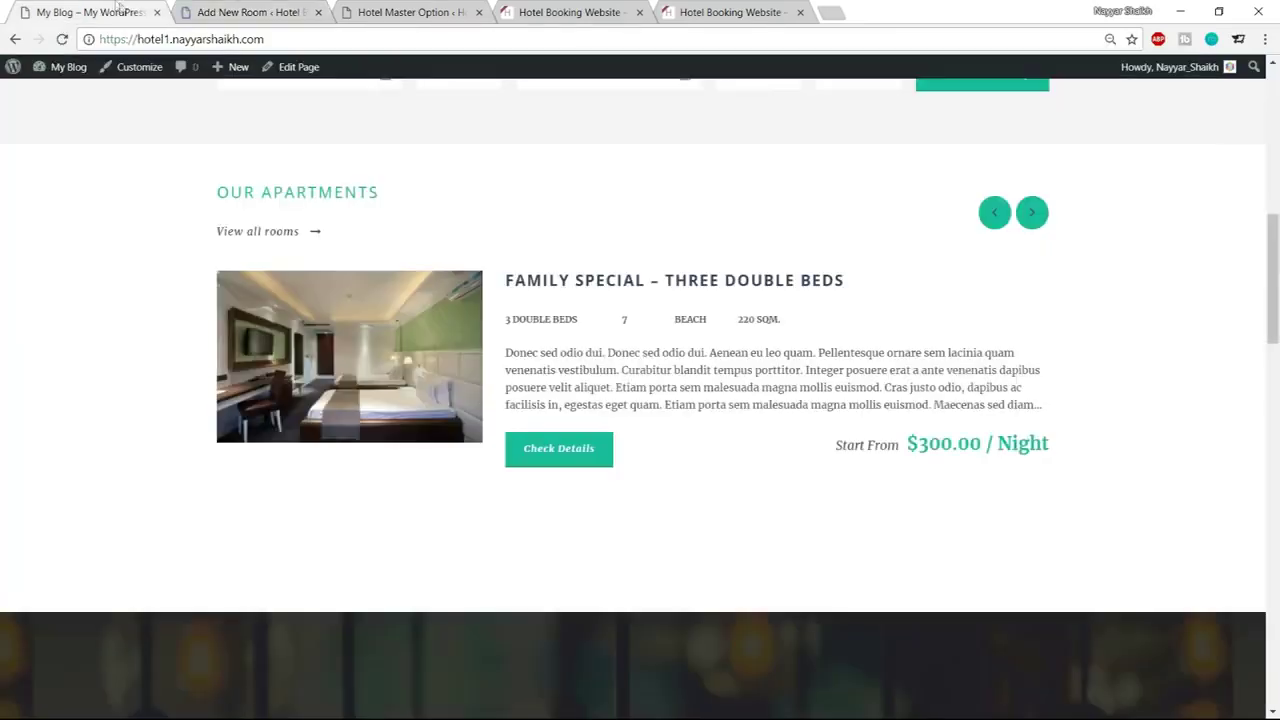
{"action": "left_click", "coordinate": [1030, 216]}
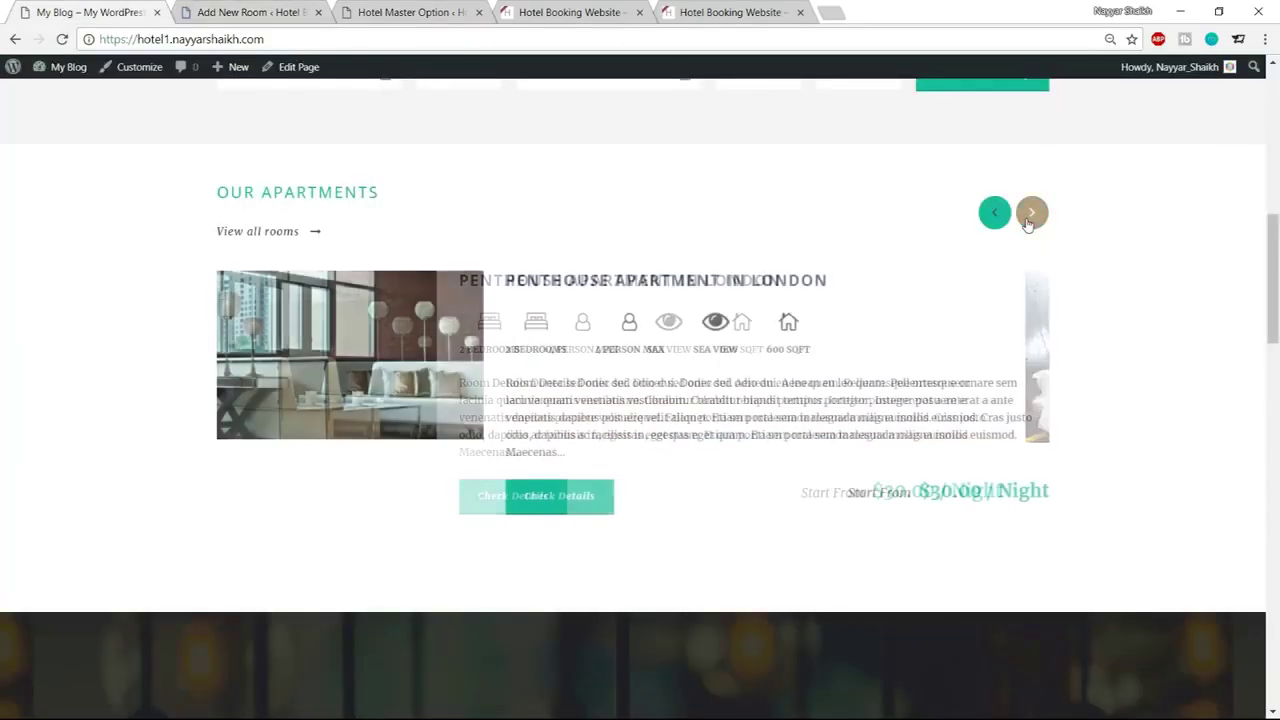
{"action": "left_click", "coordinate": [605, 289]}
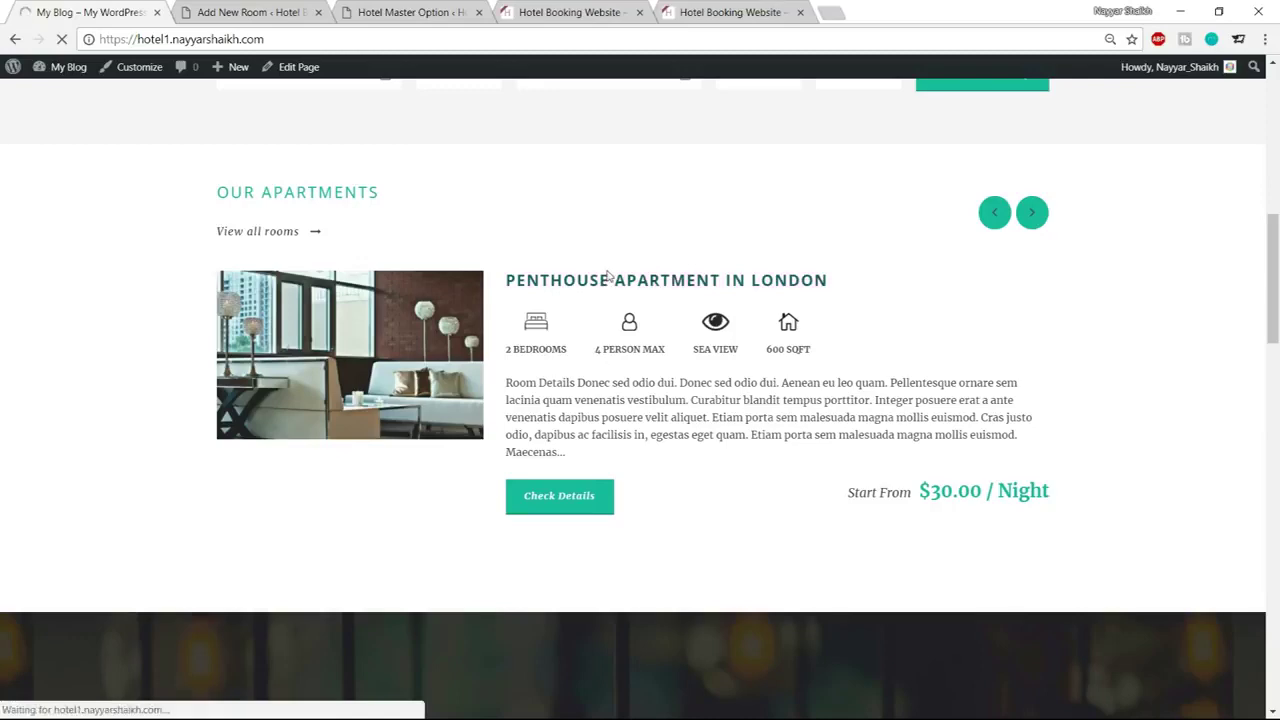
{"action": "scroll", "coordinate": [566, 451], "scroll_direction": "down", "scroll_amount": 3}
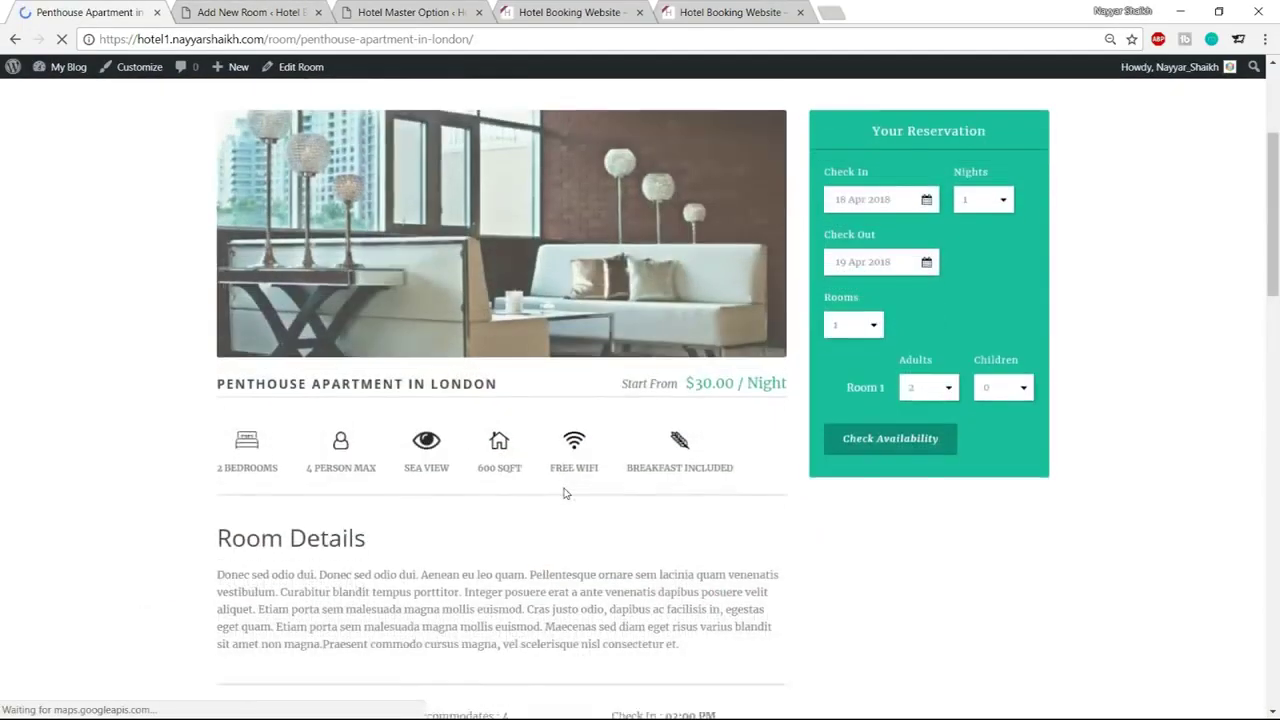
{"action": "scroll", "coordinate": [565, 493], "scroll_direction": "down", "scroll_amount": 10}
{"action": "scroll", "coordinate": [450, 530], "scroll_direction": "down", "scroll_amount": 5}
{"action": "scroll", "coordinate": [457, 531], "scroll_direction": "up", "scroll_amount": 12}
{"action": "scroll", "coordinate": [546, 450], "scroll_direction": "up", "scroll_amount": 5}
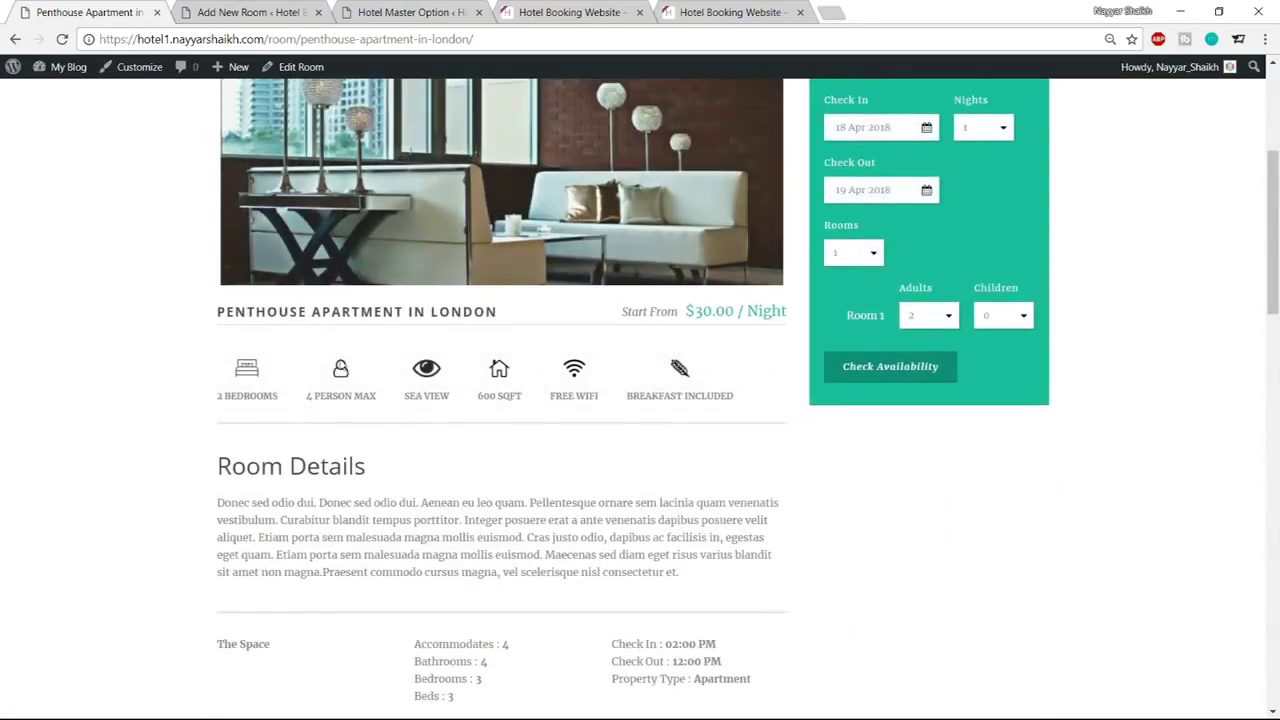
{"action": "left_click", "coordinate": [240, 12]}
{"action": "left_click", "coordinate": [259, 148]}
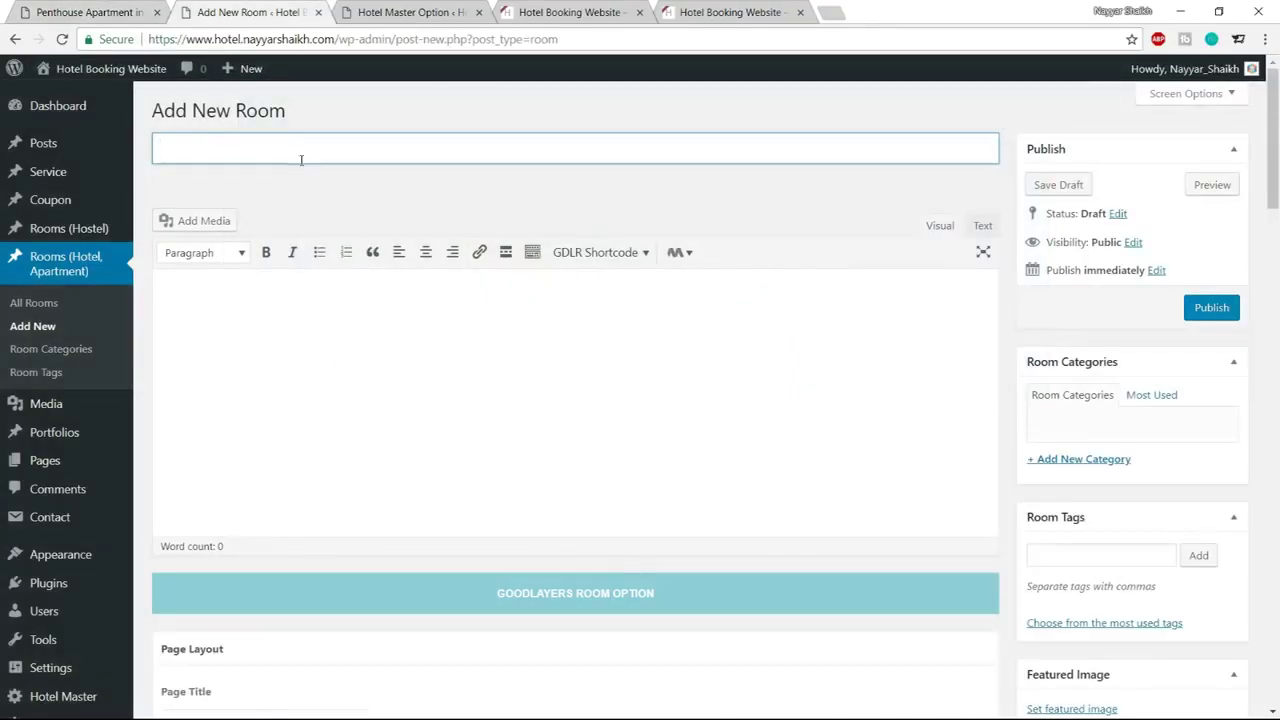
Step: Copy PENTHOUSE APARTMENT IN LONDON from the demo page into the new room's title
{"action": "left_click", "coordinate": [90, 12]}
{"action": "scroll", "coordinate": [335, 335], "scroll_direction": "up", "scroll_amount": 3}
{"action": "scroll", "coordinate": [335, 335], "scroll_direction": "up", "scroll_amount": 2}
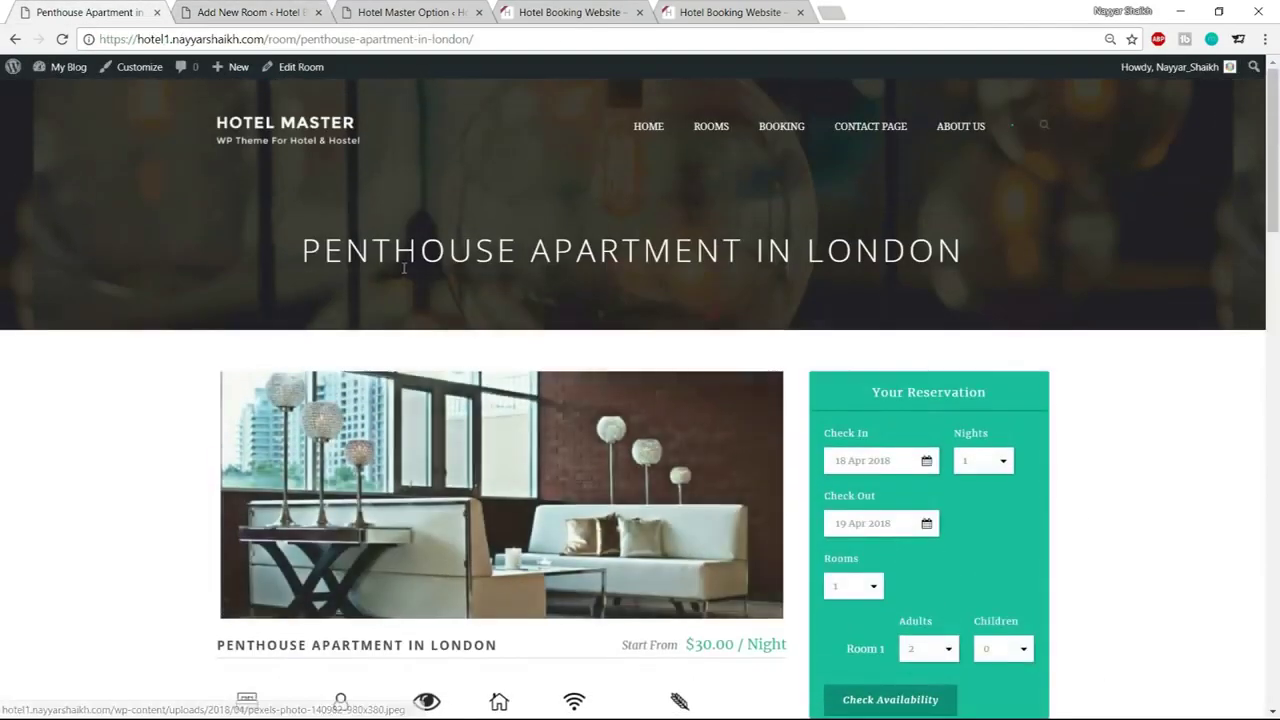
{"action": "scroll", "coordinate": [260, 370], "scroll_direction": "down", "scroll_amount": 5}
{"action": "left_click_drag", "start_coordinate": [217, 394], "coordinate": [501, 397]}
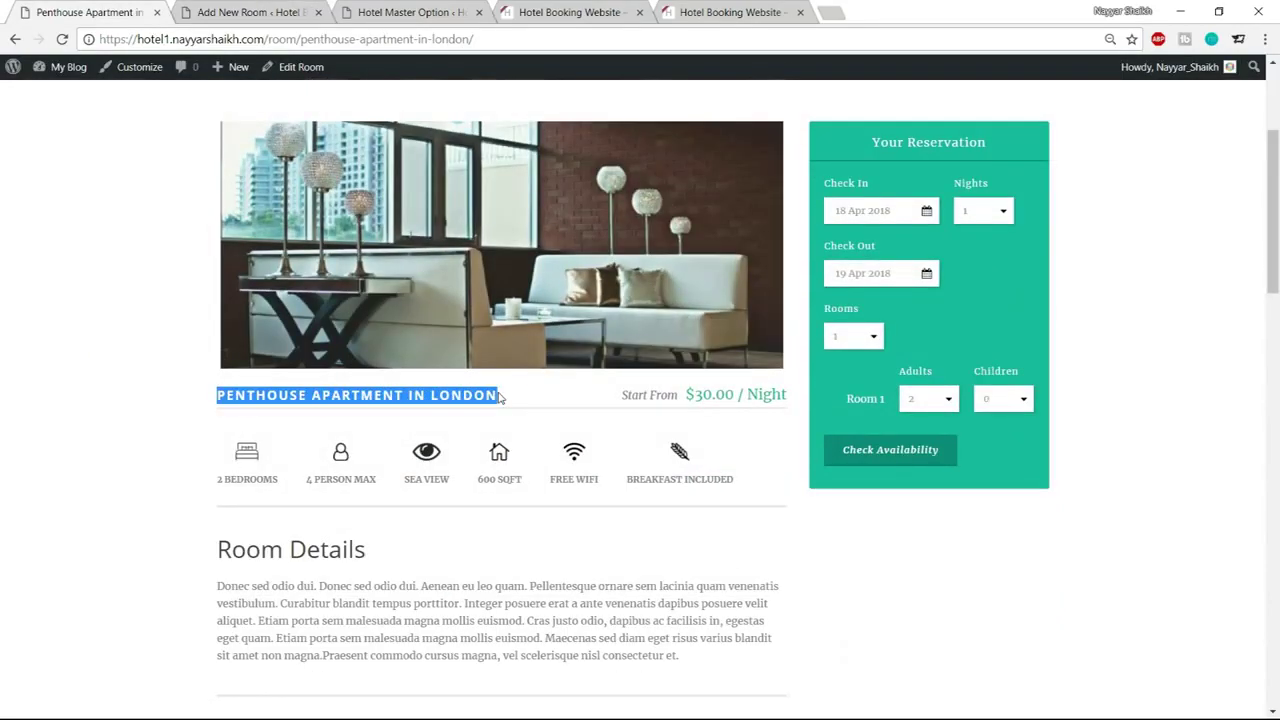
{"action": "key", "text": "ctrl+c"}
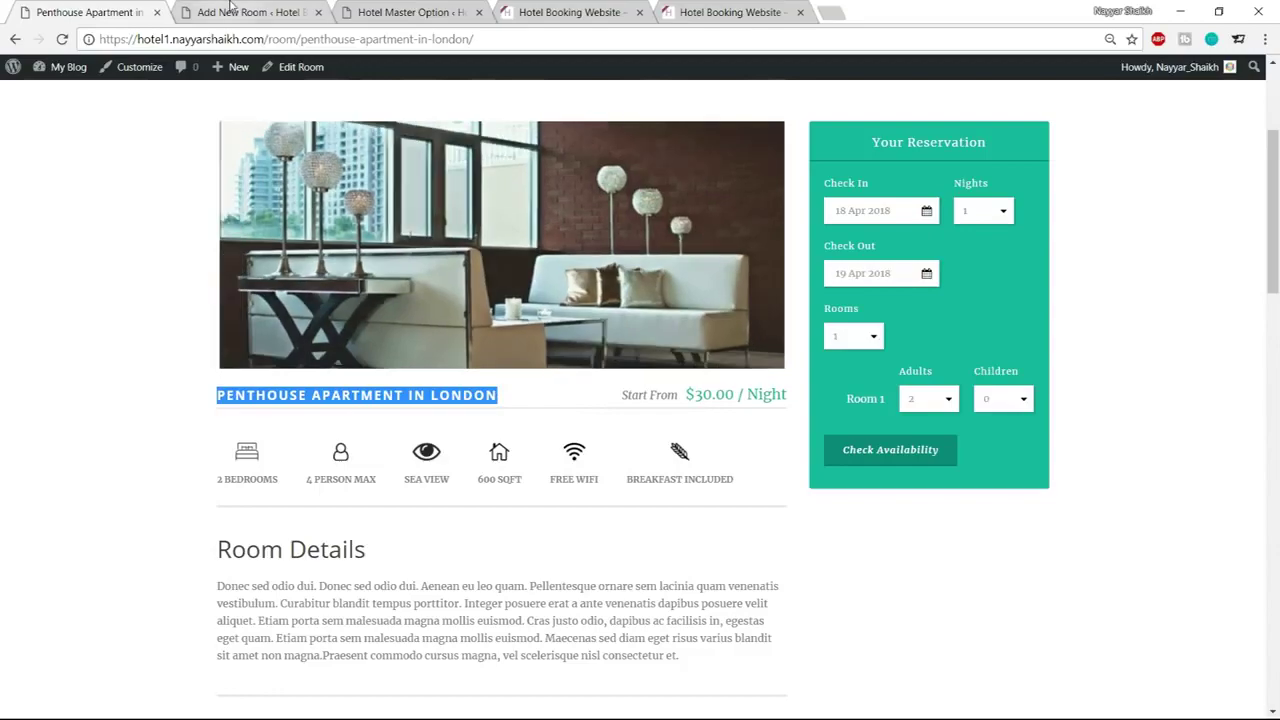
{"action": "left_click", "coordinate": [250, 12]}
{"action": "key", "text": "ctrl+v"}
Step: Create a new Rooms category and assign it to the room
{"action": "left_click", "coordinate": [446, 294]}
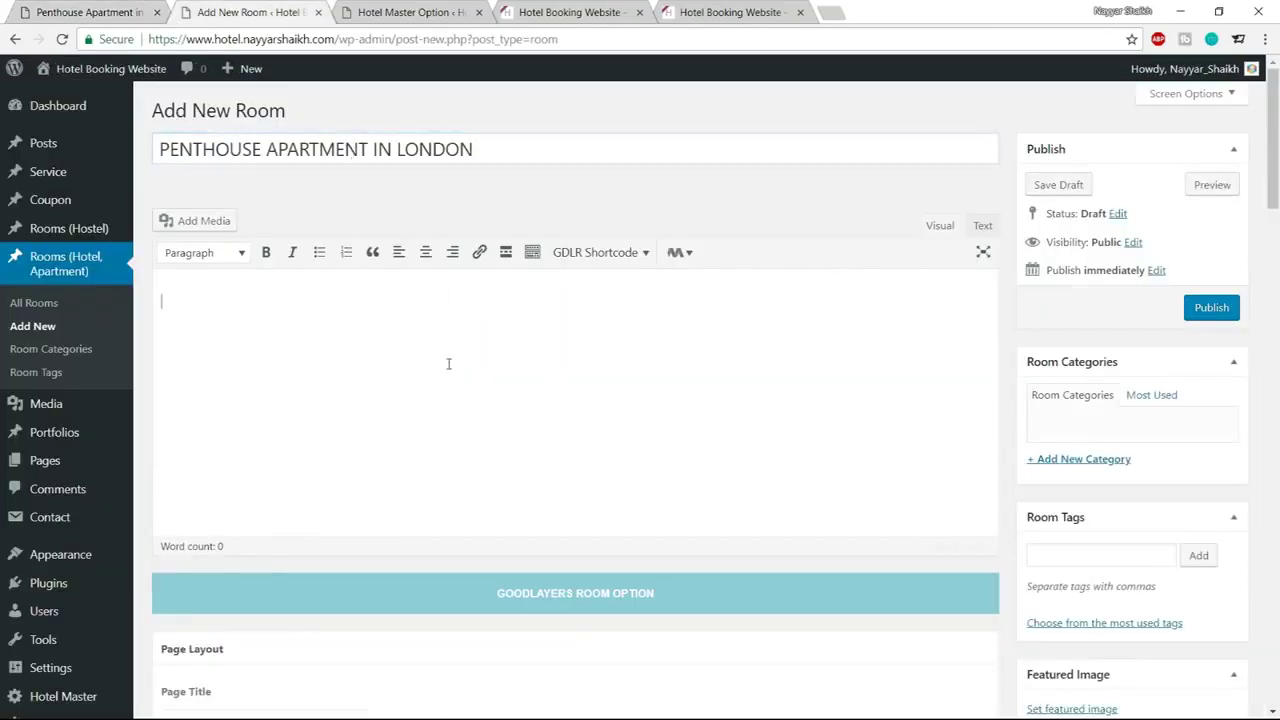
{"action": "scroll", "coordinate": [655, 420], "scroll_direction": "down", "scroll_amount": 8}
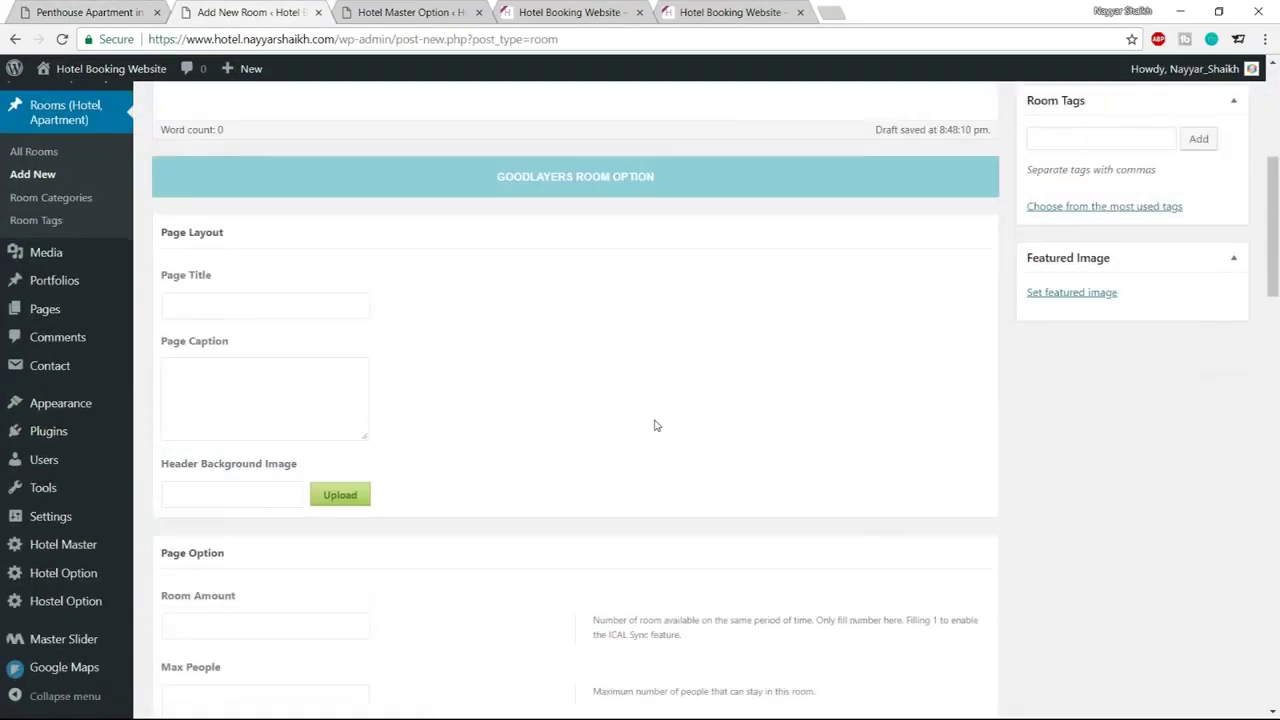
{"action": "scroll", "coordinate": [517, 454], "scroll_direction": "up", "scroll_amount": 8}
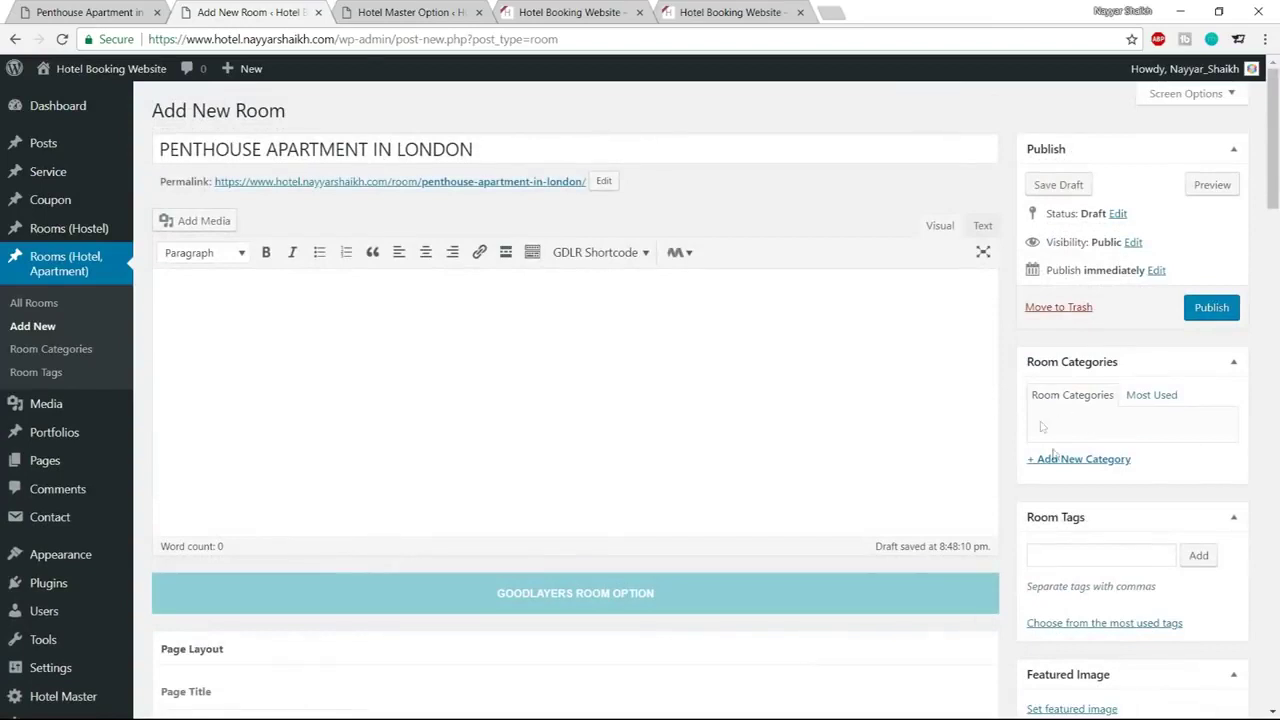
{"action": "left_click", "coordinate": [1071, 468]}
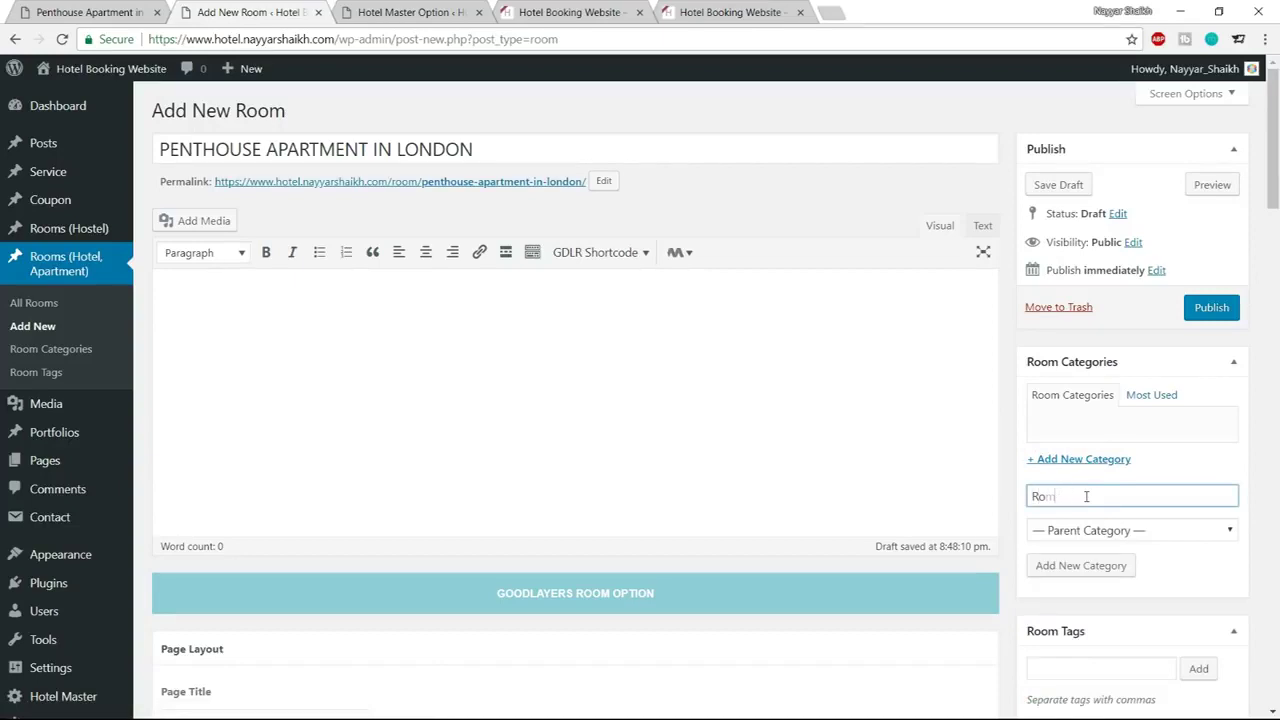
{"action": "left_click", "coordinate": [1050, 565]}
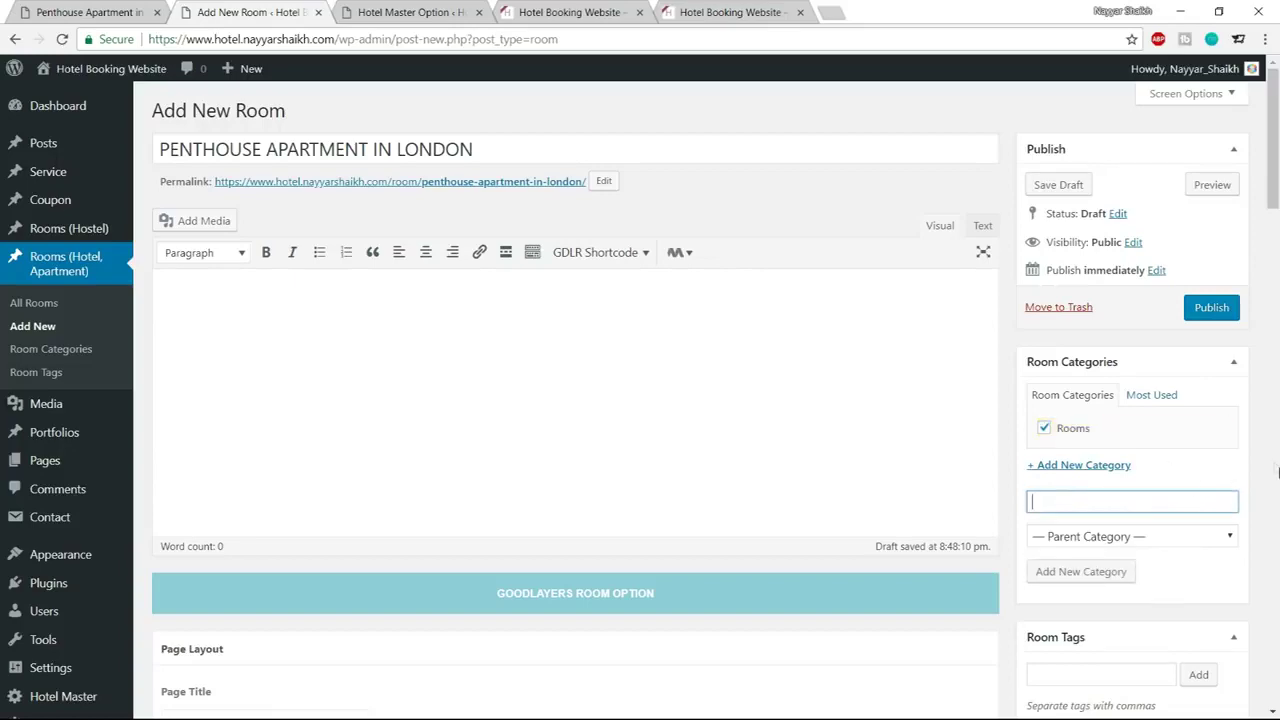
{"action": "scroll", "coordinate": [1232, 484], "scroll_direction": "down", "scroll_amount": 3}
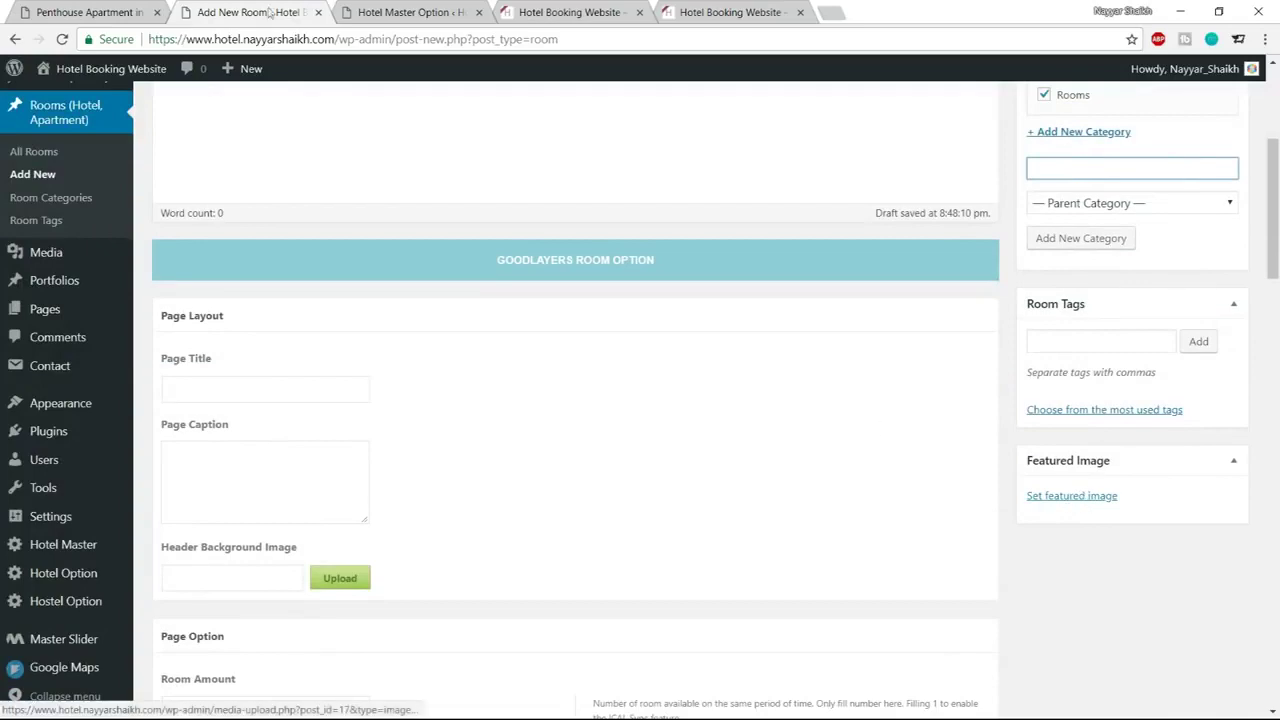
Step: Upload pexels-photo-140982-980x380 and make it the room's featured image
{"action": "left_click", "coordinate": [142, 10]}
{"action": "scroll", "coordinate": [565, 312], "scroll_direction": "up", "scroll_amount": 1}
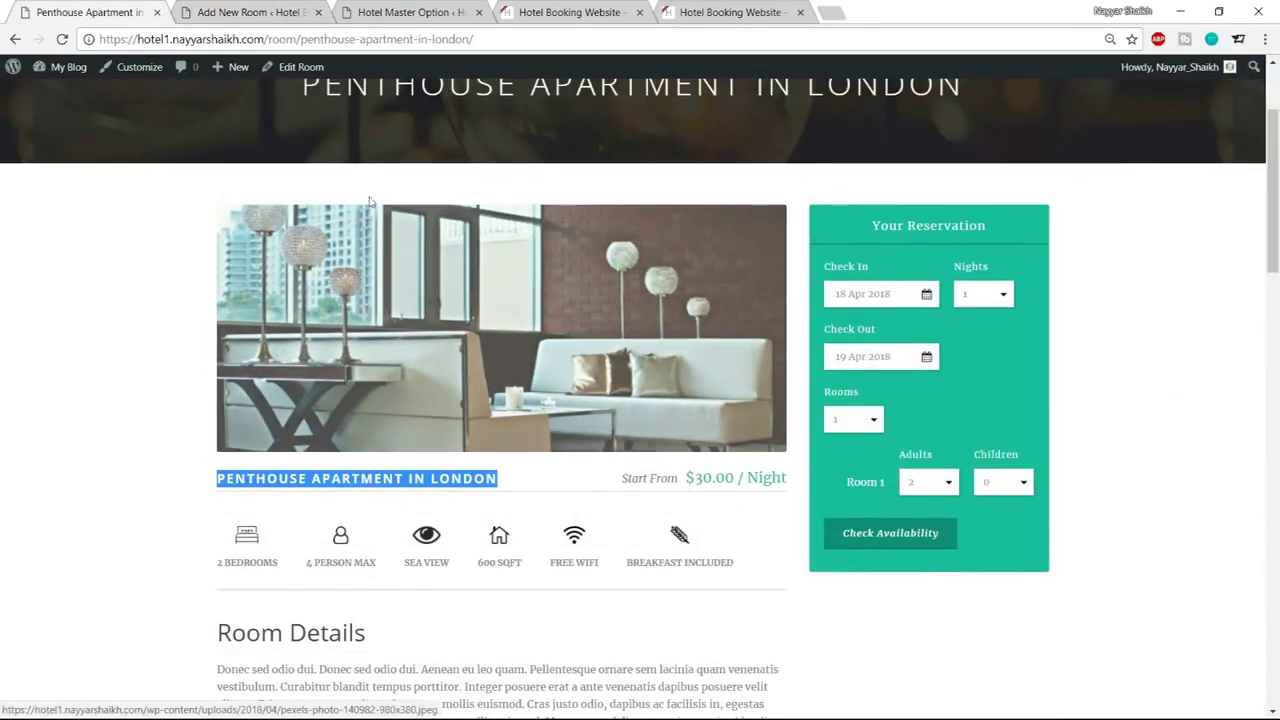
{"action": "left_click", "coordinate": [252, 12]}
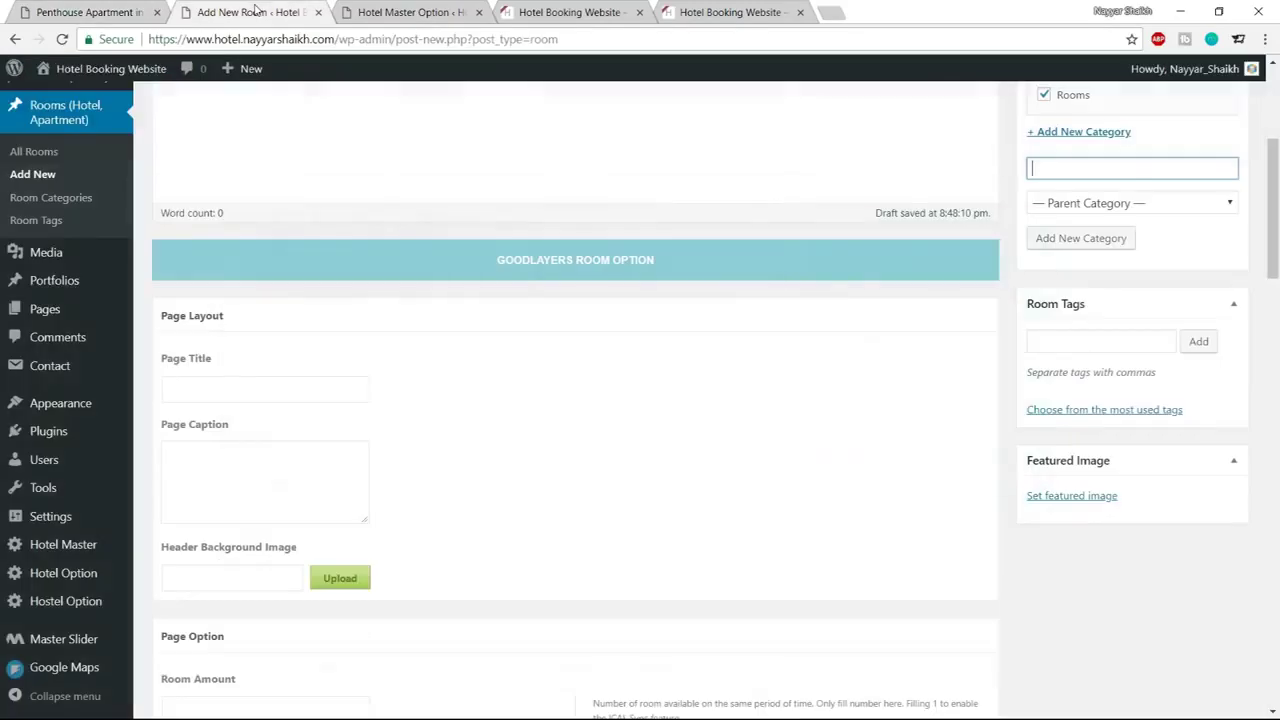
{"action": "left_click", "coordinate": [1076, 499]}
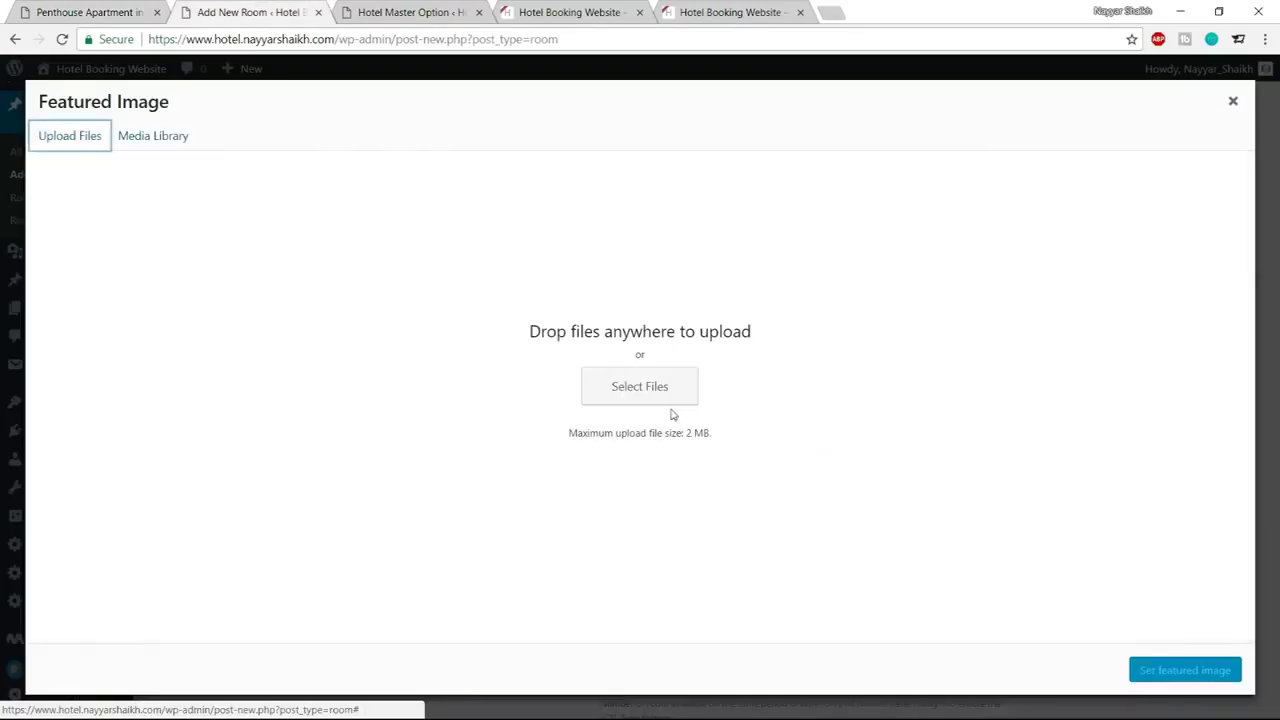
{"action": "left_click", "coordinate": [645, 390]}
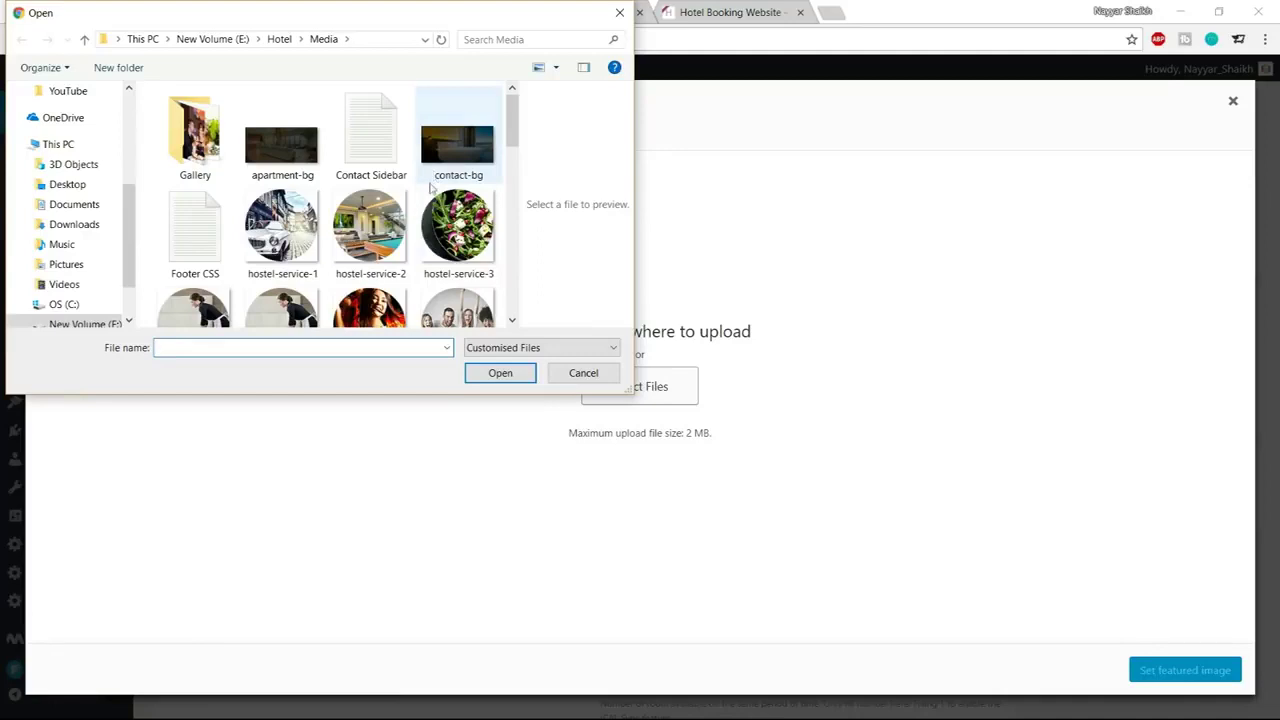
{"action": "scroll", "coordinate": [457, 250], "scroll_direction": "down", "scroll_amount": 3}
{"action": "scroll", "coordinate": [353, 244], "scroll_direction": "down", "scroll_amount": 3}
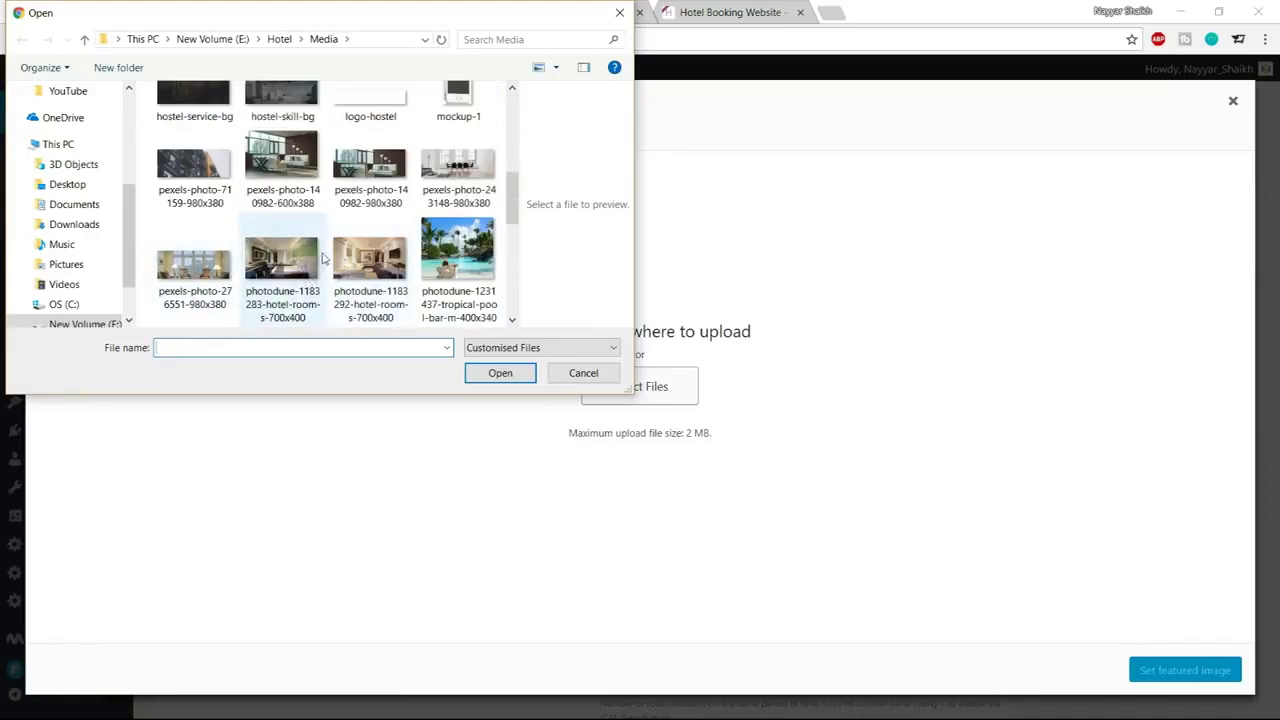
{"action": "left_click", "coordinate": [284, 170]}
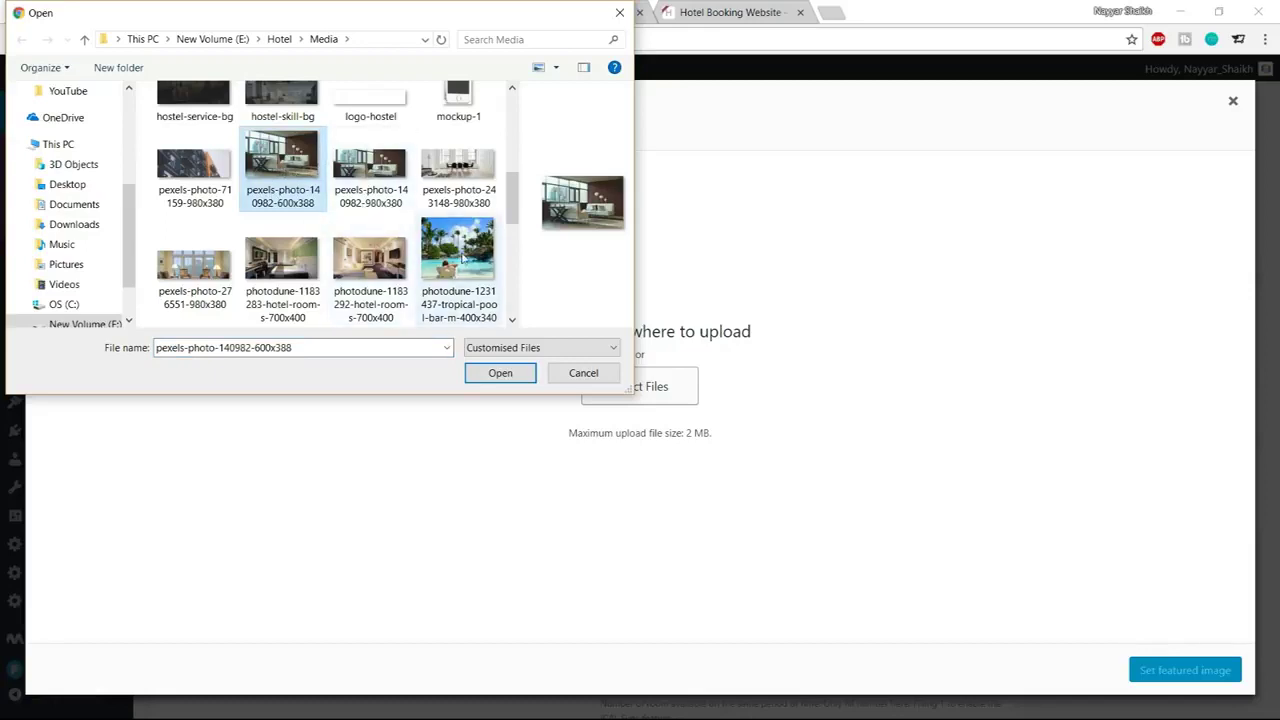
{"action": "left_click", "coordinate": [388, 175]}
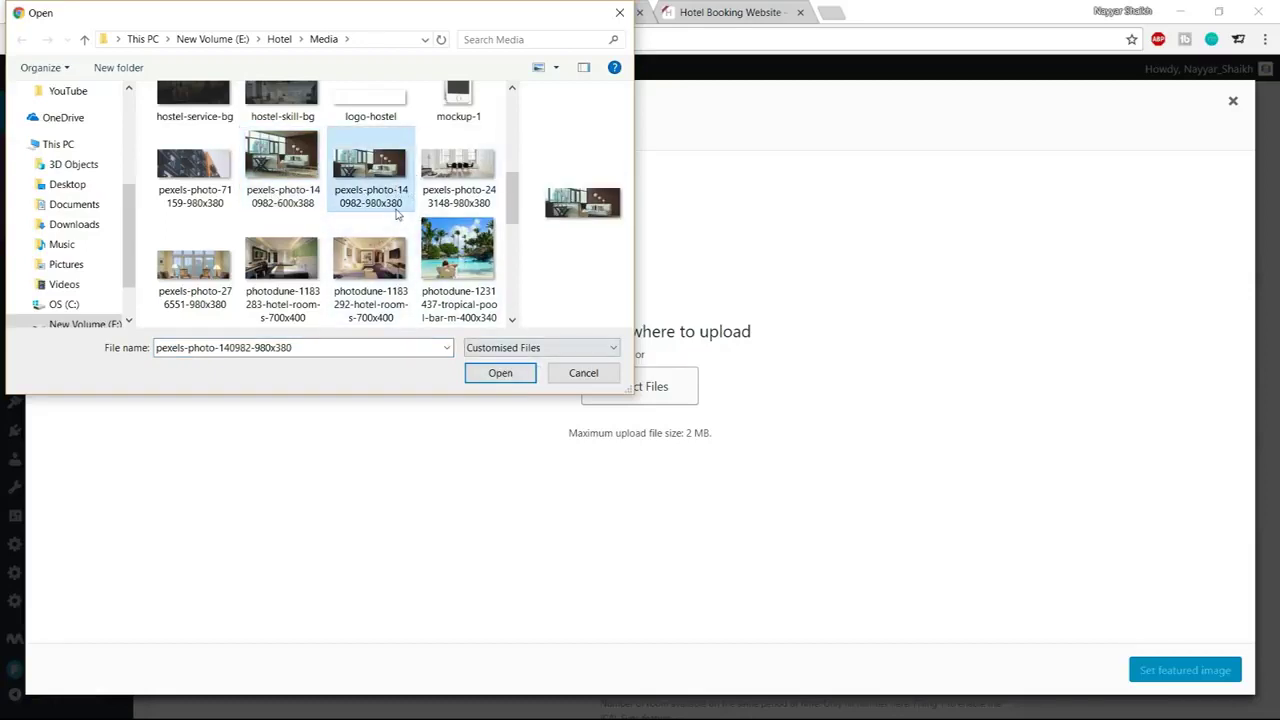
{"action": "left_click", "coordinate": [500, 373]}
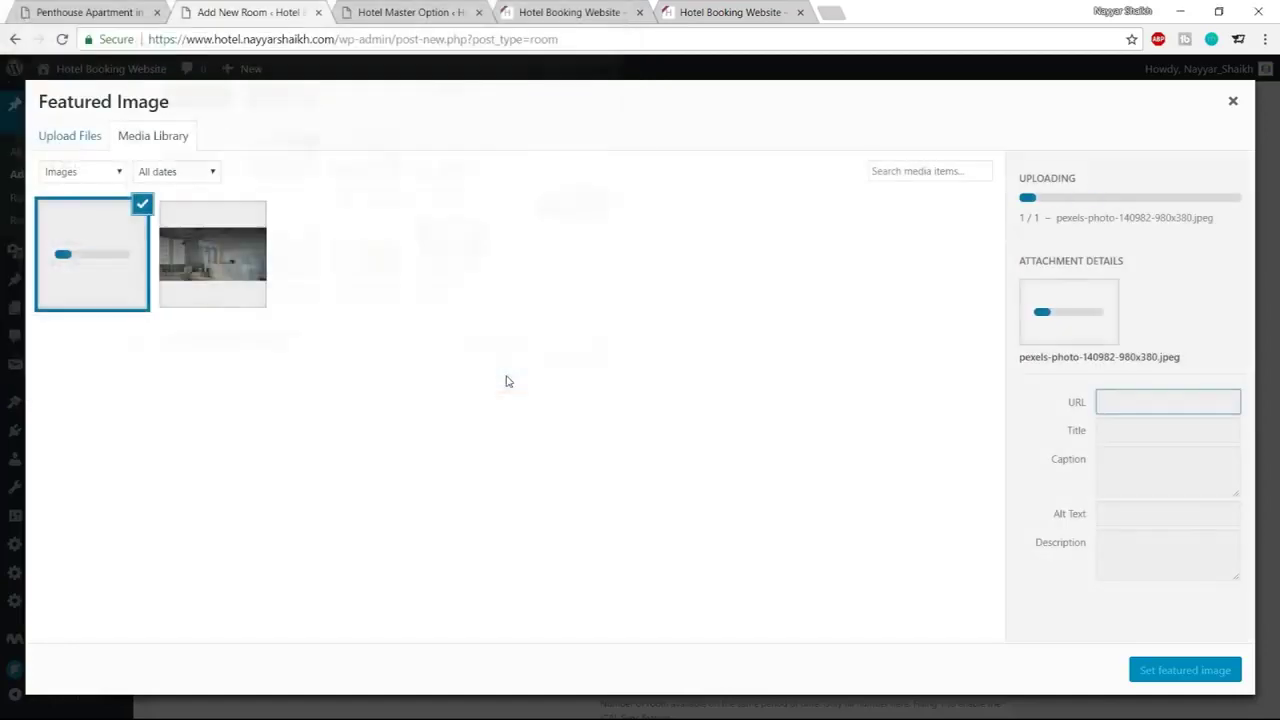
{"action": "left_click", "coordinate": [1232, 679]}
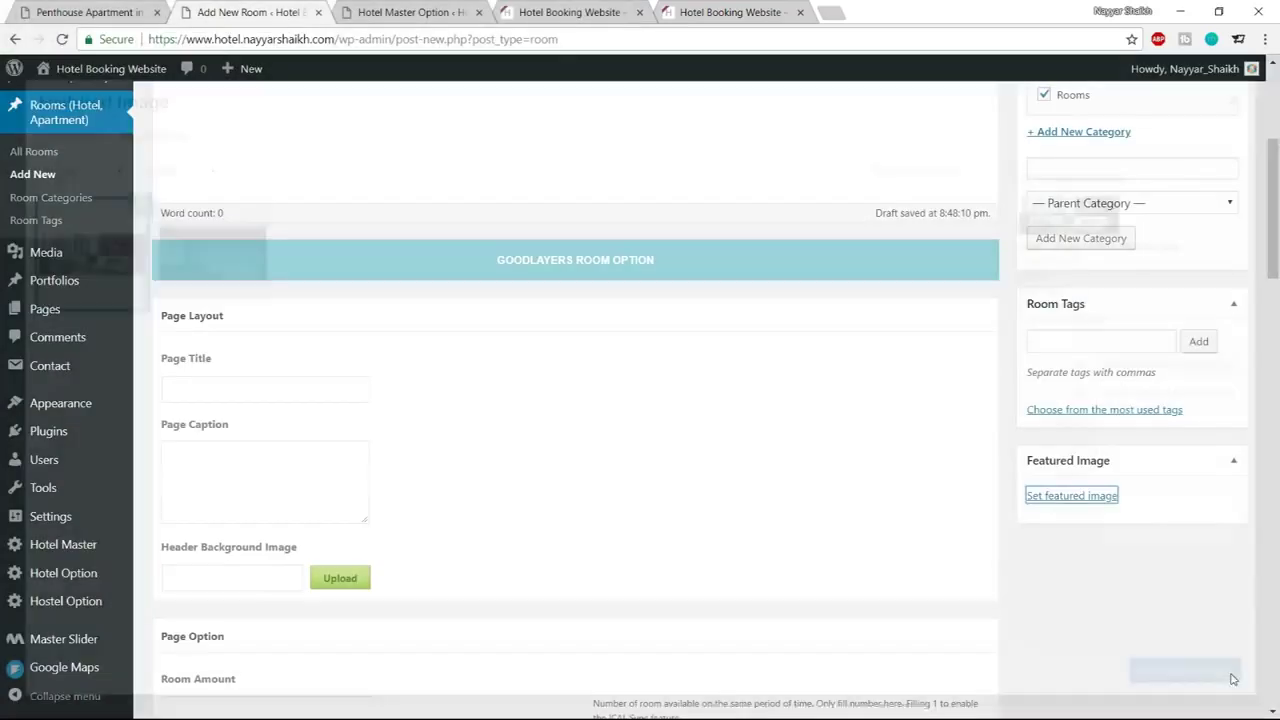
{"action": "scroll", "coordinate": [1124, 618], "scroll_direction": "up", "scroll_amount": 4}
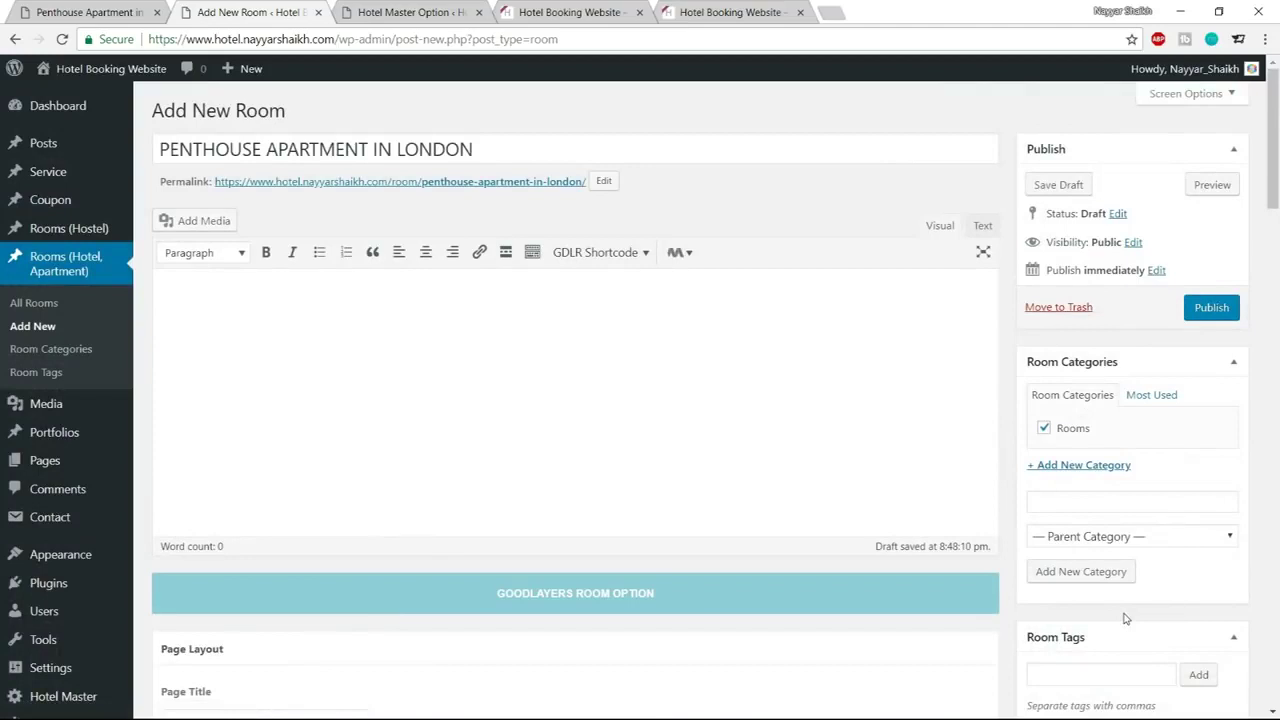
Step: Publish the room and view its live page in a new tab
{"action": "left_click", "coordinate": [1205, 311]}
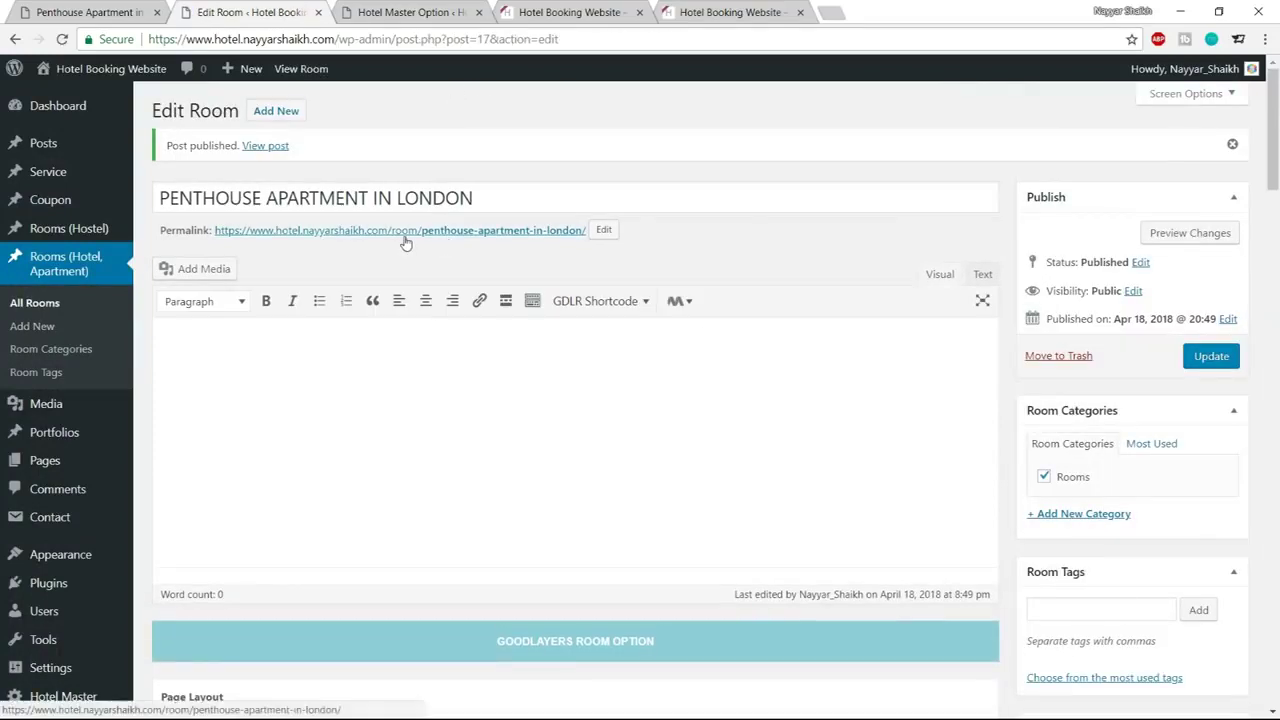
{"action": "right_click", "coordinate": [405, 243]}
{"action": "left_click", "coordinate": [438, 246]}
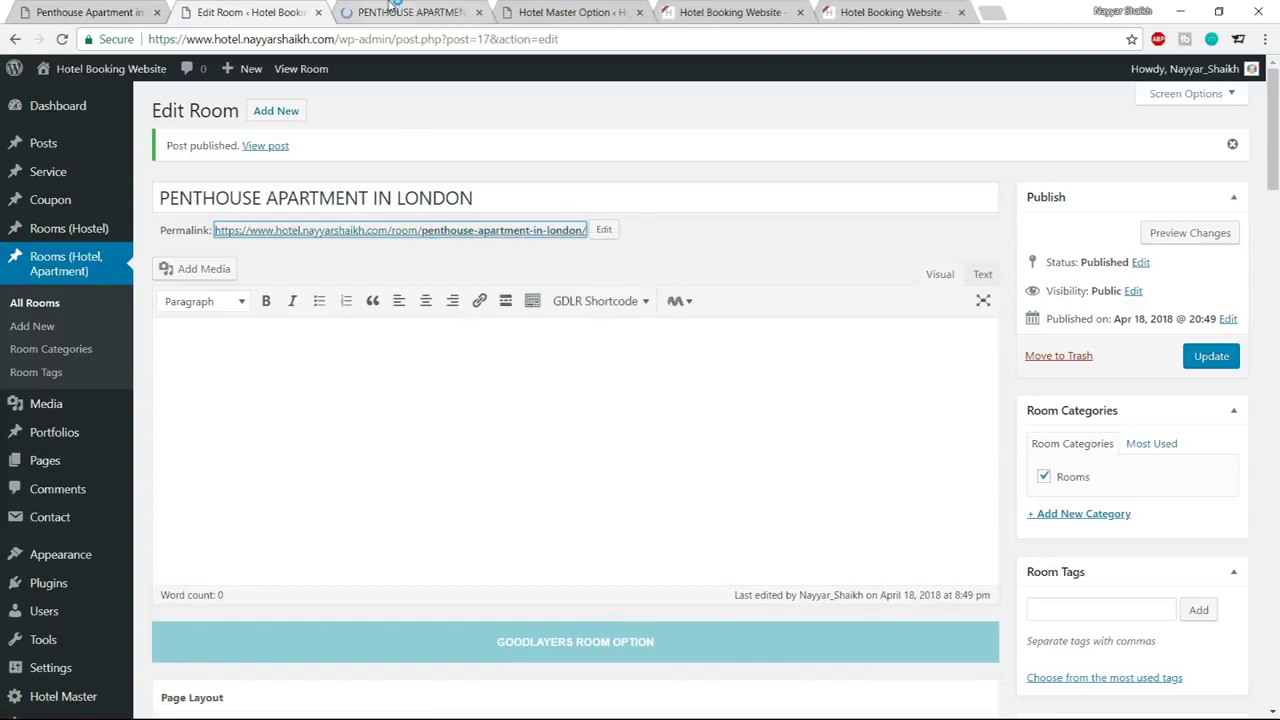
{"action": "left_click", "coordinate": [390, 8]}
{"action": "scroll", "coordinate": [1180, 385], "scroll_direction": "down", "scroll_amount": 2}
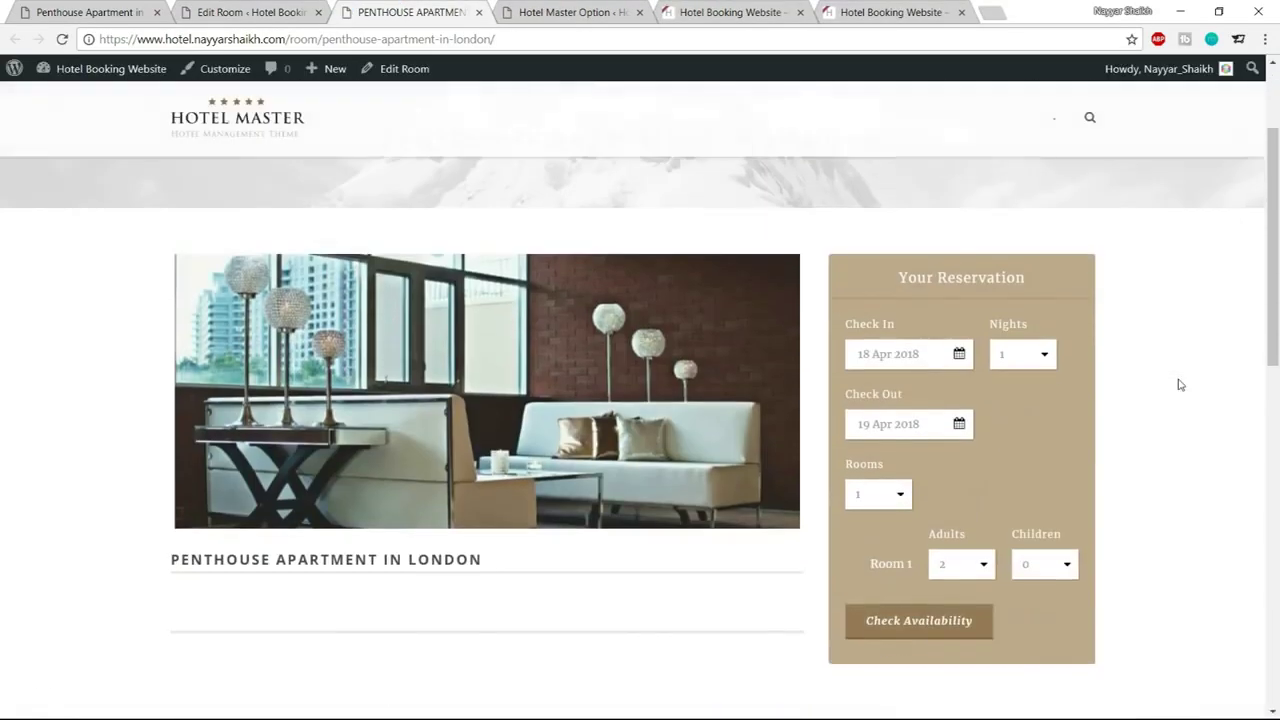
{"action": "scroll", "coordinate": [1177, 383], "scroll_direction": "down", "scroll_amount": 3}
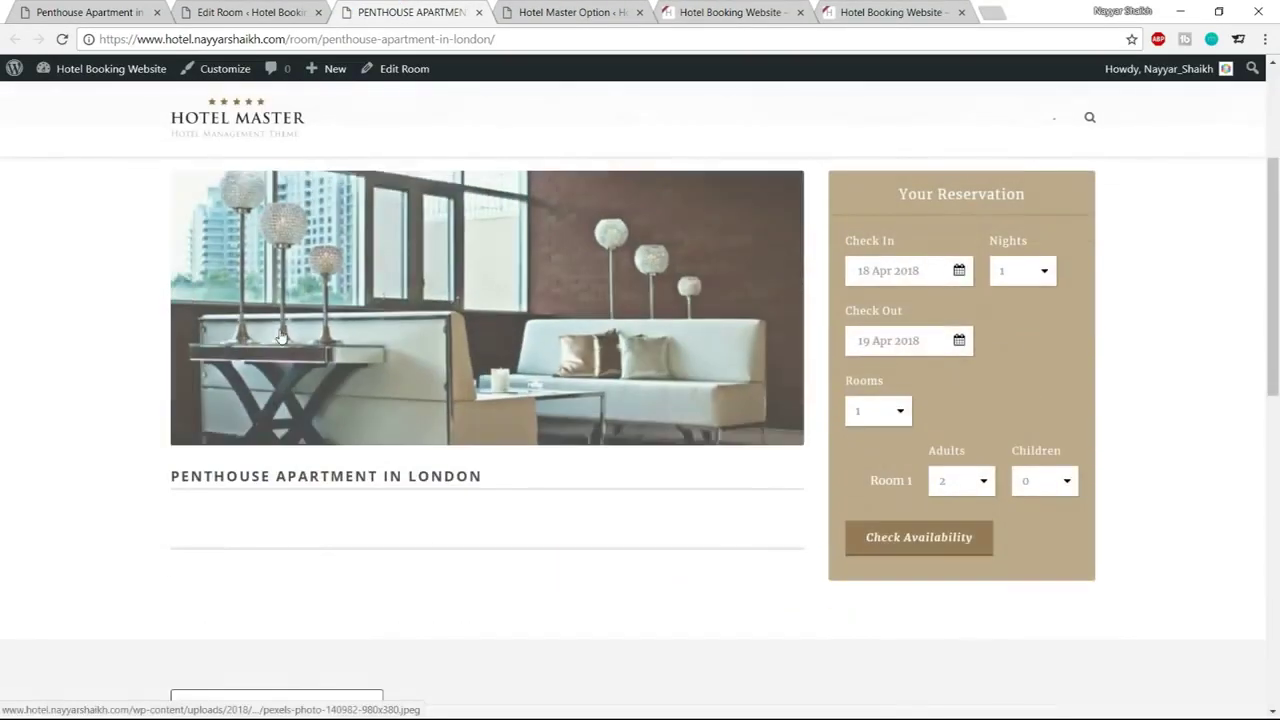
{"action": "left_click_drag", "start_coordinate": [489, 476], "coordinate": [165, 472]}
{"action": "left_click", "coordinate": [193, 502]}
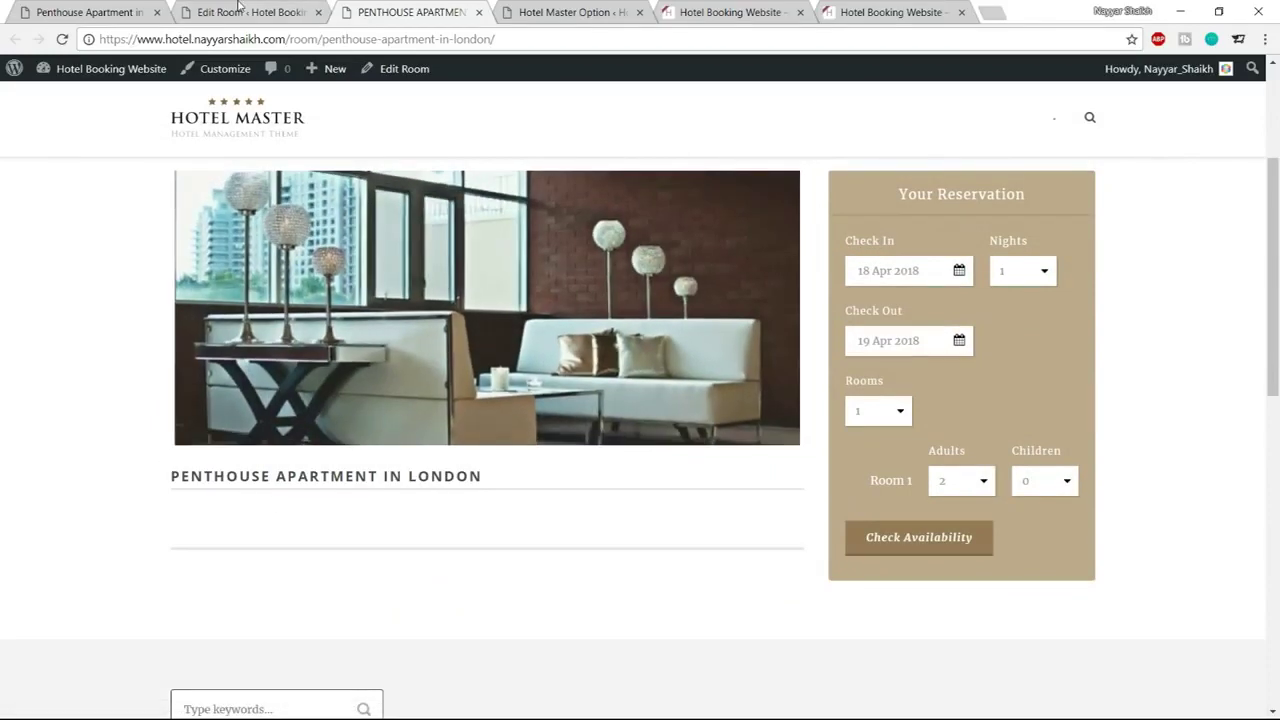
Step: Check the reference room page's $30.00 / Night price, then return to the room editor
{"action": "left_click", "coordinate": [238, 10]}
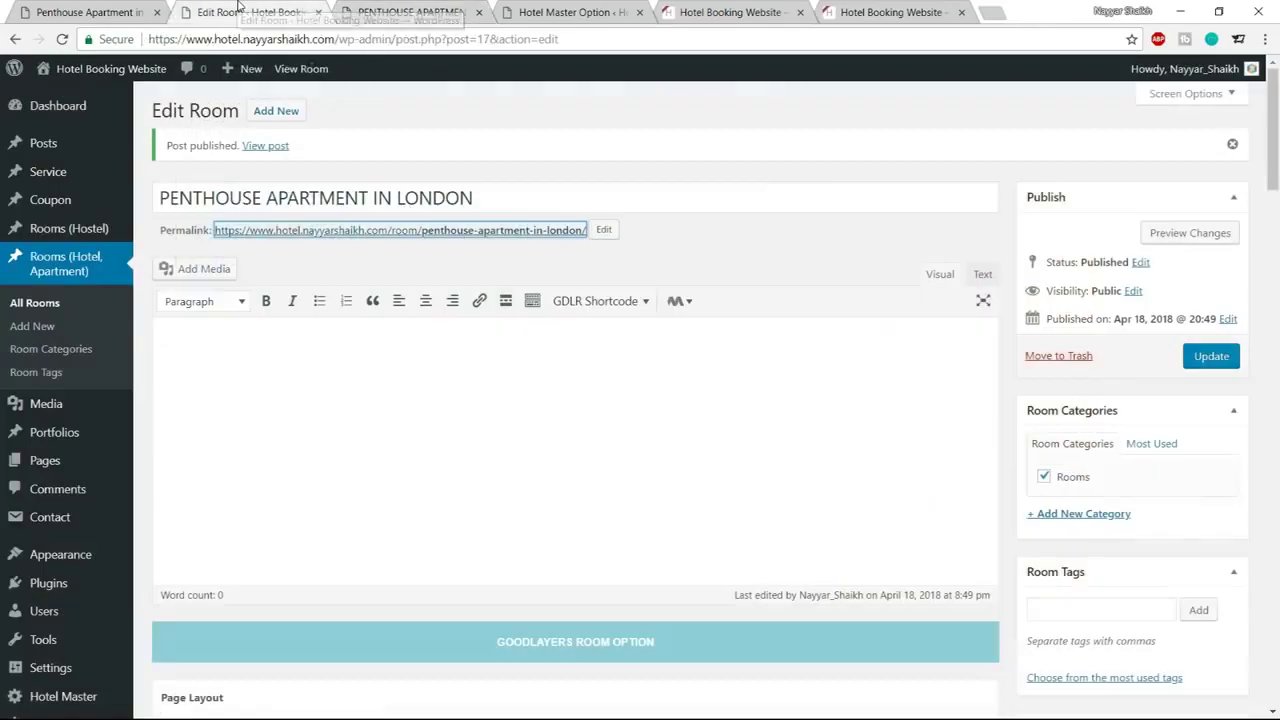
{"action": "left_click", "coordinate": [90, 12]}
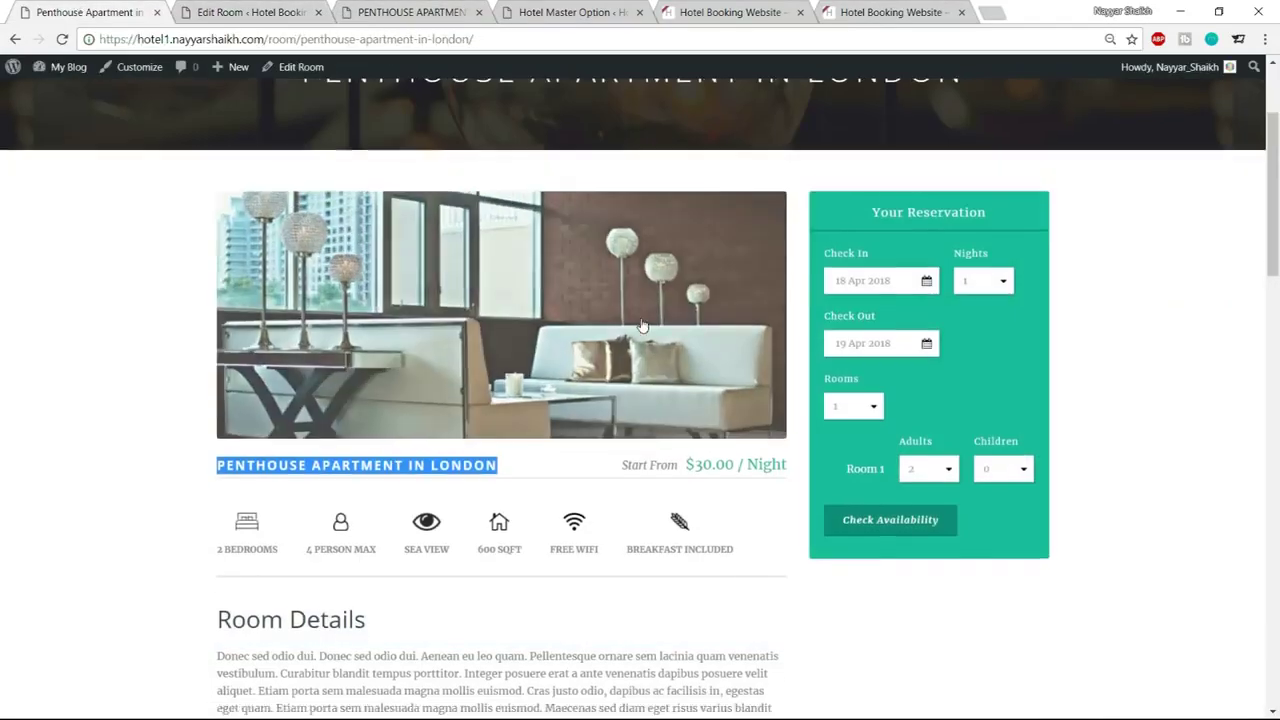
{"action": "scroll", "coordinate": [643, 429], "scroll_direction": "down", "scroll_amount": 2}
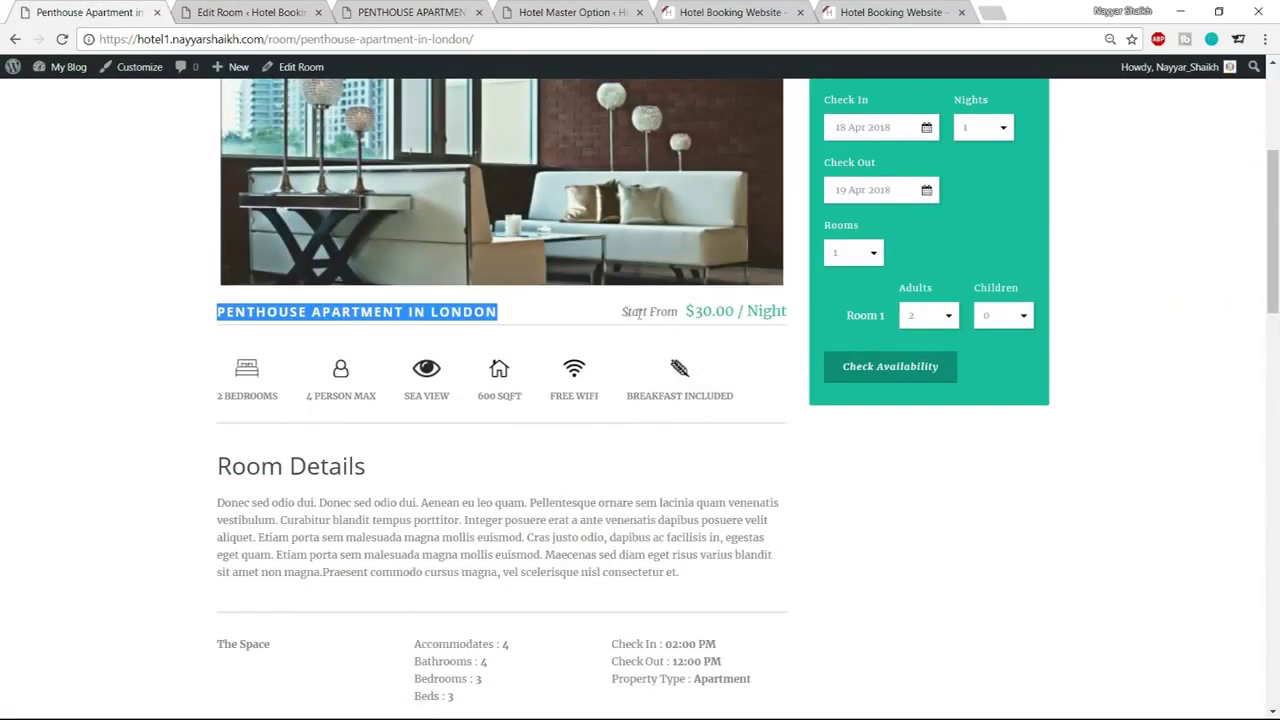
{"action": "left_click", "coordinate": [764, 311]}
{"action": "left_click_drag", "start_coordinate": [686, 311], "coordinate": [784, 311]}
{"action": "left_click", "coordinate": [697, 311]}
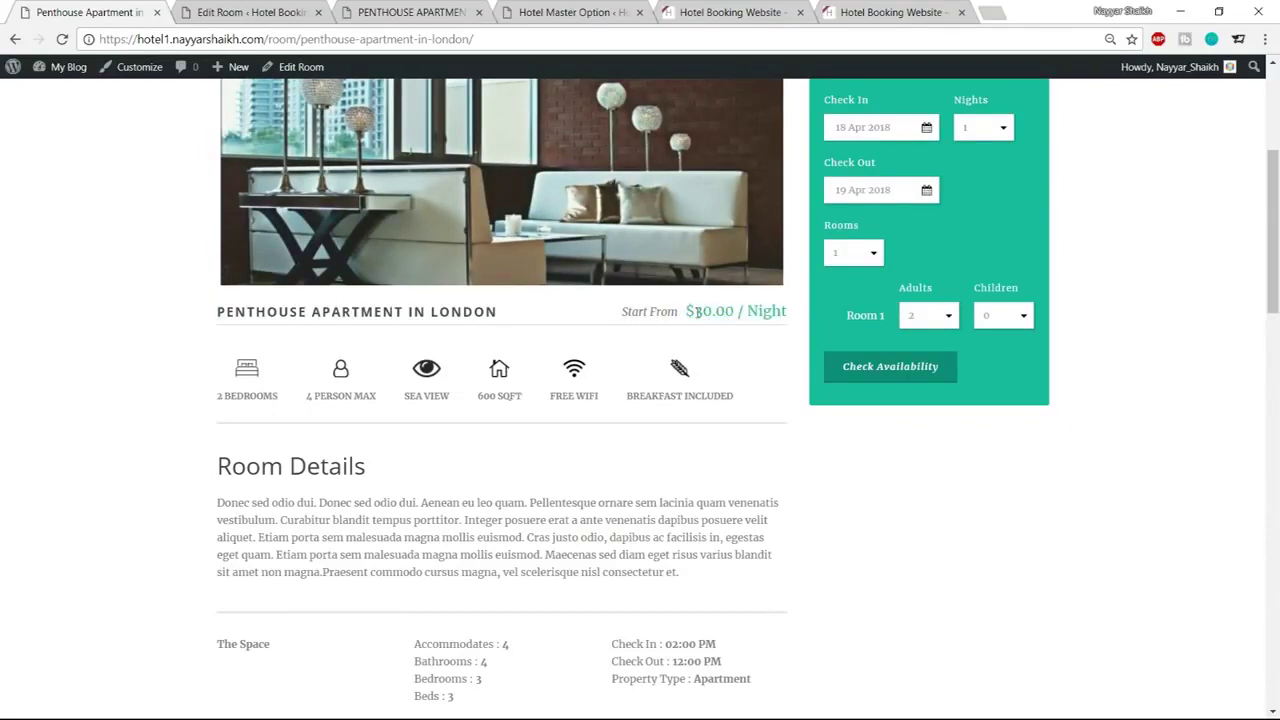
{"action": "left_click", "coordinate": [291, 8]}
Step: Enter the Room Amount value (2) in the room's Page Option settings
{"action": "scroll", "coordinate": [783, 408], "scroll_direction": "down", "scroll_amount": 3}
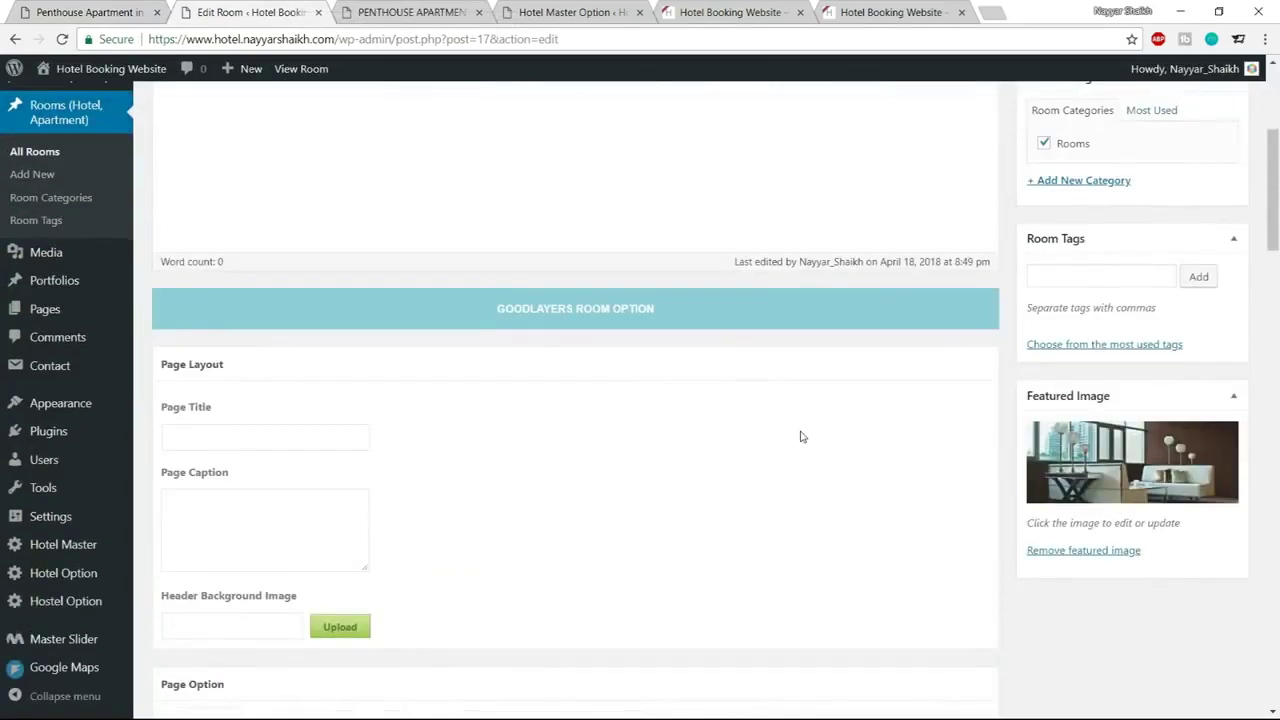
{"action": "scroll", "coordinate": [800, 437], "scroll_direction": "down", "scroll_amount": 6}
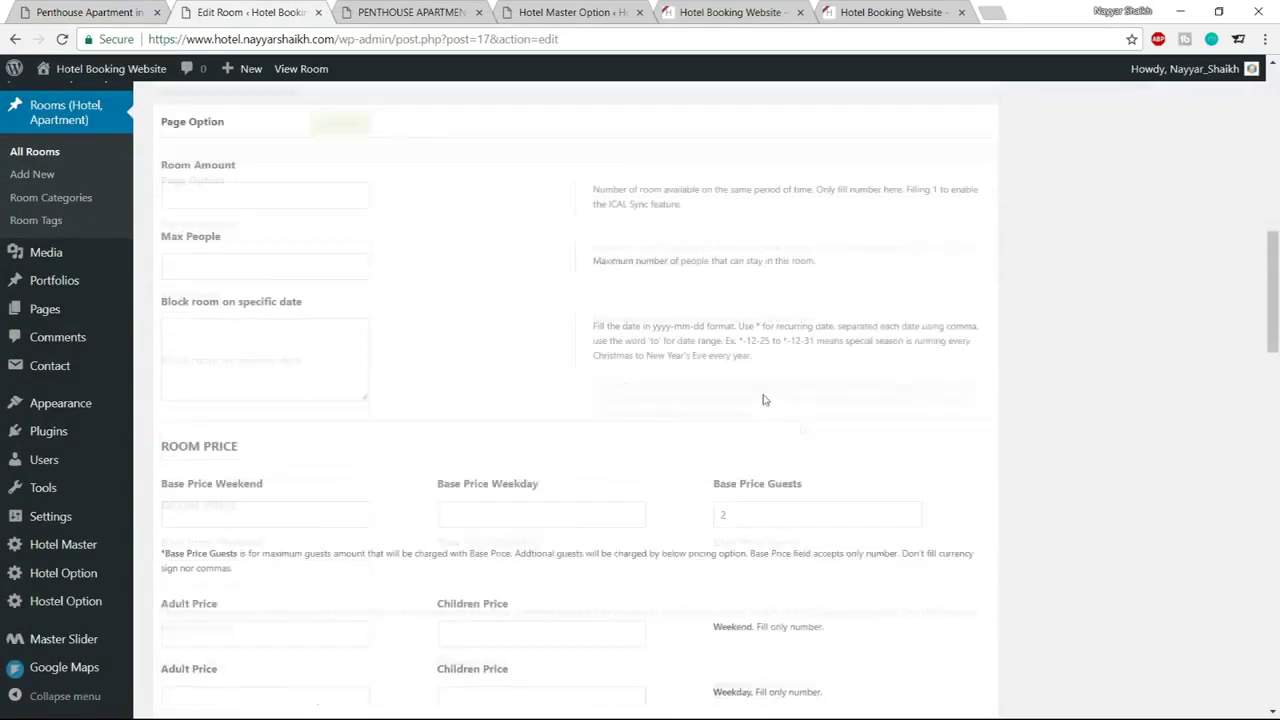
{"action": "scroll", "coordinate": [300, 195], "scroll_direction": "up", "scroll_amount": 1}
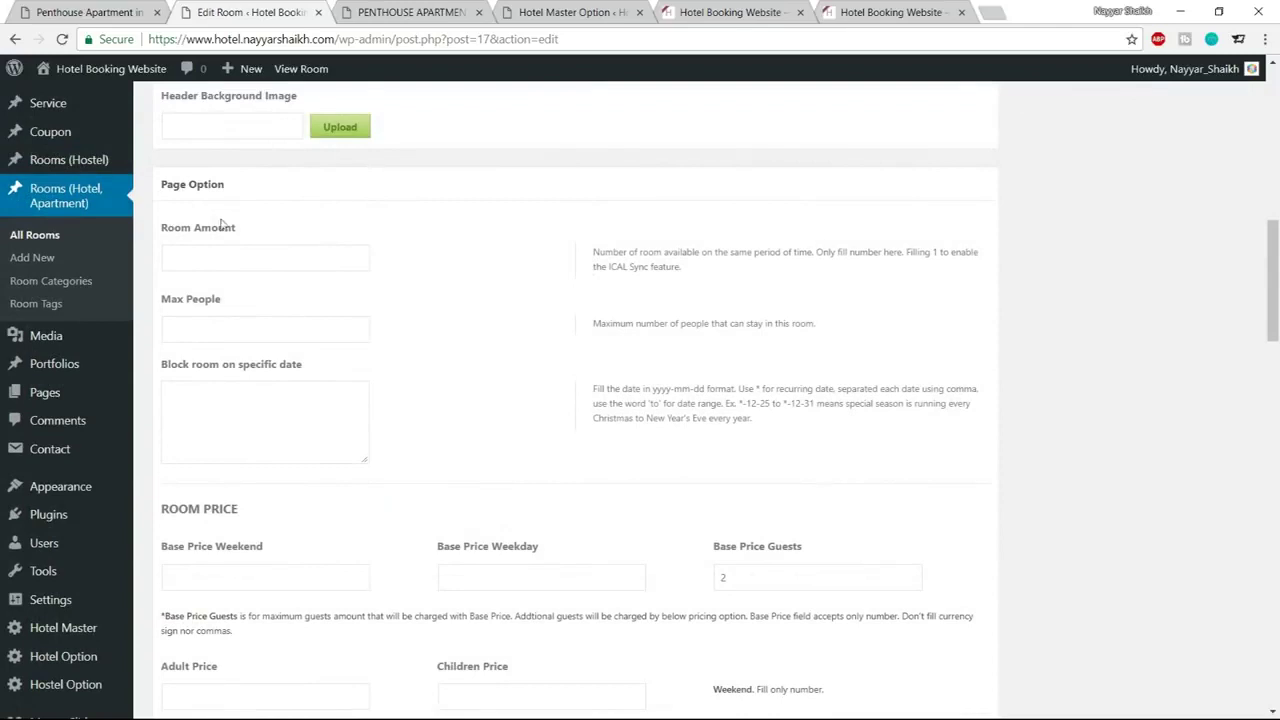
{"action": "left_click", "coordinate": [210, 255]}
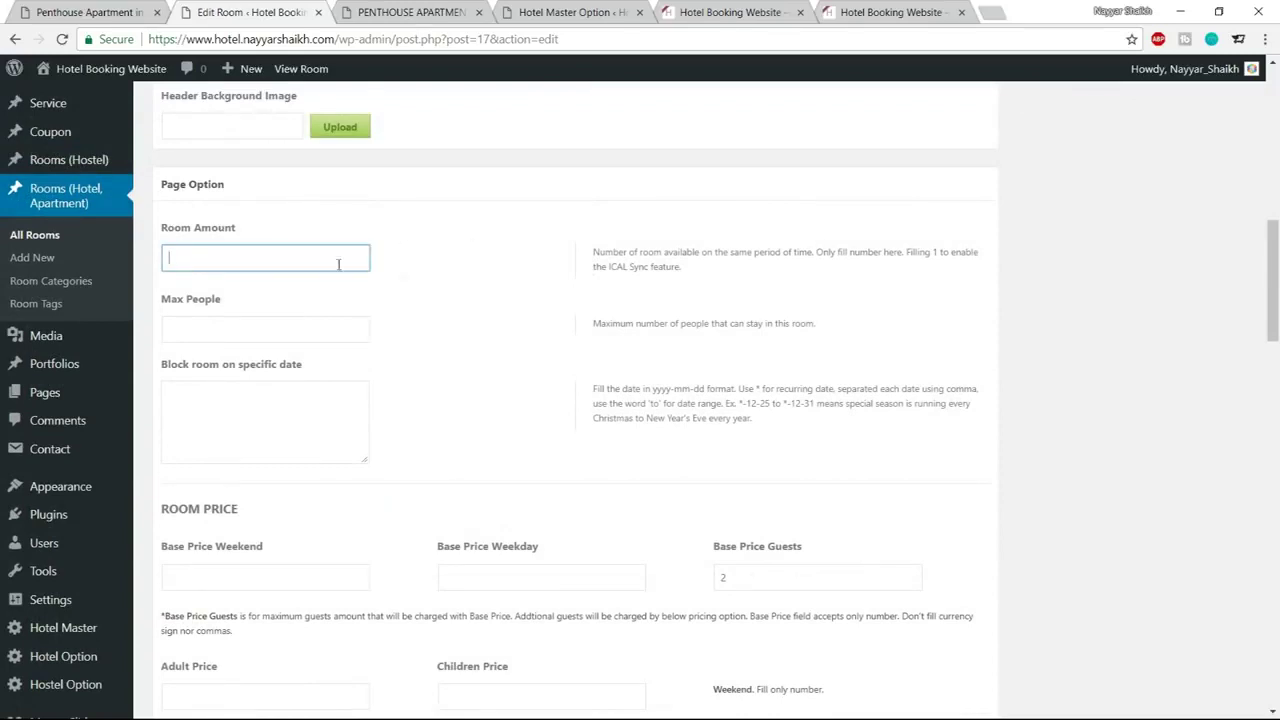
{"action": "type", "text": "1"}
{"action": "left_click", "coordinate": [465, 215]}
Step: Set Max People to 4 and double-check both Room Amount 2 and Max People 4
{"action": "scroll", "coordinate": [477, 289], "scroll_direction": "up", "scroll_amount": 7}
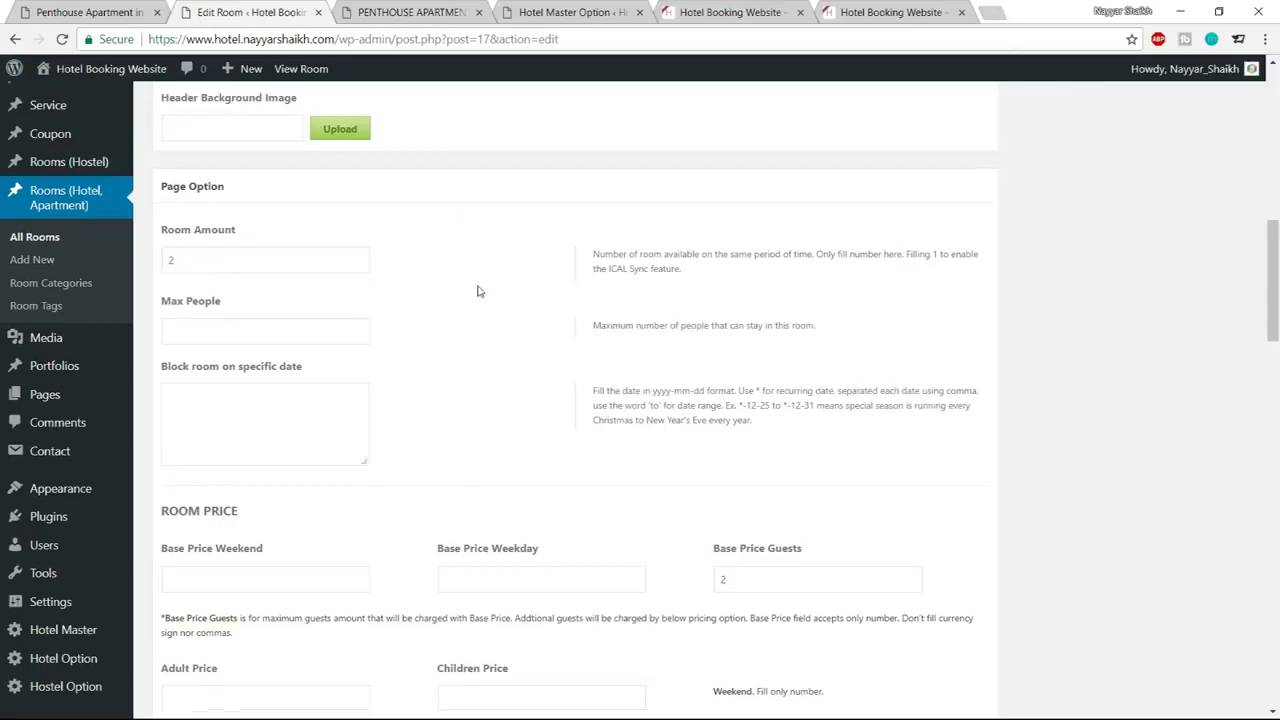
{"action": "scroll", "coordinate": [674, 368], "scroll_direction": "down", "scroll_amount": 4}
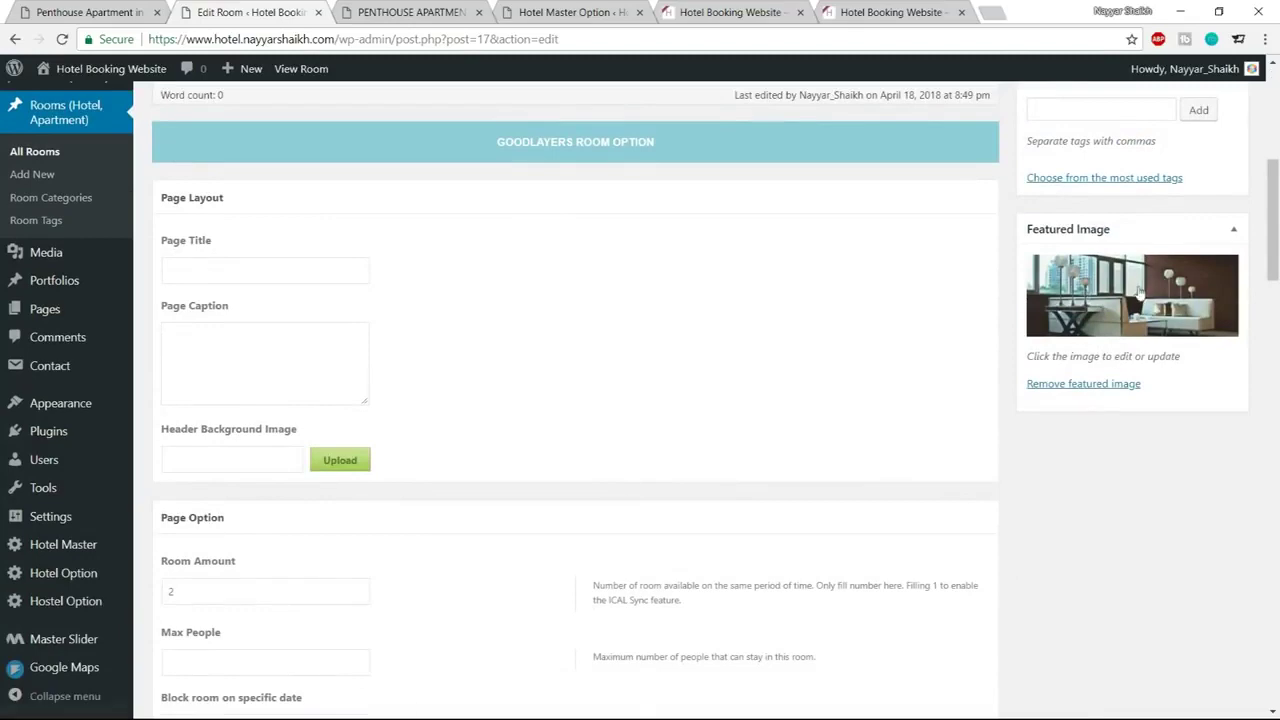
{"action": "scroll", "coordinate": [370, 326], "scroll_direction": "down", "scroll_amount": 3}
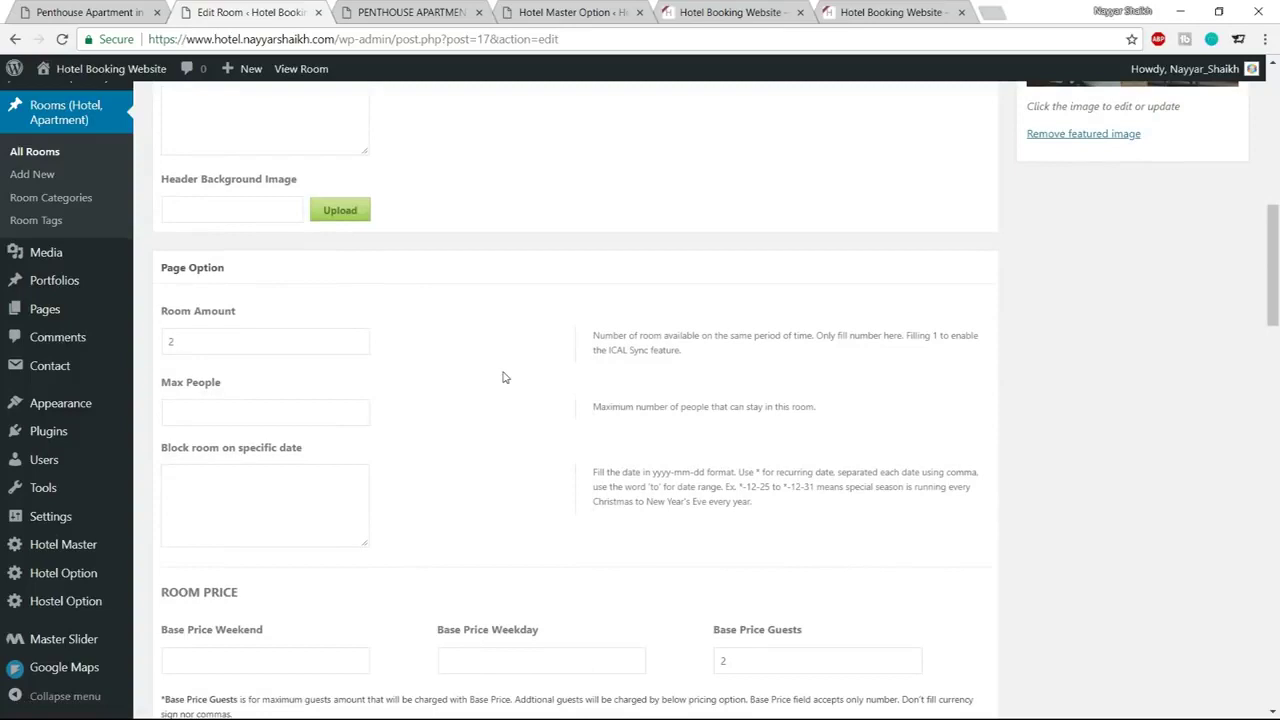
{"action": "scroll", "coordinate": [503, 377], "scroll_direction": "down", "scroll_amount": 1}
{"action": "left_click", "coordinate": [213, 325]}
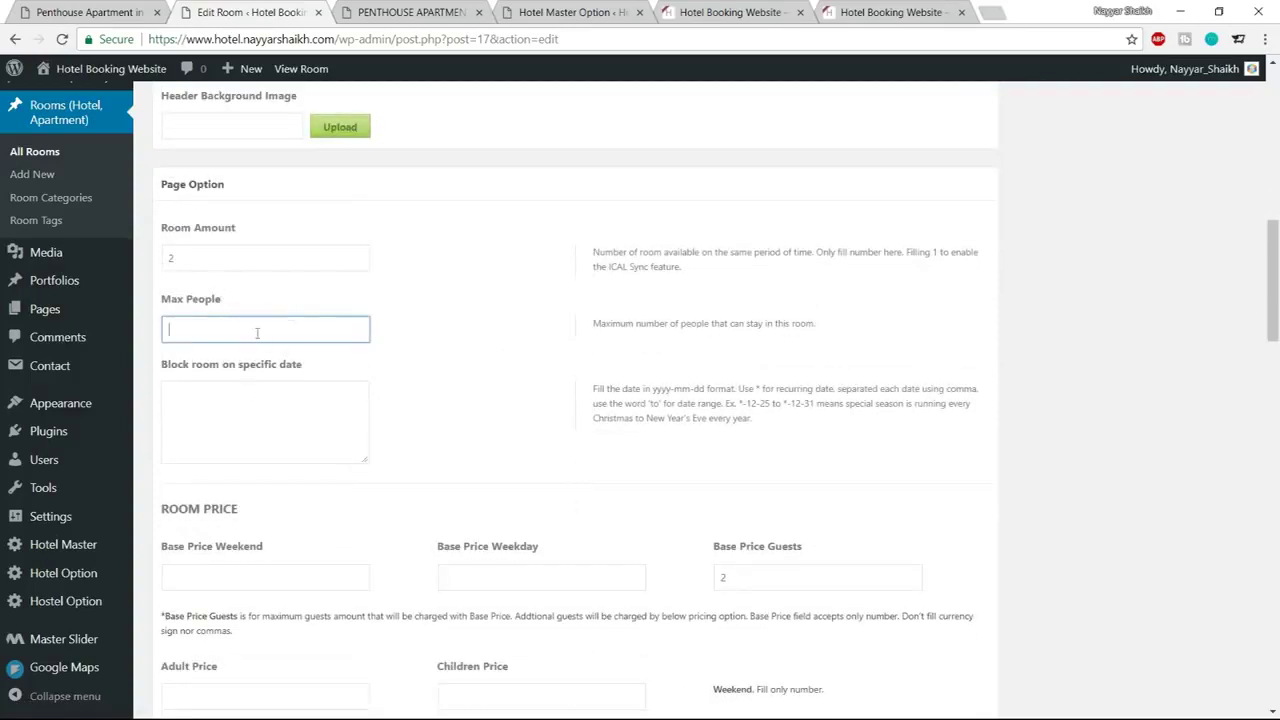
{"action": "type", "text": "4"}
{"action": "left_click", "coordinate": [462, 304]}
{"action": "double_click", "coordinate": [209, 259]}
{"action": "left_click_drag", "start_coordinate": [218, 326], "coordinate": [155, 331]}
{"action": "left_click", "coordinate": [423, 338]}
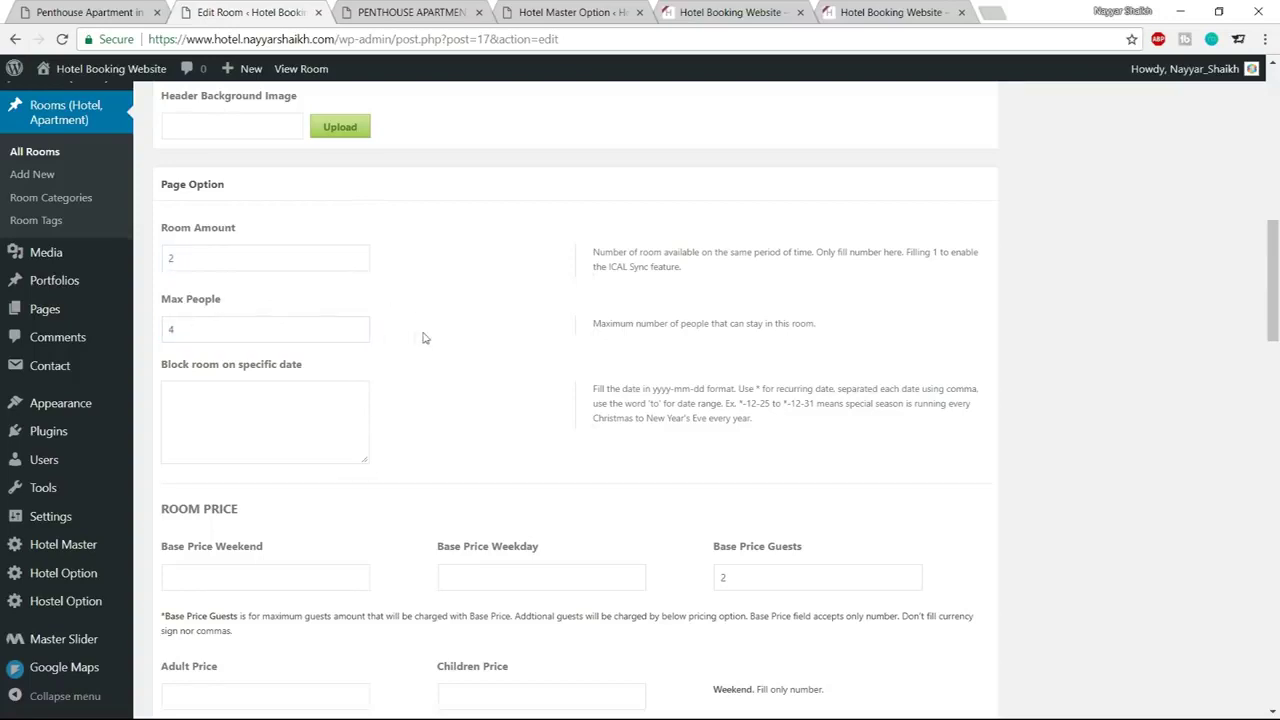
Step: Inspect the Block room on specific date field and compare the reference page's Start From price
{"action": "left_click", "coordinate": [302, 418]}
{"action": "left_click_drag", "start_coordinate": [160, 366], "coordinate": [345, 368]}
{"action": "left_click", "coordinate": [345, 368]}
{"action": "scroll", "coordinate": [460, 406], "scroll_direction": "down", "scroll_amount": 1}
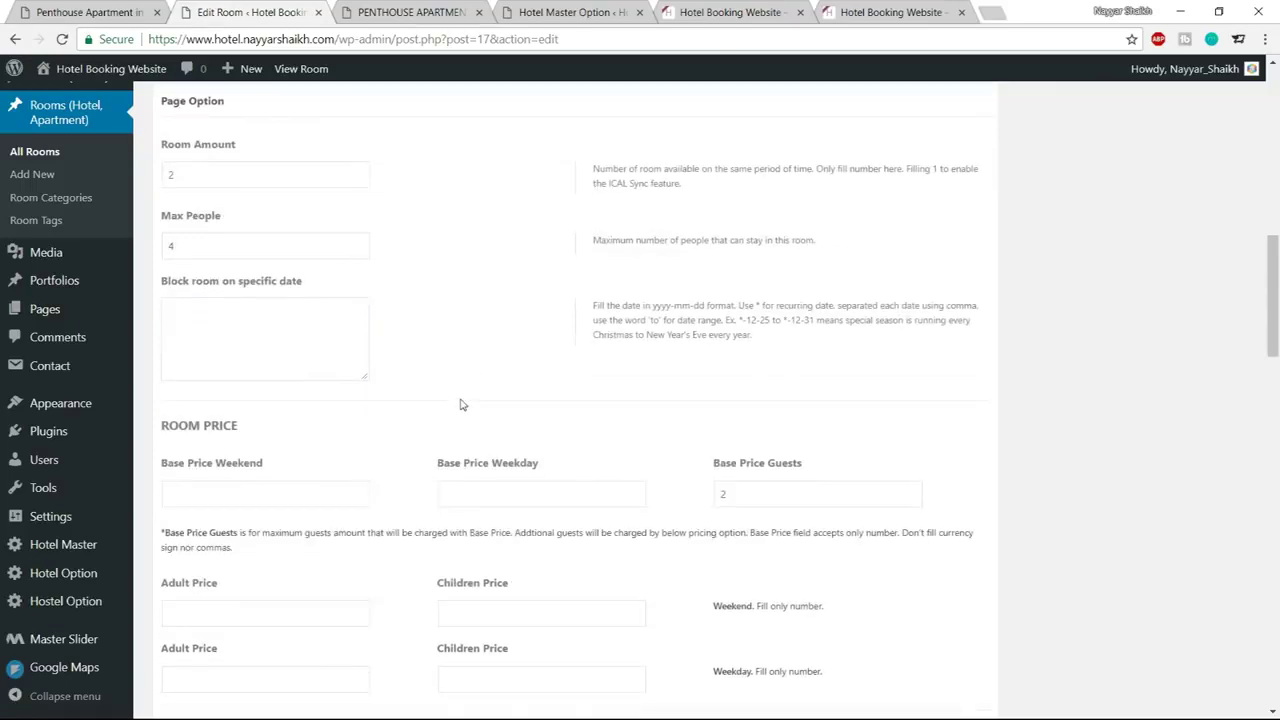
{"action": "left_click", "coordinate": [418, 10]}
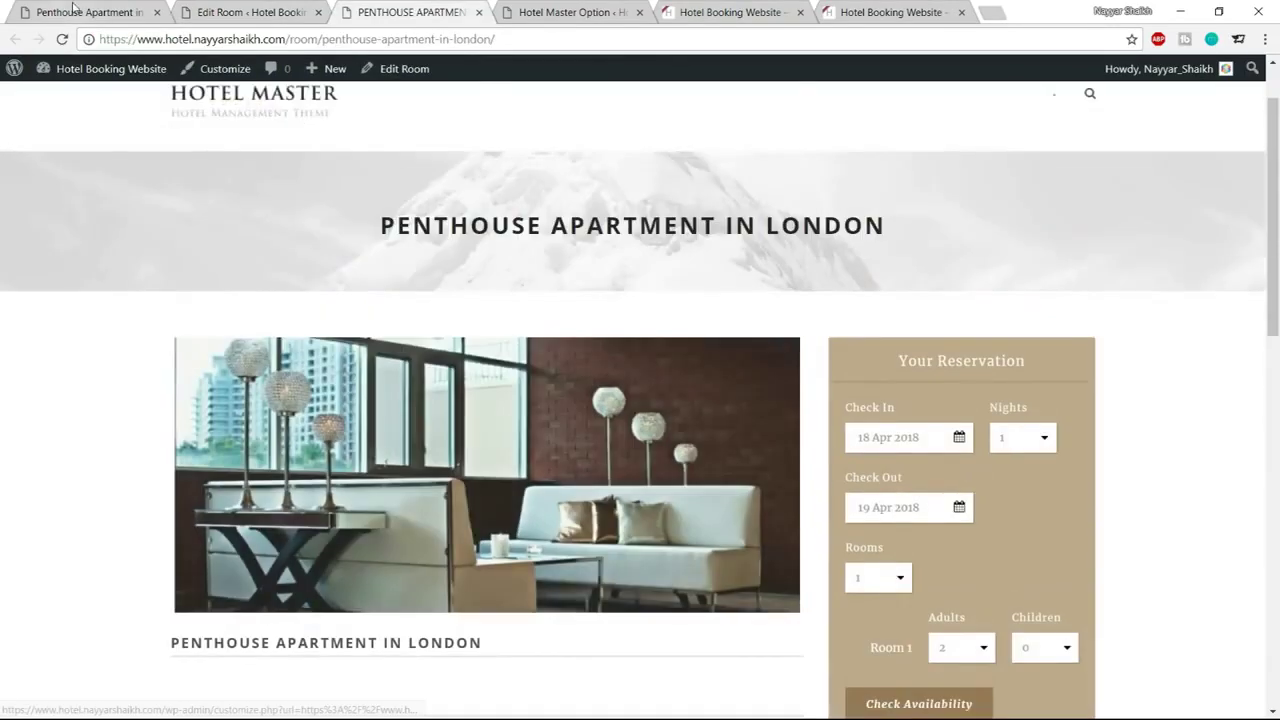
{"action": "left_click", "coordinate": [73, 10]}
{"action": "left_click_drag", "start_coordinate": [622, 311], "coordinate": [764, 314]}
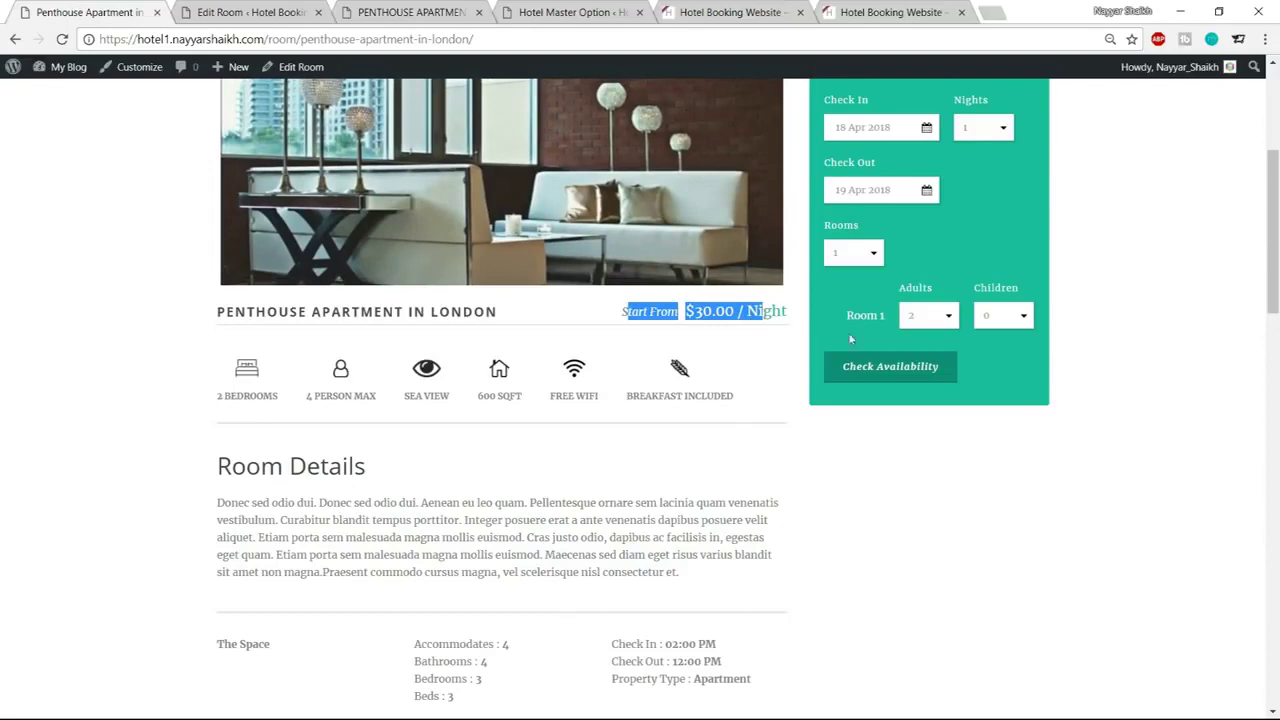
{"action": "left_click", "coordinate": [779, 365]}
{"action": "scroll", "coordinate": [785, 437], "scroll_direction": "up", "scroll_amount": 1}
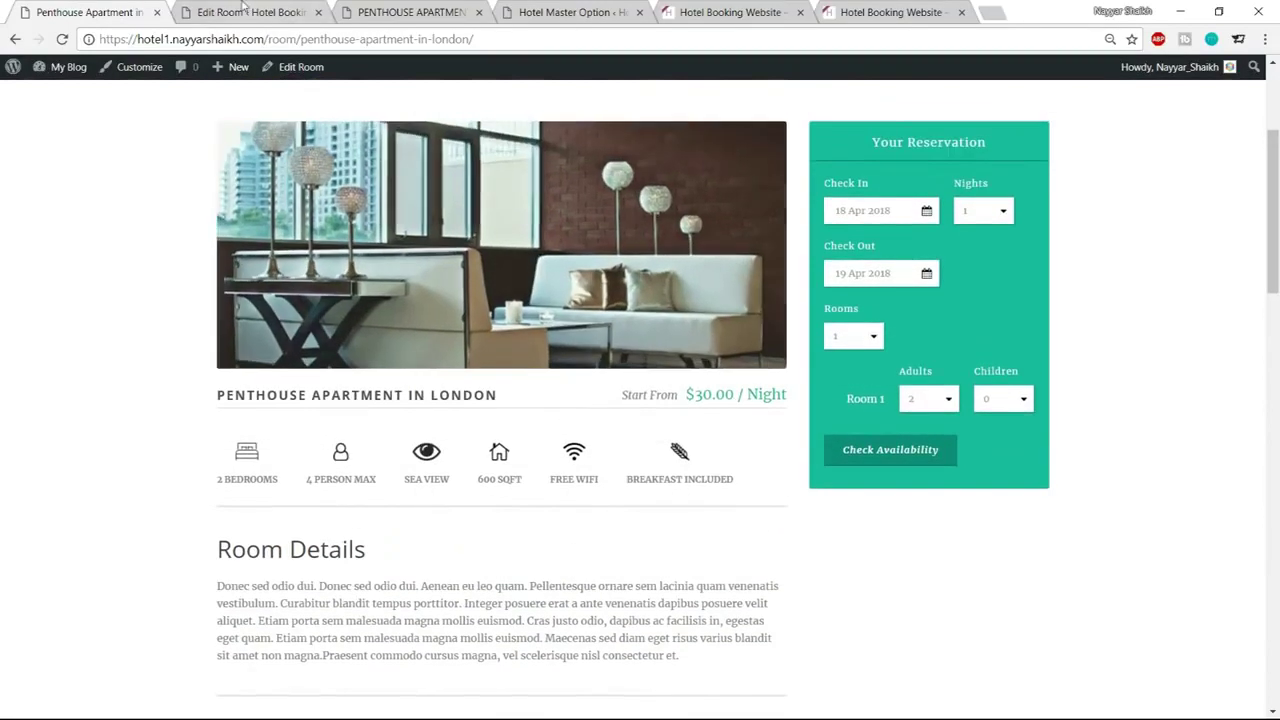
{"action": "key", "text": "ctrl+Tab"}
{"action": "left_click", "coordinate": [300, 342]}
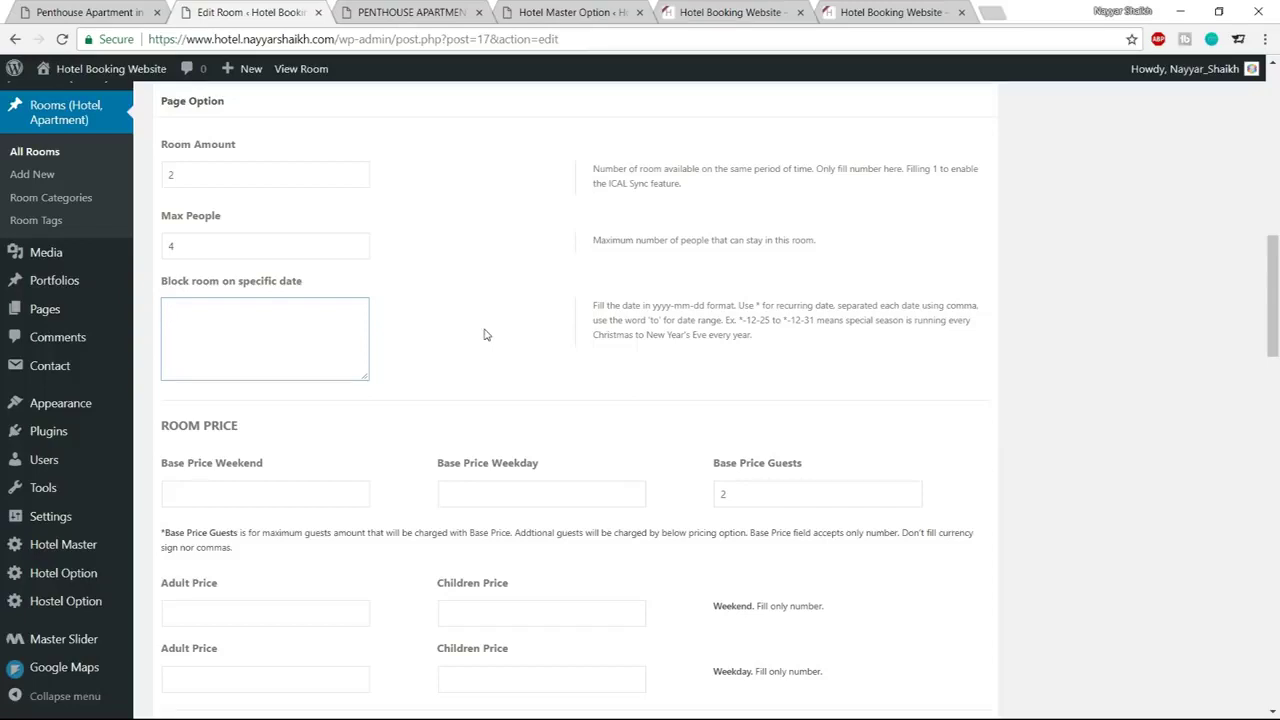
Step: Enter 2018-12-25 to 2019-1-1 in the Block room on specific date field
{"action": "type", "text": "2018-12-25"}
{"action": "left_click_drag", "start_coordinate": [237, 309], "coordinate": [164, 310]}
{"action": "left_click", "coordinate": [174, 318]}
{"action": "type", "text": "to"}
{"action": "type", "text": " 2018"}
{"action": "type", "text": "-12"}
{"action": "key", "text": "BackSpace"}
{"action": "key", "text": "BackSpace"}
{"action": "key", "text": "BackSpace"}
{"action": "type", "text": "9"}
Step: Replace both years with * so the block recurs yearly as *-12-25 to *-1-1
{"action": "left_click_drag", "start_coordinate": [190, 311], "coordinate": [148, 314]}
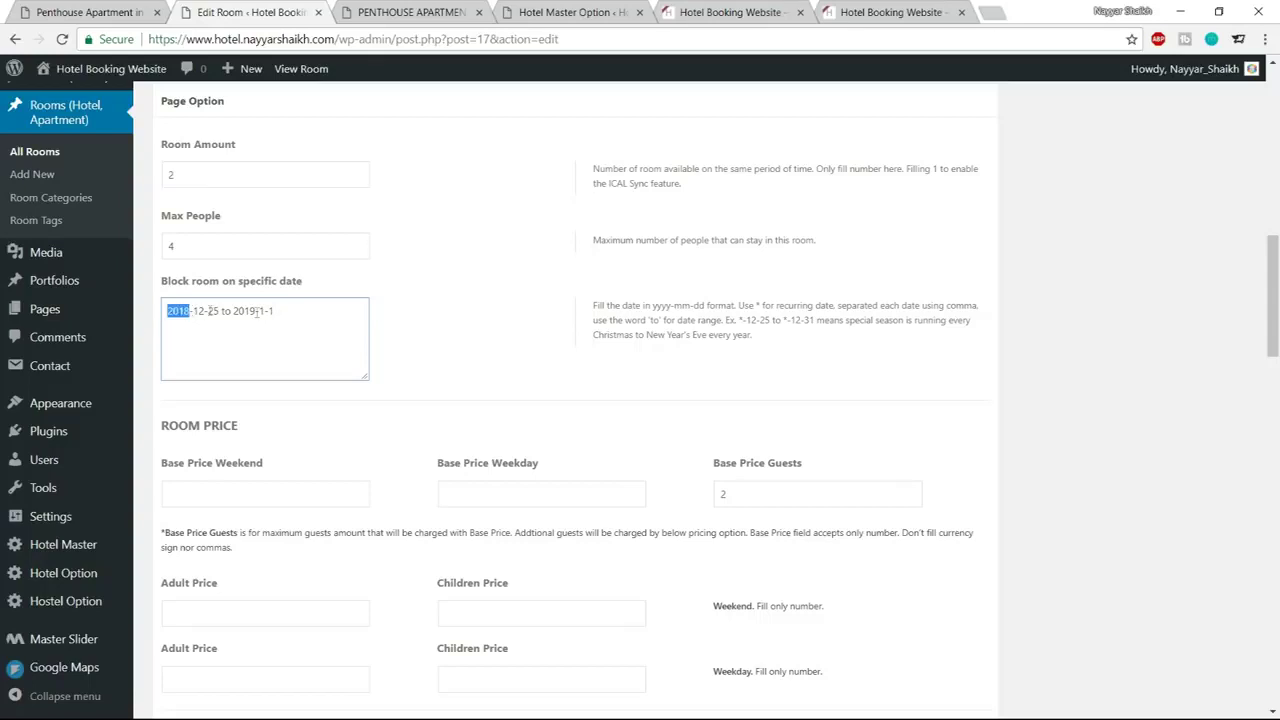
{"action": "type", "text": "*"}
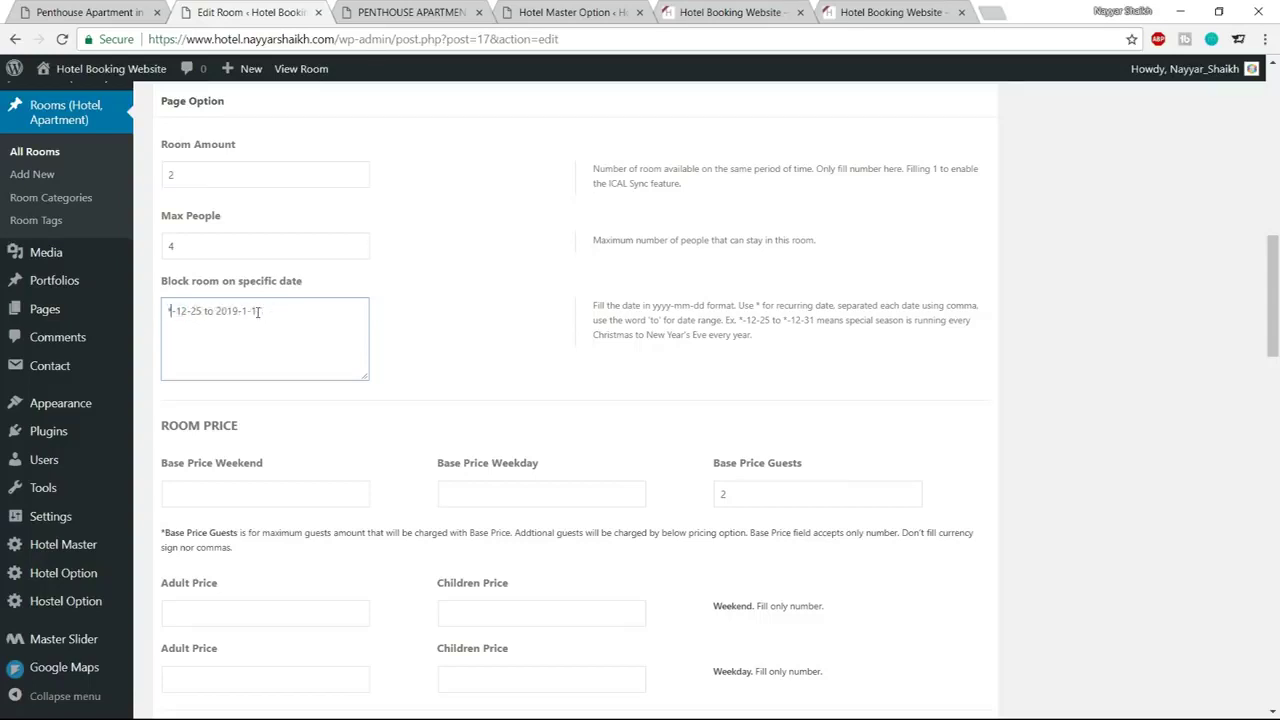
{"action": "left_click_drag", "start_coordinate": [238, 312], "coordinate": [218, 305]}
{"action": "type", "text": "*"}
Step: Set Base Price Weekend to 50 and Base Price Weekday to 30
{"action": "scroll", "coordinate": [498, 333], "scroll_direction": "down", "scroll_amount": 2}
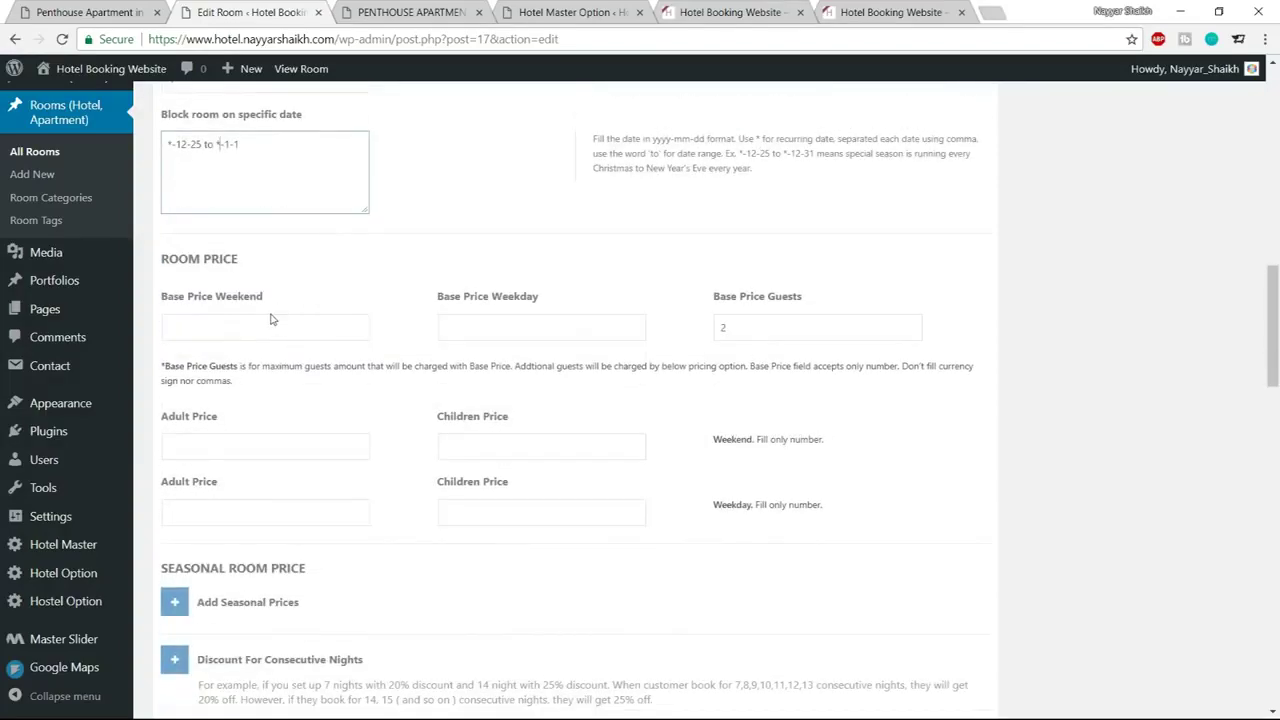
{"action": "left_click", "coordinate": [272, 327]}
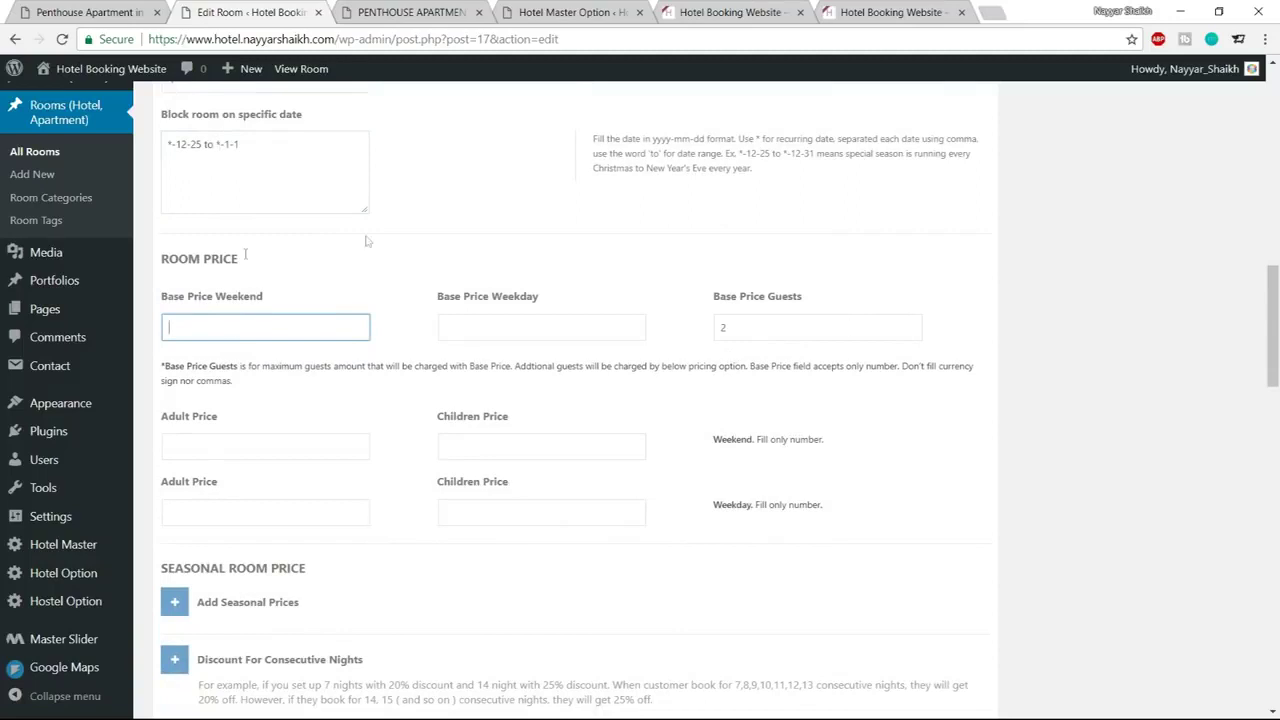
{"action": "left_click_drag", "start_coordinate": [165, 292], "coordinate": [252, 322]}
{"action": "left_click", "coordinate": [252, 322]}
{"action": "type", "text": "50"}
{"action": "left_click", "coordinate": [489, 331]}
{"action": "type", "text": "30"}
{"action": "left_click", "coordinate": [610, 300]}
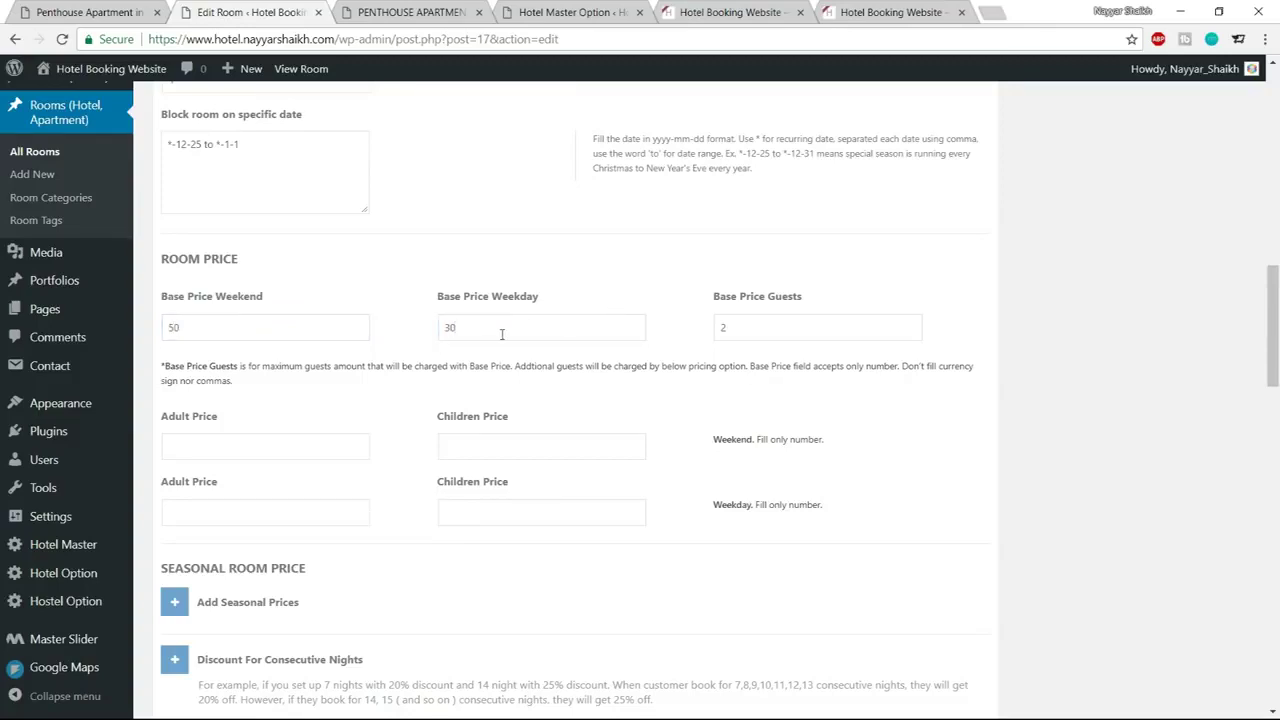
Step: Review the base prices, leaving Base Price Guests at 2
{"action": "left_click", "coordinate": [765, 327]}
{"action": "left_click", "coordinate": [810, 298]}
{"action": "left_click_drag", "start_coordinate": [250, 336], "coordinate": [140, 344]}
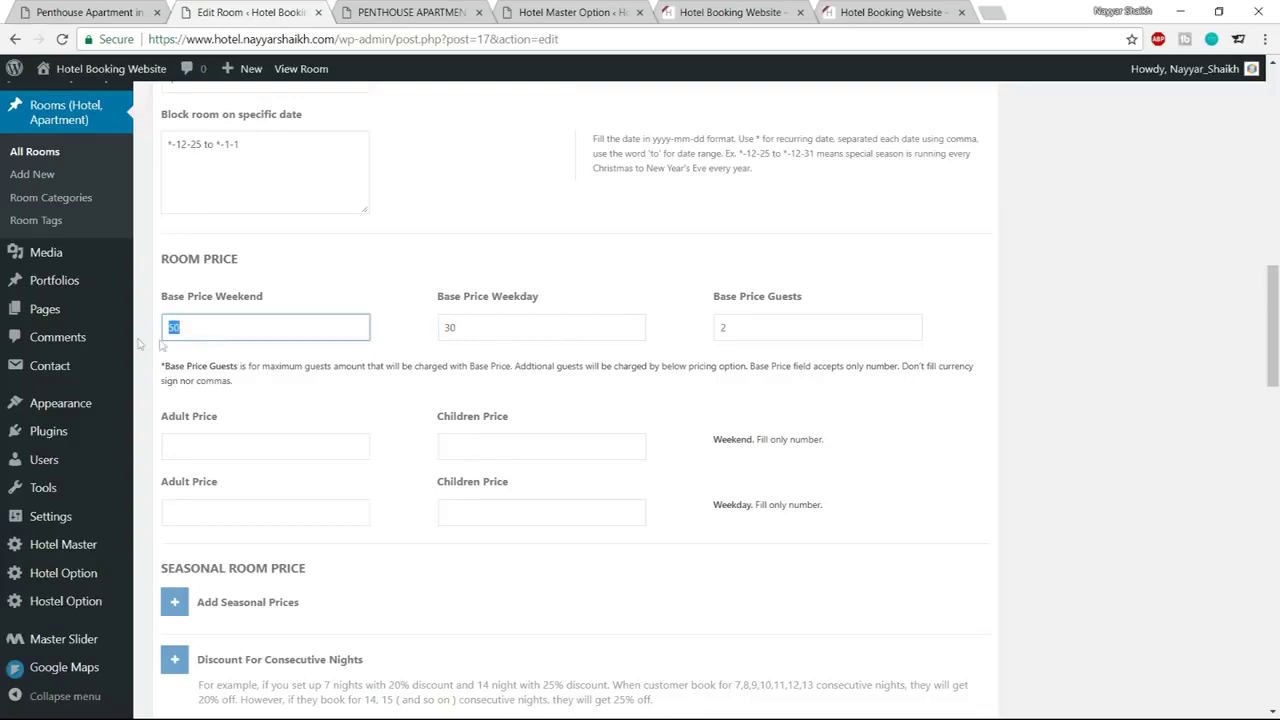
{"action": "left_click", "coordinate": [720, 330]}
{"action": "left_click_drag", "start_coordinate": [716, 329], "coordinate": [789, 324]}
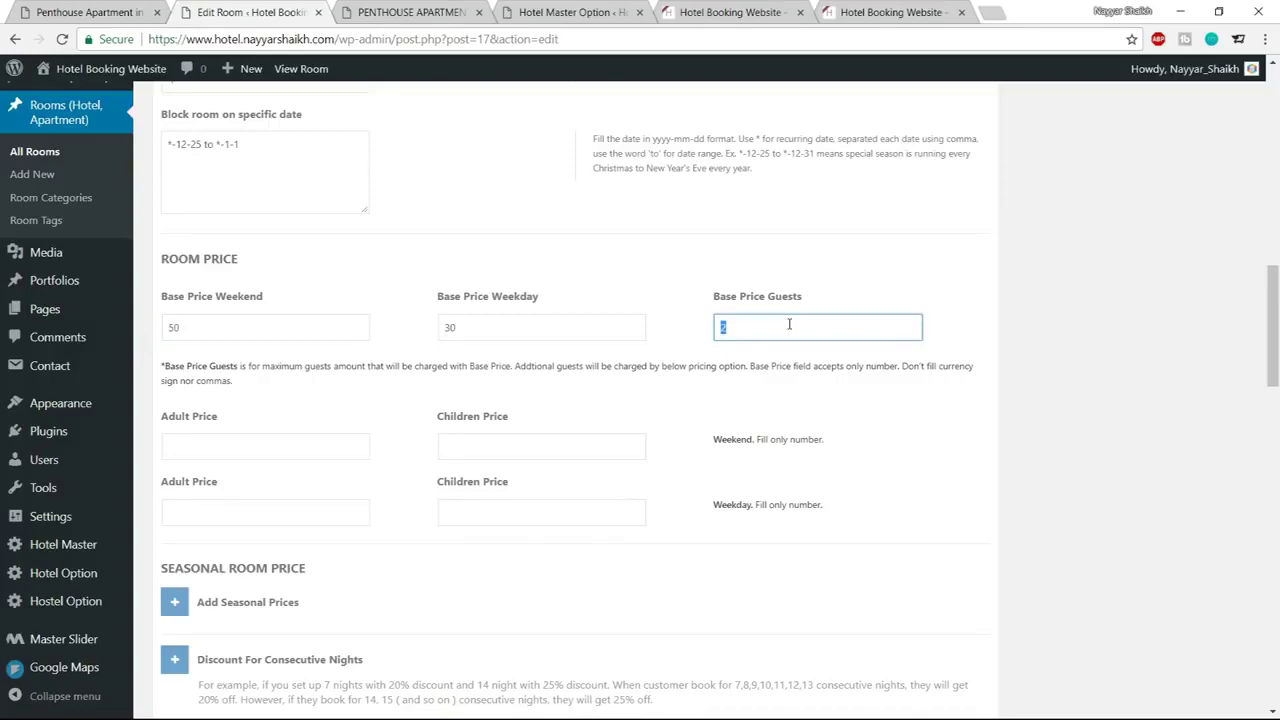
{"action": "scroll", "coordinate": [789, 324], "scroll_direction": "up", "scroll_amount": 4}
{"action": "left_click_drag", "start_coordinate": [223, 494], "coordinate": [133, 487]}
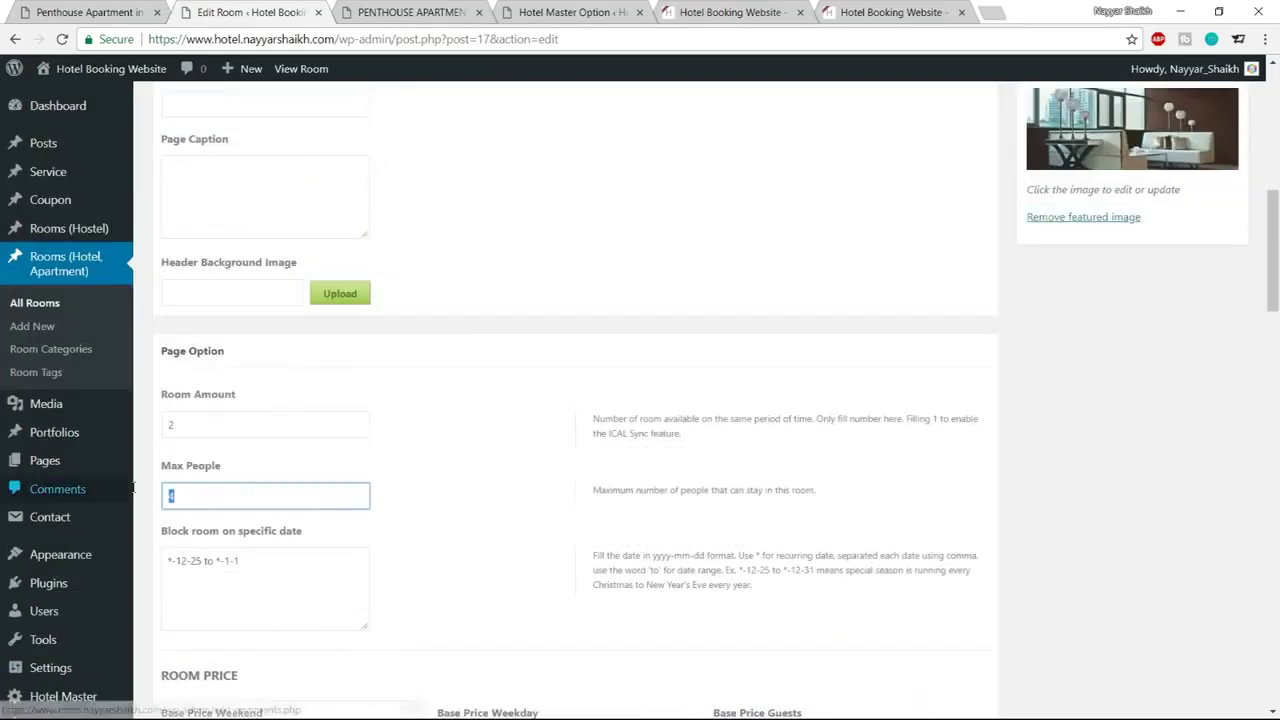
{"action": "scroll", "coordinate": [451, 369], "scroll_direction": "down", "scroll_amount": 3}
{"action": "scroll", "coordinate": [749, 323], "scroll_direction": "down", "scroll_amount": 2}
{"action": "scroll", "coordinate": [749, 329], "scroll_direction": "up", "scroll_amount": 1}
{"action": "scroll", "coordinate": [778, 352], "scroll_direction": "down", "scroll_amount": 1}
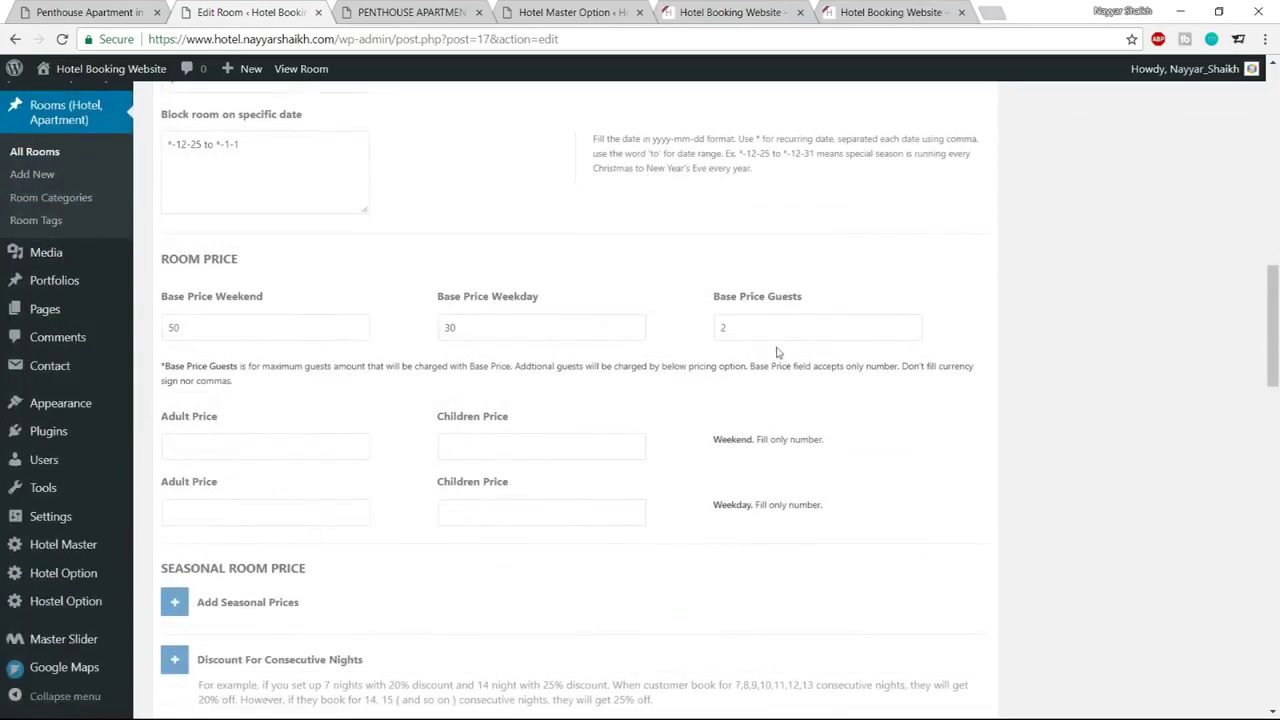
{"action": "left_click_drag", "start_coordinate": [754, 331], "coordinate": [703, 339]}
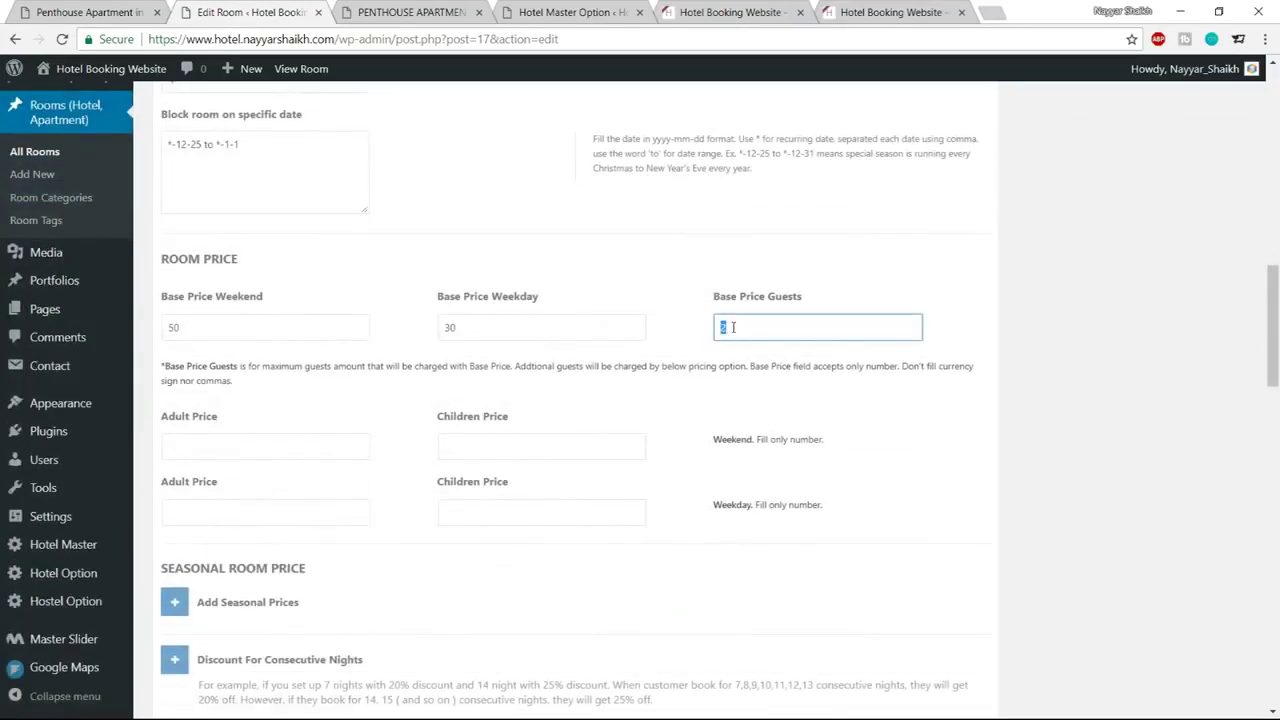
{"action": "left_click", "coordinate": [277, 330]}
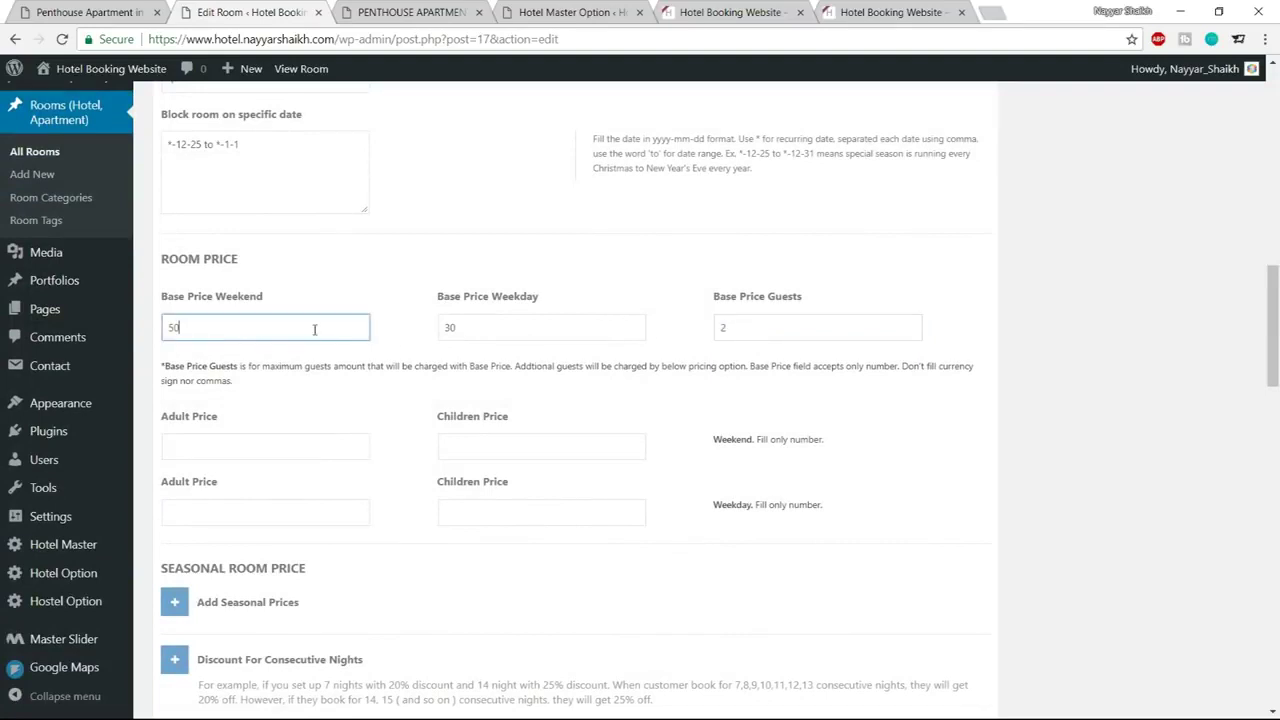
{"action": "left_click_drag", "start_coordinate": [530, 325], "coordinate": [438, 328]}
{"action": "left_click_drag", "start_coordinate": [768, 336], "coordinate": [705, 341]}
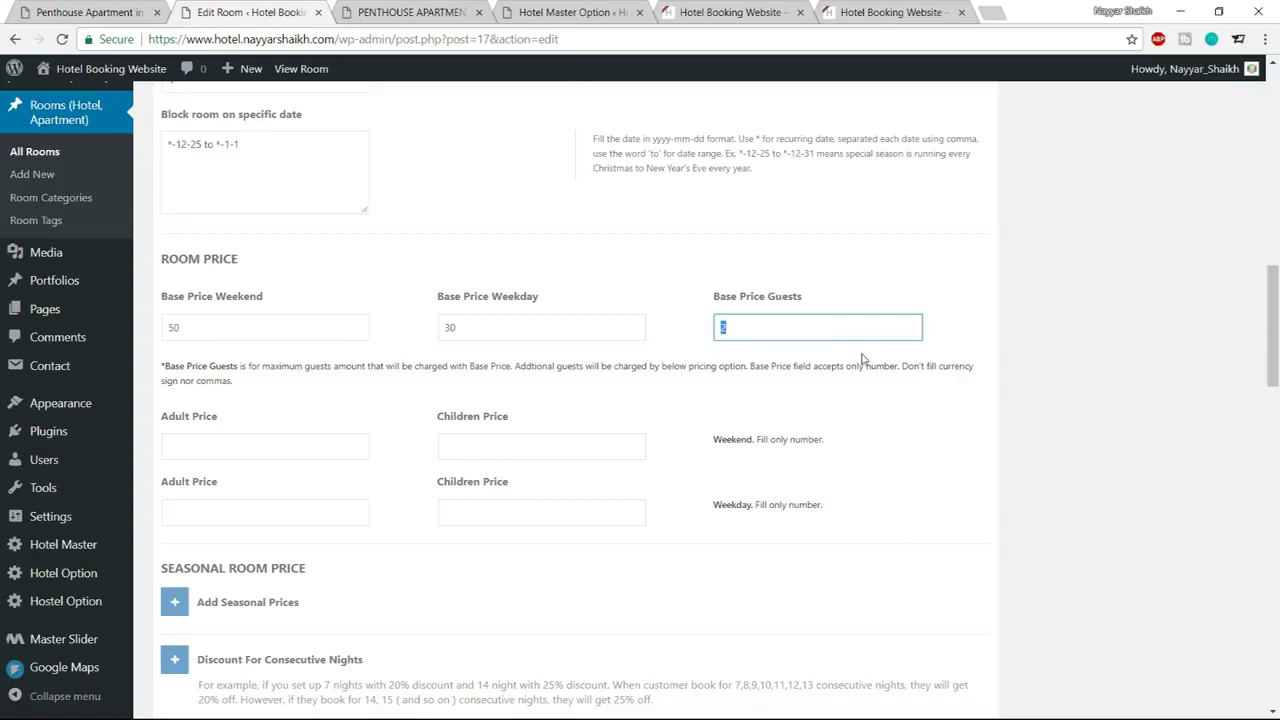
{"action": "left_click", "coordinate": [891, 381]}
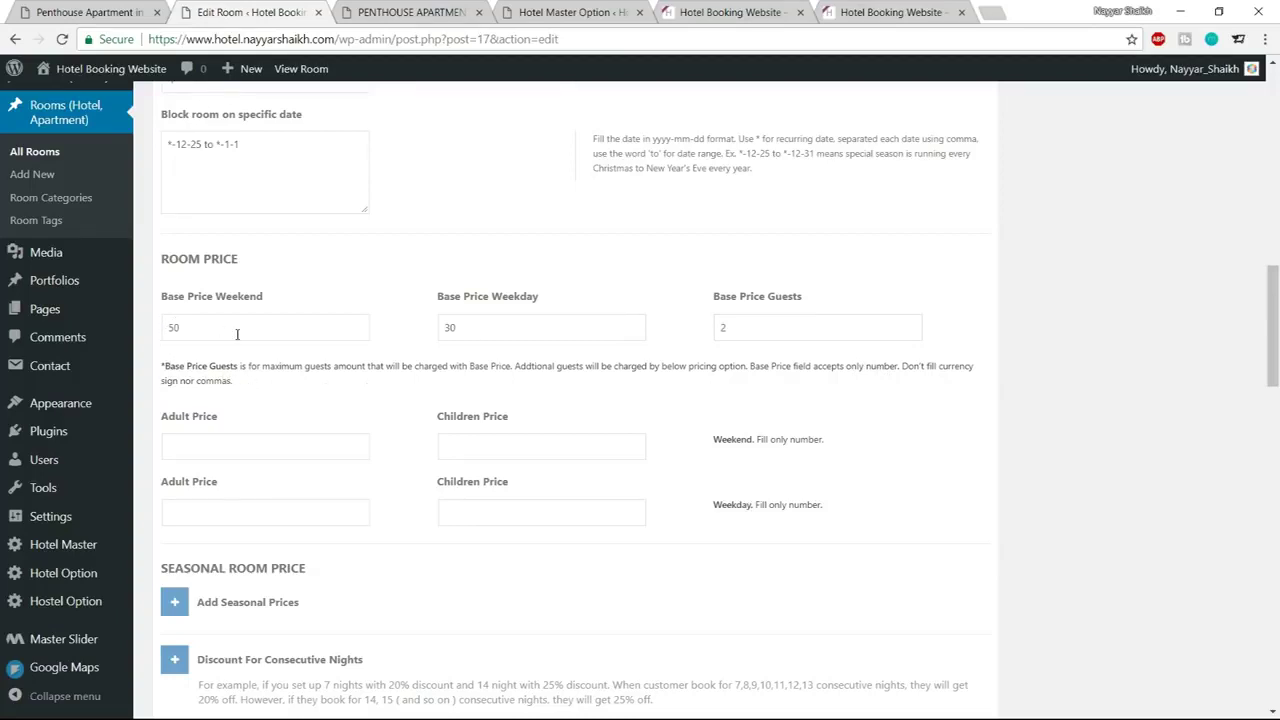
{"action": "left_click", "coordinate": [770, 328]}
{"action": "left_click", "coordinate": [700, 362]}
Step: Enter weekend extra-guest prices: adult 40 and children 30
{"action": "left_click", "coordinate": [267, 449]}
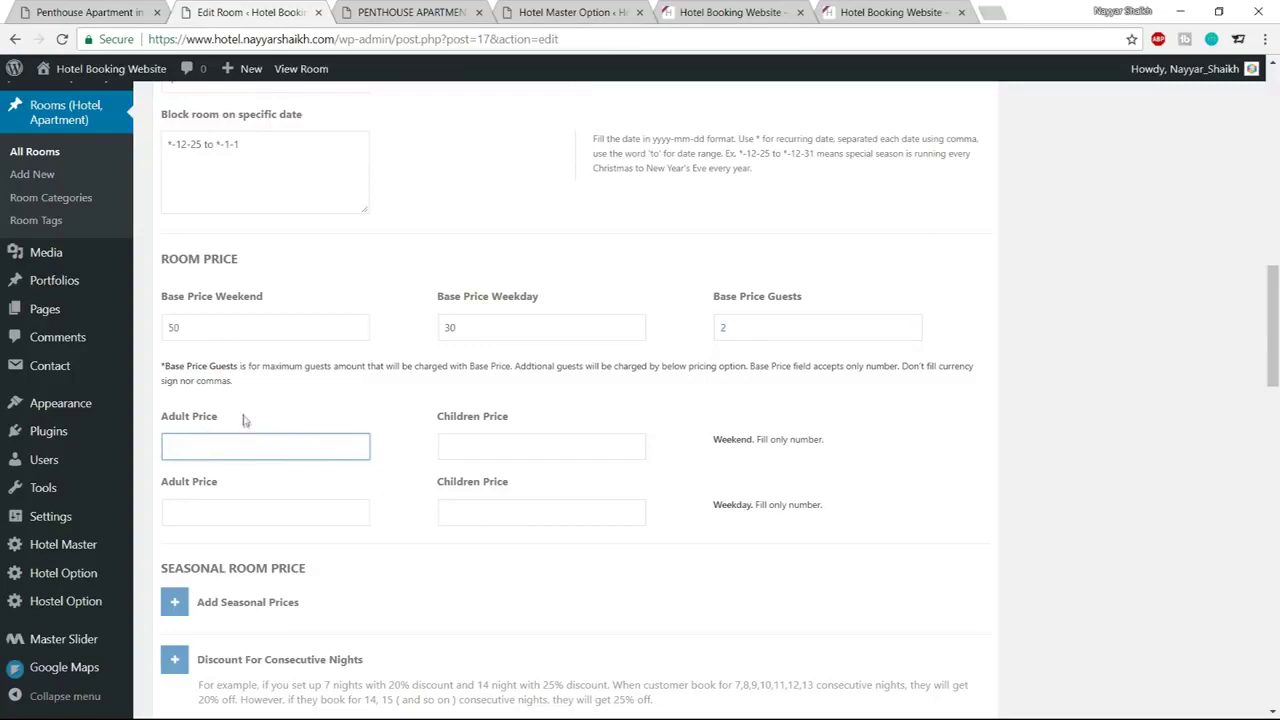
{"action": "left_click_drag", "start_coordinate": [710, 440], "coordinate": [768, 439]}
{"action": "left_click", "coordinate": [280, 434]}
{"action": "left_click", "coordinate": [274, 443]}
{"action": "type", "text": "40"}
{"action": "left_click", "coordinate": [570, 447]}
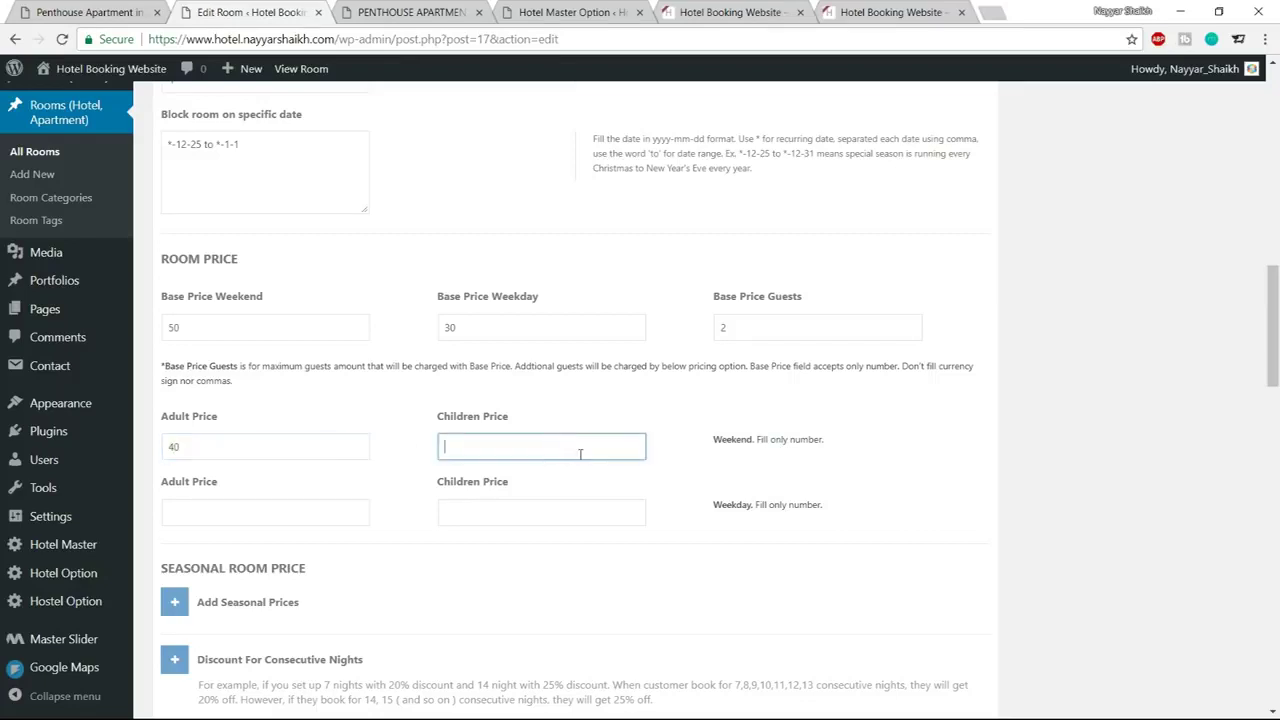
{"action": "type", "text": "30"}
{"action": "left_click_drag", "start_coordinate": [195, 327], "coordinate": [157, 333]}
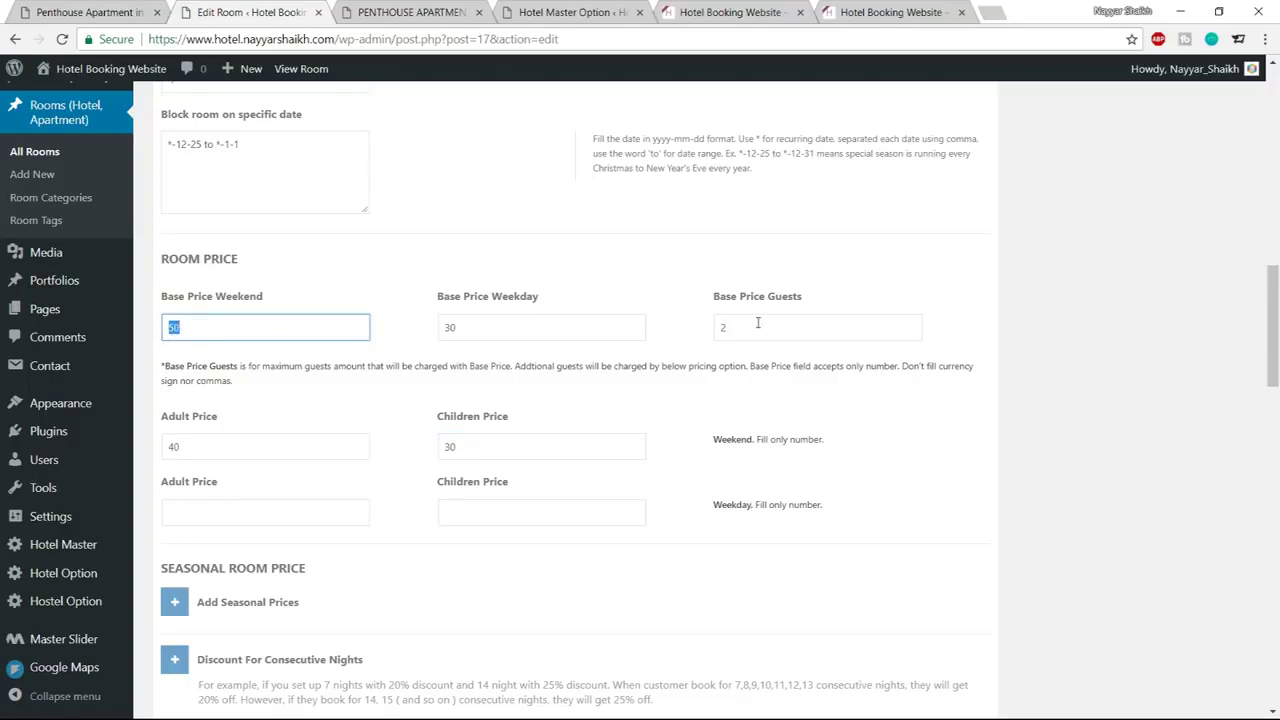
{"action": "left_click_drag", "start_coordinate": [222, 446], "coordinate": [158, 450]}
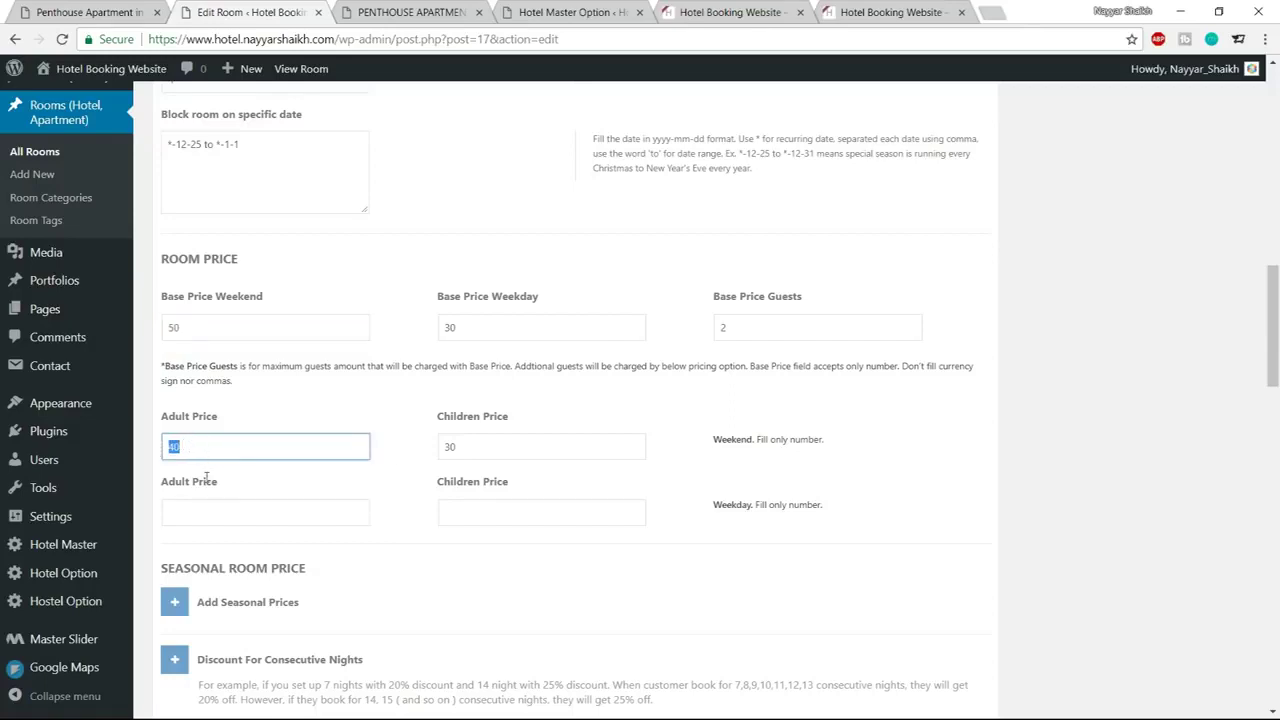
Step: Enter weekday extra-guest prices: adult 30 and children 20
{"action": "left_click", "coordinate": [216, 514]}
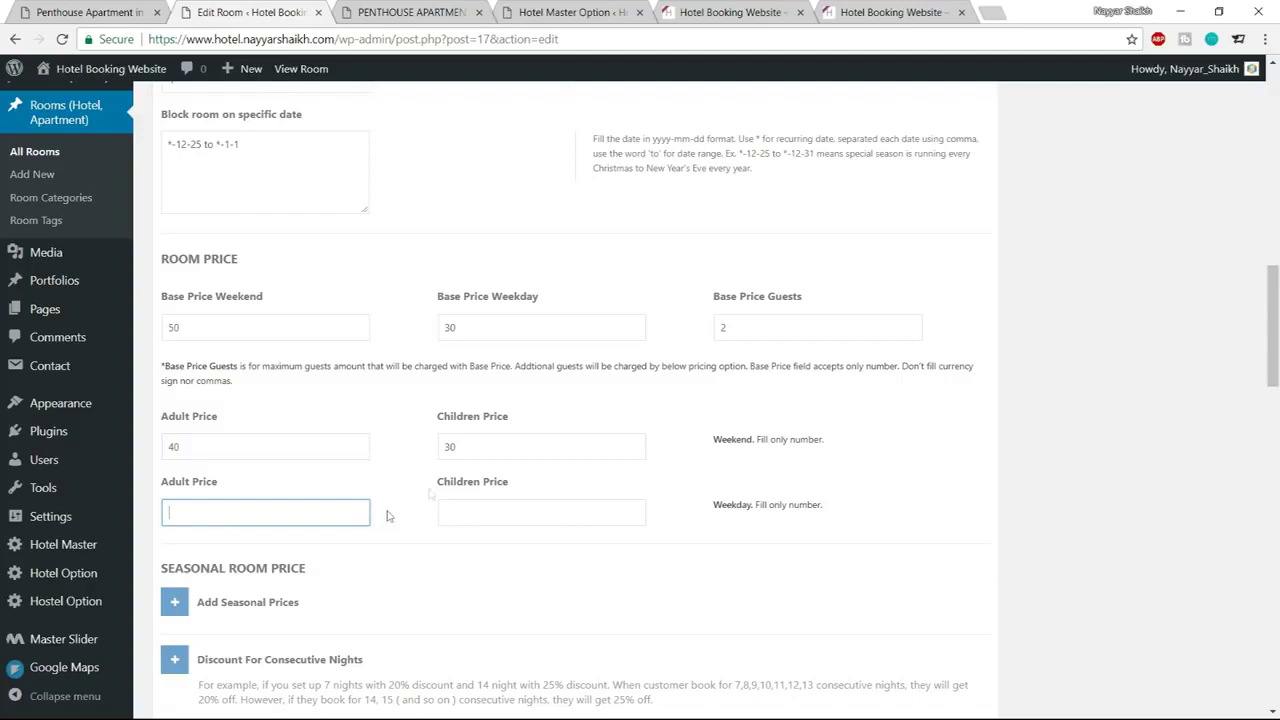
{"action": "type", "text": "40"}
{"action": "left_click", "coordinate": [523, 515]}
{"action": "type", "text": "20"}
{"action": "double_click", "coordinate": [191, 513]}
{"action": "type", "text": "30"}
{"action": "left_click", "coordinate": [895, 490]}
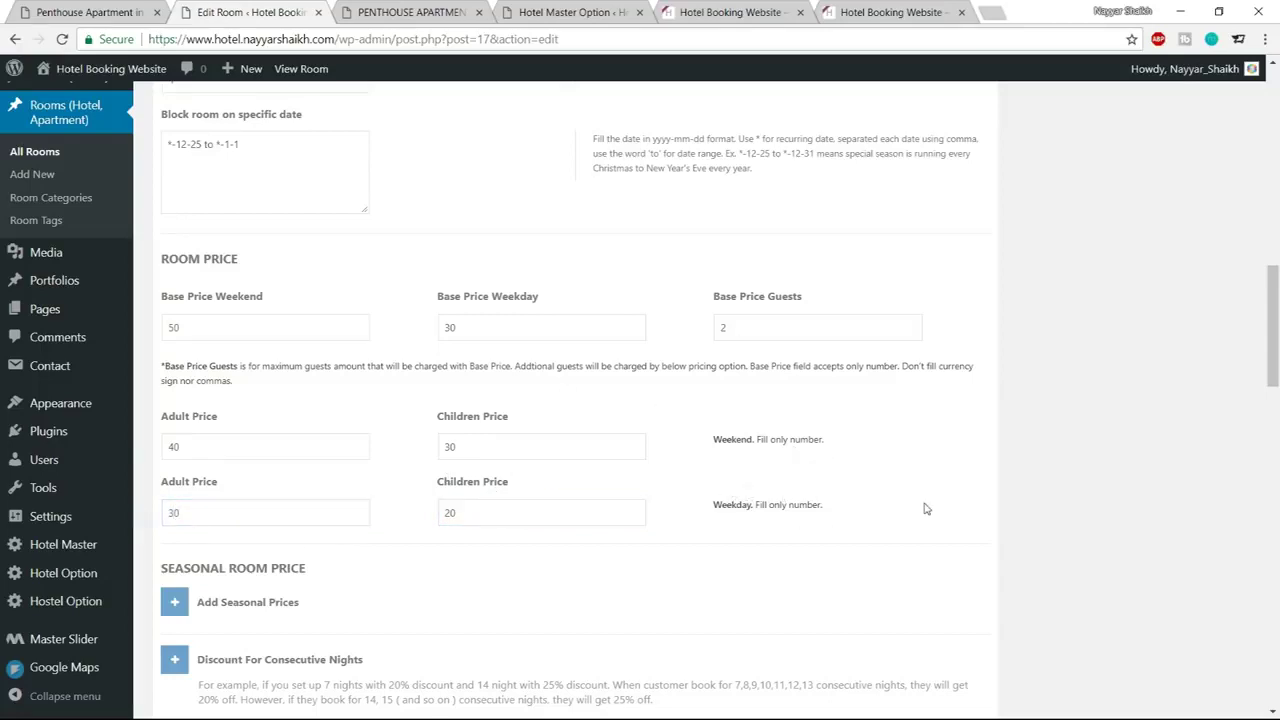
{"action": "scroll", "coordinate": [980, 479], "scroll_direction": "up", "scroll_amount": 1}
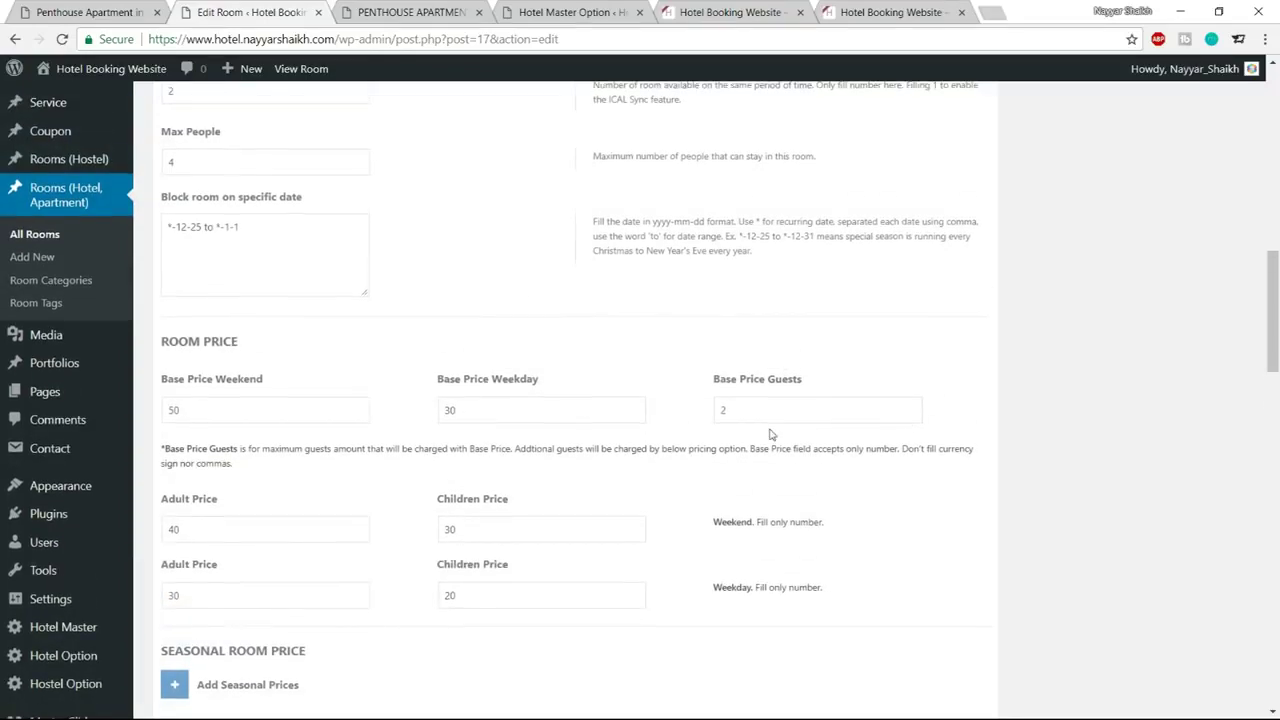
{"action": "scroll", "coordinate": [770, 434], "scroll_direction": "down", "scroll_amount": 3}
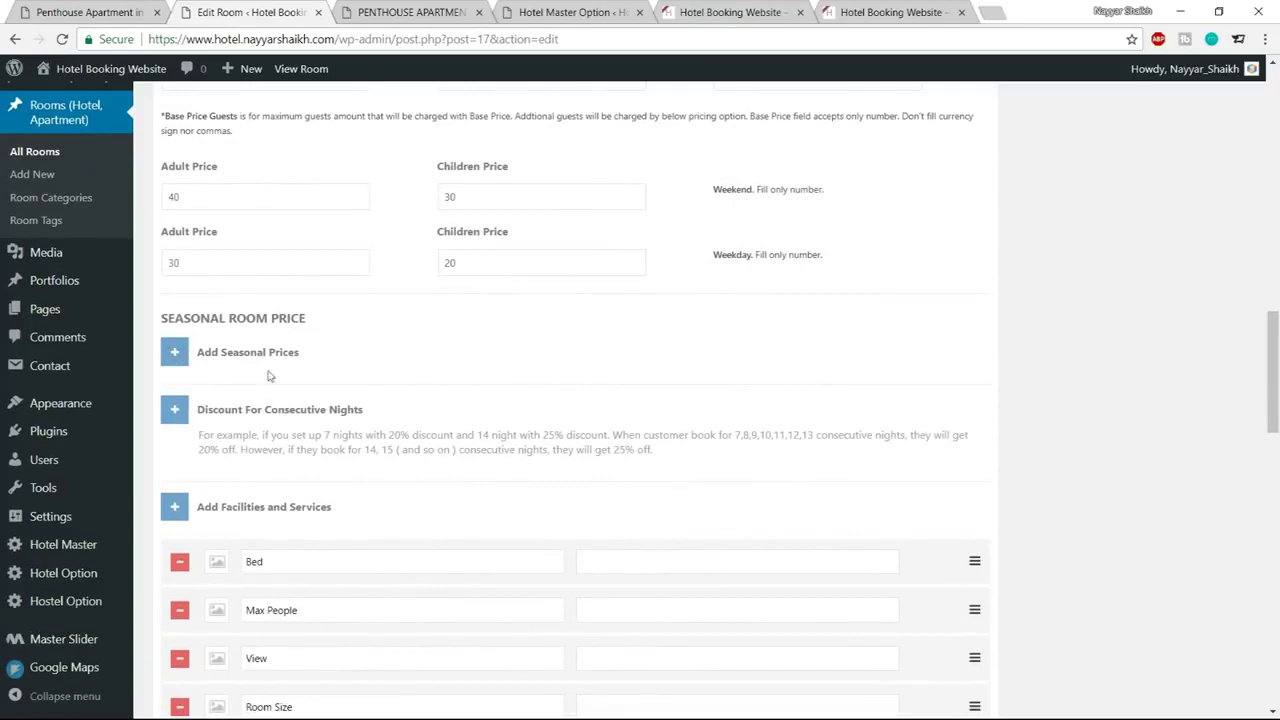
Step: Add a seasonal price period for *-12-25 to *-1-1
{"action": "left_click", "coordinate": [175, 354]}
{"action": "left_click", "coordinate": [425, 450]}
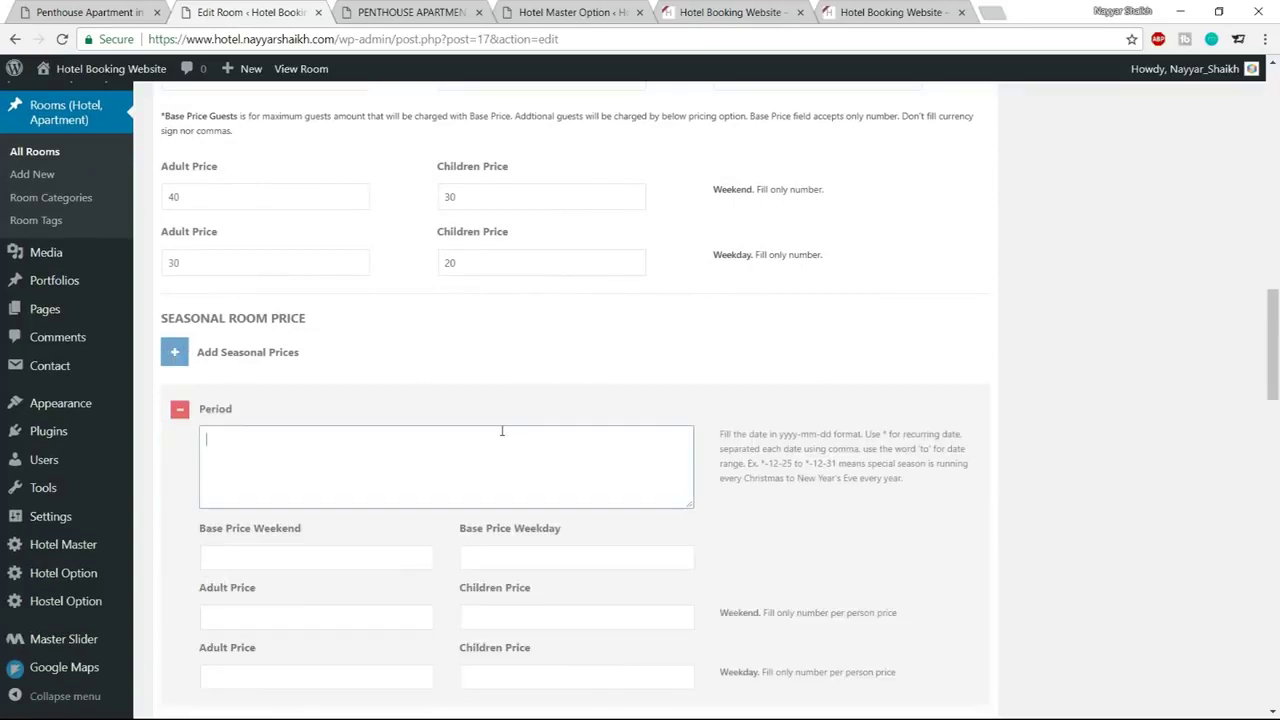
{"action": "scroll", "coordinate": [622, 472], "scroll_direction": "up", "scroll_amount": 3}
{"action": "left_click_drag", "start_coordinate": [277, 254], "coordinate": [152, 225]}
{"action": "key", "text": "ctrl+c"}
{"action": "scroll", "coordinate": [540, 291], "scroll_direction": "down", "scroll_amount": 4}
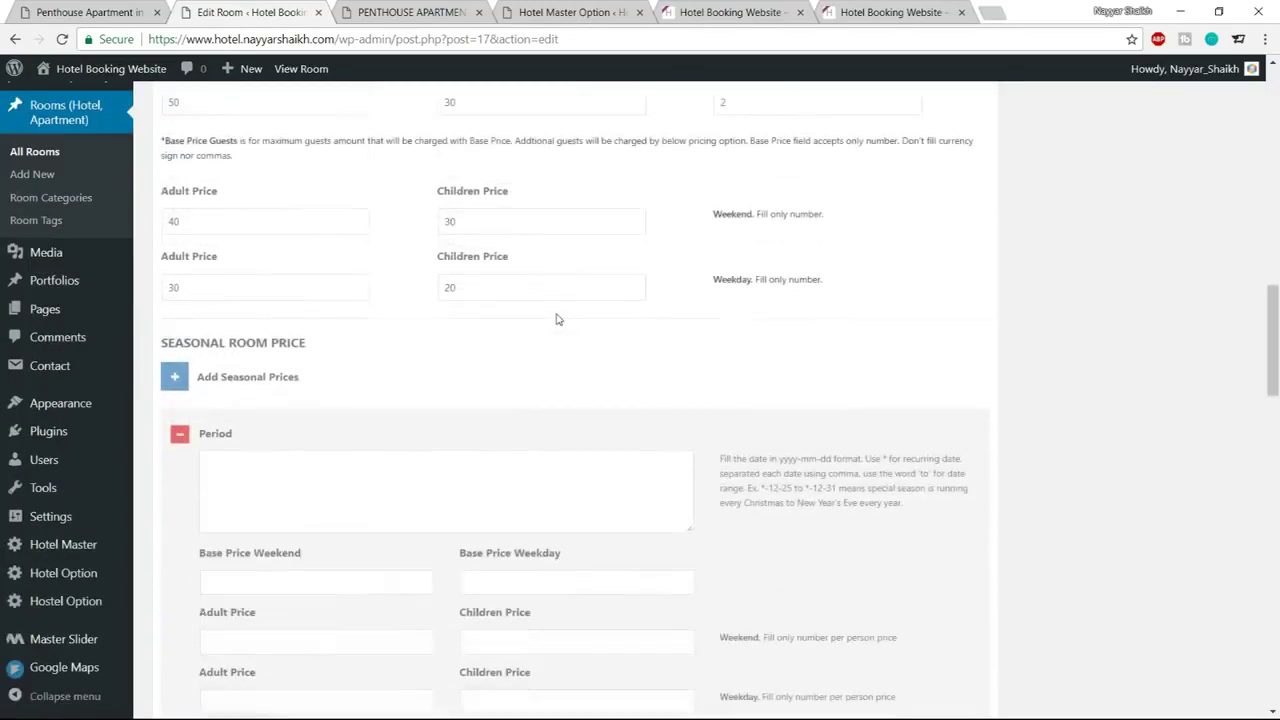
{"action": "left_click", "coordinate": [423, 371]}
{"action": "key", "text": "ctrl+v"}
Step: Set all six seasonal base, adult and children prices to 100
{"action": "left_click", "coordinate": [355, 472]}
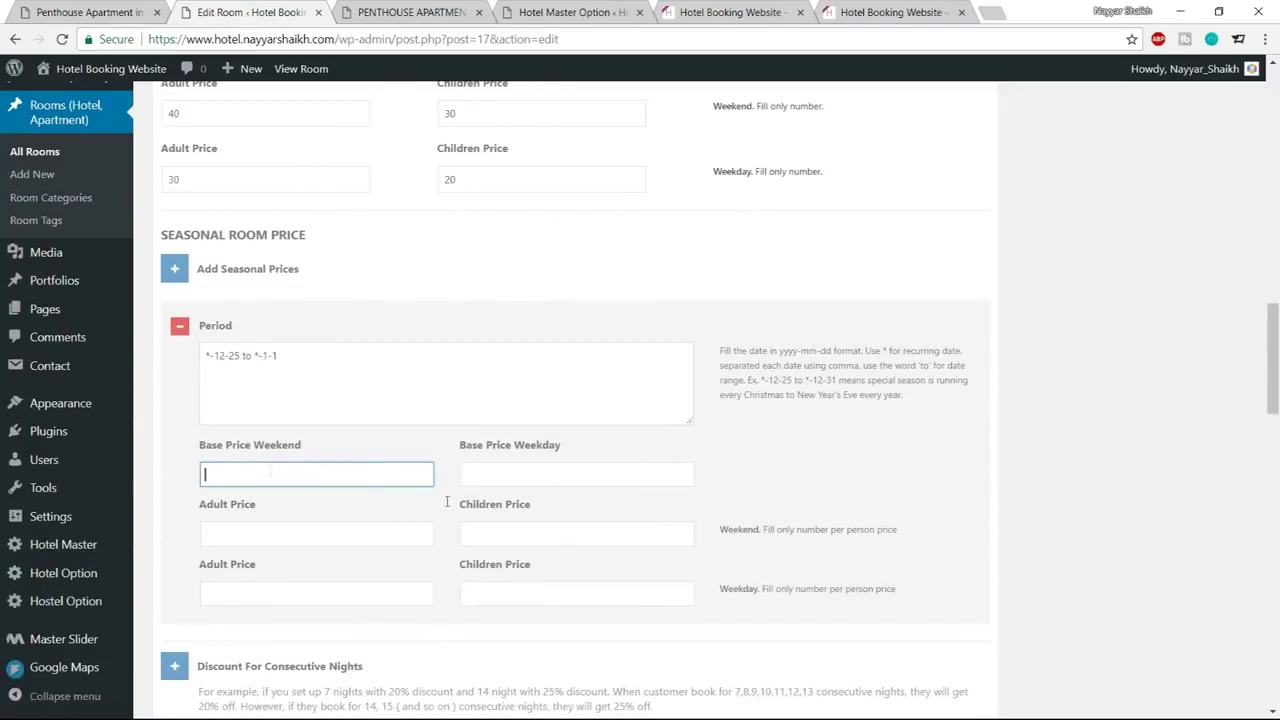
{"action": "type", "text": "100"}
{"action": "key", "text": "Tab"}
{"action": "type", "text": "100"}
{"action": "key", "text": "Tab"}
{"action": "type", "text": "100"}
{"action": "key", "text": "Tab"}
{"action": "type", "text": "100"}
{"action": "key", "text": "Tab"}
{"action": "type", "text": "100"}
{"action": "key", "text": "Tab"}
{"action": "type", "text": "100"}
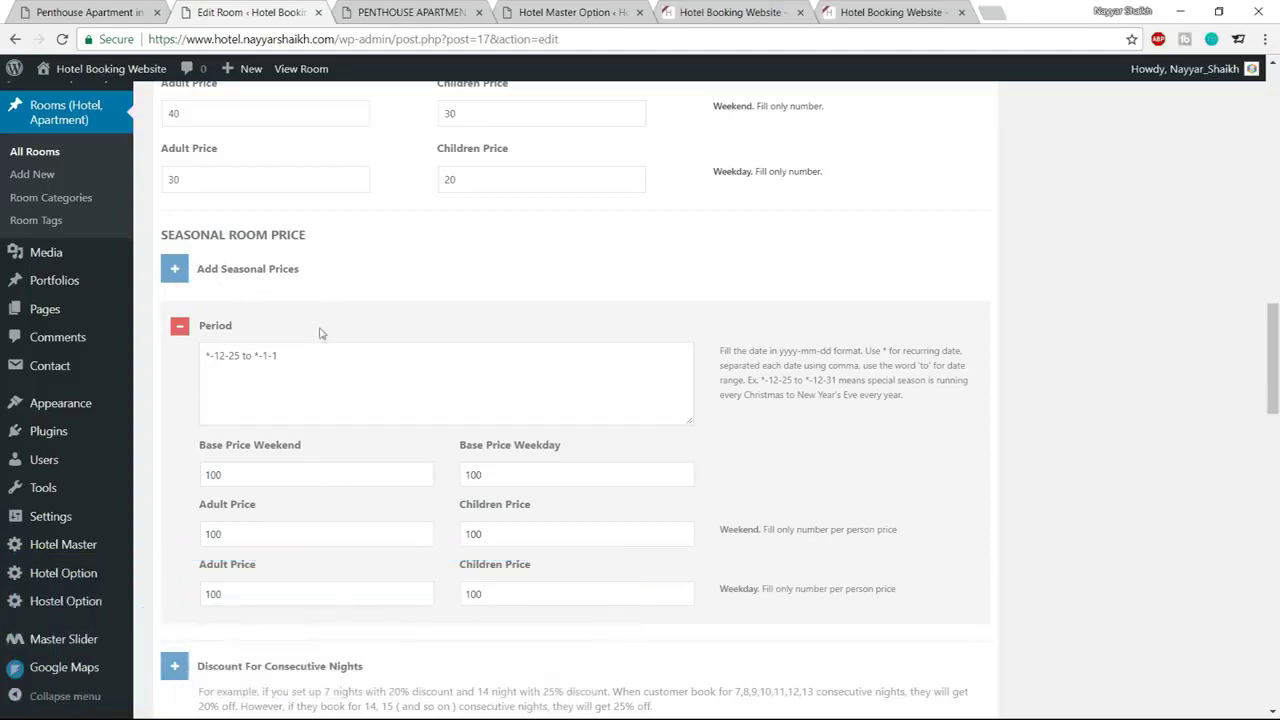
Step: Delete the extra empty seasonal price period
{"action": "left_click_drag", "start_coordinate": [314, 355], "coordinate": [206, 355]}
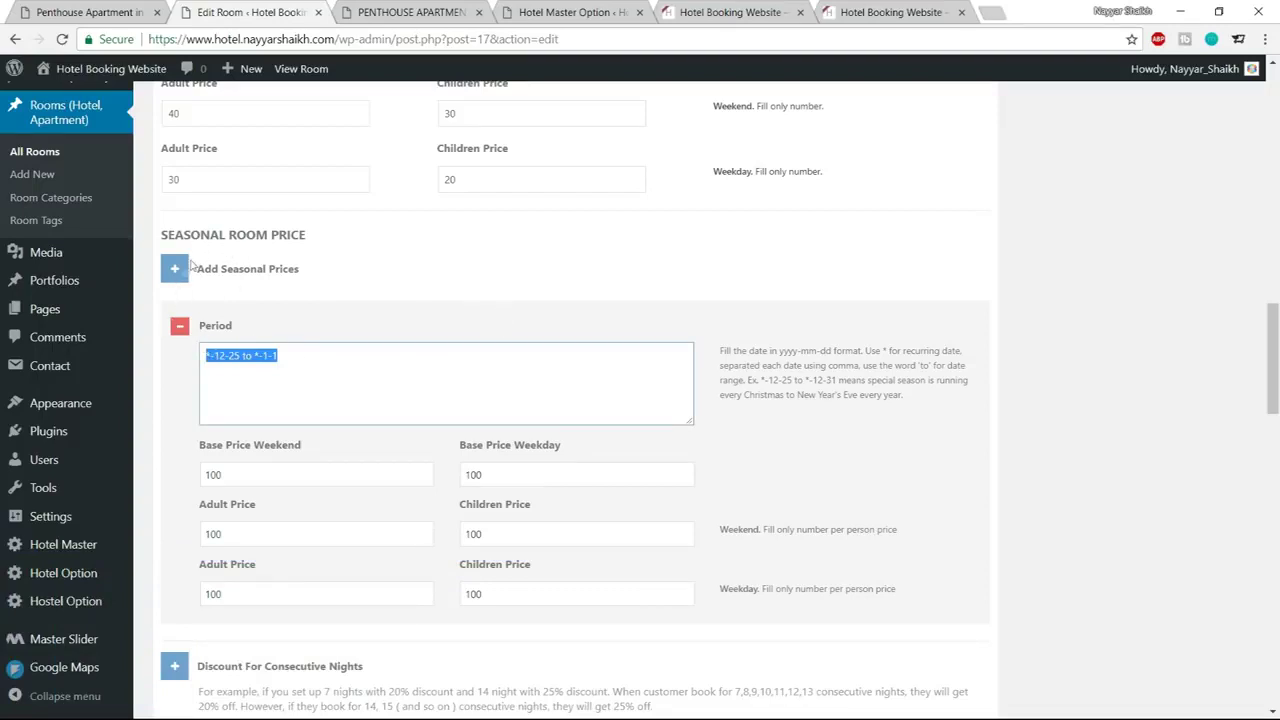
{"action": "left_click", "coordinate": [185, 264]}
{"action": "scroll", "coordinate": [456, 347], "scroll_direction": "down", "scroll_amount": 3}
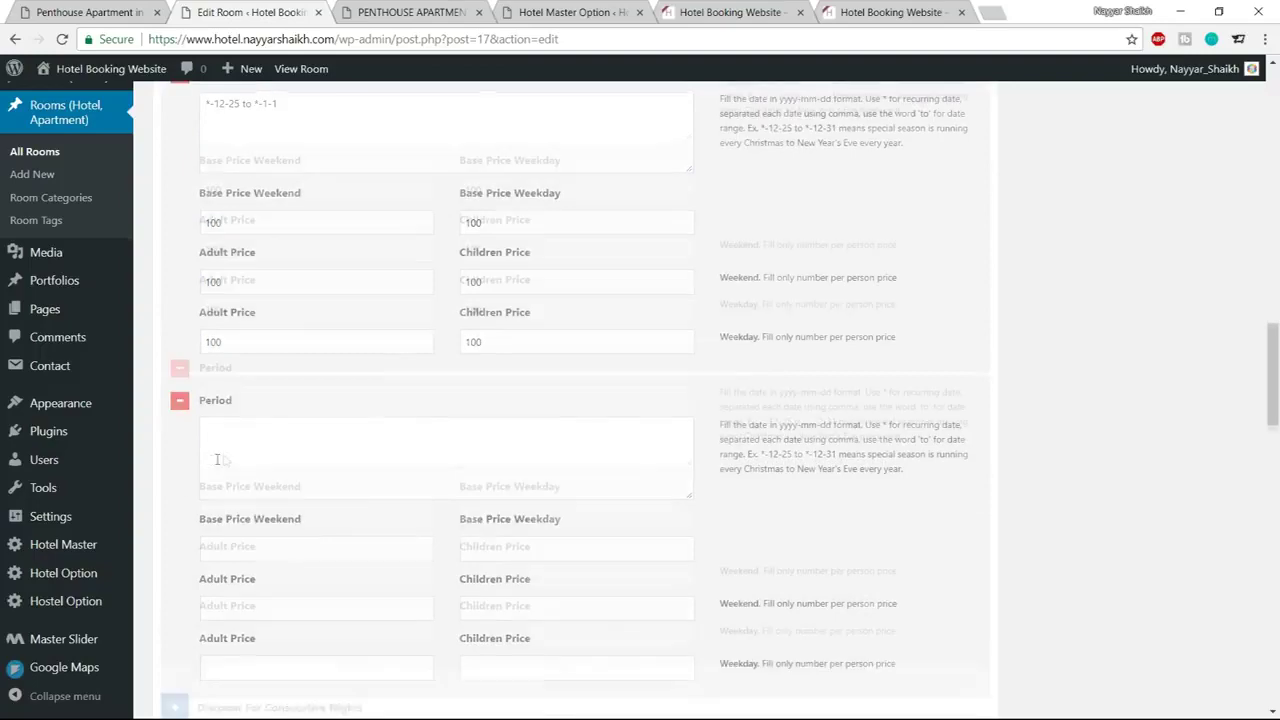
{"action": "scroll", "coordinate": [330, 446], "scroll_direction": "down", "scroll_amount": 2}
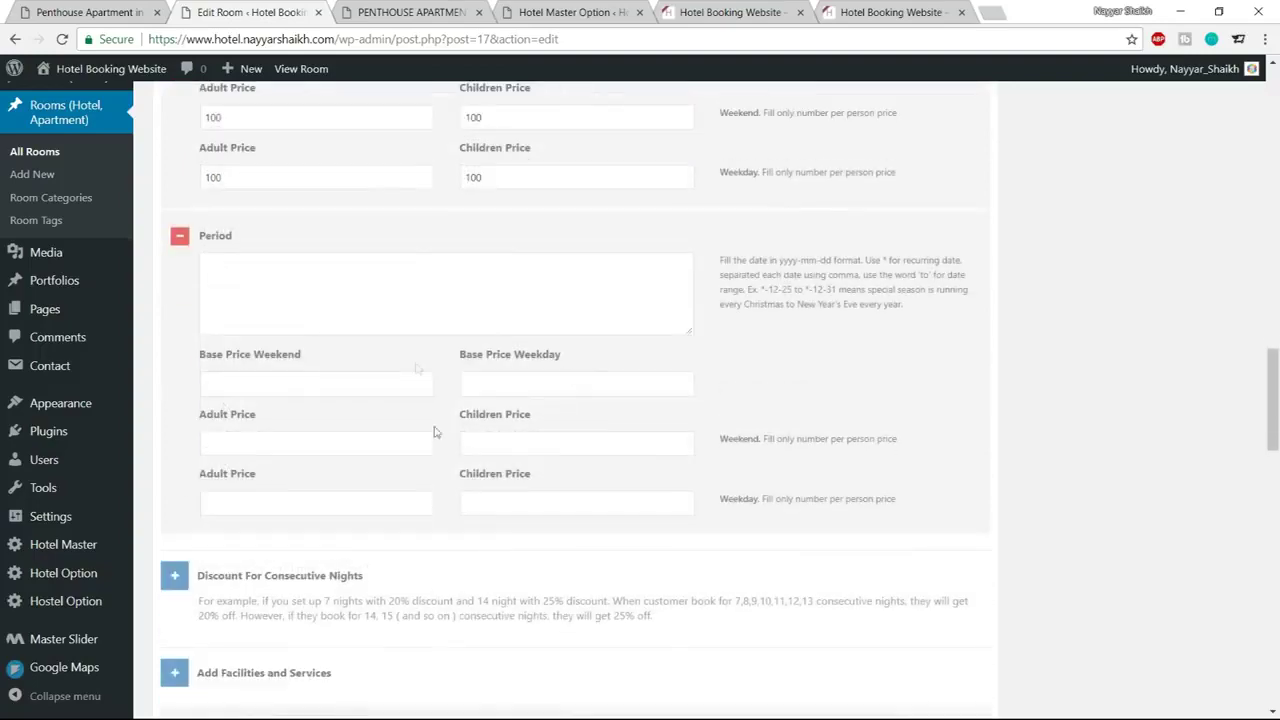
{"action": "left_click", "coordinate": [180, 237]}
{"action": "left_click", "coordinate": [596, 375]}
{"action": "scroll", "coordinate": [751, 428], "scroll_direction": "up", "scroll_amount": 2}
{"action": "scroll", "coordinate": [422, 410], "scroll_direction": "down", "scroll_amount": 1}
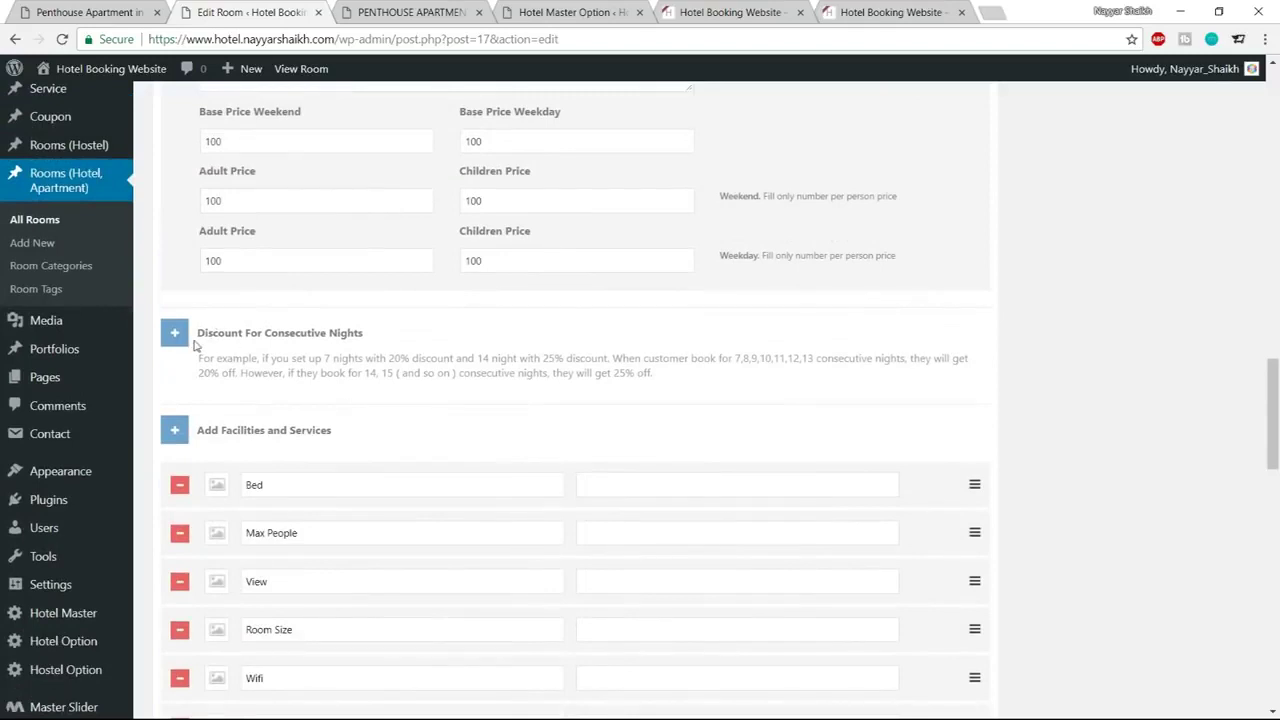
Step: Add two consecutive-night discounts: 4,5,6 nights at 10% and 7,8,10 nights at 20%
{"action": "left_click_drag", "start_coordinate": [201, 328], "coordinate": [386, 323]}
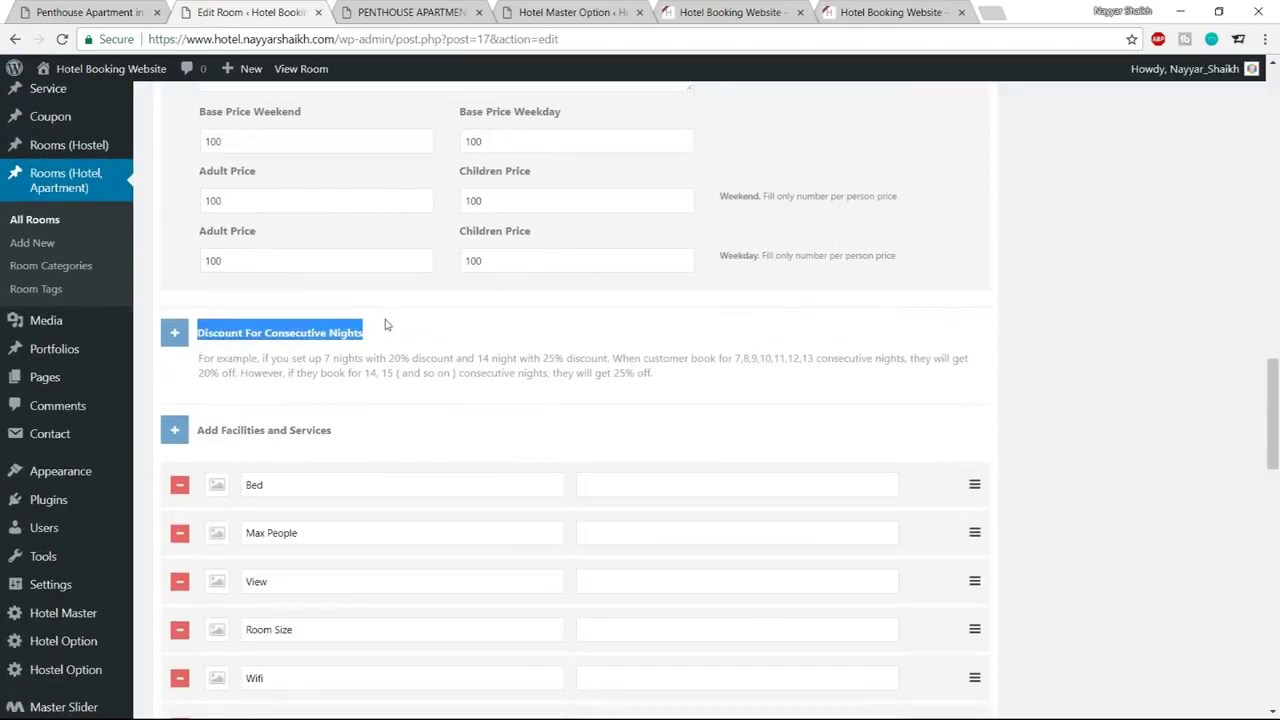
{"action": "left_click", "coordinate": [386, 324]}
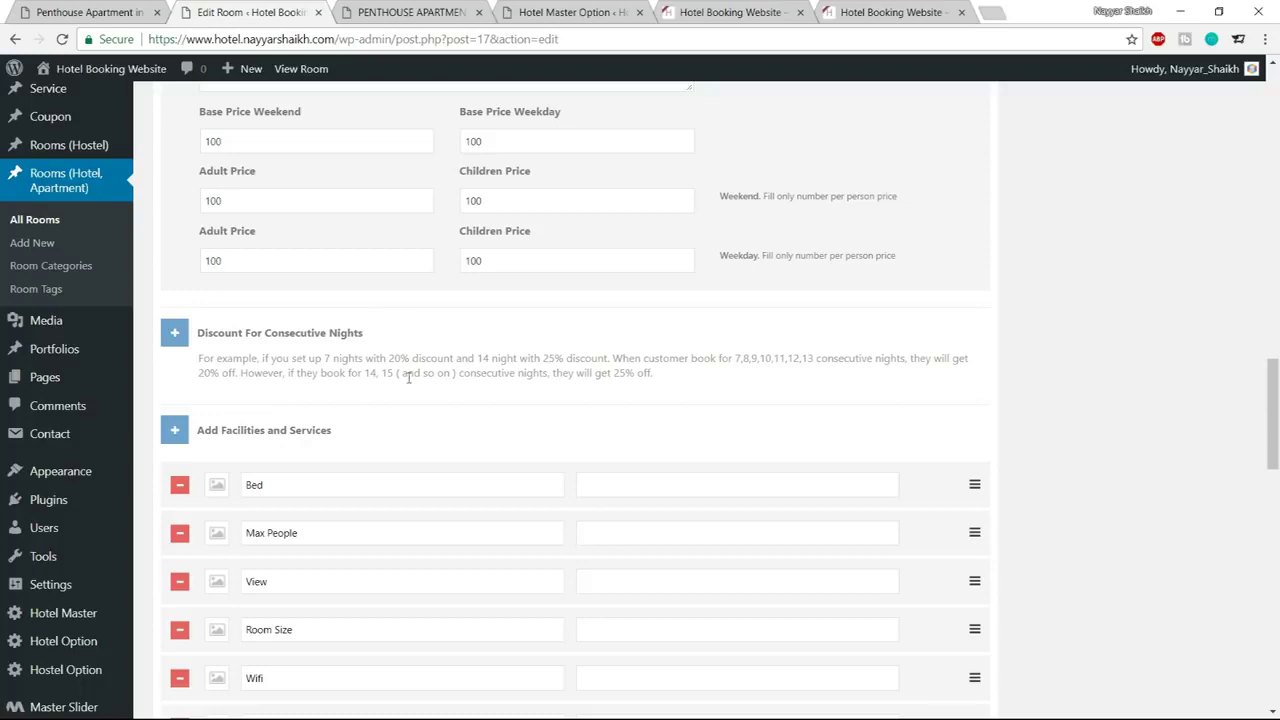
{"action": "left_click", "coordinate": [176, 340]}
{"action": "scroll", "coordinate": [600, 365], "scroll_direction": "down", "scroll_amount": 2}
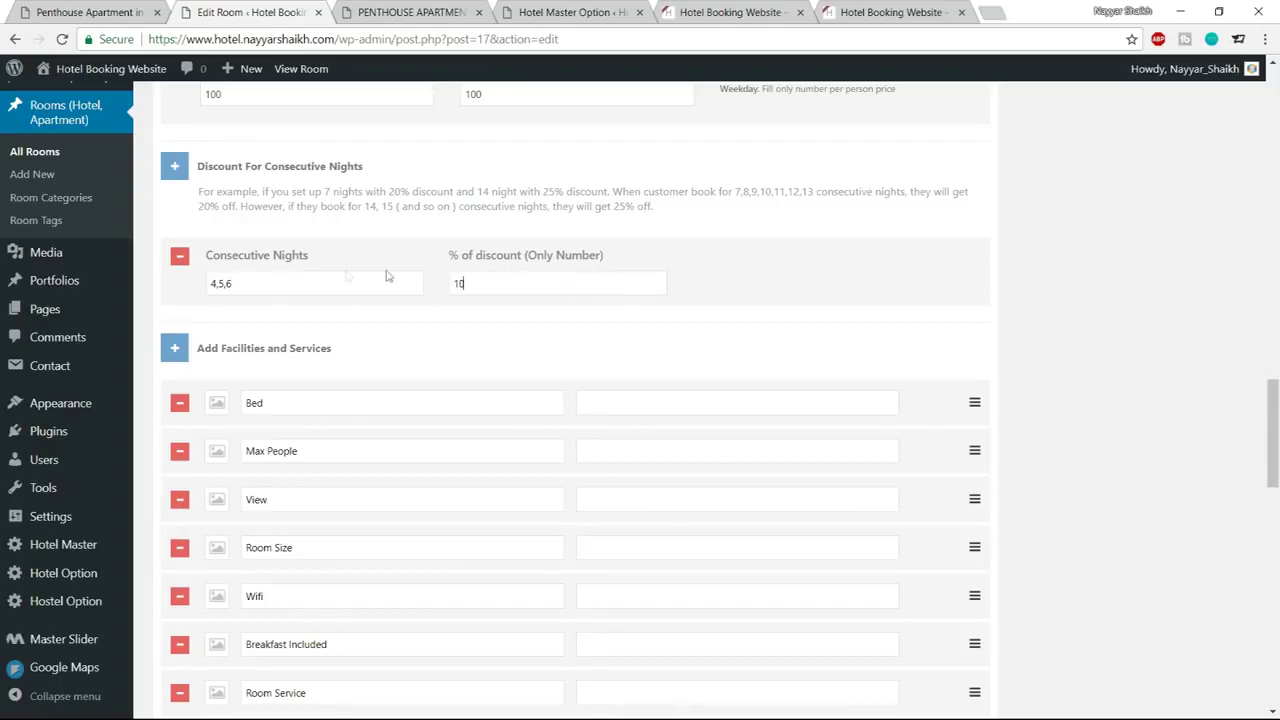
{"action": "left_click", "coordinate": [175, 166]}
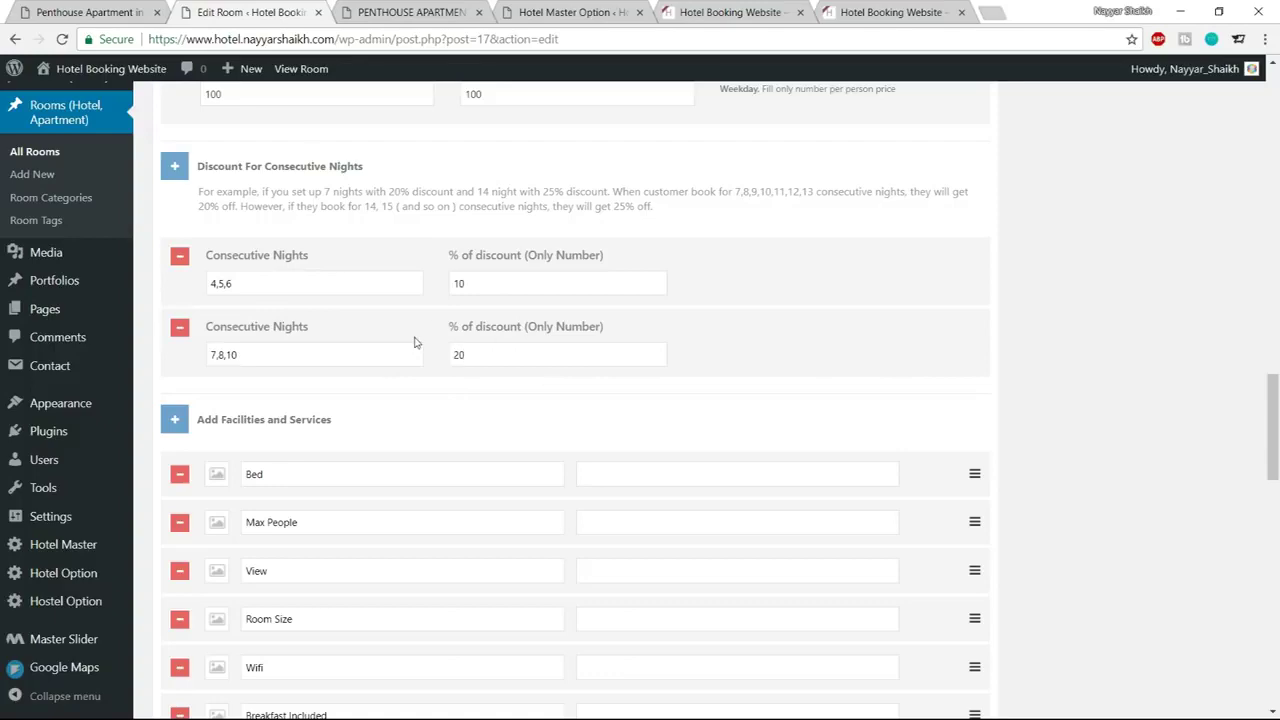
Step: Switch to the Penthouse Apartment public room page
{"action": "scroll", "coordinate": [1055, 326], "scroll_direction": "down", "scroll_amount": 1}
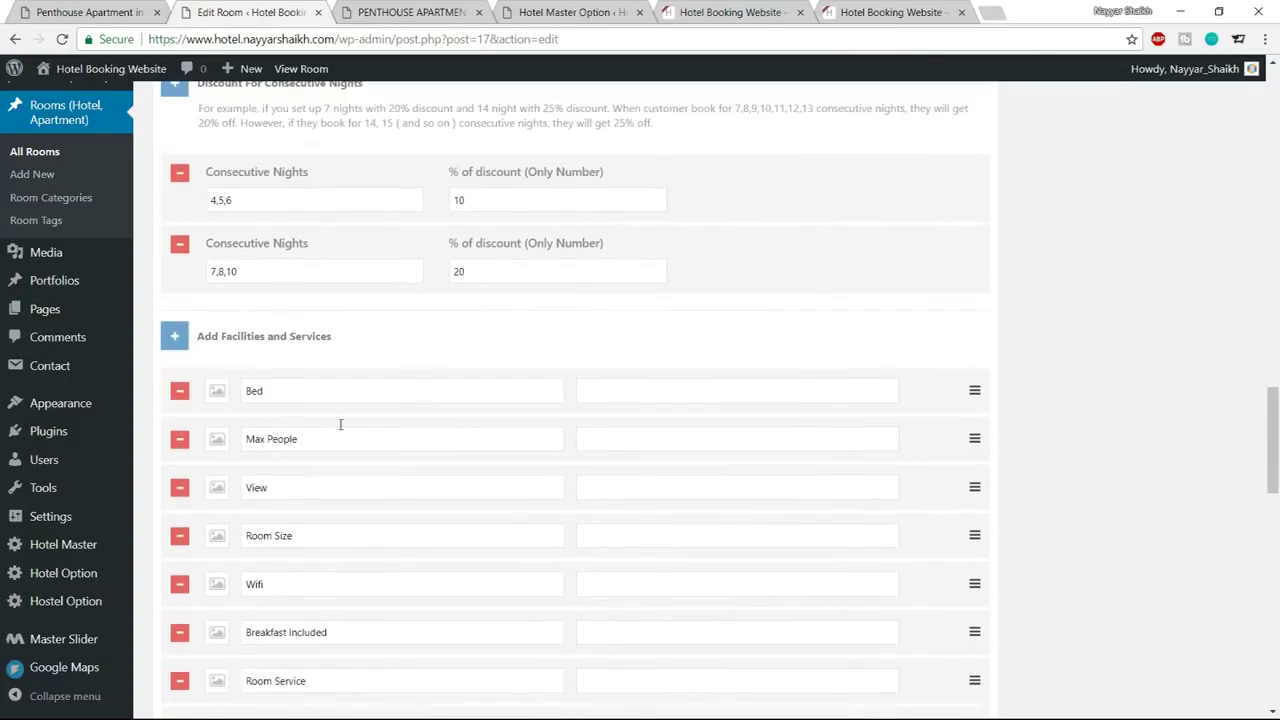
{"action": "scroll", "coordinate": [349, 423], "scroll_direction": "down", "scroll_amount": 1}
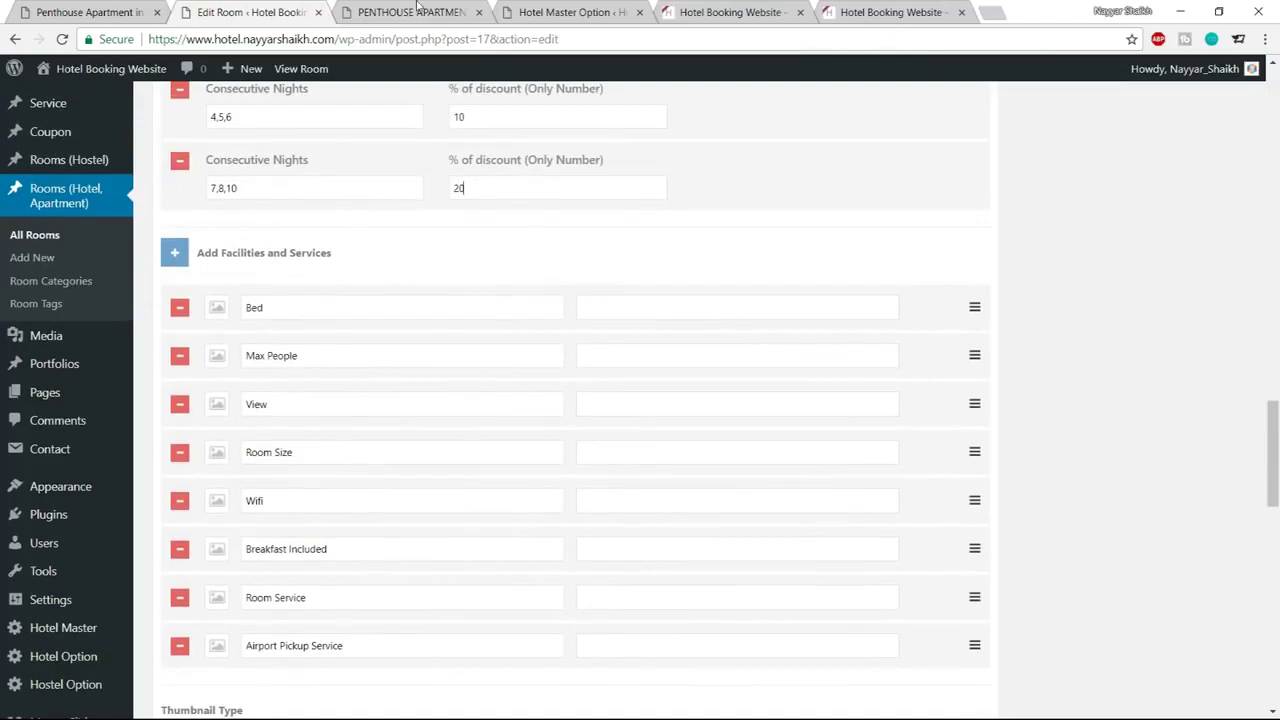
{"action": "left_click", "coordinate": [415, 12]}
{"action": "scroll", "coordinate": [430, 418], "scroll_direction": "down", "scroll_amount": 1}
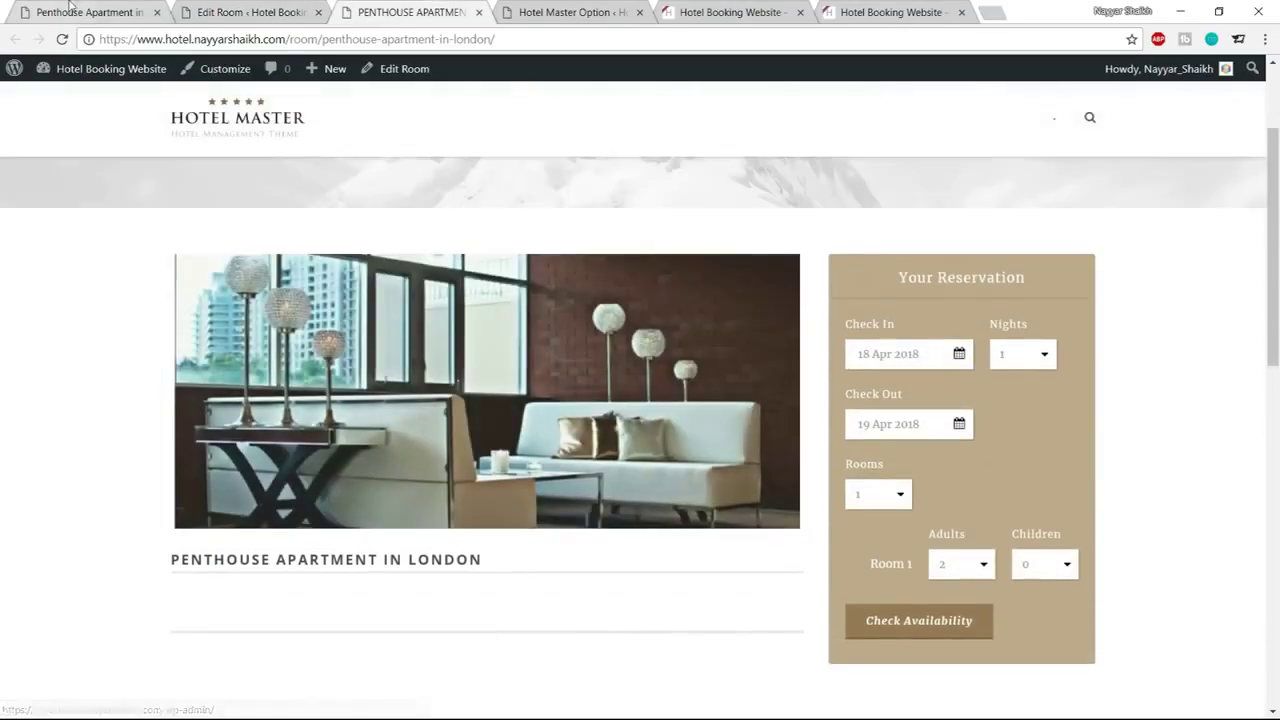
Step: Check the demo room's amenity labels, then give the Bed facility a bed icon
{"action": "key", "text": "ctrl+1"}
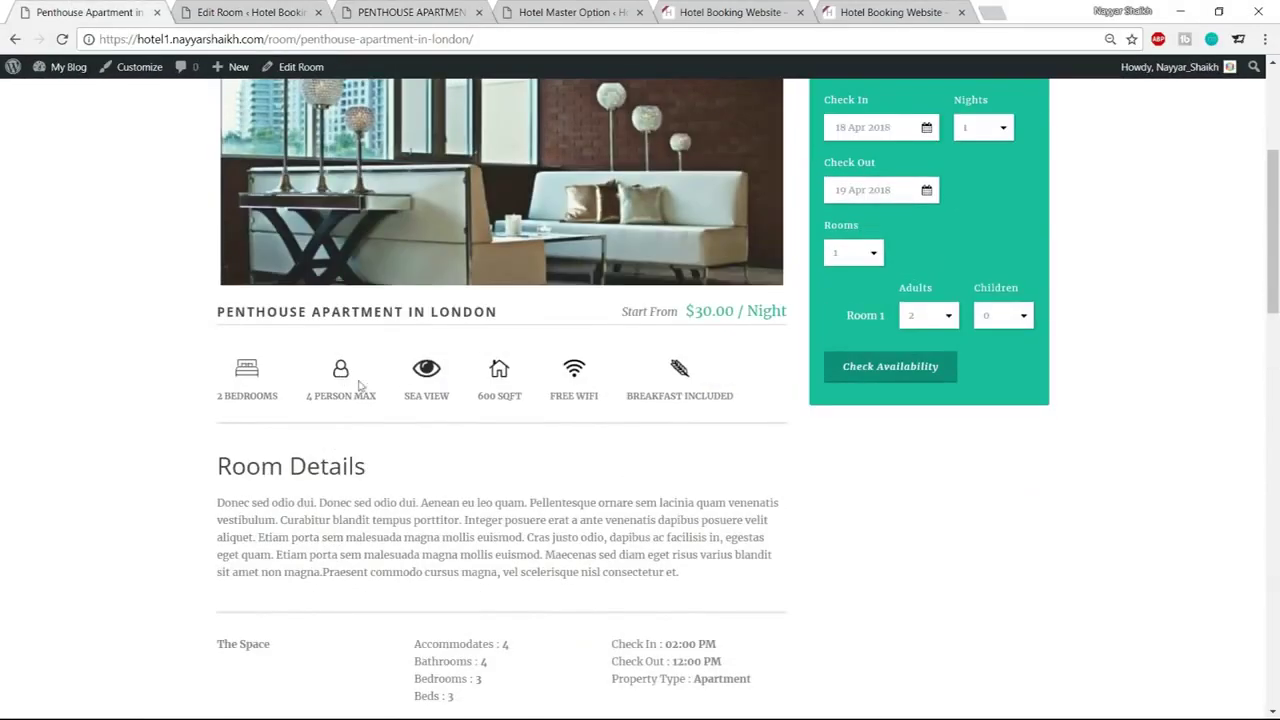
{"action": "left_click_drag", "start_coordinate": [416, 399], "coordinate": [469, 399]}
{"action": "left_click", "coordinate": [472, 399]}
{"action": "left_click", "coordinate": [260, 12]}
{"action": "key", "text": "ctrl+shift+Tab"}
{"action": "mouse_move", "coordinate": [218, 395]}
{"action": "left_mouse_down"}
{"action": "mouse_move", "coordinate": [286, 403]}
{"action": "mouse_move", "coordinate": [219, 400]}
{"action": "left_mouse_up"}
{"action": "key", "text": "ctrl+c"}
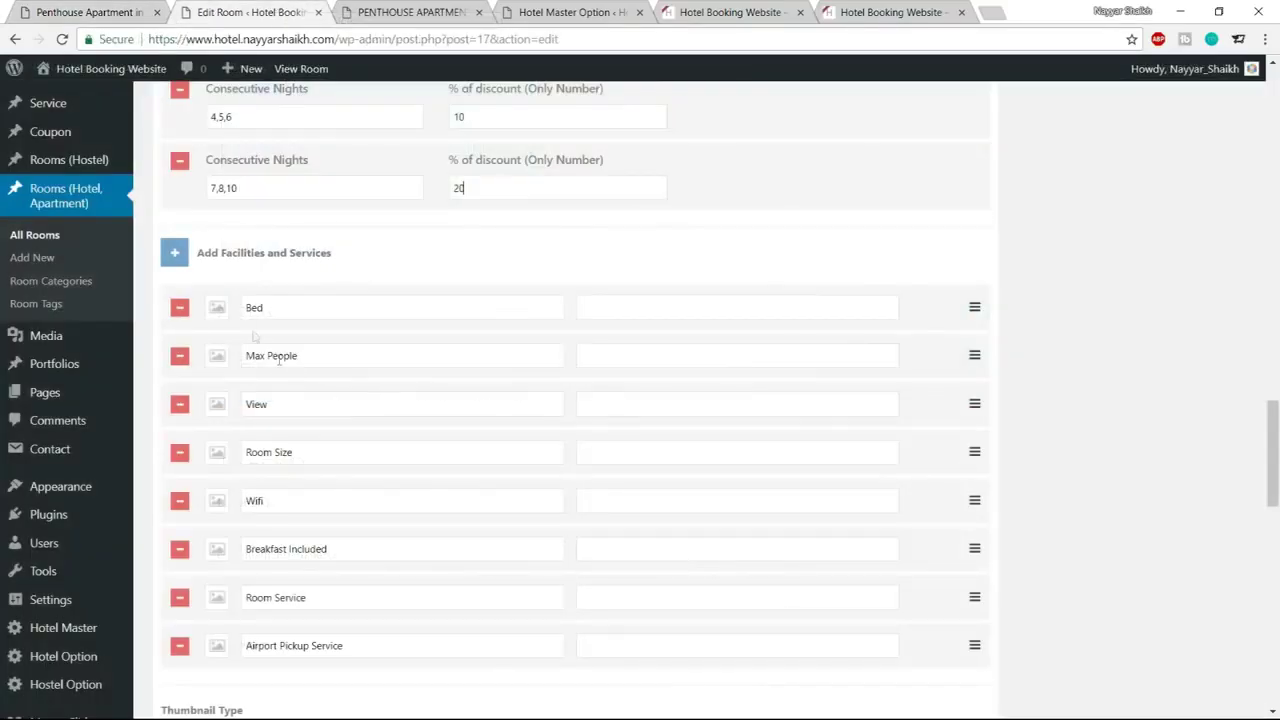
{"action": "left_click", "coordinate": [217, 309]}
{"action": "left_click", "coordinate": [225, 377]}
Step: Paste 2 BEDROOMS as the Bed value and give Max People a person icon
{"action": "key", "text": "ctrl+v"}
{"action": "triple_click", "coordinate": [232, 356]}
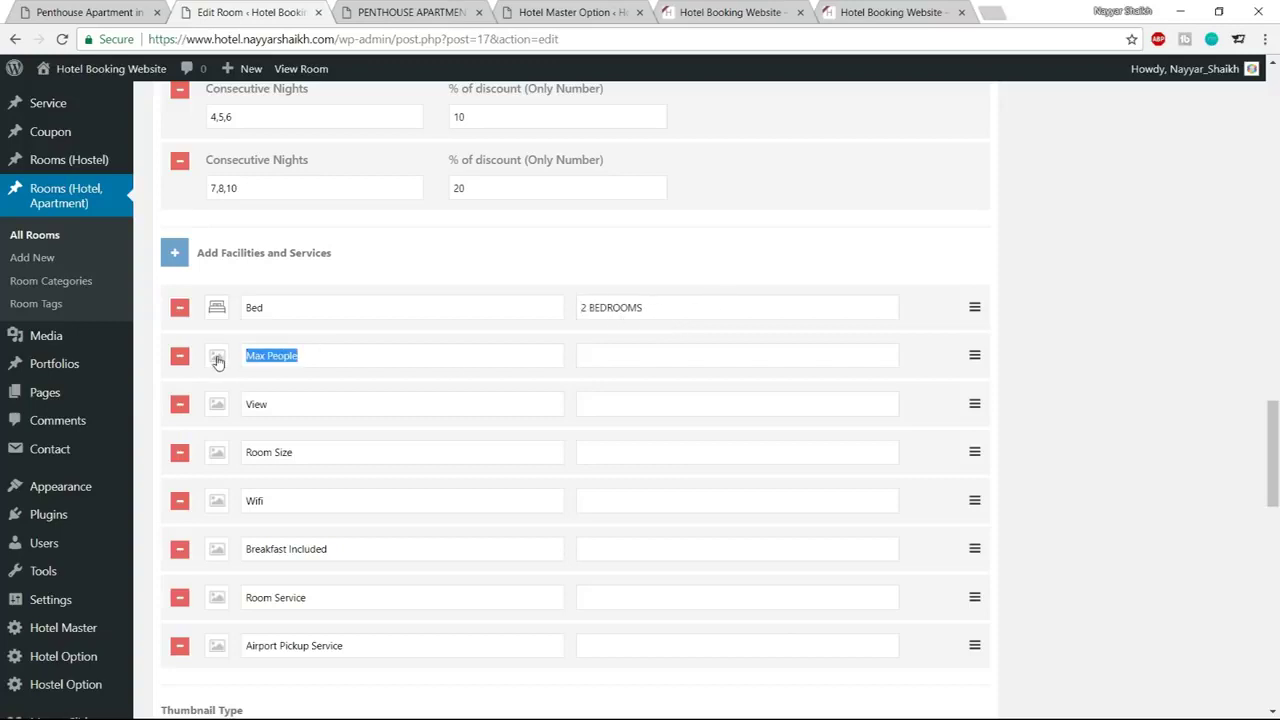
{"action": "left_click", "coordinate": [218, 360]}
{"action": "left_click", "coordinate": [262, 396]}
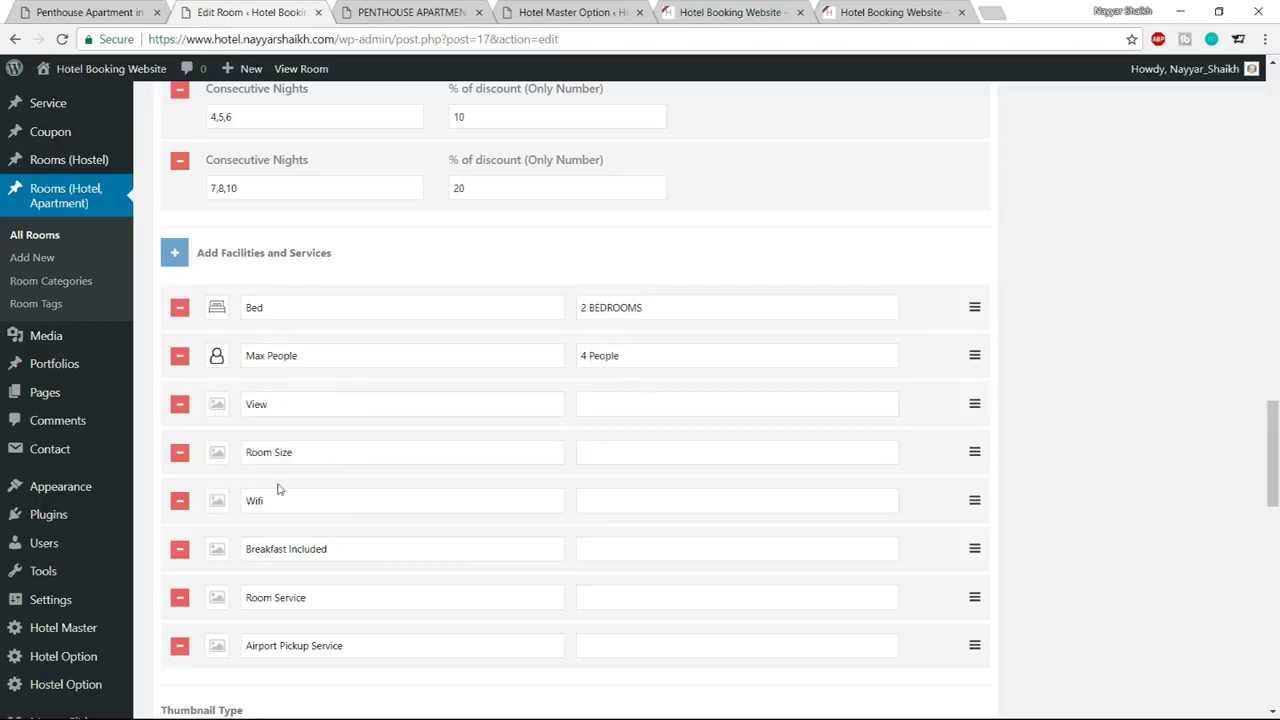
Step: Give View an eye icon, Room Size a house icon and Wifi a wifi icon
{"action": "left_click", "coordinate": [218, 410]}
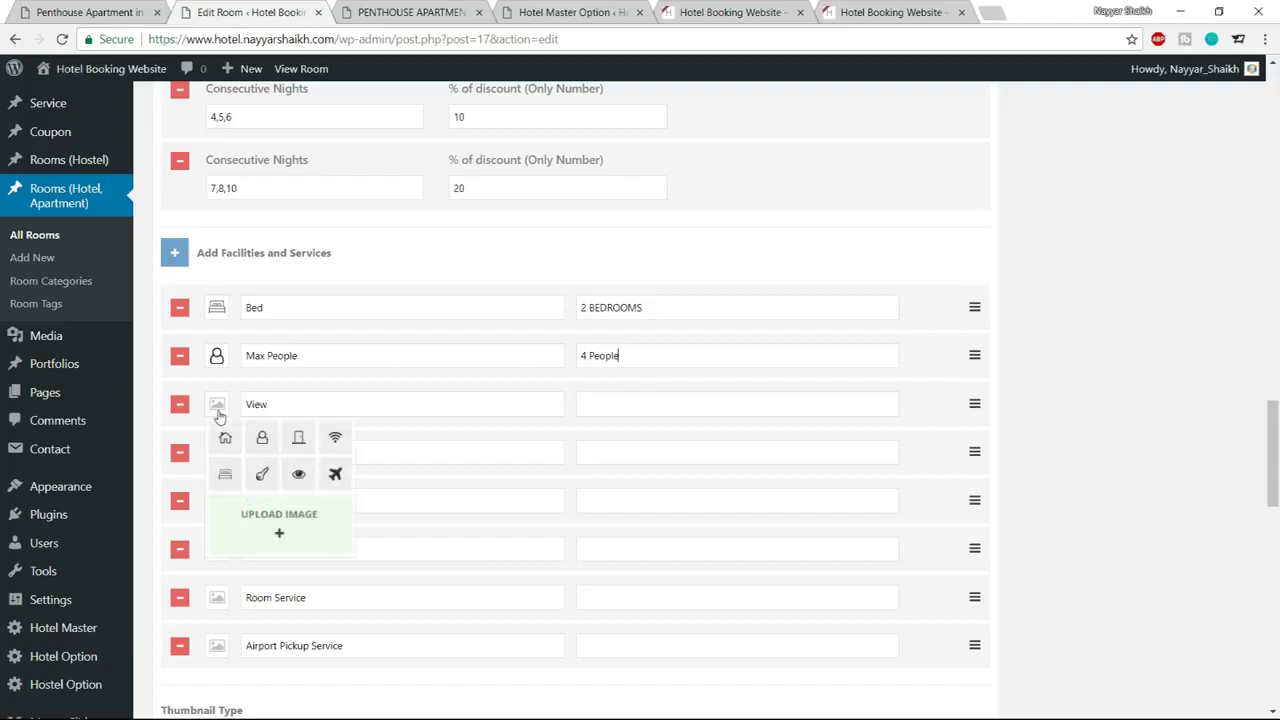
{"action": "left_click", "coordinate": [298, 474]}
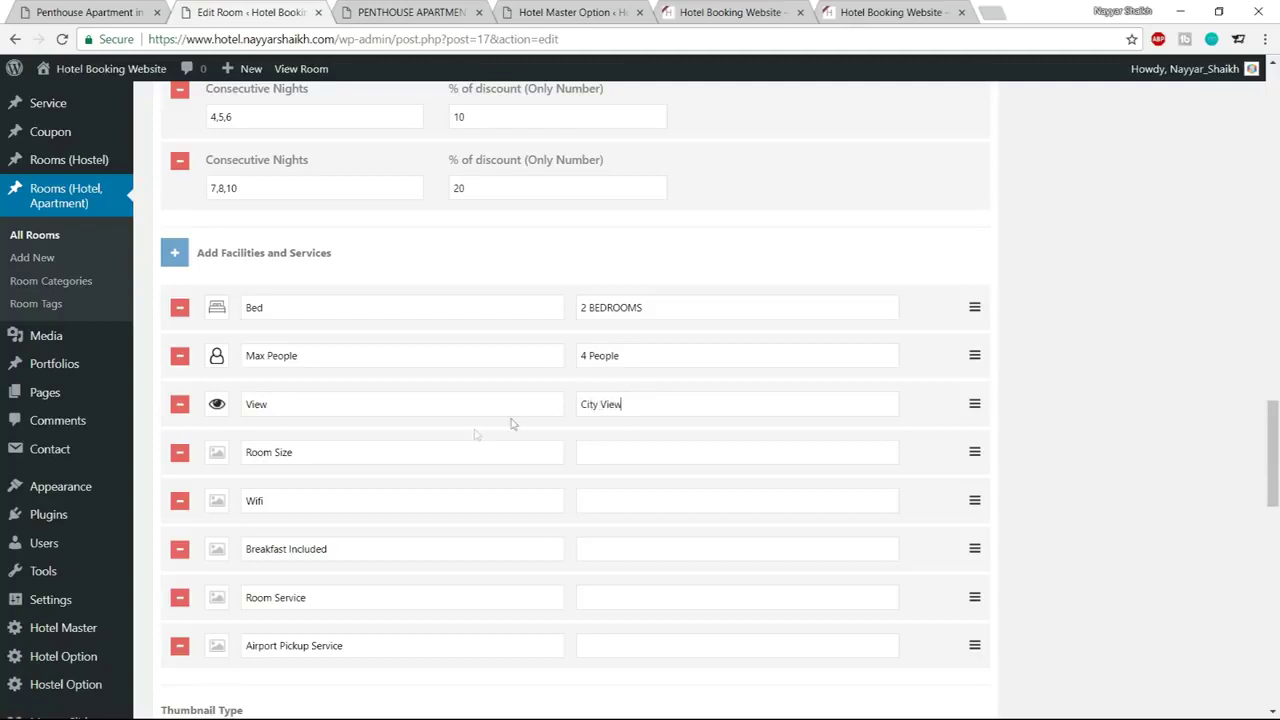
{"action": "left_click", "coordinate": [218, 456]}
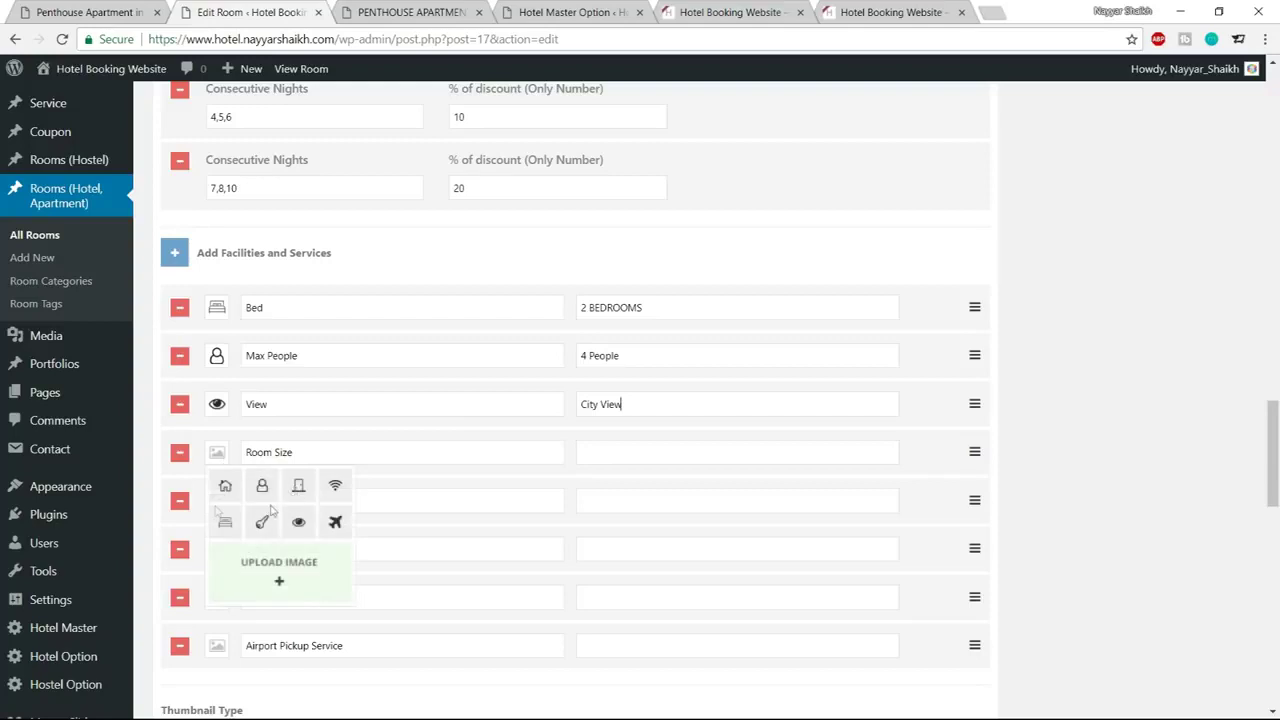
{"action": "left_click", "coordinate": [226, 488]}
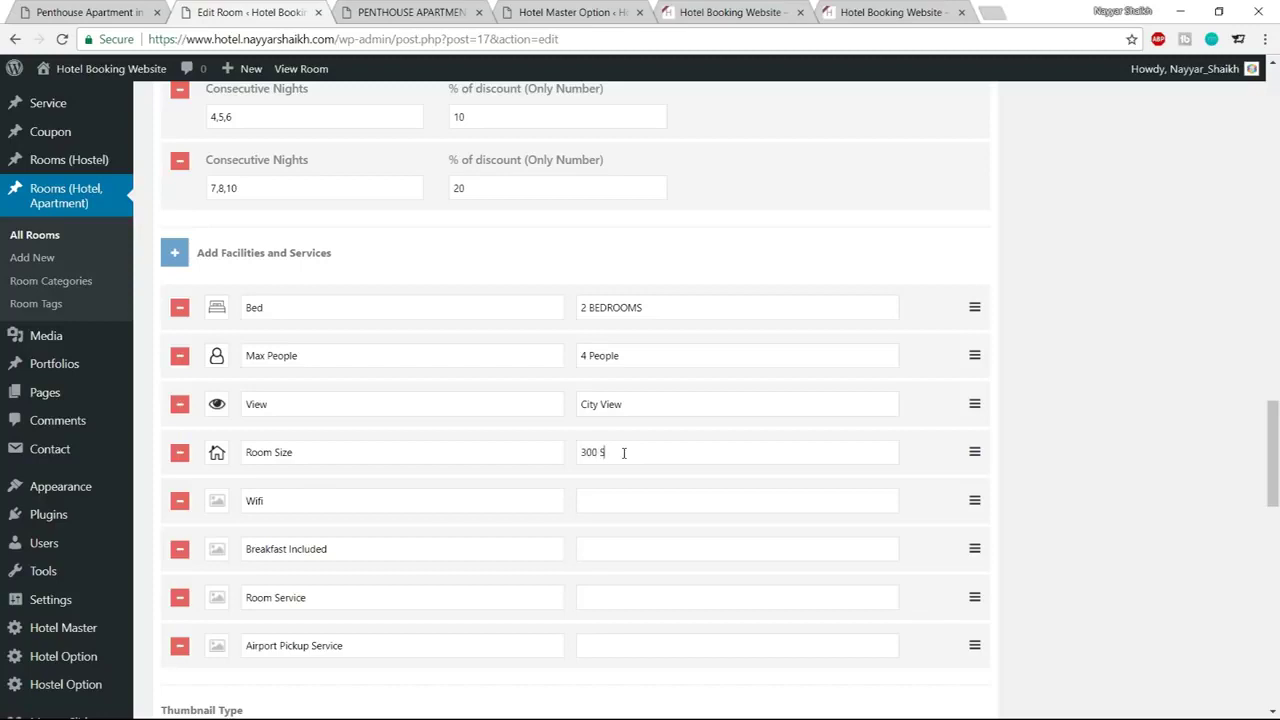
{"action": "left_click", "coordinate": [218, 502]}
{"action": "scroll", "coordinate": [448, 541], "scroll_direction": "down", "scroll_amount": 1}
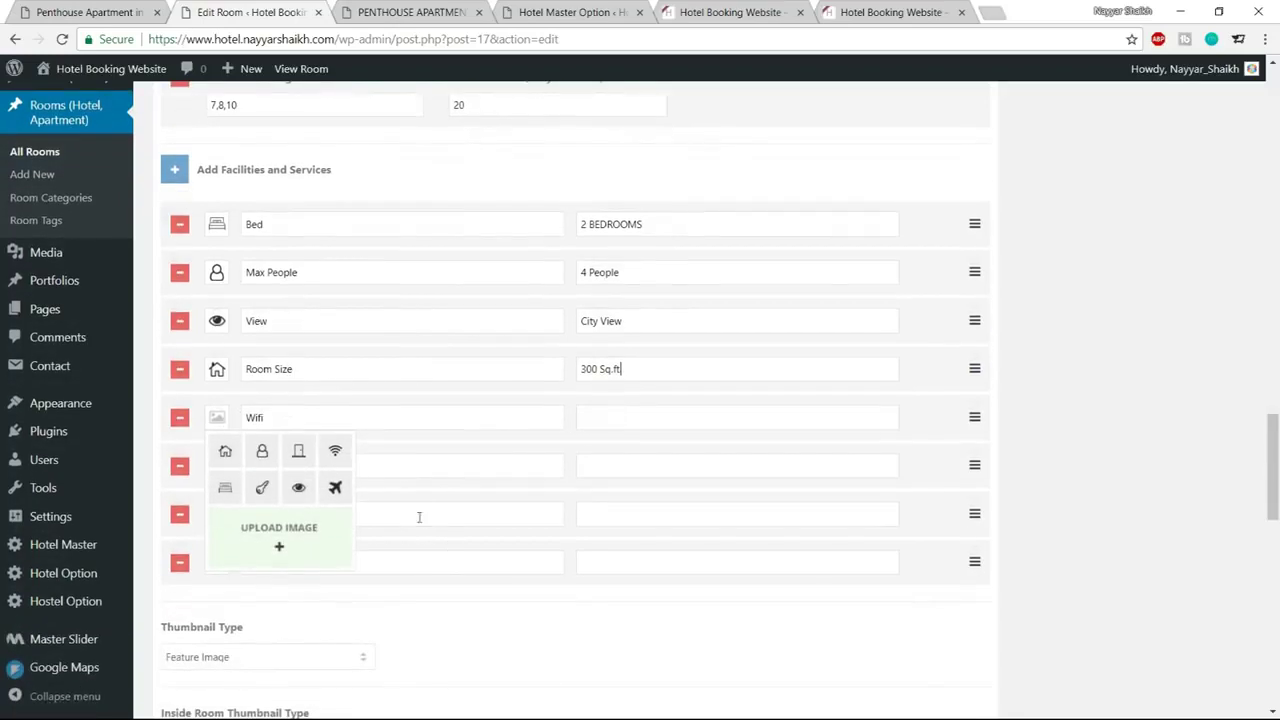
{"action": "left_click", "coordinate": [336, 457]}
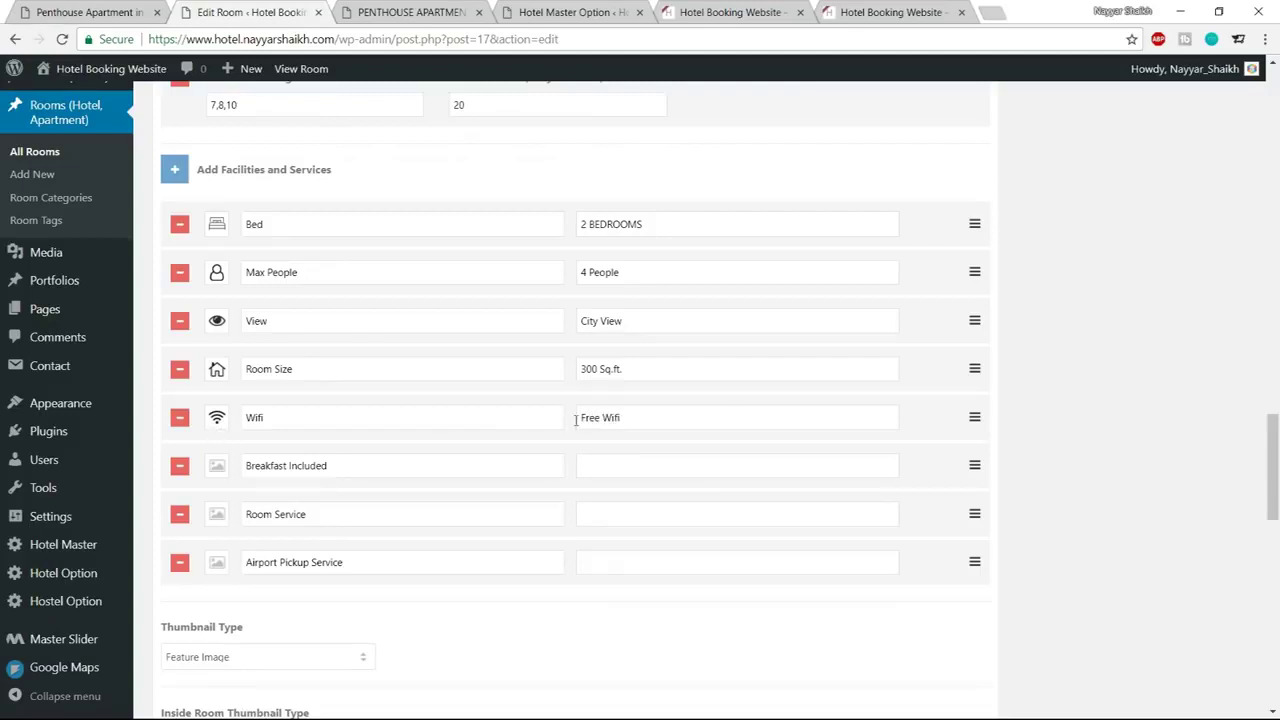
{"action": "left_click", "coordinate": [221, 472]}
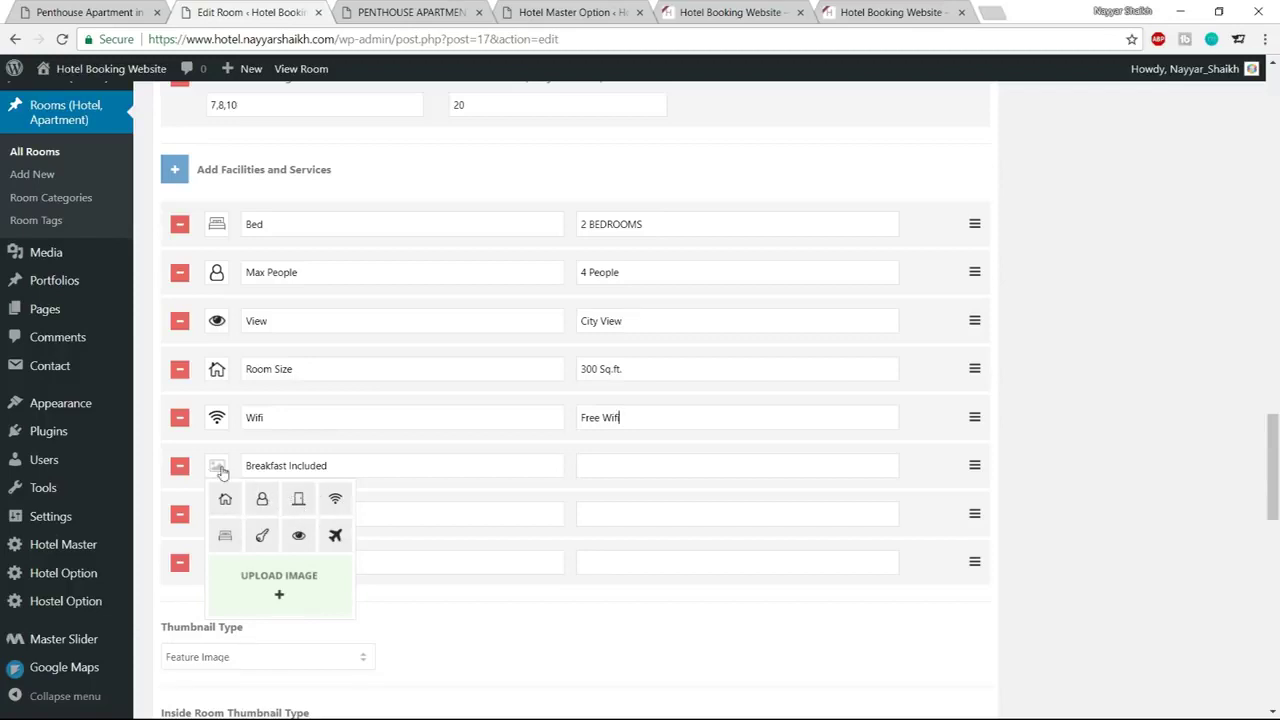
{"action": "left_click", "coordinate": [988, 10]}
{"action": "type", "text": "logomakr.com"}
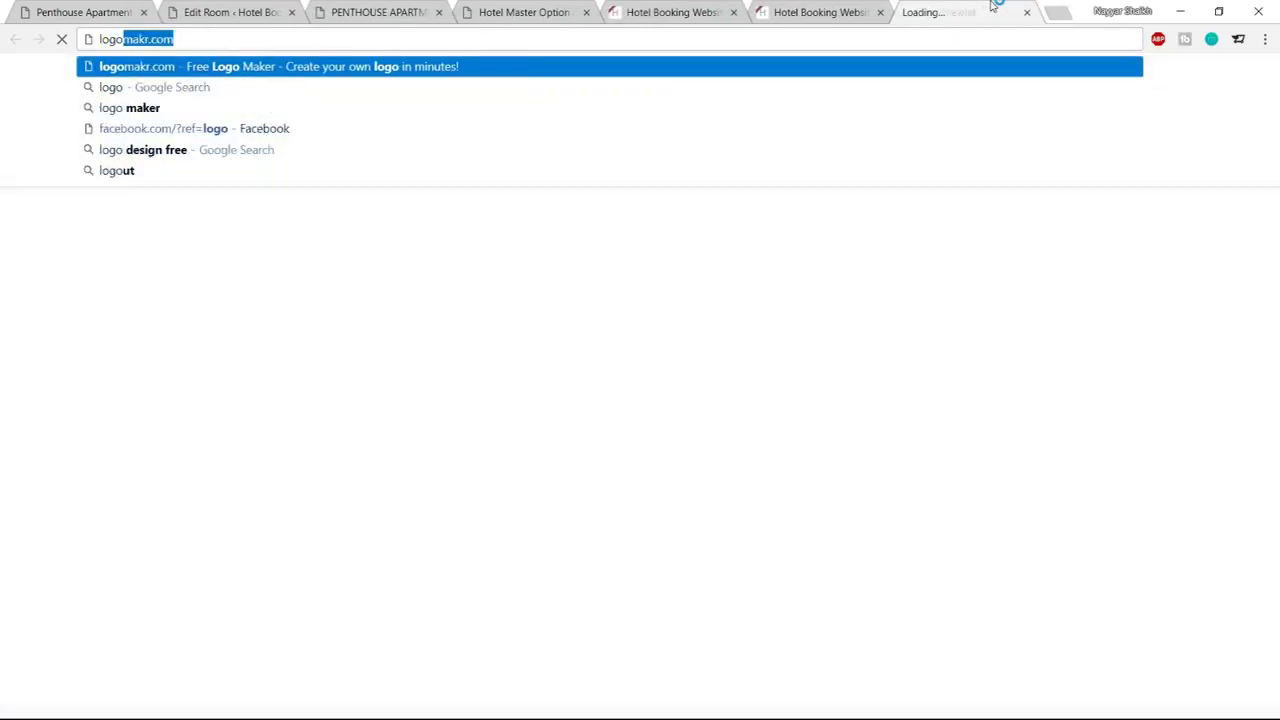
{"action": "key", "text": "Return"}
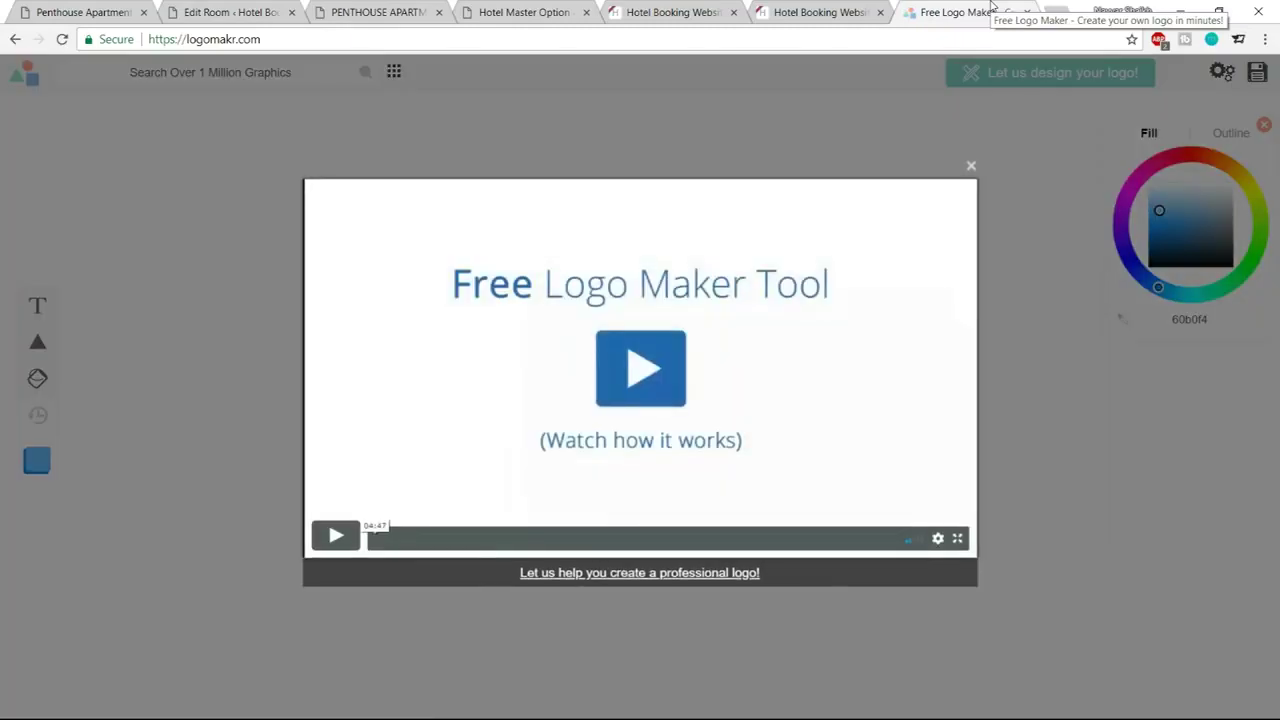
{"action": "left_click", "coordinate": [971, 166]}
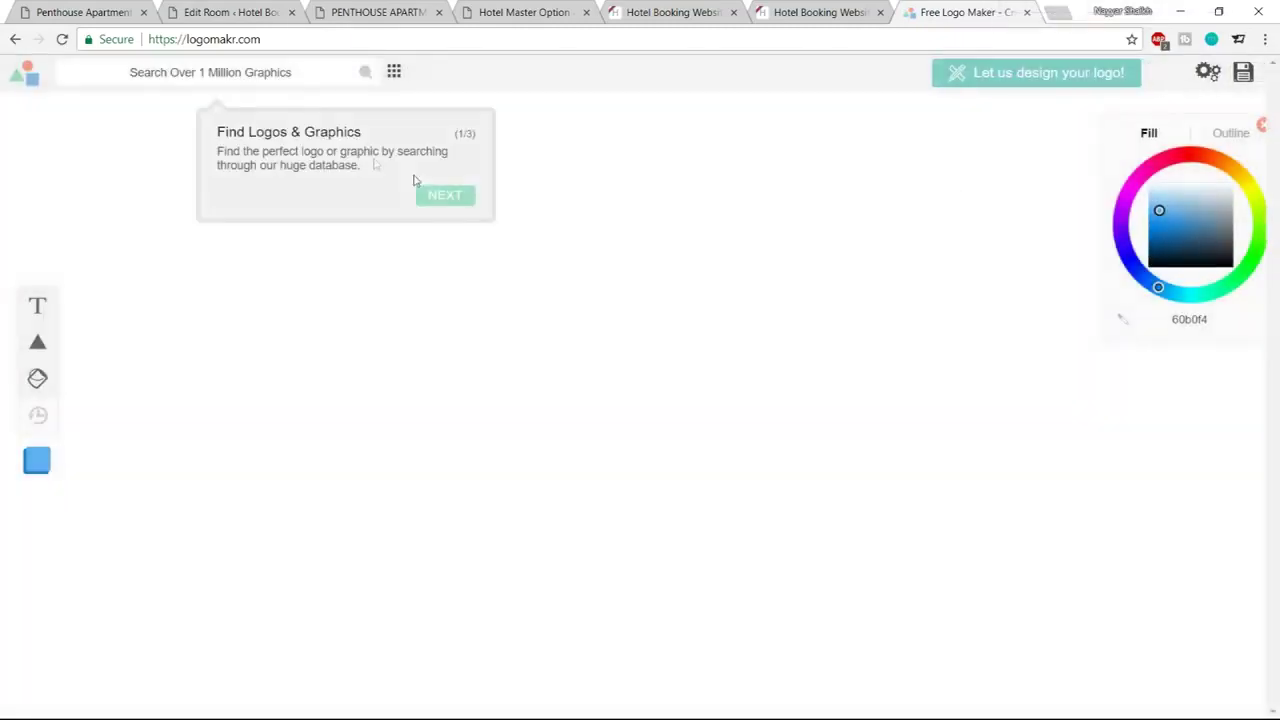
{"action": "left_click", "coordinate": [458, 197]}
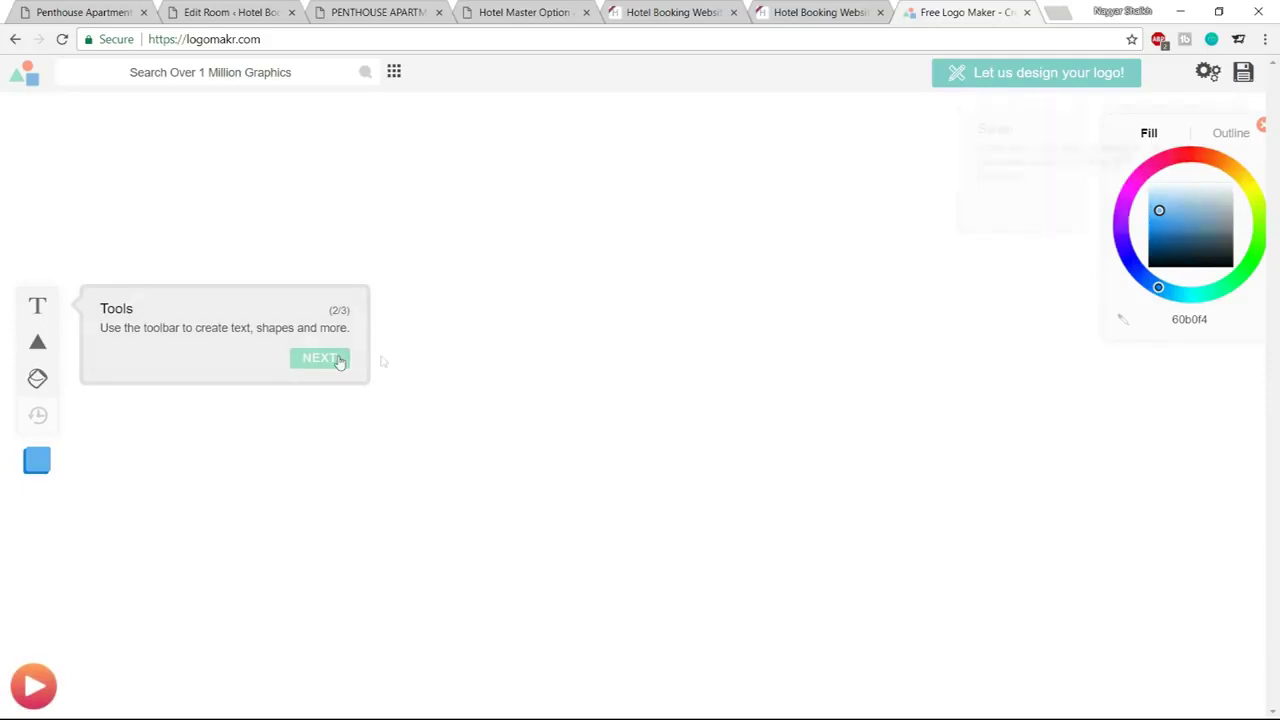
{"action": "left_click", "coordinate": [338, 361]}
{"action": "left_click", "coordinate": [1189, 207]}
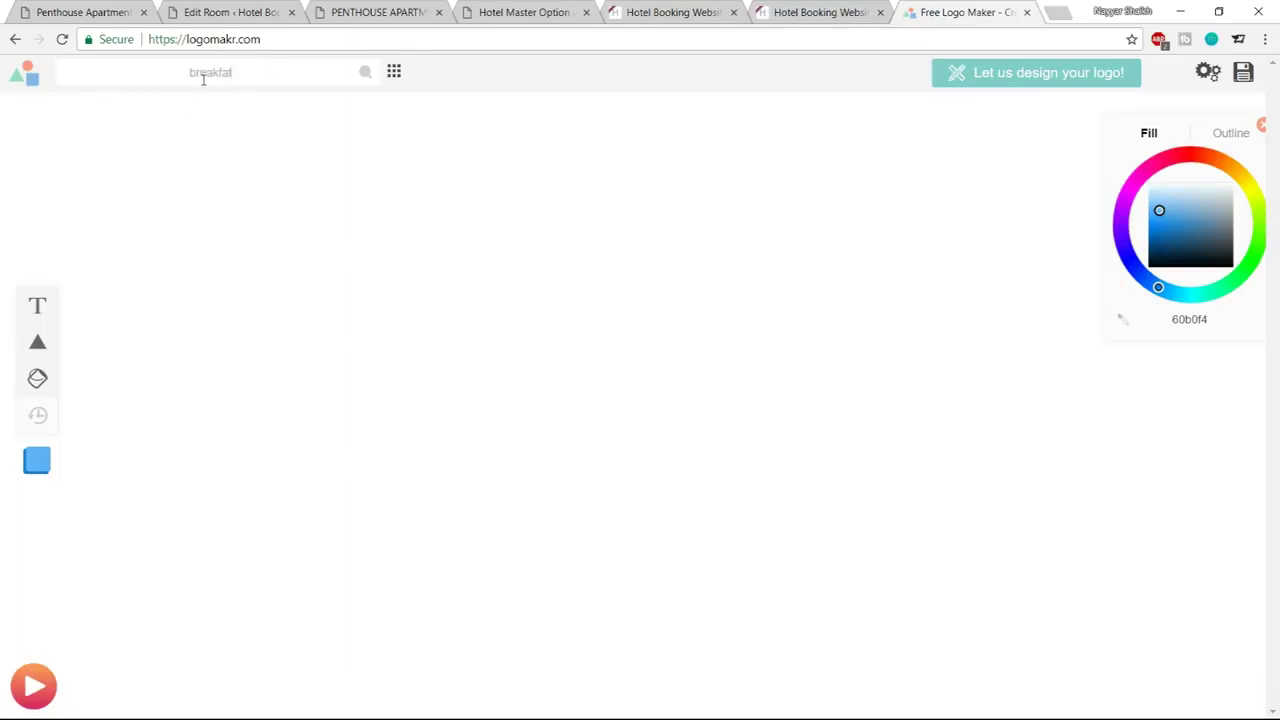
{"action": "type", "text": "t"}
{"action": "key", "text": "Return"}
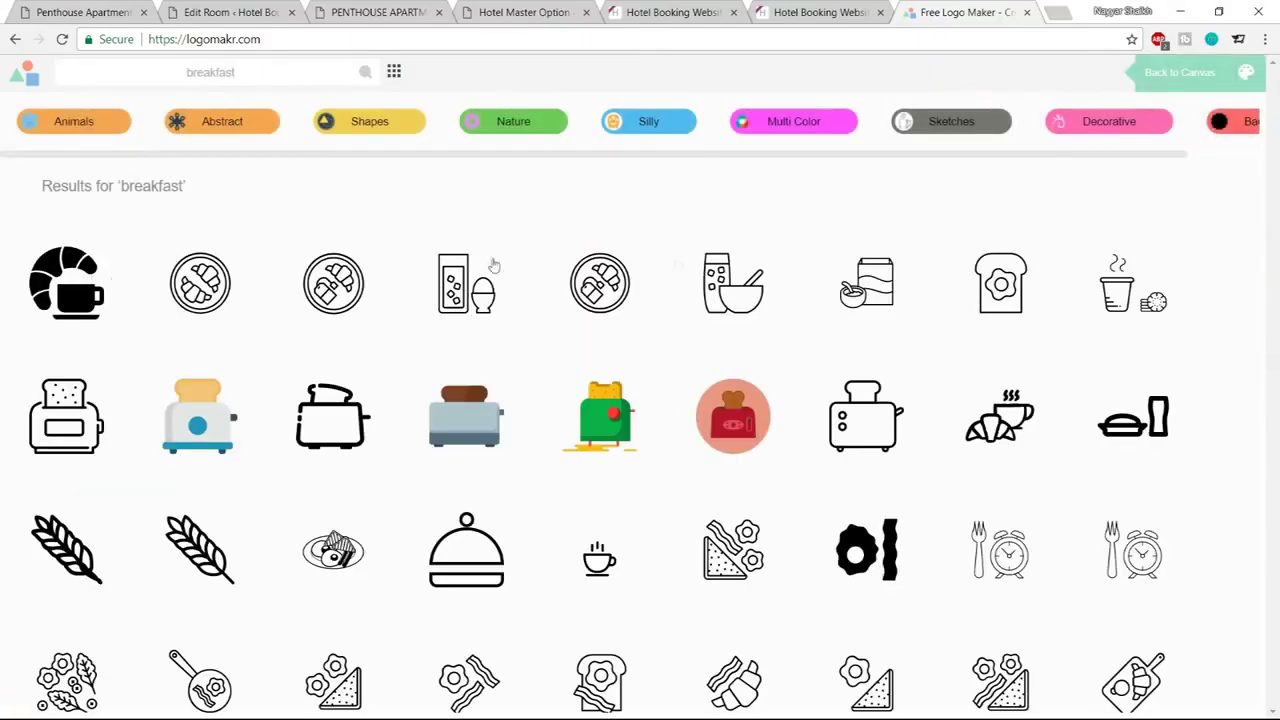
{"action": "scroll", "coordinate": [1100, 385], "scroll_direction": "down", "scroll_amount": 5}
{"action": "scroll", "coordinate": [1097, 405], "scroll_direction": "down", "scroll_amount": 4}
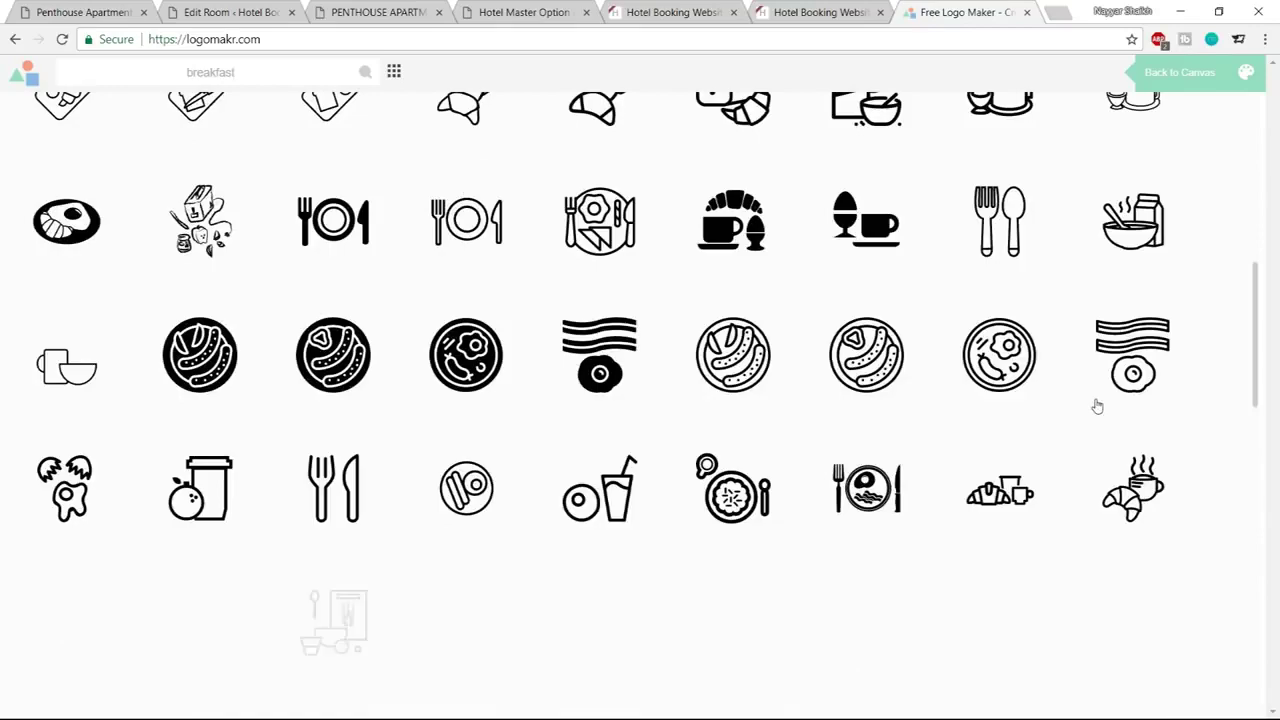
{"action": "scroll", "coordinate": [1060, 423], "scroll_direction": "up", "scroll_amount": 6}
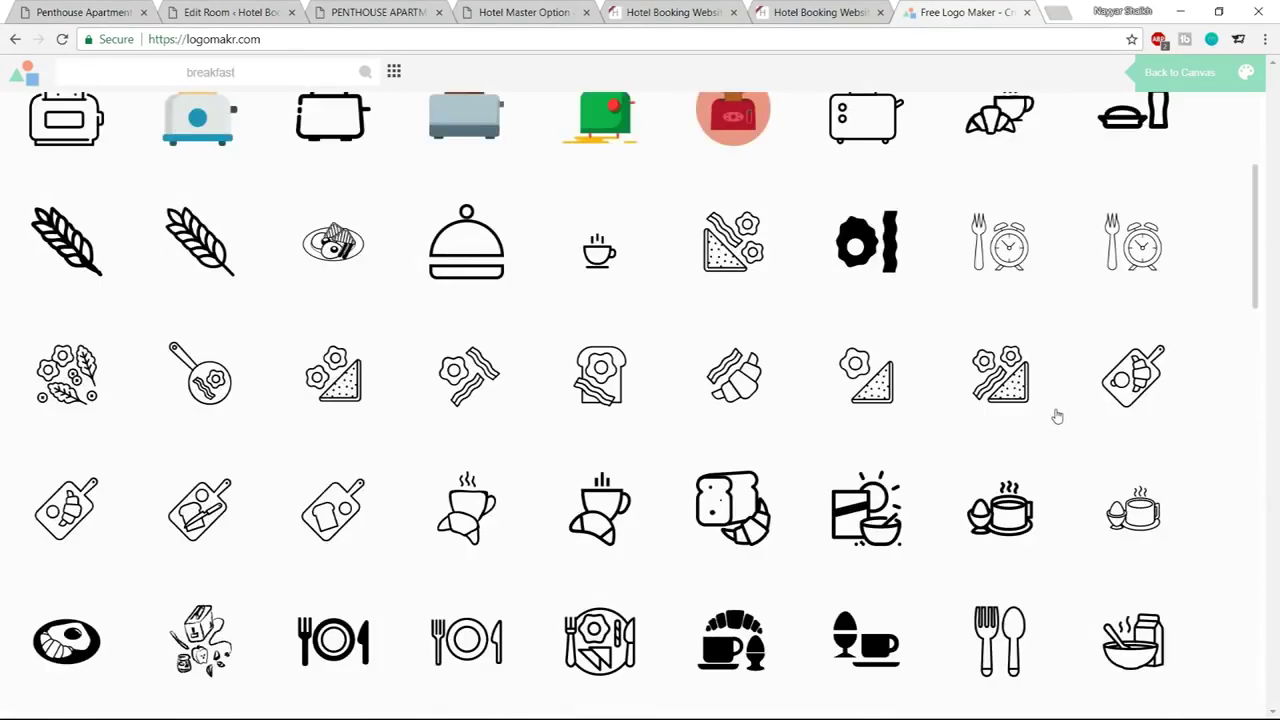
{"action": "scroll", "coordinate": [1060, 420], "scroll_direction": "up", "scroll_amount": 3}
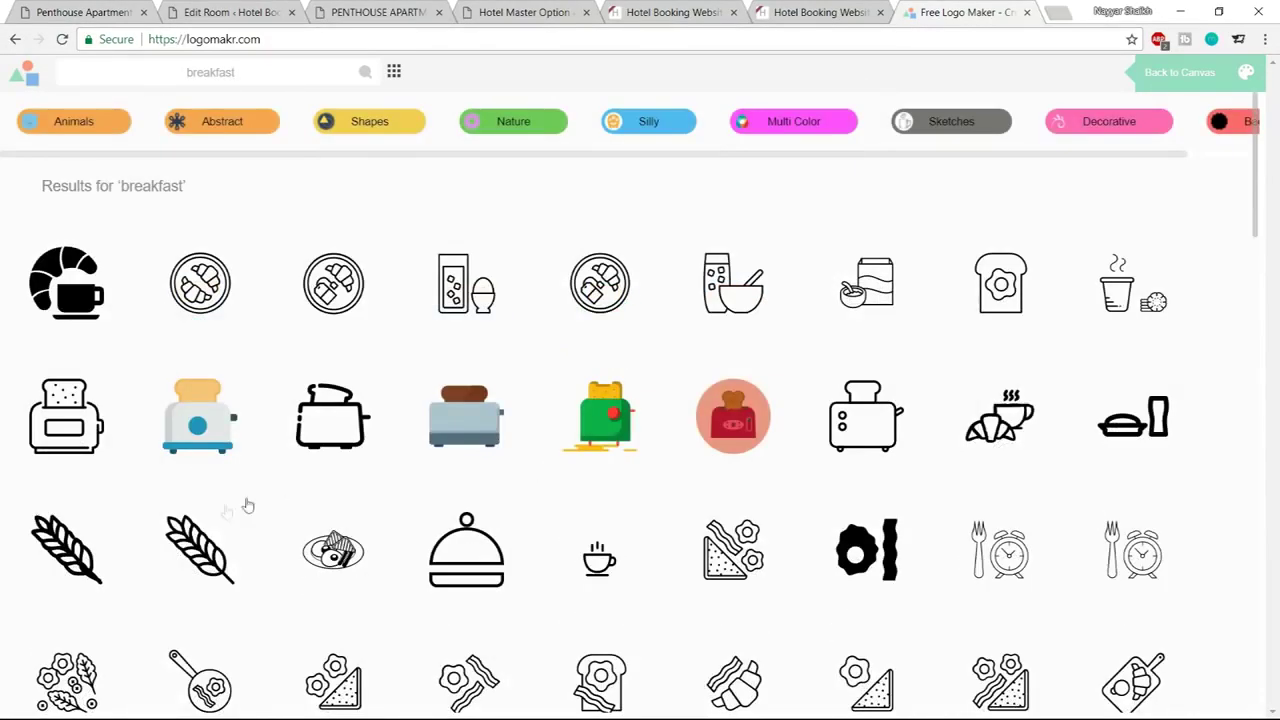
{"action": "left_click", "coordinate": [66, 548]}
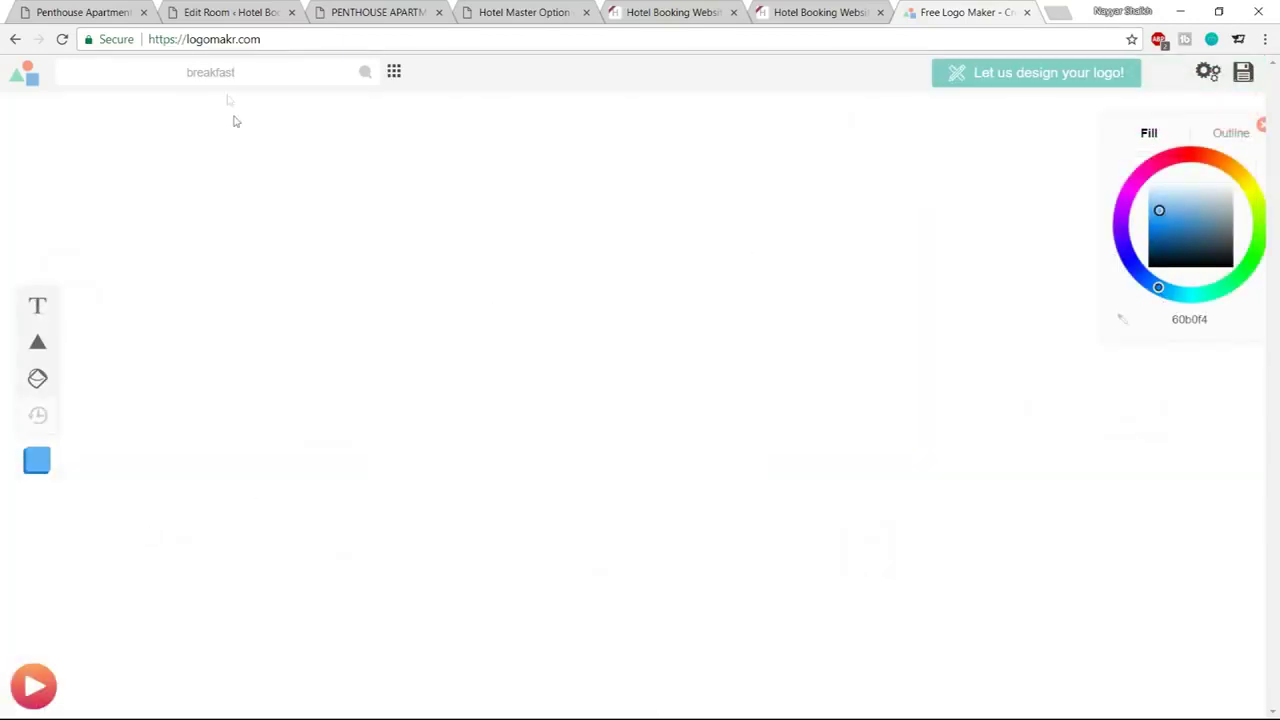
{"action": "left_click", "coordinate": [366, 86]}
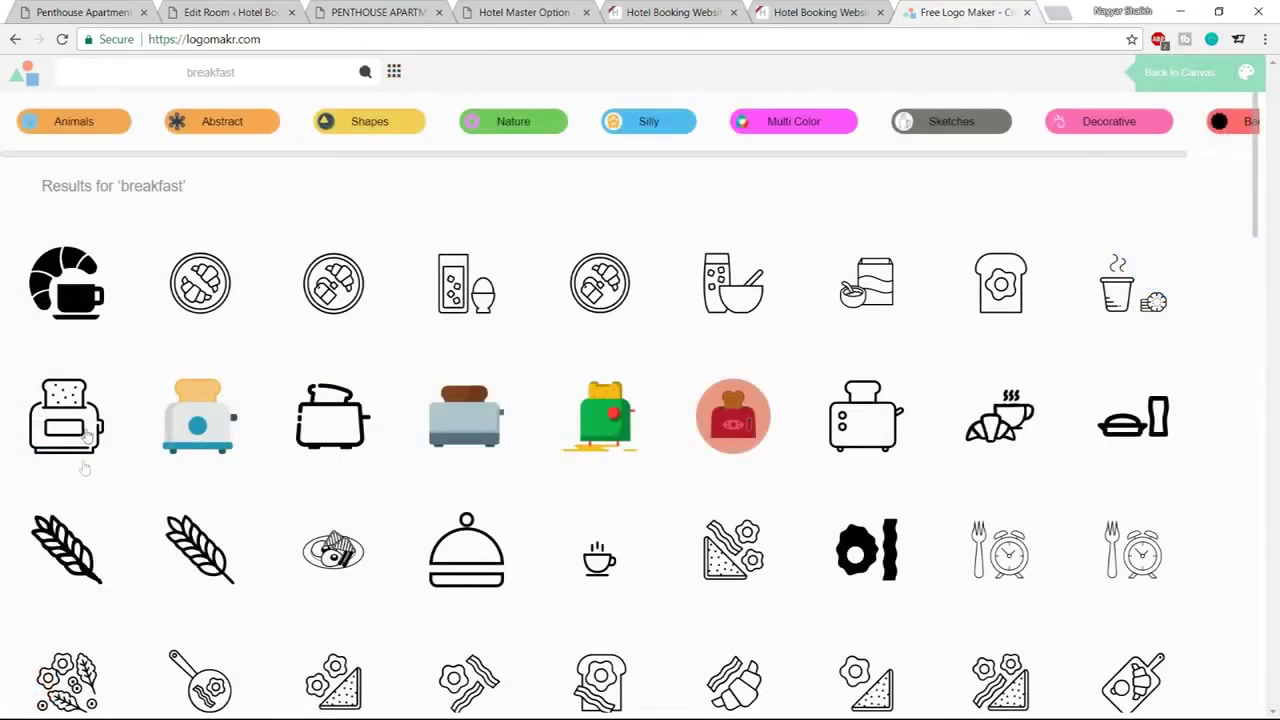
{"action": "left_click", "coordinate": [63, 300]}
{"action": "left_click_drag", "start_coordinate": [367, 218], "coordinate": [867, 583]}
{"action": "left_click_drag", "start_coordinate": [918, 528], "coordinate": [460, 233]}
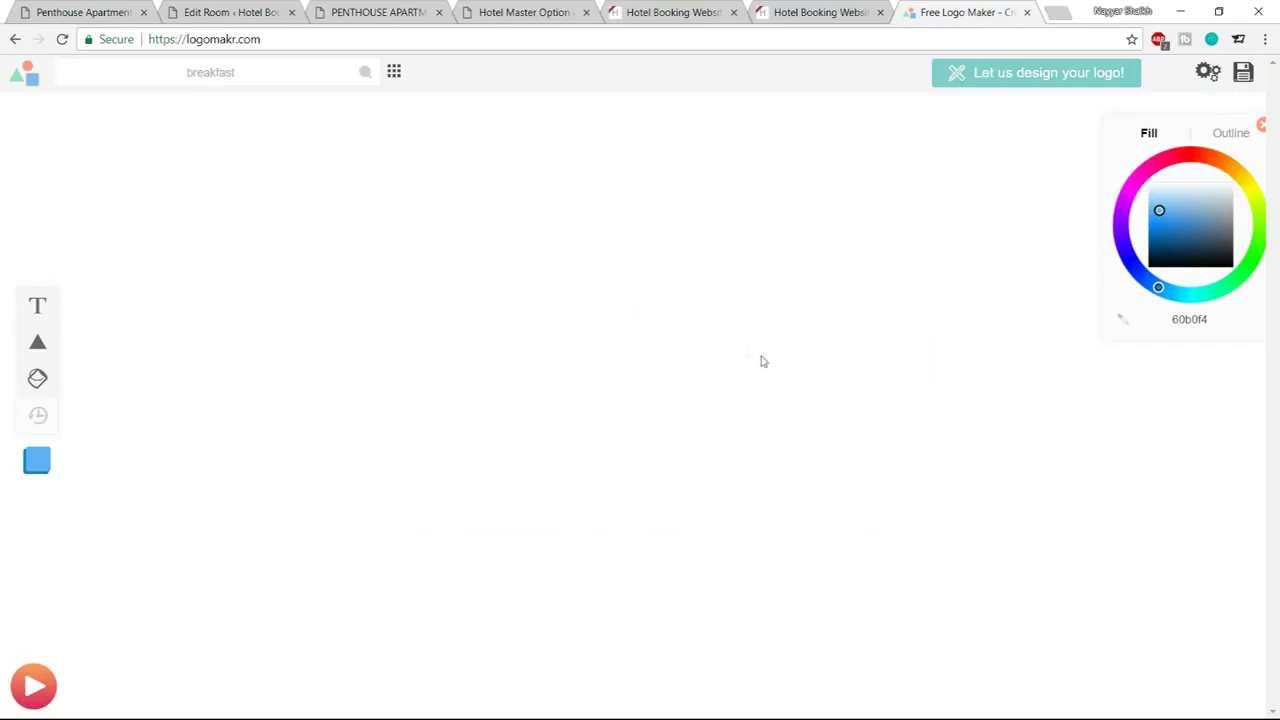
{"action": "left_click_drag", "start_coordinate": [479, 274], "coordinate": [891, 637]}
{"action": "left_click", "coordinate": [1247, 75]}
{"action": "left_click", "coordinate": [365, 74]}
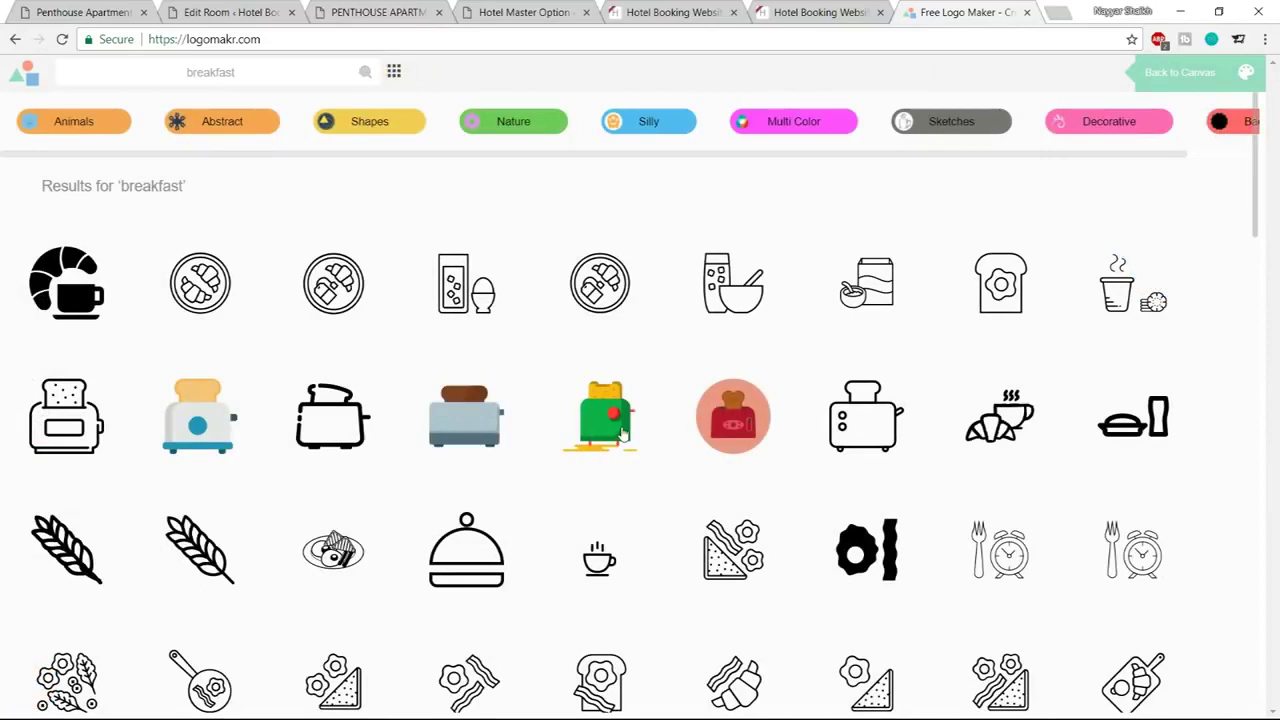
{"action": "left_click", "coordinate": [622, 432]}
{"action": "left_click_drag", "start_coordinate": [366, 278], "coordinate": [830, 620]}
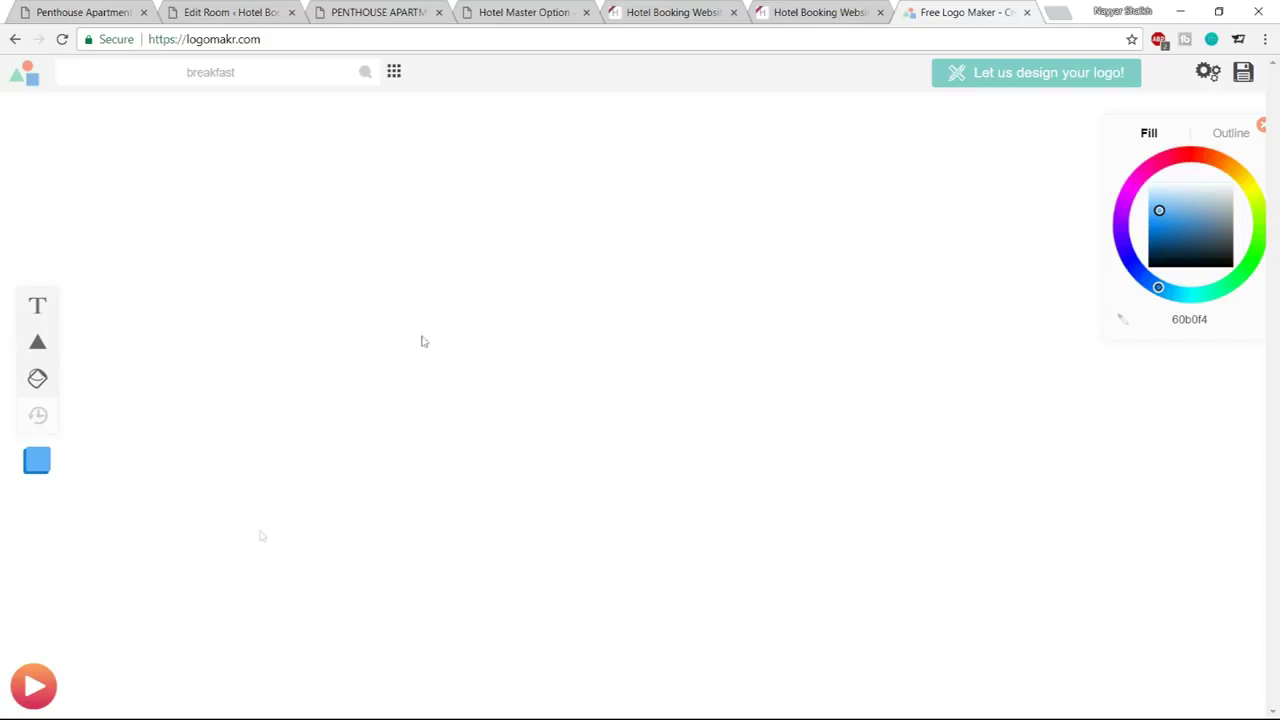
Step: Play Logomakr's Overview tutorial video, skip through it, and close it
{"action": "left_click", "coordinate": [33, 686]}
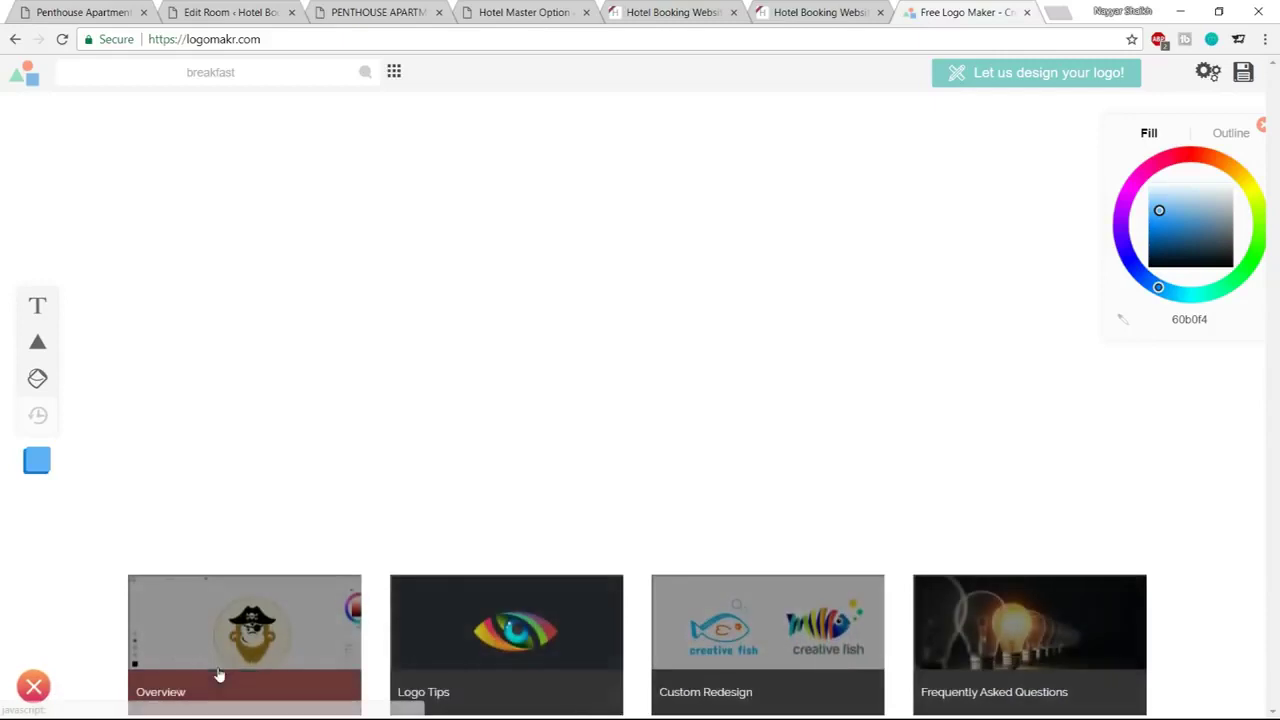
{"action": "left_click", "coordinate": [272, 664]}
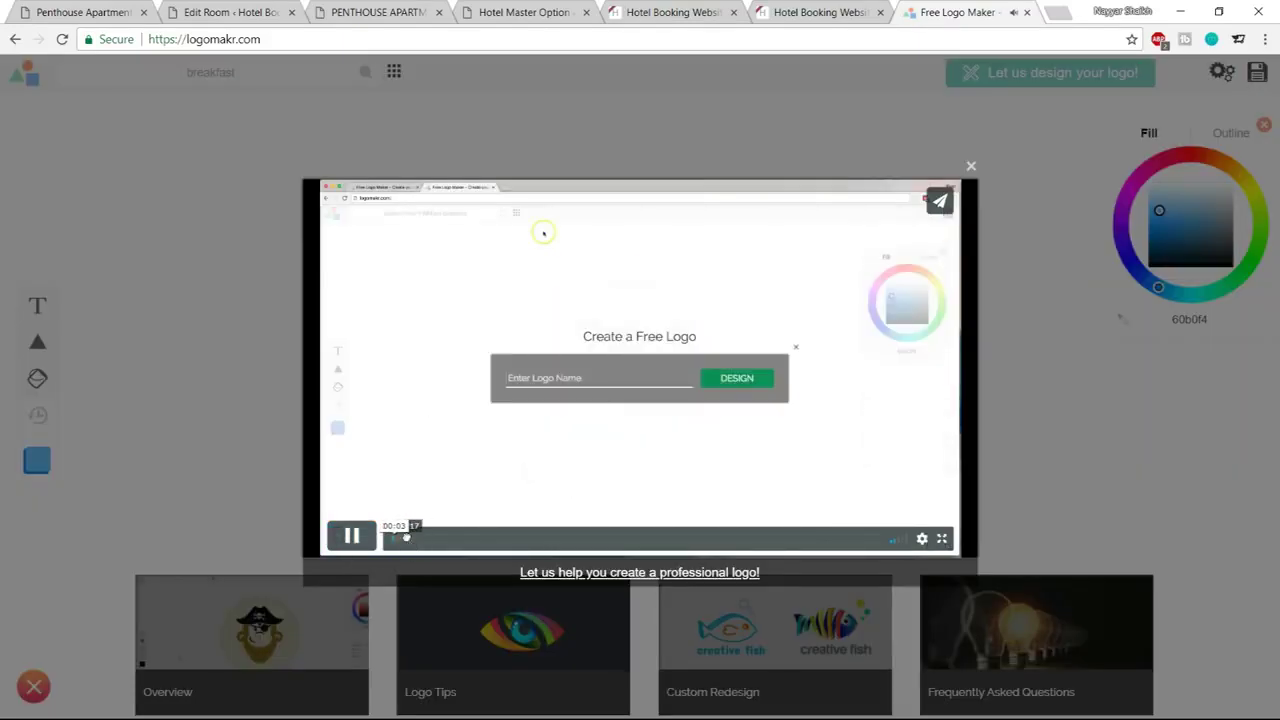
{"action": "left_click", "coordinate": [421, 541]}
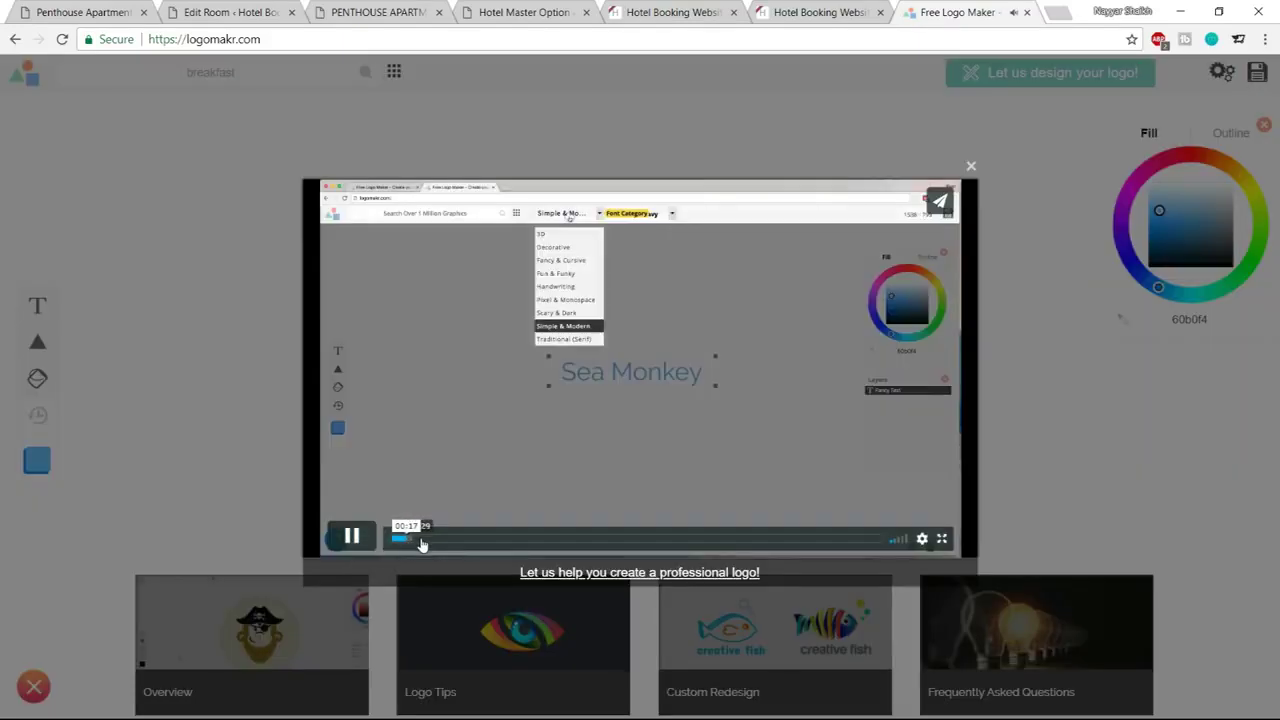
{"action": "left_click", "coordinate": [428, 540]}
{"action": "left_click", "coordinate": [453, 536]}
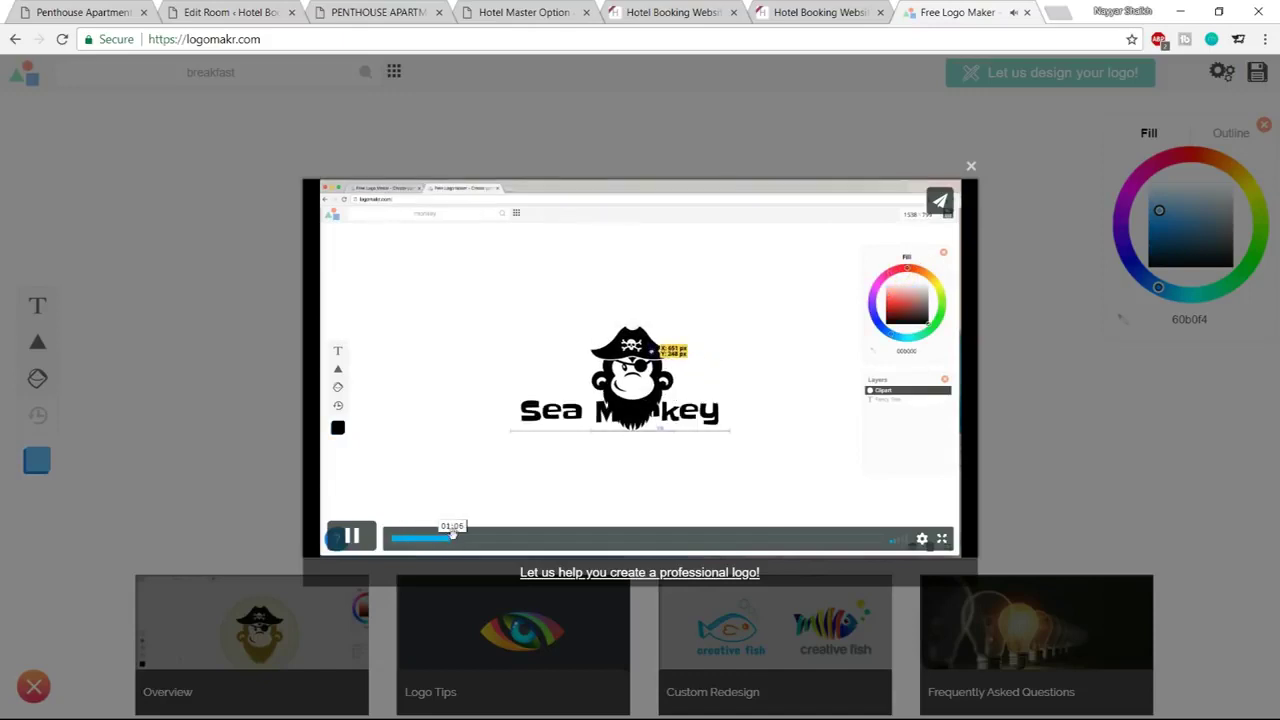
{"action": "left_click", "coordinate": [468, 538]}
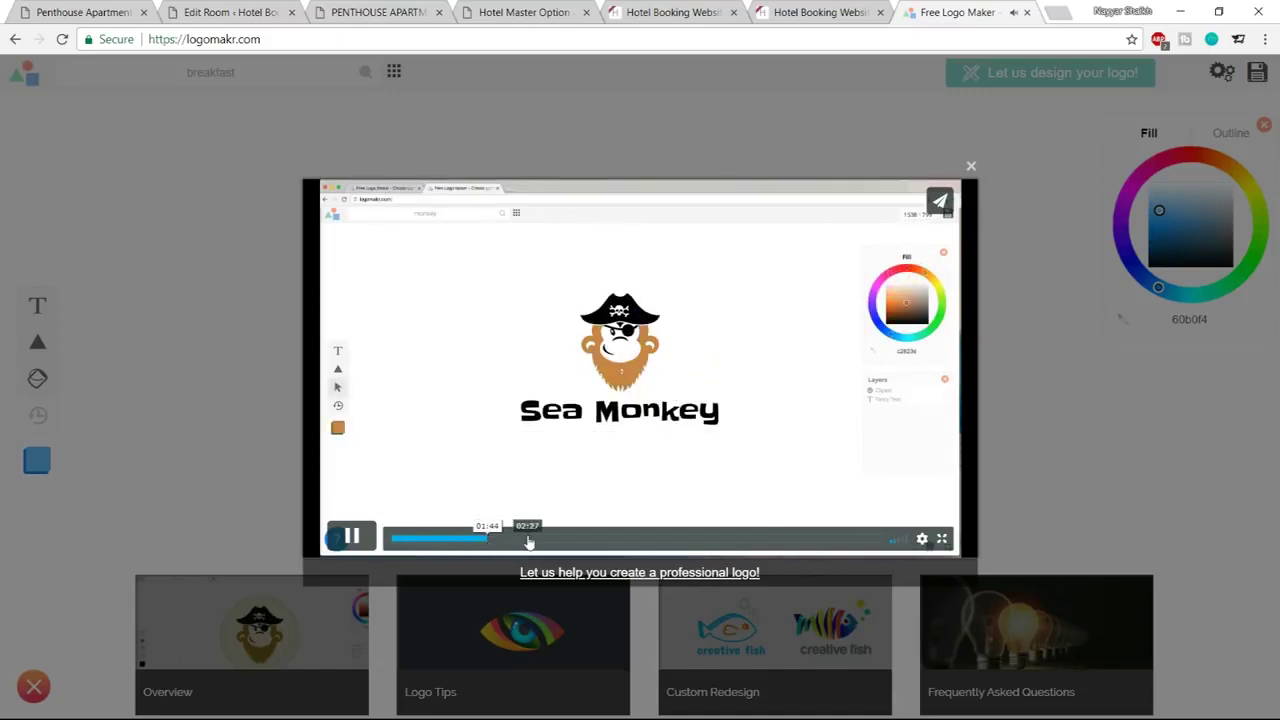
{"action": "left_click", "coordinate": [528, 538]}
{"action": "left_click", "coordinate": [565, 538]}
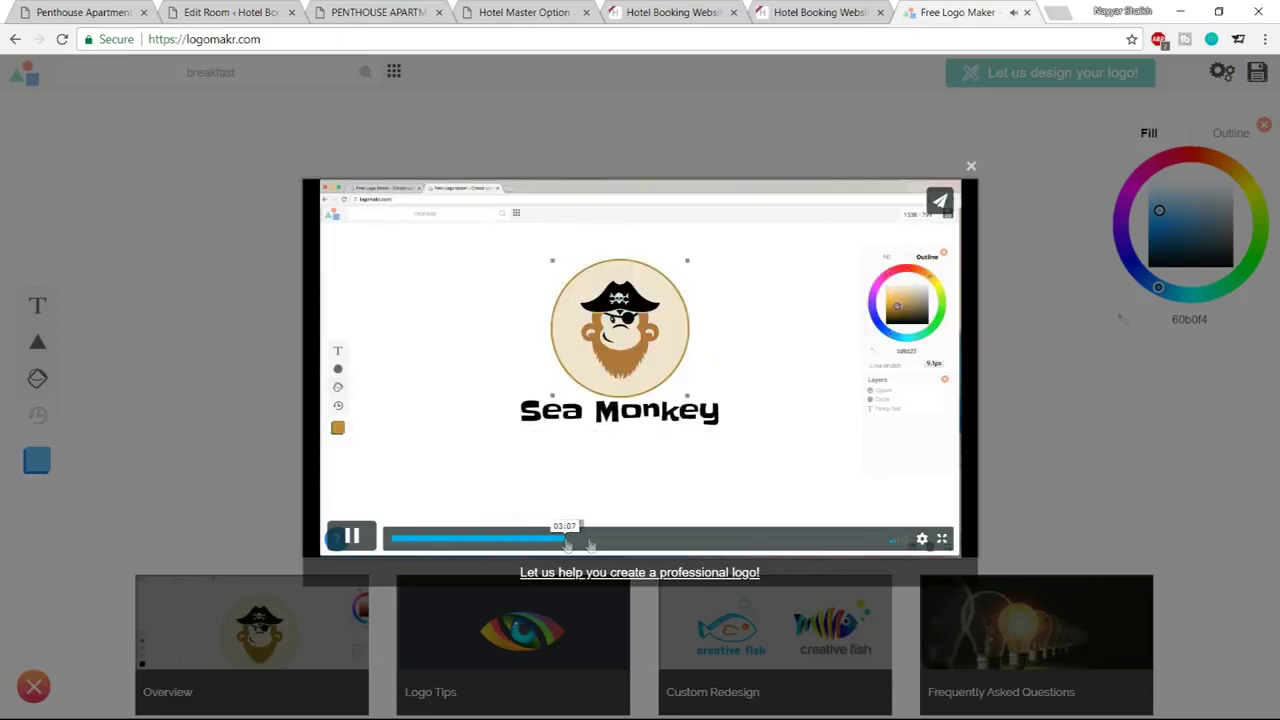
{"action": "left_click", "coordinate": [606, 538]}
{"action": "left_click", "coordinate": [645, 538]}
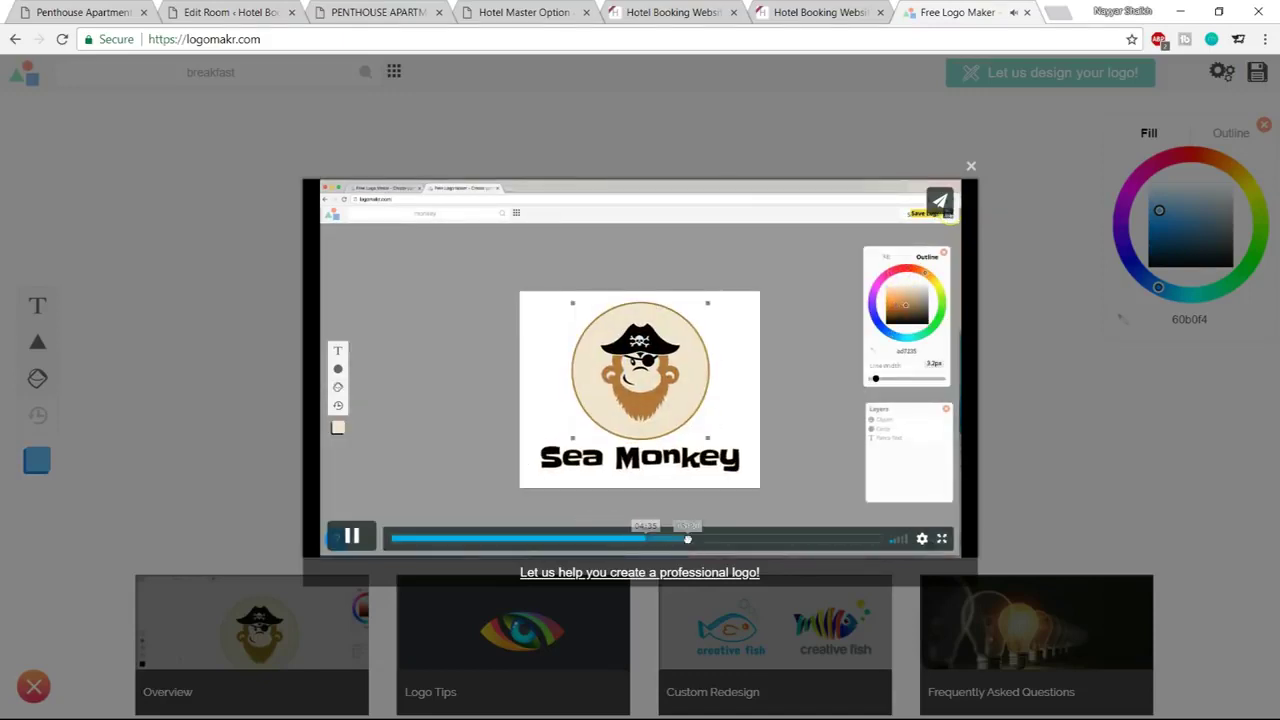
{"action": "left_click", "coordinate": [688, 538]}
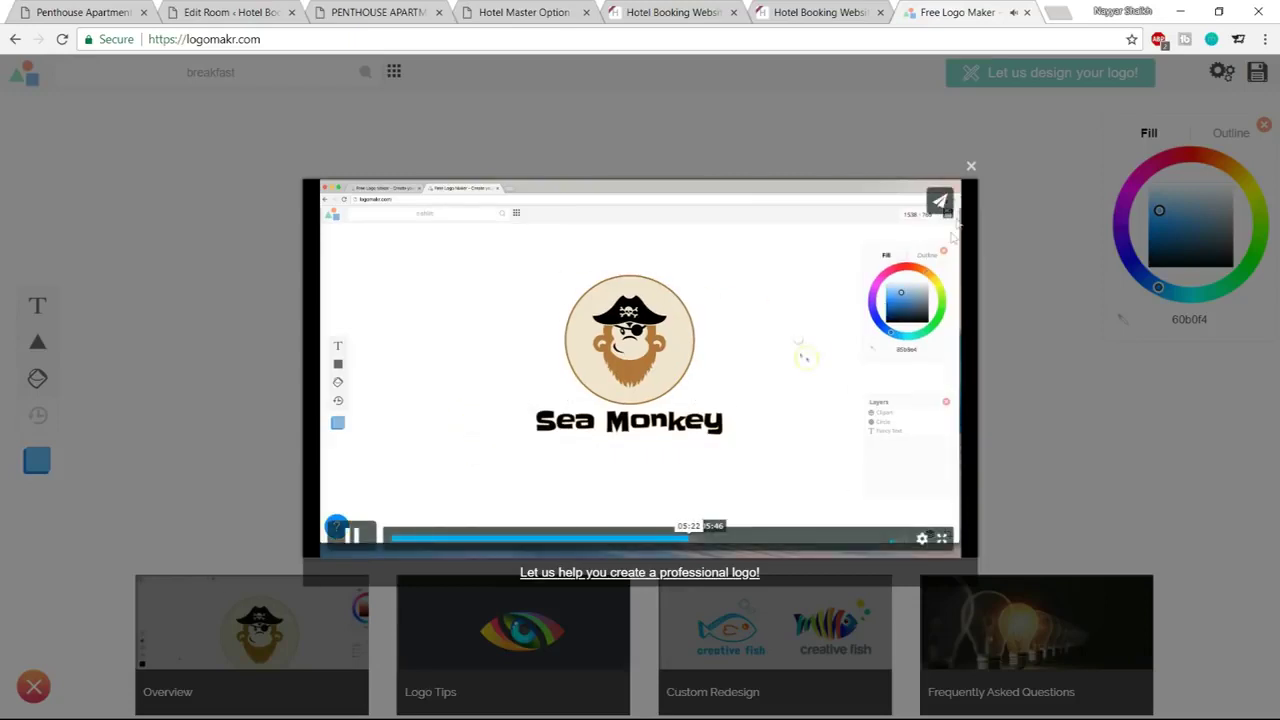
{"action": "left_click", "coordinate": [970, 166]}
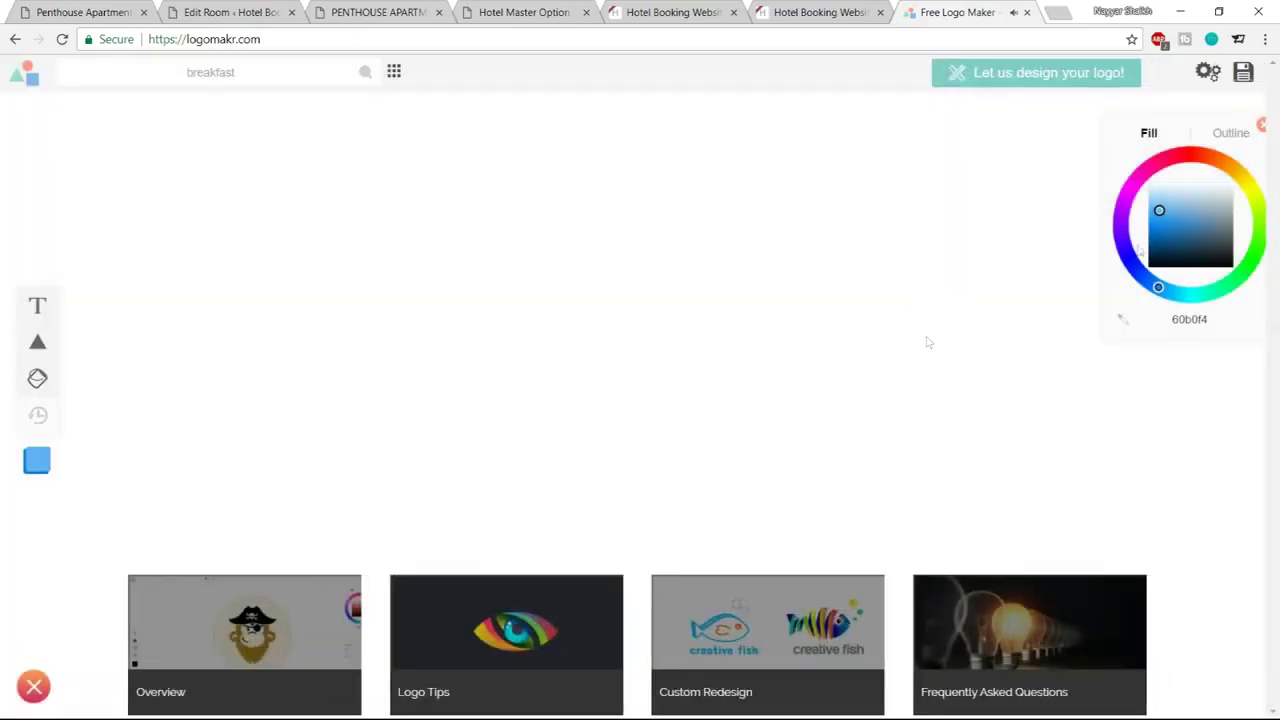
Step: Close Logomakr, return to the room editor and delete the Breakfast Included facility
{"action": "left_click", "coordinate": [1026, 13]}
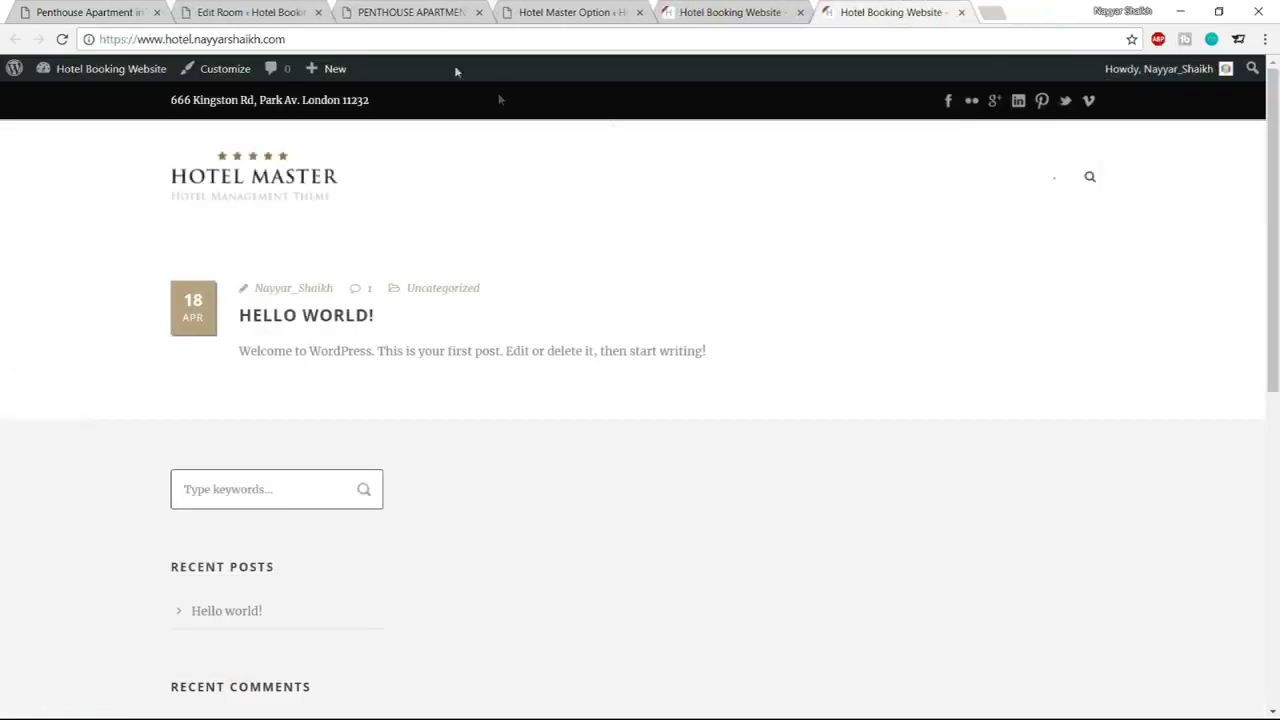
{"action": "left_click", "coordinate": [555, 10]}
{"action": "left_click", "coordinate": [270, 10]}
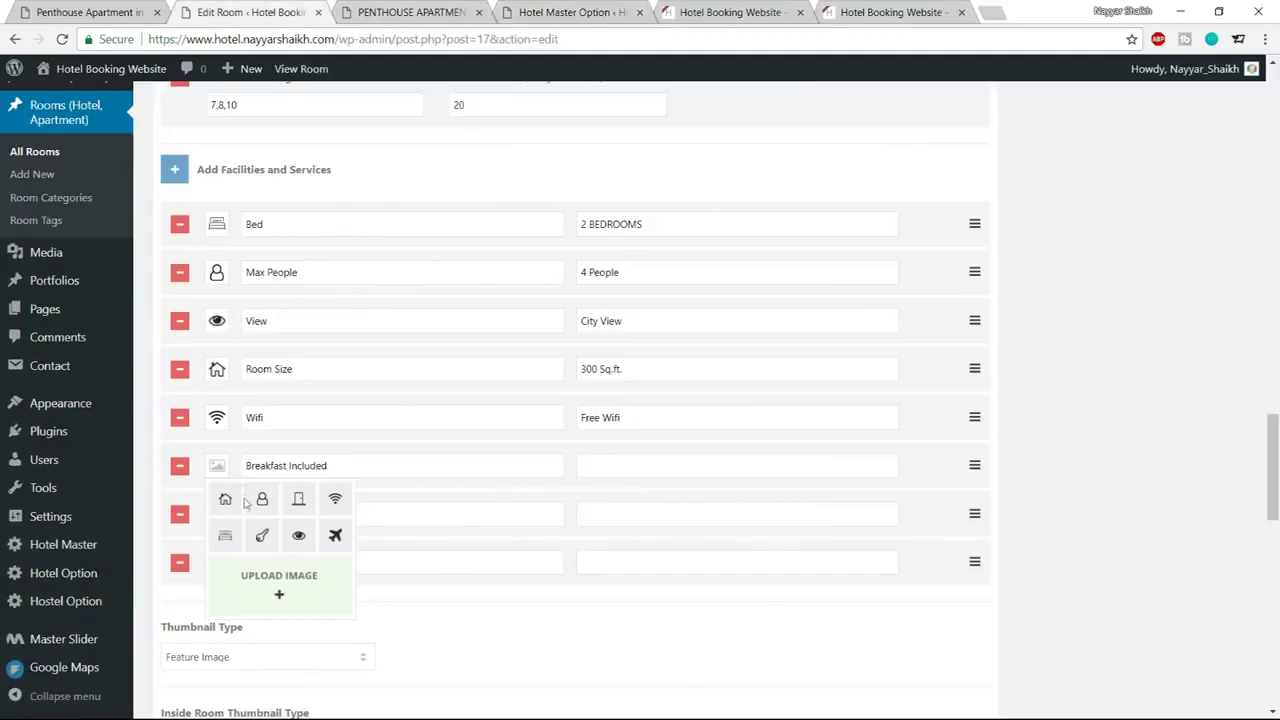
{"action": "left_click", "coordinate": [142, 10]}
{"action": "left_click", "coordinate": [672, 466]}
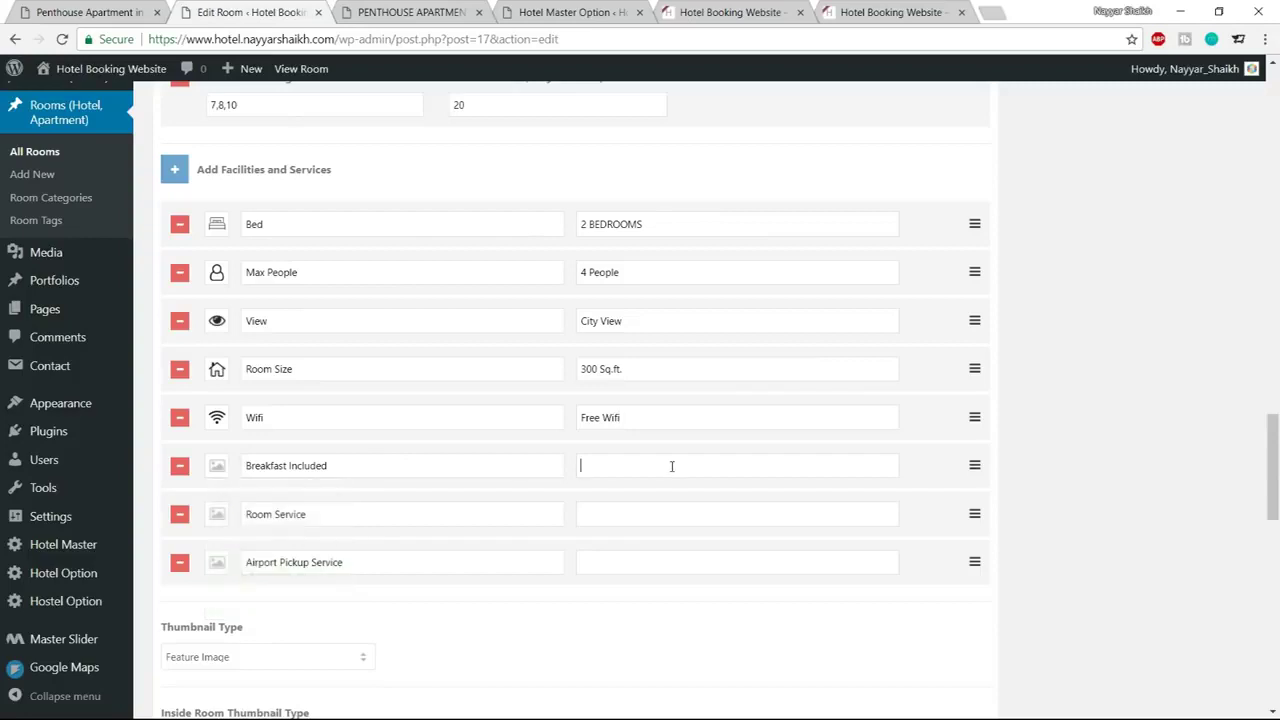
{"action": "left_click", "coordinate": [181, 468]}
{"action": "left_click", "coordinate": [596, 382]}
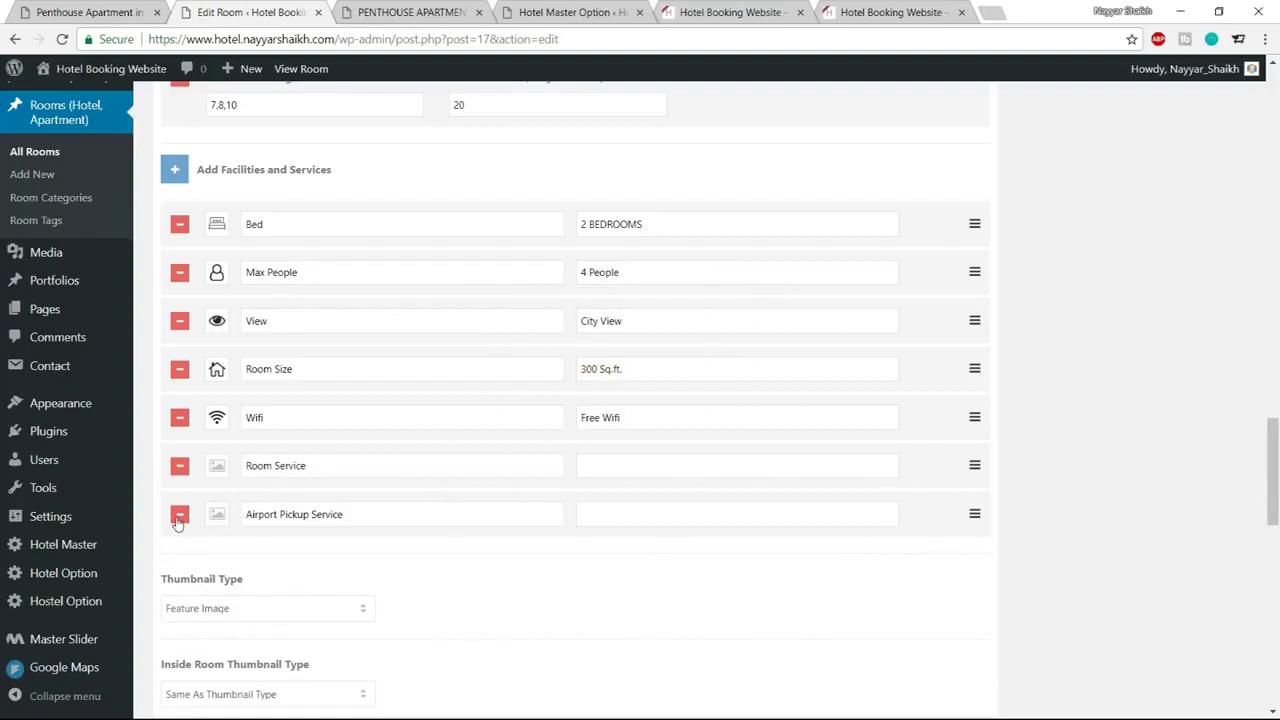
Step: Give Airport Pickup Service a plane icon and its name as value; delete Room Service
{"action": "left_click", "coordinate": [216, 515]}
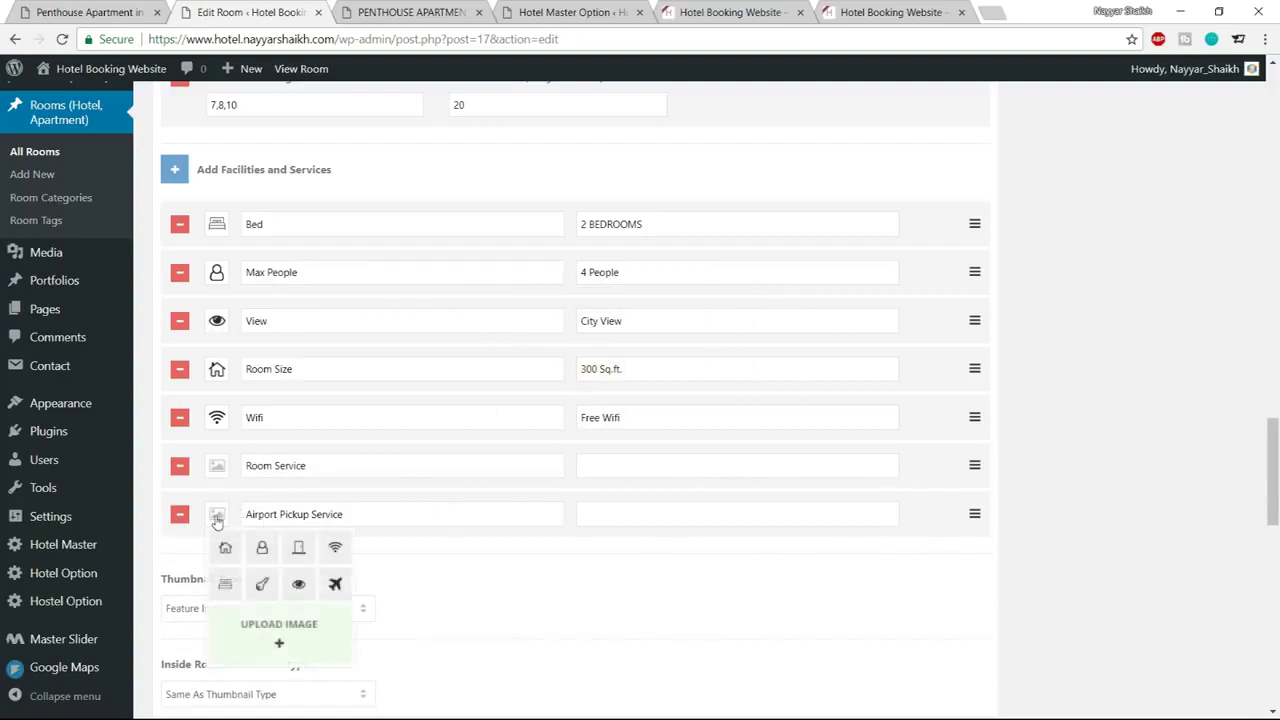
{"action": "left_click", "coordinate": [335, 585]}
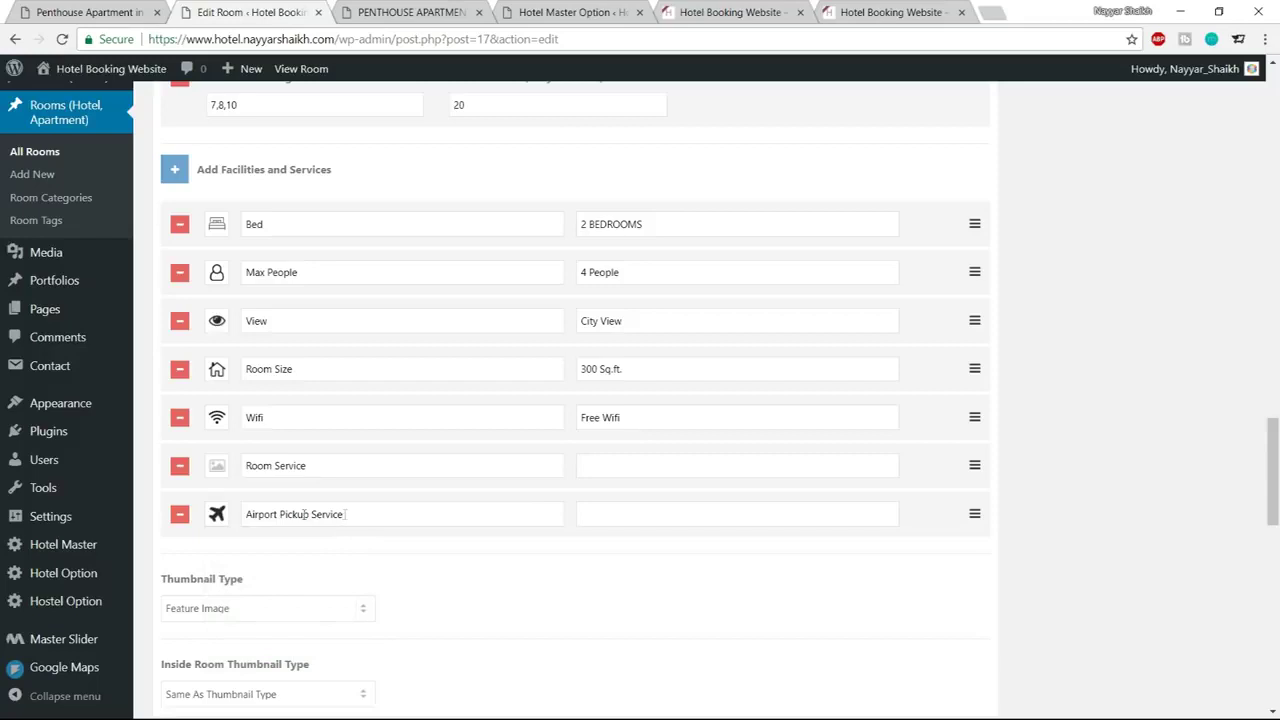
{"action": "left_click_drag", "start_coordinate": [363, 512], "coordinate": [242, 516]}
{"action": "key", "text": "ctrl+c"}
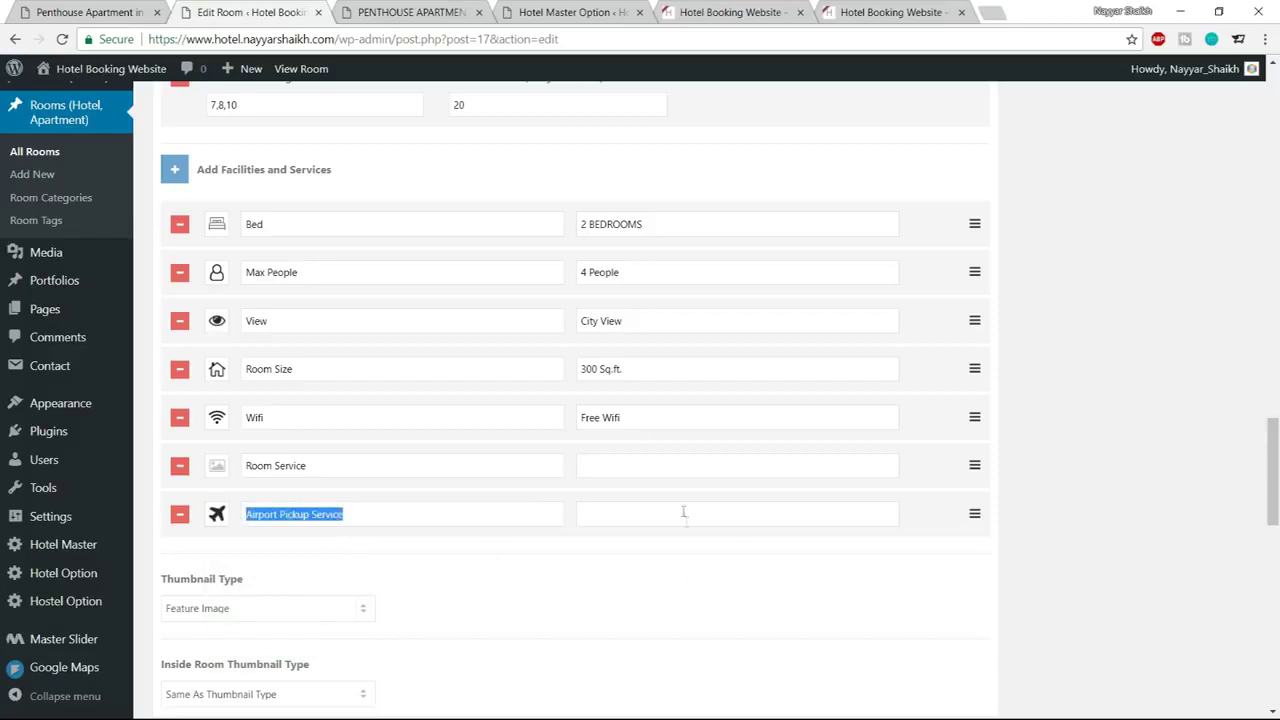
{"action": "left_click", "coordinate": [686, 516]}
{"action": "key", "text": "ctrl+v"}
{"action": "left_click", "coordinate": [179, 466]}
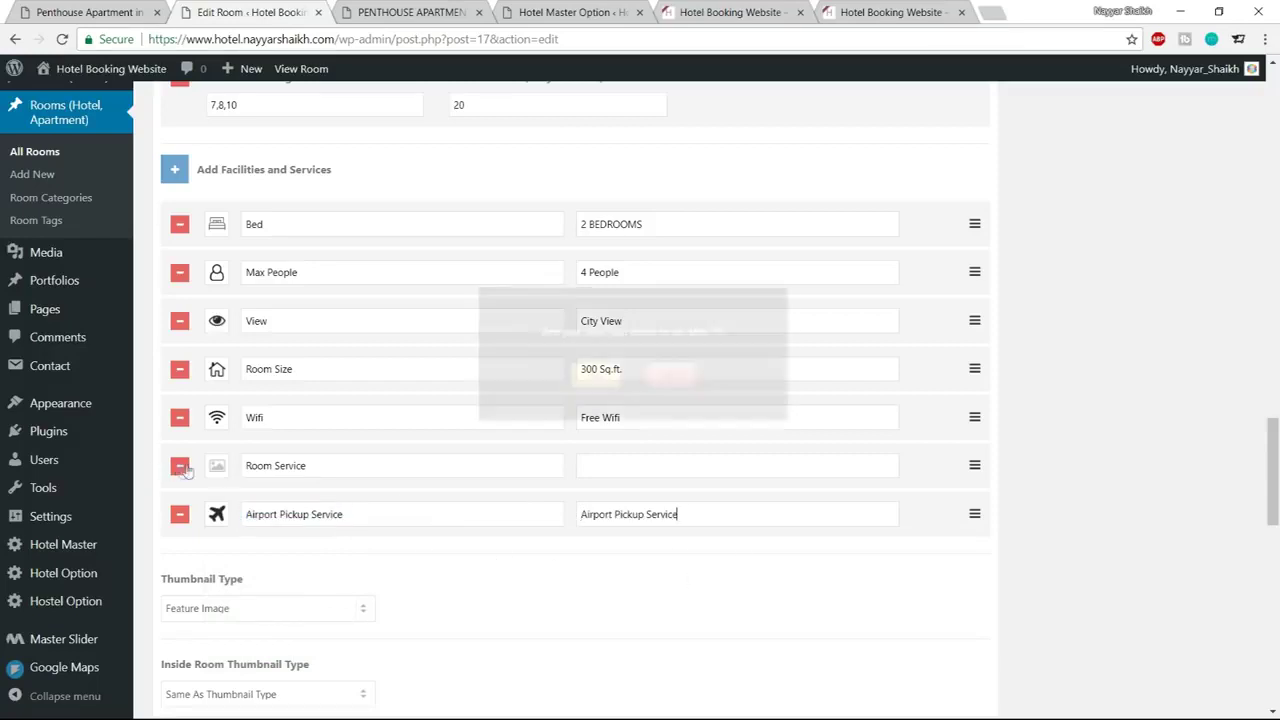
{"action": "left_click", "coordinate": [596, 375]}
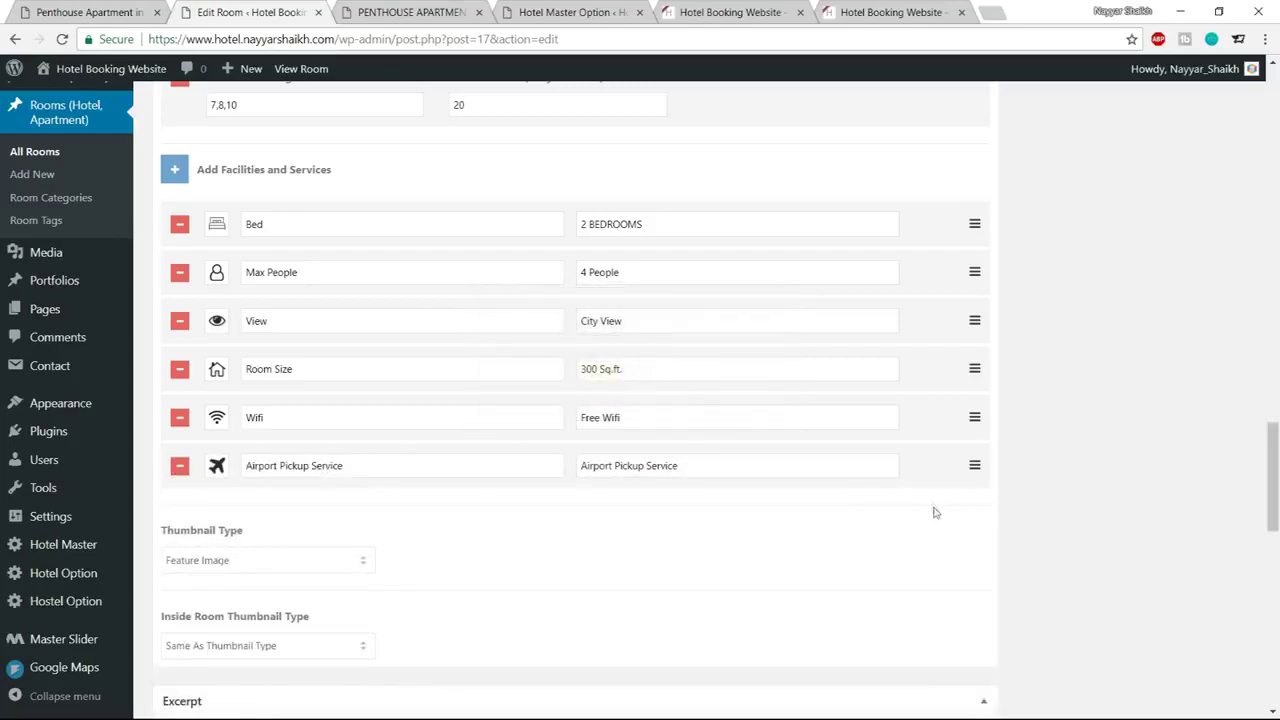
Step: Update the Penthouse room post and reload its live room page
{"action": "scroll", "coordinate": [1000, 550], "scroll_direction": "down", "scroll_amount": 3}
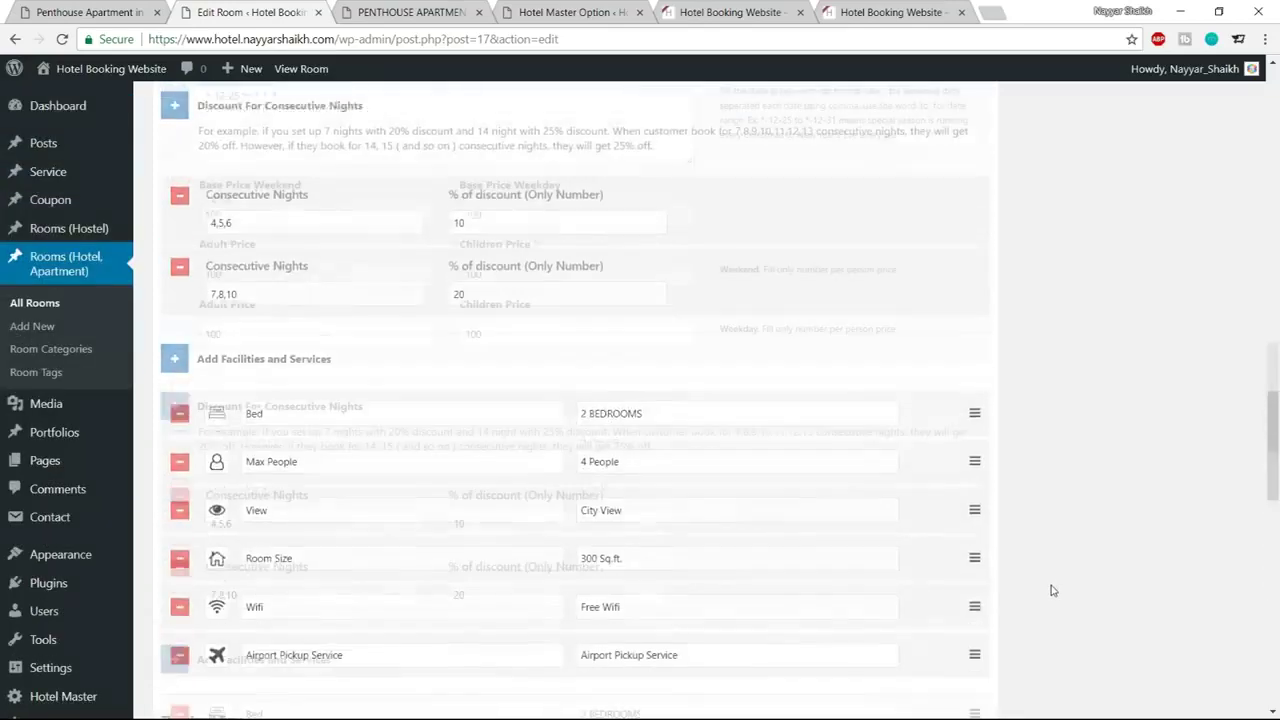
{"action": "scroll", "coordinate": [1052, 590], "scroll_direction": "up", "scroll_amount": 20}
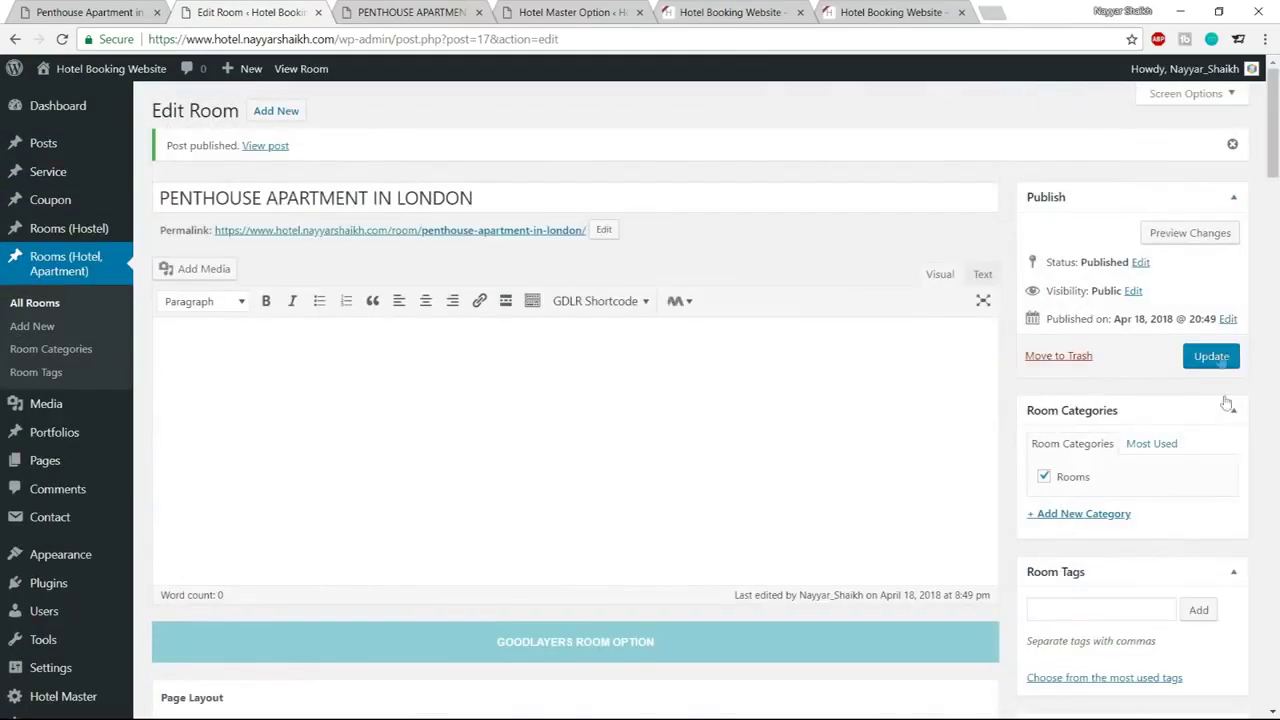
{"action": "left_click", "coordinate": [1211, 357]}
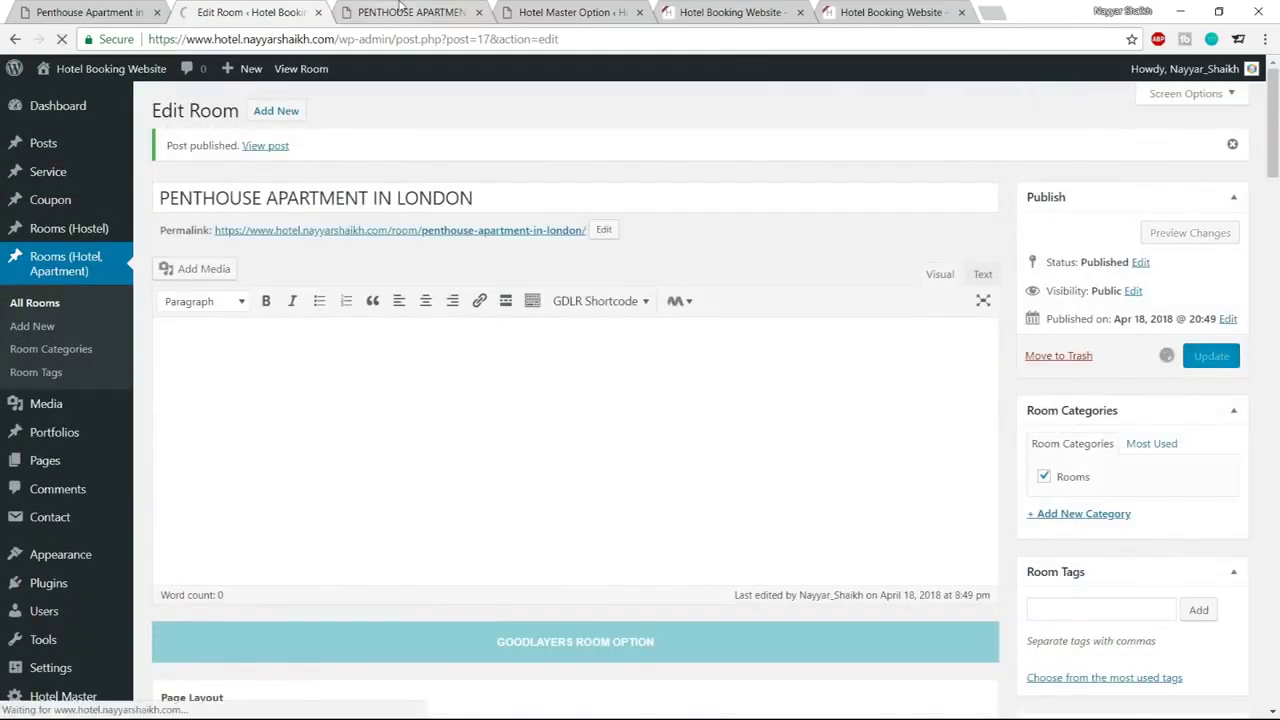
{"action": "left_click", "coordinate": [408, 12]}
{"action": "left_click", "coordinate": [61, 39]}
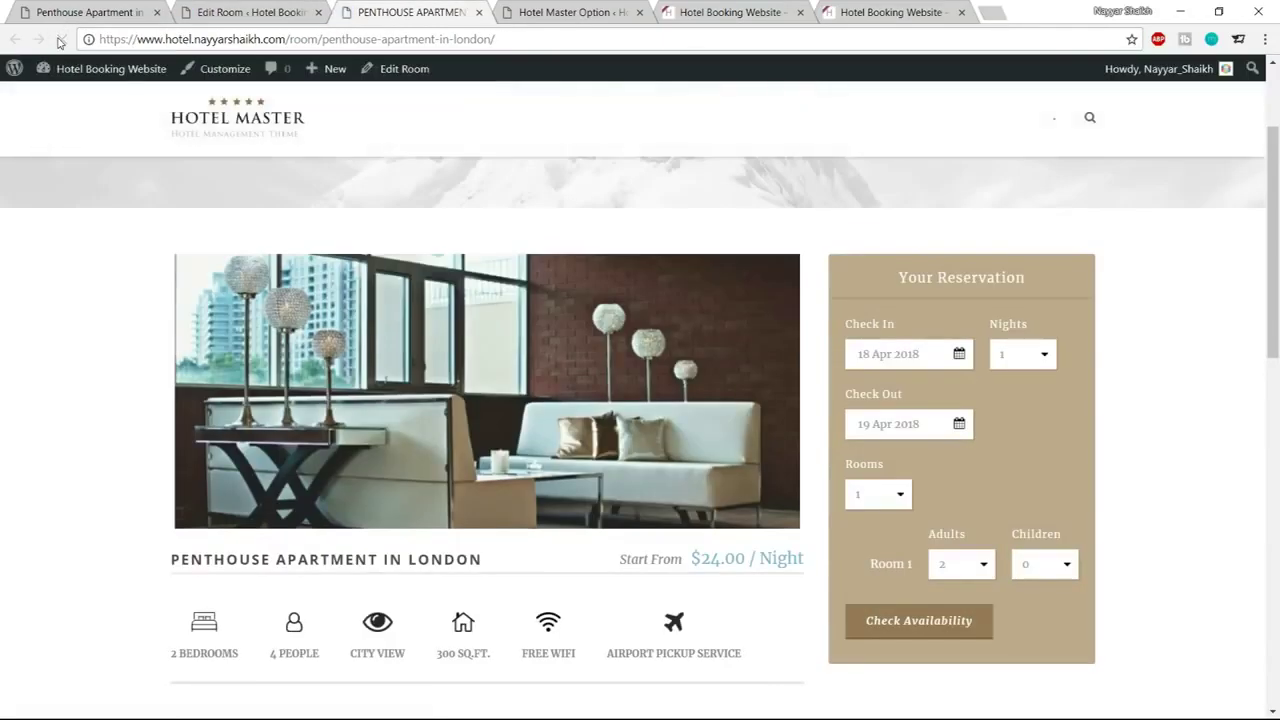
Step: Check the live page's price, title and six amenities ending with Airport Pickup Service
{"action": "scroll", "coordinate": [500, 126], "scroll_direction": "down", "scroll_amount": 6}
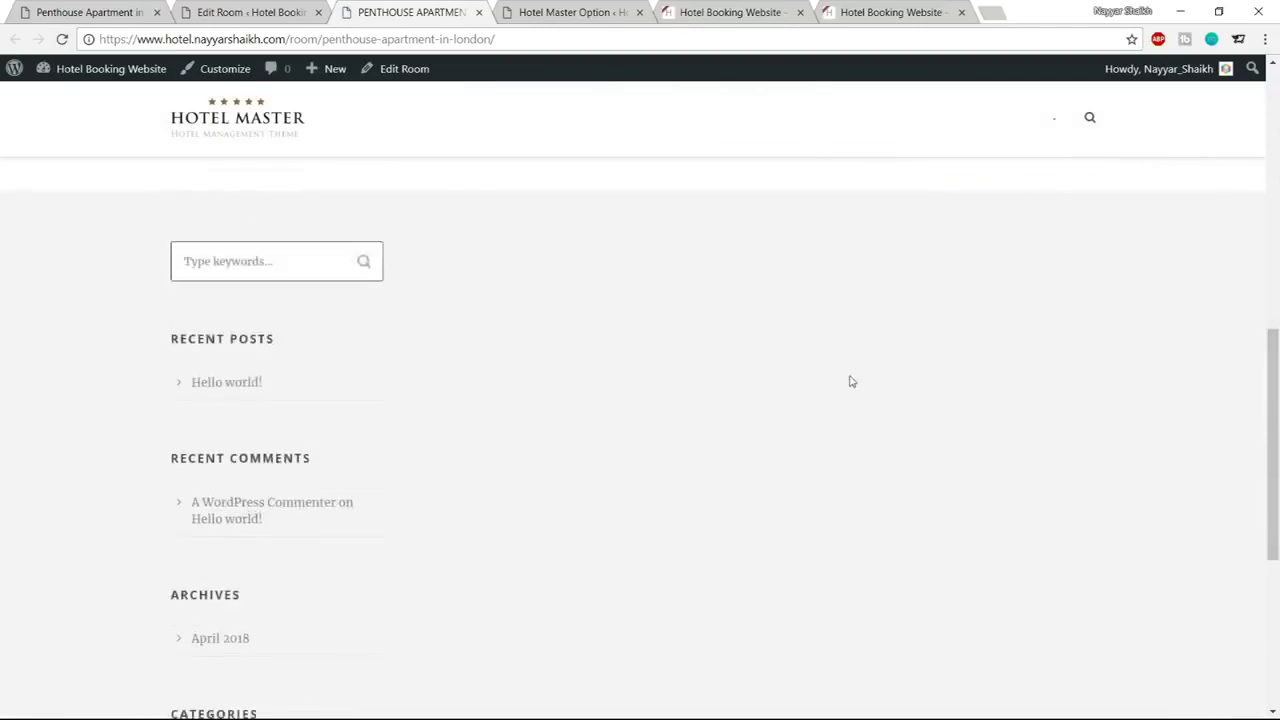
{"action": "scroll", "coordinate": [849, 380], "scroll_direction": "up", "scroll_amount": 6}
{"action": "scroll", "coordinate": [845, 395], "scroll_direction": "up", "scroll_amount": 3}
{"action": "scroll", "coordinate": [846, 402], "scroll_direction": "down", "scroll_amount": 4}
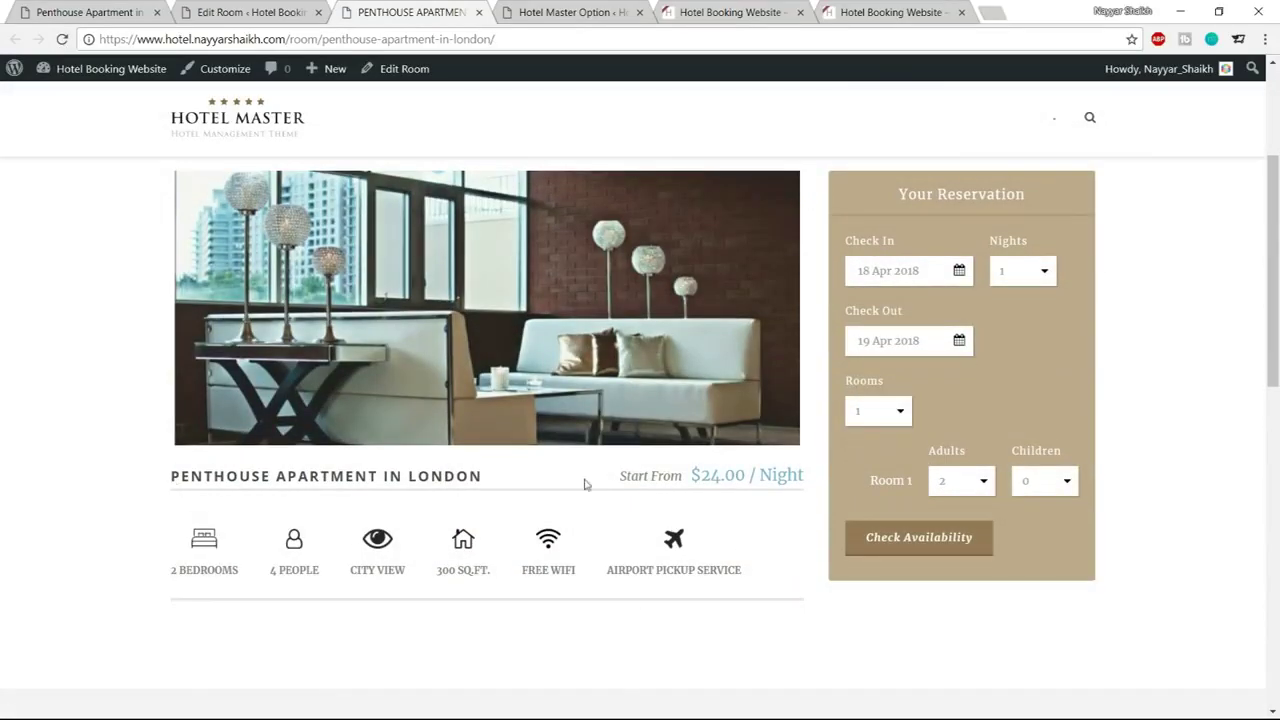
{"action": "left_click_drag", "start_coordinate": [617, 481], "coordinate": [805, 478]}
{"action": "left_click", "coordinate": [437, 475]}
{"action": "left_click_drag", "start_coordinate": [328, 476], "coordinate": [486, 476]}
{"action": "left_click", "coordinate": [505, 480]}
{"action": "scroll", "coordinate": [197, 560], "scroll_direction": "down", "scroll_amount": 2}
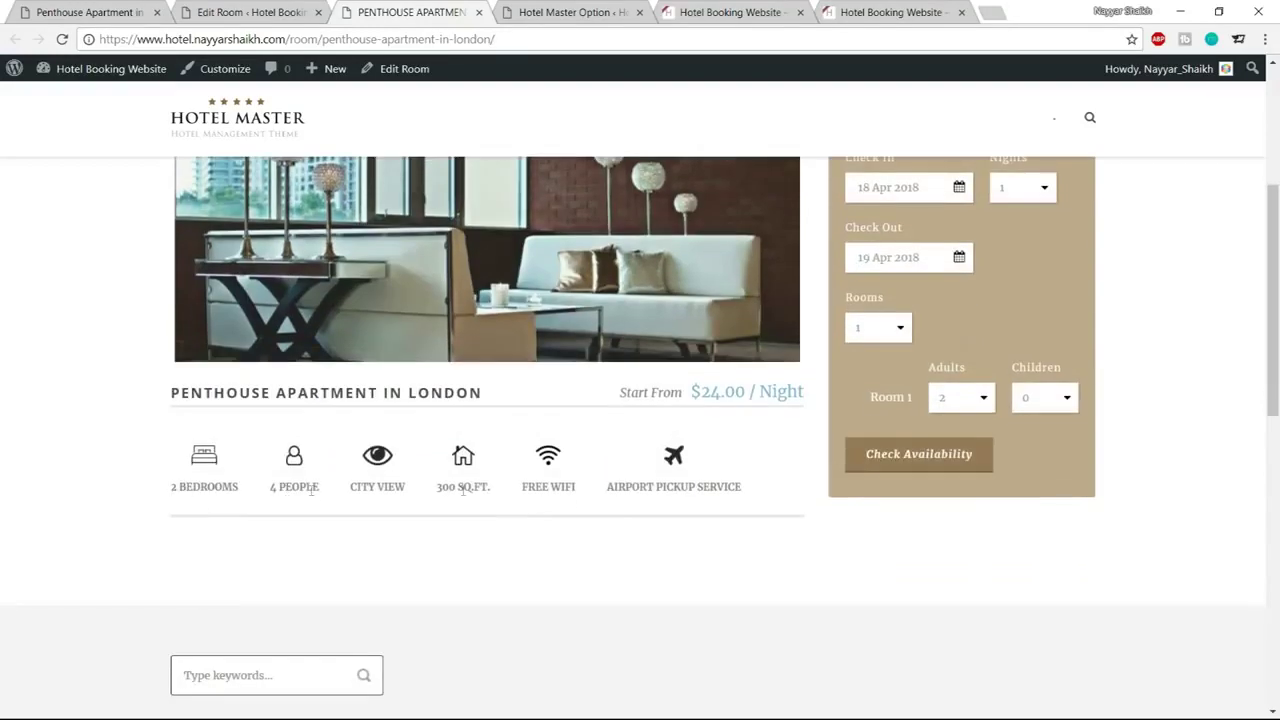
{"action": "left_click_drag", "start_coordinate": [171, 398], "coordinate": [484, 394]}
{"action": "left_click", "coordinate": [450, 420]}
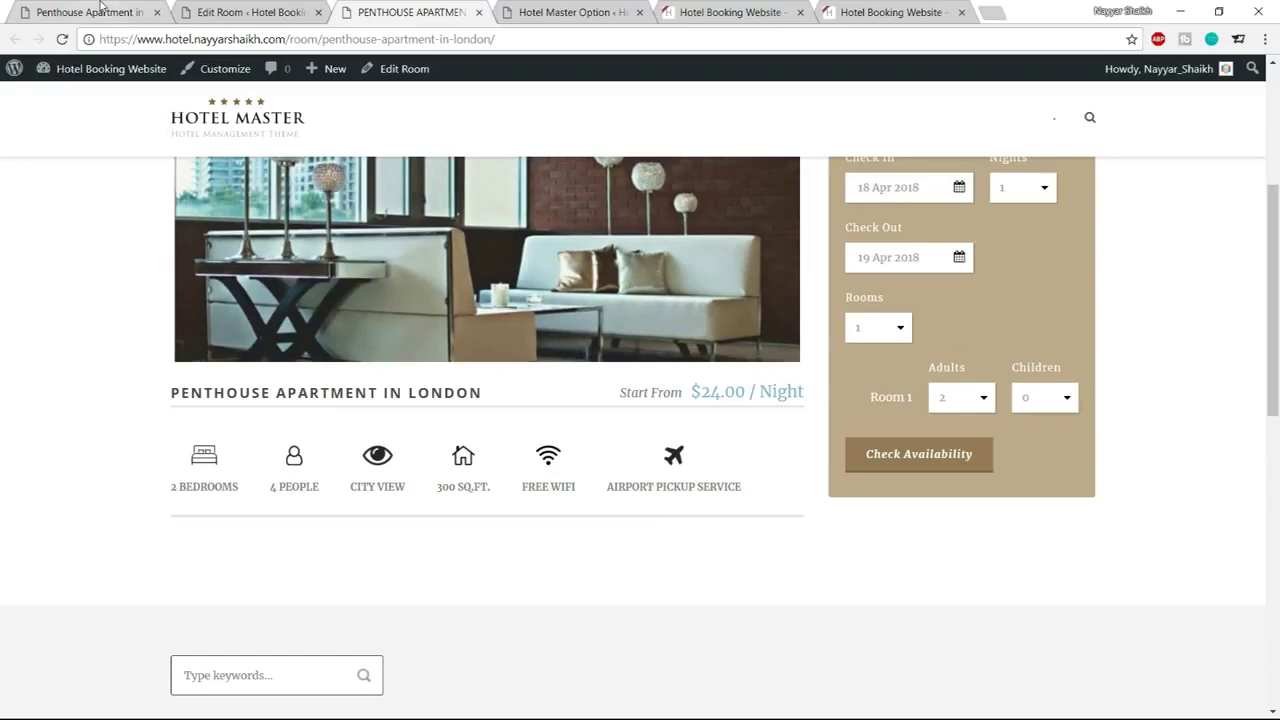
Step: Bring up the reference demo Penthouse Apartment page with its Room Details section
{"action": "left_click", "coordinate": [240, 9]}
{"action": "scroll", "coordinate": [858, 403], "scroll_direction": "down", "scroll_amount": 15}
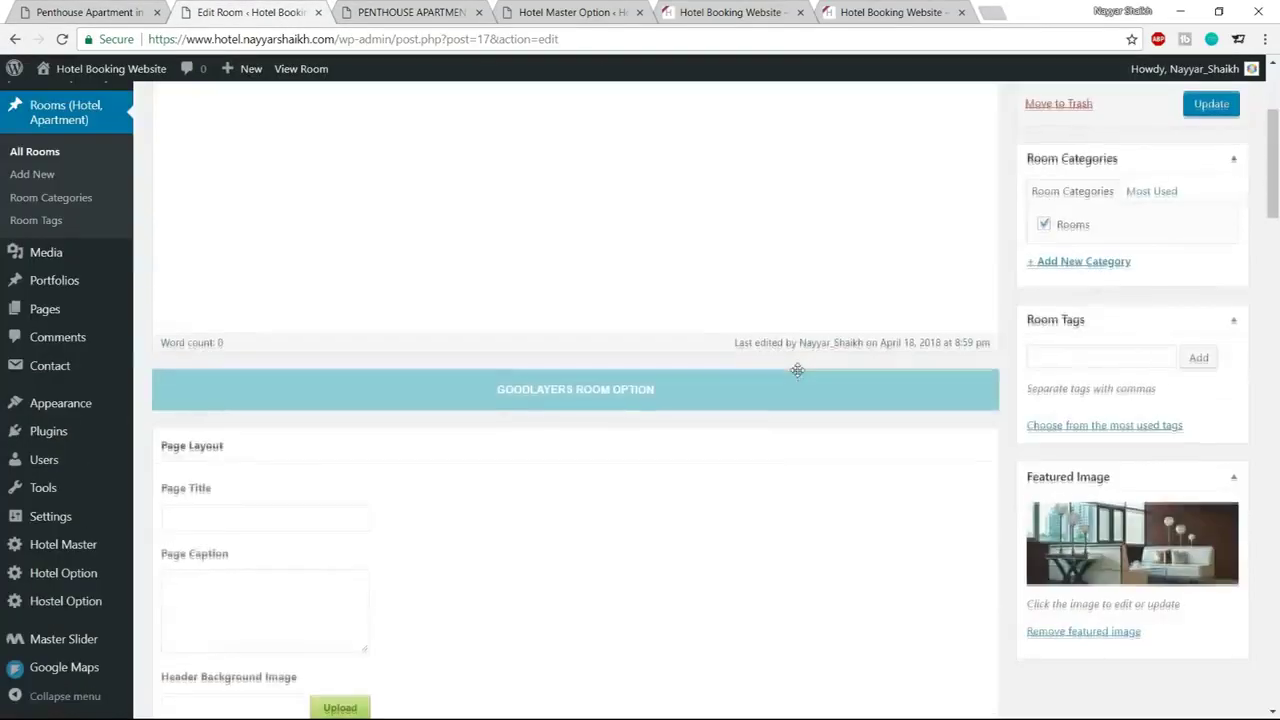
{"action": "scroll", "coordinate": [858, 403], "scroll_direction": "down", "scroll_amount": 15}
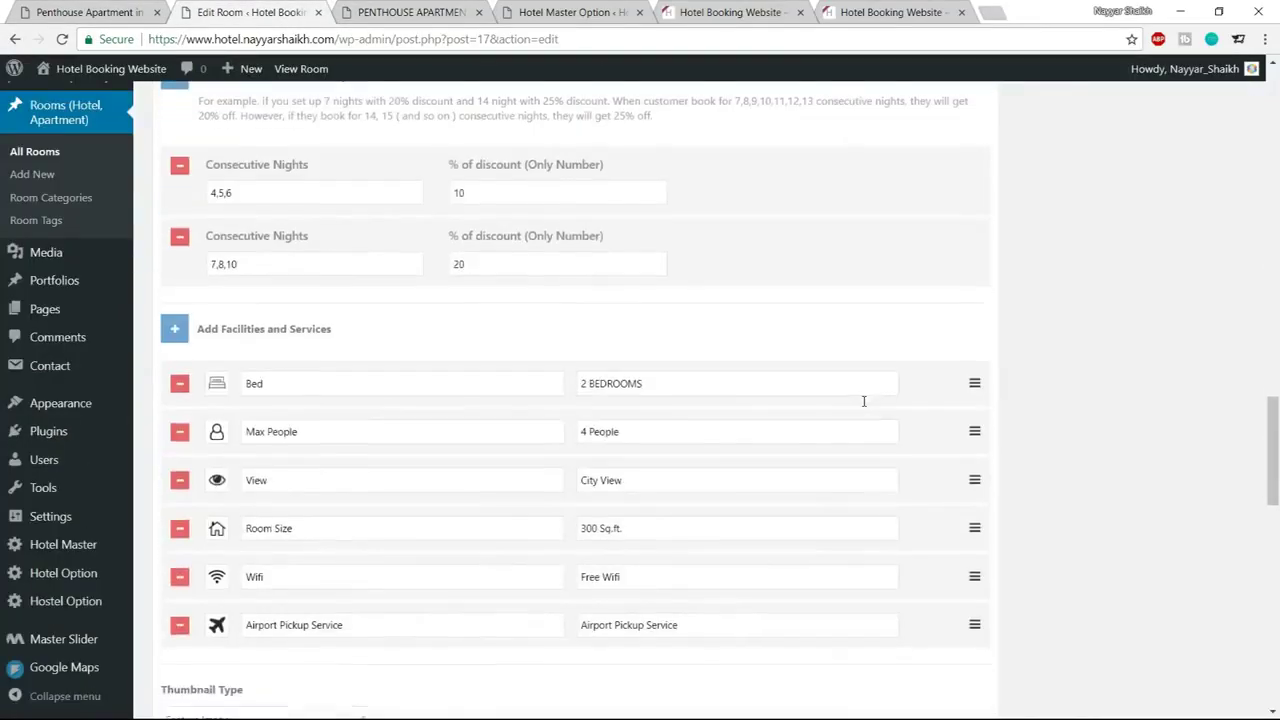
{"action": "scroll", "coordinate": [888, 460], "scroll_direction": "up", "scroll_amount": 10}
{"action": "scroll", "coordinate": [888, 460], "scroll_direction": "up", "scroll_amount": 20}
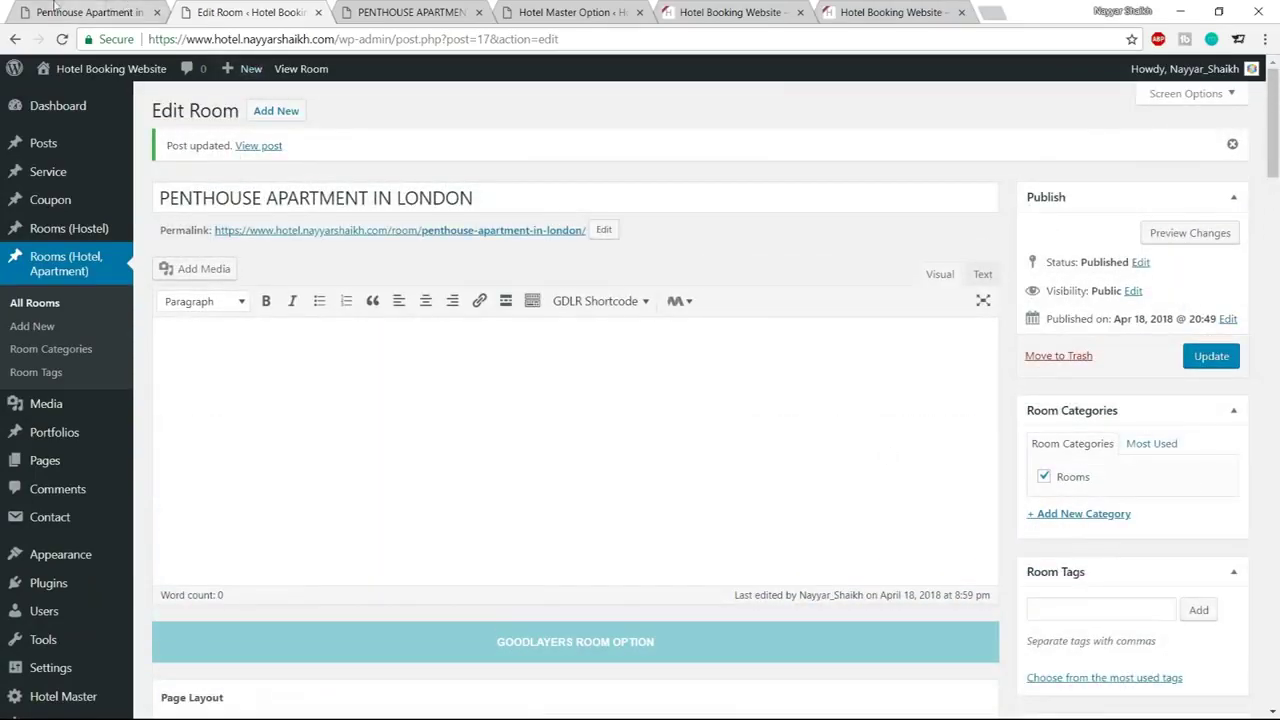
{"action": "left_click", "coordinate": [55, 8]}
{"action": "scroll", "coordinate": [572, 337], "scroll_direction": "down", "scroll_amount": 2}
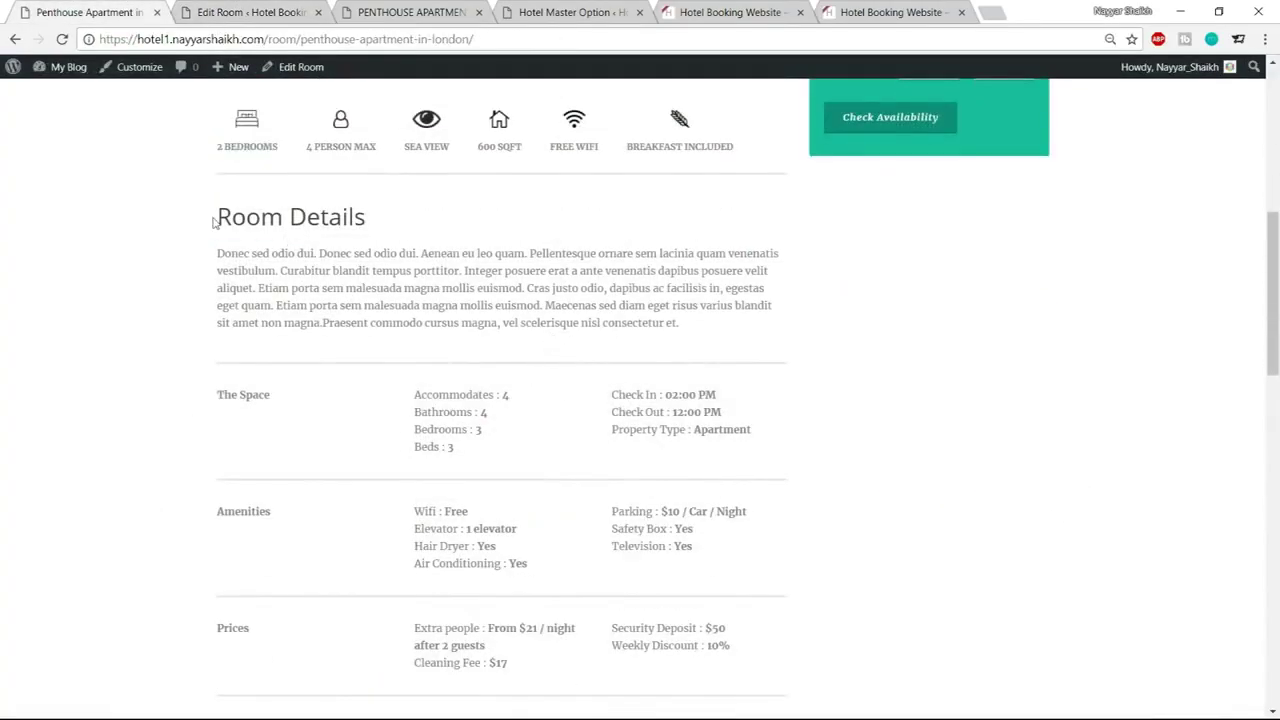
Step: Copy the Room Details heading and description paragraph from the reference page into the room editor
{"action": "left_click_drag", "start_coordinate": [216, 222], "coordinate": [709, 328]}
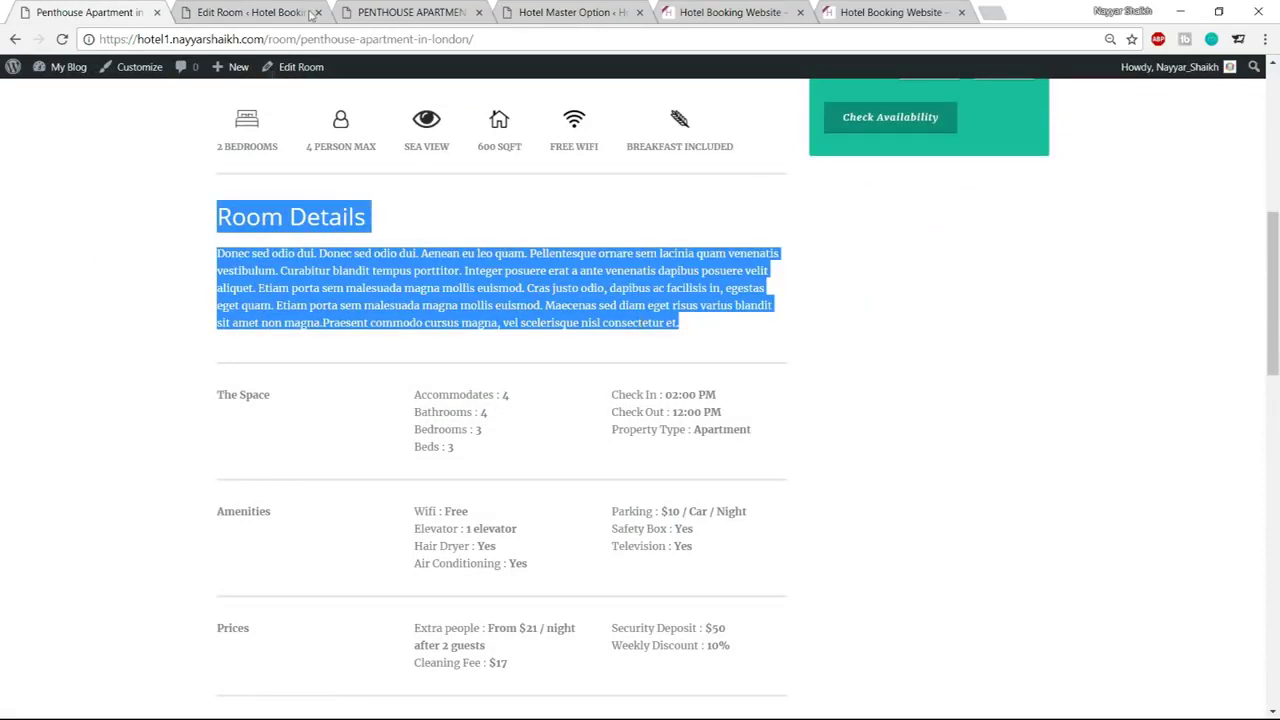
{"action": "left_click", "coordinate": [265, 12]}
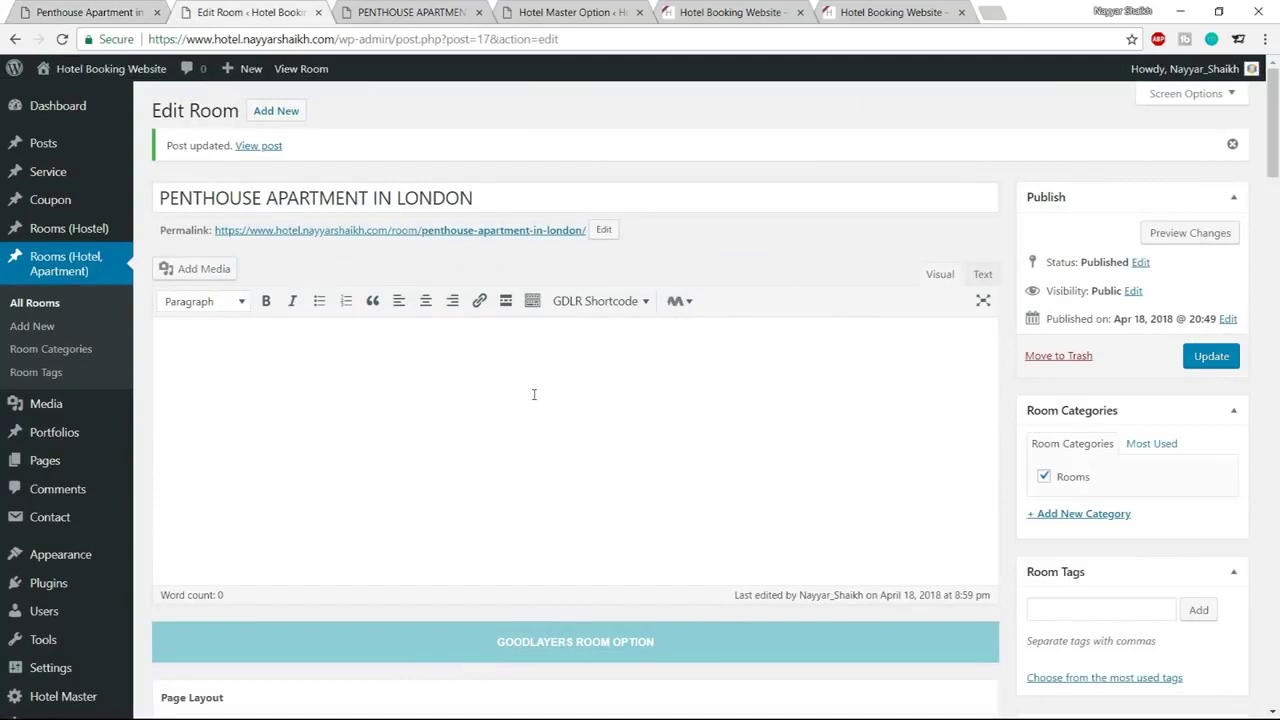
{"action": "key", "text": "ctrl+v"}
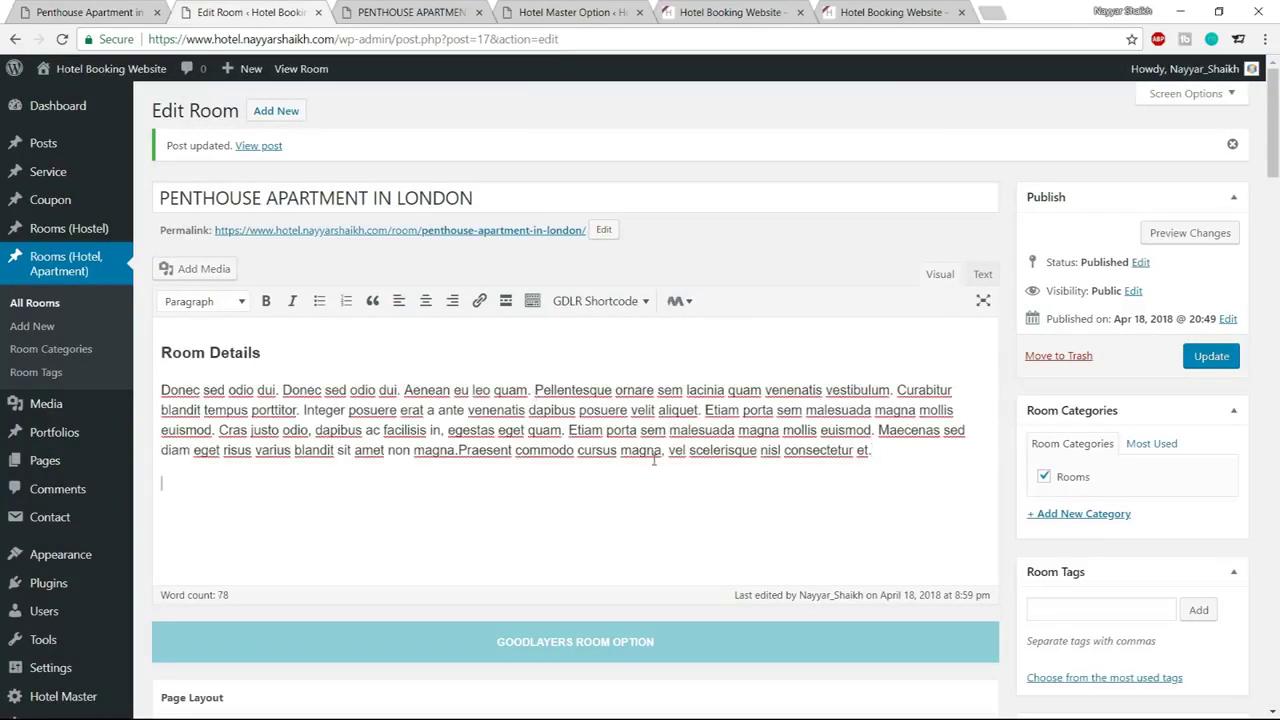
{"action": "key", "text": "ctrl+Page_Up"}
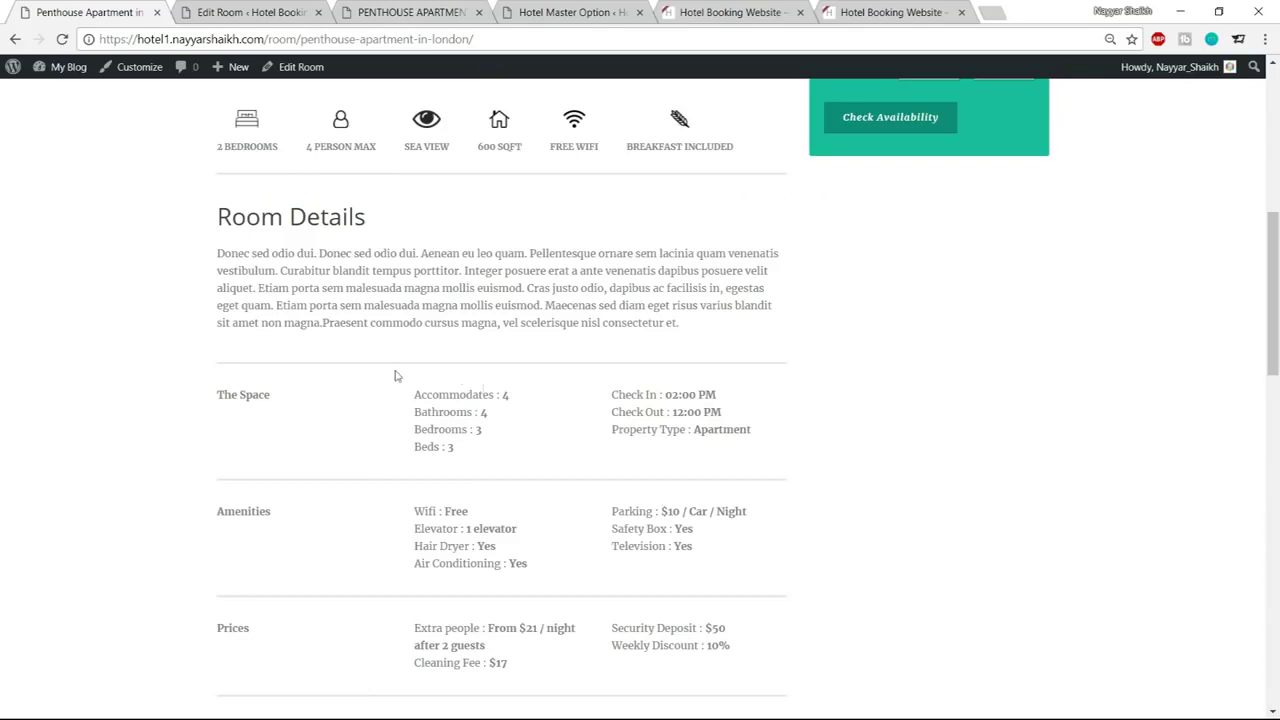
{"action": "scroll", "coordinate": [487, 410], "scroll_direction": "down", "scroll_amount": 1}
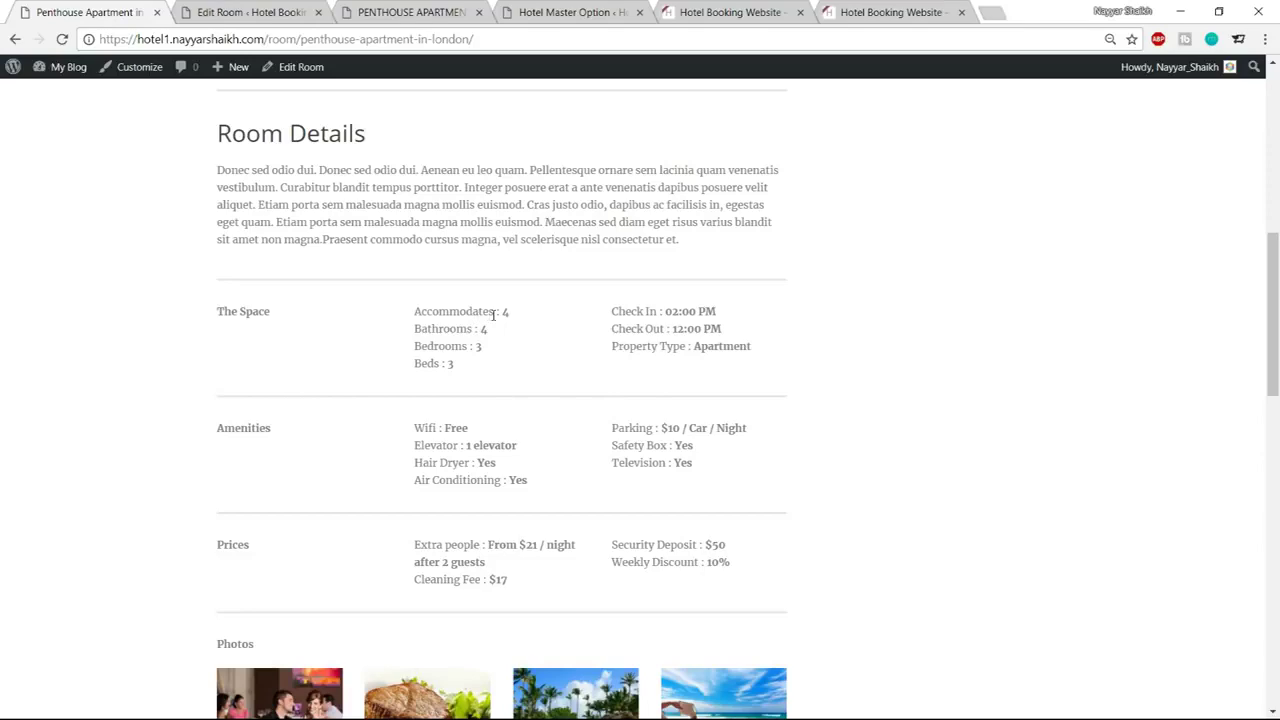
{"action": "left_click", "coordinate": [230, 10]}
{"action": "left_click", "coordinate": [24, 9]}
{"action": "left_click", "coordinate": [283, 9]}
{"action": "scroll", "coordinate": [660, 334], "scroll_direction": "down", "scroll_amount": 1}
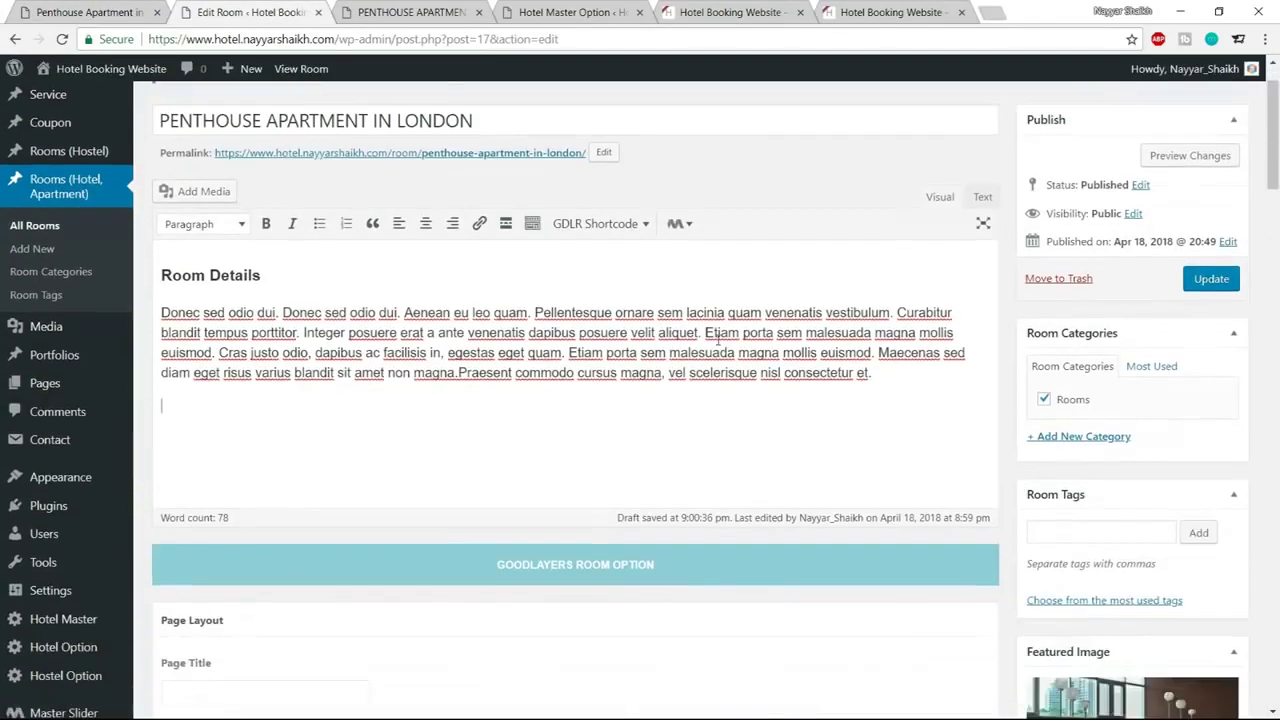
Step: Insert a GDLR divider below the Room Details paragraph, save, and check the live page
{"action": "left_click", "coordinate": [604, 222]}
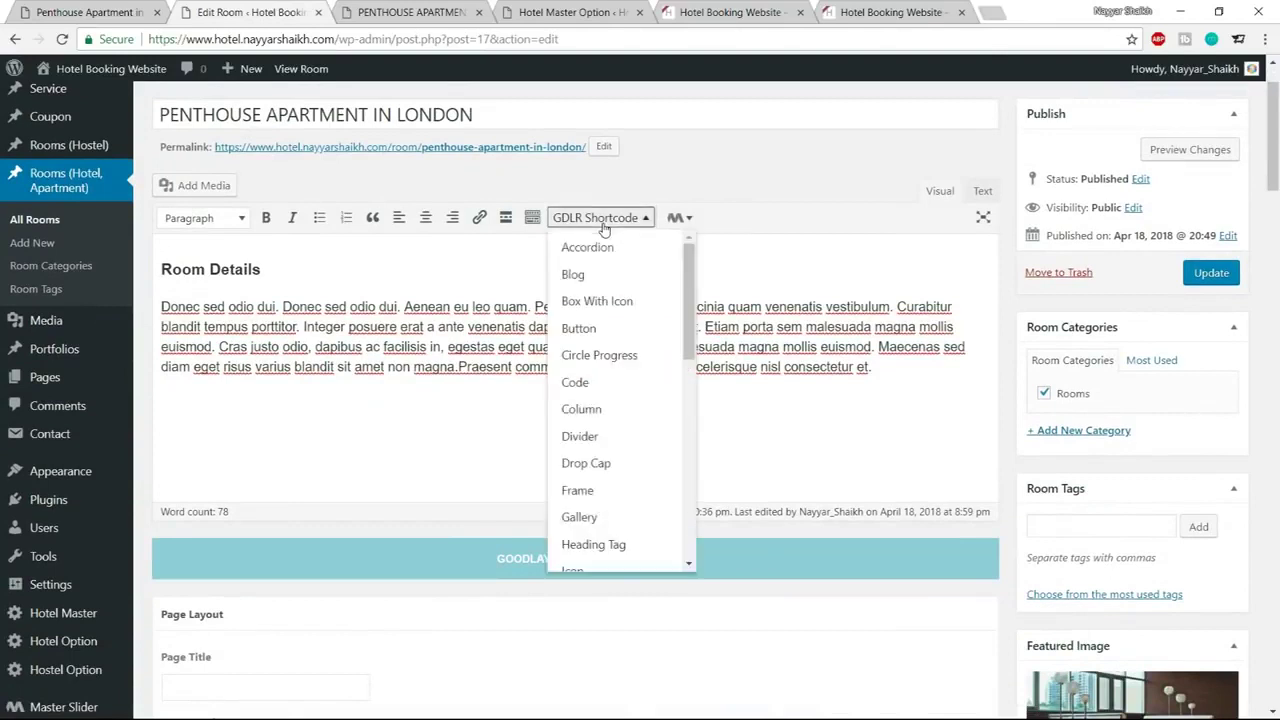
{"action": "scroll", "coordinate": [608, 403], "scroll_direction": "down", "scroll_amount": 1}
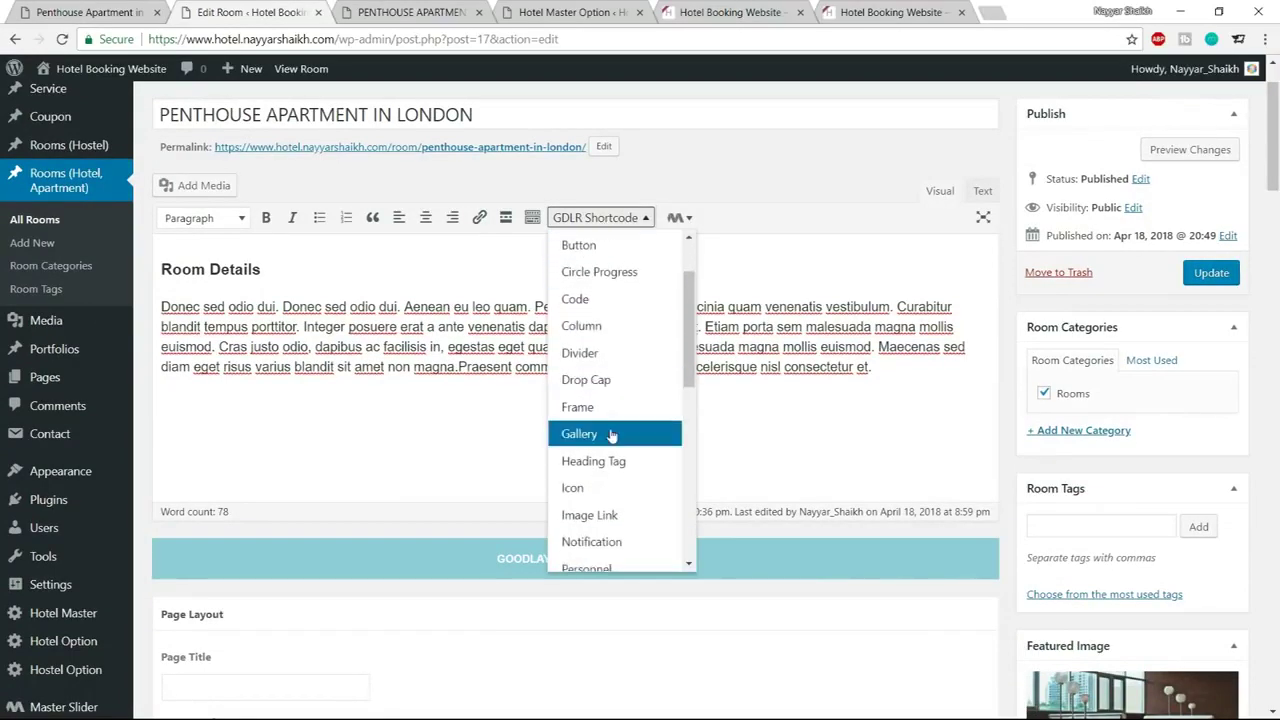
{"action": "left_click", "coordinate": [595, 356]}
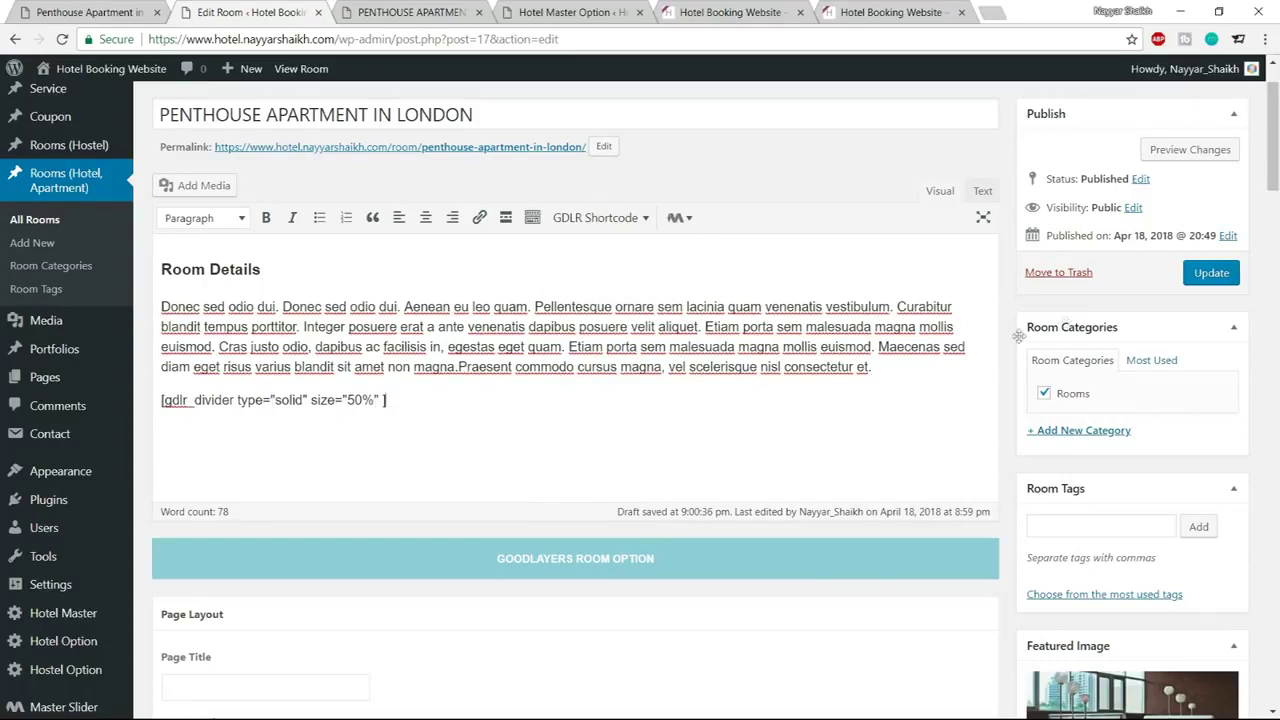
{"action": "left_click", "coordinate": [1211, 273]}
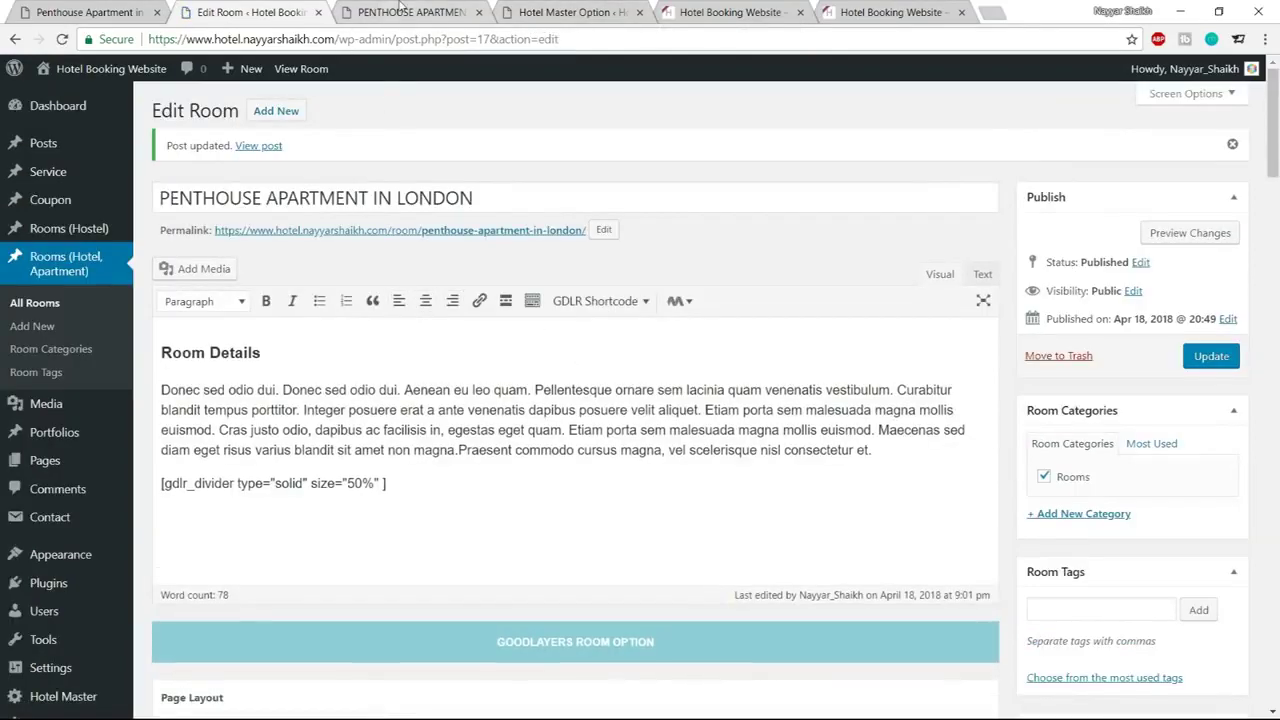
{"action": "left_click", "coordinate": [405, 12]}
{"action": "left_click", "coordinate": [62, 39]}
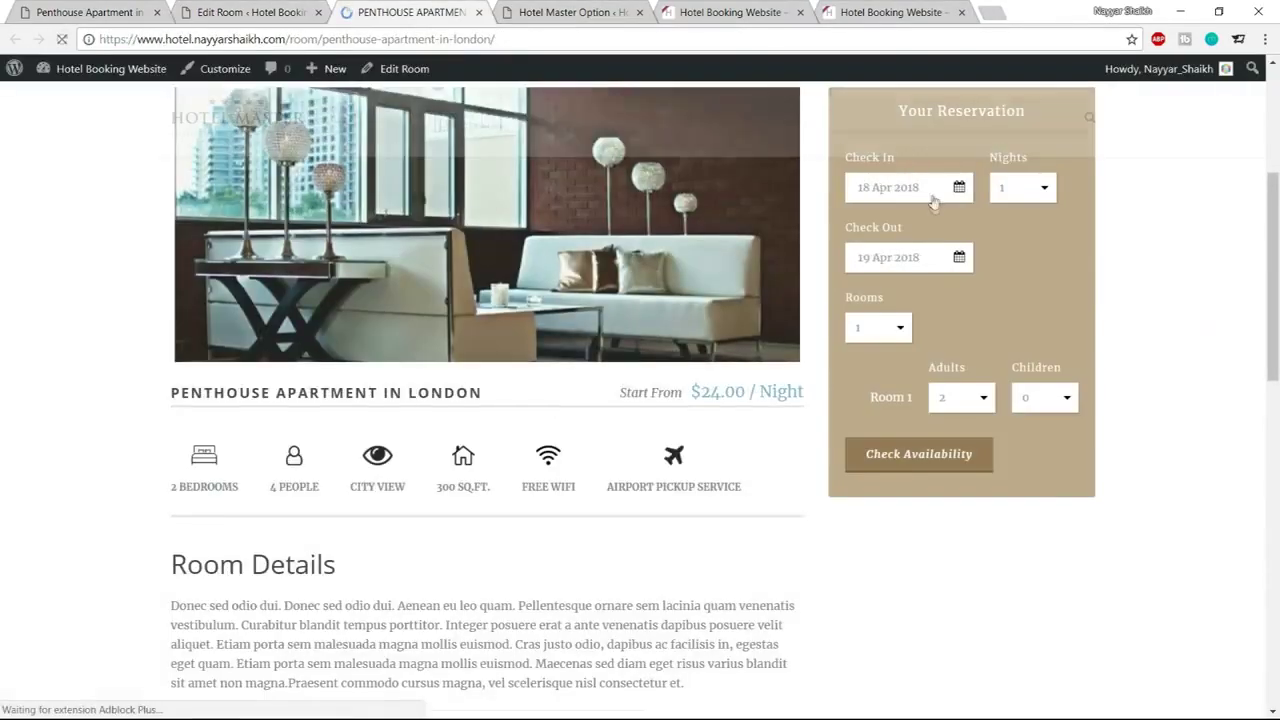
{"action": "scroll", "coordinate": [932, 201], "scroll_direction": "down", "scroll_amount": 3}
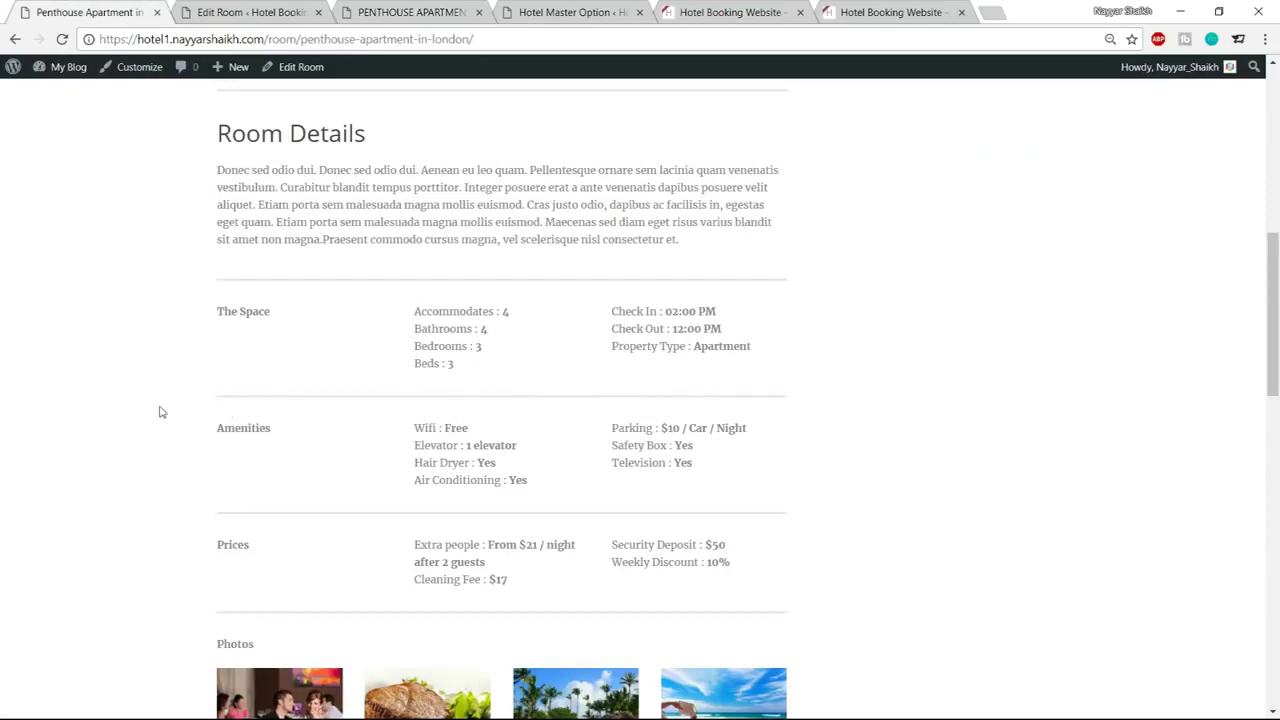
Step: Change the divider to type thick and size 100%, save, and verify it live
{"action": "left_click", "coordinate": [250, 12]}
{"action": "scroll", "coordinate": [350, 380], "scroll_direction": "down", "scroll_amount": 1}
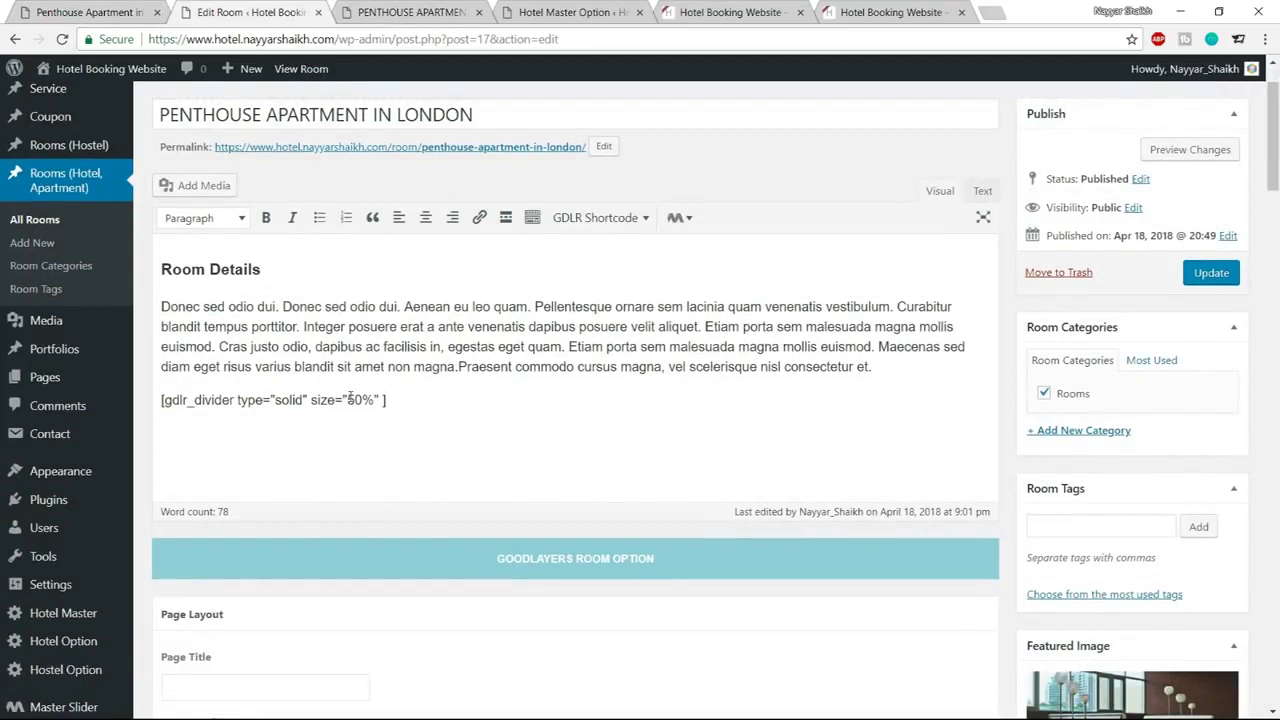
{"action": "double_click", "coordinate": [350, 400]}
{"action": "type", "text": "100"}
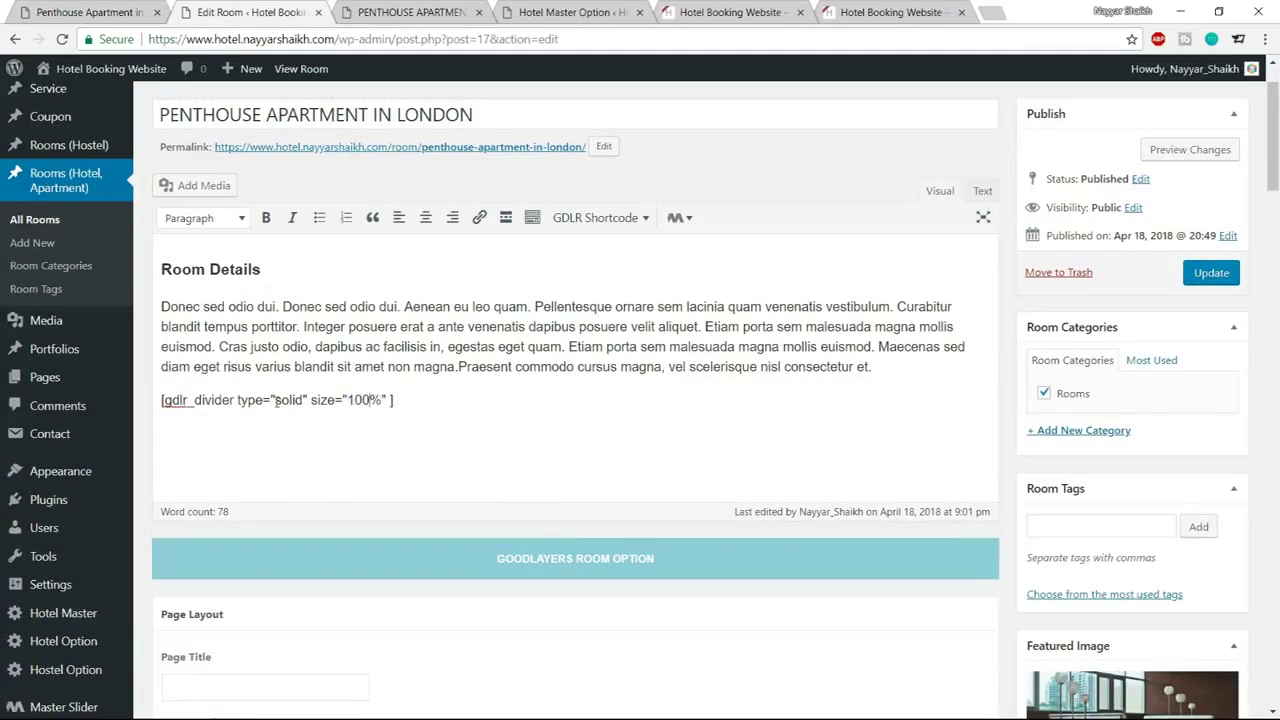
{"action": "left_click_drag", "start_coordinate": [281, 400], "coordinate": [306, 400]}
{"action": "type", "text": "thick"}
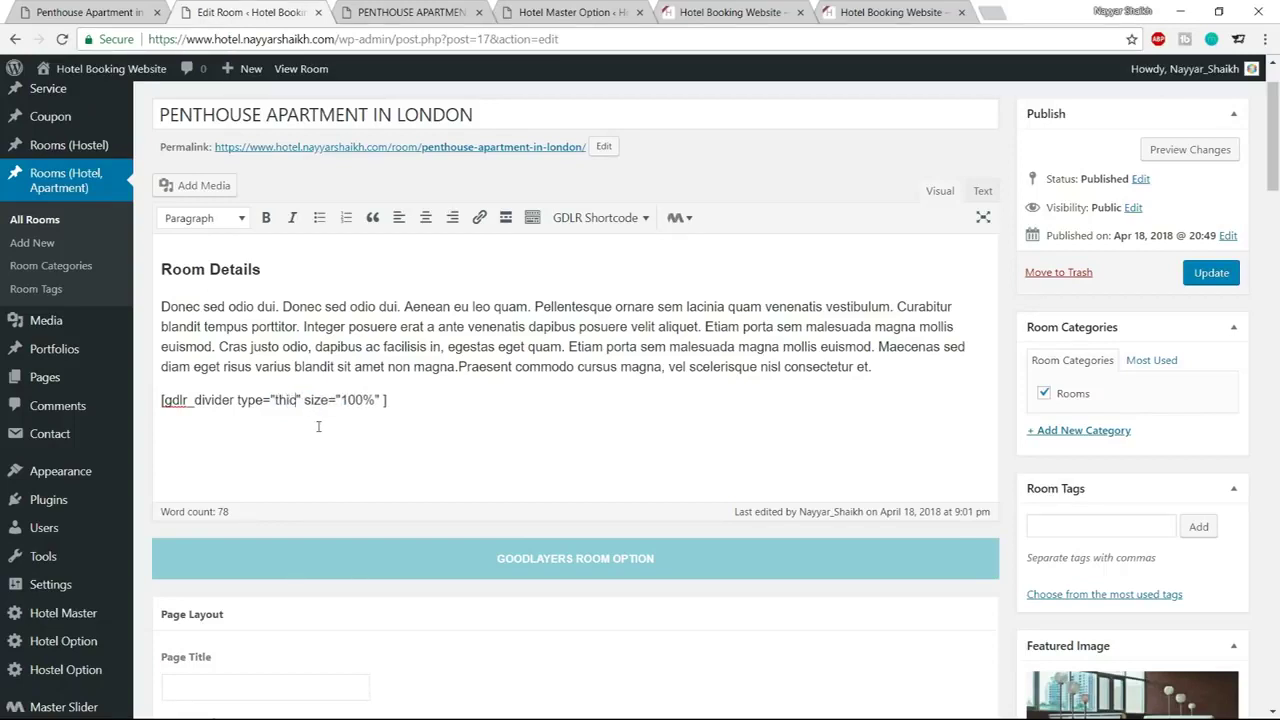
{"action": "left_click", "coordinate": [1211, 272]}
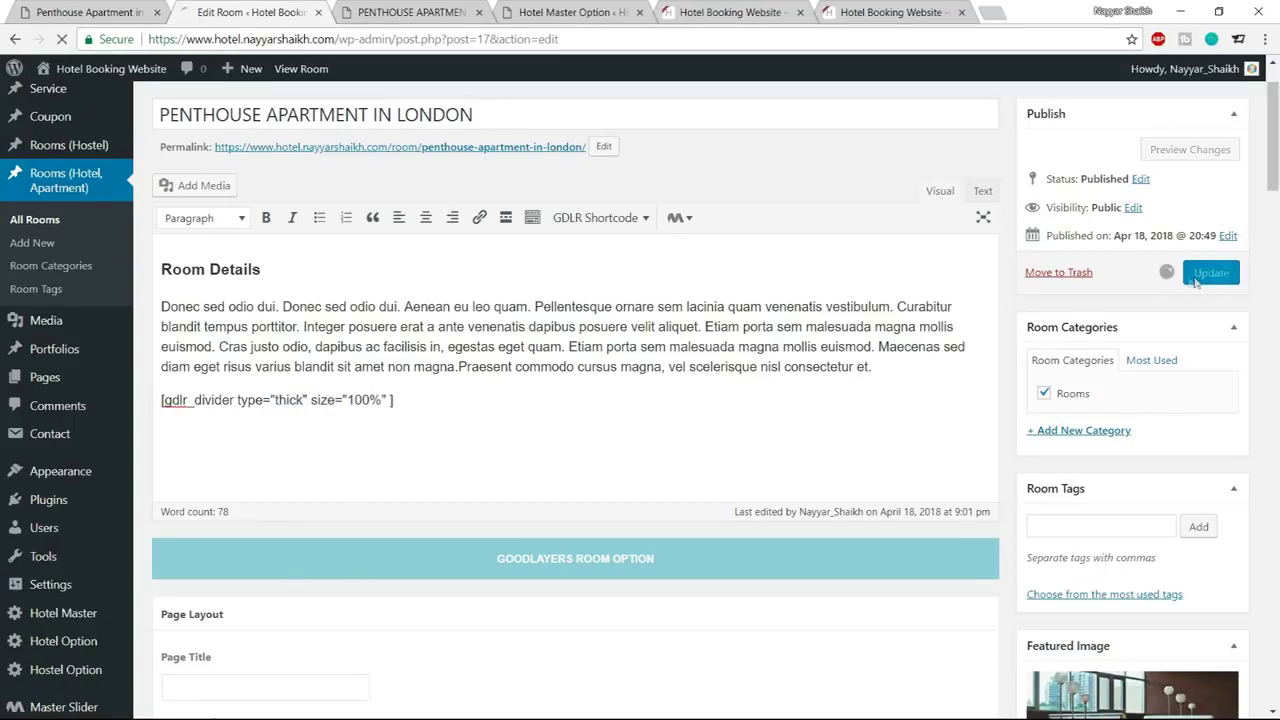
{"action": "left_click", "coordinate": [427, 8]}
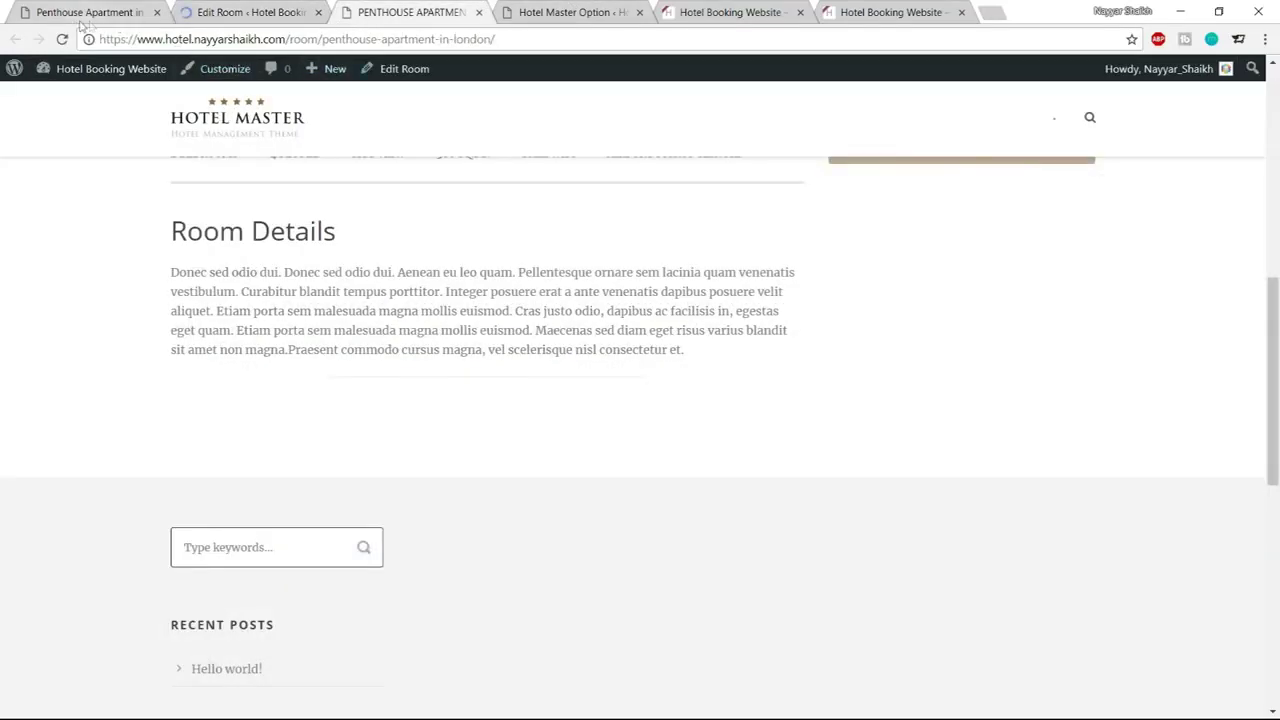
{"action": "left_click", "coordinate": [62, 39]}
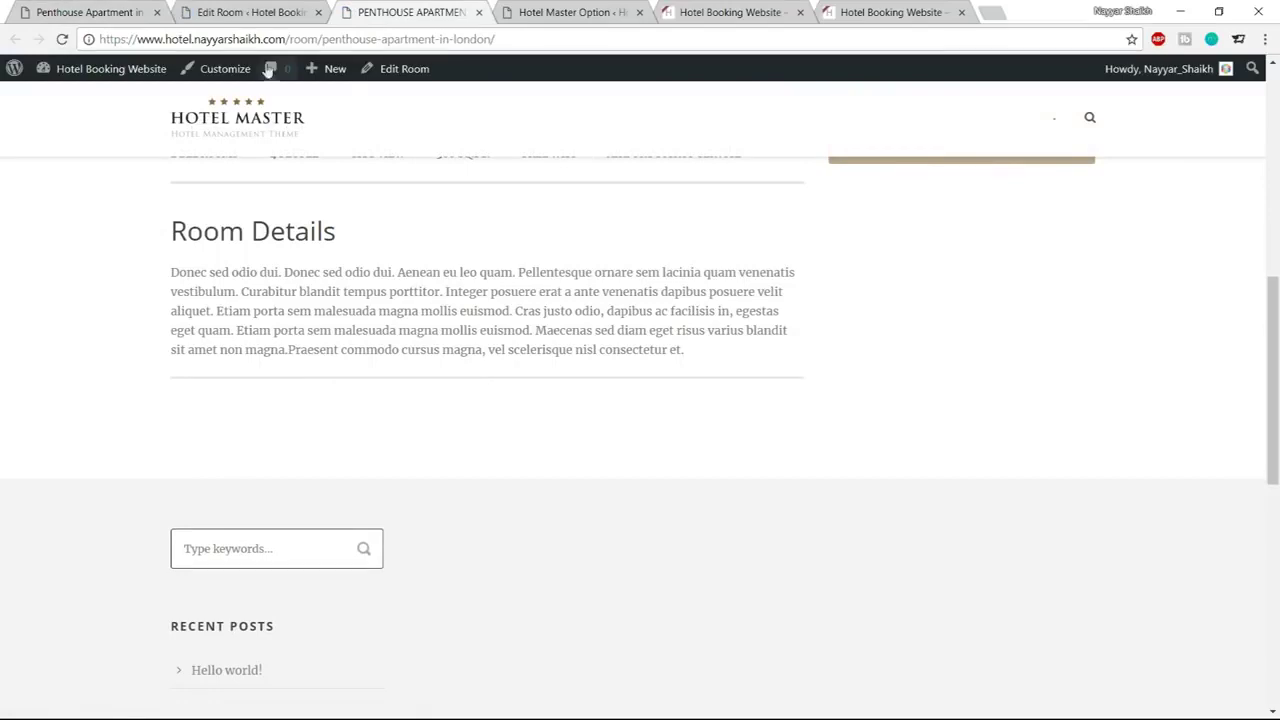
{"action": "key", "text": "ctrl+shift+Tab"}
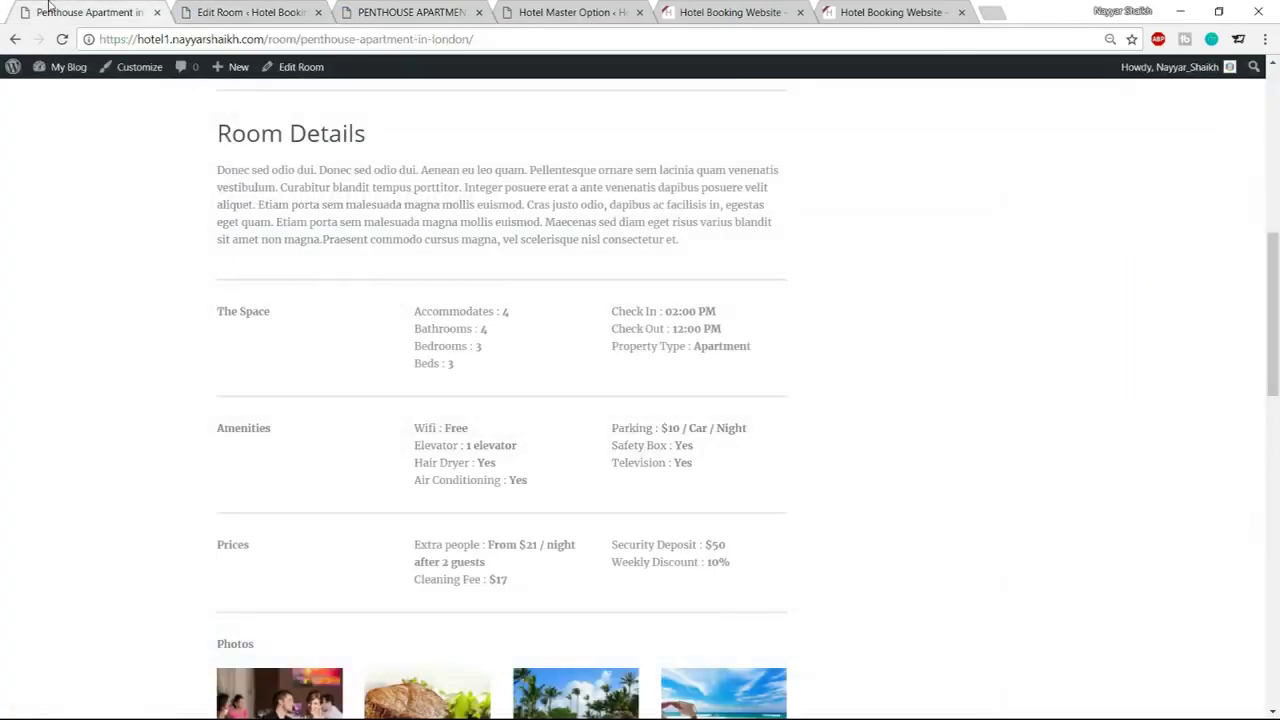
{"action": "key", "text": "ctrl+shift+Tab"}
{"action": "left_click_drag", "start_coordinate": [262, 312], "coordinate": [628, 350]}
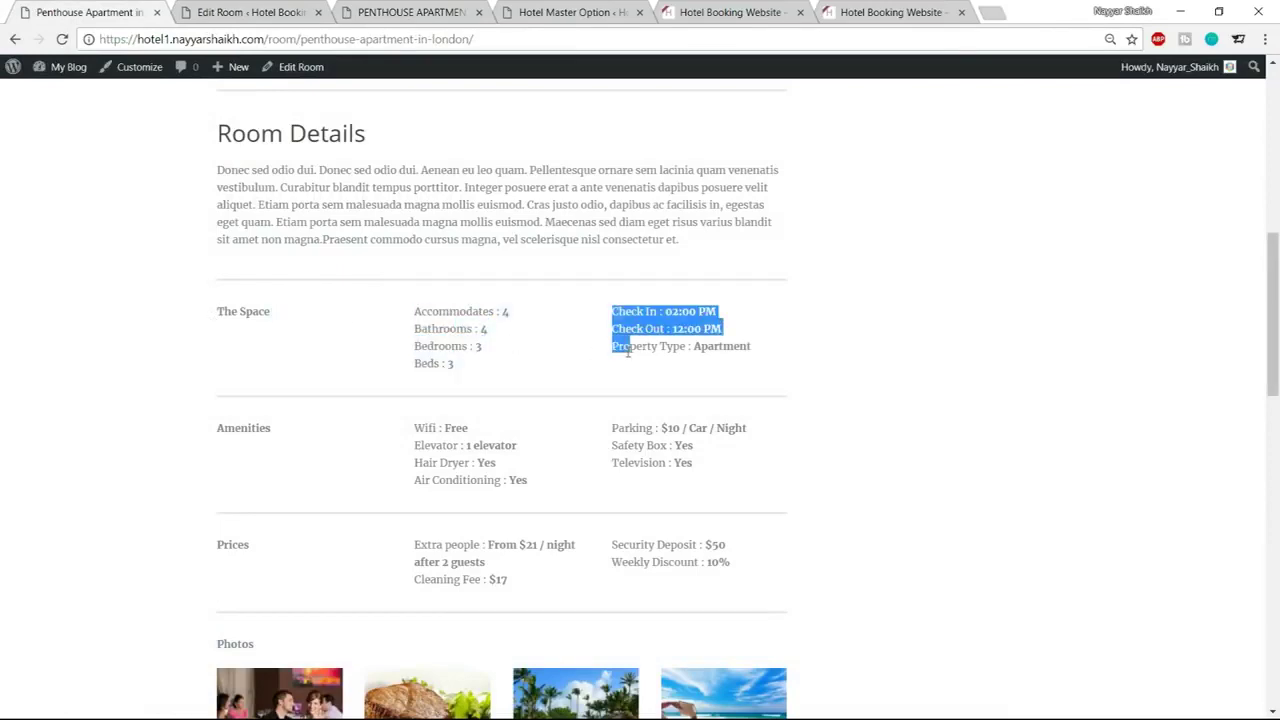
Step: Compare The Space section on the reference page, then go back to the room editor
{"action": "left_click", "coordinate": [486, 351]}
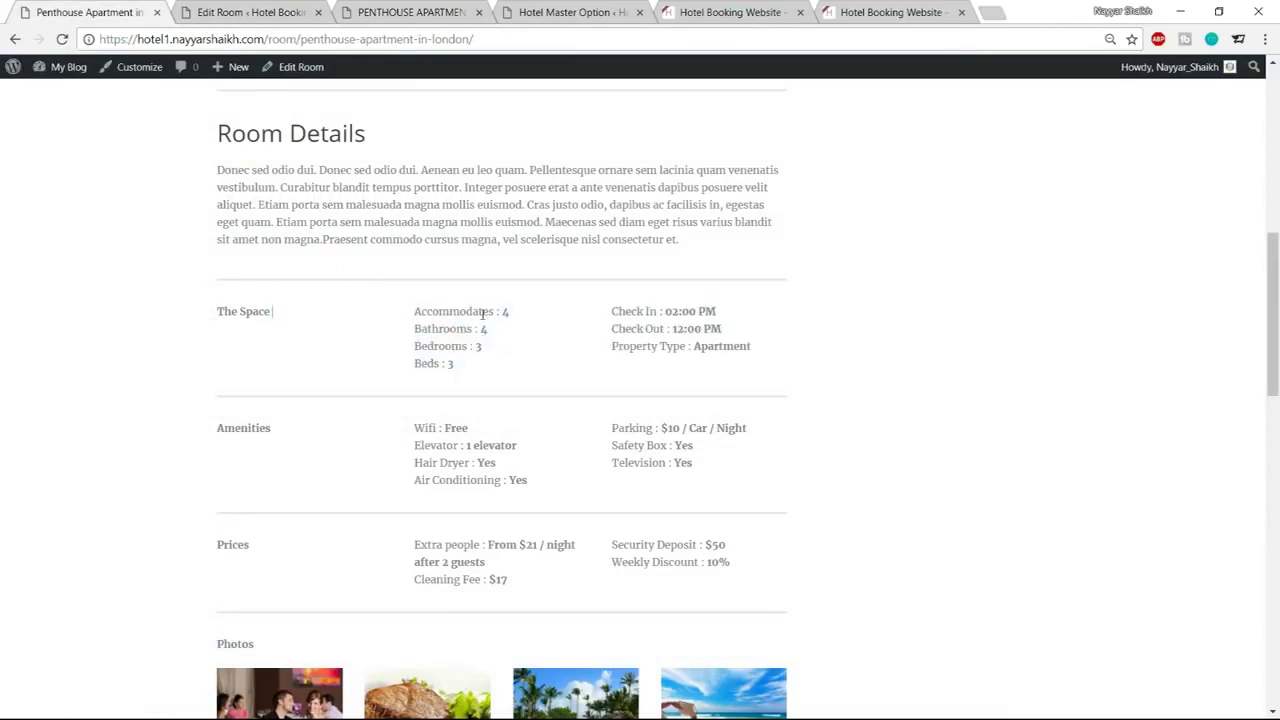
{"action": "key", "text": "ctrl+Tab"}
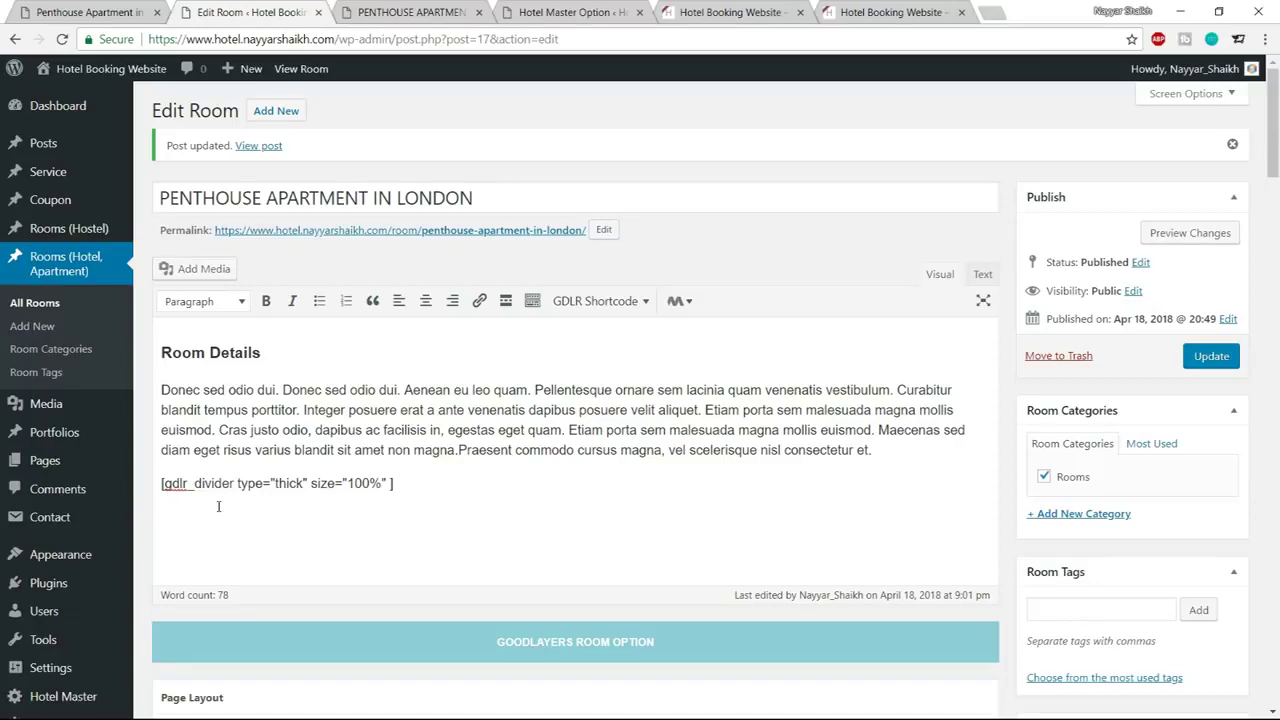
{"action": "left_click", "coordinate": [80, 12]}
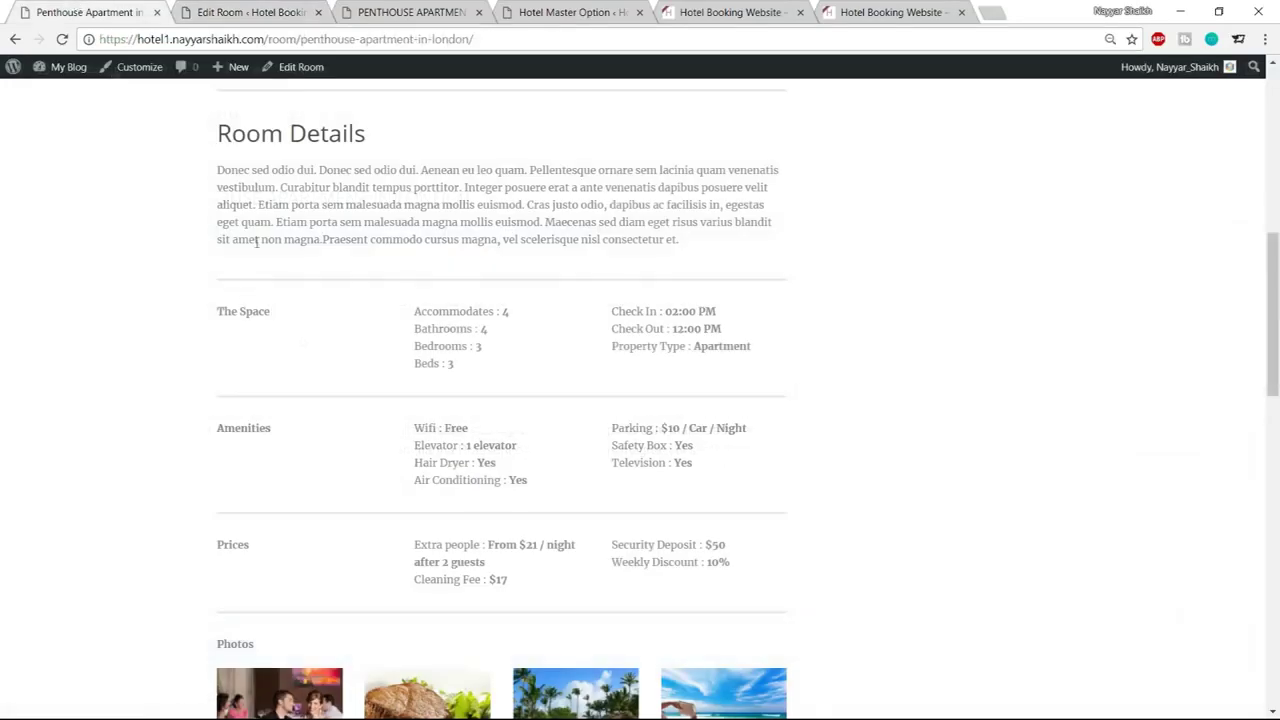
{"action": "key", "text": "ctrl+Tab"}
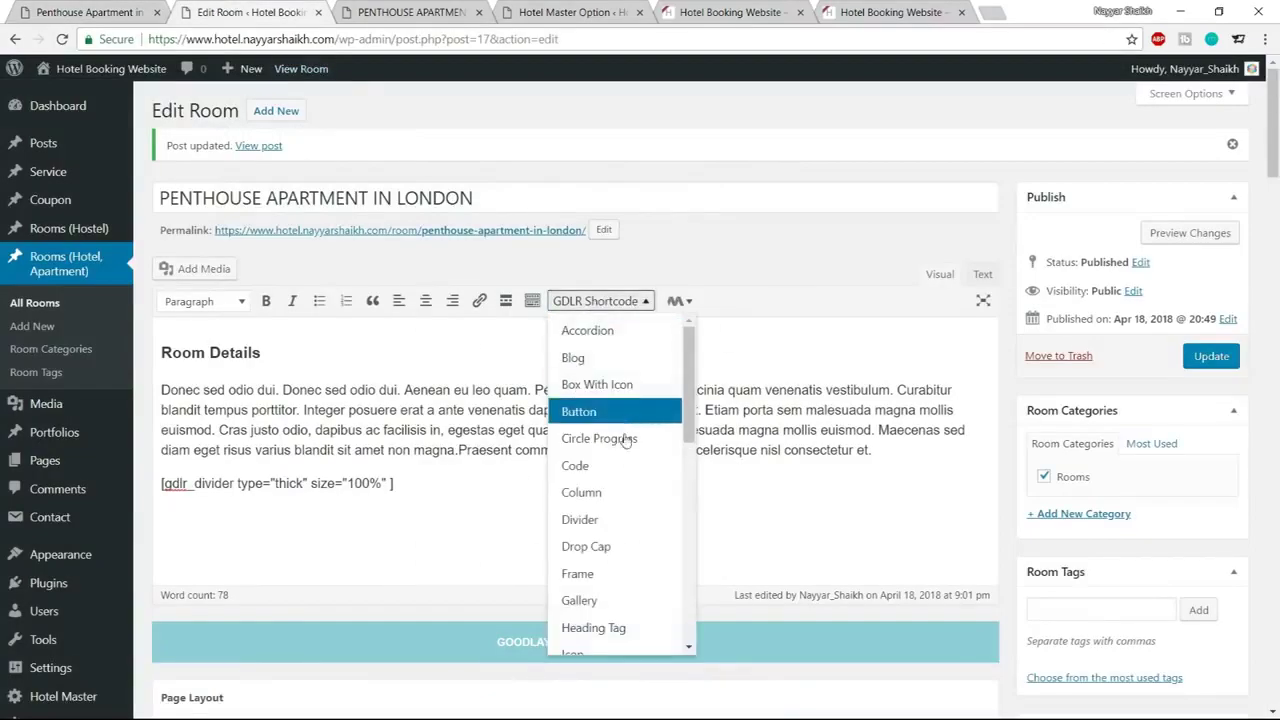
Step: Insert a GDLR row with 1/3 and 2/3 columns below the divider
{"action": "left_click", "coordinate": [614, 493]}
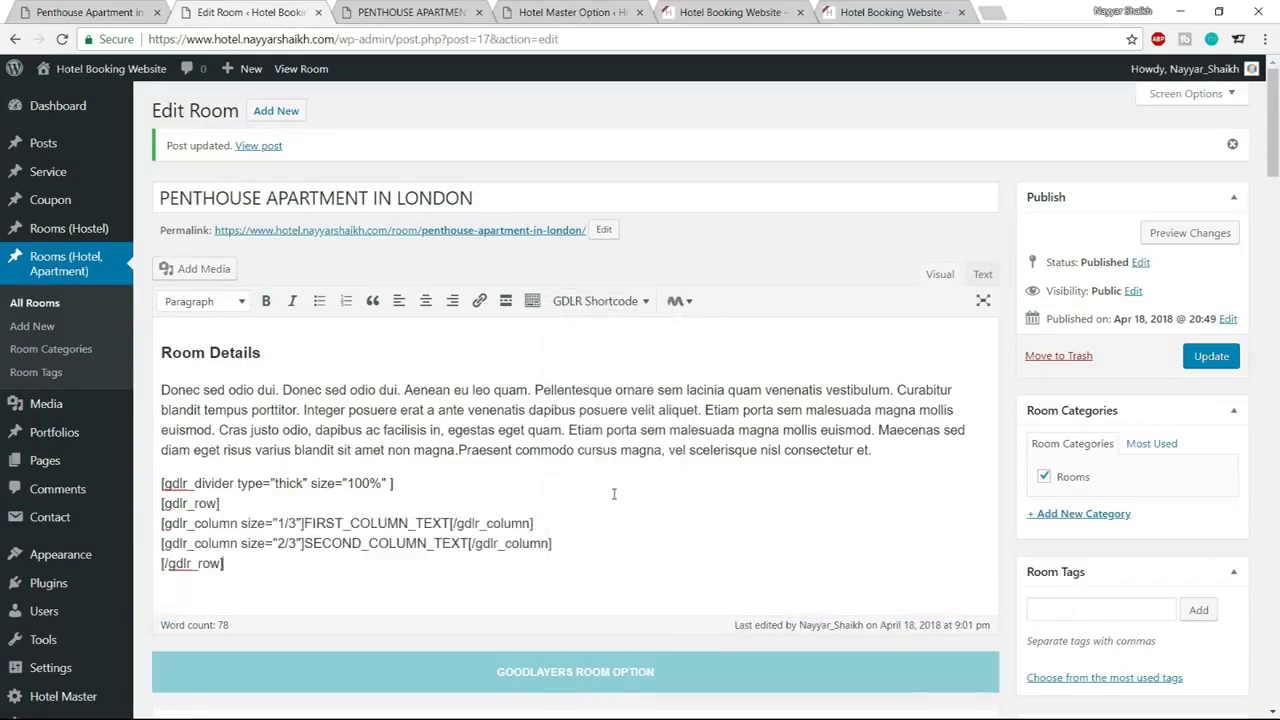
{"action": "scroll", "coordinate": [369, 481], "scroll_direction": "down", "scroll_amount": 1}
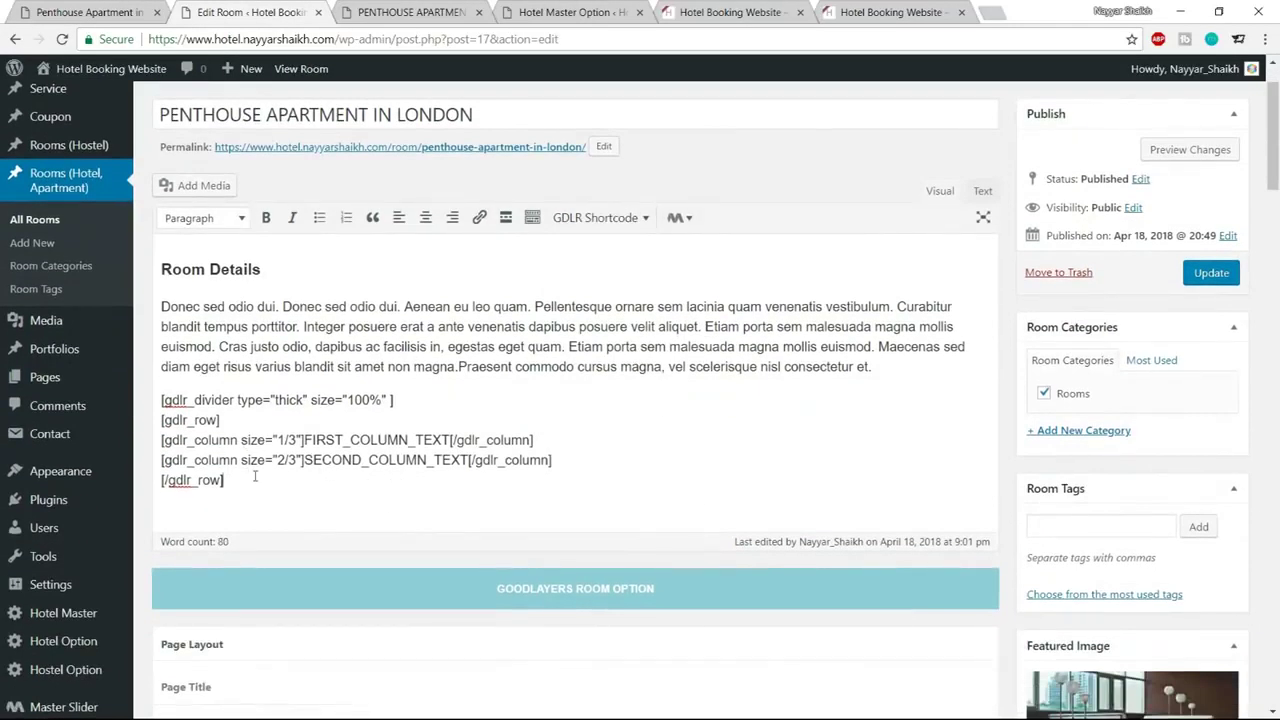
{"action": "left_click_drag", "start_coordinate": [222, 480], "coordinate": [155, 420]}
{"action": "left_click", "coordinate": [220, 440]}
{"action": "left_click_drag", "start_coordinate": [305, 440], "coordinate": [420, 440]}
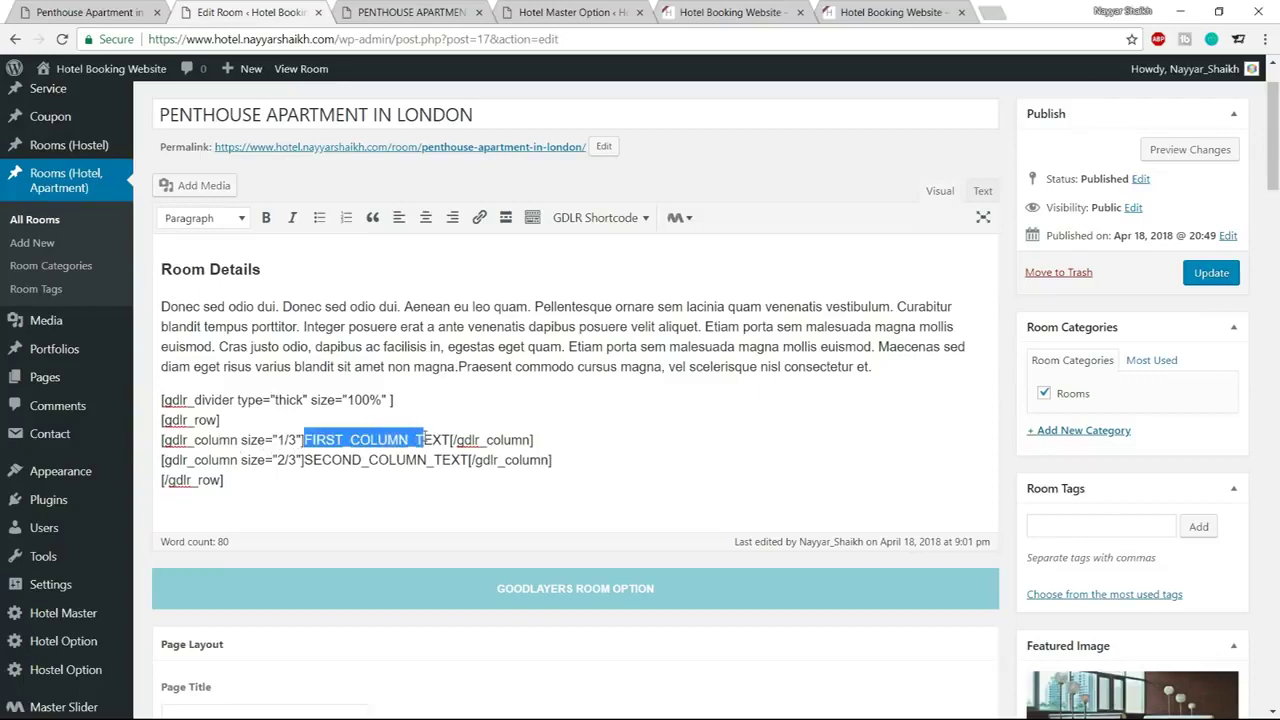
{"action": "left_click_drag", "start_coordinate": [305, 460], "coordinate": [468, 460]}
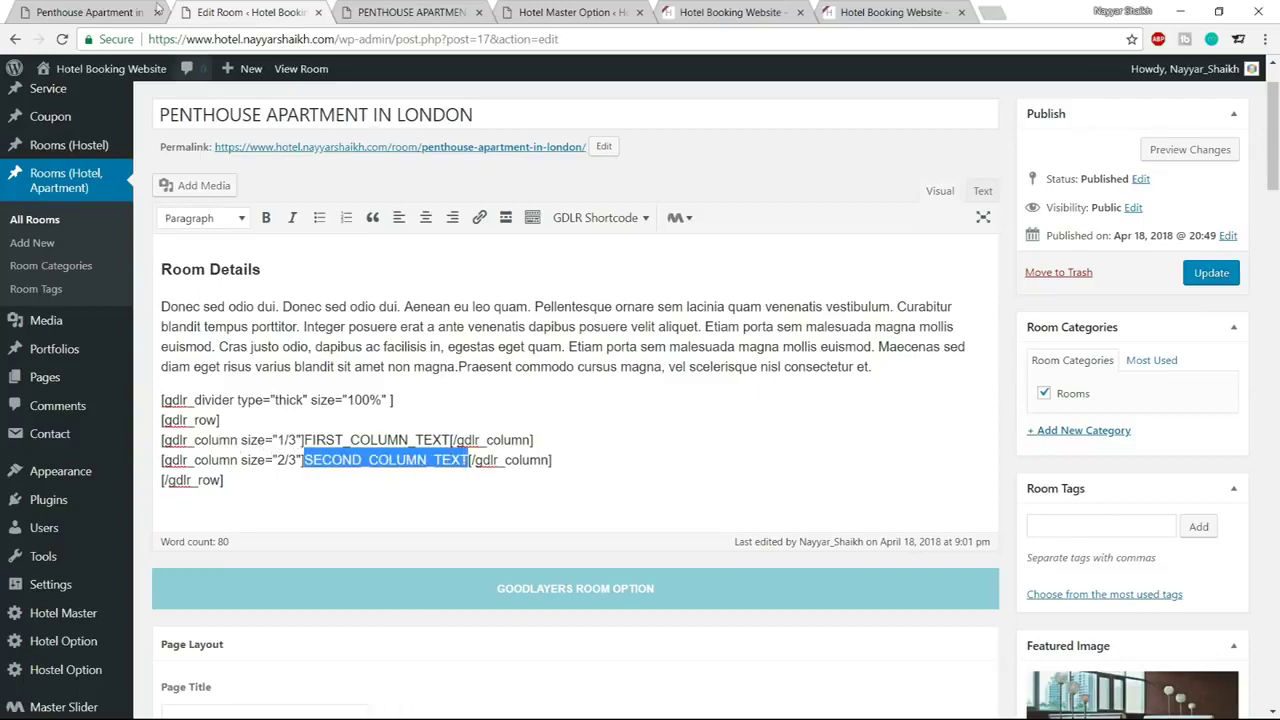
{"action": "left_click", "coordinate": [122, 12]}
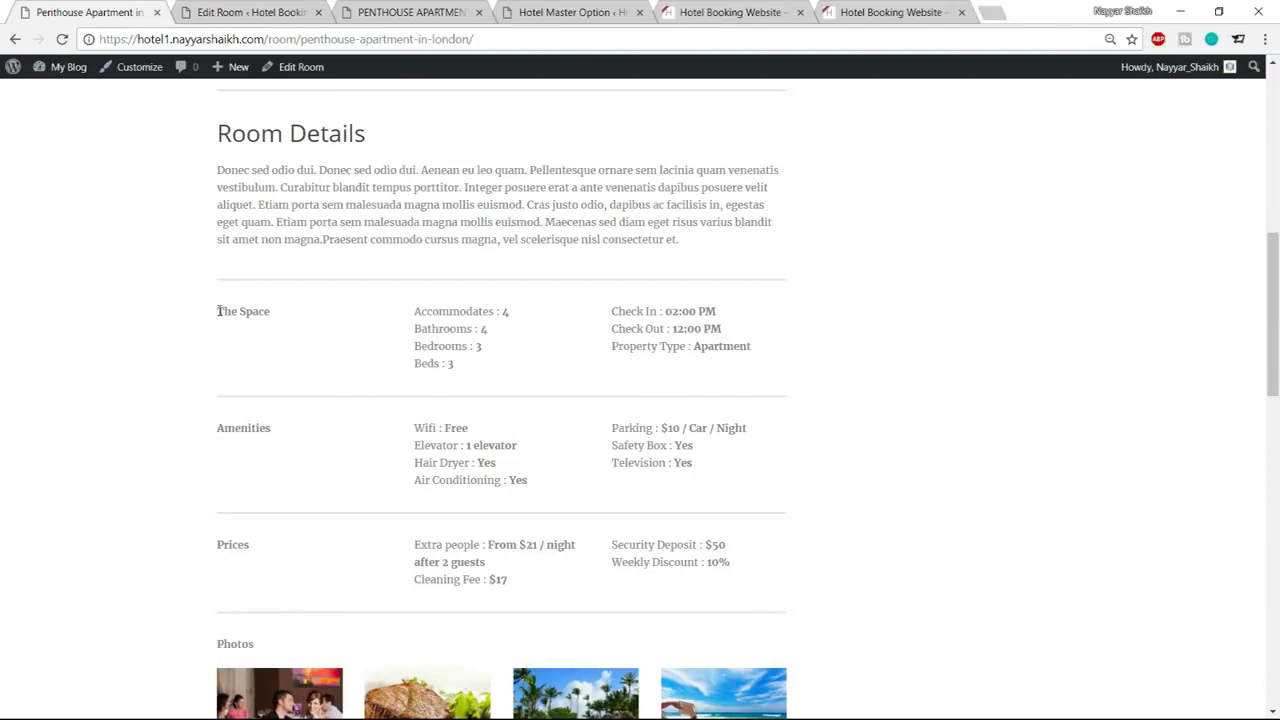
{"action": "left_click", "coordinate": [245, 12]}
{"action": "left_click_drag", "start_coordinate": [306, 440], "coordinate": [452, 440]}
Step: Replace the first column's placeholder with a bold 'The Space'
{"action": "type", "text": "The Spav"}
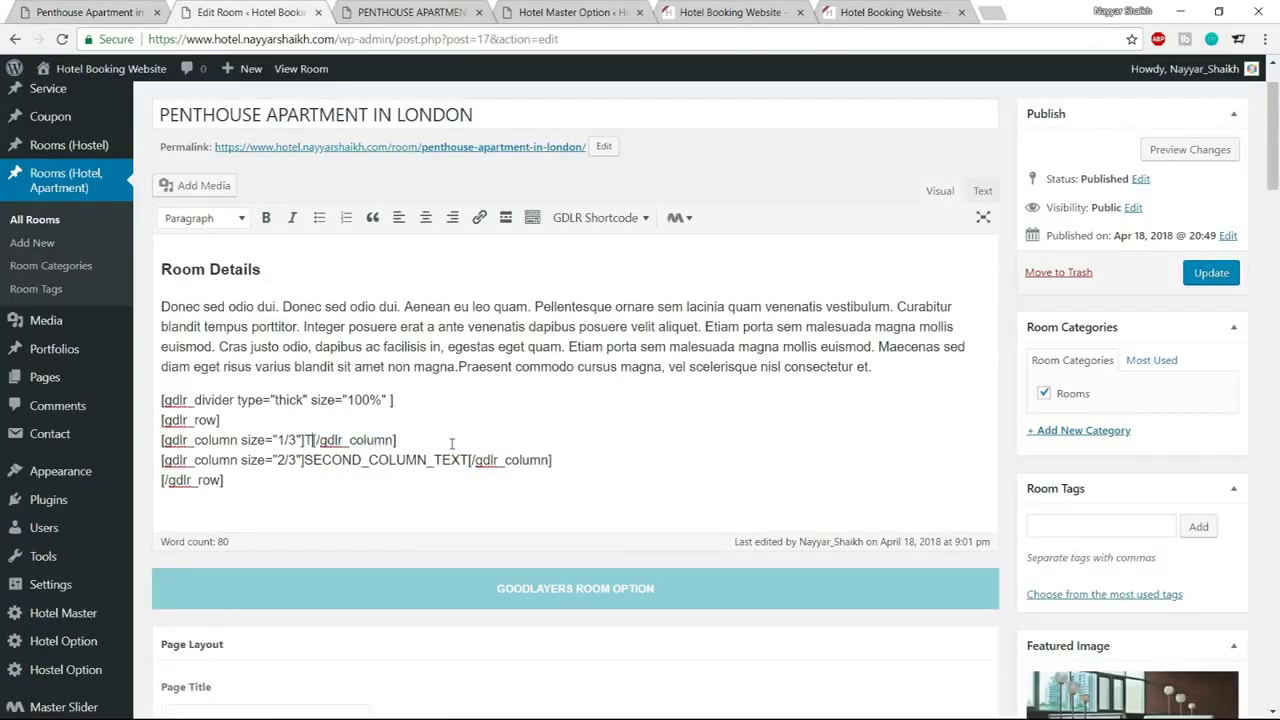
{"action": "key", "text": "BackSpace"}
{"action": "type", "text": "ce"}
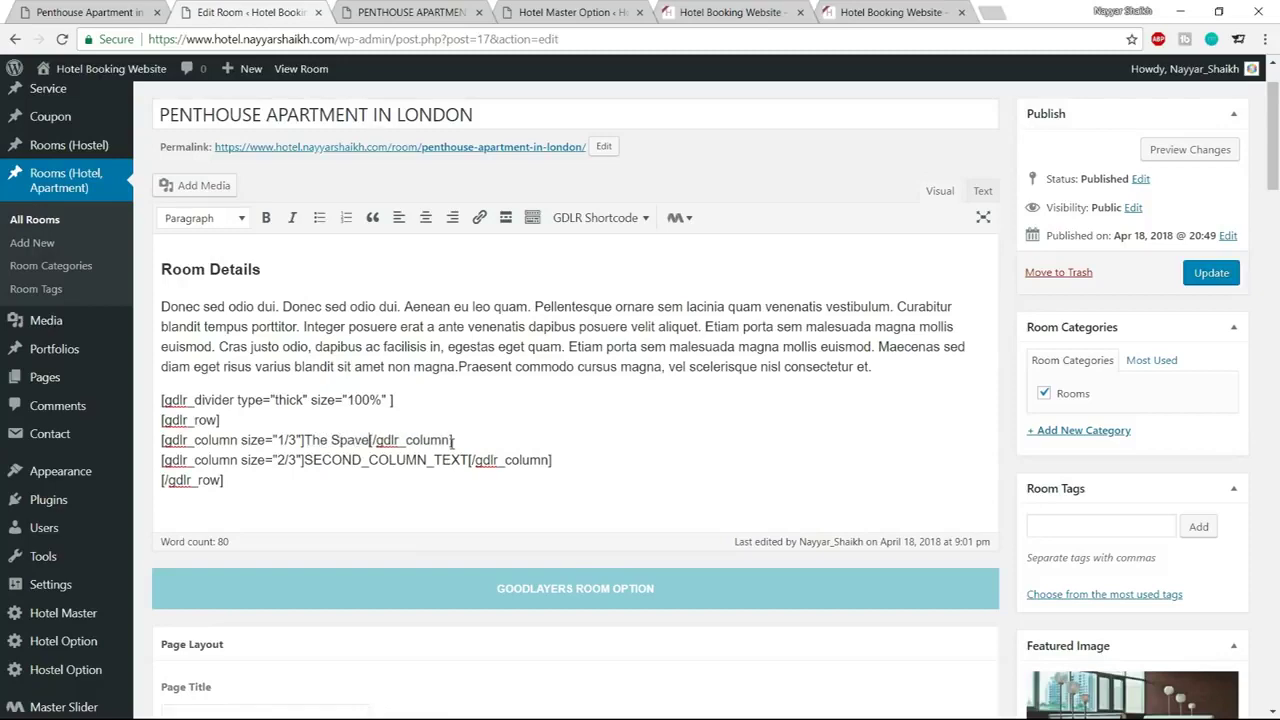
{"action": "left_click", "coordinate": [135, 12]}
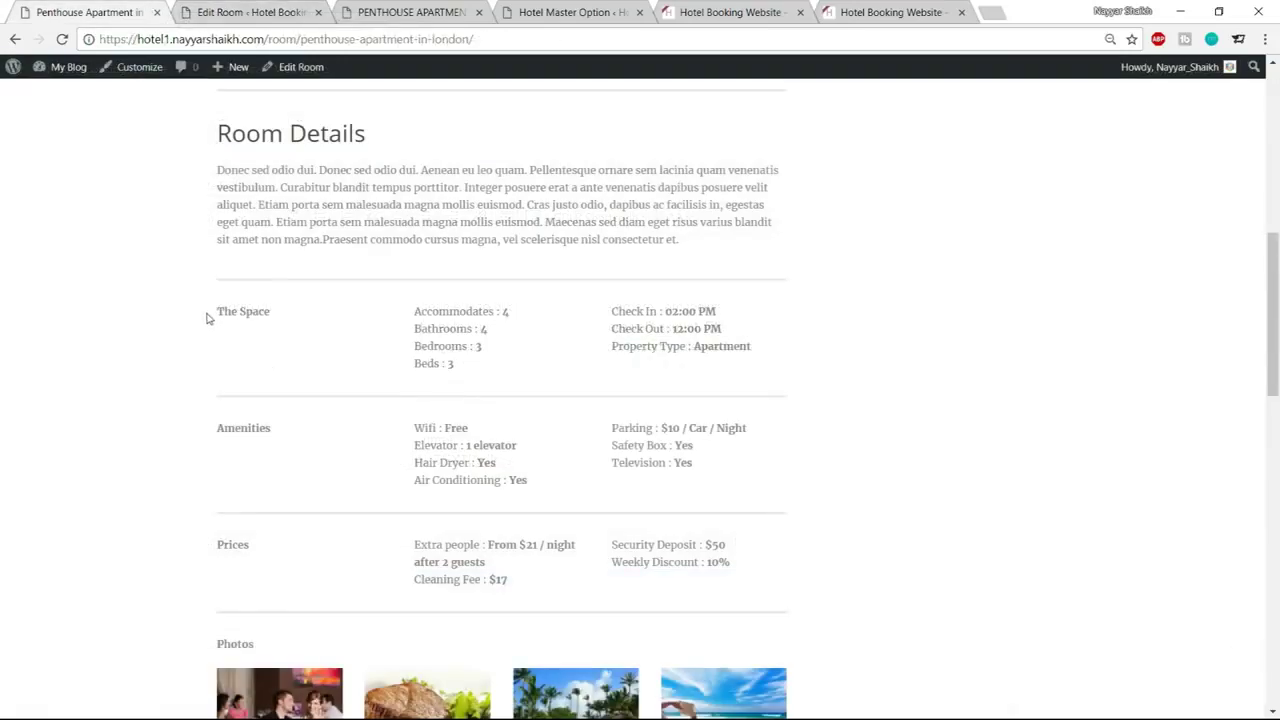
{"action": "left_click", "coordinate": [245, 10]}
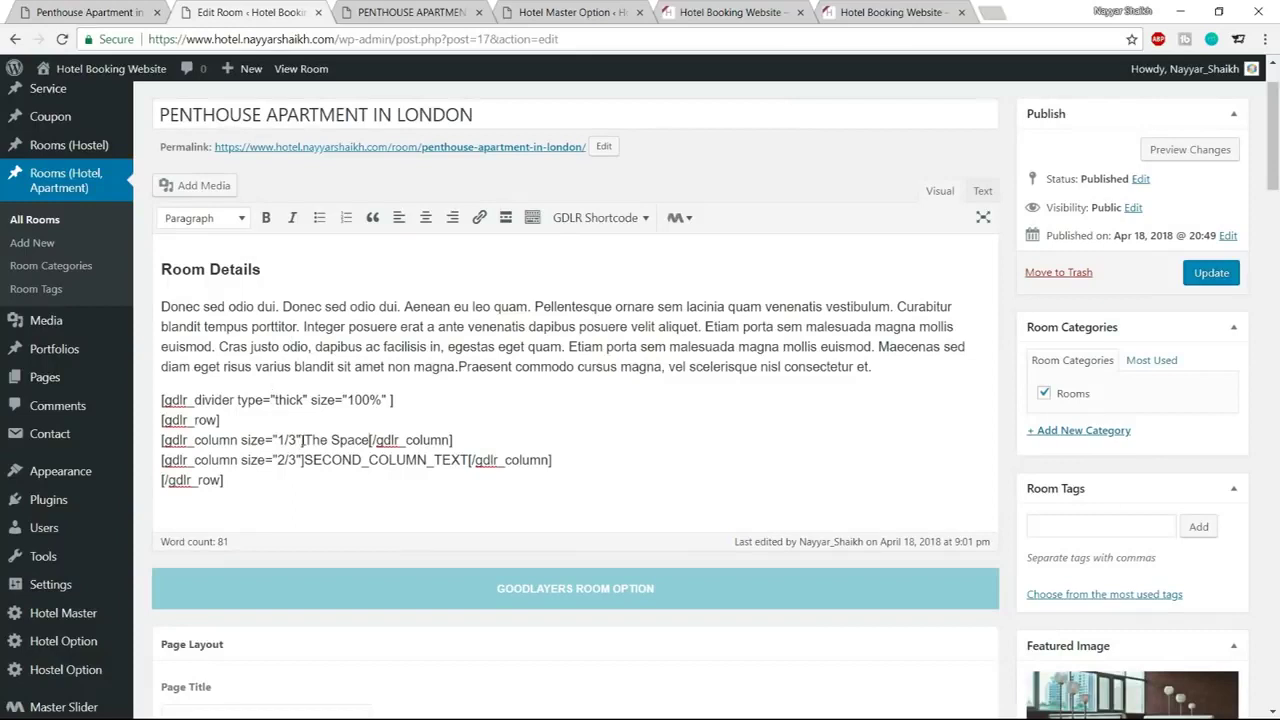
{"action": "left_click_drag", "start_coordinate": [304, 440], "coordinate": [366, 440]}
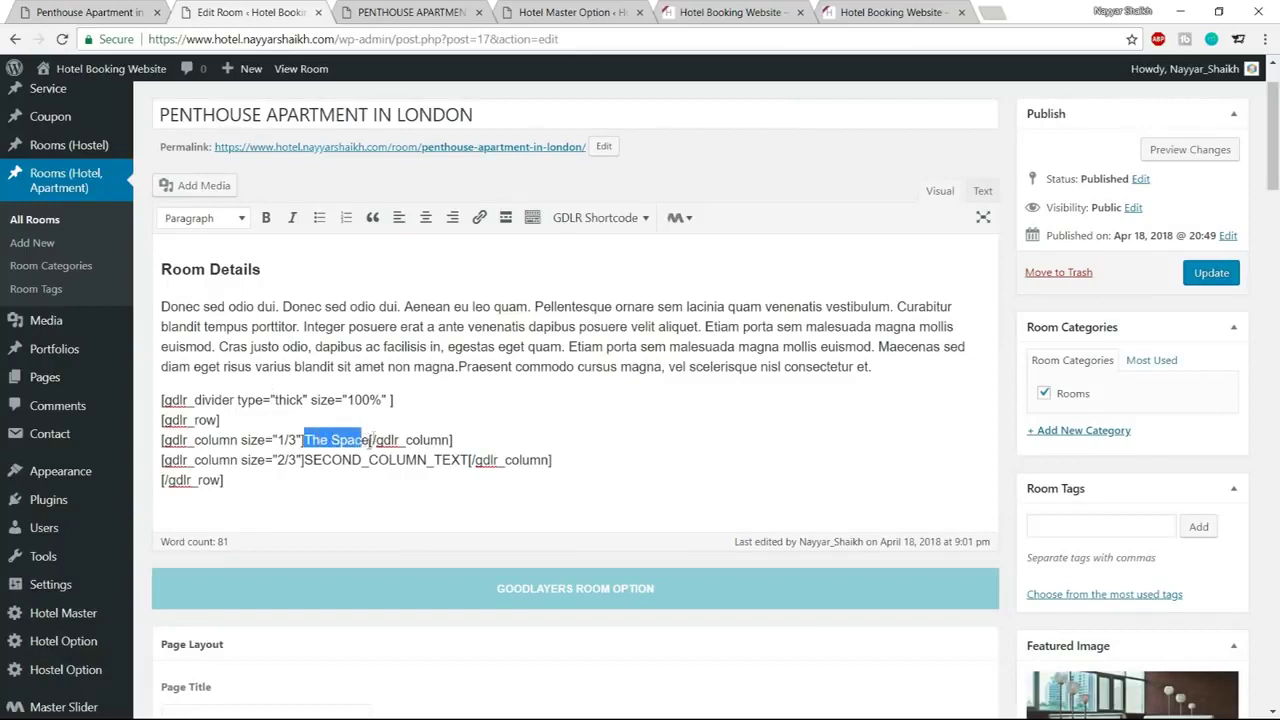
{"action": "left_click_drag", "start_coordinate": [362, 440], "coordinate": [304, 441]}
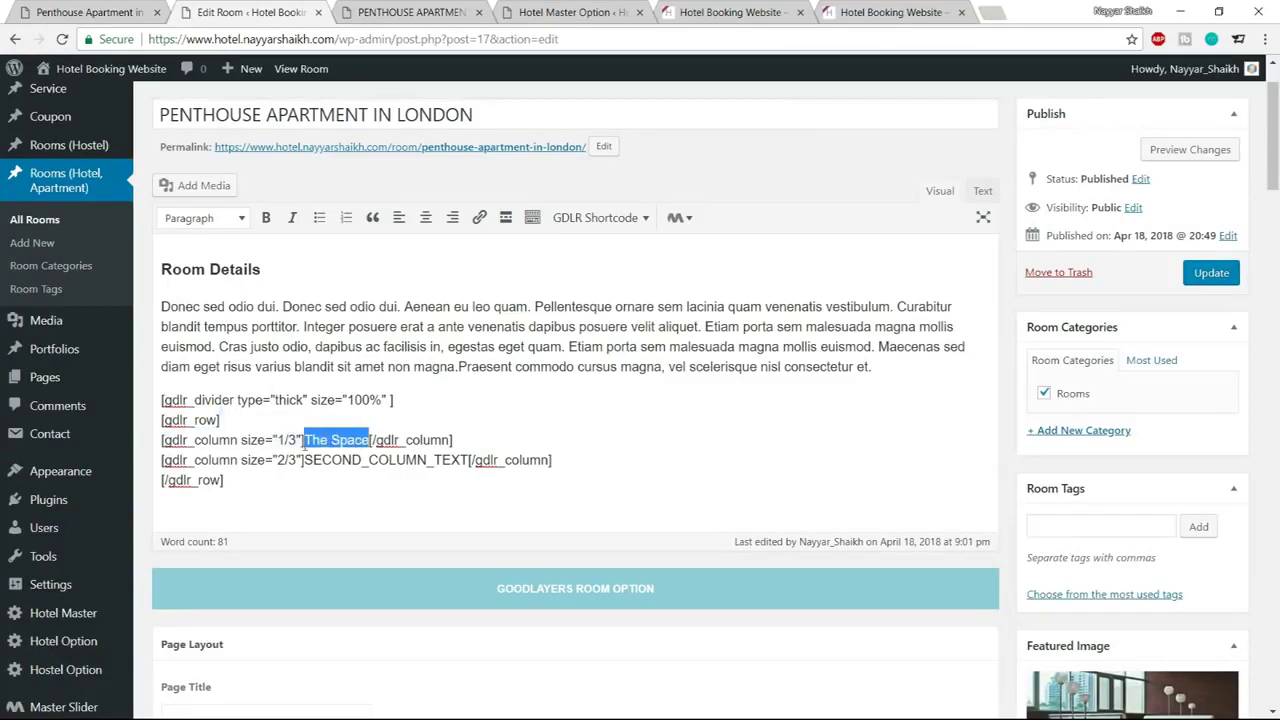
{"action": "left_click", "coordinate": [266, 218]}
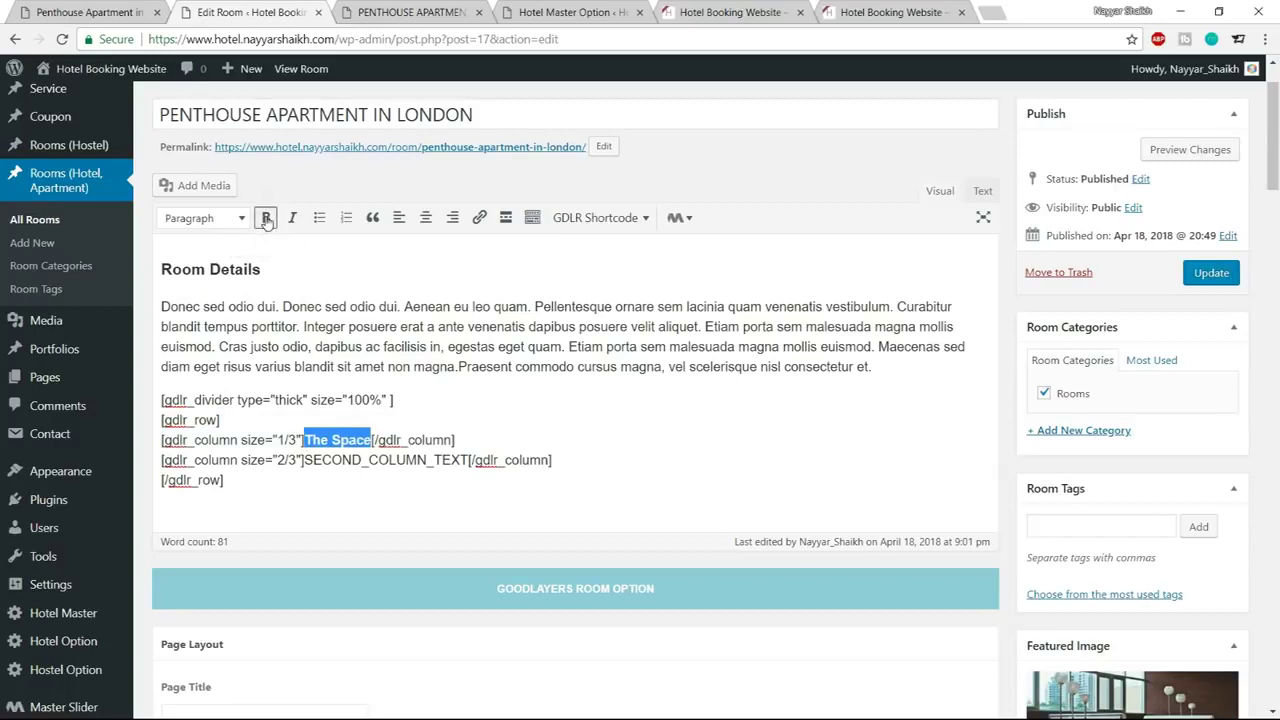
{"action": "left_click", "coordinate": [398, 413]}
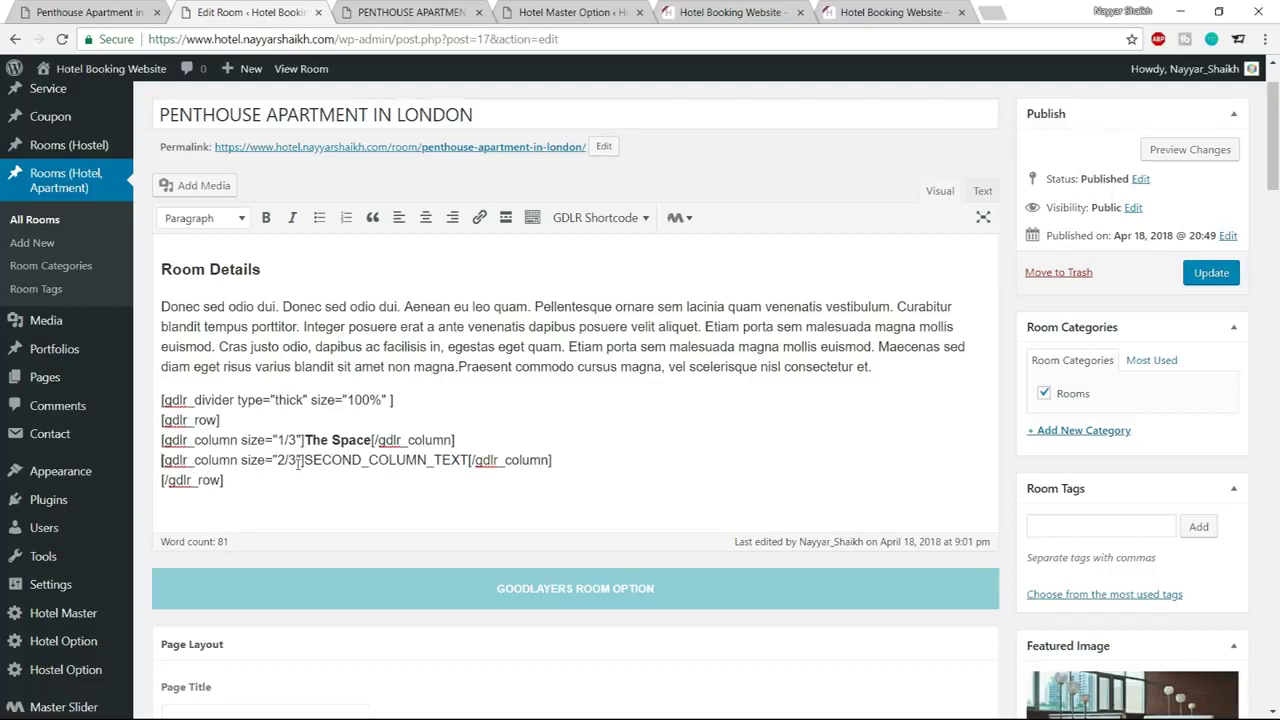
Step: Paste 'Accommodates : 4' from the live page over the second column's placeholder
{"action": "left_click_drag", "start_coordinate": [303, 460], "coordinate": [466, 465]}
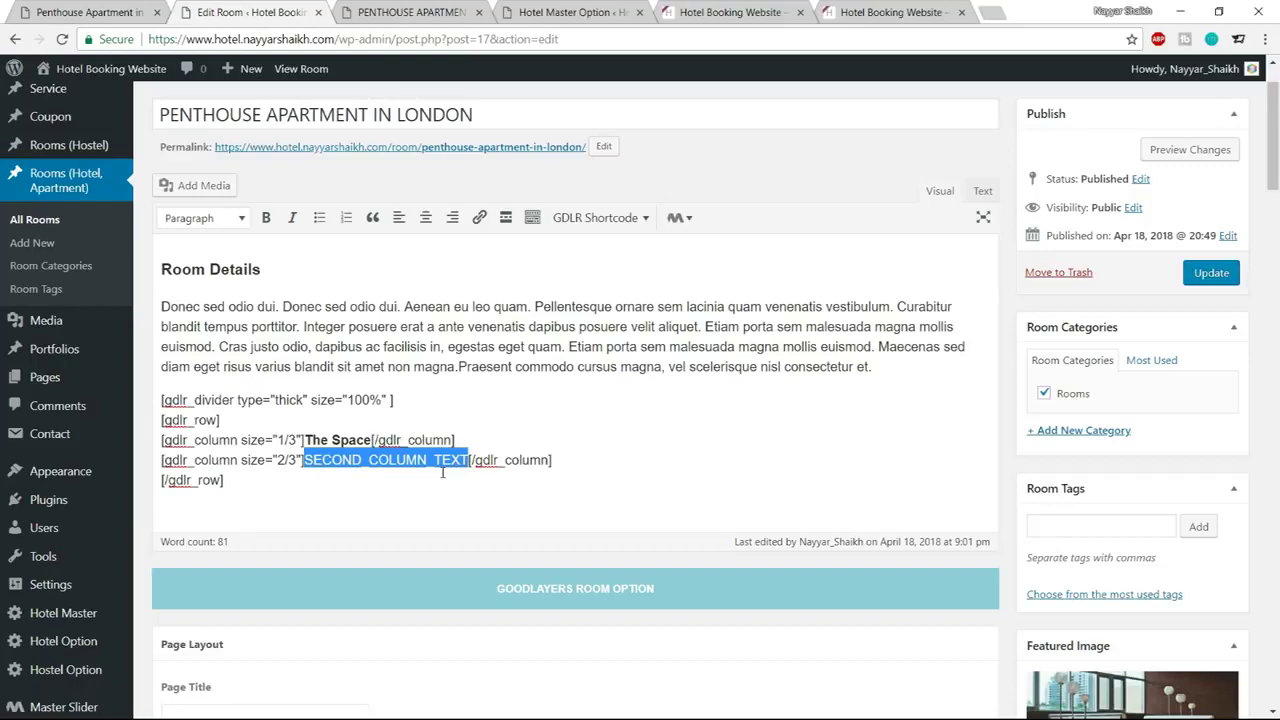
{"action": "left_click", "coordinate": [122, 8]}
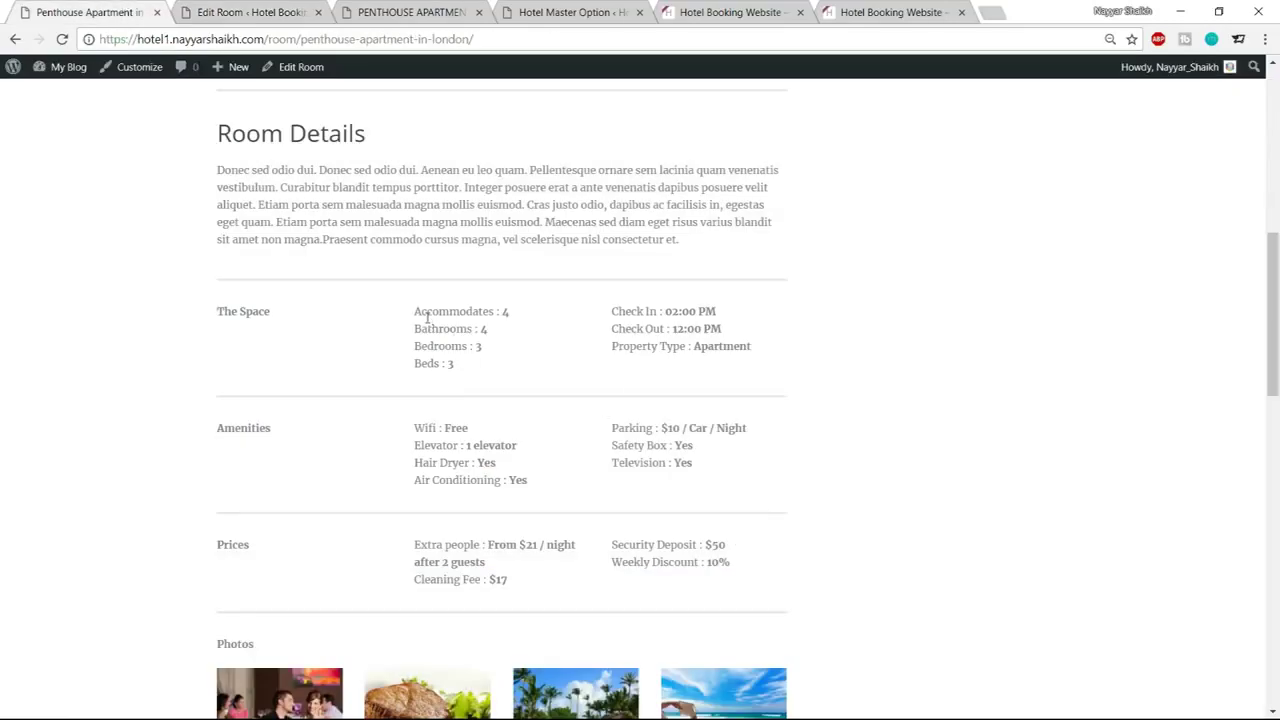
{"action": "left_click_drag", "start_coordinate": [414, 313], "coordinate": [515, 321]}
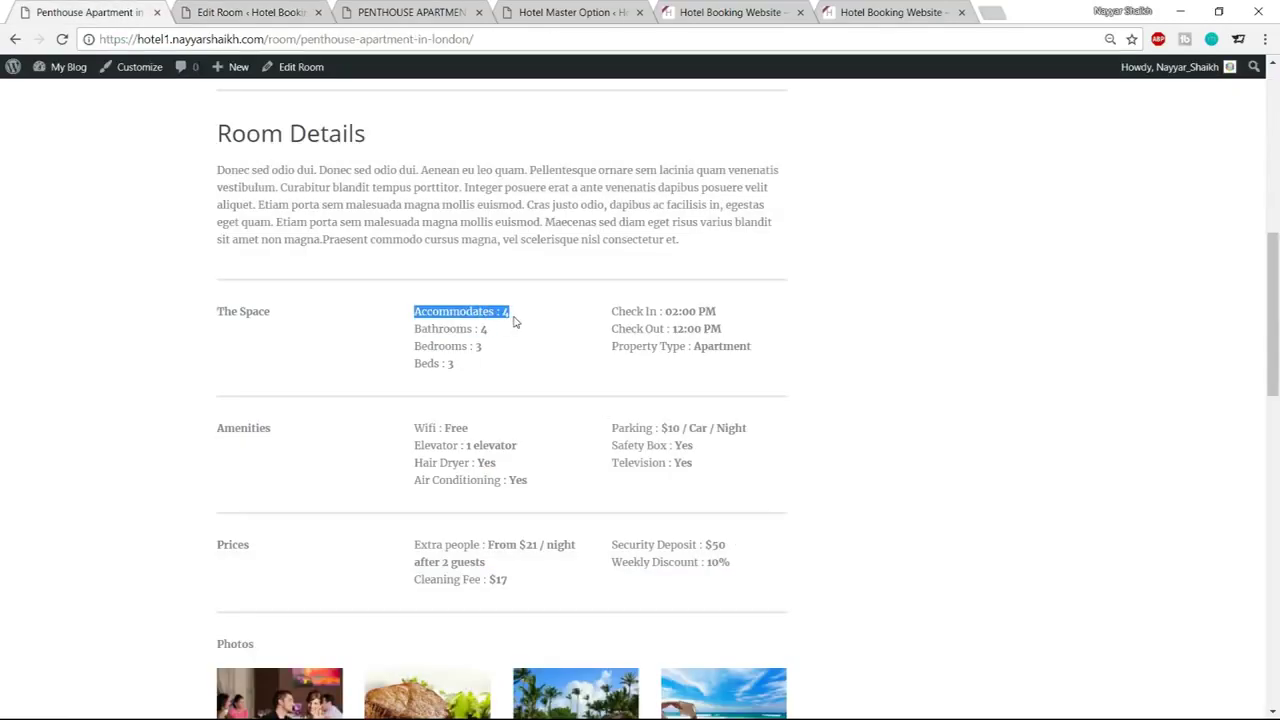
{"action": "key", "text": "ctrl+c"}
{"action": "left_click", "coordinate": [275, 10]}
{"action": "key", "text": "ctrl+v"}
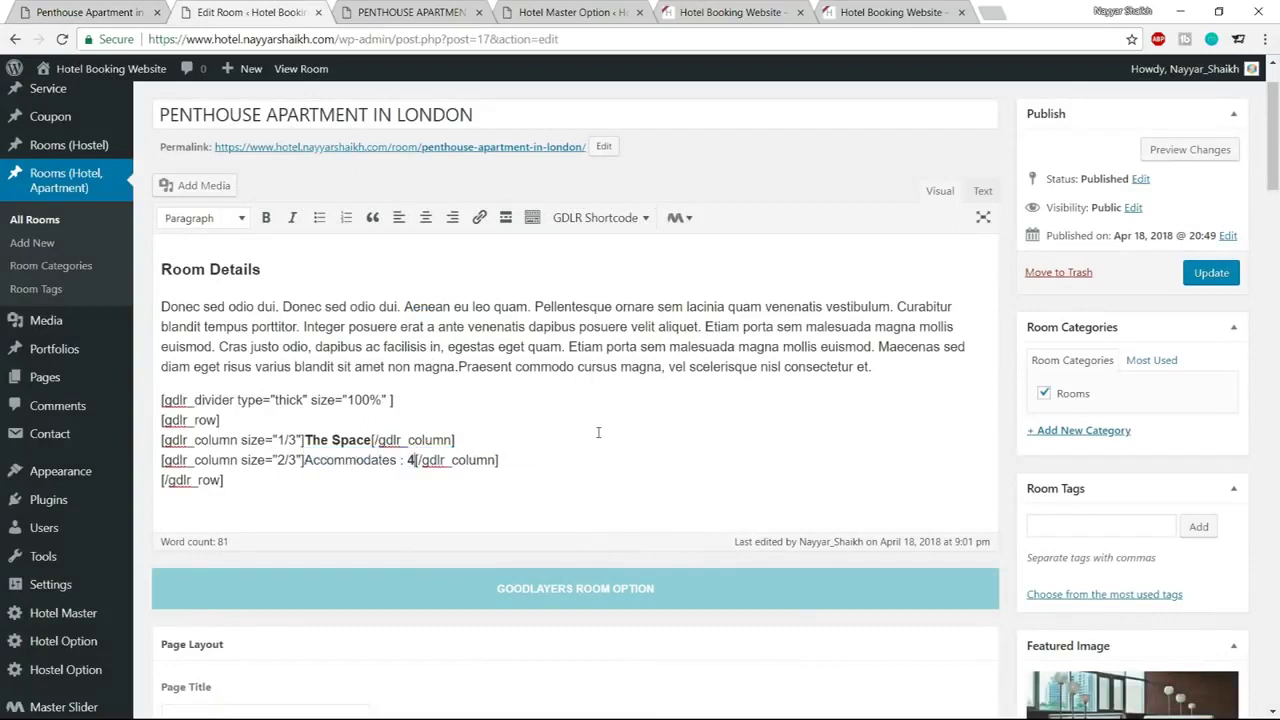
{"action": "key", "text": "Return"}
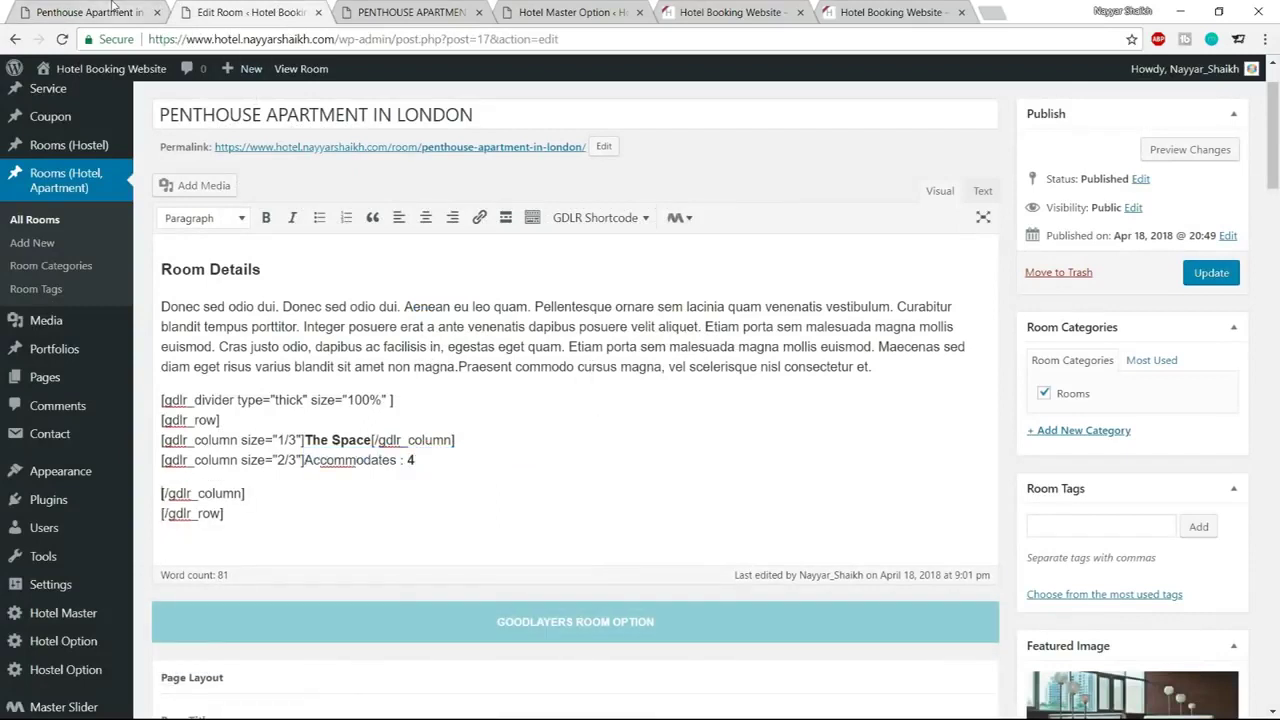
{"action": "key", "text": "BackSpace"}
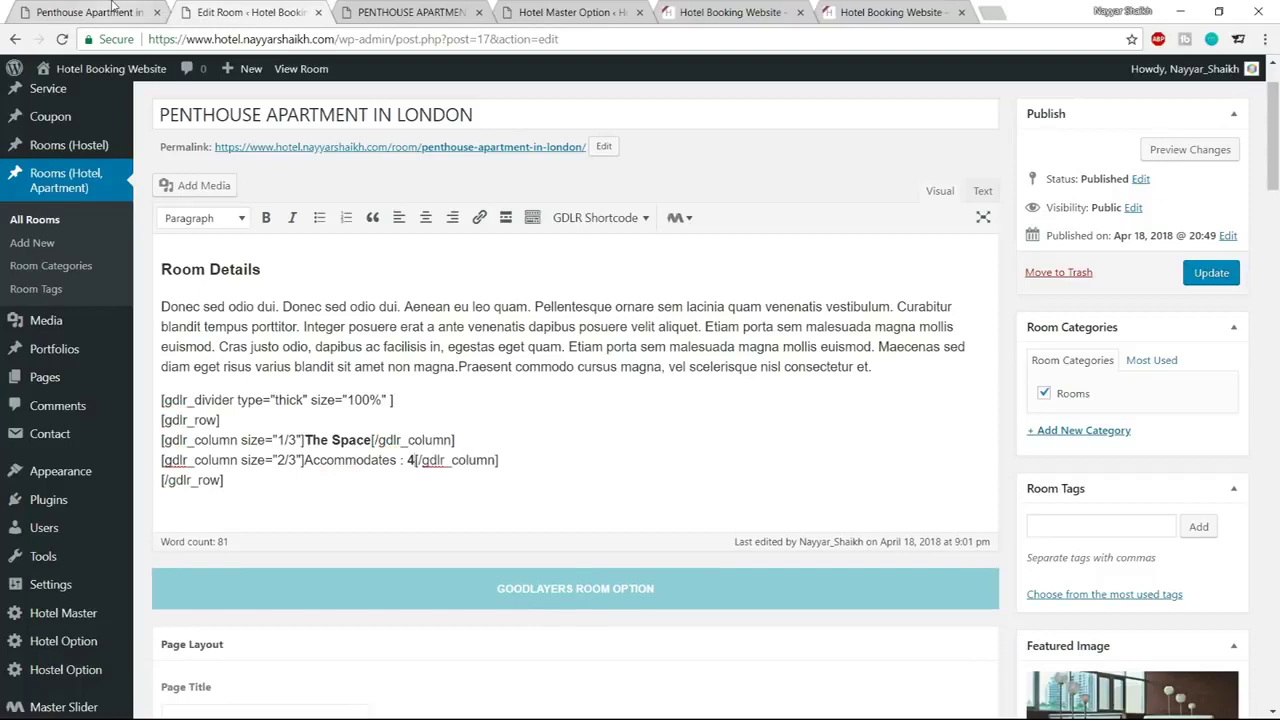
{"action": "key", "text": "Return"}
{"action": "key", "text": "Return"}
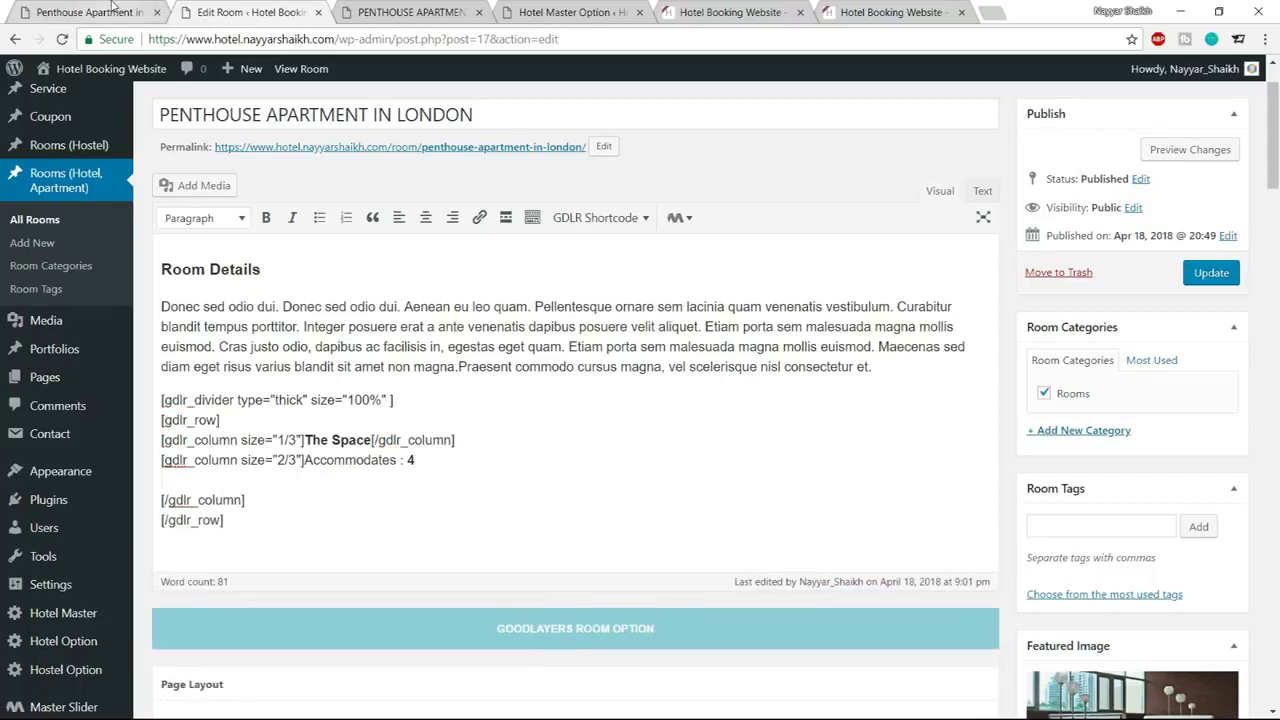
Step: Add 'Bathrooms : 4', 'Bedrooms : 3' and 'Beds : 3' beneath it in the second column
{"action": "left_click", "coordinate": [56, 9]}
{"action": "left_click_drag", "start_coordinate": [431, 331], "coordinate": [506, 337]}
{"action": "left_click", "coordinate": [262, 18]}
{"action": "key", "text": "ctrl+v"}
{"action": "key", "text": "Return"}
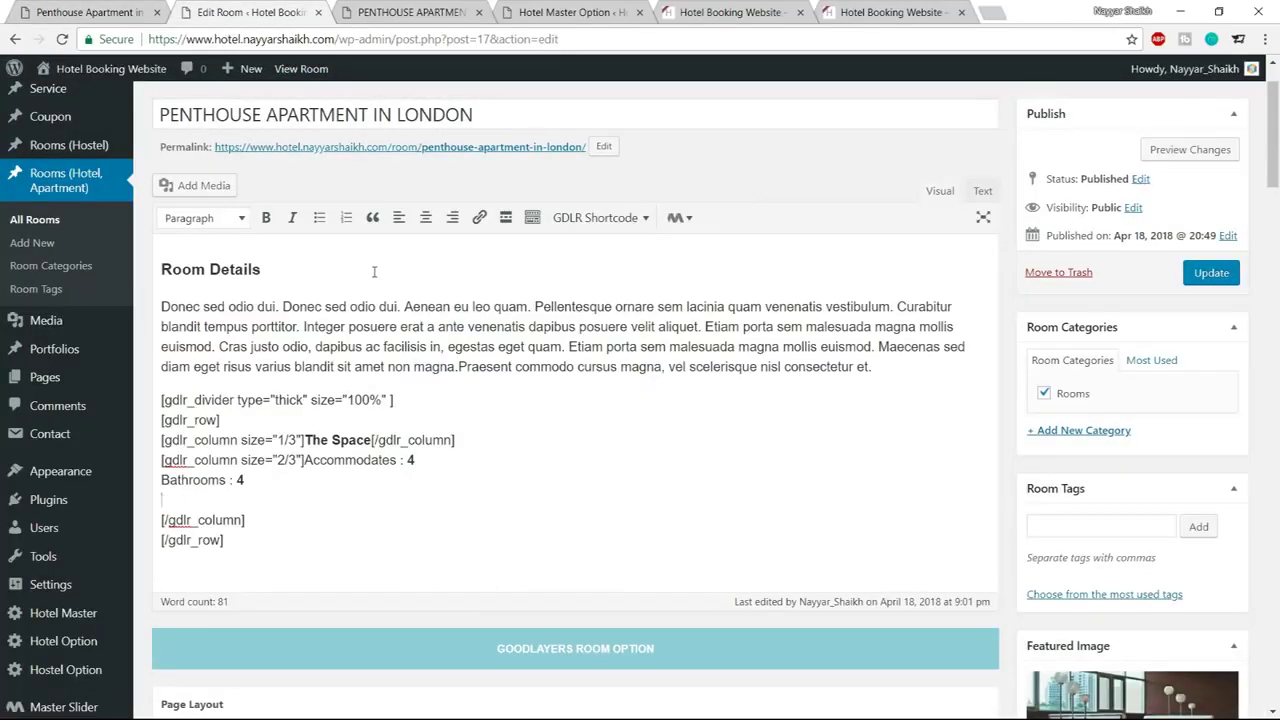
{"action": "left_click", "coordinate": [72, 14]}
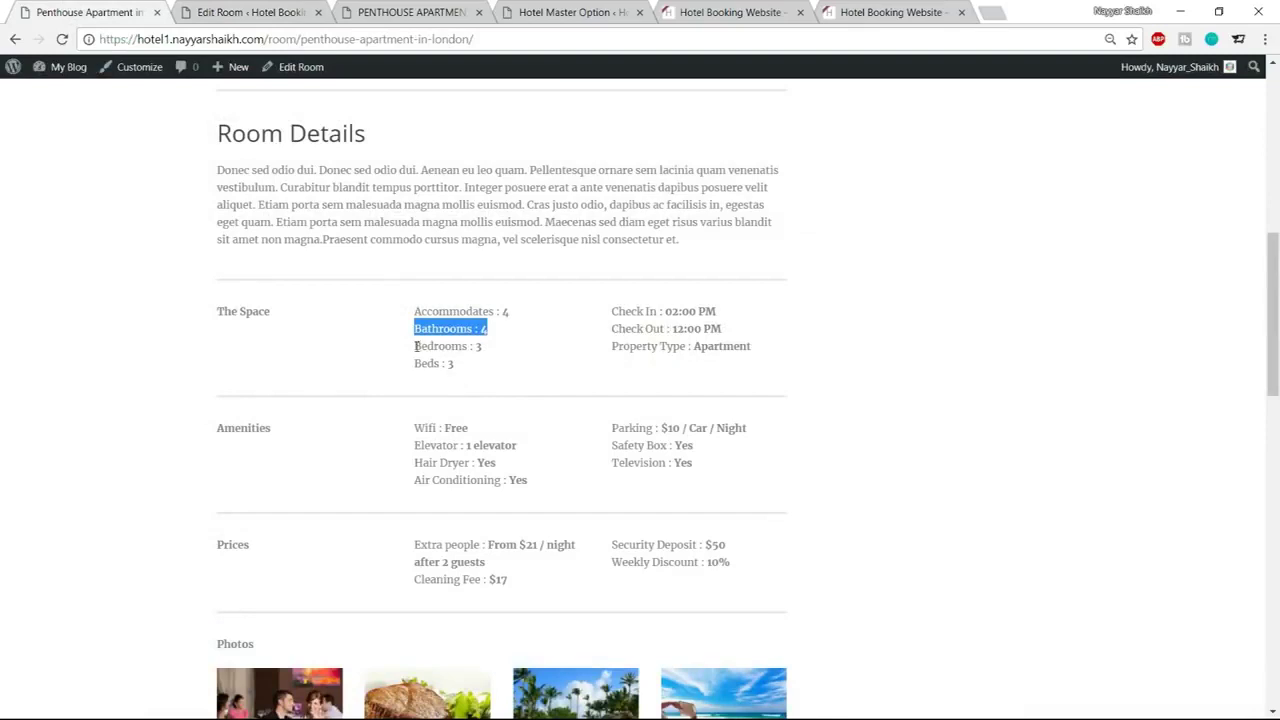
{"action": "left_click_drag", "start_coordinate": [416, 346], "coordinate": [502, 358]}
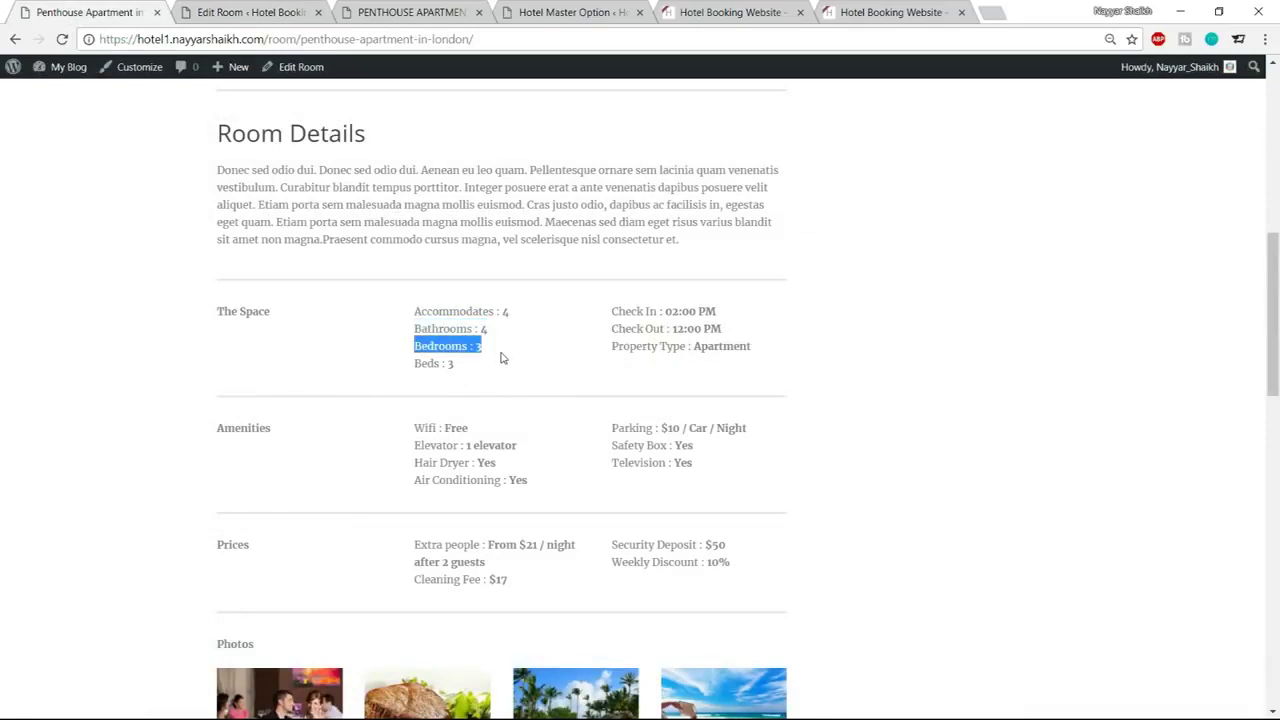
{"action": "left_click", "coordinate": [262, 12]}
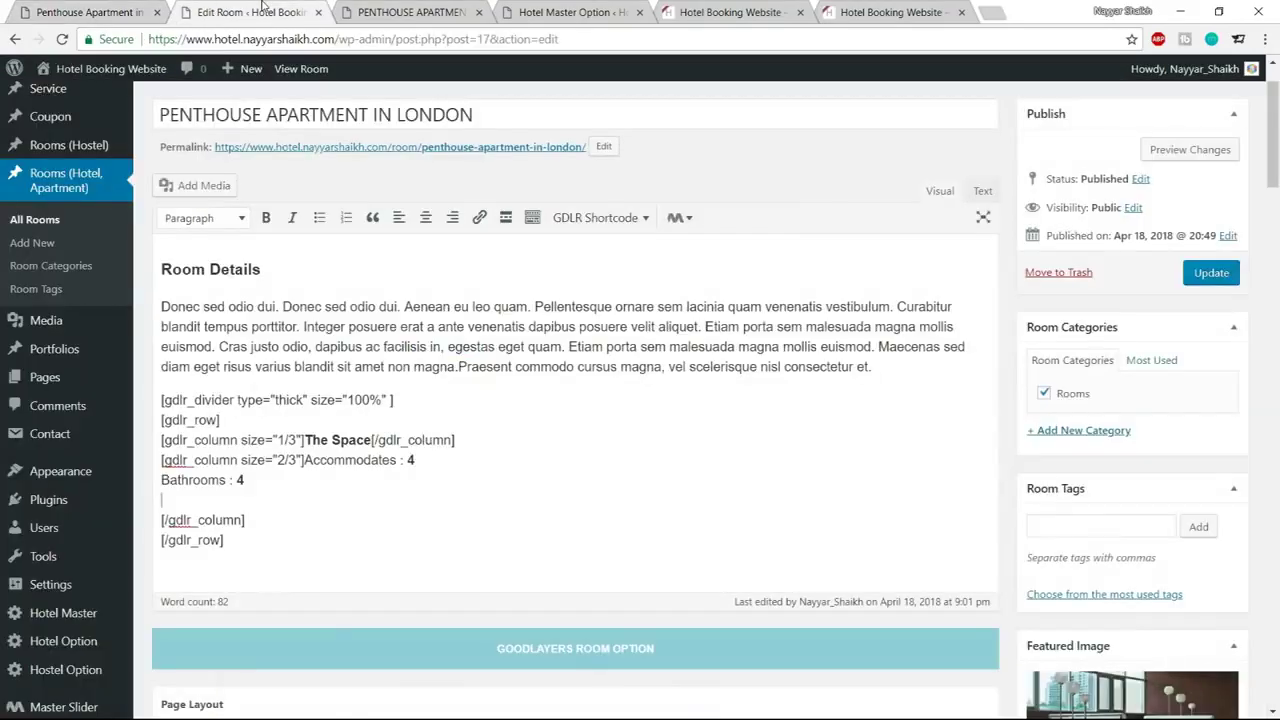
{"action": "key", "text": "ctrl+v"}
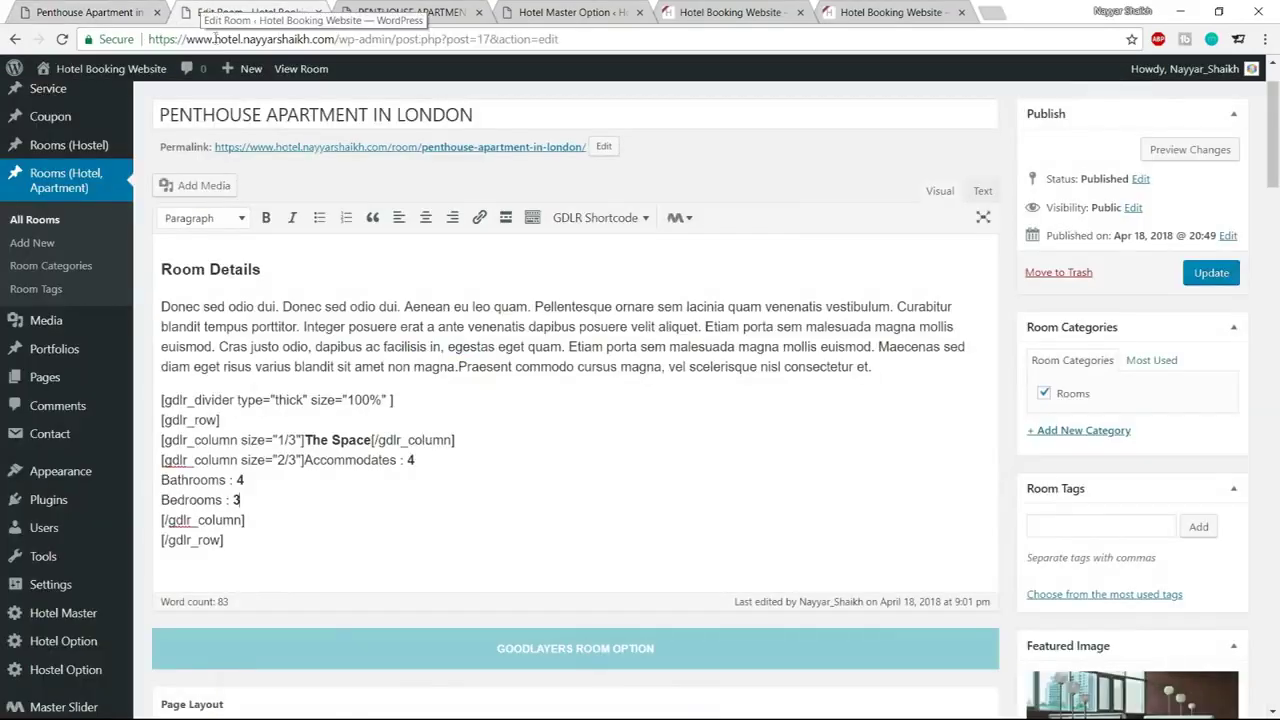
{"action": "left_click", "coordinate": [140, 12]}
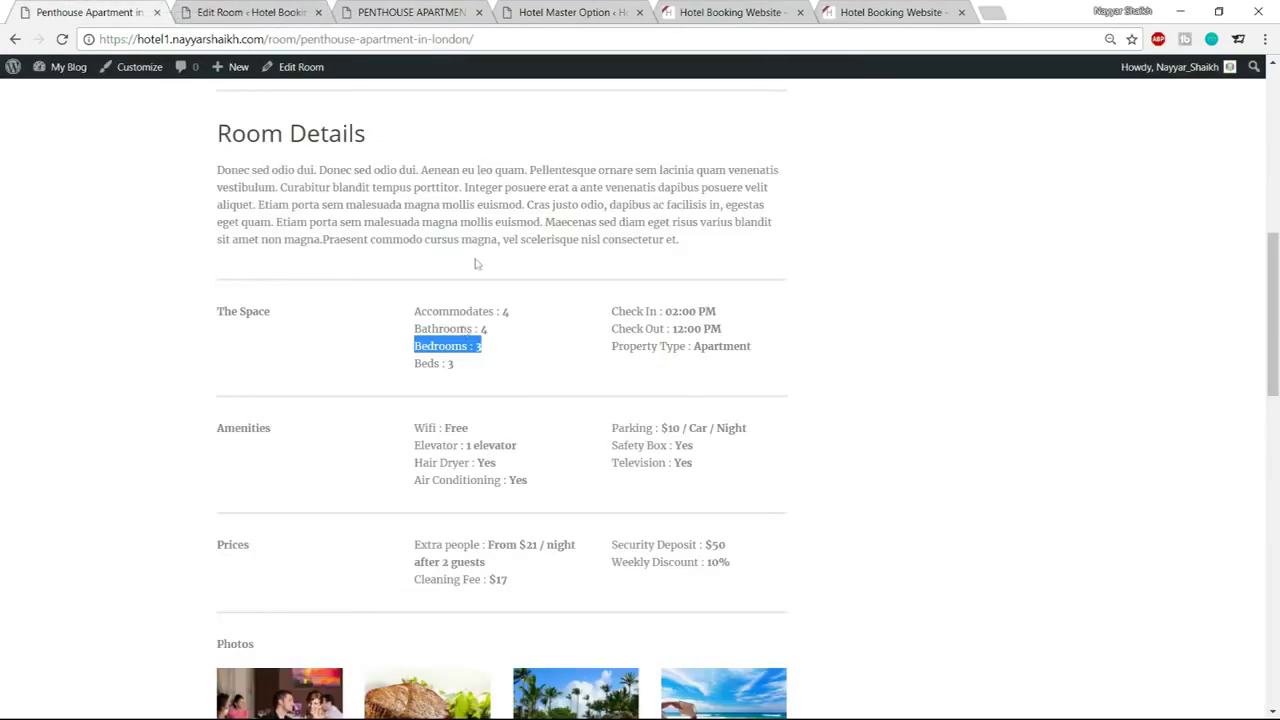
{"action": "left_click_drag", "start_coordinate": [421, 368], "coordinate": [474, 366]}
{"action": "left_click", "coordinate": [229, 10]}
{"action": "key", "text": "ctrl+v"}
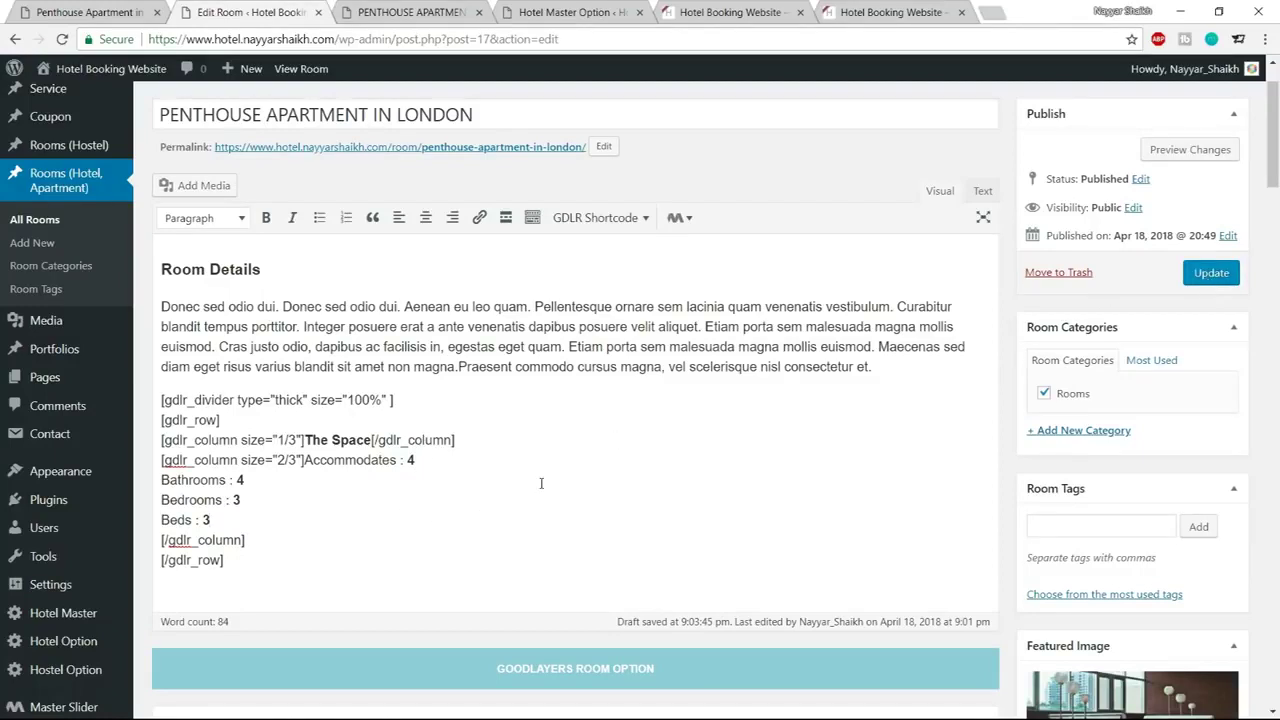
Step: Update the room and confirm the live page shows The Space beside the four room counts
{"action": "left_click", "coordinate": [1211, 273]}
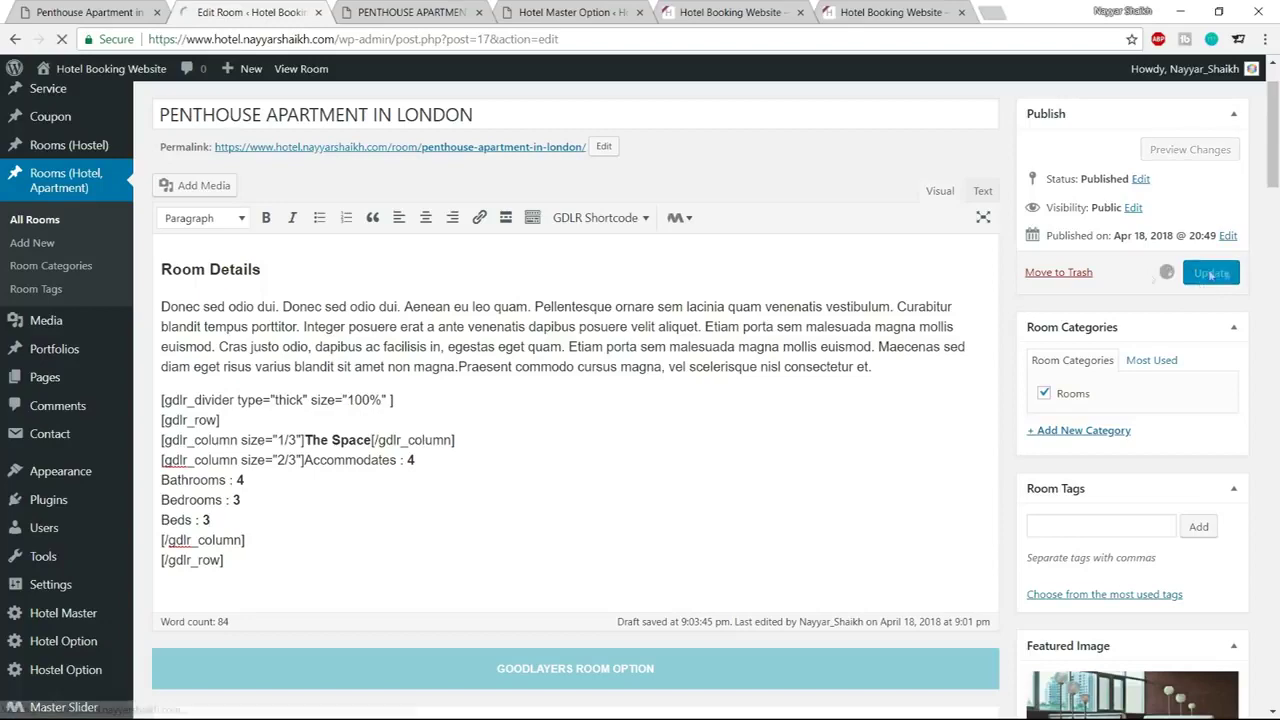
{"action": "left_click", "coordinate": [410, 12]}
{"action": "left_click", "coordinate": [62, 40]}
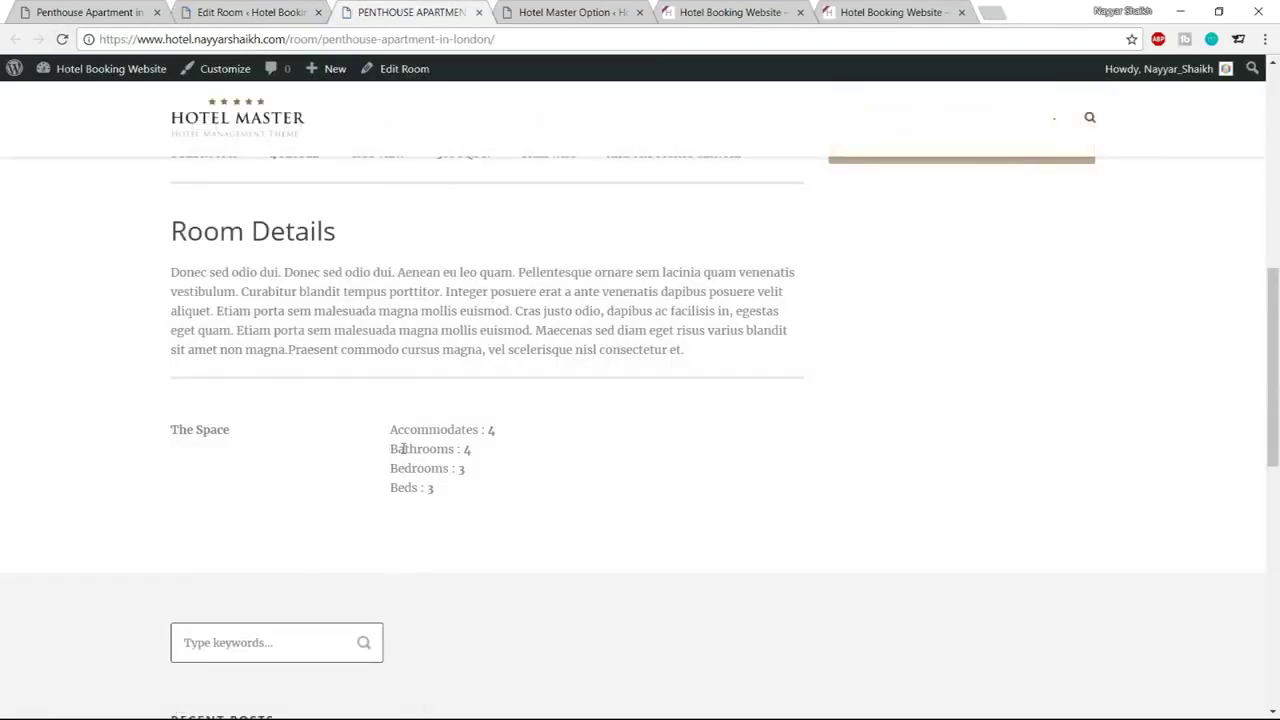
{"action": "left_click_drag", "start_coordinate": [171, 429], "coordinate": [257, 434]}
{"action": "left_click", "coordinate": [255, 432]}
{"action": "left_click_drag", "start_coordinate": [378, 430], "coordinate": [530, 511]}
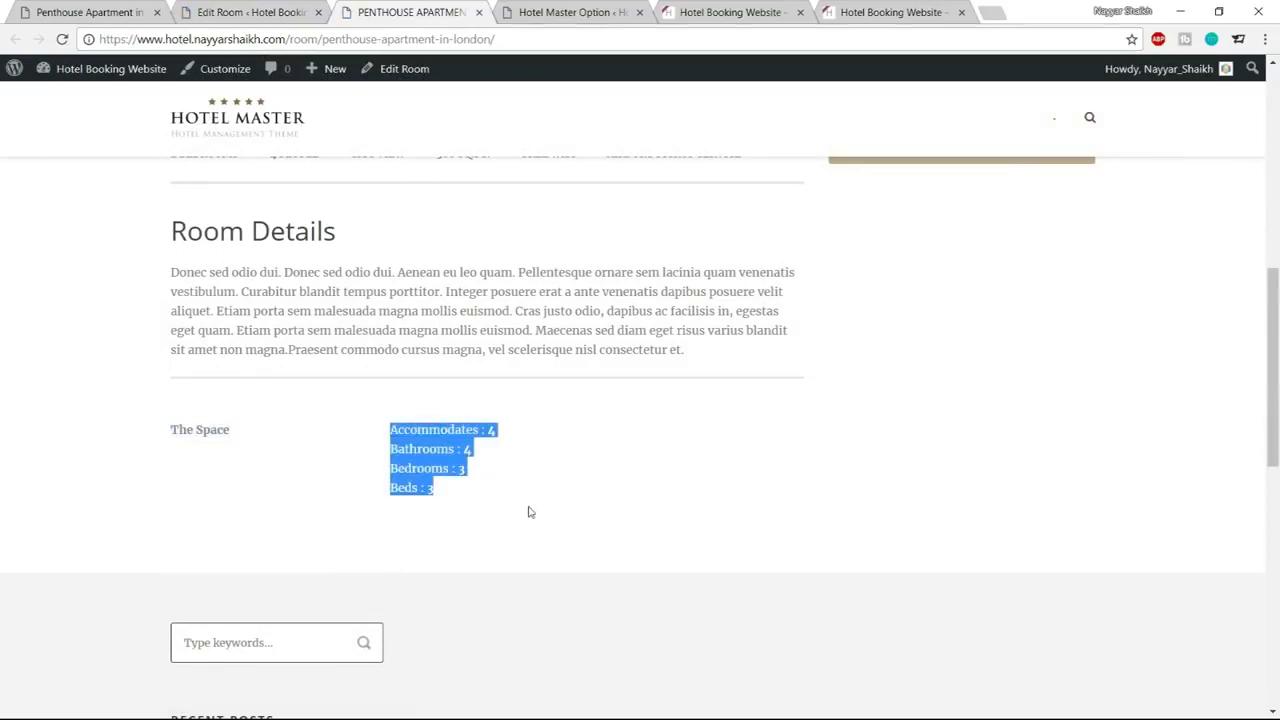
{"action": "left_click", "coordinate": [530, 511]}
{"action": "left_click", "coordinate": [292, 14]}
{"action": "scroll", "coordinate": [210, 408], "scroll_direction": "down", "scroll_amount": 2}
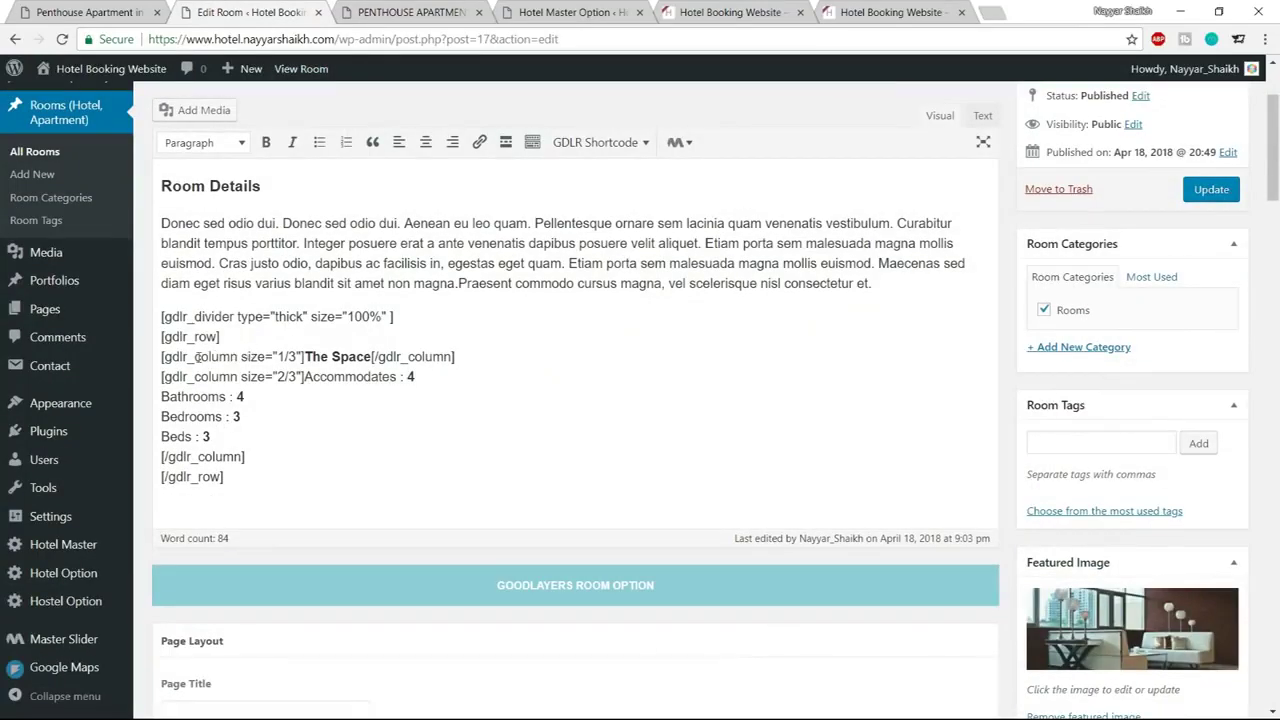
Step: Change the second column's size from 2/3 to 1/3
{"action": "left_click_drag", "start_coordinate": [243, 356], "coordinate": [296, 357]}
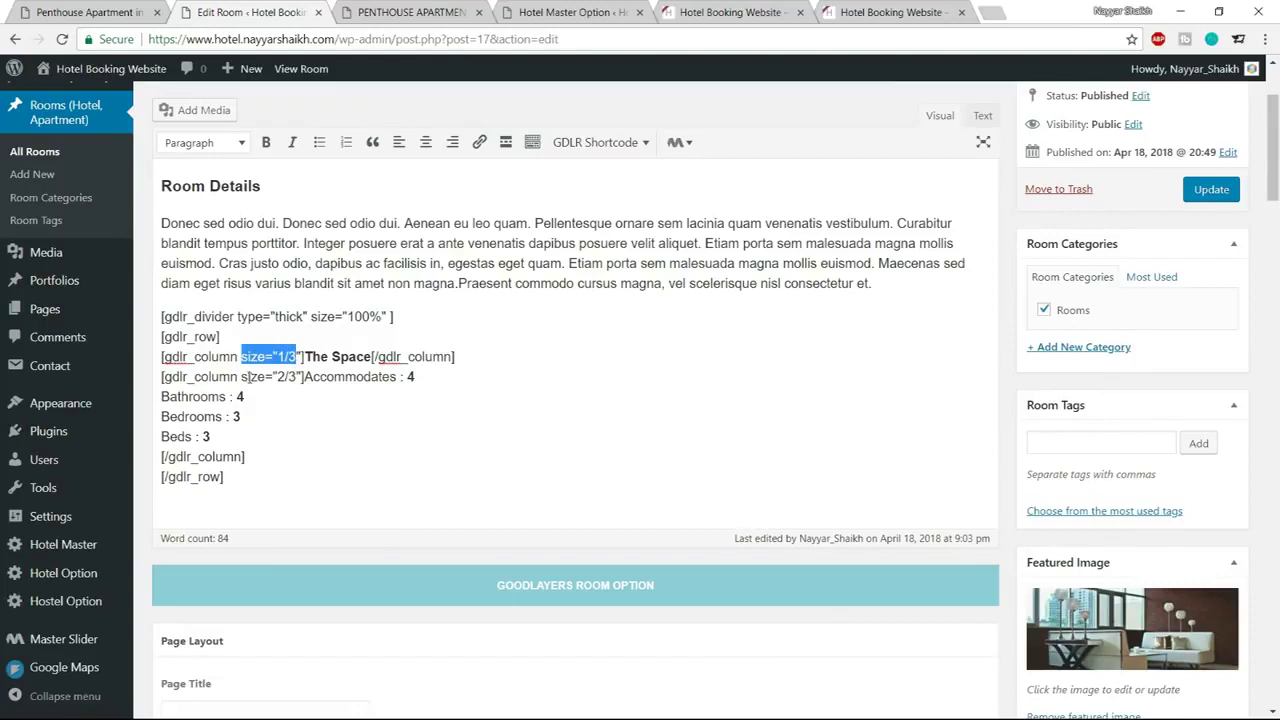
{"action": "left_click_drag", "start_coordinate": [241, 377], "coordinate": [297, 377]}
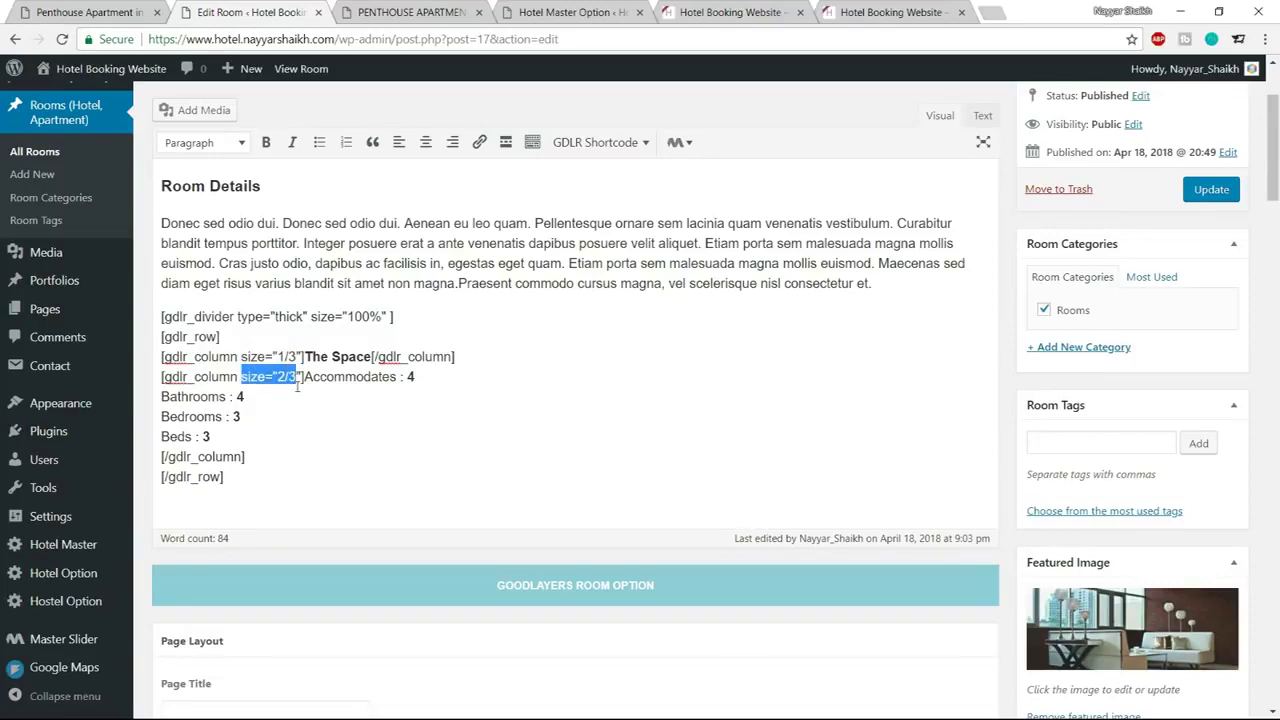
{"action": "left_click", "coordinate": [297, 388]}
{"action": "left_click_drag", "start_coordinate": [285, 376], "coordinate": [277, 376]}
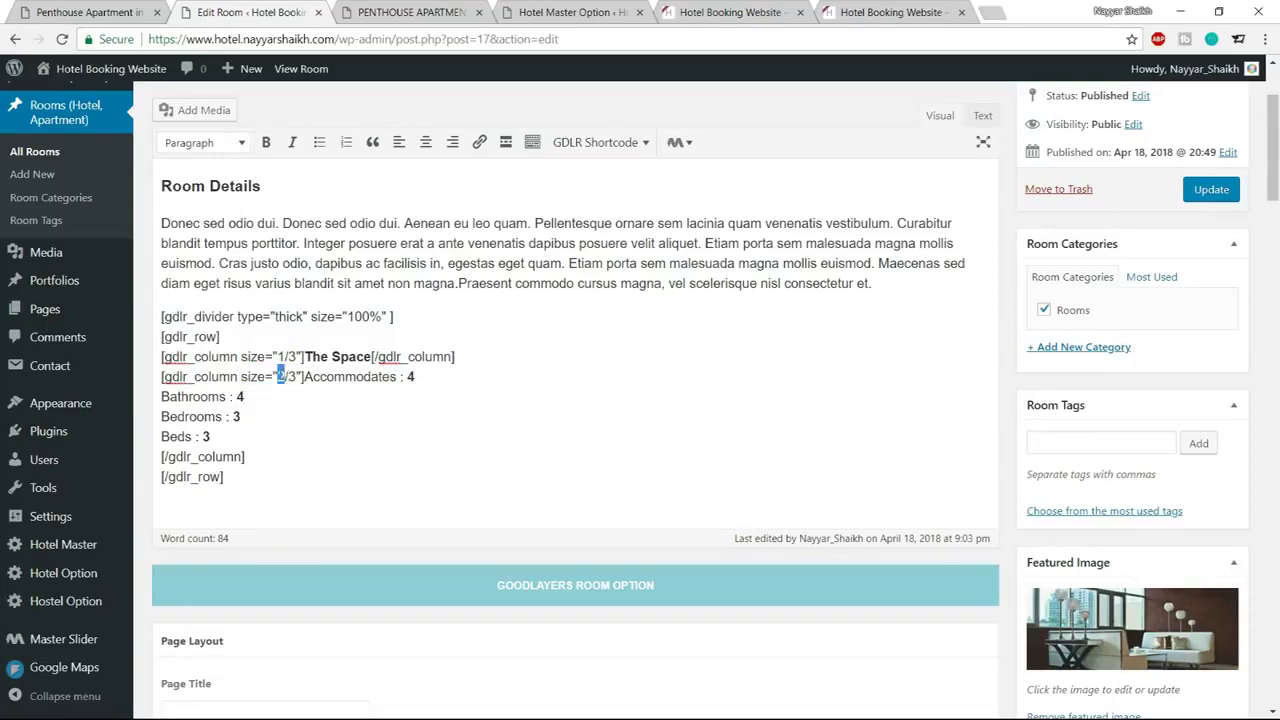
{"action": "type", "text": "1"}
Step: Duplicate the bold 'The Space' column line as a third 1/3 column after the second
{"action": "left_click_drag", "start_coordinate": [469, 361], "coordinate": [162, 358]}
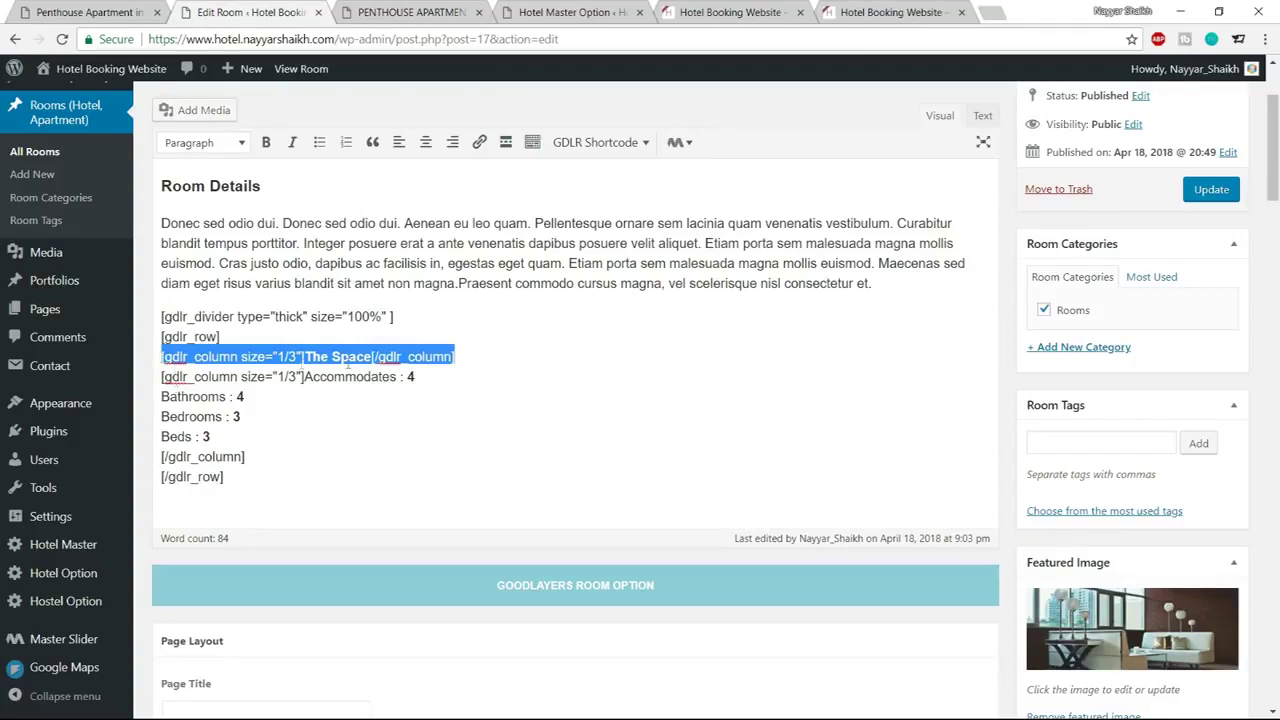
{"action": "left_click", "coordinate": [244, 441]}
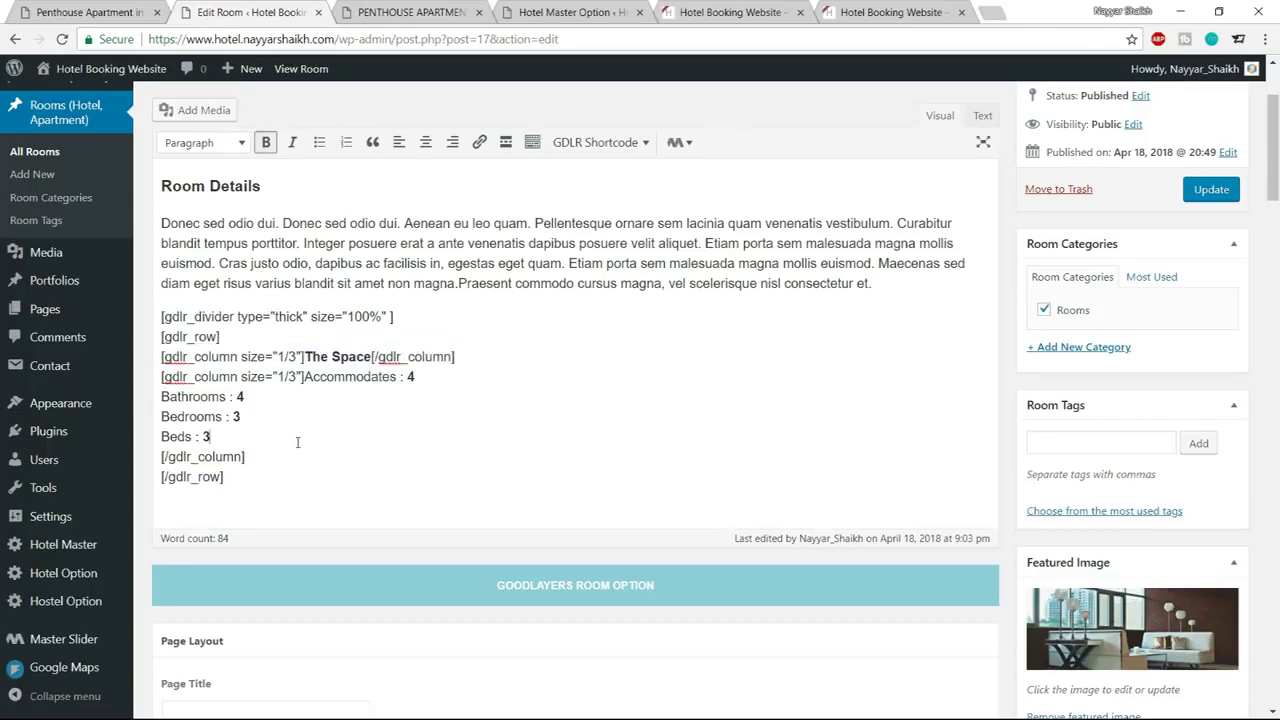
{"action": "left_click", "coordinate": [279, 455]}
{"action": "key", "text": "Return"}
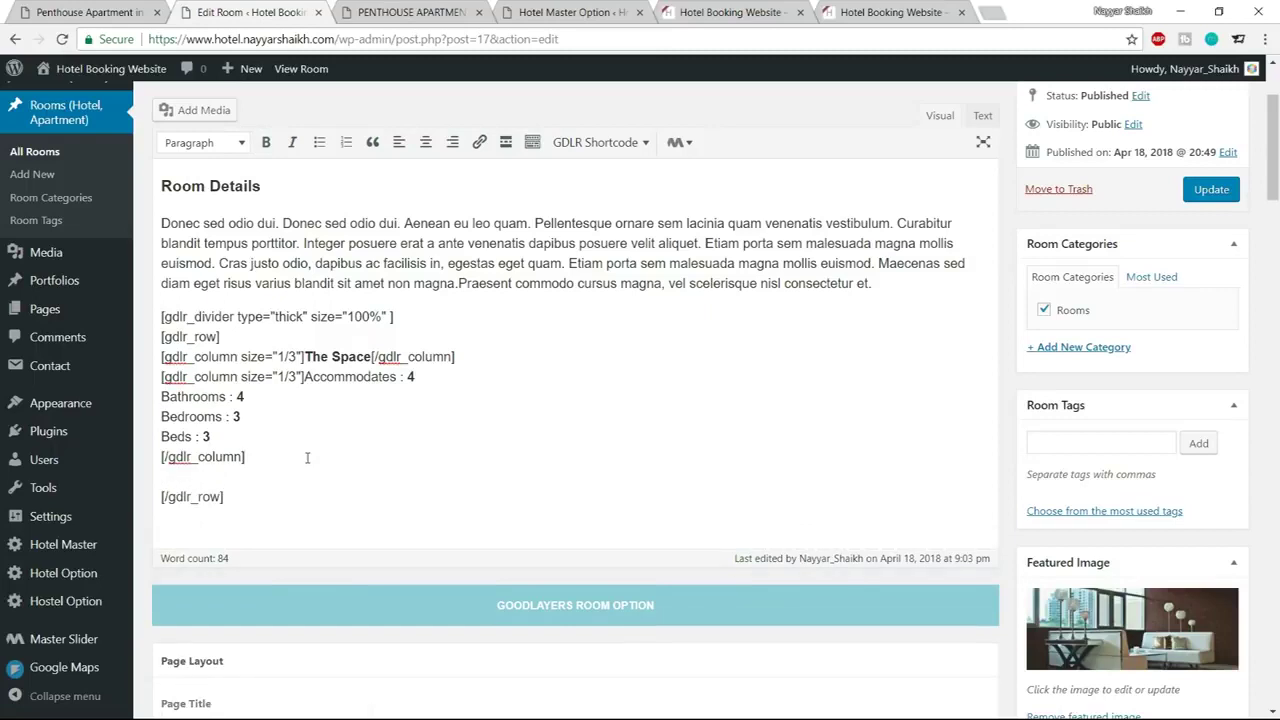
{"action": "key", "text": "ctrl+v"}
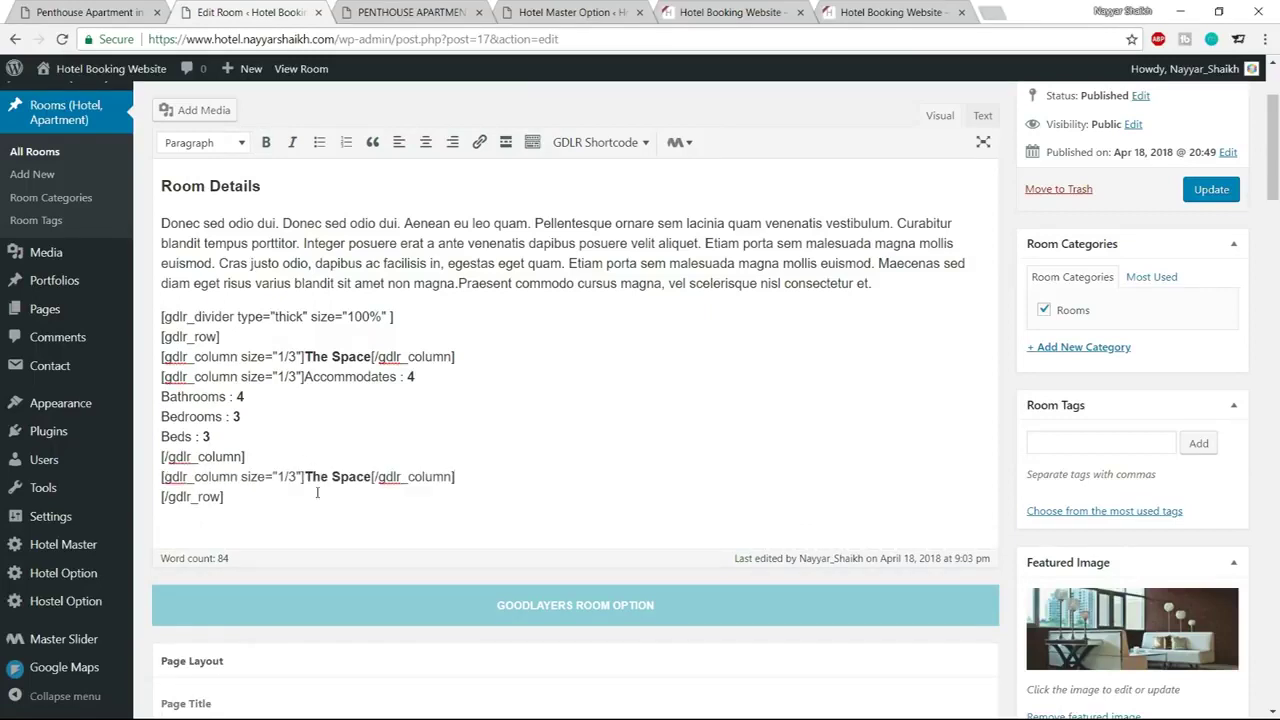
Step: Replace the third column's text with 'Check In : 02:00 PM' from the reference page
{"action": "left_click_drag", "start_coordinate": [161, 476], "coordinate": [478, 478]}
{"action": "left_click", "coordinate": [283, 478]}
{"action": "double_click", "coordinate": [281, 476]}
{"action": "left_click", "coordinate": [140, 11]}
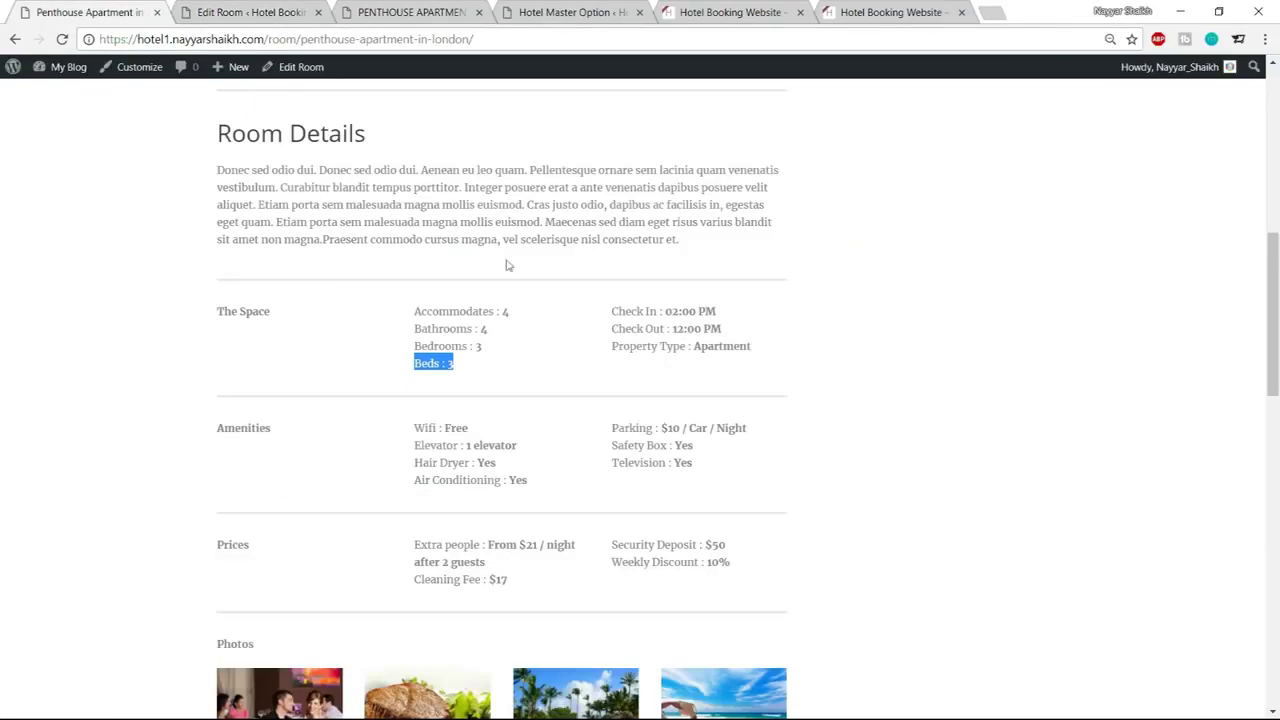
{"action": "left_click_drag", "start_coordinate": [611, 311], "coordinate": [714, 318]}
{"action": "key", "text": "ctrl+c"}
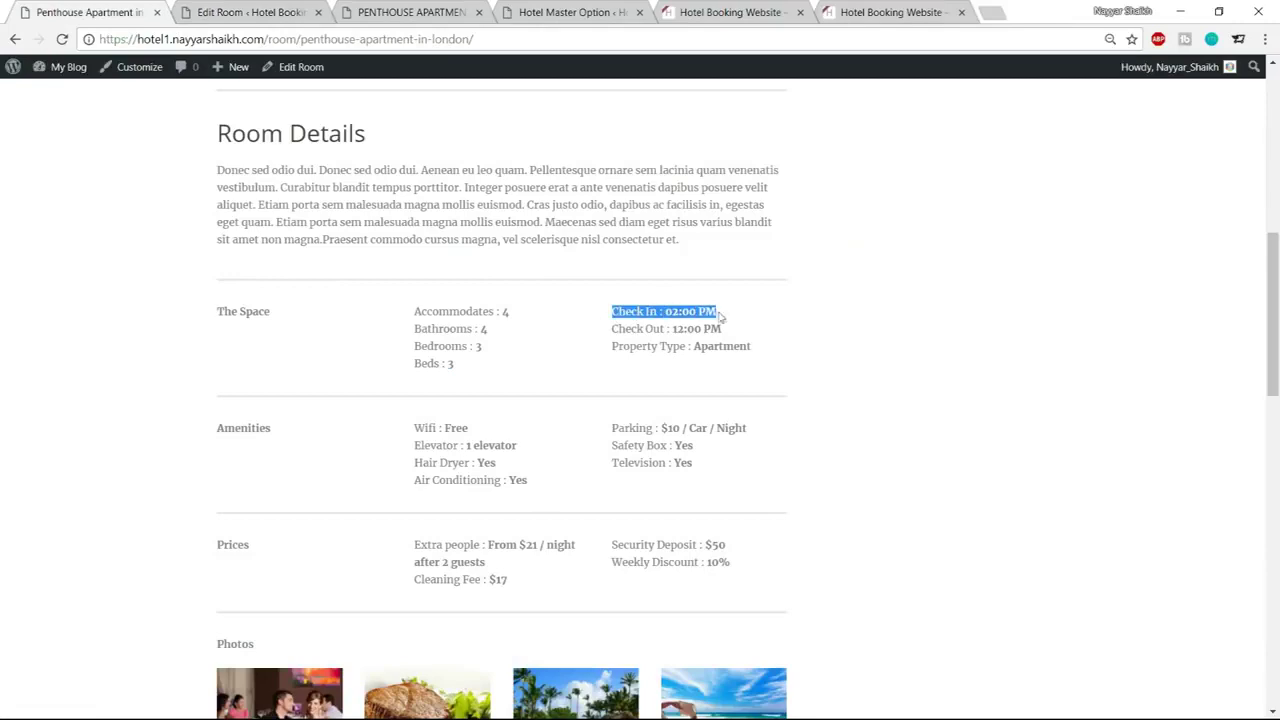
{"action": "left_click", "coordinate": [292, 10]}
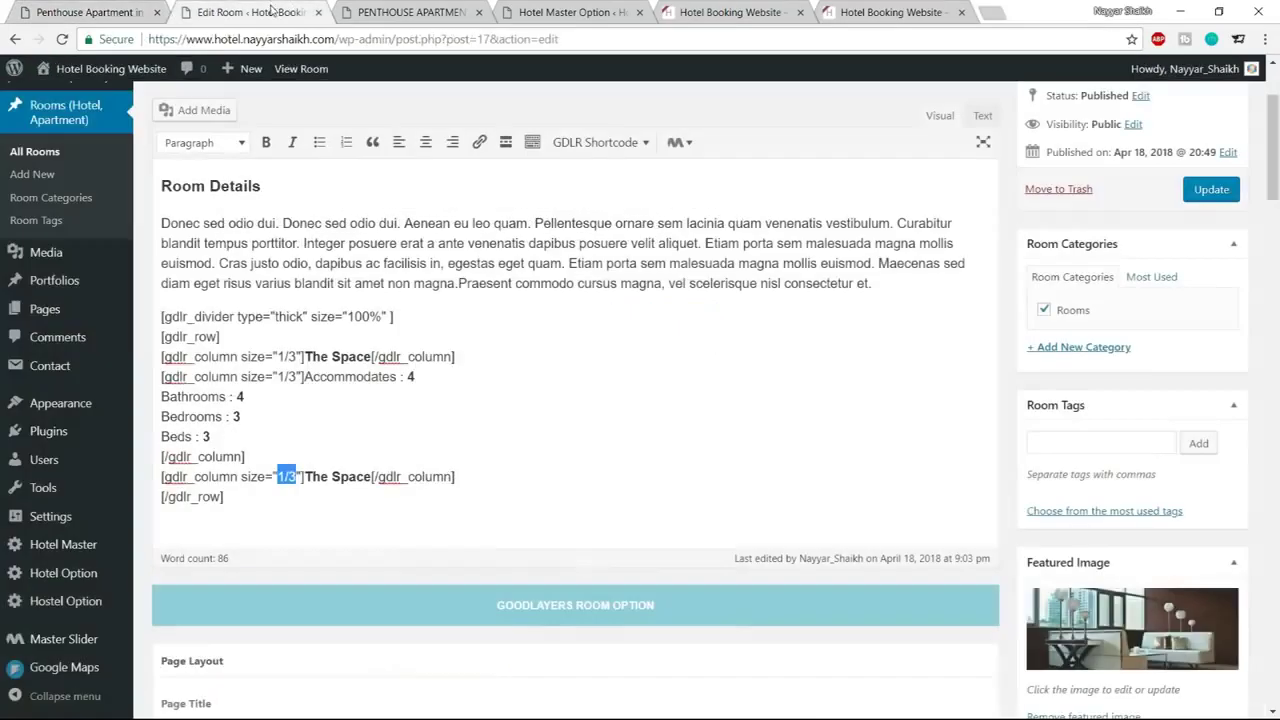
{"action": "left_click_drag", "start_coordinate": [305, 476], "coordinate": [372, 478]}
{"action": "key", "text": "ctrl+v"}
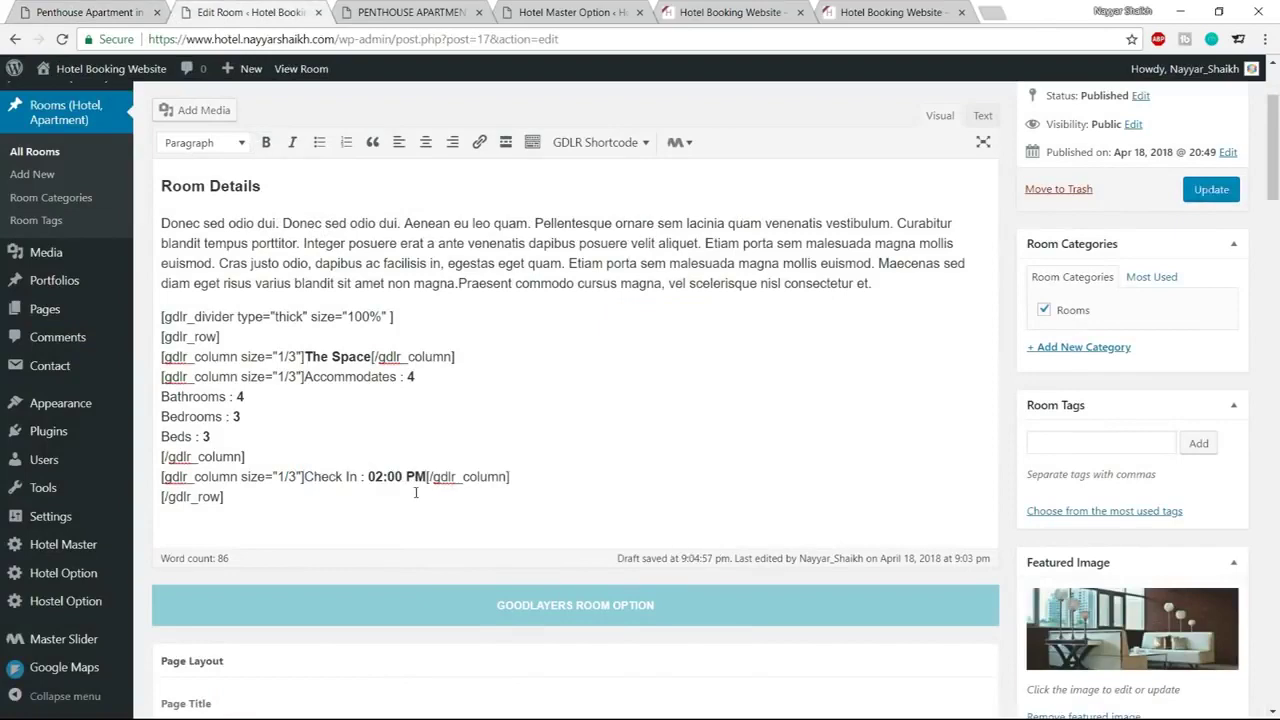
{"action": "key", "text": "shift+Return"}
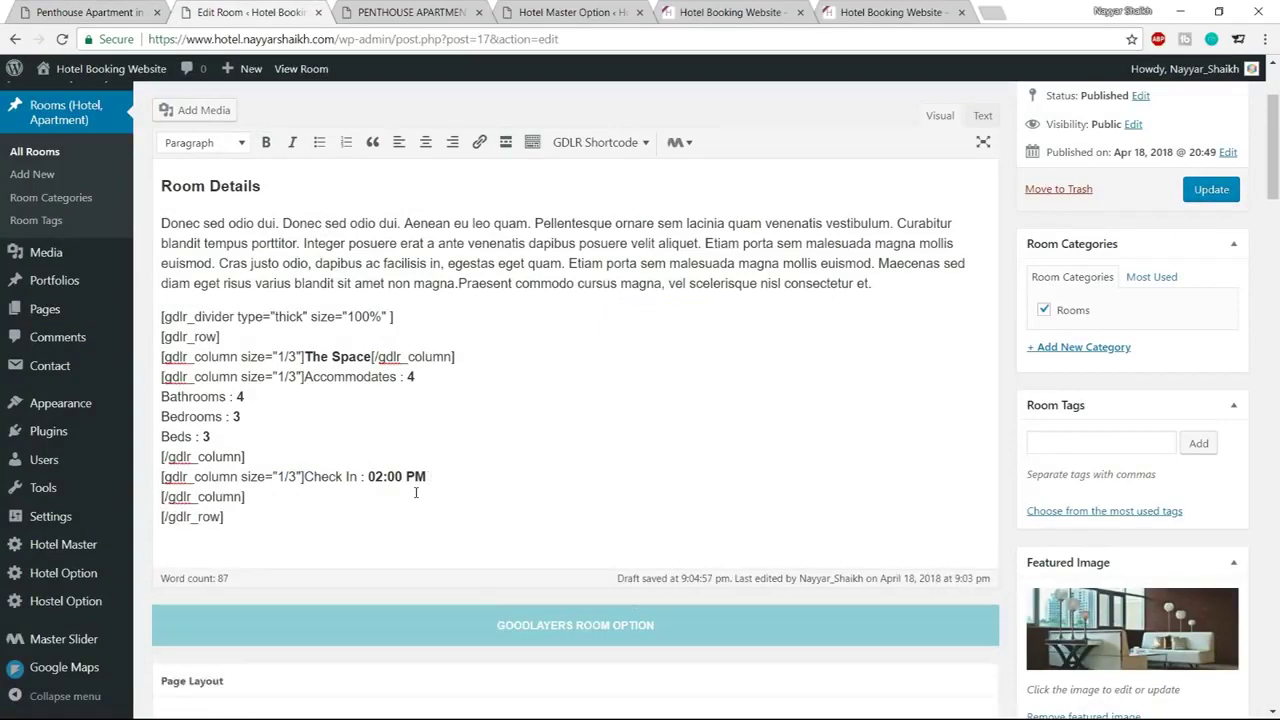
Step: Add 'Check Out : 12:00 PM' and 'Property Type : Apartment' below the check-in line
{"action": "left_click", "coordinate": [75, 12]}
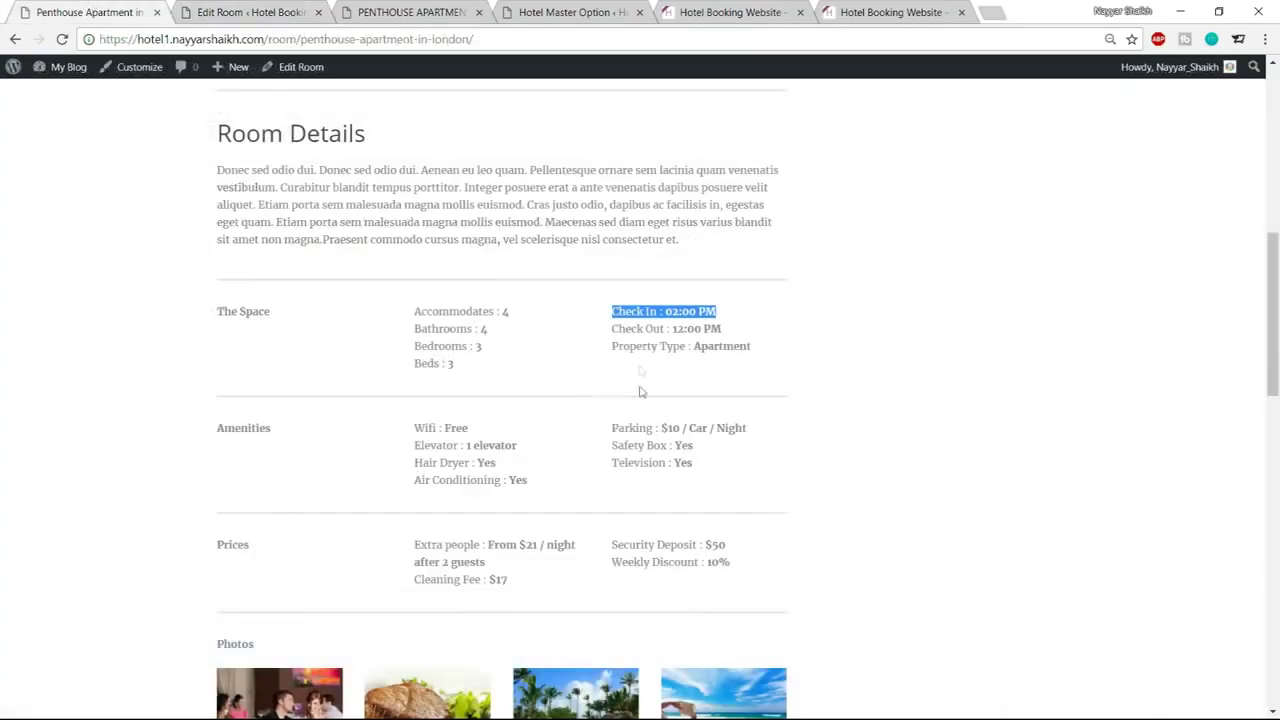
{"action": "left_click_drag", "start_coordinate": [611, 329], "coordinate": [746, 329]}
{"action": "key", "text": "ctrl+c"}
{"action": "left_click", "coordinate": [290, 10]}
{"action": "key", "text": "ctrl+v"}
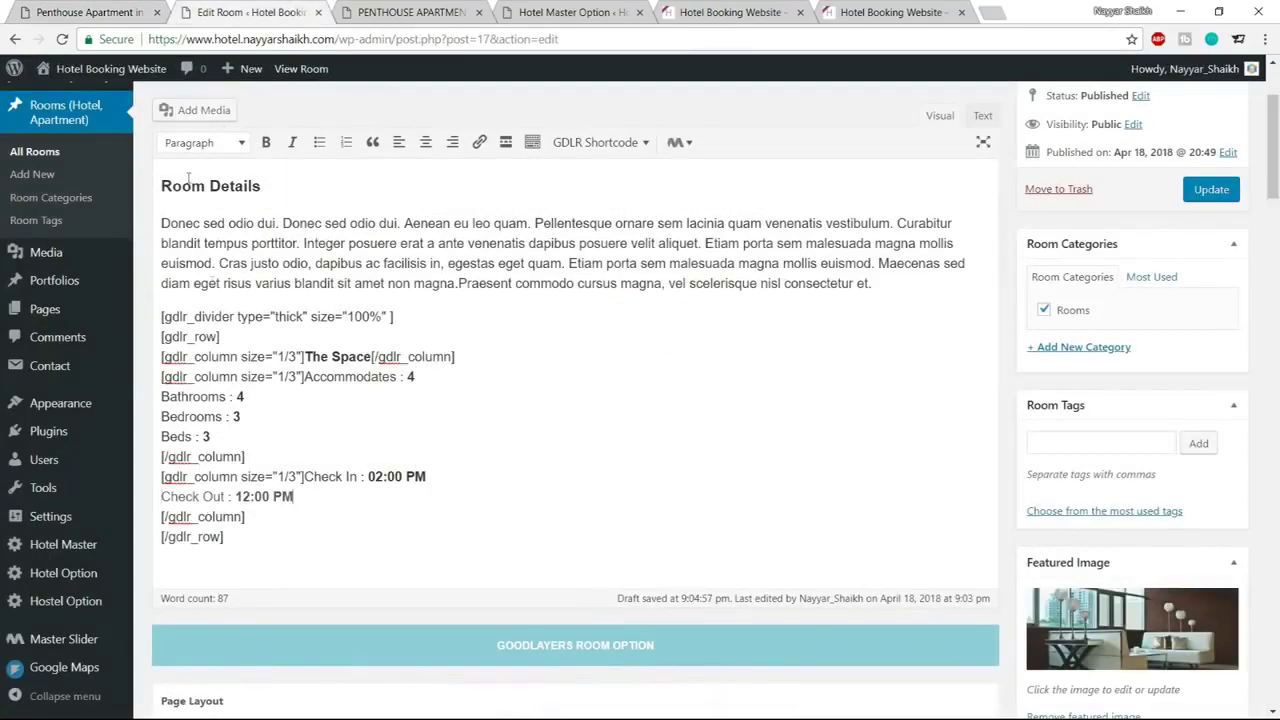
{"action": "left_click", "coordinate": [130, 12]}
{"action": "left_click_drag", "start_coordinate": [611, 346], "coordinate": [777, 355]}
{"action": "key", "text": "ctrl+c"}
{"action": "left_click", "coordinate": [247, 8]}
{"action": "key", "text": "Return"}
{"action": "key", "text": "ctrl+v"}
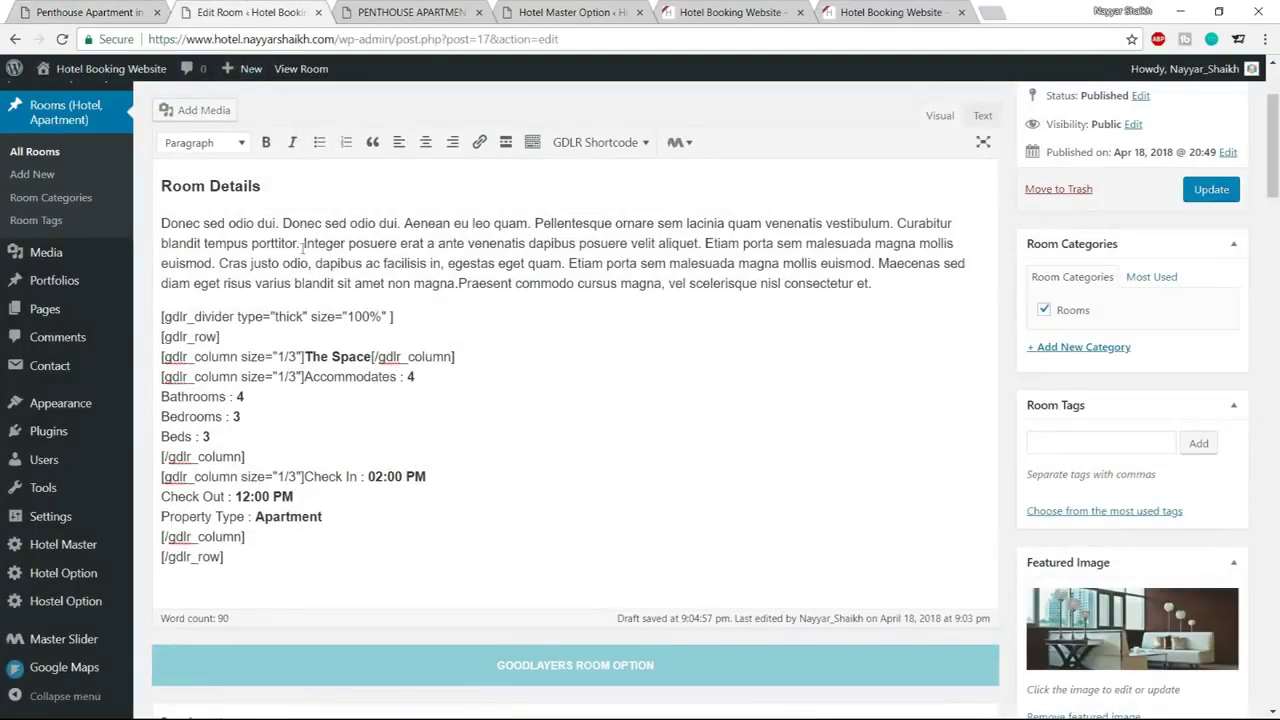
Step: Update the room post and reload the live Penthouse Apartment page
{"action": "left_click", "coordinate": [1211, 189]}
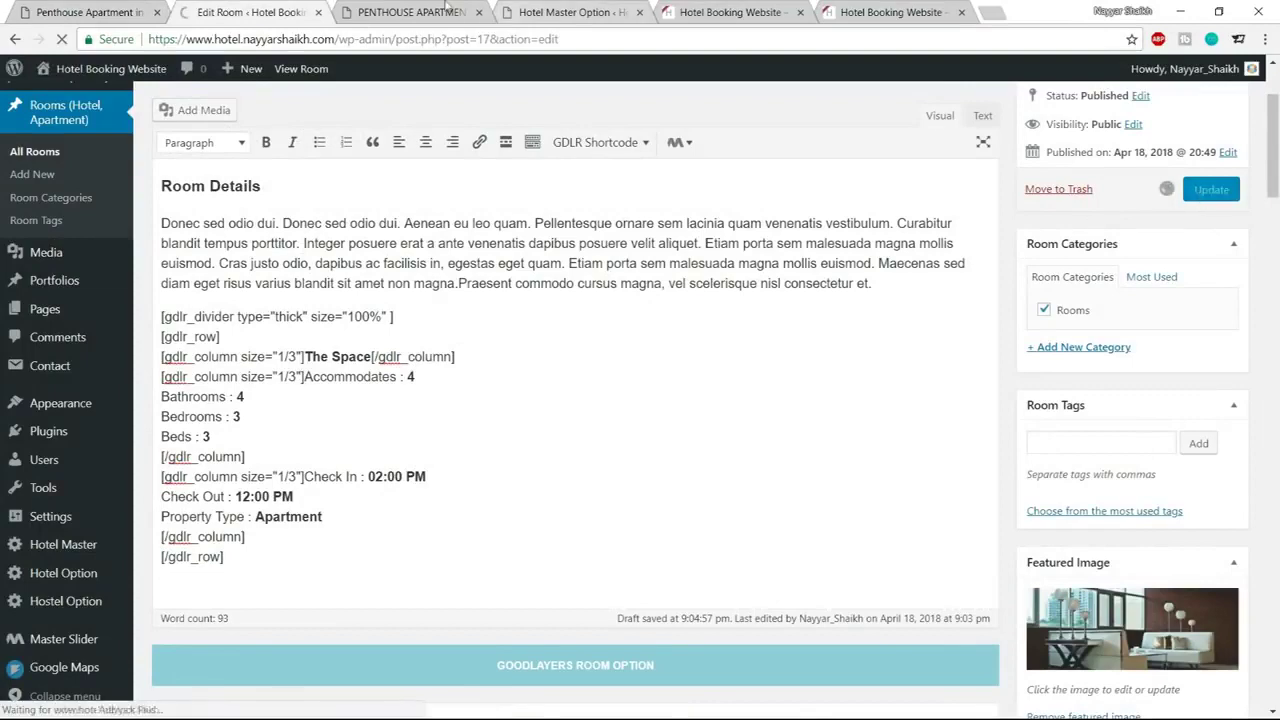
{"action": "left_click", "coordinate": [415, 12]}
{"action": "left_click", "coordinate": [62, 39]}
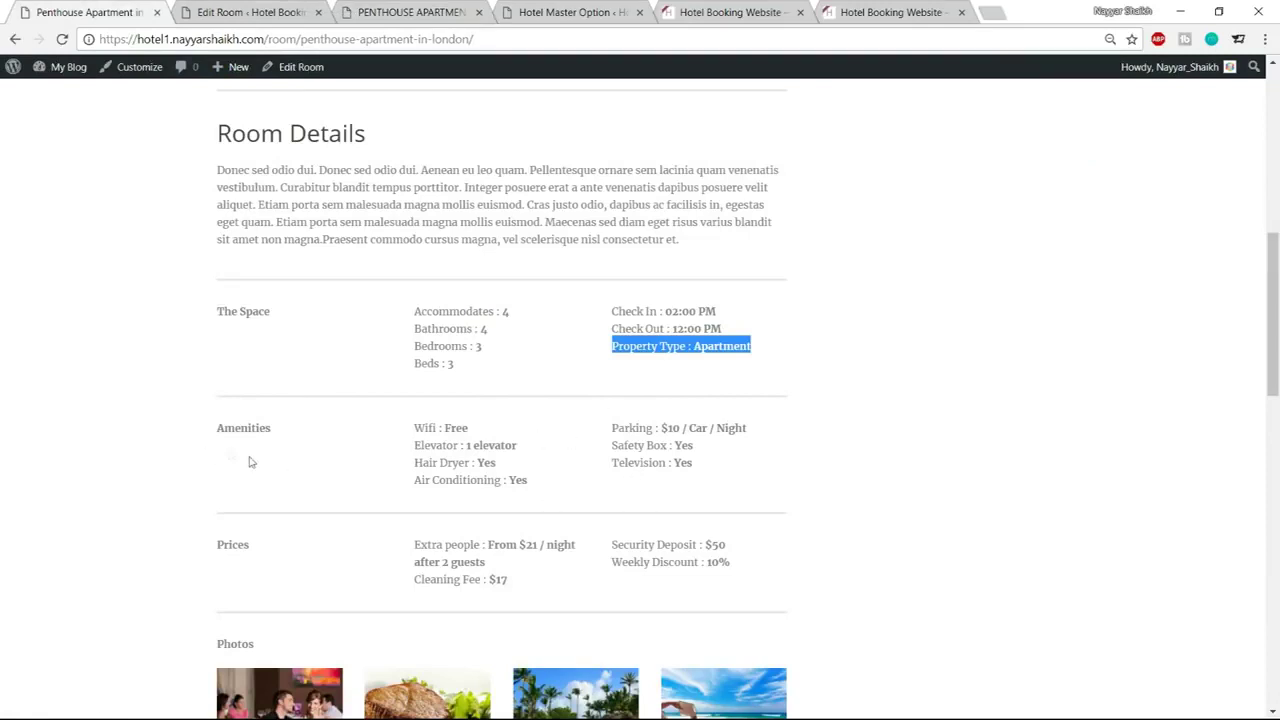
Step: Compare The Space block on the reference page, then copy the thick [gdlr_divider] line
{"action": "left_click_drag", "start_coordinate": [220, 423], "coordinate": [709, 474]}
{"action": "left_click", "coordinate": [709, 477]}
{"action": "left_click_drag", "start_coordinate": [200, 317], "coordinate": [643, 366]}
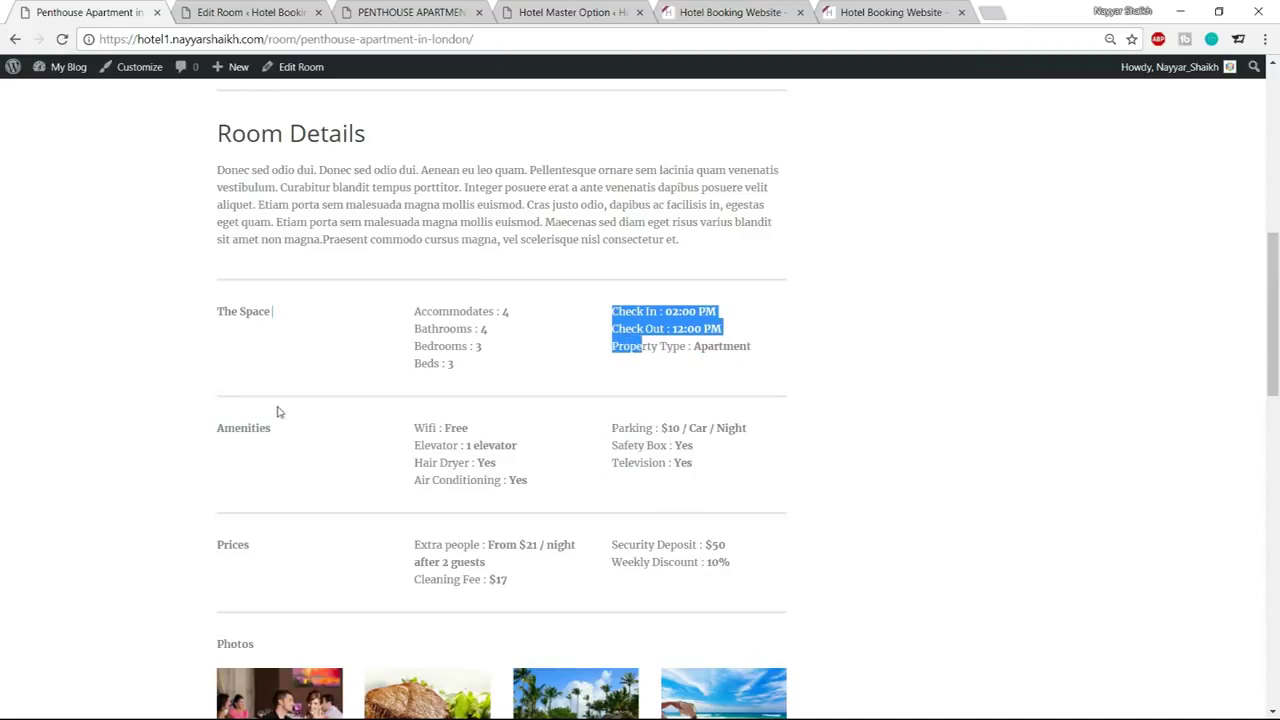
{"action": "left_click", "coordinate": [250, 12]}
{"action": "scroll", "coordinate": [340, 432], "scroll_direction": "down", "scroll_amount": 2}
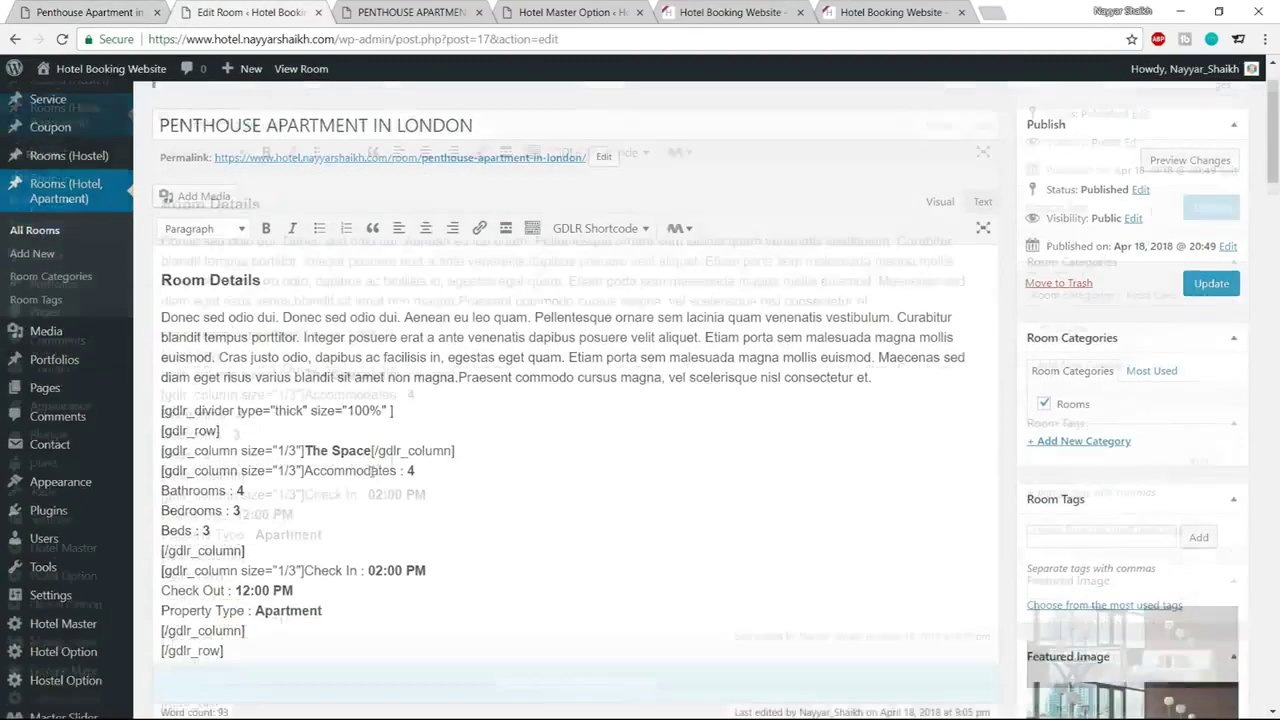
{"action": "left_click_drag", "start_coordinate": [415, 299], "coordinate": [158, 298]}
Step: Paste the thick divider on a new line after [/gdlr_row], update, and reload the live page
{"action": "left_click", "coordinate": [250, 545]}
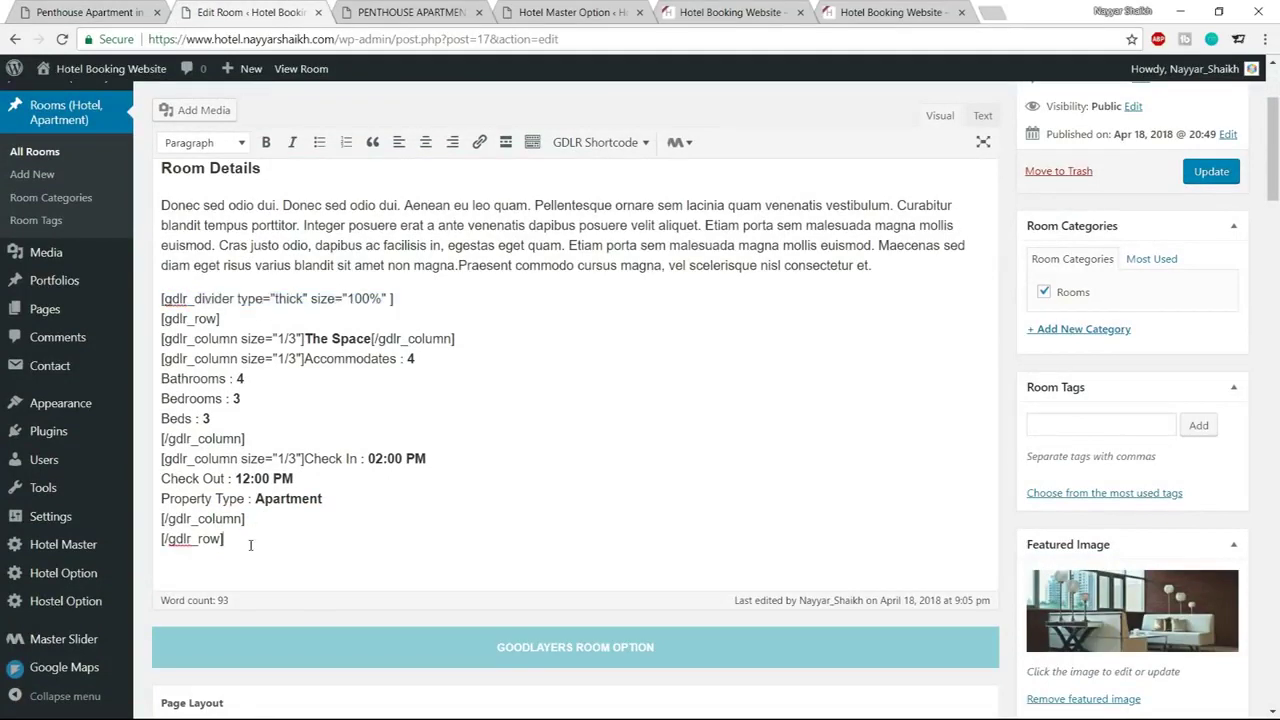
{"action": "key", "text": "Return"}
{"action": "key", "text": "ctrl+v"}
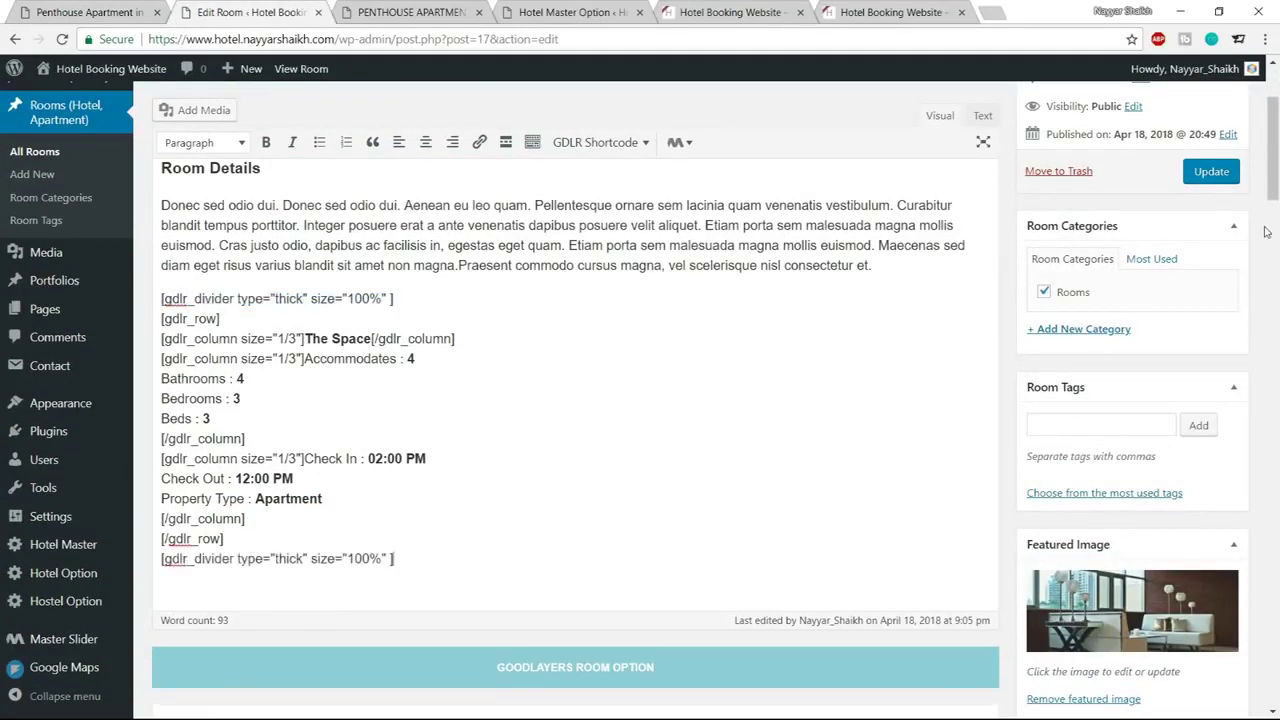
{"action": "left_click", "coordinate": [1236, 178]}
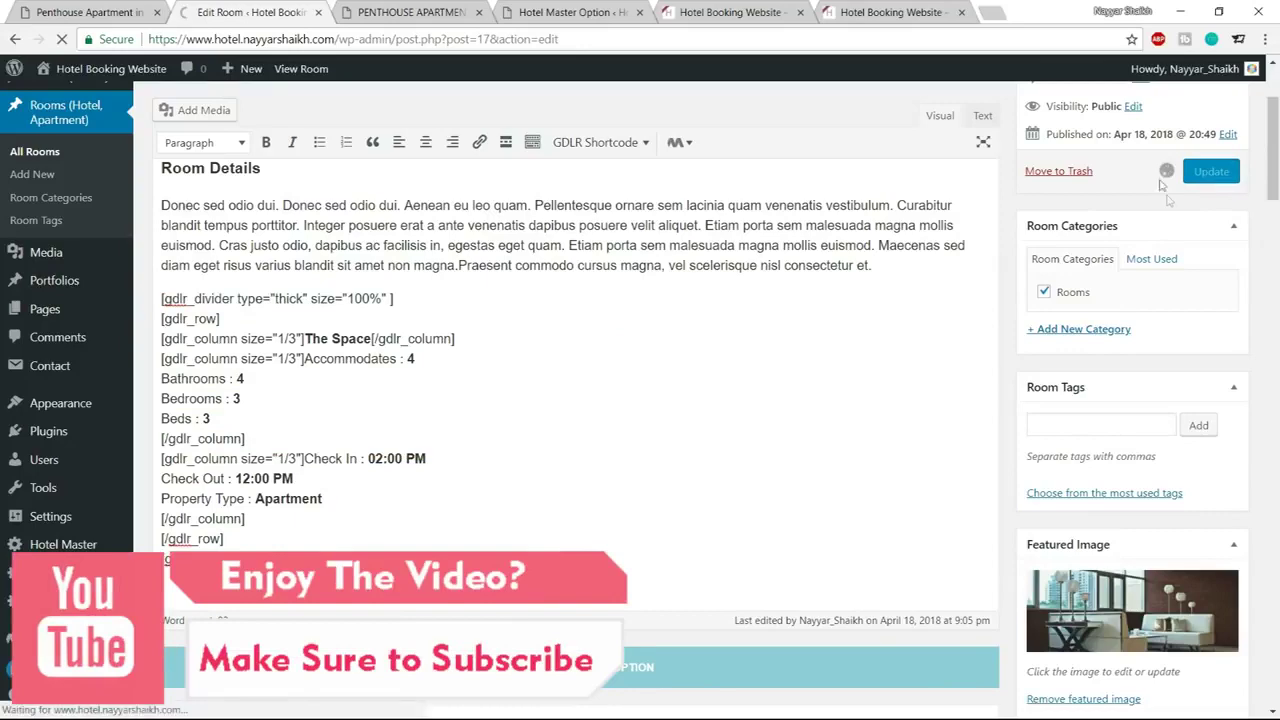
{"action": "left_click", "coordinate": [410, 12]}
{"action": "left_click", "coordinate": [62, 40]}
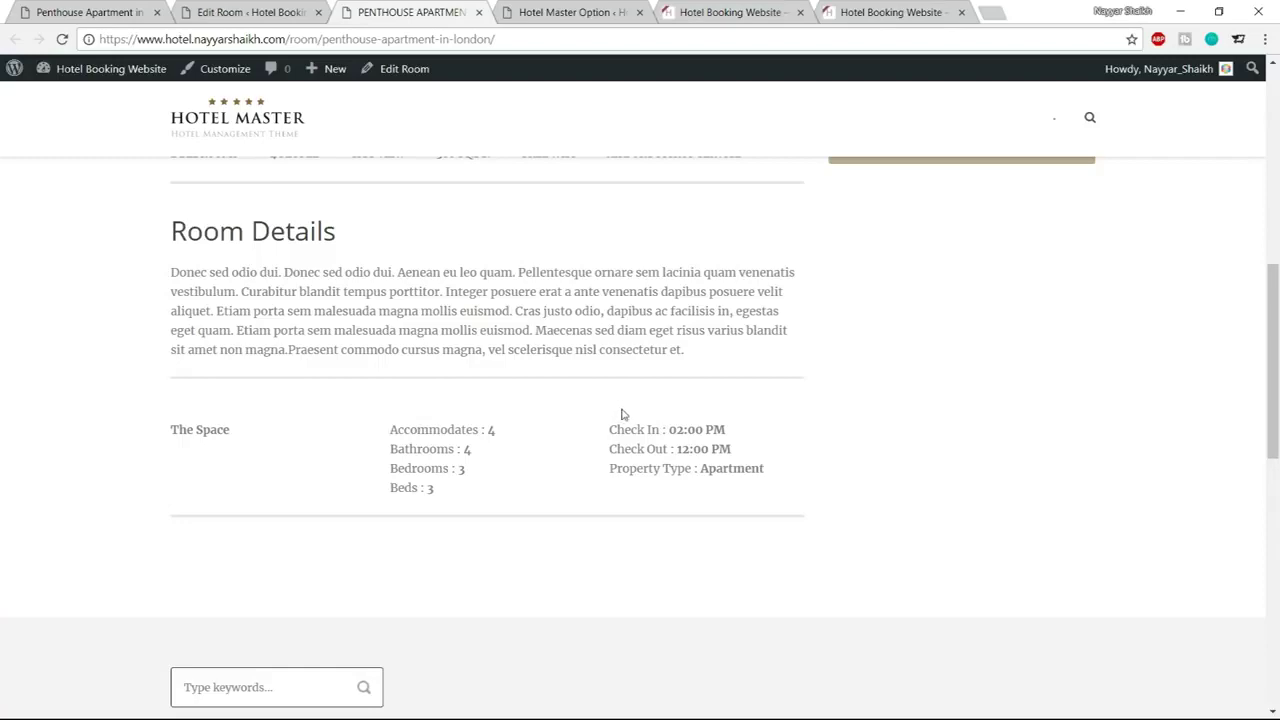
Step: Insert a GDLR Space shortcode on a new line below the top divider
{"action": "left_click", "coordinate": [262, 12]}
{"action": "scroll", "coordinate": [556, 410], "scroll_direction": "down", "scroll_amount": 1}
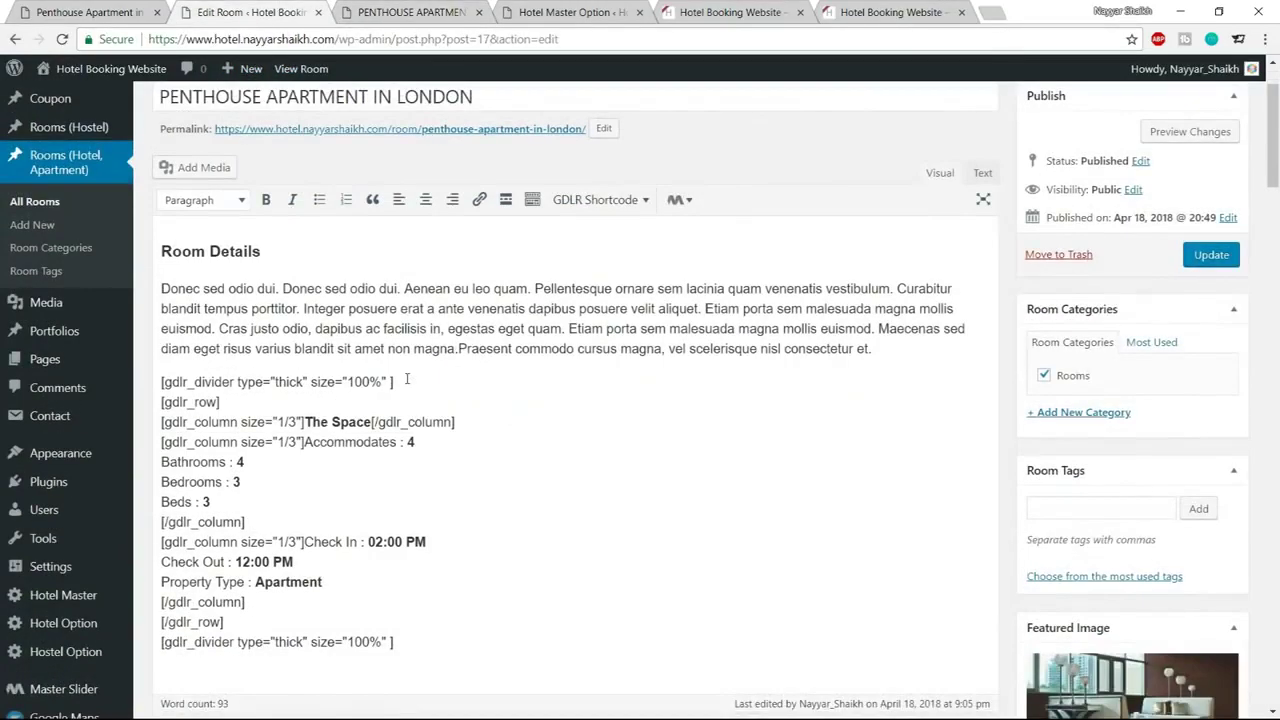
{"action": "left_click_drag", "start_coordinate": [162, 382], "coordinate": [413, 382]}
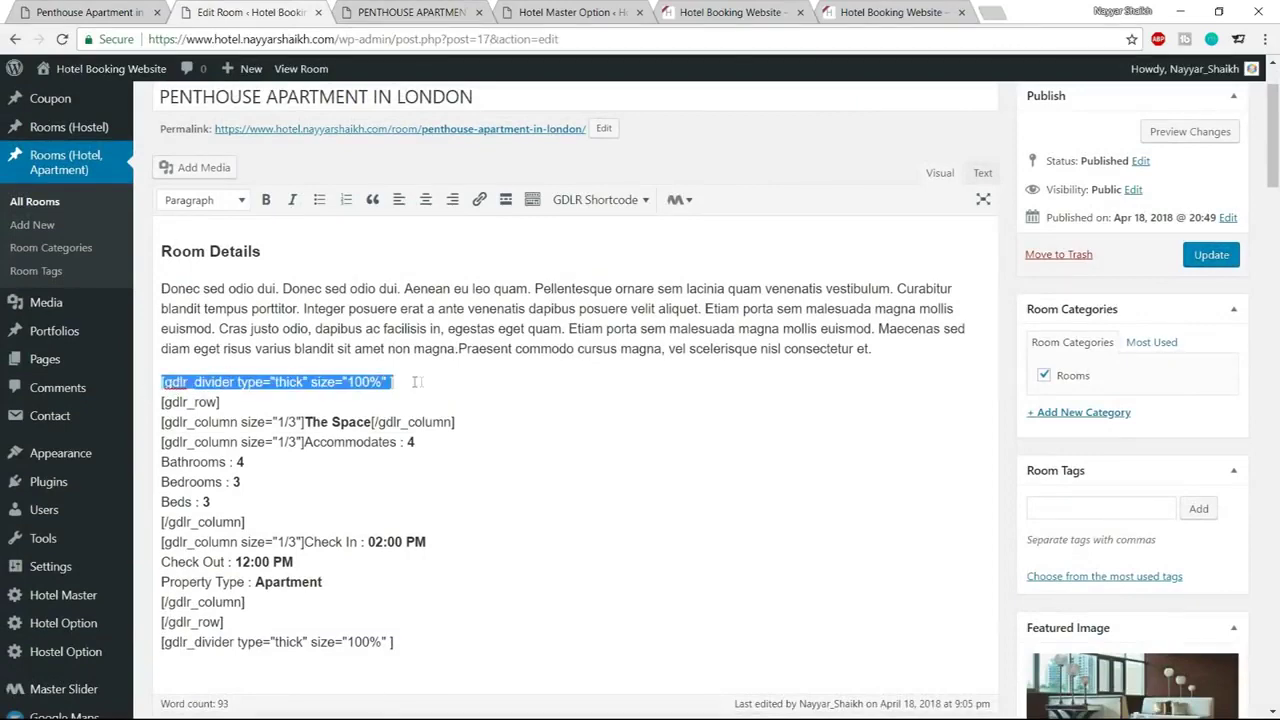
{"action": "left_click", "coordinate": [412, 381]}
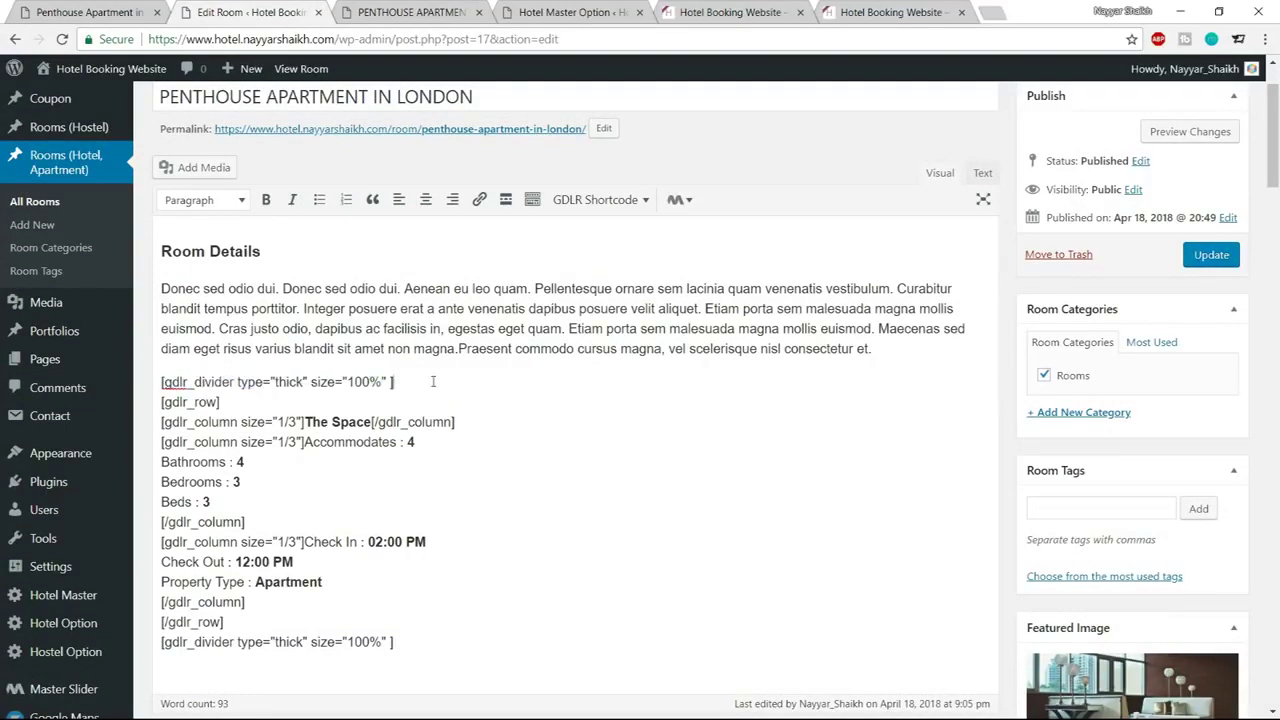
{"action": "key", "text": "Return"}
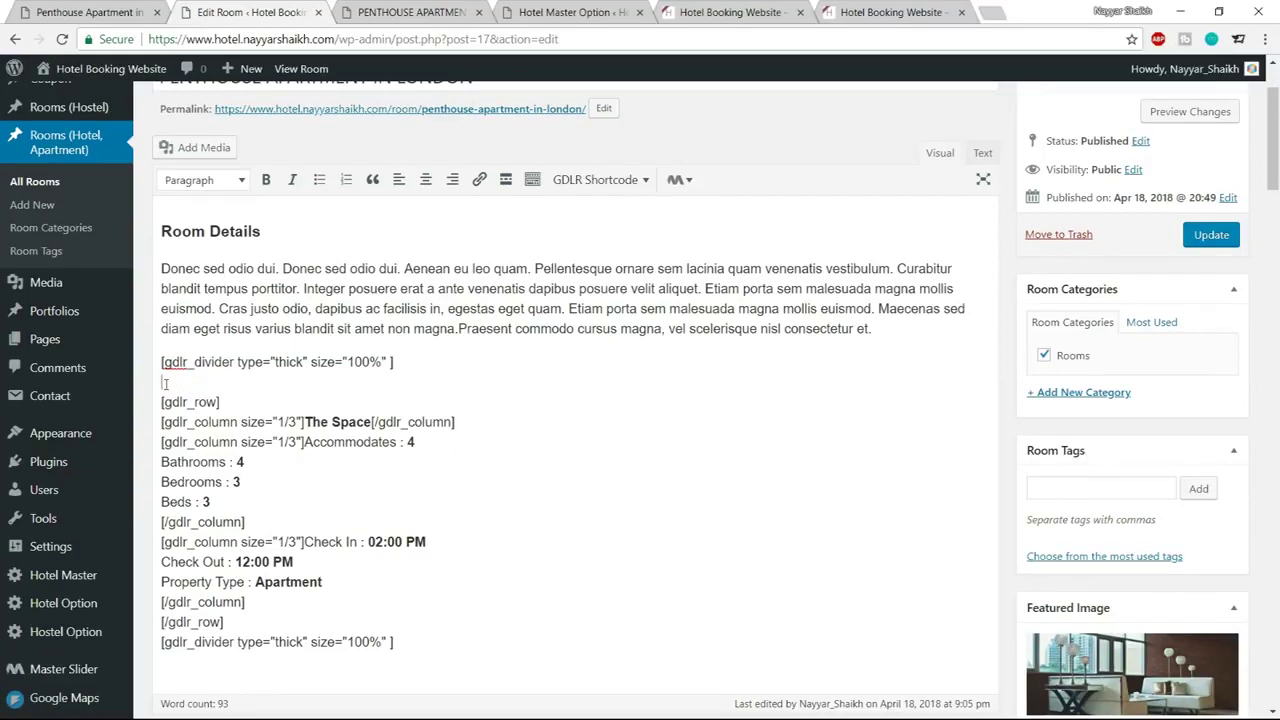
{"action": "scroll", "coordinate": [480, 425], "scroll_direction": "up", "scroll_amount": 2}
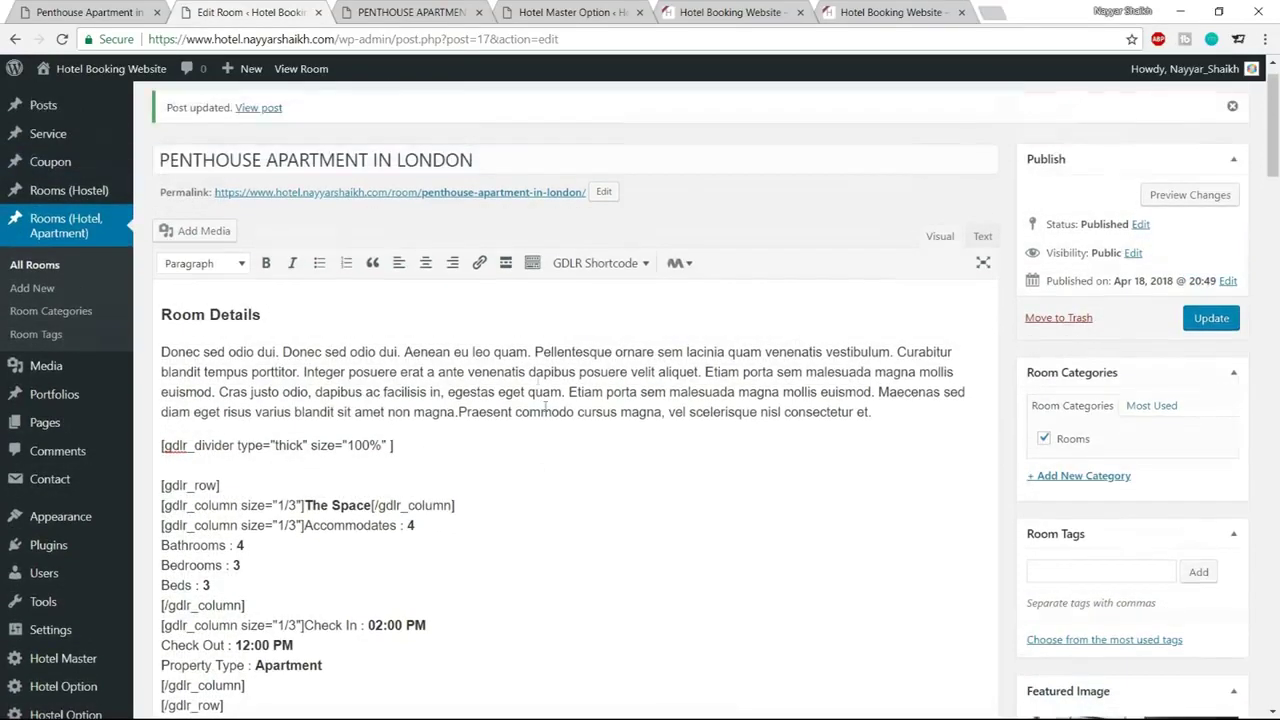
{"action": "left_click", "coordinate": [603, 264]}
{"action": "scroll", "coordinate": [615, 440], "scroll_direction": "down", "scroll_amount": 5}
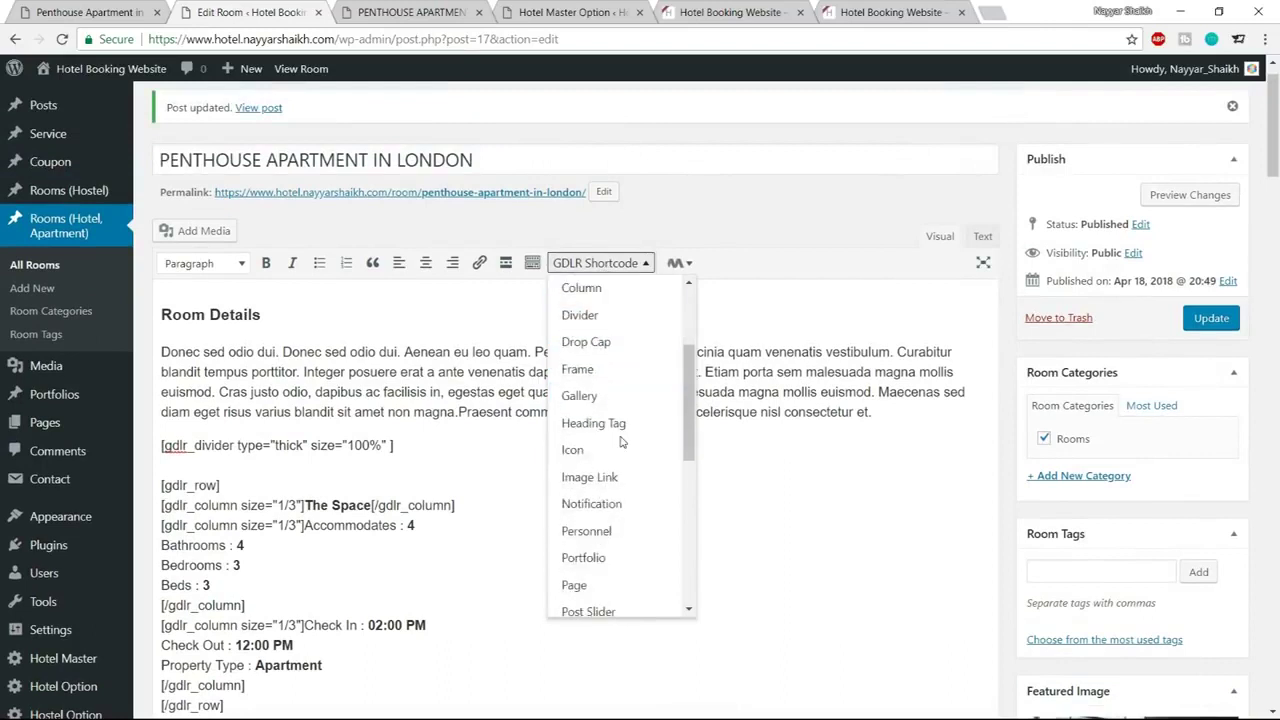
{"action": "left_click", "coordinate": [584, 530]}
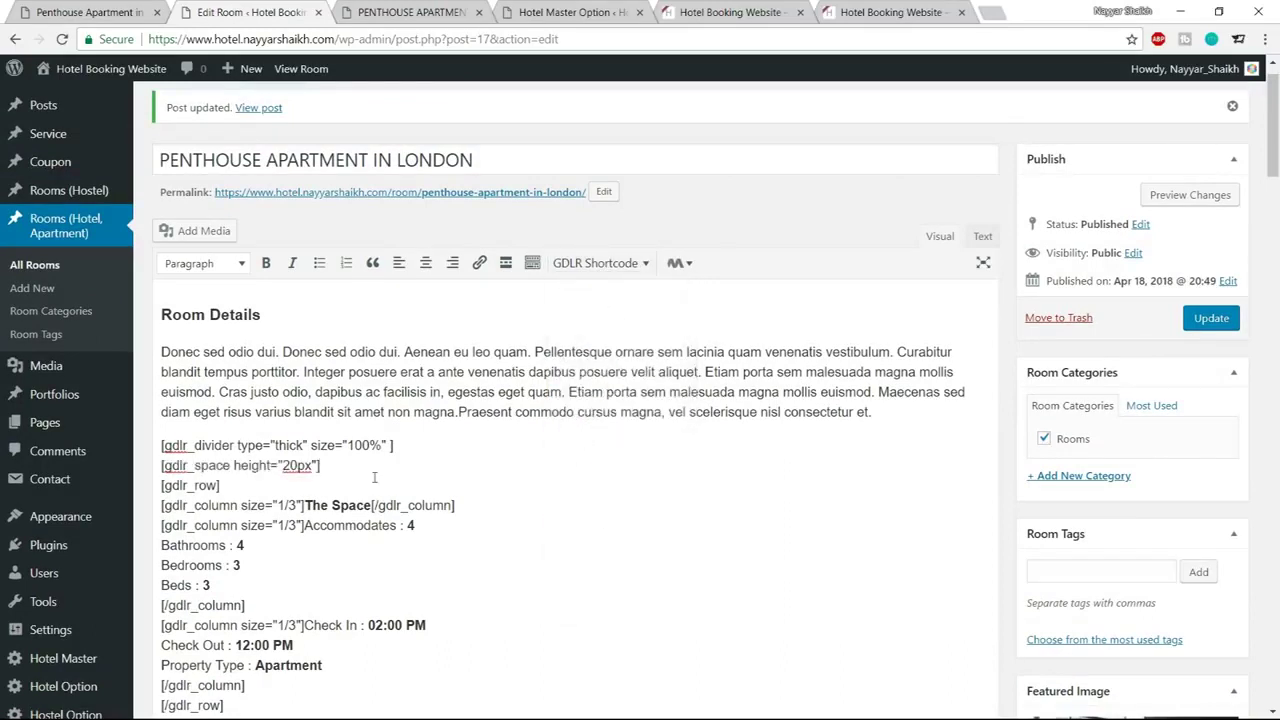
Step: Change the space height to -20px, update the post and reload the live page
{"action": "left_click_drag", "start_coordinate": [335, 462], "coordinate": [145, 460]}
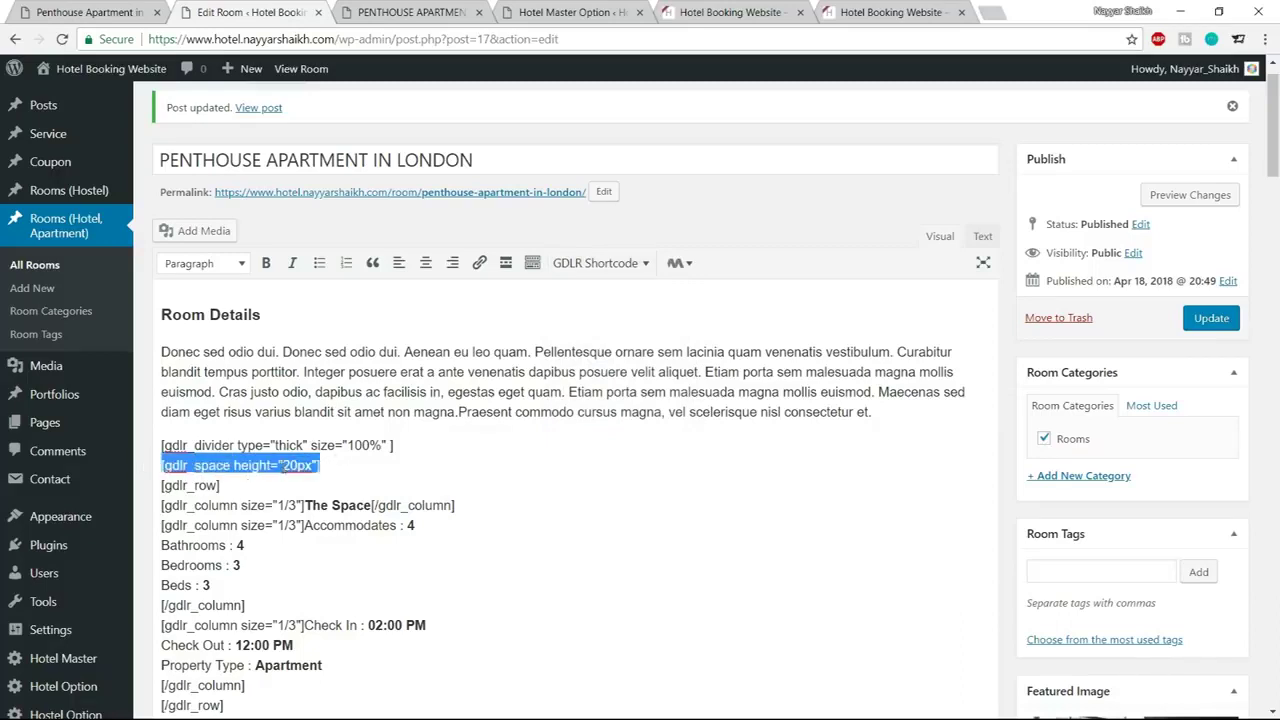
{"action": "left_click", "coordinate": [284, 465]}
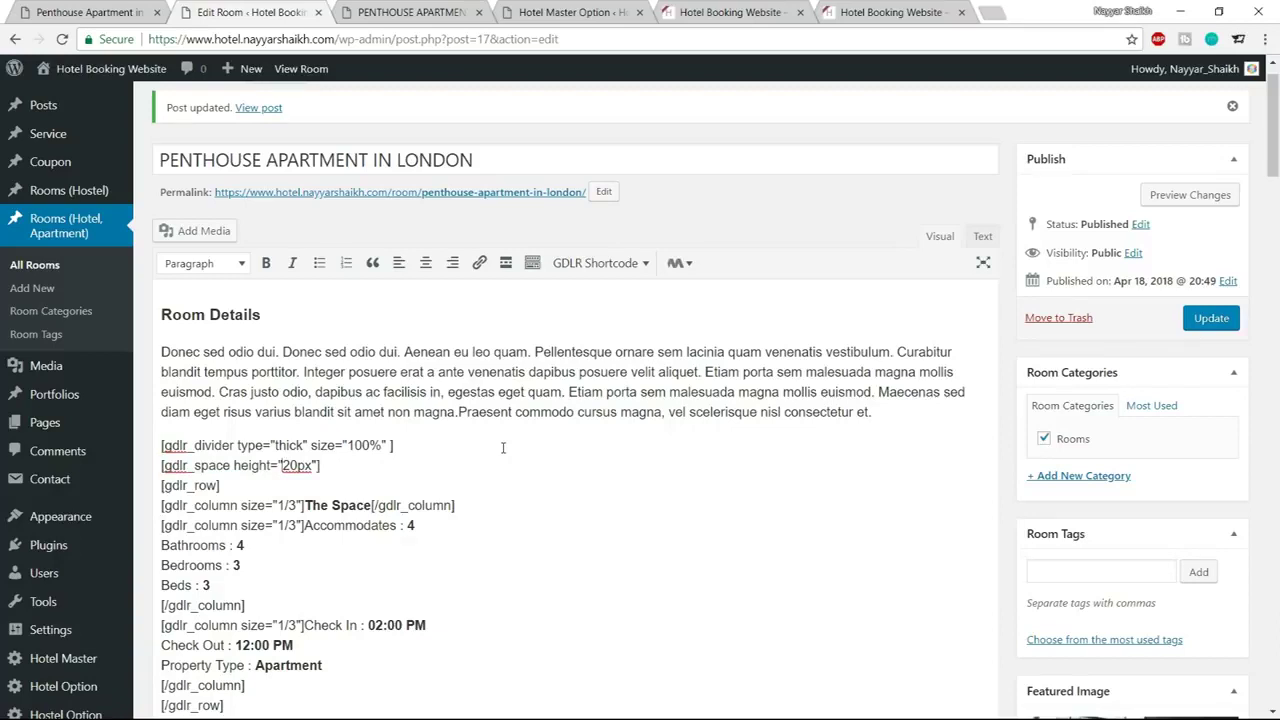
{"action": "type", "text": "-"}
{"action": "left_click", "coordinate": [1203, 320]}
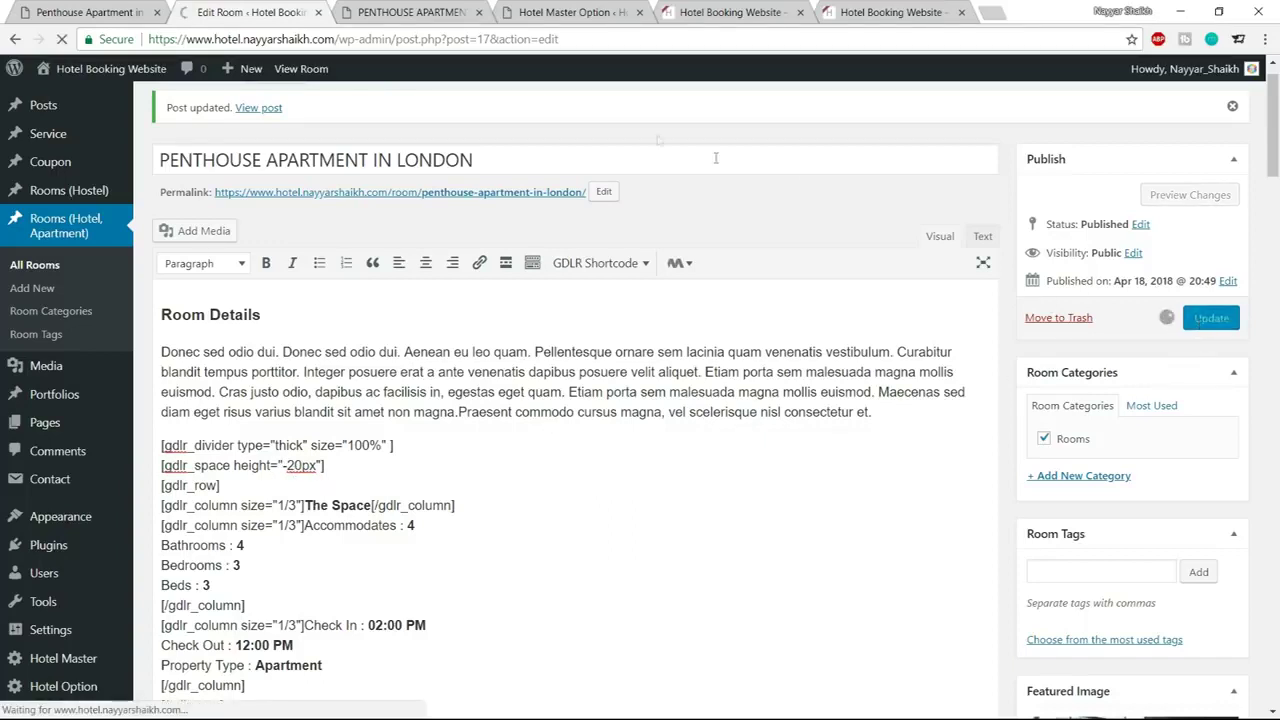
{"action": "left_click", "coordinate": [412, 12]}
{"action": "left_click", "coordinate": [63, 39]}
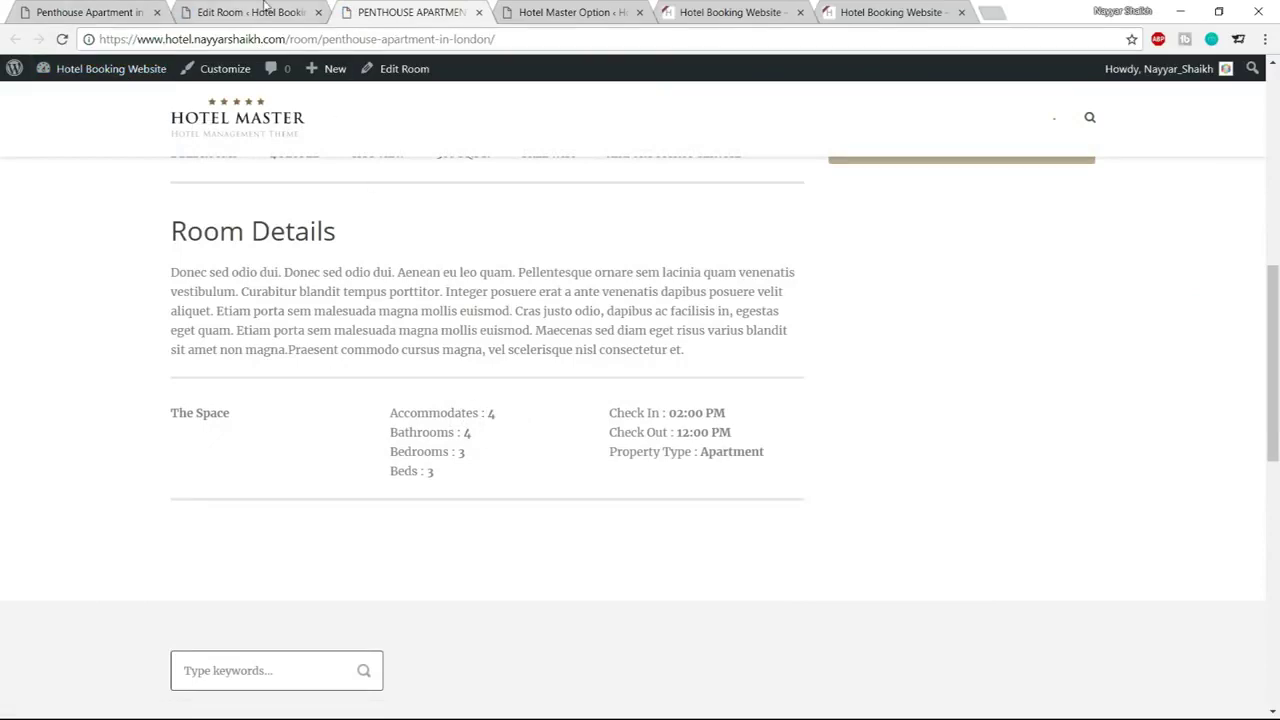
{"action": "key", "text": "ctrl+shift+Tab"}
{"action": "scroll", "coordinate": [321, 467], "scroll_direction": "down", "scroll_amount": 5}
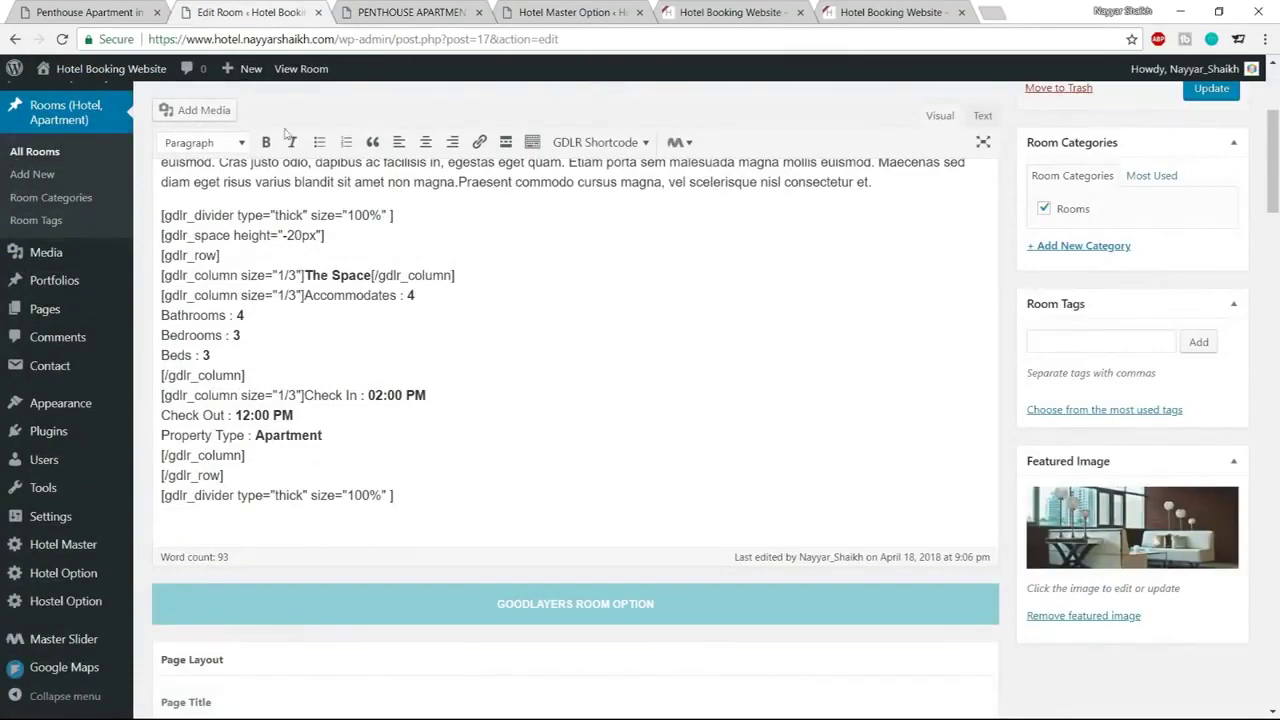
Step: Add a bold 'Photos' label below the bottom divider with an empty line beneath it
{"action": "left_click", "coordinate": [72, 10]}
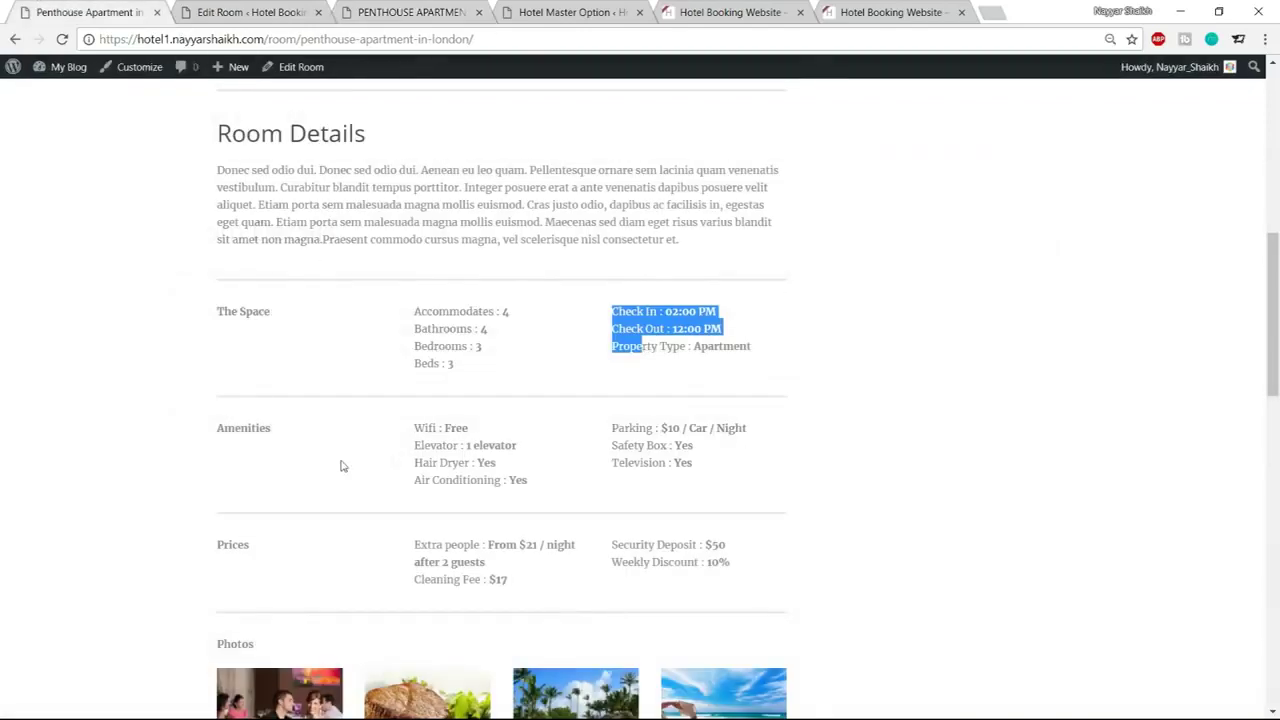
{"action": "scroll", "coordinate": [340, 466], "scroll_direction": "down", "scroll_amount": 2}
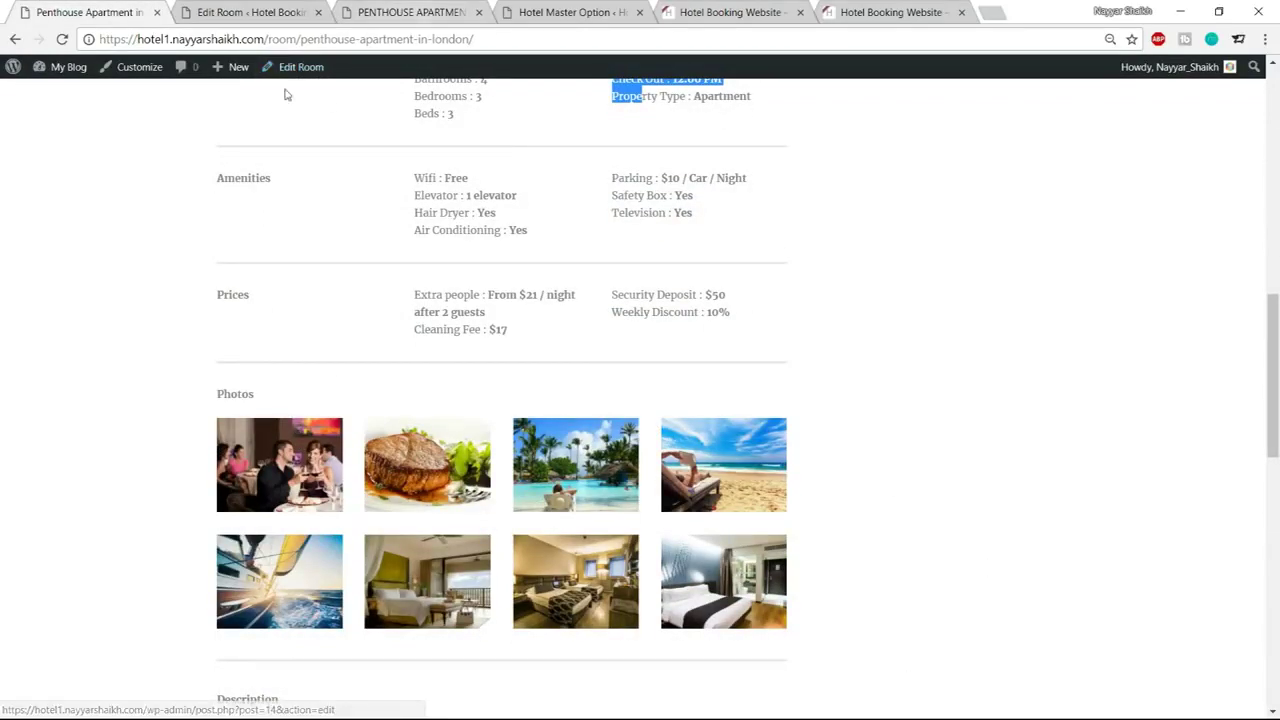
{"action": "key", "text": "ctrl+Tab"}
{"action": "scroll", "coordinate": [440, 470], "scroll_direction": "down", "scroll_amount": 1}
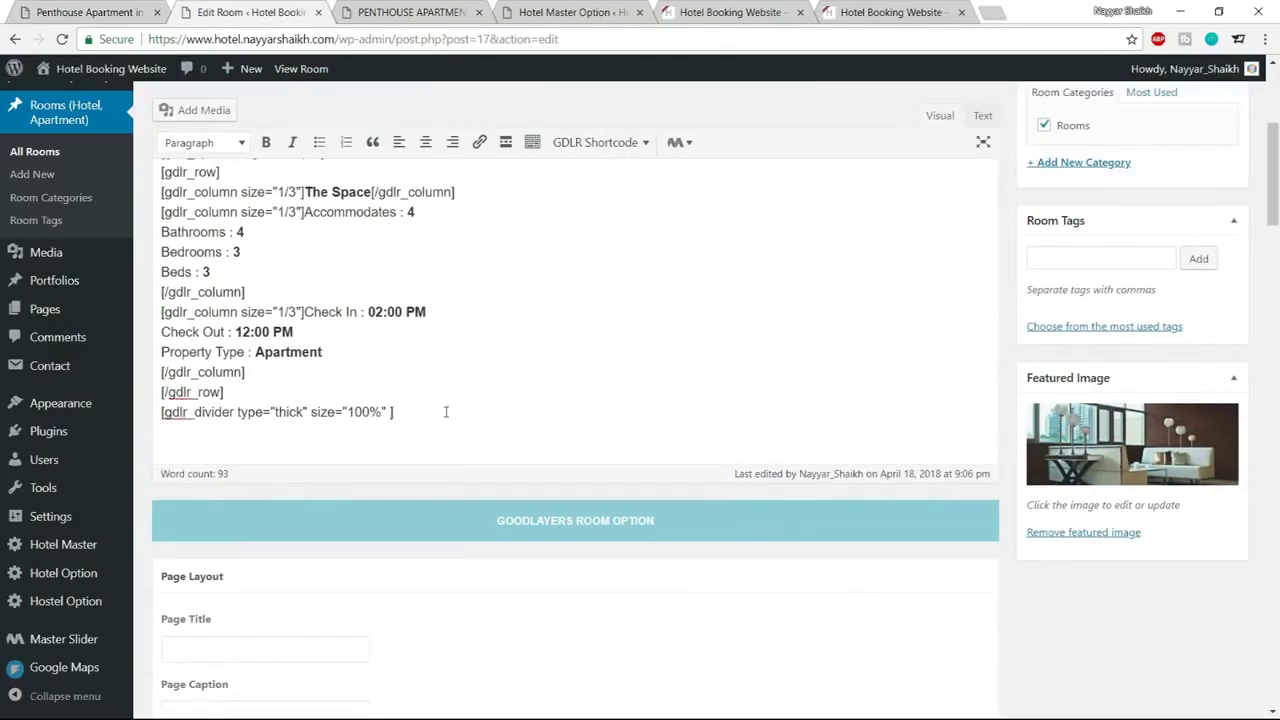
{"action": "key", "text": "Return"}
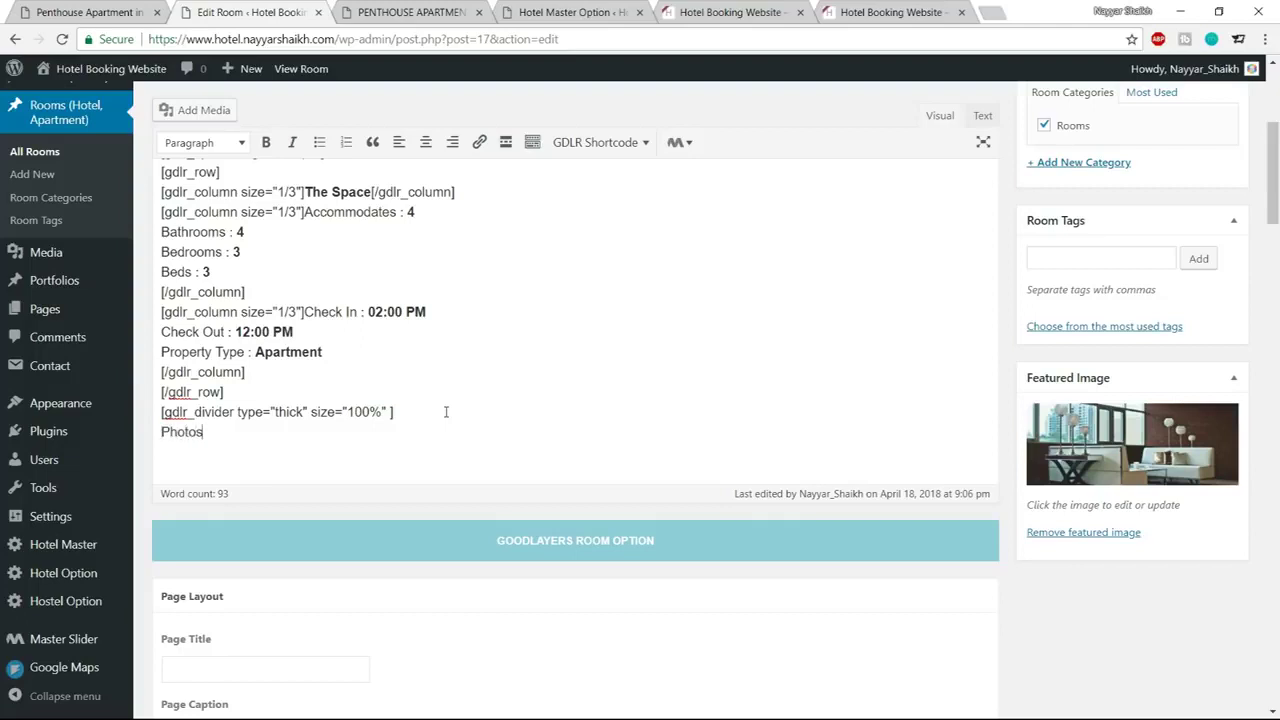
{"action": "key", "text": "shift+Left"}
{"action": "key", "text": "shift+Left"}
{"action": "key", "text": "shift+Left"}
{"action": "key", "text": "shift+Left"}
{"action": "key", "text": "shift+Left"}
{"action": "key", "text": "shift+Left"}
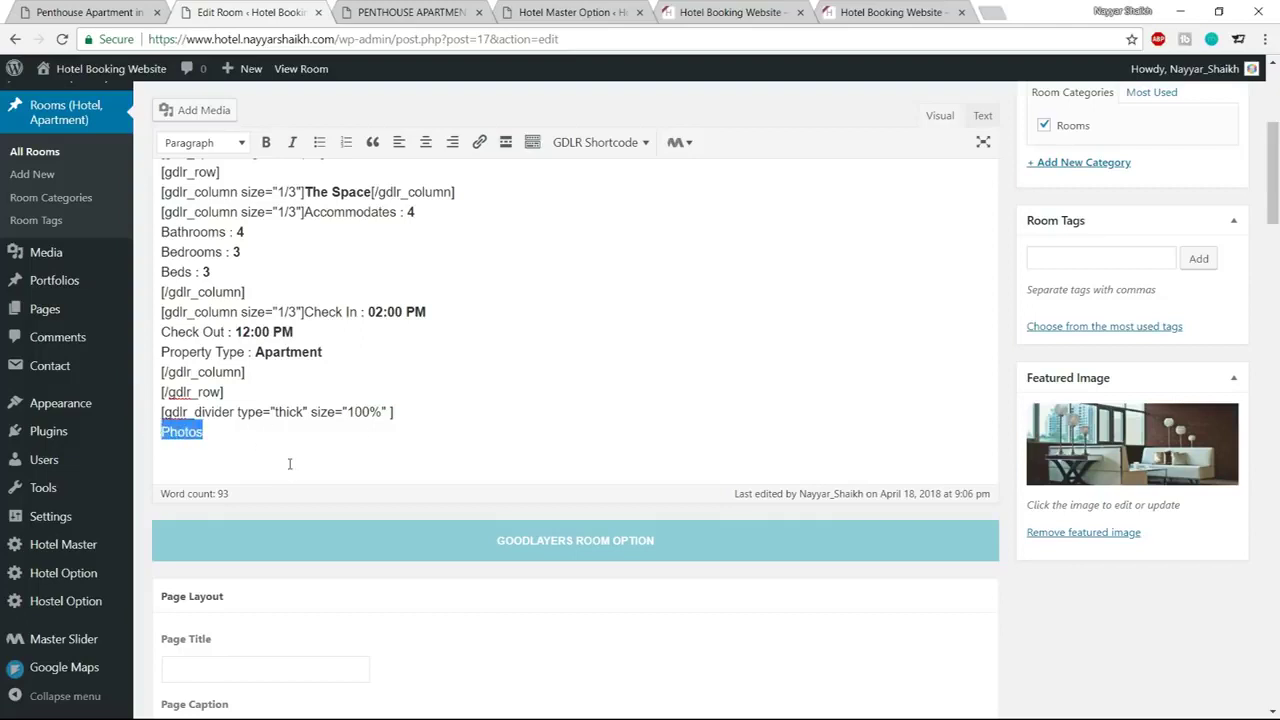
{"action": "left_click", "coordinate": [266, 142]}
{"action": "left_click", "coordinate": [253, 440]}
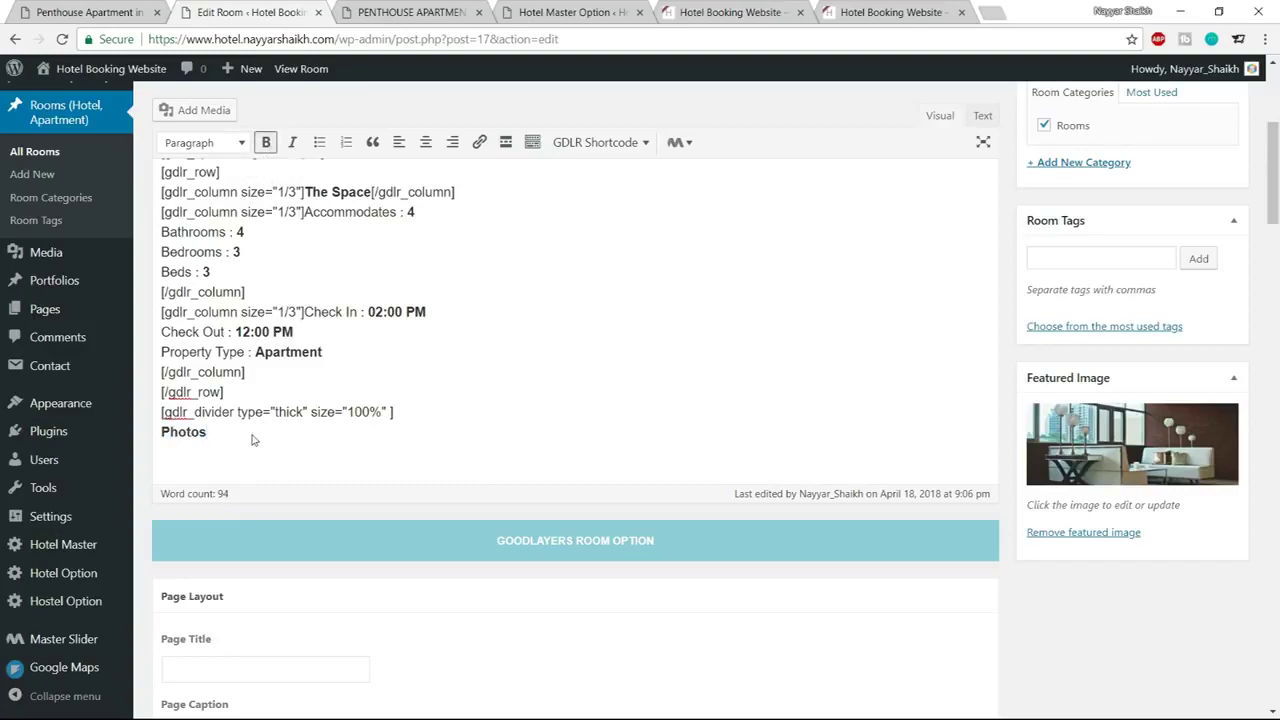
{"action": "key", "text": "Return"}
{"action": "scroll", "coordinate": [372, 457], "scroll_direction": "up", "scroll_amount": 2}
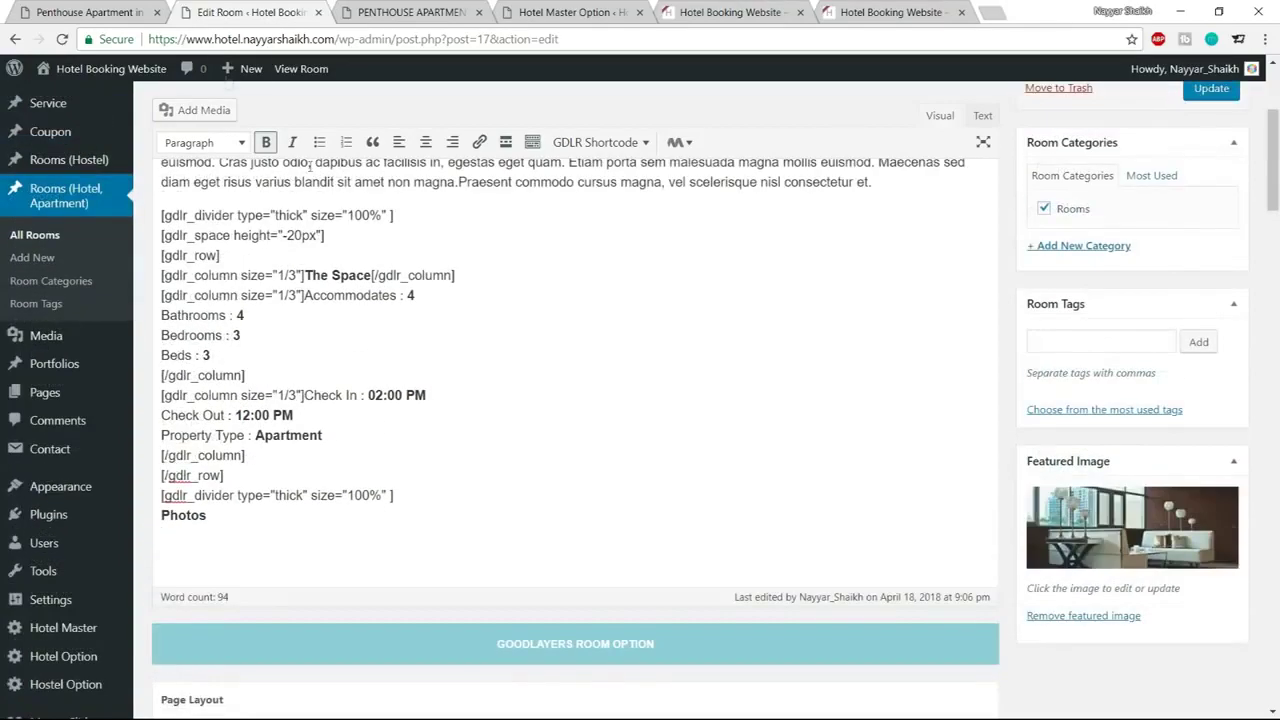
{"action": "left_click", "coordinate": [120, 8]}
{"action": "left_click", "coordinate": [237, 8]}
Step: Insert a GDLR Gallery shortcode under Photos and open it for editing
{"action": "left_click", "coordinate": [623, 143]}
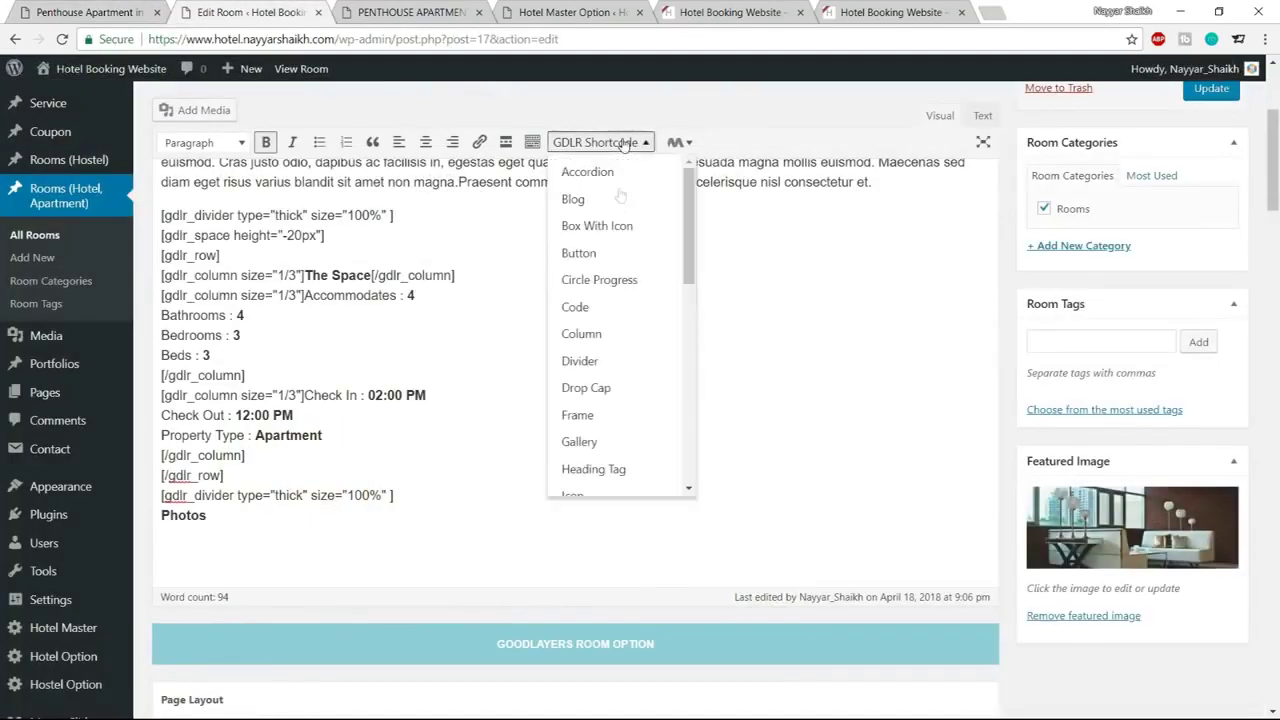
{"action": "left_click", "coordinate": [612, 442]}
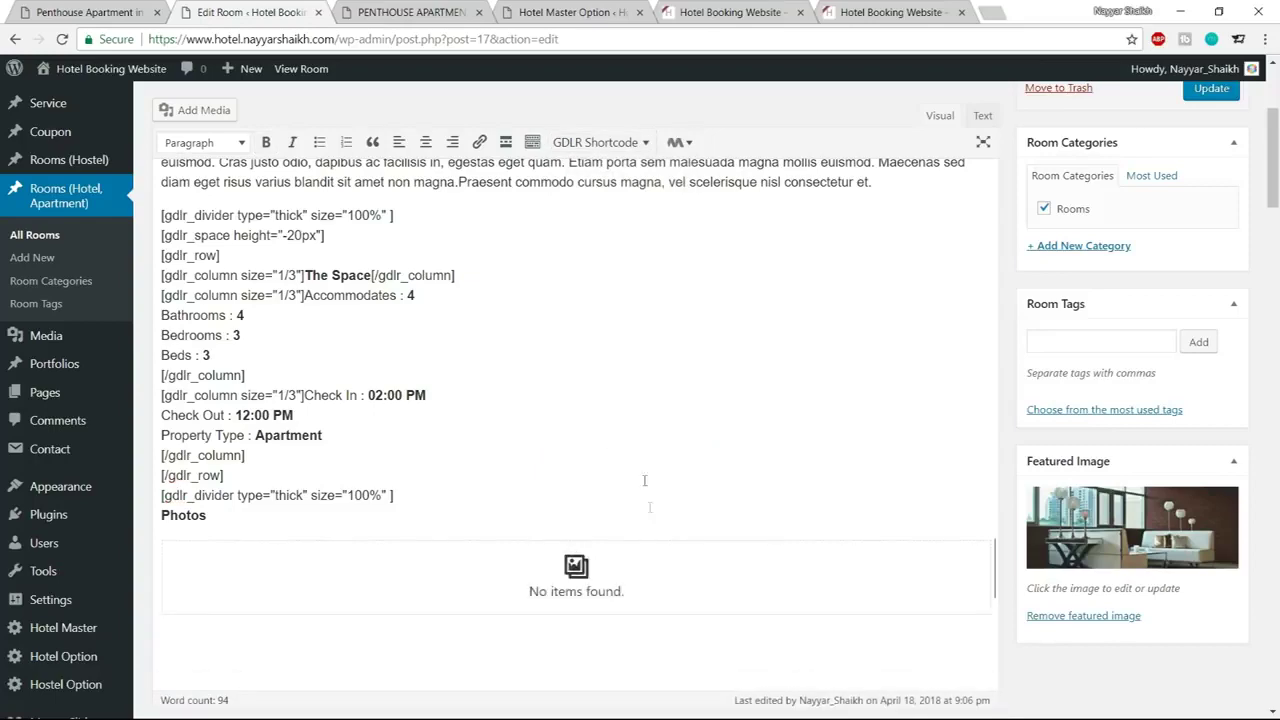
{"action": "scroll", "coordinate": [640, 520], "scroll_direction": "down", "scroll_amount": 1}
{"action": "left_click", "coordinate": [568, 497]}
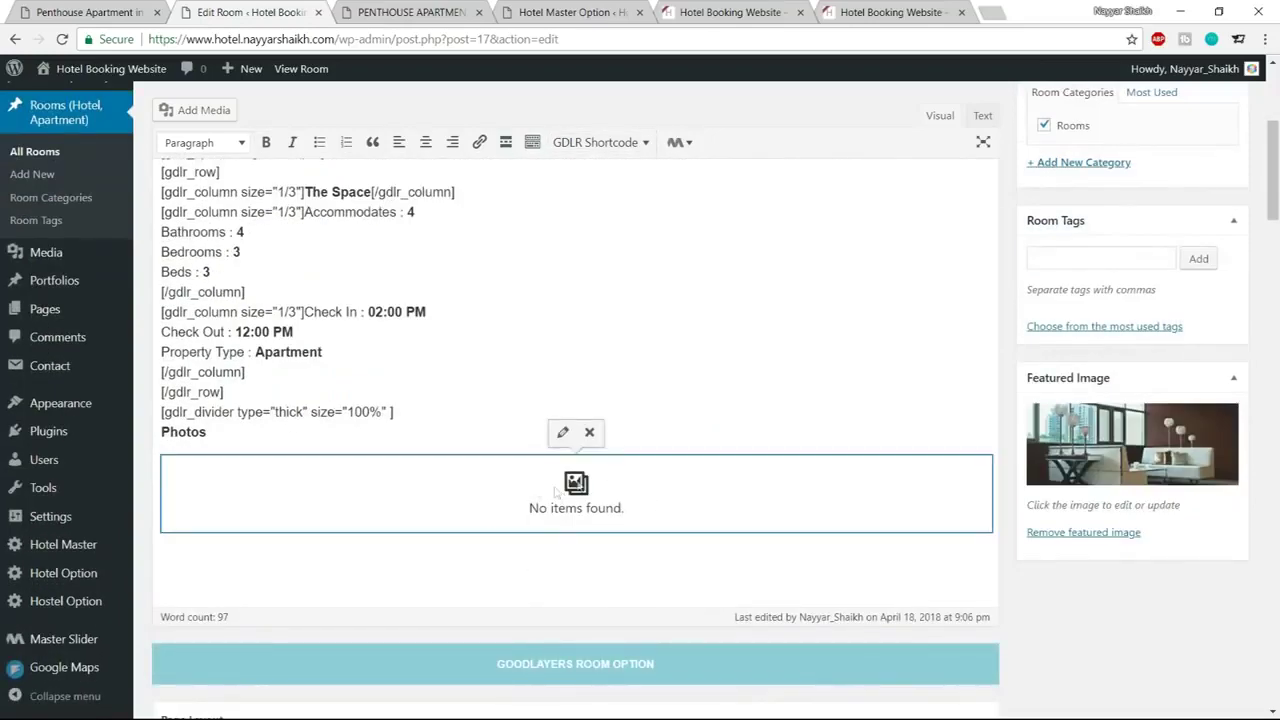
{"action": "left_click", "coordinate": [563, 437]}
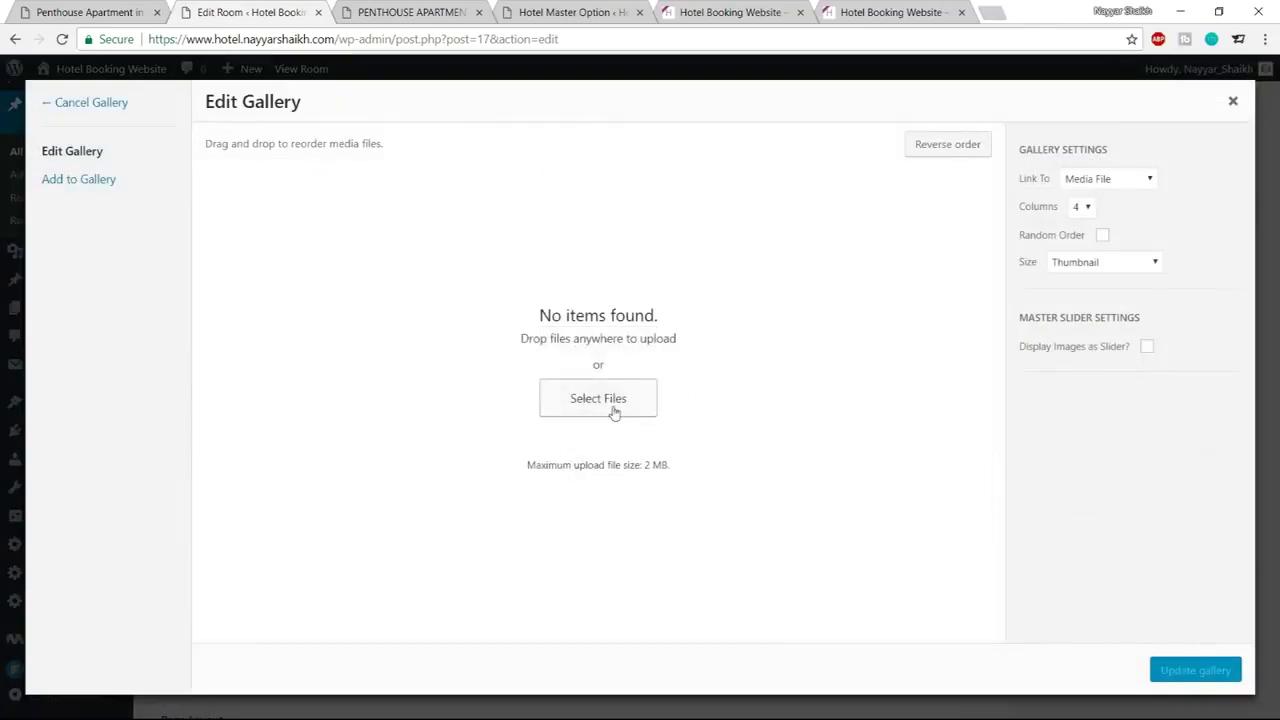
Step: Upload eight images from the Gallery folder, leaving out the first dining photo
{"action": "left_click", "coordinate": [614, 412]}
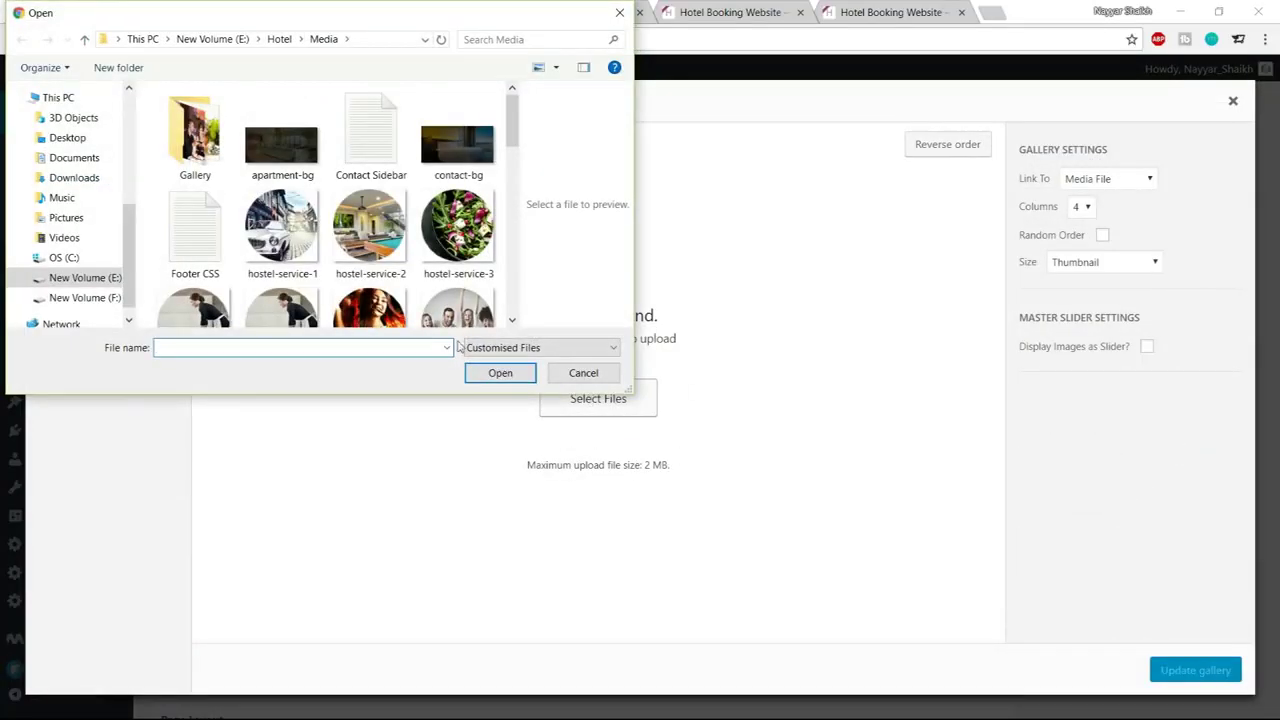
{"action": "scroll", "coordinate": [345, 218], "scroll_direction": "down", "scroll_amount": 5}
{"action": "scroll", "coordinate": [300, 200], "scroll_direction": "up", "scroll_amount": 5}
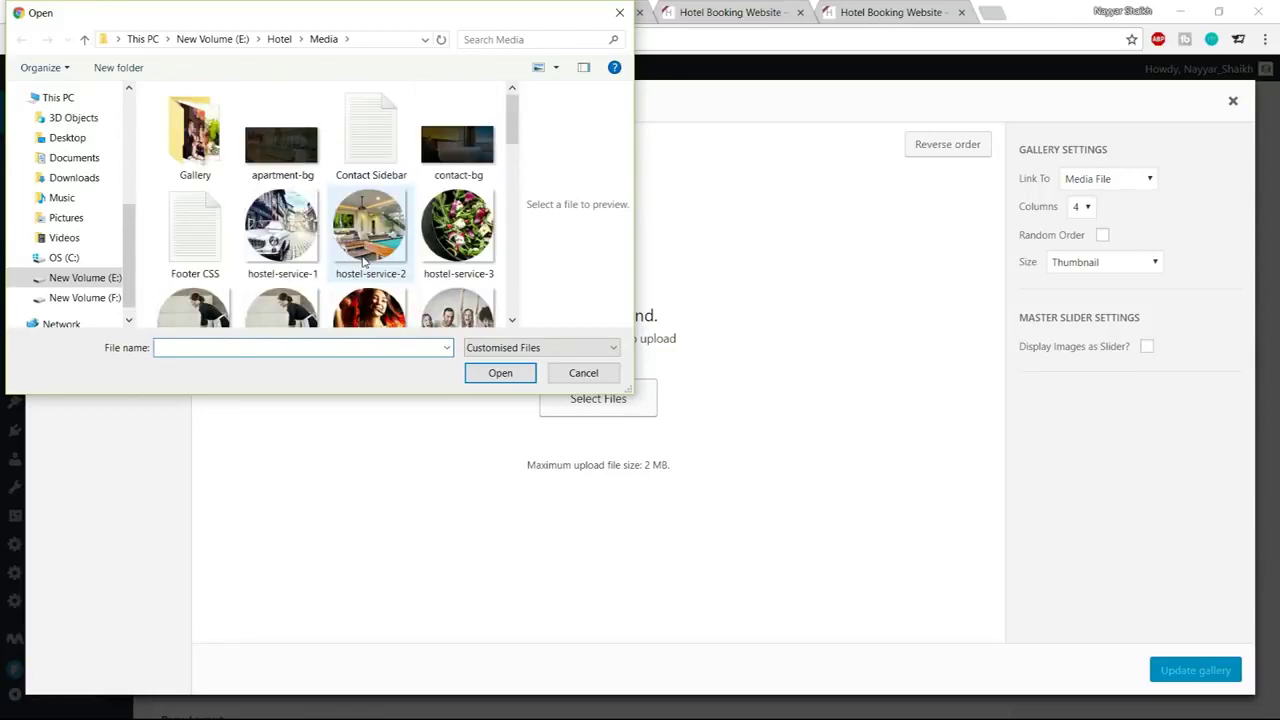
{"action": "double_click", "coordinate": [195, 135]}
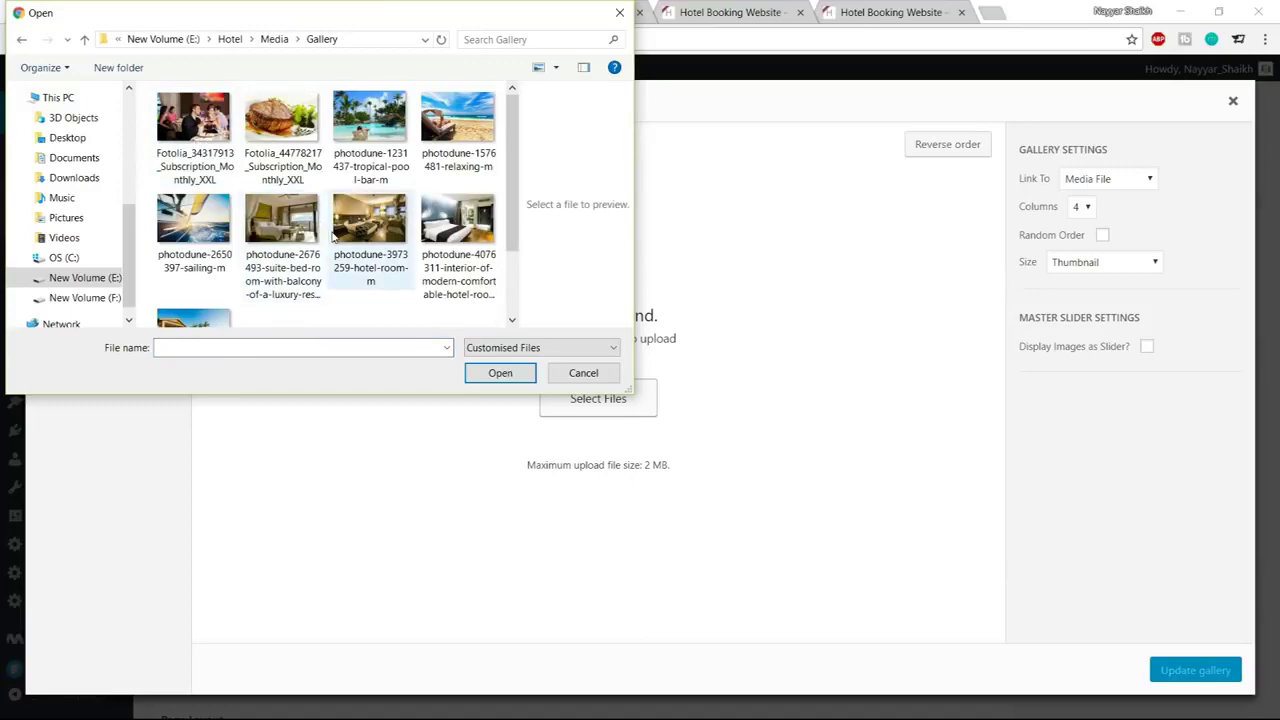
{"action": "key", "text": "ctrl+a"}
{"action": "scroll", "coordinate": [340, 240], "scroll_direction": "down", "scroll_amount": 2}
{"action": "scroll", "coordinate": [347, 262], "scroll_direction": "up", "scroll_amount": 2}
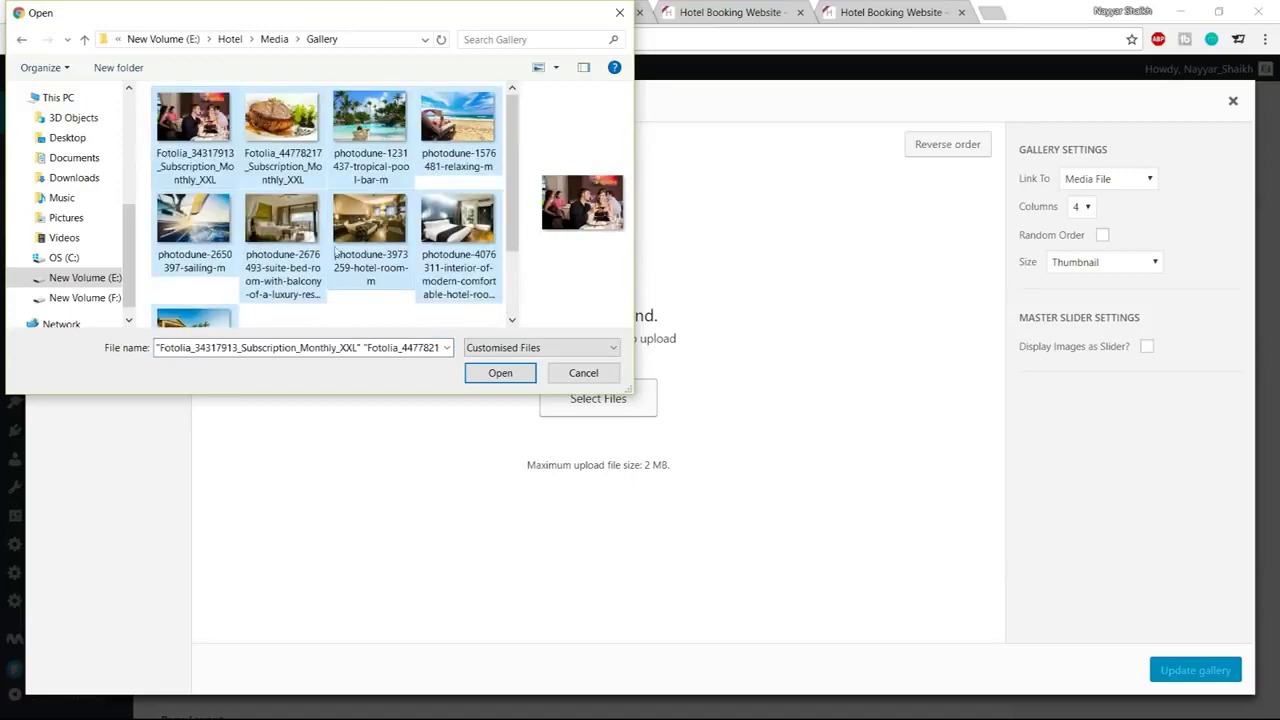
{"action": "scroll", "coordinate": [386, 243], "scroll_direction": "down", "scroll_amount": 2}
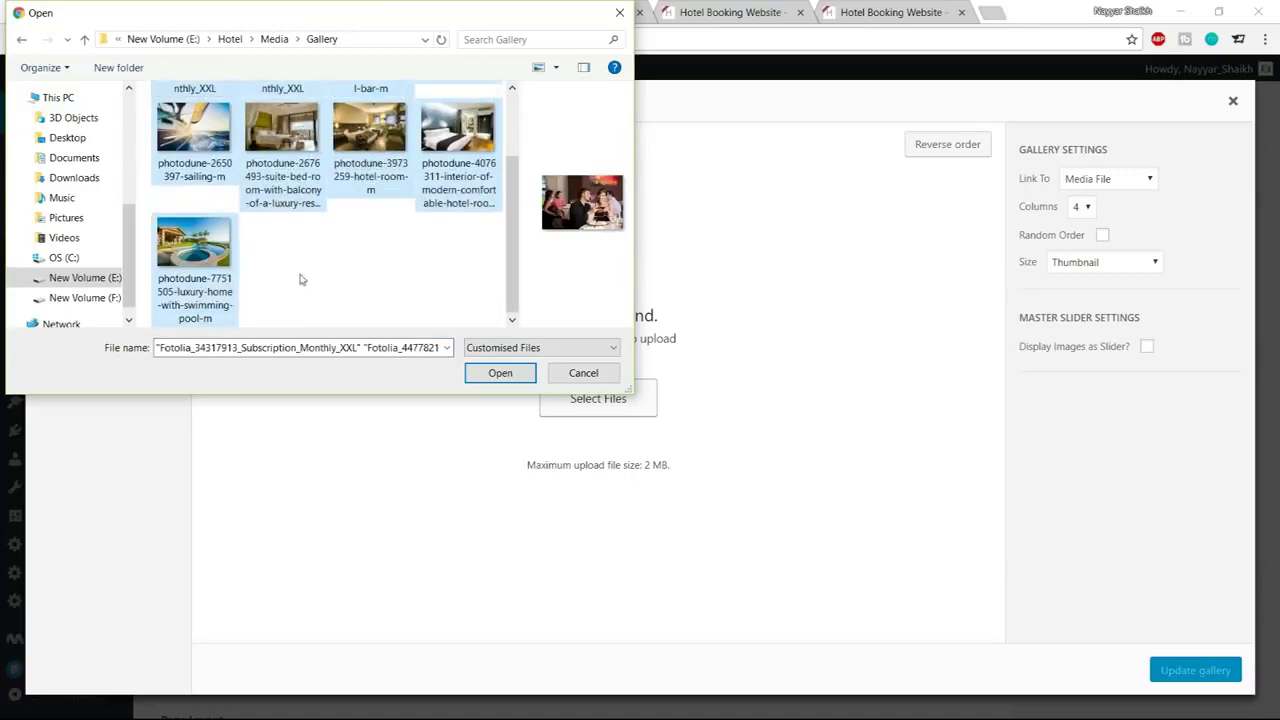
{"action": "scroll", "coordinate": [301, 275], "scroll_direction": "up", "scroll_amount": 2}
{"action": "scroll", "coordinate": [304, 268], "scroll_direction": "down", "scroll_amount": 2}
{"action": "scroll", "coordinate": [304, 268], "scroll_direction": "up", "scroll_amount": 2}
{"action": "left_click", "coordinate": [193, 130], "text": "ctrl"}
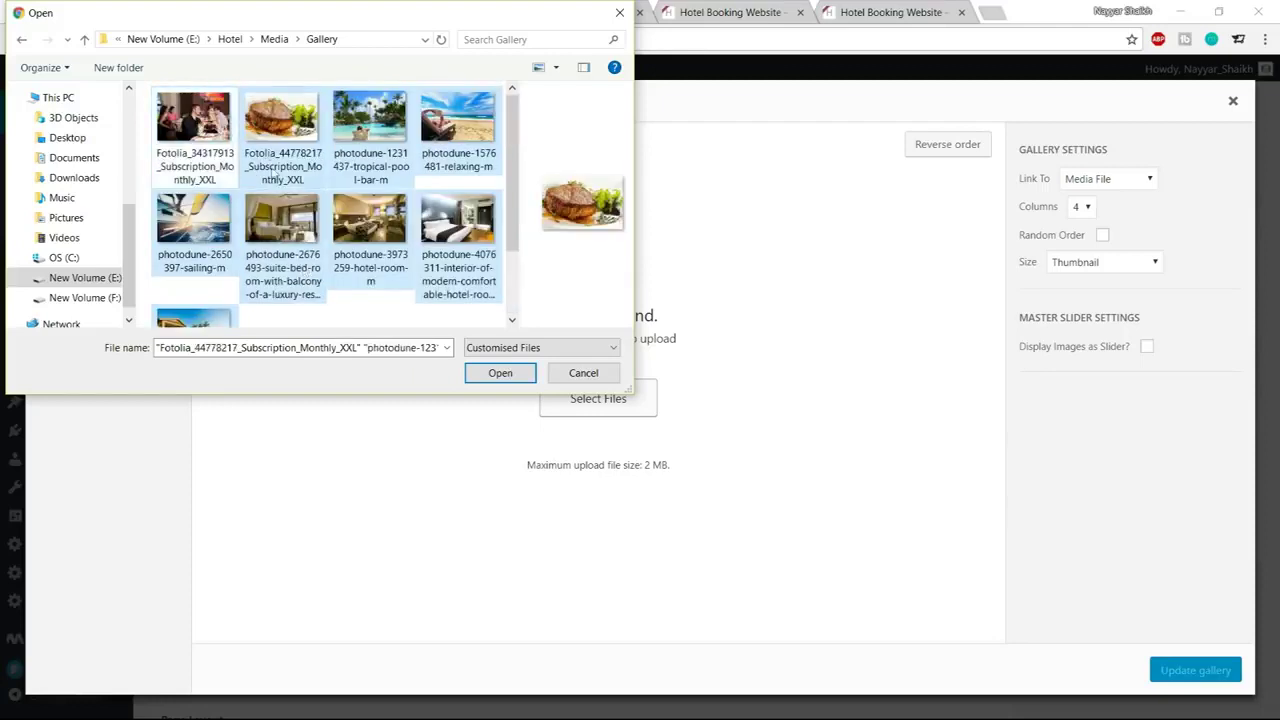
{"action": "left_click", "coordinate": [500, 372]}
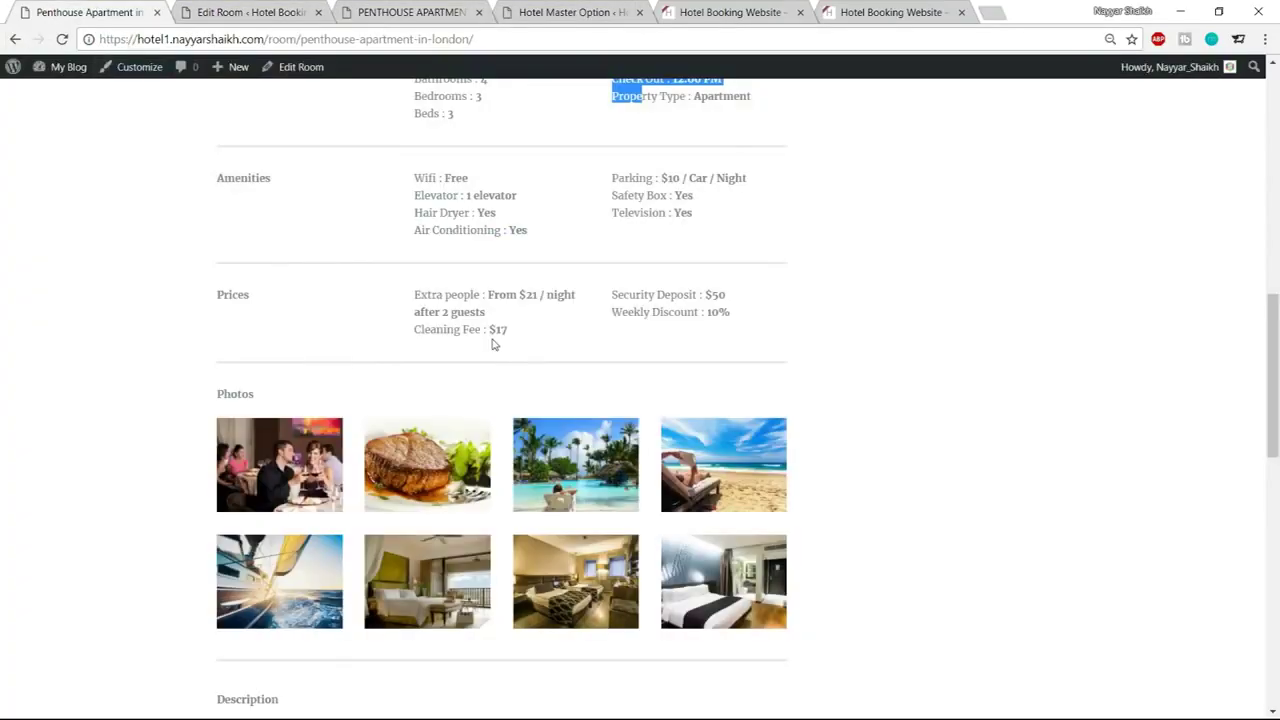
Step: Set the gallery to 4 columns, Thumbnail size, Random Order off, and insert it
{"action": "scroll", "coordinate": [492, 344], "scroll_direction": "down", "scroll_amount": 1}
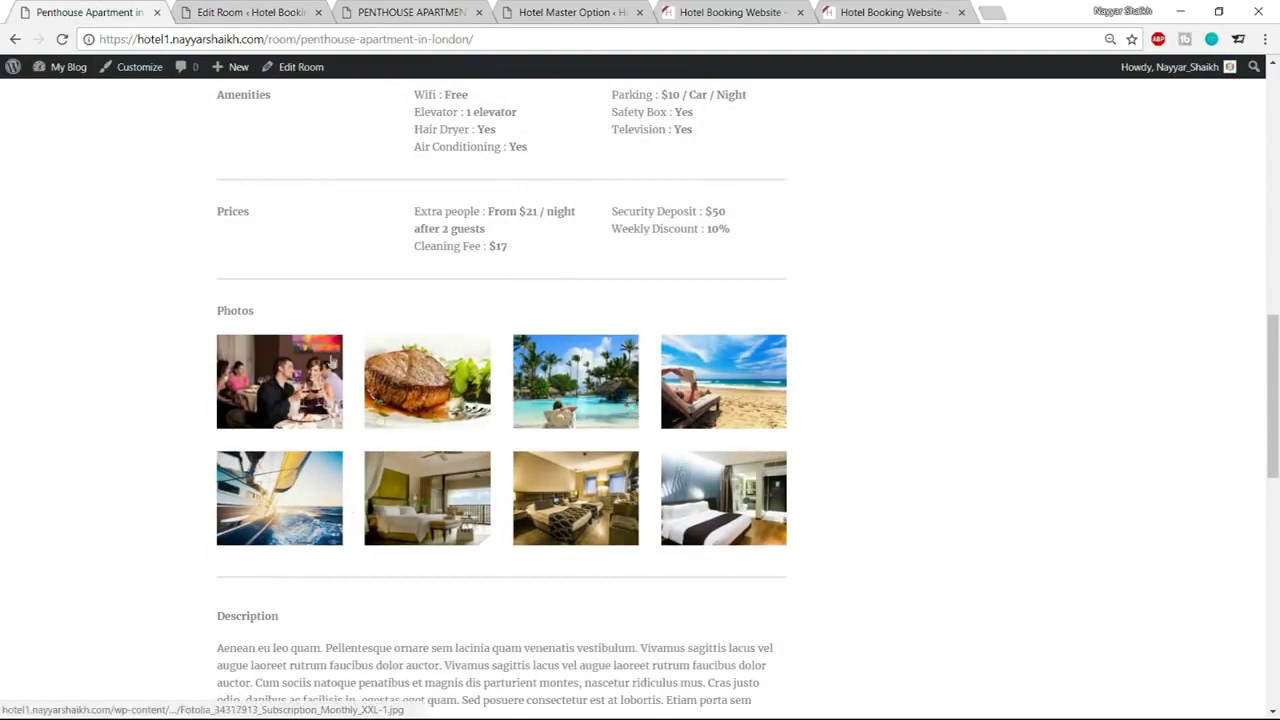
{"action": "left_click", "coordinate": [250, 12]}
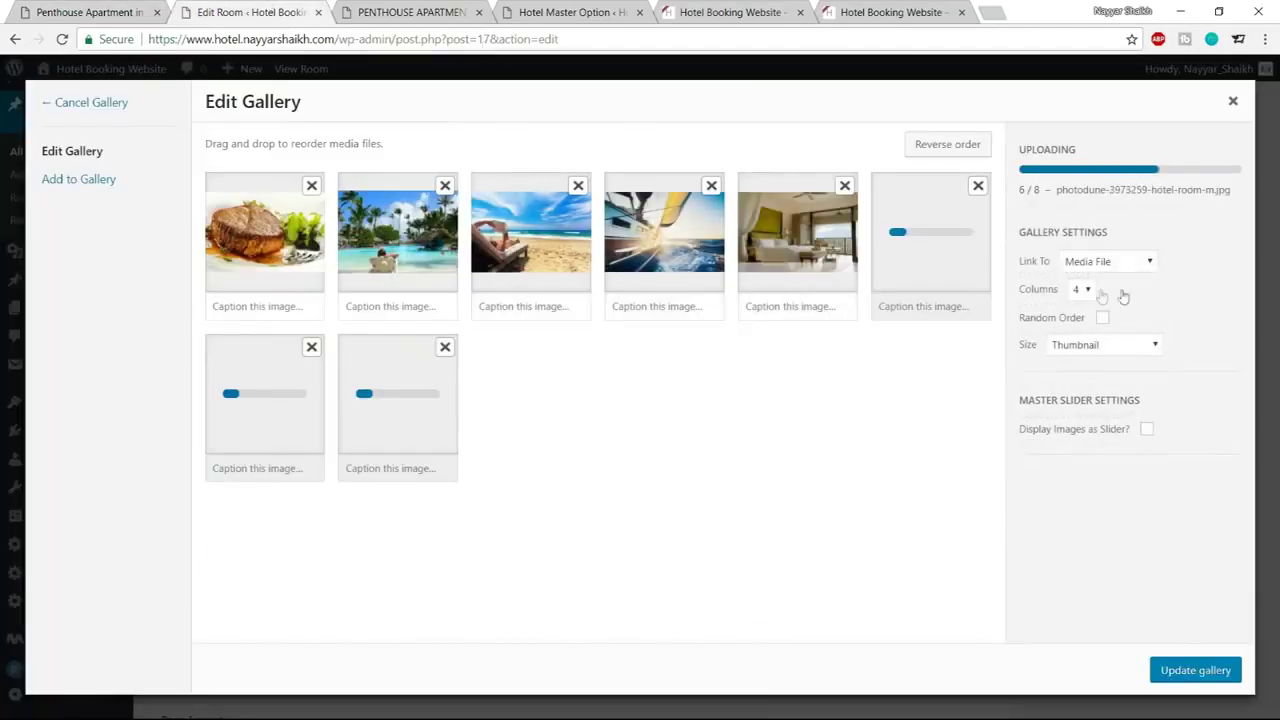
{"action": "left_click", "coordinate": [1082, 303]}
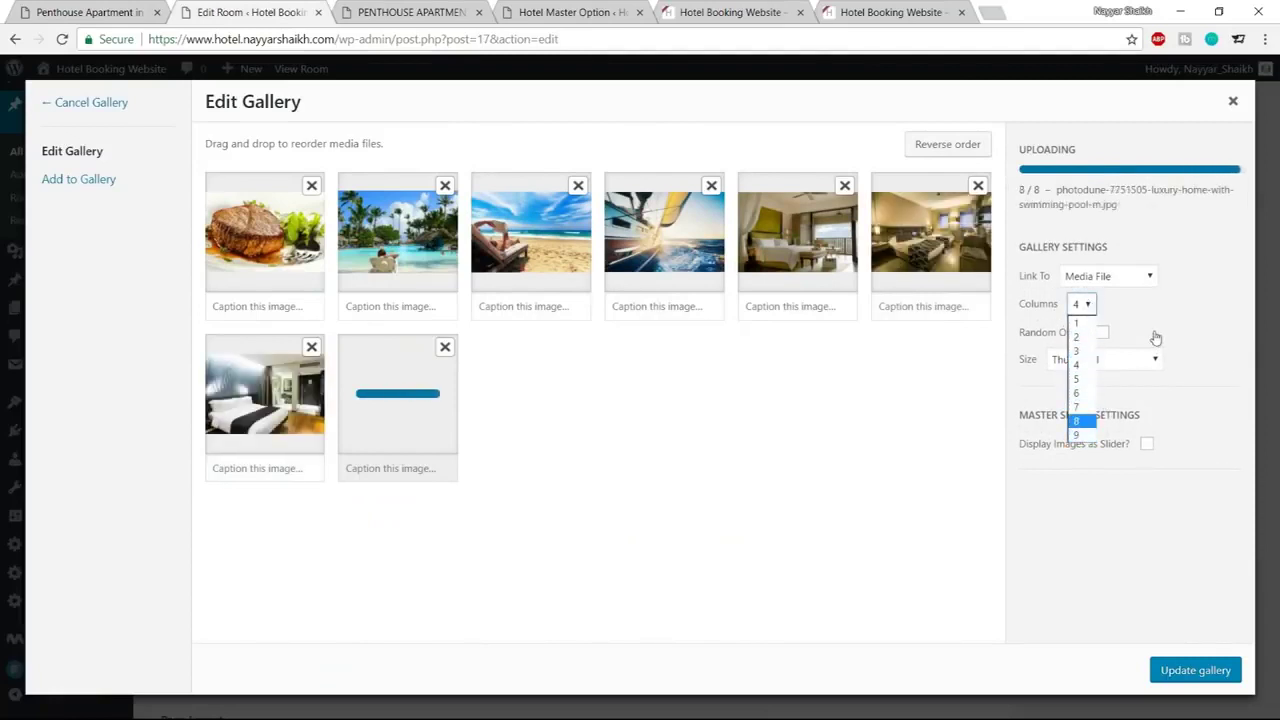
{"action": "left_click_drag", "start_coordinate": [1157, 330], "coordinate": [1130, 308]}
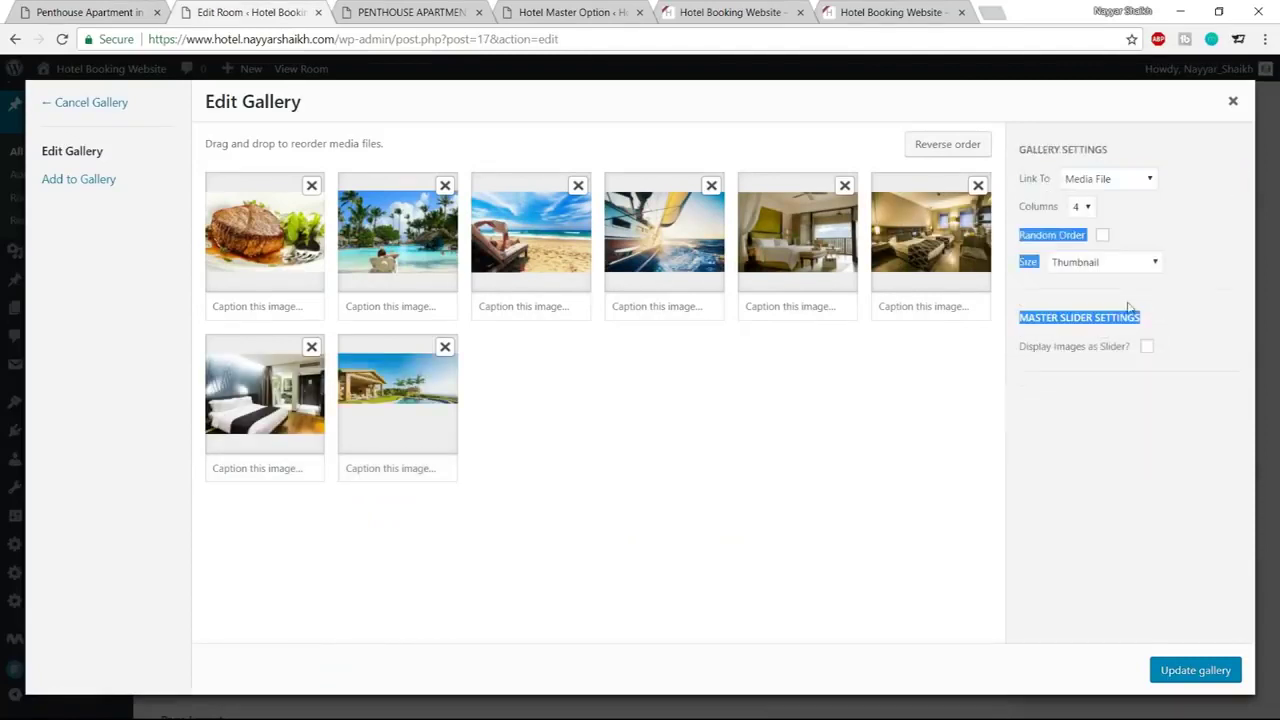
{"action": "left_click", "coordinate": [1160, 214]}
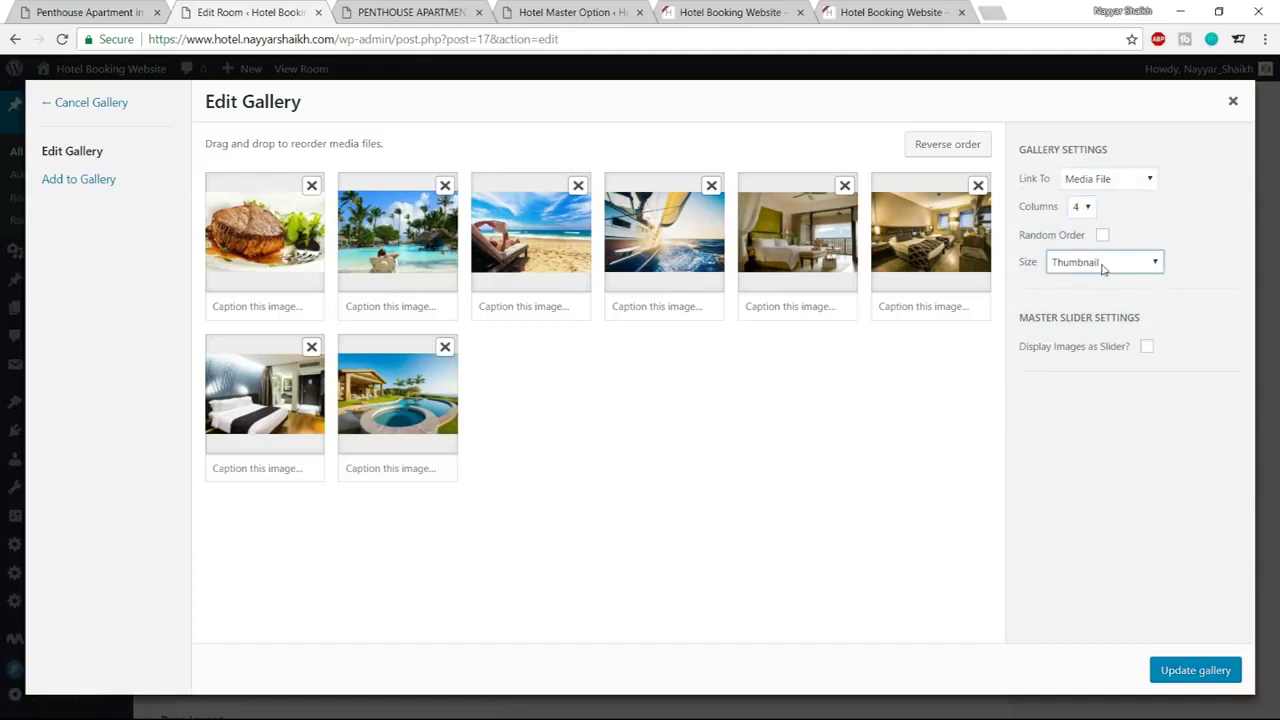
{"action": "left_click", "coordinate": [1102, 263]}
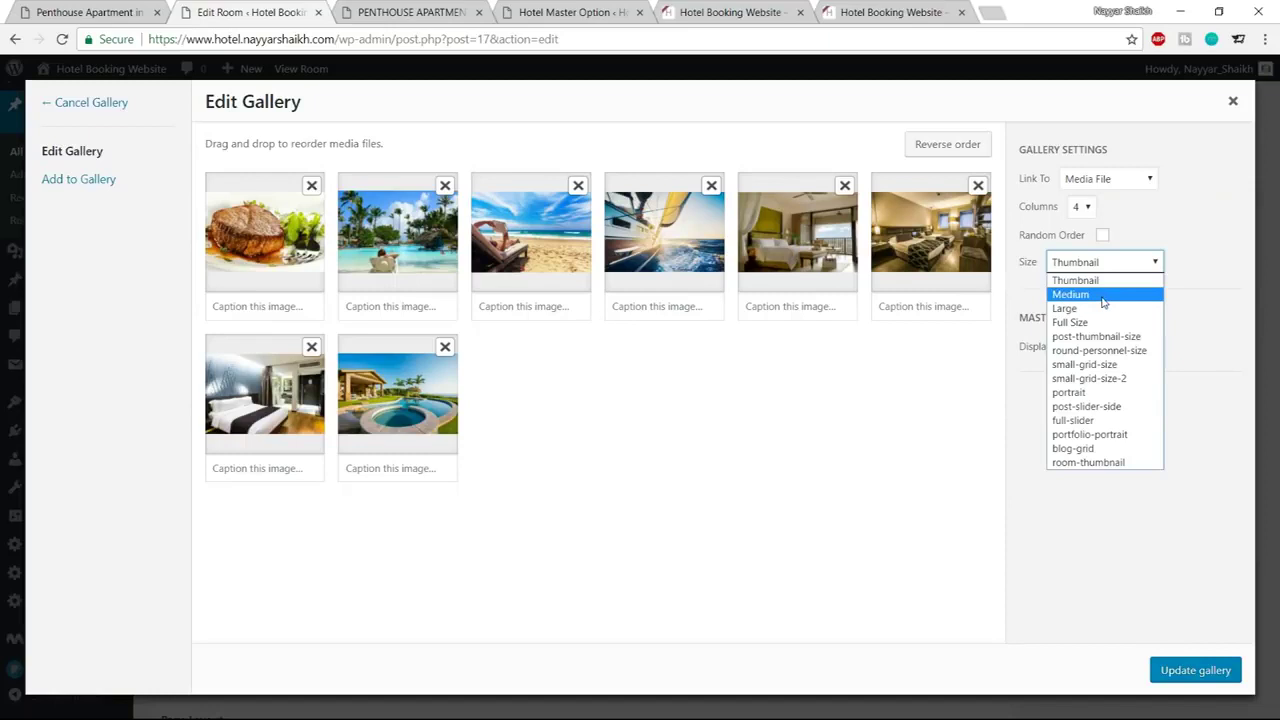
{"action": "left_click", "coordinate": [1199, 245]}
{"action": "left_click", "coordinate": [1202, 243]}
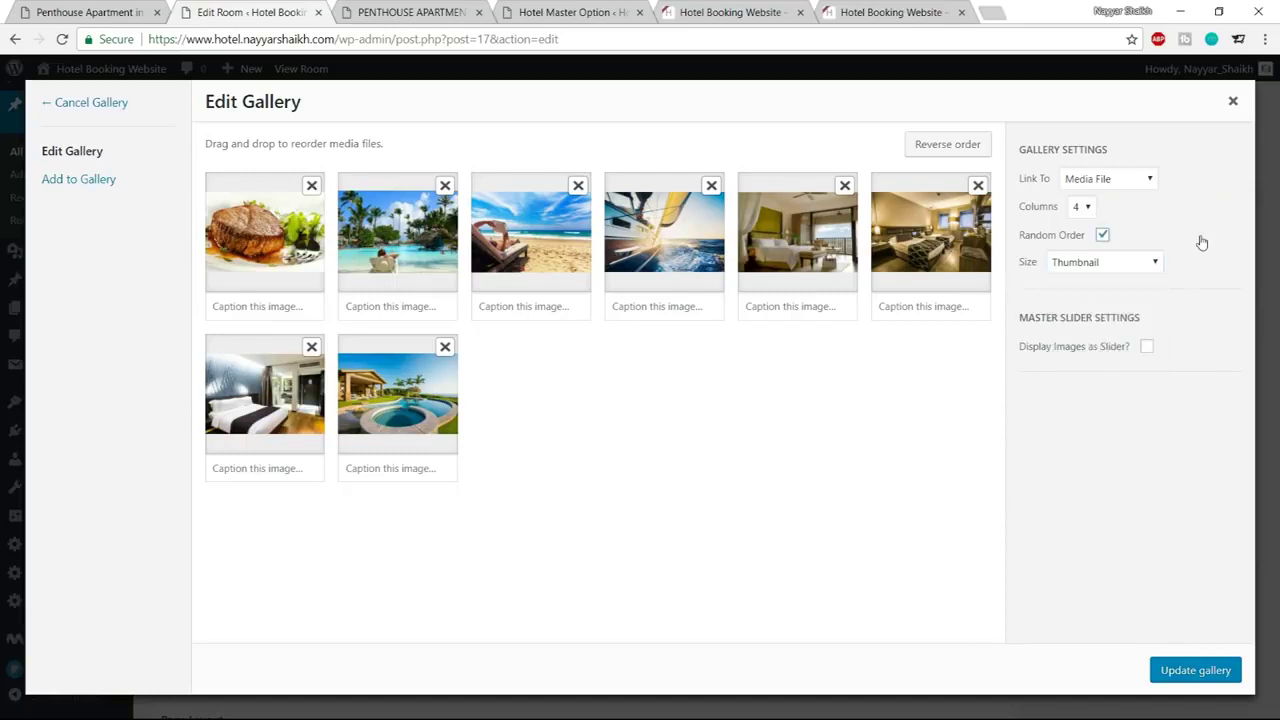
{"action": "left_click", "coordinate": [1105, 236]}
{"action": "left_click", "coordinate": [1190, 670]}
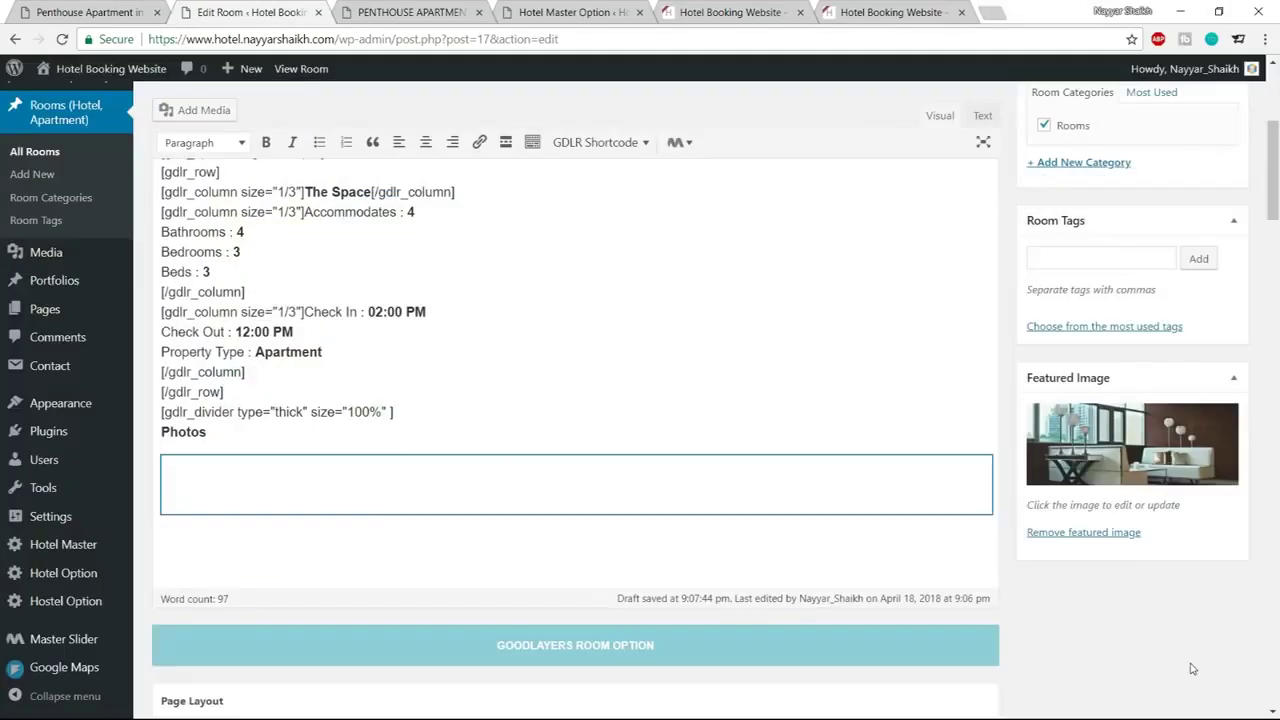
Step: Update the room post and switch to the live Penthouse Apartment page
{"action": "scroll", "coordinate": [1000, 550], "scroll_direction": "down", "scroll_amount": 5}
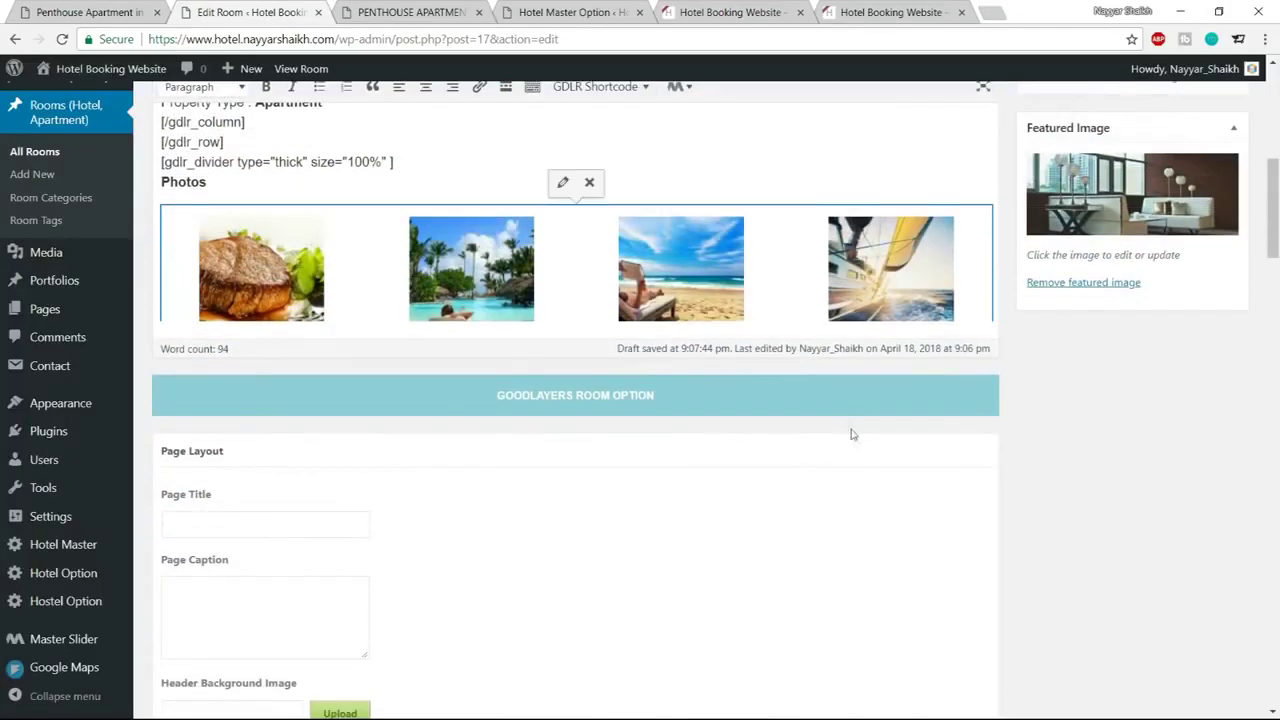
{"action": "scroll", "coordinate": [843, 429], "scroll_direction": "up", "scroll_amount": 4}
{"action": "scroll", "coordinate": [751, 429], "scroll_direction": "down", "scroll_amount": 1}
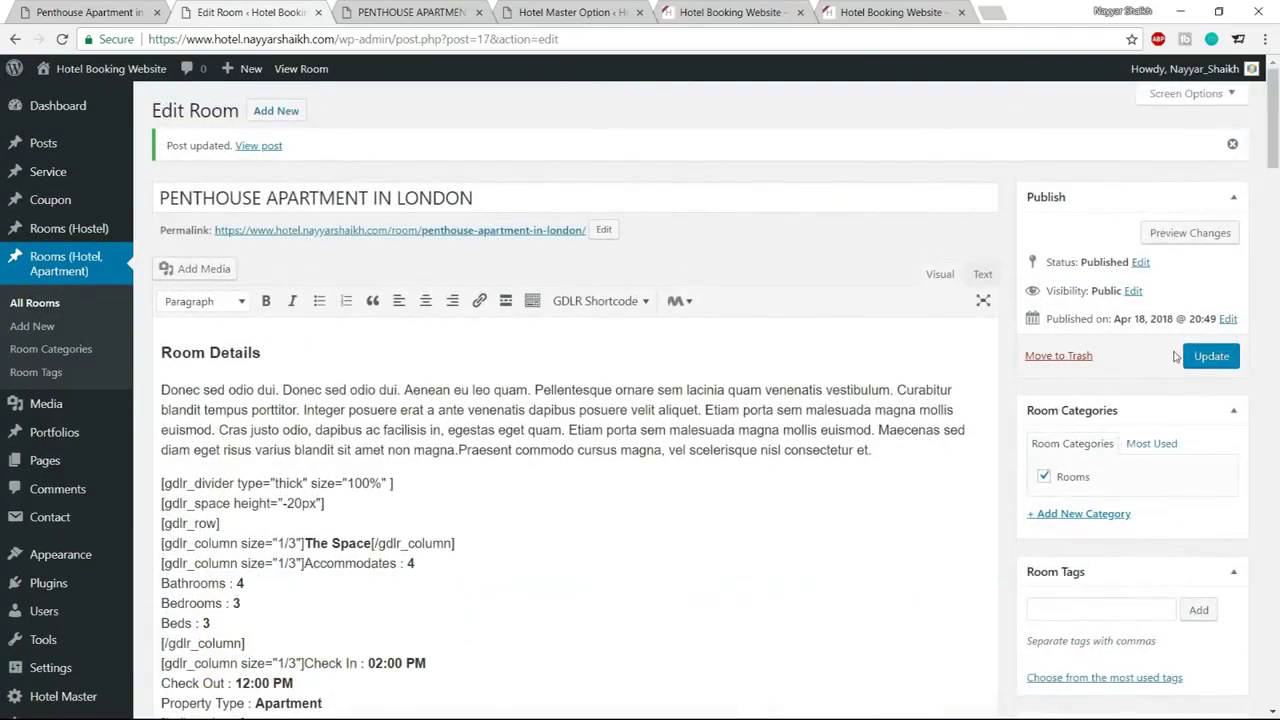
{"action": "left_click", "coordinate": [1210, 356]}
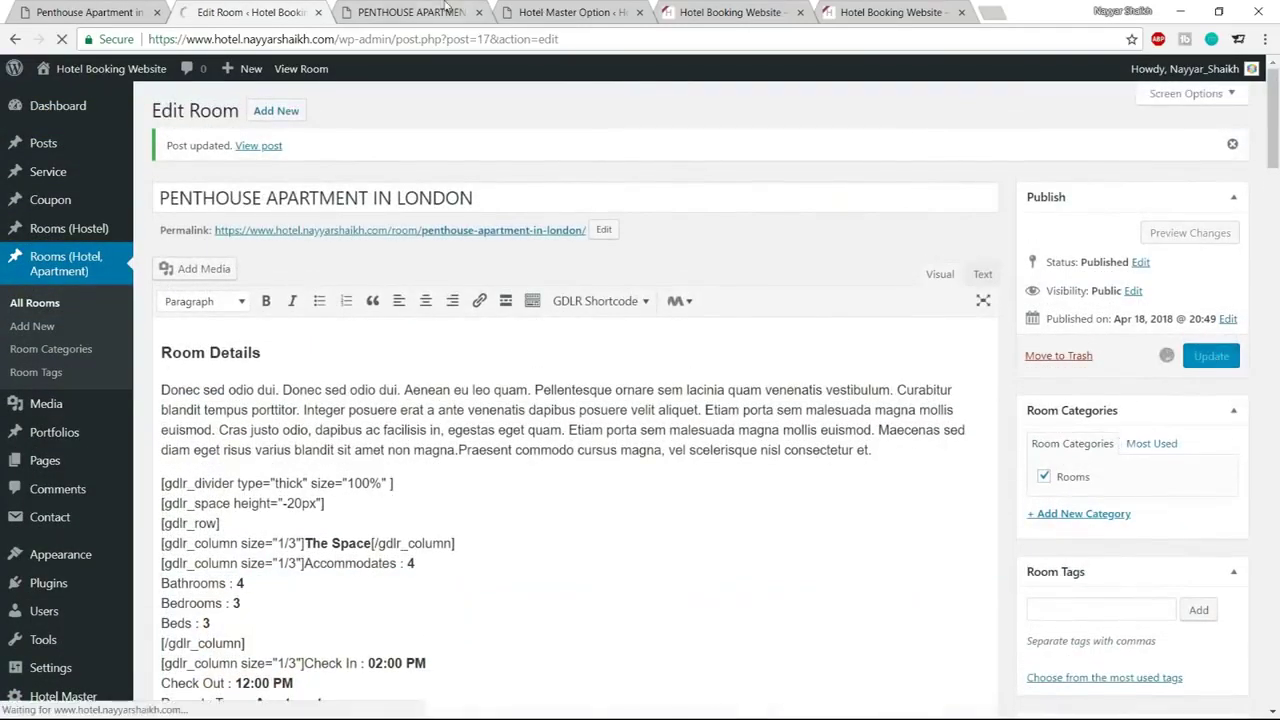
{"action": "left_click", "coordinate": [410, 12]}
Step: Reload the live page to view the eight photos in two rows of four, then check the reference page
{"action": "left_click", "coordinate": [62, 40]}
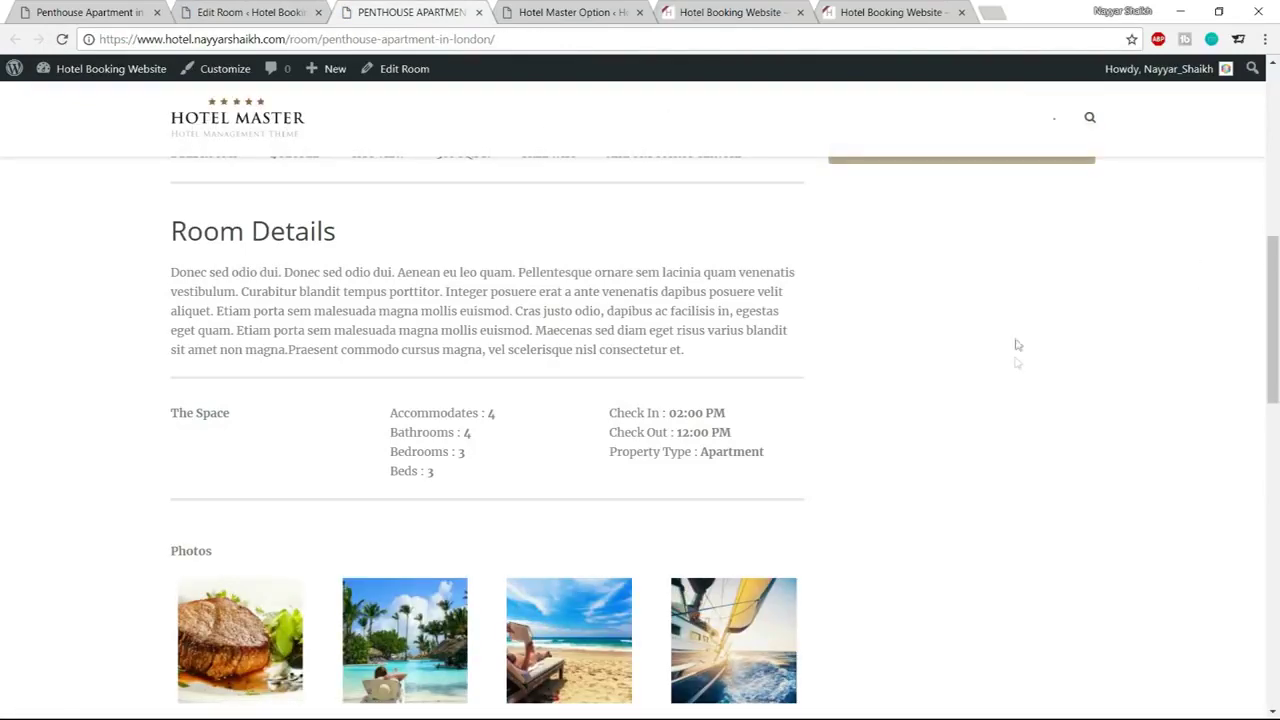
{"action": "scroll", "coordinate": [855, 412], "scroll_direction": "down", "scroll_amount": 3}
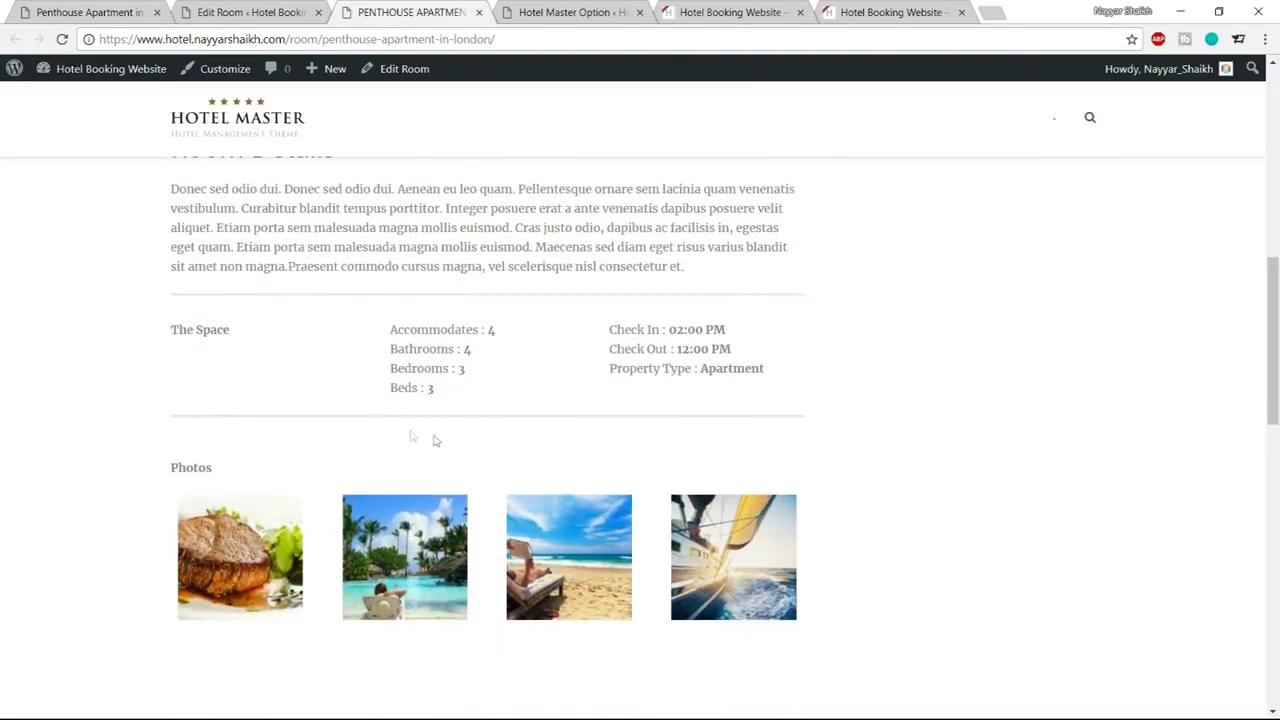
{"action": "scroll", "coordinate": [862, 395], "scroll_direction": "down", "scroll_amount": 1}
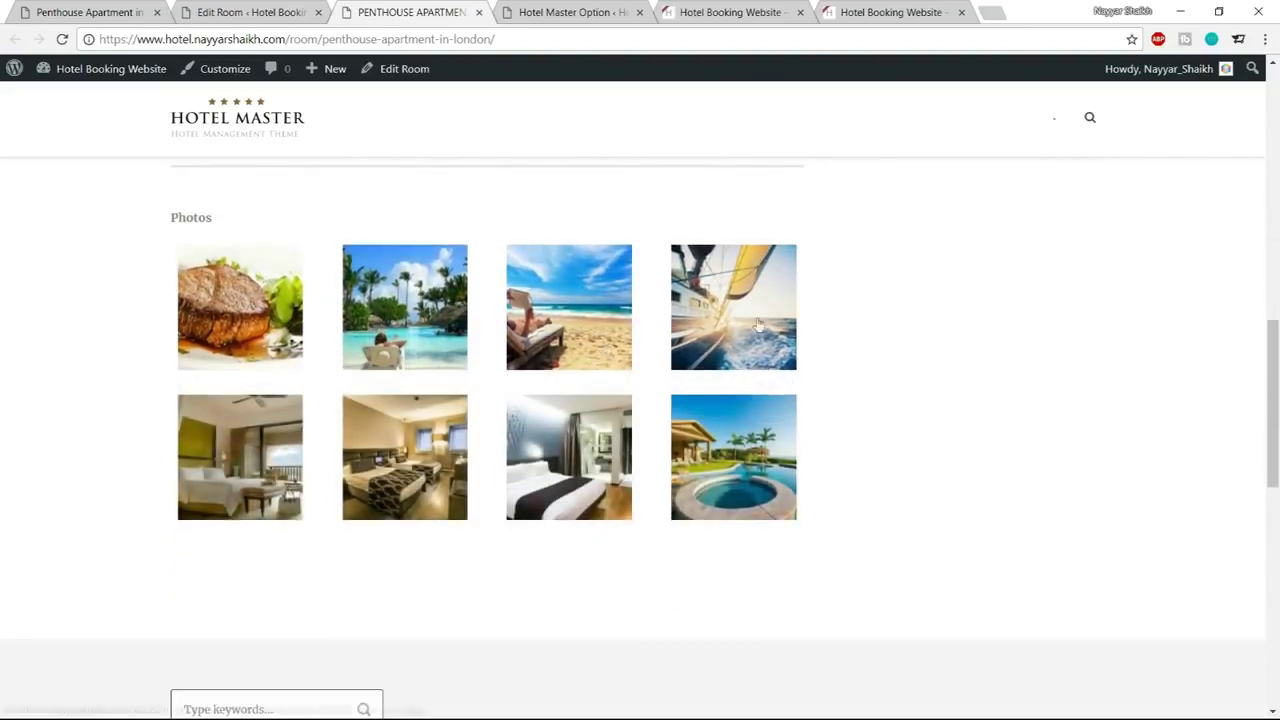
{"action": "key", "text": "ctrl+1"}
{"action": "scroll", "coordinate": [680, 328], "scroll_direction": "down", "scroll_amount": 4}
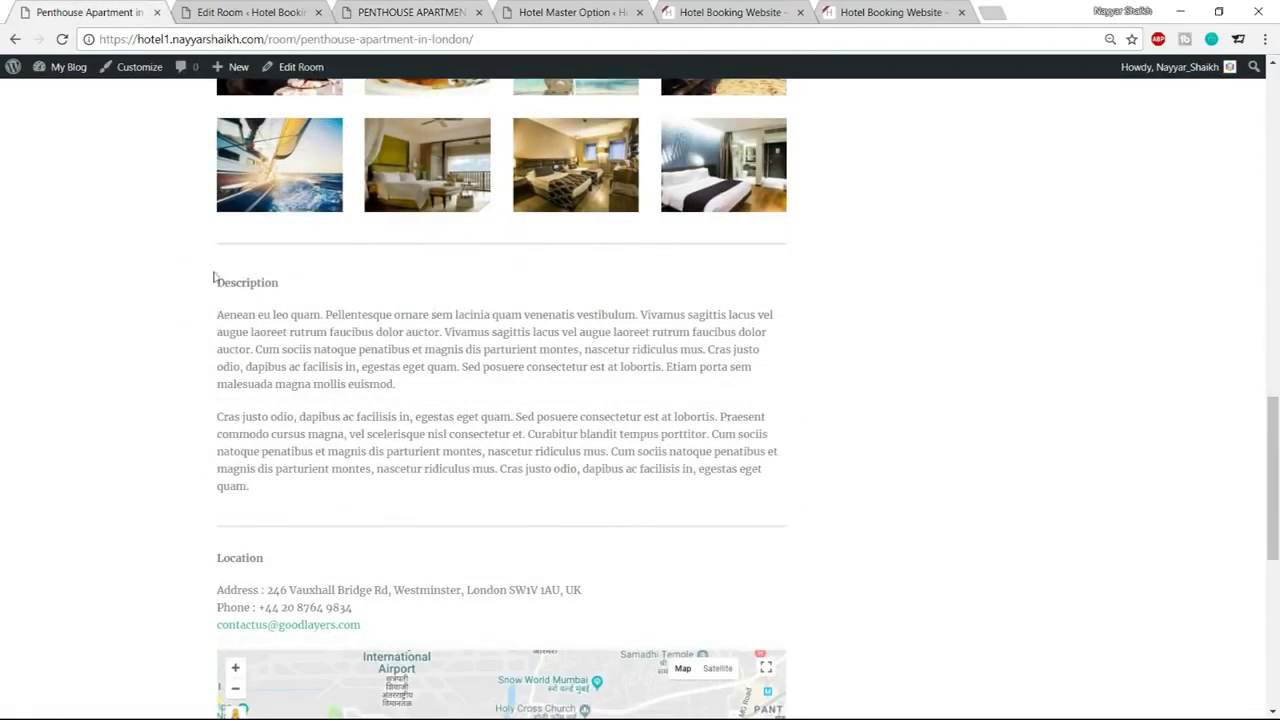
Step: Copy the Description heading and both paragraphs from the reference page
{"action": "left_click", "coordinate": [406, 12]}
{"action": "scroll", "coordinate": [500, 282], "scroll_direction": "up", "scroll_amount": 1}
{"action": "key", "text": "ctrl+2"}
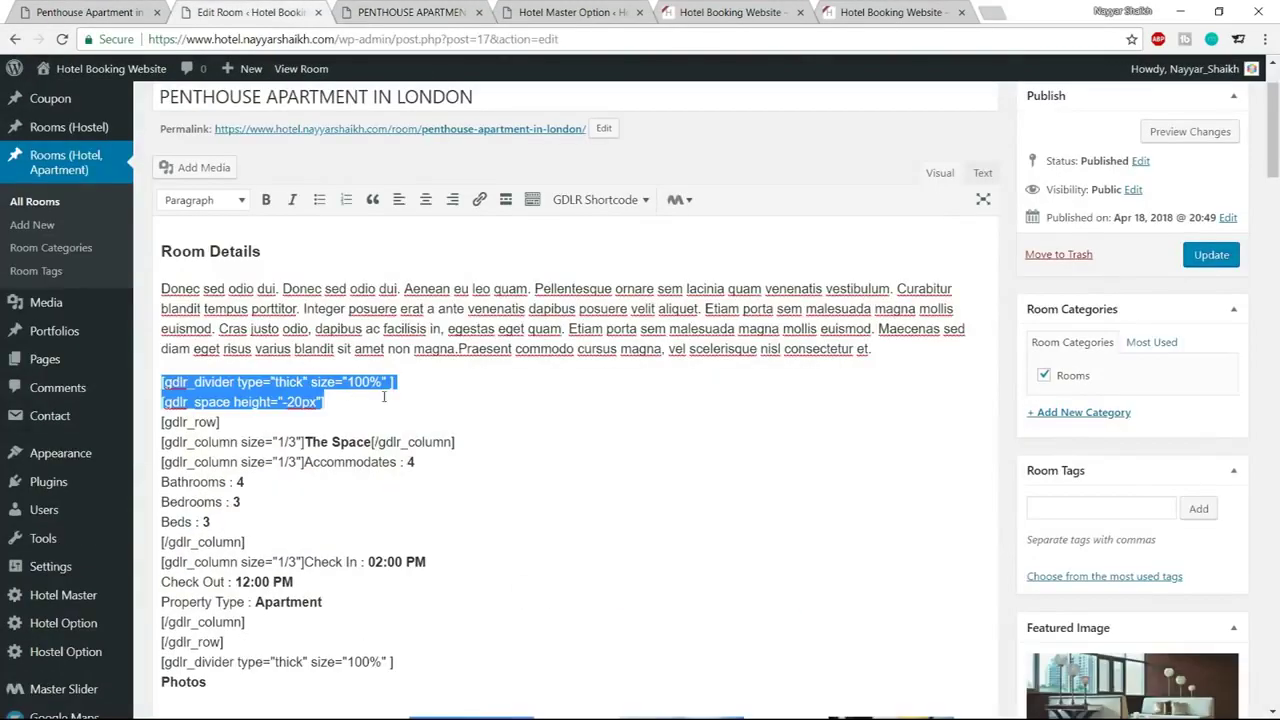
{"action": "scroll", "coordinate": [465, 405], "scroll_direction": "down", "scroll_amount": 8}
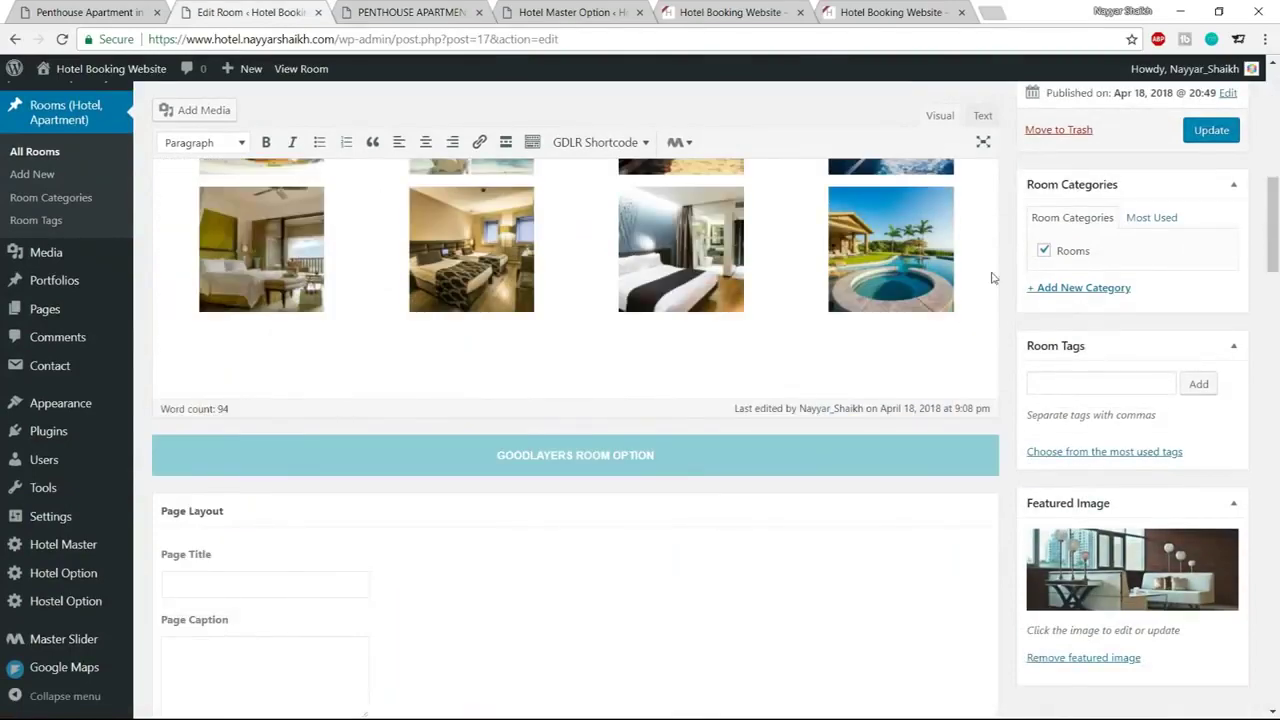
{"action": "left_click", "coordinate": [994, 280]}
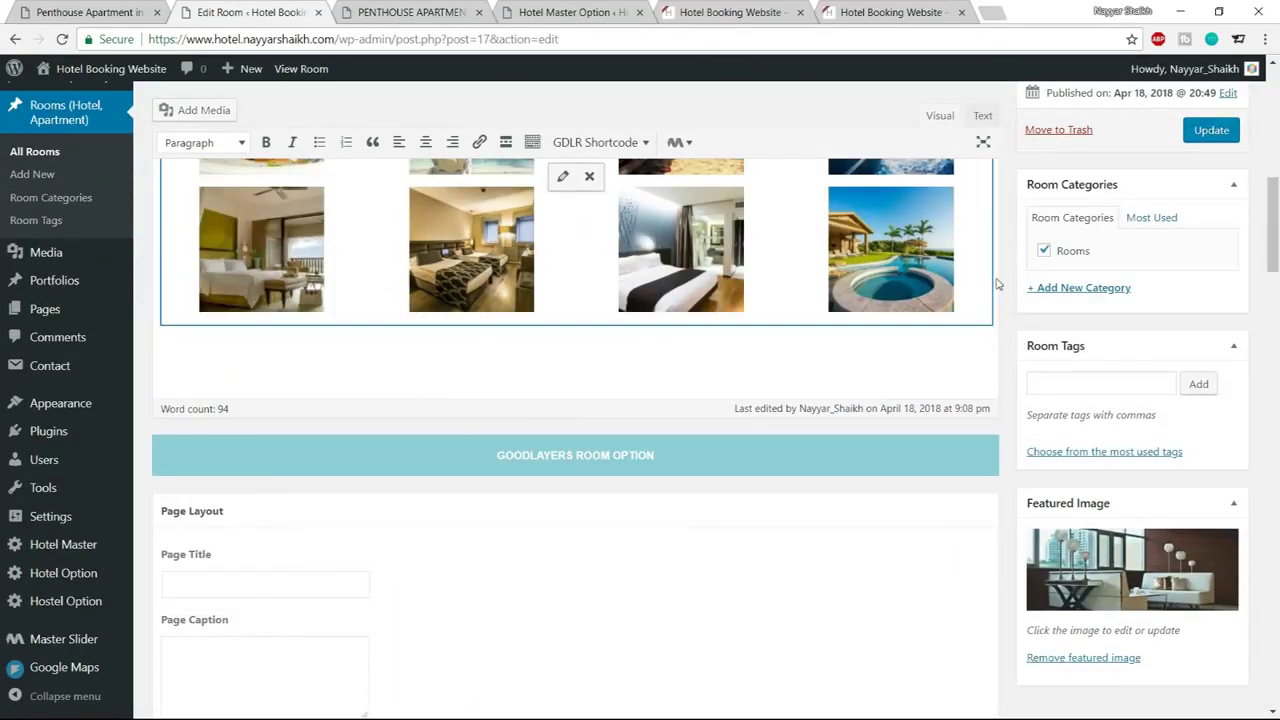
{"action": "scroll", "coordinate": [989, 285], "scroll_direction": "up", "scroll_amount": 2}
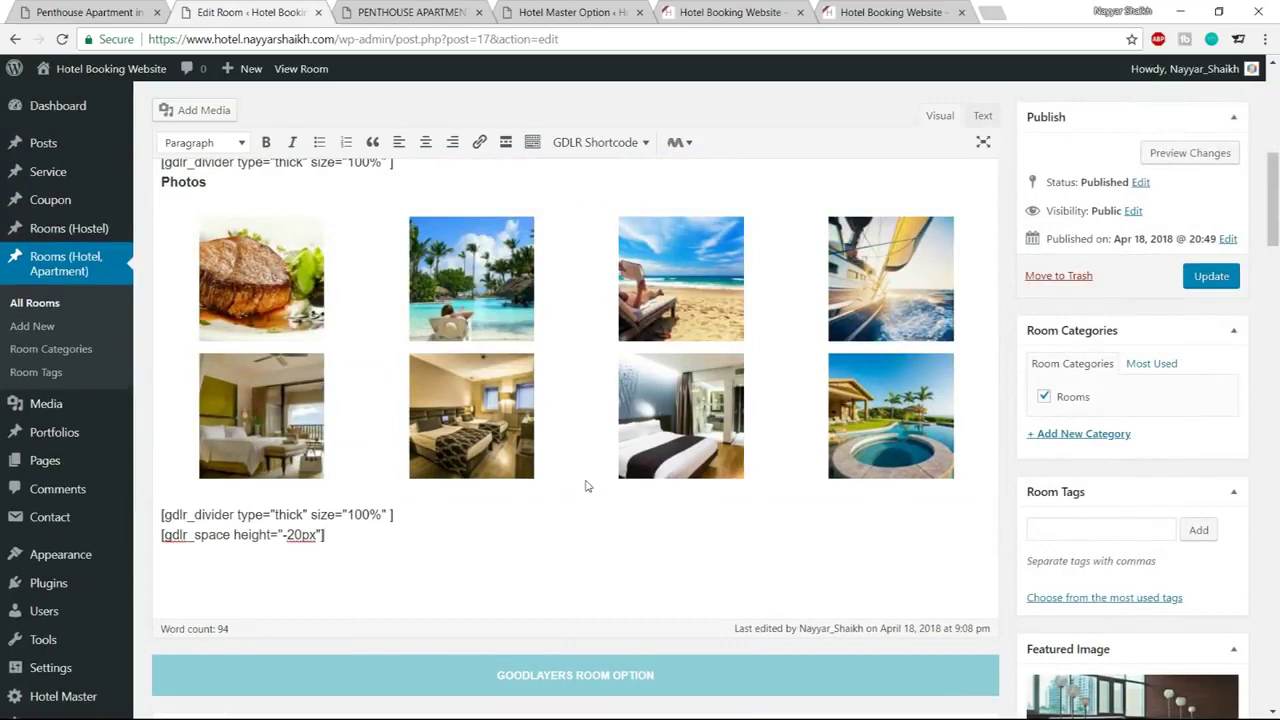
{"action": "left_click", "coordinate": [104, 8]}
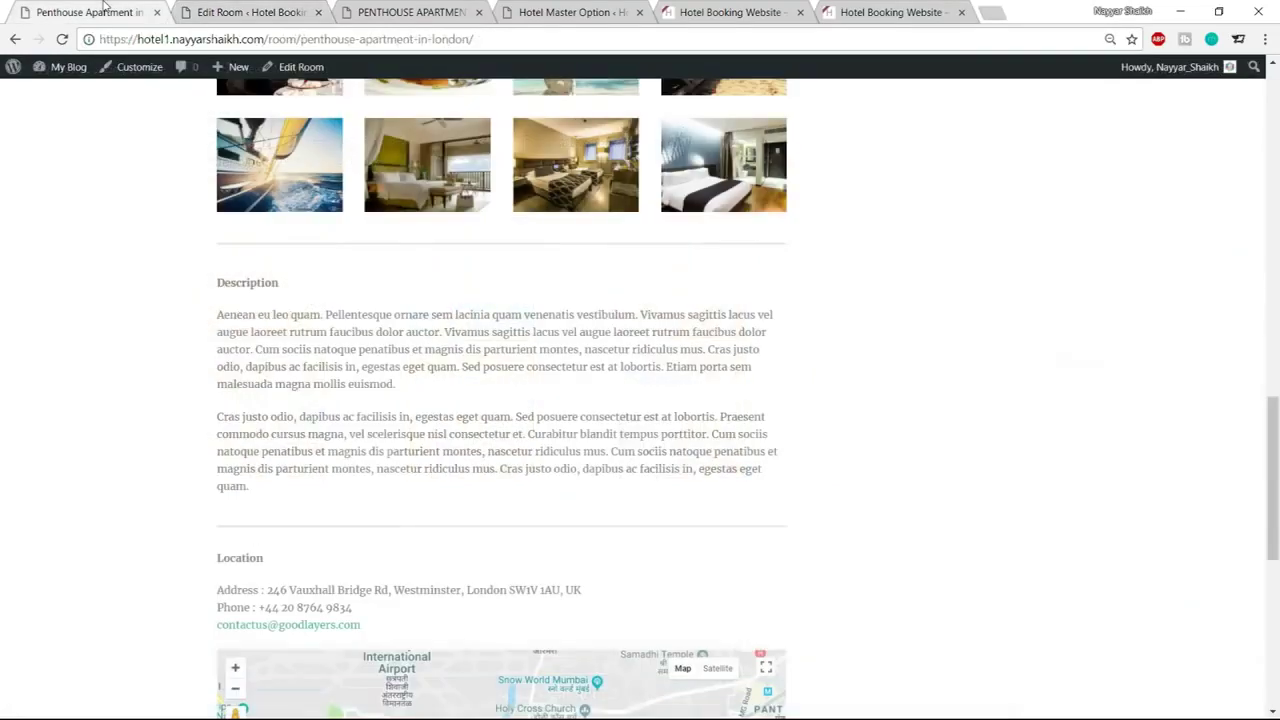
{"action": "left_click_drag", "start_coordinate": [213, 287], "coordinate": [337, 498]}
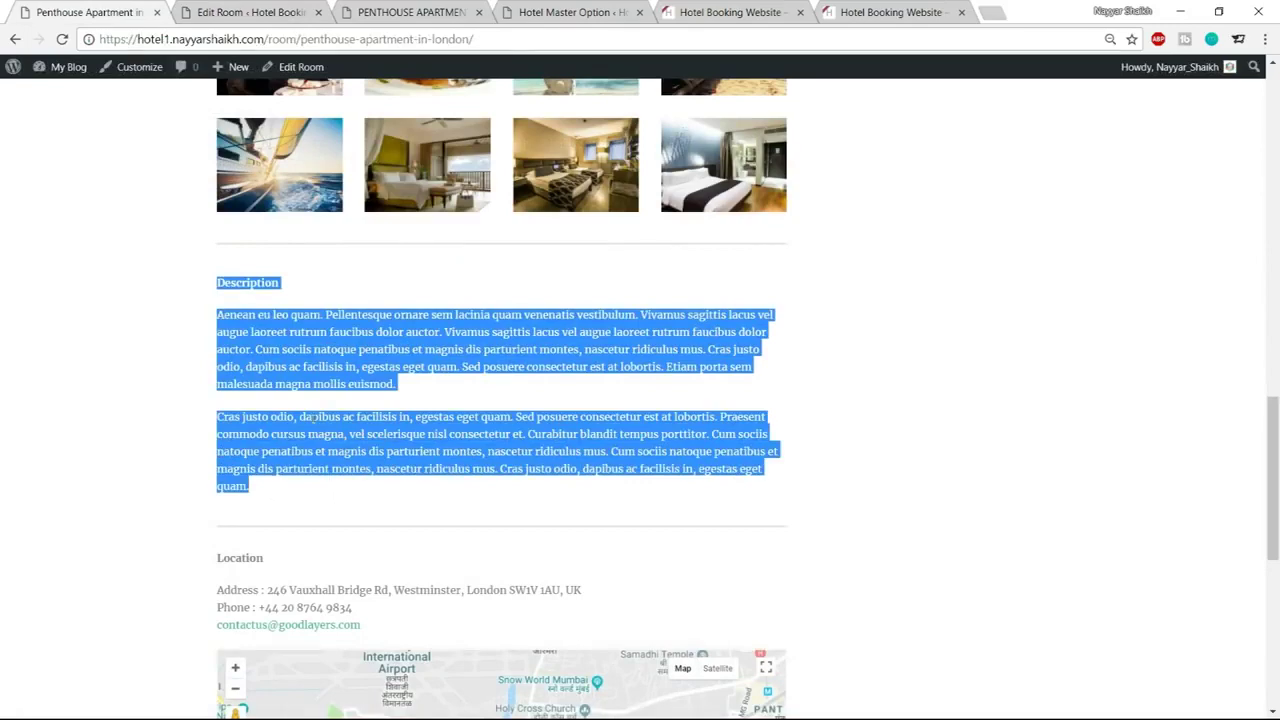
Step: Place the Description text below the gallery and remove the blank lines above it
{"action": "left_click", "coordinate": [241, 10]}
{"action": "scroll", "coordinate": [366, 417], "scroll_direction": "down", "scroll_amount": 2}
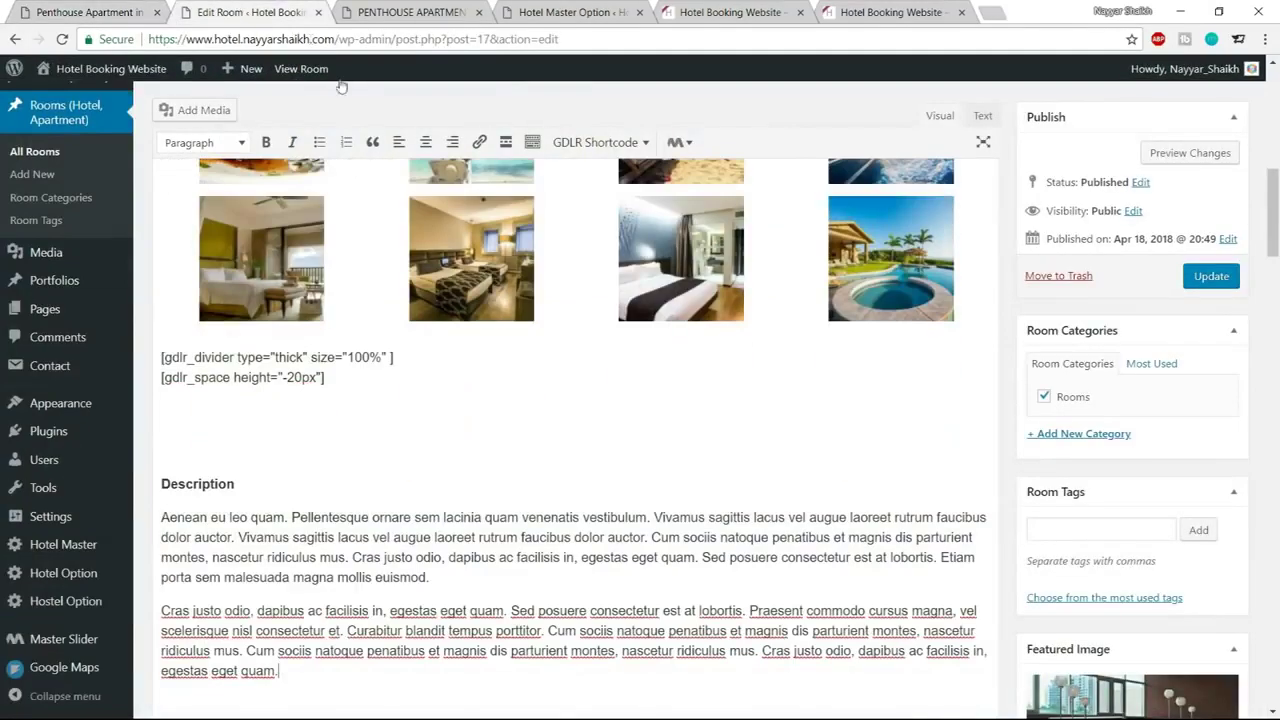
{"action": "left_click", "coordinate": [209, 444]}
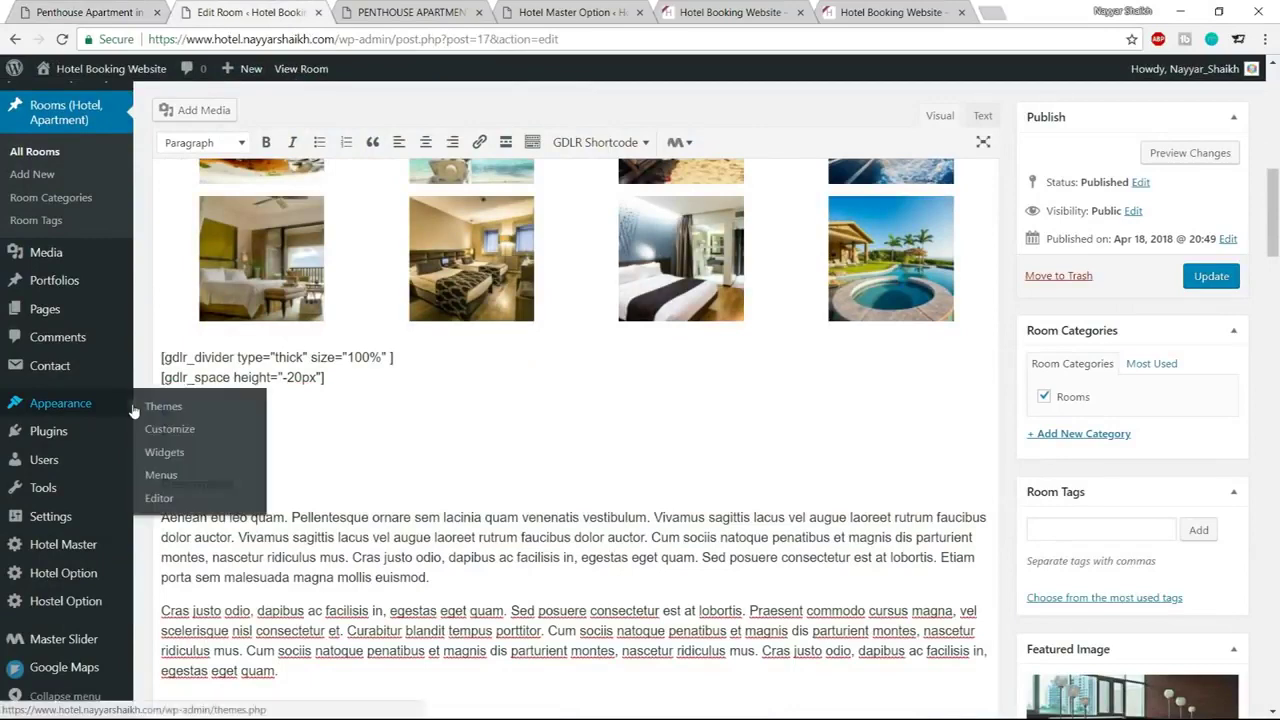
{"action": "key", "text": "BackSpace"}
{"action": "key", "text": "BackSpace"}
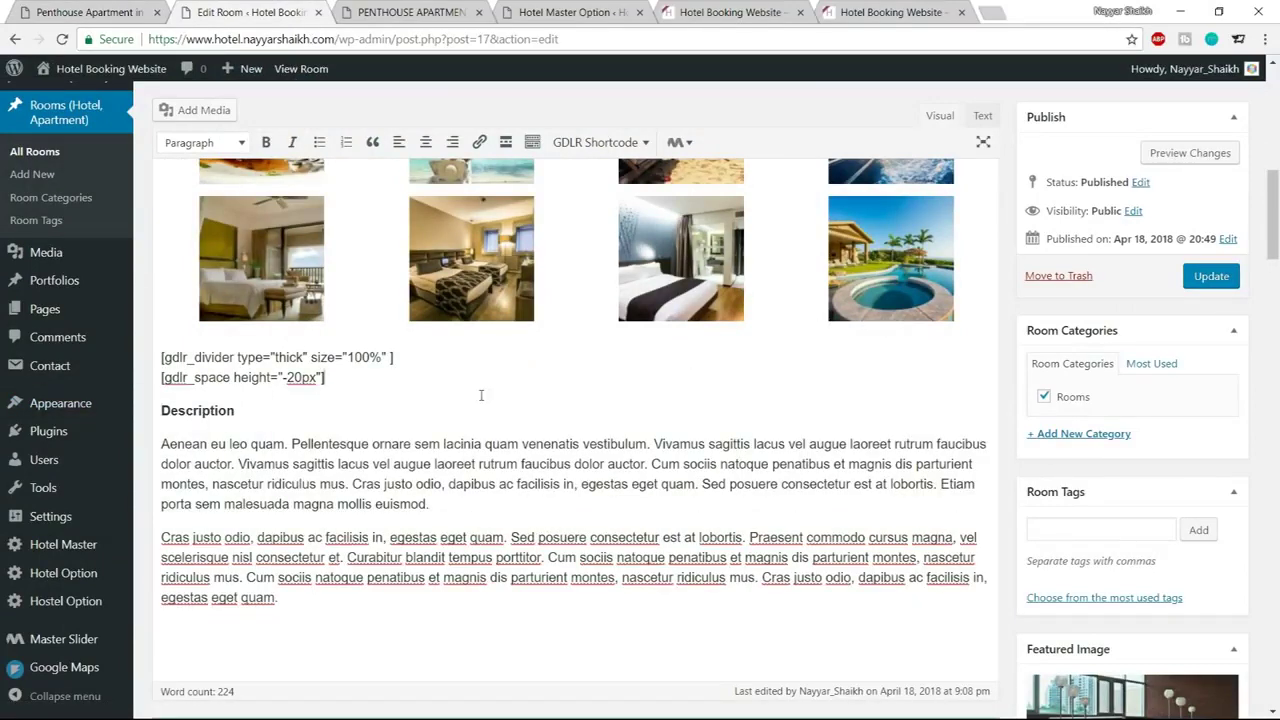
Step: Copy the thick divider and -20px space shortcodes to below the Description paragraphs
{"action": "left_click_drag", "start_coordinate": [335, 384], "coordinate": [158, 354]}
{"action": "key", "text": "ctrl+c"}
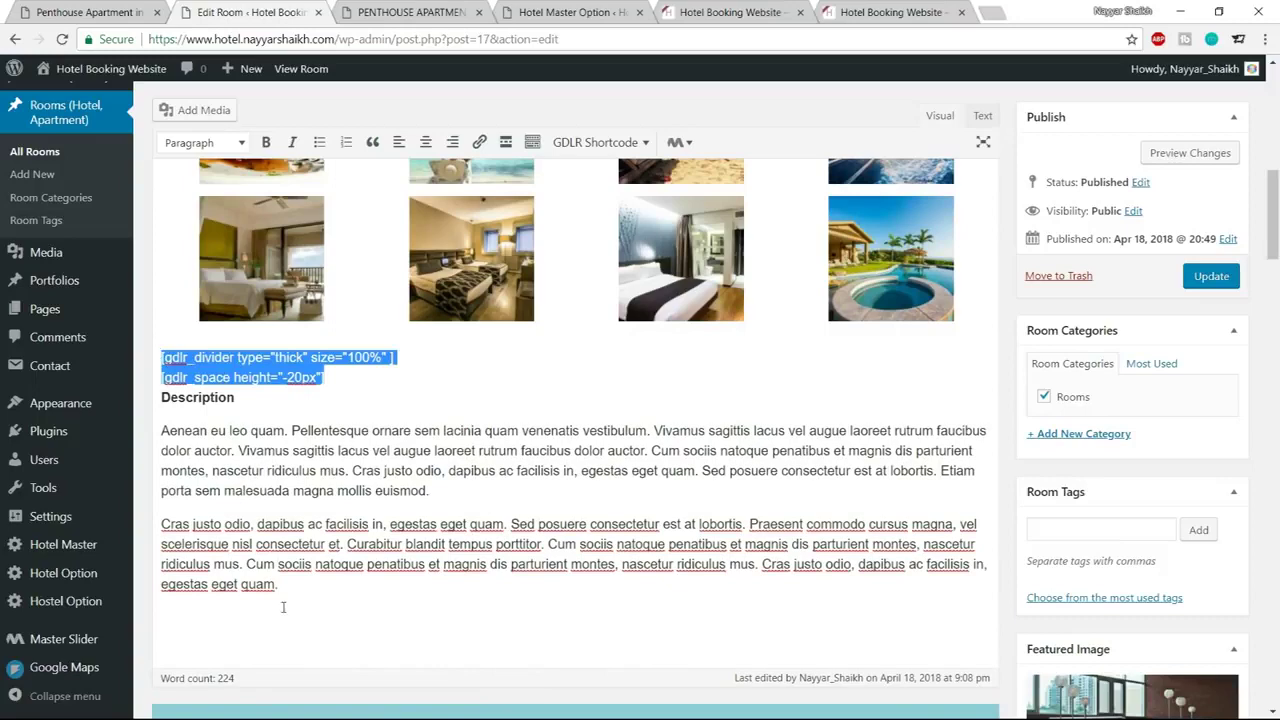
{"action": "left_click", "coordinate": [320, 591]}
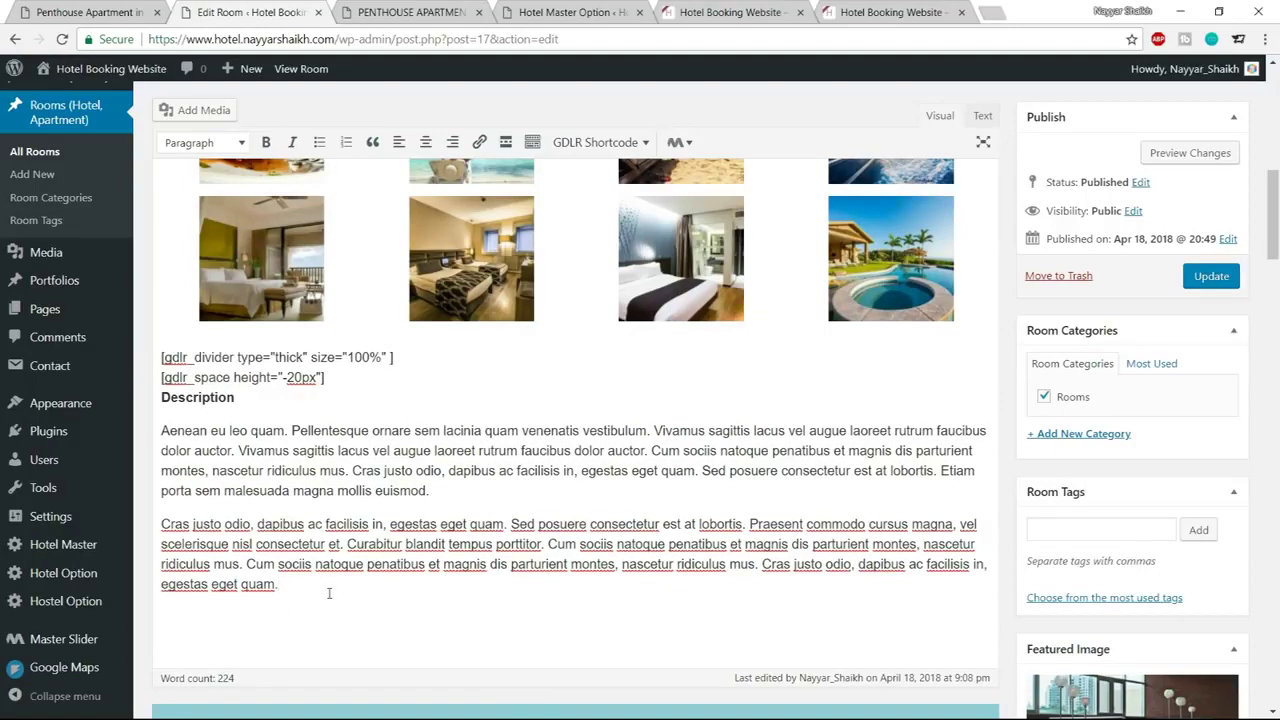
{"action": "key", "text": "shift+Return"}
{"action": "key", "text": "ctrl+v"}
{"action": "key", "text": "Return"}
{"action": "key", "text": "ctrl+b"}
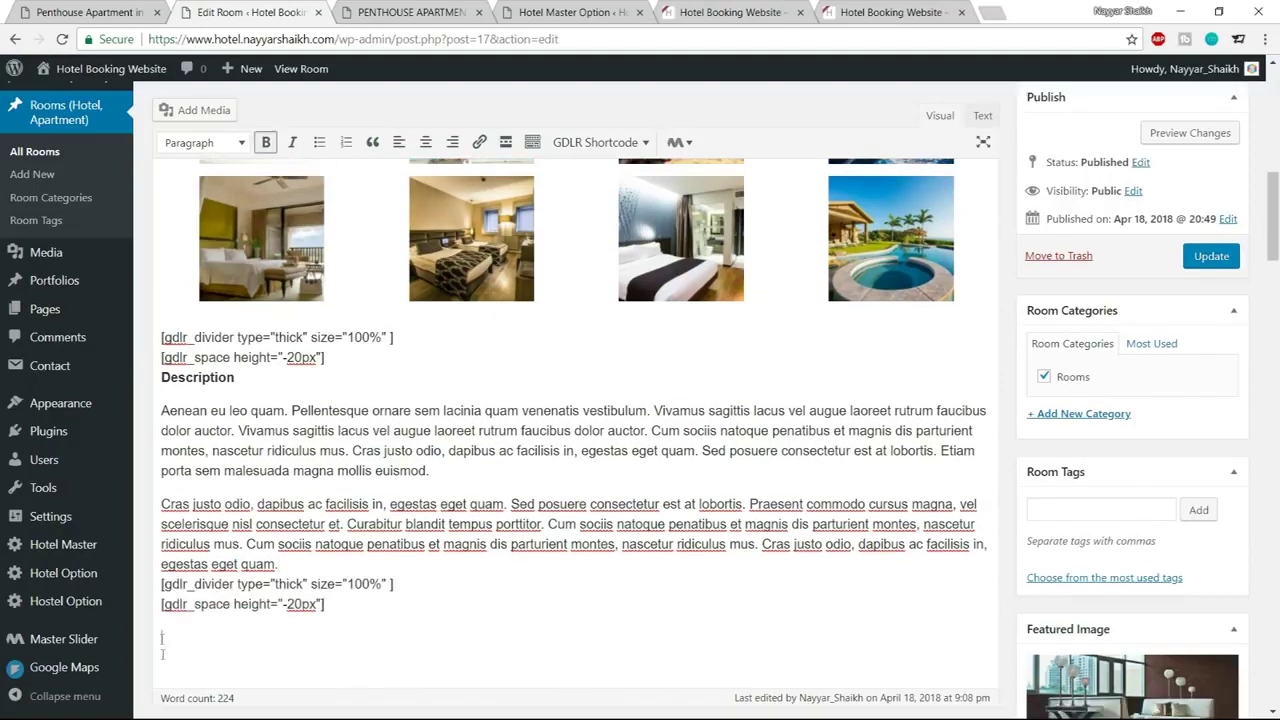
Step: Copy the Location heading, address, phone and e-mail from the reference page into the post
{"action": "left_click", "coordinate": [100, 12]}
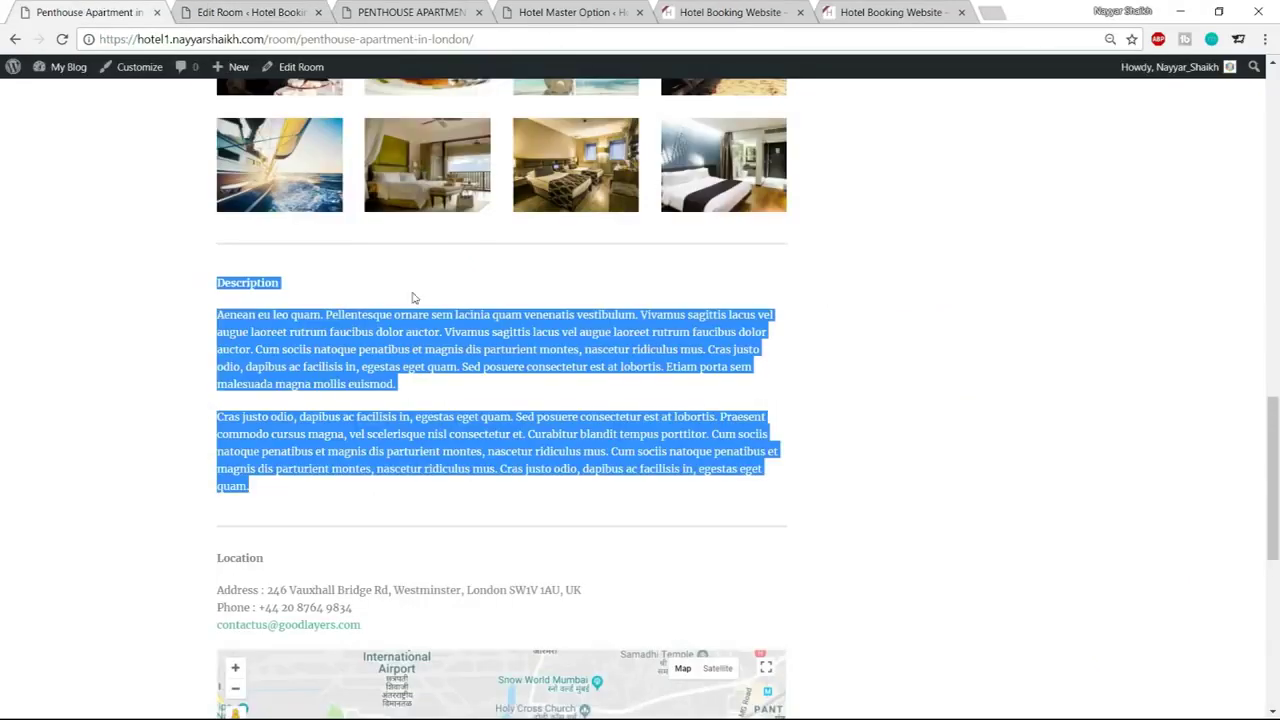
{"action": "scroll", "coordinate": [414, 294], "scroll_direction": "down", "scroll_amount": 3}
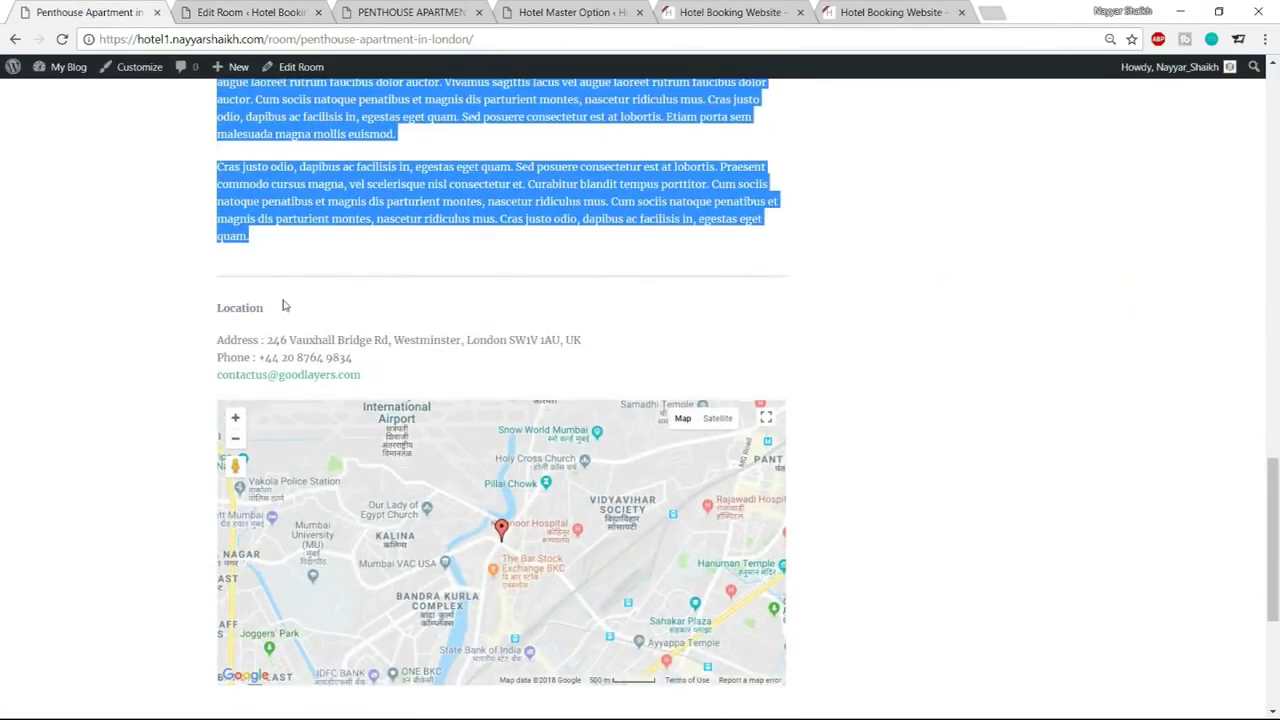
{"action": "left_click_drag", "start_coordinate": [208, 312], "coordinate": [379, 374]}
{"action": "key", "text": "ctrl+c"}
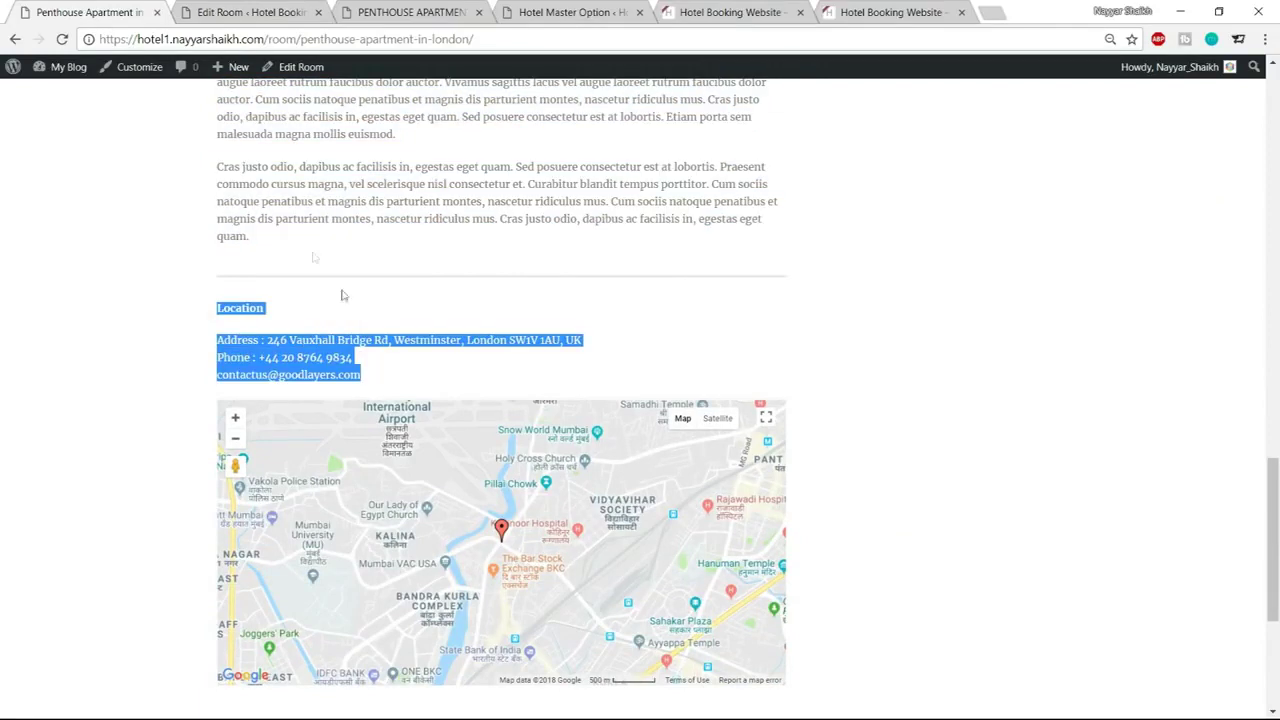
{"action": "left_click", "coordinate": [293, 10]}
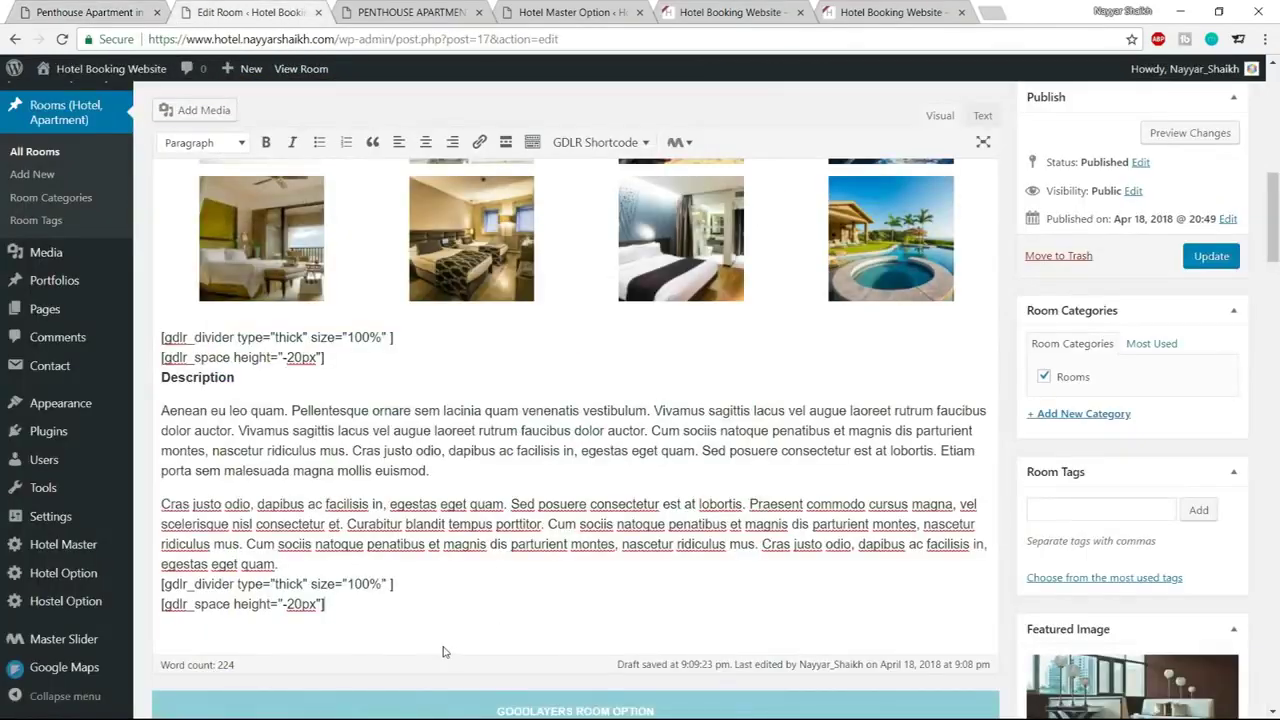
{"action": "key", "text": "ctrl+v"}
Step: Remove the blank line above Location, update the post and switch to the live page
{"action": "scroll", "coordinate": [444, 648], "scroll_direction": "down", "scroll_amount": 2}
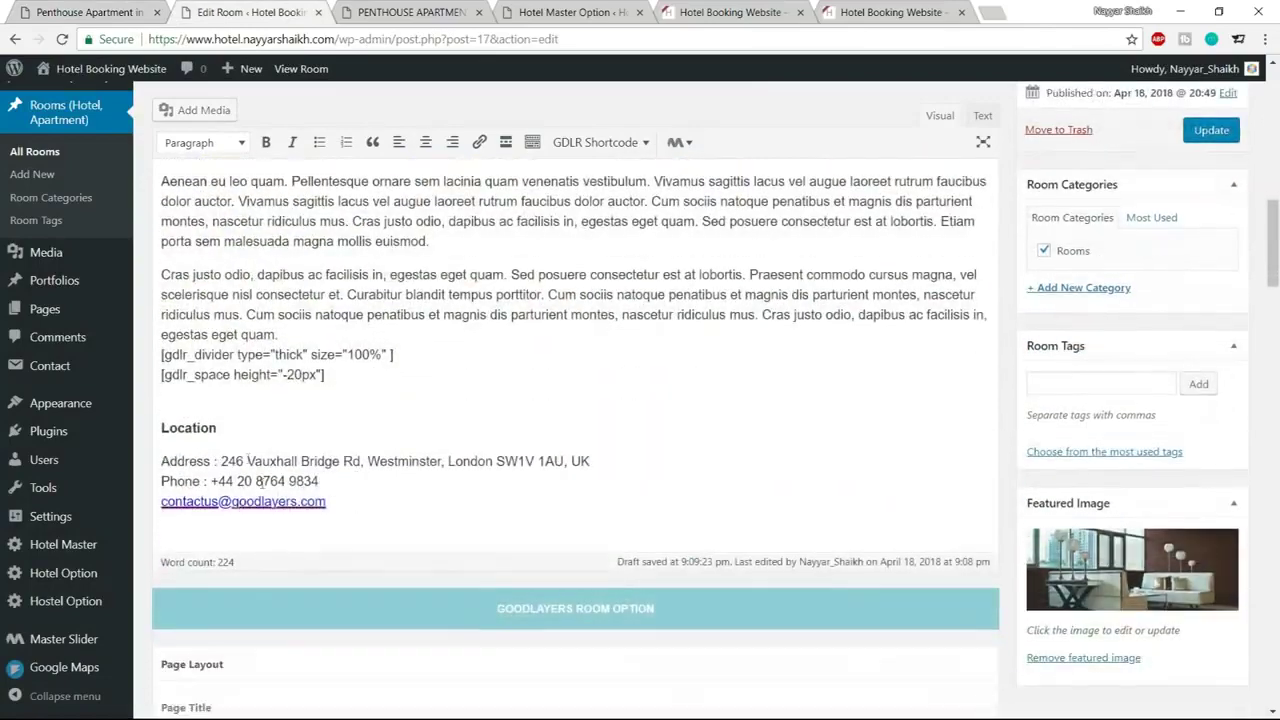
{"action": "left_click", "coordinate": [155, 437]}
{"action": "key", "text": "BackSpace"}
{"action": "key", "text": "Return"}
{"action": "key", "text": "BackSpace"}
{"action": "key", "text": "shift+Return"}
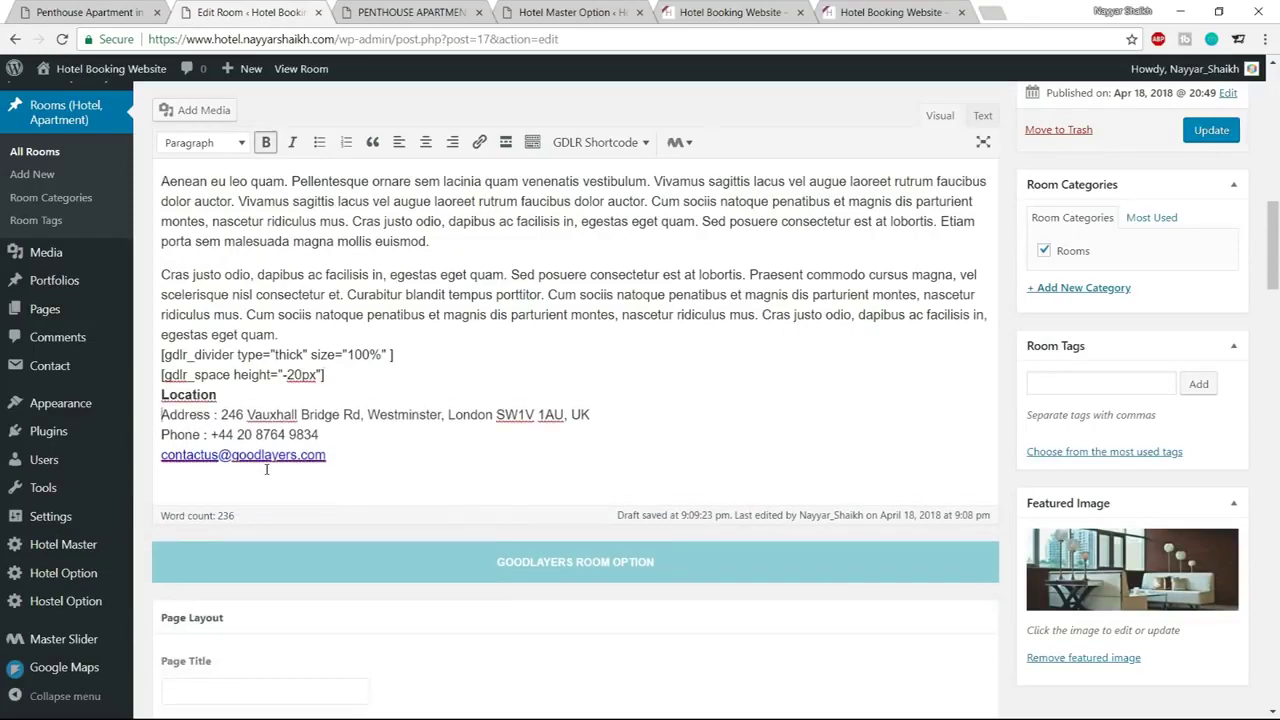
{"action": "left_click", "coordinate": [1210, 131]}
{"action": "left_click", "coordinate": [398, 12]}
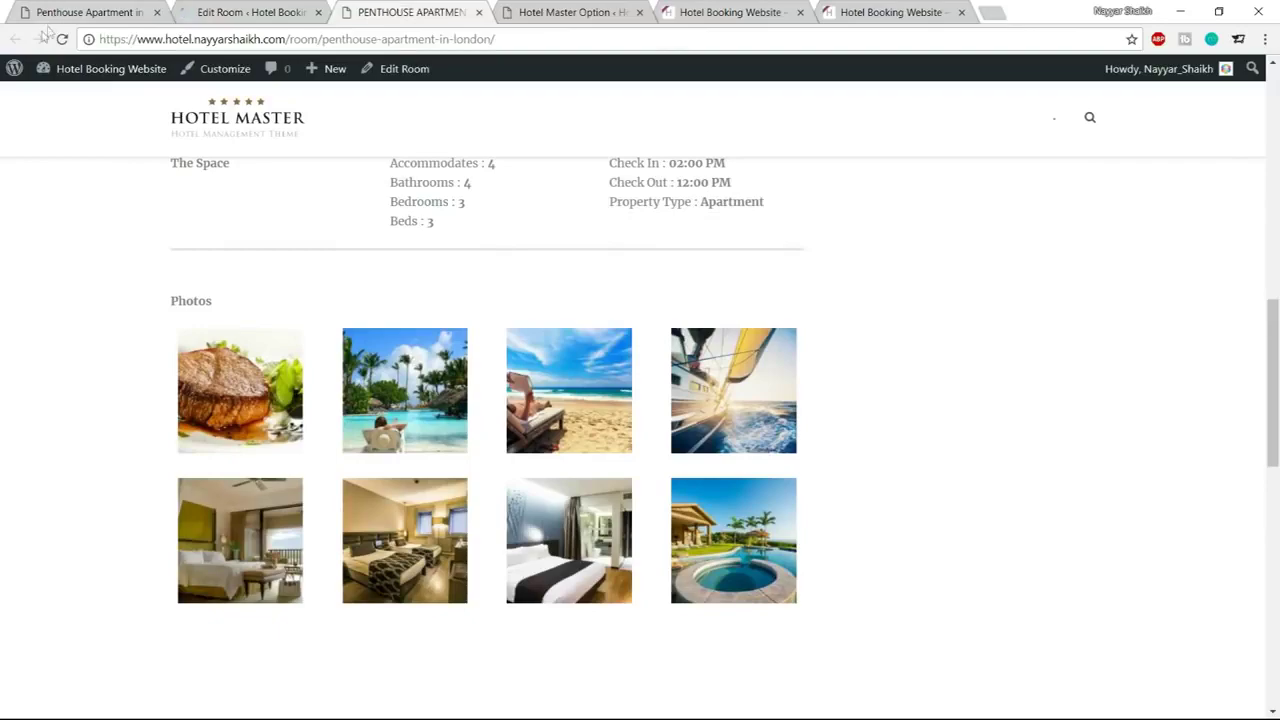
Step: Reload the live page to compare Description and Location with the reference, then return to the editor
{"action": "left_click", "coordinate": [62, 39]}
{"action": "scroll", "coordinate": [840, 292], "scroll_direction": "down", "scroll_amount": 5}
{"action": "scroll", "coordinate": [840, 292], "scroll_direction": "up", "scroll_amount": 1}
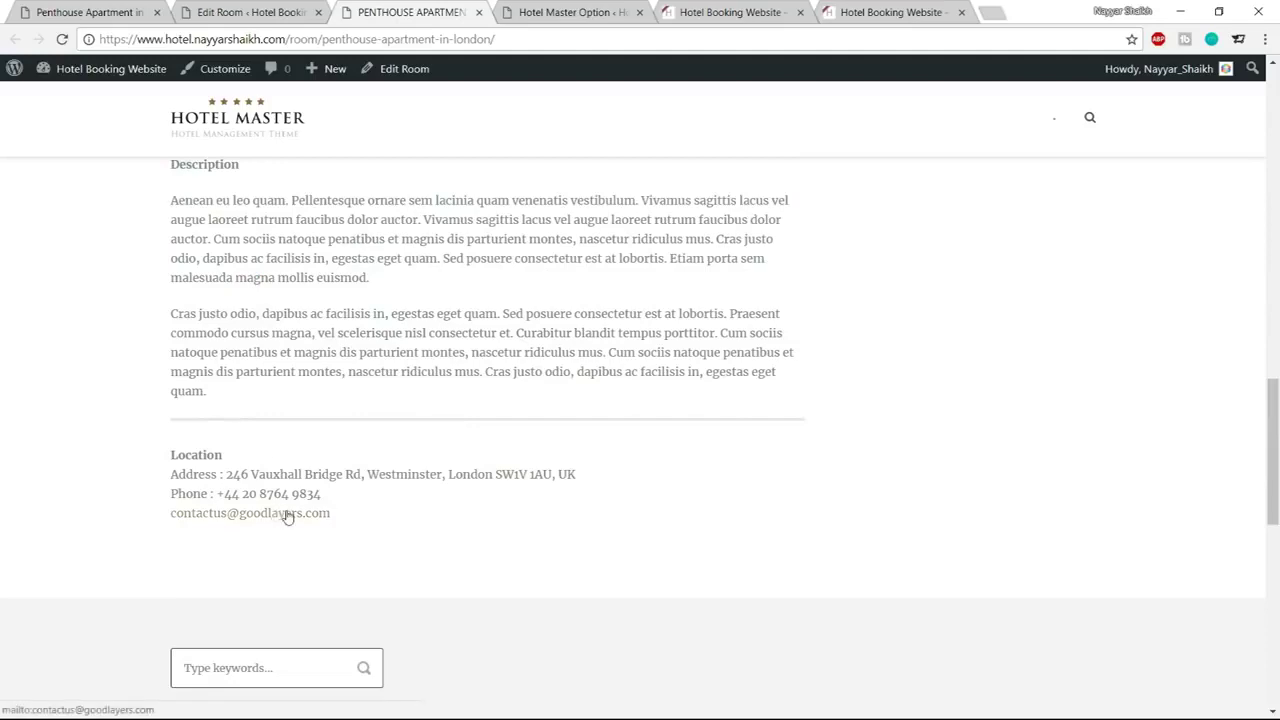
{"action": "left_click", "coordinate": [106, 13]}
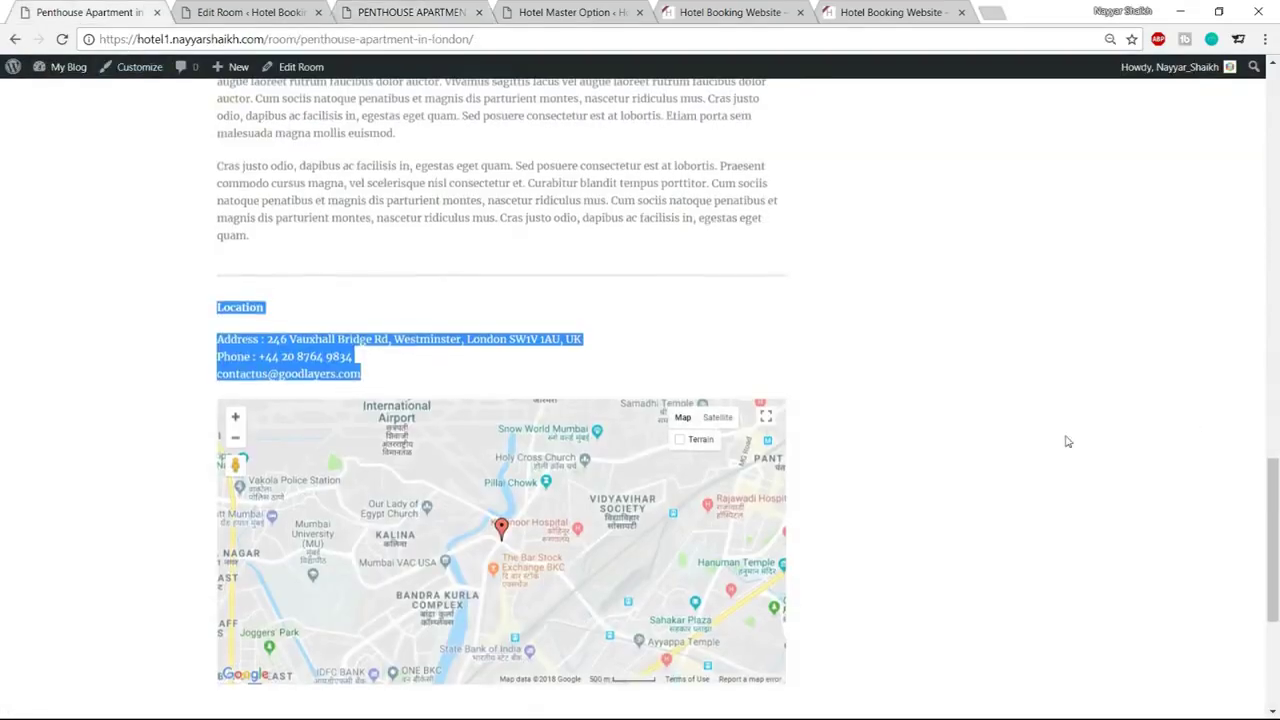
{"action": "scroll", "coordinate": [659, 347], "scroll_direction": "down", "scroll_amount": 3}
{"action": "scroll", "coordinate": [1055, 413], "scroll_direction": "up", "scroll_amount": 1}
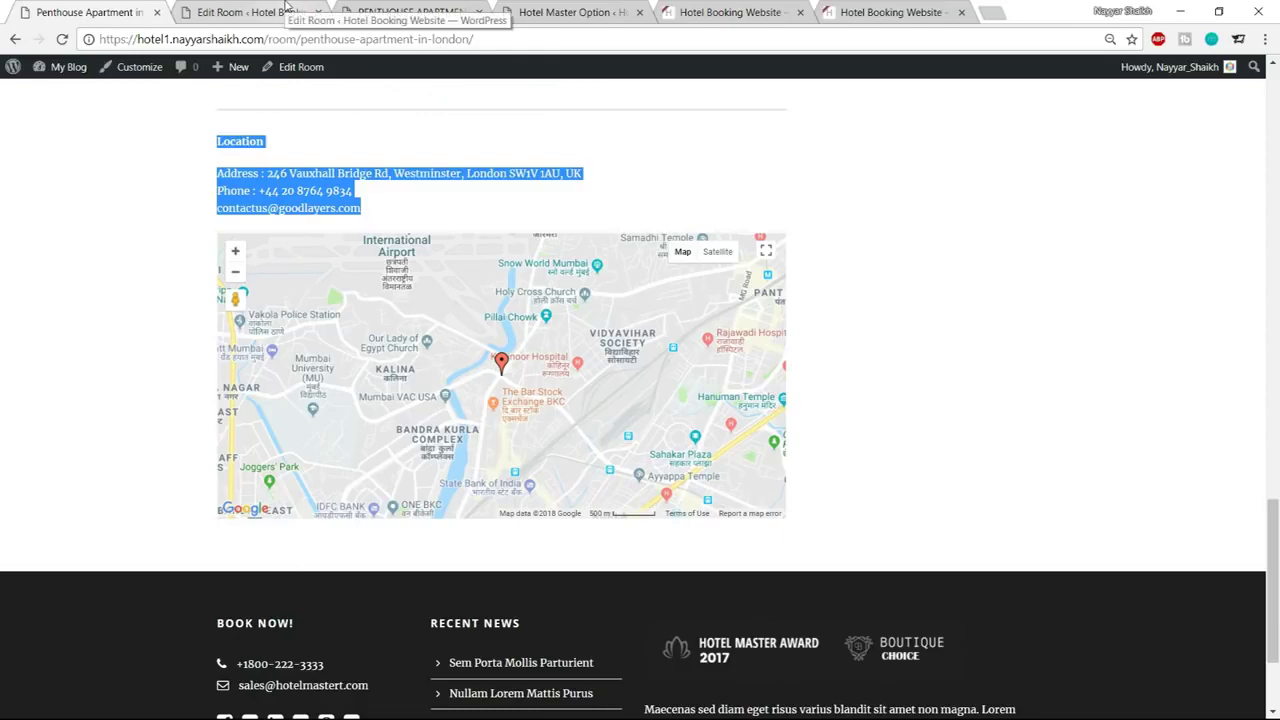
{"action": "left_click", "coordinate": [287, 12]}
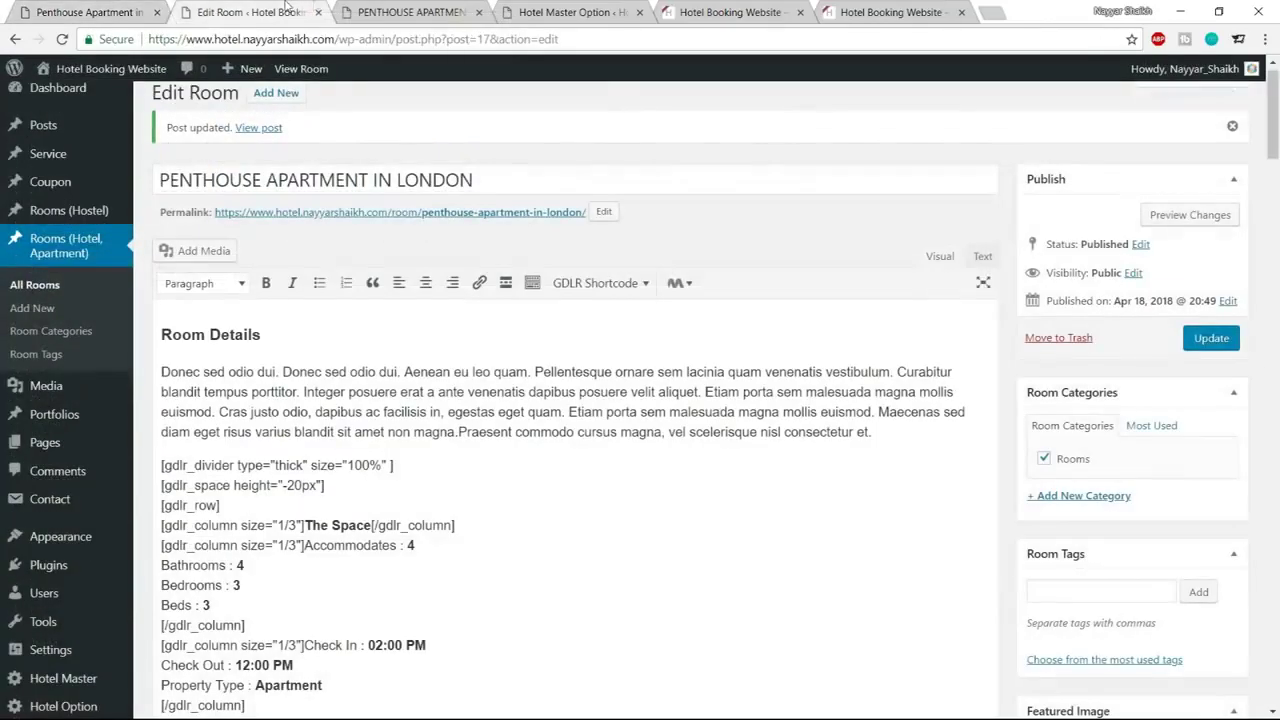
Step: Open console.developers.google.com in a new browser tab
{"action": "left_click", "coordinate": [994, 20]}
{"action": "type", "text": "console.developers.google.com"}
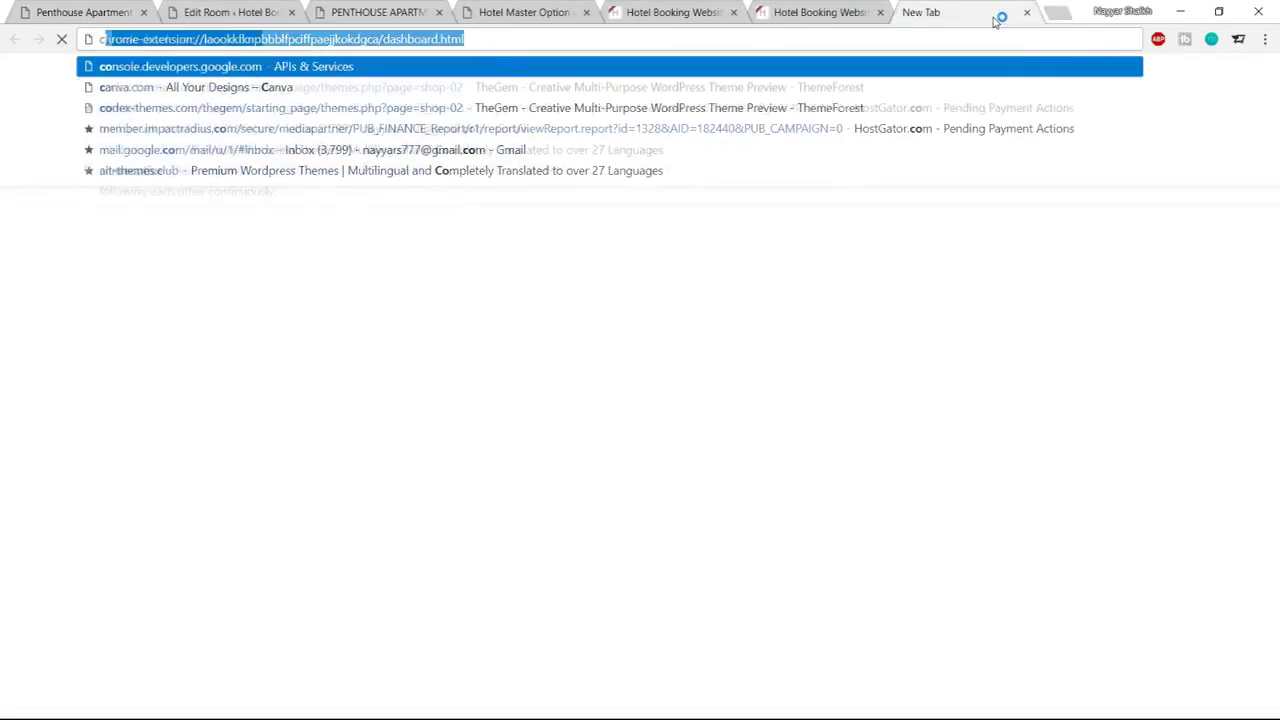
{"action": "key", "text": "Return"}
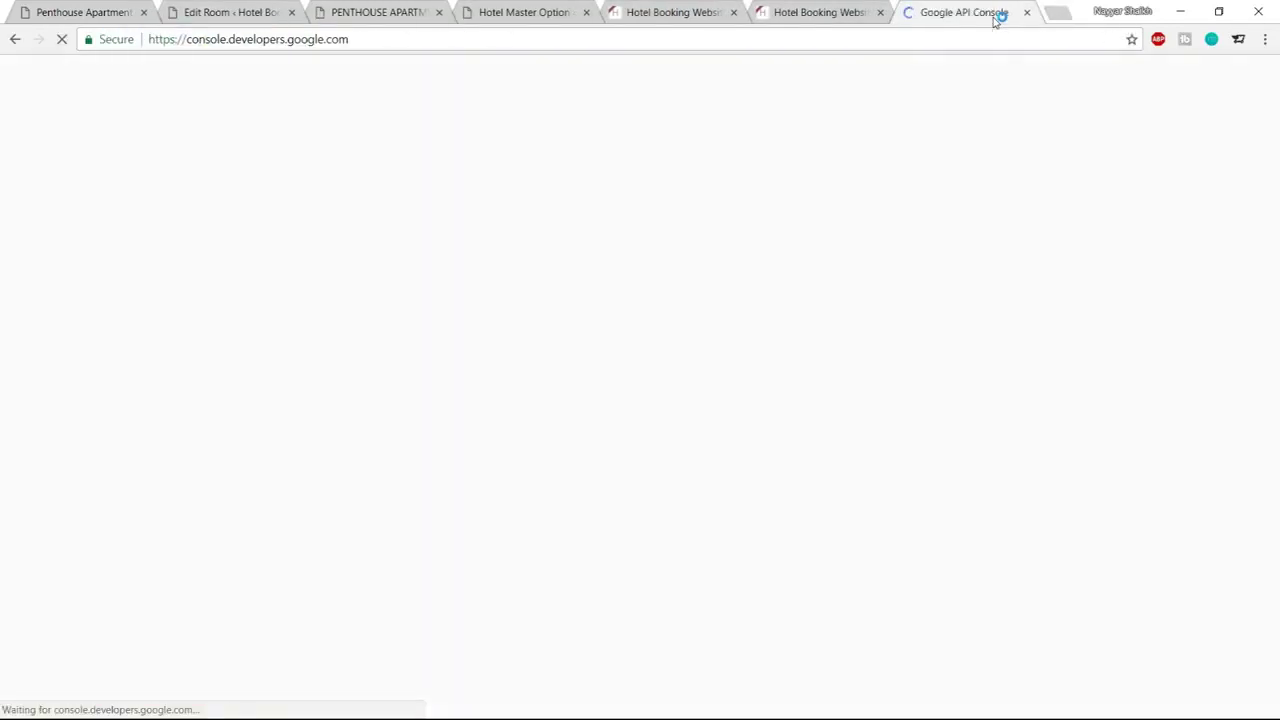
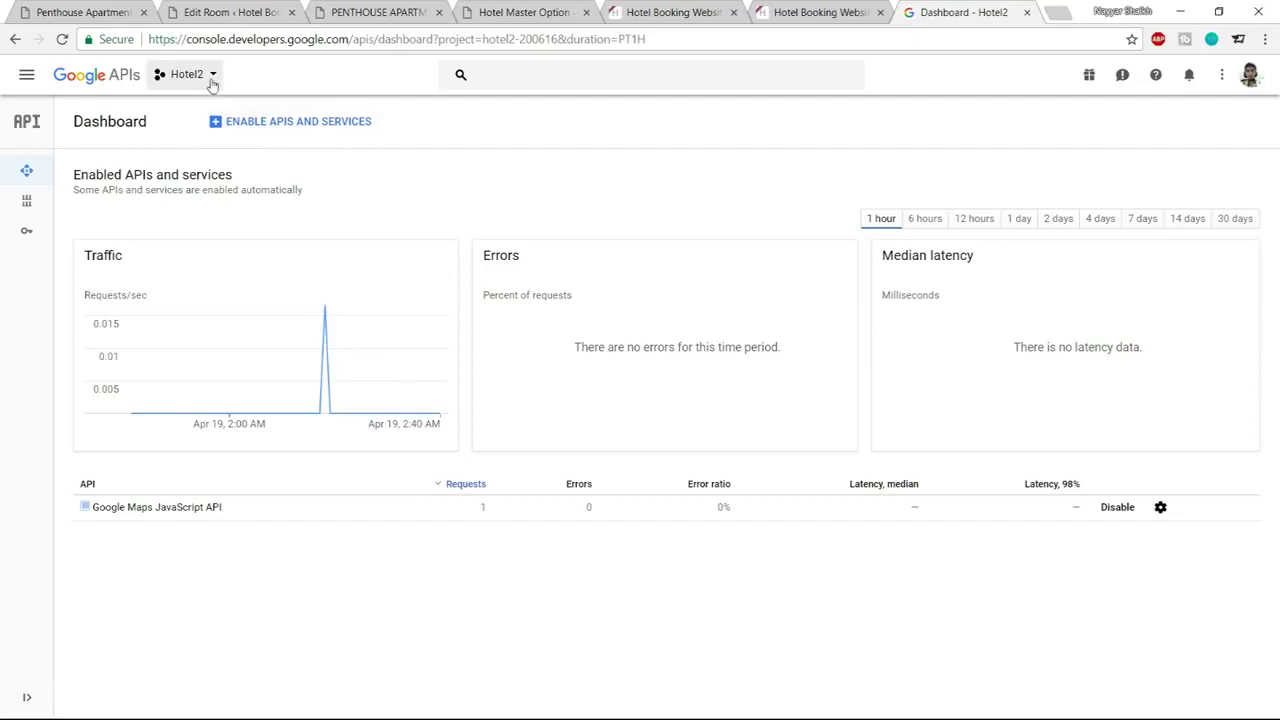
Step: Create a new Google Cloud project named hotelProject
{"action": "left_click", "coordinate": [212, 80]}
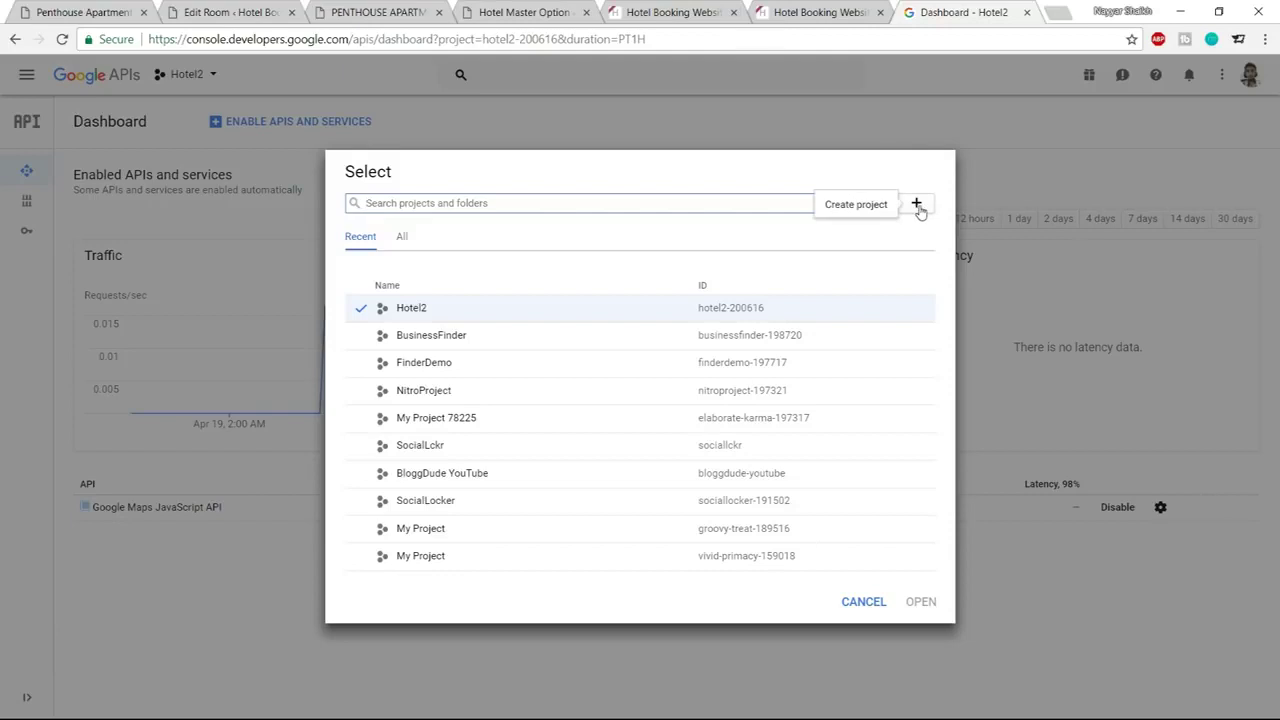
{"action": "left_click", "coordinate": [916, 205]}
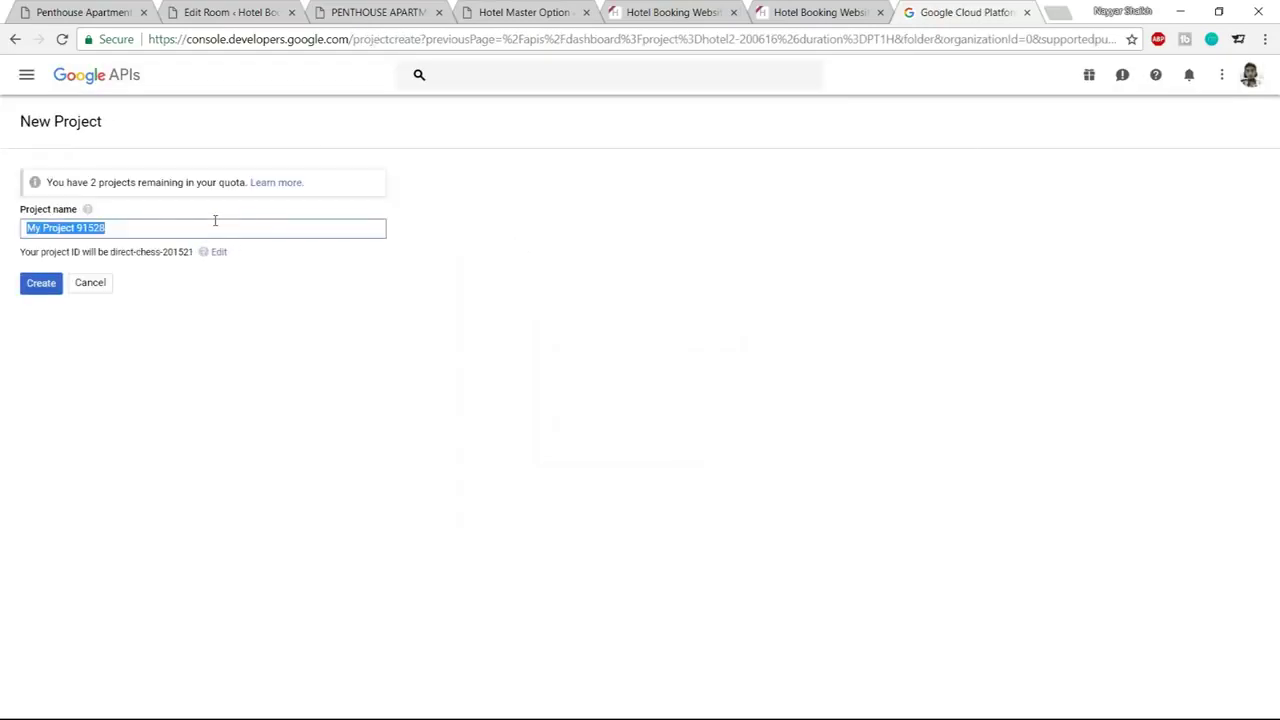
{"action": "type", "text": "hotelProject"}
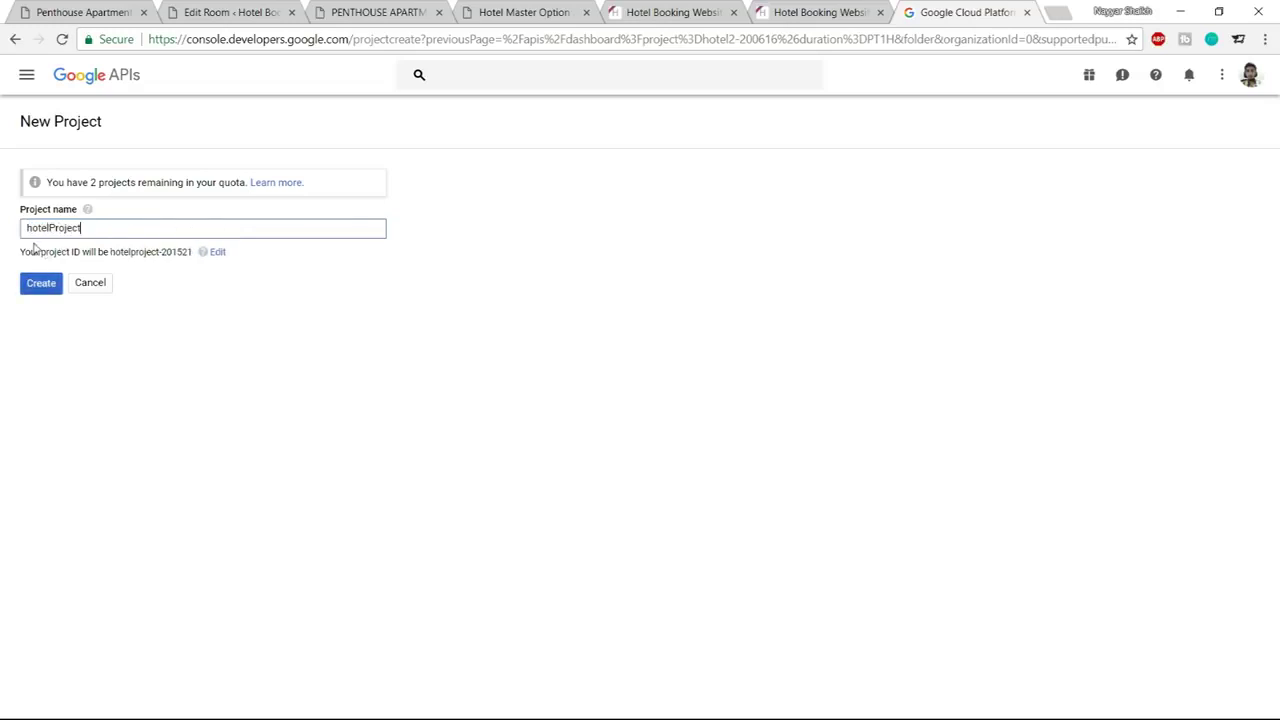
{"action": "left_click", "coordinate": [42, 285]}
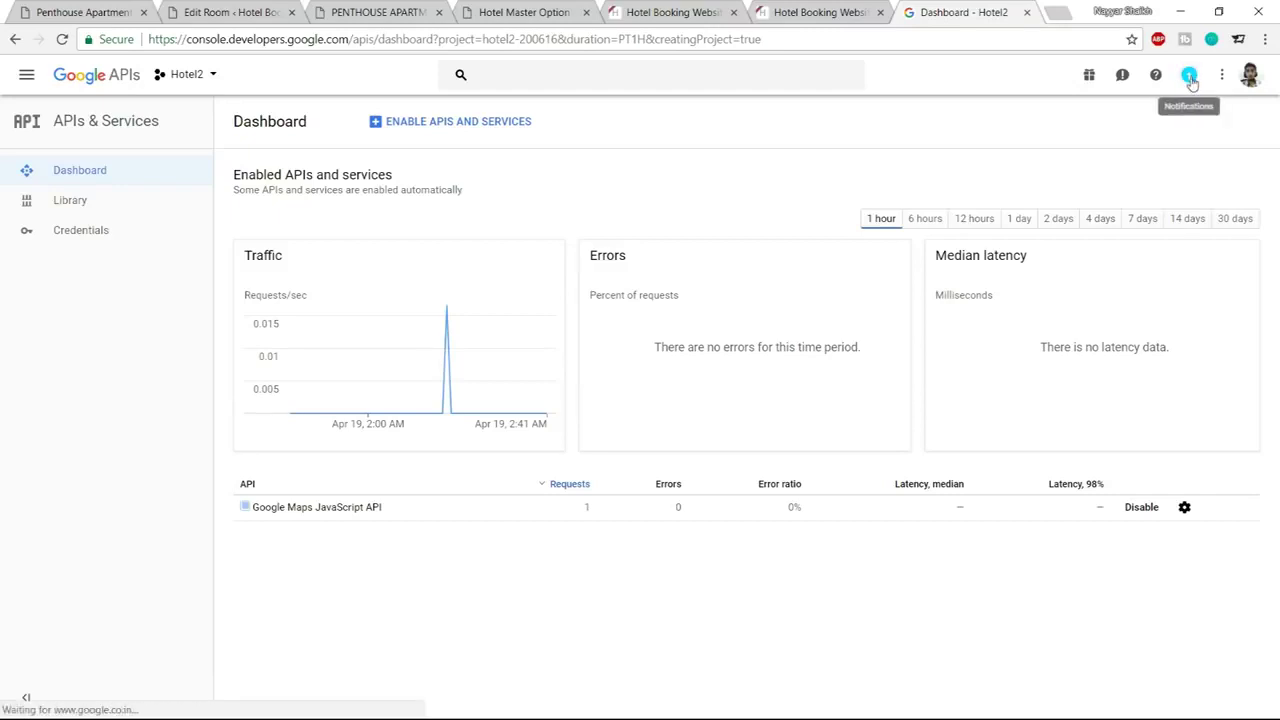
Step: Confirm hotelProject was created and switch the console to it
{"action": "left_click", "coordinate": [1189, 76]}
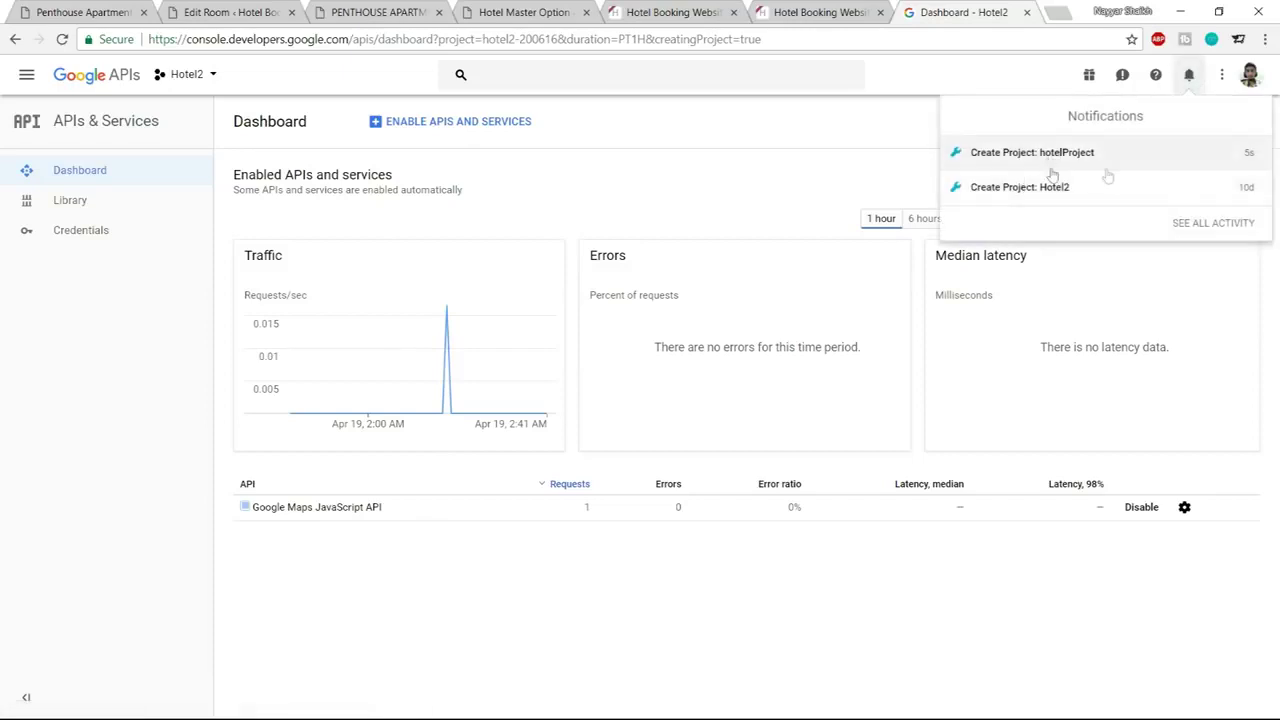
{"action": "left_click", "coordinate": [900, 146]}
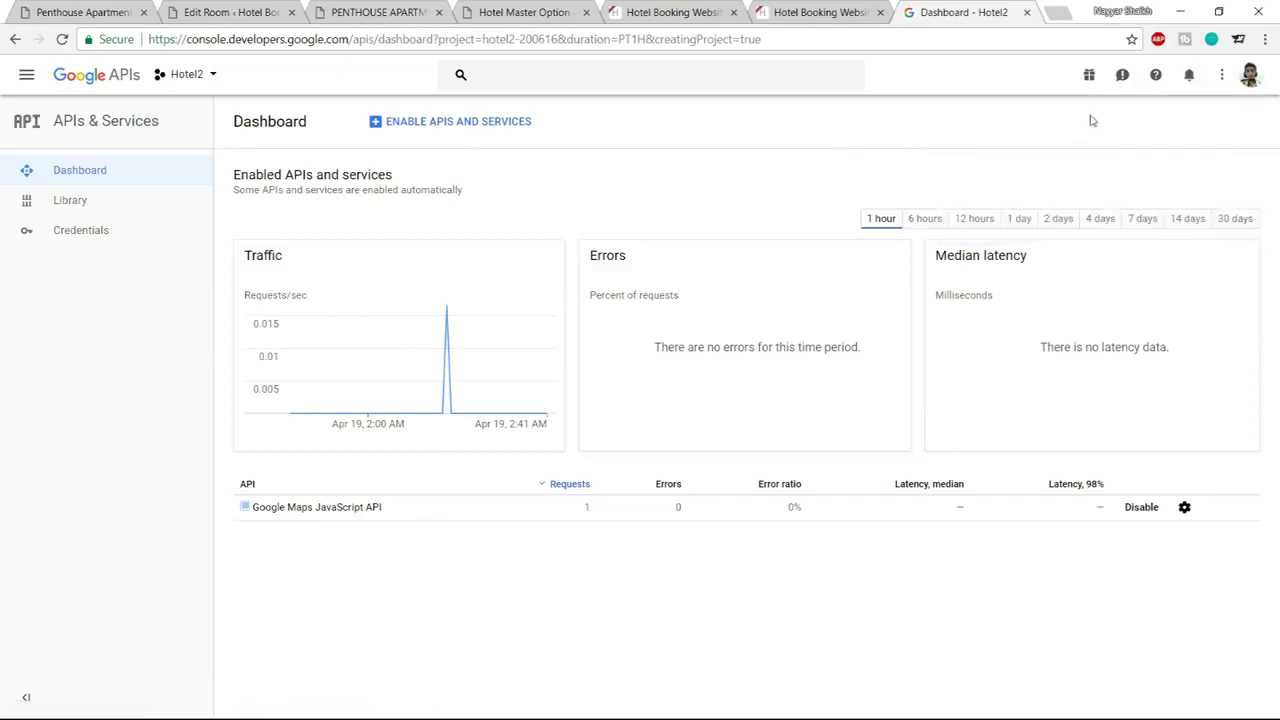
{"action": "left_click", "coordinate": [190, 78]}
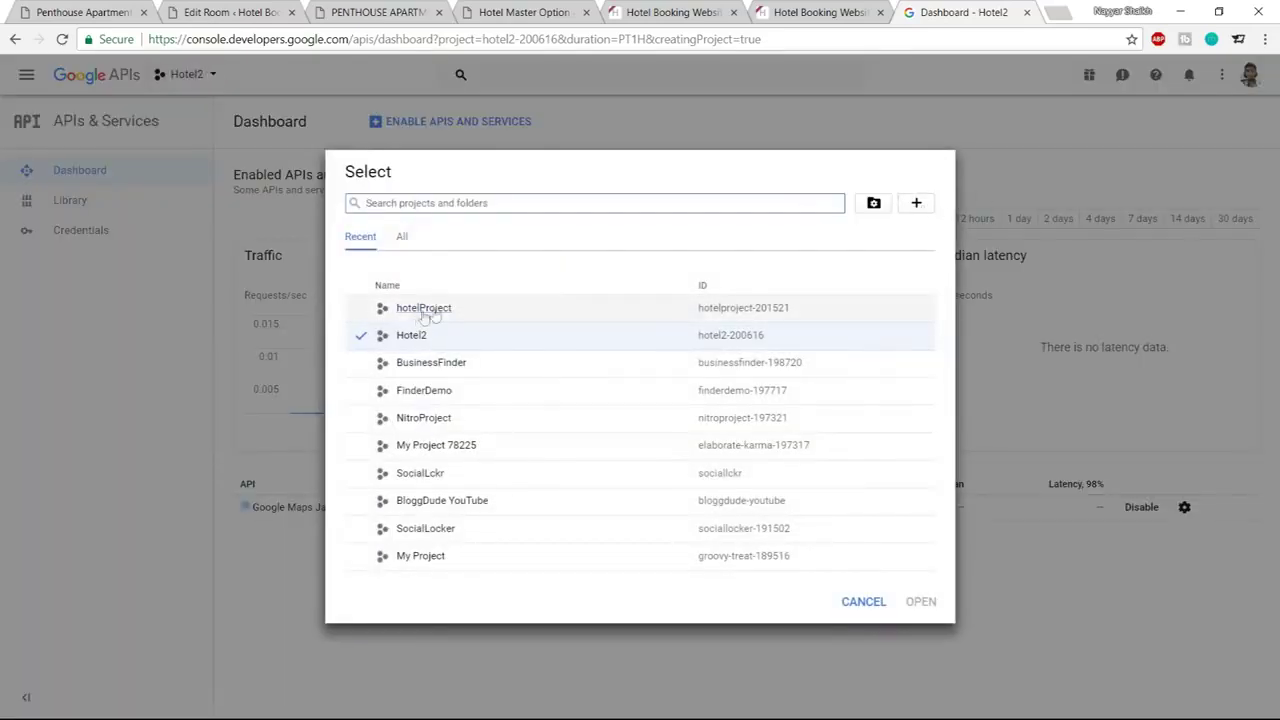
{"action": "left_click", "coordinate": [363, 317]}
{"action": "double_click", "coordinate": [408, 312]}
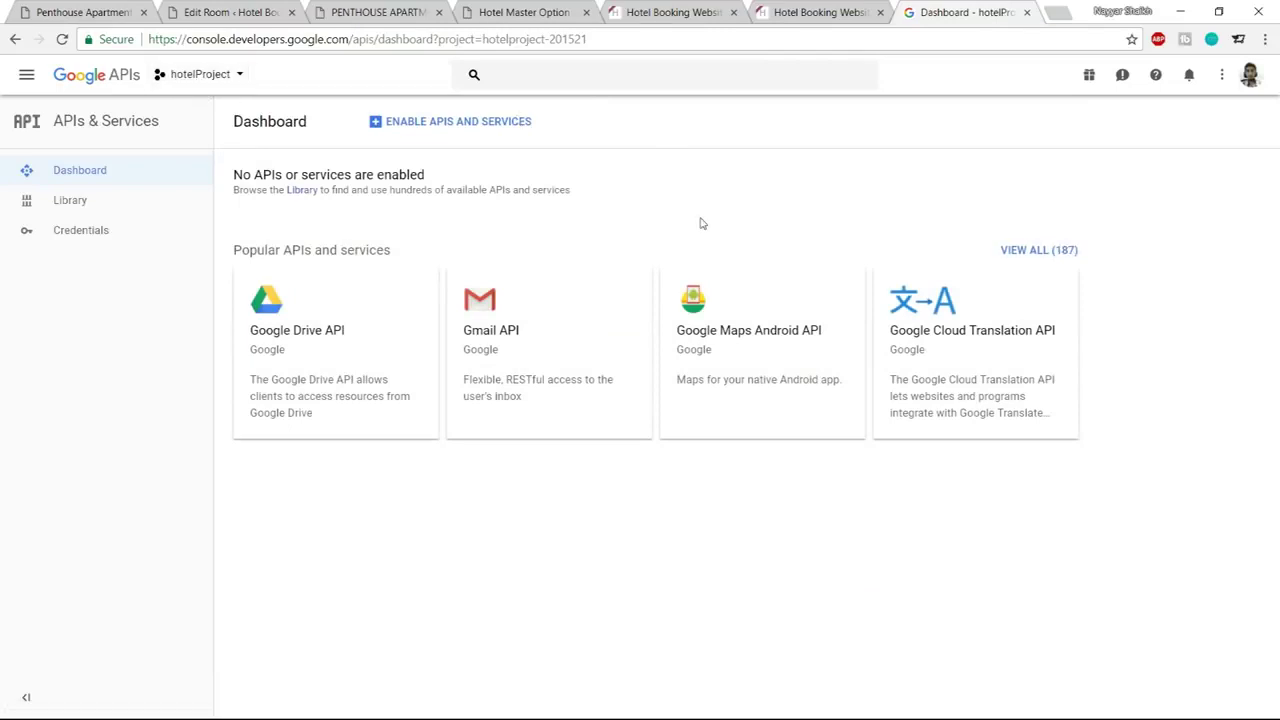
Step: Enable the Google Maps JavaScript API for hotelProject
{"action": "left_click", "coordinate": [455, 121]}
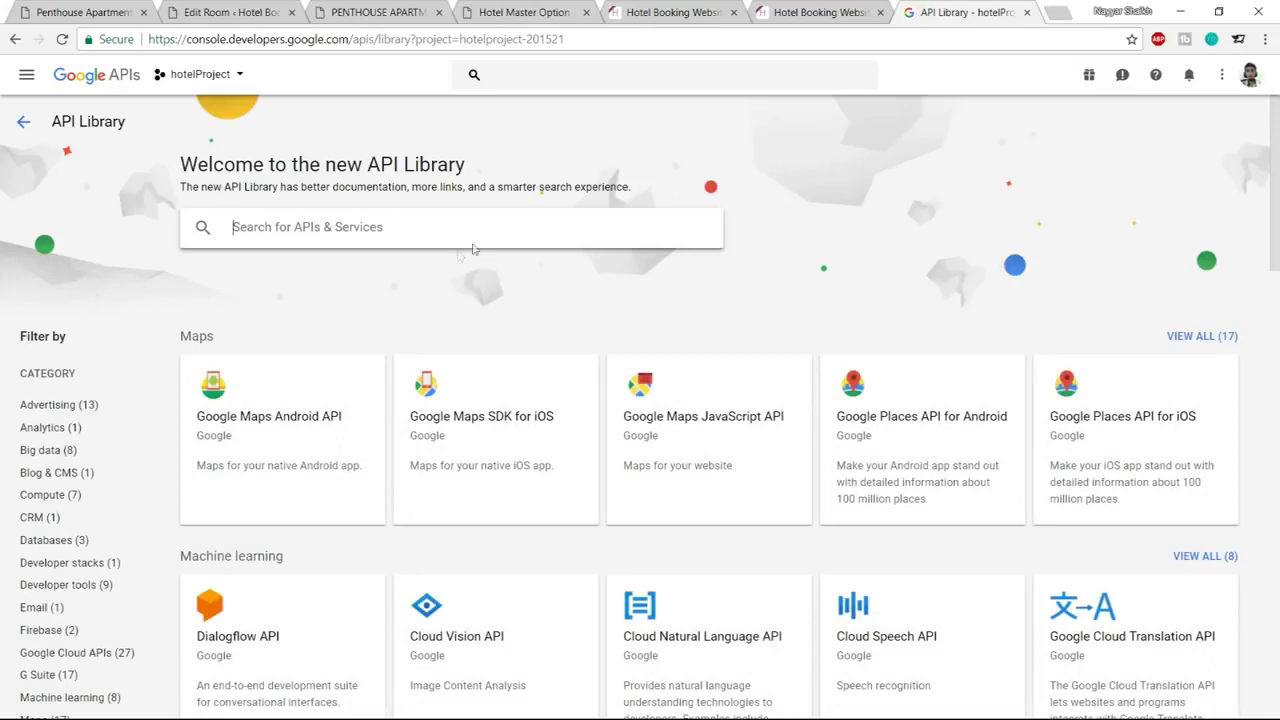
{"action": "left_click", "coordinate": [726, 416]}
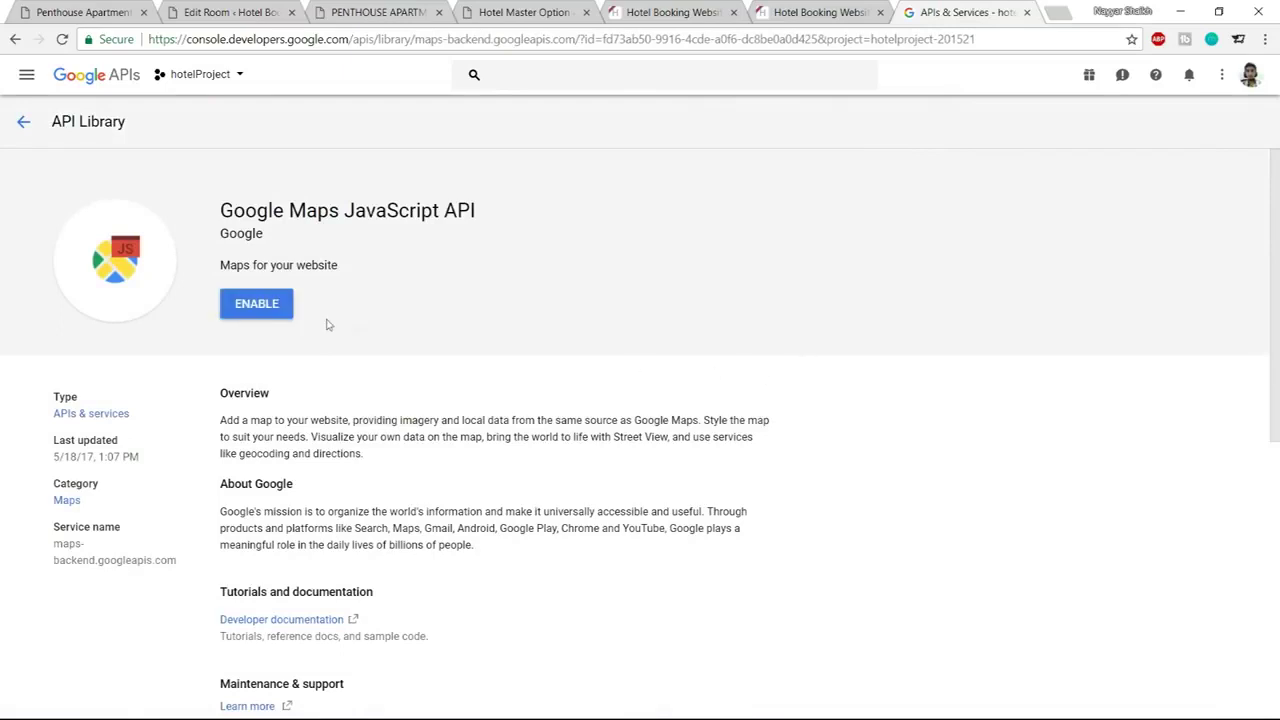
{"action": "left_click", "coordinate": [264, 312]}
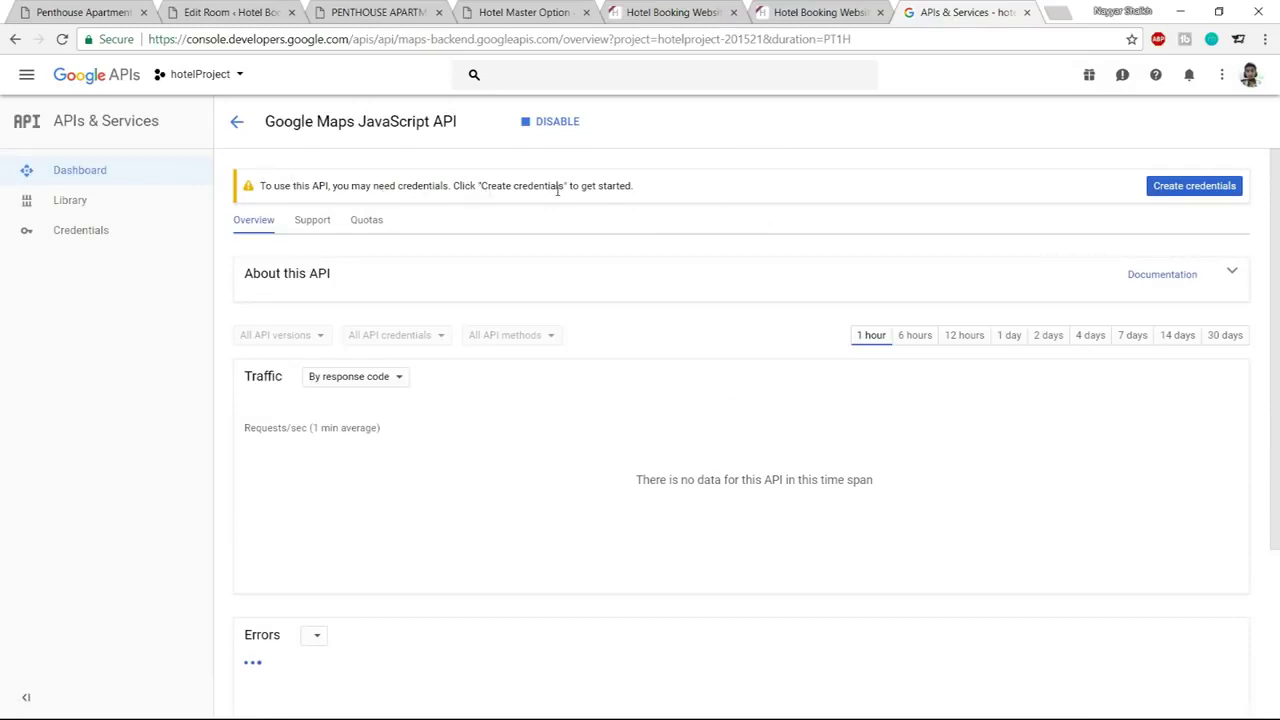
Step: Generate an API key for the Google Maps JavaScript API
{"action": "left_click", "coordinate": [1171, 195]}
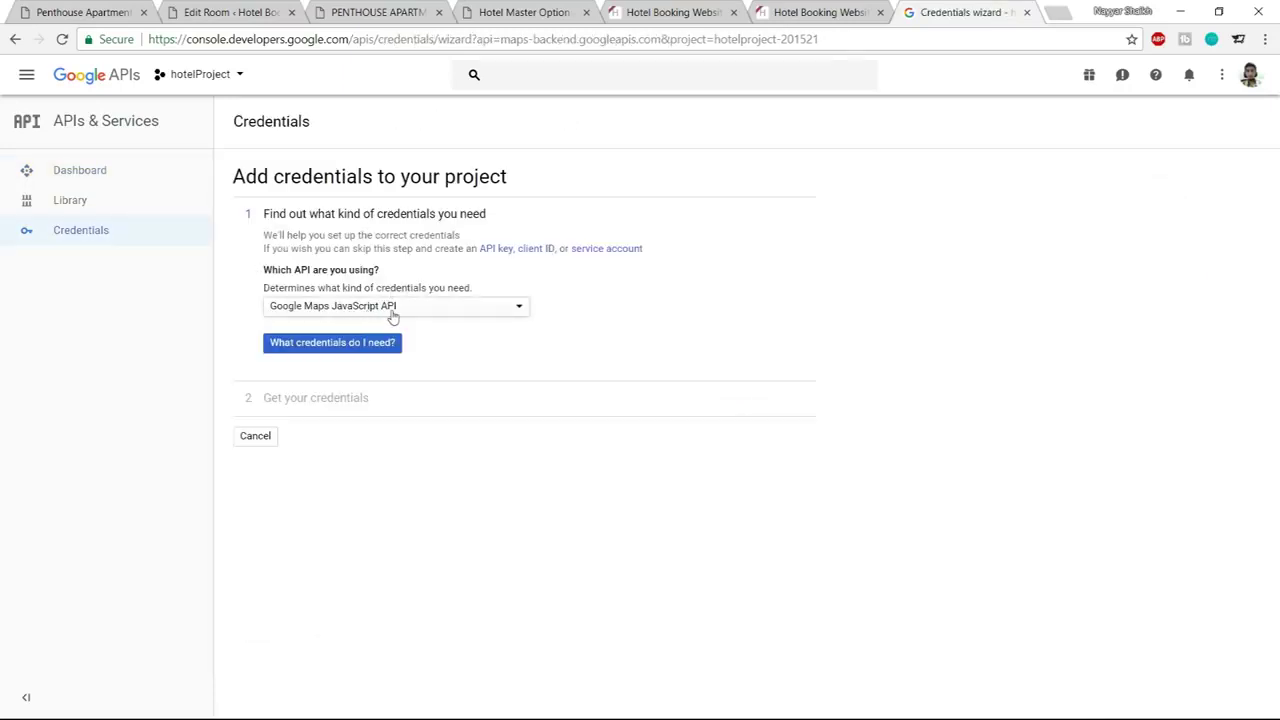
{"action": "left_click", "coordinate": [393, 316]}
{"action": "left_click", "coordinate": [391, 314]}
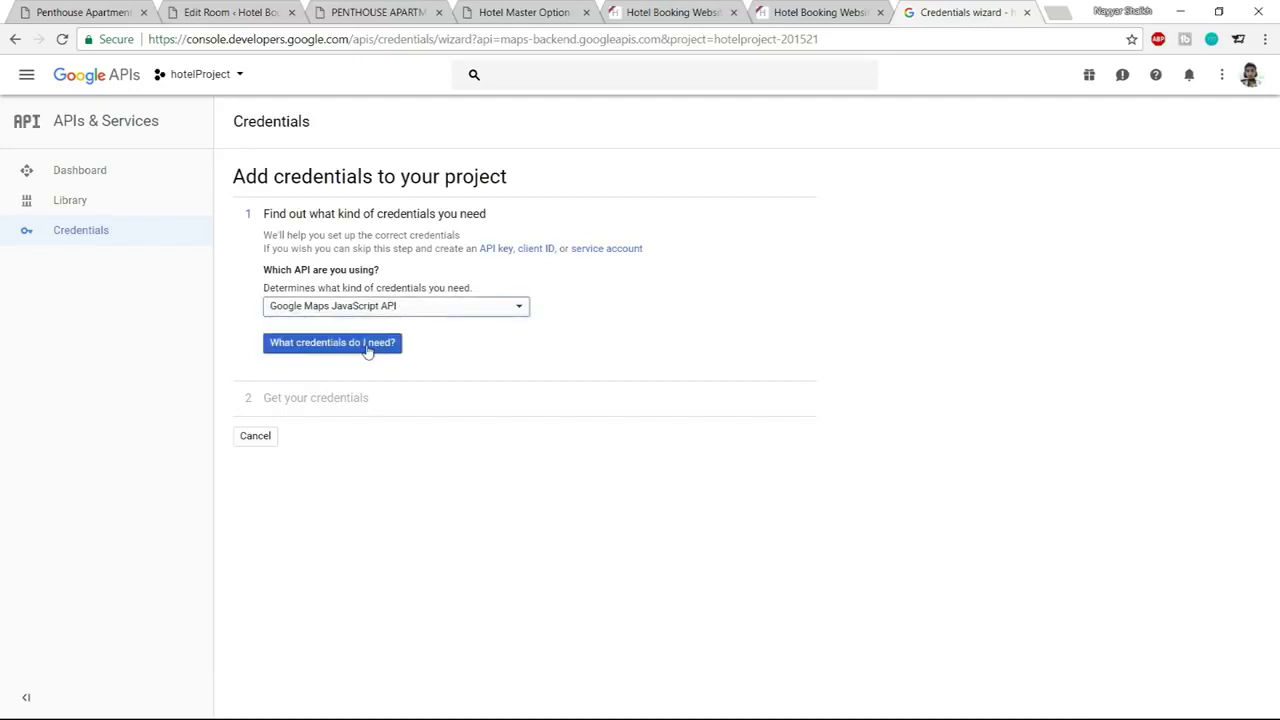
{"action": "left_click", "coordinate": [334, 343]}
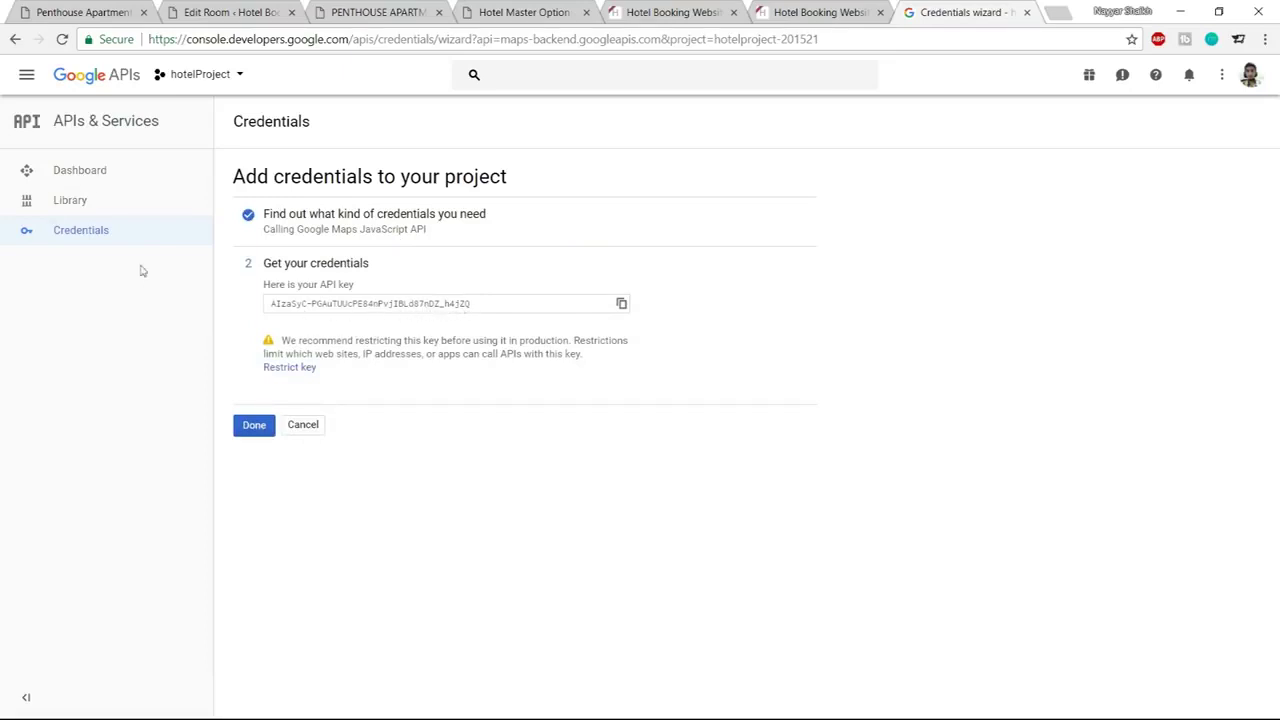
Step: Add the hotel site's base address as an allowed domain under Domain verification
{"action": "left_click", "coordinate": [254, 426]}
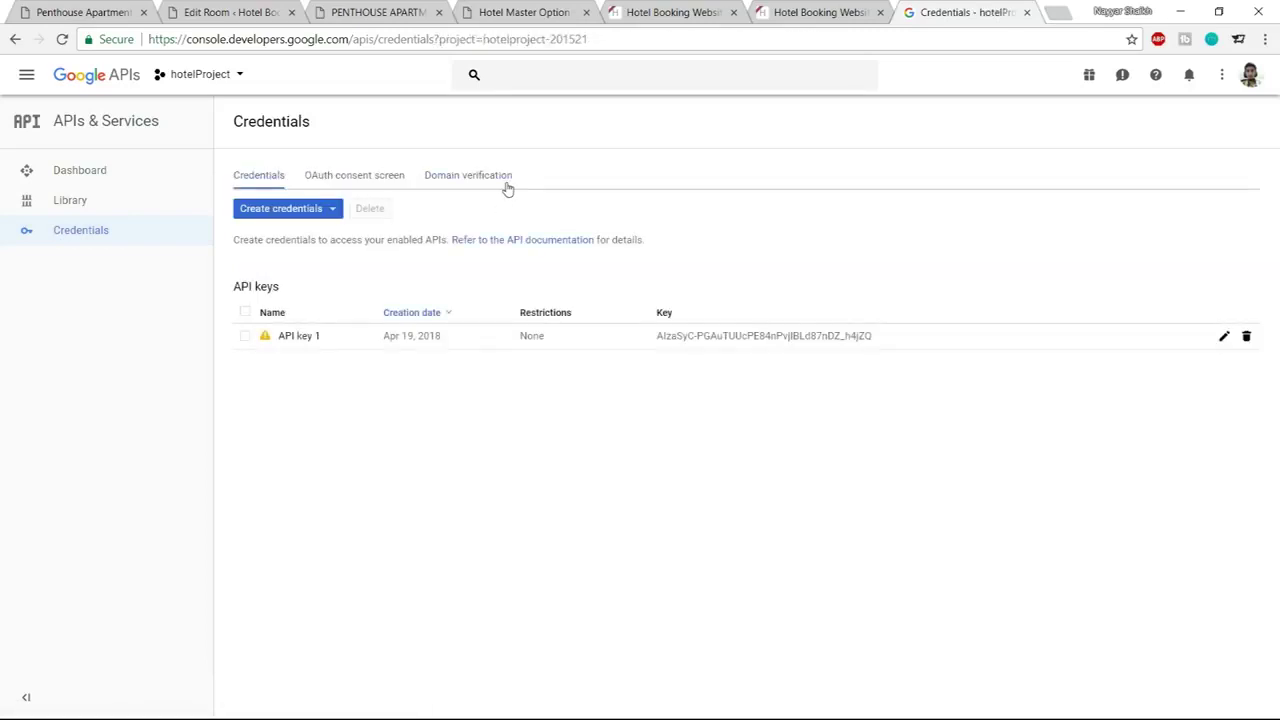
{"action": "left_click", "coordinate": [449, 180]}
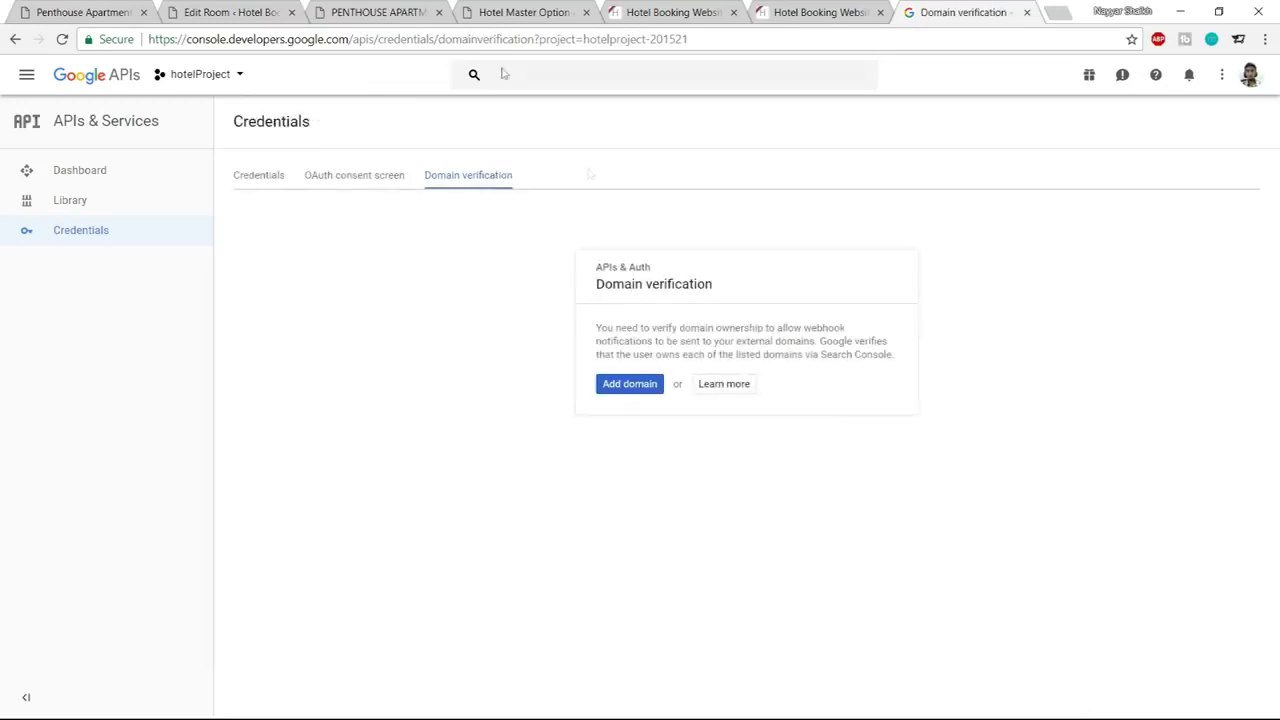
{"action": "left_click", "coordinate": [630, 386]}
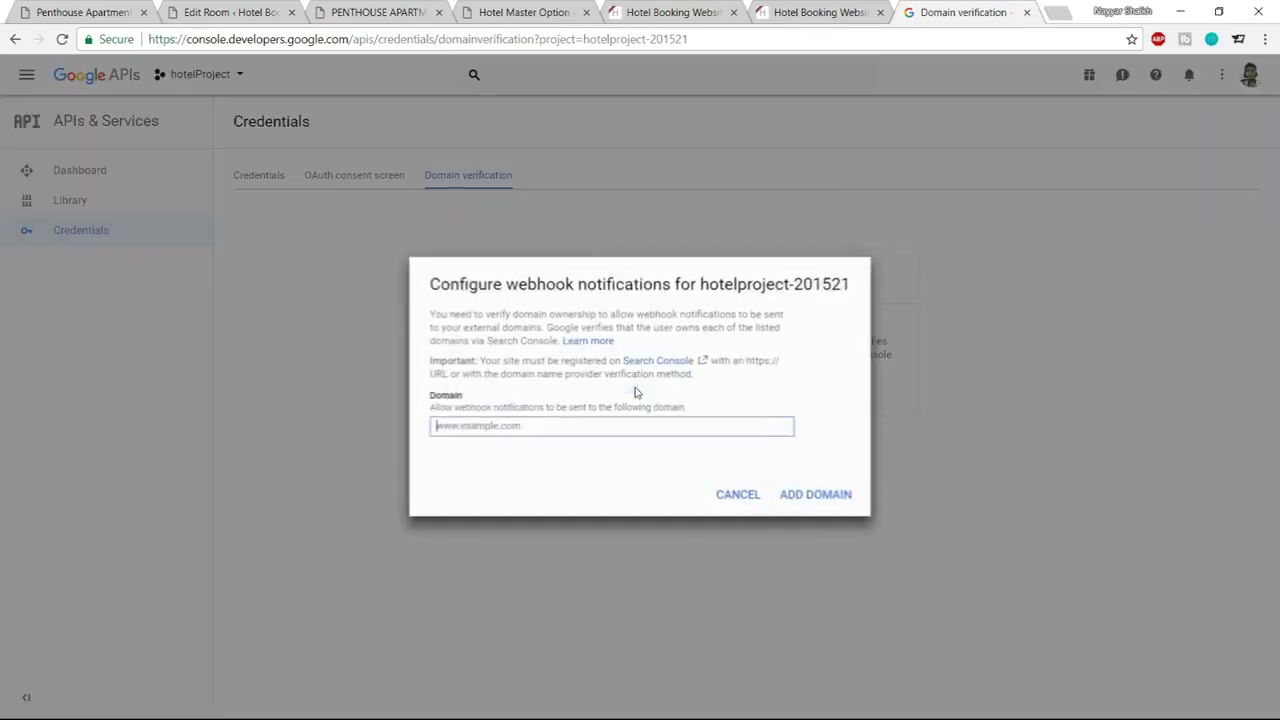
{"action": "left_click", "coordinate": [380, 12]}
{"action": "left_click_drag", "start_coordinate": [287, 39], "coordinate": [97, 24]}
{"action": "key", "text": "ctrl+c"}
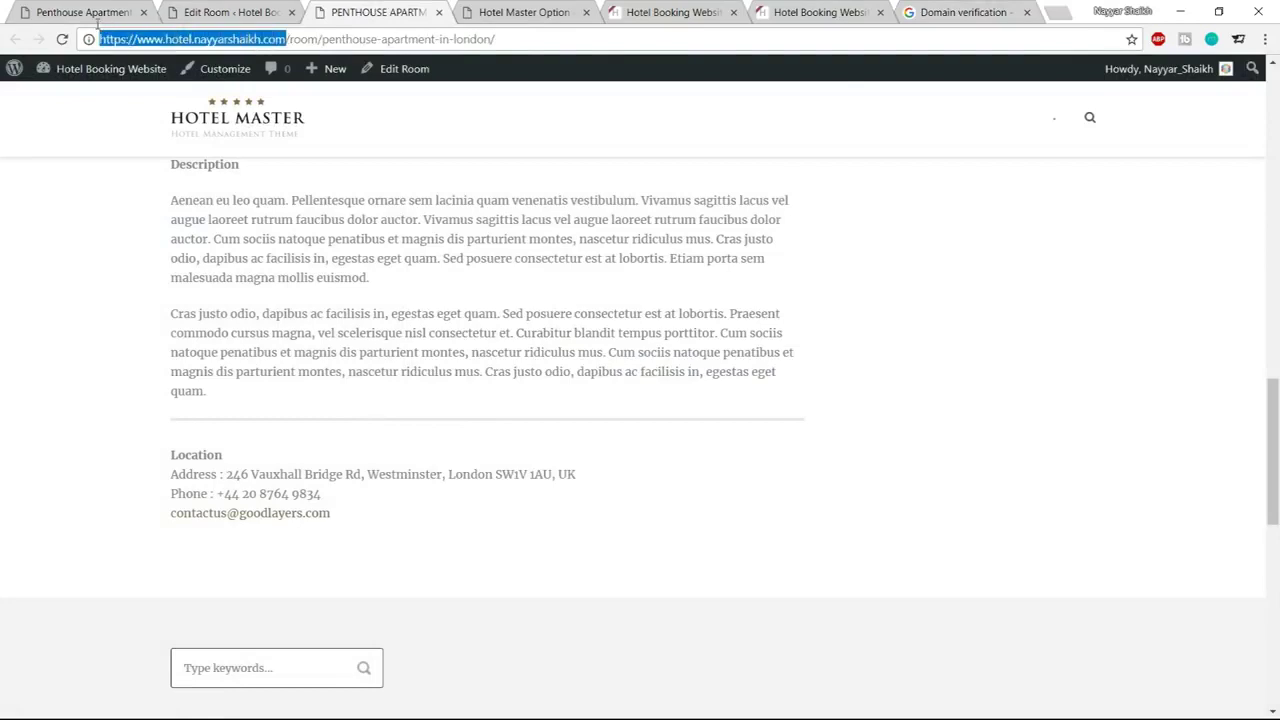
{"action": "left_click", "coordinate": [960, 12]}
{"action": "key", "text": "ctrl+v"}
{"action": "left_click", "coordinate": [816, 495]}
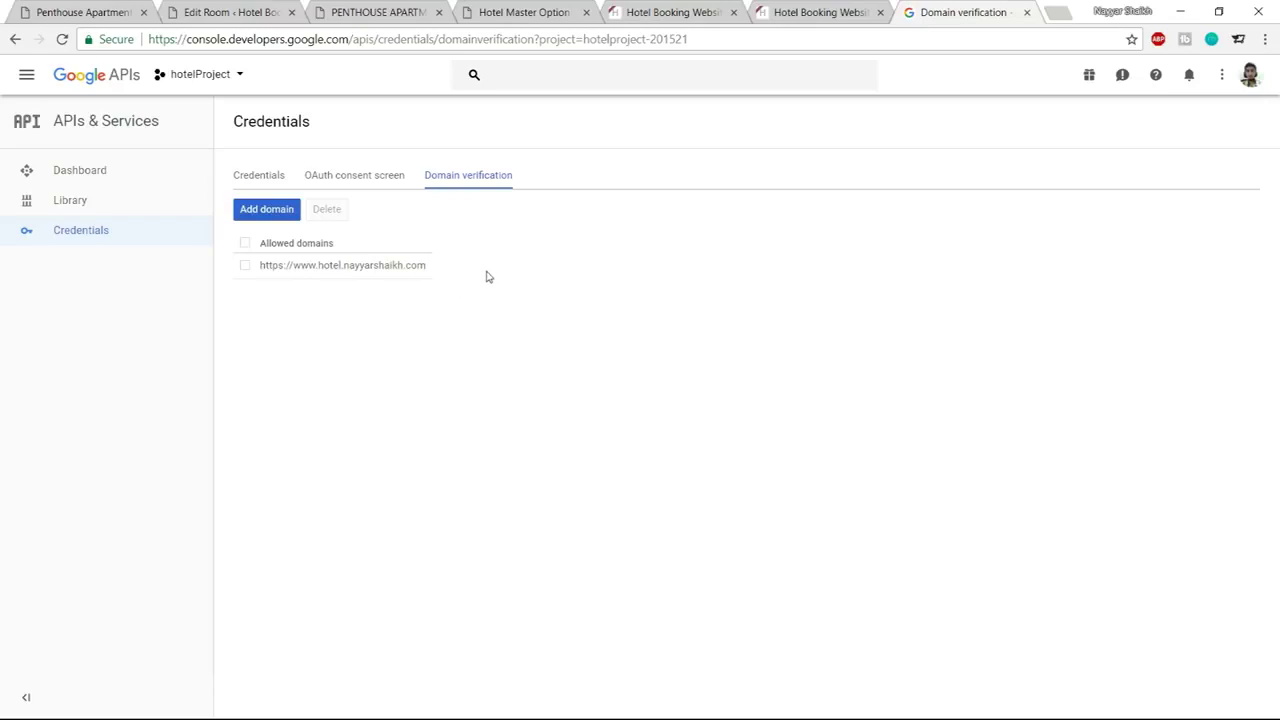
Step: Try adding the hotel3 subdomain as another allowed domain
{"action": "left_click", "coordinate": [276, 214]}
{"action": "left_click", "coordinate": [496, 422]}
{"action": "key", "text": "ctrl+v"}
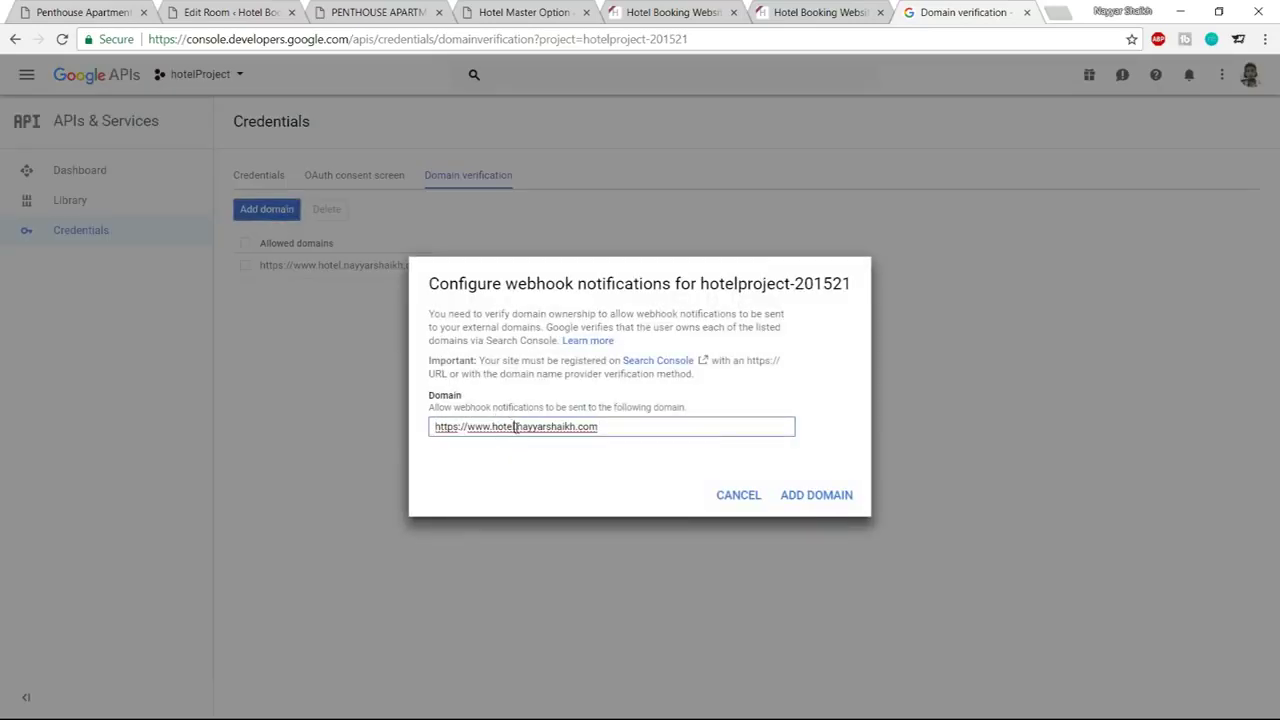
{"action": "left_click", "coordinate": [517, 428]}
{"action": "type", "text": "3"}
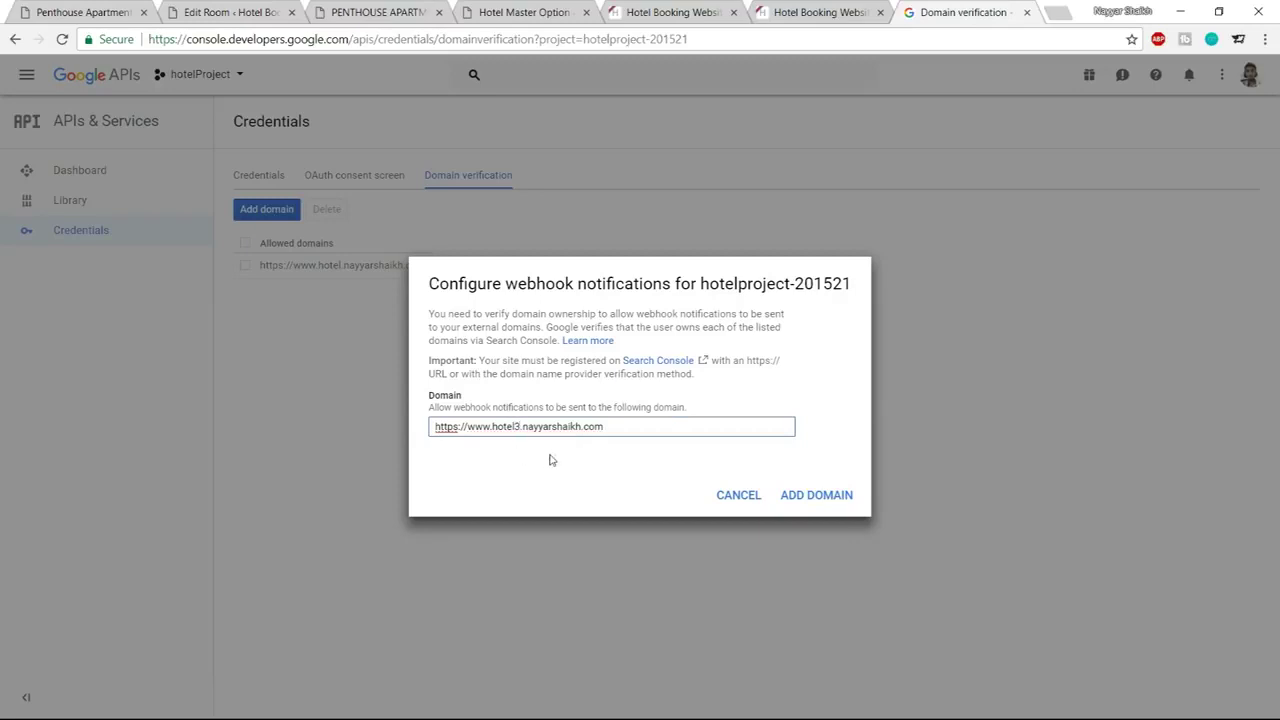
{"action": "left_click", "coordinate": [612, 434]}
{"action": "left_click_drag", "start_coordinate": [604, 428], "coordinate": [431, 430]}
{"action": "key", "text": "ctrl+c"}
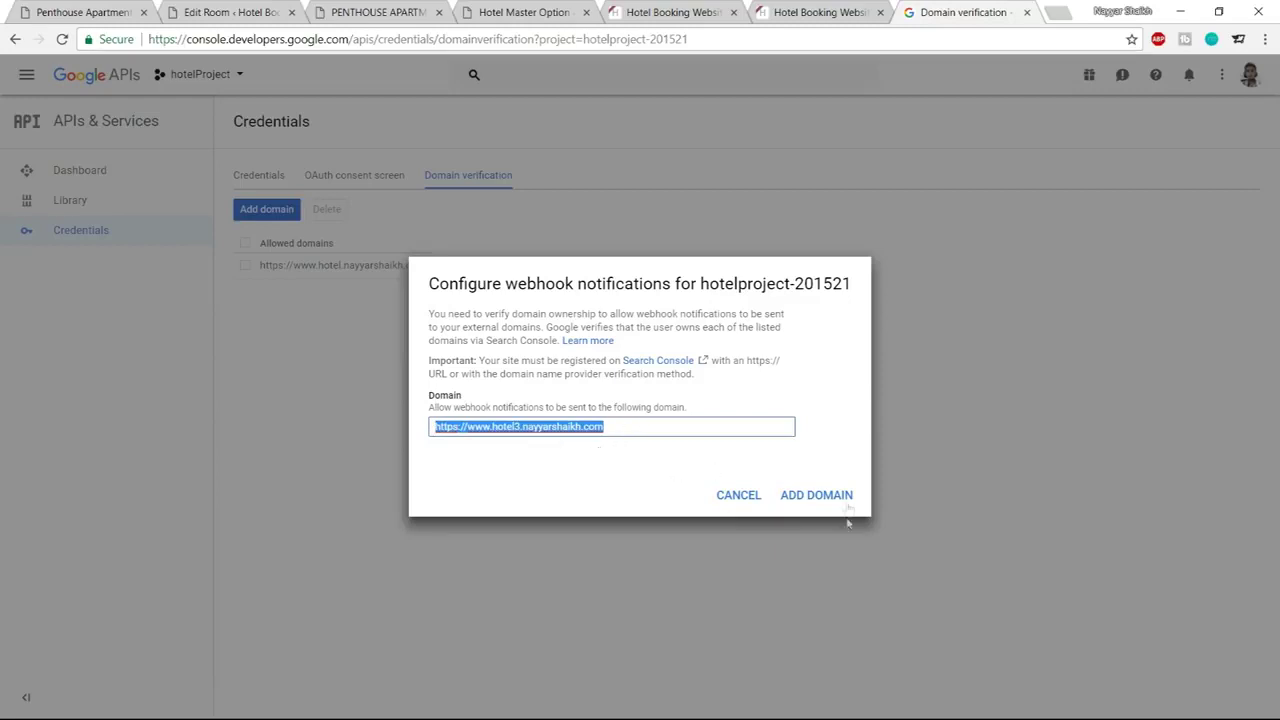
{"action": "left_click", "coordinate": [827, 498]}
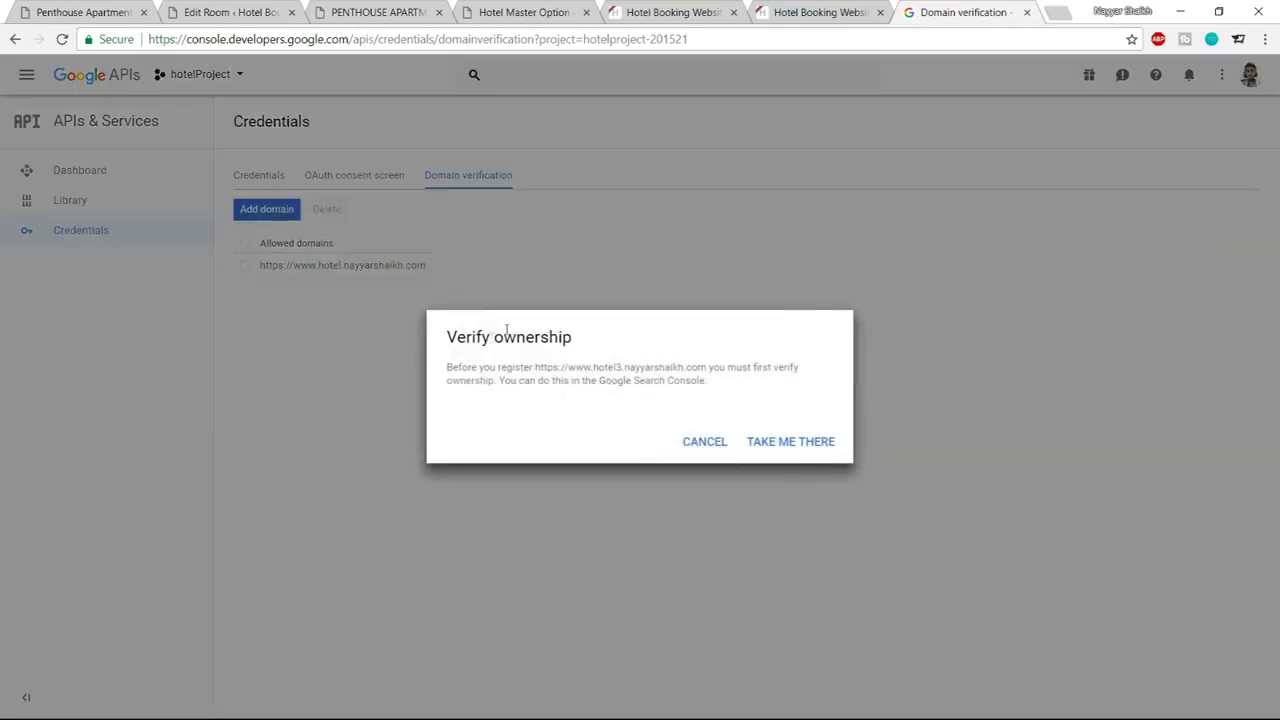
{"action": "left_click_drag", "start_coordinate": [455, 333], "coordinate": [568, 340]}
{"action": "left_click", "coordinate": [747, 390]}
Step: Add the hotel3 site as a Webmaster Central property and download its HTML verification file
{"action": "left_click", "coordinate": [795, 447]}
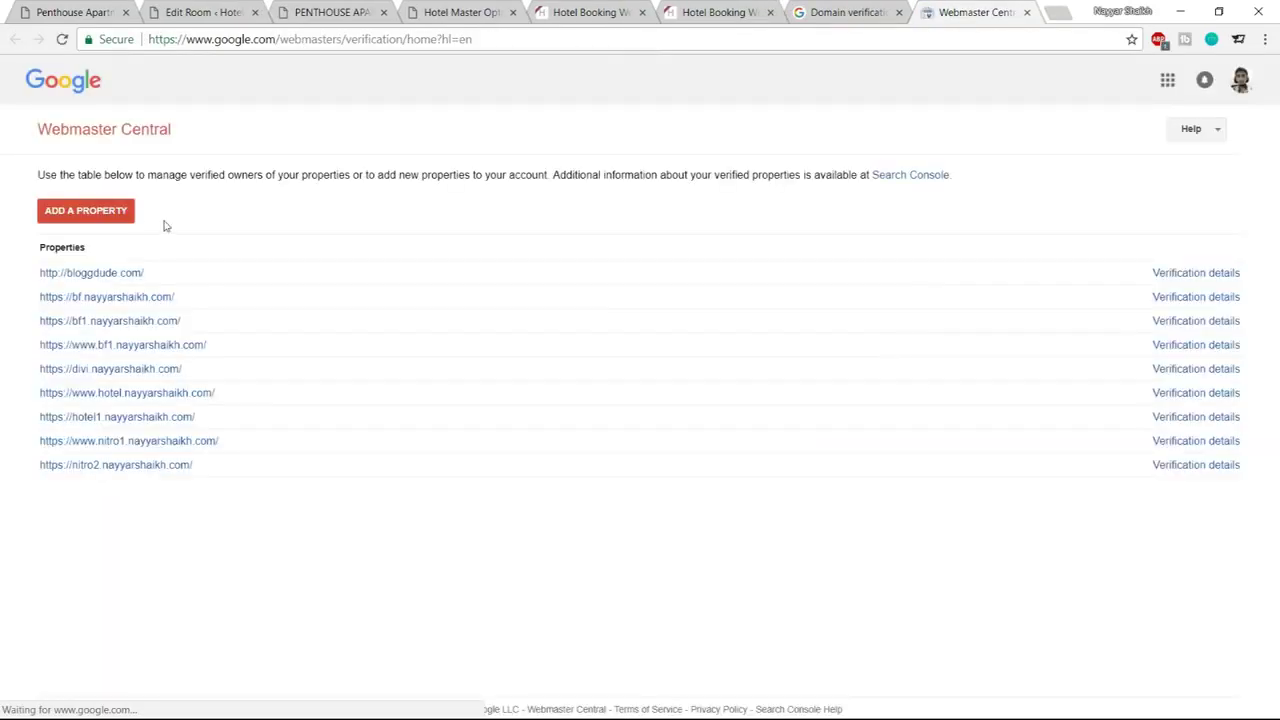
{"action": "left_click", "coordinate": [99, 214]}
{"action": "key", "text": "ctrl+v"}
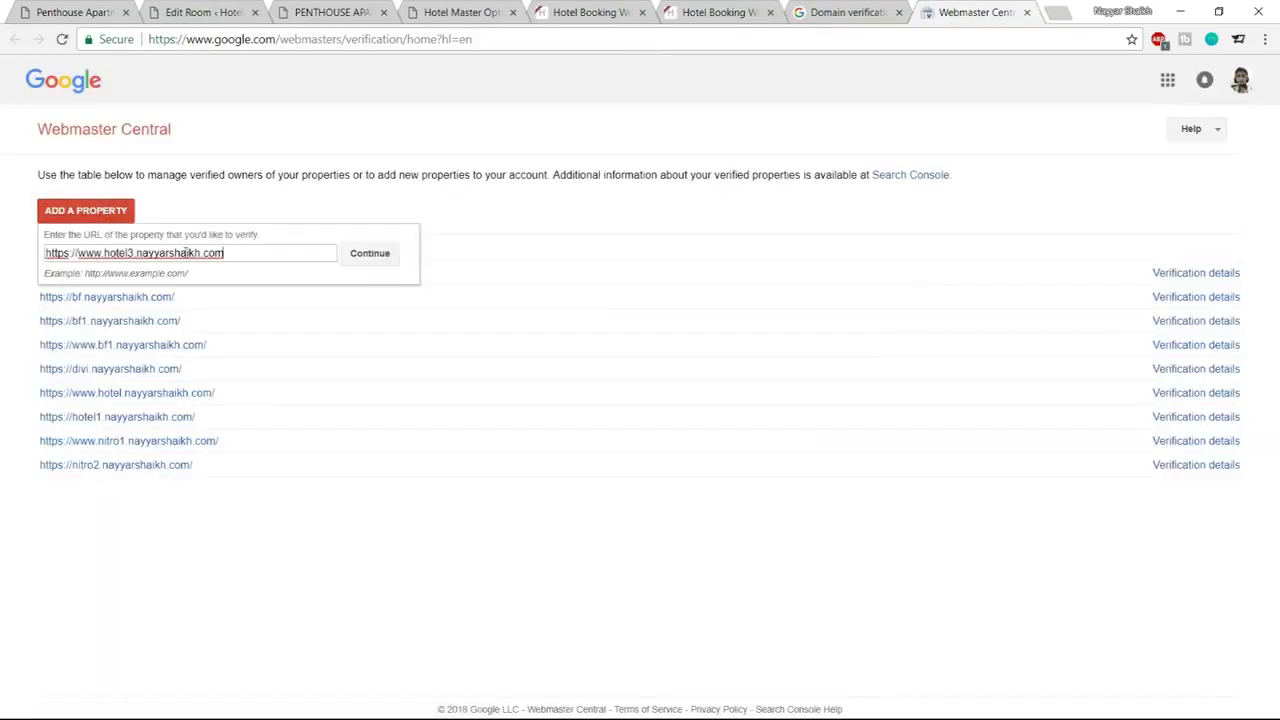
{"action": "left_click", "coordinate": [372, 260]}
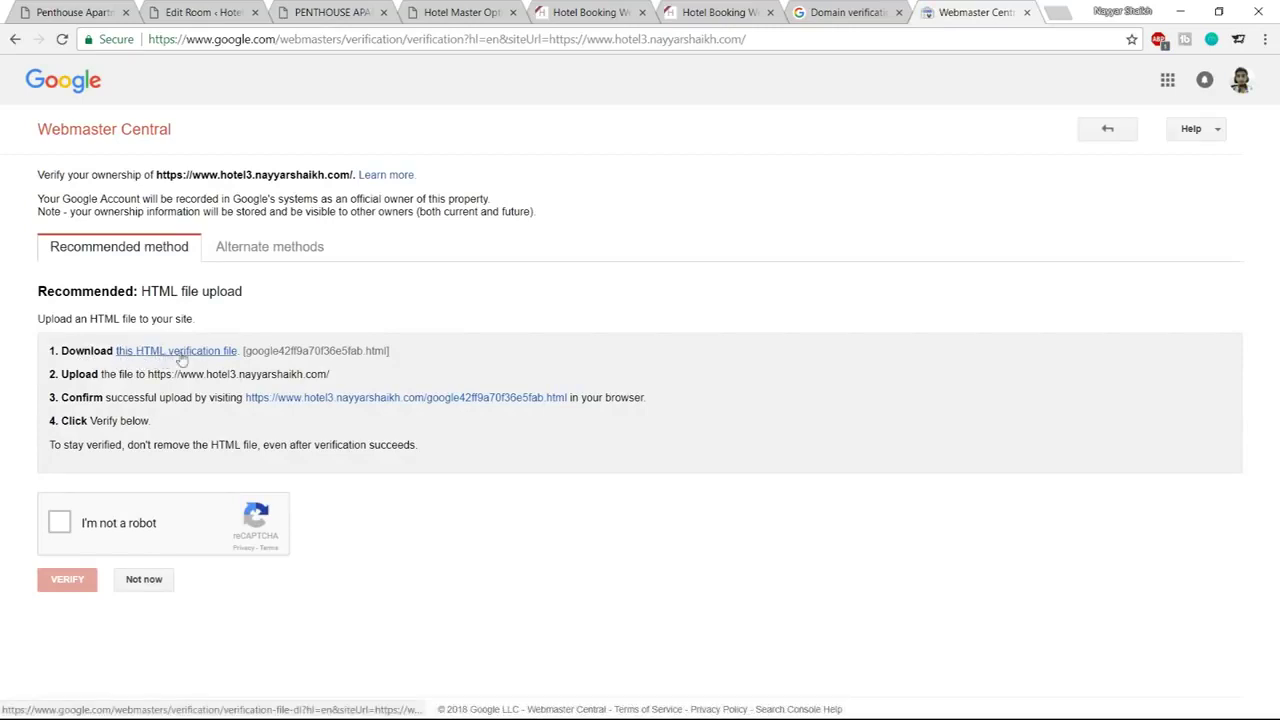
{"action": "left_click", "coordinate": [180, 357]}
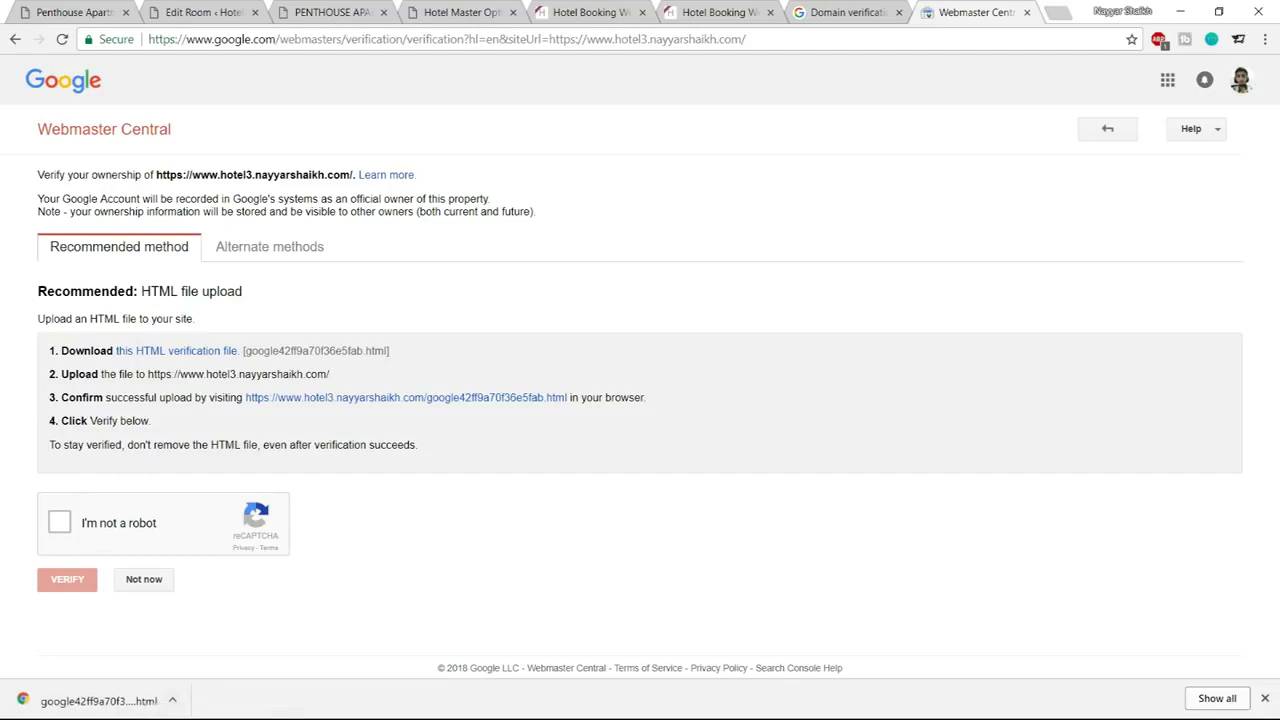
{"action": "left_click", "coordinate": [1265, 699]}
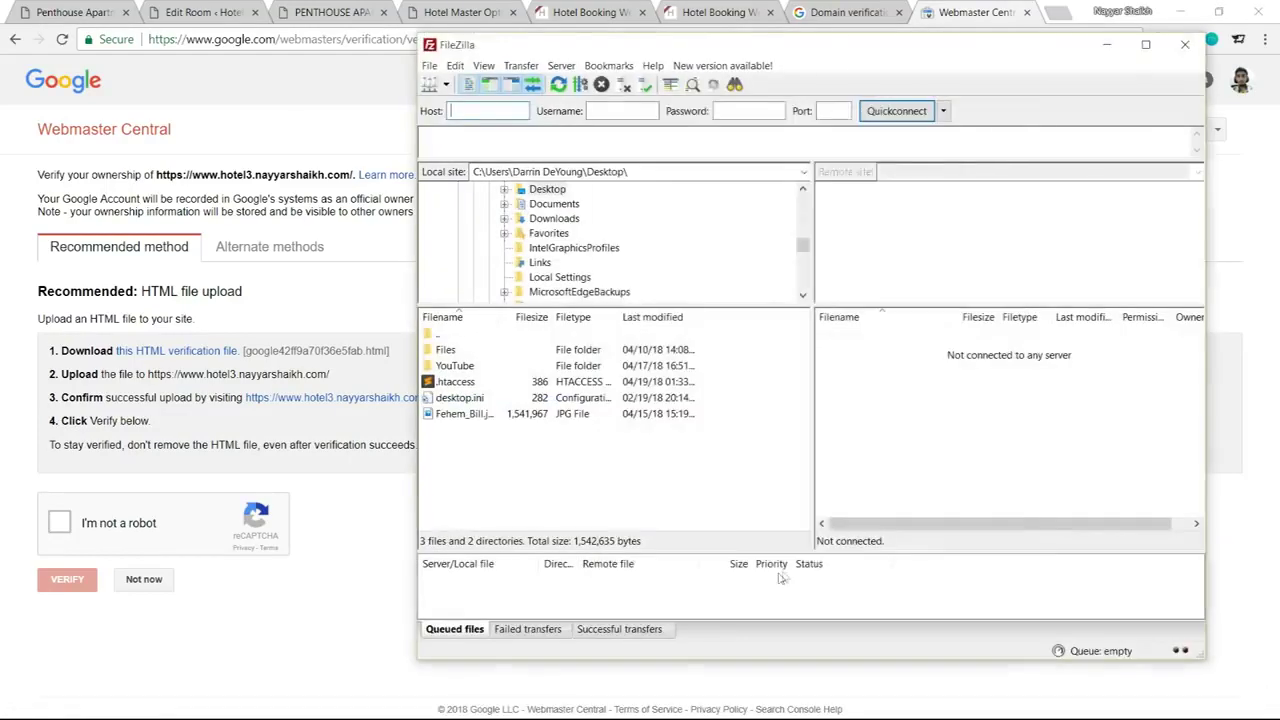
Step: Upload google42ff9a70f36e5fab.html from Desktop\Files to the site's server folder, overwriting the old copy
{"action": "left_click", "coordinate": [985, 569]}
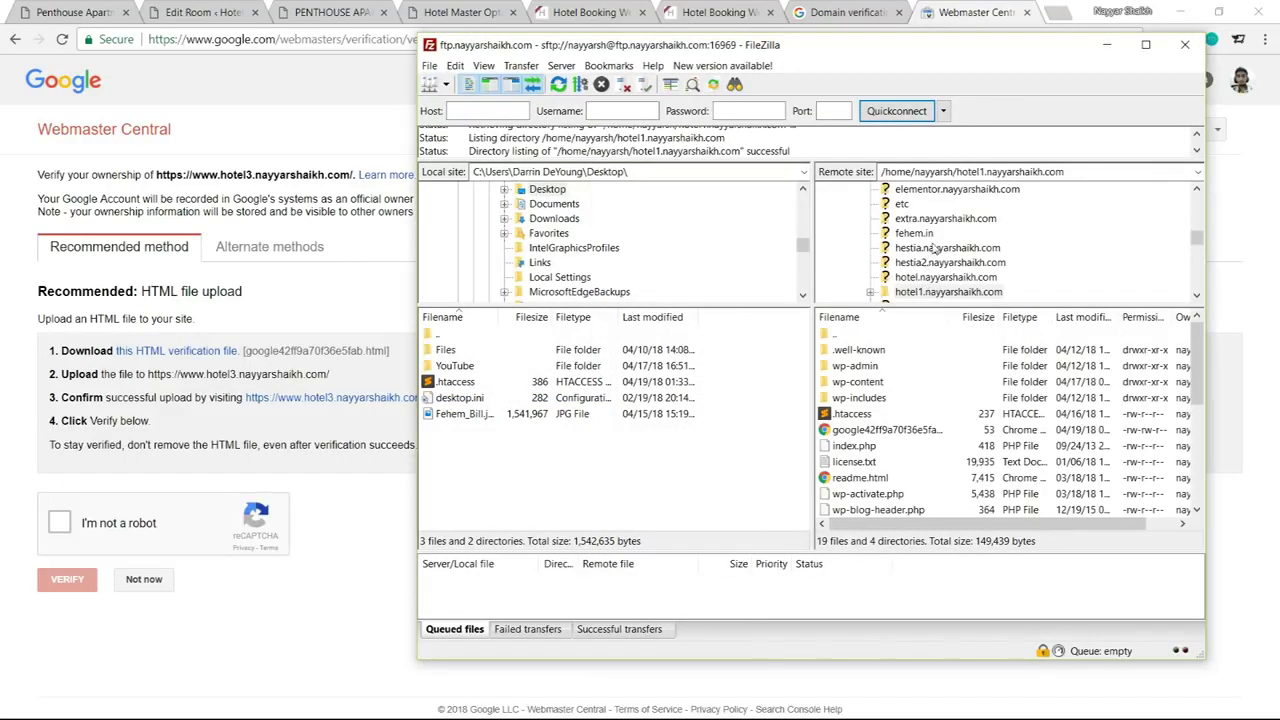
{"action": "left_click", "coordinate": [933, 279]}
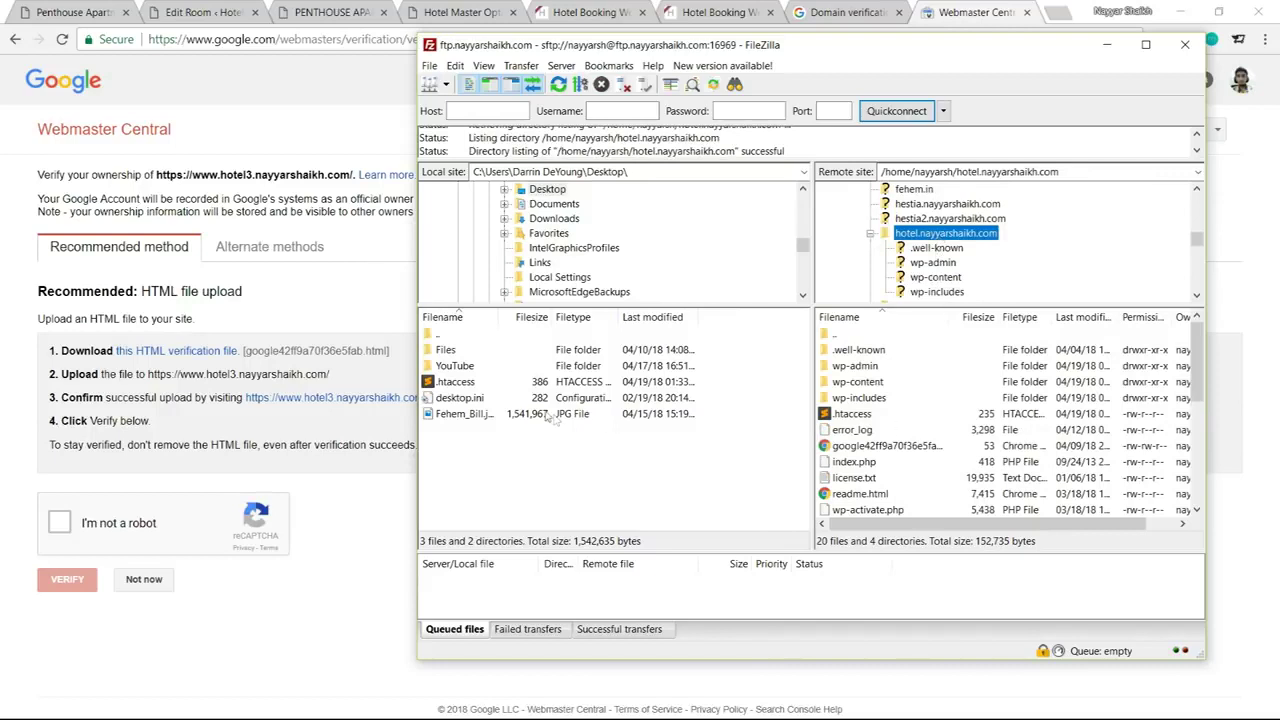
{"action": "double_click", "coordinate": [449, 351]}
{"action": "scroll", "coordinate": [530, 430], "scroll_direction": "down", "scroll_amount": 3}
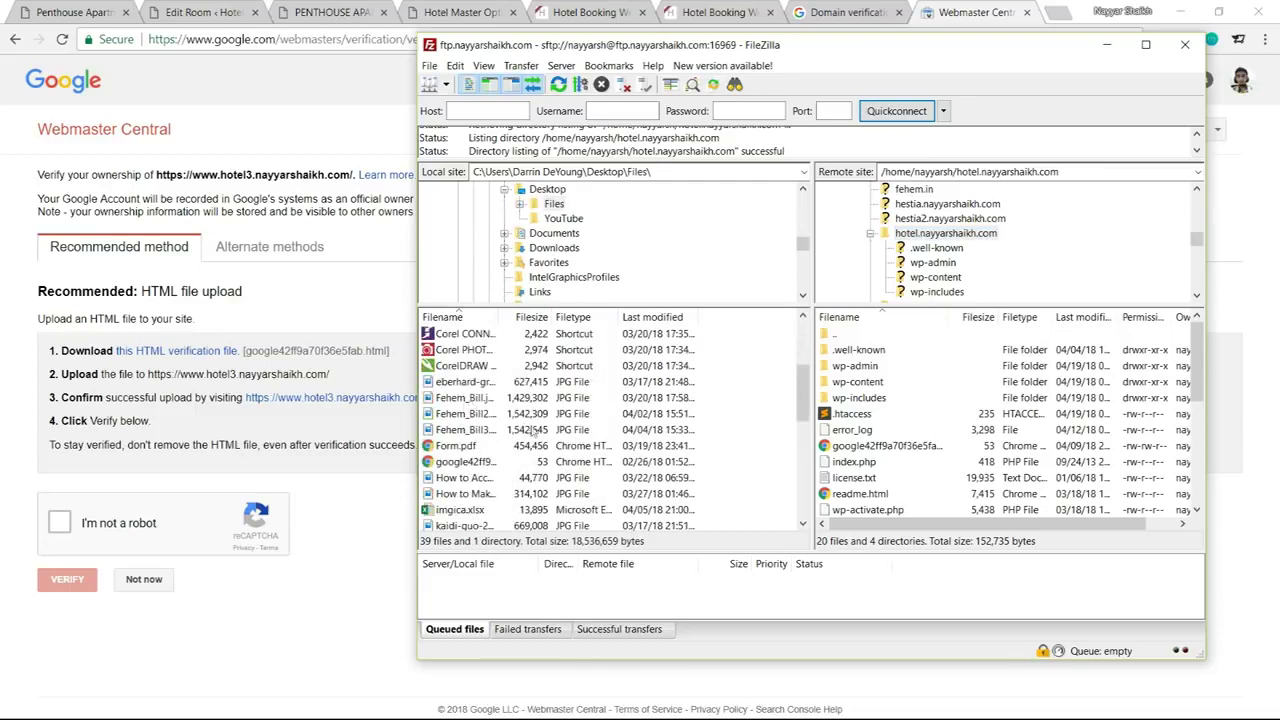
{"action": "scroll", "coordinate": [533, 432], "scroll_direction": "down", "scroll_amount": 2}
{"action": "left_click", "coordinate": [463, 366]}
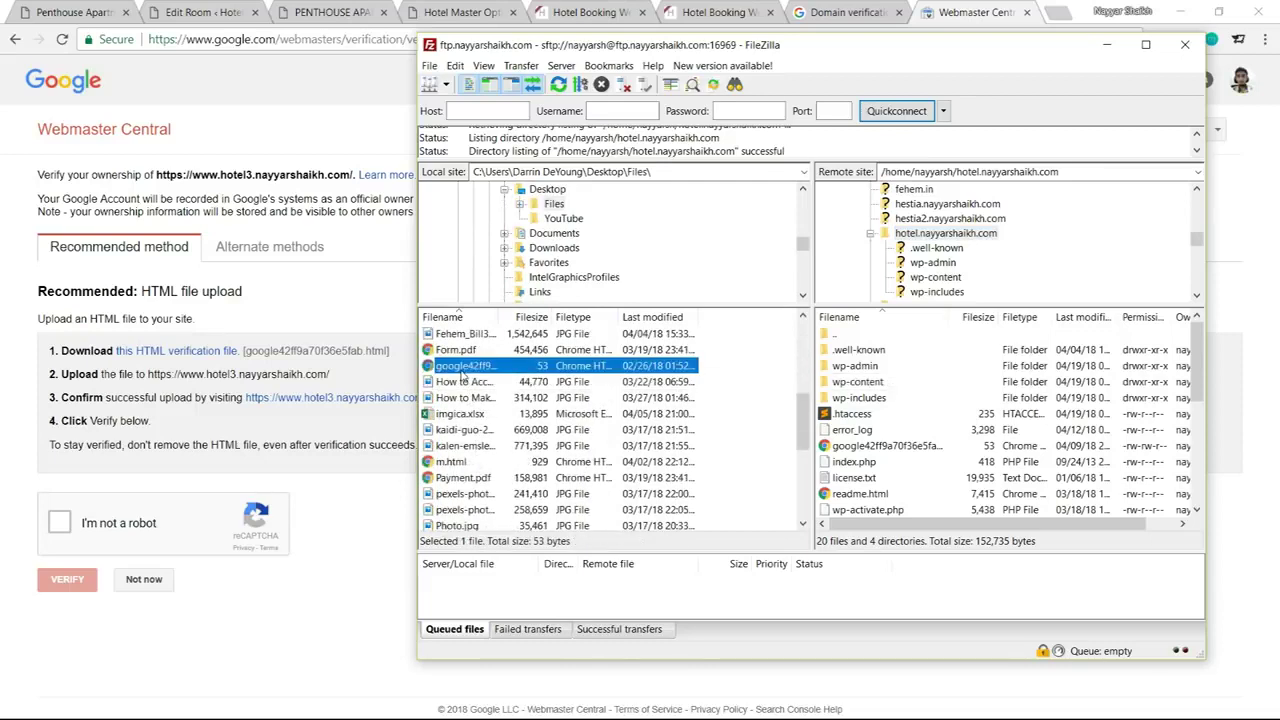
{"action": "left_click_drag", "start_coordinate": [449, 370], "coordinate": [919, 455]}
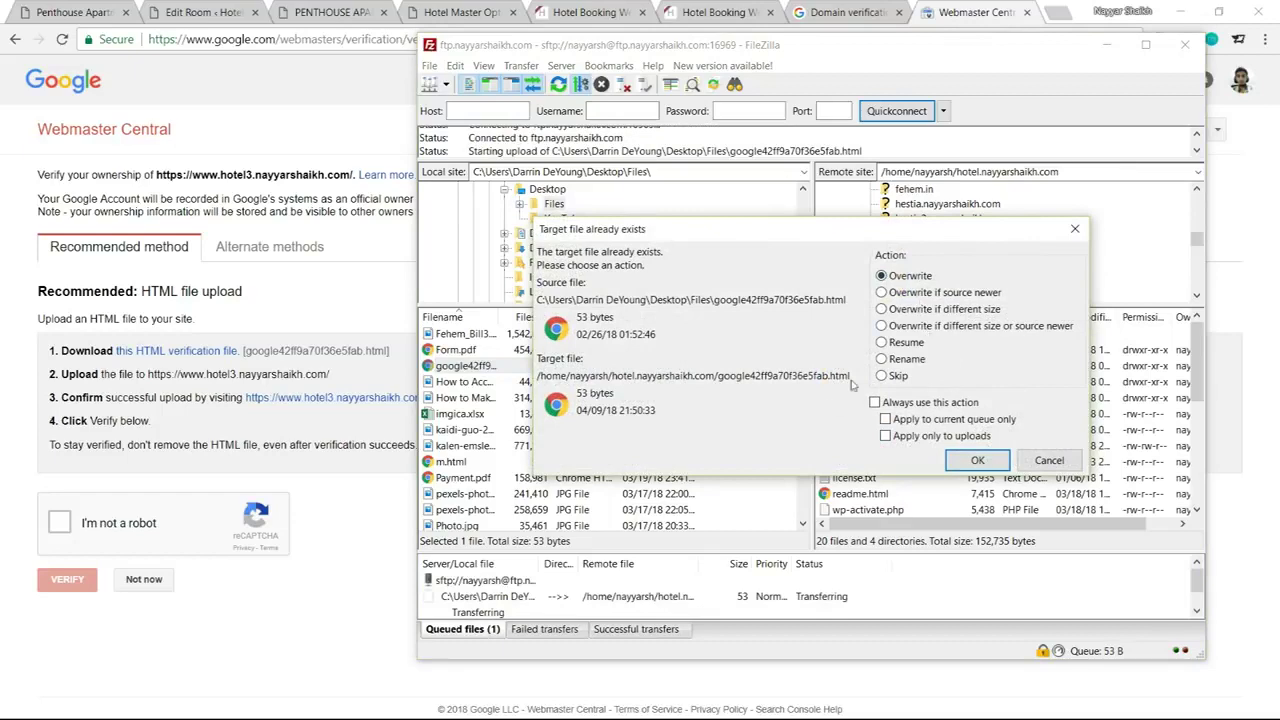
{"action": "left_click", "coordinate": [975, 461]}
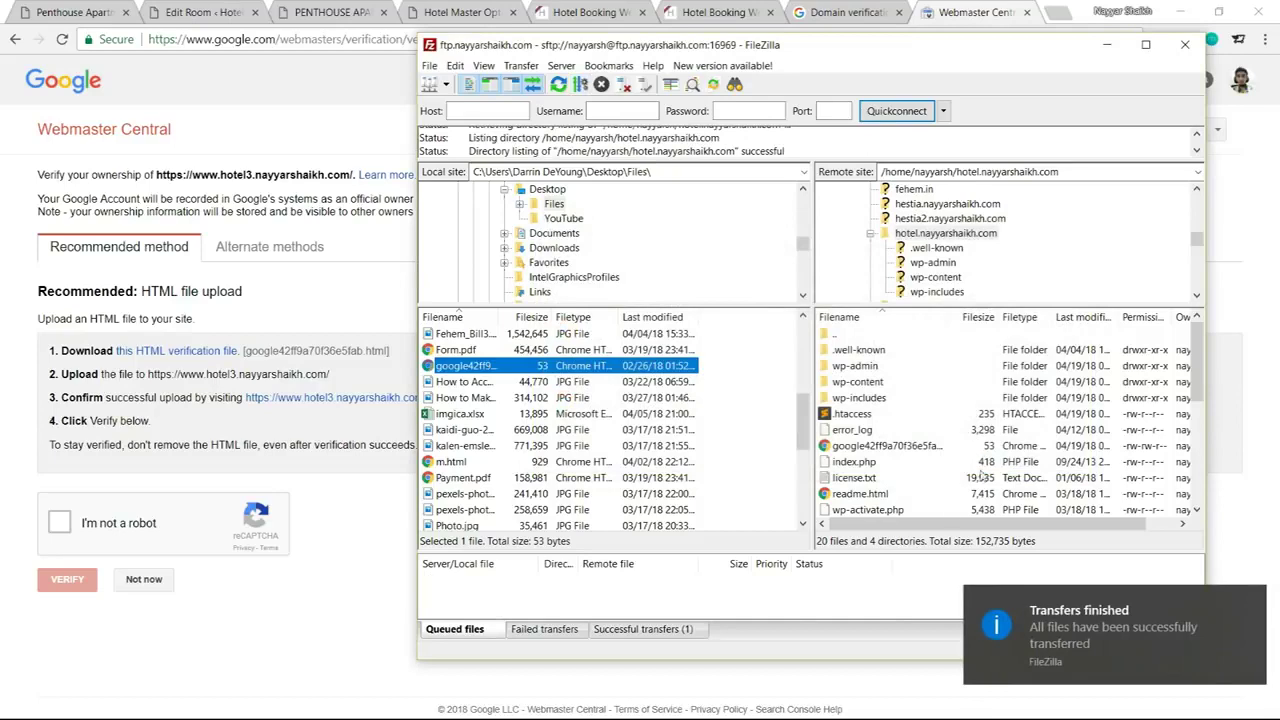
{"action": "left_click", "coordinate": [198, 463]}
{"action": "left_click", "coordinate": [60, 530]}
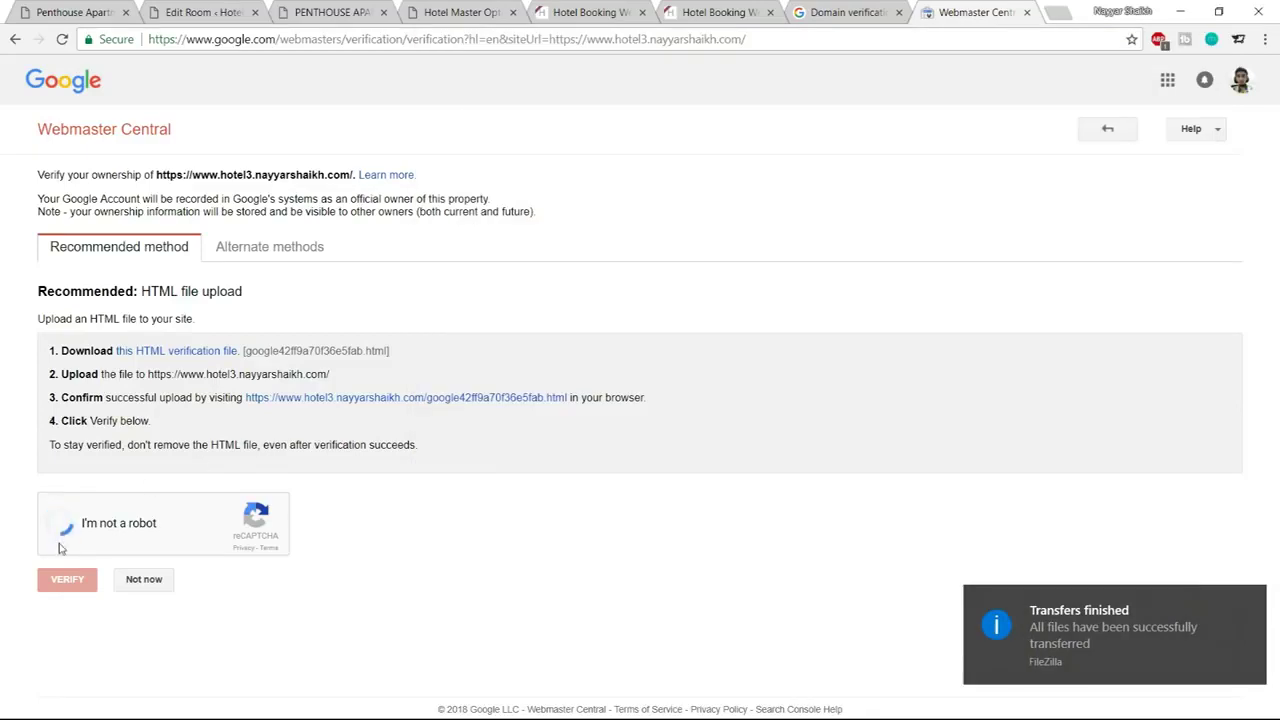
Step: Paste the verified site address into Add domain, then cancel without adding it
{"action": "left_click_drag", "start_coordinate": [157, 174], "coordinate": [342, 174]}
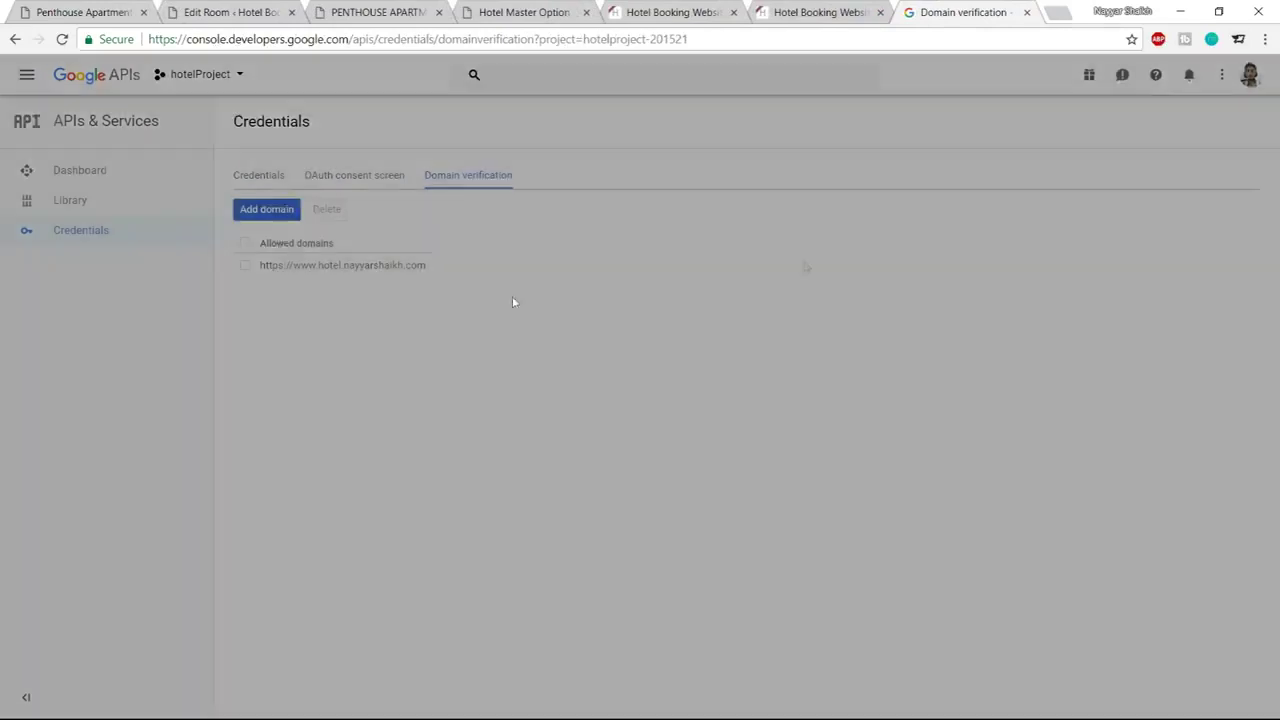
{"action": "type", "text": "https://www.hotel.nayyarshaikh.com"}
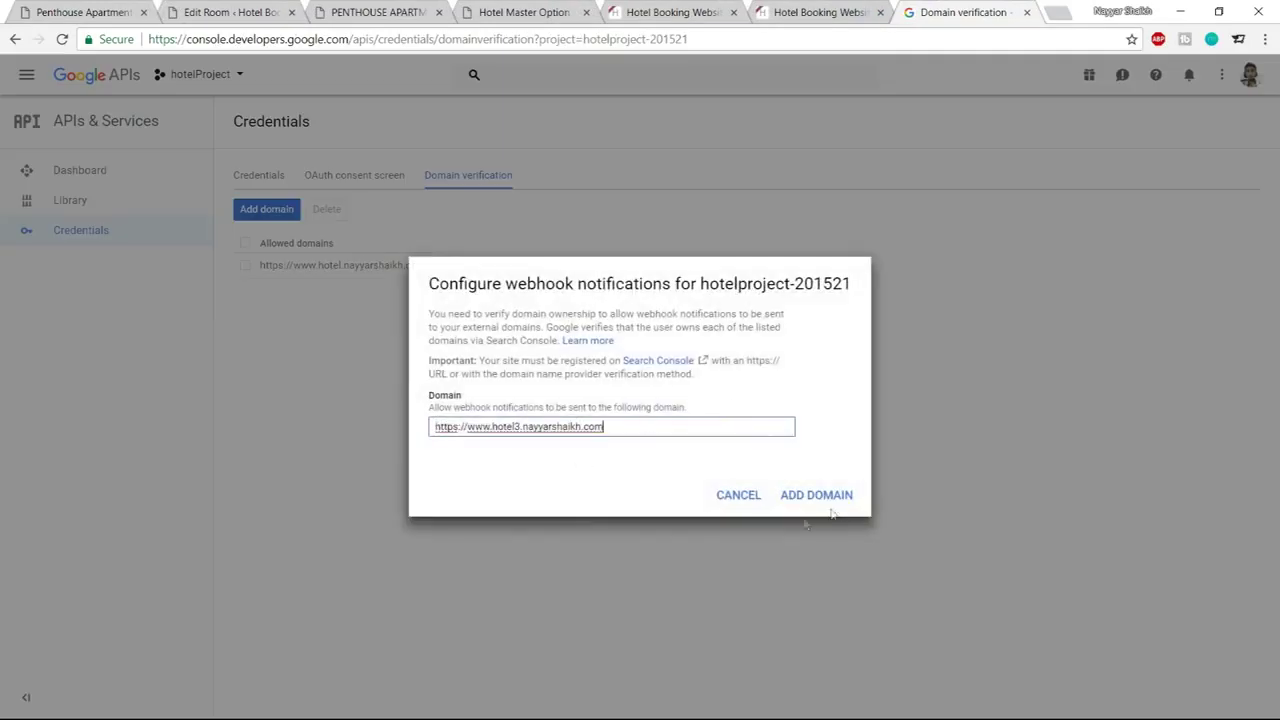
{"action": "left_click", "coordinate": [740, 500]}
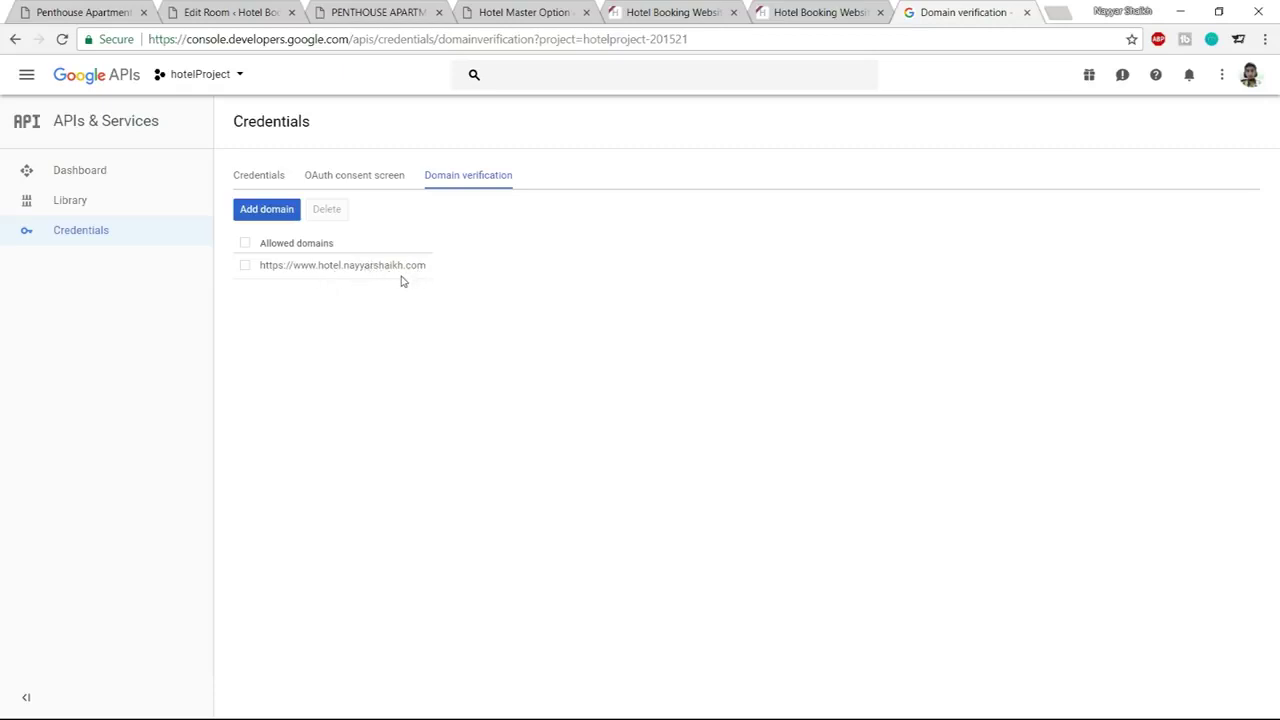
Step: Copy API key 1 from the project's Credentials list
{"action": "left_click", "coordinate": [270, 180]}
{"action": "left_click_drag", "start_coordinate": [871, 338], "coordinate": [654, 337]}
{"action": "key", "text": "ctrl+c"}
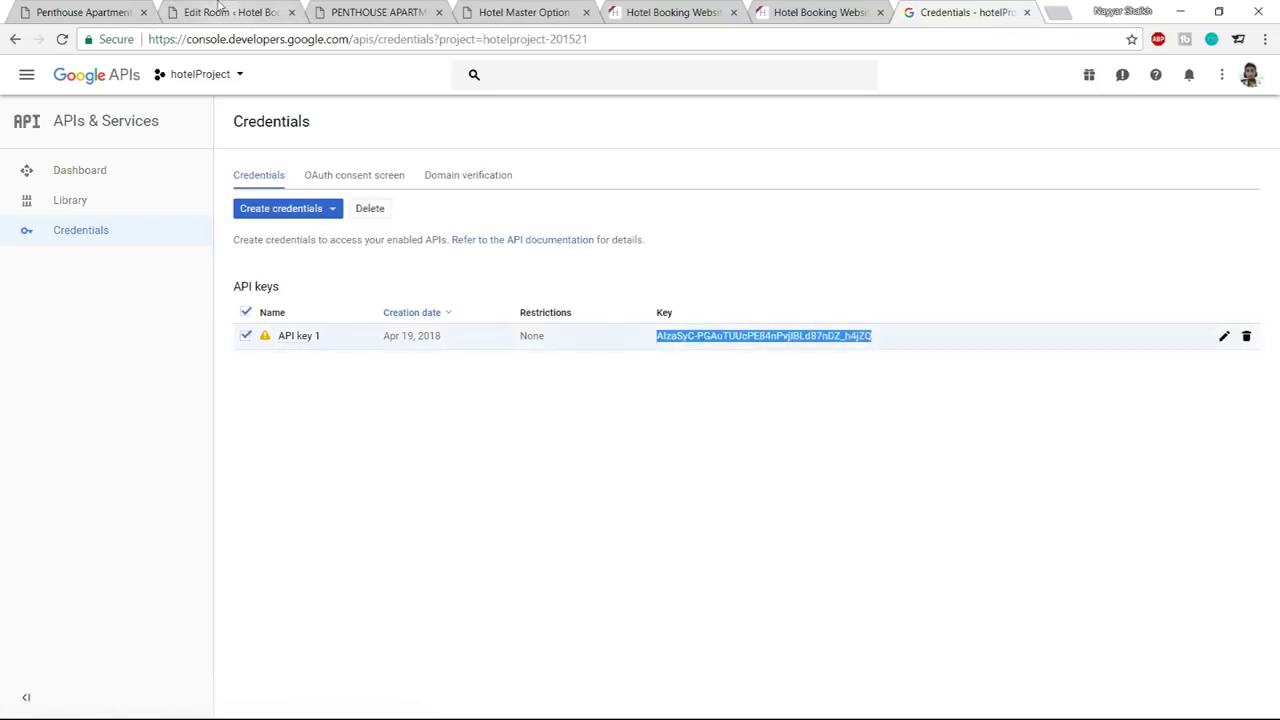
{"action": "left_click", "coordinate": [230, 12]}
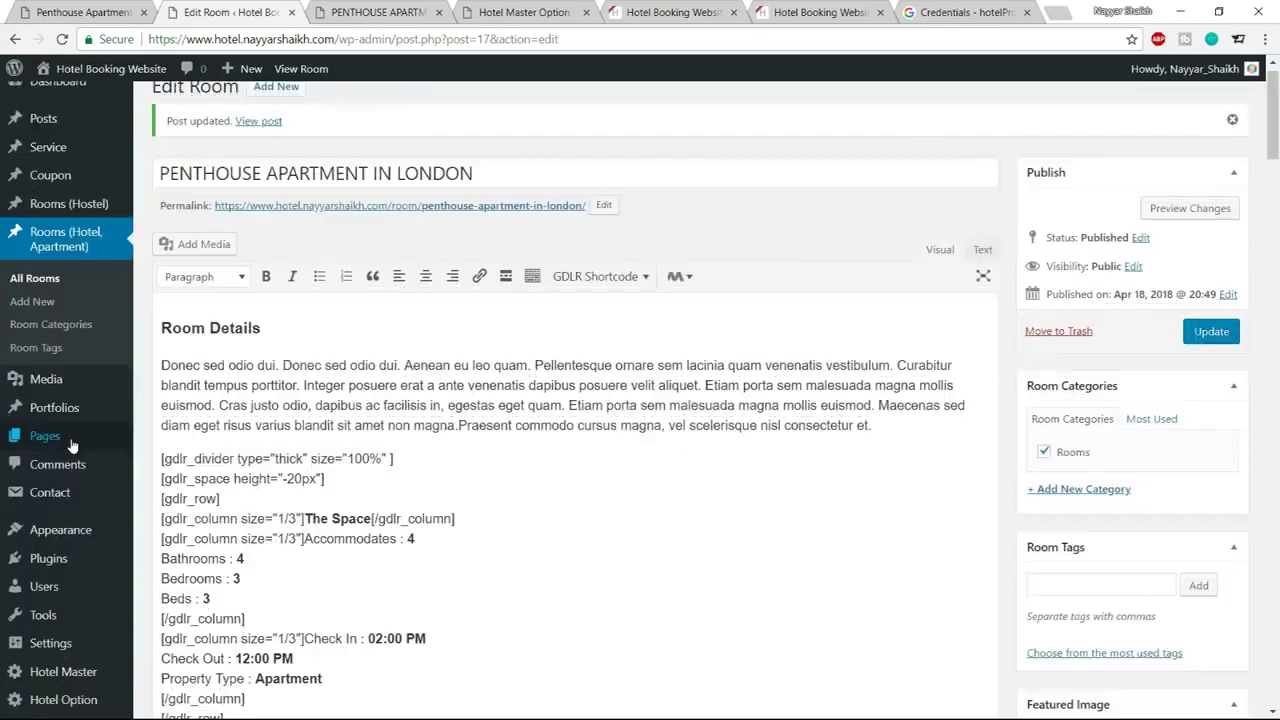
Step: Save the copied key as the Google Maps plugin's API key
{"action": "scroll", "coordinate": [60, 450], "scroll_direction": "down", "scroll_amount": 3}
{"action": "mouse_move", "coordinate": [60, 677]}
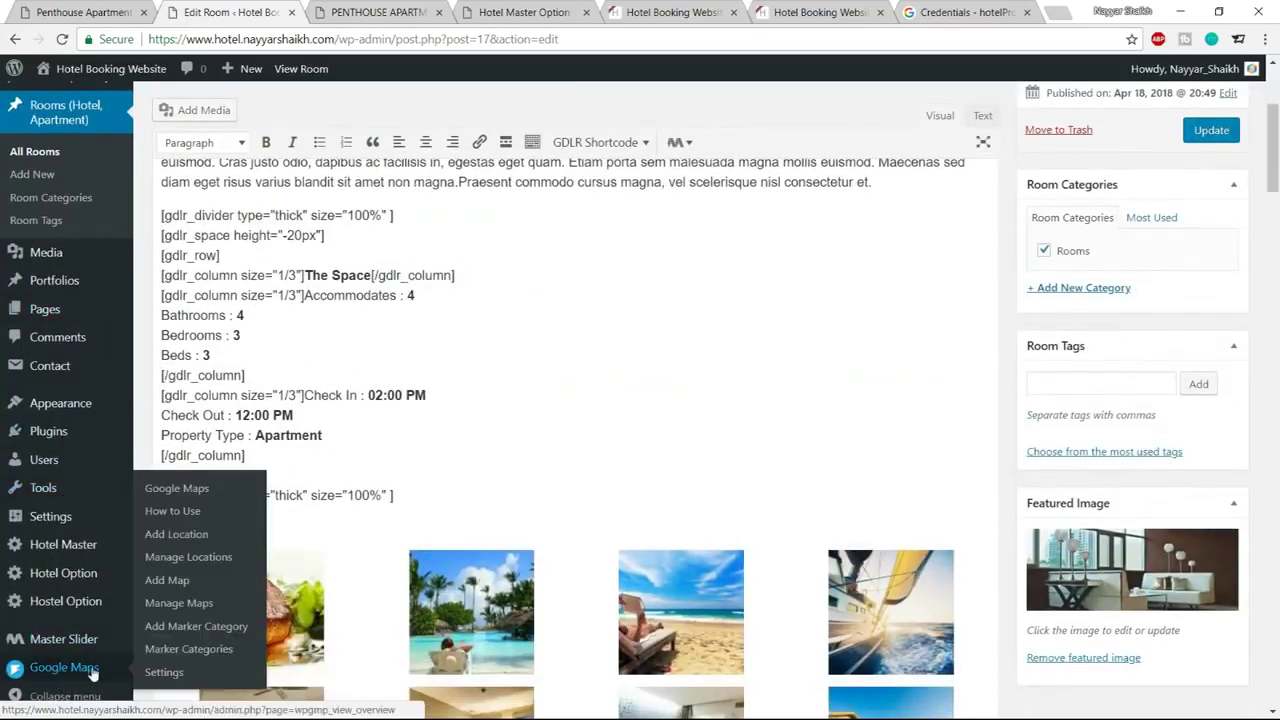
{"action": "left_click", "coordinate": [166, 674]}
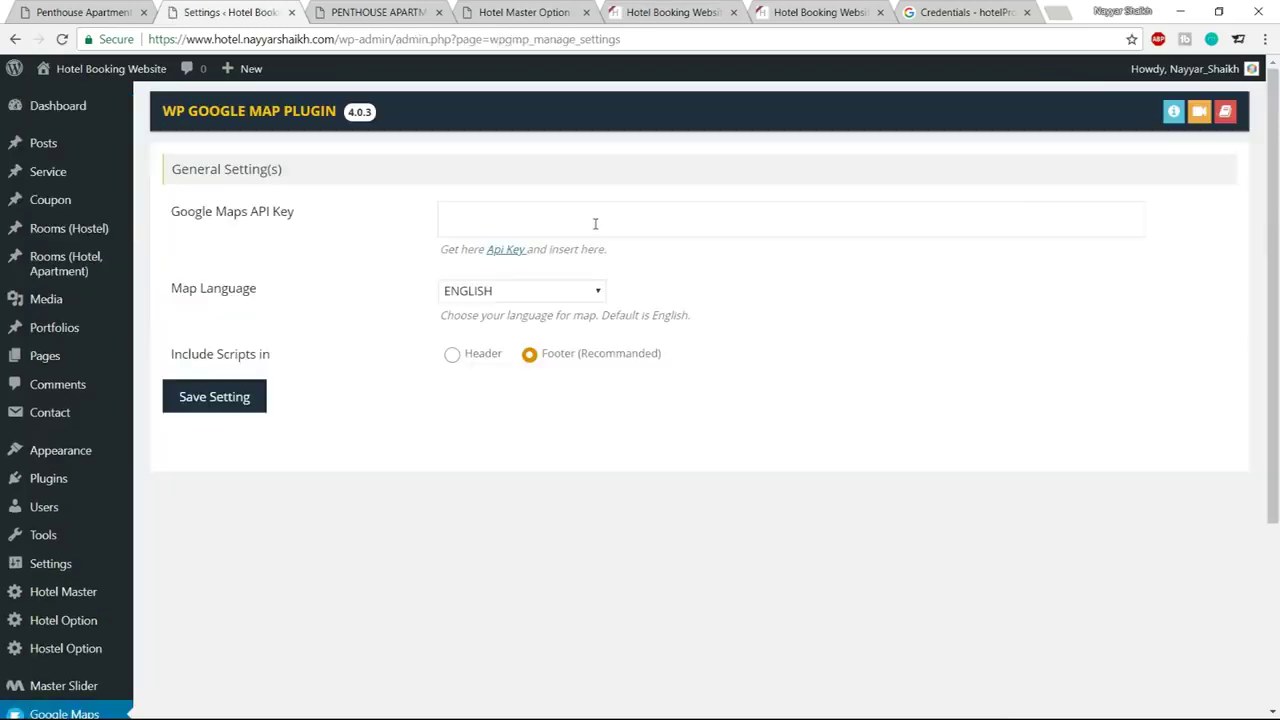
{"action": "left_click", "coordinate": [596, 222]}
{"action": "key", "text": "ctrl+v"}
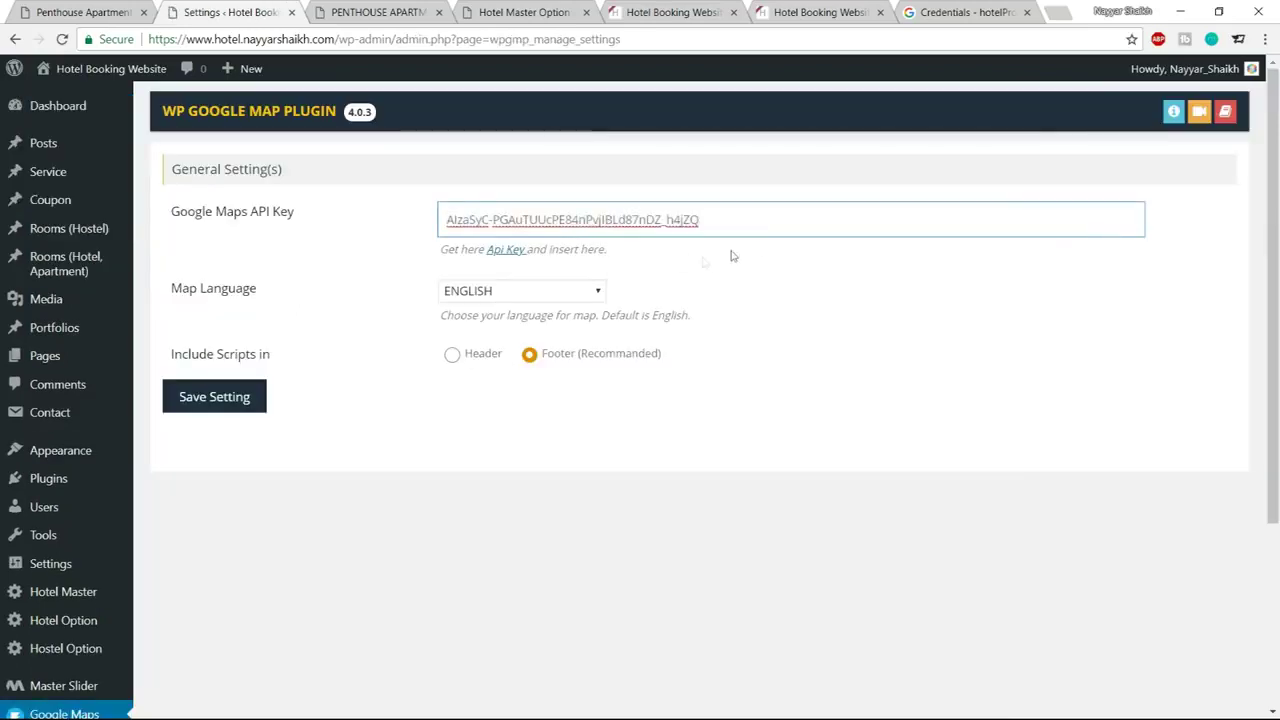
{"action": "left_click", "coordinate": [229, 398]}
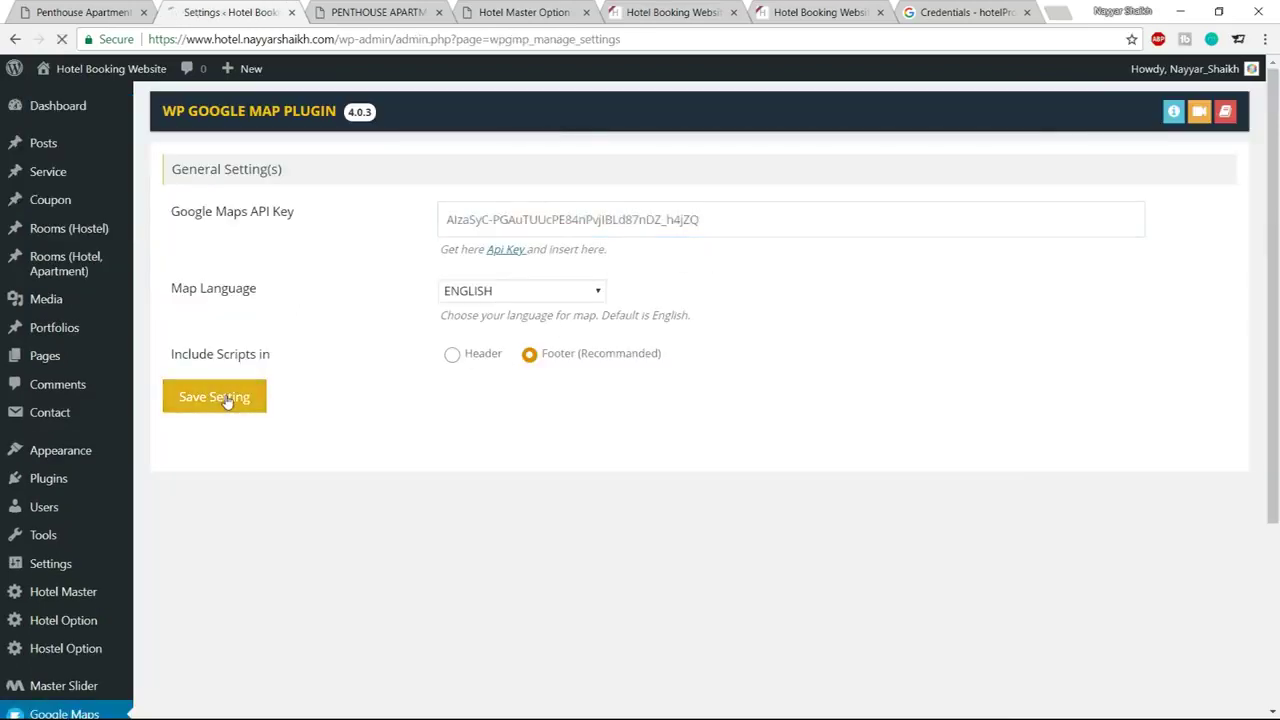
Step: Start a new location in the plugin's Add Location form
{"action": "scroll", "coordinate": [1011, 406], "scroll_direction": "down", "scroll_amount": 3}
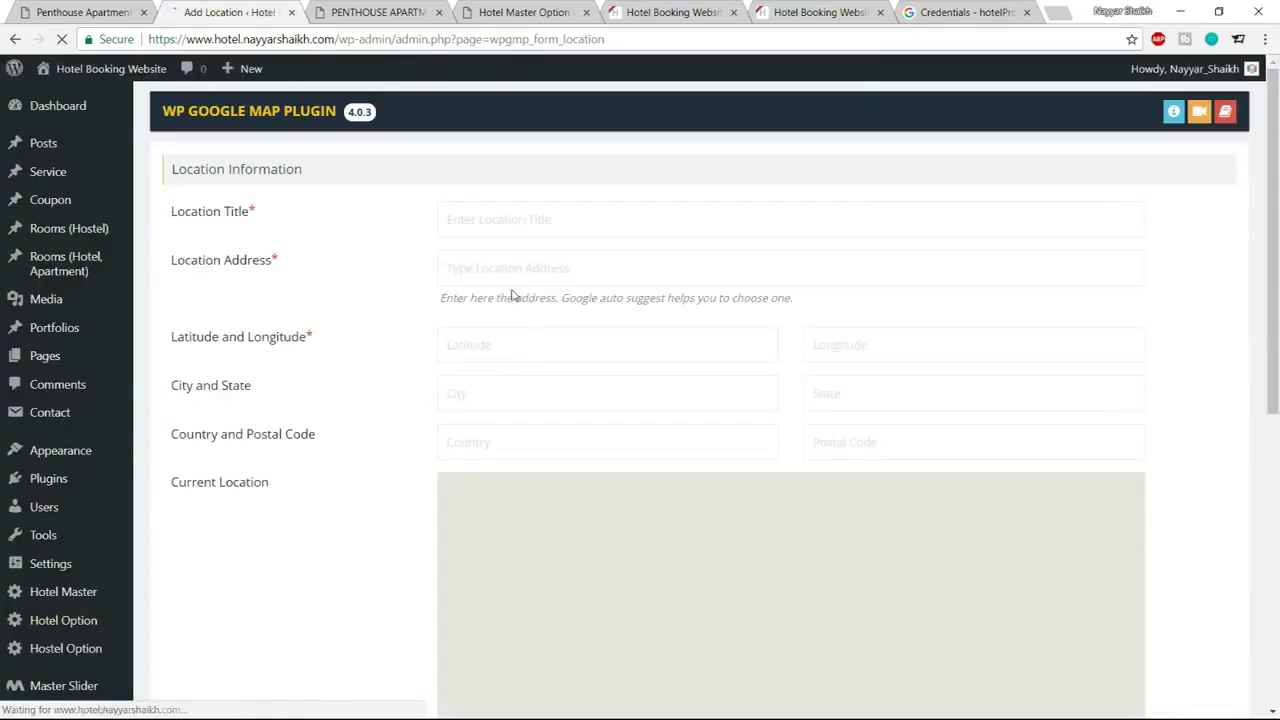
{"action": "left_click", "coordinate": [570, 224]}
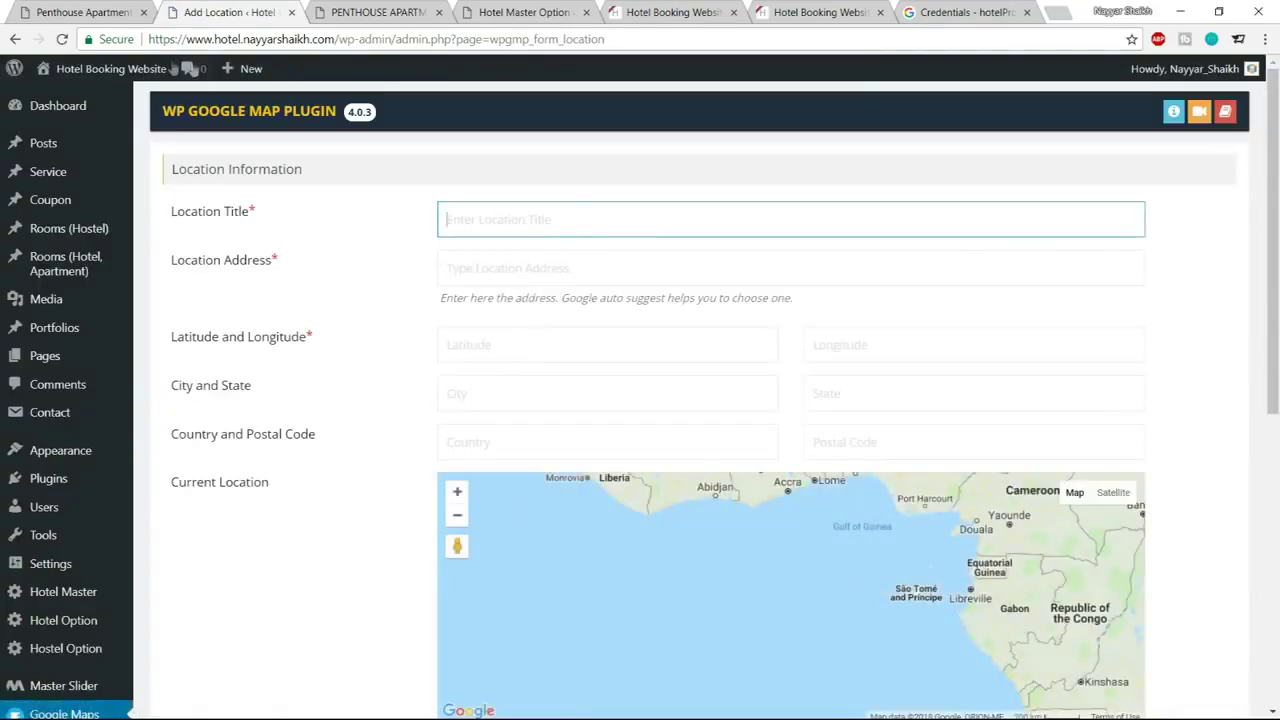
{"action": "left_click", "coordinate": [38, 10]}
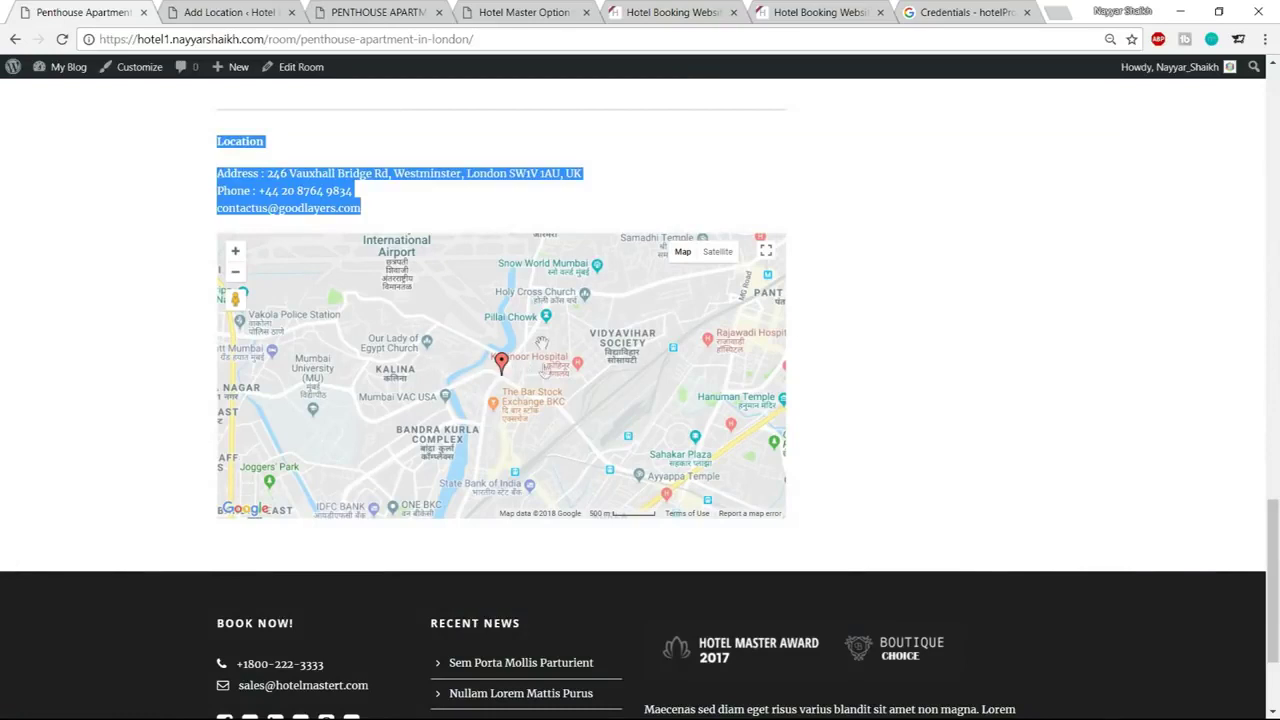
Step: Read the room map marker's label, BloggDude Inc. Mumbai - 400001, then close it
{"action": "left_click", "coordinate": [501, 362]}
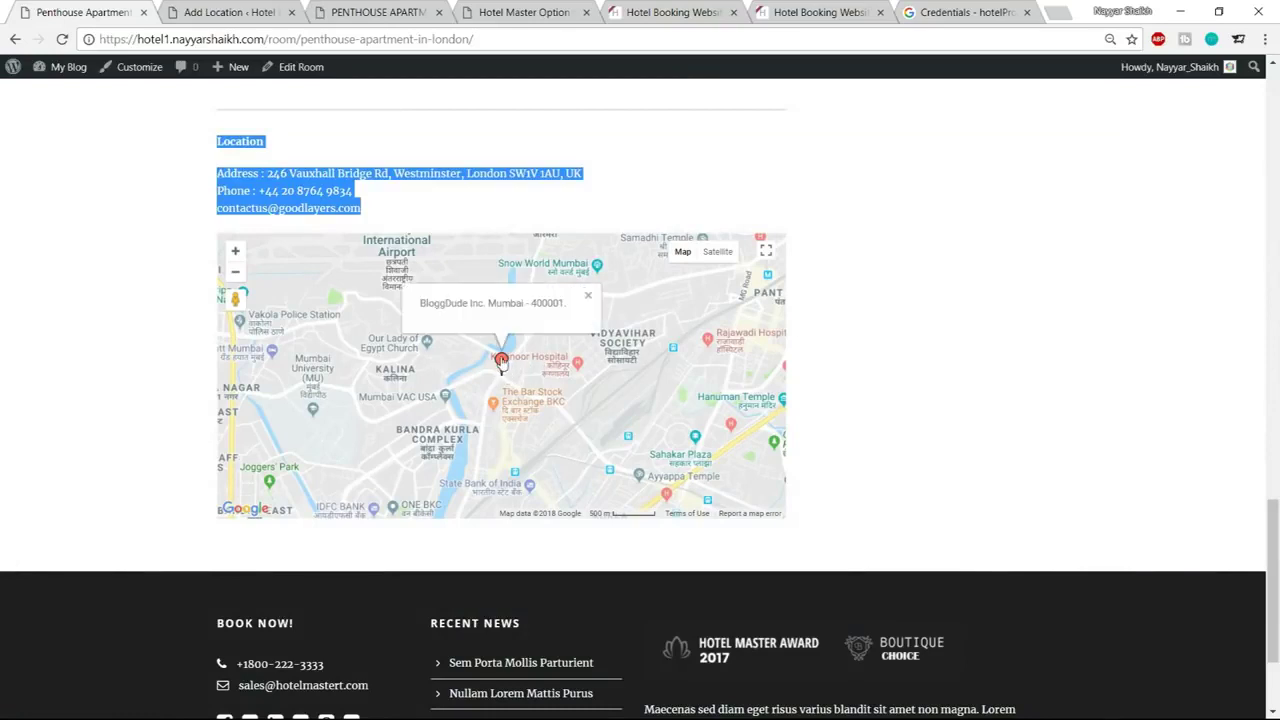
{"action": "left_click_drag", "start_coordinate": [421, 309], "coordinate": [477, 312]}
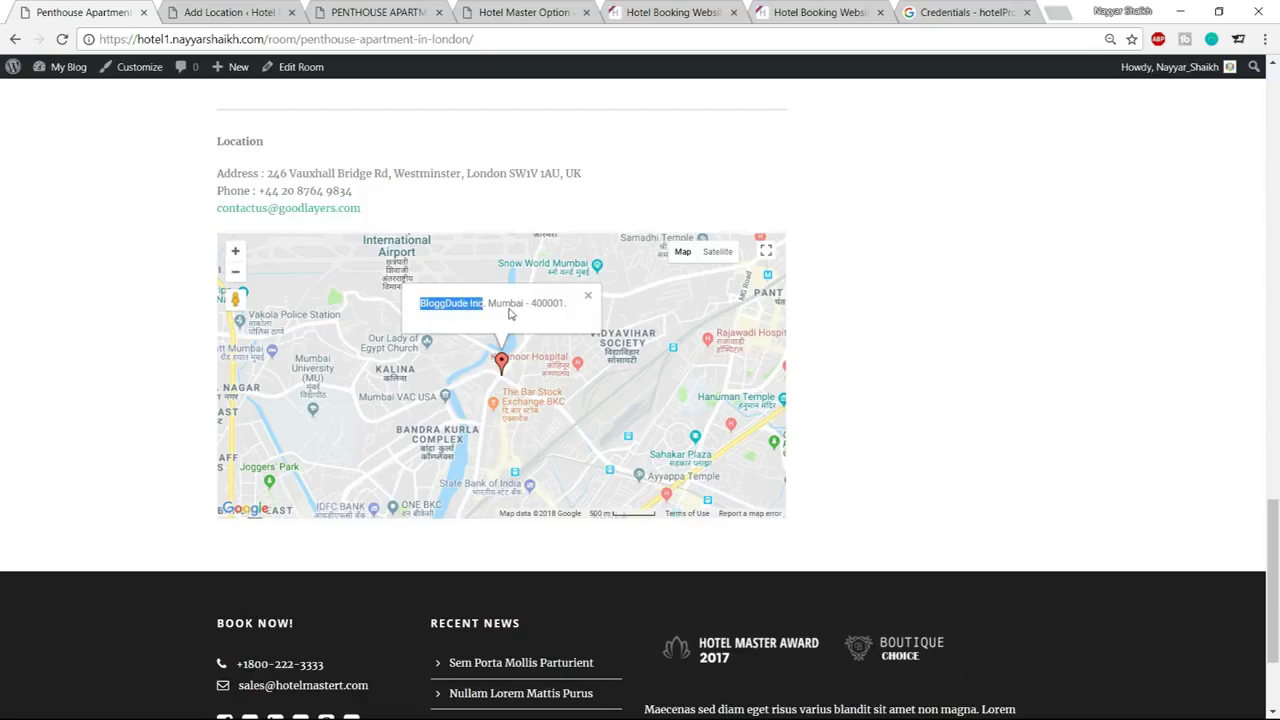
{"action": "left_click", "coordinate": [588, 302]}
{"action": "left_click", "coordinate": [239, 10]}
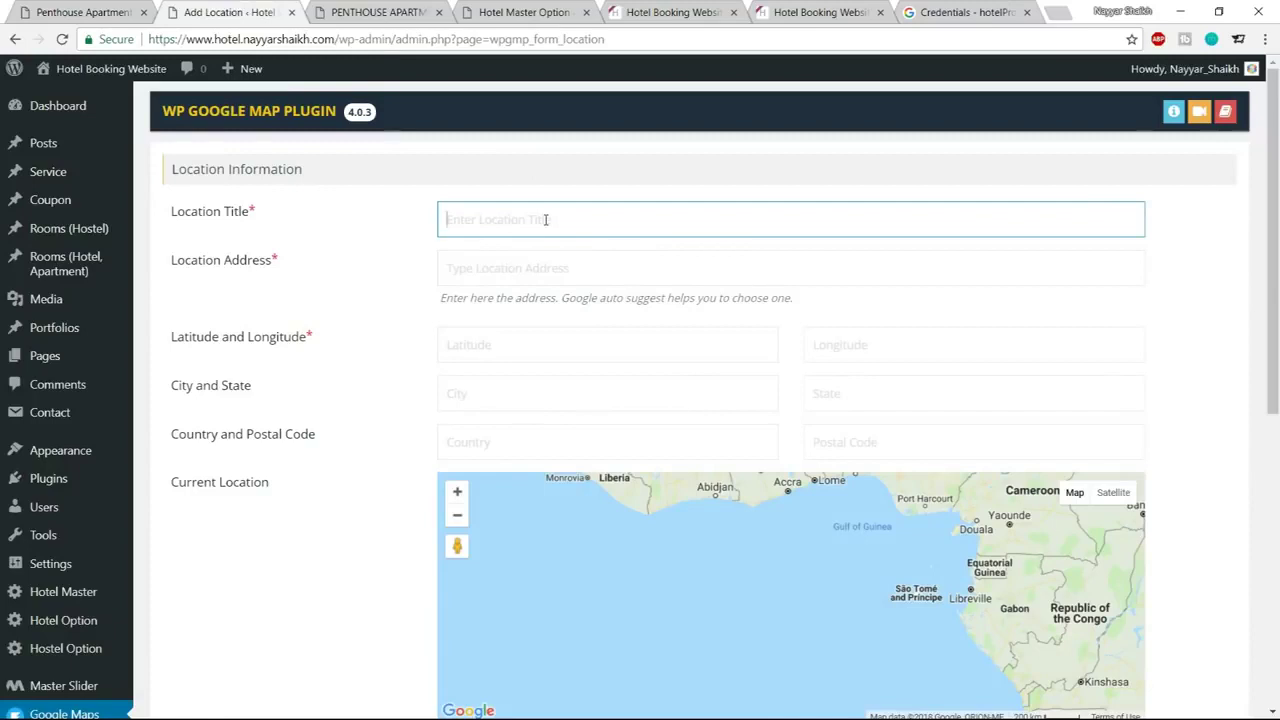
Step: Fill in the location title as BloggDude Inc. and the address as Mumbai
{"action": "type", "text": "Blogg"}
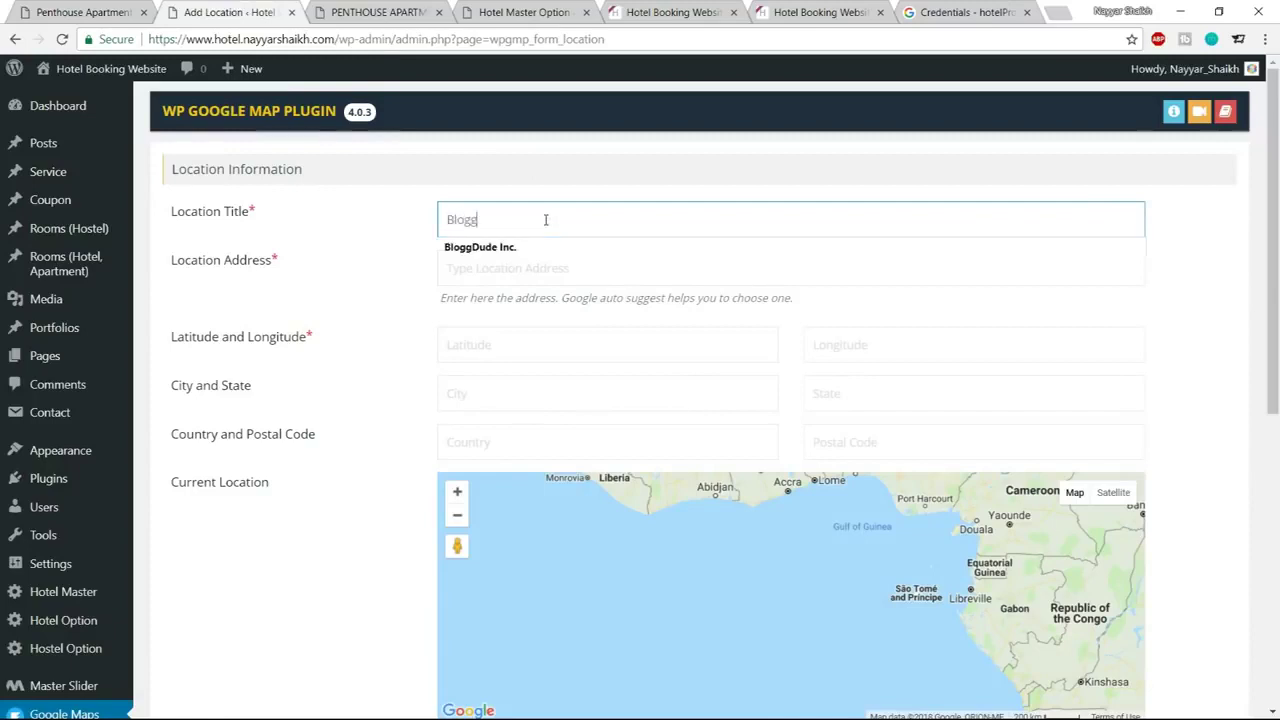
{"action": "type", "text": "Dude Inc."}
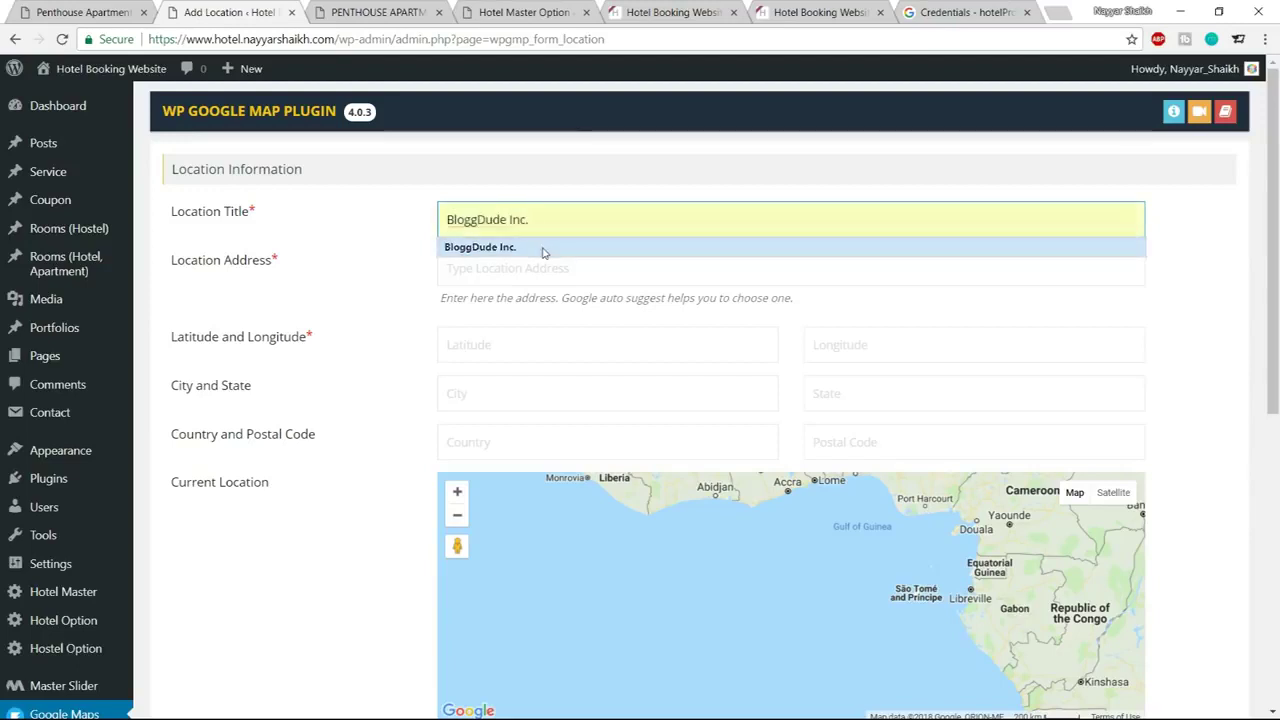
{"action": "left_click", "coordinate": [520, 247]}
{"action": "left_click", "coordinate": [466, 268]}
{"action": "type", "text": "Mum"}
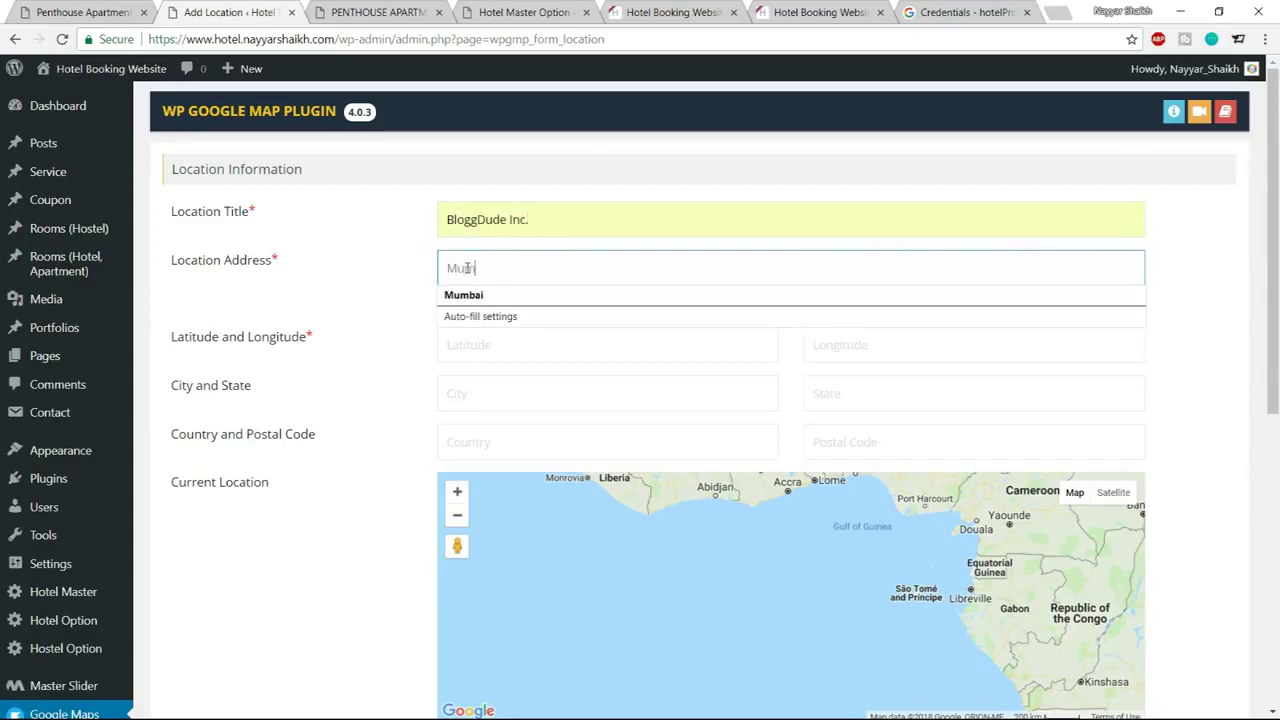
{"action": "left_click", "coordinate": [497, 295]}
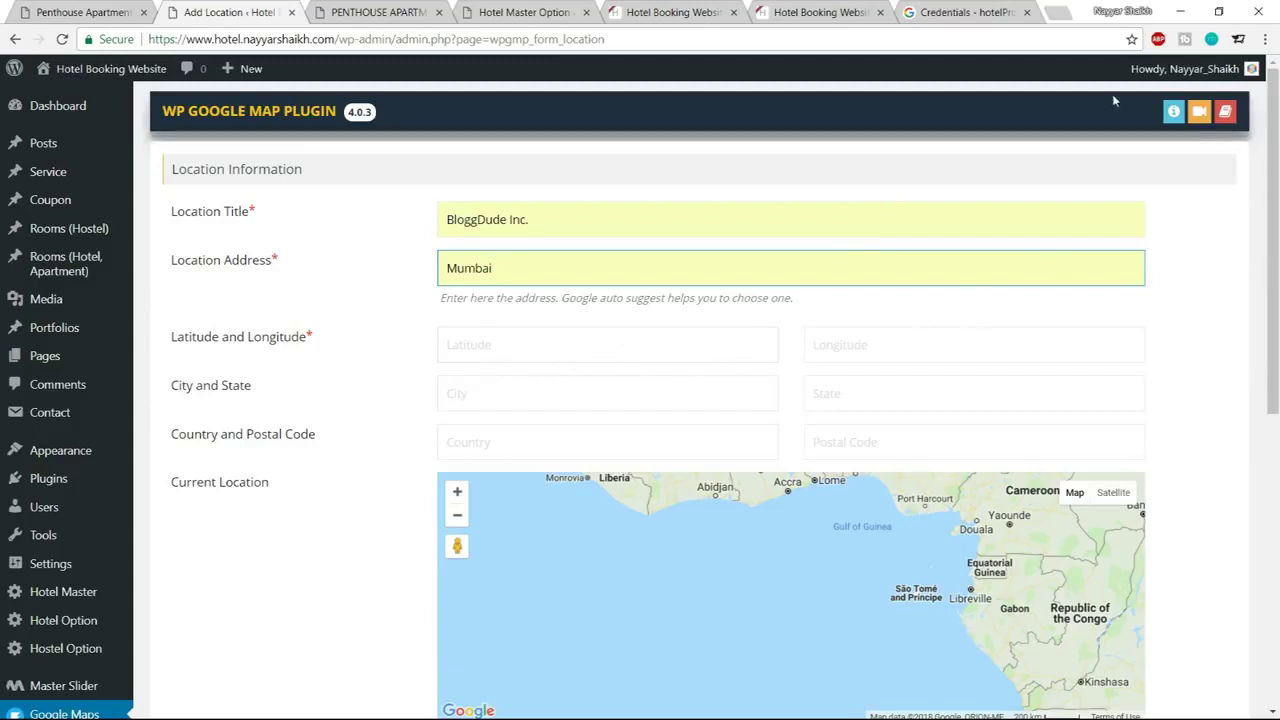
Step: Look up Mumbai's coordinates on LatLong.net
{"action": "left_click", "coordinate": [955, 12]}
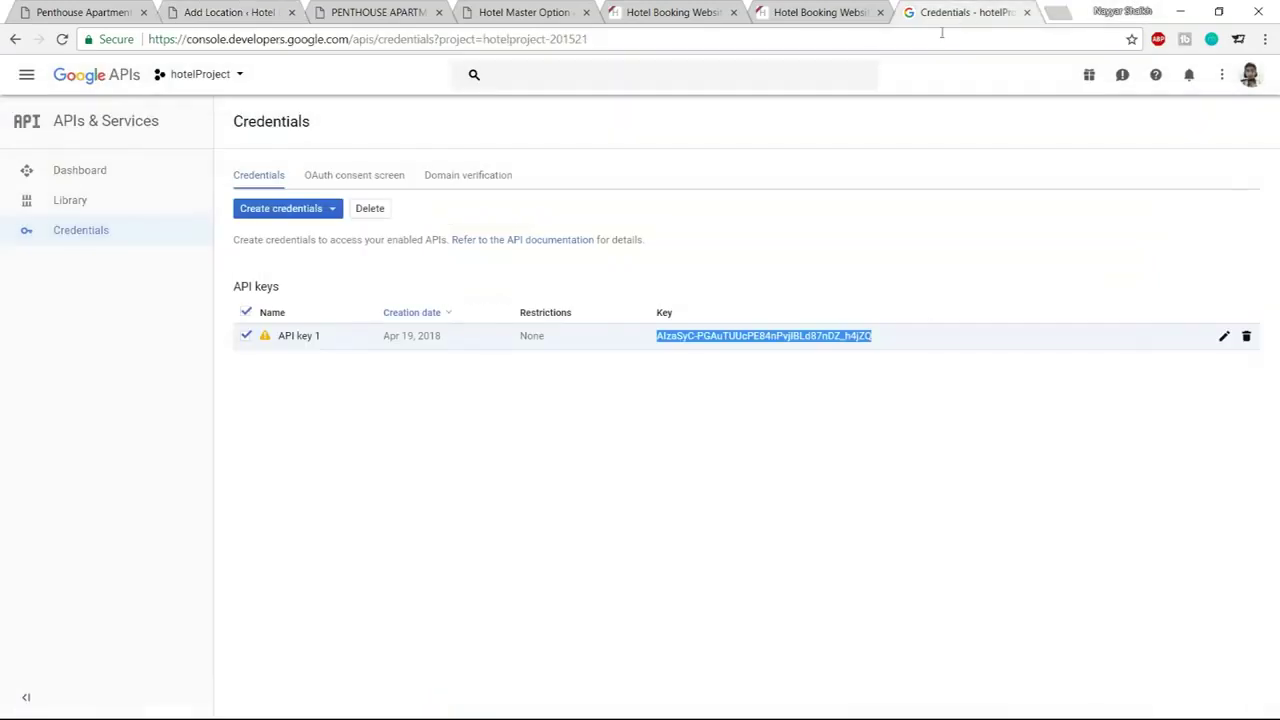
{"action": "left_click", "coordinate": [864, 44]}
{"action": "type", "text": "latlong.net"}
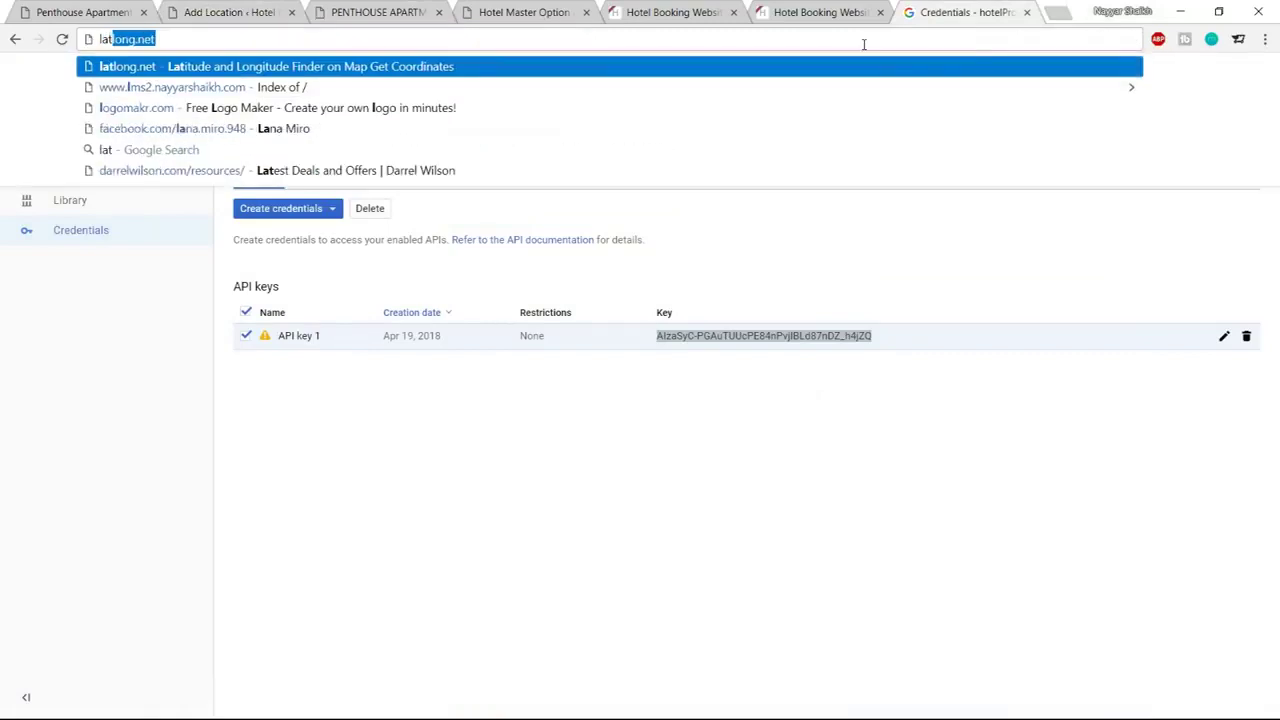
{"action": "key", "text": "Return"}
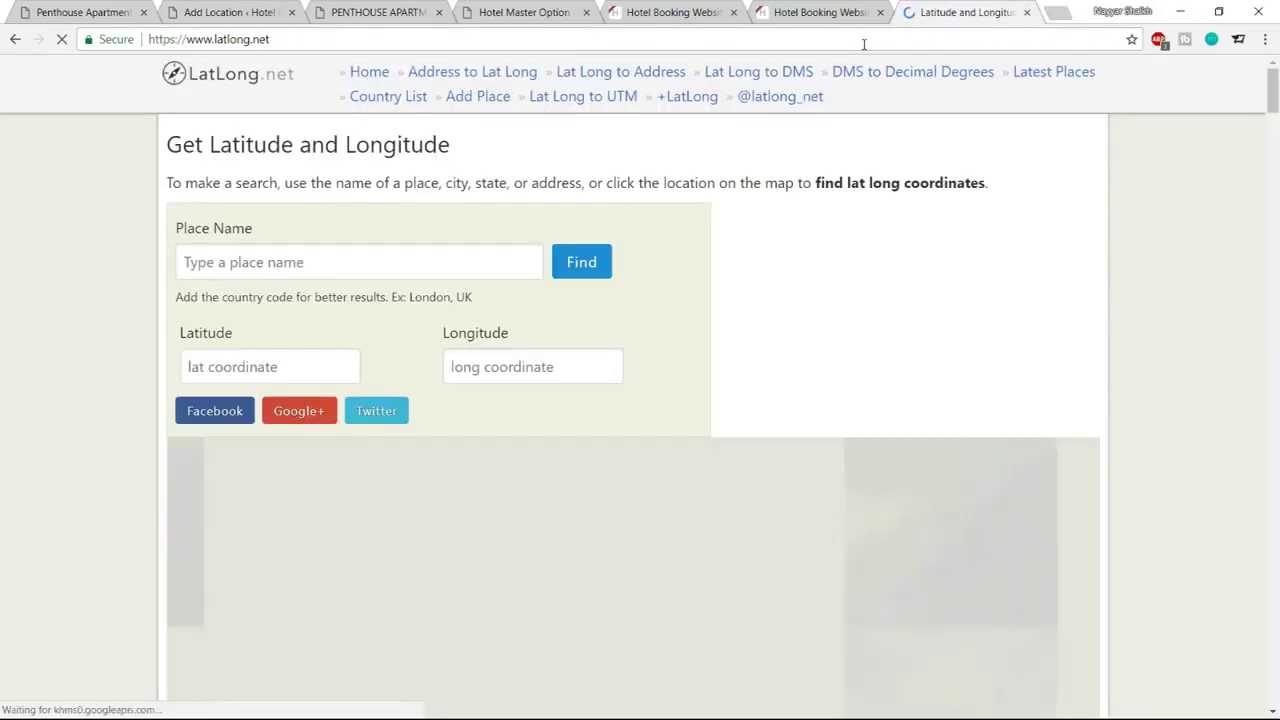
{"action": "left_click", "coordinate": [342, 273]}
{"action": "type", "text": "mumbai"}
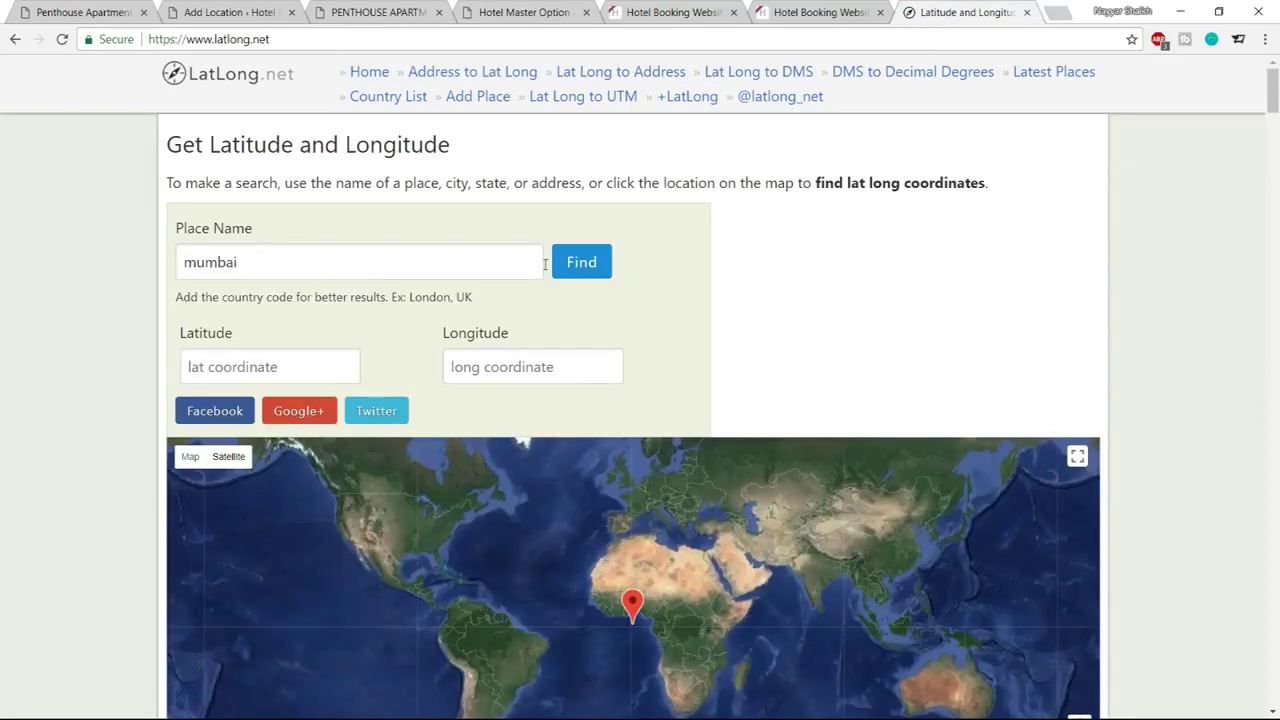
{"action": "left_click", "coordinate": [610, 265]}
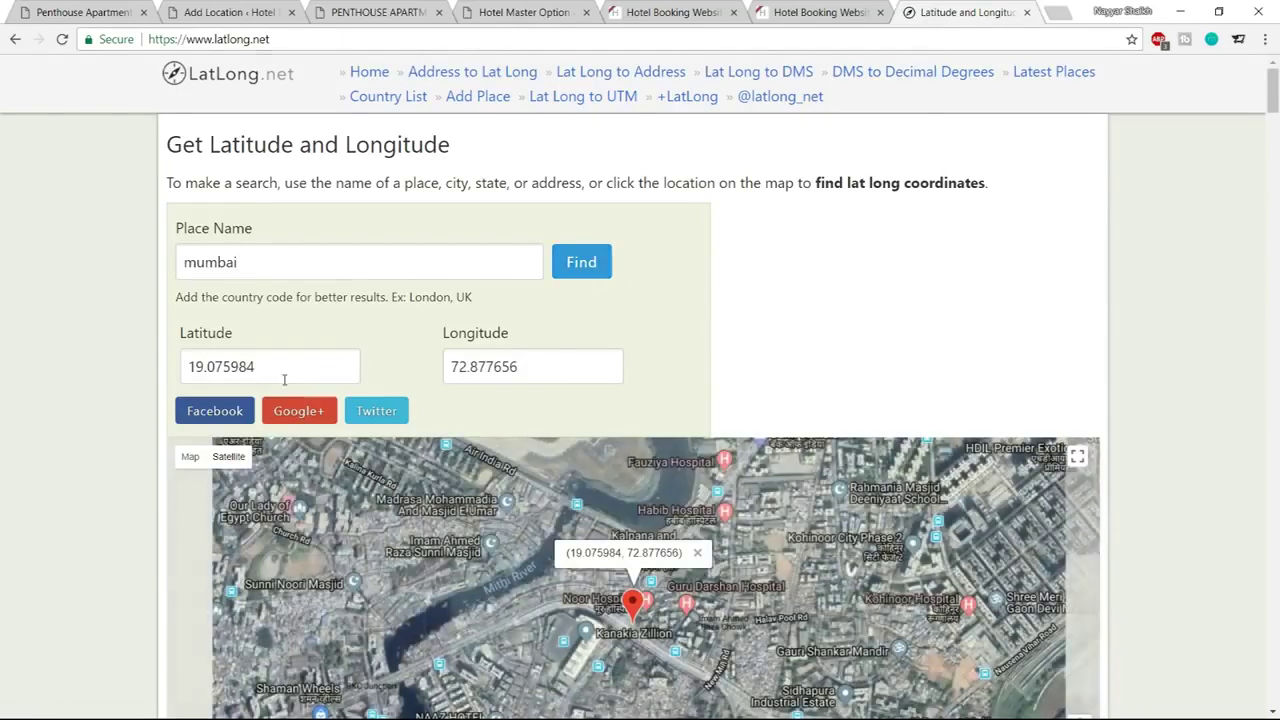
Step: Enter latitude 19.075984 and longitude 72.877656 in the Add Location form
{"action": "left_click_drag", "start_coordinate": [288, 372], "coordinate": [185, 371]}
{"action": "key", "text": "ctrl+c"}
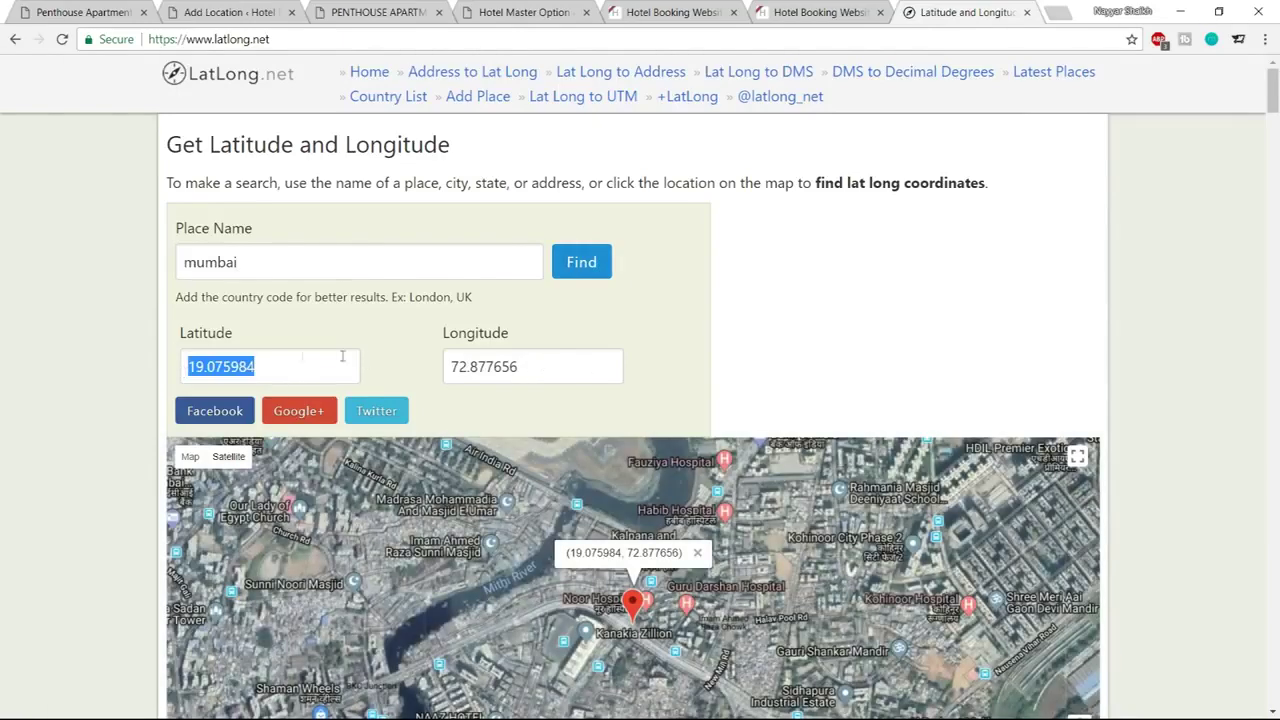
{"action": "left_click", "coordinate": [250, 12]}
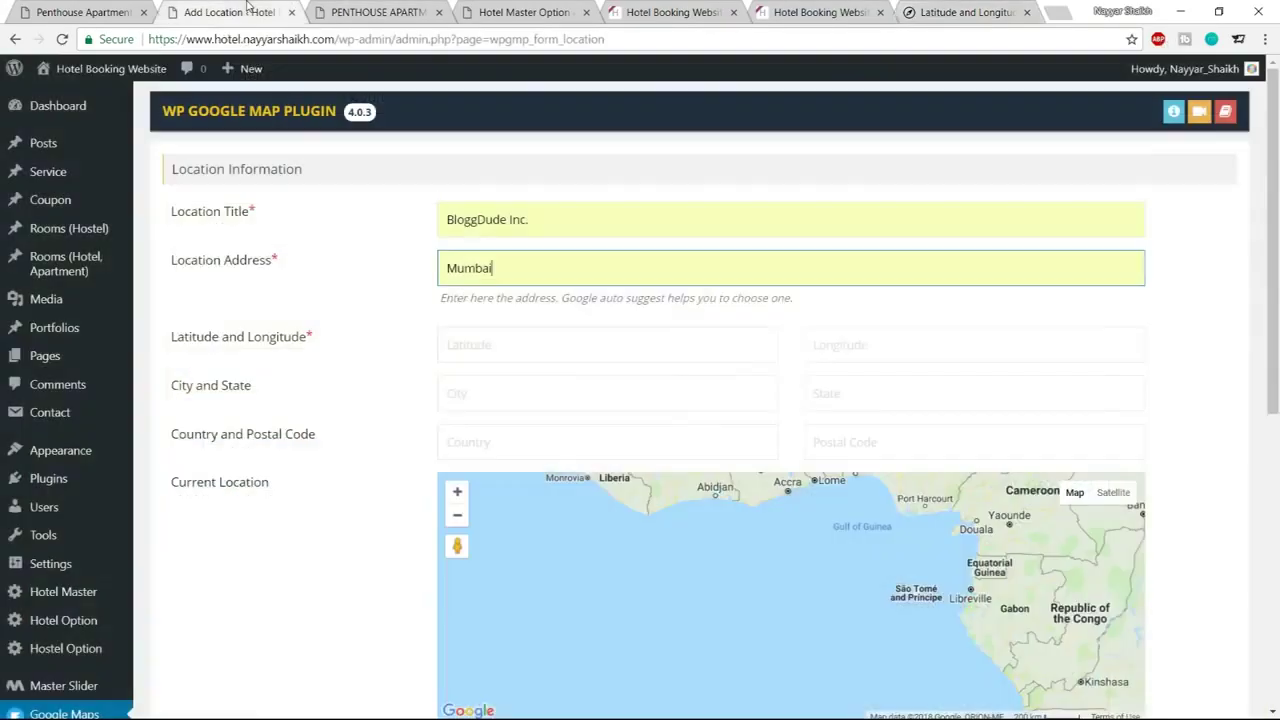
{"action": "left_click", "coordinate": [494, 350]}
{"action": "key", "text": "ctrl+v"}
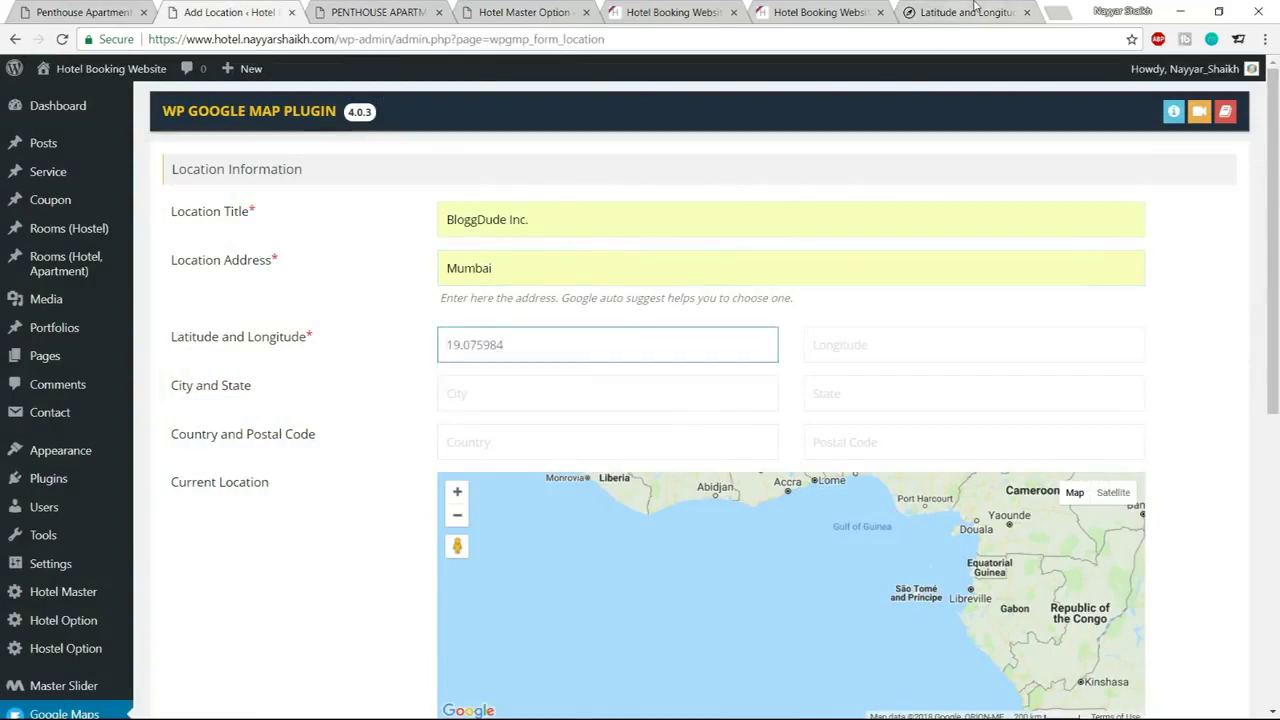
{"action": "left_click", "coordinate": [965, 12]}
{"action": "left_click_drag", "start_coordinate": [590, 366], "coordinate": [420, 375]}
{"action": "key", "text": "ctrl+c"}
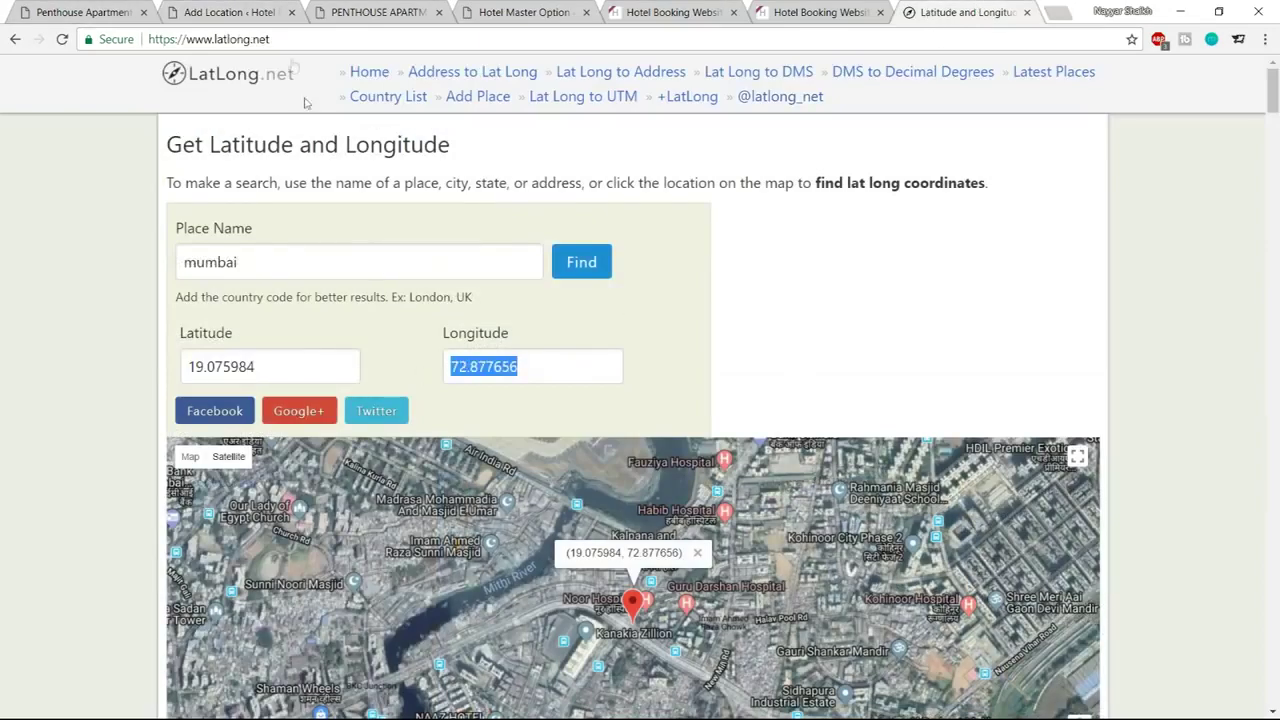
{"action": "left_click", "coordinate": [276, 10]}
{"action": "left_click", "coordinate": [862, 340]}
{"action": "key", "text": "ctrl+v"}
{"action": "left_click", "coordinate": [1128, 317]}
{"action": "left_click", "coordinate": [1026, 12]}
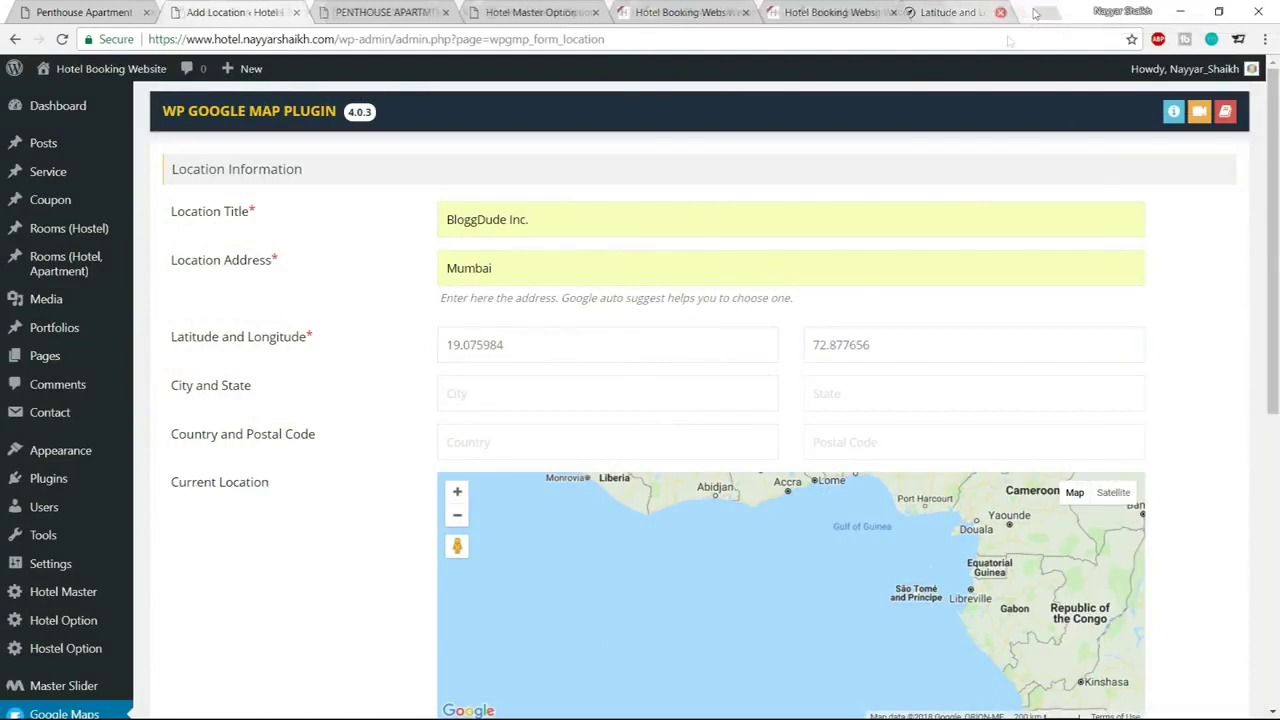
Step: Fill City Mumbai, State Maharashtra, Country India and Postal Code 400017 from autofill suggestions
{"action": "left_click", "coordinate": [625, 396]}
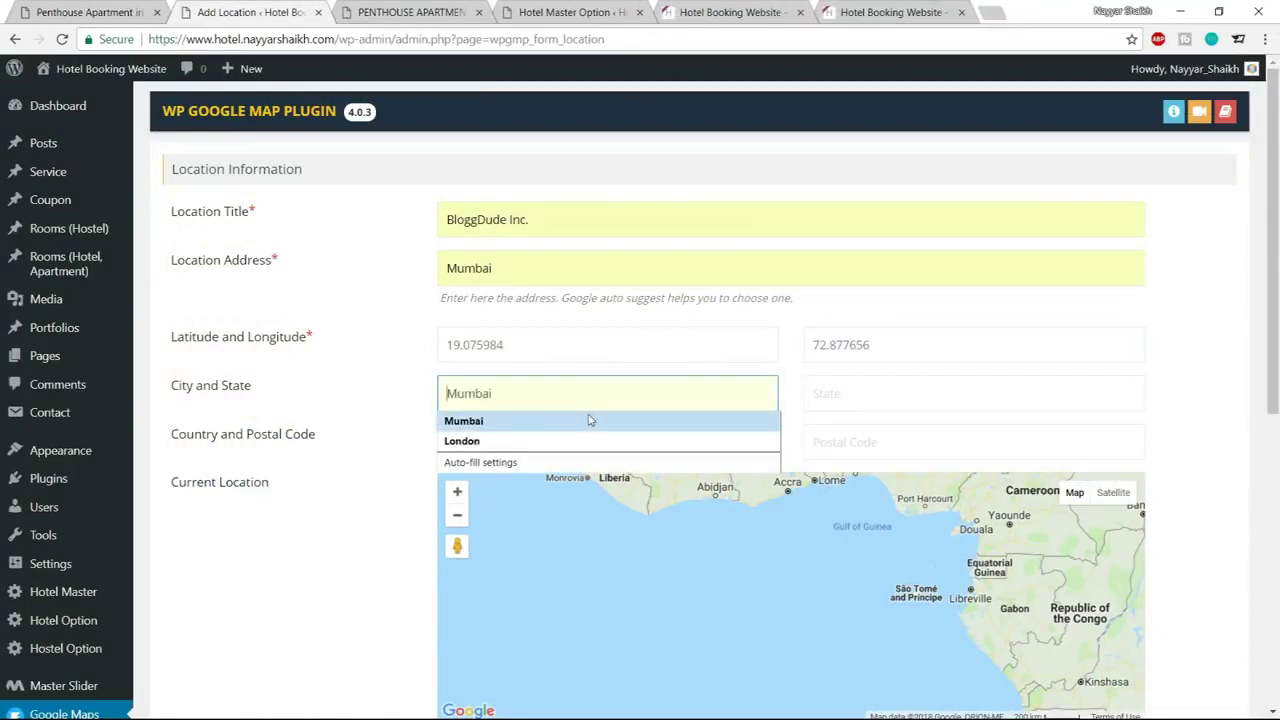
{"action": "left_click", "coordinate": [589, 420]}
{"action": "left_click", "coordinate": [884, 403]}
{"action": "left_click", "coordinate": [884, 423]}
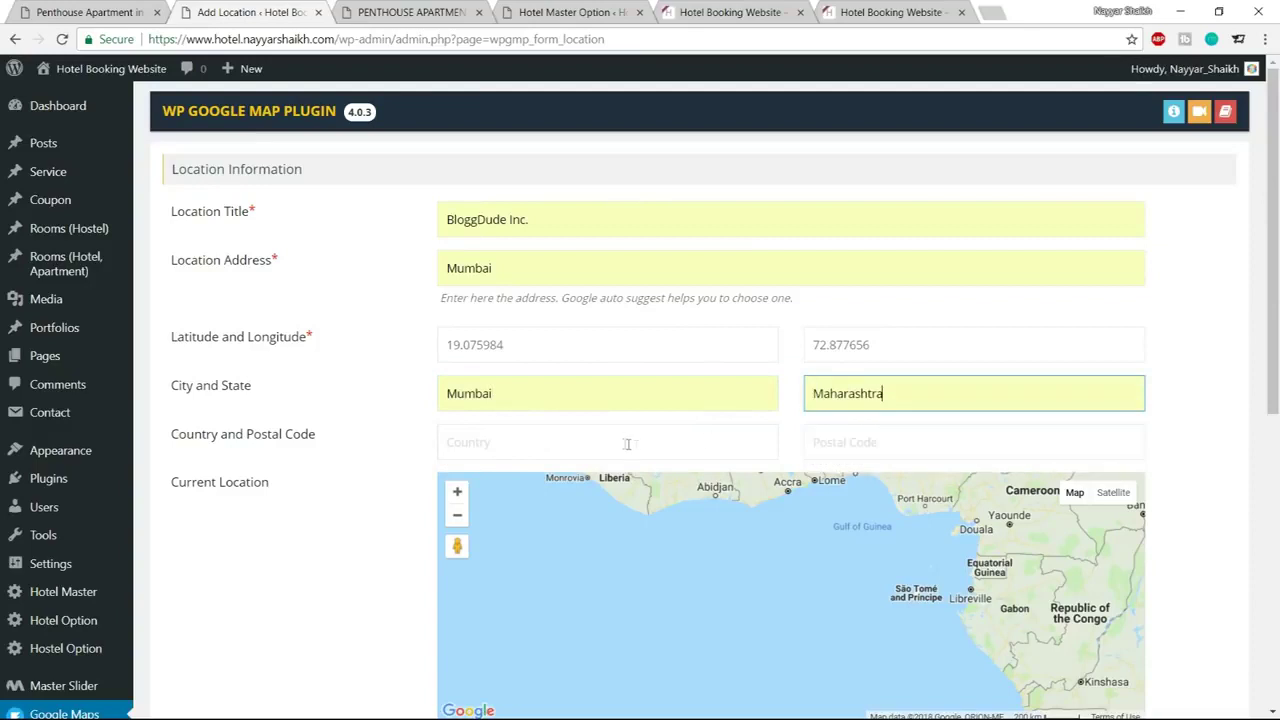
{"action": "left_click", "coordinate": [626, 444]}
{"action": "left_click", "coordinate": [596, 470]}
{"action": "left_click", "coordinate": [928, 449]}
{"action": "left_click", "coordinate": [918, 470]}
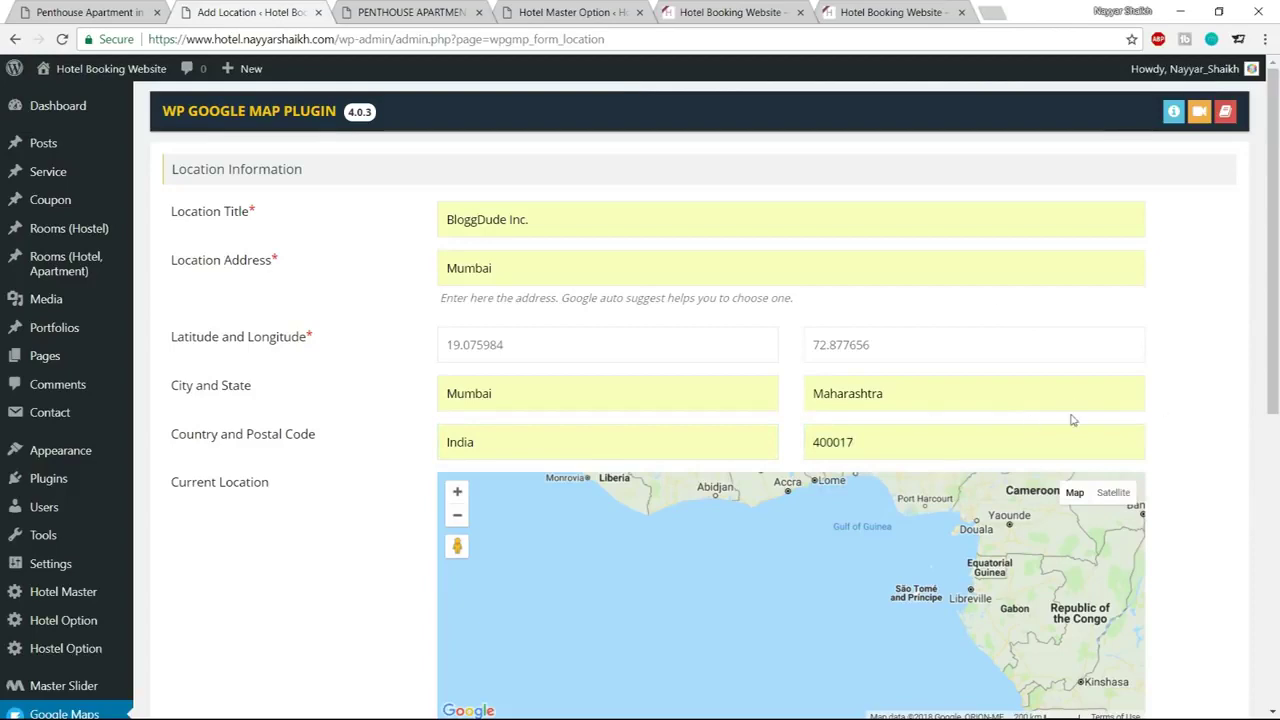
{"action": "scroll", "coordinate": [1150, 445], "scroll_direction": "down", "scroll_amount": 2}
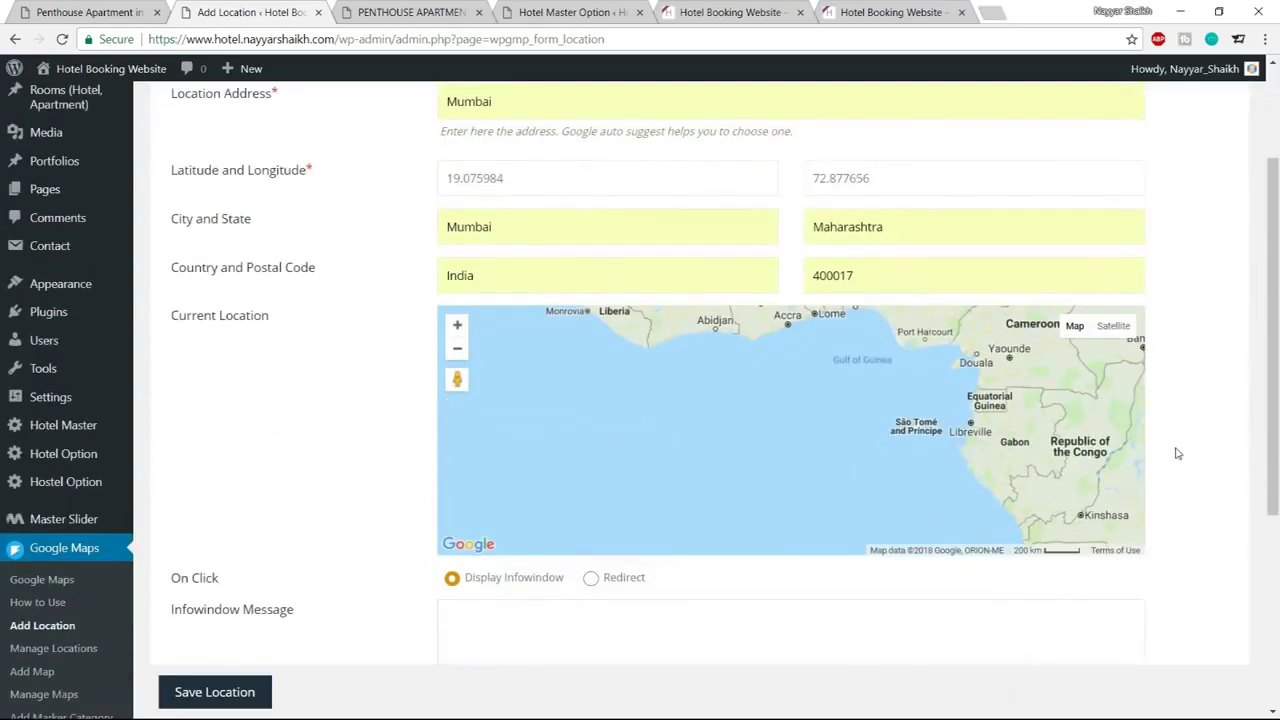
{"action": "scroll", "coordinate": [1177, 449], "scroll_direction": "down", "scroll_amount": 2}
{"action": "scroll", "coordinate": [1170, 374], "scroll_direction": "down", "scroll_amount": 2}
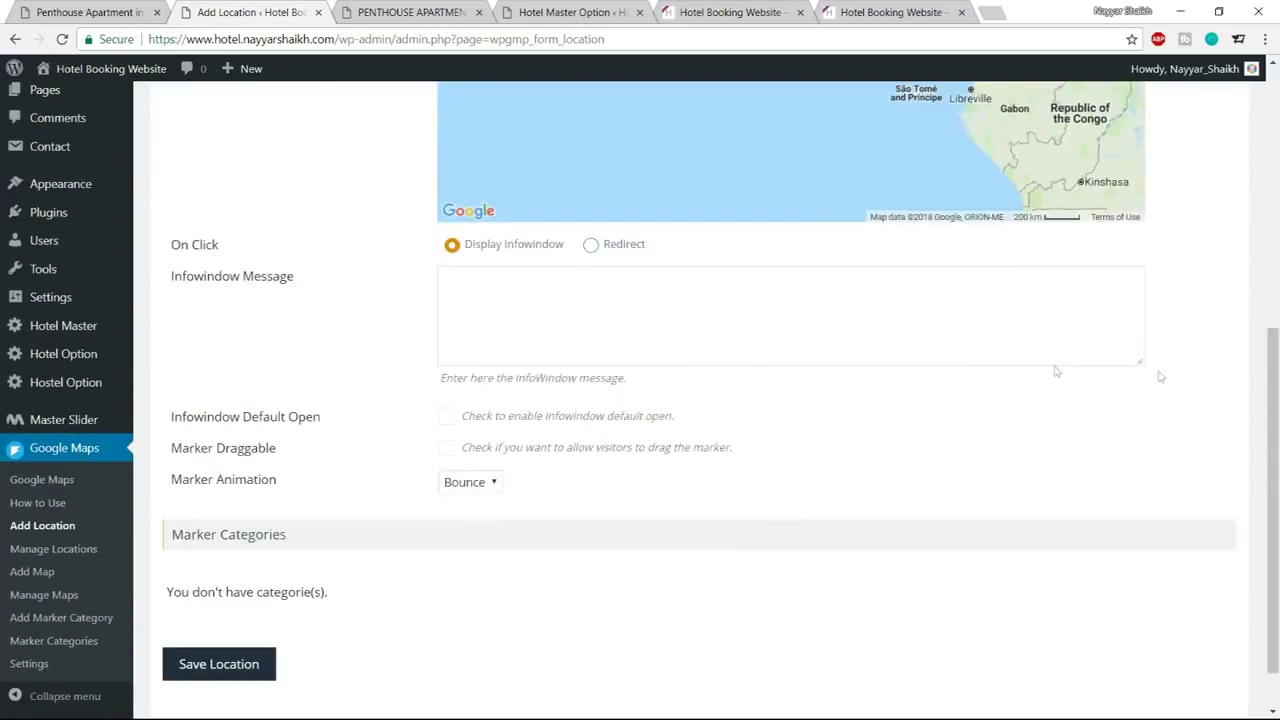
Step: Compare the form with the marker info window on the live room page's map
{"action": "left_click", "coordinate": [589, 336]}
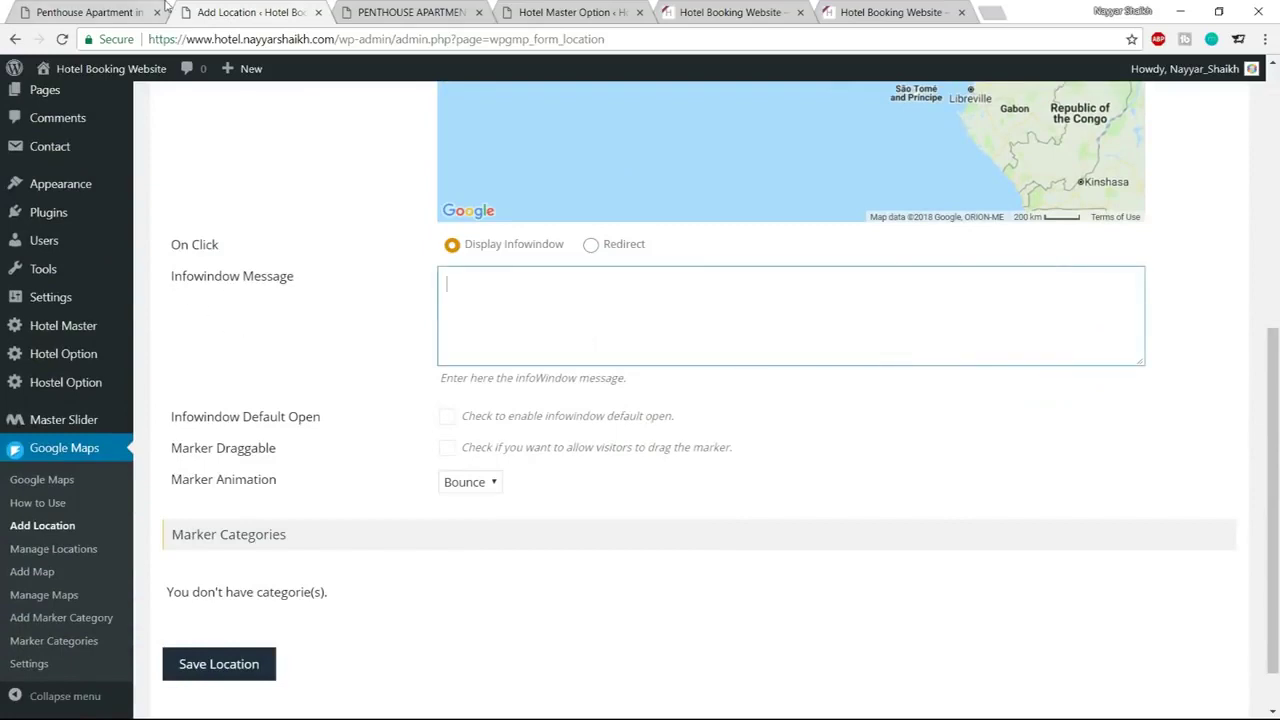
{"action": "left_click", "coordinate": [106, 12]}
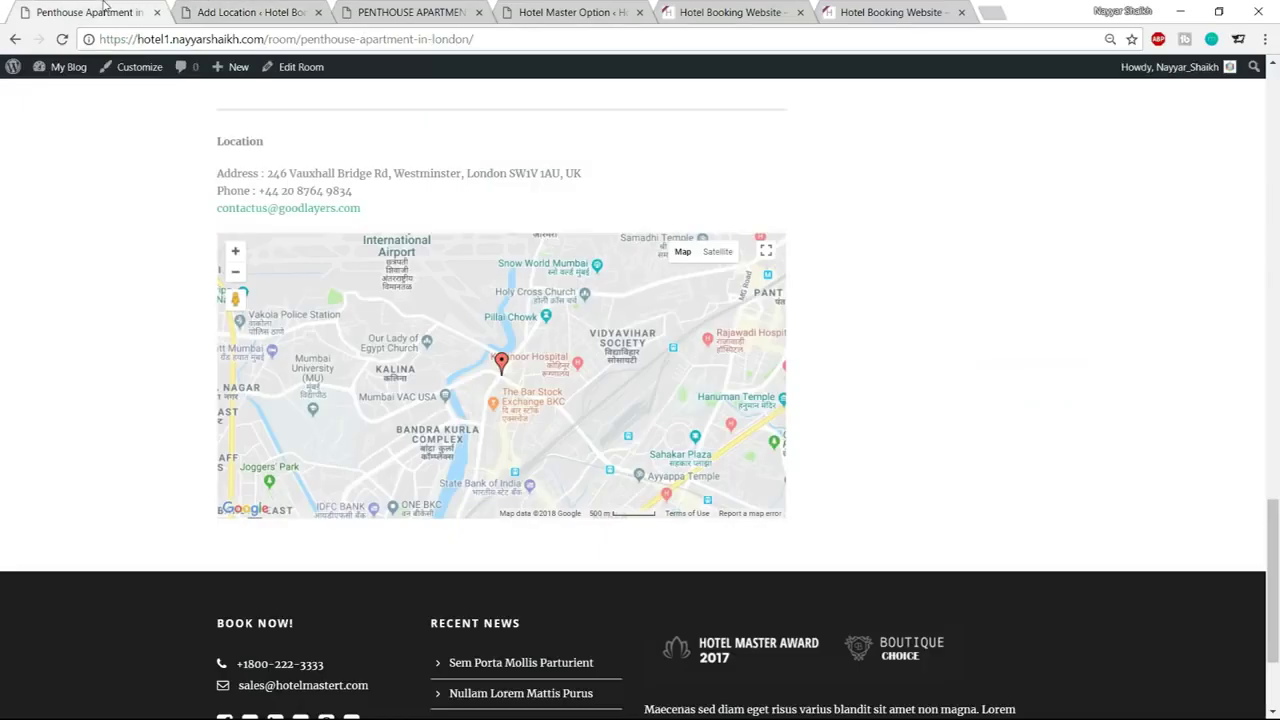
{"action": "left_click", "coordinate": [501, 363]}
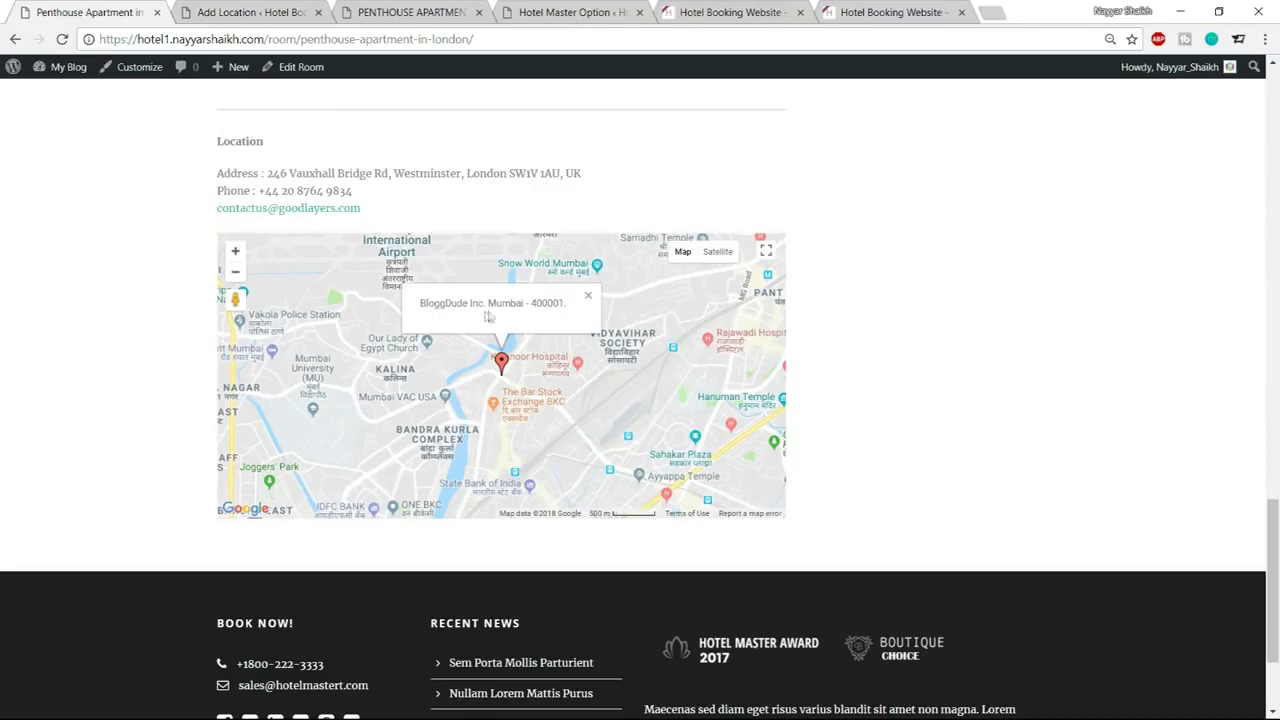
{"action": "left_click", "coordinate": [240, 12]}
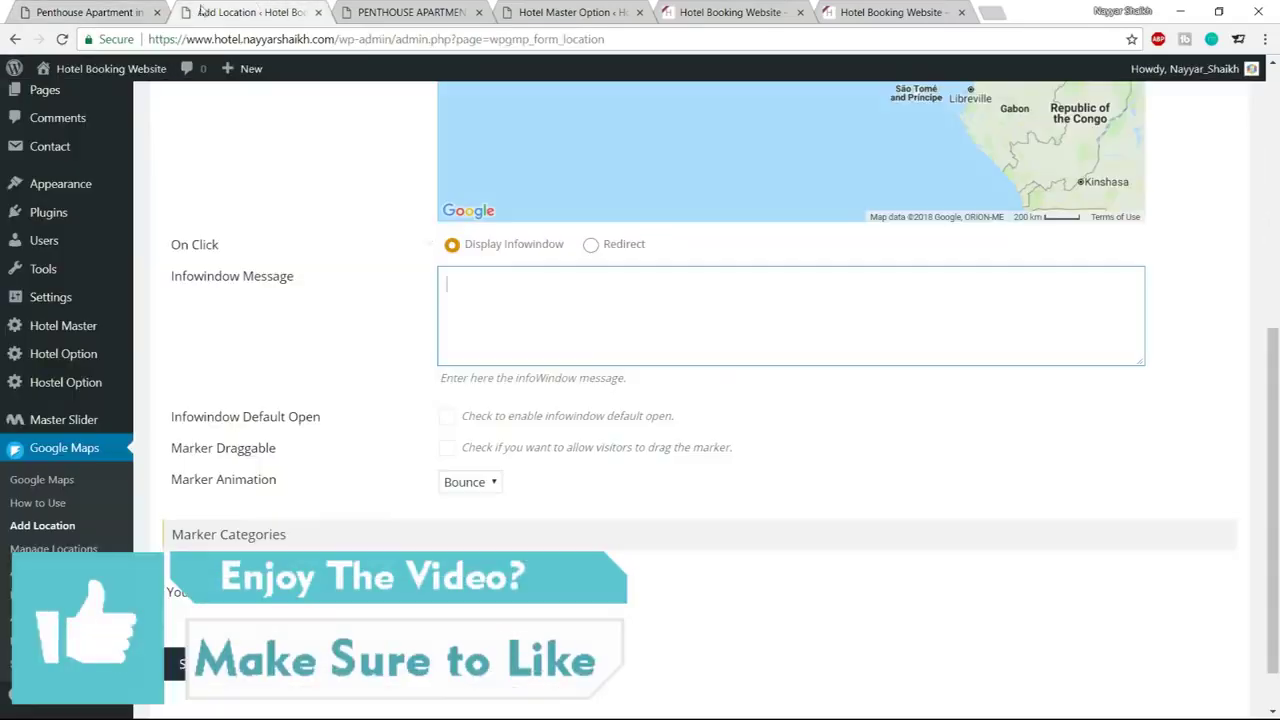
{"action": "left_click", "coordinate": [134, 12]}
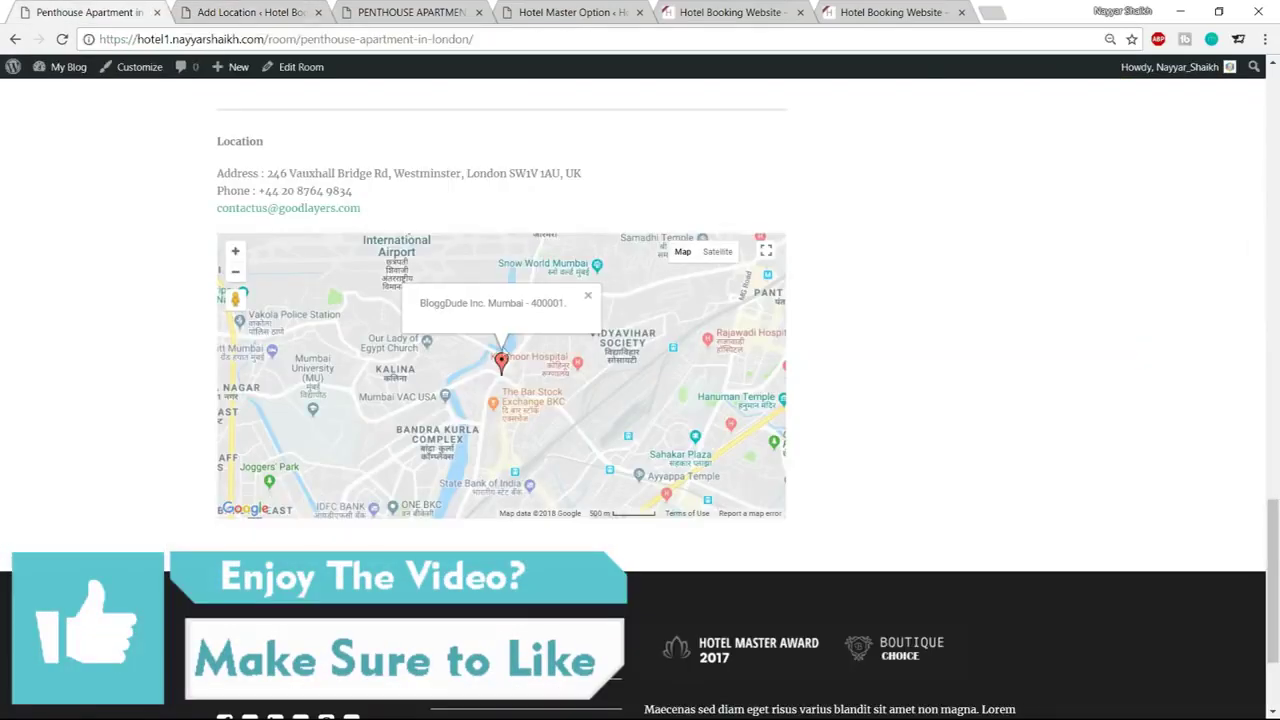
{"action": "left_click", "coordinate": [214, 10]}
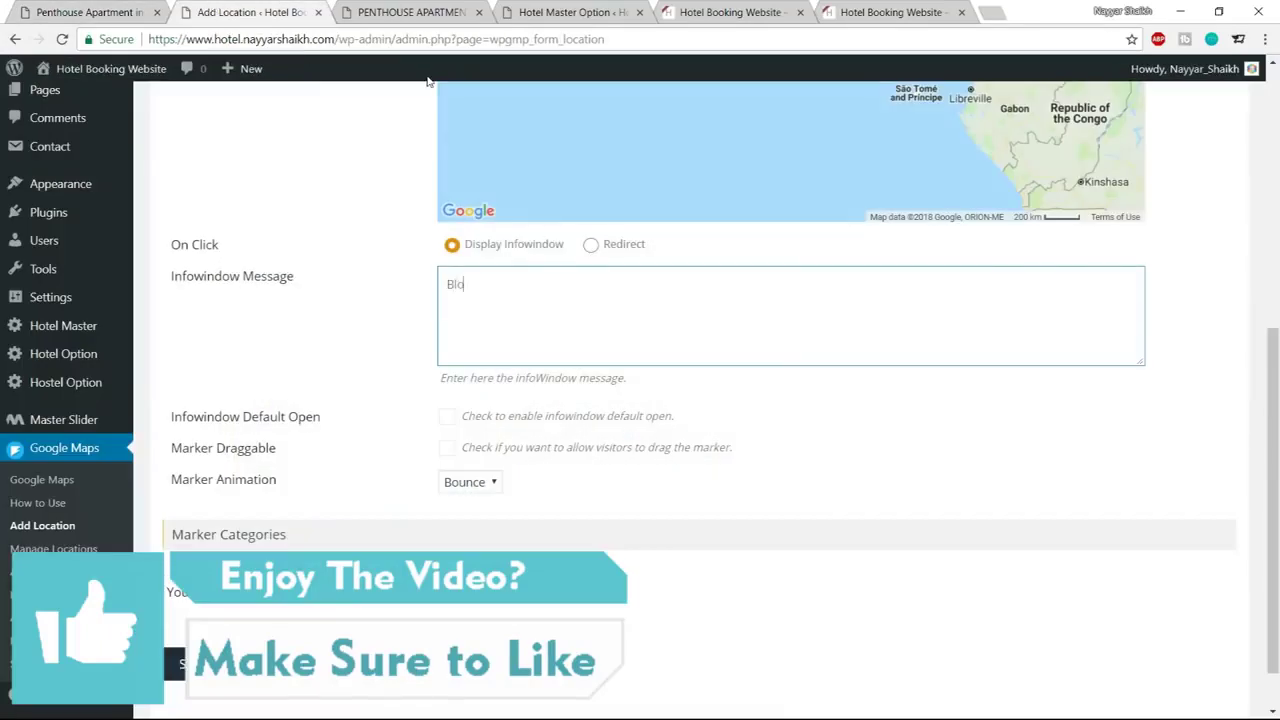
Step: Replace the info-window message with 'Hotel Master, Mumbai.' and save the location
{"action": "key", "text": "ctrl+a"}
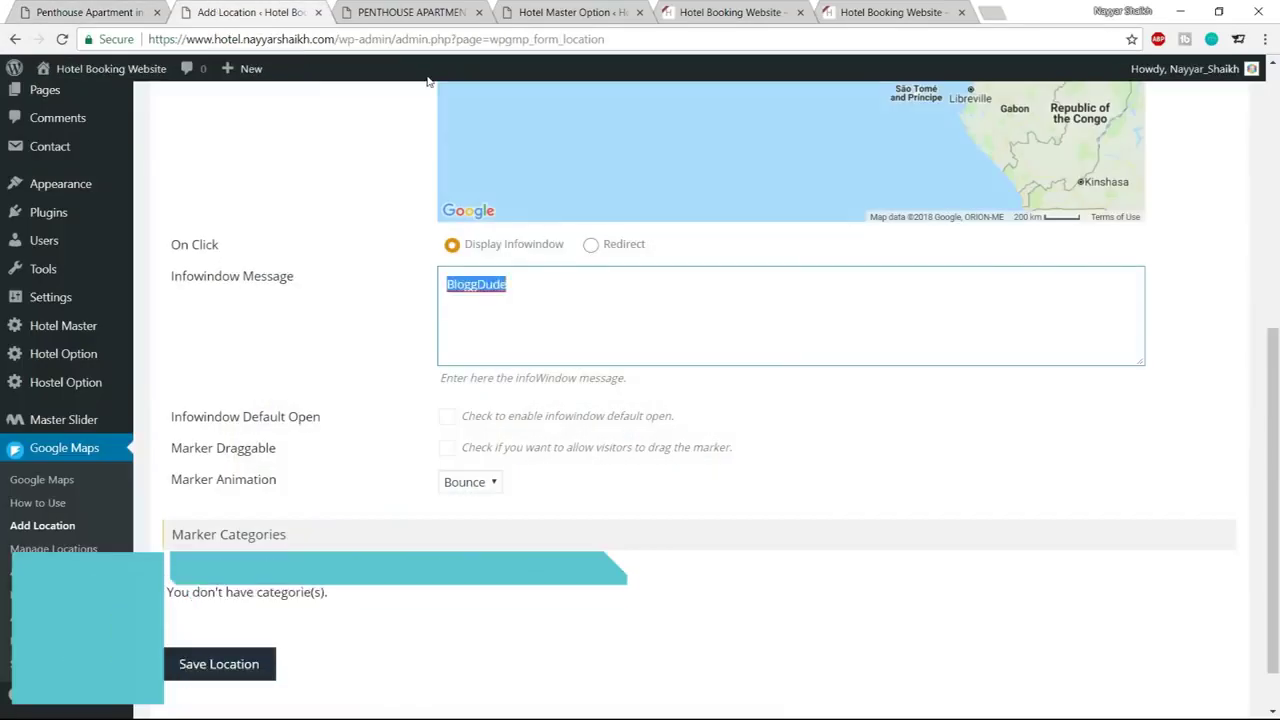
{"action": "type", "text": "Hotel Master, Mumbai."}
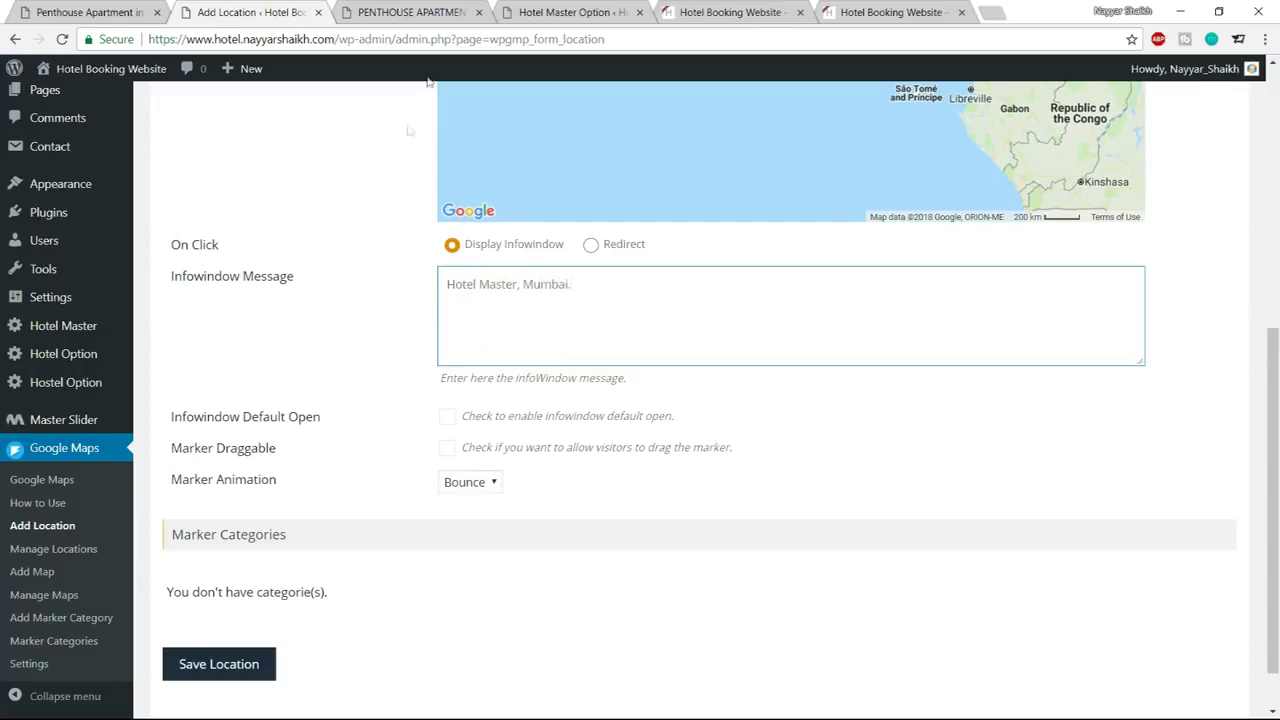
{"action": "scroll", "coordinate": [550, 560], "scroll_direction": "down", "scroll_amount": 1}
{"action": "left_click", "coordinate": [240, 643]}
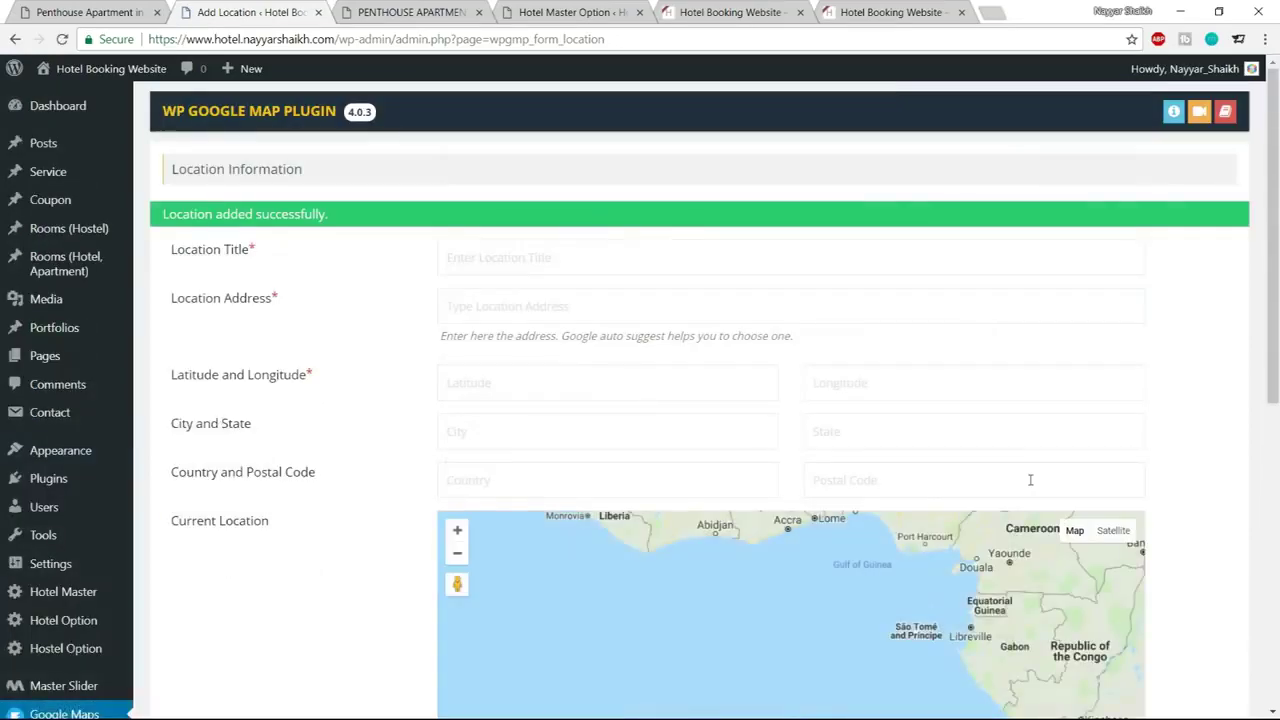
Step: After glancing at the room page map, open Google Maps > Add Map
{"action": "scroll", "coordinate": [1194, 477], "scroll_direction": "down", "scroll_amount": 4}
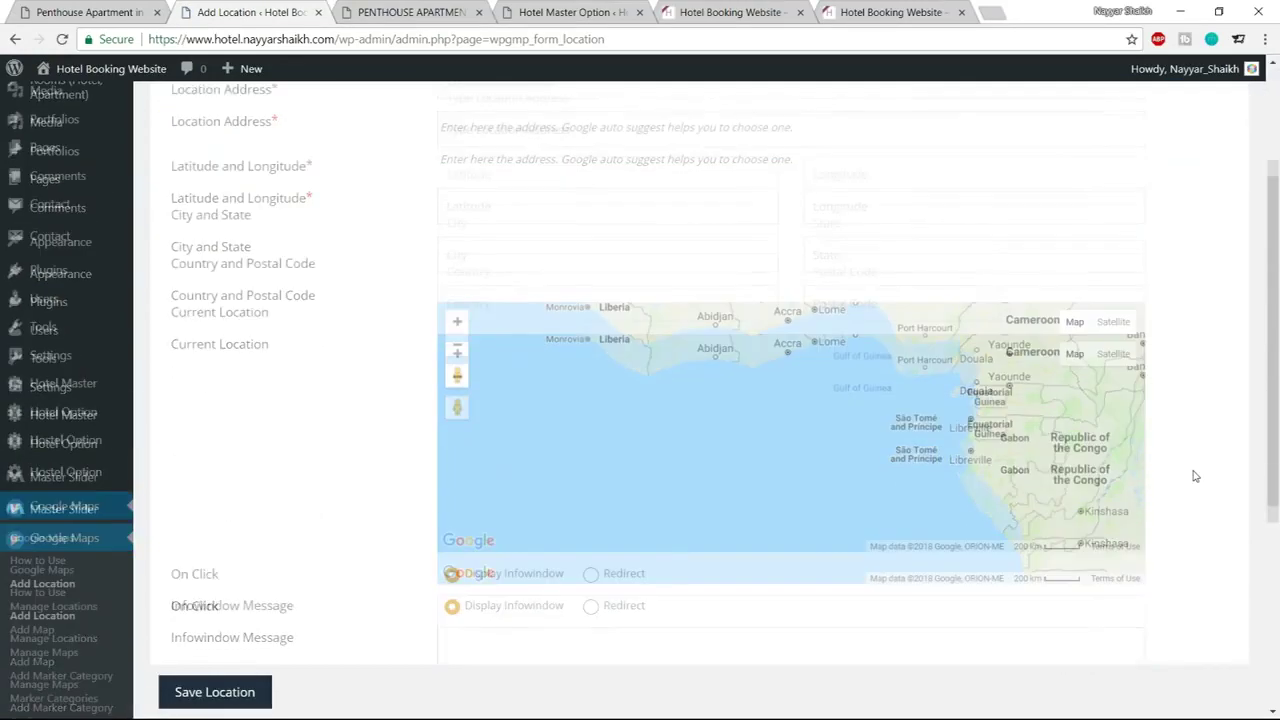
{"action": "left_click", "coordinate": [90, 12]}
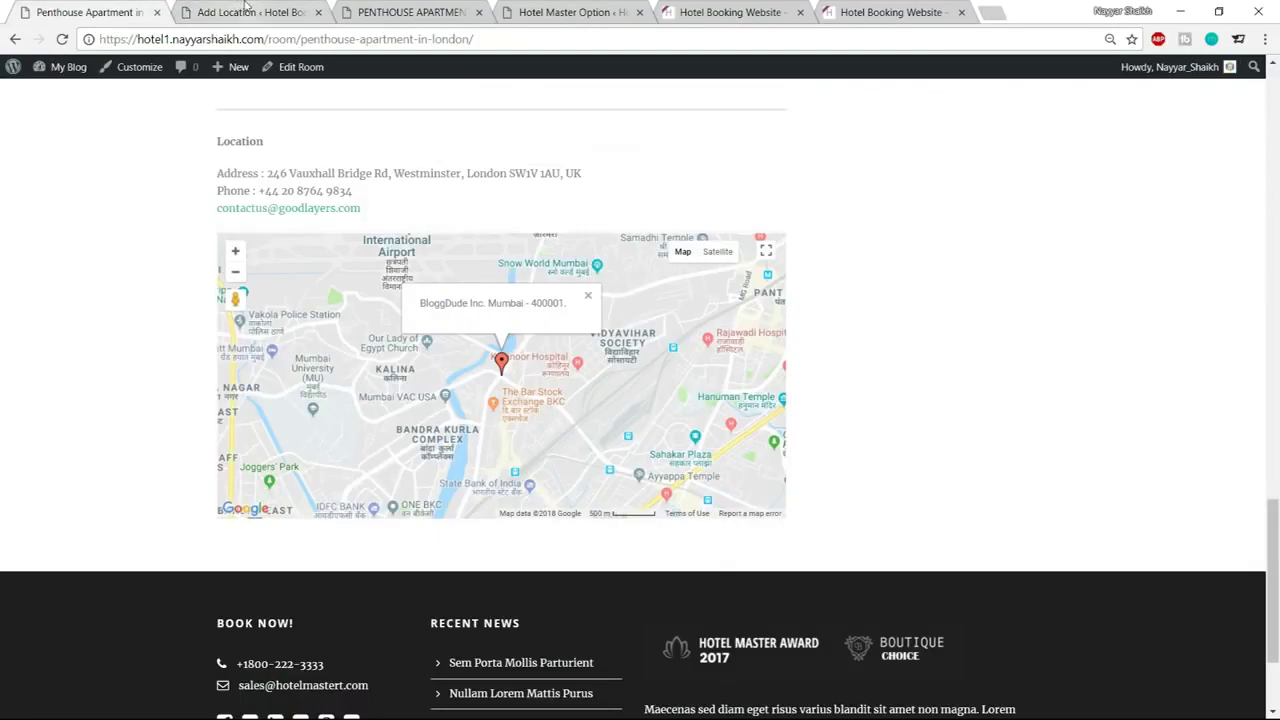
{"action": "left_click", "coordinate": [250, 12]}
{"action": "scroll", "coordinate": [1078, 405], "scroll_direction": "down", "scroll_amount": 1}
{"action": "scroll", "coordinate": [1078, 405], "scroll_direction": "down", "scroll_amount": 1}
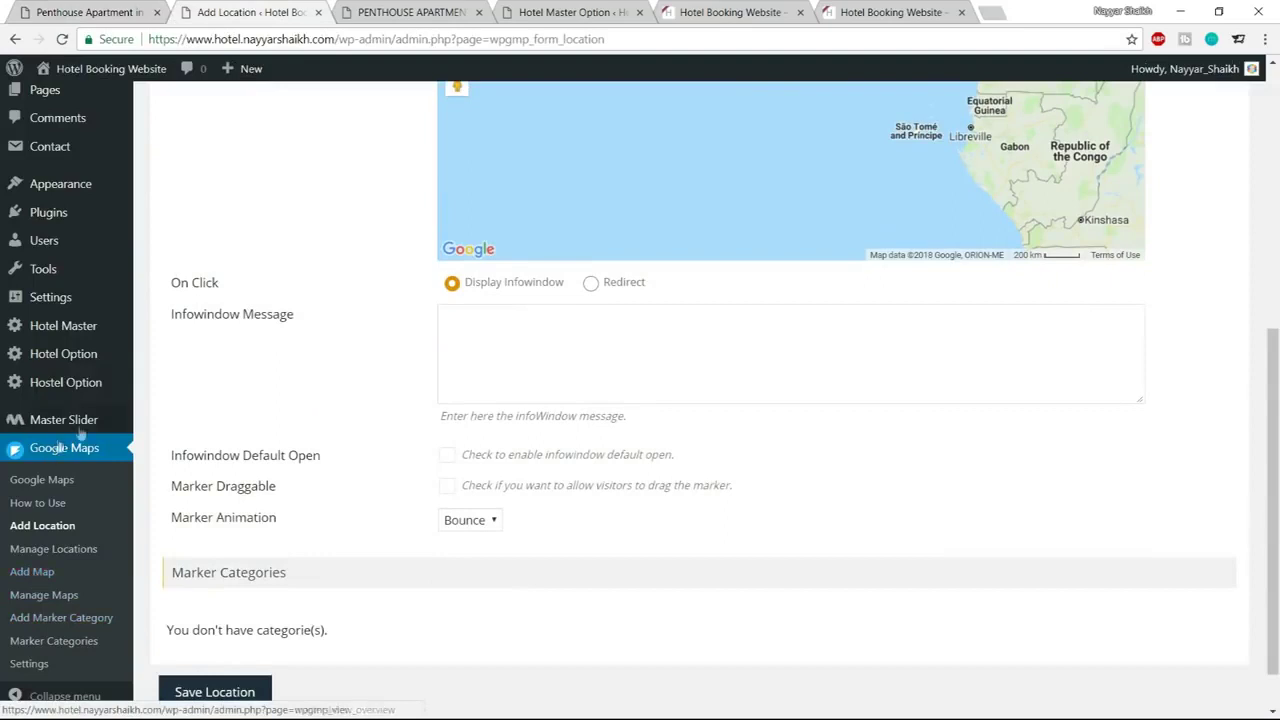
{"action": "left_click", "coordinate": [36, 578]}
Step: Enter map title BloggDude Inc., height 380 and zoom level 14
{"action": "left_click", "coordinate": [535, 214]}
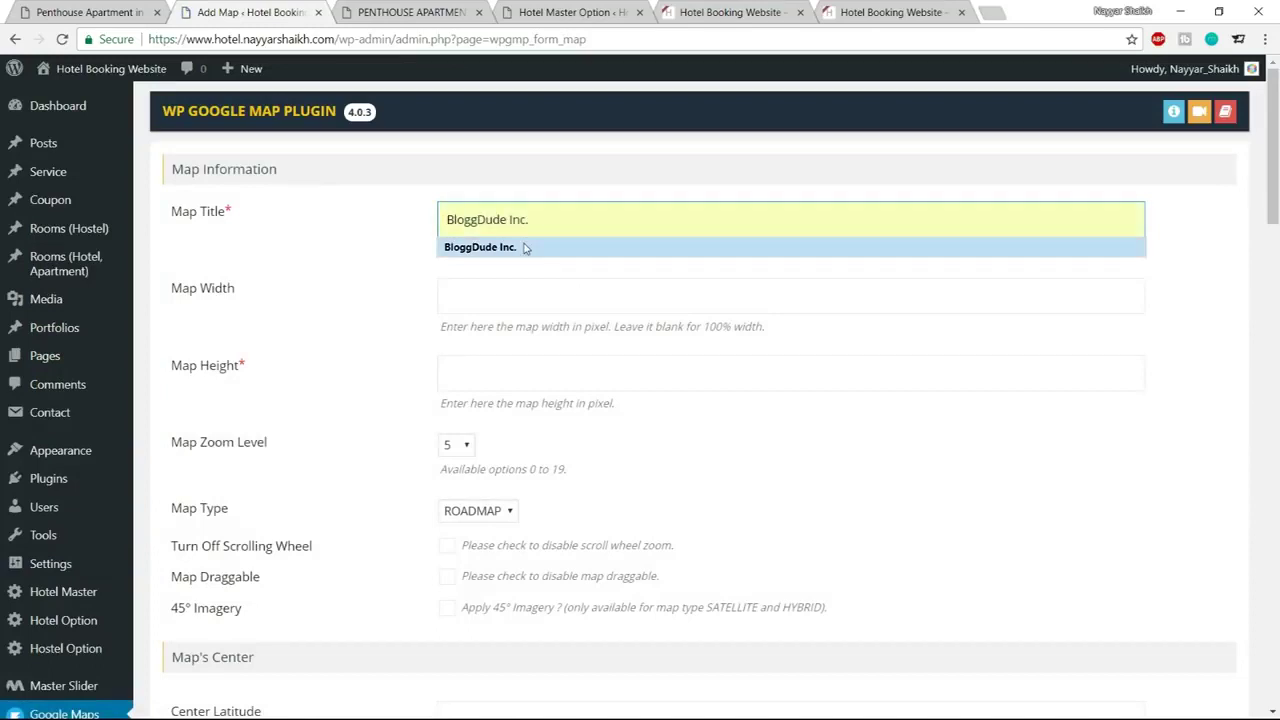
{"action": "left_click", "coordinate": [515, 247]}
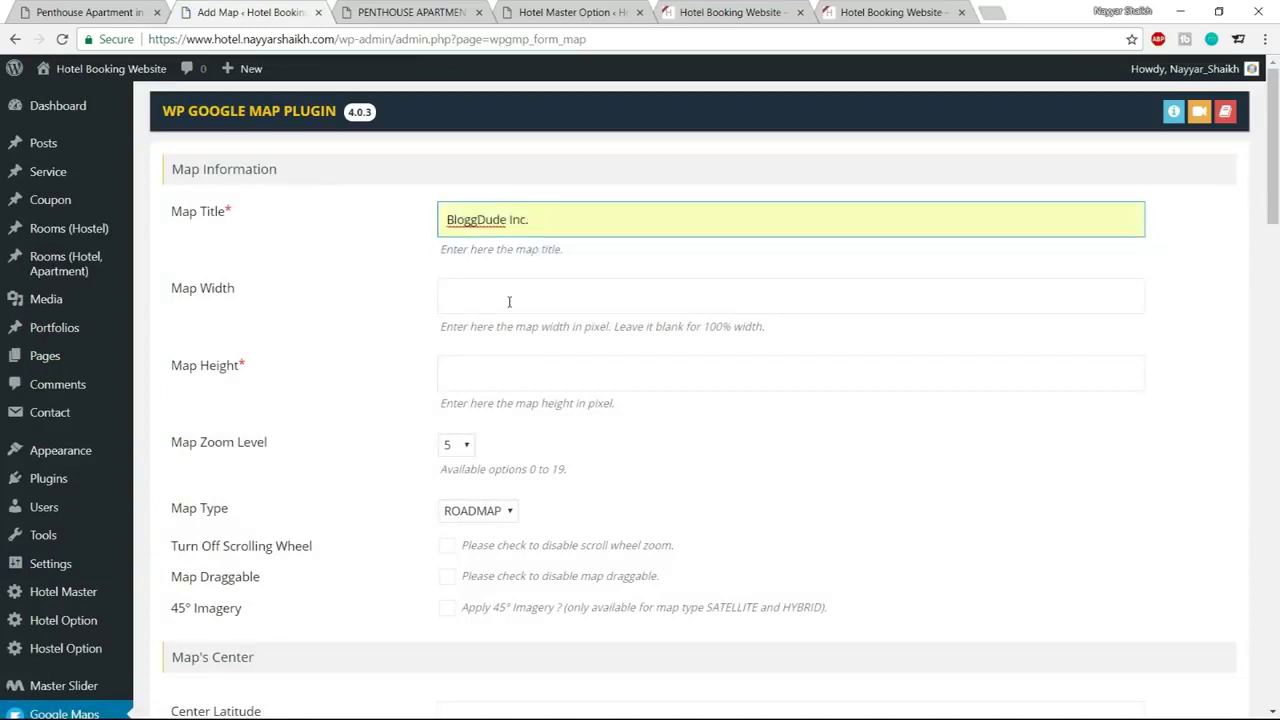
{"action": "left_click", "coordinate": [510, 299]}
{"action": "left_click", "coordinate": [608, 372]}
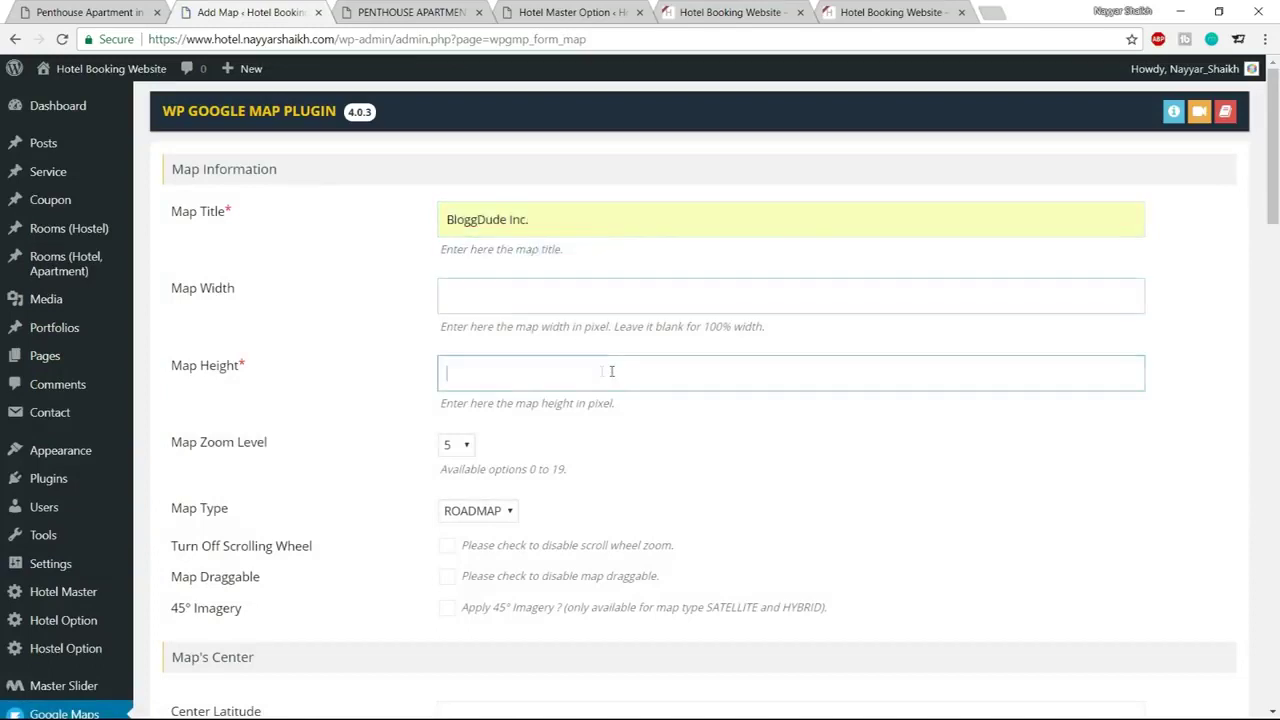
{"action": "type", "text": "38"}
{"action": "left_click", "coordinate": [689, 457]}
{"action": "scroll", "coordinate": [740, 458], "scroll_direction": "down", "scroll_amount": 1}
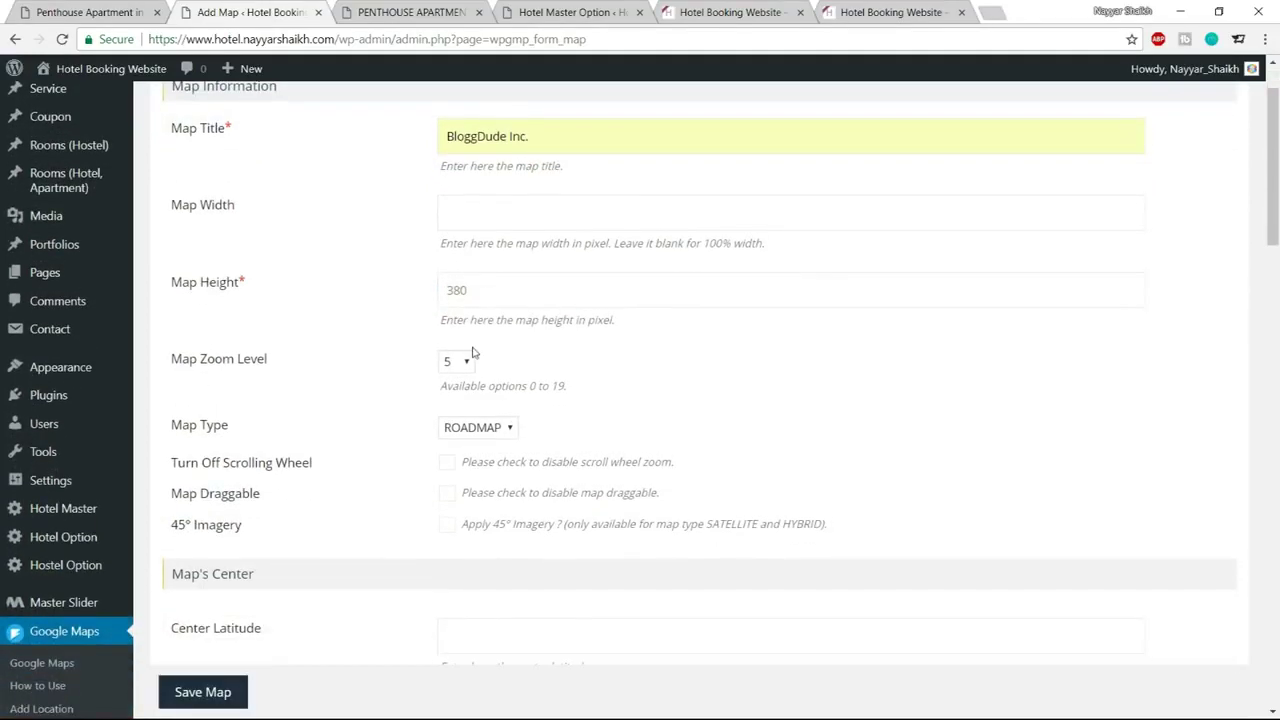
{"action": "left_click", "coordinate": [470, 360]}
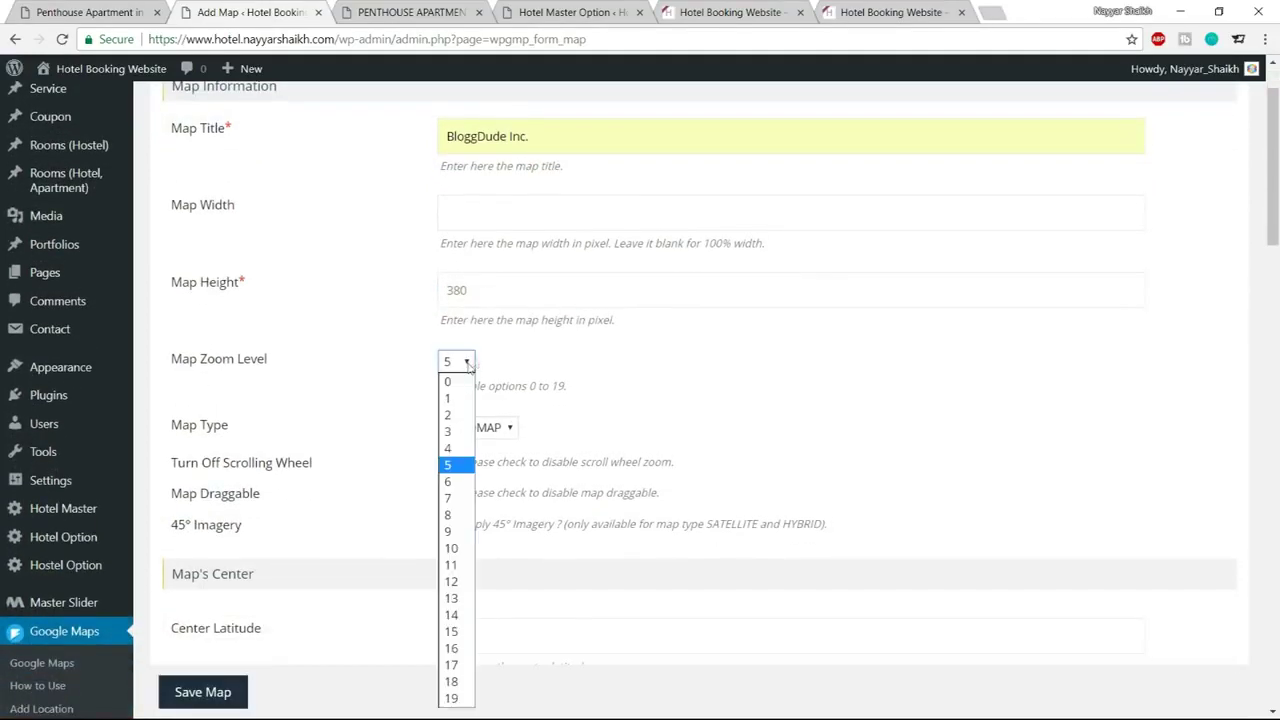
{"action": "left_click", "coordinate": [451, 614]}
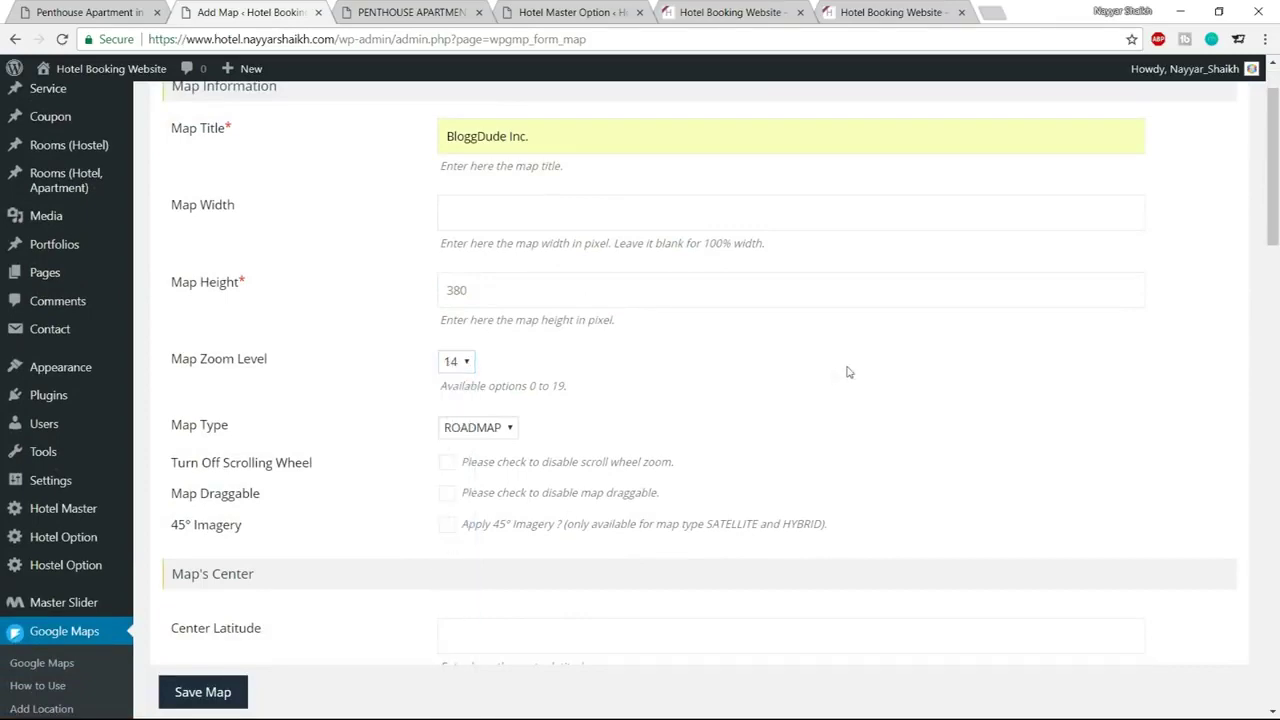
Step: Include the BloggDude Inc. location, save the map, and view it in Manage Maps
{"action": "scroll", "coordinate": [848, 372], "scroll_direction": "down", "scroll_amount": 2}
{"action": "scroll", "coordinate": [914, 357], "scroll_direction": "down", "scroll_amount": 8}
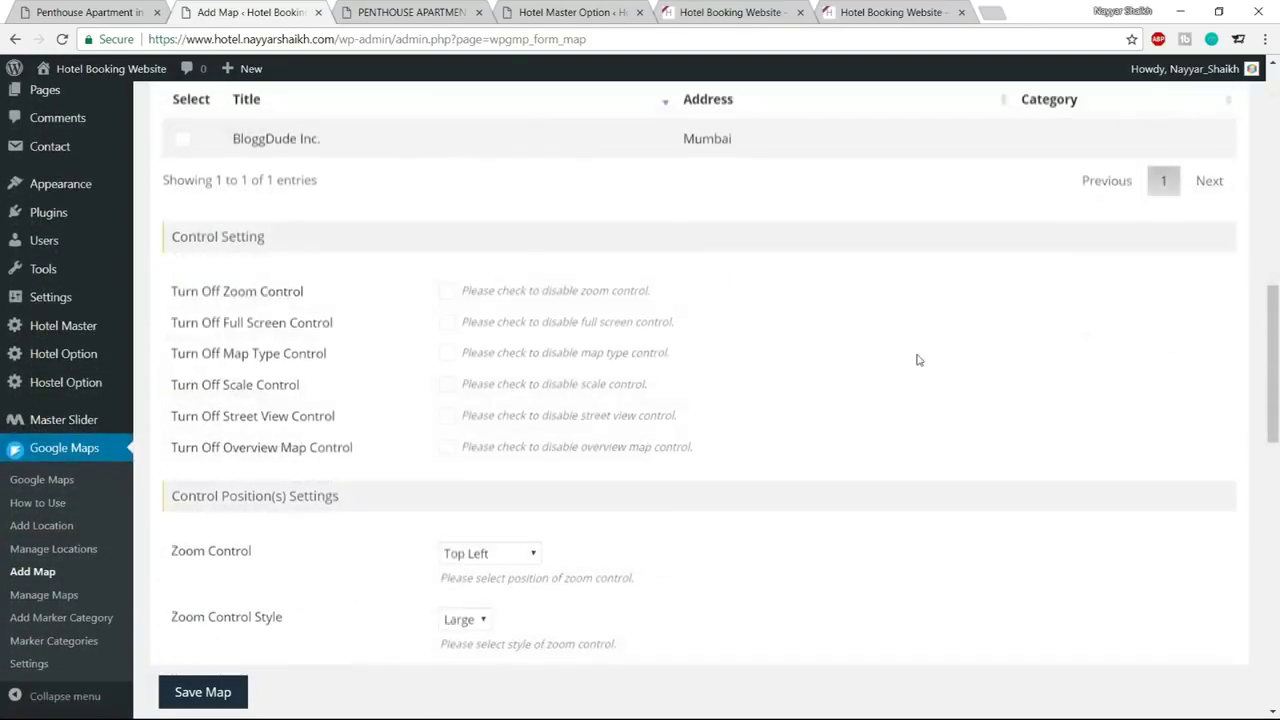
{"action": "scroll", "coordinate": [855, 361], "scroll_direction": "up", "scroll_amount": 1}
{"action": "scroll", "coordinate": [855, 361], "scroll_direction": "up", "scroll_amount": 2}
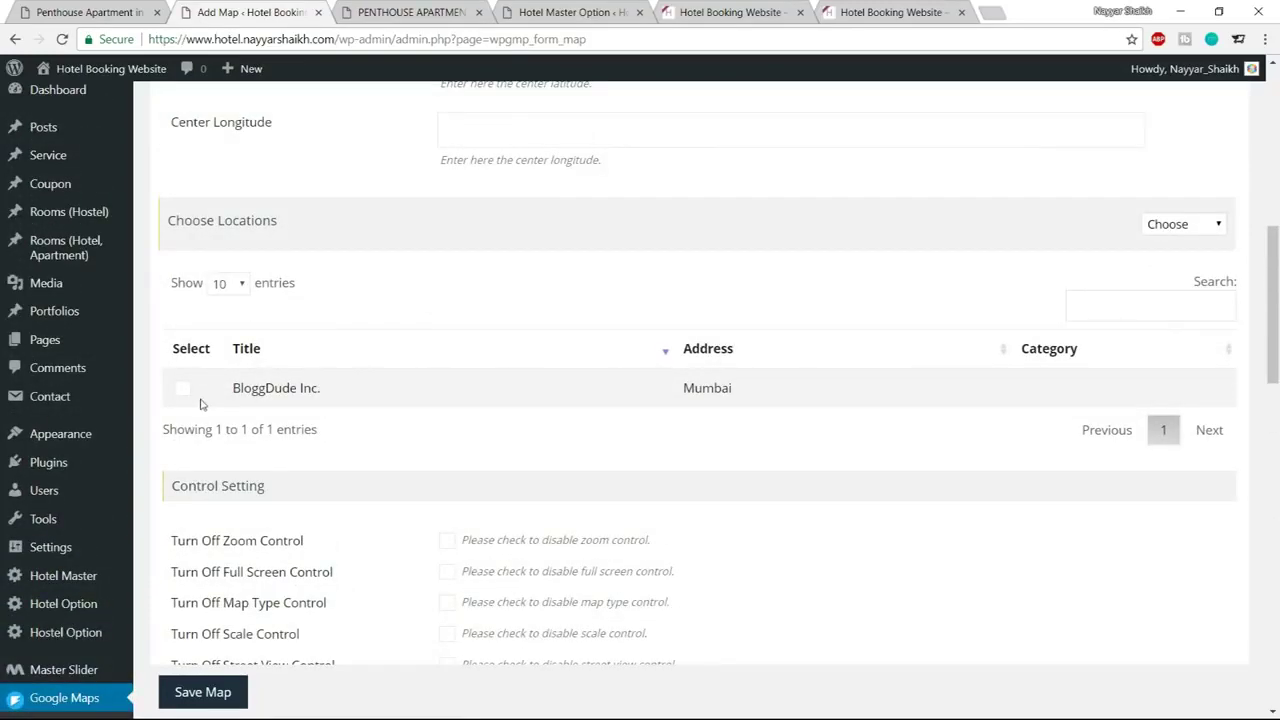
{"action": "left_click", "coordinate": [184, 390]}
{"action": "left_click_drag", "start_coordinate": [247, 393], "coordinate": [351, 391]}
{"action": "left_click", "coordinate": [351, 391]}
{"action": "scroll", "coordinate": [381, 486], "scroll_direction": "down", "scroll_amount": 14}
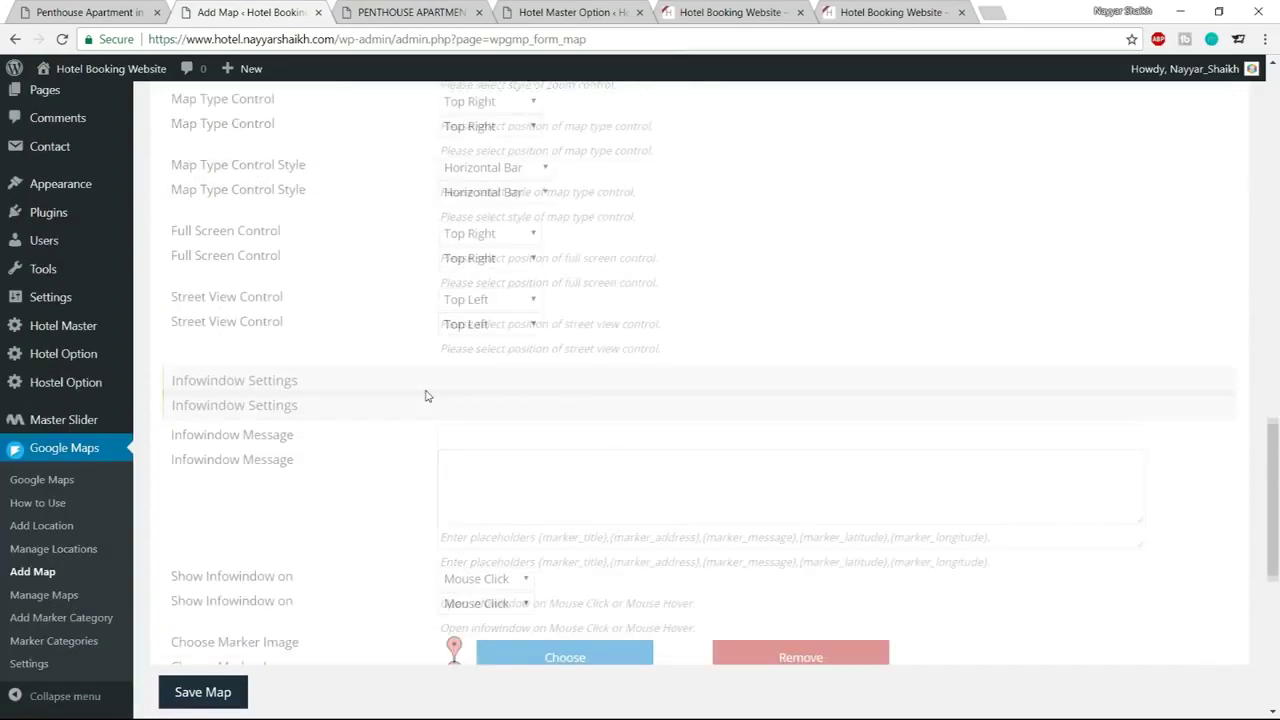
{"action": "left_click", "coordinate": [207, 631]}
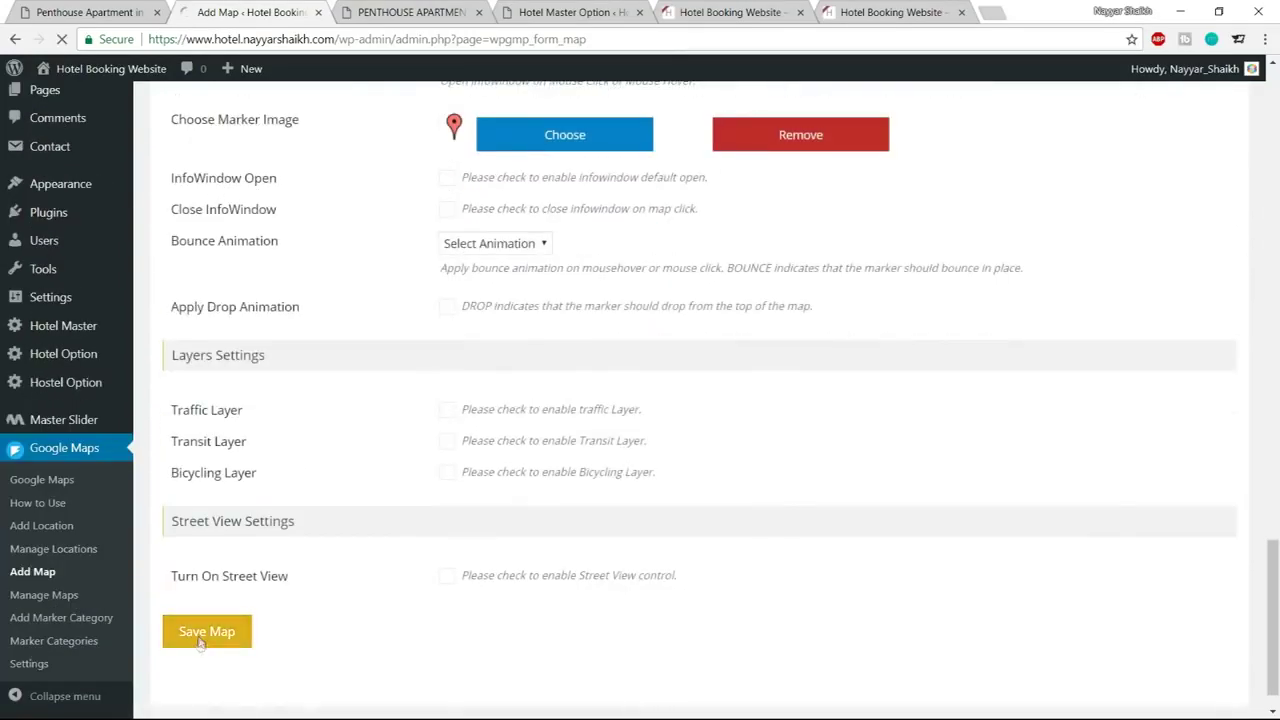
{"action": "scroll", "coordinate": [843, 423], "scroll_direction": "down", "scroll_amount": 8}
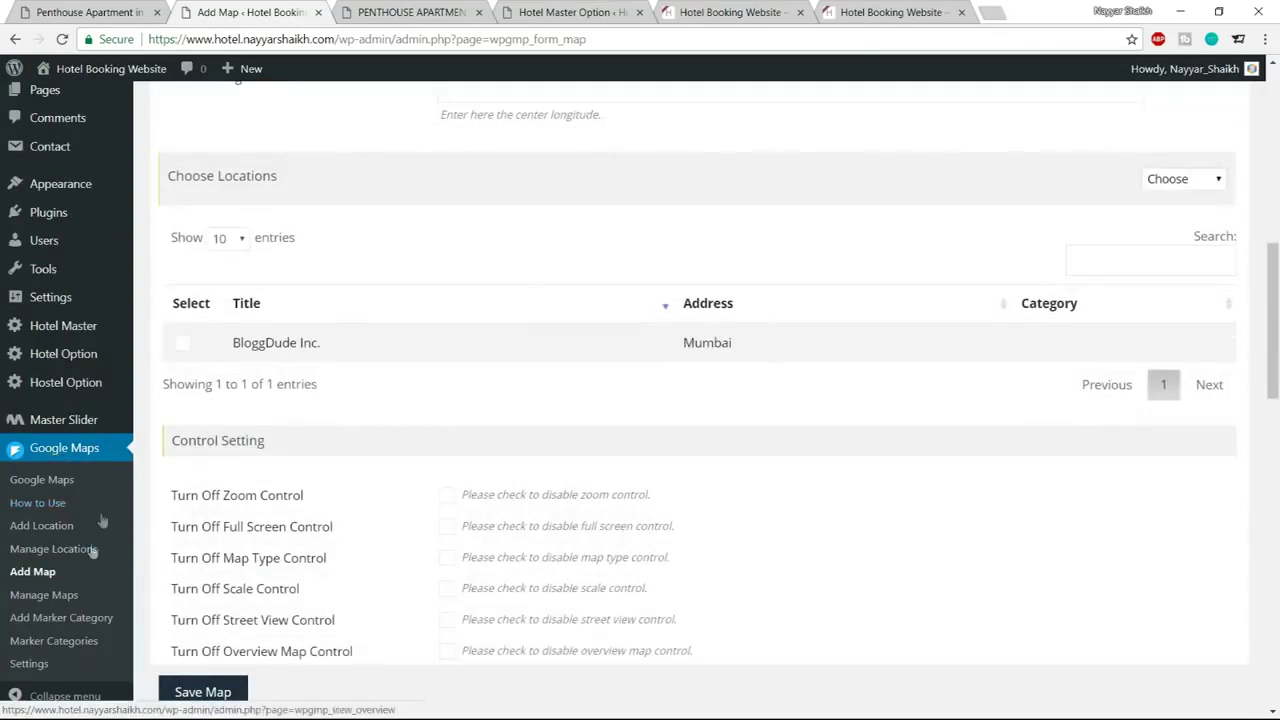
{"action": "left_click", "coordinate": [47, 606]}
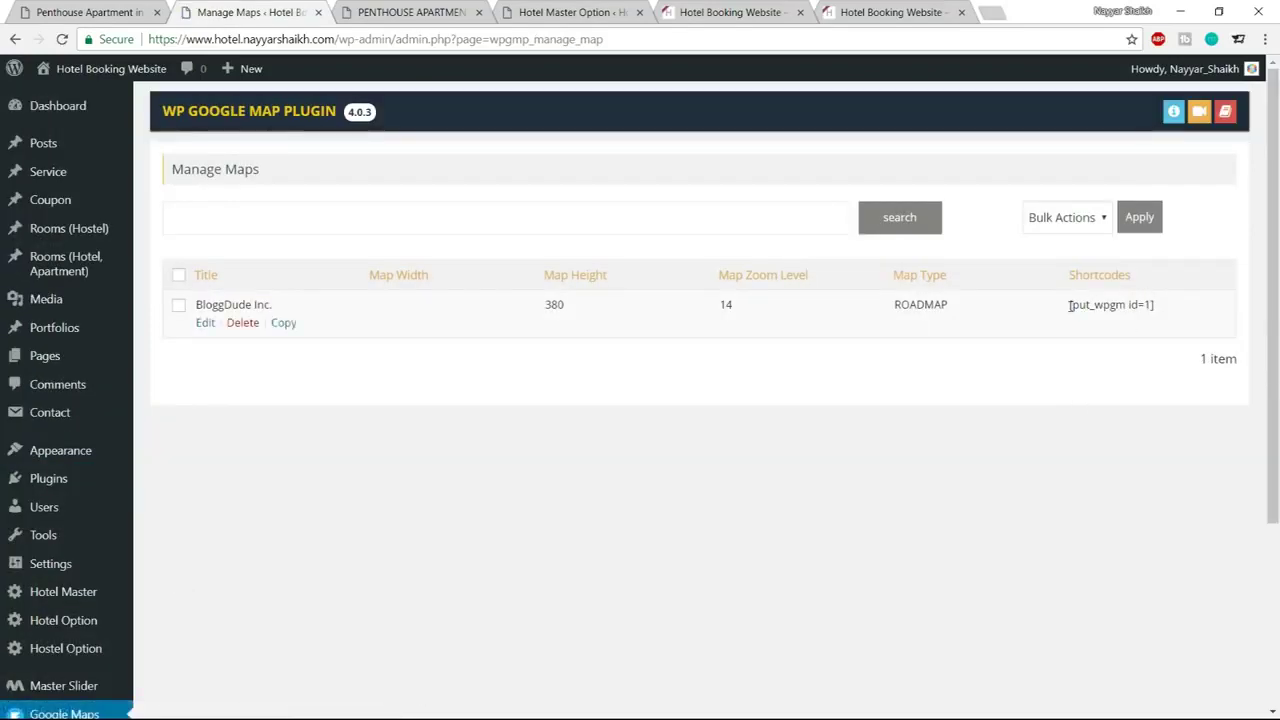
Step: Copy the map shortcode and open the Penthouse room's editor in a new tab
{"action": "left_click_drag", "start_coordinate": [1070, 304], "coordinate": [1162, 312]}
{"action": "key", "text": "ctrl+c"}
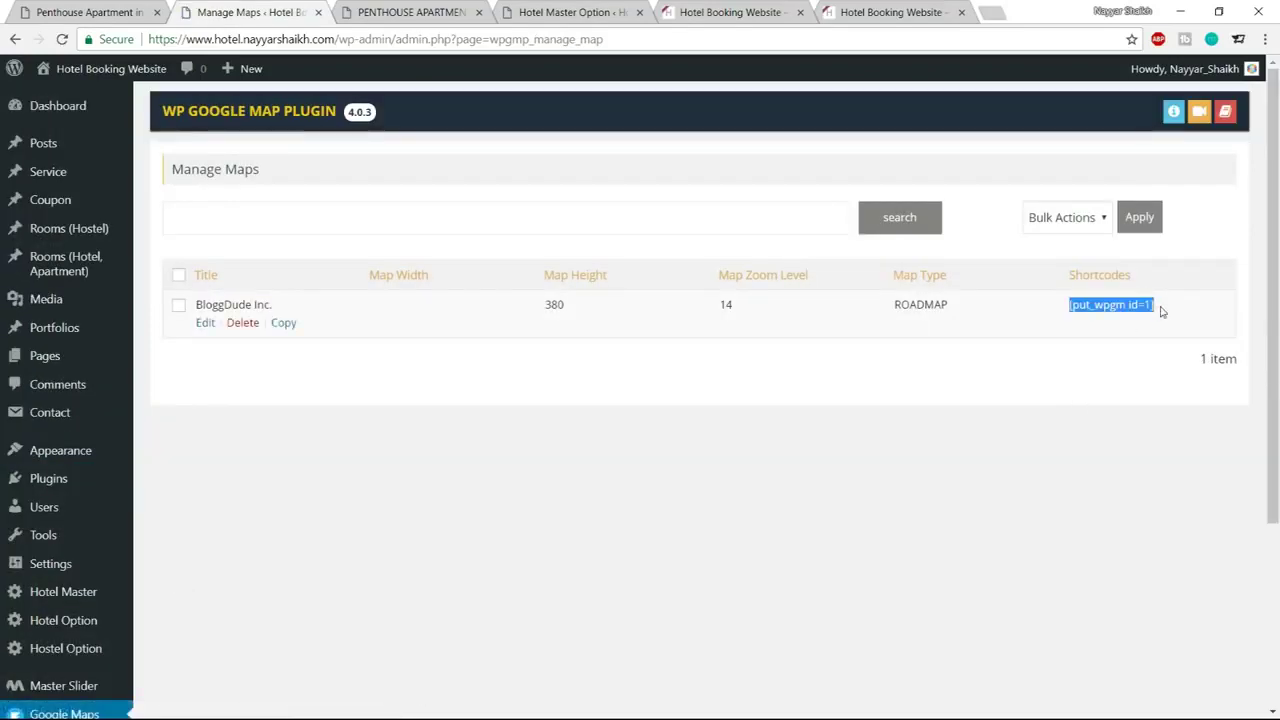
{"action": "left_click", "coordinate": [437, 8]}
{"action": "scroll", "coordinate": [471, 223], "scroll_direction": "up", "scroll_amount": 10}
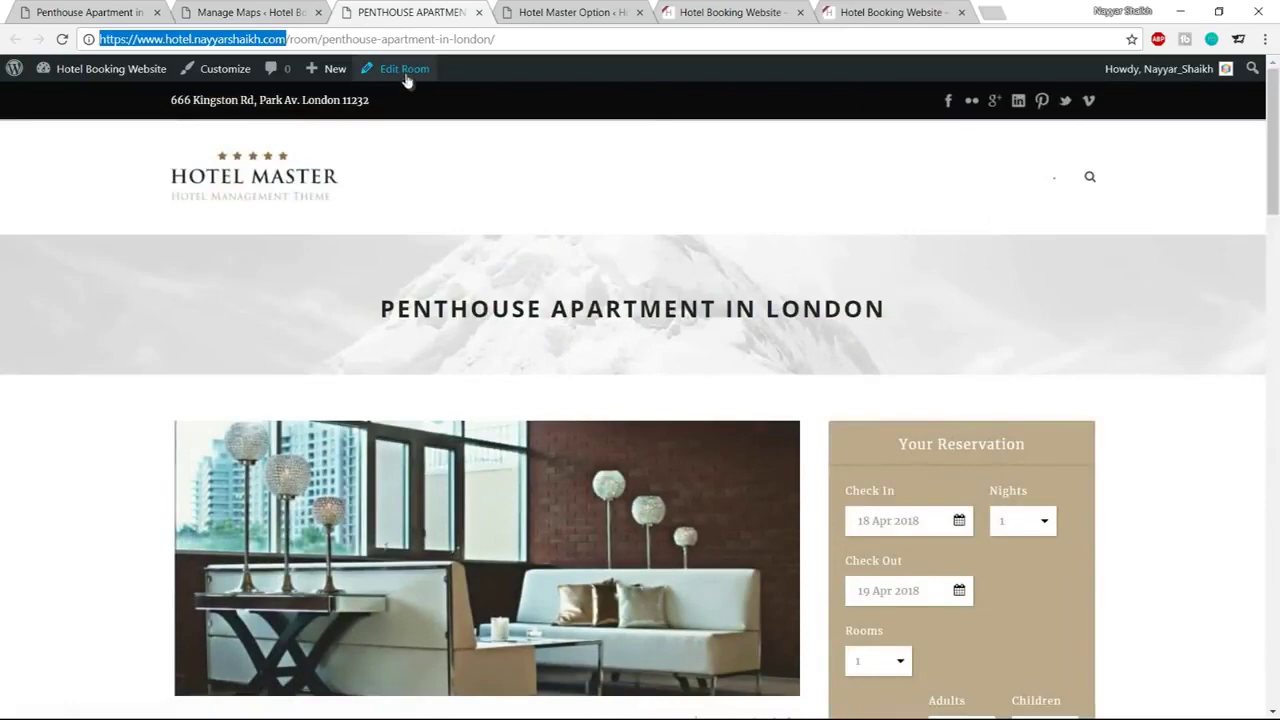
{"action": "right_click", "coordinate": [405, 70]}
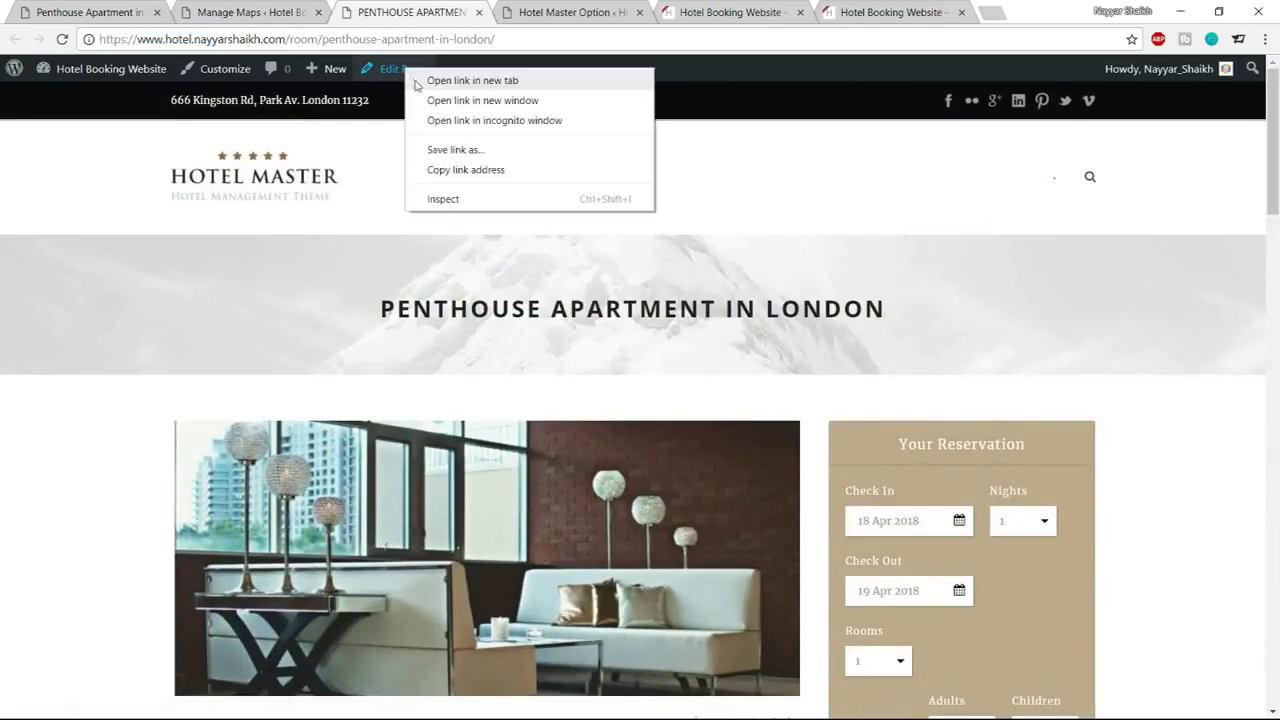
{"action": "left_click", "coordinate": [445, 84]}
{"action": "left_click_drag", "start_coordinate": [508, 8], "coordinate": [391, 14]}
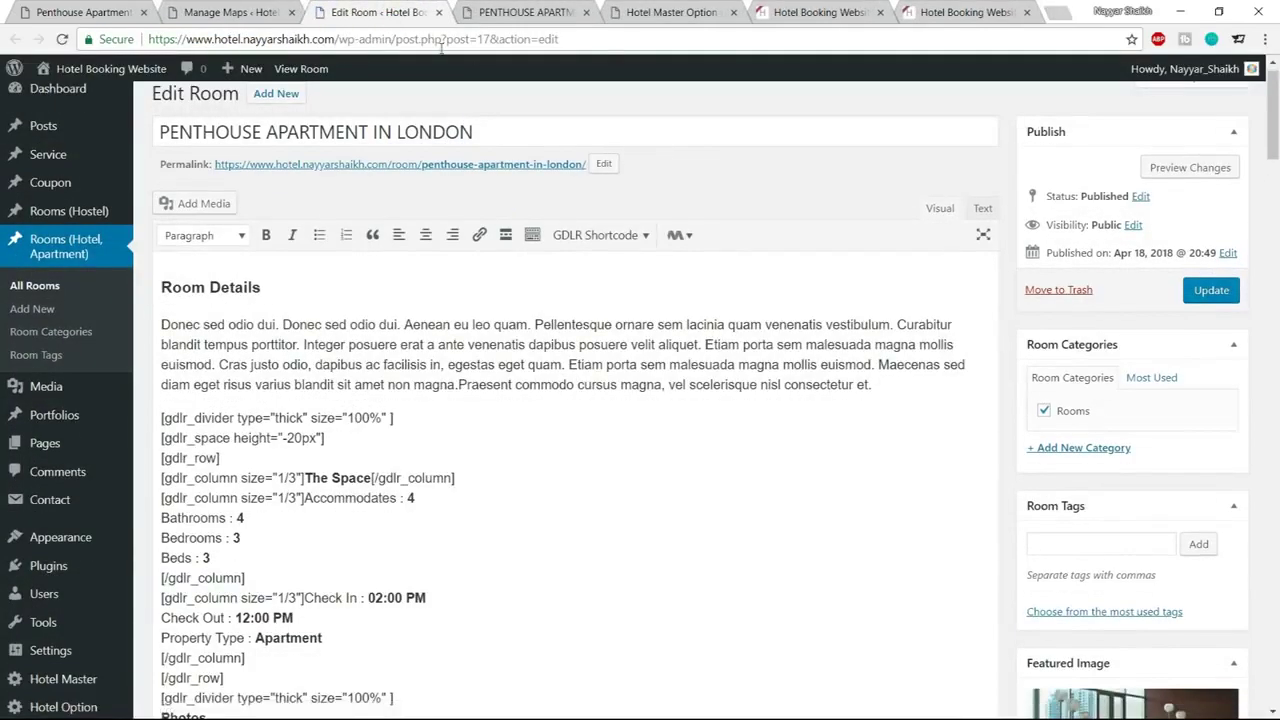
Step: Paste [put_wpgm id=1] below the contact e-mail and update the room
{"action": "scroll", "coordinate": [555, 368], "scroll_direction": "down", "scroll_amount": 15}
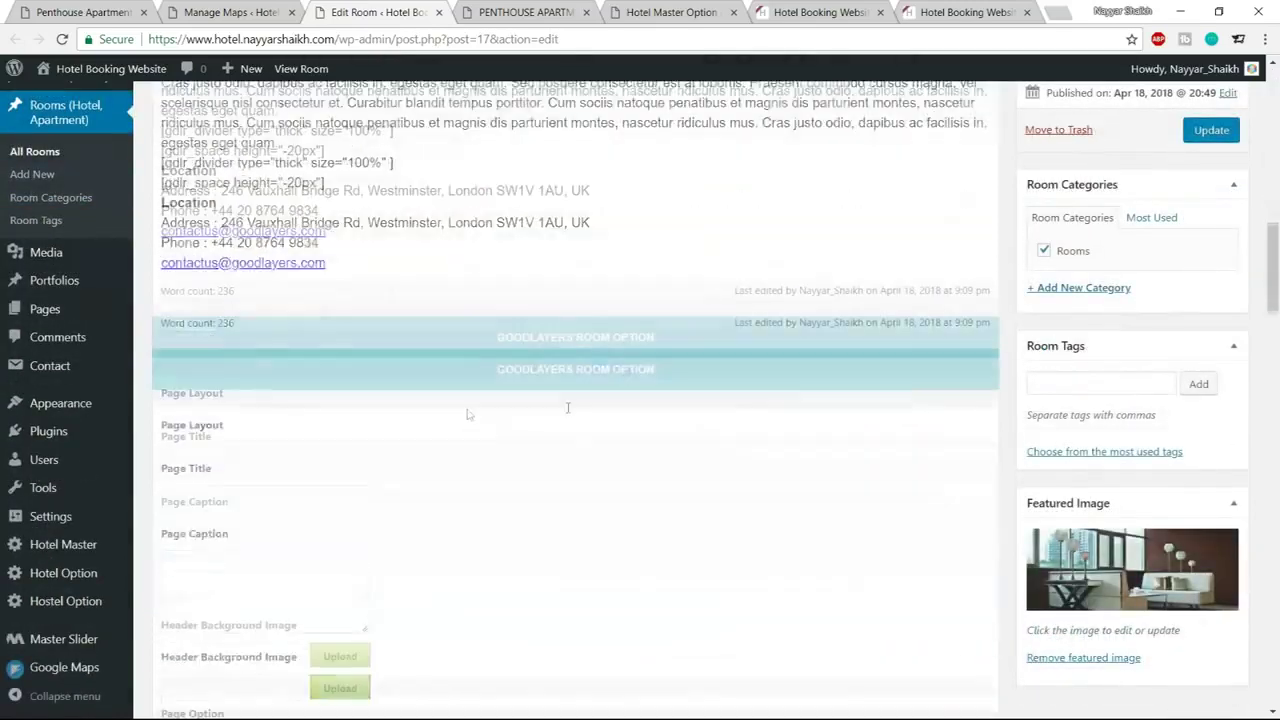
{"action": "triple_click", "coordinate": [394, 232]}
{"action": "left_click", "coordinate": [394, 232]}
{"action": "key", "text": "Return"}
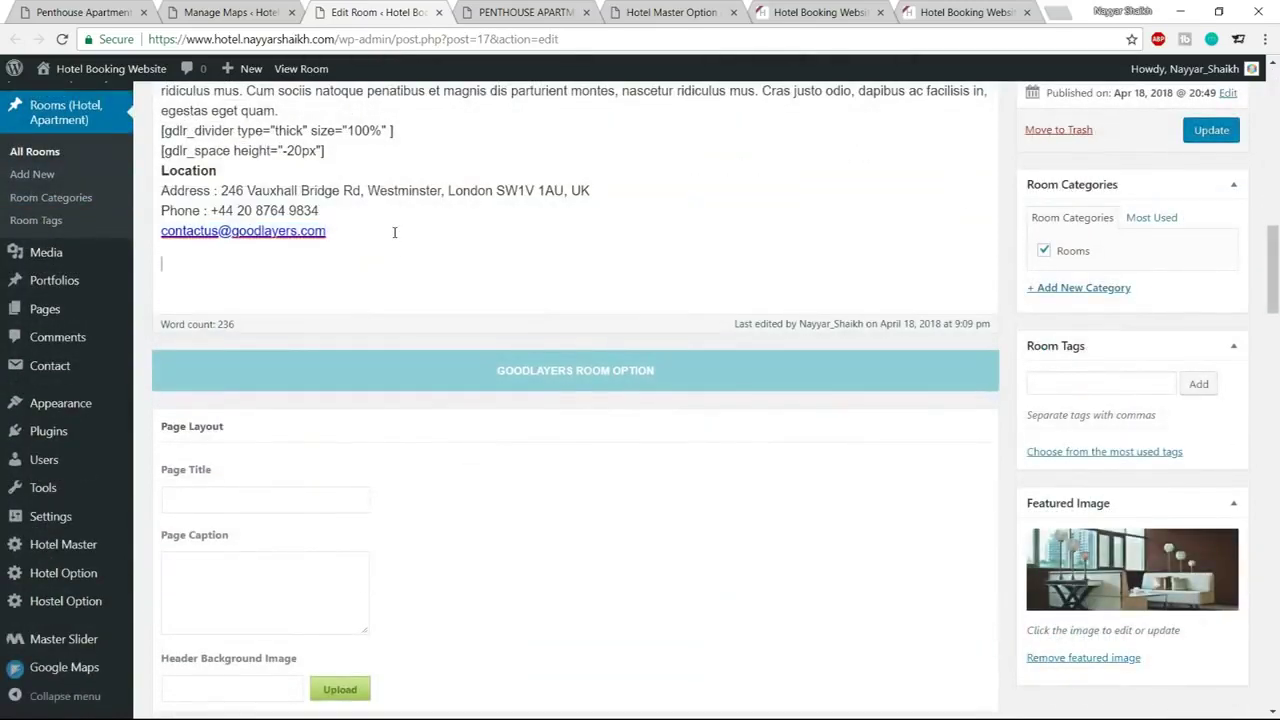
{"action": "key", "text": "ctrl+v"}
{"action": "left_click", "coordinate": [1211, 131]}
Step: Reload the room page and check the map marker's 'Hotel Master, Mumbai.' info window
{"action": "left_click", "coordinate": [539, 12]}
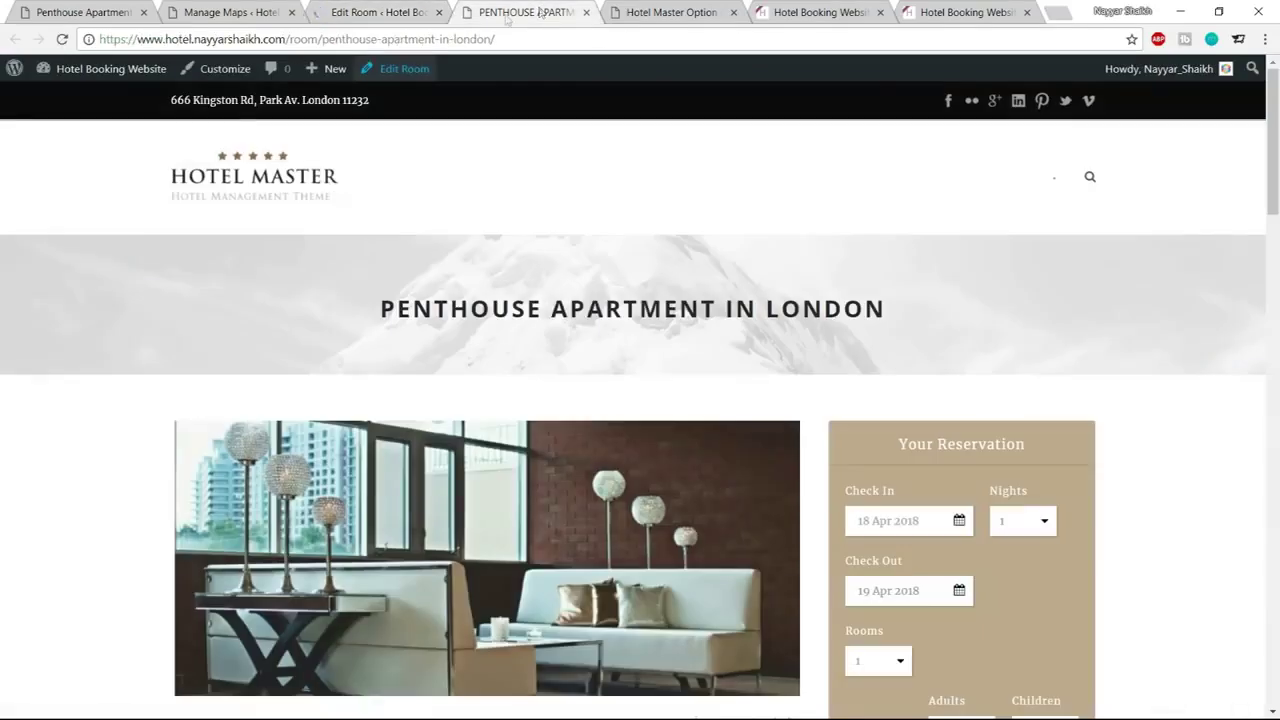
{"action": "left_click", "coordinate": [62, 39]}
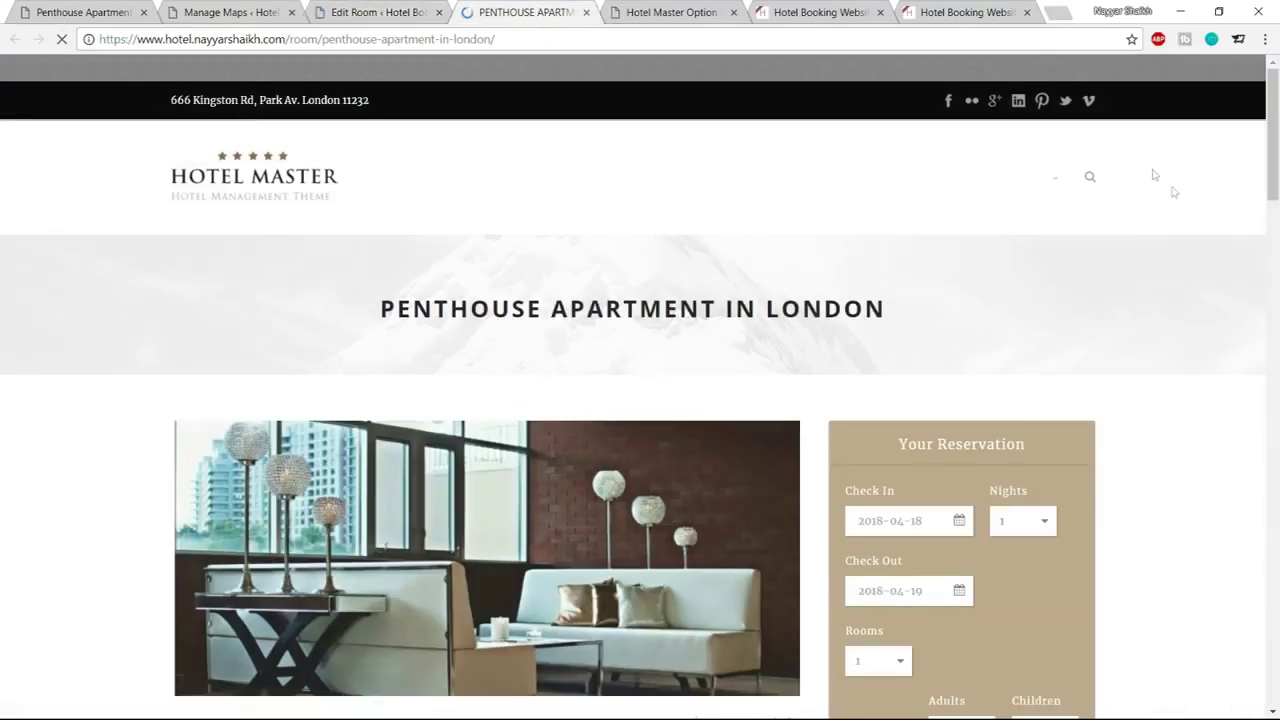
{"action": "scroll", "coordinate": [1193, 285], "scroll_direction": "down", "scroll_amount": 15}
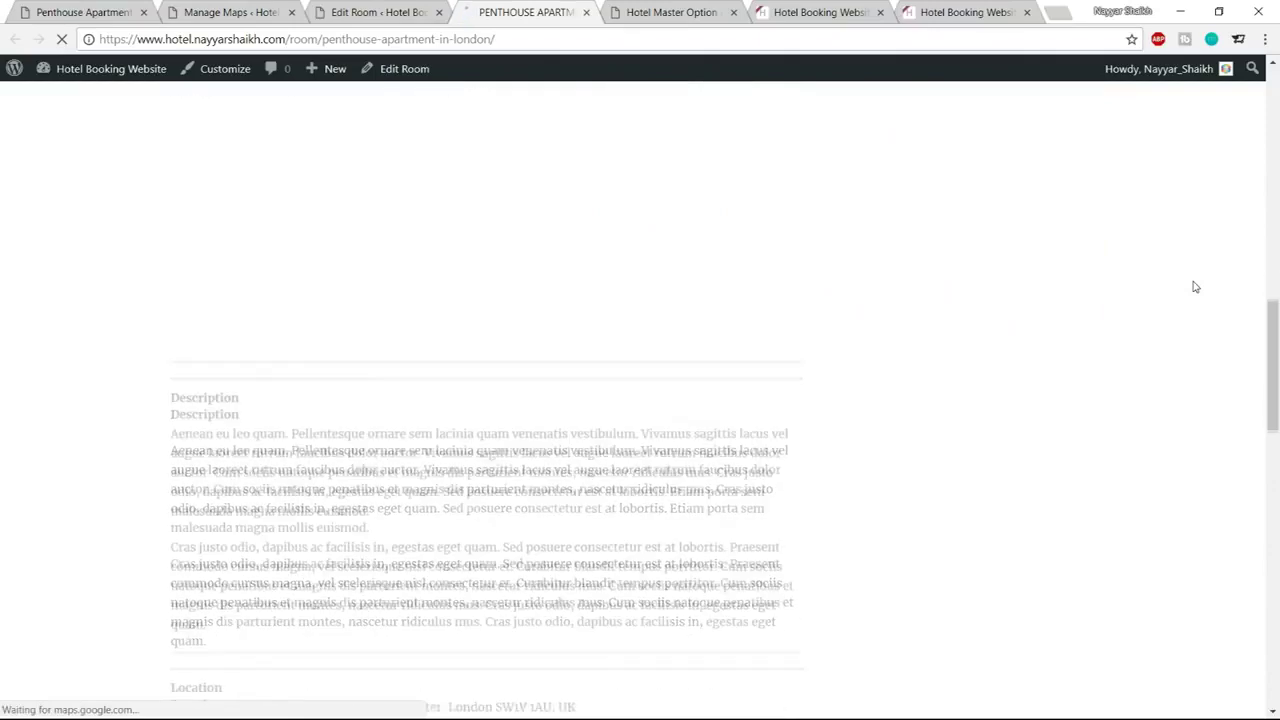
{"action": "scroll", "coordinate": [1193, 287], "scroll_direction": "down", "scroll_amount": 4}
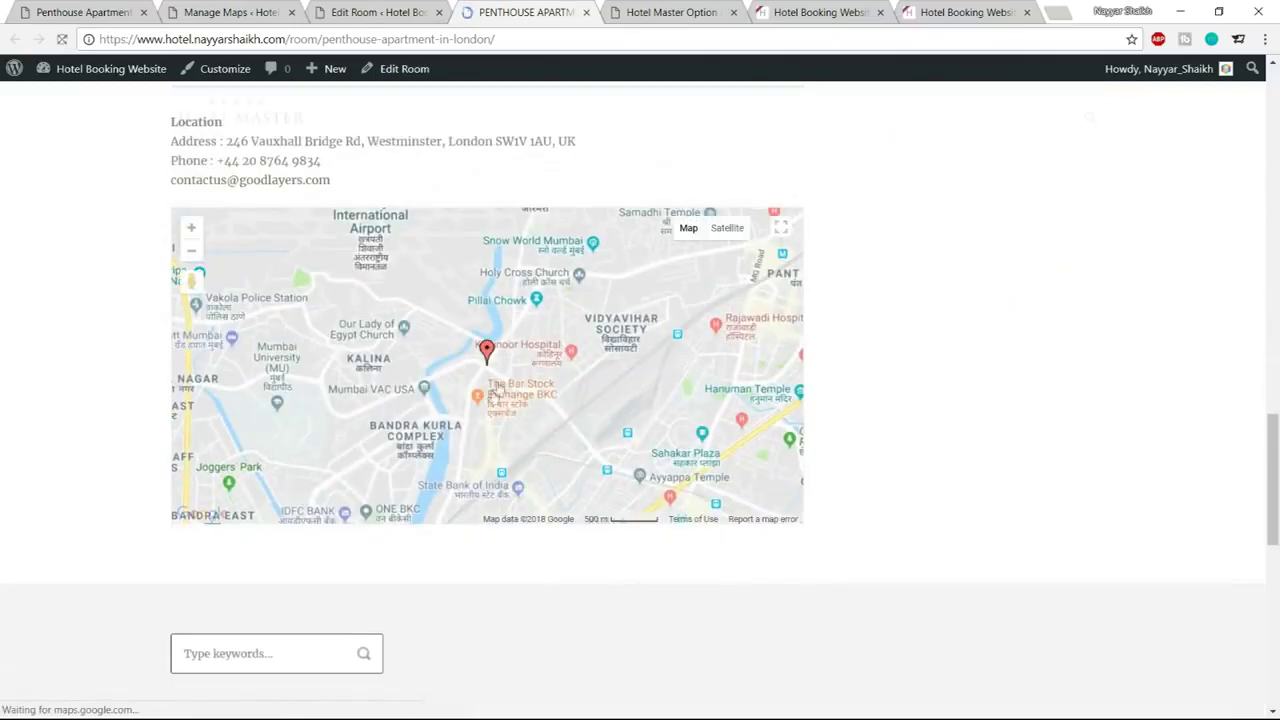
{"action": "left_click", "coordinate": [486, 352]}
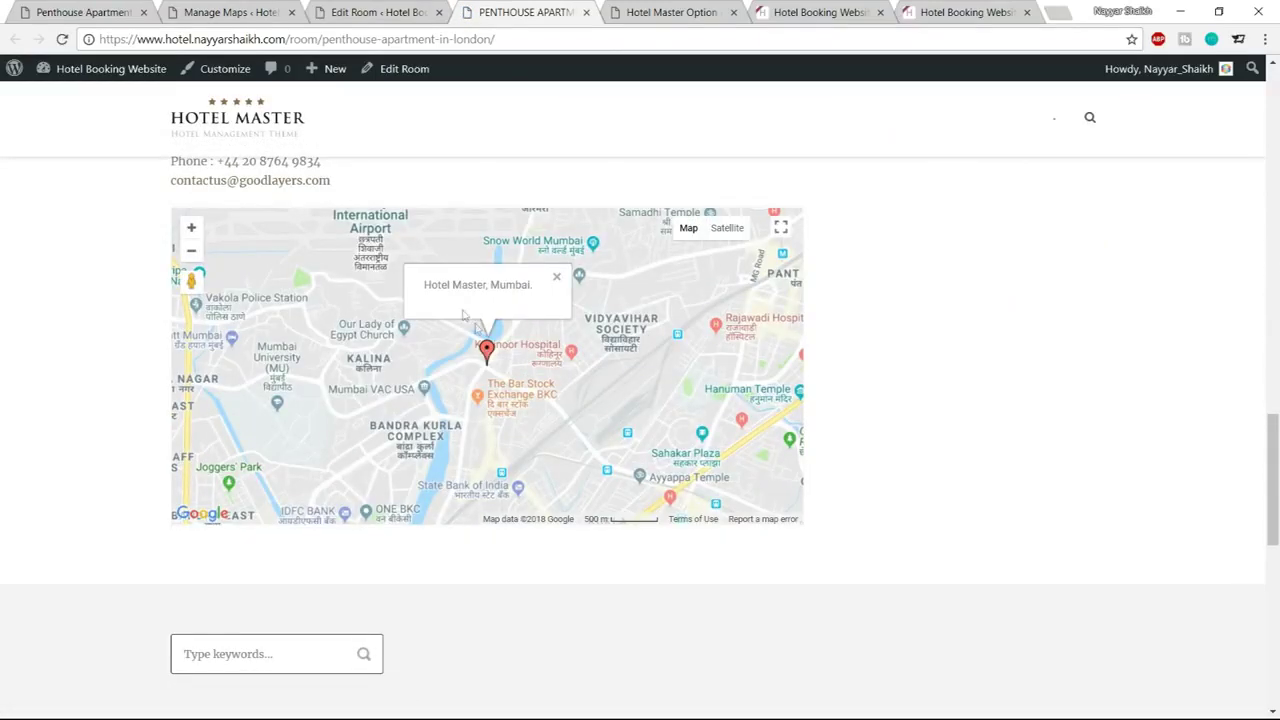
{"action": "left_click", "coordinate": [562, 282]}
{"action": "scroll", "coordinate": [1003, 307], "scroll_direction": "up", "scroll_amount": 8}
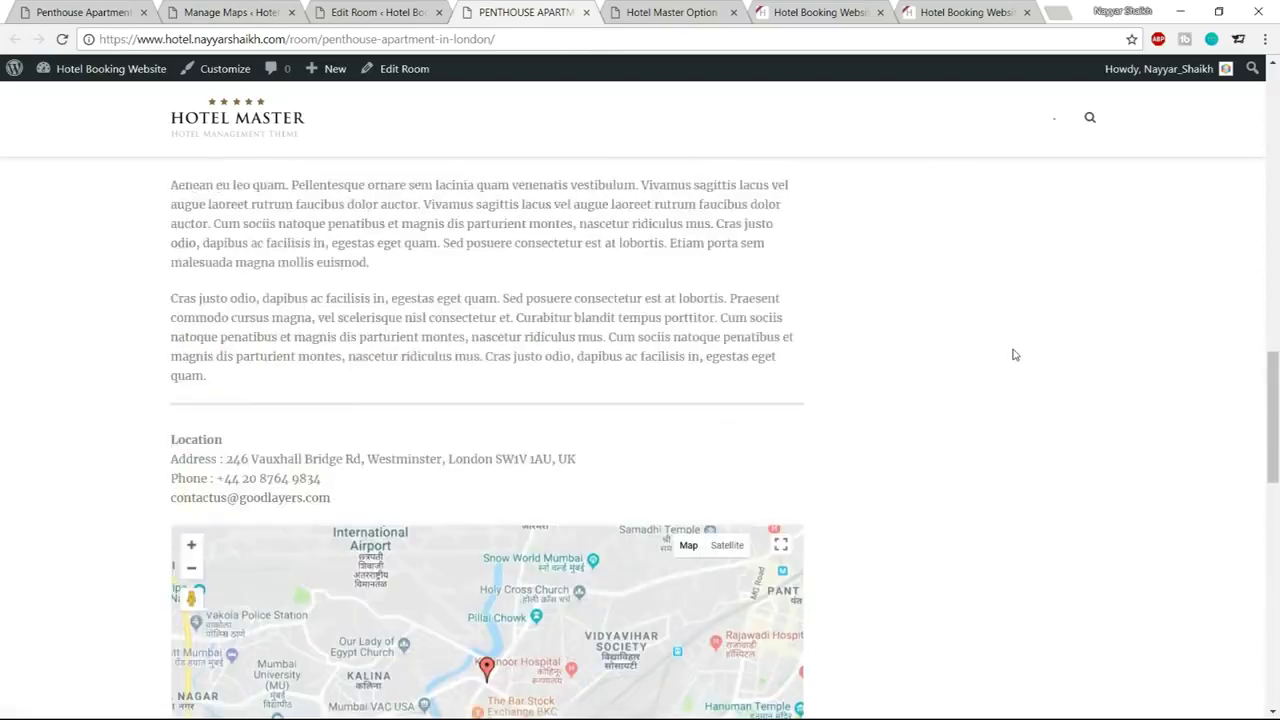
{"action": "scroll", "coordinate": [1028, 340], "scroll_direction": "up", "scroll_amount": 8}
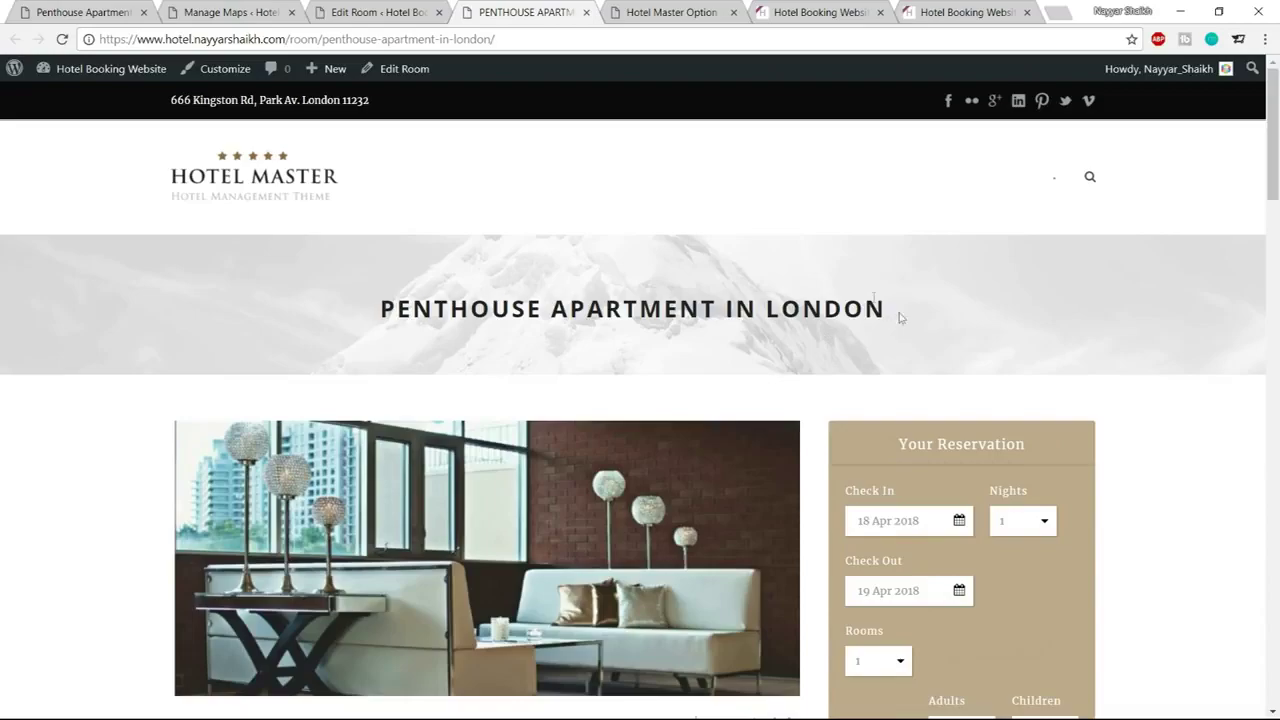
Step: Start picking a header background image, compare with the reference Penthouse Apartment page
{"action": "left_click", "coordinate": [388, 8]}
{"action": "scroll", "coordinate": [718, 344], "scroll_direction": "down", "scroll_amount": 15}
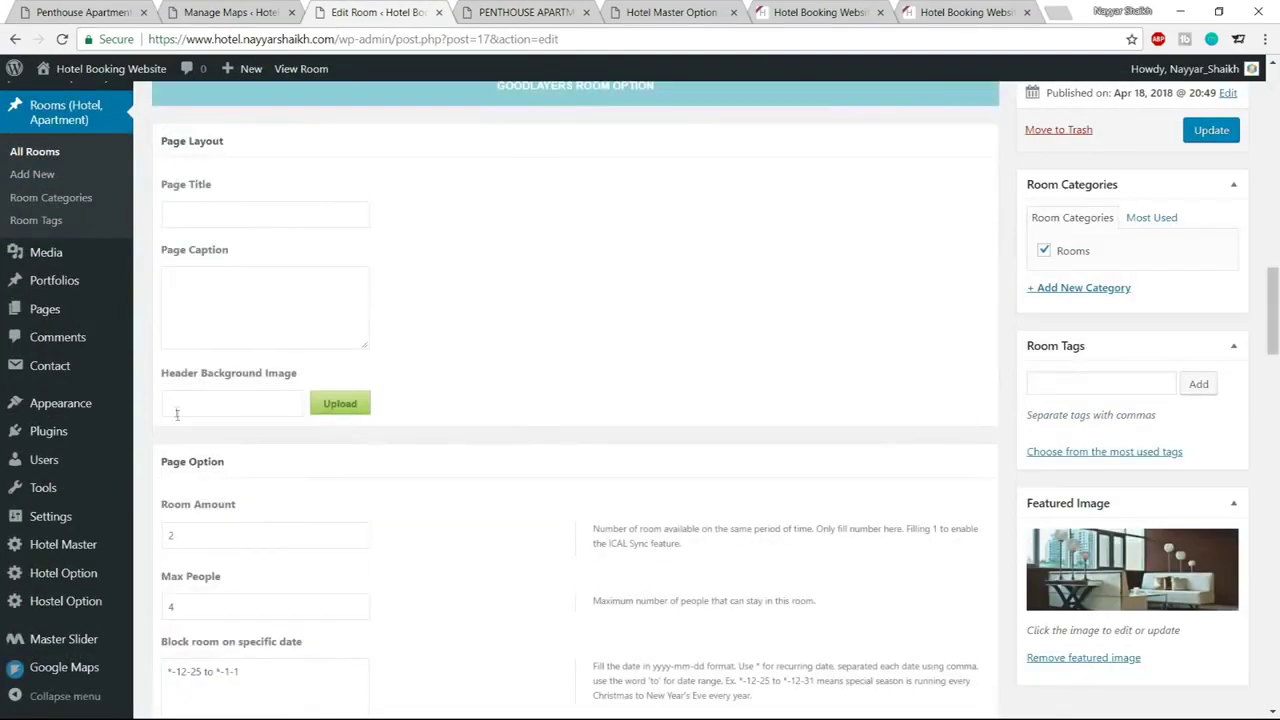
{"action": "left_click", "coordinate": [340, 404]}
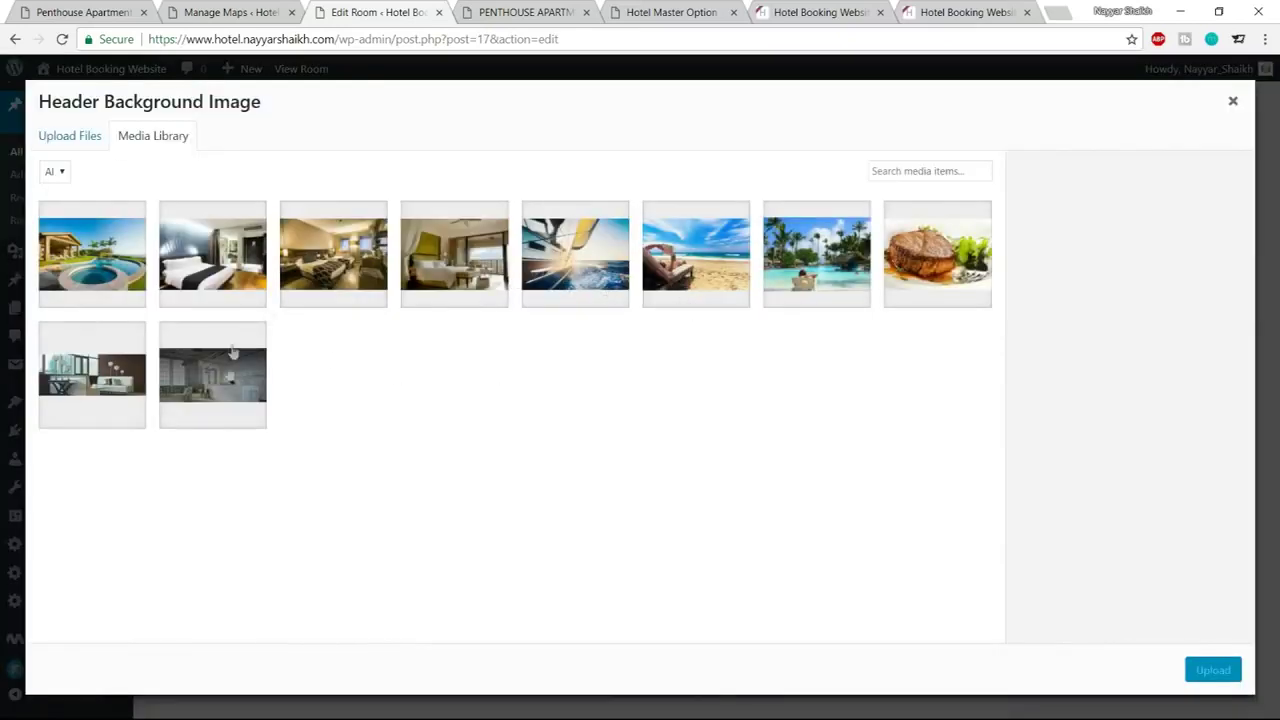
{"action": "left_click", "coordinate": [228, 392]}
{"action": "left_click", "coordinate": [520, 20]}
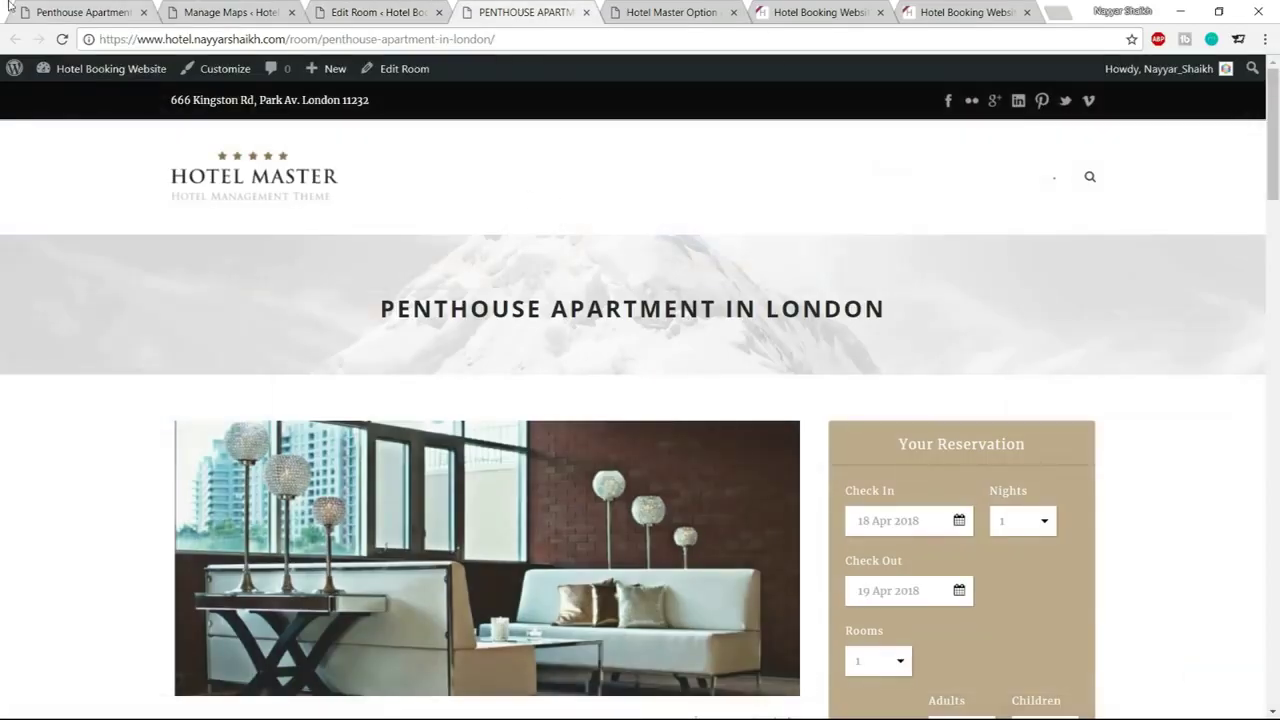
{"action": "left_click", "coordinate": [80, 12]}
{"action": "scroll", "coordinate": [591, 460], "scroll_direction": "up", "scroll_amount": 10}
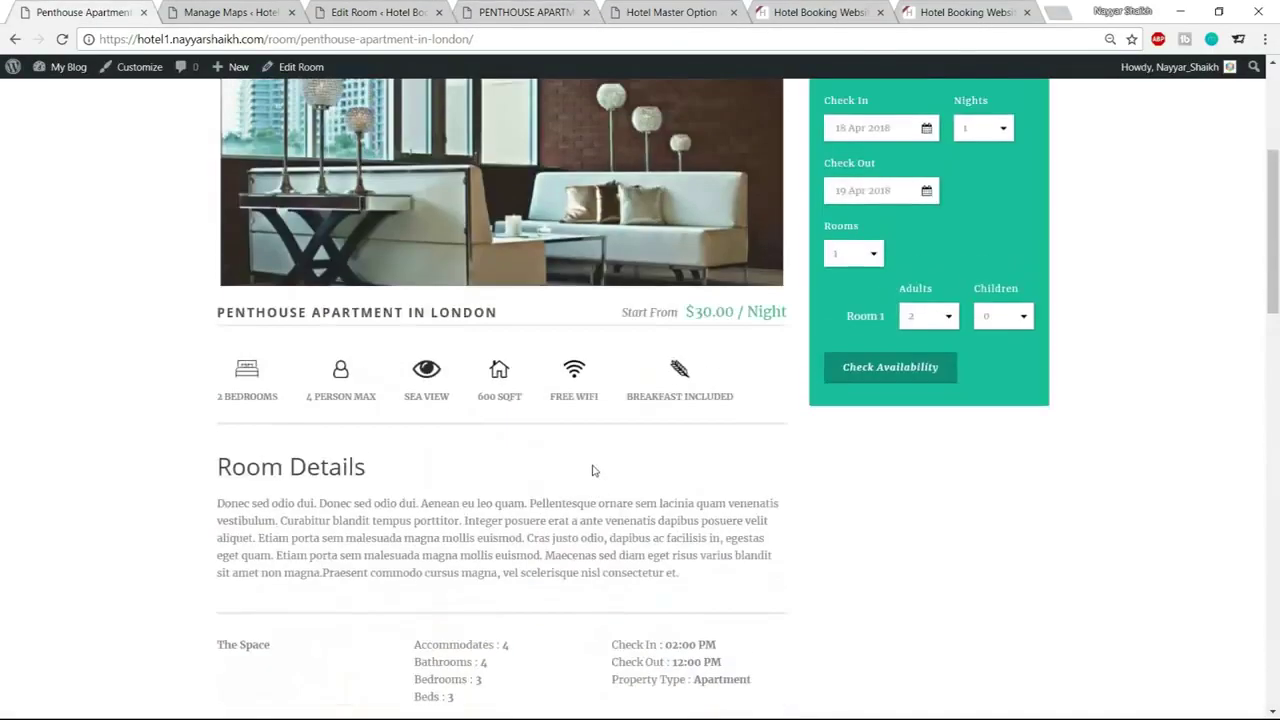
{"action": "scroll", "coordinate": [591, 470], "scroll_direction": "up", "scroll_amount": 5}
{"action": "left_click", "coordinate": [376, 8]}
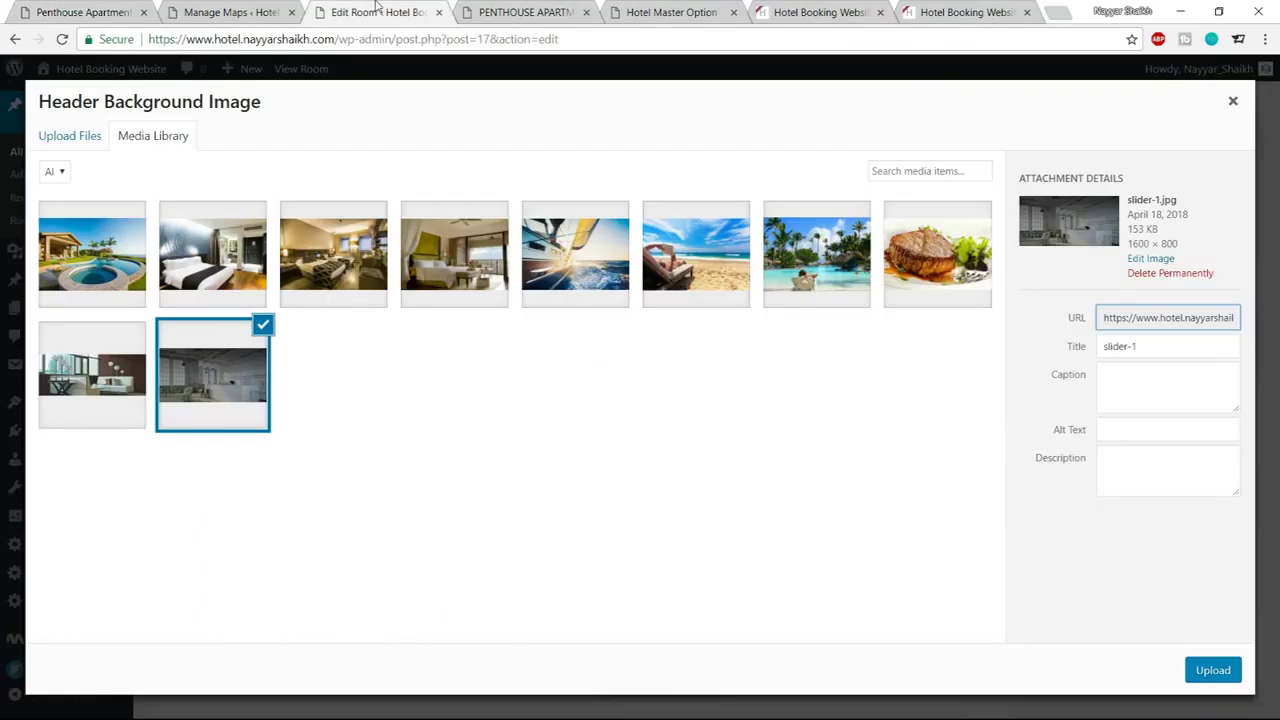
Step: Browse to the Media folder to upload a new header image
{"action": "left_click", "coordinate": [72, 136]}
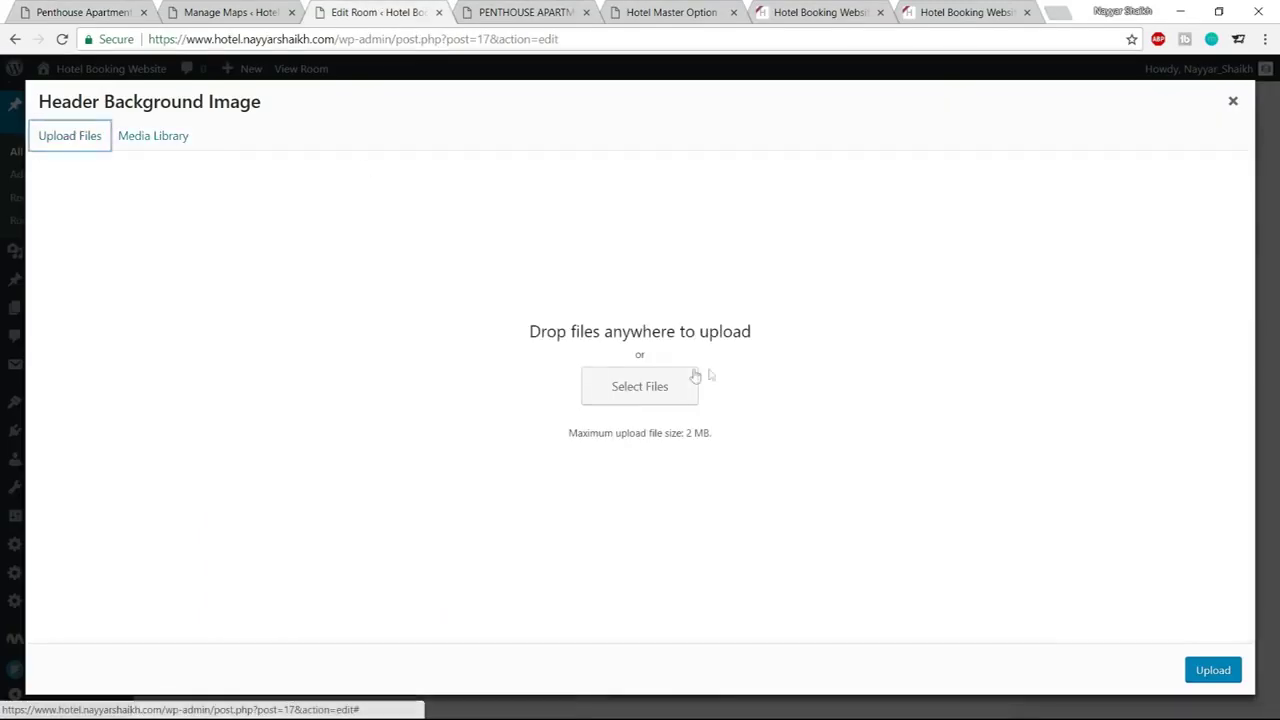
{"action": "left_click", "coordinate": [669, 382]}
{"action": "scroll", "coordinate": [466, 268], "scroll_direction": "down", "scroll_amount": 2}
{"action": "scroll", "coordinate": [466, 268], "scroll_direction": "up", "scroll_amount": 3}
{"action": "left_click", "coordinate": [273, 39]}
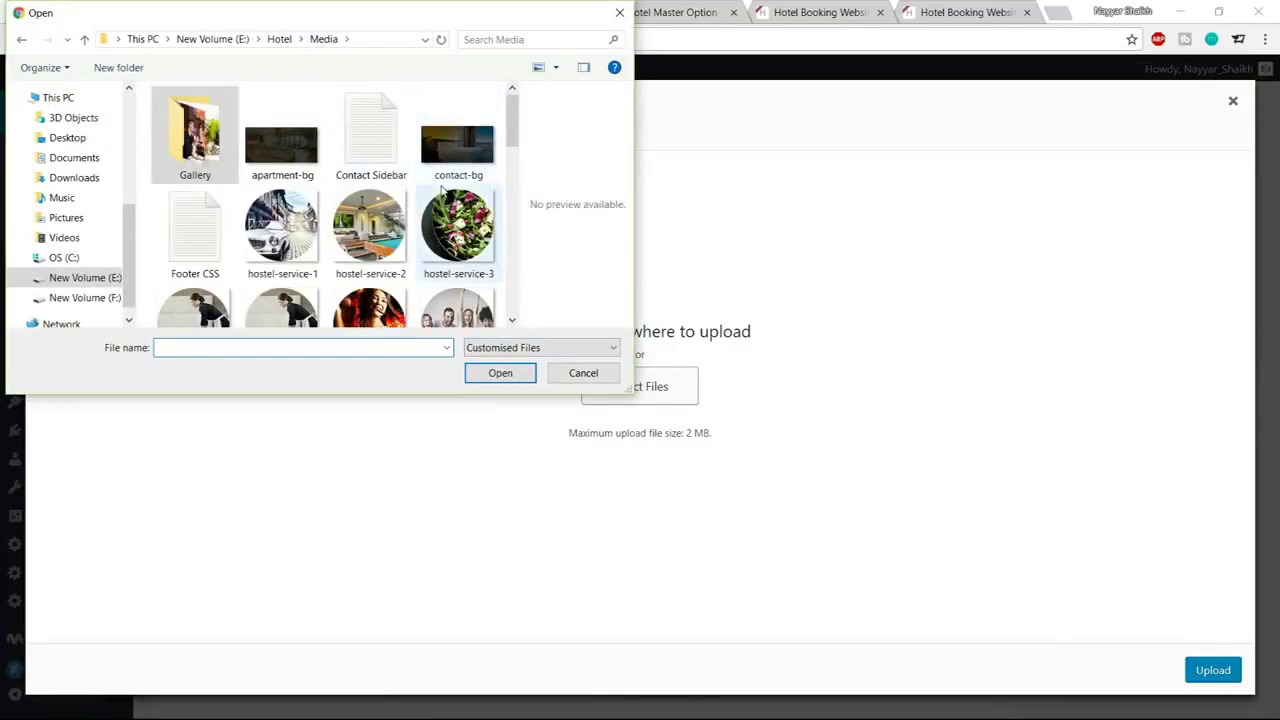
{"action": "scroll", "coordinate": [448, 206], "scroll_direction": "down", "scroll_amount": 10}
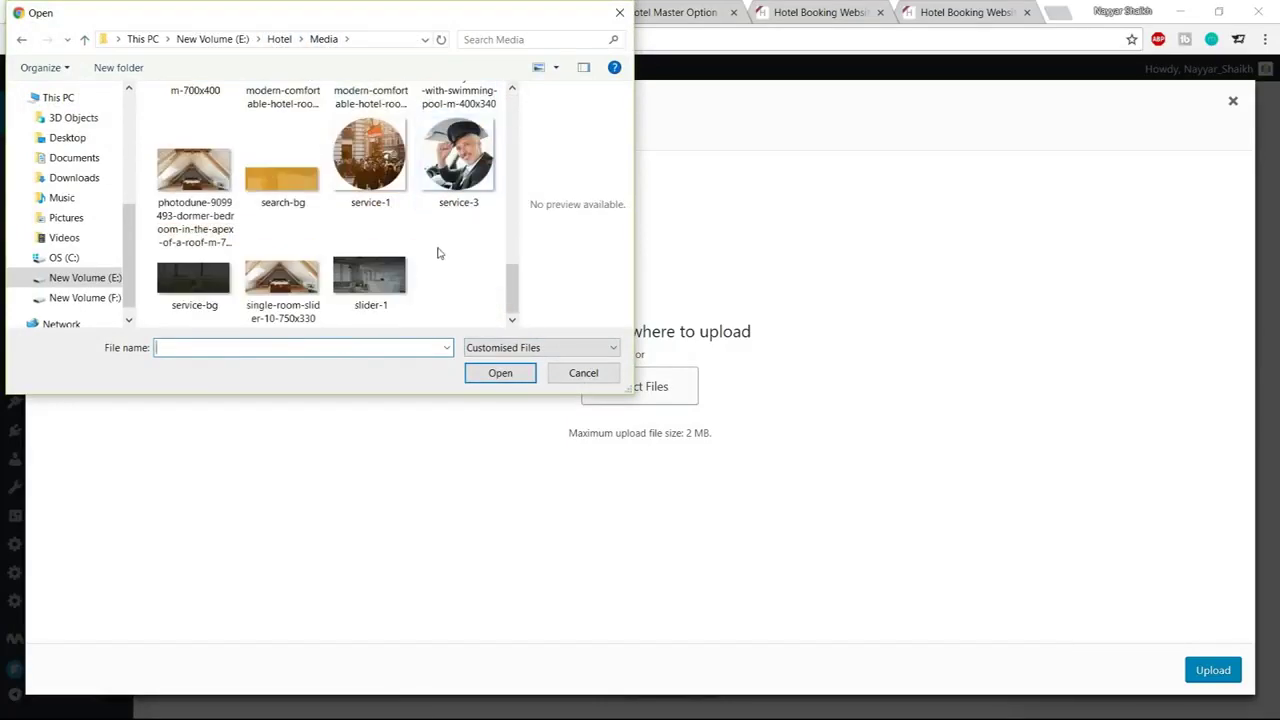
{"action": "scroll", "coordinate": [437, 251], "scroll_direction": "up", "scroll_amount": 3}
{"action": "scroll", "coordinate": [437, 251], "scroll_direction": "up", "scroll_amount": 3}
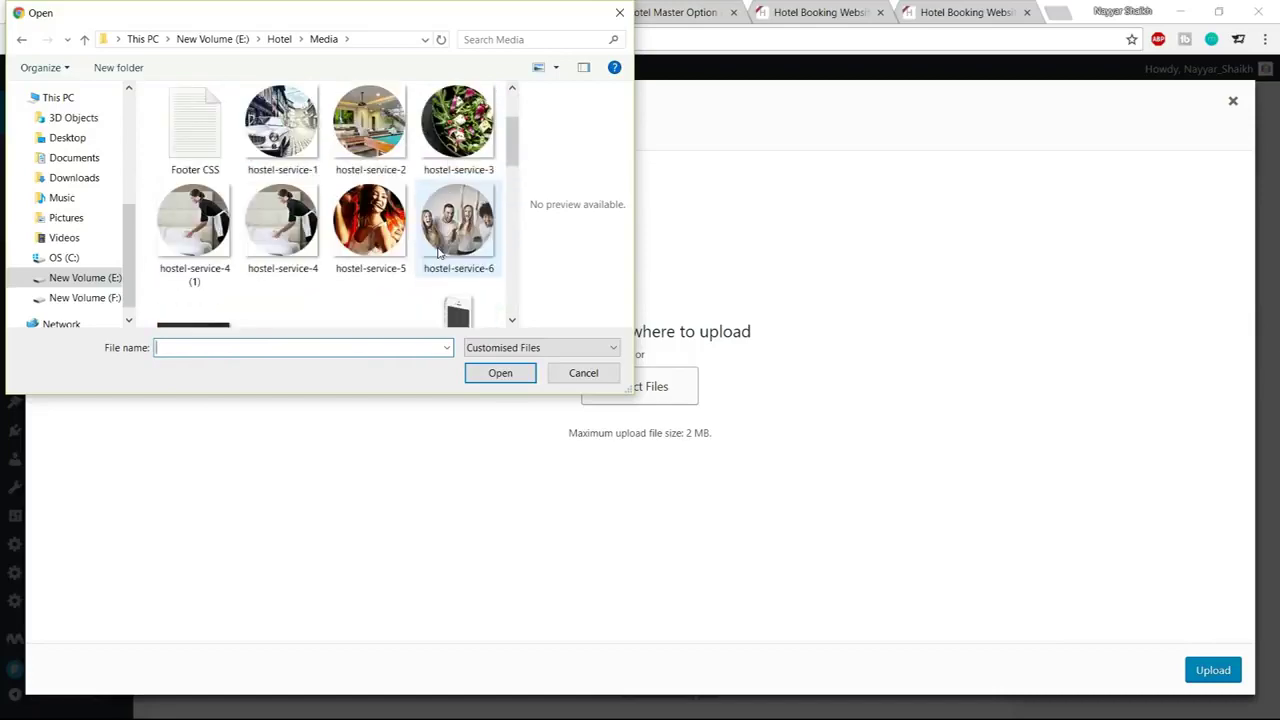
{"action": "scroll", "coordinate": [437, 253], "scroll_direction": "up", "scroll_amount": 1}
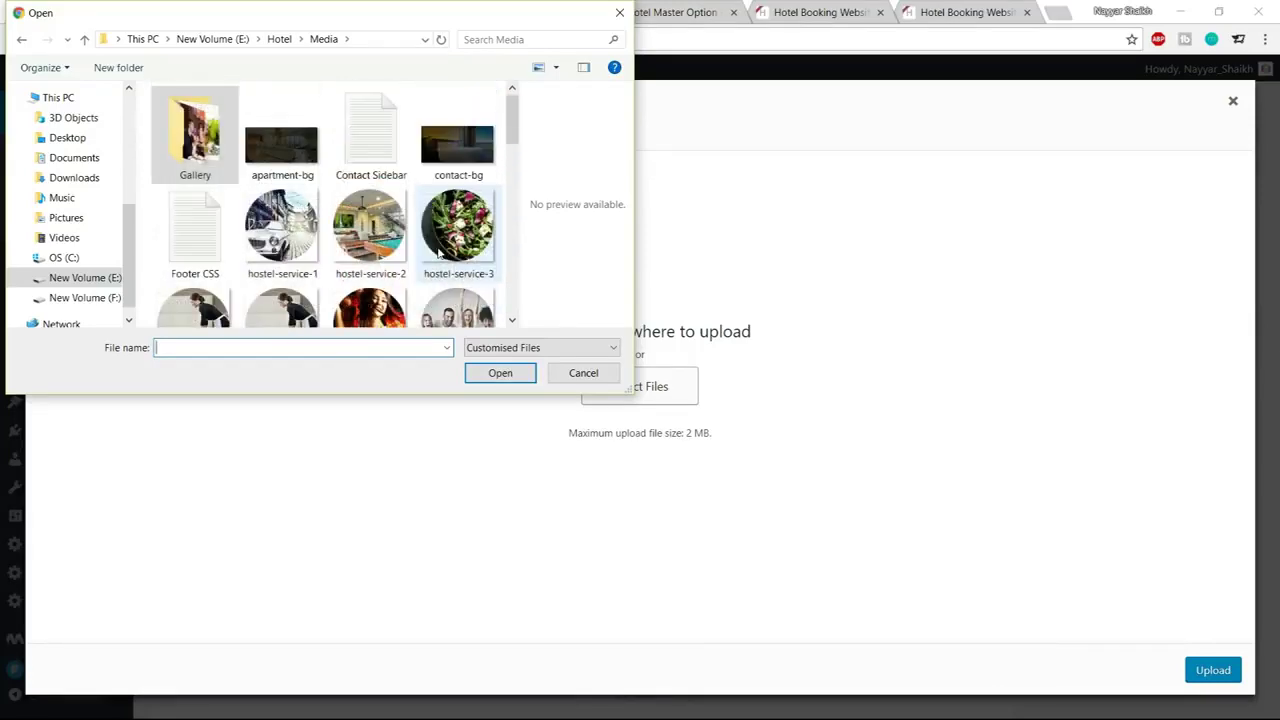
Step: Upload apartment-bg, set it as Header Background Image and update the room
{"action": "left_click", "coordinate": [308, 166]}
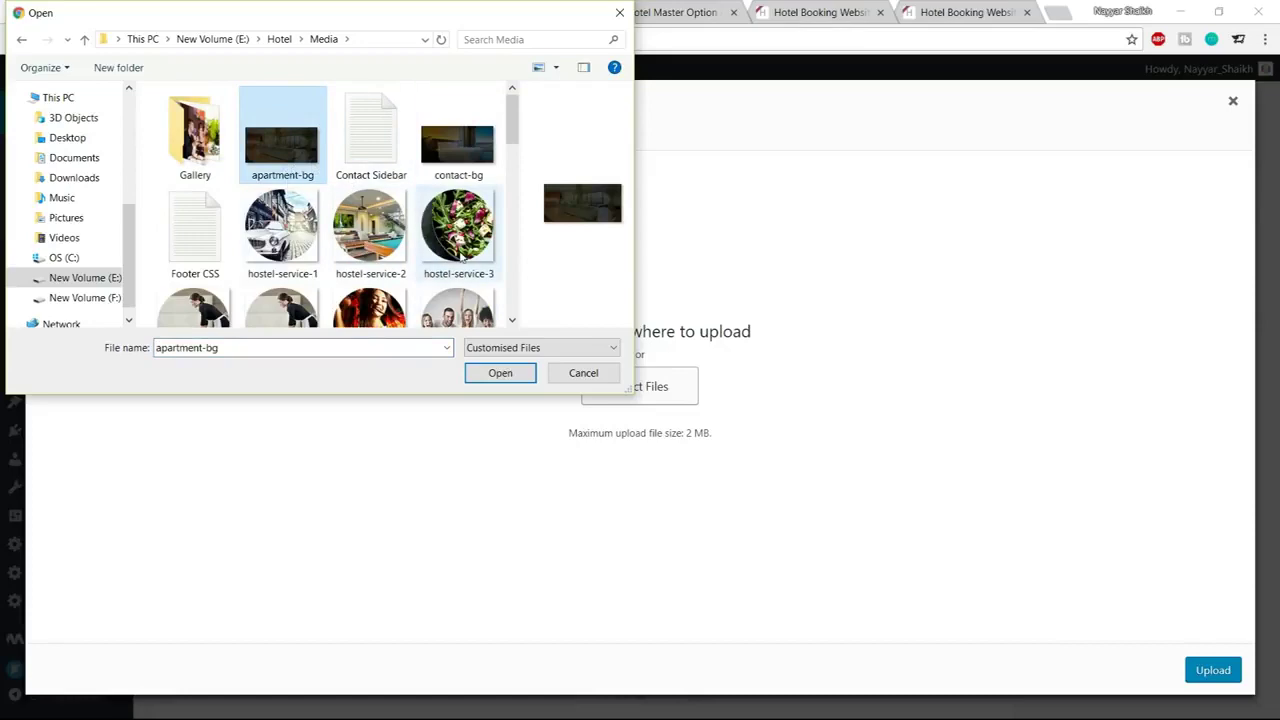
{"action": "left_click", "coordinate": [500, 373]}
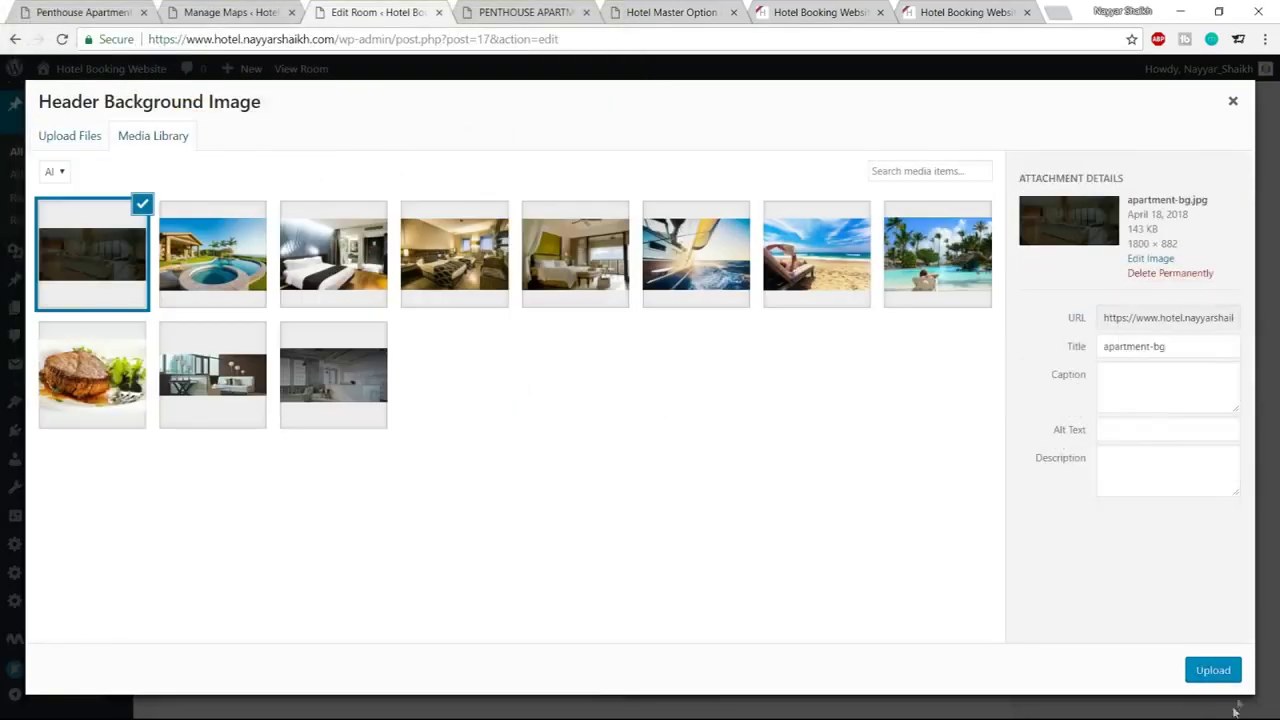
{"action": "left_click", "coordinate": [1222, 676]}
{"action": "left_click", "coordinate": [1208, 132]}
{"action": "key", "text": "ctrl+Tab"}
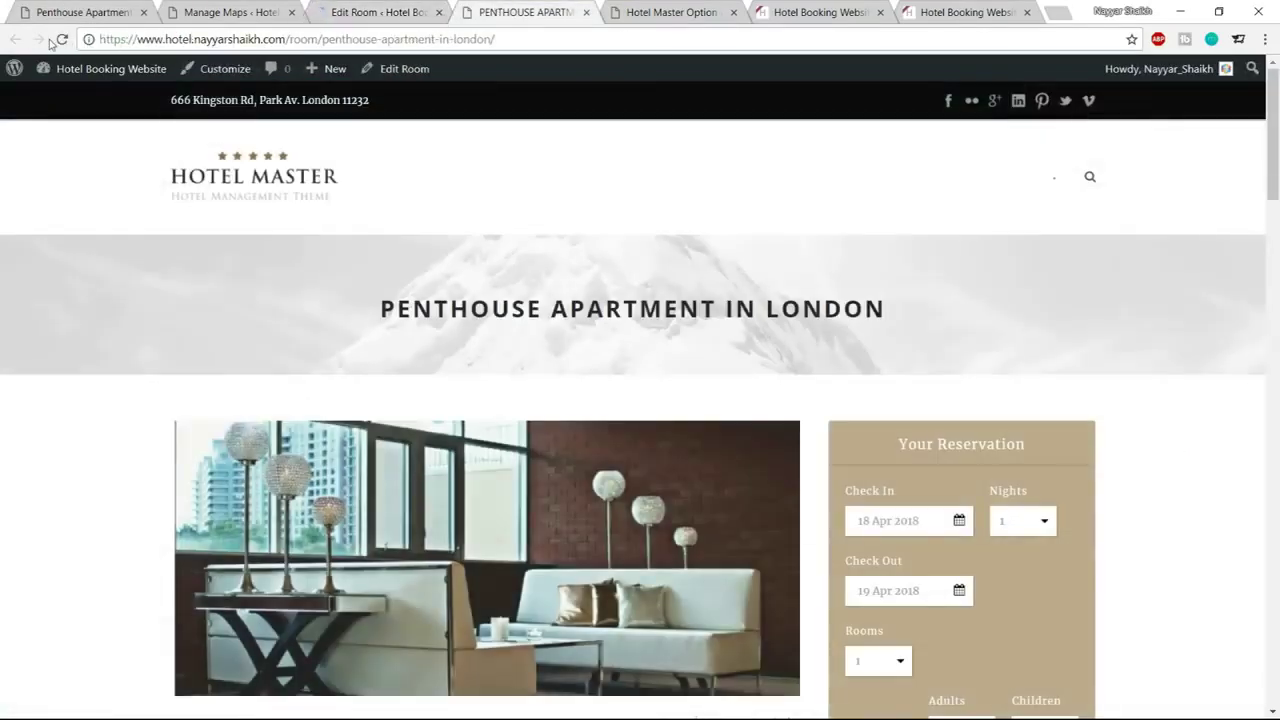
Step: Reload the room page to check the title over the new apartment-bg header
{"action": "left_click", "coordinate": [68, 39]}
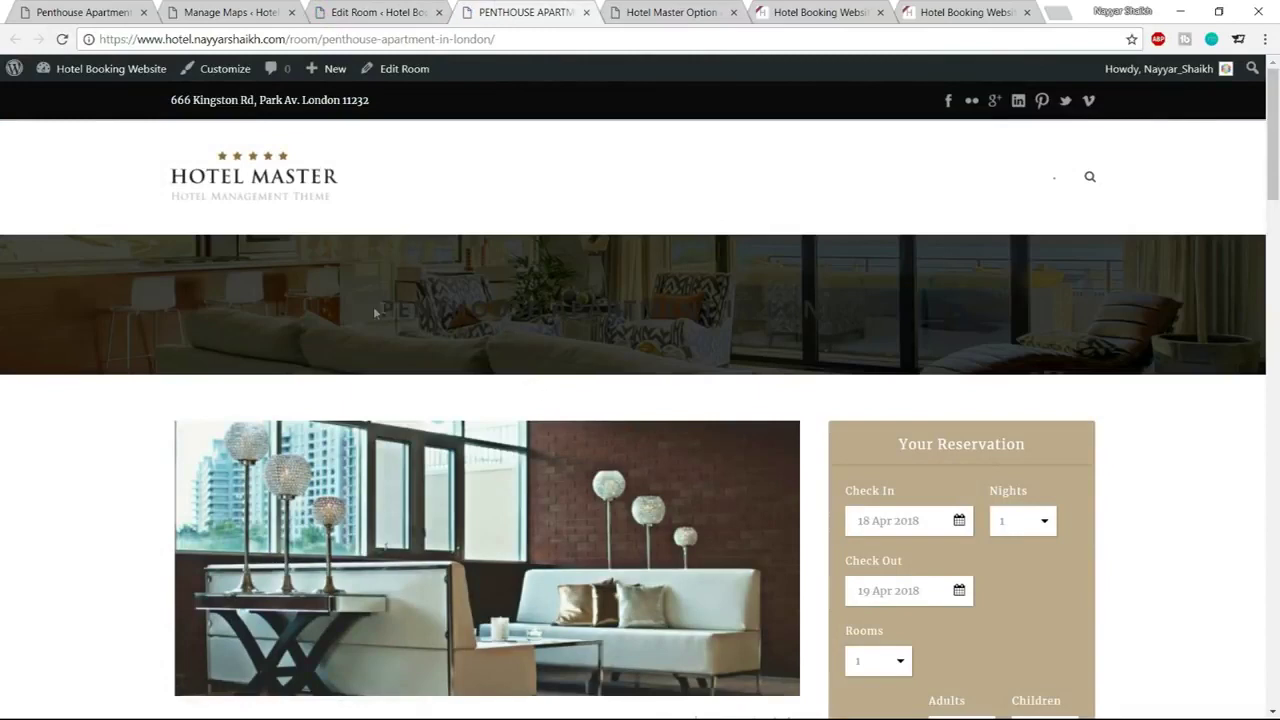
{"action": "left_click_drag", "start_coordinate": [370, 312], "coordinate": [957, 309]}
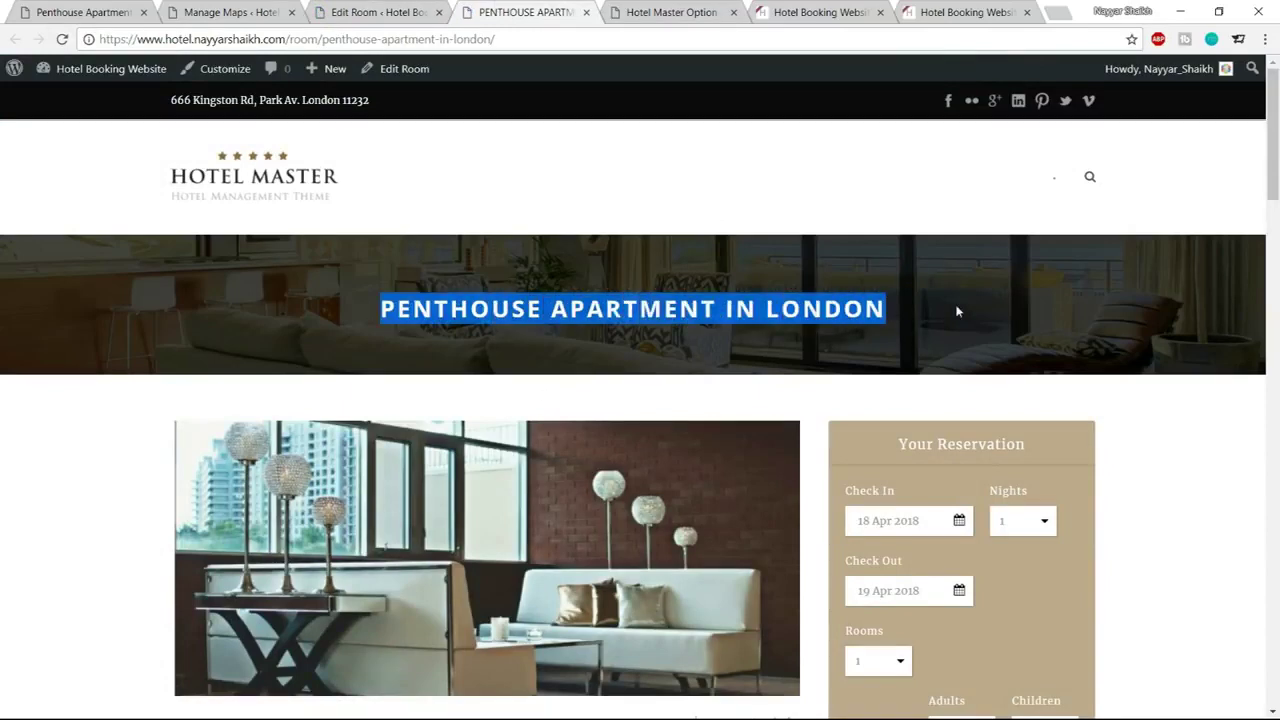
{"action": "left_click", "coordinate": [957, 312]}
{"action": "left_click_drag", "start_coordinate": [378, 309], "coordinate": [990, 308]}
{"action": "left_click", "coordinate": [990, 308]}
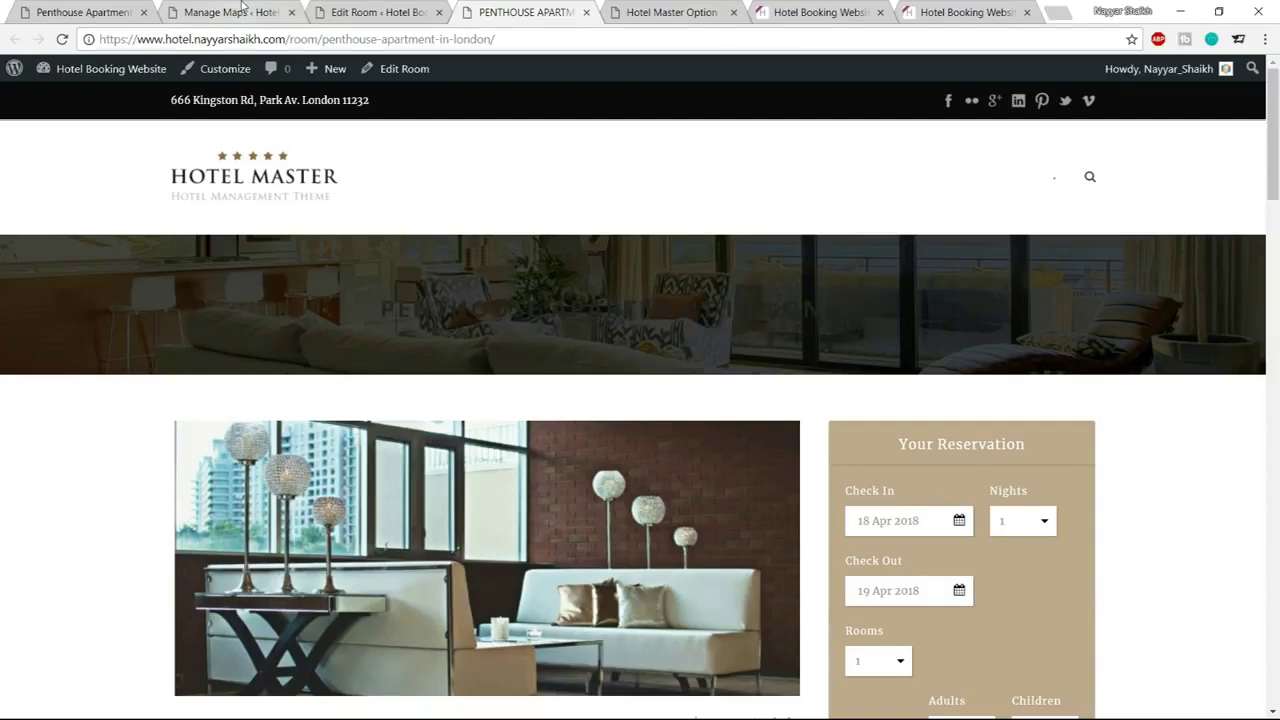
Step: Open the Hotel Master options at Elements Color > Body
{"action": "left_click", "coordinate": [230, 12]}
{"action": "scroll", "coordinate": [80, 540], "scroll_direction": "down", "scroll_amount": 3}
{"action": "left_click", "coordinate": [67, 431]}
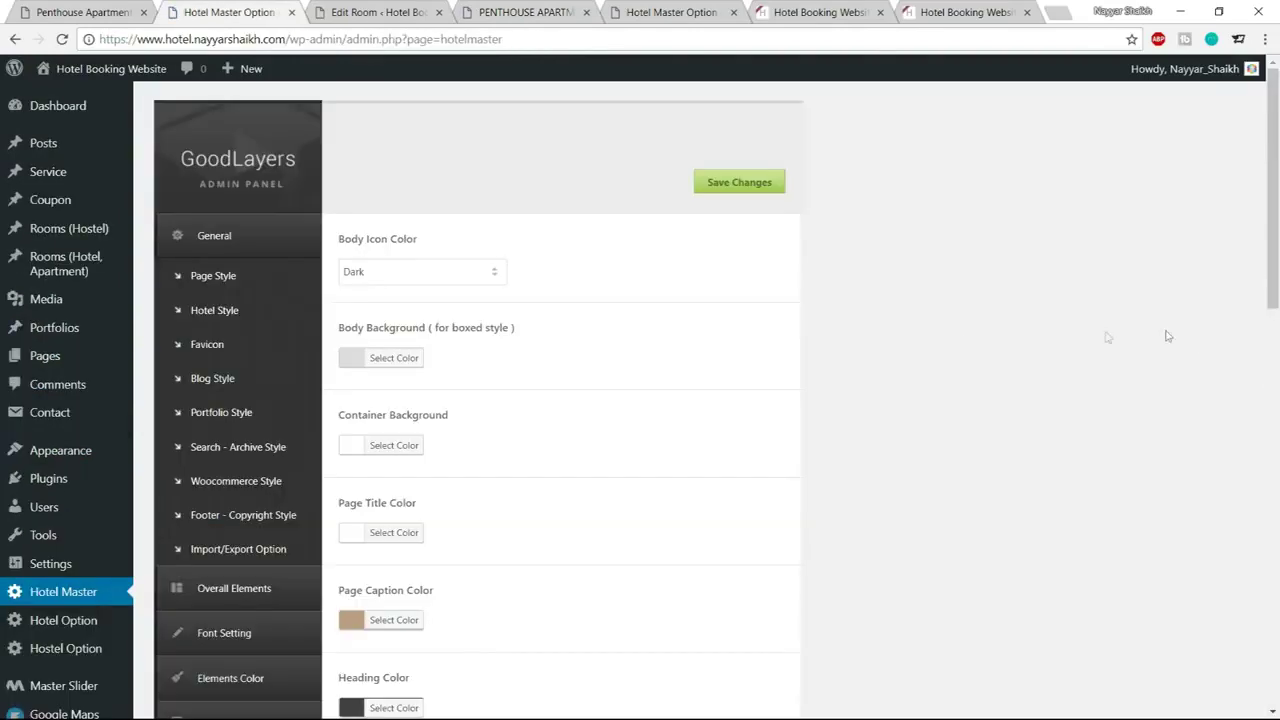
{"action": "scroll", "coordinate": [258, 490], "scroll_direction": "down", "scroll_amount": 2}
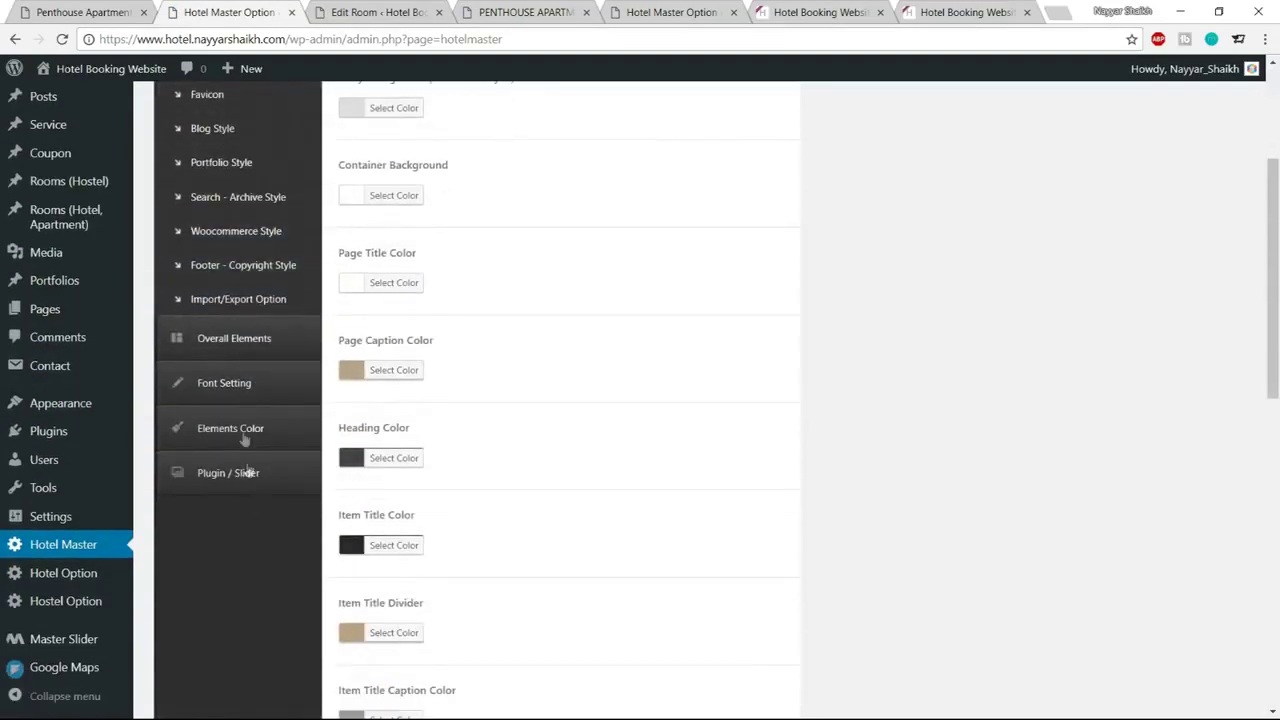
{"action": "left_click", "coordinate": [243, 509]}
{"action": "left_click", "coordinate": [248, 272]}
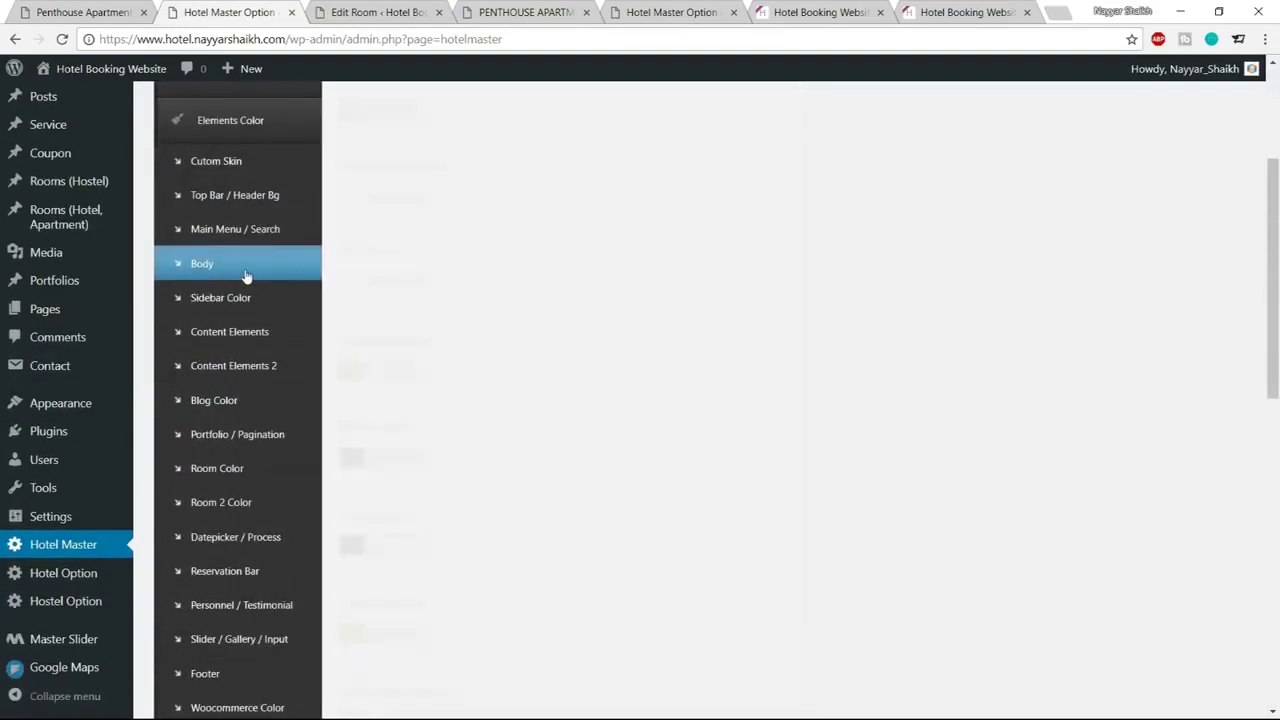
{"action": "scroll", "coordinate": [845, 378], "scroll_direction": "up", "scroll_amount": 3}
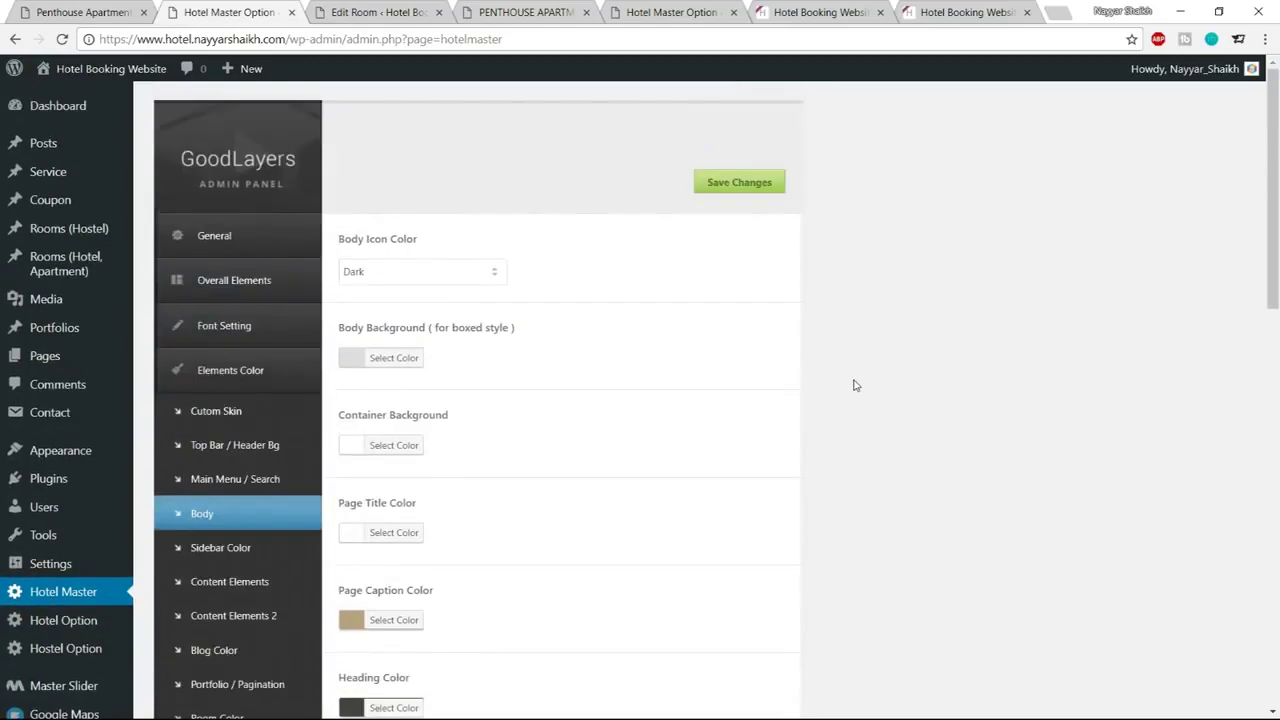
{"action": "scroll", "coordinate": [854, 385], "scroll_direction": "down", "scroll_amount": 5}
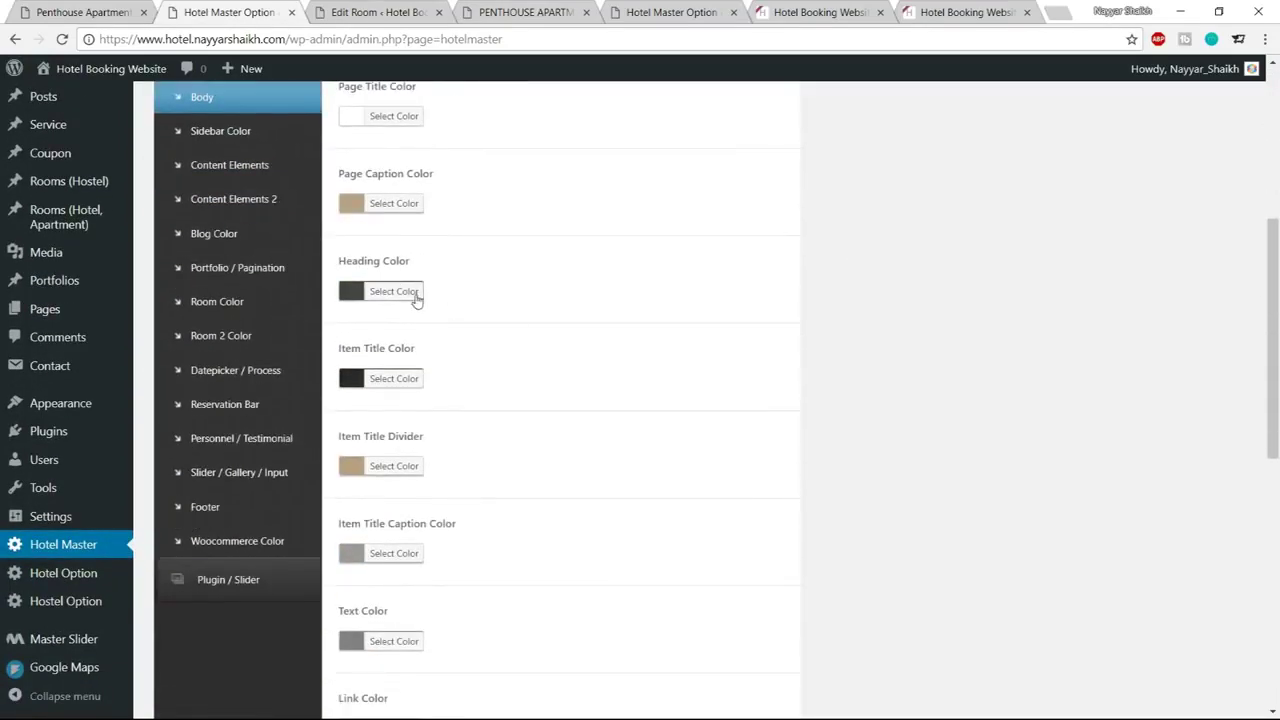
Step: Set the Body Heading Color to white #ffffff
{"action": "left_click", "coordinate": [408, 294]}
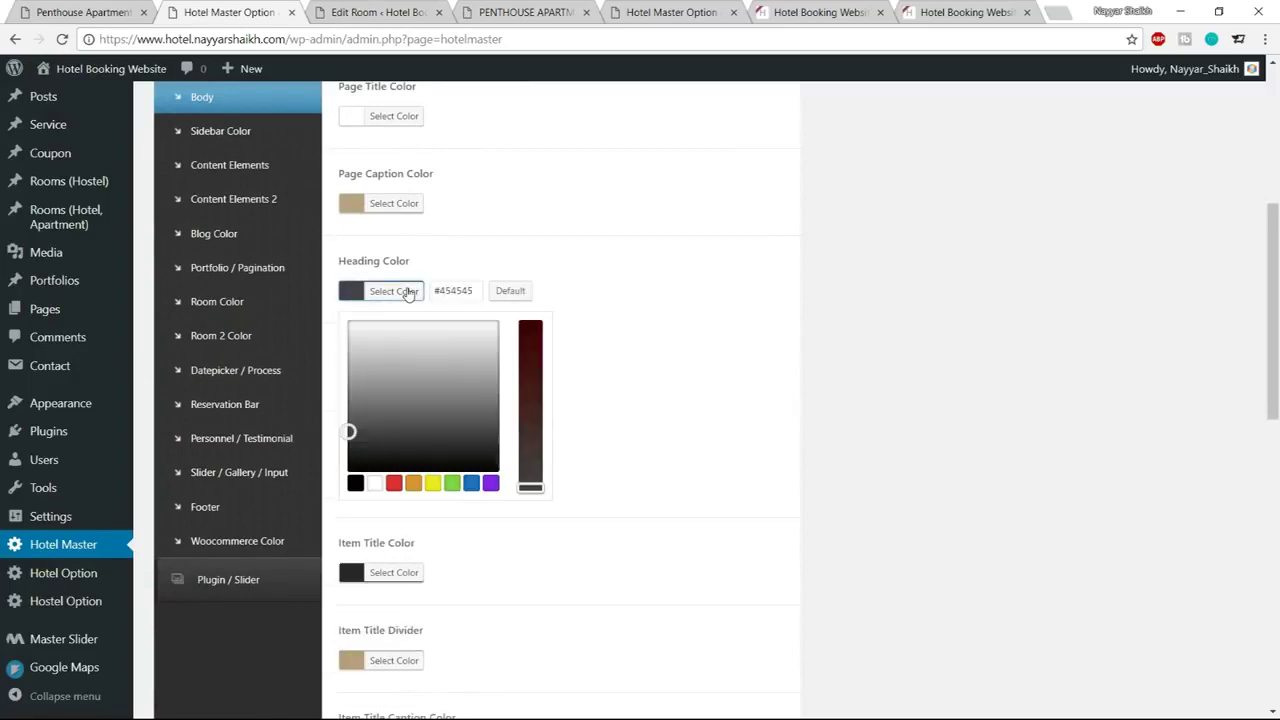
{"action": "left_click", "coordinate": [376, 484]}
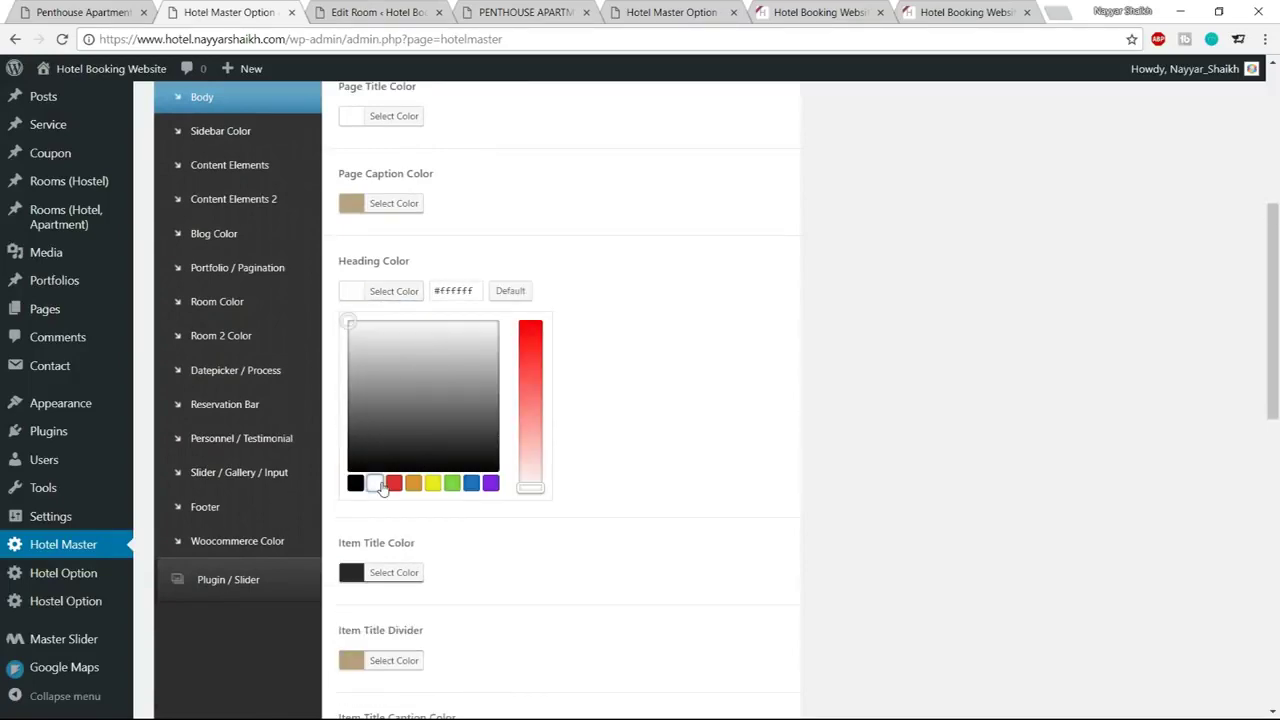
{"action": "left_click", "coordinate": [400, 297]}
{"action": "scroll", "coordinate": [766, 423], "scroll_direction": "down", "scroll_amount": 5}
{"action": "scroll", "coordinate": [755, 505], "scroll_direction": "down", "scroll_amount": 3}
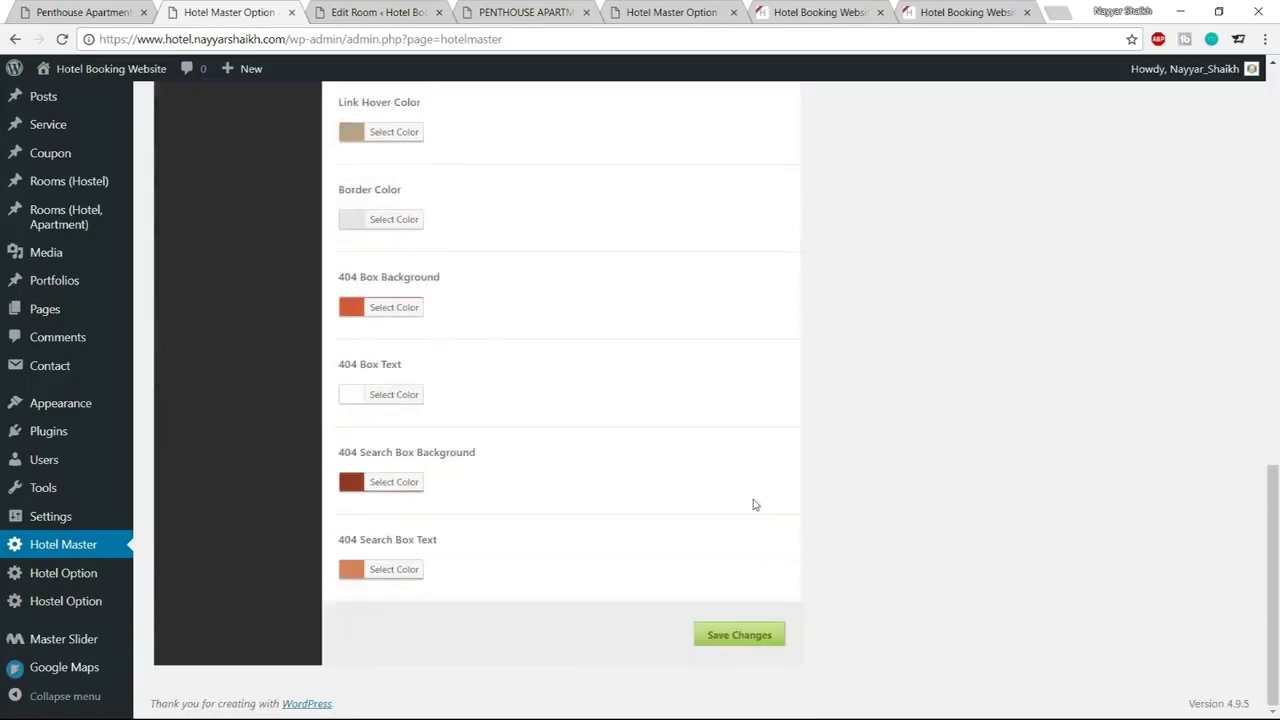
{"action": "scroll", "coordinate": [751, 503], "scroll_direction": "up", "scroll_amount": 8}
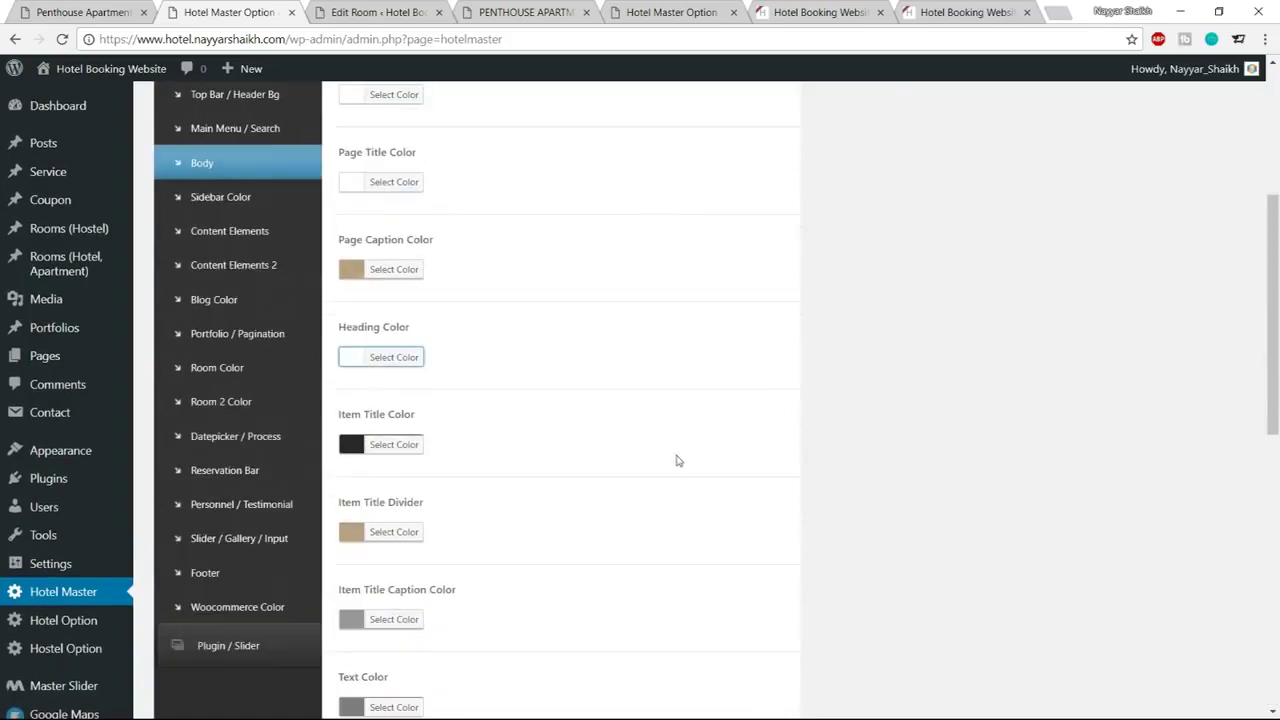
{"action": "scroll", "coordinate": [677, 461], "scroll_direction": "down", "scroll_amount": 8}
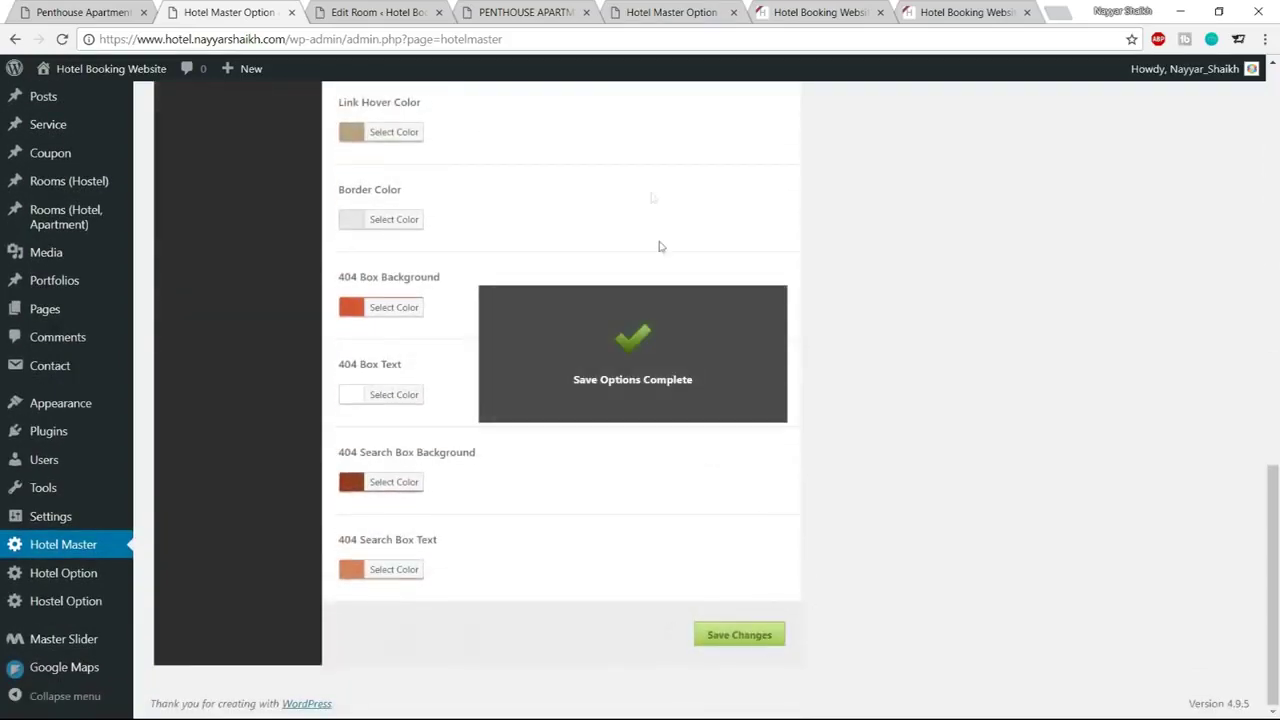
{"action": "left_click", "coordinate": [547, 20]}
Step: Reload the Penthouse room page to confirm the title now renders white
{"action": "left_click", "coordinate": [61, 39]}
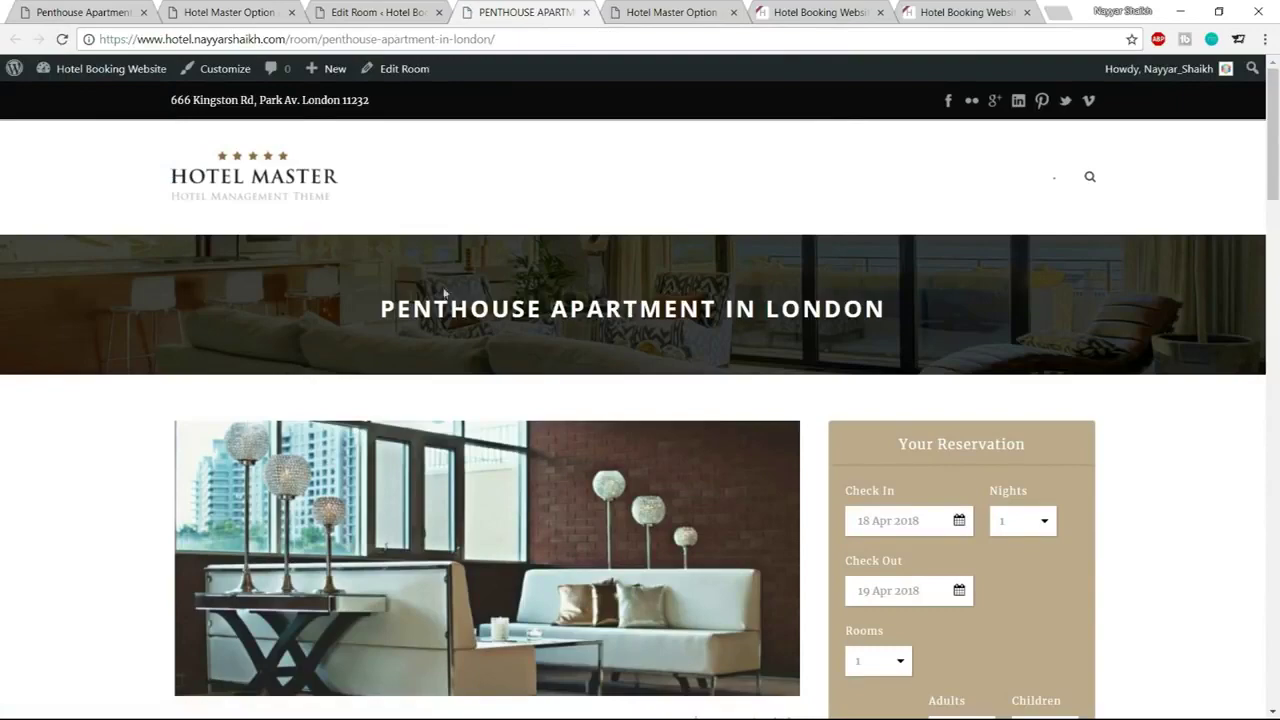
{"action": "left_click_drag", "start_coordinate": [363, 317], "coordinate": [931, 317]}
{"action": "left_click", "coordinate": [943, 318]}
{"action": "scroll", "coordinate": [1256, 484], "scroll_direction": "down", "scroll_amount": 2}
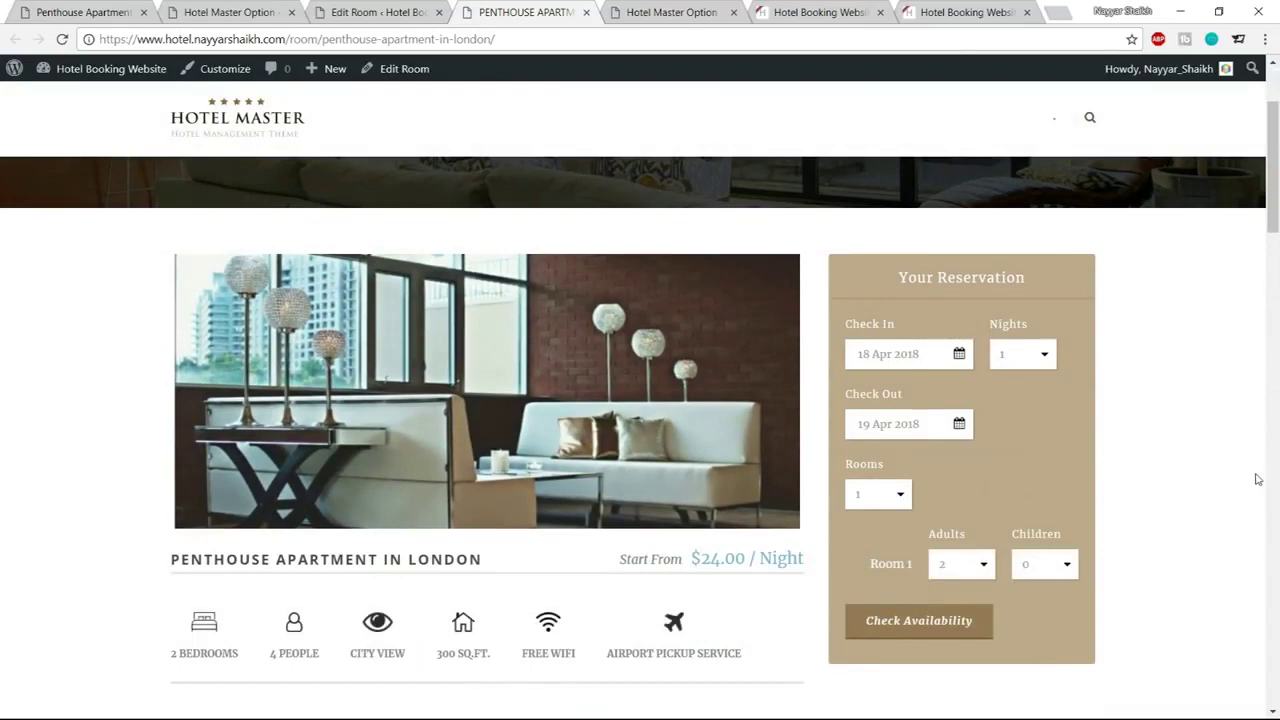
{"action": "scroll", "coordinate": [1254, 480], "scroll_direction": "up", "scroll_amount": 2}
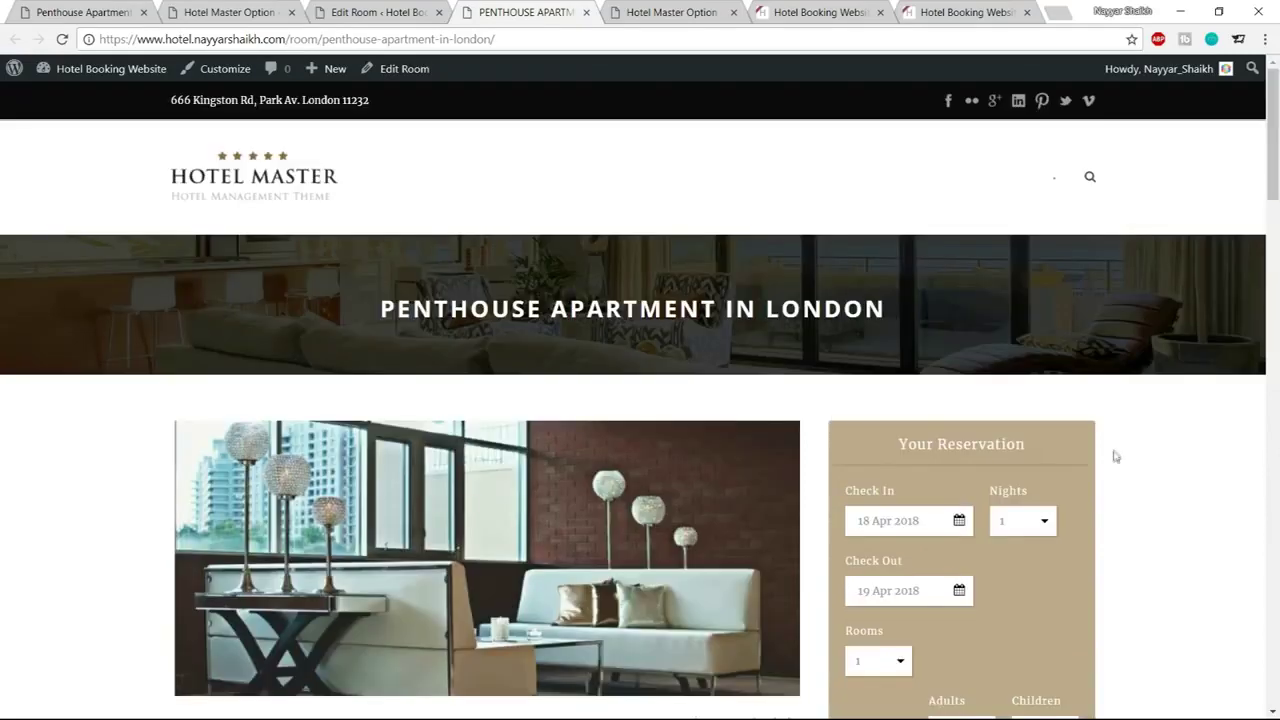
{"action": "scroll", "coordinate": [1115, 456], "scroll_direction": "down", "scroll_amount": 2}
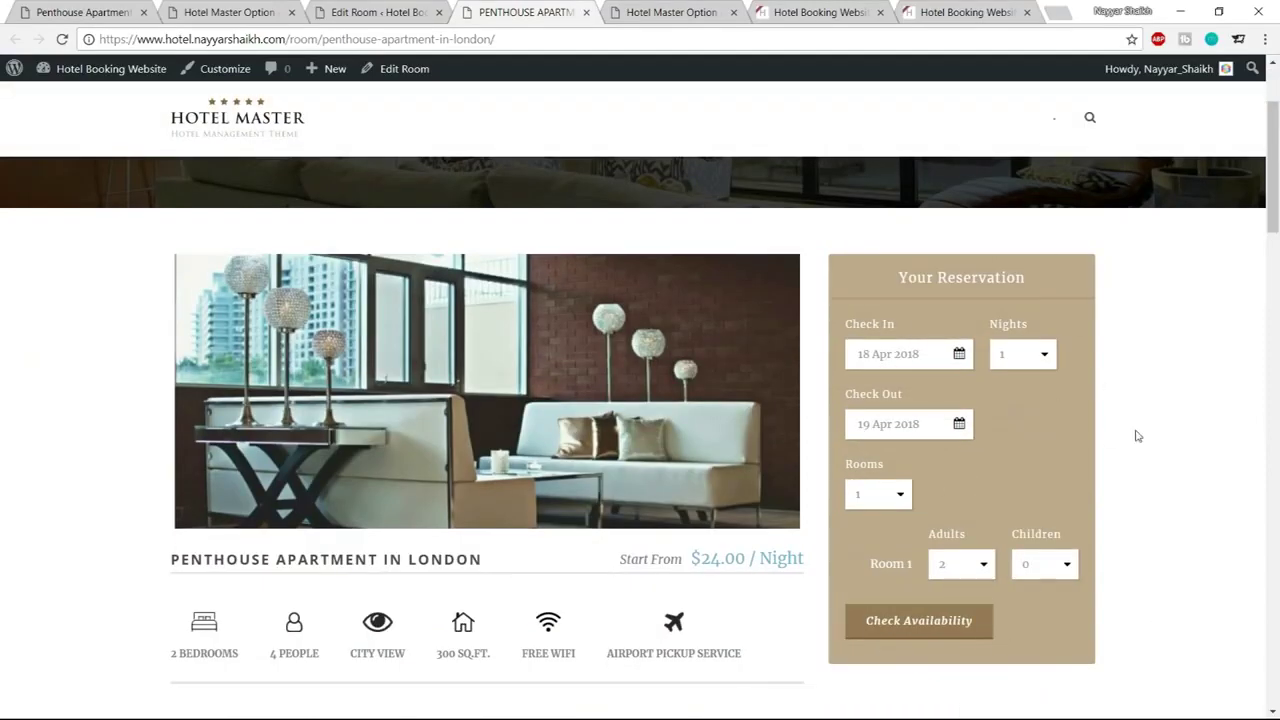
Step: Close the Edit Room and Penthouse Apartment room page tabs
{"action": "left_click", "coordinate": [405, 14]}
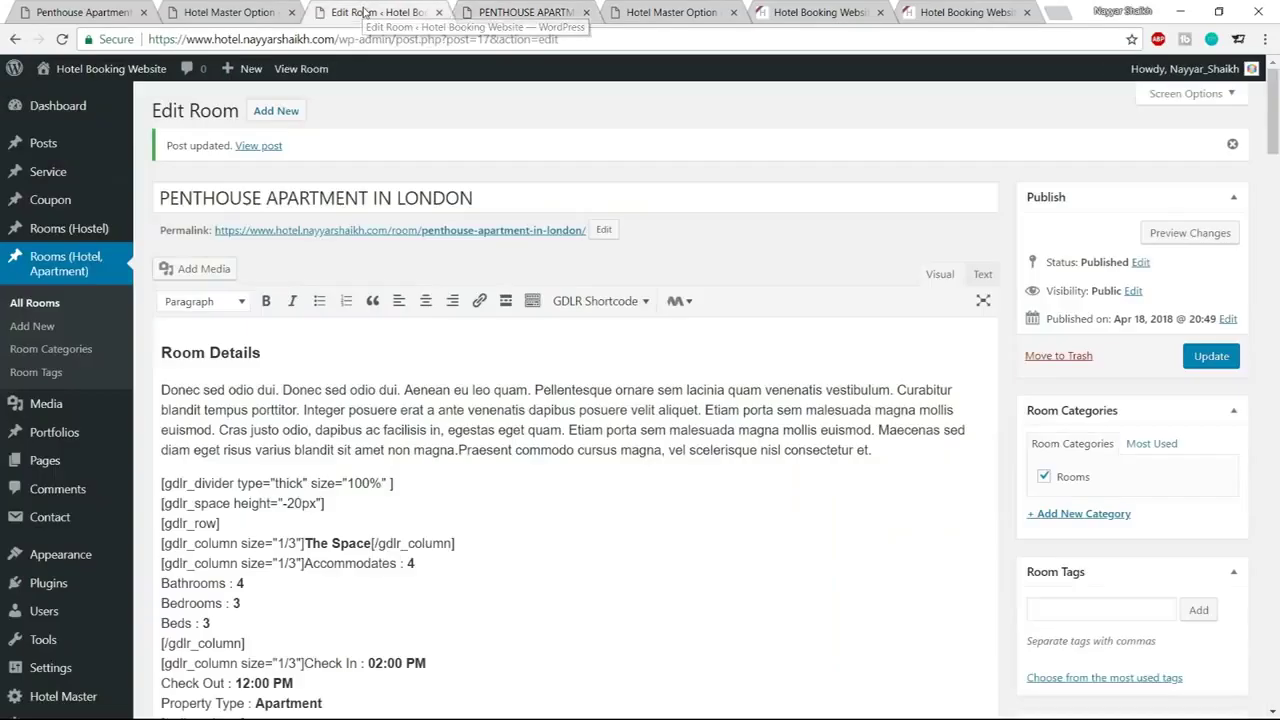
{"action": "left_click", "coordinate": [438, 12]}
{"action": "left_click", "coordinate": [438, 12]}
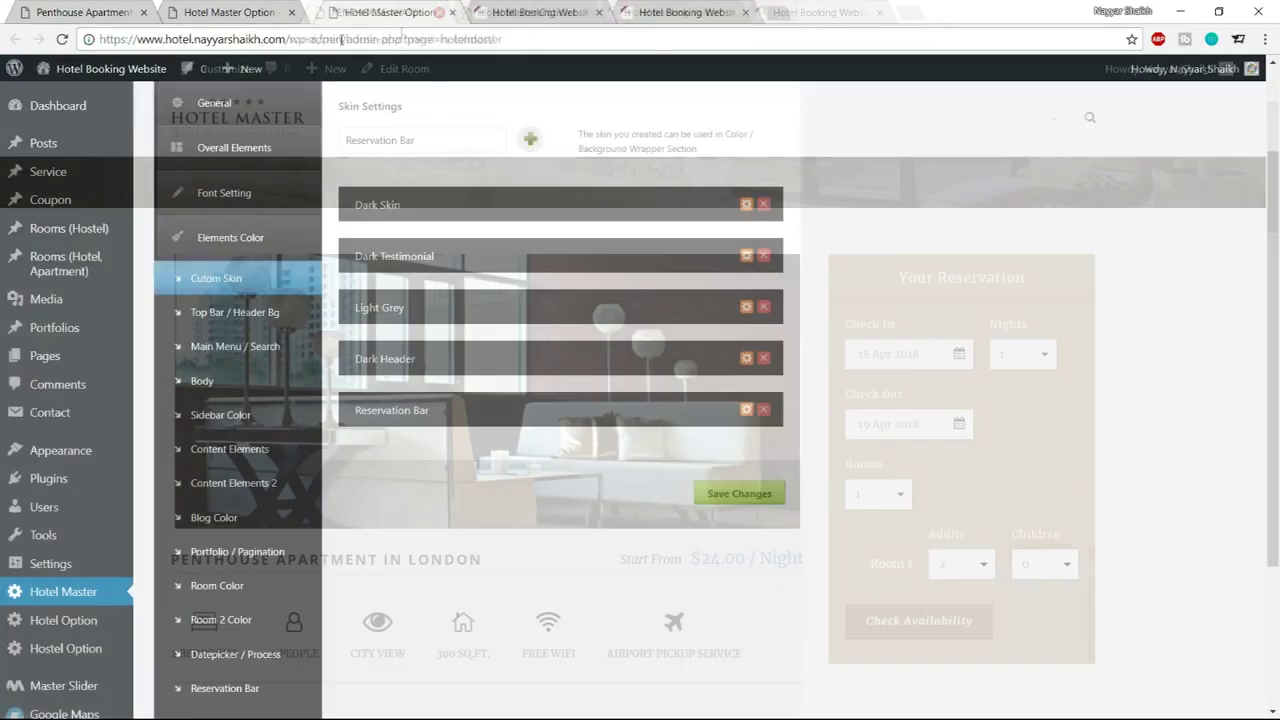
{"action": "left_click", "coordinate": [305, 20]}
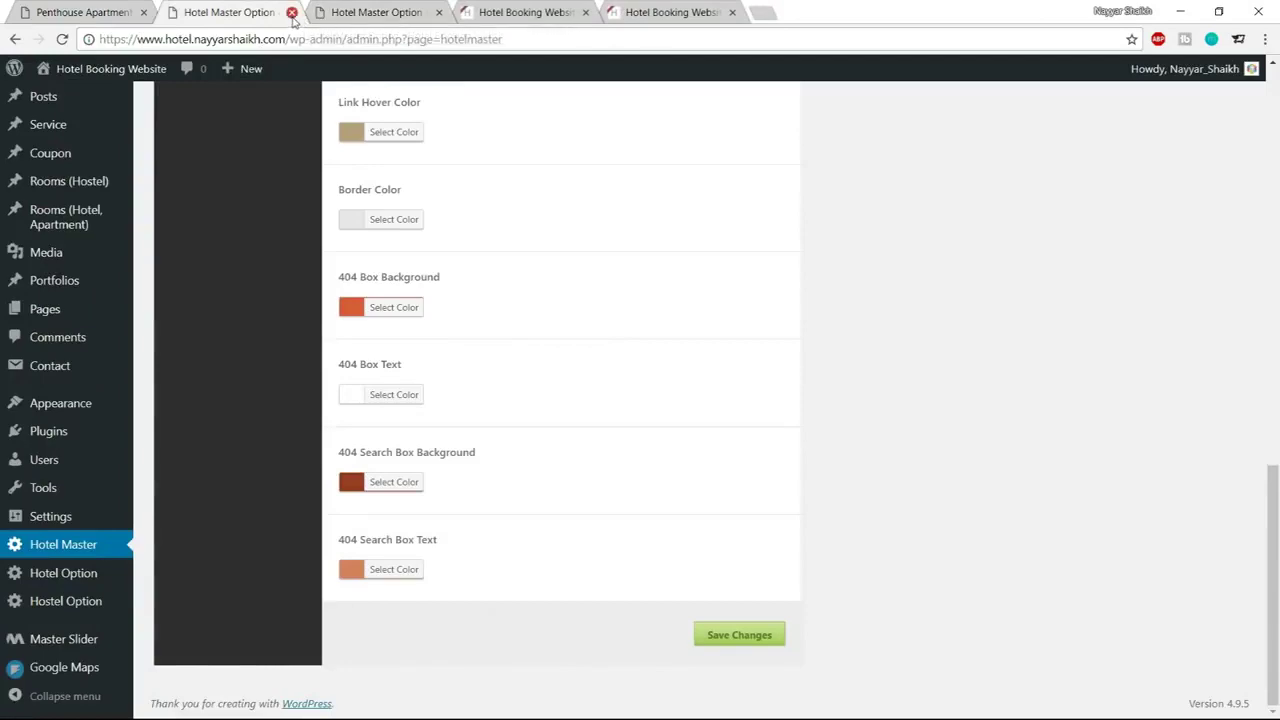
Step: Close both Hotel Master options tabs and open the Home page editor in a new tab
{"action": "left_click", "coordinate": [291, 12]}
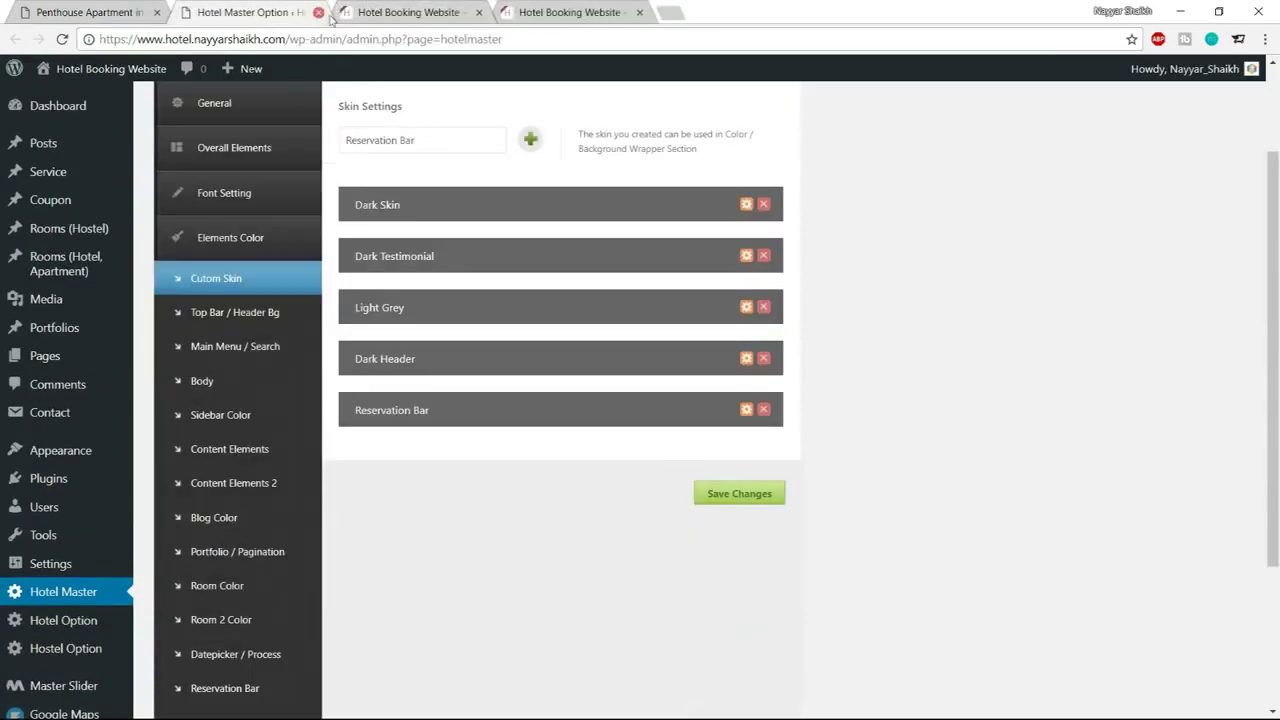
{"action": "left_click", "coordinate": [318, 12]}
{"action": "scroll", "coordinate": [550, 248], "scroll_direction": "up", "scroll_amount": 10}
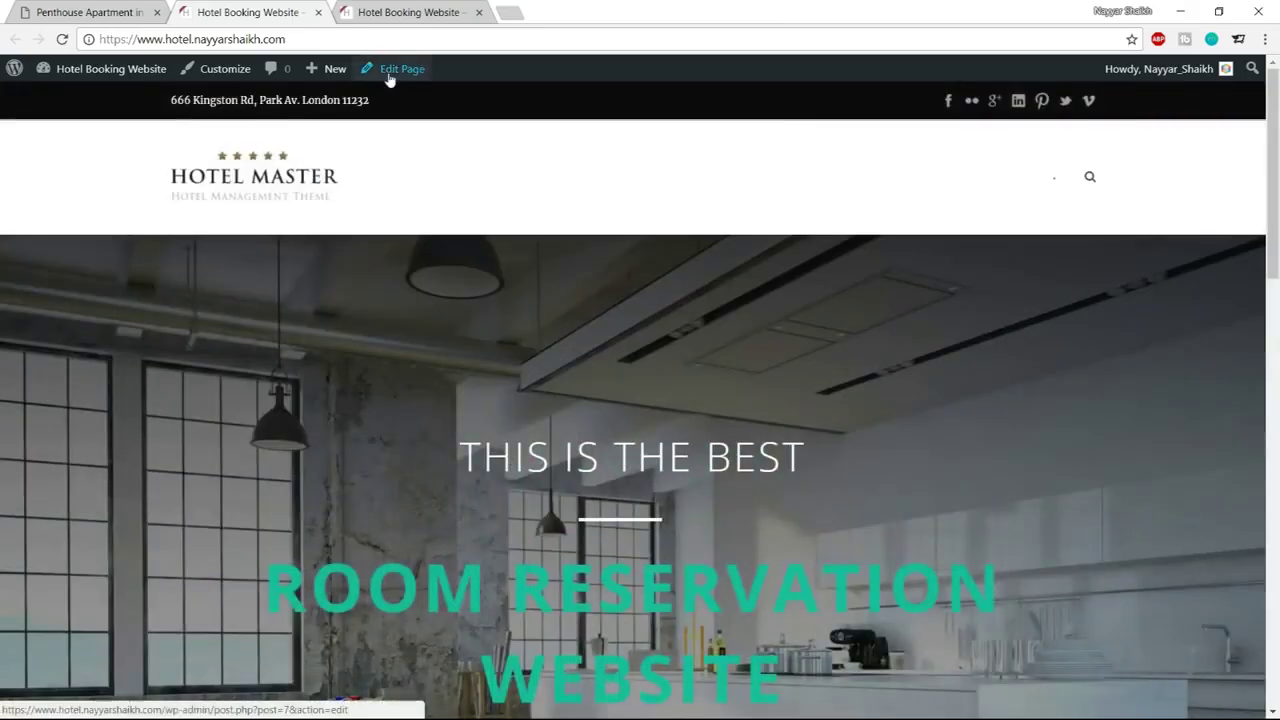
{"action": "right_click", "coordinate": [392, 70]}
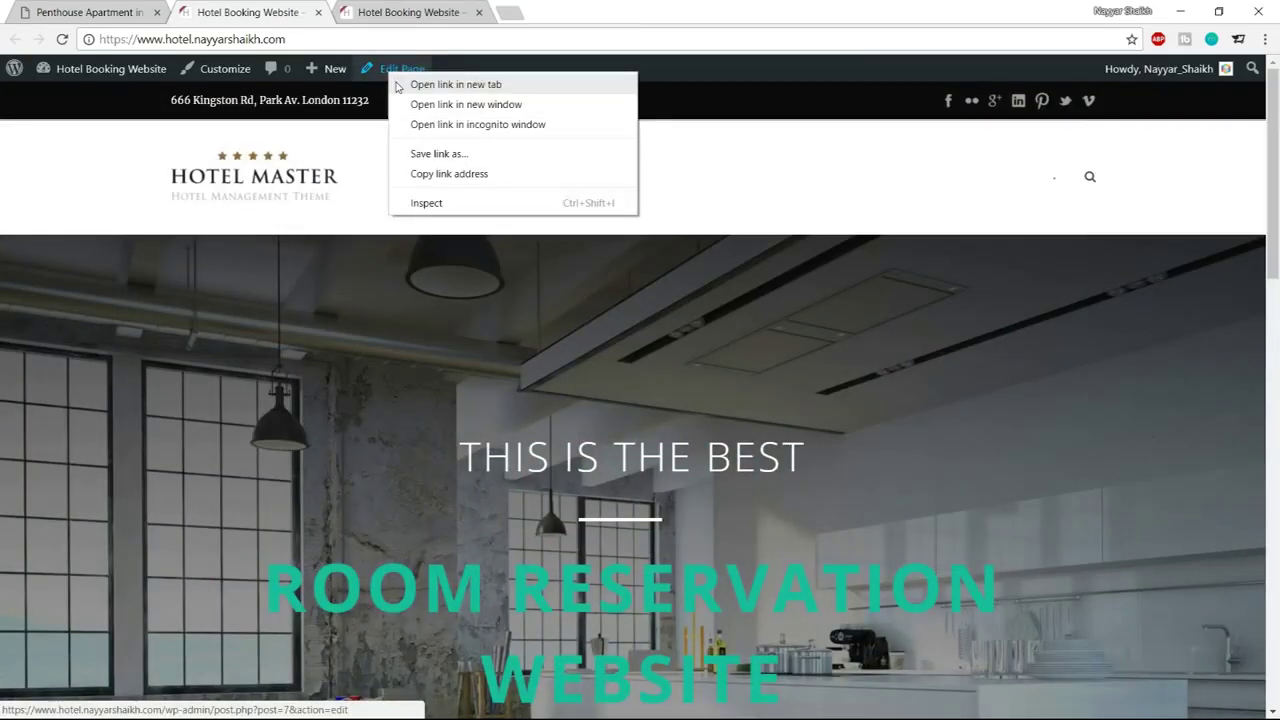
{"action": "left_click", "coordinate": [430, 86]}
{"action": "left_click_drag", "start_coordinate": [398, 14], "coordinate": [300, 14]}
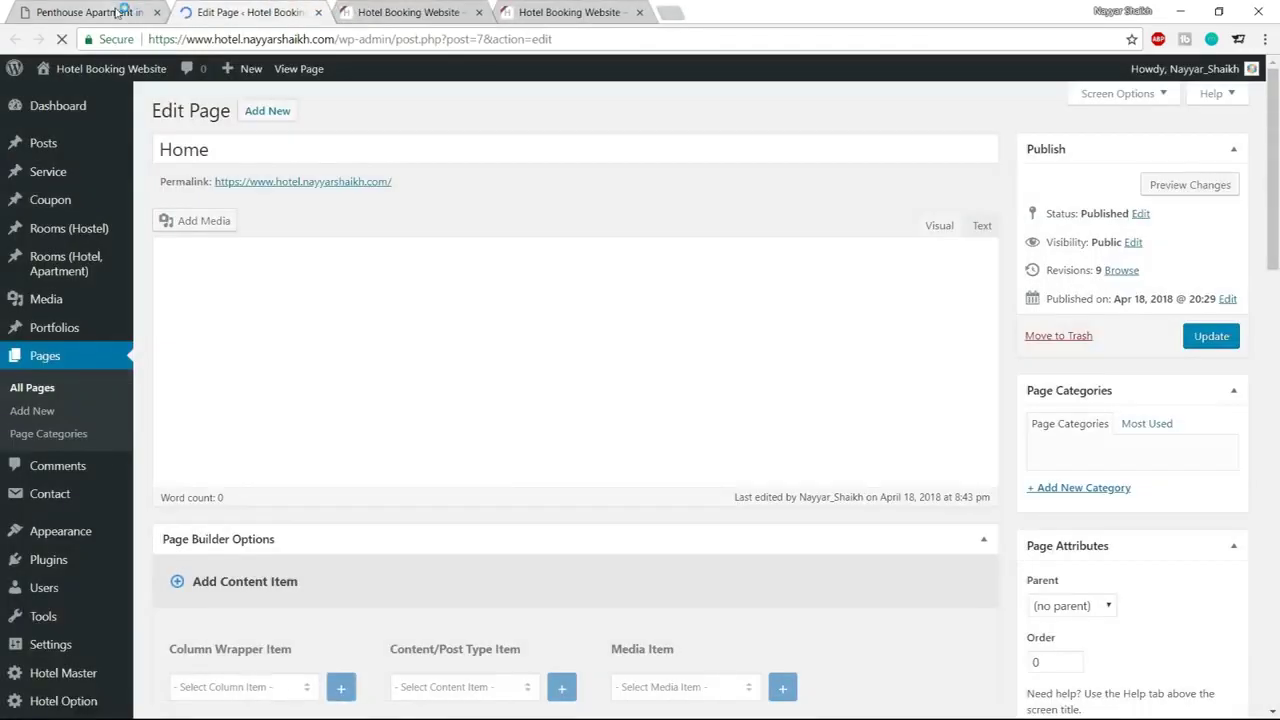
Step: Load the hotel1 demo home page and view its Our Apartments carousel
{"action": "left_click", "coordinate": [90, 12]}
{"action": "left_click", "coordinate": [310, 128]}
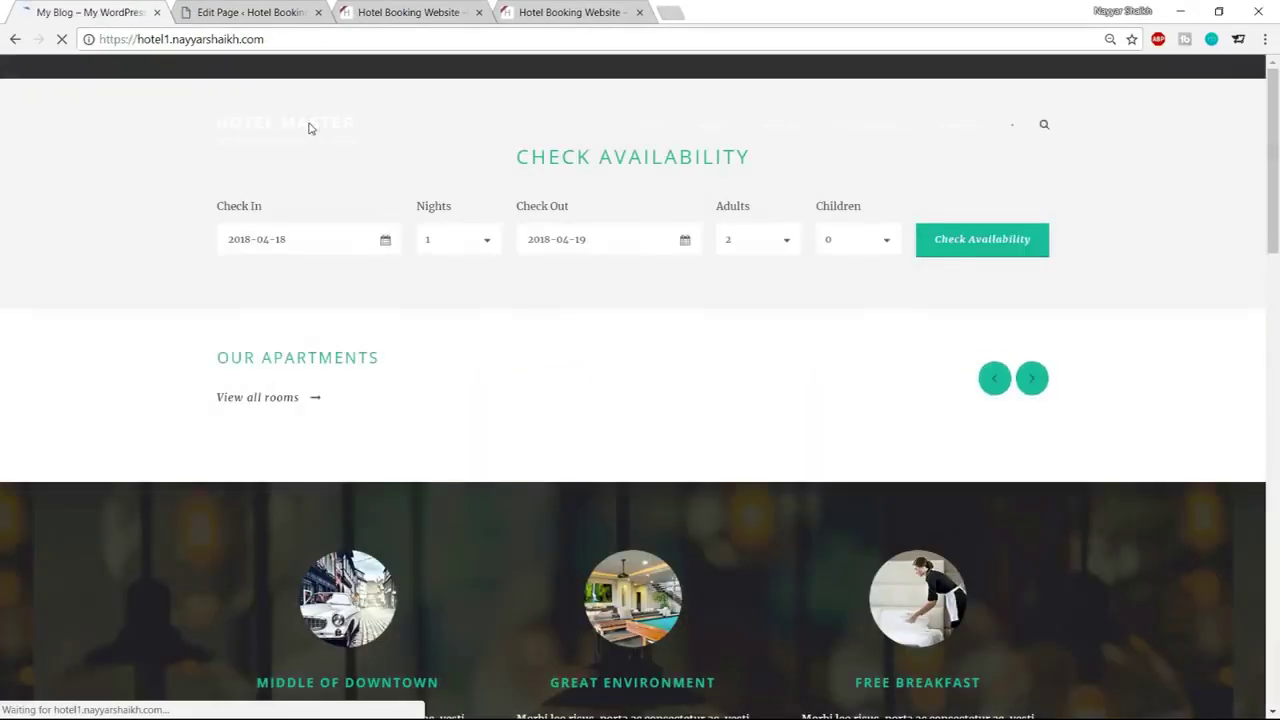
{"action": "scroll", "coordinate": [723, 365], "scroll_direction": "down", "scroll_amount": 8}
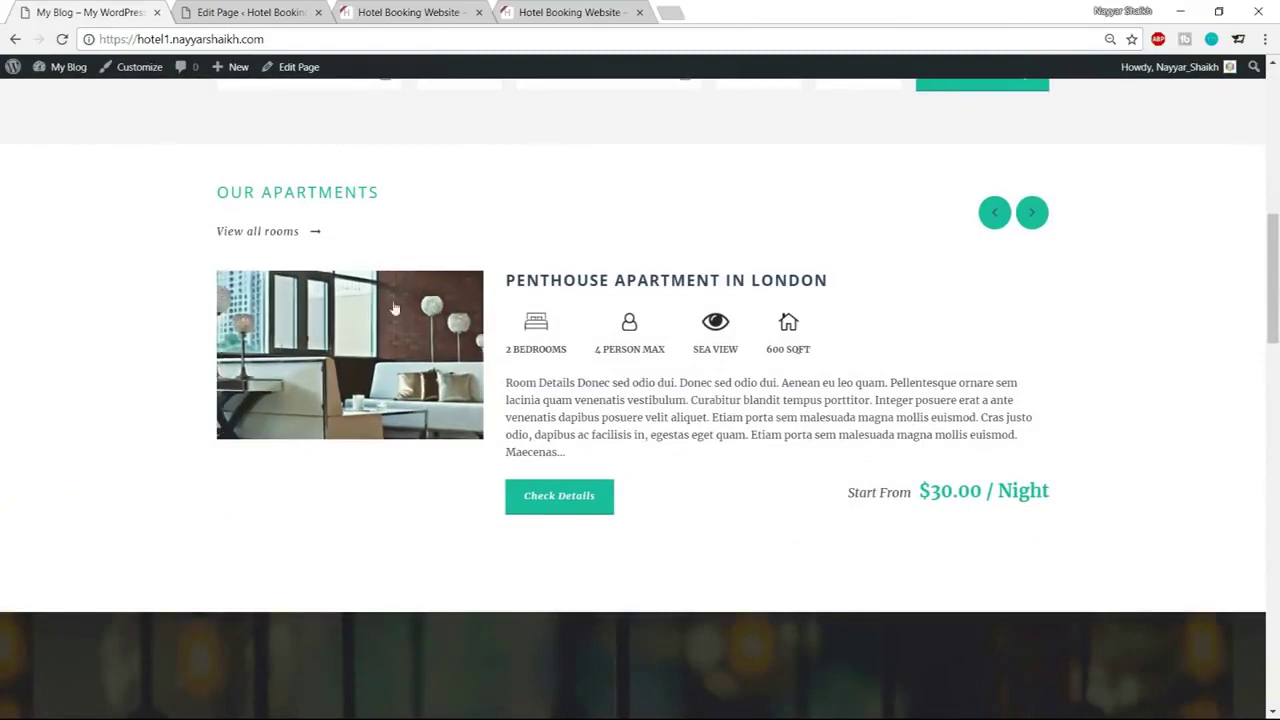
{"action": "left_click", "coordinate": [271, 7]}
{"action": "scroll", "coordinate": [679, 325], "scroll_direction": "down", "scroll_amount": 8}
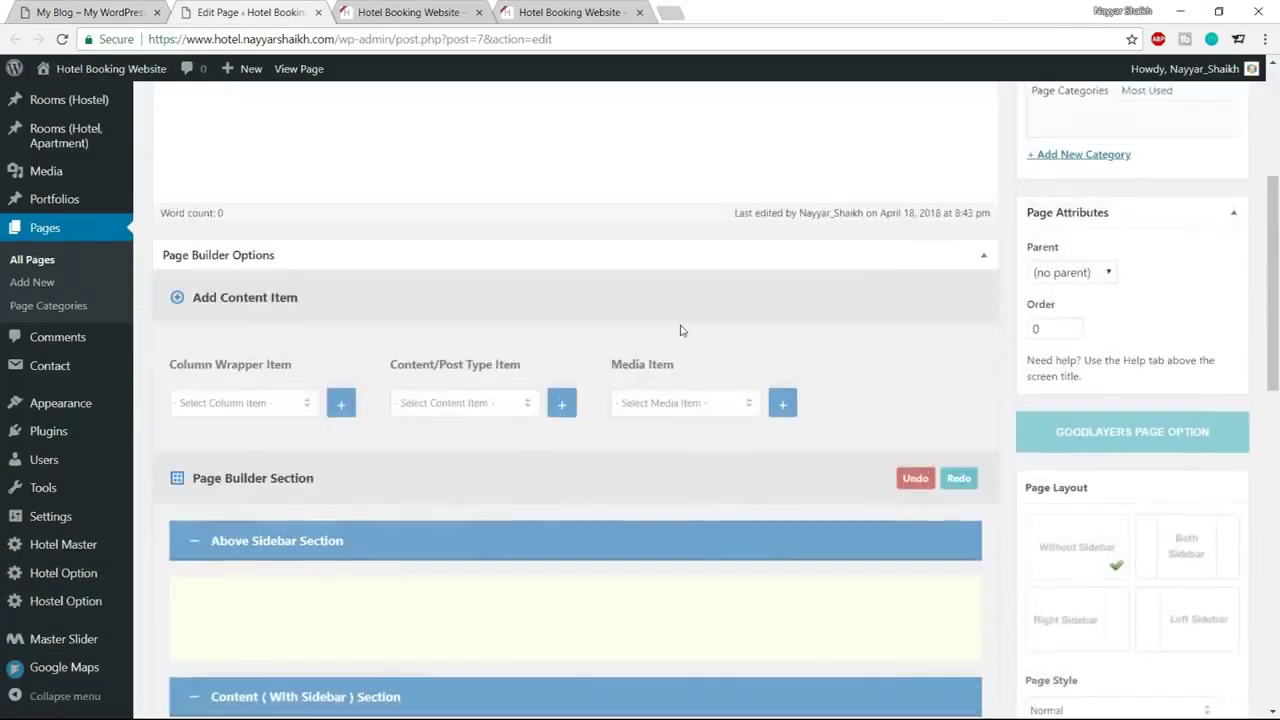
{"action": "scroll", "coordinate": [463, 356], "scroll_direction": "up", "scroll_amount": 4}
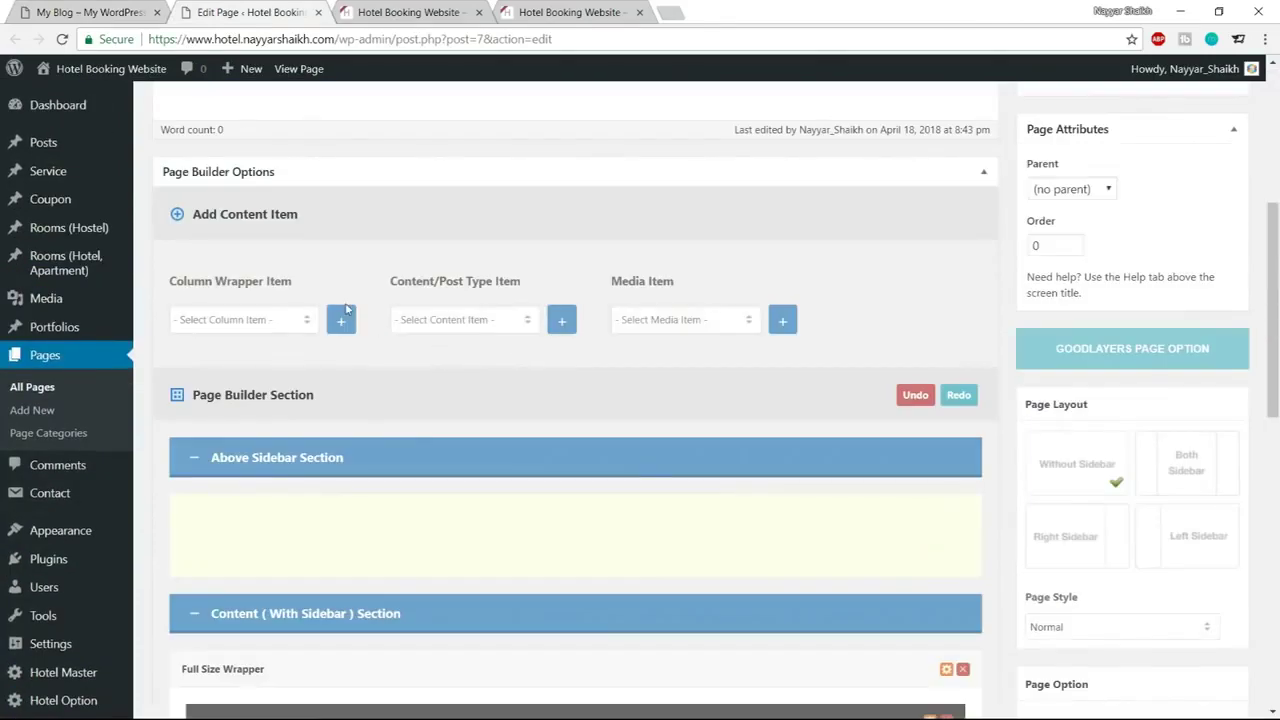
{"action": "left_click", "coordinate": [85, 9]}
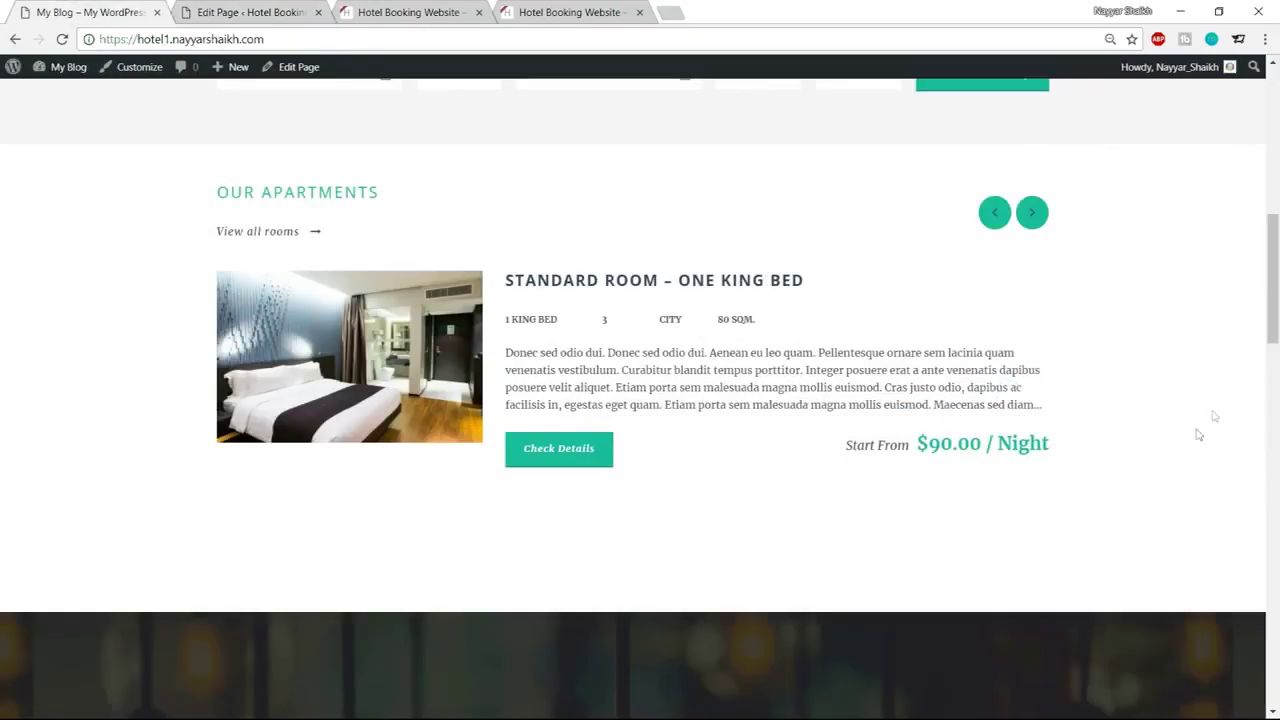
Step: Add a new Color Wrapper to the Home page builder
{"action": "left_click", "coordinate": [262, 12]}
{"action": "left_click", "coordinate": [222, 322]}
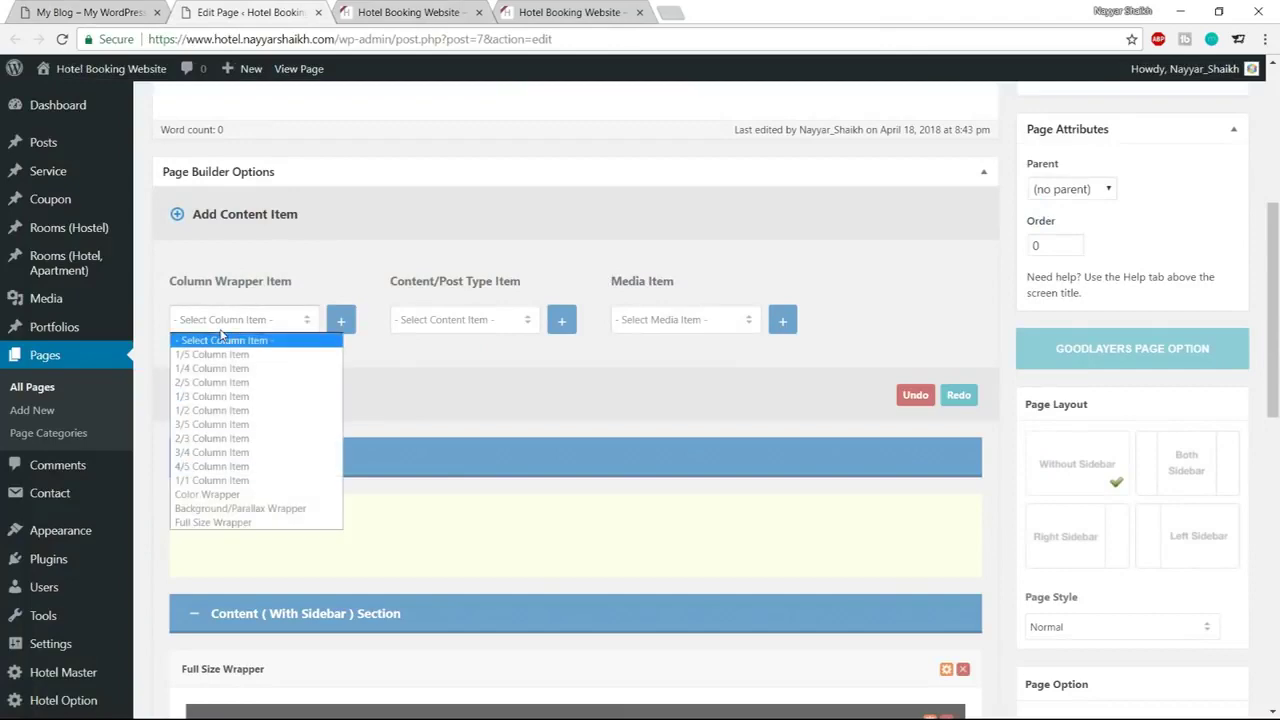
{"action": "left_click", "coordinate": [240, 496]}
{"action": "left_click", "coordinate": [341, 322]}
{"action": "scroll", "coordinate": [423, 330], "scroll_direction": "down", "scroll_amount": 6}
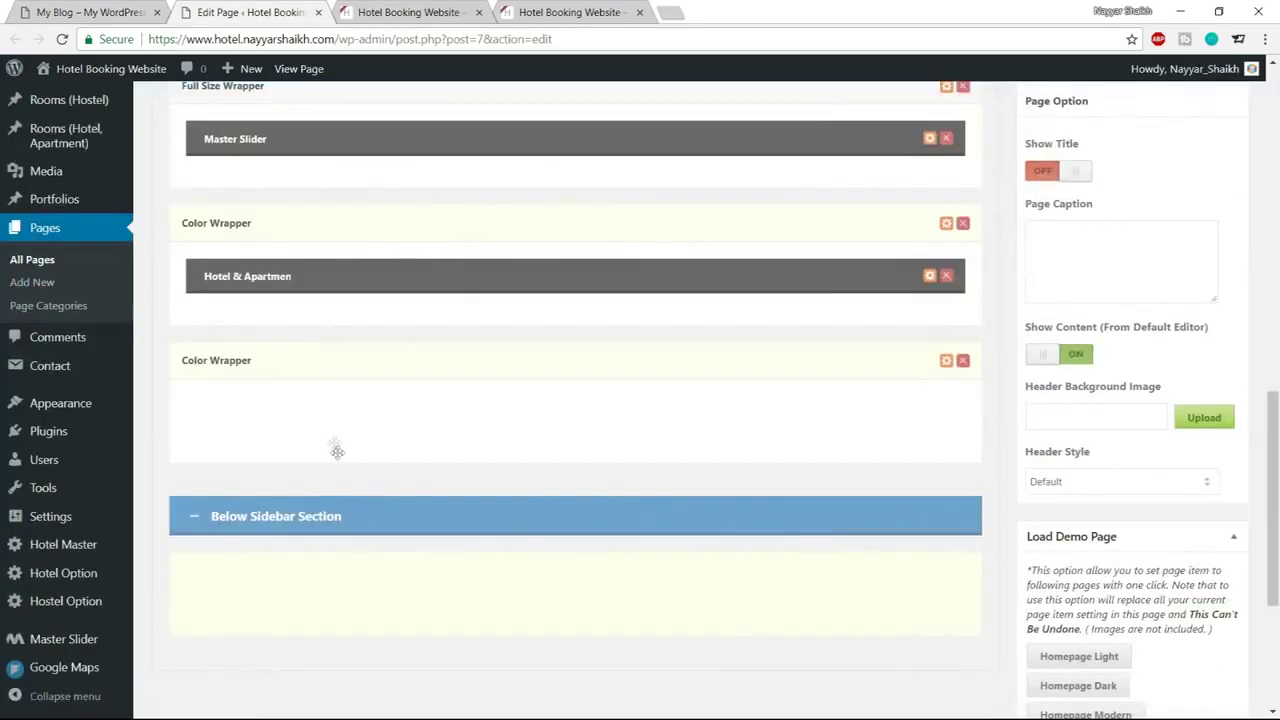
{"action": "scroll", "coordinate": [337, 451], "scroll_direction": "up", "scroll_amount": 6}
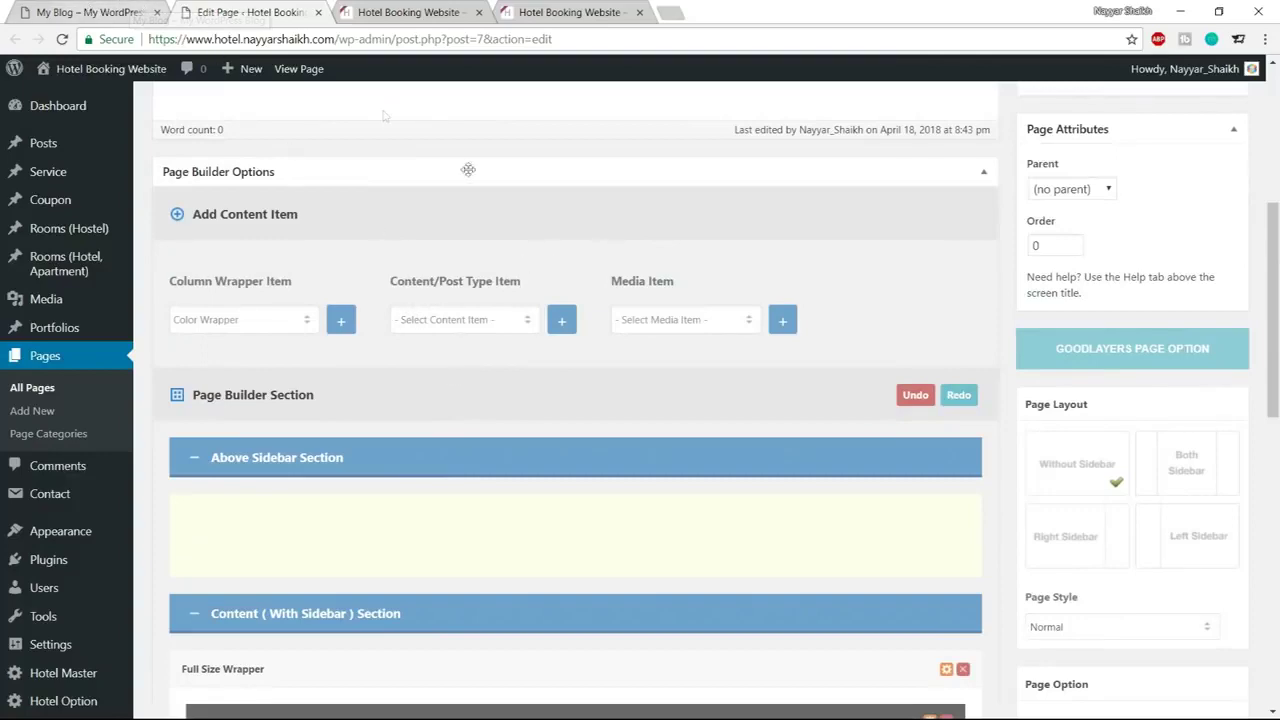
{"action": "scroll", "coordinate": [470, 332], "scroll_direction": "down", "scroll_amount": 1}
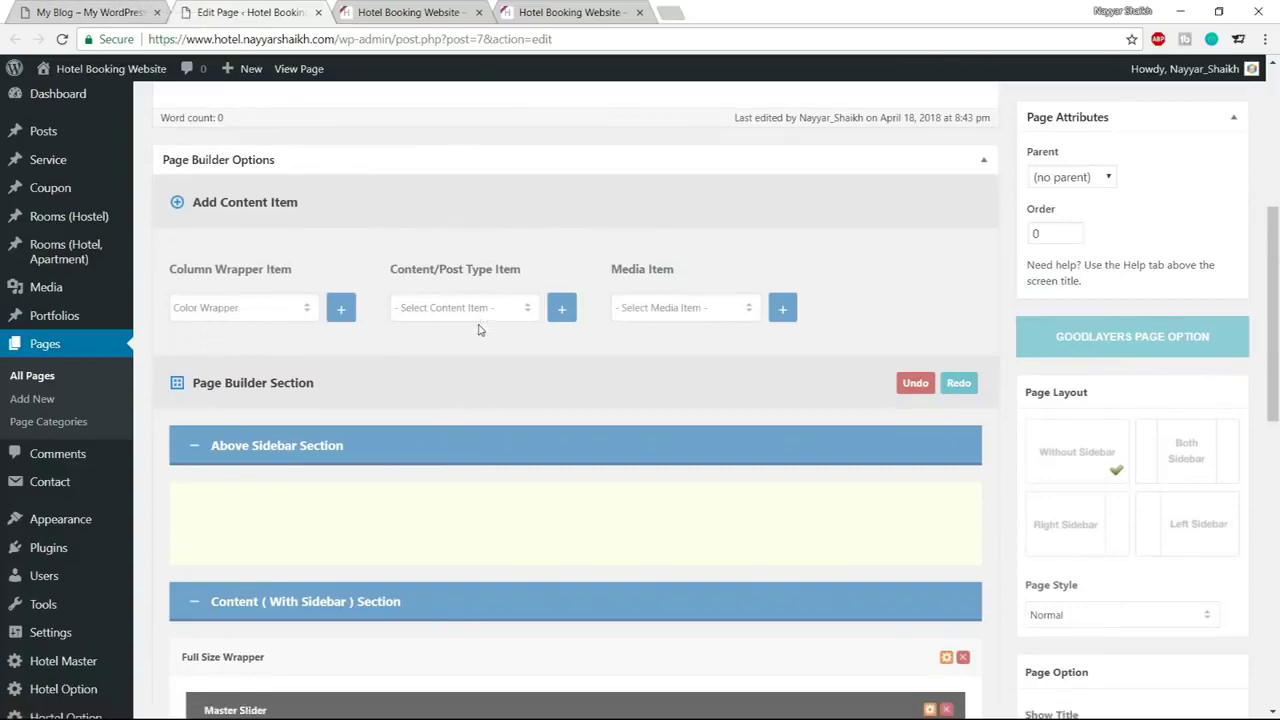
Step: Place a Hotel & Apartment Room item inside the new Color Wrapper and open its options
{"action": "left_click", "coordinate": [466, 240]}
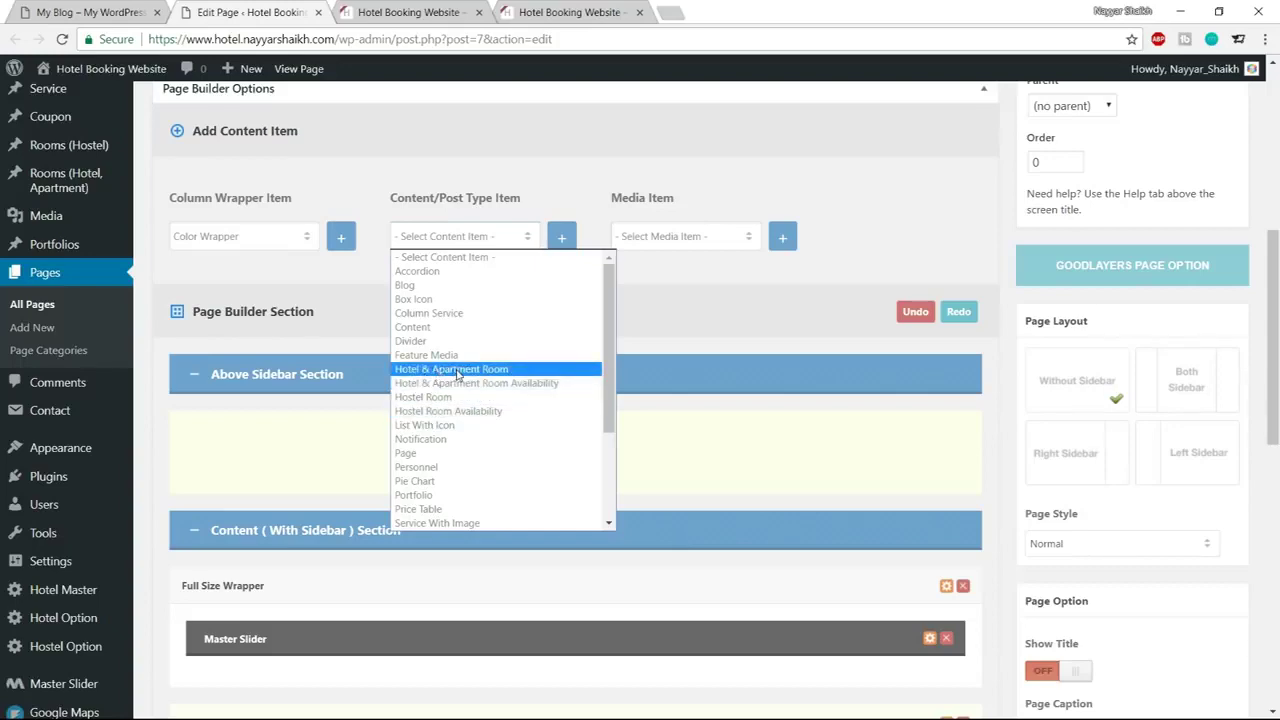
{"action": "left_click", "coordinate": [458, 372]}
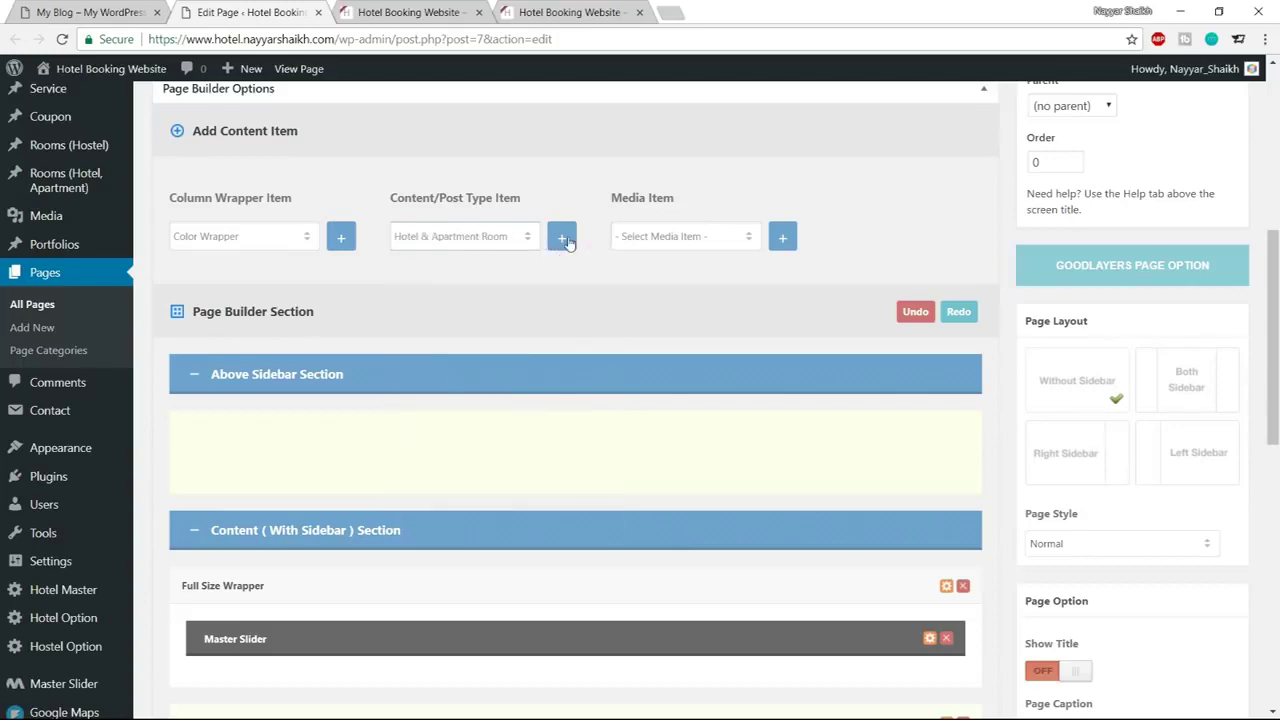
{"action": "scroll", "coordinate": [600, 325], "scroll_direction": "down", "scroll_amount": 6}
{"action": "left_click_drag", "start_coordinate": [426, 409], "coordinate": [424, 321]}
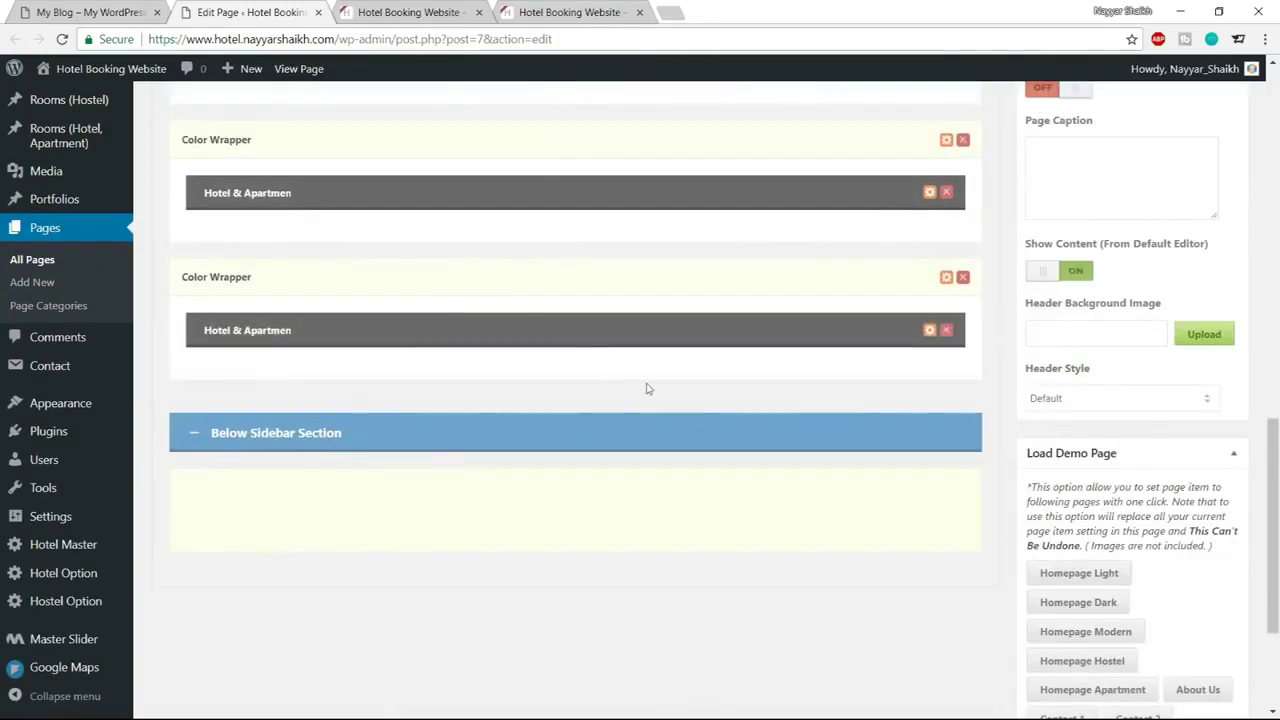
{"action": "left_click", "coordinate": [929, 331]}
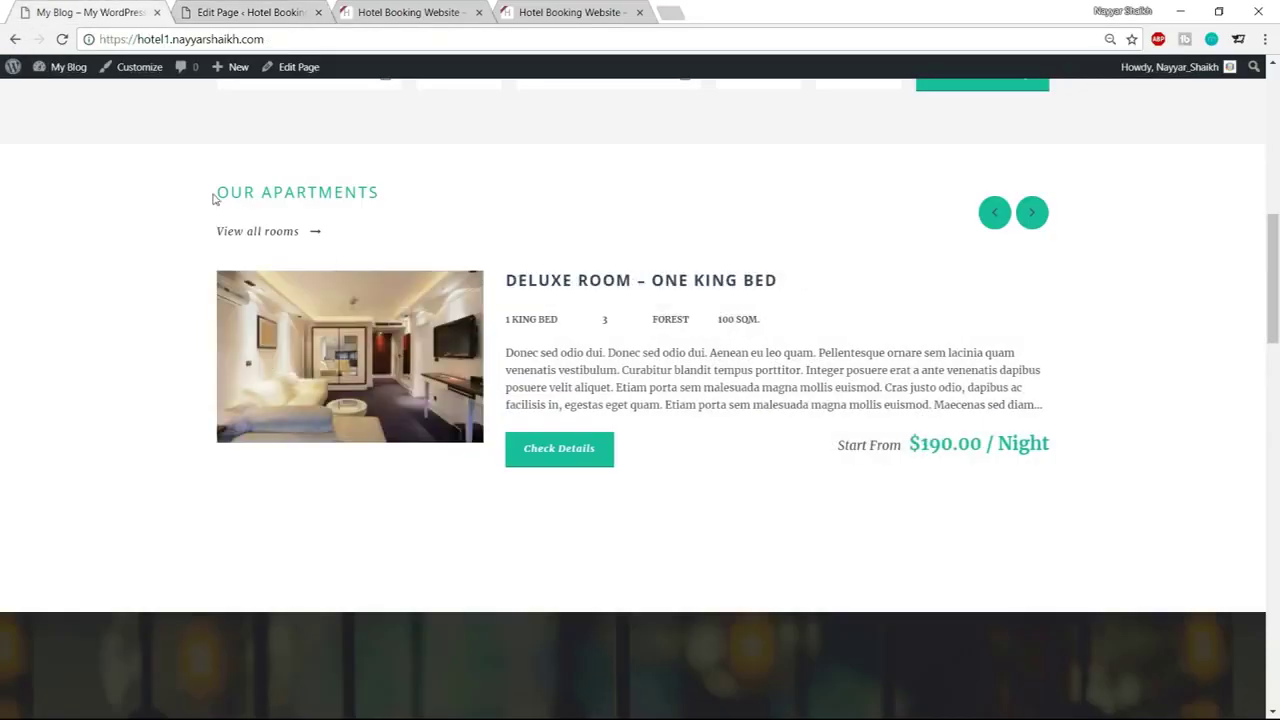
Step: Title the room item 'OUR APARTMENTS' with a left-aligned title type
{"action": "left_click_drag", "start_coordinate": [220, 191], "coordinate": [393, 193]}
{"action": "key", "text": "ctrl+c"}
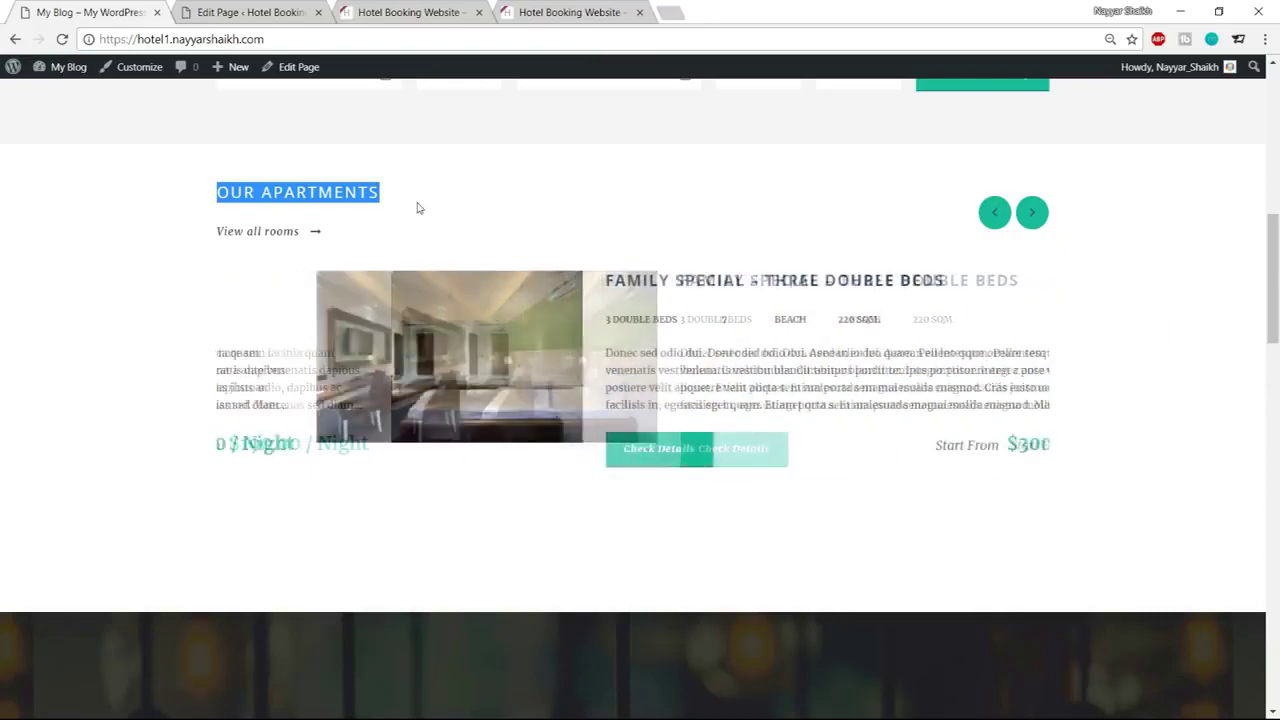
{"action": "left_click", "coordinate": [293, 8]}
{"action": "left_click", "coordinate": [490, 228]}
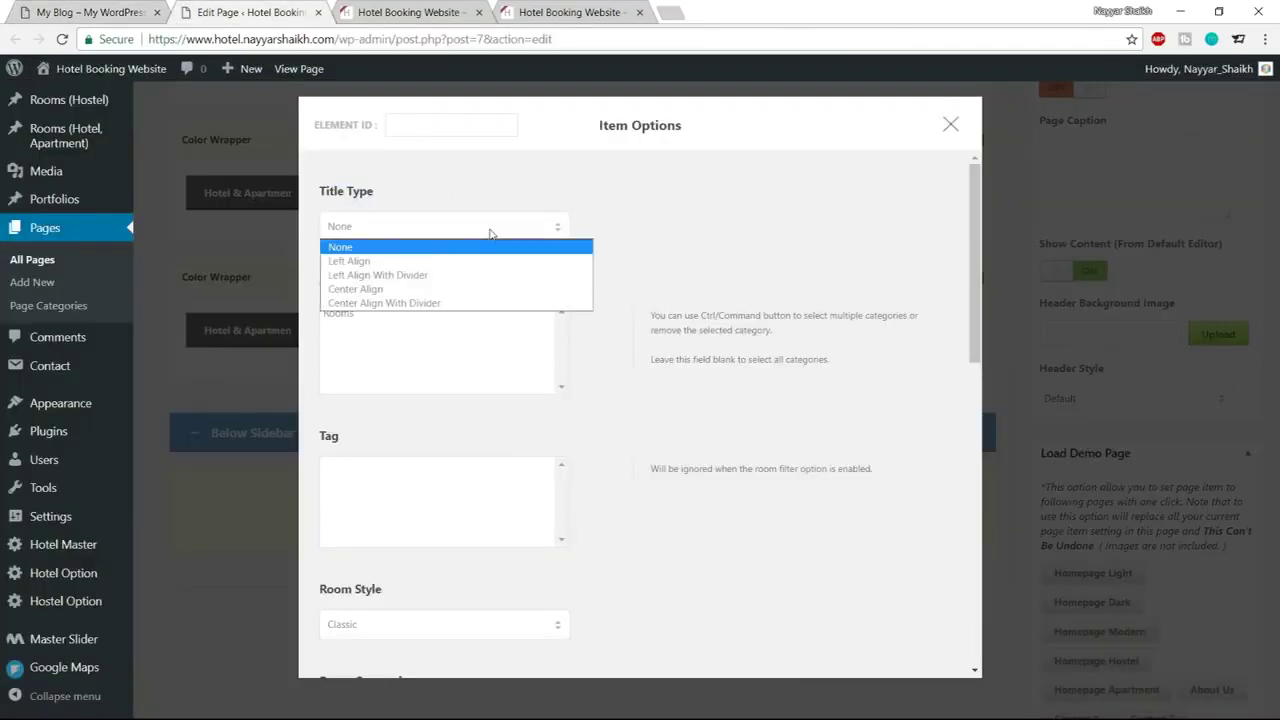
{"action": "left_click", "coordinate": [446, 258]}
{"action": "left_click", "coordinate": [400, 314]}
{"action": "key", "text": "ctrl+v"}
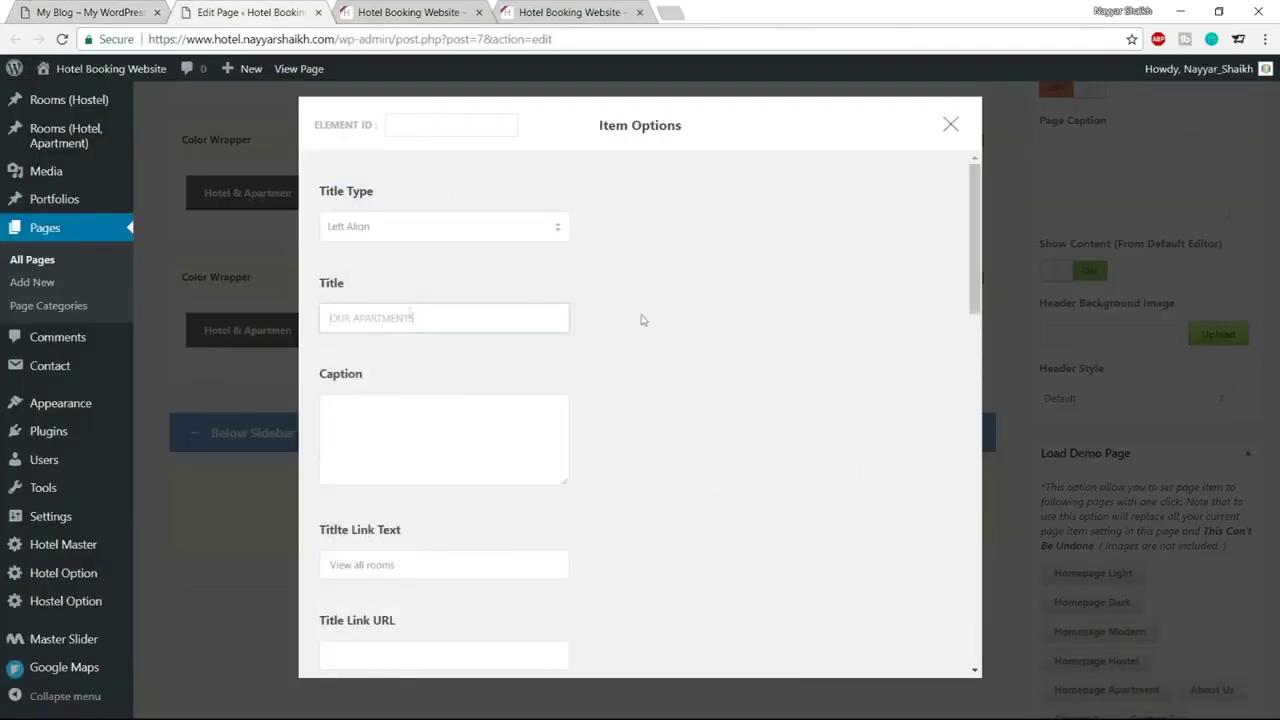
Step: Paste the reference site's address into the title link field
{"action": "scroll", "coordinate": [751, 389], "scroll_direction": "down", "scroll_amount": 2}
{"action": "scroll", "coordinate": [751, 389], "scroll_direction": "down", "scroll_amount": 1}
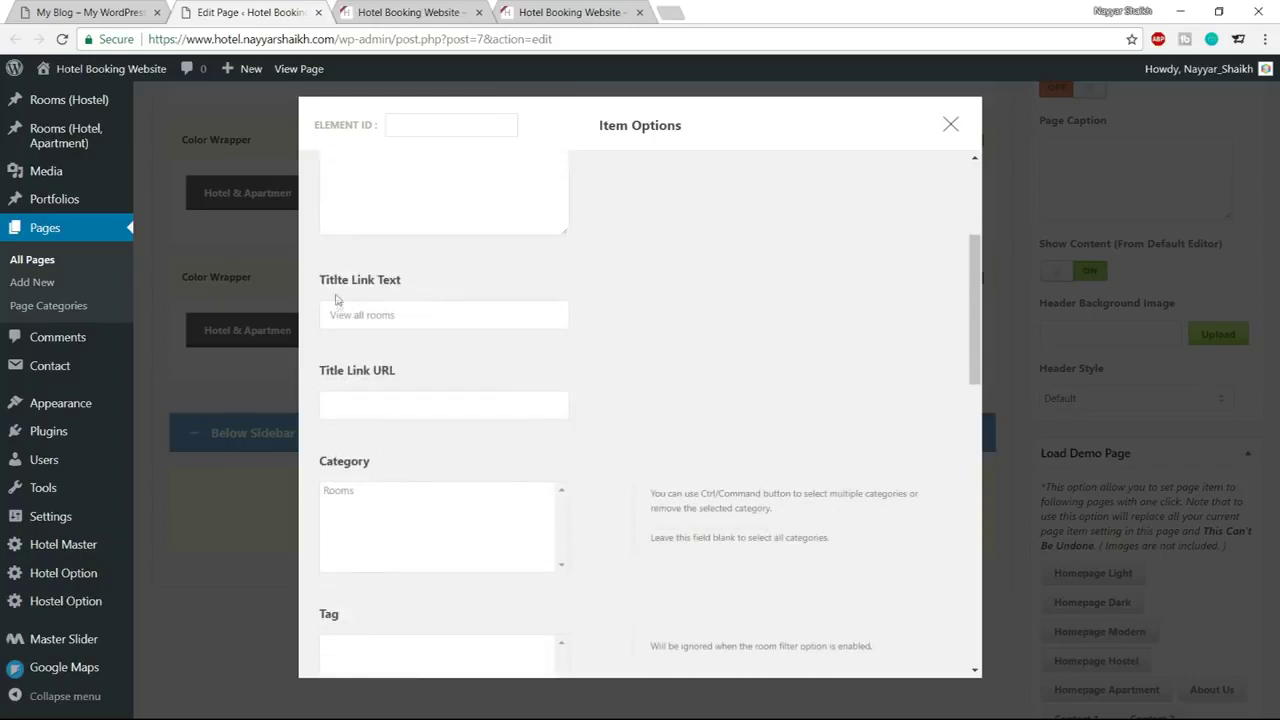
{"action": "left_click_drag", "start_coordinate": [452, 318], "coordinate": [325, 316]}
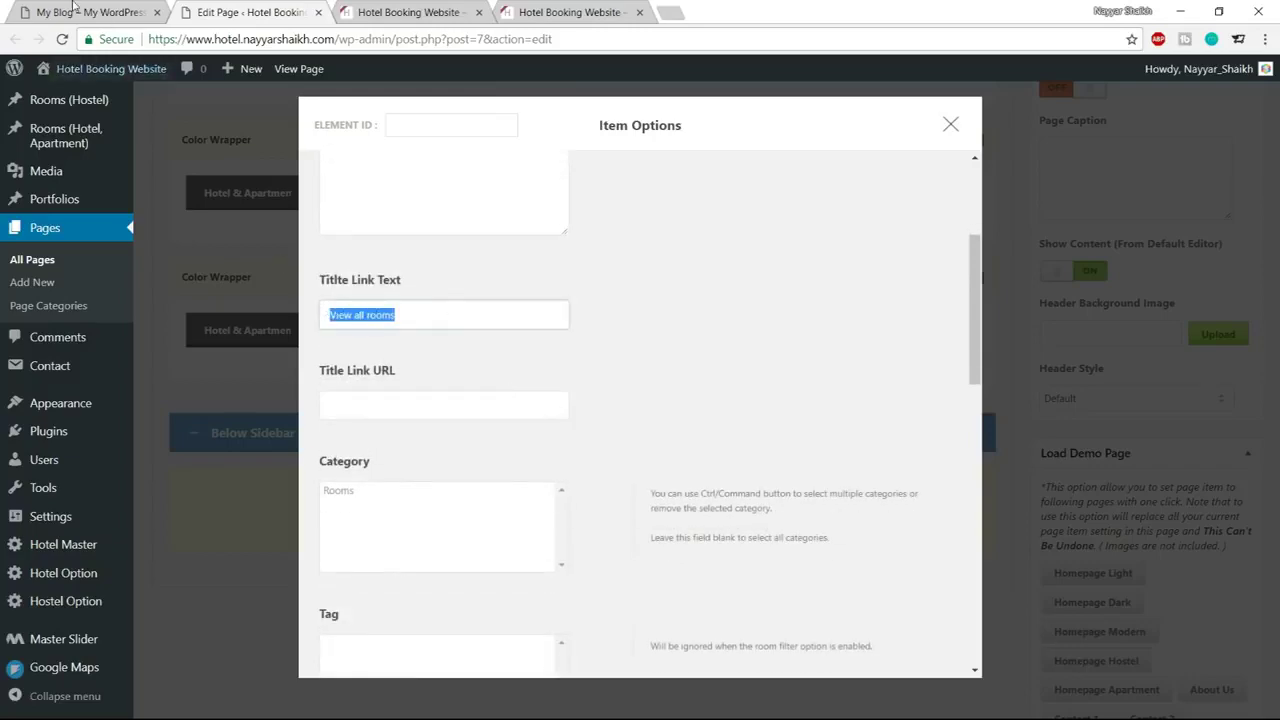
{"action": "left_click", "coordinate": [90, 12]}
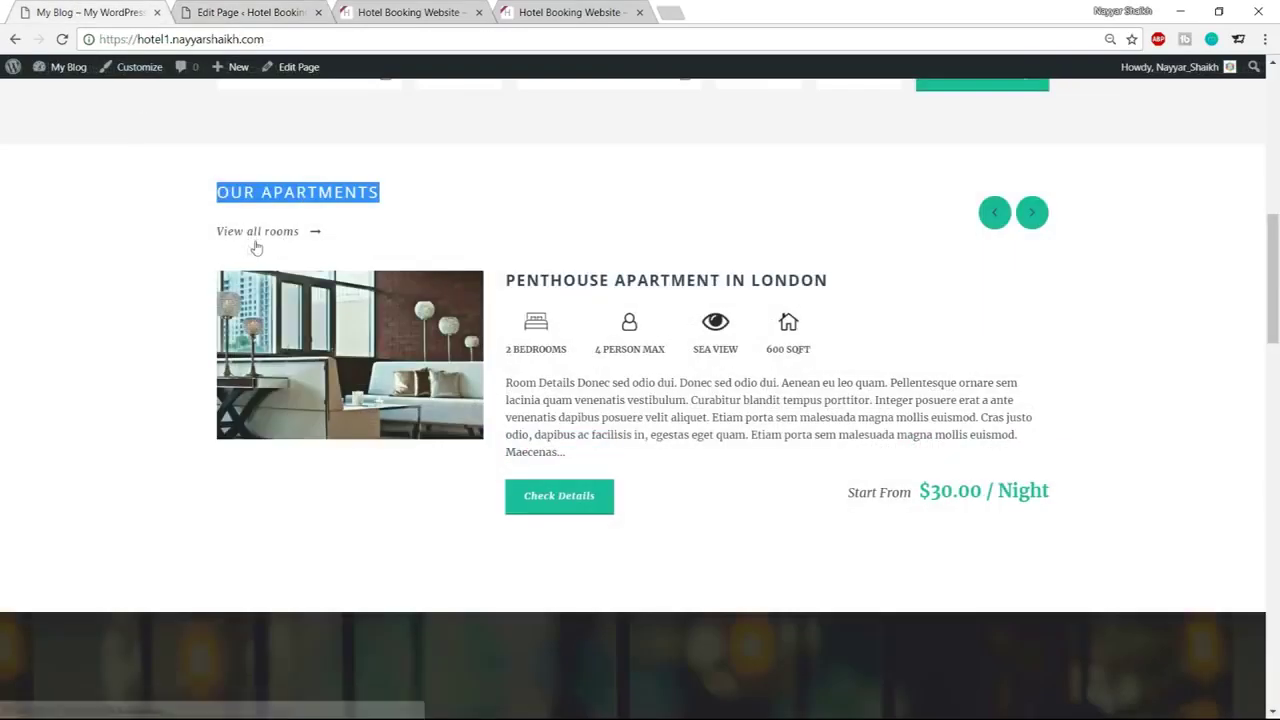
{"action": "left_click", "coordinate": [240, 12]}
{"action": "left_click", "coordinate": [451, 322]}
{"action": "left_click", "coordinate": [357, 402]}
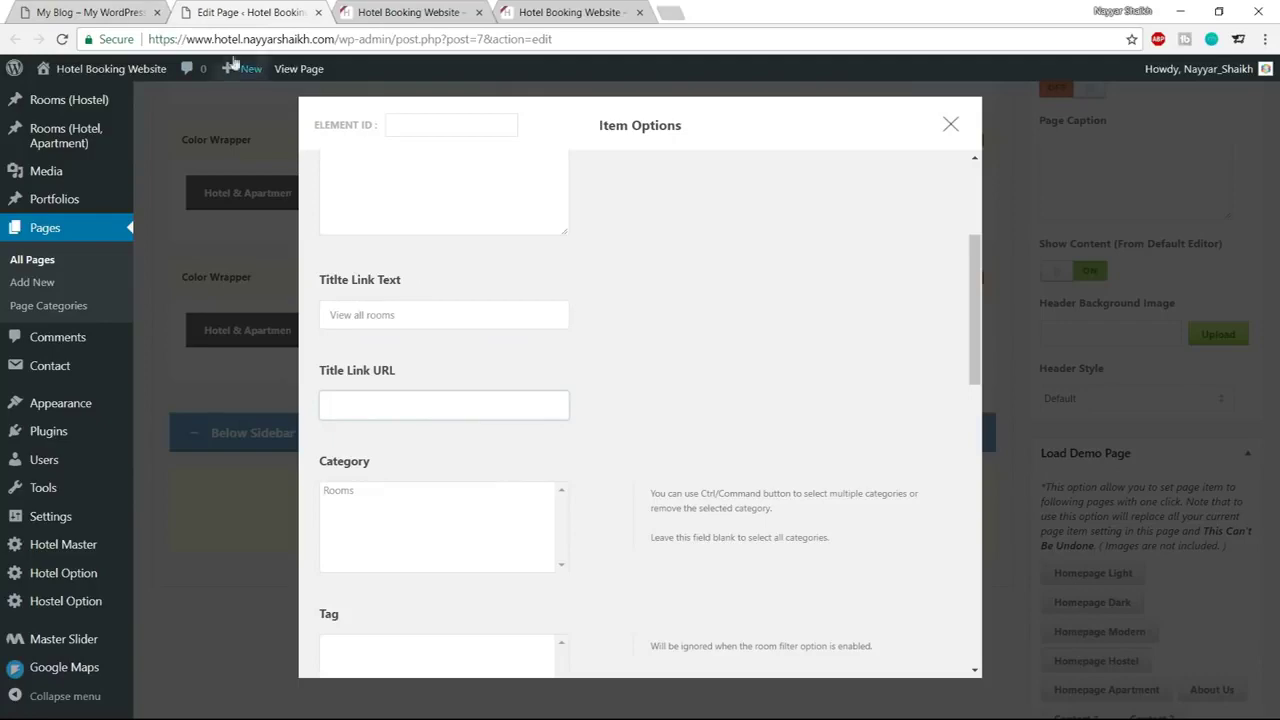
{"action": "left_click", "coordinate": [97, 12]}
{"action": "left_click", "coordinate": [120, 39]}
{"action": "key", "text": "ctrl+c"}
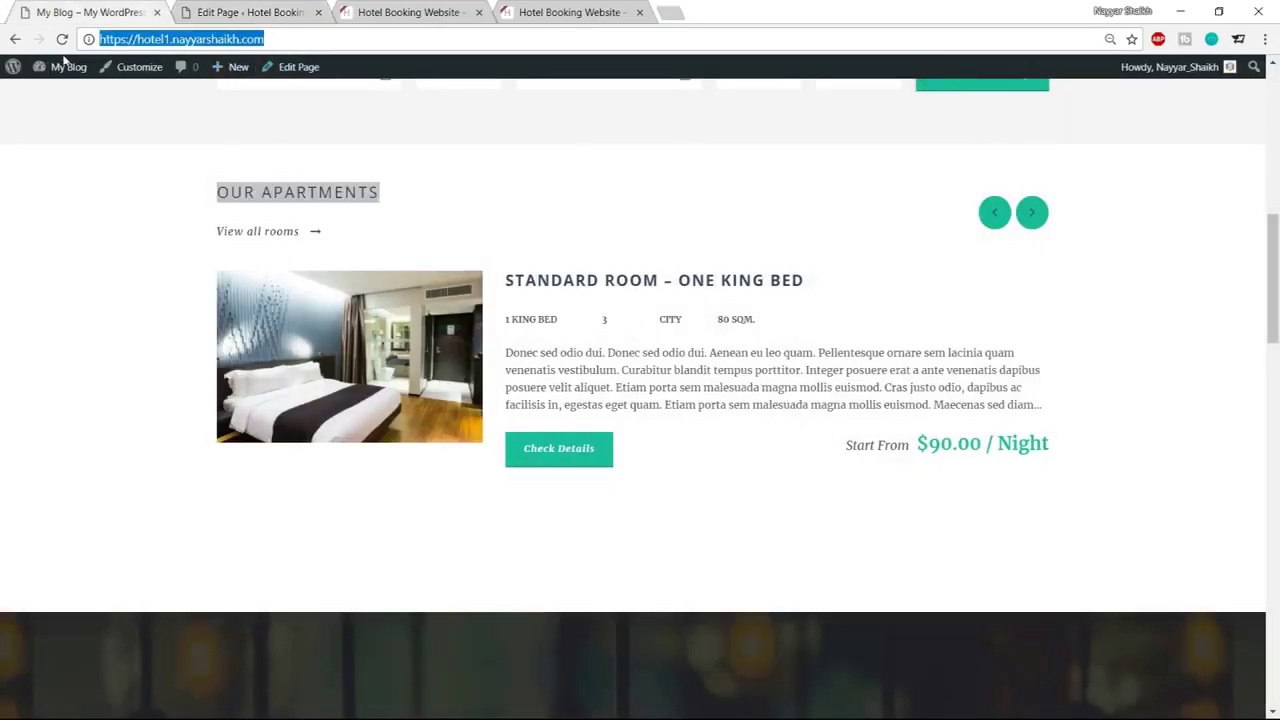
{"action": "left_click", "coordinate": [265, 12]}
{"action": "key", "text": "ctrl+v"}
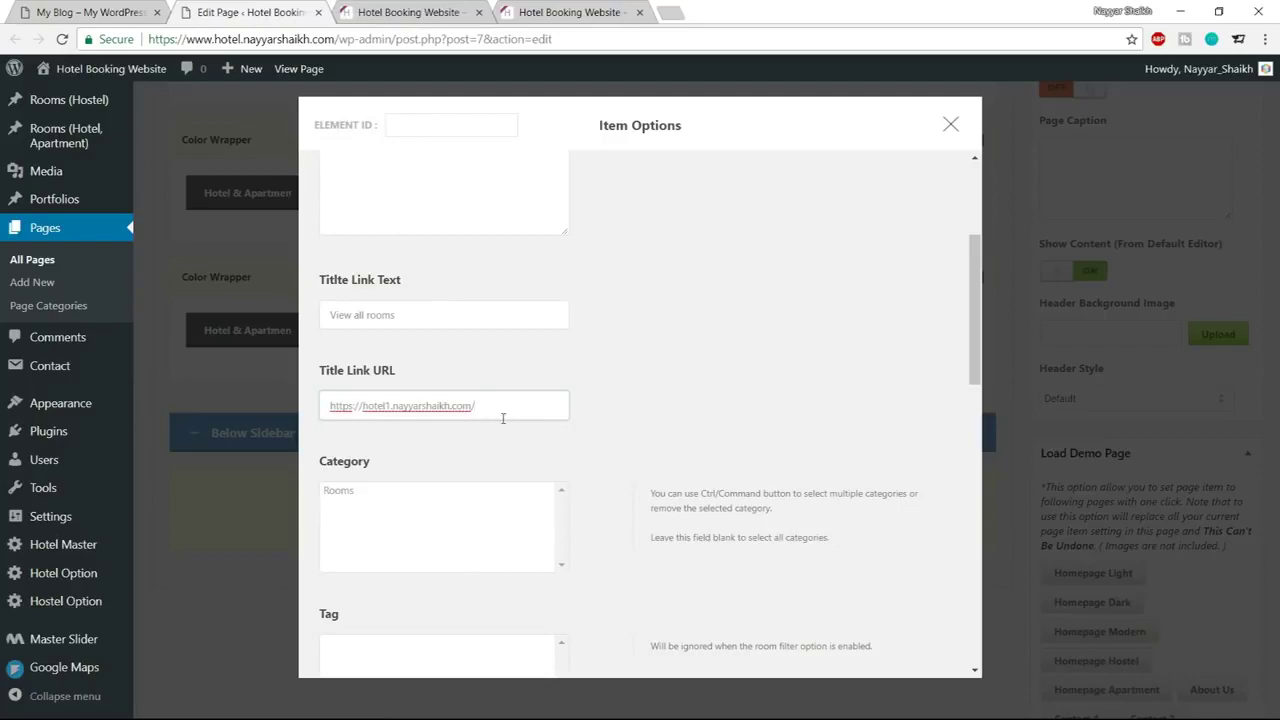
Step: Replace the title link with the hotel site's own address
{"action": "left_click", "coordinate": [418, 8]}
{"action": "left_click", "coordinate": [340, 38]}
{"action": "key", "text": "ctrl+c"}
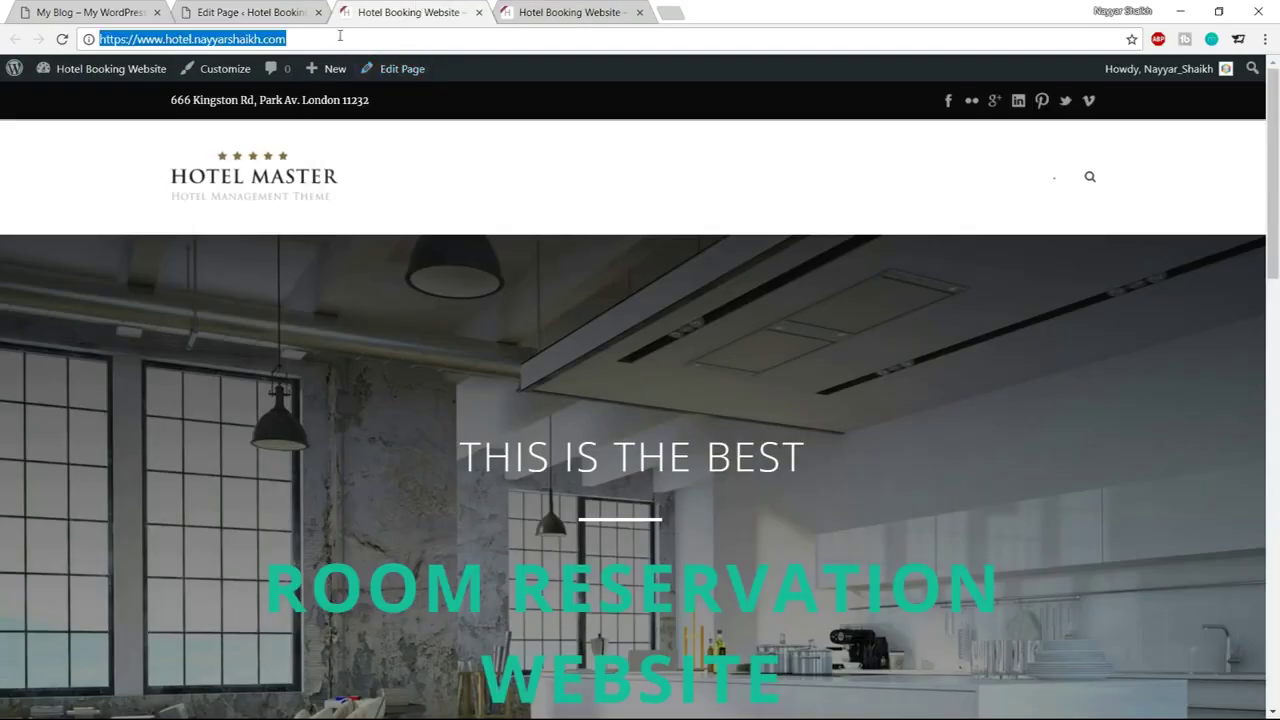
{"action": "left_click", "coordinate": [300, 8]}
{"action": "triple_click", "coordinate": [450, 396]}
{"action": "key", "text": "ctrl+v"}
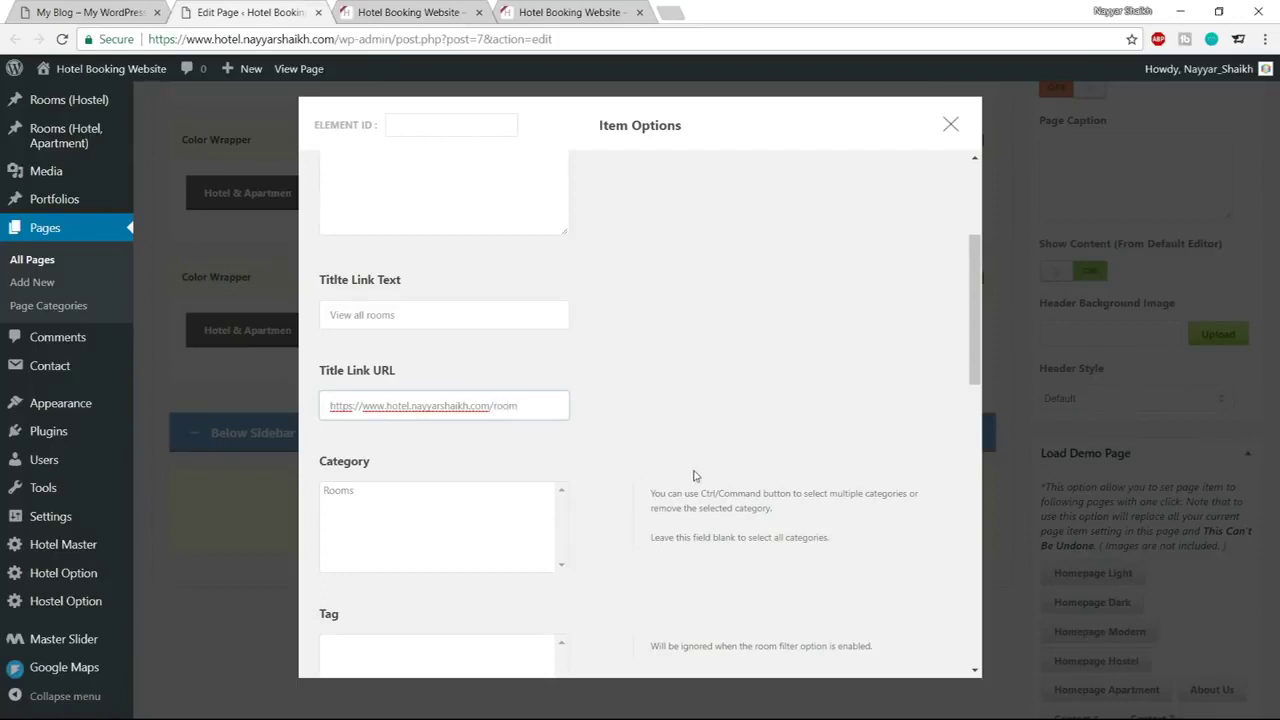
Step: Turn on the room carousel with the New Medium Thumbnail style, keeping the fetch and excerpt values
{"action": "scroll", "coordinate": [740, 412], "scroll_direction": "down", "scroll_amount": 5}
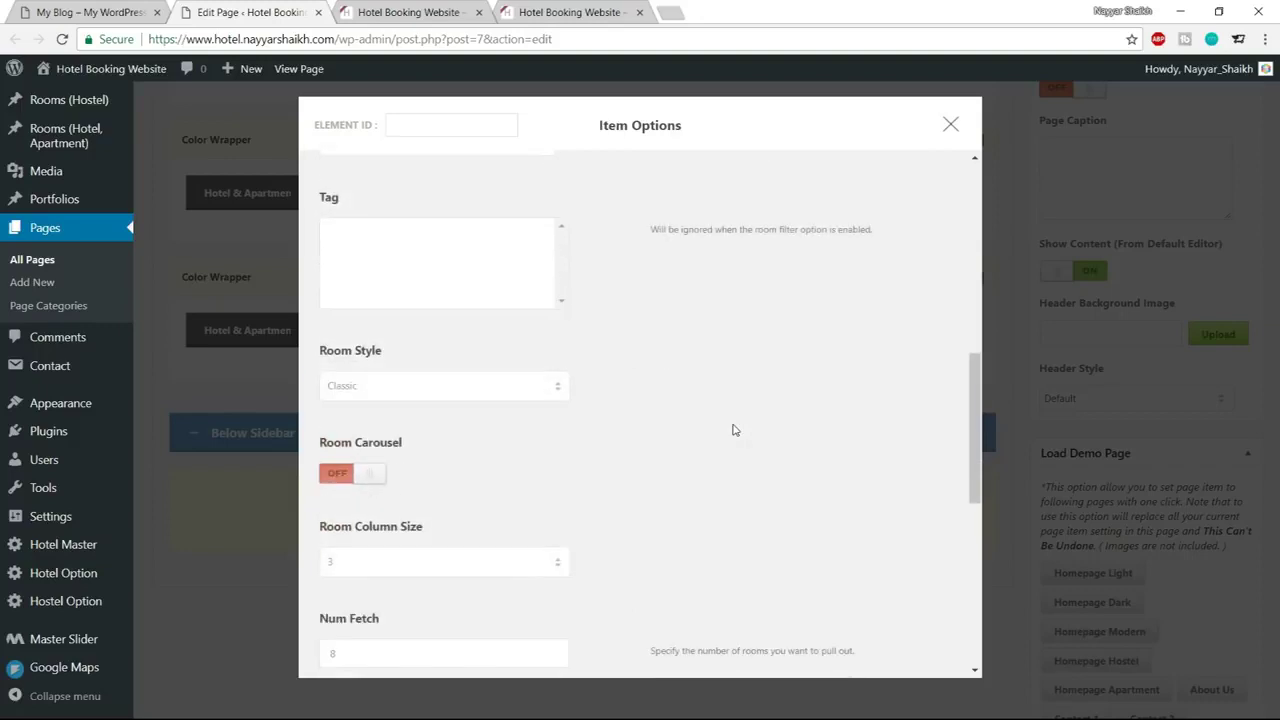
{"action": "left_click", "coordinate": [339, 392]}
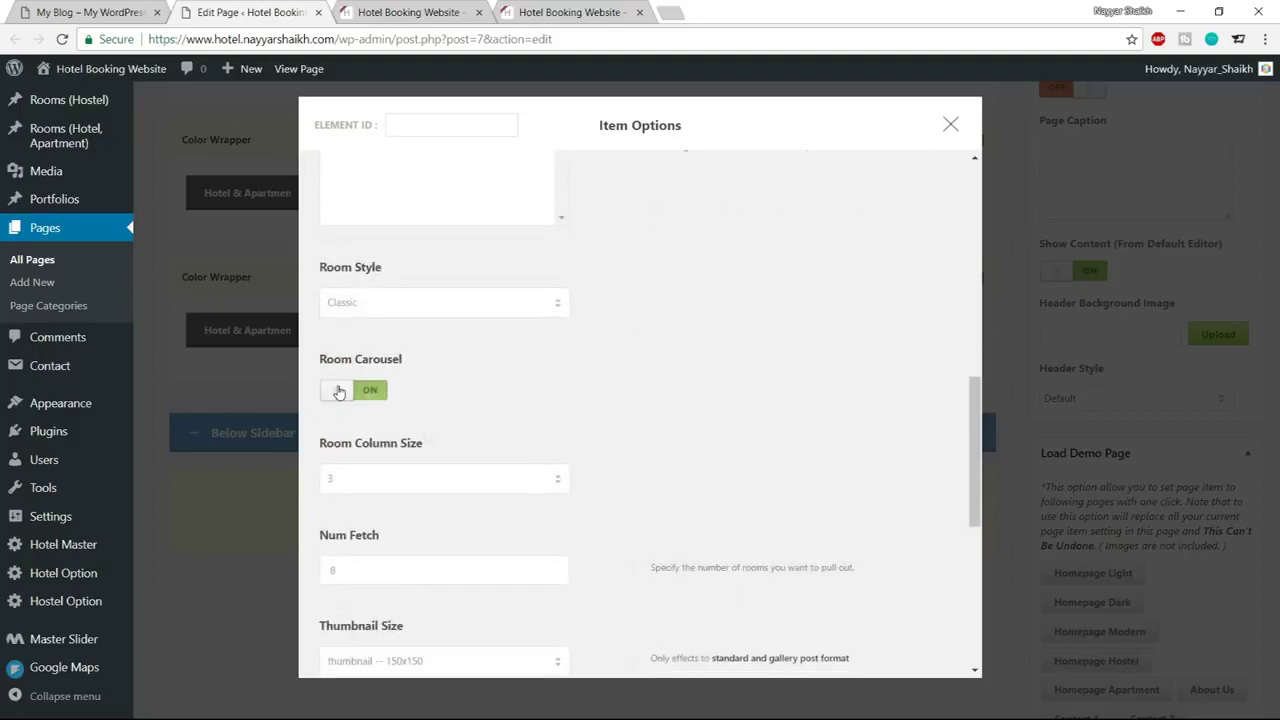
{"action": "left_click", "coordinate": [422, 310]}
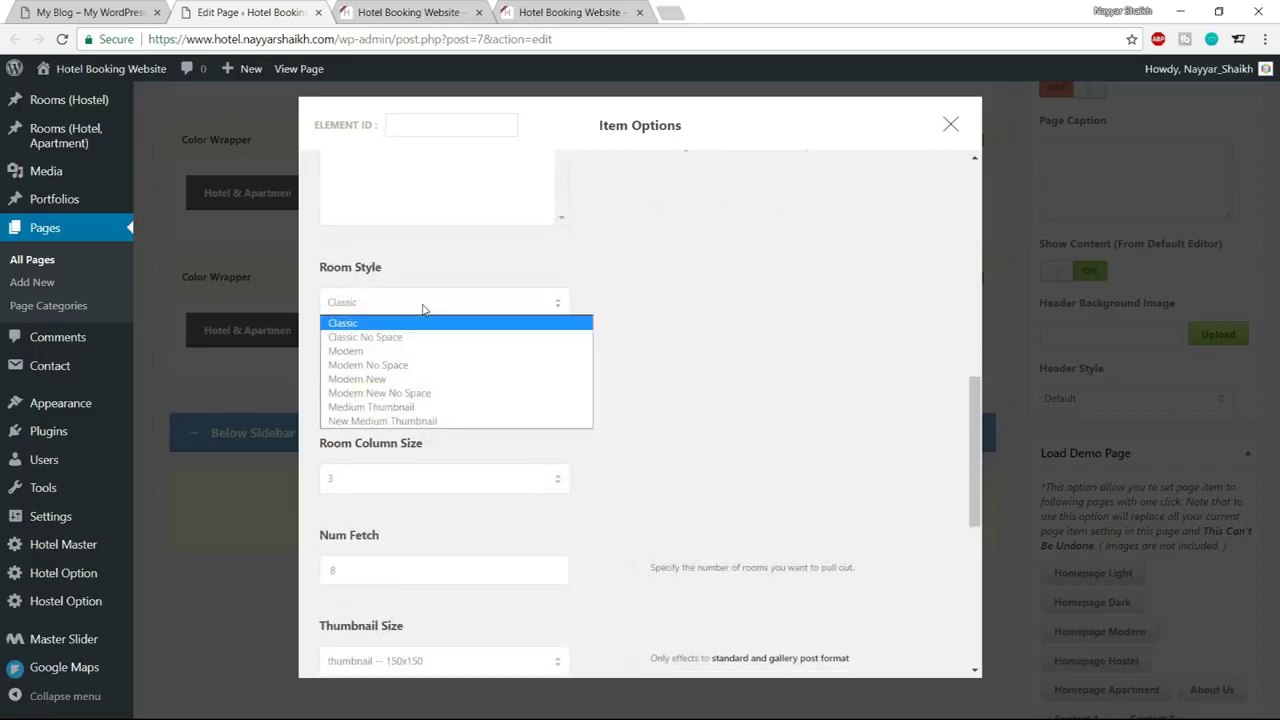
{"action": "left_click", "coordinate": [407, 421]}
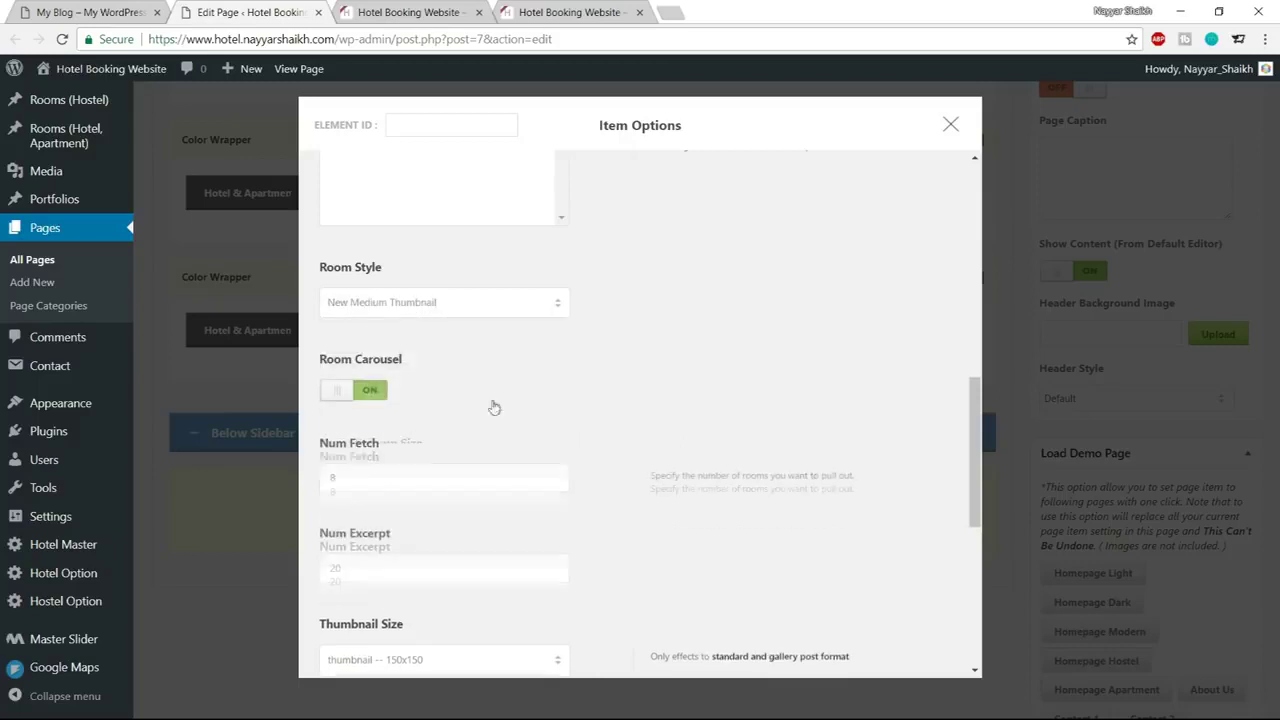
{"action": "scroll", "coordinate": [785, 418], "scroll_direction": "down", "scroll_amount": 1}
{"action": "left_click", "coordinate": [372, 400]}
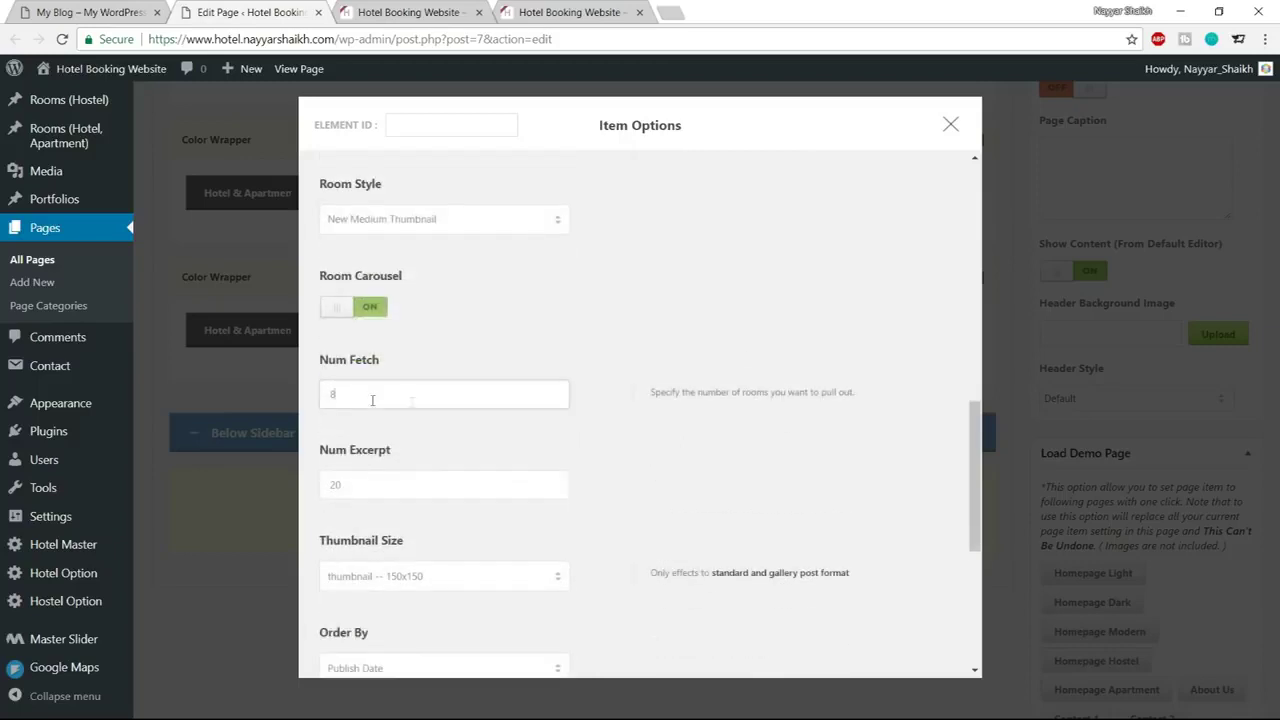
{"action": "scroll", "coordinate": [587, 413], "scroll_direction": "down", "scroll_amount": 1}
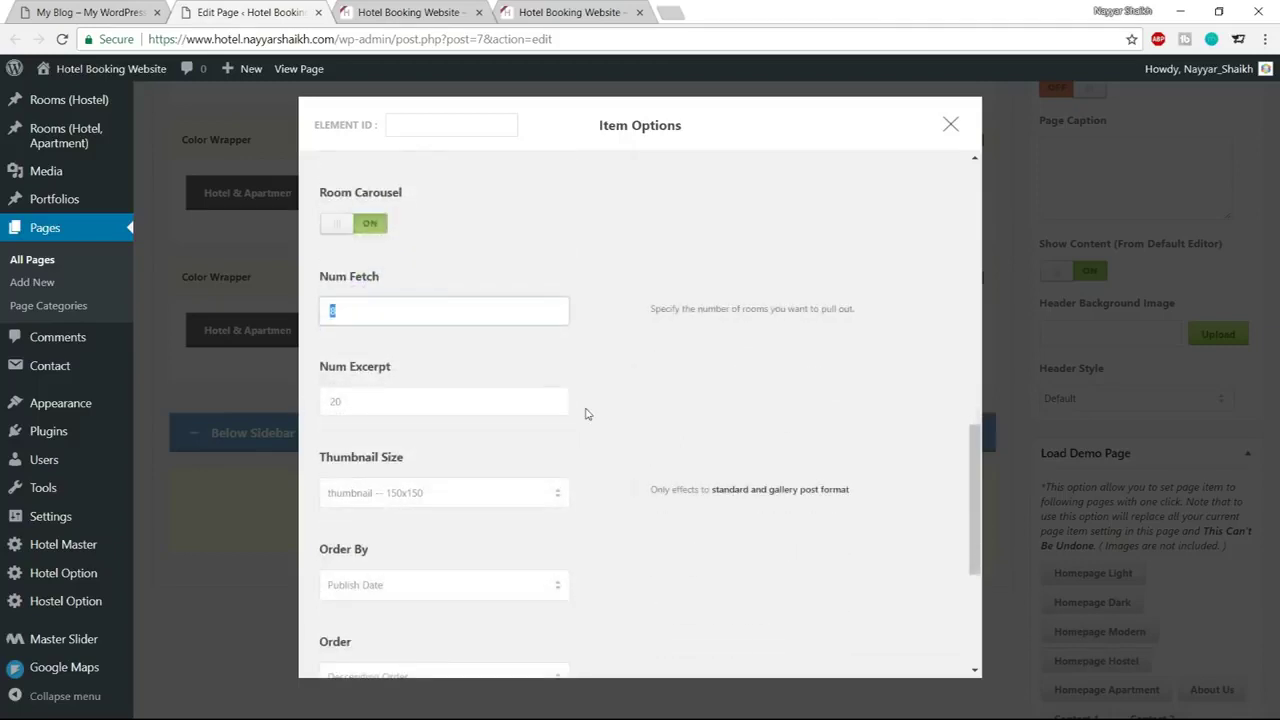
{"action": "key", "text": "Tab"}
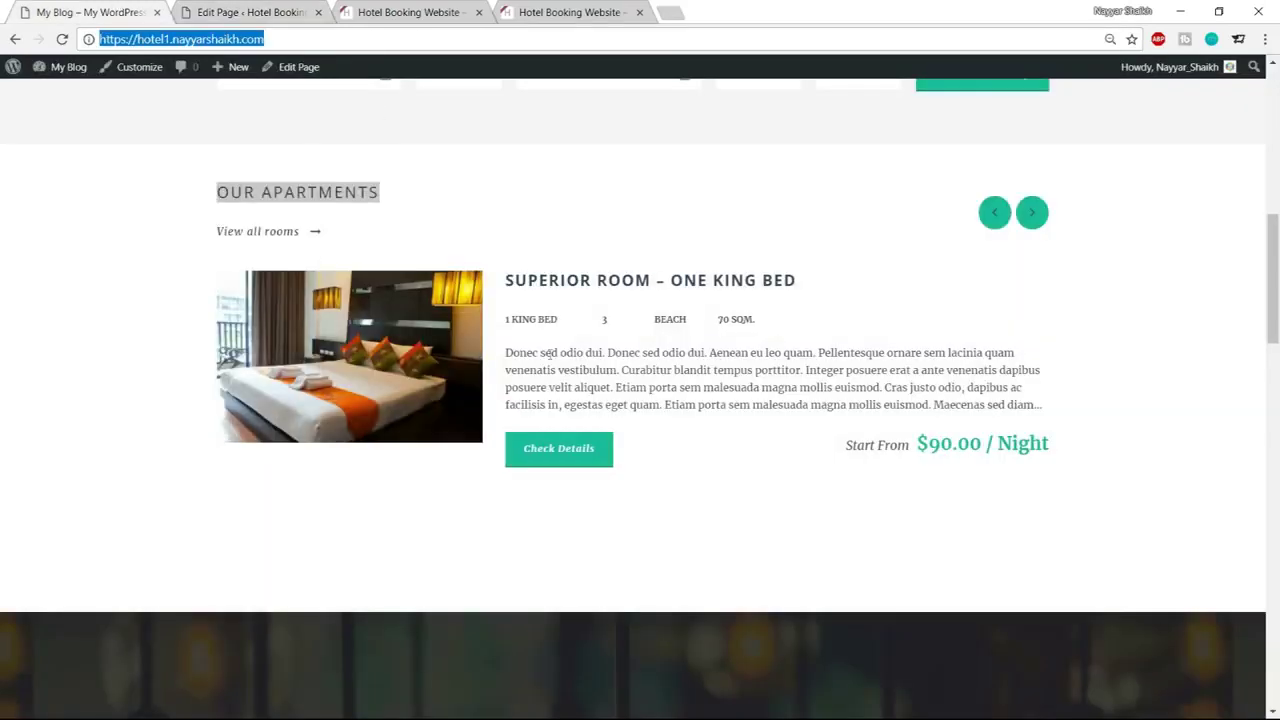
{"action": "left_click_drag", "start_coordinate": [507, 352], "coordinate": [899, 407]}
{"action": "left_click", "coordinate": [592, 370]}
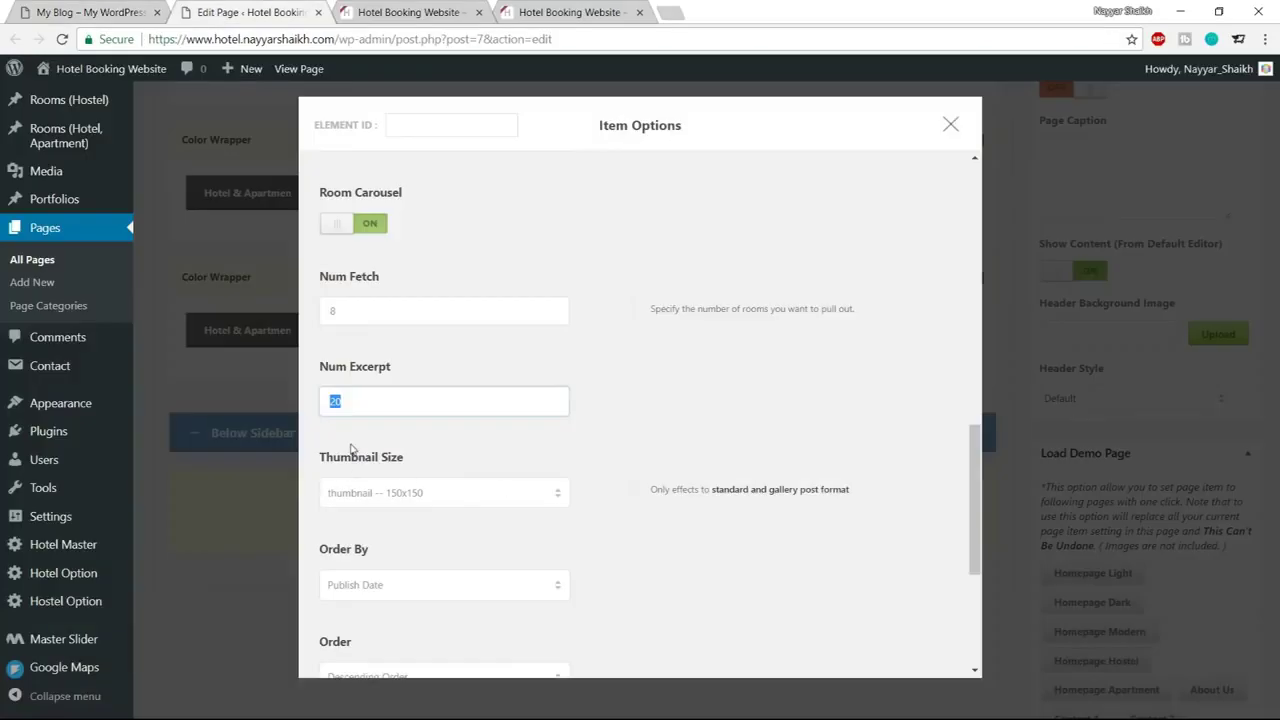
Step: Set the thumbnail size to room-thumbnail 600x388 and save the item
{"action": "scroll", "coordinate": [668, 458], "scroll_direction": "down", "scroll_amount": 1}
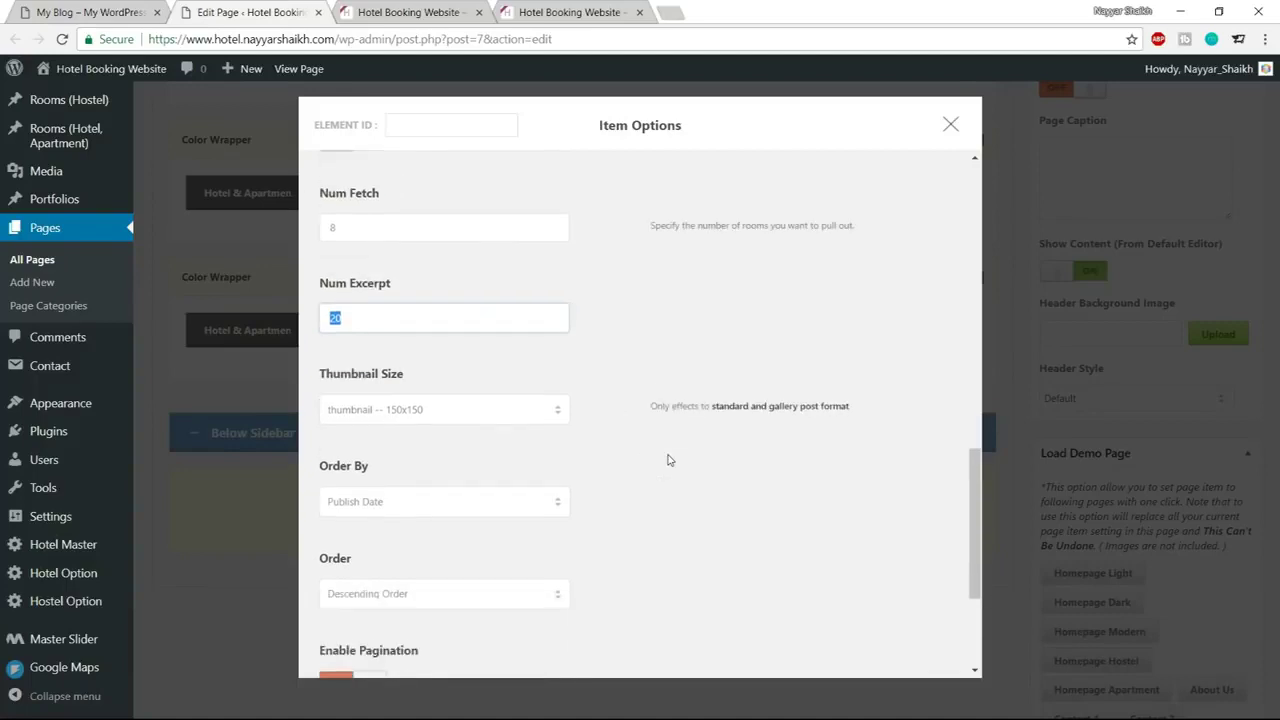
{"action": "left_click", "coordinate": [455, 418]}
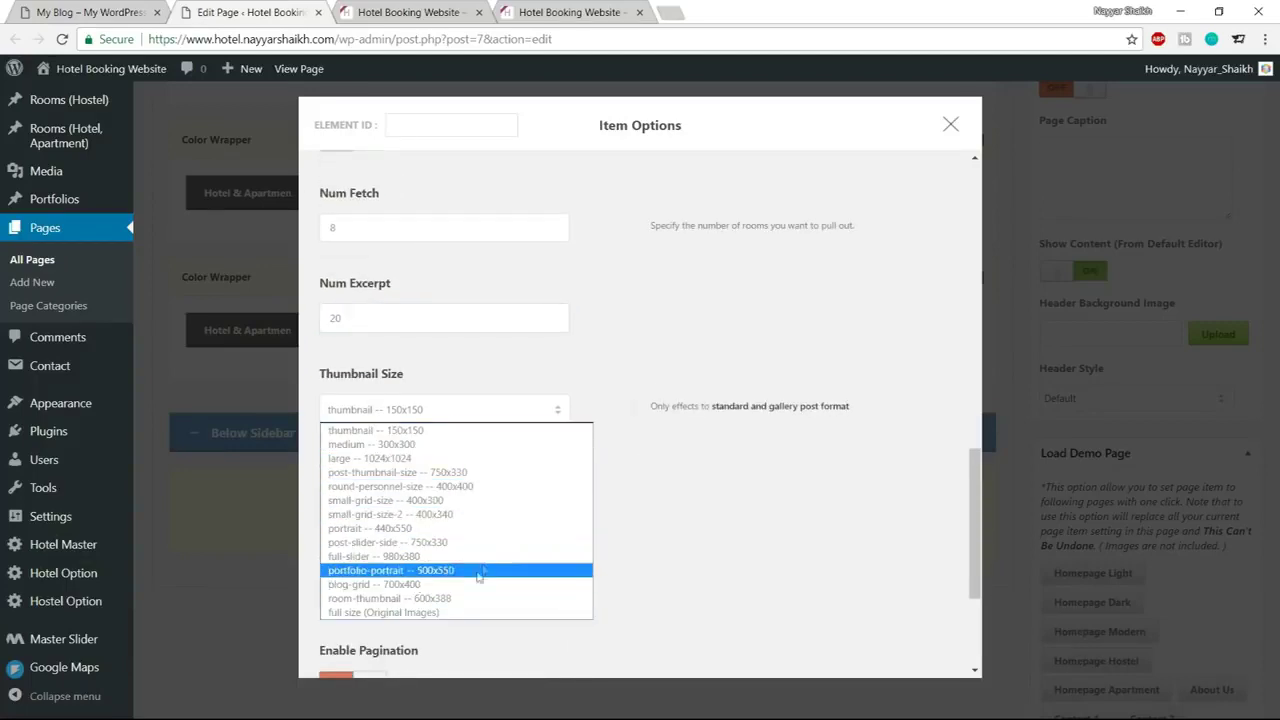
{"action": "left_click", "coordinate": [372, 600]}
{"action": "scroll", "coordinate": [768, 535], "scroll_direction": "down", "scroll_amount": 3}
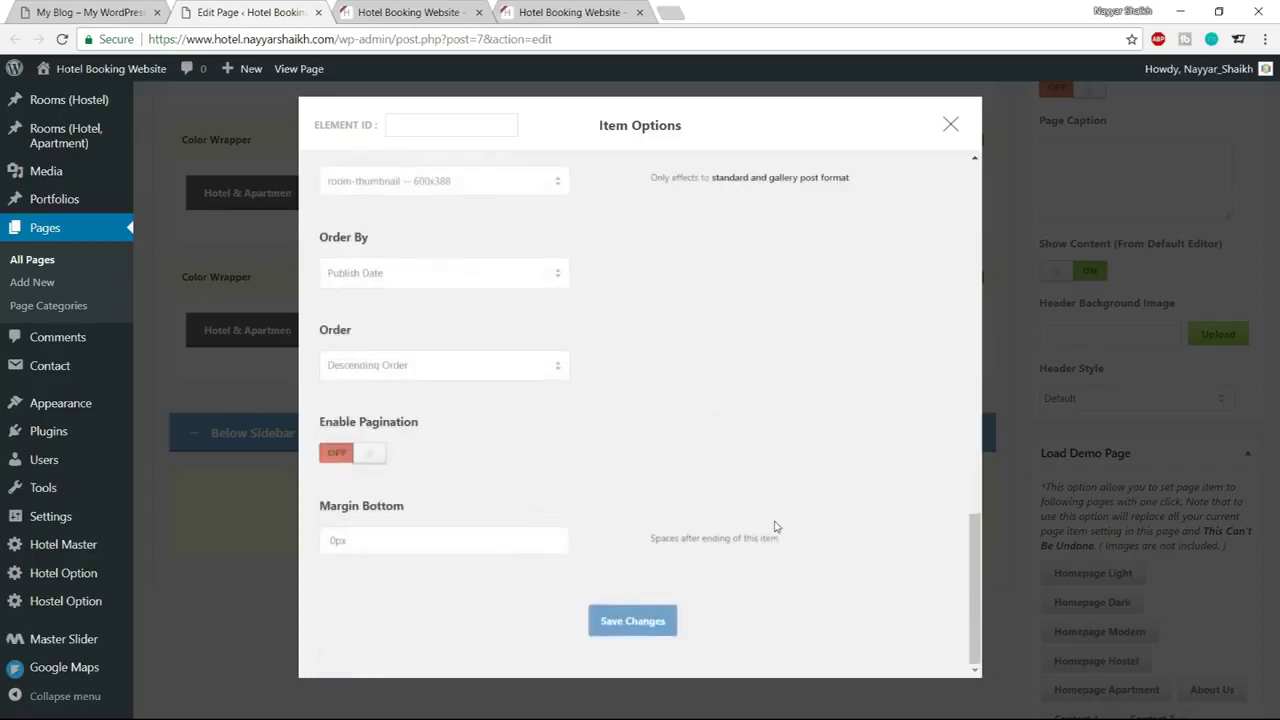
{"action": "left_click", "coordinate": [633, 621]}
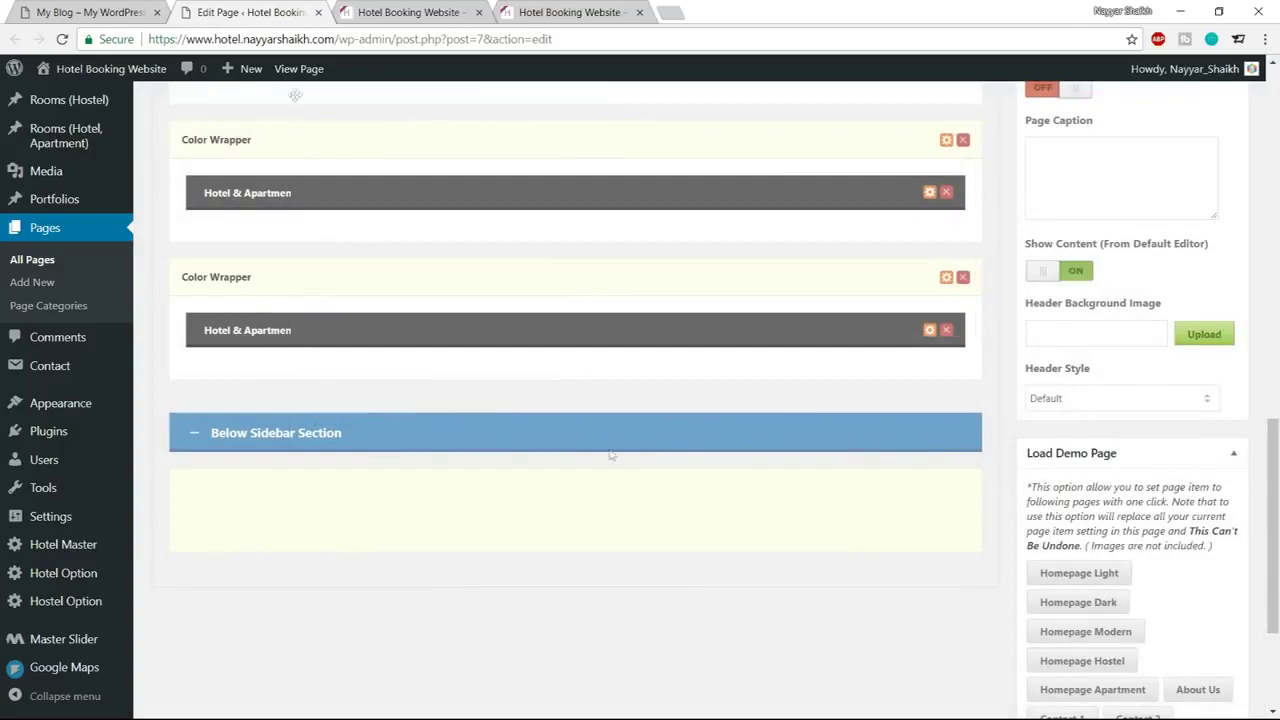
Step: Publish the updated Home page and check the Our Apartments carousel on the live site
{"action": "left_click", "coordinate": [88, 10]}
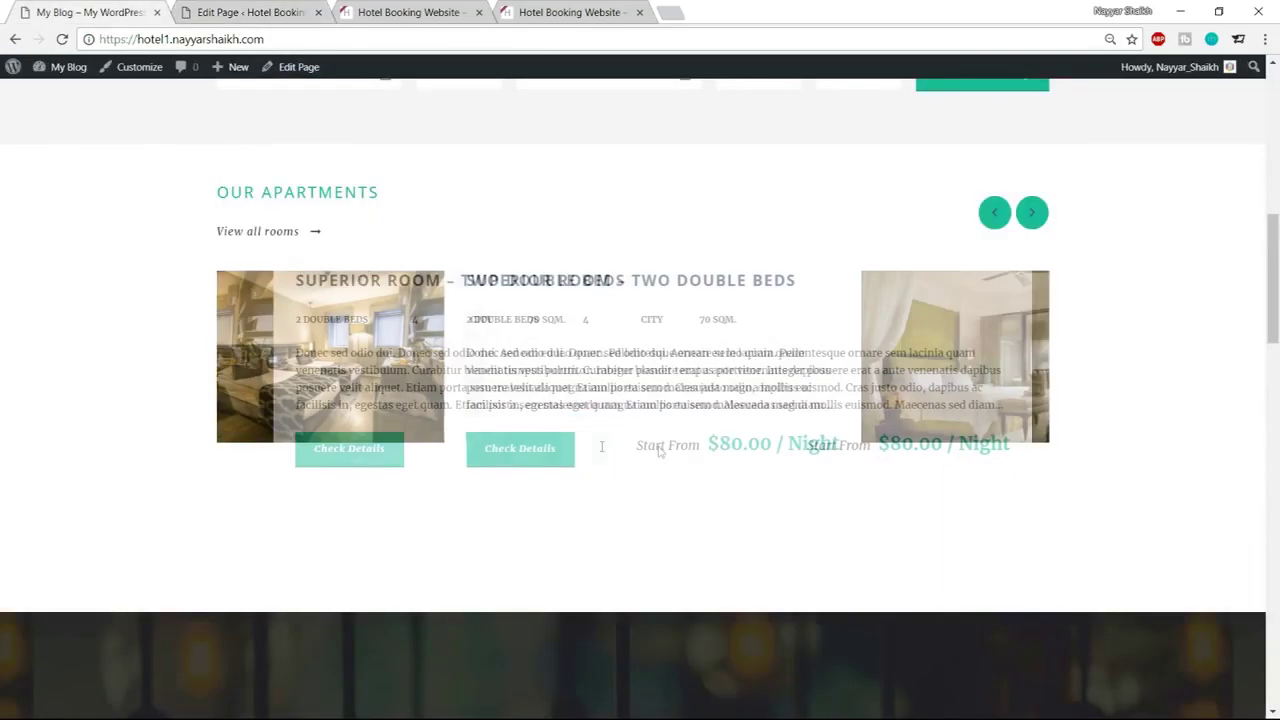
{"action": "left_click", "coordinate": [250, 12]}
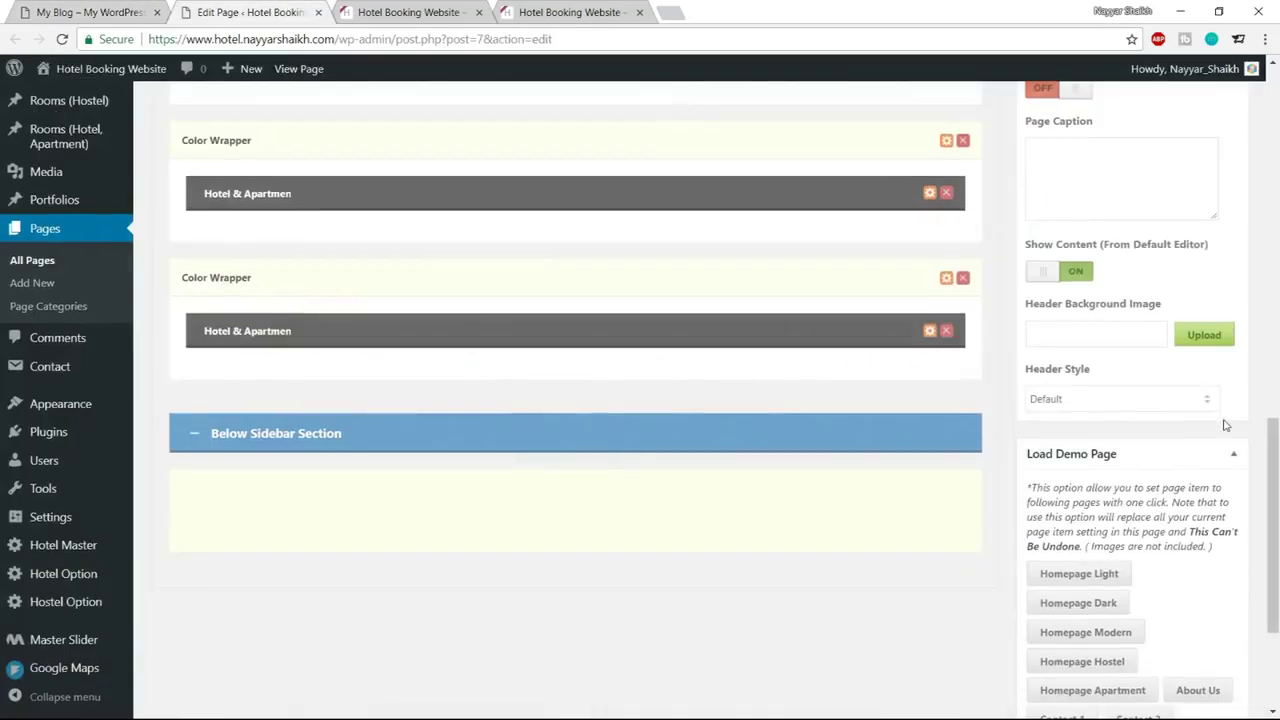
{"action": "scroll", "coordinate": [1227, 420], "scroll_direction": "up", "scroll_amount": 15}
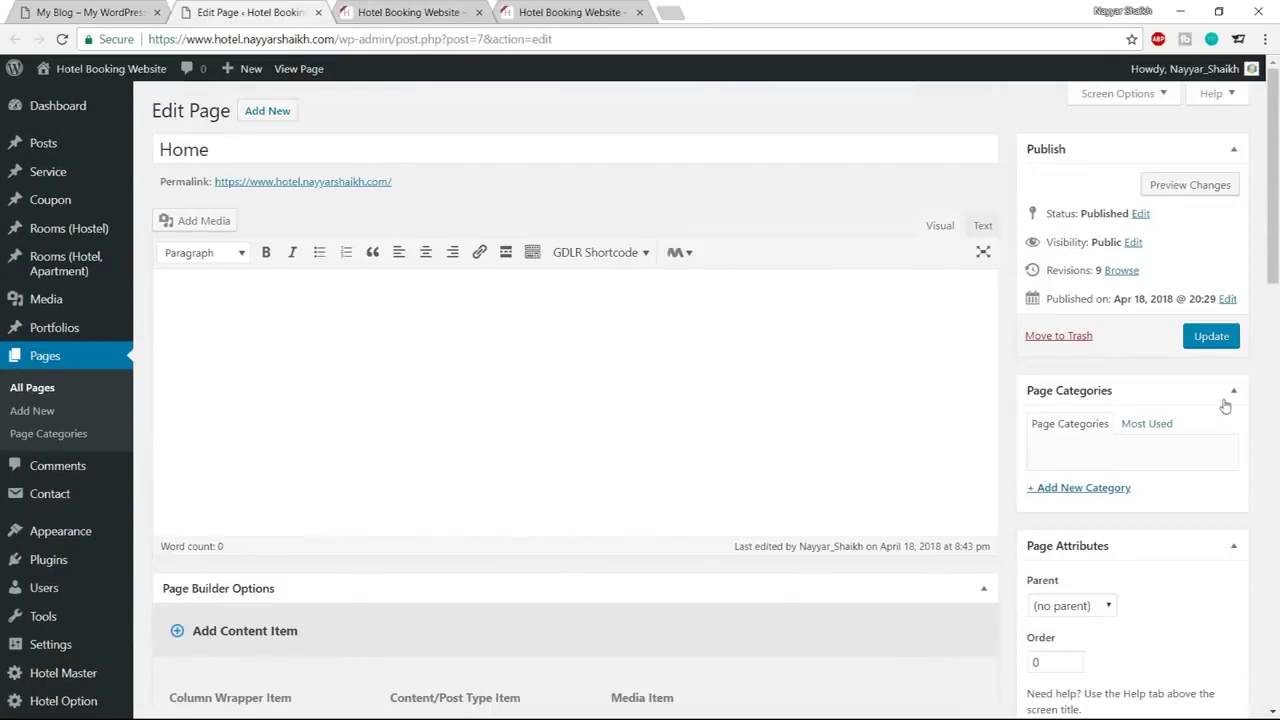
{"action": "left_click", "coordinate": [1211, 336]}
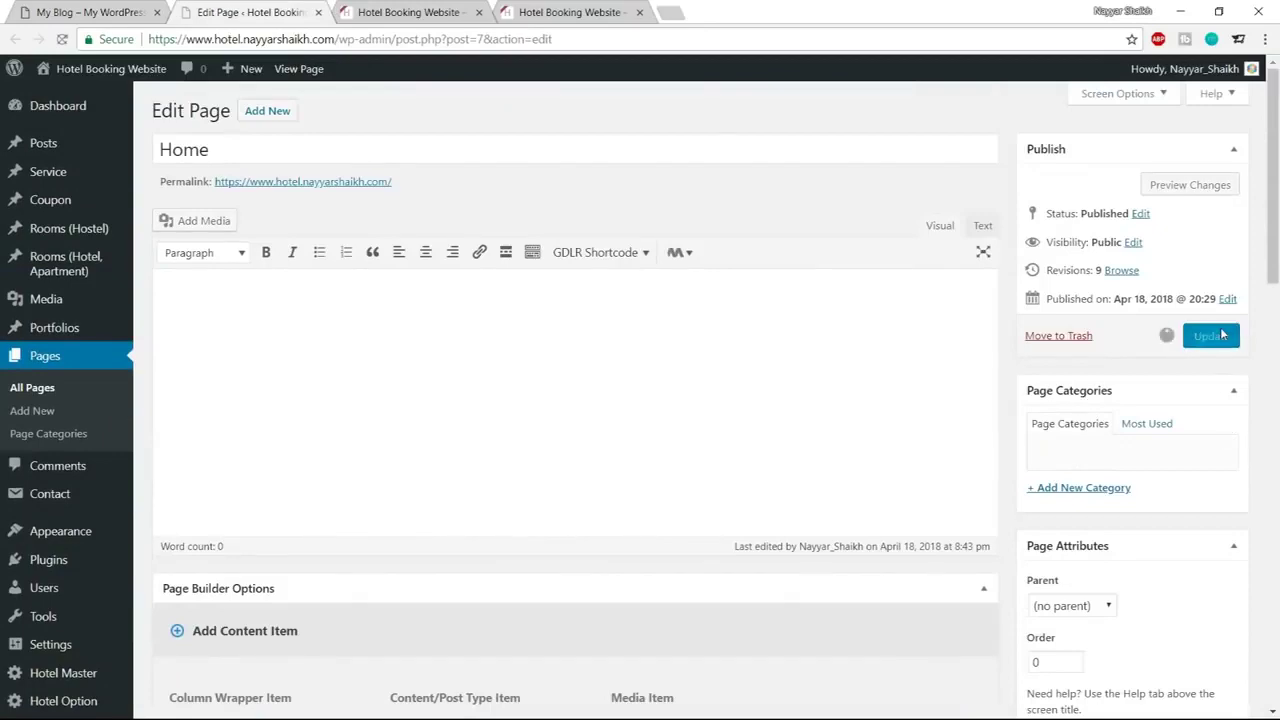
{"action": "left_click", "coordinate": [435, 13]}
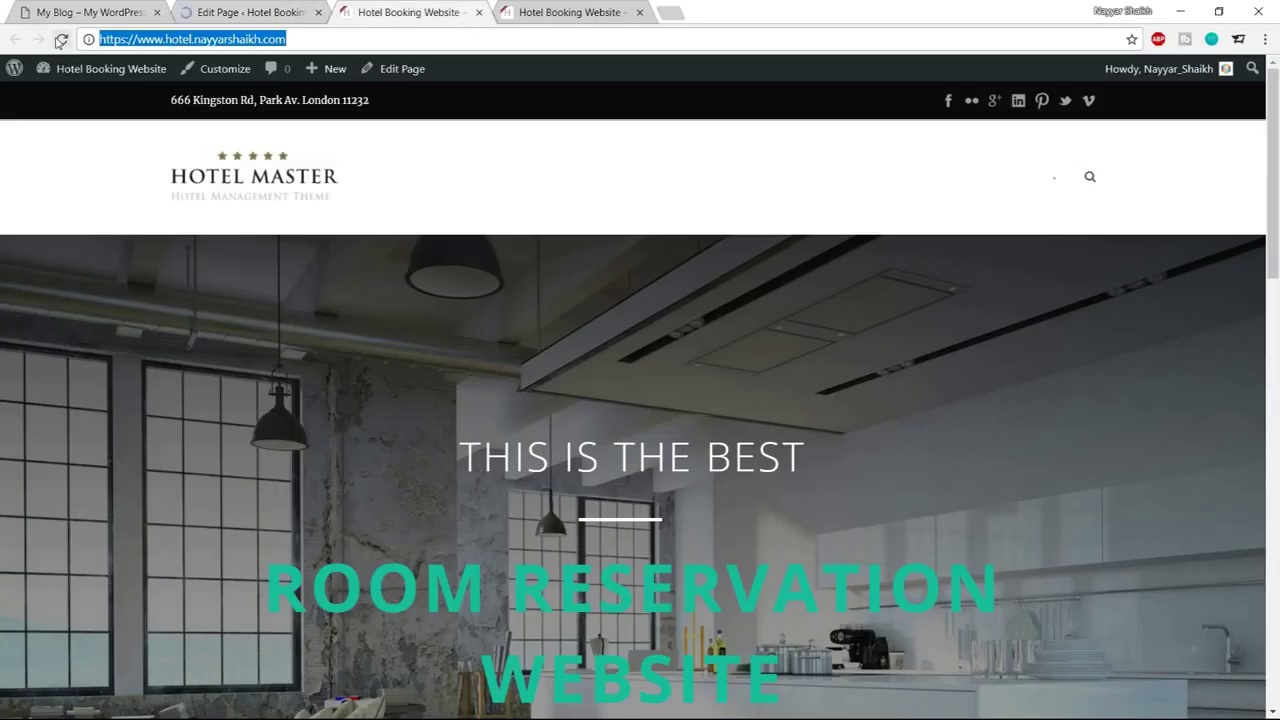
{"action": "key", "text": "Return"}
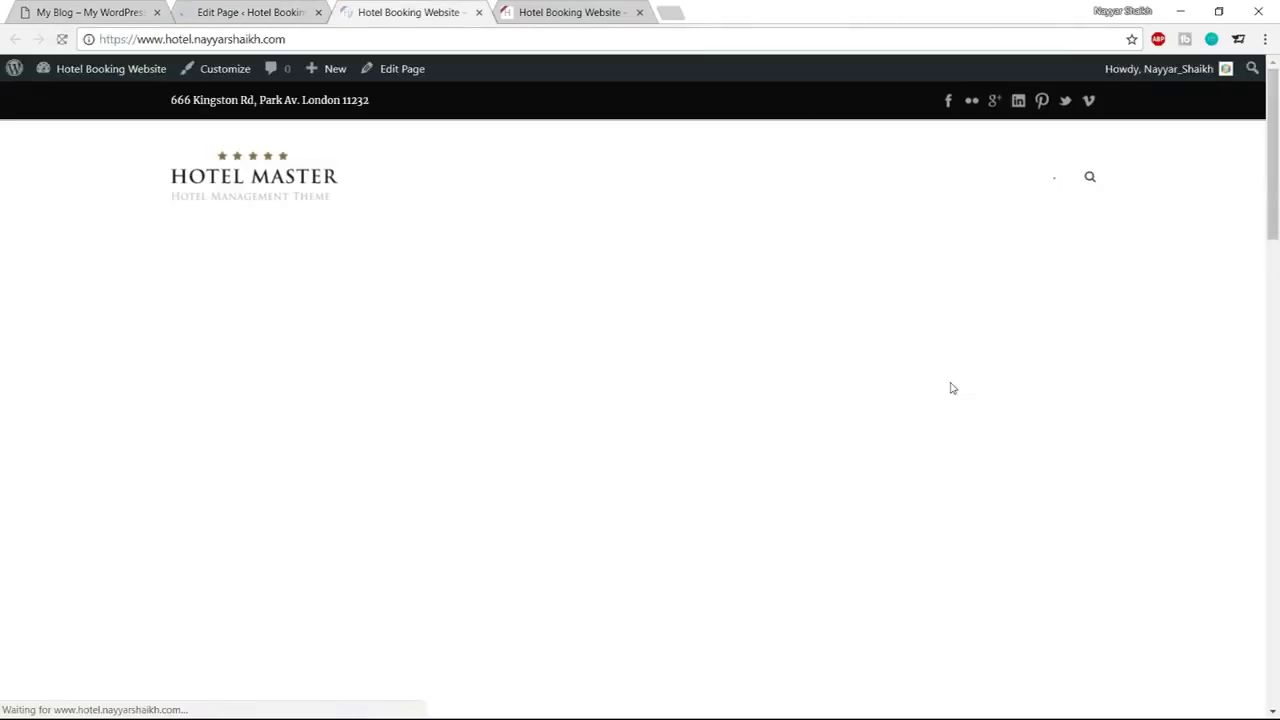
{"action": "scroll", "coordinate": [951, 380], "scroll_direction": "down", "scroll_amount": 8}
{"action": "scroll", "coordinate": [951, 388], "scroll_direction": "down", "scroll_amount": 1}
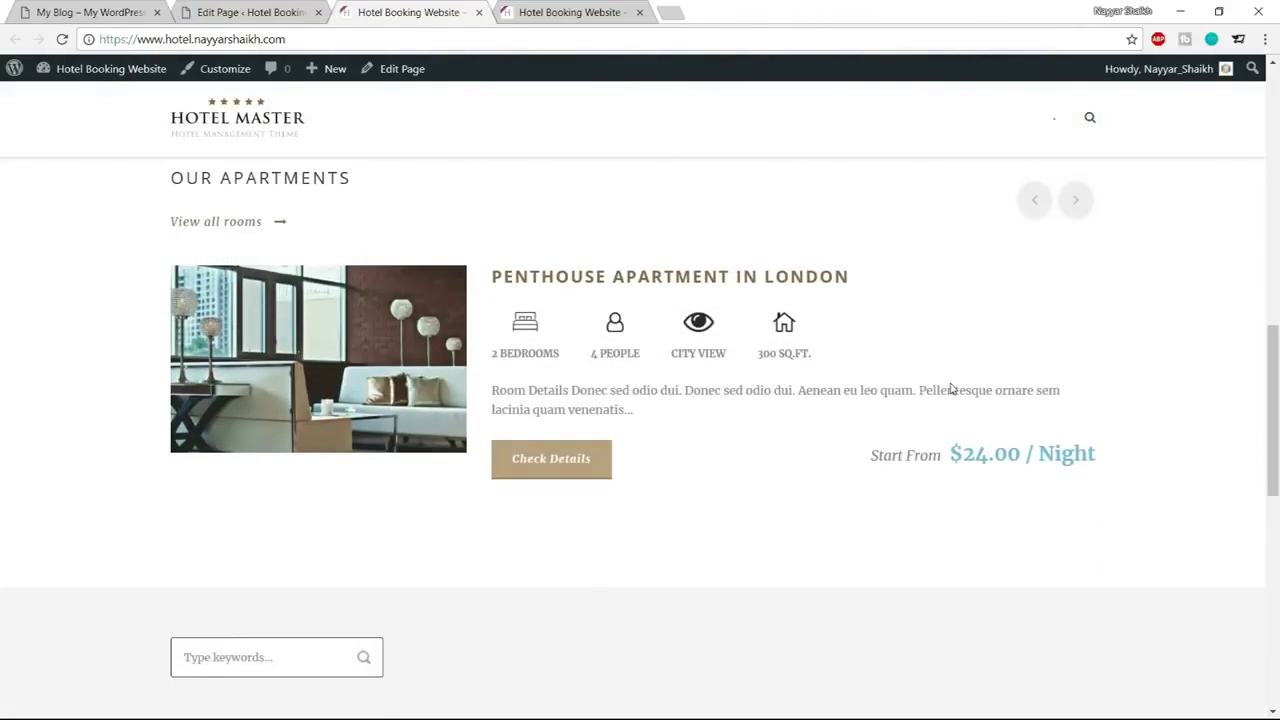
{"action": "scroll", "coordinate": [951, 388], "scroll_direction": "up", "scroll_amount": 1}
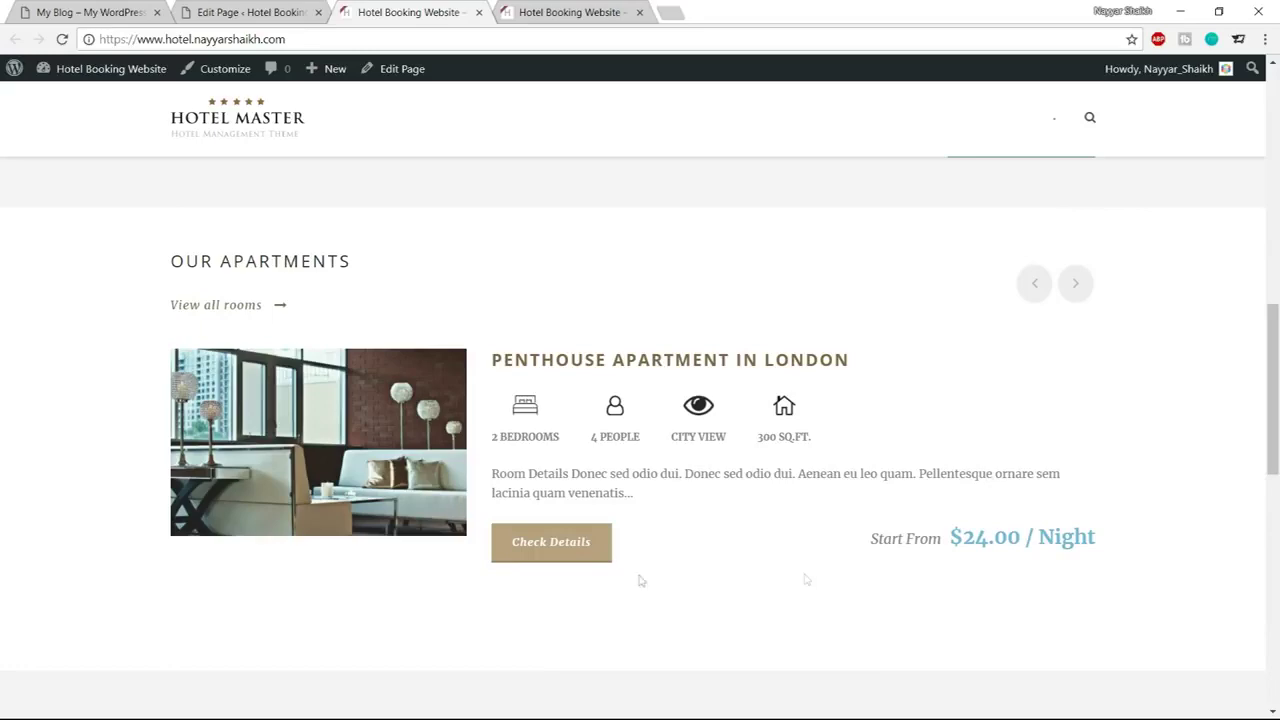
Step: Compare with the reference site, then open Hotel Master options in a new tab
{"action": "left_click", "coordinate": [100, 6]}
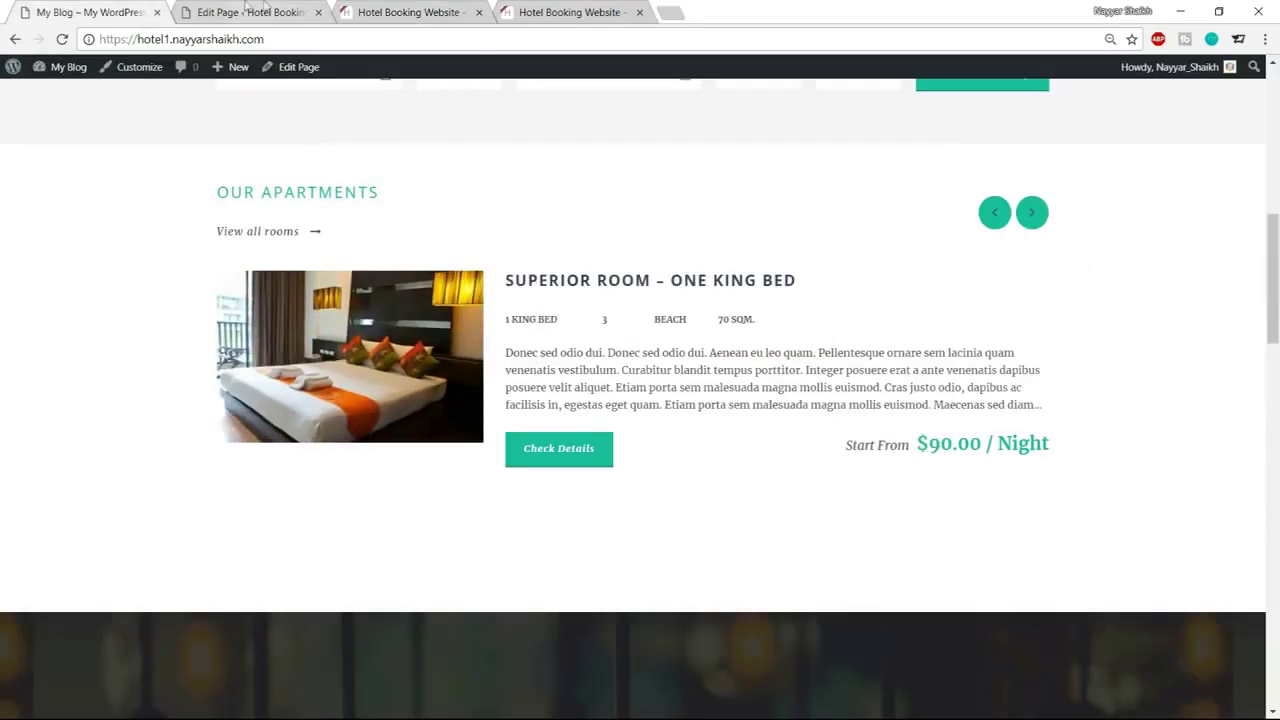
{"action": "left_click", "coordinate": [265, 8]}
{"action": "scroll", "coordinate": [90, 400], "scroll_direction": "down", "scroll_amount": 1}
{"action": "mouse_move", "coordinate": [77, 603]}
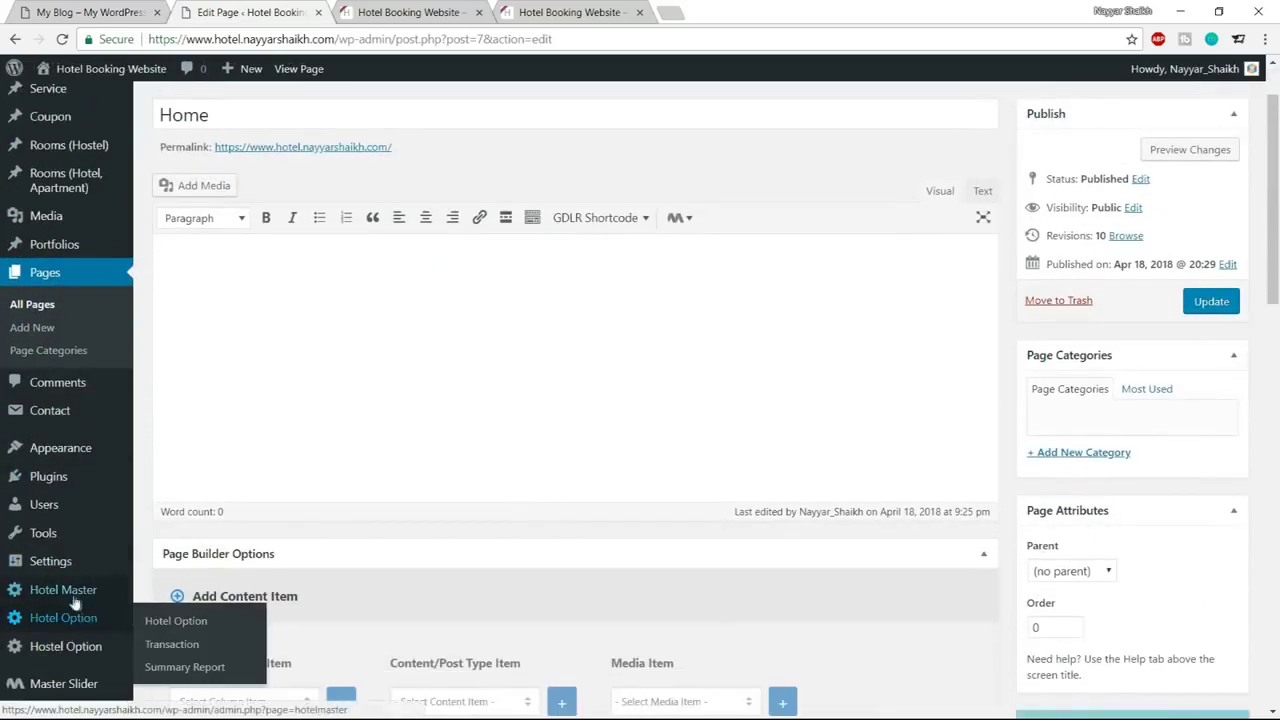
{"action": "middle_click", "coordinate": [78, 589]}
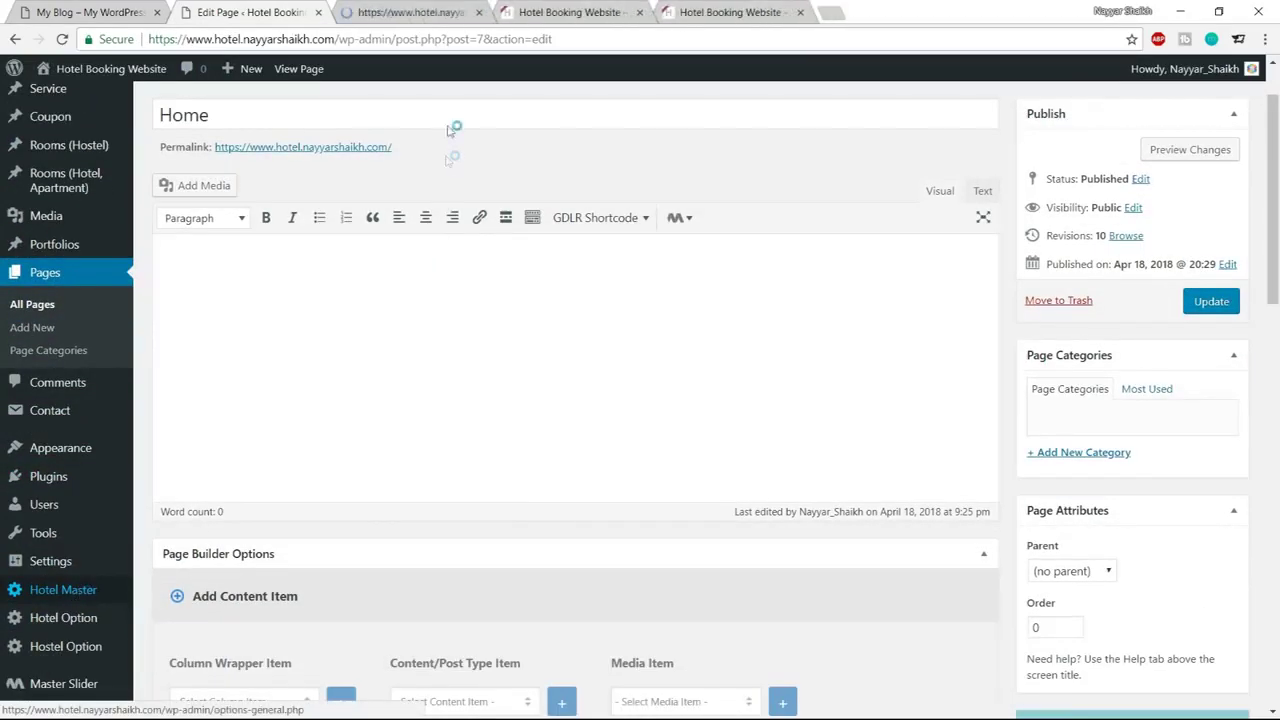
Step: Open Hotel Master's Elements Color > Room Color settings
{"action": "left_click", "coordinate": [440, 12]}
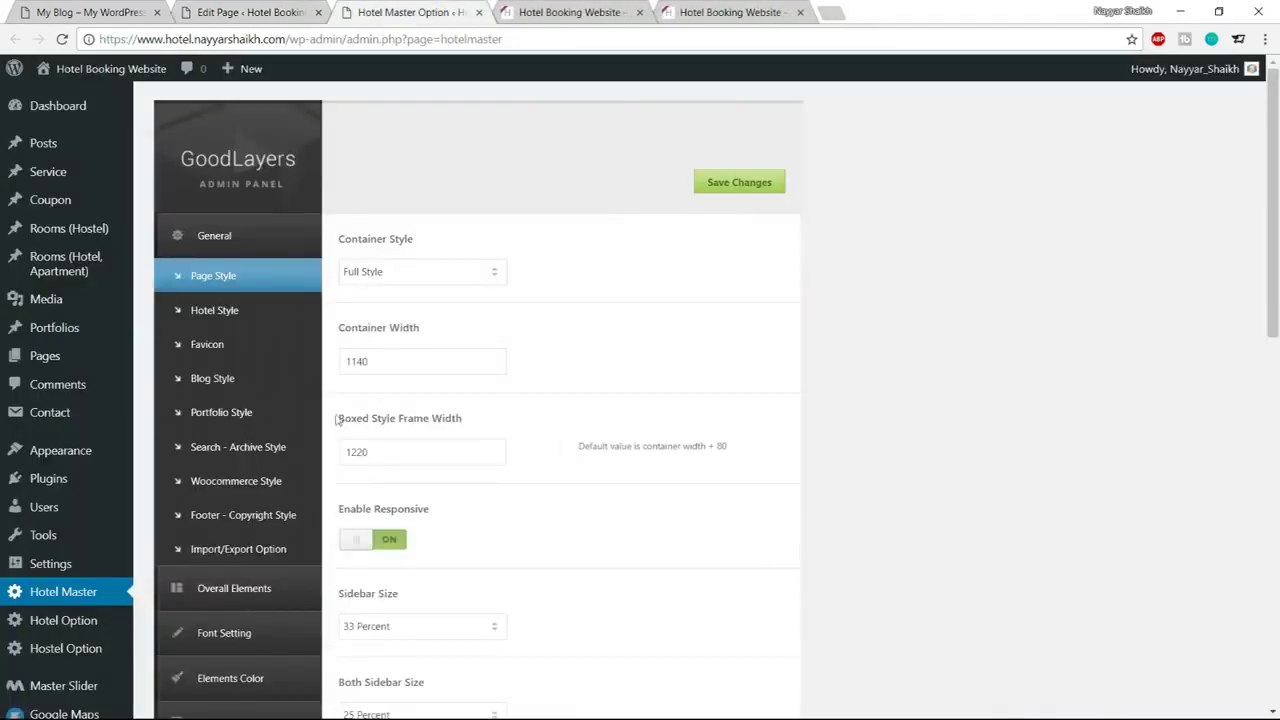
{"action": "scroll", "coordinate": [289, 460], "scroll_direction": "down", "scroll_amount": 2}
{"action": "left_click", "coordinate": [248, 515]}
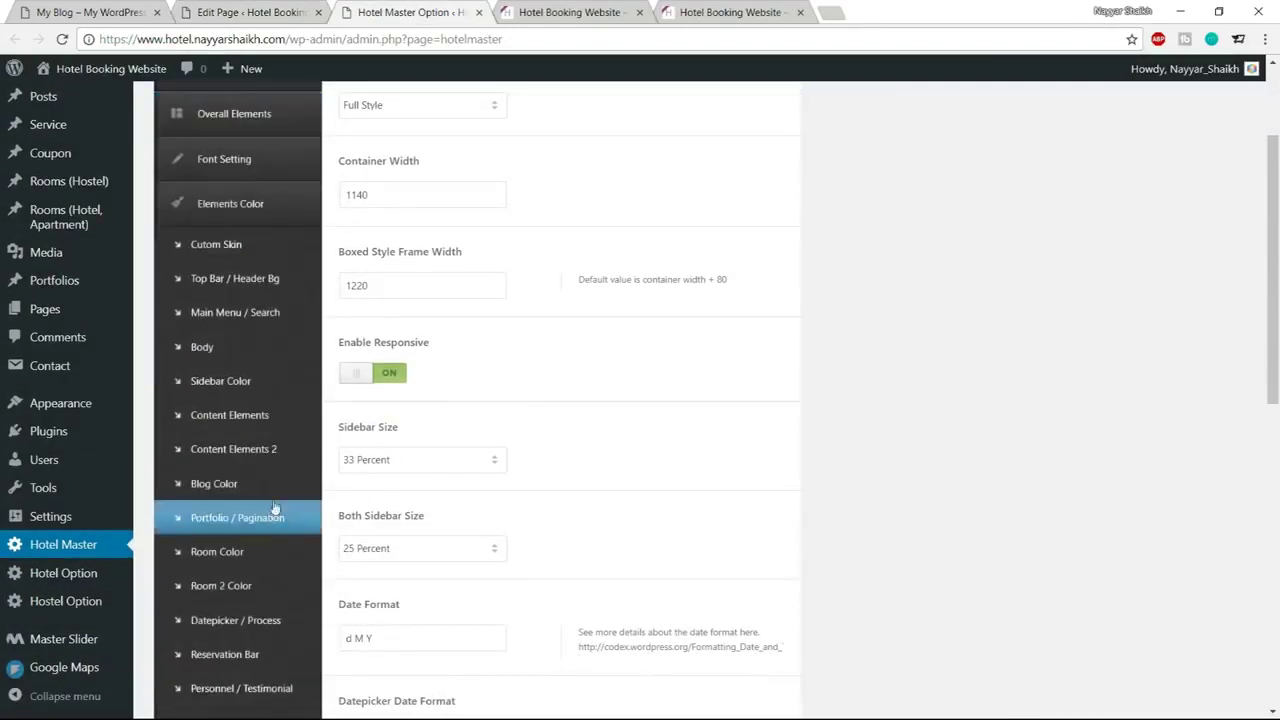
{"action": "left_click", "coordinate": [225, 554]}
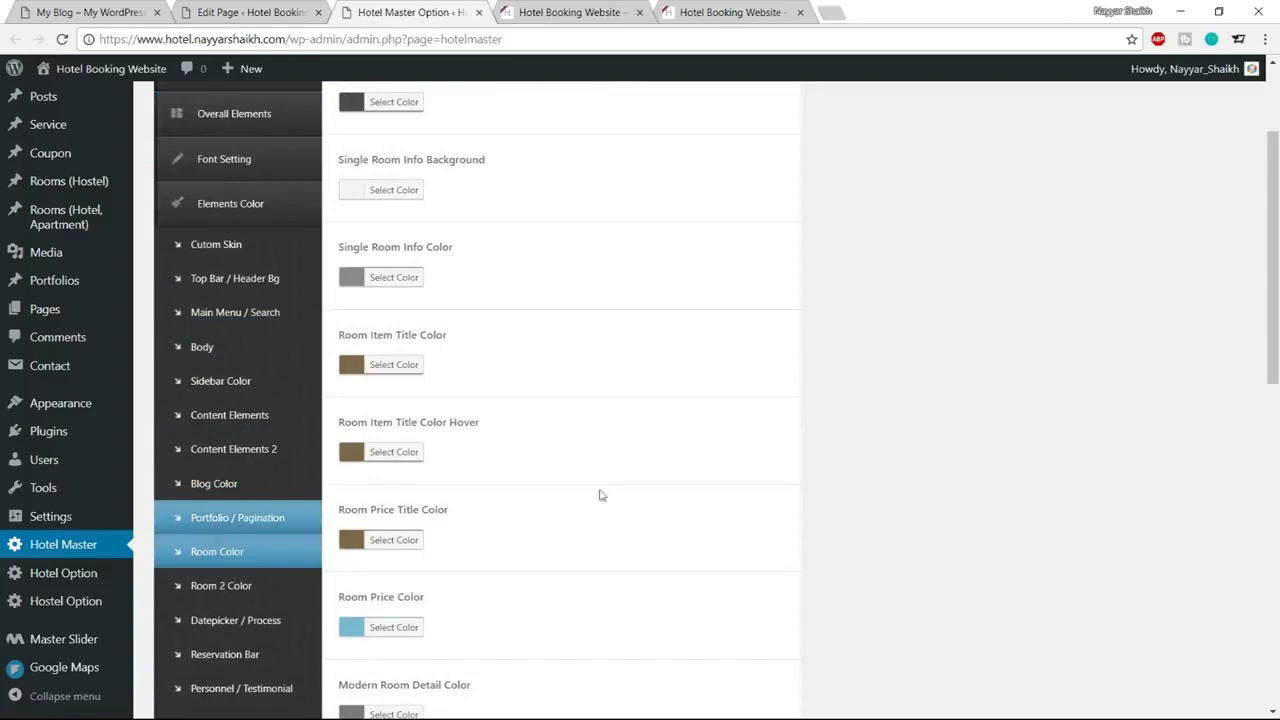
{"action": "scroll", "coordinate": [933, 458], "scroll_direction": "up", "scroll_amount": 2}
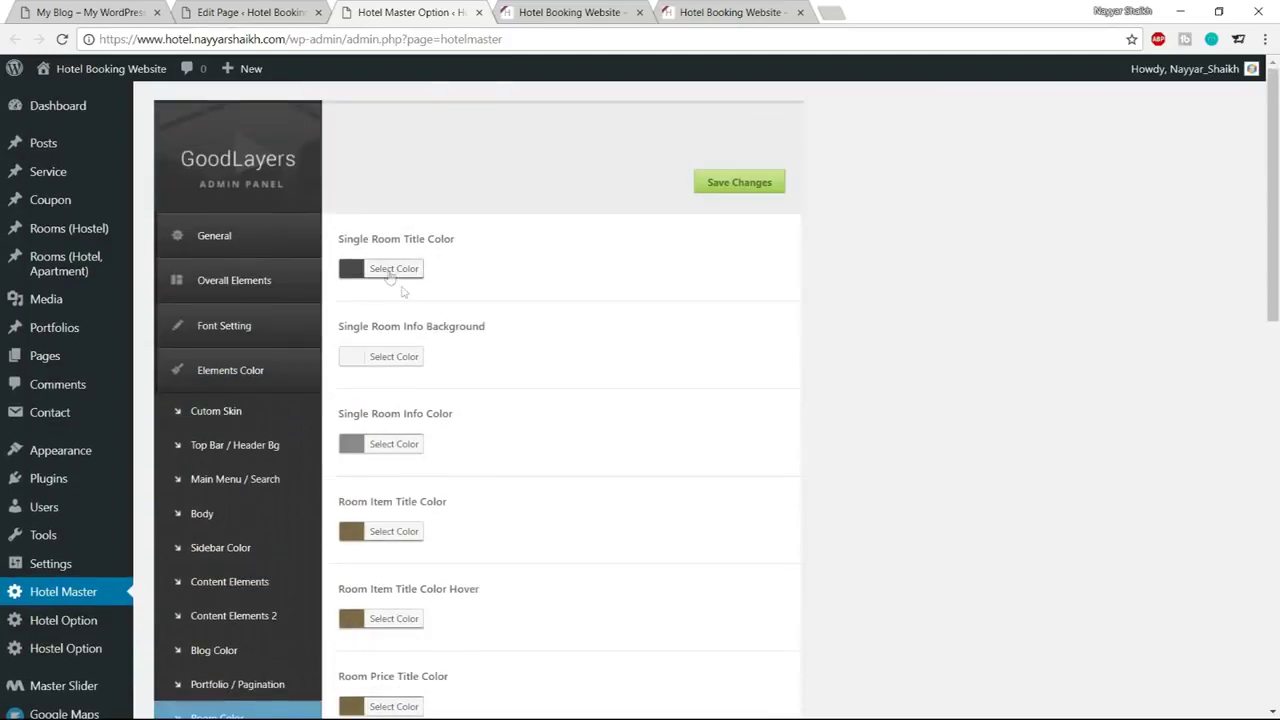
{"action": "left_click", "coordinate": [285, 8]}
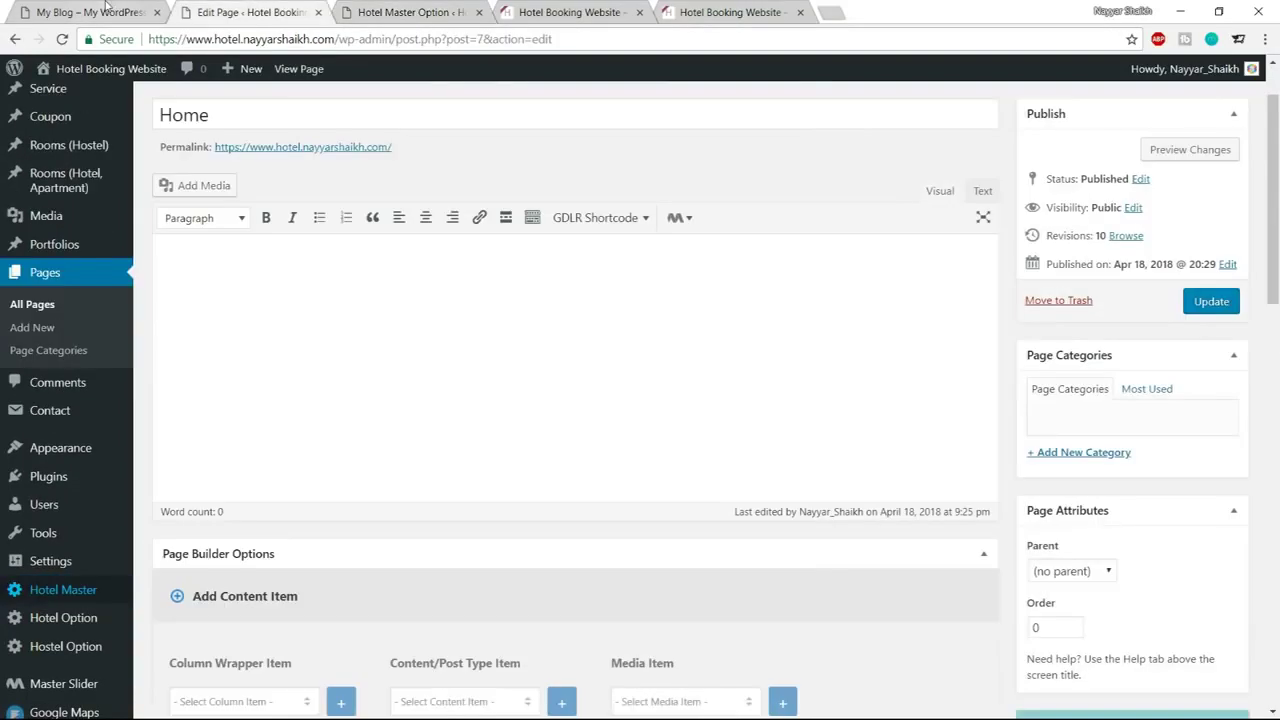
{"action": "left_click", "coordinate": [105, 12]}
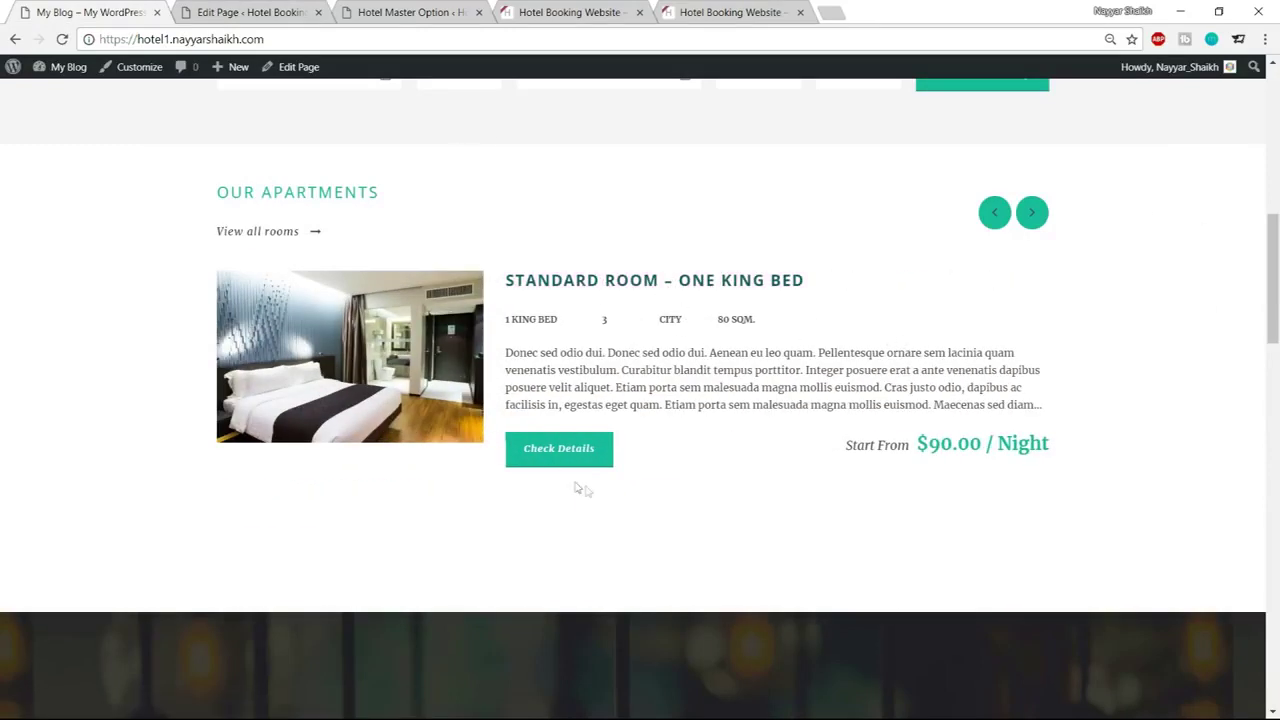
{"action": "left_click", "coordinate": [400, 12]}
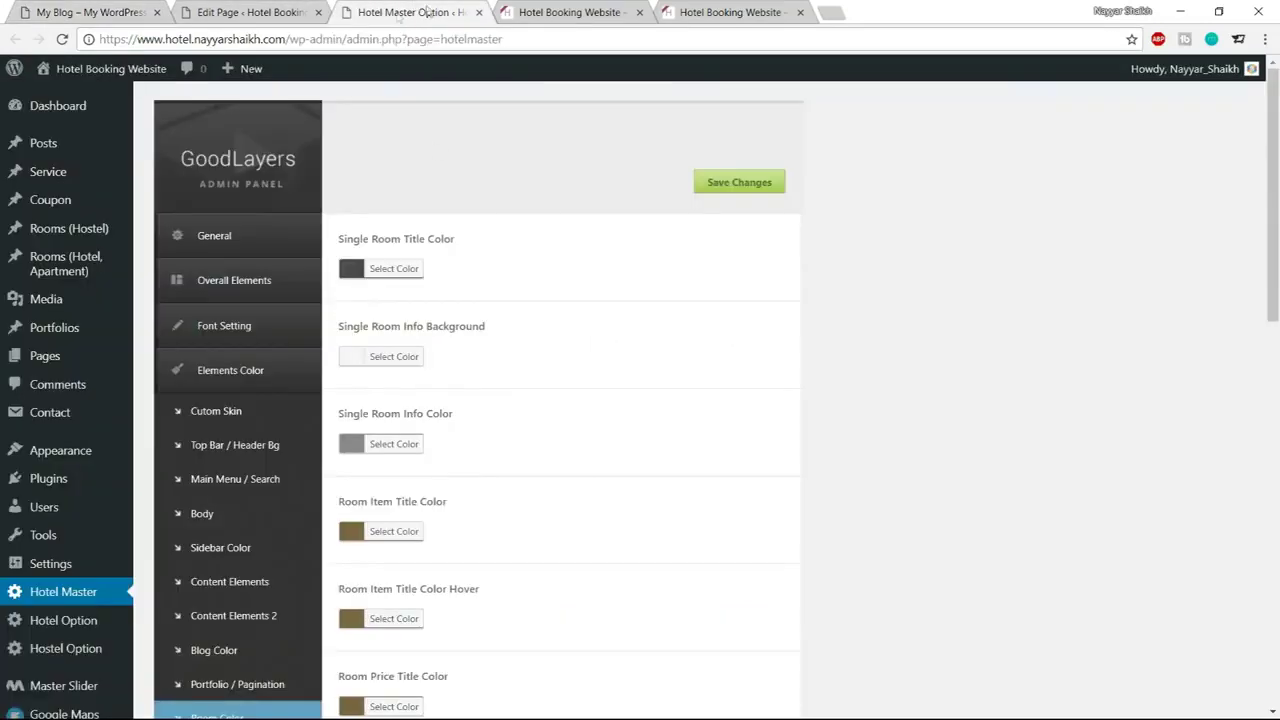
Step: Set Single Room Title Color to teal #1abc9c
{"action": "left_click", "coordinate": [418, 268]}
{"action": "double_click", "coordinate": [443, 268]}
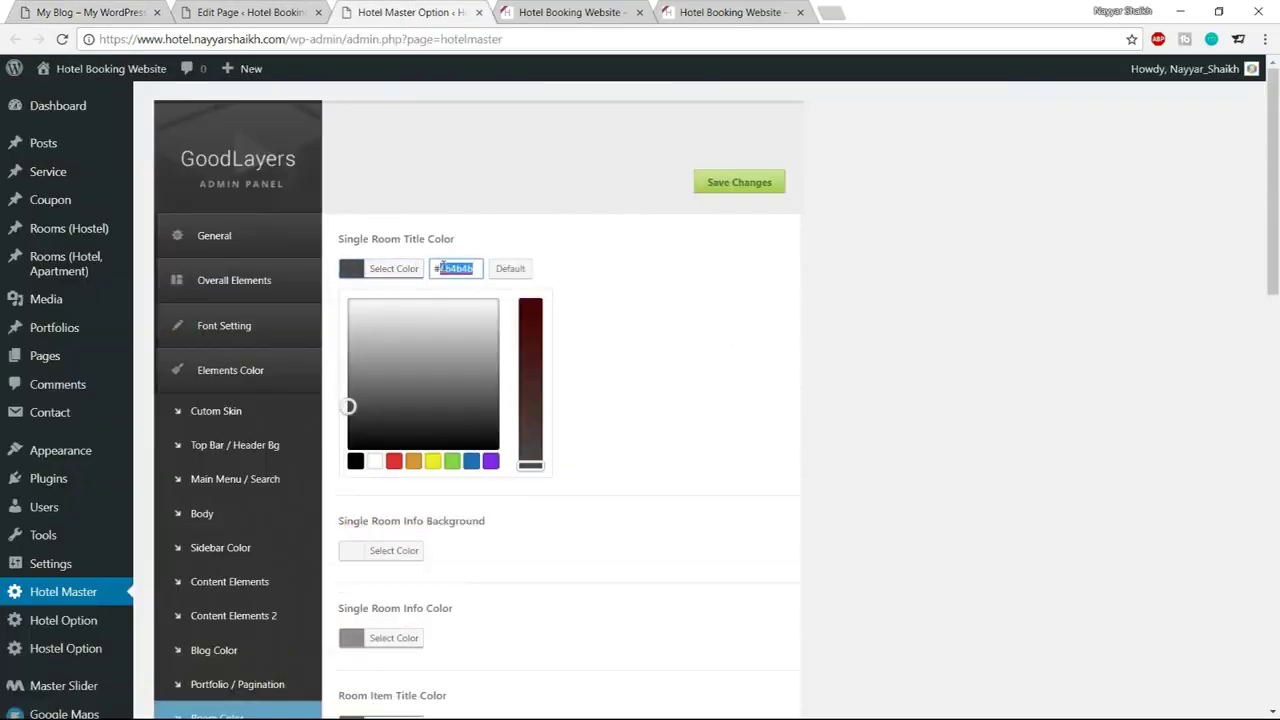
{"action": "type", "text": "1abc9c"}
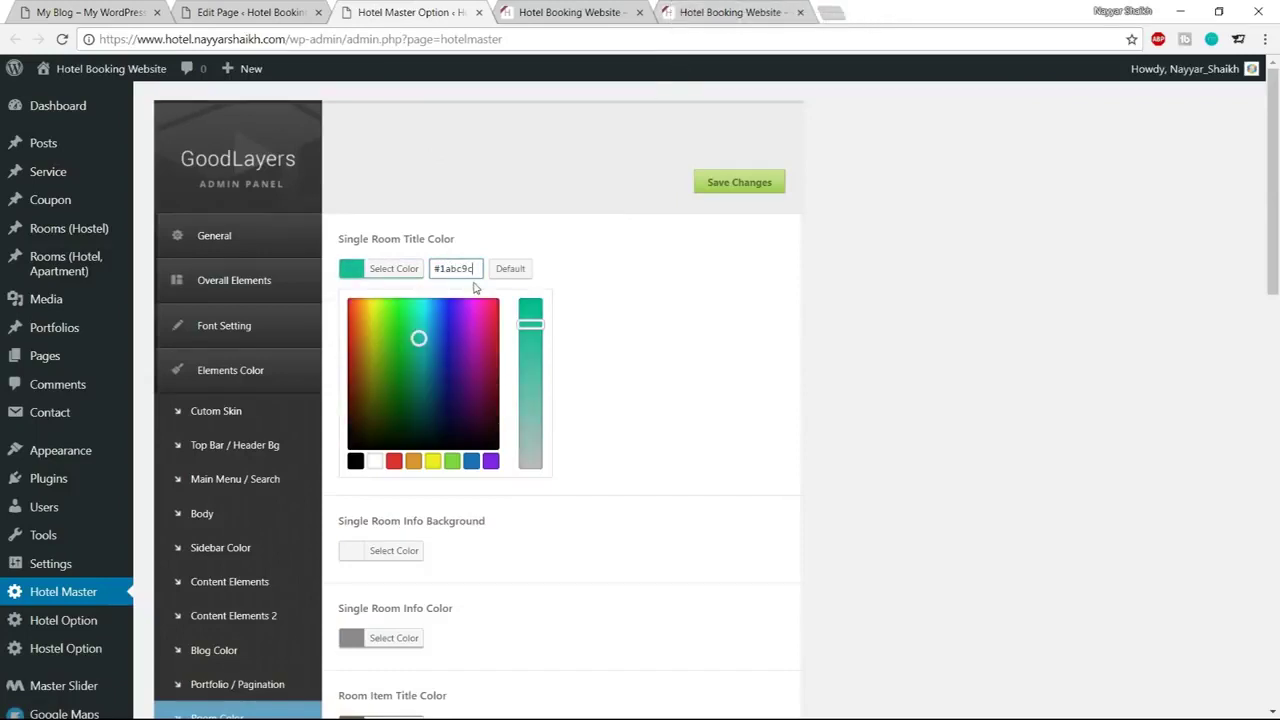
{"action": "key", "text": "ctrl+a"}
{"action": "key", "text": "ctrl+c"}
{"action": "left_click", "coordinate": [403, 280]}
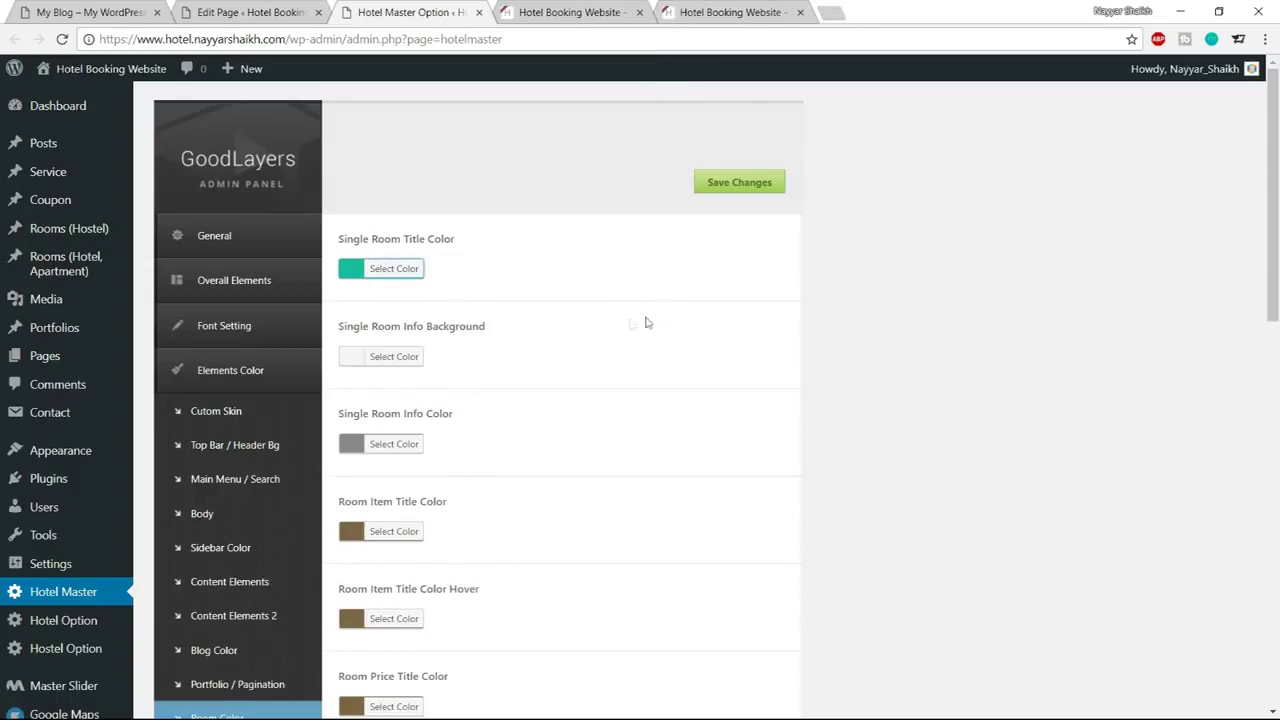
Step: Set Room Item Title Color to teal #1abc9c
{"action": "scroll", "coordinate": [864, 380], "scroll_direction": "down", "scroll_amount": 2}
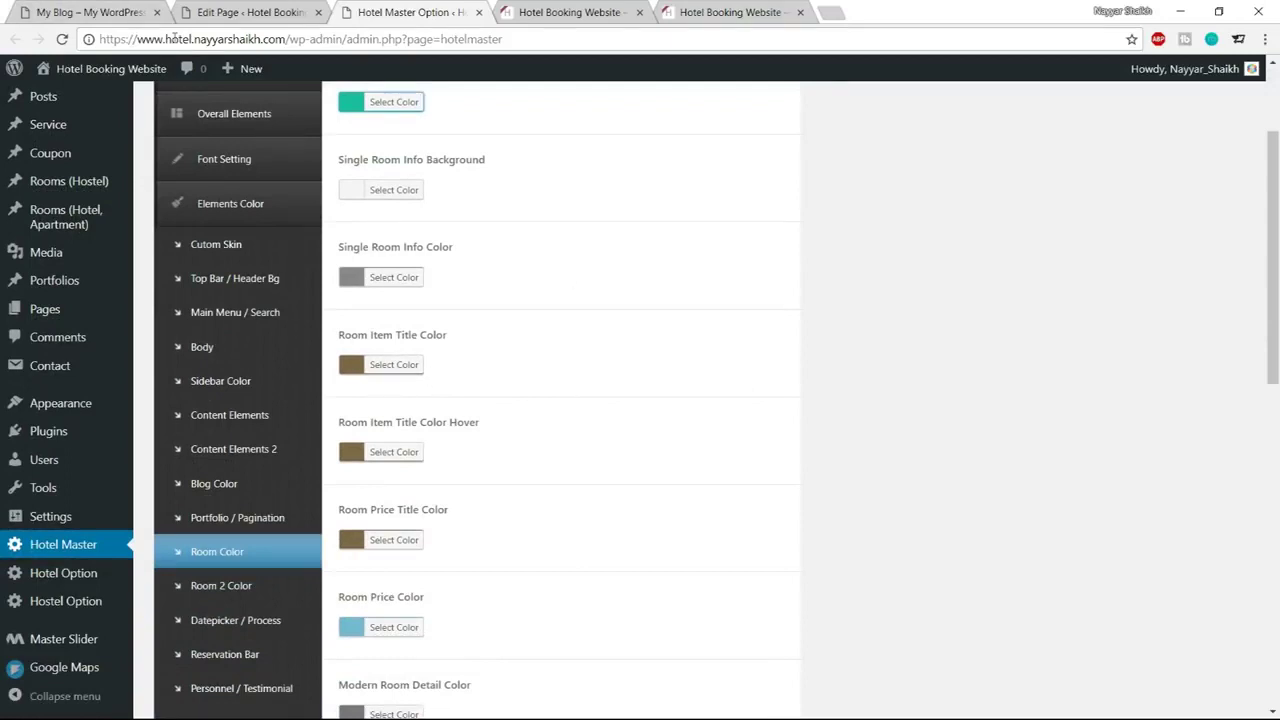
{"action": "left_click", "coordinate": [113, 10]}
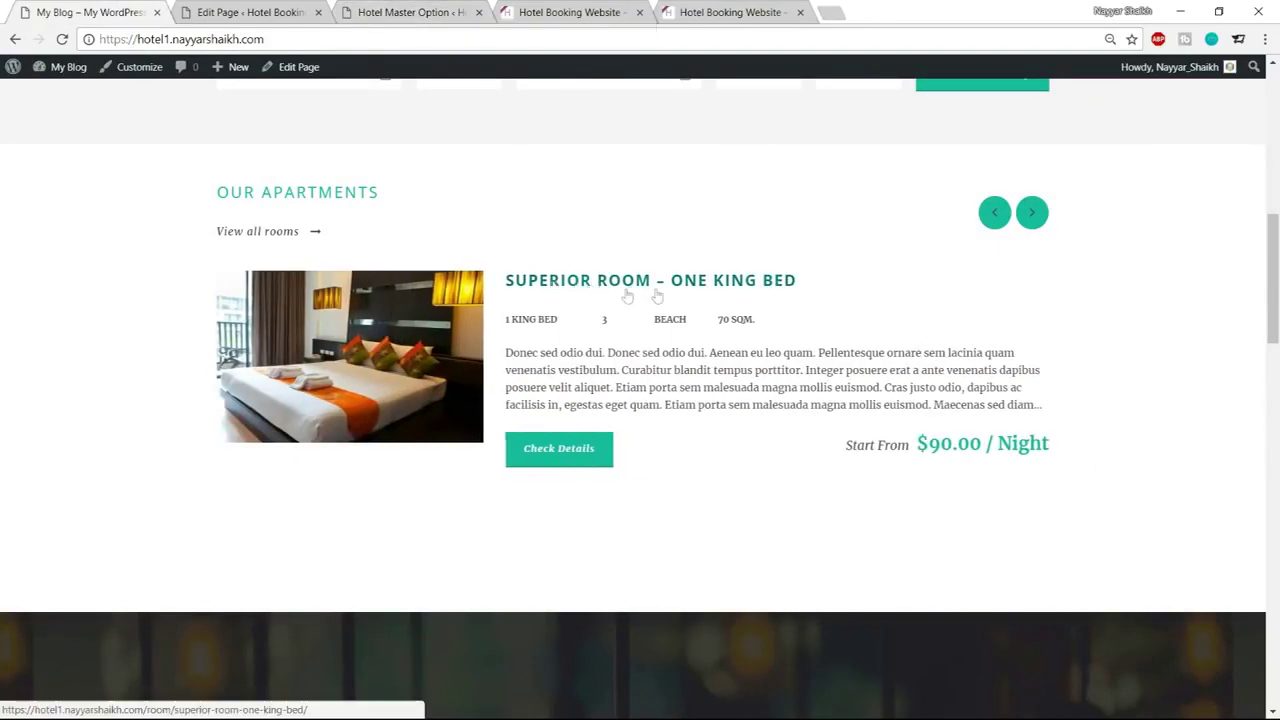
{"action": "left_click", "coordinate": [300, 10]}
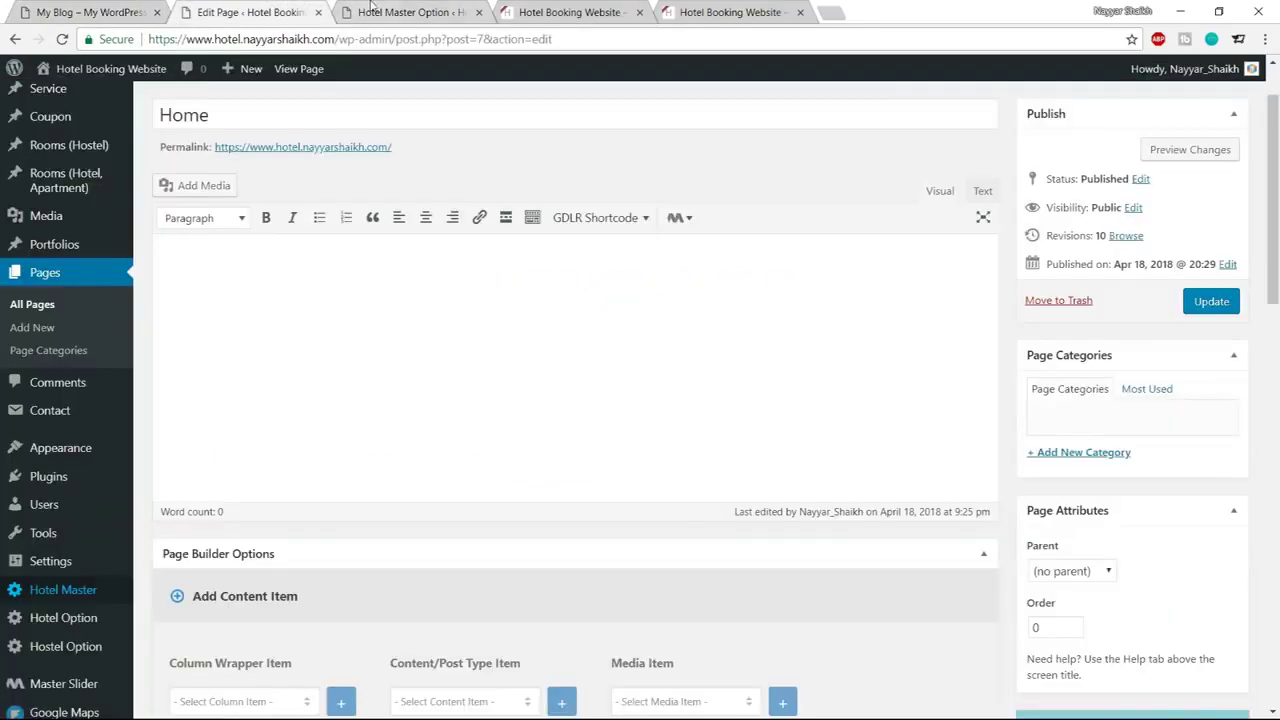
{"action": "left_click", "coordinate": [370, 8]}
{"action": "left_click", "coordinate": [400, 366]}
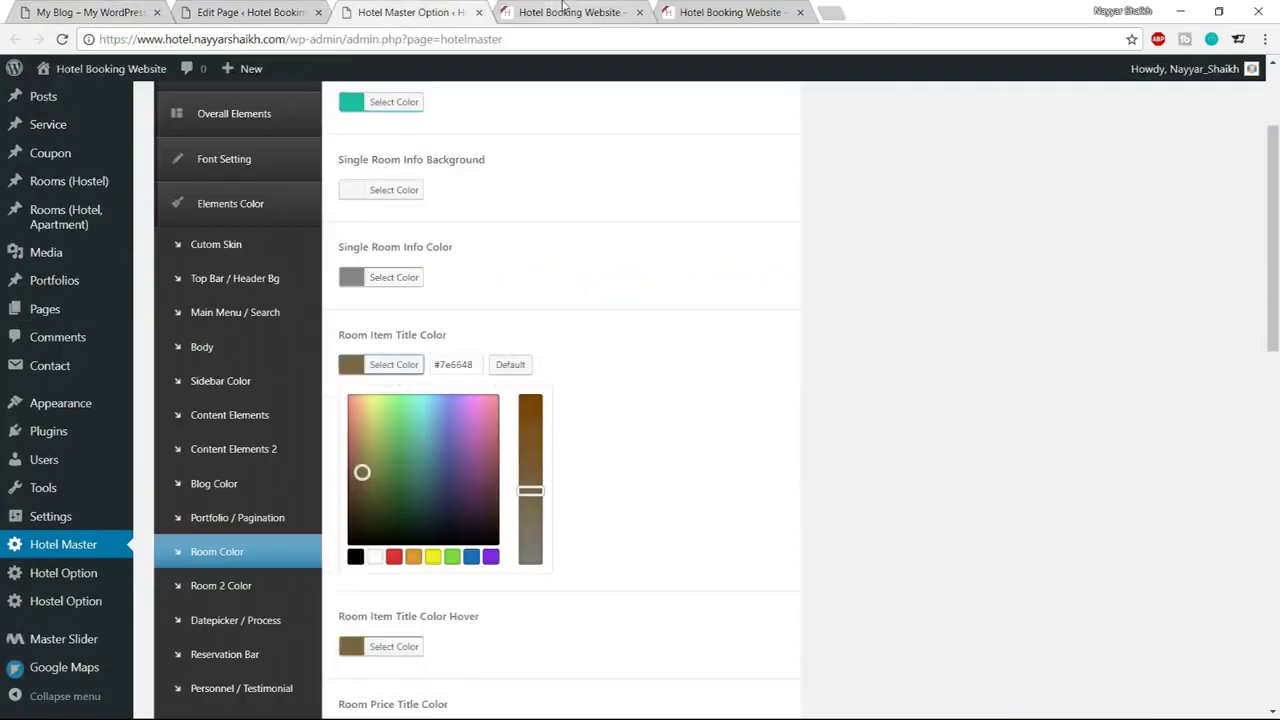
{"action": "left_click", "coordinate": [553, 10]}
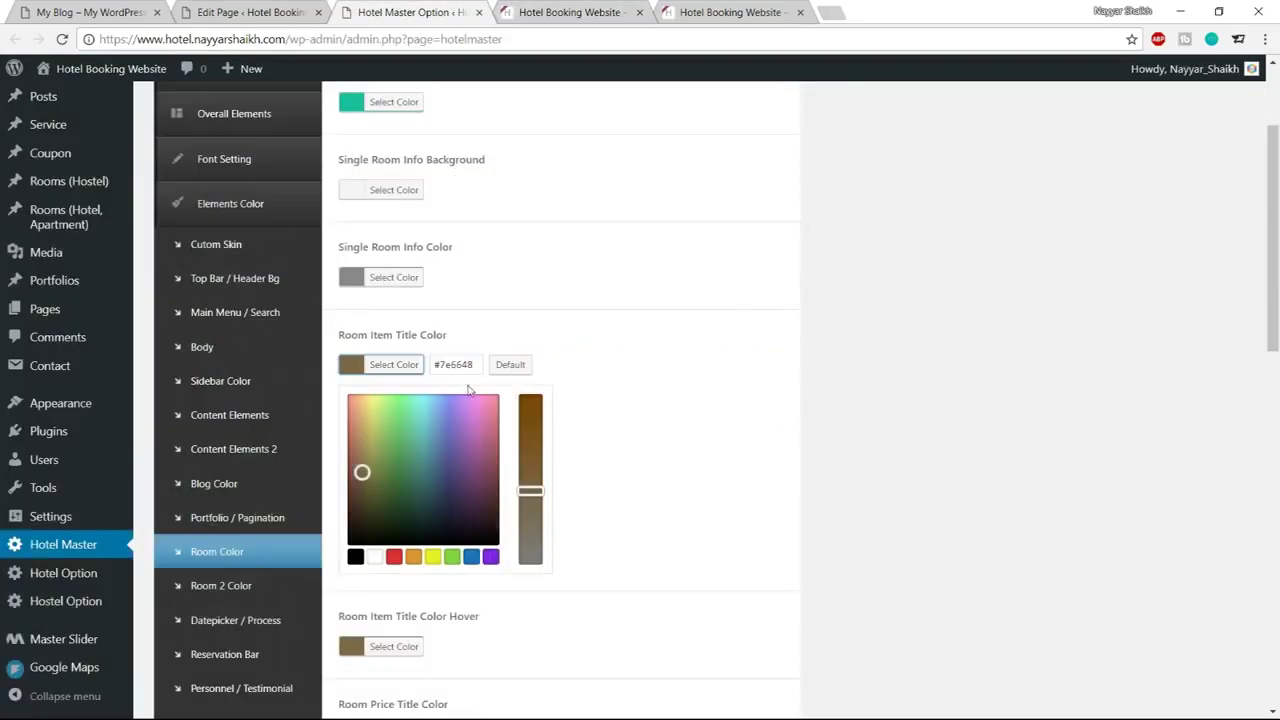
{"action": "double_click", "coordinate": [452, 364]}
{"action": "key", "text": "ctrl+v"}
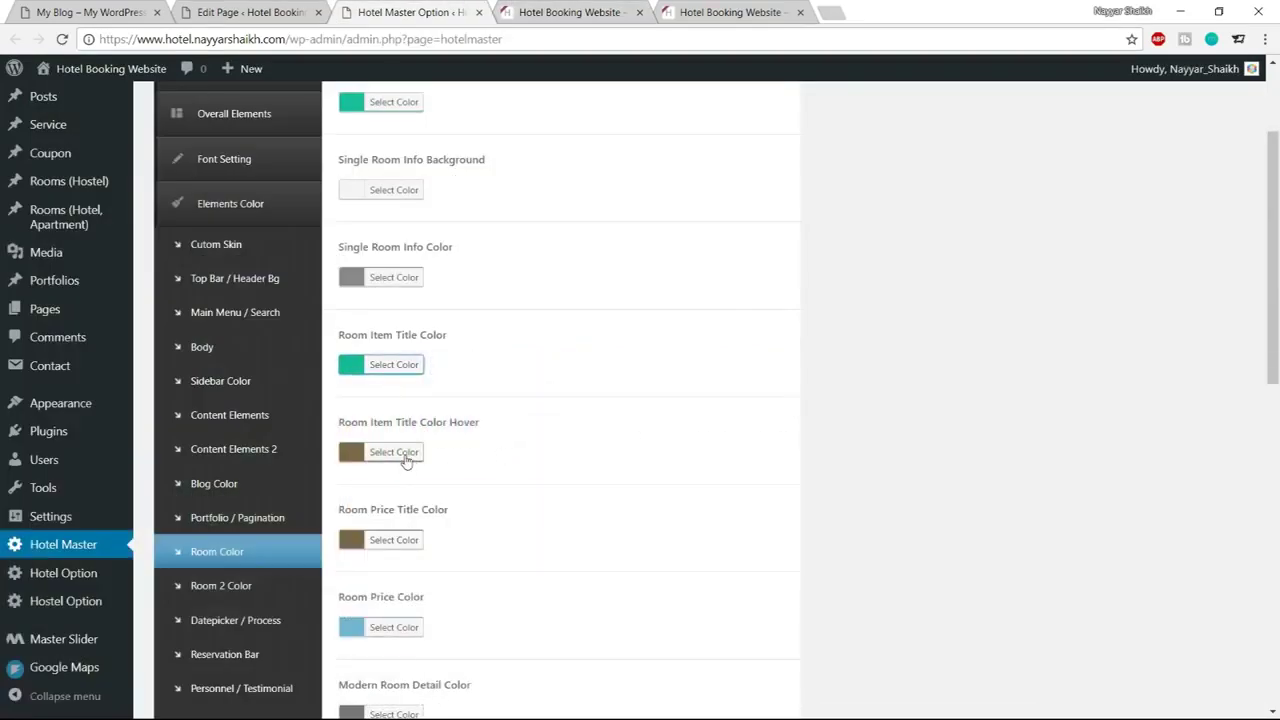
Step: Set Room Item Title Color Hover to a darker teal, #097a58
{"action": "left_click", "coordinate": [406, 461]}
{"action": "double_click", "coordinate": [458, 450]}
{"action": "key", "text": "ctrl+v"}
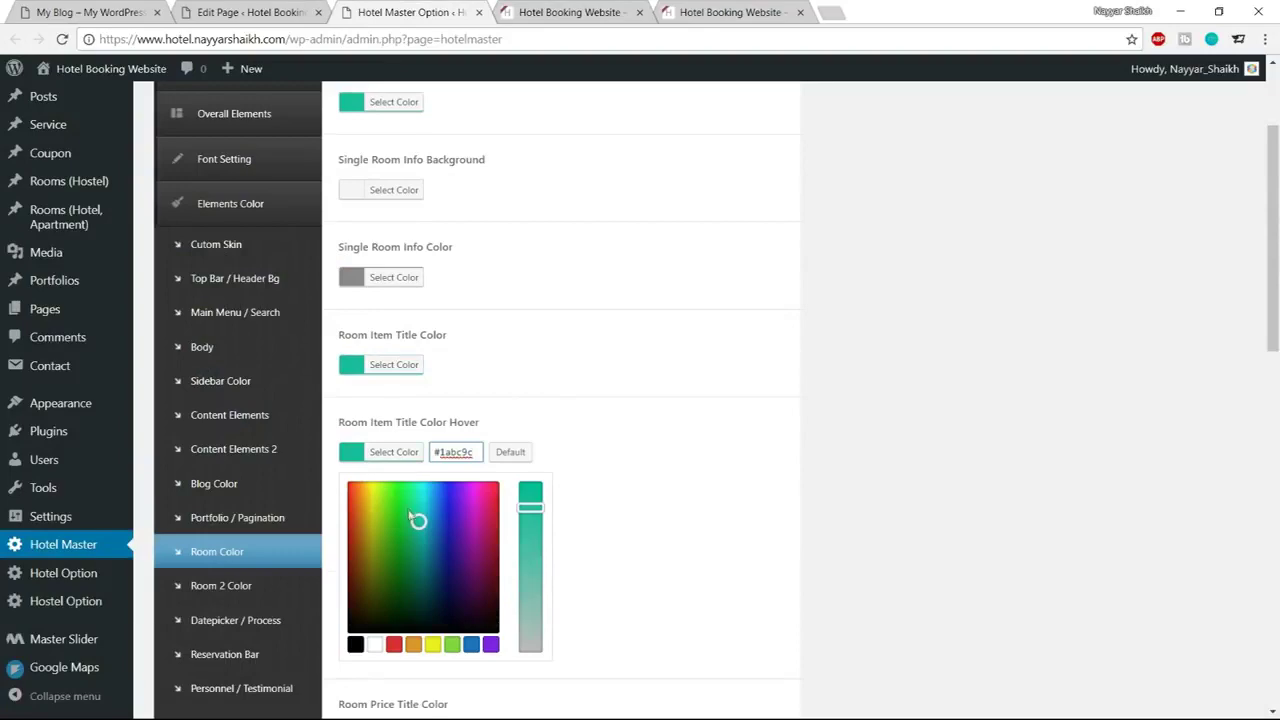
{"action": "left_click_drag", "start_coordinate": [418, 521], "coordinate": [416, 561]}
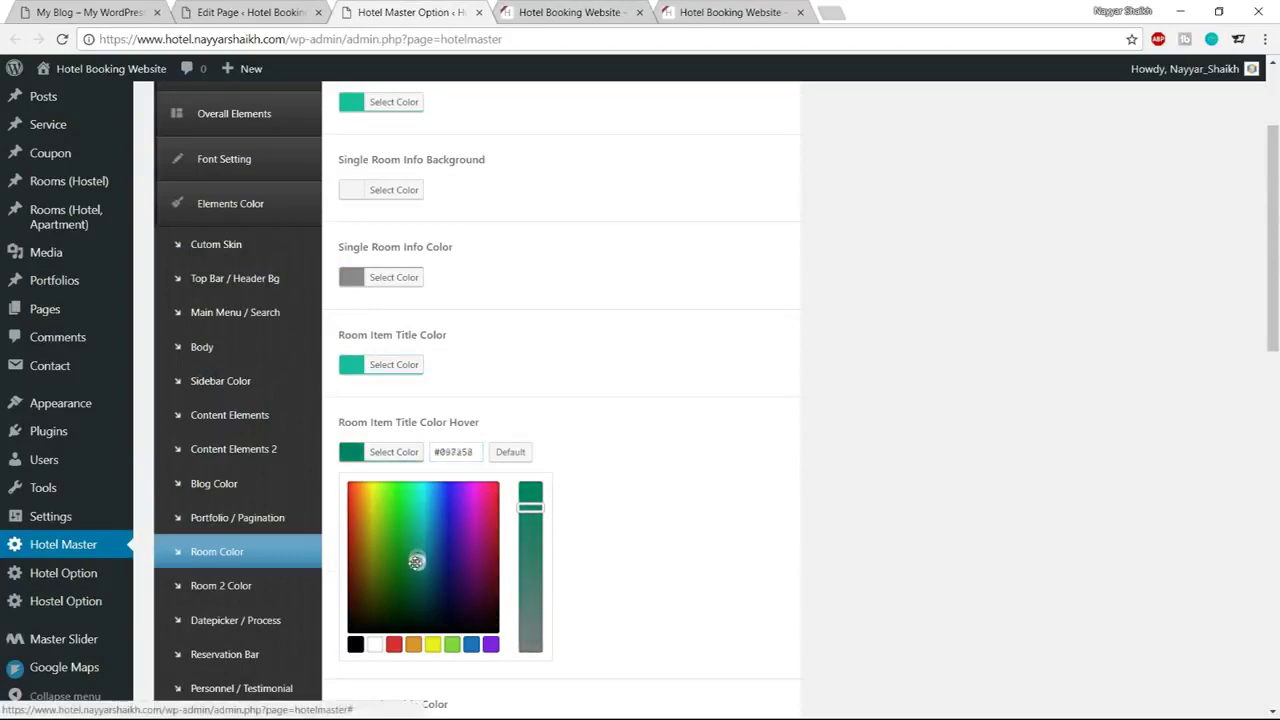
{"action": "left_click", "coordinate": [408, 451]}
Step: Set Room Price Color to teal #1abc9c
{"action": "scroll", "coordinate": [731, 455], "scroll_direction": "down", "scroll_amount": 3}
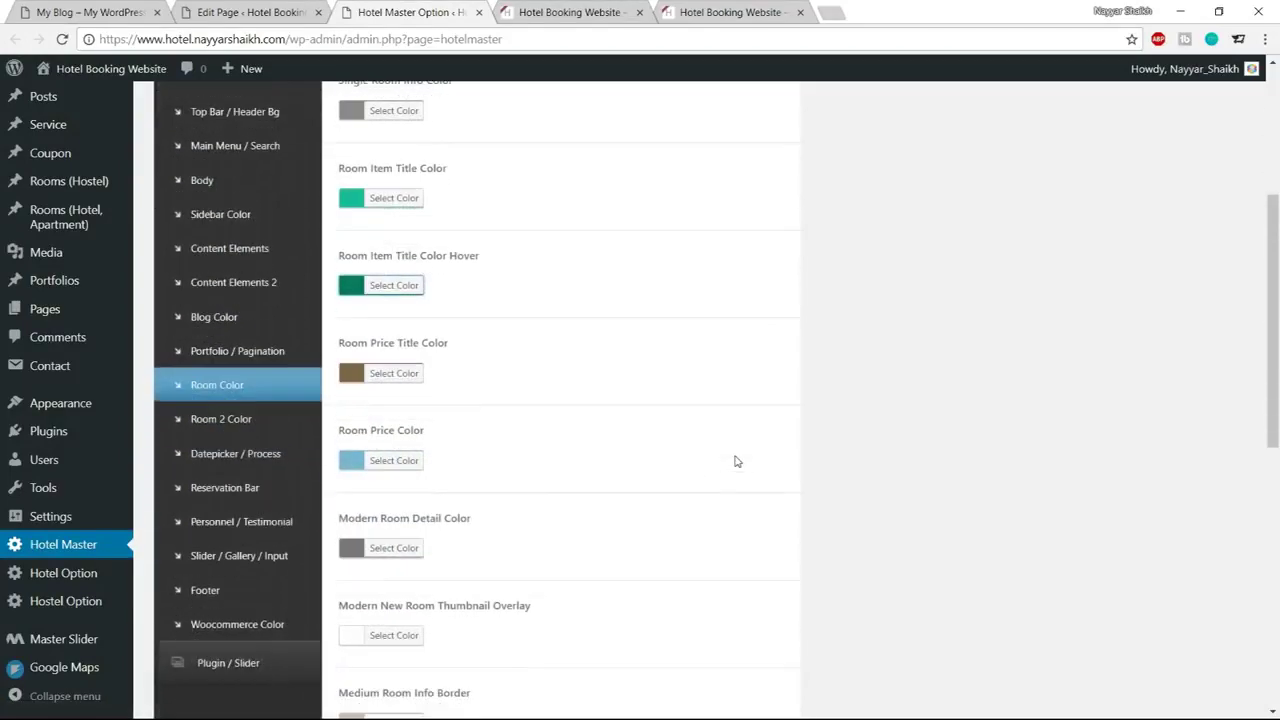
{"action": "left_click", "coordinate": [400, 377]}
{"action": "triple_click", "coordinate": [455, 377]}
{"action": "key", "text": "ctrl+v"}
{"action": "left_click", "coordinate": [404, 392]}
Step: Save the updated room colour options
{"action": "scroll", "coordinate": [746, 466], "scroll_direction": "down", "scroll_amount": 3}
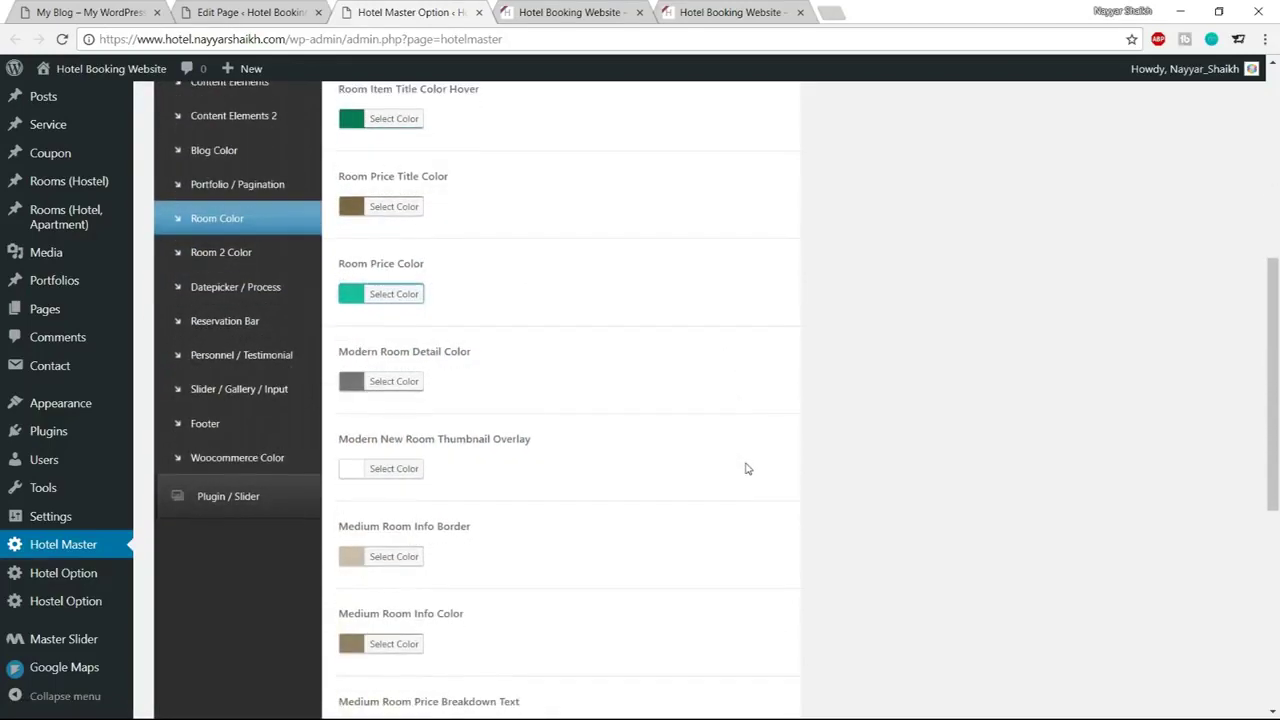
{"action": "scroll", "coordinate": [746, 468], "scroll_direction": "down", "scroll_amount": 4}
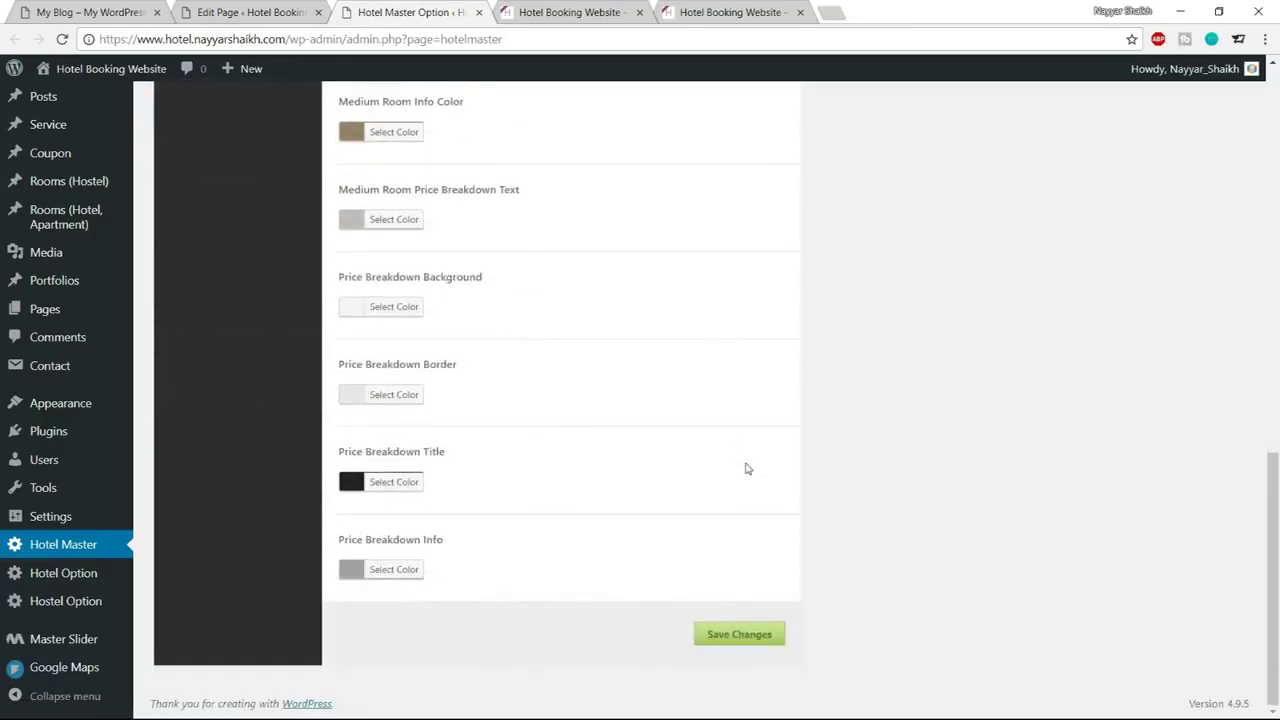
{"action": "scroll", "coordinate": [546, 535], "scroll_direction": "up", "scroll_amount": 4}
{"action": "scroll", "coordinate": [746, 667], "scroll_direction": "down", "scroll_amount": 4}
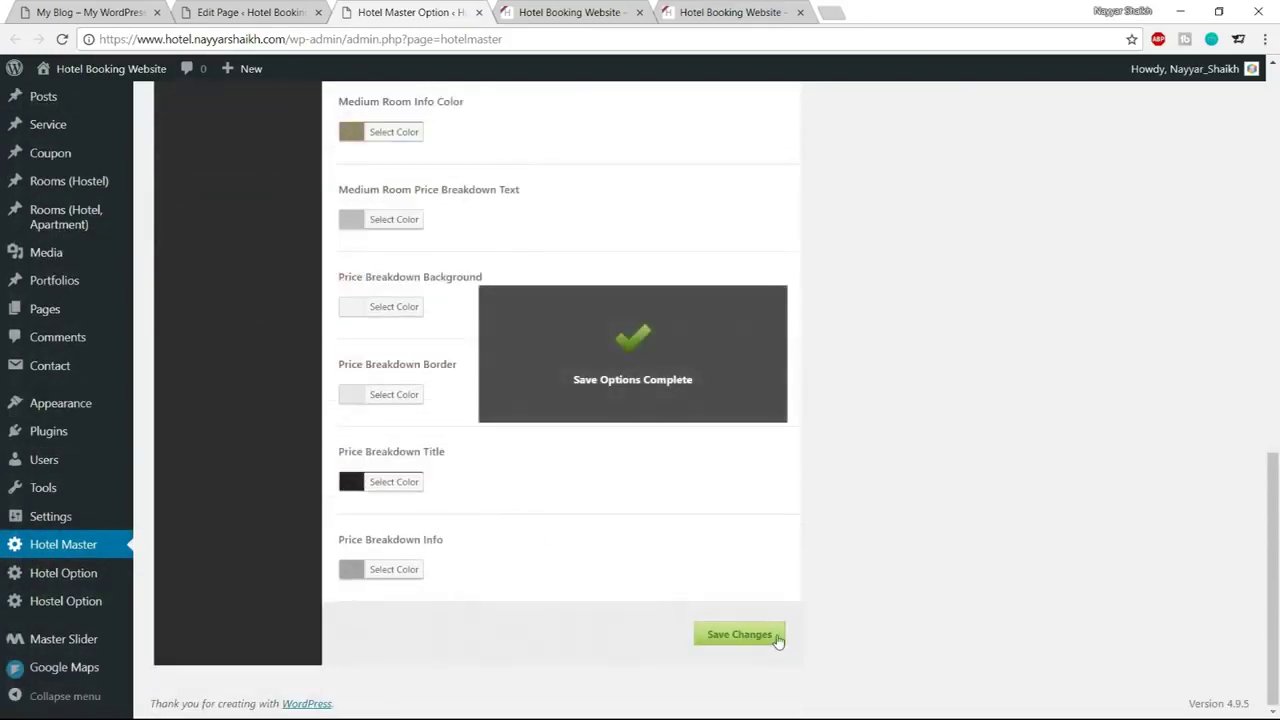
{"action": "scroll", "coordinate": [777, 640], "scroll_direction": "up", "scroll_amount": 8}
{"action": "scroll", "coordinate": [778, 638], "scroll_direction": "up", "scroll_amount": 3}
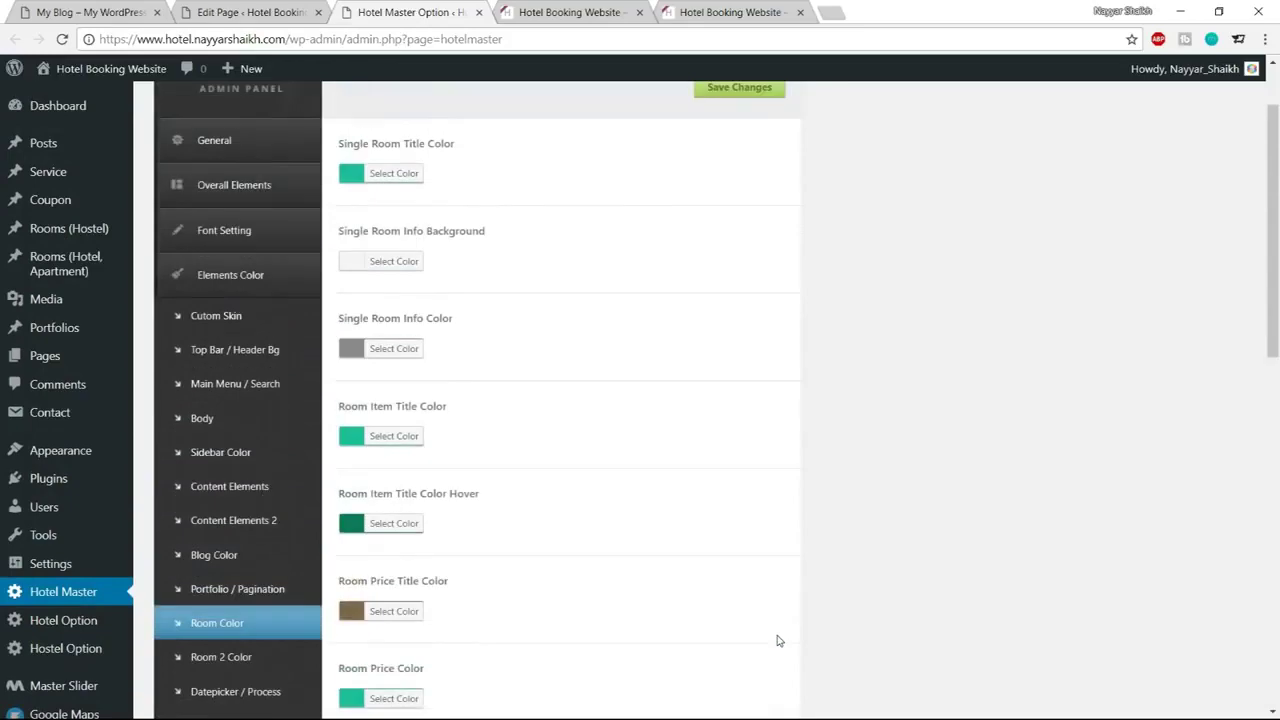
{"action": "scroll", "coordinate": [777, 637], "scroll_direction": "down", "scroll_amount": 15}
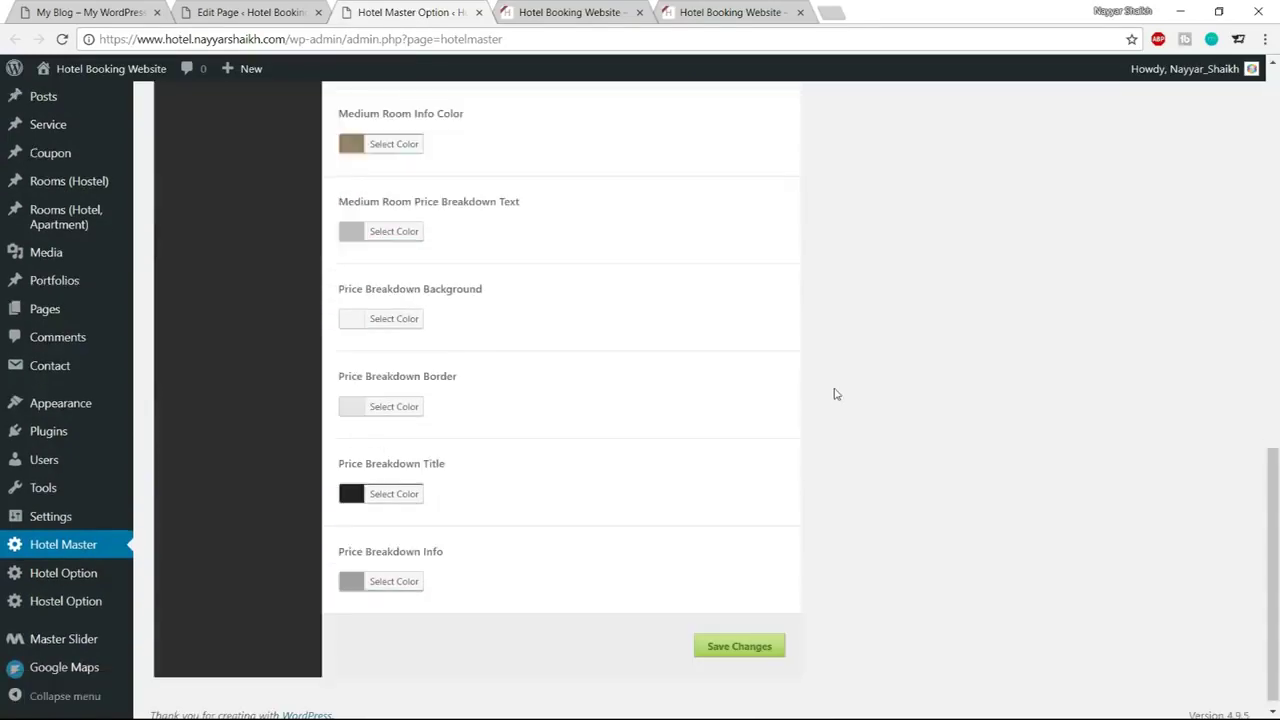
{"action": "left_click", "coordinate": [743, 646]}
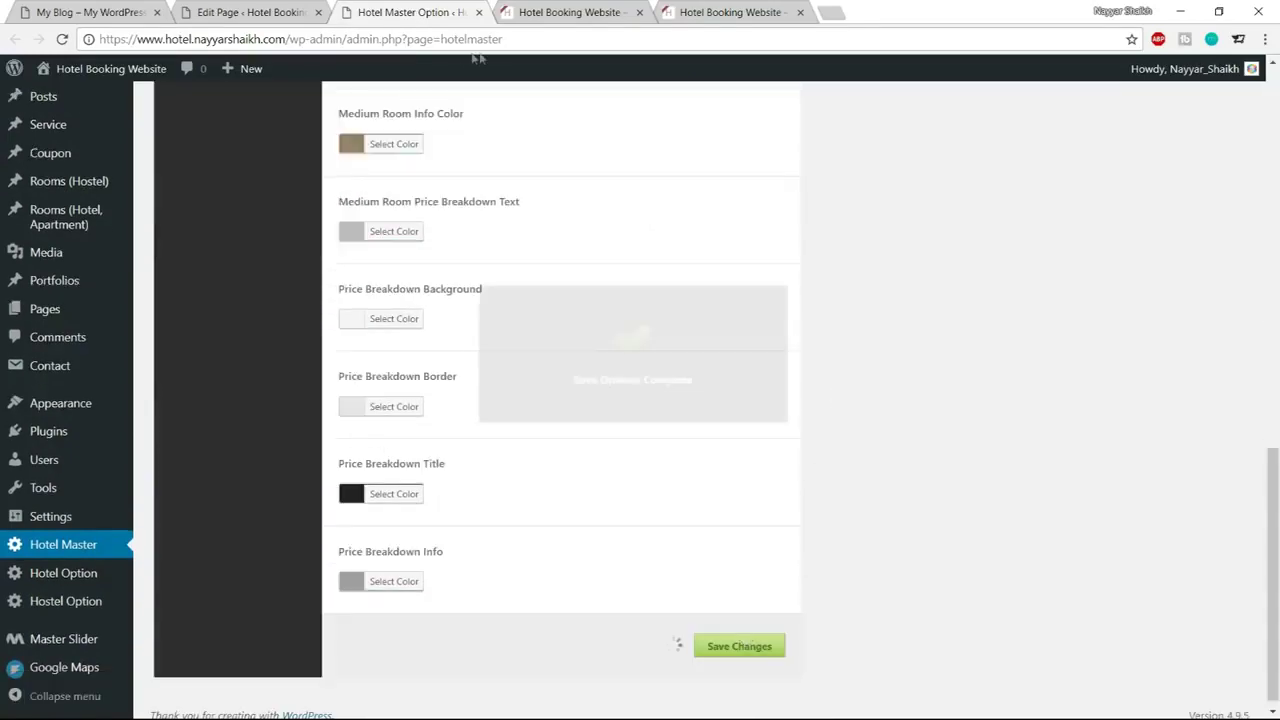
Step: Reload the live site to confirm the teal $24.00 / Night price and Penthouse Apartment title
{"action": "left_click", "coordinate": [545, 12]}
{"action": "left_click", "coordinate": [62, 39]}
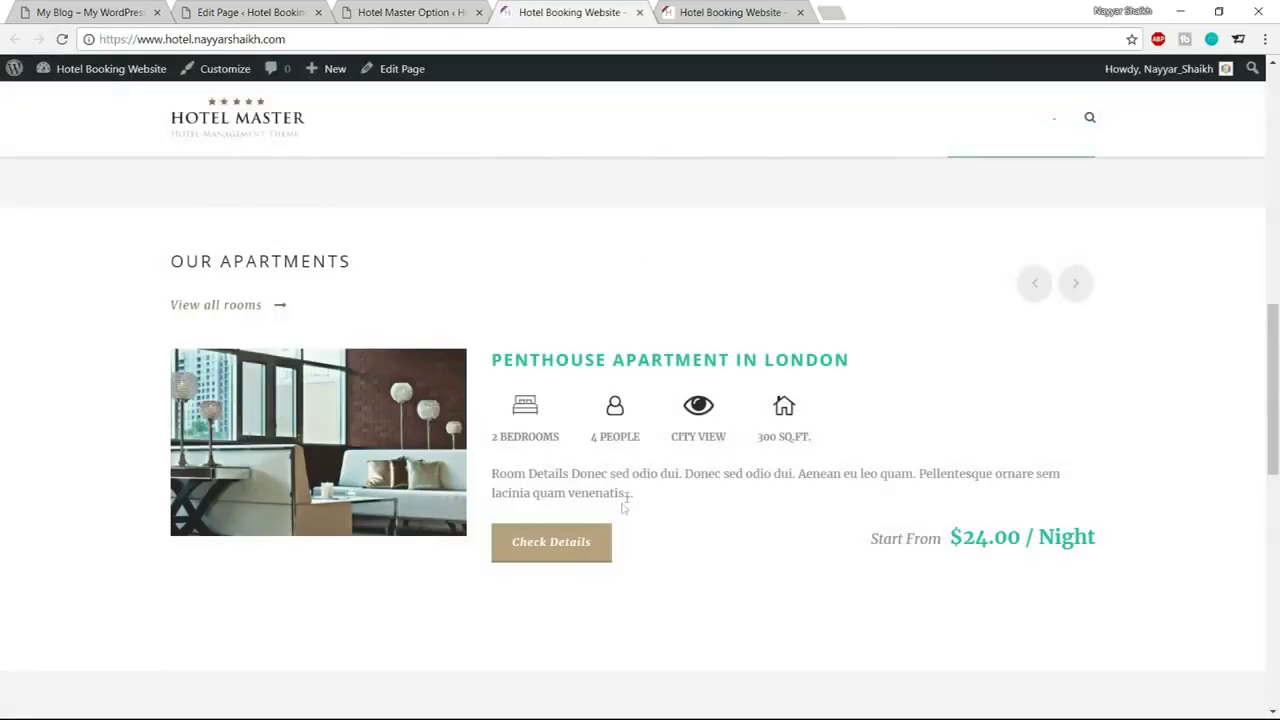
{"action": "left_click_drag", "start_coordinate": [950, 537], "coordinate": [1098, 542]}
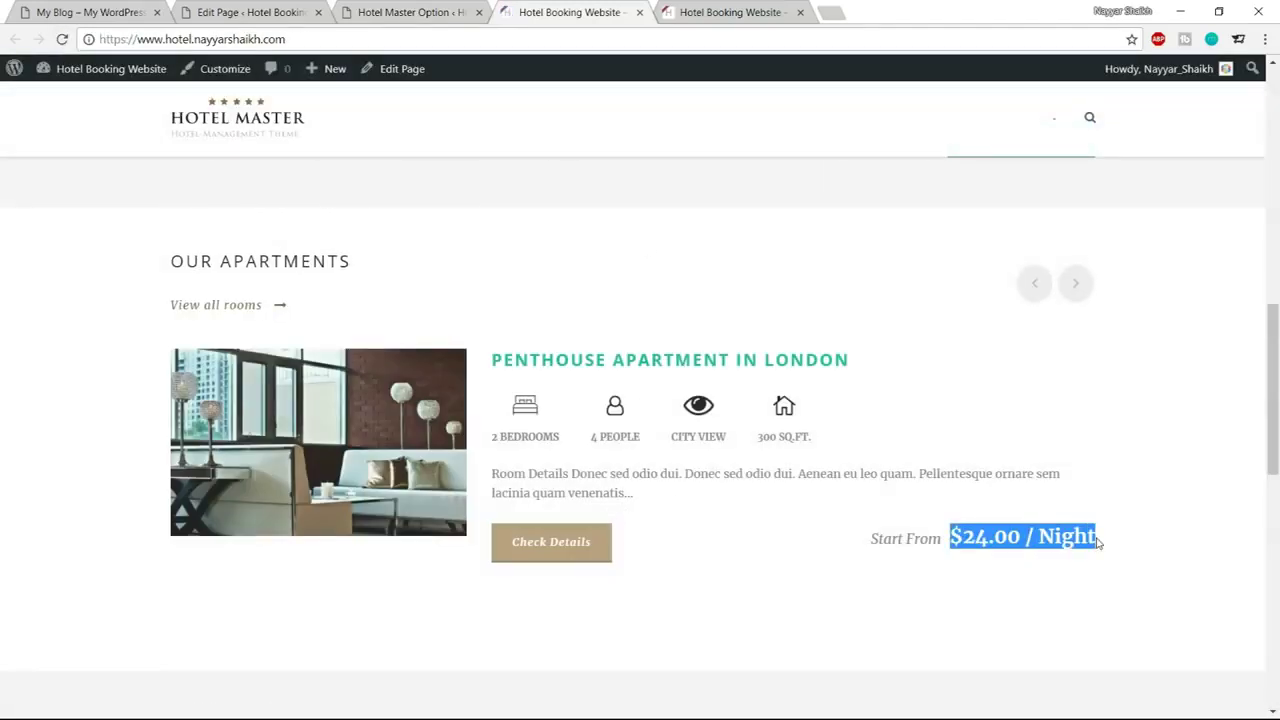
{"action": "left_click_drag", "start_coordinate": [850, 362], "coordinate": [490, 362]}
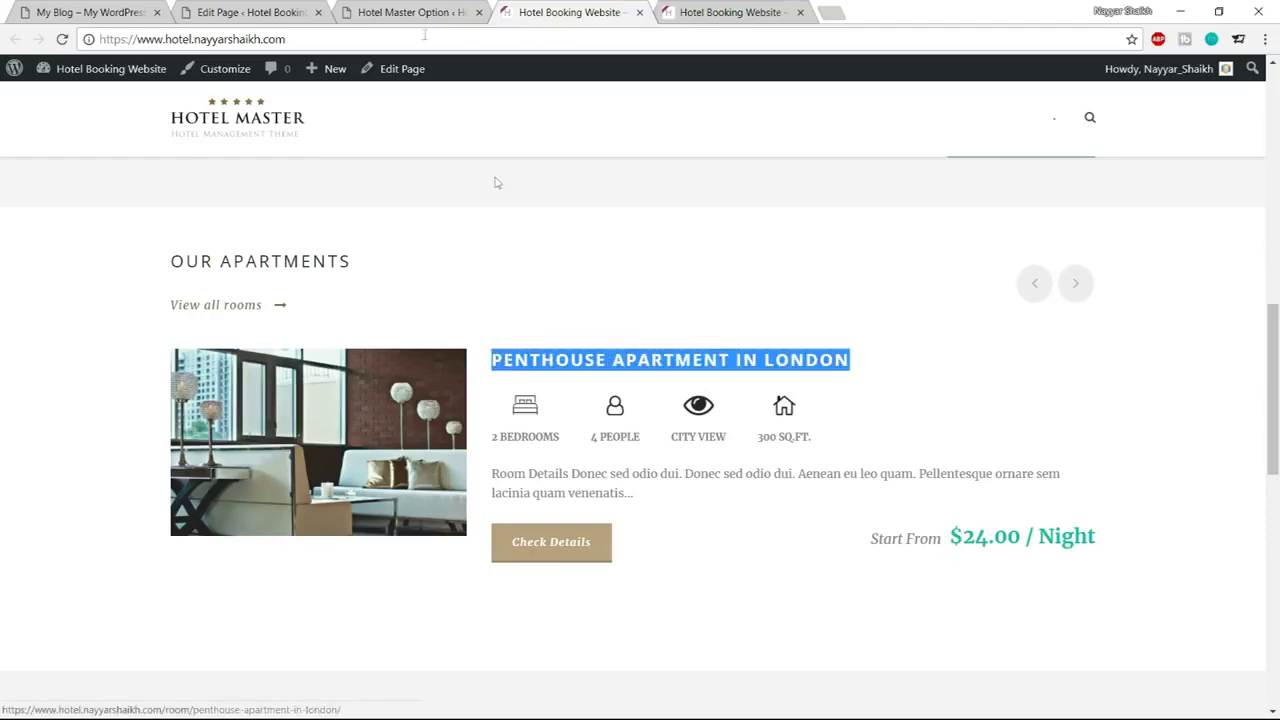
{"action": "left_click", "coordinate": [400, 7]}
{"action": "scroll", "coordinate": [790, 551], "scroll_direction": "up", "scroll_amount": 8}
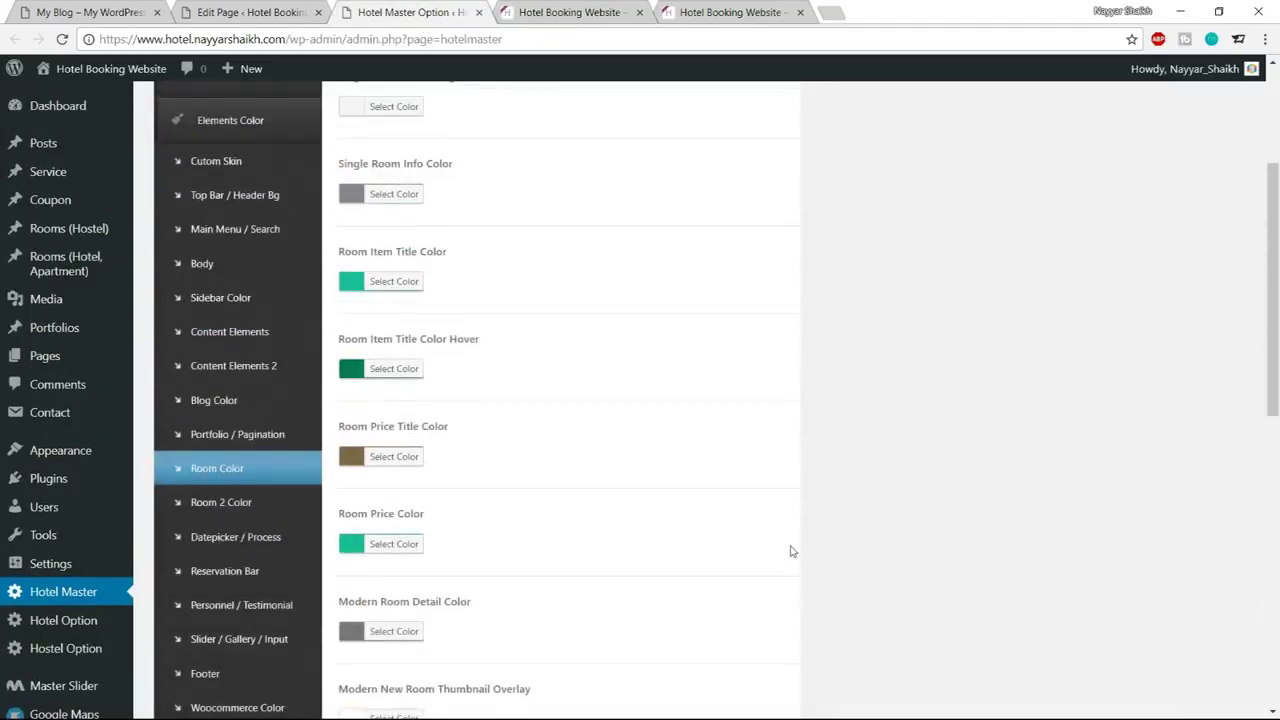
{"action": "scroll", "coordinate": [790, 551], "scroll_direction": "up", "scroll_amount": 2}
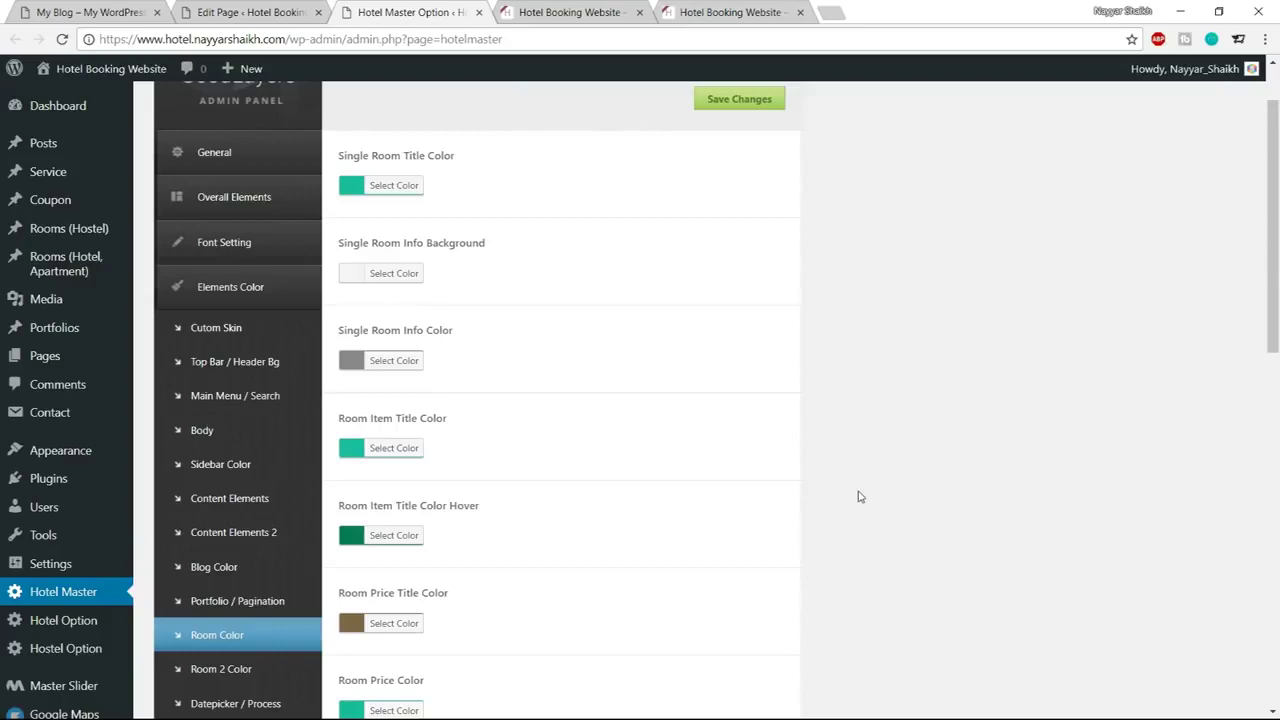
Step: Under Content Elements, set the Button Background colour to #1abc9c
{"action": "left_click", "coordinate": [257, 497]}
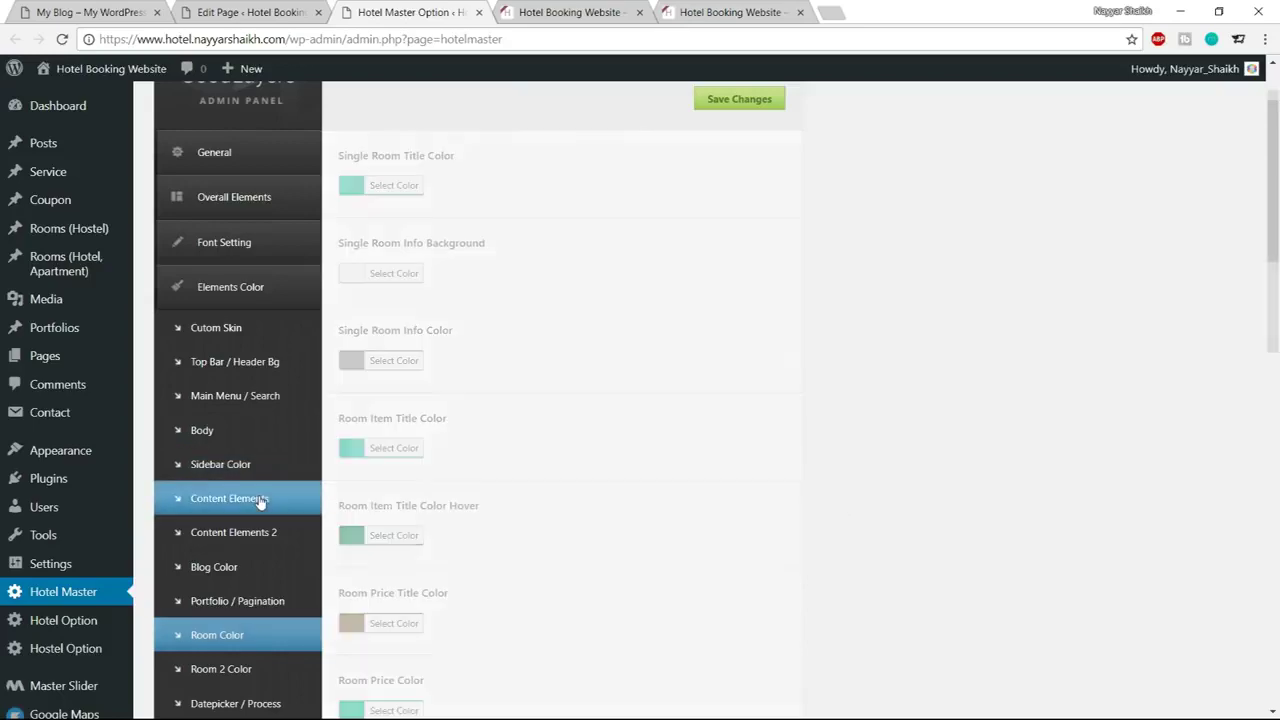
{"action": "scroll", "coordinate": [948, 390], "scroll_direction": "down", "scroll_amount": 5}
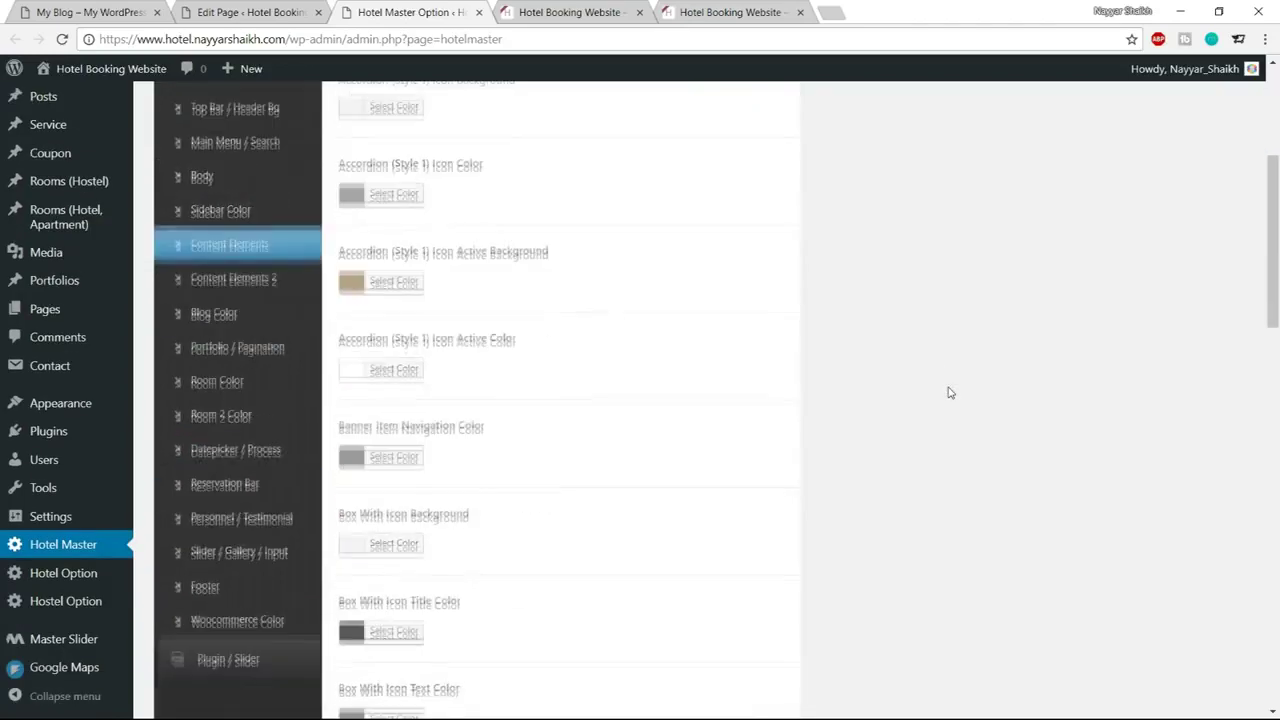
{"action": "scroll", "coordinate": [778, 408], "scroll_direction": "down", "scroll_amount": 2}
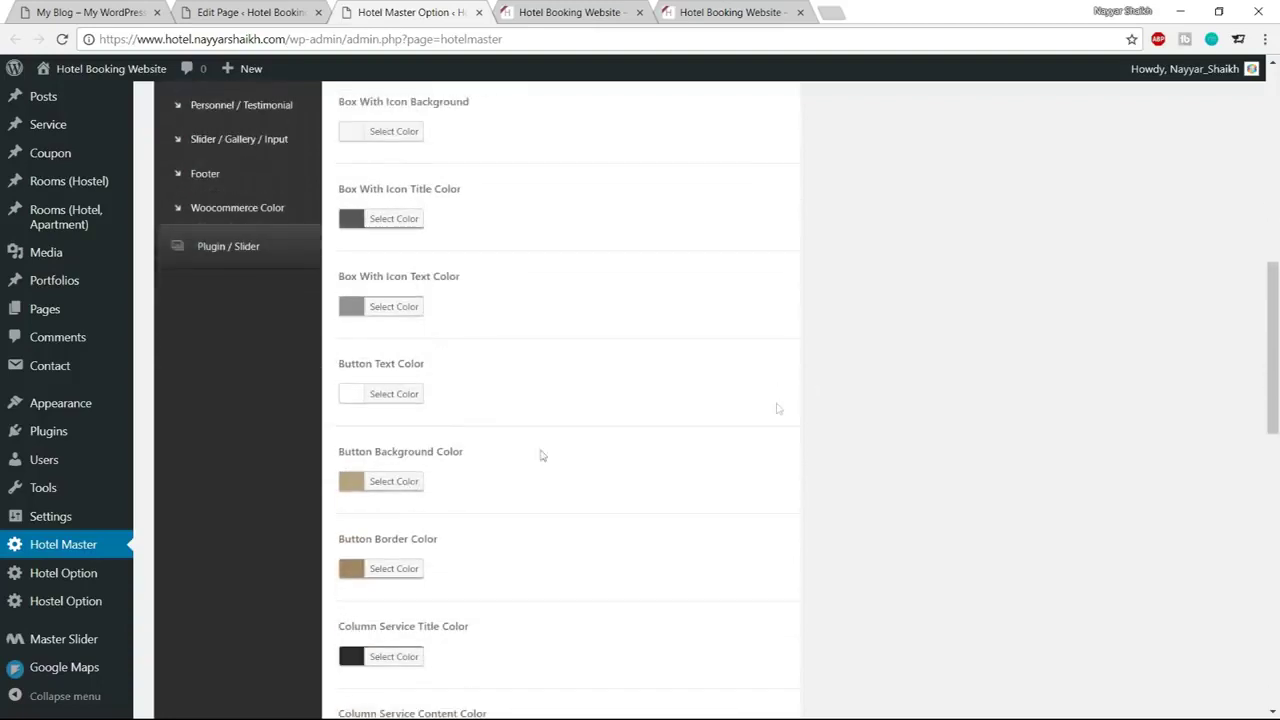
{"action": "left_click", "coordinate": [394, 483]}
{"action": "scroll", "coordinate": [480, 480], "scroll_direction": "down", "scroll_amount": 1}
{"action": "double_click", "coordinate": [466, 398]}
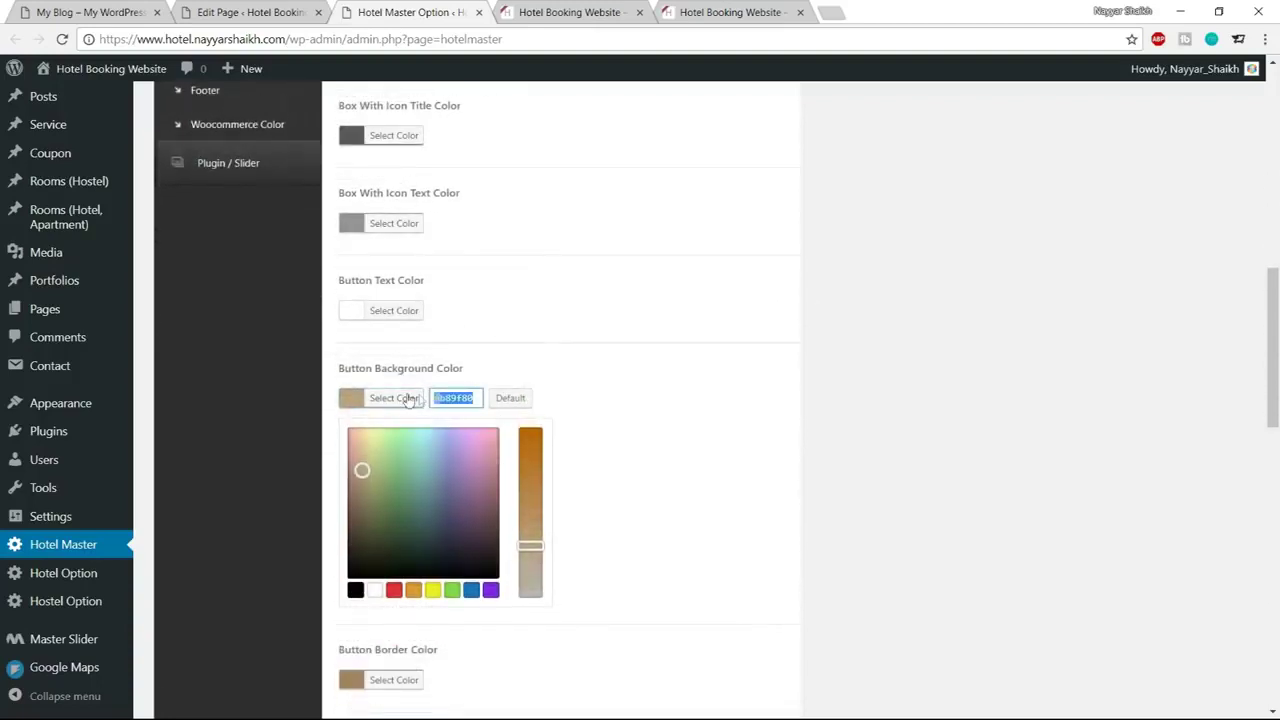
{"action": "type", "text": "#1abc9c"}
{"action": "left_click", "coordinate": [408, 398]}
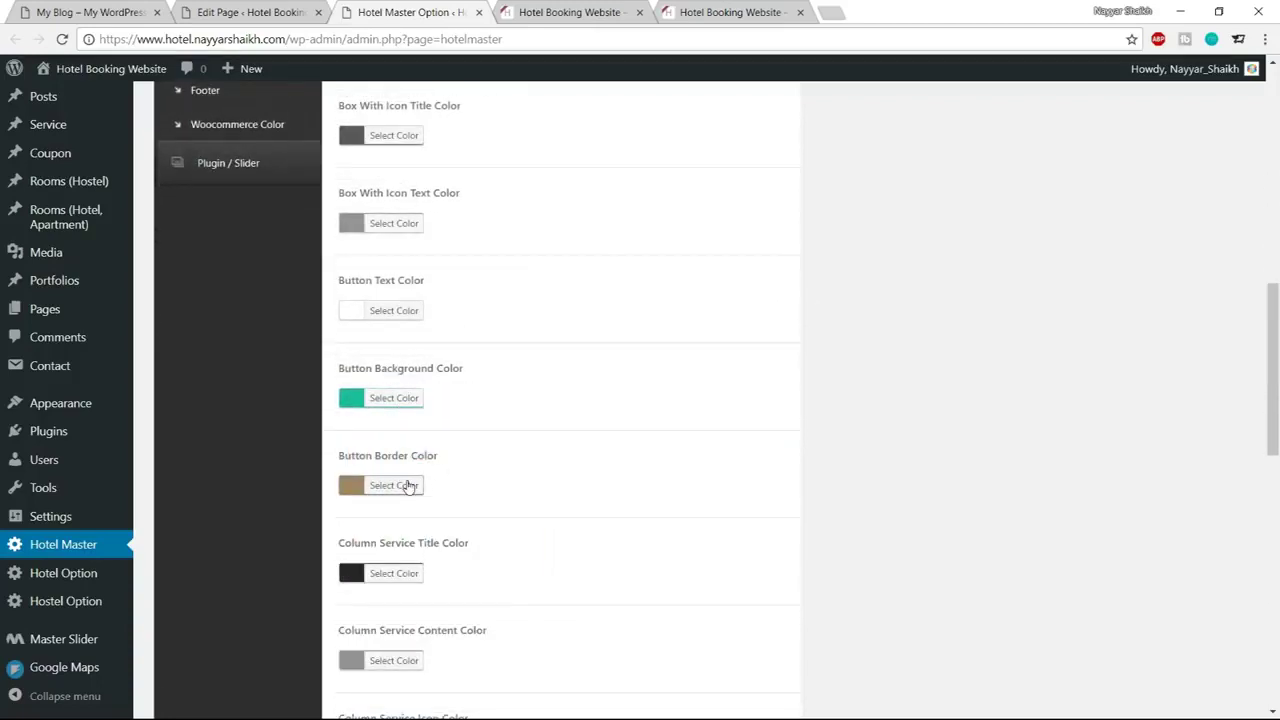
Step: Set the Button Border colour to the darker teal #11916a
{"action": "left_click", "coordinate": [408, 485]}
{"action": "double_click", "coordinate": [466, 485]}
{"action": "type", "text": "#1abc9c"}
{"action": "scroll", "coordinate": [432, 501], "scroll_direction": "down", "scroll_amount": 1}
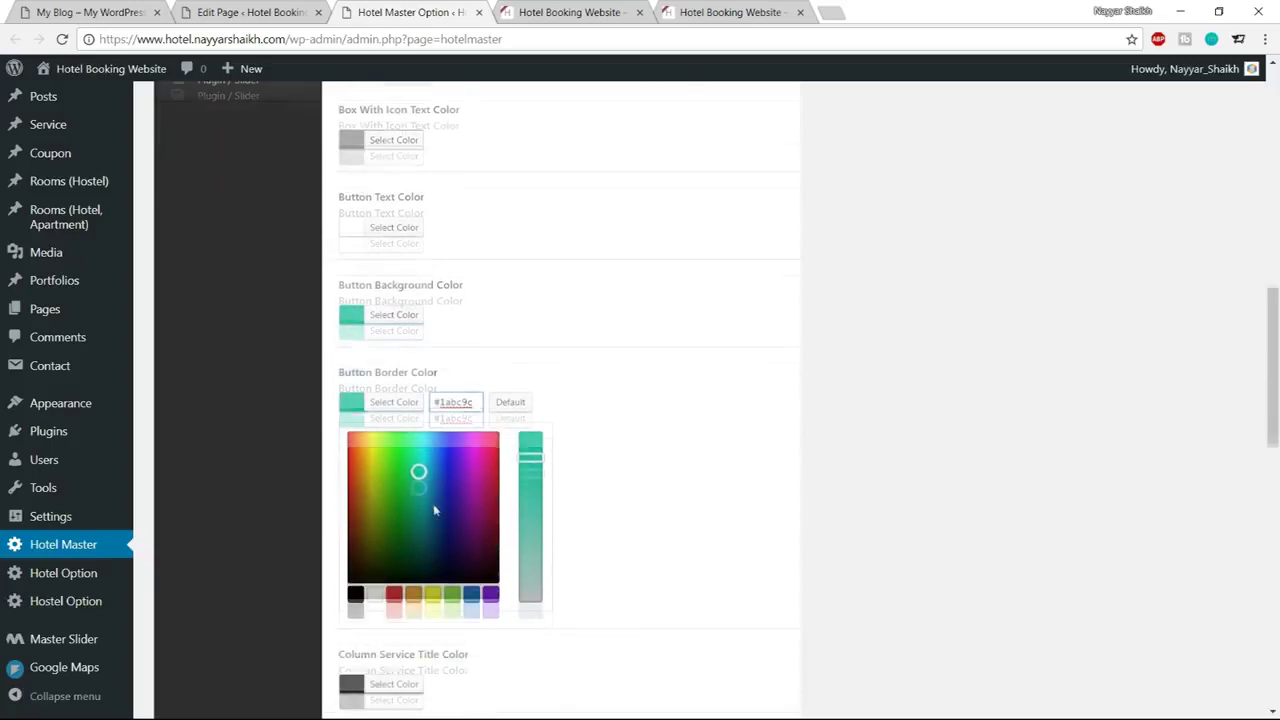
{"action": "left_click_drag", "start_coordinate": [418, 472], "coordinate": [417, 497]}
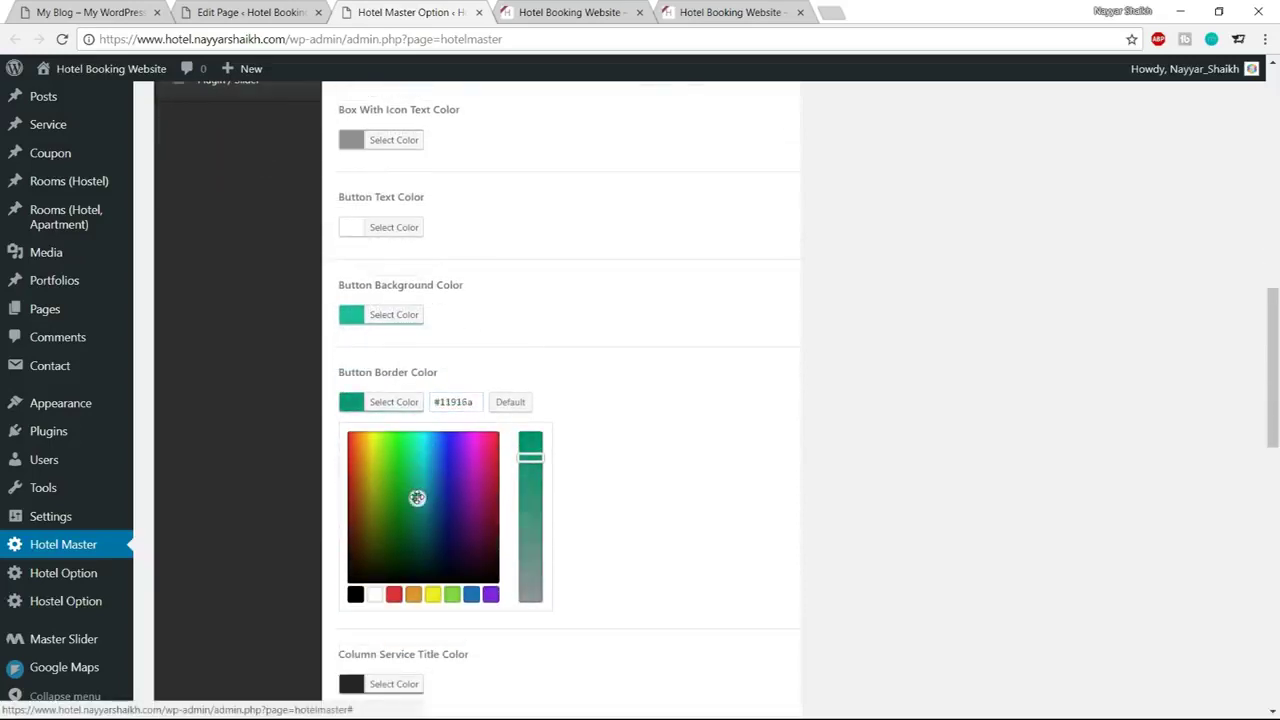
{"action": "left_click", "coordinate": [406, 401]}
Step: Save the button colours and reload the site to check the teal Check Details button
{"action": "scroll", "coordinate": [537, 434], "scroll_direction": "down", "scroll_amount": 2}
{"action": "scroll", "coordinate": [537, 434], "scroll_direction": "up", "scroll_amount": 4}
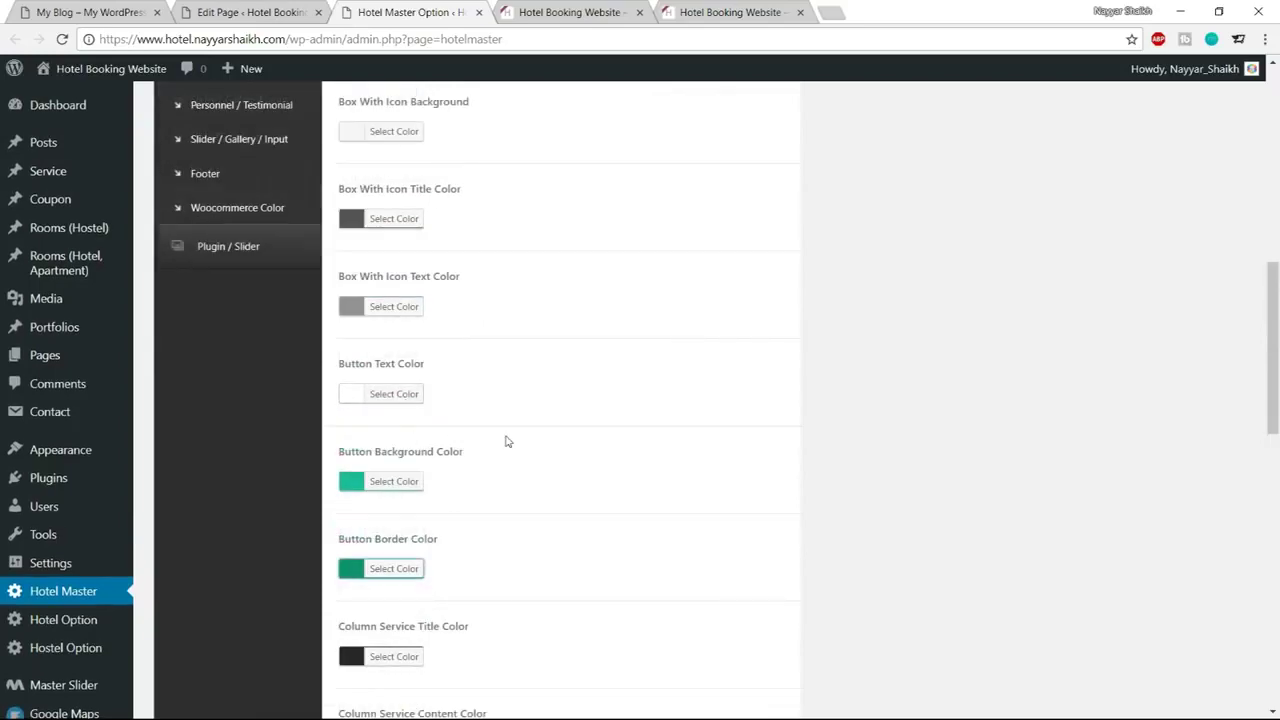
{"action": "scroll", "coordinate": [506, 441], "scroll_direction": "down", "scroll_amount": 10}
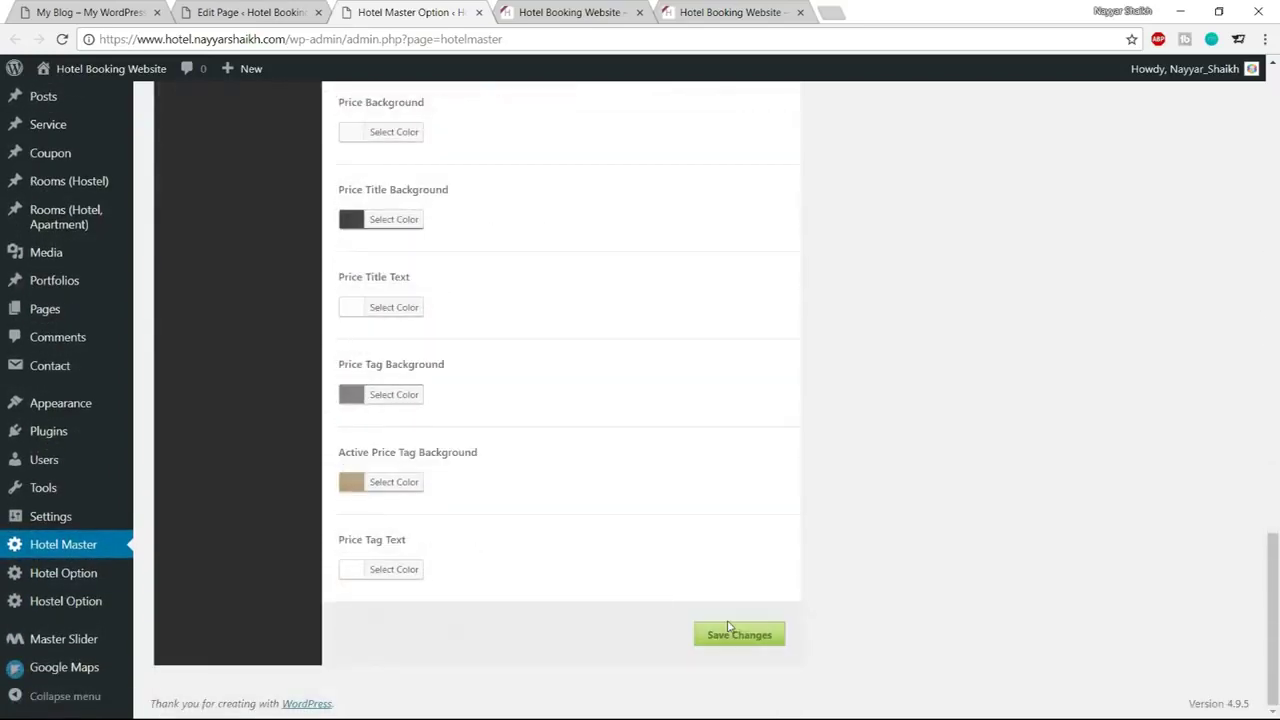
{"action": "left_click", "coordinate": [560, 12]}
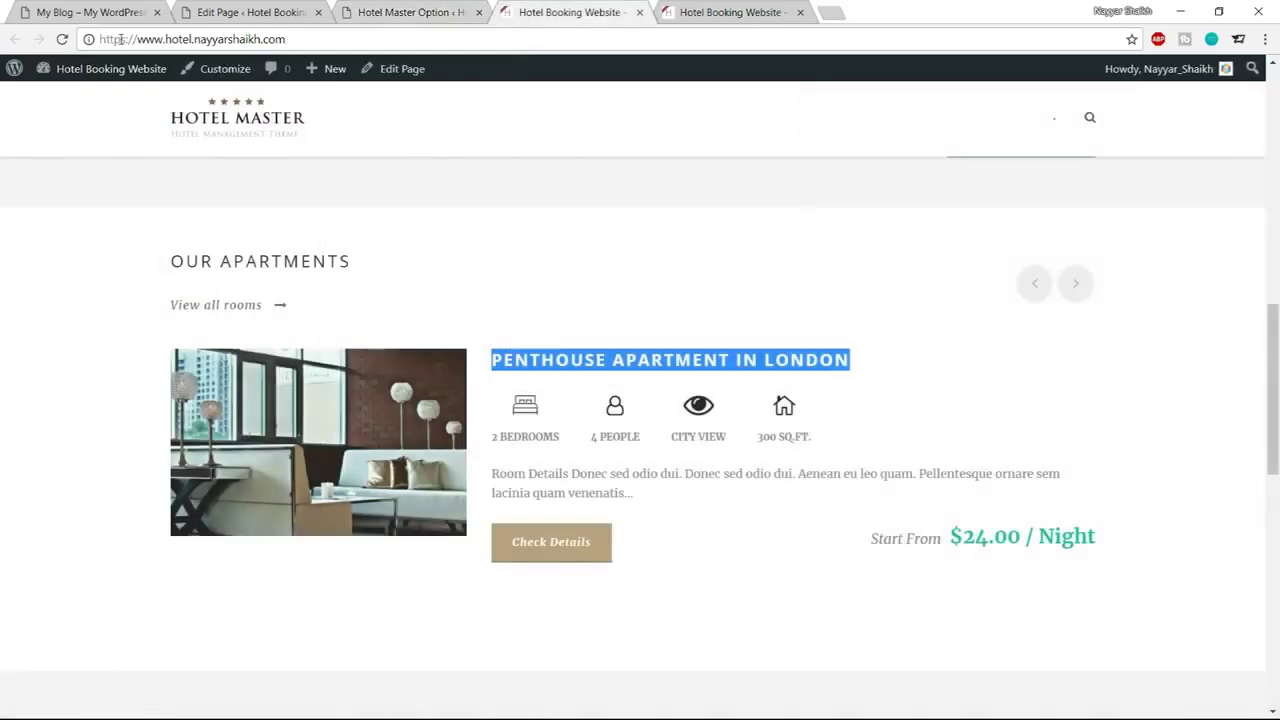
{"action": "left_click", "coordinate": [66, 38]}
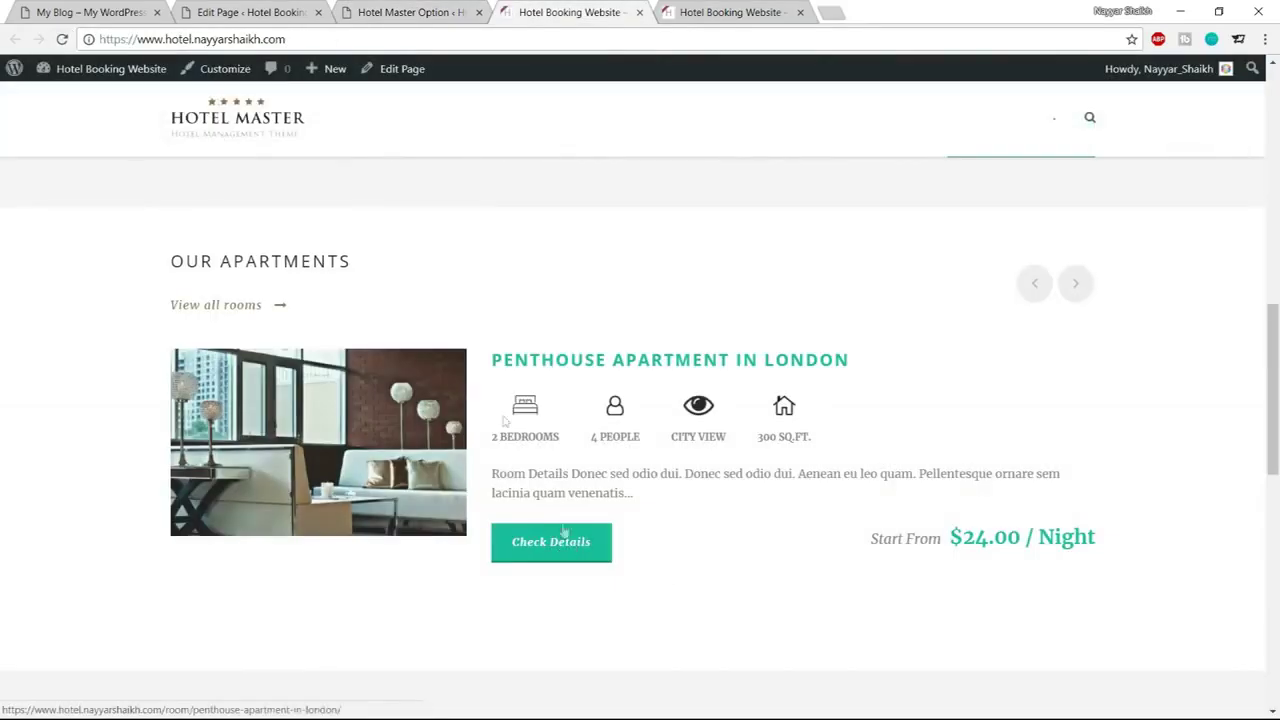
{"action": "left_click_drag", "start_coordinate": [175, 260], "coordinate": [341, 261]}
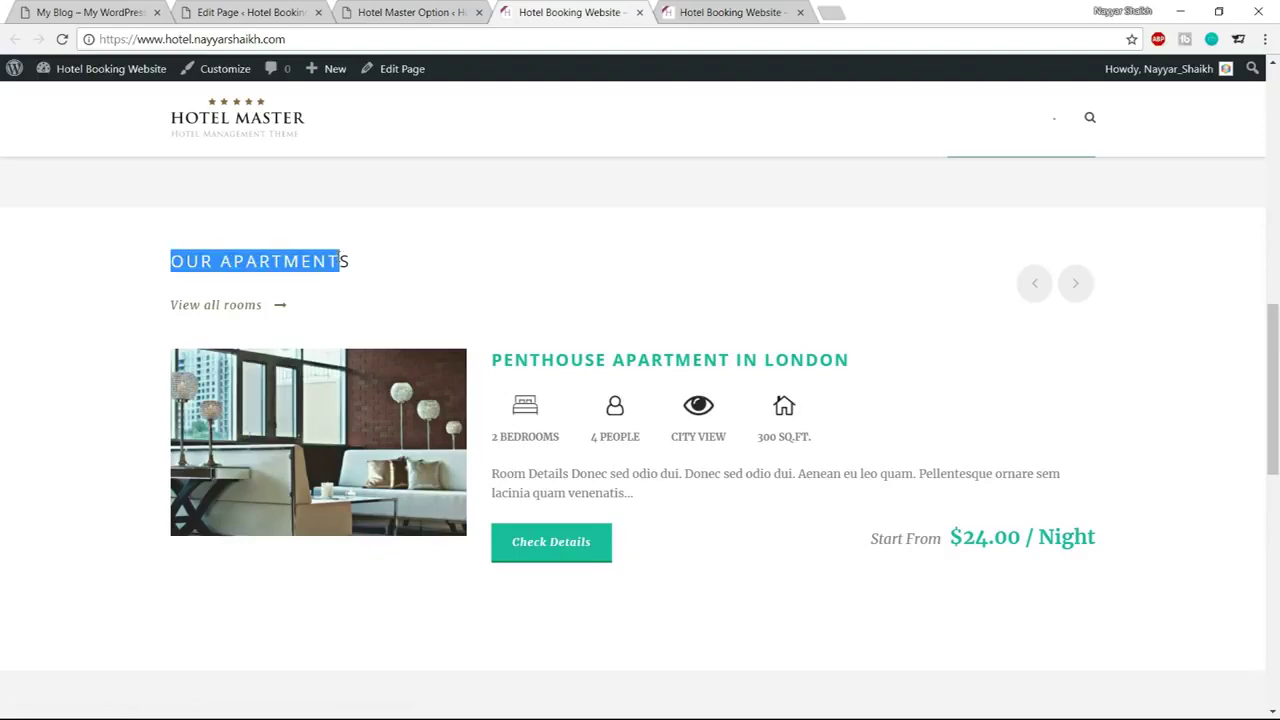
{"action": "left_click", "coordinate": [447, 293]}
Step: Review the body colour settings in the theme options
{"action": "left_click", "coordinate": [425, 10]}
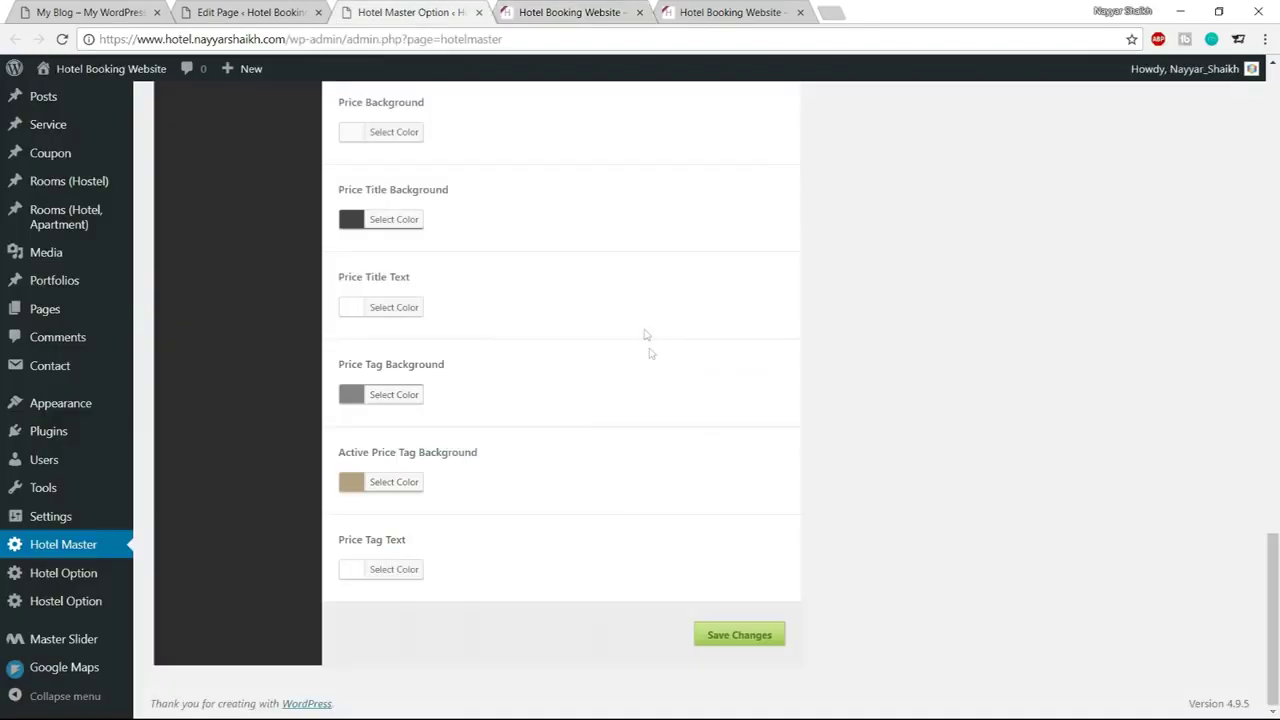
{"action": "scroll", "coordinate": [648, 350], "scroll_direction": "up", "scroll_amount": 2}
{"action": "scroll", "coordinate": [650, 365], "scroll_direction": "up", "scroll_amount": 15}
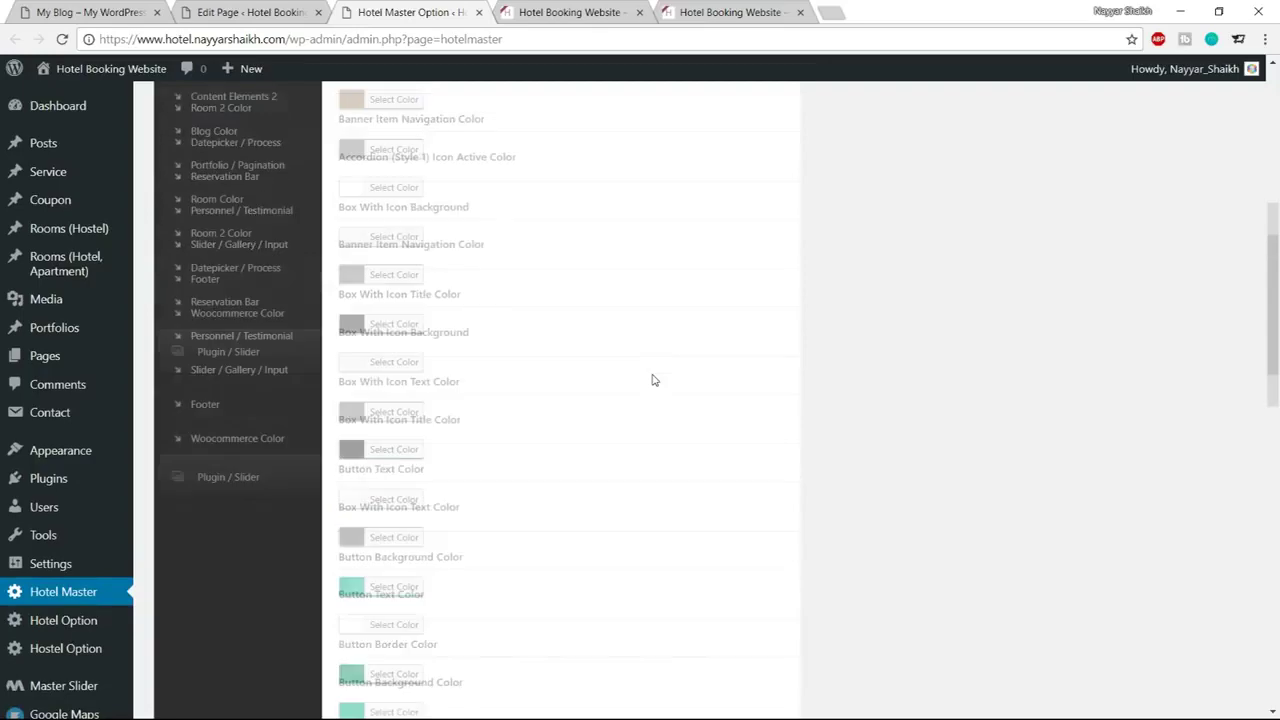
{"action": "scroll", "coordinate": [257, 334], "scroll_direction": "up", "scroll_amount": 2}
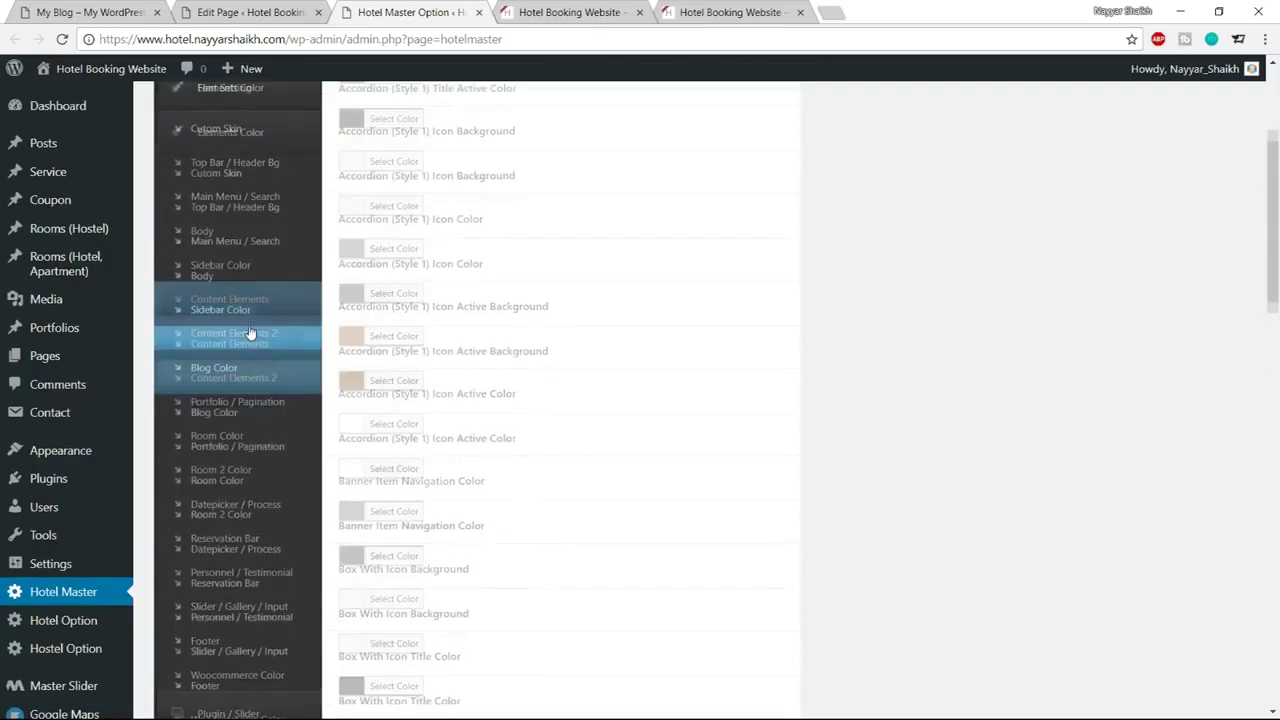
{"action": "left_click", "coordinate": [240, 313]}
{"action": "scroll", "coordinate": [826, 407], "scroll_direction": "up", "scroll_amount": 3}
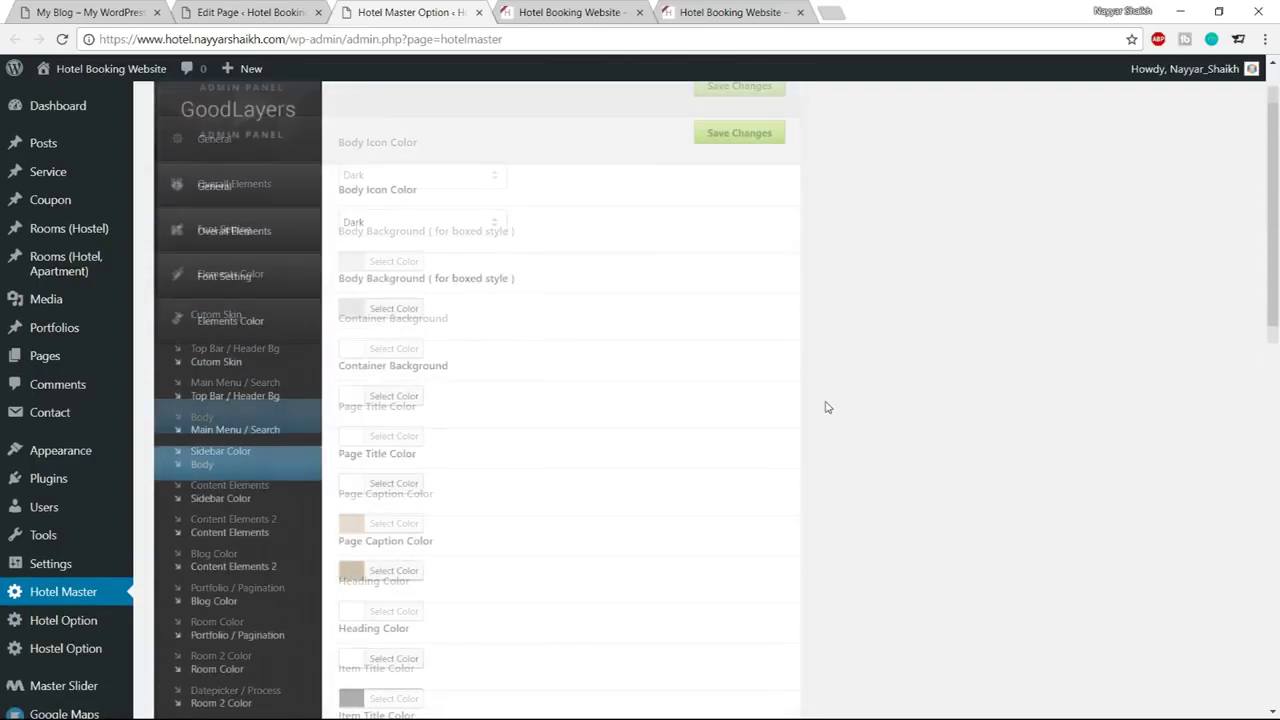
{"action": "scroll", "coordinate": [700, 402], "scroll_direction": "down", "scroll_amount": 1}
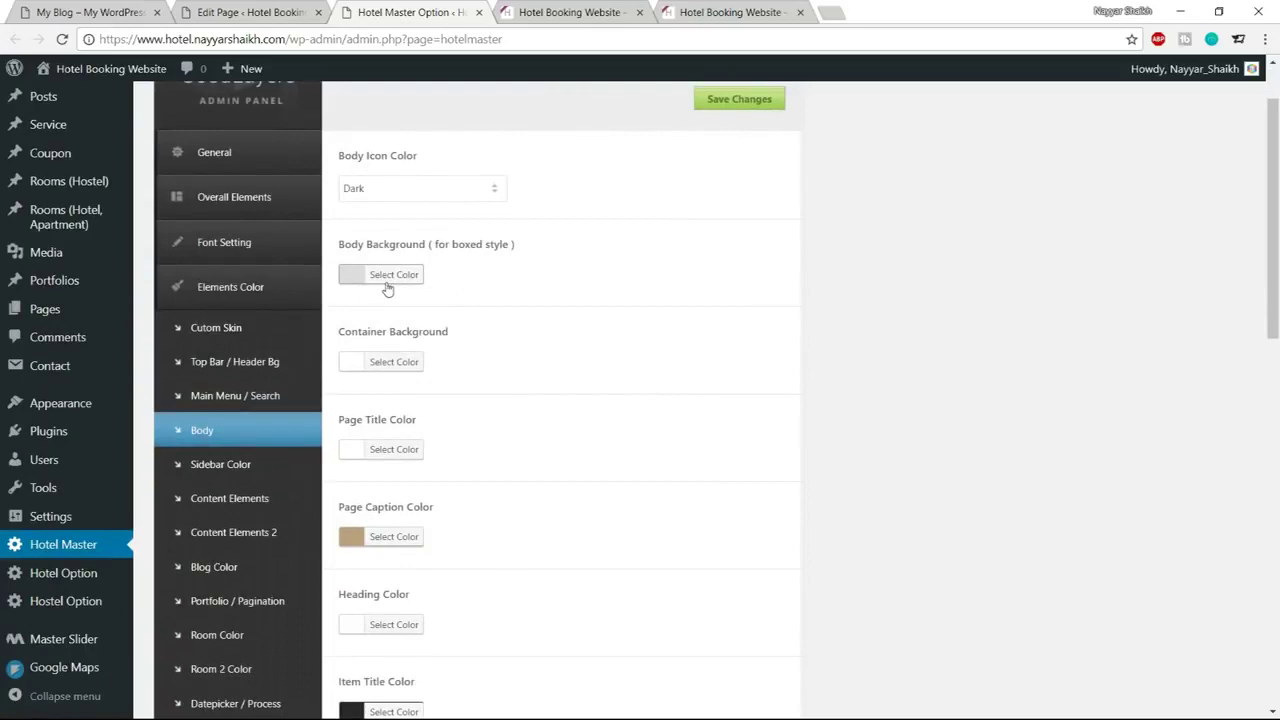
{"action": "scroll", "coordinate": [600, 370], "scroll_direction": "down", "scroll_amount": 2}
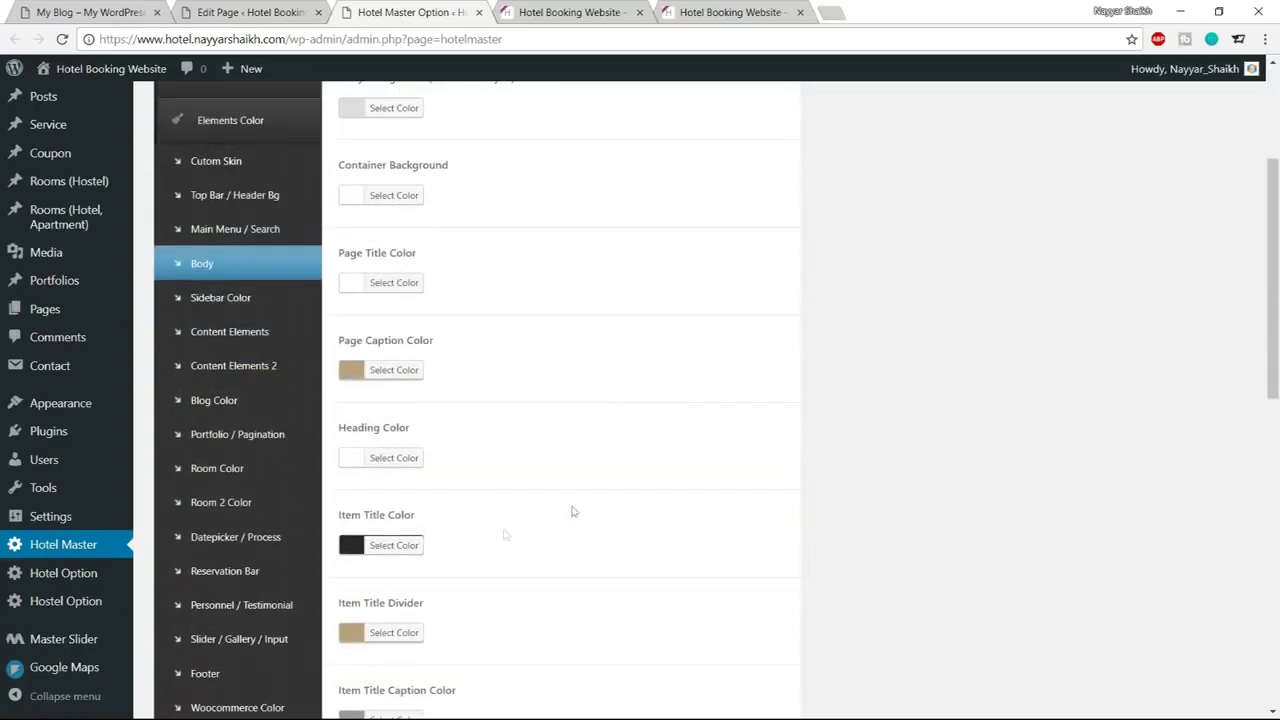
{"action": "scroll", "coordinate": [826, 414], "scroll_direction": "down", "scroll_amount": 2}
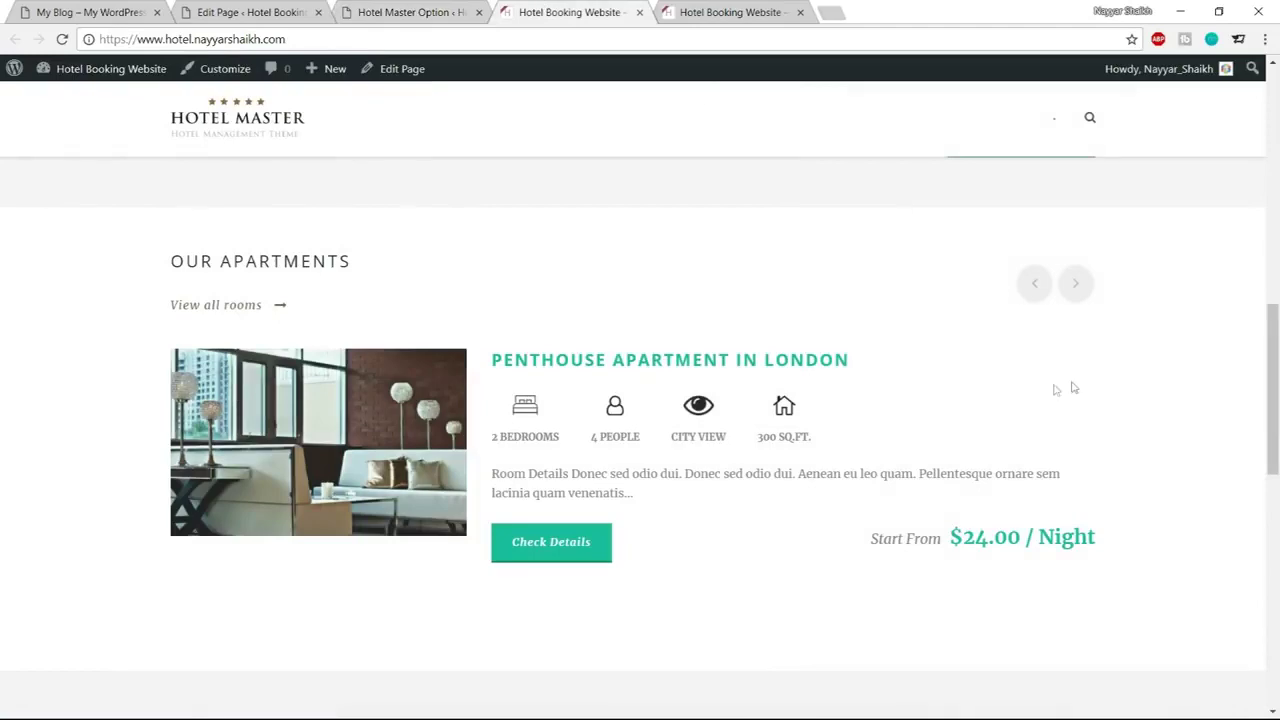
Step: Compare the colours with the reference hotel demo site
{"action": "left_click", "coordinate": [90, 12]}
{"action": "scroll", "coordinate": [1056, 368], "scroll_direction": "down", "scroll_amount": 4}
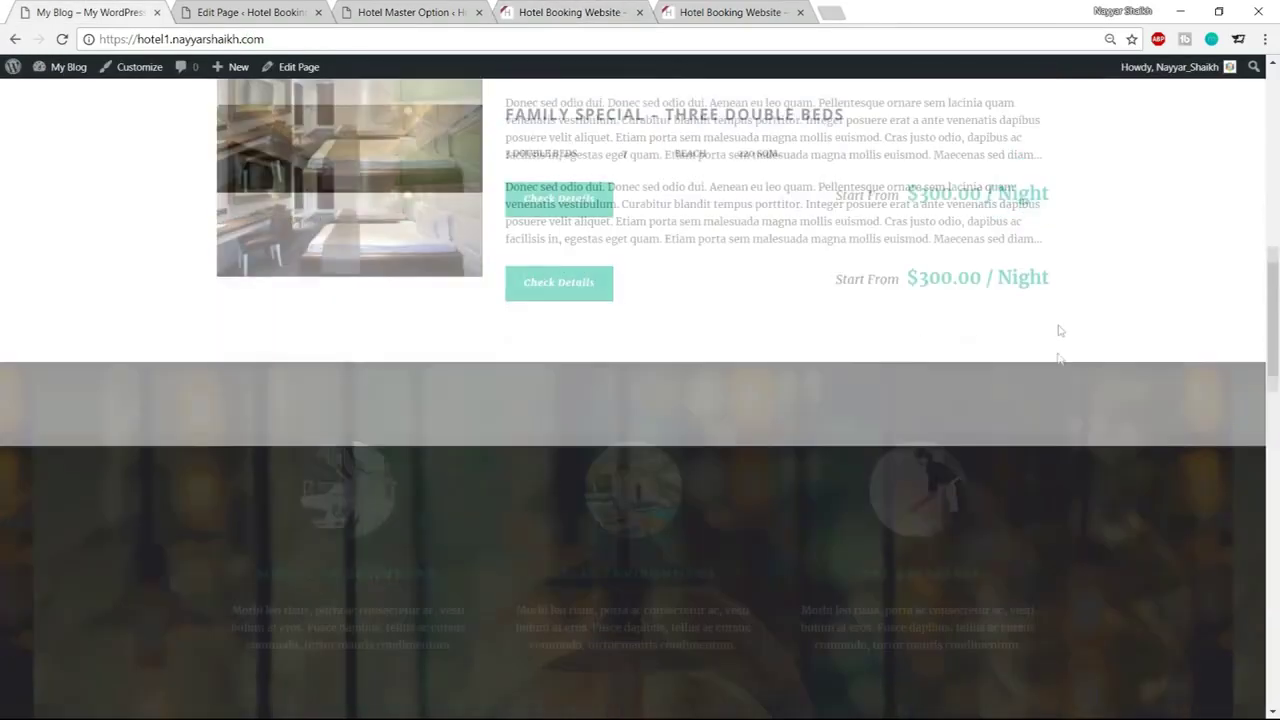
{"action": "scroll", "coordinate": [1057, 368], "scroll_direction": "down", "scroll_amount": 1}
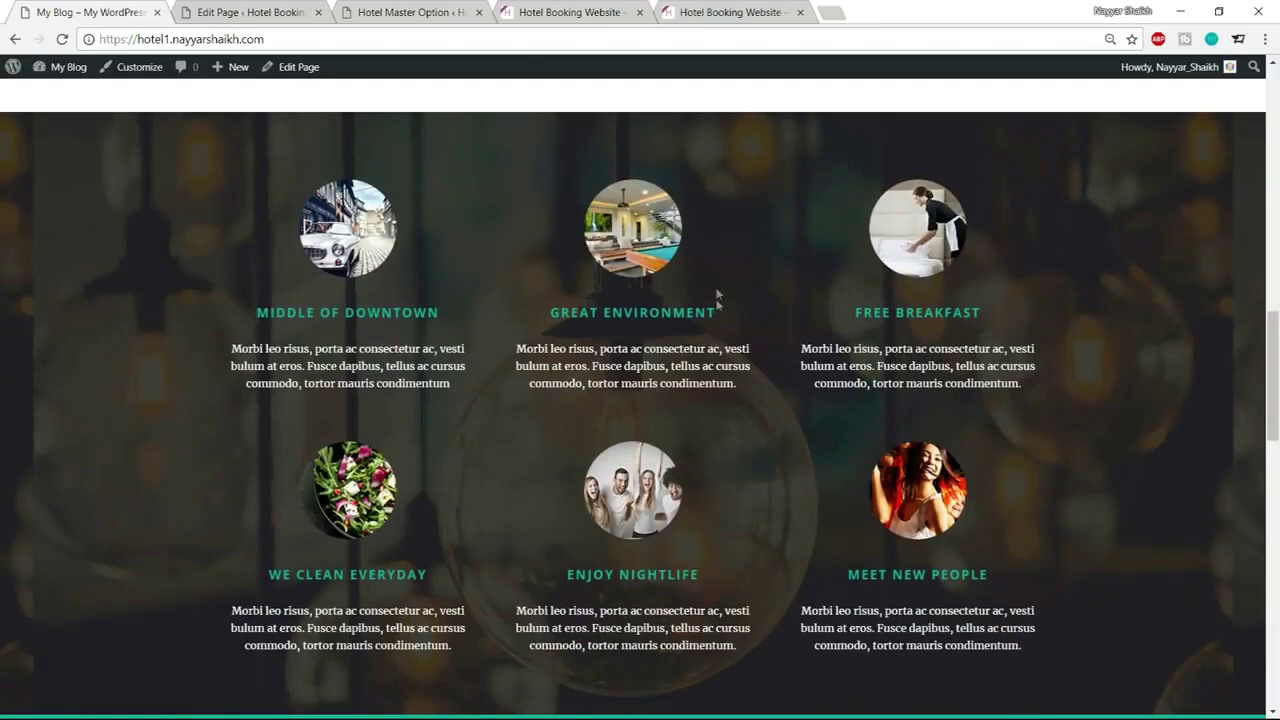
{"action": "scroll", "coordinate": [789, 451], "scroll_direction": "up", "scroll_amount": 7}
{"action": "scroll", "coordinate": [750, 397], "scroll_direction": "down", "scroll_amount": 7}
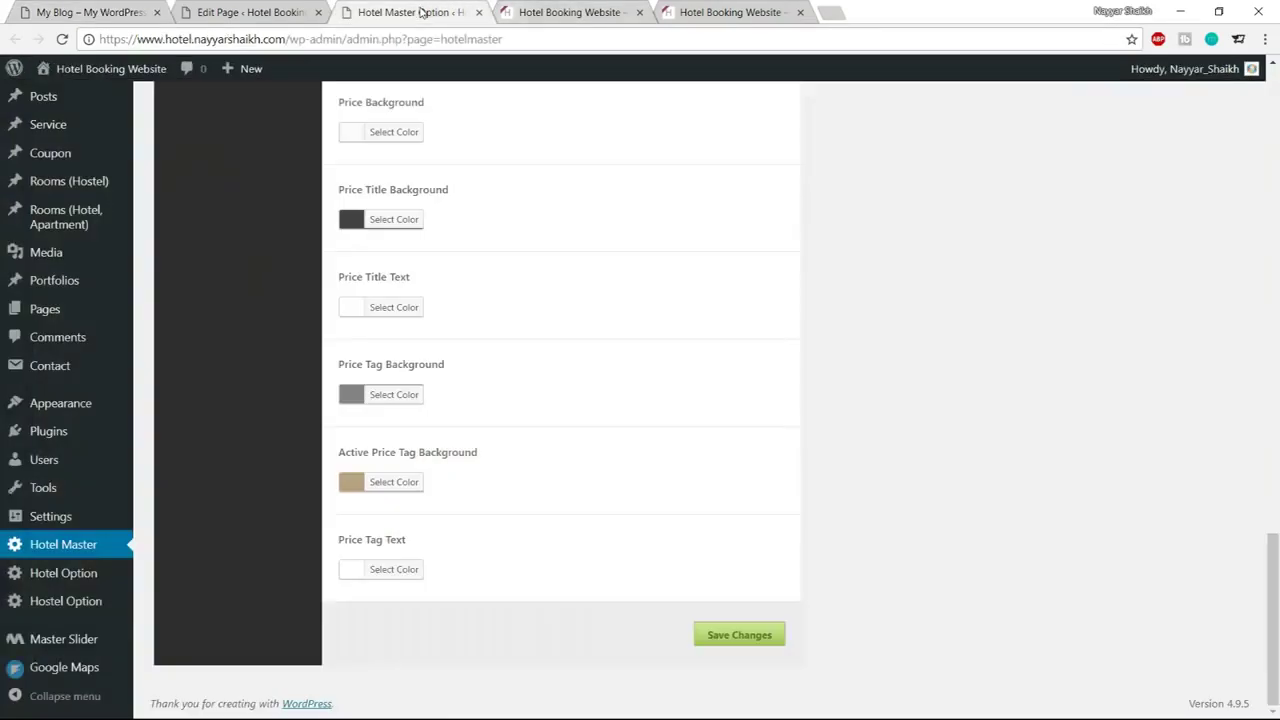
{"action": "left_click", "coordinate": [445, 14]}
Step: Close the theme colour options and compare against the reference site's dark features section
{"action": "left_click", "coordinate": [479, 12]}
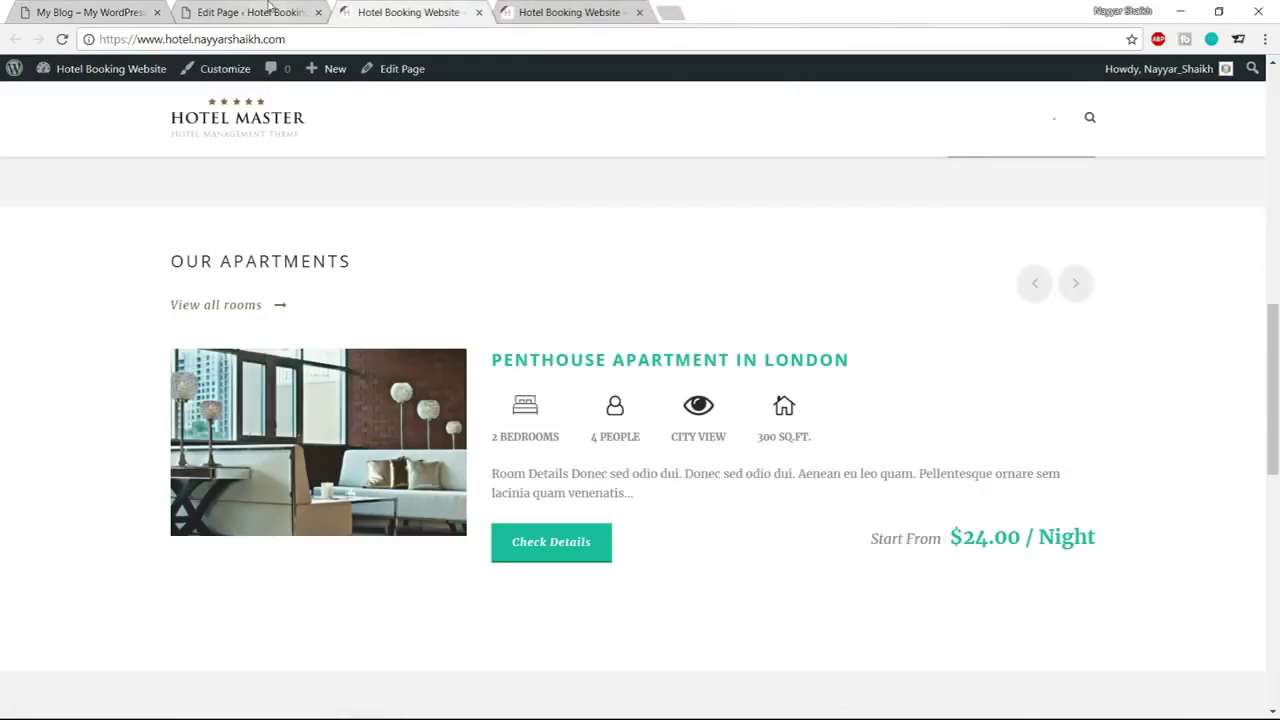
{"action": "left_click", "coordinate": [250, 12]}
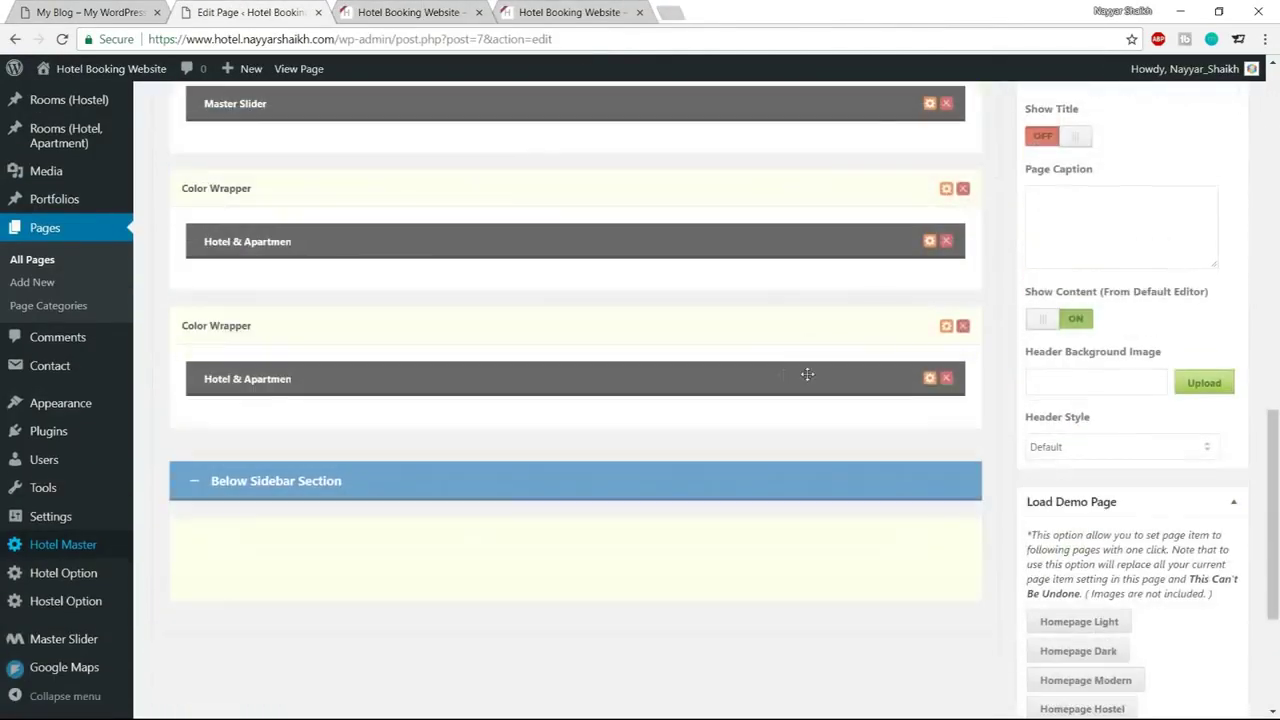
{"action": "left_click", "coordinate": [79, 6]}
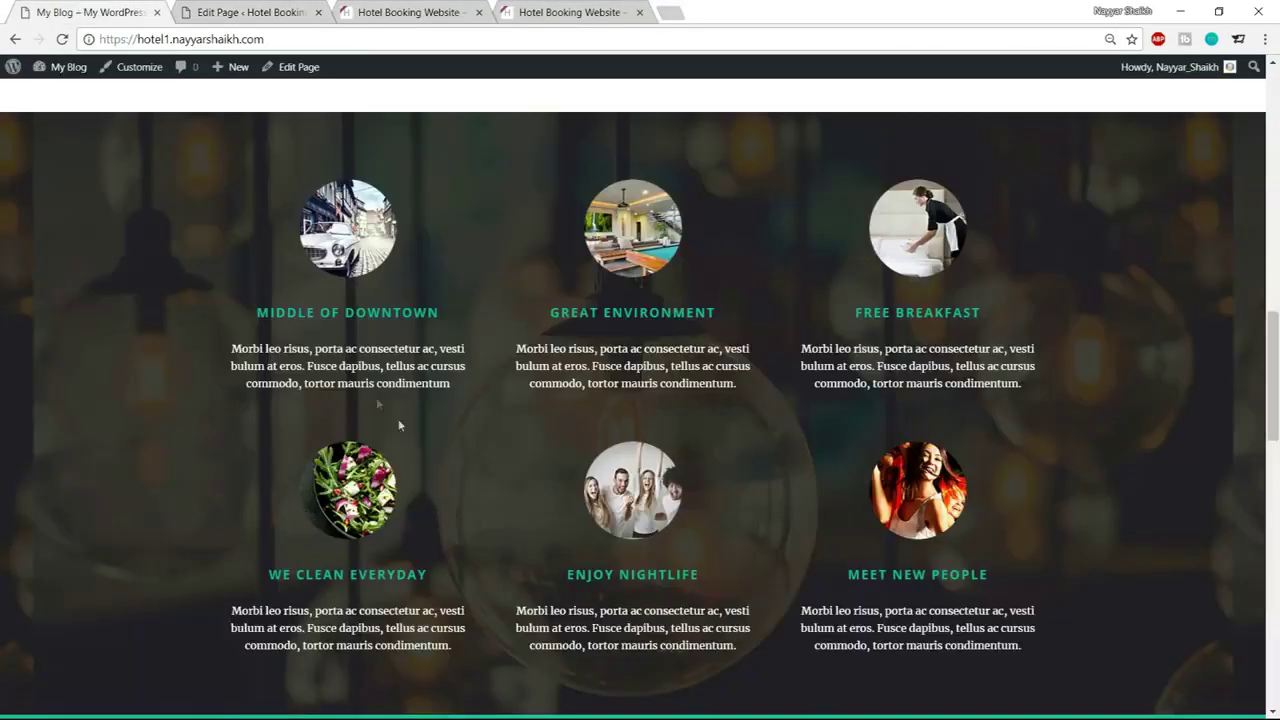
{"action": "left_click", "coordinate": [272, 12]}
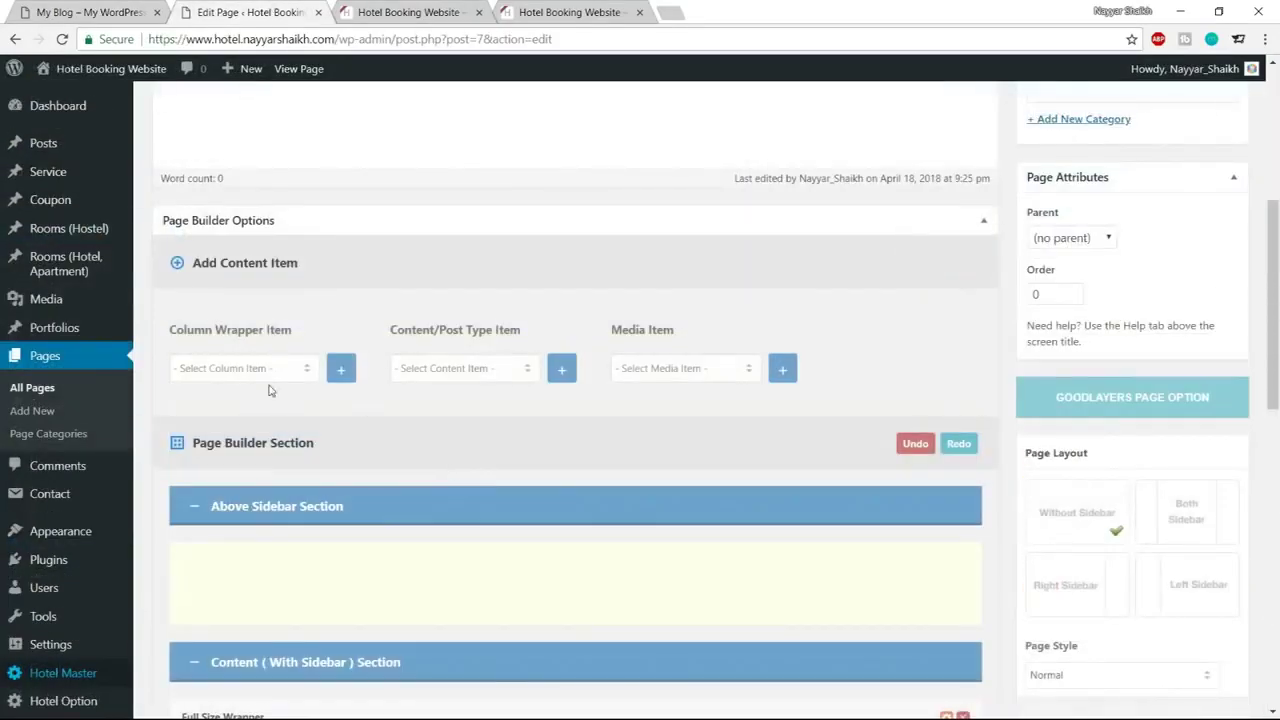
Step: Add a Background/Parallax Wrapper to the page
{"action": "left_click", "coordinate": [248, 368]}
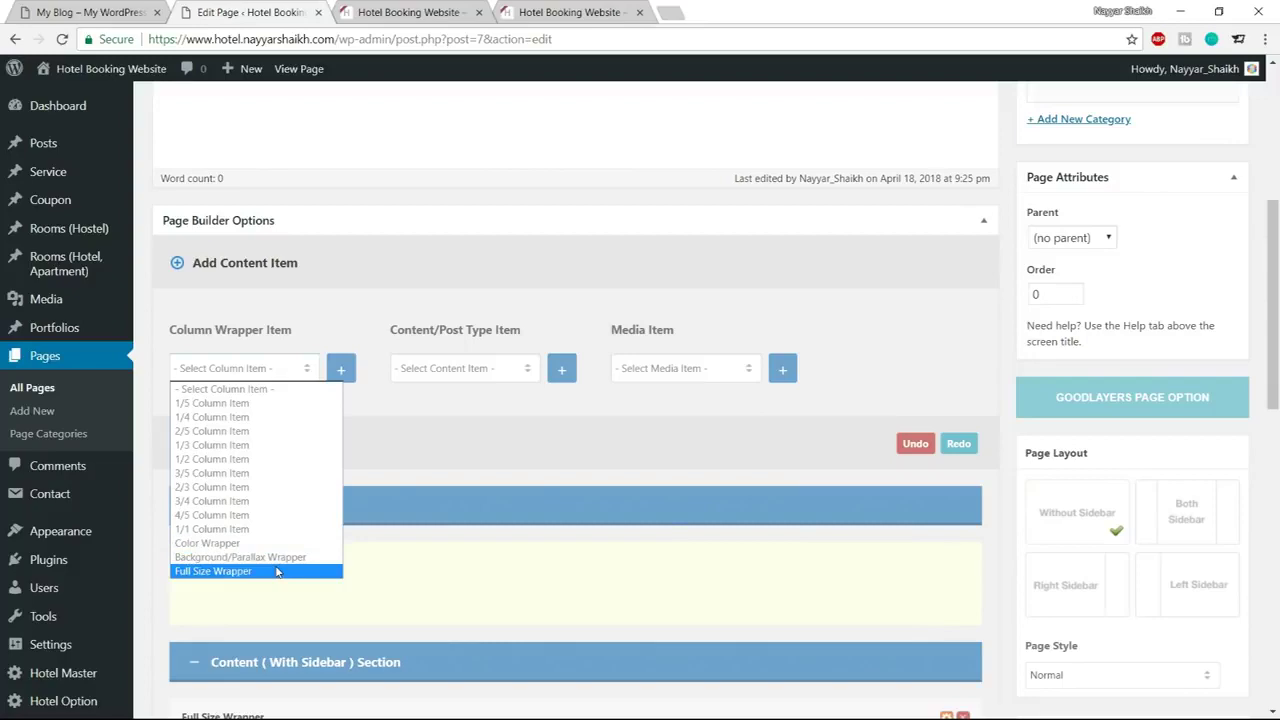
{"action": "left_click", "coordinate": [250, 557]}
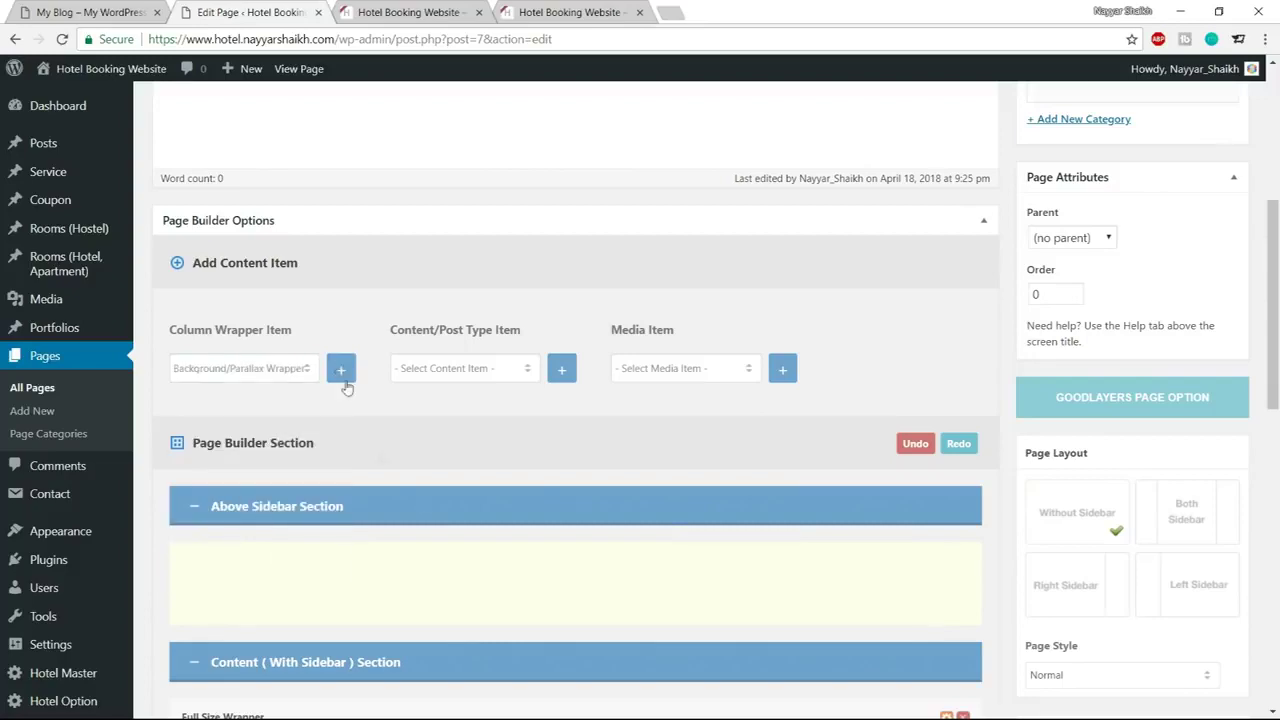
{"action": "left_click", "coordinate": [343, 383]}
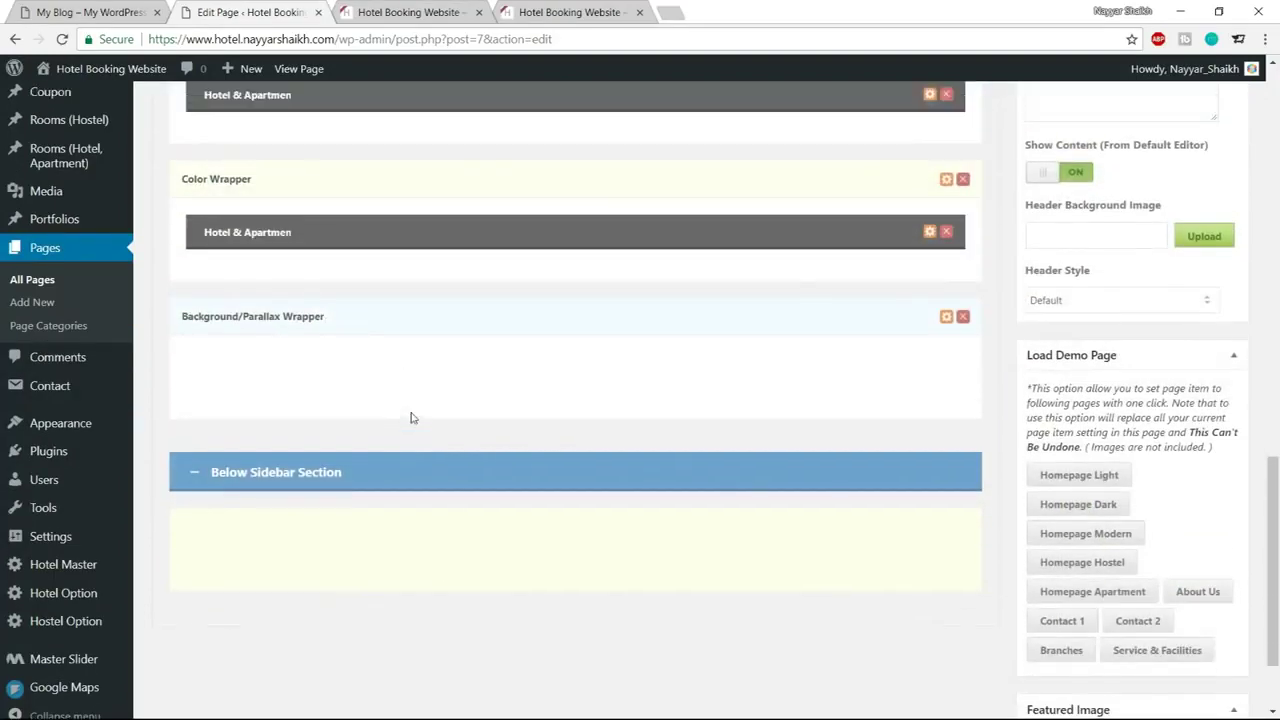
{"action": "scroll", "coordinate": [410, 418], "scroll_direction": "up", "scroll_amount": 2}
Step: Add three 1/3 columns and move them into the Background/Parallax Wrapper
{"action": "left_click", "coordinate": [105, 12]}
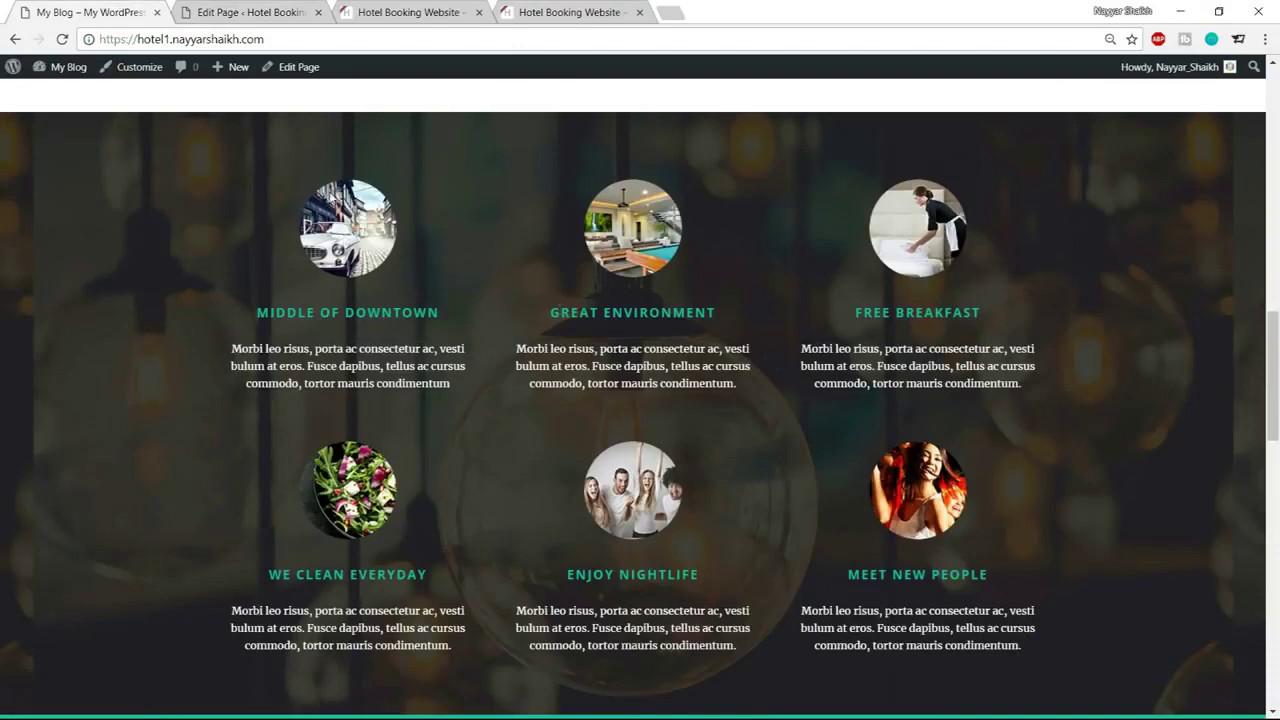
{"action": "left_click", "coordinate": [218, 12]}
{"action": "scroll", "coordinate": [443, 420], "scroll_direction": "up", "scroll_amount": 5}
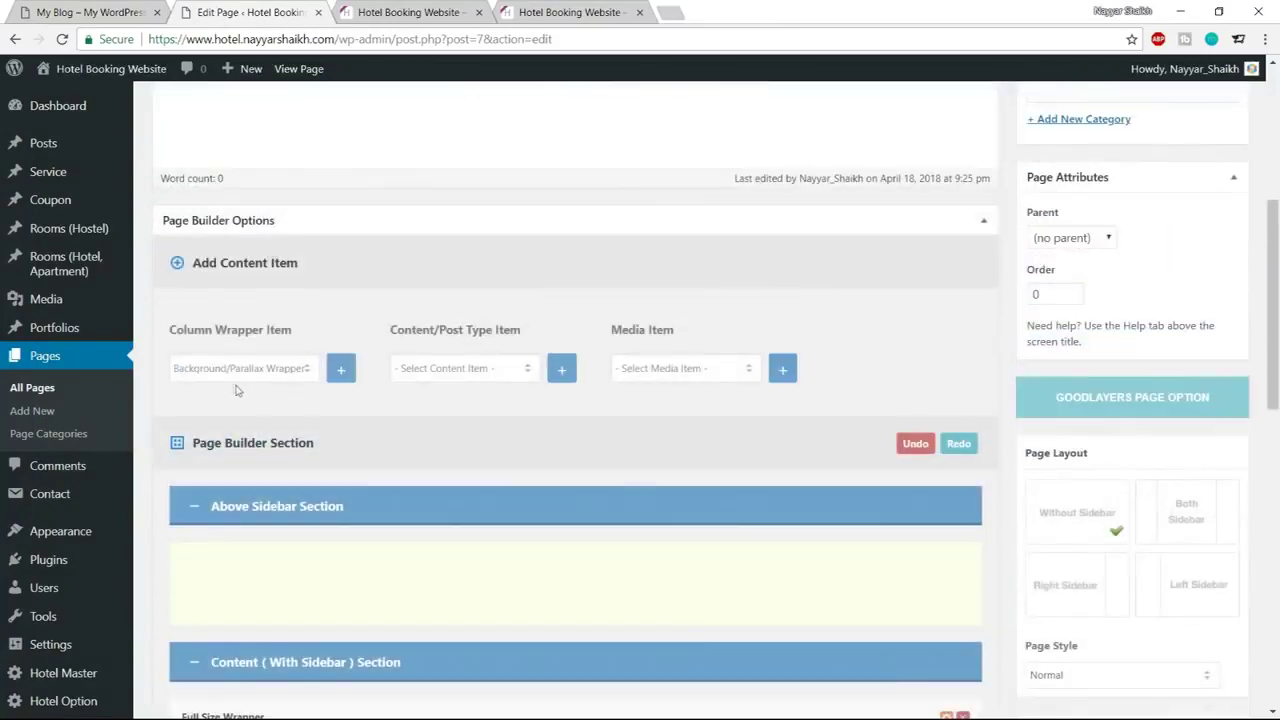
{"action": "left_click", "coordinate": [246, 367]}
{"action": "left_click", "coordinate": [245, 444]}
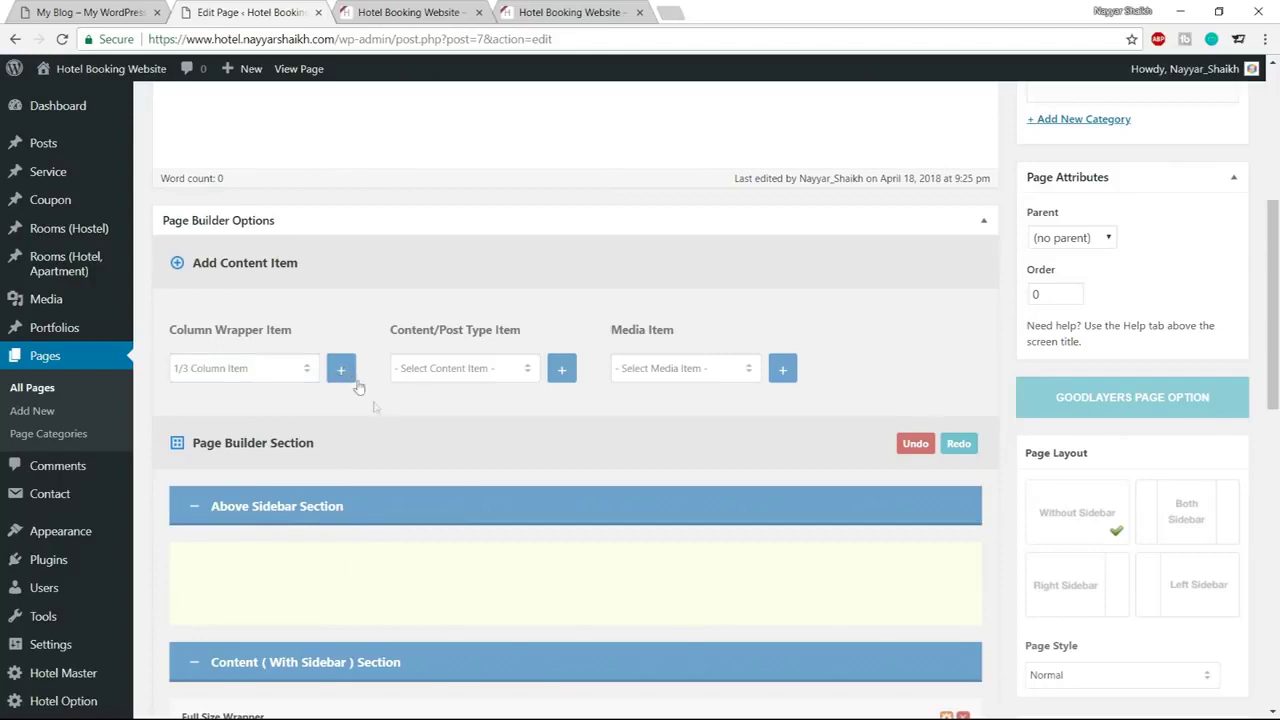
{"action": "left_click", "coordinate": [350, 378]}
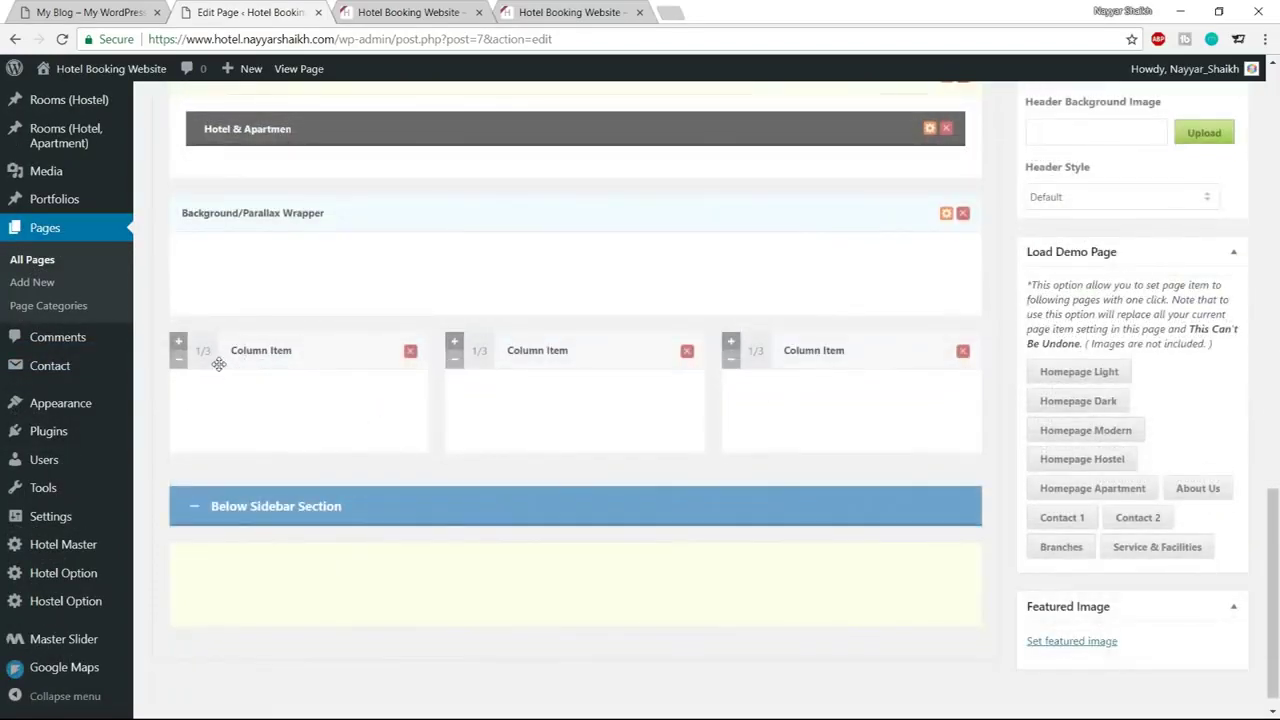
{"action": "left_click_drag", "start_coordinate": [213, 357], "coordinate": [225, 280]}
{"action": "left_click_drag", "start_coordinate": [206, 417], "coordinate": [214, 263]}
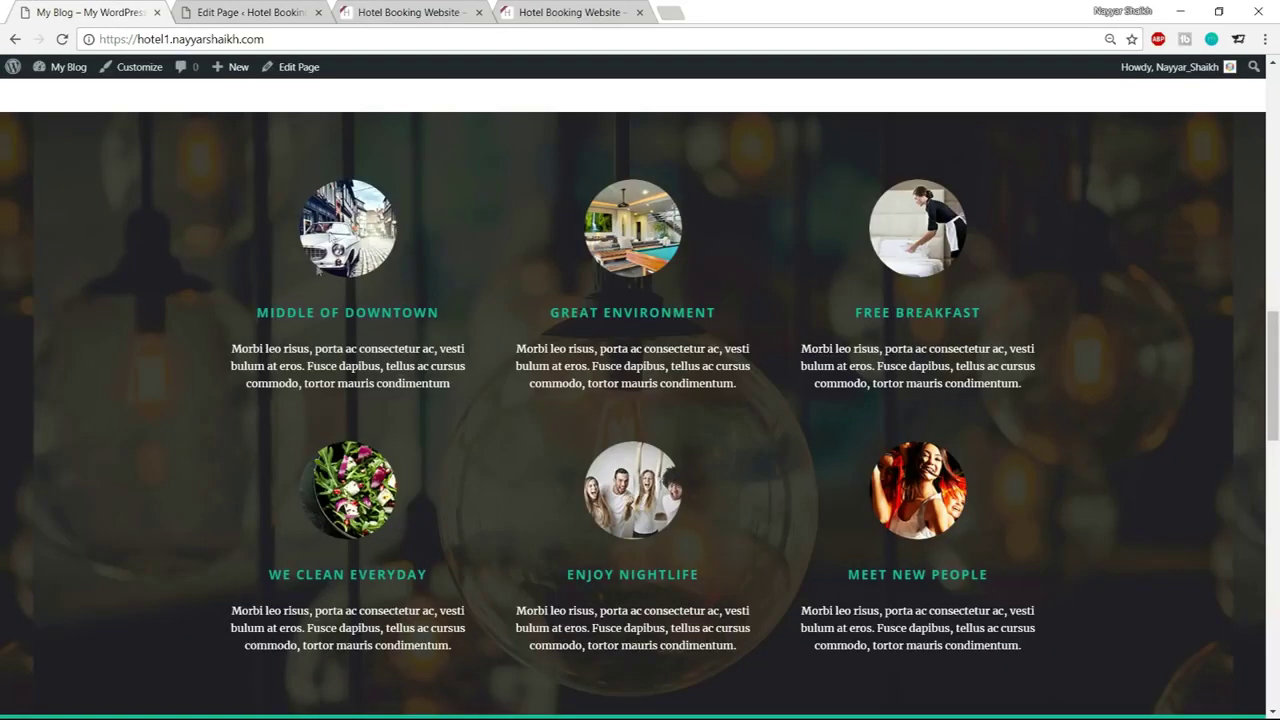
Step: Place a Column Service item into each one-third column
{"action": "left_click", "coordinate": [258, 11]}
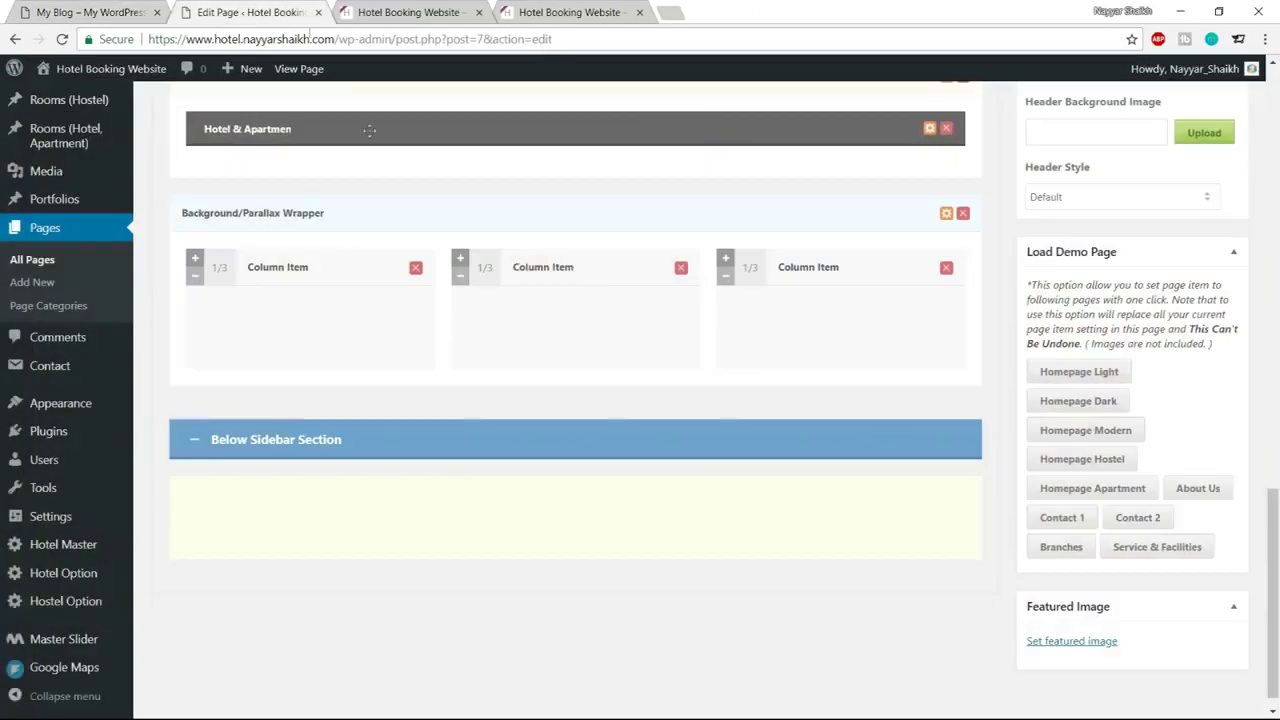
{"action": "scroll", "coordinate": [506, 436], "scroll_direction": "up", "scroll_amount": 6}
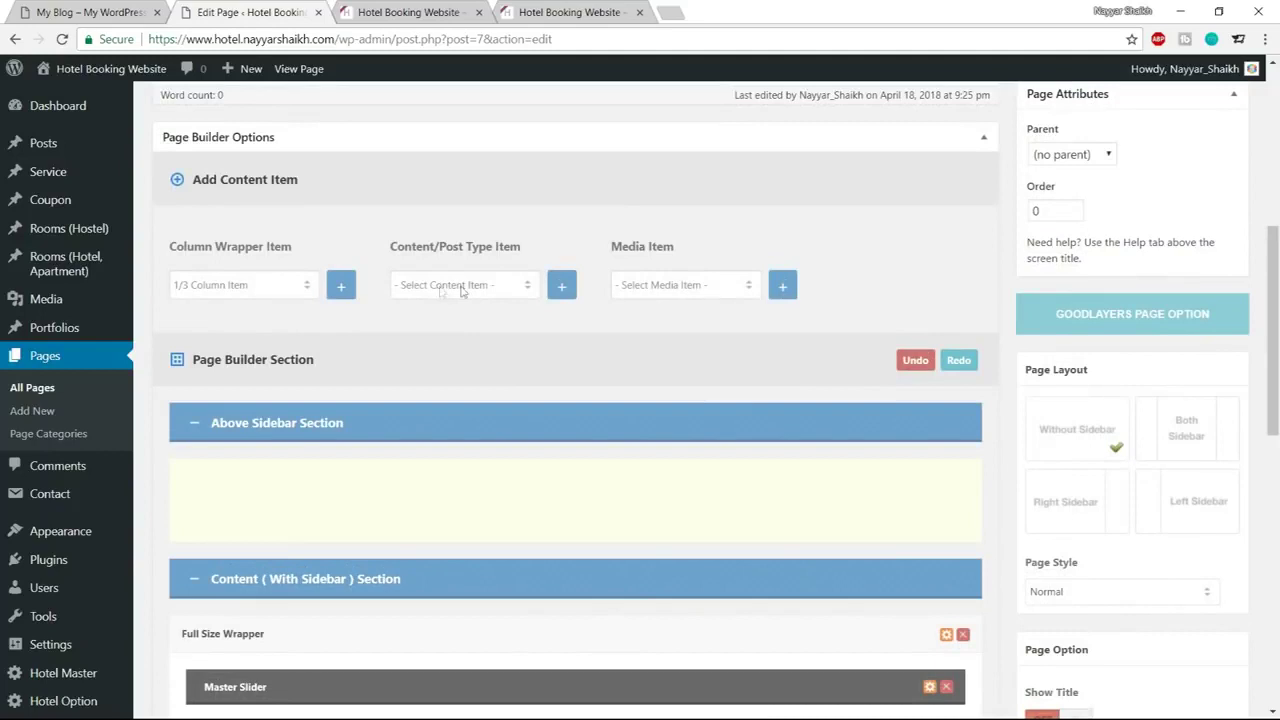
{"action": "left_click", "coordinate": [463, 287]}
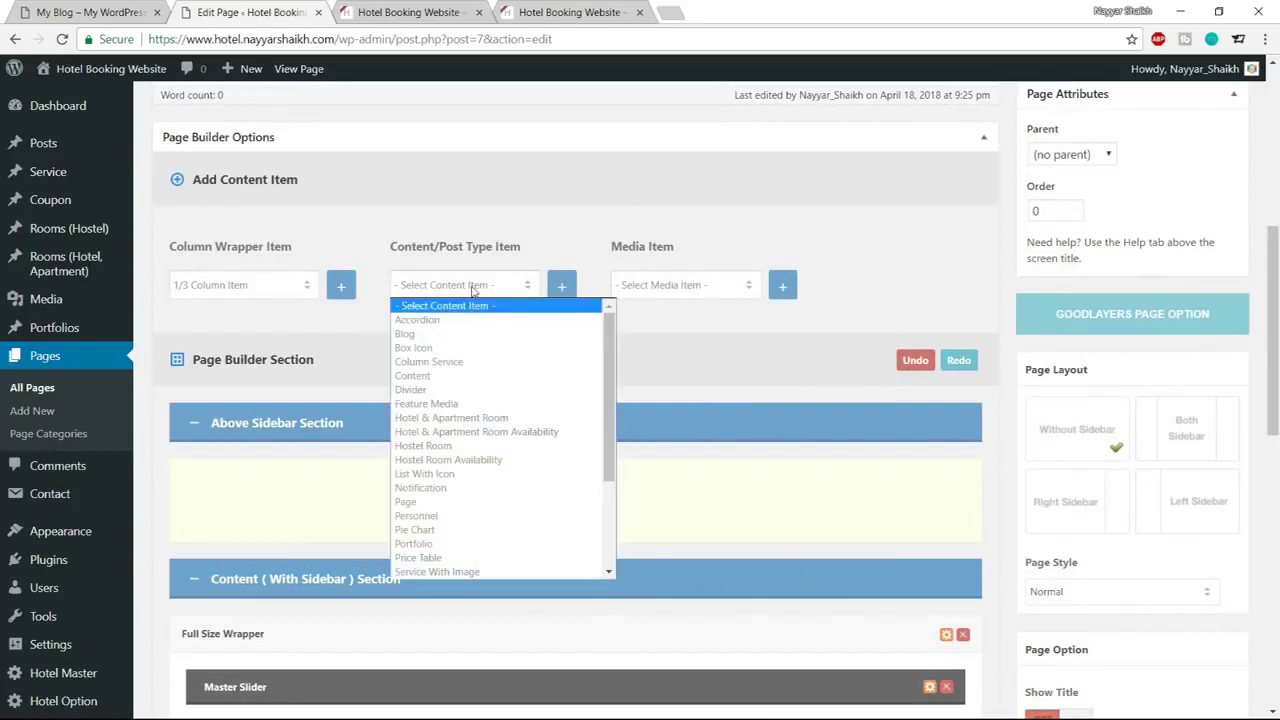
{"action": "left_click", "coordinate": [460, 364]}
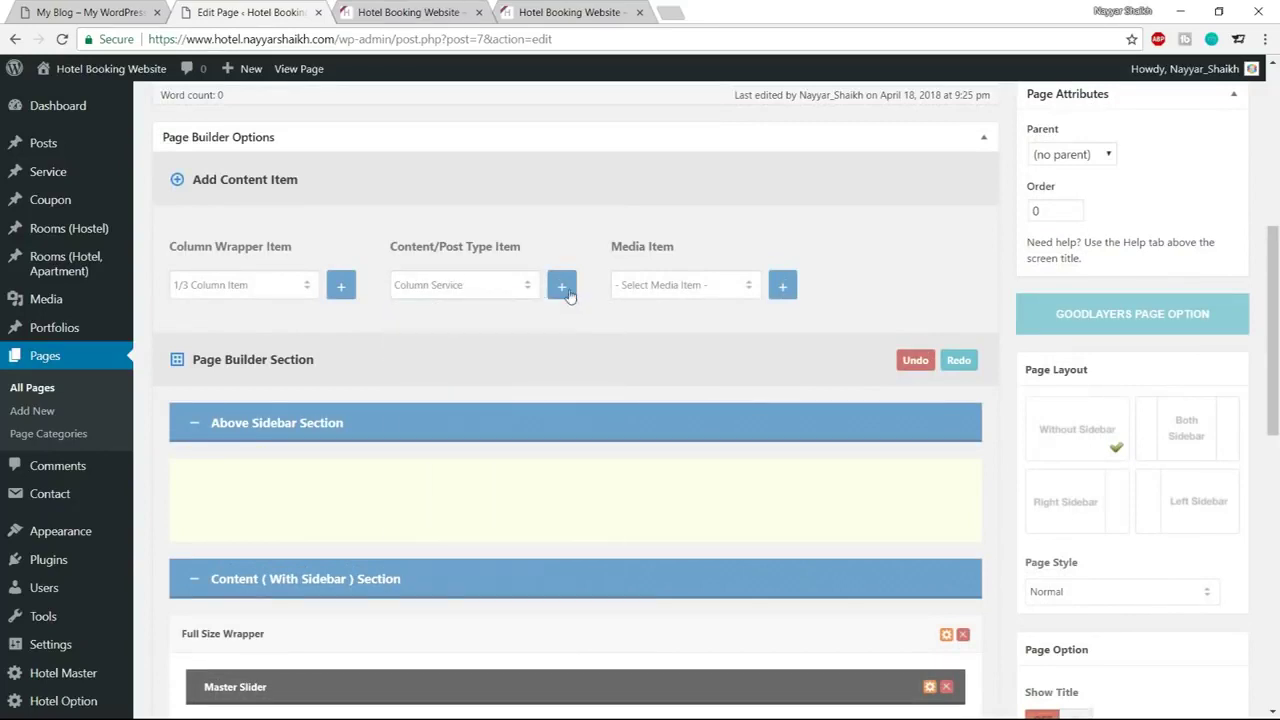
{"action": "scroll", "coordinate": [636, 435], "scroll_direction": "down", "scroll_amount": 8}
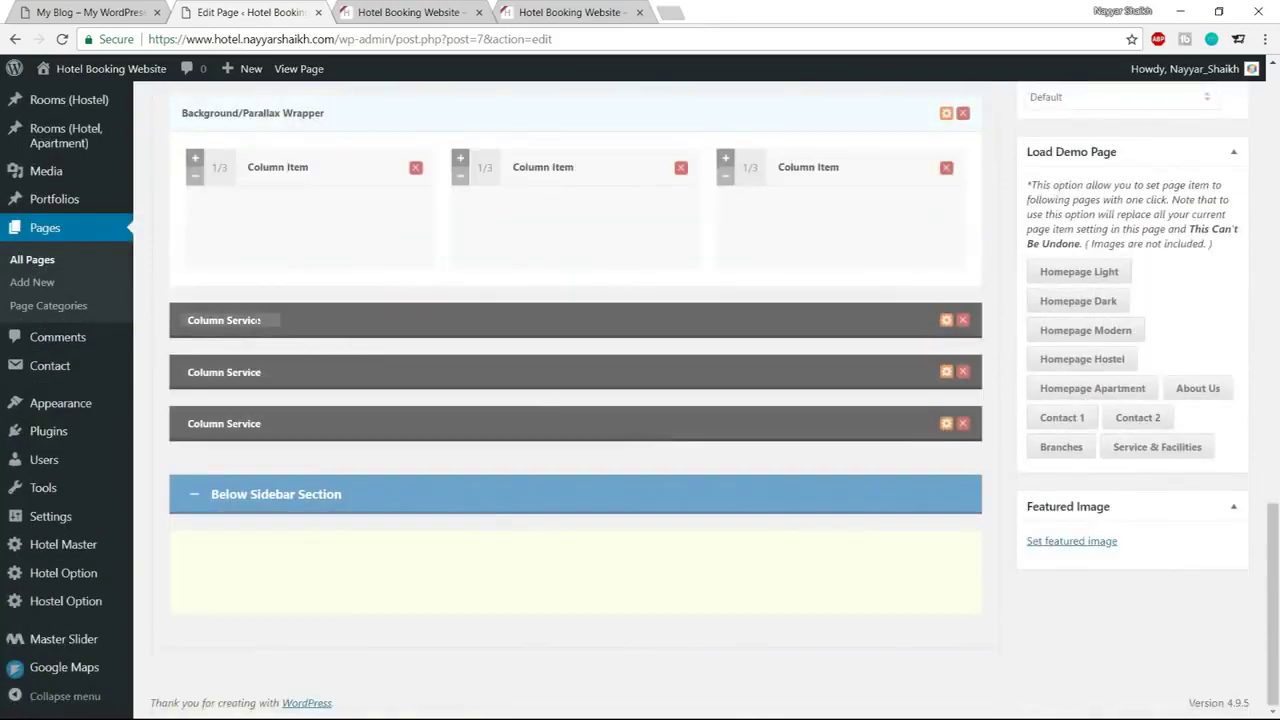
{"action": "left_click_drag", "start_coordinate": [320, 317], "coordinate": [318, 282]}
{"action": "left_click_drag", "start_coordinate": [330, 384], "coordinate": [500, 280]}
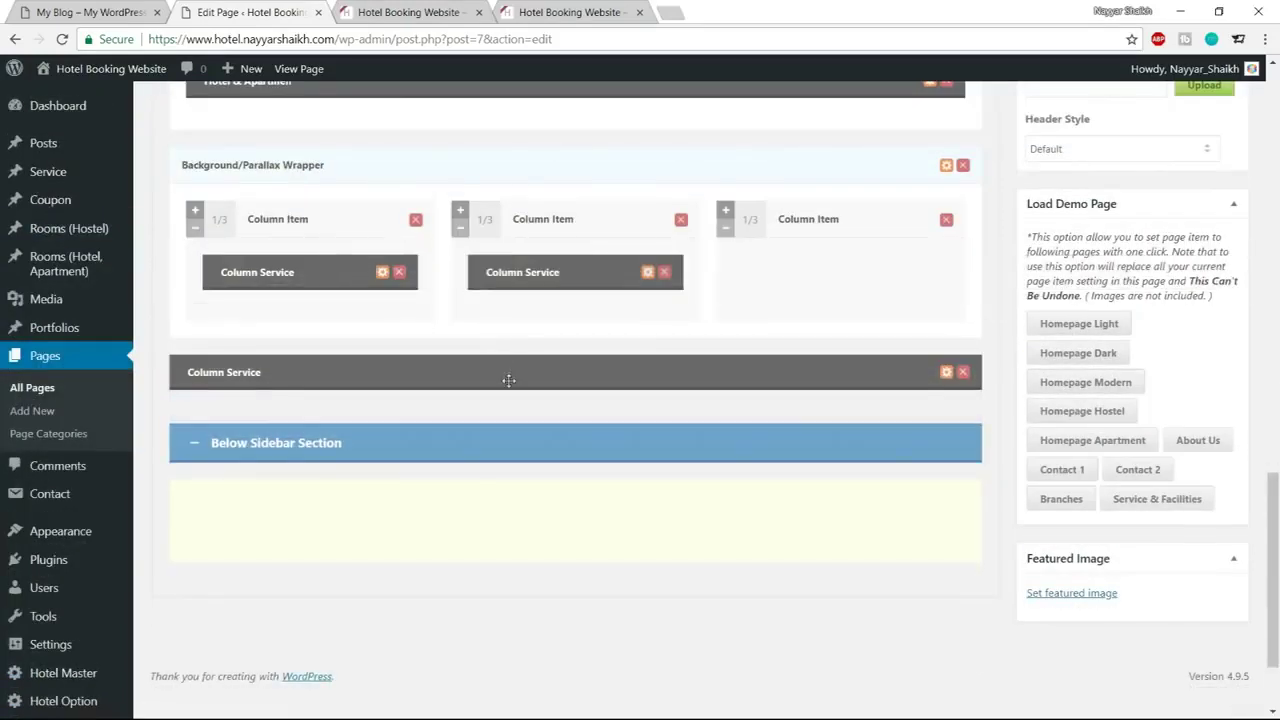
{"action": "key", "text": "ctrl+shift+Tab"}
{"action": "scroll", "coordinate": [1186, 477], "scroll_direction": "down", "scroll_amount": 3}
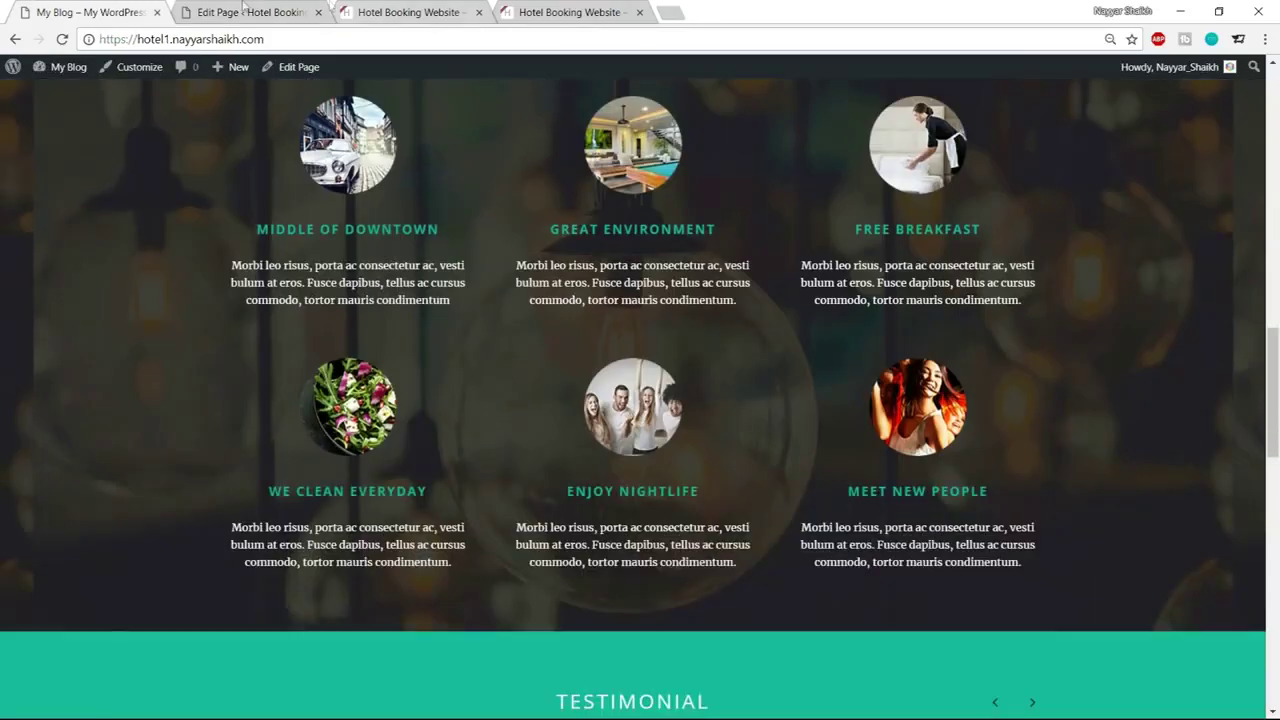
{"action": "left_click", "coordinate": [230, 10]}
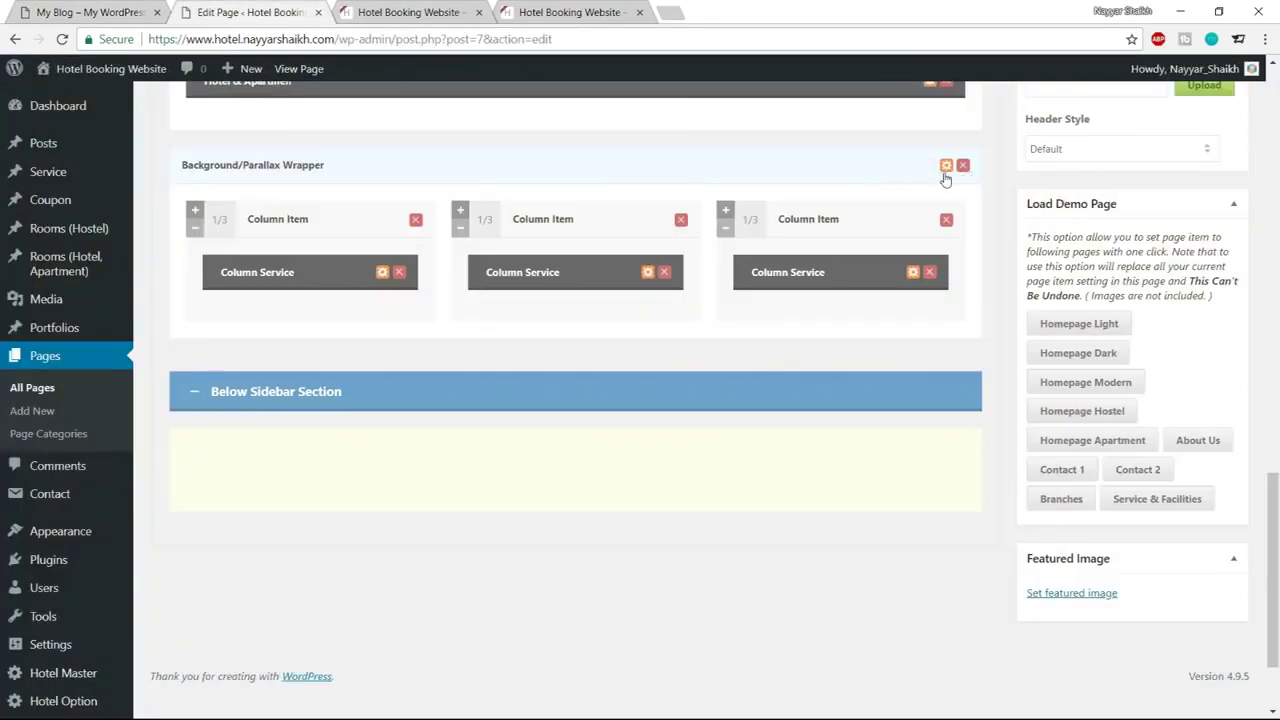
Step: Upload the service-bg image and set it as the wrapper's background image
{"action": "left_click", "coordinate": [946, 166]}
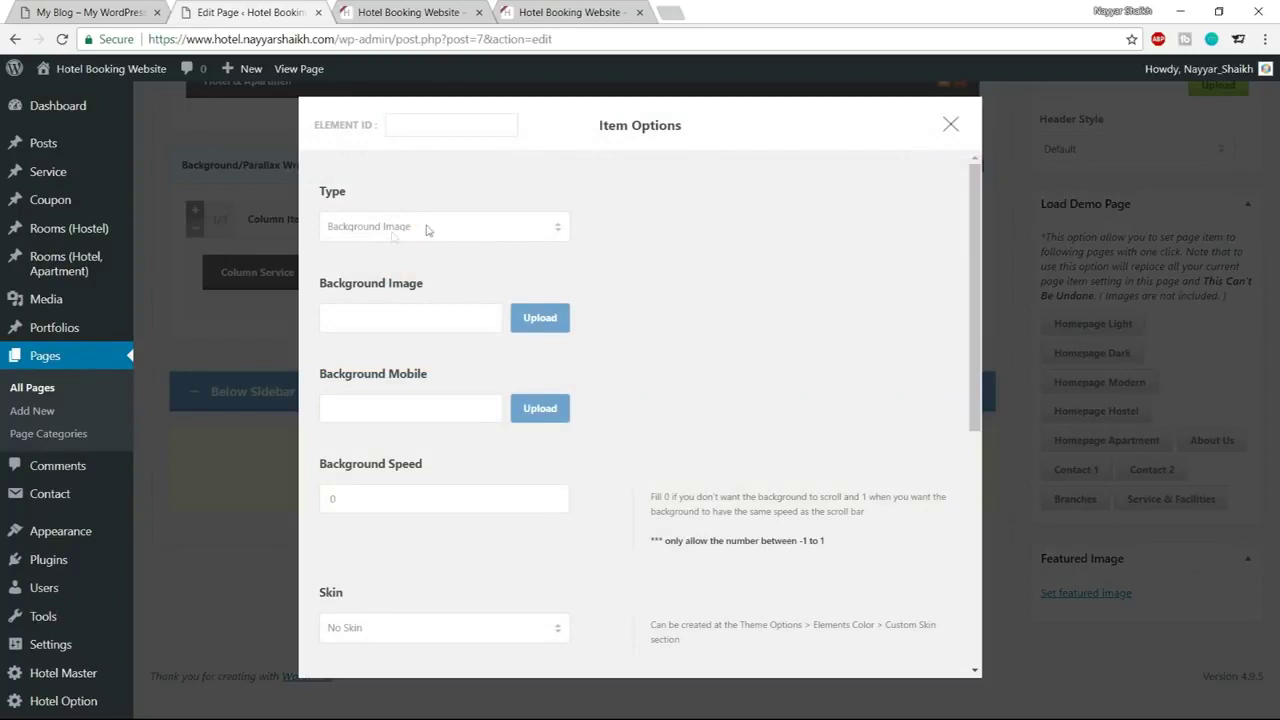
{"action": "left_click", "coordinate": [540, 318]}
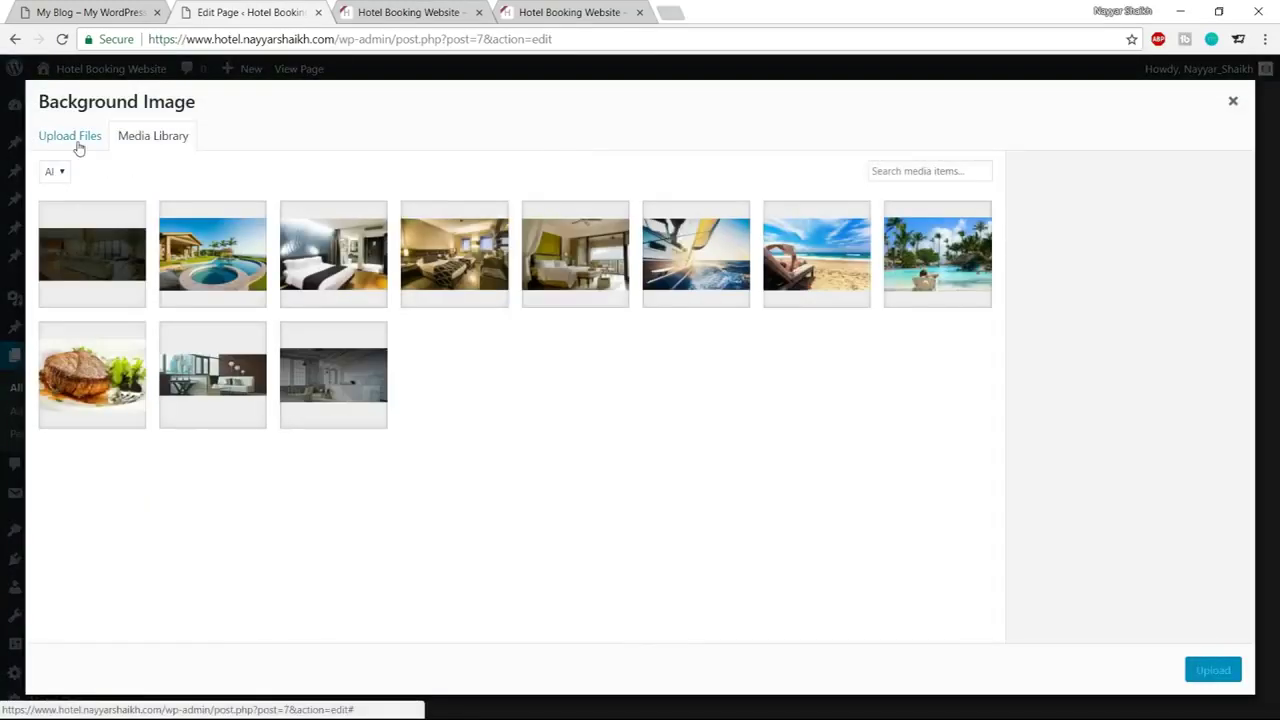
{"action": "left_click", "coordinate": [79, 147]}
{"action": "left_click", "coordinate": [645, 386]}
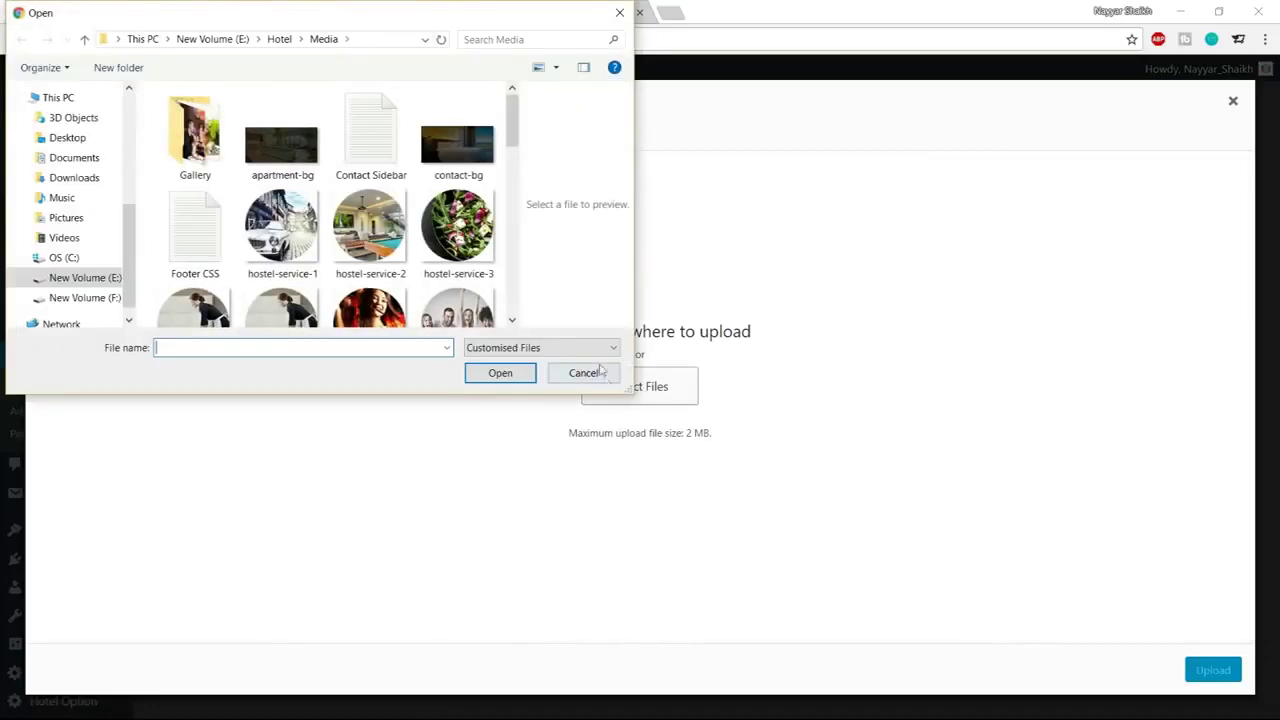
{"action": "scroll", "coordinate": [447, 245], "scroll_direction": "down", "scroll_amount": 1}
{"action": "scroll", "coordinate": [448, 270], "scroll_direction": "down", "scroll_amount": 2}
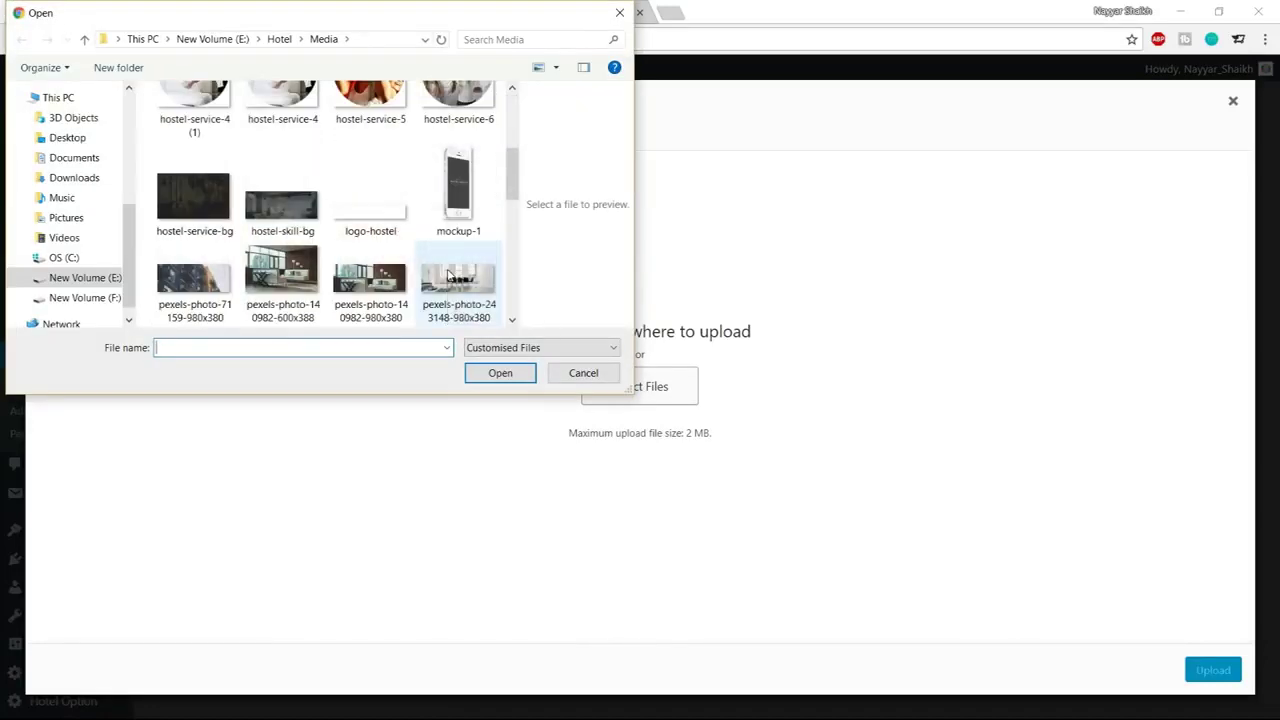
{"action": "scroll", "coordinate": [447, 275], "scroll_direction": "down", "scroll_amount": 8}
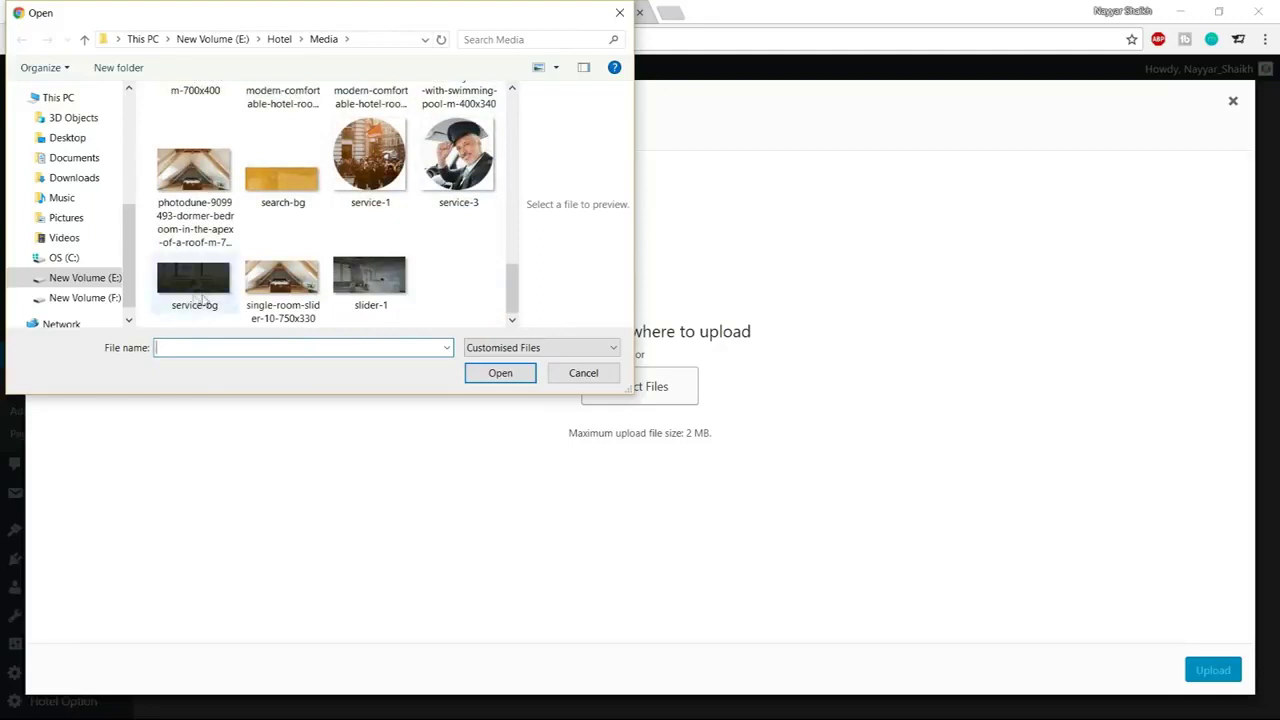
{"action": "left_click", "coordinate": [195, 302]}
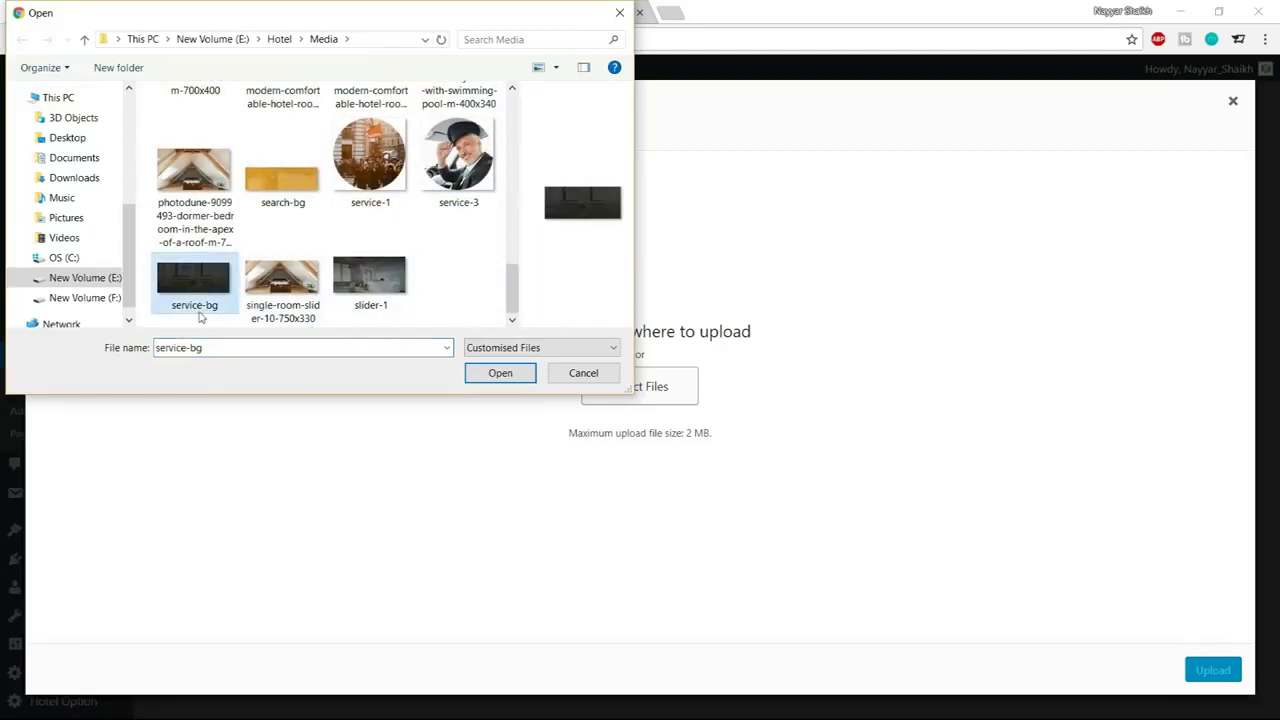
{"action": "scroll", "coordinate": [360, 255], "scroll_direction": "up", "scroll_amount": 3}
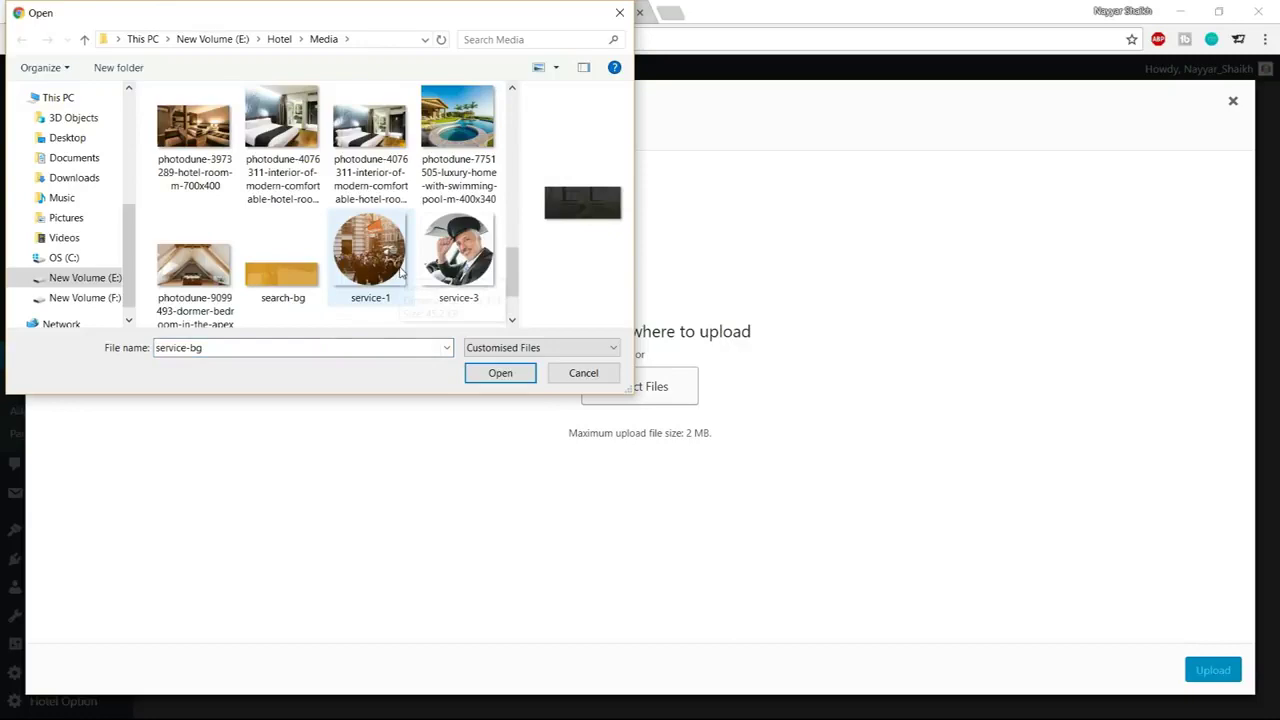
{"action": "scroll", "coordinate": [405, 285], "scroll_direction": "down", "scroll_amount": 3}
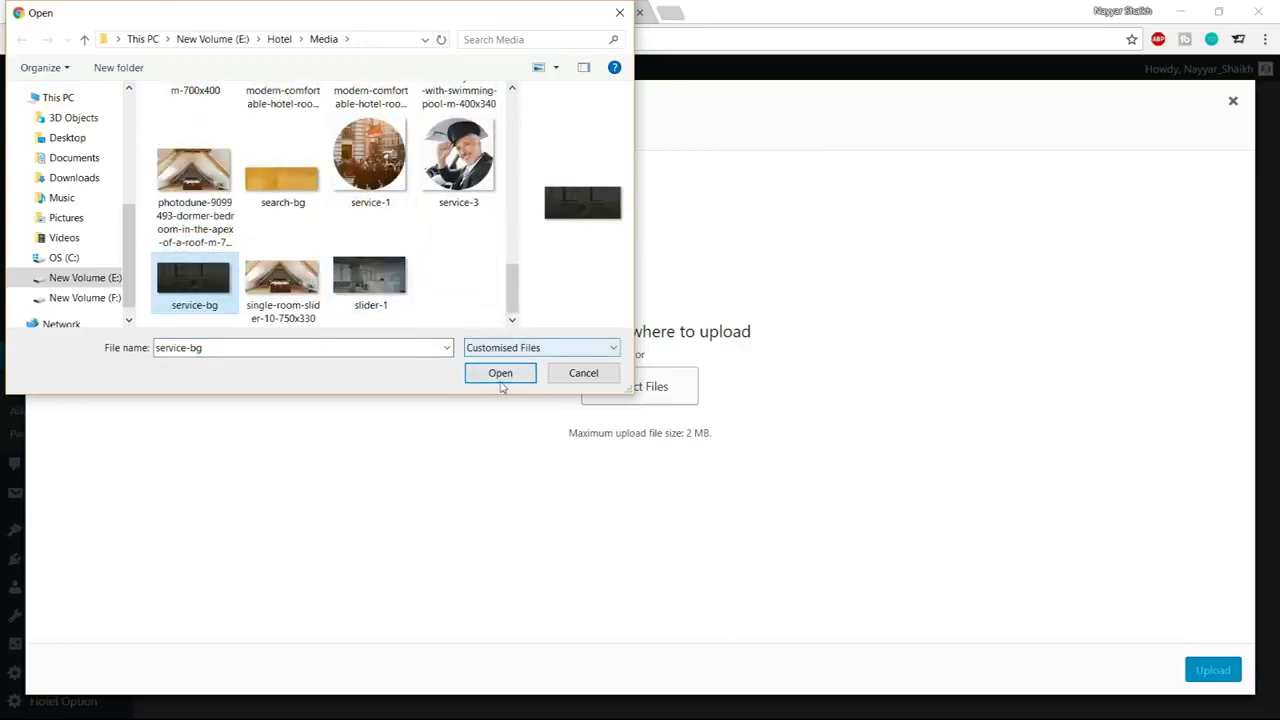
{"action": "left_click", "coordinate": [501, 384]}
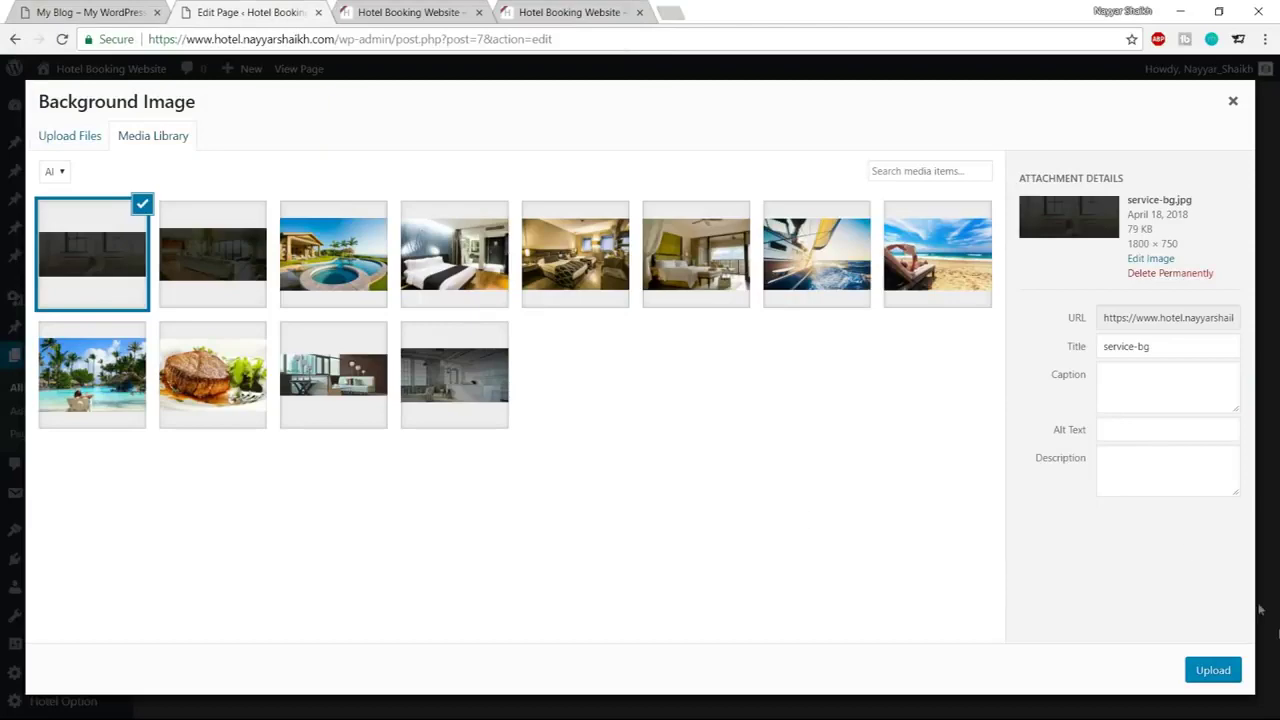
{"action": "left_click", "coordinate": [1233, 673]}
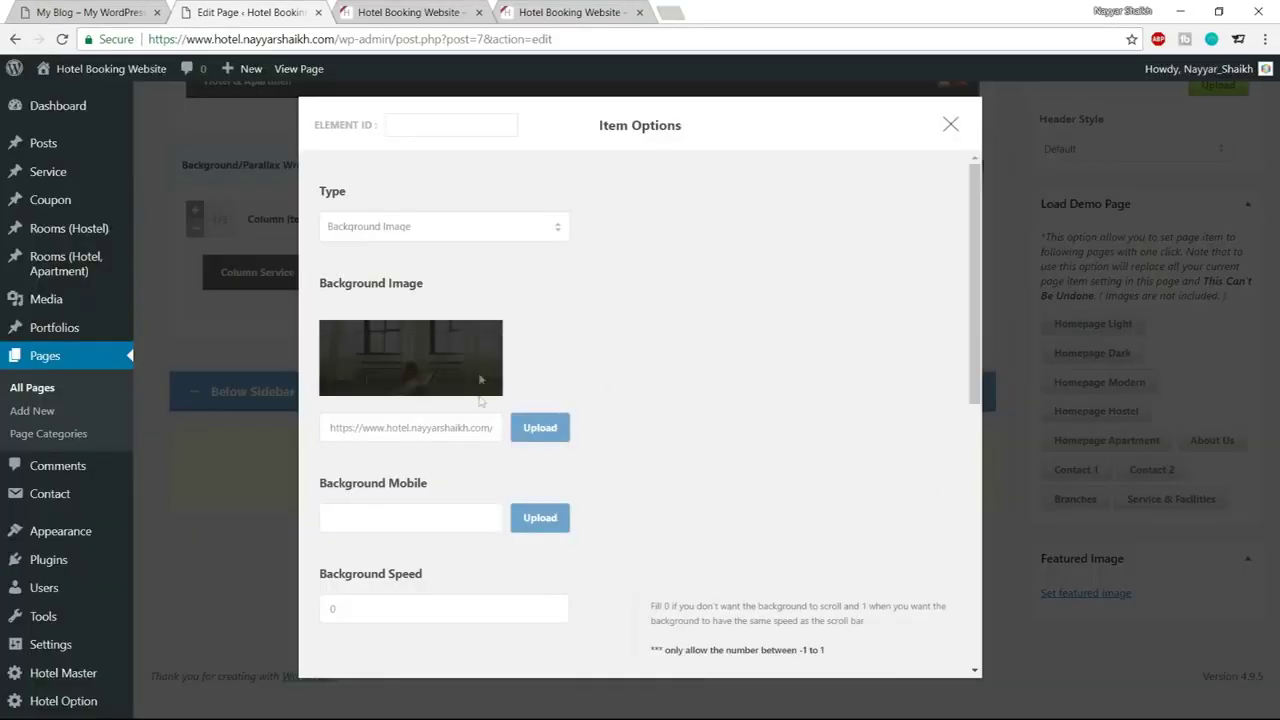
Step: Replace the wrapper background with the newly uploaded hostel-service-bg.jpg
{"action": "left_click", "coordinate": [538, 429]}
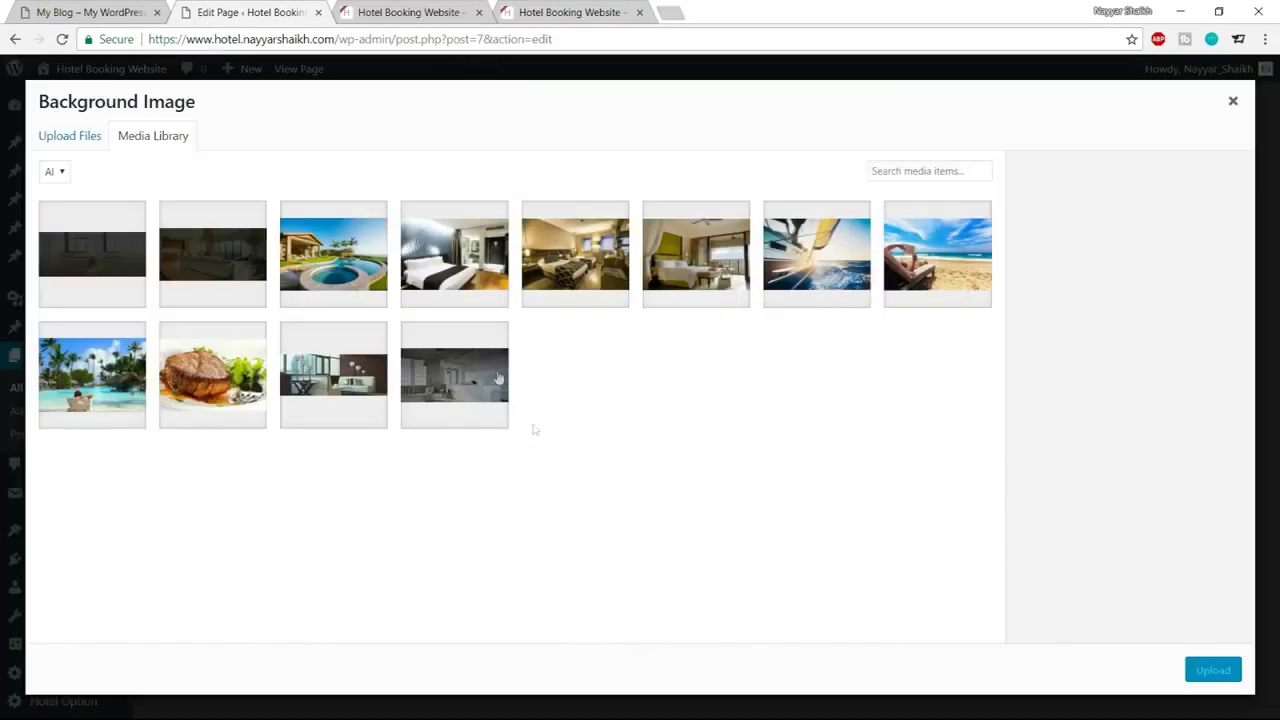
{"action": "left_click", "coordinate": [80, 136]}
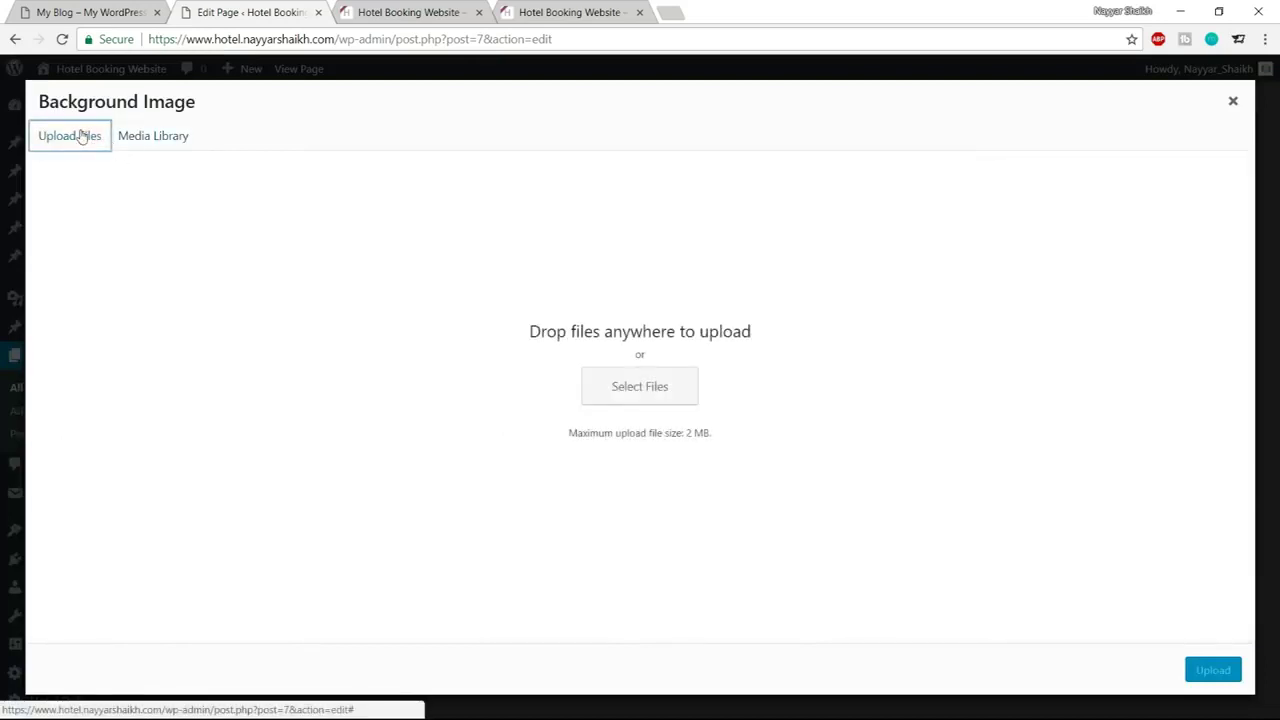
{"action": "left_click", "coordinate": [610, 400]}
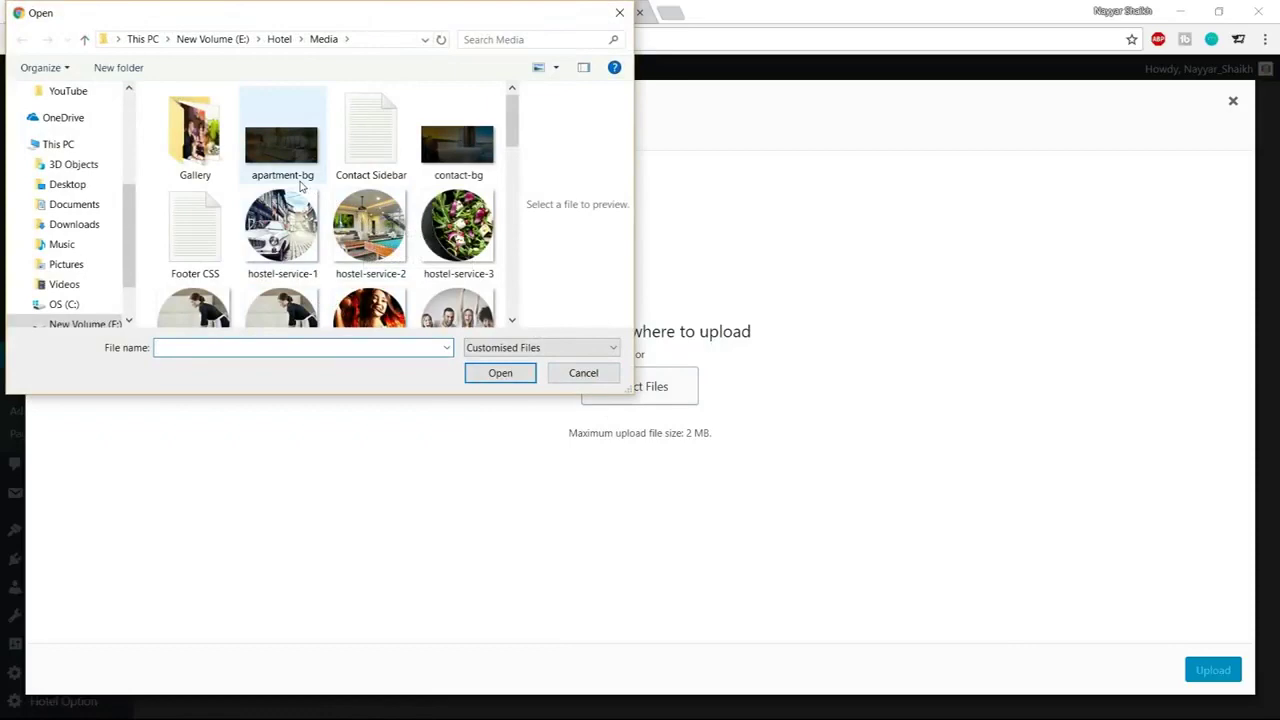
{"action": "scroll", "coordinate": [300, 177], "scroll_direction": "down", "scroll_amount": 3}
{"action": "left_click", "coordinate": [194, 175]}
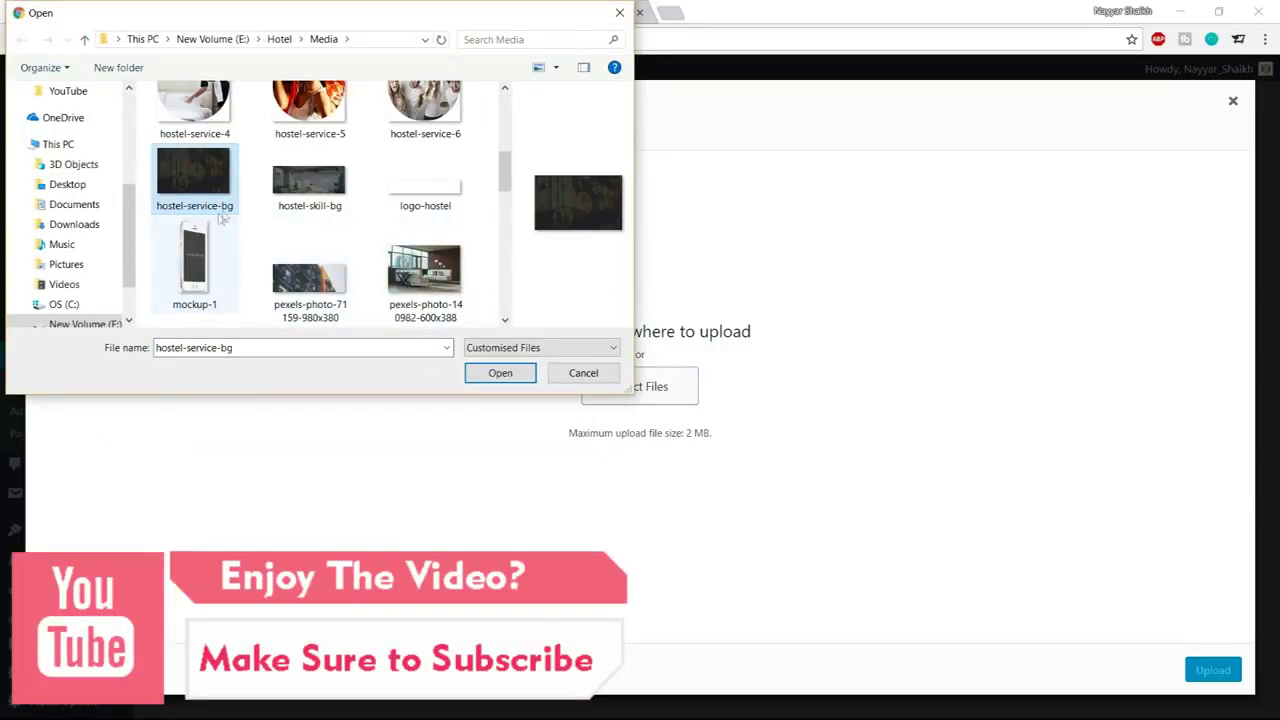
{"action": "double_click", "coordinate": [228, 185]}
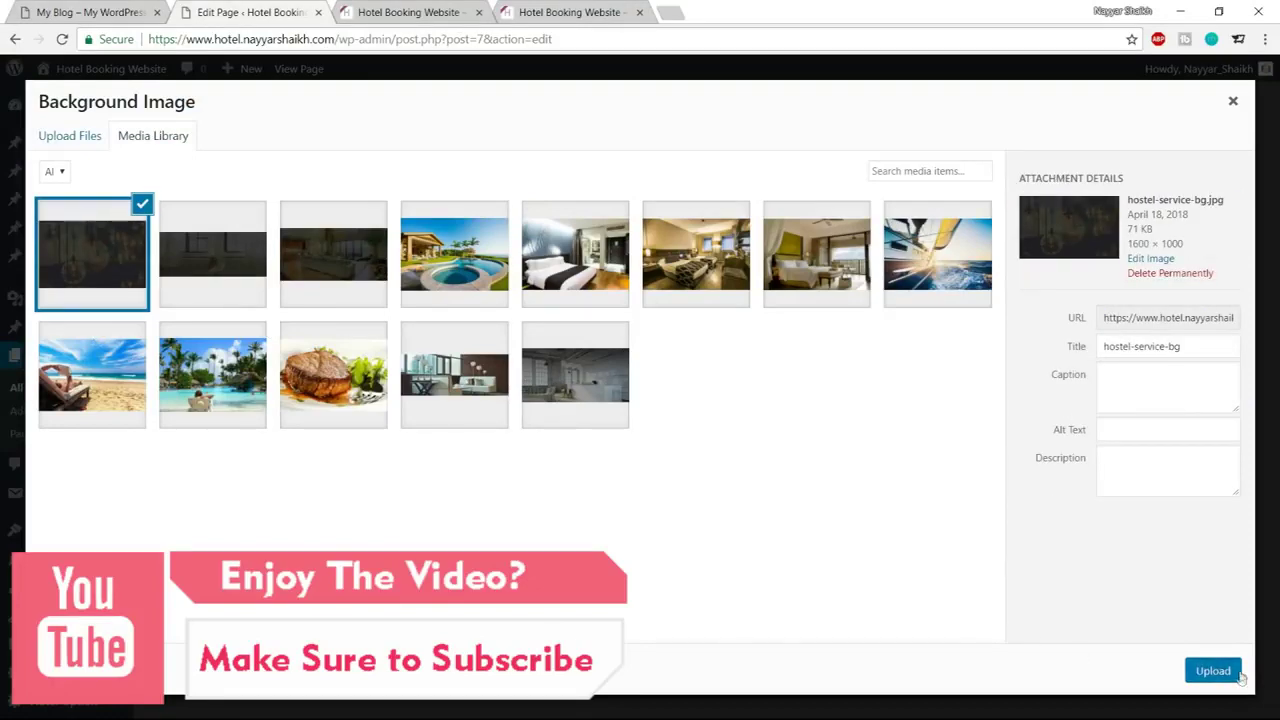
{"action": "left_click", "coordinate": [1213, 670]}
{"action": "scroll", "coordinate": [801, 508], "scroll_direction": "down", "scroll_amount": 5}
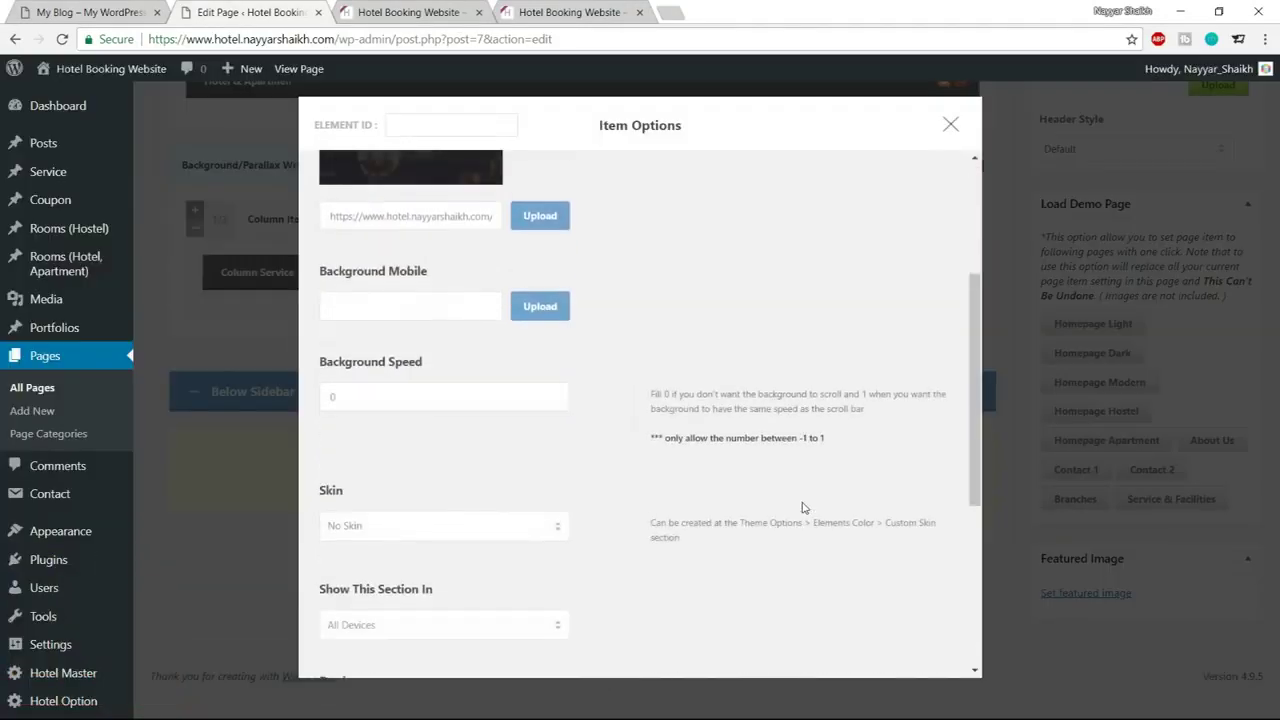
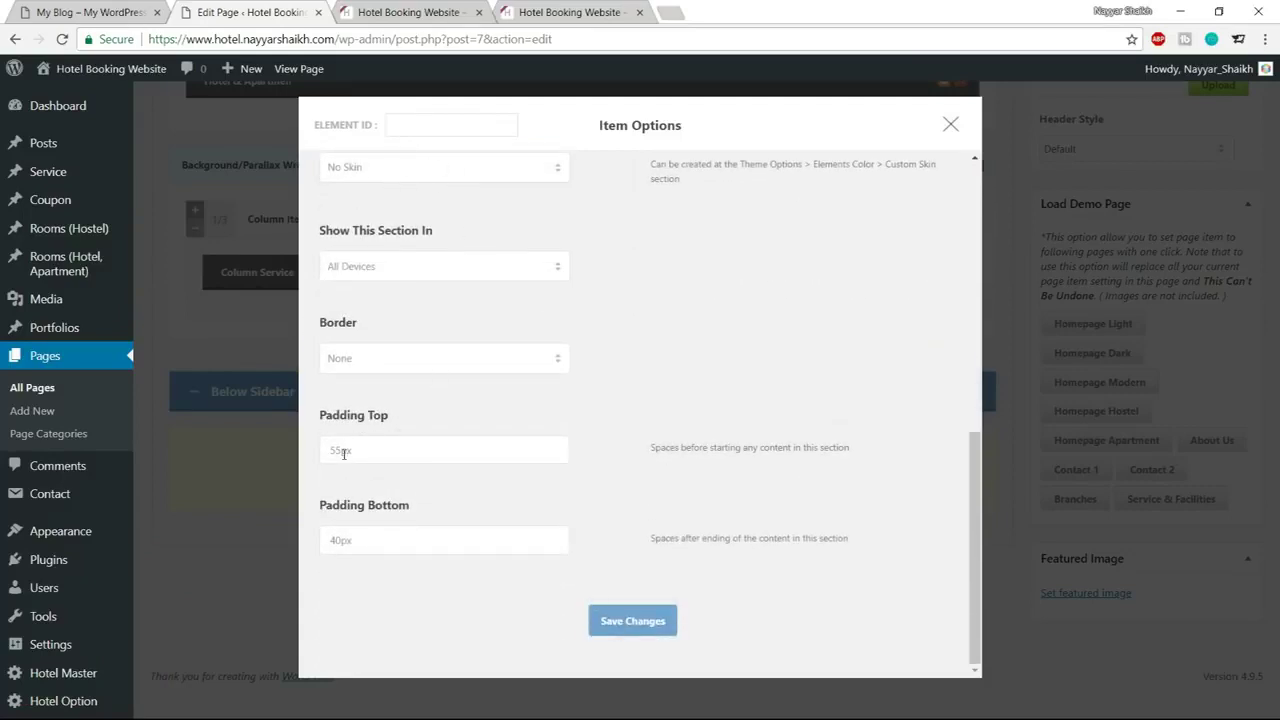
Step: Change the services wrapper's top padding from 55px to 95px and save it
{"action": "left_click_drag", "start_coordinate": [340, 455], "coordinate": [320, 448]}
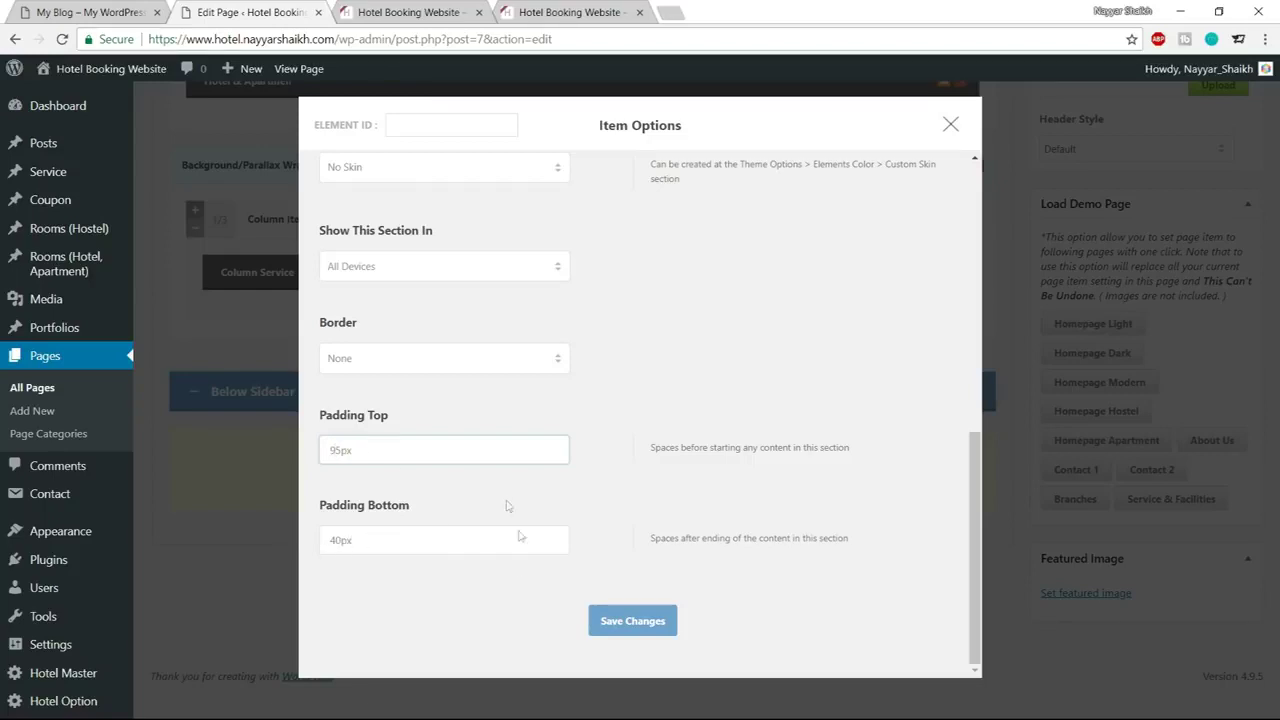
{"action": "left_click", "coordinate": [660, 630]}
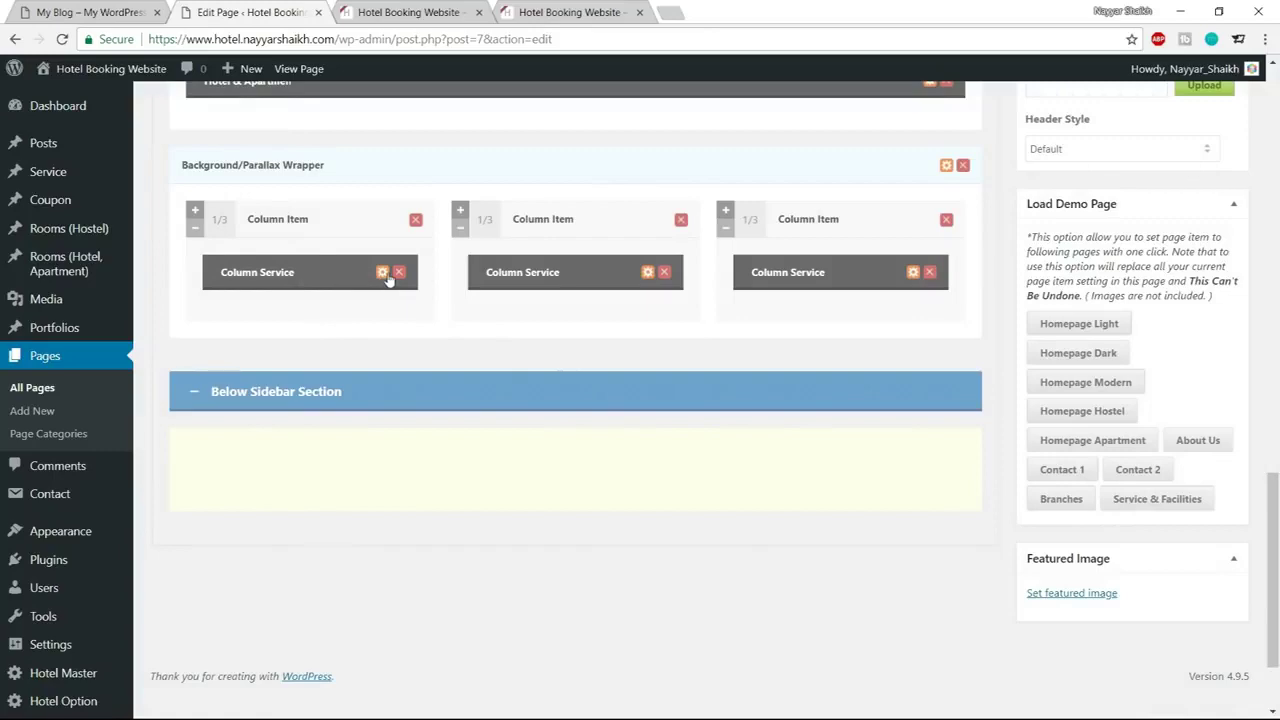
Step: Set the first Column Service item's Media Type to Image
{"action": "left_click", "coordinate": [383, 273]}
{"action": "left_click", "coordinate": [403, 231]}
{"action": "left_click", "coordinate": [398, 257]}
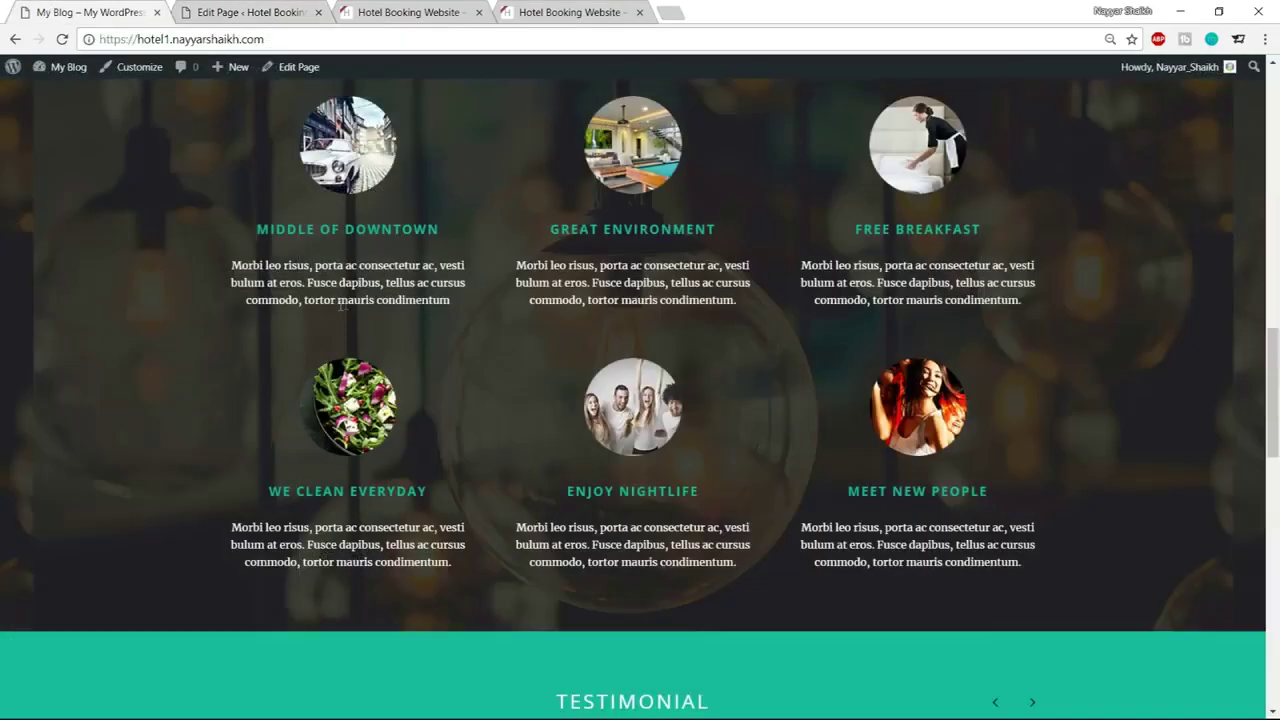
{"action": "scroll", "coordinate": [345, 200], "scroll_direction": "up", "scroll_amount": 2}
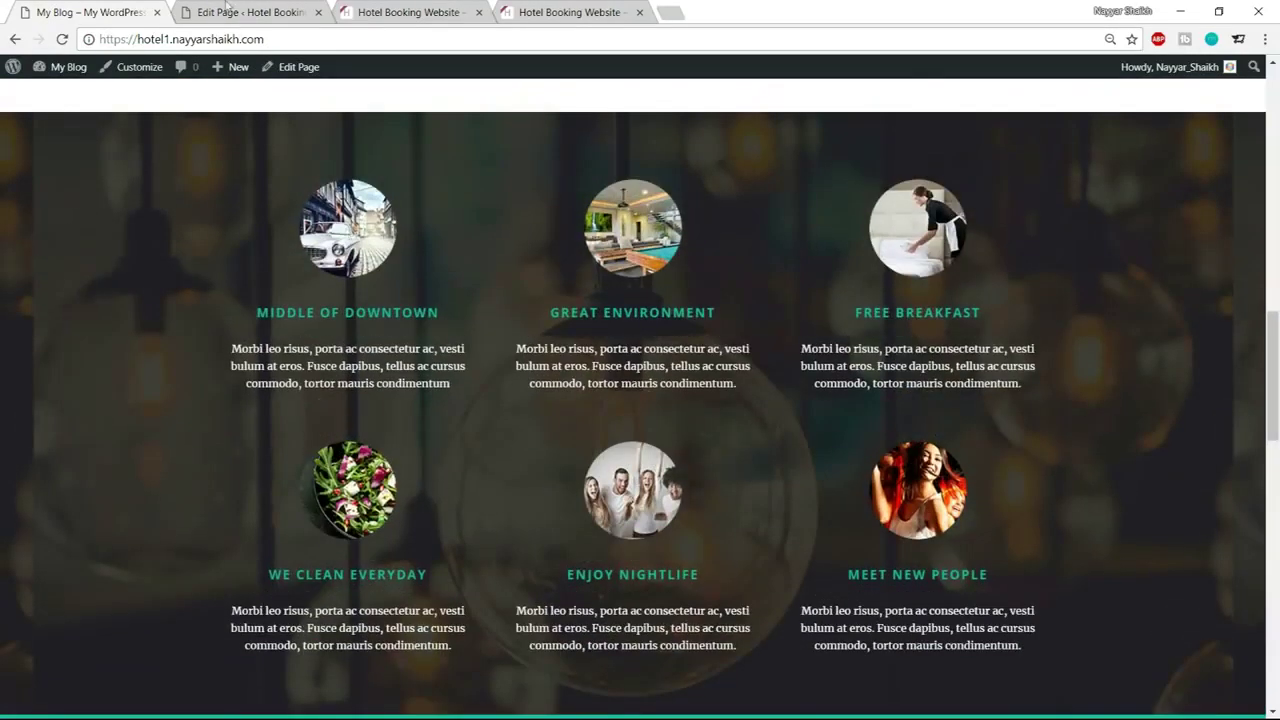
{"action": "left_click", "coordinate": [203, 10]}
Step: Upload hostel-service-1, -2 and -3, and use hostel-service-1 as the service image
{"action": "left_click", "coordinate": [518, 320]}
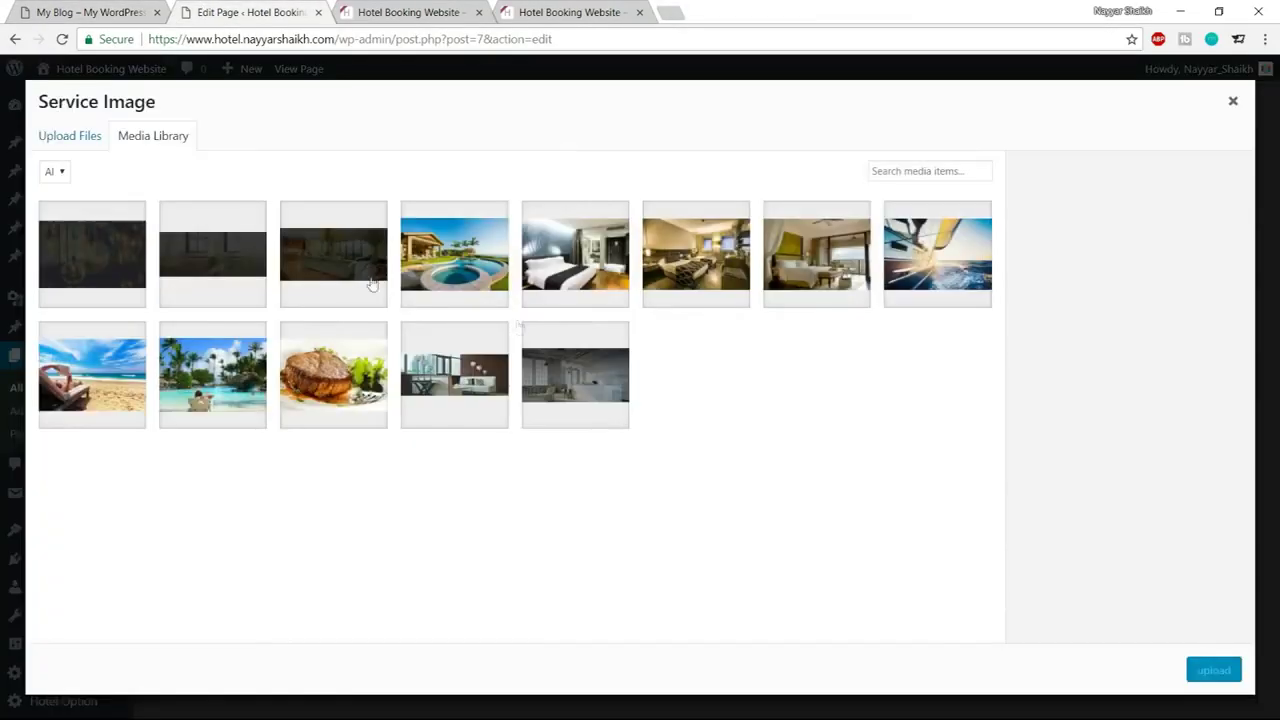
{"action": "left_click", "coordinate": [86, 139]}
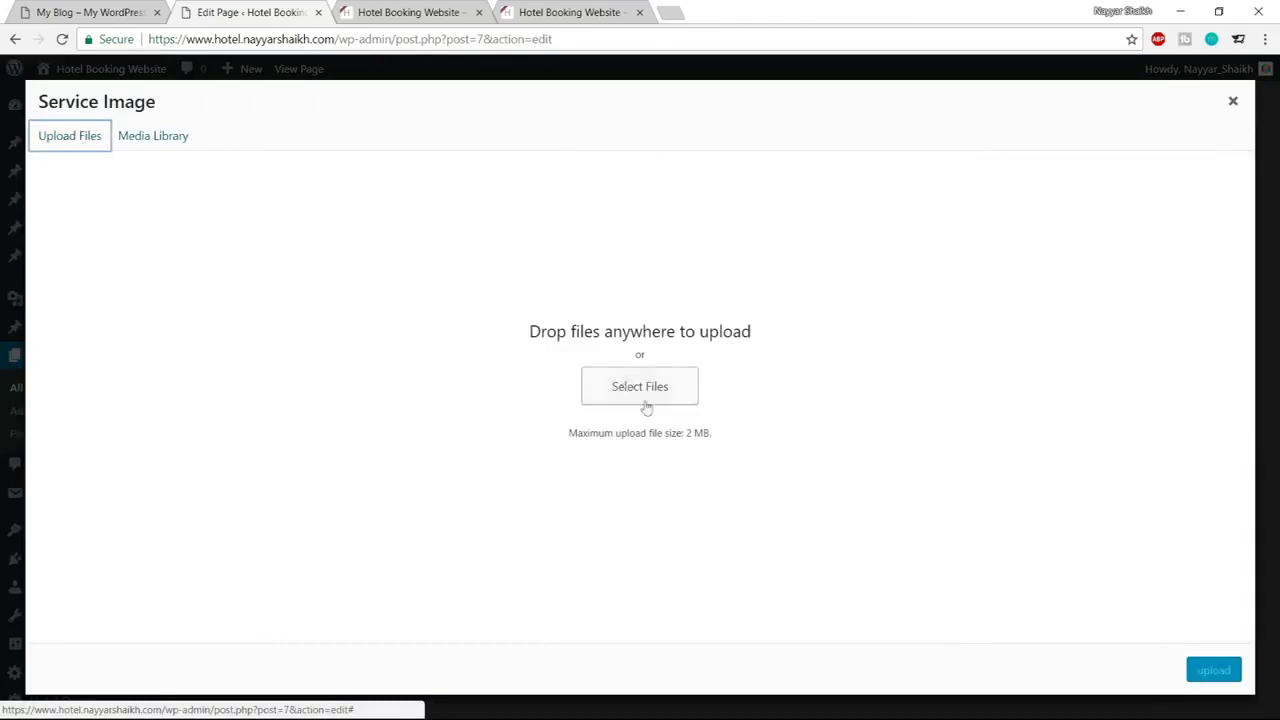
{"action": "left_click", "coordinate": [660, 398]}
{"action": "left_click", "coordinate": [425, 225]}
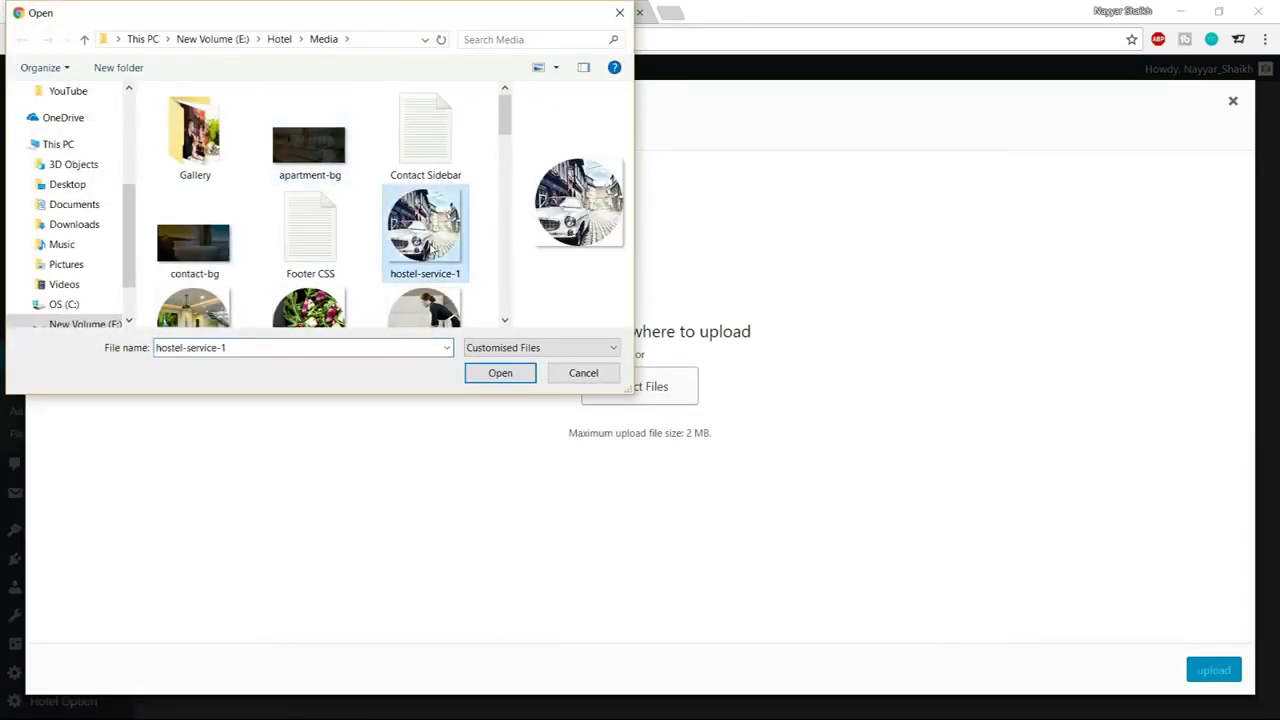
{"action": "scroll", "coordinate": [425, 225], "scroll_direction": "down", "scroll_amount": 1}
{"action": "left_click", "coordinate": [194, 255], "text": "ctrl"}
{"action": "left_click", "coordinate": [312, 255], "text": "ctrl"}
{"action": "left_click", "coordinate": [500, 372]}
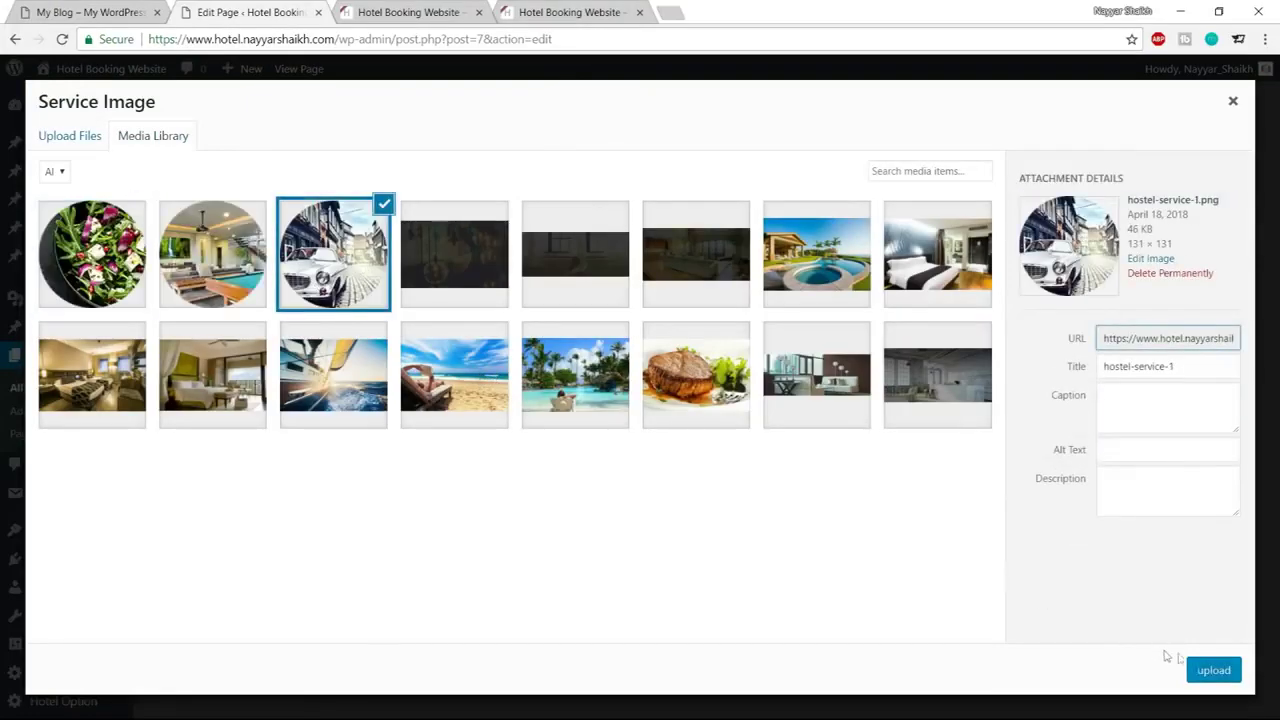
{"action": "left_click", "coordinate": [1197, 679]}
{"action": "scroll", "coordinate": [531, 425], "scroll_direction": "down", "scroll_amount": 1}
Step: Copy the MIDDLE OF DOWNTOWN heading from the demo into the service Title
{"action": "left_click", "coordinate": [444, 458]}
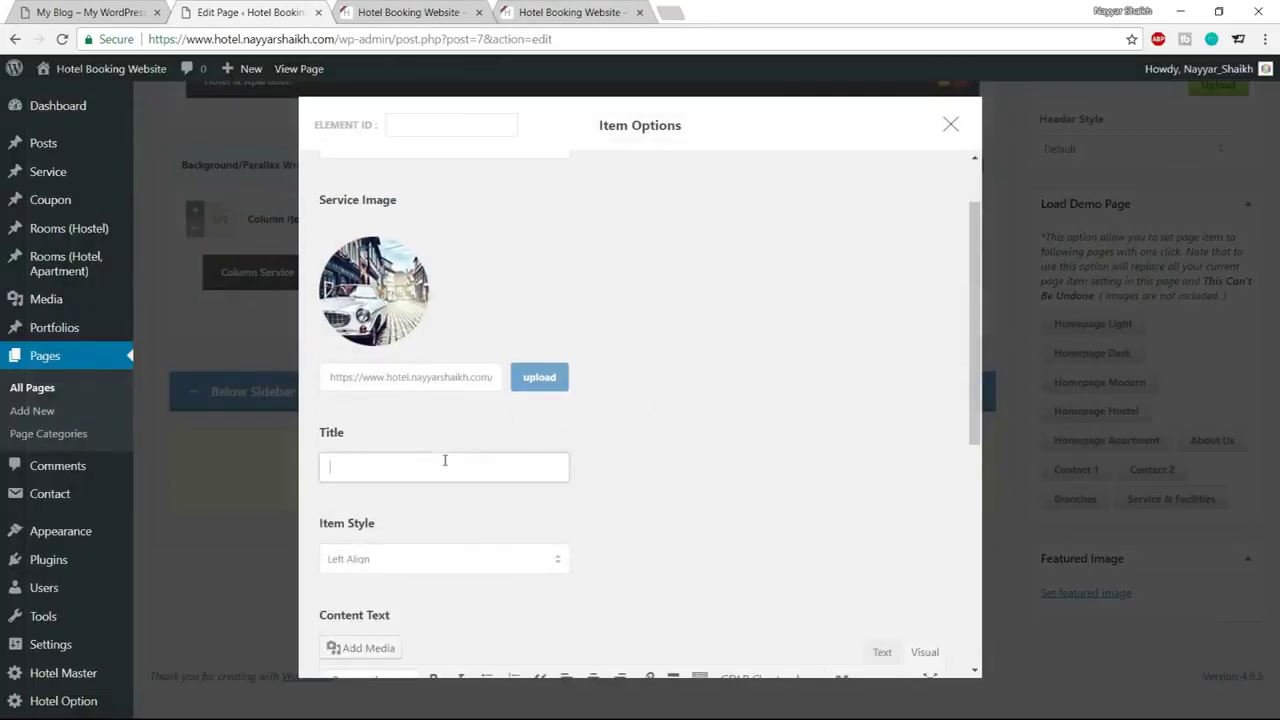
{"action": "key", "text": "ctrl+1"}
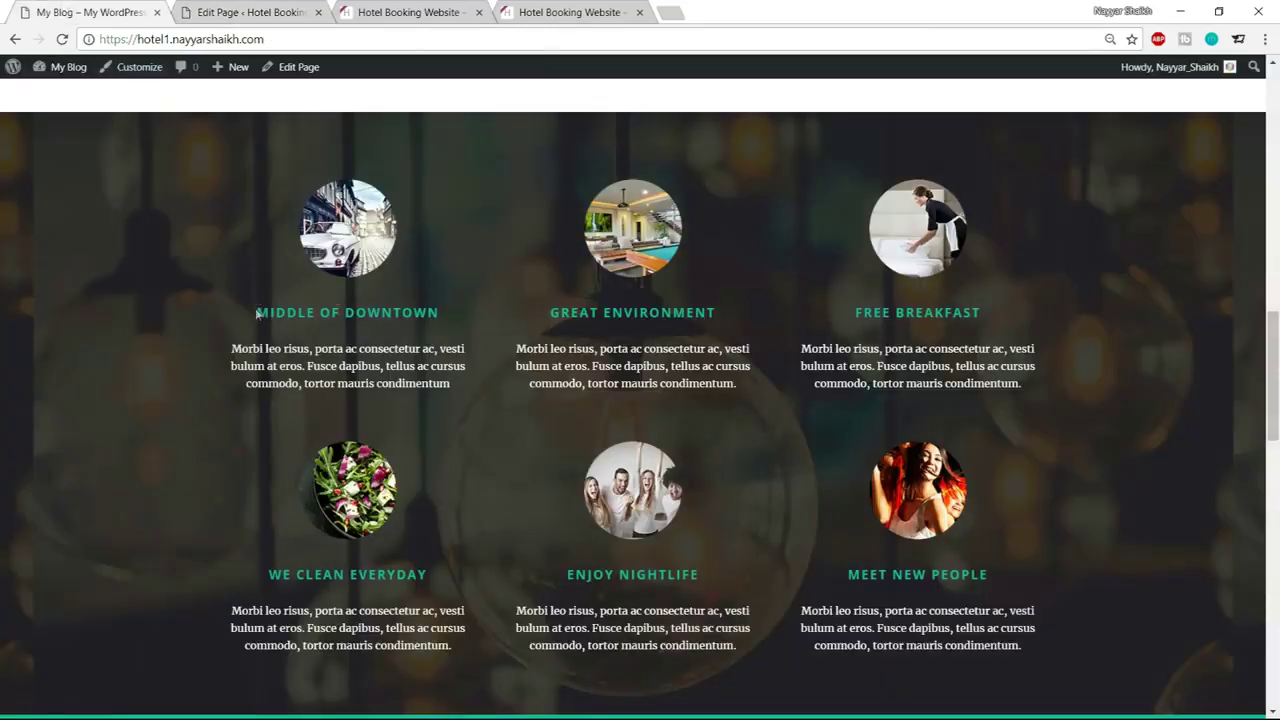
{"action": "left_click_drag", "start_coordinate": [257, 314], "coordinate": [454, 314]}
{"action": "key", "text": "ctrl+c"}
{"action": "left_click", "coordinate": [231, 10]}
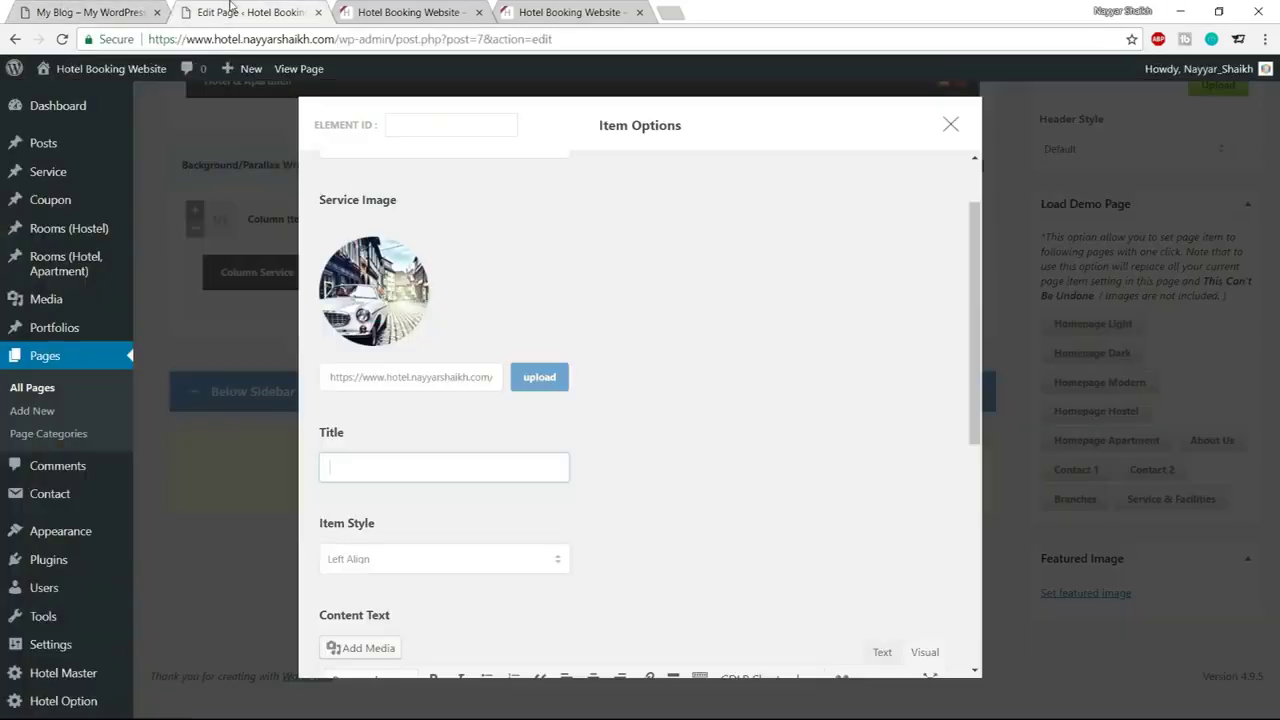
{"action": "left_click", "coordinate": [410, 462]}
{"action": "key", "text": "ctrl+v"}
Step: Set the Item Style to Center Align with Round Thumbnail
{"action": "scroll", "coordinate": [707, 443], "scroll_direction": "down", "scroll_amount": 2}
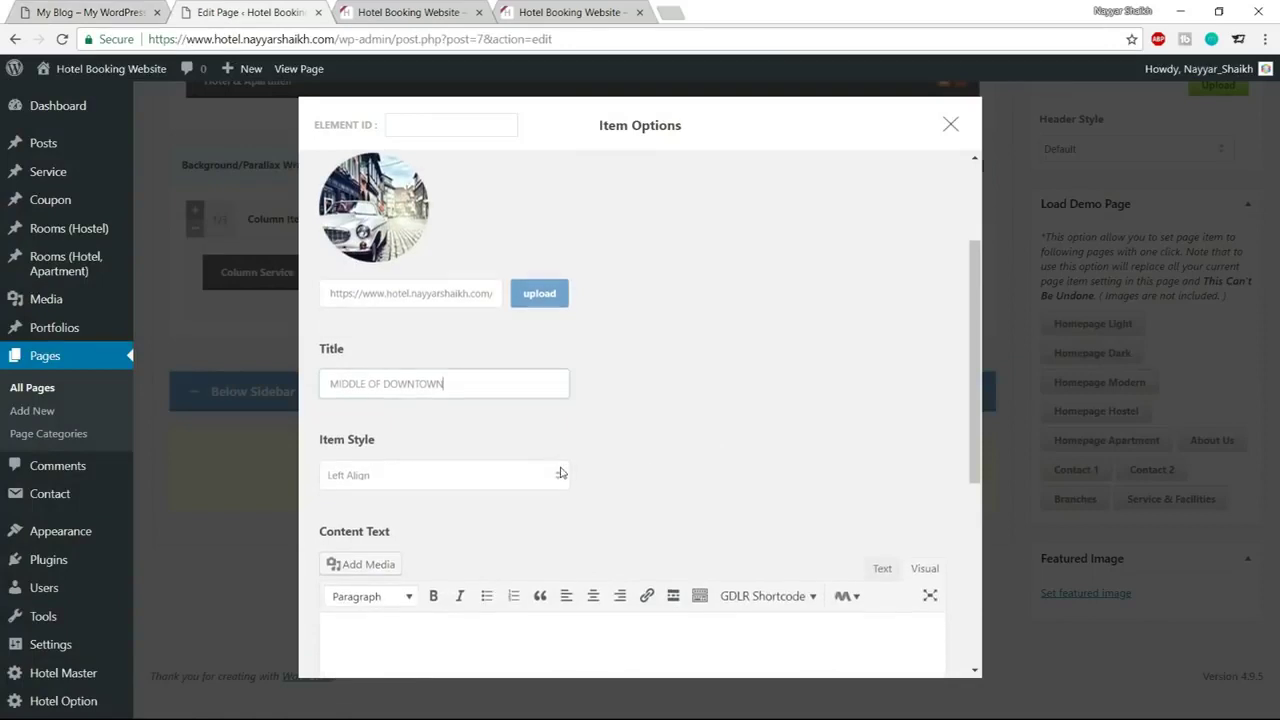
{"action": "scroll", "coordinate": [520, 450], "scroll_direction": "down", "scroll_amount": 2}
{"action": "left_click", "coordinate": [440, 404]}
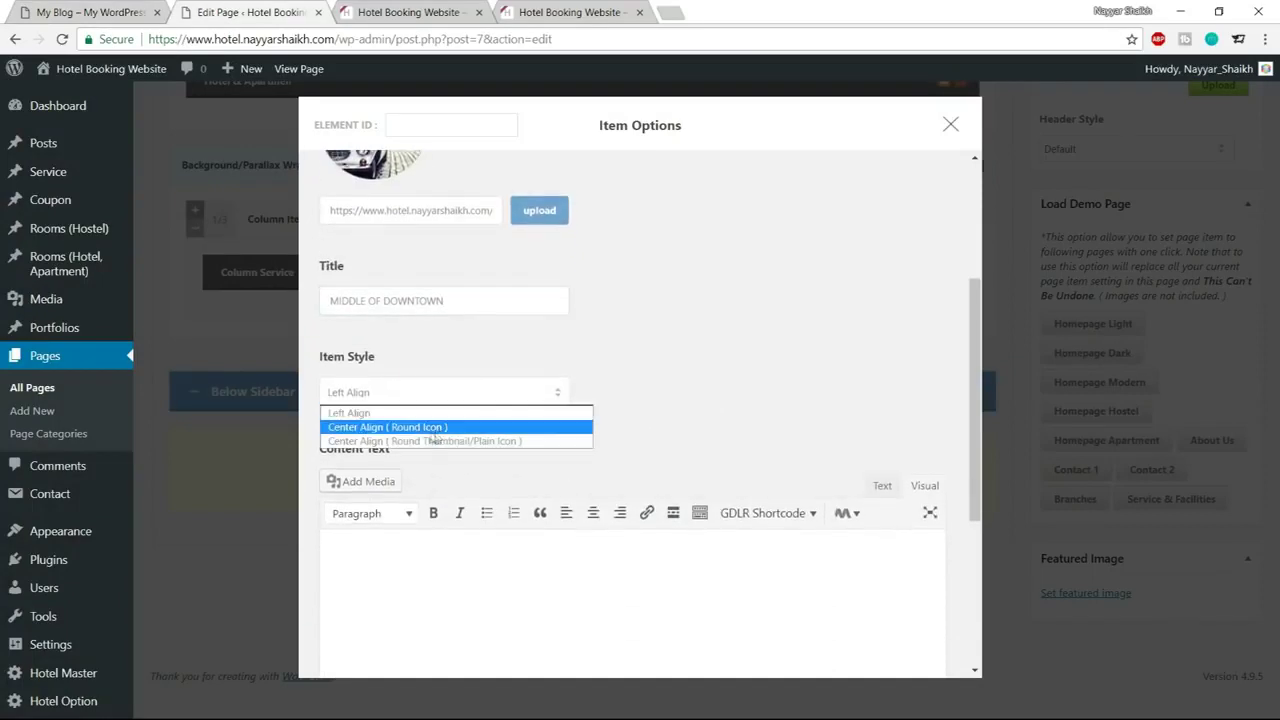
{"action": "left_click", "coordinate": [466, 441]}
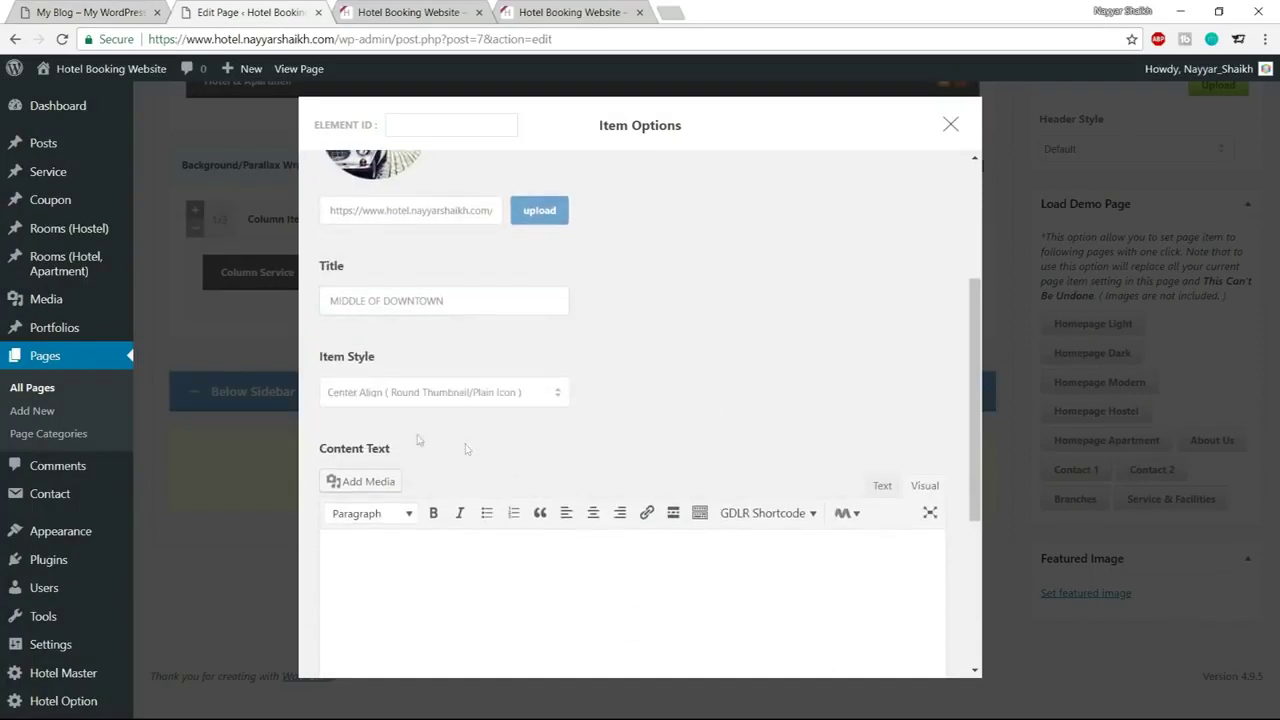
Step: Paste the demo's Morbi leo description paragraph into the content in Text mode
{"action": "scroll", "coordinate": [629, 423], "scroll_direction": "down", "scroll_amount": 1}
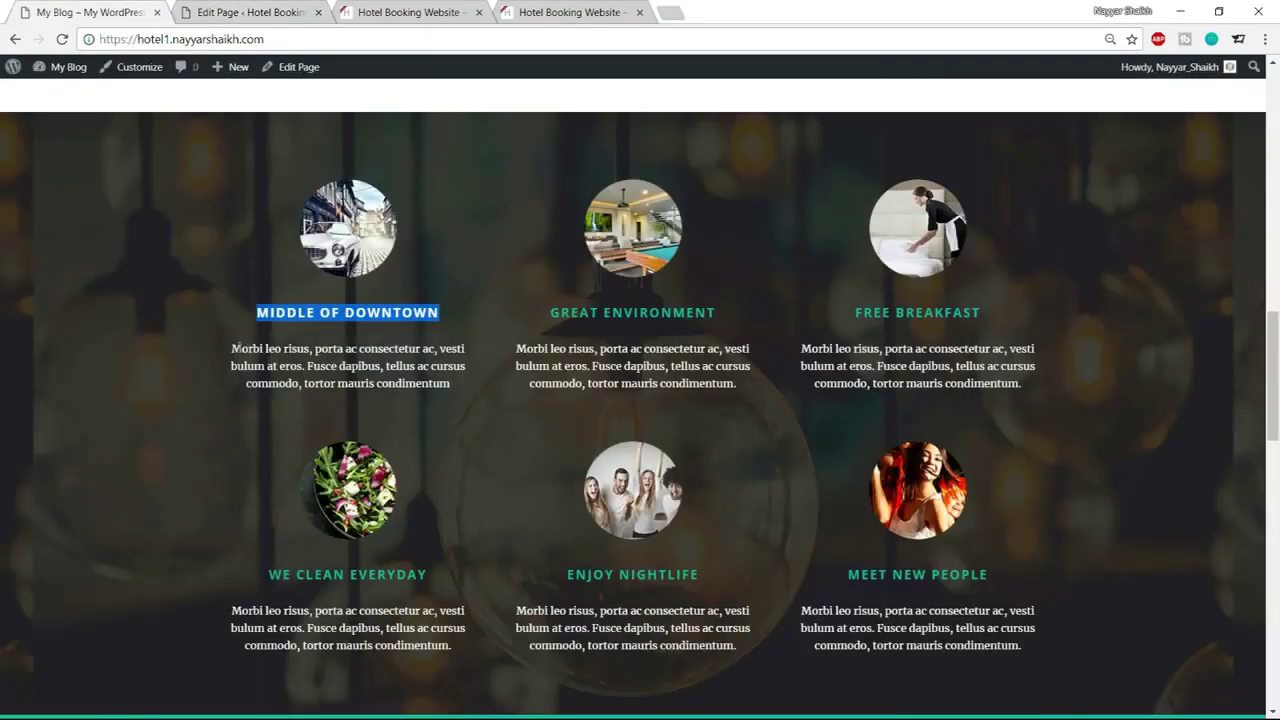
{"action": "left_click_drag", "start_coordinate": [237, 347], "coordinate": [447, 384]}
{"action": "key", "text": "ctrl+c"}
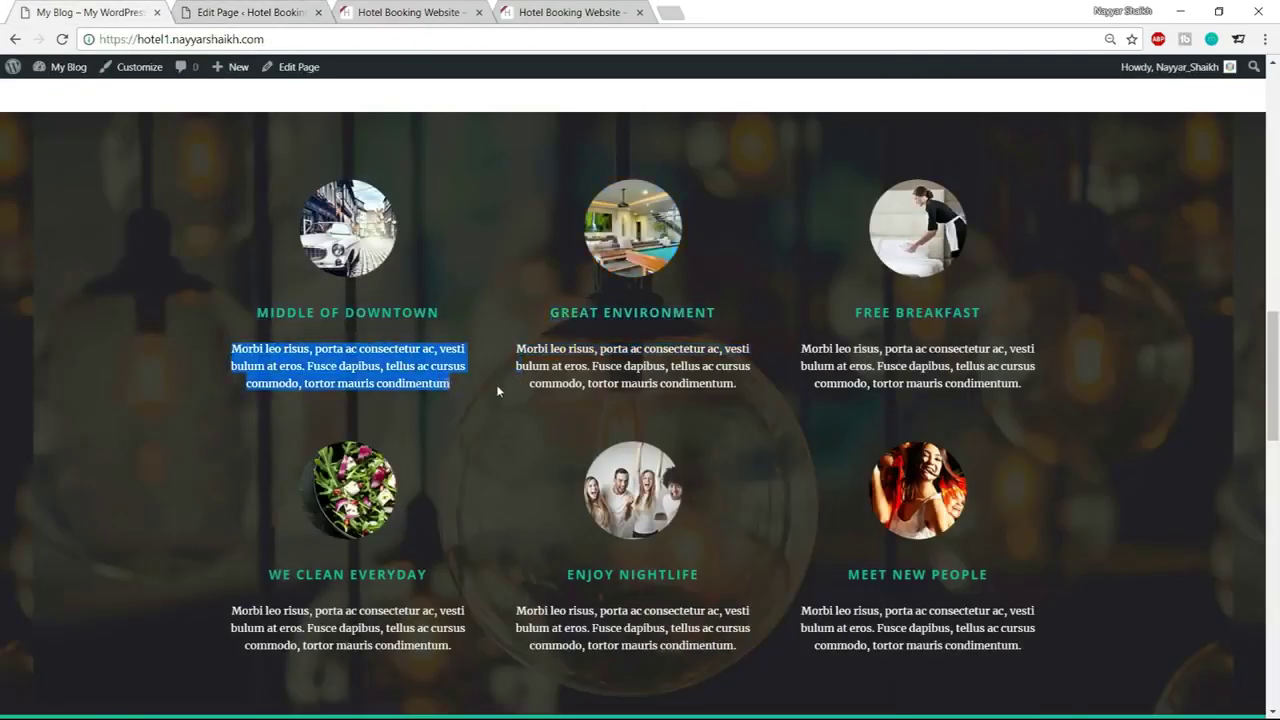
{"action": "left_click", "coordinate": [283, 14]}
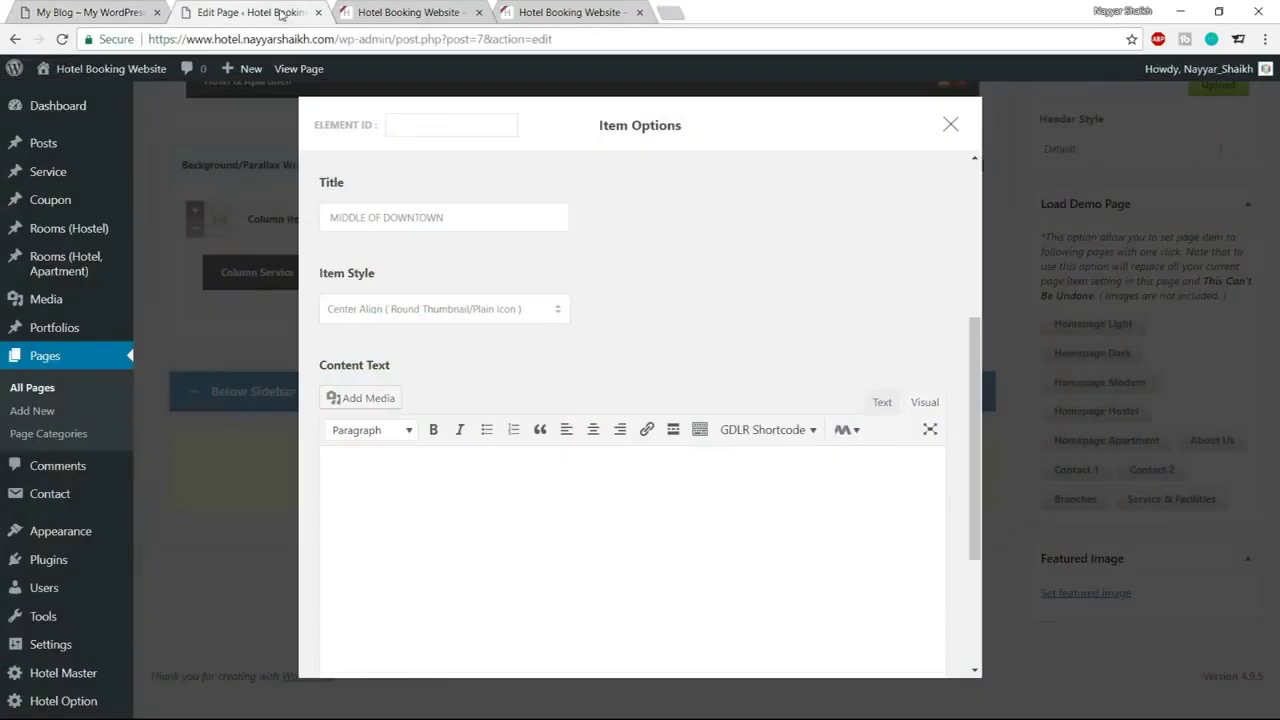
{"action": "left_click", "coordinate": [884, 409]}
{"action": "scroll", "coordinate": [714, 520], "scroll_direction": "down", "scroll_amount": 3}
{"action": "key", "text": "ctrl+v"}
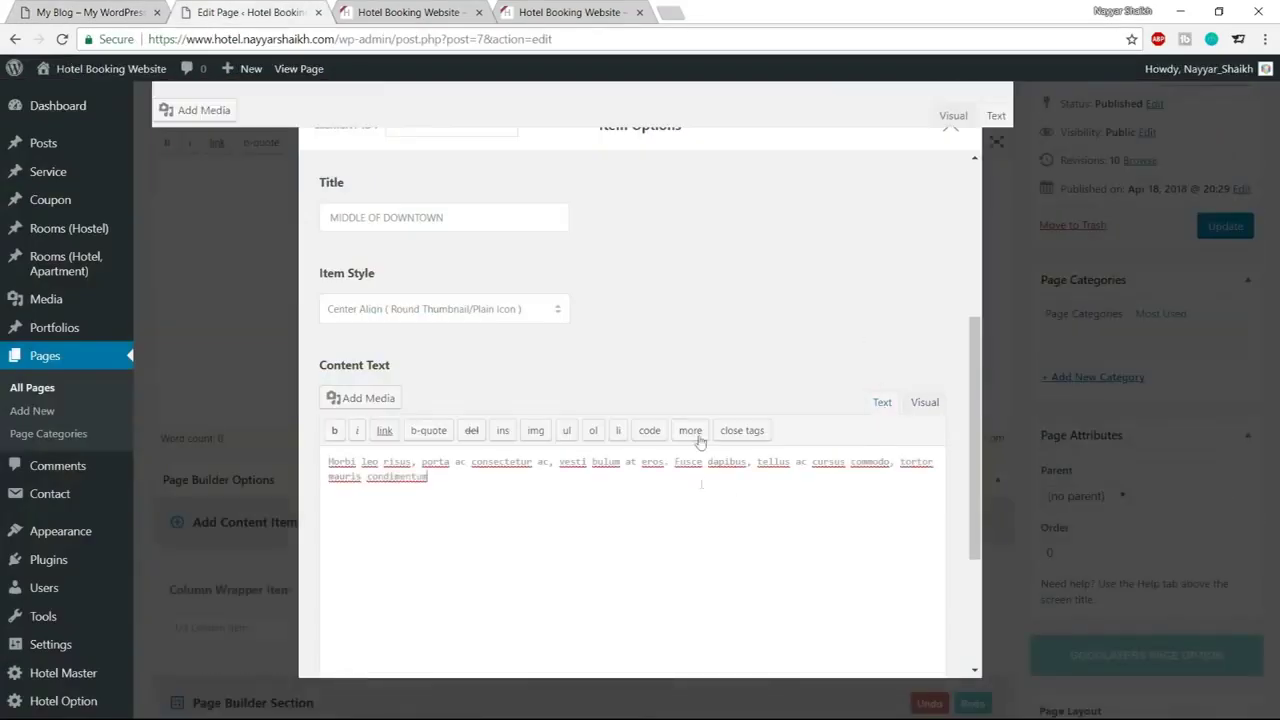
{"action": "scroll", "coordinate": [726, 469], "scroll_direction": "down", "scroll_amount": 3}
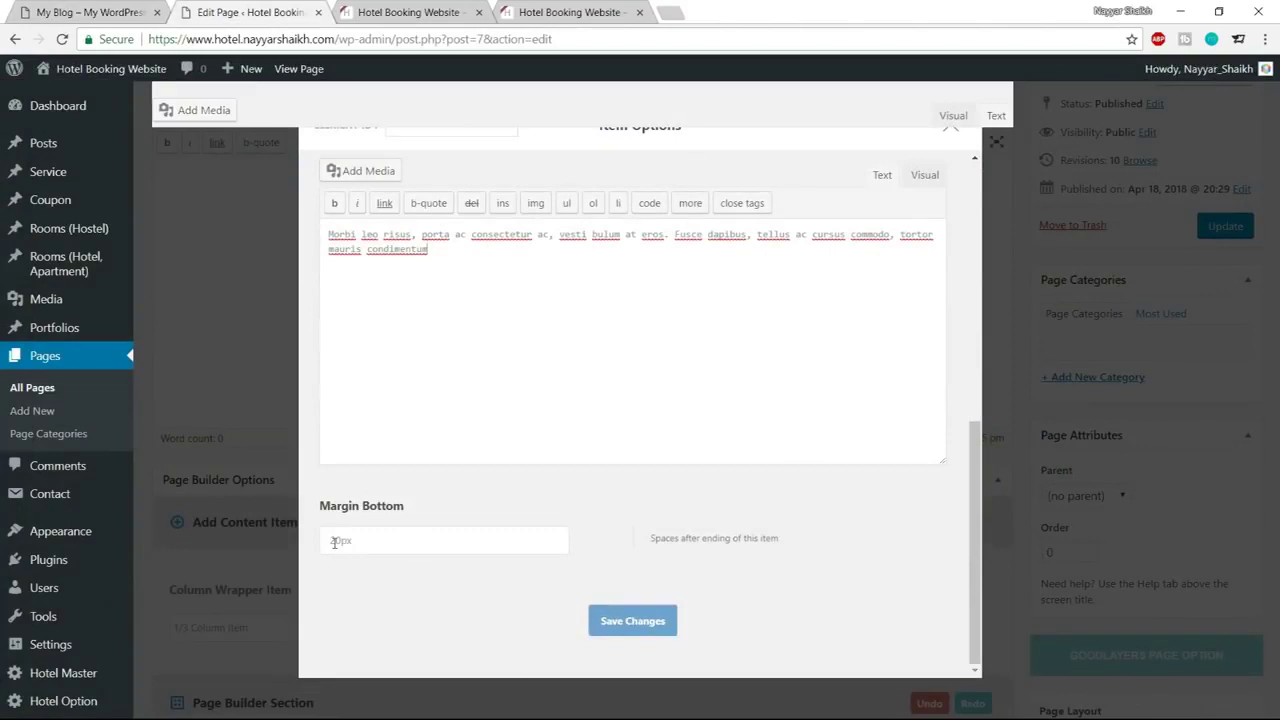
Step: Set the bottom margin to 65px, save the item, and update the Home page
{"action": "left_click_drag", "start_coordinate": [342, 540], "coordinate": [306, 540]}
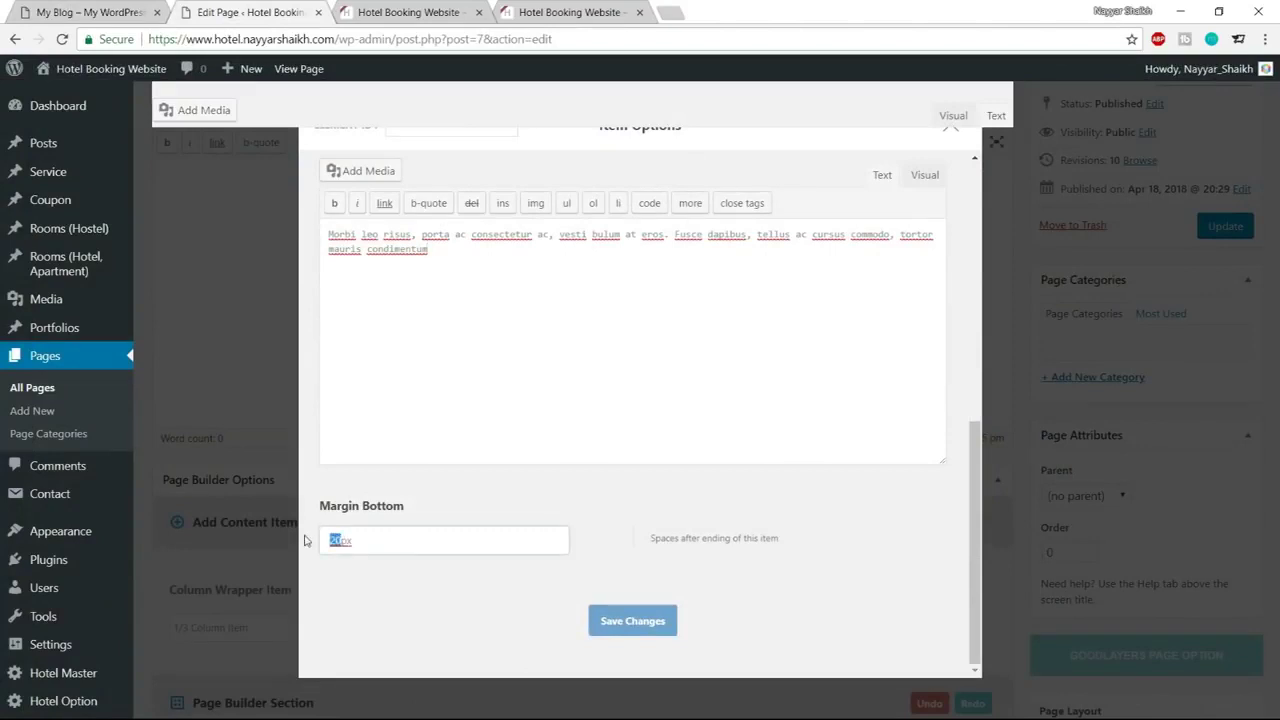
{"action": "type", "text": "65"}
{"action": "left_click", "coordinate": [622, 621]}
{"action": "left_click", "coordinate": [1221, 233]}
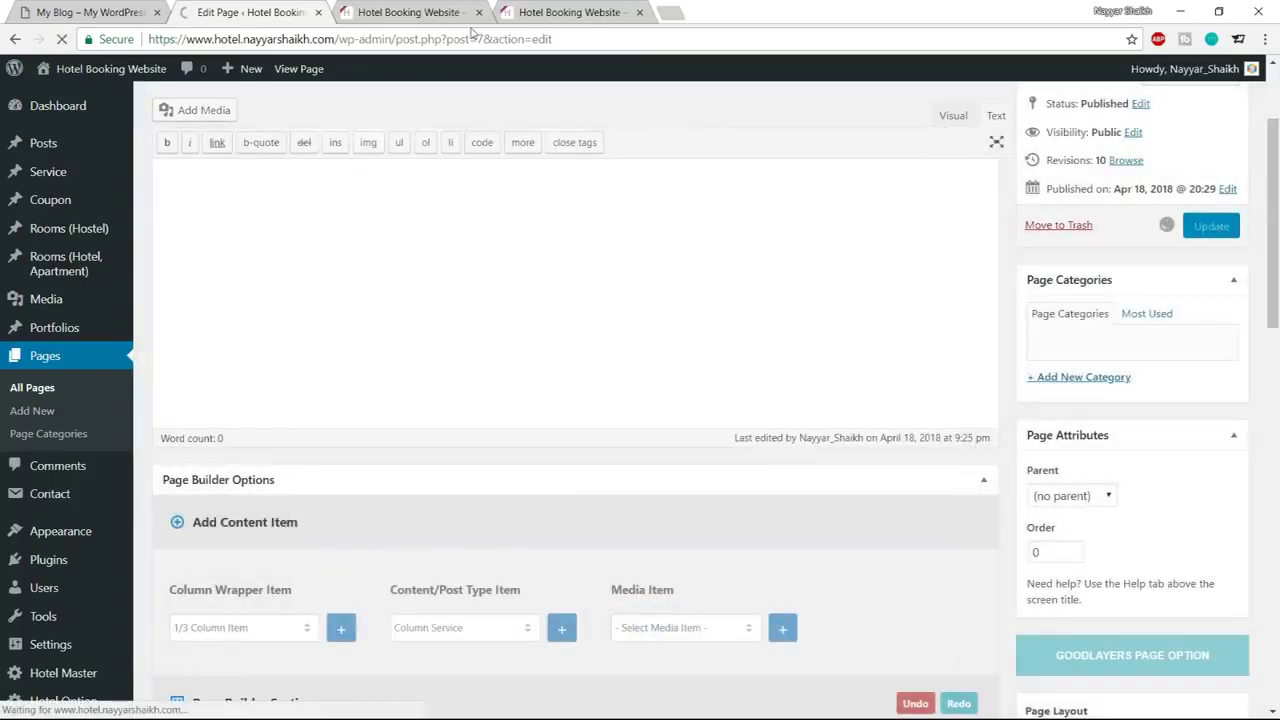
Step: Reload the live site to check the MIDDLE OF DOWNTOWN column, then open Hotel Master options in a new tab
{"action": "left_click", "coordinate": [410, 12]}
{"action": "left_click", "coordinate": [61, 39]}
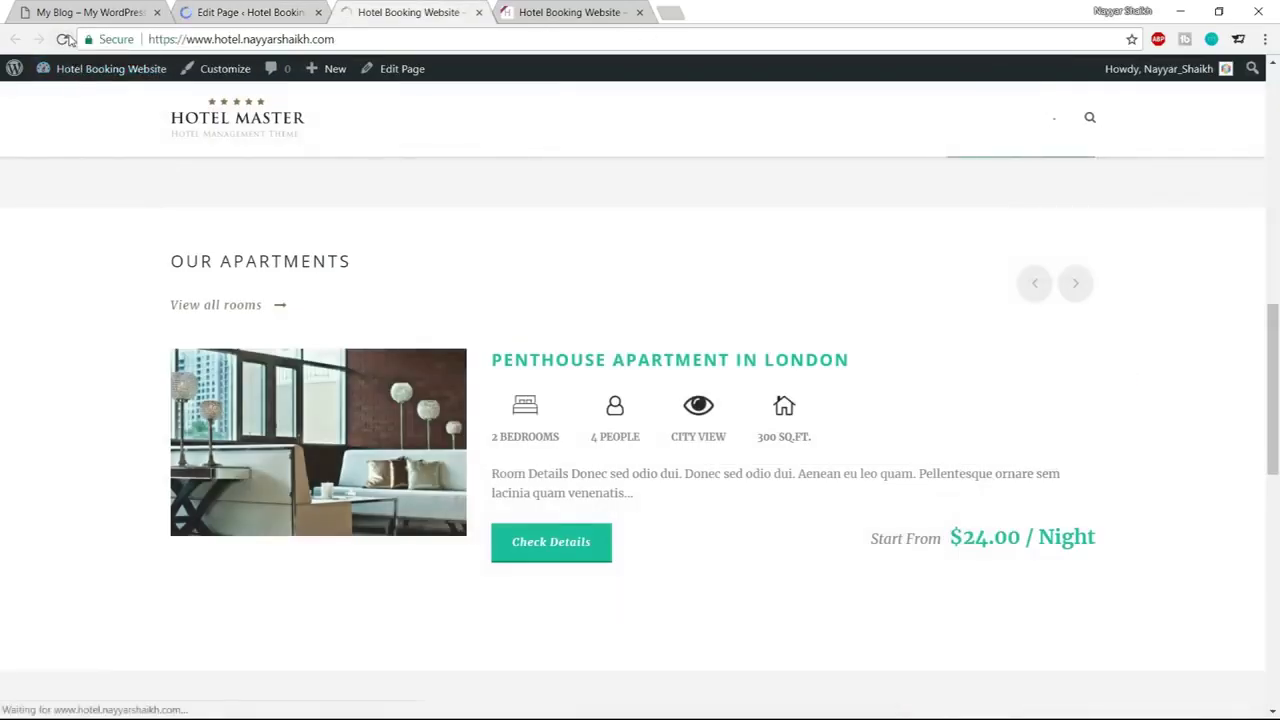
{"action": "scroll", "coordinate": [748, 337], "scroll_direction": "down", "scroll_amount": 5}
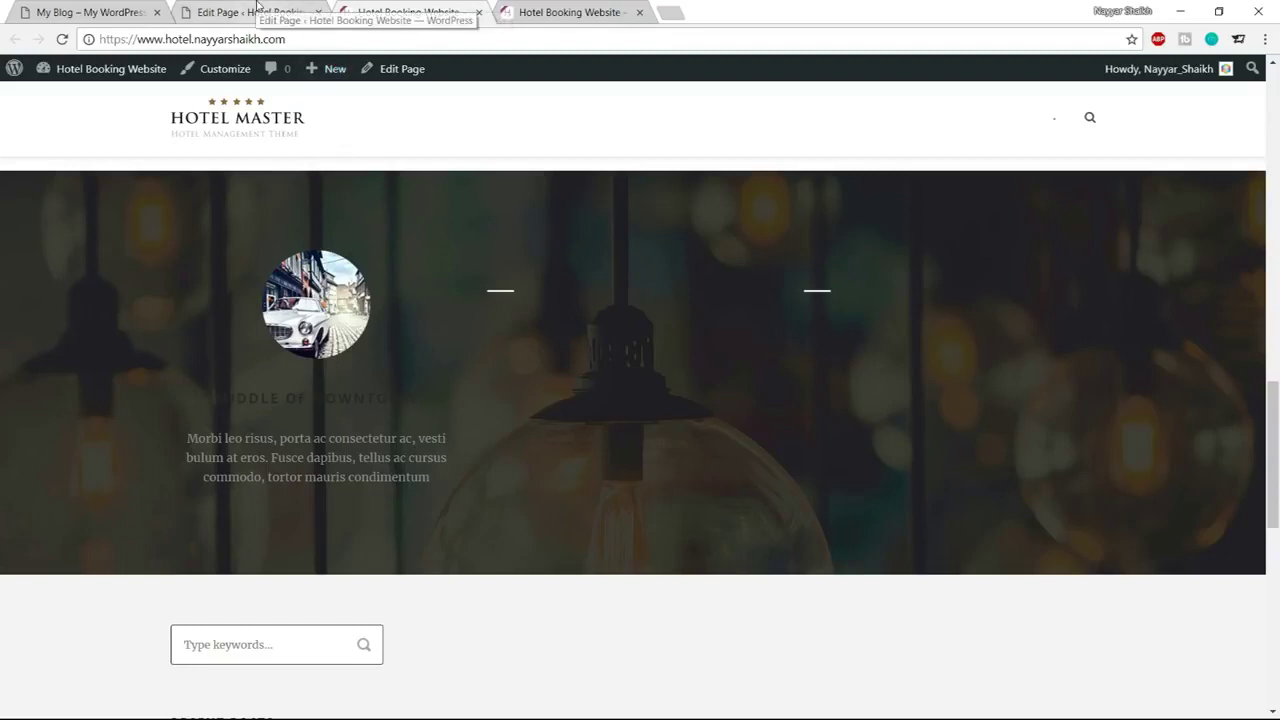
{"action": "left_click", "coordinate": [257, 12]}
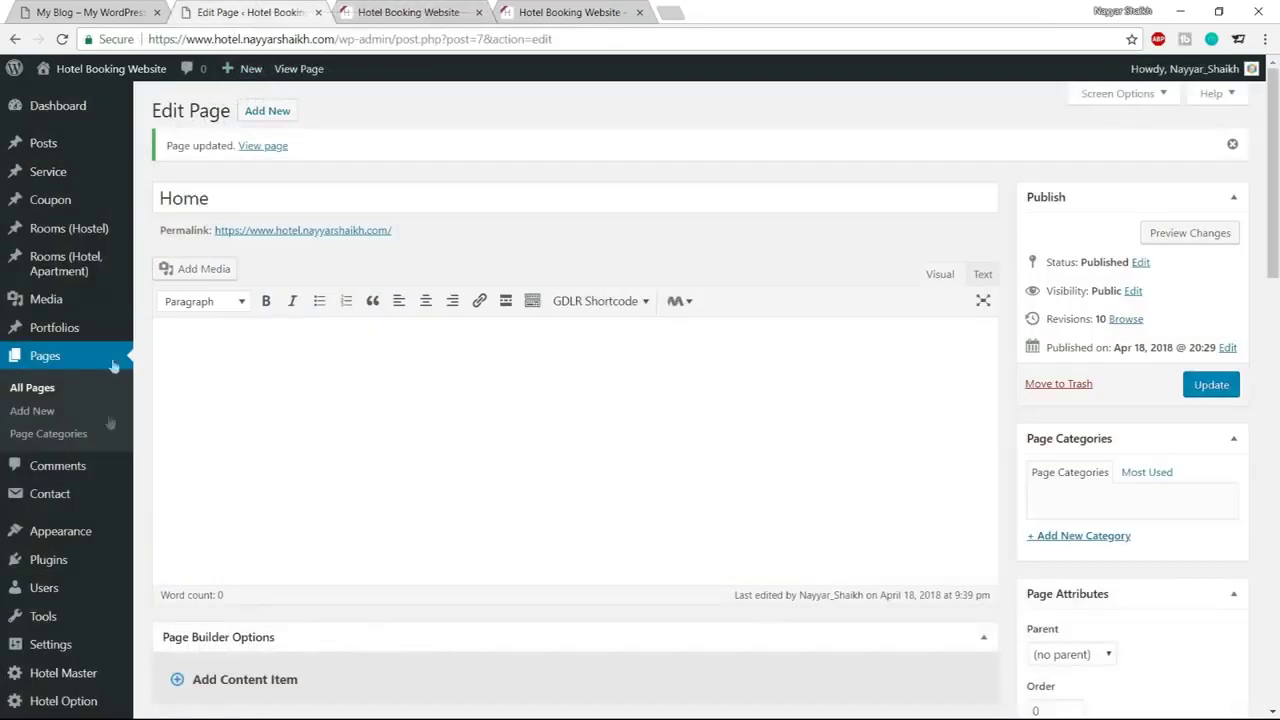
{"action": "middle_click", "coordinate": [40, 675]}
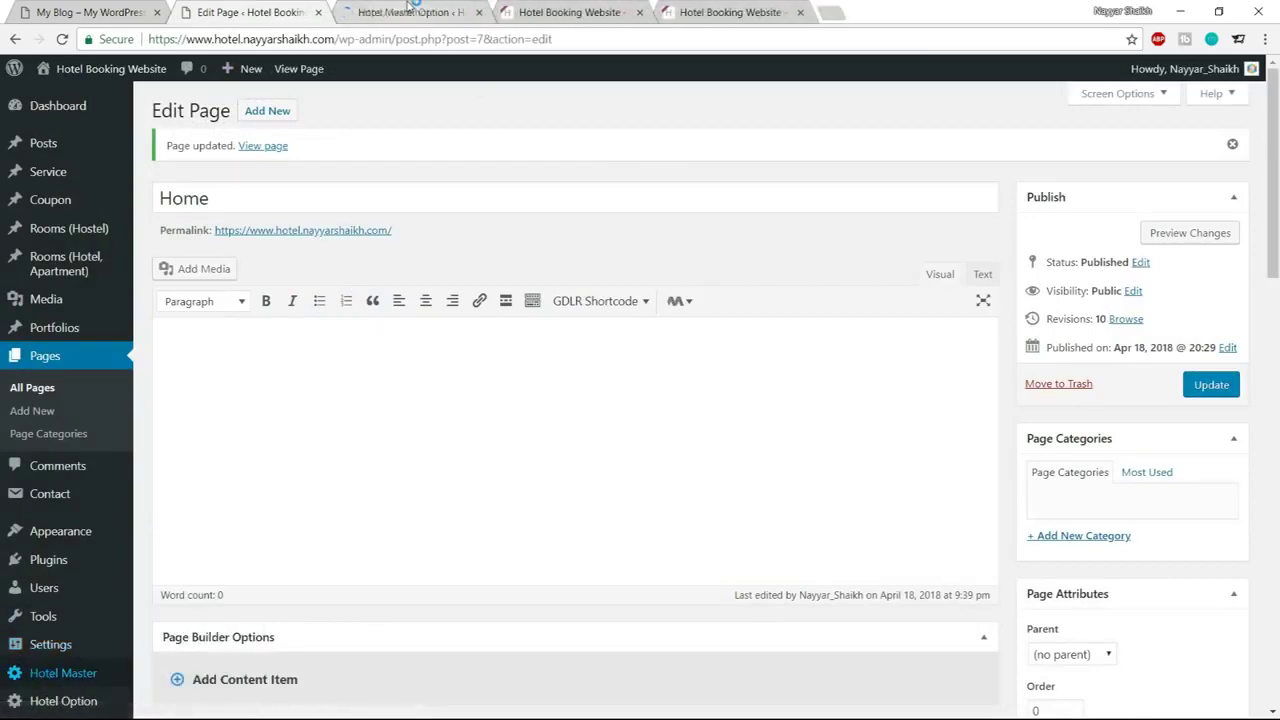
Step: Add a new element colour skin named Services in Hotel Master
{"action": "left_click", "coordinate": [412, 10]}
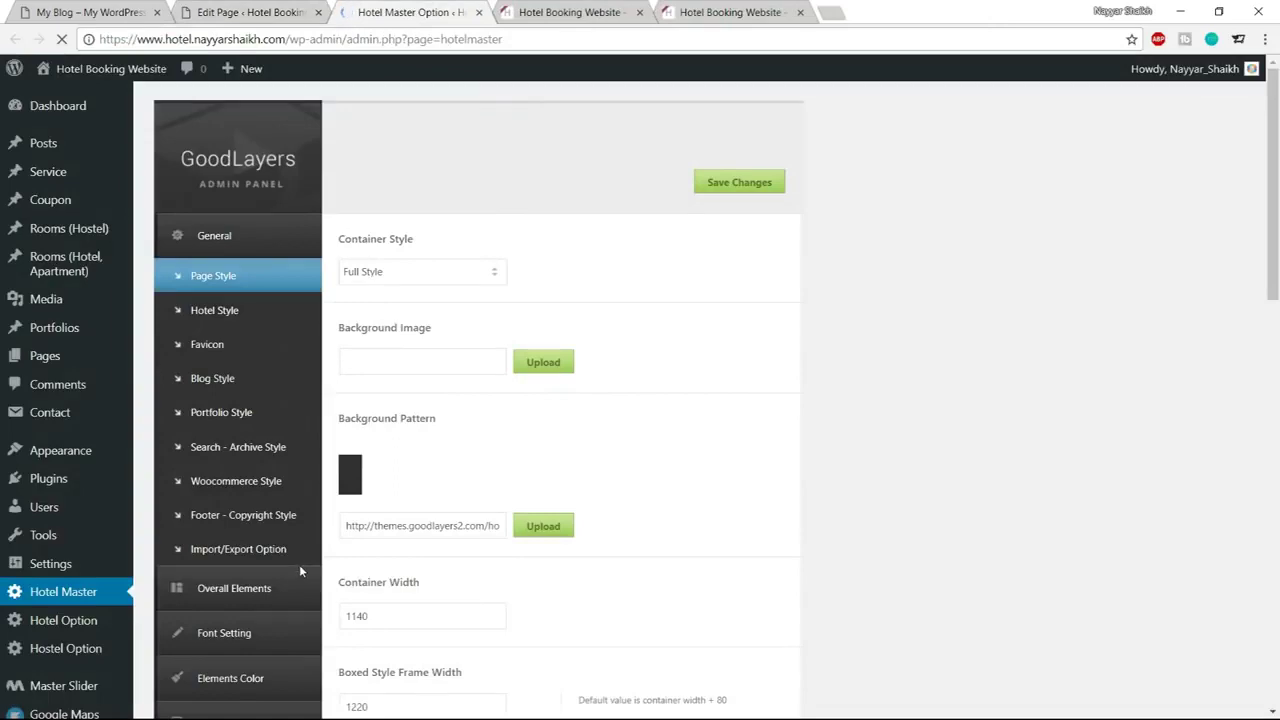
{"action": "scroll", "coordinate": [250, 657], "scroll_direction": "down", "scroll_amount": 1}
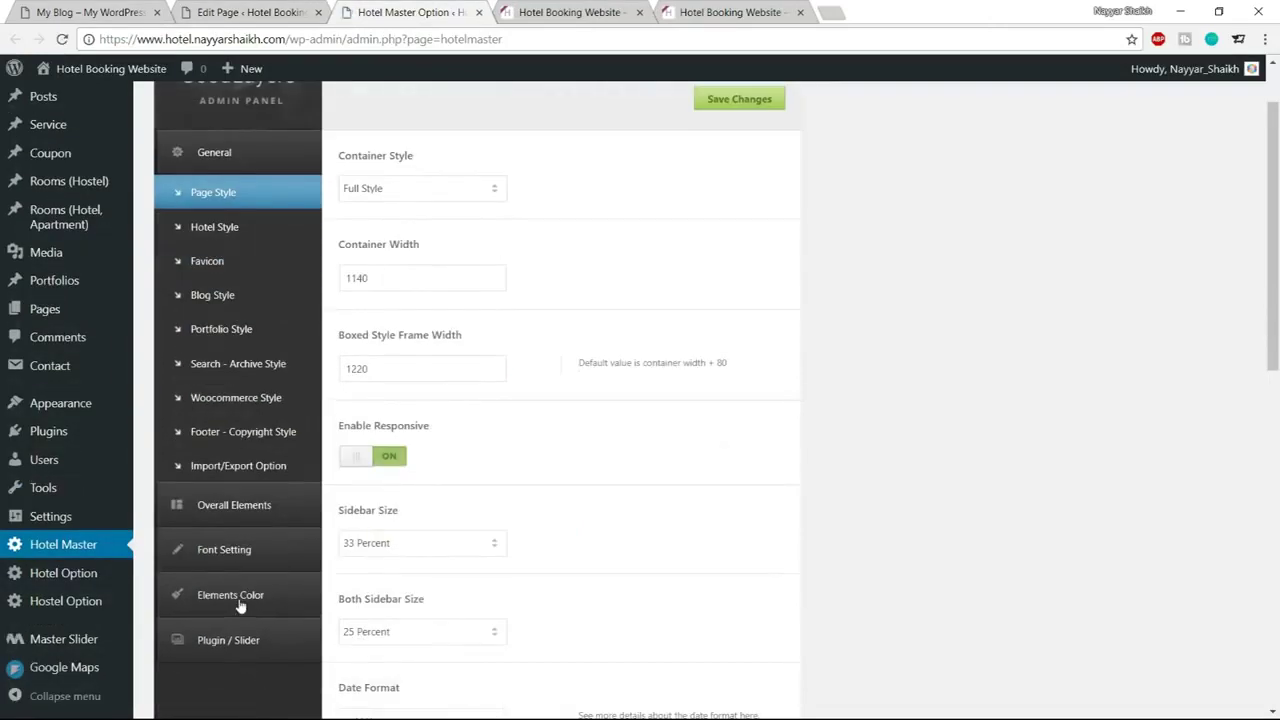
{"action": "left_click", "coordinate": [240, 597]}
{"action": "left_click", "coordinate": [448, 262]}
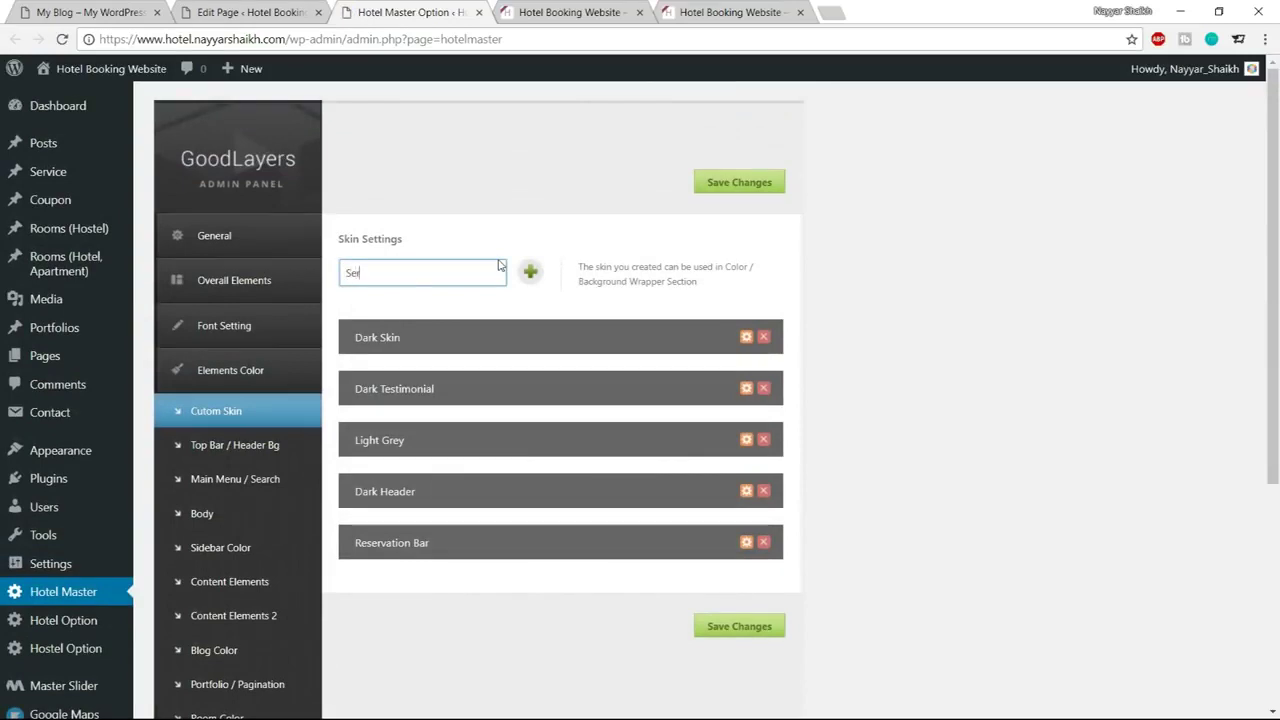
{"action": "left_click", "coordinate": [530, 271]}
Step: Set the Services skin's Title Color to teal #1abc9c
{"action": "scroll", "coordinate": [702, 410], "scroll_direction": "down", "scroll_amount": 3}
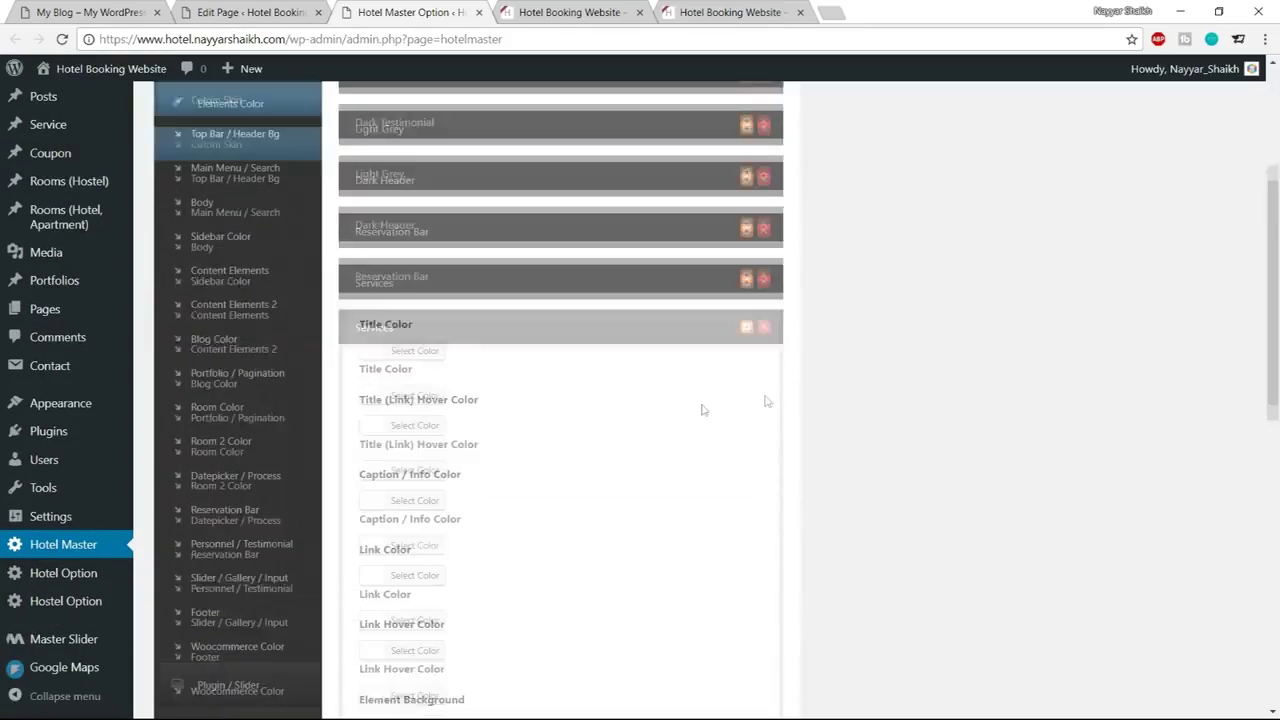
{"action": "left_click", "coordinate": [590, 12]}
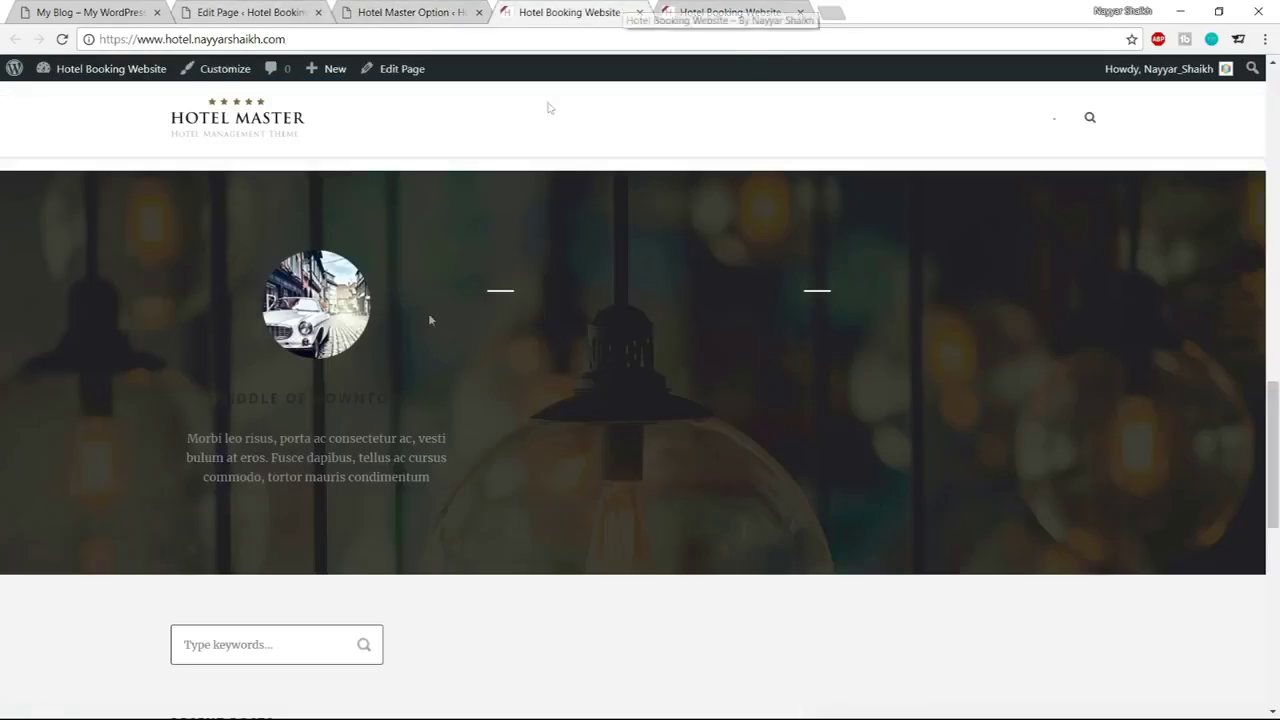
{"action": "left_click", "coordinate": [398, 12]}
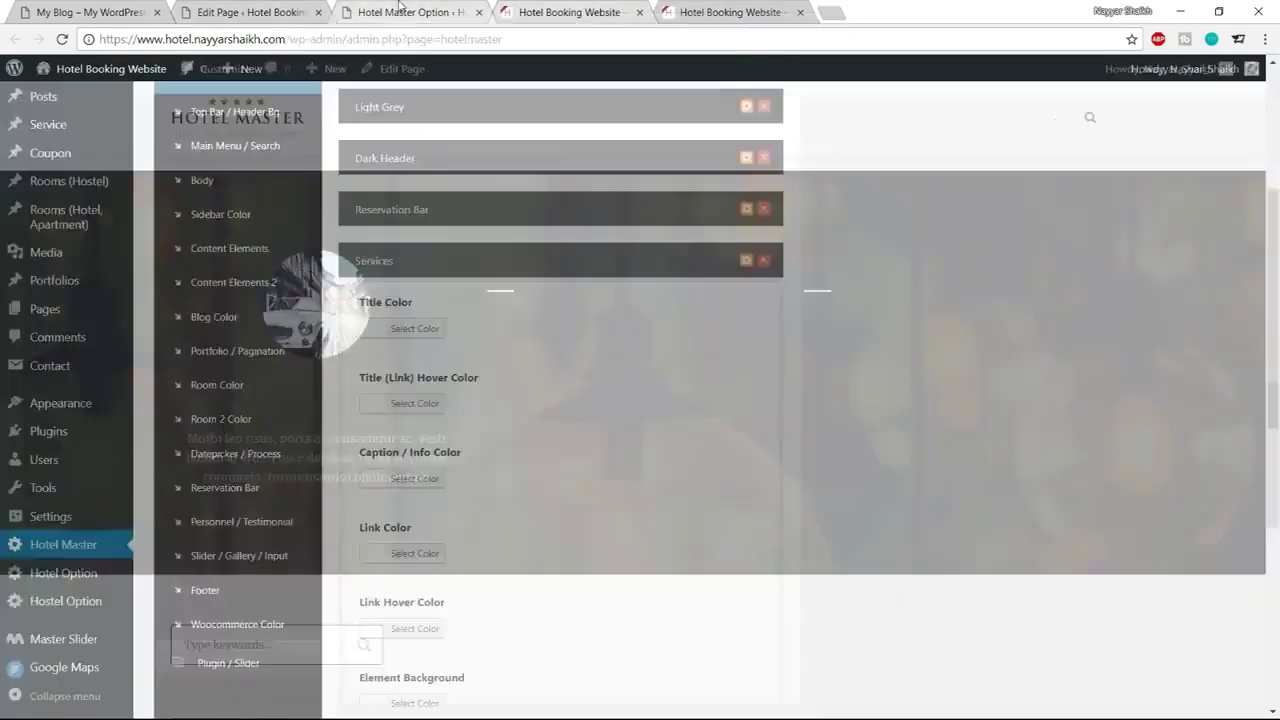
{"action": "left_click", "coordinate": [425, 340]}
{"action": "triple_click", "coordinate": [480, 327]}
{"action": "type", "text": "dimentum"}
{"action": "double_click", "coordinate": [468, 331]}
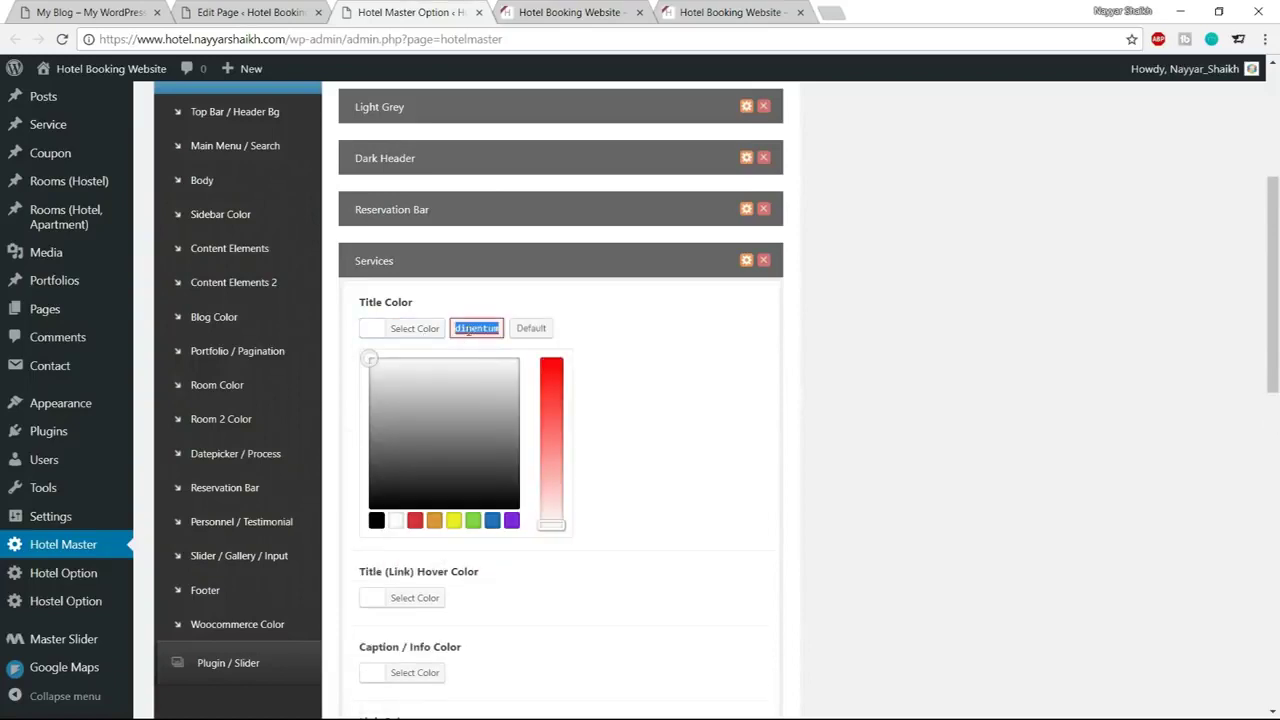
{"action": "type", "text": "#11"}
{"action": "type", "text": "bc9c"}
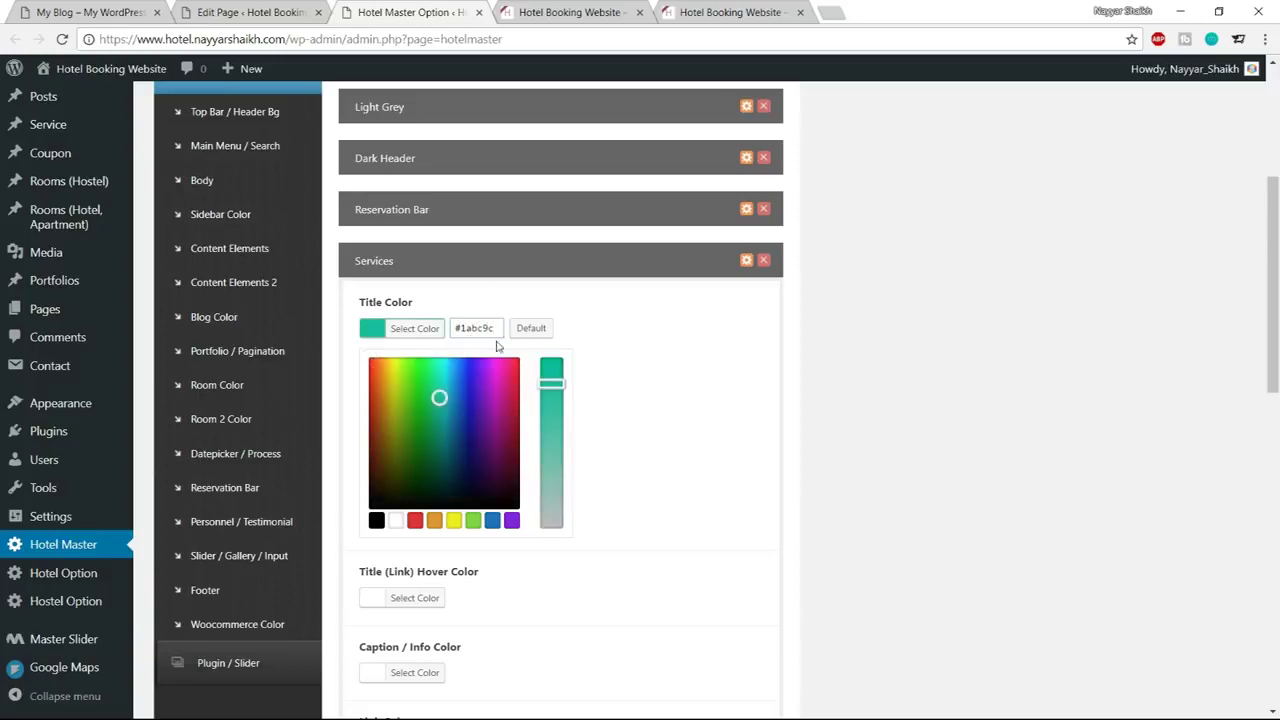
{"action": "left_click", "coordinate": [420, 336]}
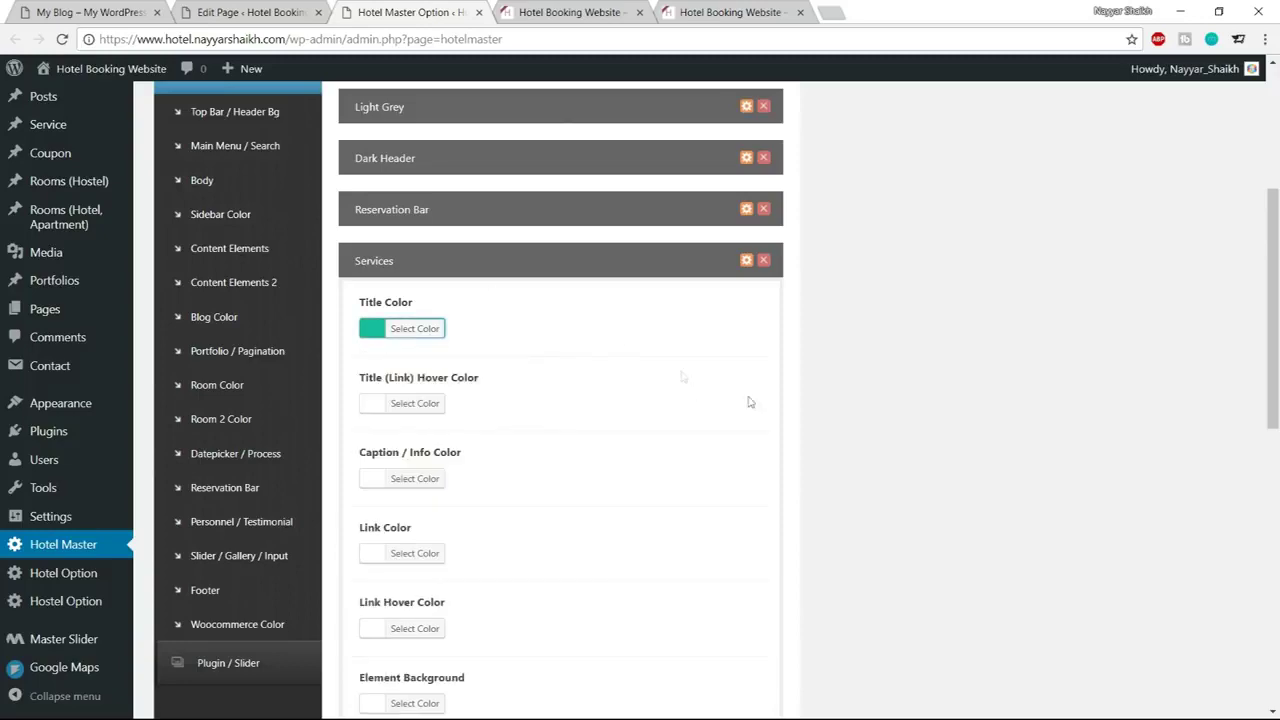
Step: Leave Content Color unchanged, save the Services colours, and check the front end
{"action": "scroll", "coordinate": [756, 404], "scroll_direction": "down", "scroll_amount": 3}
{"action": "left_click", "coordinate": [418, 445]}
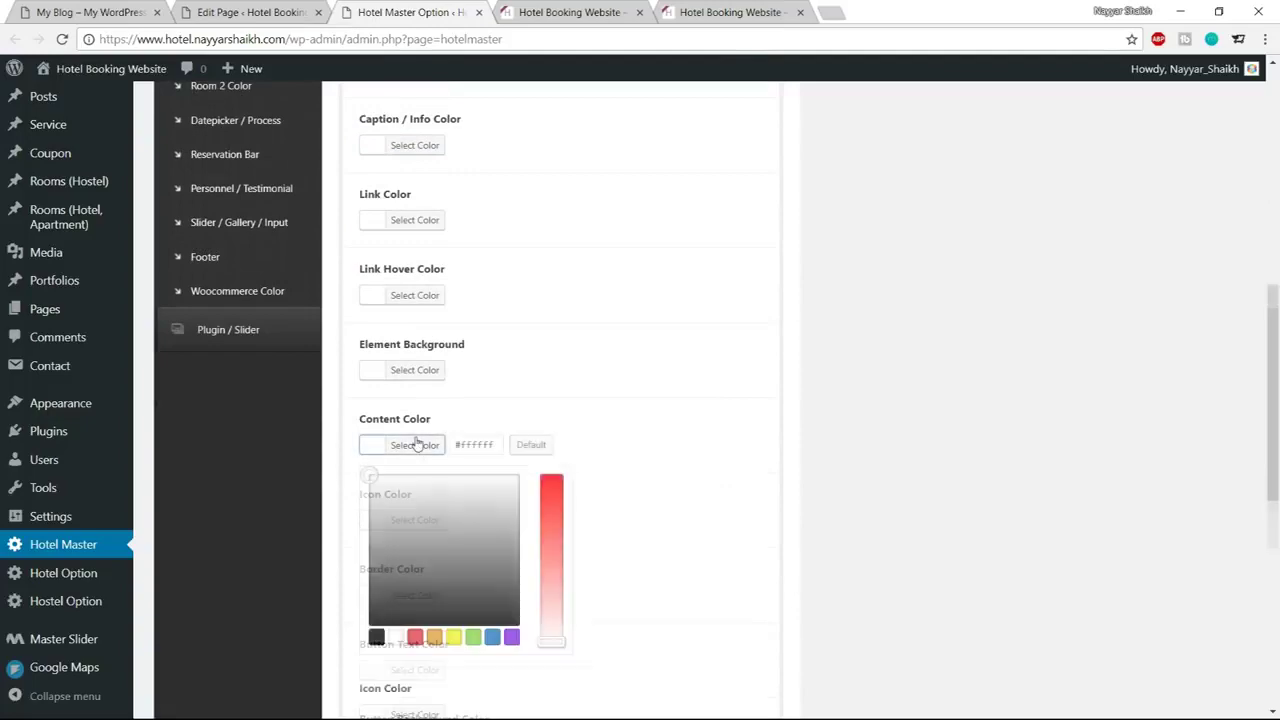
{"action": "left_click", "coordinate": [420, 447]}
{"action": "scroll", "coordinate": [677, 523], "scroll_direction": "down", "scroll_amount": 5}
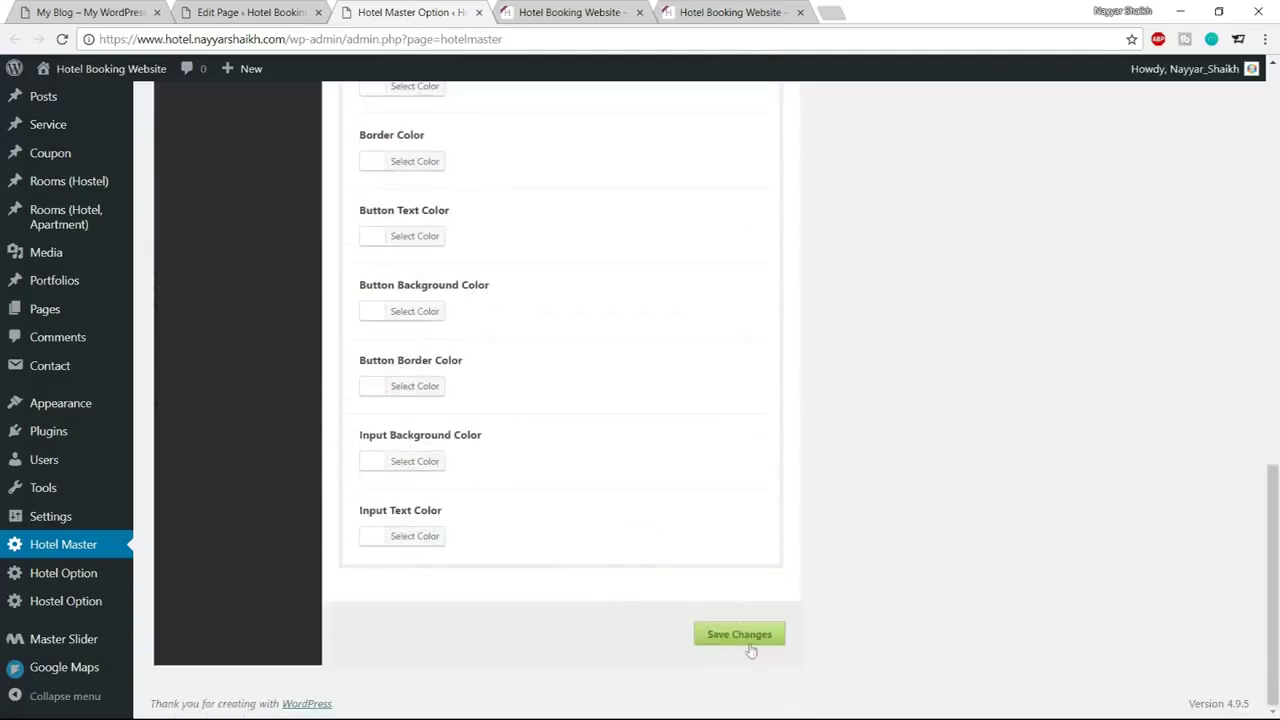
{"action": "left_click", "coordinate": [562, 10]}
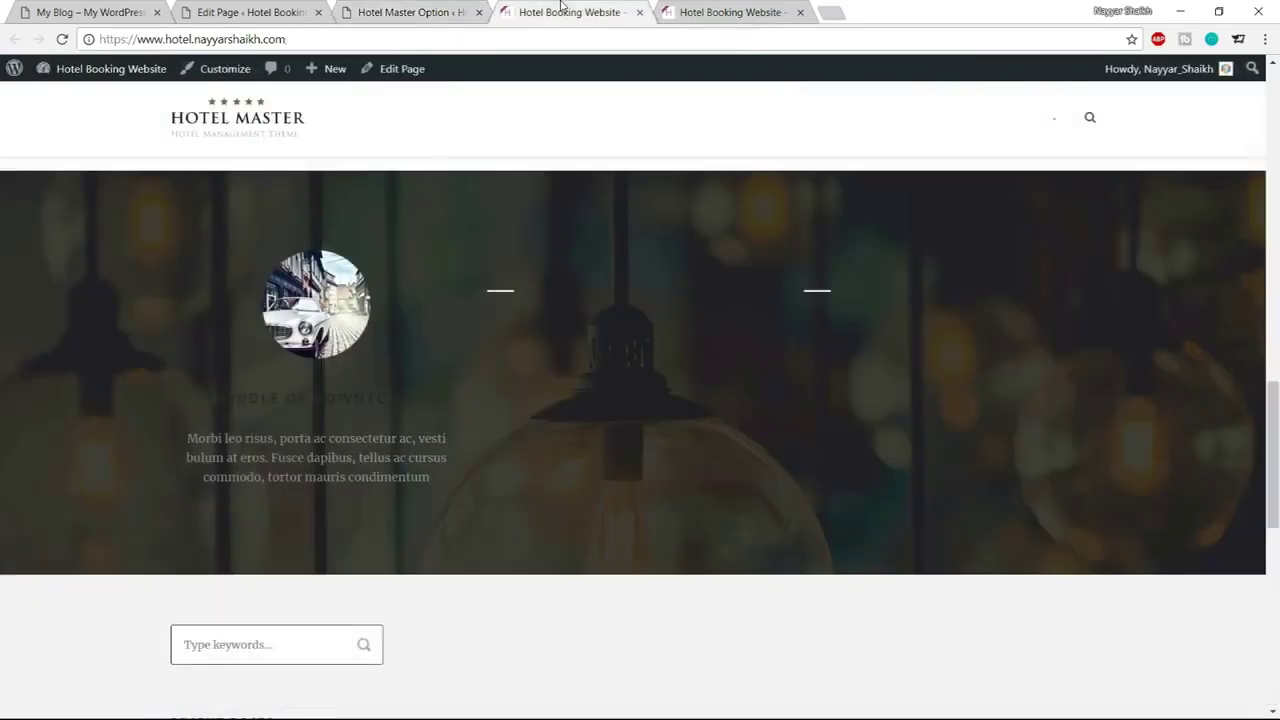
{"action": "left_click", "coordinate": [250, 12]}
Step: Apply the Services skin to the Background/Parallax Wrapper, save, and update the Home page
{"action": "left_click", "coordinate": [63, 39]}
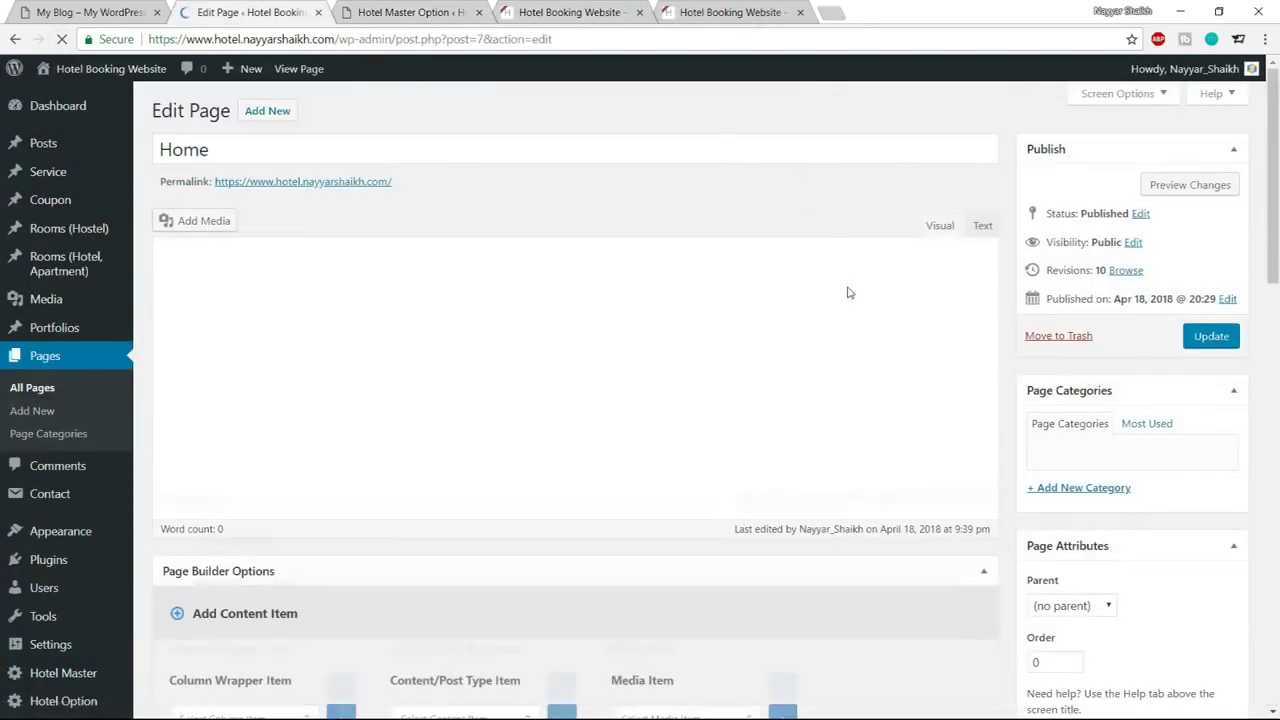
{"action": "scroll", "coordinate": [848, 287], "scroll_direction": "down", "scroll_amount": 14}
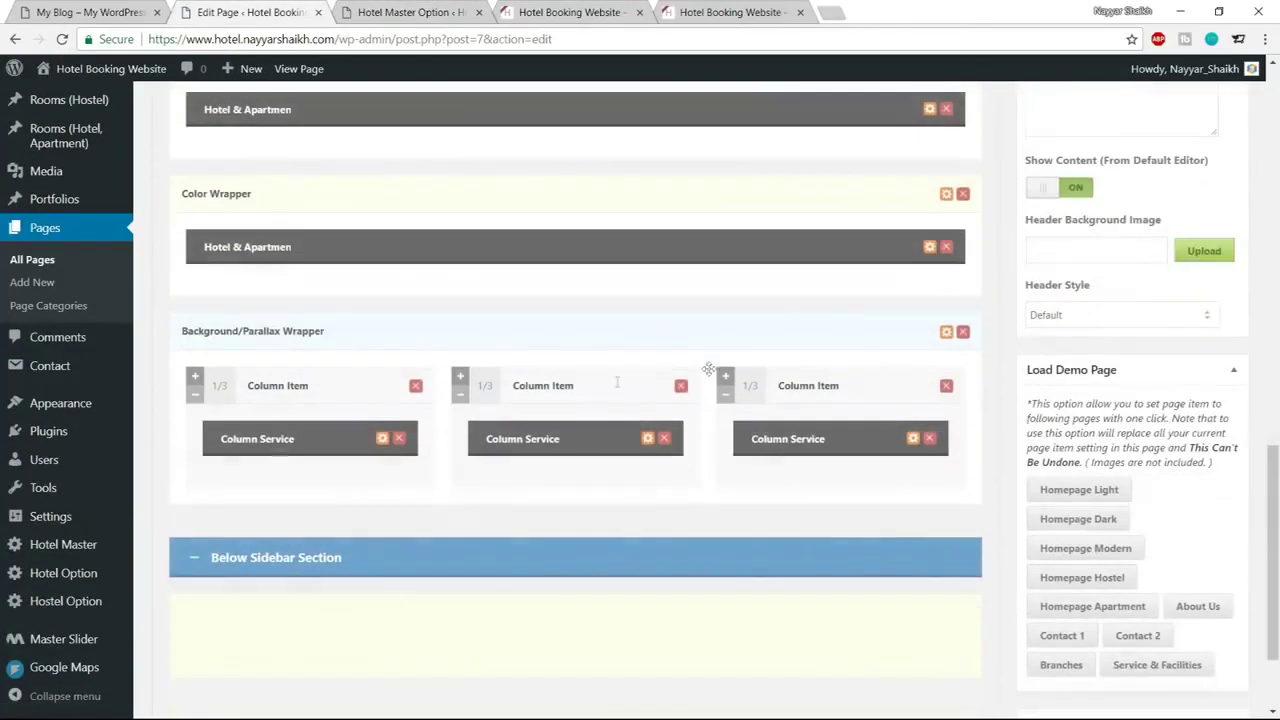
{"action": "left_click", "coordinate": [947, 333]}
{"action": "scroll", "coordinate": [661, 320], "scroll_direction": "down", "scroll_amount": 3}
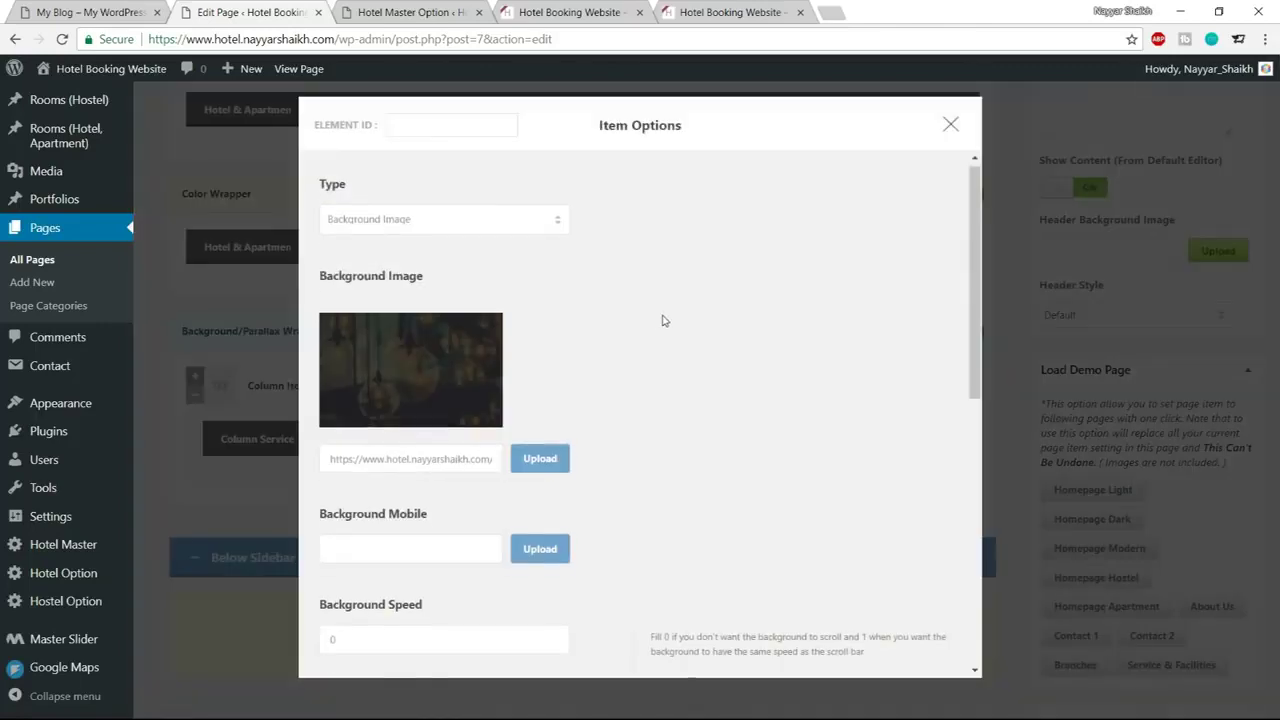
{"action": "scroll", "coordinate": [661, 320], "scroll_direction": "down", "scroll_amount": 2}
{"action": "left_click", "coordinate": [430, 359]}
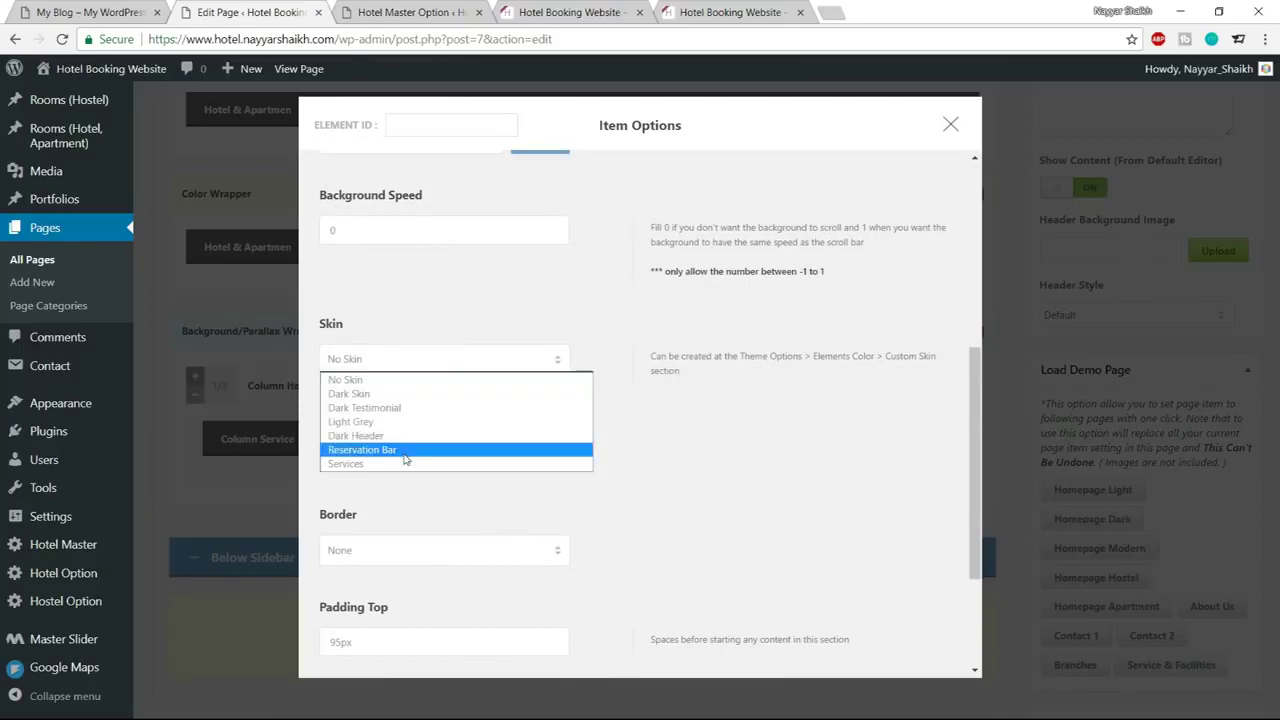
{"action": "left_click", "coordinate": [419, 459]}
{"action": "scroll", "coordinate": [583, 466], "scroll_direction": "down", "scroll_amount": 3}
{"action": "left_click", "coordinate": [629, 537]}
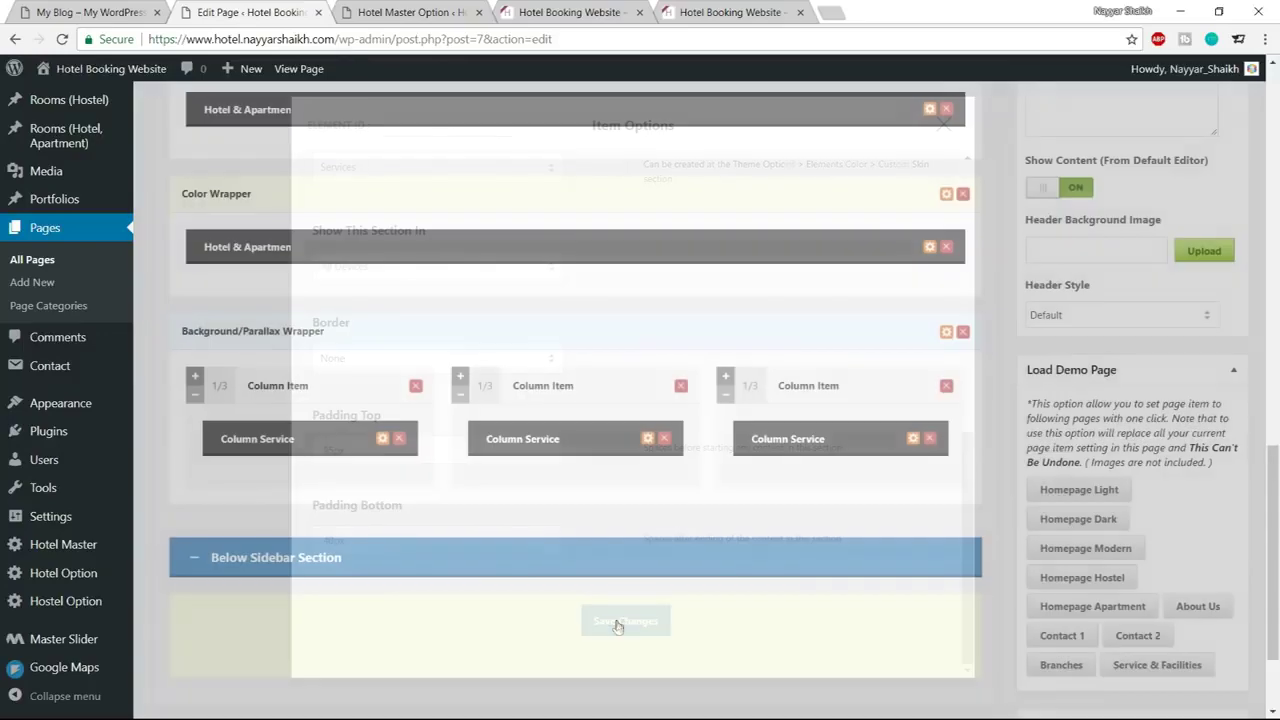
{"action": "scroll", "coordinate": [710, 597], "scroll_direction": "up", "scroll_amount": 2}
{"action": "scroll", "coordinate": [710, 597], "scroll_direction": "up", "scroll_amount": 5}
{"action": "left_click", "coordinate": [1215, 253]}
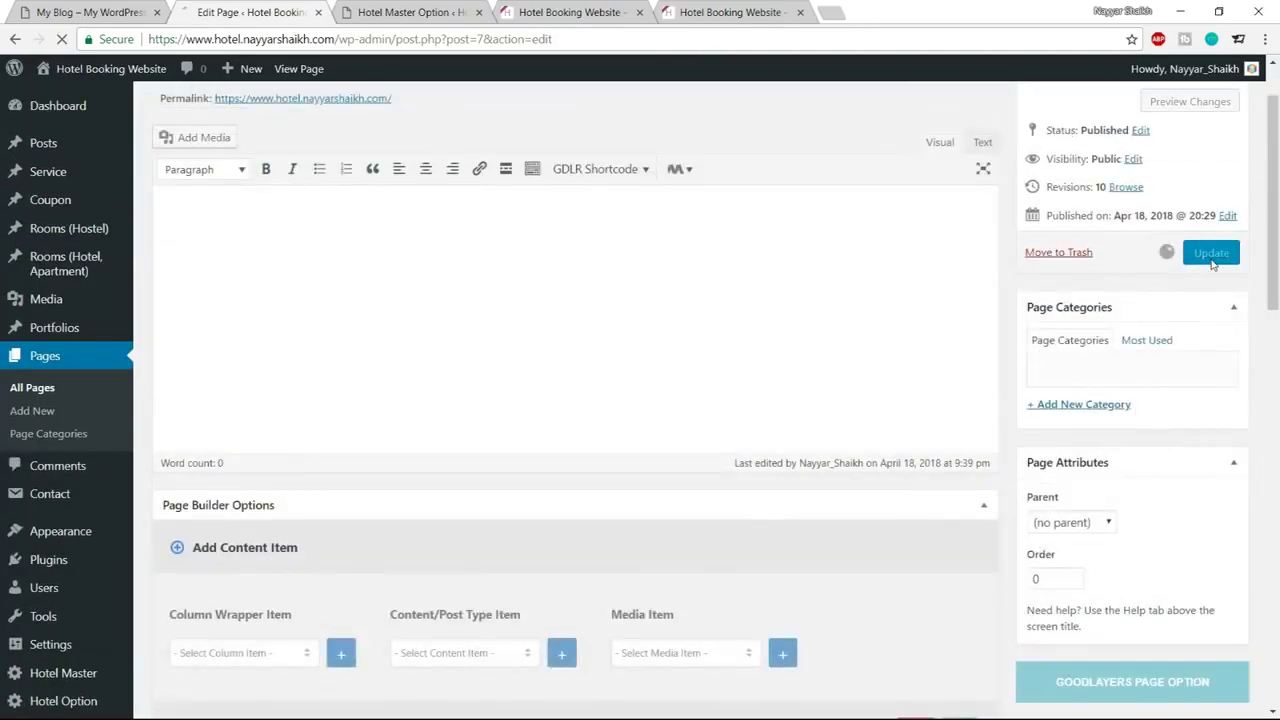
Step: Reload the front end to confirm the teal MIDDLE OF DOWNTOWN heading and compare with the demo
{"action": "left_click", "coordinate": [548, 14]}
{"action": "left_click", "coordinate": [60, 40]}
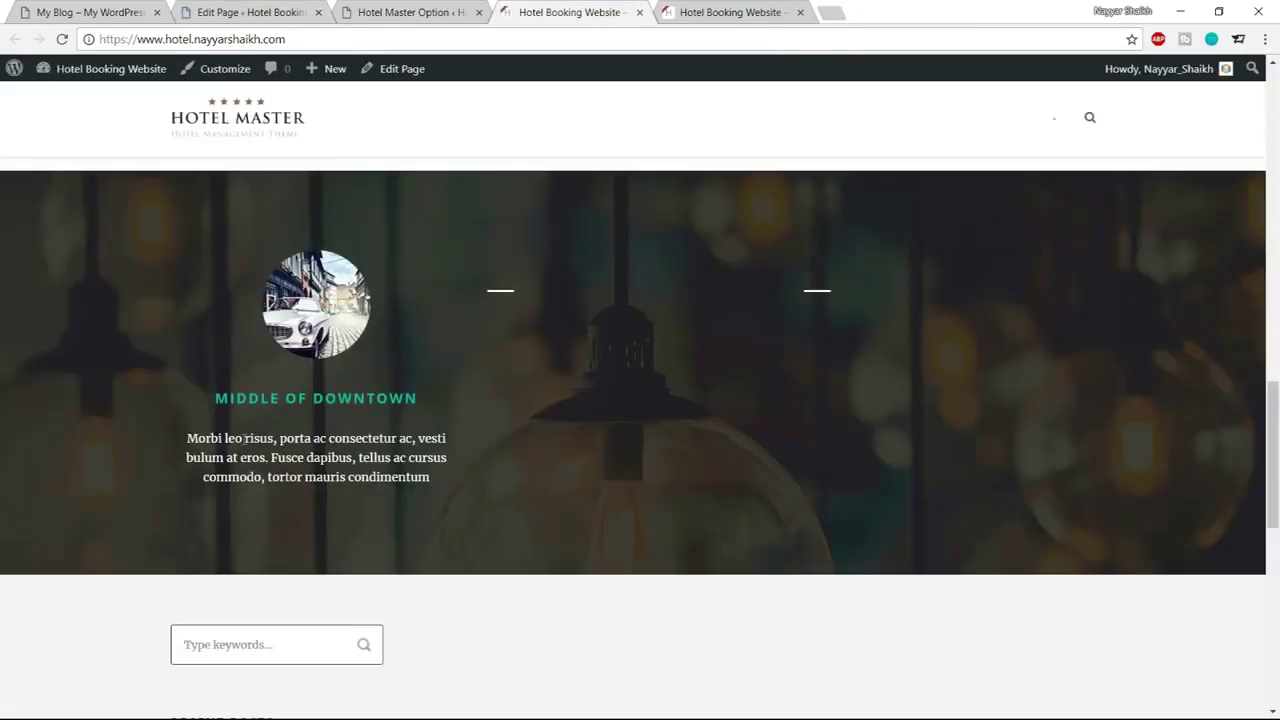
{"action": "left_click_drag", "start_coordinate": [212, 400], "coordinate": [480, 476]}
{"action": "left_click", "coordinate": [476, 476]}
{"action": "left_click", "coordinate": [120, 12]}
{"action": "scroll", "coordinate": [640, 400], "scroll_direction": "down", "scroll_amount": 5}
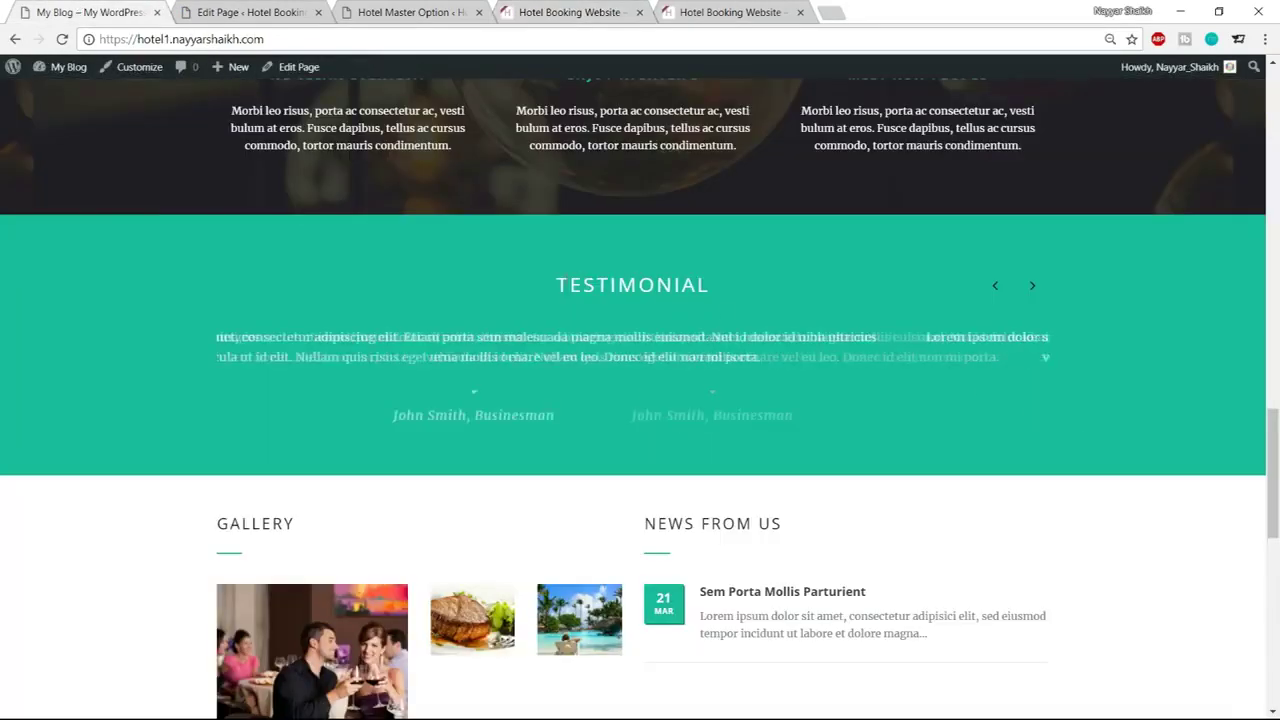
{"action": "left_click", "coordinate": [408, 12]}
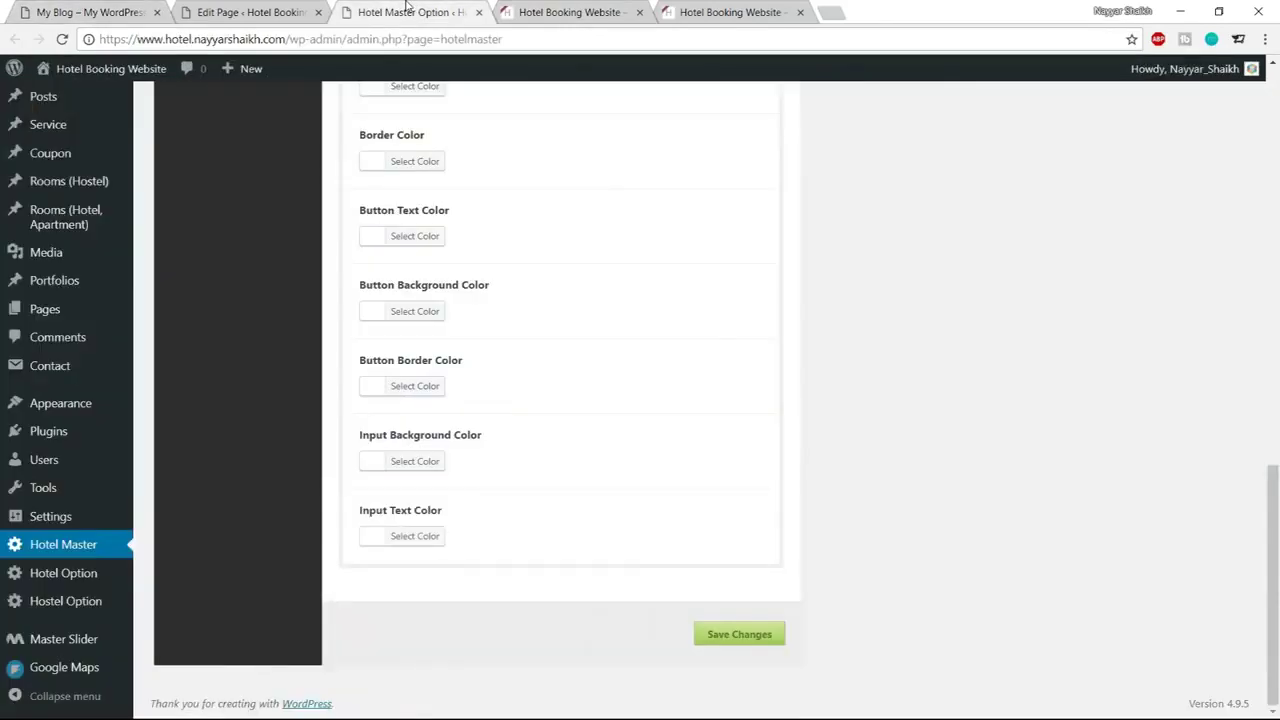
{"action": "left_click", "coordinate": [241, 10]}
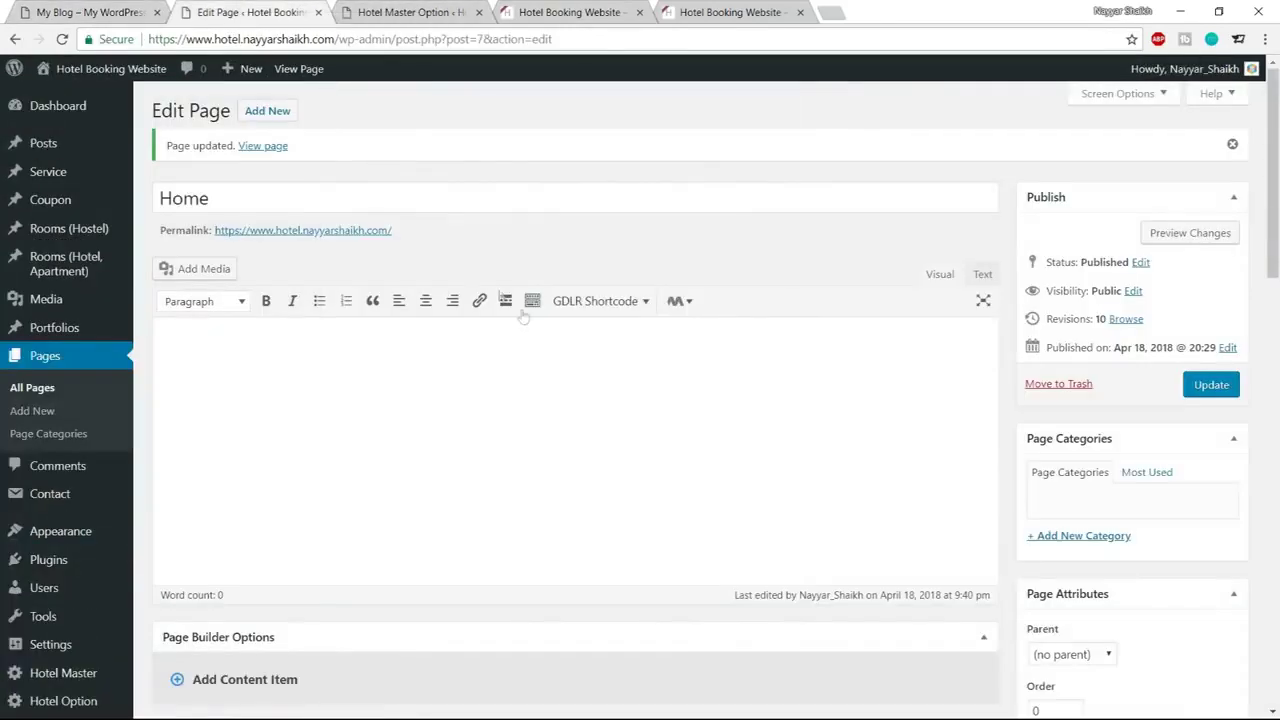
Step: Add a Color Wrapper to the Home page builder below the services section
{"action": "scroll", "coordinate": [577, 360], "scroll_direction": "down", "scroll_amount": 5}
{"action": "left_click", "coordinate": [240, 200]}
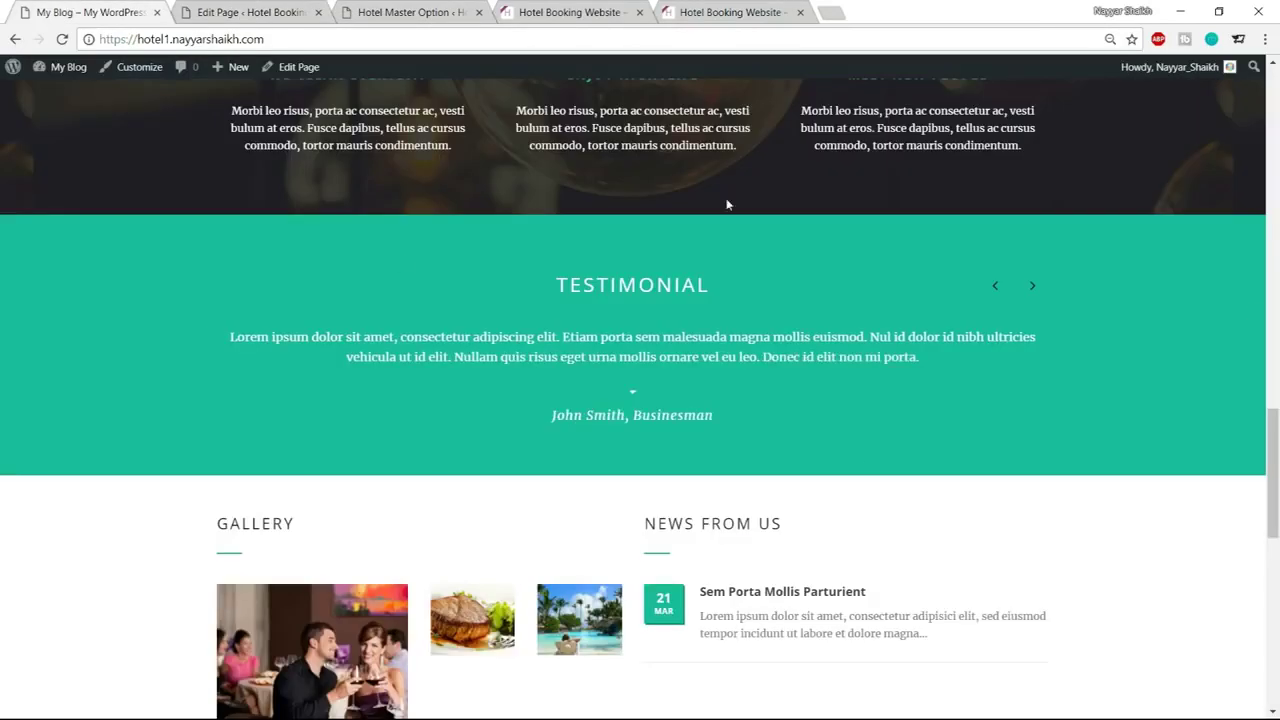
{"action": "left_click", "coordinate": [250, 12]}
{"action": "left_click", "coordinate": [245, 201]}
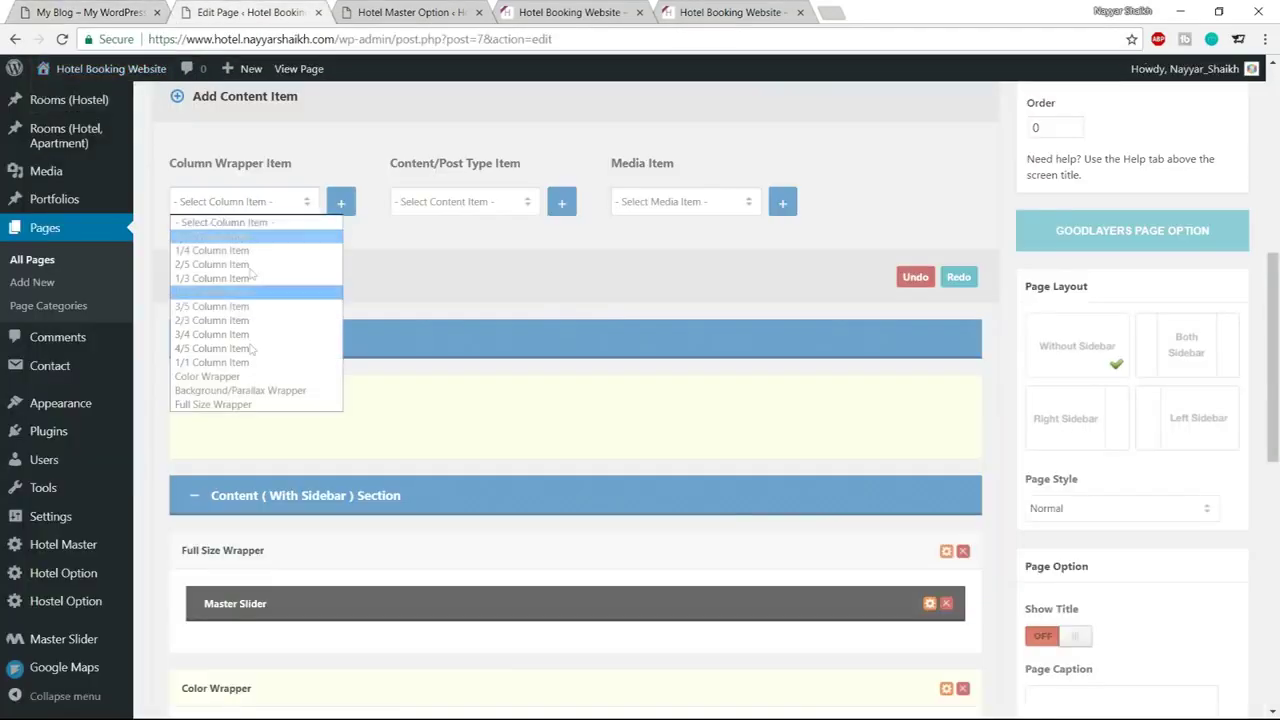
{"action": "left_click", "coordinate": [249, 377]}
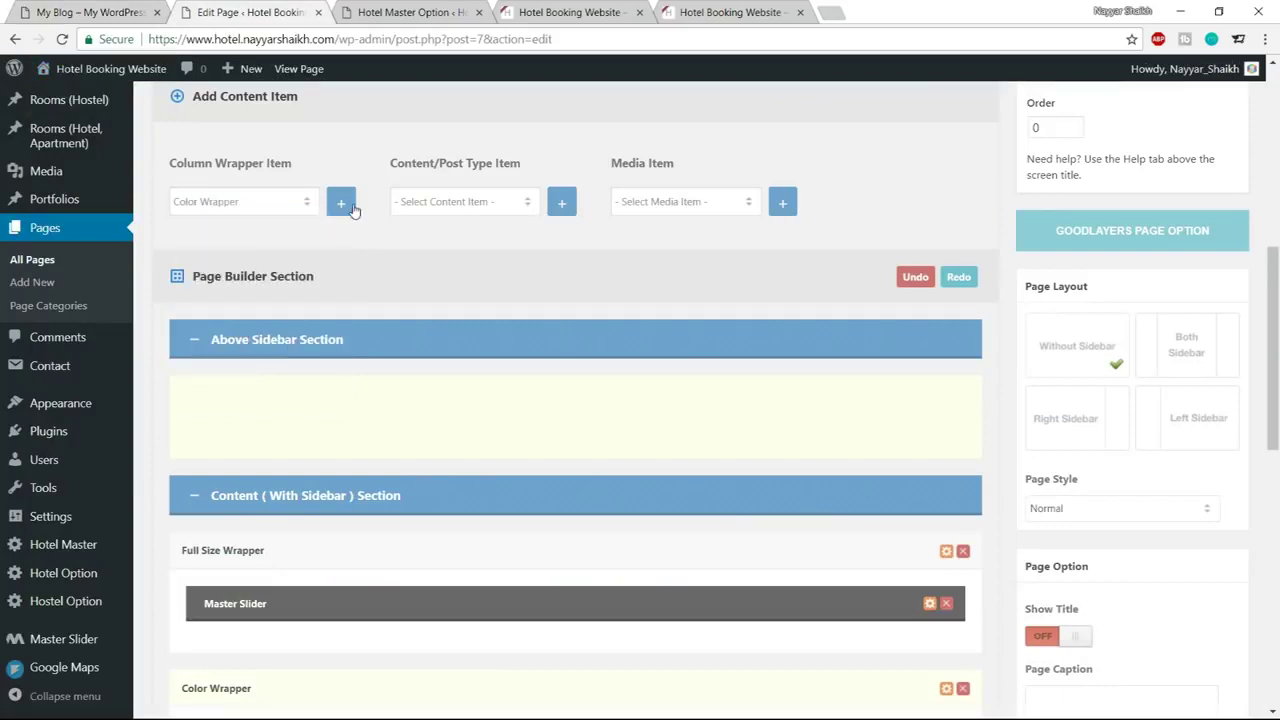
Step: Add a Testimonial item and move it into the Color Wrapper
{"action": "left_click", "coordinate": [424, 203]}
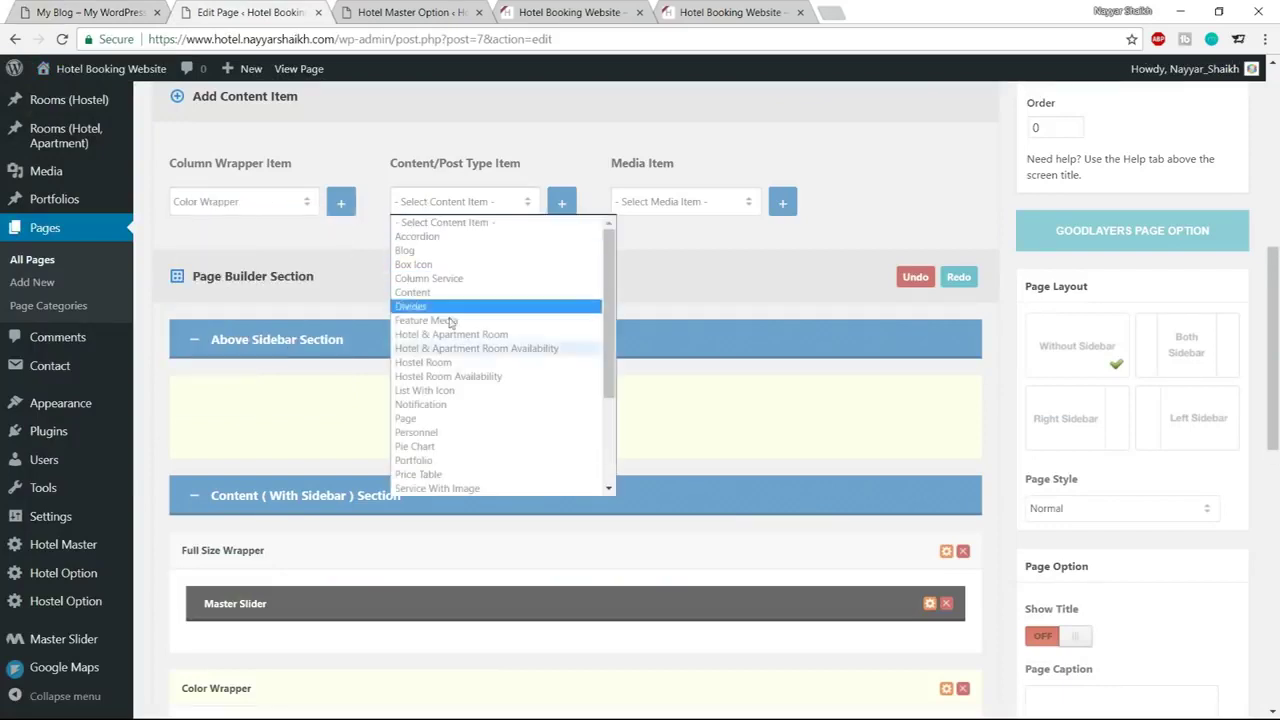
{"action": "scroll", "coordinate": [465, 415], "scroll_direction": "down", "scroll_amount": 3}
{"action": "left_click", "coordinate": [434, 419]}
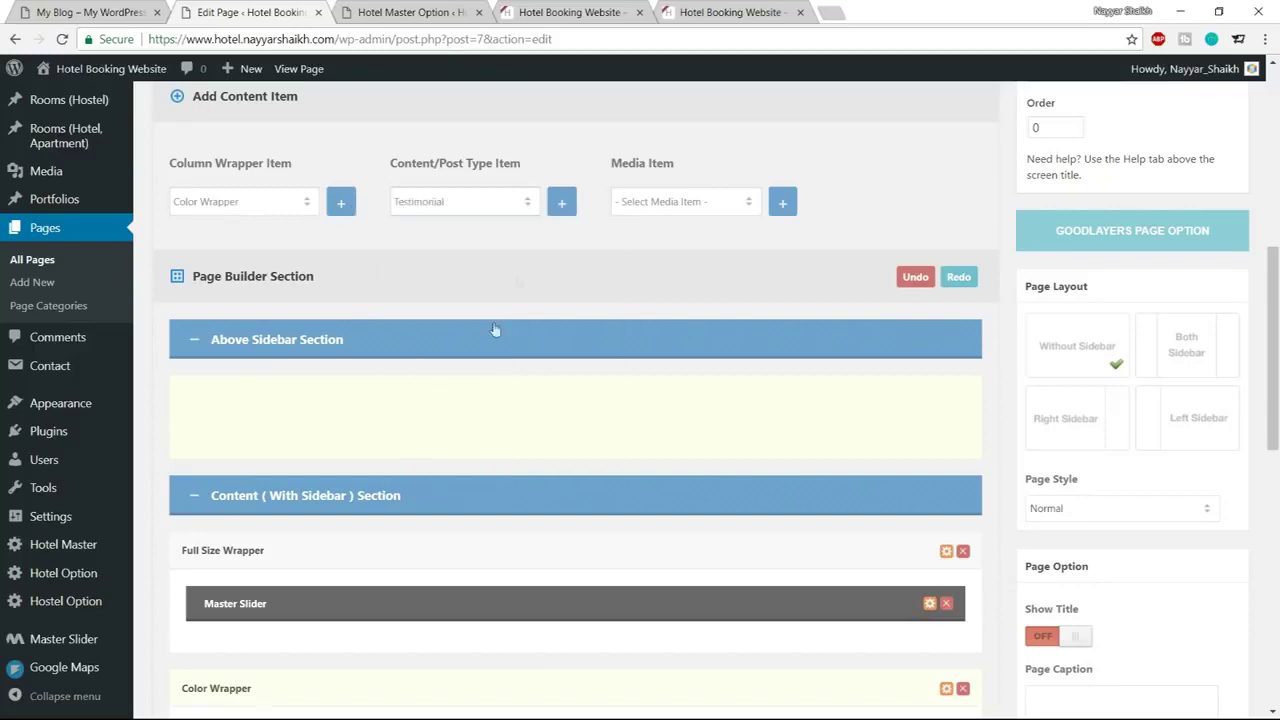
{"action": "scroll", "coordinate": [655, 379], "scroll_direction": "down", "scroll_amount": 3}
{"action": "scroll", "coordinate": [655, 379], "scroll_direction": "down", "scroll_amount": 5}
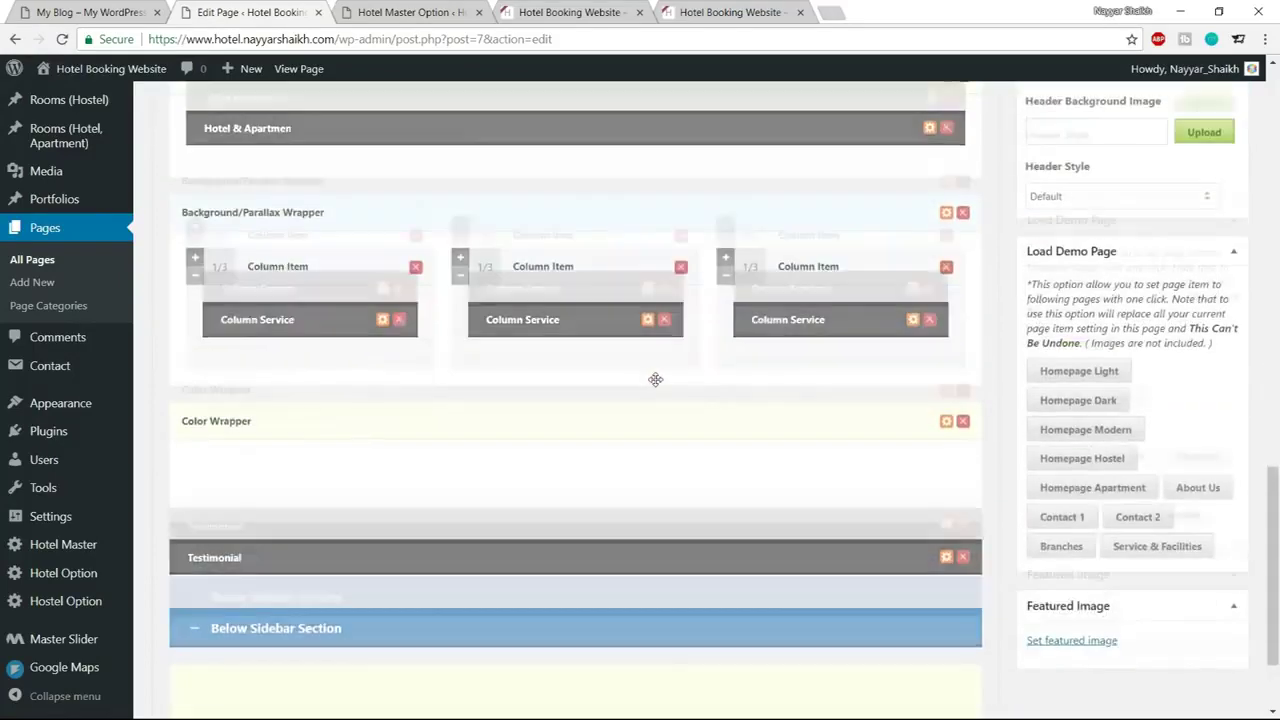
{"action": "left_click_drag", "start_coordinate": [380, 430], "coordinate": [475, 397]}
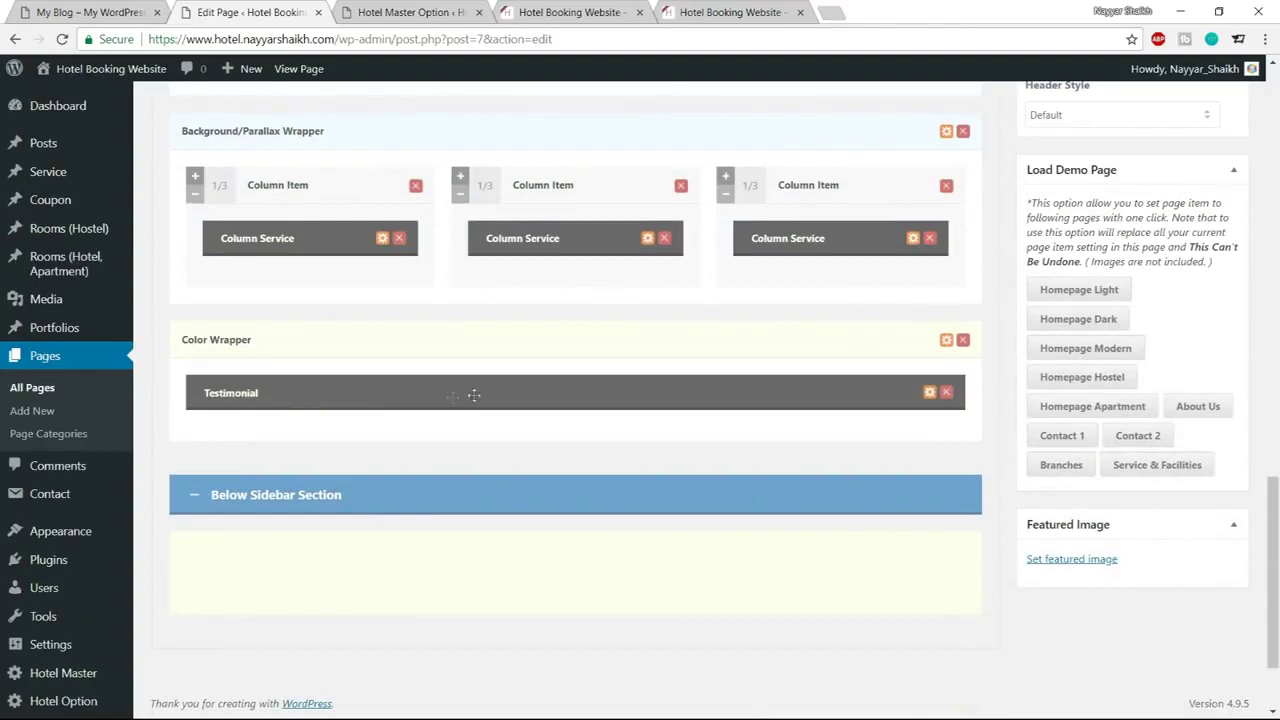
Step: Give the Color Wrapper a teal #1abc9c background
{"action": "left_click", "coordinate": [945, 341]}
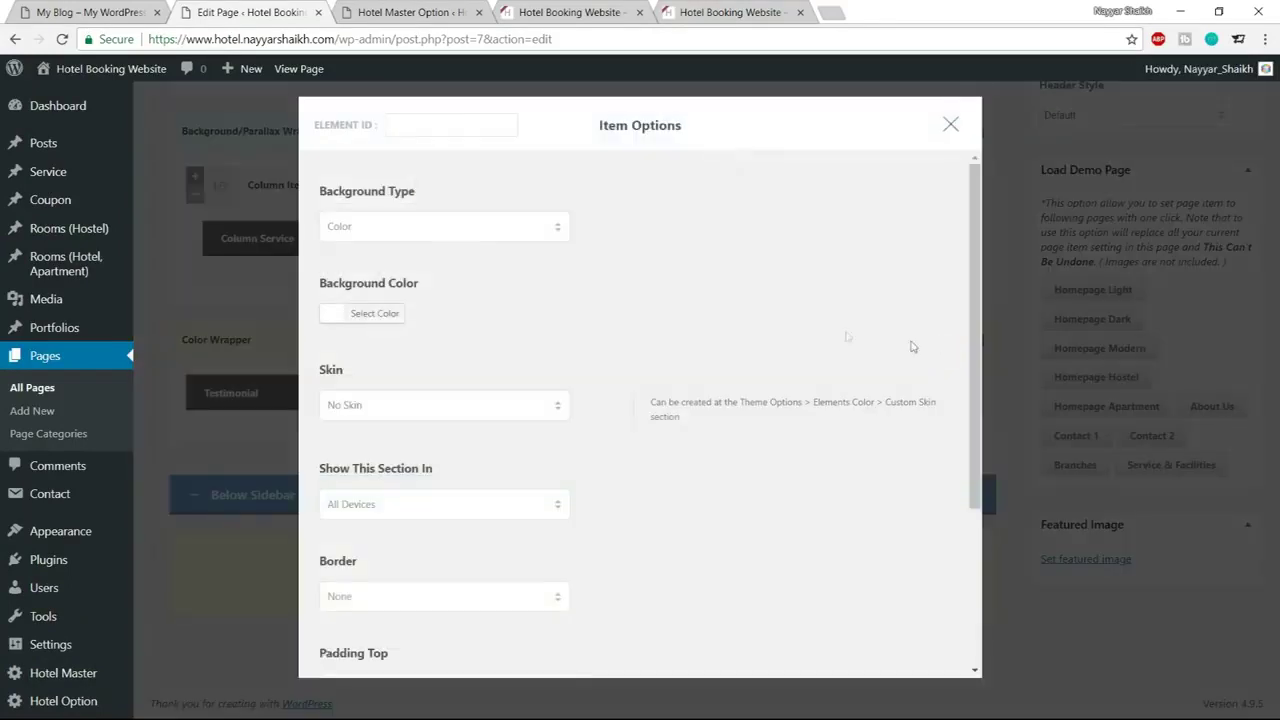
{"action": "left_click", "coordinate": [386, 313]}
{"action": "left_click_drag", "start_coordinate": [456, 311], "coordinate": [404, 314]}
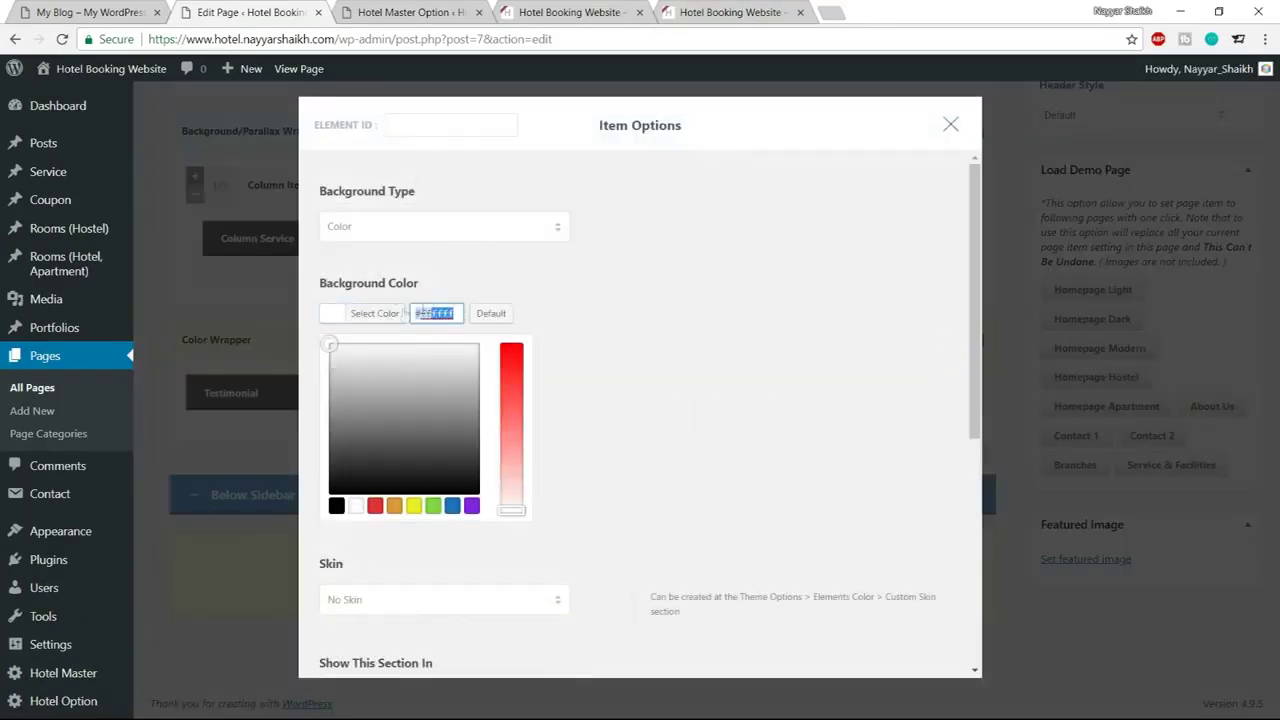
{"action": "type", "text": "#"}
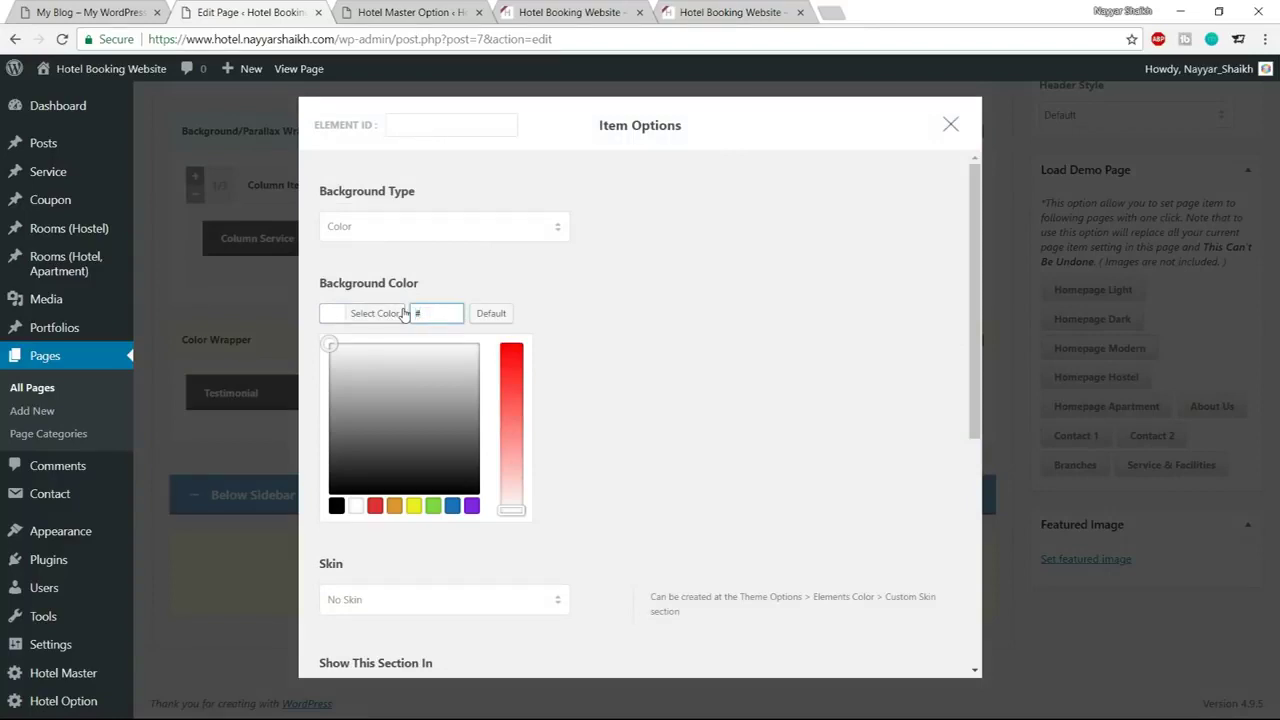
{"action": "type", "text": "1abc9"}
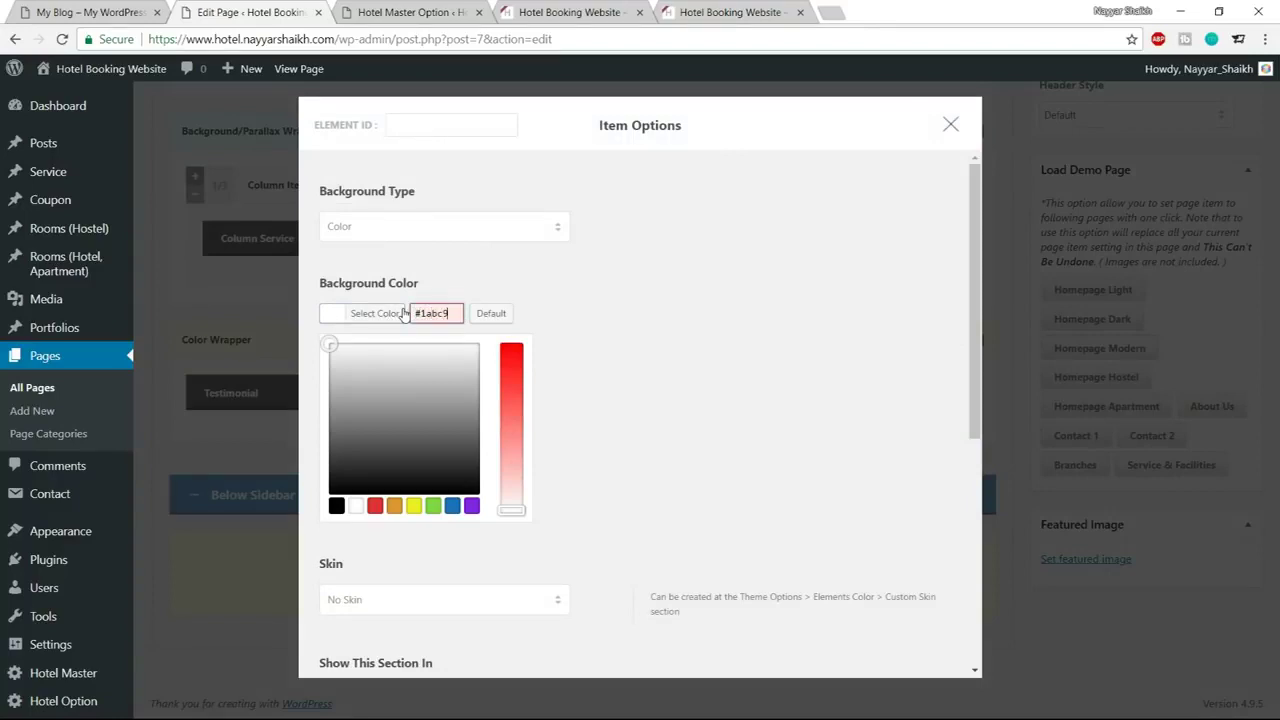
{"action": "type", "text": "c"}
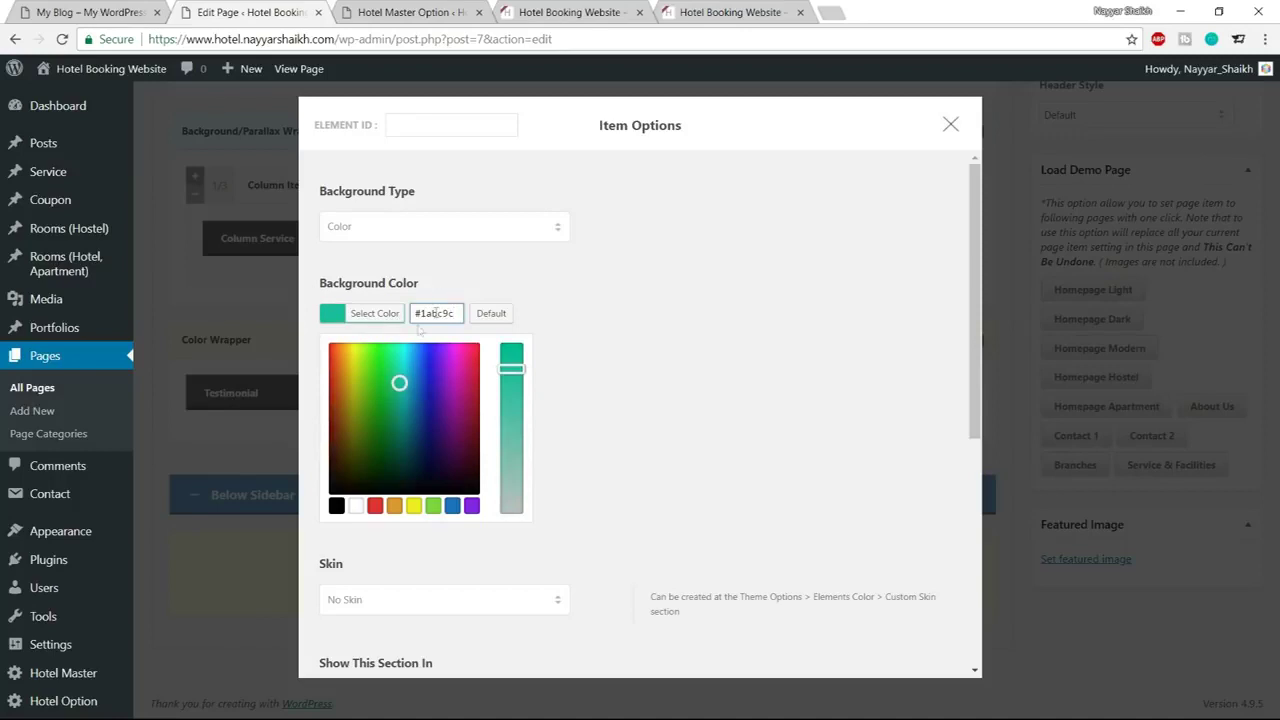
{"action": "left_click", "coordinate": [388, 318]}
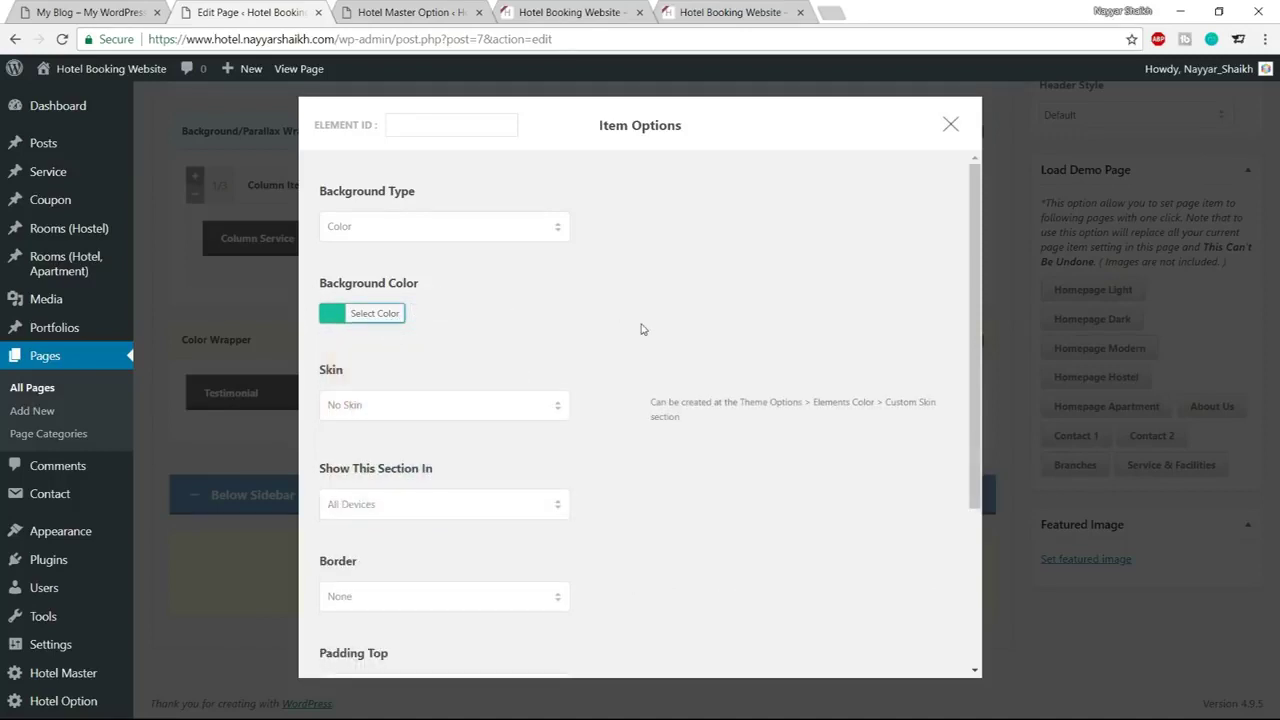
Step: Set the Color Wrapper's top padding to 80px and save its options
{"action": "scroll", "coordinate": [642, 329], "scroll_direction": "down", "scroll_amount": 5}
{"action": "left_click_drag", "start_coordinate": [377, 439], "coordinate": [316, 456]}
{"action": "type", "text": "80"}
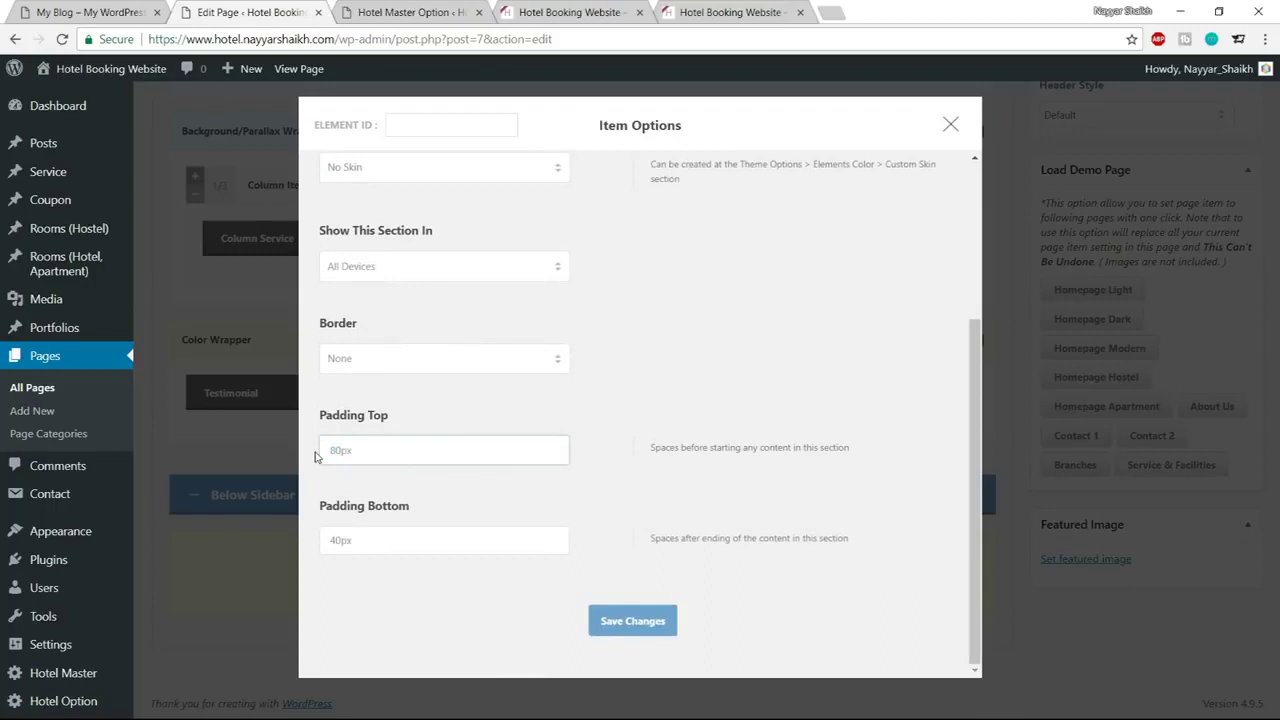
{"action": "left_click", "coordinate": [620, 624]}
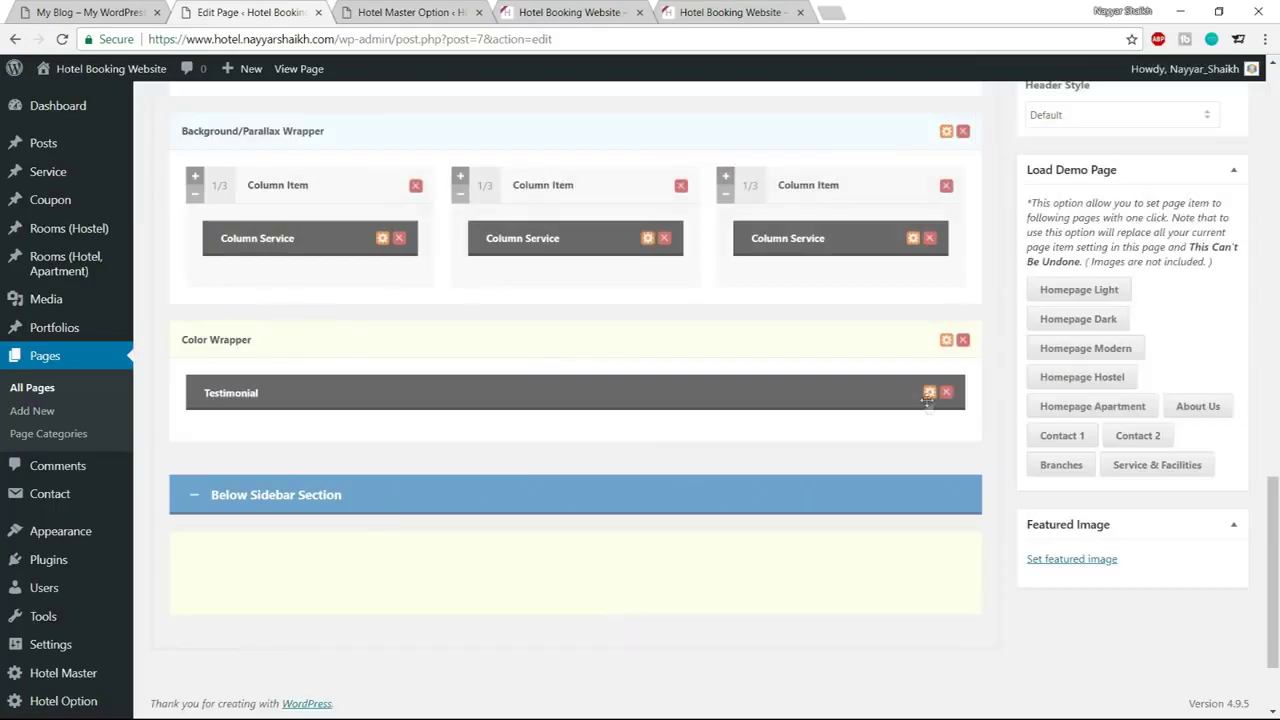
Step: Add a new testimonial entry and paste the demo's author name into its Author Name field
{"action": "left_click", "coordinate": [928, 393]}
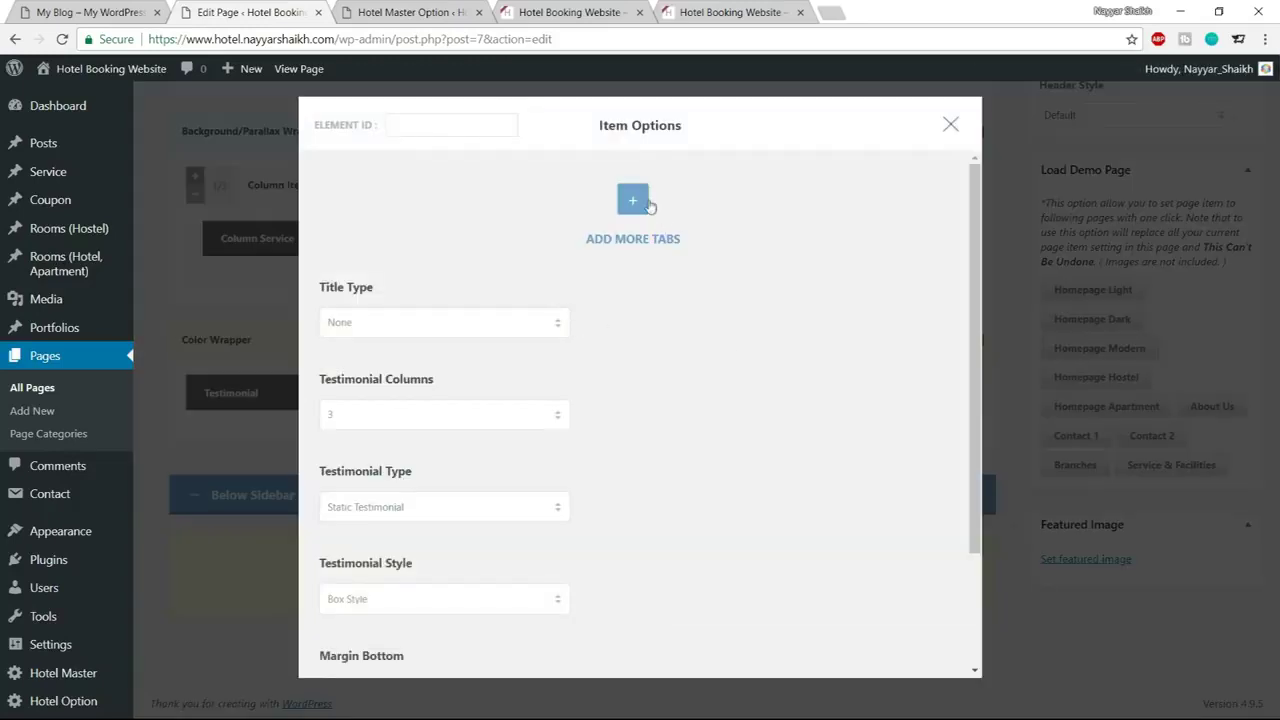
{"action": "left_click", "coordinate": [633, 201]}
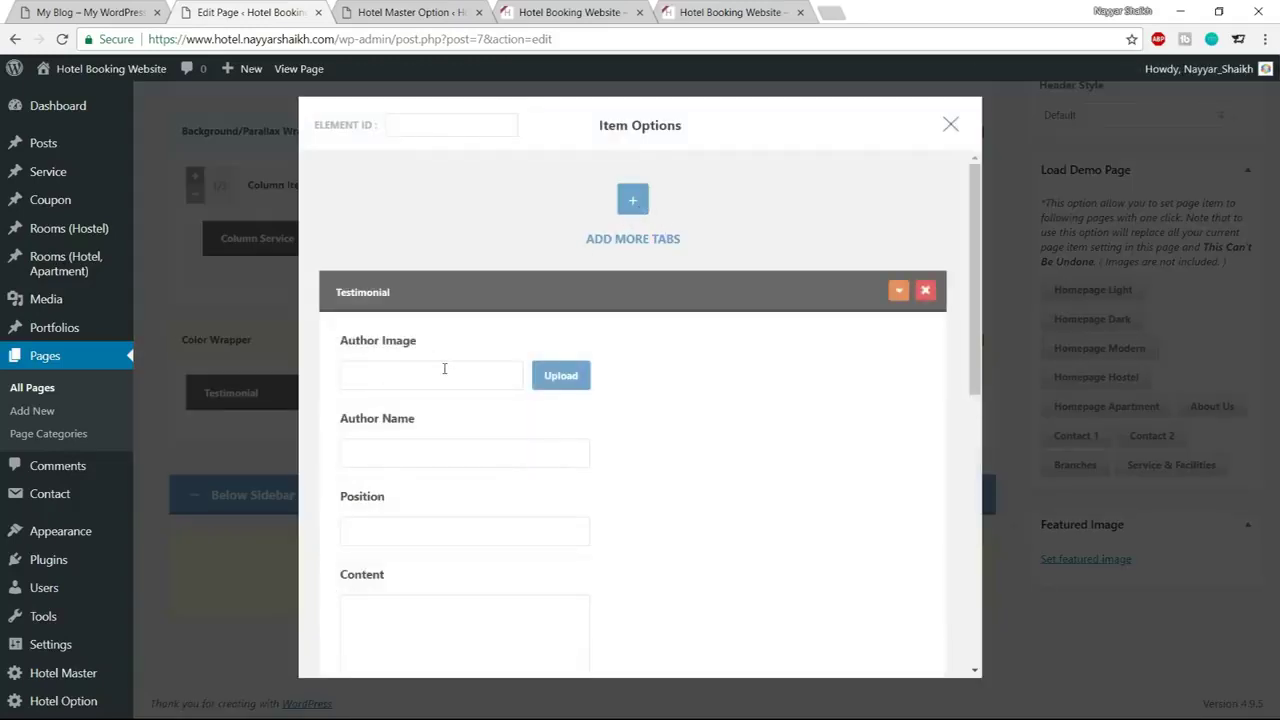
{"action": "key", "text": "ctrl+shift+Tab"}
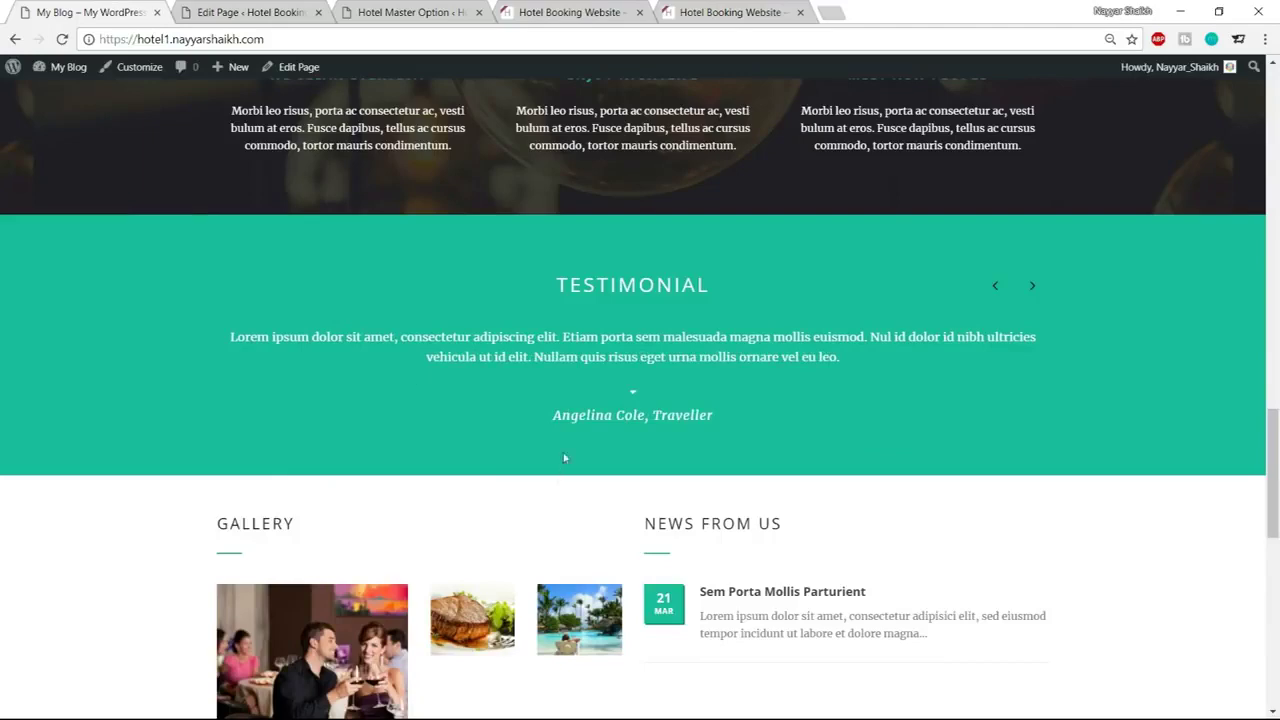
{"action": "left_click_drag", "start_coordinate": [553, 418], "coordinate": [645, 416]}
{"action": "key", "text": "ctrl+c"}
{"action": "key", "text": "ctrl+Tab"}
{"action": "key", "text": "ctrl+v"}
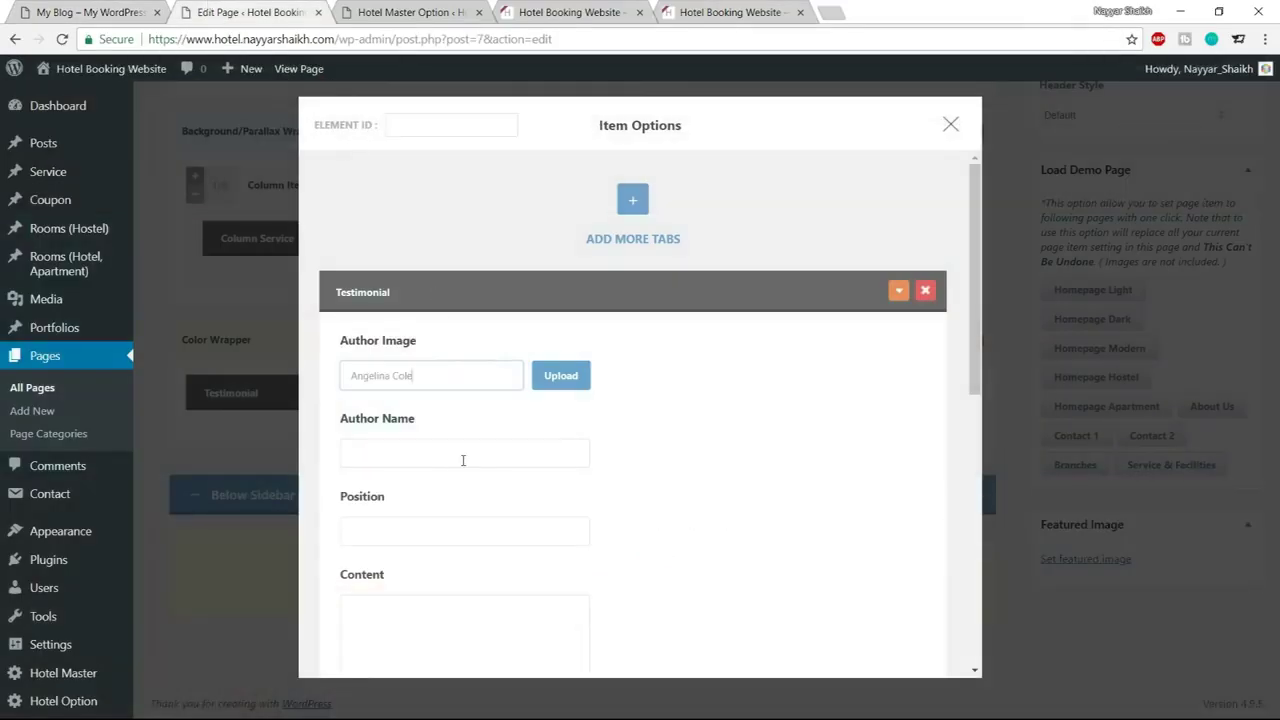
{"action": "left_click", "coordinate": [413, 450]}
{"action": "triple_click", "coordinate": [431, 409]}
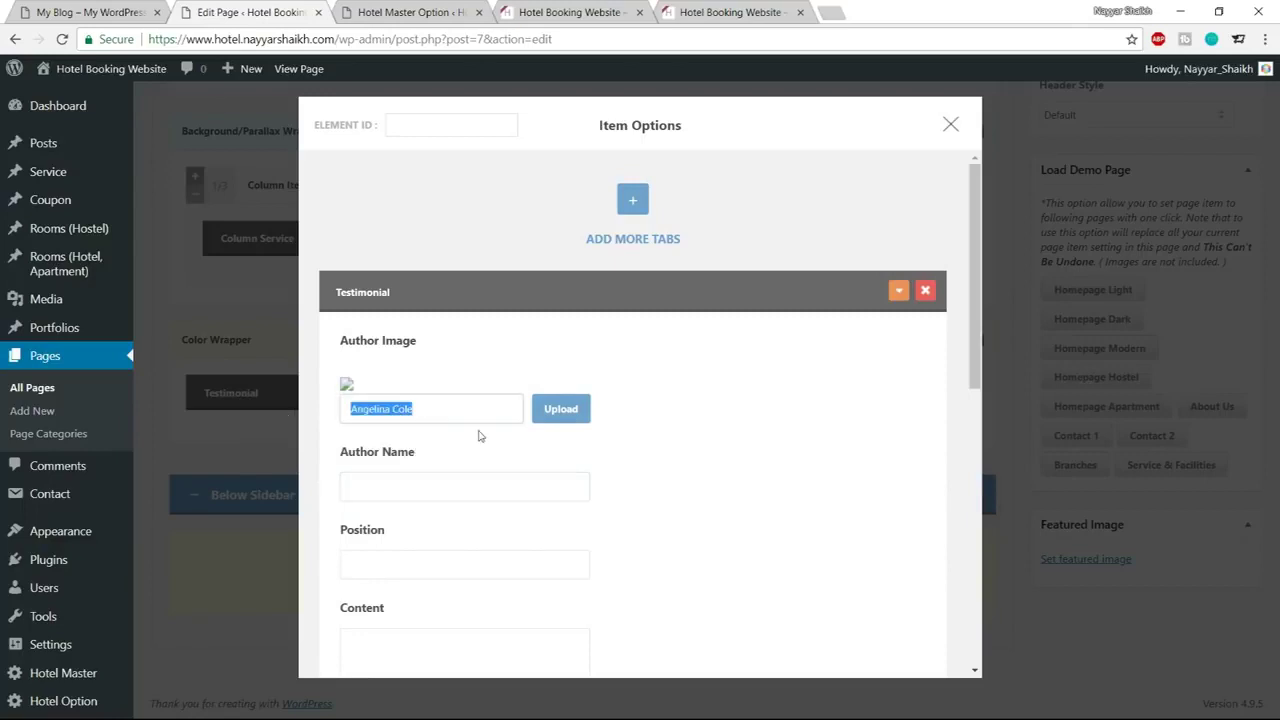
{"action": "scroll", "coordinate": [733, 438], "scroll_direction": "down", "scroll_amount": 1}
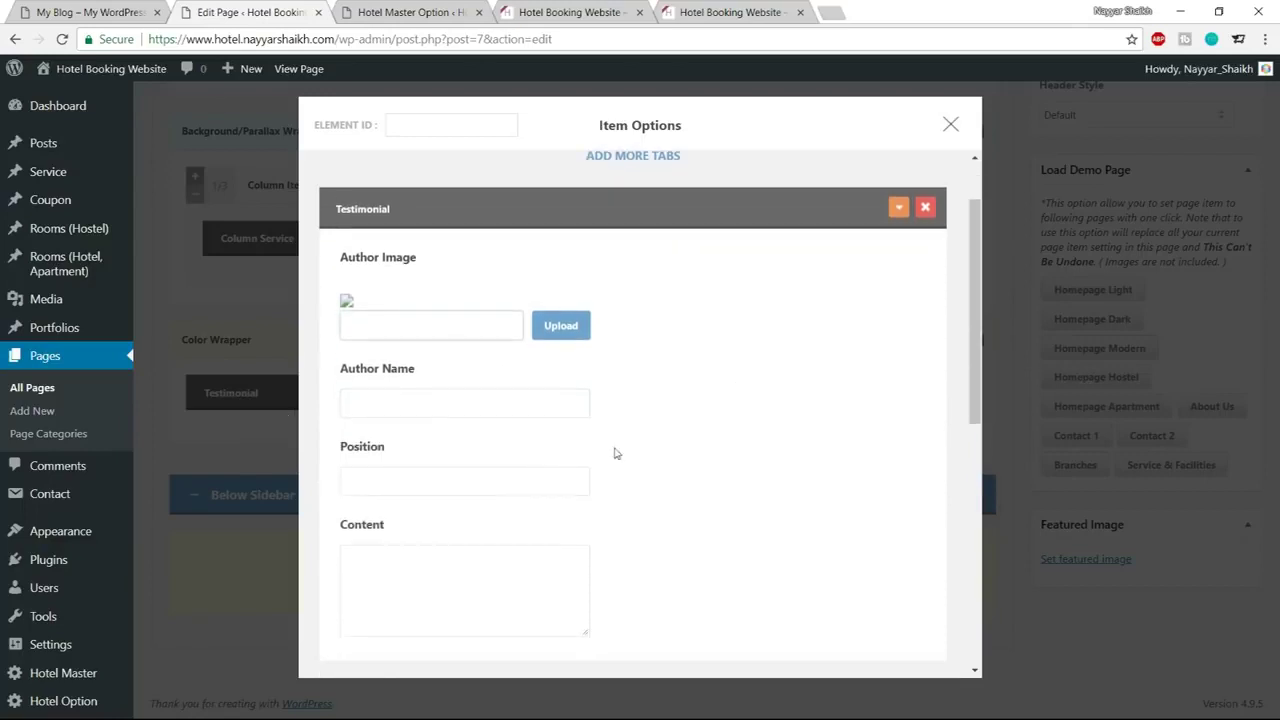
{"action": "left_click", "coordinate": [435, 411]}
{"action": "key", "text": "ctrl+v"}
Step: Set the entry's position to Traveller and paste the demo's lorem ipsum quote as its content
{"action": "left_click", "coordinate": [411, 441]}
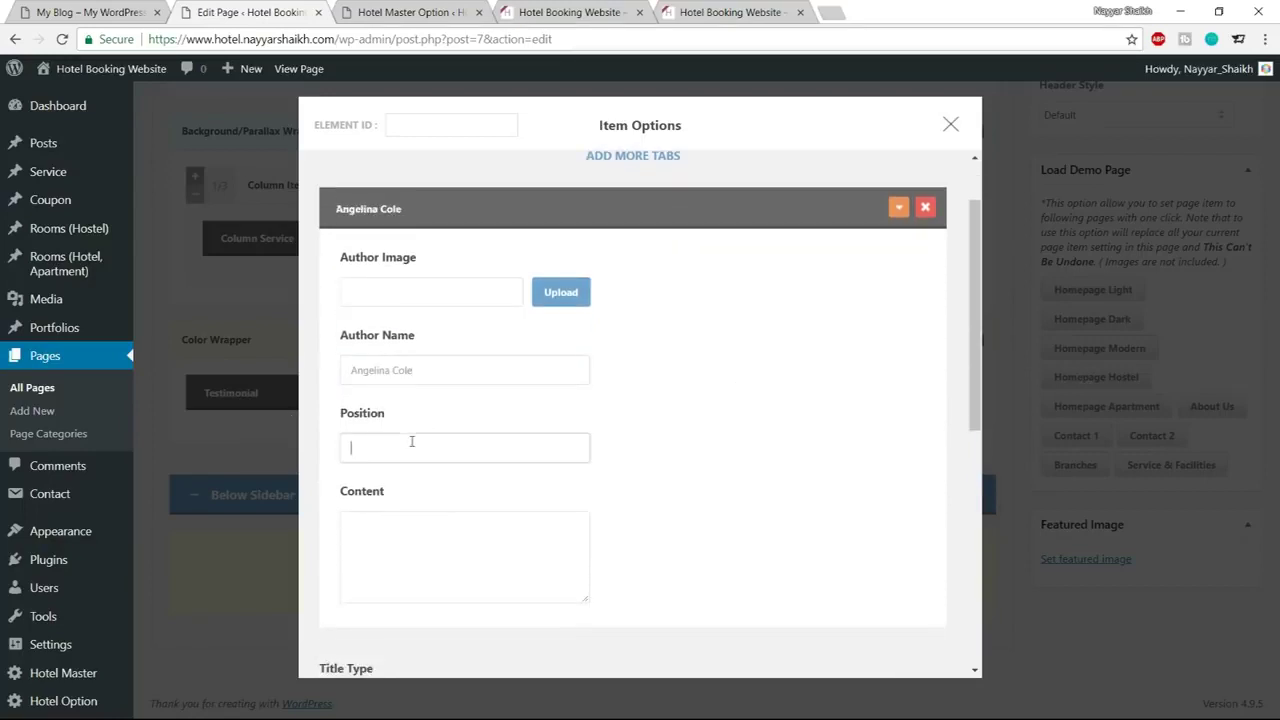
{"action": "left_click", "coordinate": [147, 14]}
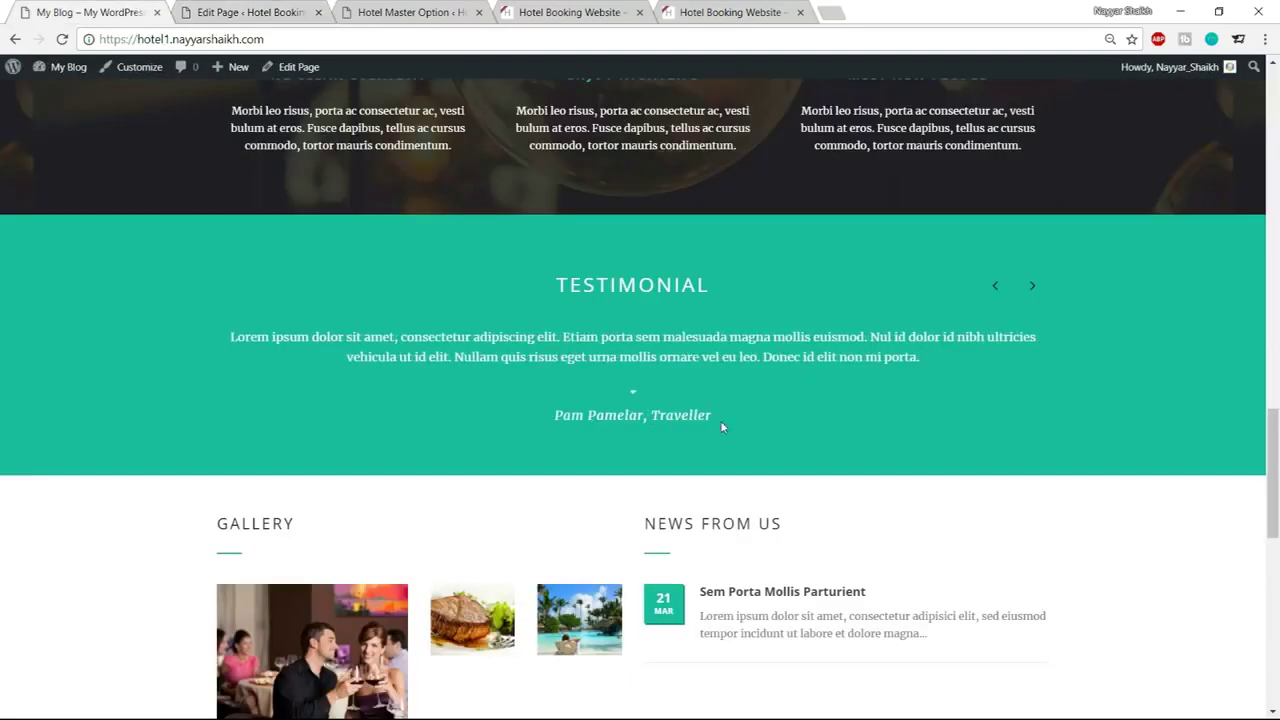
{"action": "left_click_drag", "start_coordinate": [654, 416], "coordinate": [711, 416]}
{"action": "key", "text": "ctrl+c"}
{"action": "key", "text": "ctrl+Tab"}
{"action": "key", "text": "ctrl+v"}
{"action": "scroll", "coordinate": [444, 319], "scroll_direction": "down", "scroll_amount": 2}
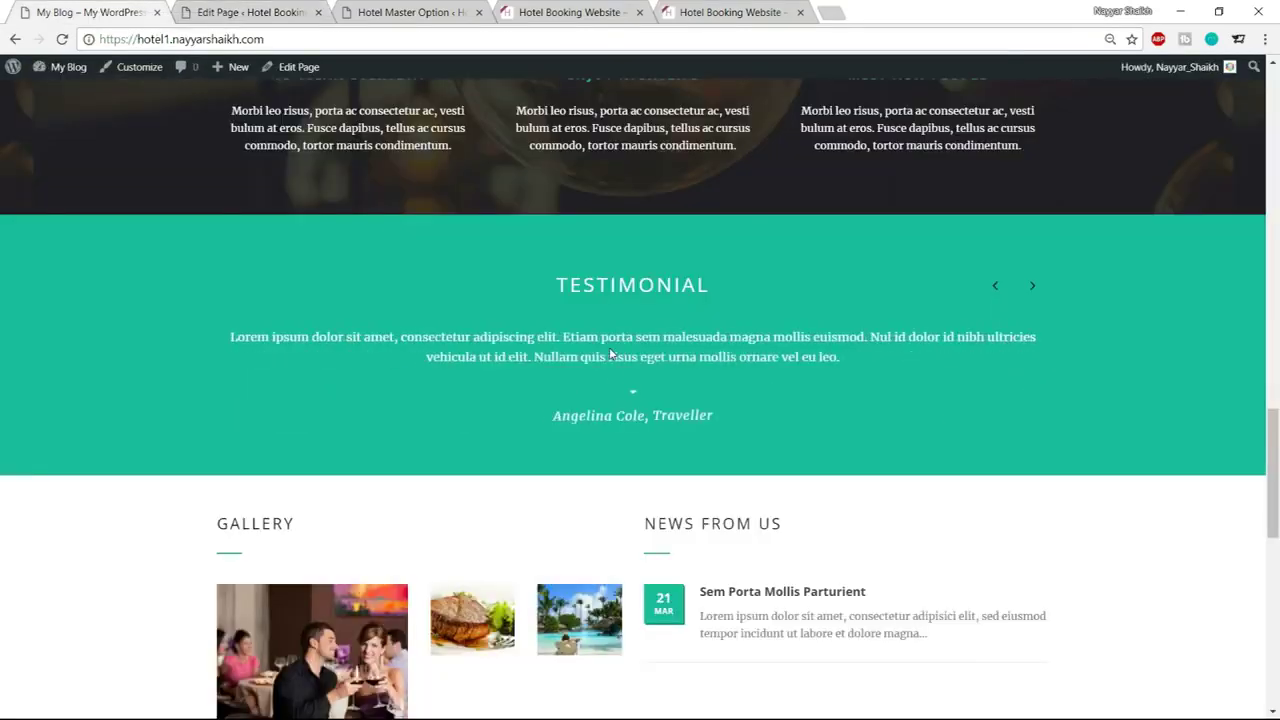
{"action": "triple_click", "coordinate": [609, 347]}
{"action": "key", "text": "ctrl+c"}
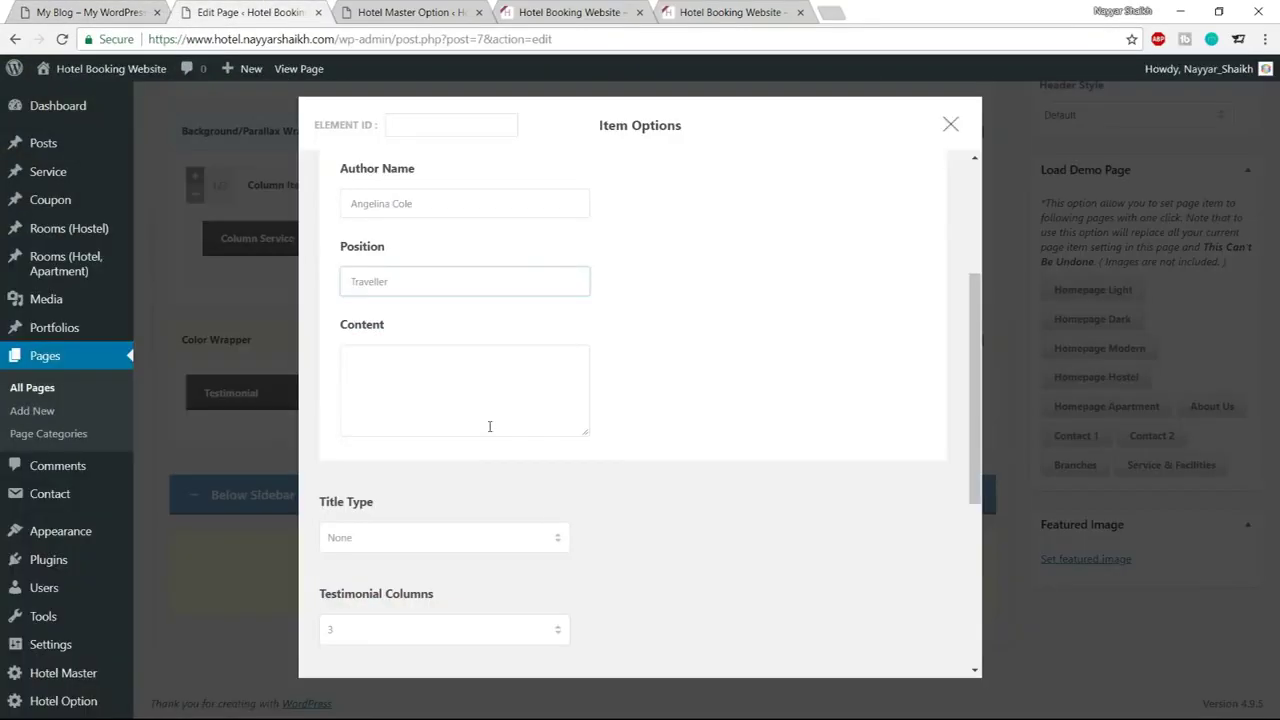
{"action": "key", "text": "ctrl+v"}
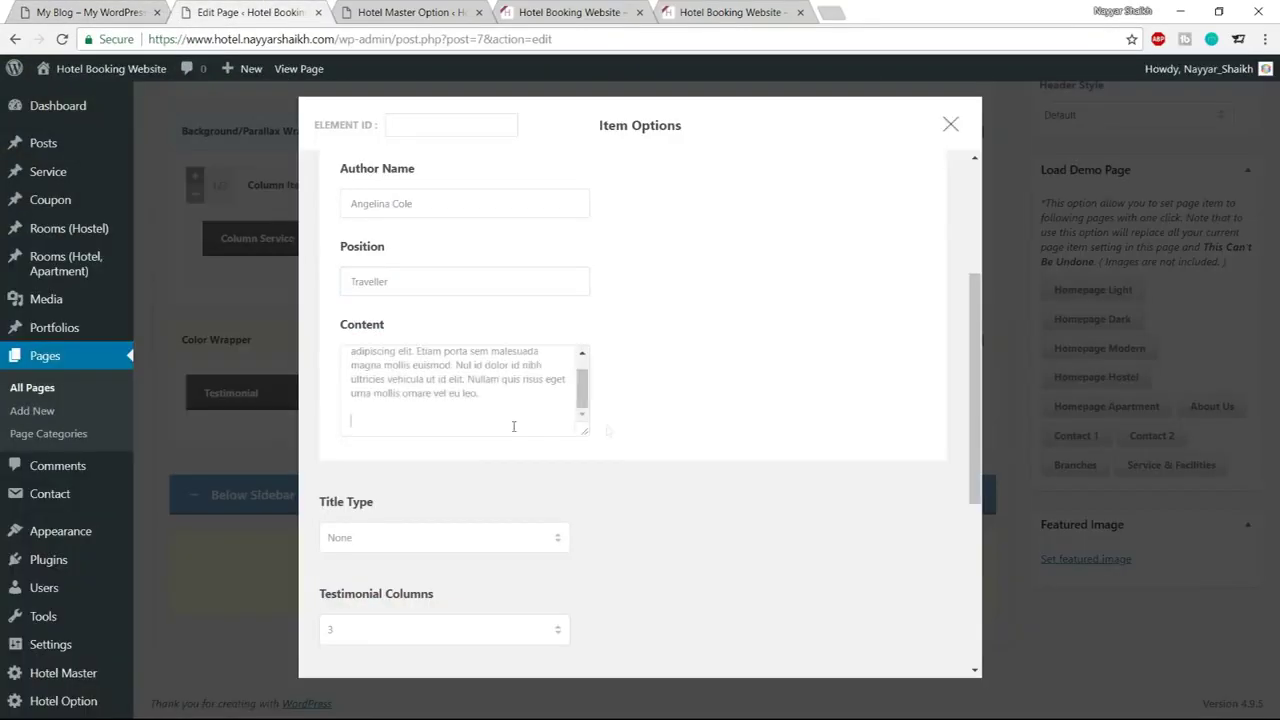
{"action": "key", "text": "BackSpace"}
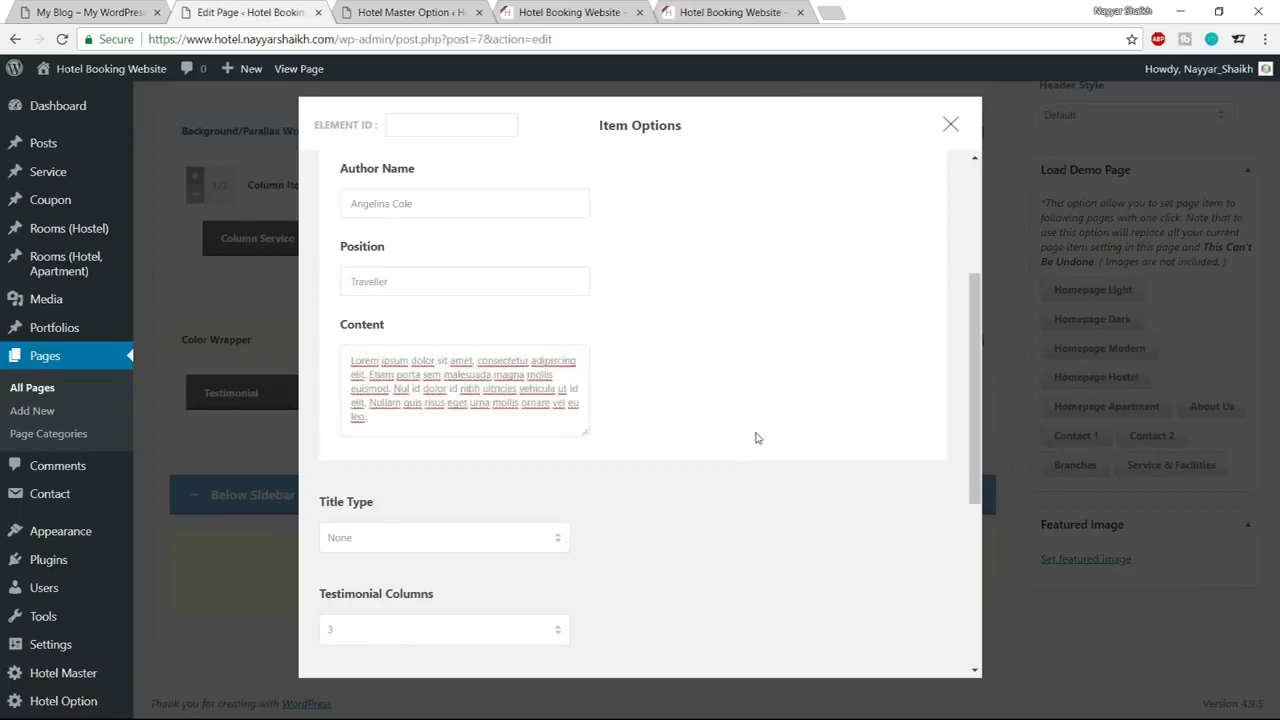
Step: Center-align the title type and set the title to TESTIMONIAL
{"action": "scroll", "coordinate": [756, 437], "scroll_direction": "down", "scroll_amount": 3}
{"action": "left_click", "coordinate": [508, 372]}
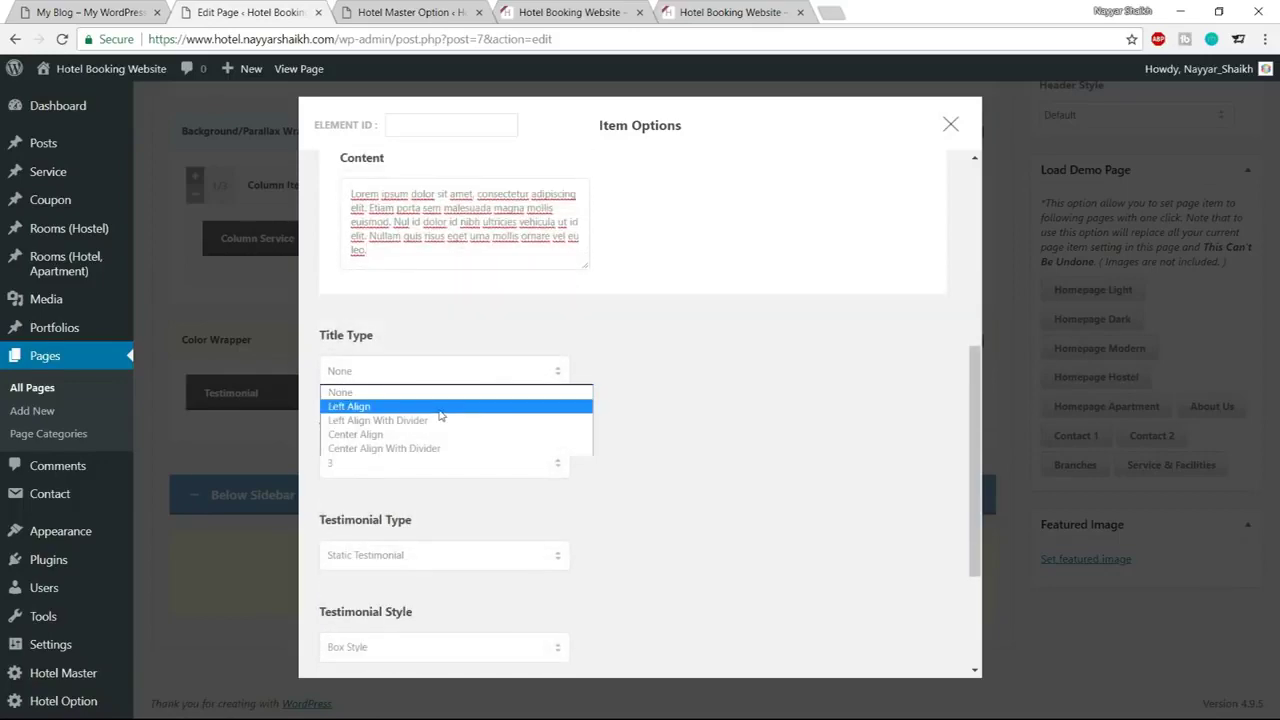
{"action": "left_click", "coordinate": [405, 434]}
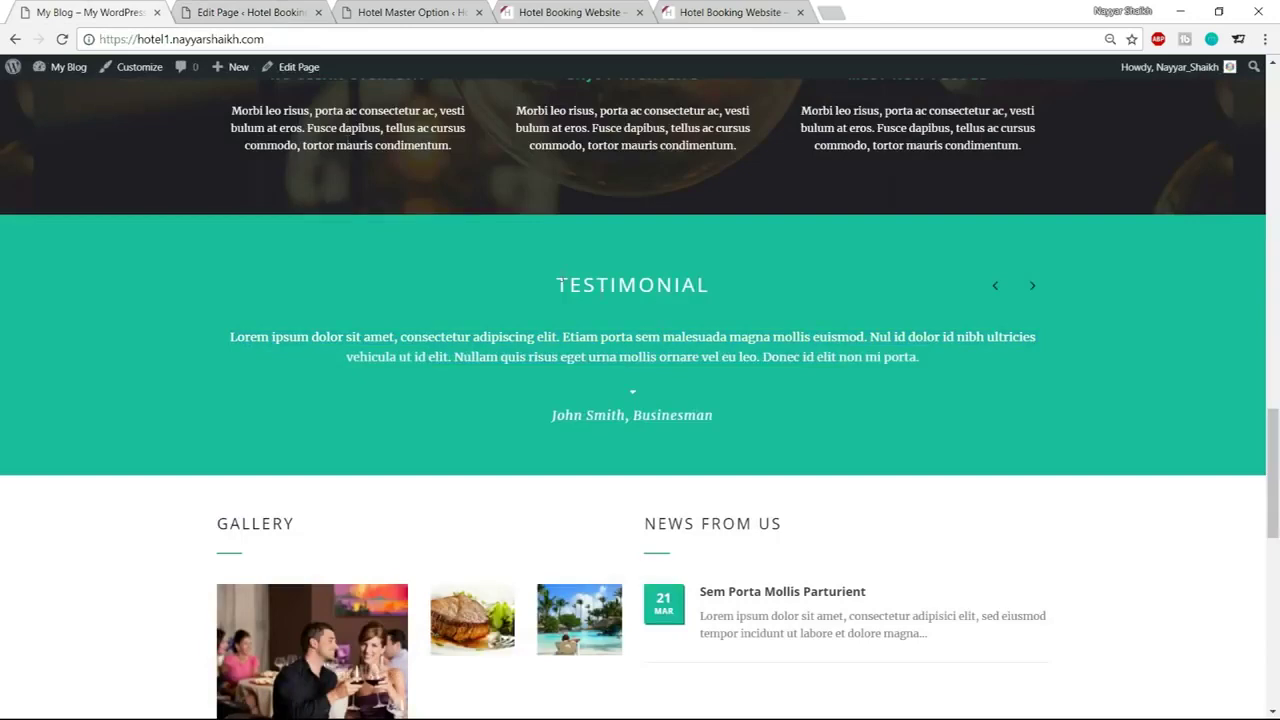
{"action": "left_click_drag", "start_coordinate": [558, 285], "coordinate": [713, 286]}
{"action": "left_click", "coordinate": [250, 12]}
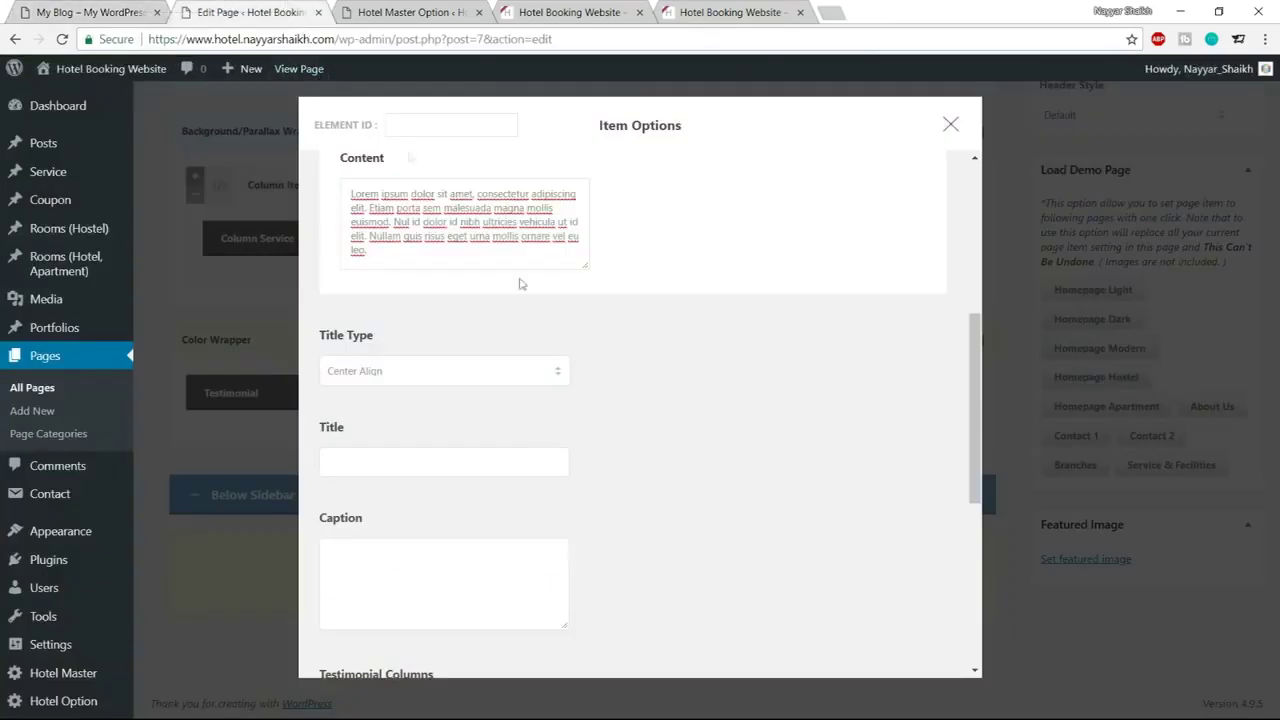
{"action": "left_click", "coordinate": [419, 456]}
{"action": "key", "text": "ctrl+v"}
Step: Show the testimonials in 1 column as a Large Plain Style carousel and save
{"action": "scroll", "coordinate": [753, 460], "scroll_direction": "down", "scroll_amount": 5}
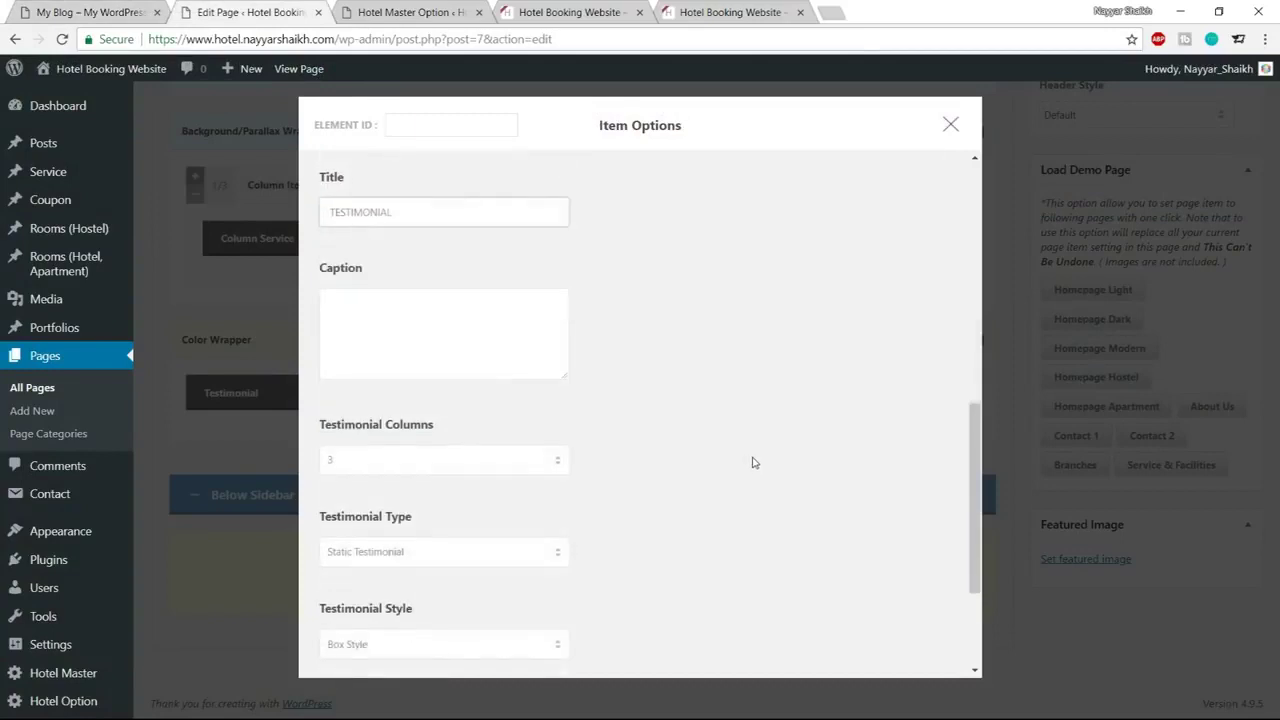
{"action": "left_click", "coordinate": [455, 300]}
{"action": "left_click", "coordinate": [420, 314]}
{"action": "left_click", "coordinate": [437, 384]}
{"action": "left_click", "coordinate": [416, 420]}
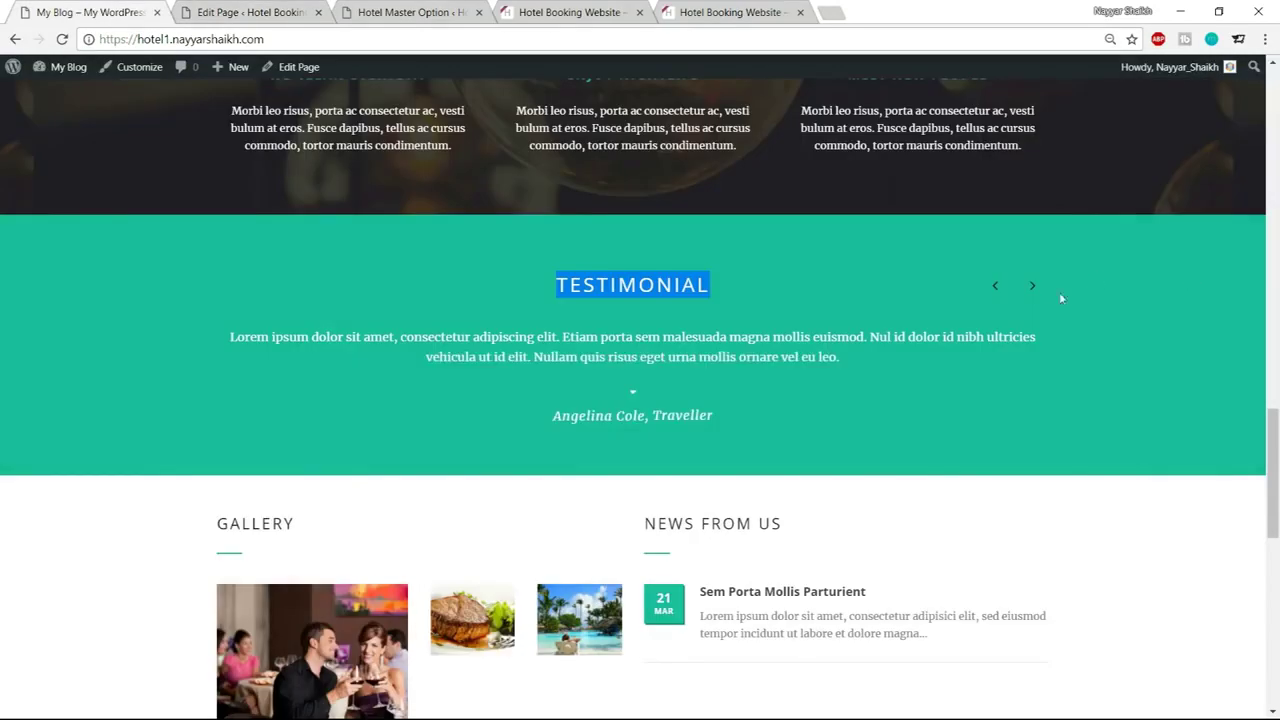
{"action": "left_click", "coordinate": [1031, 286]}
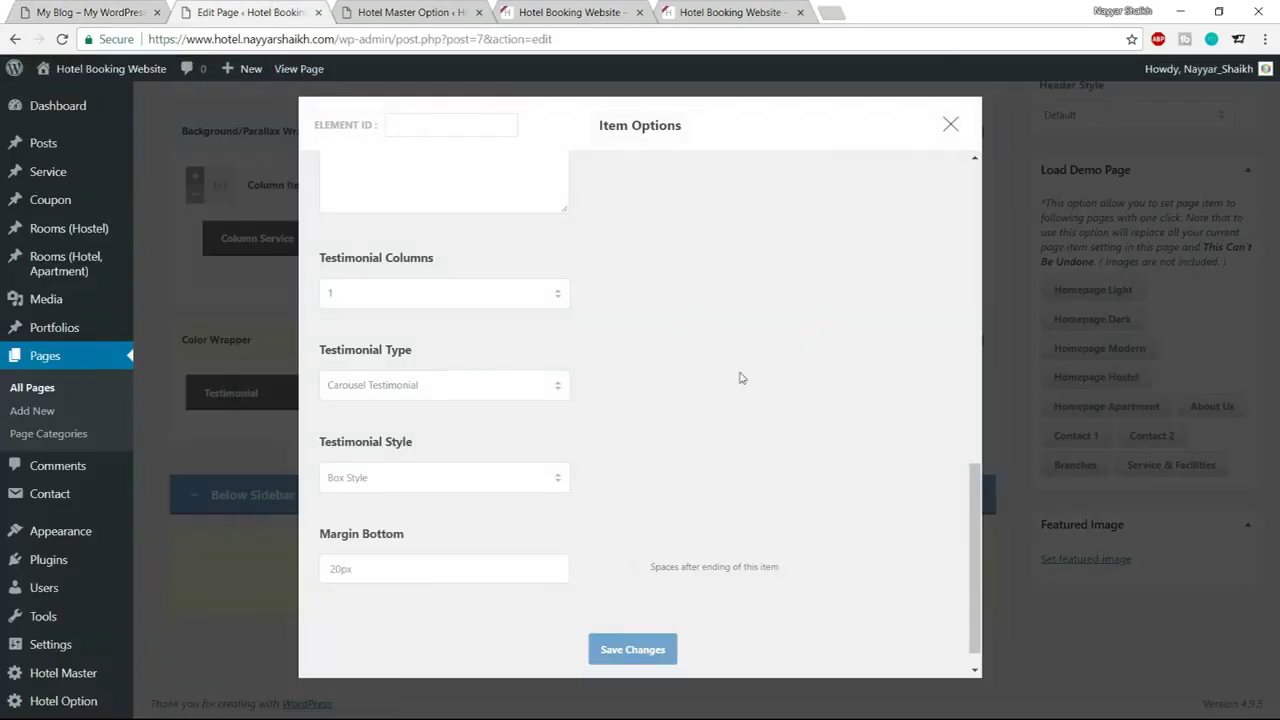
{"action": "scroll", "coordinate": [741, 378], "scroll_direction": "down", "scroll_amount": 1}
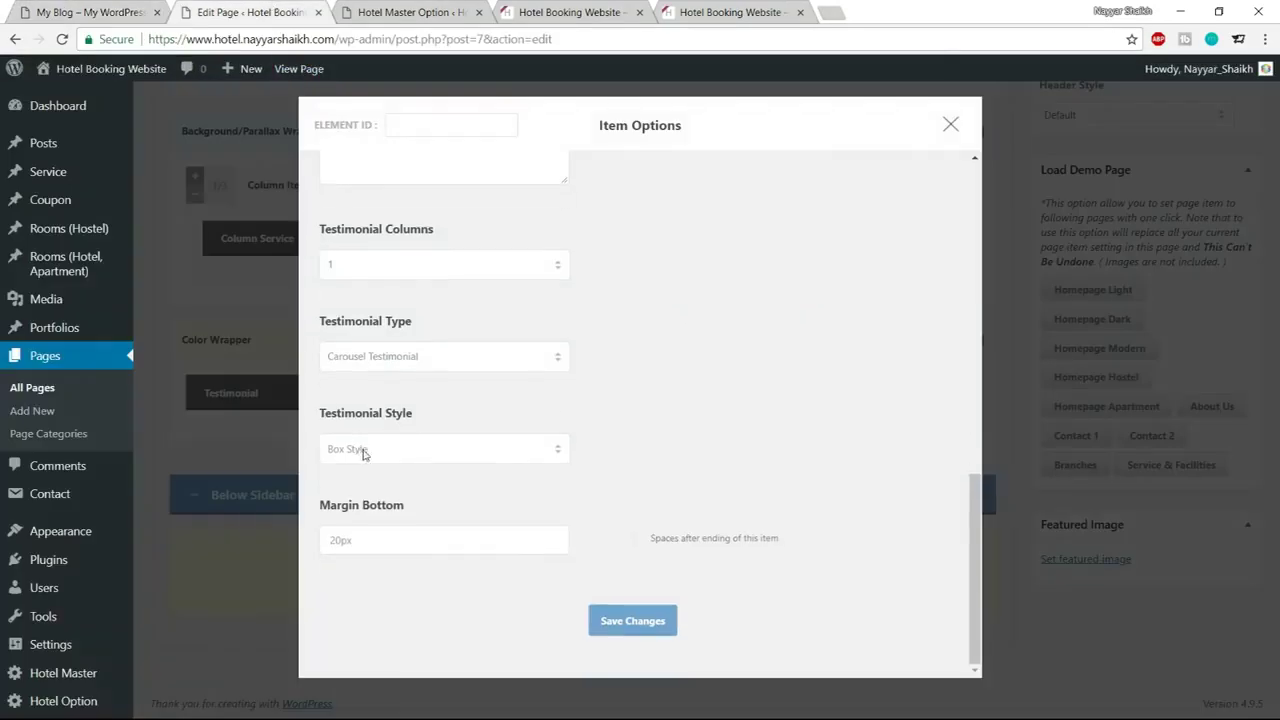
{"action": "left_click", "coordinate": [425, 453]}
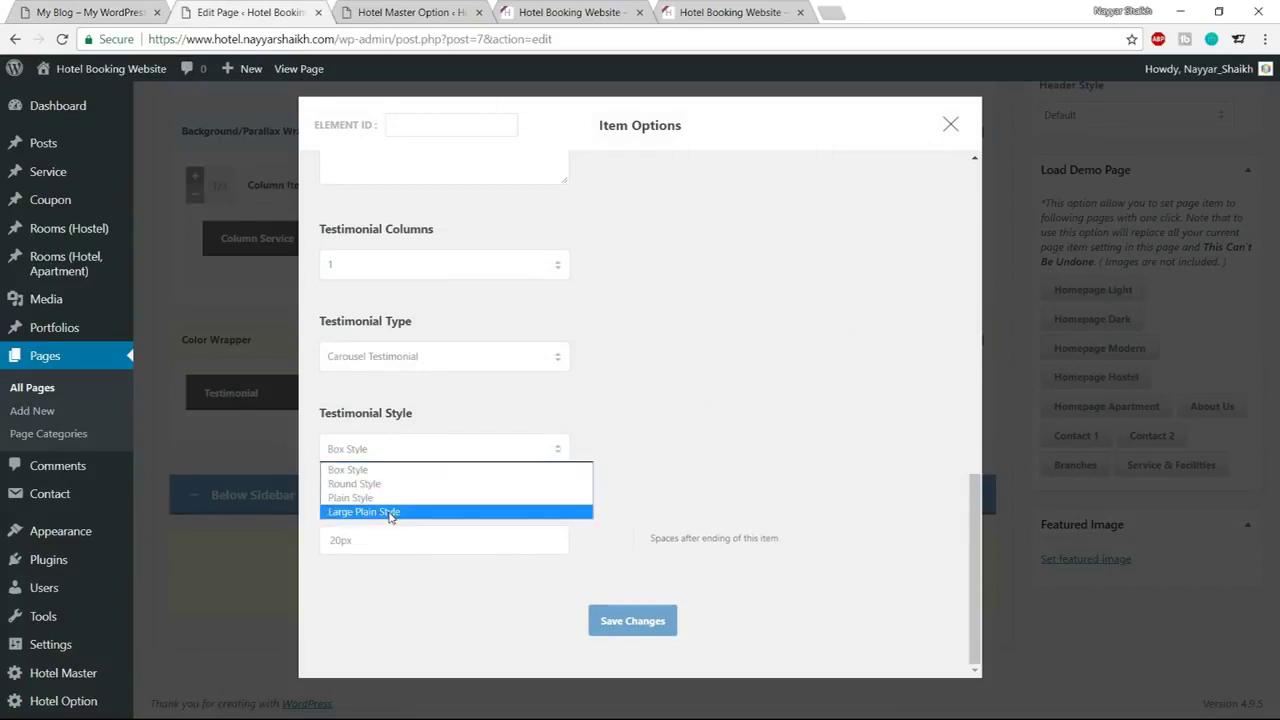
{"action": "left_click", "coordinate": [406, 513]}
{"action": "left_click_drag", "start_coordinate": [344, 541], "coordinate": [292, 542]}
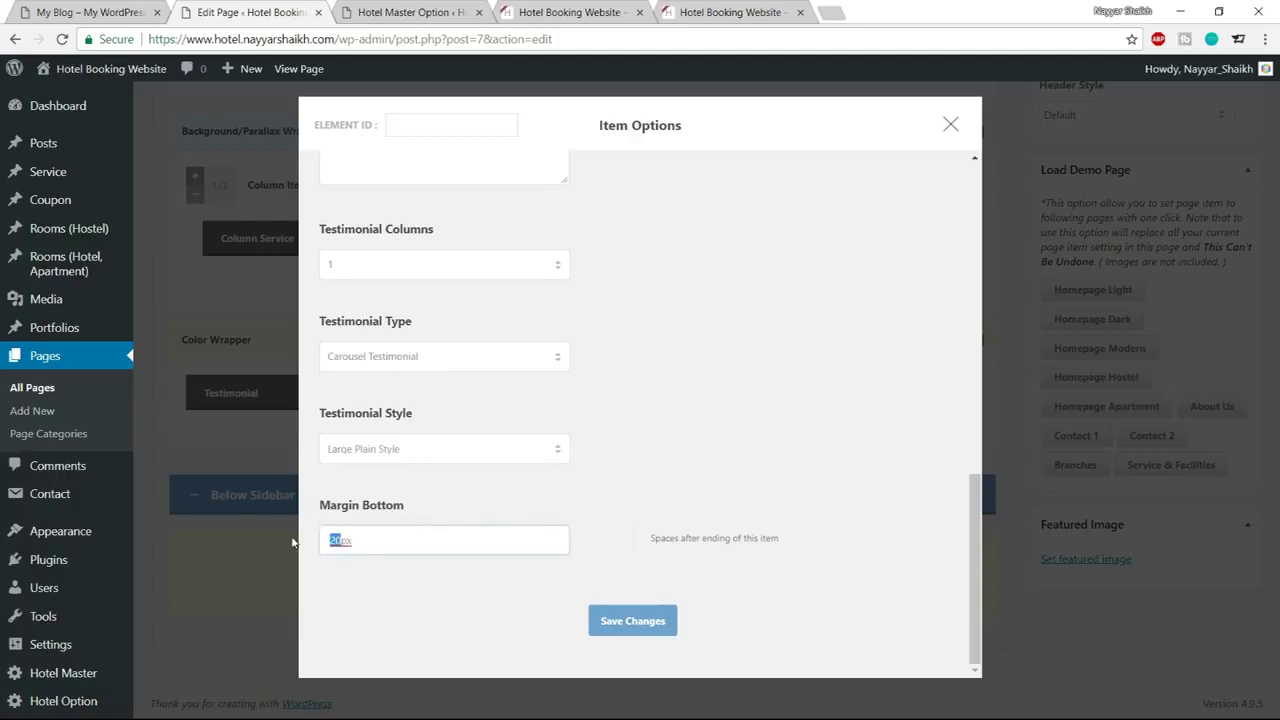
{"action": "left_click", "coordinate": [622, 620]}
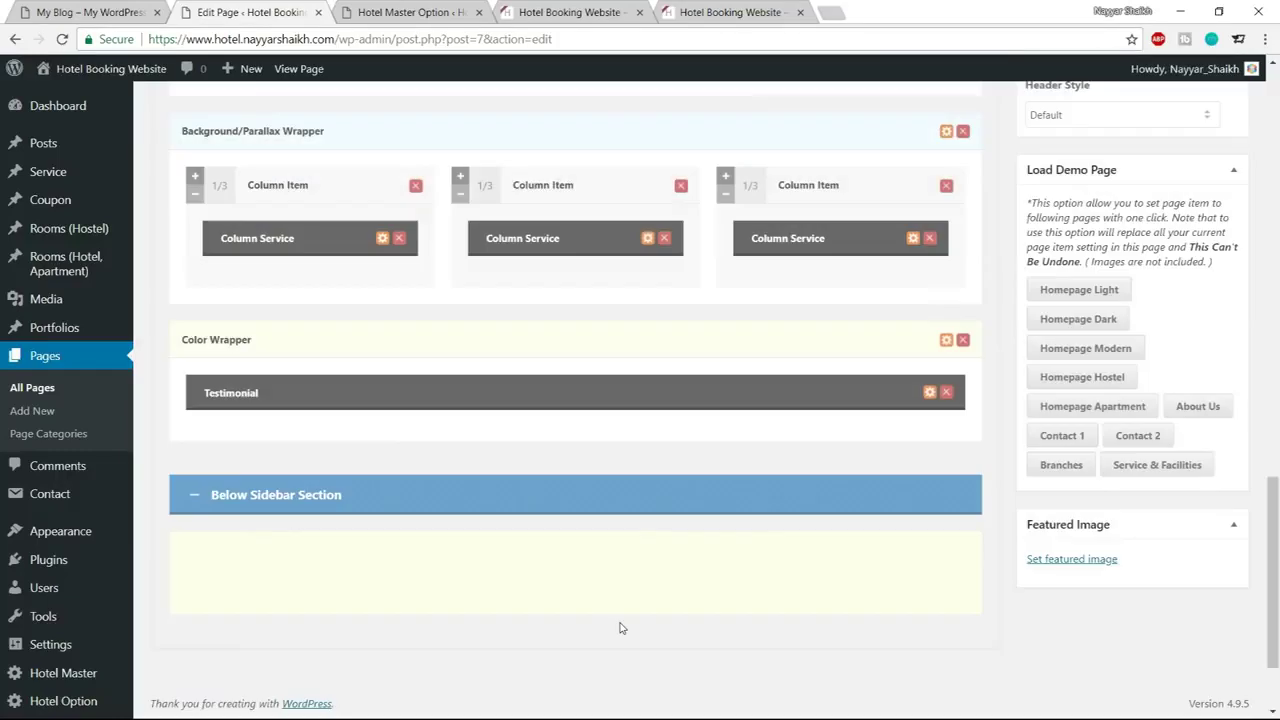
Step: Close the Testimonial options unchanged and reload the hotel front page to view the new section
{"action": "left_click", "coordinate": [930, 393]}
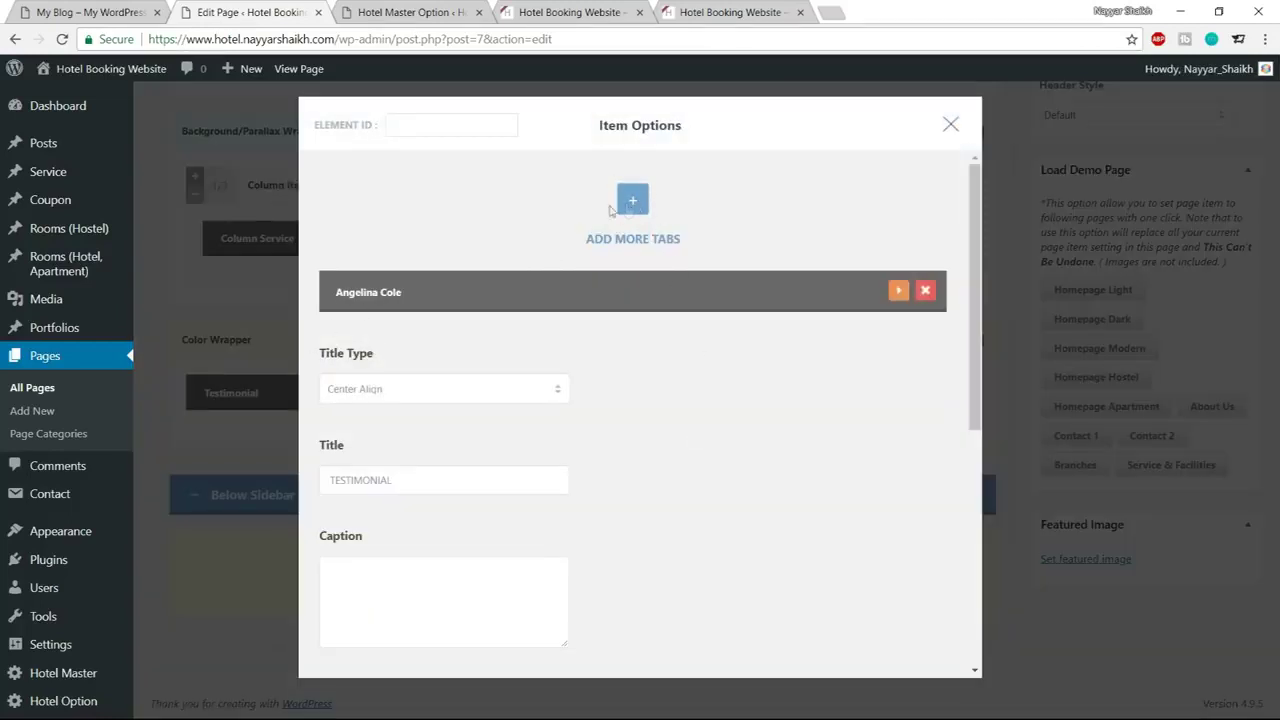
{"action": "left_click", "coordinate": [950, 125]}
{"action": "scroll", "coordinate": [1140, 380], "scroll_direction": "up", "scroll_amount": 10}
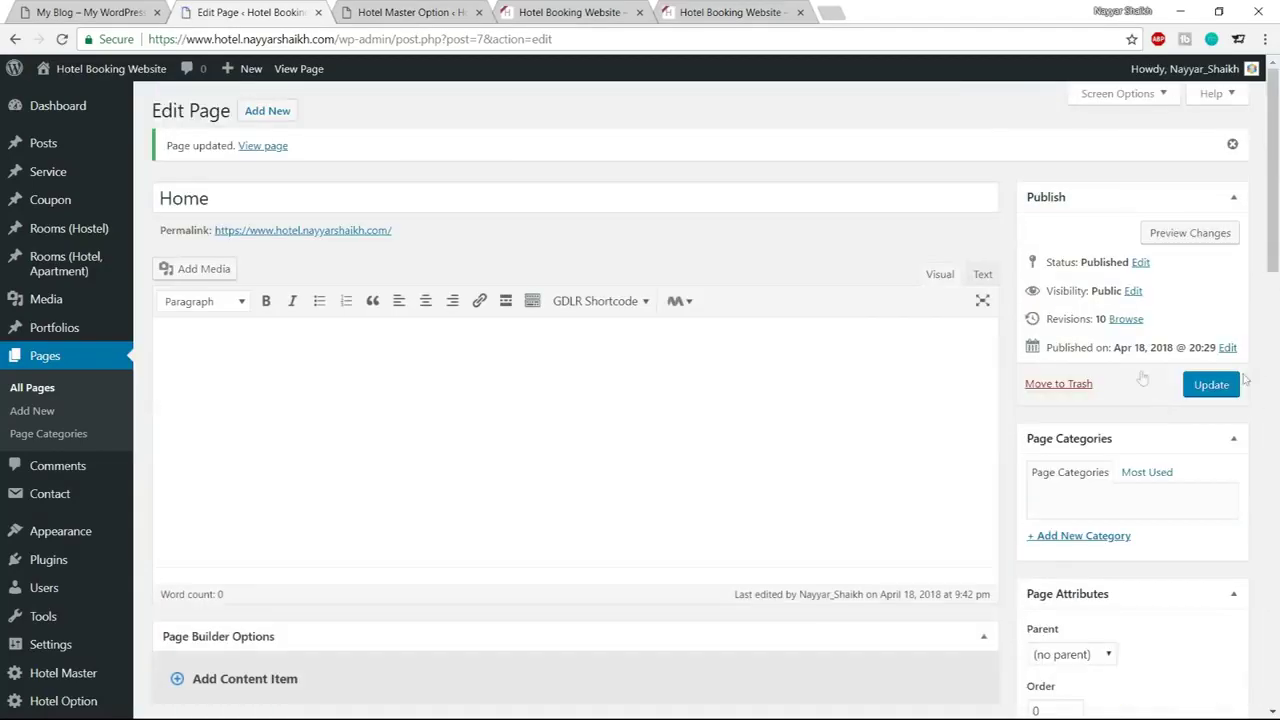
{"action": "left_click", "coordinate": [426, 12]}
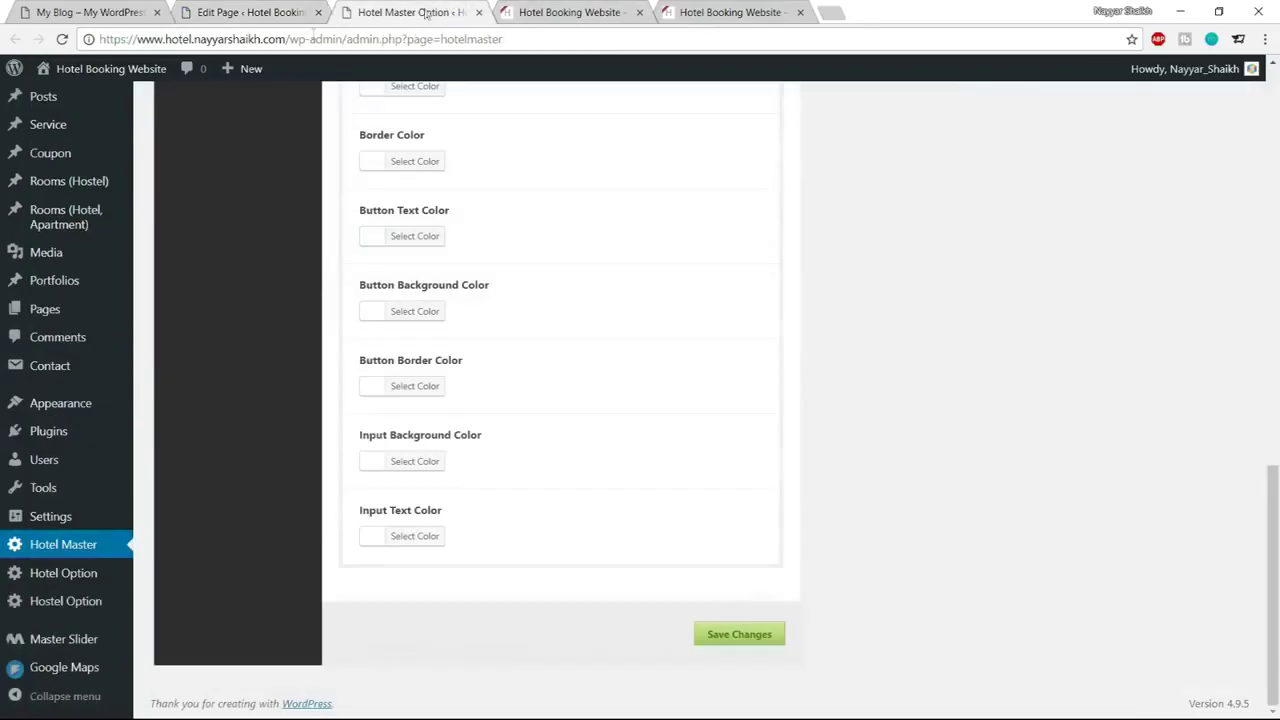
{"action": "left_click", "coordinate": [548, 12]}
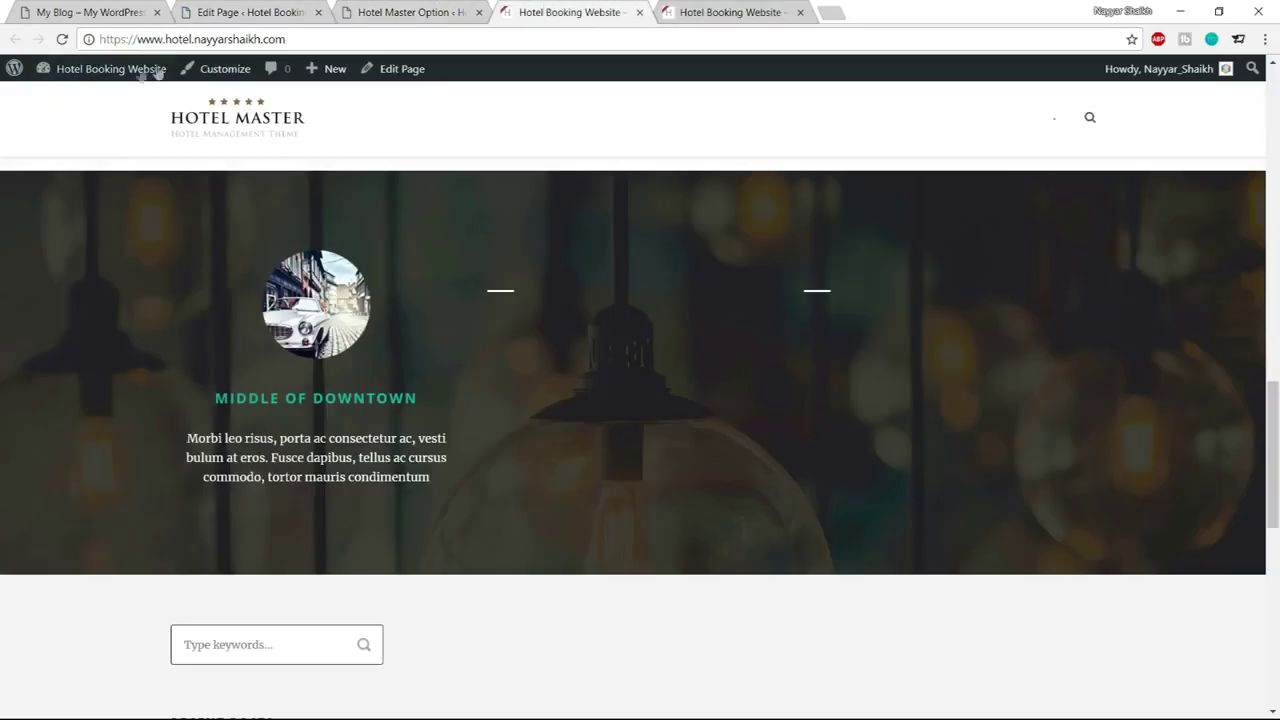
{"action": "left_click", "coordinate": [60, 39]}
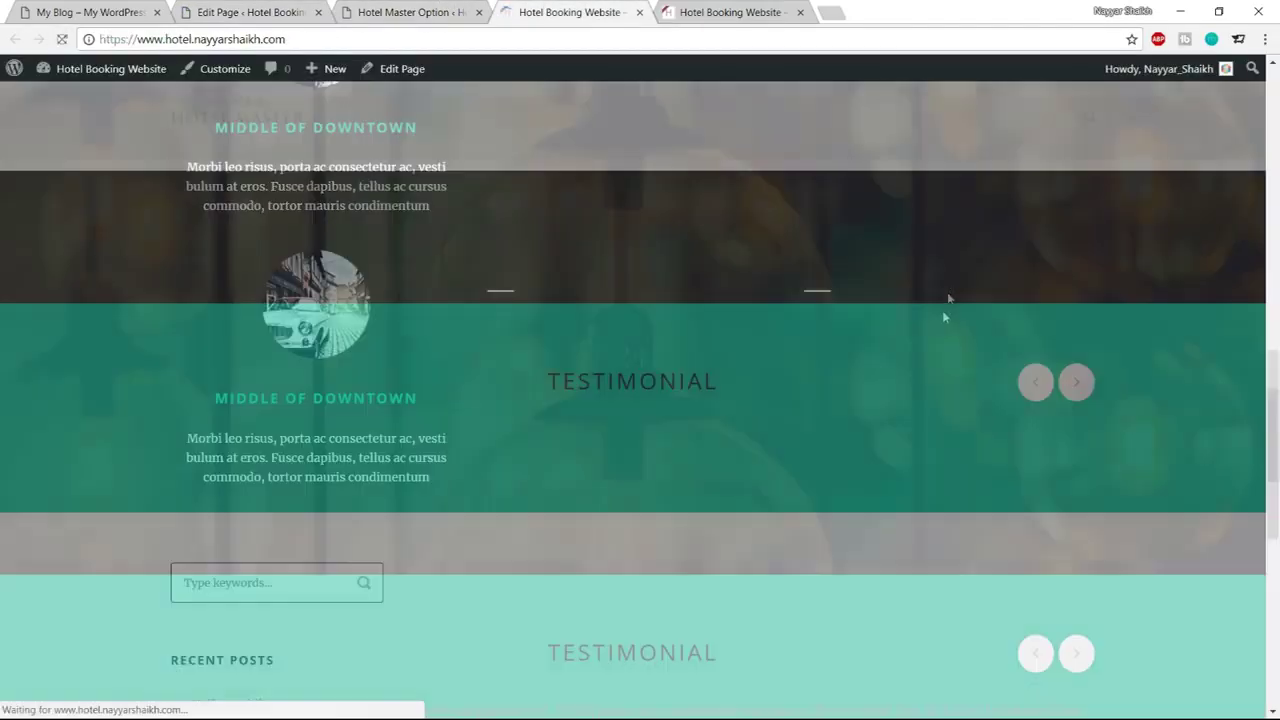
{"action": "scroll", "coordinate": [940, 330], "scroll_direction": "down", "scroll_amount": 3}
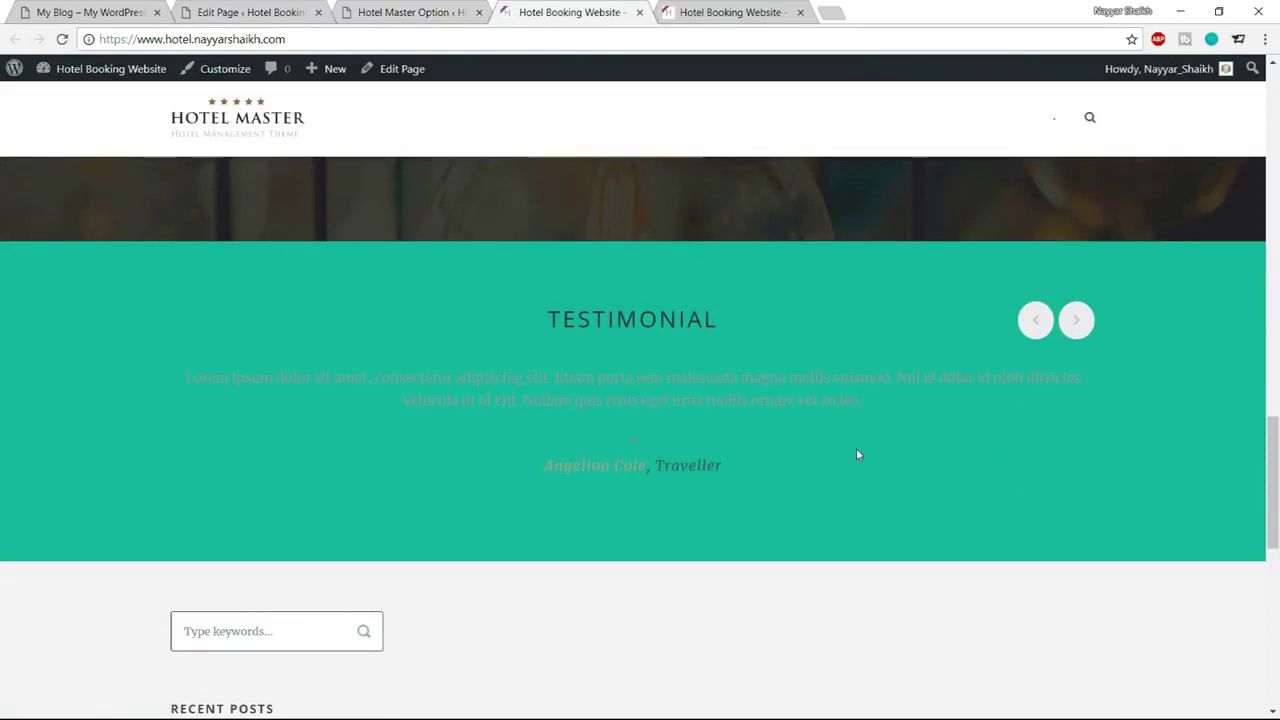
Step: Add a custom skin named Testimonial in Hotel Master colour options and save the changes
{"action": "left_click_drag", "start_coordinate": [520, 303], "coordinate": [800, 484]}
{"action": "left_click", "coordinate": [742, 362]}
{"action": "left_click", "coordinate": [405, 10]}
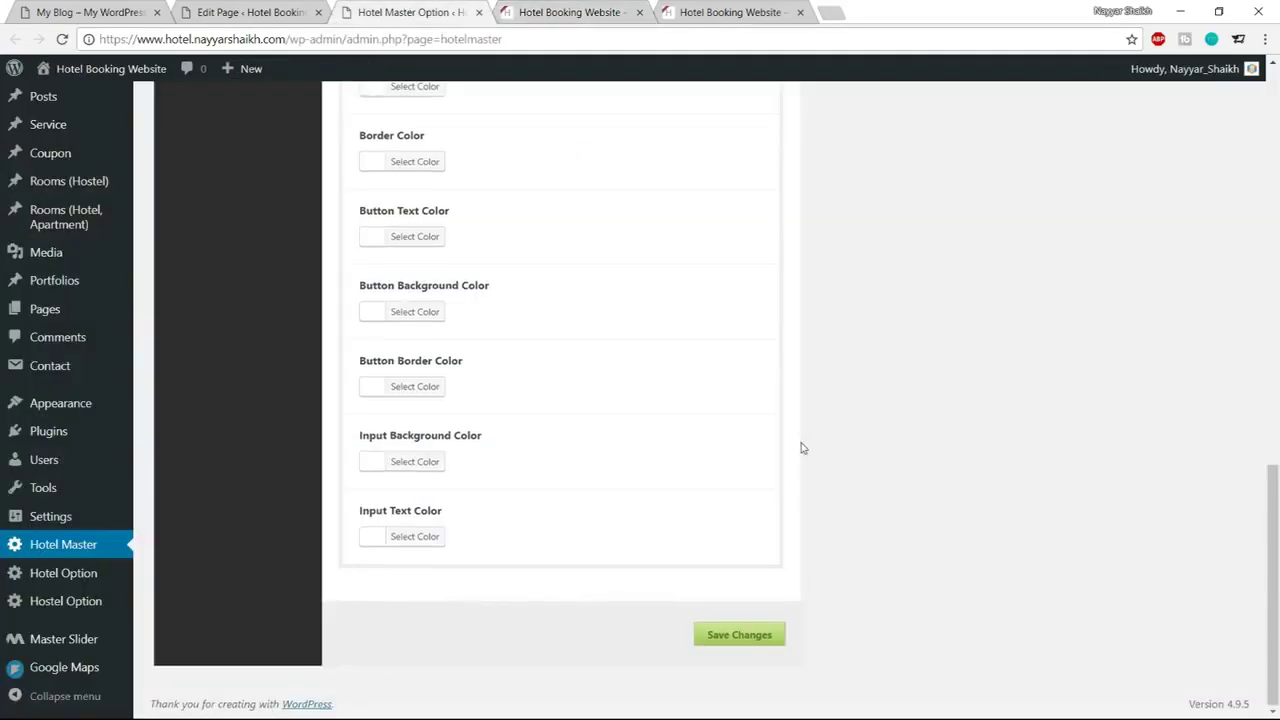
{"action": "scroll", "coordinate": [803, 446], "scroll_direction": "up", "scroll_amount": 10}
{"action": "left_click_drag", "start_coordinate": [500, 274], "coordinate": [270, 285]}
{"action": "type", "text": "Testimonial"}
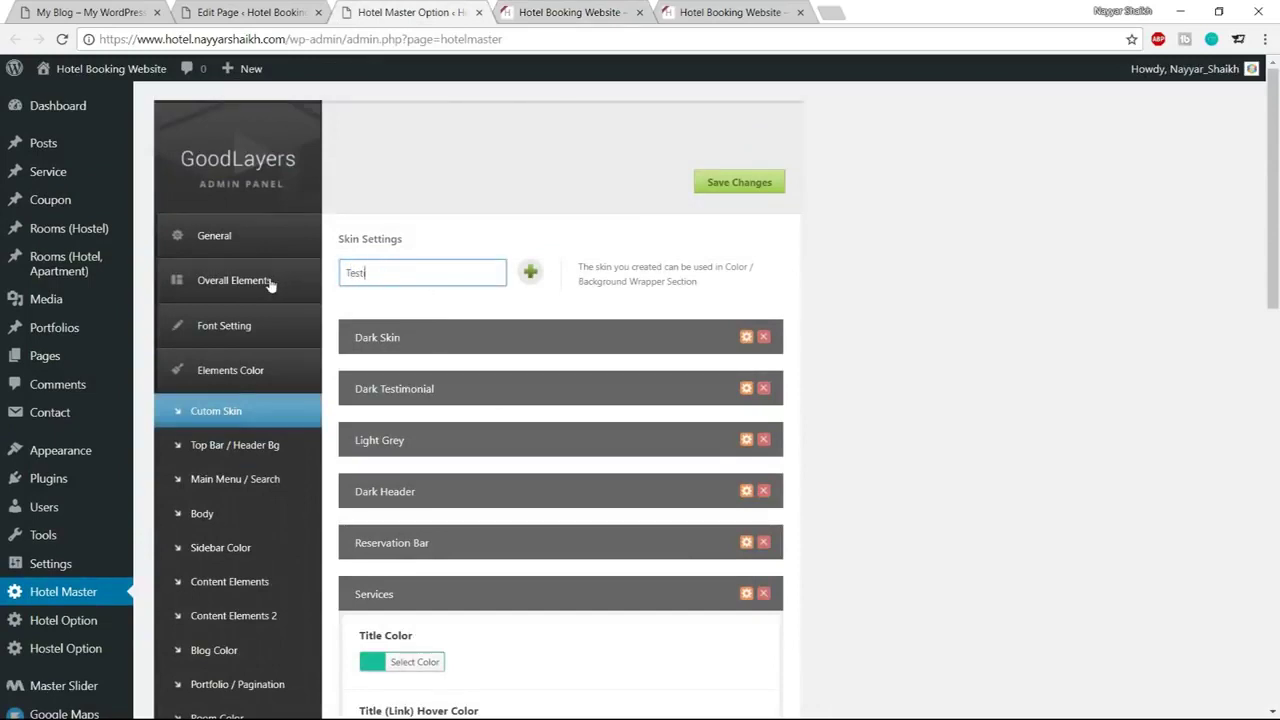
{"action": "left_click", "coordinate": [530, 271]}
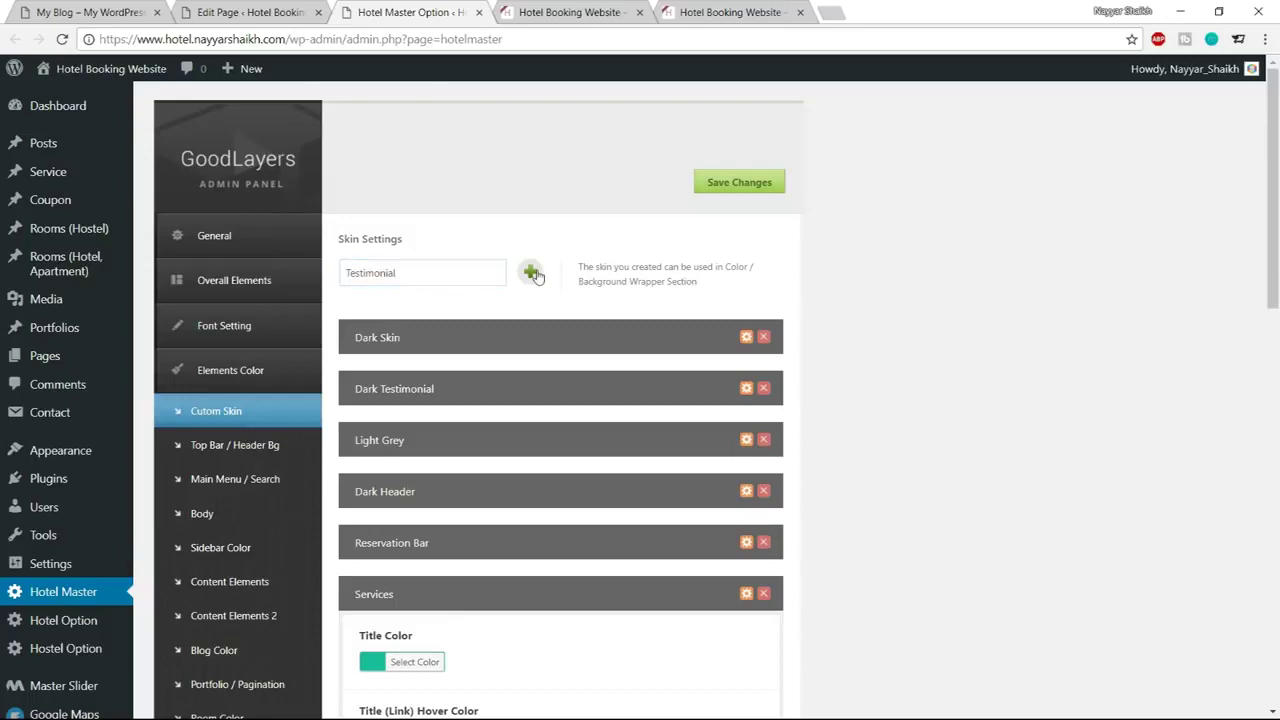
{"action": "left_click", "coordinate": [745, 595]}
{"action": "scroll", "coordinate": [740, 594], "scroll_direction": "down", "scroll_amount": 4}
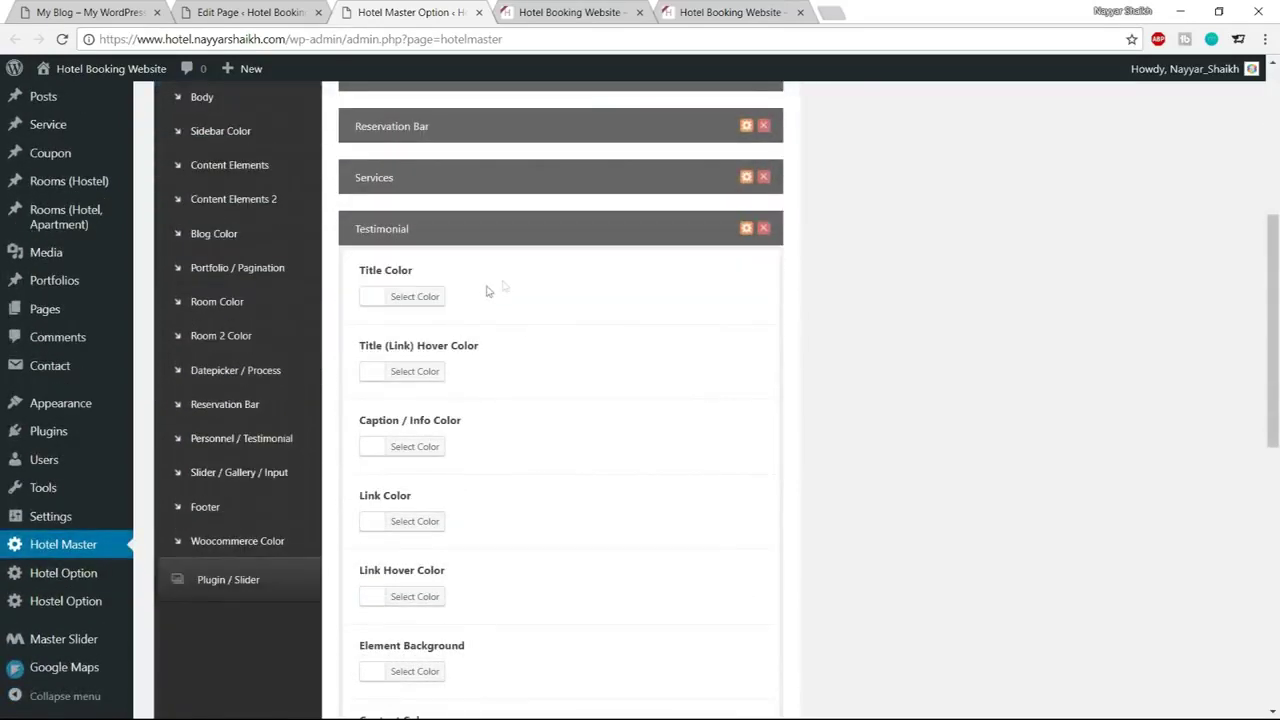
{"action": "scroll", "coordinate": [700, 460], "scroll_direction": "down", "scroll_amount": 10}
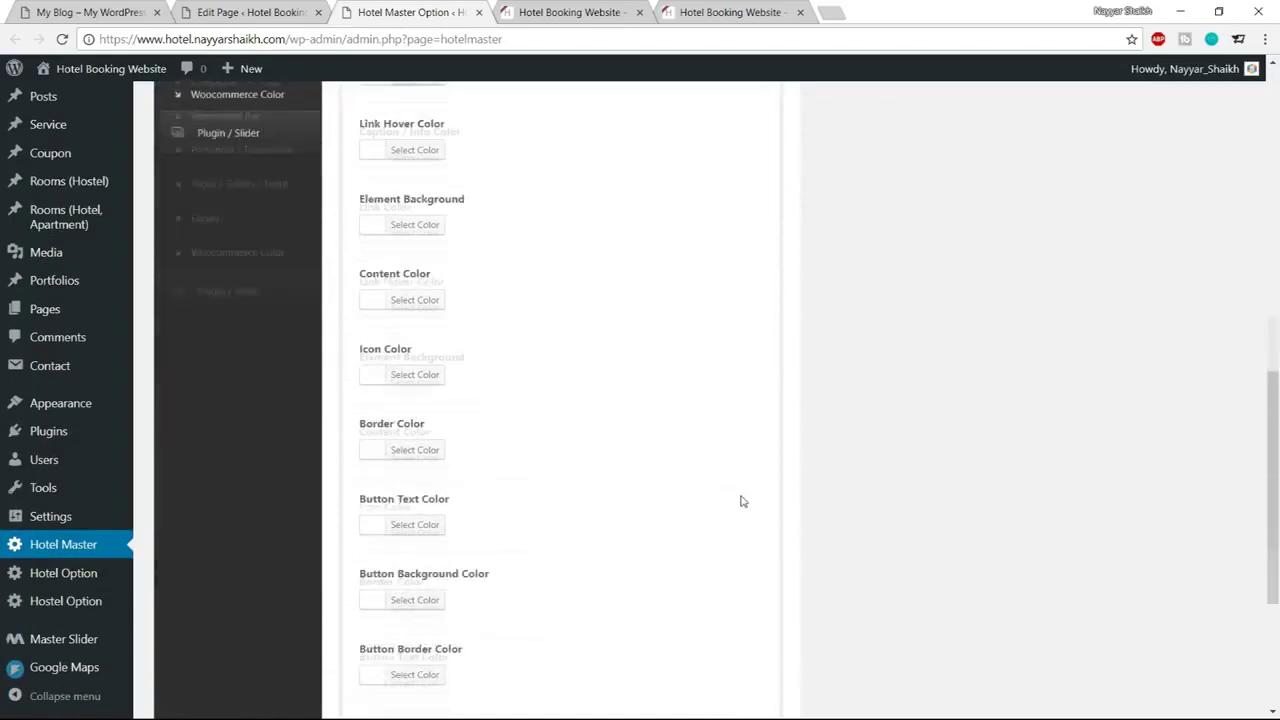
{"action": "left_click", "coordinate": [763, 640]}
Step: Set the Testimonial Color Wrapper's skin to Testimonial in the reloaded Home page editor
{"action": "left_click", "coordinate": [603, 8]}
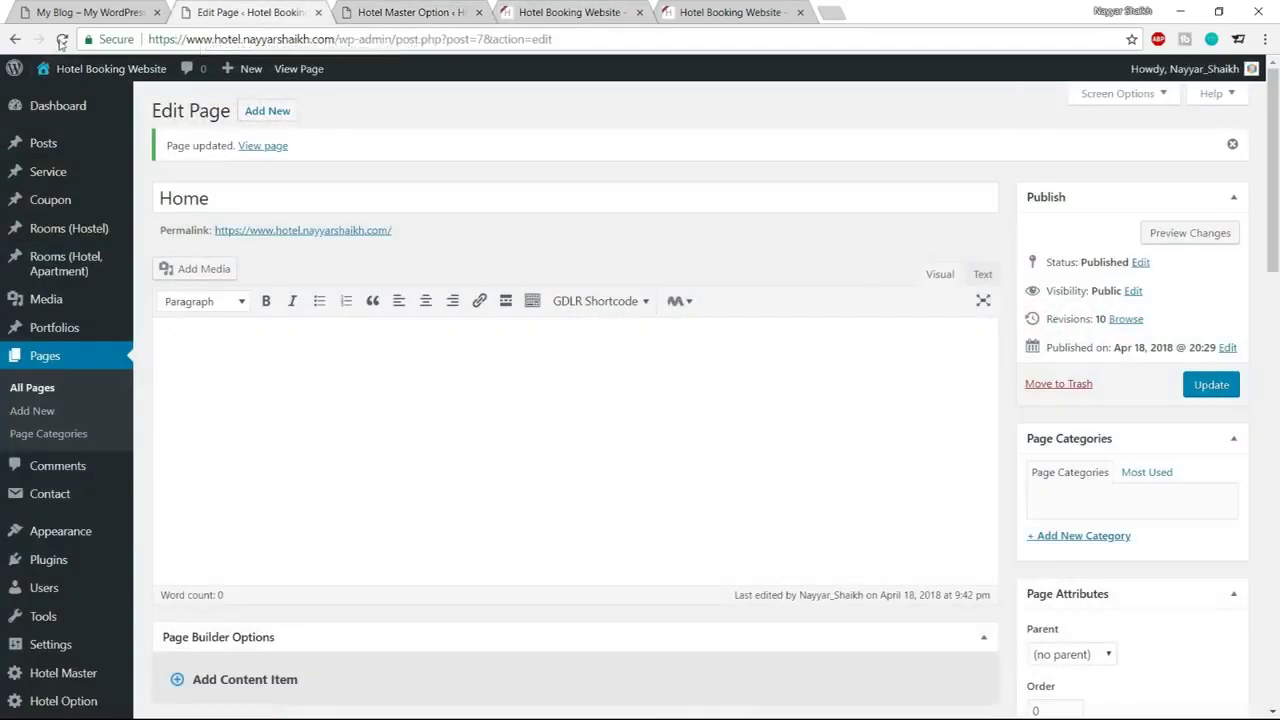
{"action": "left_click", "coordinate": [60, 40]}
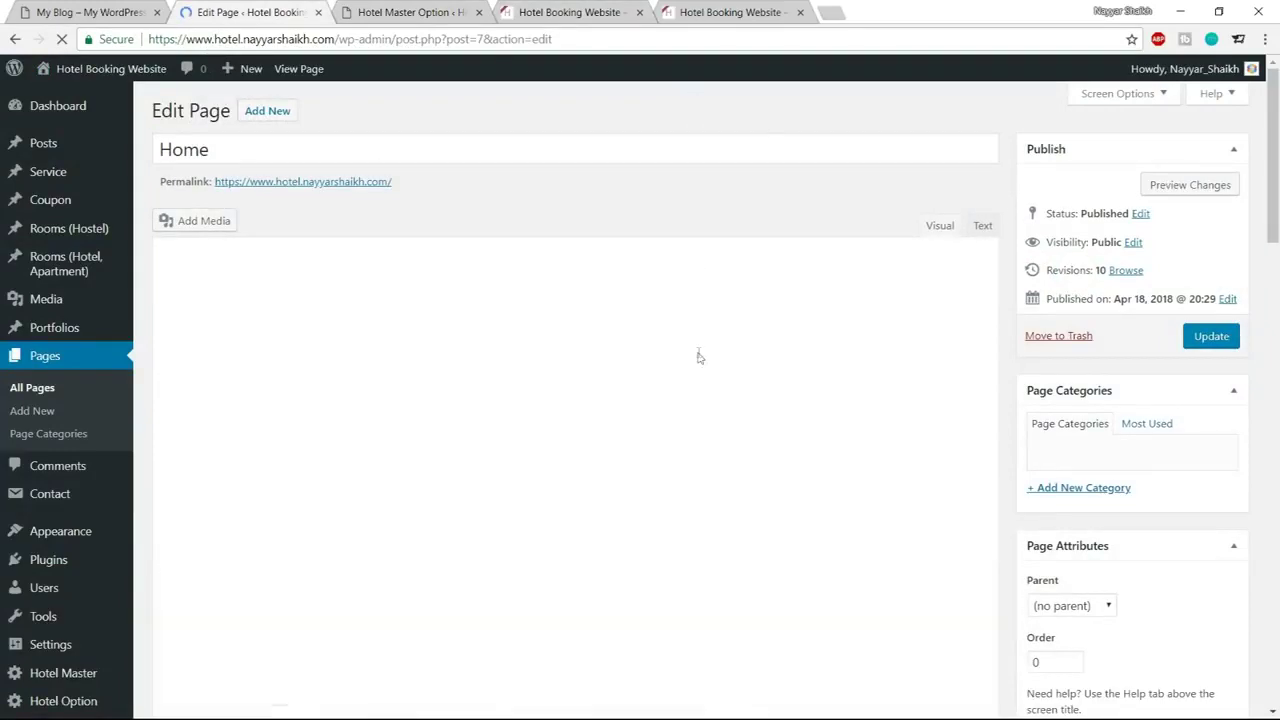
{"action": "scroll", "coordinate": [698, 352], "scroll_direction": "down", "scroll_amount": 15}
{"action": "scroll", "coordinate": [698, 352], "scroll_direction": "down", "scroll_amount": 2}
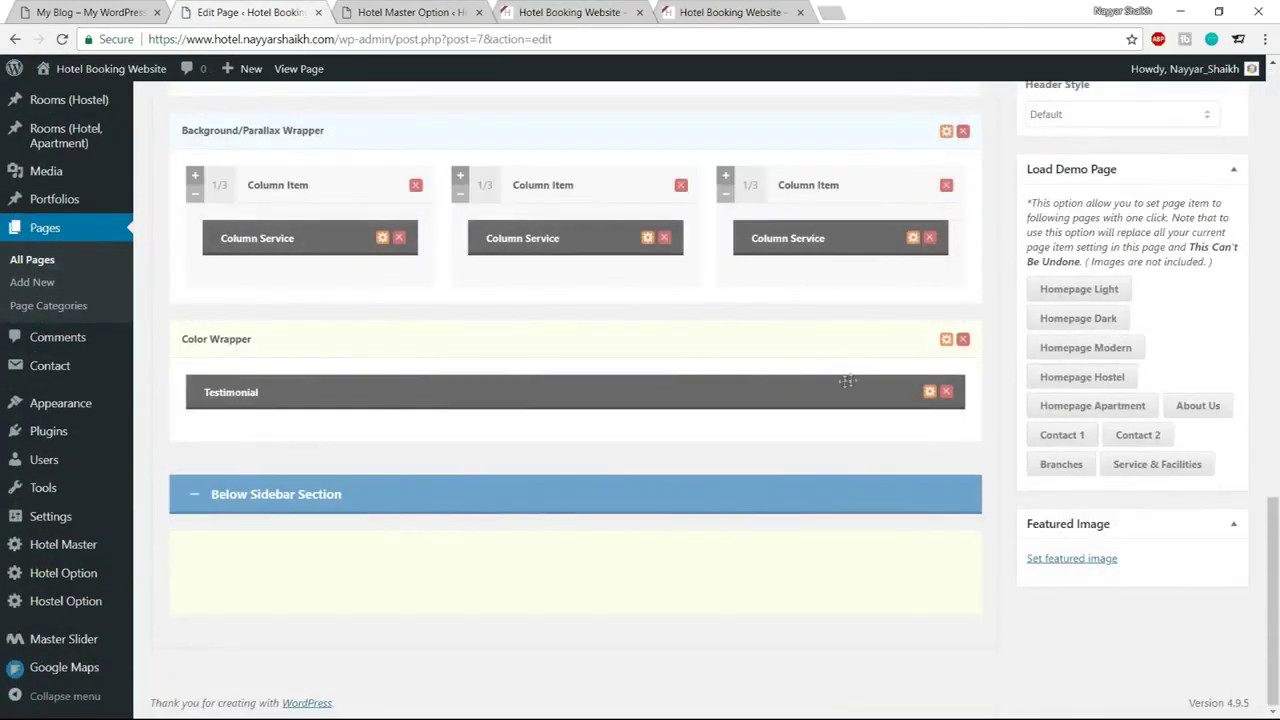
{"action": "left_click", "coordinate": [946, 341]}
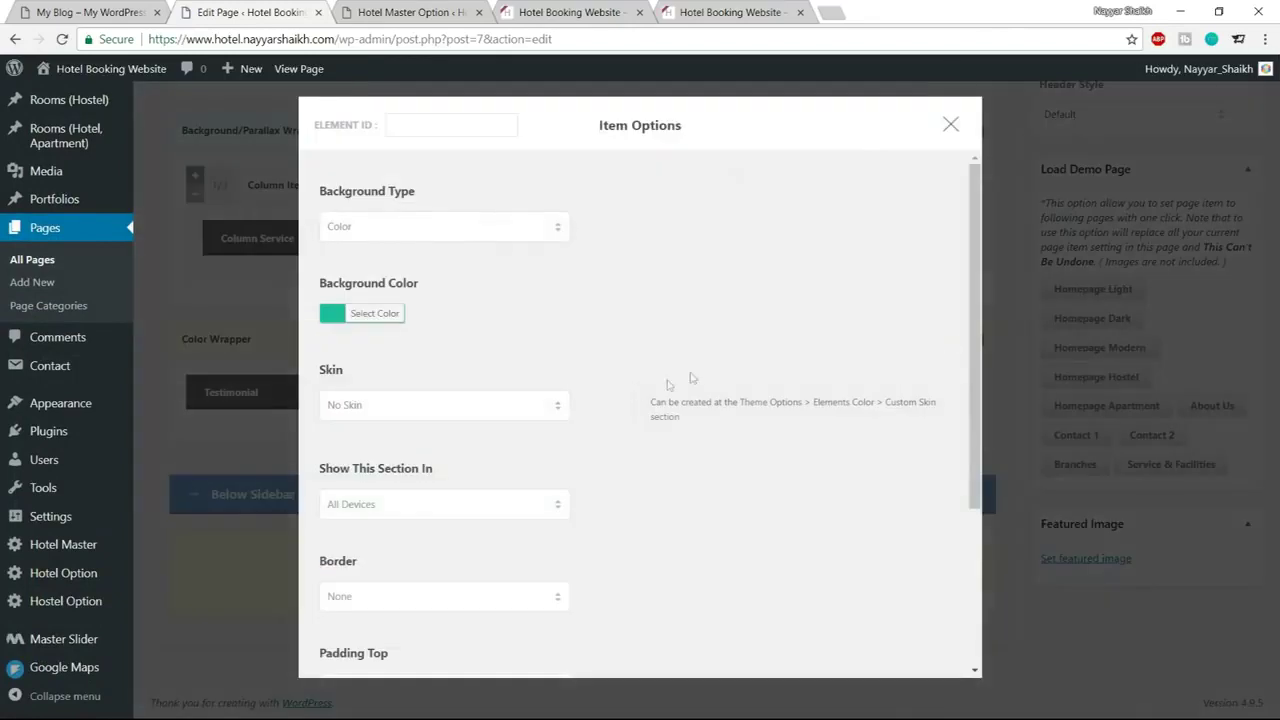
{"action": "left_click", "coordinate": [428, 403]}
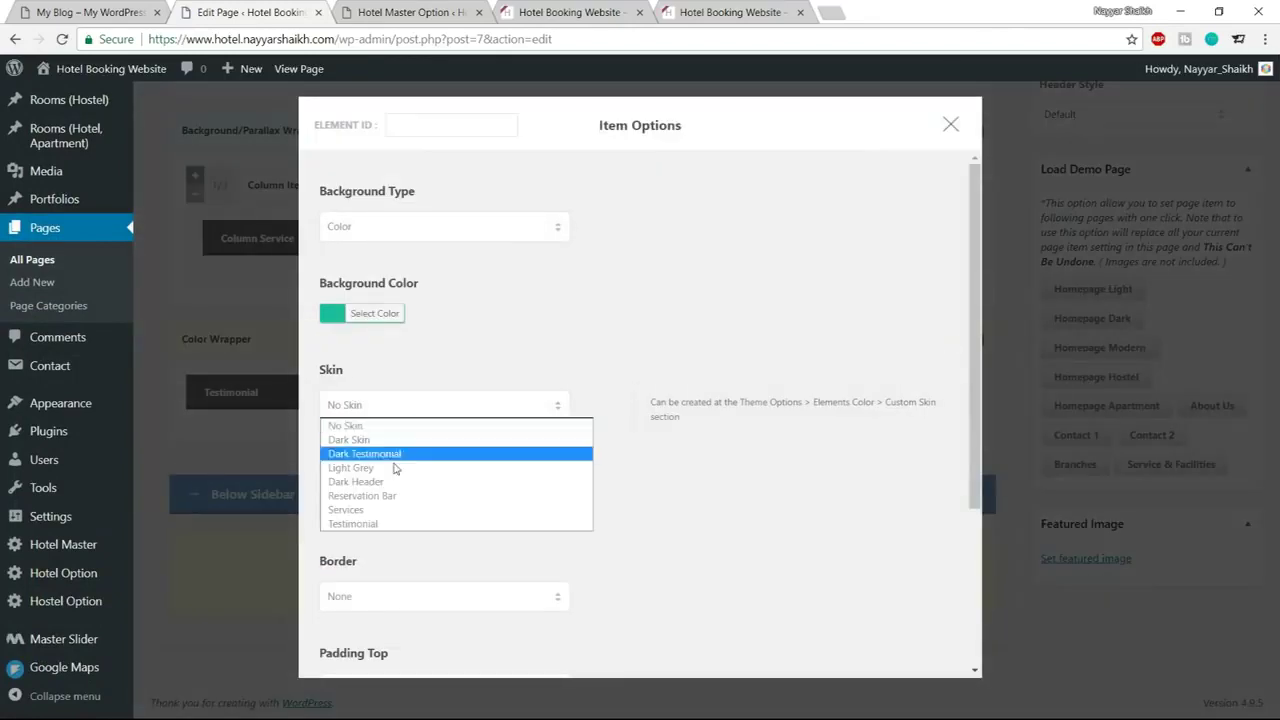
{"action": "left_click", "coordinate": [380, 520]}
{"action": "scroll", "coordinate": [606, 531], "scroll_direction": "down", "scroll_amount": 3}
{"action": "left_click", "coordinate": [605, 619]}
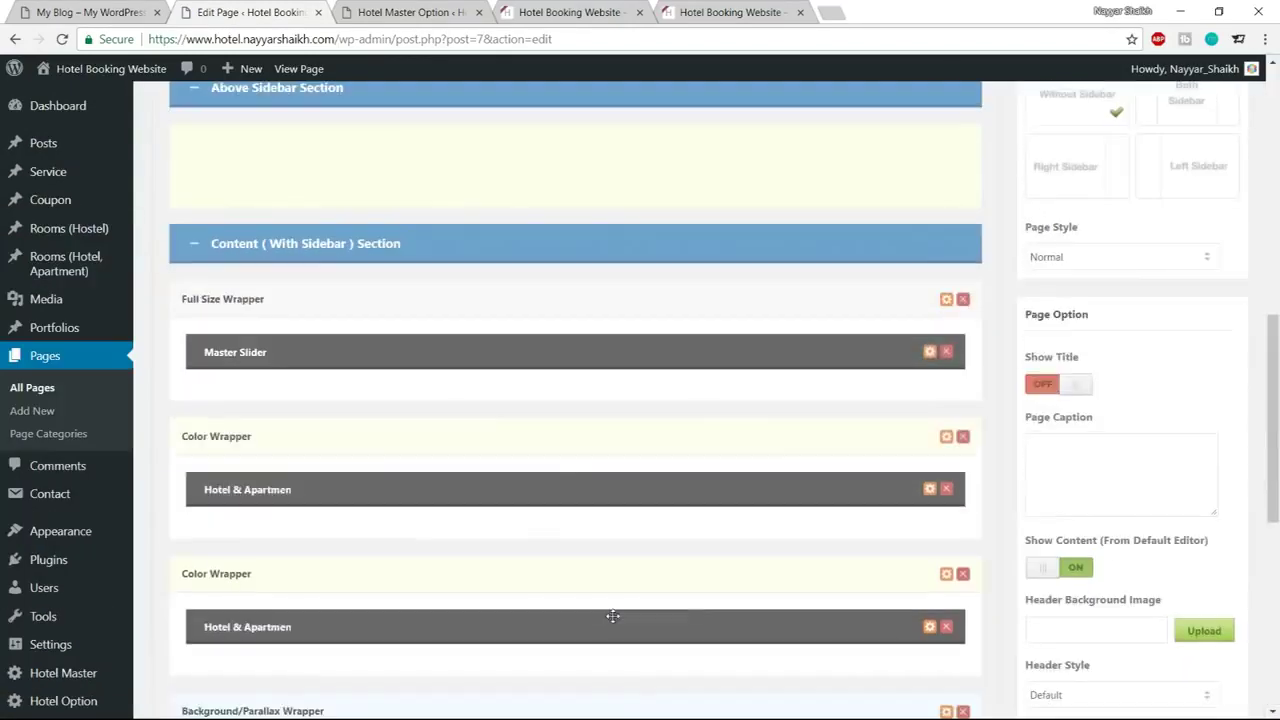
Step: Update the Home page and reload the live site to check the result
{"action": "scroll", "coordinate": [608, 617], "scroll_direction": "up", "scroll_amount": 15}
{"action": "left_click", "coordinate": [1211, 336]}
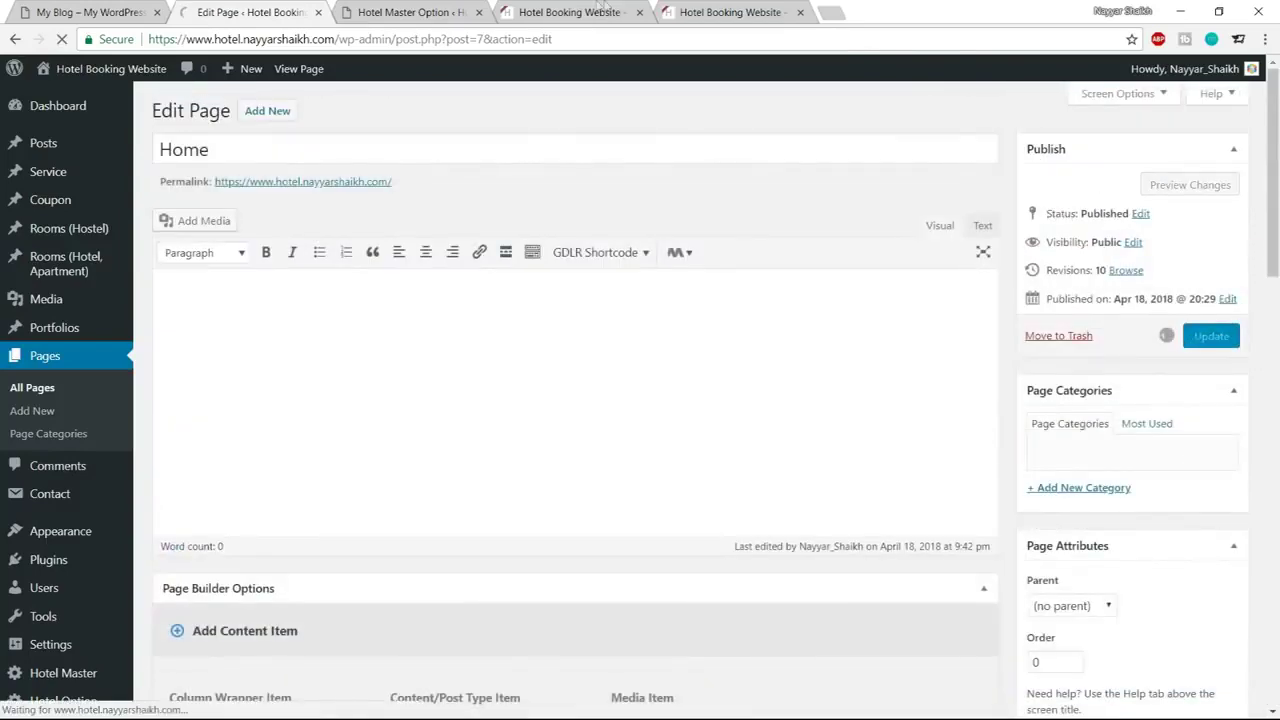
{"action": "left_click", "coordinate": [570, 12]}
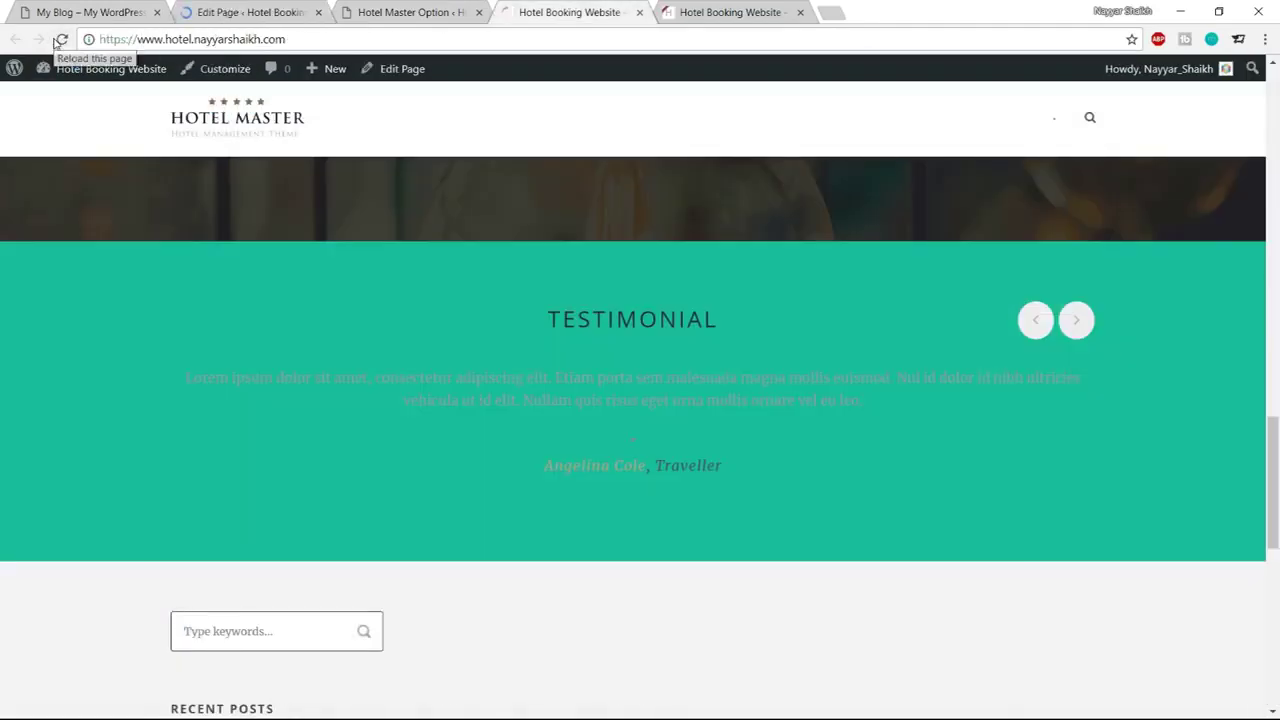
{"action": "left_click", "coordinate": [60, 39]}
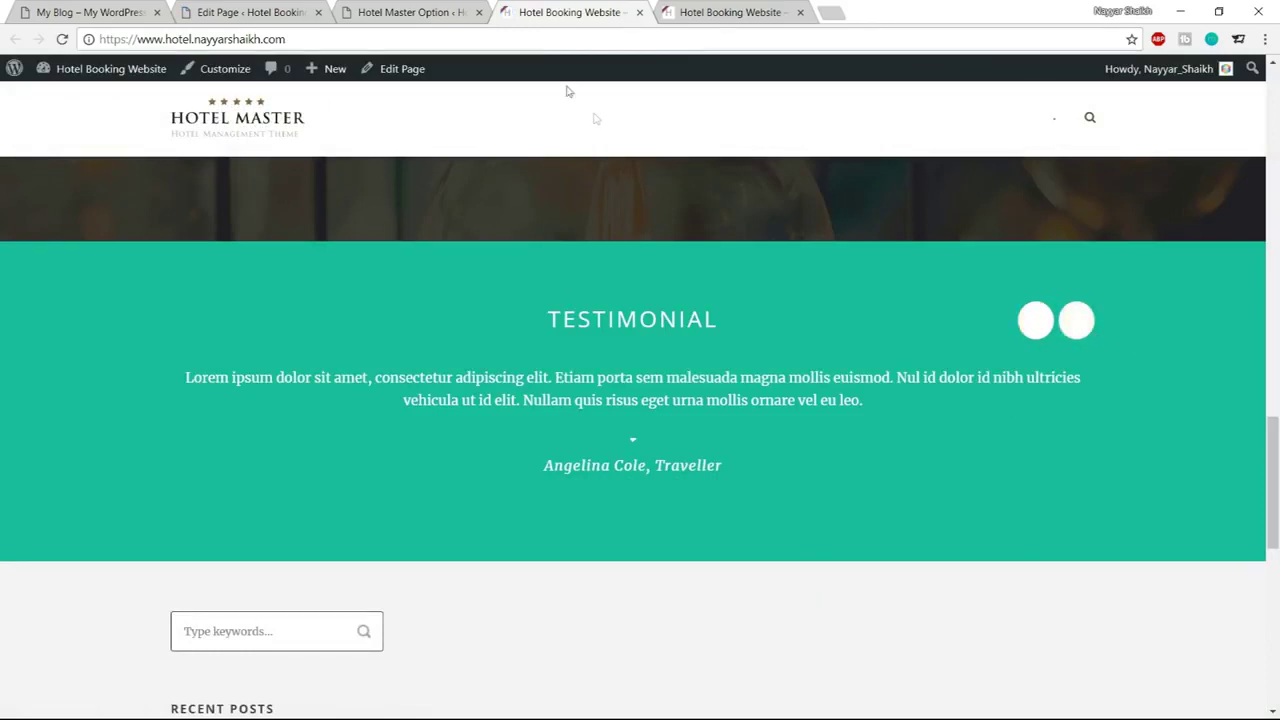
{"action": "key", "text": "ctrl+shift+Tab"}
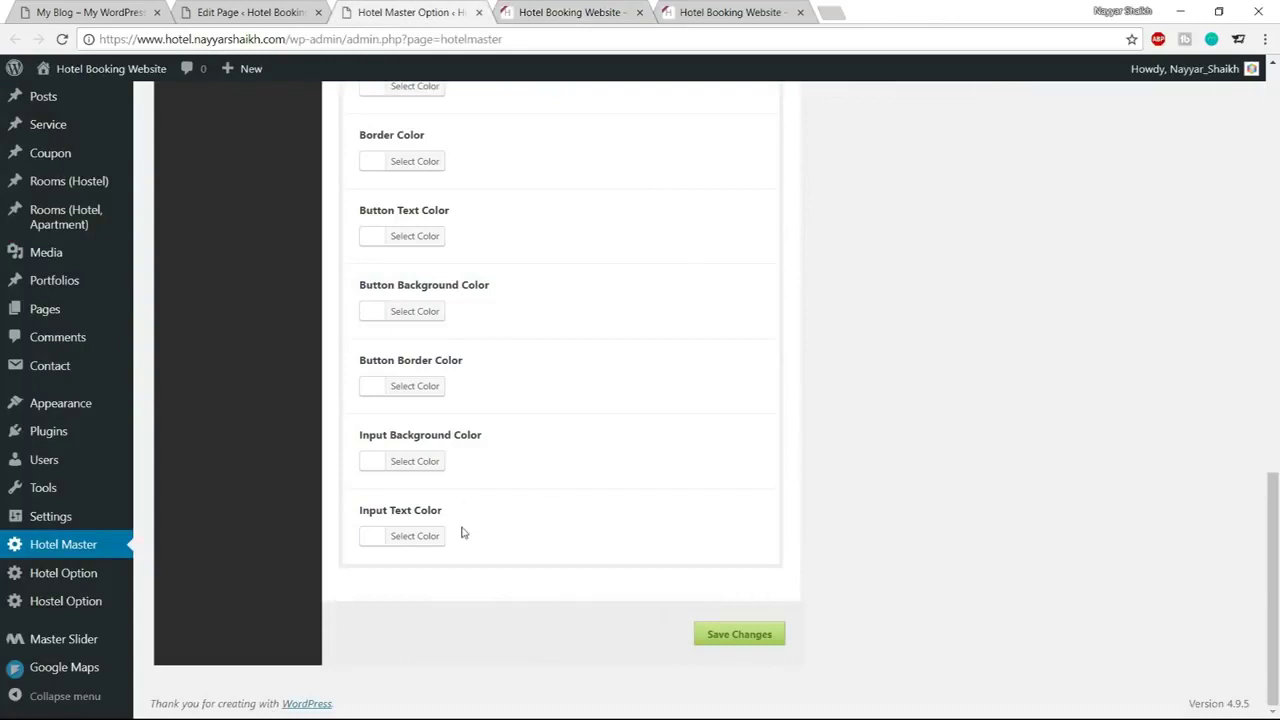
Step: Set the Testimonial skin's Element Background colour to #1abc9c
{"action": "scroll", "coordinate": [462, 533], "scroll_direction": "up", "scroll_amount": 1}
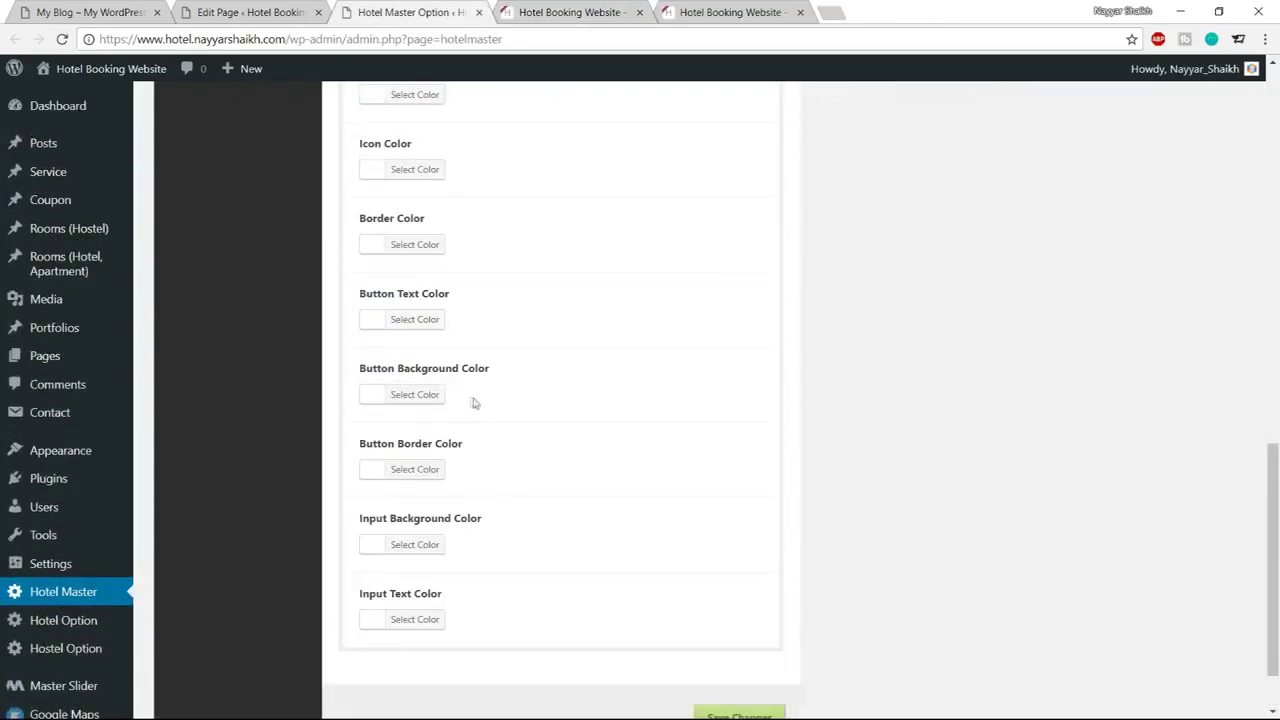
{"action": "scroll", "coordinate": [473, 402], "scroll_direction": "up", "scroll_amount": 1}
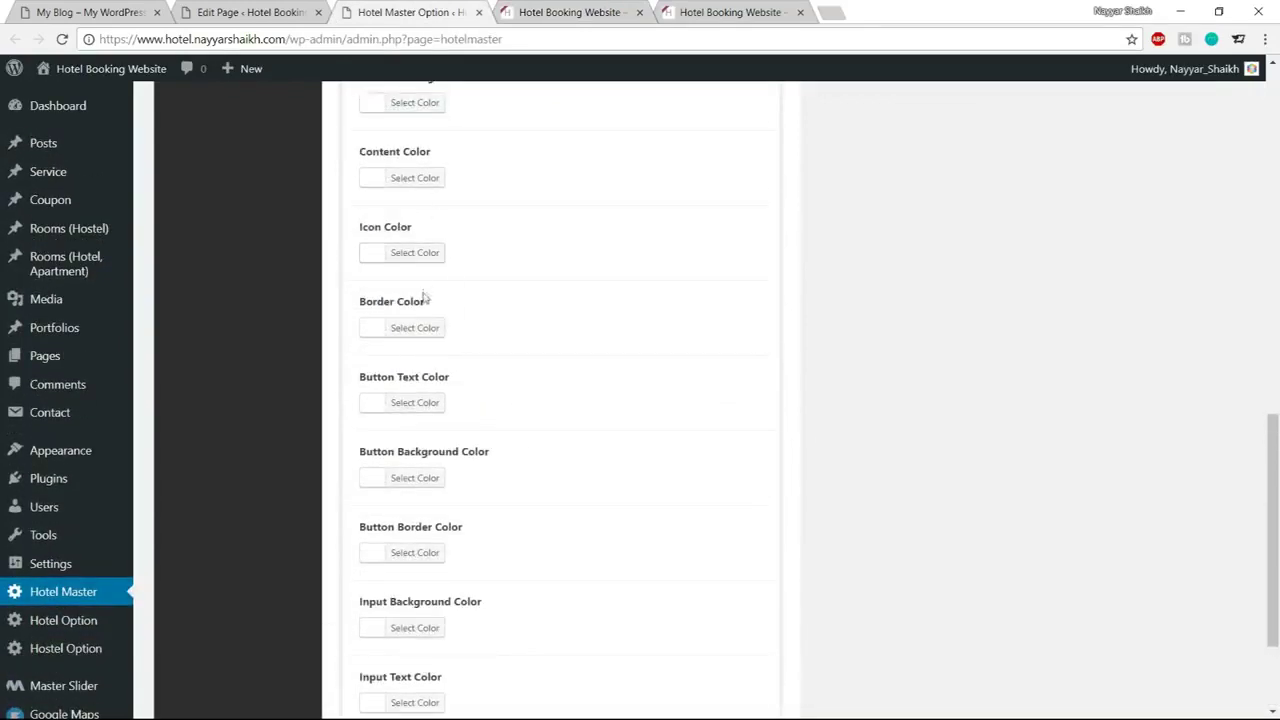
{"action": "scroll", "coordinate": [563, 294], "scroll_direction": "up", "scroll_amount": 1}
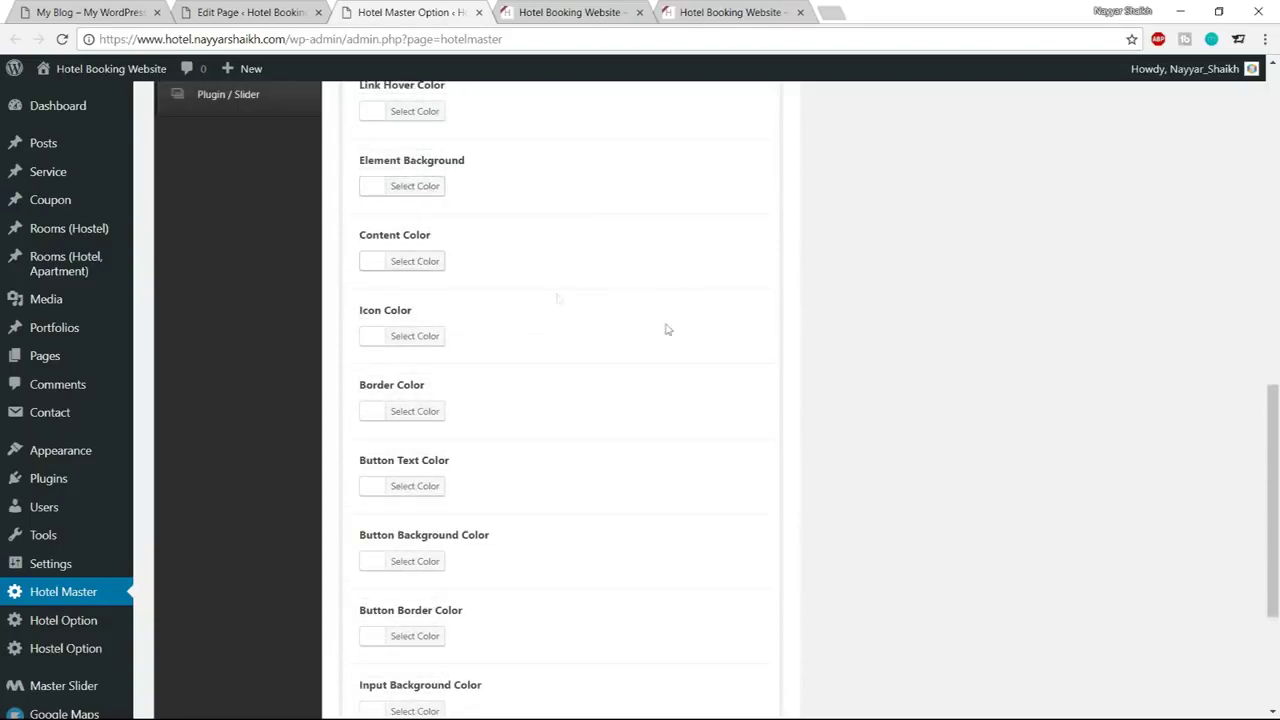
{"action": "scroll", "coordinate": [680, 342], "scroll_direction": "up", "scroll_amount": 1}
{"action": "scroll", "coordinate": [680, 342], "scroll_direction": "up", "scroll_amount": 1}
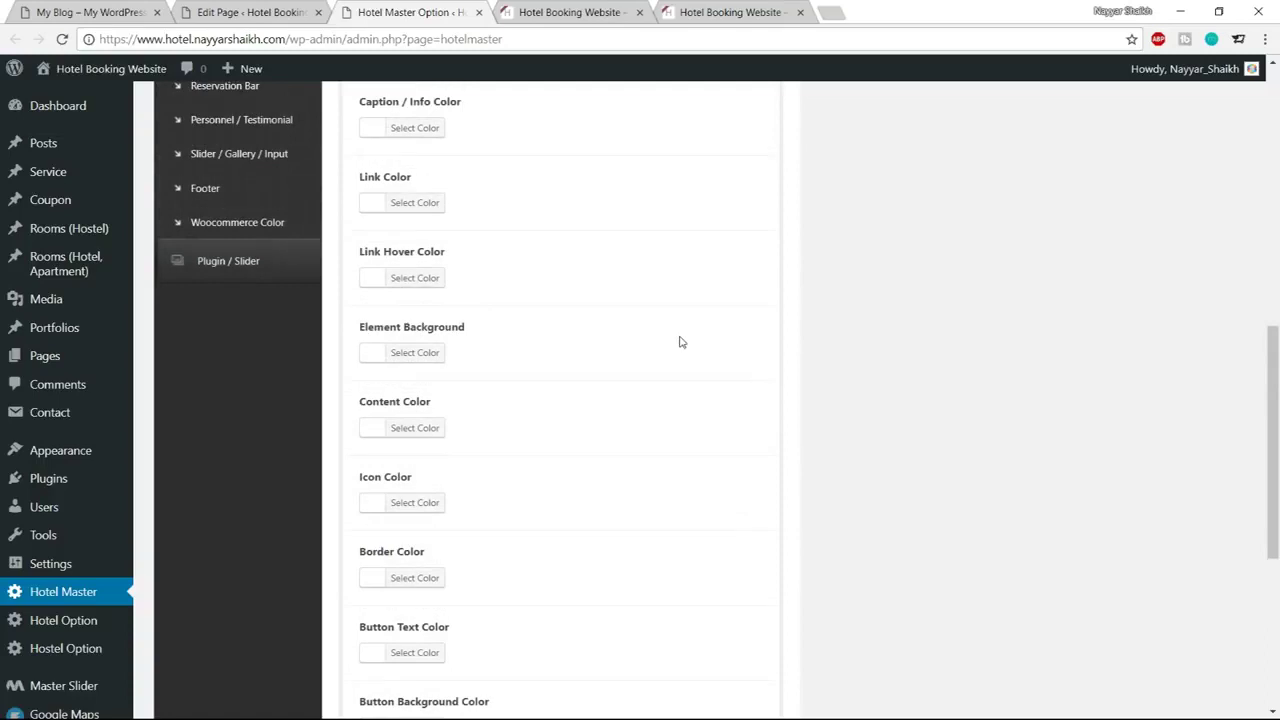
{"action": "left_click", "coordinate": [415, 352]}
{"action": "left_click", "coordinate": [480, 352]}
{"action": "type", "text": "TIMONIAL"}
{"action": "left_click_drag", "start_coordinate": [456, 352], "coordinate": [502, 354]}
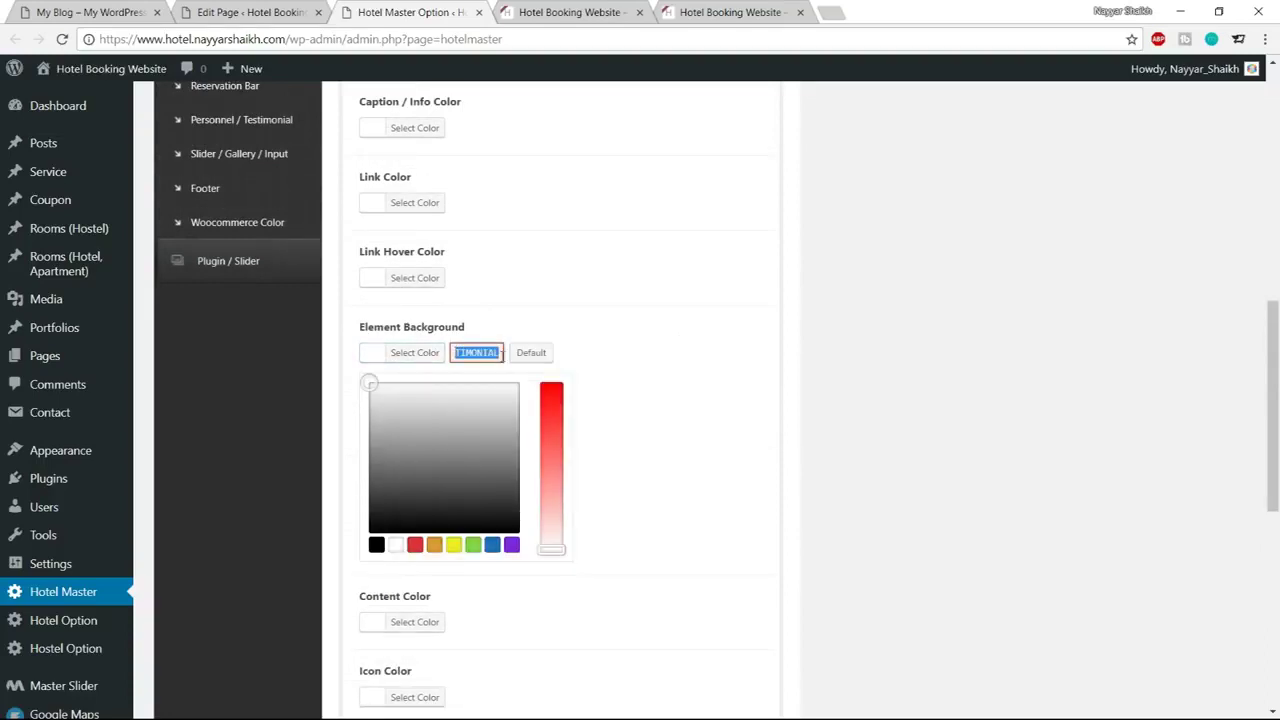
{"action": "type", "text": "#1abc9c"}
{"action": "key", "text": "ctrl+a"}
{"action": "left_click", "coordinate": [599, 506]}
Step: Save the skin colours and reload the live site to see the teal background
{"action": "scroll", "coordinate": [599, 506], "scroll_direction": "down", "scroll_amount": 4}
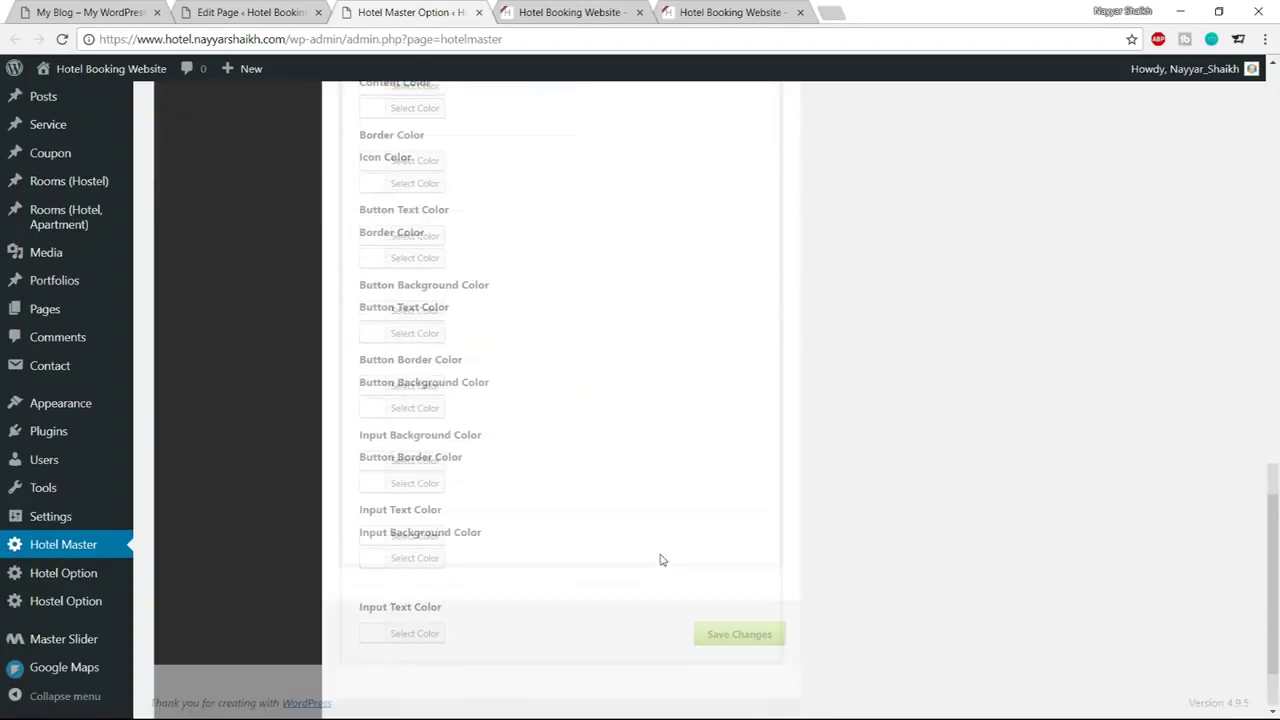
{"action": "scroll", "coordinate": [589, 531], "scroll_direction": "up", "scroll_amount": 8}
{"action": "scroll", "coordinate": [589, 531], "scroll_direction": "down", "scroll_amount": 10}
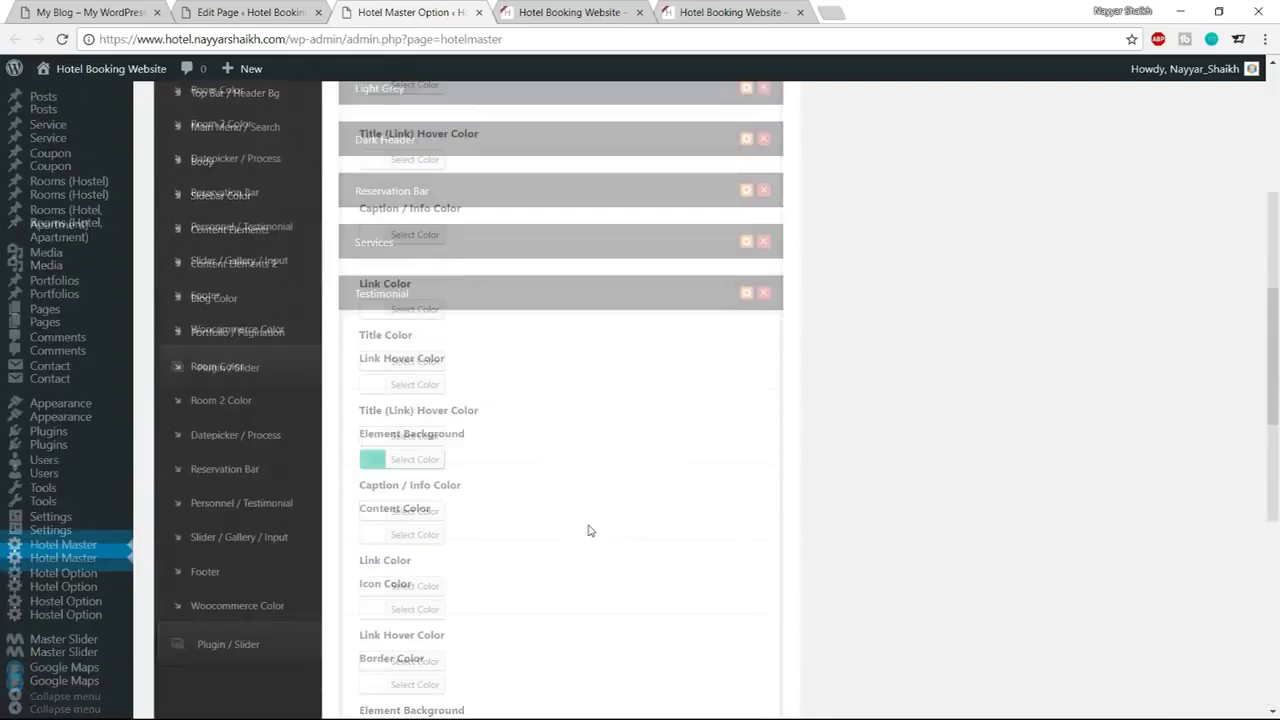
{"action": "left_click", "coordinate": [737, 633]}
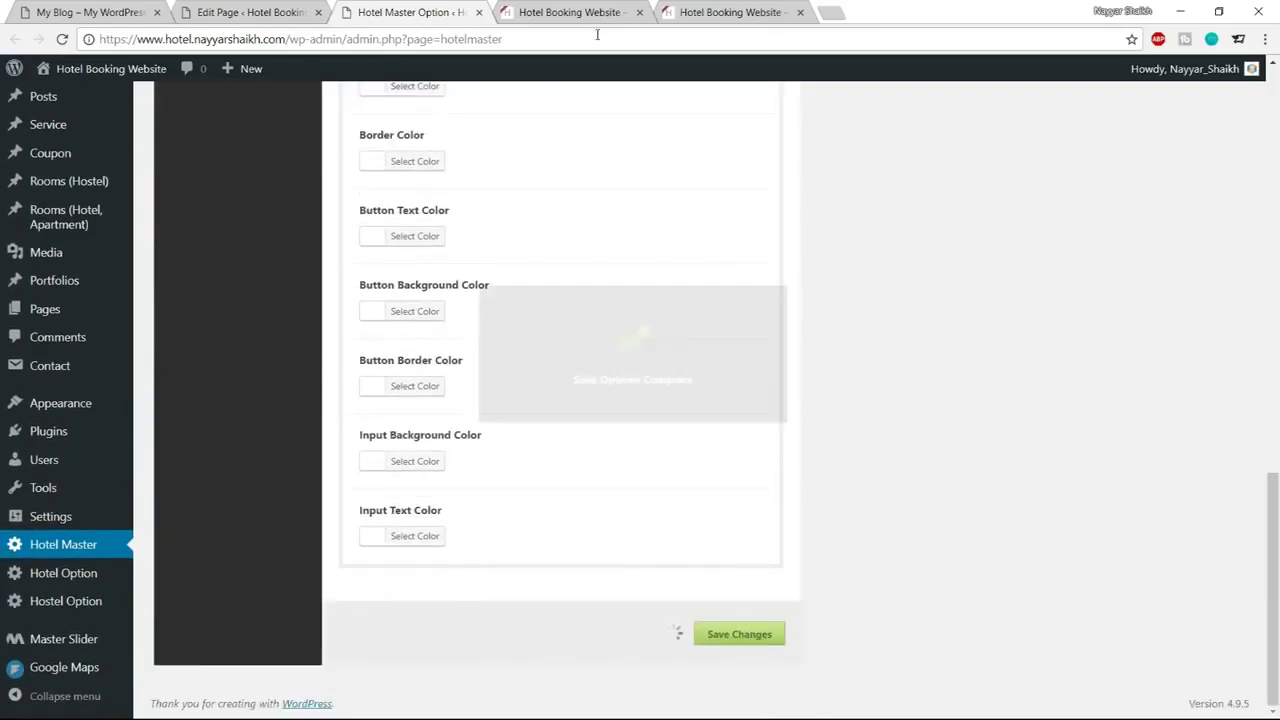
{"action": "left_click", "coordinate": [565, 12]}
{"action": "left_click", "coordinate": [63, 39]}
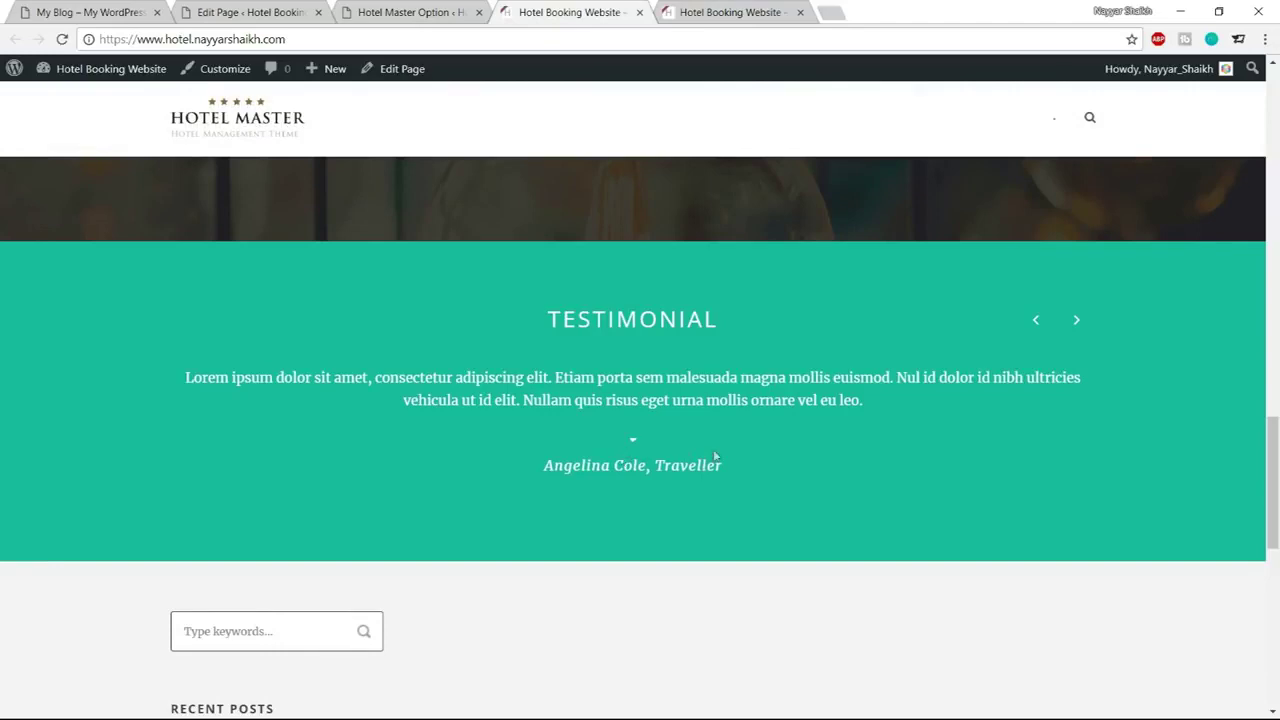
Step: Scroll through the demo's Gallery and News From Us sections, then return to the Home editor
{"action": "left_click", "coordinate": [95, 12]}
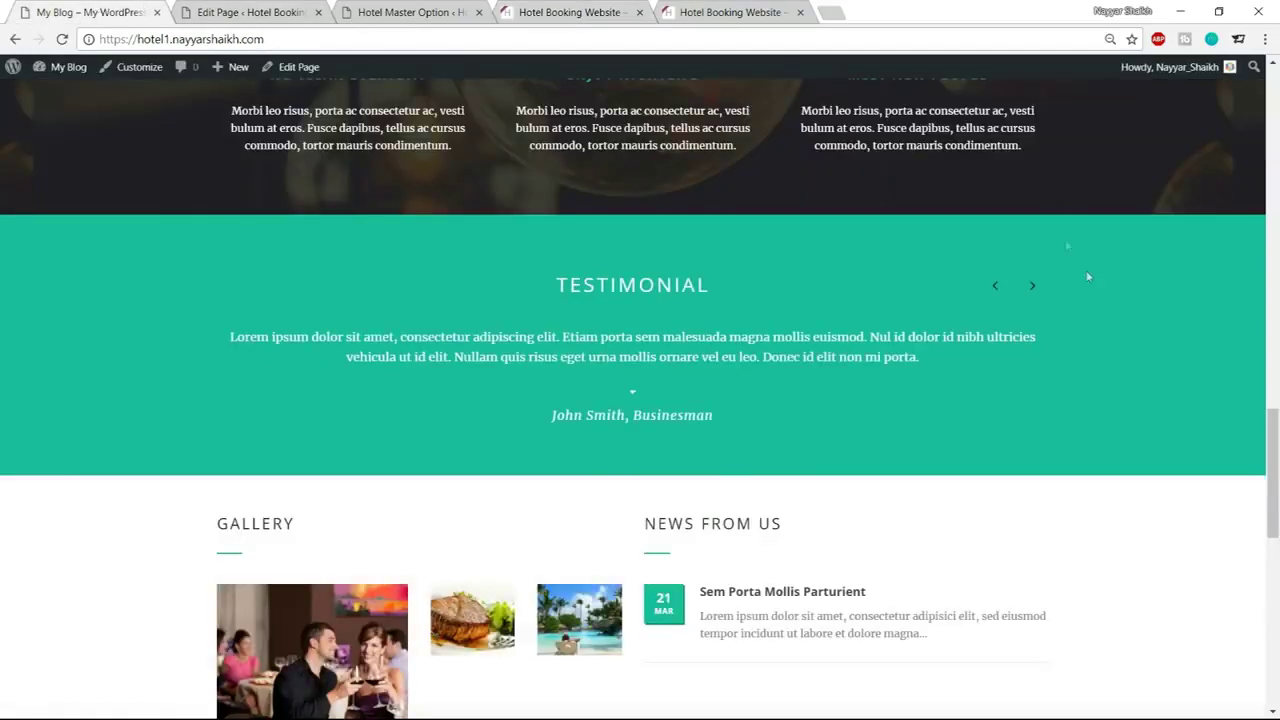
{"action": "scroll", "coordinate": [1139, 353], "scroll_direction": "down", "scroll_amount": 2}
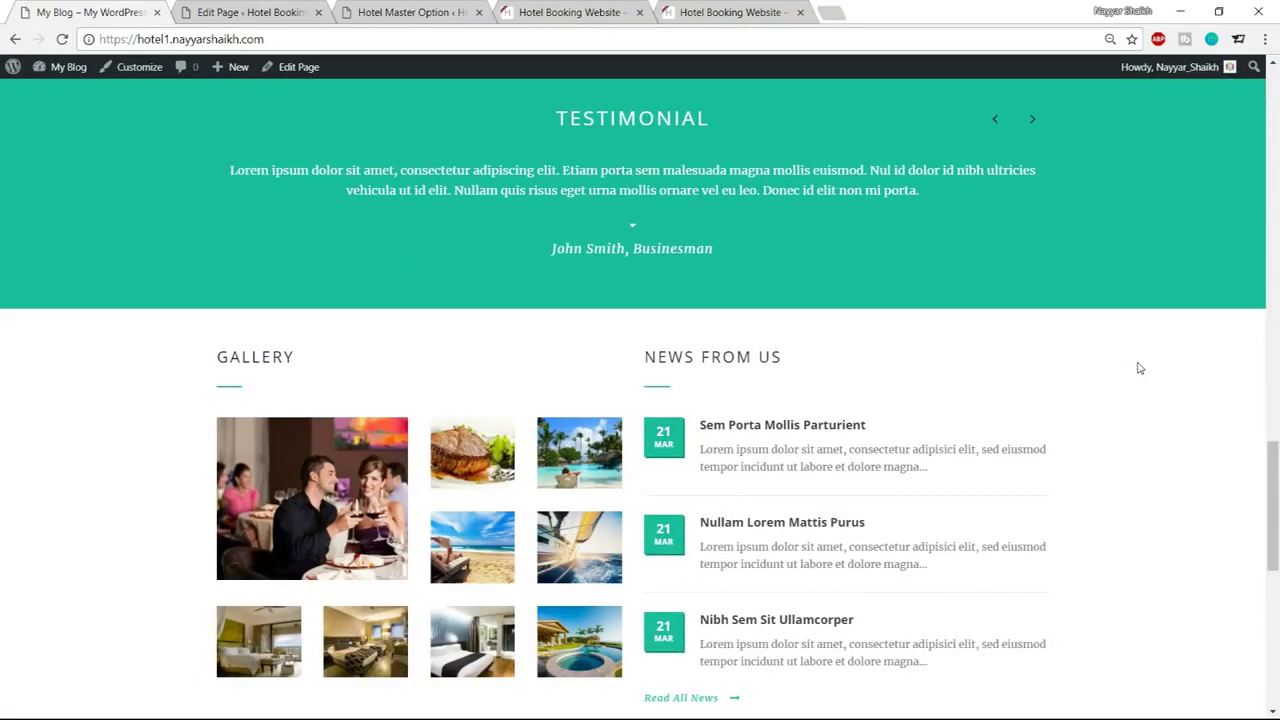
{"action": "scroll", "coordinate": [1139, 368], "scroll_direction": "down", "scroll_amount": 2}
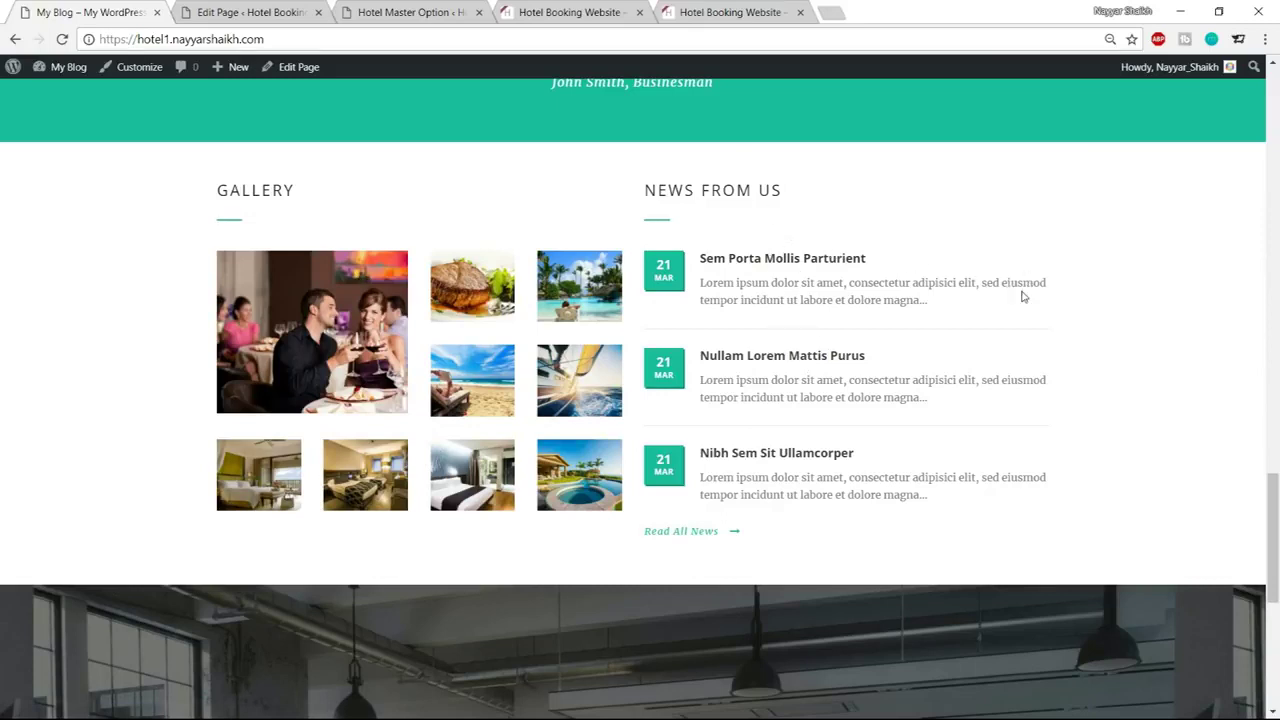
{"action": "left_click", "coordinate": [250, 12]}
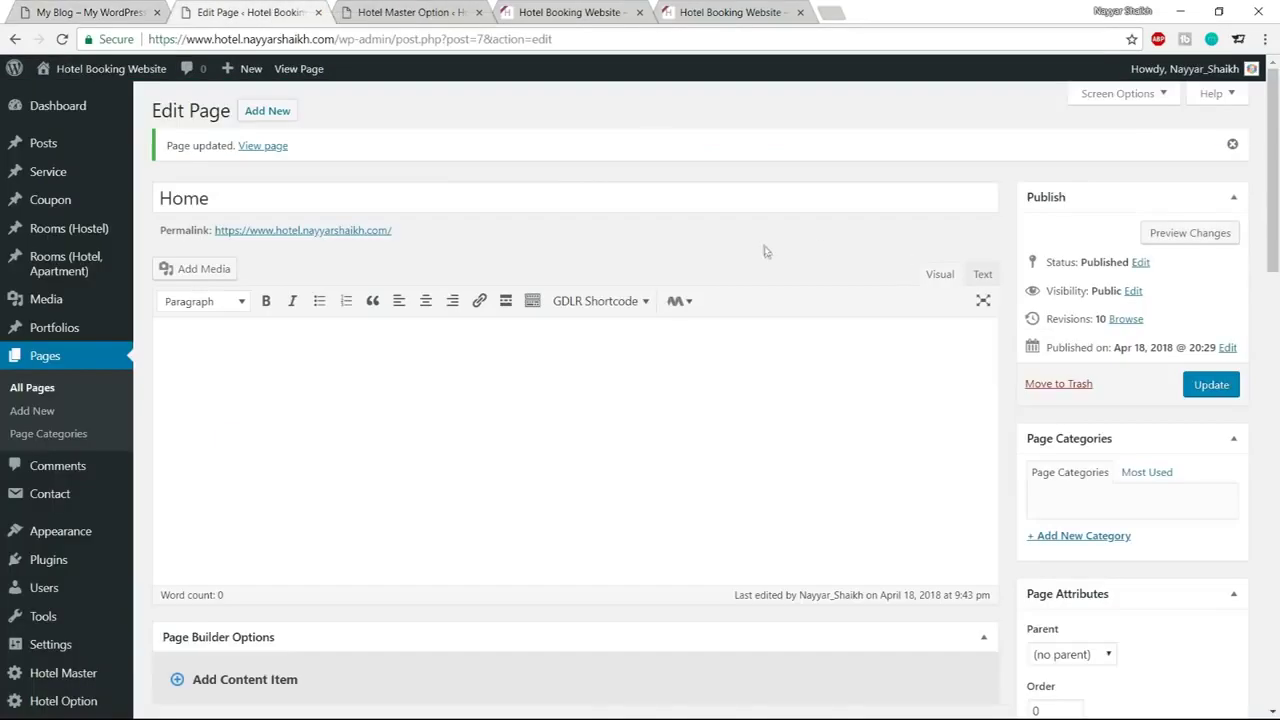
Step: Start a new post in a separate tab and copy the demo post title SEM PORTA MOLLIS PARTURIENT
{"action": "mouse_move", "coordinate": [33, 150]}
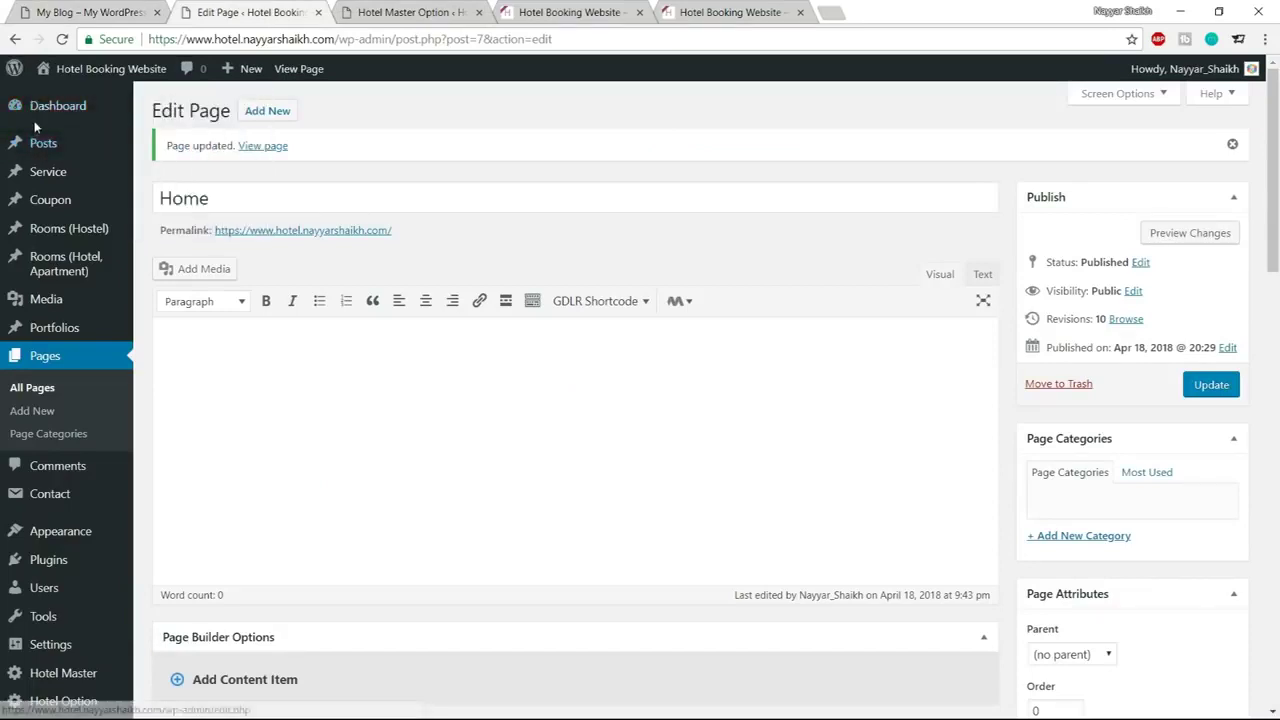
{"action": "middle_click", "coordinate": [178, 169]}
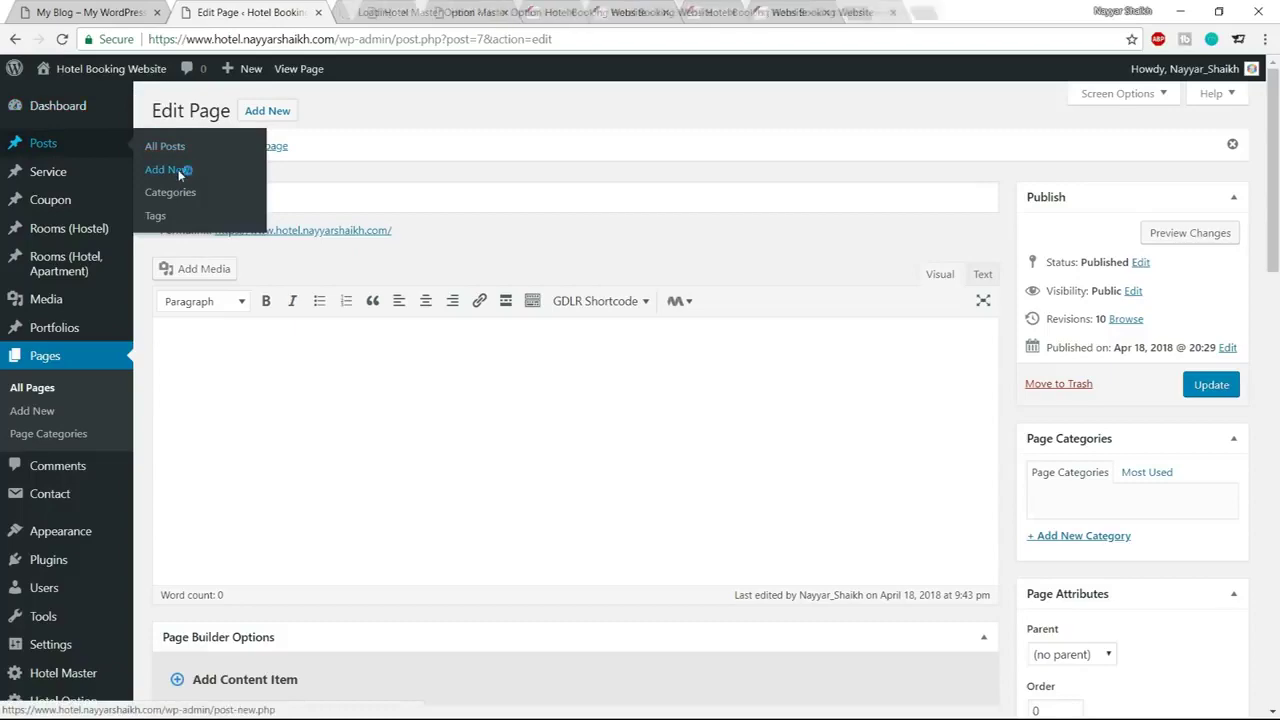
{"action": "left_click", "coordinate": [440, 12]}
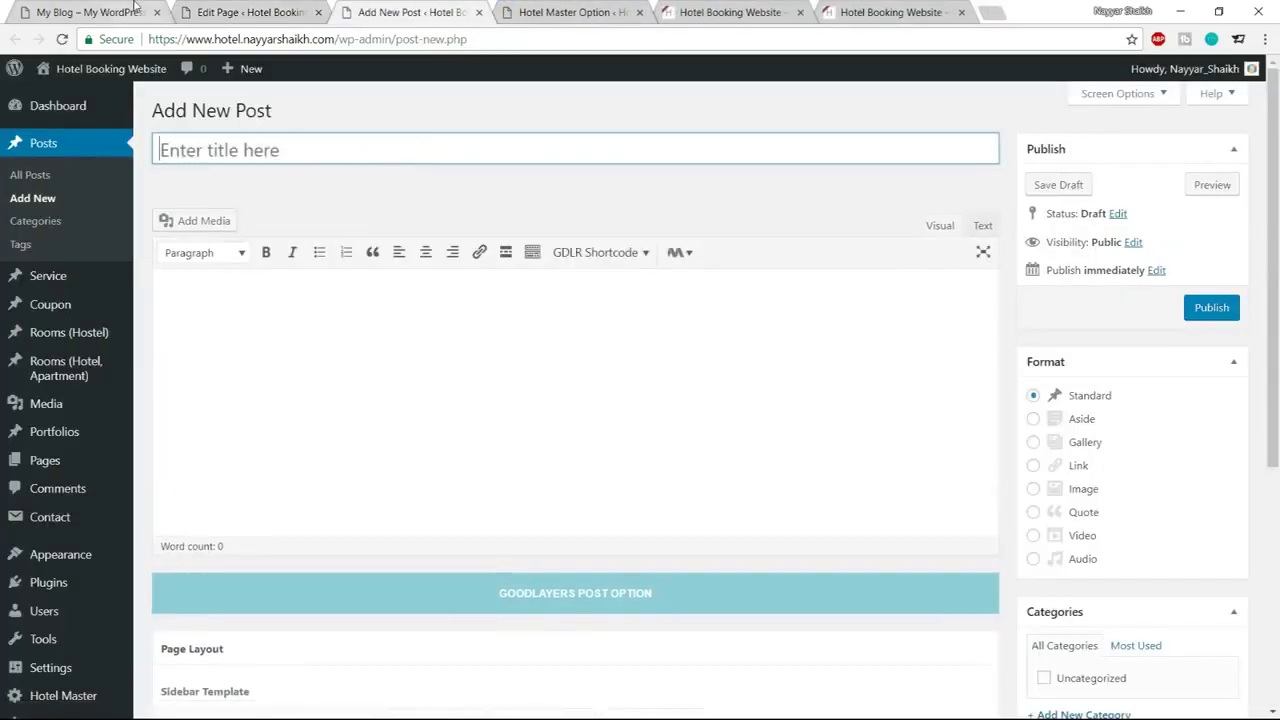
{"action": "left_click", "coordinate": [90, 12]}
{"action": "left_click", "coordinate": [775, 262]}
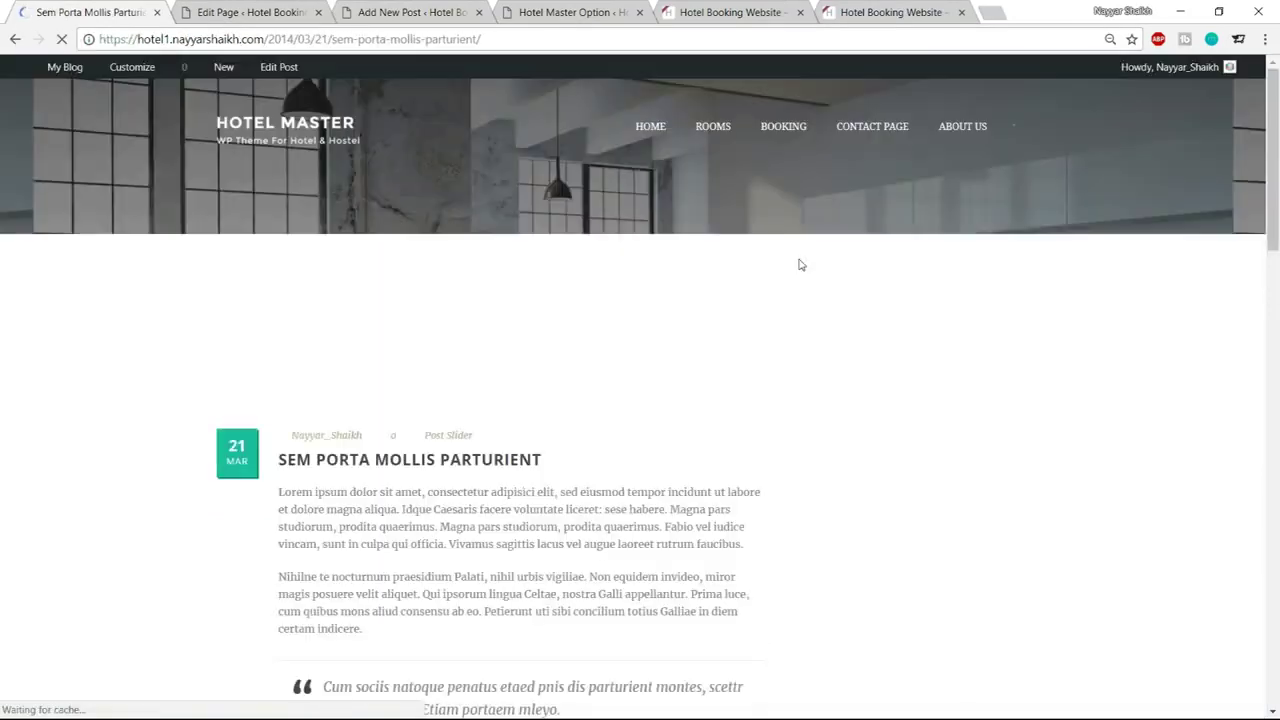
{"action": "left_click_drag", "start_coordinate": [280, 457], "coordinate": [648, 460]}
{"action": "key", "text": "ctrl+c"}
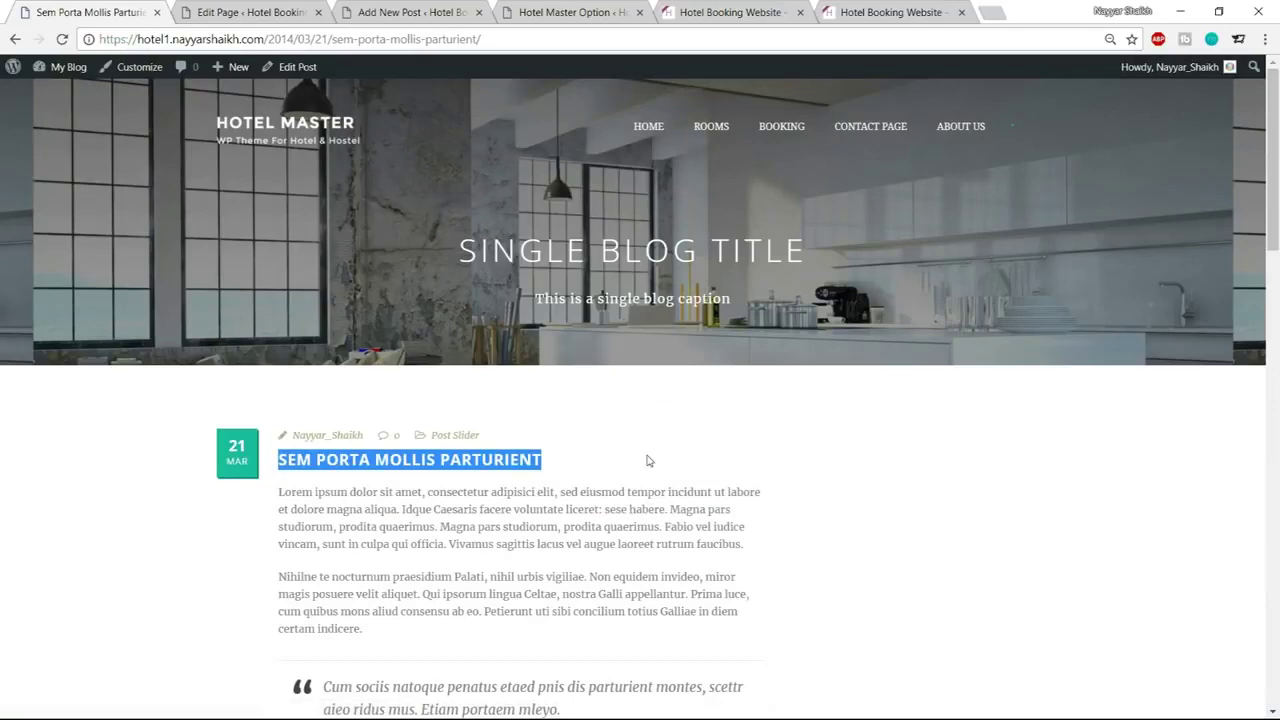
Step: Undo the mistaken paste into the Home page title and paste the title into the new post
{"action": "left_click", "coordinate": [300, 13]}
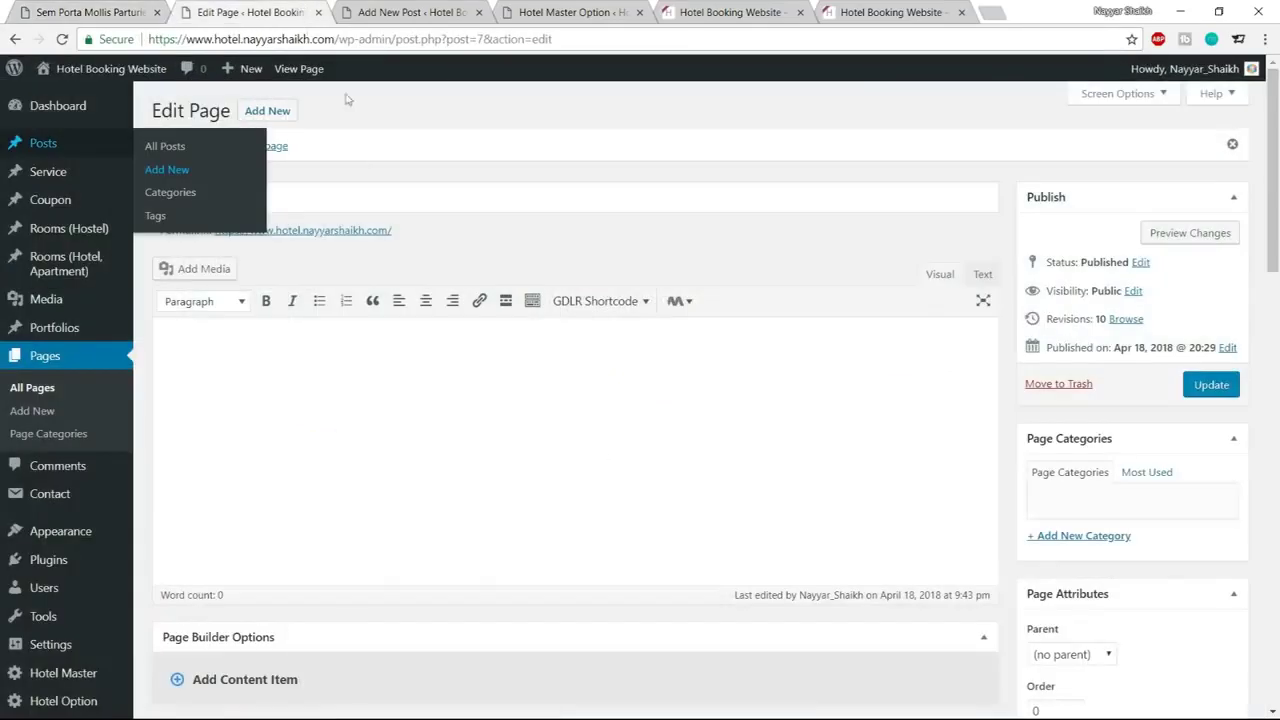
{"action": "left_click", "coordinate": [376, 198]}
{"action": "key", "text": "ctrl+v"}
{"action": "key", "text": "ctrl+a"}
{"action": "key", "text": "ctrl+c"}
{"action": "key", "text": "ctrl+z"}
{"action": "left_click", "coordinate": [467, 12]}
{"action": "key", "text": "ctrl+v"}
Step: Type test text into the post body, then delete it
{"action": "left_click", "coordinate": [451, 350]}
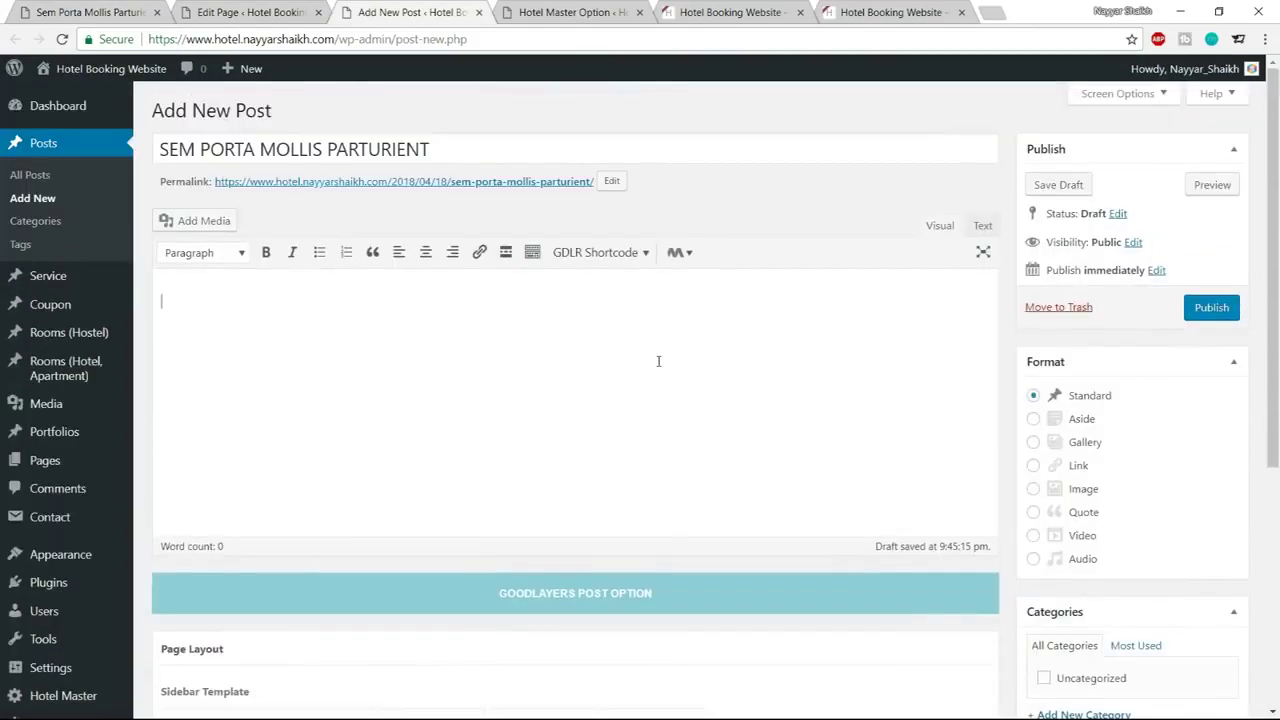
{"action": "type", "text": "aksaknjasn"}
{"action": "key", "text": "ctrl+a"}
{"action": "key", "text": "BackSpace"}
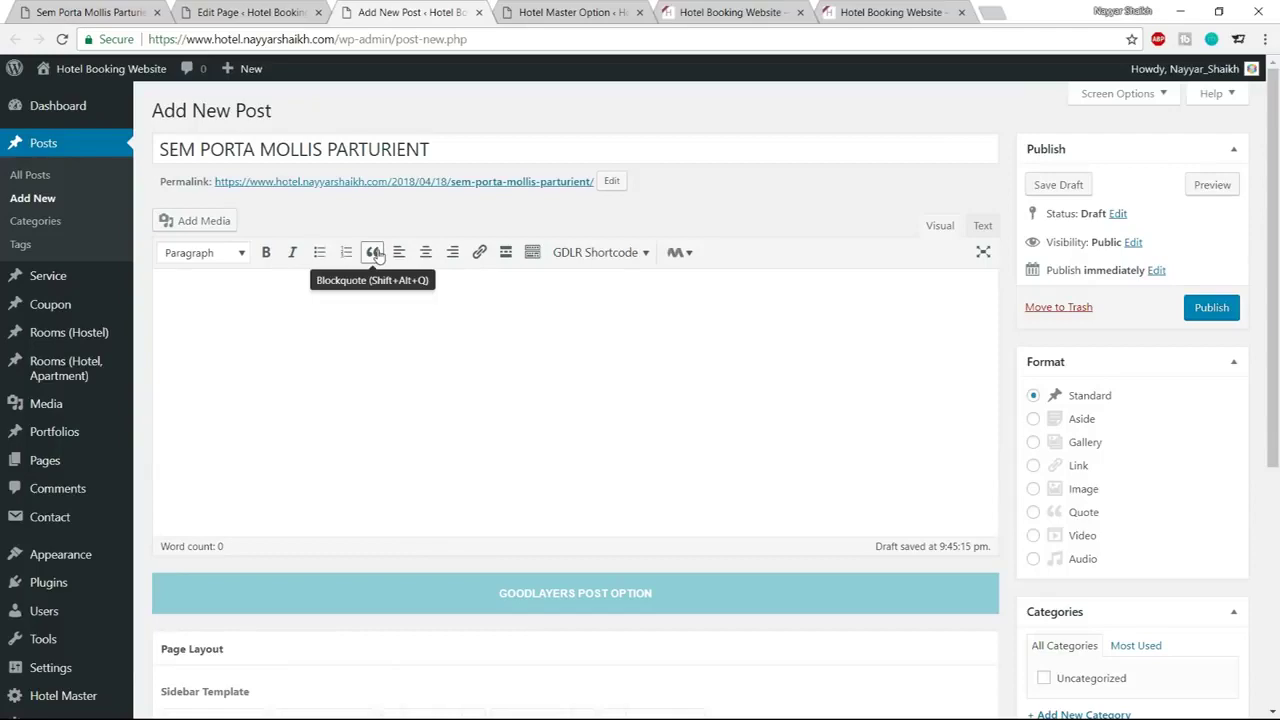
Step: Revisit the demo blog post for reference, then return to the new post editor
{"action": "key", "text": "ctrl+shift+Tab"}
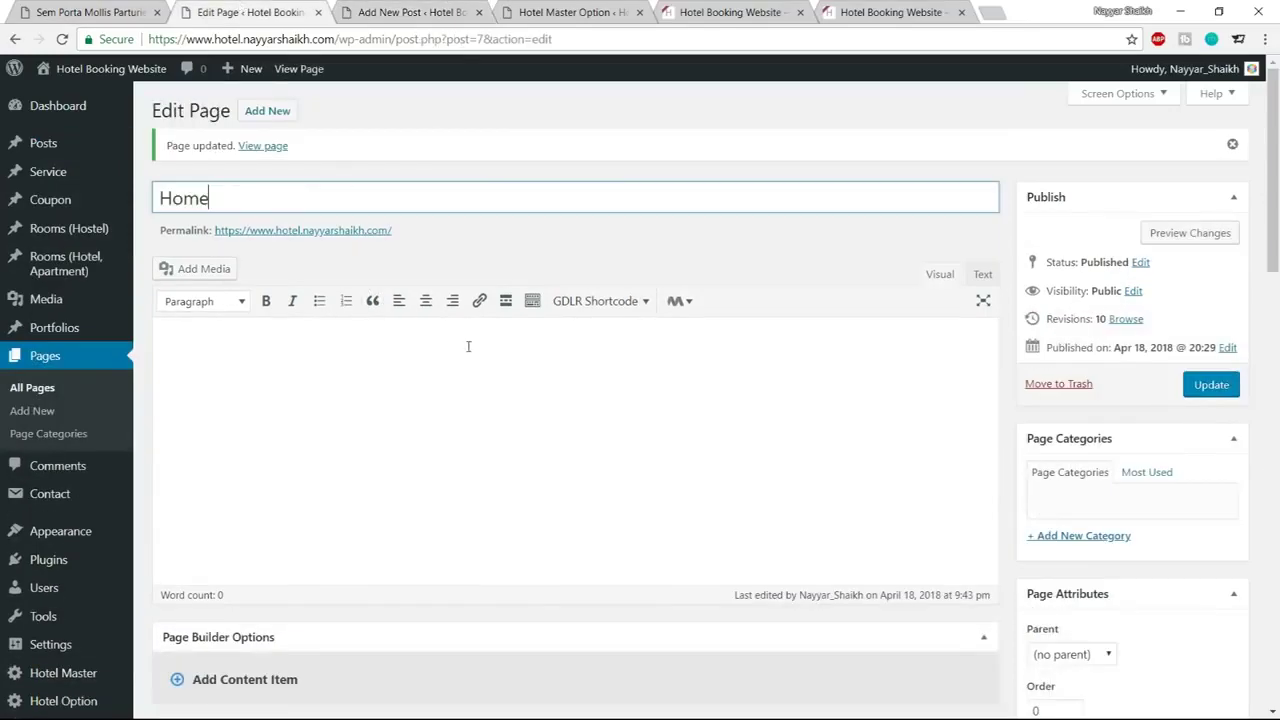
{"action": "key", "text": "ctrl+Tab"}
{"action": "key", "text": "ctrl+Tab"}
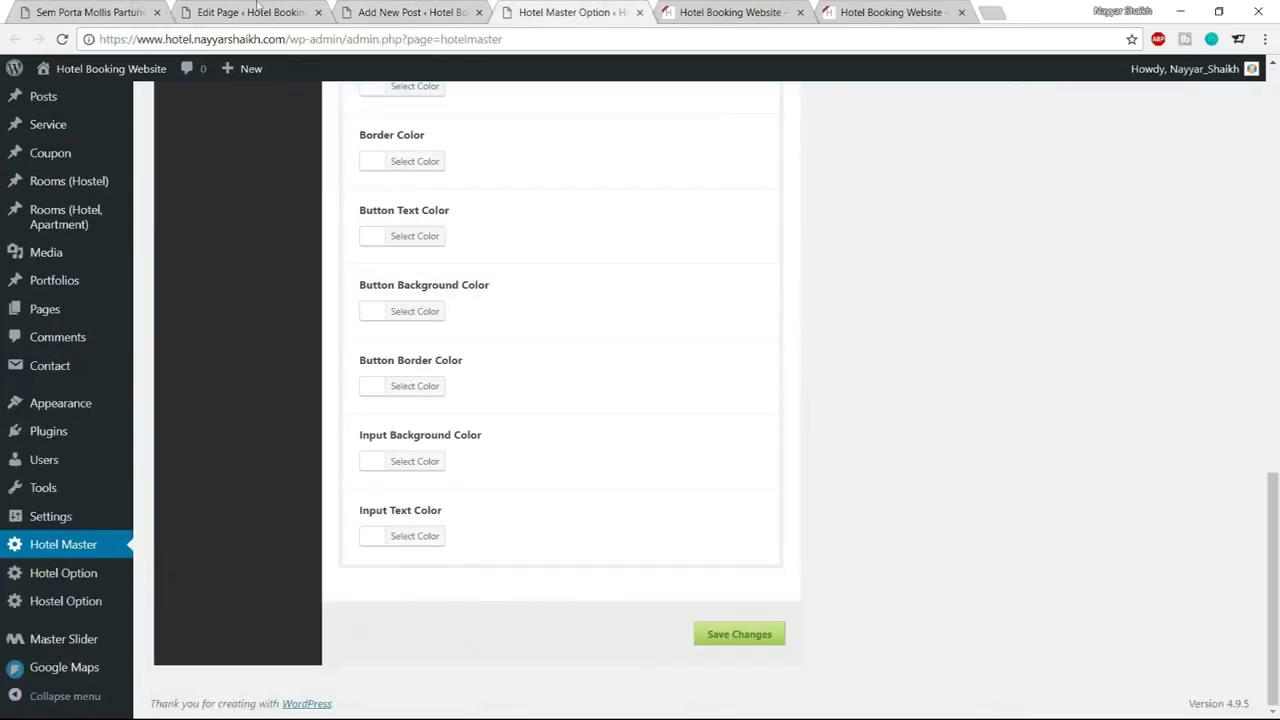
{"action": "left_click", "coordinate": [78, 11]}
{"action": "scroll", "coordinate": [460, 500], "scroll_direction": "down", "scroll_amount": 1}
{"action": "left_click_drag", "start_coordinate": [323, 600], "coordinate": [420, 625]}
{"action": "left_click", "coordinate": [463, 626]}
{"action": "left_click", "coordinate": [382, 11]}
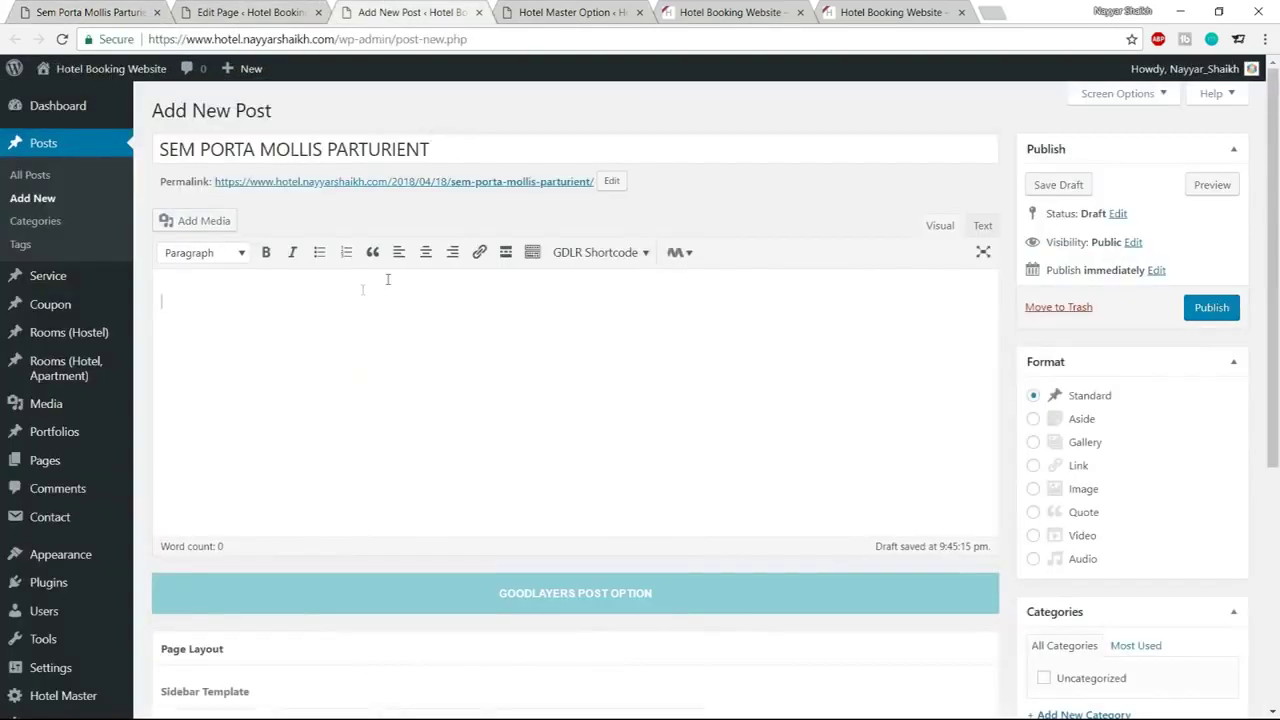
Step: Type test text in the body, format it as a quote, then delete it
{"action": "left_click", "coordinate": [362, 289]}
{"action": "type", "text": "ascf;lma"}
{"action": "left_click_drag", "start_coordinate": [341, 295], "coordinate": [40, 303]}
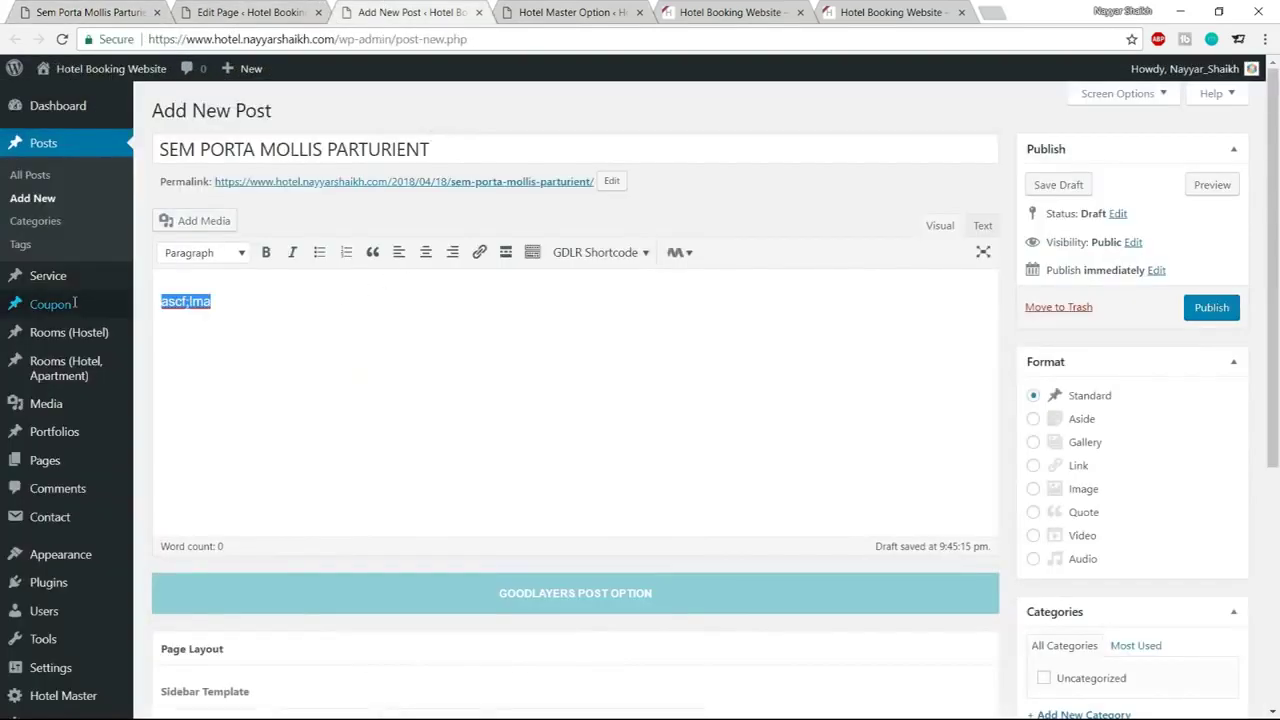
{"action": "left_click", "coordinate": [372, 252]}
{"action": "key", "text": "ctrl+1"}
{"action": "left_click", "coordinate": [386, 11]}
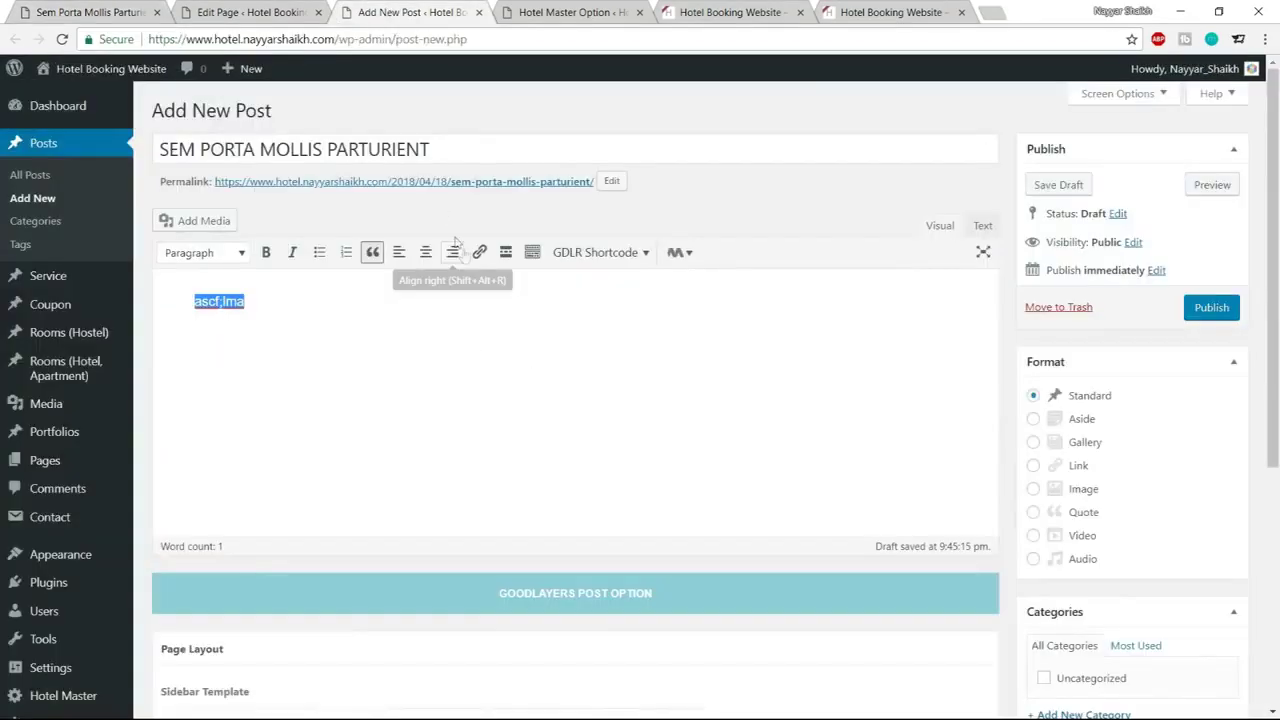
{"action": "key", "text": "BackSpace"}
{"action": "key", "text": "BackSpace"}
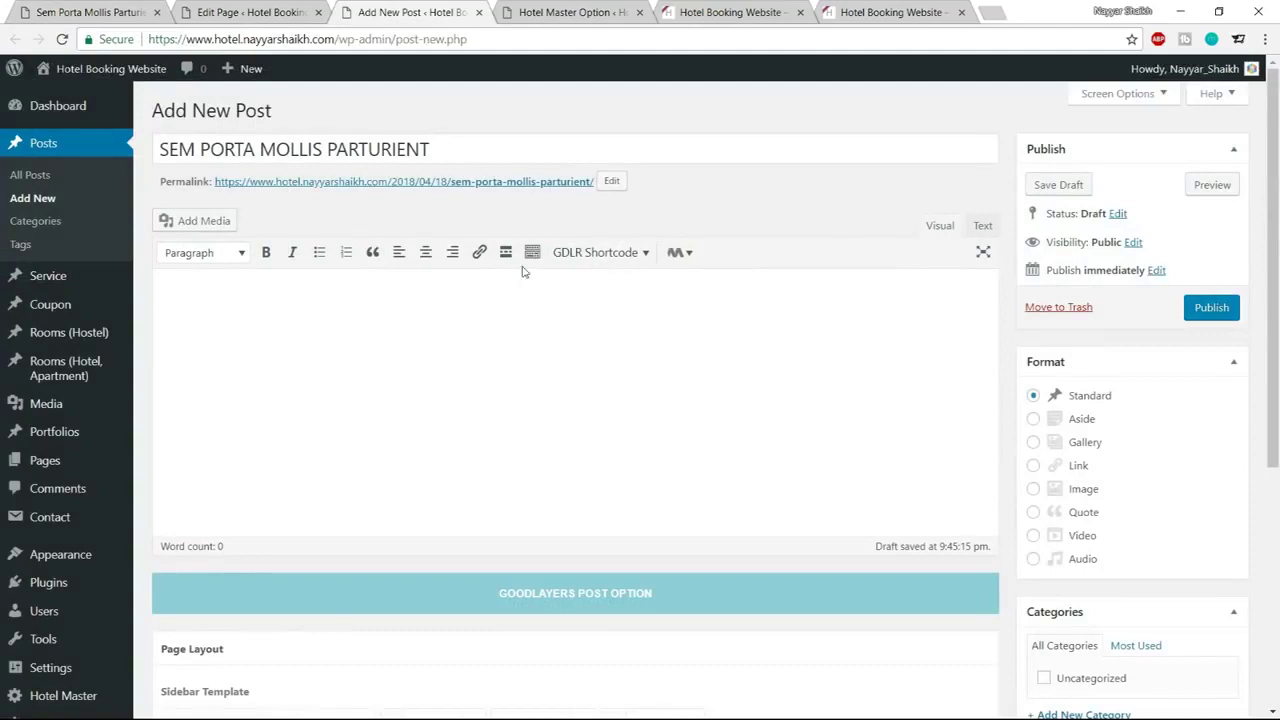
Step: Browse the GDLR shortcode list and close it without inserting anything
{"action": "left_click", "coordinate": [598, 252]}
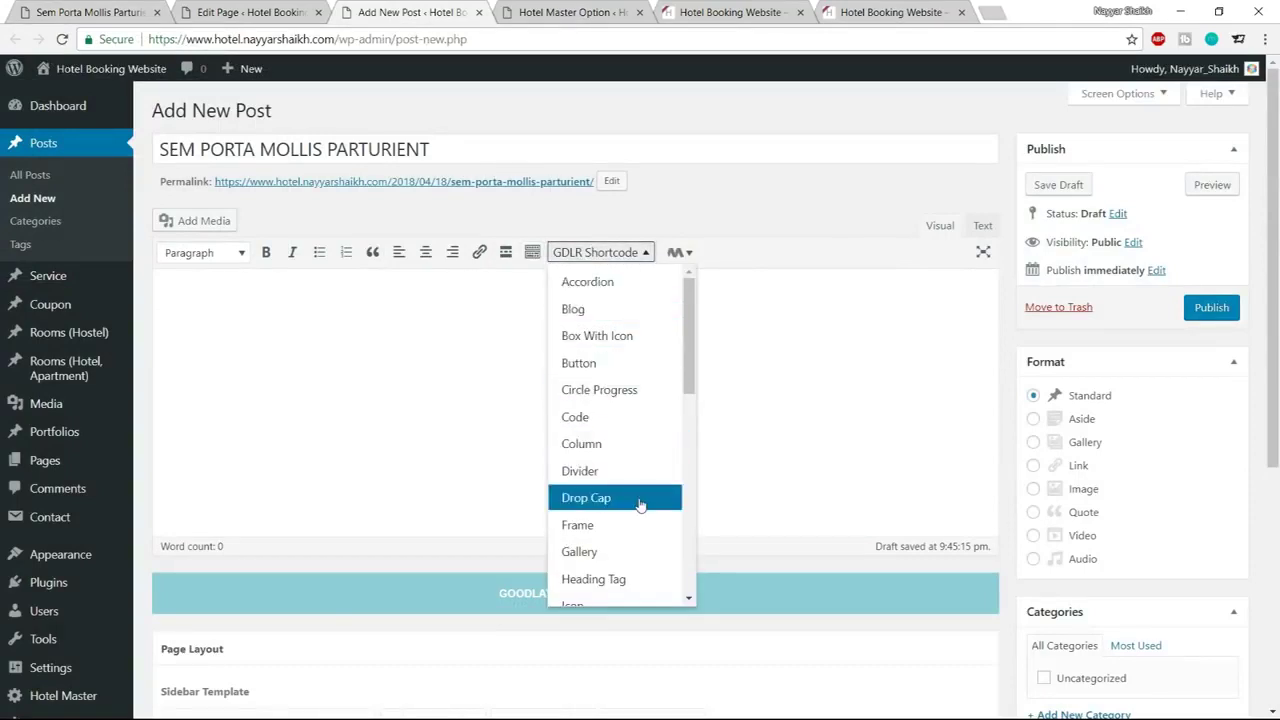
{"action": "scroll", "coordinate": [640, 505], "scroll_direction": "down", "scroll_amount": 2}
{"action": "scroll", "coordinate": [634, 523], "scroll_direction": "down", "scroll_amount": 2}
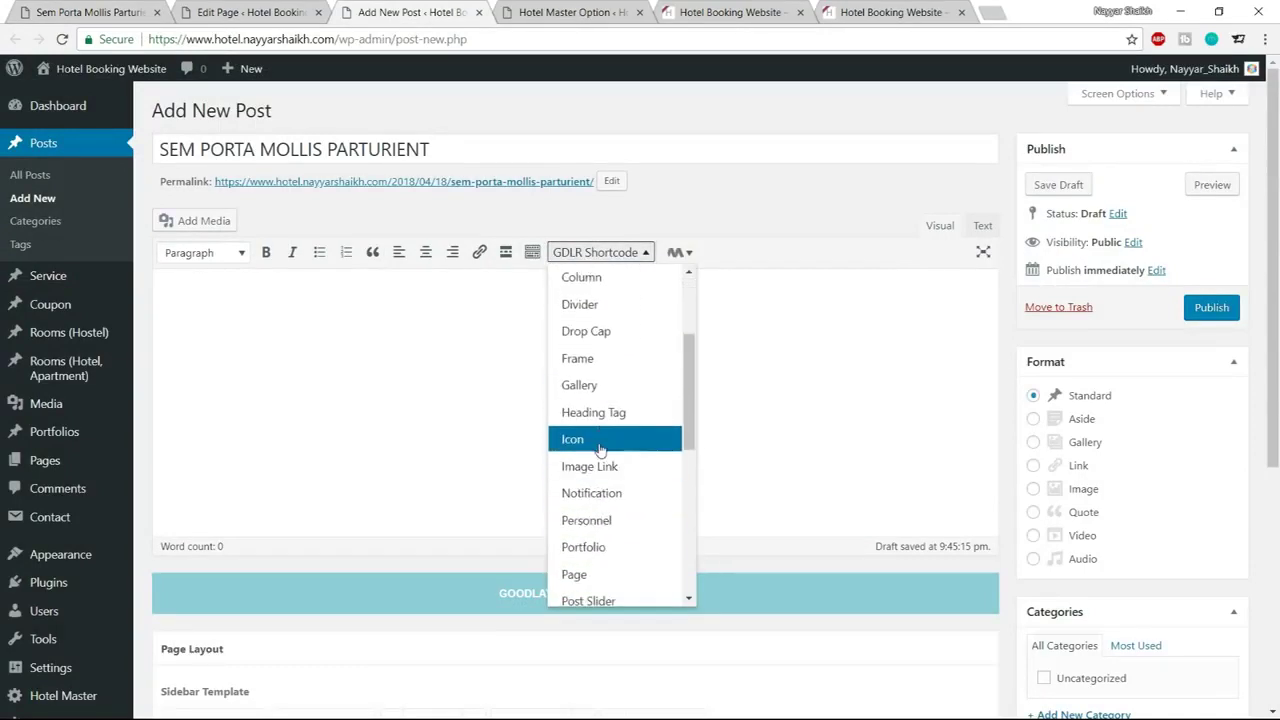
{"action": "scroll", "coordinate": [620, 500], "scroll_direction": "down", "scroll_amount": 2}
{"action": "scroll", "coordinate": [615, 555], "scroll_direction": "down", "scroll_amount": 3}
{"action": "scroll", "coordinate": [617, 540], "scroll_direction": "up", "scroll_amount": 10}
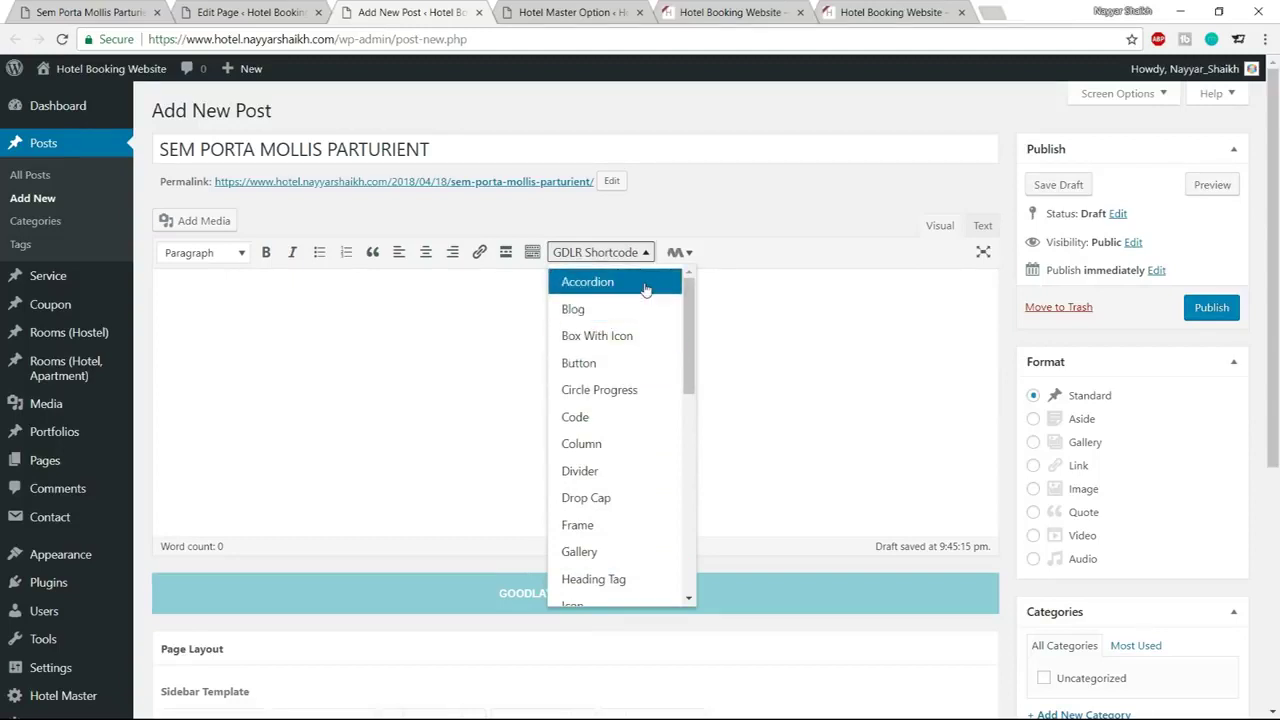
{"action": "left_click", "coordinate": [376, 380]}
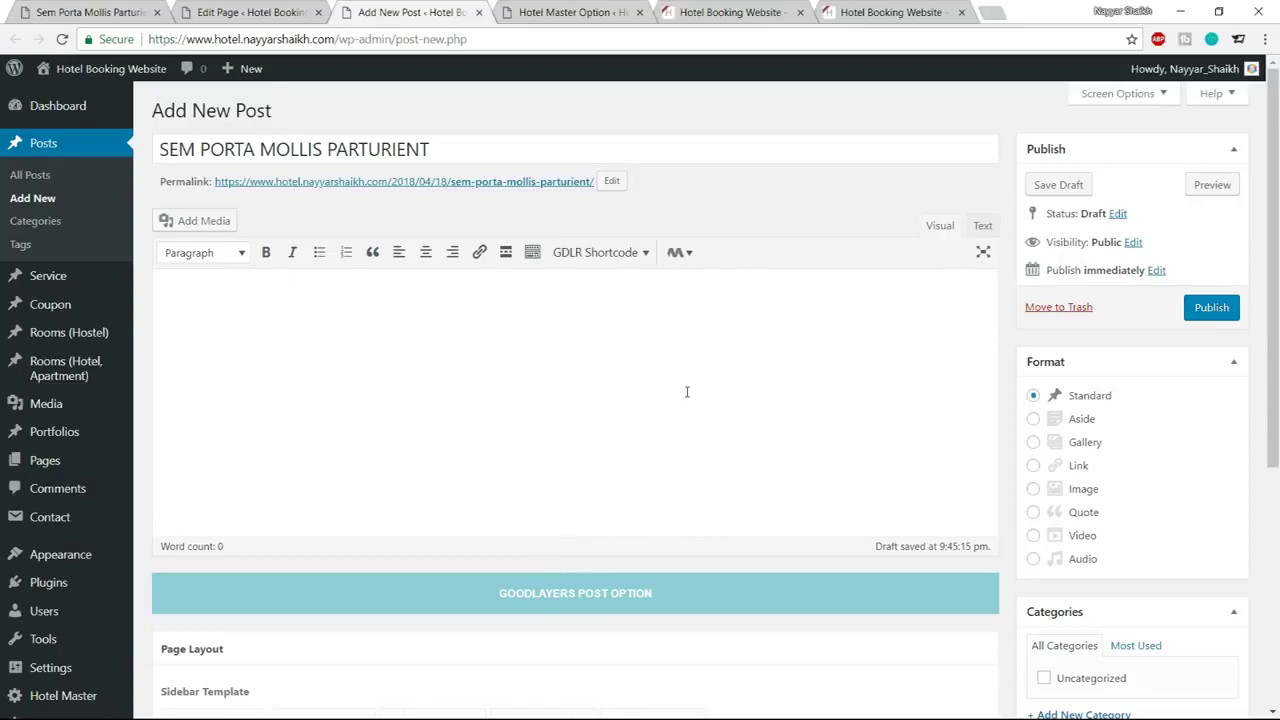
{"action": "scroll", "coordinate": [517, 447], "scroll_direction": "down", "scroll_amount": 3}
{"action": "scroll", "coordinate": [517, 447], "scroll_direction": "up", "scroll_amount": 3}
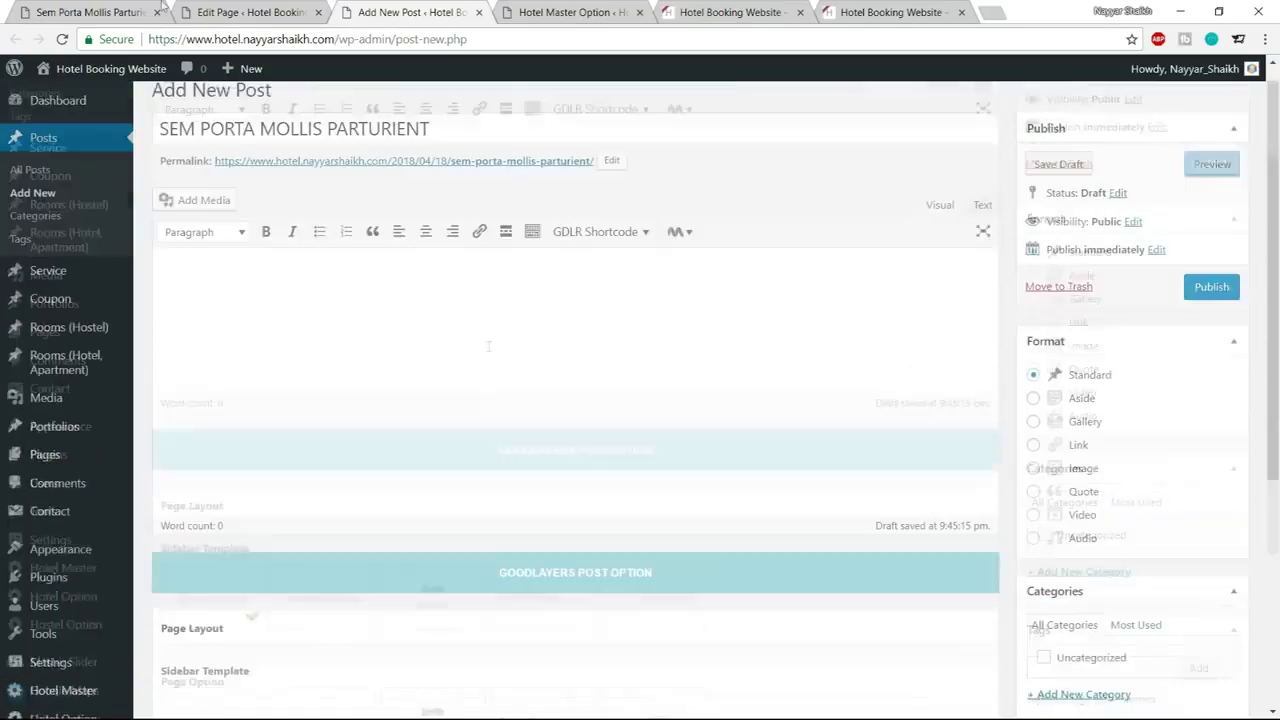
Step: Copy the demo post's two Lorem ipsum paragraphs into the new post's body
{"action": "left_click", "coordinate": [65, 11]}
{"action": "left_click_drag", "start_coordinate": [277, 408], "coordinate": [511, 548]}
{"action": "key", "text": "ctrl+c"}
{"action": "left_click", "coordinate": [405, 11]}
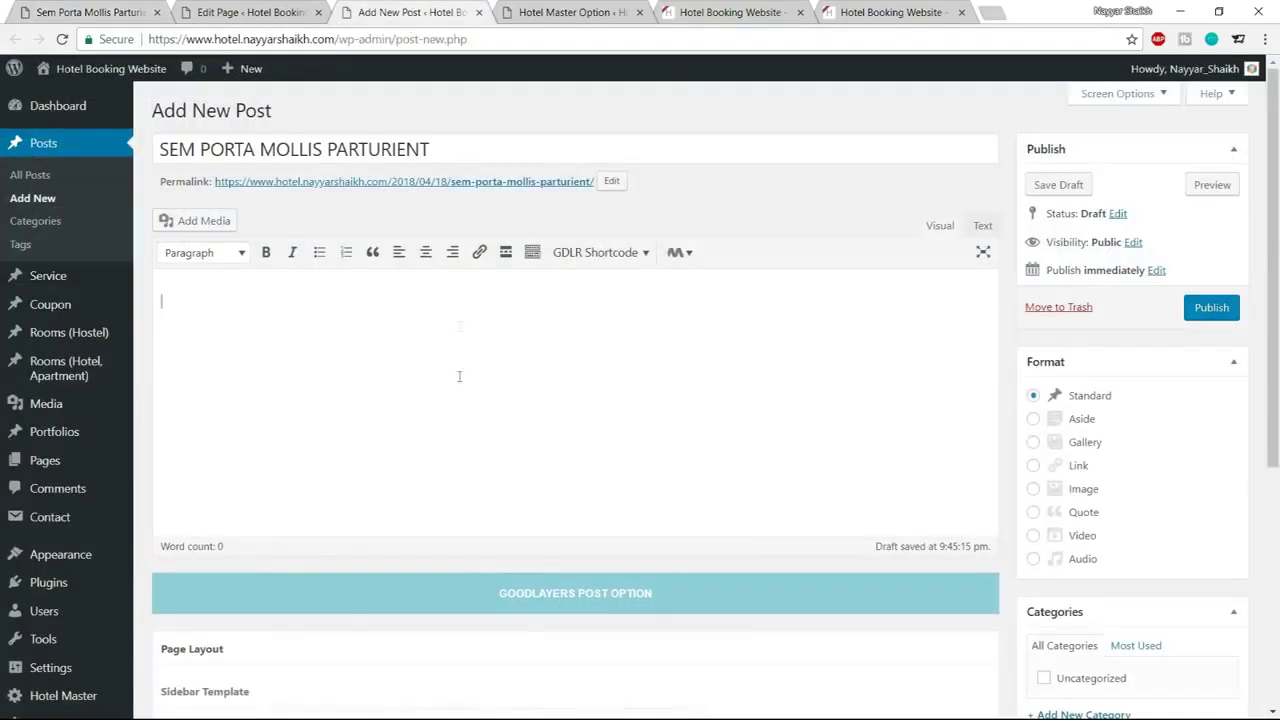
{"action": "key", "text": "ctrl+v"}
Step: Create a new Technology category for the post
{"action": "scroll", "coordinate": [1000, 450], "scroll_direction": "down", "scroll_amount": 3}
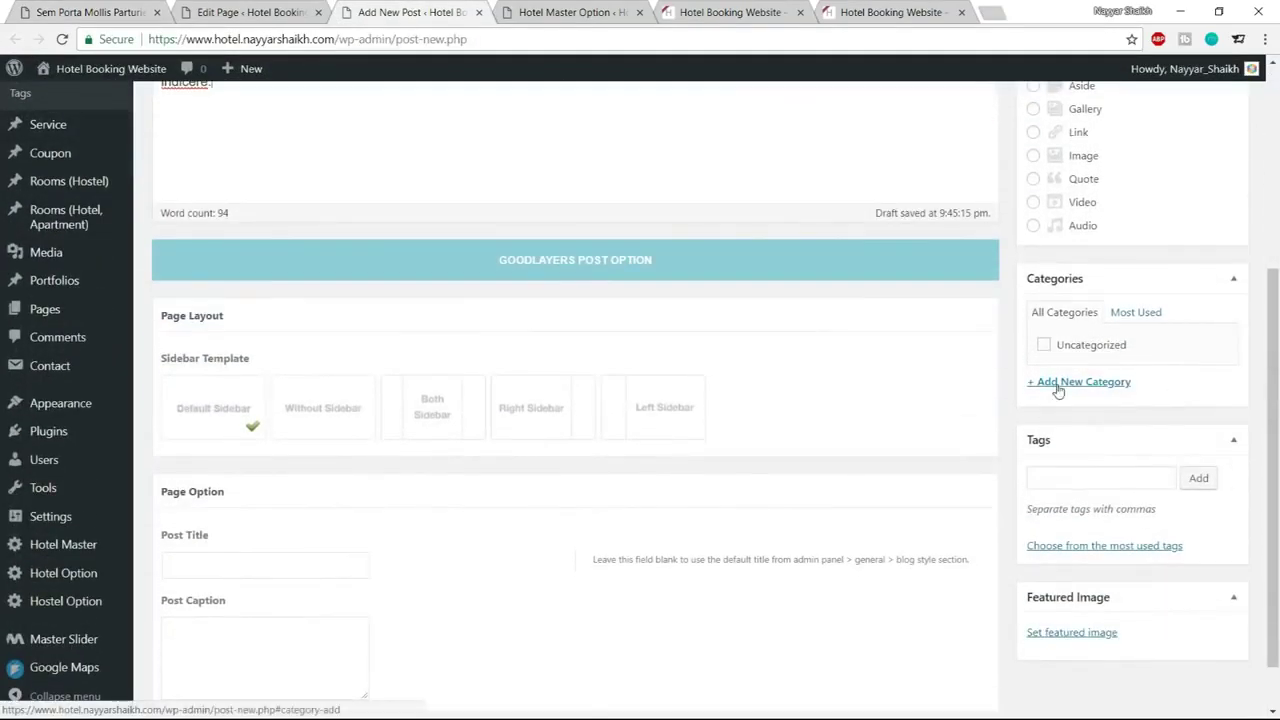
{"action": "left_click", "coordinate": [1058, 386]}
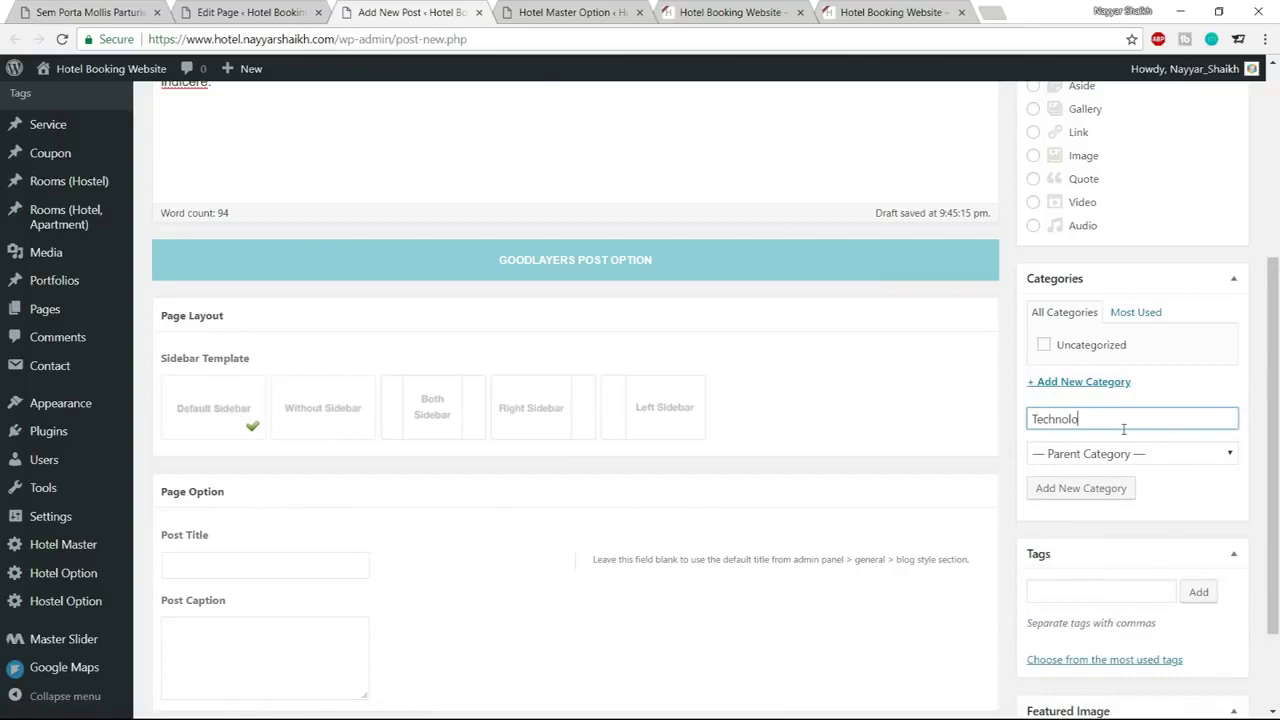
{"action": "type", "text": "Technology"}
{"action": "left_click", "coordinate": [1112, 490]}
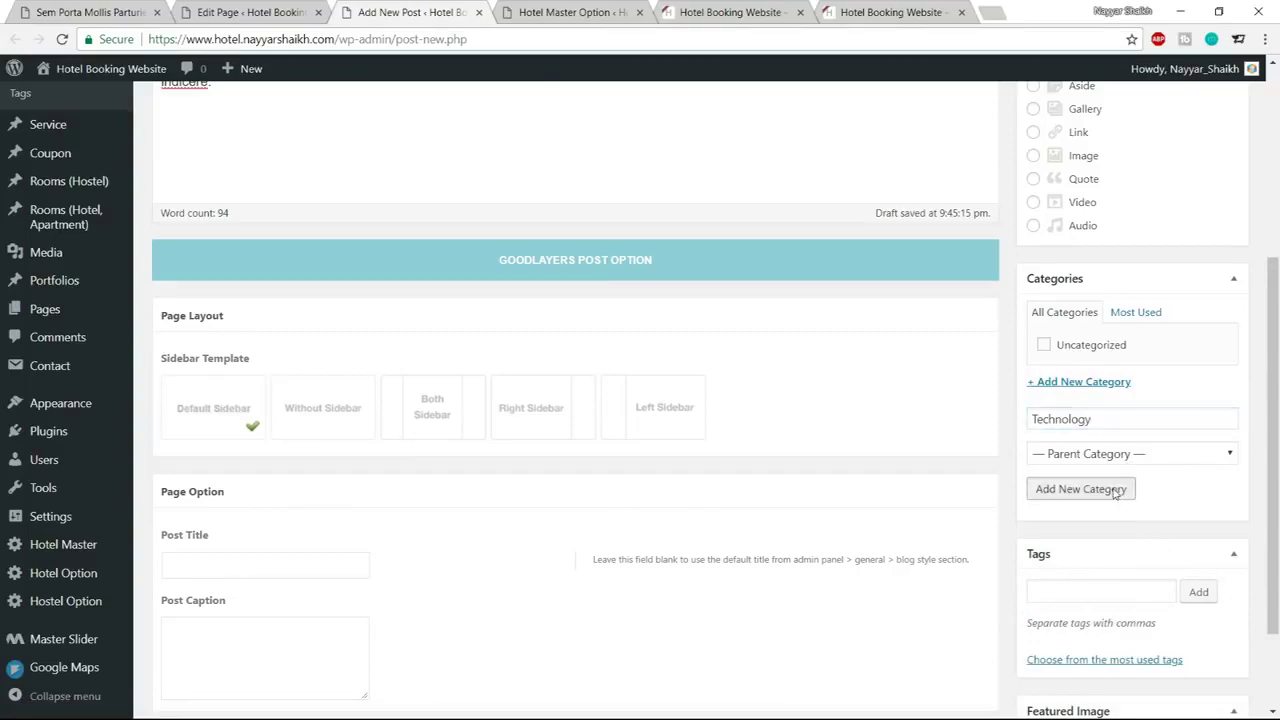
Step: Set the hotel bedroom photo as the featured image and publish the post
{"action": "scroll", "coordinate": [1260, 476], "scroll_direction": "down", "scroll_amount": 1}
{"action": "scroll", "coordinate": [1260, 476], "scroll_direction": "down", "scroll_amount": 2}
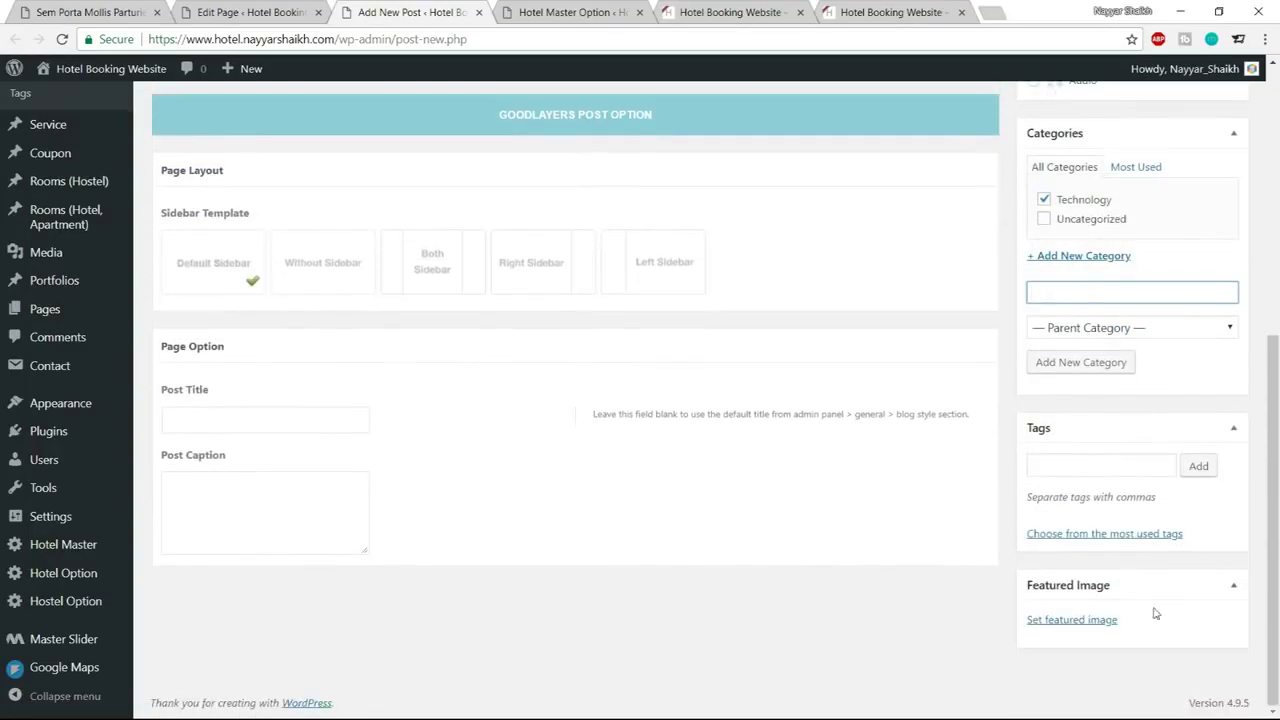
{"action": "left_click", "coordinate": [1071, 621]}
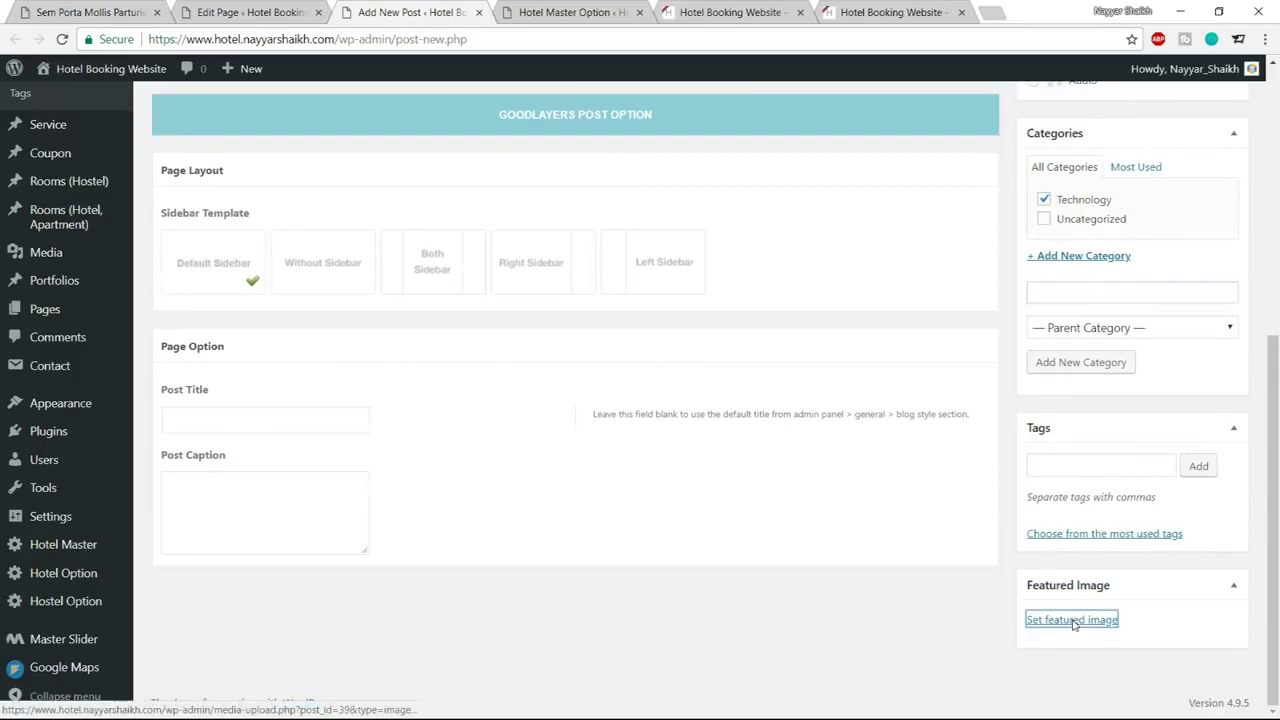
{"action": "left_click", "coordinate": [226, 388]}
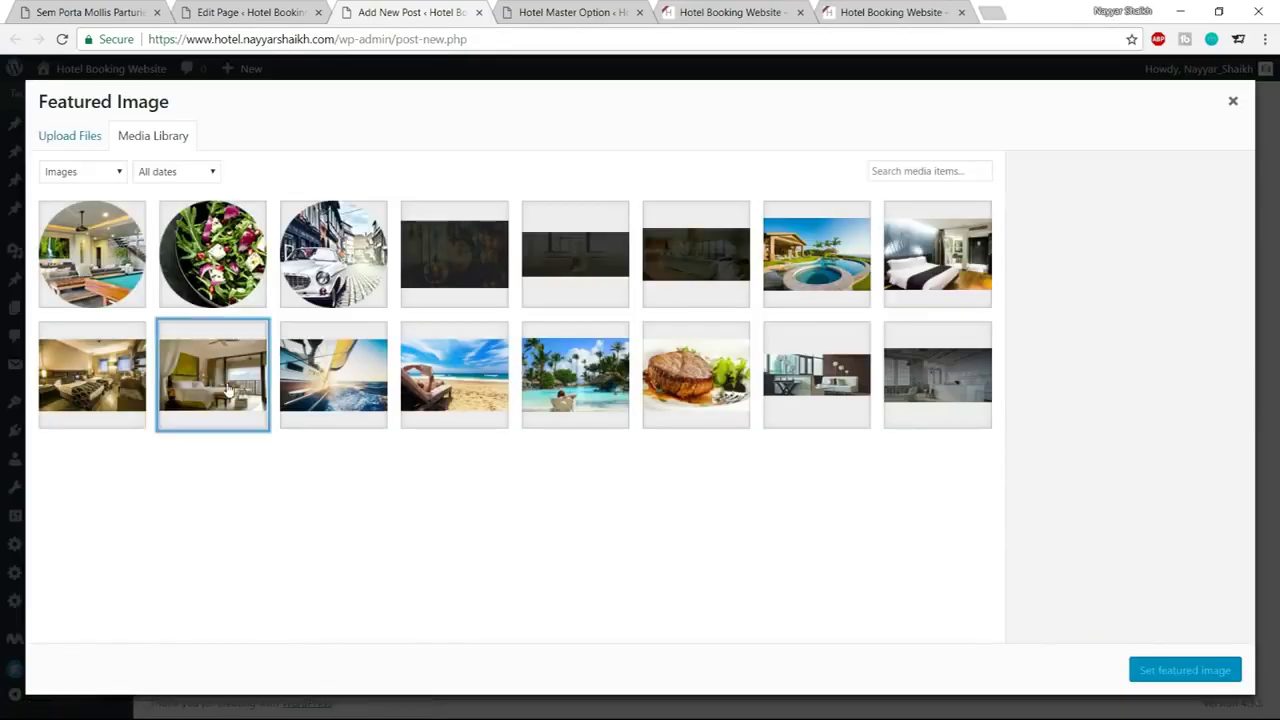
{"action": "left_click", "coordinate": [1220, 672]}
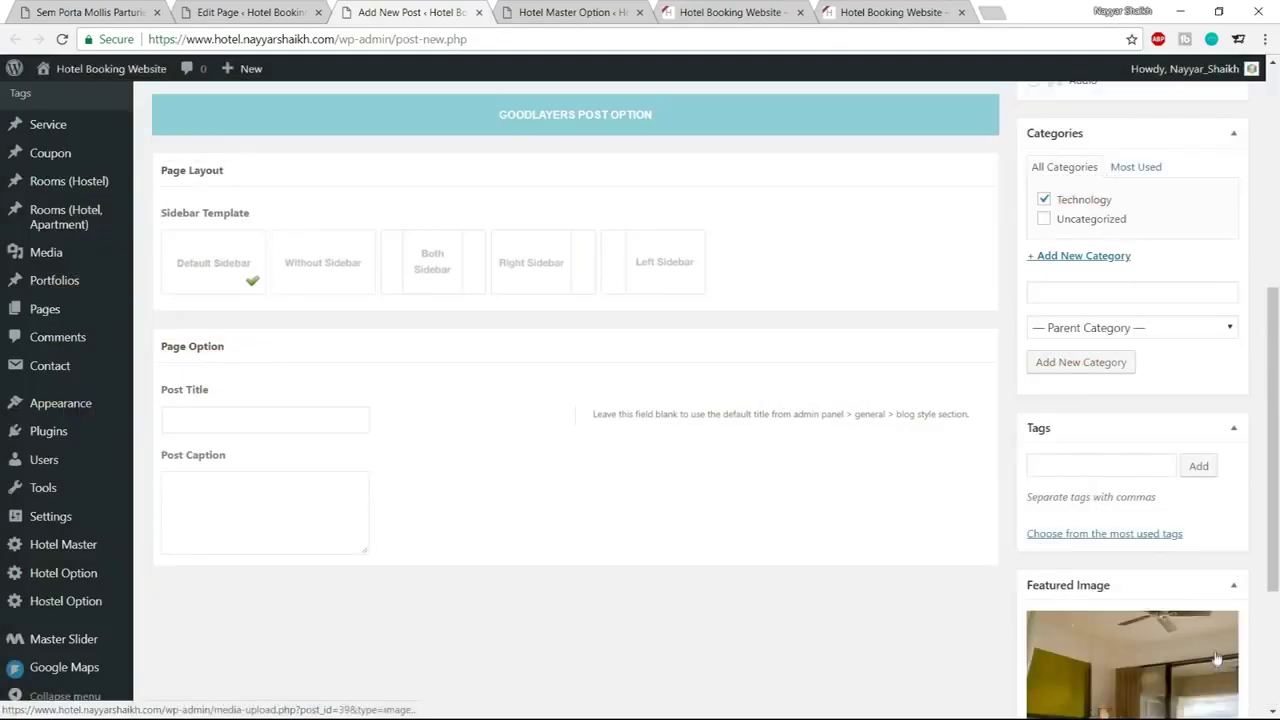
{"action": "scroll", "coordinate": [1195, 450], "scroll_direction": "up", "scroll_amount": 10}
{"action": "left_click", "coordinate": [1214, 318]}
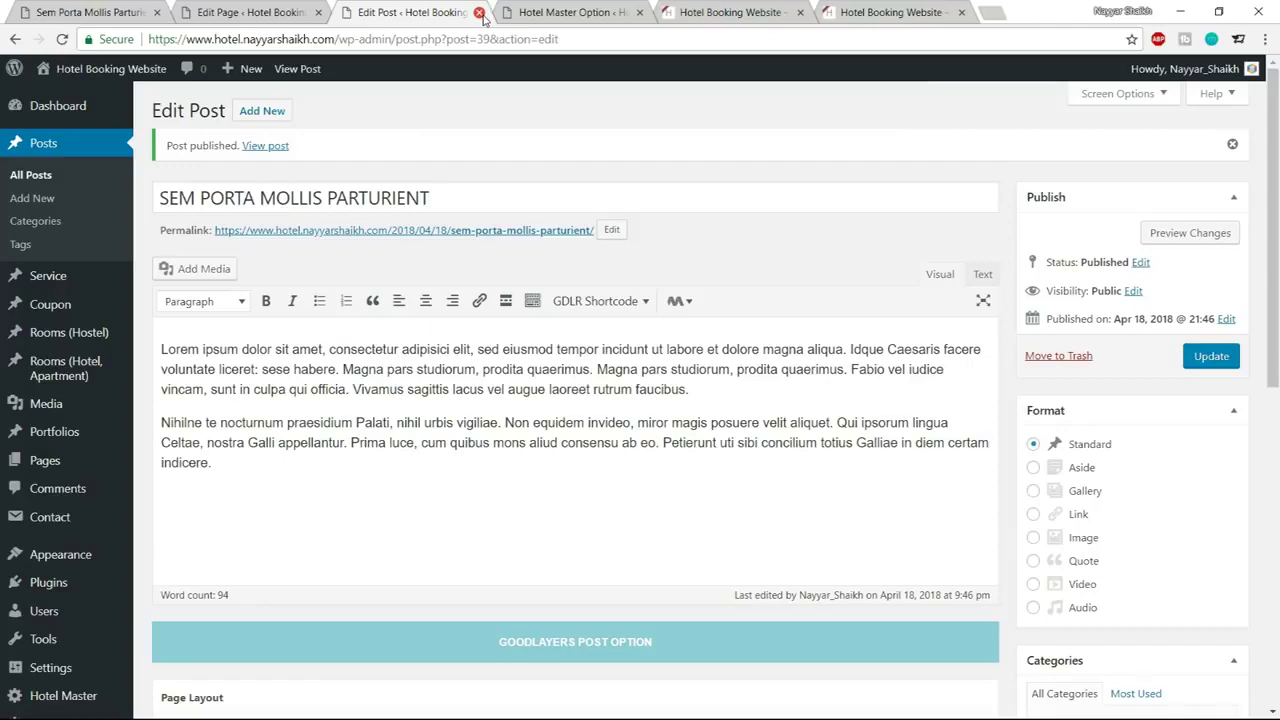
Step: Close the published post and compare the Home page editor with the demo's gallery and news section
{"action": "left_click", "coordinate": [480, 13]}
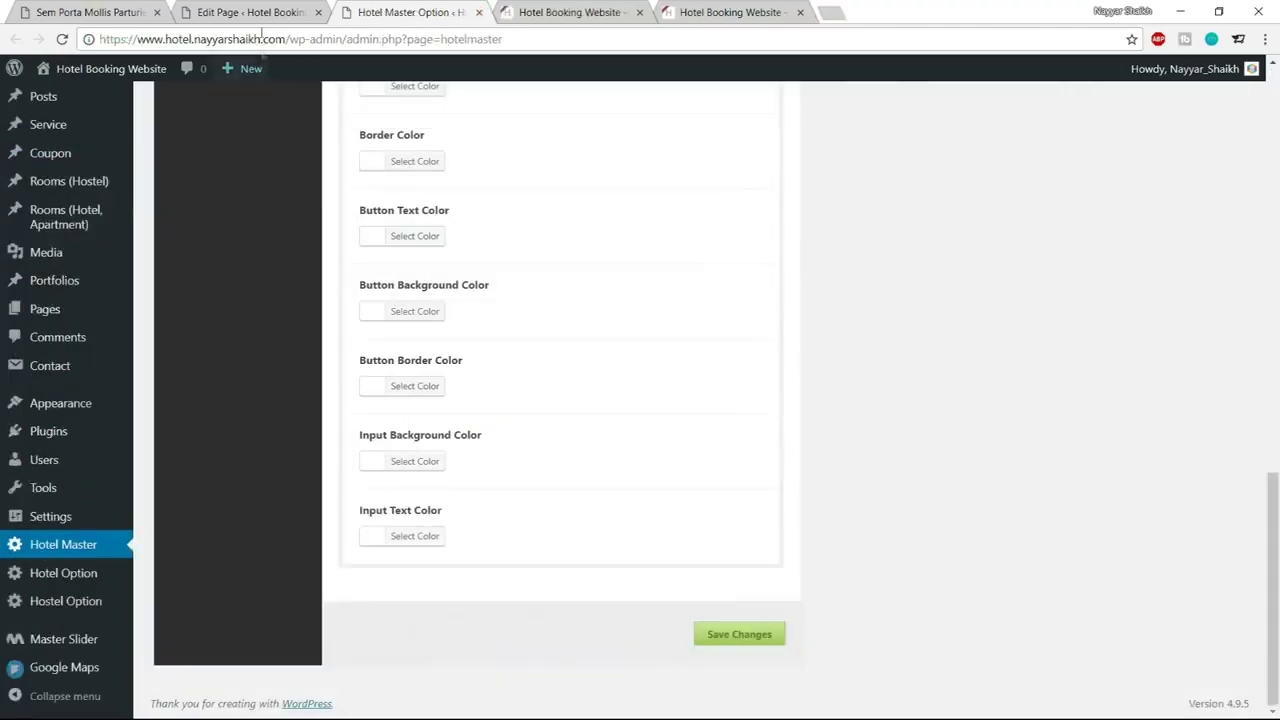
{"action": "left_click", "coordinate": [258, 12]}
{"action": "scroll", "coordinate": [545, 340], "scroll_direction": "down", "scroll_amount": 3}
{"action": "left_click", "coordinate": [35, 8]}
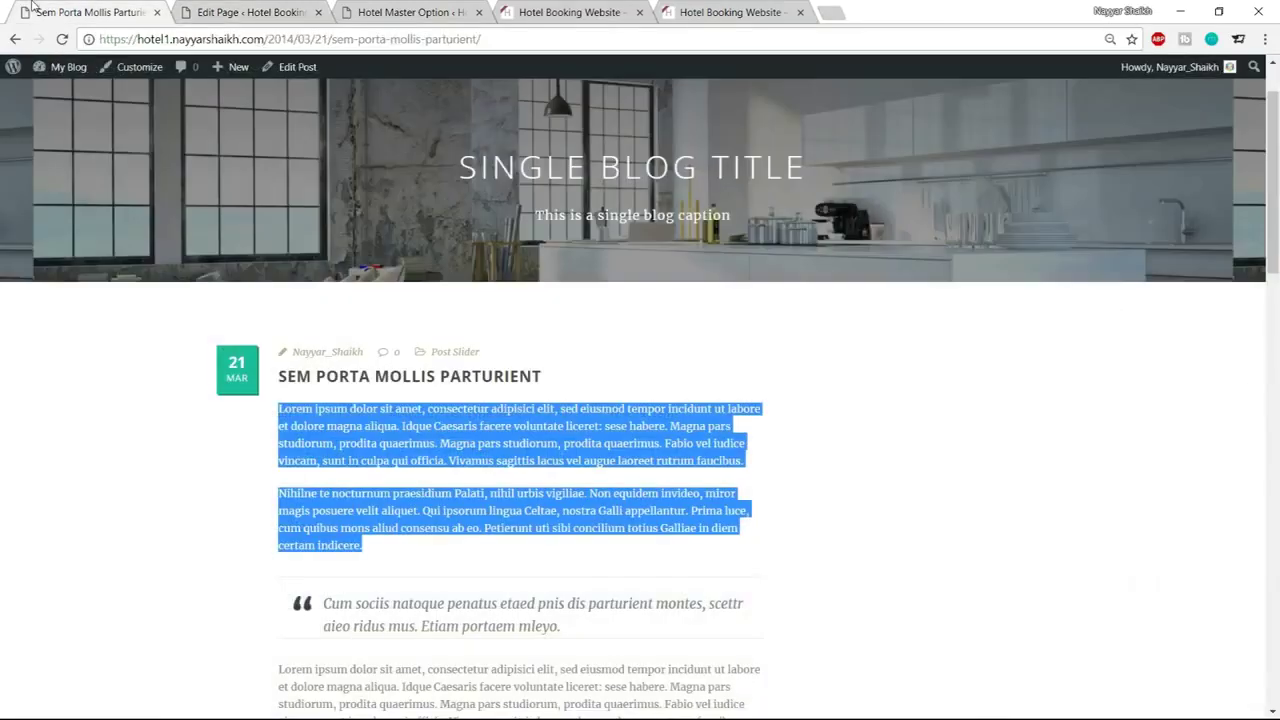
{"action": "left_click", "coordinate": [5, 38]}
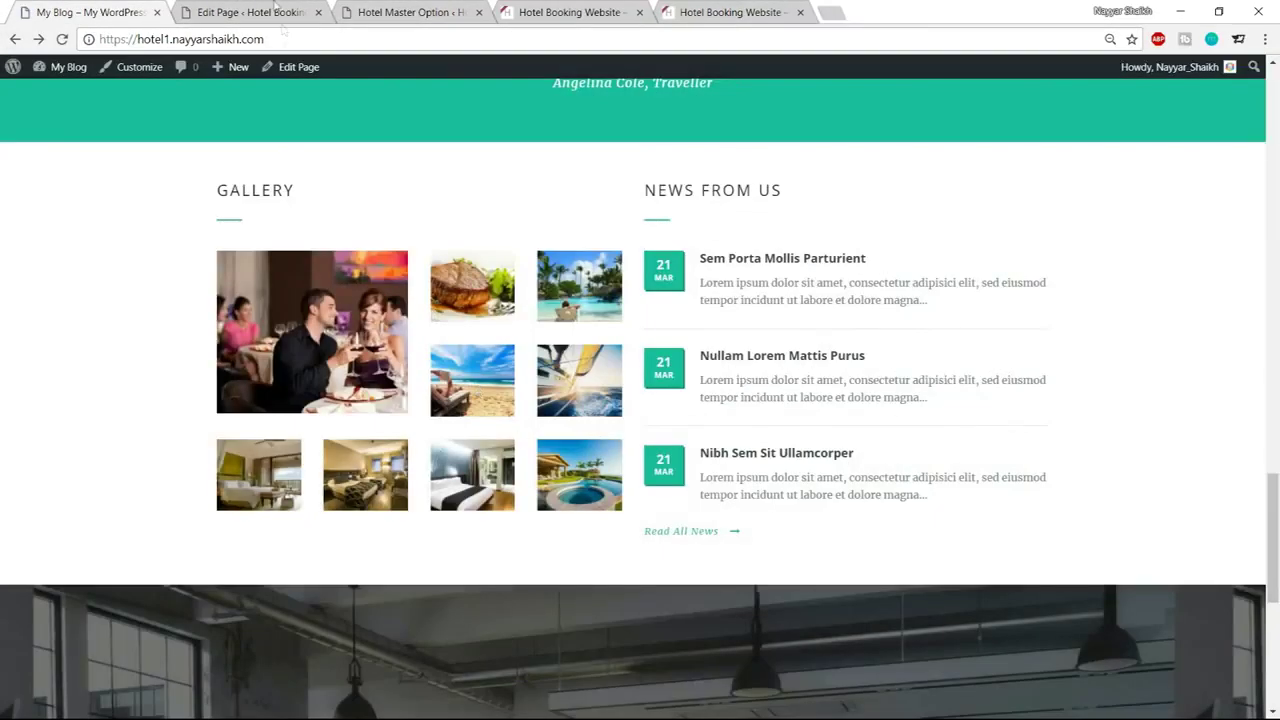
{"action": "left_click", "coordinate": [258, 12]}
{"action": "scroll", "coordinate": [794, 371], "scroll_direction": "down", "scroll_amount": 2}
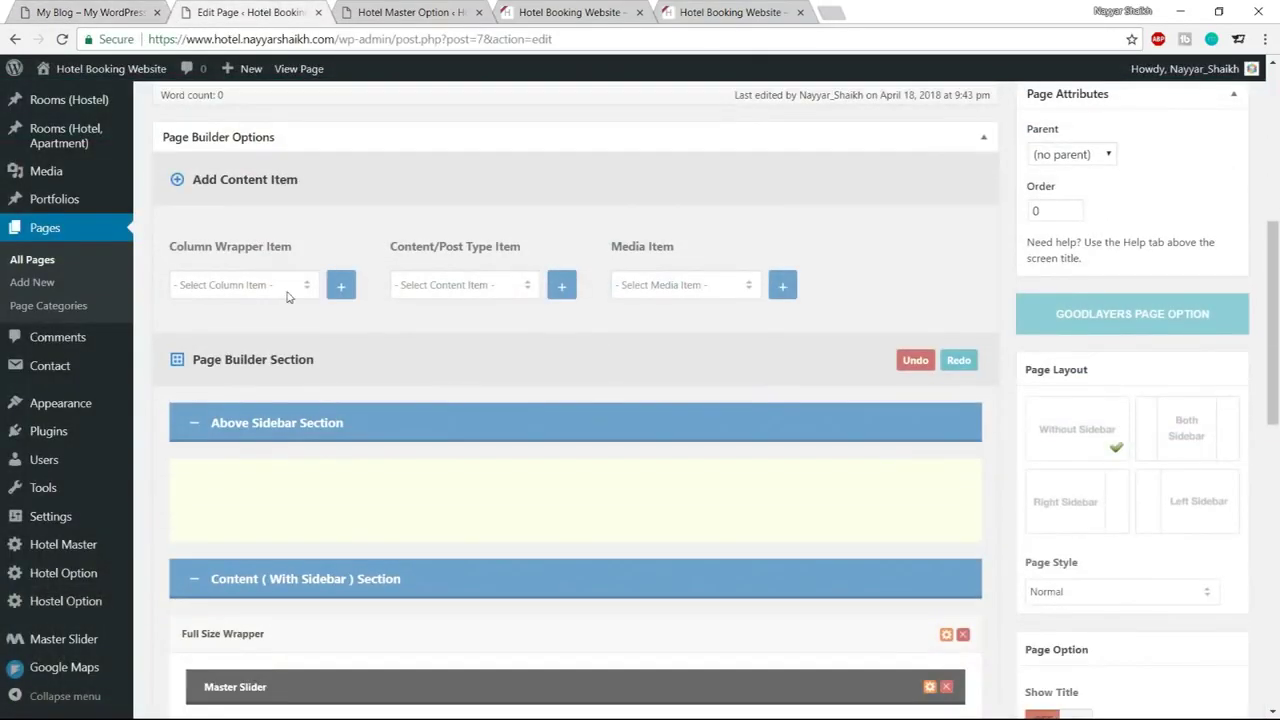
Step: Add a Color Wrapper below the Testimonial in the Home page builder
{"action": "left_click", "coordinate": [287, 290]}
{"action": "left_click", "coordinate": [285, 284]}
{"action": "left_click", "coordinate": [92, 12]}
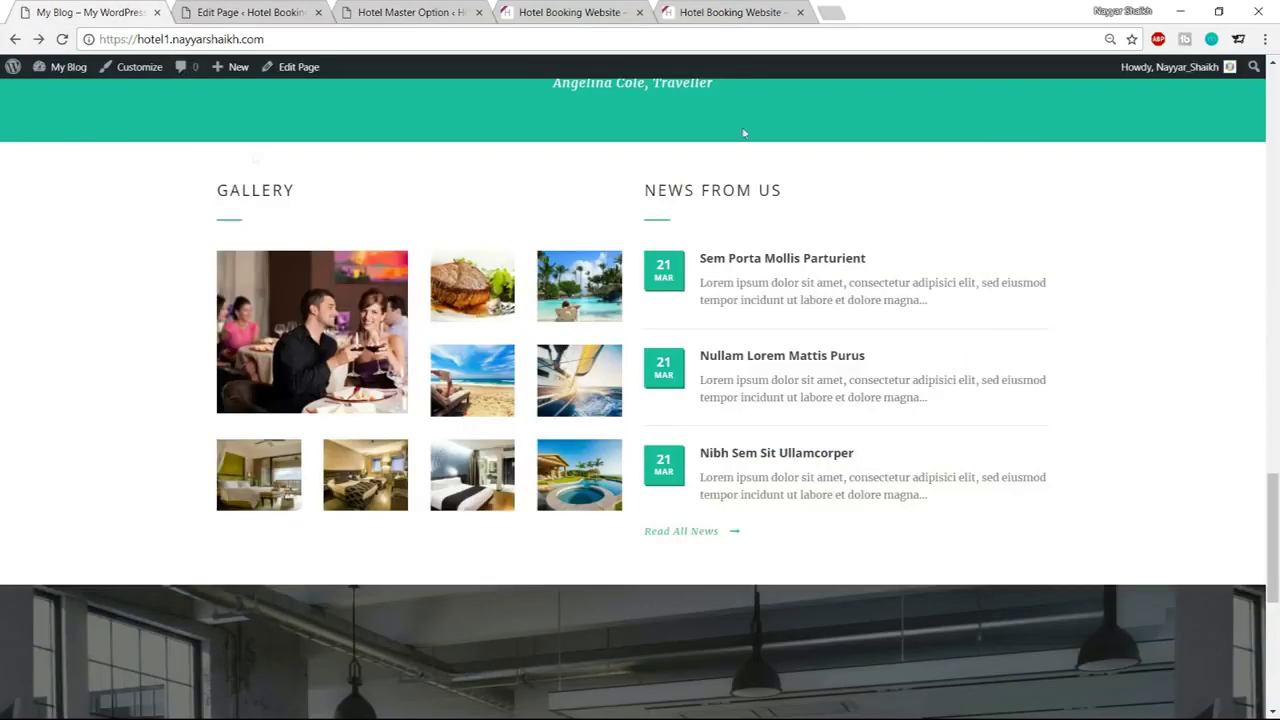
{"action": "left_click", "coordinate": [295, 12]}
{"action": "left_click", "coordinate": [268, 285]}
{"action": "left_click", "coordinate": [298, 461]}
{"action": "left_click", "coordinate": [343, 289]}
Step: Add 1/2 Column Items to the page layout
{"action": "left_click", "coordinate": [113, 10]}
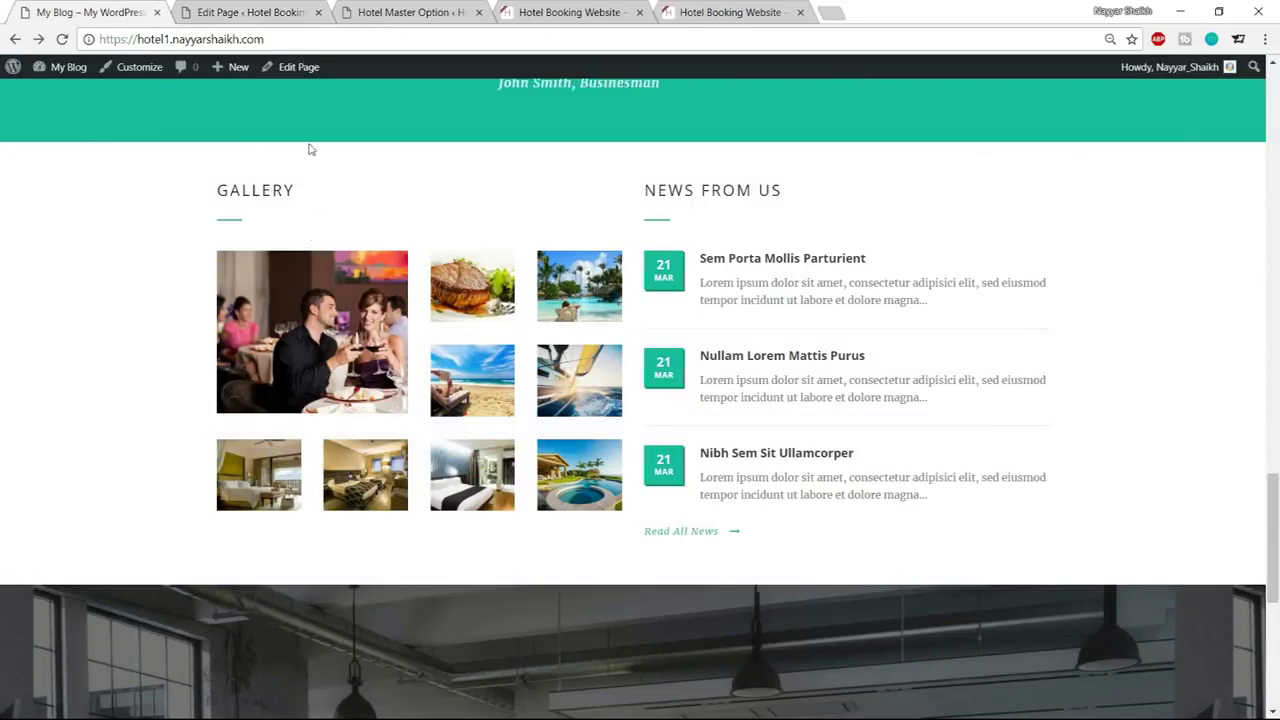
{"action": "left_click", "coordinate": [250, 12]}
{"action": "left_click", "coordinate": [252, 288]}
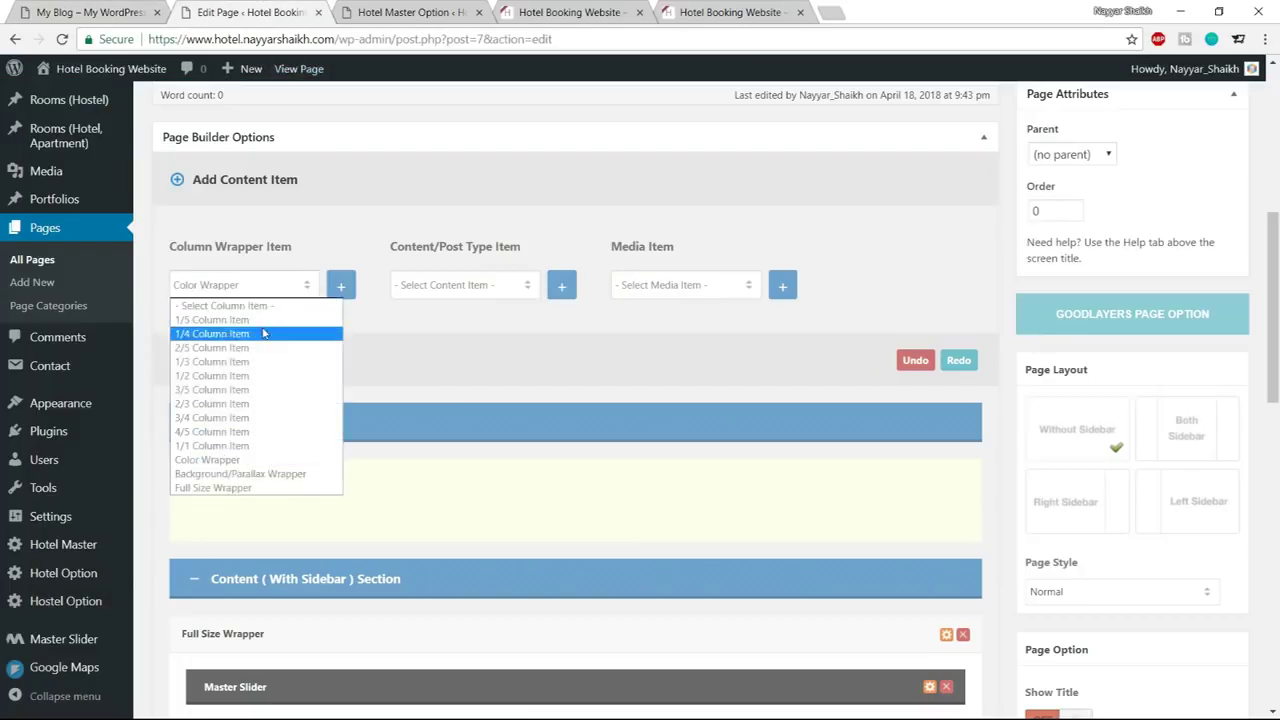
{"action": "left_click", "coordinate": [251, 387]}
{"action": "left_click", "coordinate": [345, 292]}
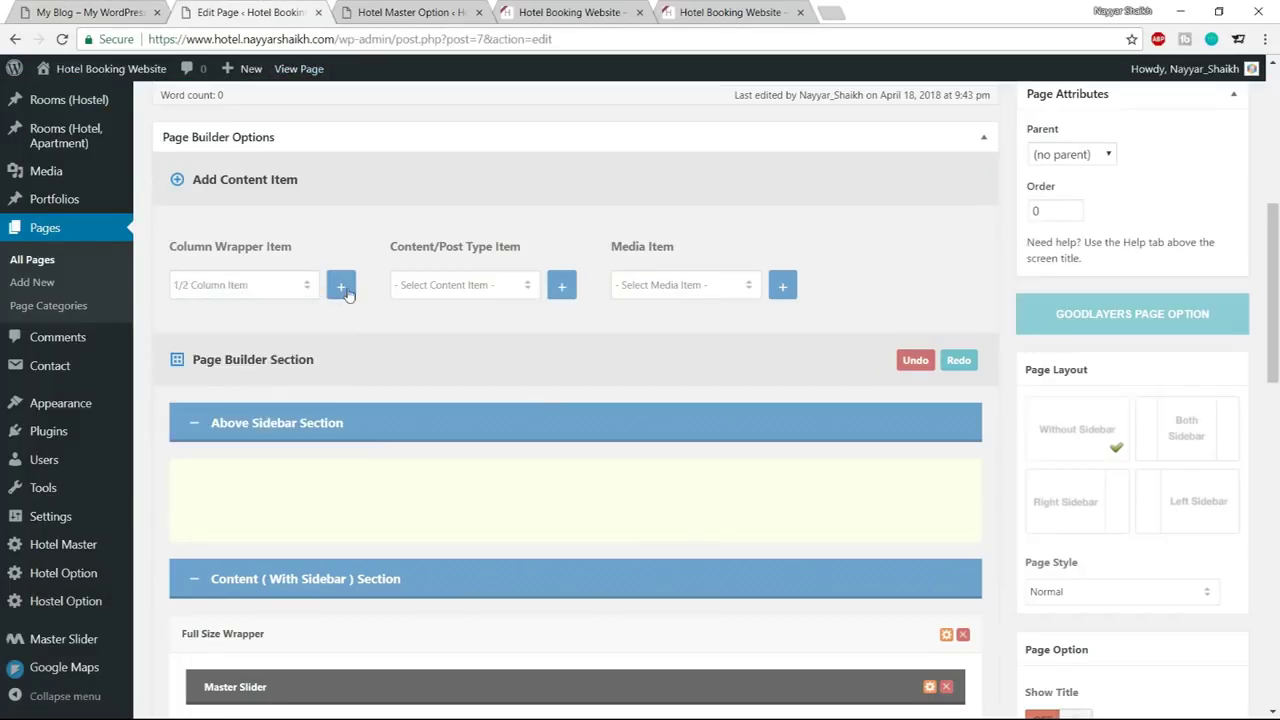
Step: Drag both 1/2 Column Items side by side into the empty Color Wrapper
{"action": "scroll", "coordinate": [540, 400], "scroll_direction": "down", "scroll_amount": 13}
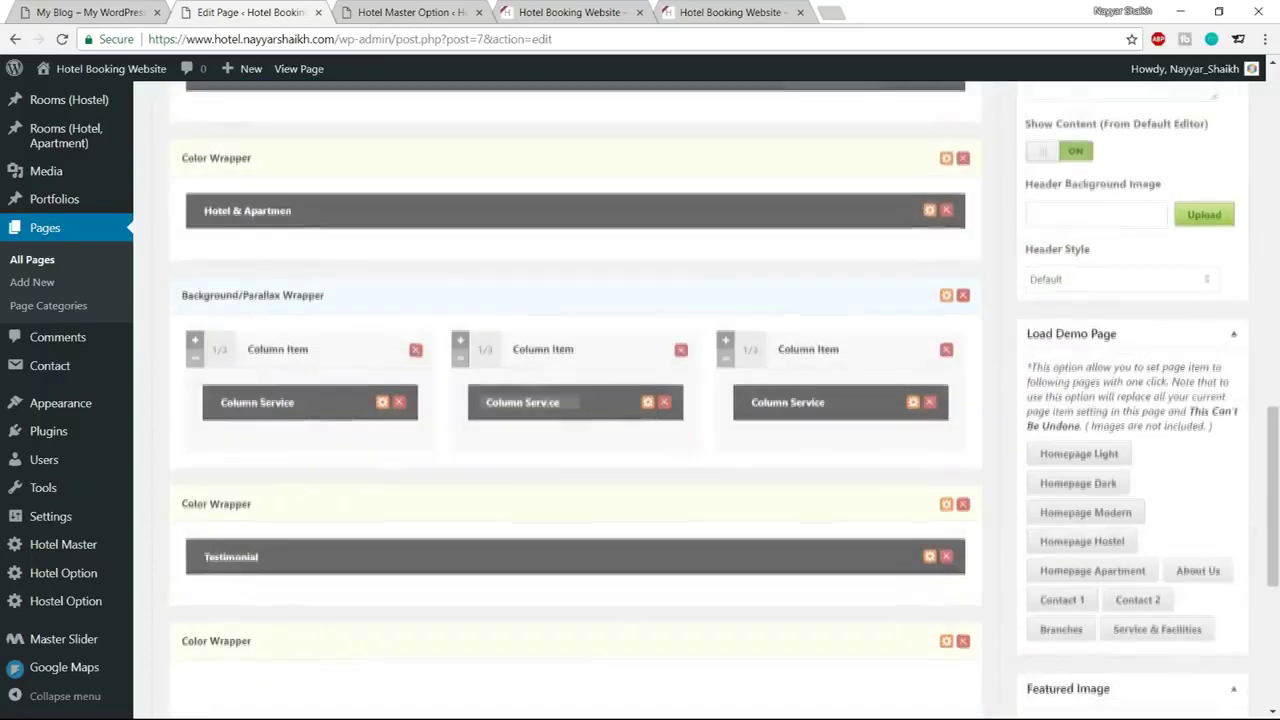
{"action": "scroll", "coordinate": [550, 415], "scroll_direction": "down", "scroll_amount": 2}
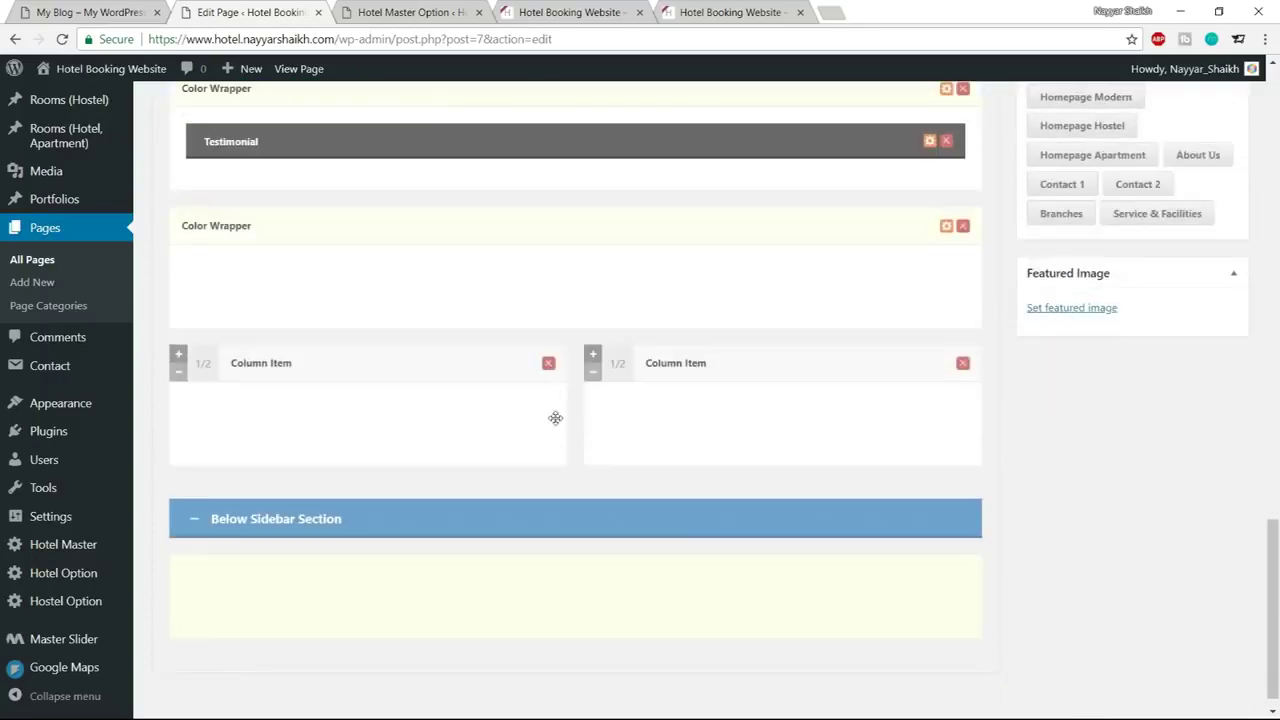
{"action": "left_click_drag", "start_coordinate": [211, 372], "coordinate": [206, 280]}
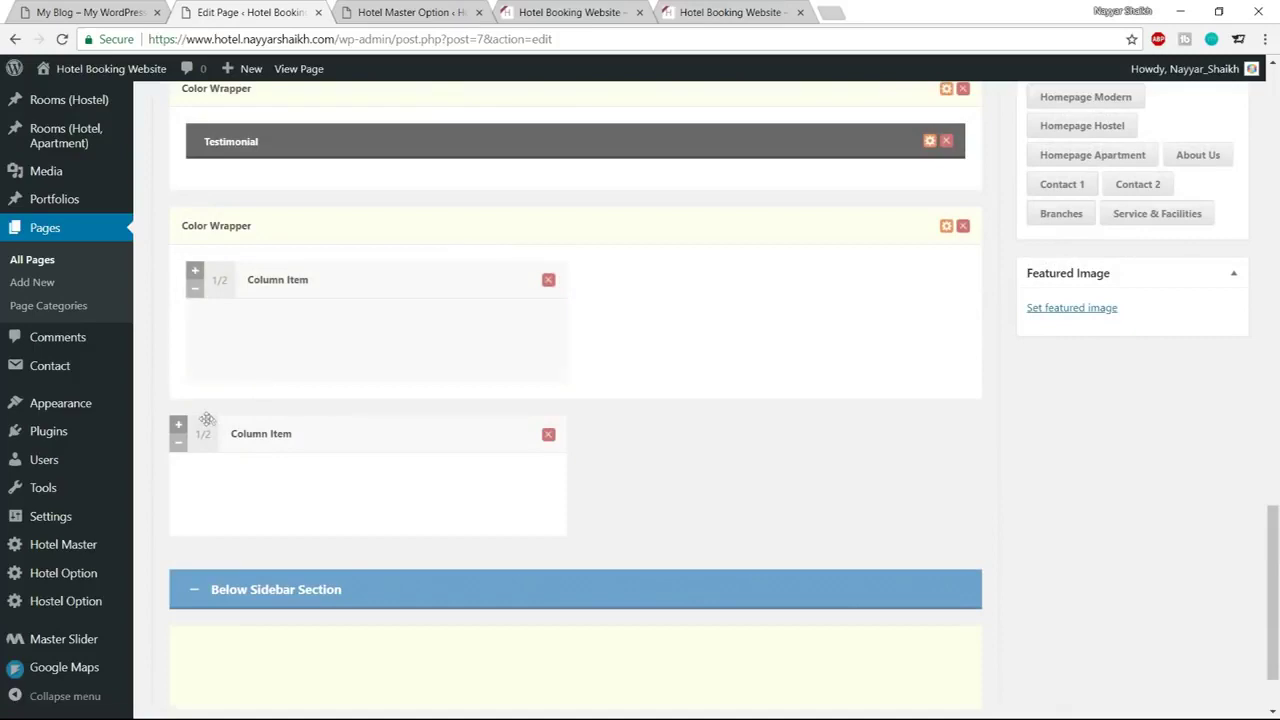
{"action": "left_click_drag", "start_coordinate": [205, 368], "coordinate": [205, 330]}
{"action": "left_click", "coordinate": [90, 12]}
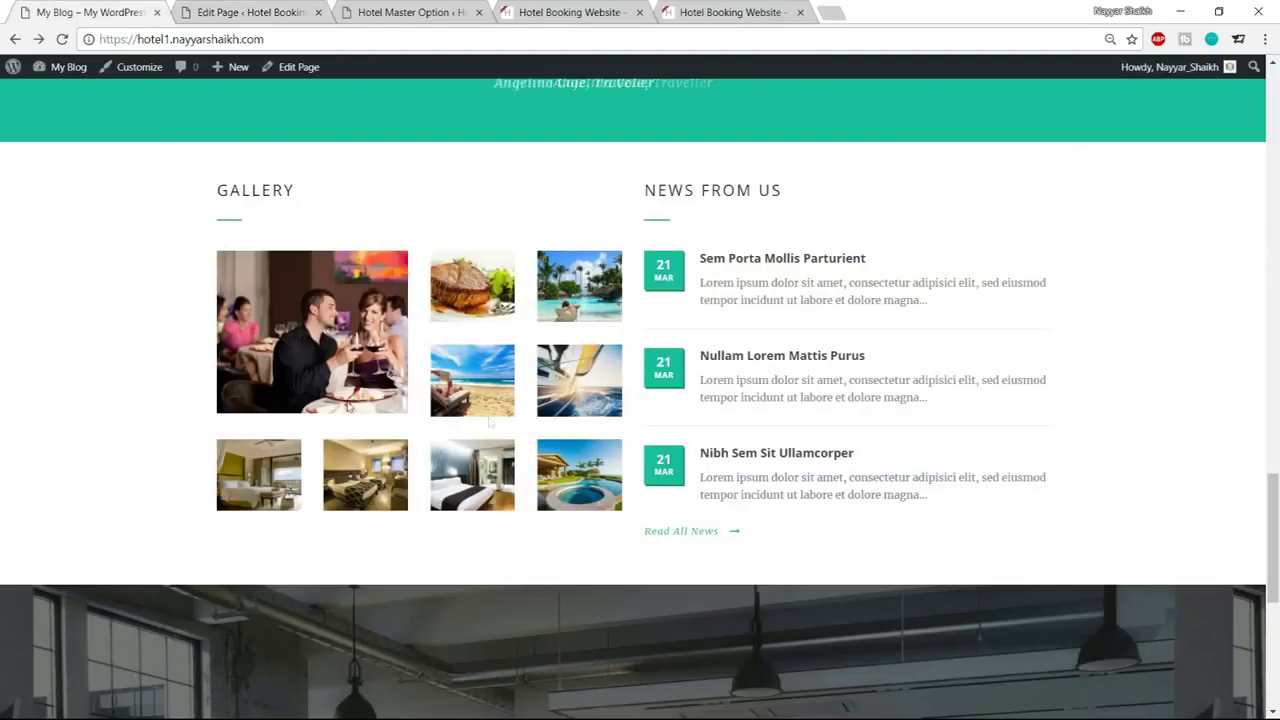
{"action": "left_click", "coordinate": [243, 12]}
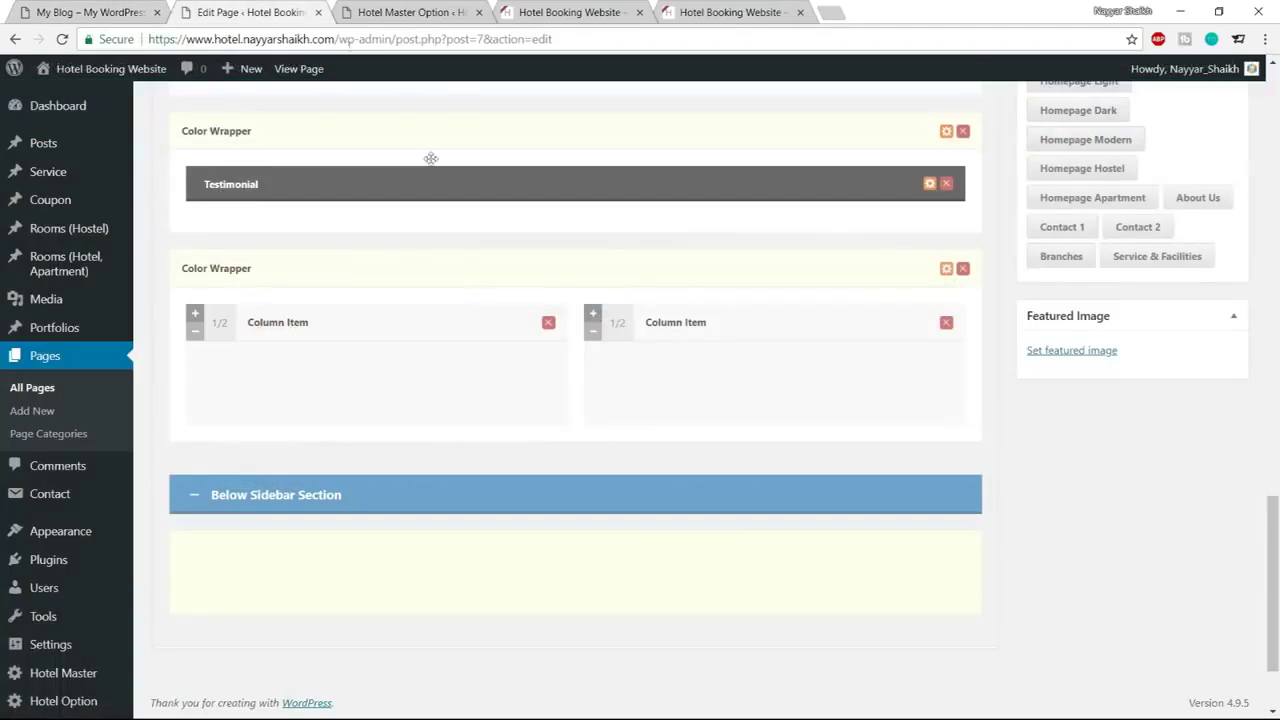
{"action": "scroll", "coordinate": [500, 340], "scroll_direction": "up", "scroll_amount": 15}
{"action": "scroll", "coordinate": [500, 352], "scroll_direction": "up", "scroll_amount": 2}
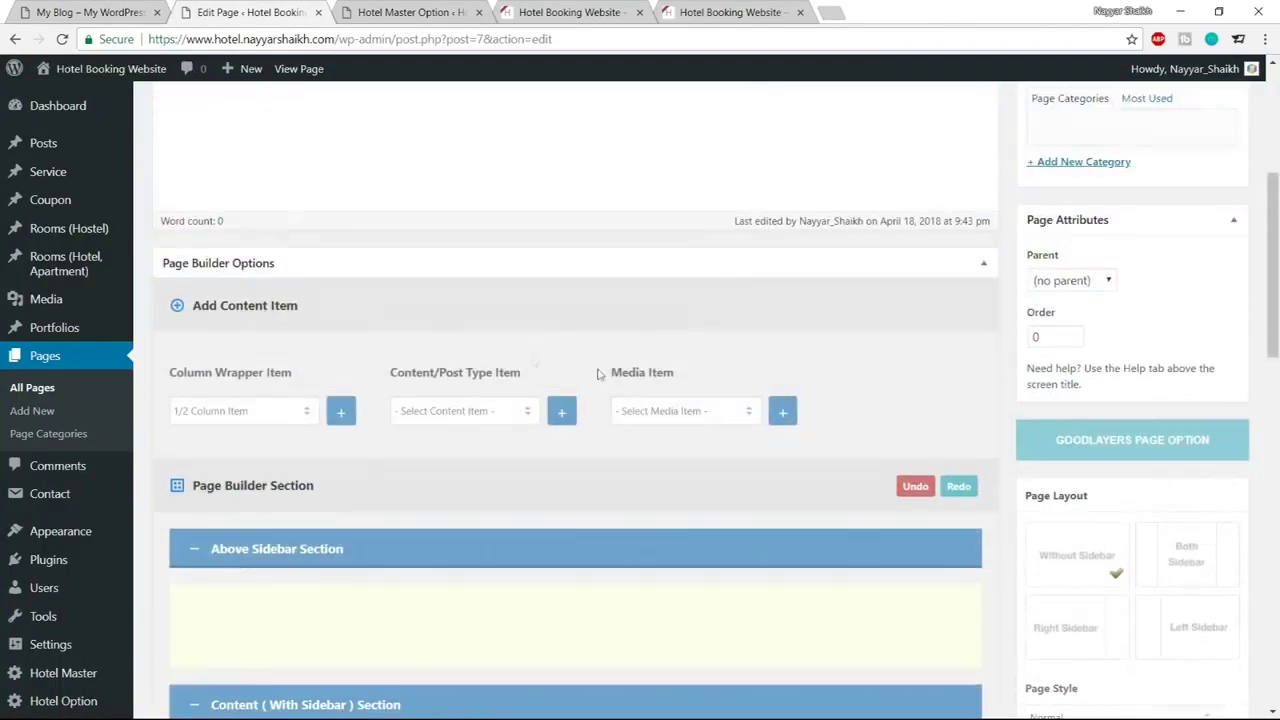
Step: Add a Gallery item and move it into the left 1/2 column
{"action": "left_click", "coordinate": [688, 412]}
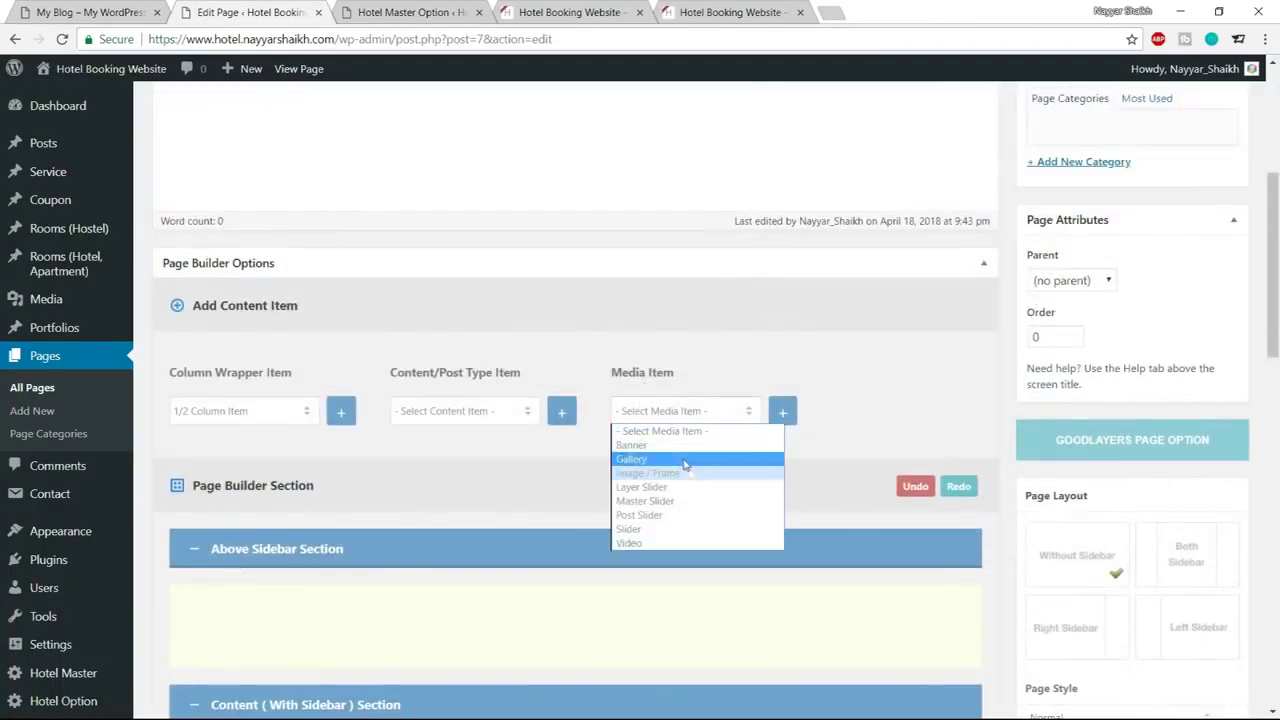
{"action": "left_click", "coordinate": [683, 462]}
{"action": "left_click", "coordinate": [783, 412]}
{"action": "scroll", "coordinate": [791, 460], "scroll_direction": "down", "scroll_amount": 15}
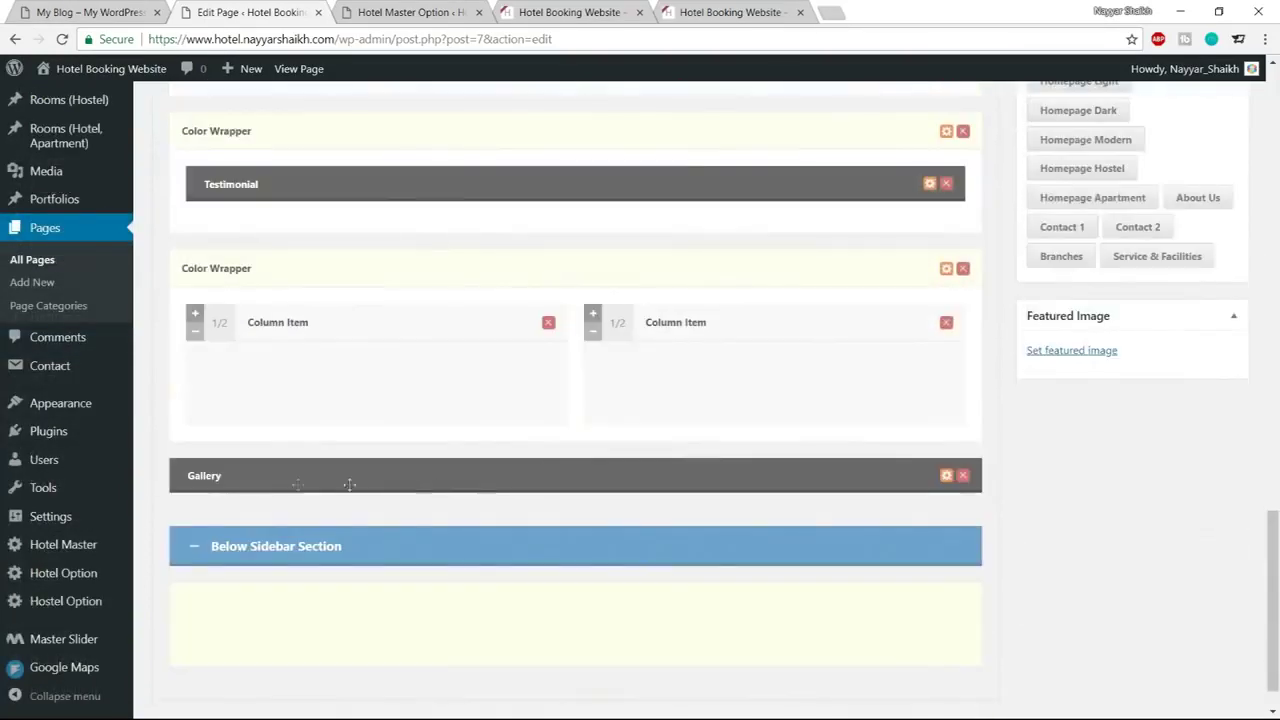
{"action": "left_click_drag", "start_coordinate": [349, 484], "coordinate": [286, 388]}
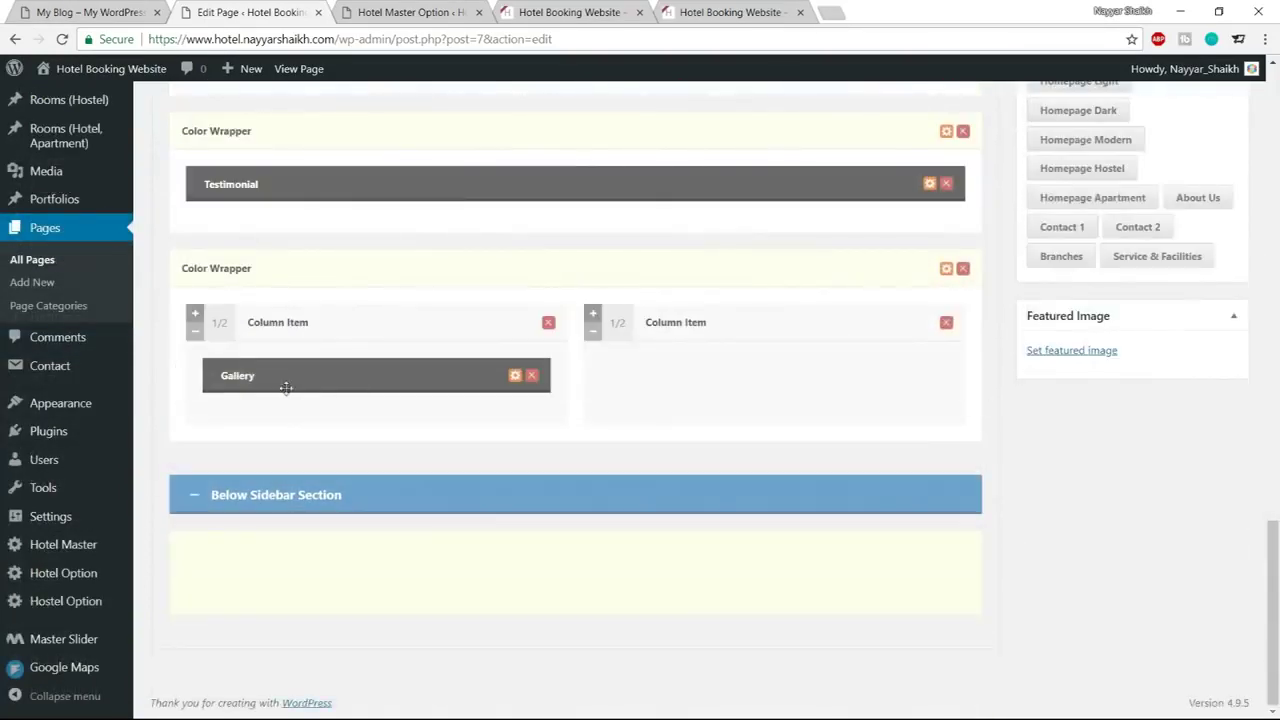
Step: Give the Gallery a left-aligned title with divider reading GALLERY, copied from the demo
{"action": "left_click", "coordinate": [515, 376]}
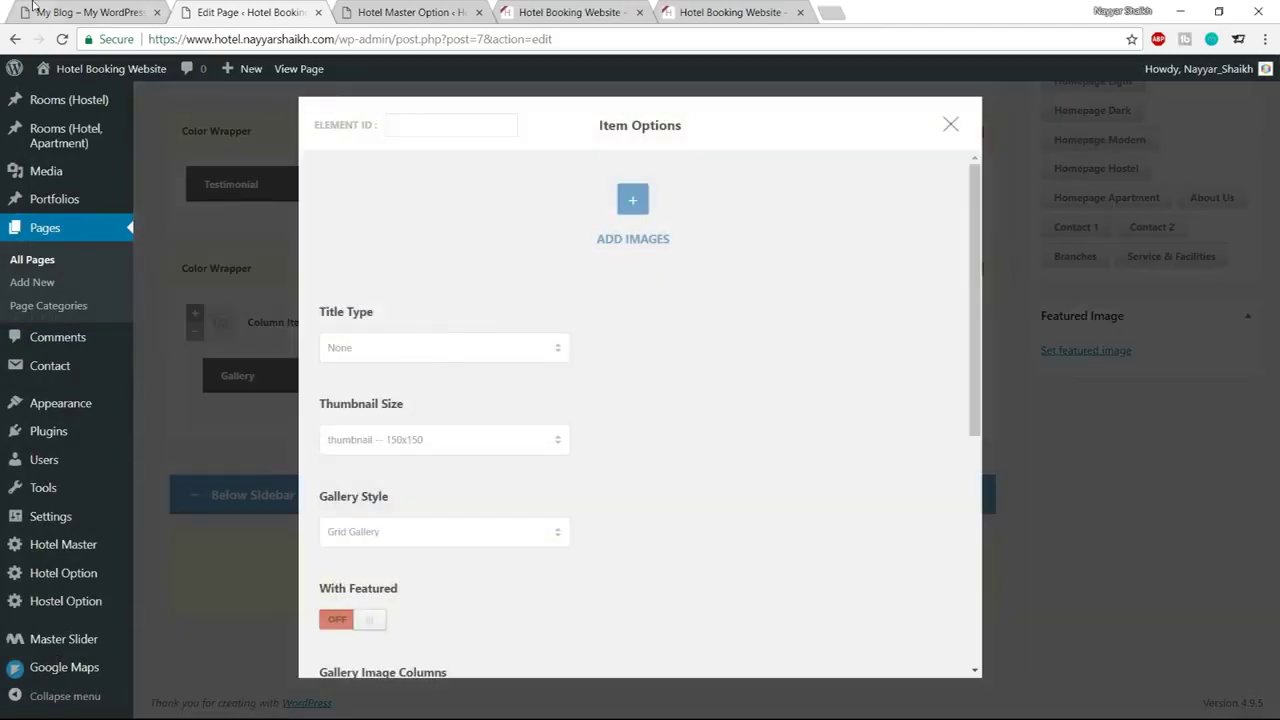
{"action": "left_click", "coordinate": [90, 12]}
{"action": "double_click", "coordinate": [216, 193]}
{"action": "key", "text": "ctrl+c"}
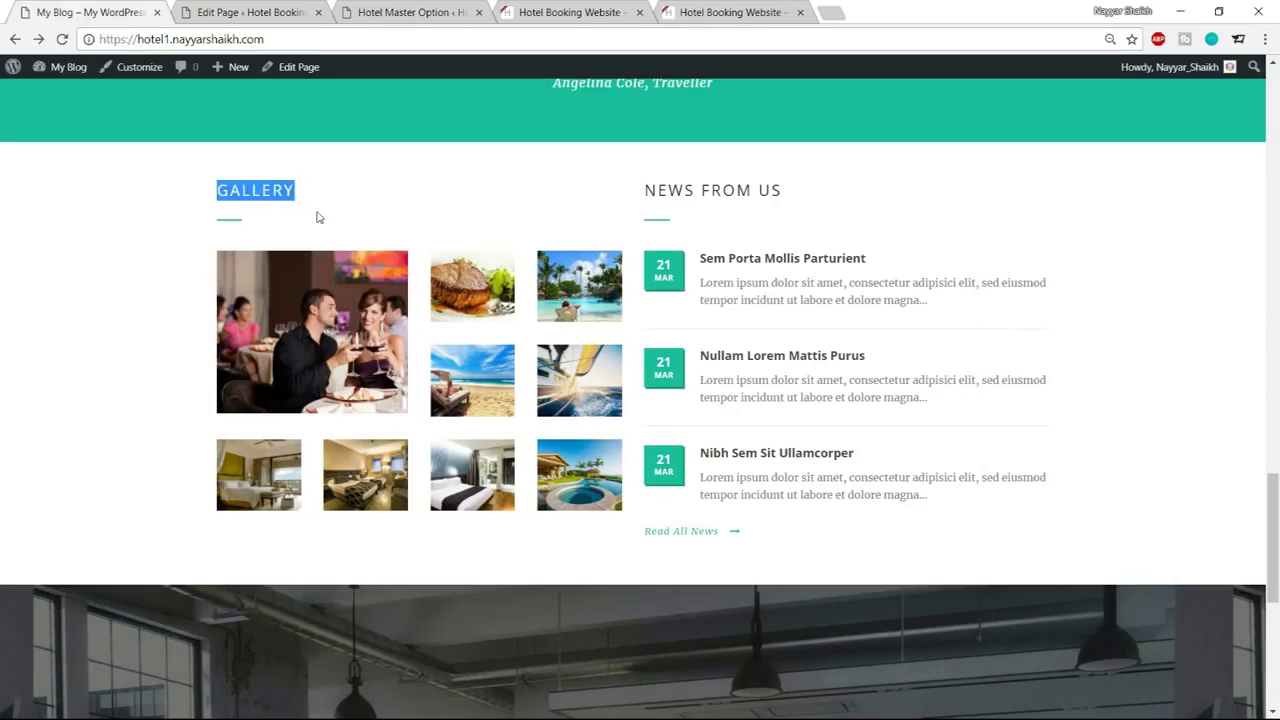
{"action": "left_click", "coordinate": [226, 230]}
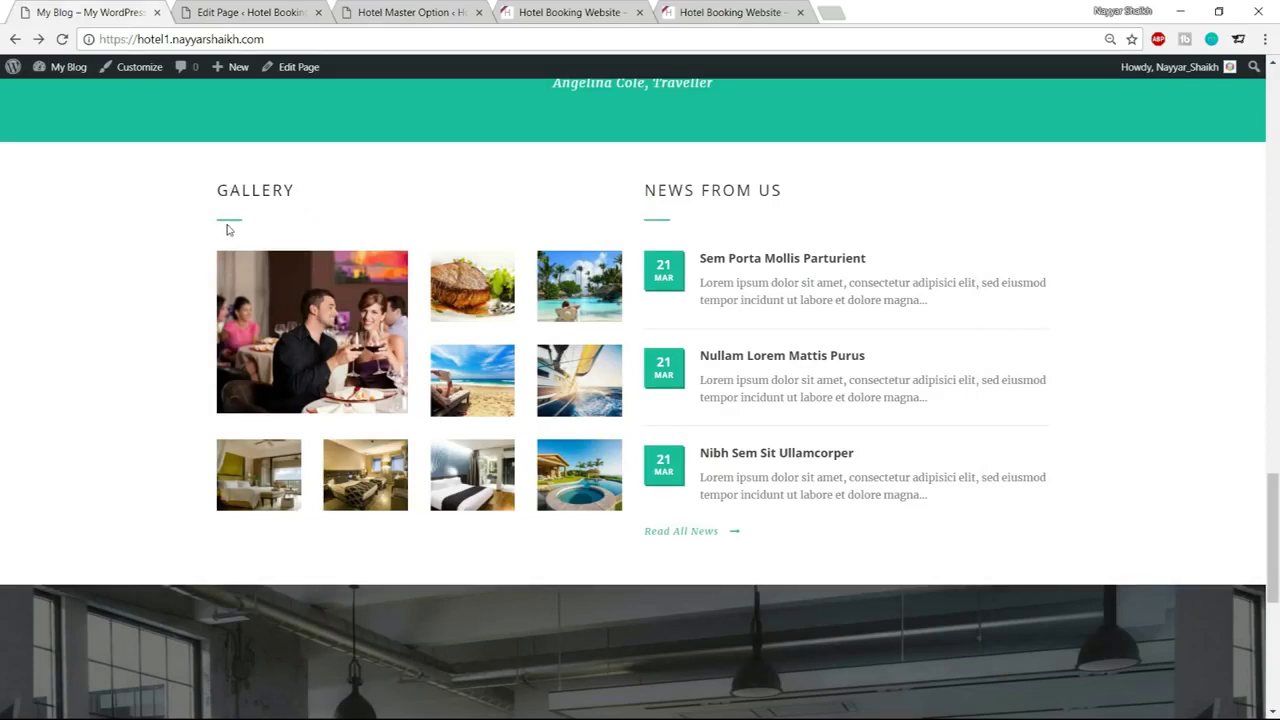
{"action": "left_click", "coordinate": [250, 12]}
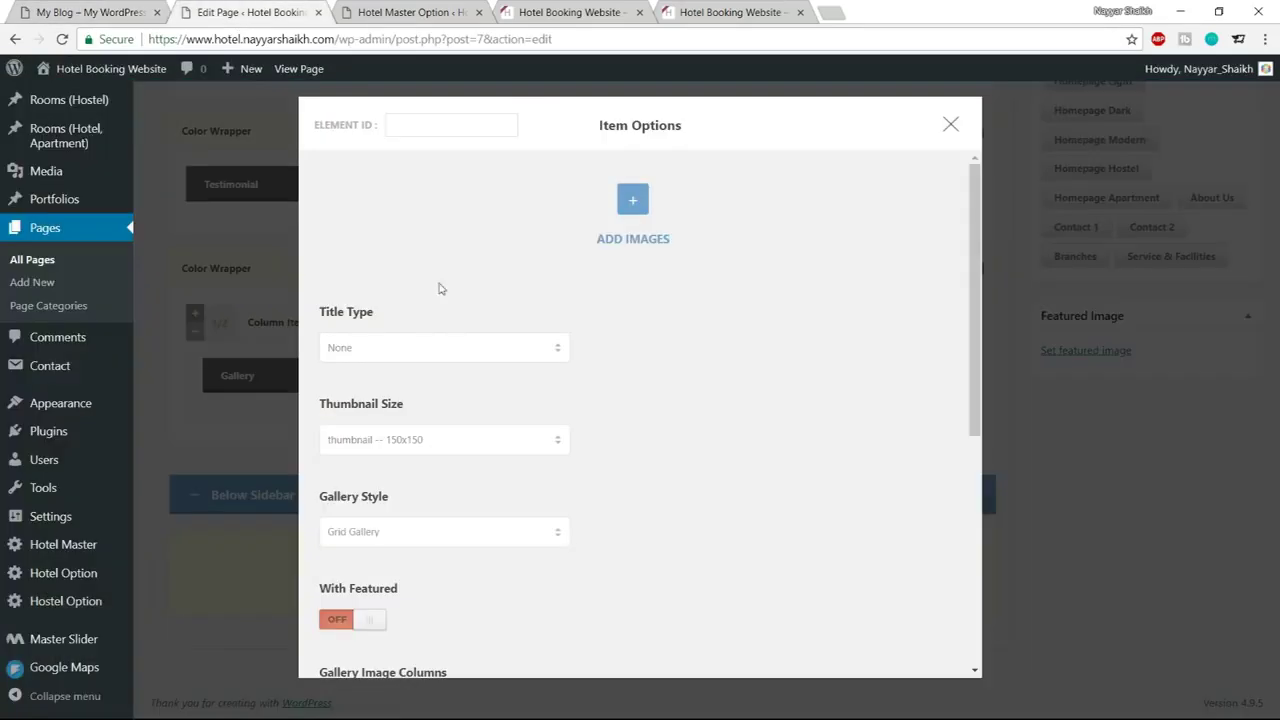
{"action": "left_click", "coordinate": [432, 345]}
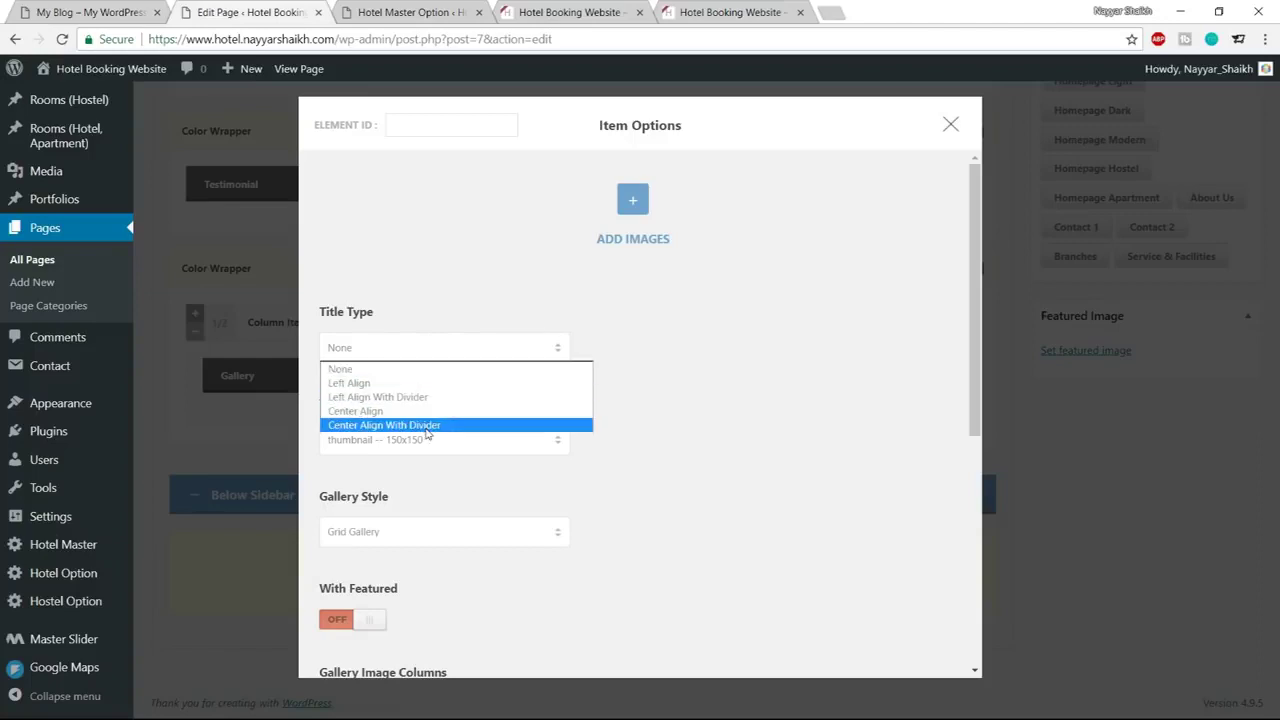
{"action": "left_click", "coordinate": [378, 397]}
{"action": "left_click", "coordinate": [409, 440]}
{"action": "key", "text": "ctrl+v"}
Step: Use small-grid-size-2 400x340 thumbnails, Grid Gallery style, and a large featured first image
{"action": "scroll", "coordinate": [755, 398], "scroll_direction": "down", "scroll_amount": 2}
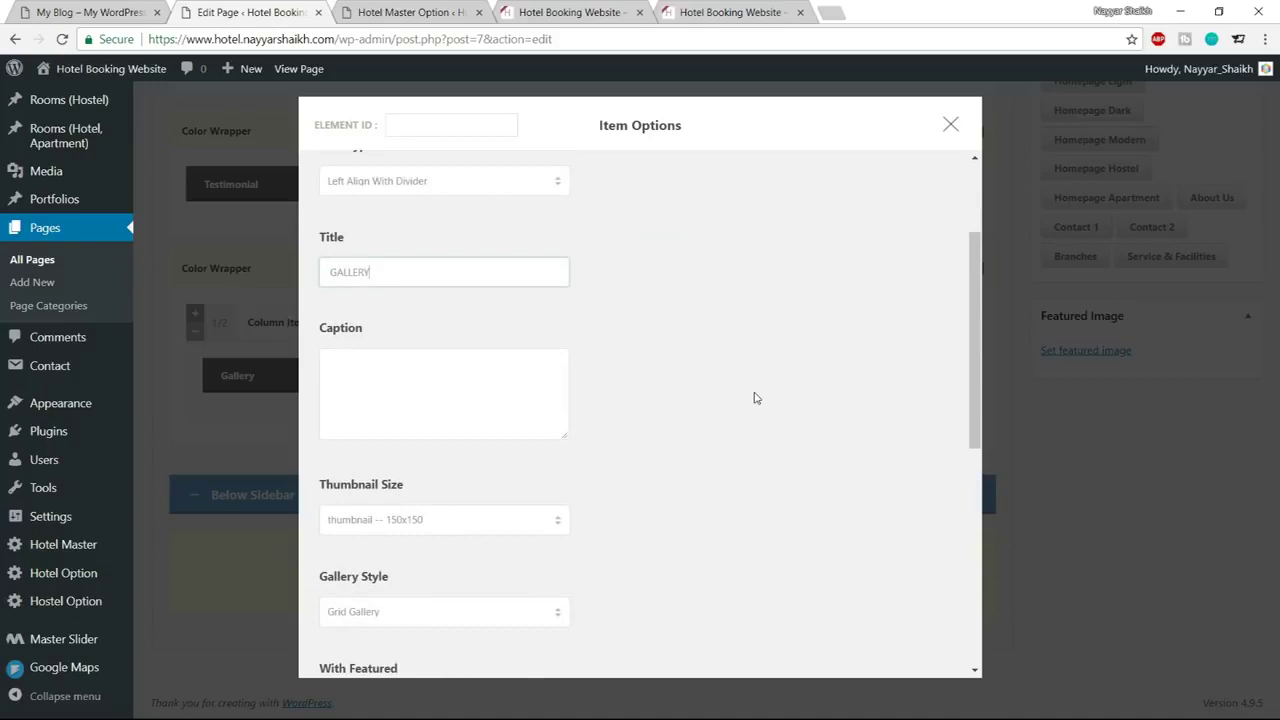
{"action": "scroll", "coordinate": [794, 400], "scroll_direction": "down", "scroll_amount": 2}
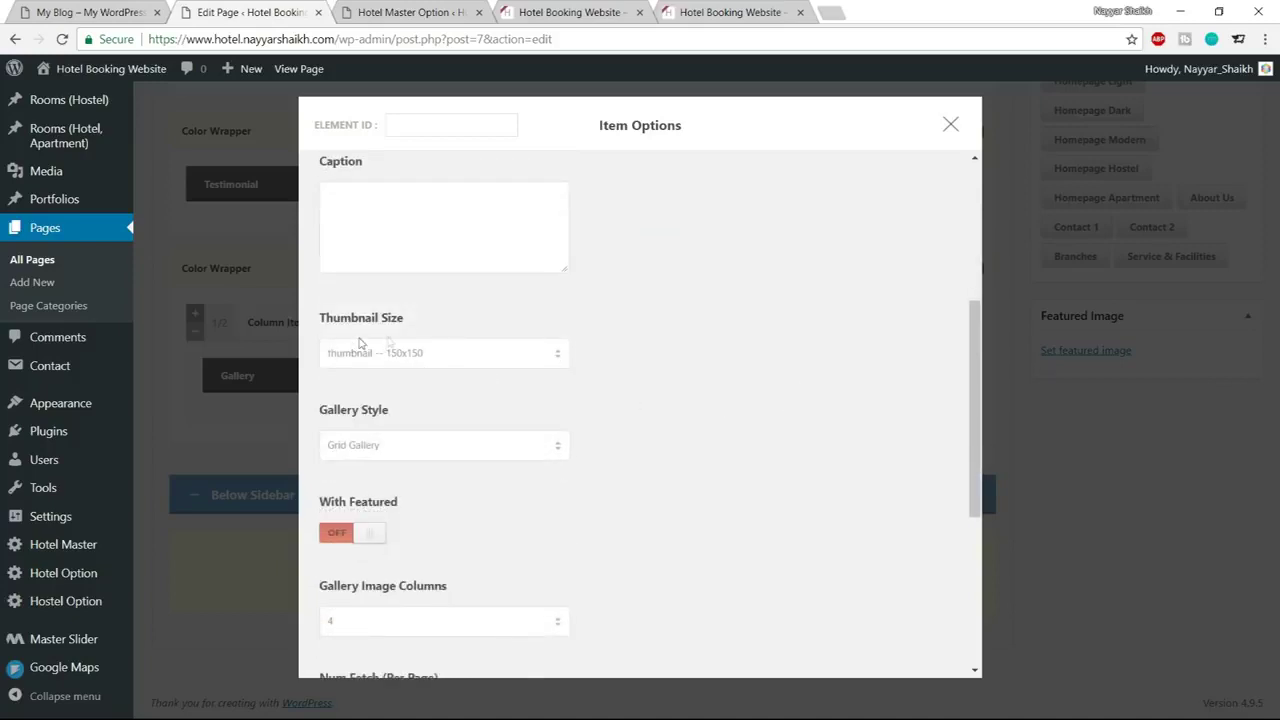
{"action": "left_click", "coordinate": [405, 355]}
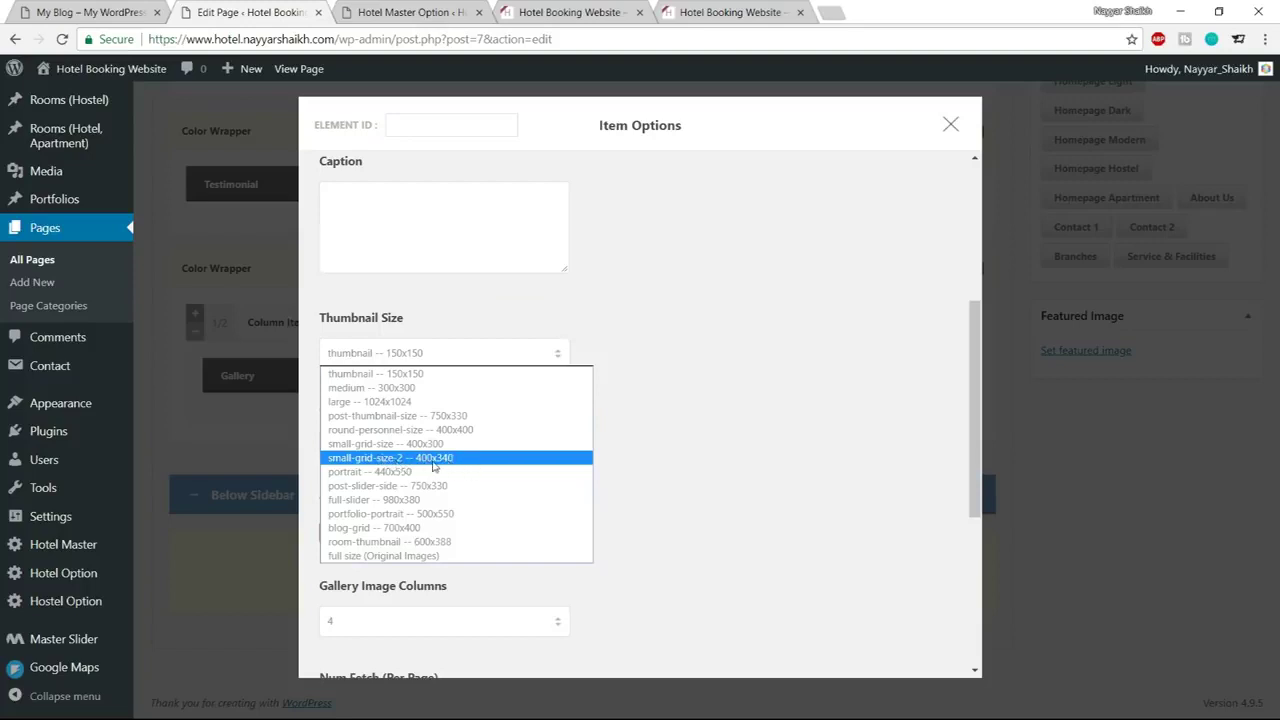
{"action": "left_click", "coordinate": [434, 458]}
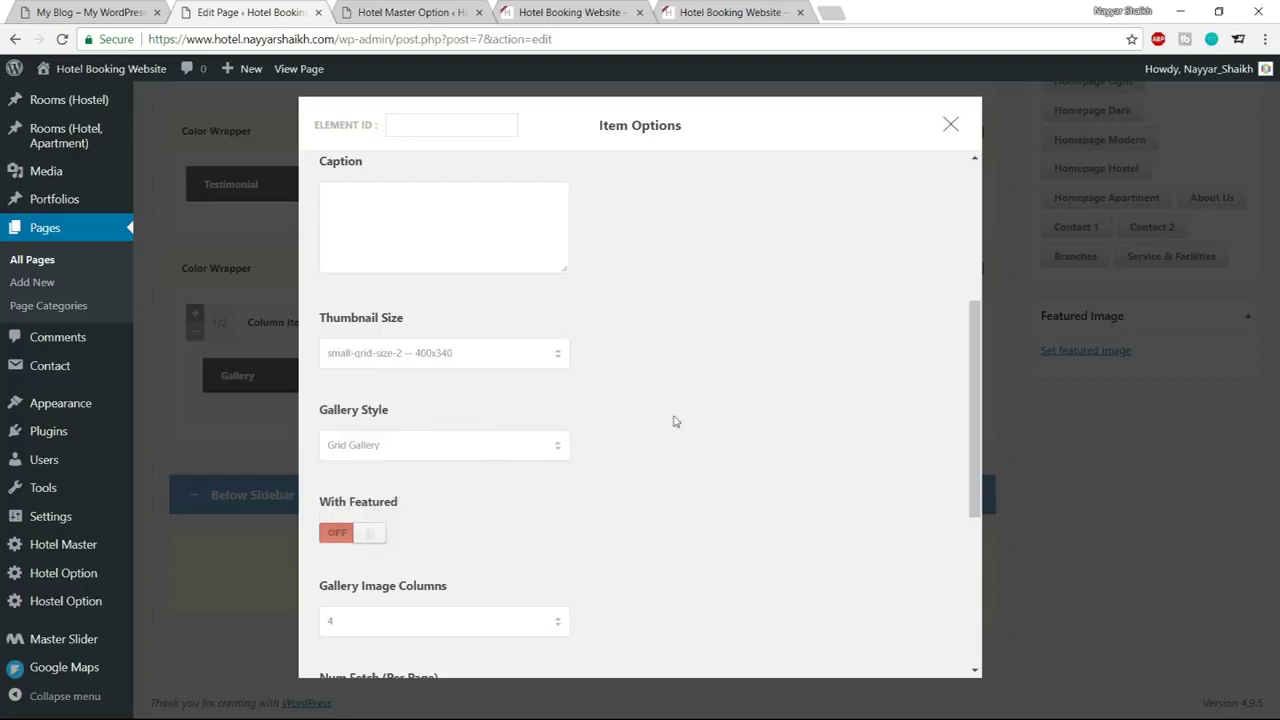
{"action": "scroll", "coordinate": [600, 440], "scroll_direction": "down", "scroll_amount": 1}
{"action": "left_click", "coordinate": [402, 361]}
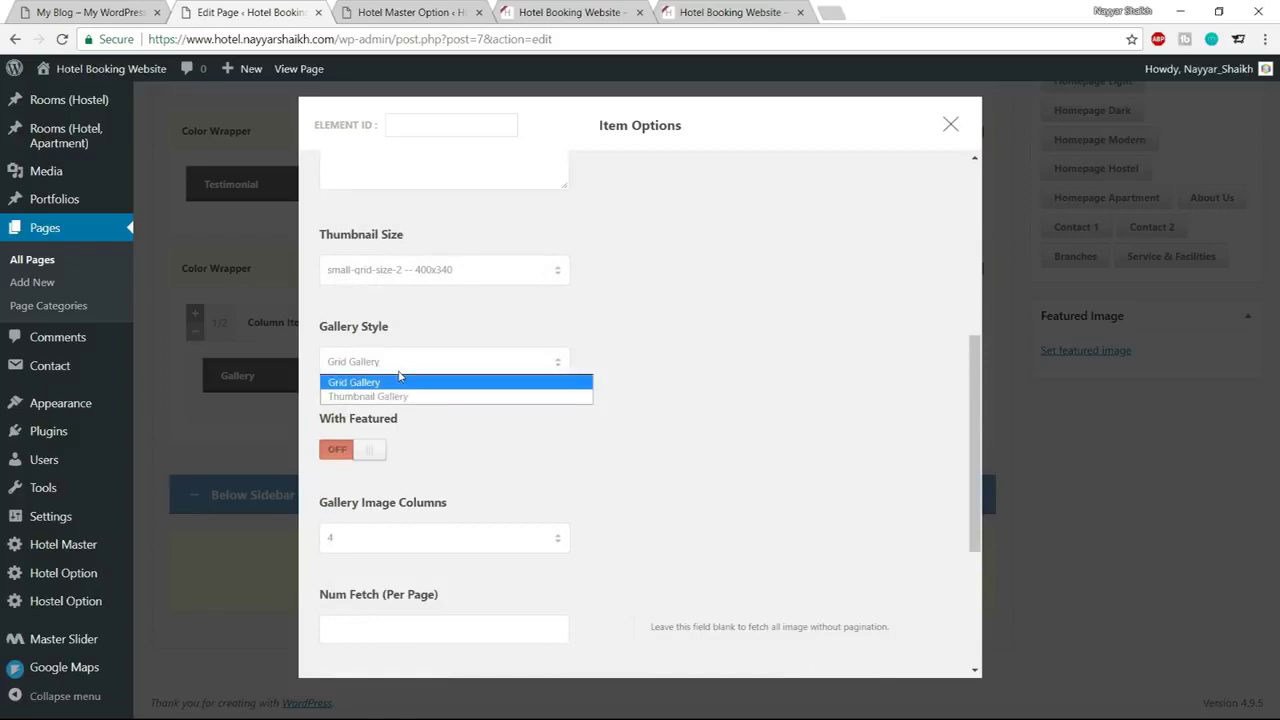
{"action": "left_click", "coordinate": [395, 383]}
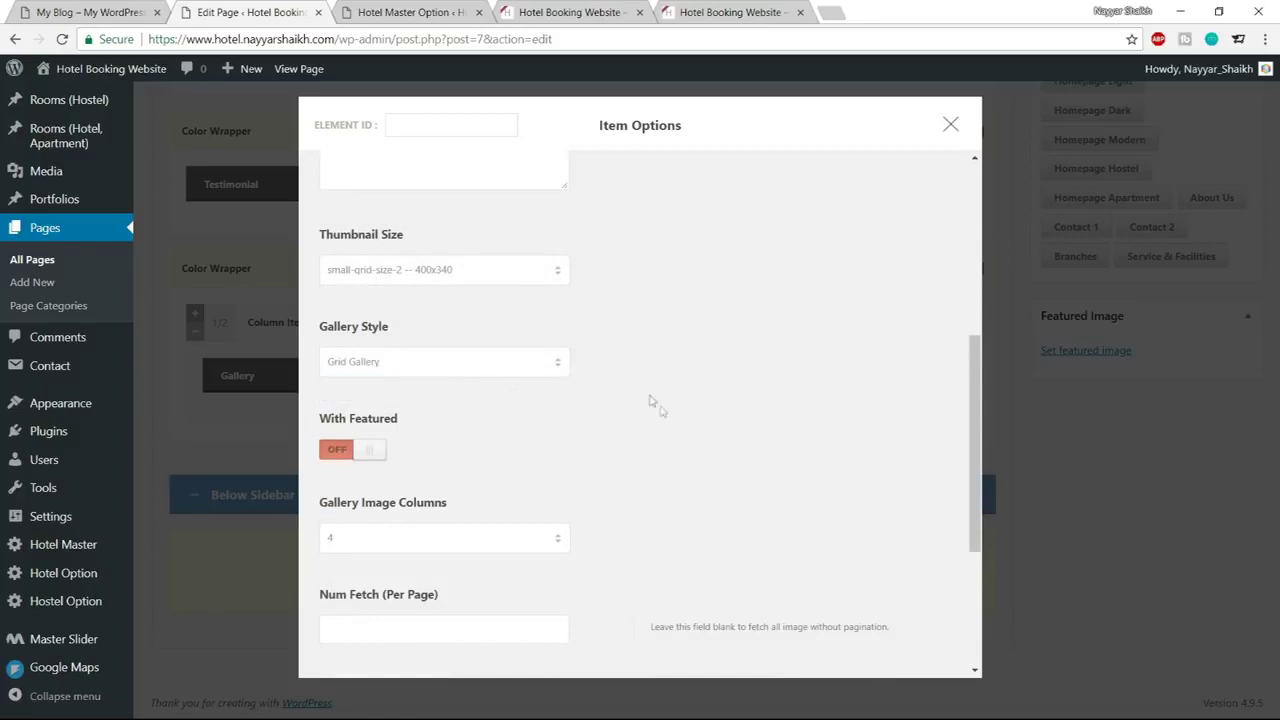
{"action": "left_click", "coordinate": [350, 453]}
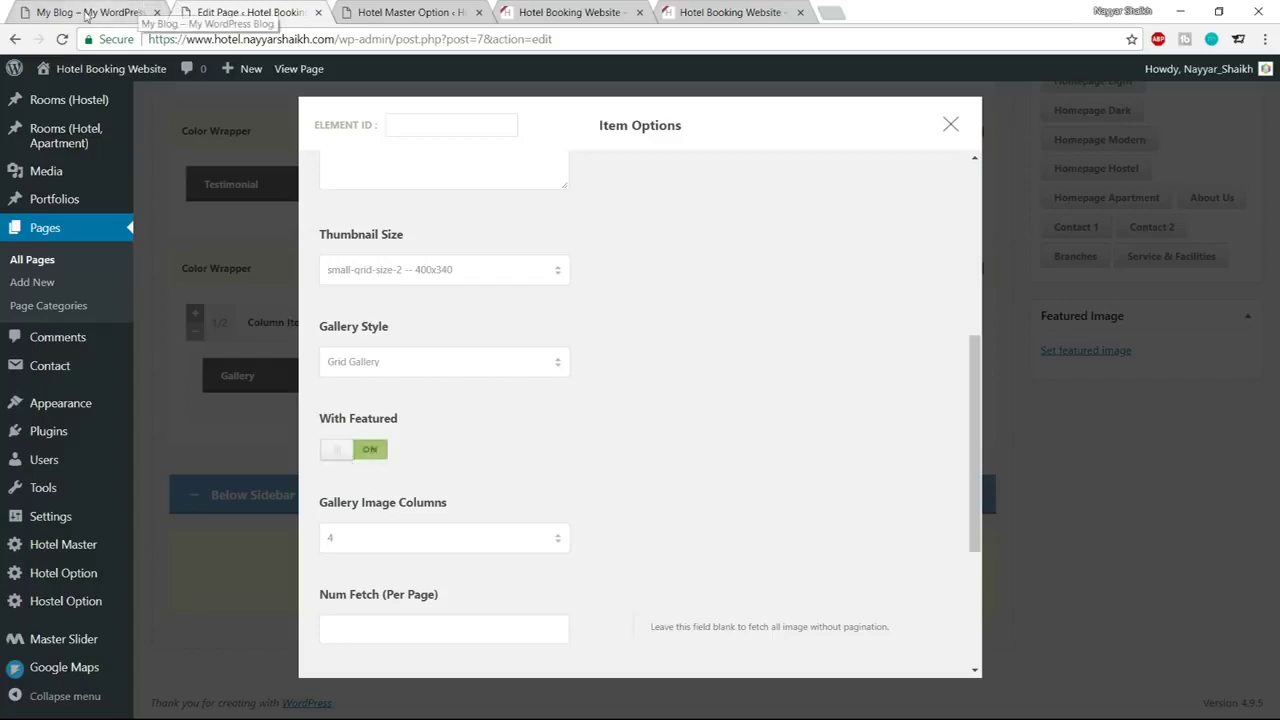
Step: Check the demo gallery layout again and save the Gallery item settings
{"action": "left_click", "coordinate": [88, 12]}
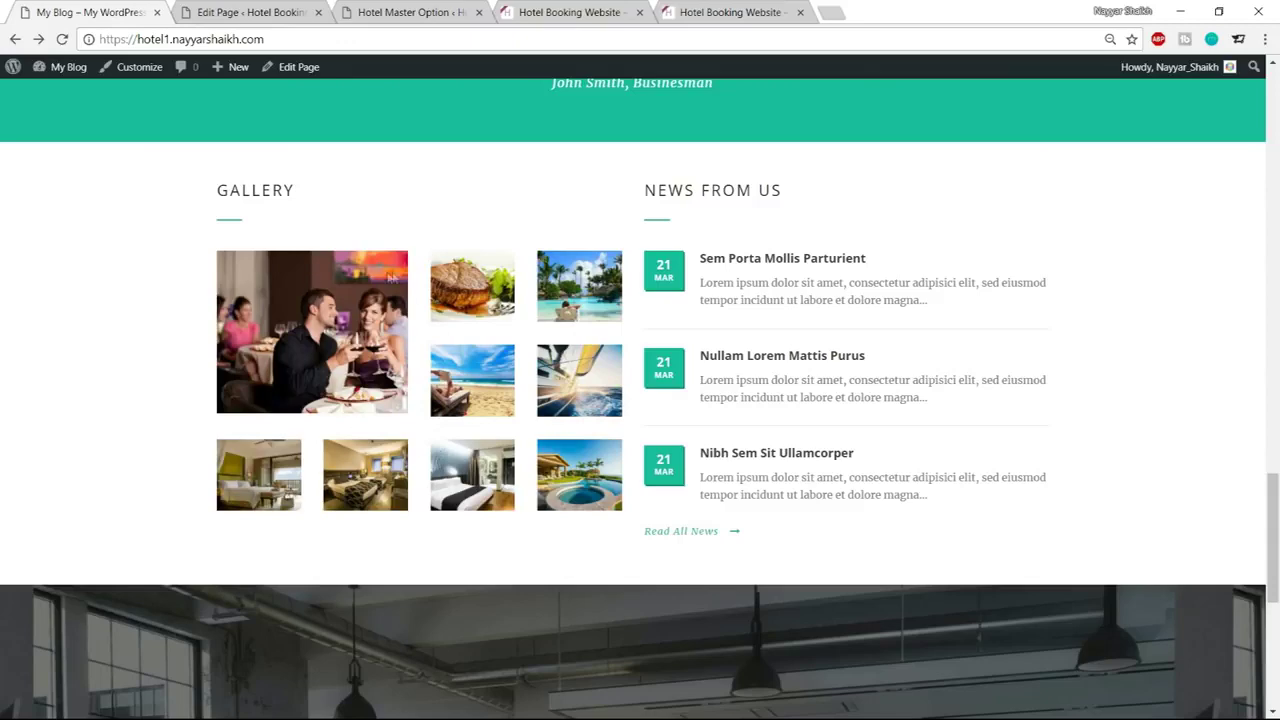
{"action": "left_click", "coordinate": [240, 12]}
{"action": "scroll", "coordinate": [712, 382], "scroll_direction": "down", "scroll_amount": 3}
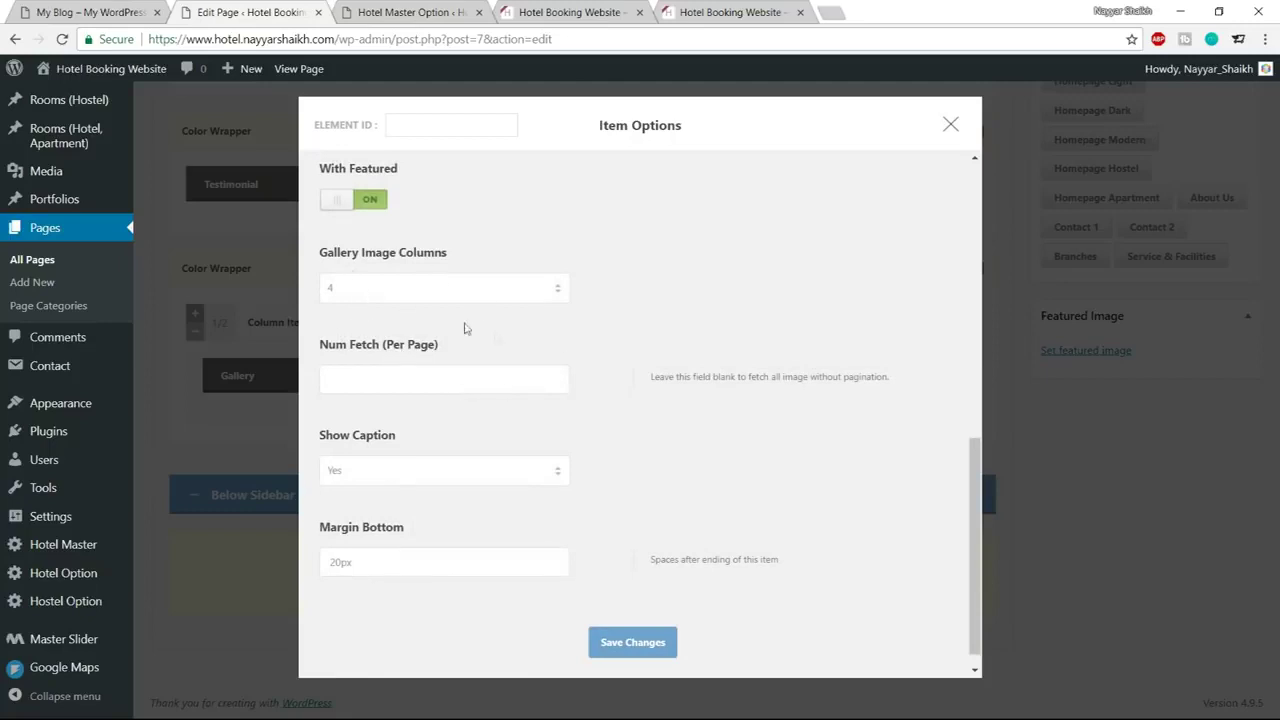
{"action": "scroll", "coordinate": [629, 325], "scroll_direction": "down", "scroll_amount": 1}
{"action": "left_click", "coordinate": [633, 621]}
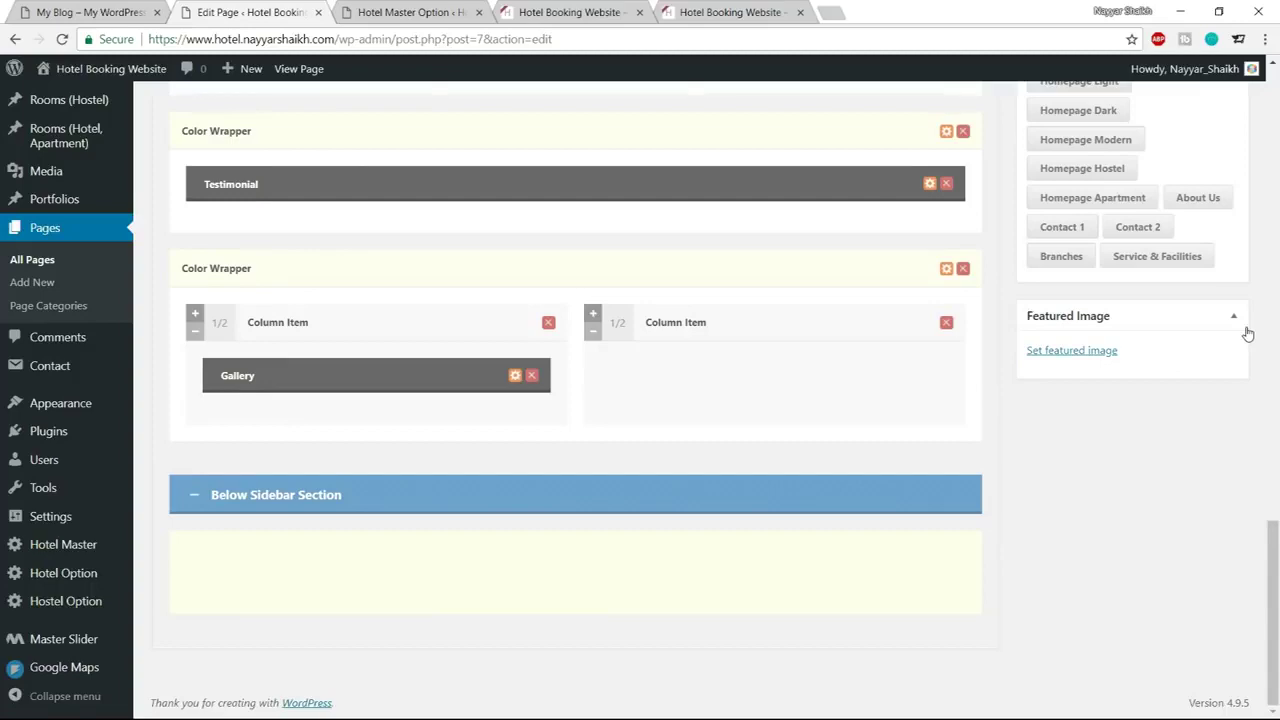
Step: Update the Home page and reload the live site to see the GALLERY heading
{"action": "scroll", "coordinate": [1245, 340], "scroll_direction": "up", "scroll_amount": 10}
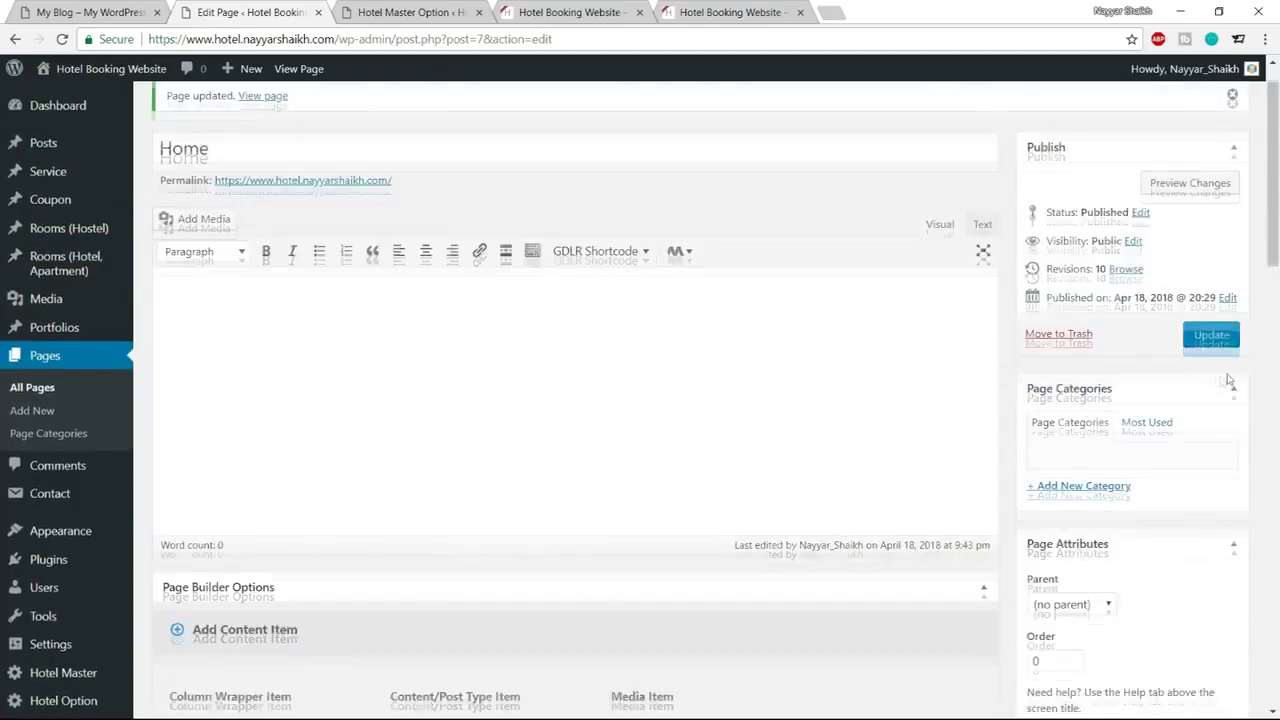
{"action": "left_click", "coordinate": [1211, 341]}
{"action": "left_click", "coordinate": [407, 12]}
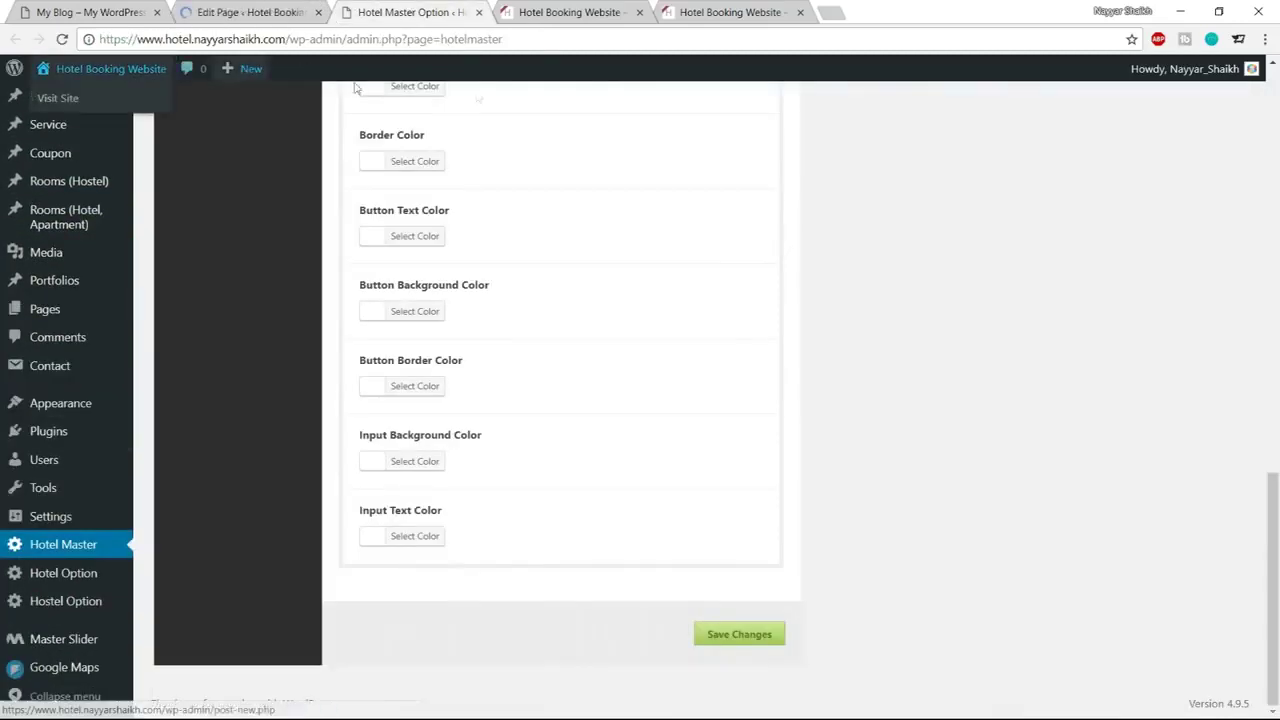
{"action": "left_click", "coordinate": [568, 12]}
{"action": "left_click", "coordinate": [62, 40]}
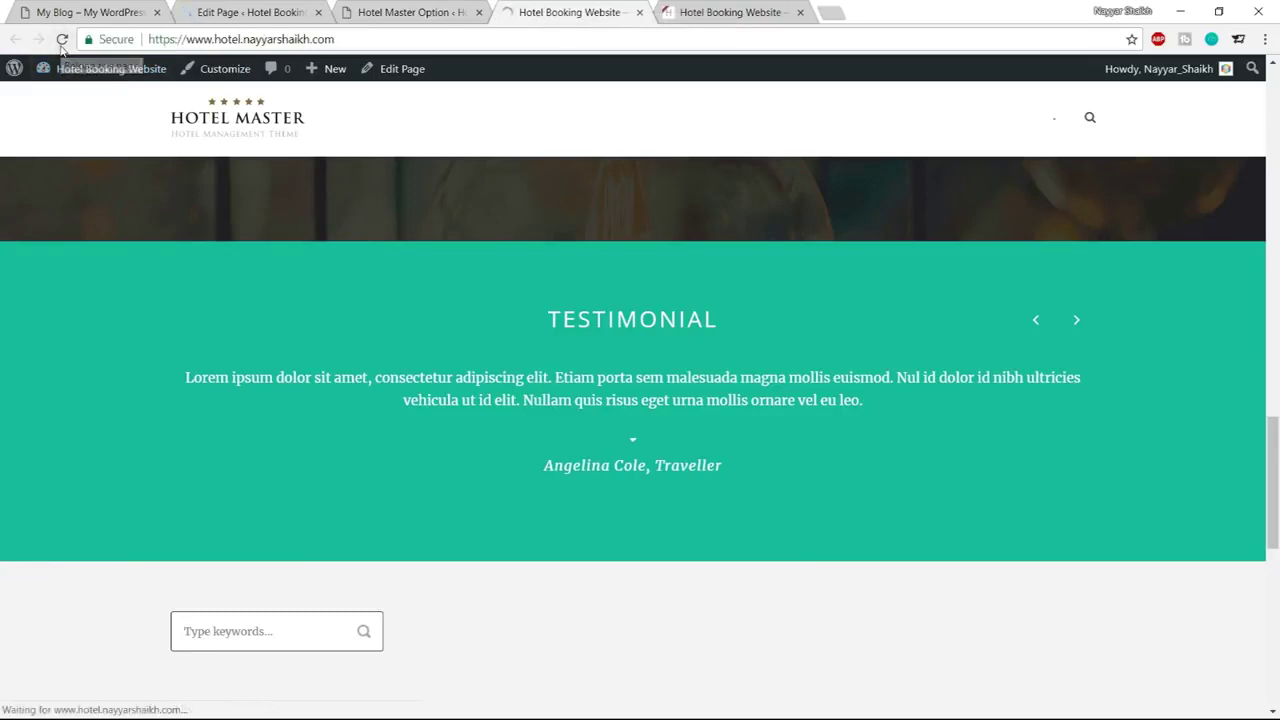
{"action": "left_click", "coordinate": [405, 12]}
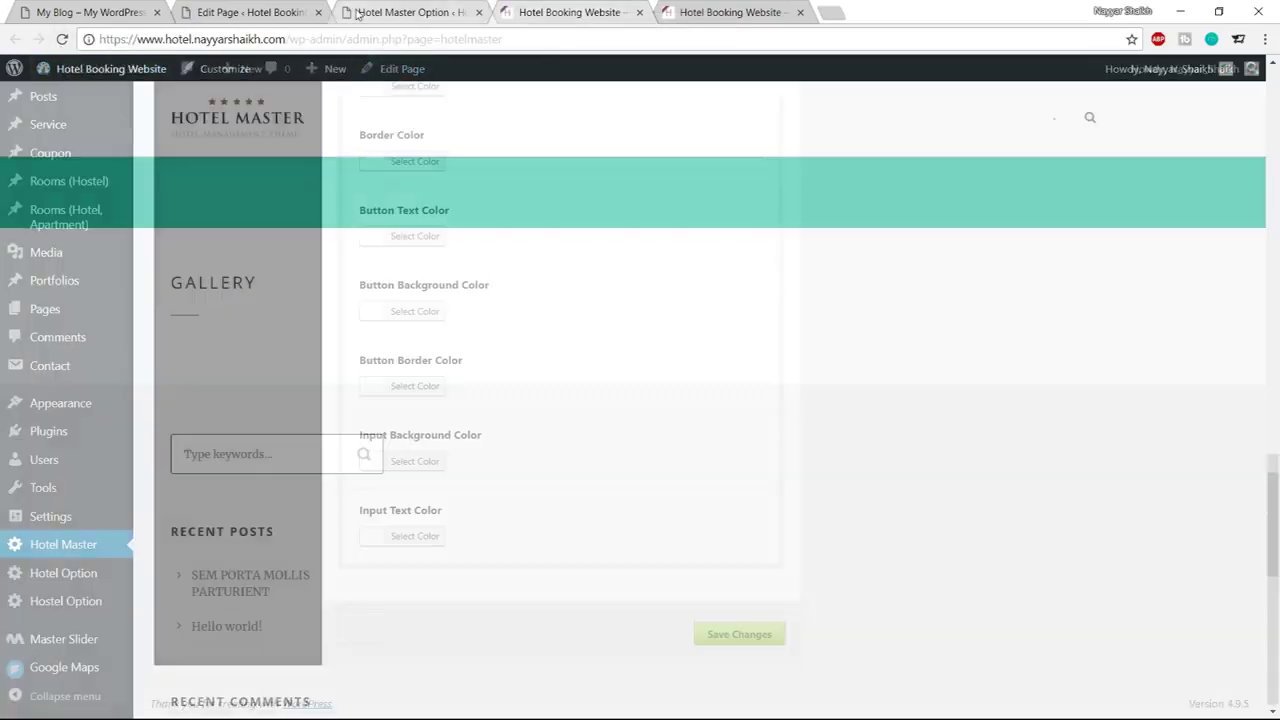
{"action": "left_click", "coordinate": [252, 12]}
{"action": "scroll", "coordinate": [560, 420], "scroll_direction": "down", "scroll_amount": 3}
{"action": "scroll", "coordinate": [589, 459], "scroll_direction": "down", "scroll_amount": 10}
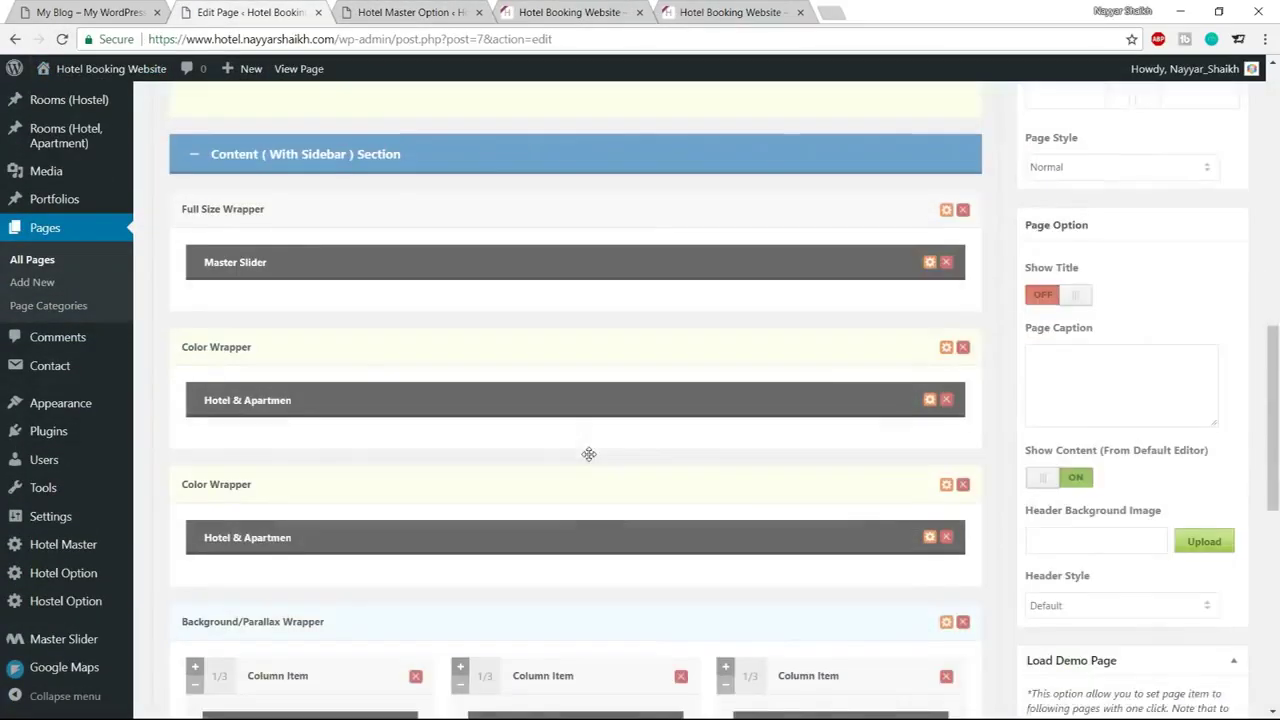
Step: Upload all nine photos from the Gallery folder into the Gallery item and save its settings
{"action": "left_click", "coordinate": [510, 378]}
{"action": "left_click", "coordinate": [630, 205]}
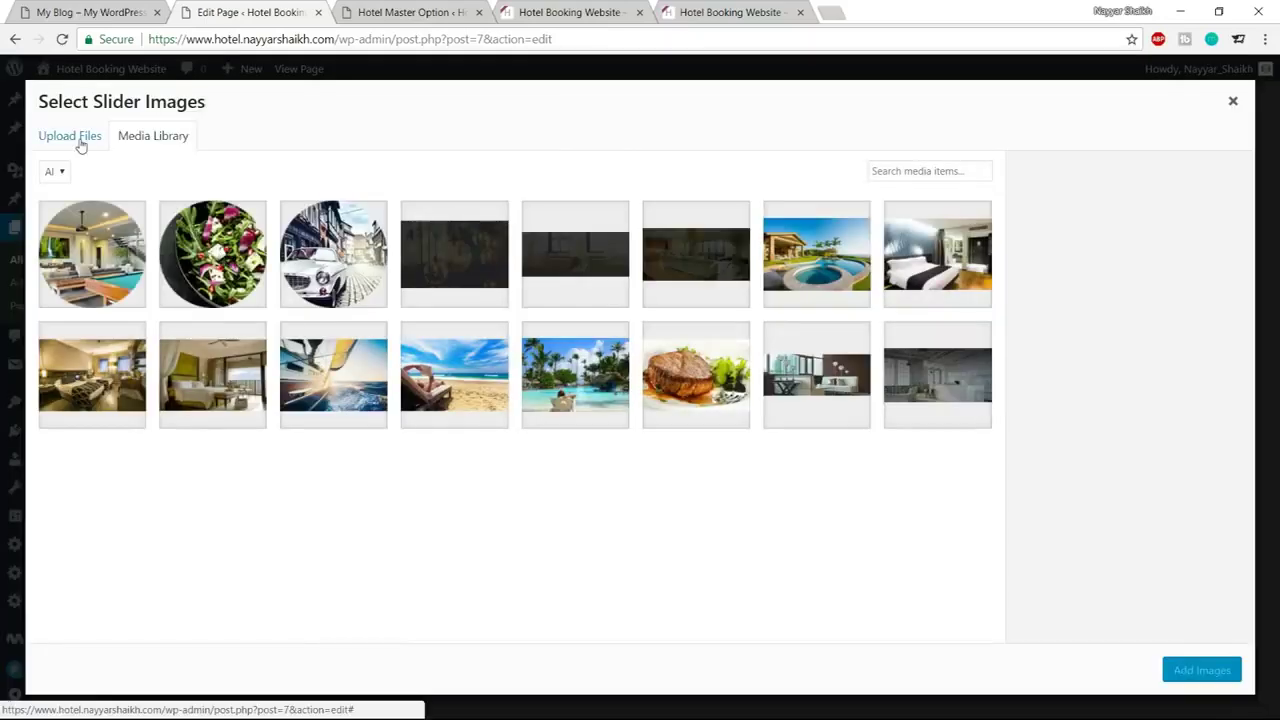
{"action": "left_click", "coordinate": [81, 140]}
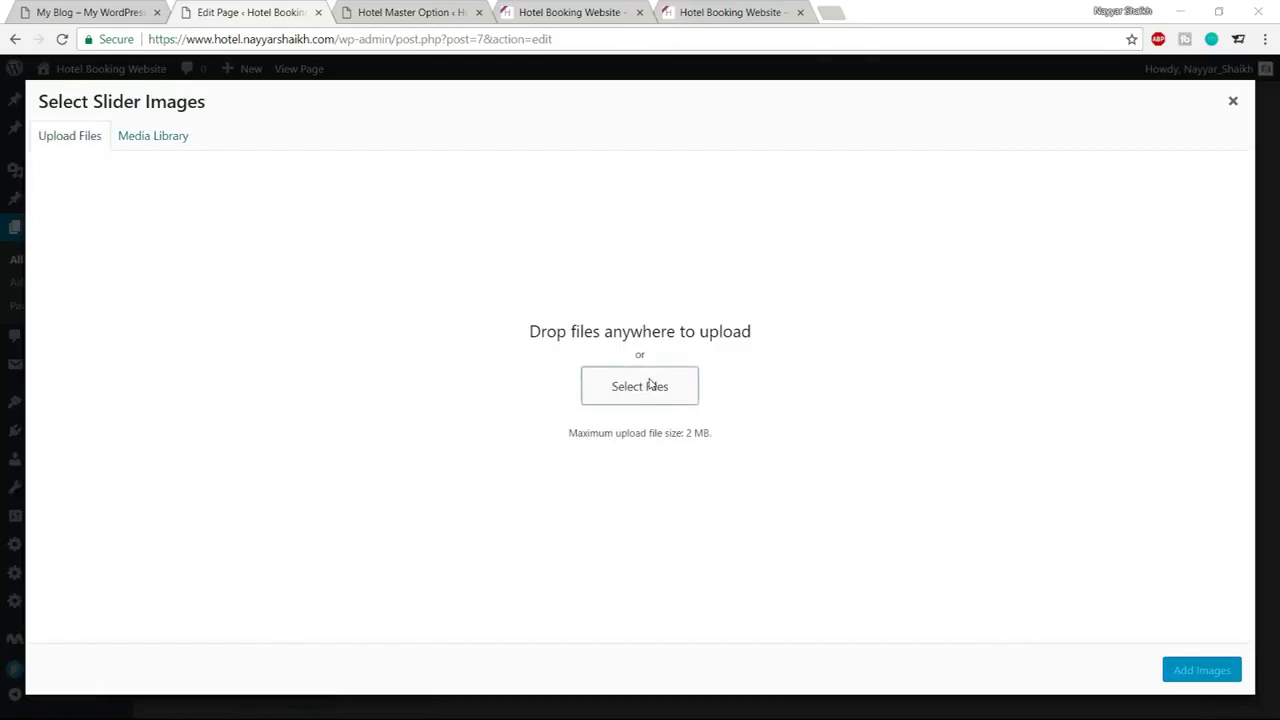
{"action": "left_click", "coordinate": [648, 382]}
{"action": "double_click", "coordinate": [230, 132]}
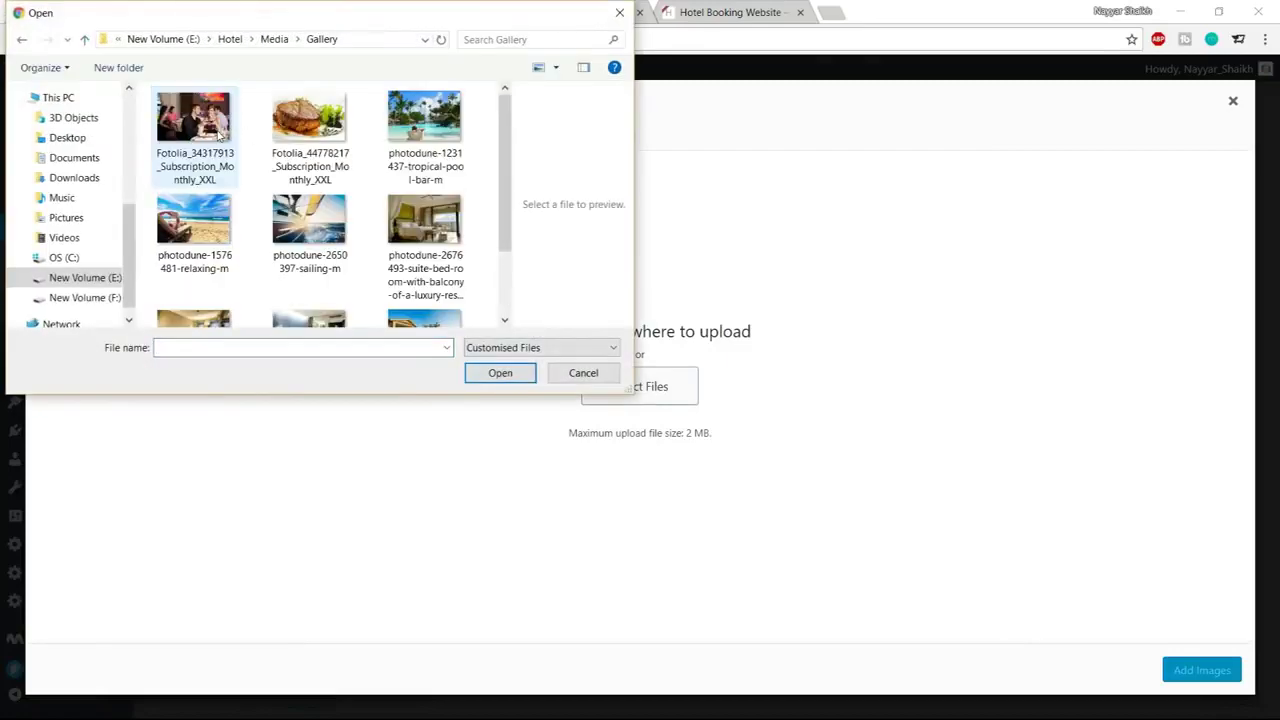
{"action": "key", "text": "ctrl+a"}
{"action": "left_click", "coordinate": [500, 372]}
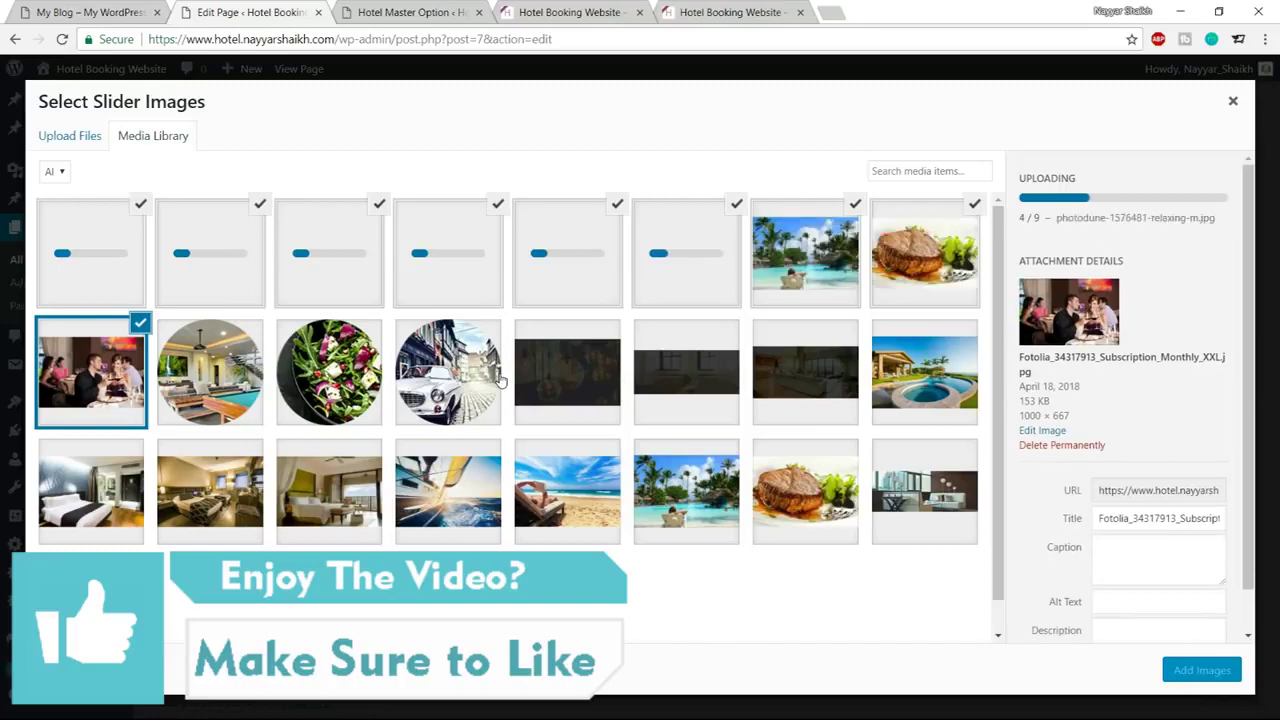
{"action": "left_click", "coordinate": [1199, 663]}
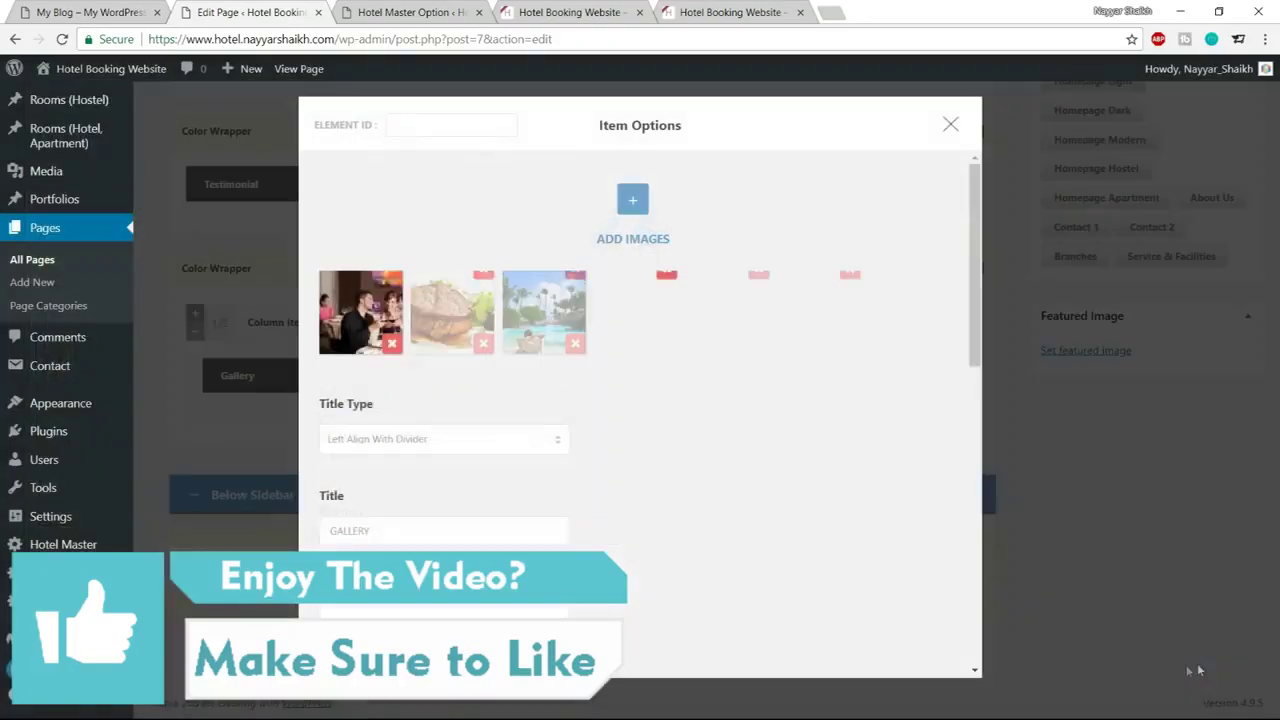
{"action": "scroll", "coordinate": [880, 552], "scroll_direction": "down", "scroll_amount": 10}
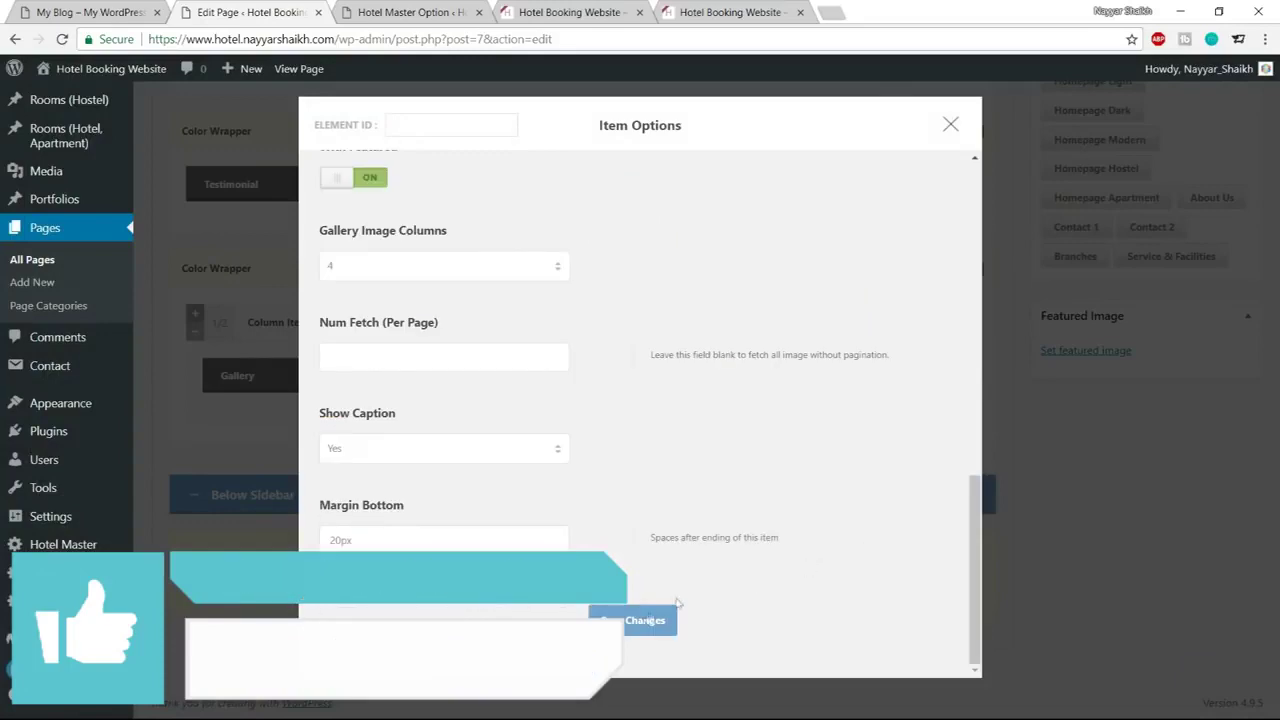
{"action": "left_click", "coordinate": [632, 620]}
{"action": "scroll", "coordinate": [887, 587], "scroll_direction": "up", "scroll_amount": 1}
Step: Update the homepage, reload the live site to view the nine-photo gallery, and compare with the demo
{"action": "scroll", "coordinate": [887, 587], "scroll_direction": "up", "scroll_amount": 20}
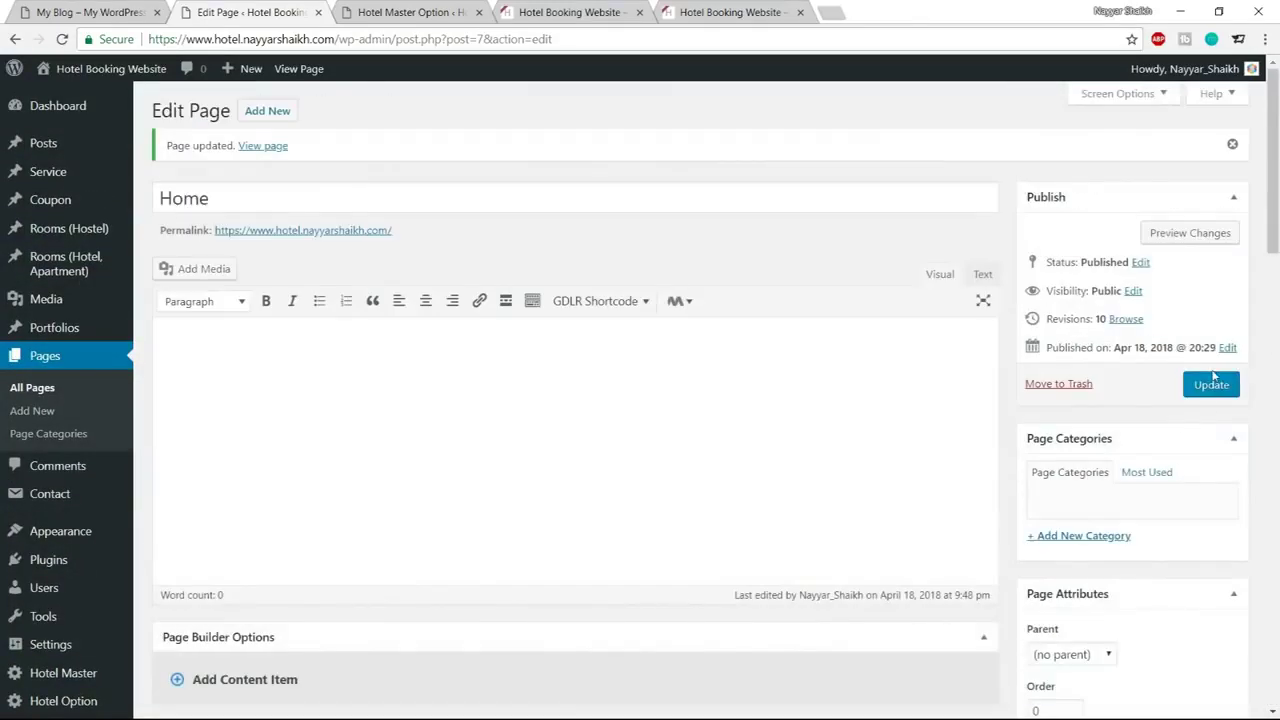
{"action": "left_click", "coordinate": [1211, 384]}
{"action": "left_click", "coordinate": [412, 12]}
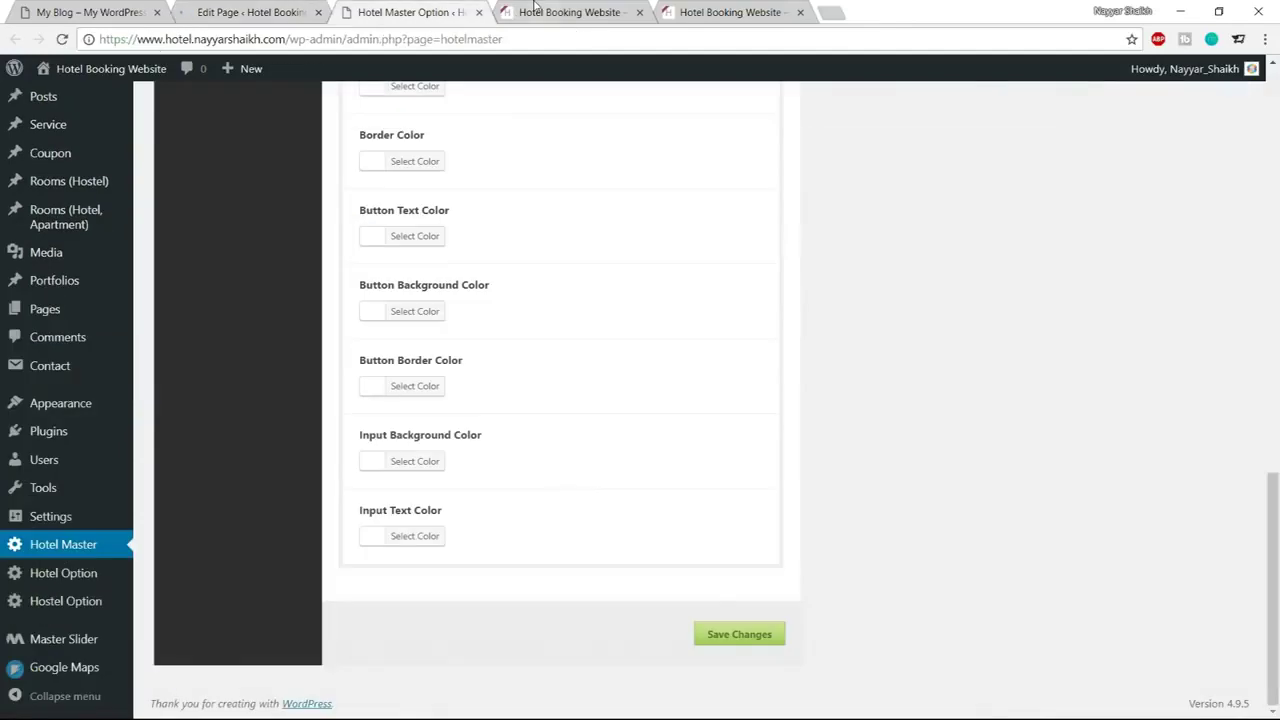
{"action": "left_click", "coordinate": [540, 12]}
{"action": "left_click", "coordinate": [62, 39]}
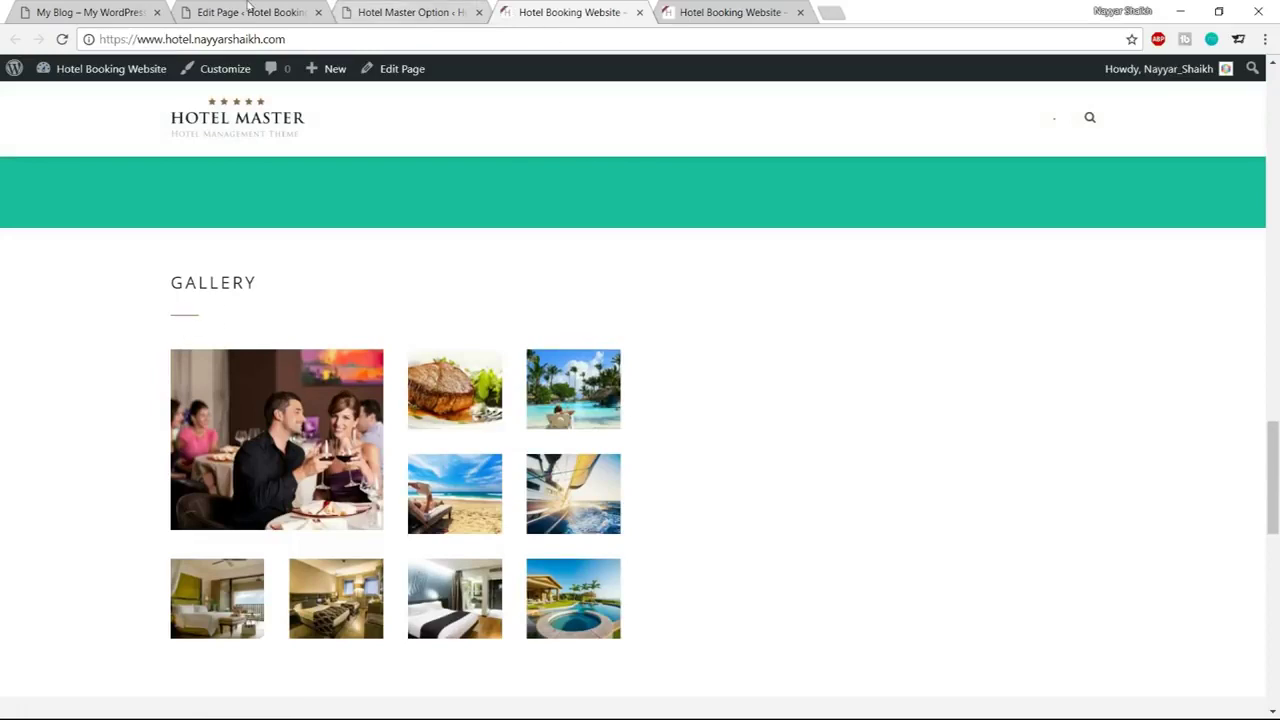
{"action": "left_click", "coordinate": [130, 12]}
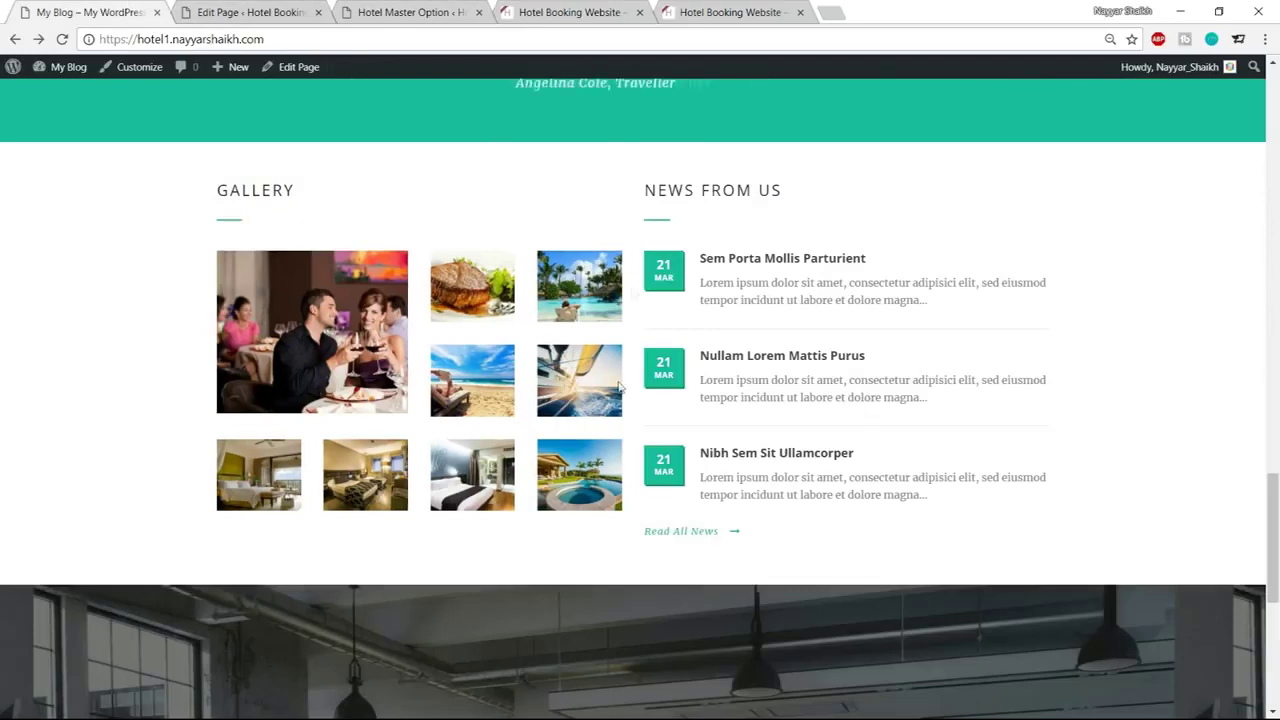
{"action": "left_click", "coordinate": [271, 10]}
{"action": "scroll", "coordinate": [654, 420], "scroll_direction": "down", "scroll_amount": 10}
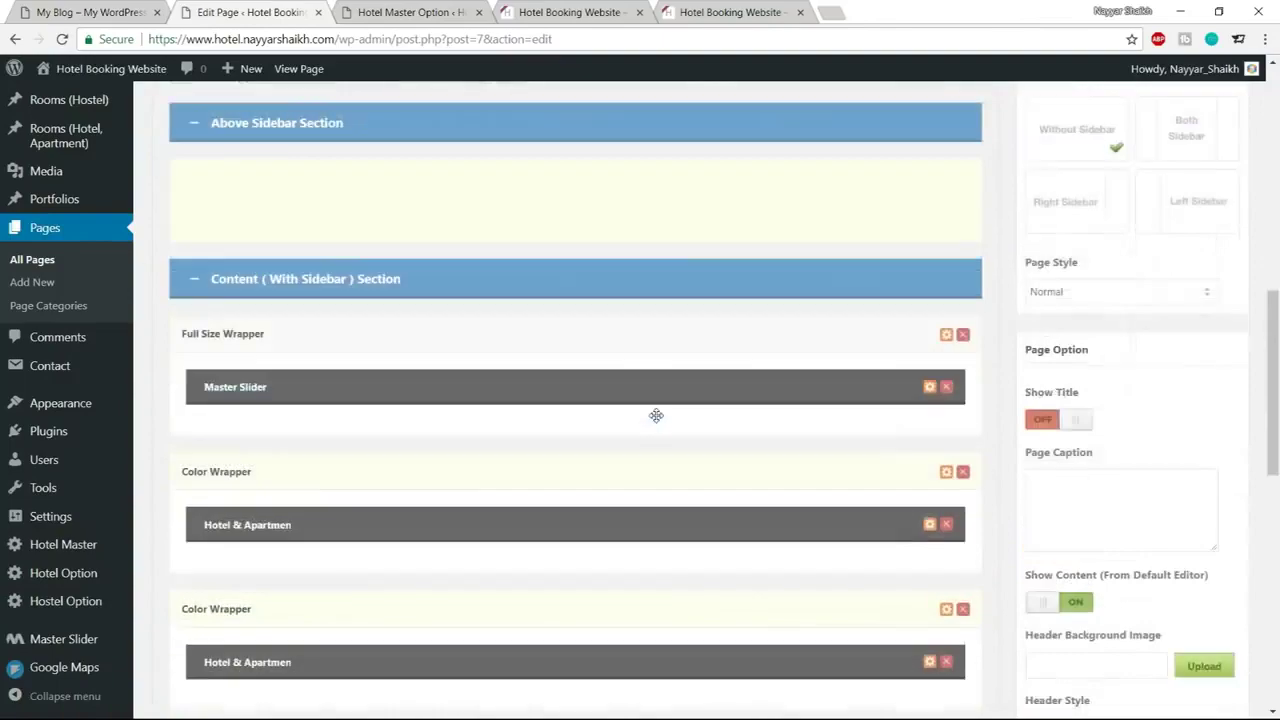
Step: Add a Blog content item, drag it into the right 1/2 column, and open its options
{"action": "scroll", "coordinate": [665, 457], "scroll_direction": "up", "scroll_amount": 3}
{"action": "scroll", "coordinate": [665, 457], "scroll_direction": "up", "scroll_amount": 7}
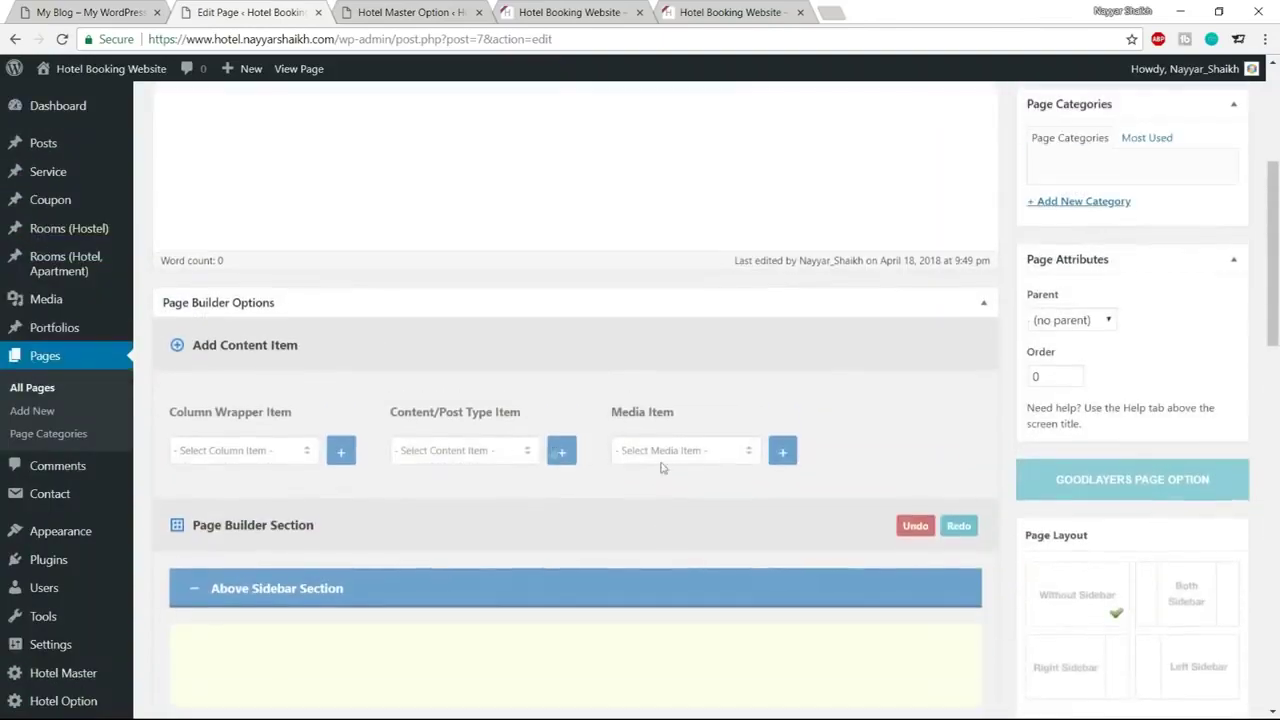
{"action": "left_click", "coordinate": [464, 452]}
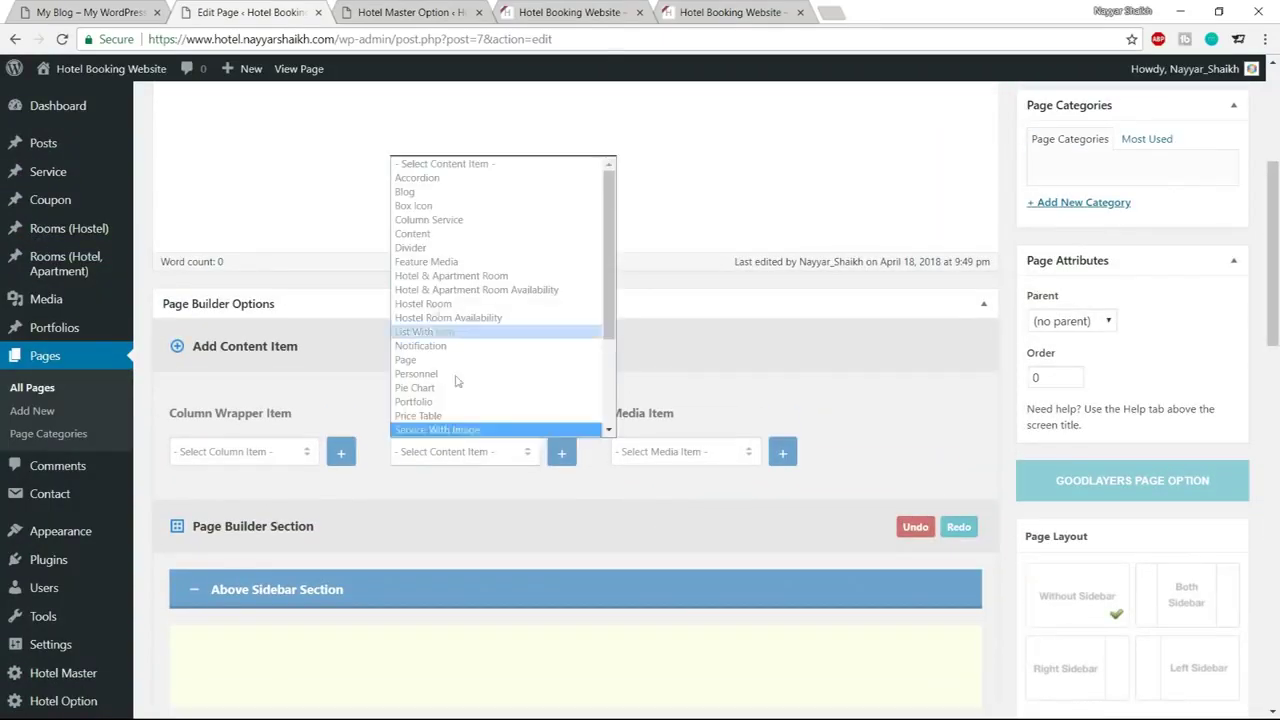
{"action": "left_click", "coordinate": [440, 190]}
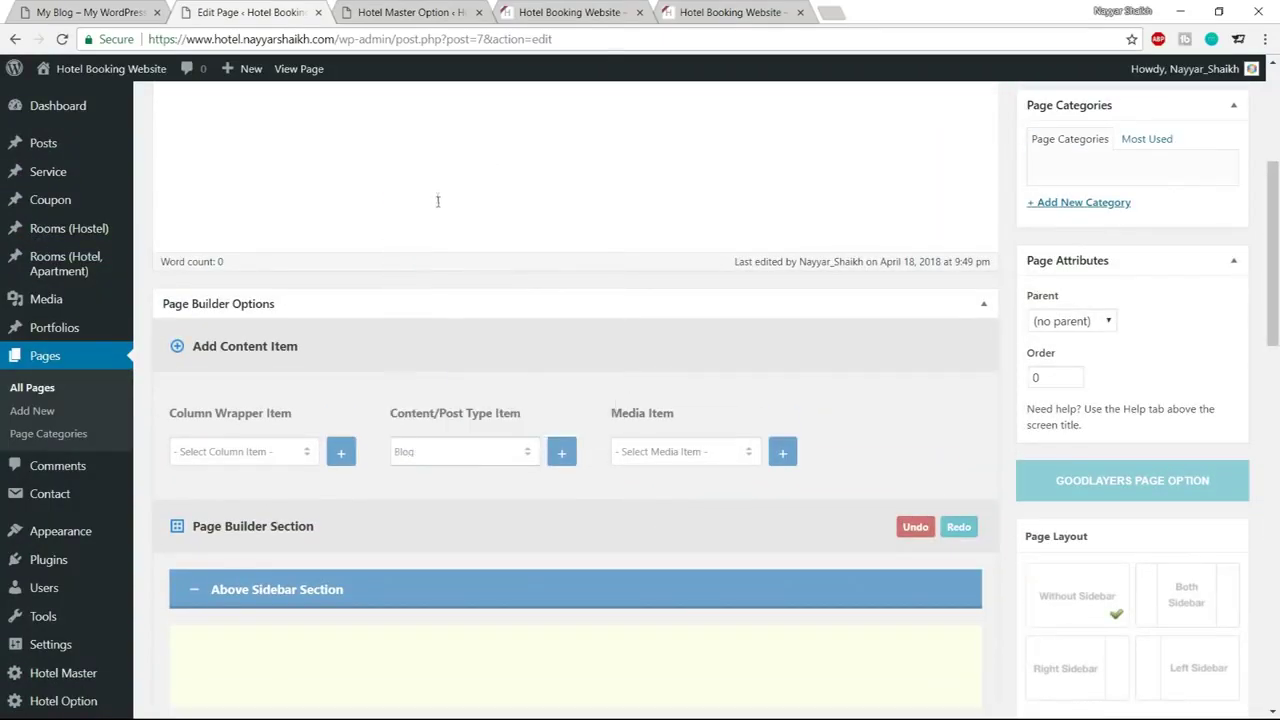
{"action": "left_click", "coordinate": [561, 454]}
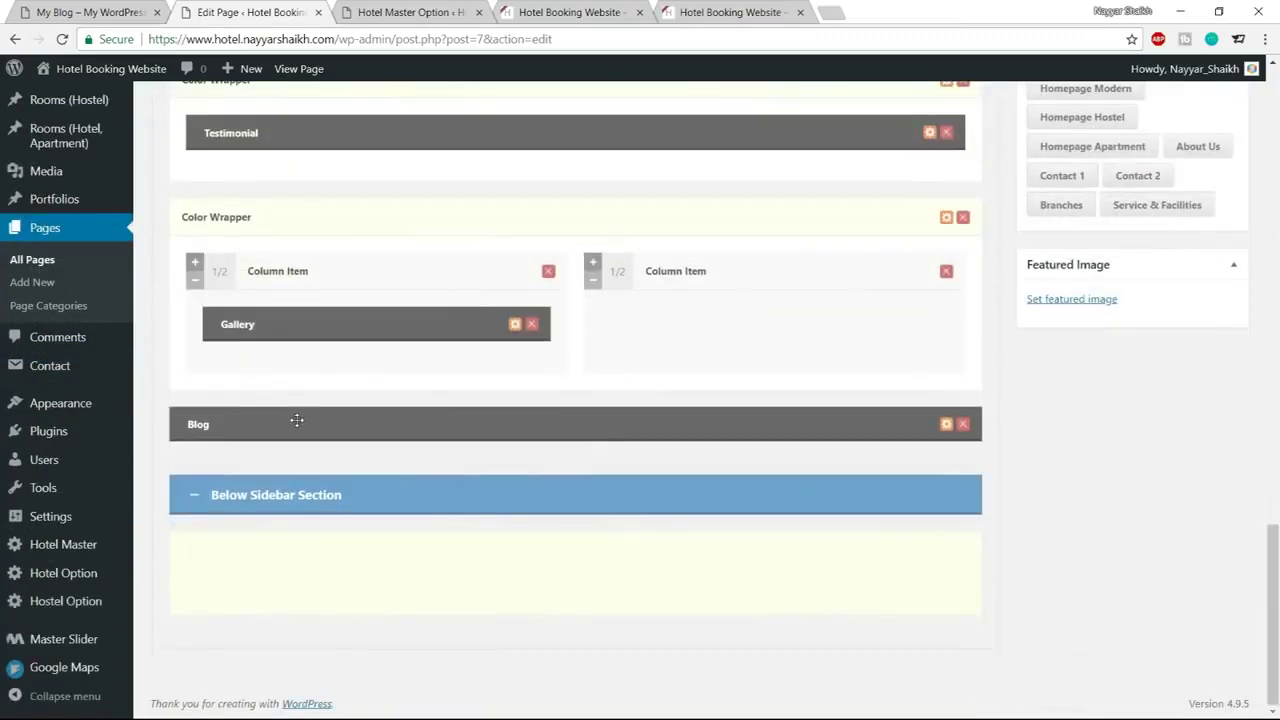
{"action": "left_click_drag", "start_coordinate": [298, 420], "coordinate": [741, 386]}
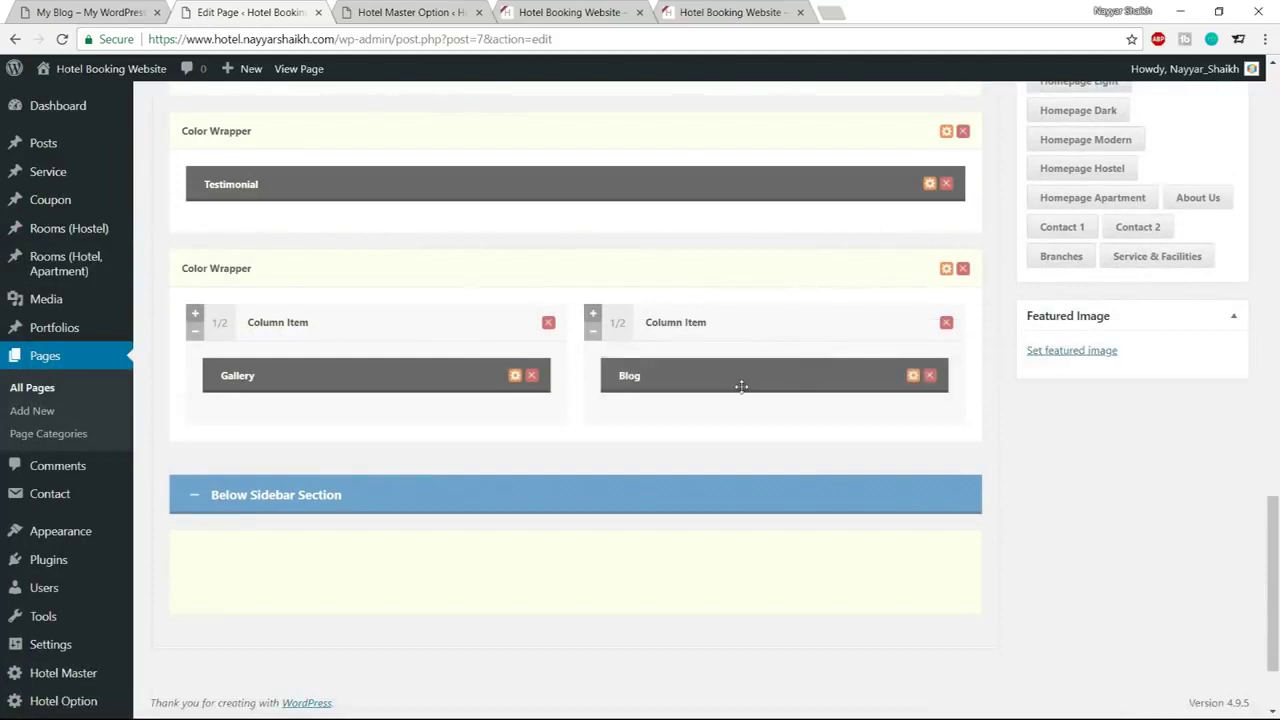
{"action": "left_click", "coordinate": [913, 377]}
Step: Give the Blog item a left-aligned divider title reading NEWS FROM US, copied from the demo
{"action": "left_click", "coordinate": [473, 228]}
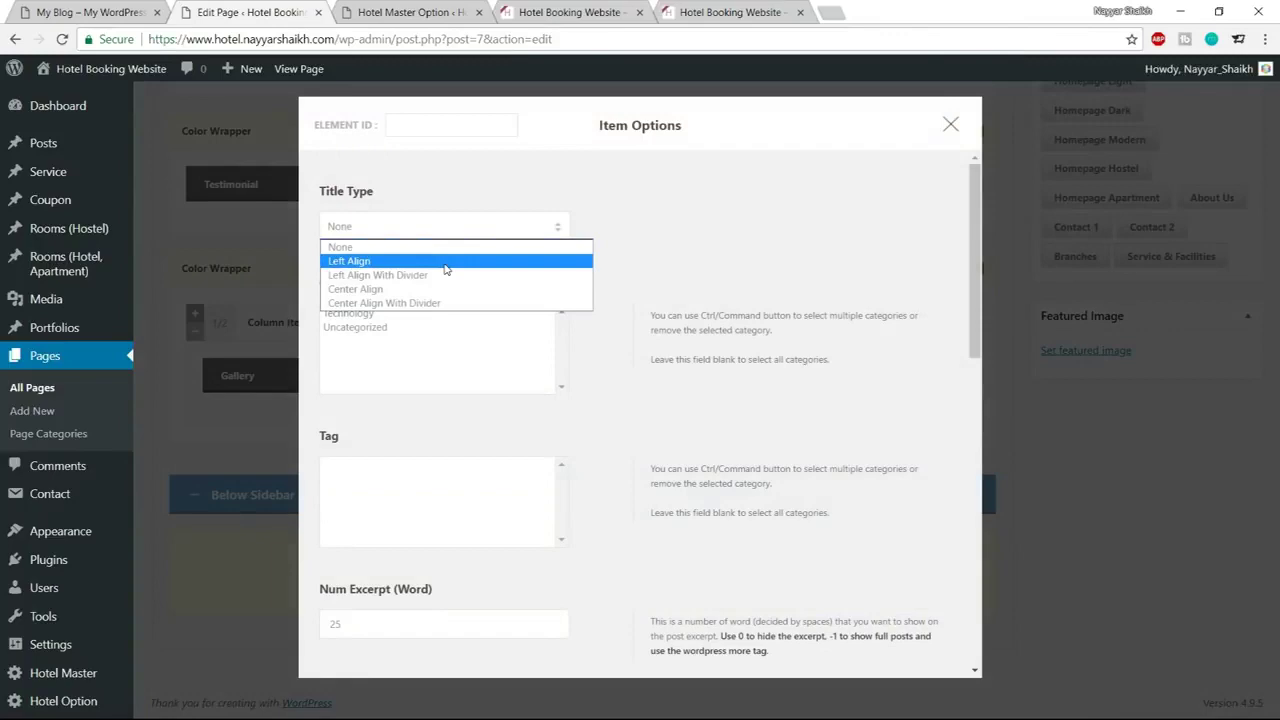
{"action": "left_click", "coordinate": [446, 262]}
{"action": "left_click", "coordinate": [443, 228]}
{"action": "left_click", "coordinate": [430, 274]}
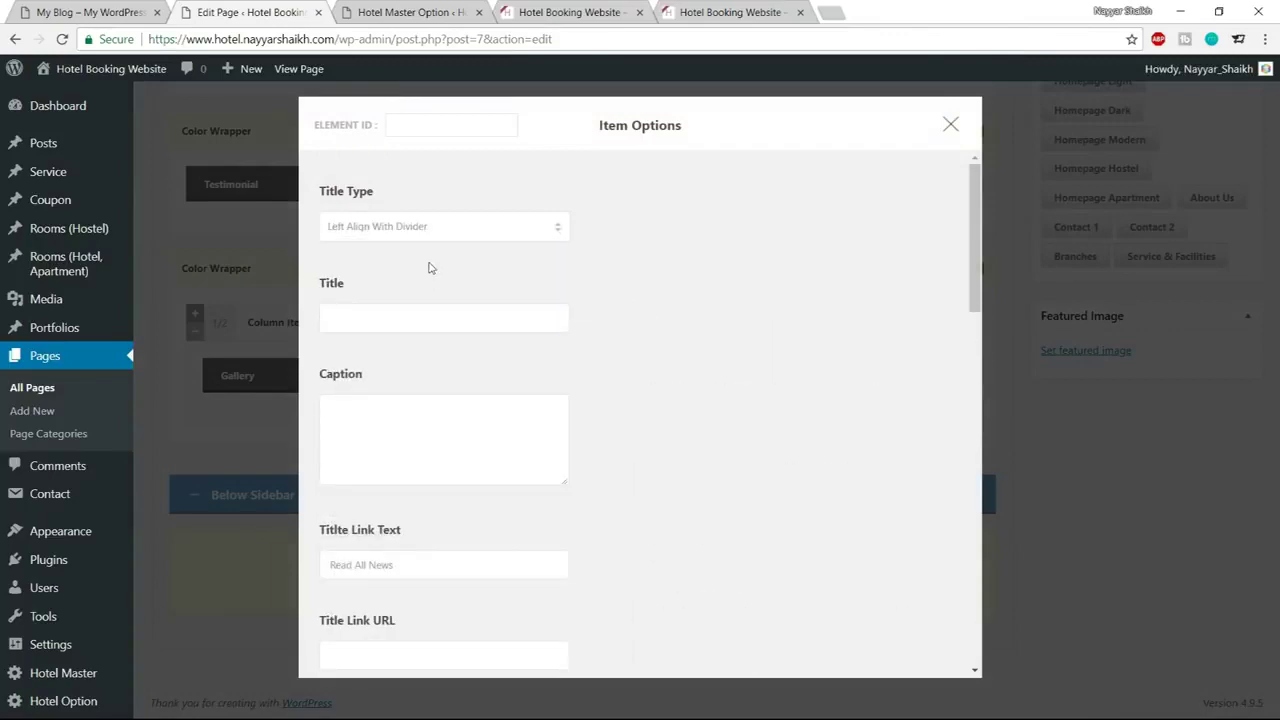
{"action": "left_click", "coordinate": [55, 8]}
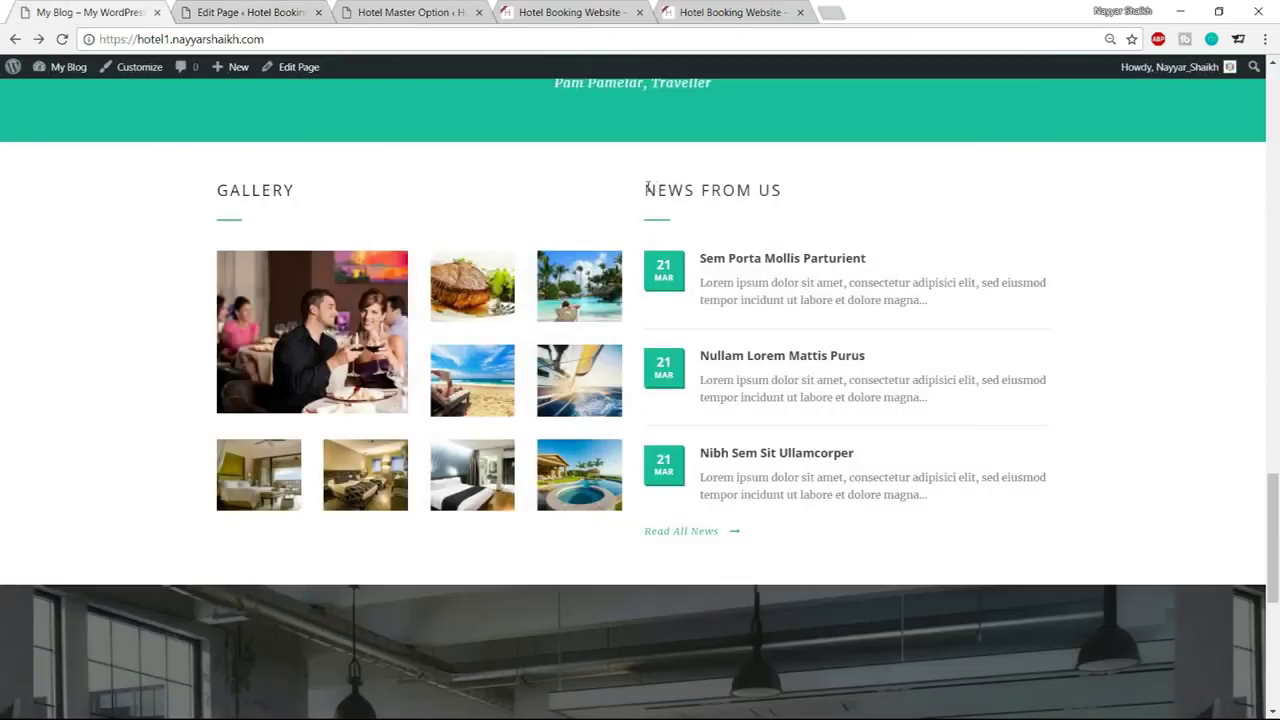
{"action": "left_click_drag", "start_coordinate": [645, 189], "coordinate": [812, 192]}
{"action": "key", "text": "ctrl+c"}
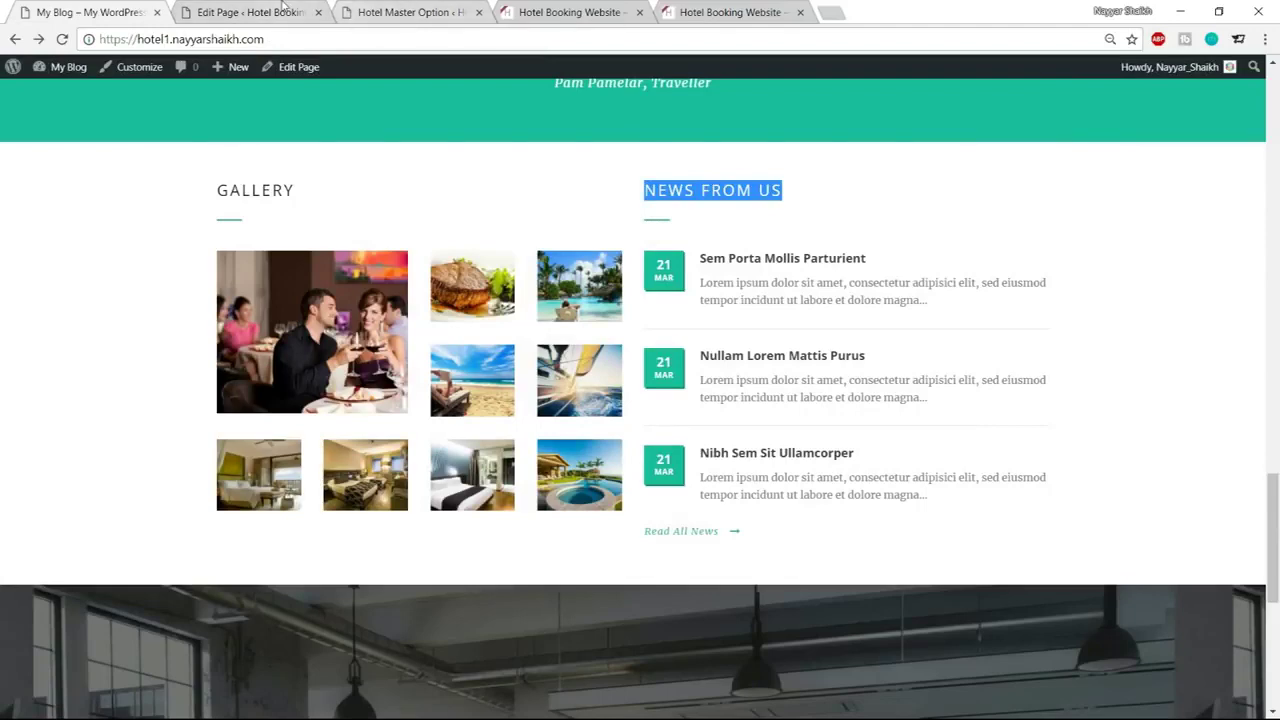
{"action": "left_click", "coordinate": [250, 12]}
{"action": "left_click", "coordinate": [415, 318]}
{"action": "key", "text": "ctrl+v"}
Step: Set a 17-word excerpt length and change the number of posts shown
{"action": "scroll", "coordinate": [850, 345], "scroll_direction": "down", "scroll_amount": 3}
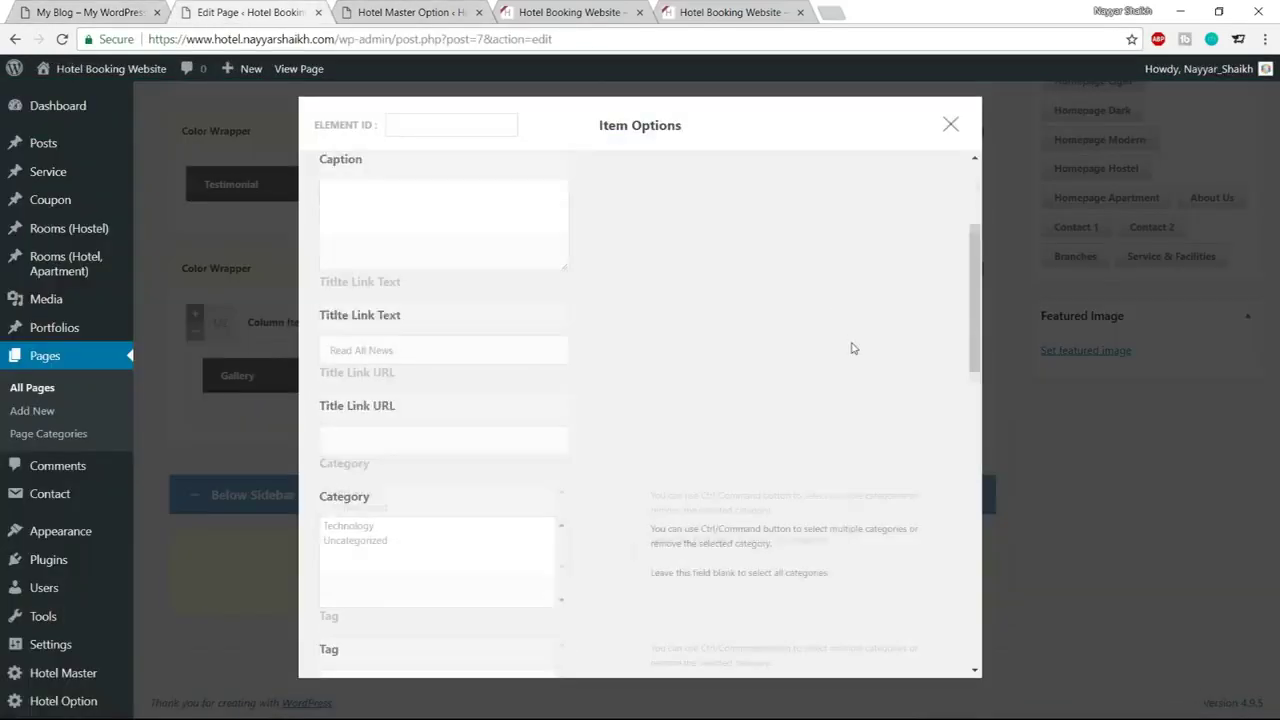
{"action": "scroll", "coordinate": [378, 368], "scroll_direction": "down", "scroll_amount": 1}
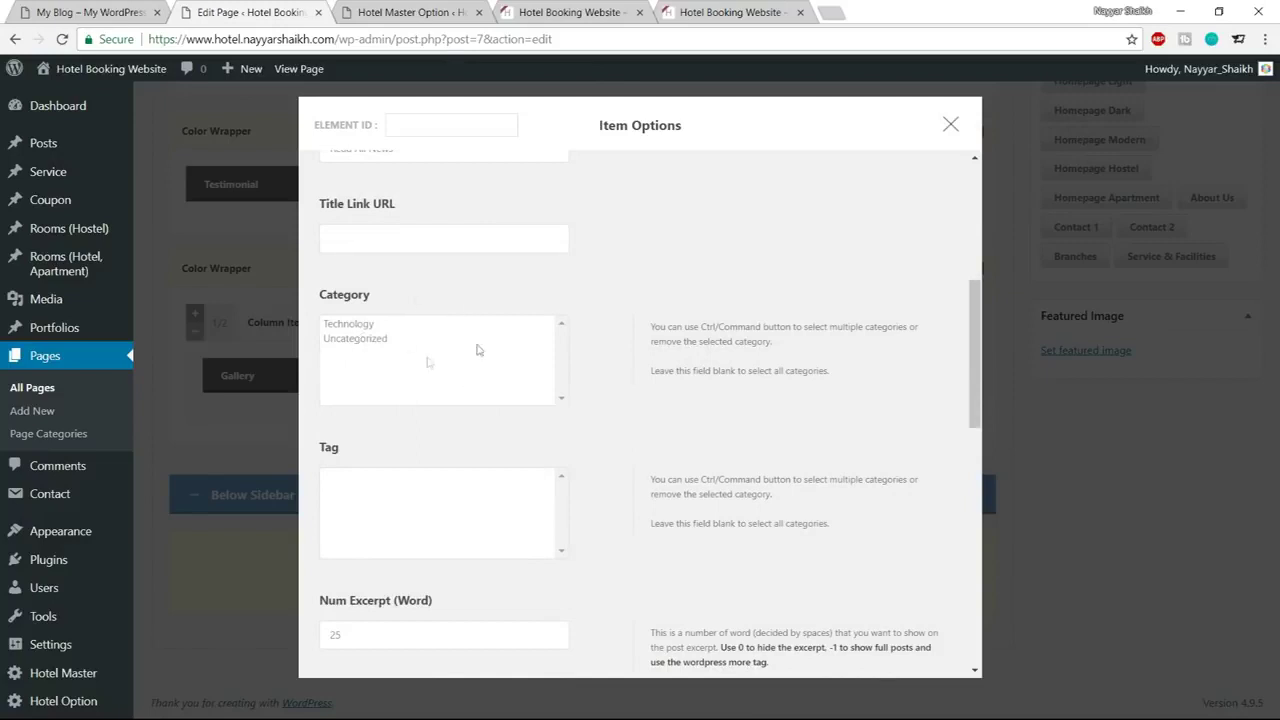
{"action": "scroll", "coordinate": [690, 367], "scroll_direction": "down", "scroll_amount": 4}
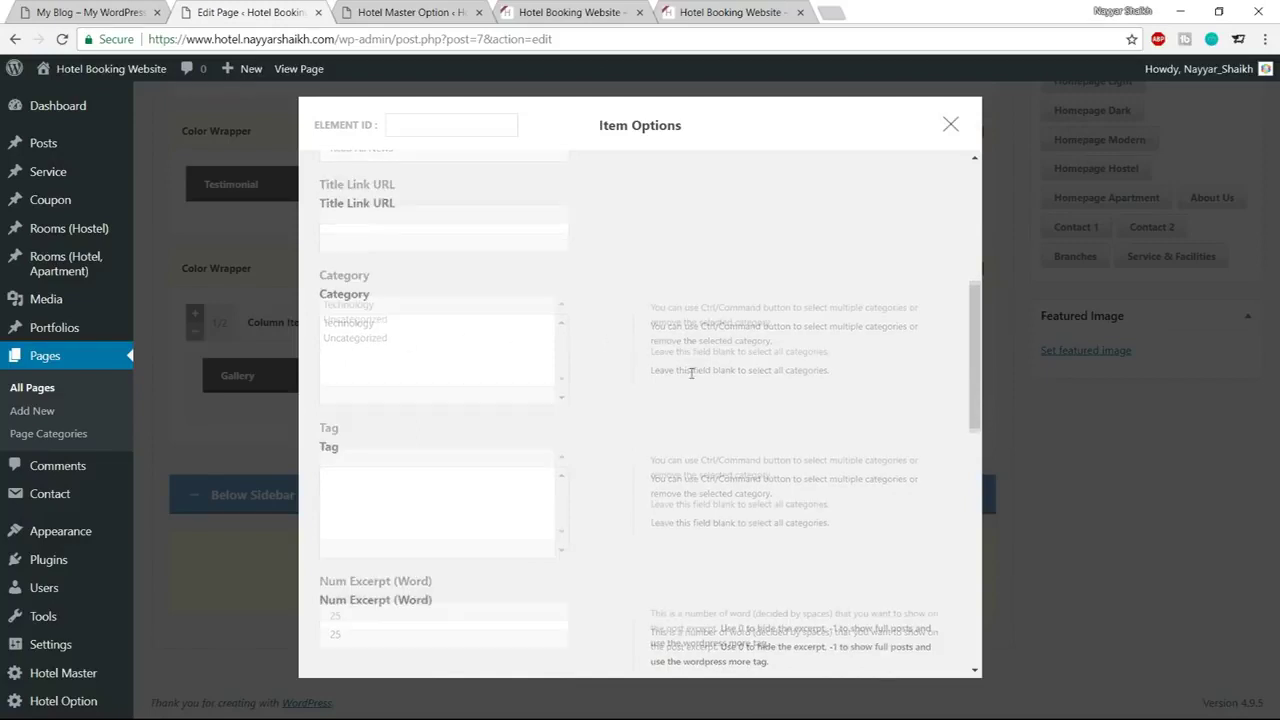
{"action": "left_click_drag", "start_coordinate": [355, 309], "coordinate": [318, 307]}
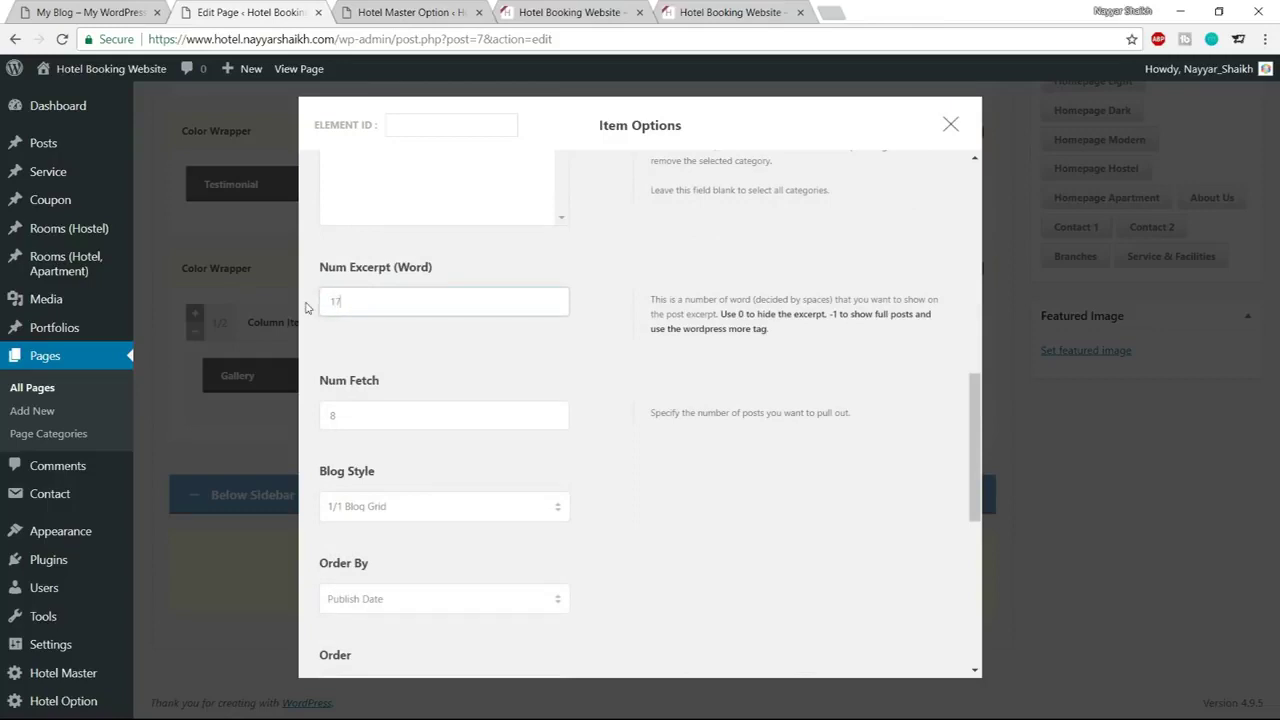
{"action": "left_click", "coordinate": [678, 393]}
{"action": "left_click_drag", "start_coordinate": [431, 420], "coordinate": [320, 416]}
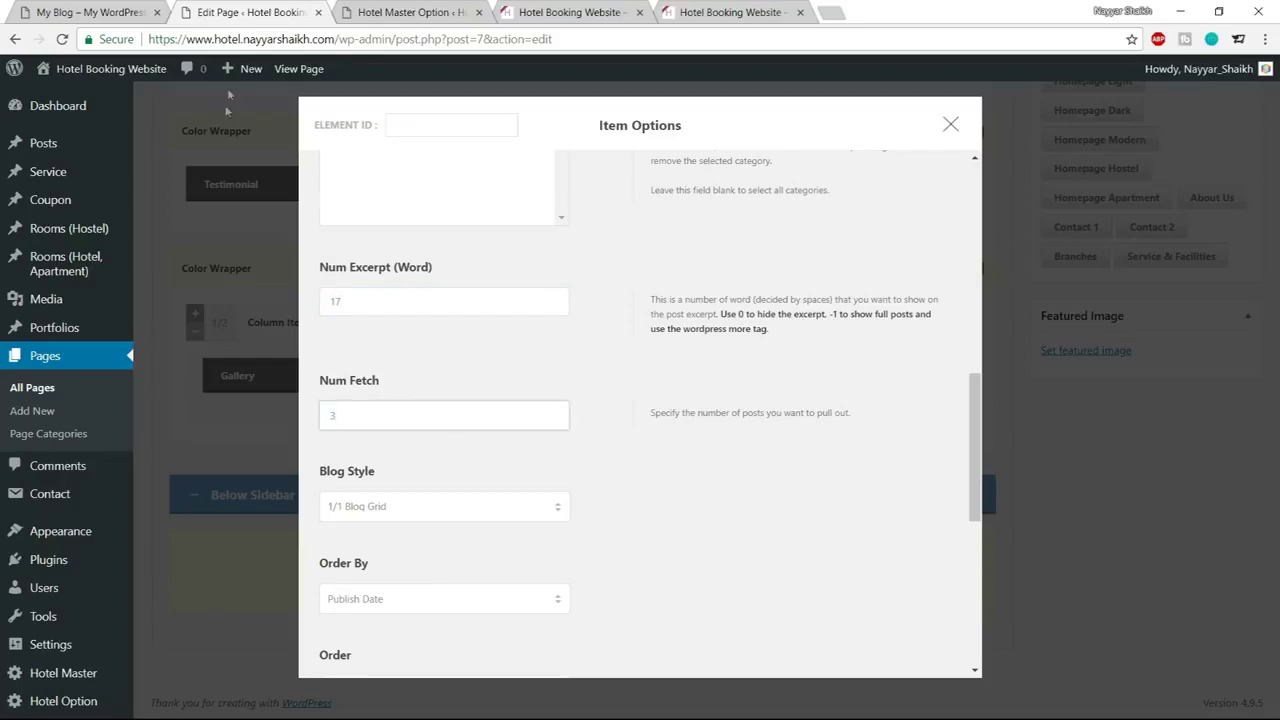
{"action": "left_click", "coordinate": [66, 16]}
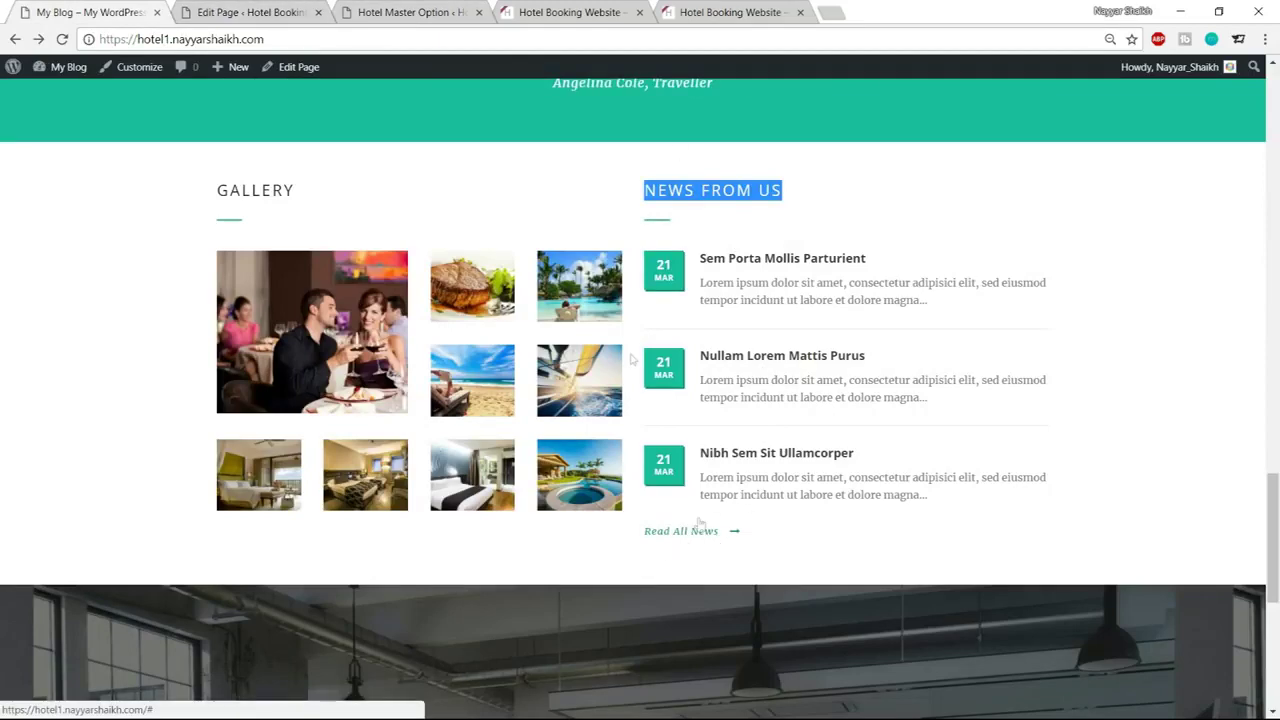
{"action": "left_click", "coordinate": [276, 12]}
Step: Set the Read All News link text and paste the site's home address as Title Link URL
{"action": "scroll", "coordinate": [482, 304], "scroll_direction": "up", "scroll_amount": 5}
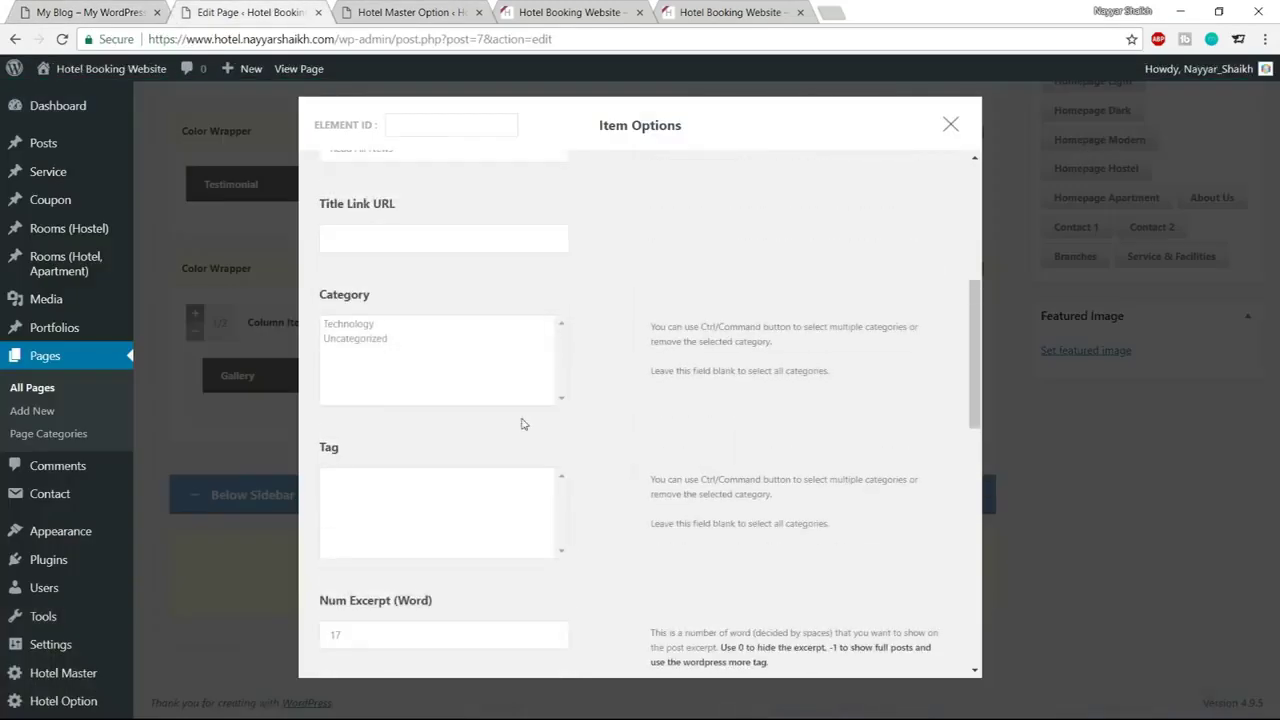
{"action": "left_click_drag", "start_coordinate": [407, 321], "coordinate": [296, 320]}
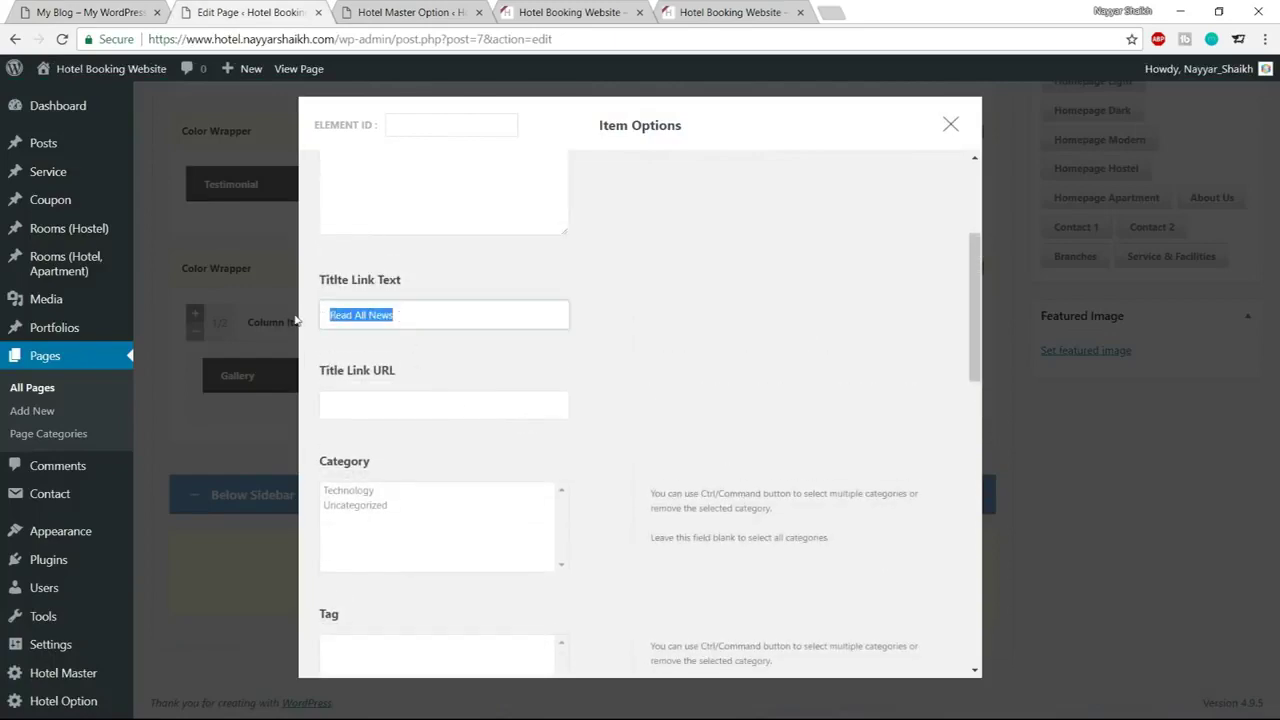
{"action": "left_click", "coordinate": [398, 409]}
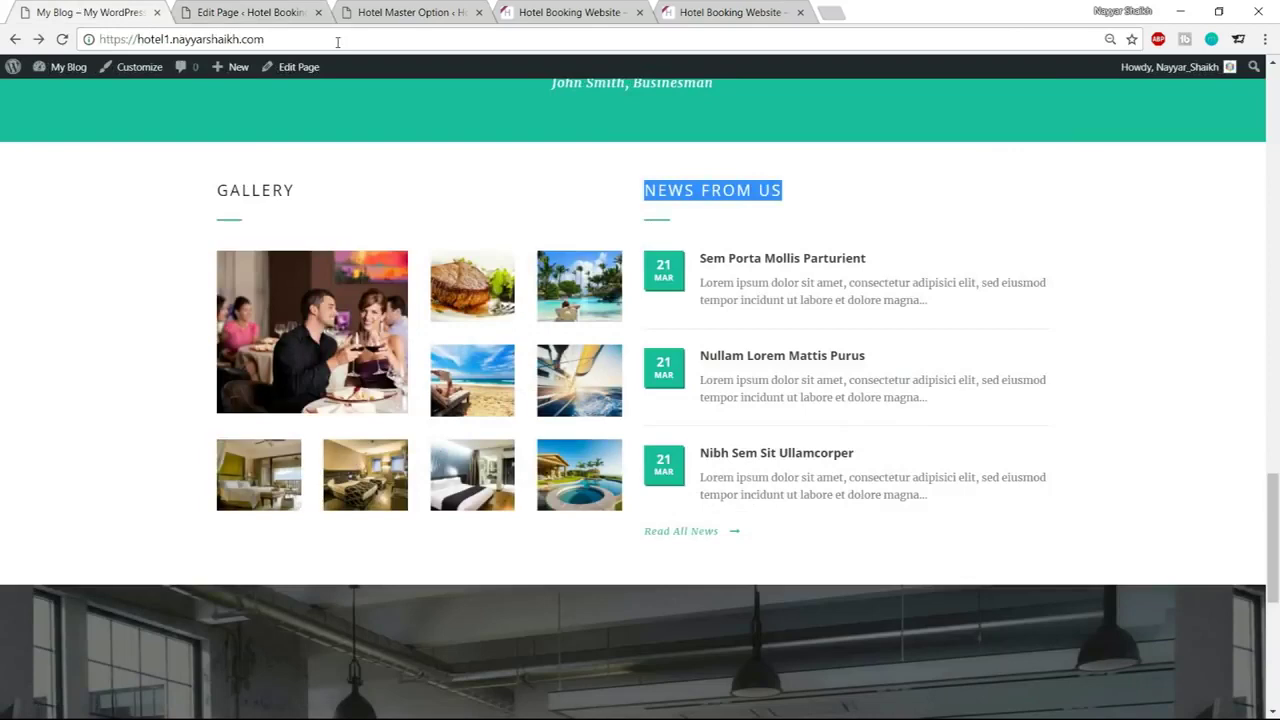
{"action": "left_click_drag", "start_coordinate": [264, 39], "coordinate": [62, 45]}
{"action": "left_click", "coordinate": [392, 12]}
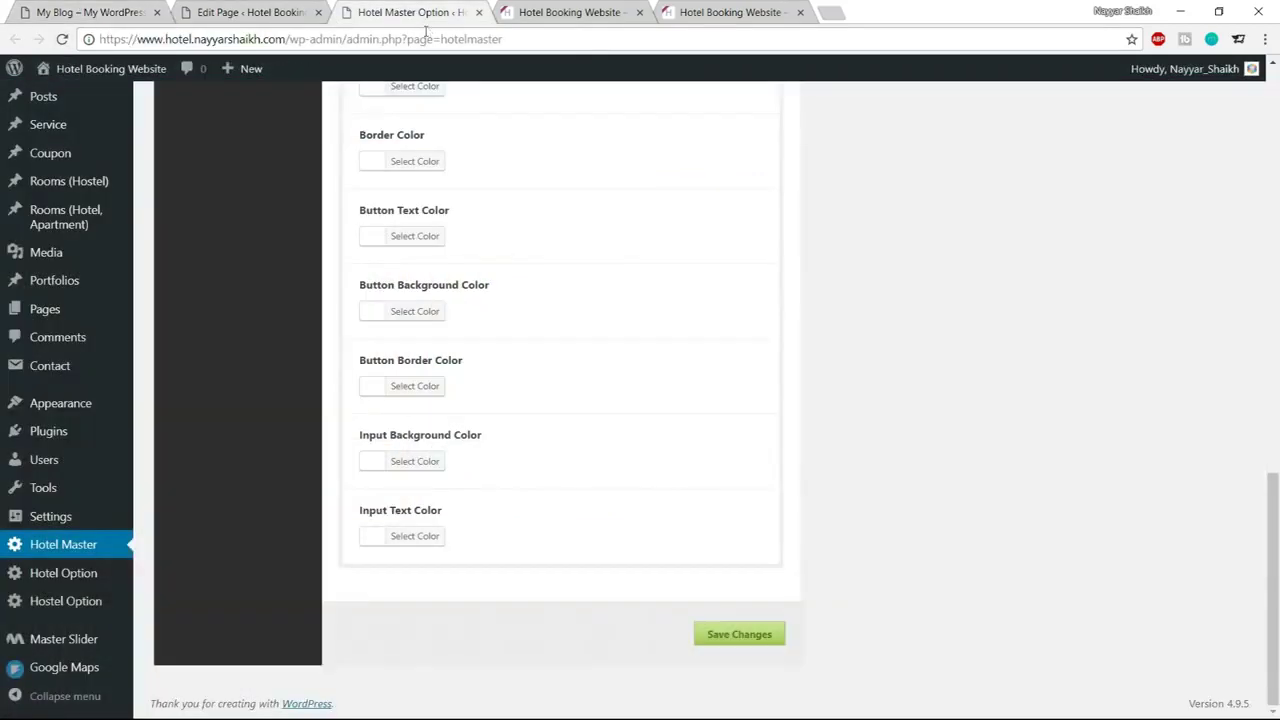
{"action": "left_click_drag", "start_coordinate": [288, 39], "coordinate": [98, 39]}
{"action": "key", "text": "ctrl+c"}
{"action": "left_click", "coordinate": [250, 12]}
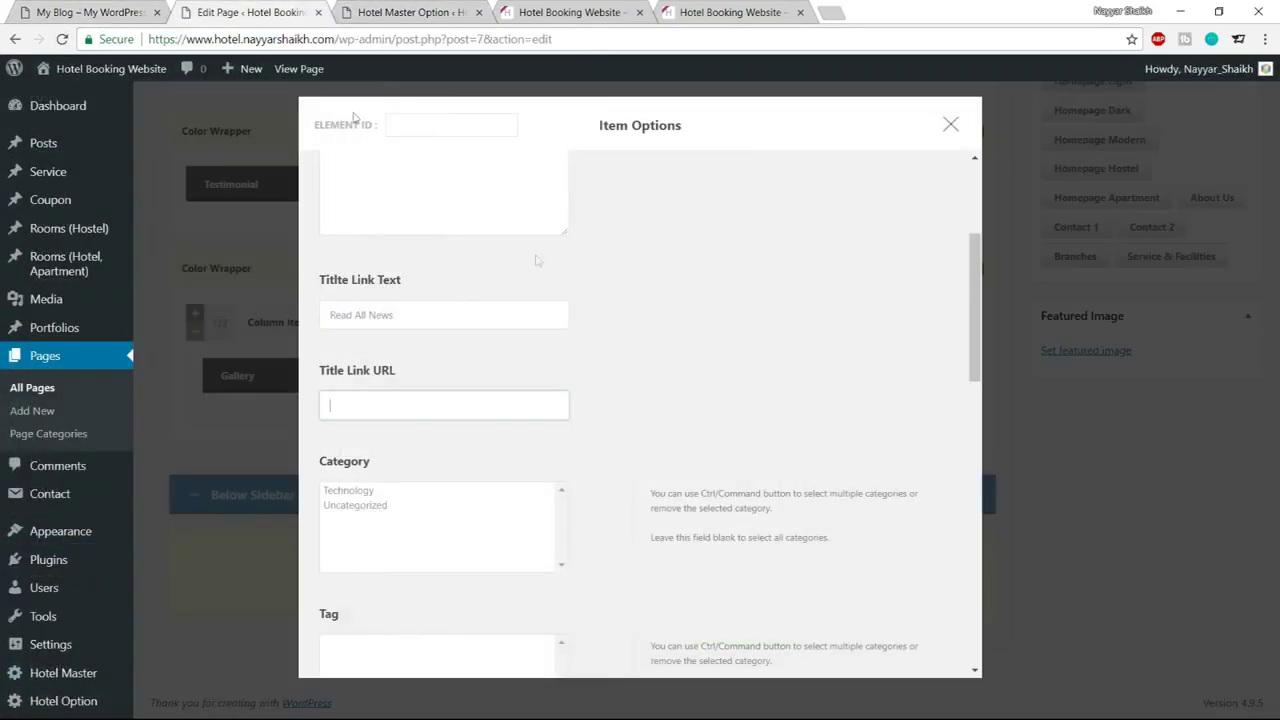
{"action": "left_click", "coordinate": [478, 401]}
{"action": "key", "text": "ctrl+v"}
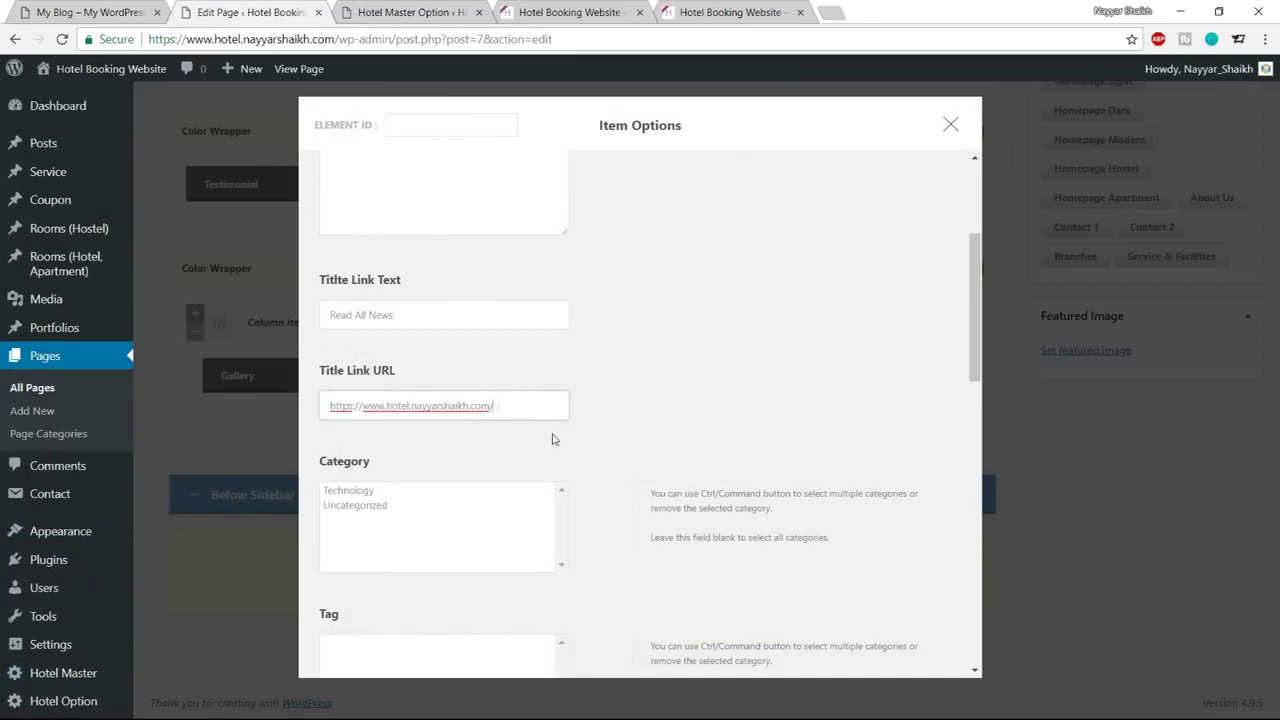
Step: Choose the Blog Widget style and save the Blog item's options
{"action": "scroll", "coordinate": [640, 440], "scroll_direction": "down", "scroll_amount": 7}
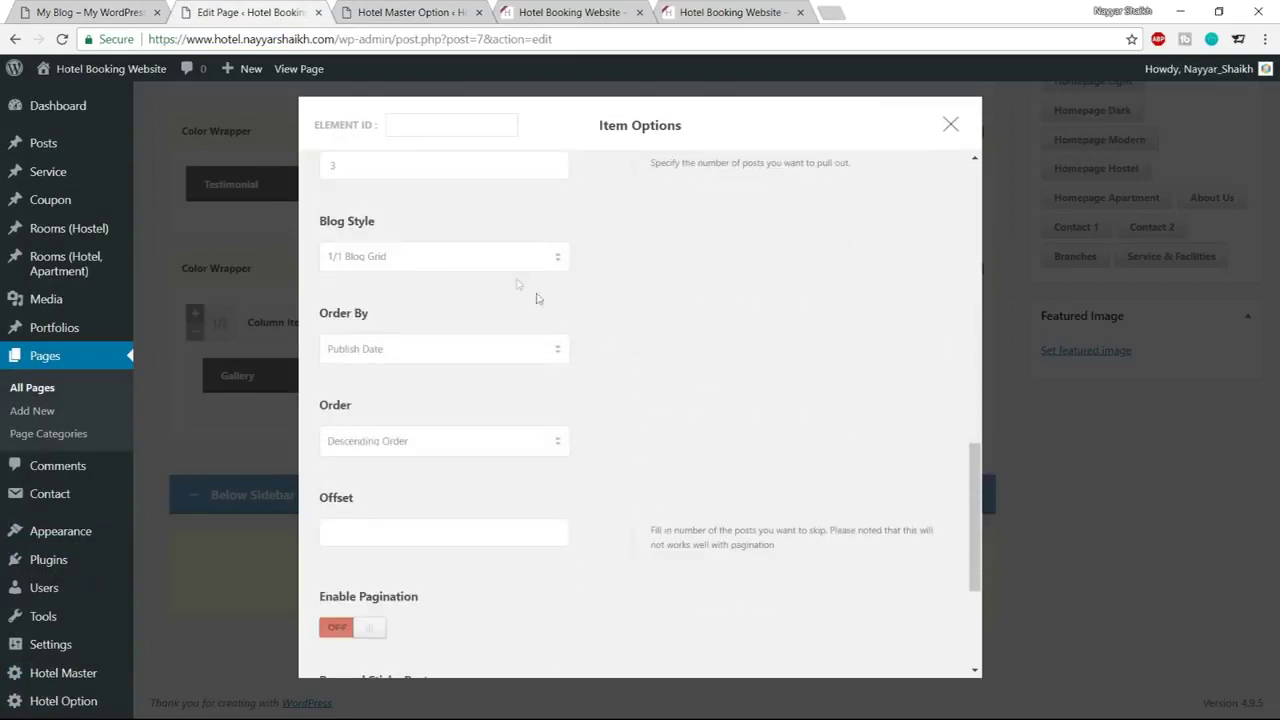
{"action": "left_click", "coordinate": [477, 262]}
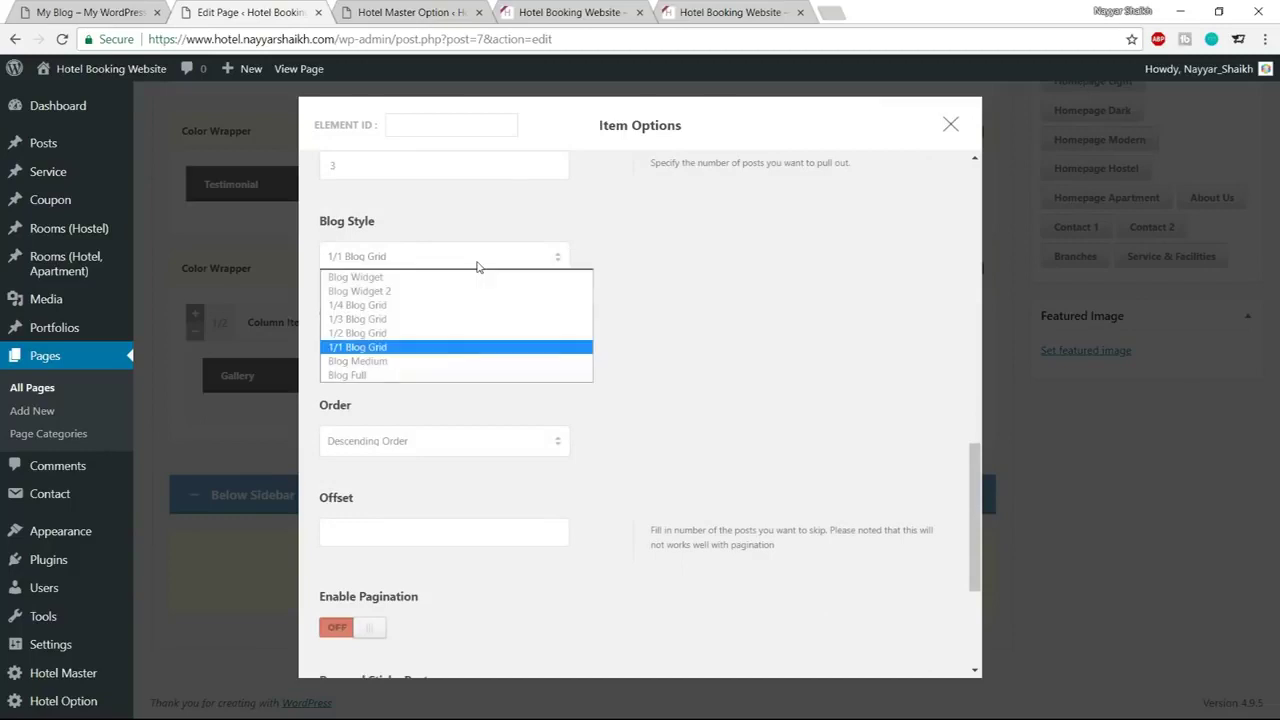
{"action": "left_click", "coordinate": [398, 278]}
{"action": "scroll", "coordinate": [824, 401], "scroll_direction": "down", "scroll_amount": 3}
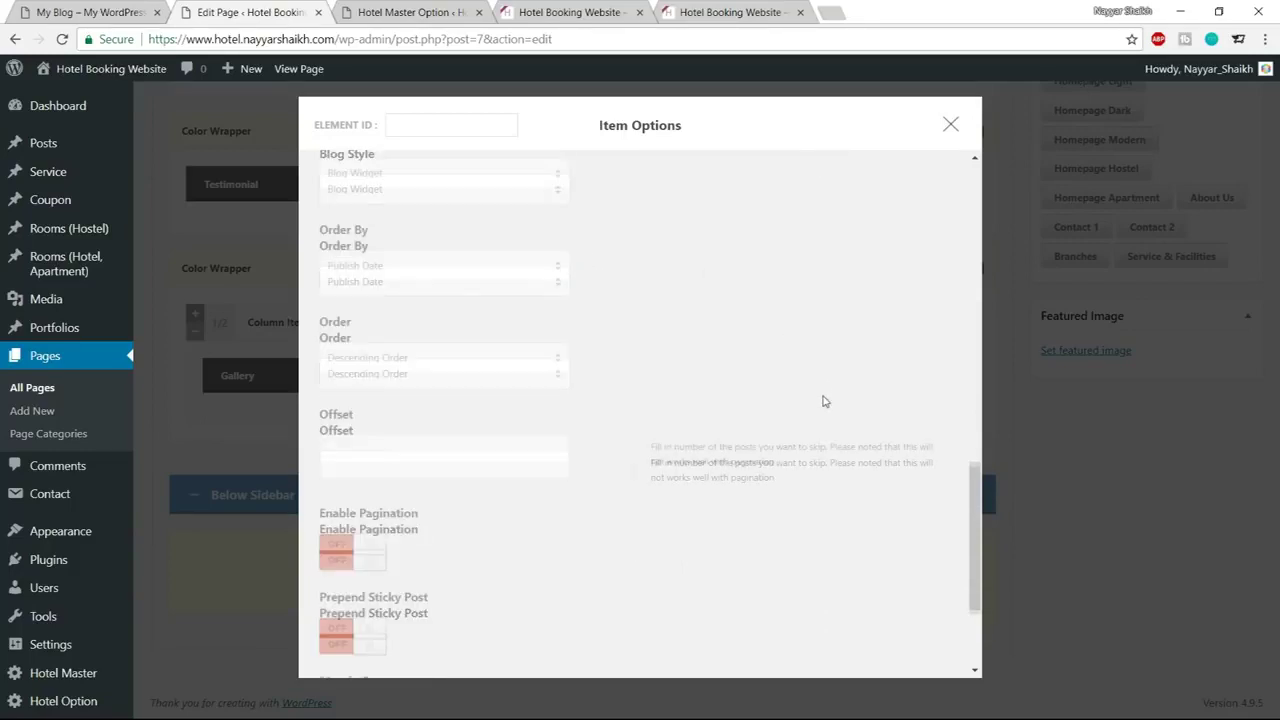
{"action": "left_click", "coordinate": [640, 621]}
Step: Update the Home page and reload the live site to see NEWS FROM US beside the Gallery
{"action": "scroll", "coordinate": [640, 634], "scroll_direction": "up", "scroll_amount": 5}
{"action": "scroll", "coordinate": [644, 640], "scroll_direction": "up", "scroll_amount": 5}
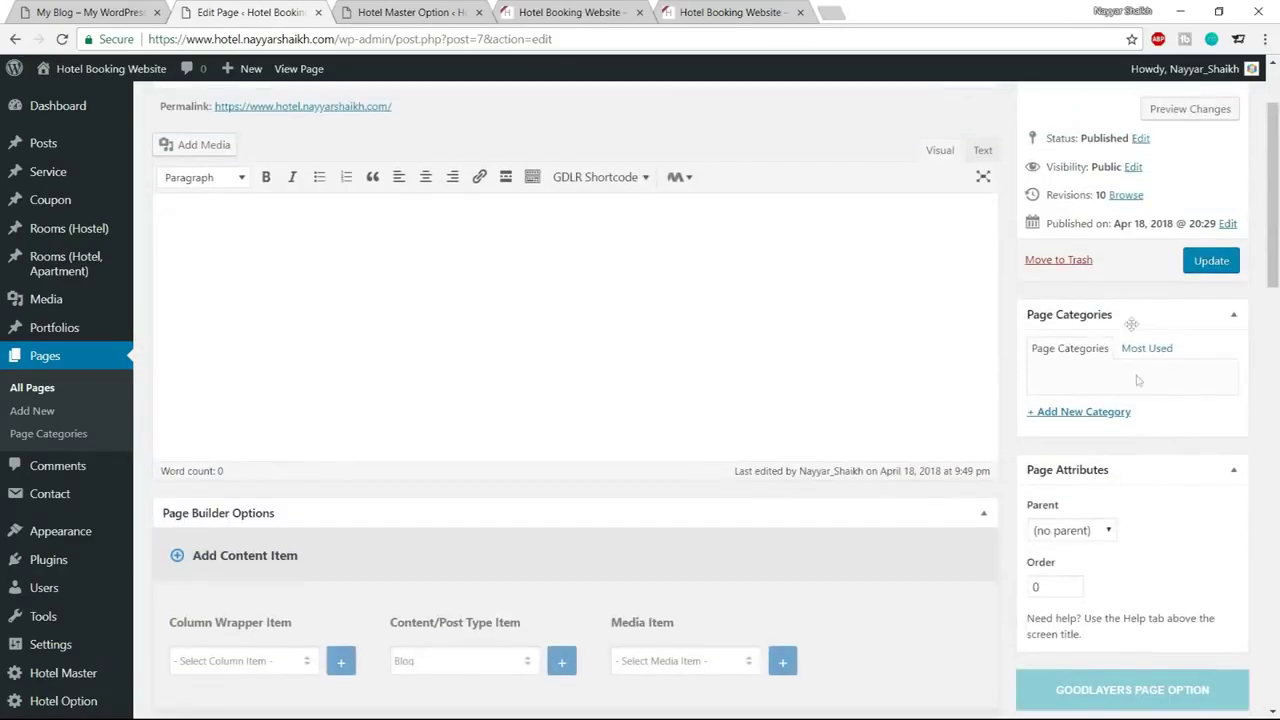
{"action": "left_click", "coordinate": [1211, 260]}
{"action": "left_click", "coordinate": [570, 12]}
{"action": "left_click", "coordinate": [61, 39]}
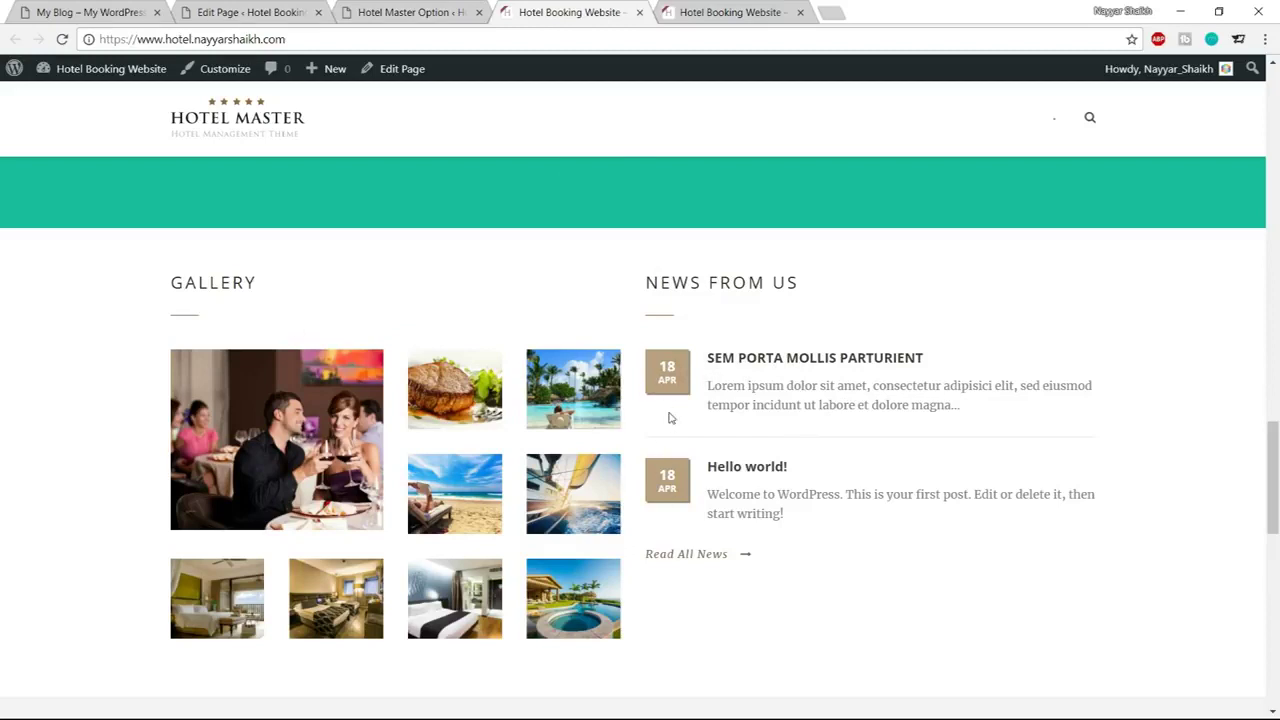
{"action": "left_click", "coordinate": [437, 8]}
Step: Open the Blog Color settings and compare them with the live News From Us section
{"action": "scroll", "coordinate": [666, 348], "scroll_direction": "up", "scroll_amount": 10}
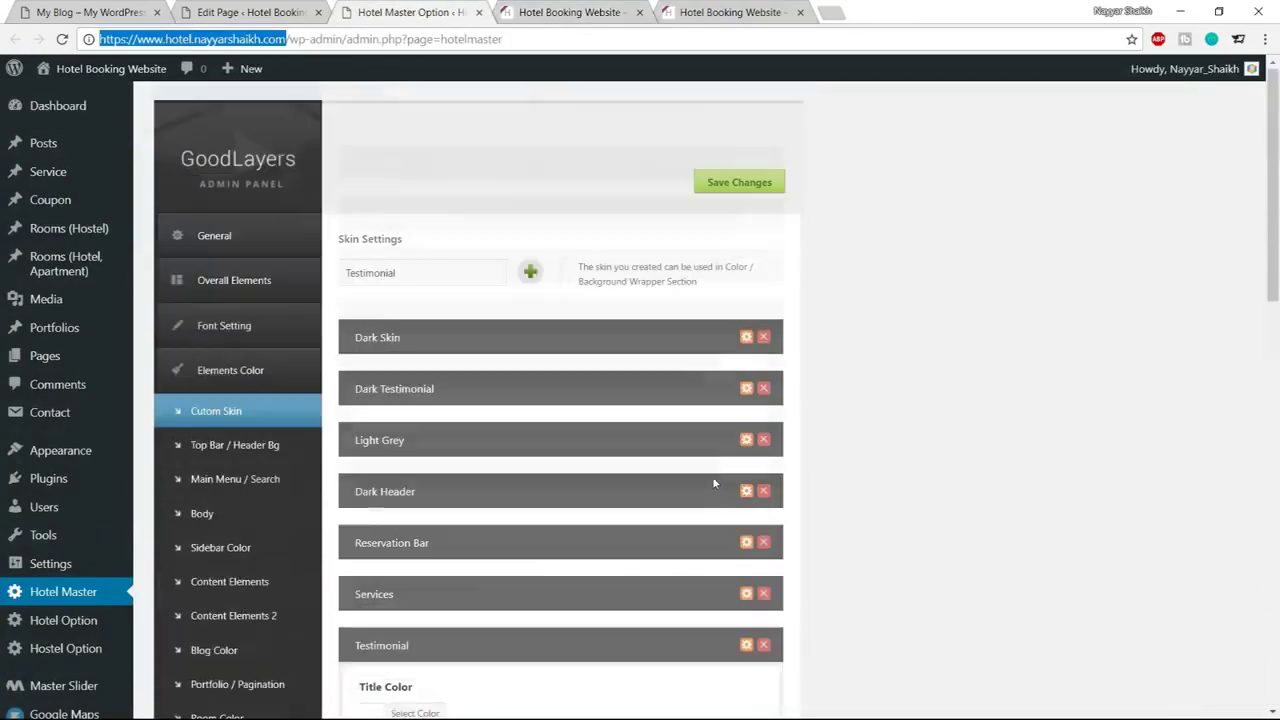
{"action": "scroll", "coordinate": [940, 385], "scroll_direction": "down", "scroll_amount": 1}
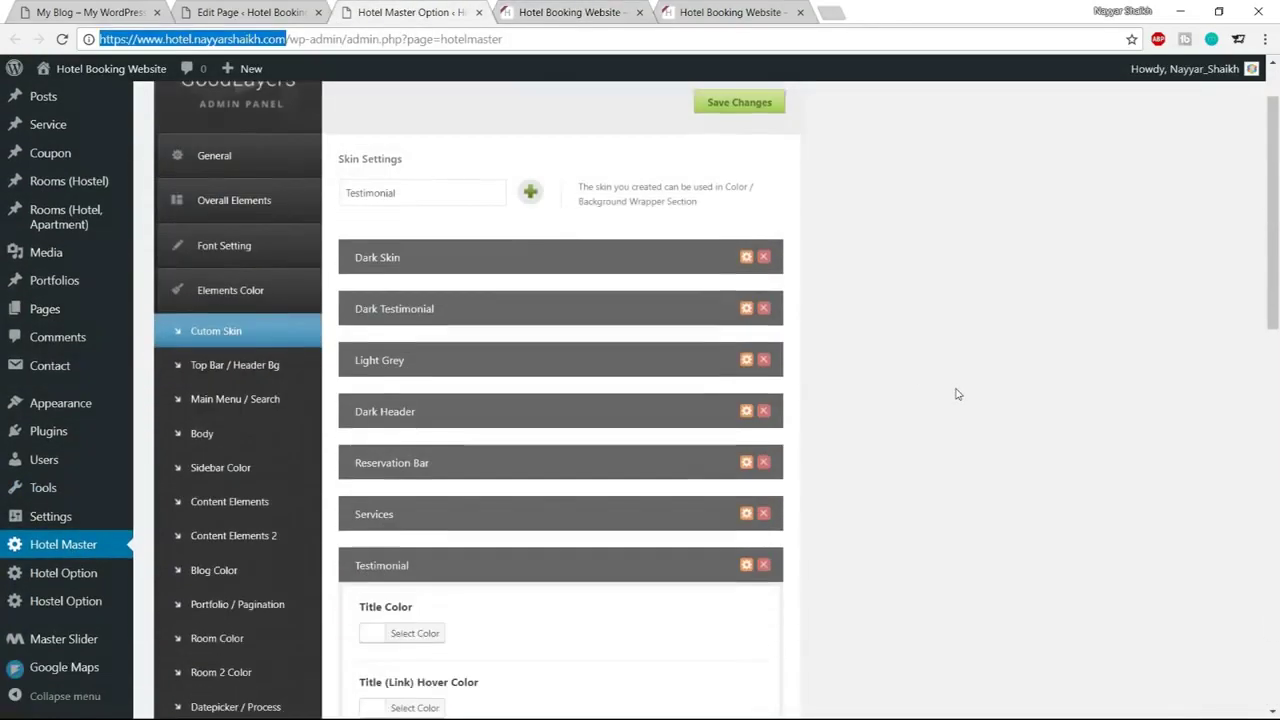
{"action": "scroll", "coordinate": [955, 394], "scroll_direction": "down", "scroll_amount": 2}
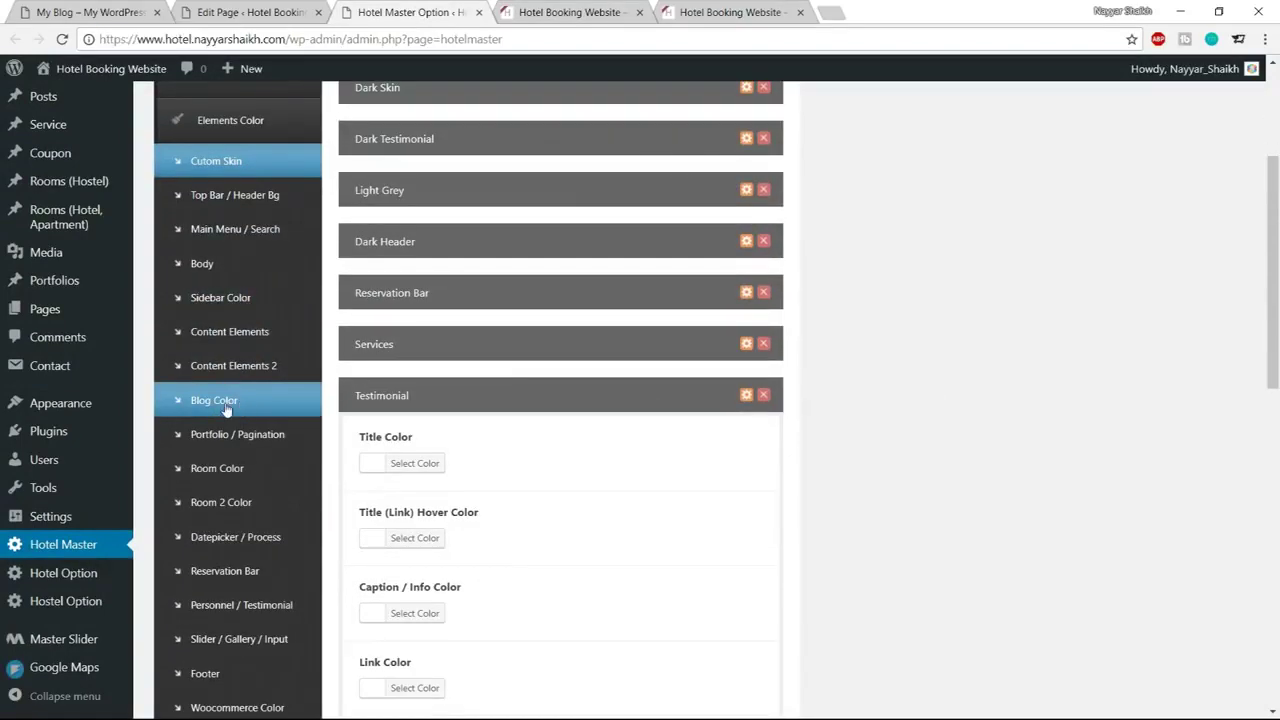
{"action": "left_click", "coordinate": [226, 405]}
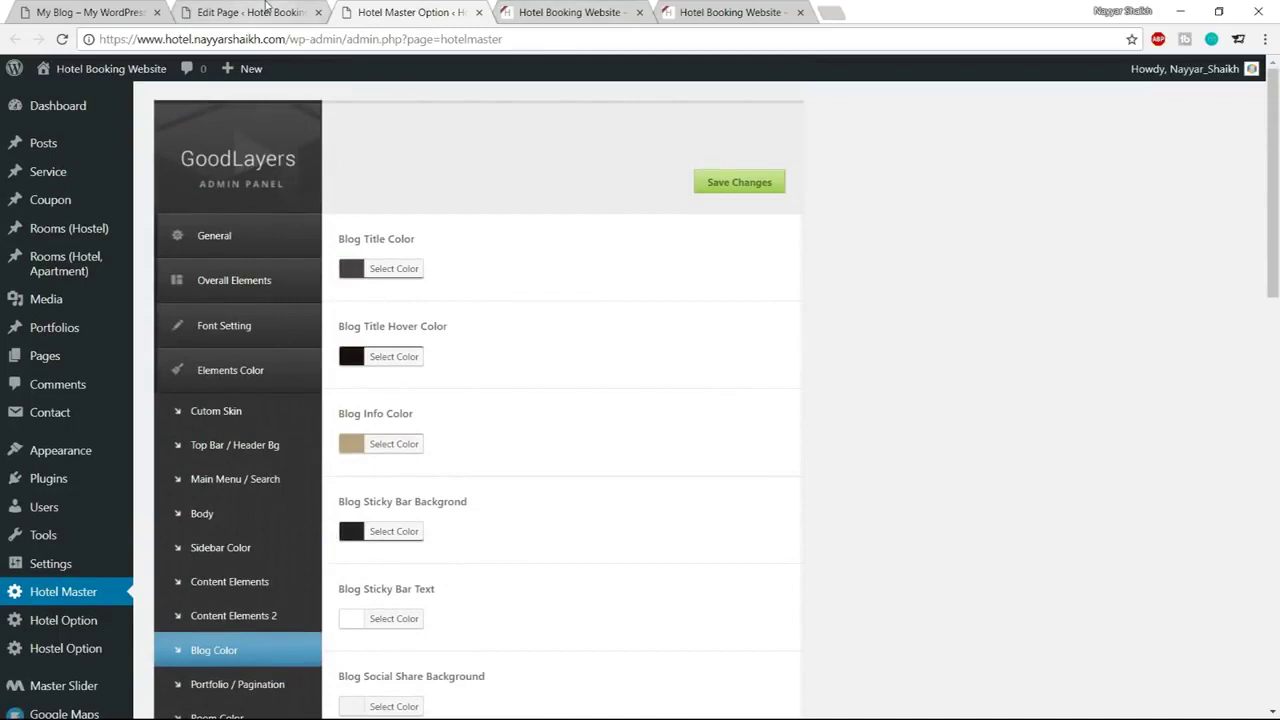
{"action": "left_click", "coordinate": [565, 12]}
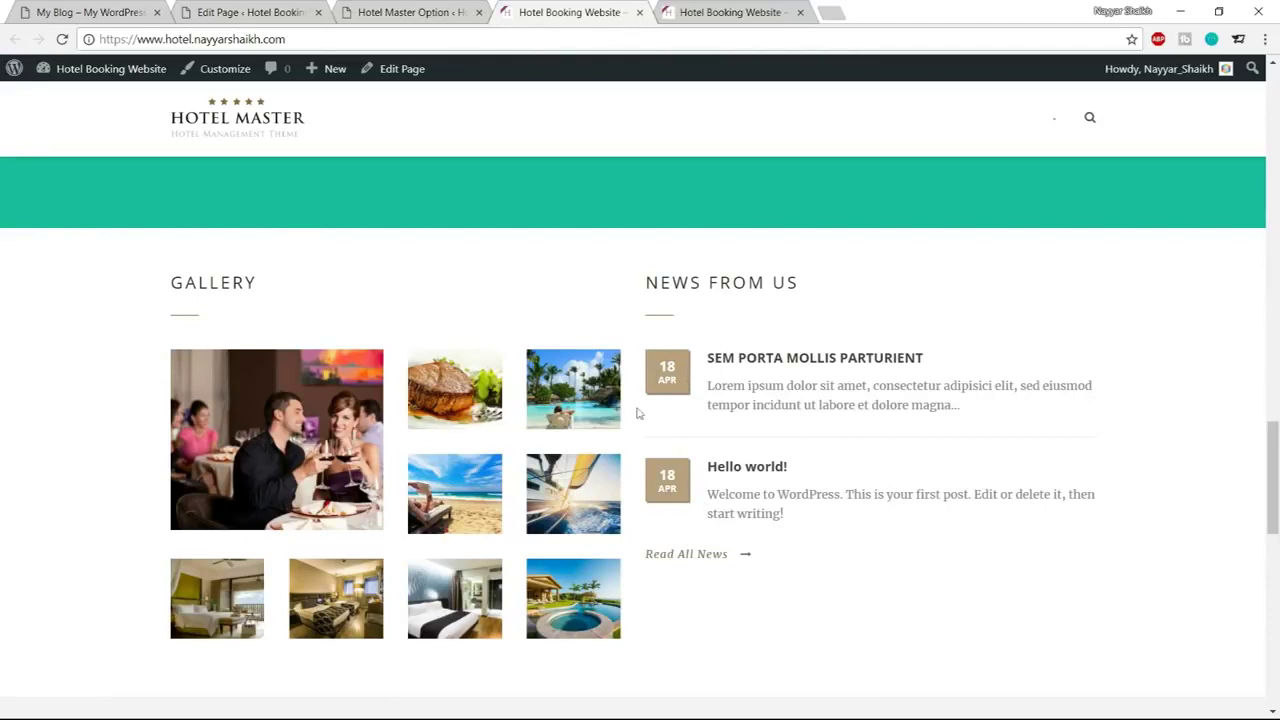
{"action": "left_click", "coordinate": [410, 12]}
{"action": "scroll", "coordinate": [852, 309], "scroll_direction": "down", "scroll_amount": 3}
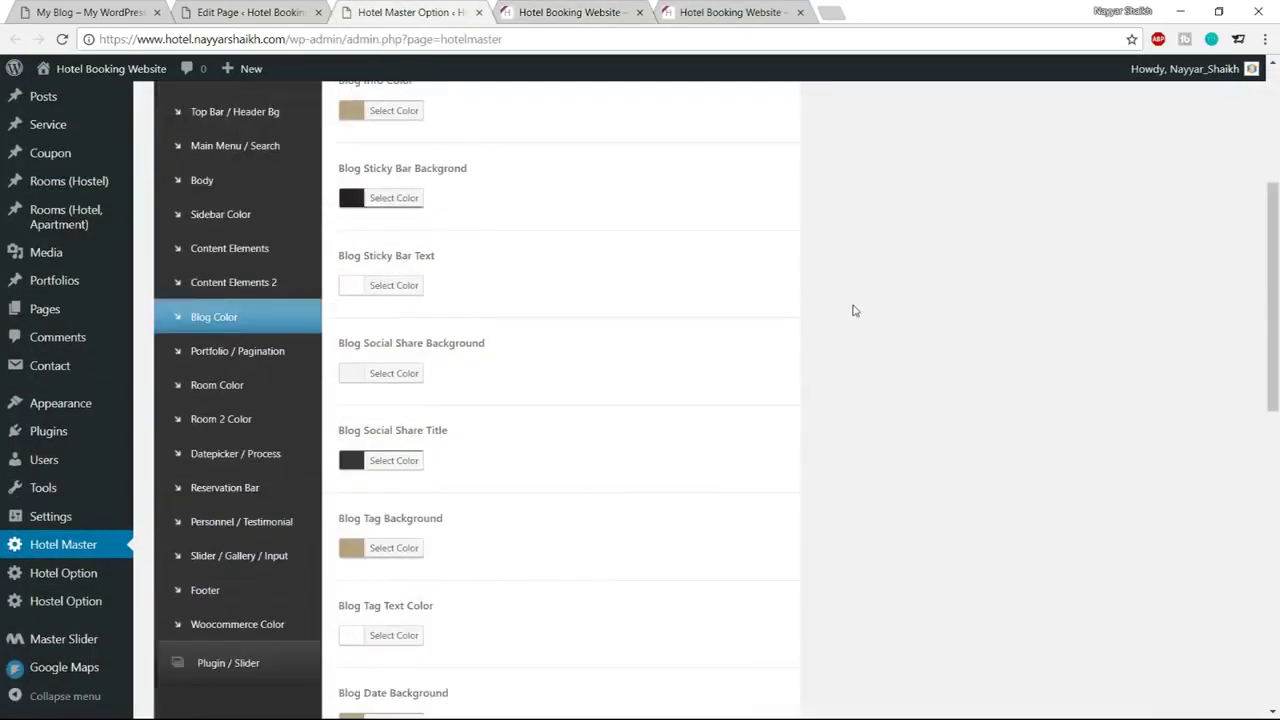
{"action": "scroll", "coordinate": [852, 310], "scroll_direction": "down", "scroll_amount": 4}
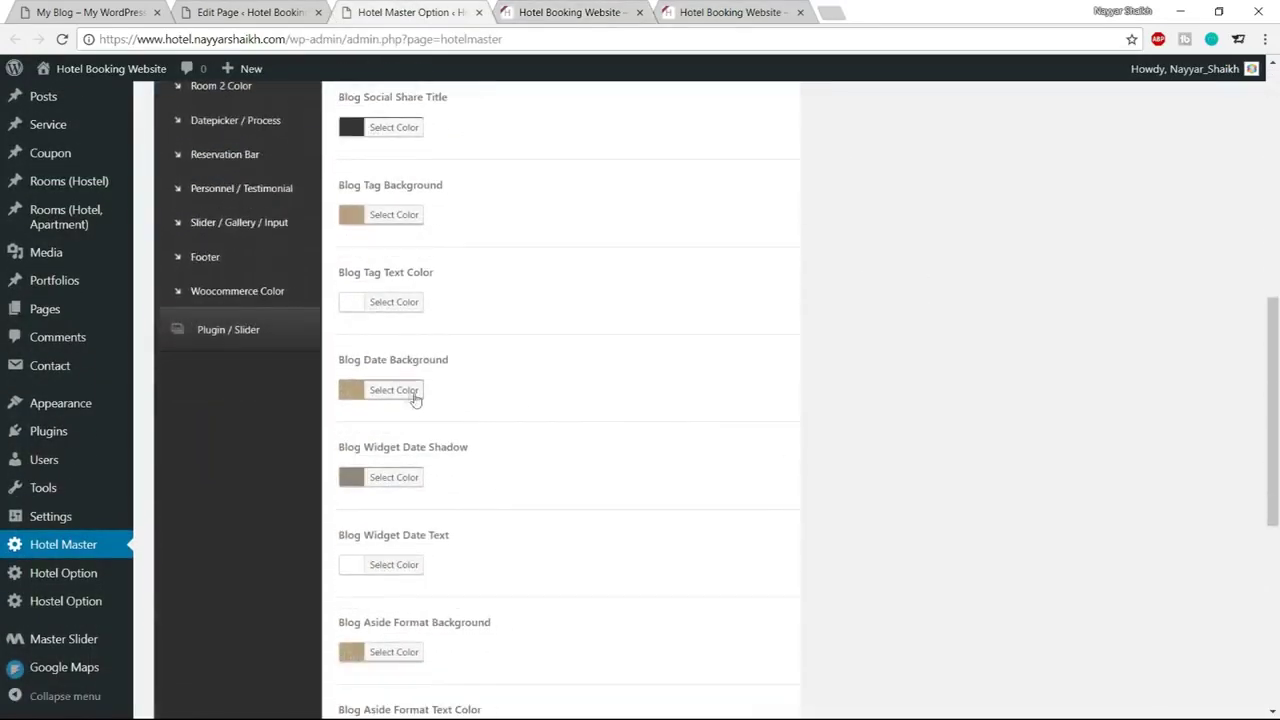
Step: Change Blog Date Background from #b89f86 to teal #1abc9c
{"action": "left_click", "coordinate": [397, 393]}
{"action": "left_click", "coordinate": [470, 389]}
{"action": "double_click", "coordinate": [471, 389]}
{"action": "key", "text": "ctrl+v"}
{"action": "type", "text": "#1abc9c"}
{"action": "left_click", "coordinate": [389, 395]}
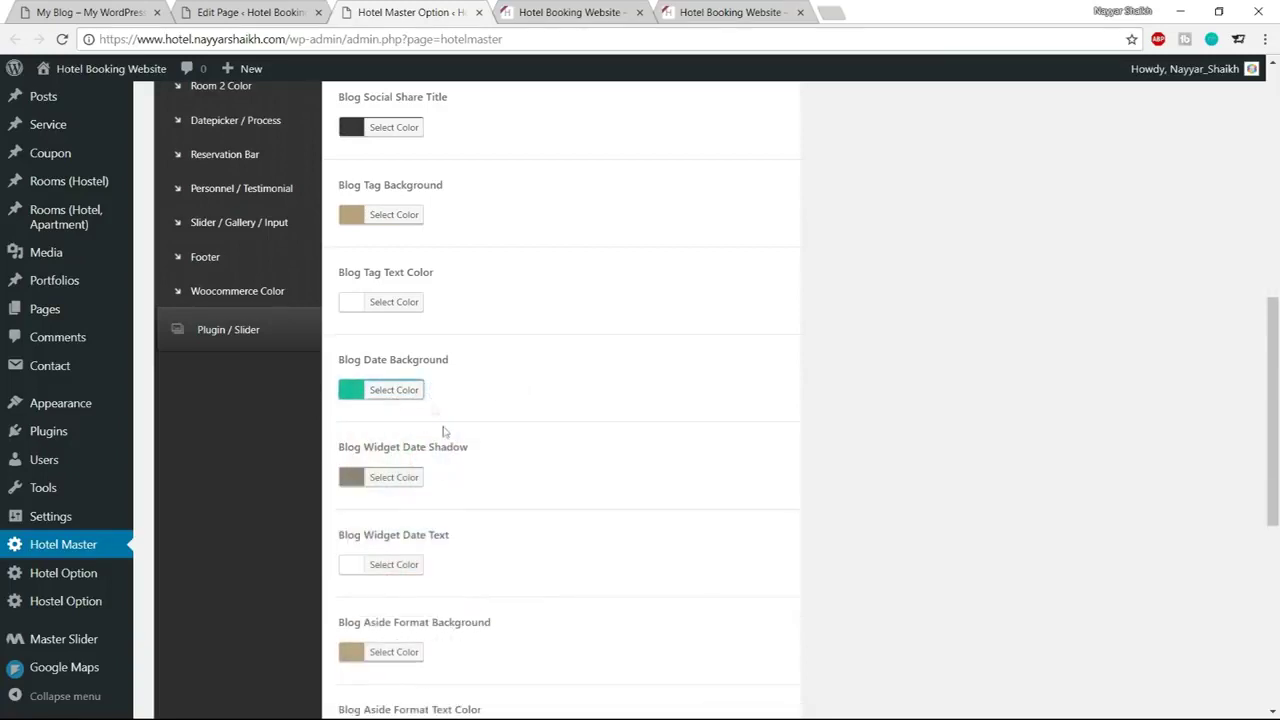
Step: Set Blog Widget Date Shadow to a darker shade of teal #1abc9c
{"action": "scroll", "coordinate": [478, 476], "scroll_direction": "down", "scroll_amount": 1}
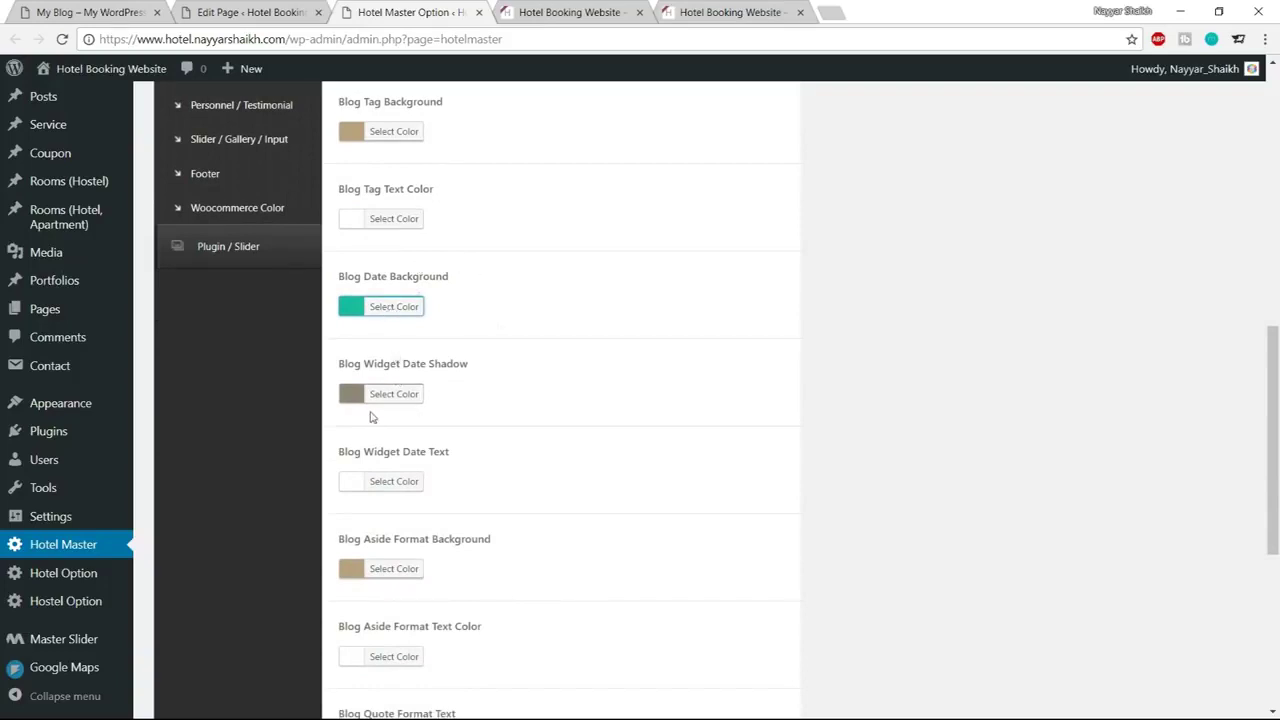
{"action": "scroll", "coordinate": [649, 457], "scroll_direction": "down", "scroll_amount": 1}
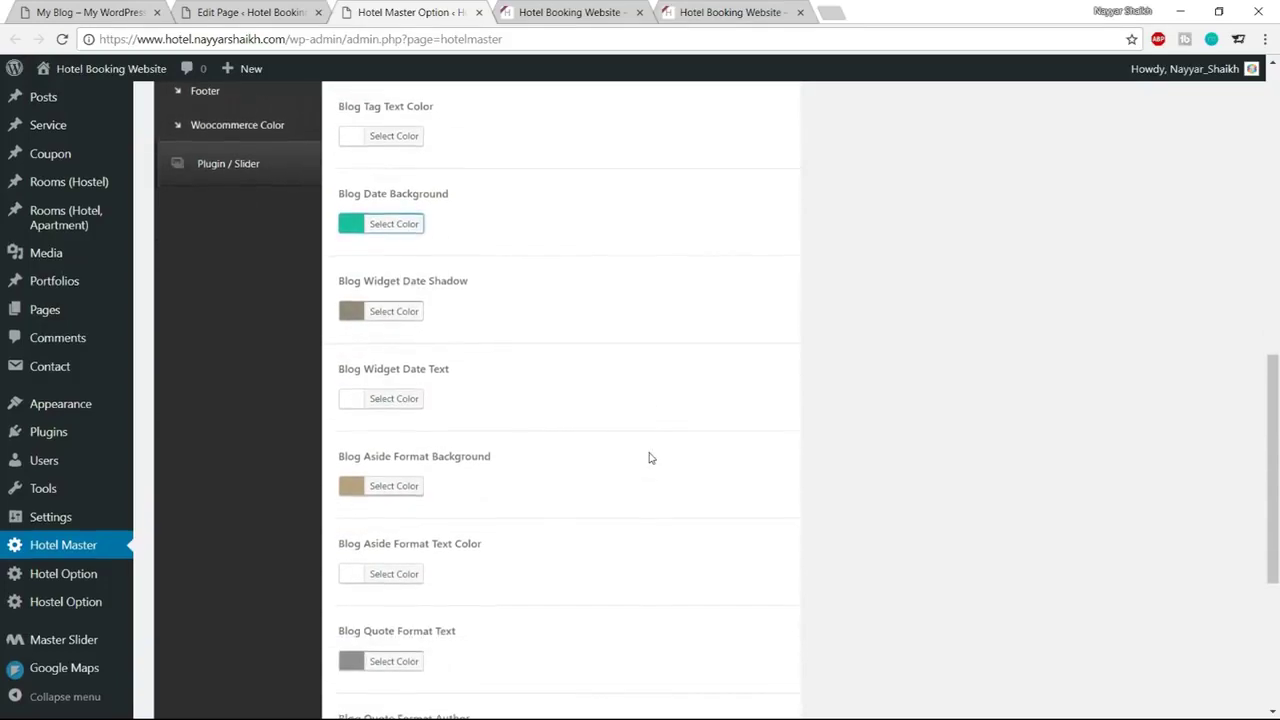
{"action": "scroll", "coordinate": [649, 457], "scroll_direction": "up", "scroll_amount": 1}
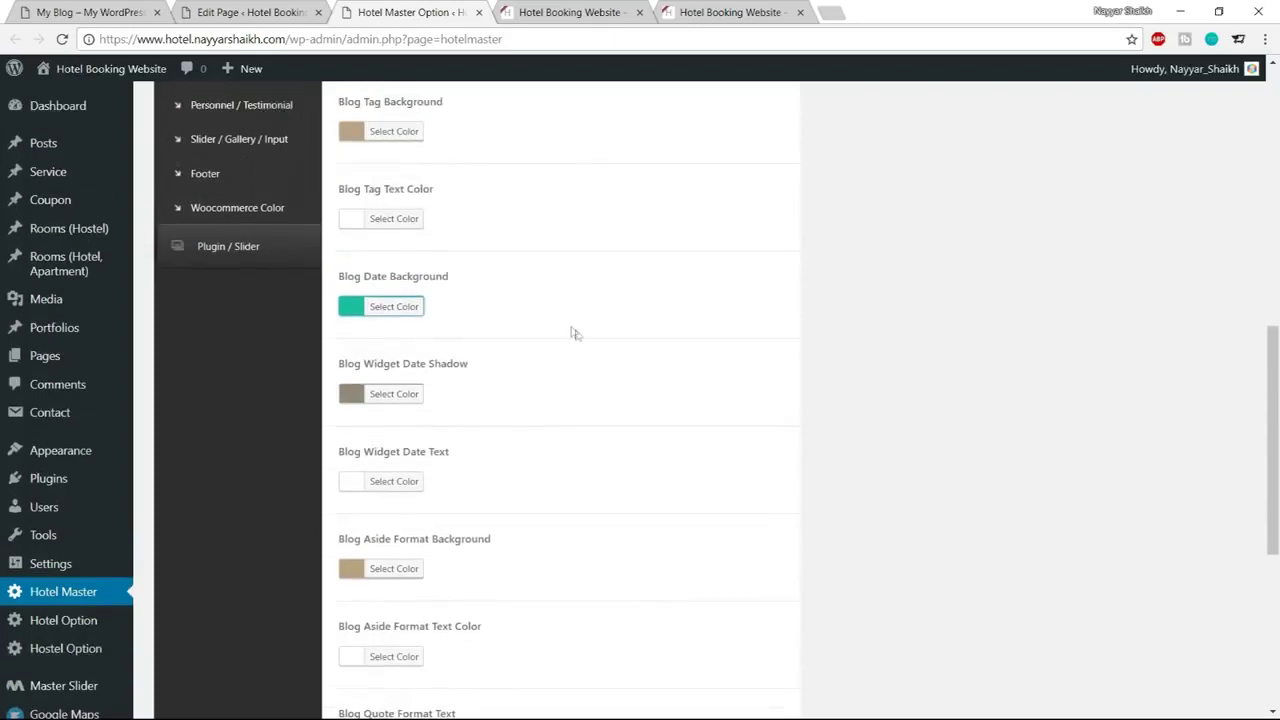
{"action": "left_click", "coordinate": [389, 396]}
{"action": "left_click", "coordinate": [452, 393]}
{"action": "key", "text": "ctrl+a"}
{"action": "type", "text": "#1abc9c"}
{"action": "left_click_drag", "start_coordinate": [419, 462], "coordinate": [420, 500]}
{"action": "left_click", "coordinate": [394, 394]}
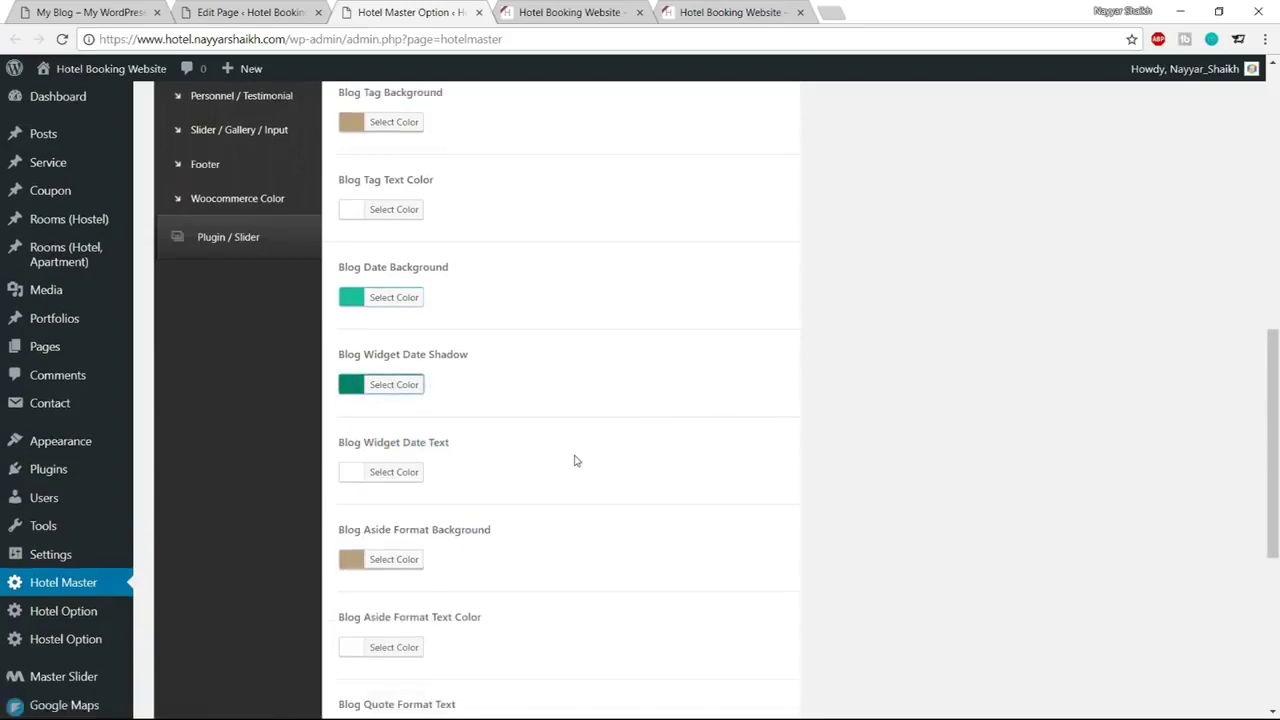
Step: Save the blog colour options and reload the live site to see teal date badges
{"action": "scroll", "coordinate": [575, 460], "scroll_direction": "down", "scroll_amount": 5}
{"action": "left_click", "coordinate": [745, 634]}
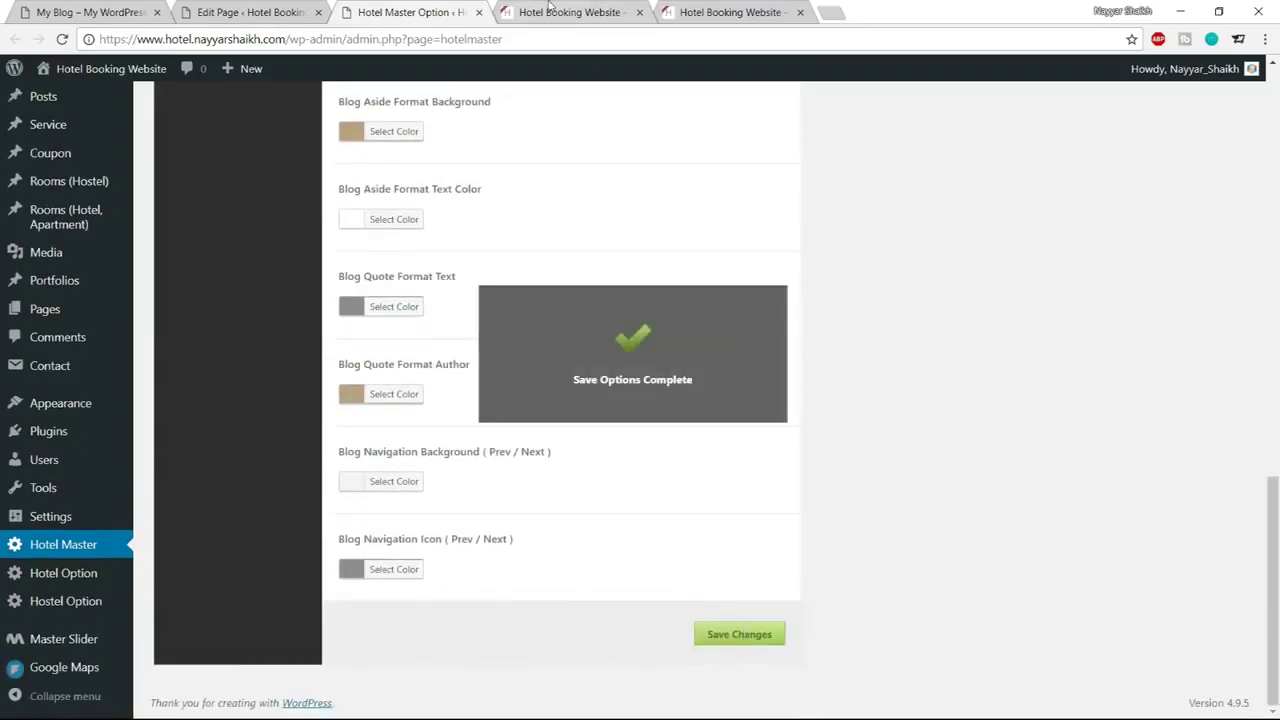
{"action": "left_click", "coordinate": [549, 8]}
{"action": "left_click", "coordinate": [62, 40]}
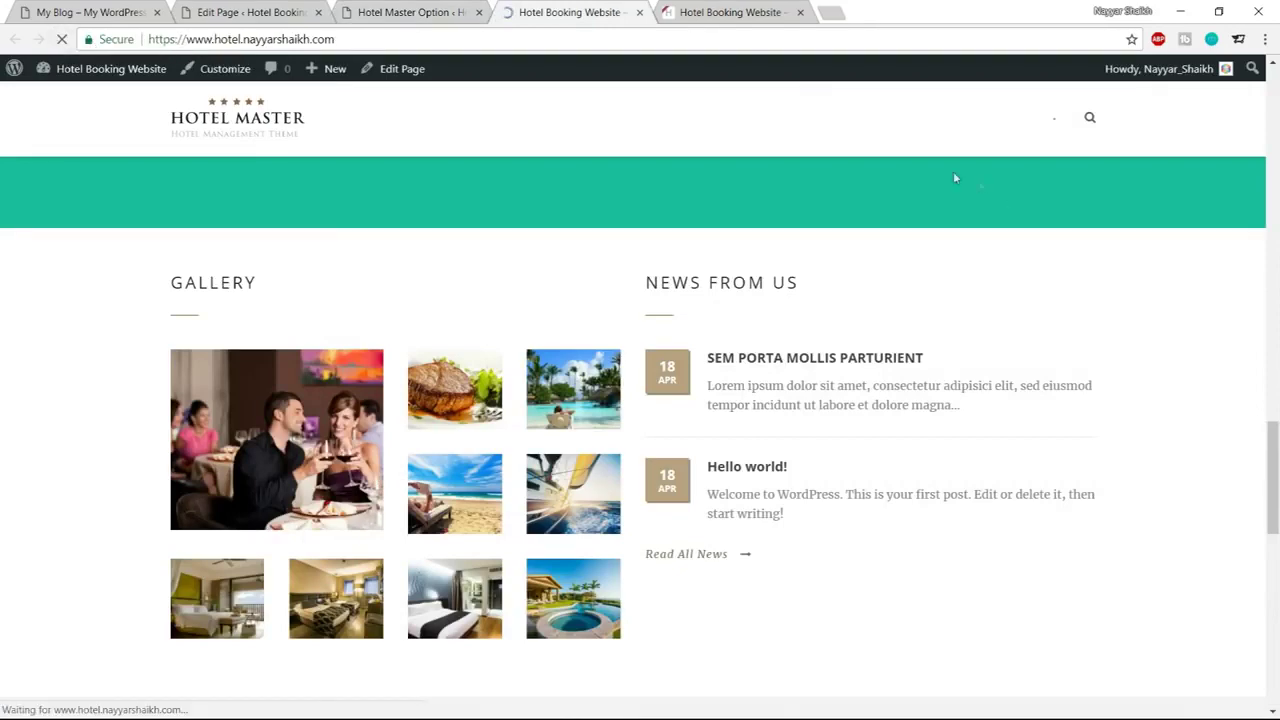
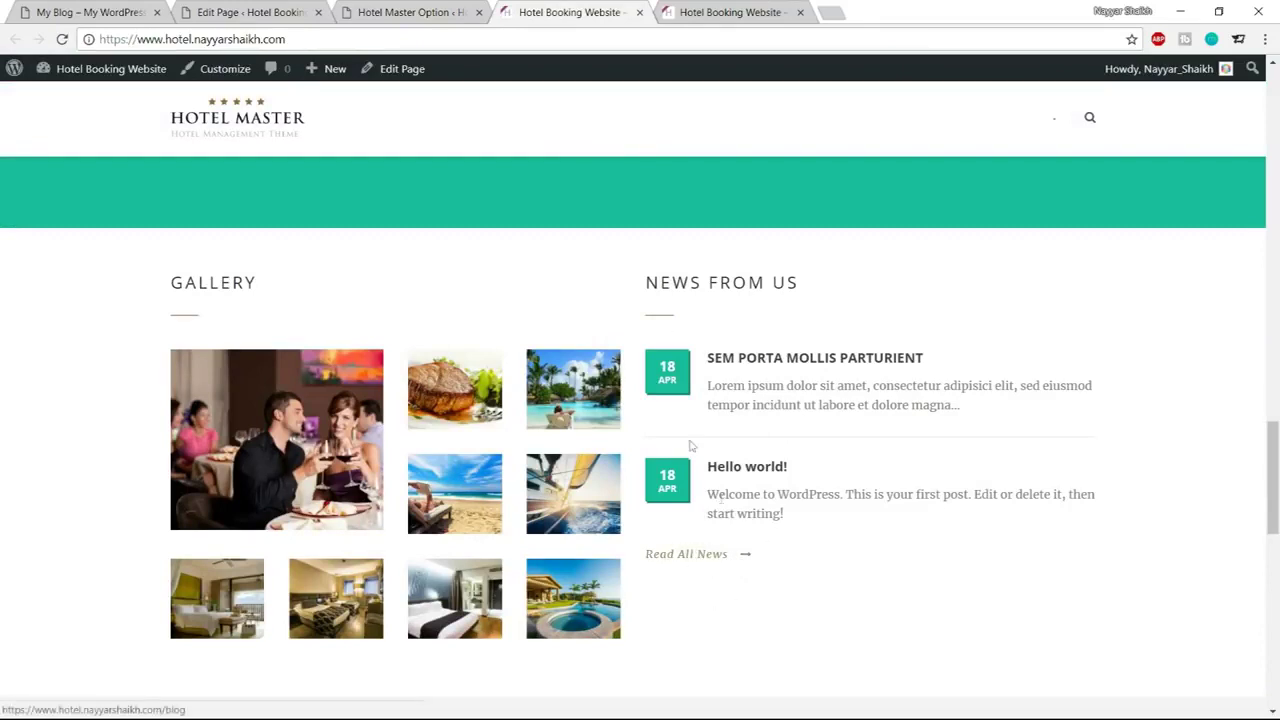
Step: Set the theme's Body Link Color to #1abc9c
{"action": "left_click", "coordinate": [433, 16]}
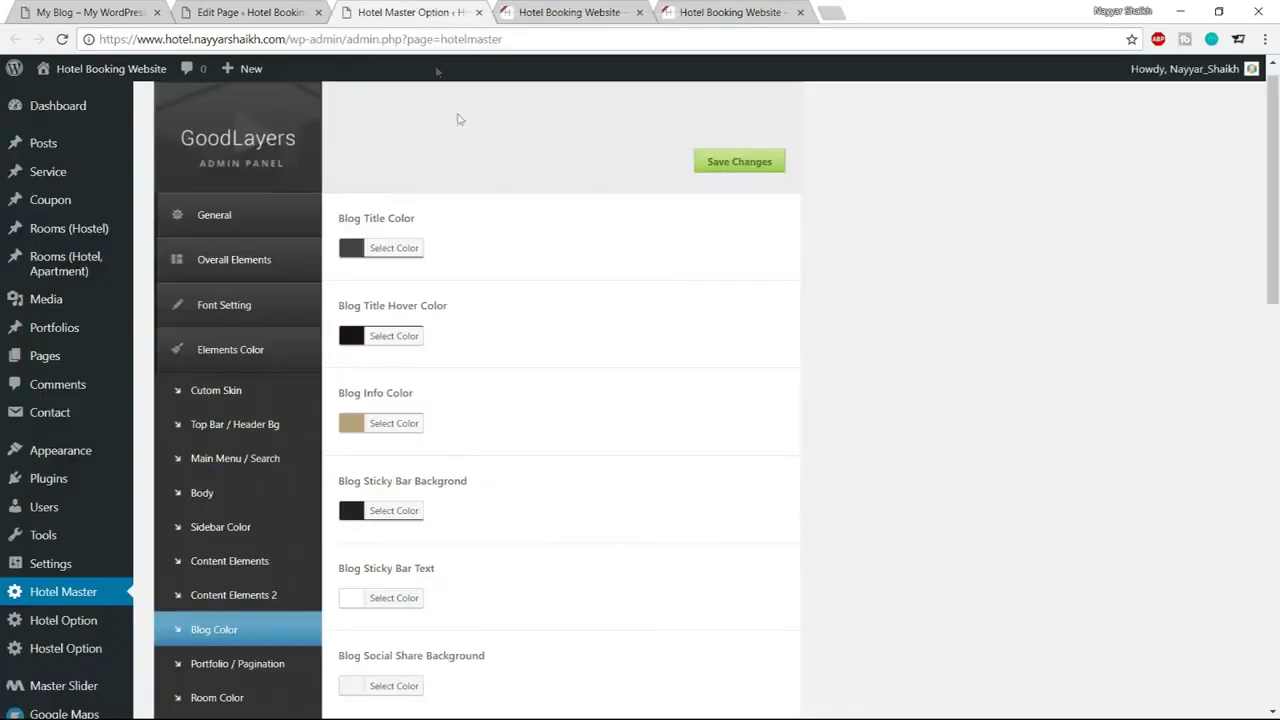
{"action": "scroll", "coordinate": [541, 410], "scroll_direction": "down", "scroll_amount": 2}
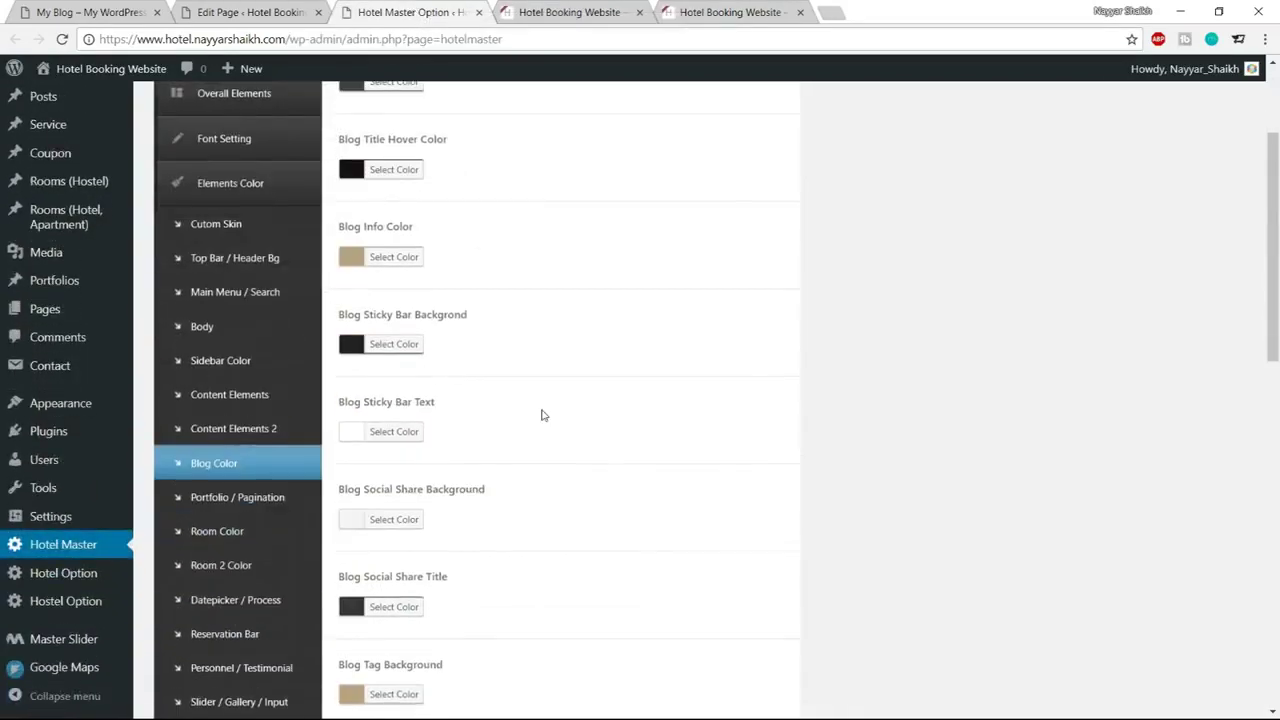
{"action": "left_click", "coordinate": [210, 327]}
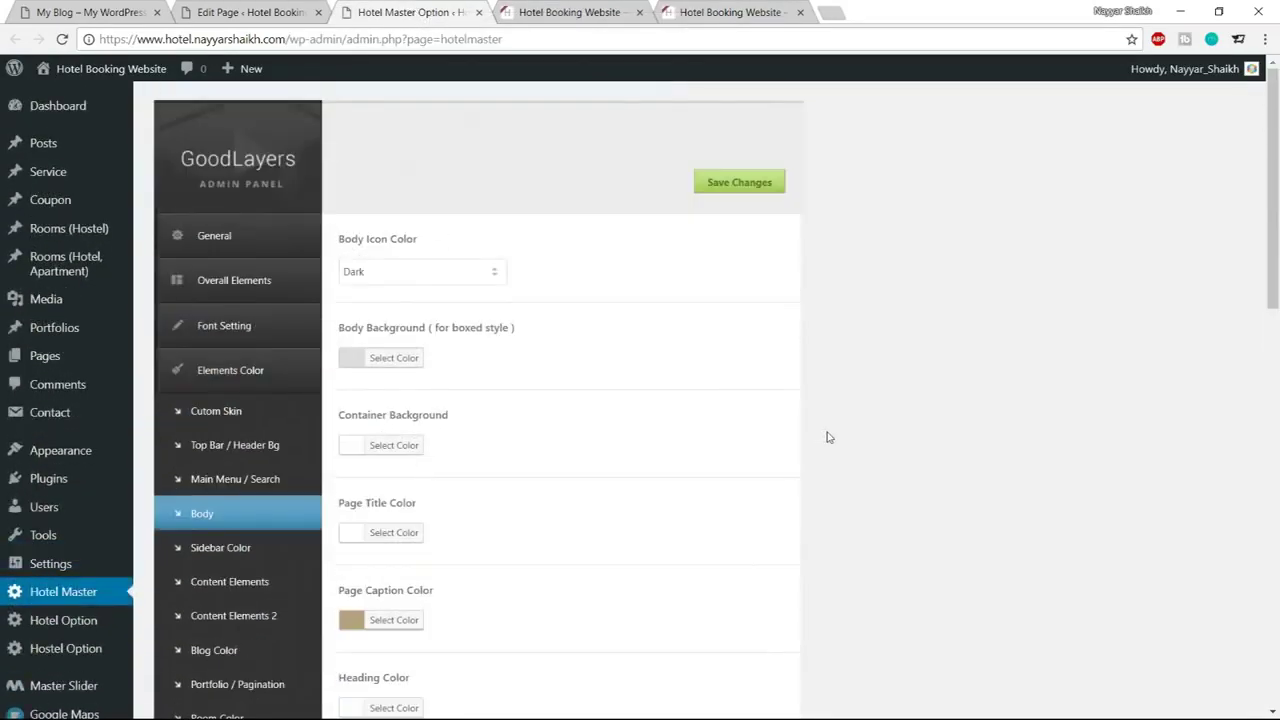
{"action": "scroll", "coordinate": [828, 437], "scroll_direction": "down", "scroll_amount": 3}
{"action": "scroll", "coordinate": [828, 437], "scroll_direction": "down", "scroll_amount": 3}
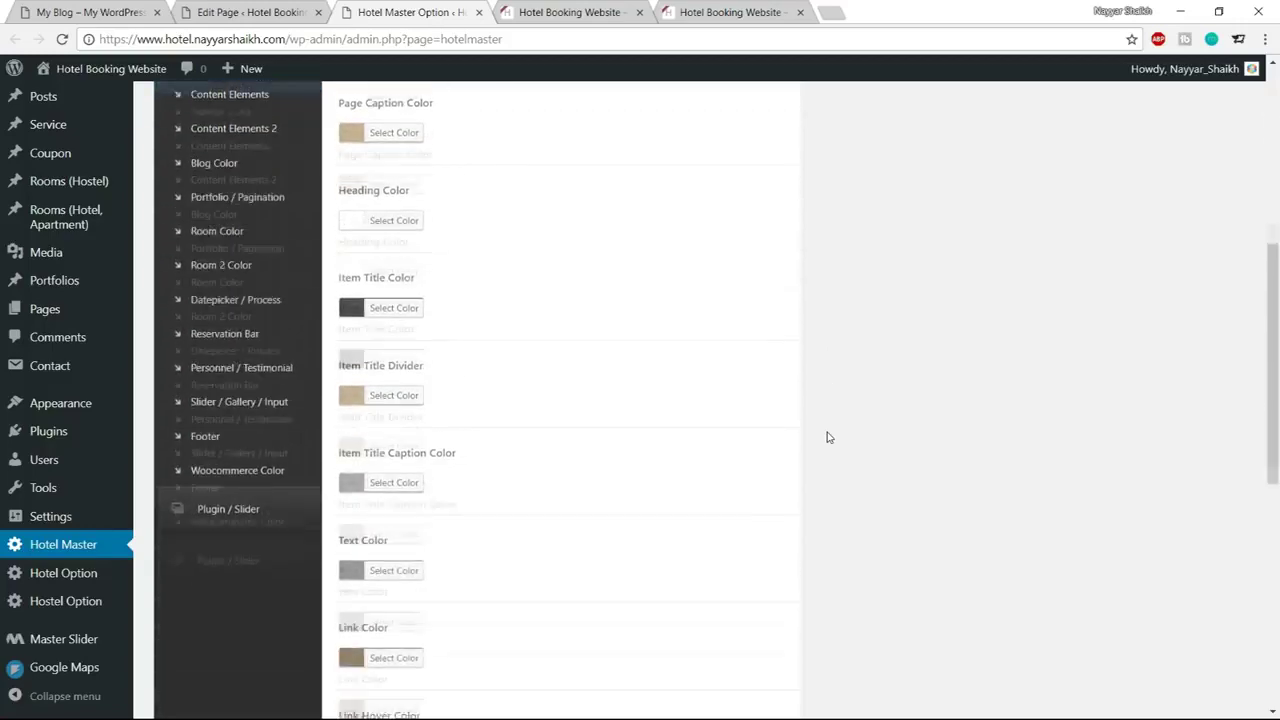
{"action": "scroll", "coordinate": [828, 437], "scroll_direction": "down", "scroll_amount": 3}
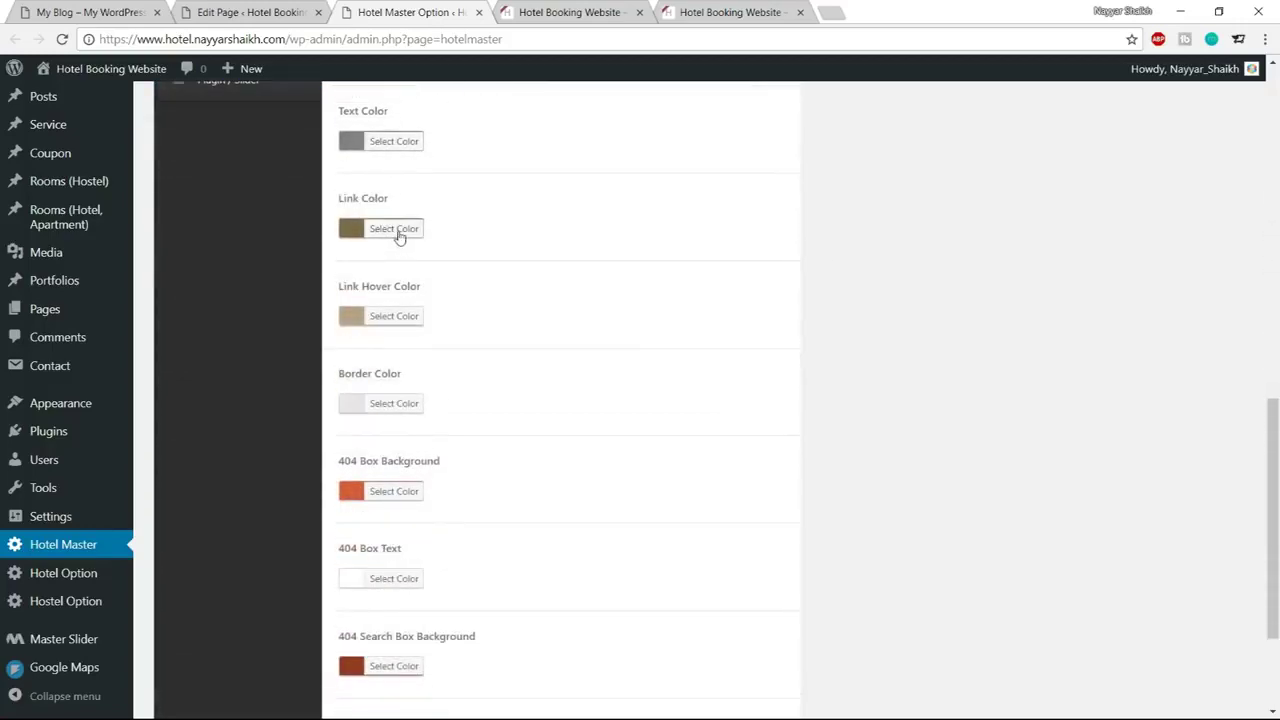
{"action": "left_click", "coordinate": [403, 229]}
{"action": "double_click", "coordinate": [463, 228]}
{"action": "type", "text": "1abc9c"}
{"action": "left_click", "coordinate": [396, 228]}
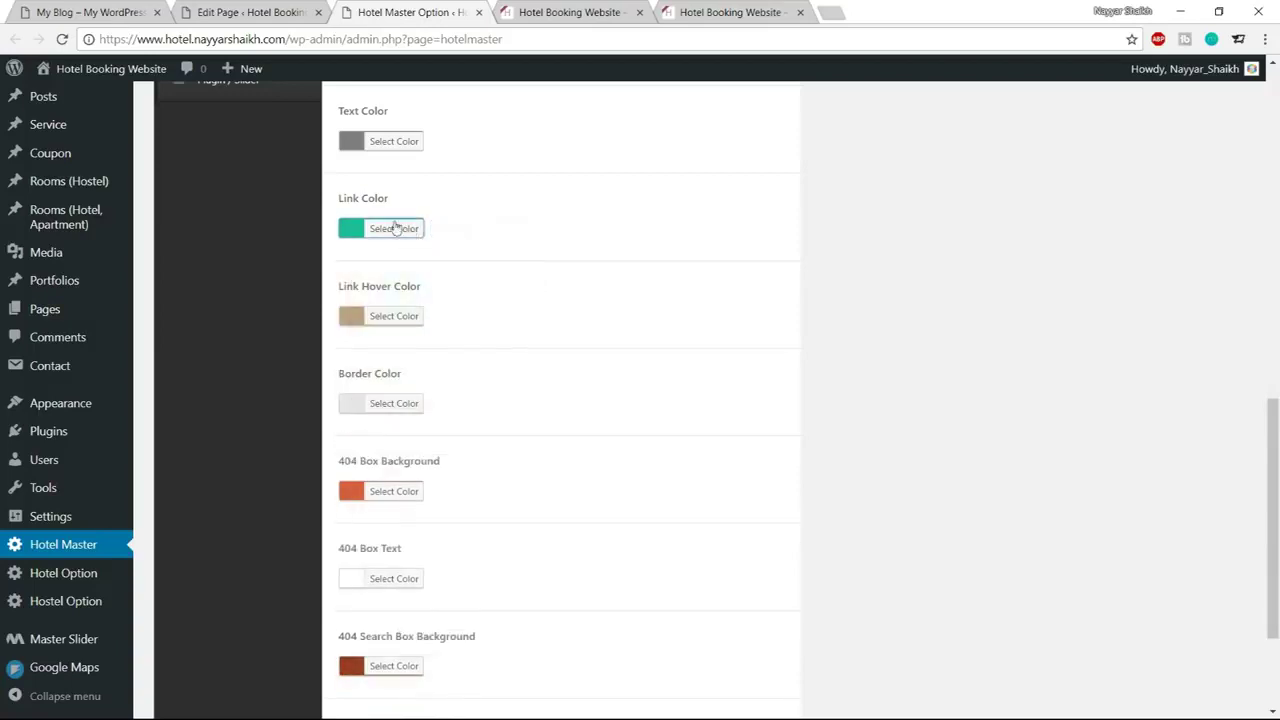
Step: Set the Link Hover Color to a darker teal shade (#13997e)
{"action": "left_click", "coordinate": [575, 12]}
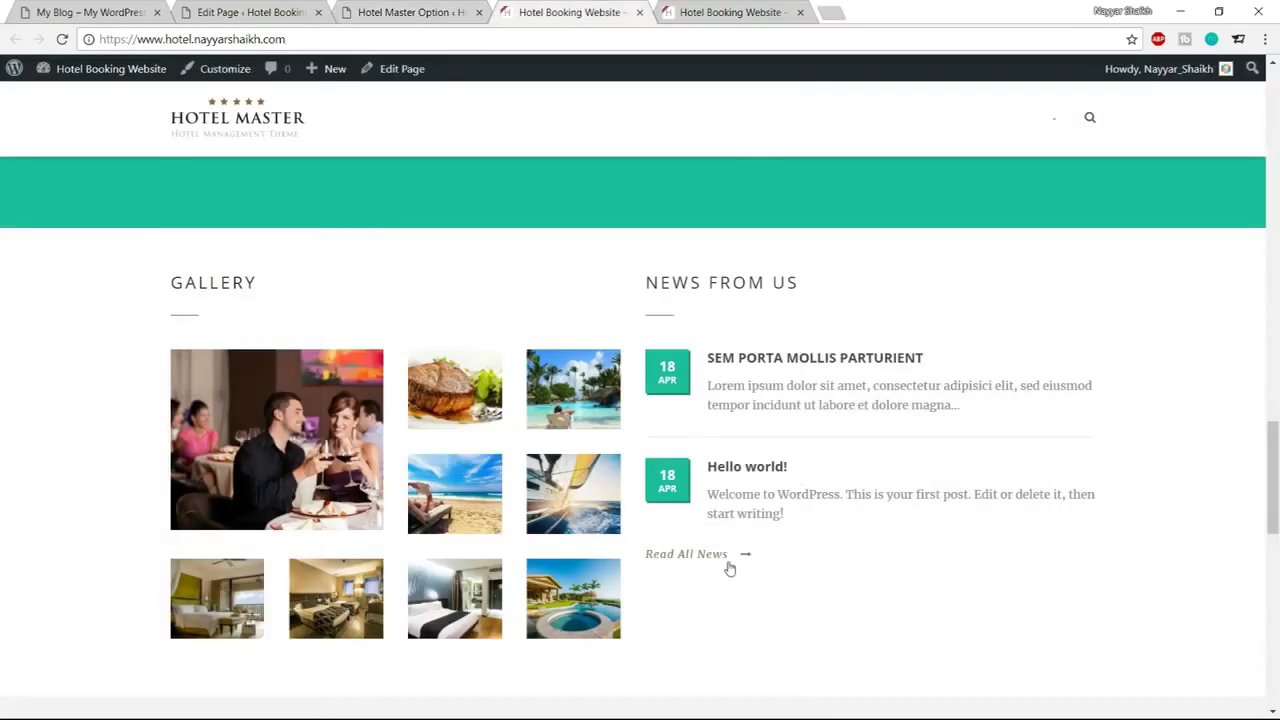
{"action": "left_click", "coordinate": [410, 12]}
{"action": "left_click", "coordinate": [399, 316]}
{"action": "double_click", "coordinate": [452, 316]}
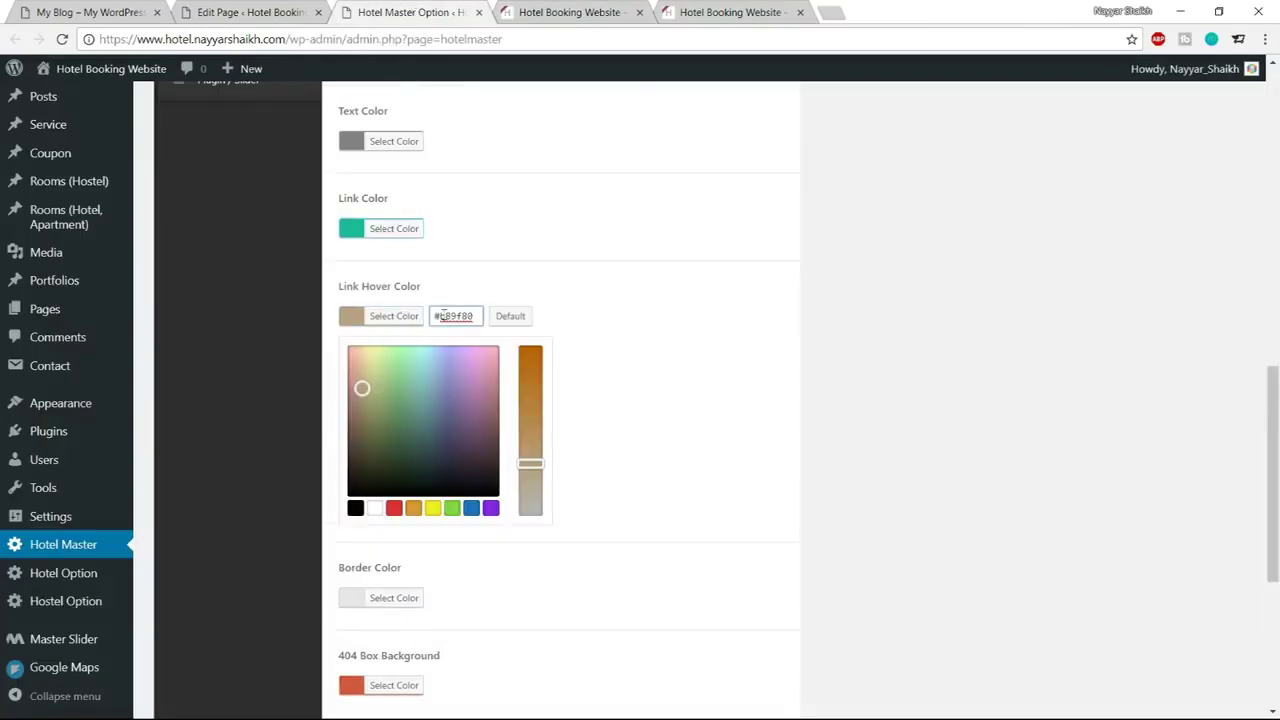
{"action": "type", "text": "#1abc9c"}
{"action": "left_click_drag", "start_coordinate": [426, 398], "coordinate": [418, 413]}
{"action": "left_click", "coordinate": [389, 322]}
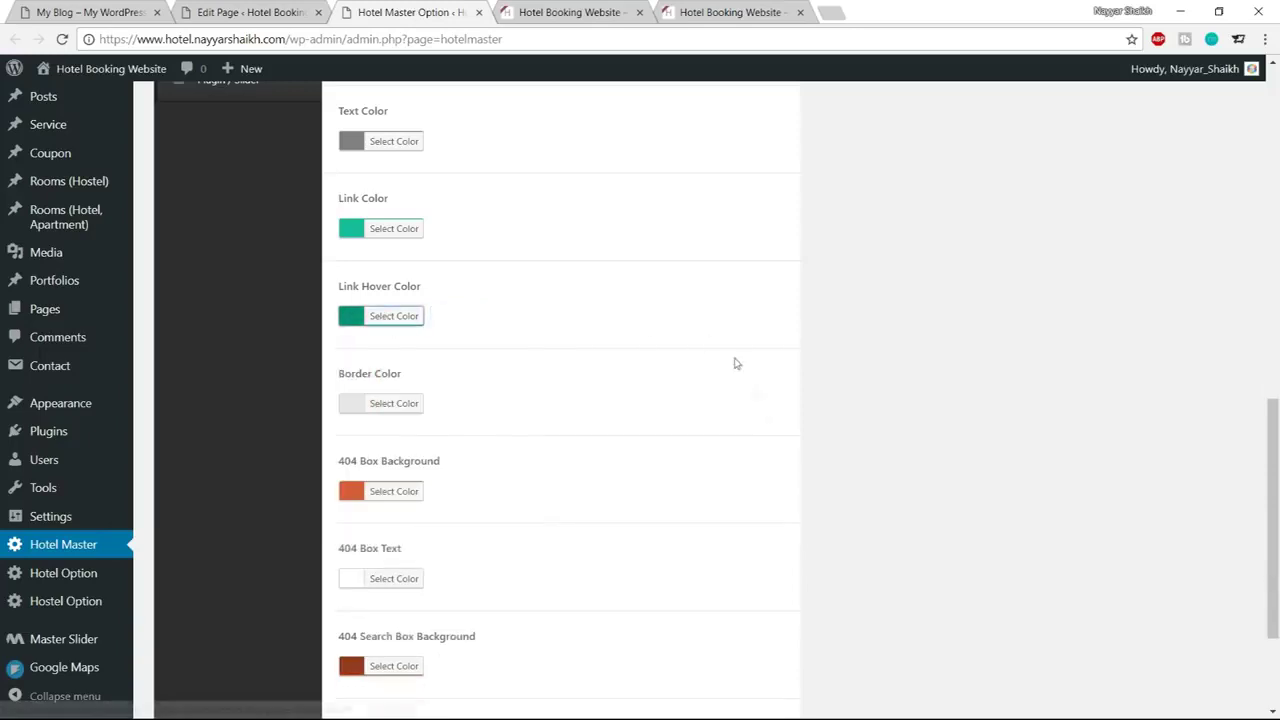
Step: Save the colour settings and reload the site to see the teal Read All News link
{"action": "scroll", "coordinate": [750, 400], "scroll_direction": "down", "scroll_amount": 3}
{"action": "left_click", "coordinate": [743, 631]}
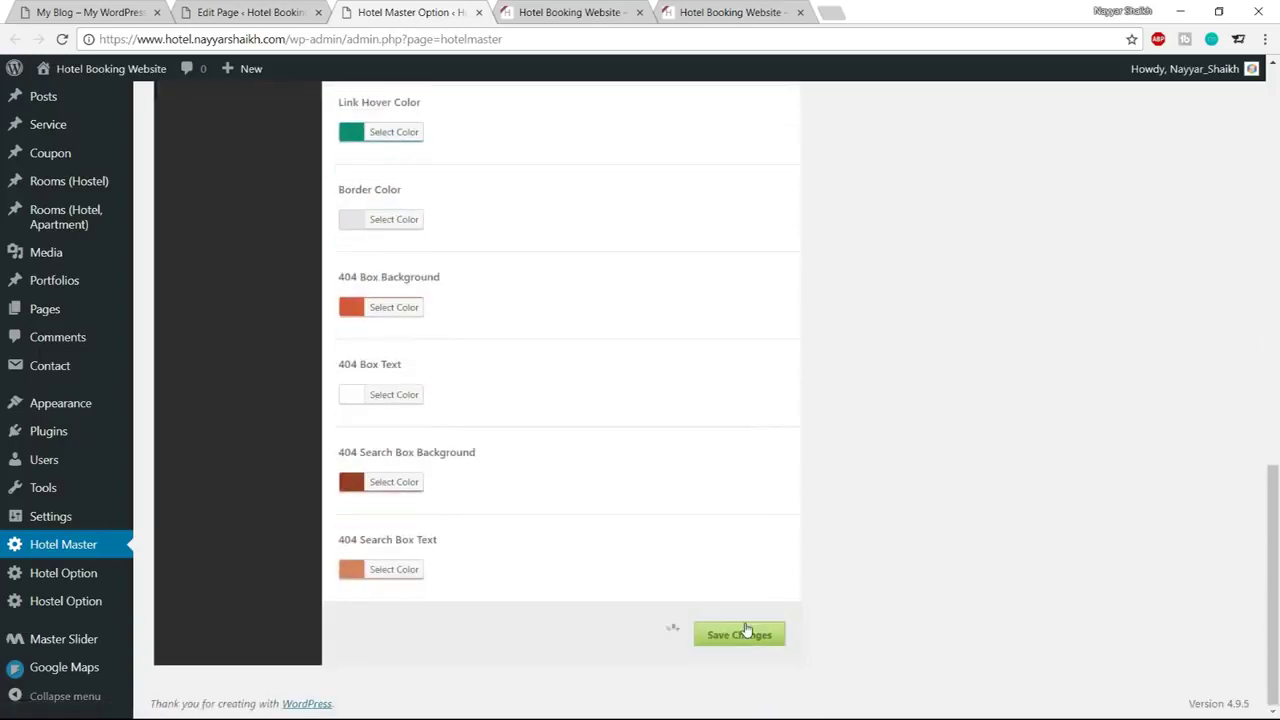
{"action": "left_click", "coordinate": [535, 10]}
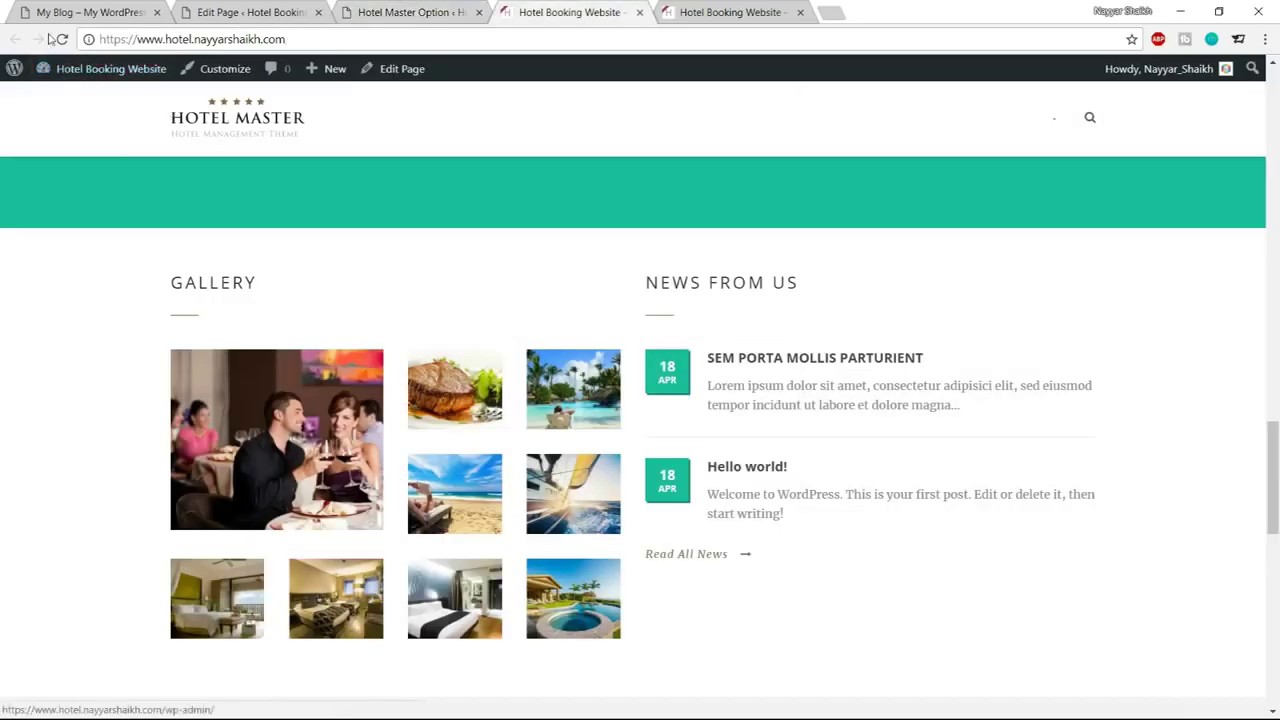
{"action": "left_click", "coordinate": [62, 39]}
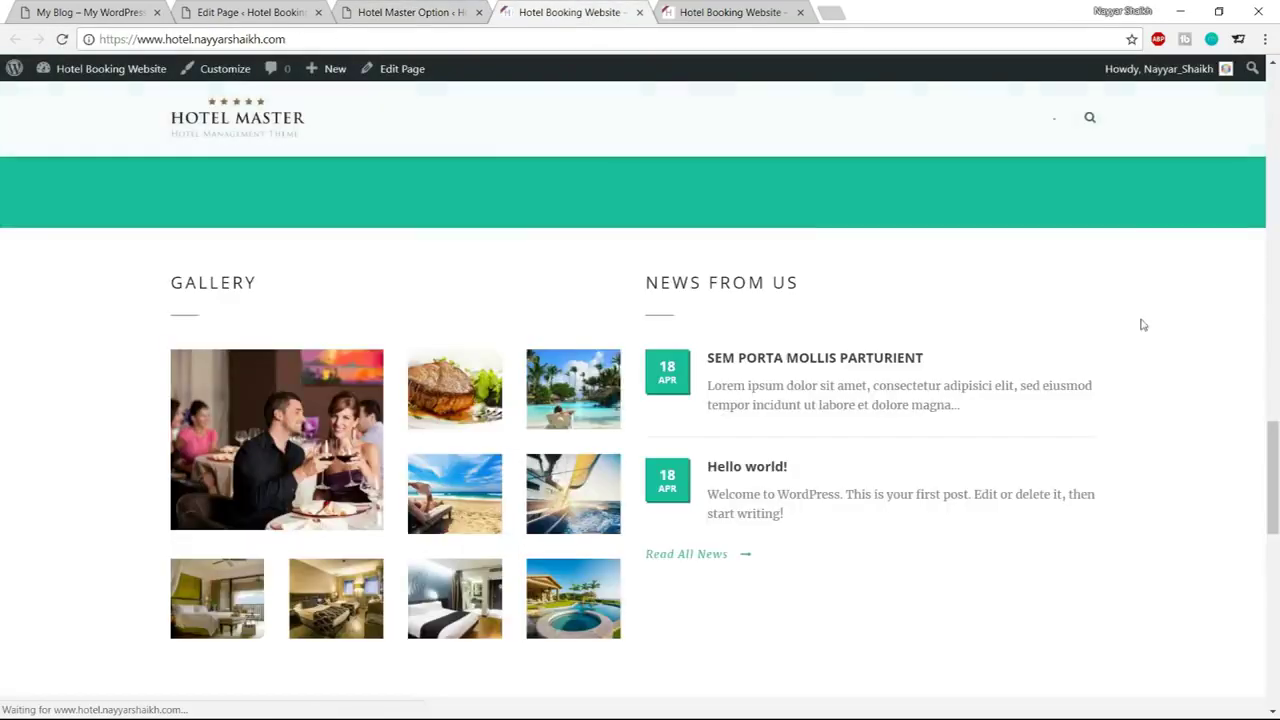
Step: Set the Item Title Divider colour to the teal code
{"action": "left_click", "coordinate": [455, 12]}
{"action": "scroll", "coordinate": [728, 402], "scroll_direction": "up", "scroll_amount": 20}
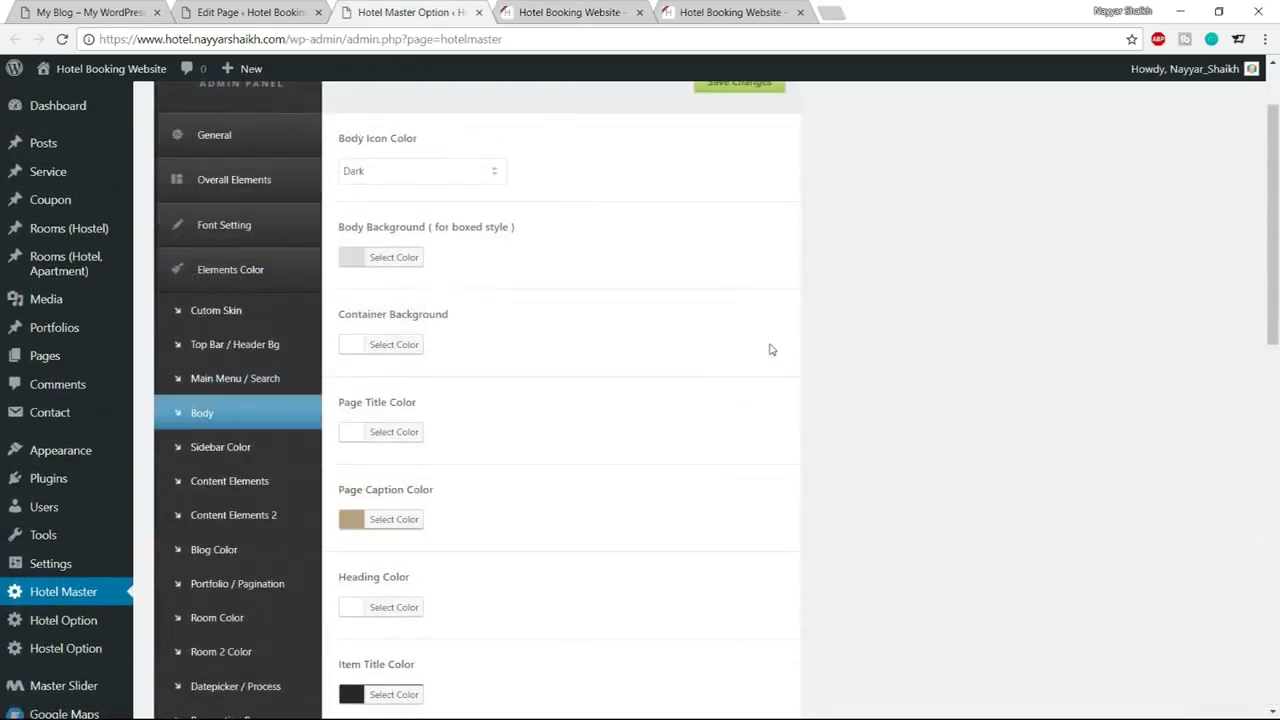
{"action": "scroll", "coordinate": [770, 349], "scroll_direction": "down", "scroll_amount": 1}
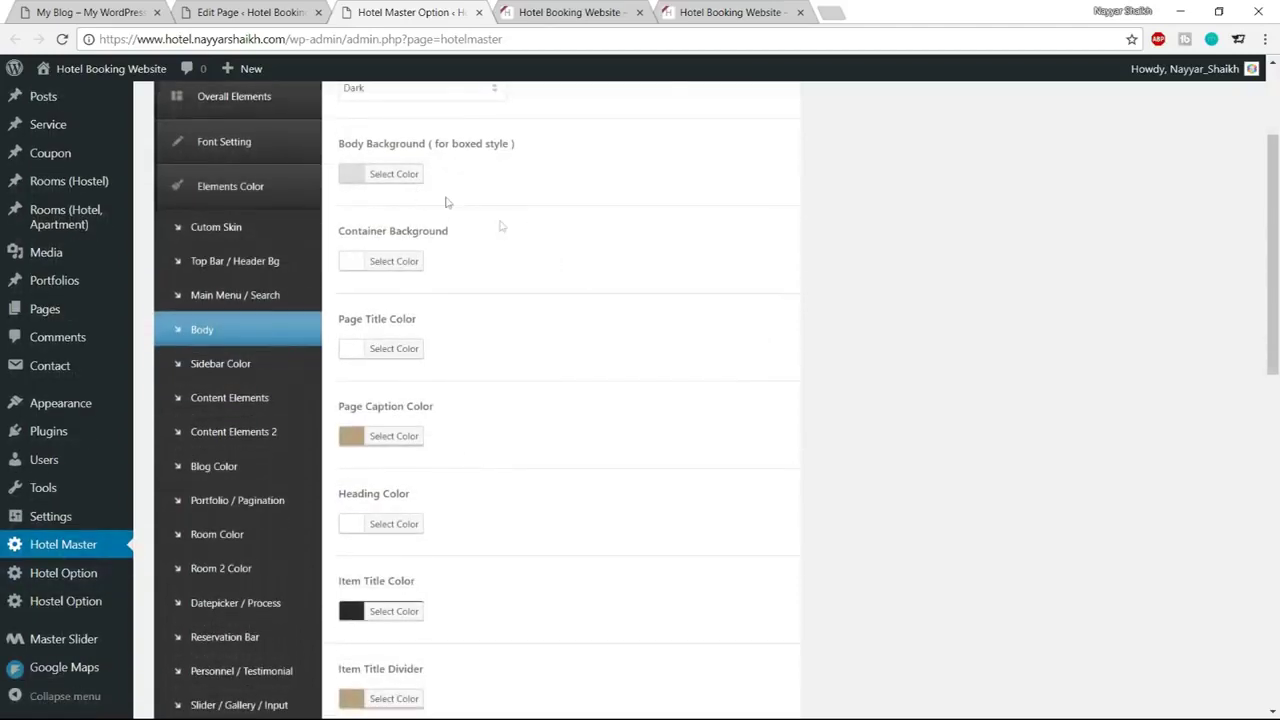
{"action": "scroll", "coordinate": [737, 323], "scroll_direction": "down", "scroll_amount": 2}
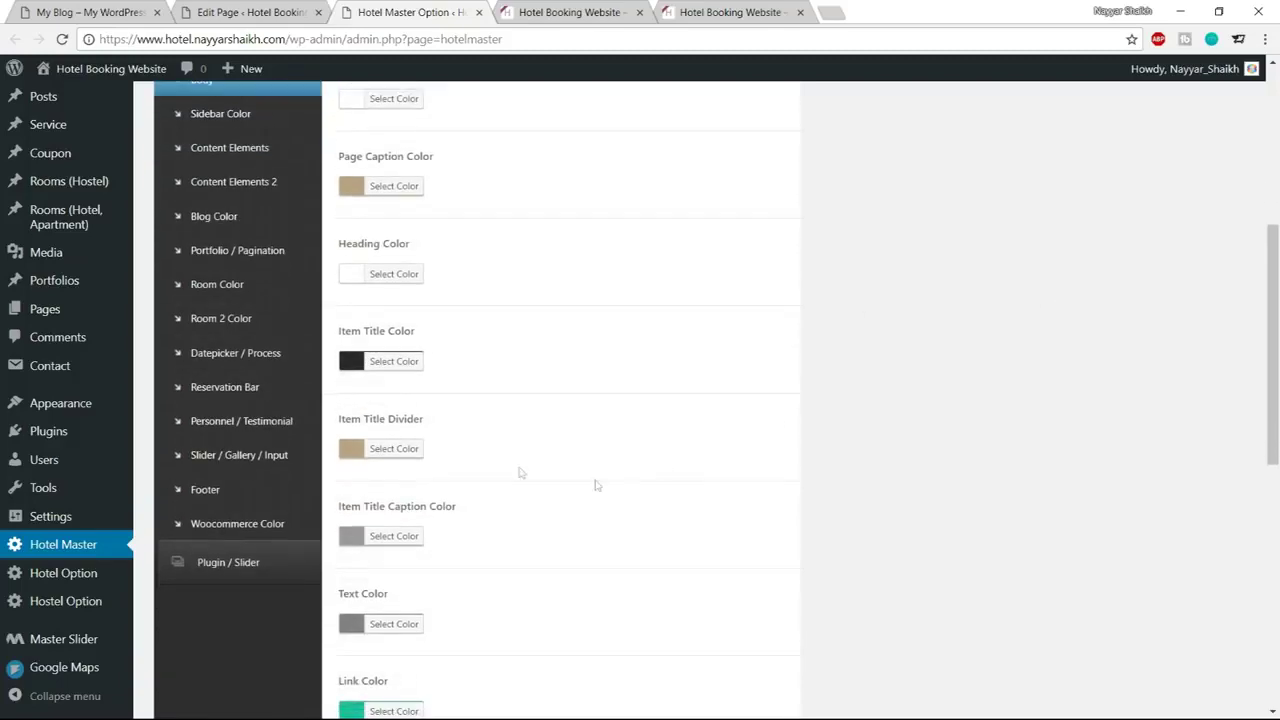
{"action": "left_click", "coordinate": [393, 448]}
{"action": "scroll", "coordinate": [743, 418], "scroll_direction": "down", "scroll_amount": 1}
{"action": "left_click", "coordinate": [455, 366]}
{"action": "type", "text": "#1abc9c"}
{"action": "left_click", "coordinate": [397, 366]}
Step: Save, reload the site to check the teal dividers, and compare with the demo
{"action": "scroll", "coordinate": [626, 483], "scroll_direction": "down", "scroll_amount": 6}
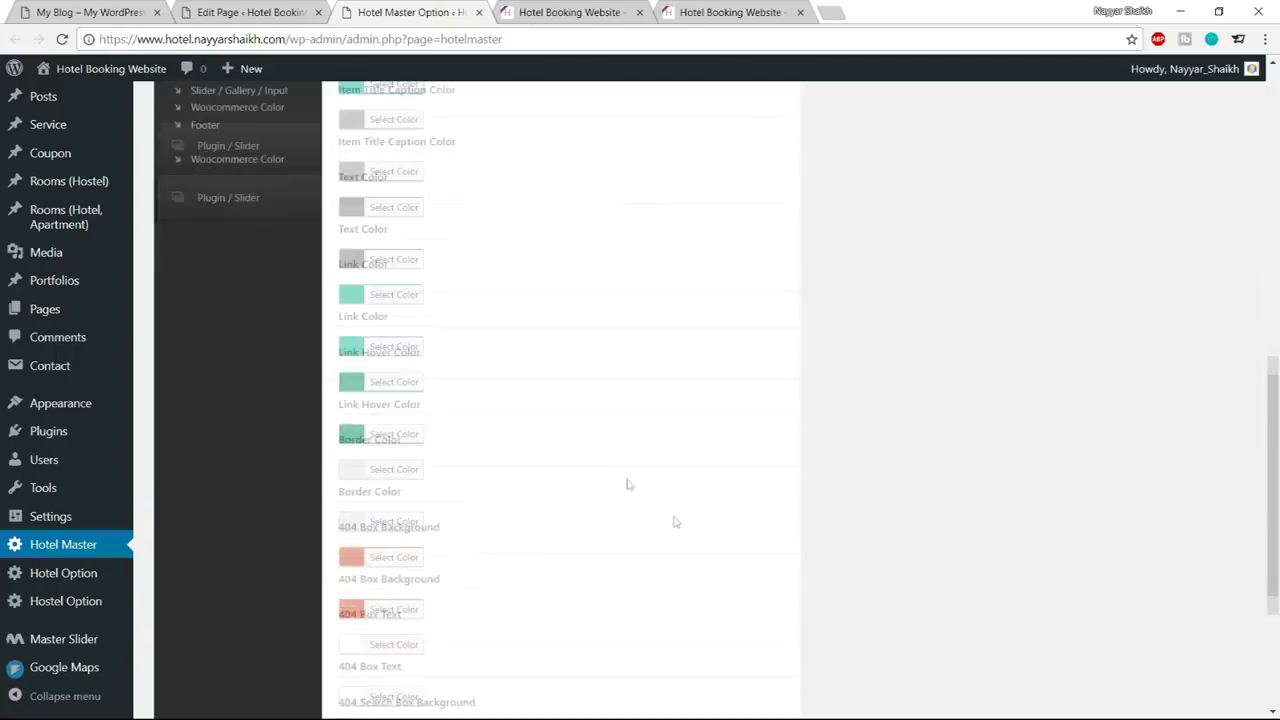
{"action": "left_click", "coordinate": [723, 634]}
{"action": "left_click", "coordinate": [568, 12]}
{"action": "left_click", "coordinate": [62, 39]}
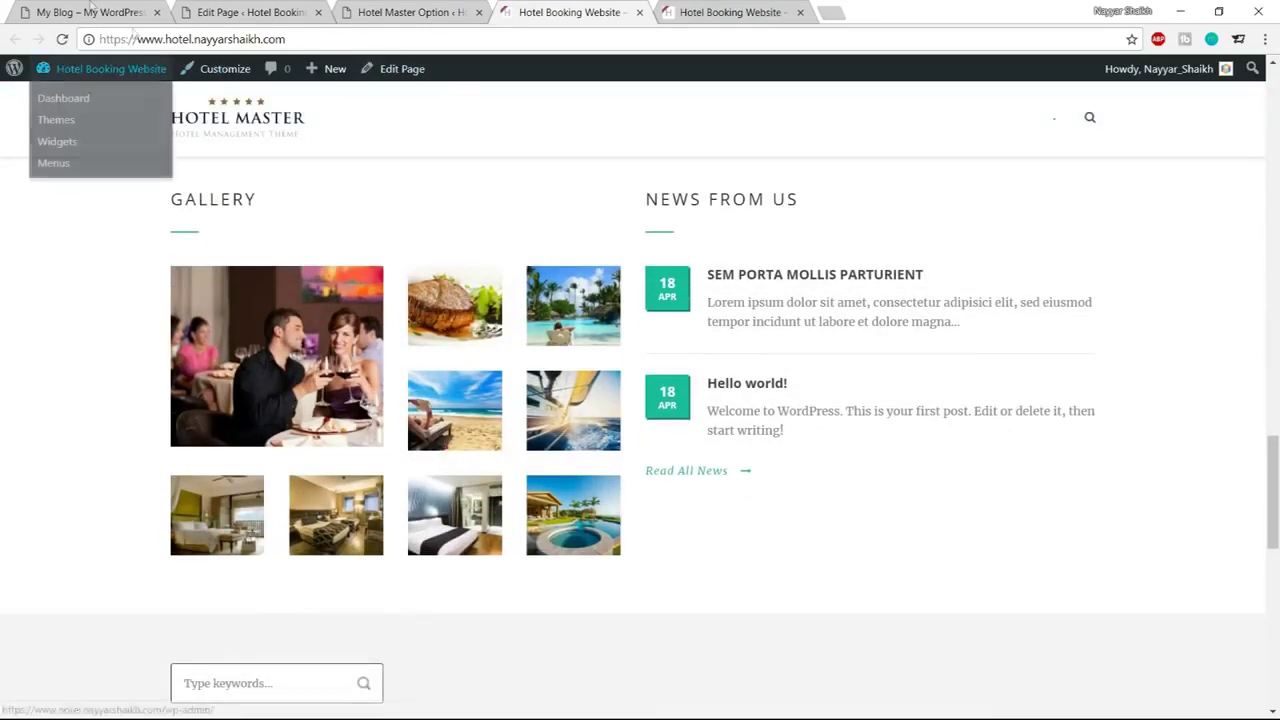
{"action": "key", "text": "ctrl+1"}
{"action": "scroll", "coordinate": [880, 331], "scroll_direction": "down", "scroll_amount": 4}
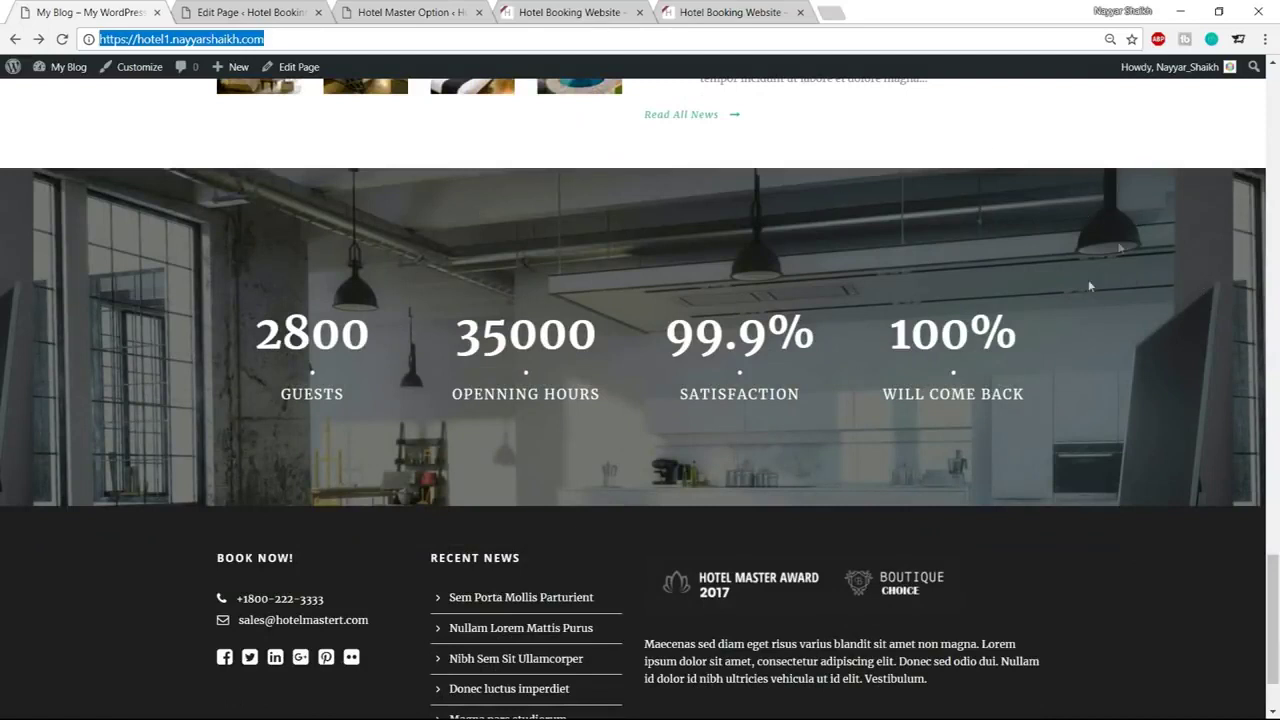
Step: Add a Background/Parallax Wrapper to the Home page below the Gallery and Blog columns
{"action": "left_click", "coordinate": [277, 8]}
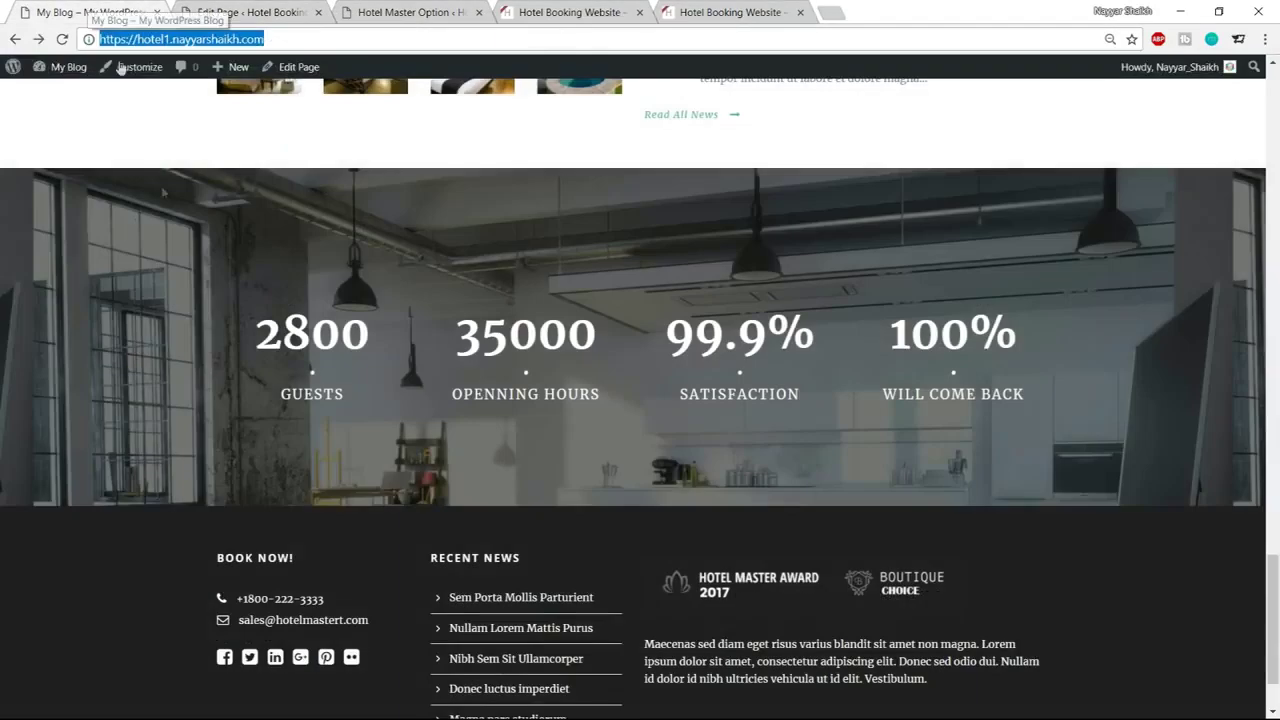
{"action": "left_click", "coordinate": [90, 12]}
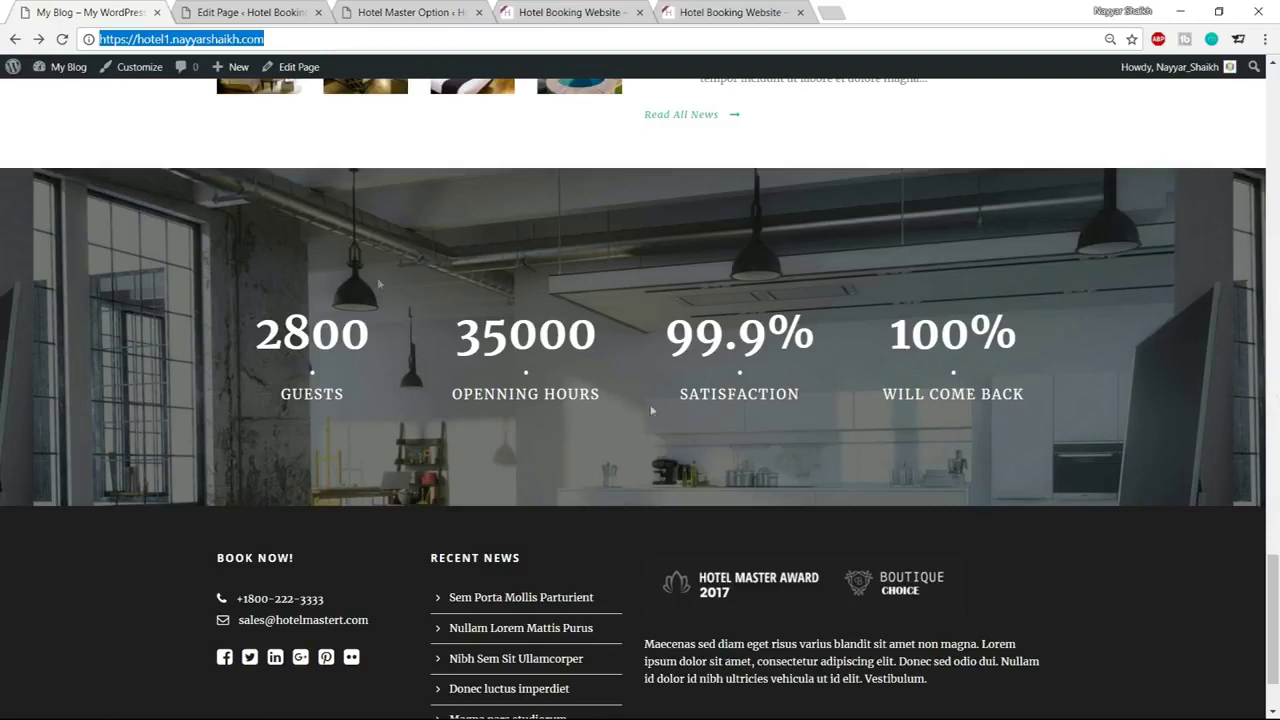
{"action": "left_click", "coordinate": [222, 12]}
{"action": "scroll", "coordinate": [594, 414], "scroll_direction": "down", "scroll_amount": 6}
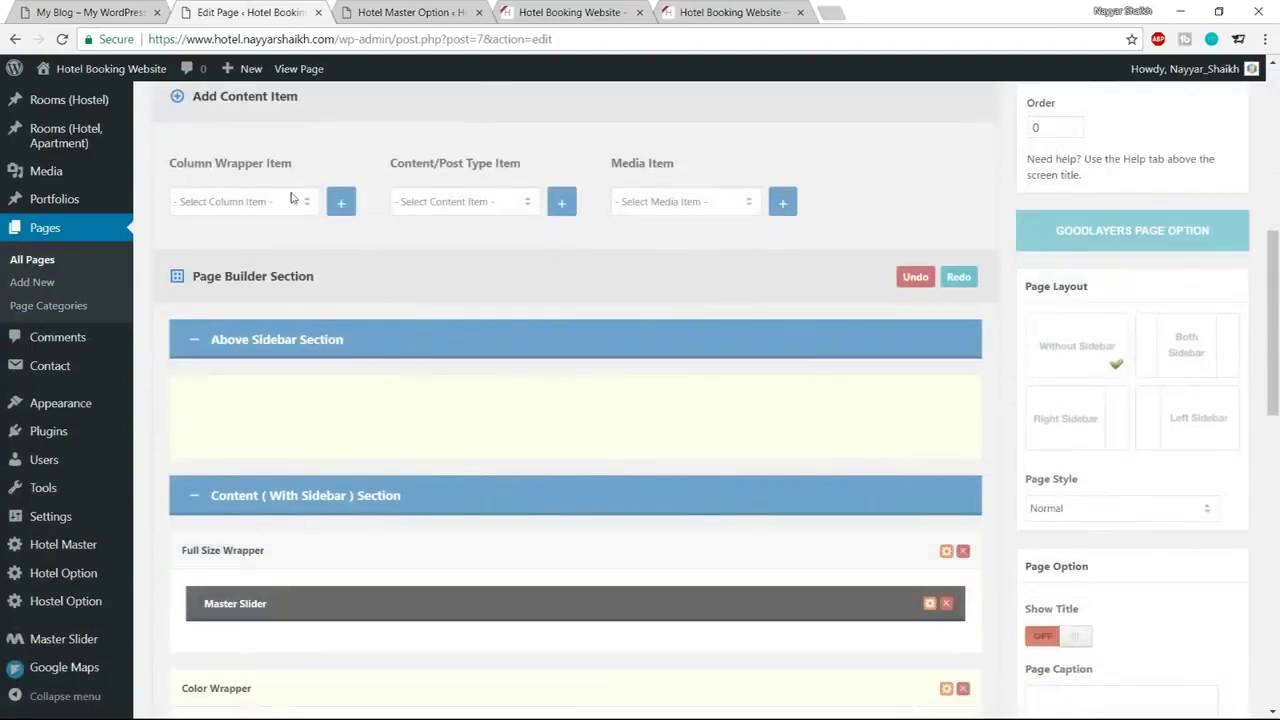
{"action": "left_click", "coordinate": [291, 198]}
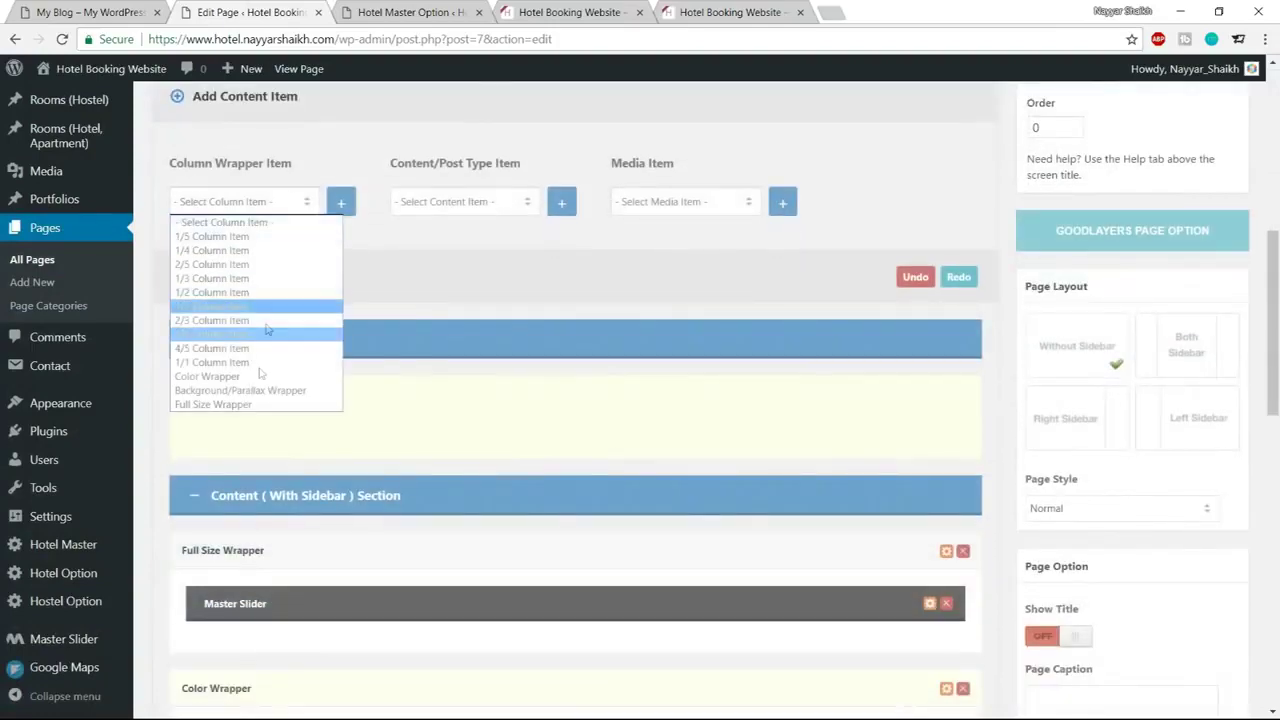
{"action": "left_click", "coordinate": [255, 390]}
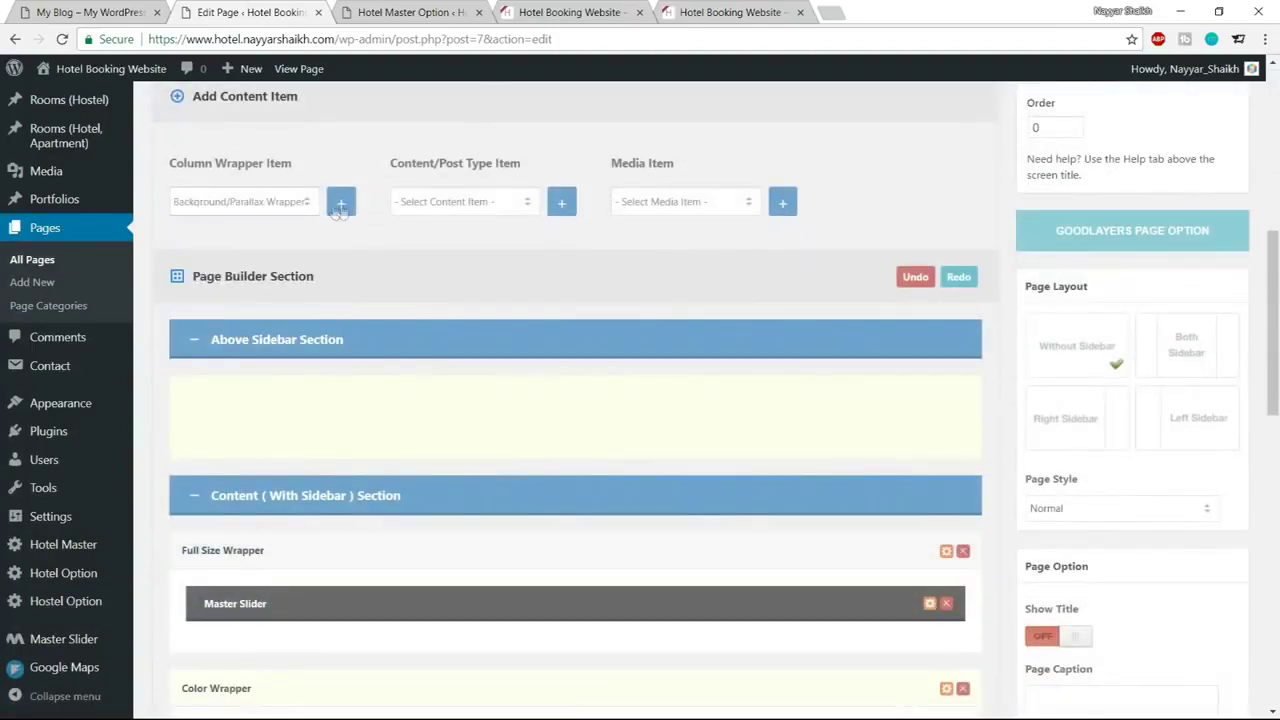
Step: Add four 1/4 Column Items and move each into the parallax wrapper
{"action": "left_click", "coordinate": [137, 8]}
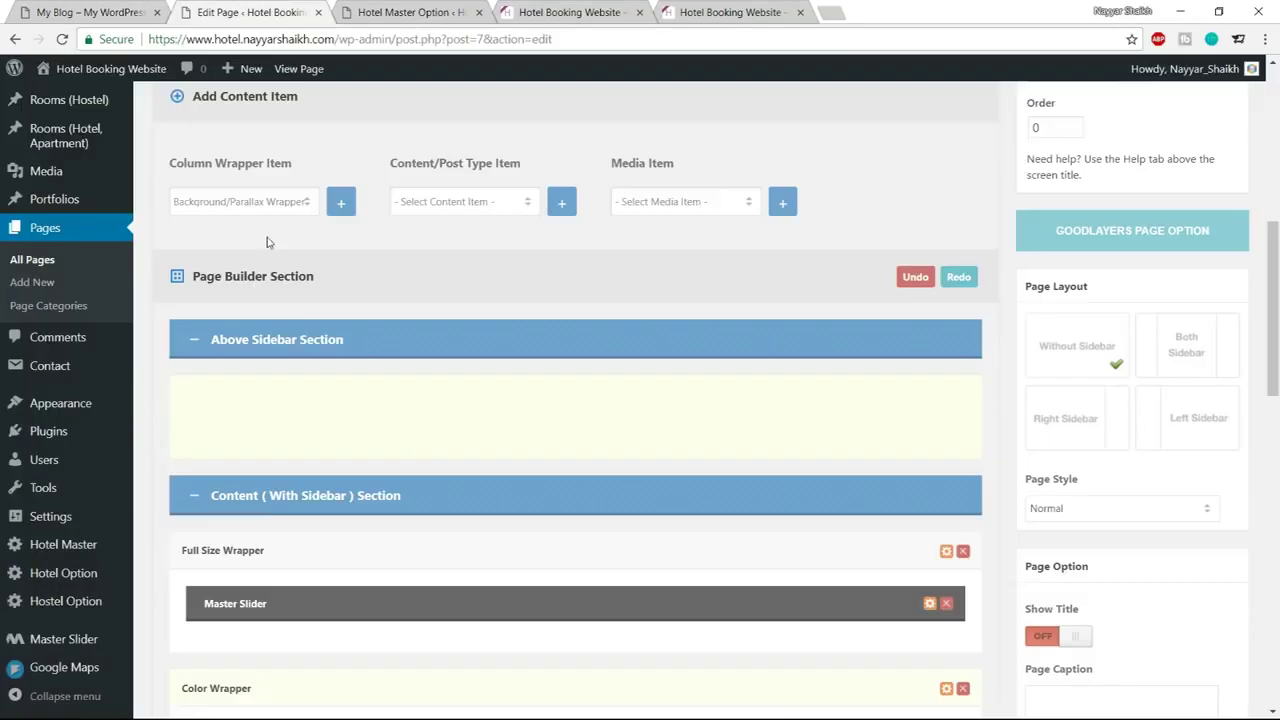
{"action": "left_click", "coordinate": [278, 201]}
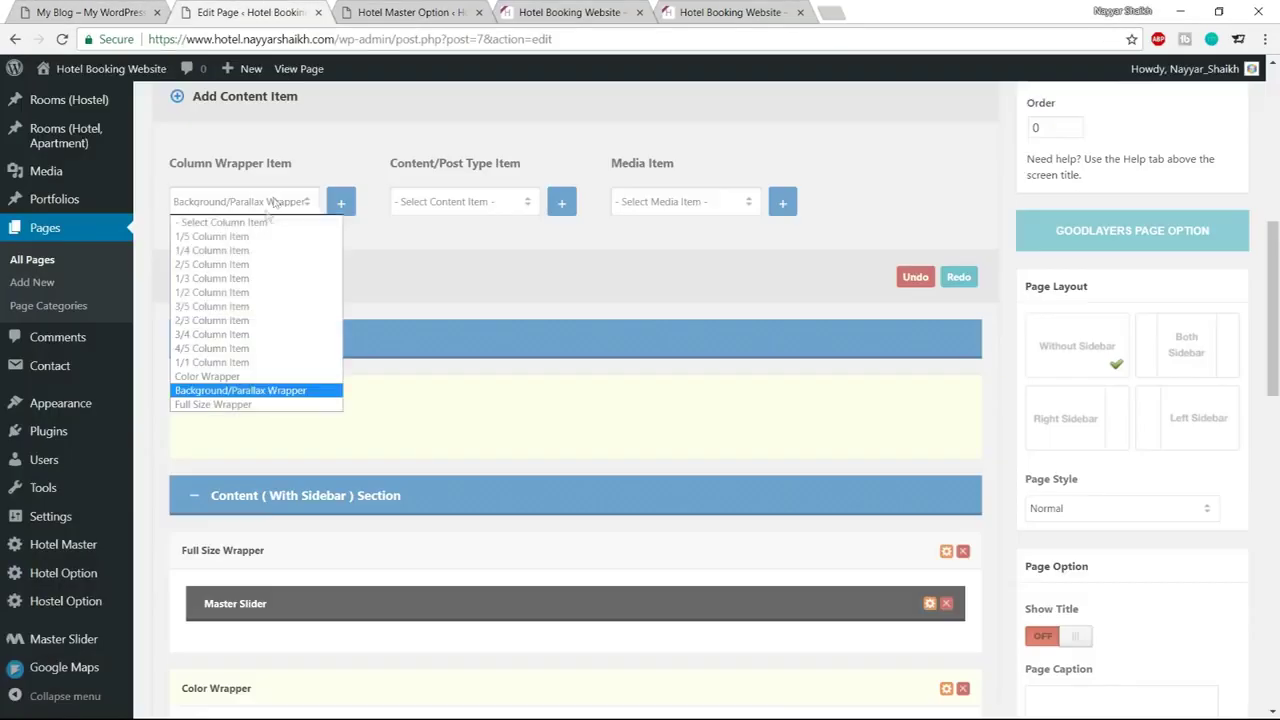
{"action": "left_click", "coordinate": [244, 251]}
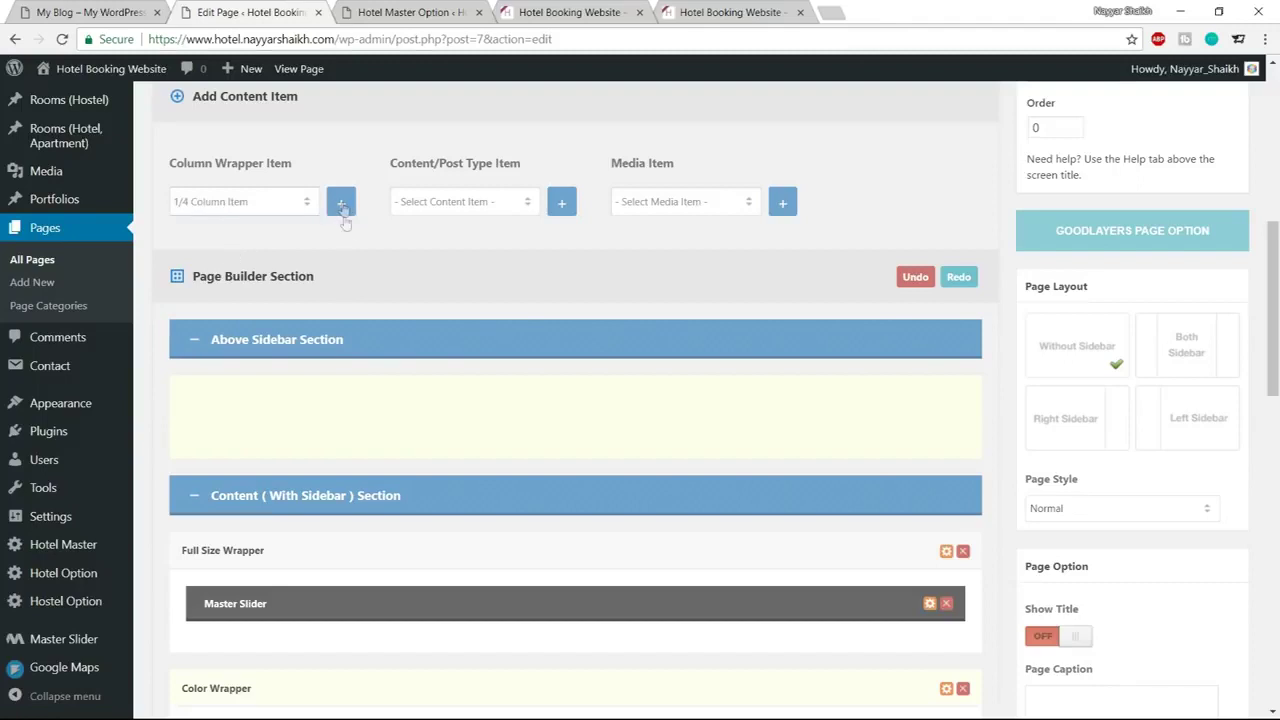
{"action": "left_click", "coordinate": [341, 204]}
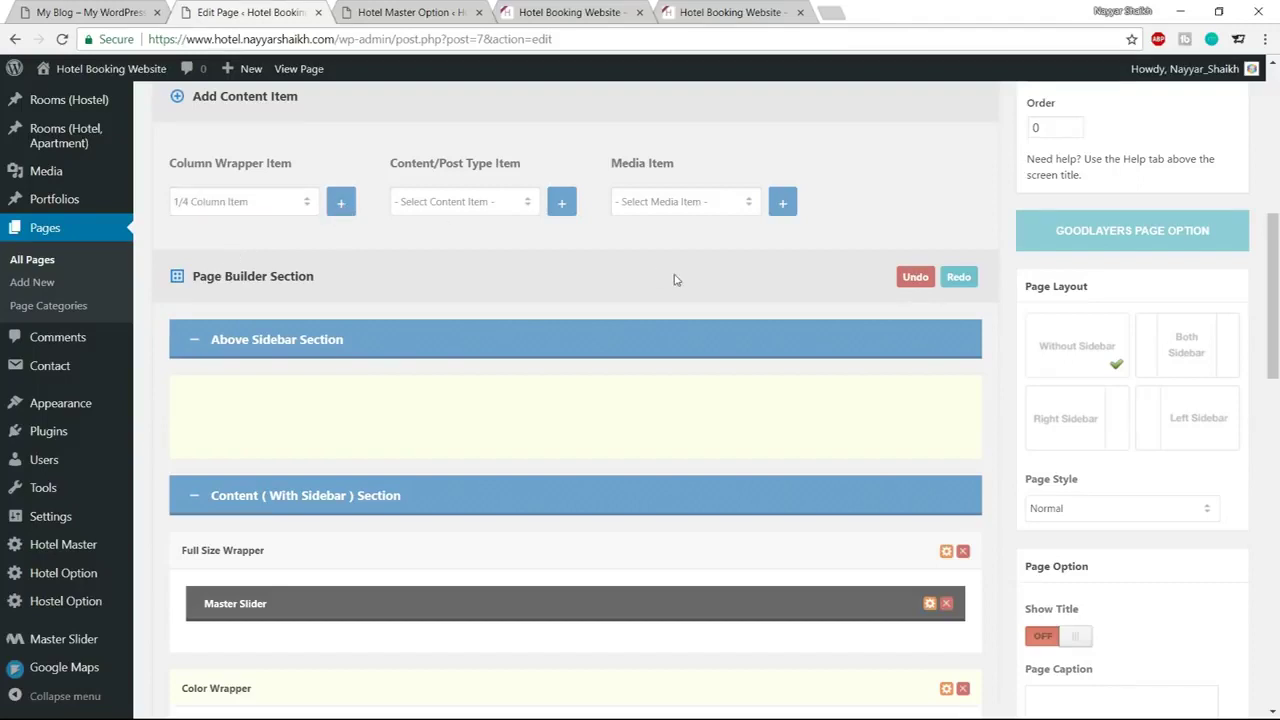
{"action": "scroll", "coordinate": [446, 300], "scroll_direction": "down", "scroll_amount": 12}
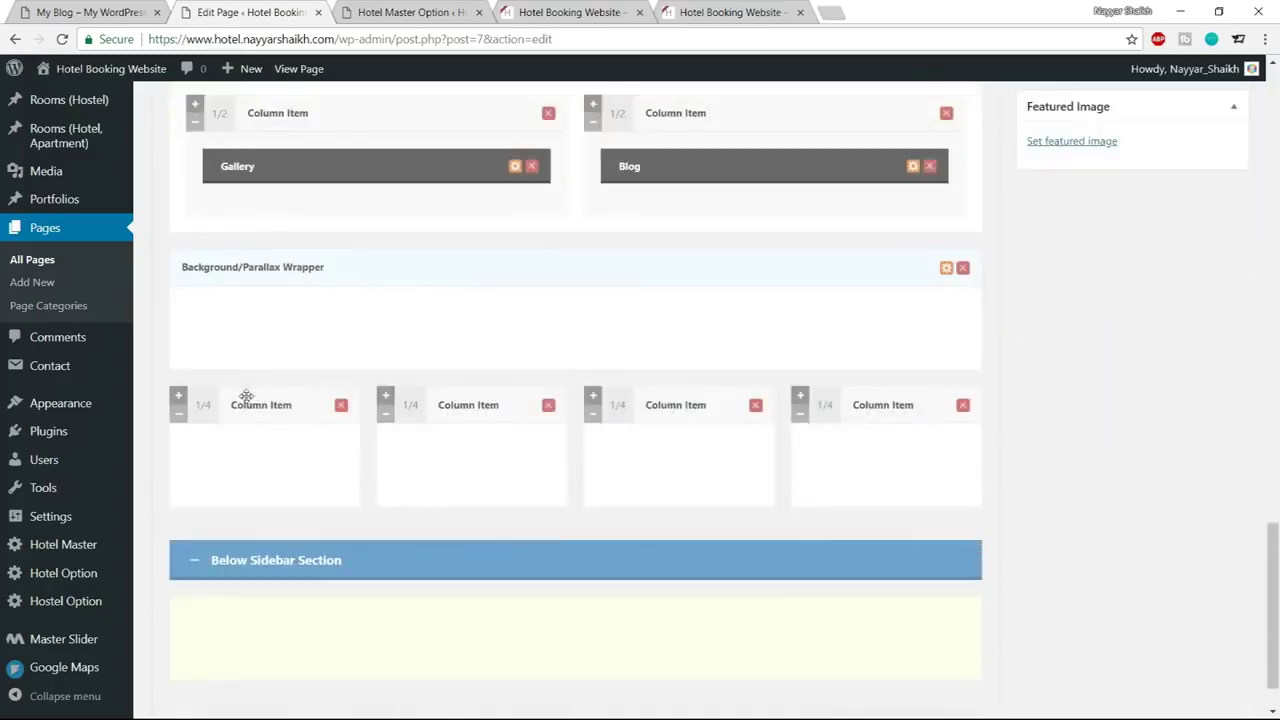
{"action": "left_click_drag", "start_coordinate": [206, 406], "coordinate": [230, 320]}
{"action": "left_click_drag", "start_coordinate": [190, 475], "coordinate": [450, 335]}
{"action": "left_click_drag", "start_coordinate": [208, 396], "coordinate": [205, 326]}
{"action": "left_click_drag", "start_coordinate": [201, 461], "coordinate": [200, 325]}
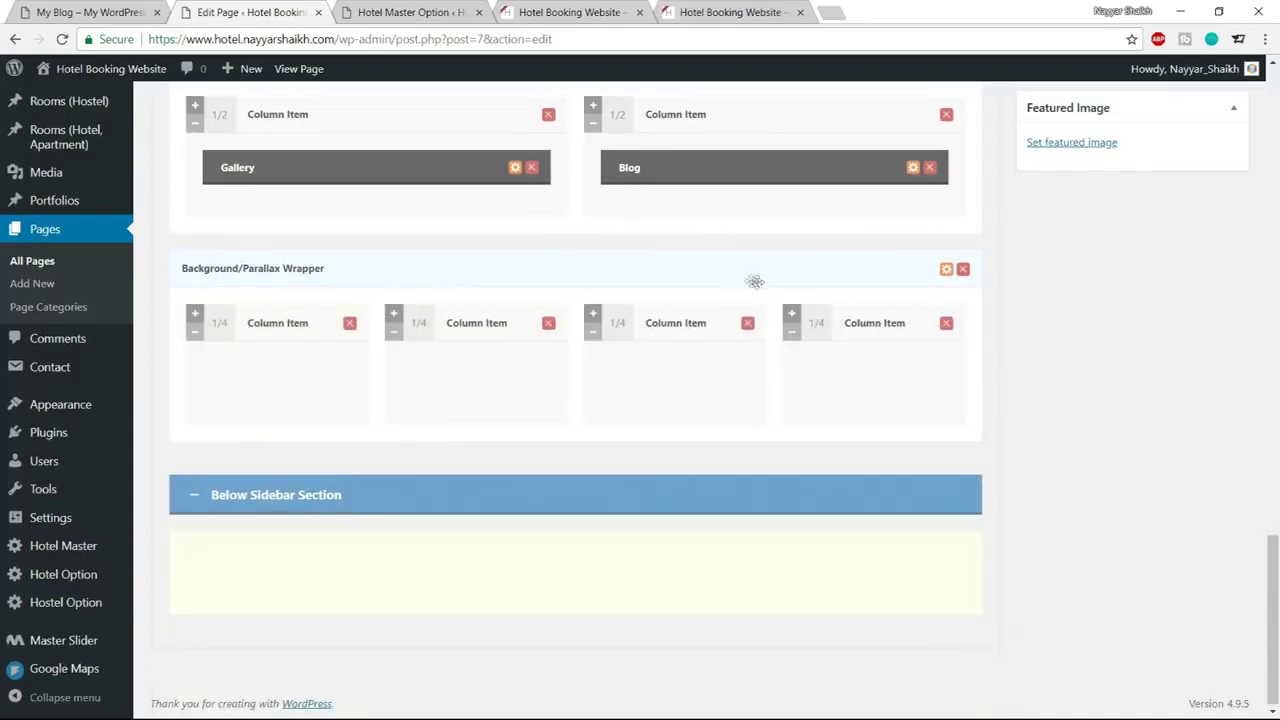
{"action": "key", "text": "ctrl+shift+Tab"}
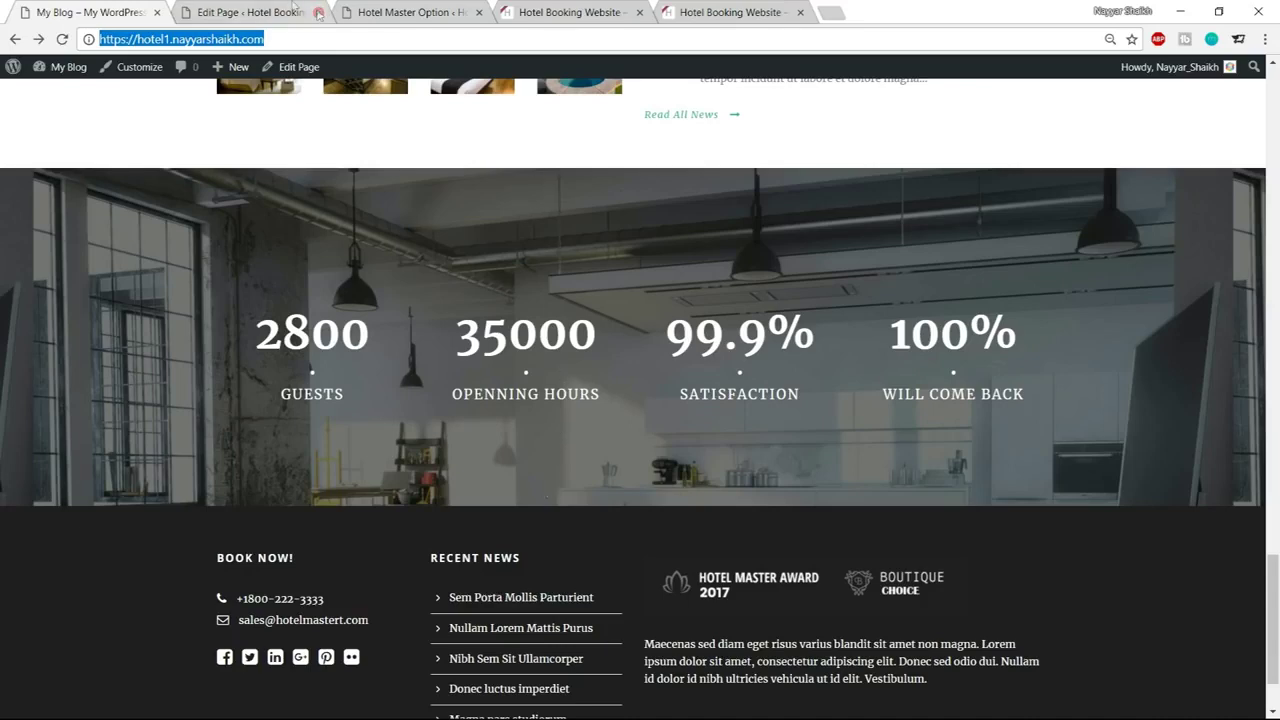
{"action": "left_click", "coordinate": [285, 10]}
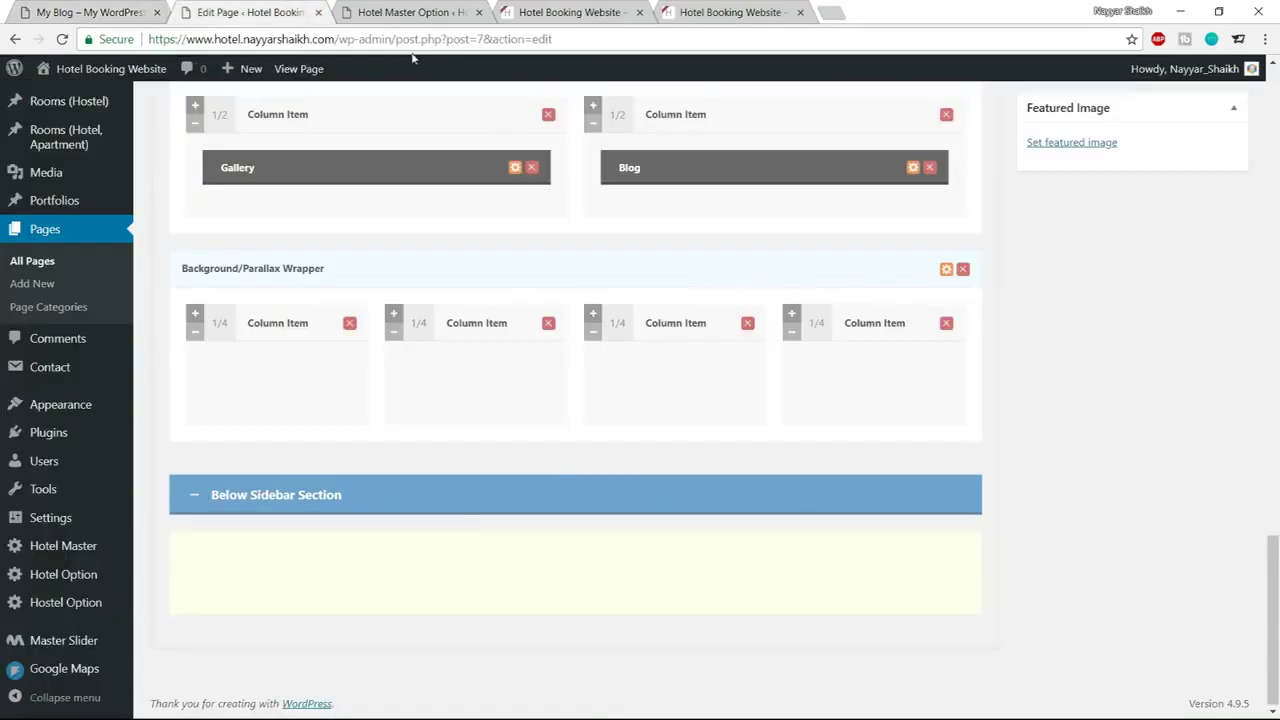
Step: Upload service-bg.jpg and use it as the wrapper's Background Image
{"action": "left_click", "coordinate": [945, 271]}
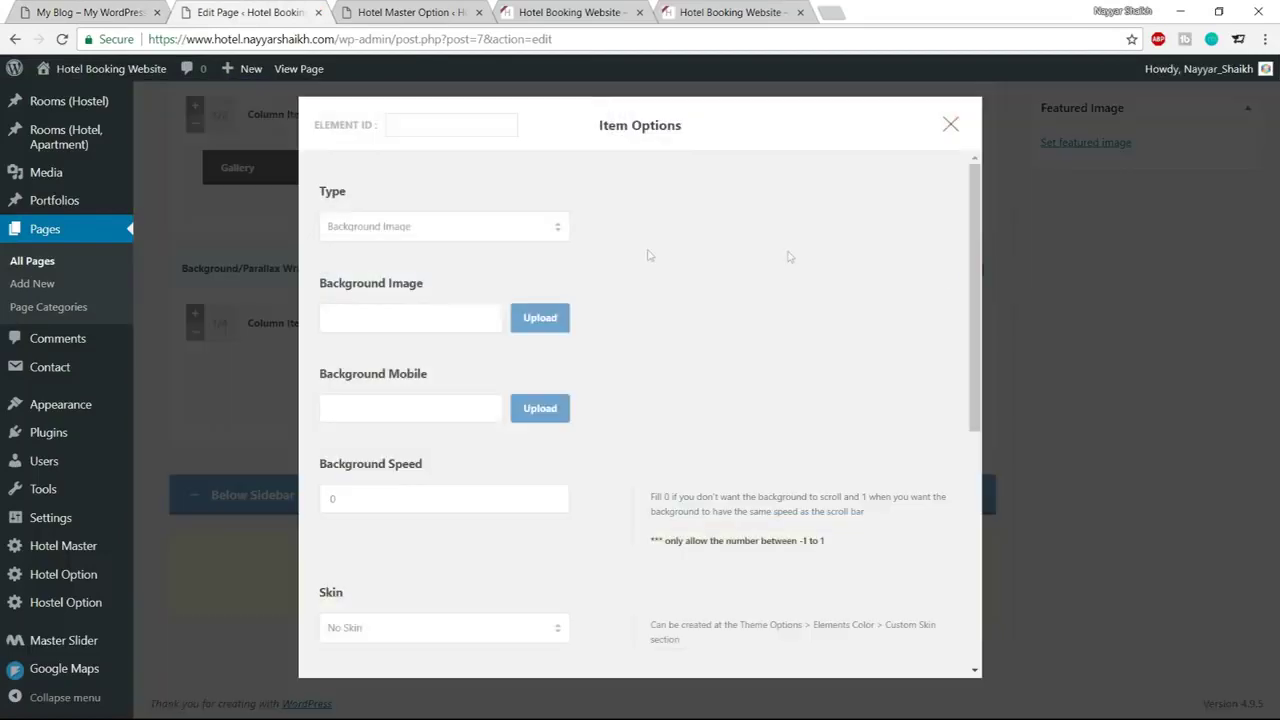
{"action": "left_click", "coordinate": [553, 319]}
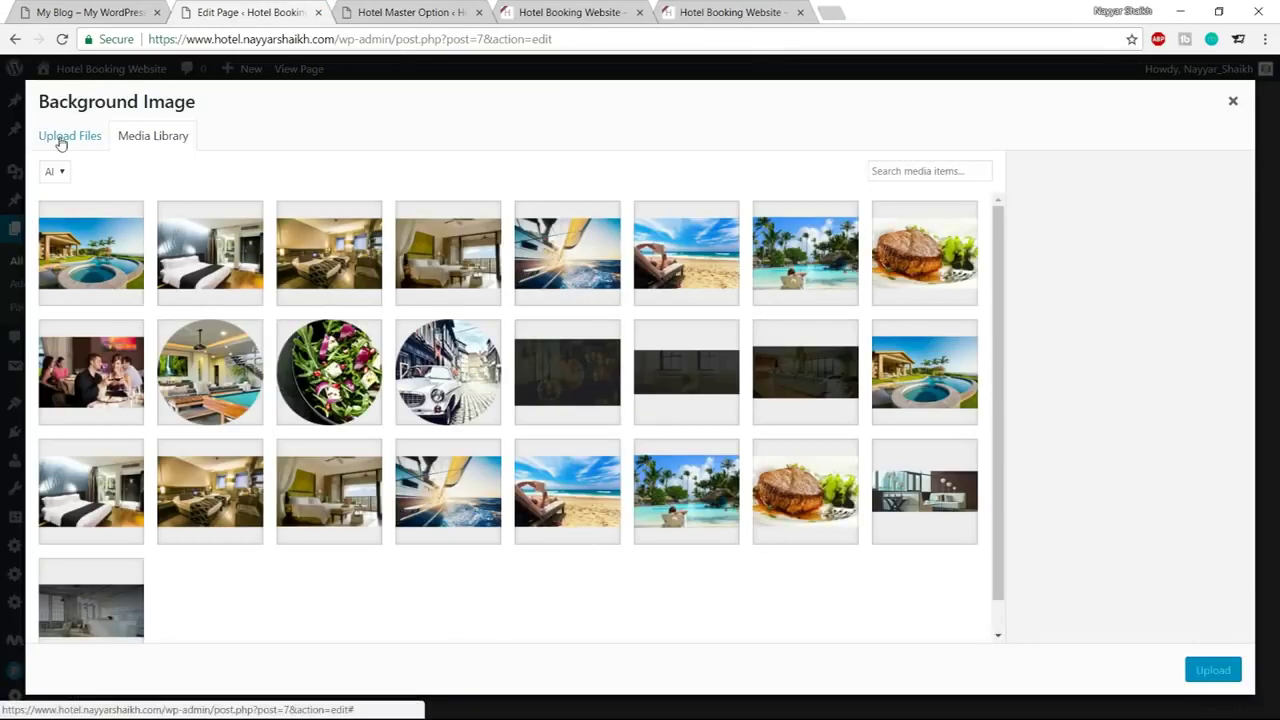
{"action": "left_click", "coordinate": [59, 140]}
{"action": "left_click", "coordinate": [640, 390]}
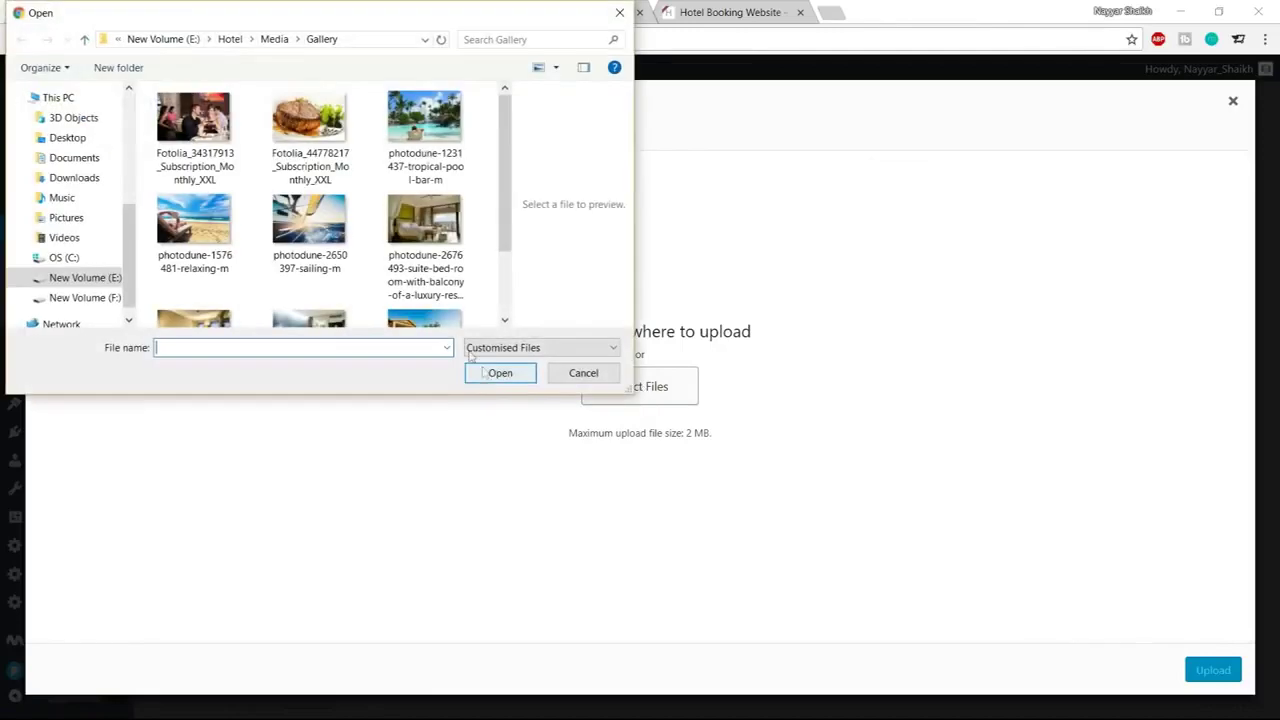
{"action": "scroll", "coordinate": [450, 286], "scroll_direction": "down", "scroll_amount": 1}
{"action": "scroll", "coordinate": [437, 290], "scroll_direction": "up", "scroll_amount": 1}
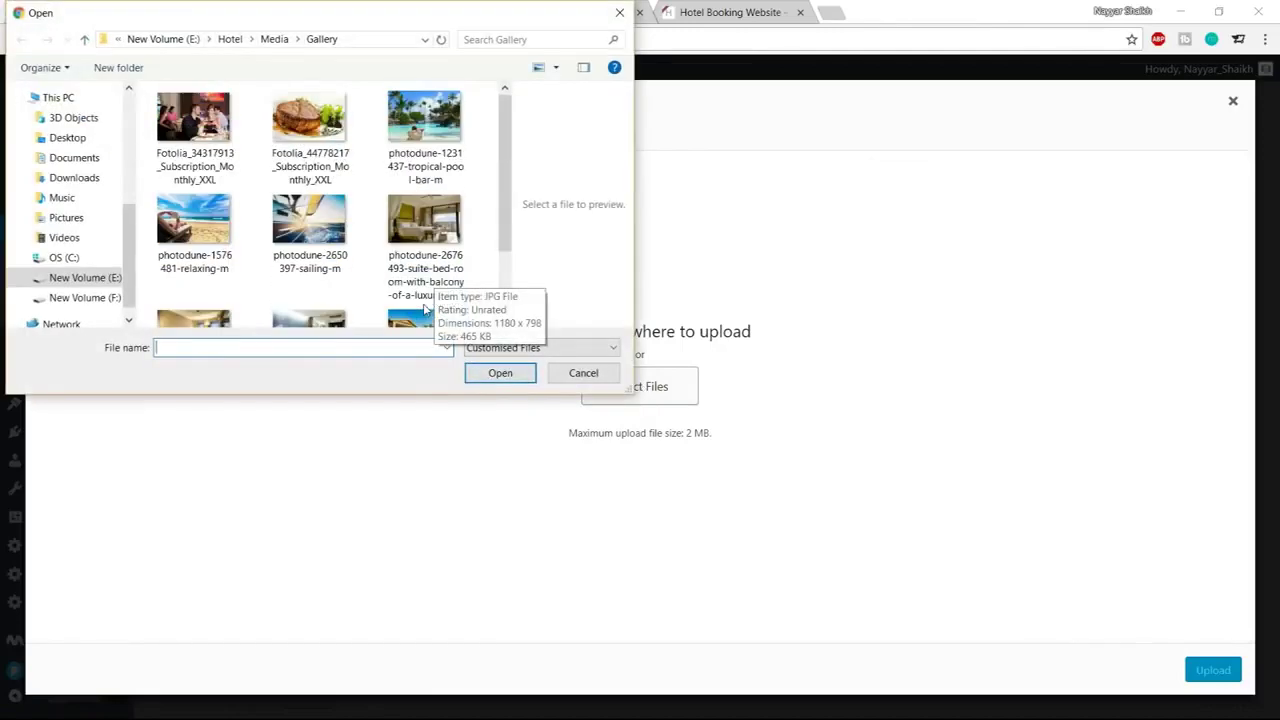
{"action": "left_click", "coordinate": [273, 39]}
{"action": "scroll", "coordinate": [430, 225], "scroll_direction": "down", "scroll_amount": 6}
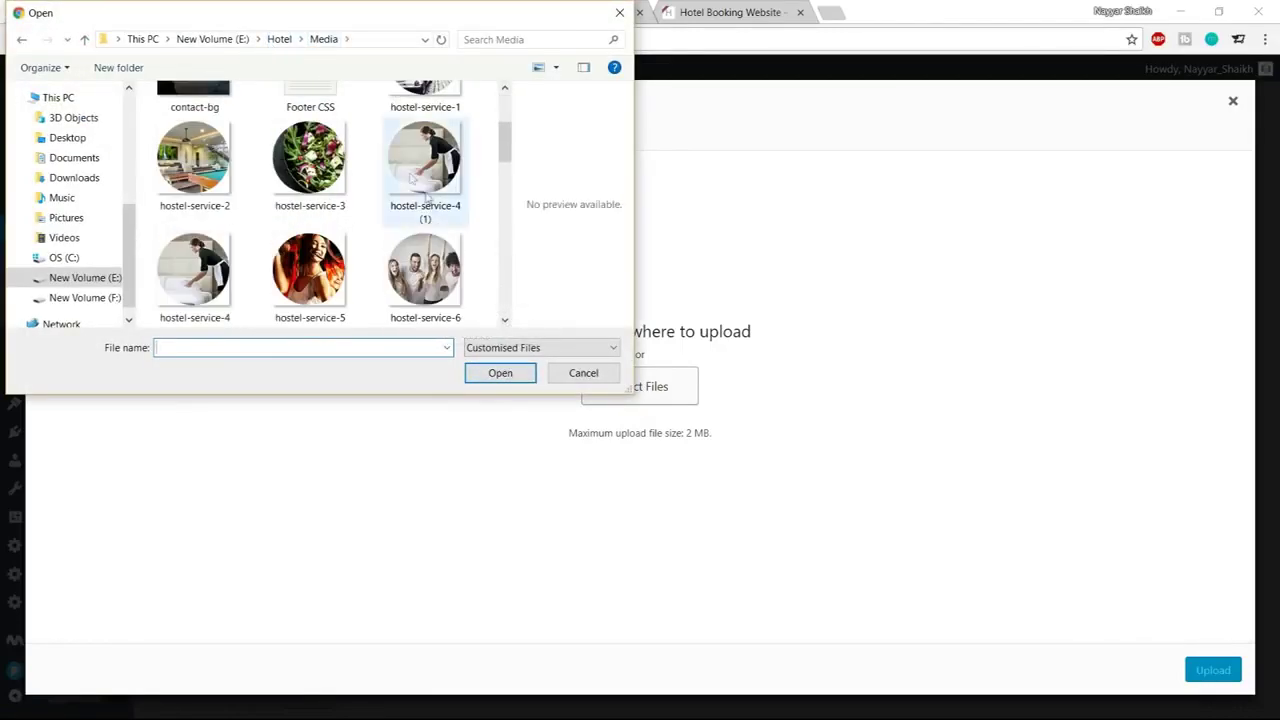
{"action": "scroll", "coordinate": [462, 246], "scroll_direction": "down", "scroll_amount": 5}
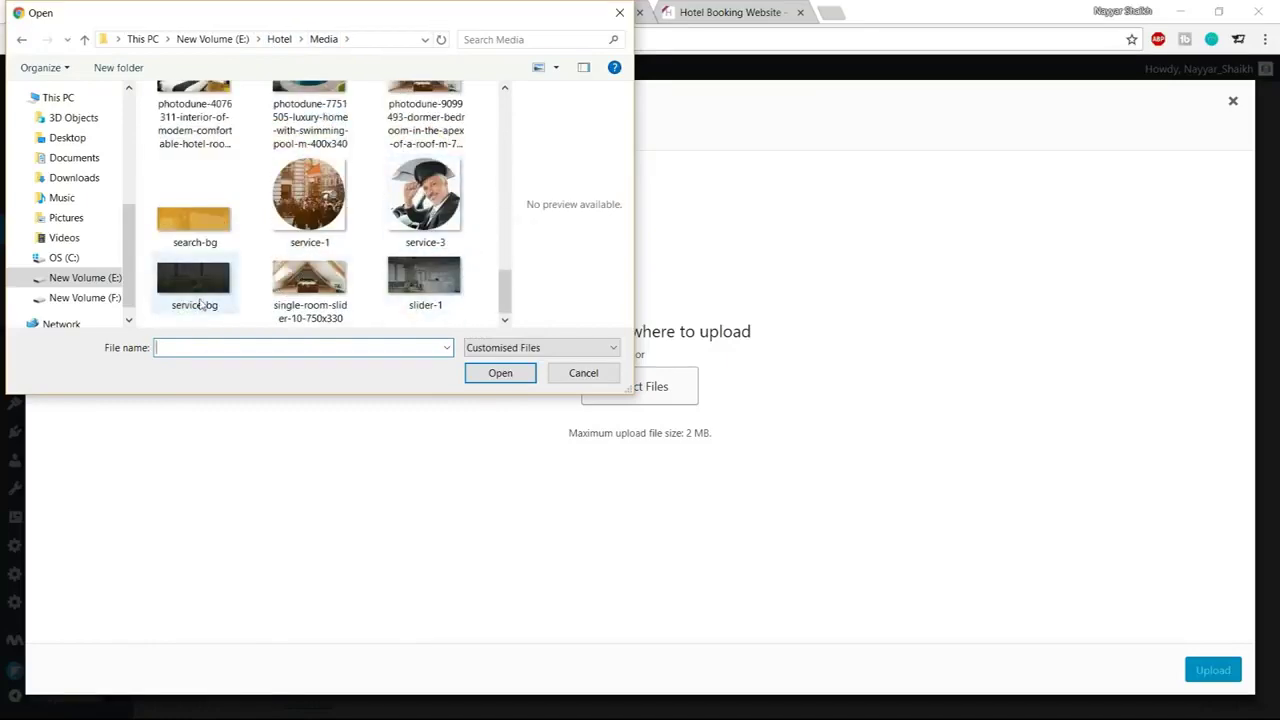
{"action": "left_click", "coordinate": [205, 302]}
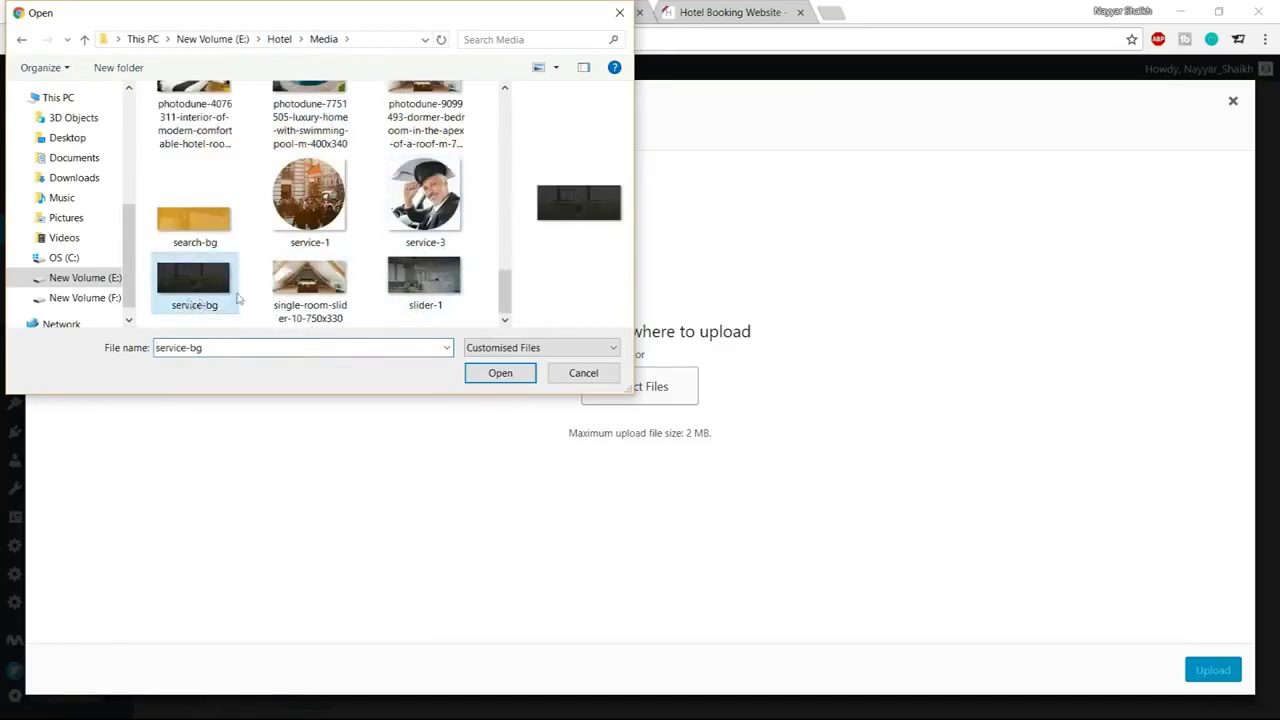
{"action": "left_click", "coordinate": [500, 373]}
{"action": "left_click", "coordinate": [120, 12]}
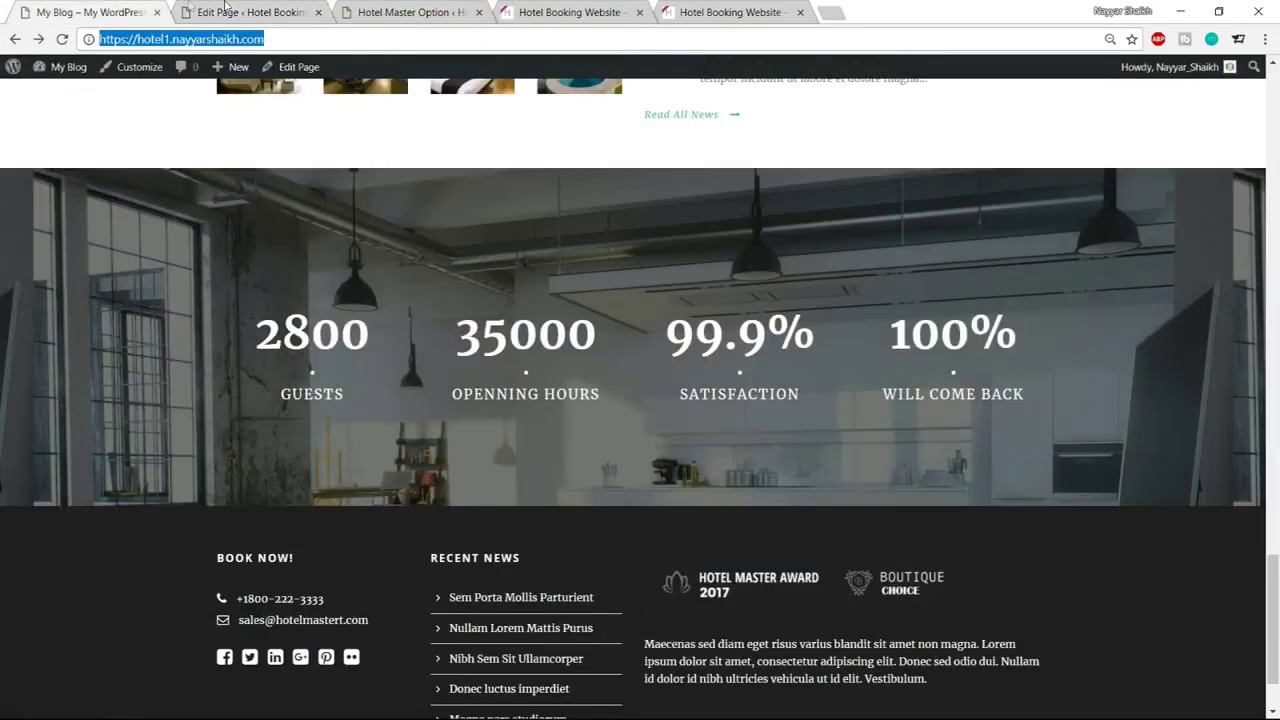
{"action": "left_click", "coordinate": [226, 8]}
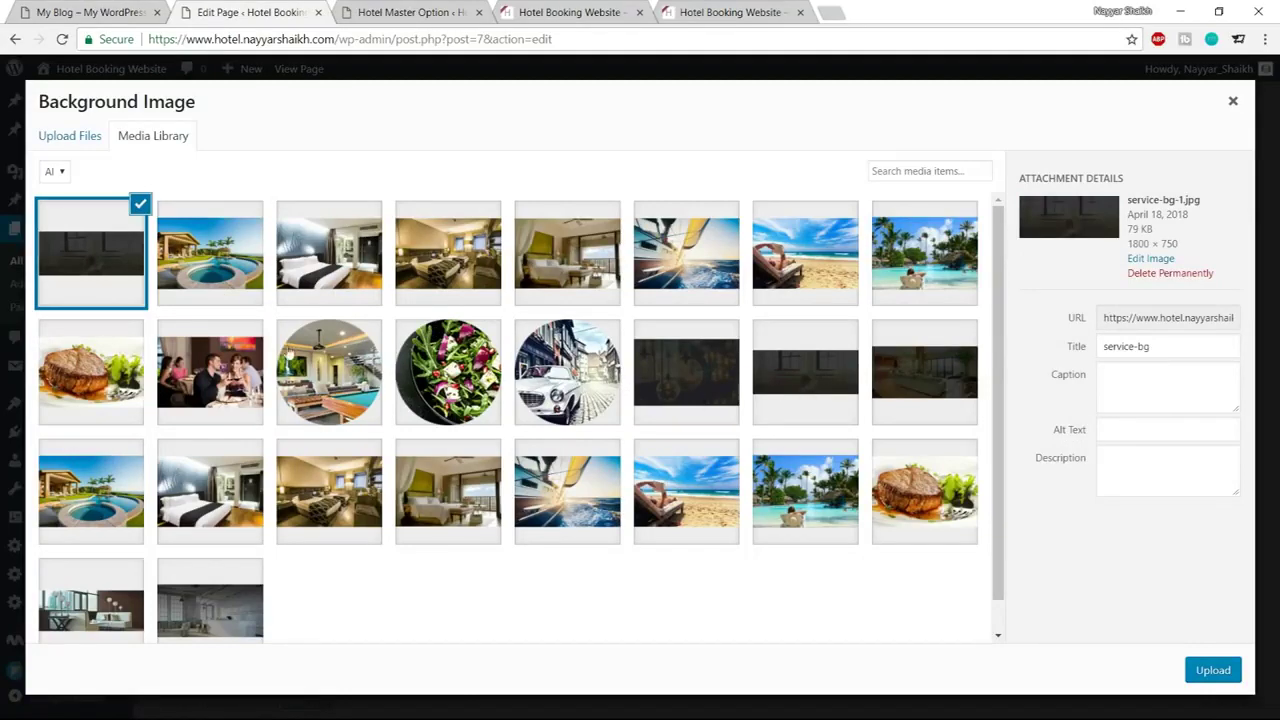
{"action": "left_click", "coordinate": [1205, 678]}
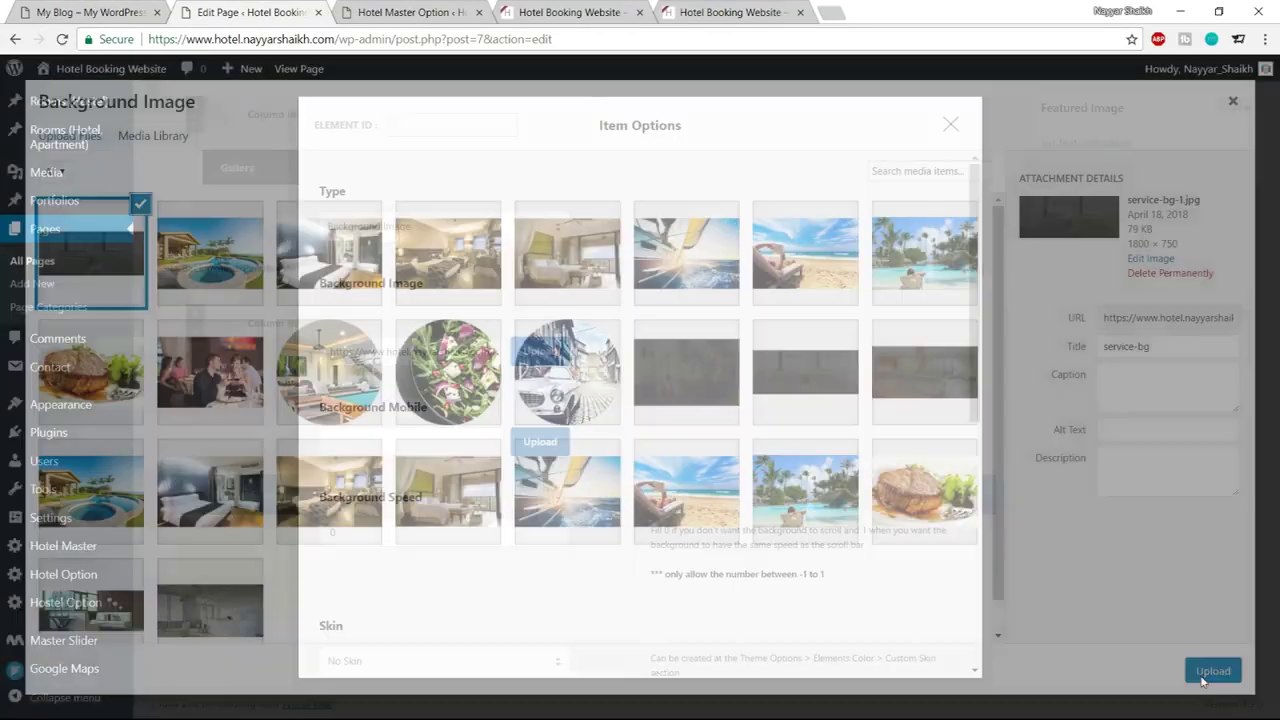
Step: Set the wrapper's padding to 190px top and 120px bottom, and save
{"action": "scroll", "coordinate": [656, 430], "scroll_direction": "down", "scroll_amount": 3}
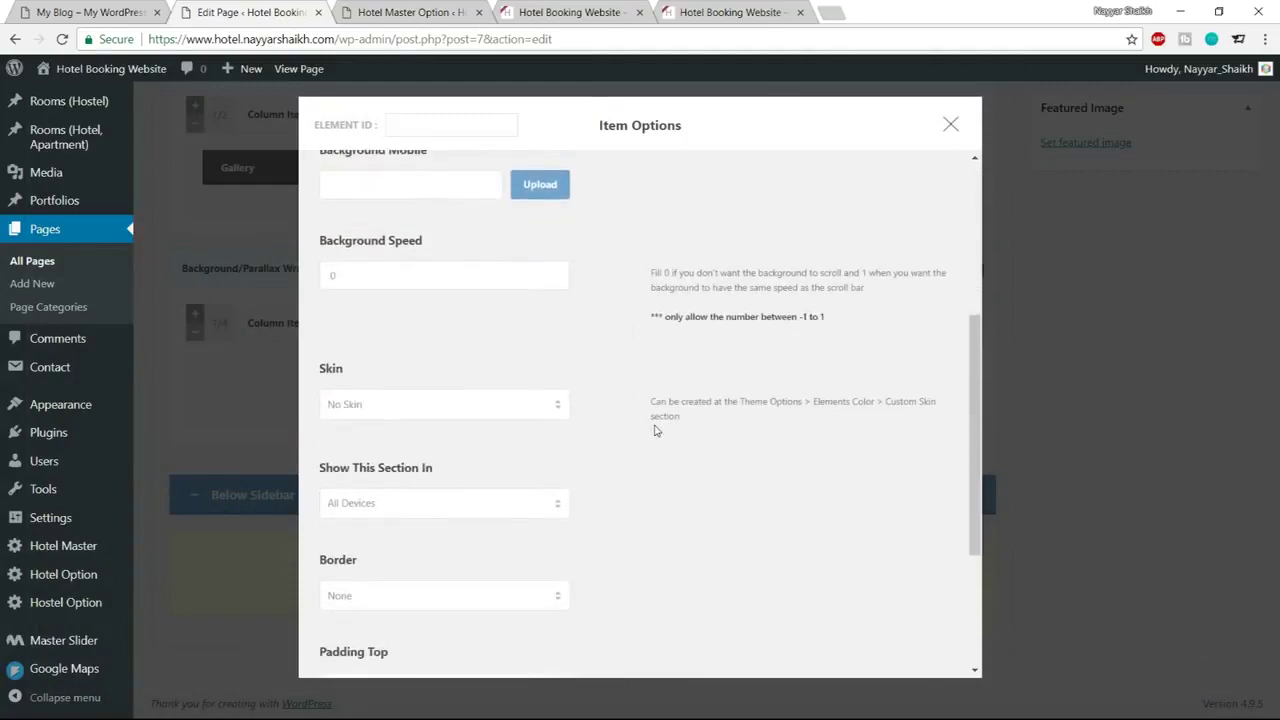
{"action": "scroll", "coordinate": [652, 403], "scroll_direction": "up", "scroll_amount": 1}
{"action": "scroll", "coordinate": [652, 403], "scroll_direction": "down", "scroll_amount": 3}
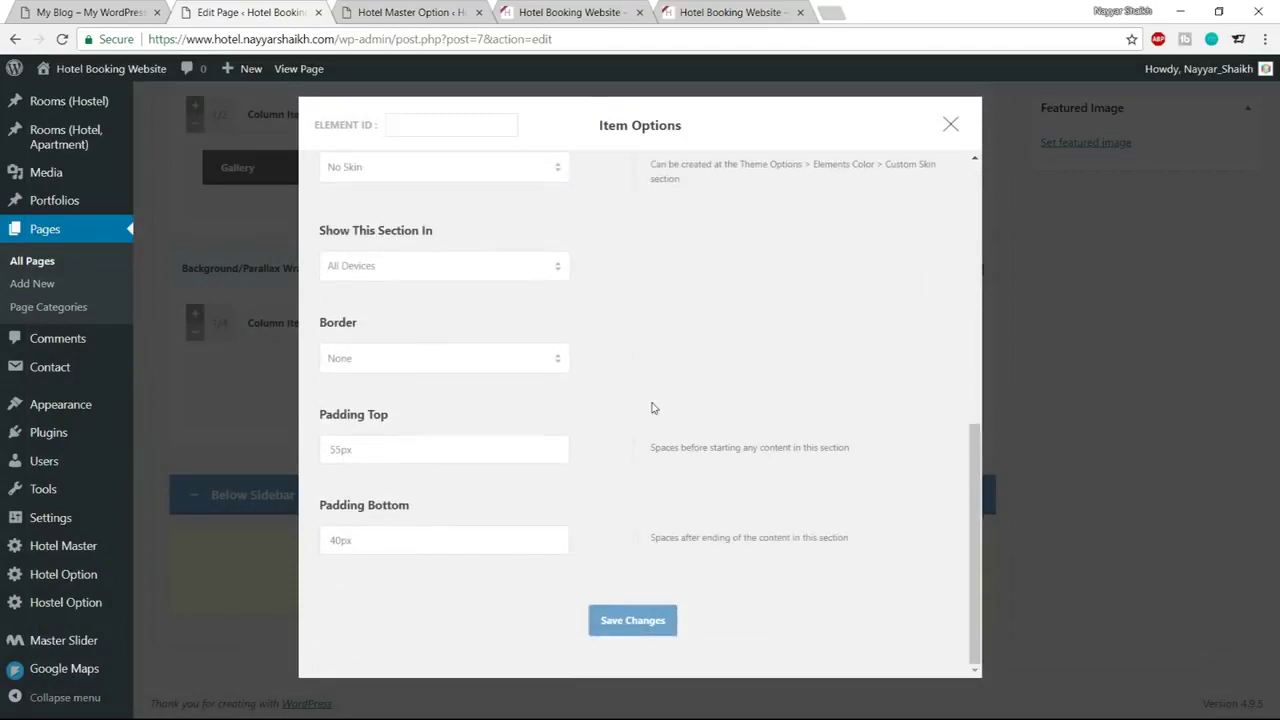
{"action": "left_click_drag", "start_coordinate": [334, 451], "coordinate": [330, 449]}
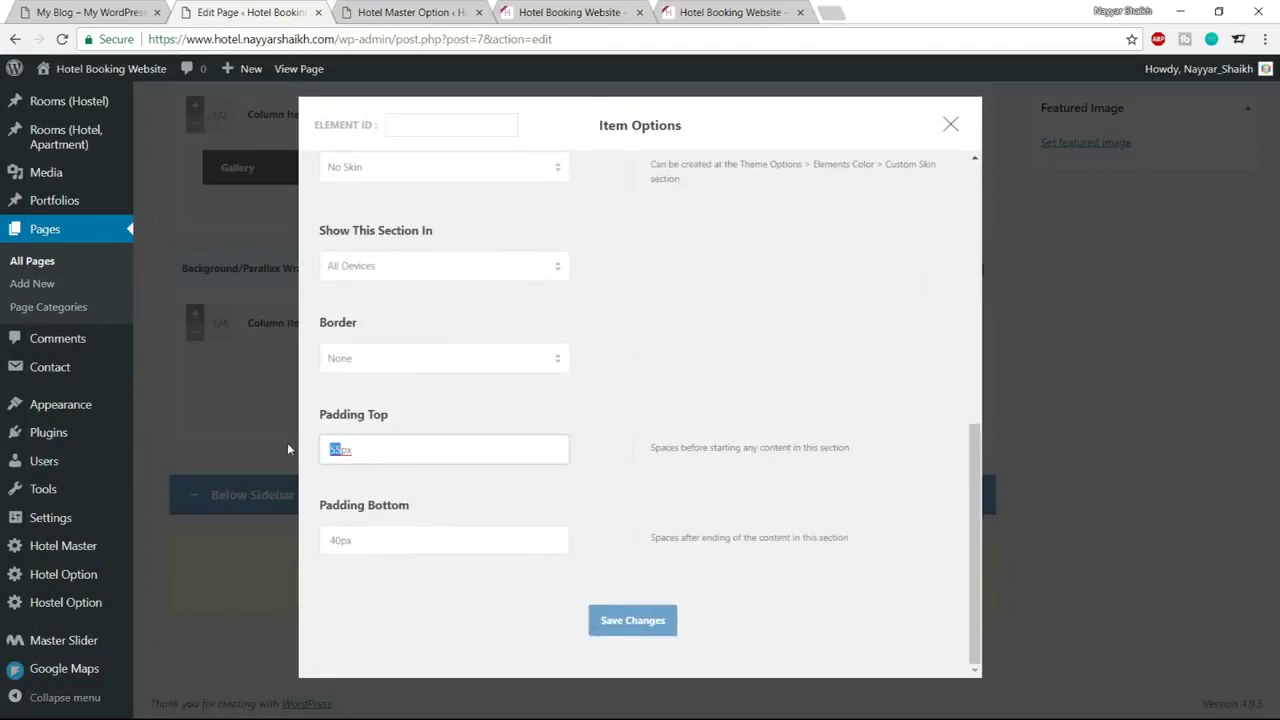
{"action": "type", "text": "190"}
{"action": "left_click_drag", "start_coordinate": [337, 543], "coordinate": [318, 543]}
{"action": "type", "text": "12"}
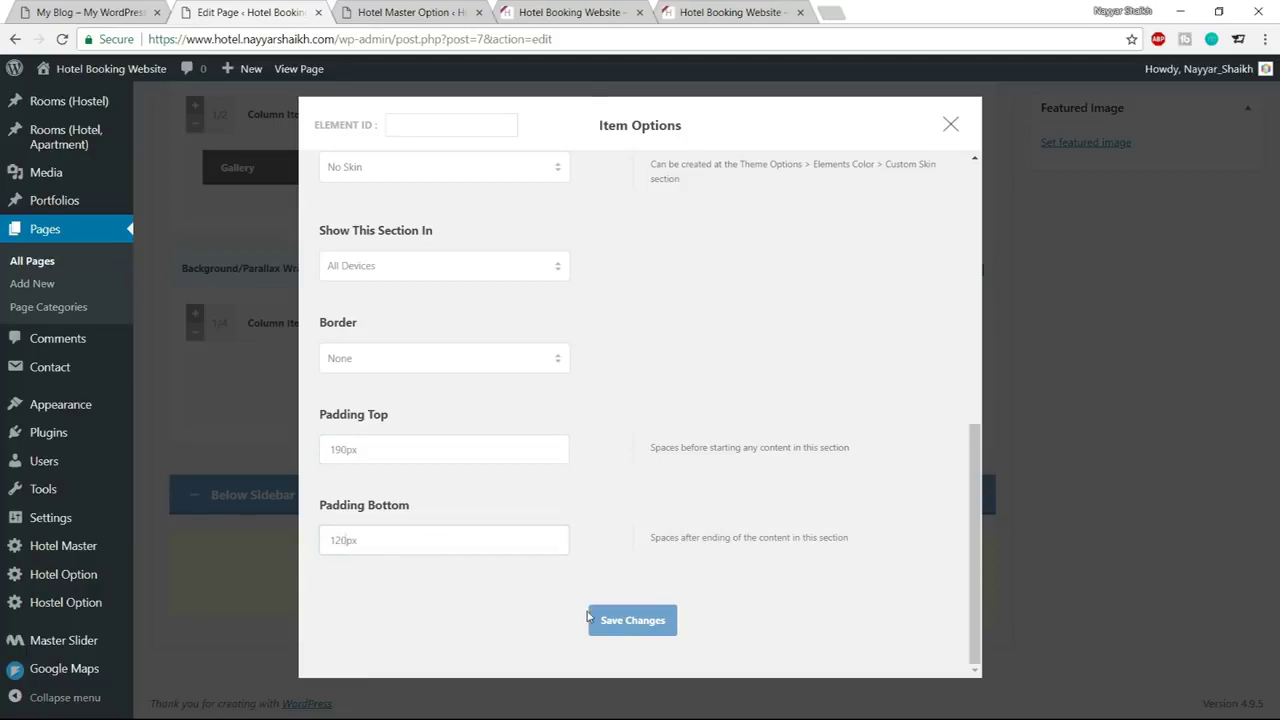
{"action": "left_click", "coordinate": [632, 620]}
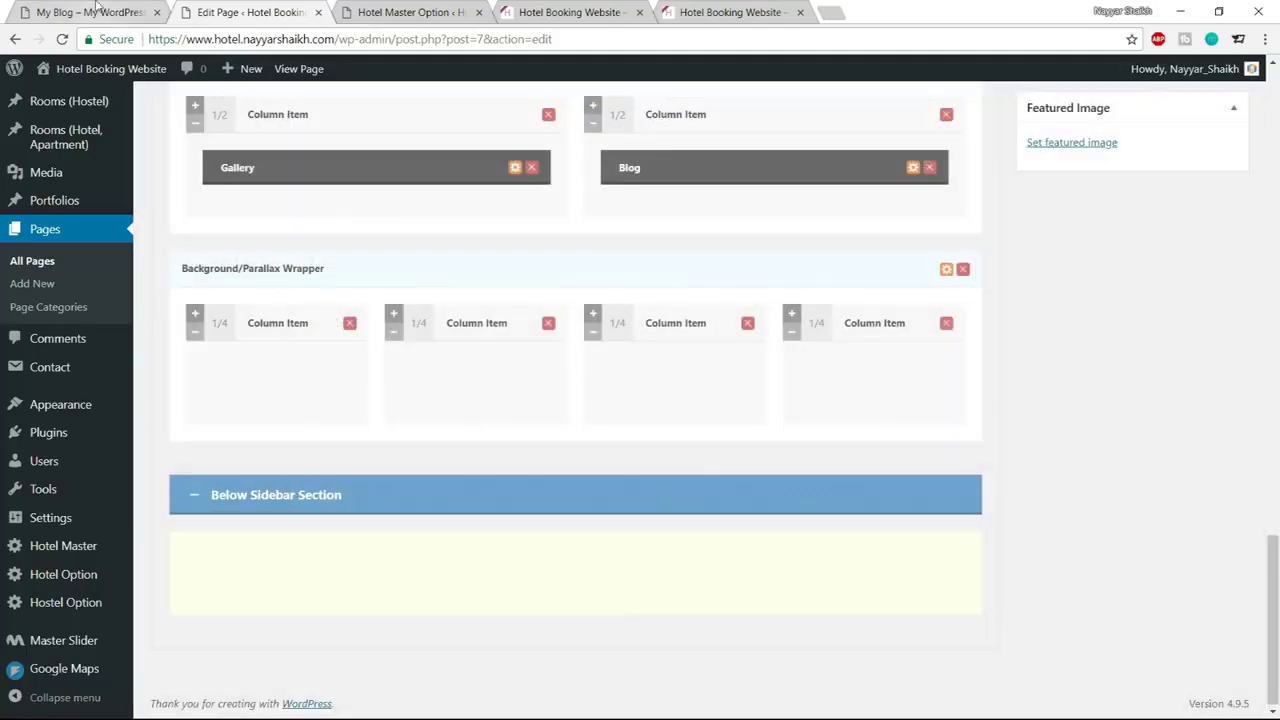
Step: Check the live site's 2800 counter figure before returning to the page editor
{"action": "left_click", "coordinate": [95, 12]}
{"action": "double_click", "coordinate": [265, 322]}
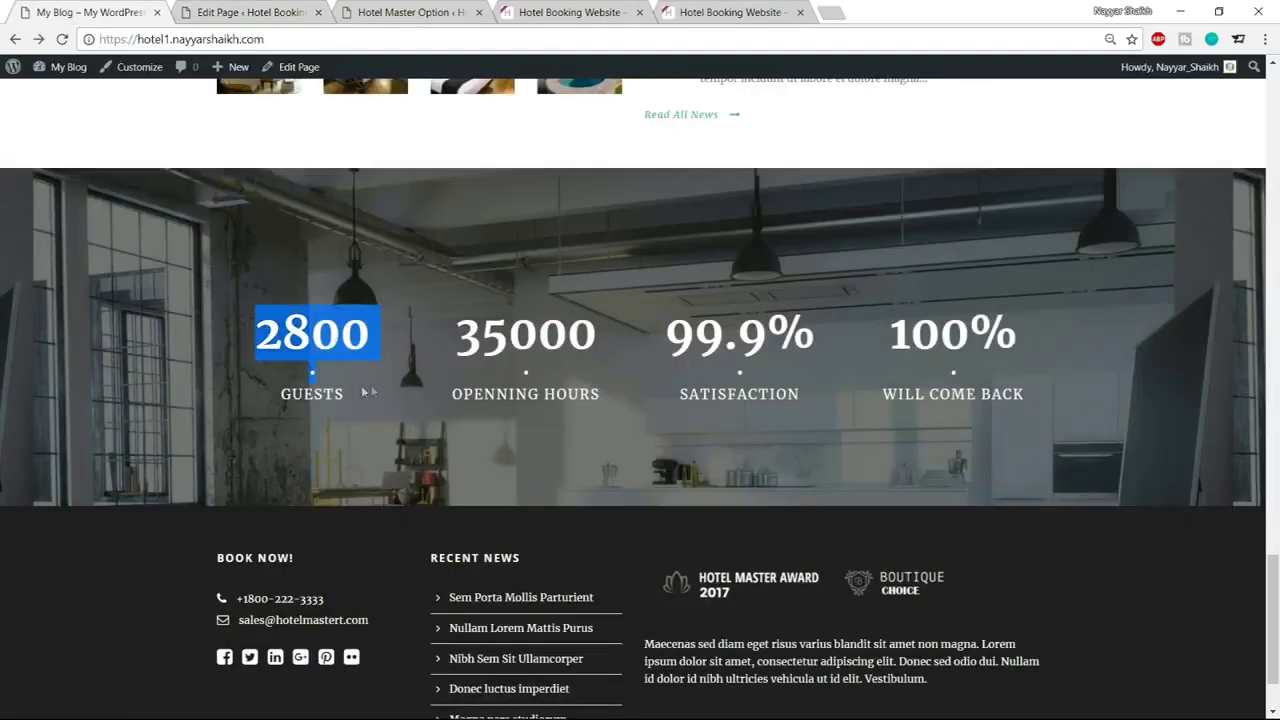
{"action": "left_click", "coordinate": [370, 384]}
{"action": "left_click", "coordinate": [288, 12]}
{"action": "left_click", "coordinate": [395, 12]}
{"action": "left_click", "coordinate": [320, 12]}
{"action": "scroll", "coordinate": [549, 357], "scroll_direction": "up", "scroll_amount": 15}
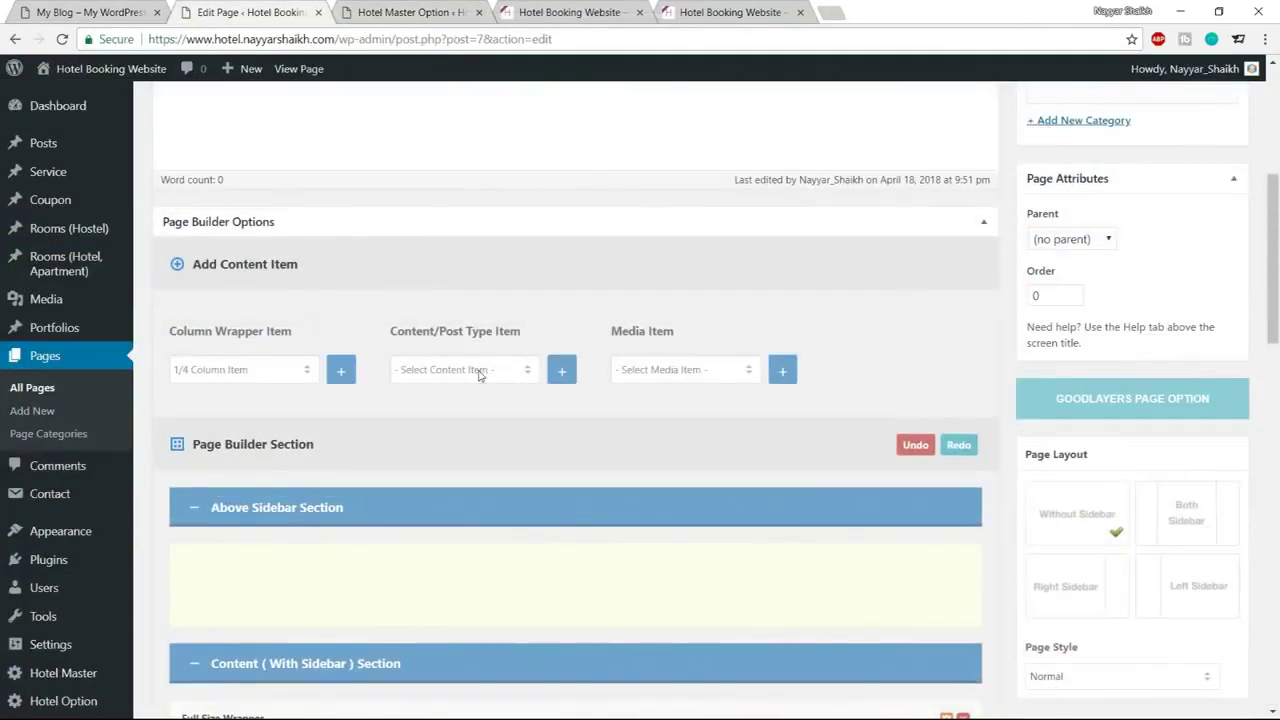
Step: Add a Skill Item and move it into the first quarter column
{"action": "left_click", "coordinate": [478, 370]}
{"action": "scroll", "coordinate": [470, 480], "scroll_direction": "down", "scroll_amount": 5}
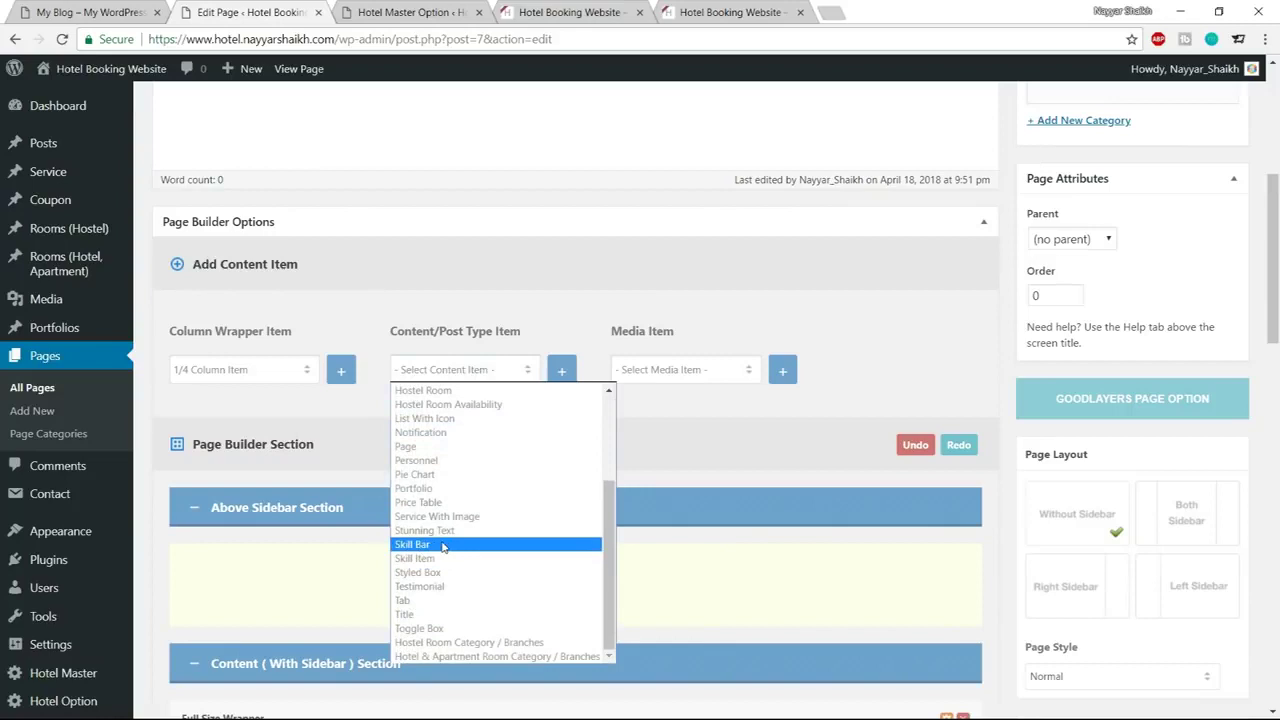
{"action": "left_click", "coordinate": [443, 545]}
{"action": "left_click", "coordinate": [467, 372]}
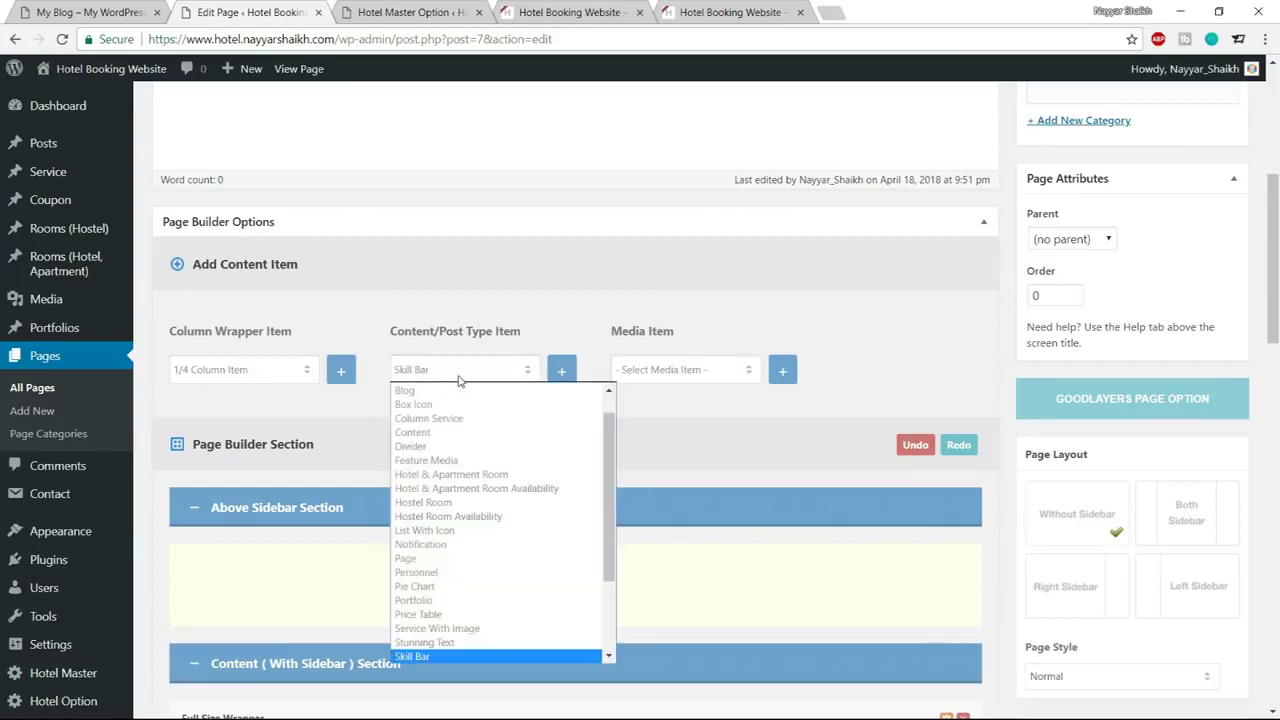
{"action": "scroll", "coordinate": [435, 594], "scroll_direction": "down", "scroll_amount": 3}
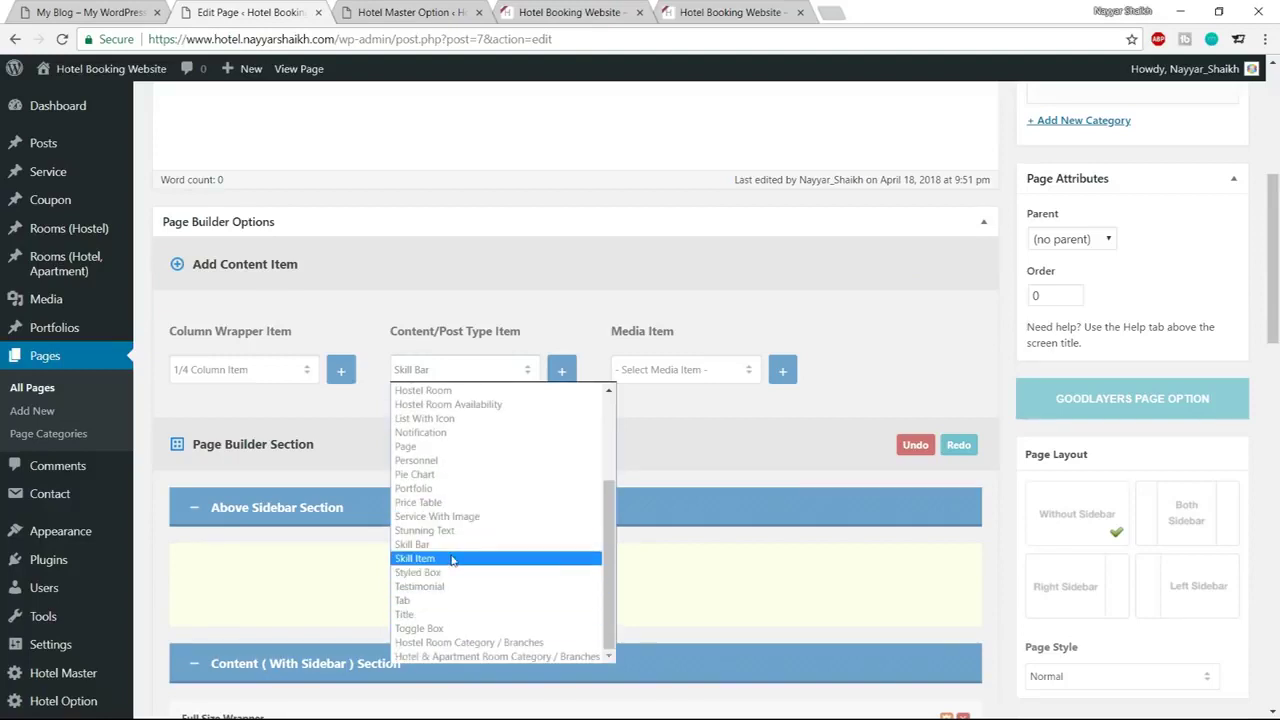
{"action": "left_click", "coordinate": [452, 560]}
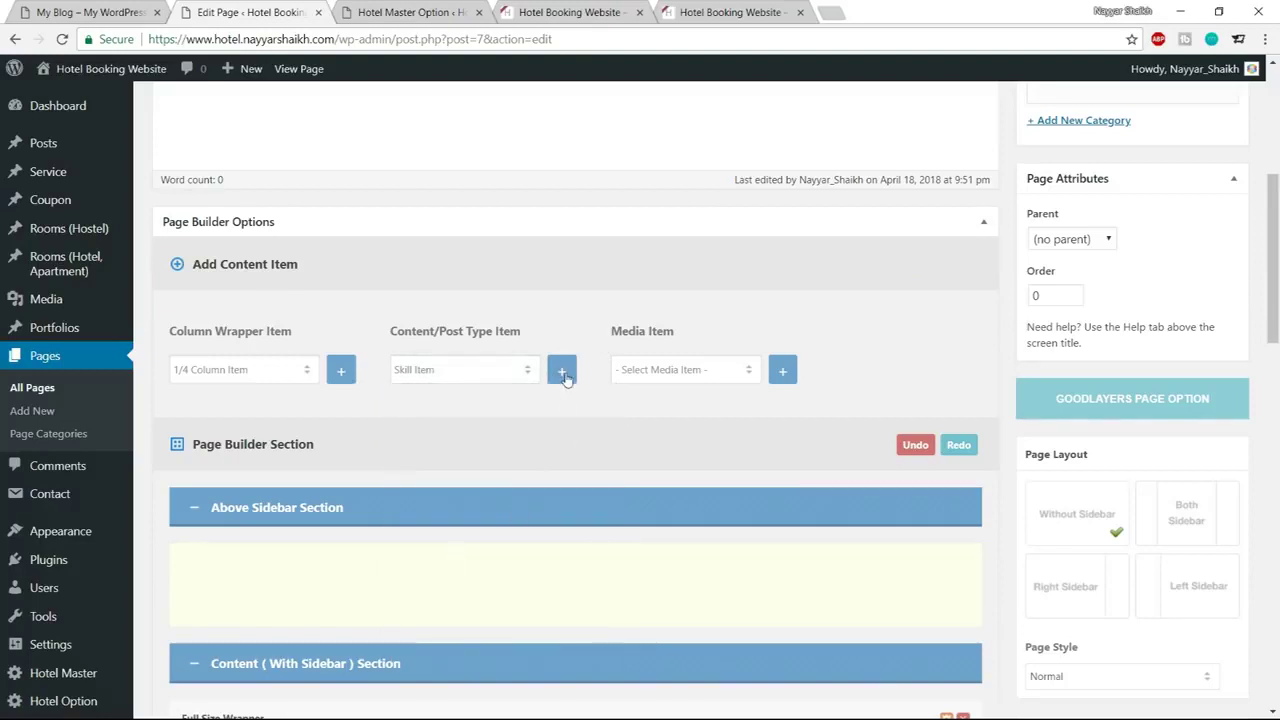
{"action": "left_click", "coordinate": [561, 371]}
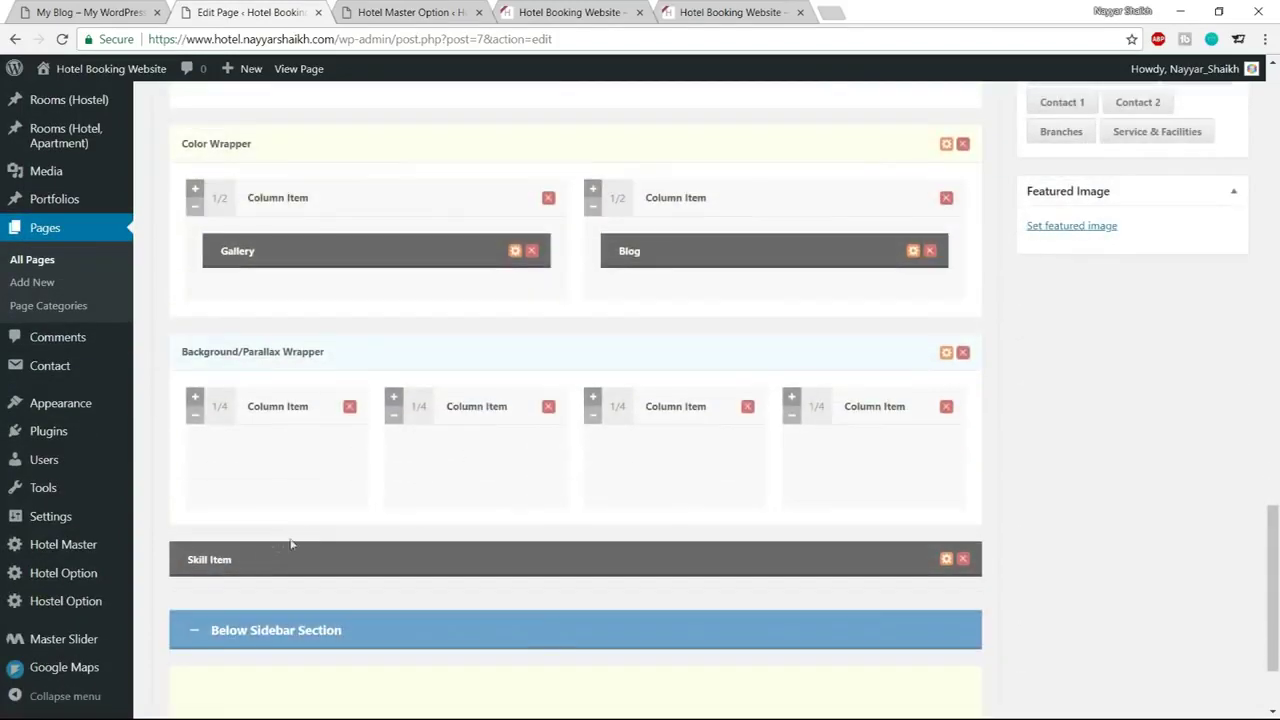
{"action": "left_click", "coordinate": [257, 559]}
{"action": "left_click_drag", "start_coordinate": [340, 540], "coordinate": [345, 470]}
Step: Keep the Skill Item's Normal style and set its title to 2800
{"action": "left_click", "coordinate": [317, 459]}
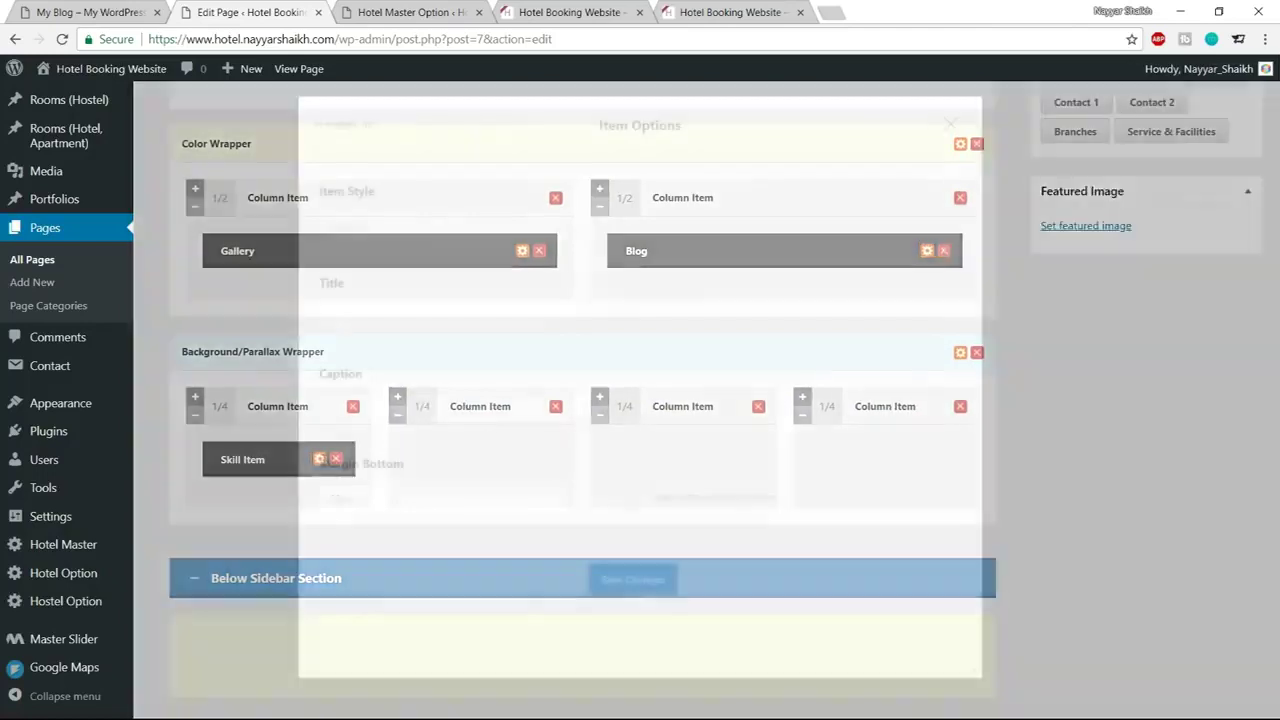
{"action": "left_click", "coordinate": [456, 228]}
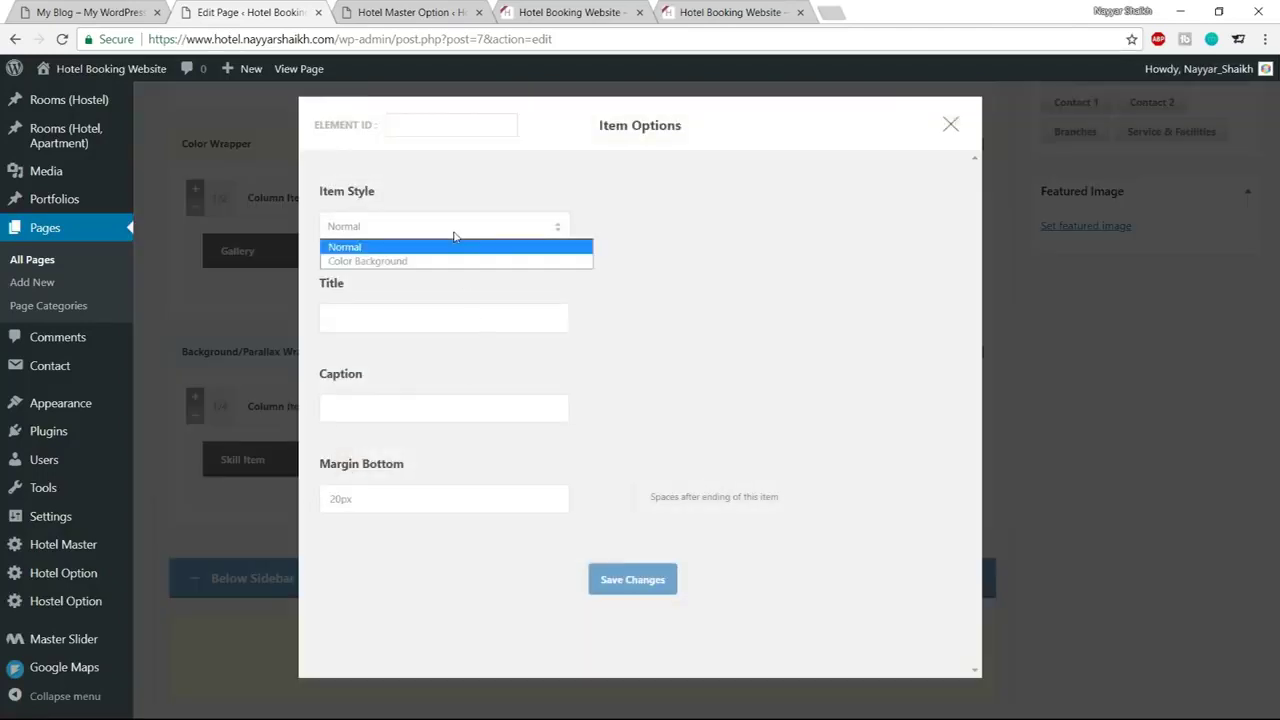
{"action": "left_click", "coordinate": [454, 236]}
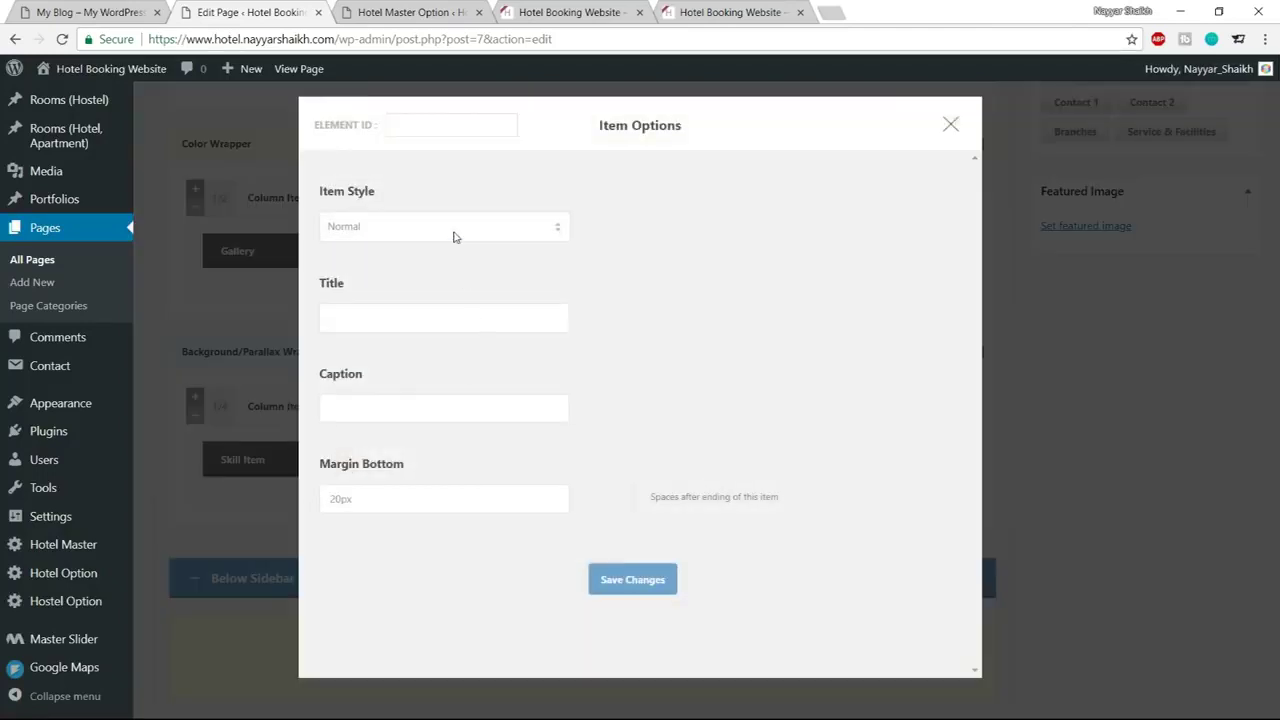
{"action": "left_click", "coordinate": [434, 319]}
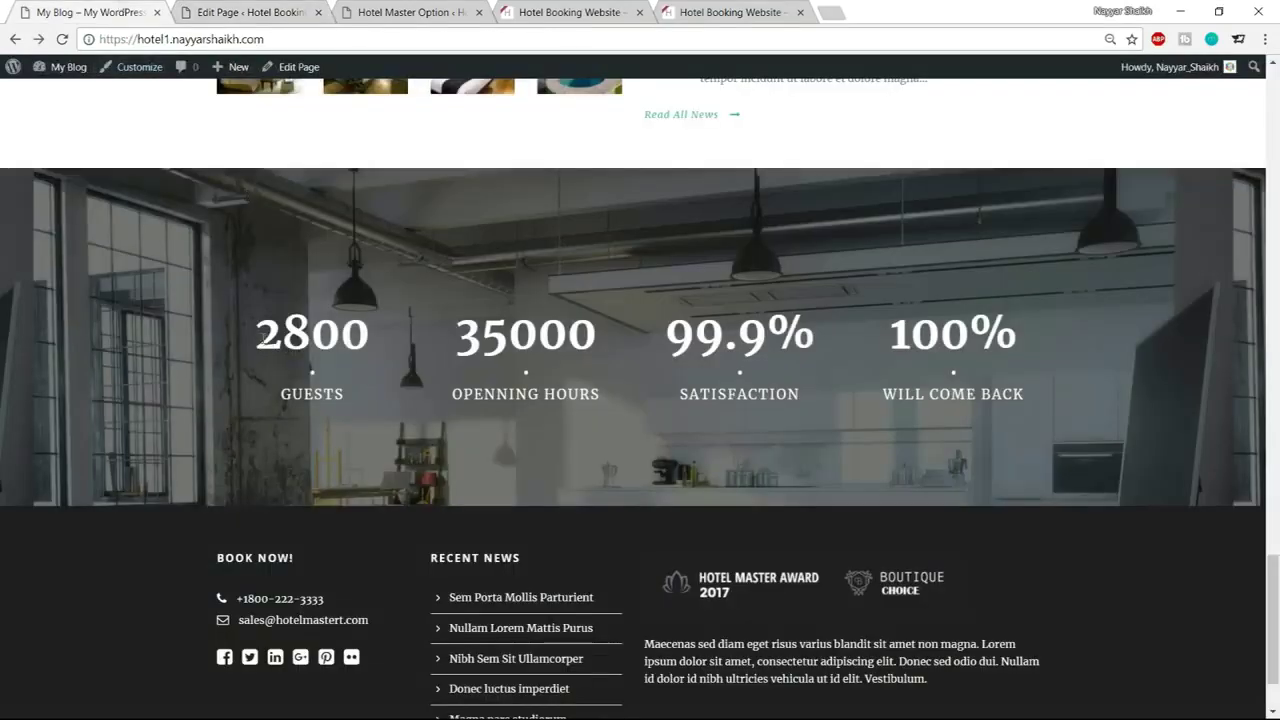
{"action": "left_click_drag", "start_coordinate": [258, 335], "coordinate": [407, 333]}
{"action": "key", "text": "ctrl+c"}
{"action": "left_click", "coordinate": [230, 14]}
{"action": "key", "text": "ctrl+v"}
Step: Set the Skill Item's caption to GUESTS and save it
{"action": "left_click", "coordinate": [391, 423]}
{"action": "left_click", "coordinate": [97, 10]}
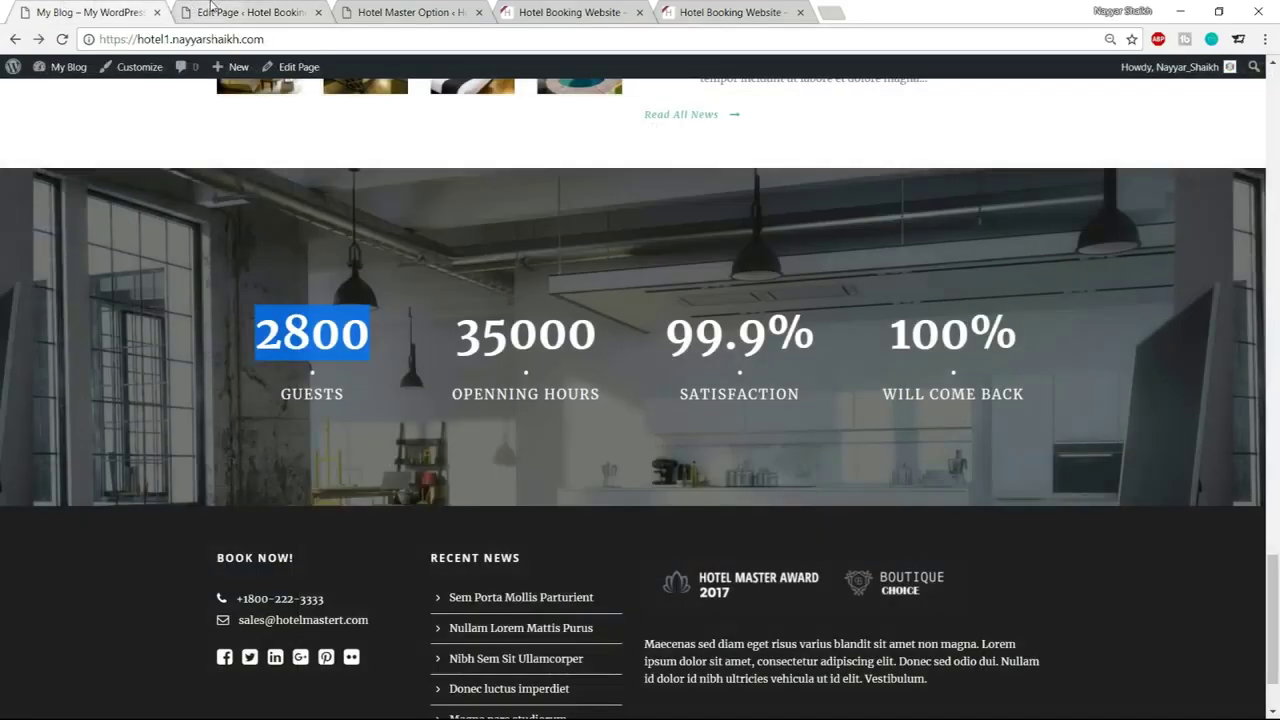
{"action": "left_click", "coordinate": [230, 12]}
{"action": "left_click", "coordinate": [105, 12]}
{"action": "left_click_drag", "start_coordinate": [397, 392], "coordinate": [270, 392]}
{"action": "key", "text": "ctrl+c"}
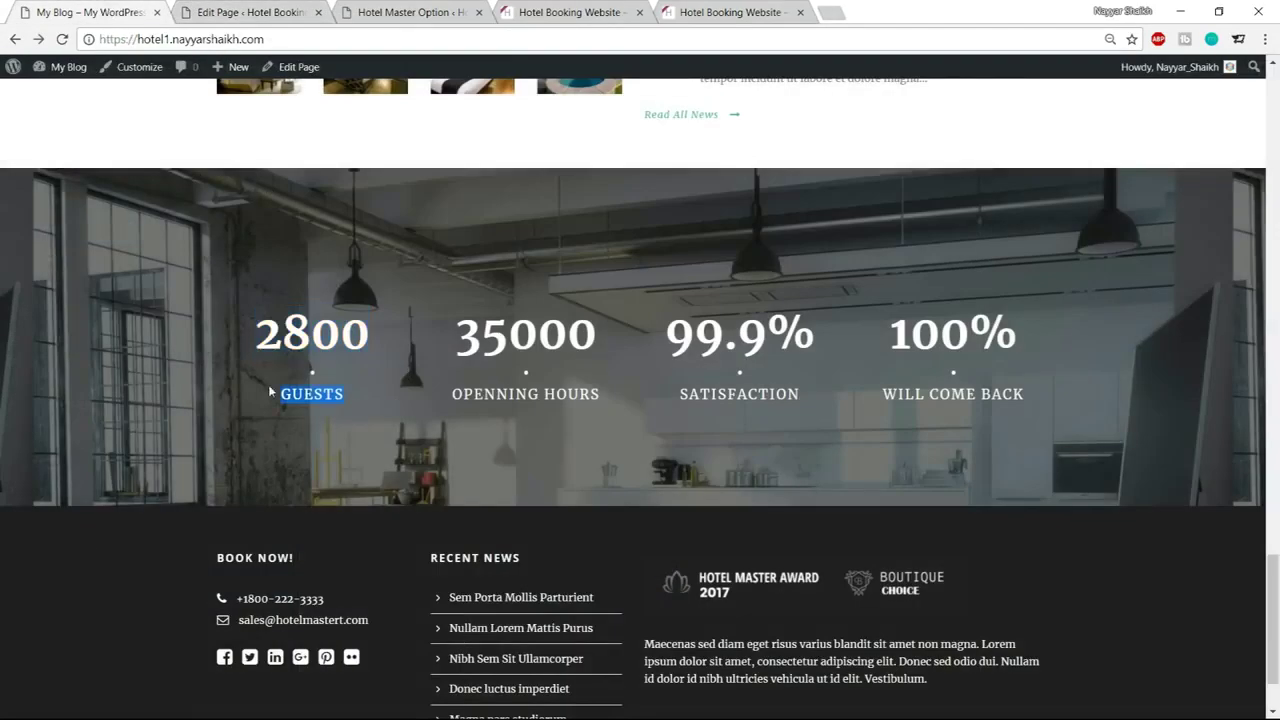
{"action": "left_click", "coordinate": [291, 8]}
{"action": "key", "text": "ctrl+v"}
{"action": "left_click", "coordinate": [632, 580]}
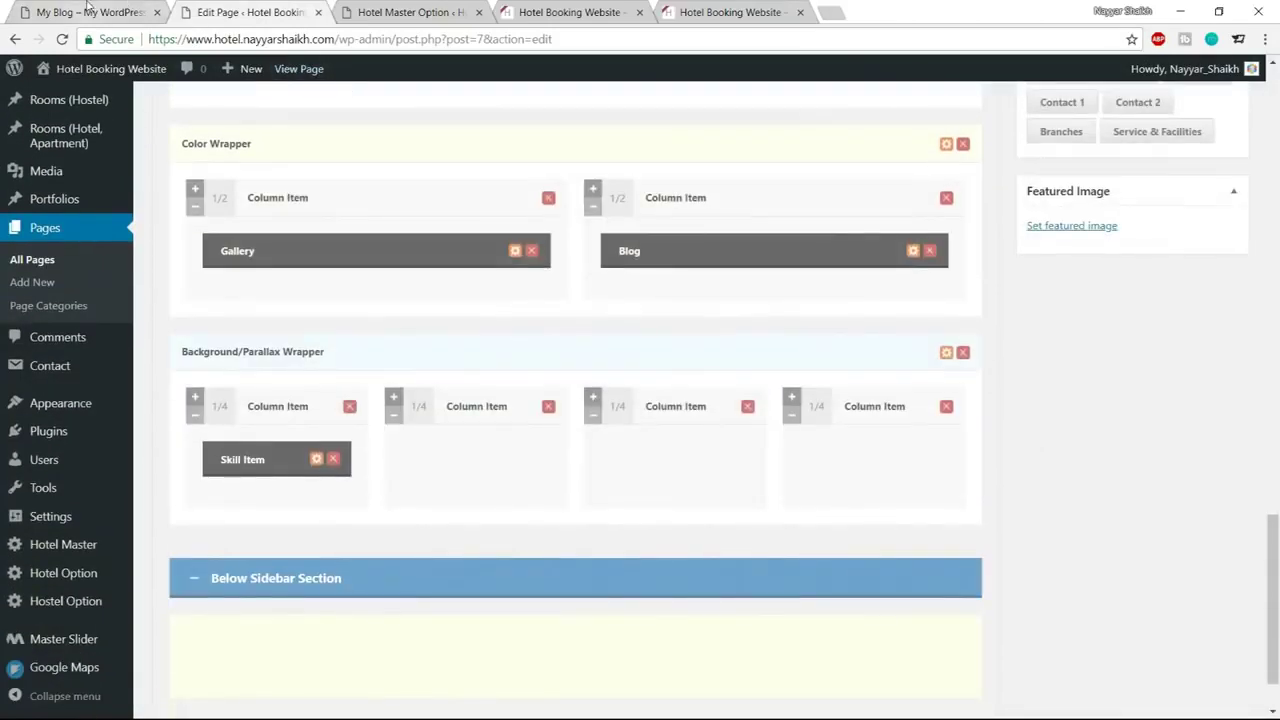
Step: Review the live site's Testimonial section, then return to the editor
{"action": "left_click", "coordinate": [90, 12]}
{"action": "left_click", "coordinate": [275, 345]}
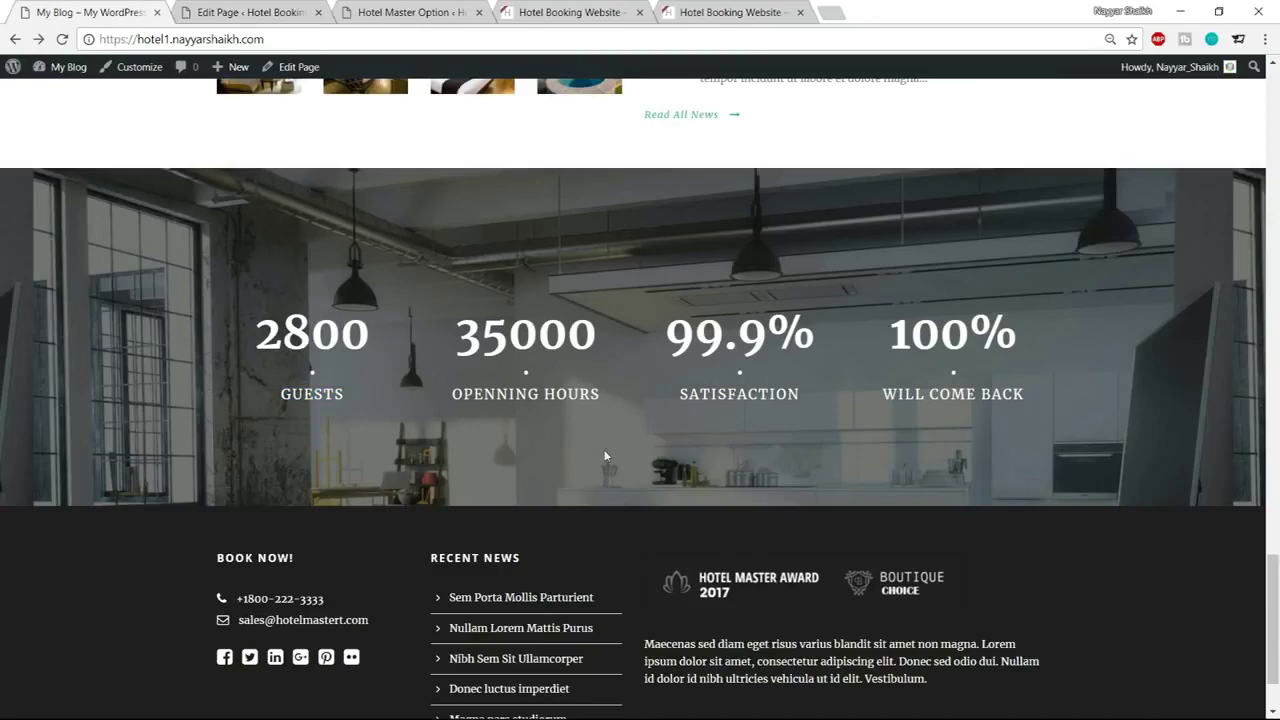
{"action": "scroll", "coordinate": [604, 456], "scroll_direction": "up", "scroll_amount": 8}
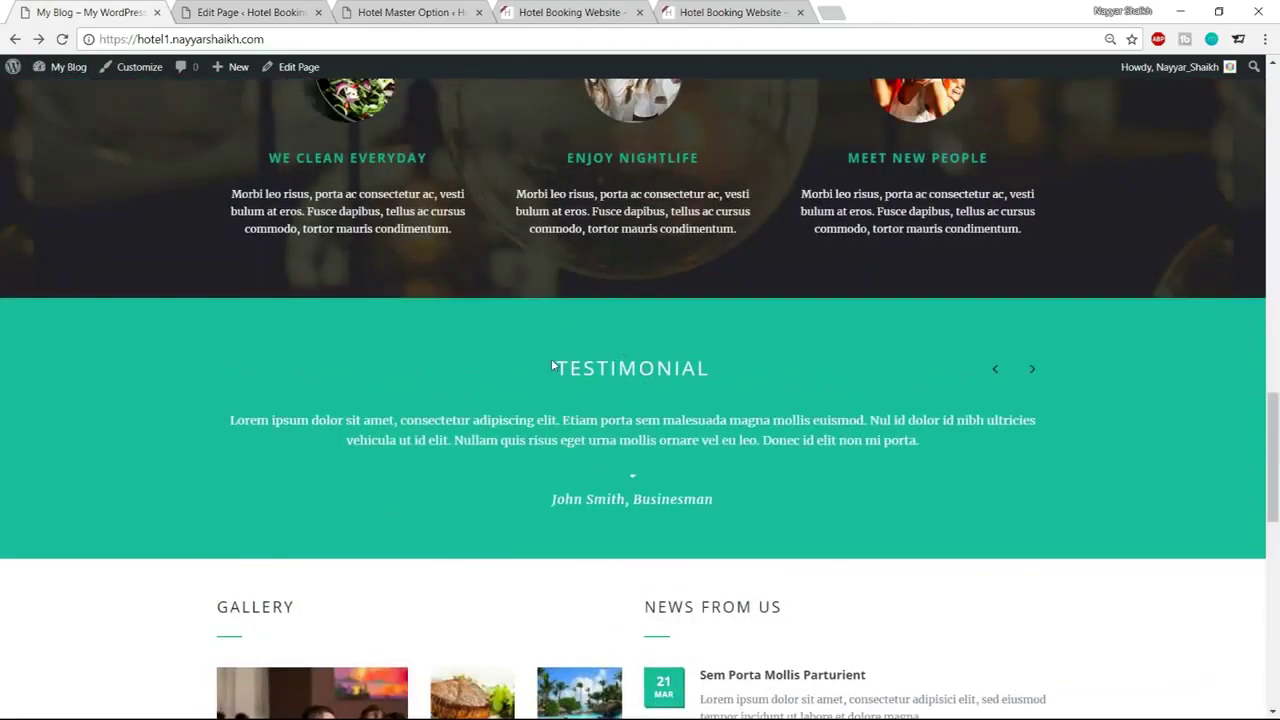
{"action": "left_click_drag", "start_coordinate": [551, 358], "coordinate": [715, 505]}
{"action": "left_click", "coordinate": [628, 402]}
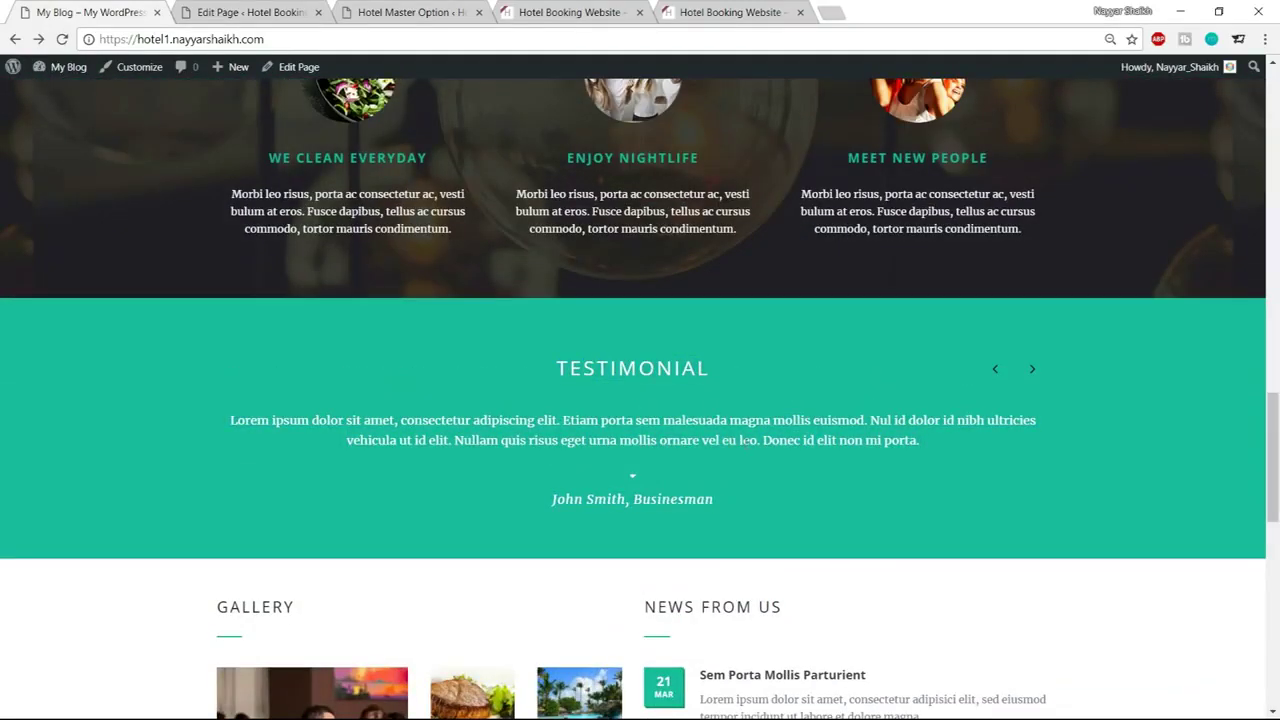
{"action": "left_click", "coordinate": [250, 12]}
{"action": "scroll", "coordinate": [587, 339], "scroll_direction": "down", "scroll_amount": 1}
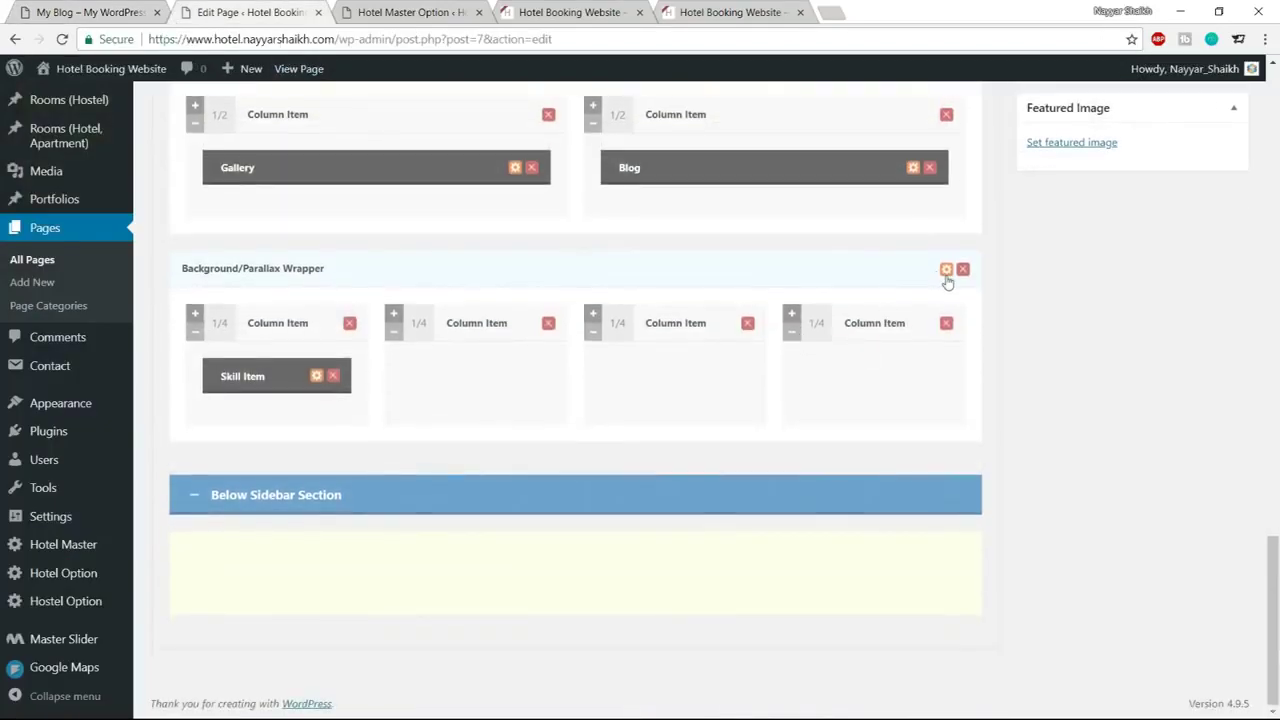
Step: Set the counters wrapper's Skin to Testimonial, save, and update the Home page
{"action": "left_click", "coordinate": [946, 270]}
{"action": "scroll", "coordinate": [640, 380], "scroll_direction": "down", "scroll_amount": 5}
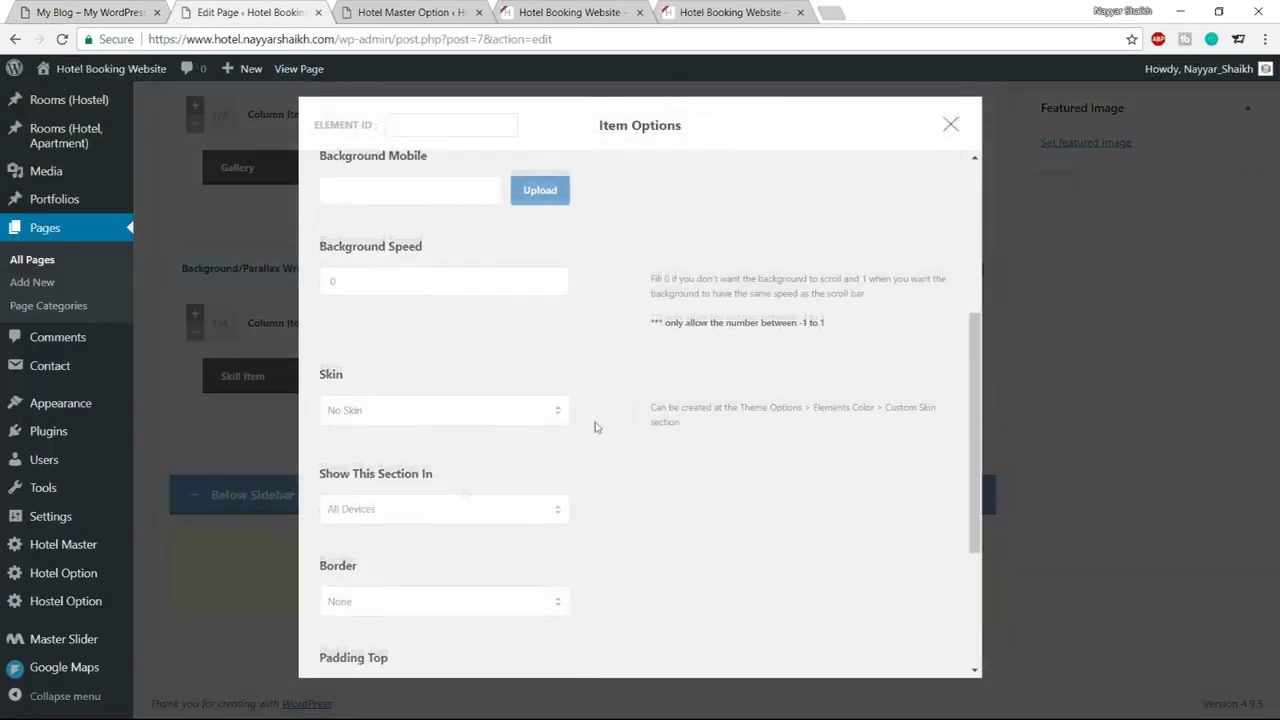
{"action": "left_click", "coordinate": [418, 397]}
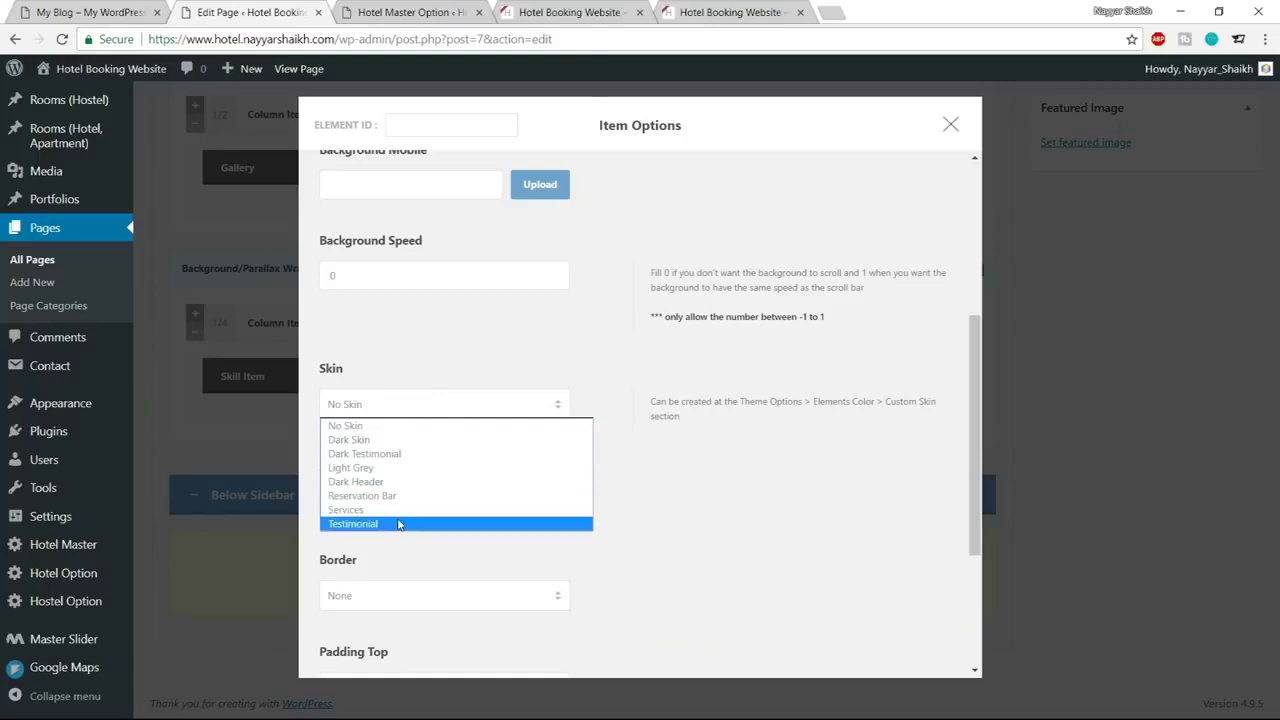
{"action": "left_click", "coordinate": [365, 520]}
{"action": "scroll", "coordinate": [648, 506], "scroll_direction": "down", "scroll_amount": 3}
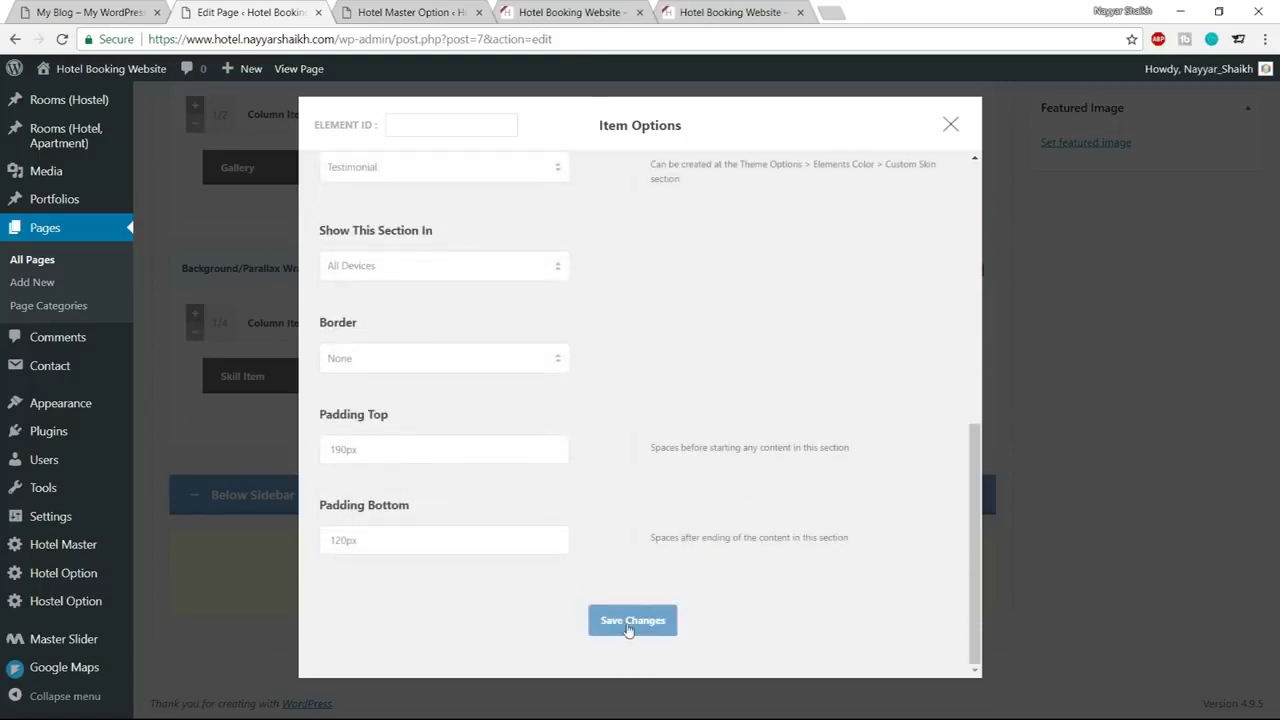
{"action": "left_click", "coordinate": [628, 622]}
{"action": "scroll", "coordinate": [723, 606], "scroll_direction": "up", "scroll_amount": 15}
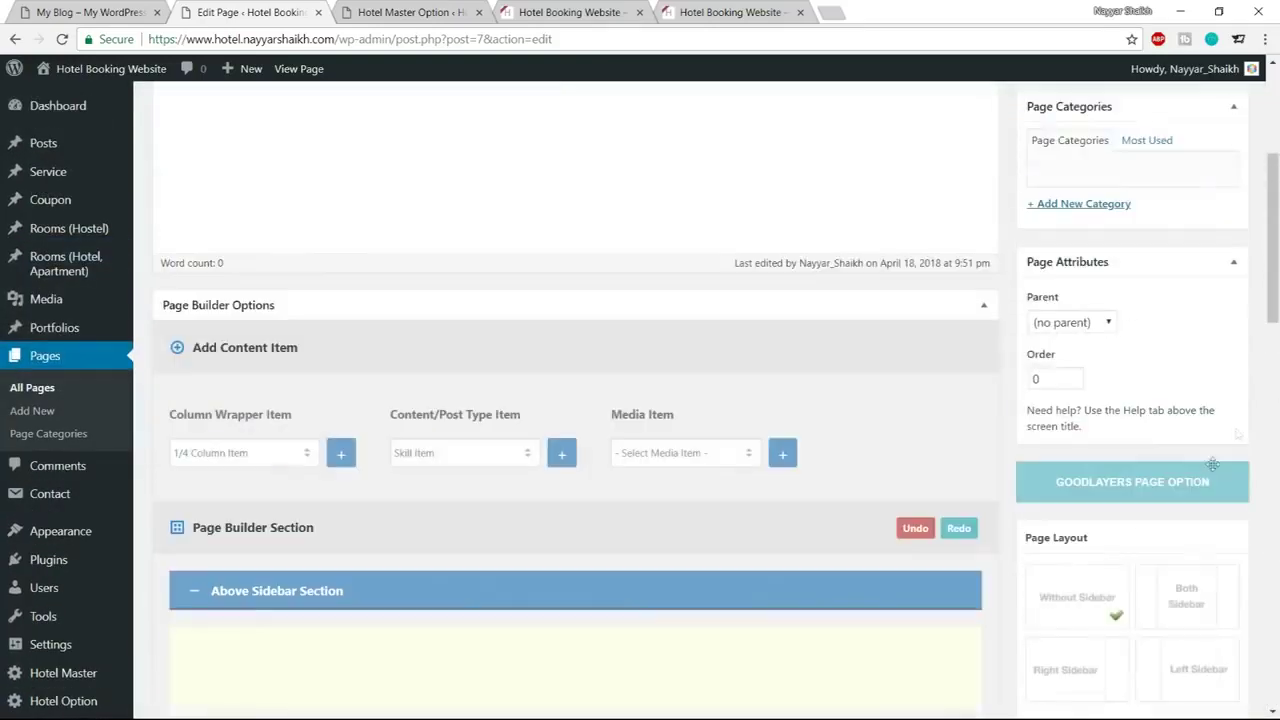
{"action": "scroll", "coordinate": [1212, 464], "scroll_direction": "up", "scroll_amount": 4}
{"action": "left_click", "coordinate": [1211, 384]}
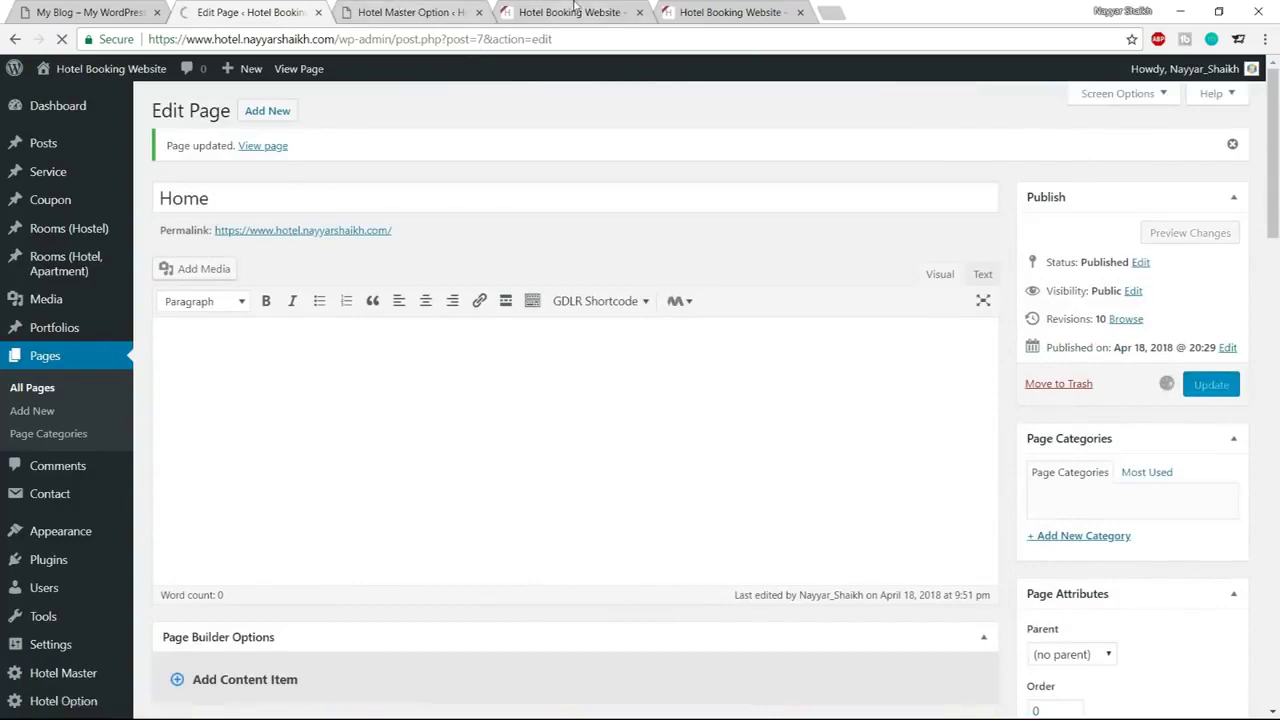
Step: Reload the live site to check the 2800 GUESTS counter on the parallax band
{"action": "left_click", "coordinate": [575, 12]}
{"action": "key", "text": "F5"}
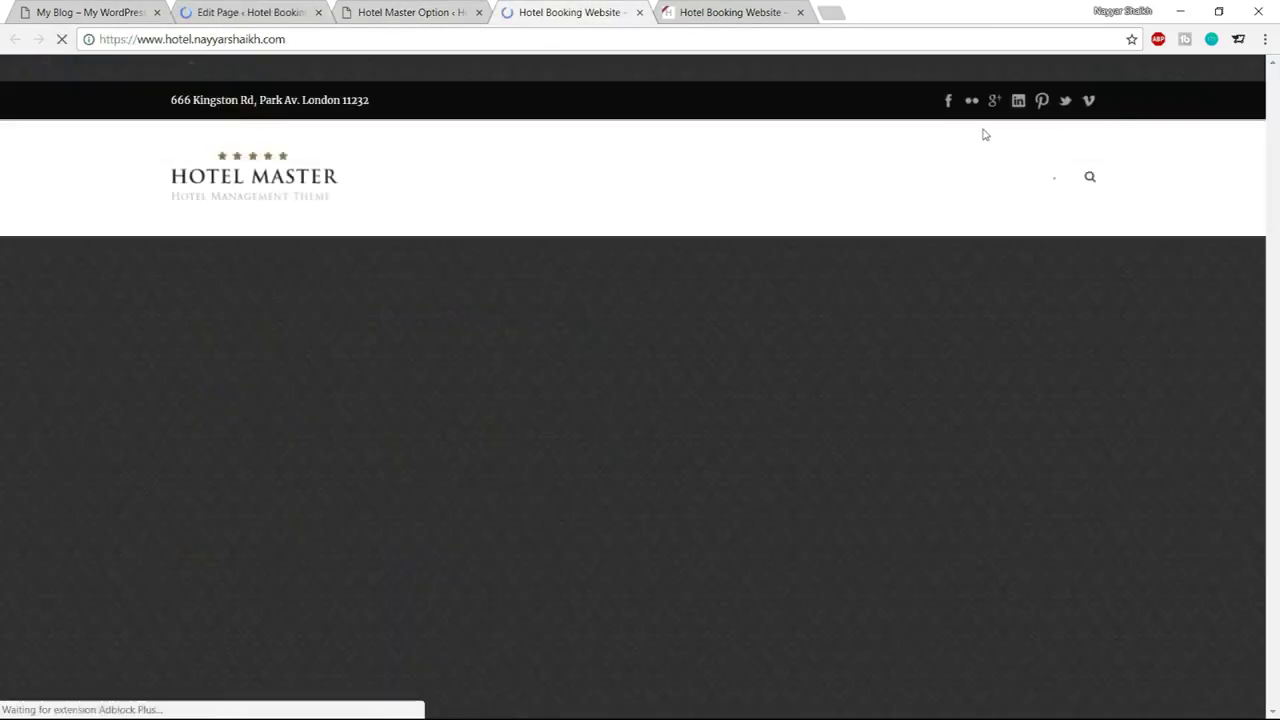
{"action": "scroll", "coordinate": [985, 150], "scroll_direction": "down", "scroll_amount": 5}
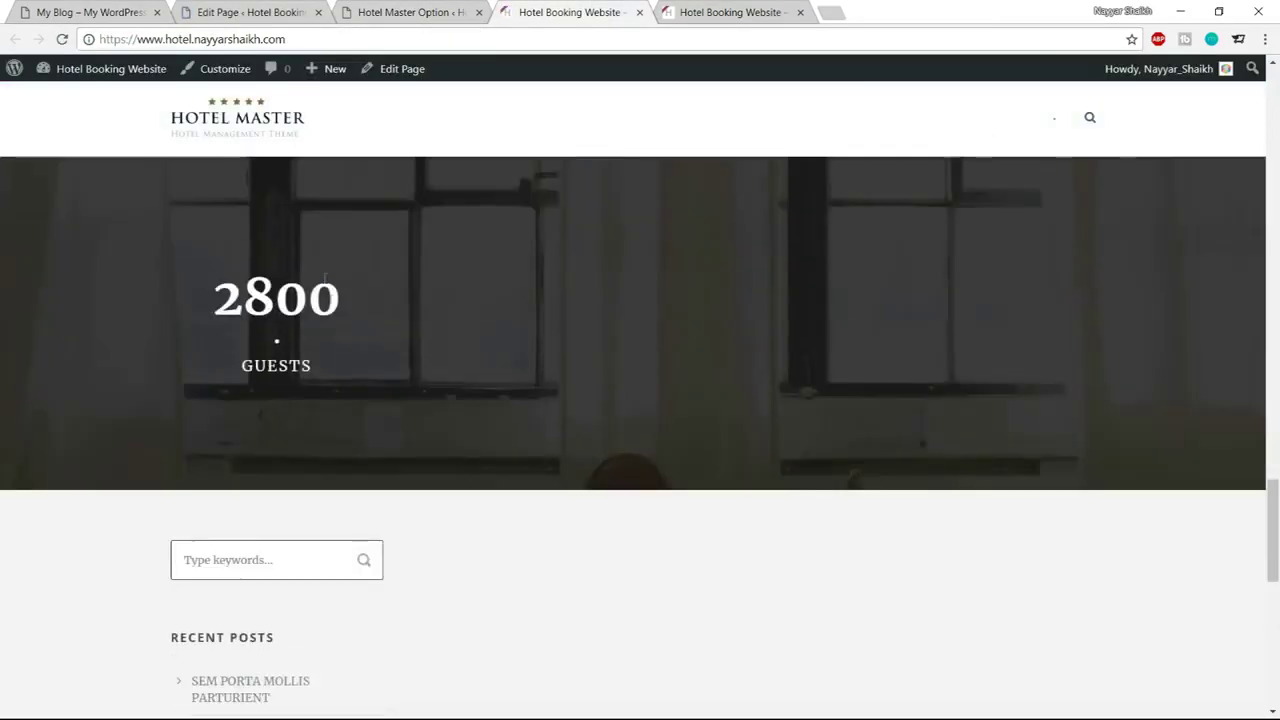
{"action": "scroll", "coordinate": [424, 354], "scroll_direction": "up", "scroll_amount": 1}
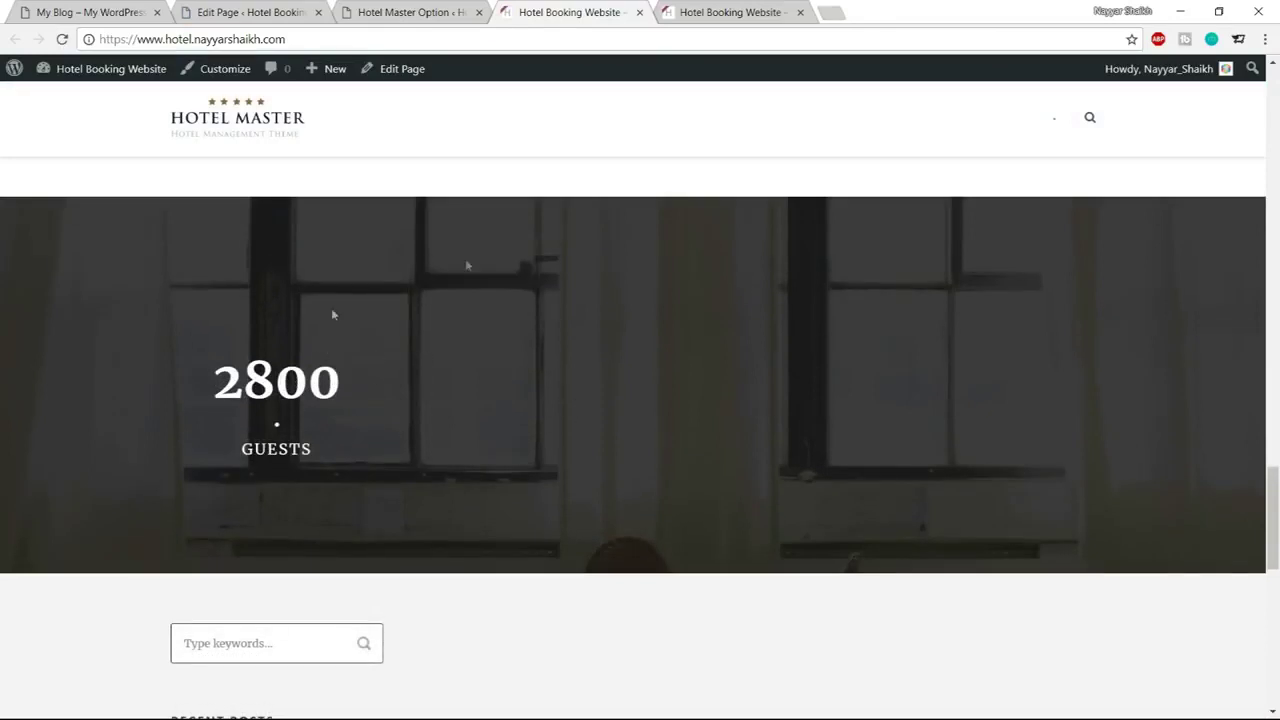
{"action": "left_click_drag", "start_coordinate": [199, 420], "coordinate": [348, 456]}
{"action": "left_click", "coordinate": [759, 436]}
Step: Open the Hotel Master footer colour settings and set Footer Background to #1e1e1e
{"action": "scroll", "coordinate": [773, 375], "scroll_direction": "down", "scroll_amount": 4}
{"action": "left_click", "coordinate": [428, 14]}
{"action": "scroll", "coordinate": [887, 430], "scroll_direction": "up", "scroll_amount": 3}
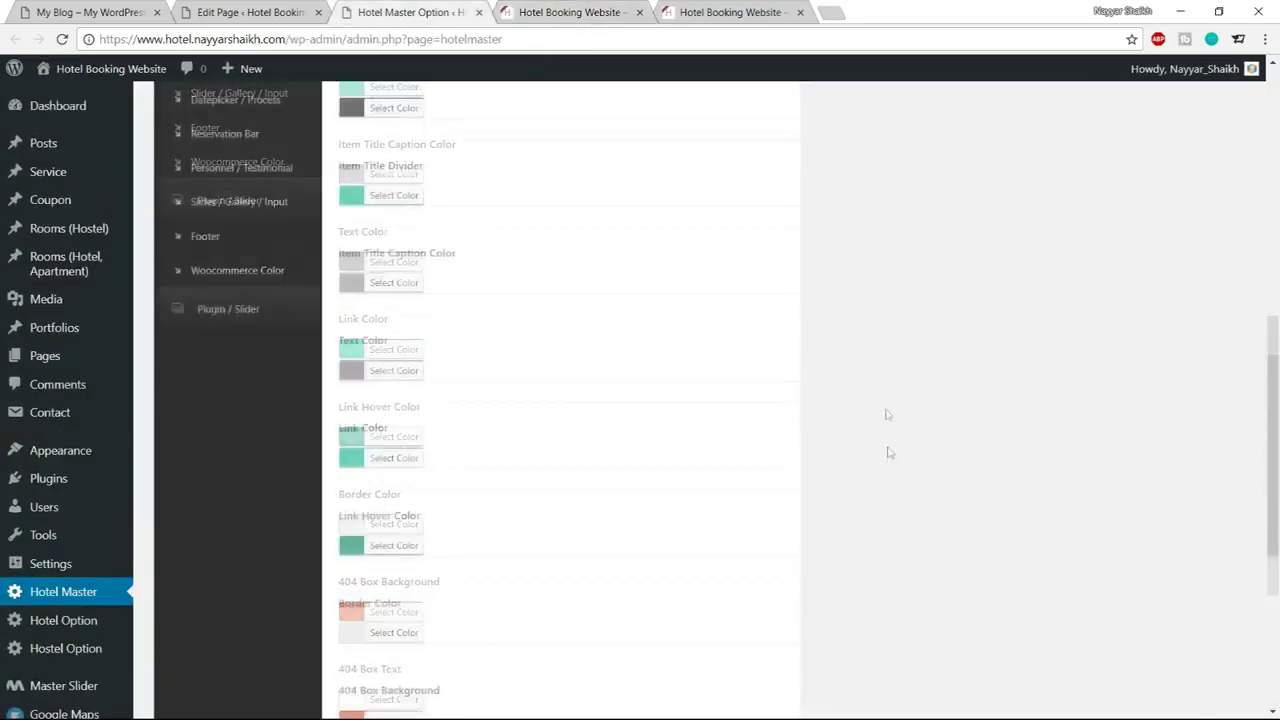
{"action": "scroll", "coordinate": [888, 453], "scroll_direction": "up", "scroll_amount": 3}
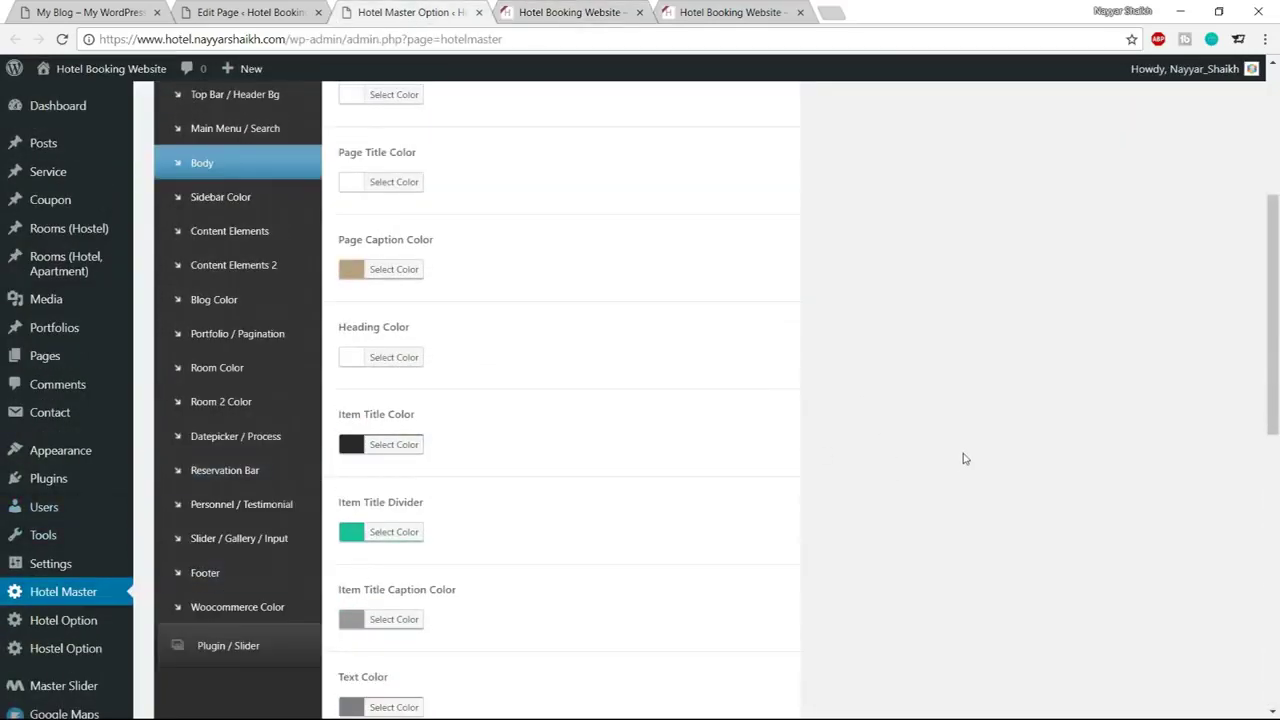
{"action": "left_click", "coordinate": [219, 586]}
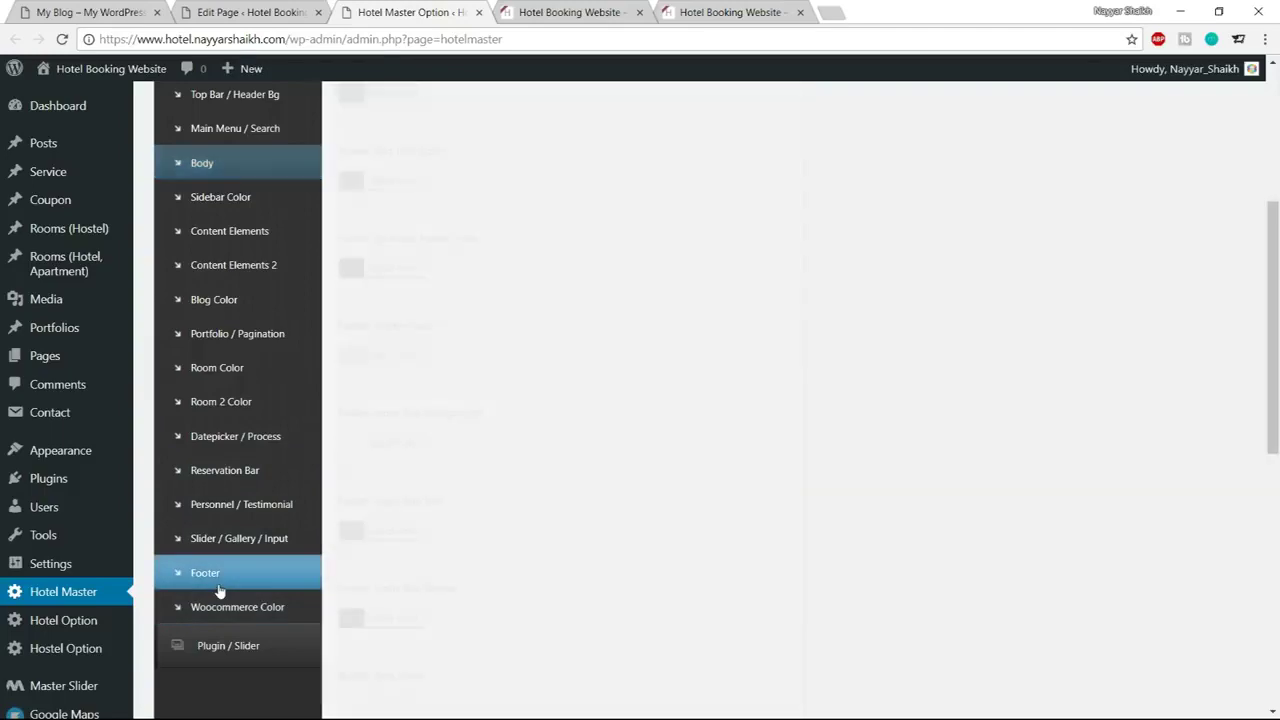
{"action": "scroll", "coordinate": [855, 458], "scroll_direction": "up", "scroll_amount": 3}
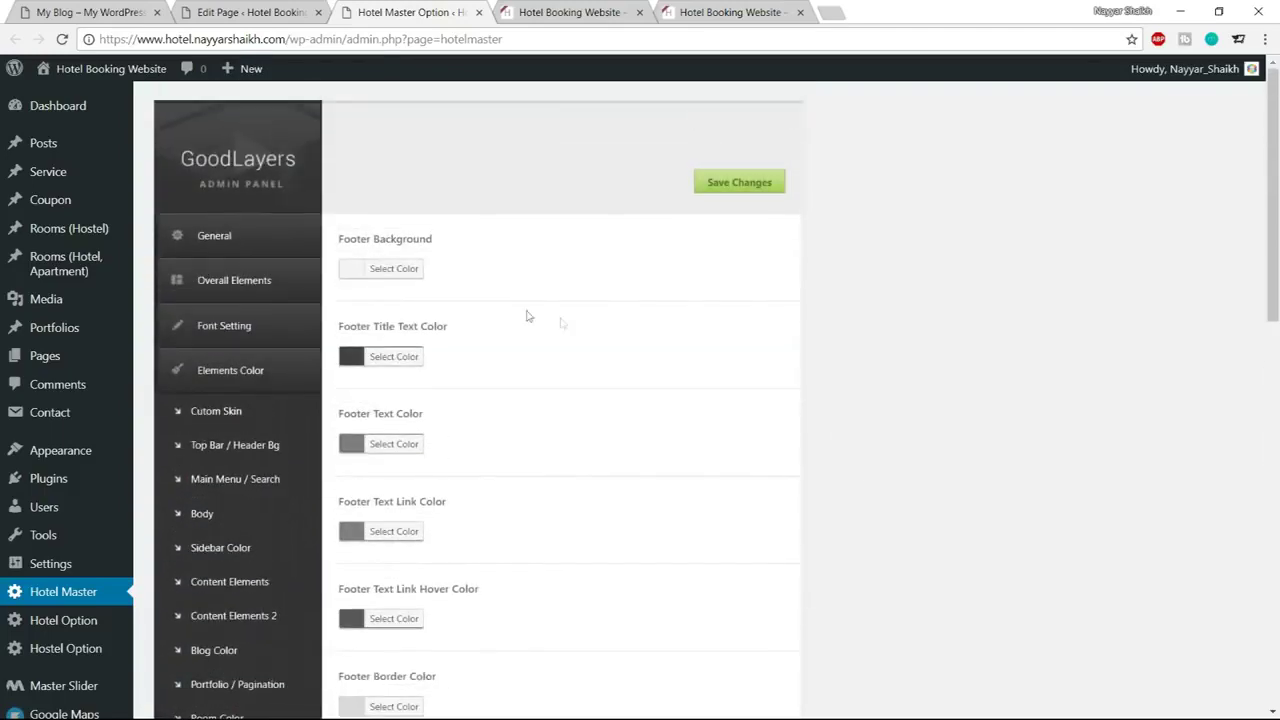
{"action": "left_click", "coordinate": [395, 270]}
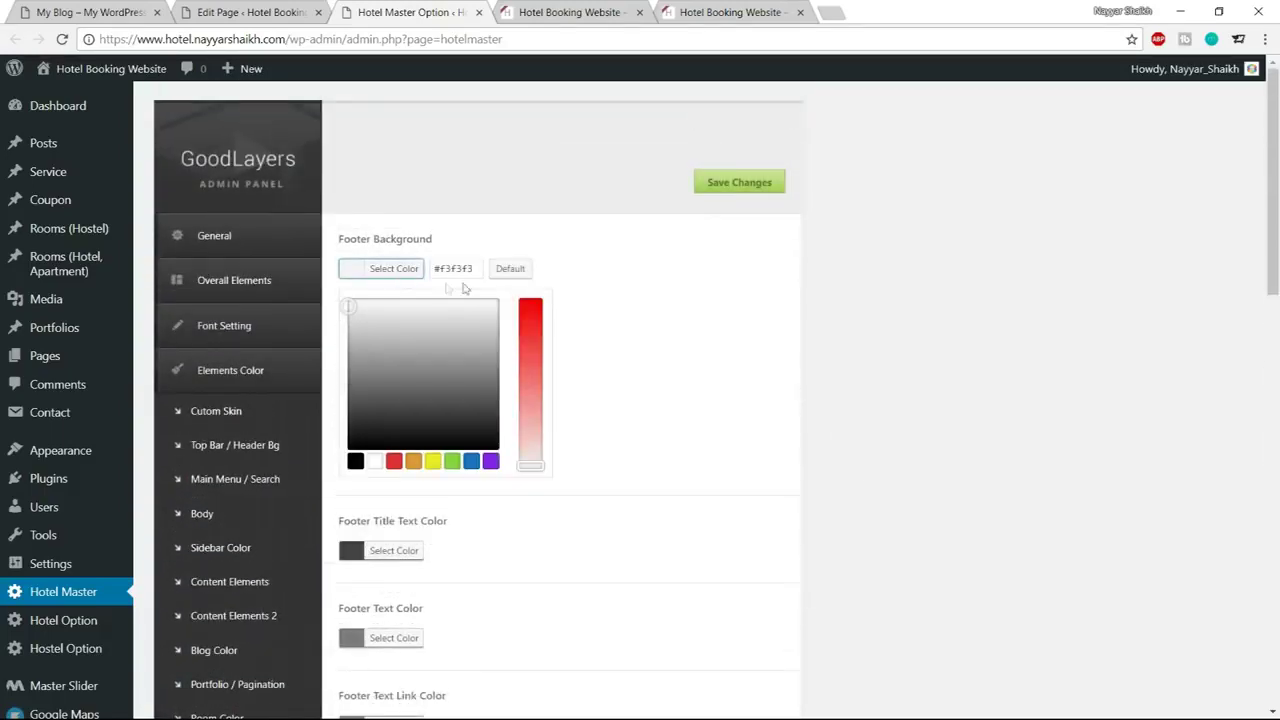
{"action": "left_click_drag", "start_coordinate": [480, 263], "coordinate": [451, 260]}
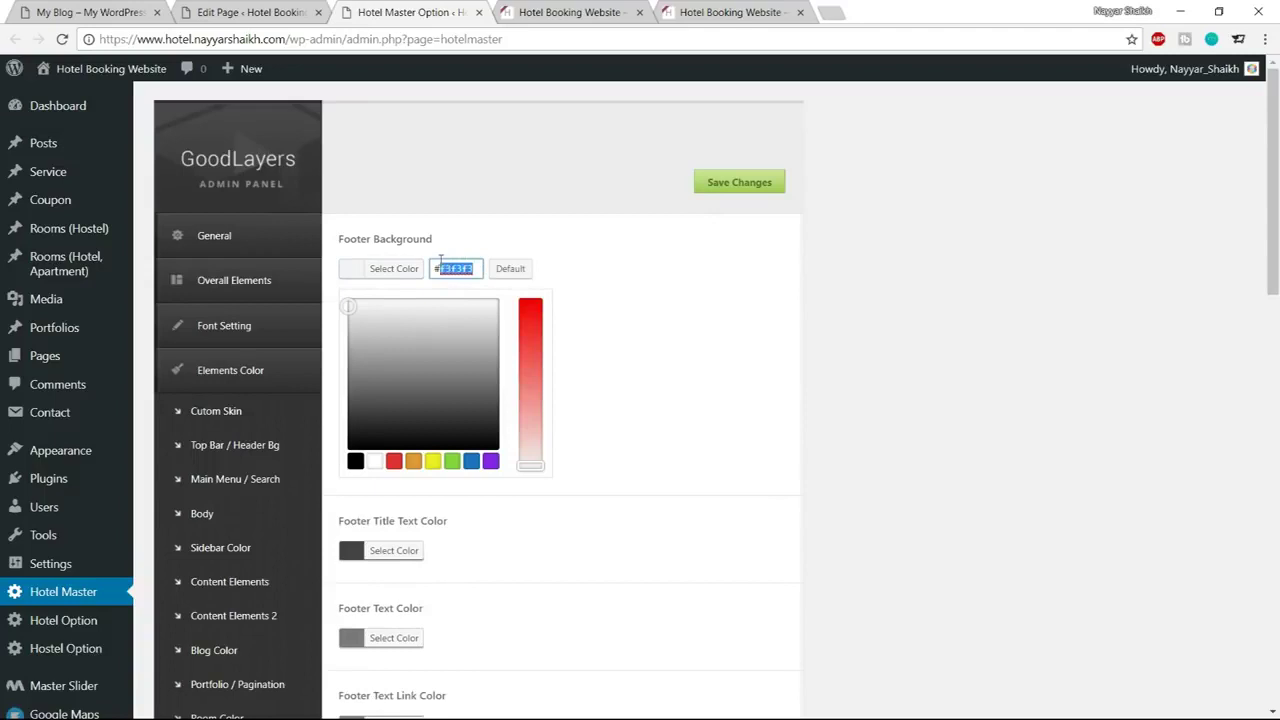
{"action": "type", "text": "1e1"}
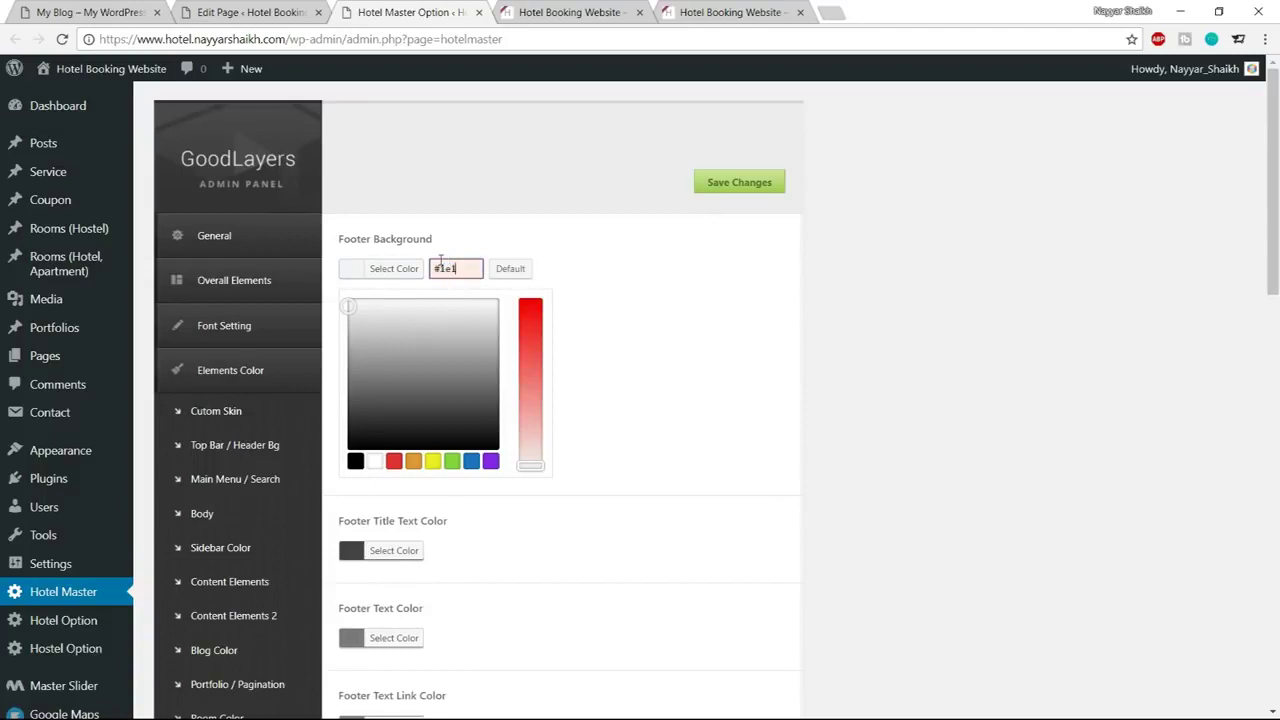
{"action": "type", "text": "e1e"}
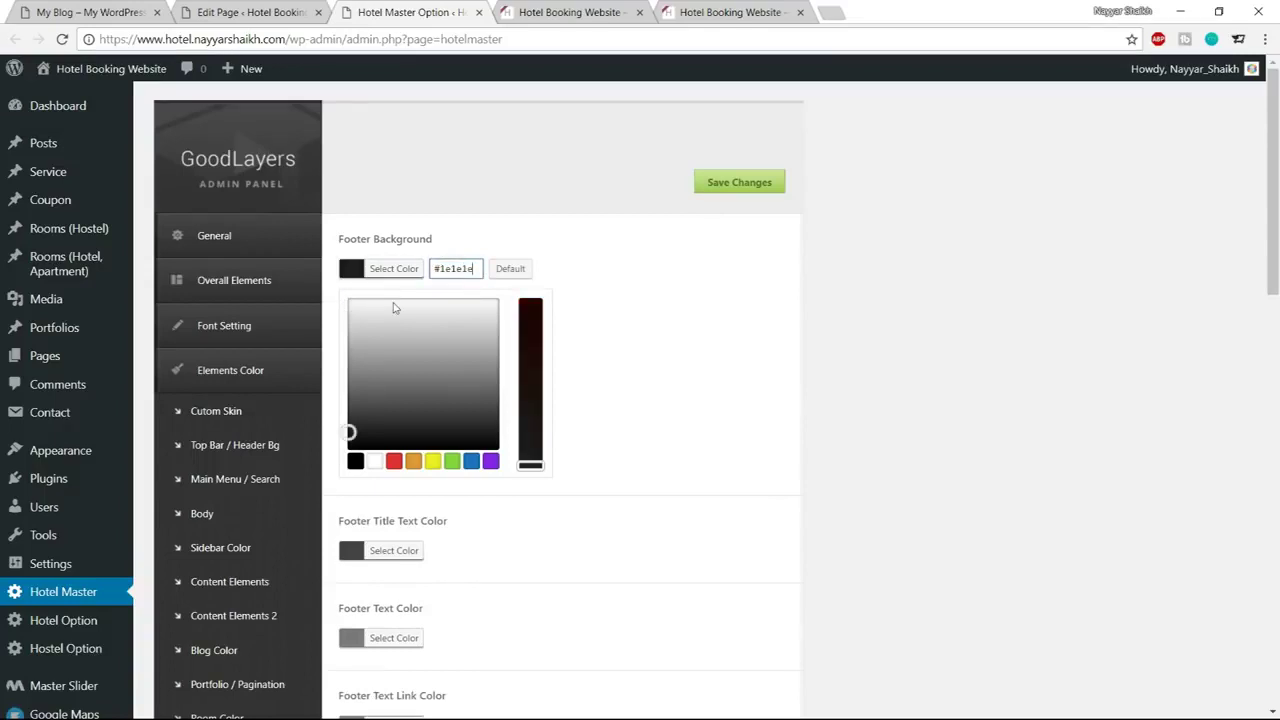
{"action": "left_click", "coordinate": [393, 269]}
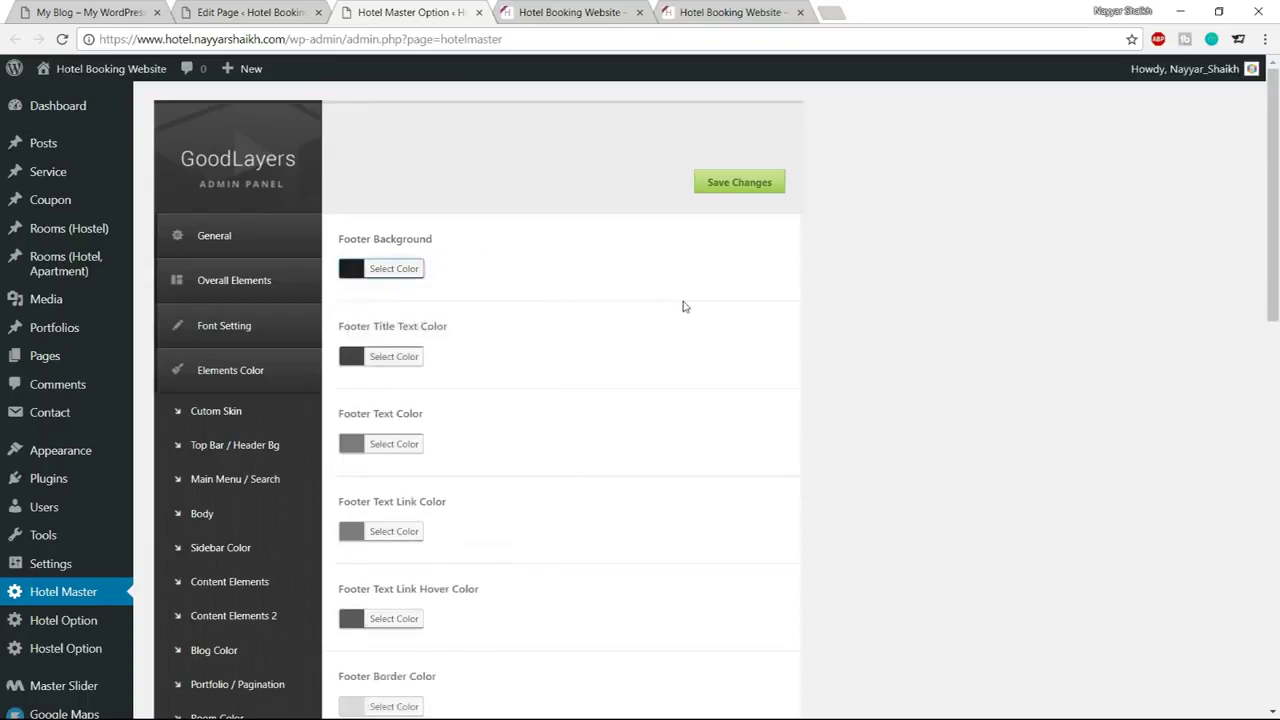
Step: Make the footer title and footer text colours white
{"action": "scroll", "coordinate": [527, 345], "scroll_direction": "down", "scroll_amount": 1}
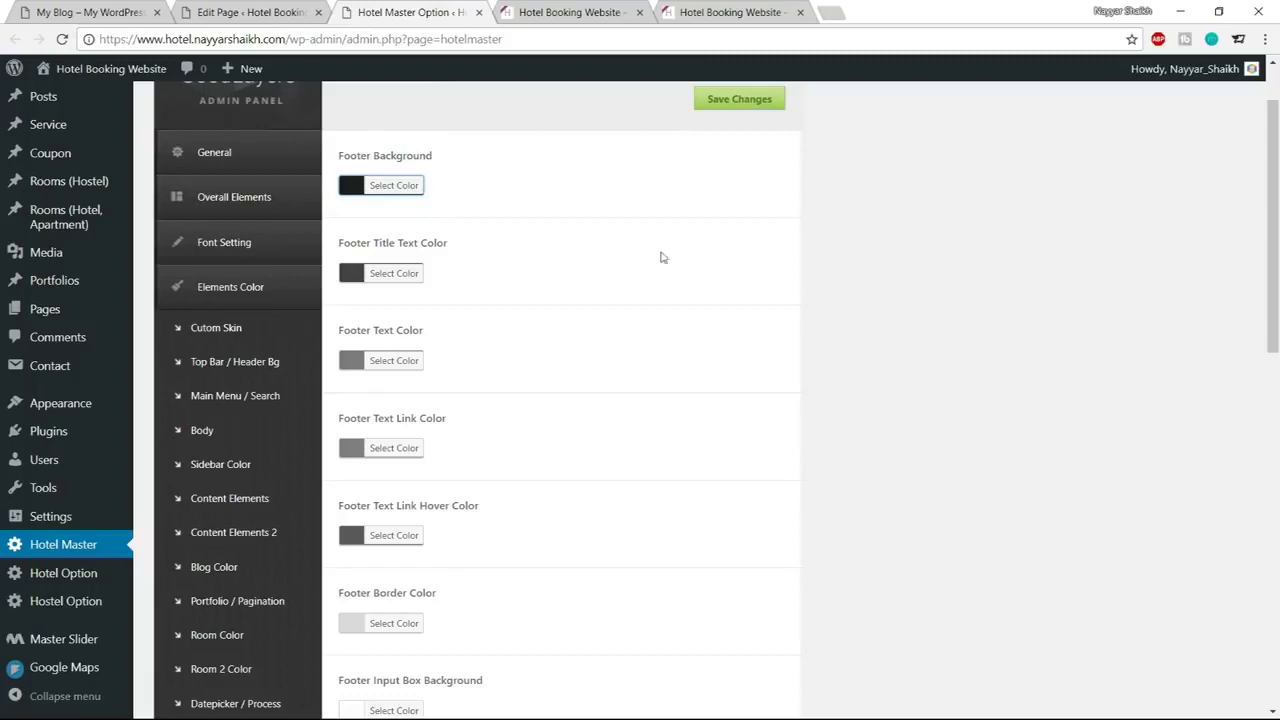
{"action": "scroll", "coordinate": [739, 379], "scroll_direction": "down", "scroll_amount": 8}
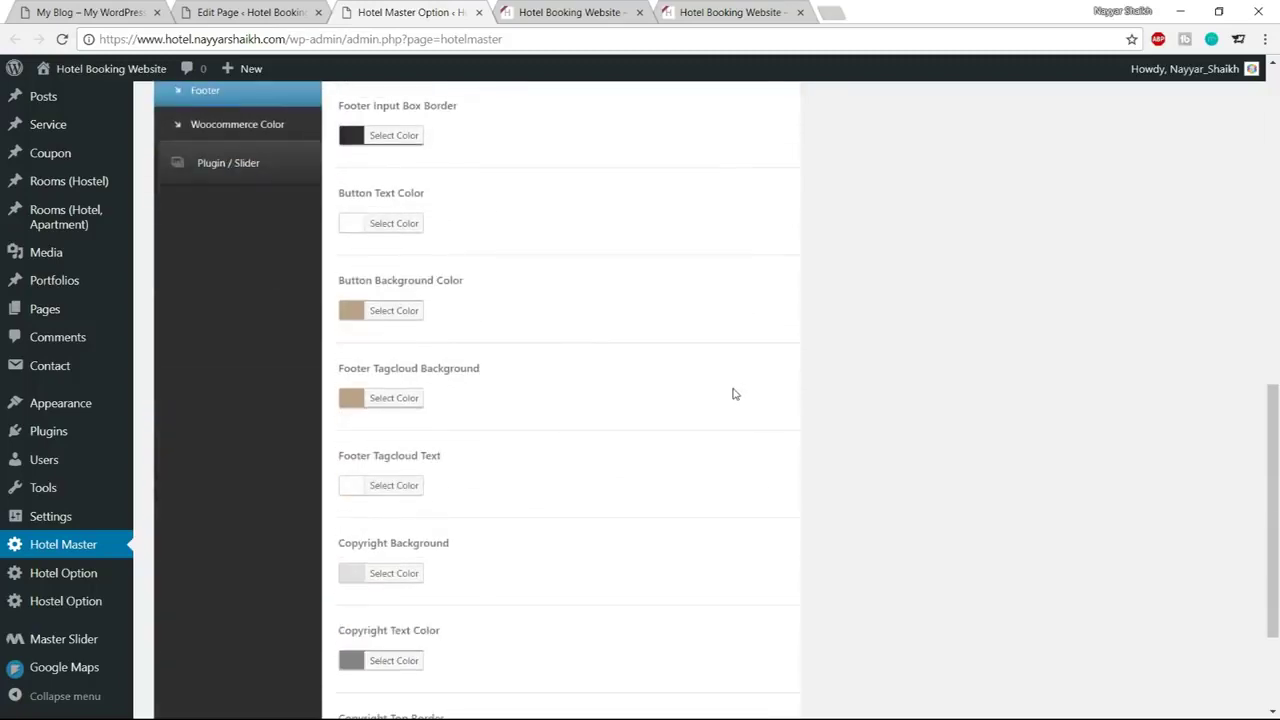
{"action": "scroll", "coordinate": [733, 394], "scroll_direction": "up", "scroll_amount": 10}
{"action": "left_click", "coordinate": [384, 357]}
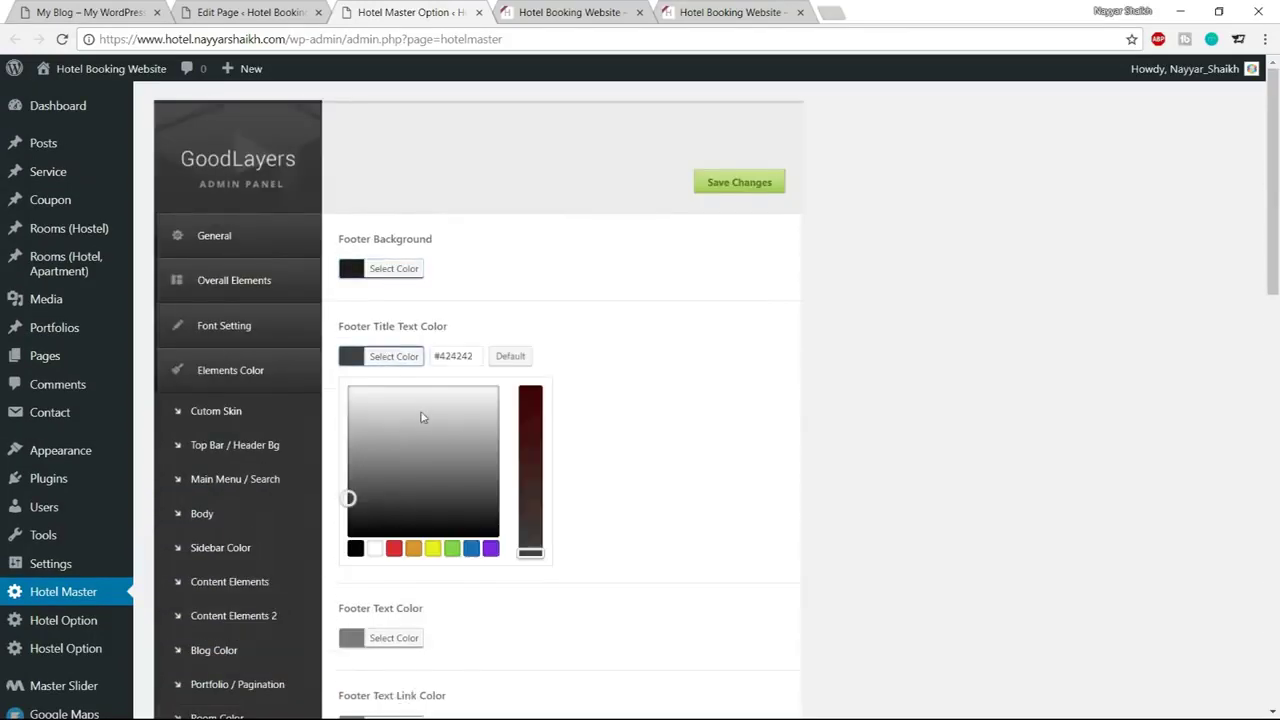
{"action": "left_click", "coordinate": [374, 548]}
{"action": "left_click", "coordinate": [403, 357]}
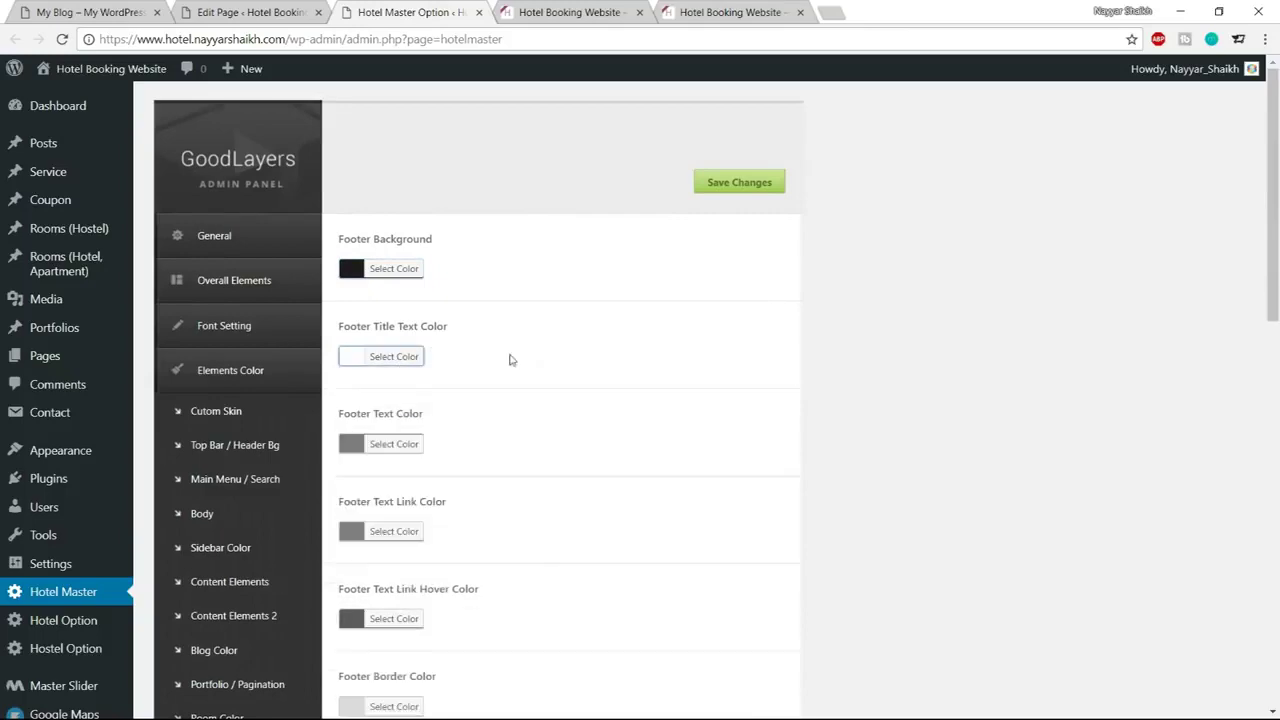
{"action": "scroll", "coordinate": [540, 362], "scroll_direction": "down", "scroll_amount": 2}
{"action": "left_click", "coordinate": [400, 280]}
{"action": "left_click", "coordinate": [374, 470]}
{"action": "left_click", "coordinate": [400, 280]}
Step: Make the footer link and link-hover colours white
{"action": "scroll", "coordinate": [700, 272], "scroll_direction": "down", "scroll_amount": 2}
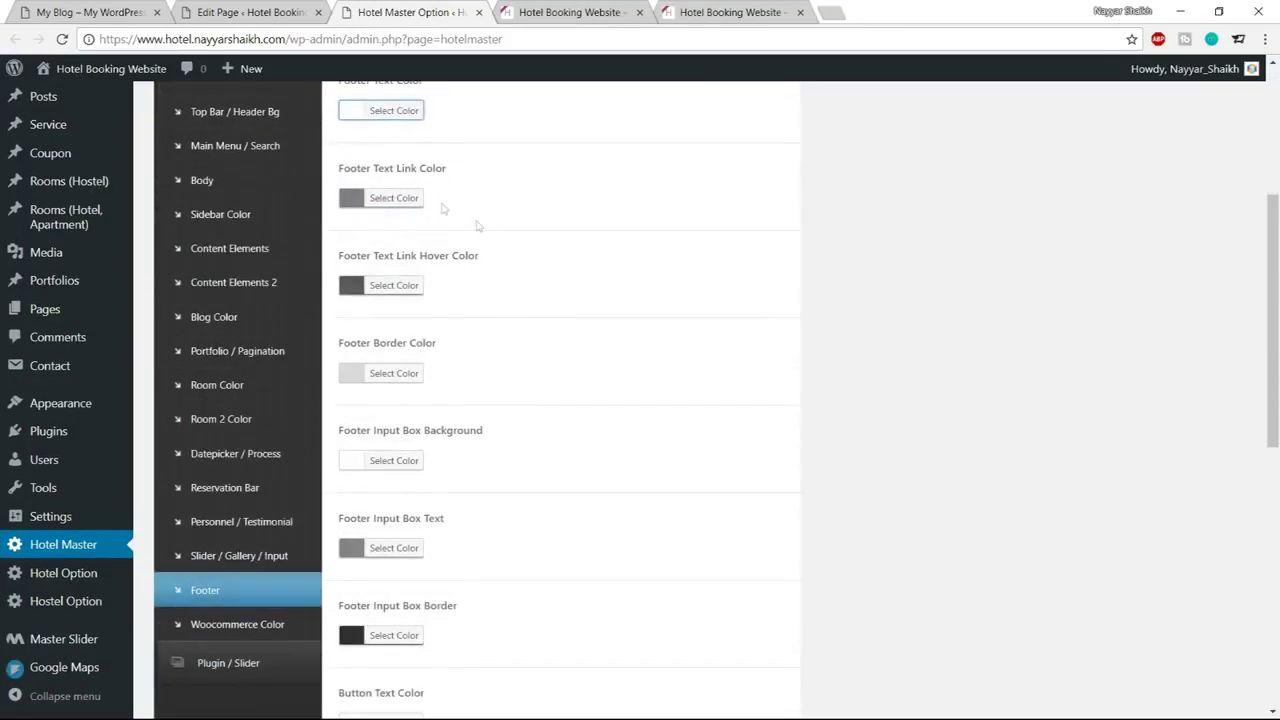
{"action": "left_click", "coordinate": [385, 198]}
{"action": "left_click", "coordinate": [372, 388]}
{"action": "left_click", "coordinate": [400, 198]}
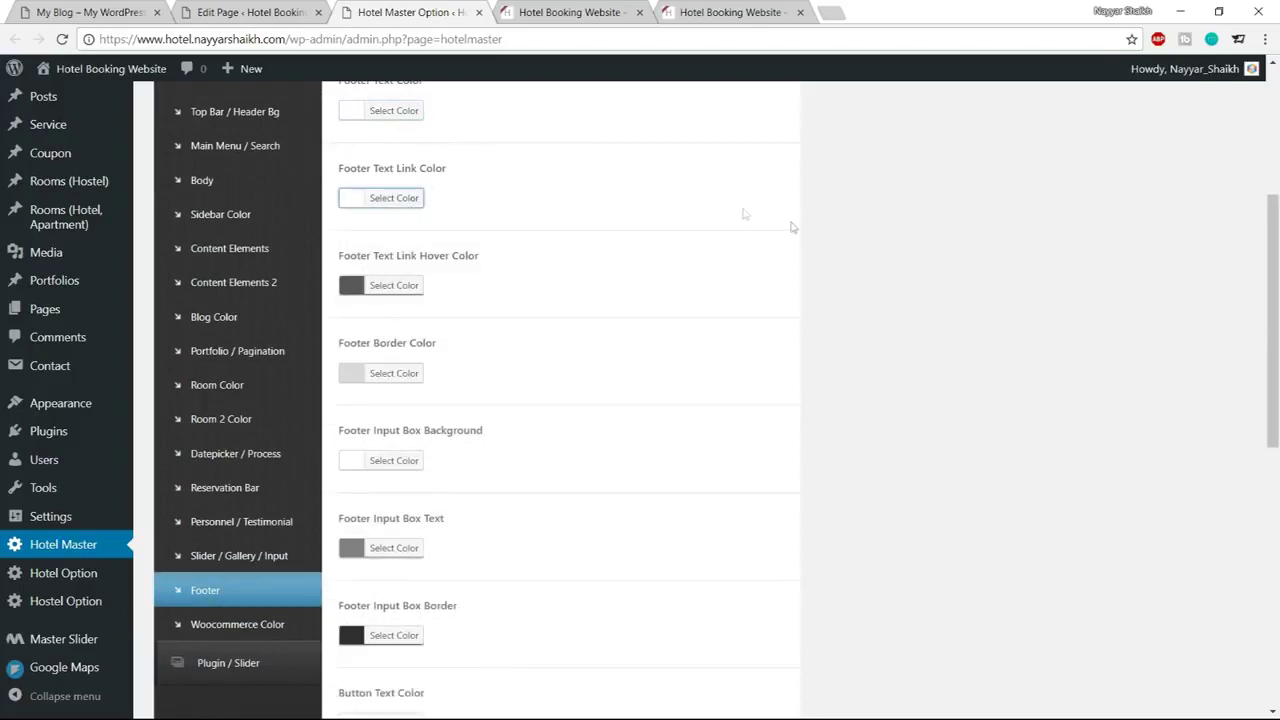
{"action": "scroll", "coordinate": [500, 235], "scroll_direction": "down", "scroll_amount": 1}
{"action": "left_click", "coordinate": [400, 201]}
{"action": "left_click", "coordinate": [374, 394]}
{"action": "left_click", "coordinate": [400, 201]}
Step: Compare the live and demo site footers, leaving the footer border colour unchanged for now
{"action": "scroll", "coordinate": [757, 257], "scroll_direction": "down", "scroll_amount": 1}
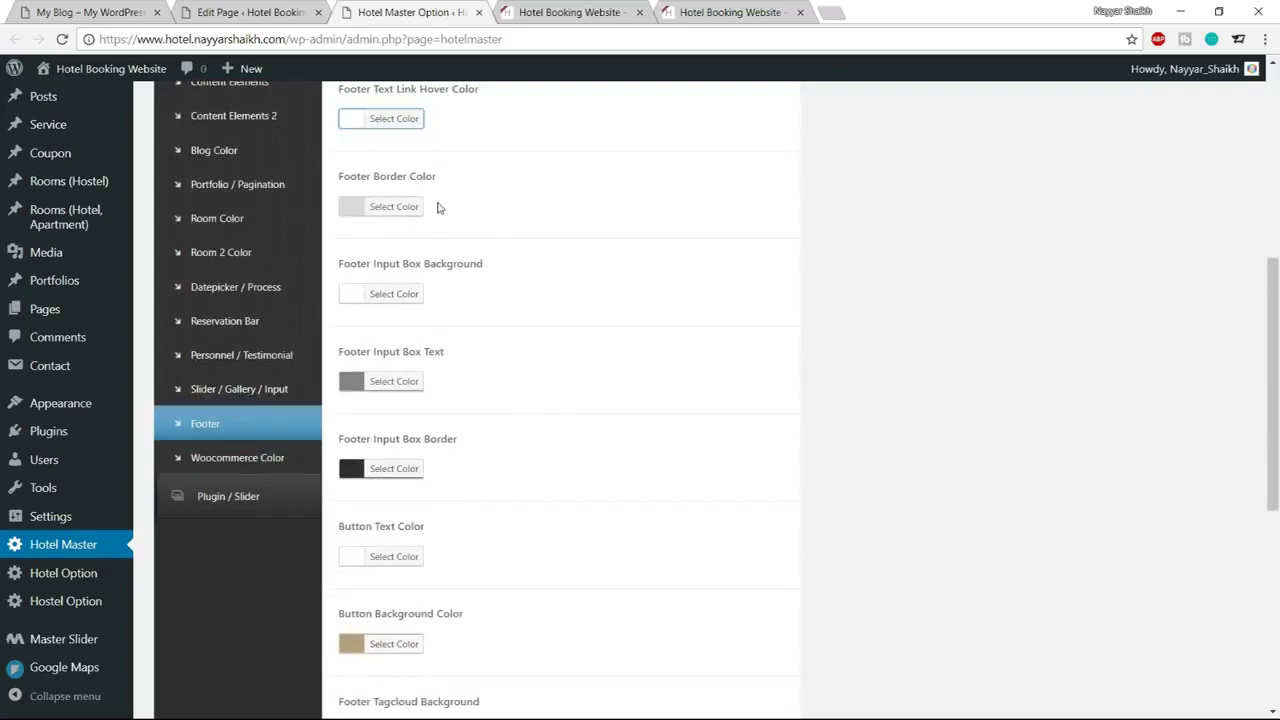
{"action": "left_click", "coordinate": [418, 206]}
{"action": "left_click", "coordinate": [582, 10]}
{"action": "left_click", "coordinate": [80, 12]}
{"action": "scroll", "coordinate": [484, 563], "scroll_direction": "down", "scroll_amount": 7}
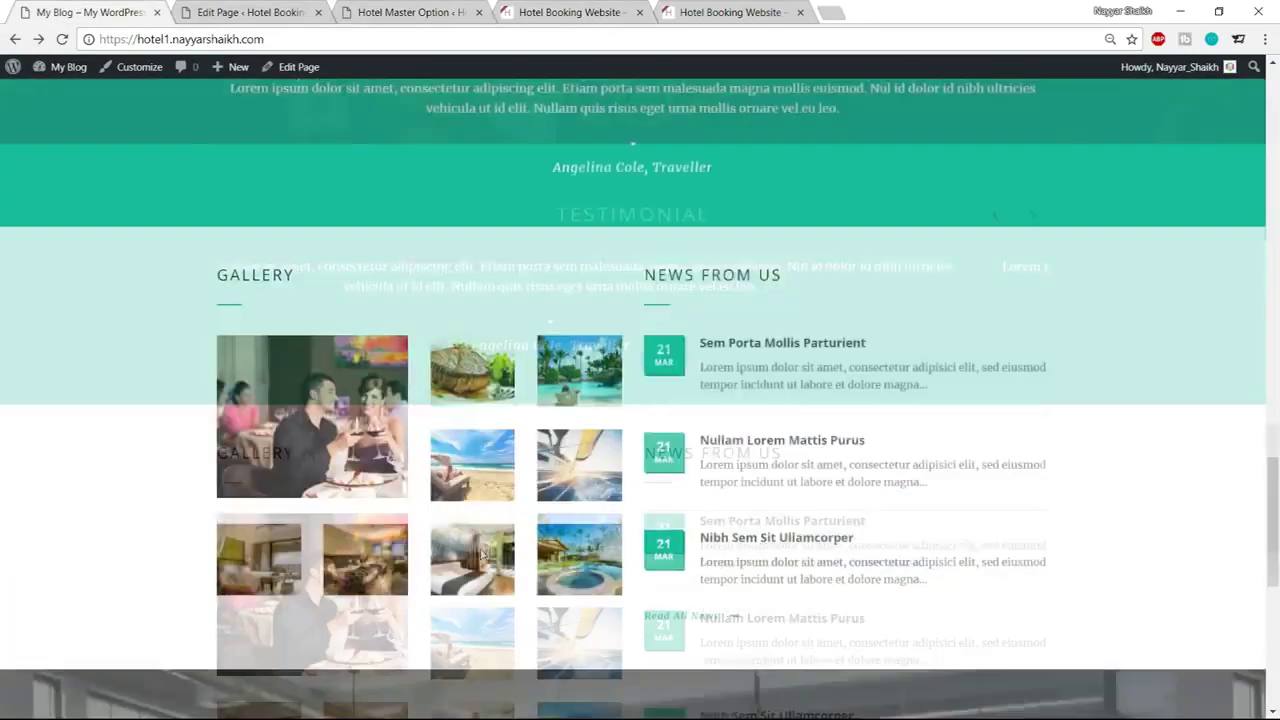
{"action": "scroll", "coordinate": [551, 597], "scroll_direction": "down", "scroll_amount": 3}
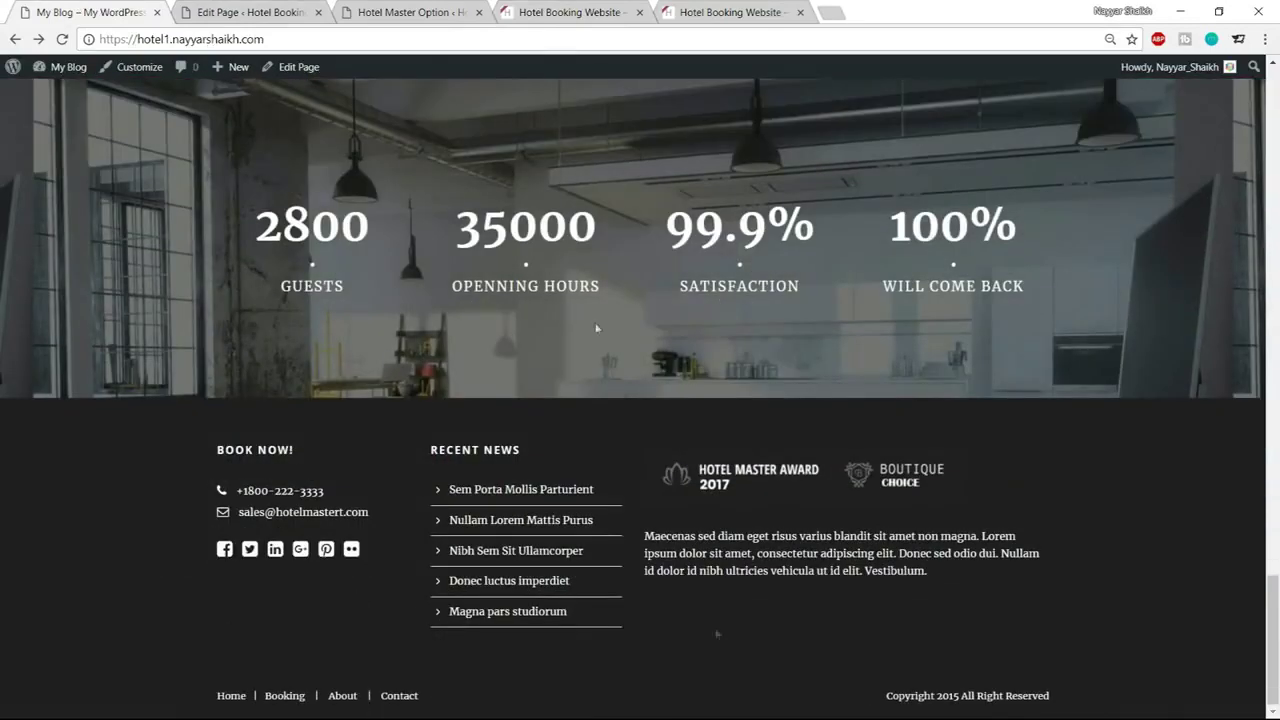
{"action": "left_click", "coordinate": [410, 12]}
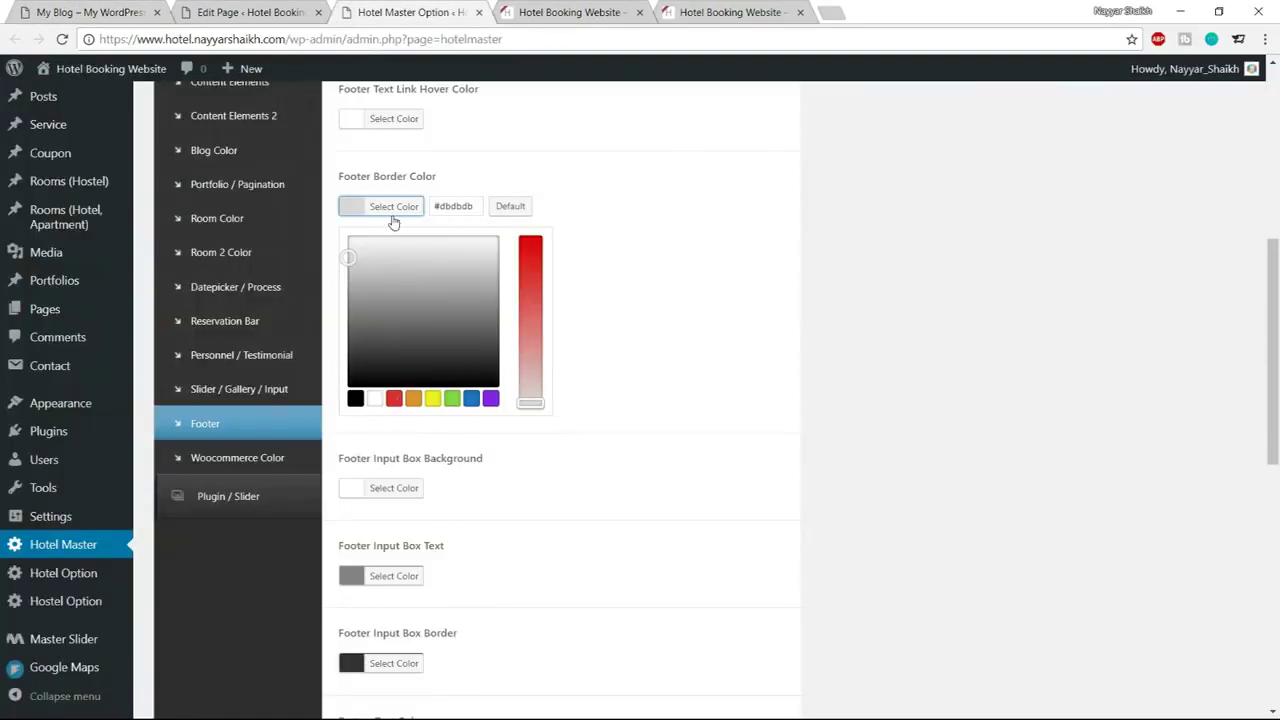
{"action": "left_click", "coordinate": [679, 236]}
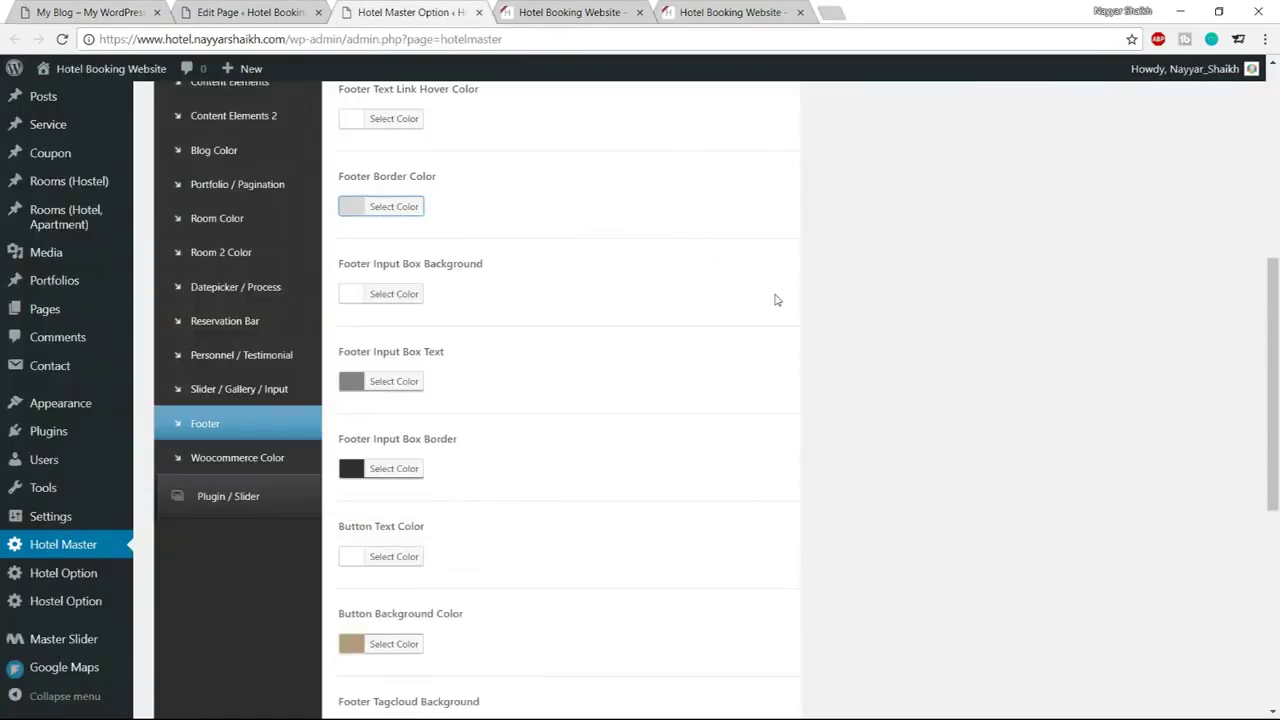
{"action": "scroll", "coordinate": [775, 300], "scroll_direction": "down", "scroll_amount": 2}
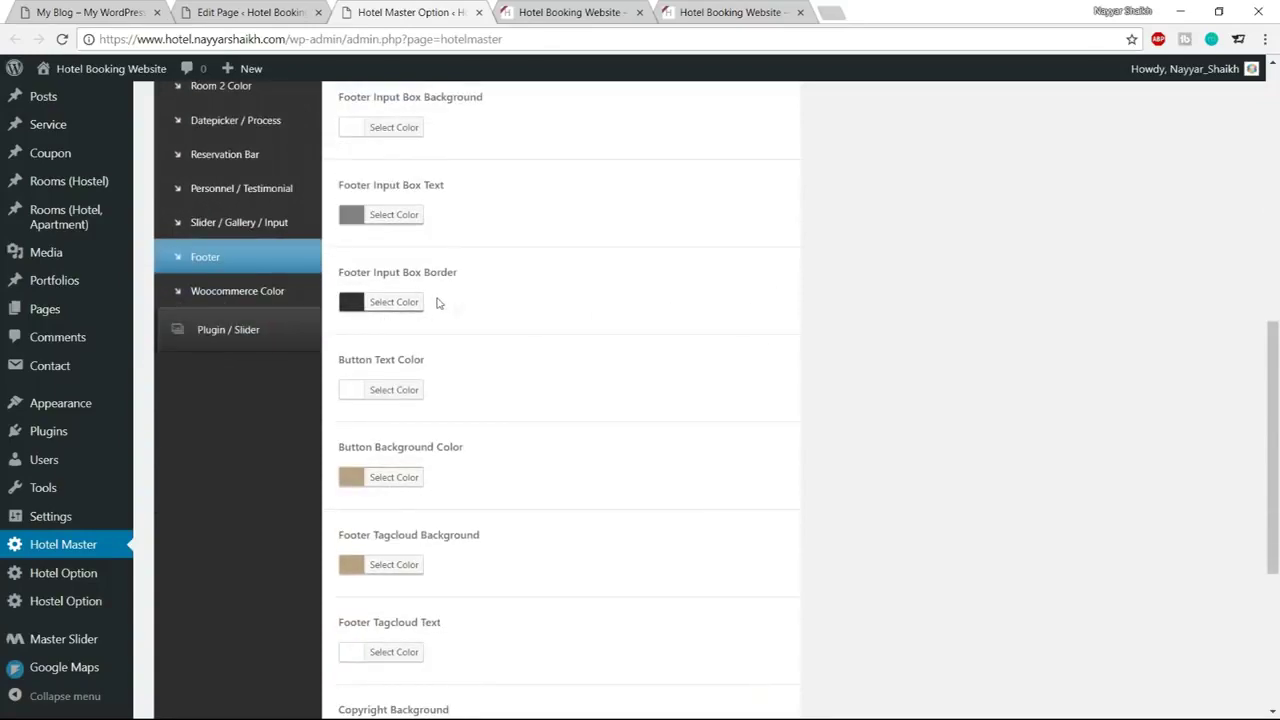
{"action": "scroll", "coordinate": [569, 298], "scroll_direction": "down", "scroll_amount": 4}
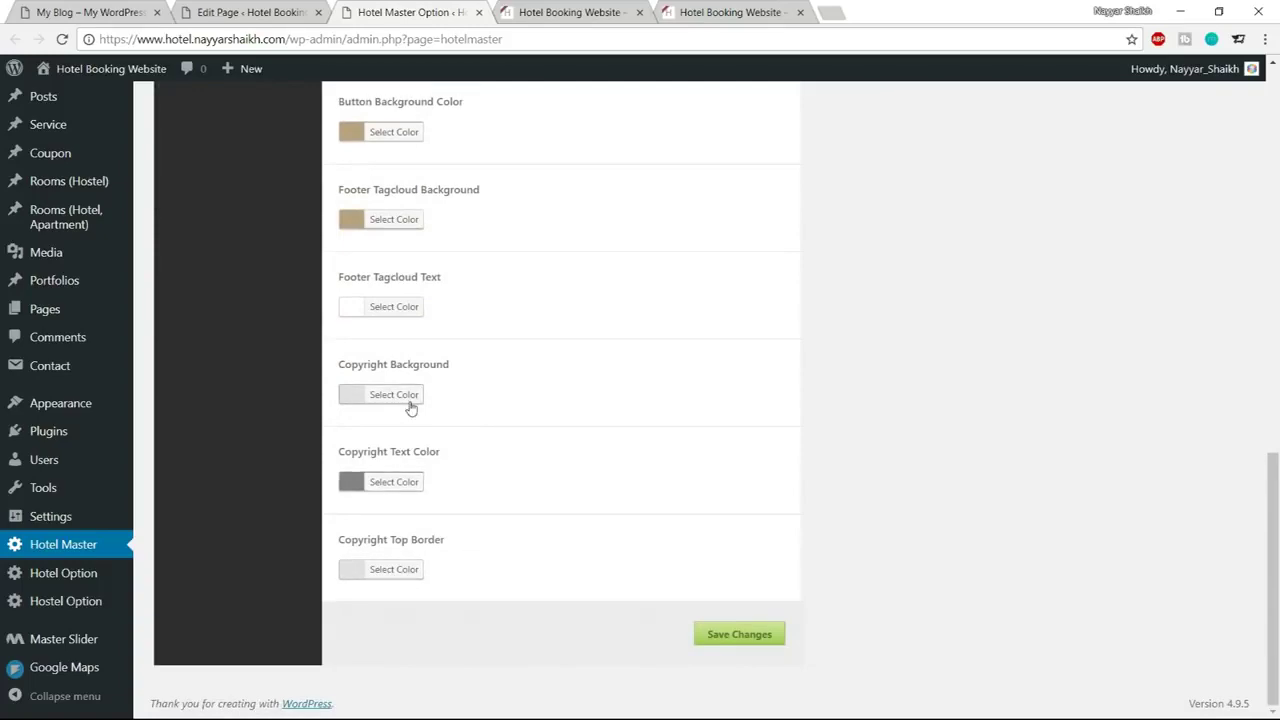
Step: Check the copyright line on the demo and live site footers, then return to the colour options
{"action": "left_click", "coordinate": [120, 12]}
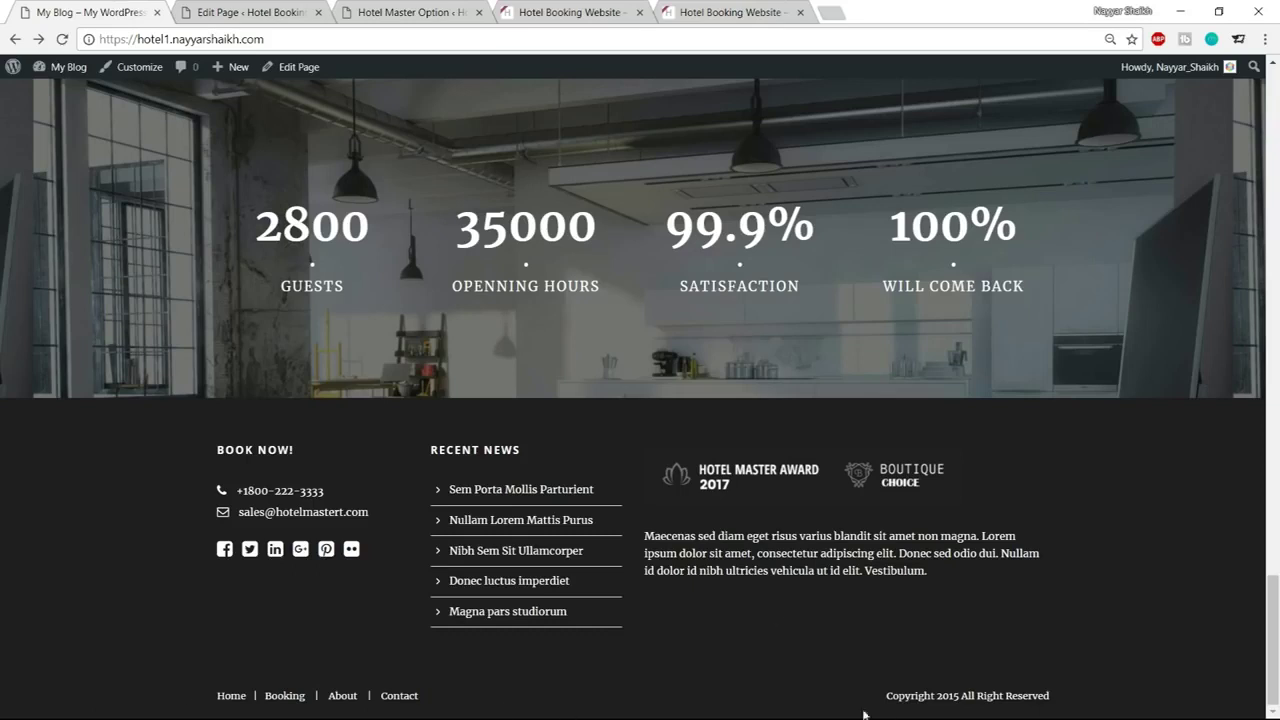
{"action": "left_click", "coordinate": [648, 10]}
{"action": "scroll", "coordinate": [680, 510], "scroll_direction": "down", "scroll_amount": 5}
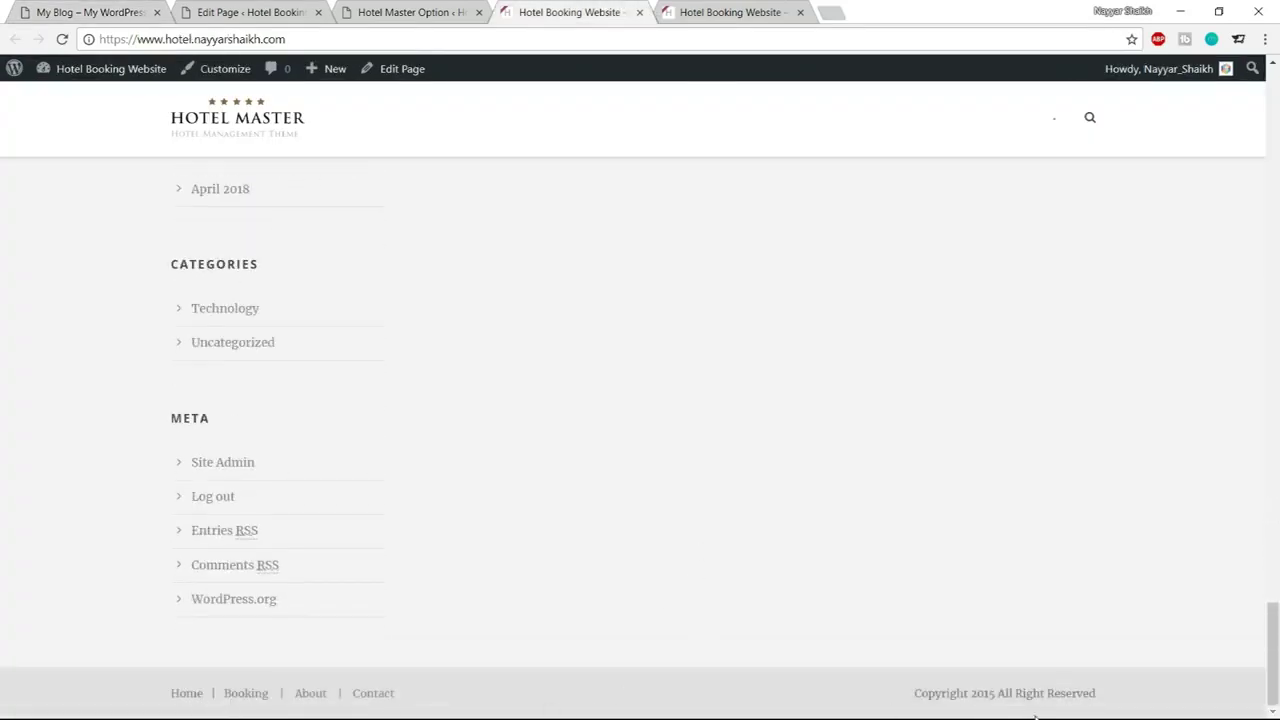
{"action": "left_click_drag", "start_coordinate": [918, 694], "coordinate": [1109, 694]}
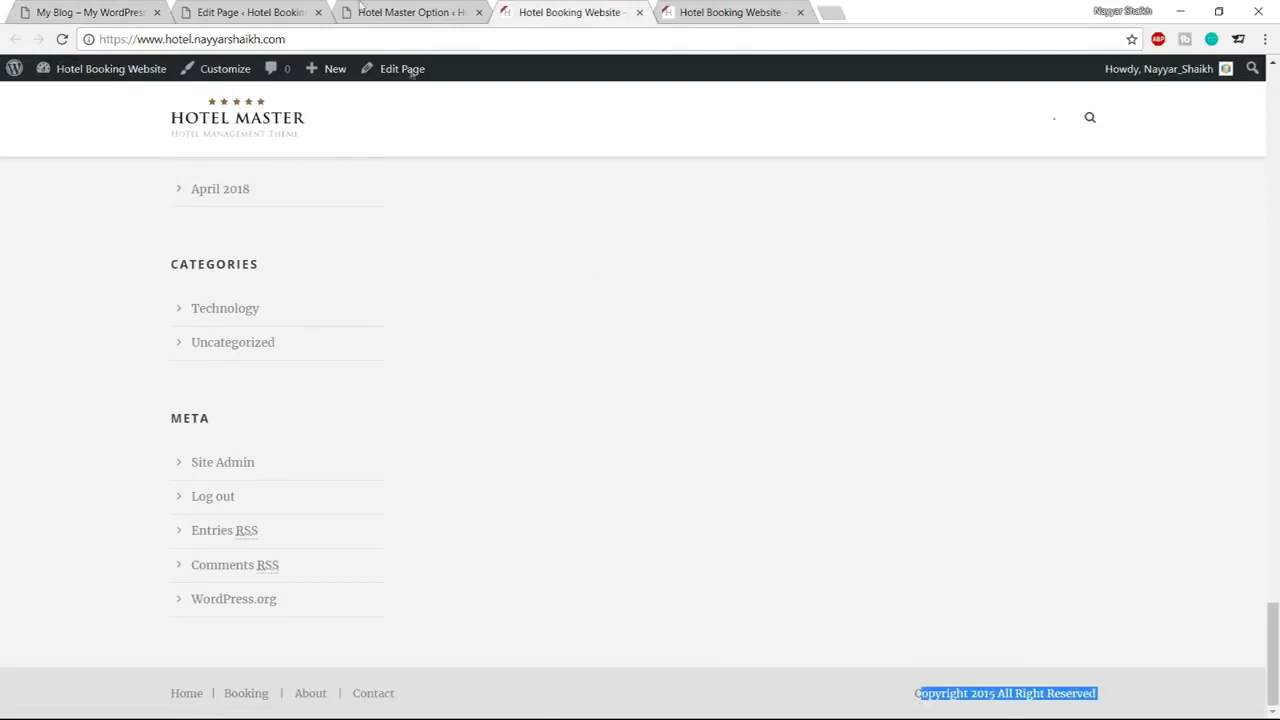
{"action": "left_click", "coordinate": [275, 10]}
{"action": "left_click", "coordinate": [425, 10]}
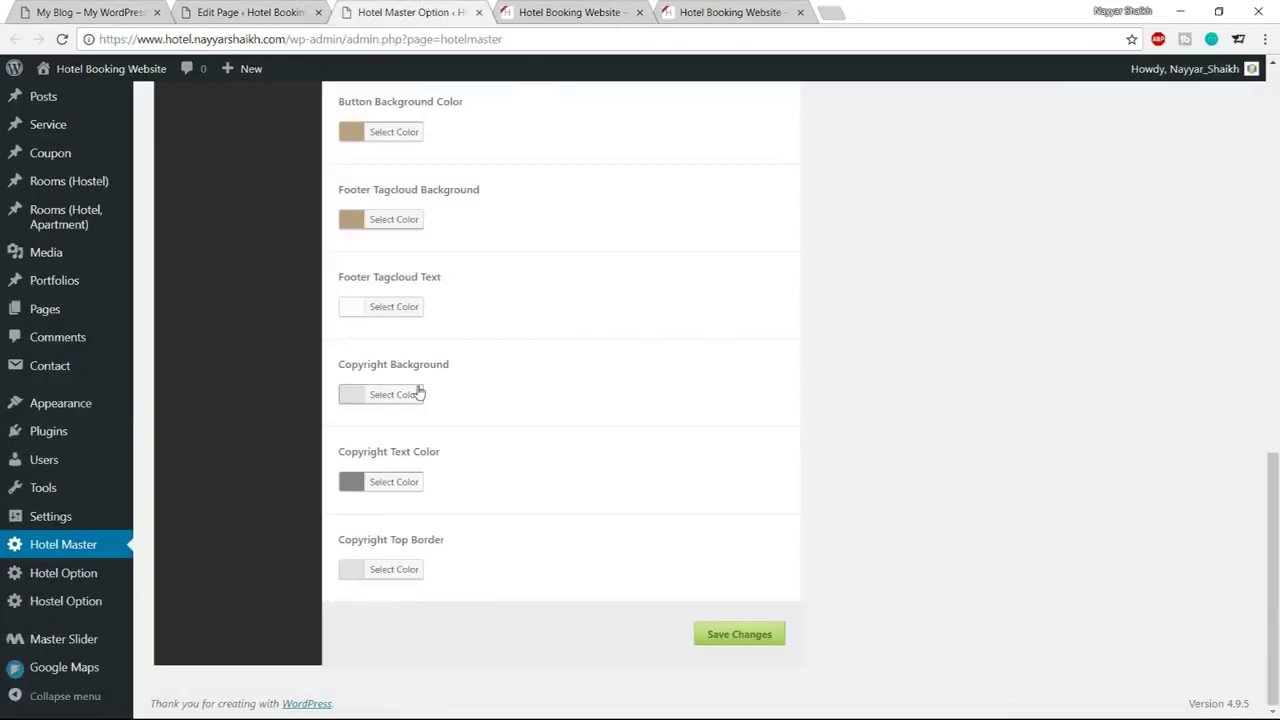
Step: Set Copyright Background to #1e1e1e and copyright text to white, then save
{"action": "left_click", "coordinate": [418, 393]}
{"action": "left_click_drag", "start_coordinate": [482, 394], "coordinate": [440, 393]}
{"action": "type", "text": "1e1e1e"}
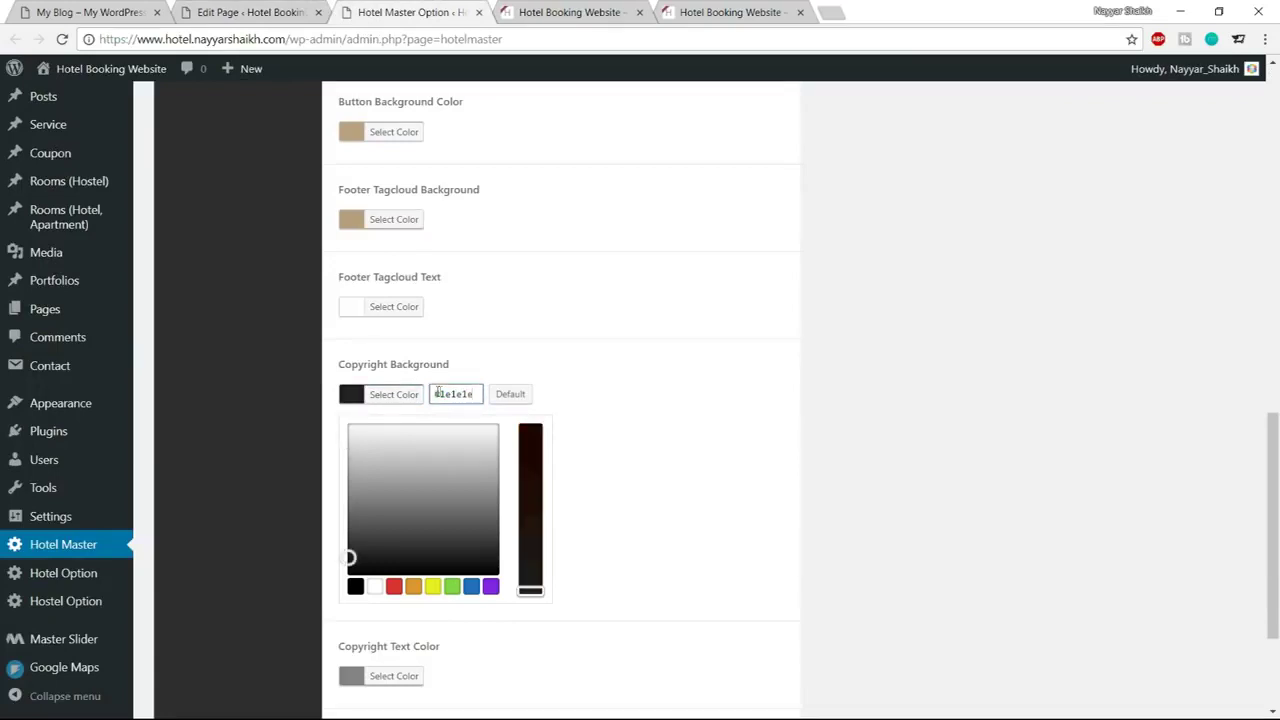
{"action": "left_click", "coordinate": [408, 396]}
{"action": "left_click", "coordinate": [414, 485]}
{"action": "left_click", "coordinate": [380, 675]}
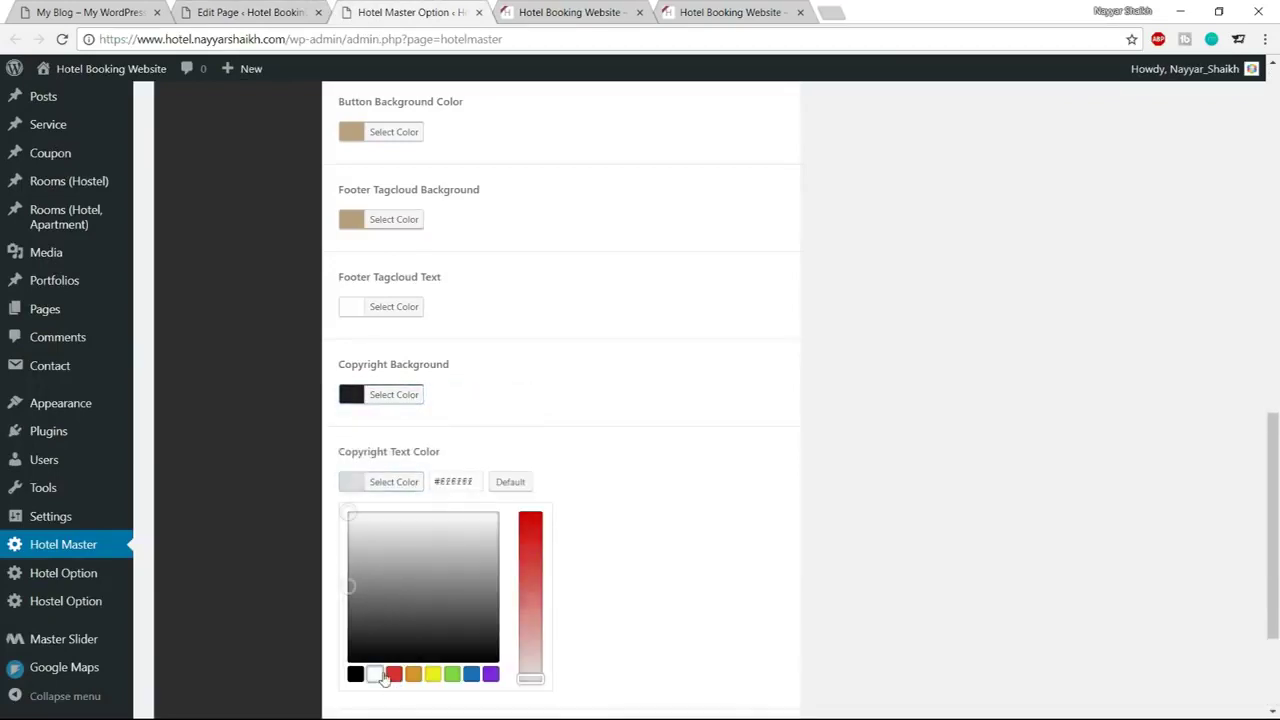
{"action": "left_click", "coordinate": [414, 484]}
{"action": "left_click", "coordinate": [395, 569]}
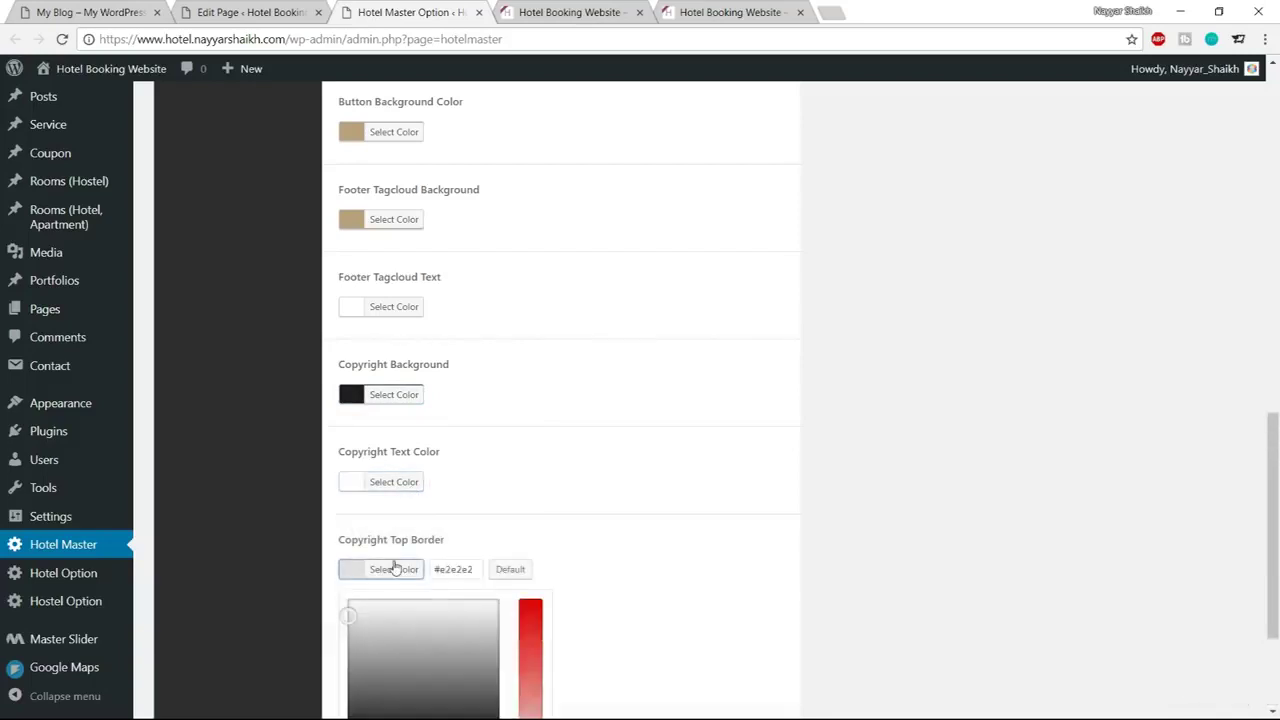
{"action": "left_click", "coordinate": [620, 622]}
{"action": "left_click", "coordinate": [749, 636]}
Step: Reload the live site to view the darker footer, then go back to the colour options
{"action": "left_click", "coordinate": [565, 12]}
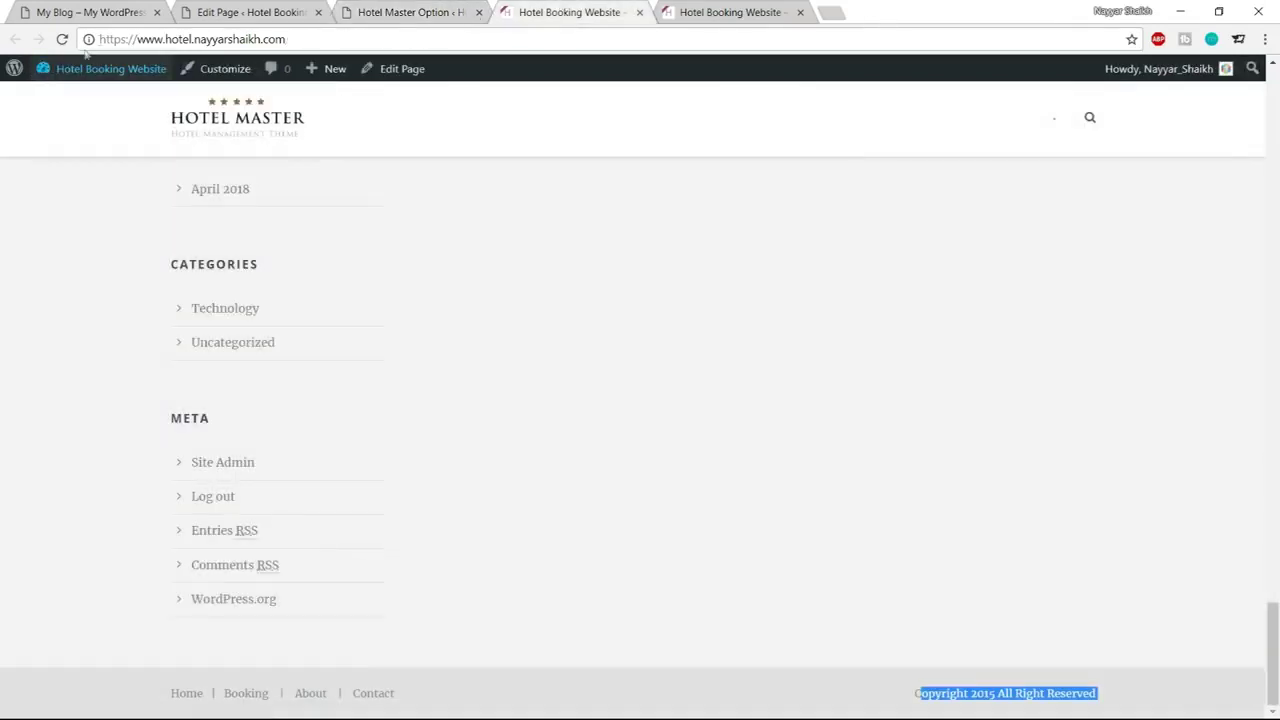
{"action": "left_click", "coordinate": [61, 39]}
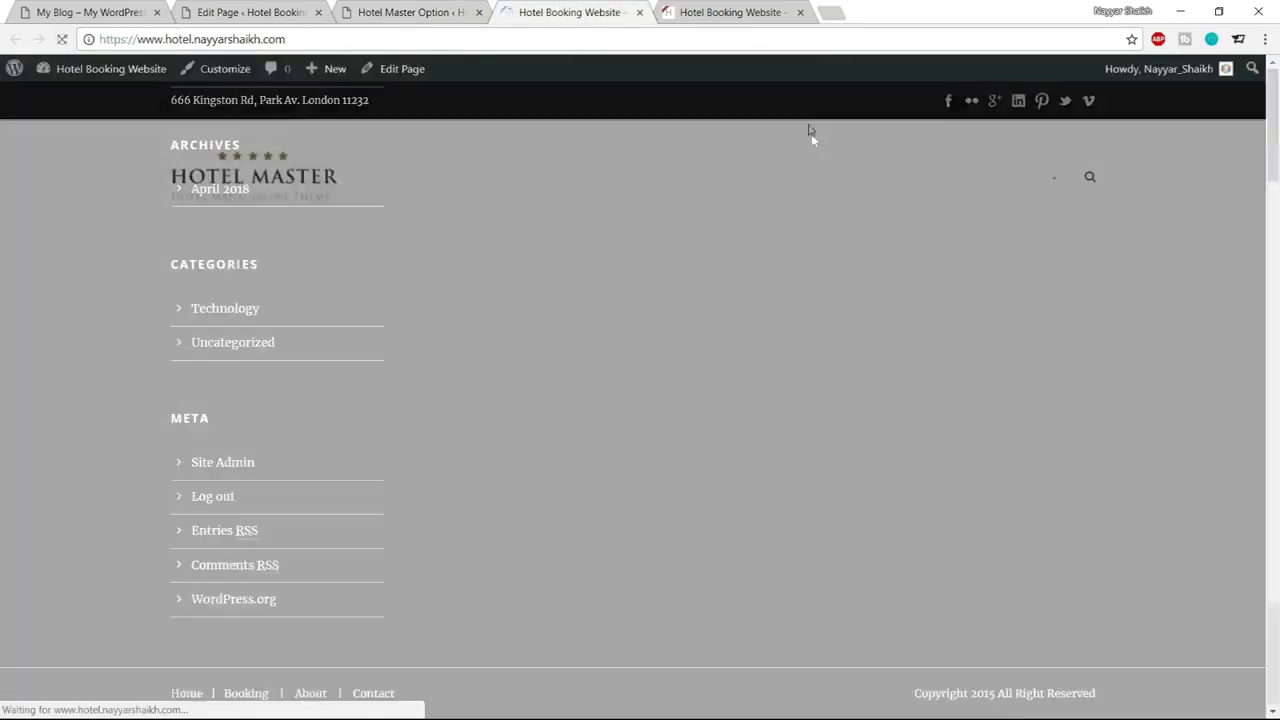
{"action": "scroll", "coordinate": [822, 288], "scroll_direction": "up", "scroll_amount": 5}
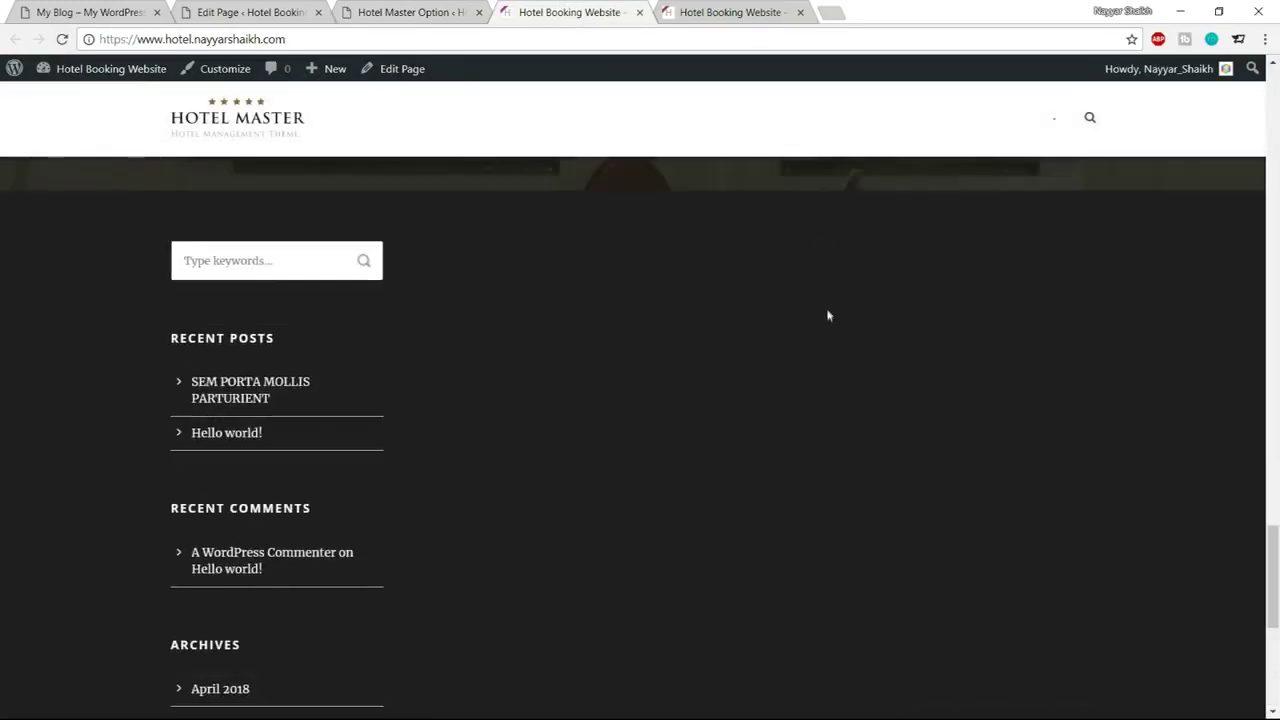
{"action": "scroll", "coordinate": [836, 328], "scroll_direction": "up", "scroll_amount": 2}
{"action": "scroll", "coordinate": [845, 344], "scroll_direction": "down", "scroll_amount": 6}
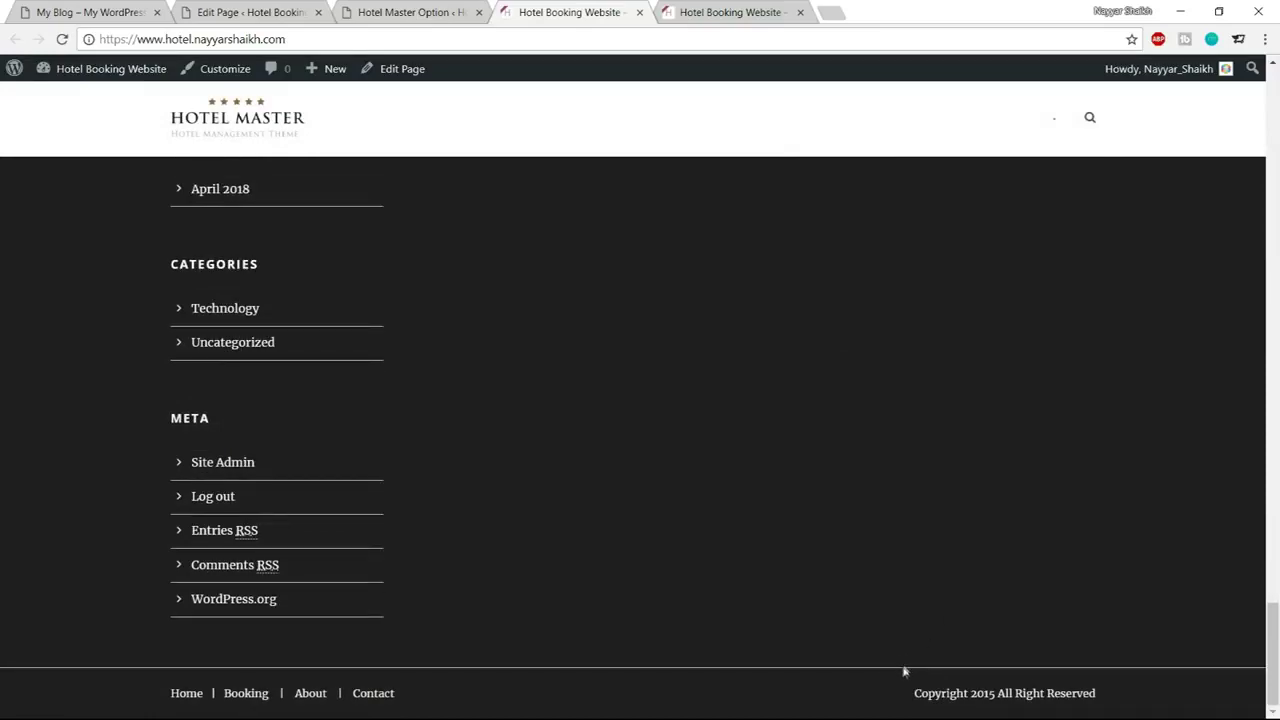
{"action": "left_click", "coordinate": [410, 12]}
Step: Set Footer Border Color to #1e1e1e, save, and reload the live site
{"action": "scroll", "coordinate": [740, 545], "scroll_direction": "up", "scroll_amount": 3}
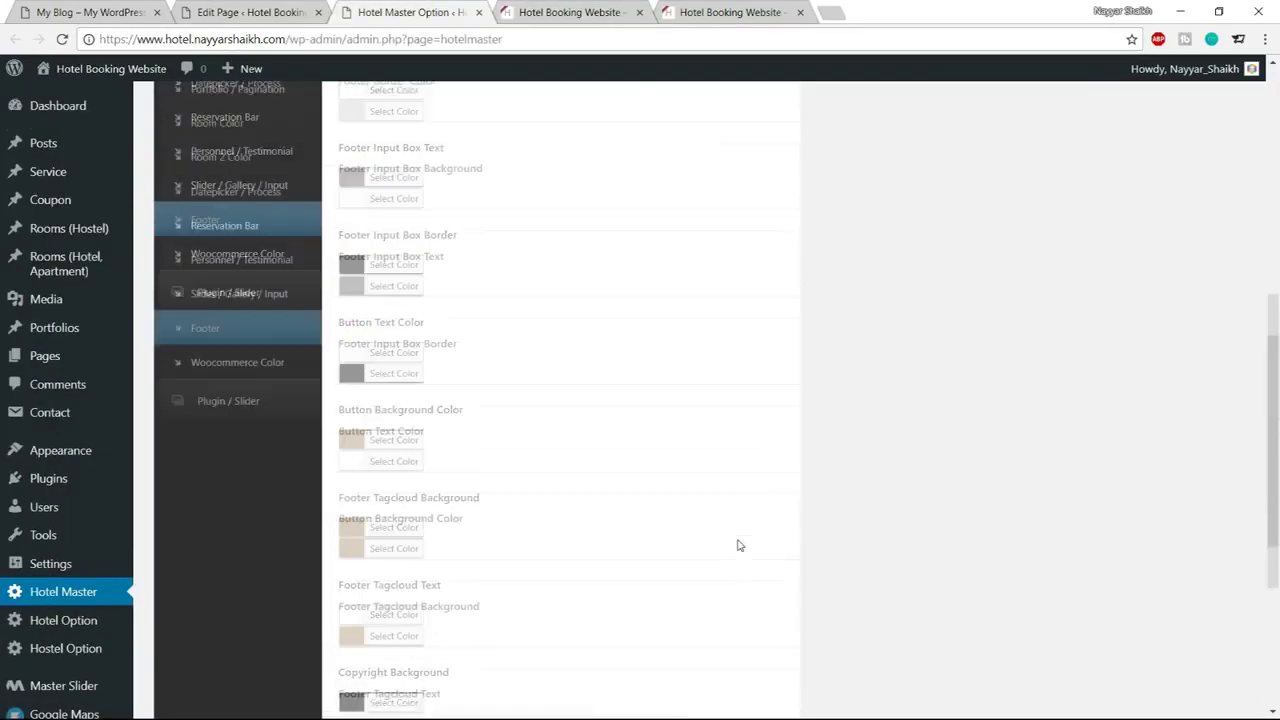
{"action": "scroll", "coordinate": [740, 545], "scroll_direction": "up", "scroll_amount": 10}
{"action": "scroll", "coordinate": [651, 503], "scroll_direction": "down", "scroll_amount": 8}
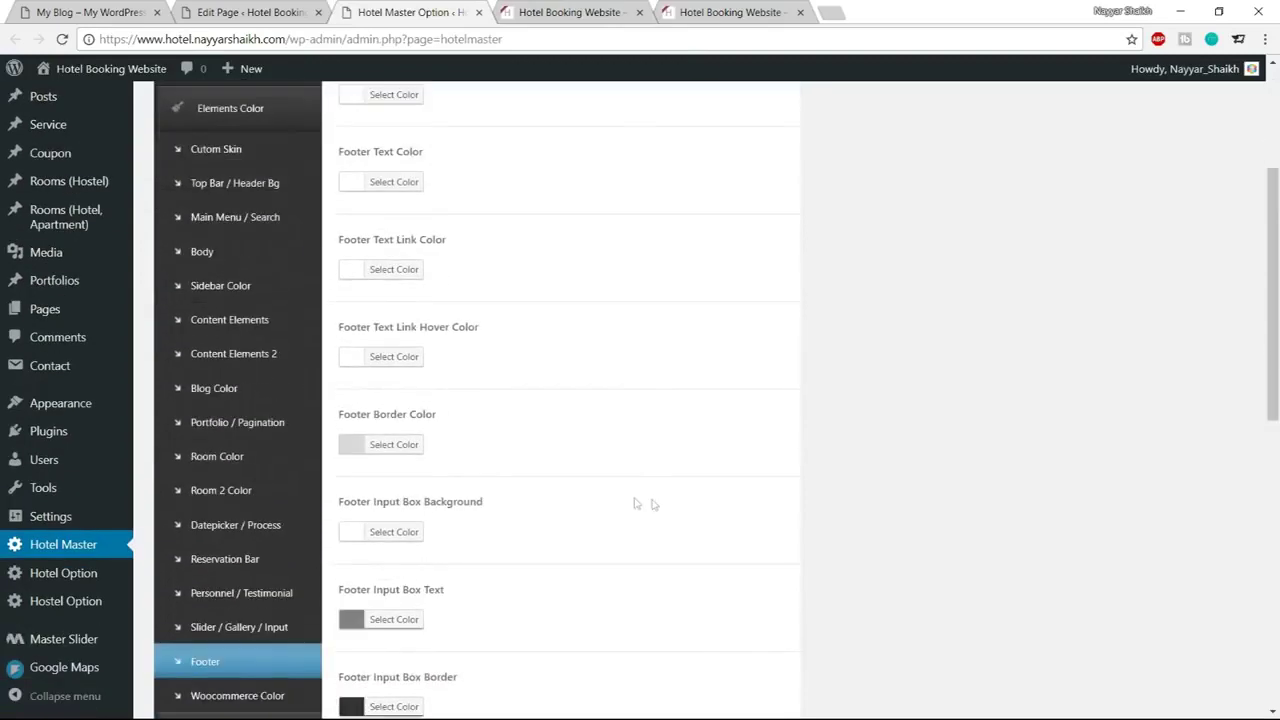
{"action": "left_click", "coordinate": [415, 450]}
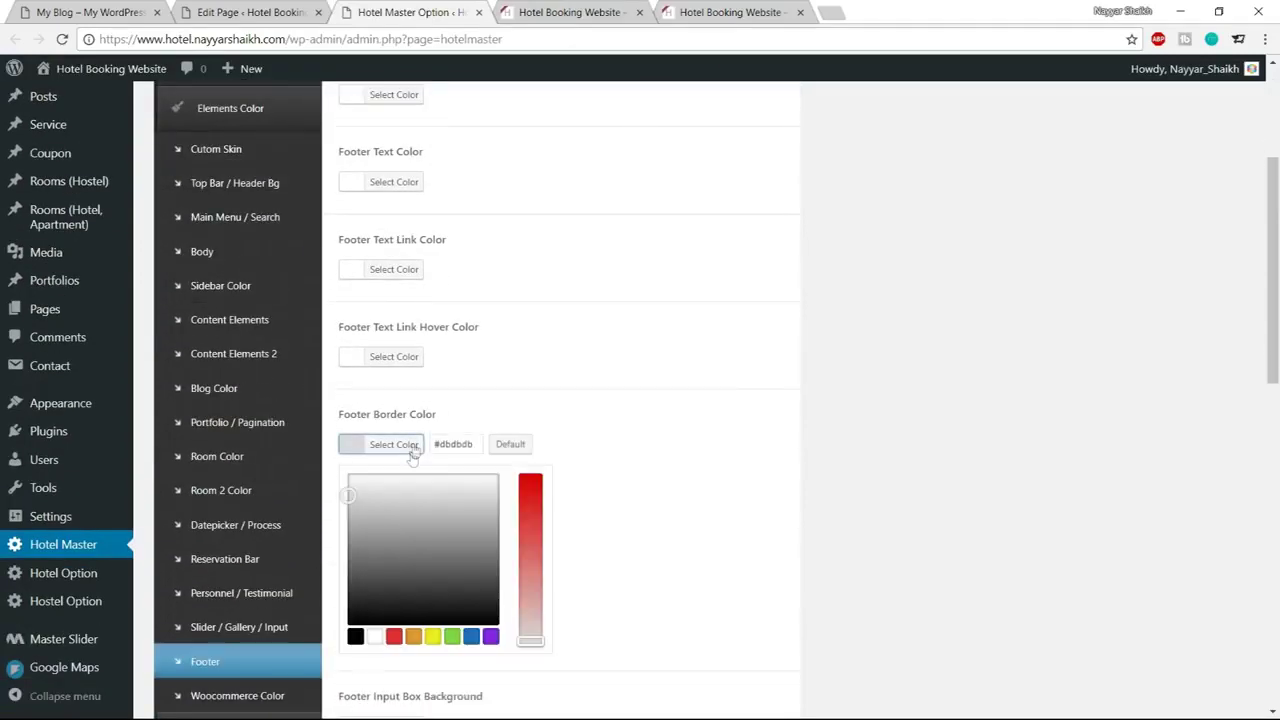
{"action": "left_click_drag", "start_coordinate": [475, 443], "coordinate": [441, 445]}
{"action": "type", "text": "fe1"}
{"action": "type", "text": "e1e1e"}
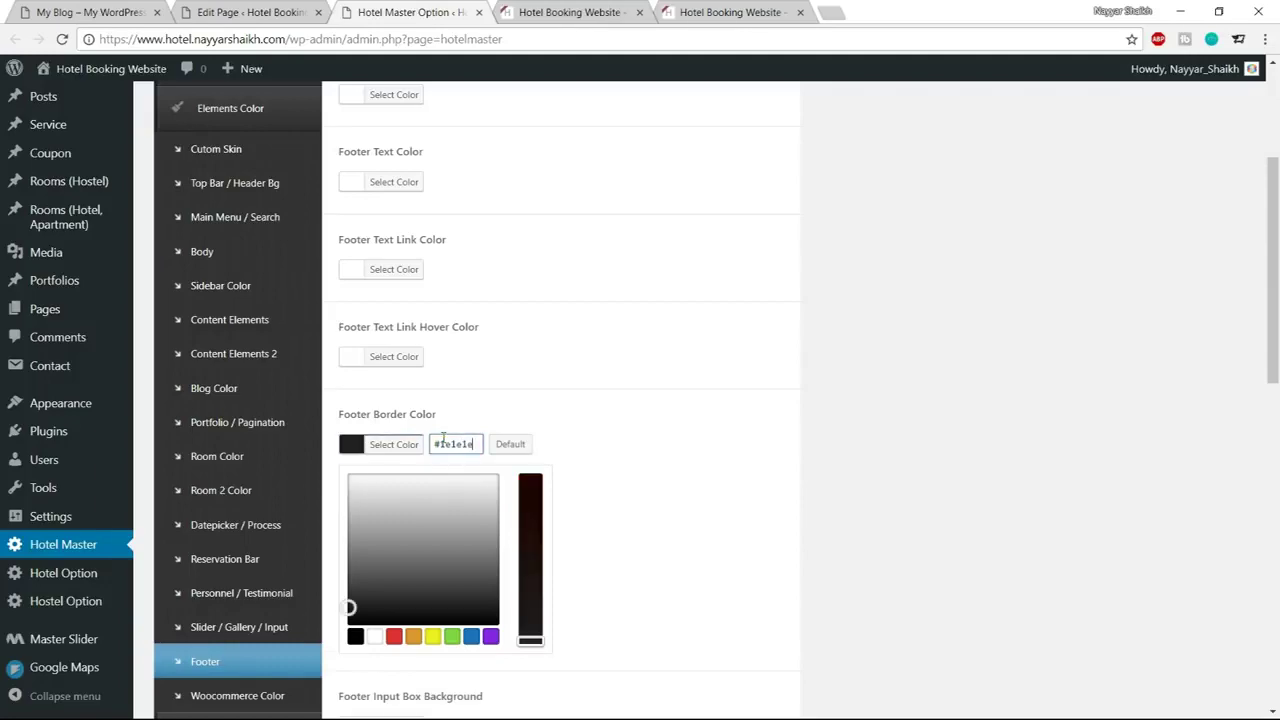
{"action": "left_click", "coordinate": [400, 445]}
{"action": "scroll", "coordinate": [618, 505], "scroll_direction": "down", "scroll_amount": 3}
{"action": "scroll", "coordinate": [620, 520], "scroll_direction": "down", "scroll_amount": 5}
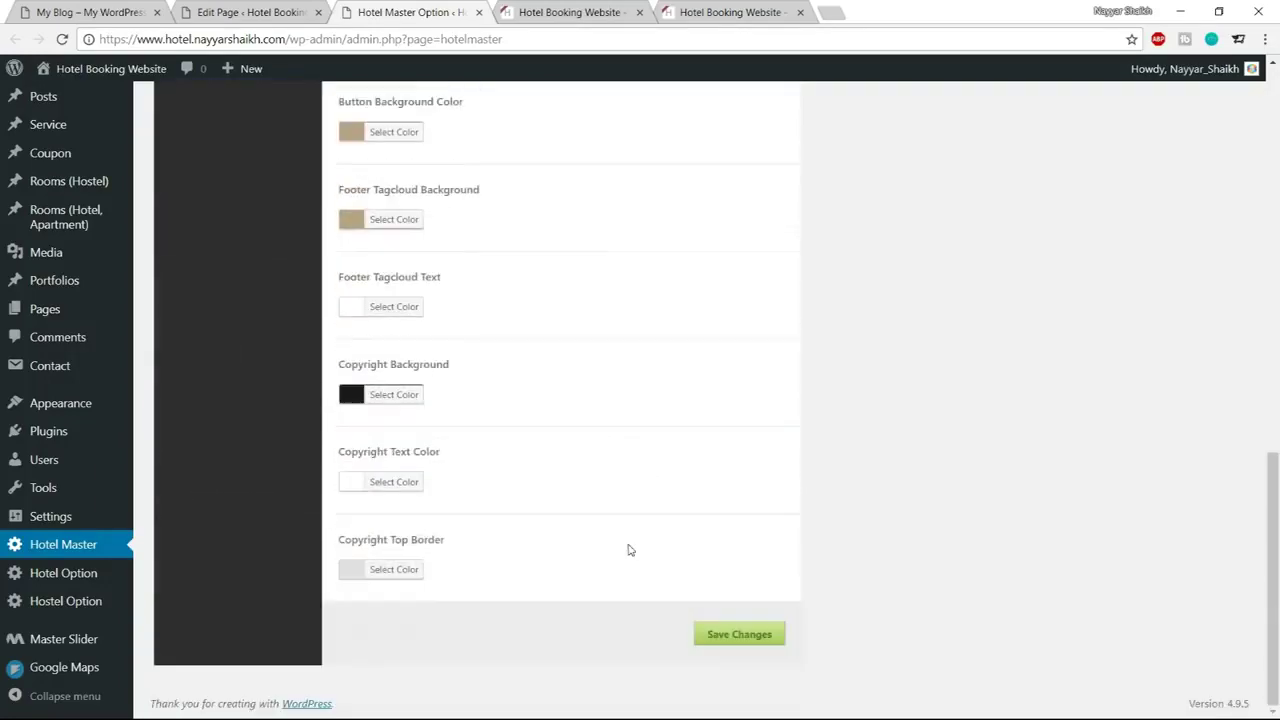
{"action": "left_click", "coordinate": [754, 640]}
{"action": "left_click", "coordinate": [600, 12]}
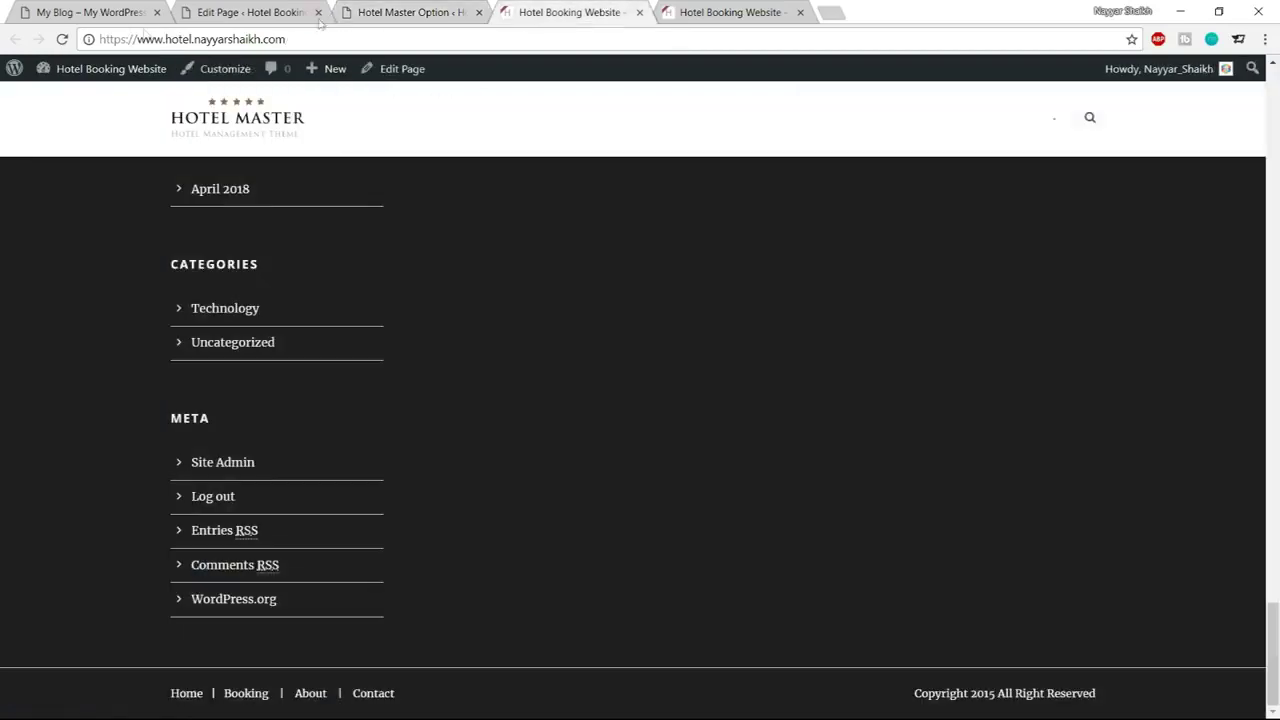
{"action": "left_click", "coordinate": [59, 40]}
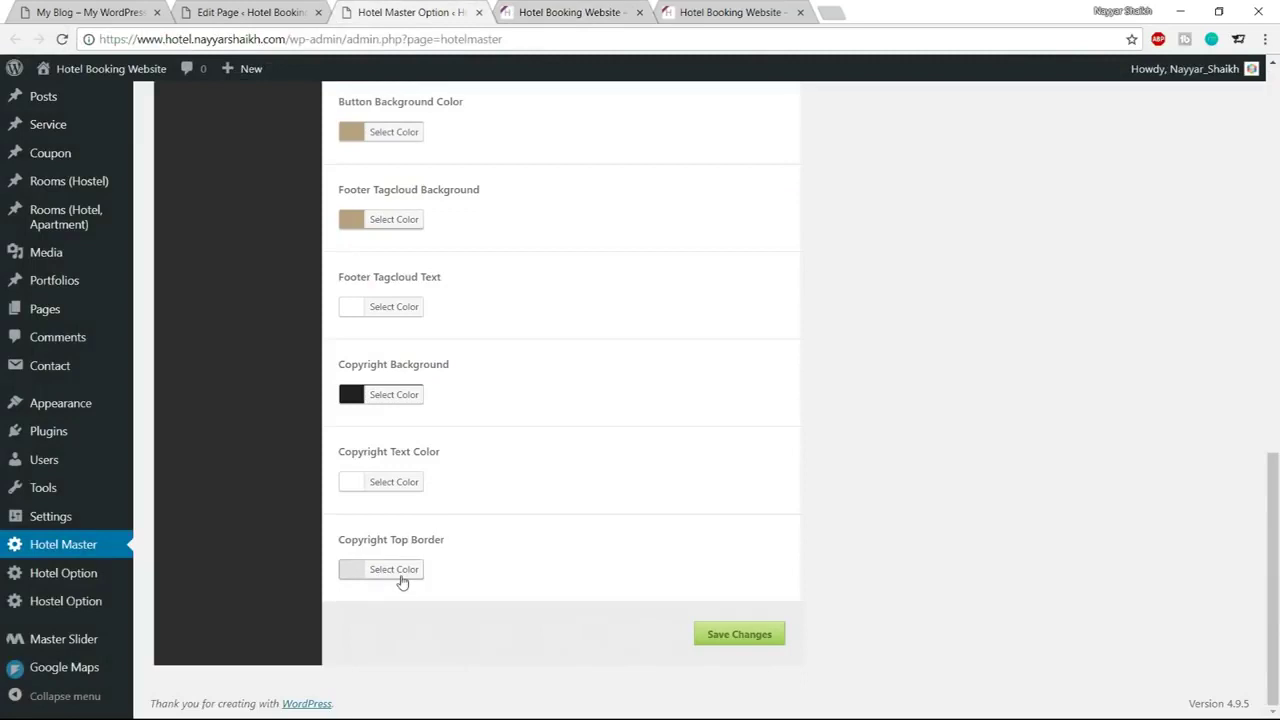
Step: Set Copyright Top Border to #1e1e1e, save, and reload the live site
{"action": "left_click", "coordinate": [401, 582]}
{"action": "left_click_drag", "start_coordinate": [480, 566], "coordinate": [439, 563]}
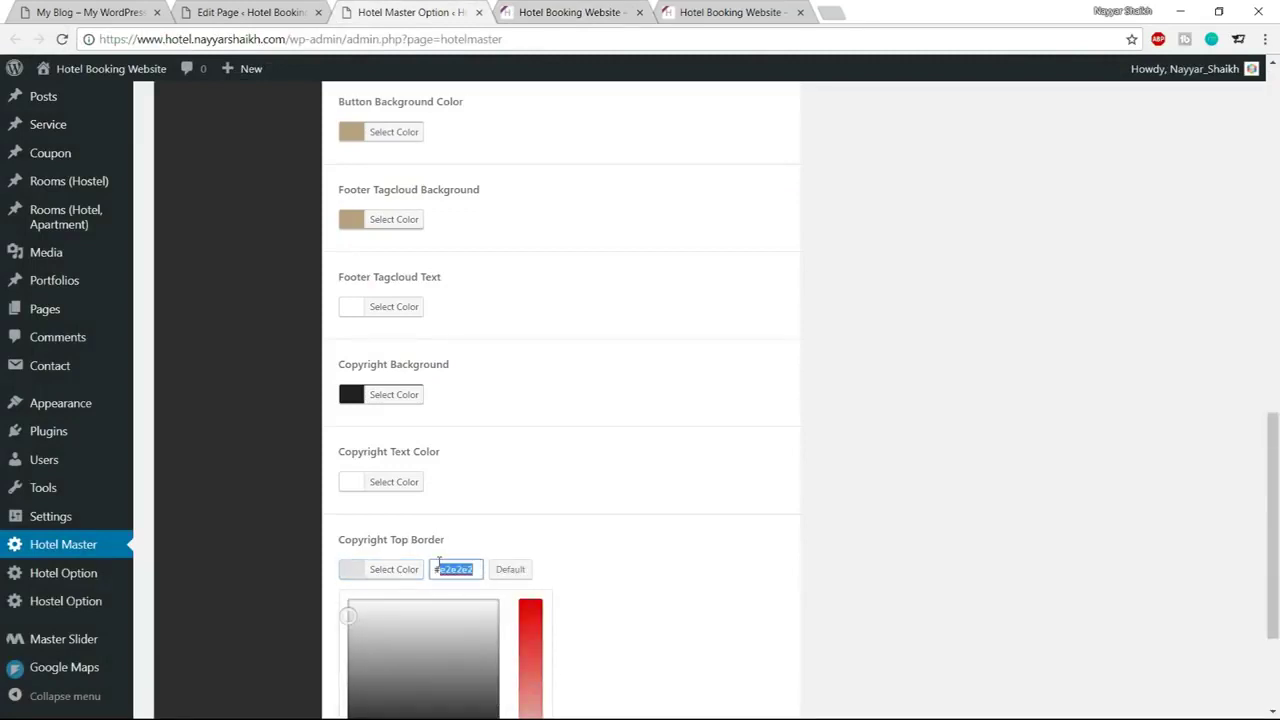
{"action": "type", "text": "1e1e1e"}
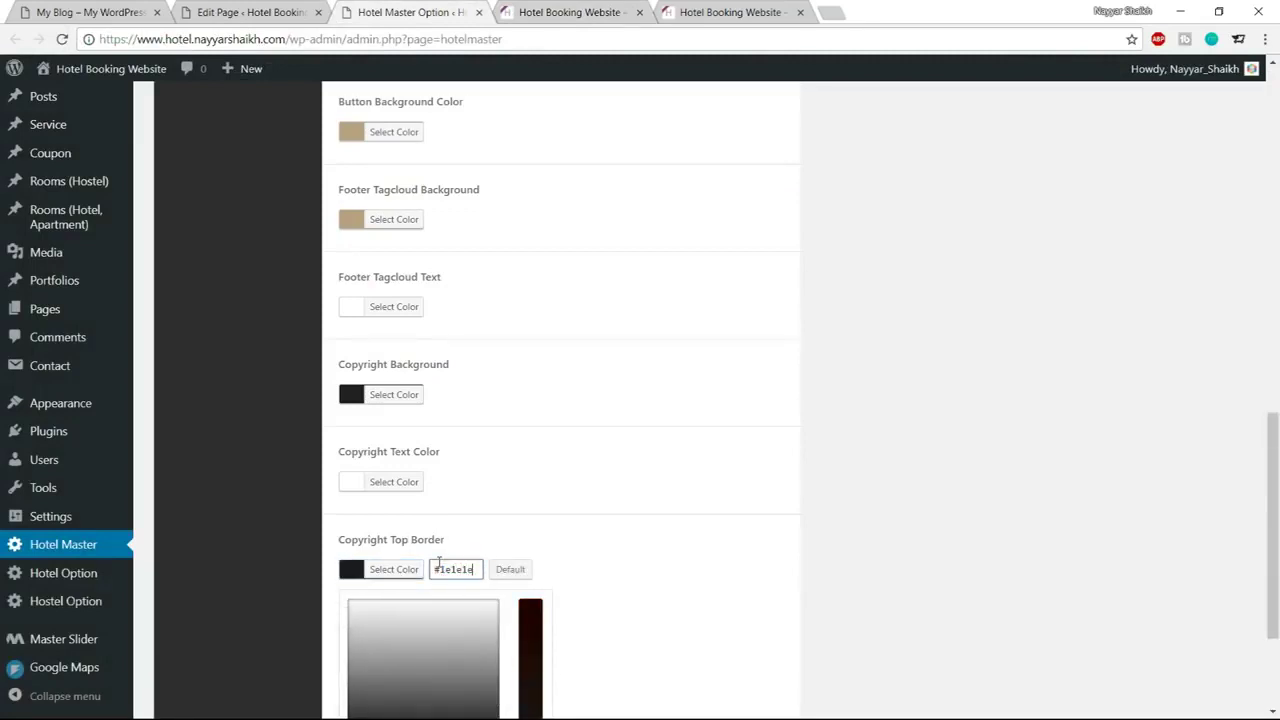
{"action": "left_click", "coordinate": [400, 569]}
{"action": "left_click", "coordinate": [745, 634]}
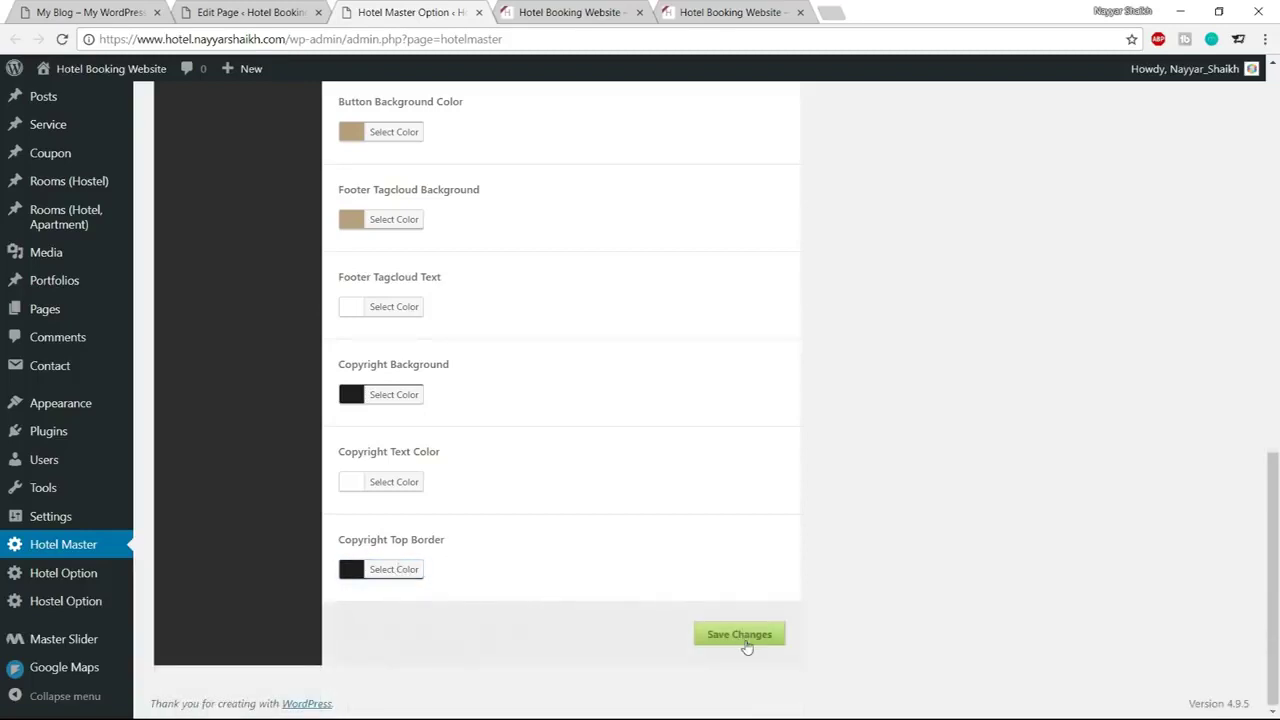
{"action": "left_click", "coordinate": [600, 12]}
{"action": "left_click", "coordinate": [62, 39]}
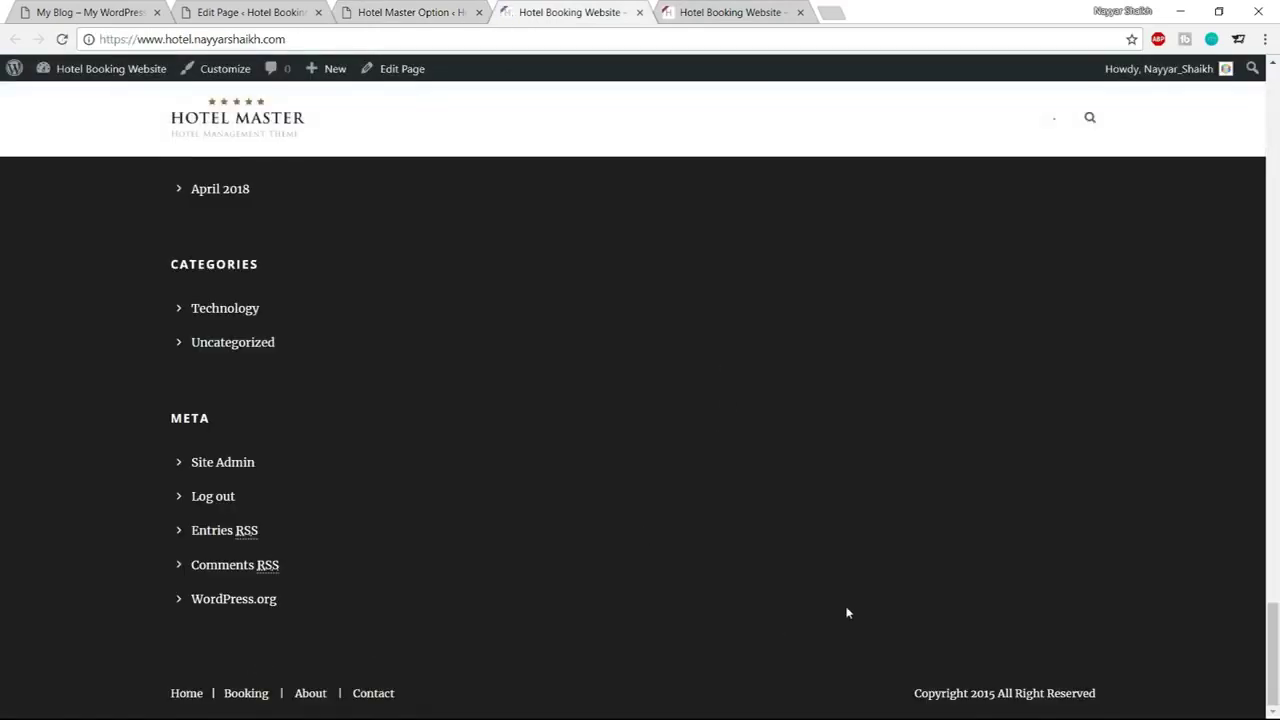
Step: Compare the live footer with the demo site's dark footer, then return to the Home page editor
{"action": "scroll", "coordinate": [847, 612], "scroll_direction": "up", "scroll_amount": 8}
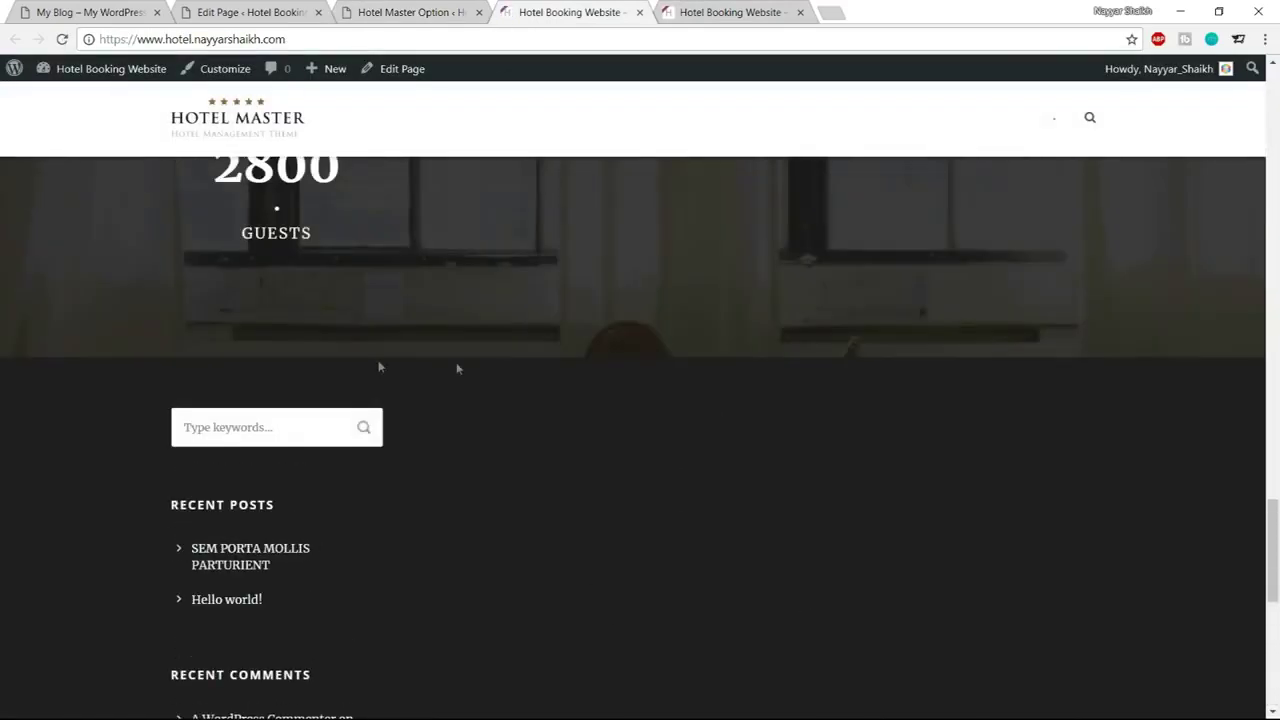
{"action": "left_click", "coordinate": [90, 12]}
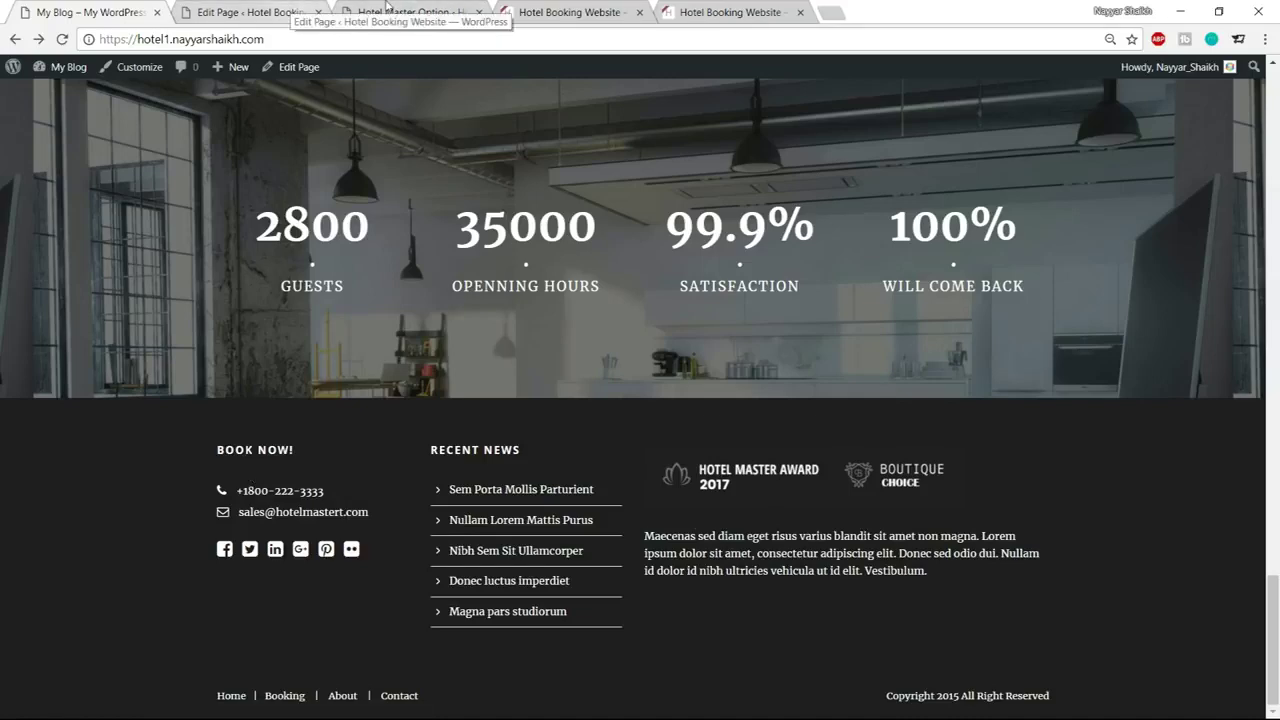
{"action": "left_click", "coordinate": [272, 13]}
{"action": "mouse_move", "coordinate": [50, 536]}
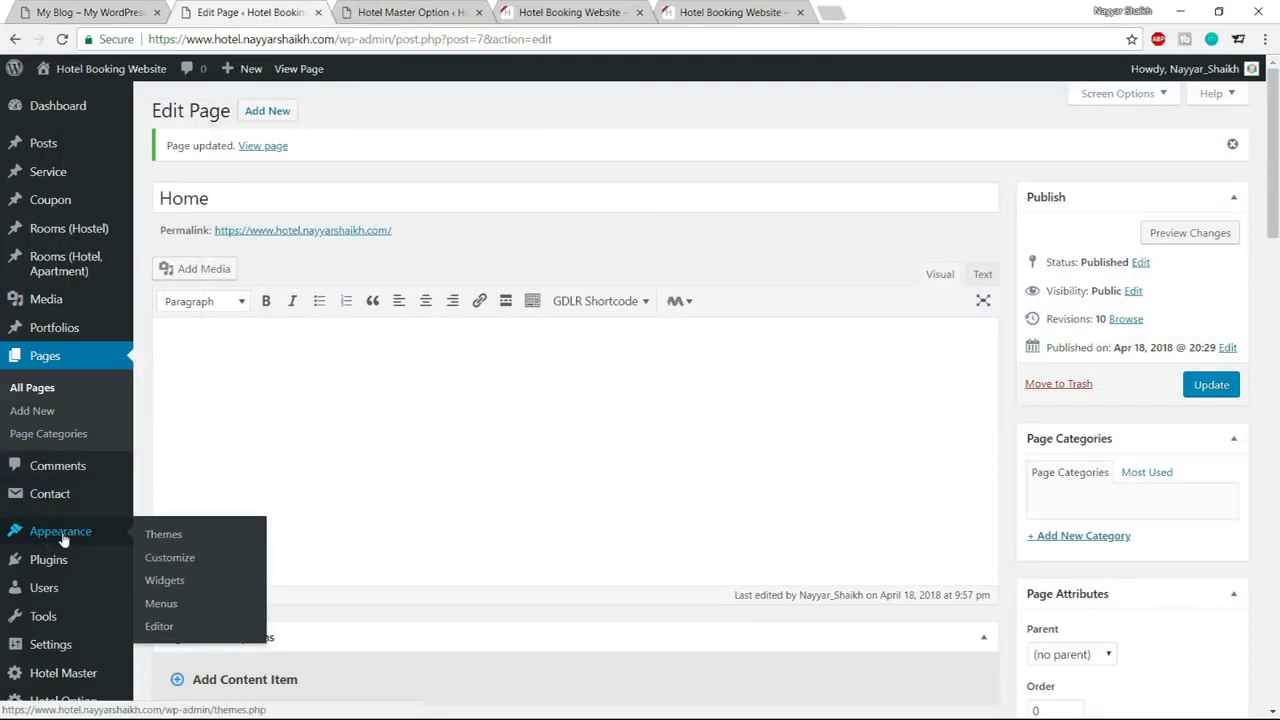
Step: On the Widgets page, delete Search, Recent Posts, Recent Comments and Archives from Footer 1
{"action": "left_click", "coordinate": [168, 582]}
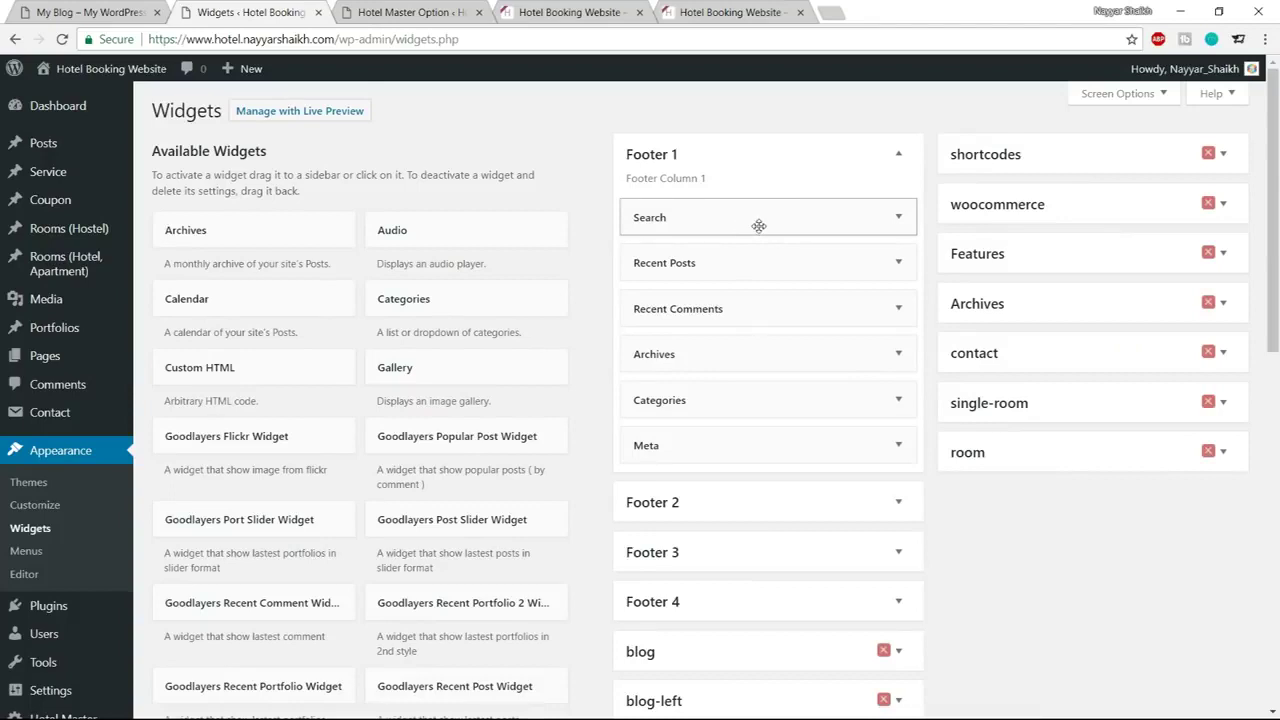
{"action": "left_click", "coordinate": [759, 226]}
{"action": "left_click", "coordinate": [640, 305]}
{"action": "left_click", "coordinate": [799, 223]}
{"action": "left_click", "coordinate": [645, 374]}
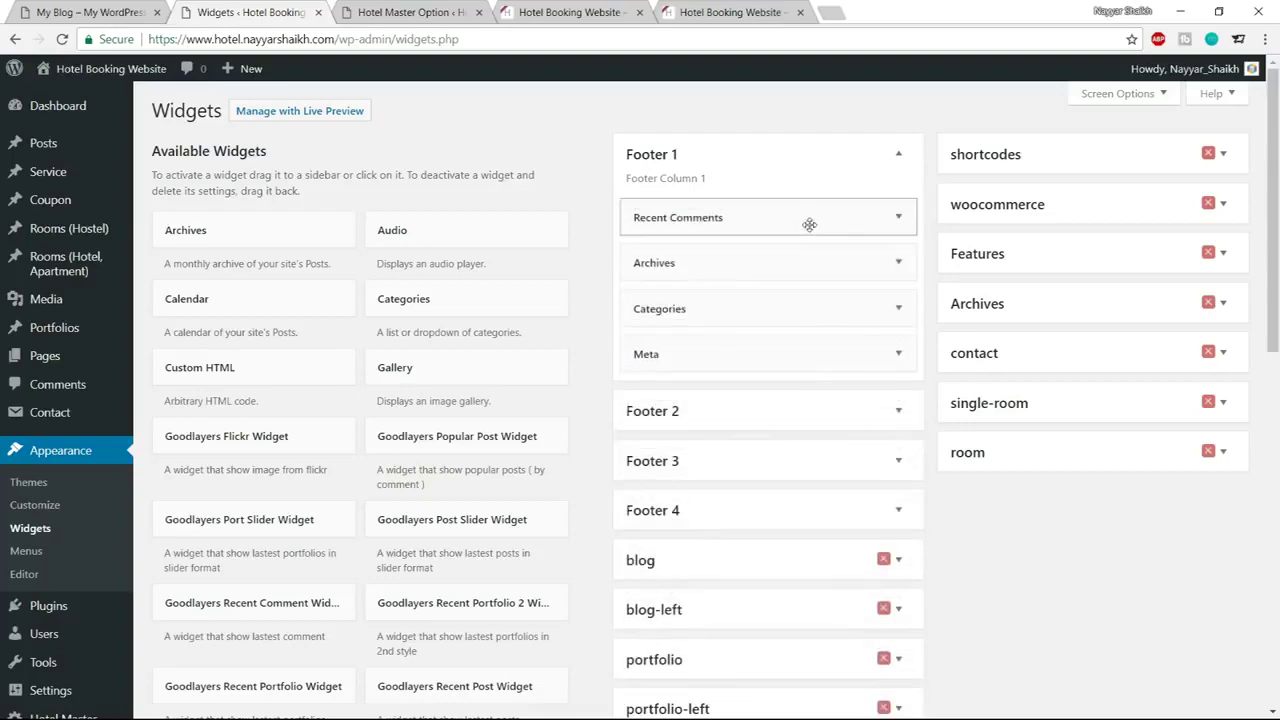
{"action": "left_click", "coordinate": [809, 224]}
{"action": "left_click", "coordinate": [642, 341]}
{"action": "left_click", "coordinate": [767, 216]}
{"action": "left_click", "coordinate": [641, 353]}
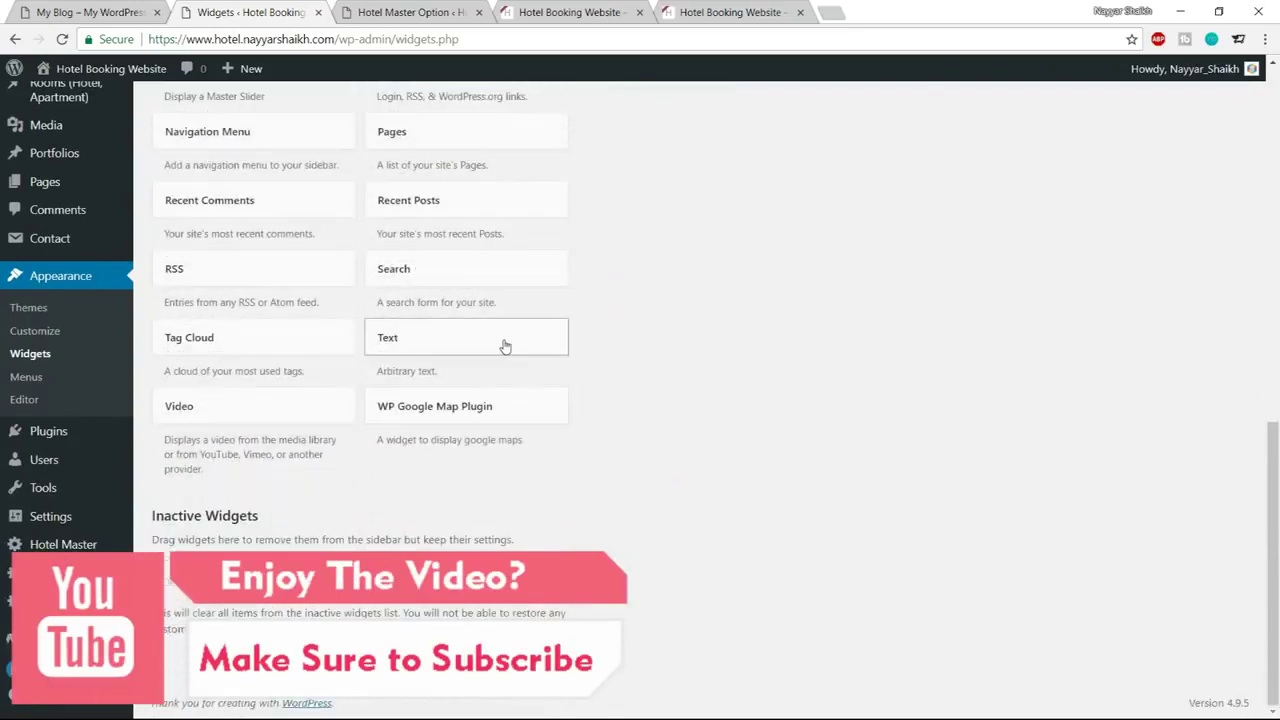
Step: Add an empty Text widget to Footer 1 and open the local Media folder
{"action": "left_click", "coordinate": [502, 345]}
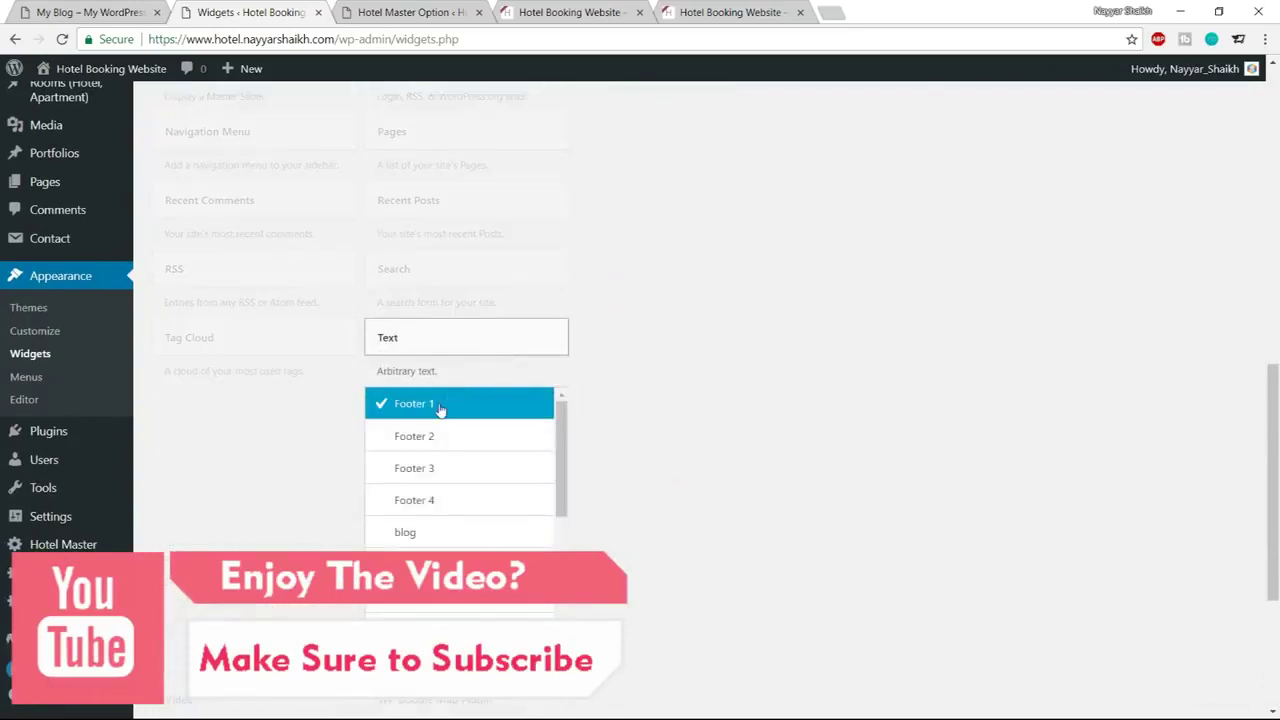
{"action": "left_click", "coordinate": [515, 640]}
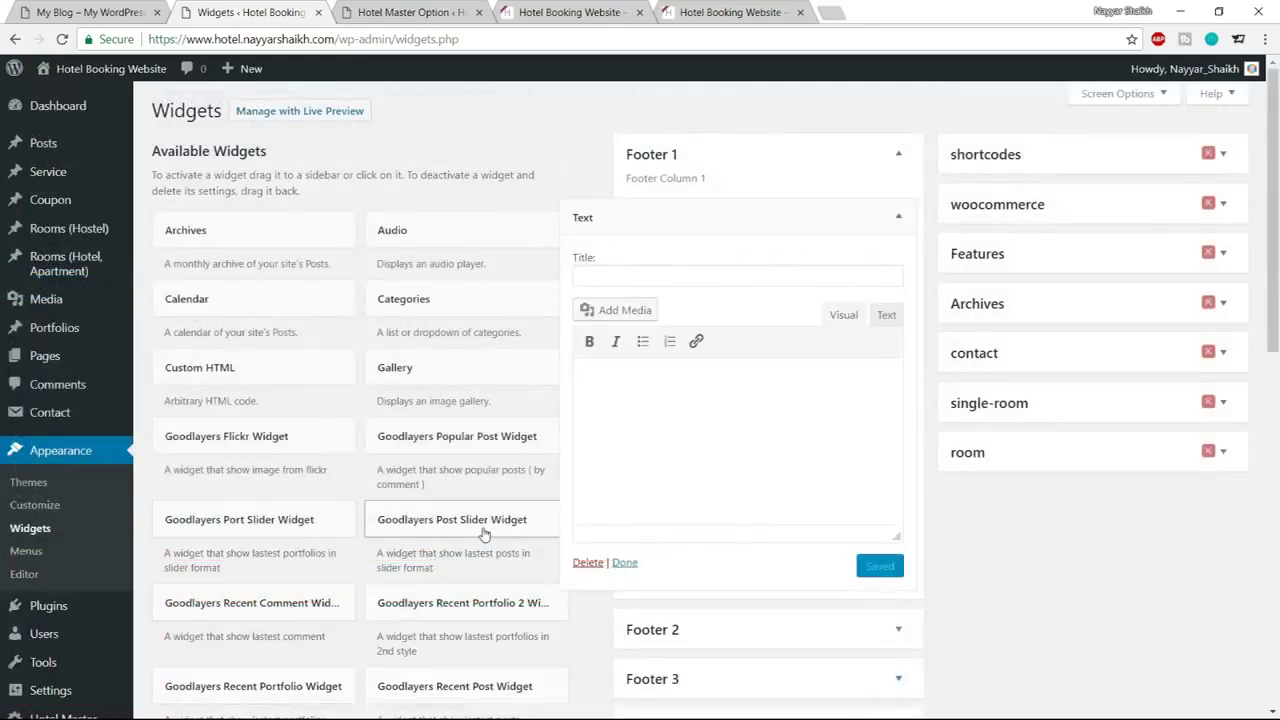
{"action": "key", "text": "alt+Tab"}
{"action": "double_click", "coordinate": [214, 231]}
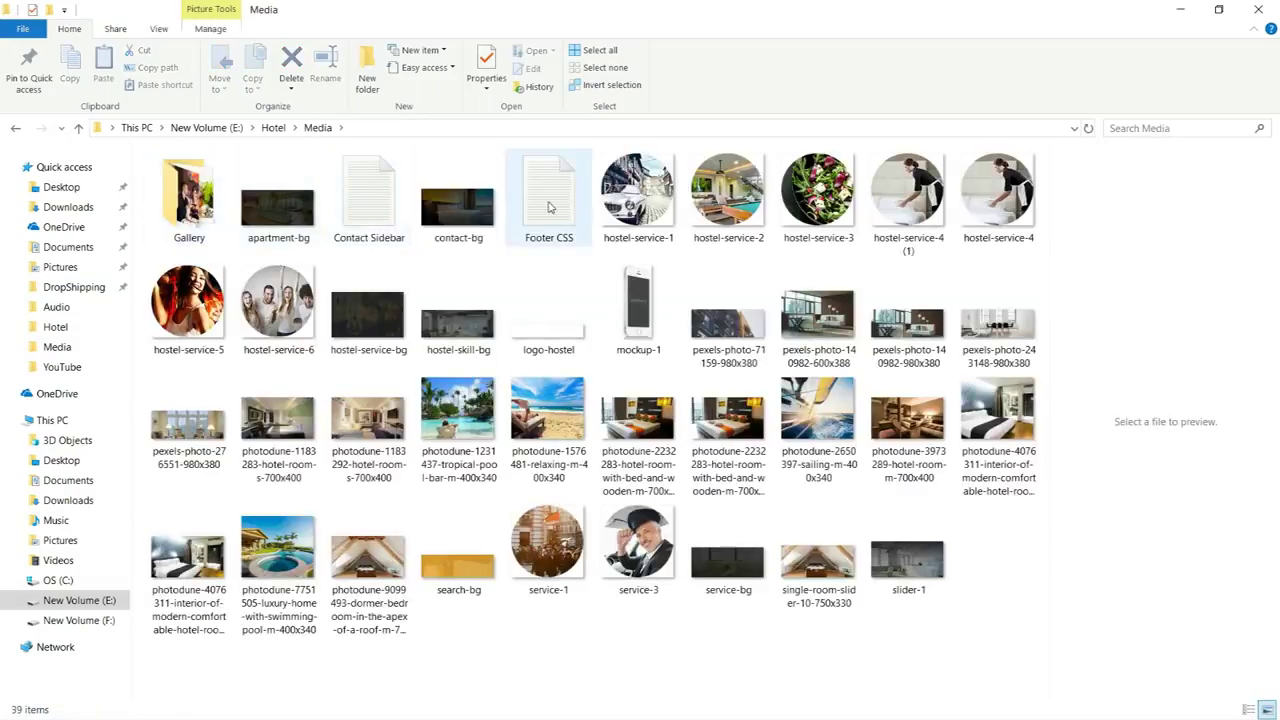
Step: Open the Footer CSS notes and select the Footer 1 contact and social-icon shortcode block
{"action": "left_click", "coordinate": [548, 207]}
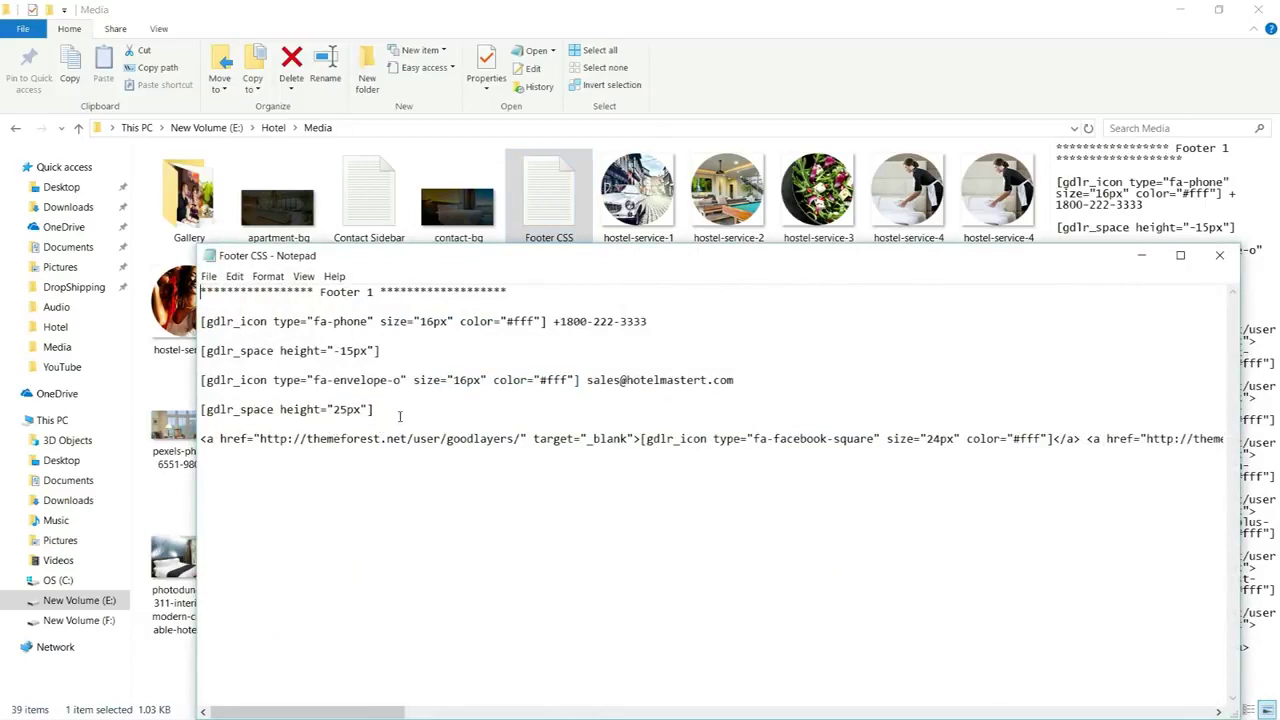
{"action": "left_click_drag", "start_coordinate": [399, 416], "coordinate": [187, 314]}
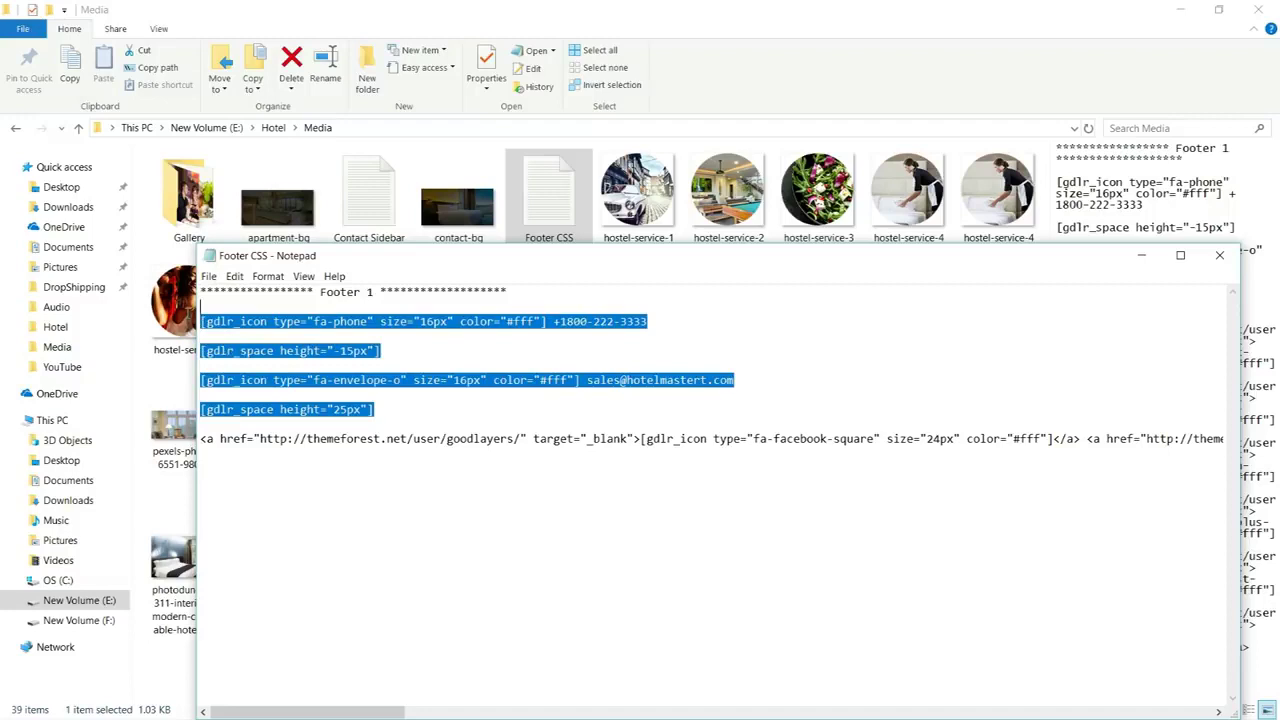
{"action": "left_click", "coordinate": [816, 402]}
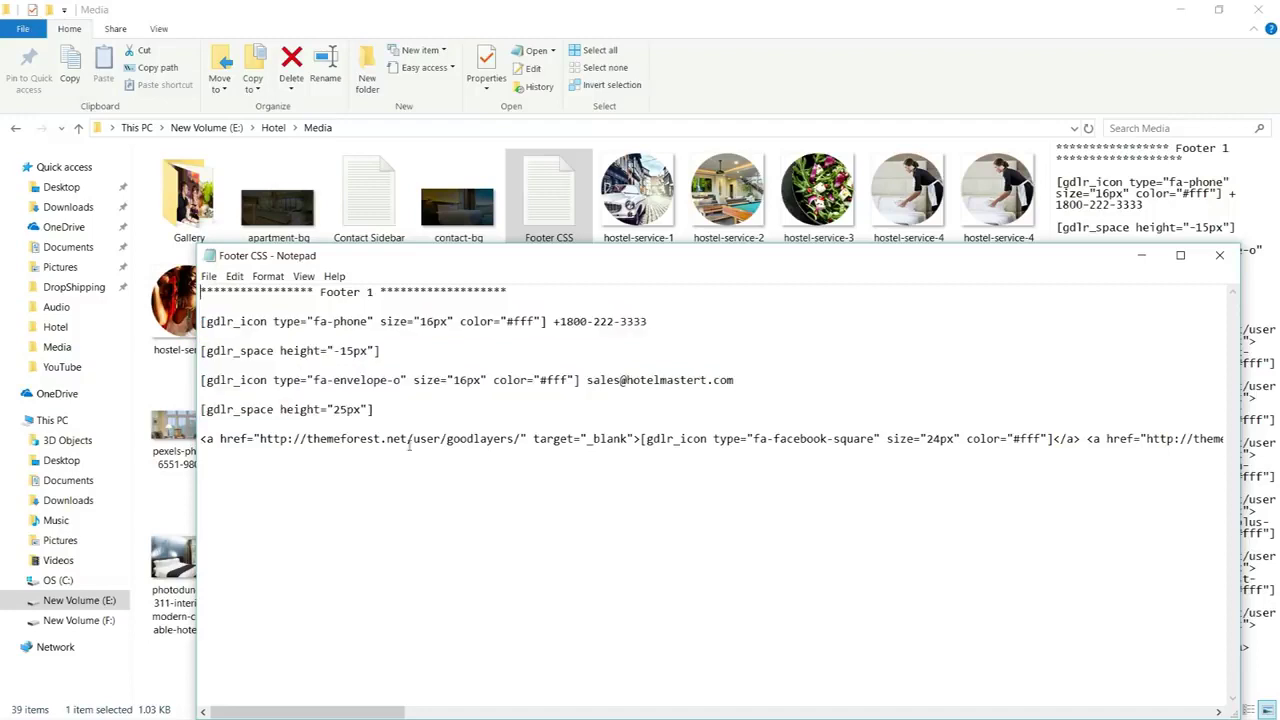
{"action": "left_click_drag", "start_coordinate": [201, 321], "coordinate": [896, 497]}
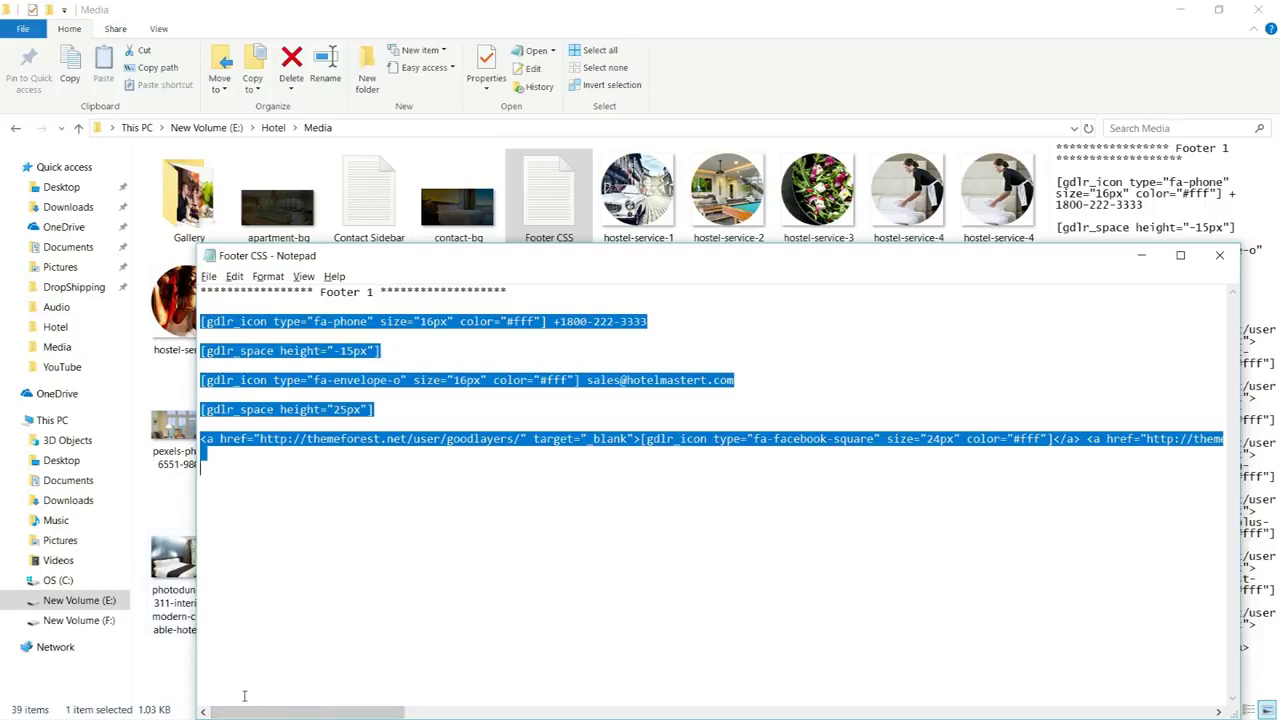
{"action": "key", "text": "alt+Tab"}
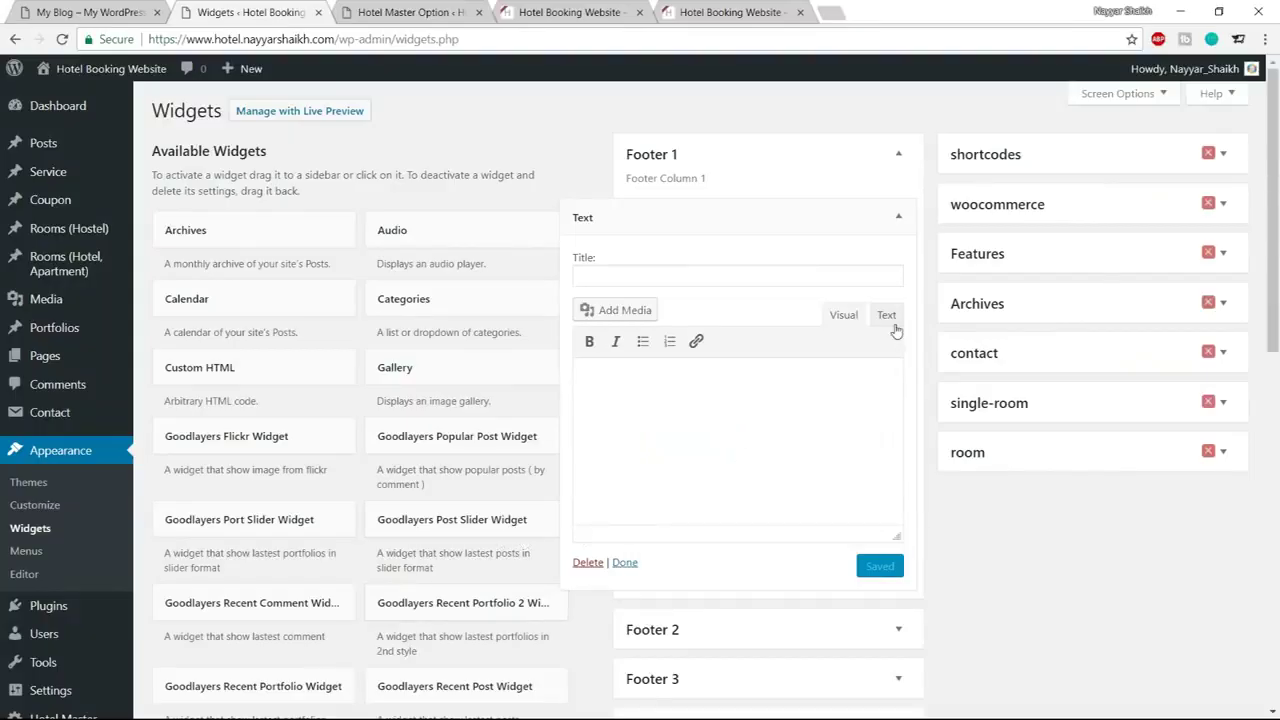
Step: Paste the shortcode block into the Footer 1 Text widget in text mode and save it
{"action": "left_click", "coordinate": [887, 315]}
{"action": "left_click", "coordinate": [854, 463]}
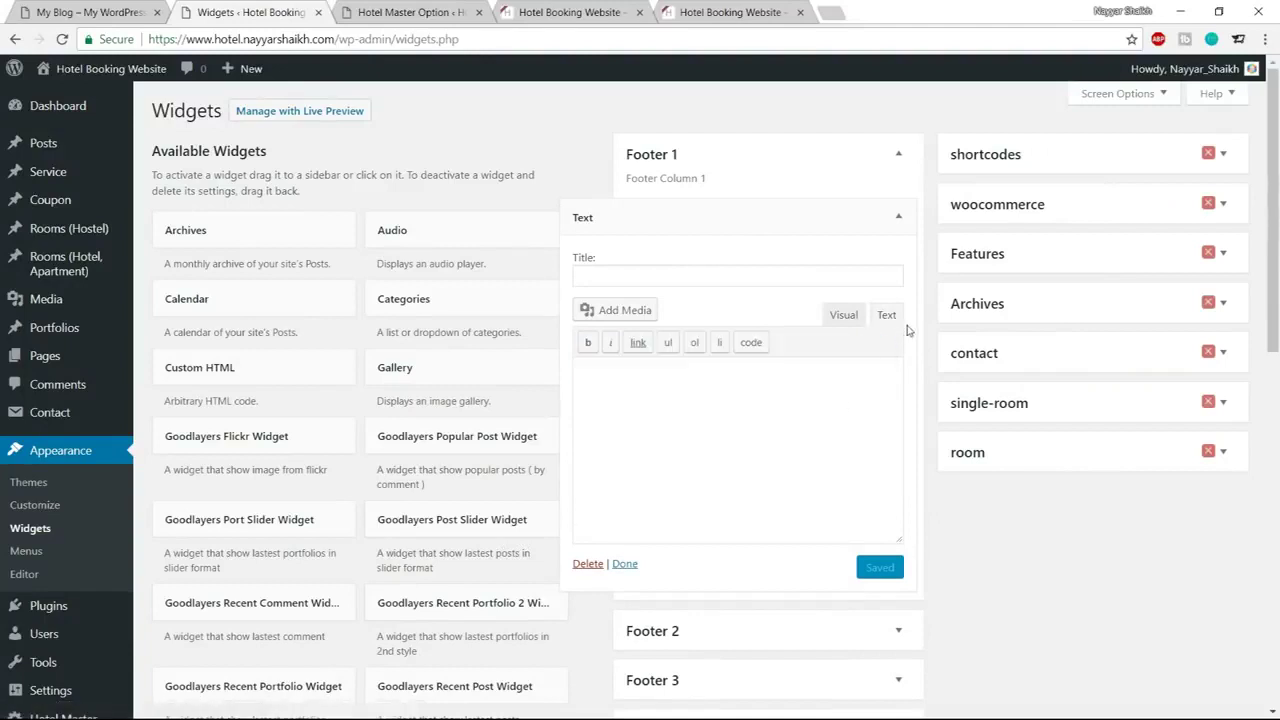
{"action": "key", "text": "ctrl+v"}
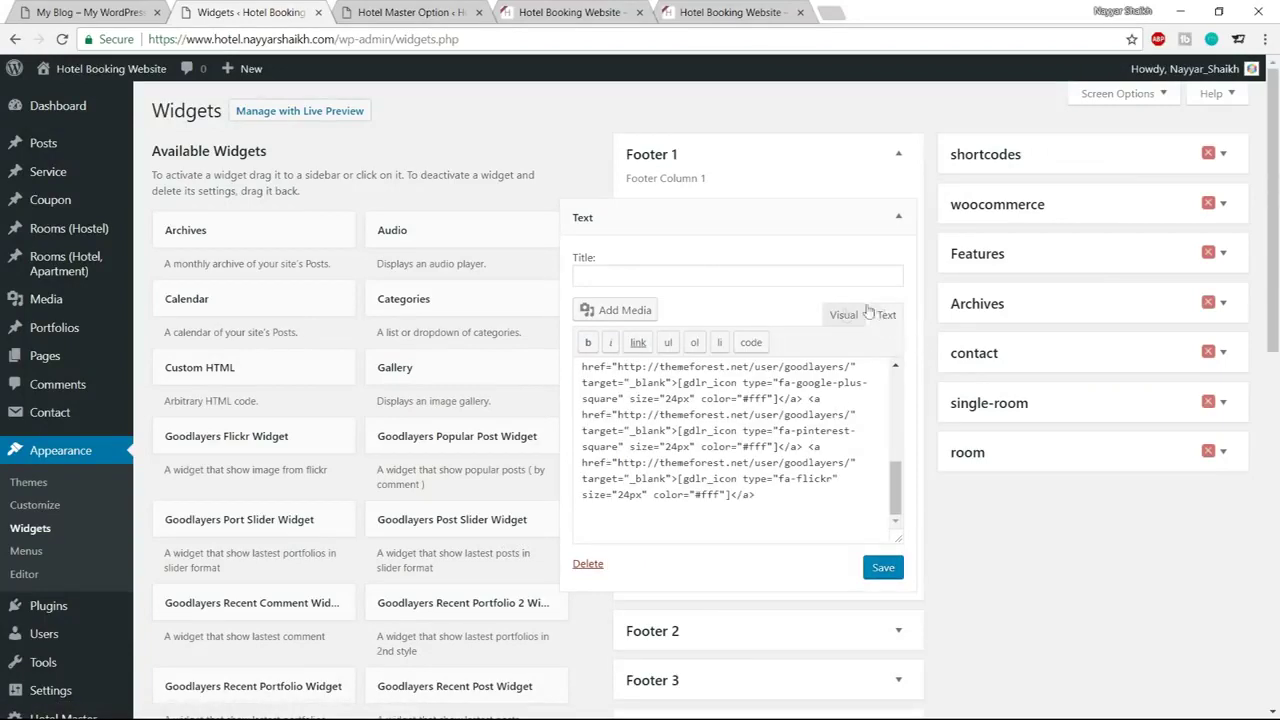
{"action": "left_click", "coordinate": [878, 567]}
{"action": "left_click", "coordinate": [849, 316]}
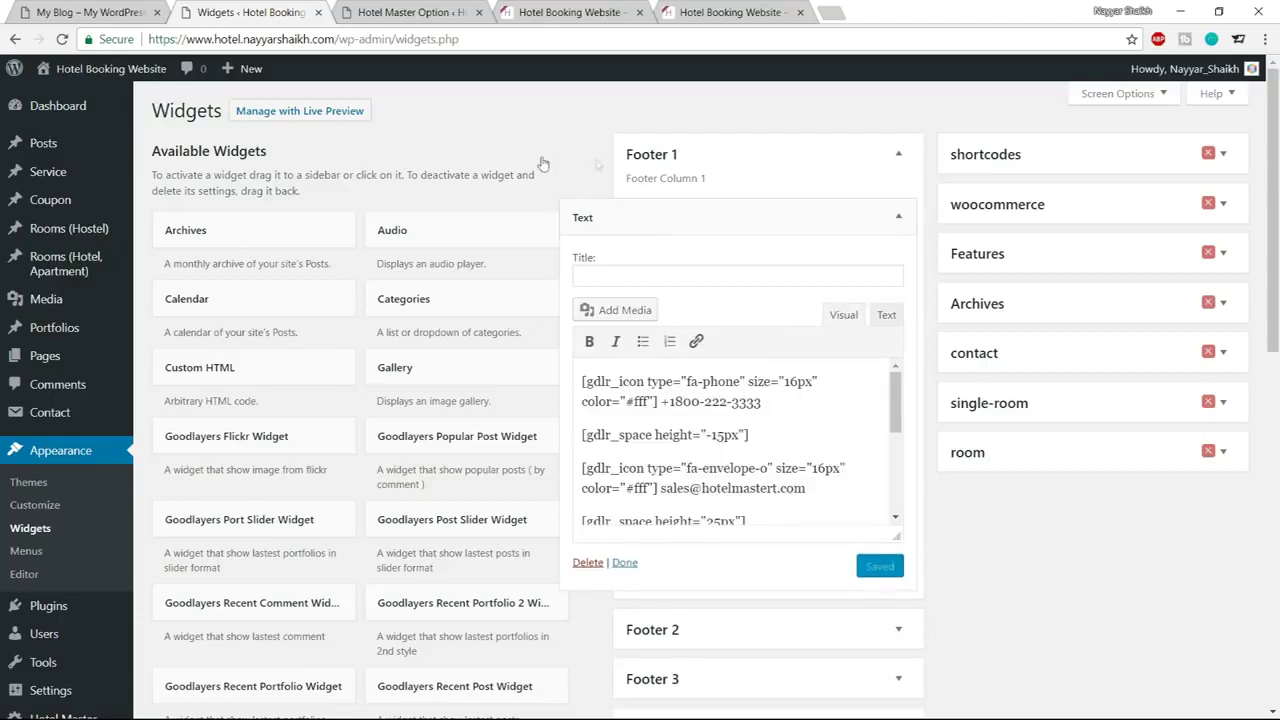
Step: Title the Footer 1 Text widget BOOK NOW!, copied from the reference site's footer
{"action": "left_click", "coordinate": [103, 12]}
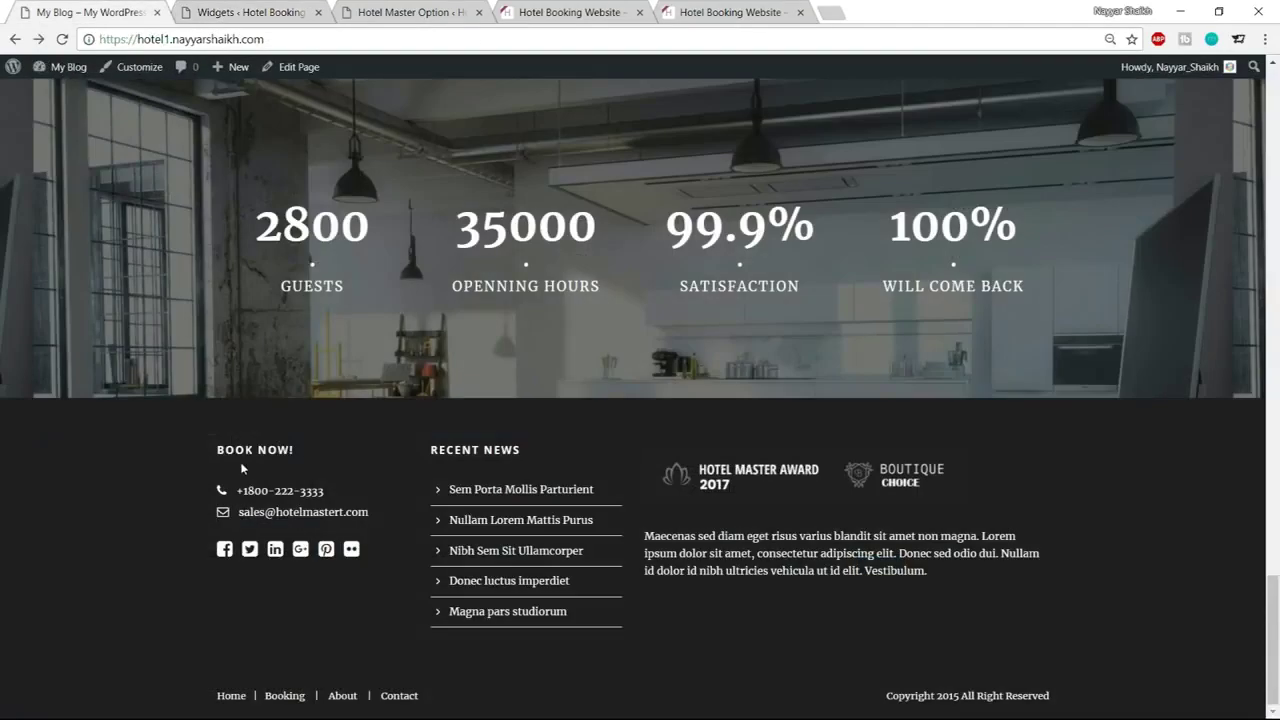
{"action": "left_click_drag", "start_coordinate": [211, 456], "coordinate": [306, 456]}
{"action": "key", "text": "ctrl+c"}
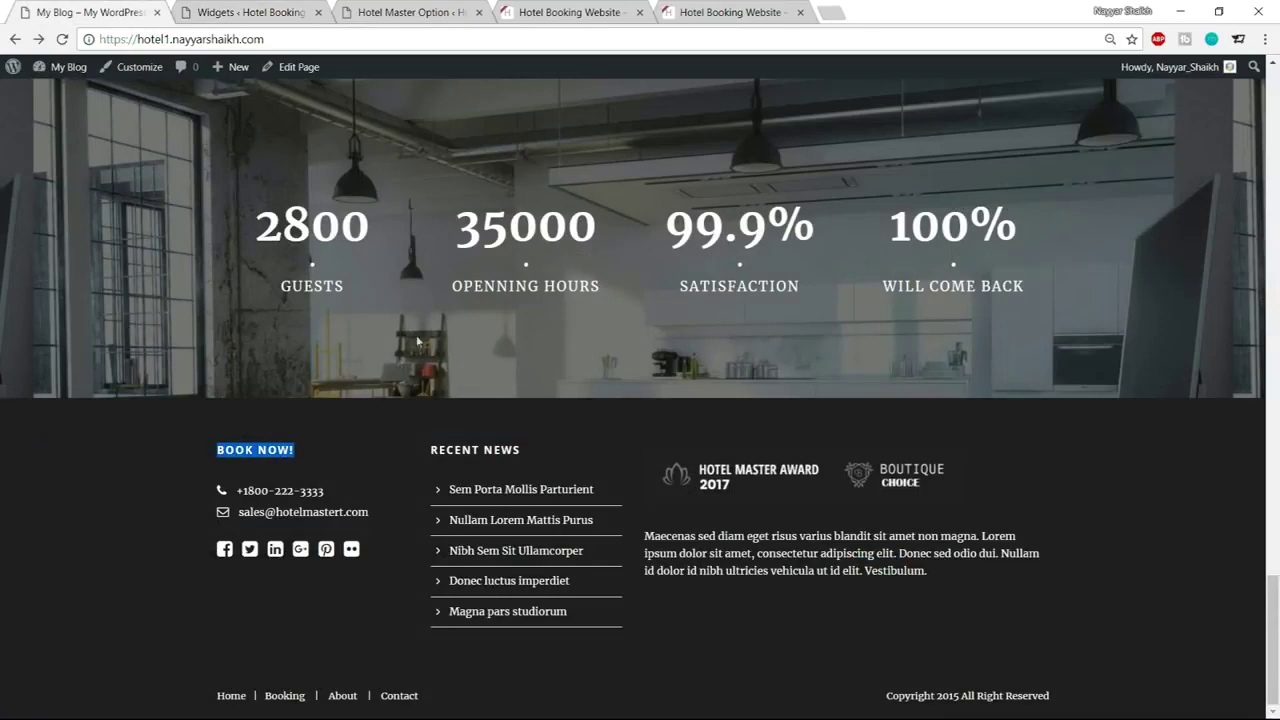
{"action": "left_click", "coordinate": [275, 10]}
{"action": "left_click", "coordinate": [708, 275]}
{"action": "key", "text": "ctrl+v"}
Step: Edit the phone number in the widget text, save the widget, and collapse it
{"action": "left_click", "coordinate": [100, 12]}
{"action": "left_click_drag", "start_coordinate": [240, 497], "coordinate": [338, 498]}
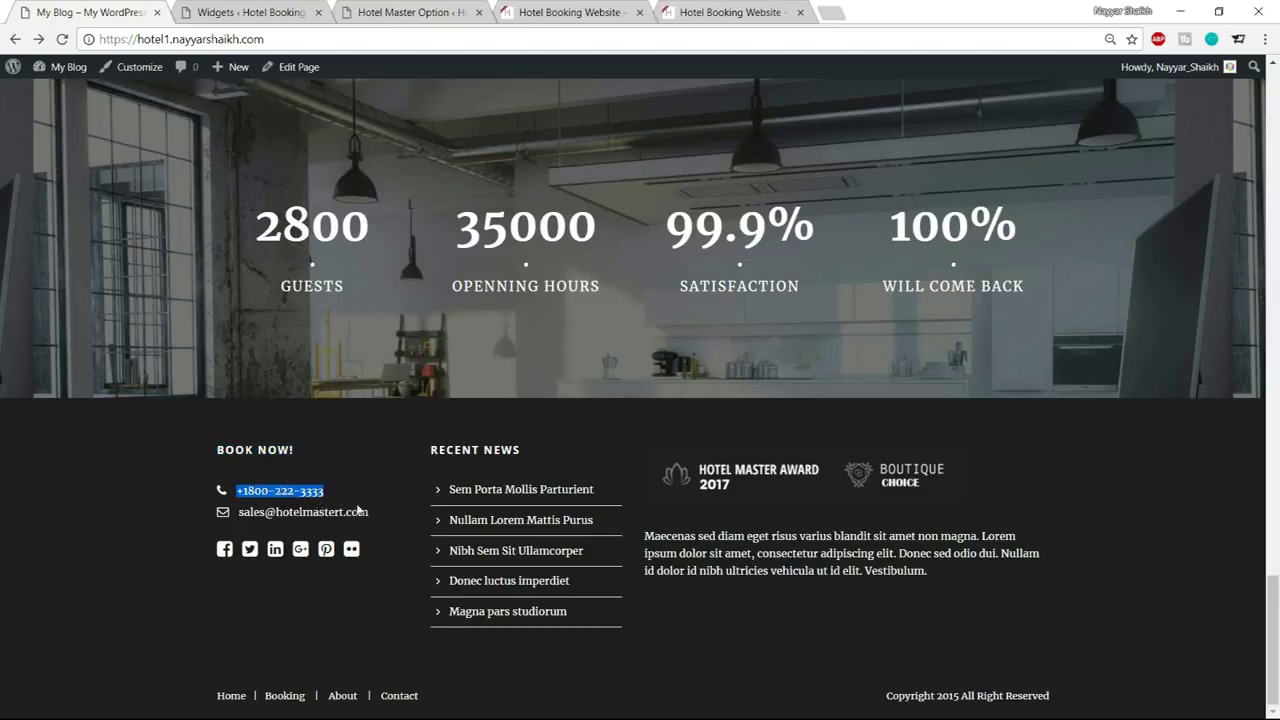
{"action": "left_click", "coordinate": [255, 12]}
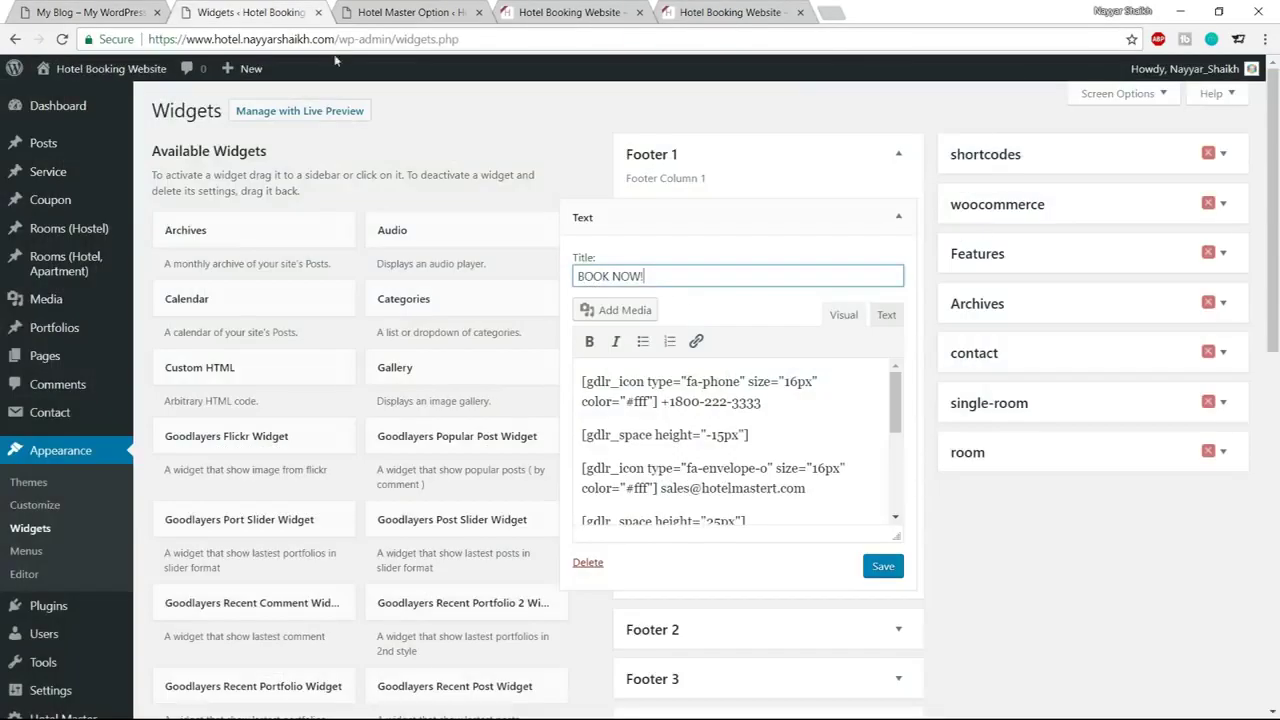
{"action": "left_click_drag", "start_coordinate": [763, 403], "coordinate": [670, 402]}
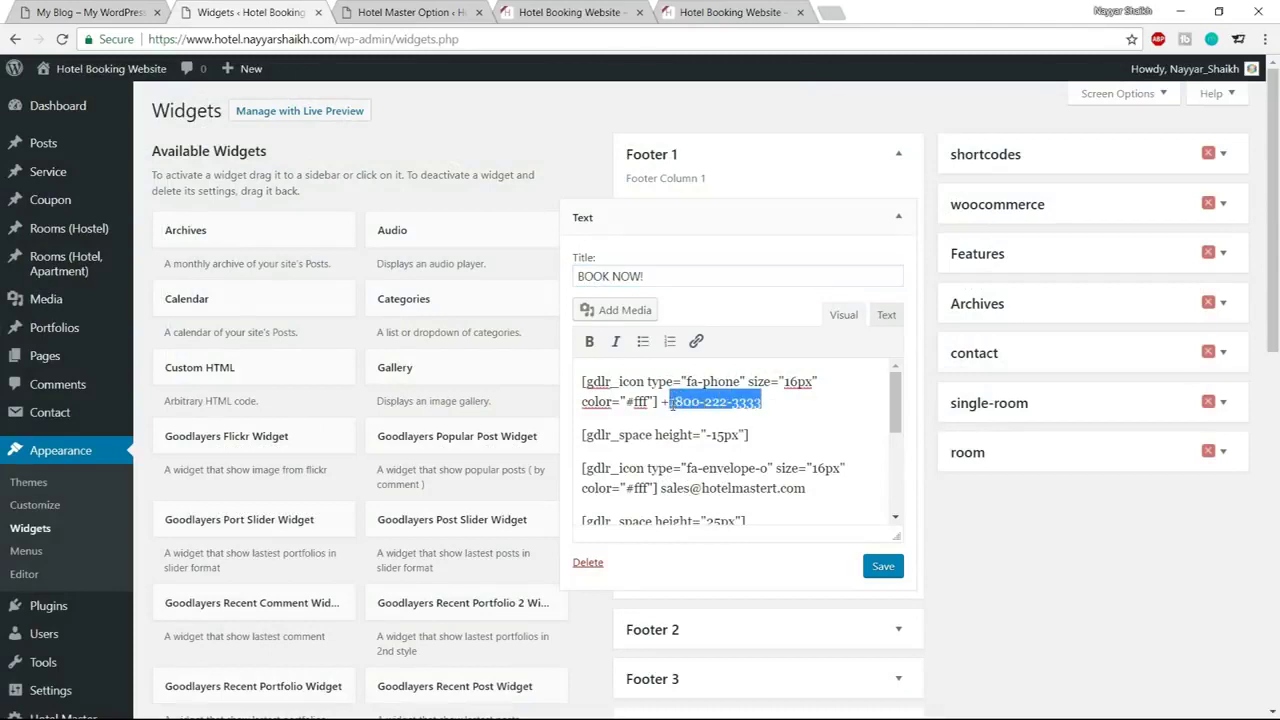
{"action": "type", "text": "0"}
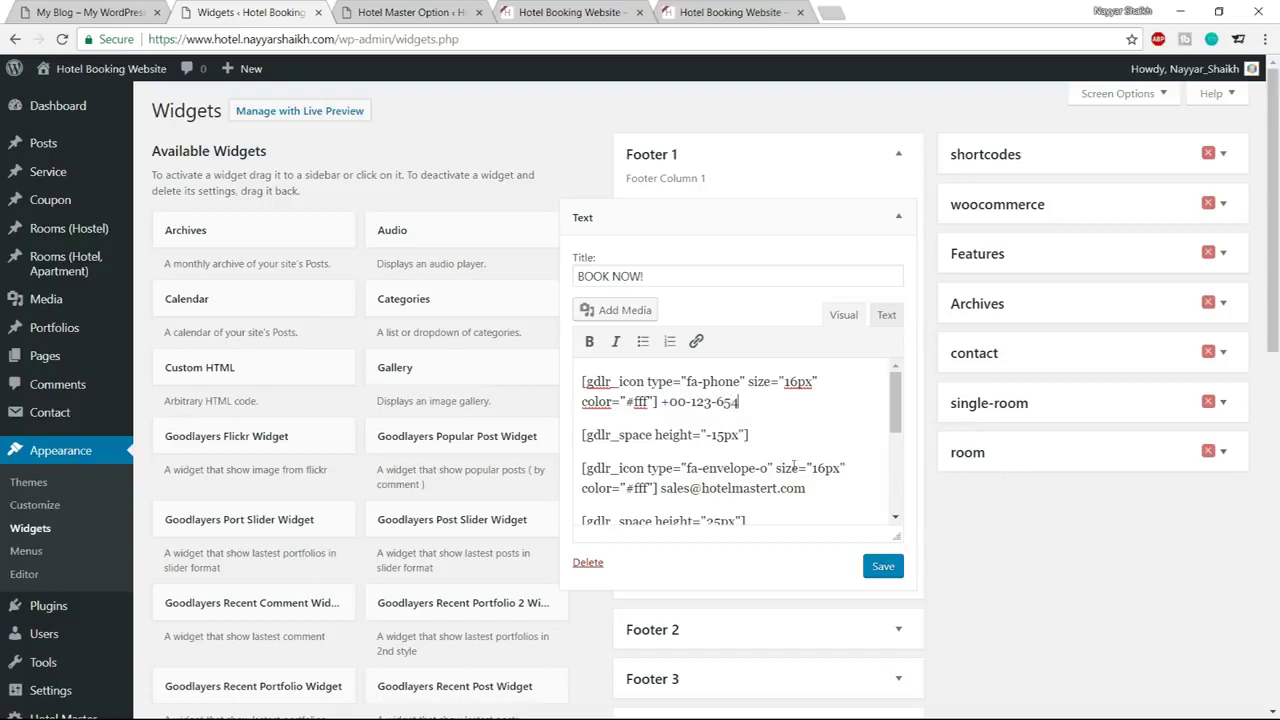
{"action": "mouse_move", "coordinate": [666, 490]}
{"action": "left_mouse_down"}
{"action": "mouse_move", "coordinate": [772, 490]}
{"action": "mouse_move", "coordinate": [660, 489]}
{"action": "left_mouse_up"}
{"action": "left_click", "coordinate": [788, 497]}
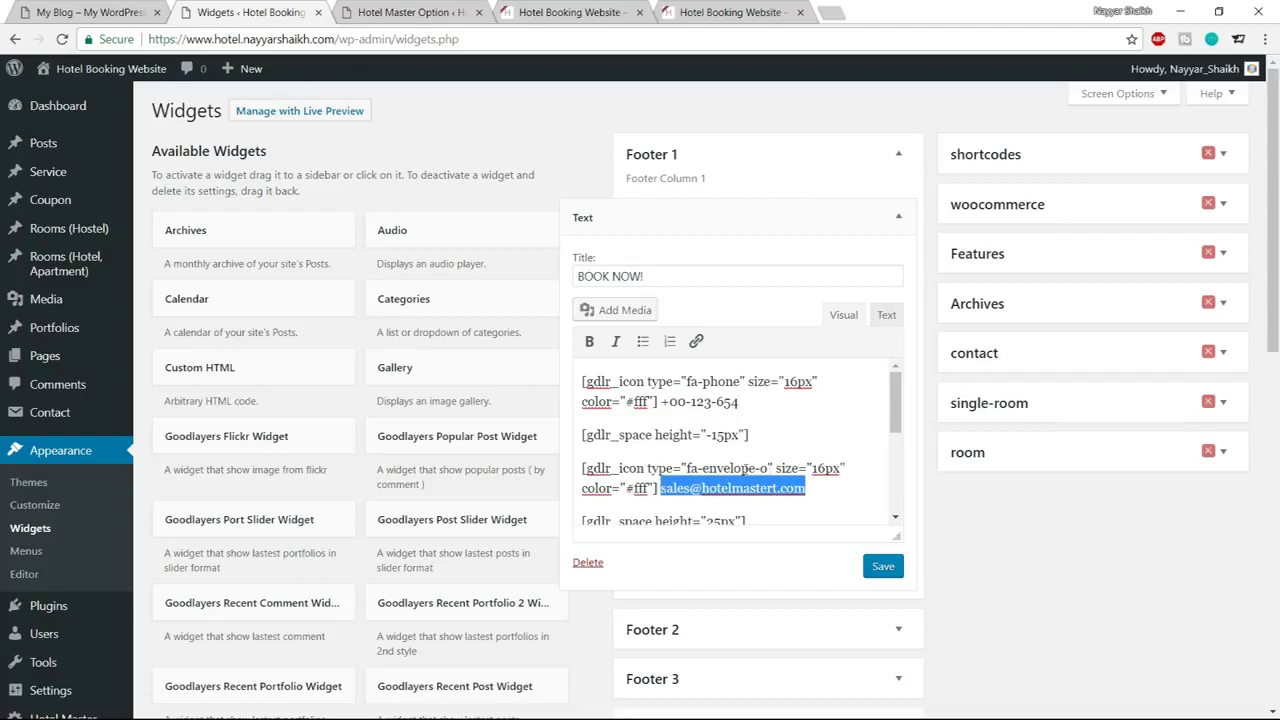
{"action": "scroll", "coordinate": [660, 489], "scroll_direction": "down", "scroll_amount": 1}
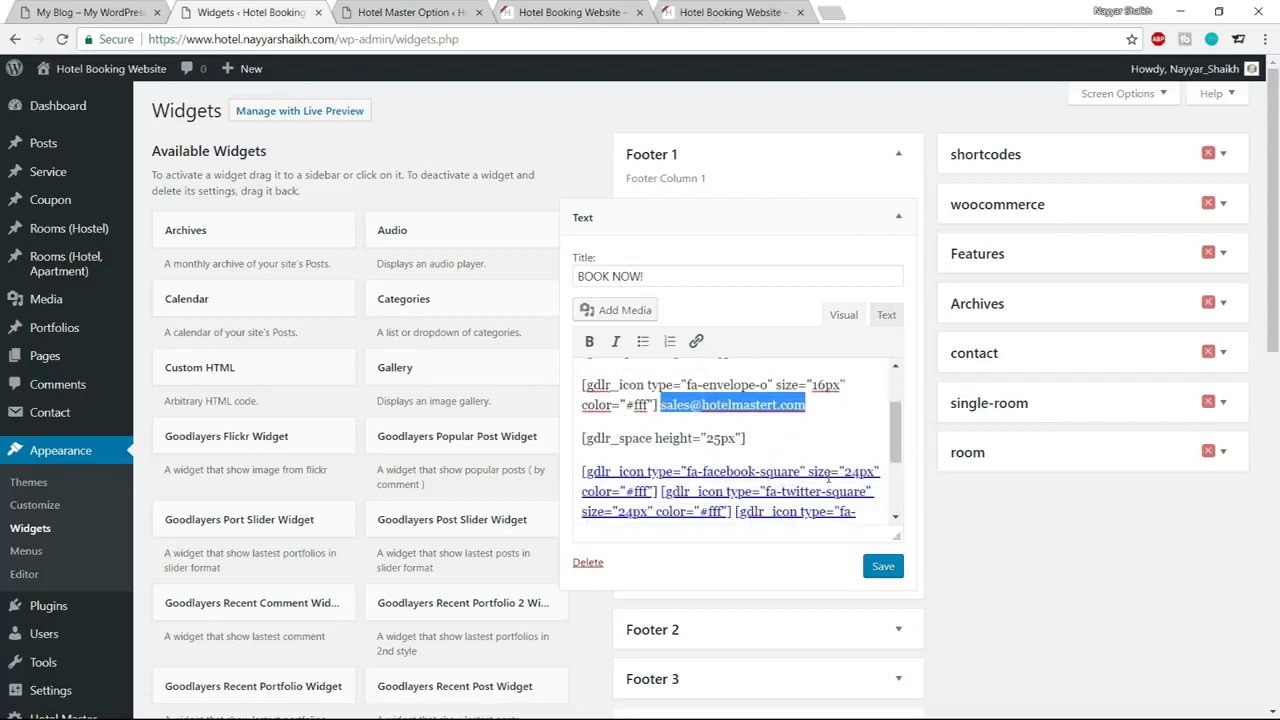
{"action": "left_click", "coordinate": [888, 570]}
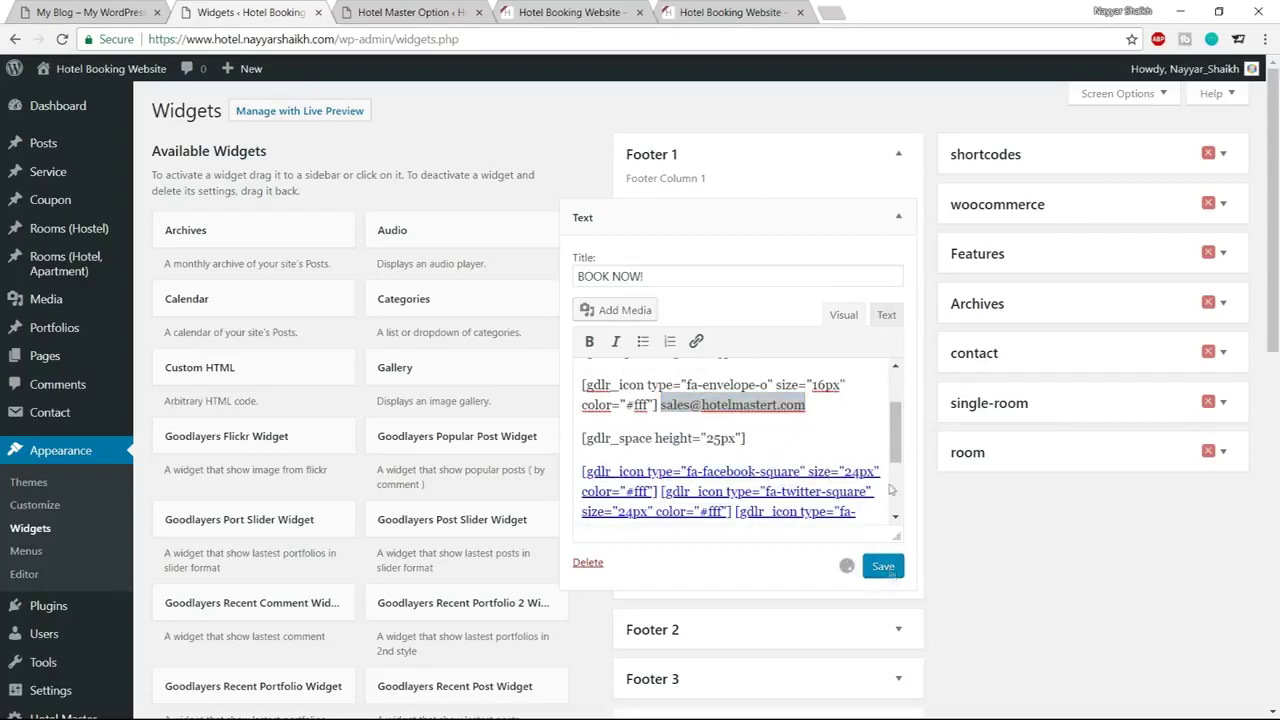
{"action": "left_click", "coordinate": [898, 216]}
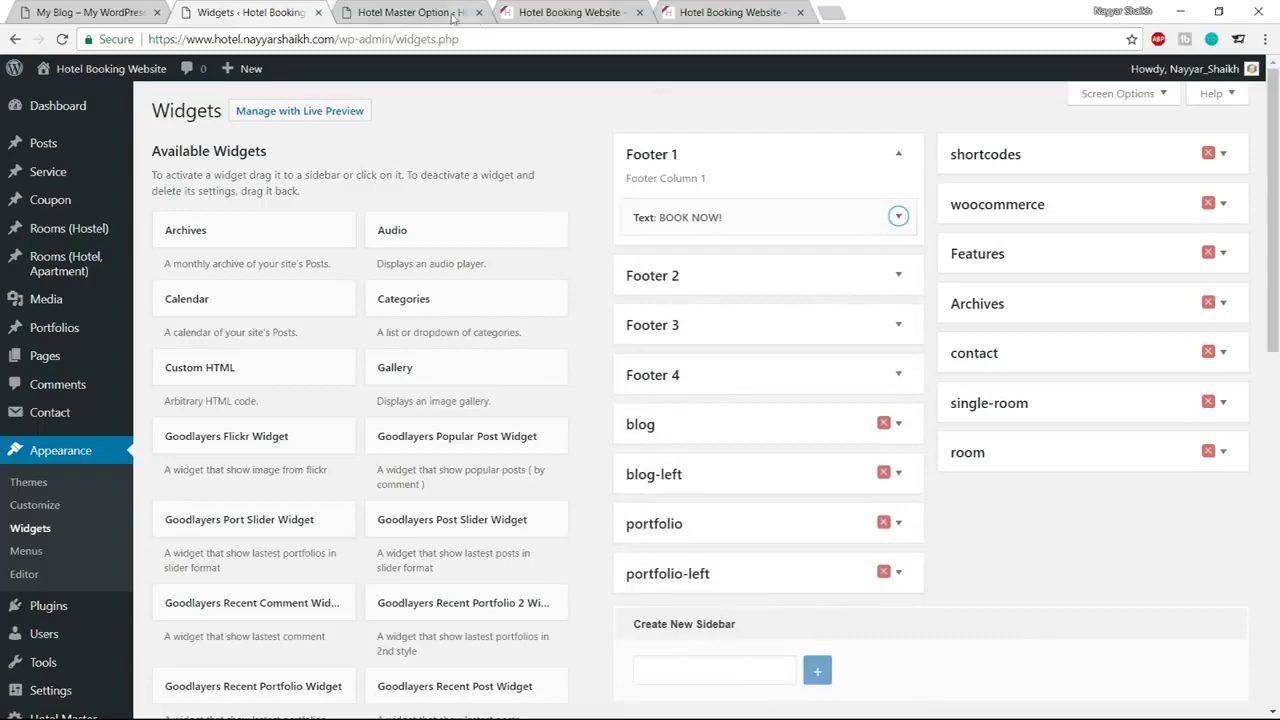
{"action": "left_click", "coordinate": [452, 16]}
{"action": "key", "text": "ctrl+Tab"}
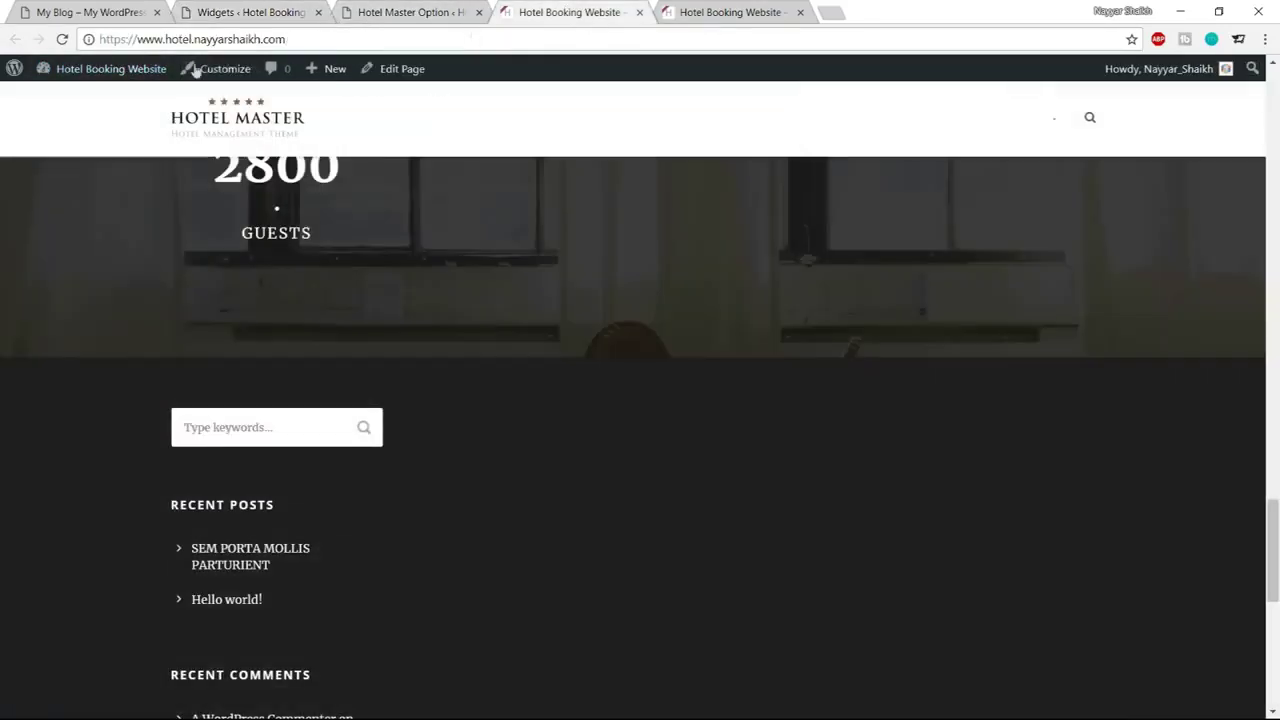
{"action": "left_click", "coordinate": [62, 39]}
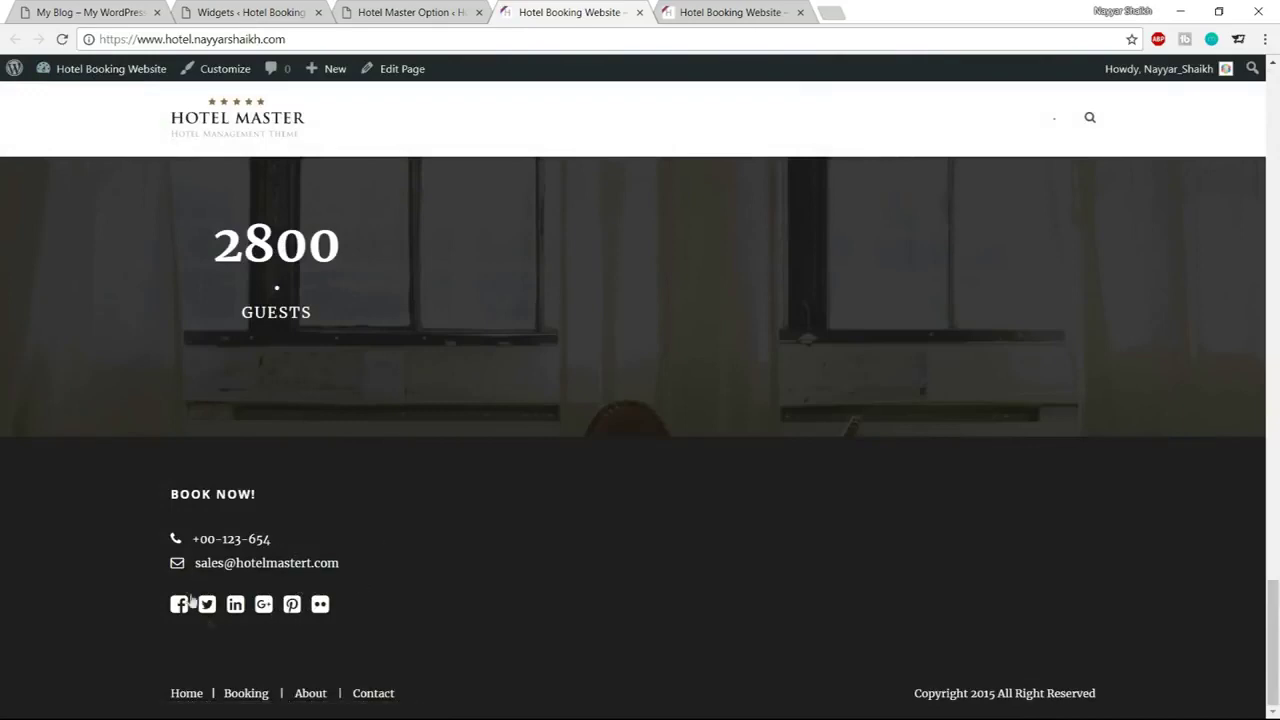
{"action": "left_click", "coordinate": [240, 12]}
Step: Add a Recent Posts widget to the Footer 2 sidebar
{"action": "scroll", "coordinate": [598, 443], "scroll_direction": "down", "scroll_amount": 3}
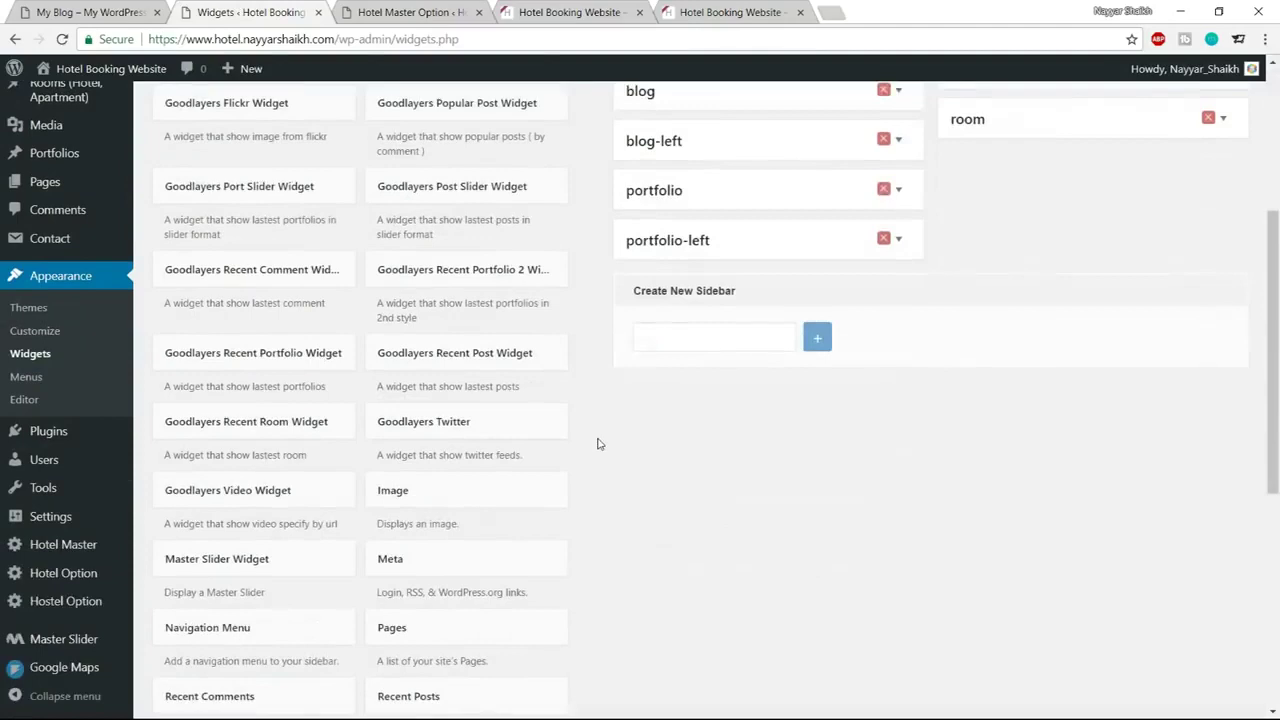
{"action": "scroll", "coordinate": [598, 443], "scroll_direction": "down", "scroll_amount": 5}
{"action": "left_click", "coordinate": [90, 12]}
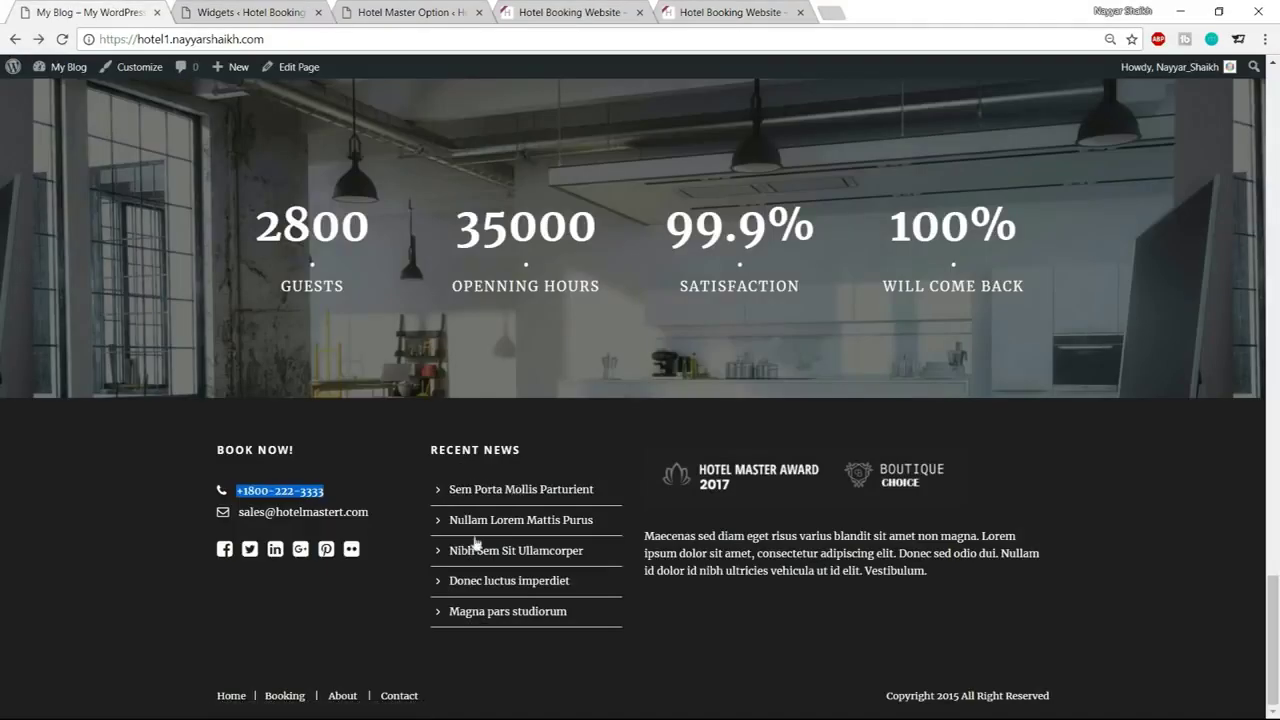
{"action": "left_click", "coordinate": [250, 12]}
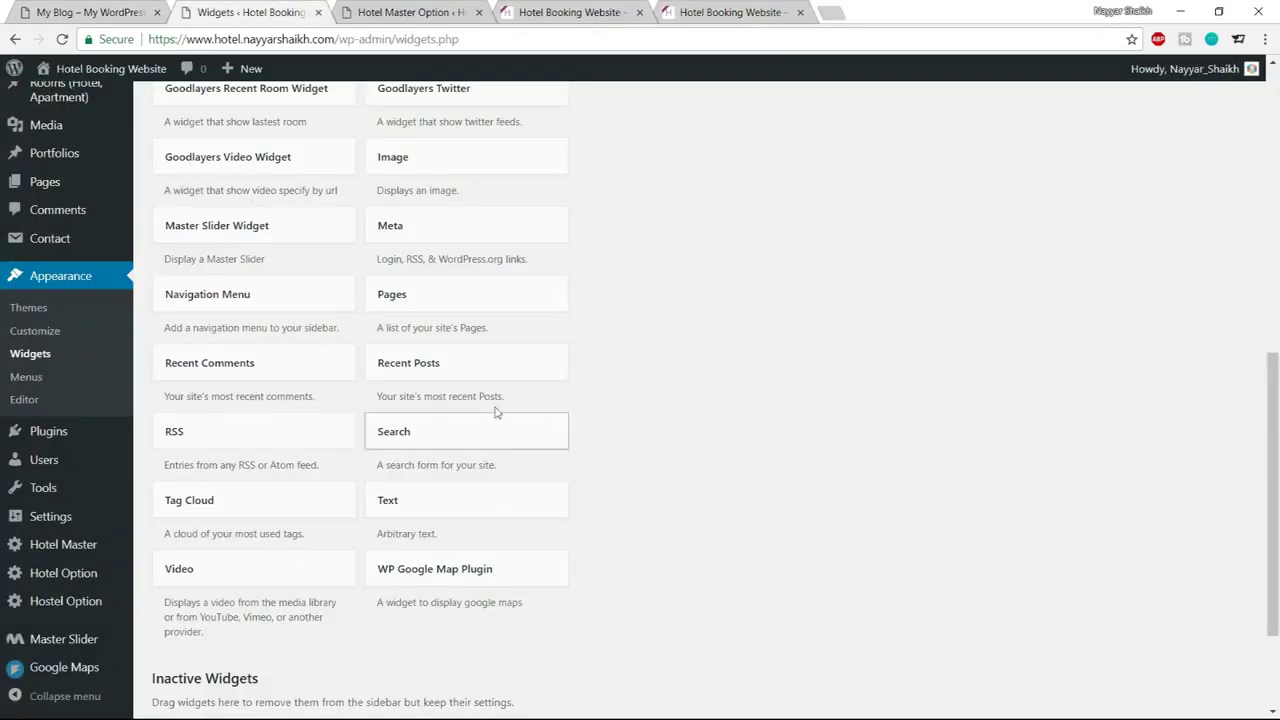
{"action": "left_click", "coordinate": [477, 373]}
{"action": "left_click", "coordinate": [432, 466]}
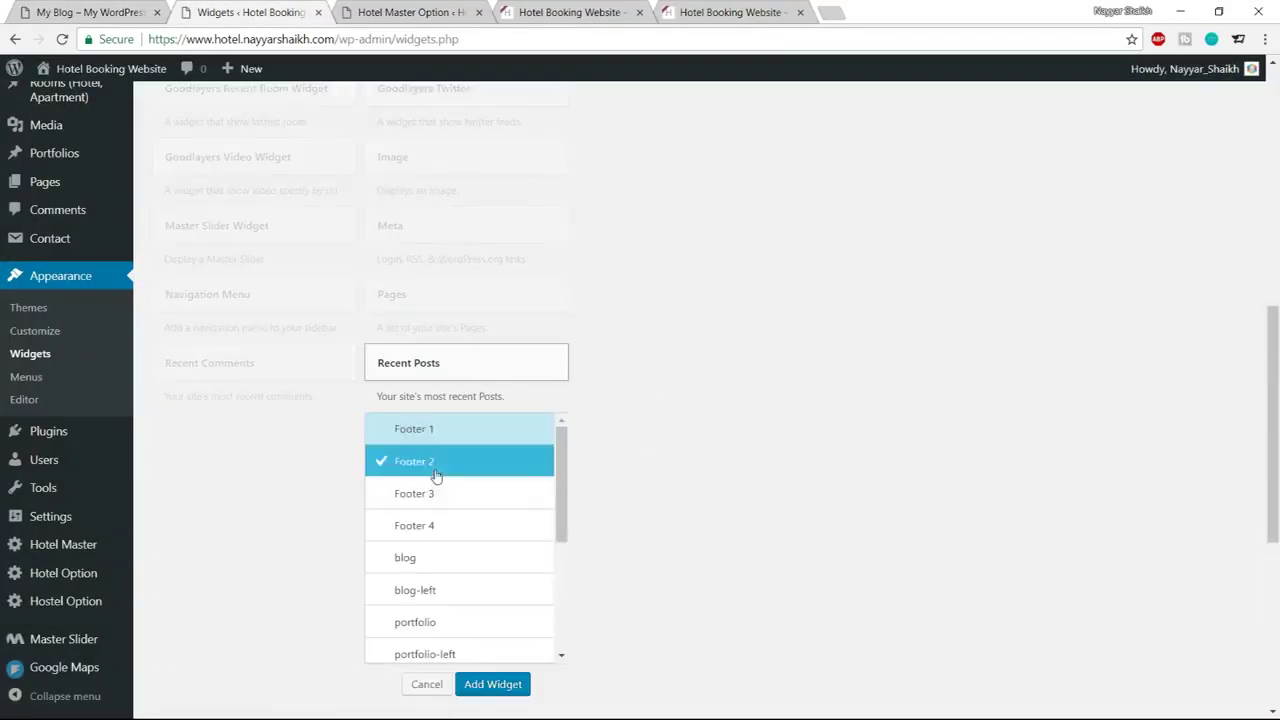
{"action": "left_click", "coordinate": [490, 684]}
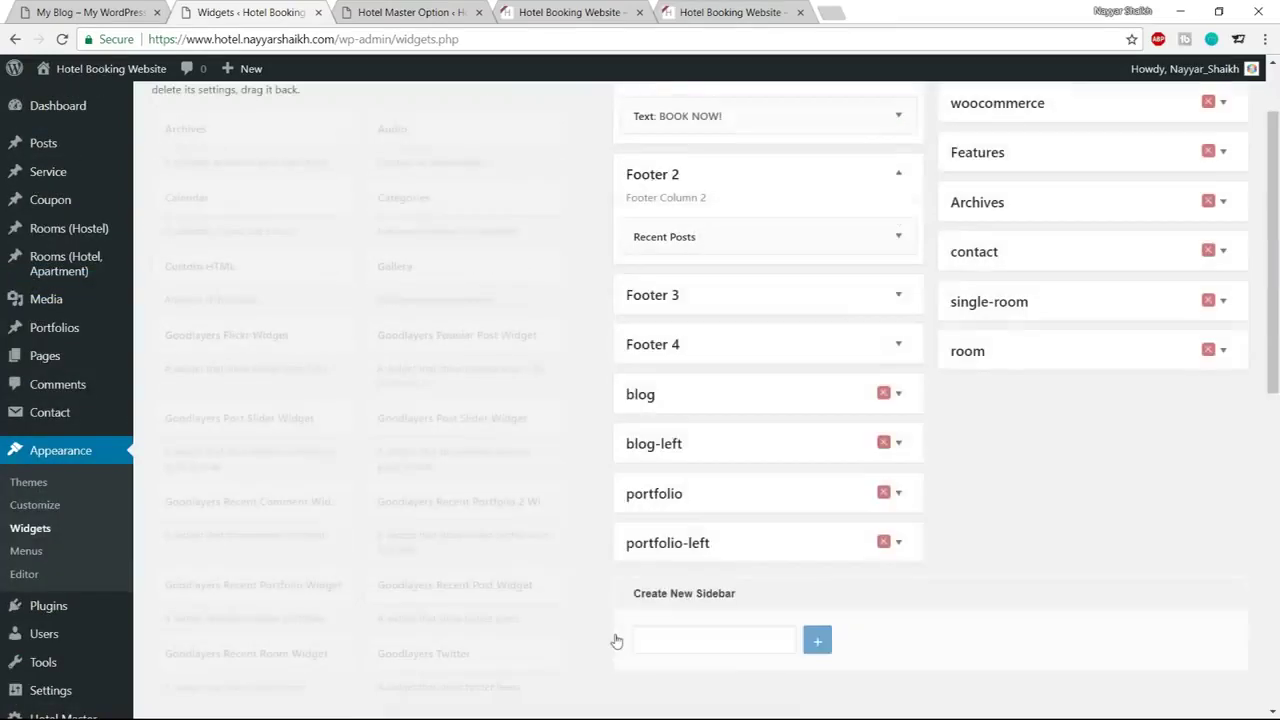
Step: Title the Recent Posts widget RECENT NEWS, save it, and compare with the reference footer
{"action": "left_click", "coordinate": [742, 303]}
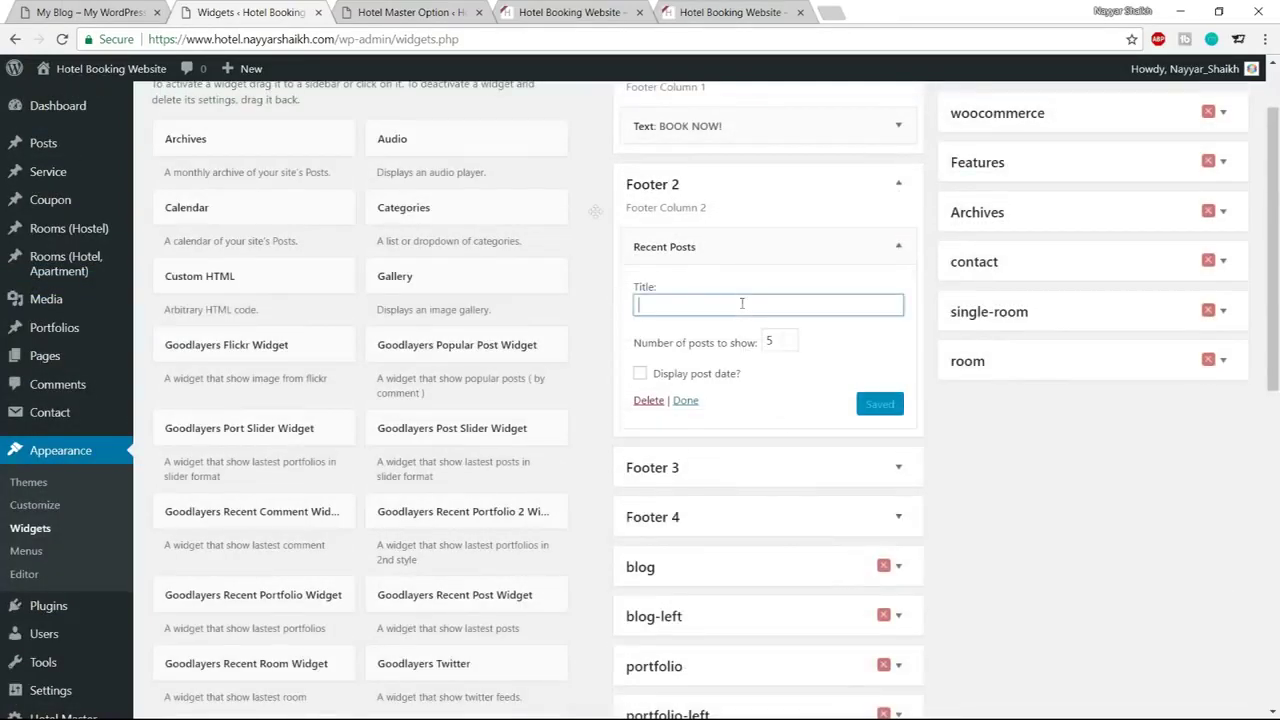
{"action": "left_click", "coordinate": [62, 10]}
{"action": "mouse_move", "coordinate": [526, 448]}
{"action": "left_mouse_down"}
{"action": "mouse_move", "coordinate": [414, 447]}
{"action": "mouse_move", "coordinate": [531, 453]}
{"action": "left_mouse_up"}
{"action": "key", "text": "ctrl+c"}
{"action": "left_click", "coordinate": [432, 449]}
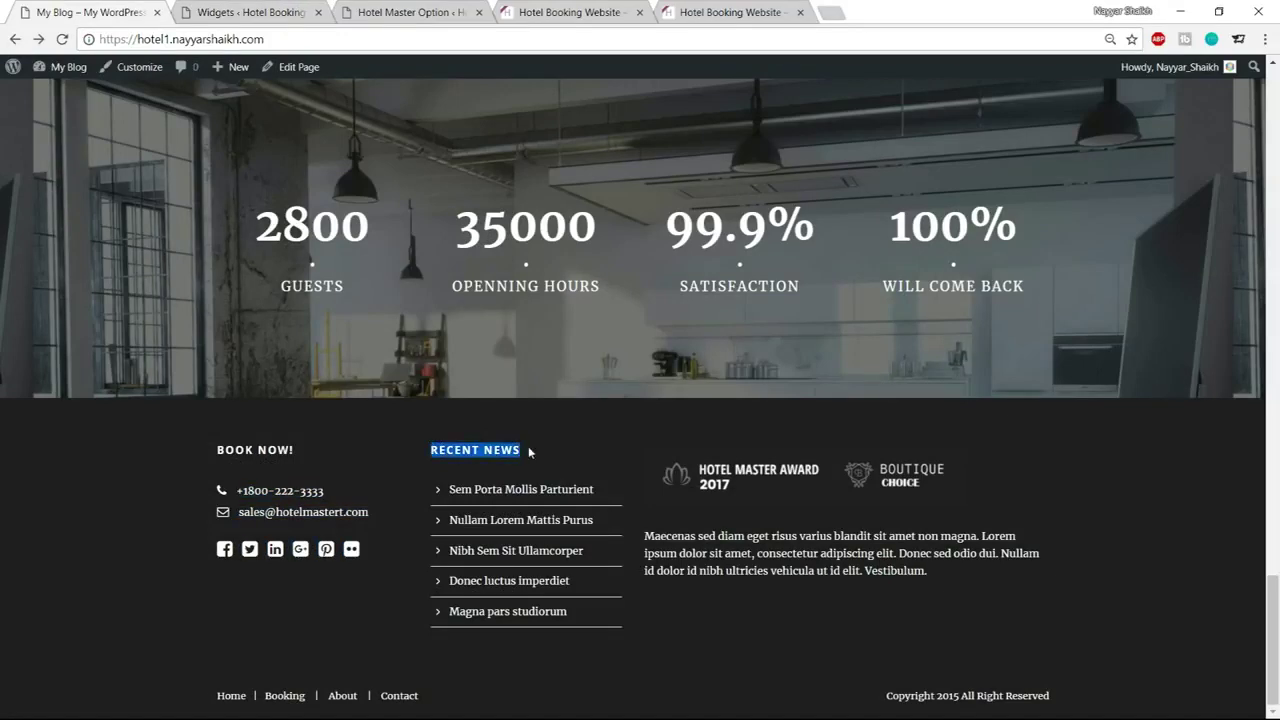
{"action": "left_click", "coordinate": [400, 12]}
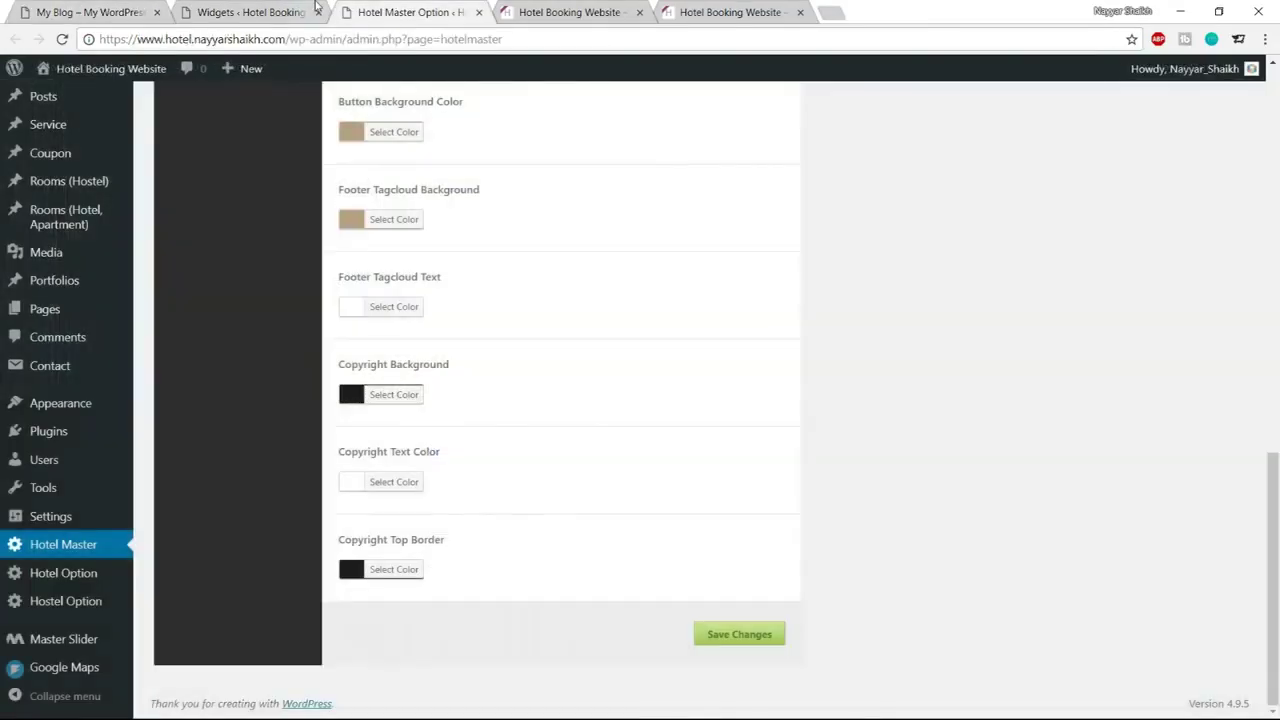
{"action": "left_click", "coordinate": [250, 12]}
{"action": "key", "text": "ctrl+v"}
{"action": "left_click", "coordinate": [788, 342]}
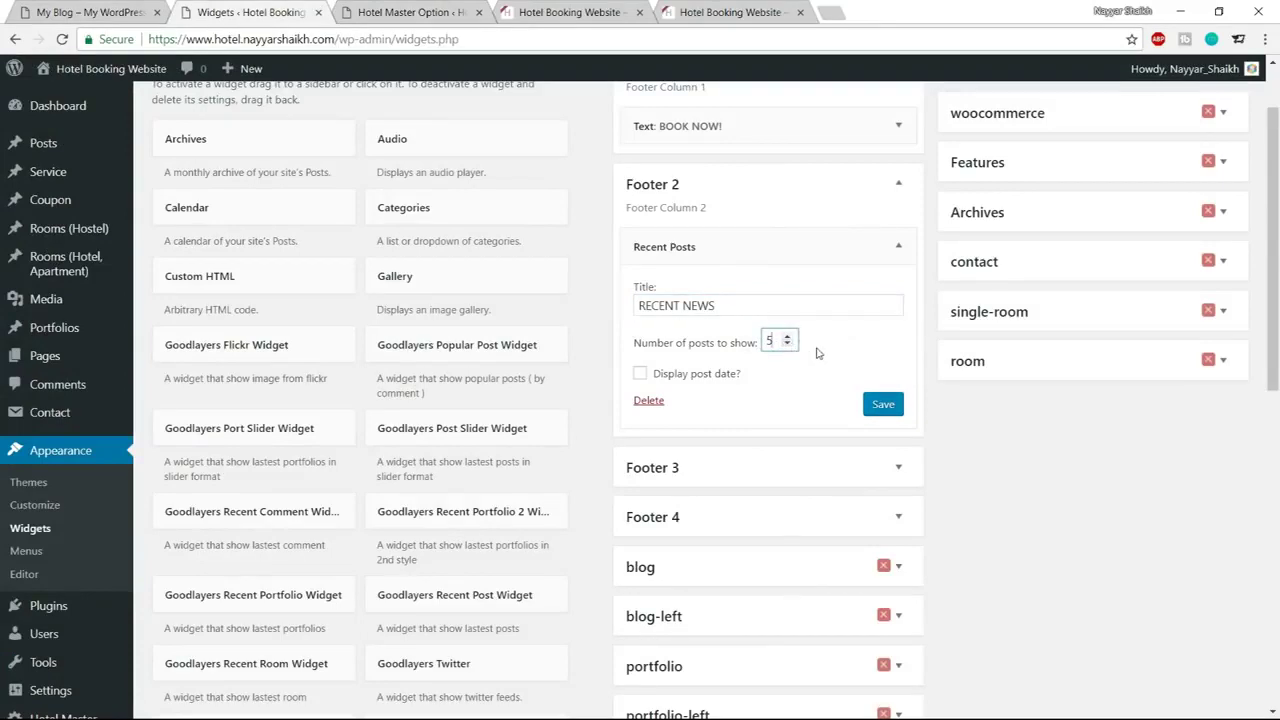
{"action": "left_click", "coordinate": [883, 403]}
{"action": "left_click", "coordinate": [898, 245]}
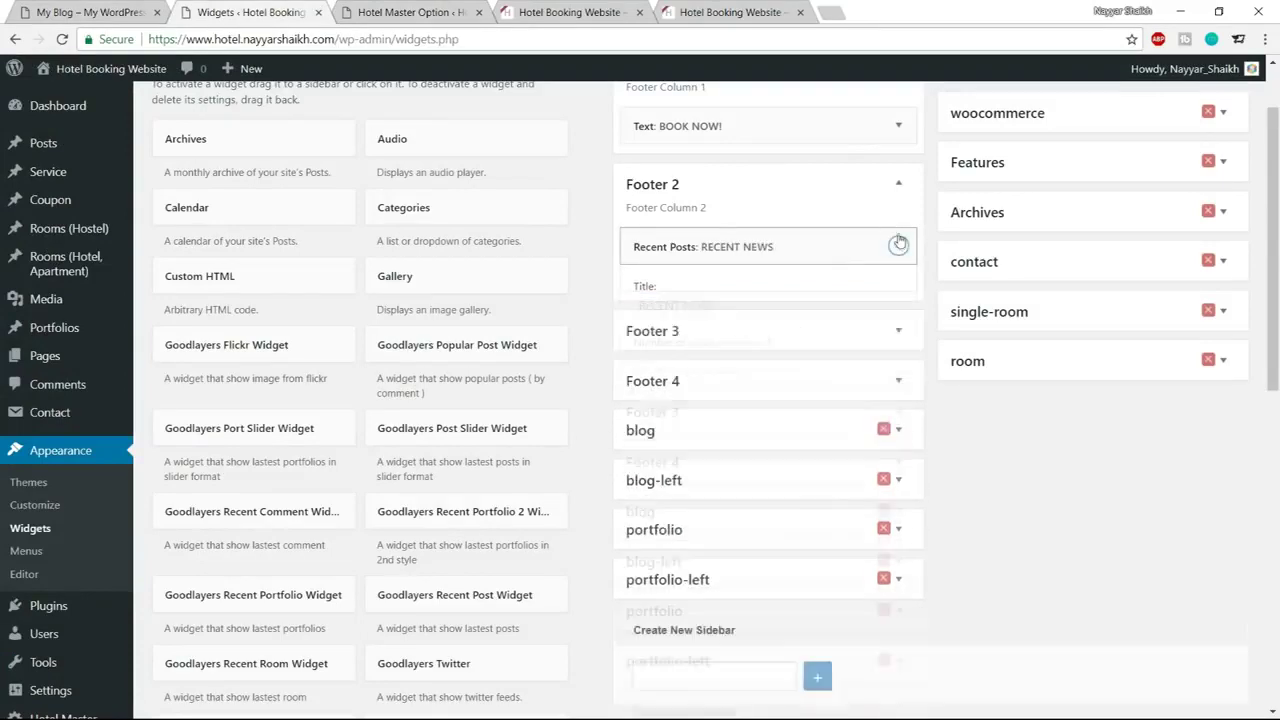
{"action": "left_click", "coordinate": [105, 15]}
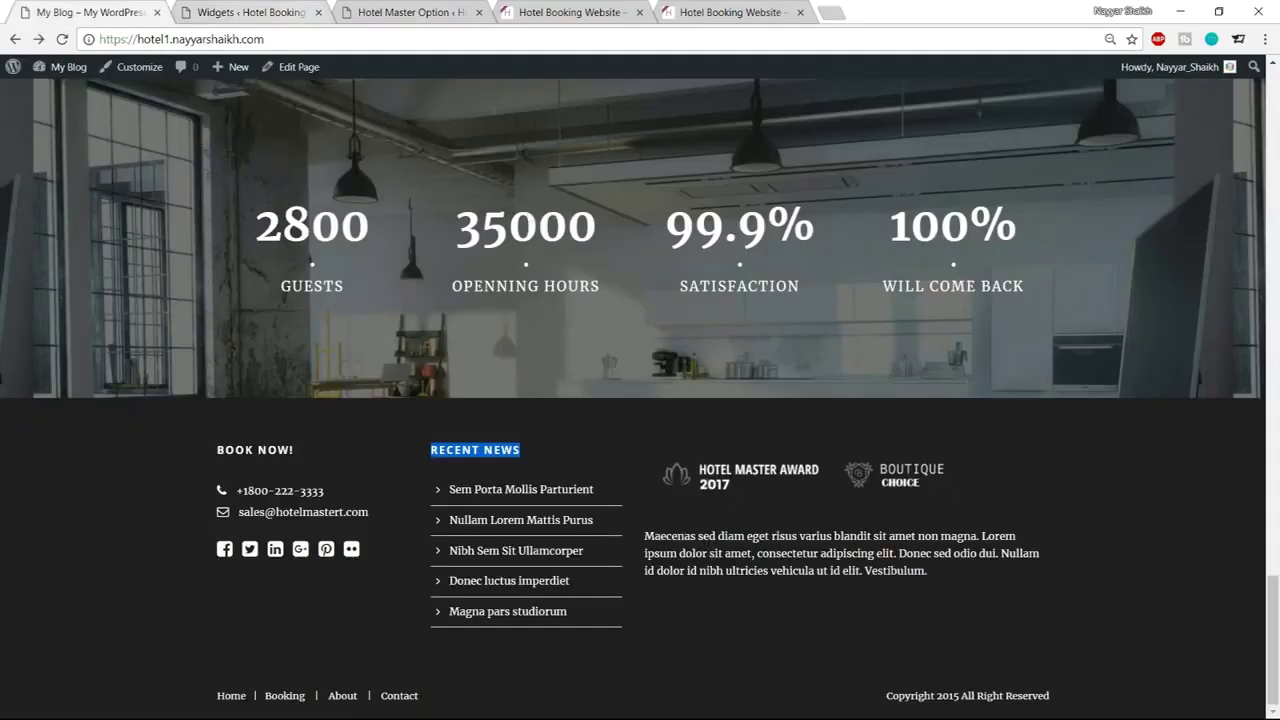
{"action": "left_click", "coordinate": [228, 10]}
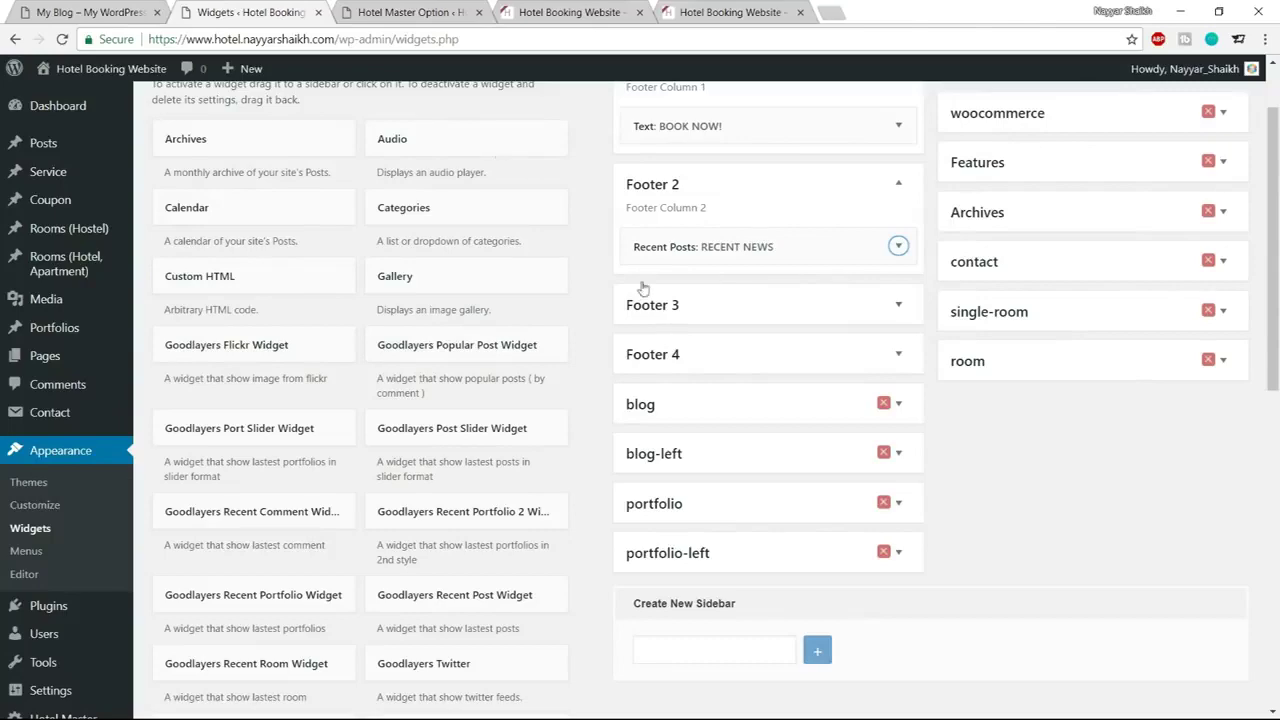
Step: Add a Text widget to the Footer 3 sidebar
{"action": "scroll", "coordinate": [673, 389], "scroll_direction": "down", "scroll_amount": 3}
{"action": "scroll", "coordinate": [507, 496], "scroll_direction": "down", "scroll_amount": 3}
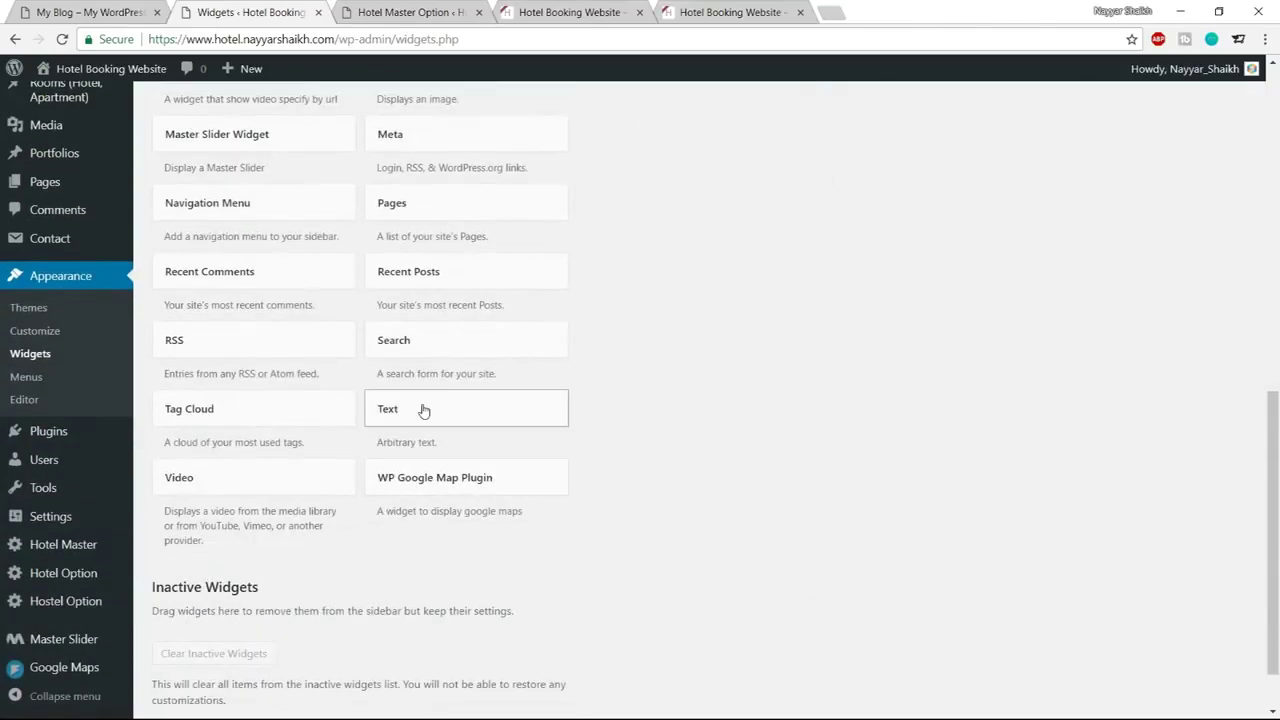
{"action": "left_click", "coordinate": [503, 409]}
{"action": "scroll", "coordinate": [503, 535], "scroll_direction": "down", "scroll_amount": 1}
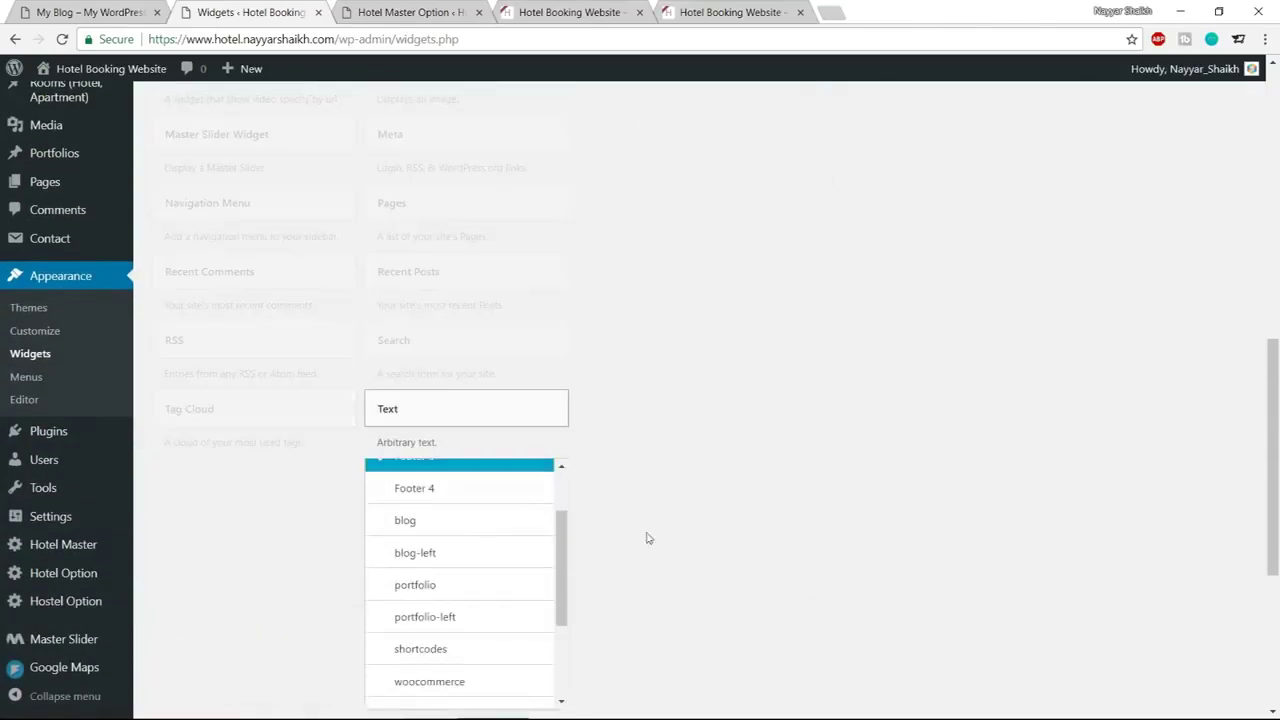
{"action": "scroll", "coordinate": [707, 538], "scroll_direction": "down", "scroll_amount": 1}
{"action": "left_click", "coordinate": [517, 651]}
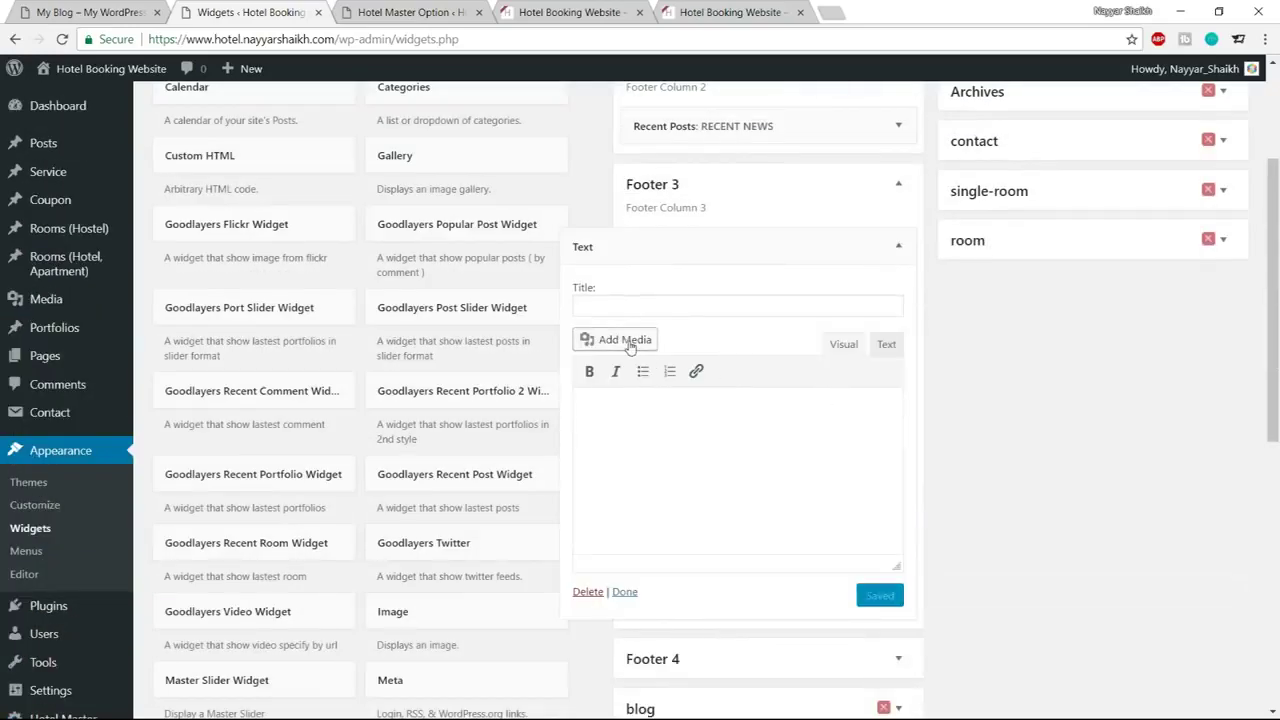
Step: Bring up the widget's media library, after a quick look at the footer colour options
{"action": "left_click", "coordinate": [626, 341]}
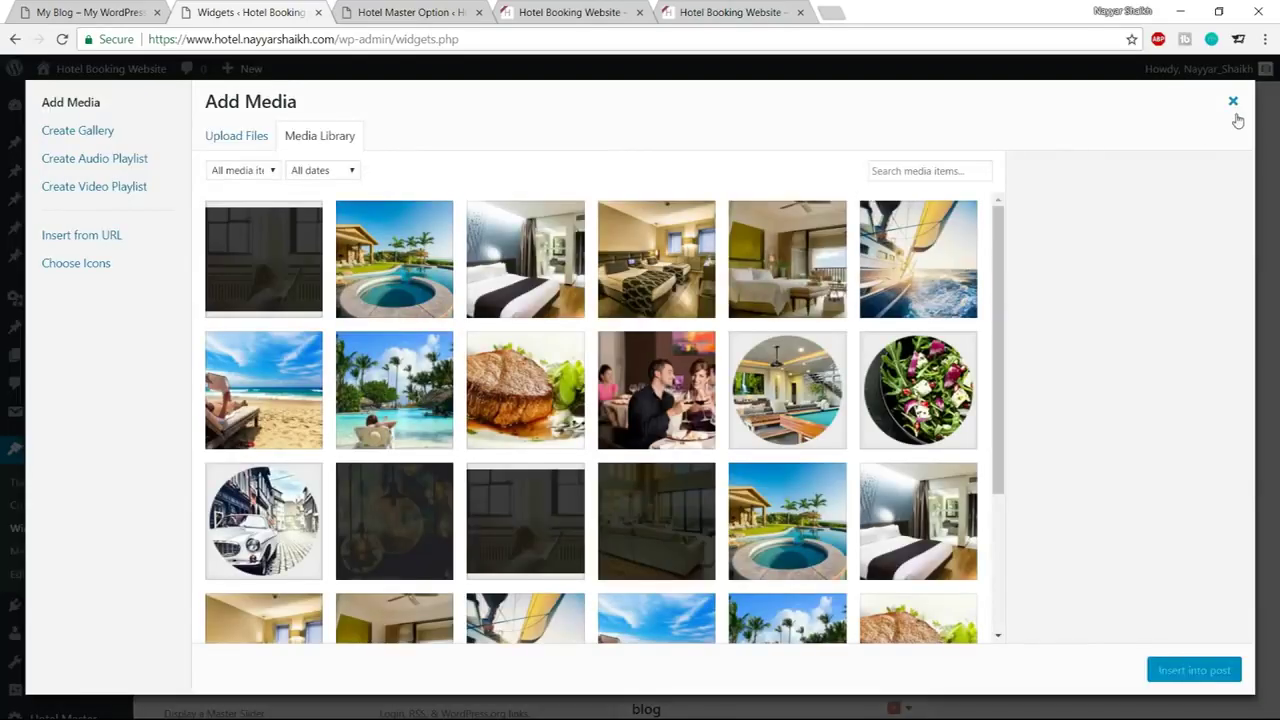
{"action": "left_click", "coordinate": [1234, 104]}
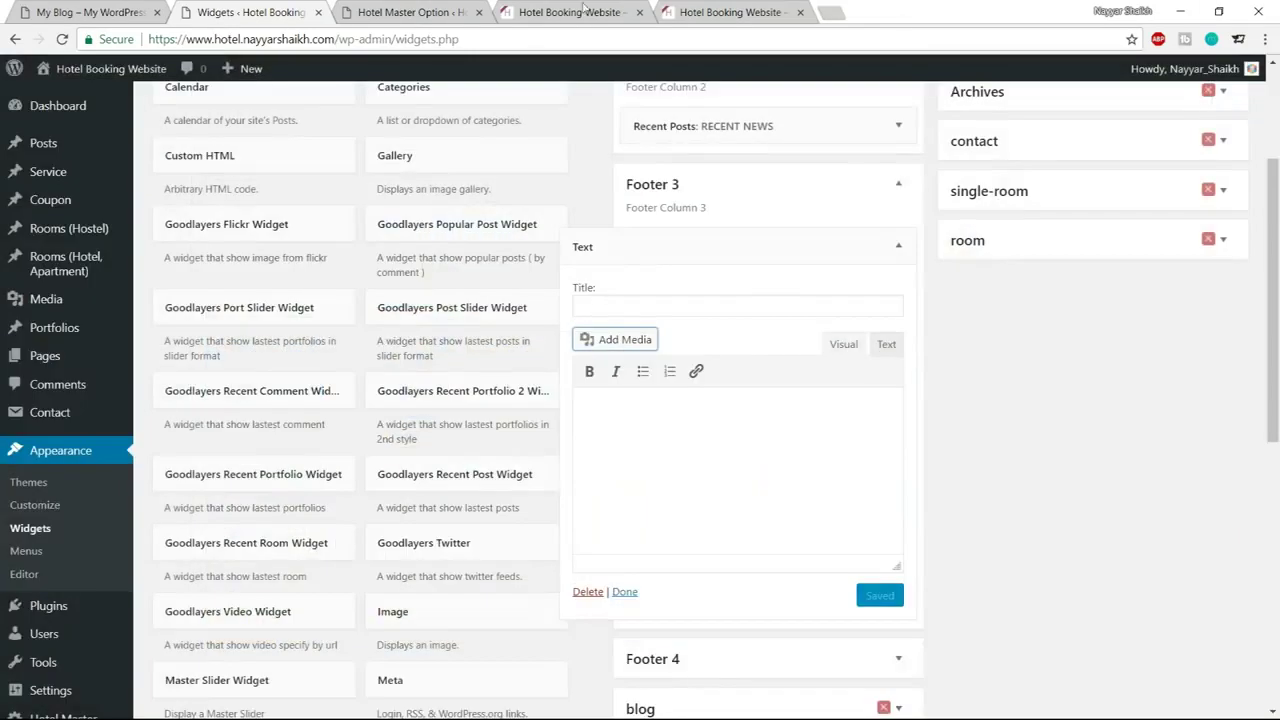
{"action": "left_click", "coordinate": [435, 10]}
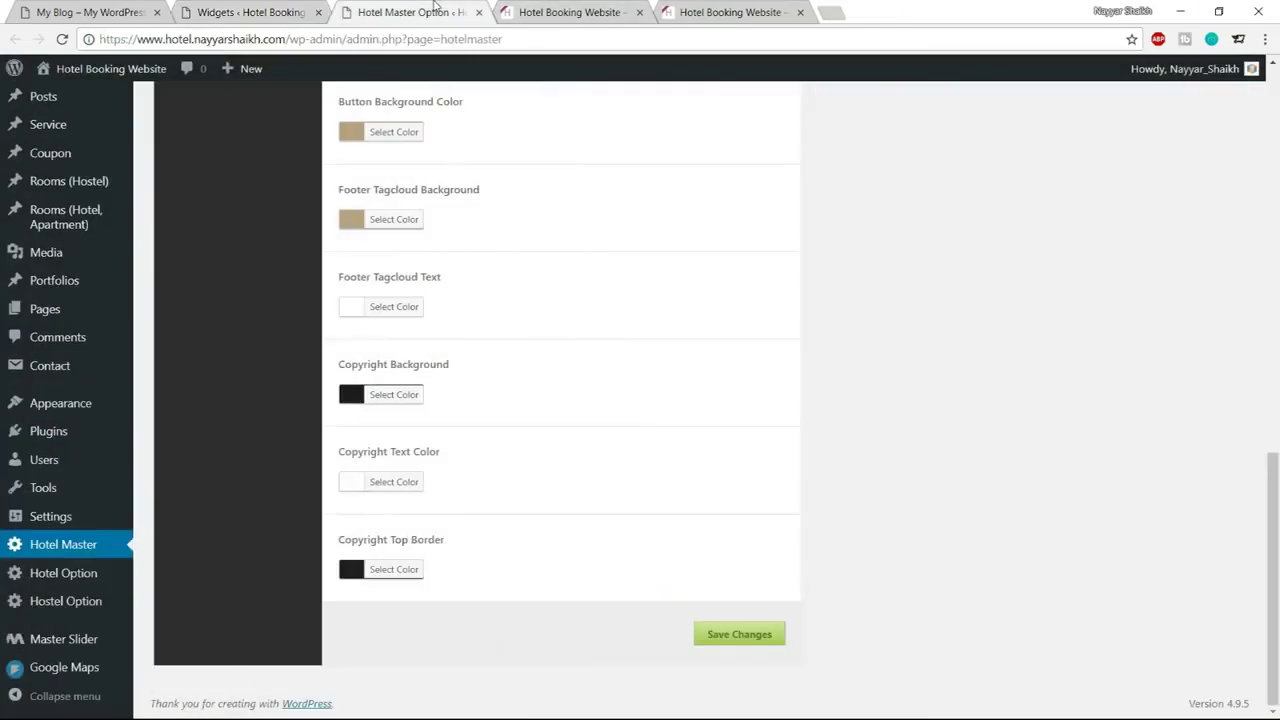
{"action": "left_click", "coordinate": [204, 8]}
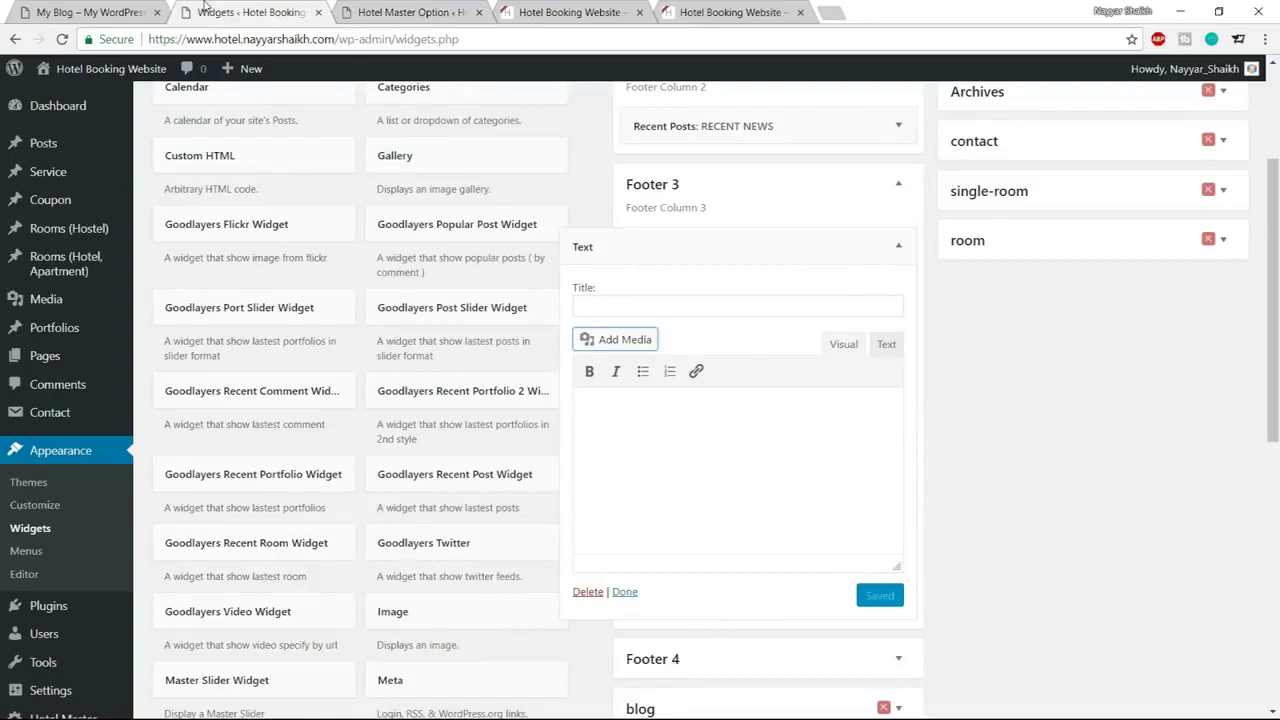
{"action": "left_click", "coordinate": [614, 340]}
{"action": "scroll", "coordinate": [668, 385], "scroll_direction": "down", "scroll_amount": 5}
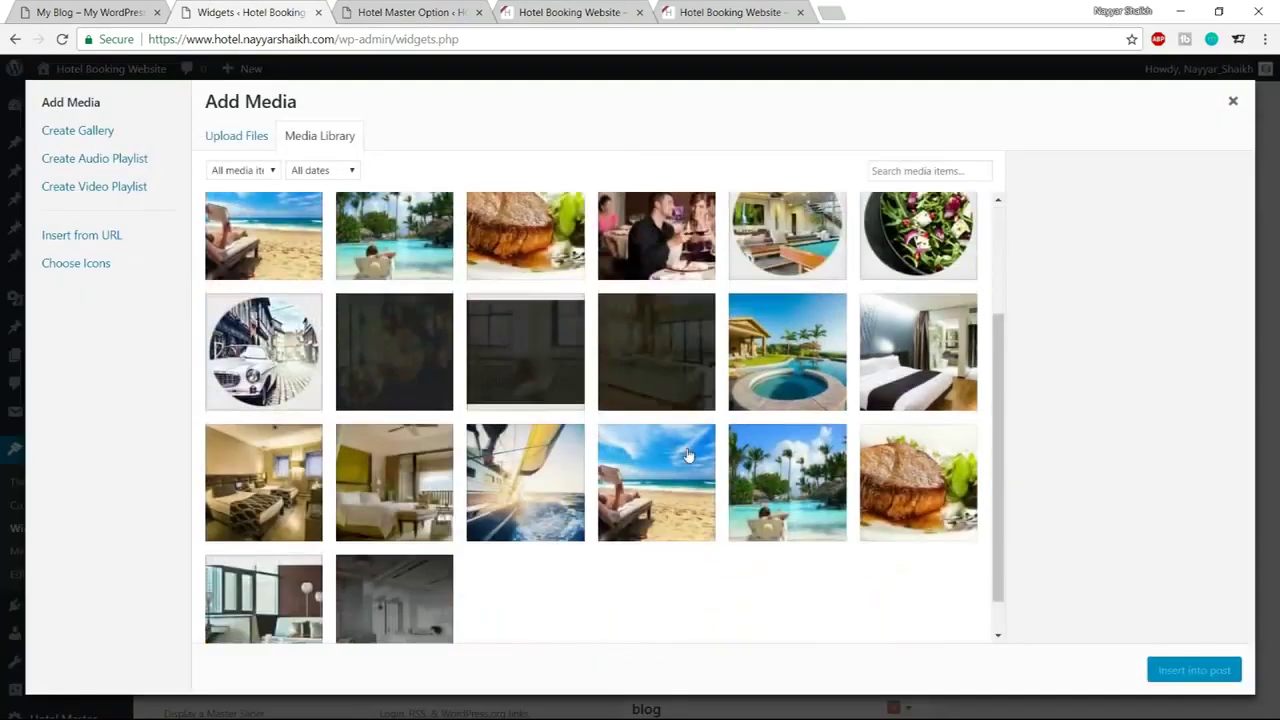
{"action": "scroll", "coordinate": [278, 432], "scroll_direction": "up", "scroll_amount": 5}
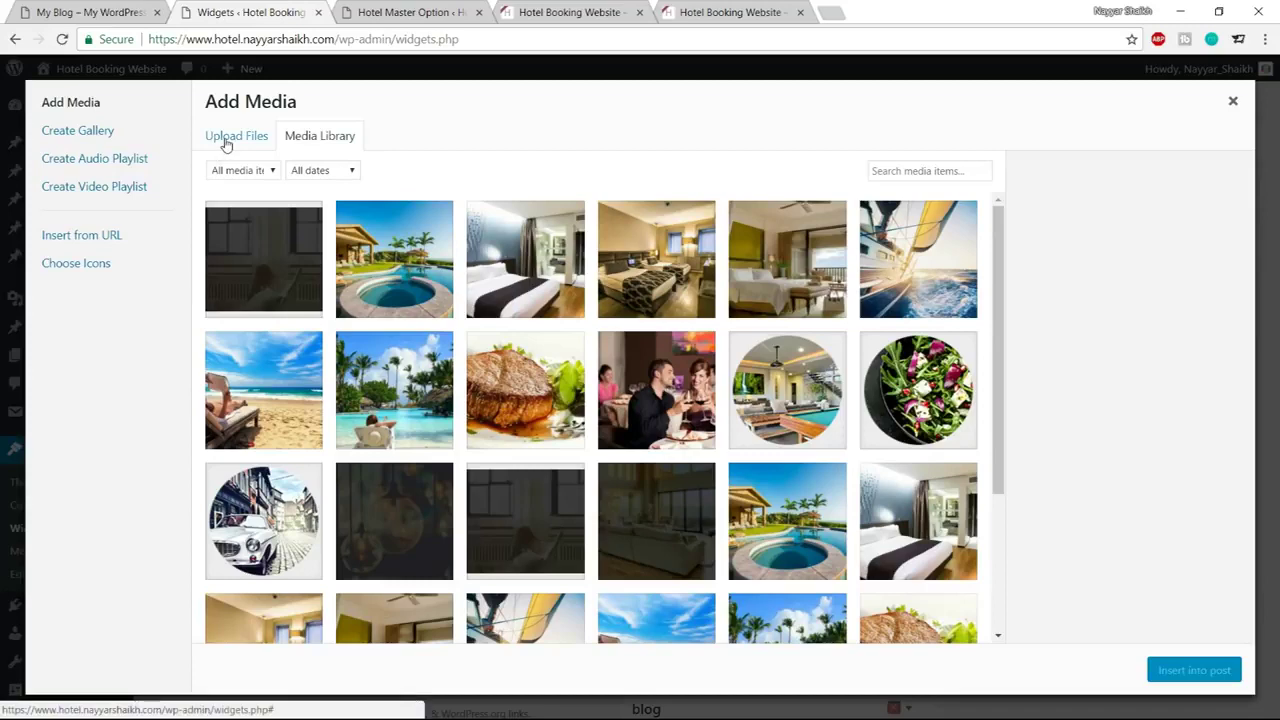
{"action": "key", "text": "Escape"}
{"action": "left_click", "coordinate": [617, 345]}
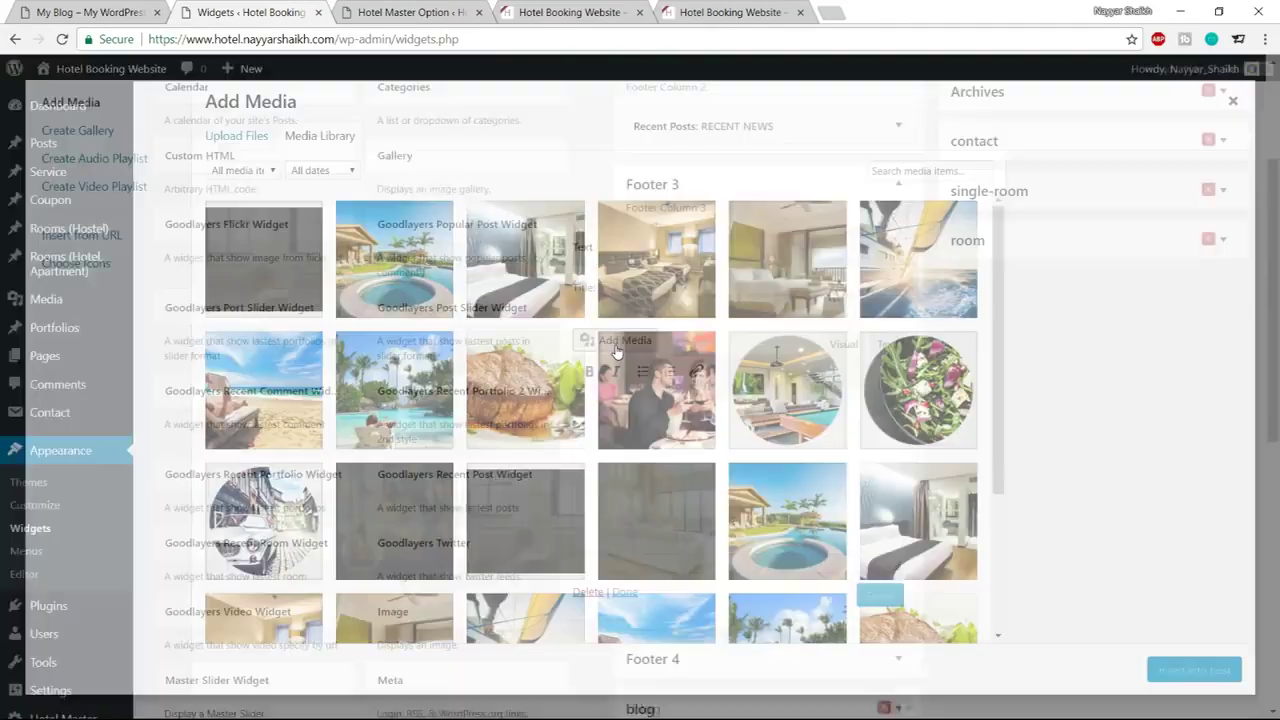
Step: Upload awards-logo-dark and insert it into the Footer 3 Text widget
{"action": "left_click", "coordinate": [242, 147]}
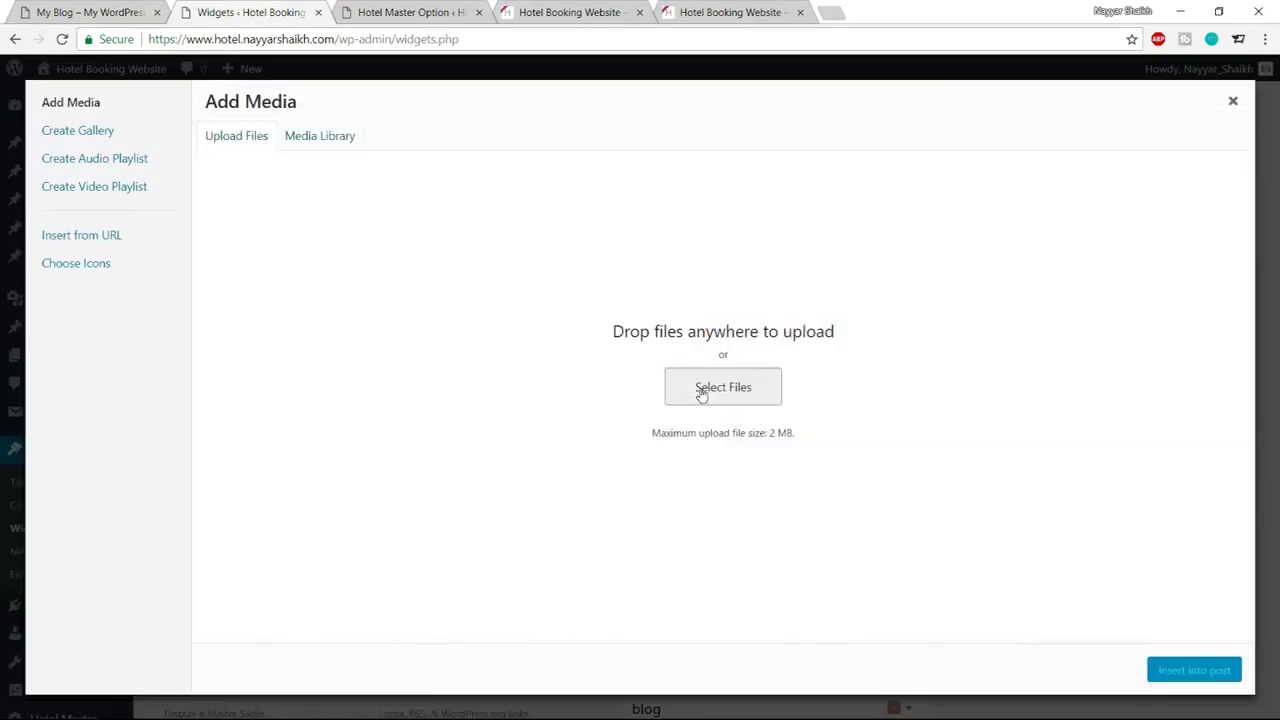
{"action": "left_click", "coordinate": [703, 390]}
{"action": "scroll", "coordinate": [407, 262], "scroll_direction": "down", "scroll_amount": 3}
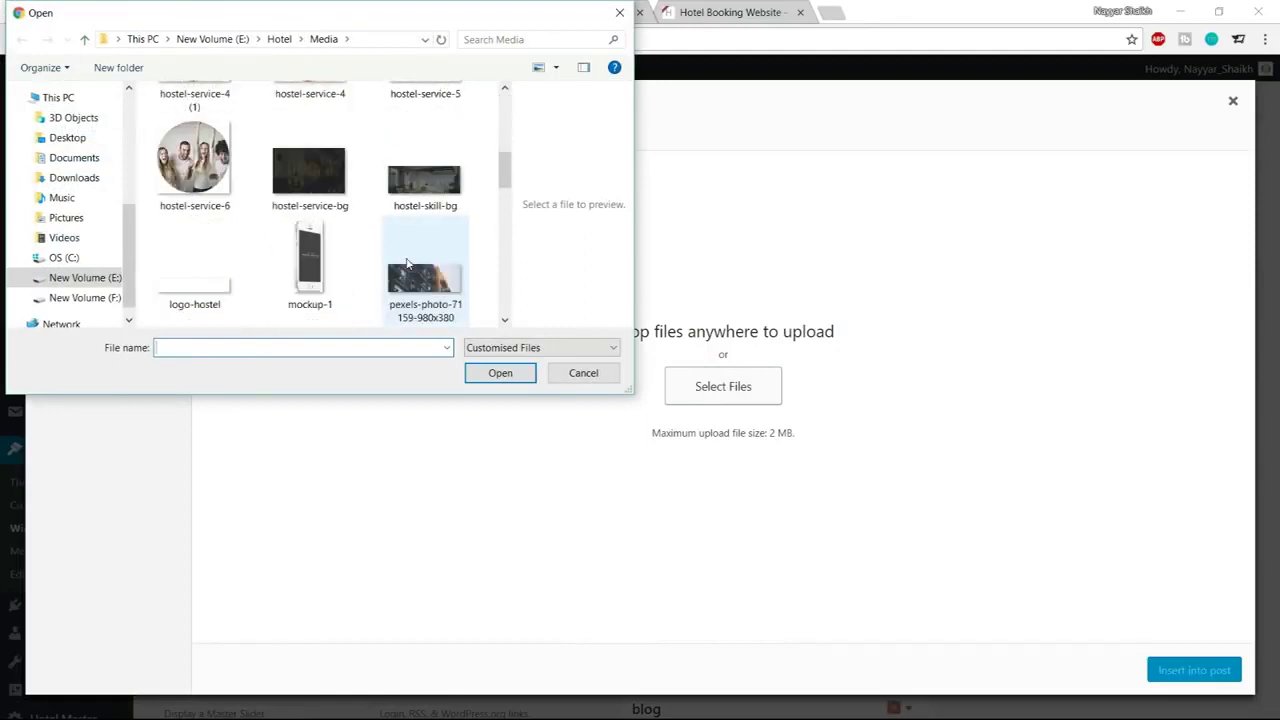
{"action": "scroll", "coordinate": [407, 262], "scroll_direction": "down", "scroll_amount": 2}
{"action": "scroll", "coordinate": [407, 270], "scroll_direction": "up", "scroll_amount": 5}
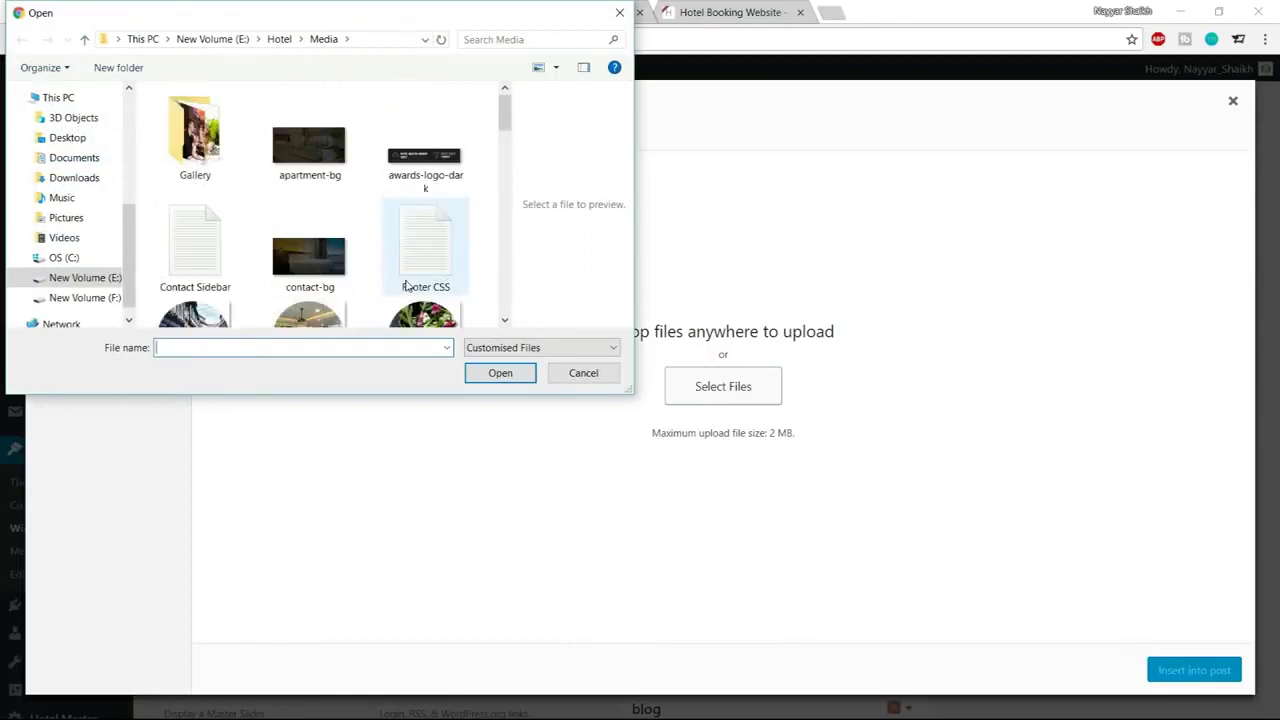
{"action": "left_click", "coordinate": [425, 145]}
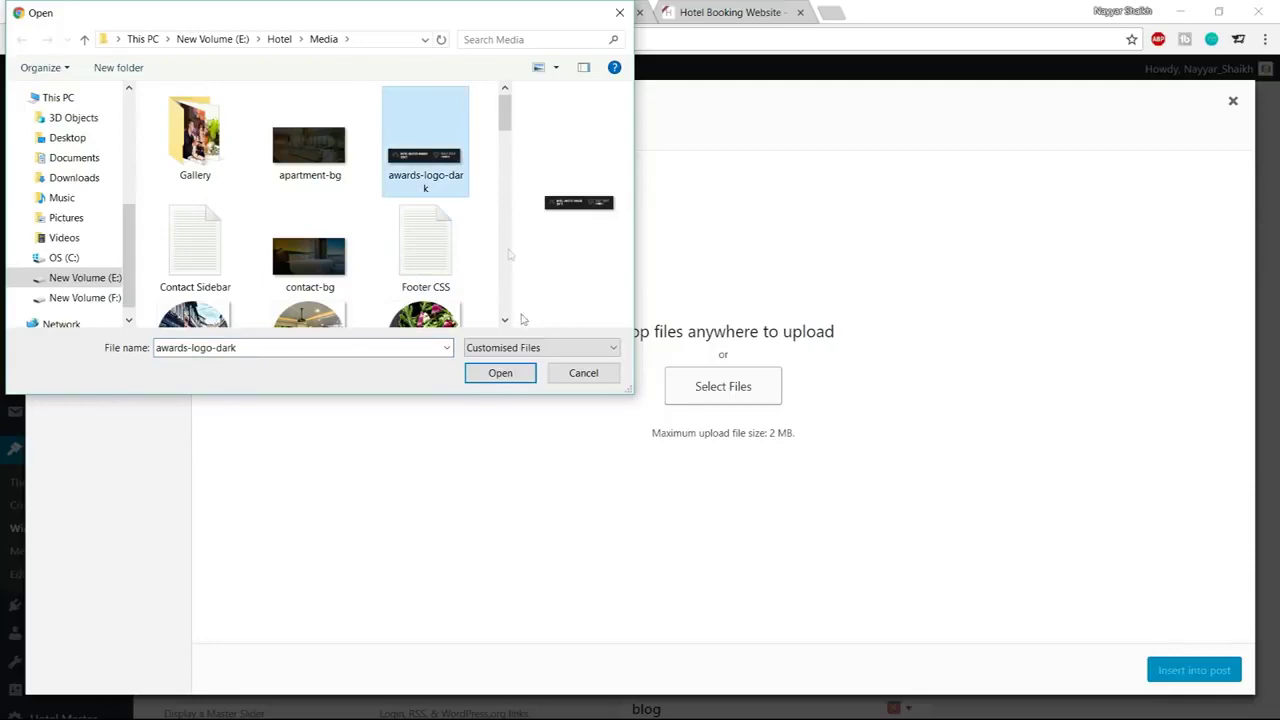
{"action": "left_click", "coordinate": [507, 381]}
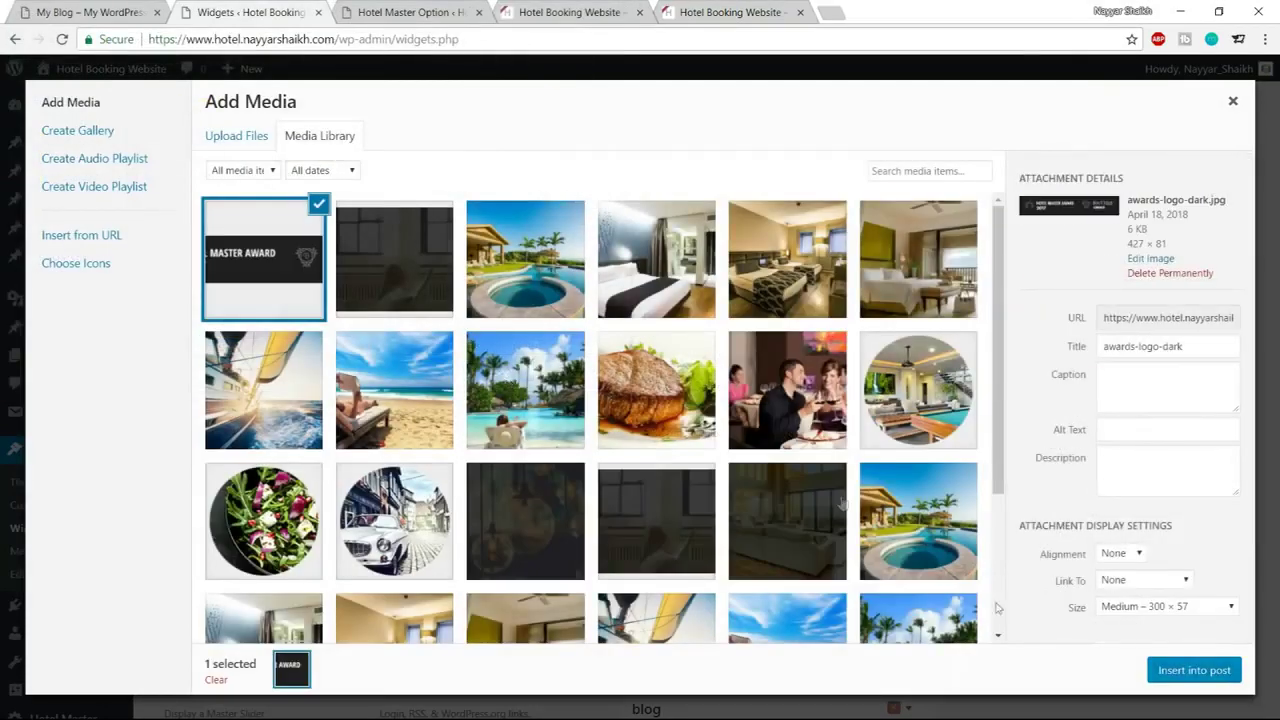
{"action": "left_click", "coordinate": [1213, 671]}
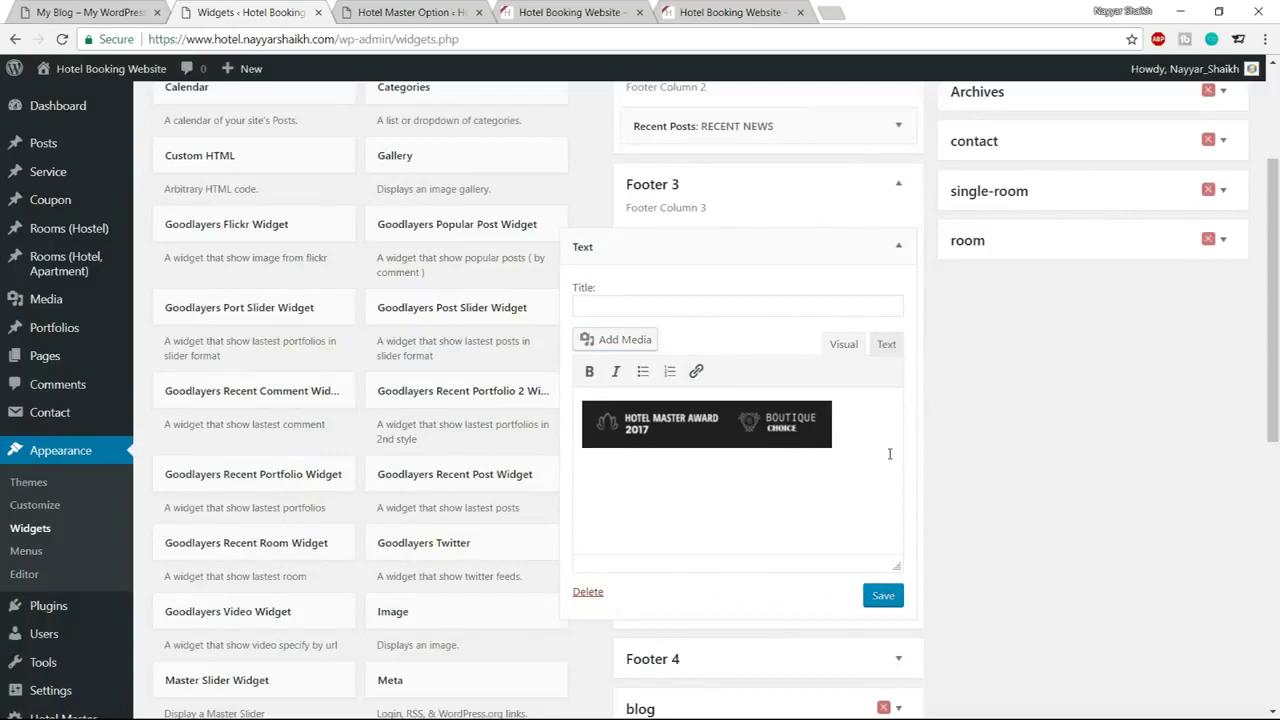
Step: Copy the demo site's footer paragraph into the Footer 3 Text widget
{"action": "left_click", "coordinate": [112, 9]}
{"action": "left_click_drag", "start_coordinate": [935, 580], "coordinate": [660, 533]}
{"action": "key", "text": "ctrl+c"}
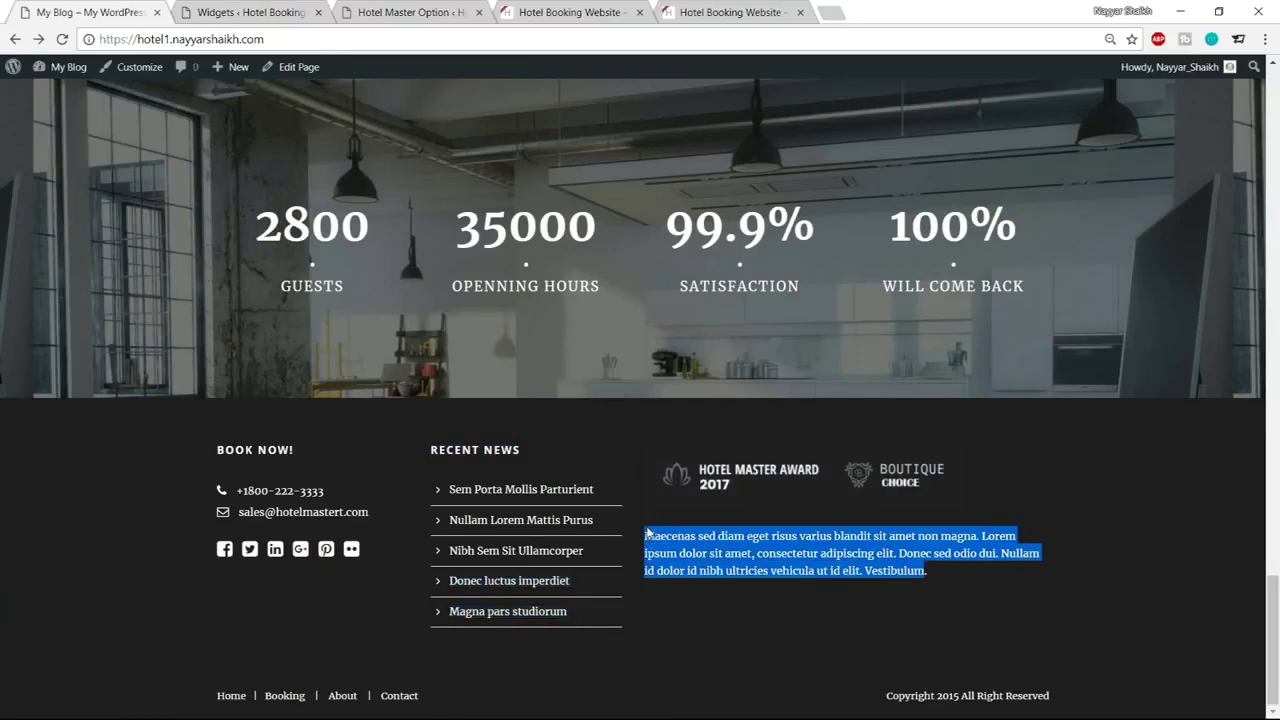
{"action": "left_click", "coordinate": [369, 12]}
{"action": "left_click", "coordinate": [232, 10]}
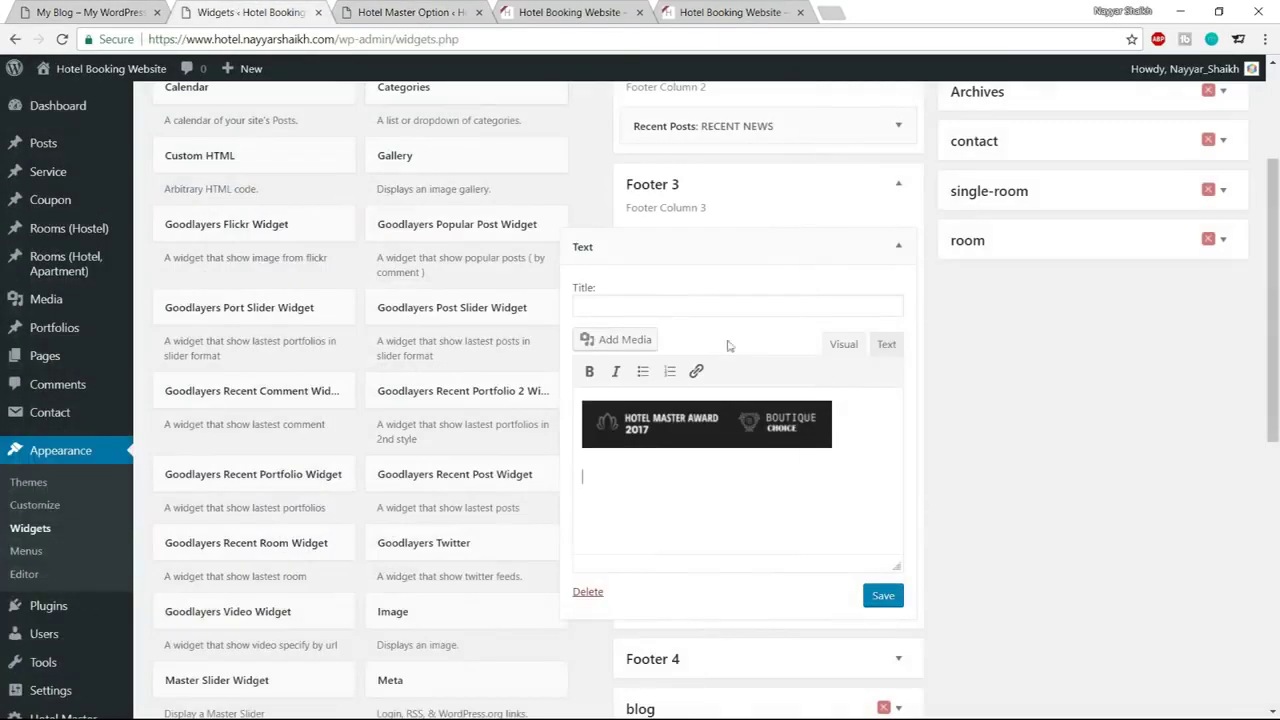
{"action": "key", "text": "ctrl+v"}
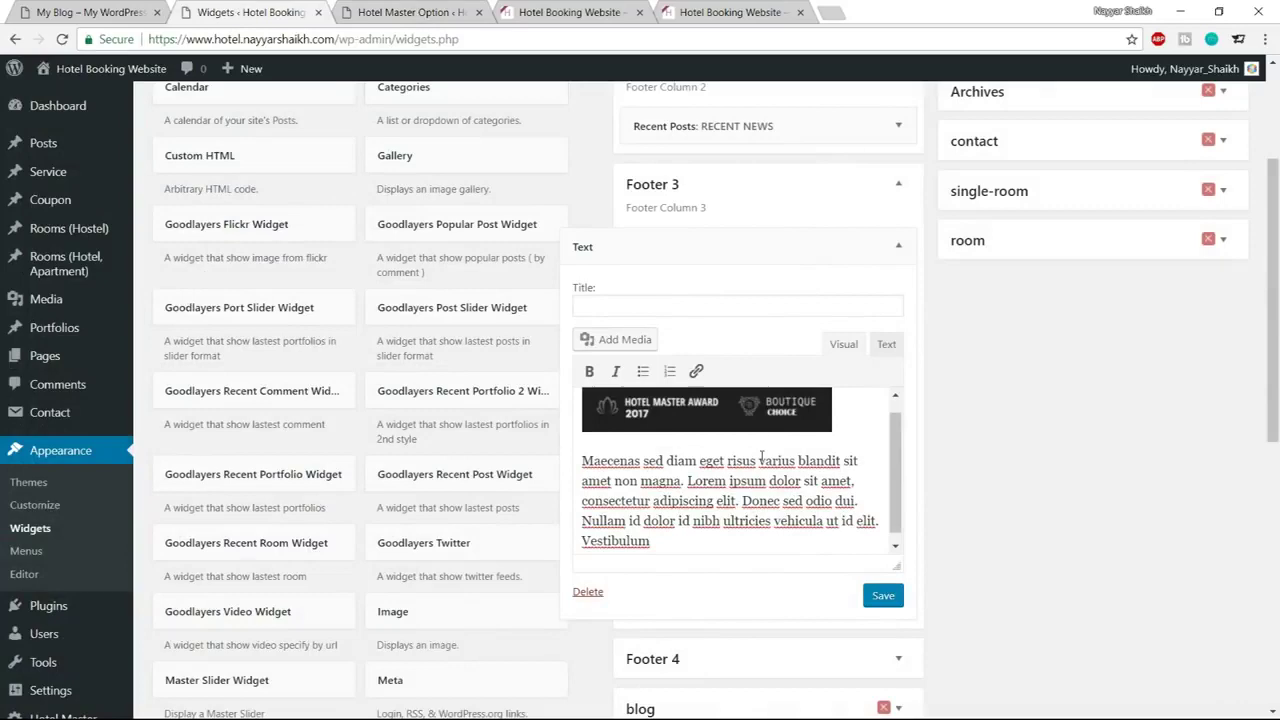
Step: Save the Footer 3 widget and reload the live site to check the new footer
{"action": "left_click", "coordinate": [112, 11]}
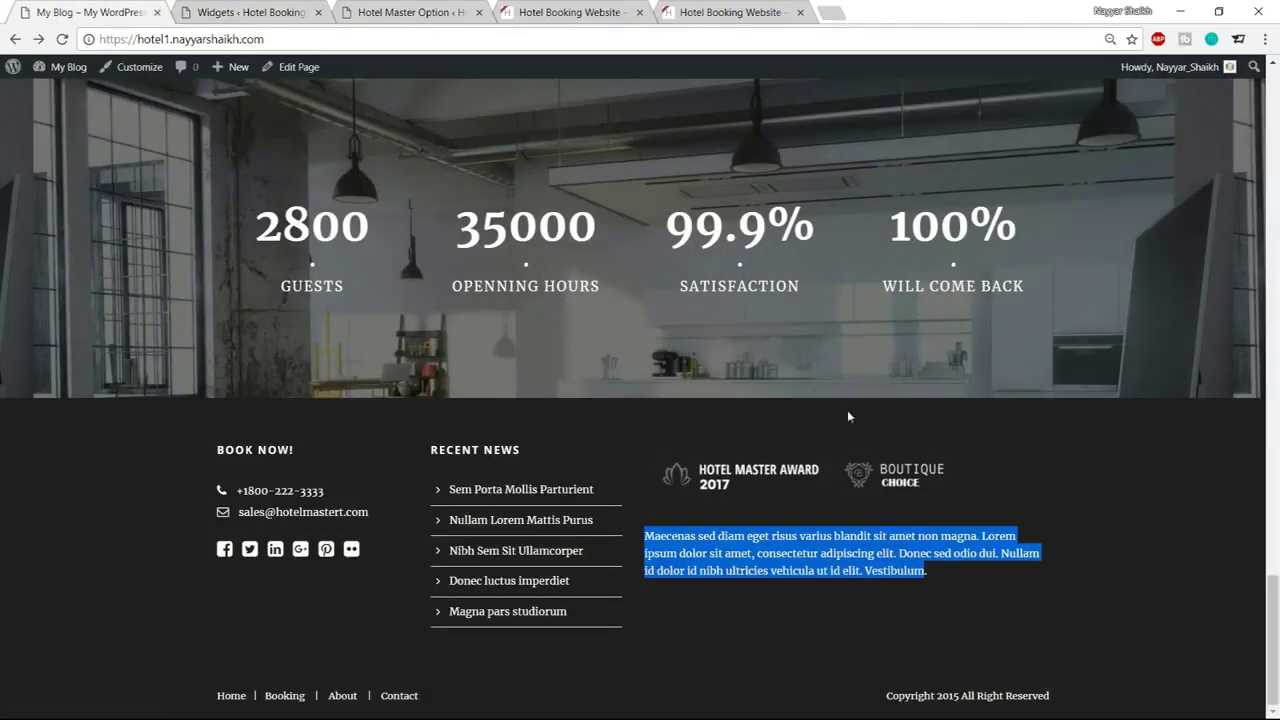
{"action": "left_click", "coordinate": [225, 10]}
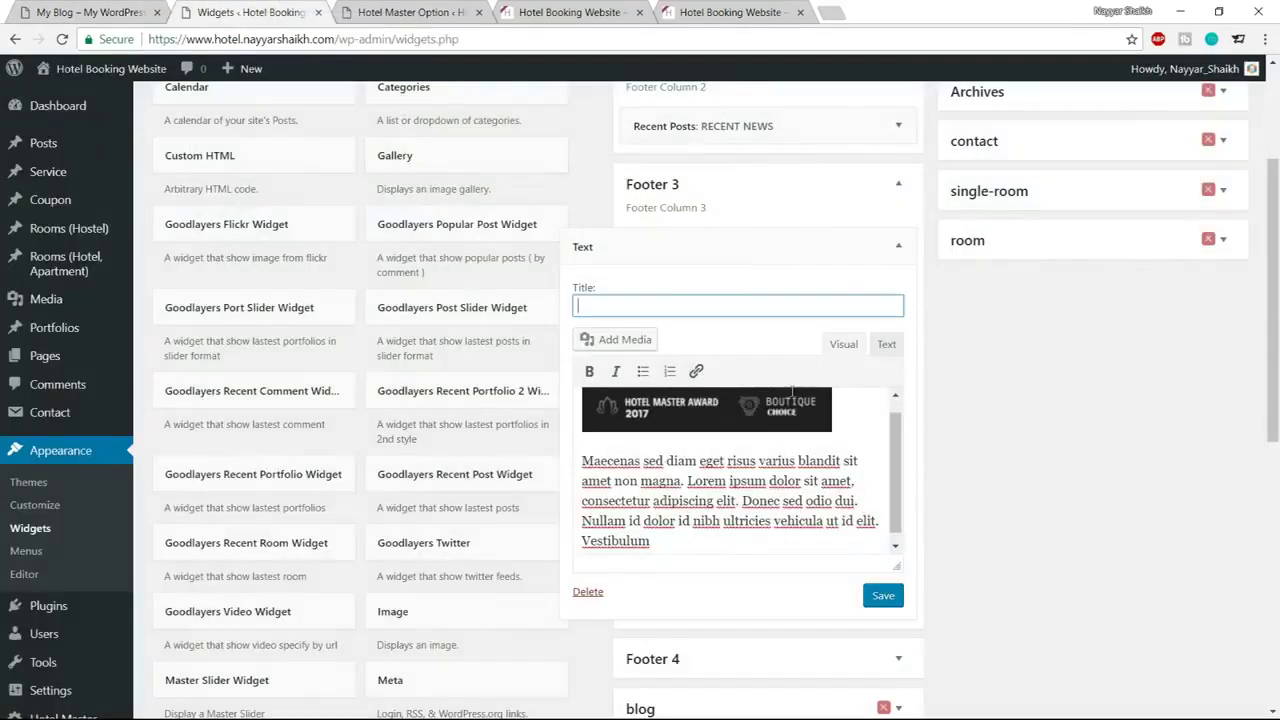
{"action": "left_click", "coordinate": [882, 596]}
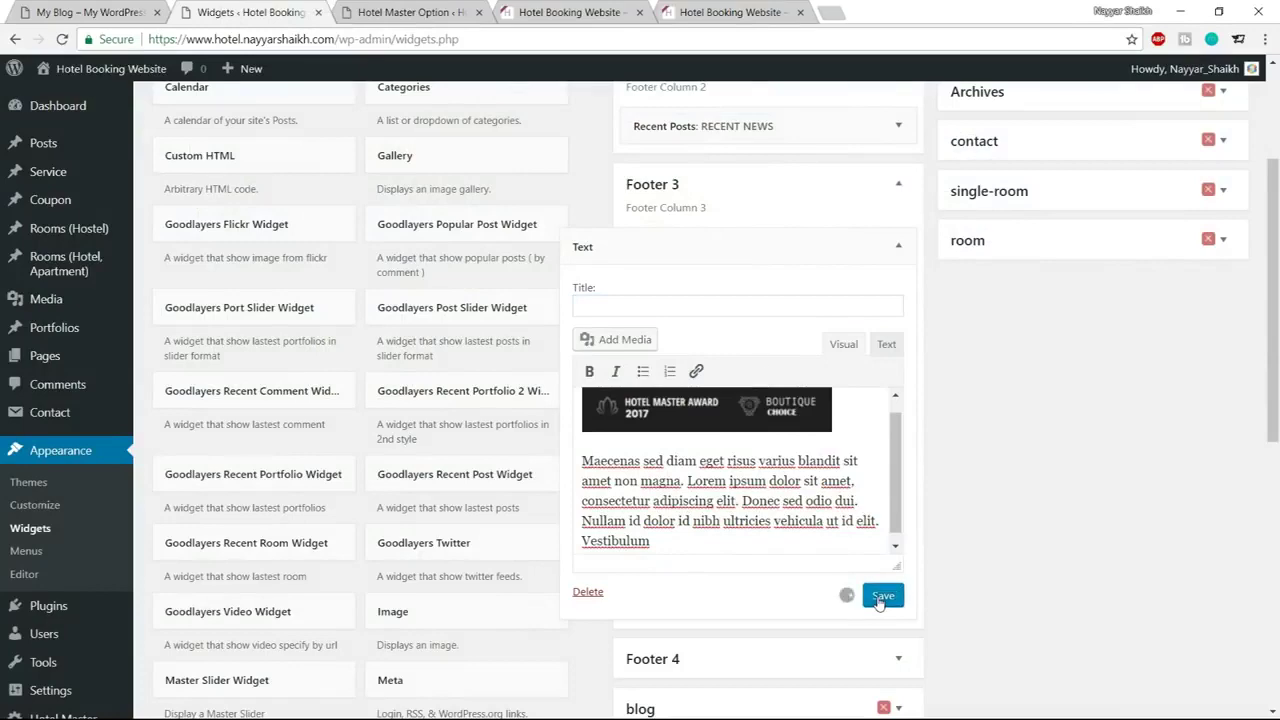
{"action": "left_click", "coordinate": [403, 11]}
{"action": "left_click", "coordinate": [570, 12]}
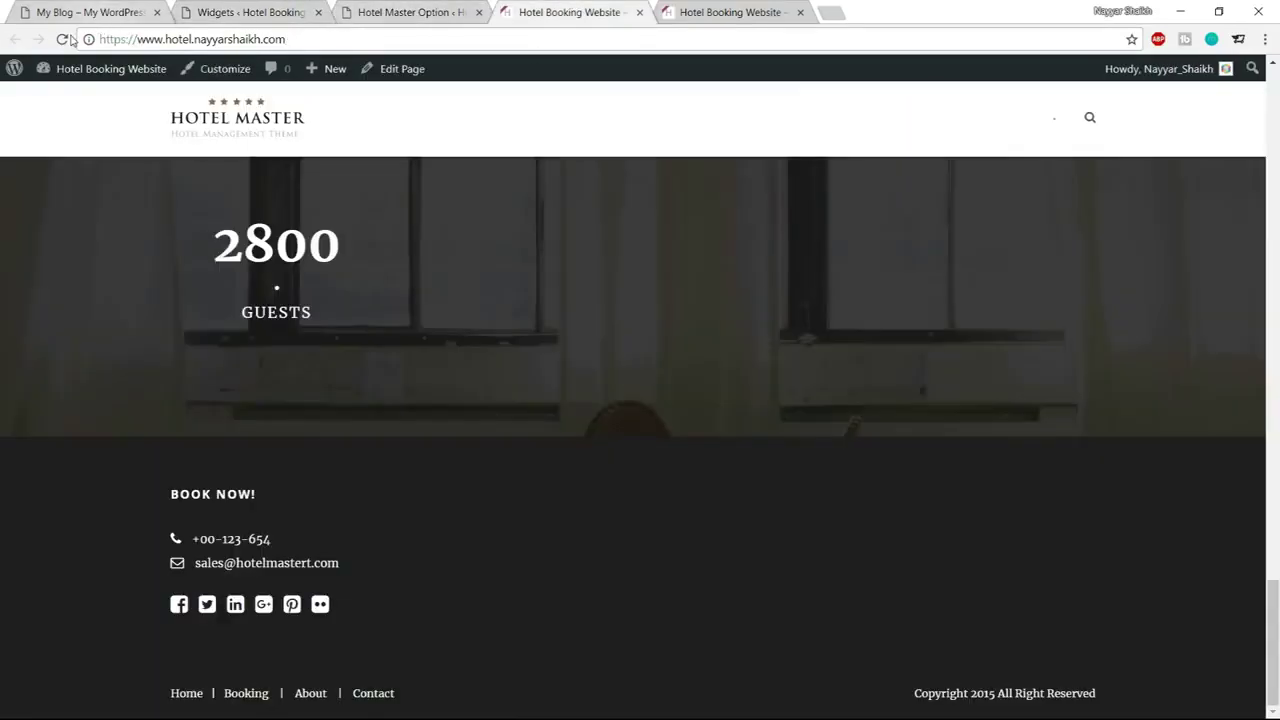
{"action": "left_click", "coordinate": [62, 39]}
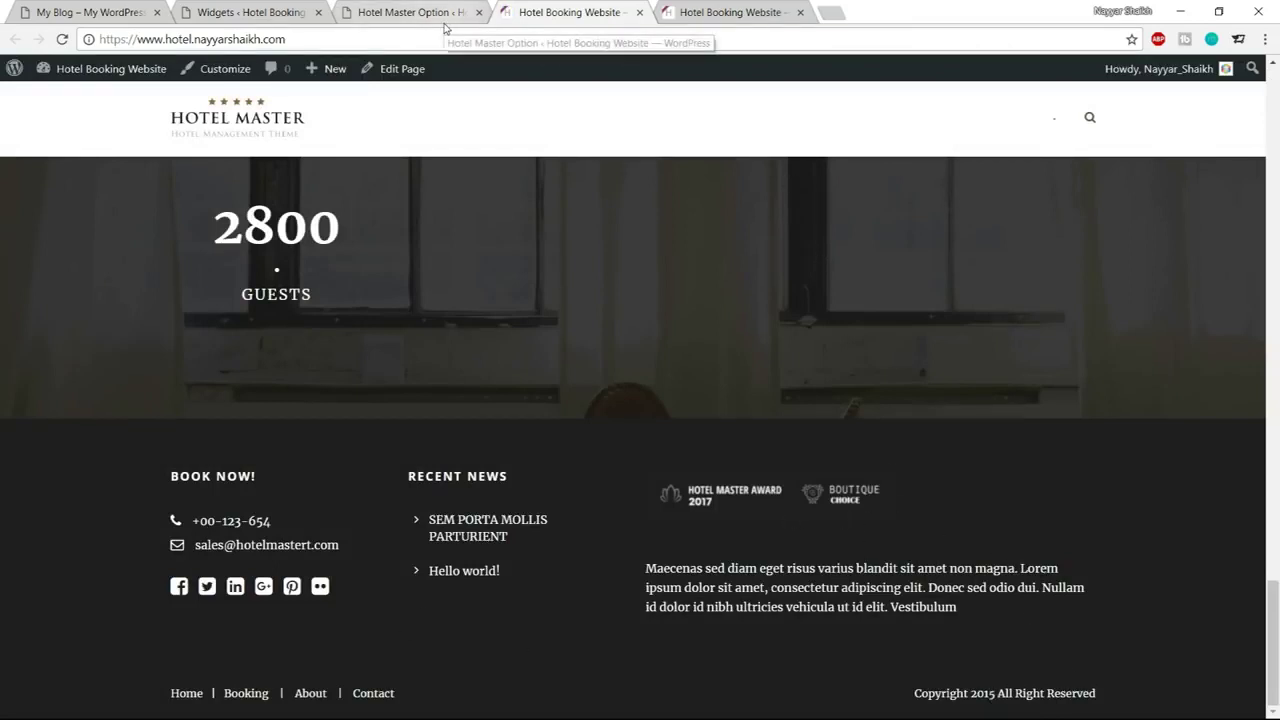
{"action": "scroll", "coordinate": [861, 442], "scroll_direction": "up", "scroll_amount": 10}
{"action": "scroll", "coordinate": [864, 449], "scroll_direction": "up", "scroll_amount": 8}
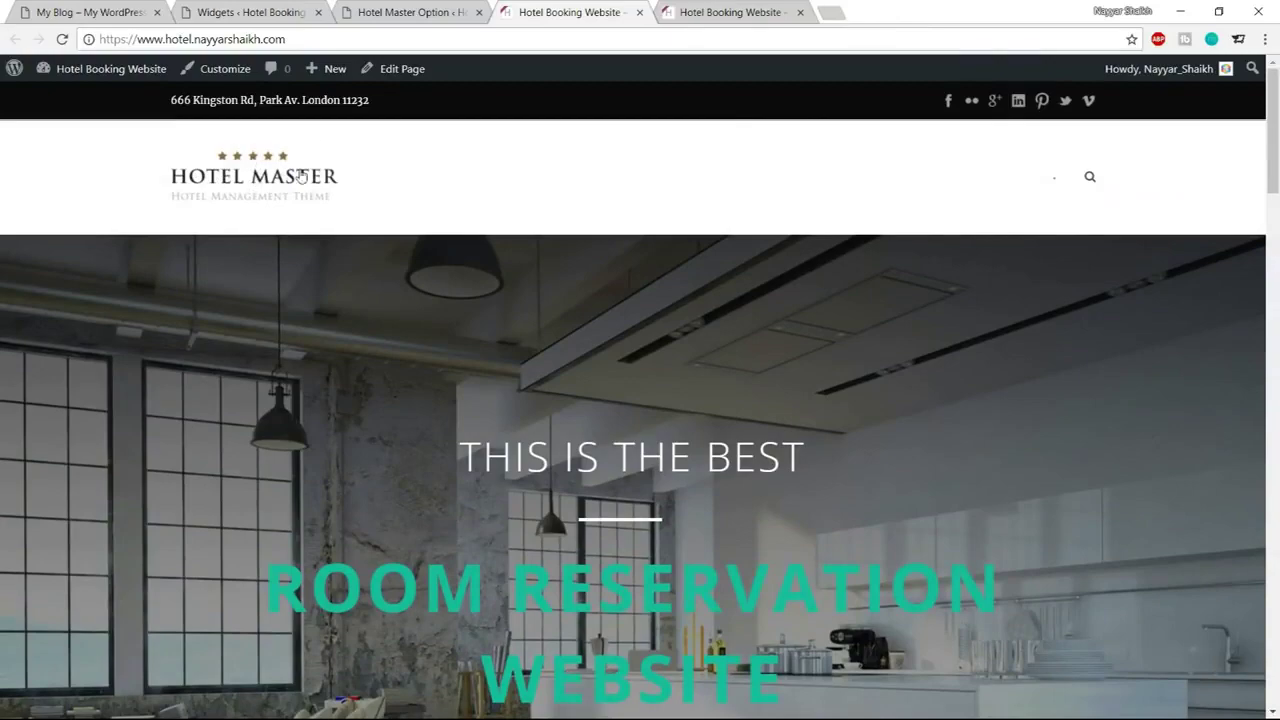
Step: Open Hotel Master's Top Bar settings and compare the live and demo site top bars
{"action": "left_click", "coordinate": [428, 22]}
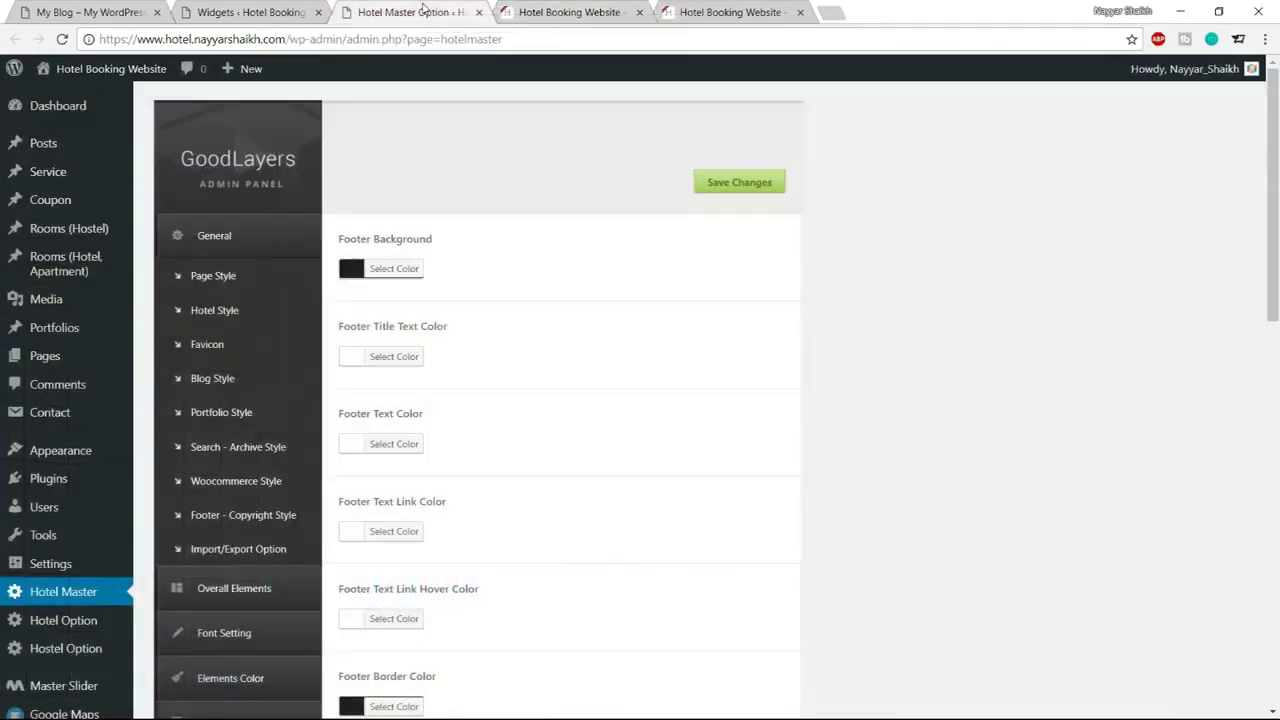
{"action": "scroll", "coordinate": [295, 367], "scroll_direction": "down", "scroll_amount": 2}
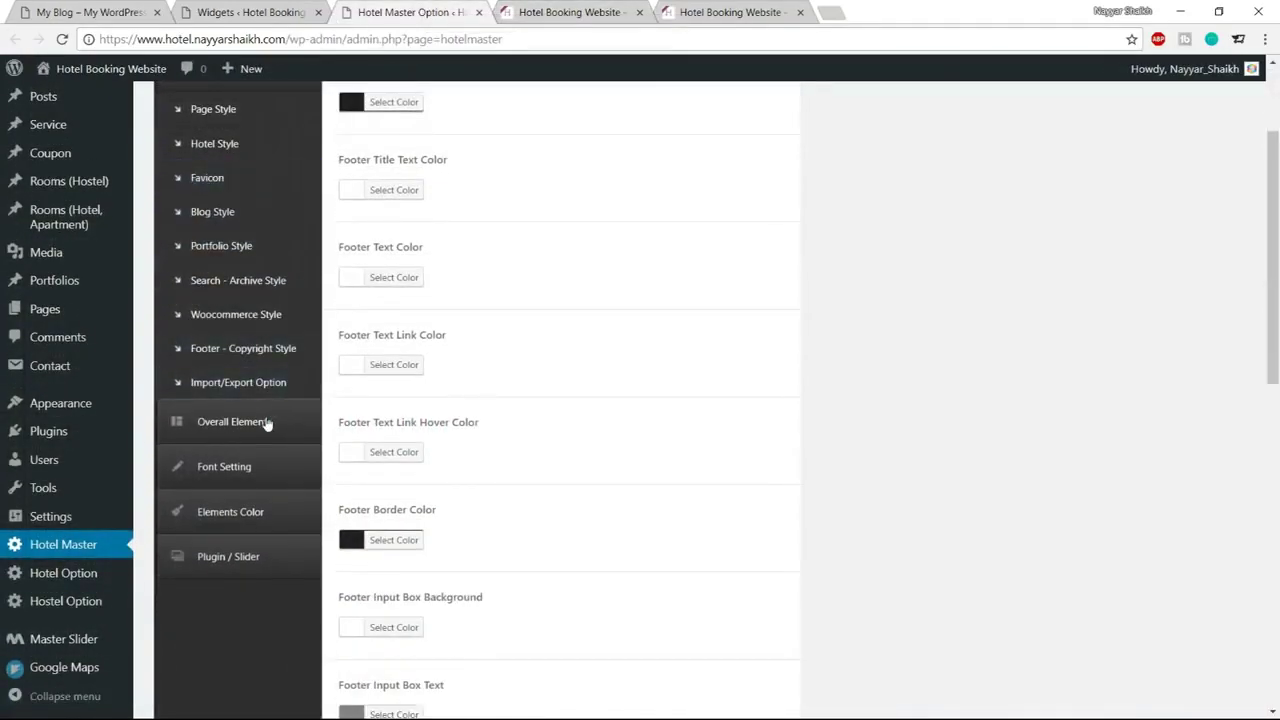
{"action": "left_click", "coordinate": [267, 424]}
{"action": "left_click", "coordinate": [208, 155]}
{"action": "left_click", "coordinate": [572, 10]}
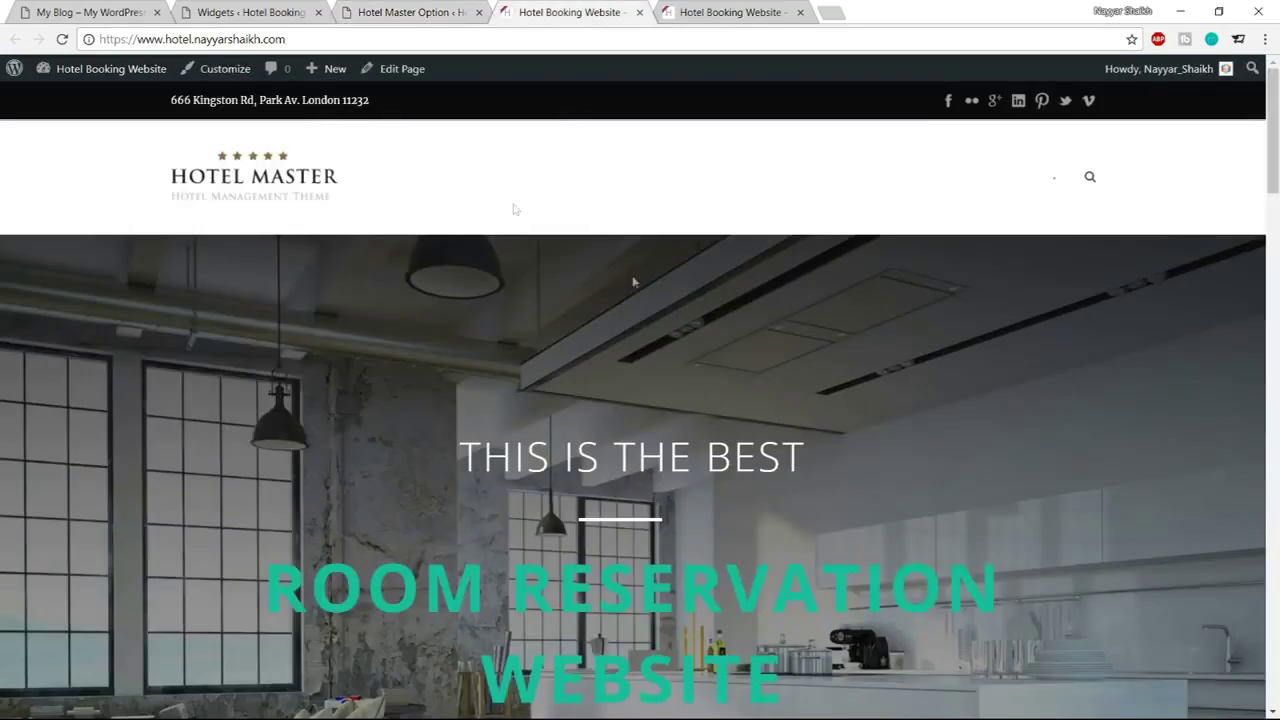
{"action": "left_click_drag", "start_coordinate": [204, 100], "coordinate": [245, 96]}
{"action": "left_click", "coordinate": [226, 100]}
{"action": "left_click", "coordinate": [1153, 108]}
{"action": "left_click", "coordinate": [70, 9]}
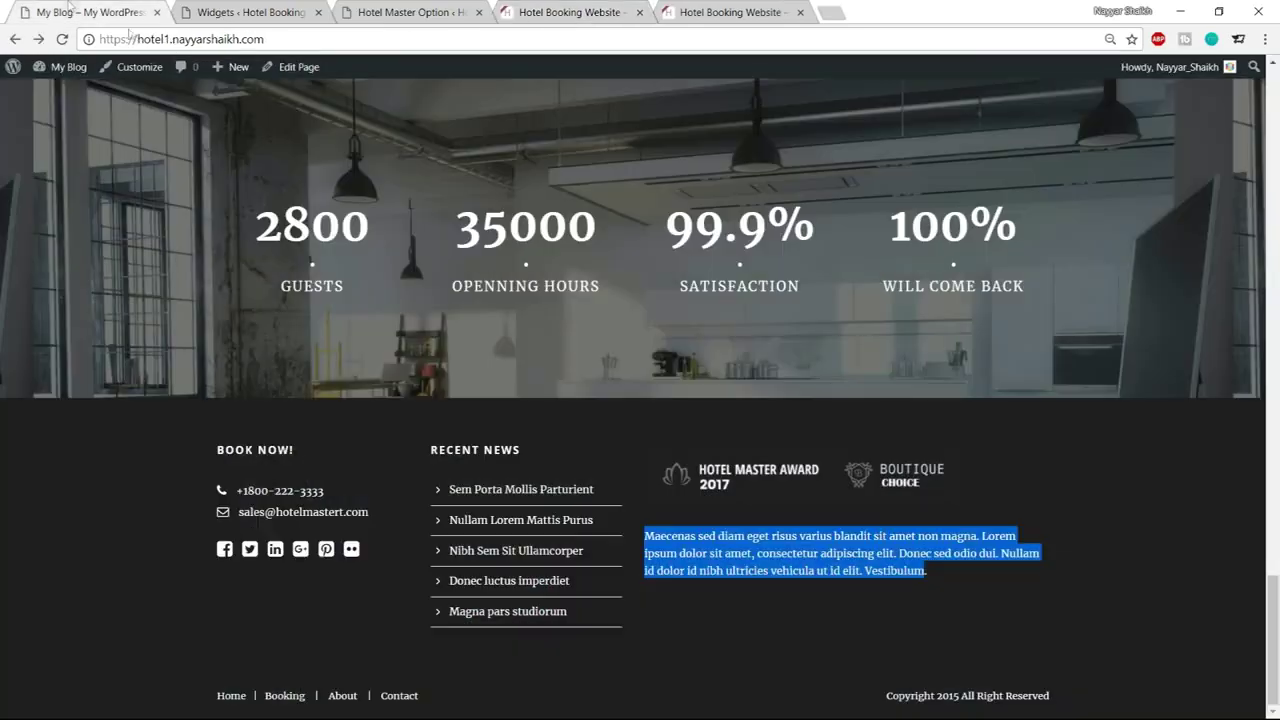
{"action": "scroll", "coordinate": [671, 343], "scroll_direction": "up", "scroll_amount": 20}
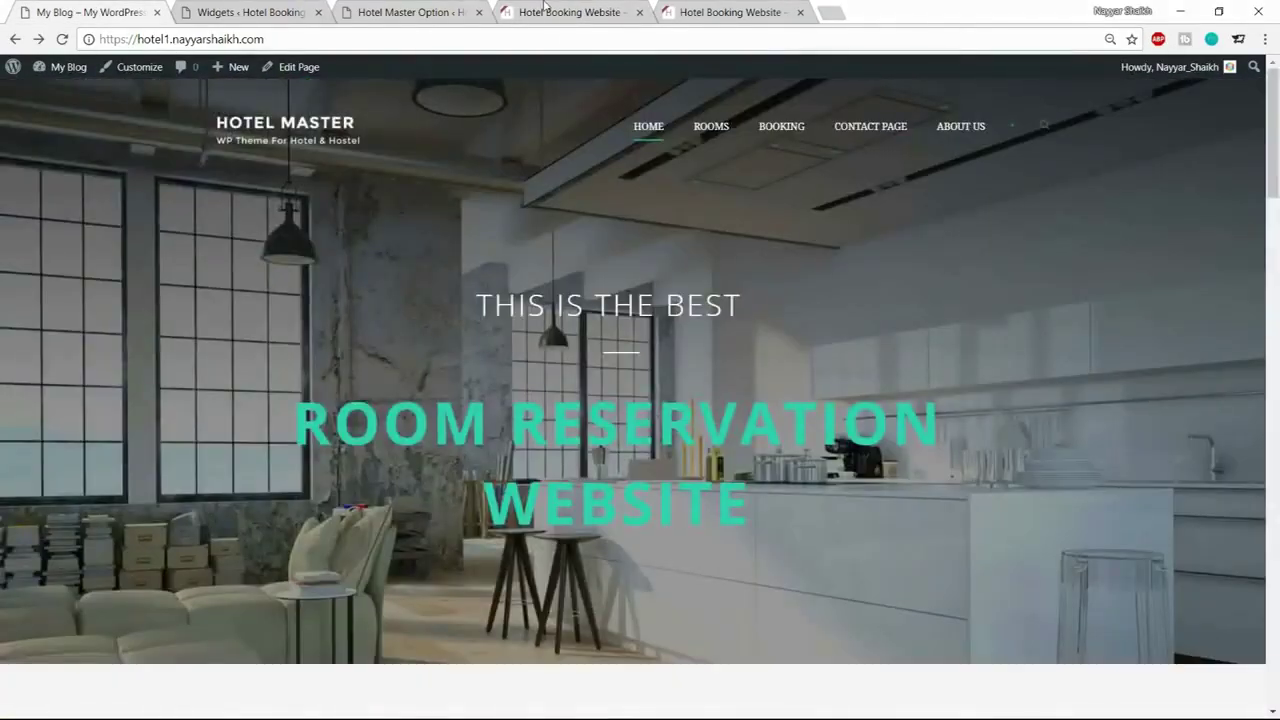
{"action": "left_click", "coordinate": [415, 12]}
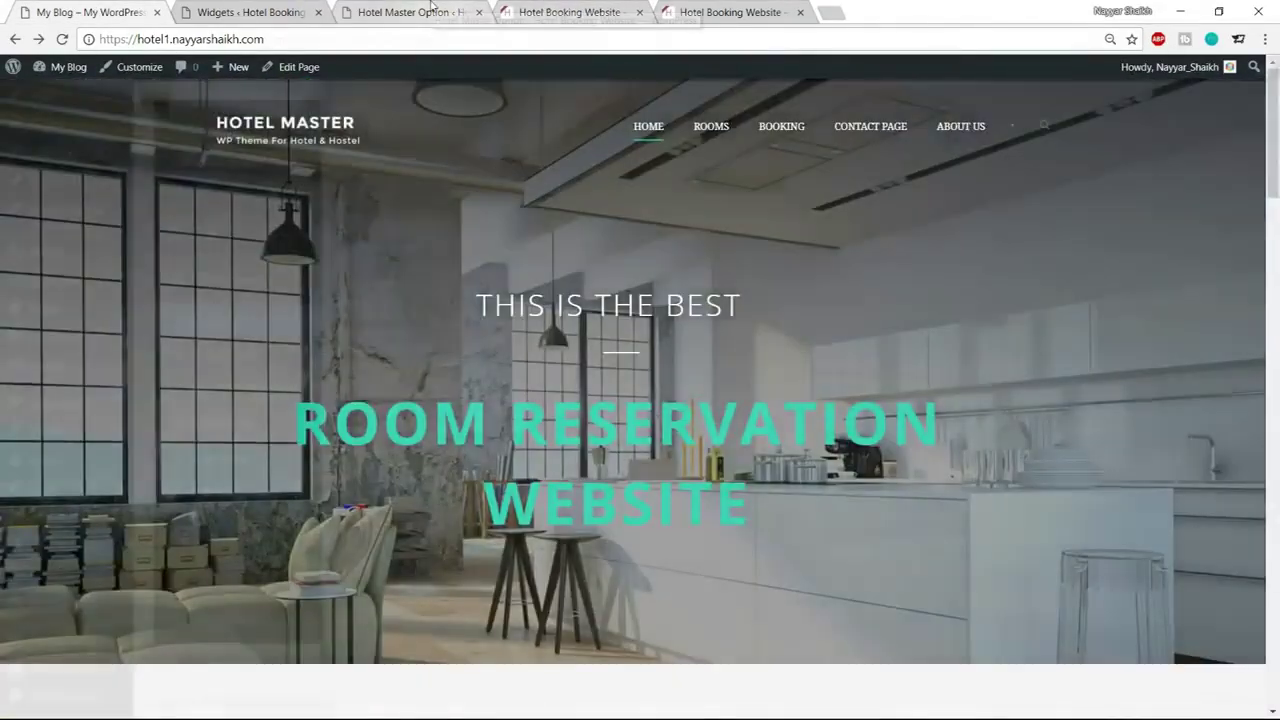
Step: Switch Enable Top Bar off, save, and reload the front page
{"action": "left_click", "coordinate": [388, 272]}
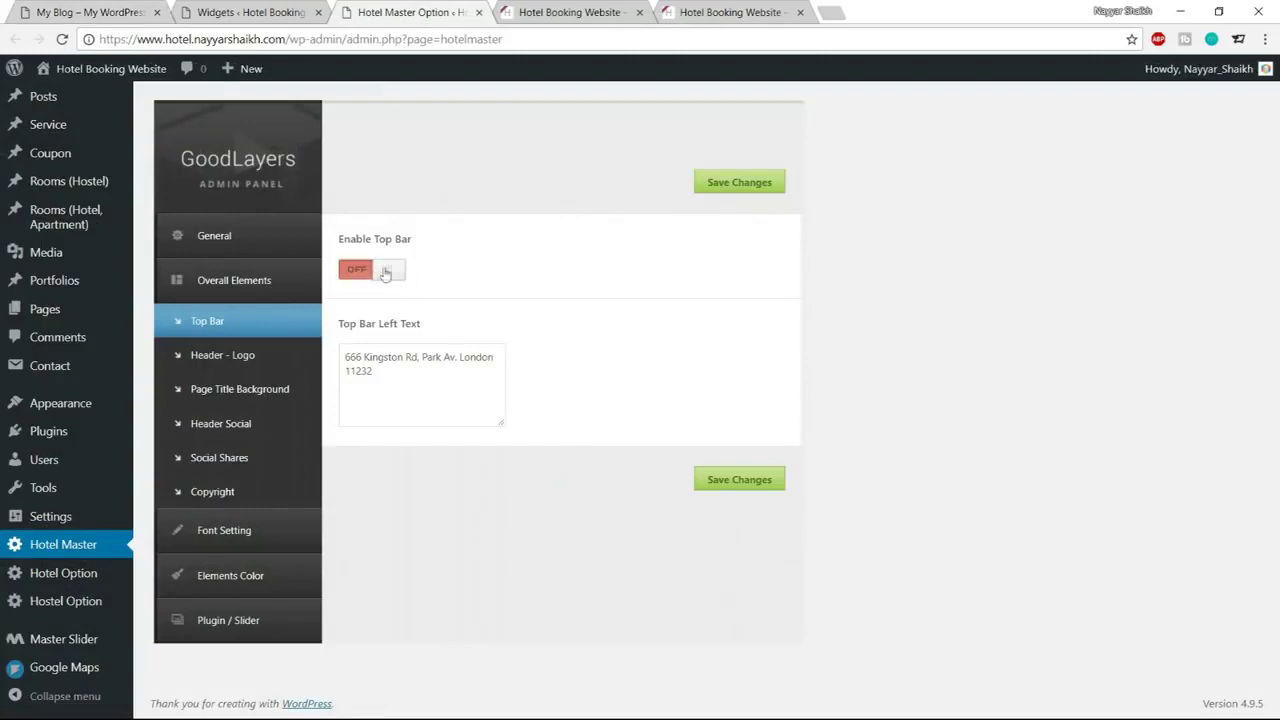
{"action": "left_click", "coordinate": [766, 184]}
{"action": "left_click", "coordinate": [574, 14]}
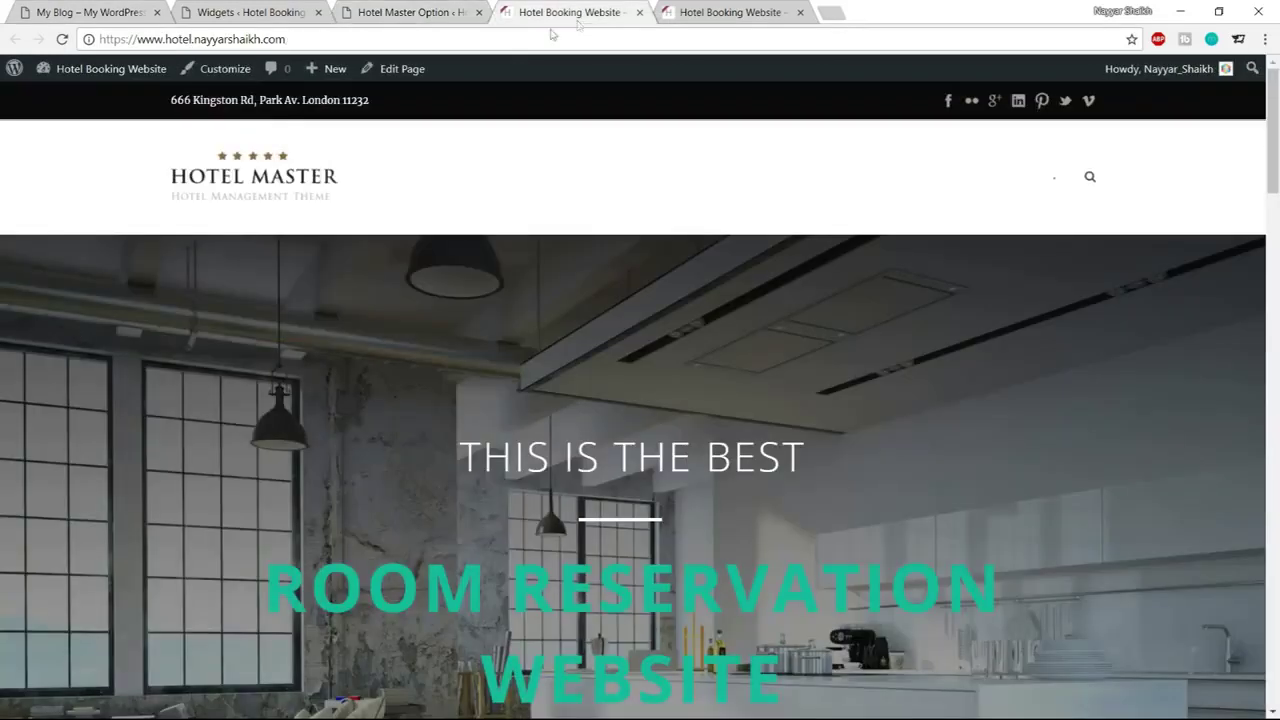
{"action": "left_click", "coordinate": [61, 39]}
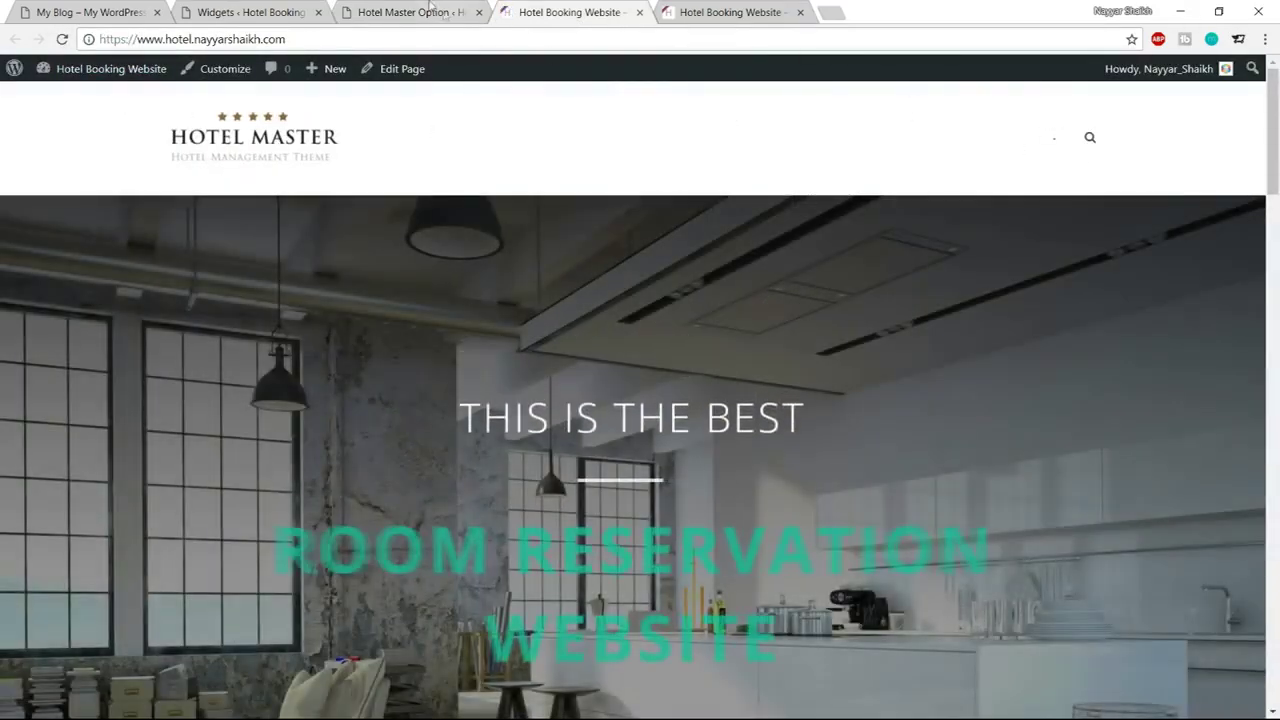
{"action": "left_click", "coordinate": [430, 12]}
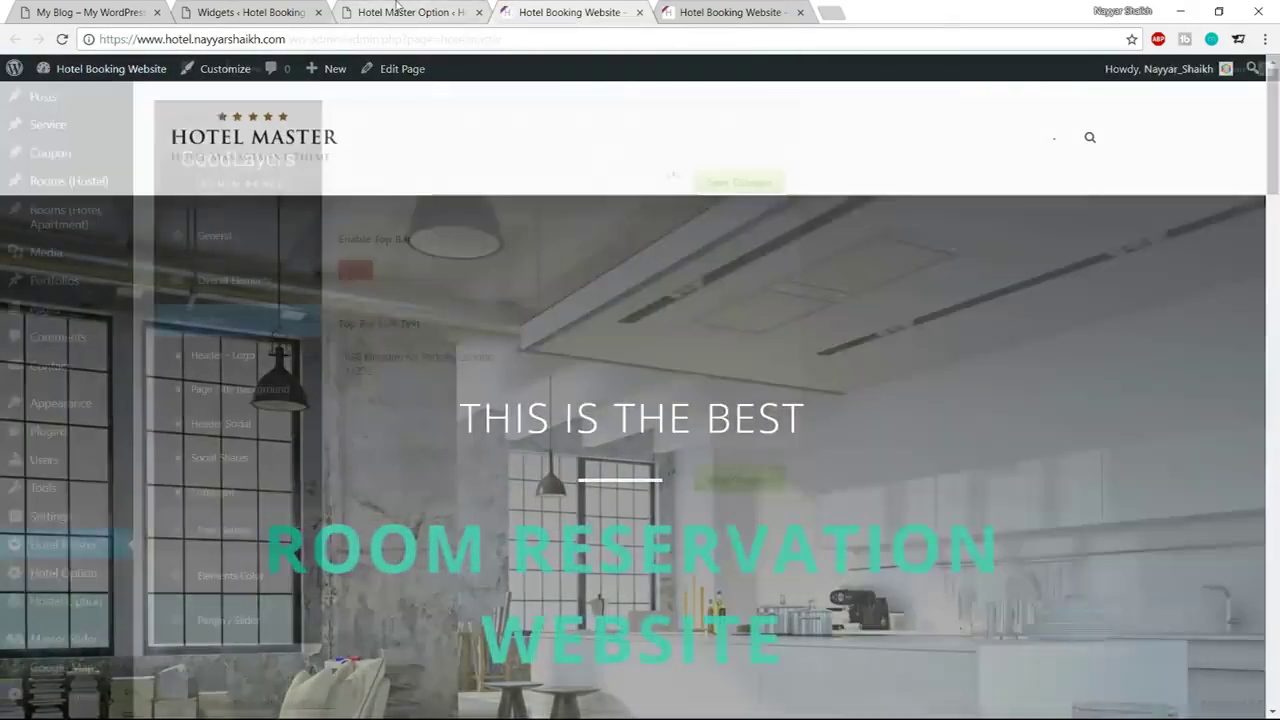
Step: Set the Header Bg Style to Transparent and turn off Float Menu
{"action": "left_click", "coordinate": [240, 357]}
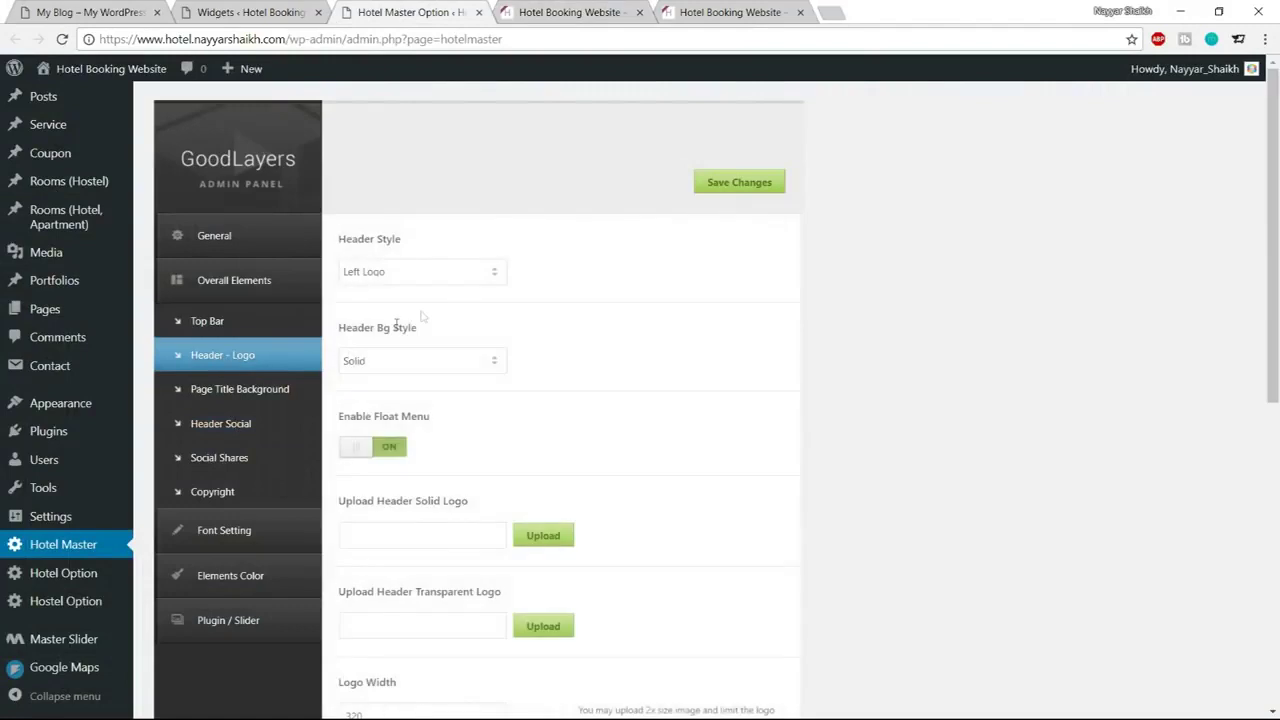
{"action": "scroll", "coordinate": [542, 322], "scroll_direction": "down", "scroll_amount": 1}
{"action": "left_click", "coordinate": [440, 278]}
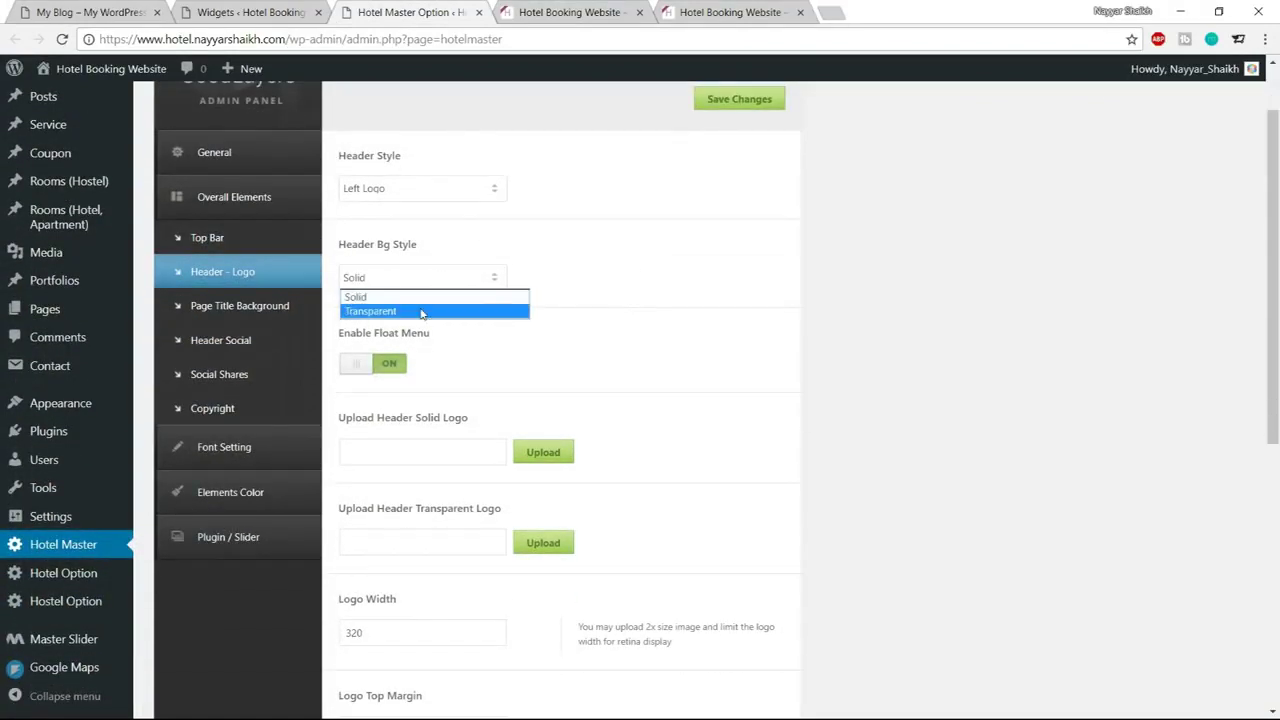
{"action": "left_click", "coordinate": [421, 313]}
{"action": "scroll", "coordinate": [751, 303], "scroll_direction": "down", "scroll_amount": 2}
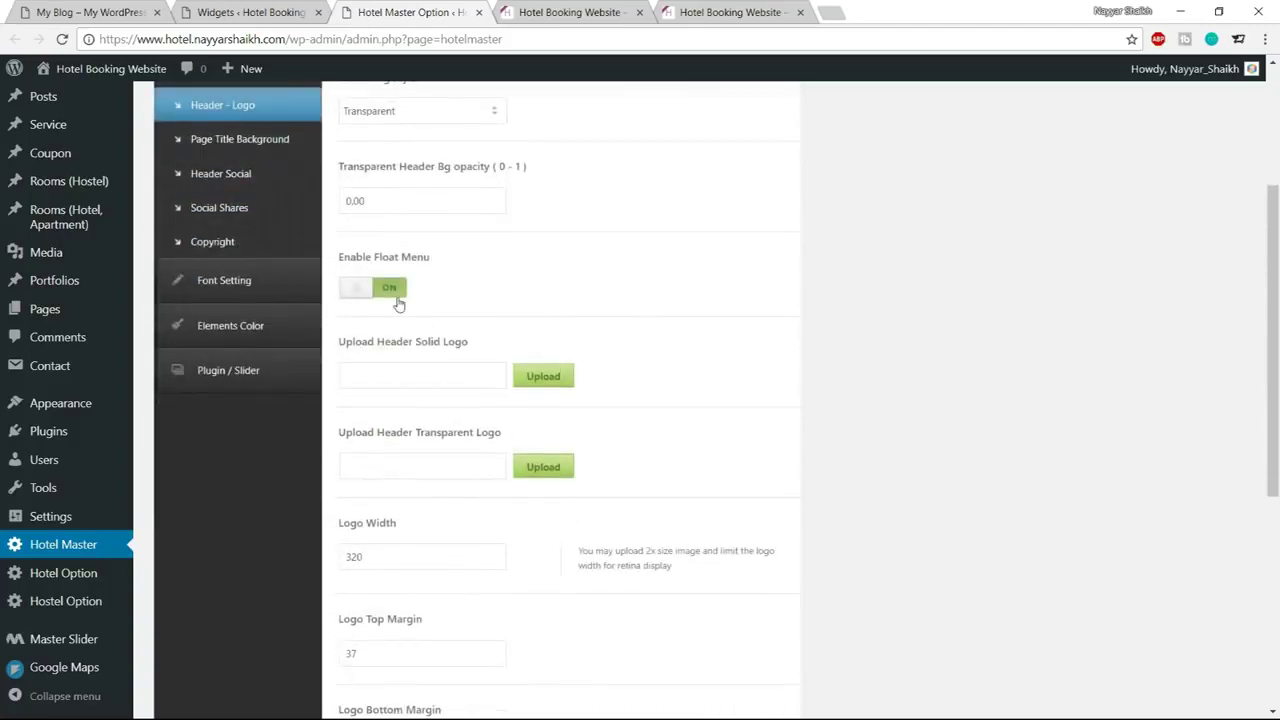
{"action": "left_click", "coordinate": [396, 290]}
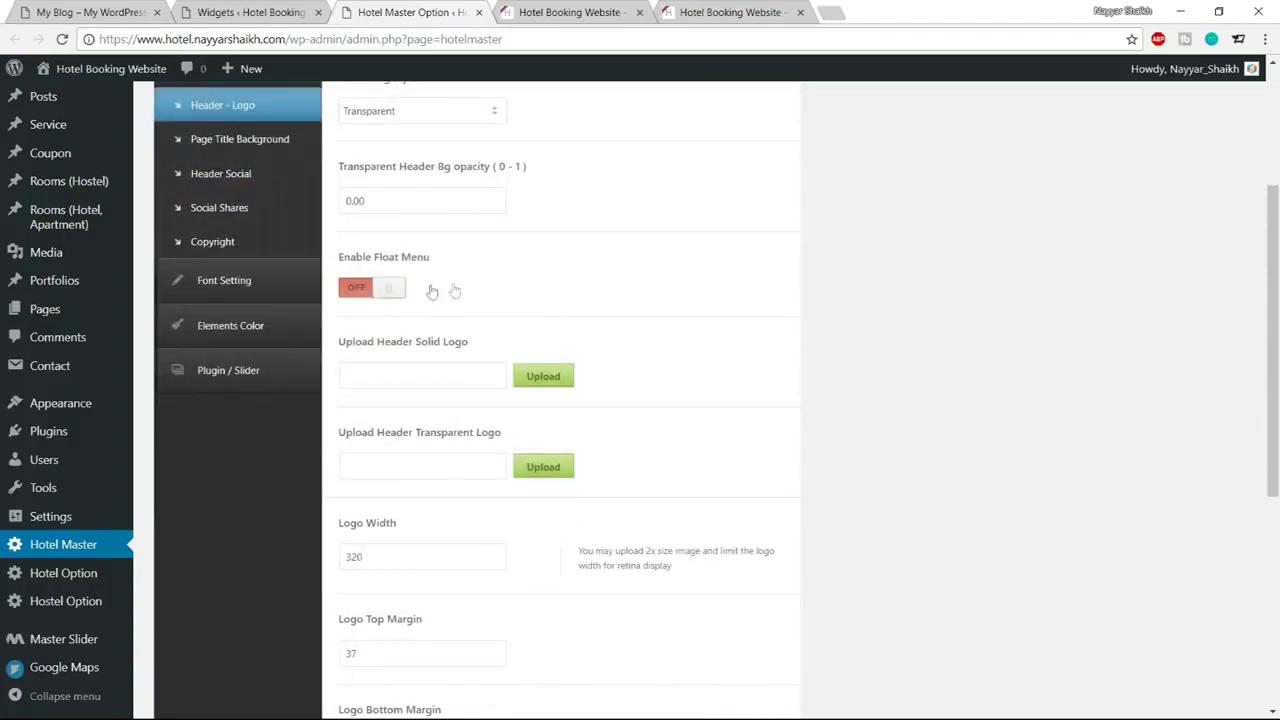
Step: Upload logo-hostel and set it as the transparent header logo
{"action": "scroll", "coordinate": [766, 297], "scroll_direction": "down", "scroll_amount": 1}
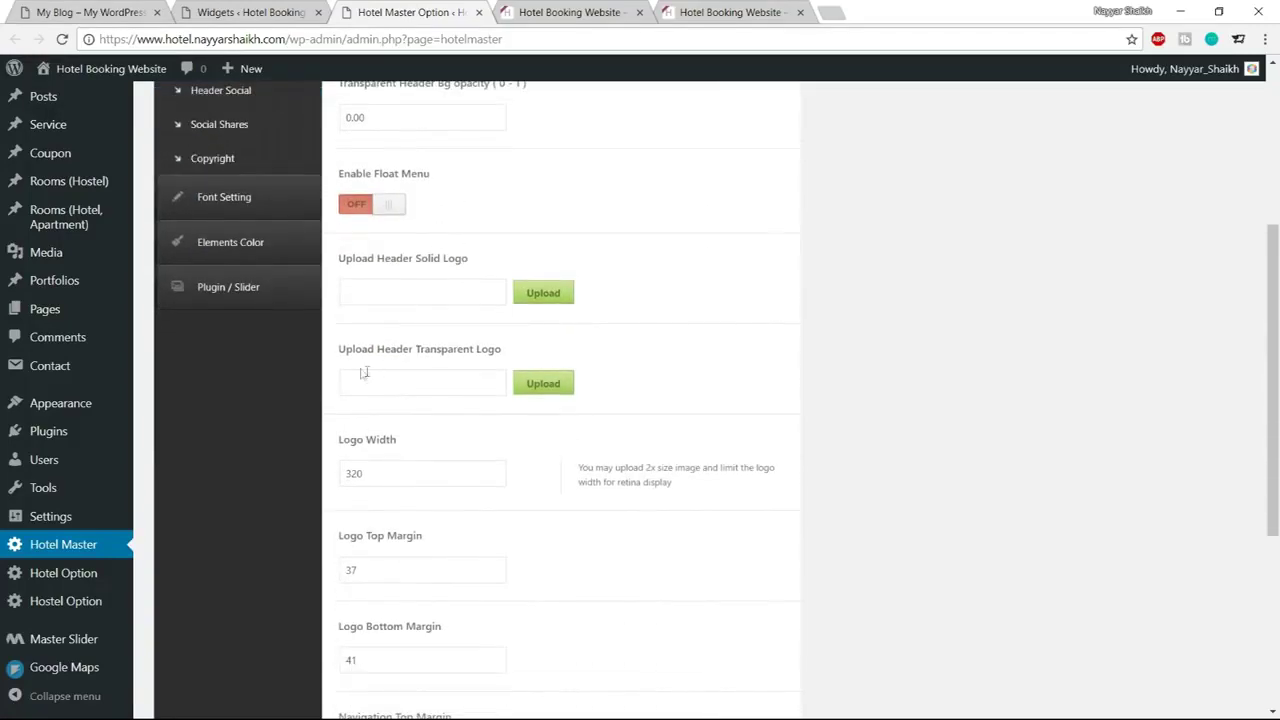
{"action": "left_click_drag", "start_coordinate": [338, 357], "coordinate": [509, 357]}
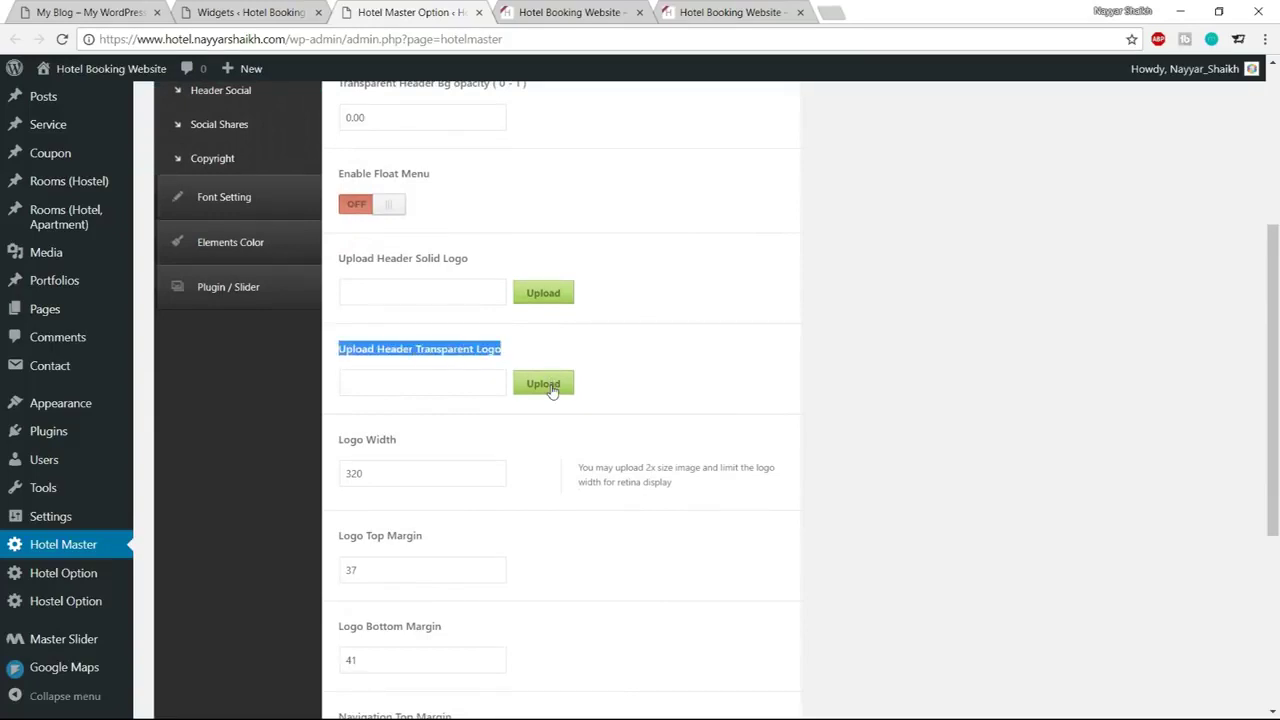
{"action": "left_click", "coordinate": [545, 385]}
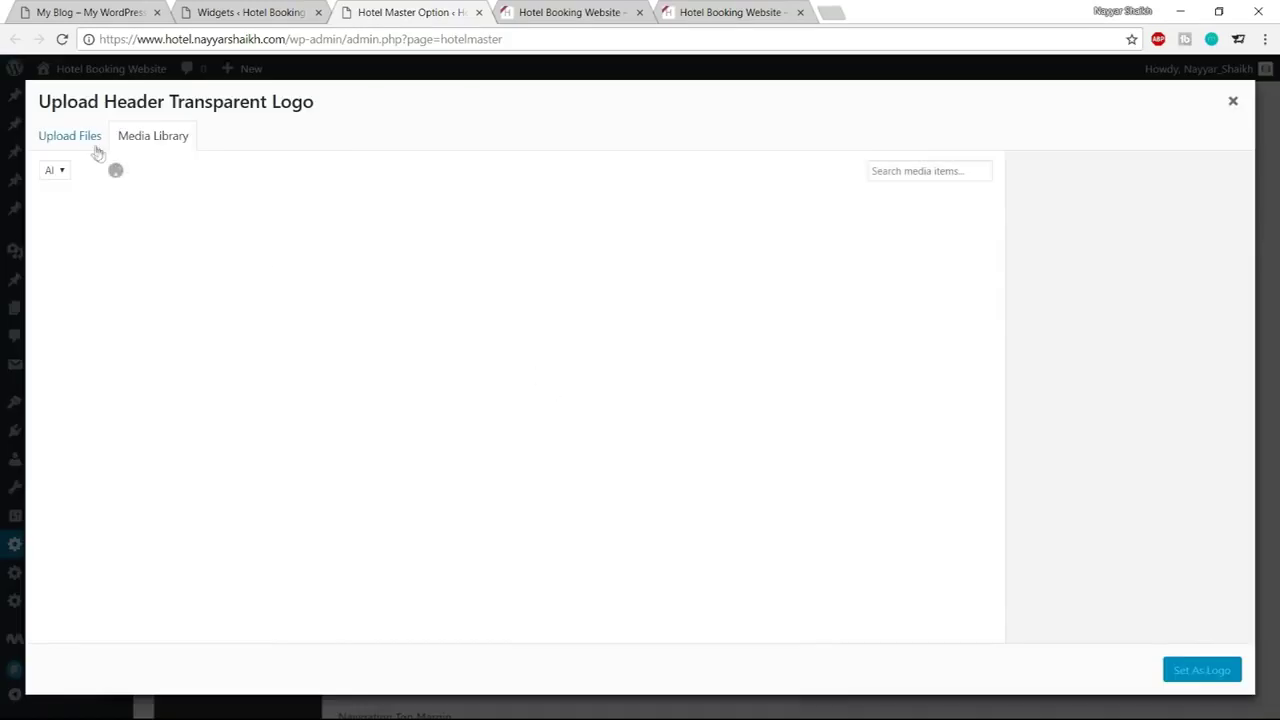
{"action": "left_click", "coordinate": [97, 146]}
{"action": "left_click", "coordinate": [636, 392]}
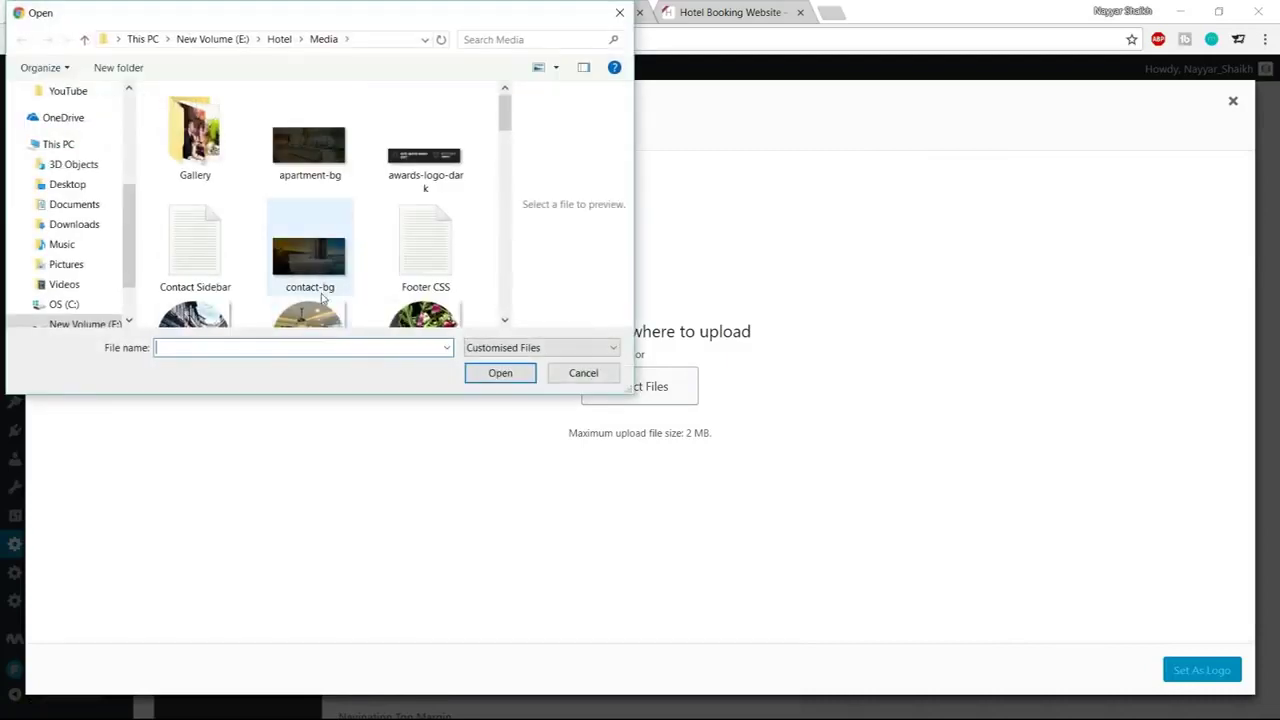
{"action": "scroll", "coordinate": [412, 241], "scroll_direction": "down", "scroll_amount": 10}
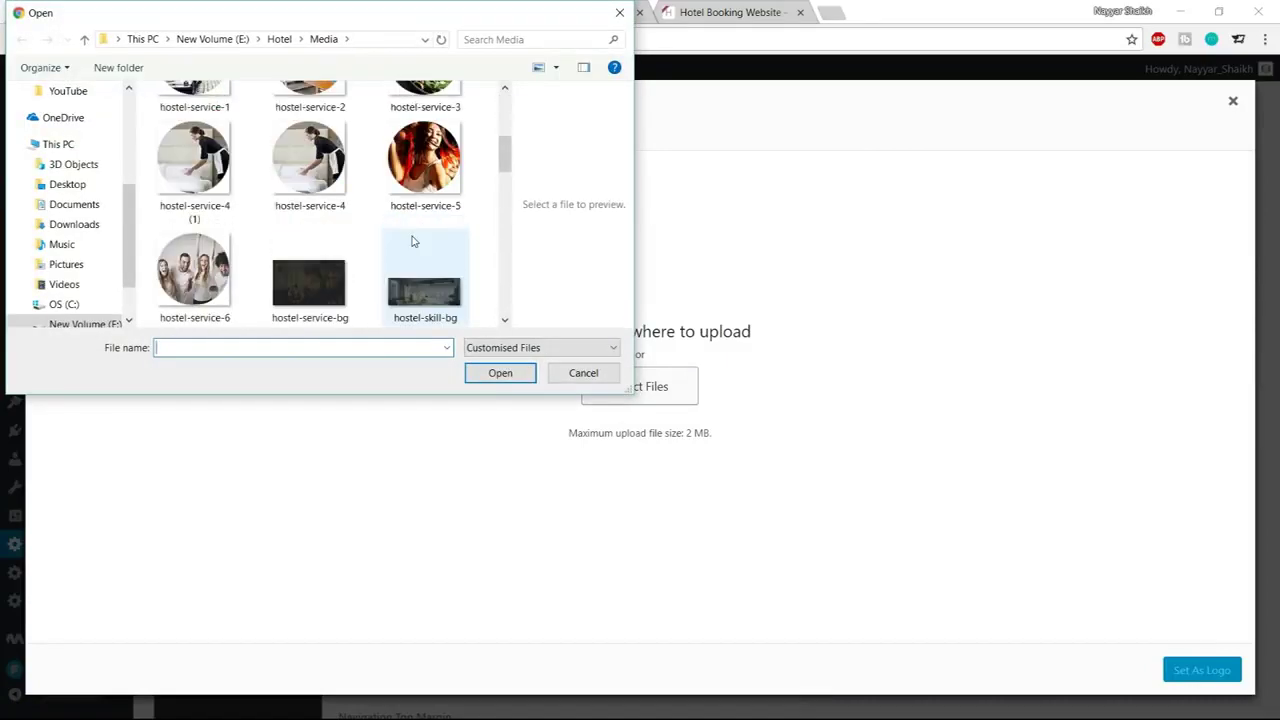
{"action": "left_click", "coordinate": [190, 290]}
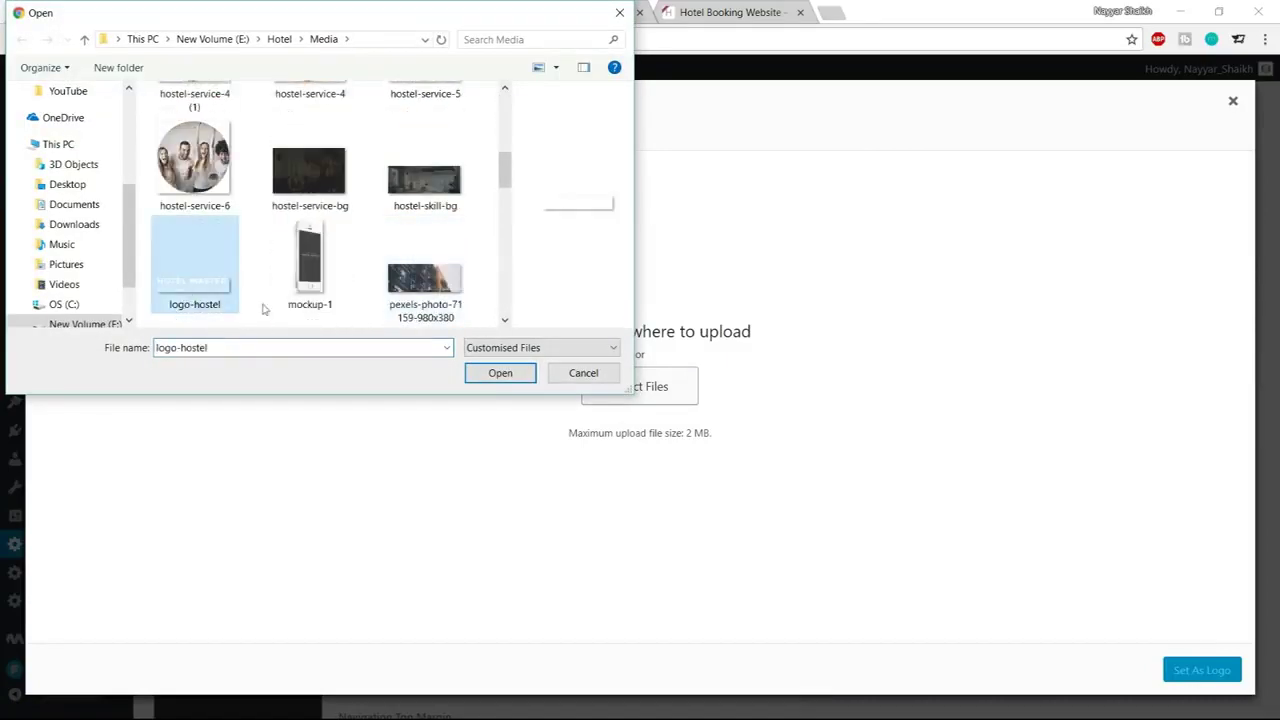
{"action": "left_click", "coordinate": [502, 380]}
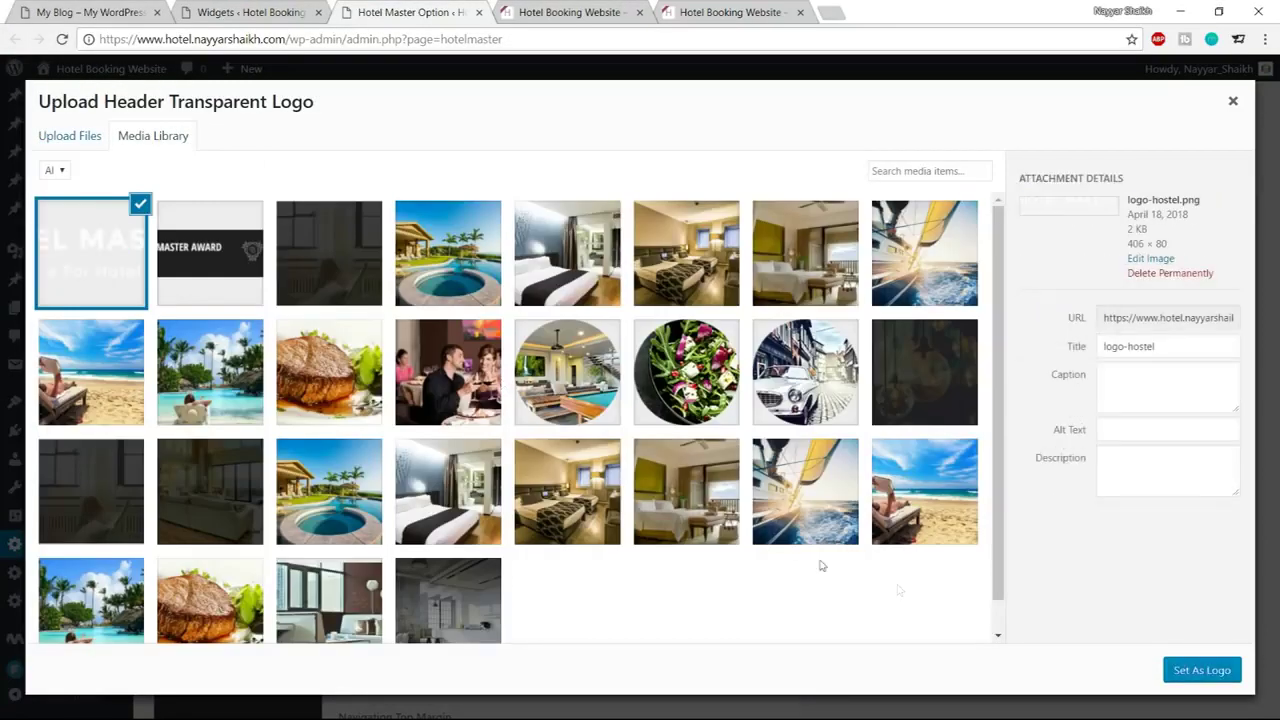
{"action": "left_click", "coordinate": [1199, 671]}
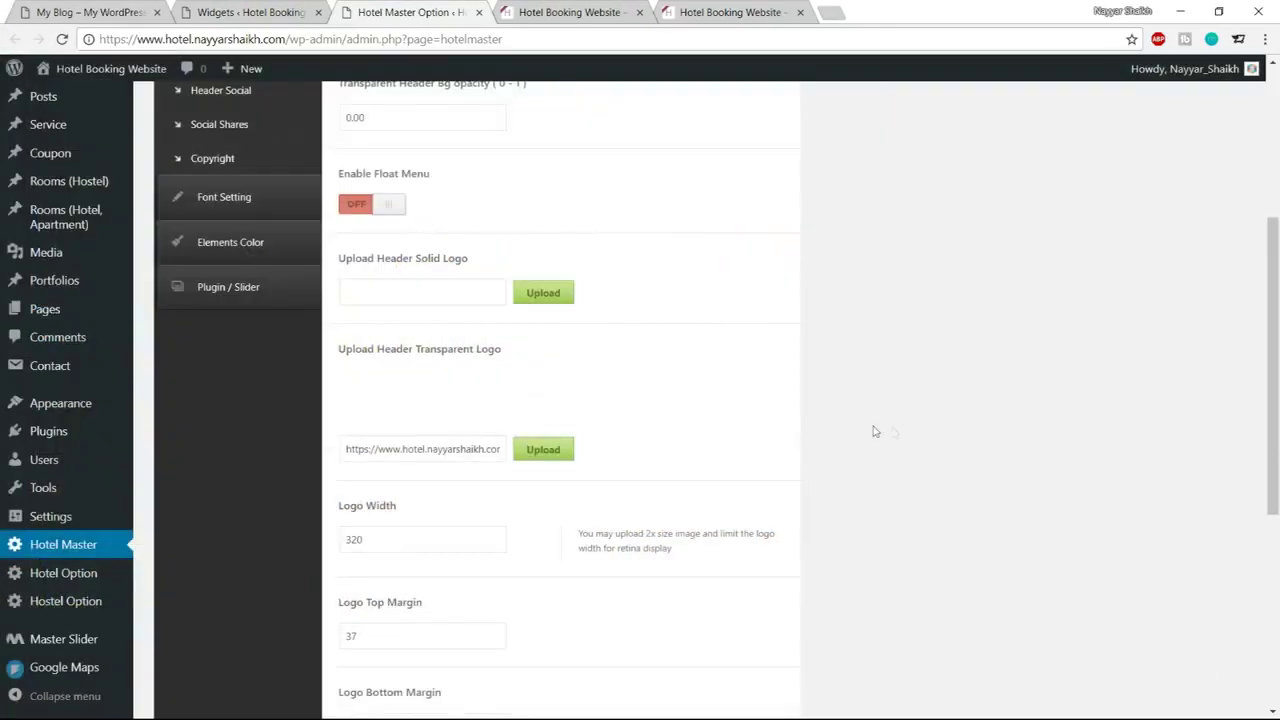
Step: Set logo width 190 and logo and navigation margins 50/20, then save the header options
{"action": "scroll", "coordinate": [930, 440], "scroll_direction": "down", "scroll_amount": 2}
{"action": "left_click_drag", "start_coordinate": [391, 372], "coordinate": [290, 385]}
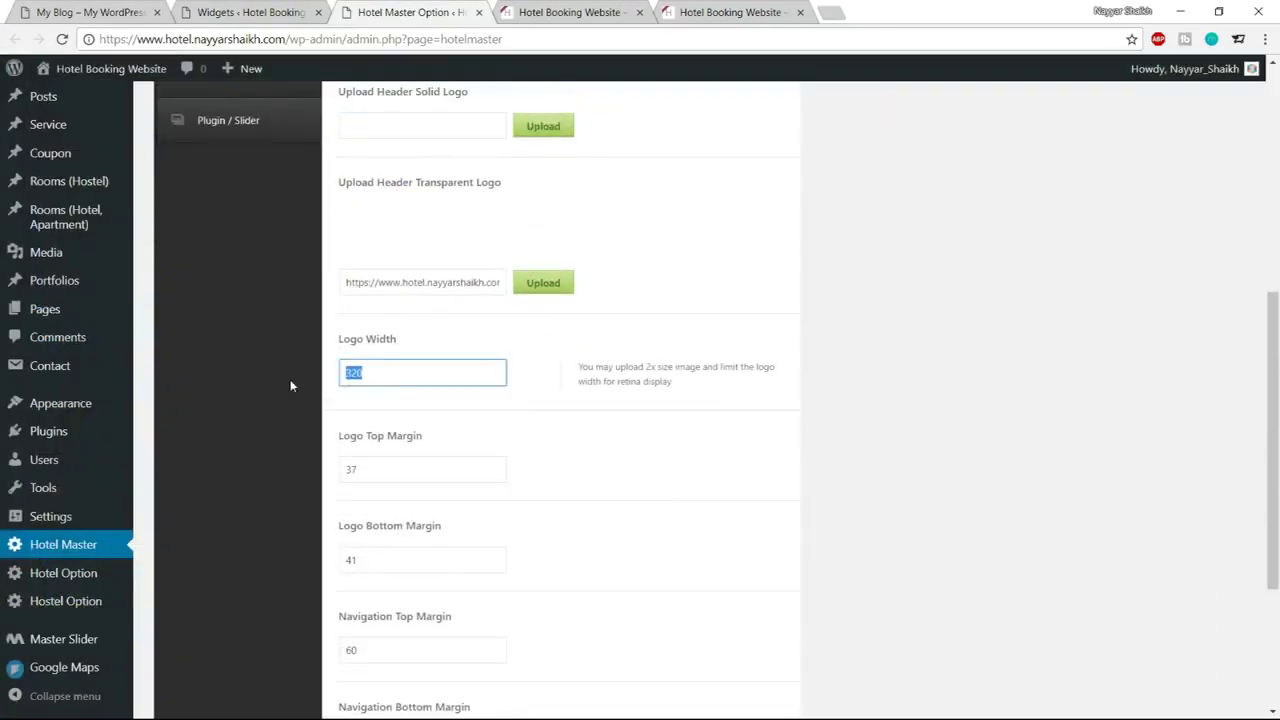
{"action": "type", "text": "190"}
{"action": "scroll", "coordinate": [560, 410], "scroll_direction": "down", "scroll_amount": 2}
{"action": "key", "text": "Tab"}
{"action": "key", "text": "Tab"}
{"action": "scroll", "coordinate": [320, 323], "scroll_direction": "down", "scroll_amount": 1}
{"action": "key", "text": "Tab"}
{"action": "type", "text": "50"}
{"action": "key", "text": "Tab"}
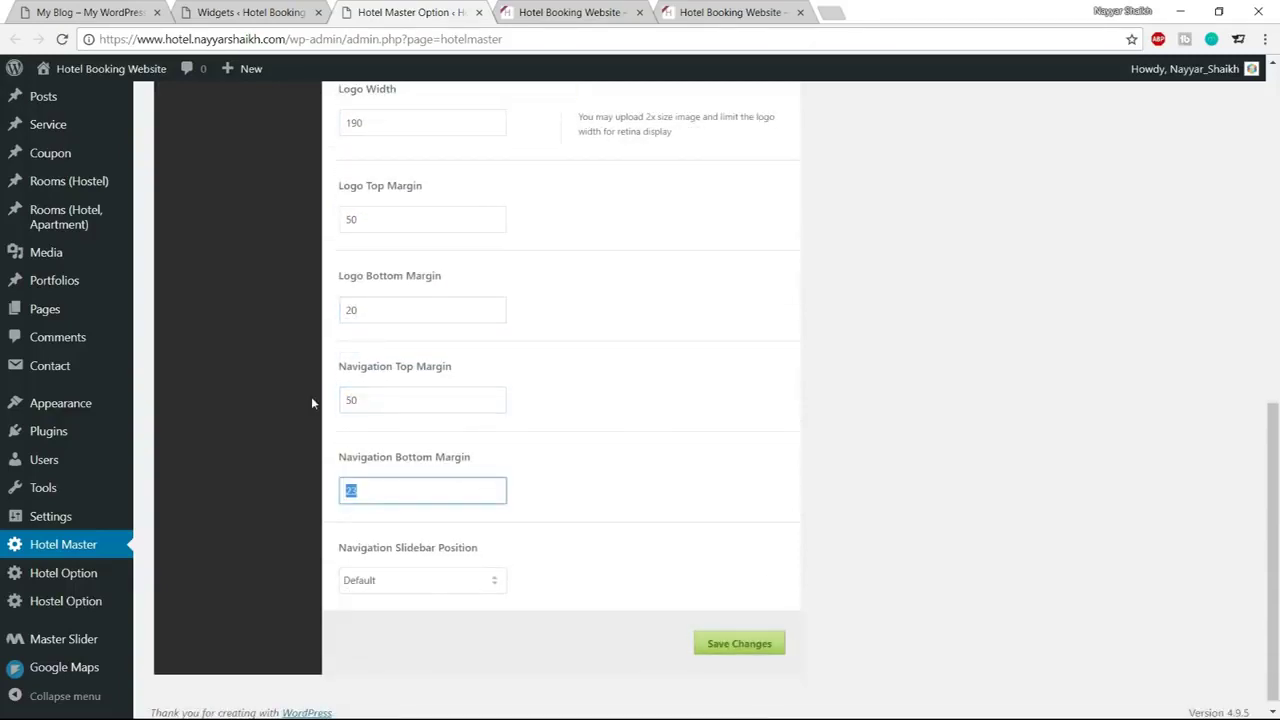
{"action": "type", "text": "20"}
{"action": "left_click_drag", "start_coordinate": [363, 403], "coordinate": [325, 405]}
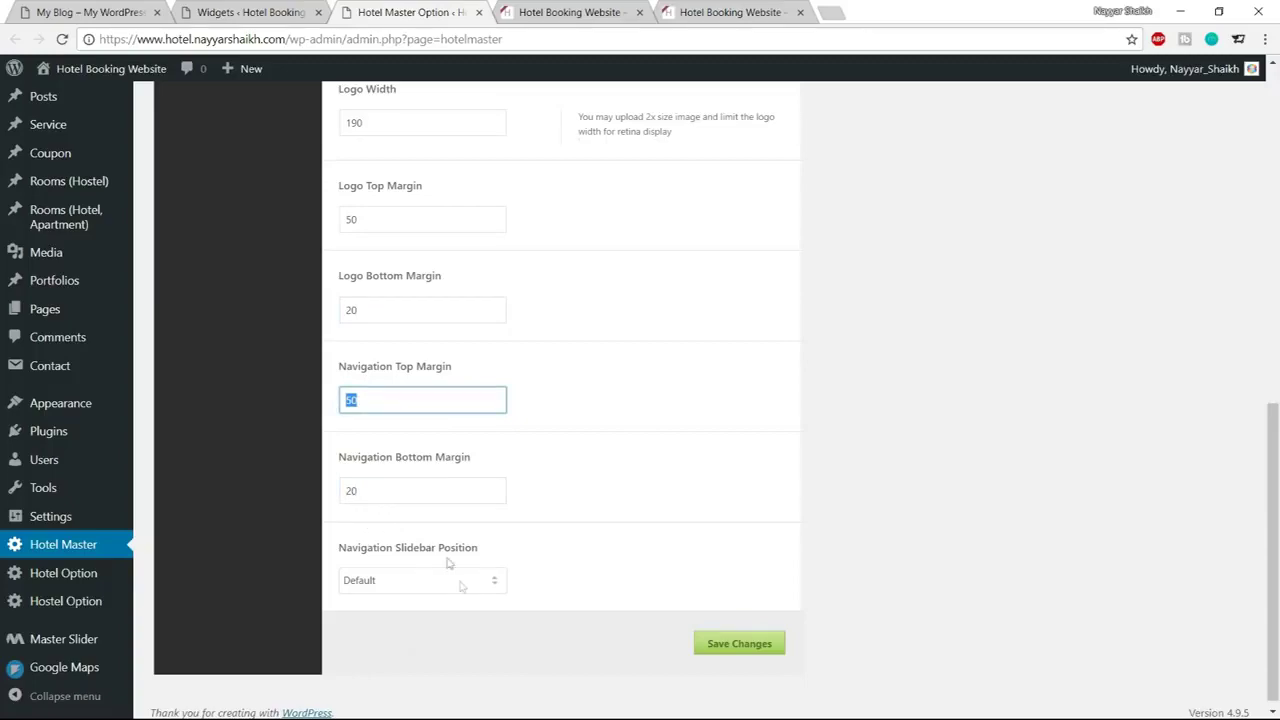
{"action": "left_click", "coordinate": [731, 648]}
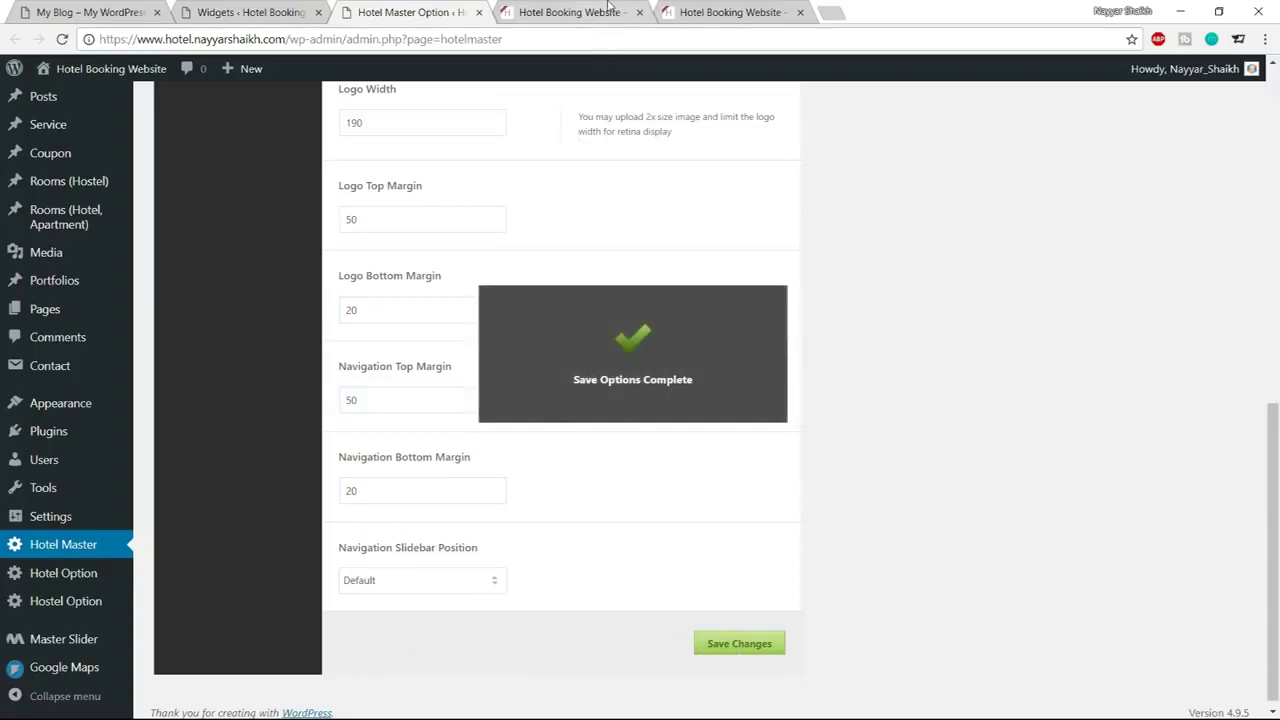
{"action": "left_click", "coordinate": [600, 12]}
Step: Reload the front page to inspect the transparent header, then view the Penthouse Apartment in London room page
{"action": "left_click", "coordinate": [63, 40]}
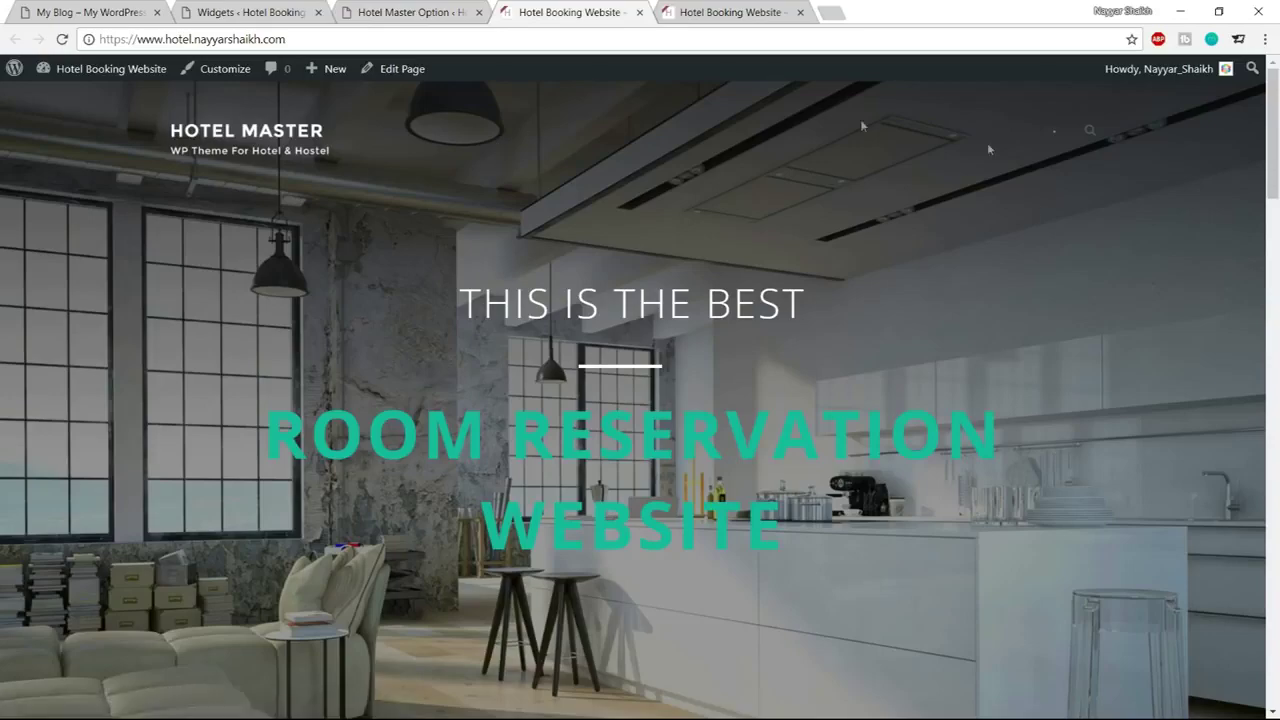
{"action": "scroll", "coordinate": [949, 358], "scroll_direction": "down", "scroll_amount": 3}
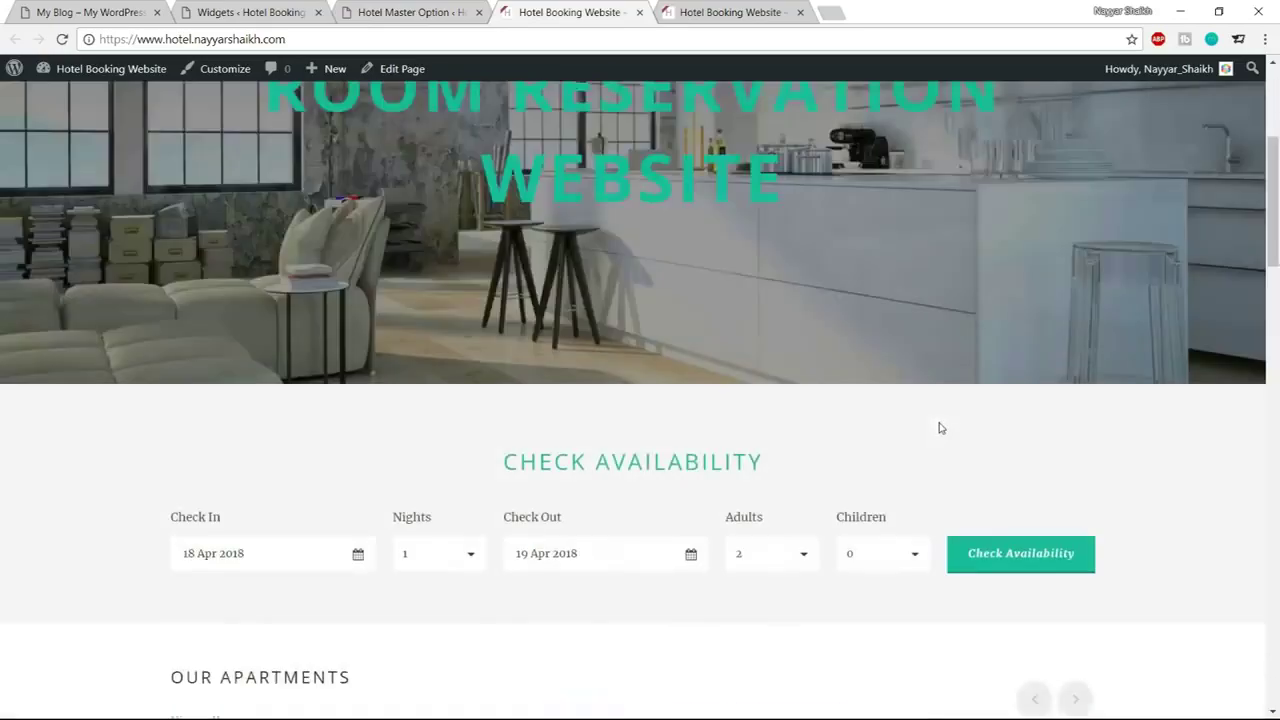
{"action": "scroll", "coordinate": [938, 428], "scroll_direction": "up", "scroll_amount": 4}
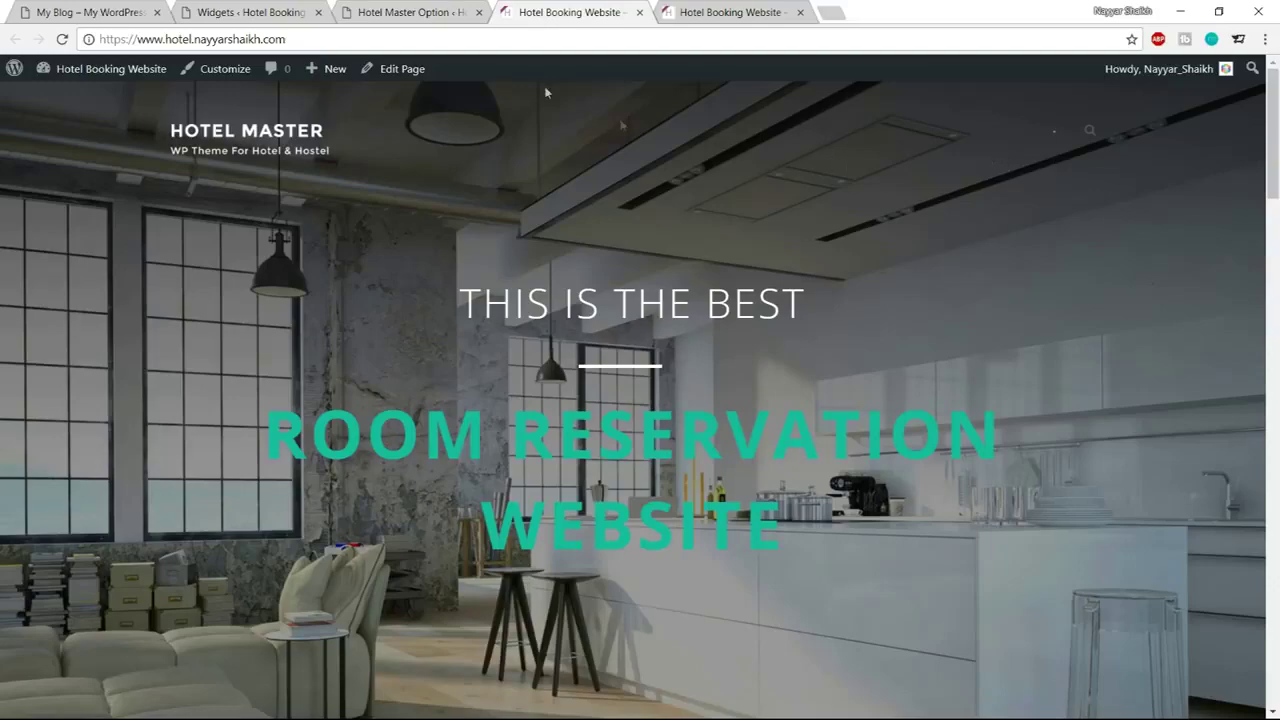
{"action": "scroll", "coordinate": [868, 290], "scroll_direction": "down", "scroll_amount": 6}
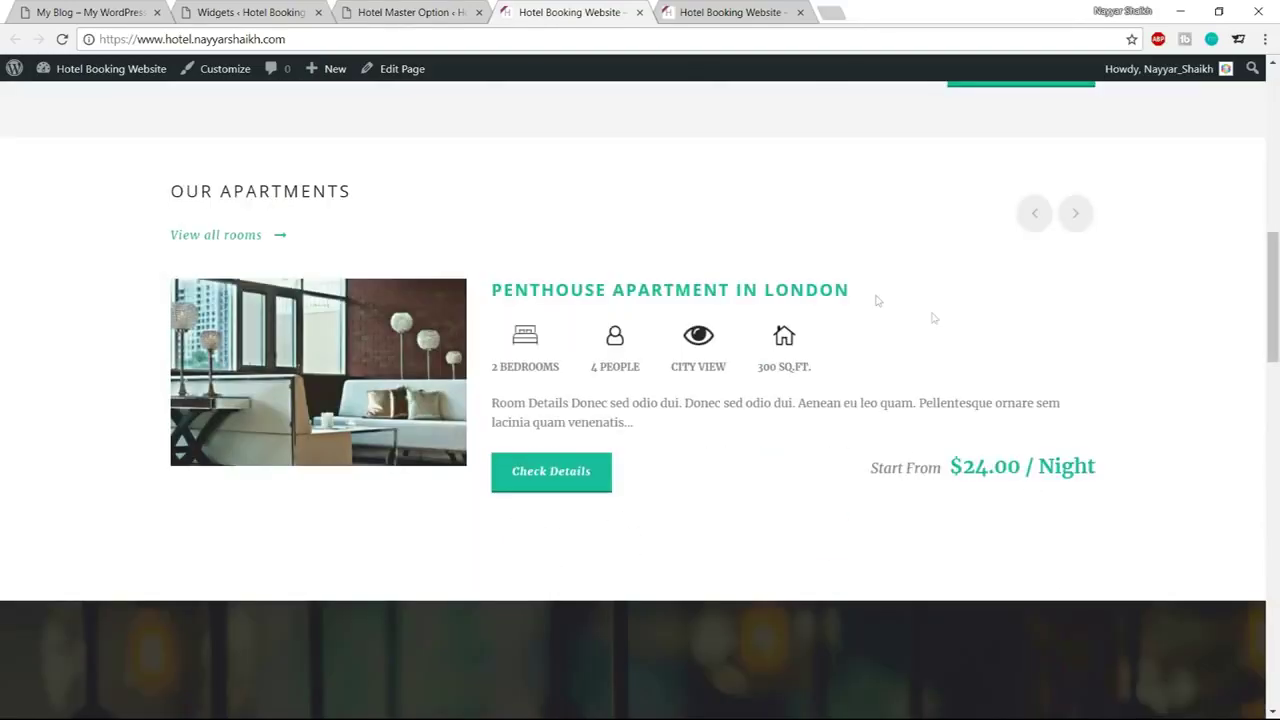
{"action": "left_click", "coordinate": [845, 290]}
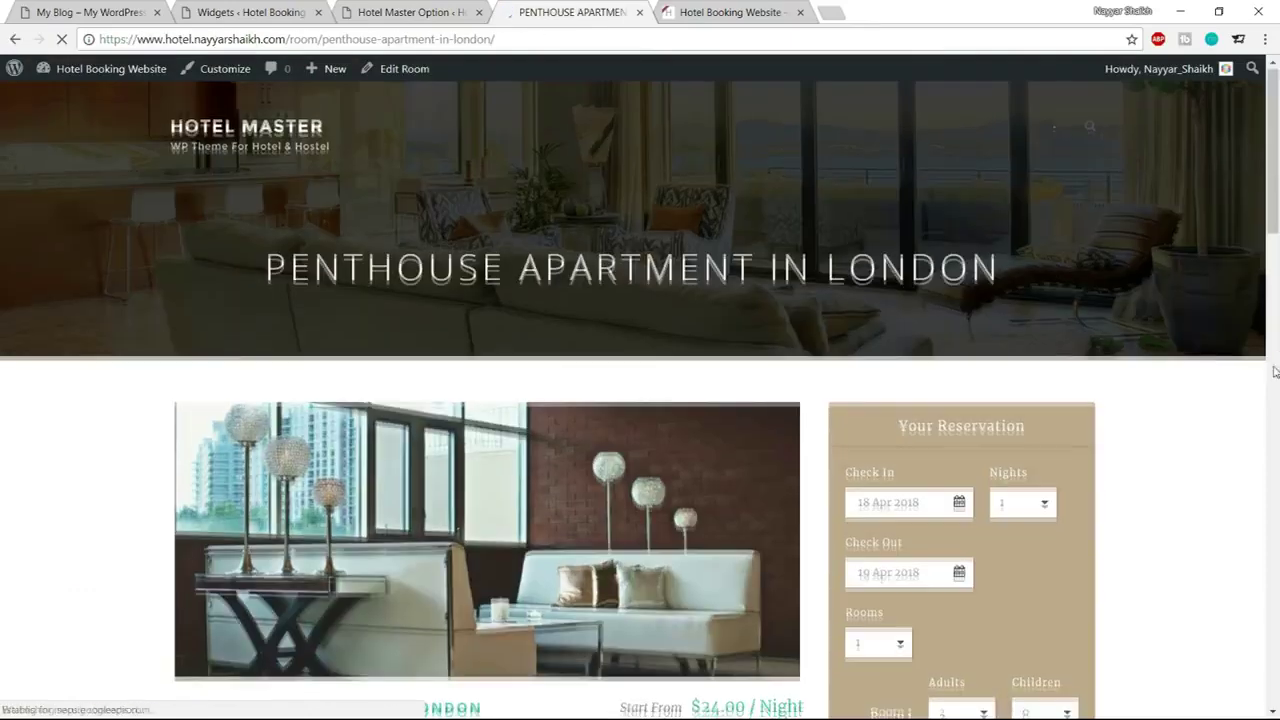
{"action": "scroll", "coordinate": [1000, 265], "scroll_direction": "down", "scroll_amount": 3}
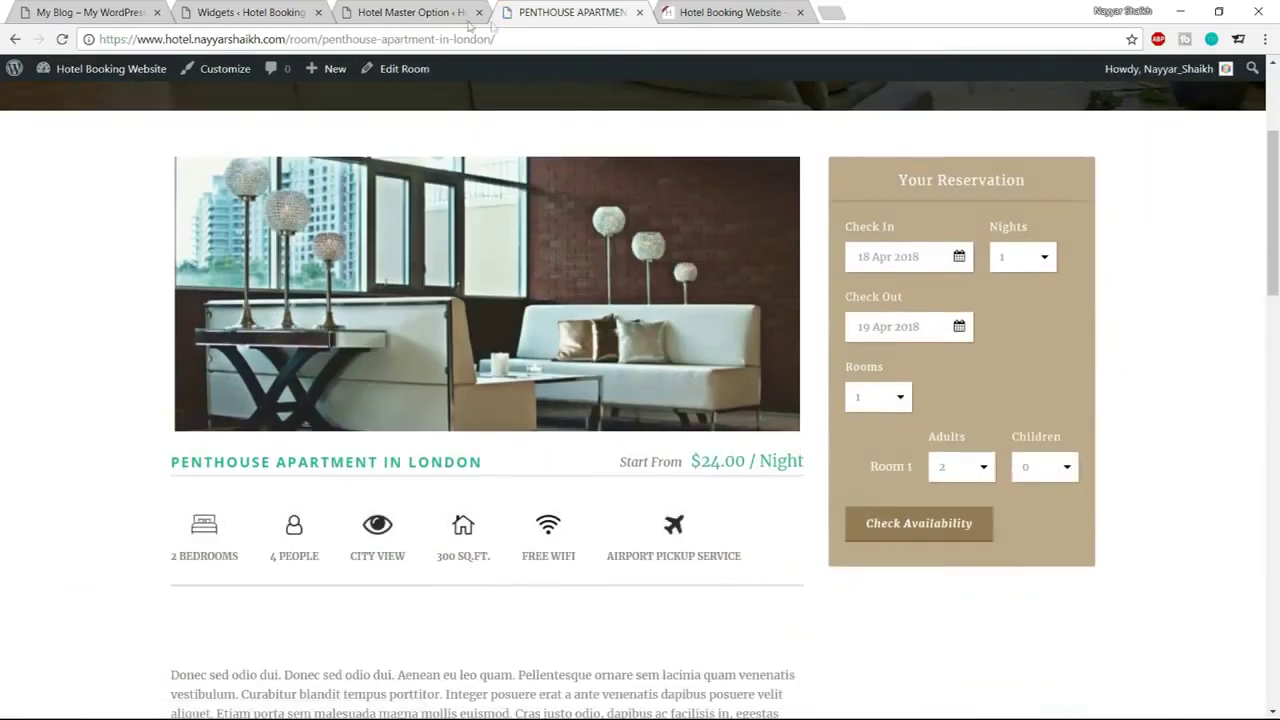
{"action": "left_click", "coordinate": [428, 18]}
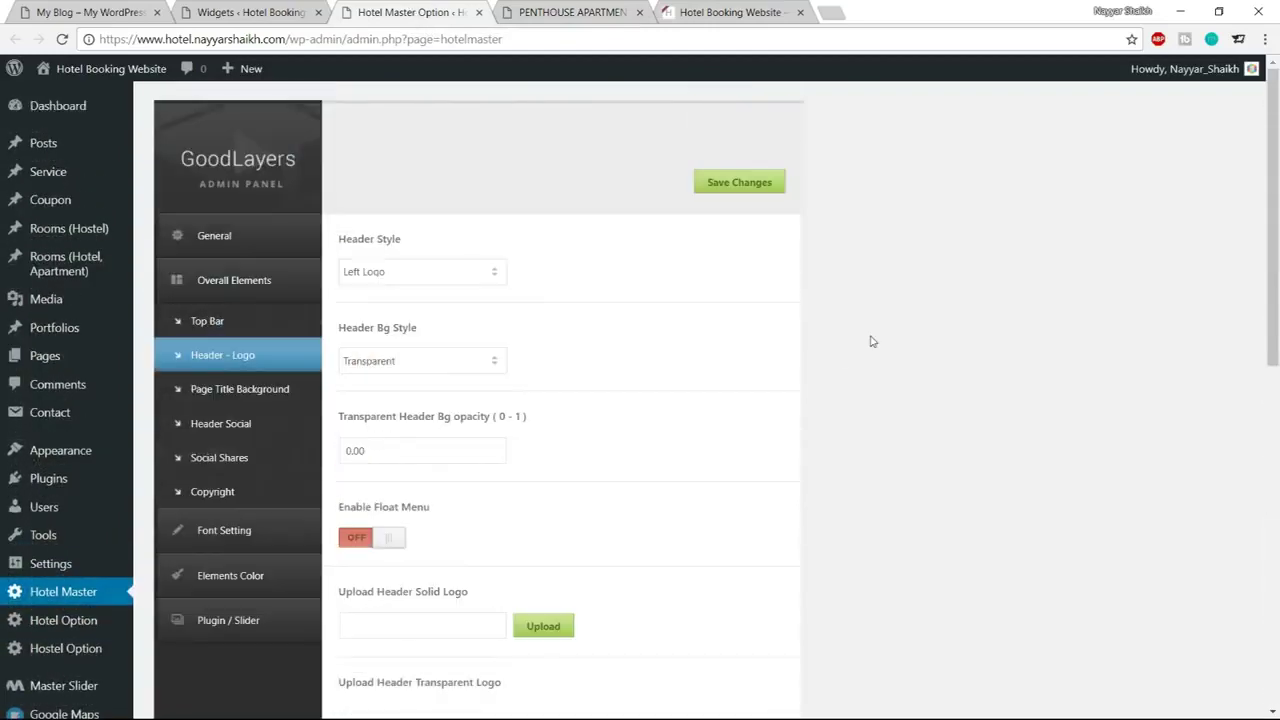
Step: Set the Reservation Bar Background colour to teal #1abc9c
{"action": "left_click", "coordinate": [268, 578]}
{"action": "scroll", "coordinate": [917, 457], "scroll_direction": "down", "scroll_amount": 3}
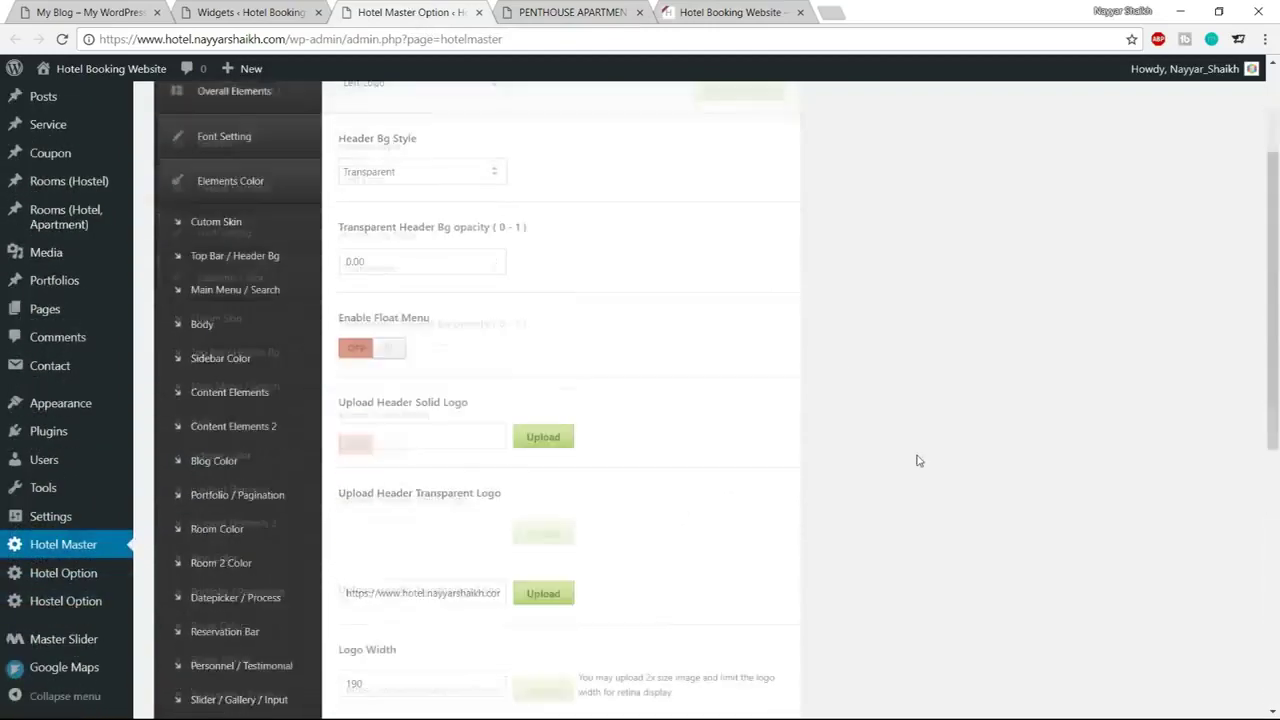
{"action": "left_click", "coordinate": [242, 578]}
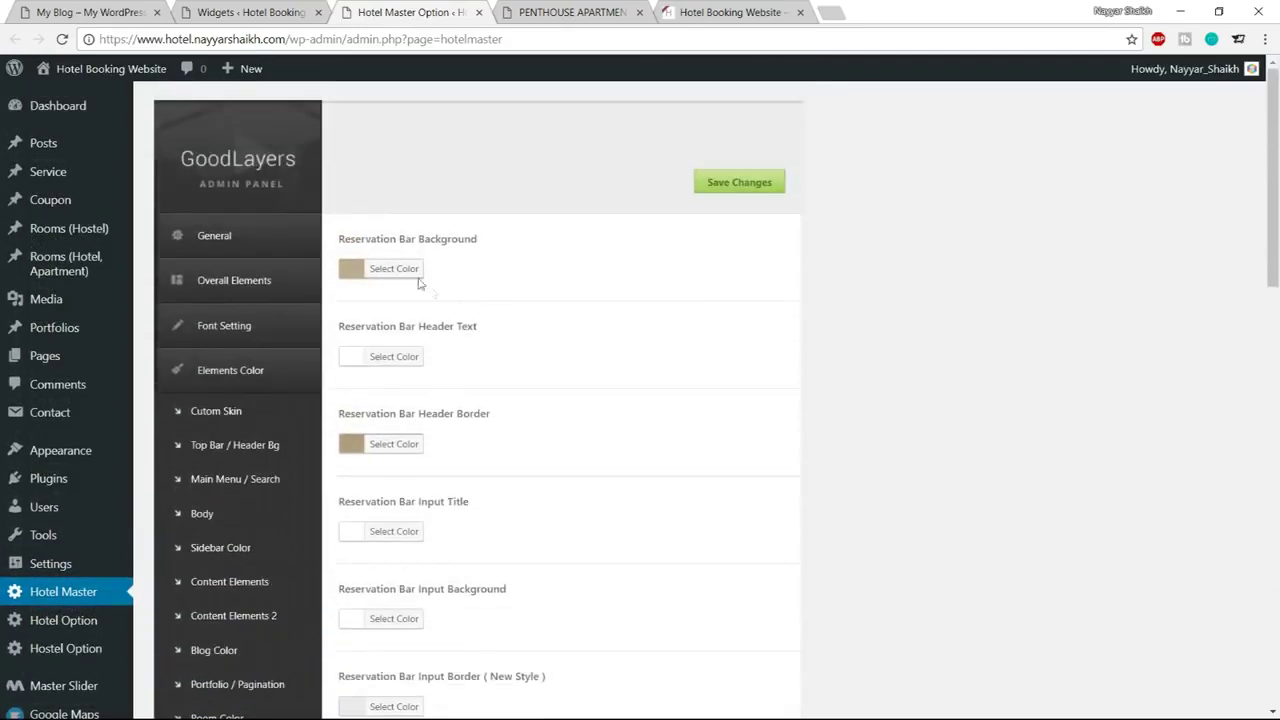
{"action": "left_click", "coordinate": [400, 269]}
{"action": "triple_click", "coordinate": [460, 269]}
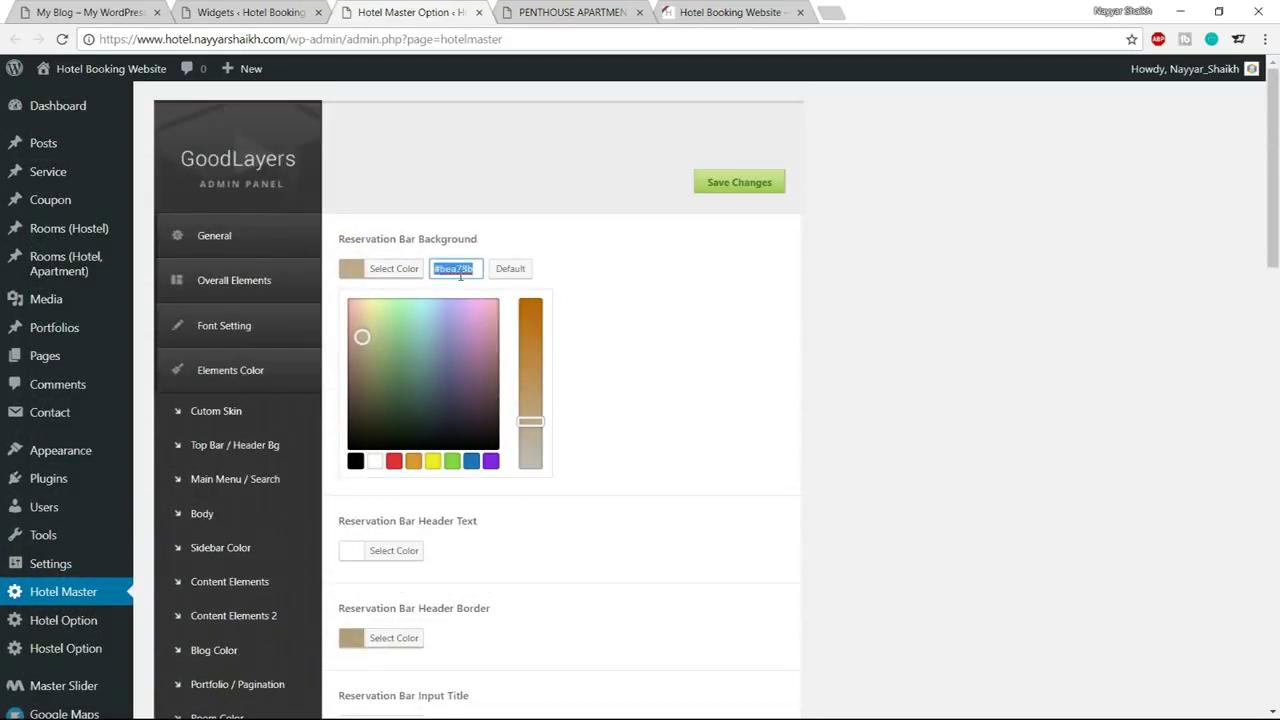
{"action": "type", "text": "#1a"}
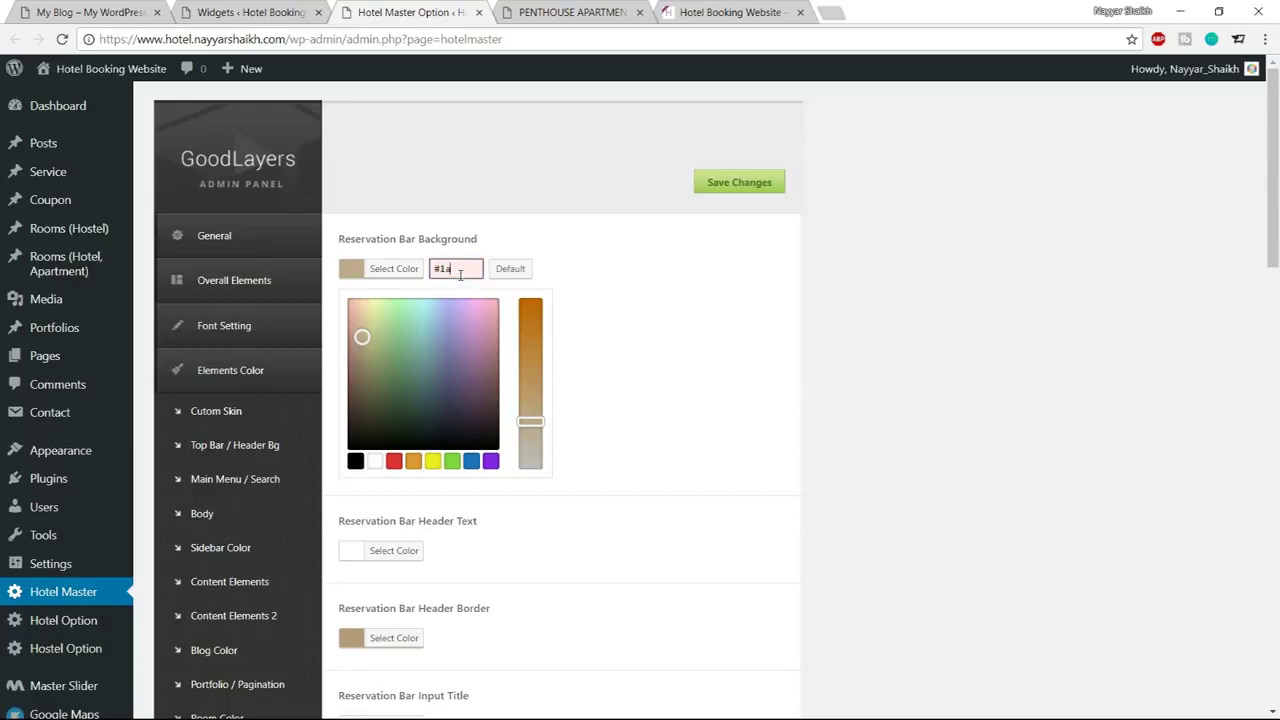
{"action": "type", "text": "bc9c"}
{"action": "triple_click", "coordinate": [460, 274]}
{"action": "key", "text": "ctrl+c"}
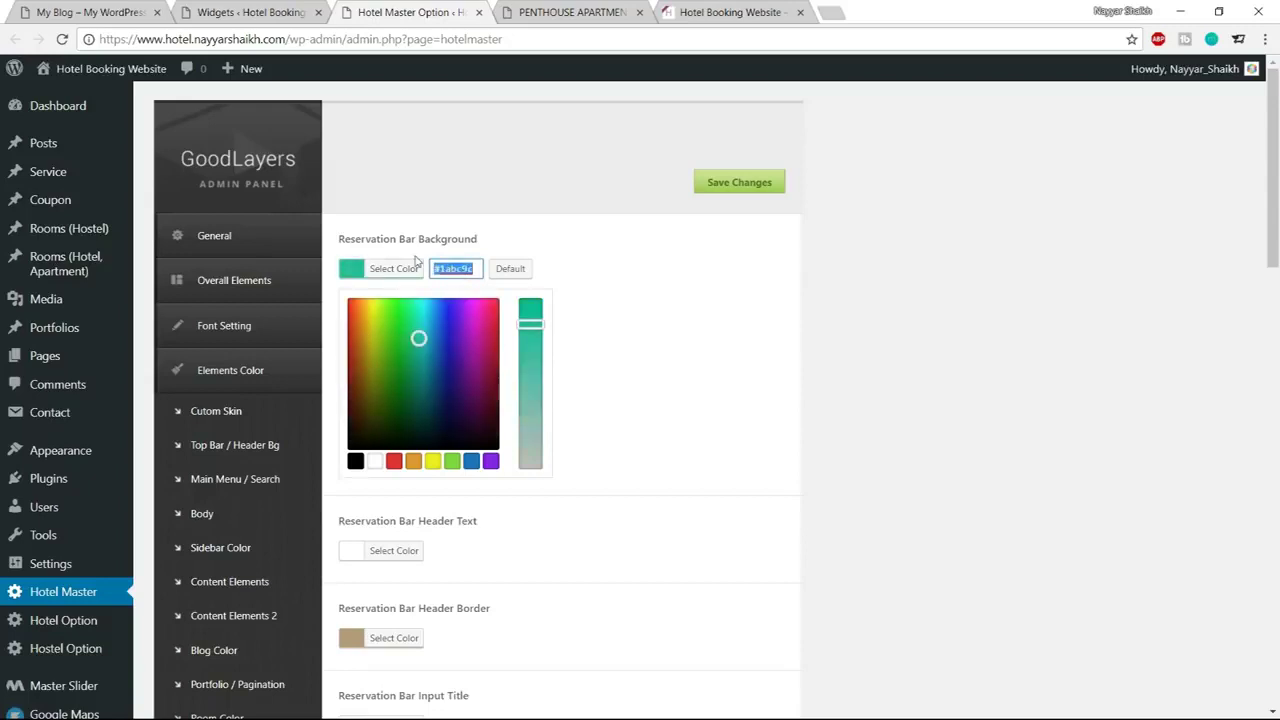
{"action": "left_click", "coordinate": [389, 273]}
{"action": "scroll", "coordinate": [886, 383], "scroll_direction": "down", "scroll_amount": 1}
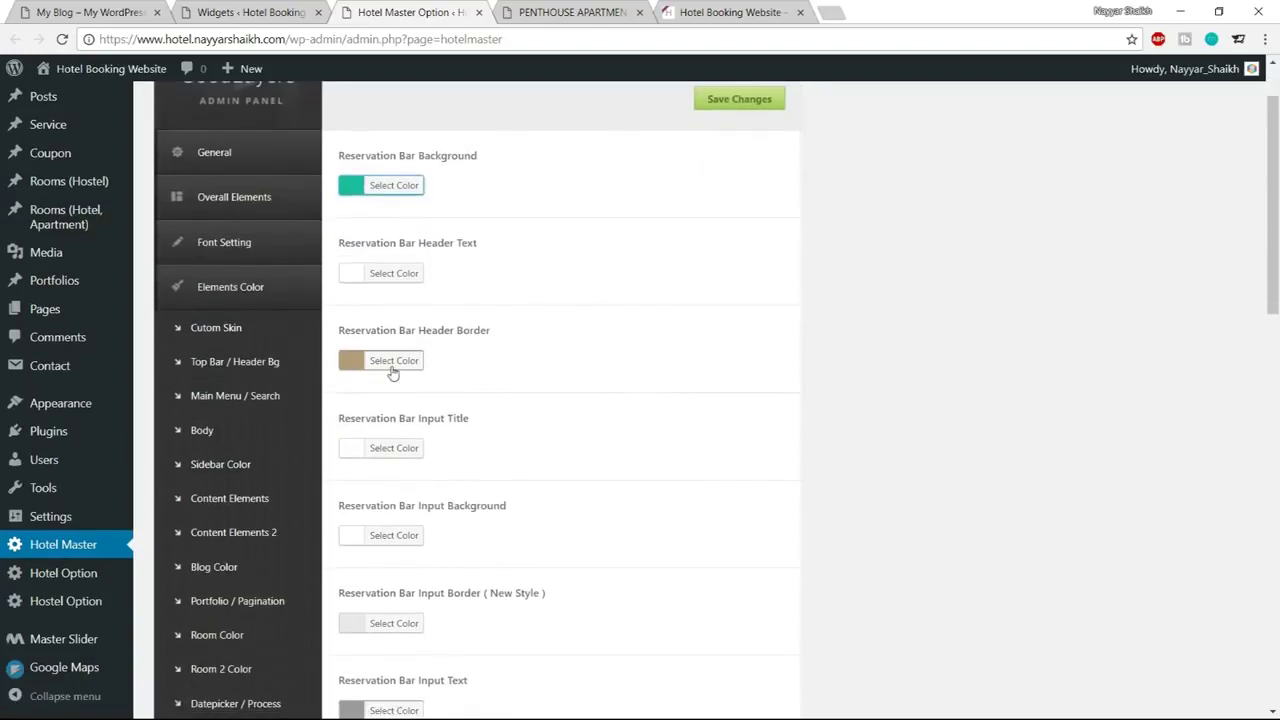
{"action": "left_click", "coordinate": [547, 7]}
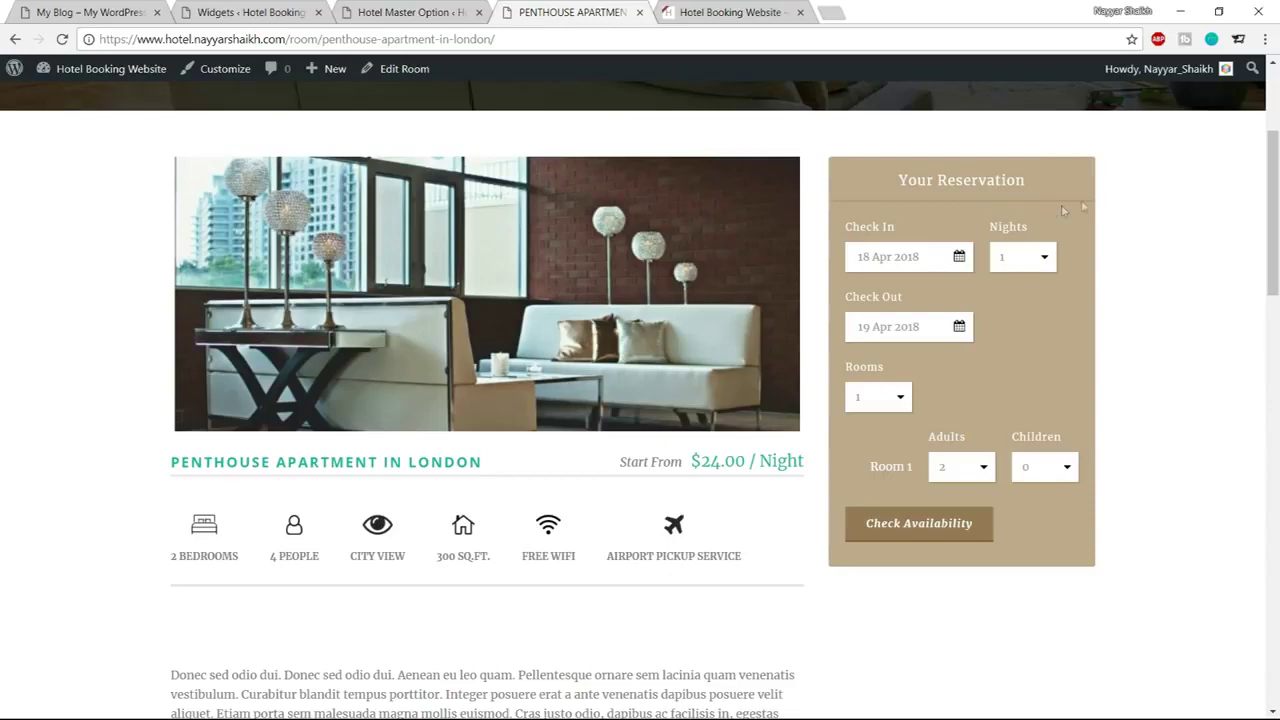
{"action": "left_click", "coordinate": [405, 12]}
Step: Set the Reservation Bar Header Border to #1abc9c, darkened to #0c7a6b
{"action": "left_click", "coordinate": [394, 360]}
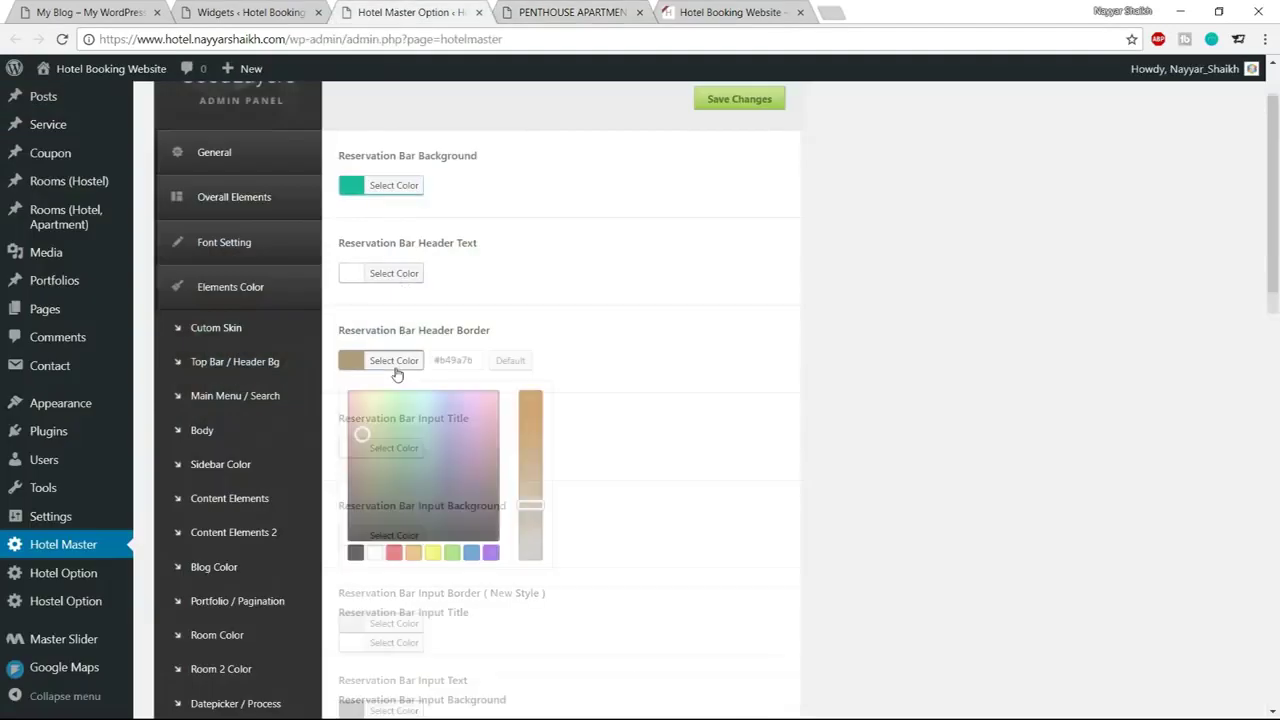
{"action": "double_click", "coordinate": [472, 360]}
{"action": "key", "text": "ctrl+v"}
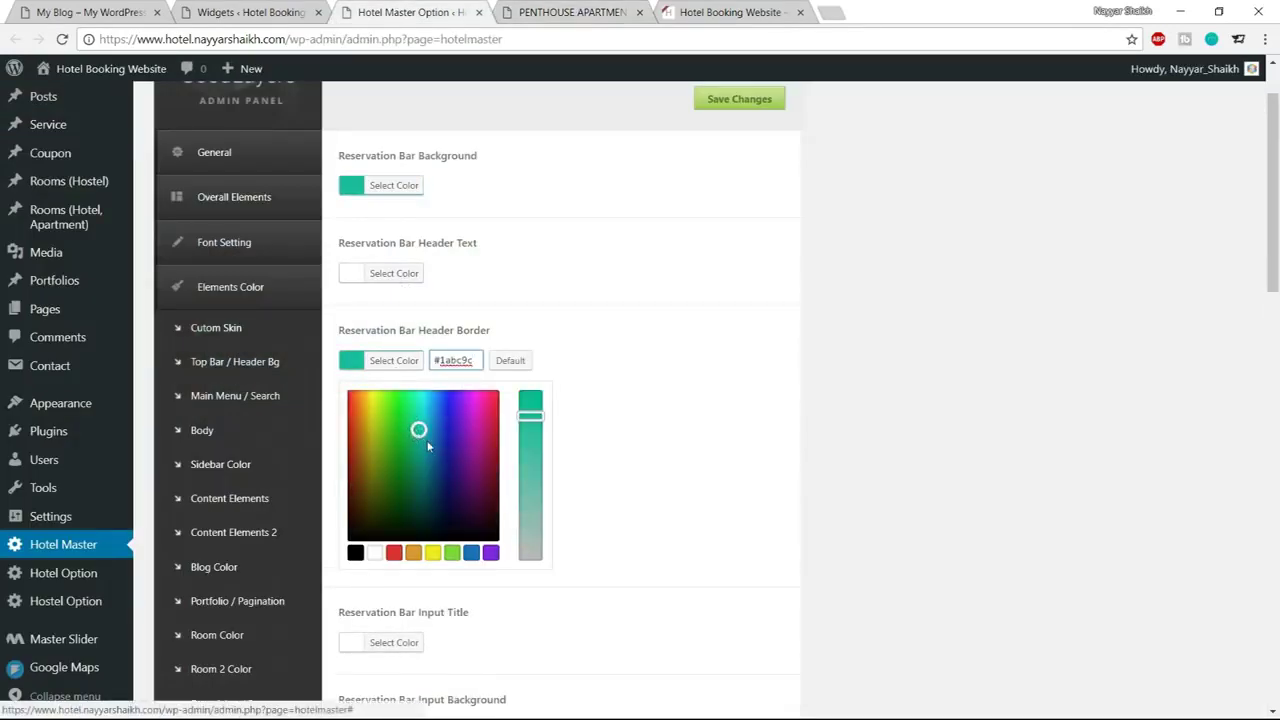
{"action": "left_click_drag", "start_coordinate": [419, 430], "coordinate": [421, 466]}
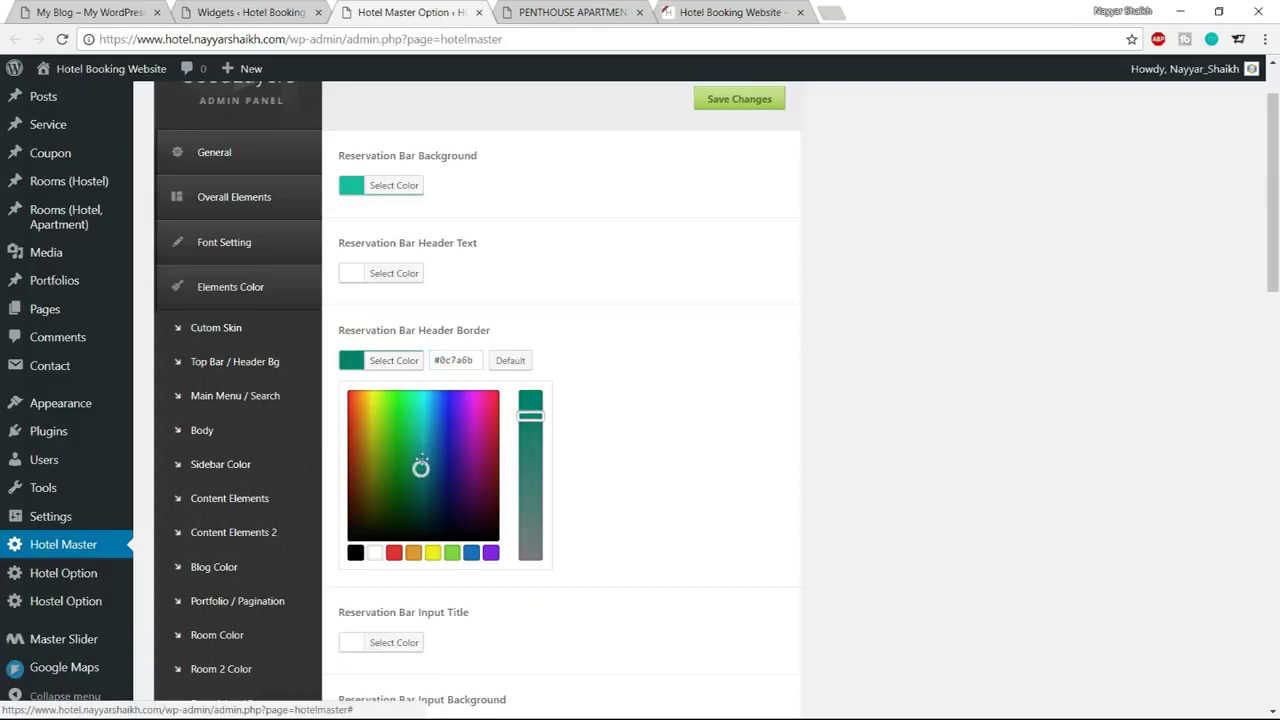
{"action": "left_click", "coordinate": [405, 364]}
{"action": "scroll", "coordinate": [866, 394], "scroll_direction": "down", "scroll_amount": 5}
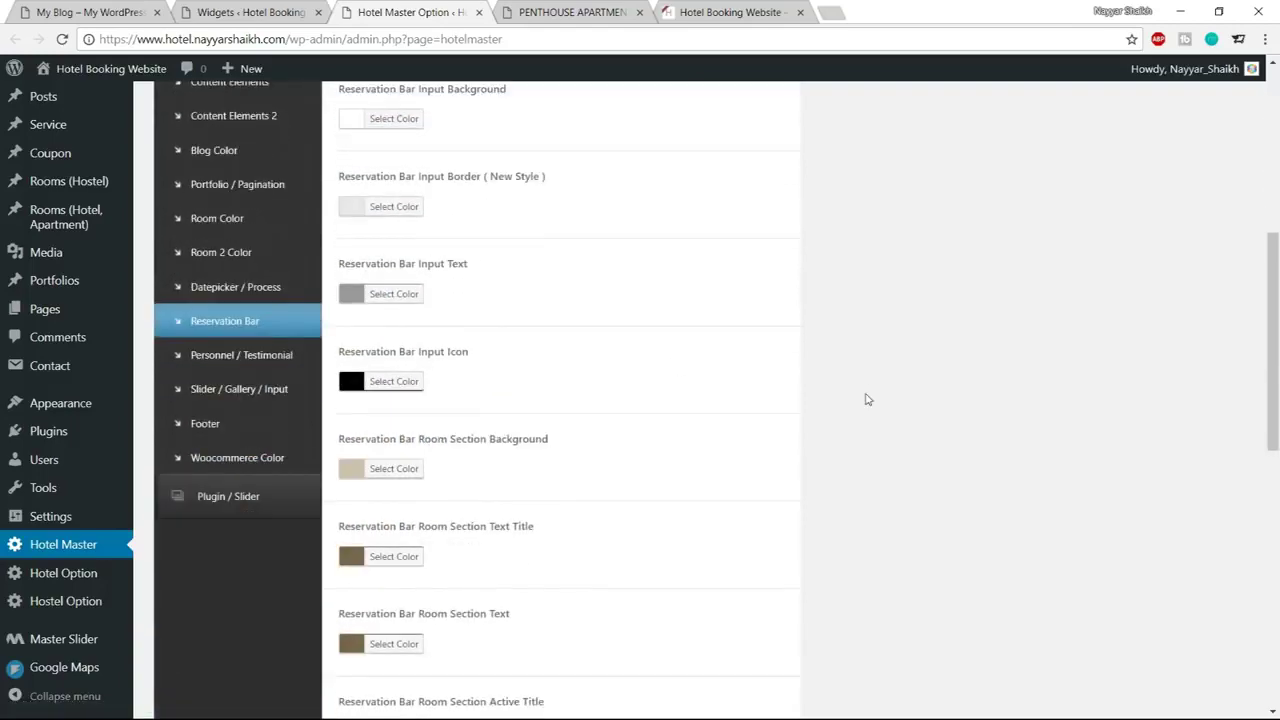
Step: Set the reservation bar Button Background to #1abc9c, darkened in the picker
{"action": "scroll", "coordinate": [866, 399], "scroll_direction": "down", "scroll_amount": 6}
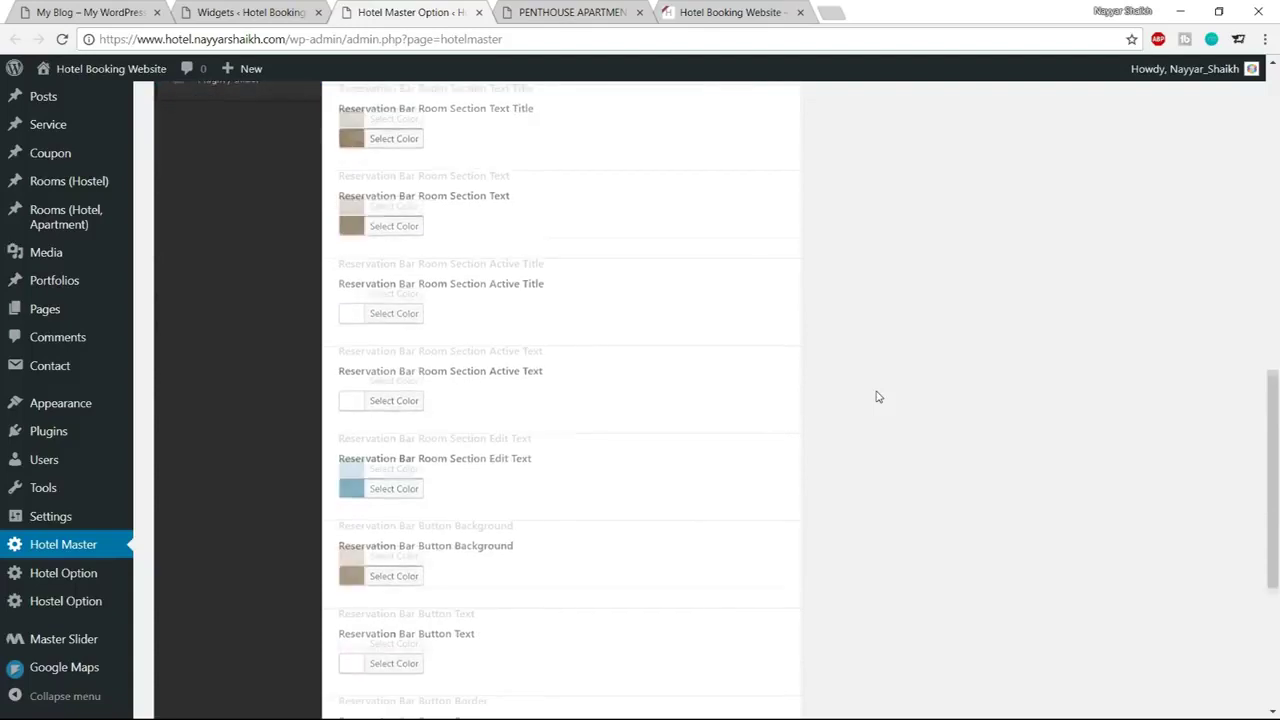
{"action": "scroll", "coordinate": [876, 397], "scroll_direction": "down", "scroll_amount": 2}
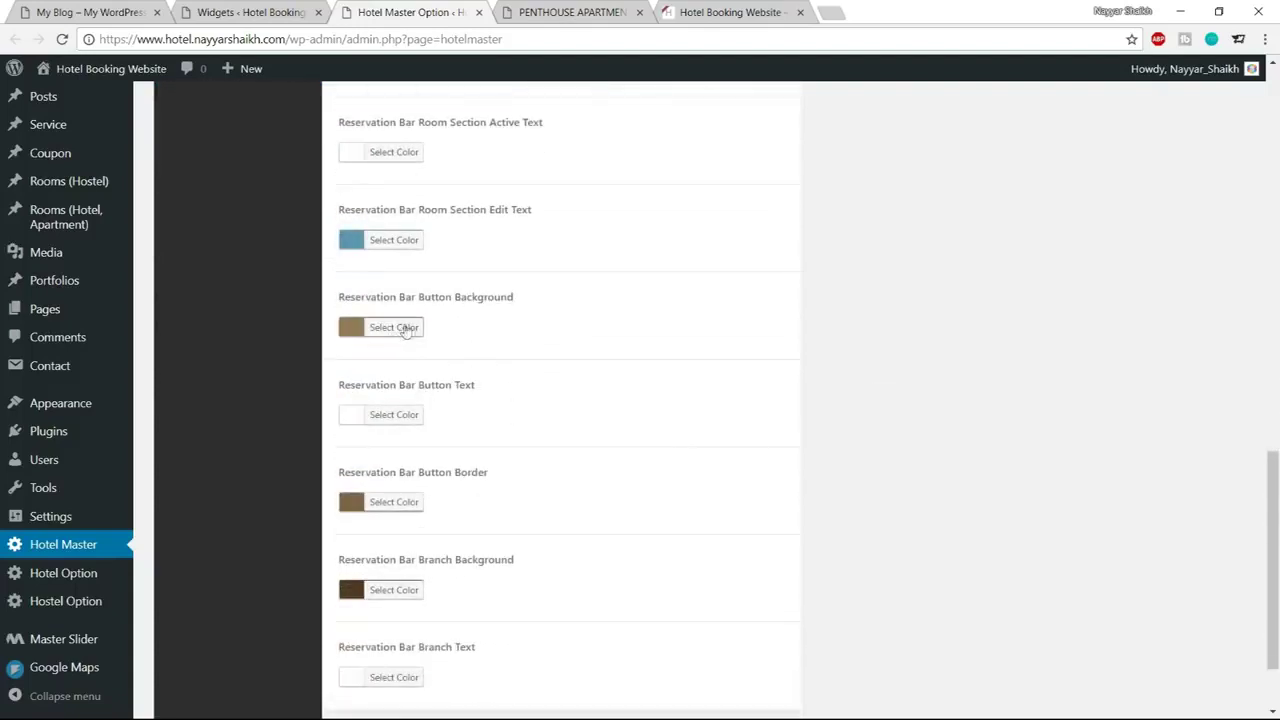
{"action": "left_click", "coordinate": [408, 333]}
{"action": "left_click", "coordinate": [455, 327]}
{"action": "key", "text": "ctrl+a"}
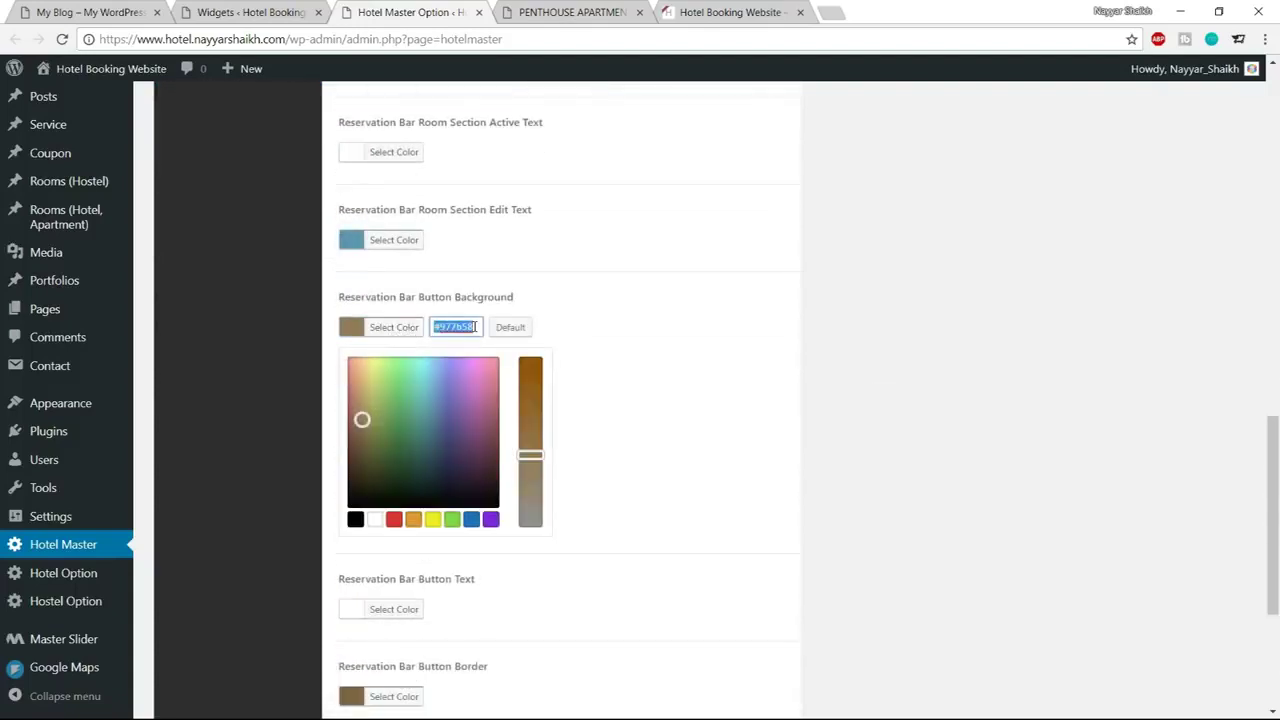
{"action": "key", "text": "ctrl+v"}
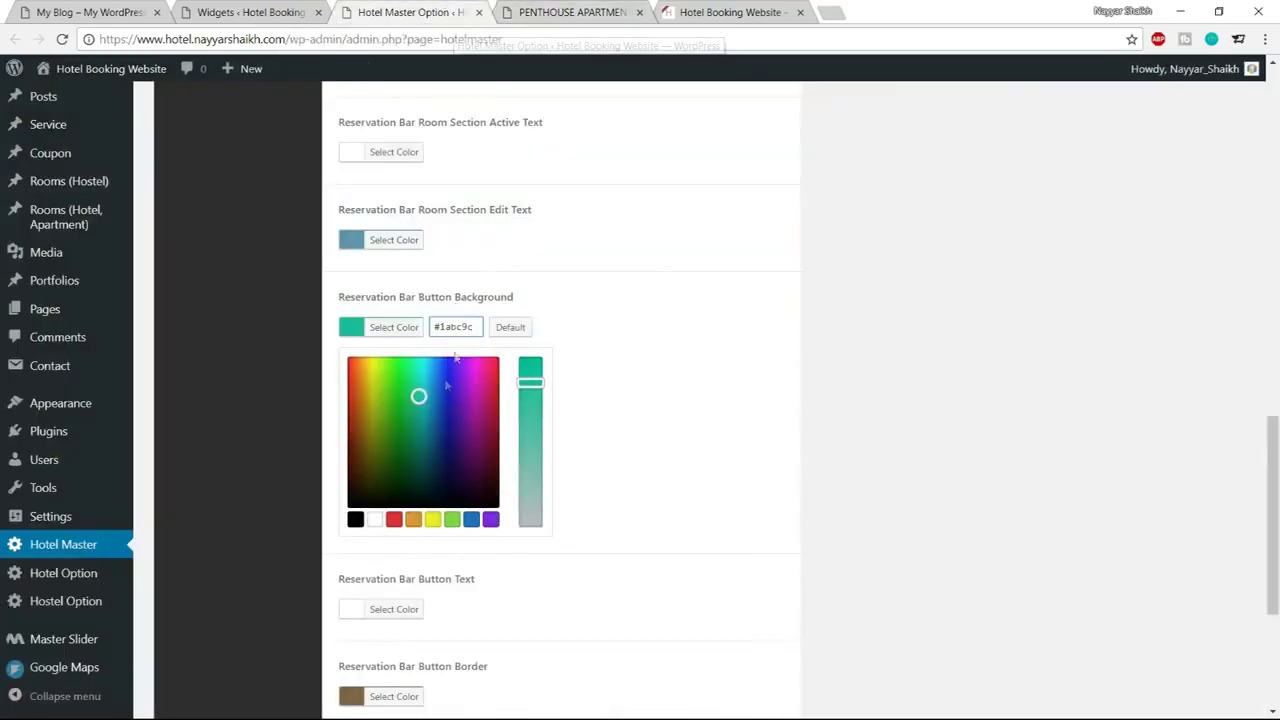
{"action": "left_click_drag", "start_coordinate": [419, 397], "coordinate": [419, 429]}
{"action": "left_click", "coordinate": [400, 329]}
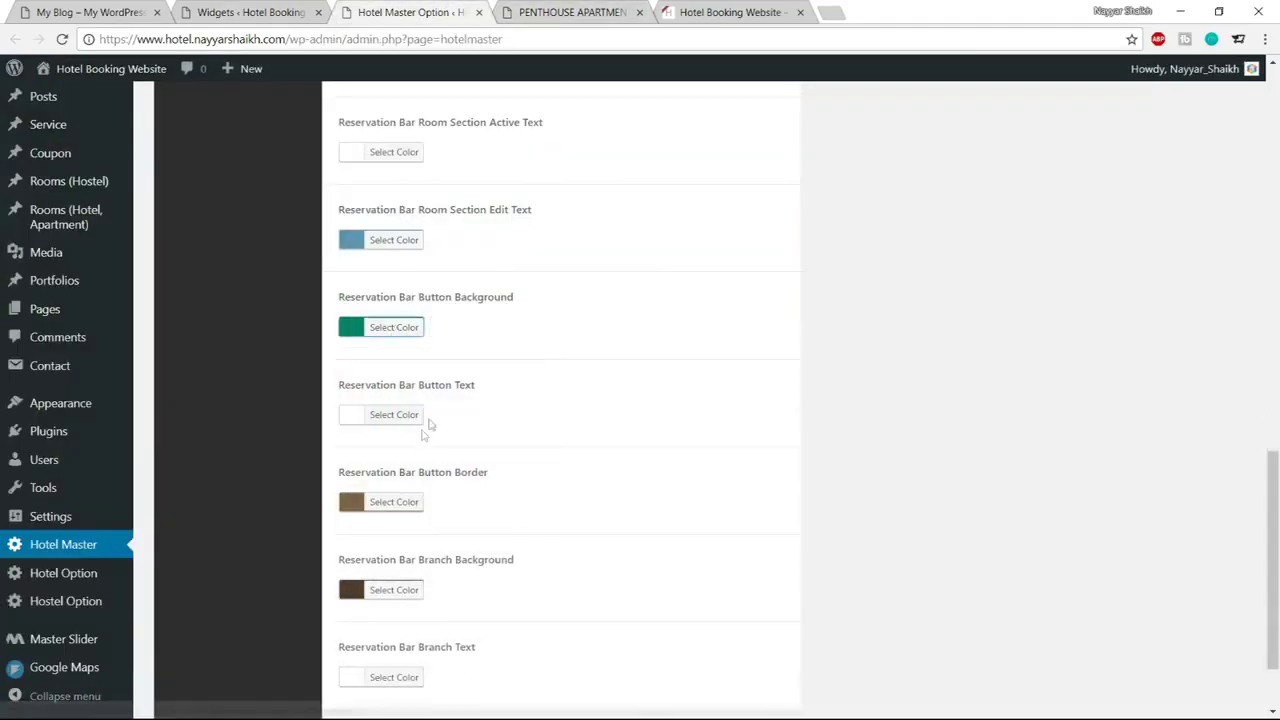
{"action": "scroll", "coordinate": [637, 406], "scroll_direction": "down", "scroll_amount": 2}
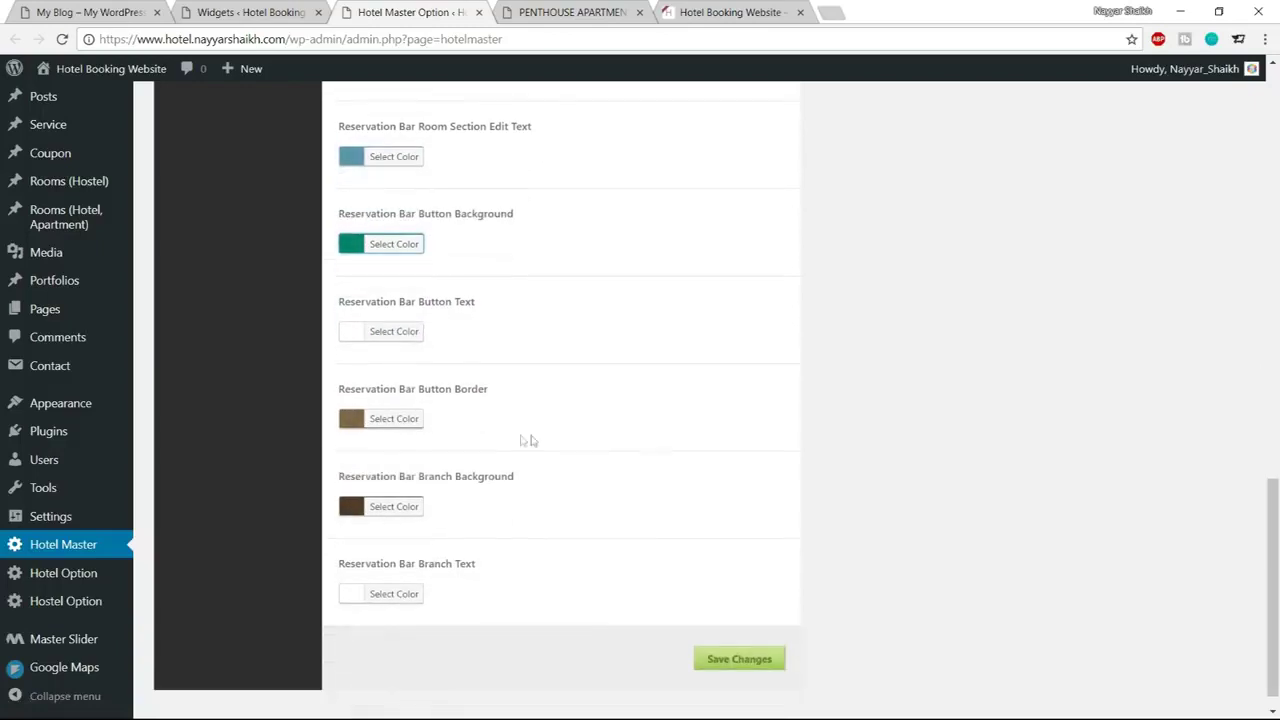
Step: Set the Button Border to dark teal #046d58, save, and reload the room page
{"action": "left_click", "coordinate": [399, 428]}
{"action": "left_click", "coordinate": [455, 418]}
{"action": "left_click_drag", "start_coordinate": [475, 418], "coordinate": [435, 418]}
{"action": "key", "text": "ctrl+v"}
{"action": "left_click_drag", "start_coordinate": [419, 489], "coordinate": [419, 535]}
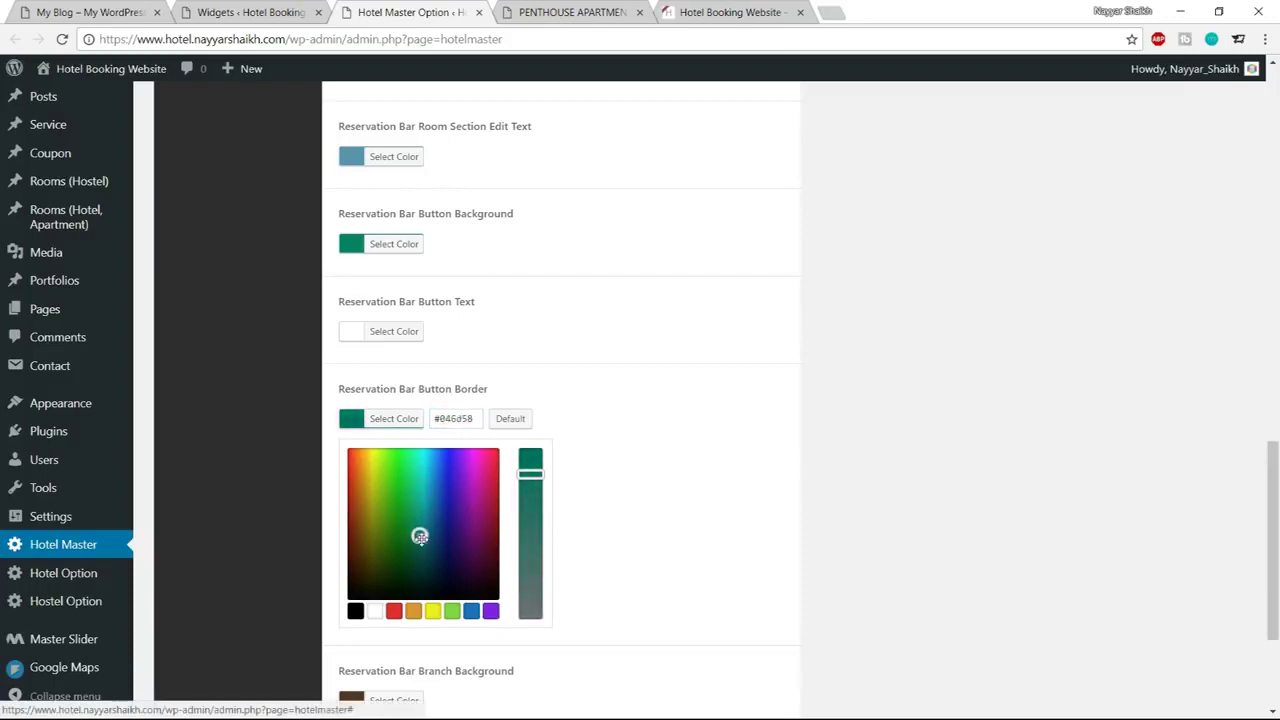
{"action": "left_click", "coordinate": [399, 430]}
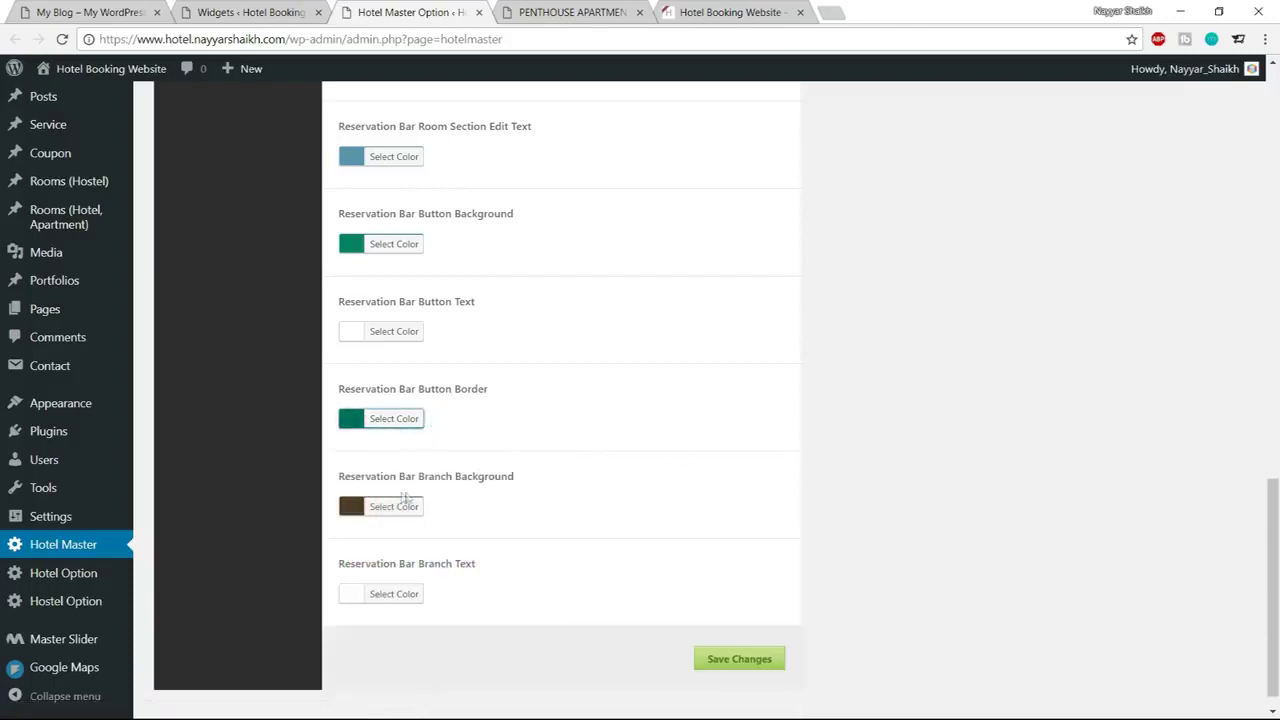
{"action": "left_click", "coordinate": [733, 666]}
{"action": "left_click", "coordinate": [590, 12]}
{"action": "left_click", "coordinate": [62, 39]}
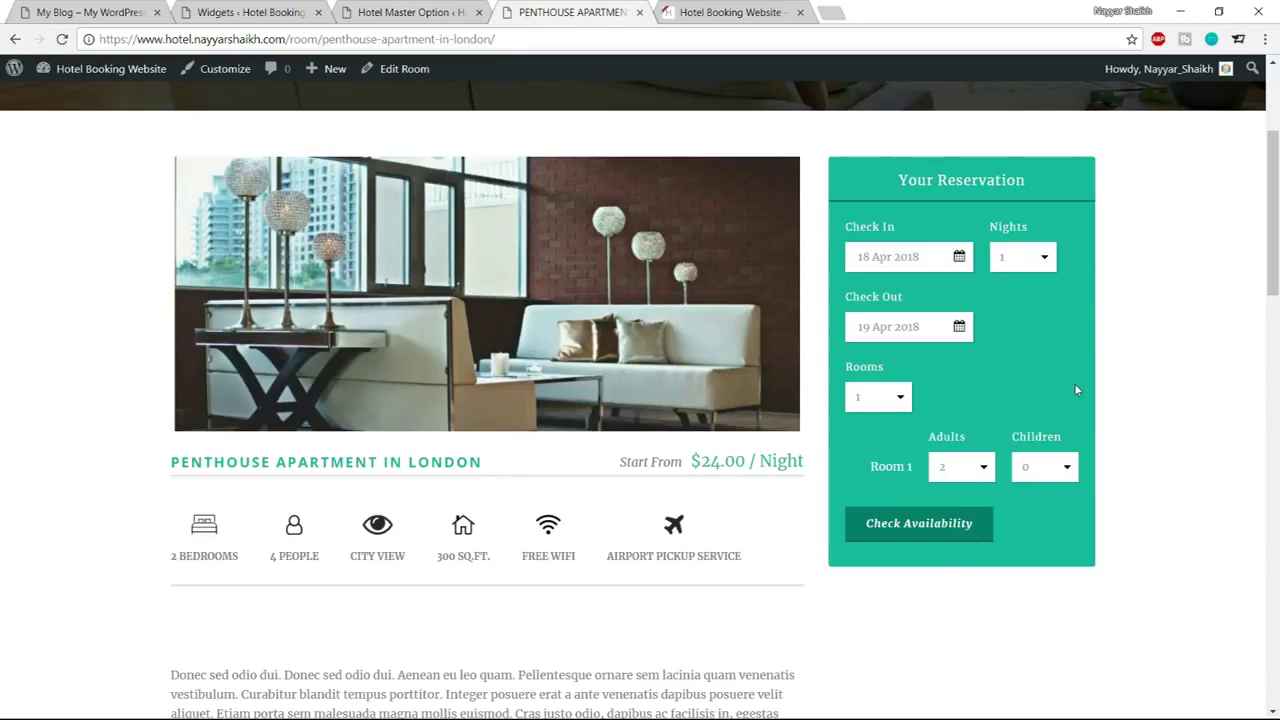
Step: View the demo site's Booking page for comparison
{"action": "scroll", "coordinate": [1017, 518], "scroll_direction": "down", "scroll_amount": 3}
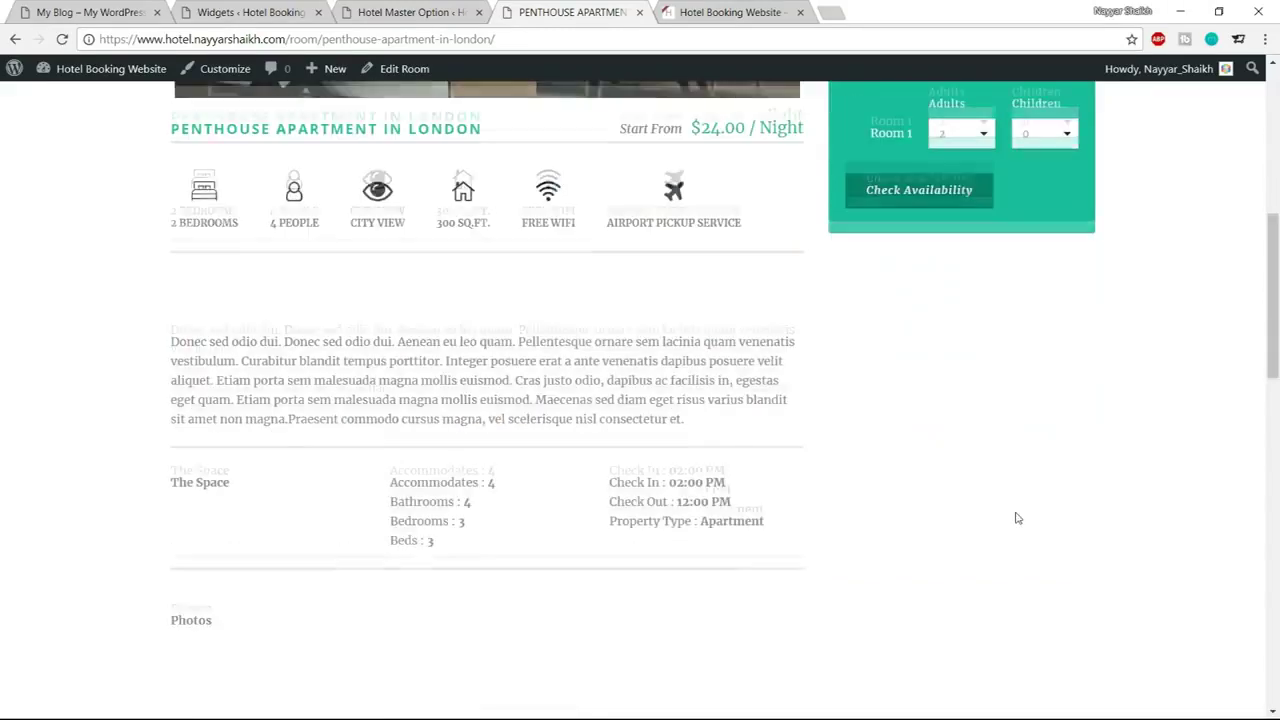
{"action": "scroll", "coordinate": [1017, 518], "scroll_direction": "down", "scroll_amount": 6}
{"action": "scroll", "coordinate": [1023, 549], "scroll_direction": "up", "scroll_amount": 6}
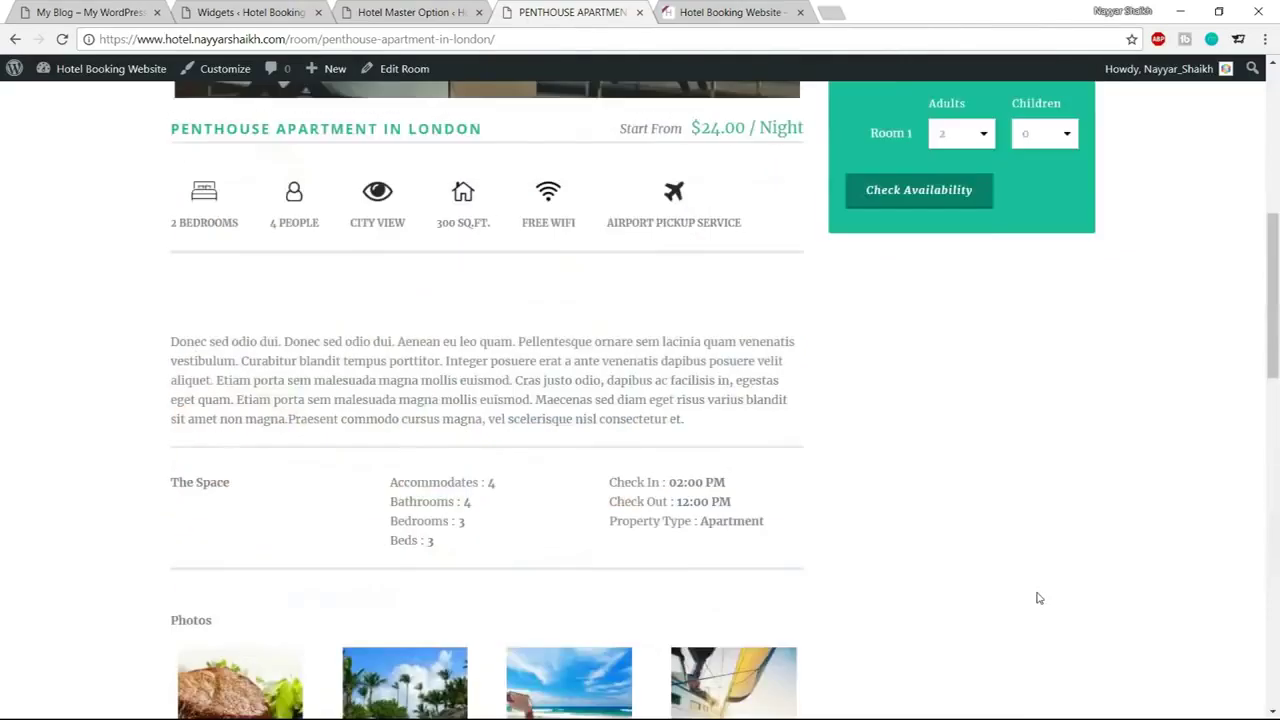
{"action": "scroll", "coordinate": [1038, 598], "scroll_direction": "up", "scroll_amount": 5}
{"action": "scroll", "coordinate": [1155, 393], "scroll_direction": "up", "scroll_amount": 2}
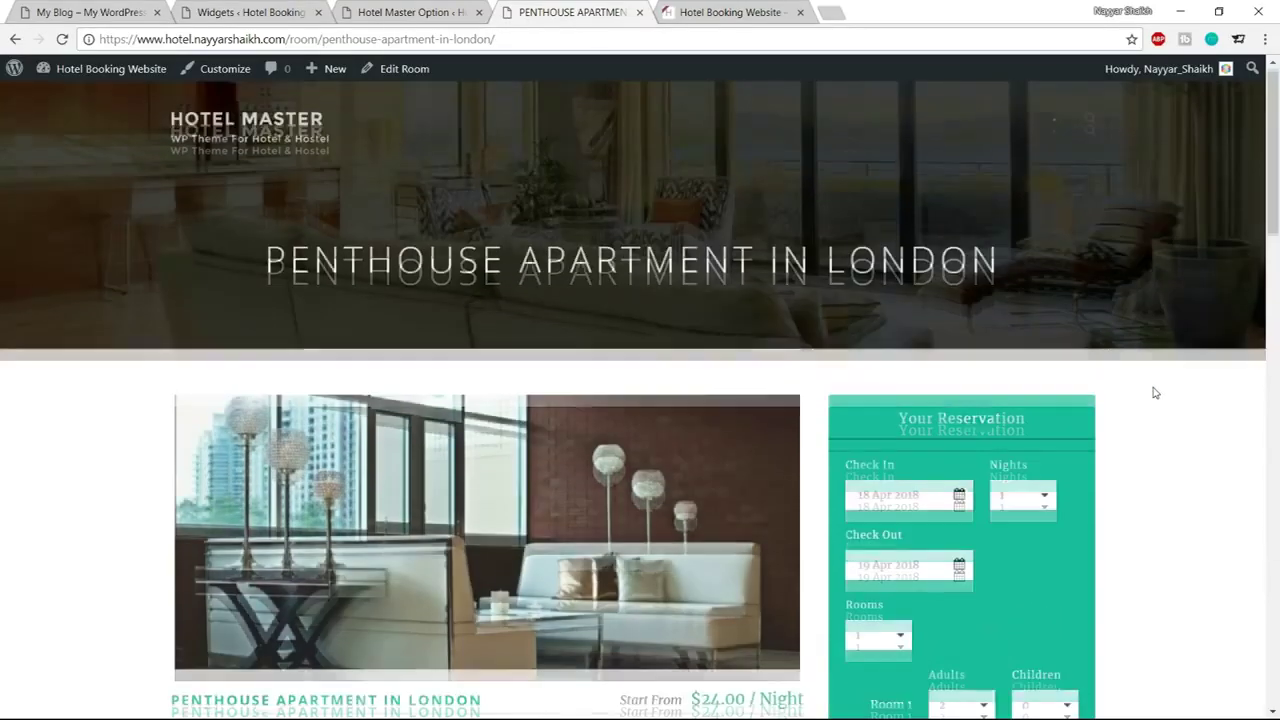
{"action": "left_click", "coordinate": [130, 12]}
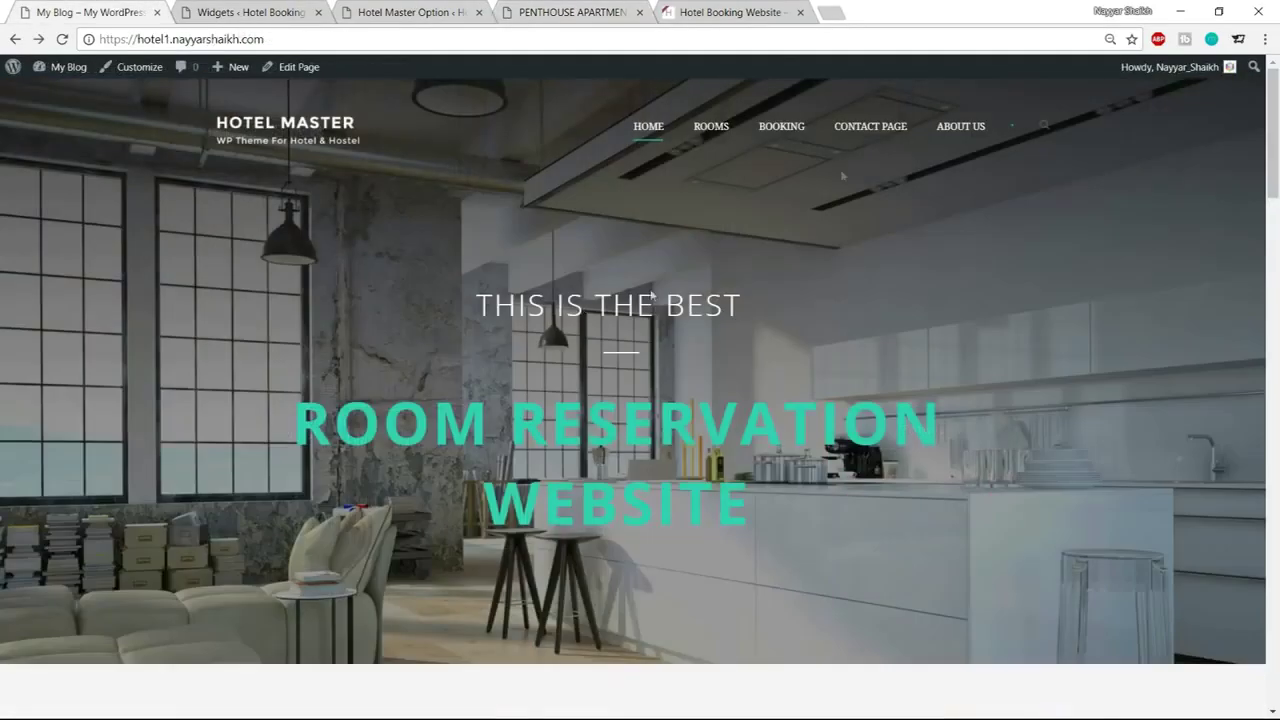
{"action": "left_click", "coordinate": [793, 139]}
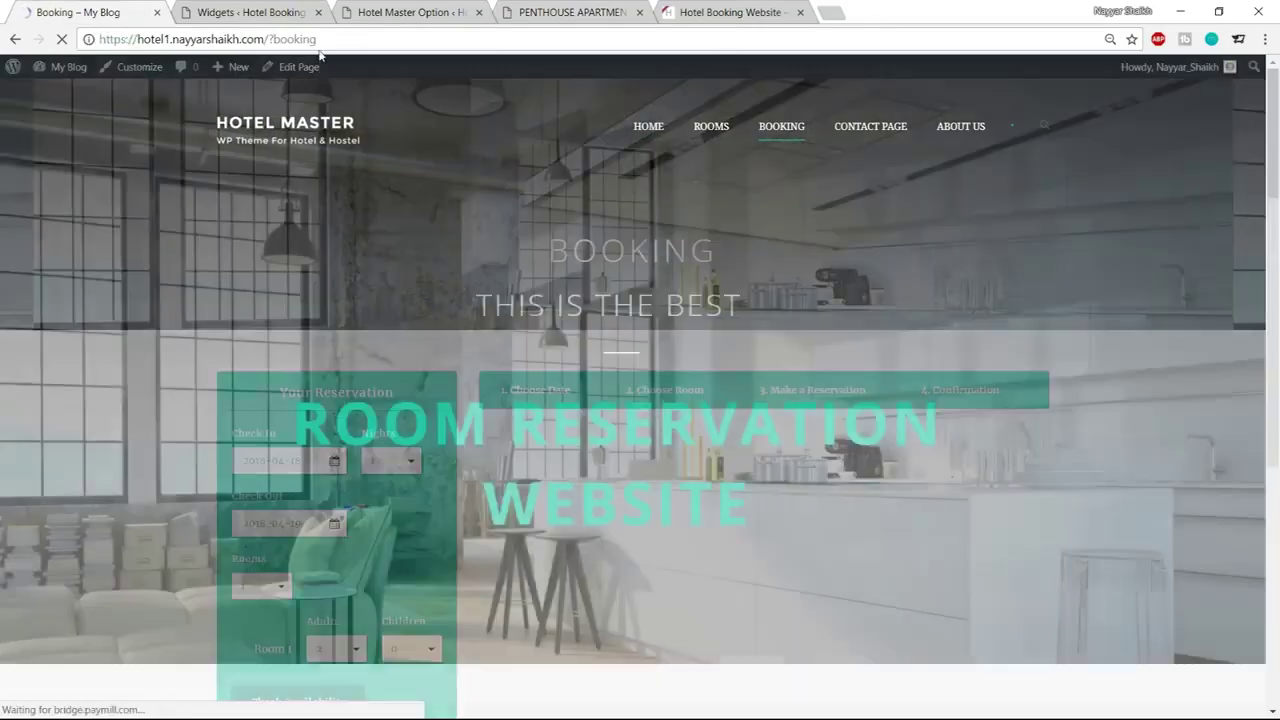
{"action": "scroll", "coordinate": [950, 400], "scroll_direction": "down", "scroll_amount": 3}
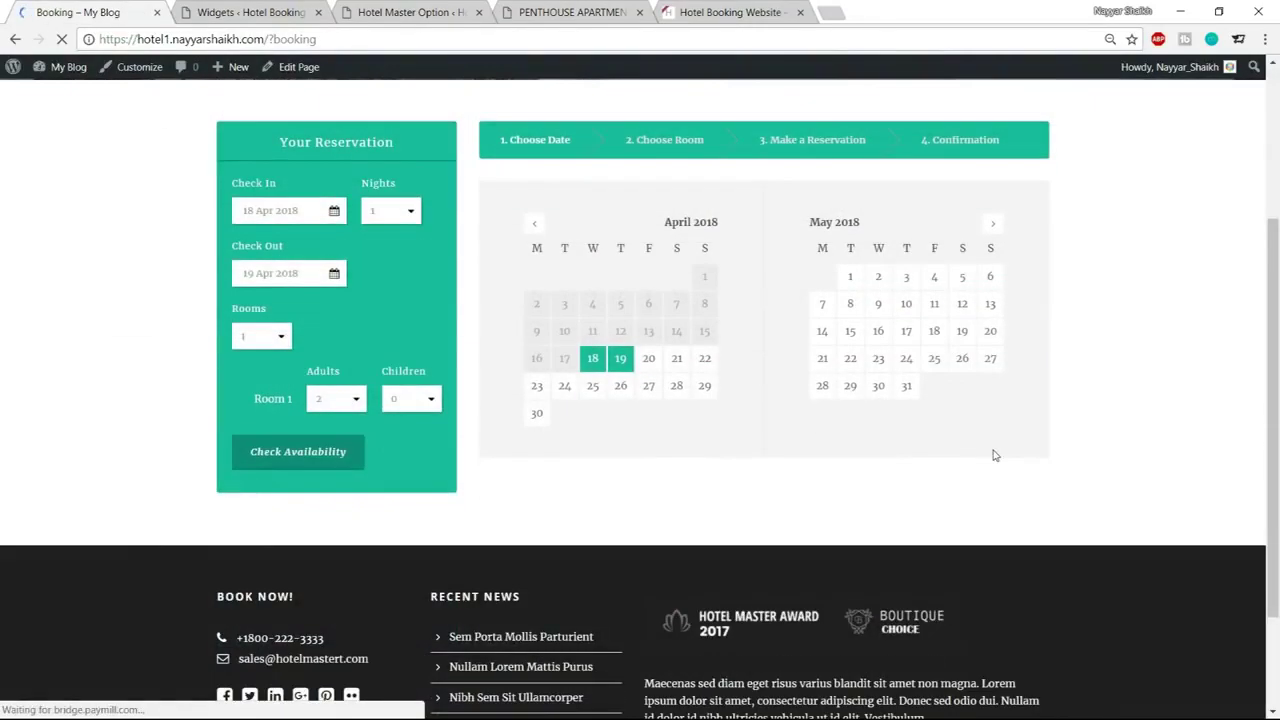
{"action": "scroll", "coordinate": [994, 448], "scroll_direction": "up", "scroll_amount": 3}
{"action": "left_click", "coordinate": [595, 14]}
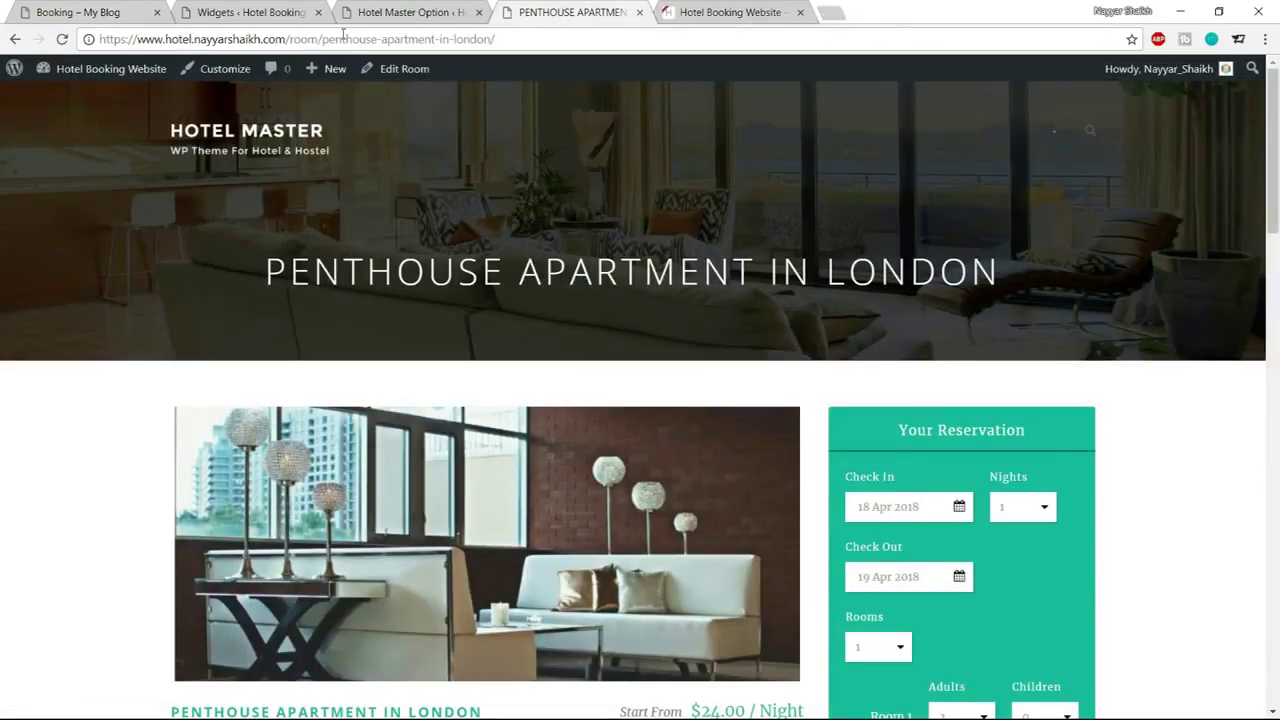
Step: Load the site's own booking page via the ?booking address
{"action": "left_click_drag", "start_coordinate": [290, 39], "coordinate": [496, 39]}
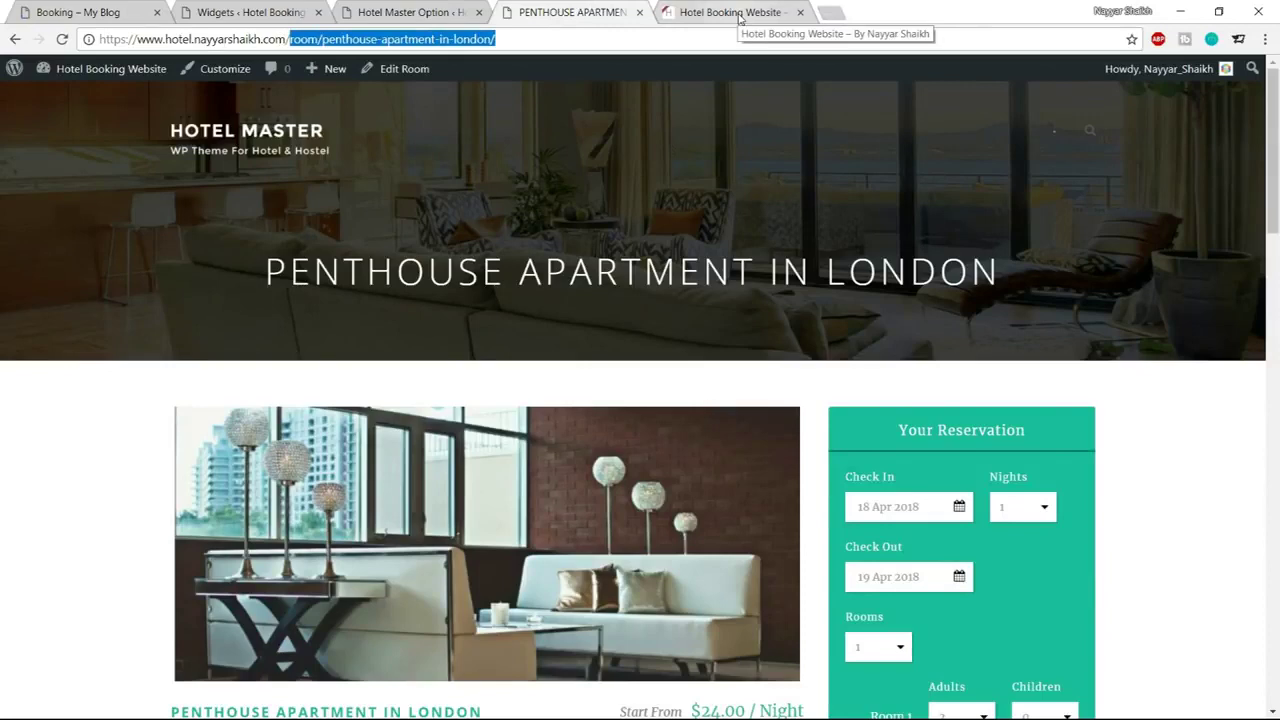
{"action": "type", "text": "?"}
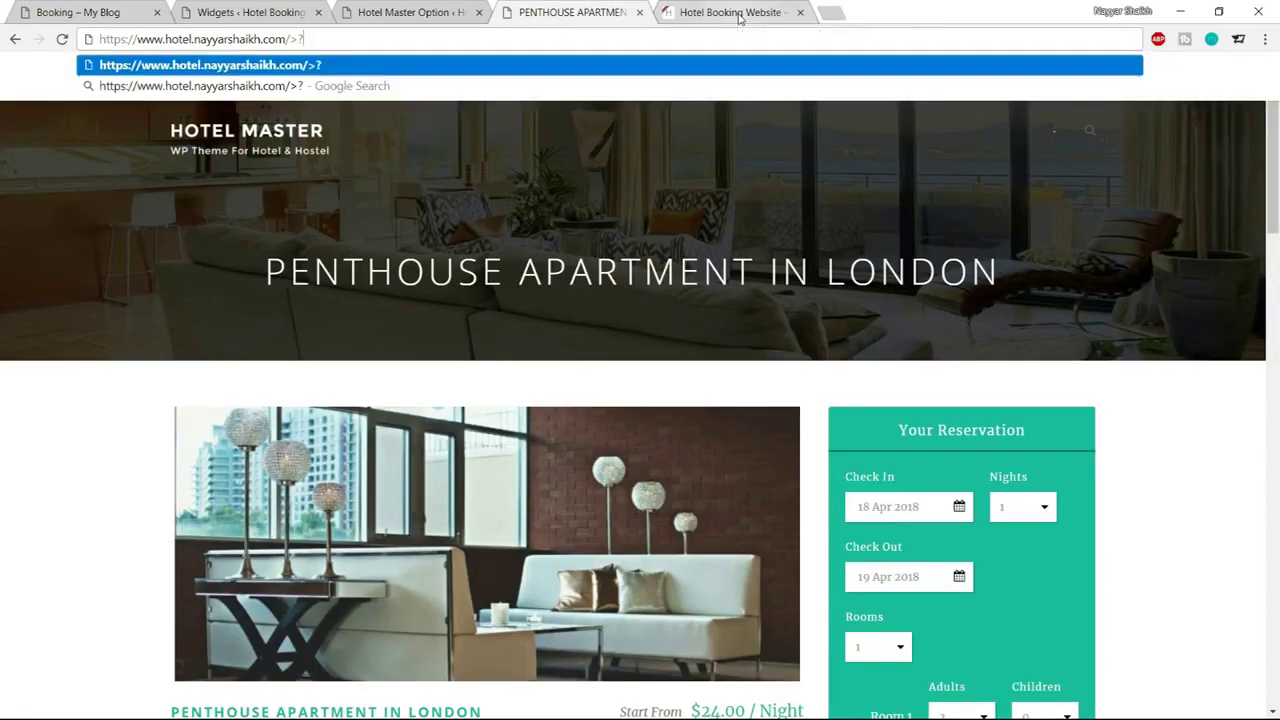
{"action": "key", "text": "BackSpace"}
{"action": "type", "text": "?booking"}
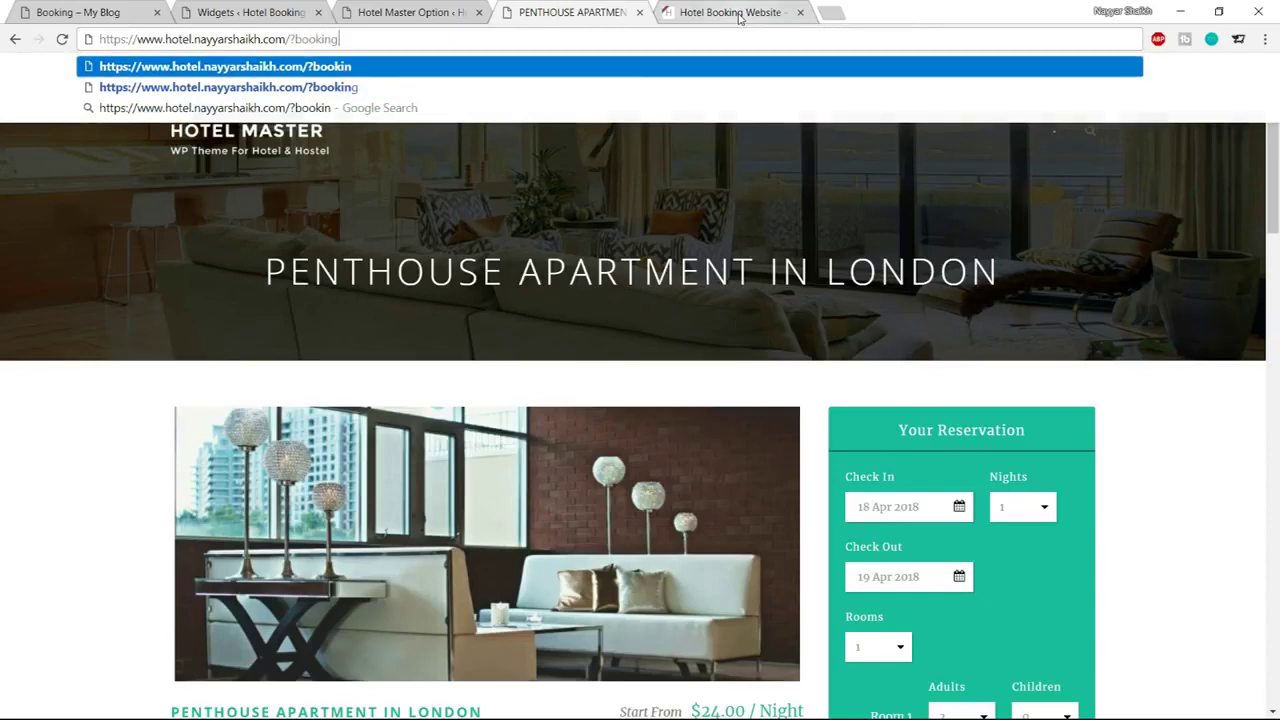
{"action": "key", "text": "Return"}
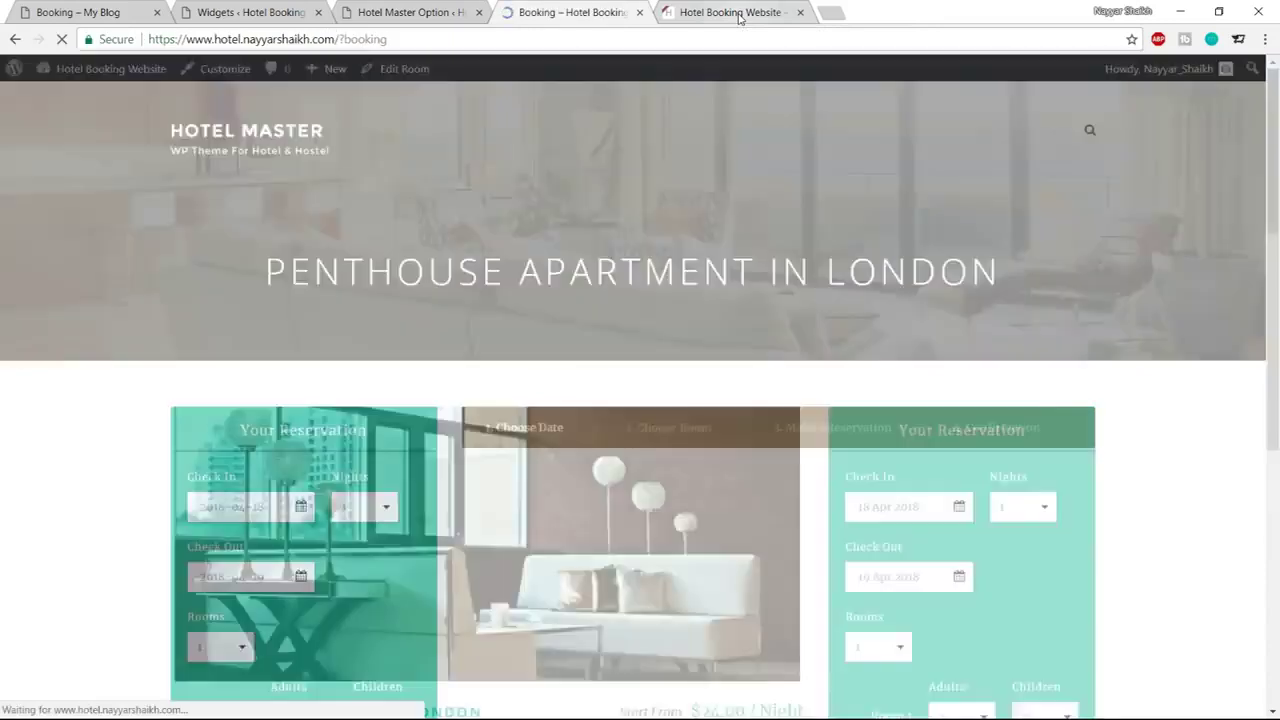
{"action": "scroll", "coordinate": [1037, 240], "scroll_direction": "down", "scroll_amount": 2}
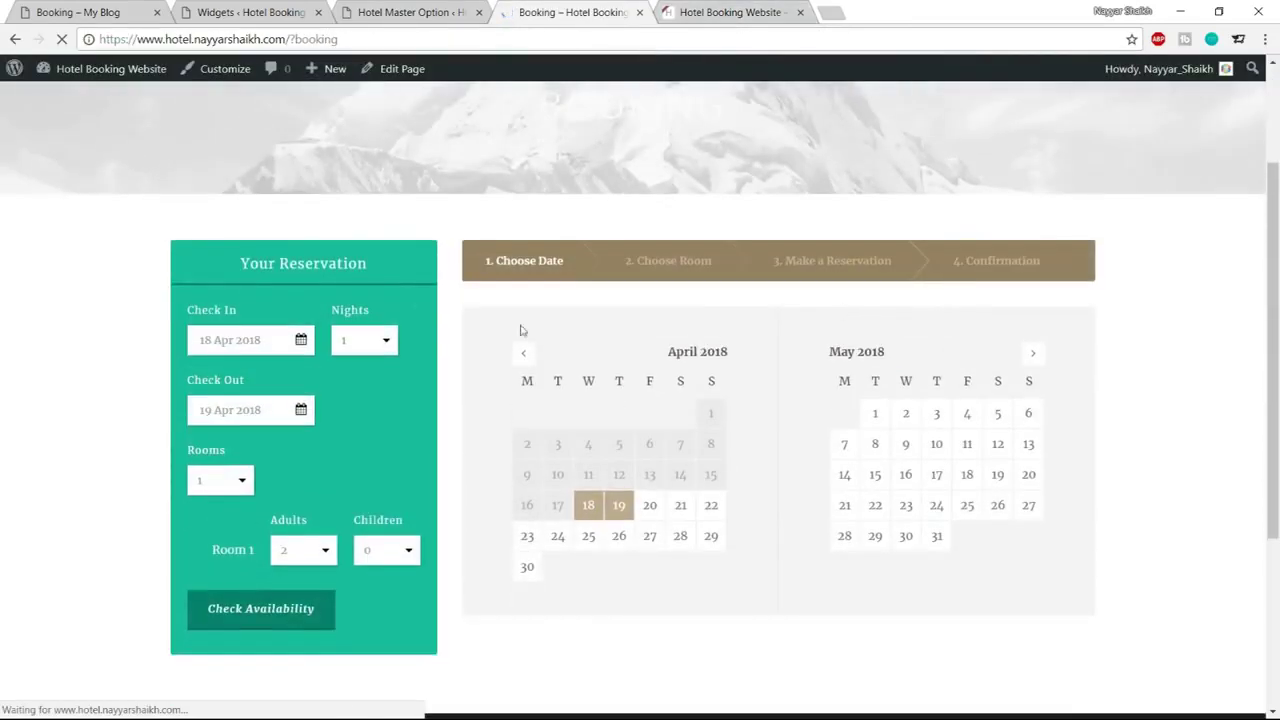
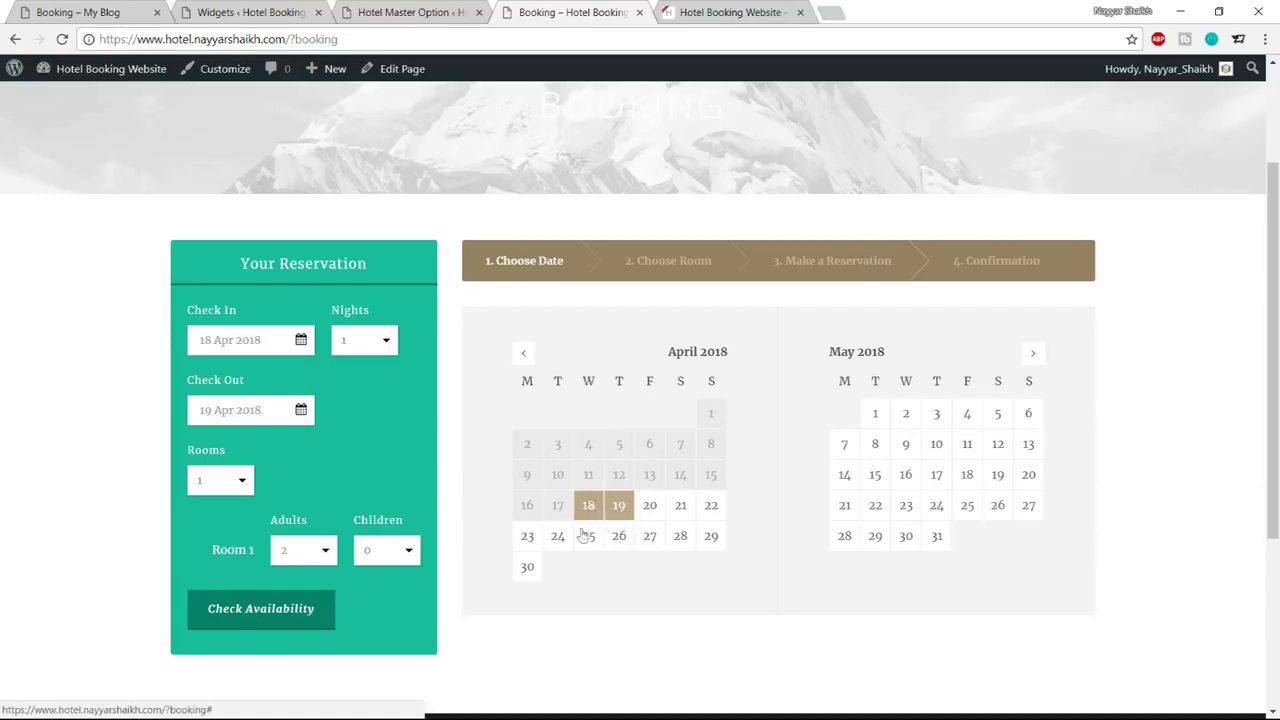
Step: Set the Datepicker Highlight Date Background to teal #1abc9c, save, and reload the booking page
{"action": "left_click", "coordinate": [430, 10]}
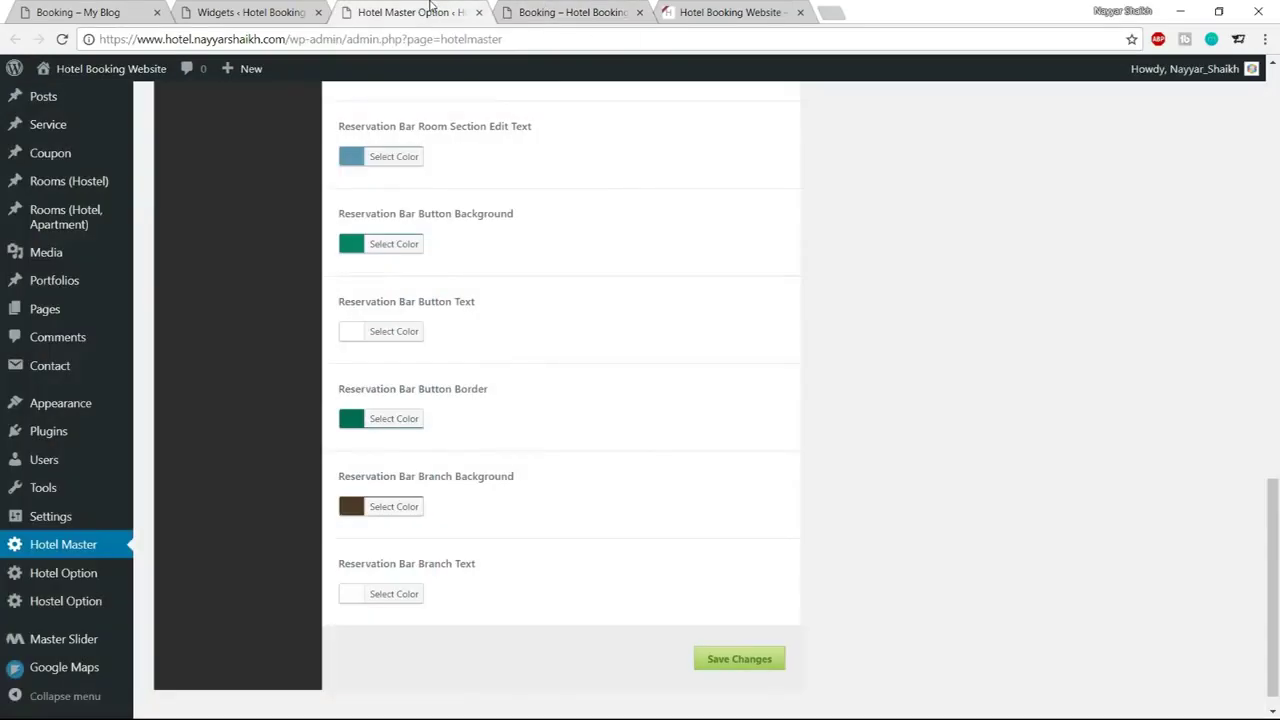
{"action": "scroll", "coordinate": [586, 446], "scroll_direction": "up", "scroll_amount": 10}
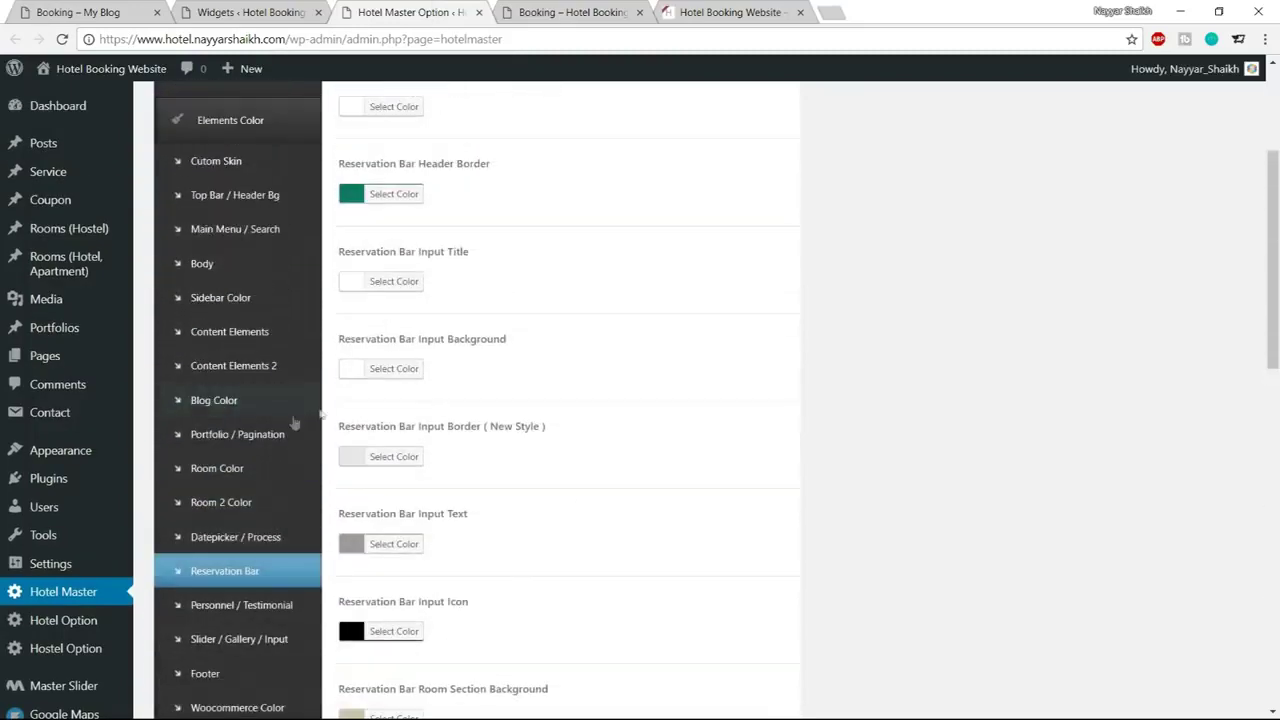
{"action": "left_click", "coordinate": [252, 539]}
{"action": "scroll", "coordinate": [847, 489], "scroll_direction": "down", "scroll_amount": 2}
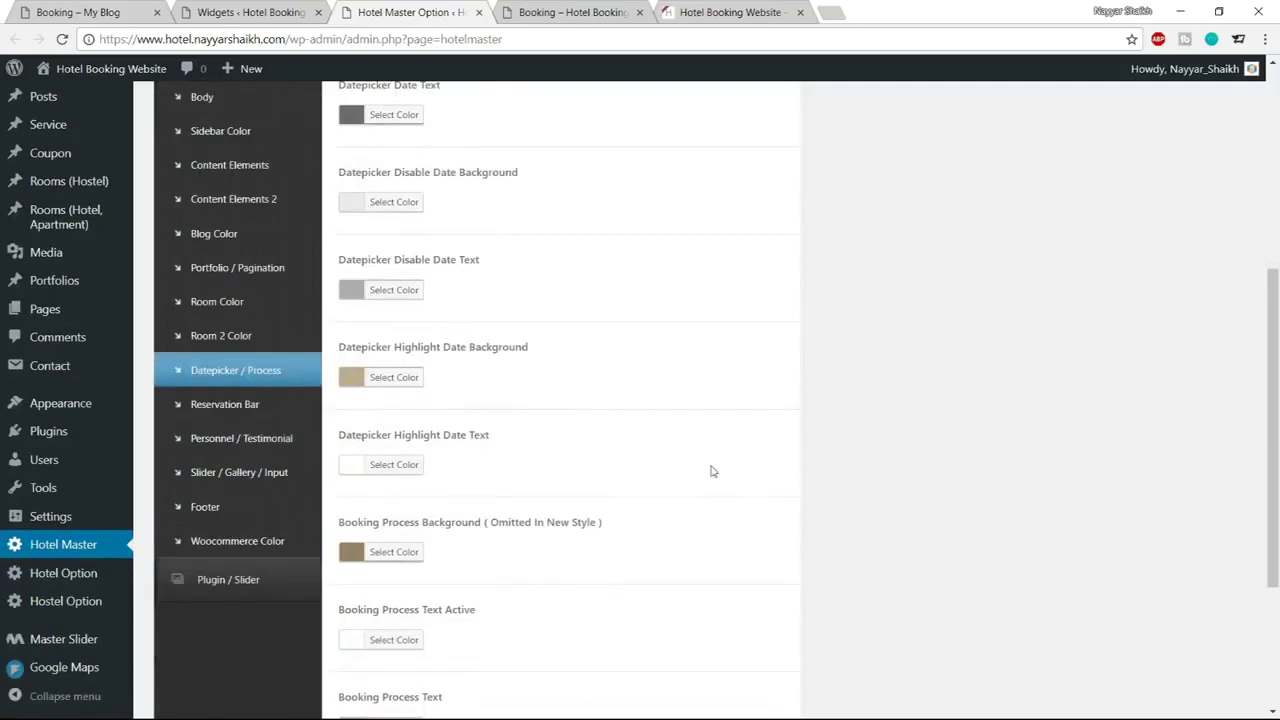
{"action": "left_click", "coordinate": [405, 389]}
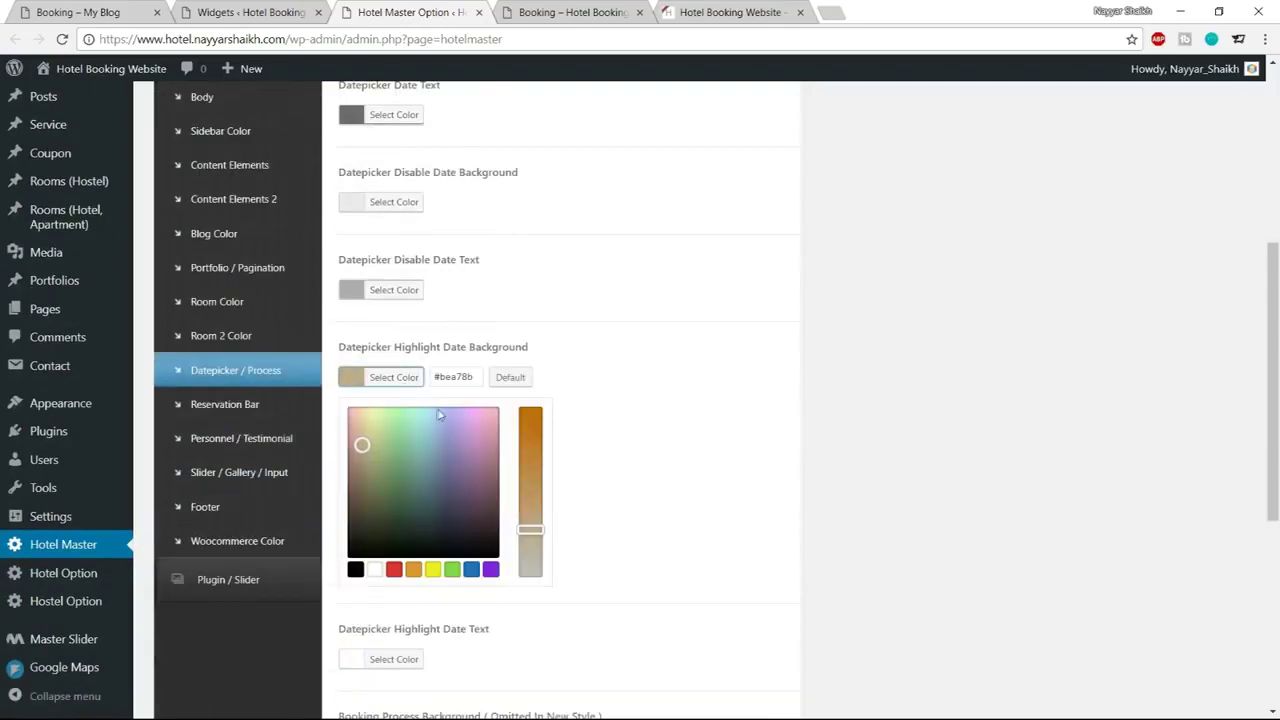
{"action": "type", "text": "#1abc9c"}
{"action": "left_click", "coordinate": [826, 427]}
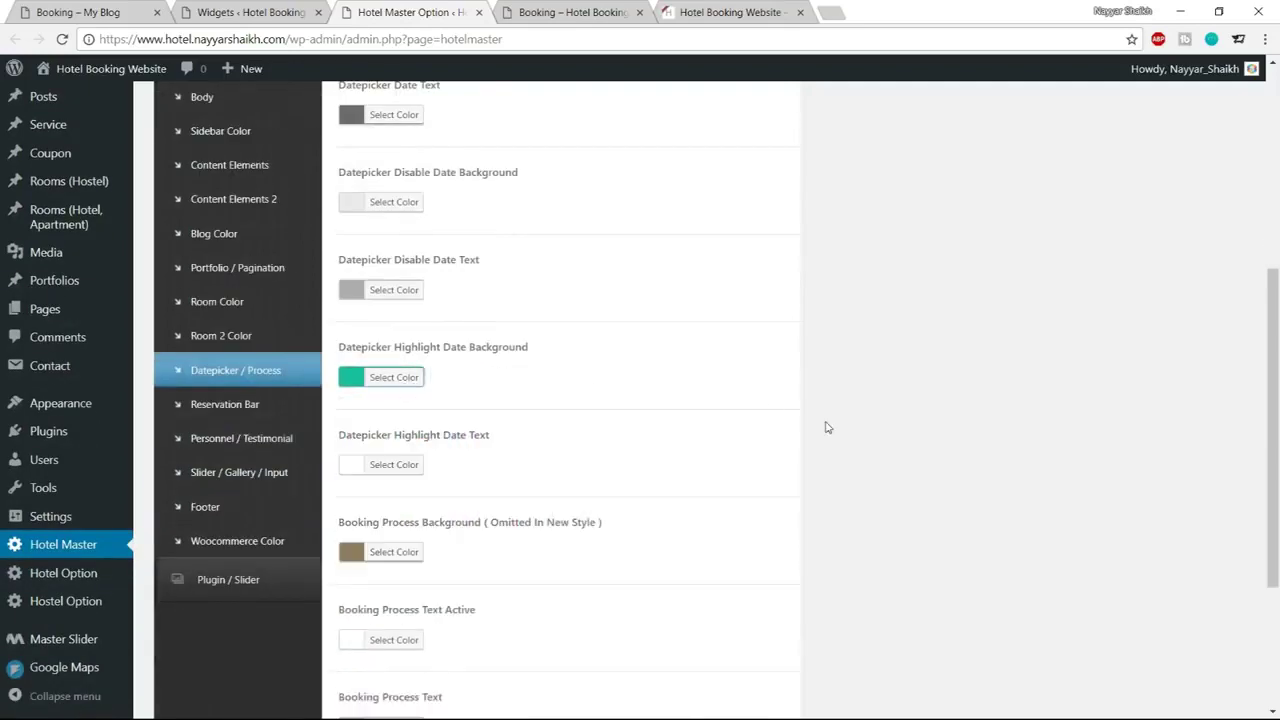
{"action": "scroll", "coordinate": [826, 427], "scroll_direction": "down", "scroll_amount": 3}
{"action": "left_click", "coordinate": [766, 640]}
{"action": "left_click", "coordinate": [568, 10]}
{"action": "left_click", "coordinate": [57, 42]}
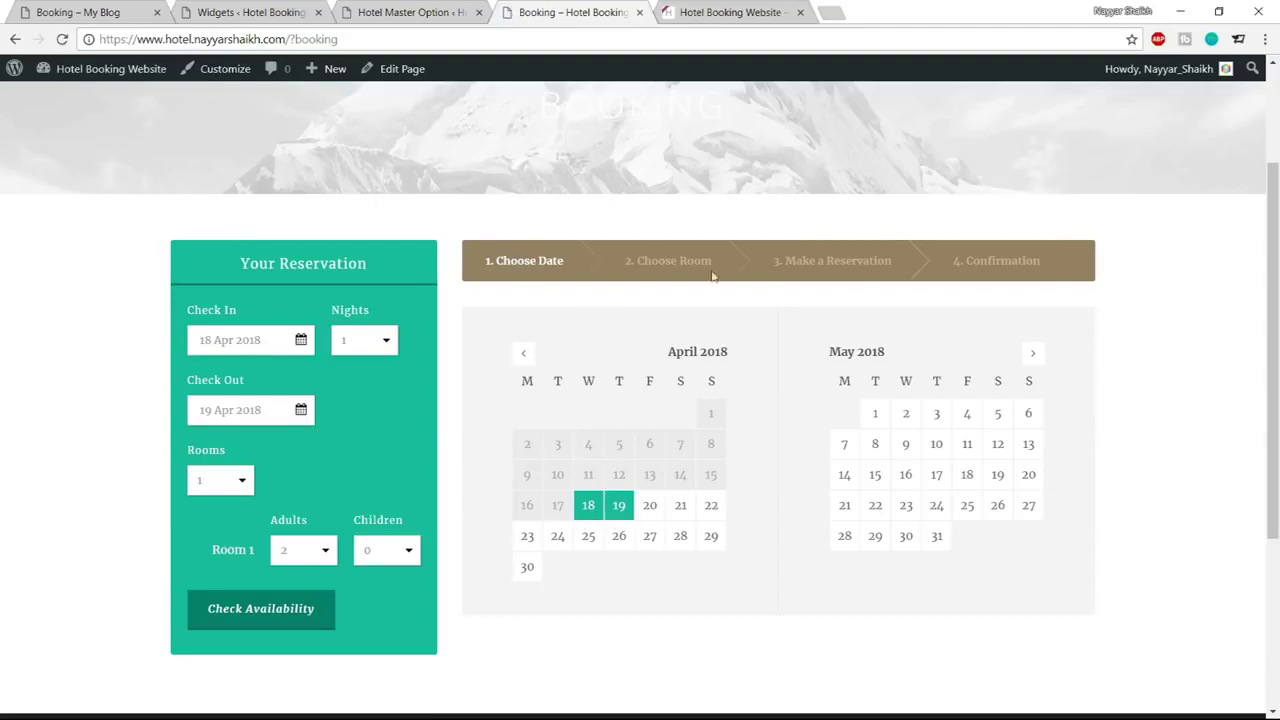
Step: Locate the Booking Process Background setting and compare it against the demo booking page
{"action": "left_click", "coordinate": [409, 9]}
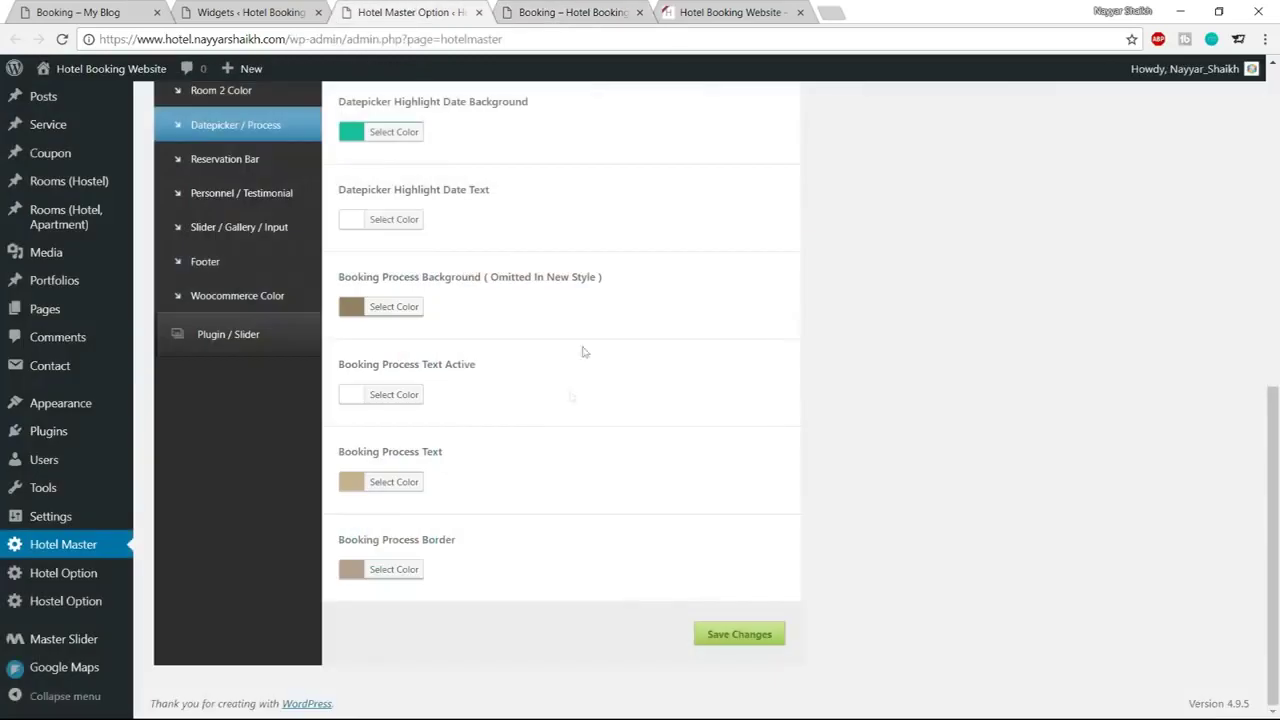
{"action": "scroll", "coordinate": [586, 351], "scroll_direction": "up", "scroll_amount": 3}
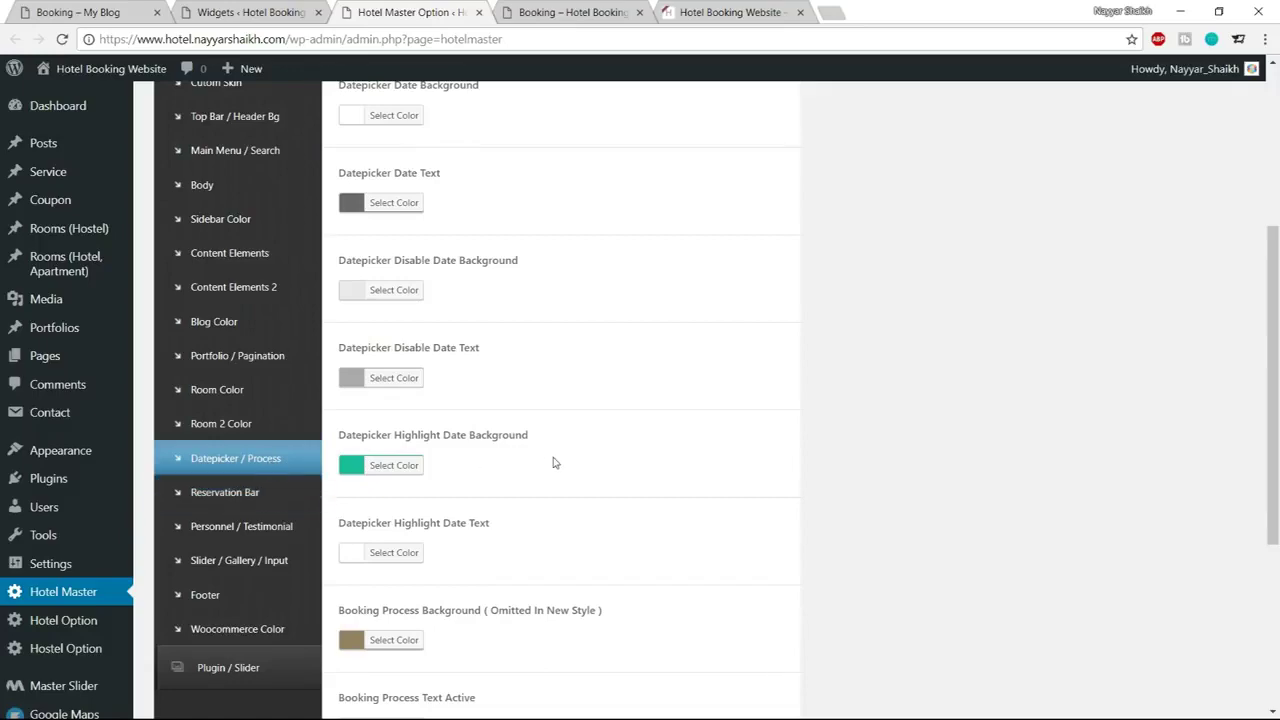
{"action": "scroll", "coordinate": [553, 463], "scroll_direction": "up", "scroll_amount": 3}
{"action": "scroll", "coordinate": [537, 417], "scroll_direction": "down", "scroll_amount": 2}
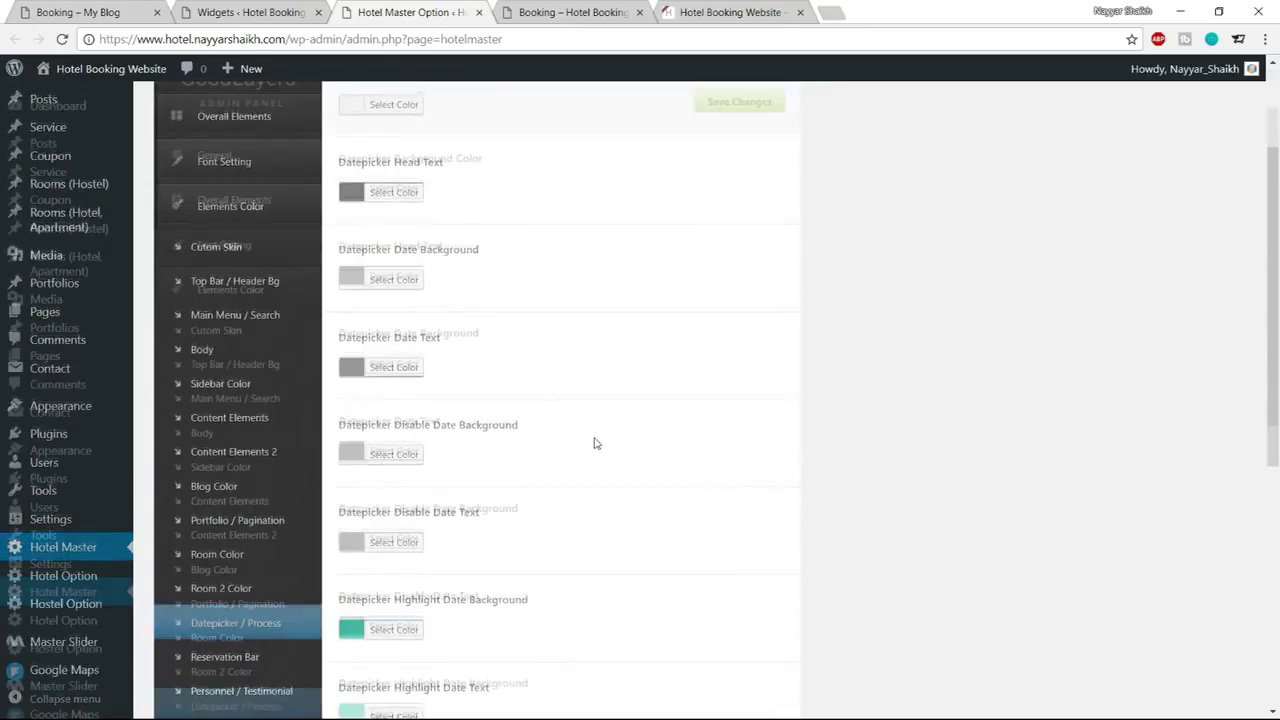
{"action": "scroll", "coordinate": [594, 443], "scroll_direction": "up", "scroll_amount": 2}
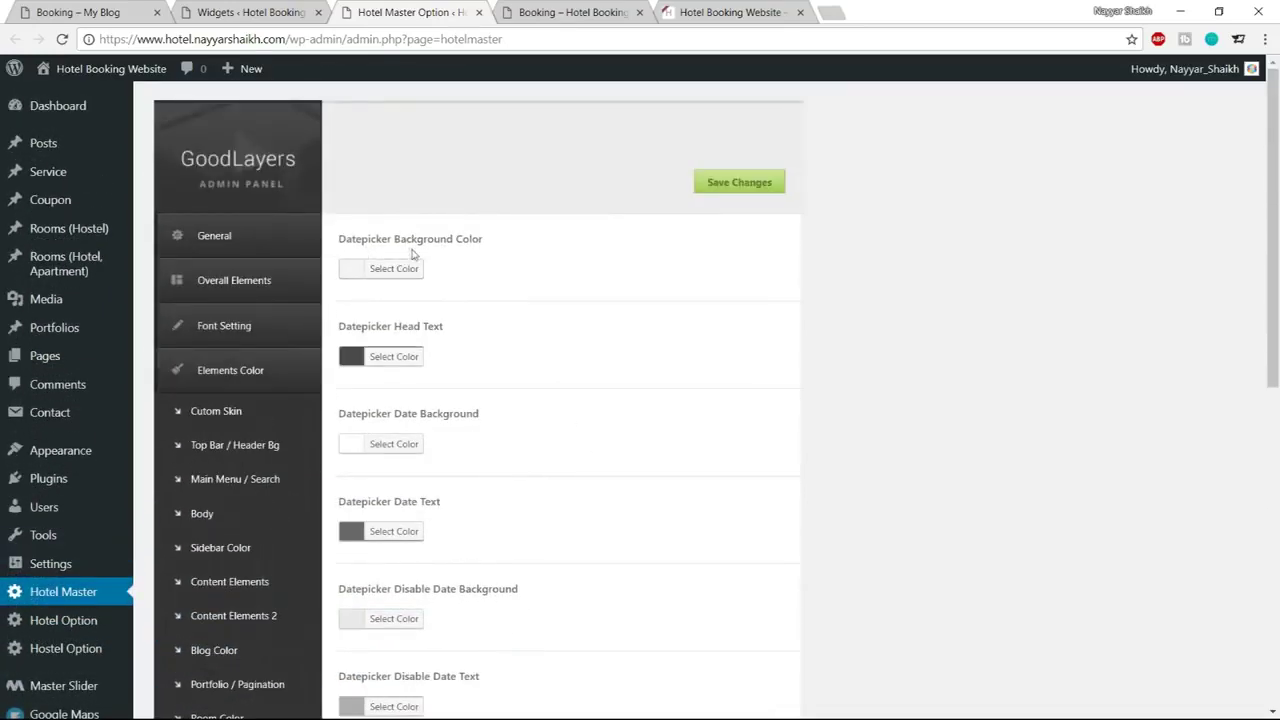
{"action": "scroll", "coordinate": [760, 300], "scroll_direction": "down", "scroll_amount": 1}
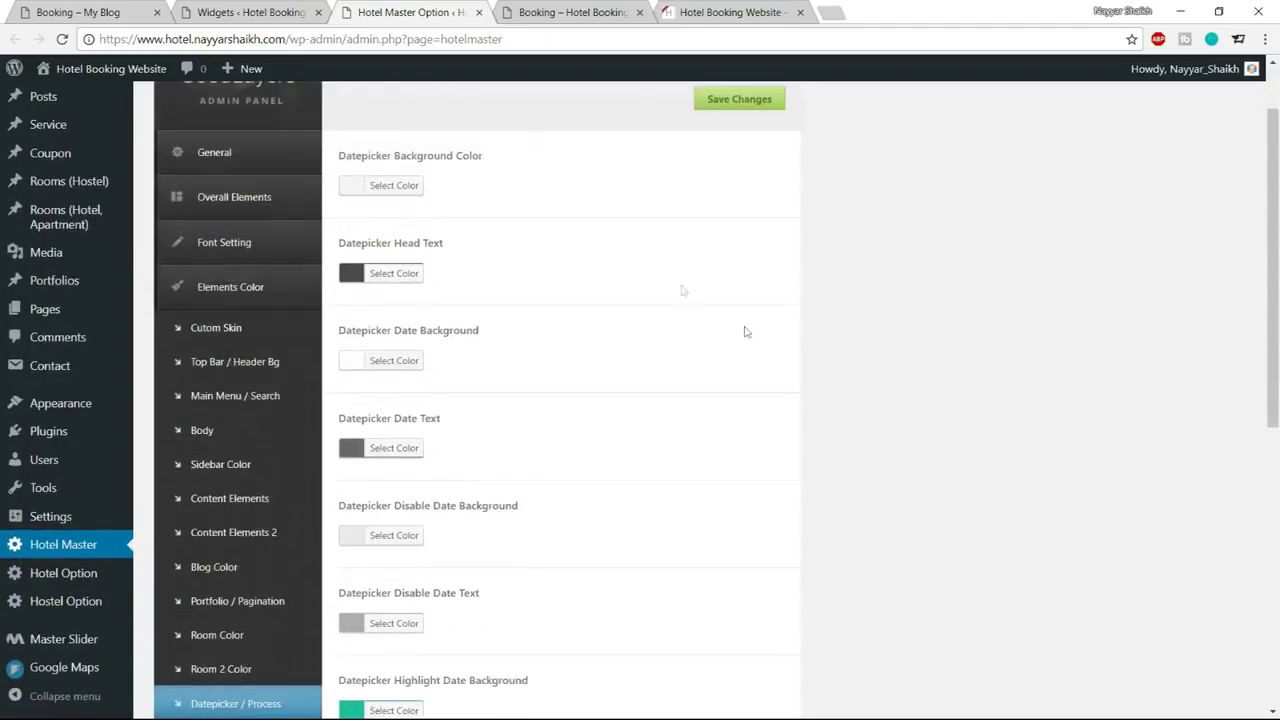
{"action": "scroll", "coordinate": [612, 385], "scroll_direction": "down", "scroll_amount": 2}
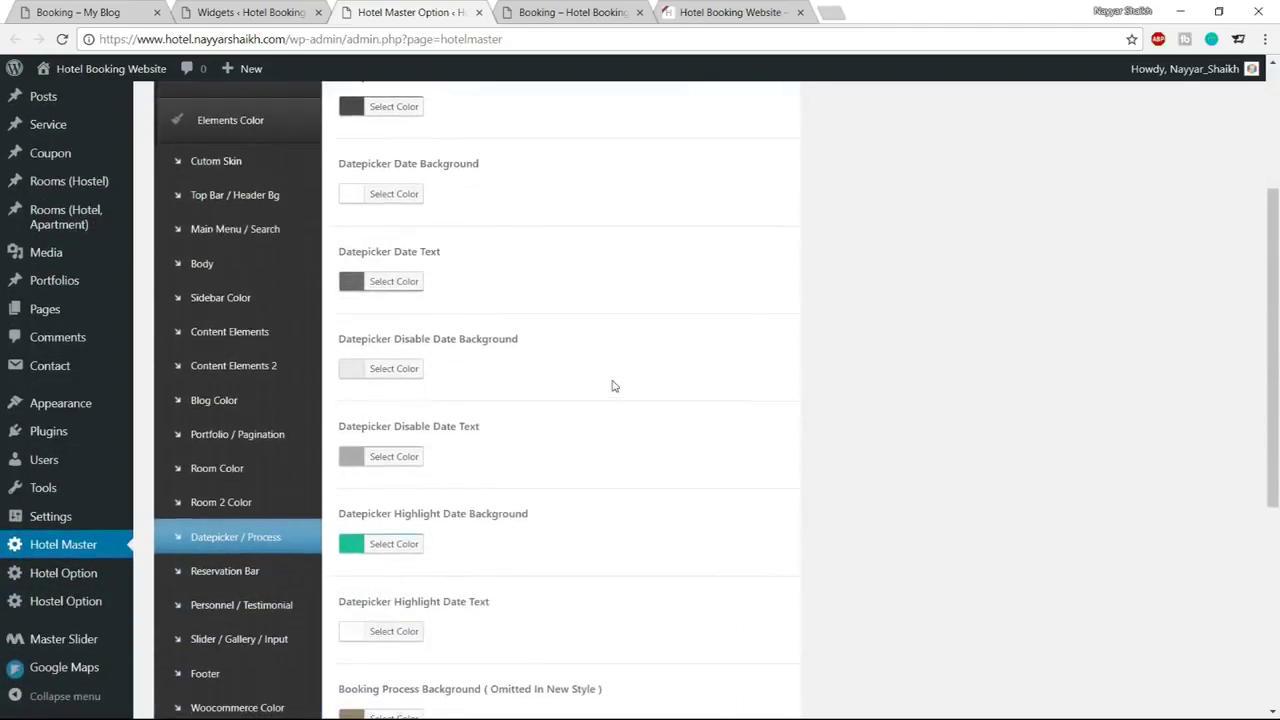
{"action": "scroll", "coordinate": [775, 342], "scroll_direction": "down", "scroll_amount": 3}
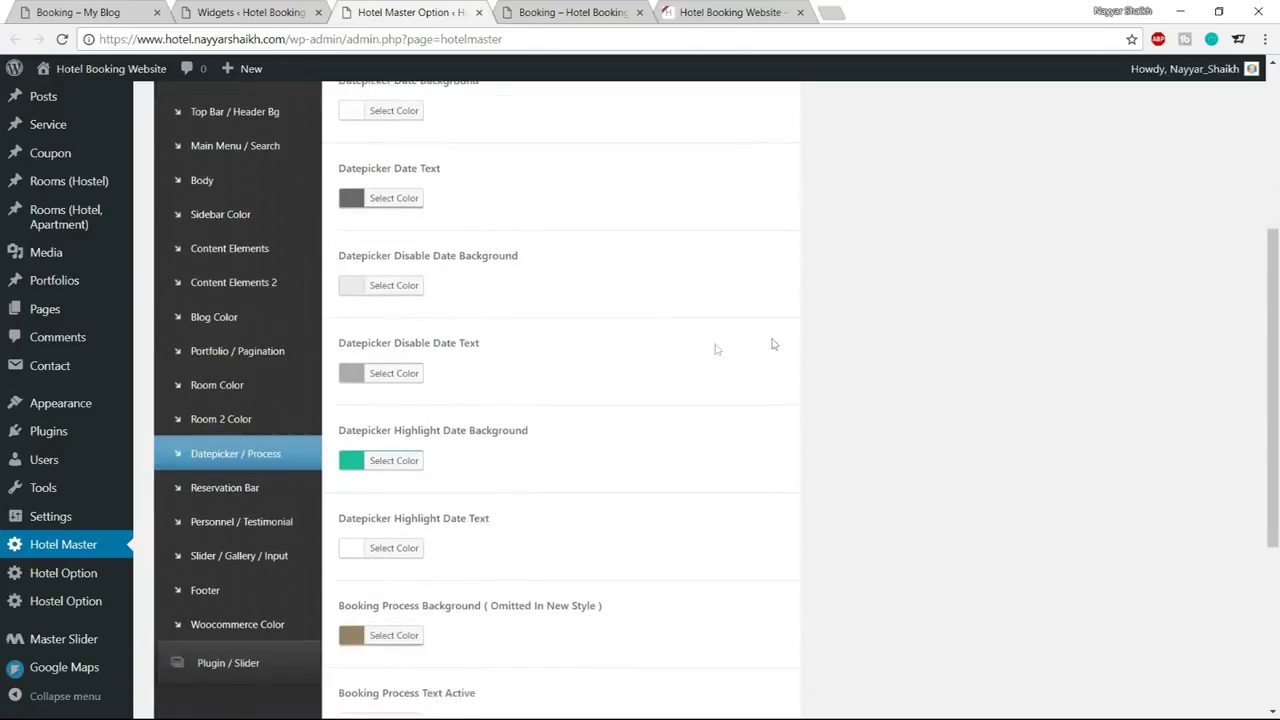
{"action": "scroll", "coordinate": [792, 350], "scroll_direction": "down", "scroll_amount": 1}
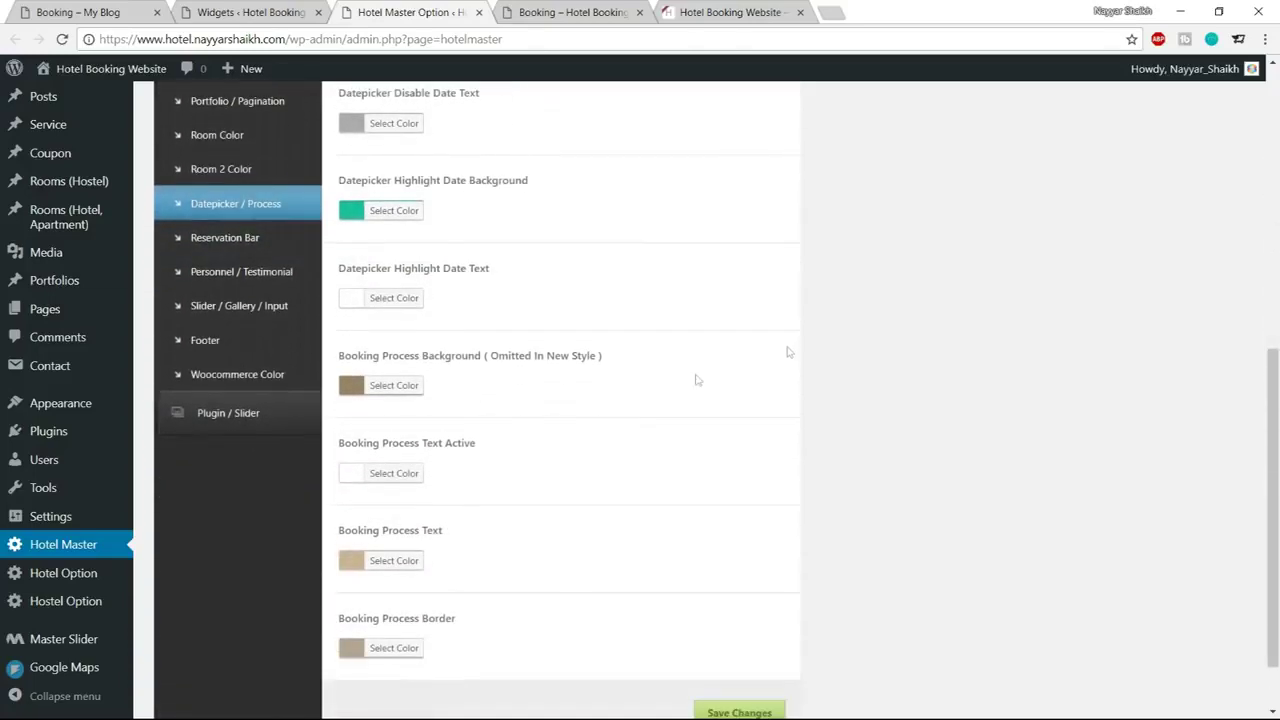
{"action": "left_click_drag", "start_coordinate": [335, 355], "coordinate": [608, 363]}
{"action": "left_click", "coordinate": [566, 377]}
{"action": "left_click", "coordinate": [78, 12]}
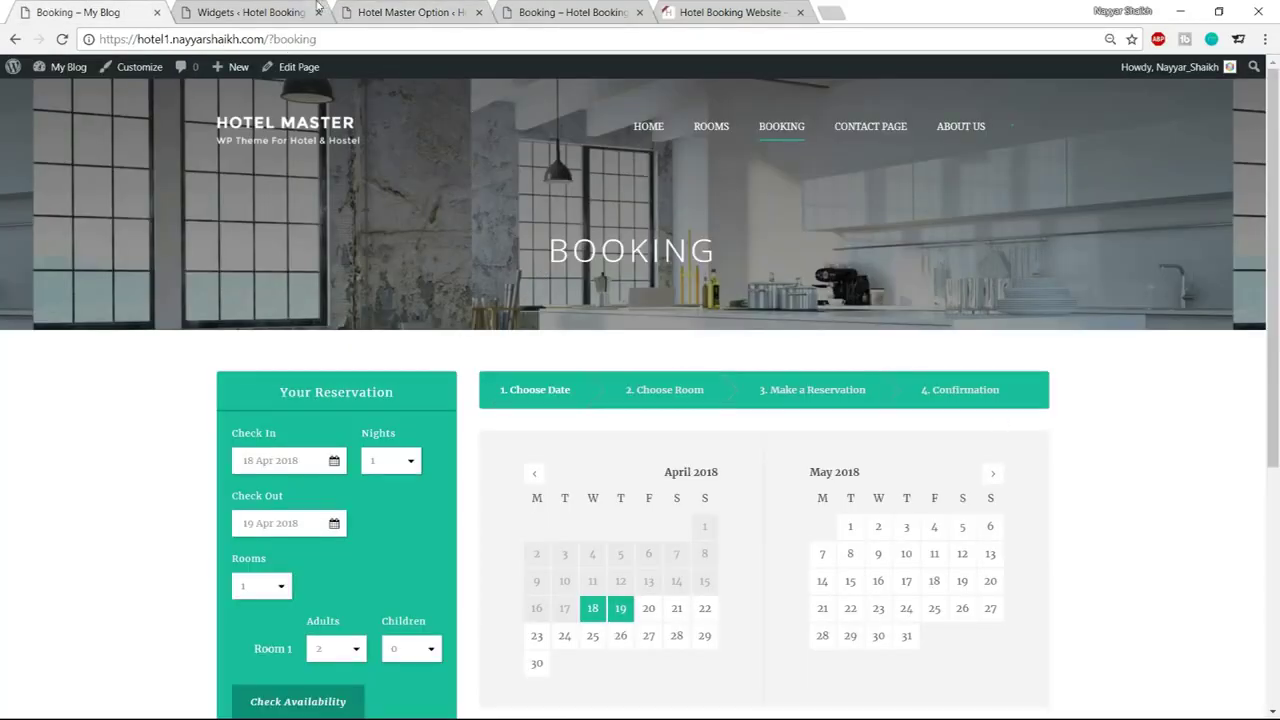
{"action": "left_click", "coordinate": [360, 12]}
Step: Set Booking Process Background to teal #1abc9c
{"action": "left_click", "coordinate": [411, 386]}
{"action": "key", "text": "Tab"}
{"action": "type", "text": "#1abc9c"}
{"action": "left_click", "coordinate": [415, 393]}
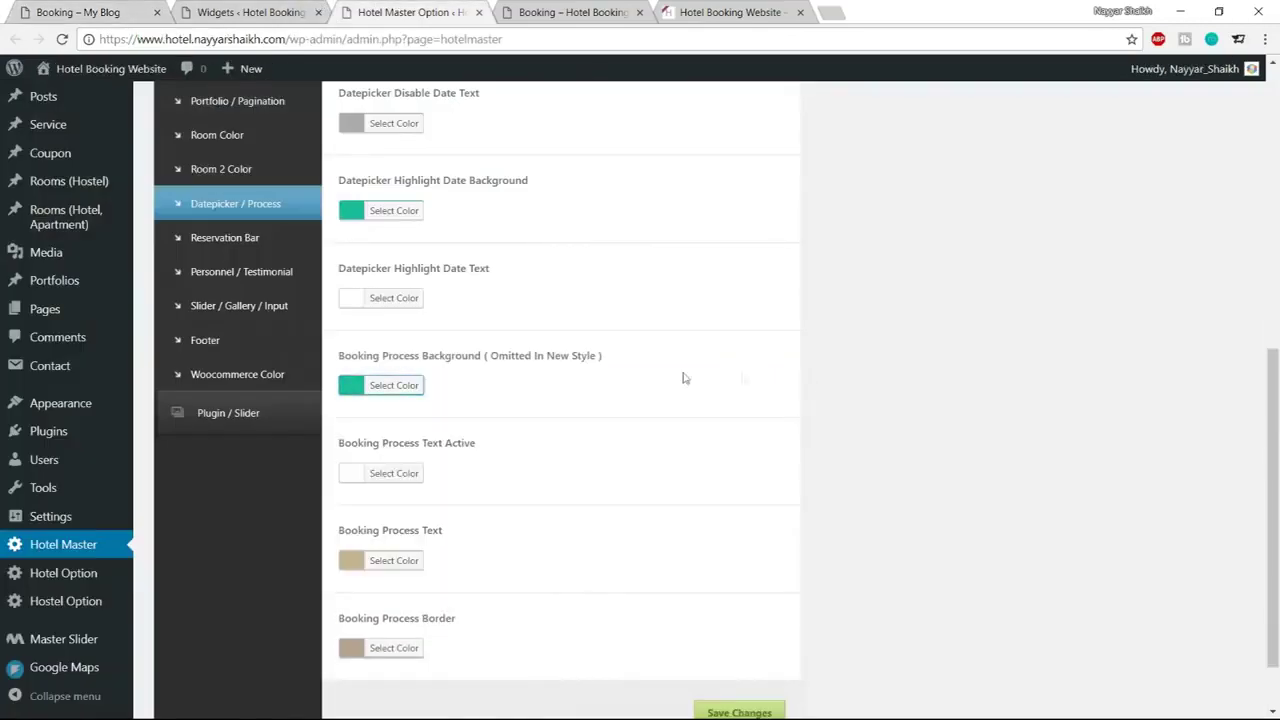
{"action": "scroll", "coordinate": [843, 400], "scroll_direction": "down", "scroll_amount": 2}
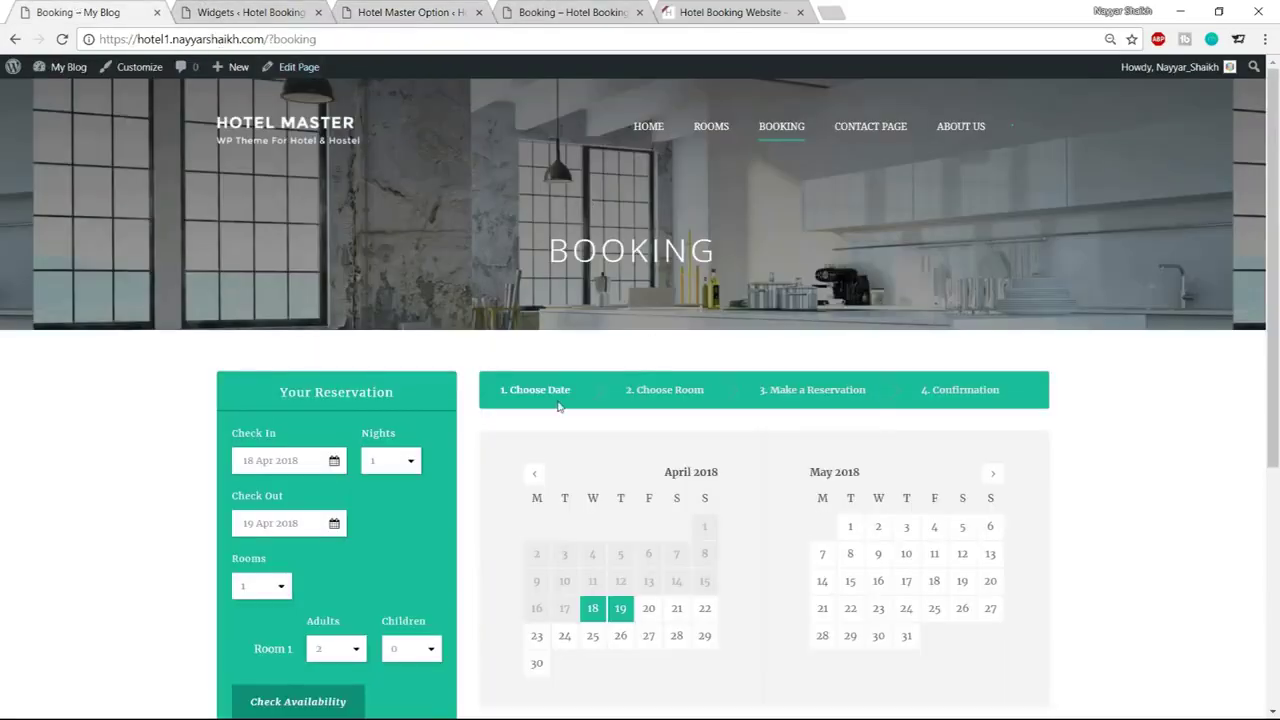
{"action": "scroll", "coordinate": [677, 392], "scroll_direction": "down", "scroll_amount": 1}
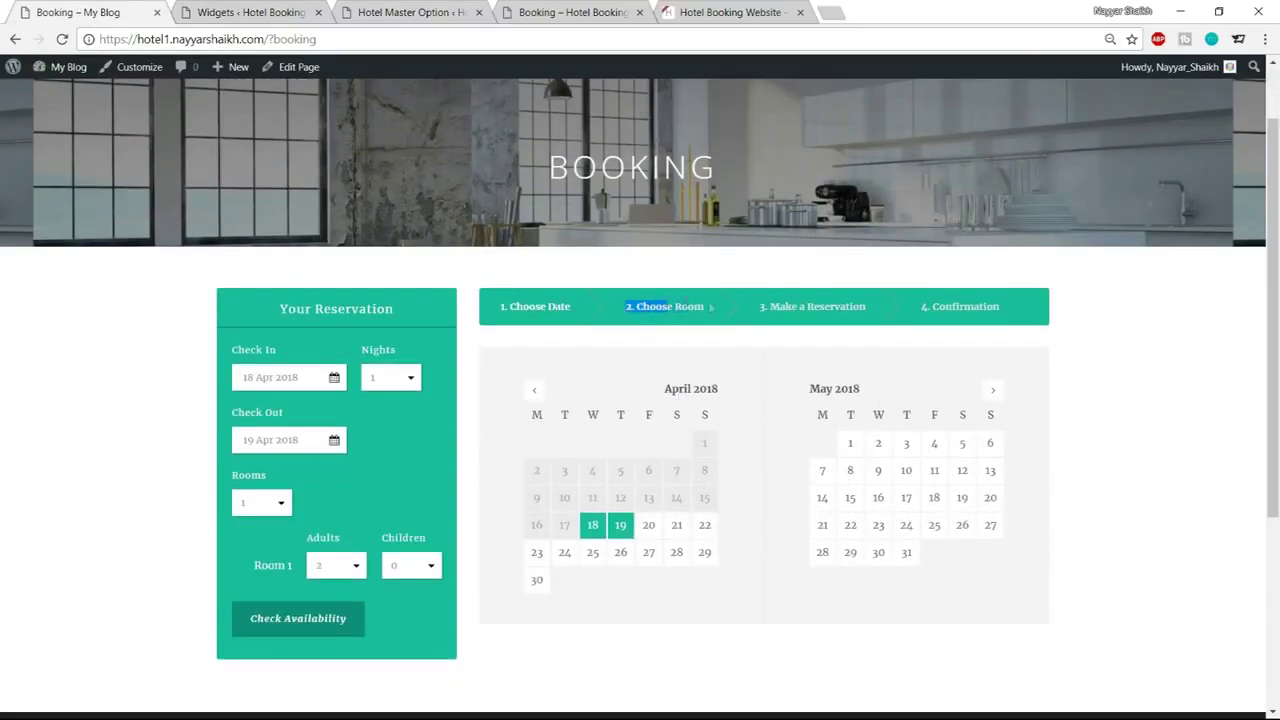
{"action": "left_click", "coordinate": [298, 12]}
{"action": "left_click", "coordinate": [425, 13]}
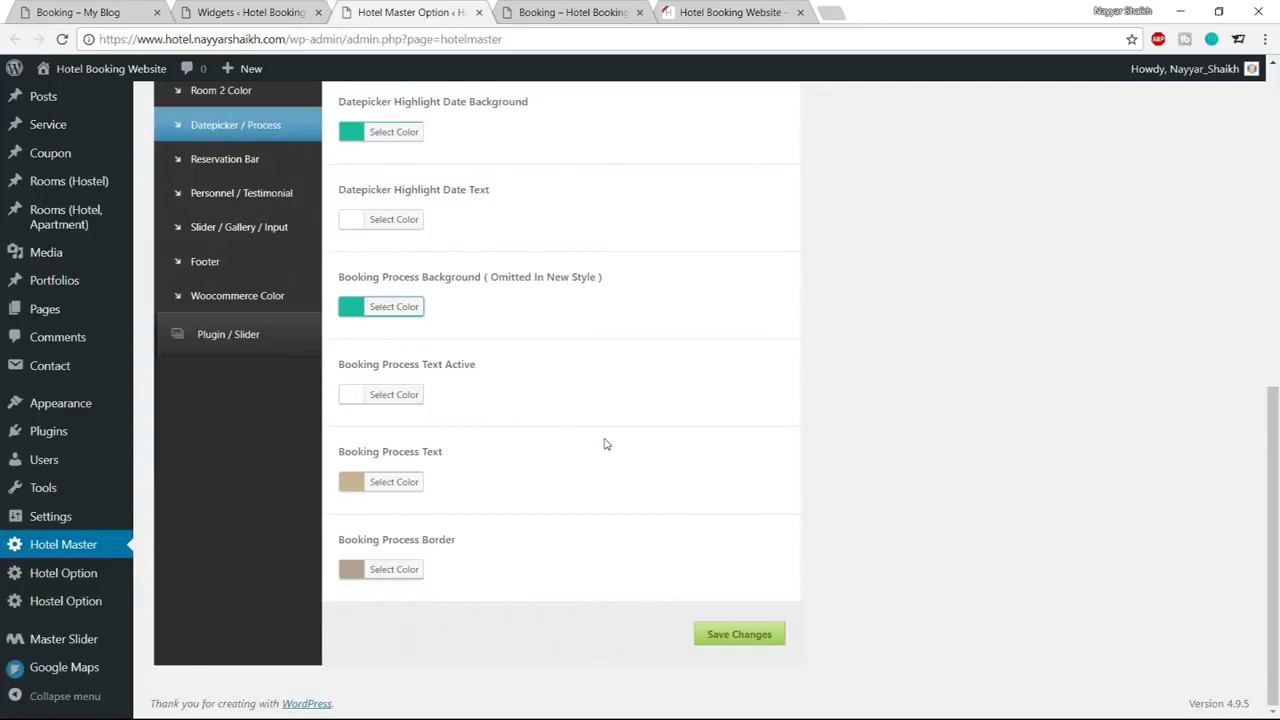
Step: Set Booking Process Text to #f5f5f5 and Booking Process Border to white
{"action": "left_click", "coordinate": [403, 486]}
{"action": "left_click_drag", "start_coordinate": [478, 489], "coordinate": [443, 482]}
{"action": "type", "text": "f5f5f5"}
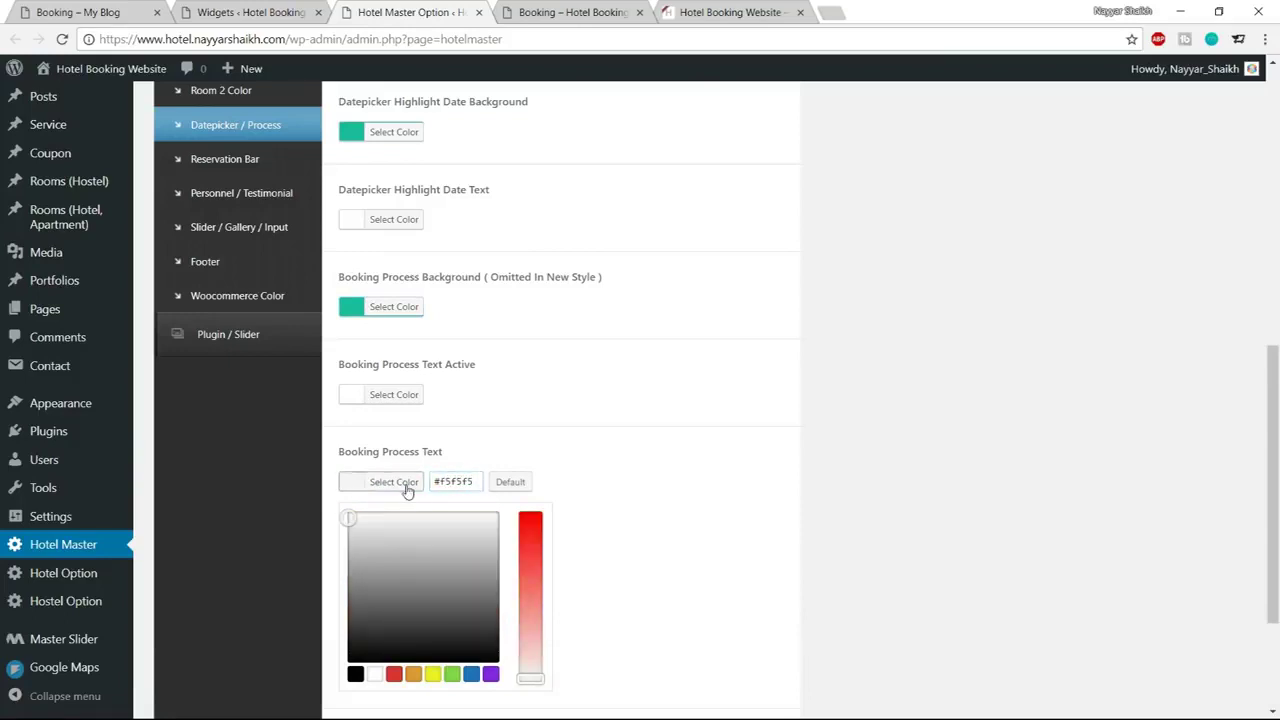
{"action": "left_click", "coordinate": [406, 487]}
{"action": "left_click", "coordinate": [410, 570]}
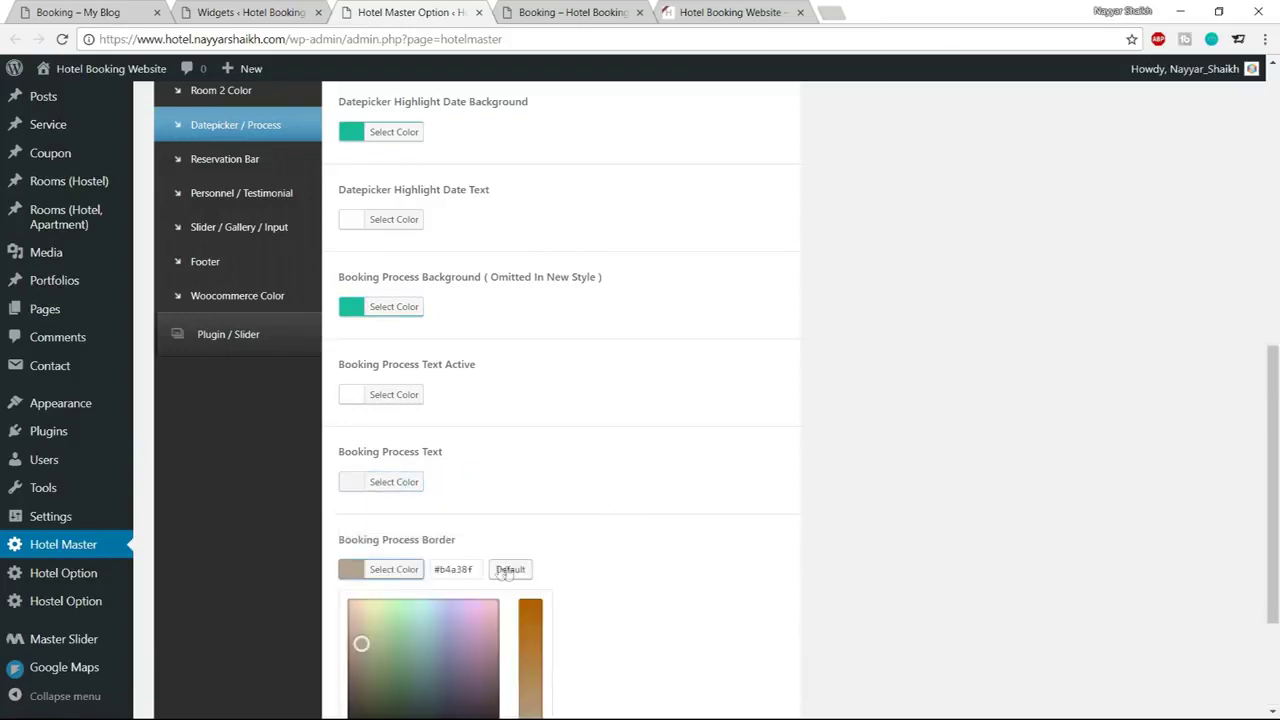
{"action": "scroll", "coordinate": [460, 530], "scroll_direction": "down", "scroll_amount": 1}
{"action": "left_click", "coordinate": [374, 678]}
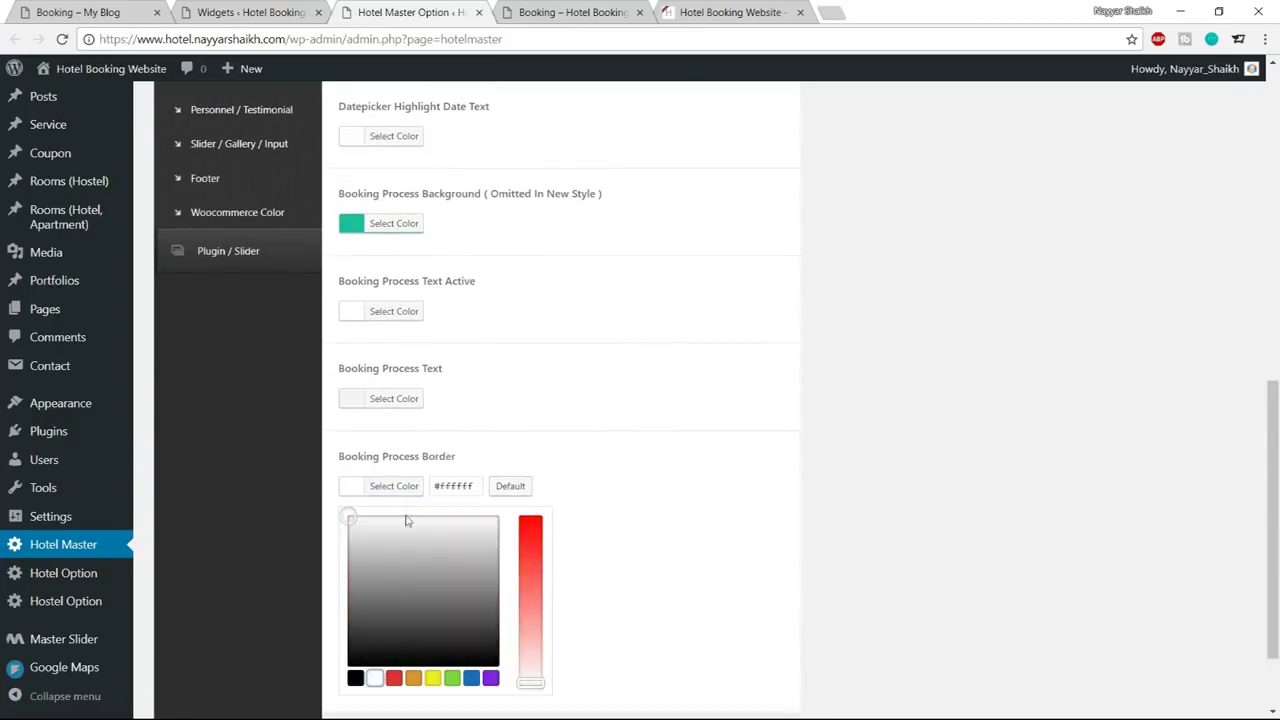
{"action": "left_click", "coordinate": [400, 488]}
Step: Save the colour options and reload the booking page to preview the new step bar
{"action": "left_click", "coordinate": [767, 638]}
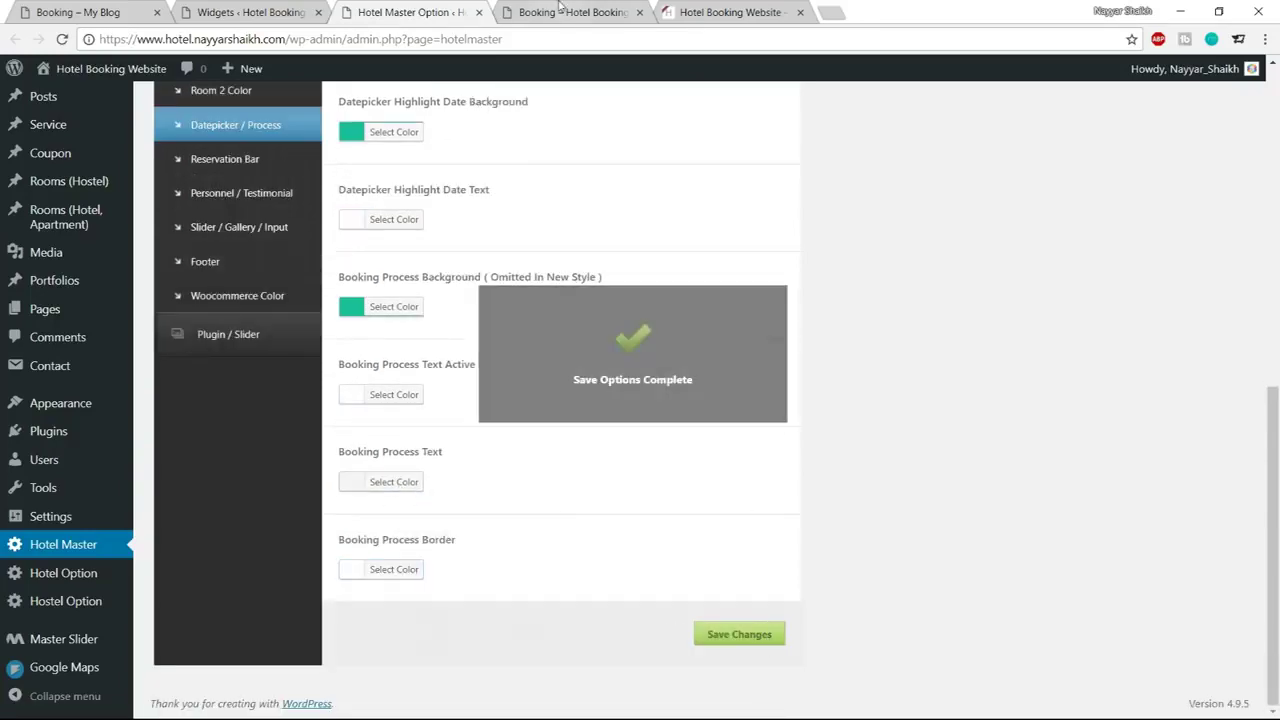
{"action": "left_click", "coordinate": [560, 10]}
{"action": "left_click", "coordinate": [64, 39]}
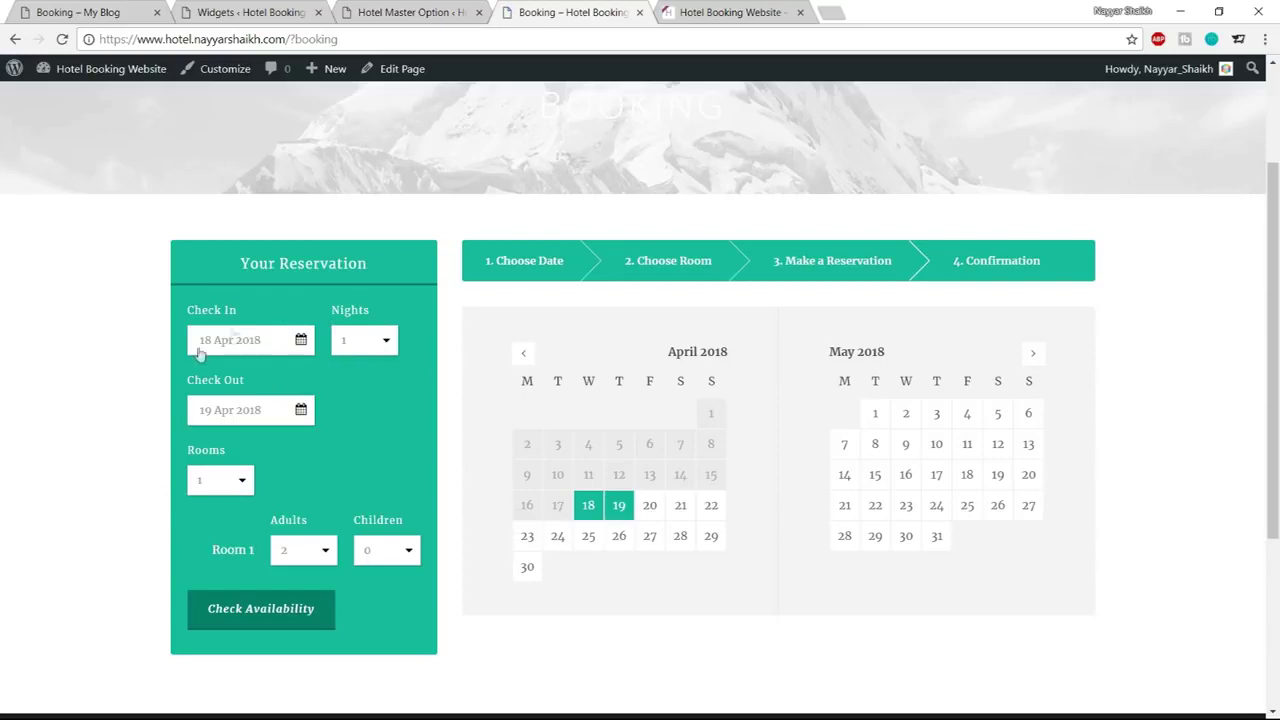
Step: Check availability for 18–19 Apr 2018 to list rooms, including Penthouse Apartment in London
{"action": "left_click", "coordinate": [277, 612]}
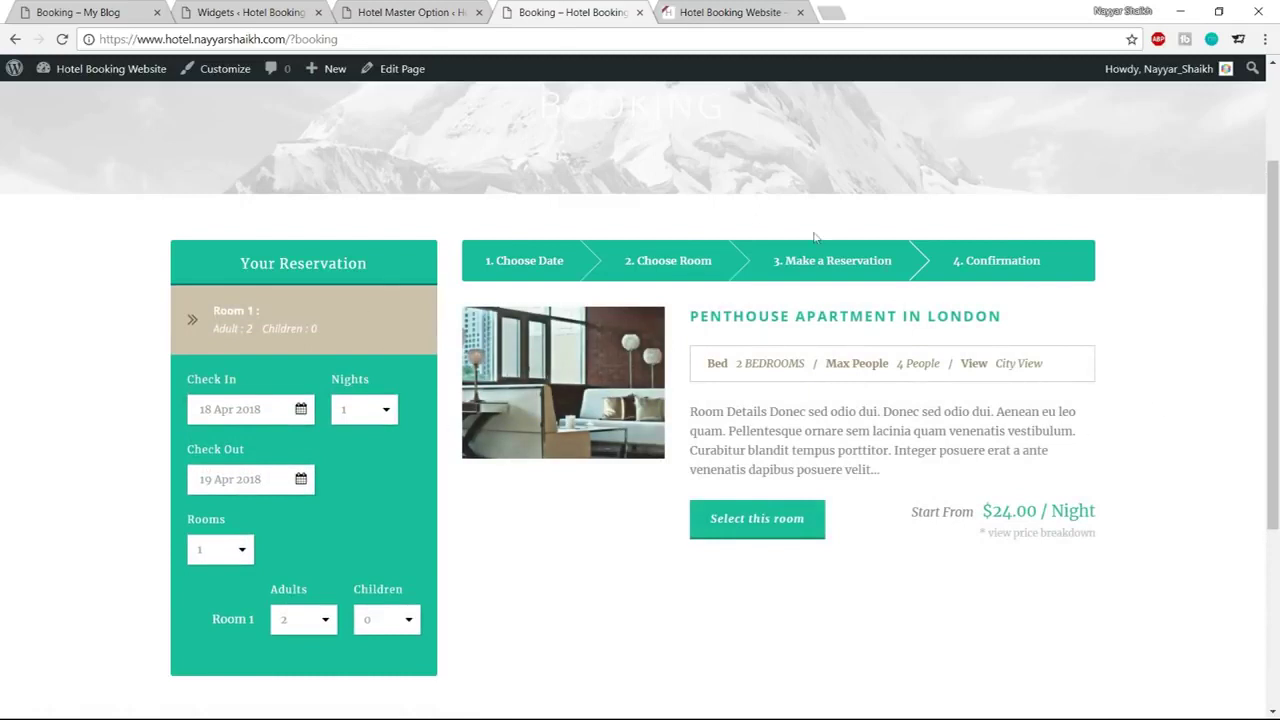
{"action": "left_click_drag", "start_coordinate": [169, 299], "coordinate": [205, 300]}
{"action": "left_click", "coordinate": [288, 312]}
Step: Go to the Room Color settings and inspect the Medium Room Info Color value
{"action": "left_click", "coordinate": [410, 13]}
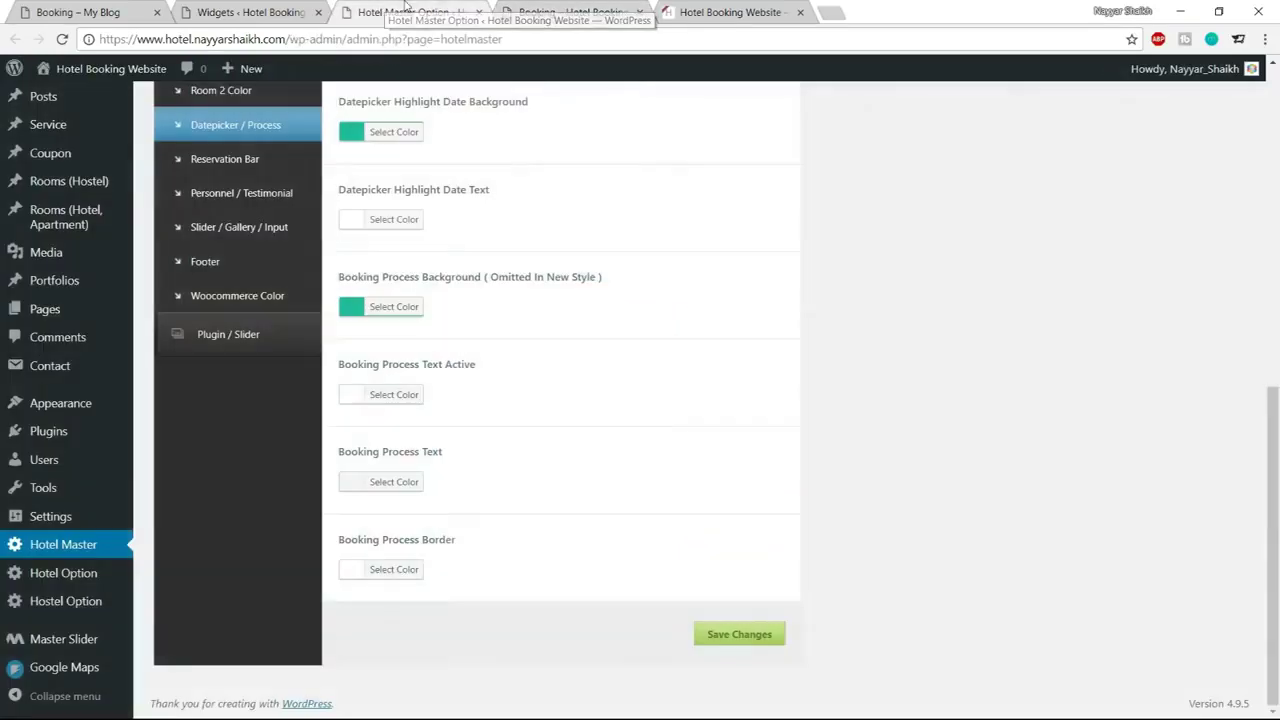
{"action": "scroll", "coordinate": [786, 450], "scroll_direction": "up", "scroll_amount": 7}
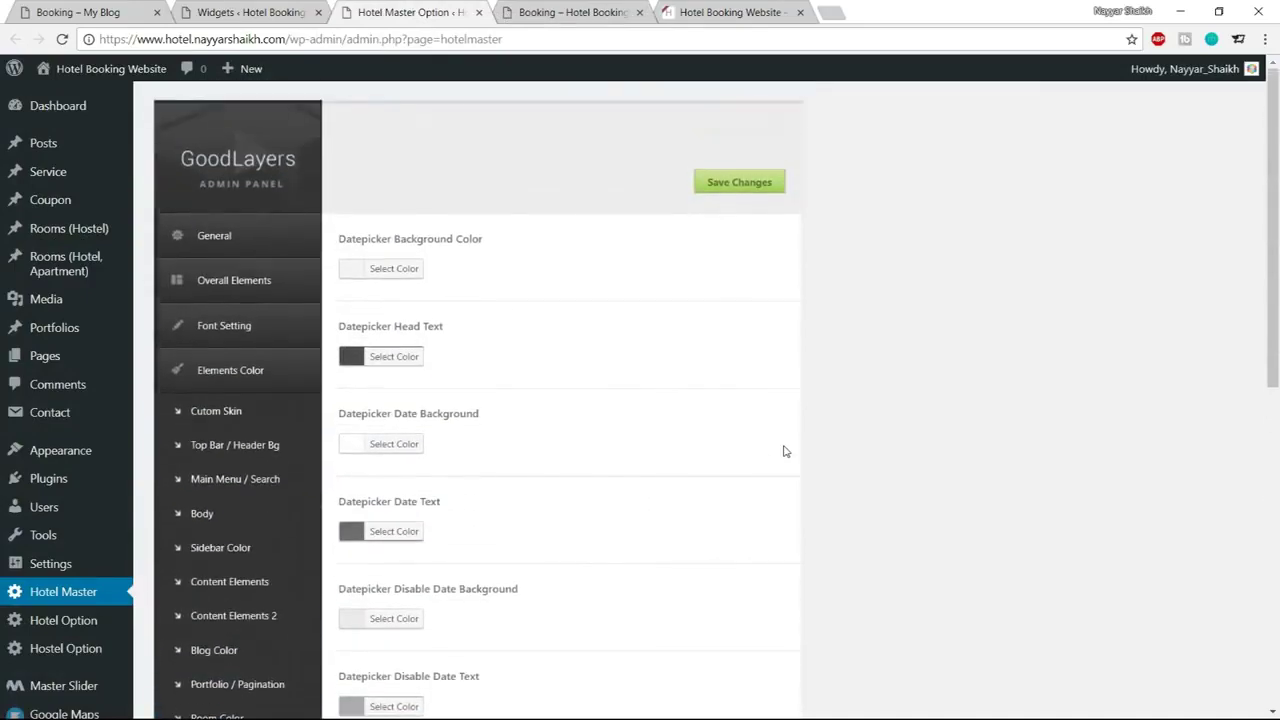
{"action": "scroll", "coordinate": [786, 451], "scroll_direction": "down", "scroll_amount": 6}
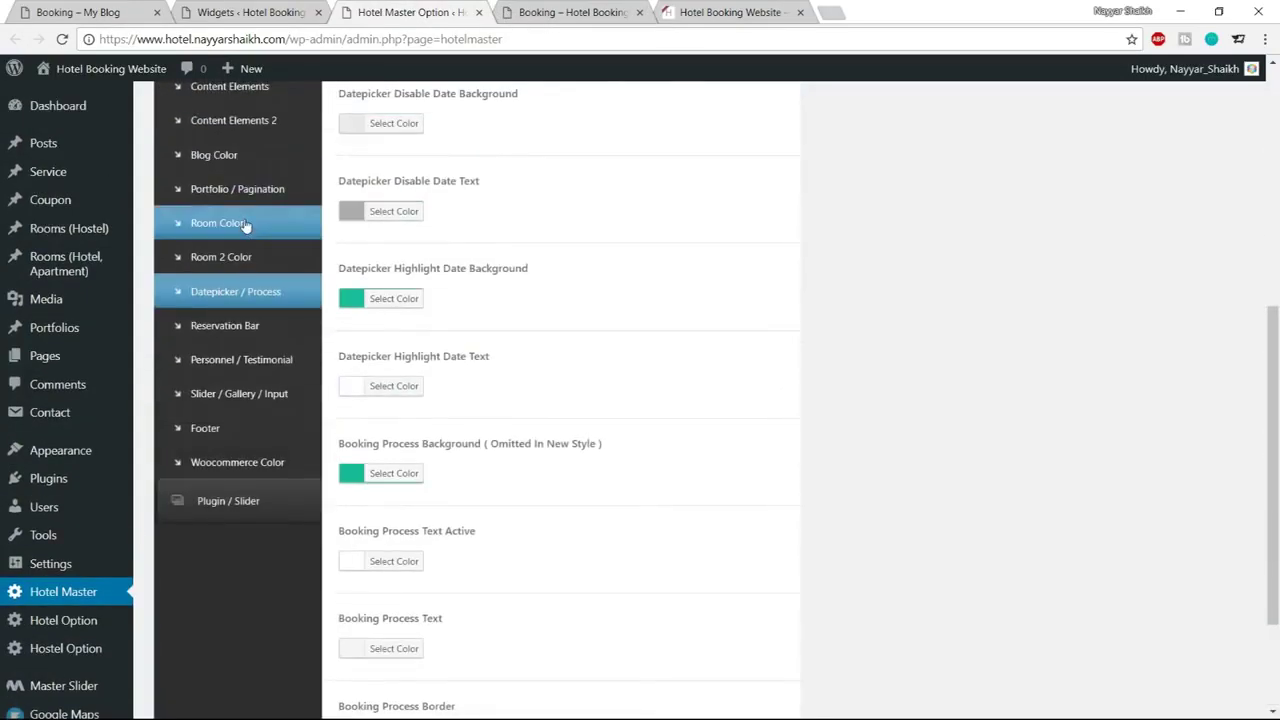
{"action": "left_click", "coordinate": [245, 225]}
{"action": "scroll", "coordinate": [769, 323], "scroll_direction": "up", "scroll_amount": 2}
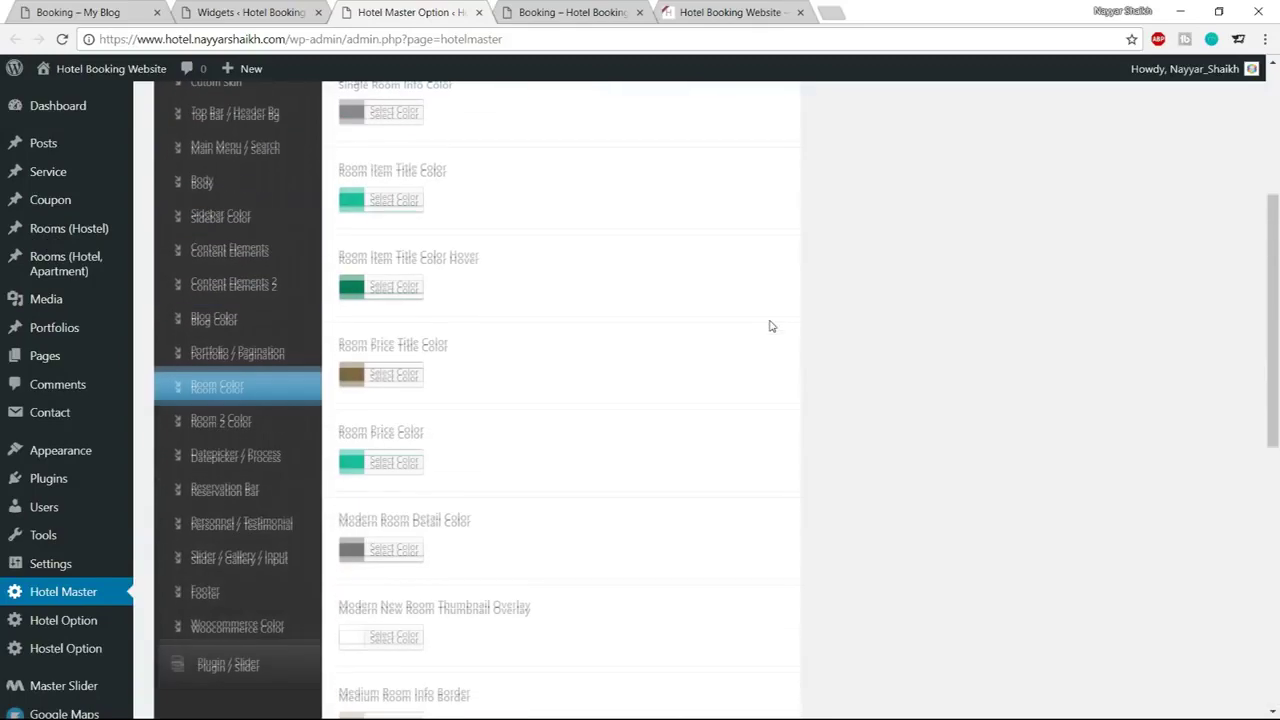
{"action": "scroll", "coordinate": [770, 326], "scroll_direction": "down", "scroll_amount": 4}
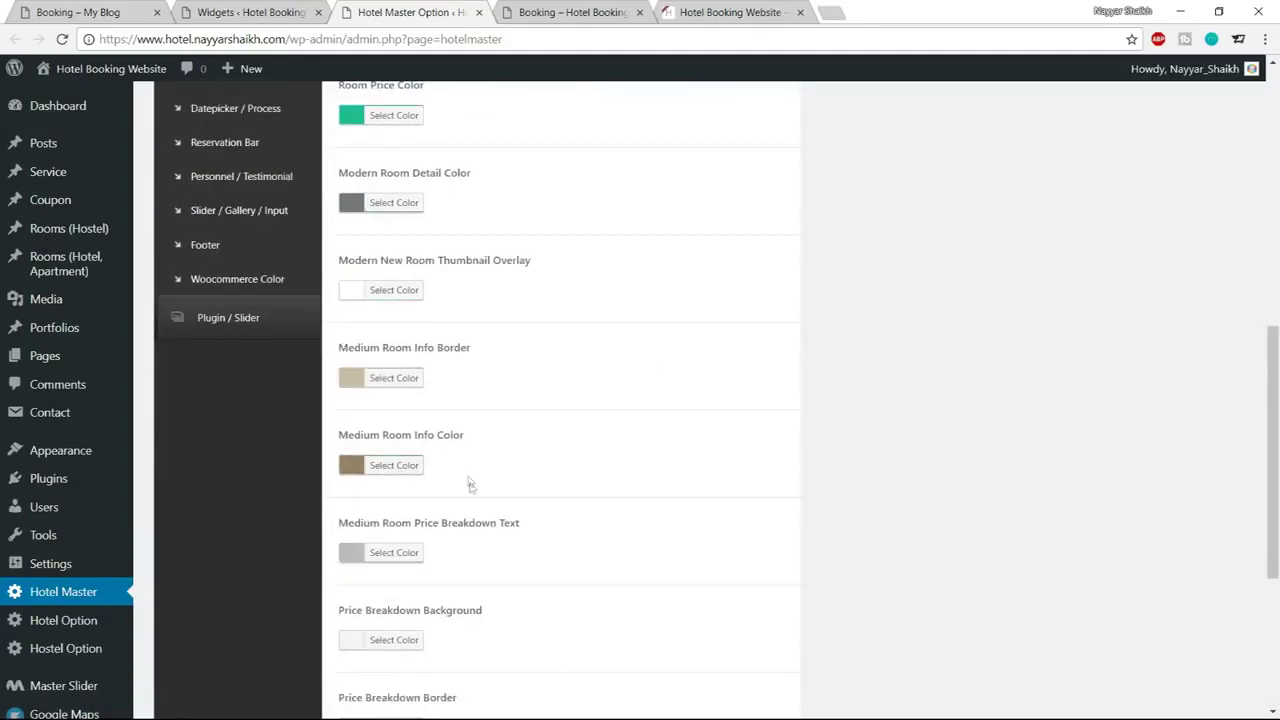
{"action": "left_click", "coordinate": [394, 470]}
{"action": "left_click_drag", "start_coordinate": [486, 466], "coordinate": [429, 470]}
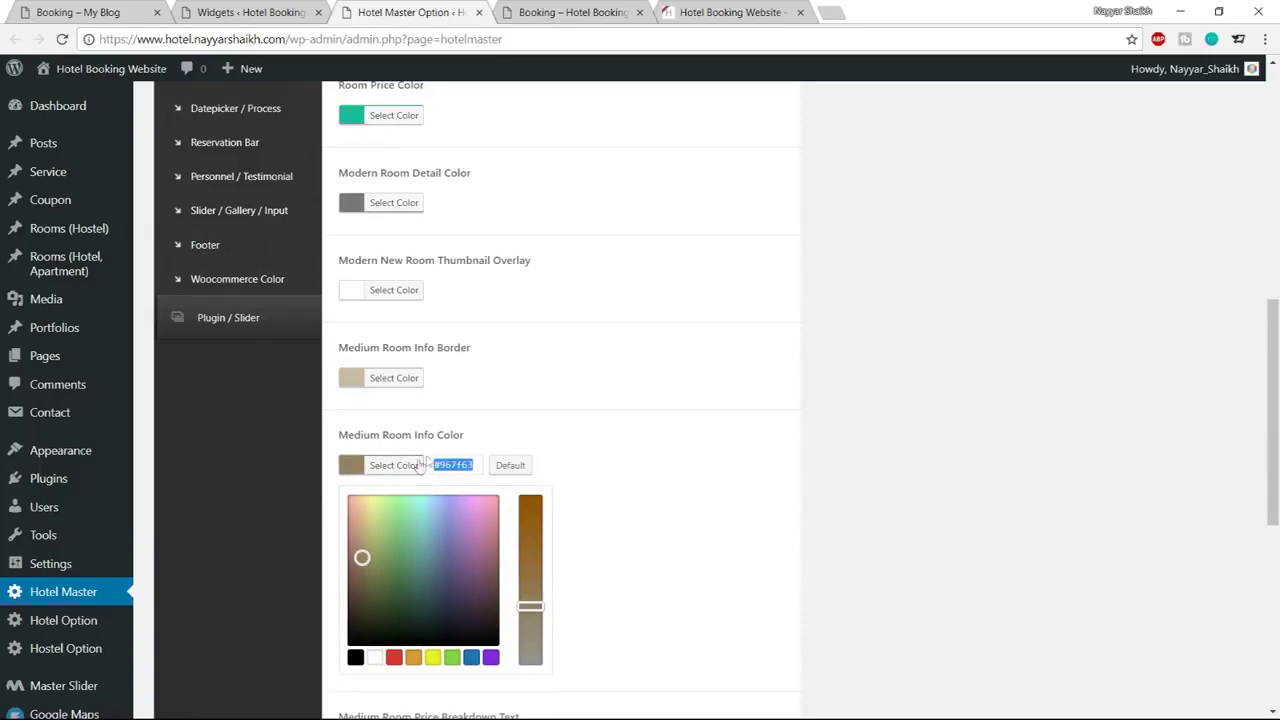
{"action": "left_click", "coordinate": [371, 466]}
{"action": "scroll", "coordinate": [905, 436], "scroll_direction": "up", "scroll_amount": 3}
{"action": "scroll", "coordinate": [905, 436], "scroll_direction": "down", "scroll_amount": 3}
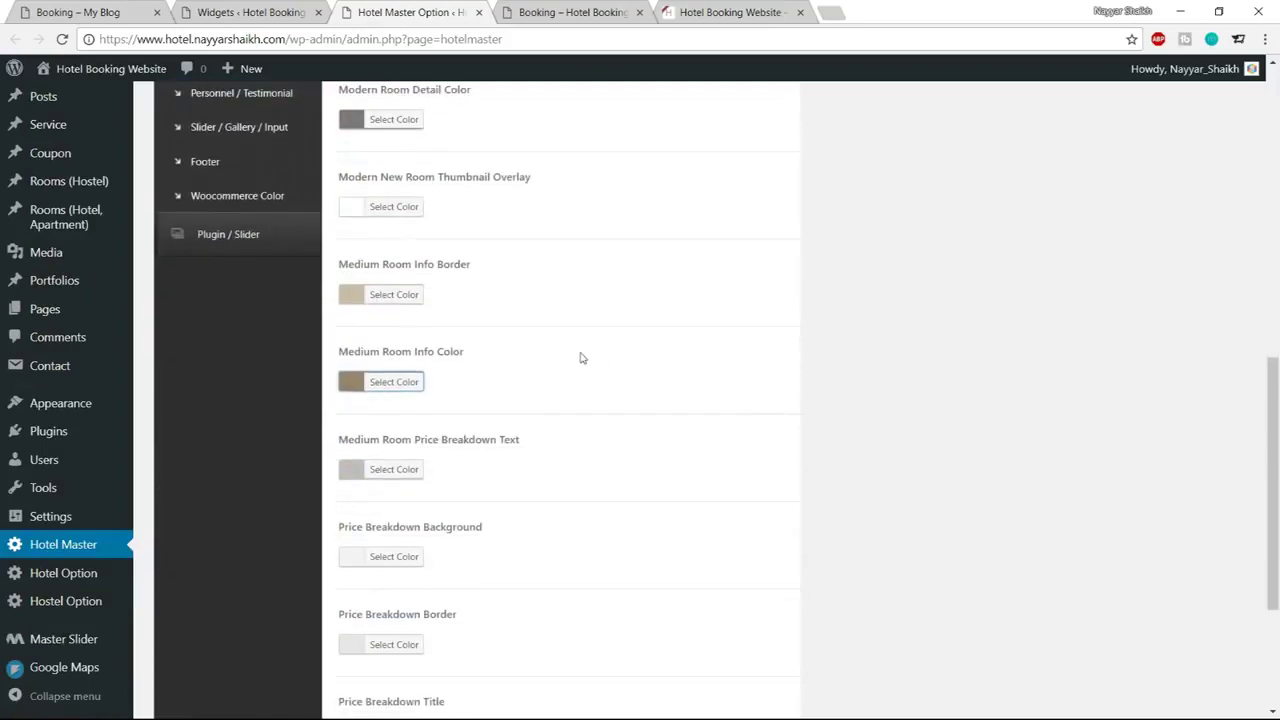
Step: Change Medium Room Info Color from 967f63 to teal 1abc9c and save
{"action": "left_click", "coordinate": [410, 385]}
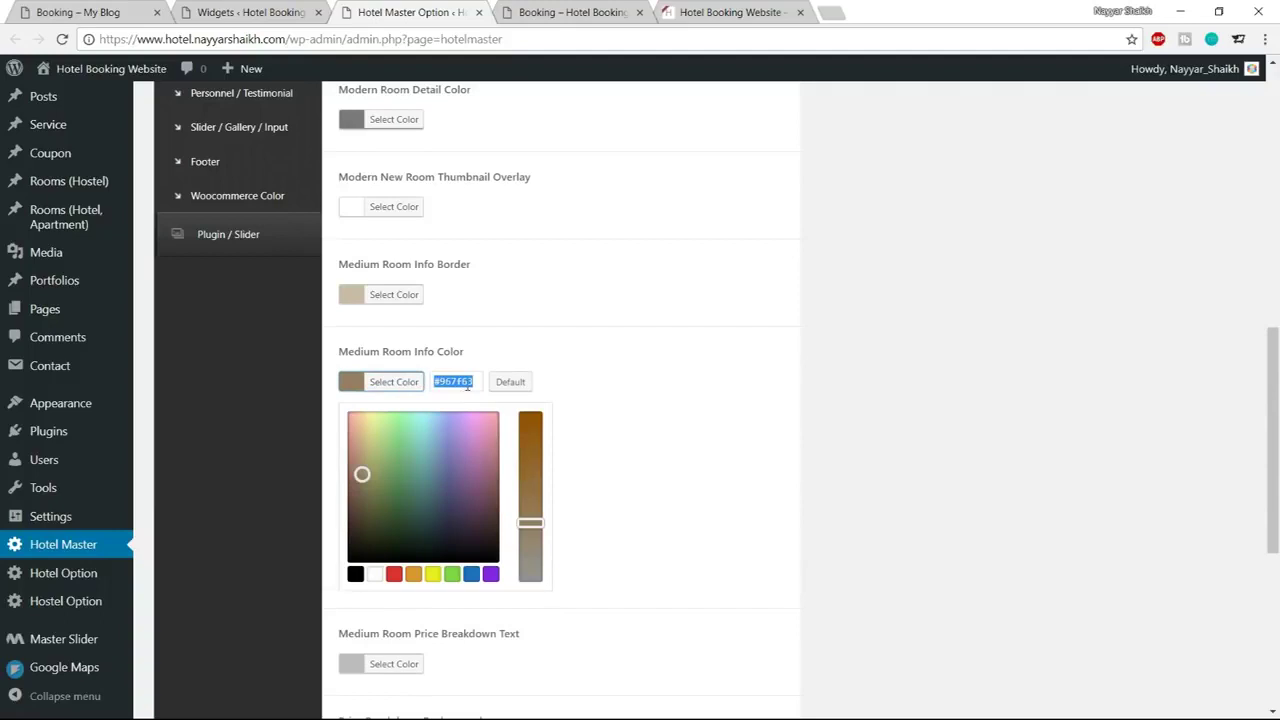
{"action": "key", "text": "ctrl+a"}
{"action": "double_click", "coordinate": [467, 386]}
{"action": "type", "text": "4"}
{"action": "key", "text": "BackSpace"}
{"action": "key", "text": "BackSpace"}
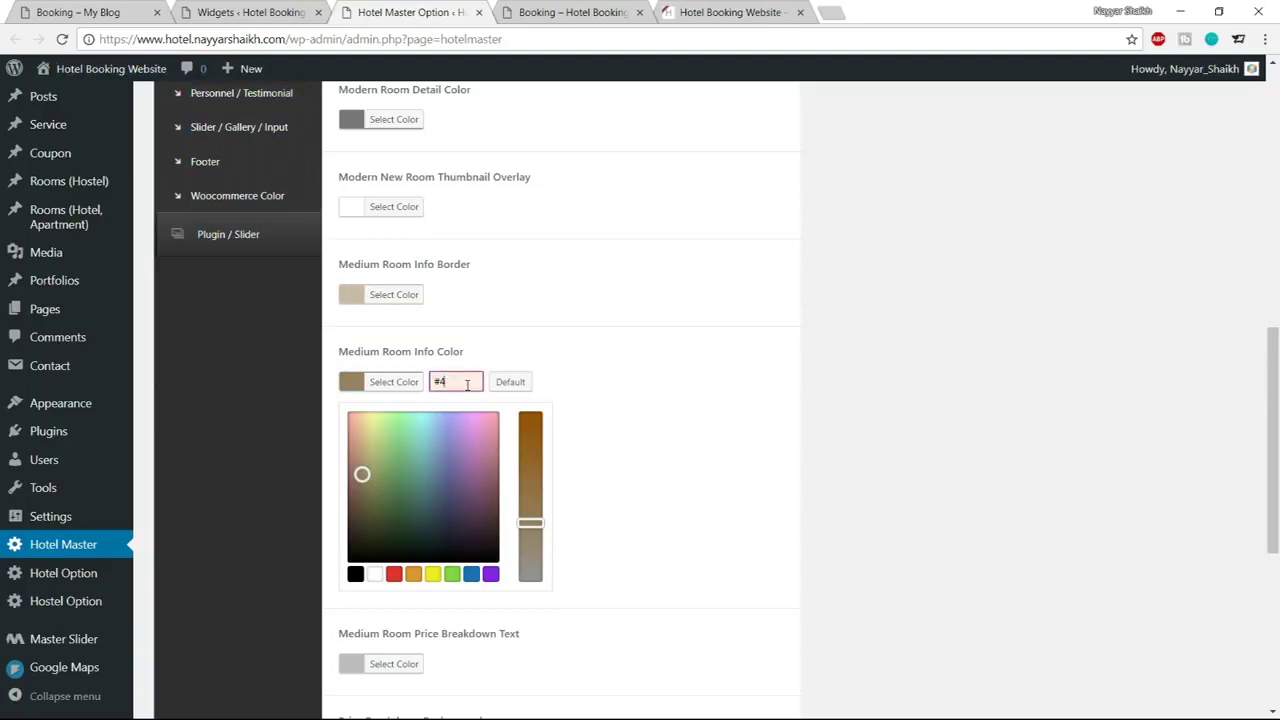
{"action": "type", "text": "1abc9c"}
{"action": "key", "text": "ctrl+a"}
{"action": "key", "text": "ctrl+c"}
{"action": "left_click", "coordinate": [423, 383]}
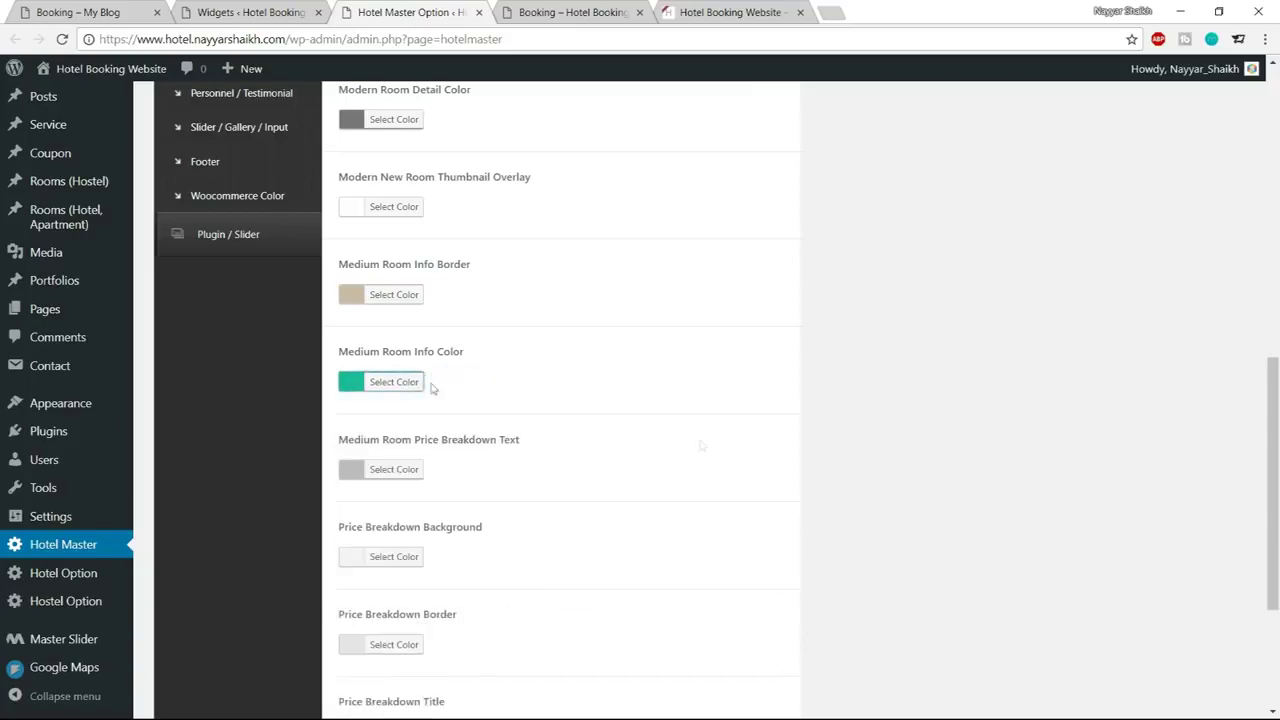
{"action": "scroll", "coordinate": [726, 470], "scroll_direction": "down", "scroll_amount": 5}
{"action": "left_click", "coordinate": [735, 634]}
Step: Reload the booking page and check availability to preview the teal room info text
{"action": "key", "text": "ctrl+Tab"}
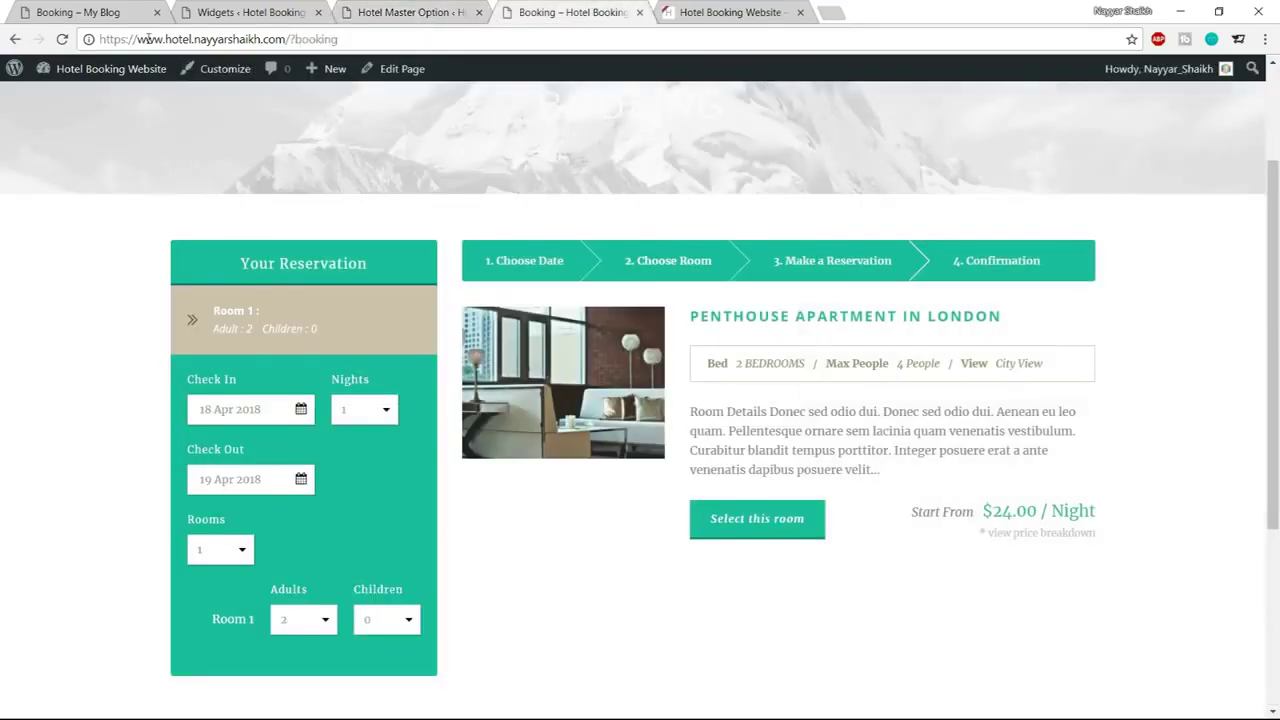
{"action": "left_click", "coordinate": [62, 39]}
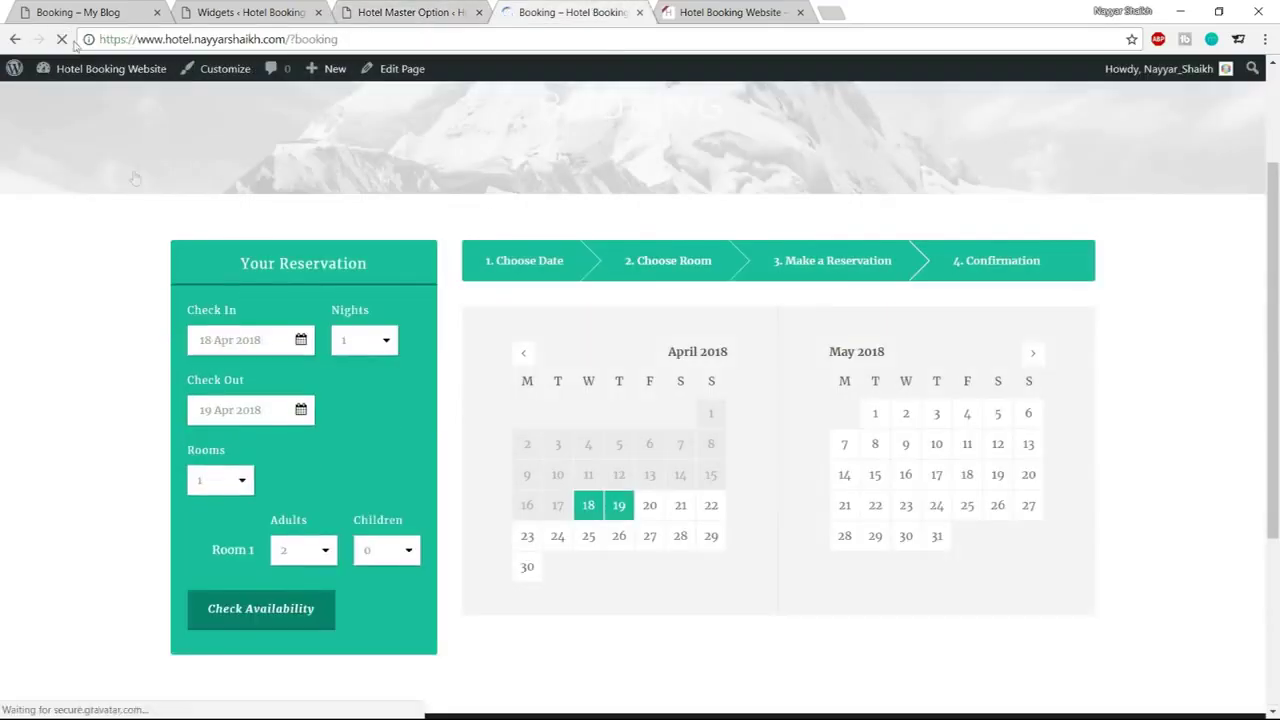
{"action": "left_click", "coordinate": [259, 622]}
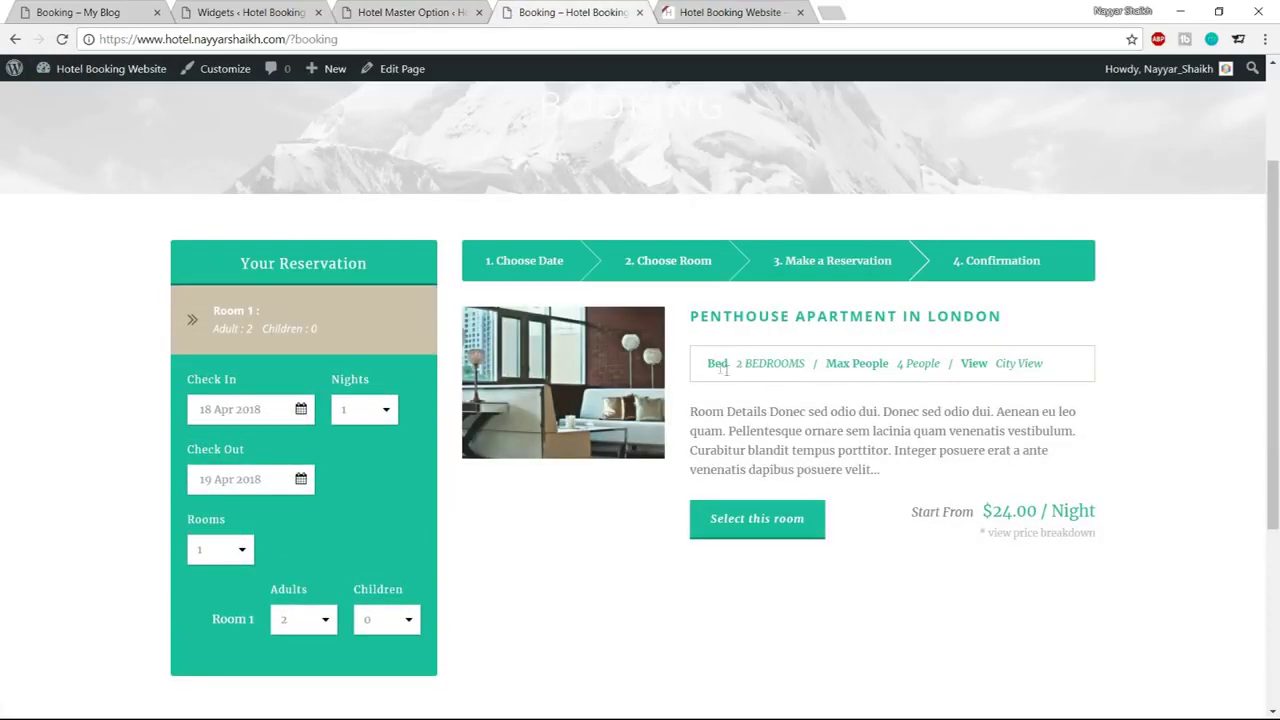
{"action": "left_click_drag", "start_coordinate": [707, 363], "coordinate": [960, 365]}
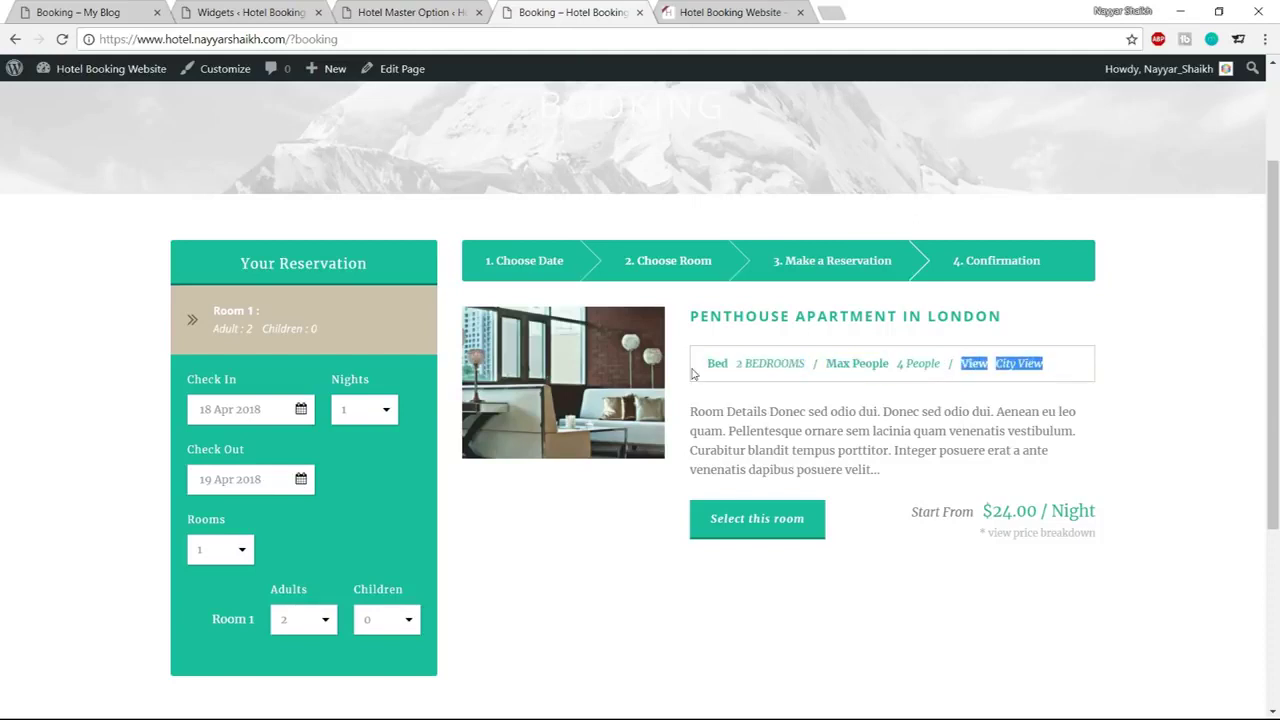
{"action": "left_click_drag", "start_coordinate": [698, 370], "coordinate": [378, 330]}
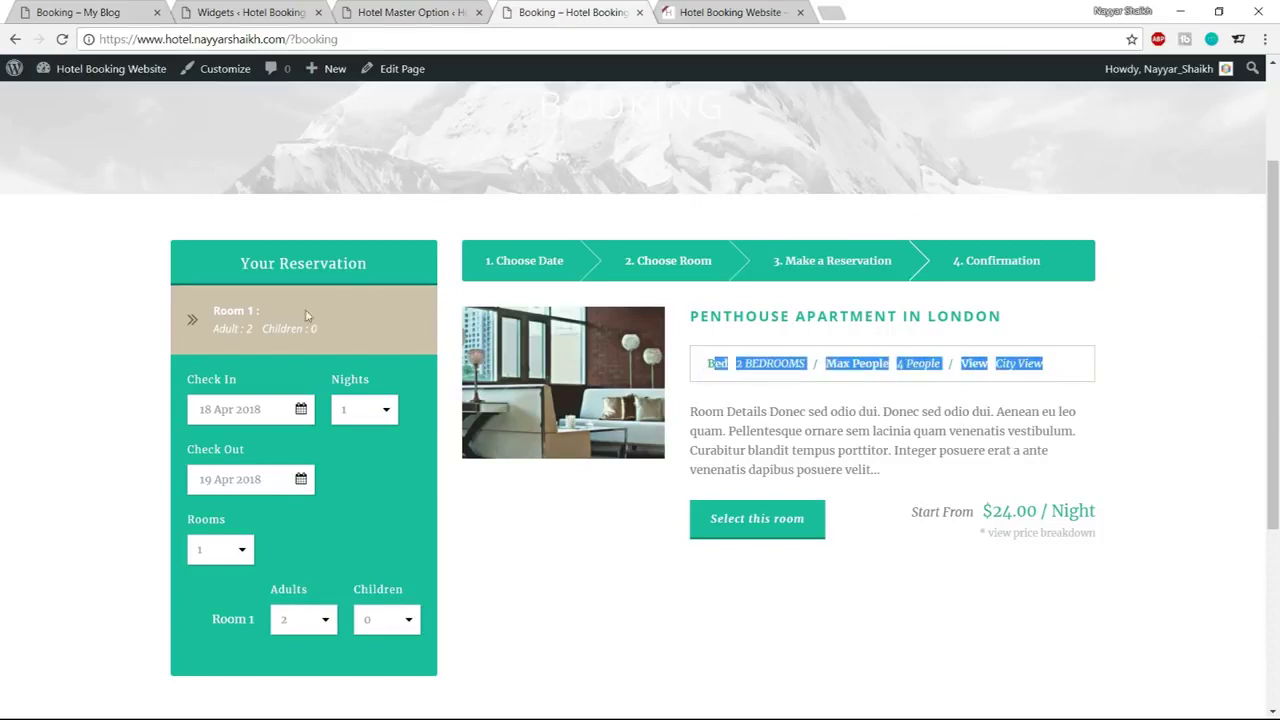
{"action": "left_click", "coordinate": [869, 368]}
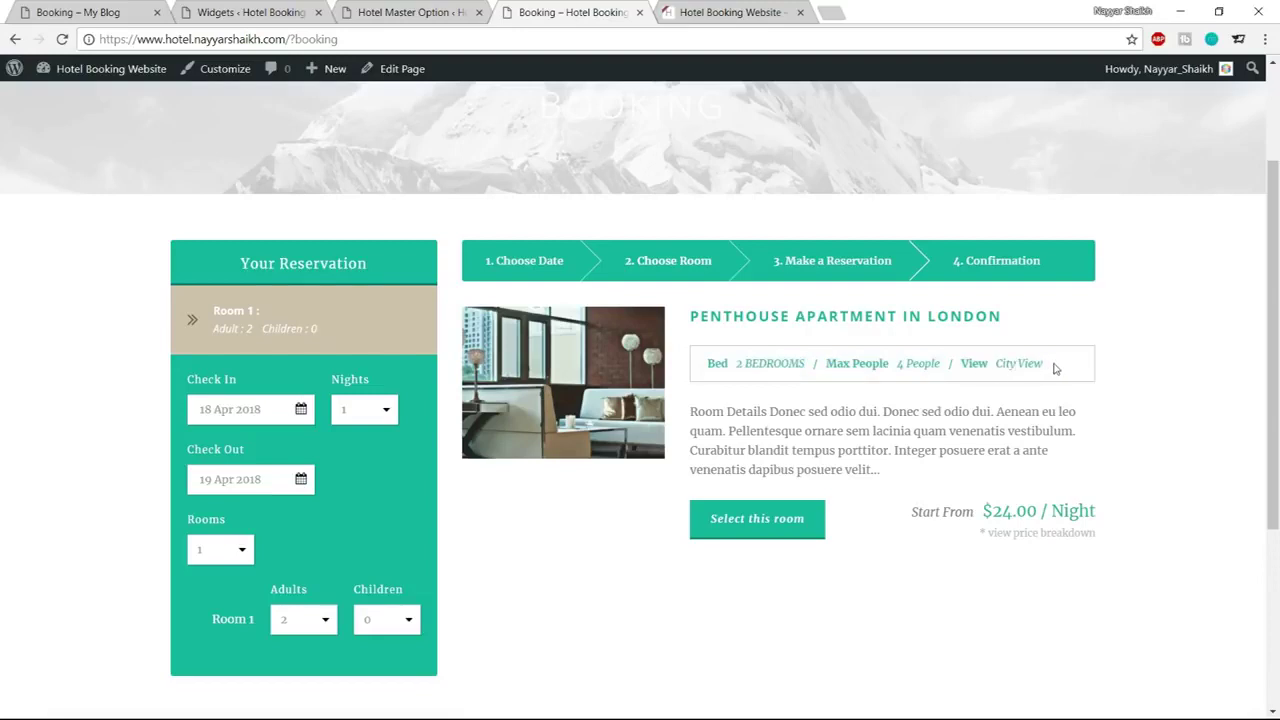
{"action": "left_click_drag", "start_coordinate": [1054, 369], "coordinate": [705, 365]}
{"action": "left_click", "coordinate": [838, 367]}
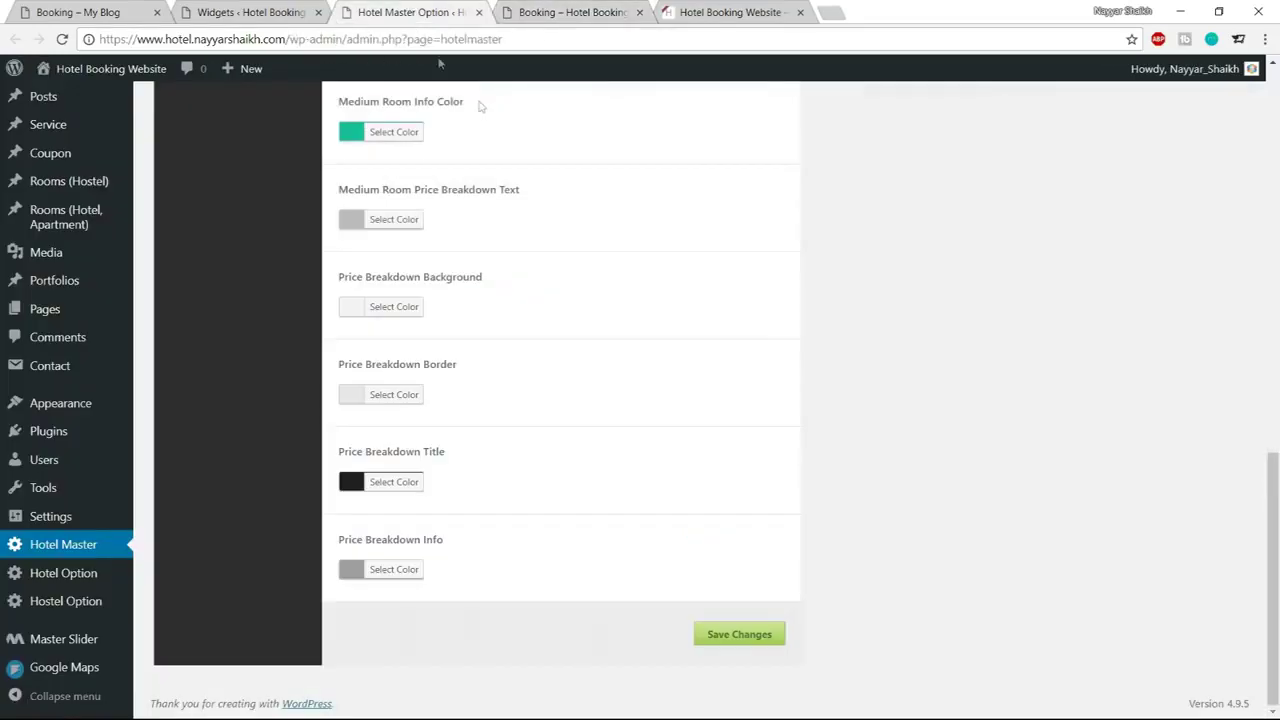
Step: Save the black Medium Room Info Border, recheck the booking page, then open Reservation Bar settings
{"action": "left_click", "coordinate": [450, 12]}
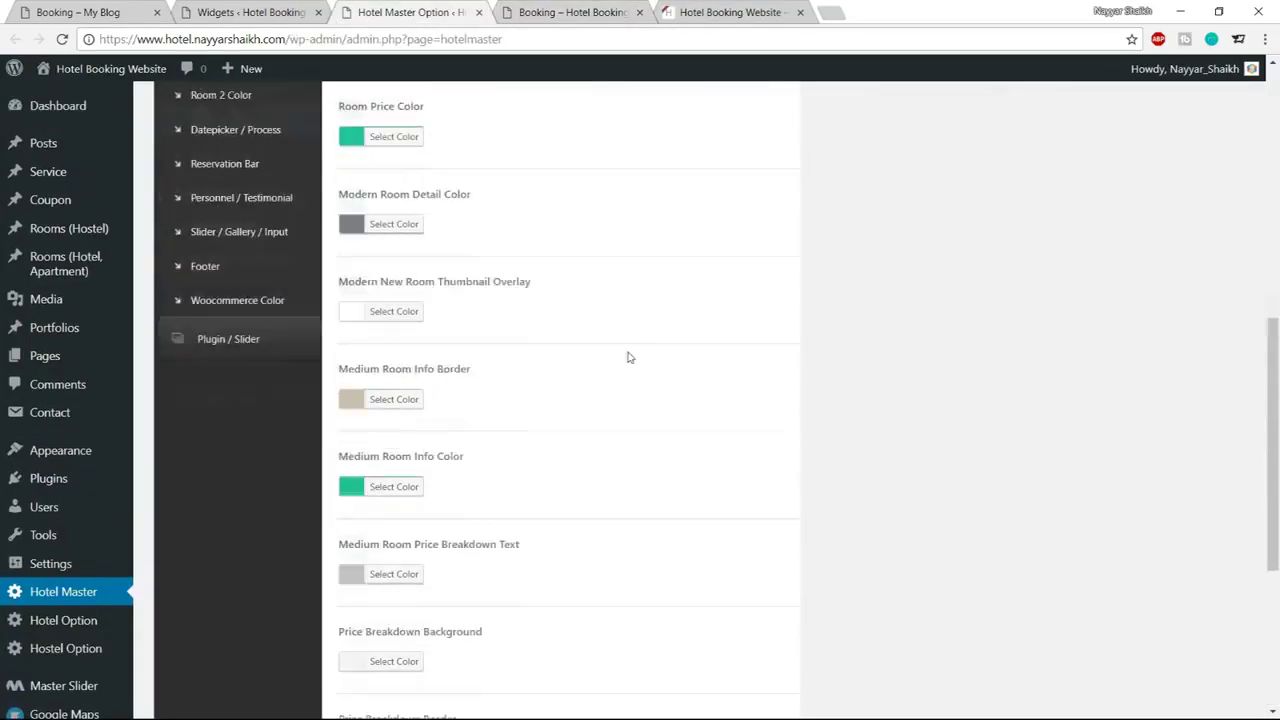
{"action": "scroll", "coordinate": [629, 357], "scroll_direction": "up", "scroll_amount": 10}
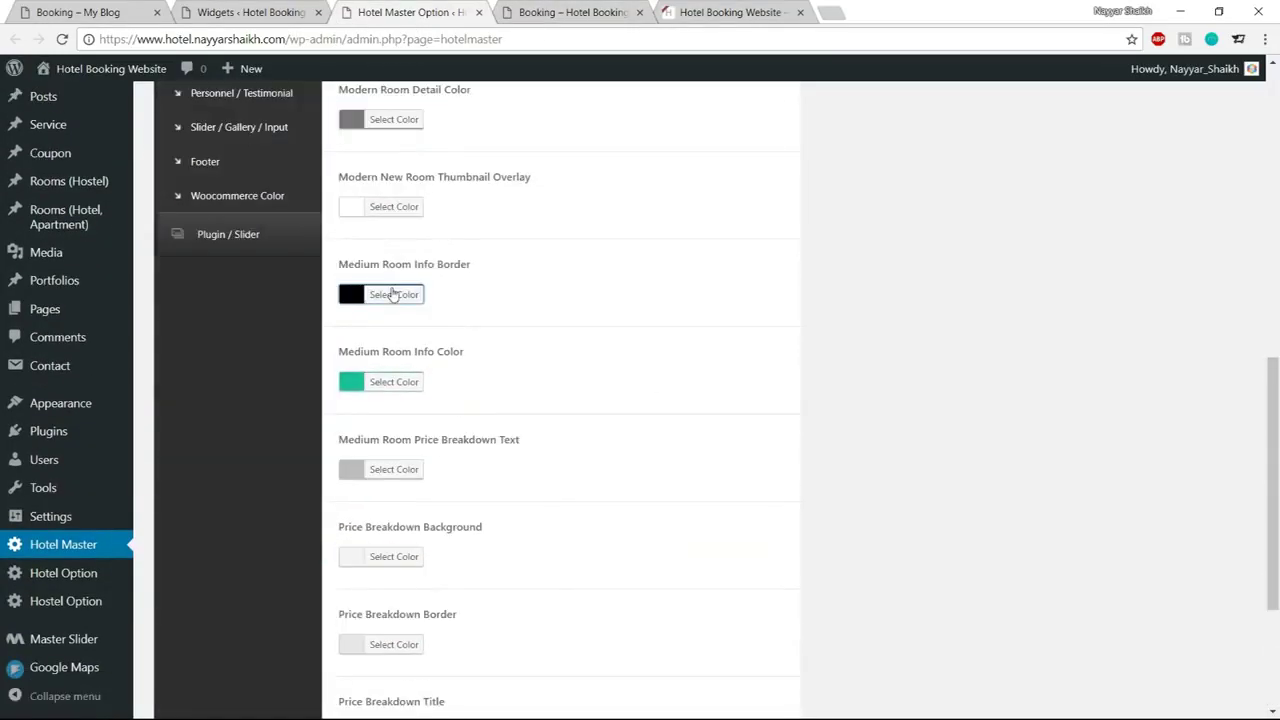
{"action": "scroll", "coordinate": [660, 457], "scroll_direction": "down", "scroll_amount": 3}
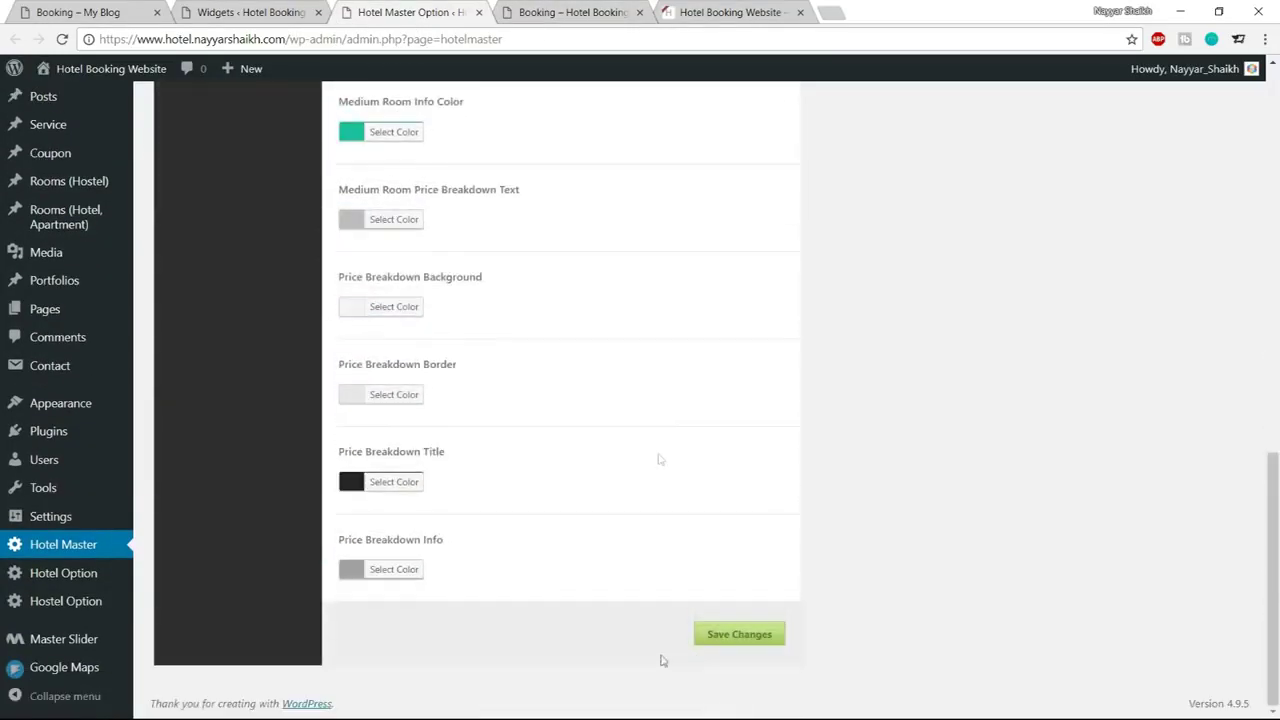
{"action": "left_click", "coordinate": [740, 635]}
{"action": "left_click", "coordinate": [570, 12]}
{"action": "left_click", "coordinate": [61, 40]}
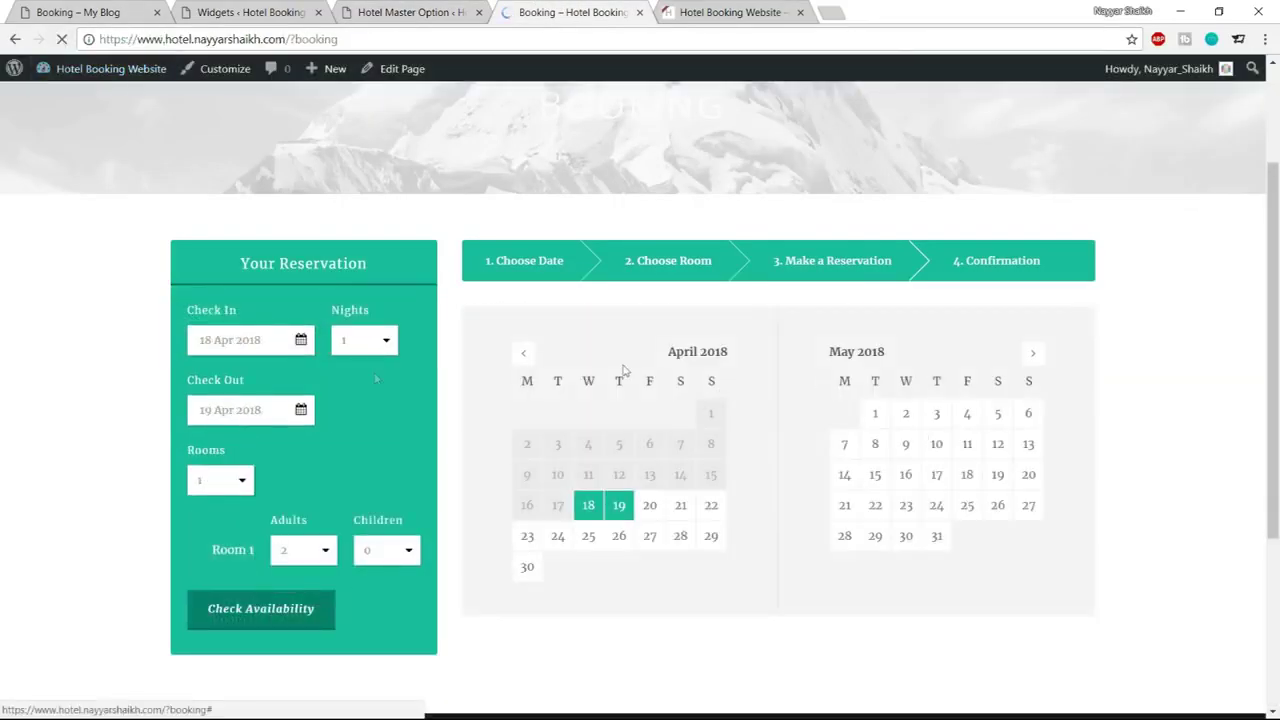
{"action": "left_click", "coordinate": [264, 616]}
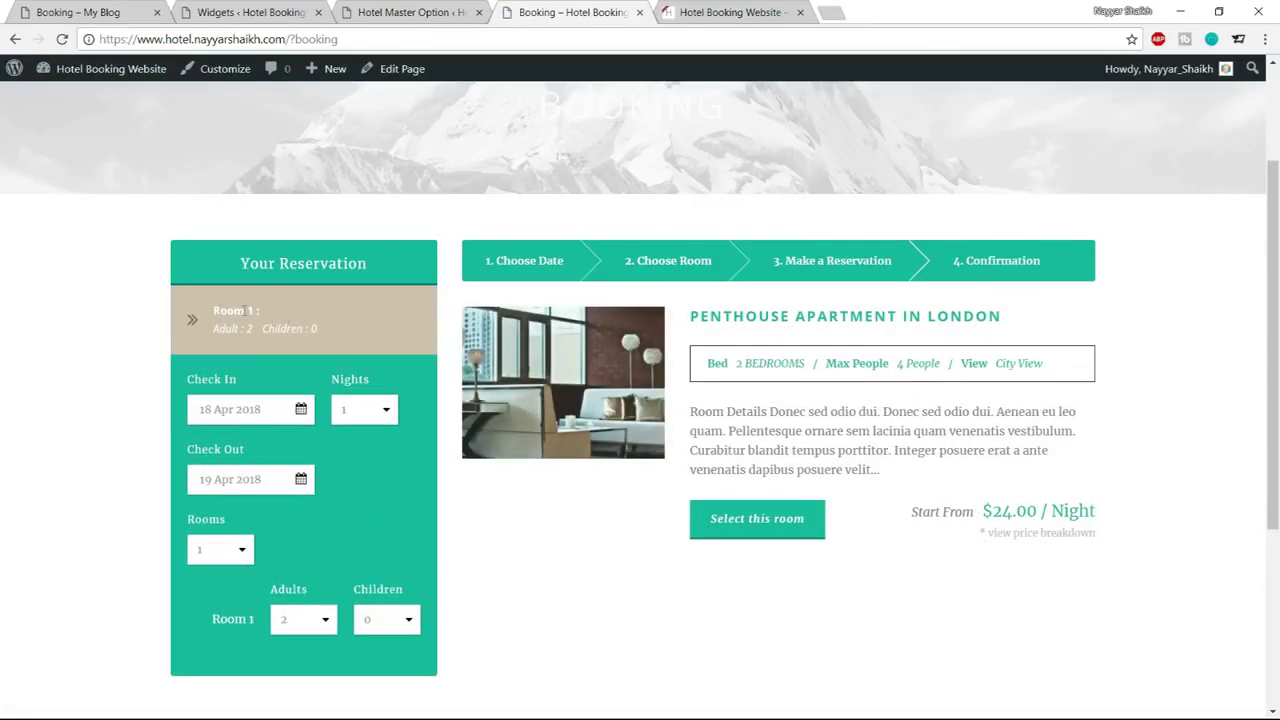
{"action": "left_click", "coordinate": [390, 7]}
{"action": "left_click", "coordinate": [232, 570]}
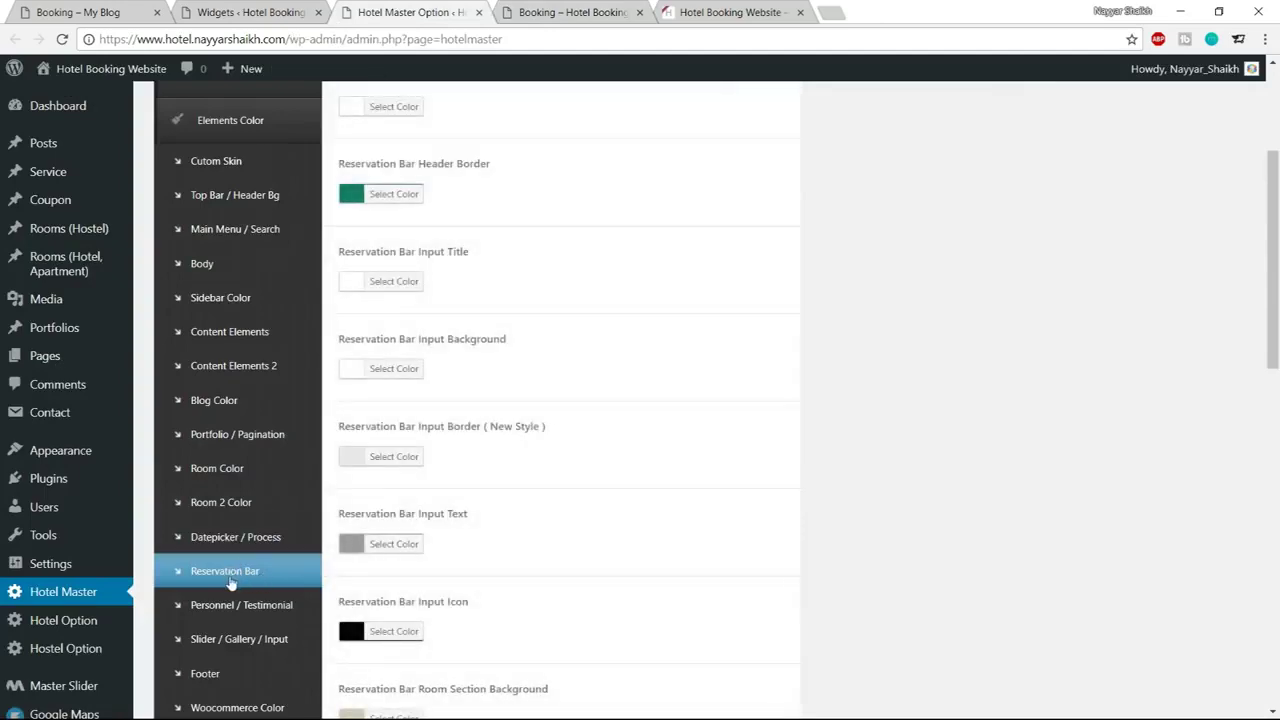
Step: Change Room Section Background from #d0c1af to teal #1abc9c
{"action": "scroll", "coordinate": [860, 469], "scroll_direction": "down", "scroll_amount": 4}
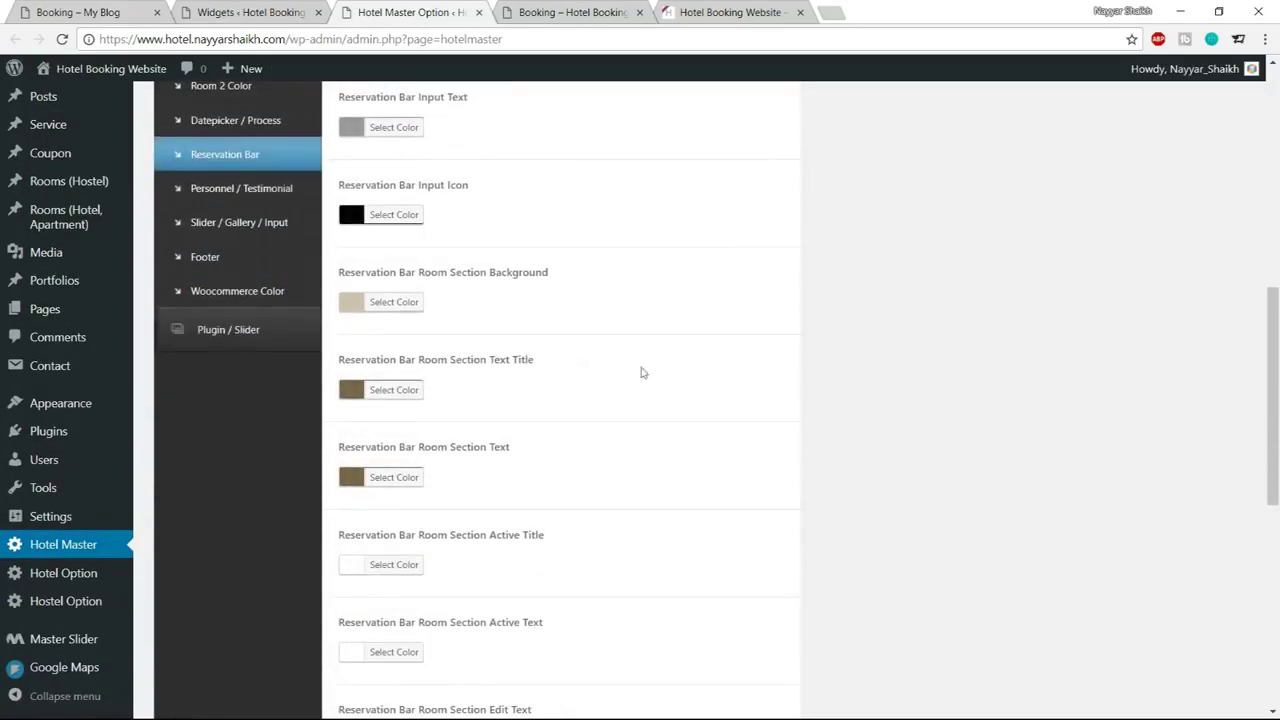
{"action": "left_click", "coordinate": [414, 310]}
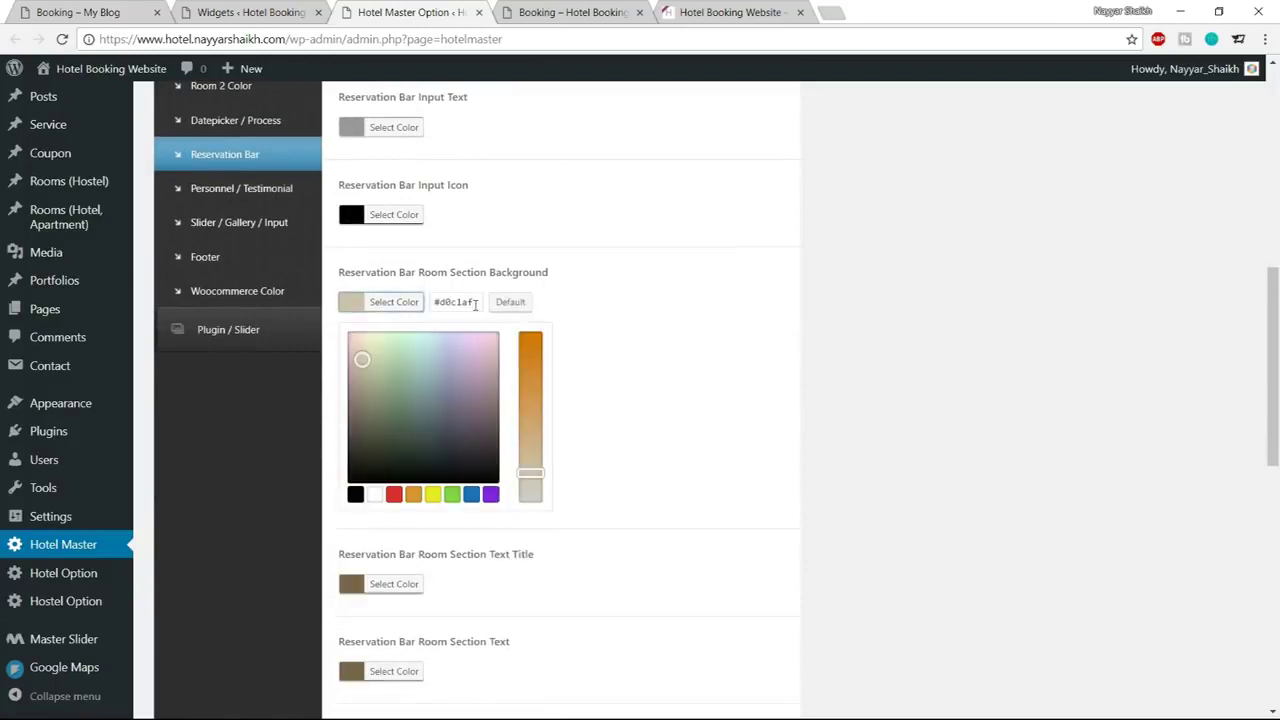
{"action": "double_click", "coordinate": [476, 302]}
{"action": "key", "text": "ctrl+v"}
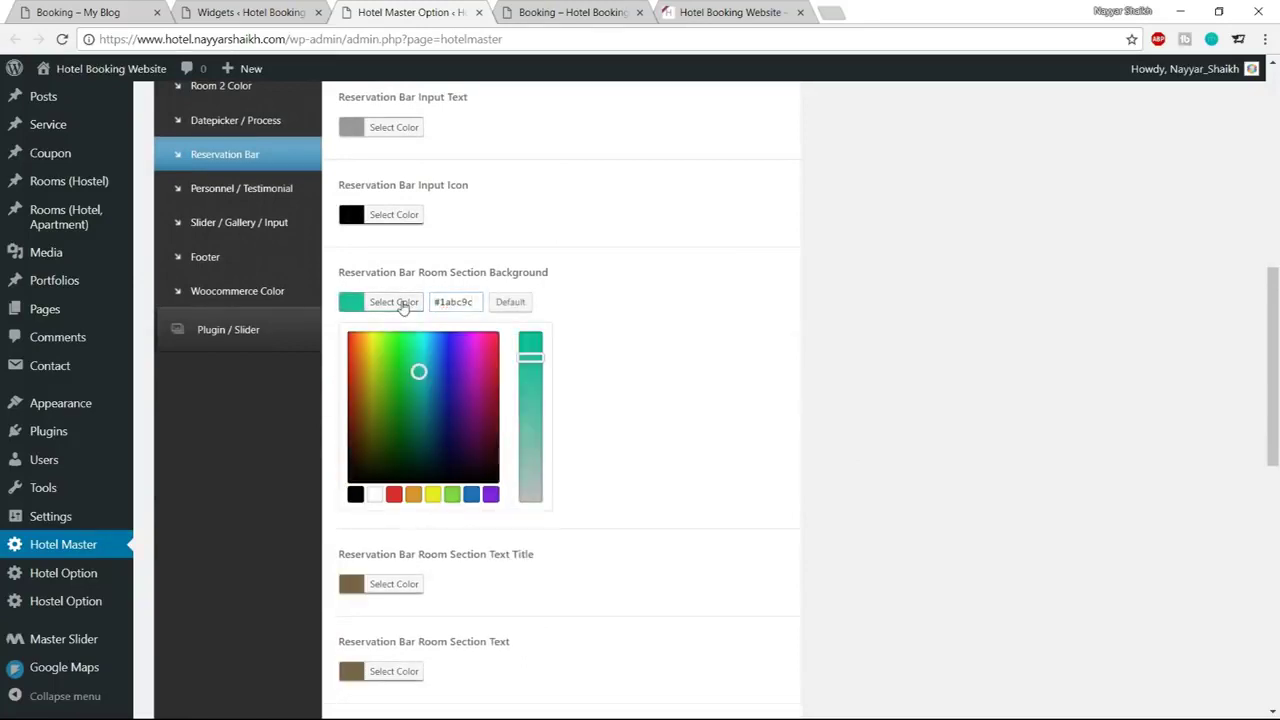
{"action": "left_click", "coordinate": [783, 522]}
{"action": "scroll", "coordinate": [783, 522], "scroll_direction": "down", "scroll_amount": 2}
{"action": "scroll", "coordinate": [783, 522], "scroll_direction": "down", "scroll_amount": 5}
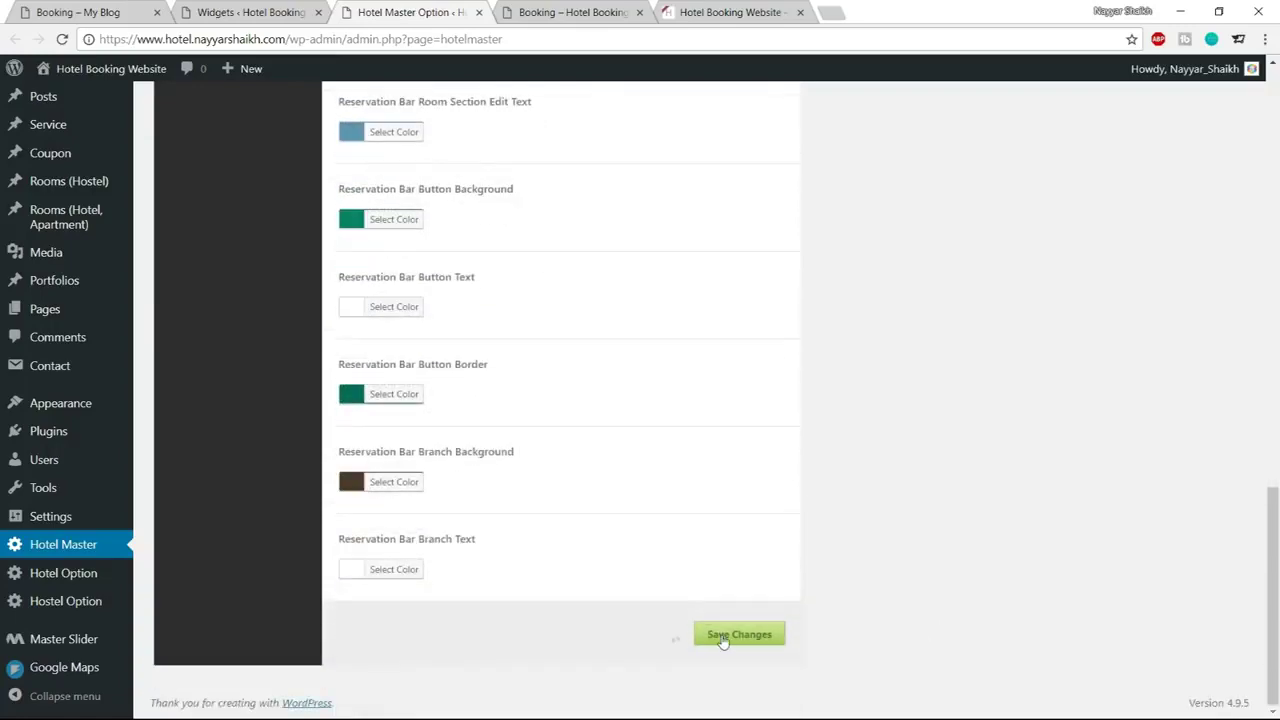
Step: Reload the booking page, check availability, and select the Penthouse Apartment in London
{"action": "left_click", "coordinate": [557, 10]}
{"action": "left_click", "coordinate": [61, 39]}
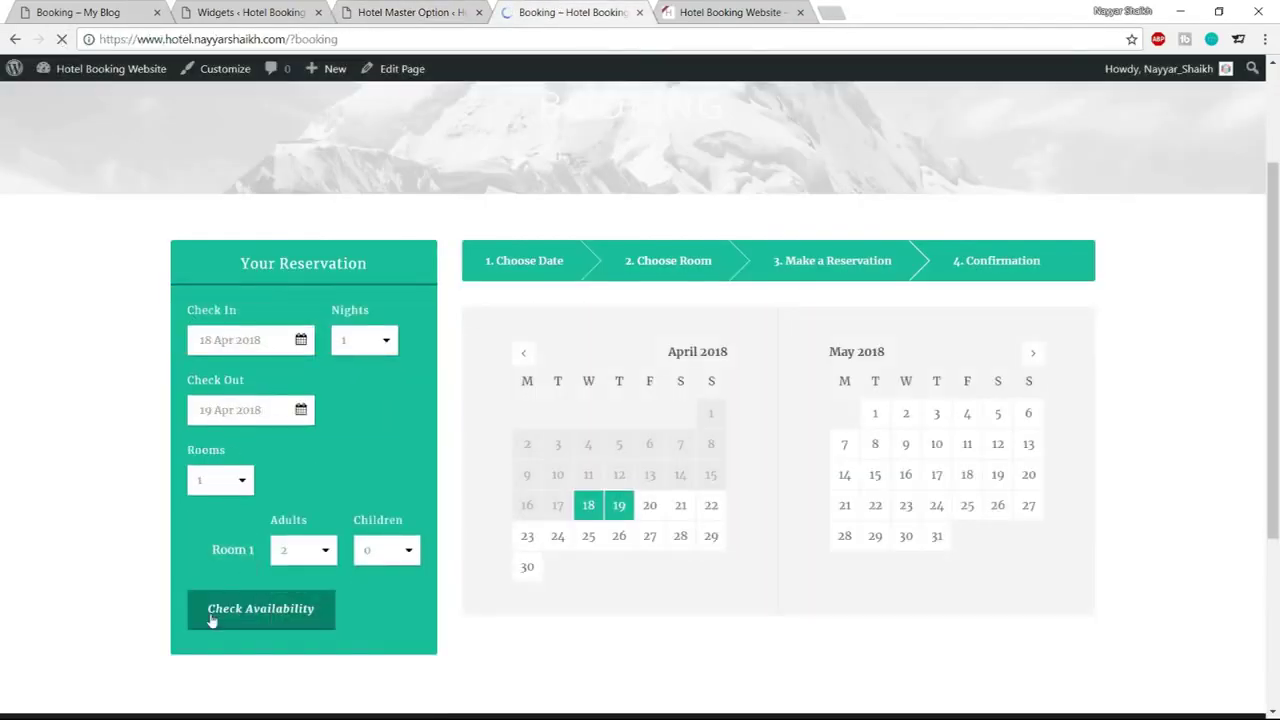
{"action": "left_click", "coordinate": [211, 618]}
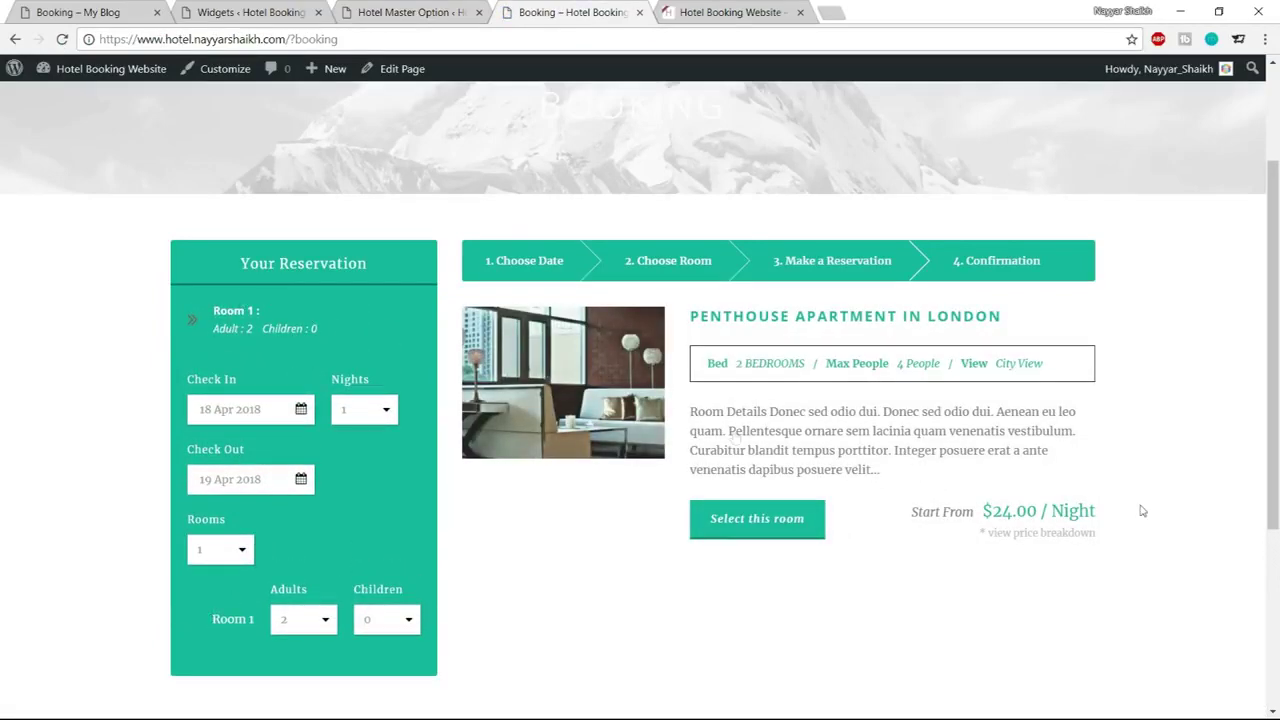
{"action": "scroll", "coordinate": [1050, 514], "scroll_direction": "down", "scroll_amount": 1}
{"action": "left_click", "coordinate": [736, 446]}
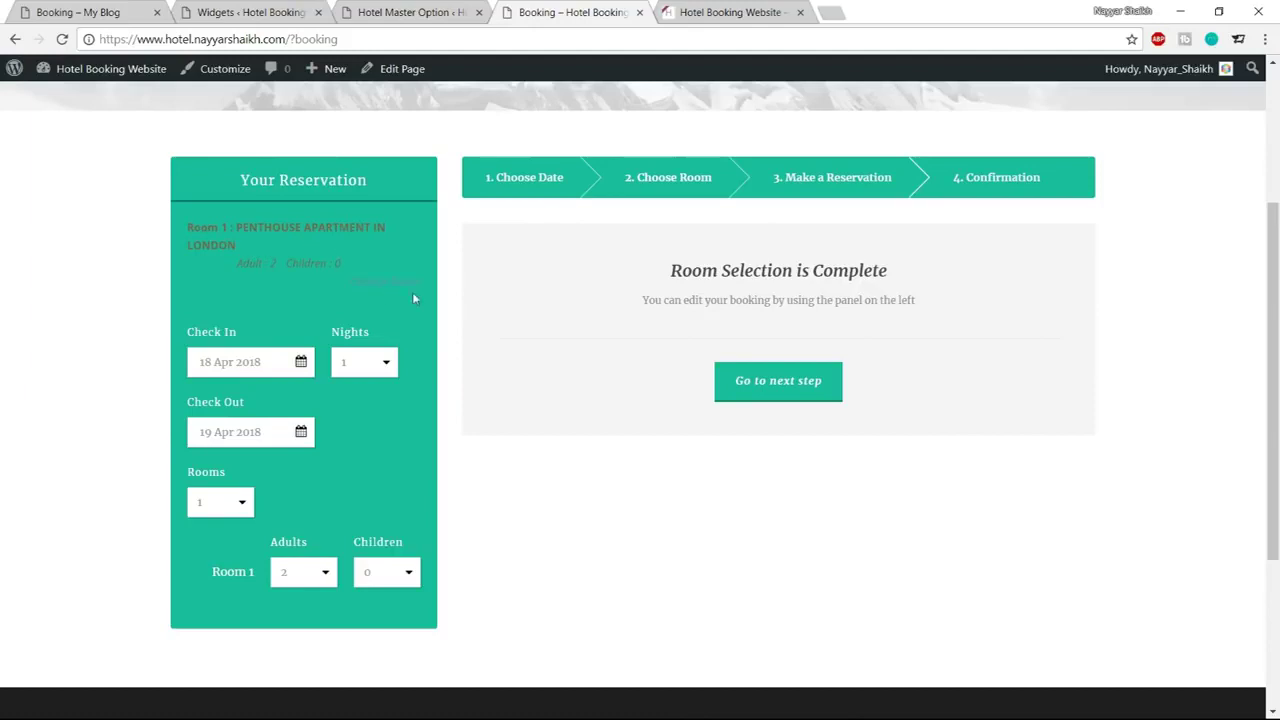
{"action": "left_click", "coordinate": [388, 14]}
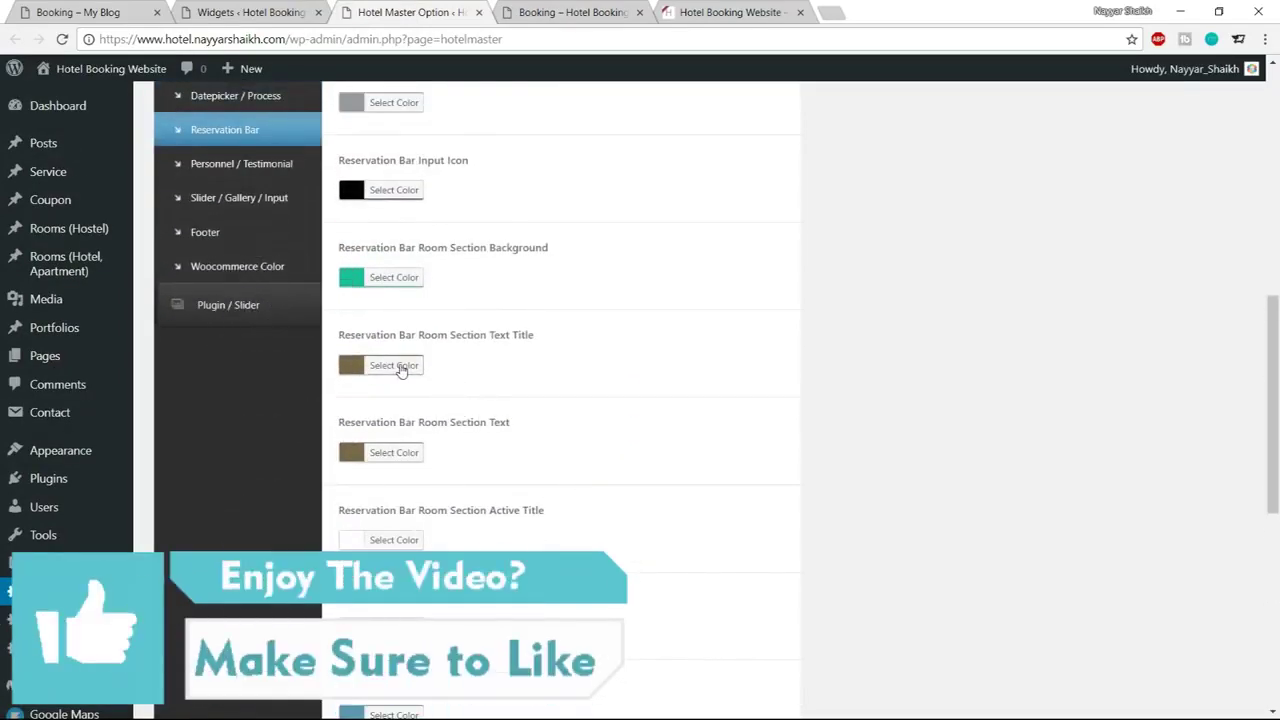
Step: Set Room Section Text Title and Room Section Text colours to white
{"action": "left_click", "coordinate": [395, 366]}
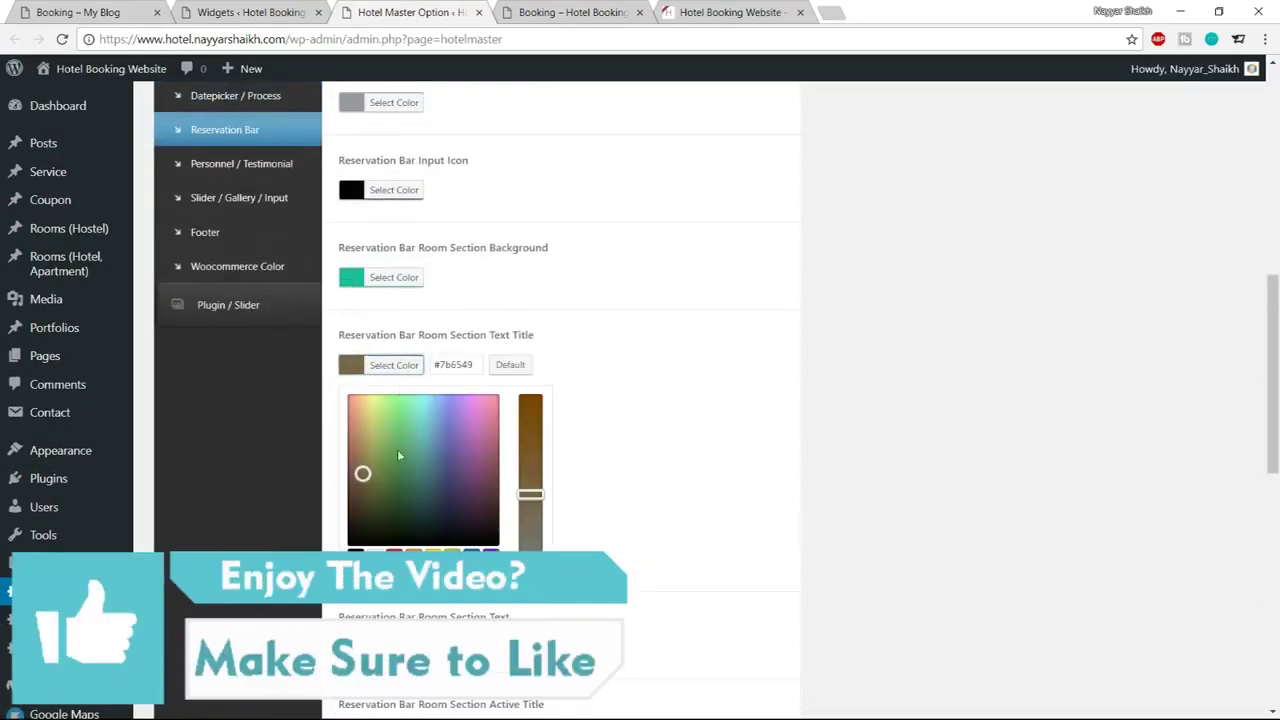
{"action": "left_click", "coordinate": [385, 511]}
{"action": "left_click", "coordinate": [403, 366]}
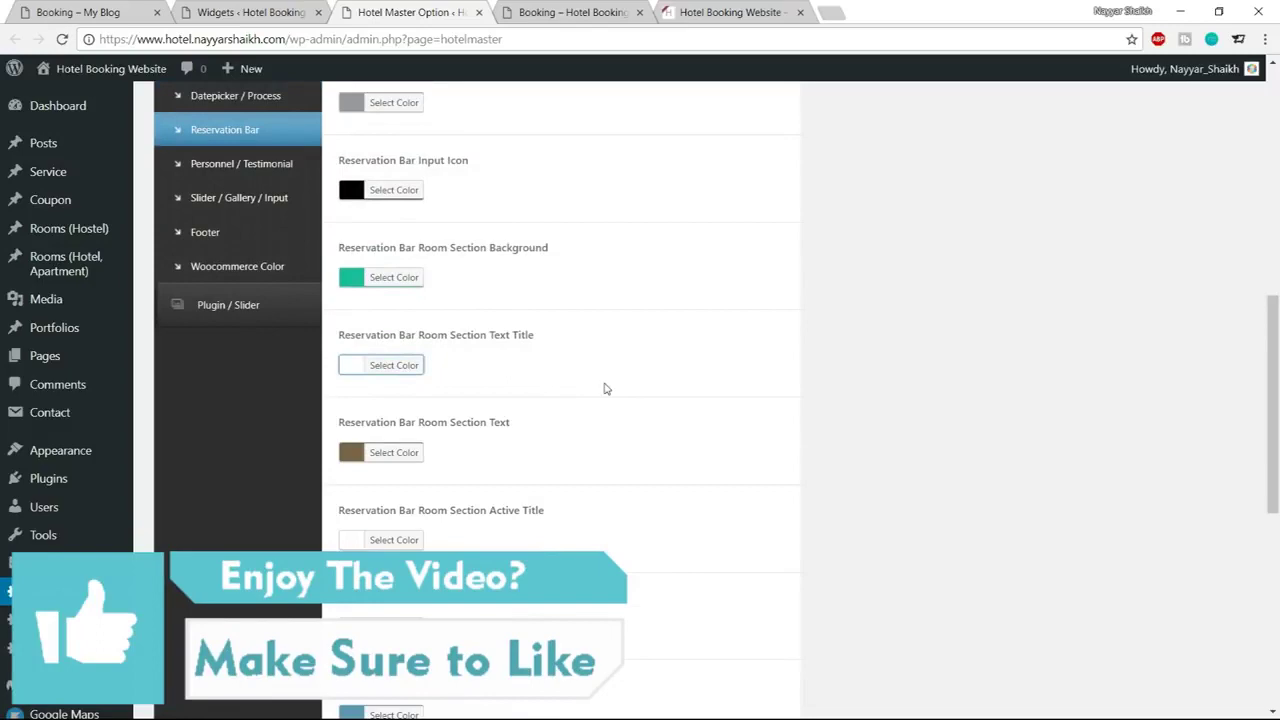
{"action": "left_click", "coordinate": [398, 455]}
{"action": "left_click", "coordinate": [349, 485]}
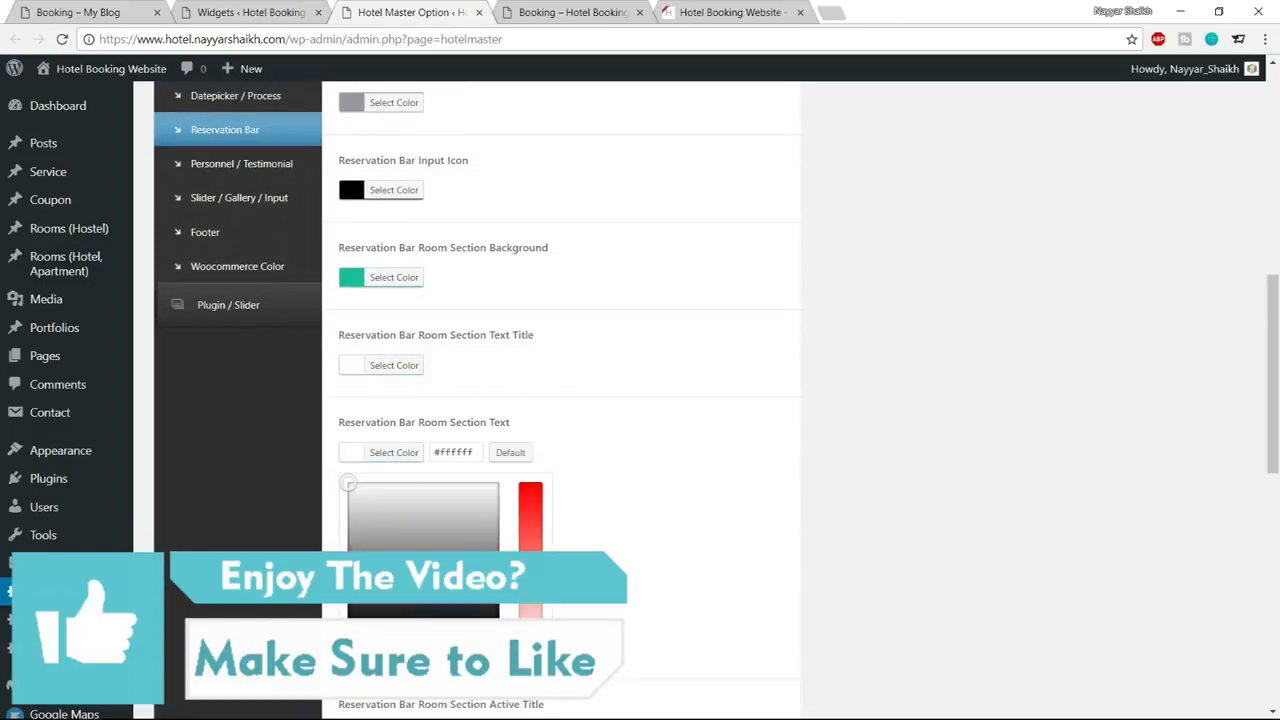
{"action": "left_click", "coordinate": [418, 467]}
Step: Set Room Section Edit Text to white and save the colour options
{"action": "scroll", "coordinate": [694, 434], "scroll_direction": "down", "scroll_amount": 3}
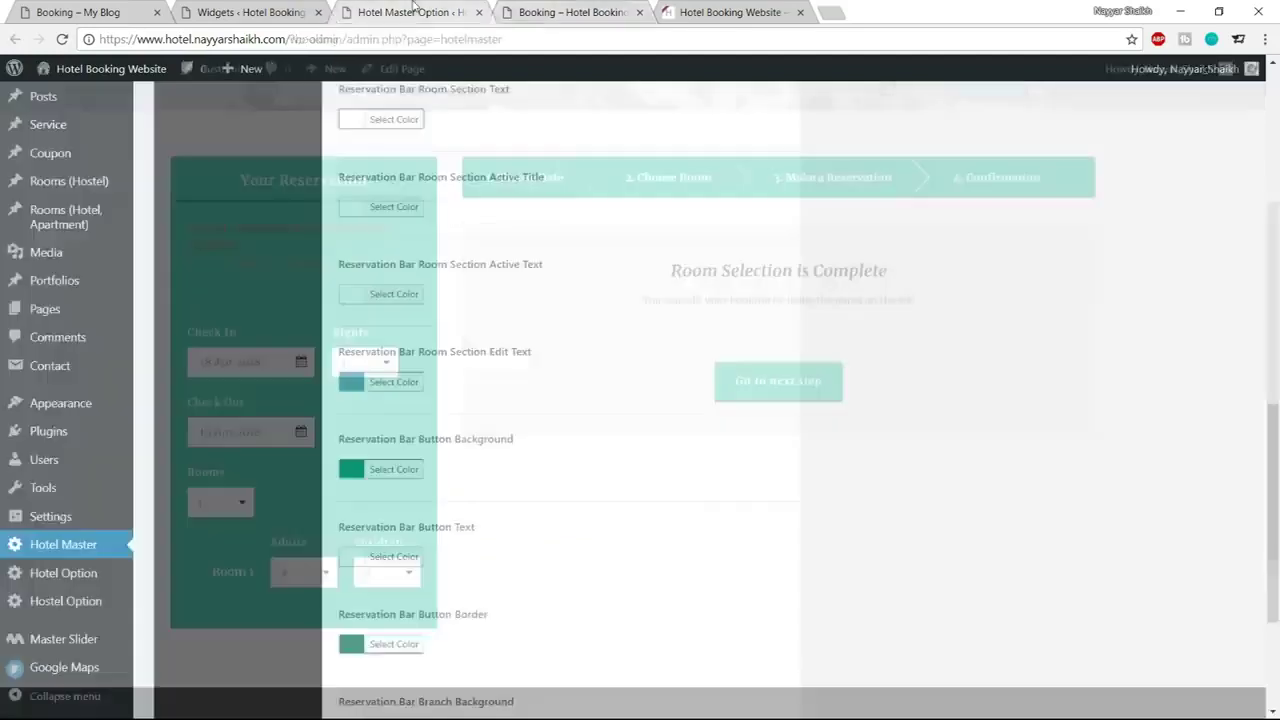
{"action": "scroll", "coordinate": [724, 377], "scroll_direction": "down", "scroll_amount": 2}
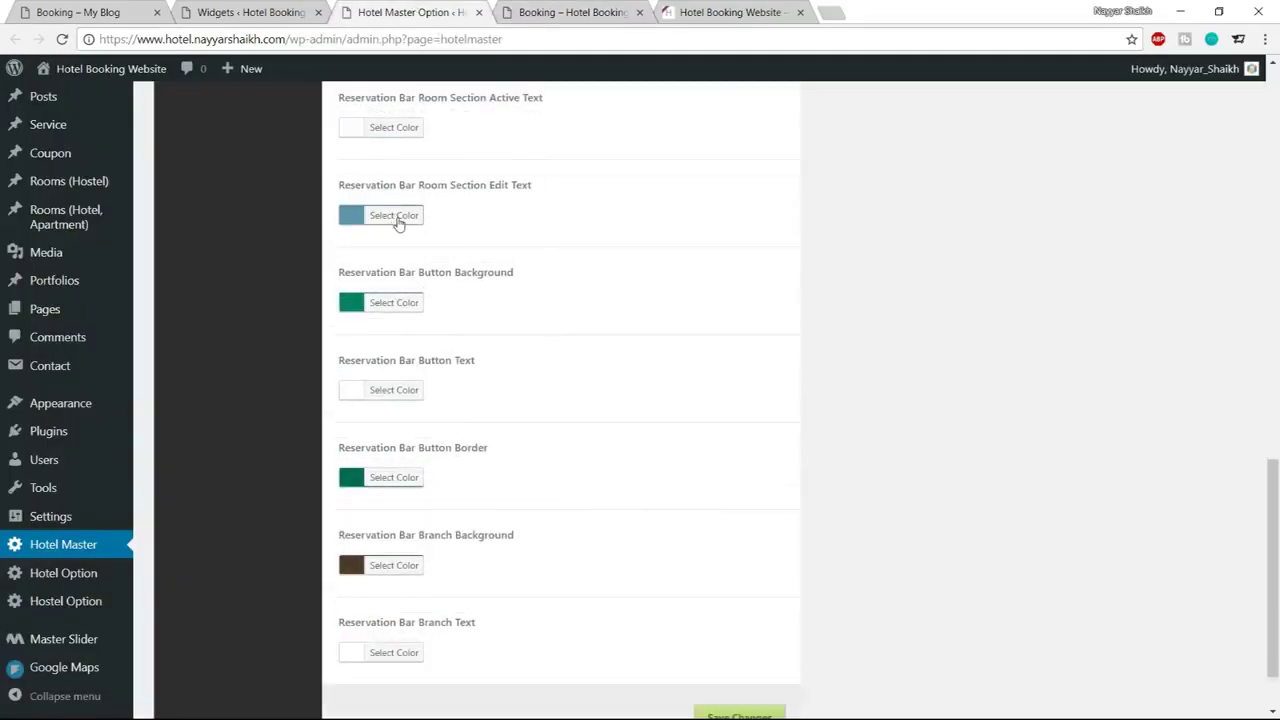
{"action": "left_click", "coordinate": [396, 217]}
{"action": "left_click", "coordinate": [355, 407]}
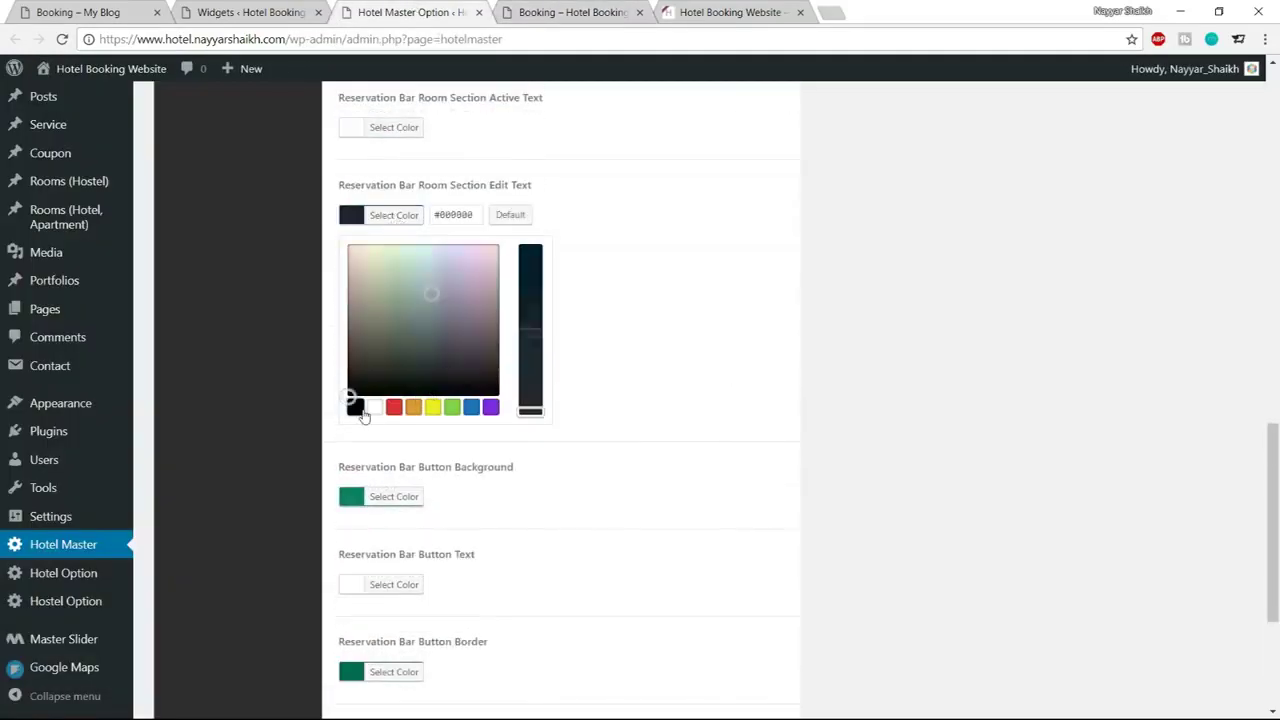
{"action": "left_click", "coordinate": [374, 407]}
{"action": "left_click", "coordinate": [391, 220]}
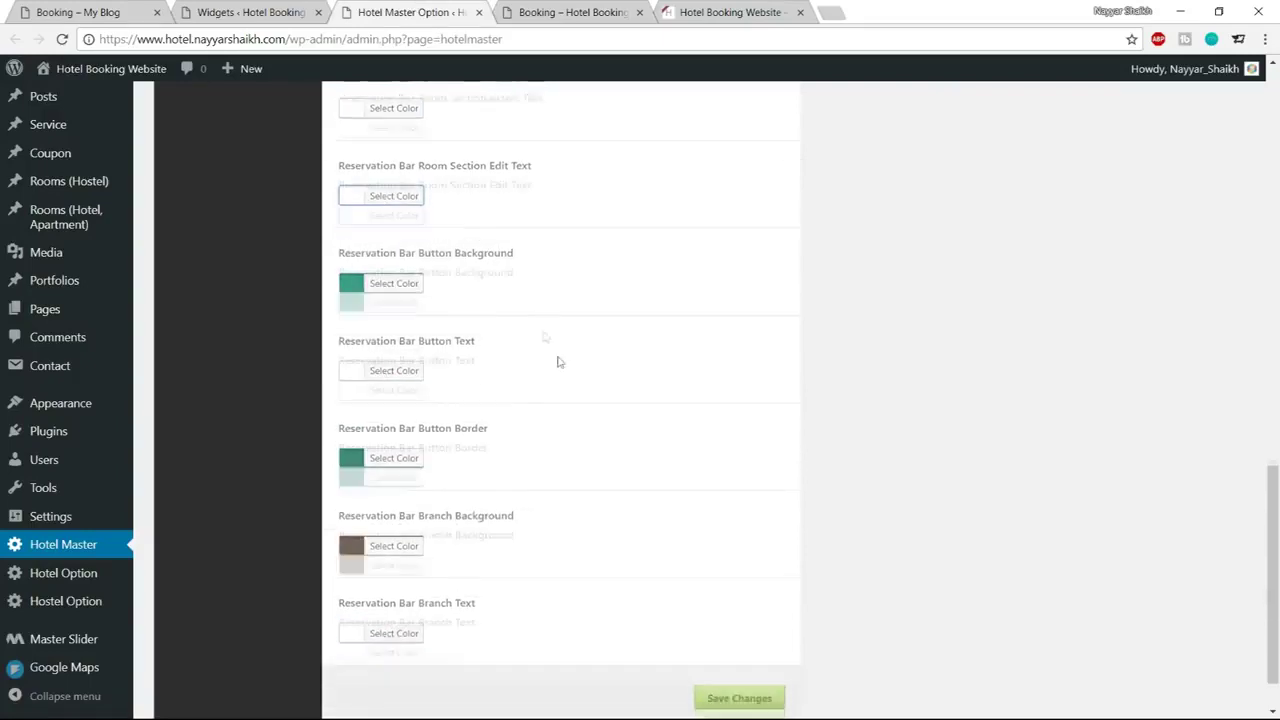
{"action": "scroll", "coordinate": [557, 360], "scroll_direction": "down", "scroll_amount": 2}
{"action": "left_click", "coordinate": [740, 634]}
Step: Test a booking of Penthouse Apartment through to the reservation form showing a $32.40 total
{"action": "left_click", "coordinate": [505, 9]}
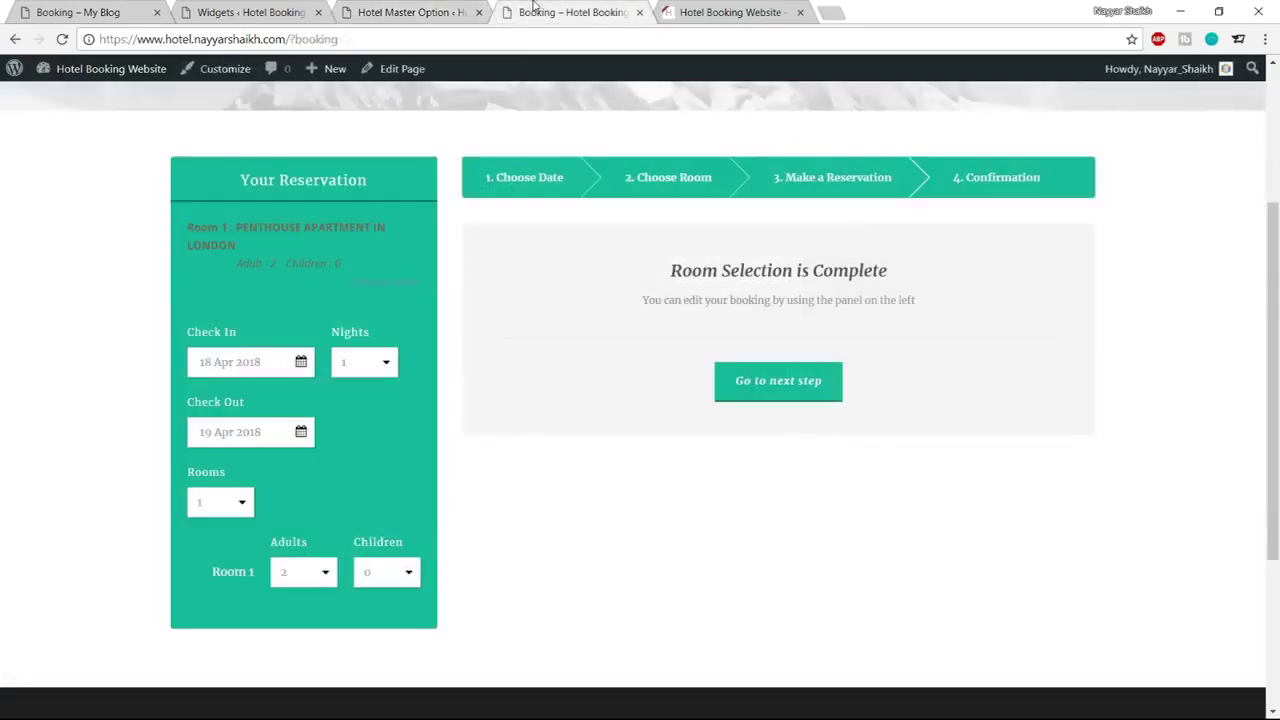
{"action": "left_click", "coordinate": [62, 39]}
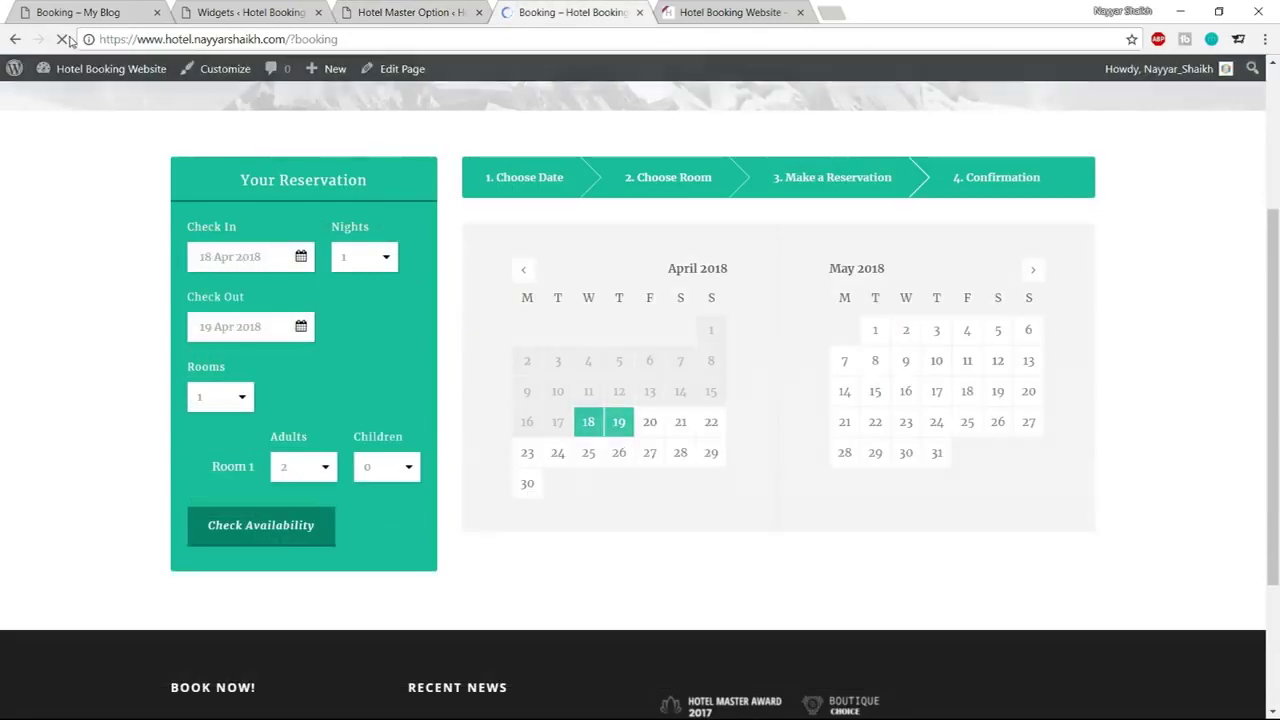
{"action": "left_click", "coordinate": [292, 527]}
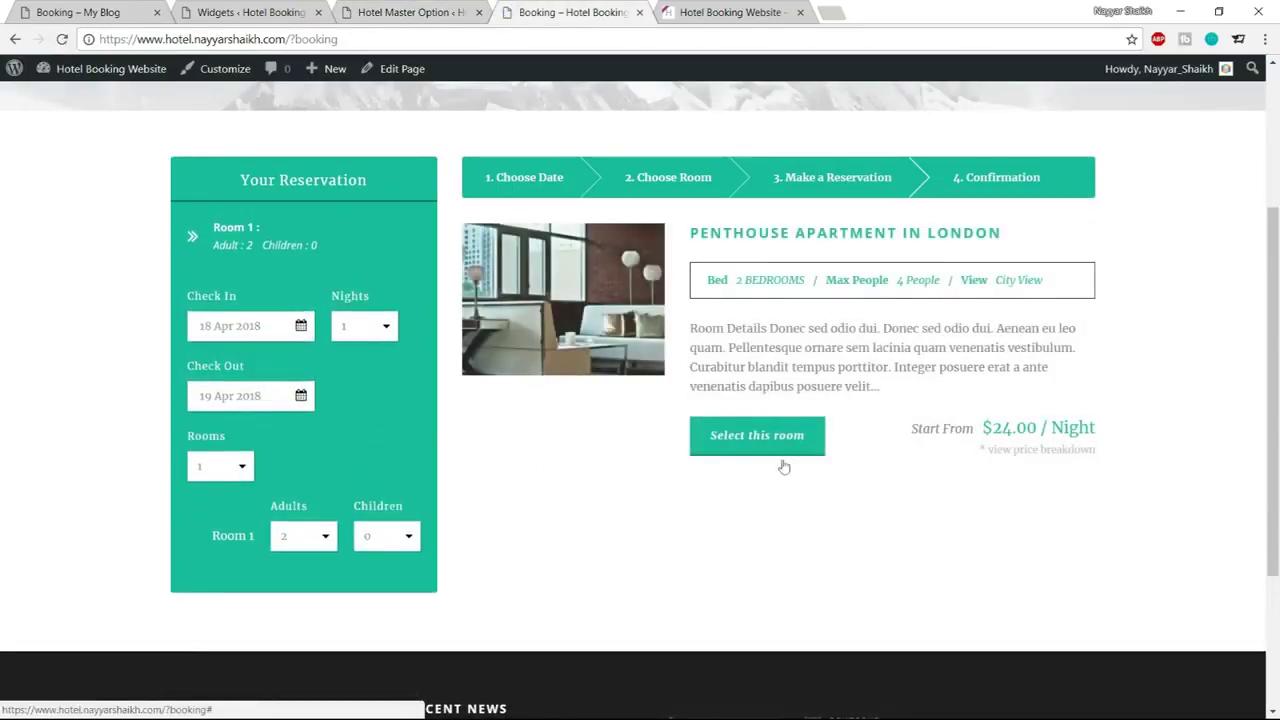
{"action": "left_click", "coordinate": [764, 440]}
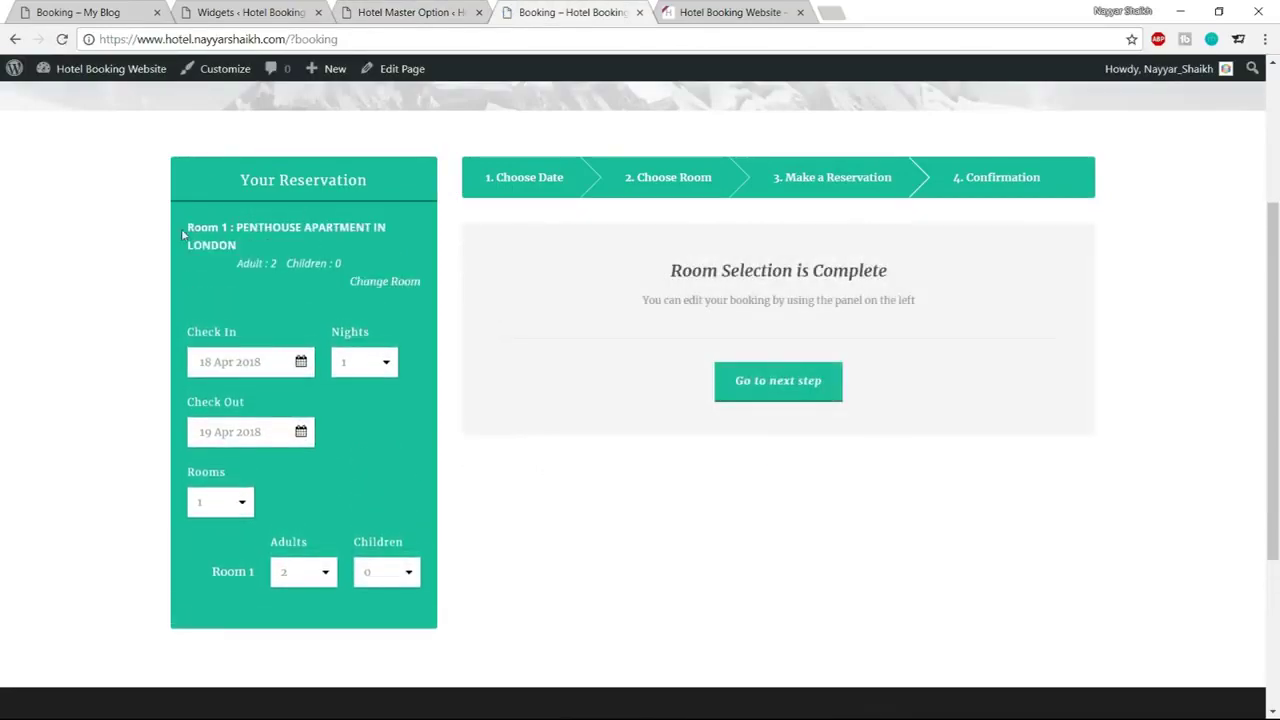
{"action": "left_click_drag", "start_coordinate": [186, 231], "coordinate": [320, 246]}
{"action": "left_click", "coordinate": [820, 392]}
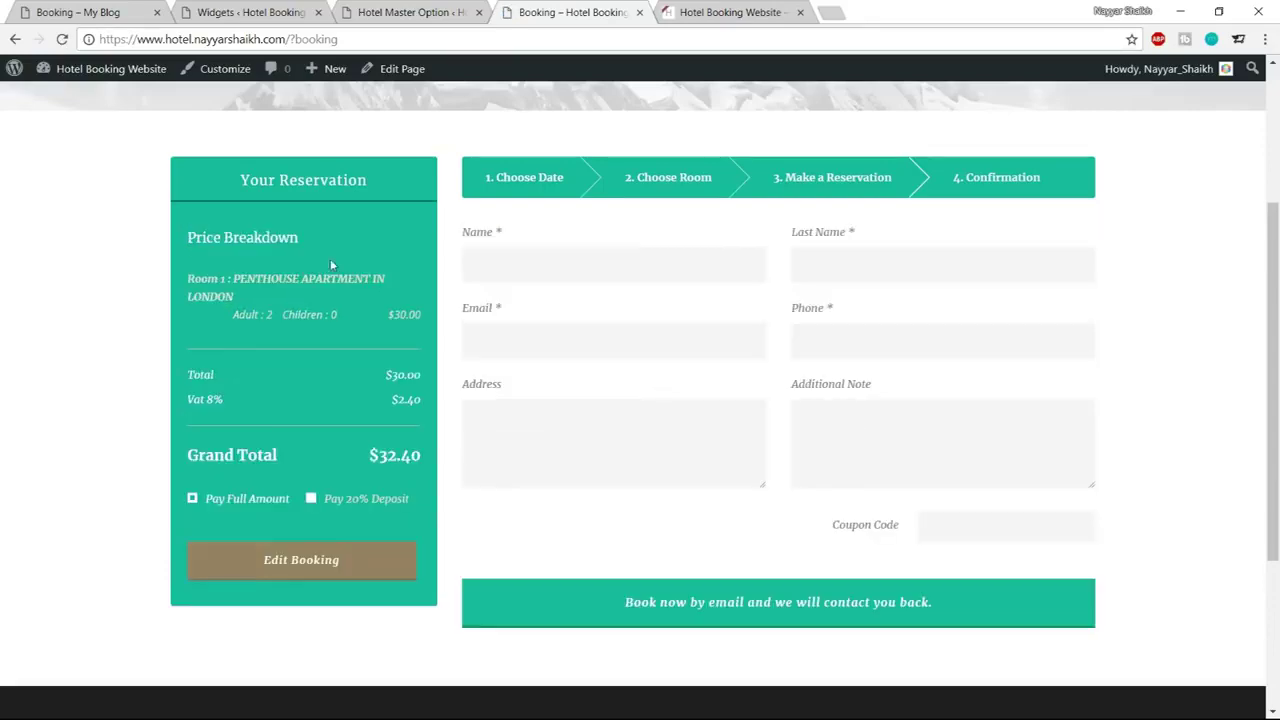
{"action": "scroll", "coordinate": [1148, 333], "scroll_direction": "down", "scroll_amount": 2}
{"action": "scroll", "coordinate": [1148, 333], "scroll_direction": "up", "scroll_amount": 2}
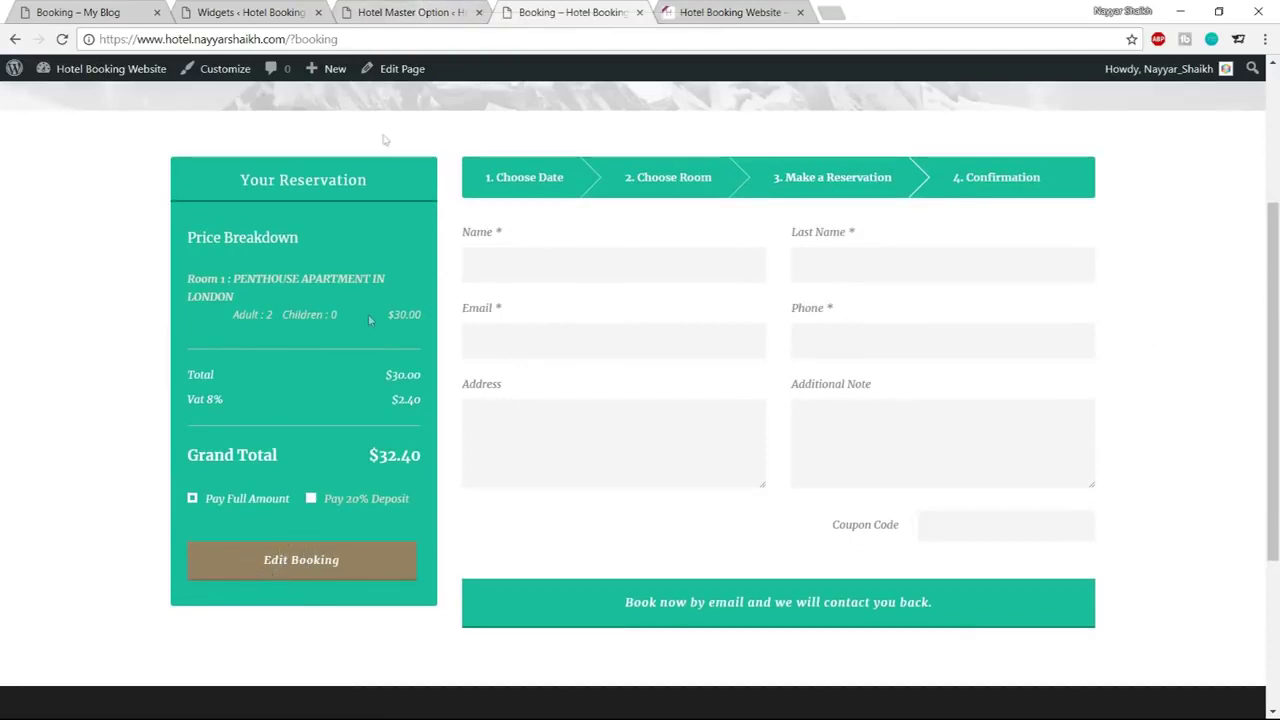
{"action": "left_click", "coordinate": [415, 12]}
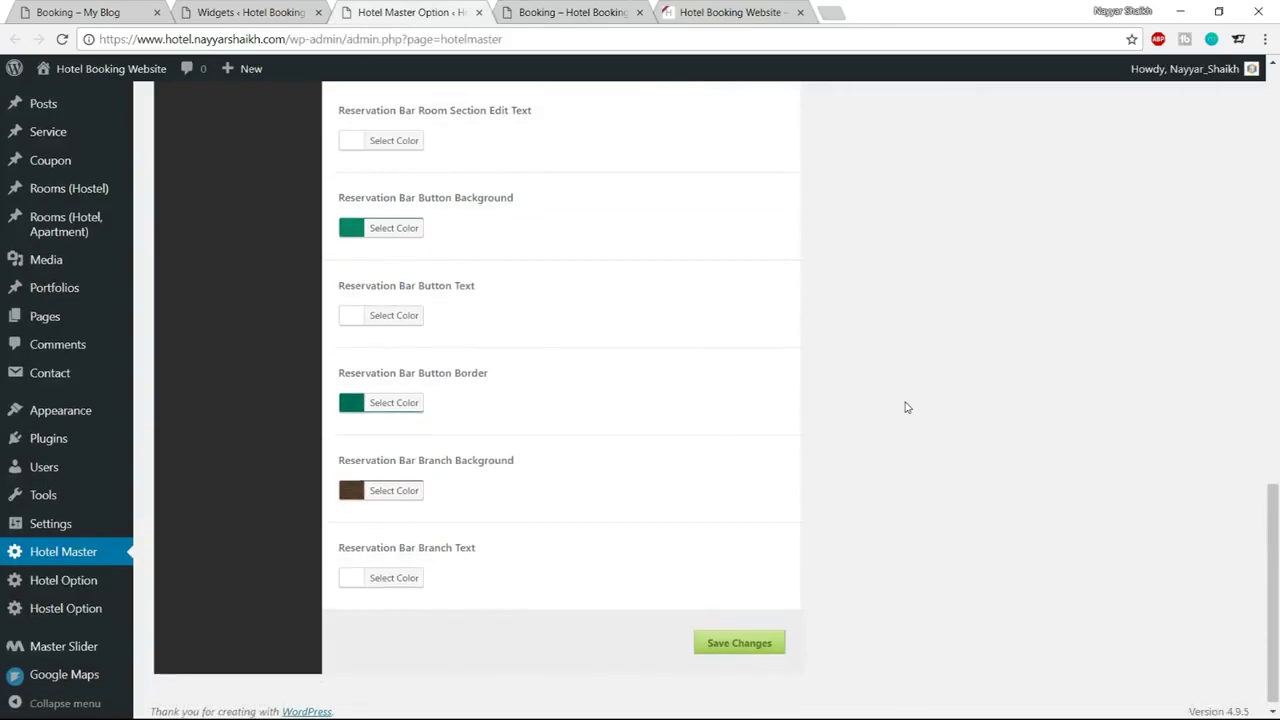
Step: Set the Room 2 Edit Button Background to the pasted teal, darkened to #0e9374
{"action": "scroll", "coordinate": [906, 406], "scroll_direction": "up", "scroll_amount": 15}
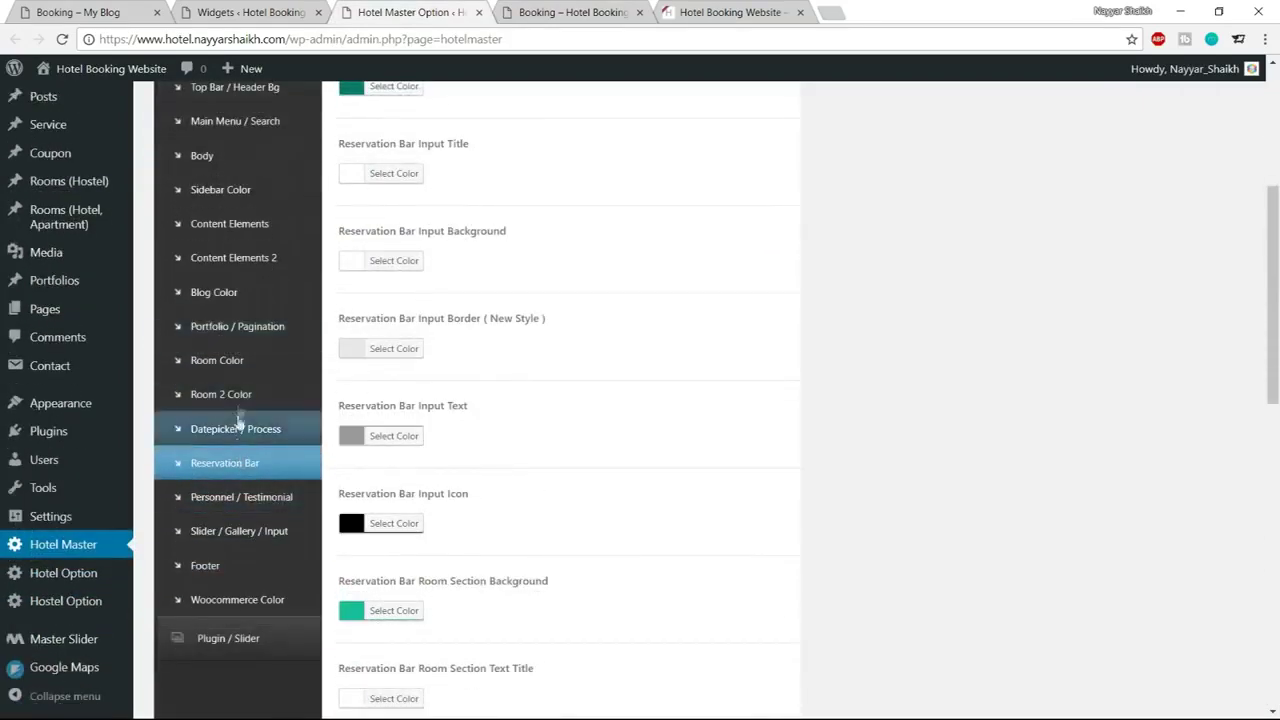
{"action": "left_click", "coordinate": [243, 398]}
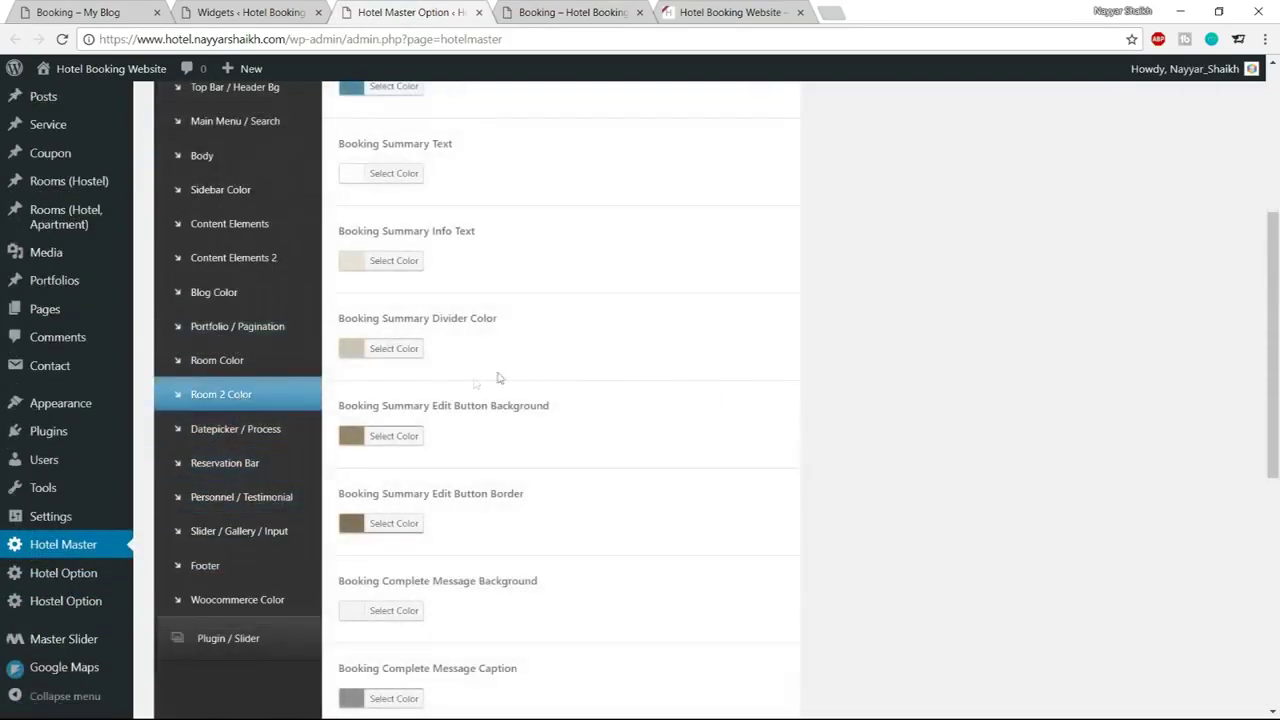
{"action": "scroll", "coordinate": [860, 385], "scroll_direction": "down", "scroll_amount": 1}
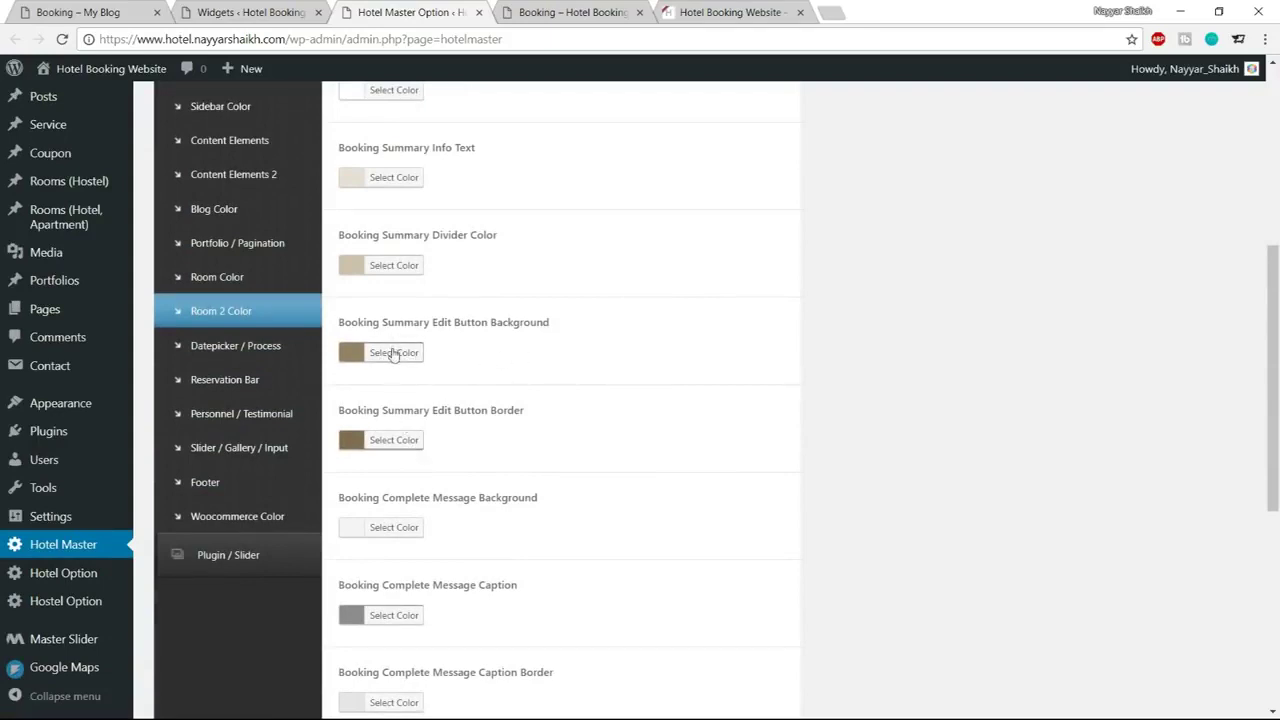
{"action": "left_click", "coordinate": [392, 356]}
{"action": "left_click", "coordinate": [462, 352]}
{"action": "key", "text": "ctrl+a"}
{"action": "type", "text": "#1abc9c"}
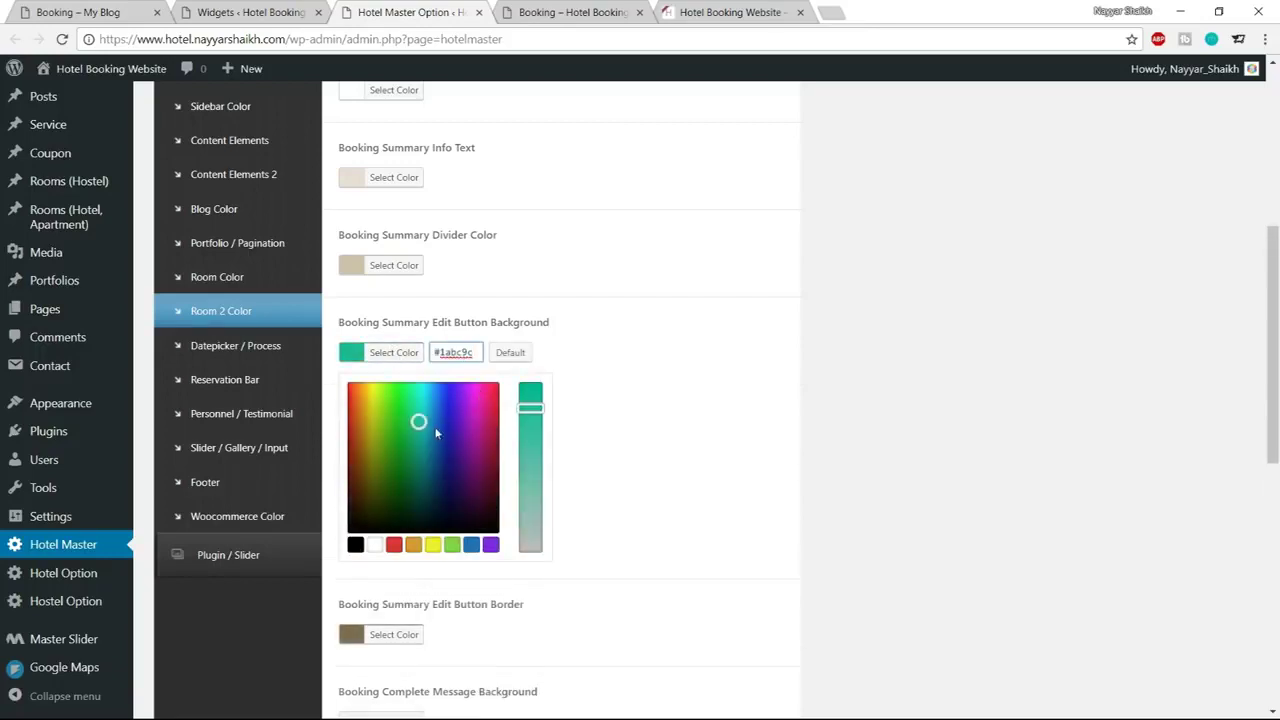
{"action": "left_click_drag", "start_coordinate": [419, 422], "coordinate": [419, 447]}
{"action": "left_click", "coordinate": [409, 352]}
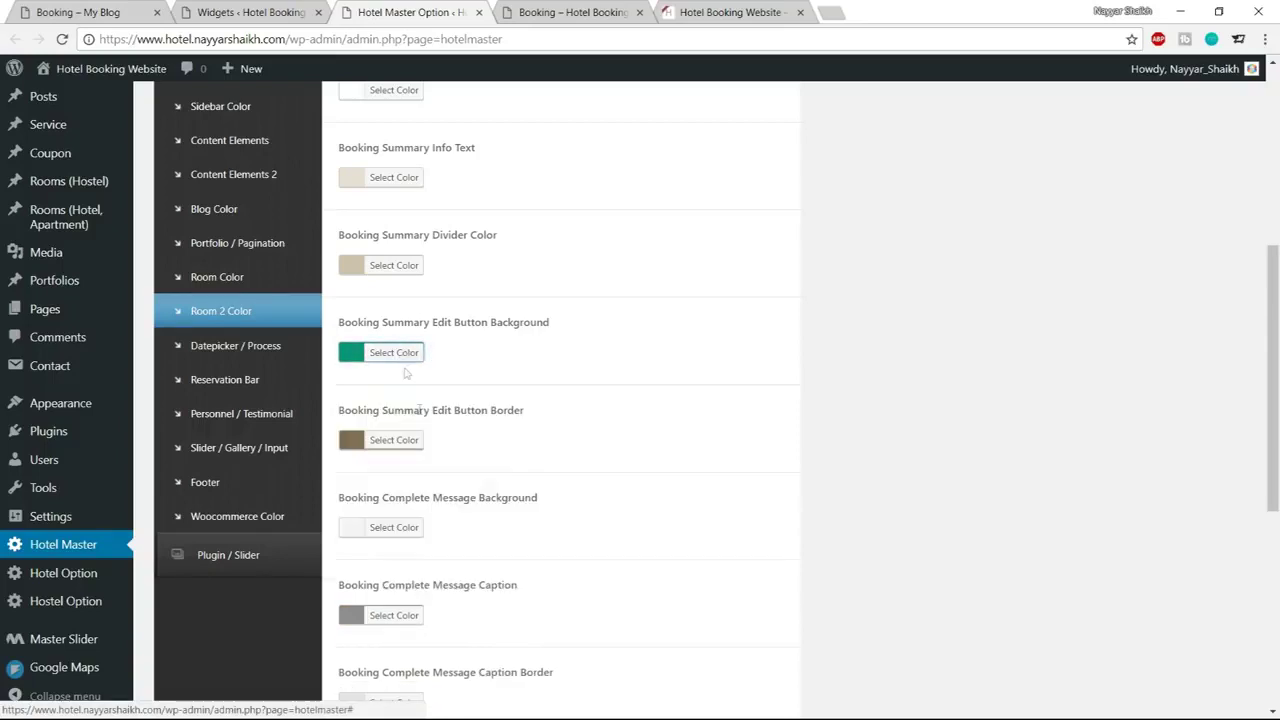
Step: Set the Edit Button Border to the pasted teal, darken it to #046b60, and save
{"action": "left_click", "coordinate": [409, 440]}
{"action": "left_click", "coordinate": [460, 440]}
{"action": "key", "text": "ctrl+a"}
{"action": "type", "text": "#1abc9c"}
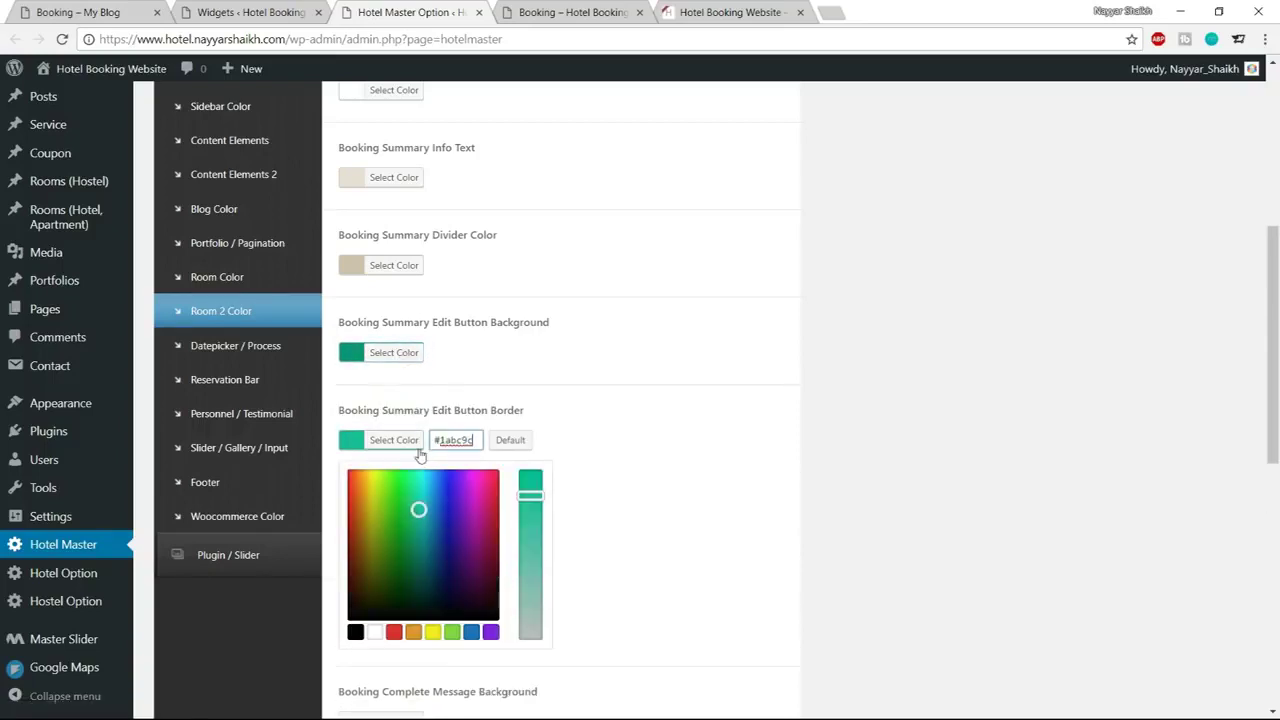
{"action": "left_click_drag", "start_coordinate": [419, 510], "coordinate": [421, 558]}
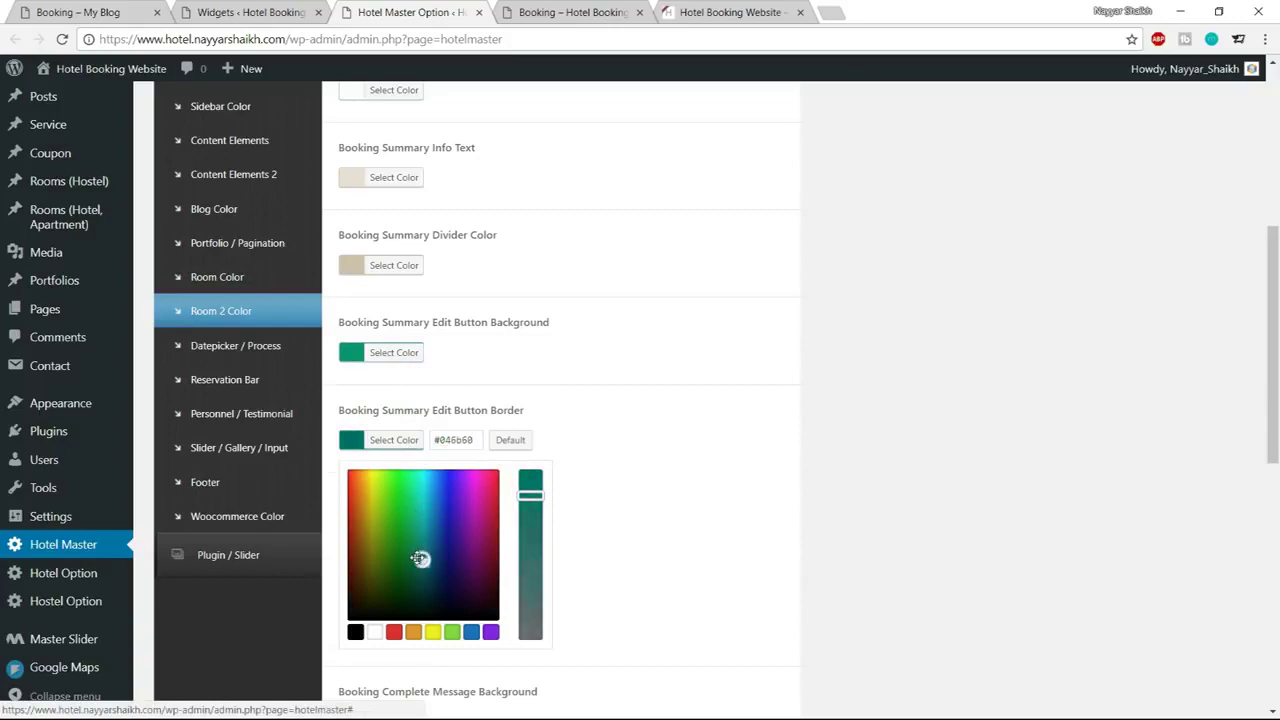
{"action": "left_click", "coordinate": [394, 440]}
{"action": "scroll", "coordinate": [557, 451], "scroll_direction": "down", "scroll_amount": 5}
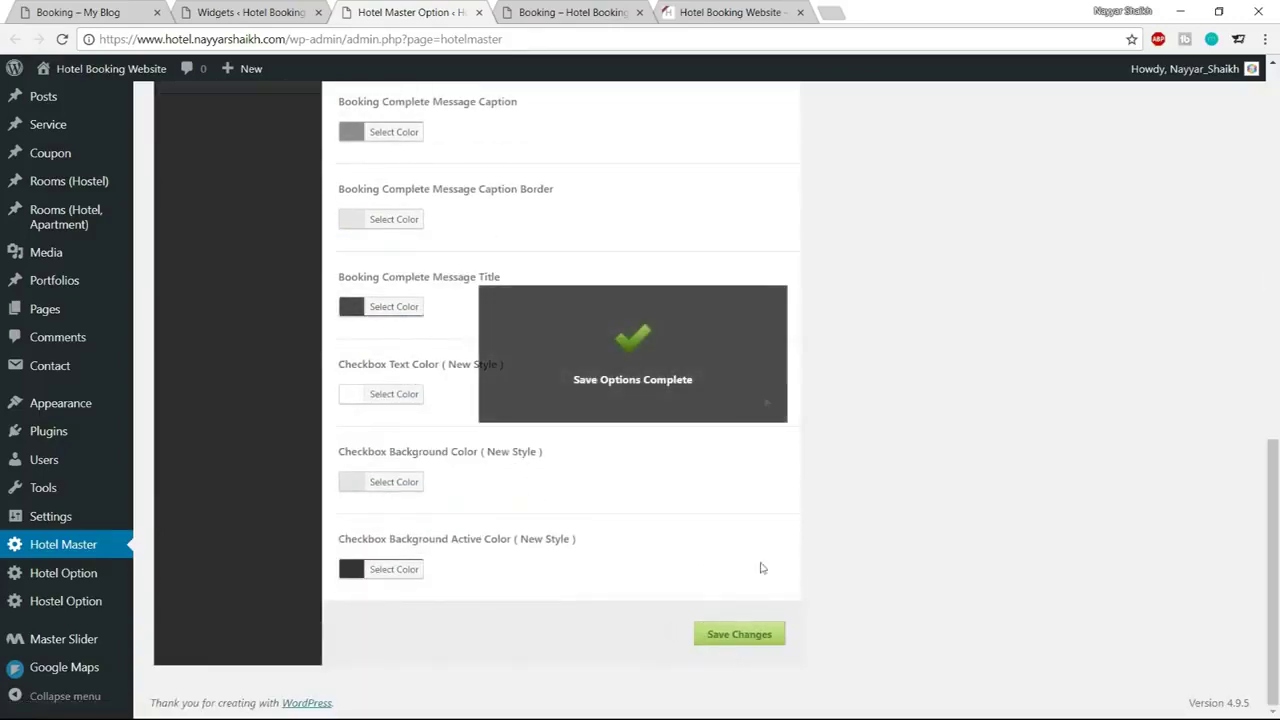
{"action": "left_click", "coordinate": [585, 14]}
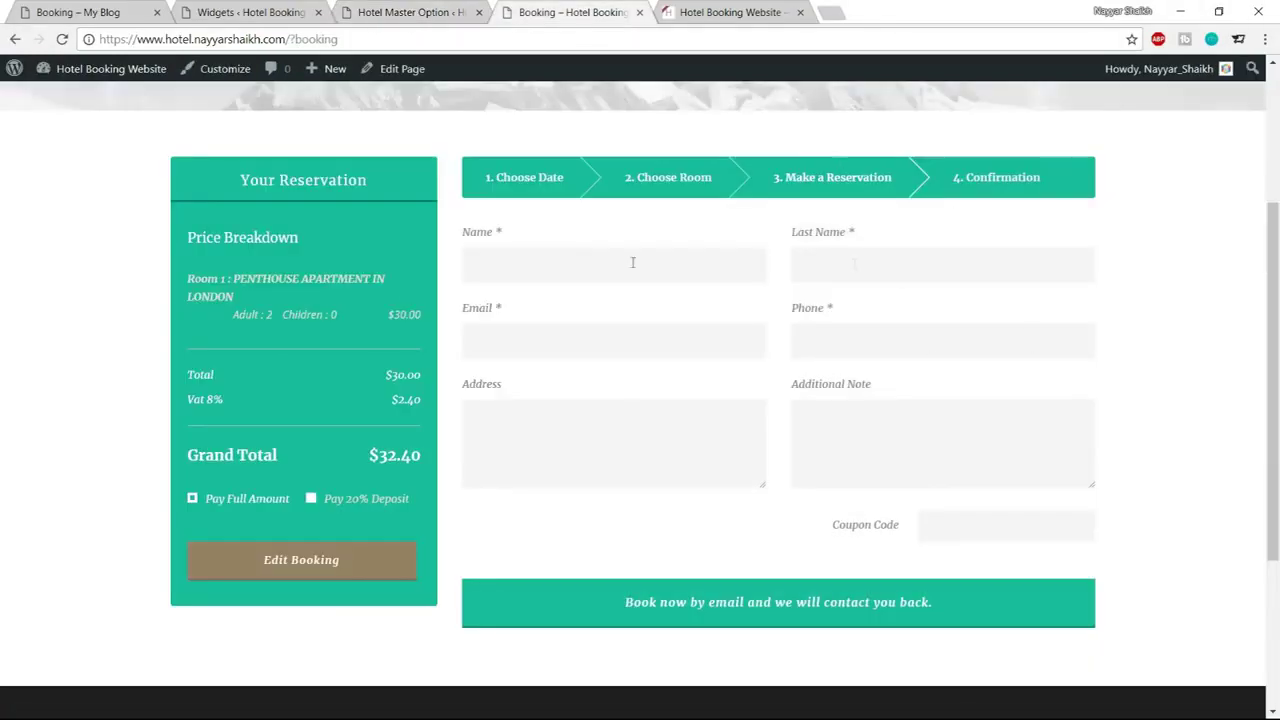
Step: Preview the Grand Superior Room booking form on the site, then go to the Widgets page
{"action": "scroll", "coordinate": [632, 262], "scroll_direction": "down", "scroll_amount": 3}
{"action": "left_click", "coordinate": [104, 10]}
{"action": "scroll", "coordinate": [823, 663], "scroll_direction": "down", "scroll_amount": 5}
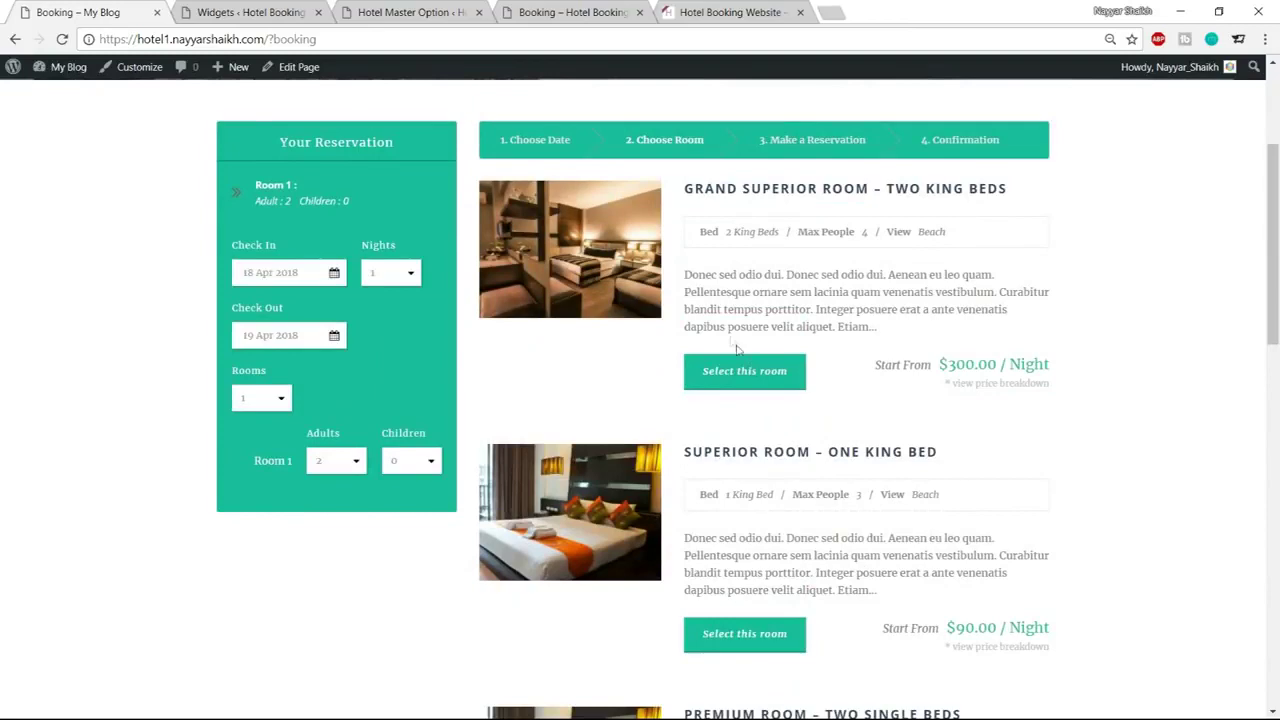
{"action": "left_click", "coordinate": [740, 370]}
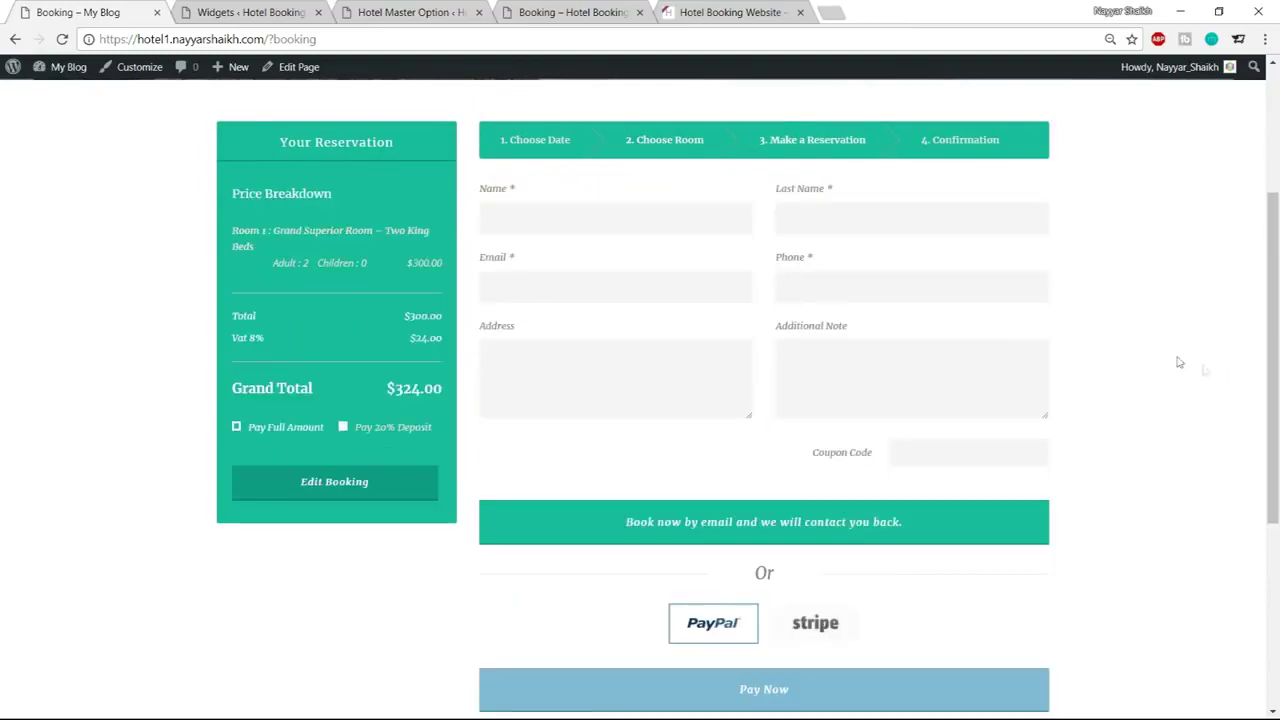
{"action": "scroll", "coordinate": [1173, 339], "scroll_direction": "down", "scroll_amount": 1}
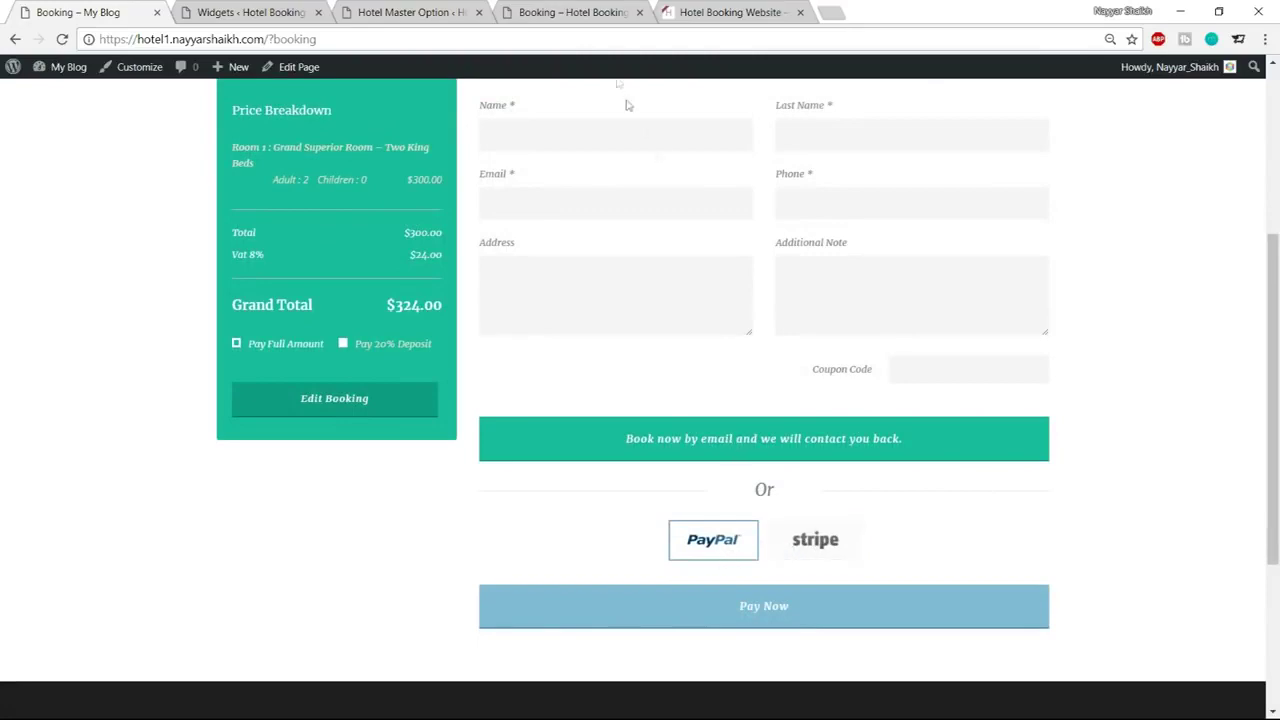
{"action": "left_click", "coordinate": [248, 8]}
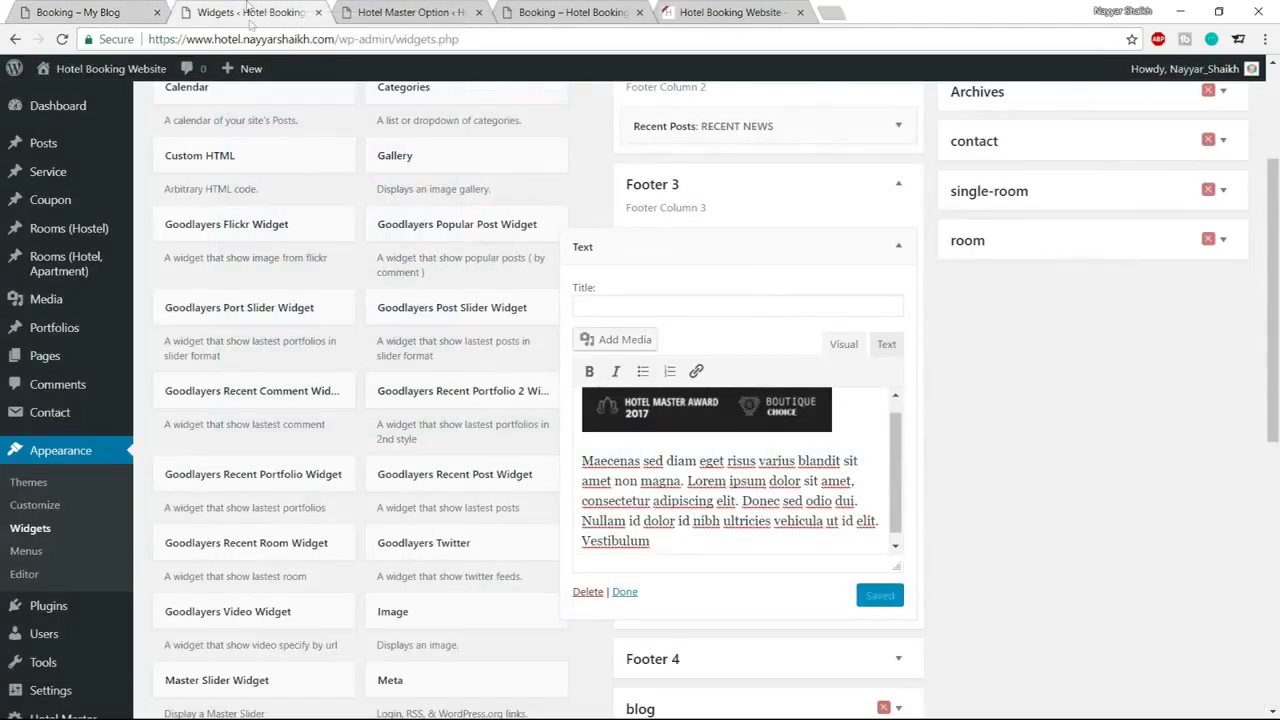
Step: In Hotel Option, try preserving the room once booked, then revert to Paid for room
{"action": "scroll", "coordinate": [105, 550], "scroll_direction": "down", "scroll_amount": 2}
{"action": "left_click", "coordinate": [72, 592]}
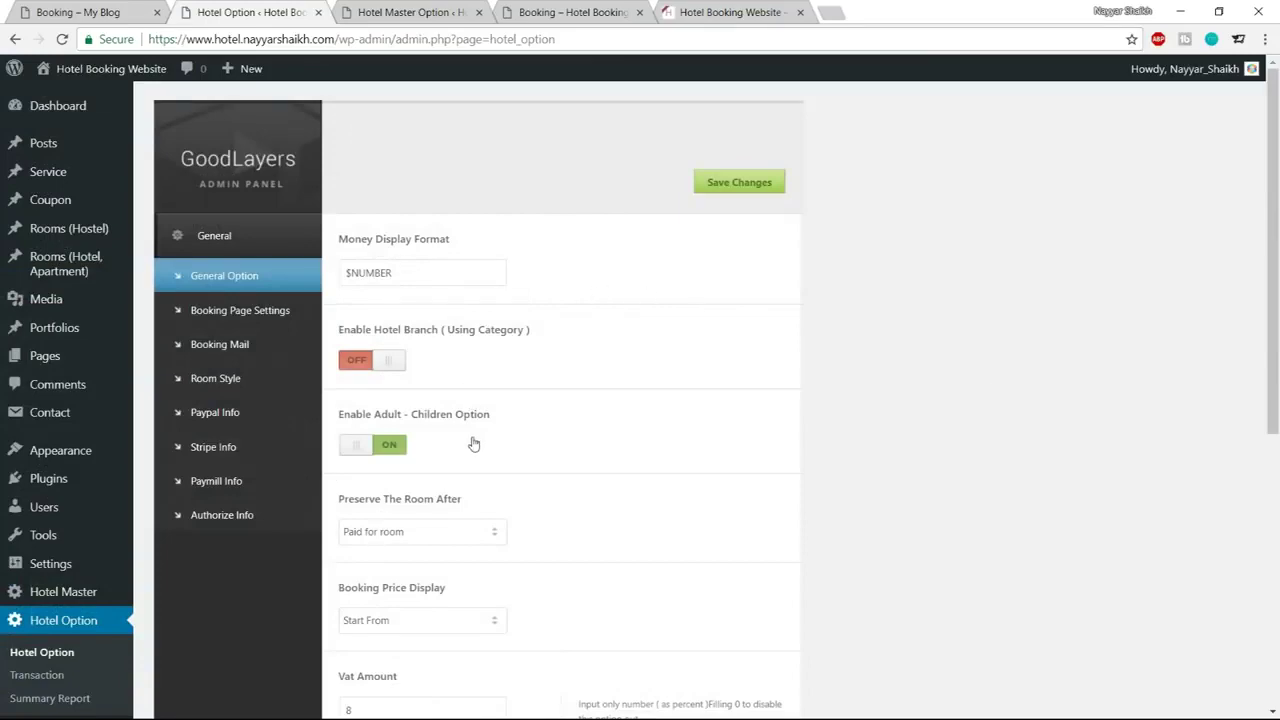
{"action": "scroll", "coordinate": [471, 443], "scroll_direction": "down", "scroll_amount": 3}
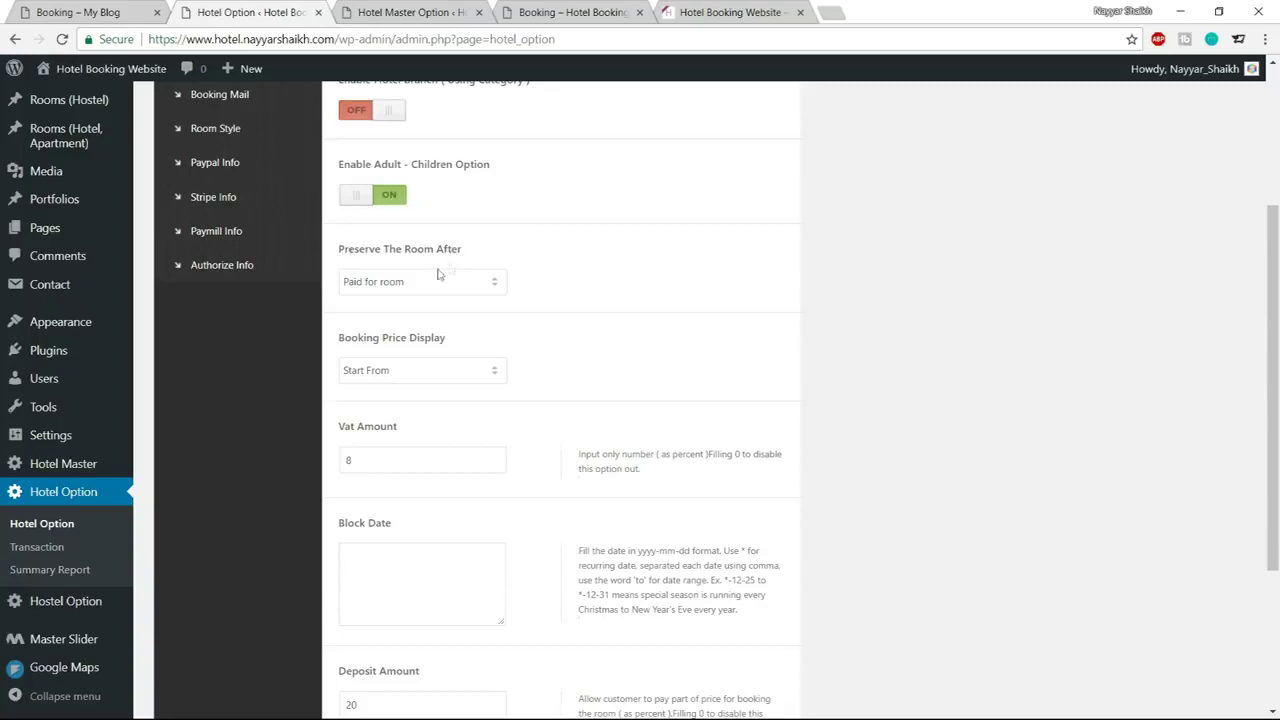
{"action": "left_click", "coordinate": [403, 290]}
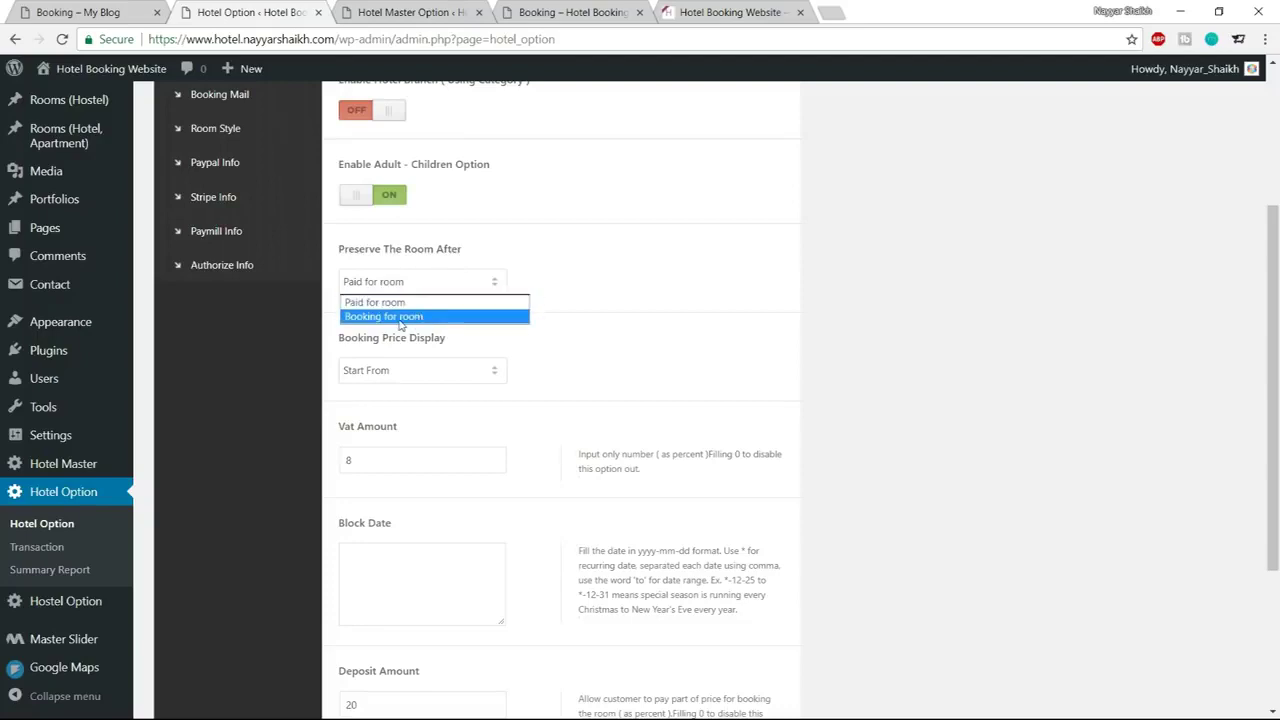
{"action": "left_click", "coordinate": [401, 317]}
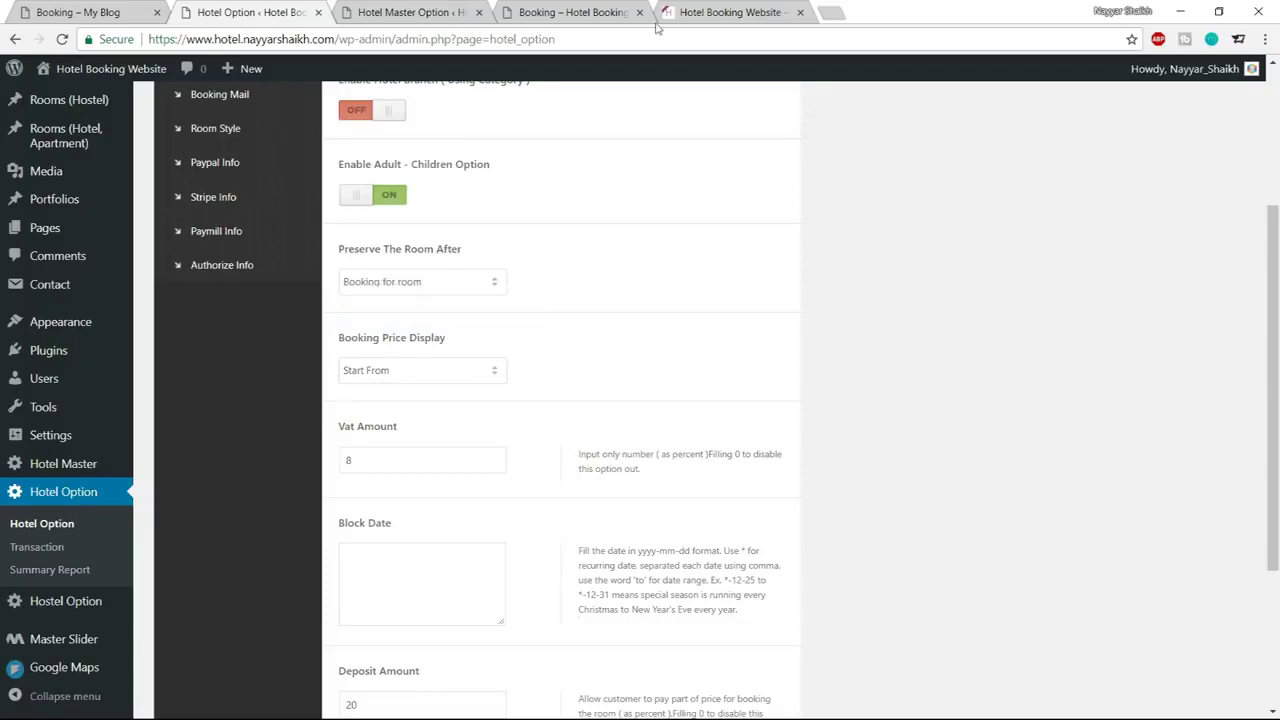
{"action": "left_click", "coordinate": [570, 12]}
{"action": "scroll", "coordinate": [883, 416], "scroll_direction": "up", "scroll_amount": 1}
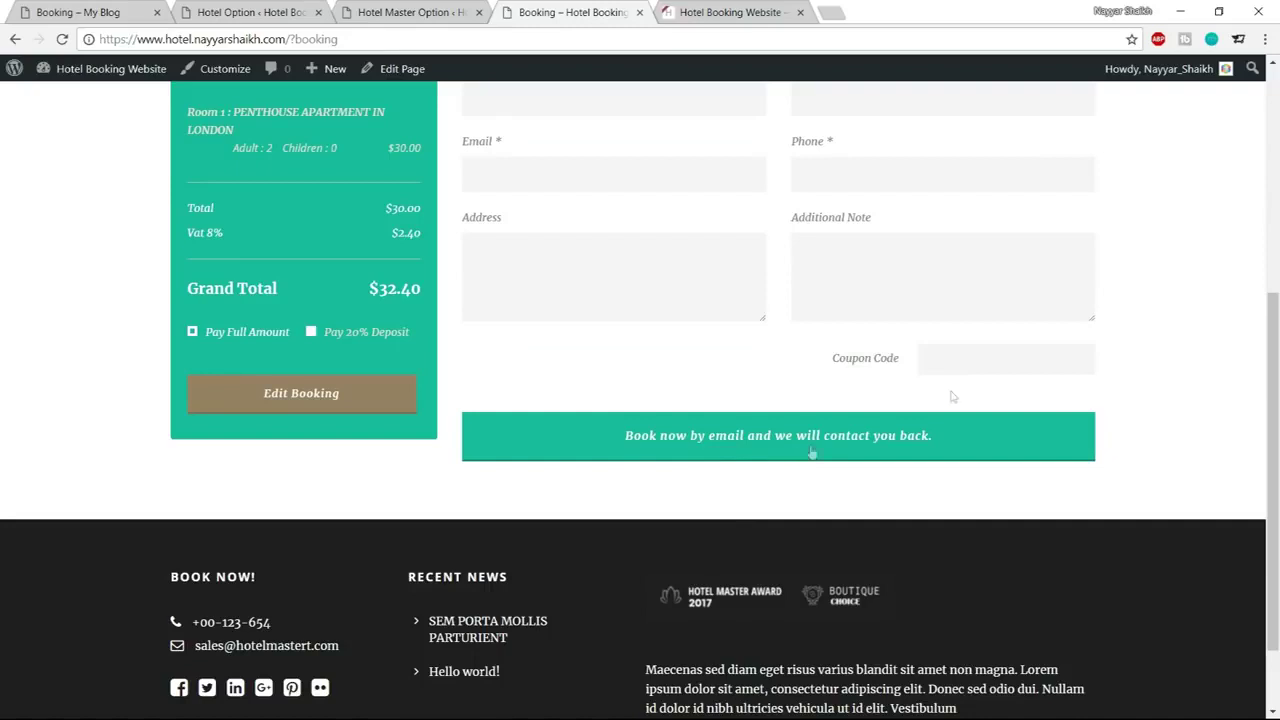
{"action": "left_click", "coordinate": [285, 10]}
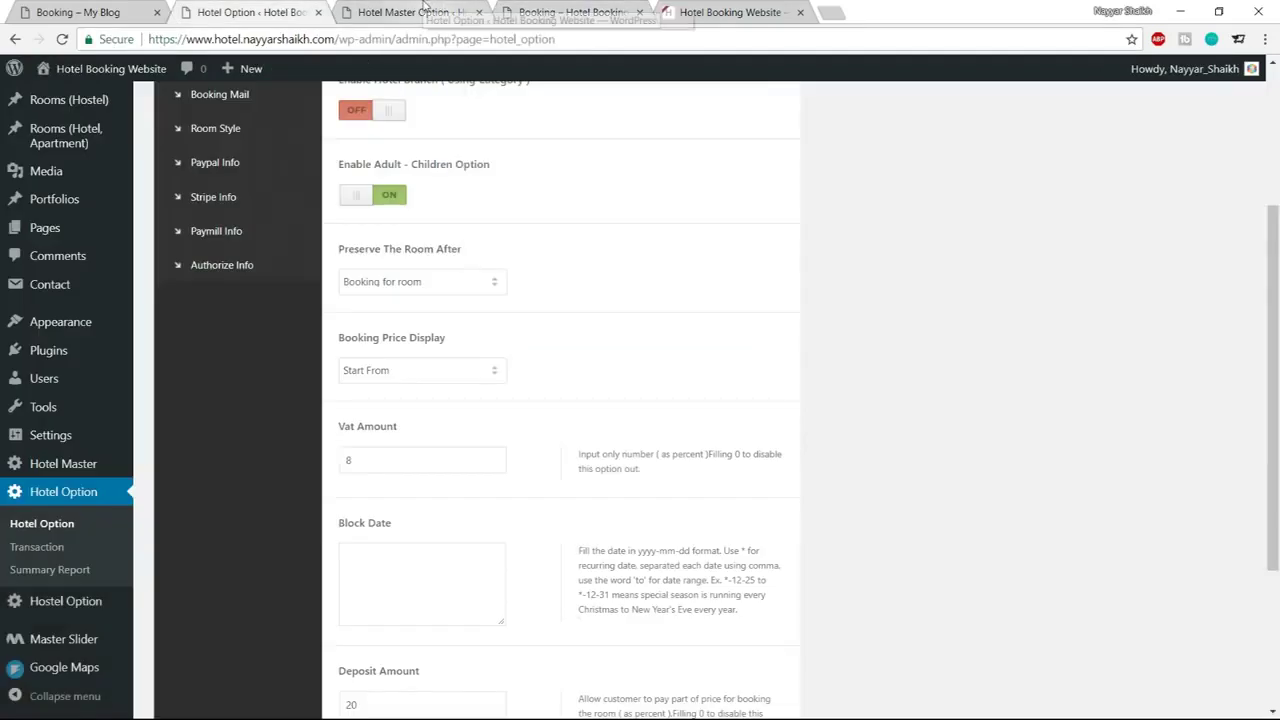
{"action": "left_click", "coordinate": [426, 282]}
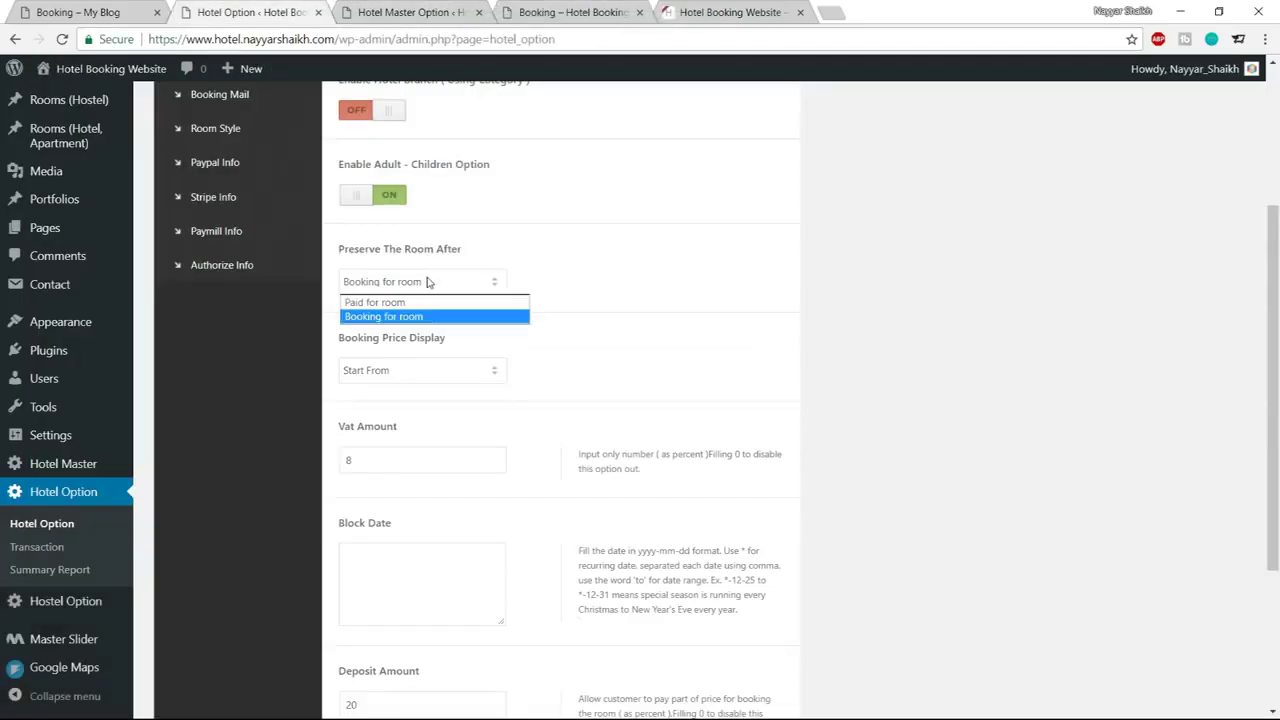
{"action": "left_click", "coordinate": [426, 302]}
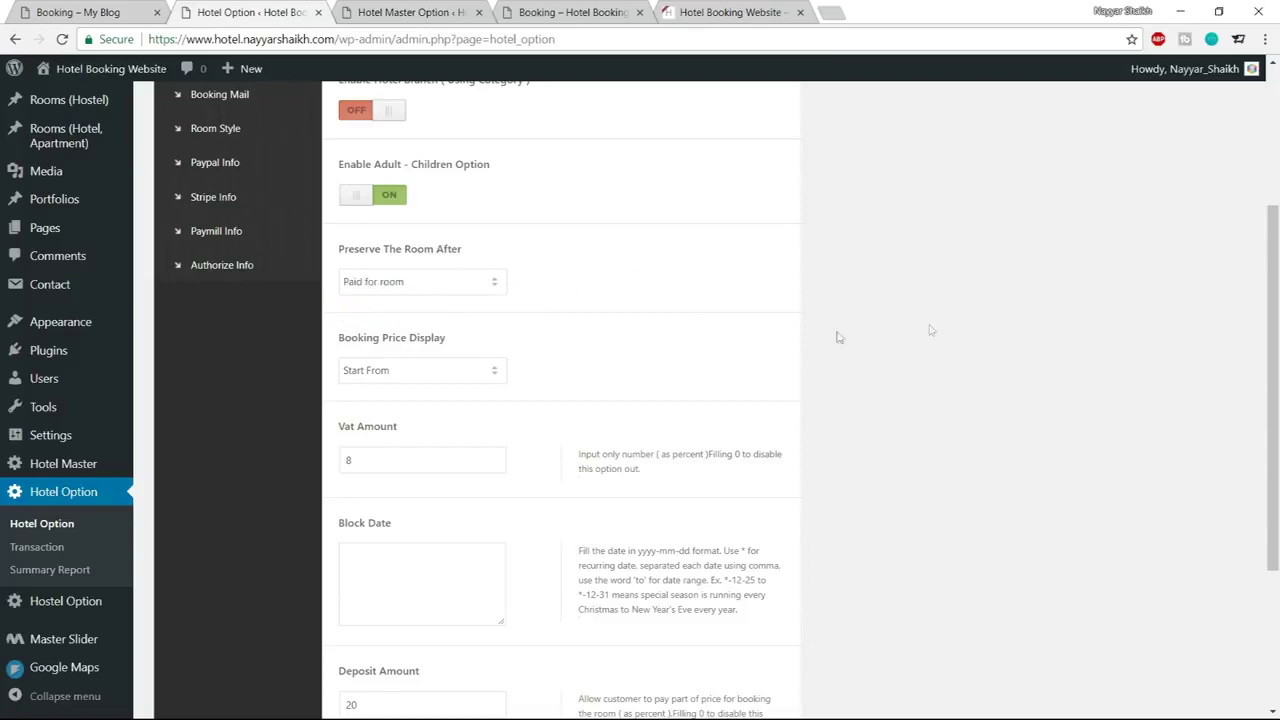
Step: Set the Deposit Amount to 0
{"action": "scroll", "coordinate": [387, 316], "scroll_direction": "down", "scroll_amount": 1}
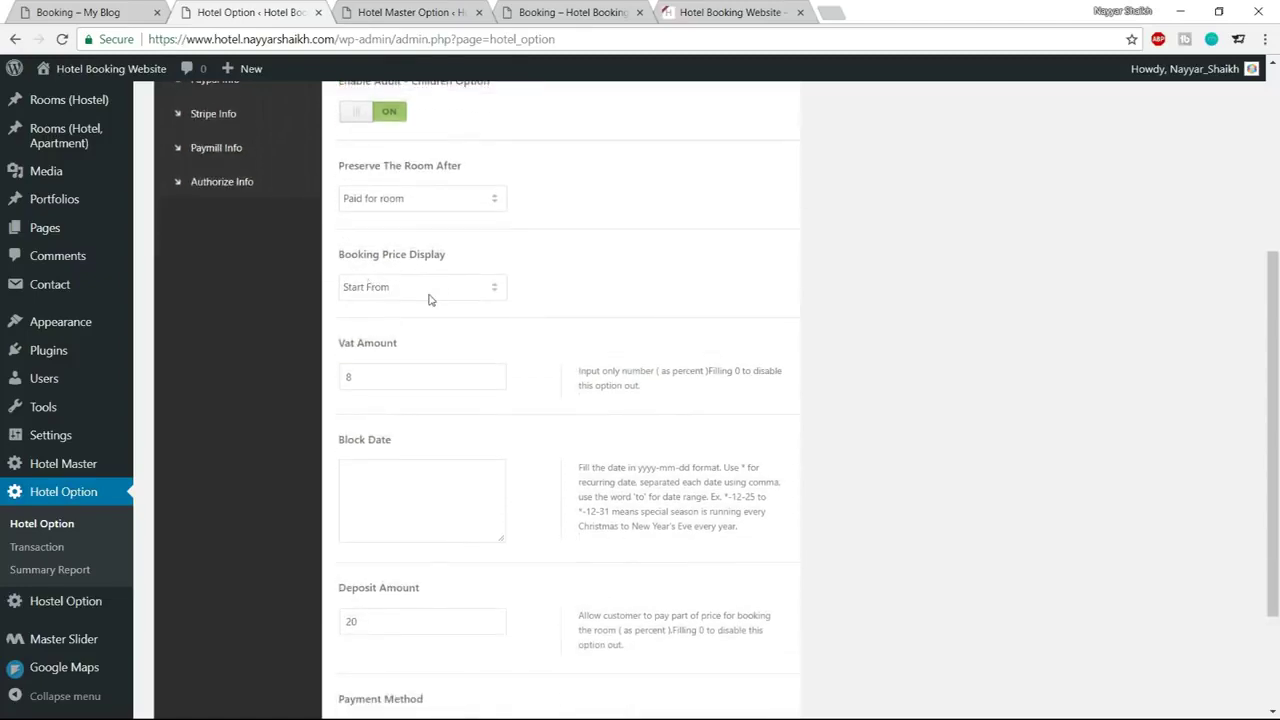
{"action": "scroll", "coordinate": [951, 294], "scroll_direction": "down", "scroll_amount": 2}
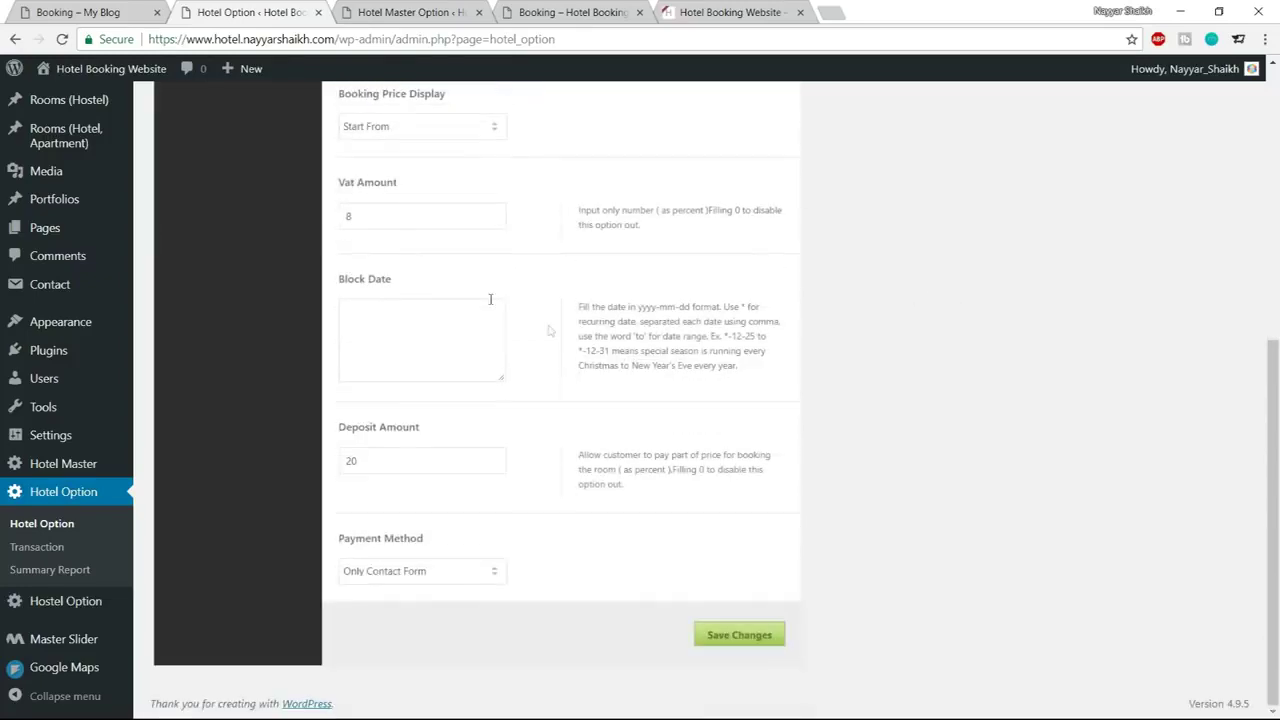
{"action": "left_click_drag", "start_coordinate": [391, 214], "coordinate": [312, 218]}
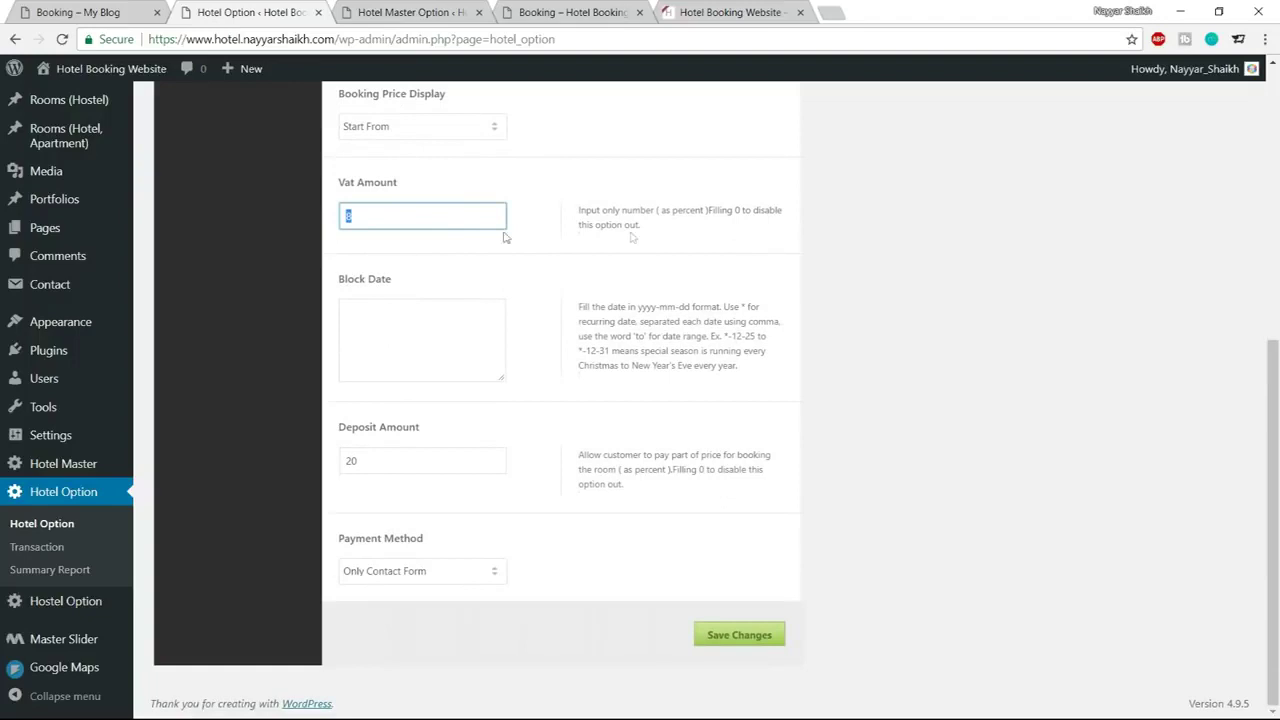
{"action": "left_click", "coordinate": [452, 335]}
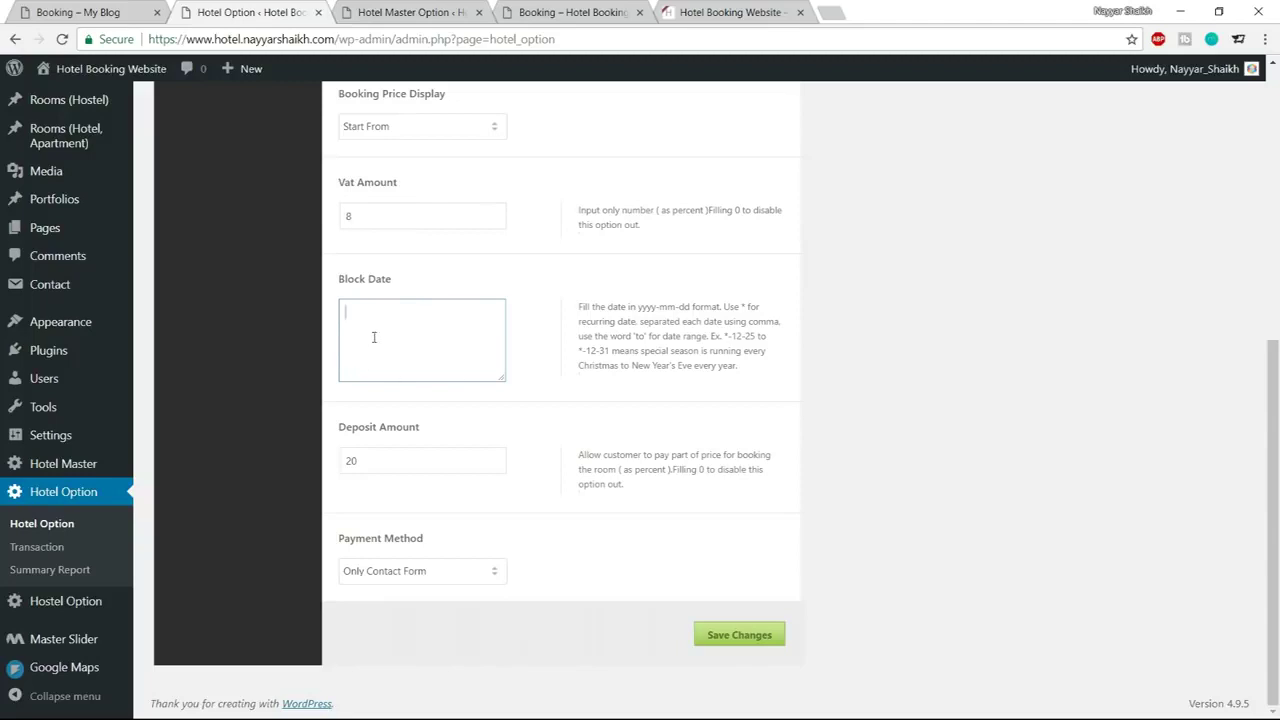
{"action": "left_click_drag", "start_coordinate": [408, 466], "coordinate": [340, 460]}
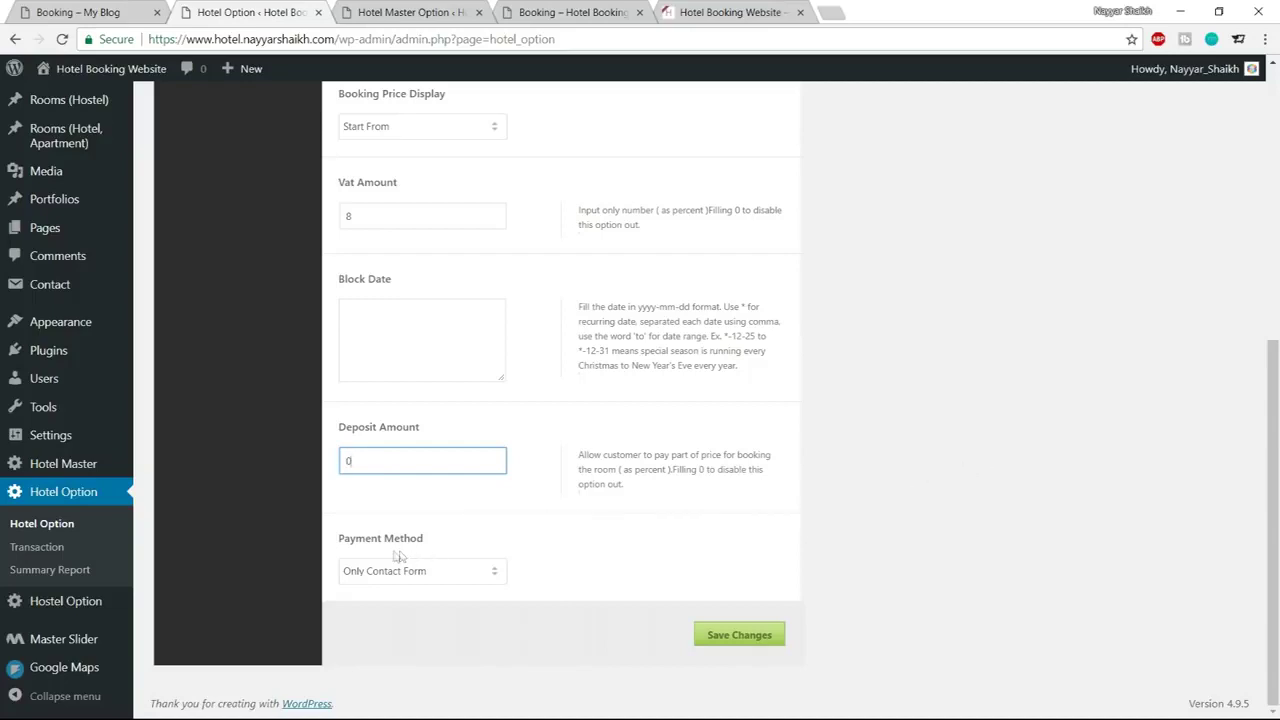
Step: Choose Include Instant Payment with Paypal and Stripe as instant methods, and save
{"action": "left_click", "coordinate": [424, 572]}
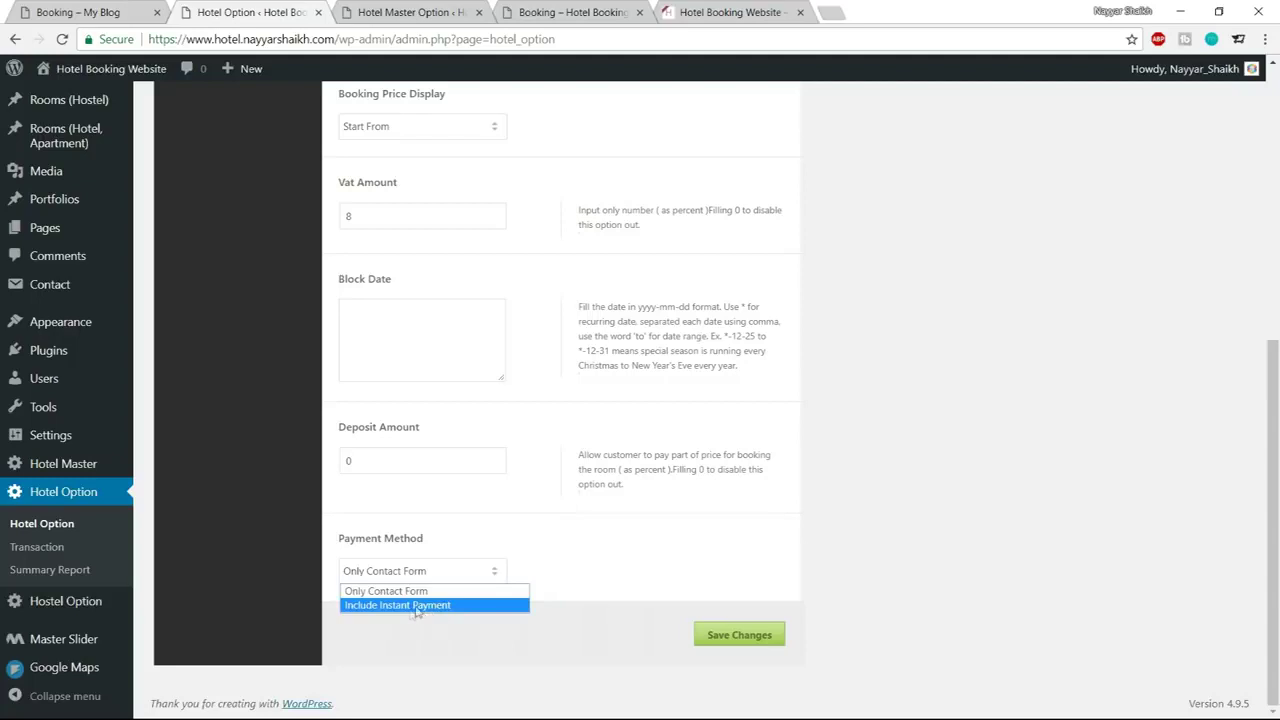
{"action": "left_click", "coordinate": [424, 606]}
{"action": "scroll", "coordinate": [931, 543], "scroll_direction": "down", "scroll_amount": 2}
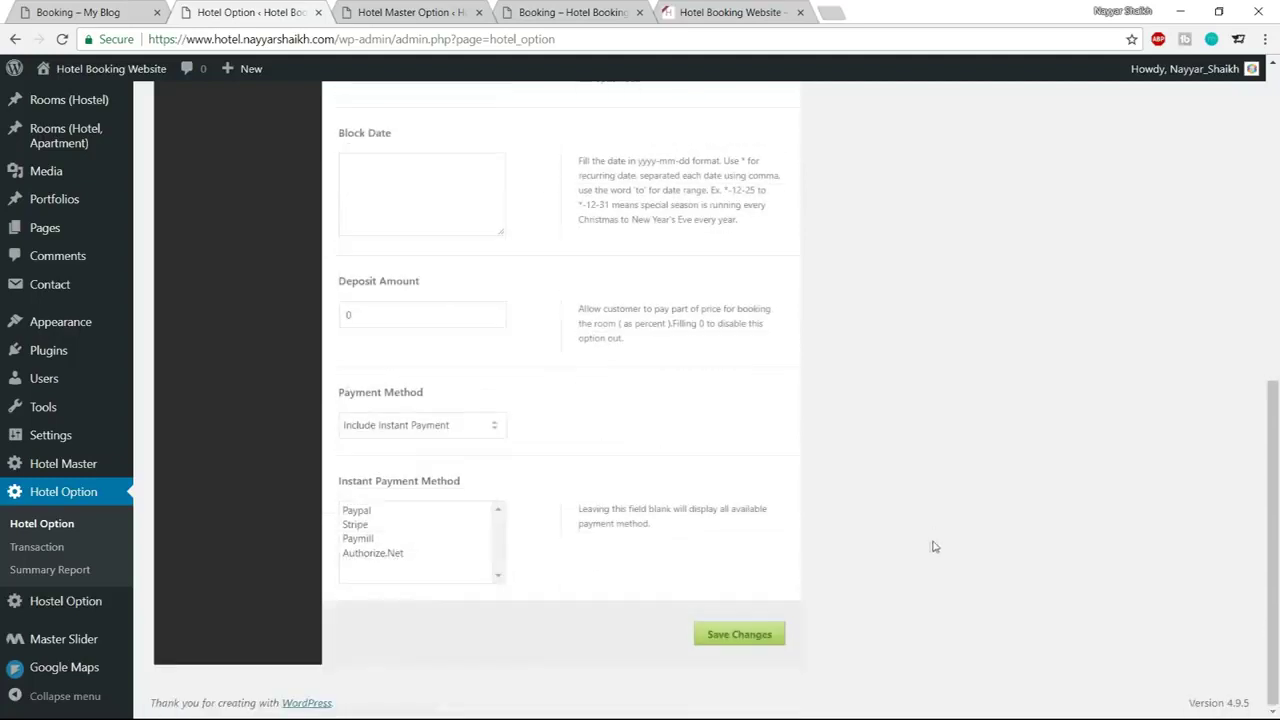
{"action": "left_click", "coordinate": [360, 512]}
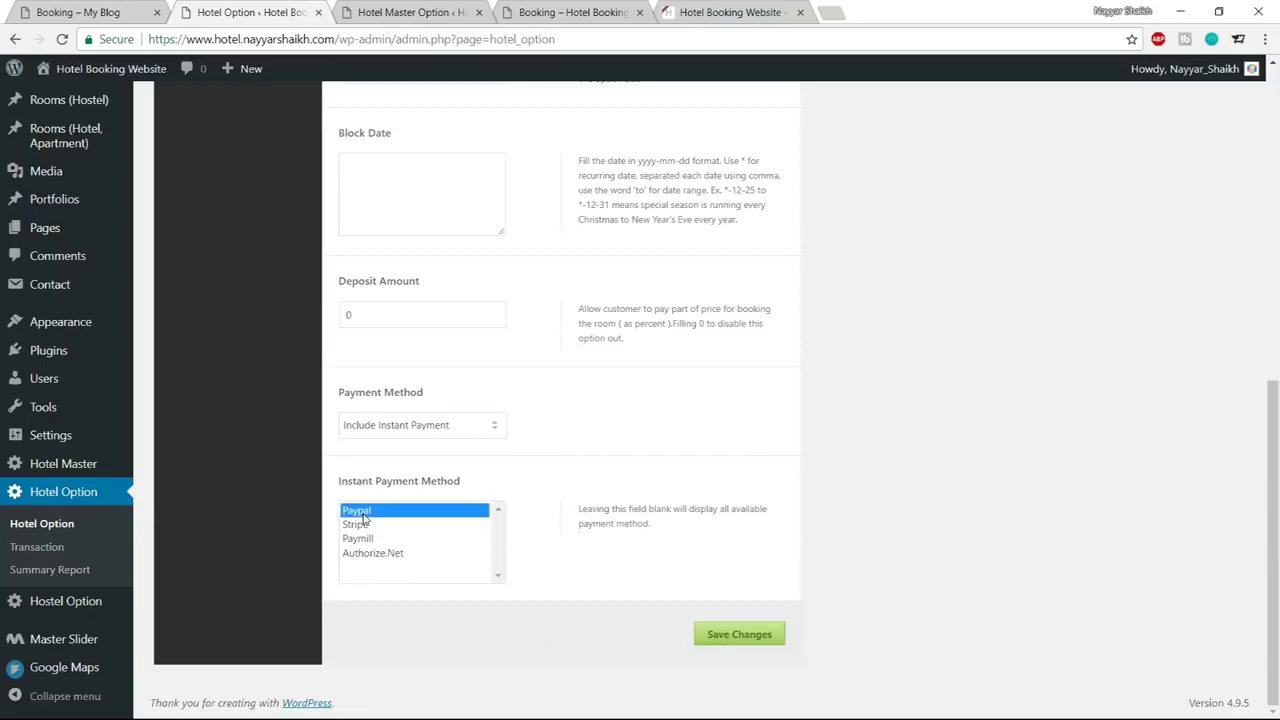
{"action": "left_click", "coordinate": [360, 525], "text": "ctrl"}
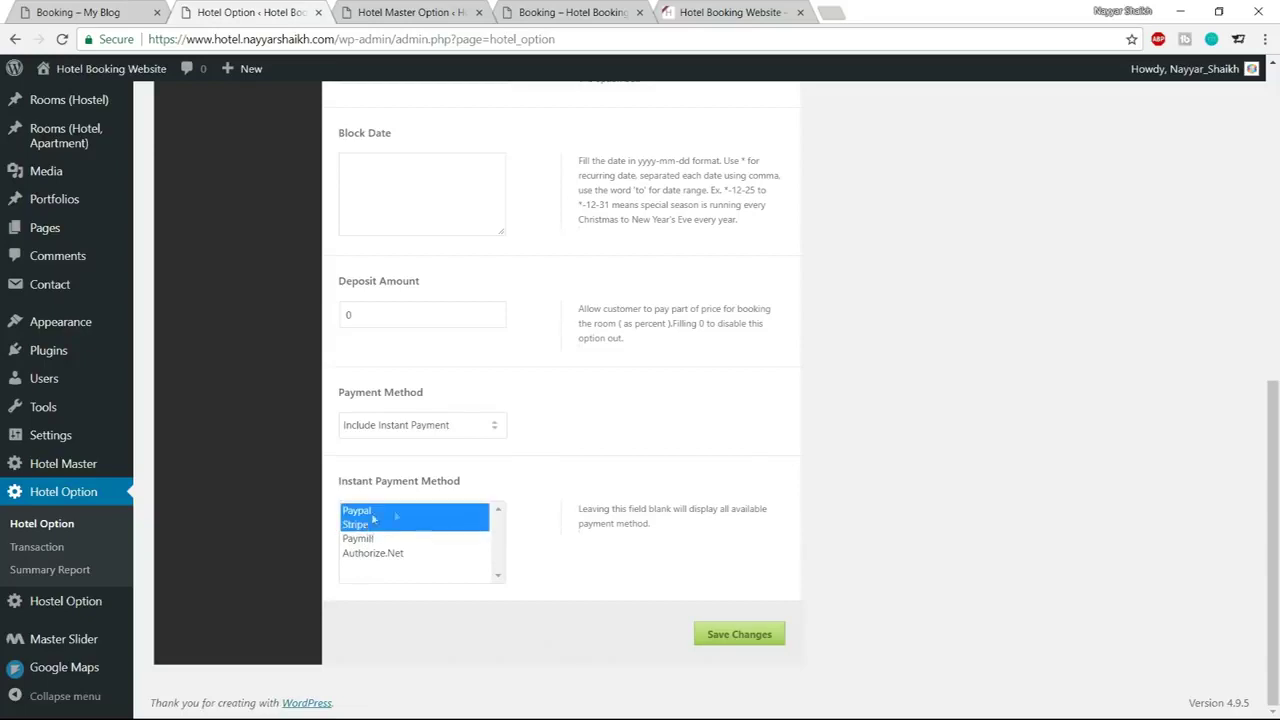
{"action": "left_click", "coordinate": [739, 634]}
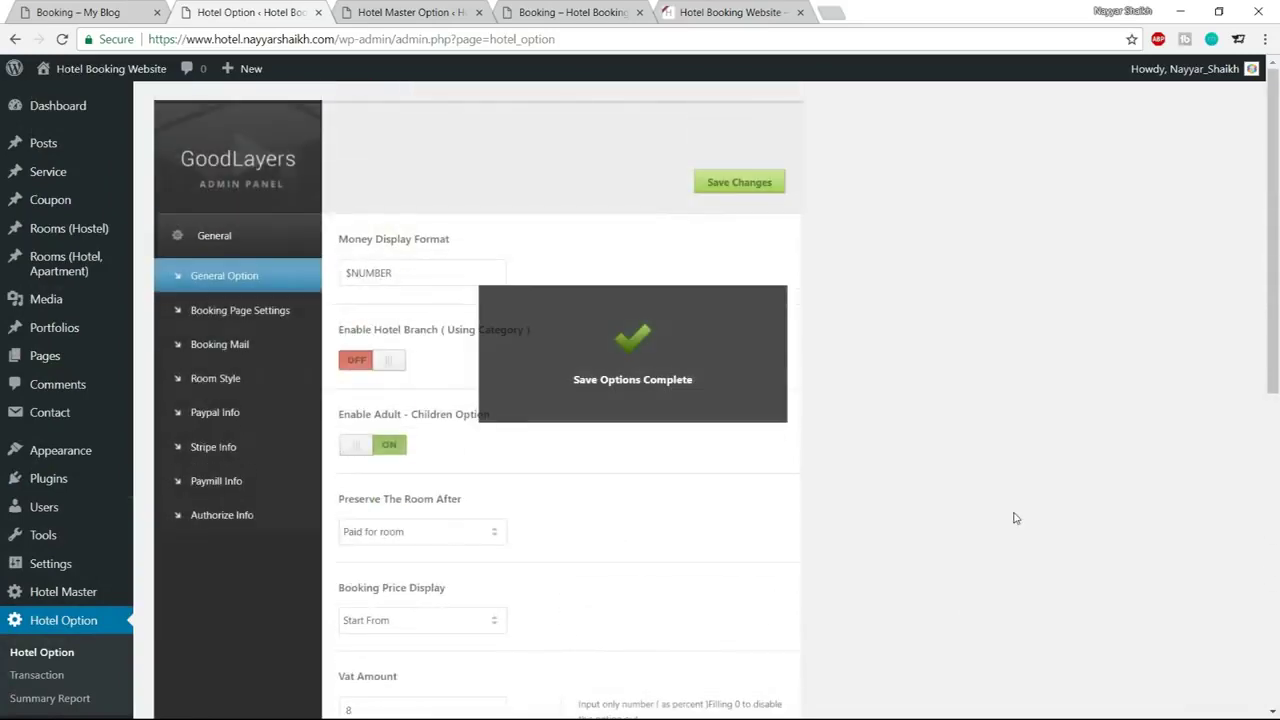
{"action": "scroll", "coordinate": [1015, 521], "scroll_direction": "down", "scroll_amount": 4}
Step: Open the Paypal Info section under Booking Page Settings
{"action": "scroll", "coordinate": [1015, 521], "scroll_direction": "down", "scroll_amount": 3}
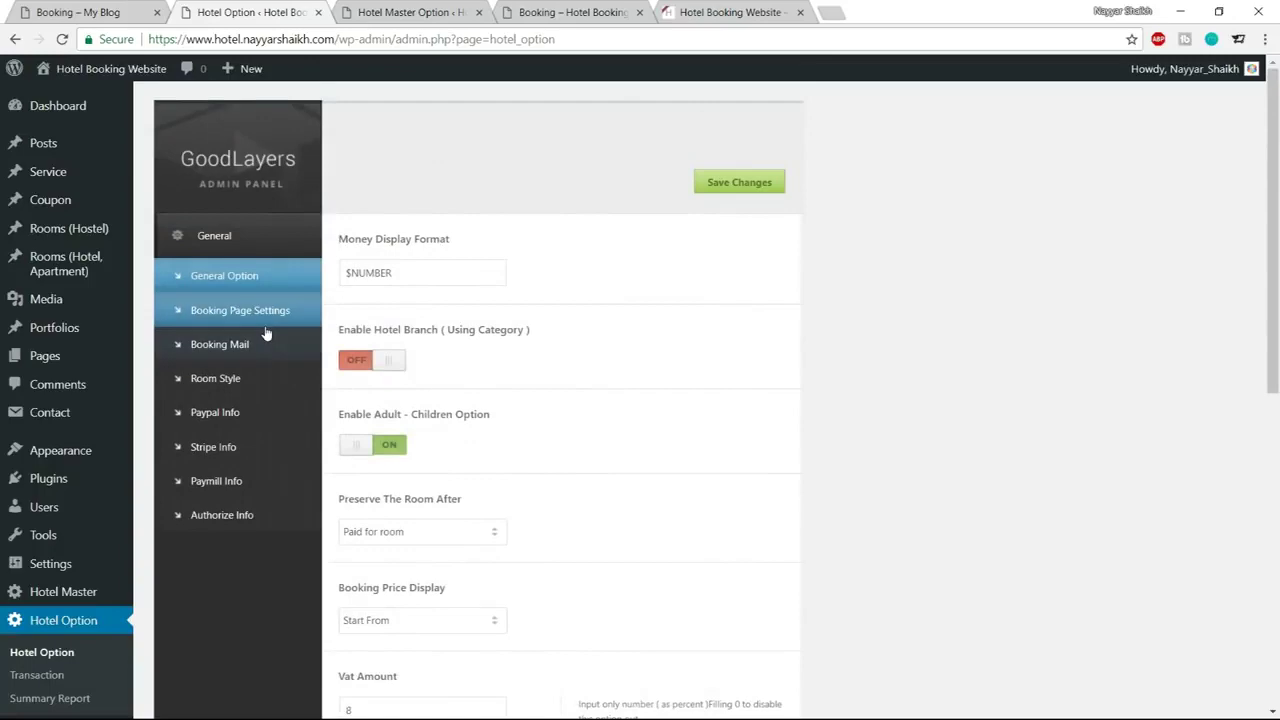
{"action": "left_click", "coordinate": [244, 324]}
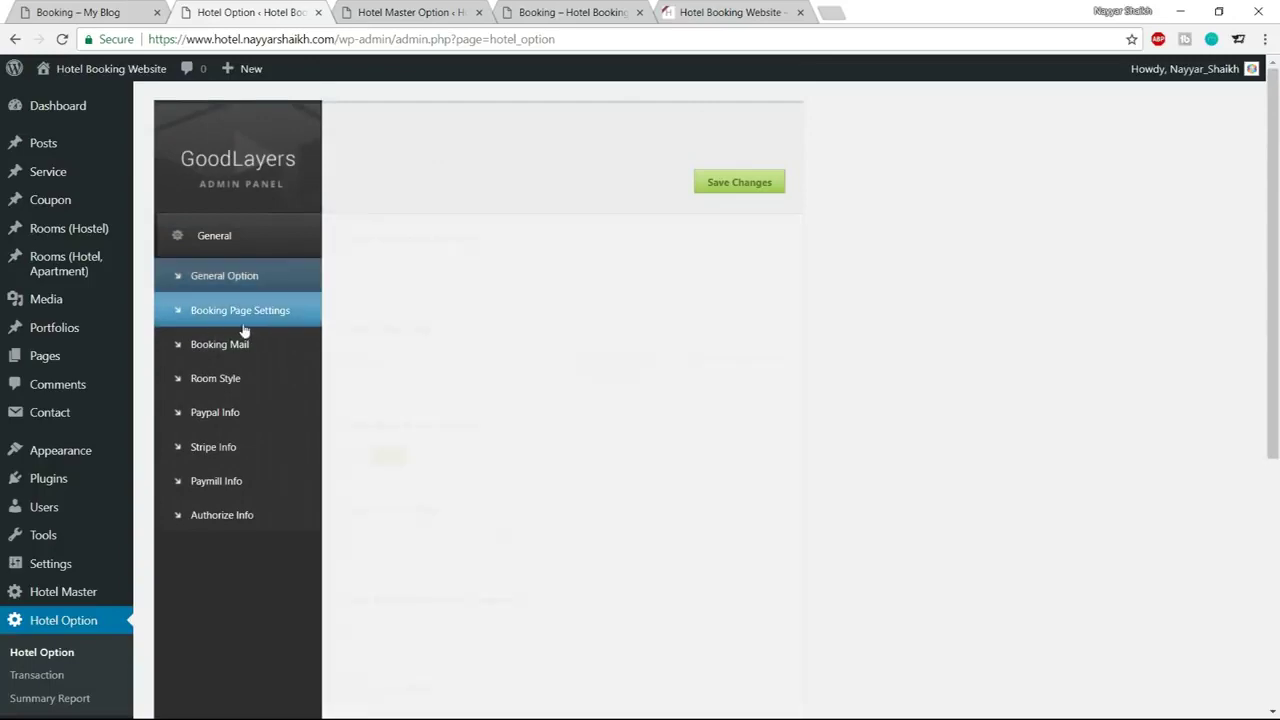
{"action": "scroll", "coordinate": [1033, 447], "scroll_direction": "down", "scroll_amount": 3}
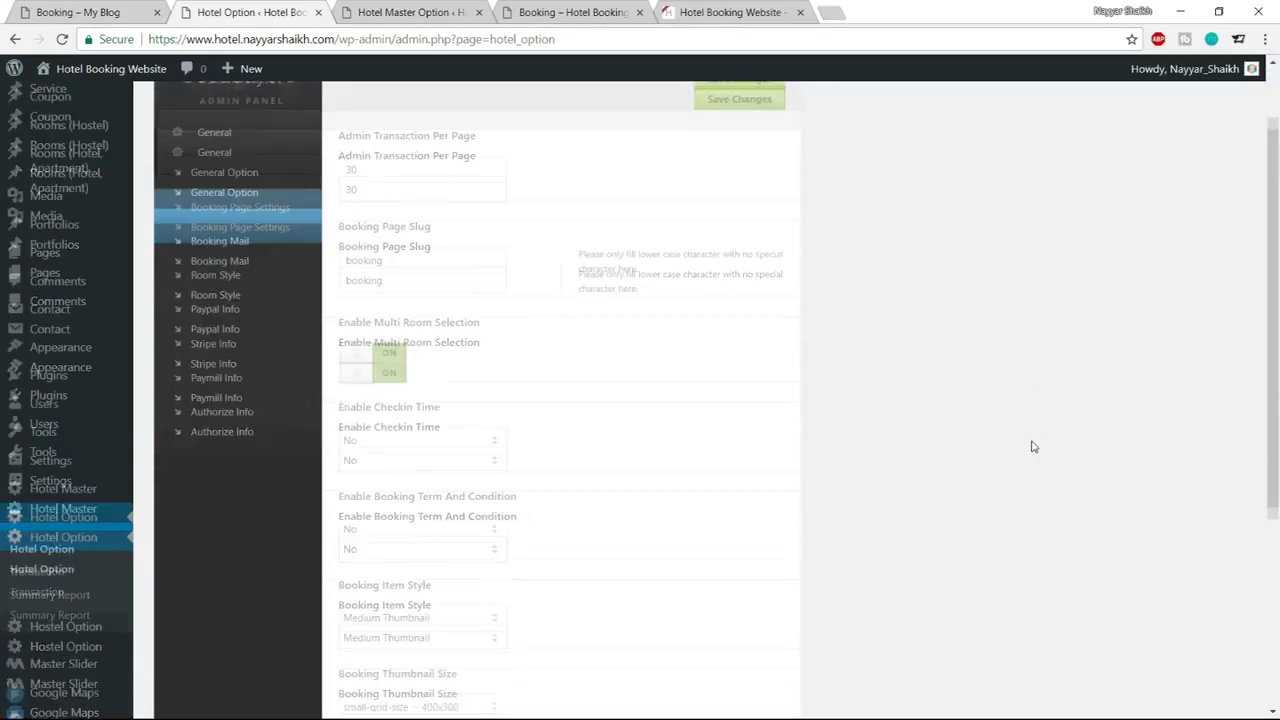
{"action": "scroll", "coordinate": [1033, 447], "scroll_direction": "down", "scroll_amount": 2}
{"action": "scroll", "coordinate": [1031, 491], "scroll_direction": "up", "scroll_amount": 5}
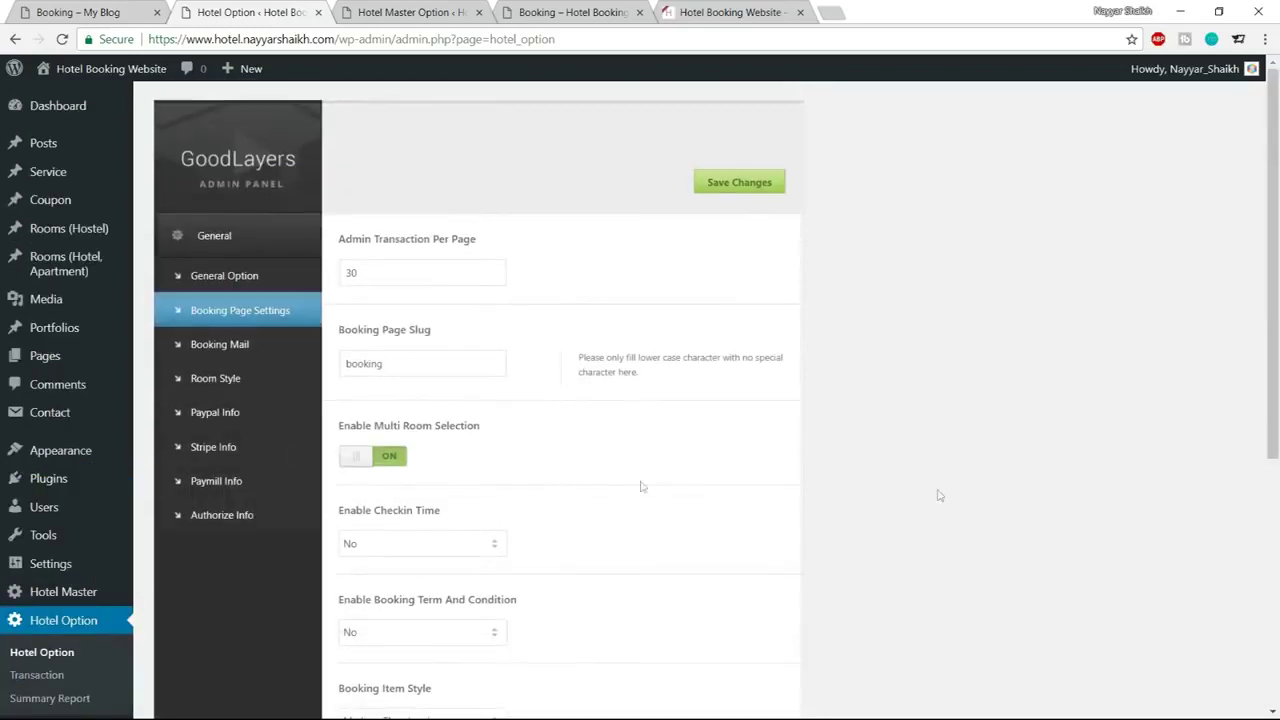
{"action": "left_click", "coordinate": [234, 425]}
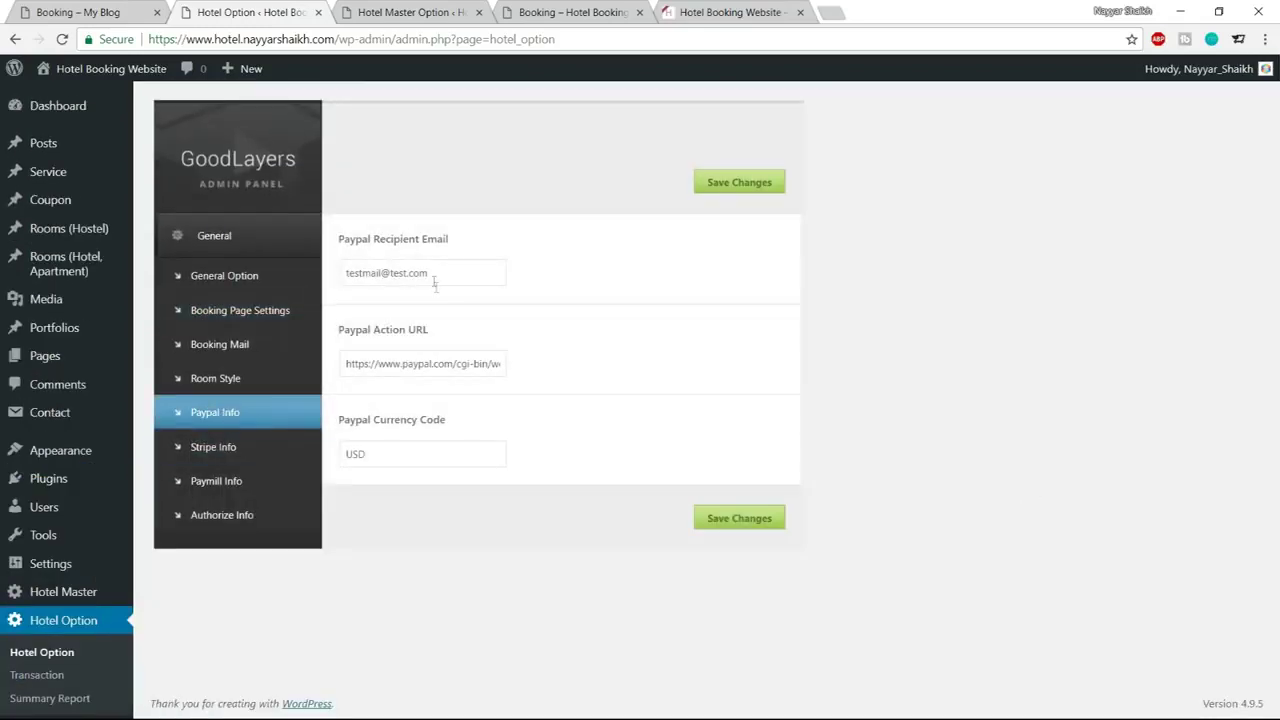
Step: Replace the Paypal Recipient Email with the owner's autofilled address, keep USD, and save
{"action": "left_click_drag", "start_coordinate": [446, 273], "coordinate": [323, 280]}
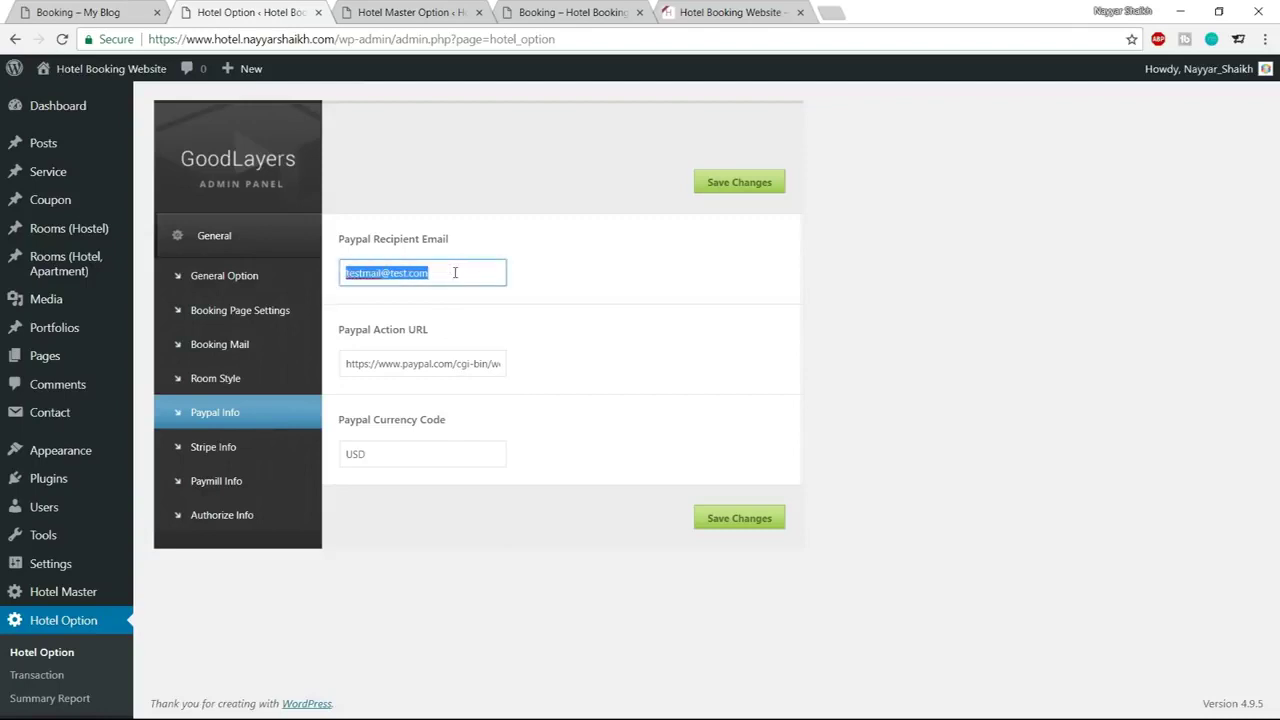
{"action": "left_click", "coordinate": [420, 295]}
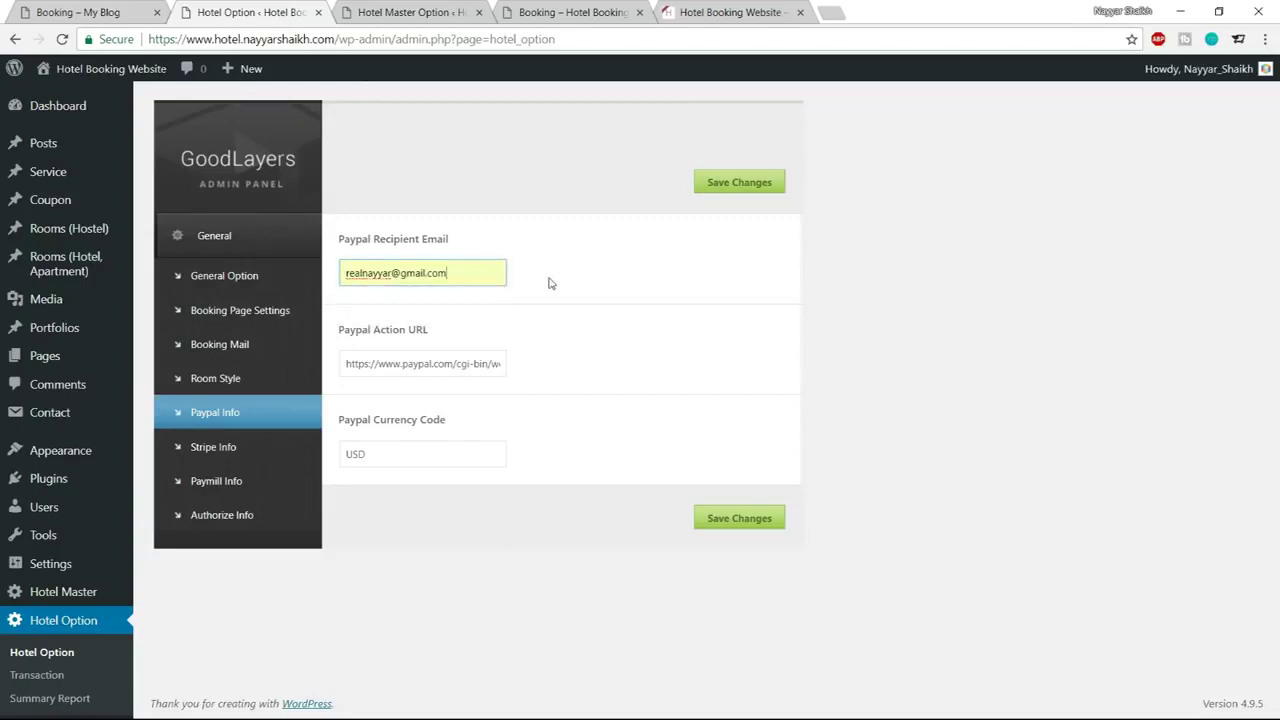
{"action": "left_click_drag", "start_coordinate": [414, 452], "coordinate": [344, 450]}
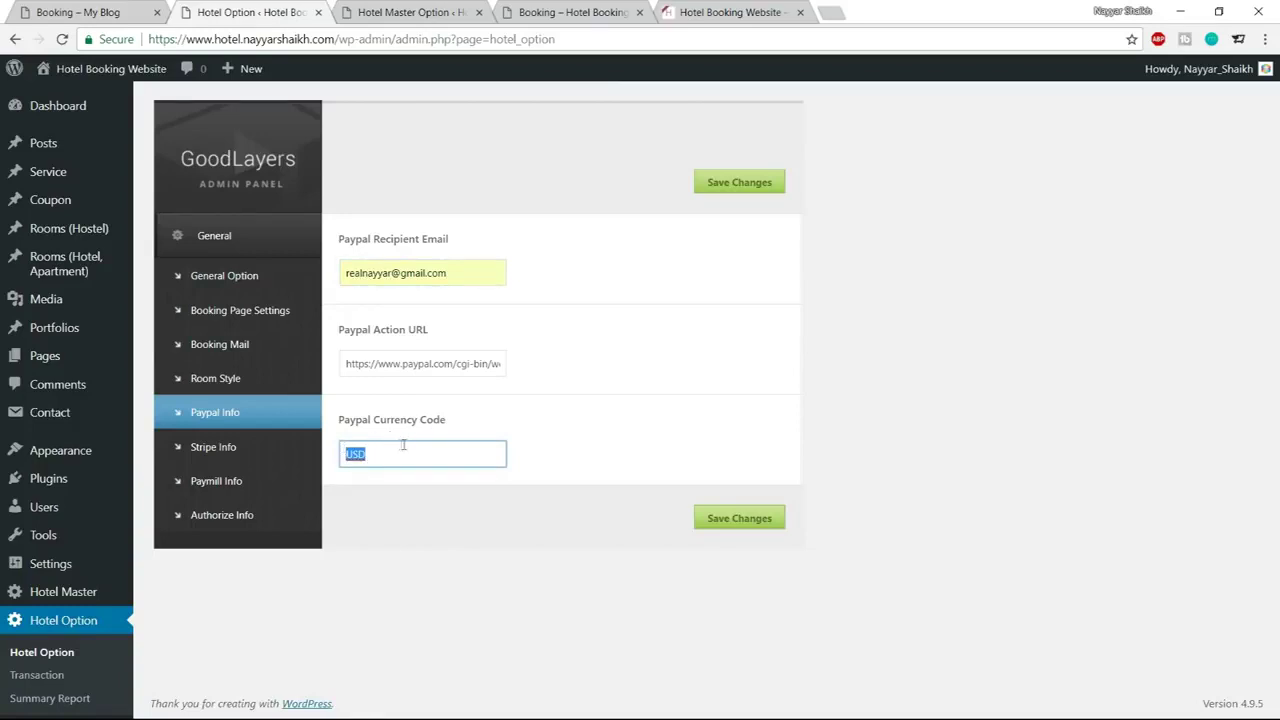
{"action": "left_click", "coordinate": [745, 516]}
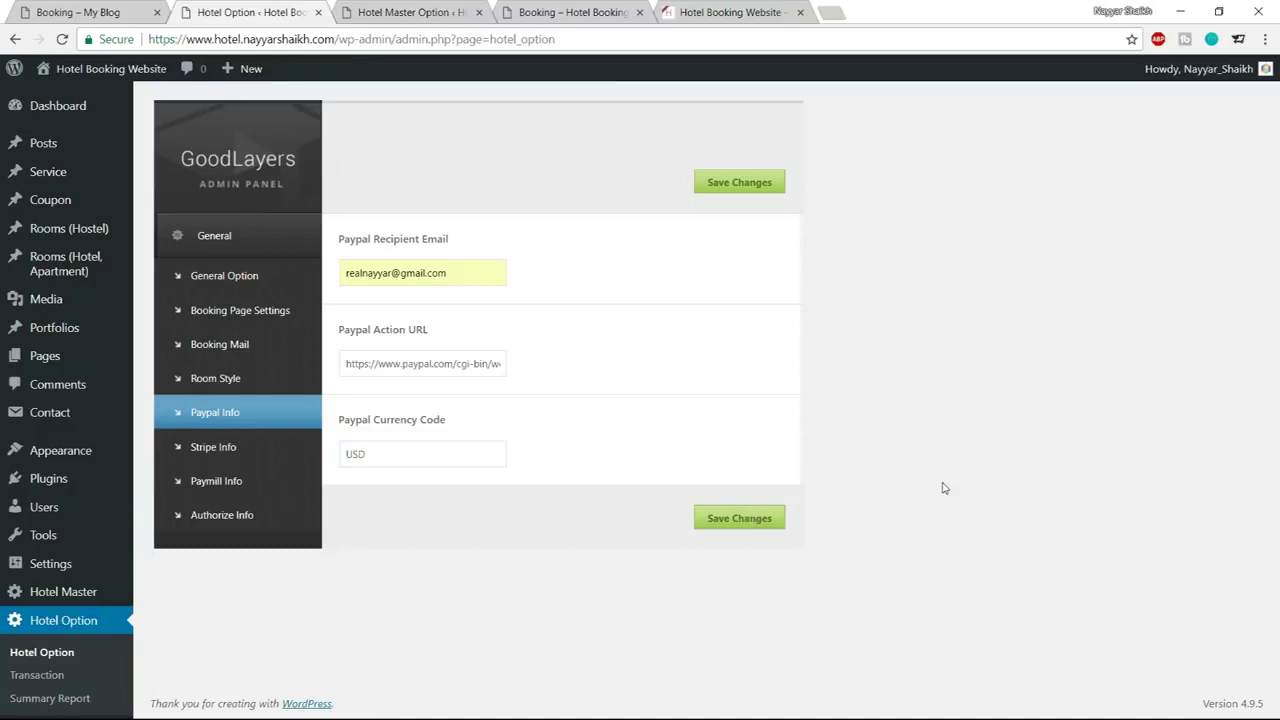
{"action": "scroll", "coordinate": [229, 277], "scroll_direction": "down", "scroll_amount": 1}
Step: Open Stripe Info and load the Stripe dashboard API keys page in a new tab
{"action": "left_click", "coordinate": [229, 418]}
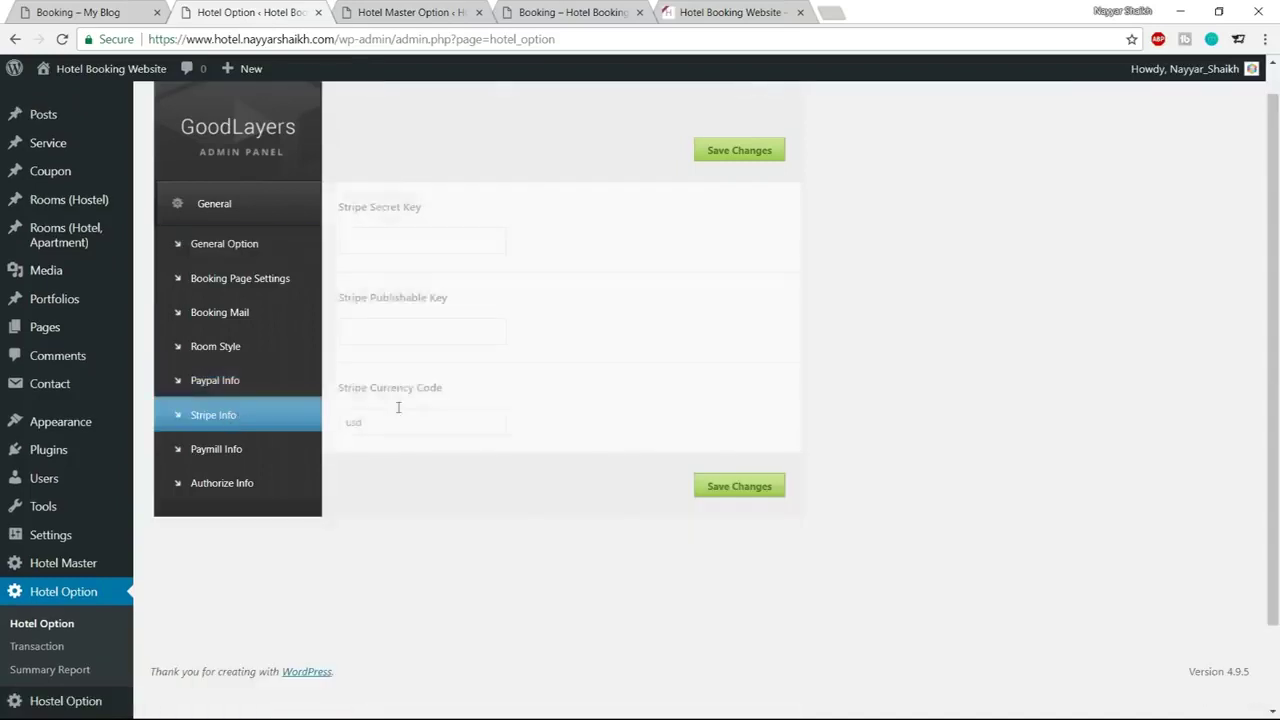
{"action": "left_click", "coordinate": [838, 15]}
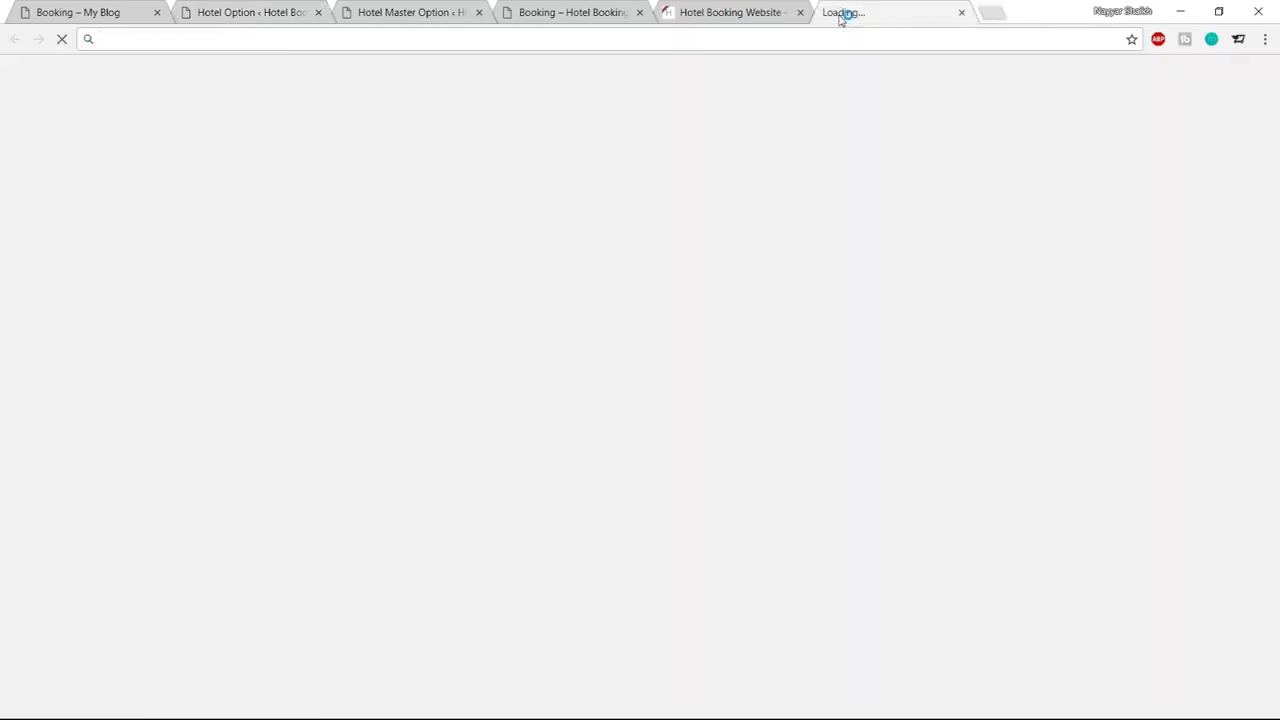
{"action": "type", "text": "stri"}
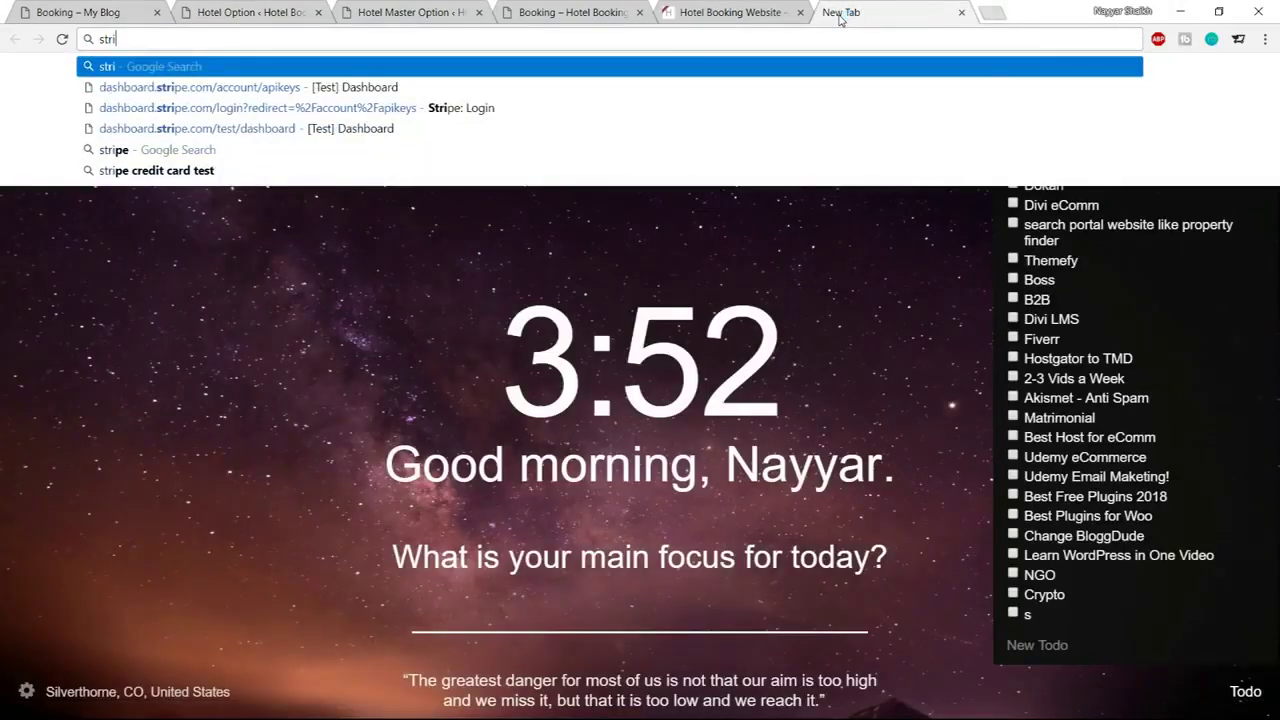
{"action": "key", "text": "Down"}
{"action": "key", "text": "Return"}
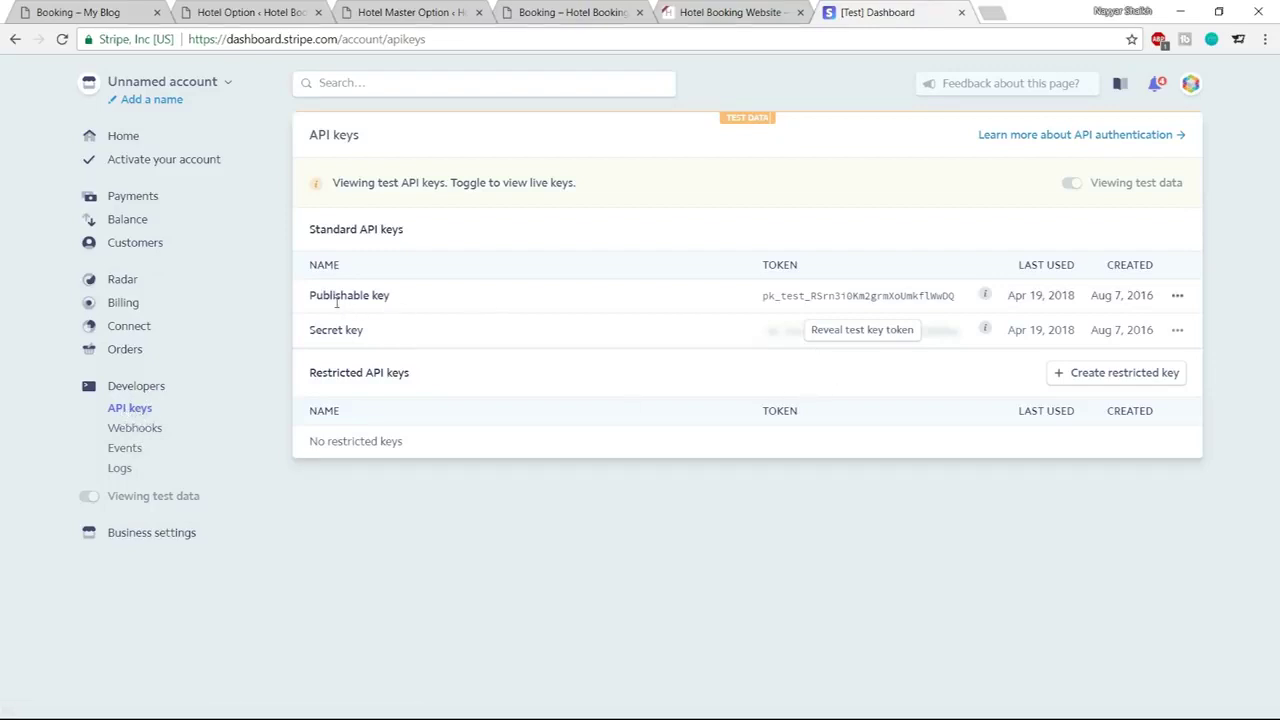
Step: Reveal the test secret key after password re-authentication and select the publishable key
{"action": "left_click_drag", "start_coordinate": [312, 297], "coordinate": [417, 303]}
{"action": "left_click", "coordinate": [377, 340]}
{"action": "left_click", "coordinate": [868, 332]}
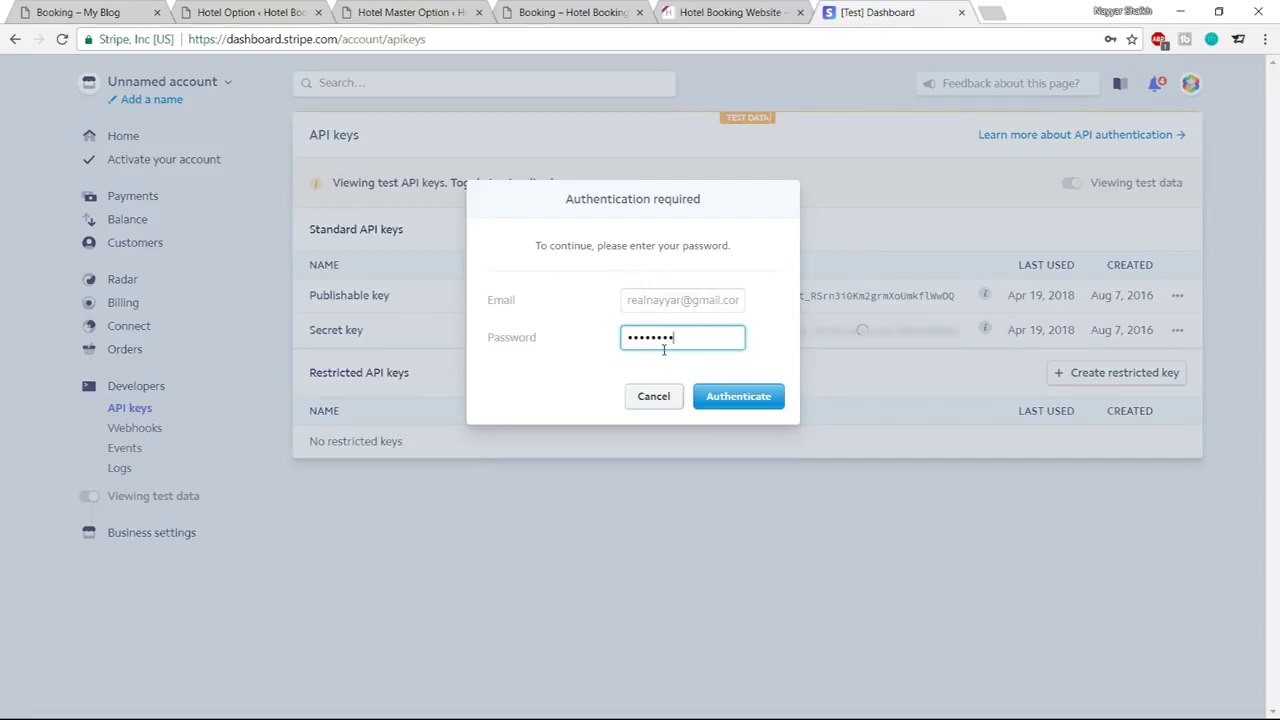
{"action": "key", "text": "Return"}
{"action": "left_click_drag", "start_coordinate": [768, 300], "coordinate": [978, 310]}
{"action": "key", "text": "ctrl+c"}
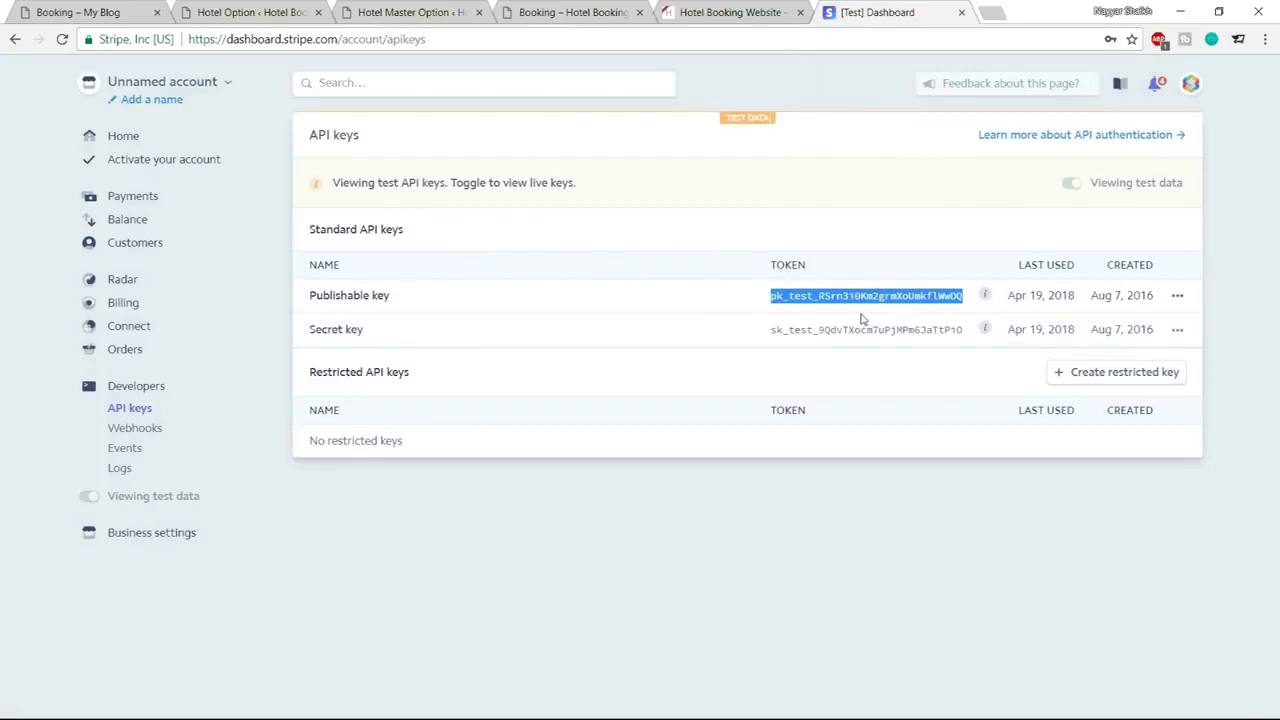
Step: Paste the copied key into the Stripe Publishable Key field in Hotel Option
{"action": "left_click", "coordinate": [460, 12]}
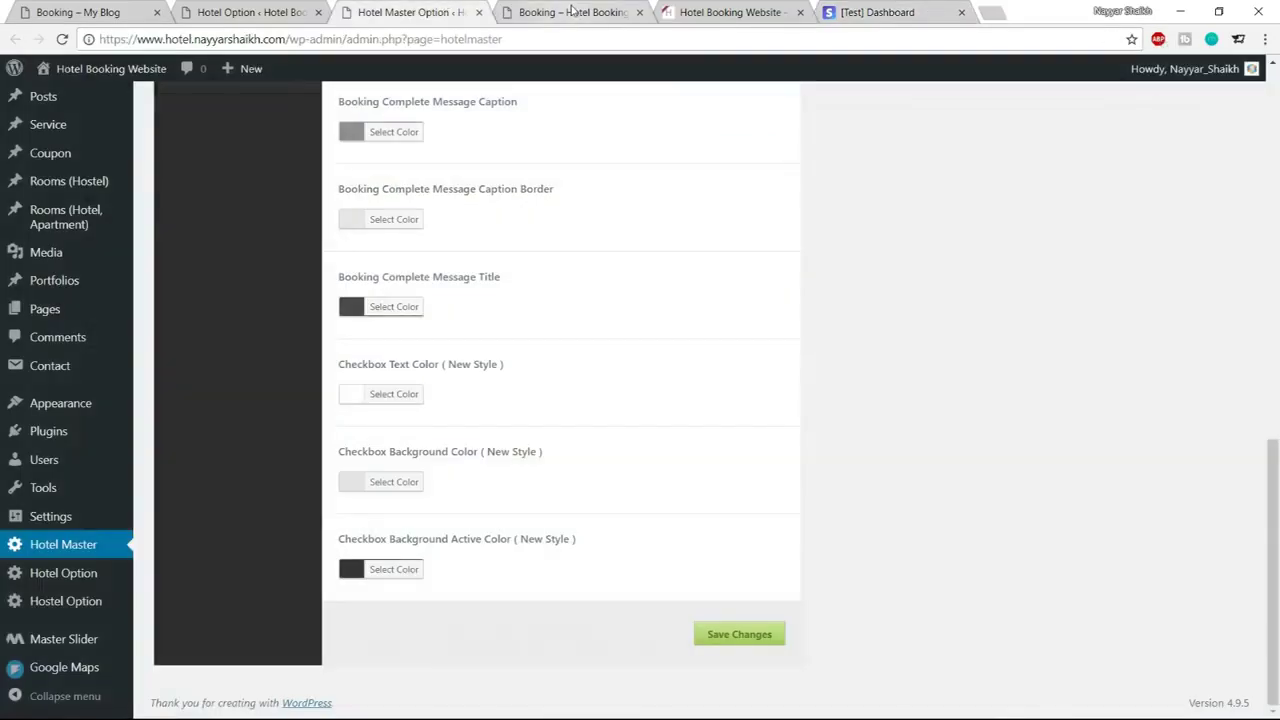
{"action": "left_click", "coordinate": [572, 12]}
{"action": "left_click", "coordinate": [250, 12]}
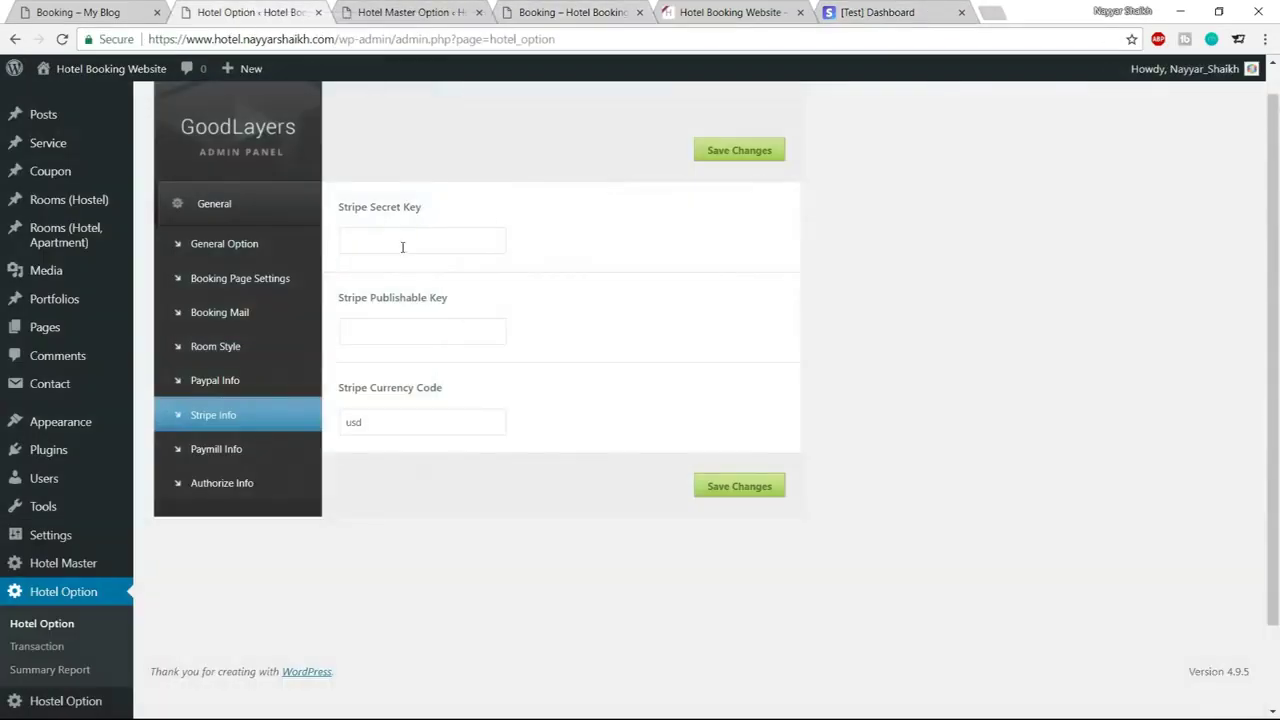
{"action": "left_click", "coordinate": [403, 337]}
{"action": "key", "text": "ctrl+v"}
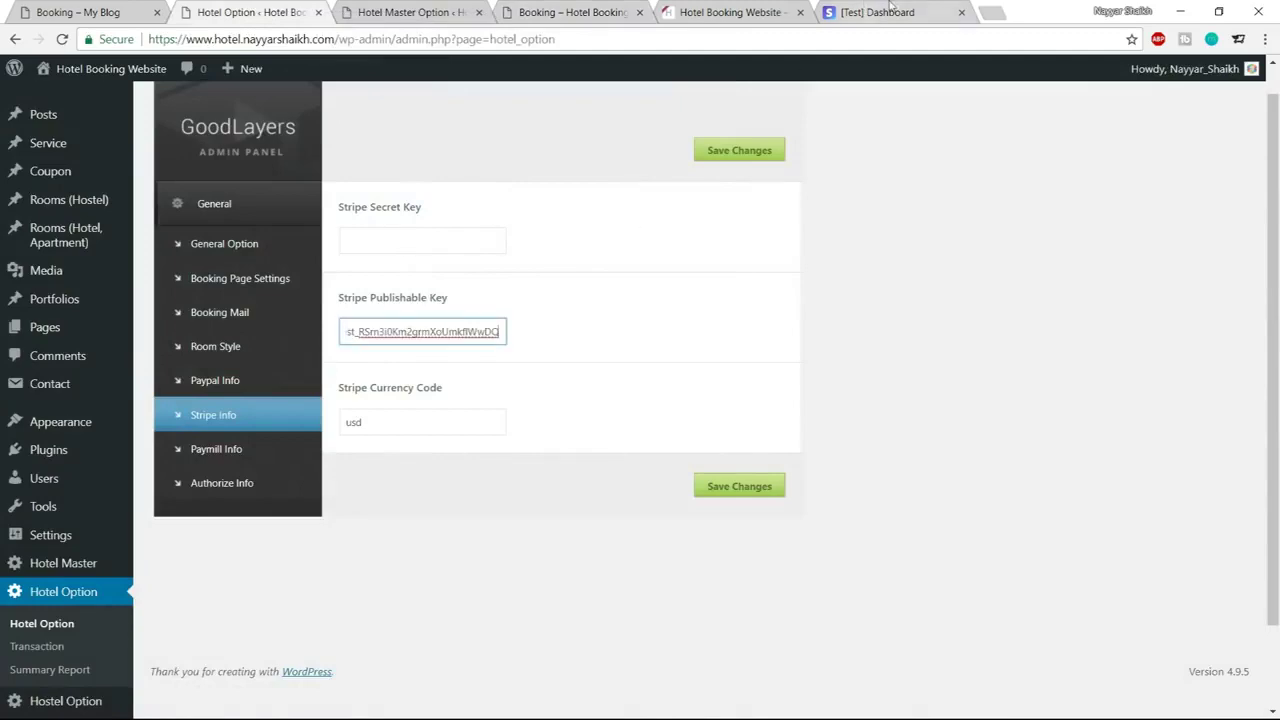
Step: Paste the Stripe secret test key into Stripe Secret Key and save the Stripe settings
{"action": "left_click", "coordinate": [868, 12]}
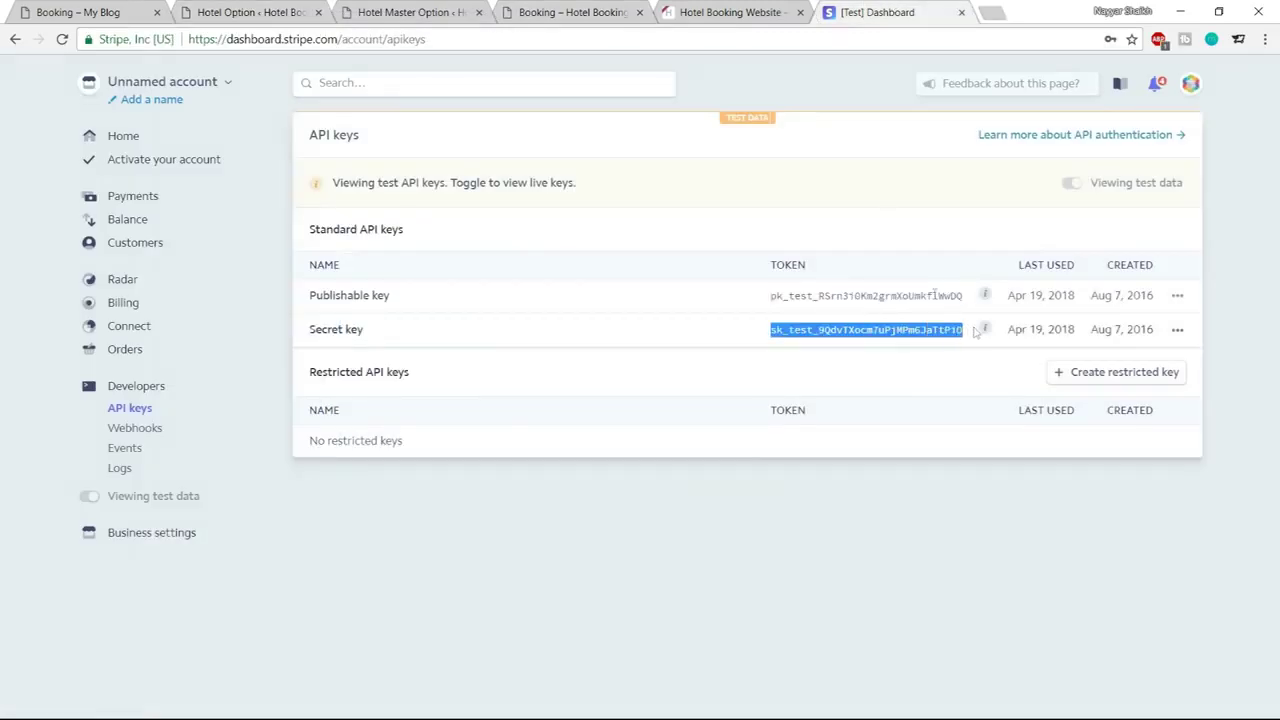
{"action": "left_click", "coordinate": [307, 6]}
{"action": "left_click", "coordinate": [440, 241]}
{"action": "key", "text": "ctrl+v"}
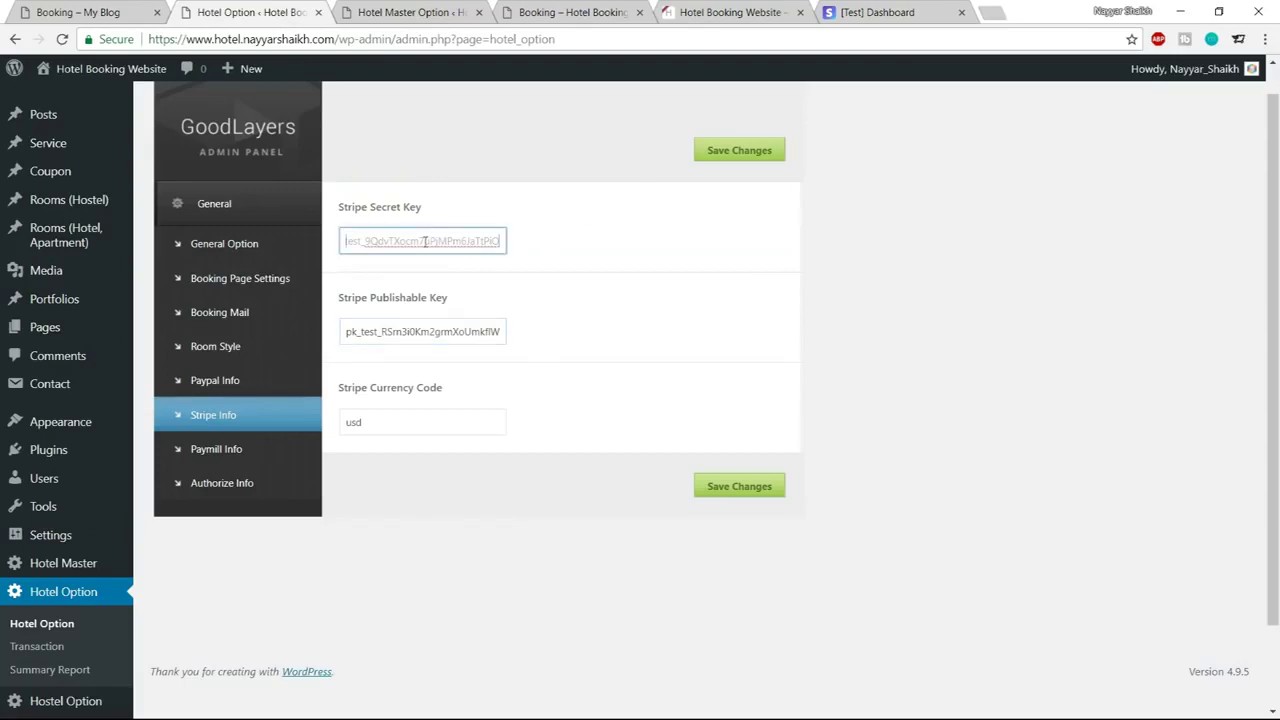
{"action": "left_click", "coordinate": [740, 150]}
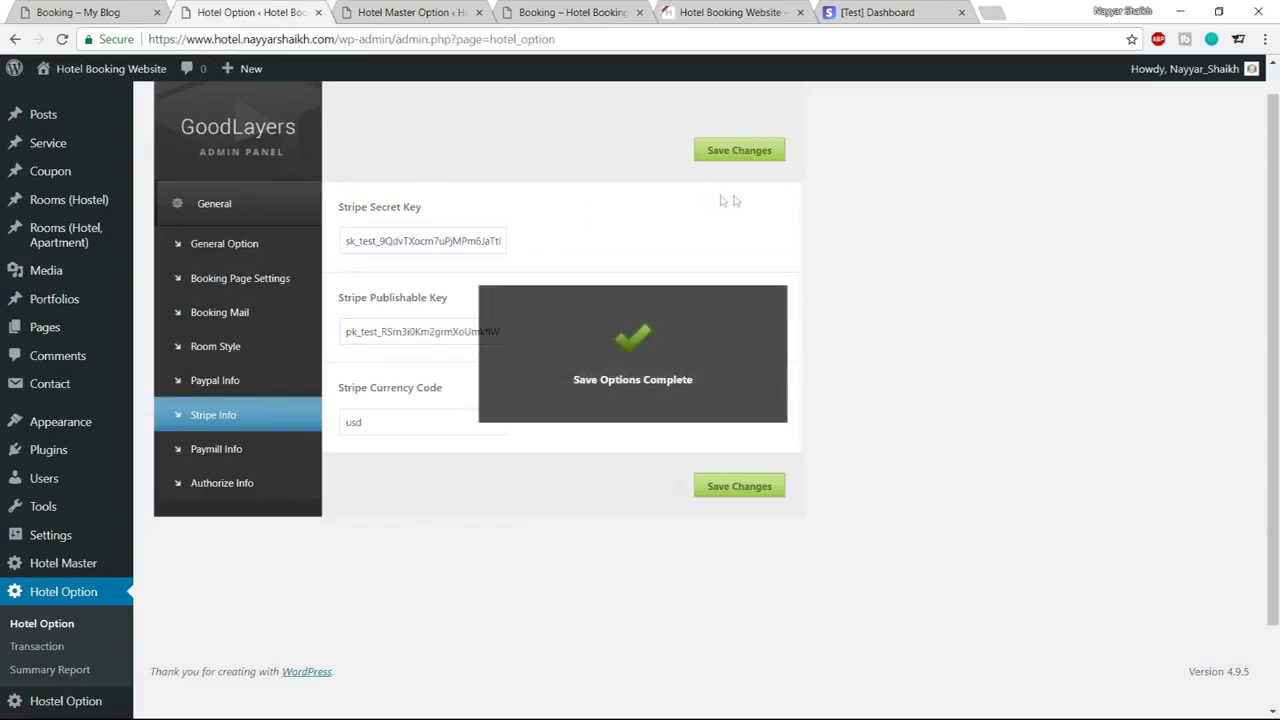
{"action": "left_click", "coordinate": [403, 6]}
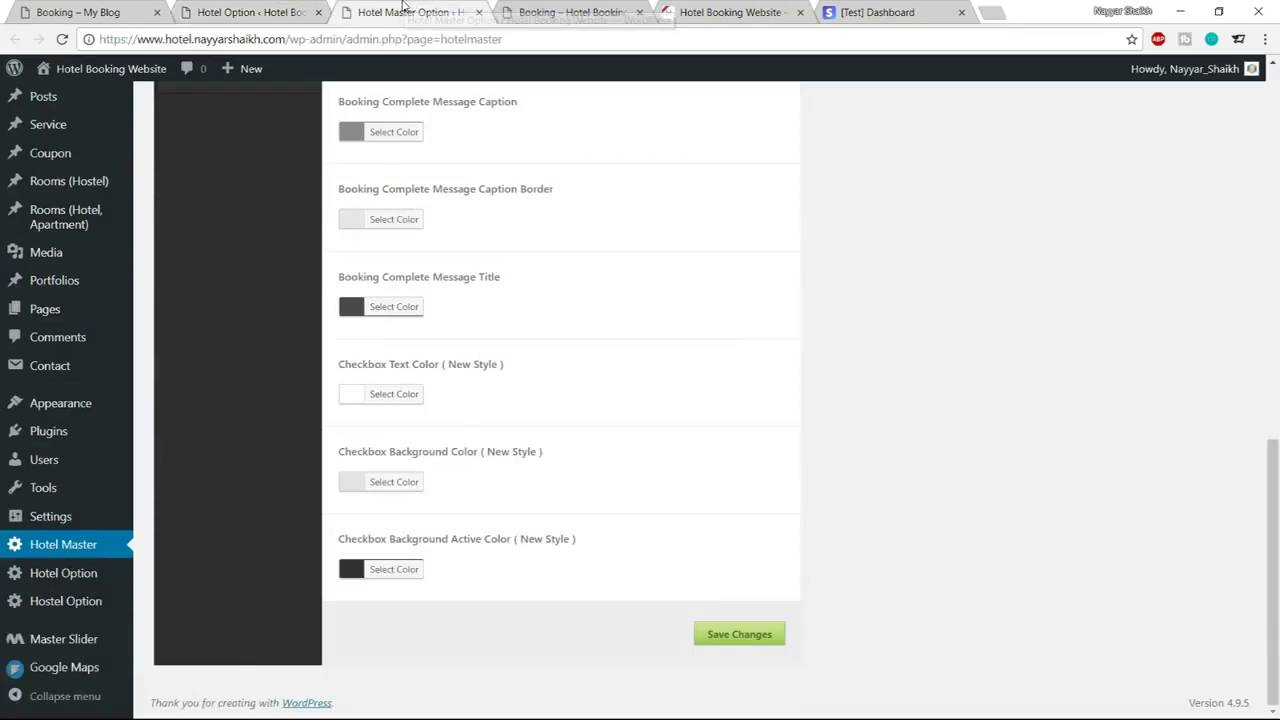
Step: Reload the booking page, check availability, and select the Penthouse Apartment in London
{"action": "left_click", "coordinate": [556, 8]}
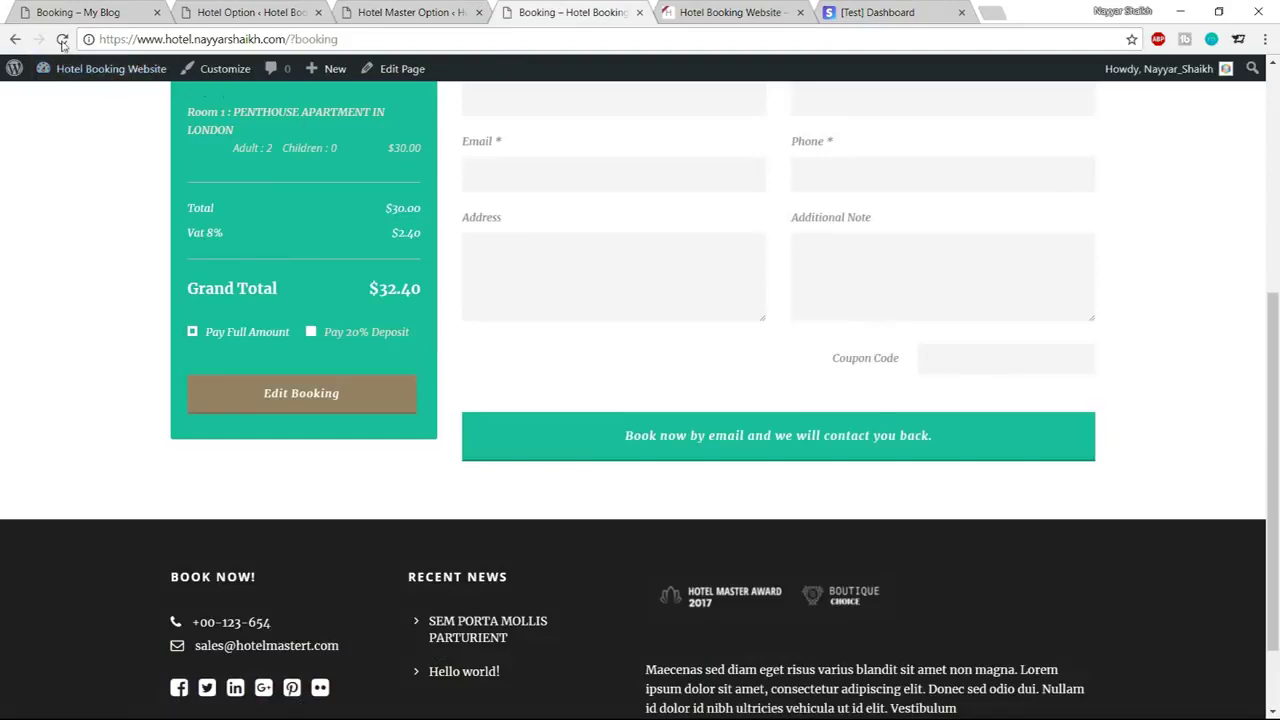
{"action": "left_click", "coordinate": [62, 39]}
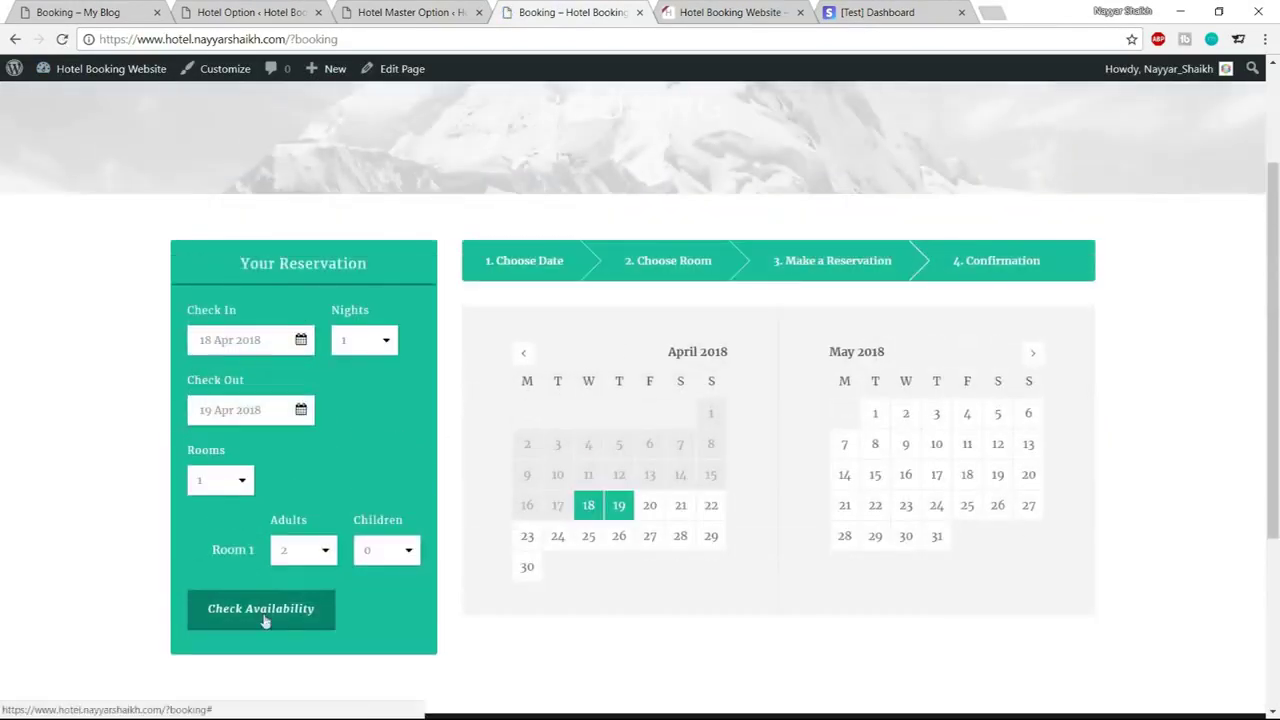
{"action": "left_click", "coordinate": [265, 616]}
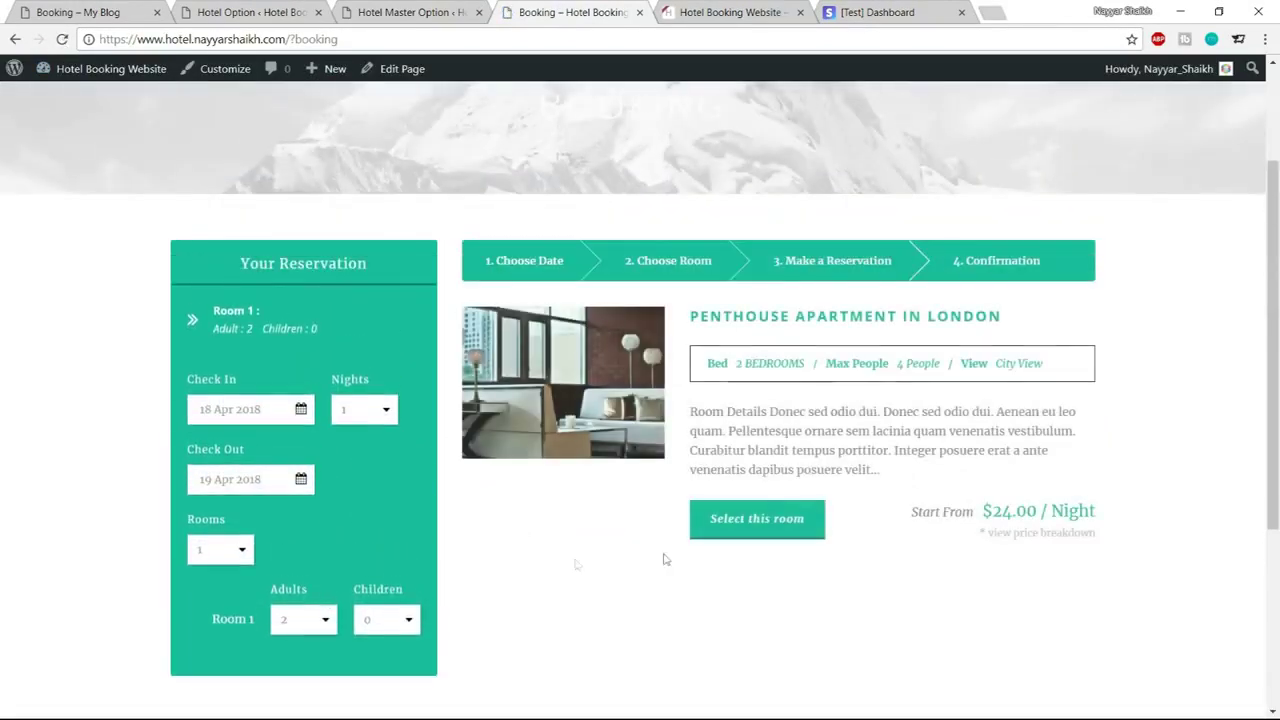
{"action": "left_click", "coordinate": [770, 529]}
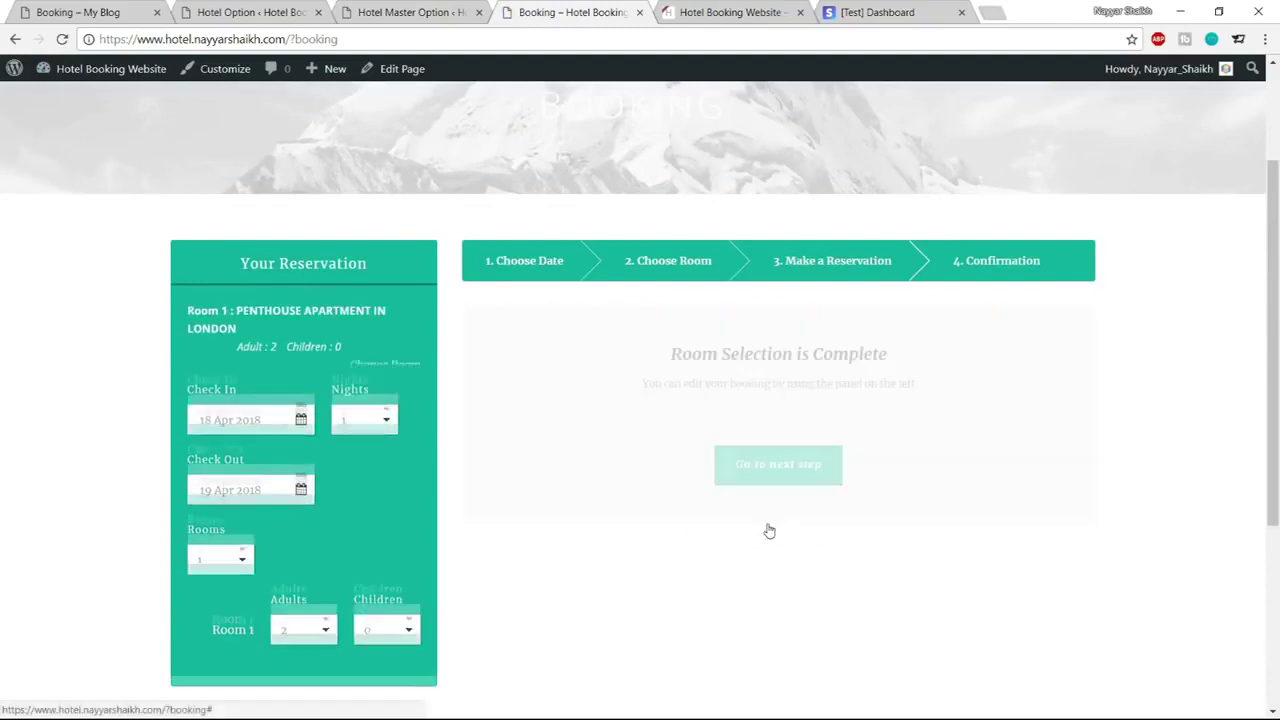
{"action": "left_click", "coordinate": [765, 465]}
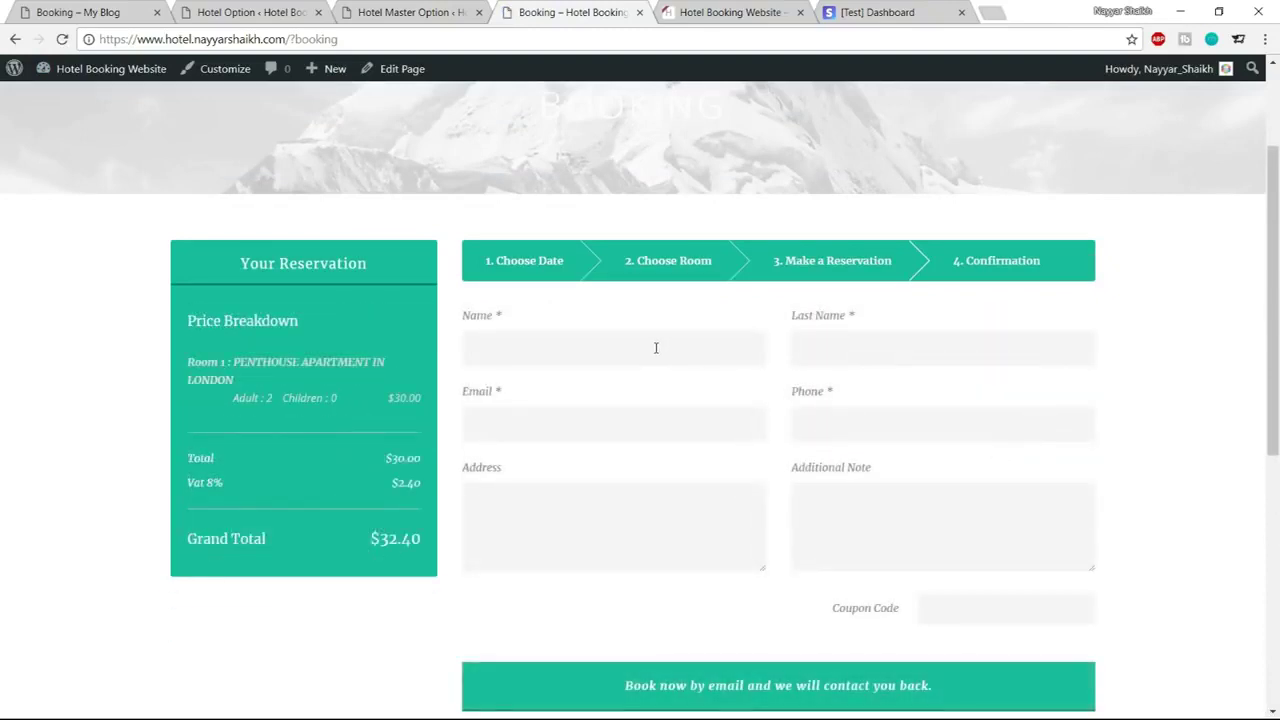
Step: Autofill the guest's first name, last name and e-mail address
{"action": "scroll", "coordinate": [656, 347], "scroll_direction": "down", "scroll_amount": 1}
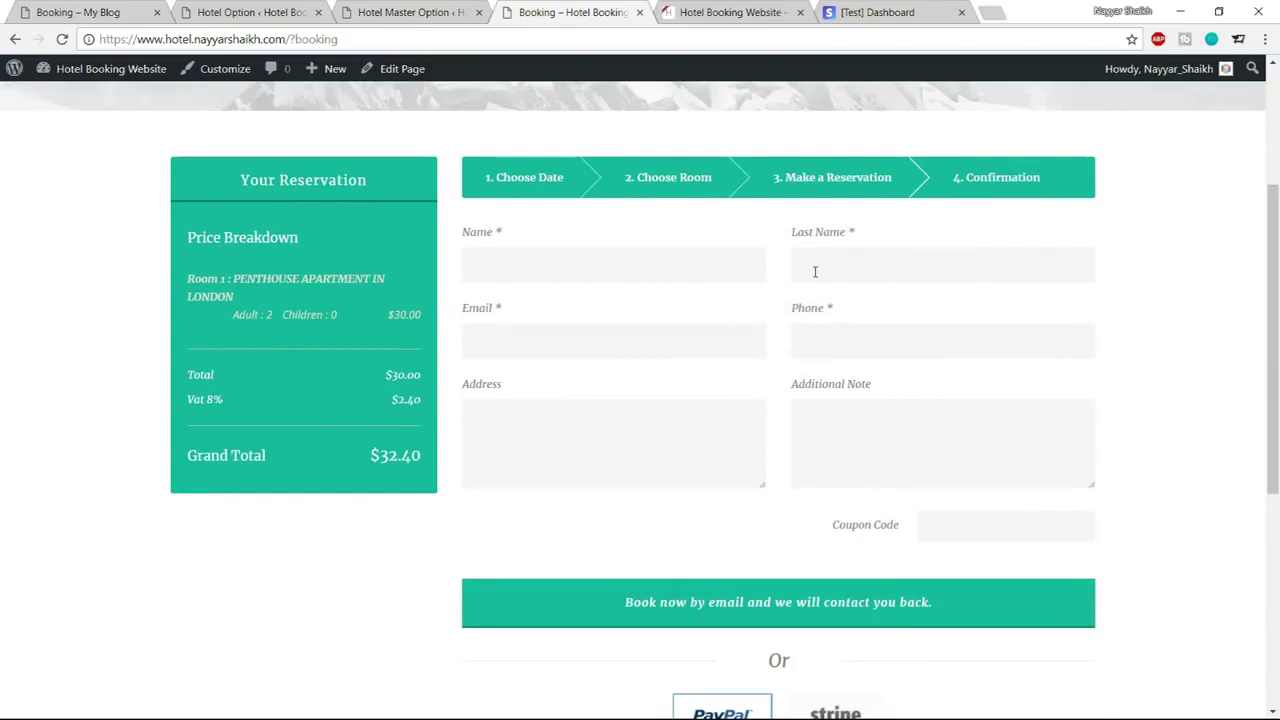
{"action": "type", "text": "Nay"}
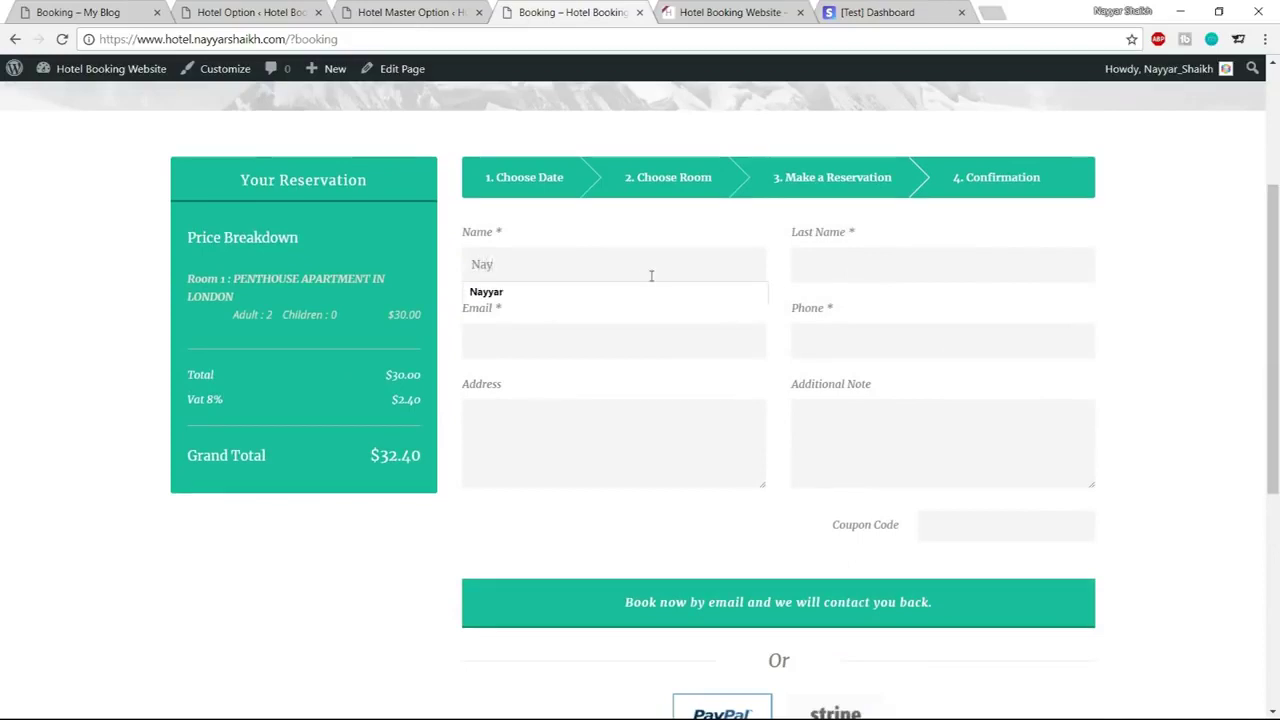
{"action": "left_click", "coordinate": [629, 292]}
{"action": "left_click", "coordinate": [891, 276]}
{"action": "left_click", "coordinate": [860, 290]}
{"action": "left_click", "coordinate": [637, 340]}
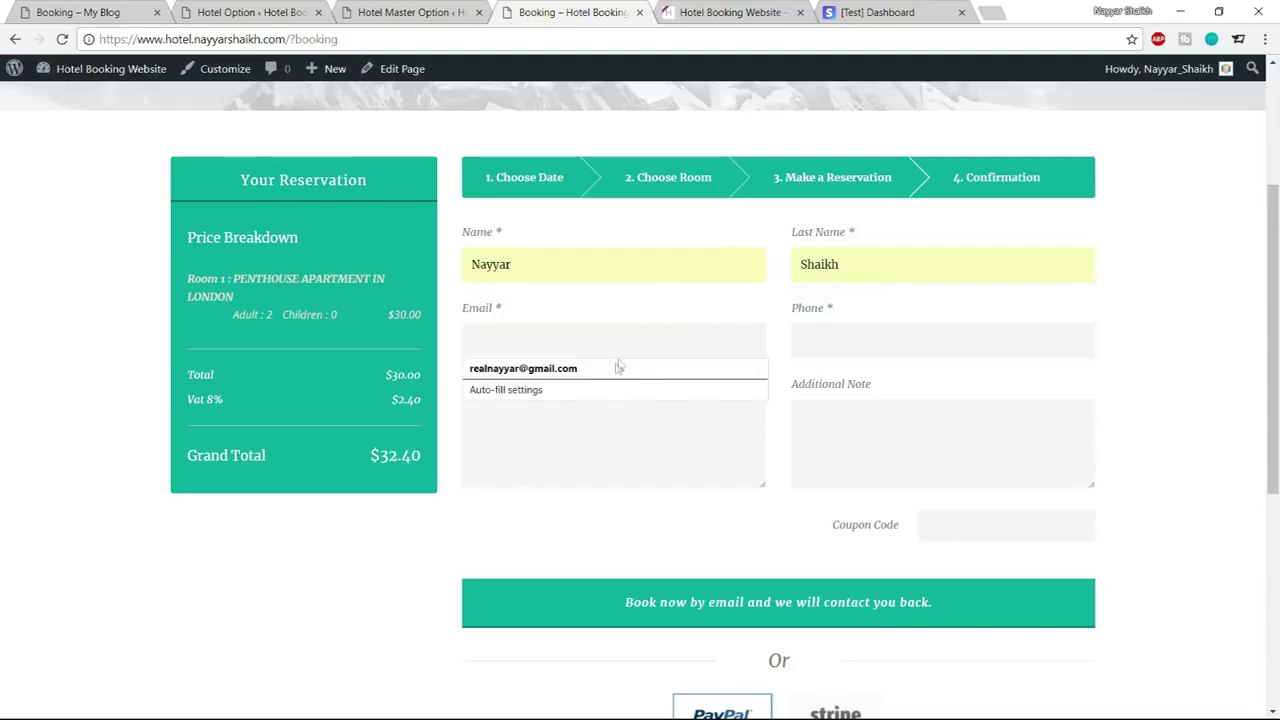
{"action": "left_click", "coordinate": [619, 367]}
Step: Enter the guest's phone number and address, then choose Stripe for payment
{"action": "left_click", "coordinate": [859, 333]}
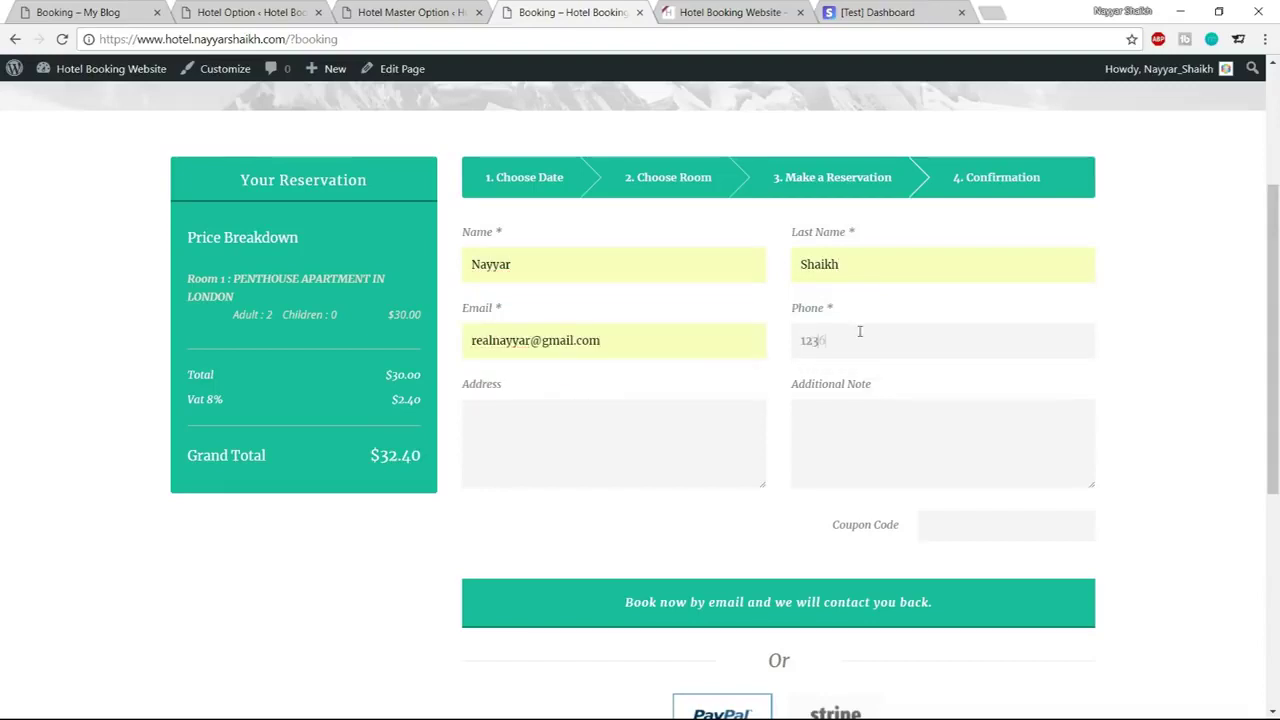
{"action": "left_click", "coordinate": [749, 423]}
{"action": "left_click", "coordinate": [600, 515]}
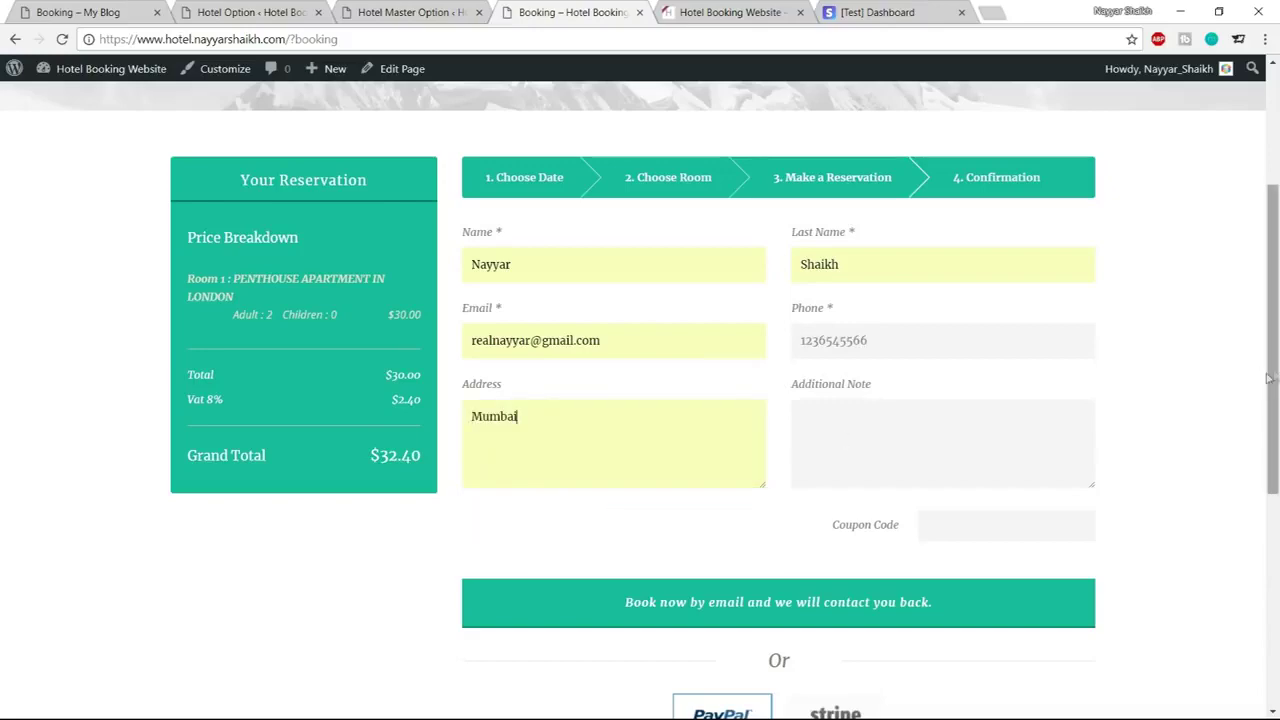
{"action": "scroll", "coordinate": [1237, 414], "scroll_direction": "down", "scroll_amount": 3}
{"action": "left_click", "coordinate": [848, 398]}
Step: Pay with the Stripe test card details and decline Chrome's offer to save the card
{"action": "left_click", "coordinate": [816, 474]}
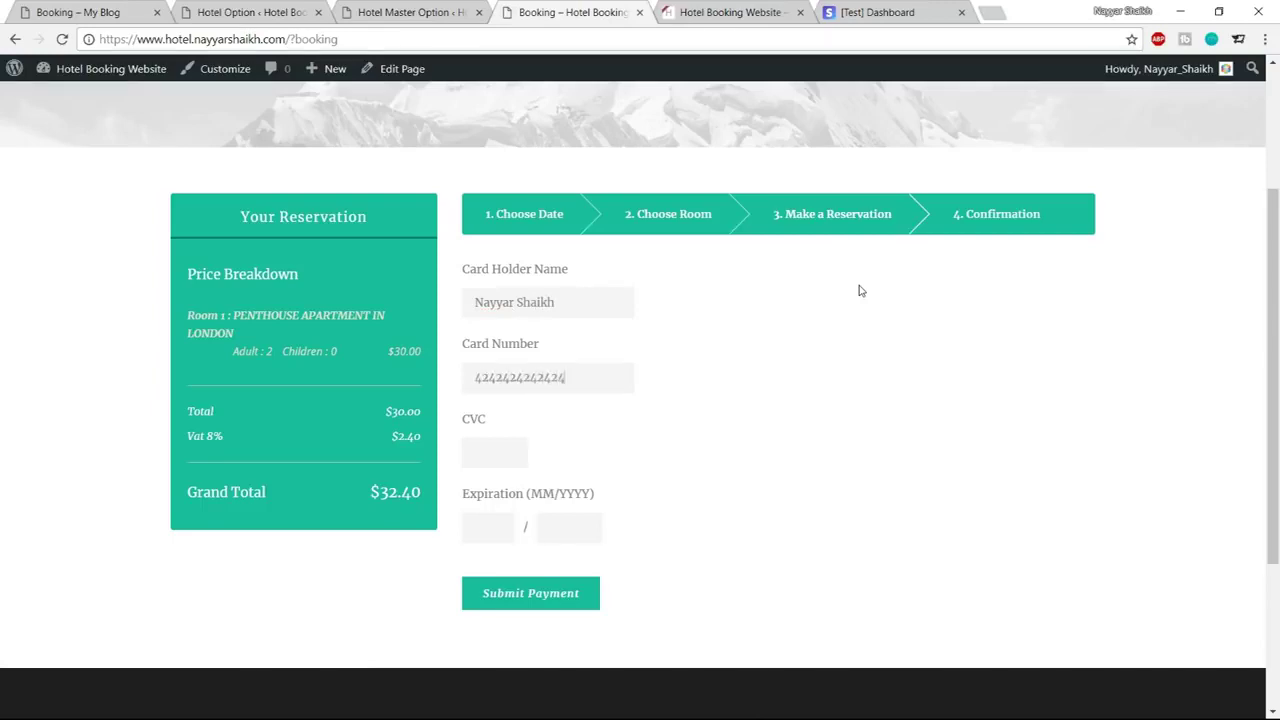
{"action": "left_click", "coordinate": [493, 455]}
{"action": "left_click", "coordinate": [549, 597]}
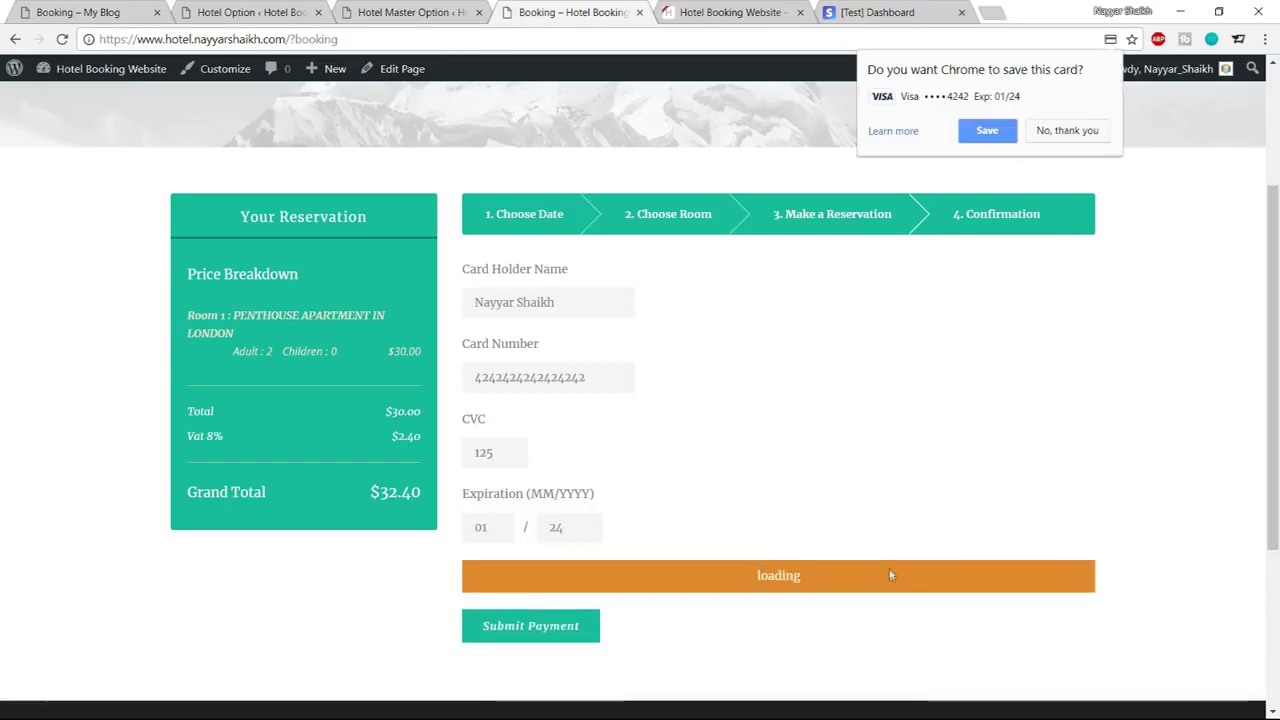
{"action": "left_click", "coordinate": [1066, 131]}
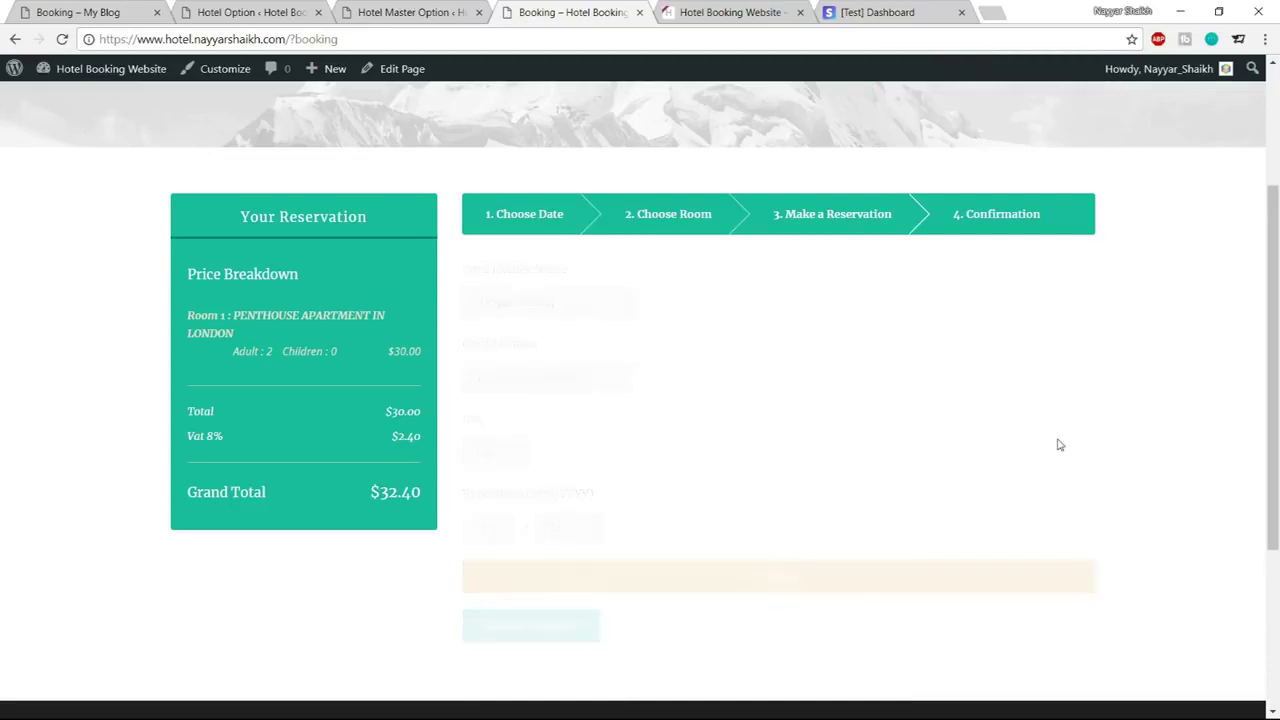
Step: Highlight the Reservation Completed! heading and the contact e-mail and phone number
{"action": "left_click_drag", "start_coordinate": [497, 304], "coordinate": [702, 307]}
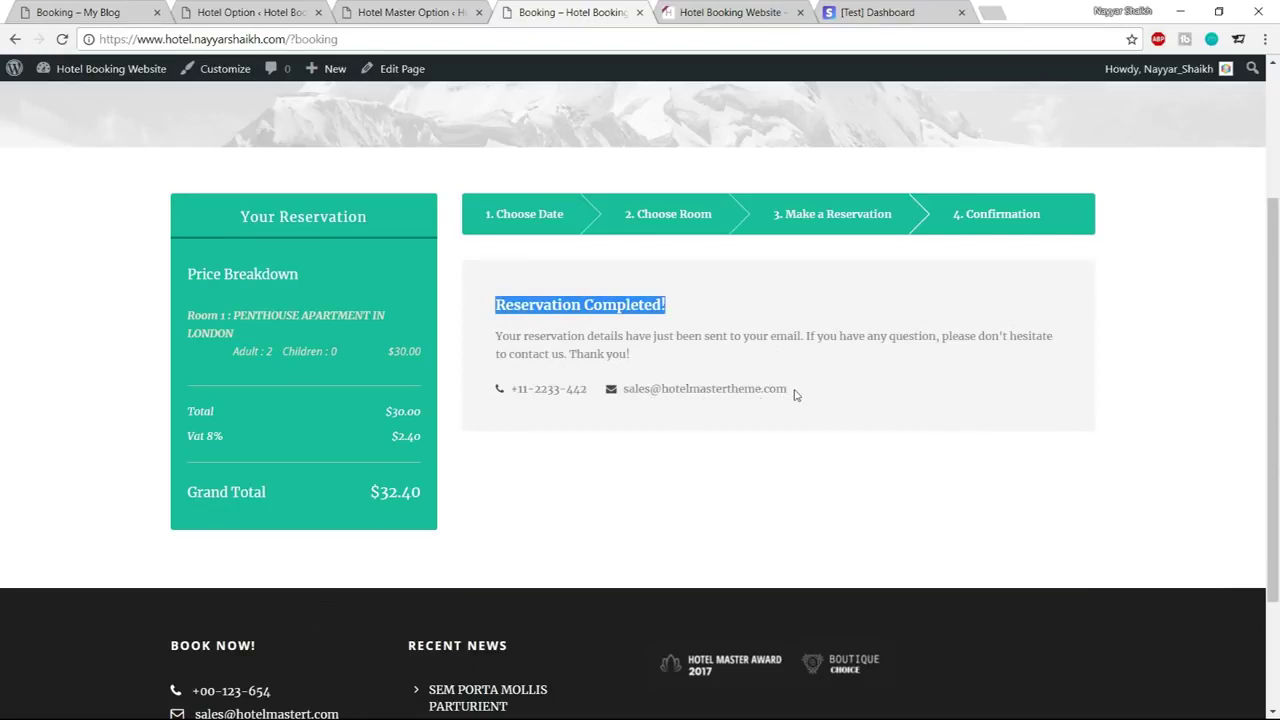
{"action": "left_click_drag", "start_coordinate": [795, 395], "coordinate": [634, 389]}
{"action": "left_click_drag", "start_coordinate": [519, 387], "coordinate": [588, 389]}
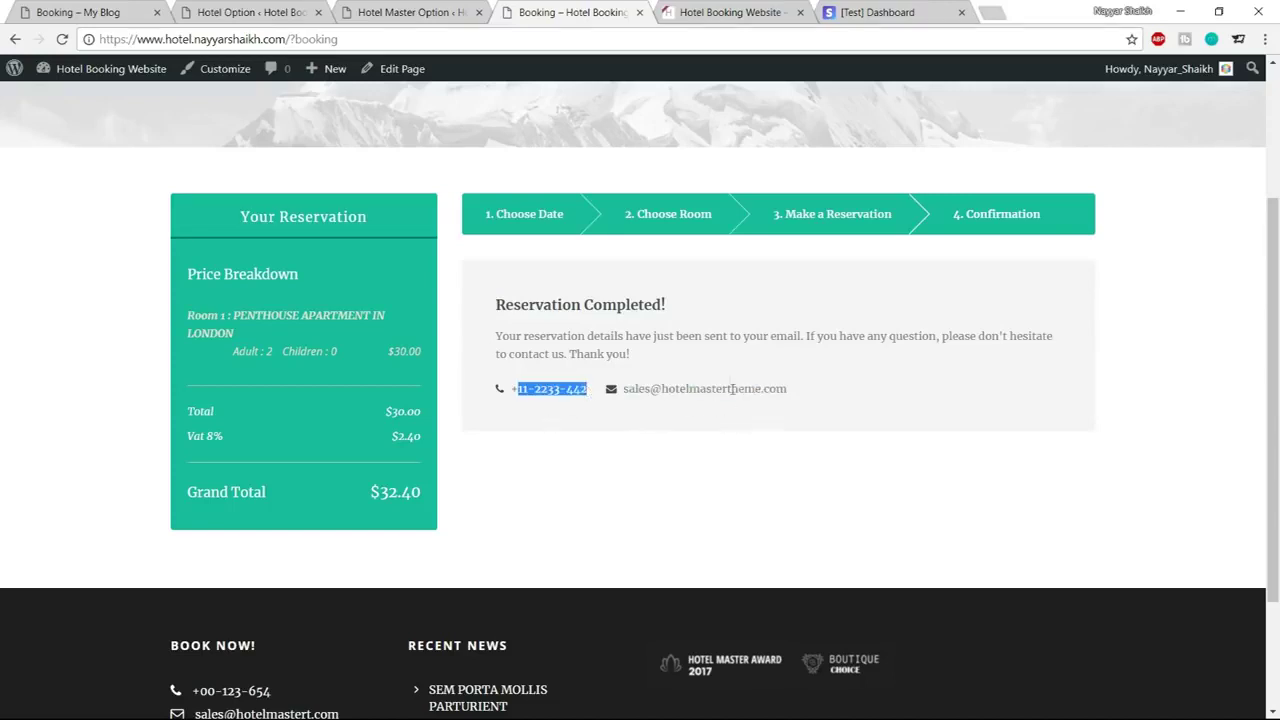
Step: Review the contact phone and e-mail text and recipient fields in Hotel Option's Booking Mail
{"action": "left_click", "coordinate": [262, 12]}
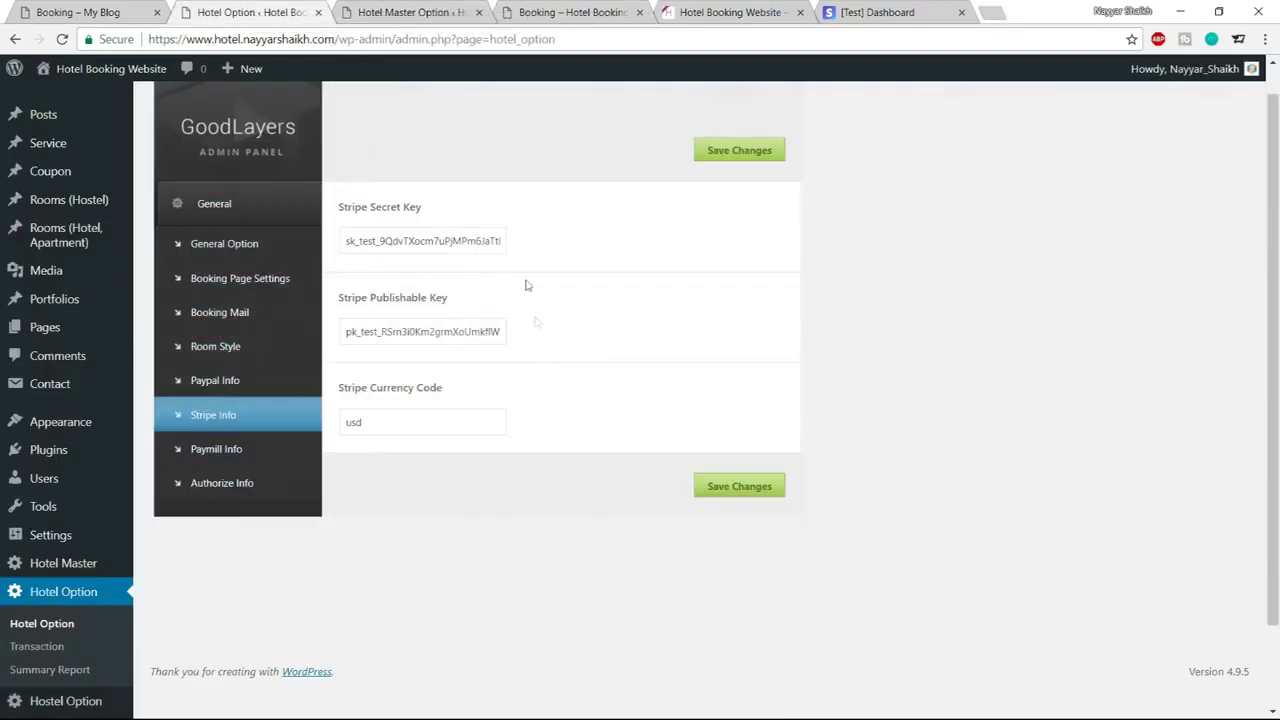
{"action": "left_click", "coordinate": [219, 312]}
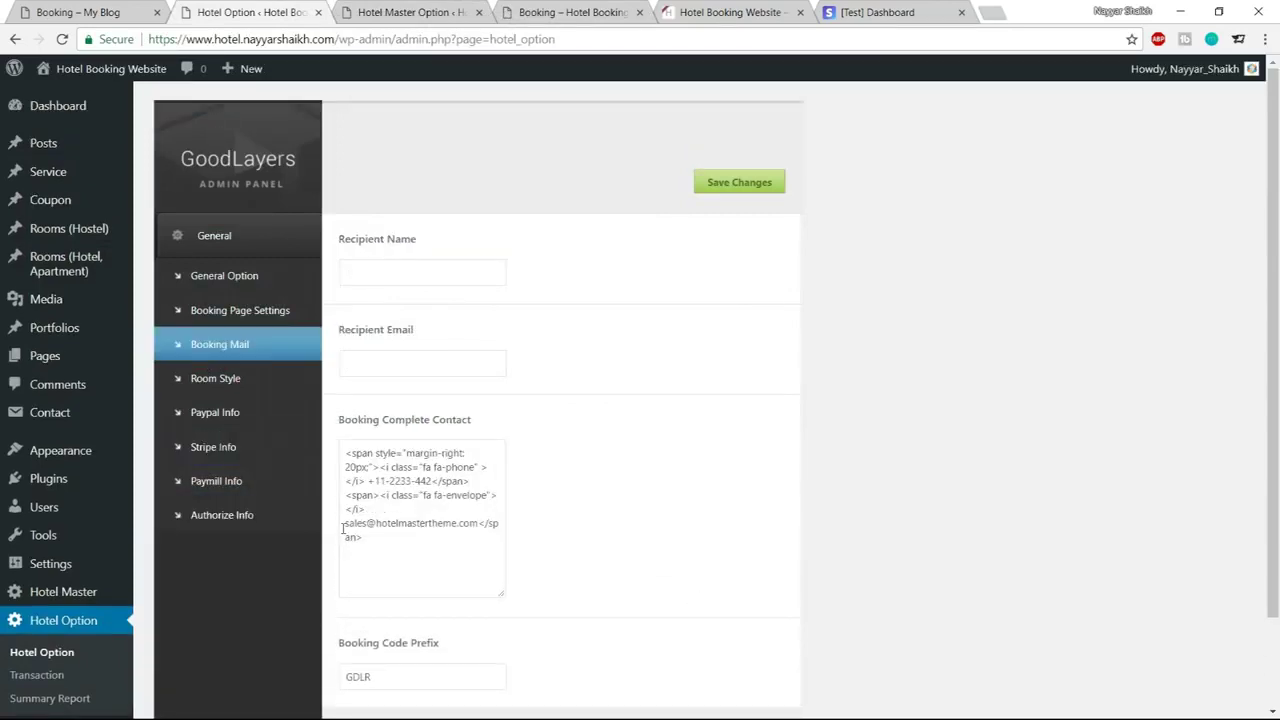
{"action": "left_click_drag", "start_coordinate": [345, 527], "coordinate": [474, 524]}
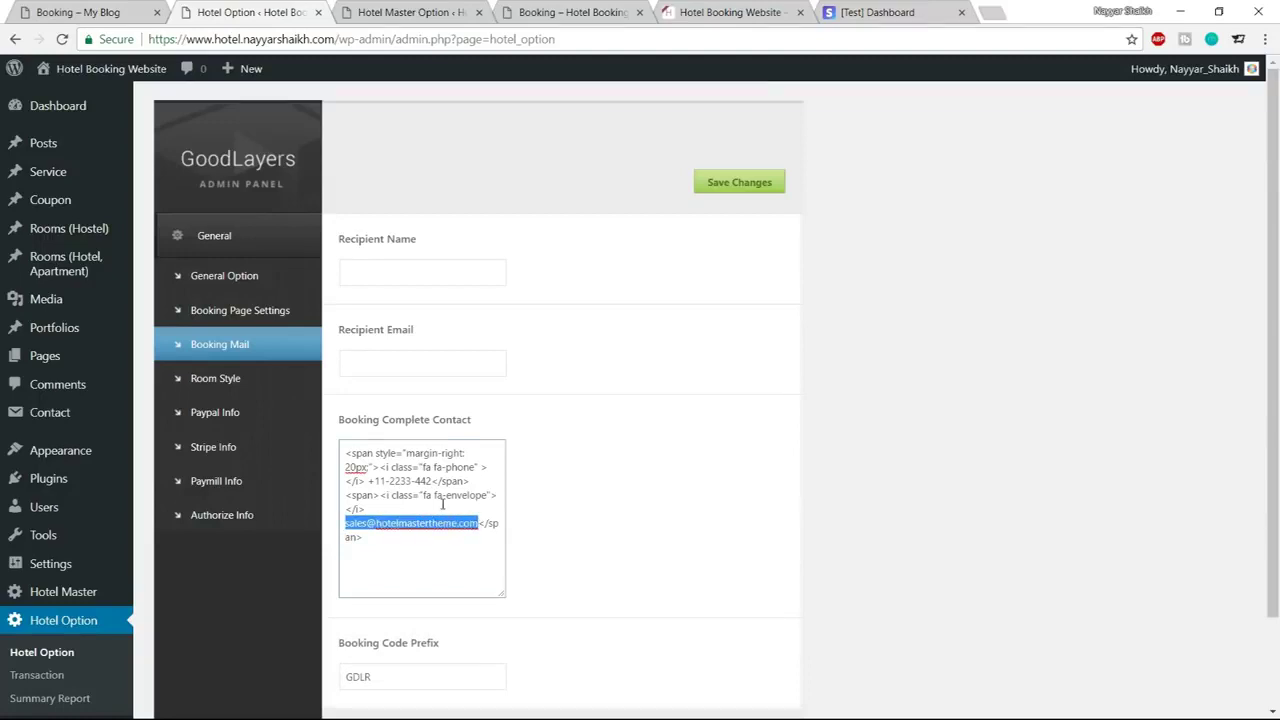
{"action": "left_click_drag", "start_coordinate": [368, 481], "coordinate": [430, 482]}
{"action": "left_click_drag", "start_coordinate": [347, 524], "coordinate": [453, 524]}
{"action": "left_click", "coordinate": [368, 365]}
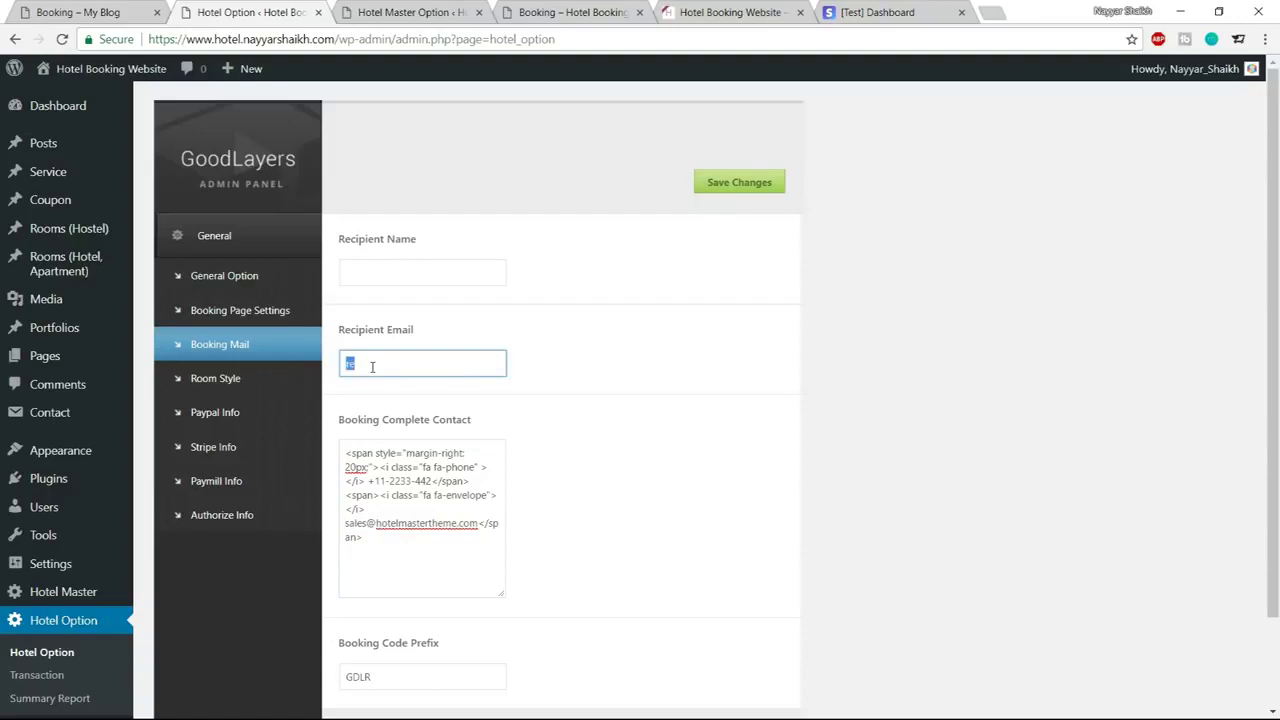
{"action": "left_click", "coordinate": [393, 276]}
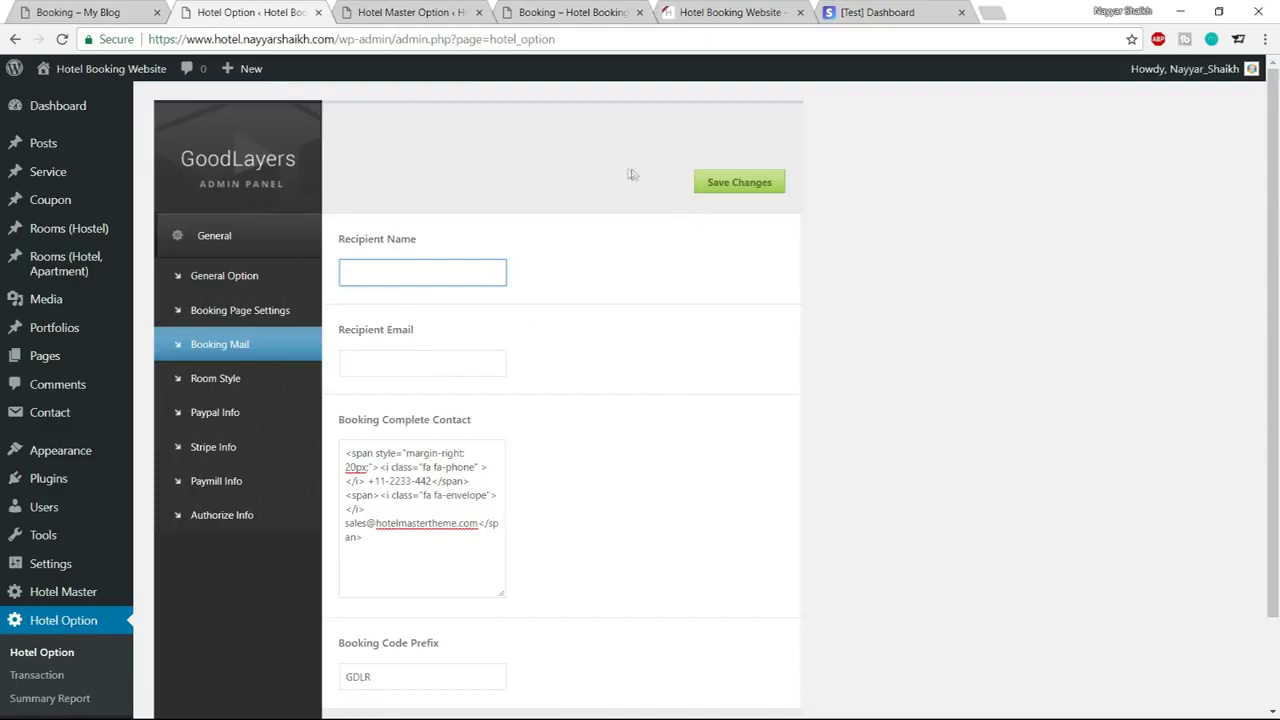
Step: Bring up Hotel Master's Room 2 colours, scrolled to the Booking Complete Message options
{"action": "left_click", "coordinate": [573, 12]}
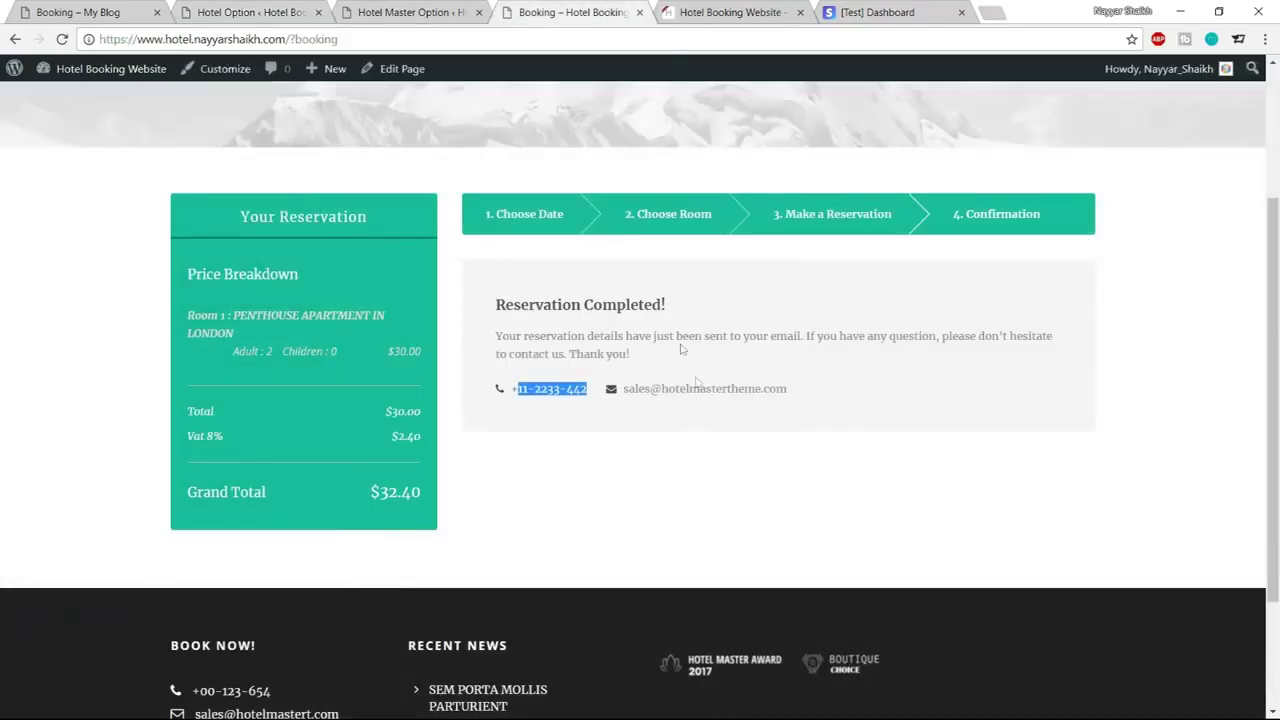
{"action": "left_click", "coordinate": [374, 10]}
{"action": "scroll", "coordinate": [443, 408], "scroll_direction": "up", "scroll_amount": 6}
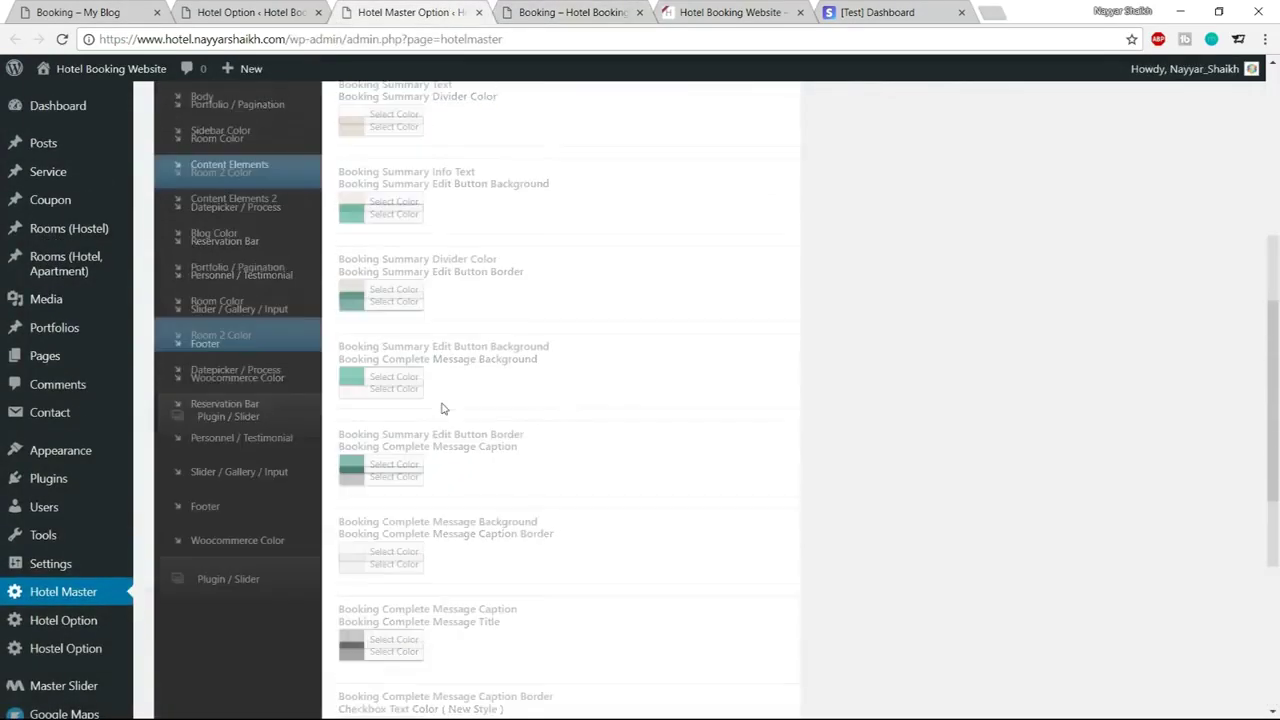
{"action": "scroll", "coordinate": [897, 378], "scroll_direction": "down", "scroll_amount": 3}
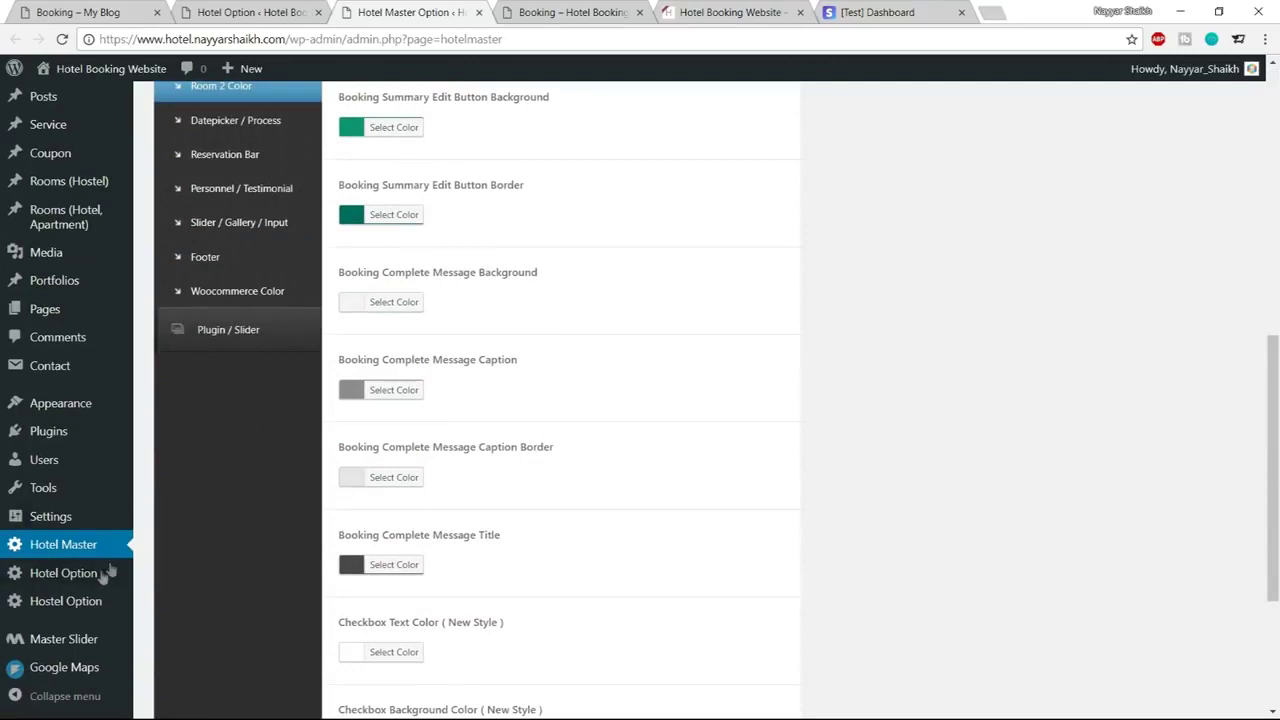
{"action": "mouse_move", "coordinate": [100, 577]}
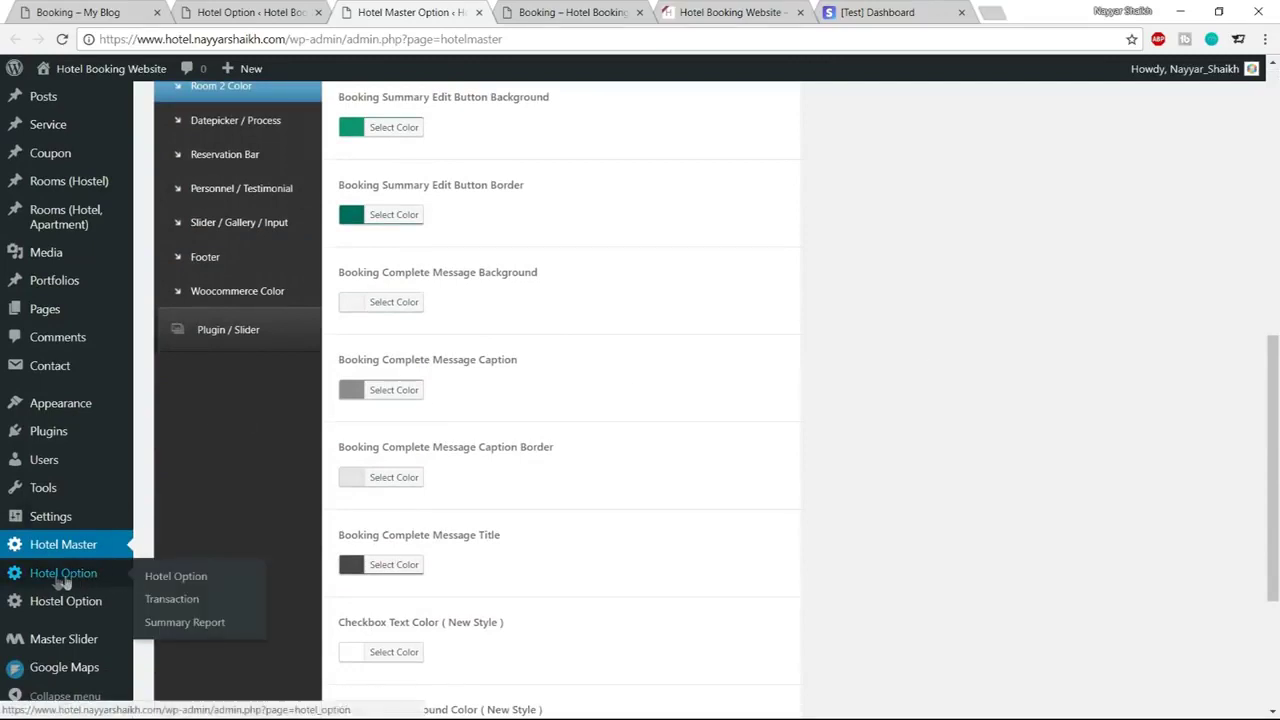
Step: Open the booking transactions list and view the paid booking's contact details
{"action": "left_click", "coordinate": [184, 597]}
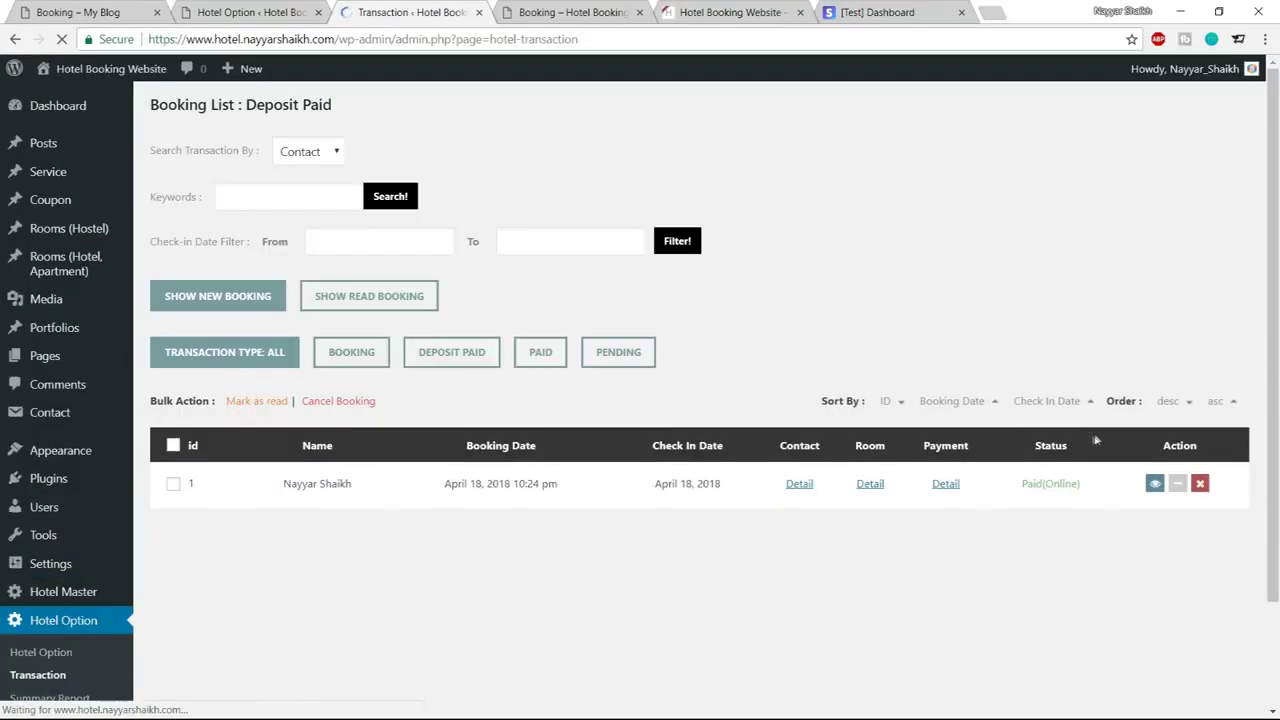
{"action": "left_click_drag", "start_coordinate": [282, 488], "coordinate": [360, 491]}
{"action": "left_click", "coordinate": [383, 499]}
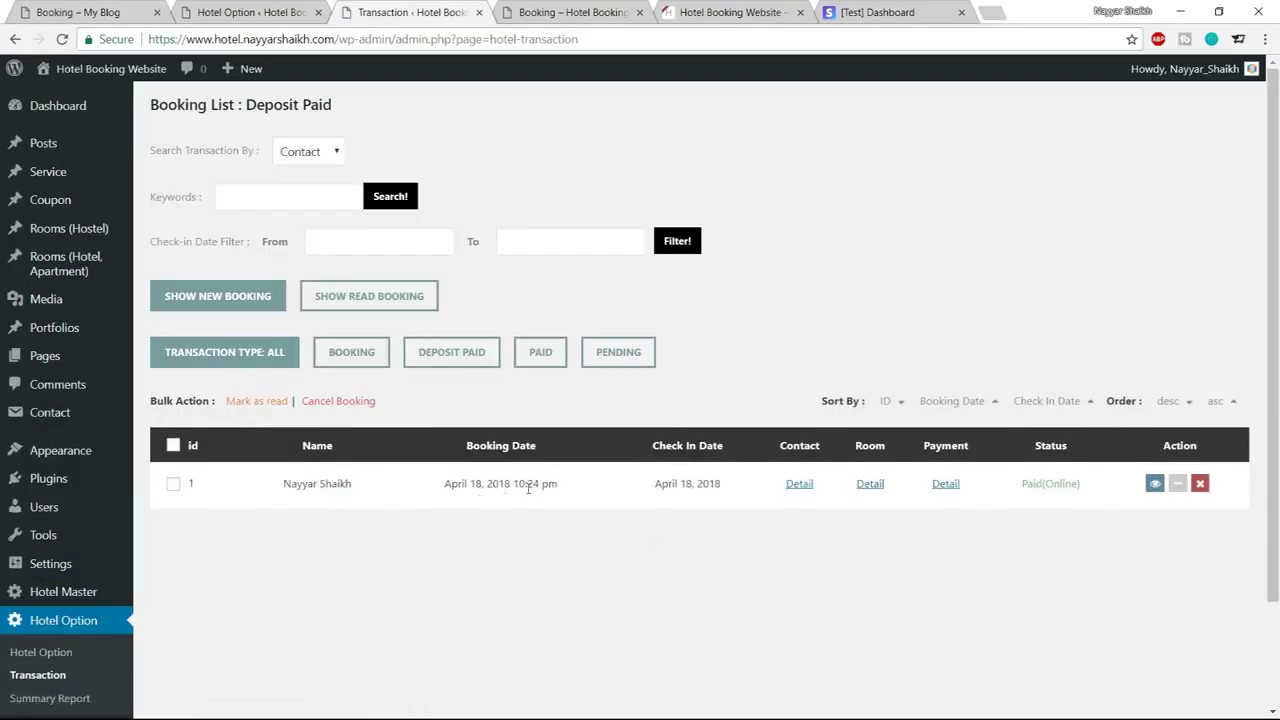
{"action": "left_click_drag", "start_coordinate": [444, 490], "coordinate": [482, 490]}
{"action": "left_click", "coordinate": [795, 486]}
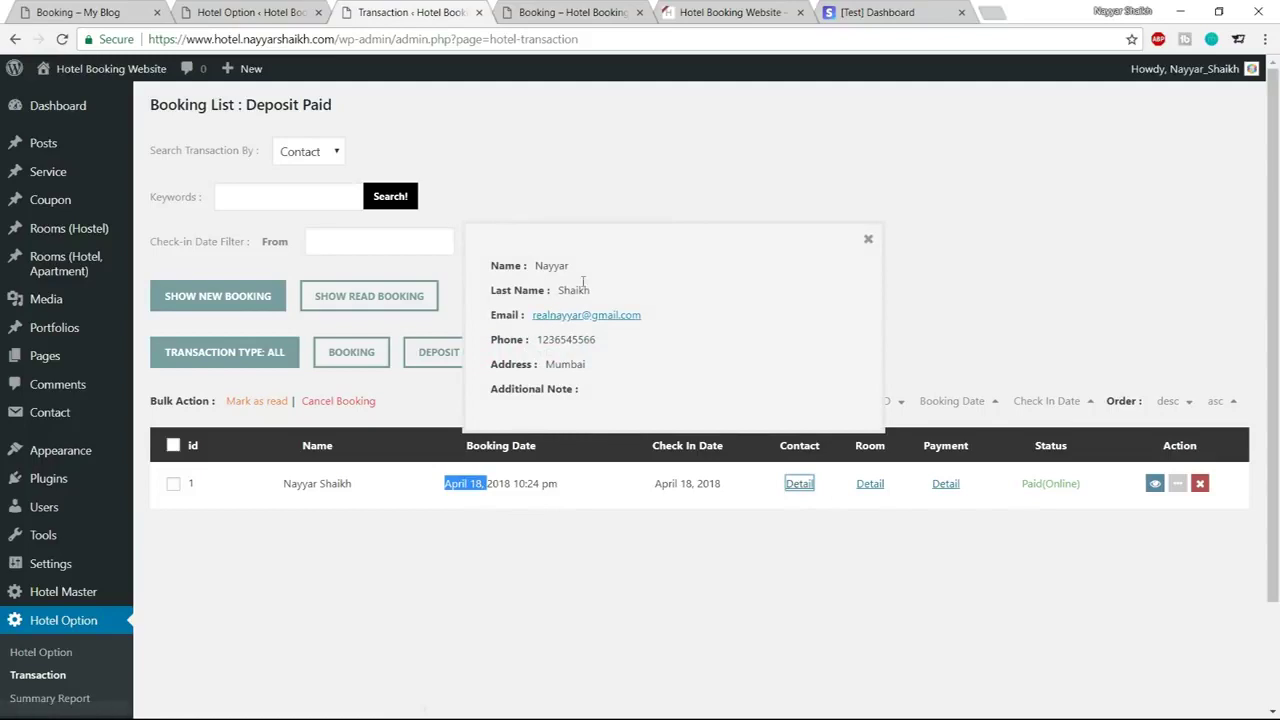
{"action": "left_click", "coordinate": [868, 239]}
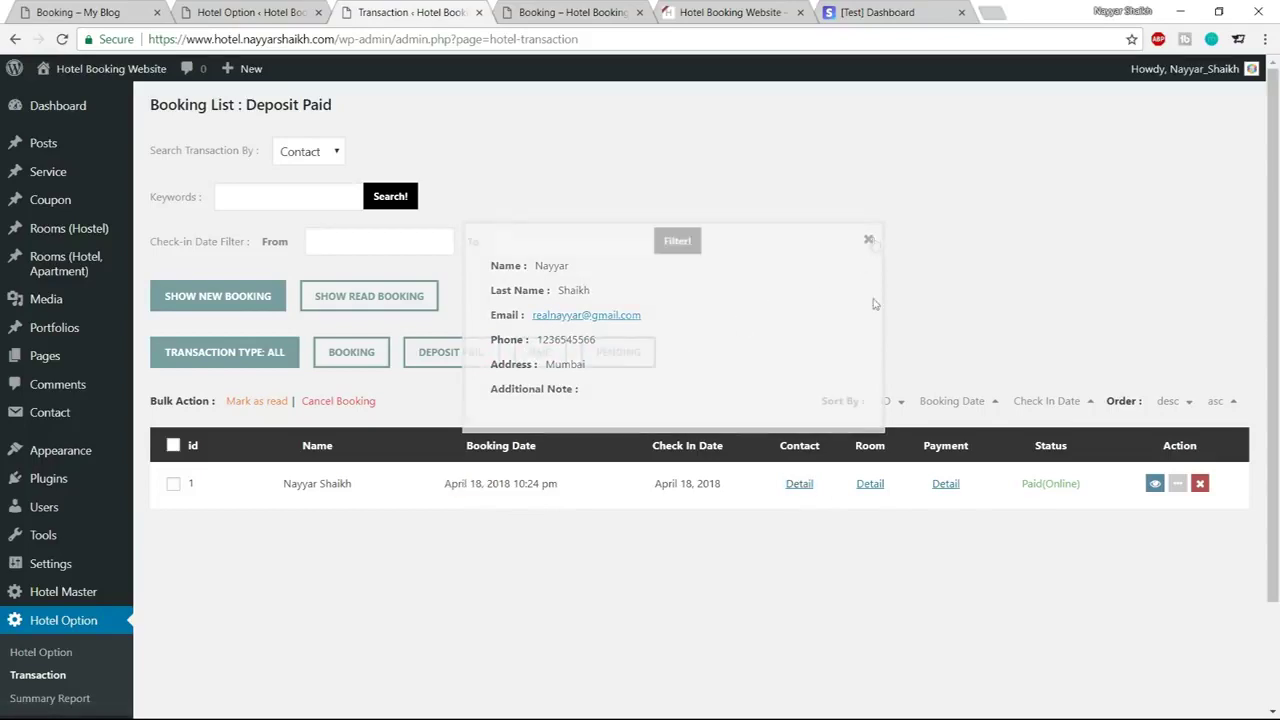
Step: Review the booking's room details and its $32.40 payment details
{"action": "left_click", "coordinate": [867, 484]}
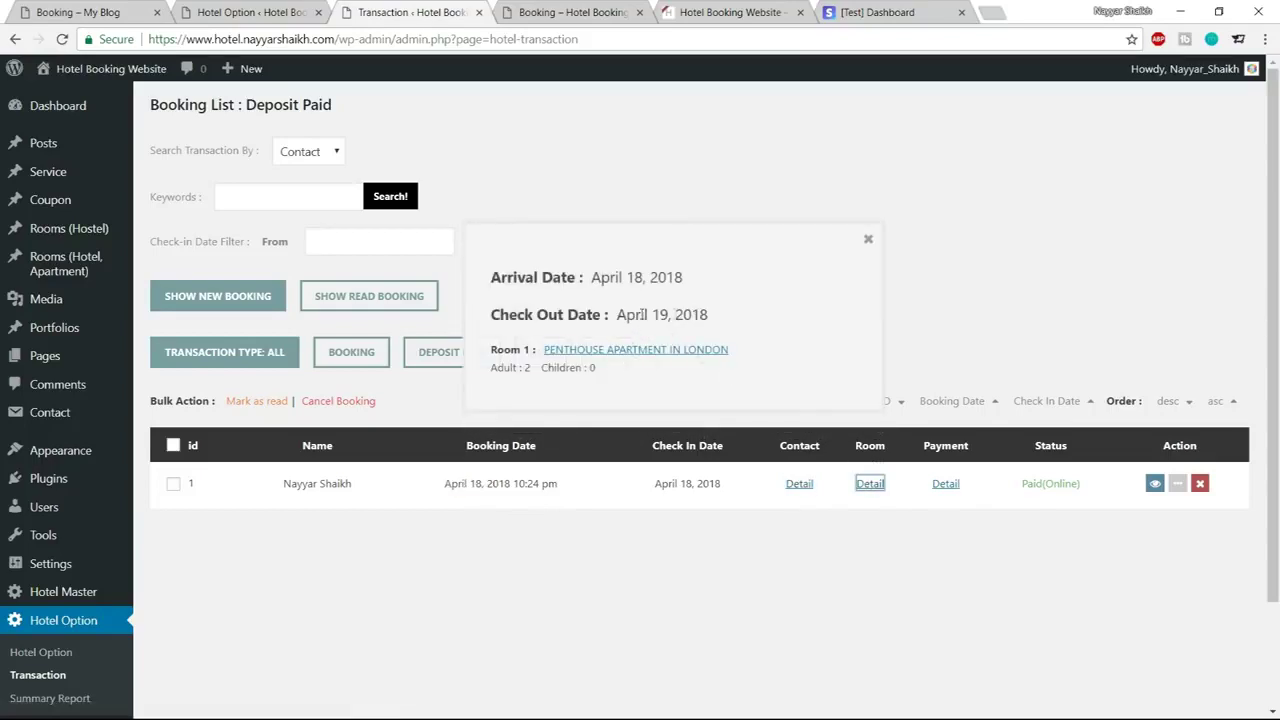
{"action": "left_click_drag", "start_coordinate": [592, 274], "coordinate": [727, 340]}
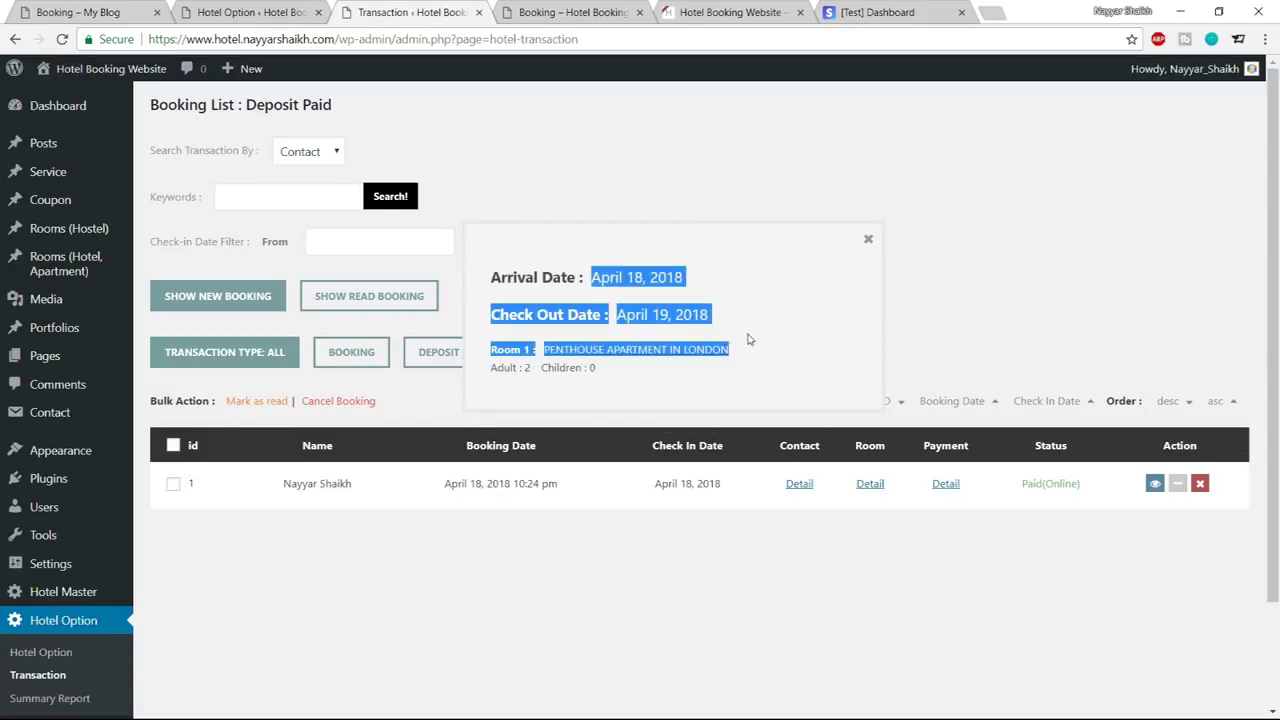
{"action": "left_click", "coordinate": [748, 340]}
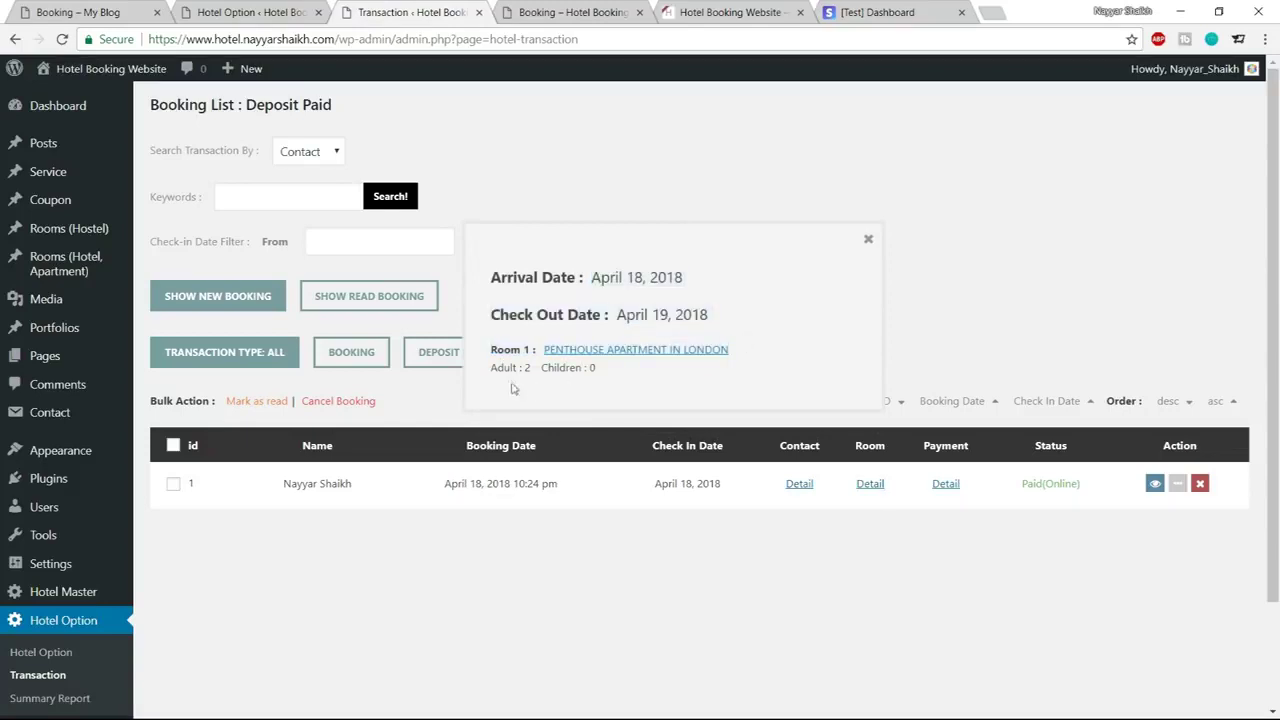
{"action": "left_click", "coordinate": [945, 483]}
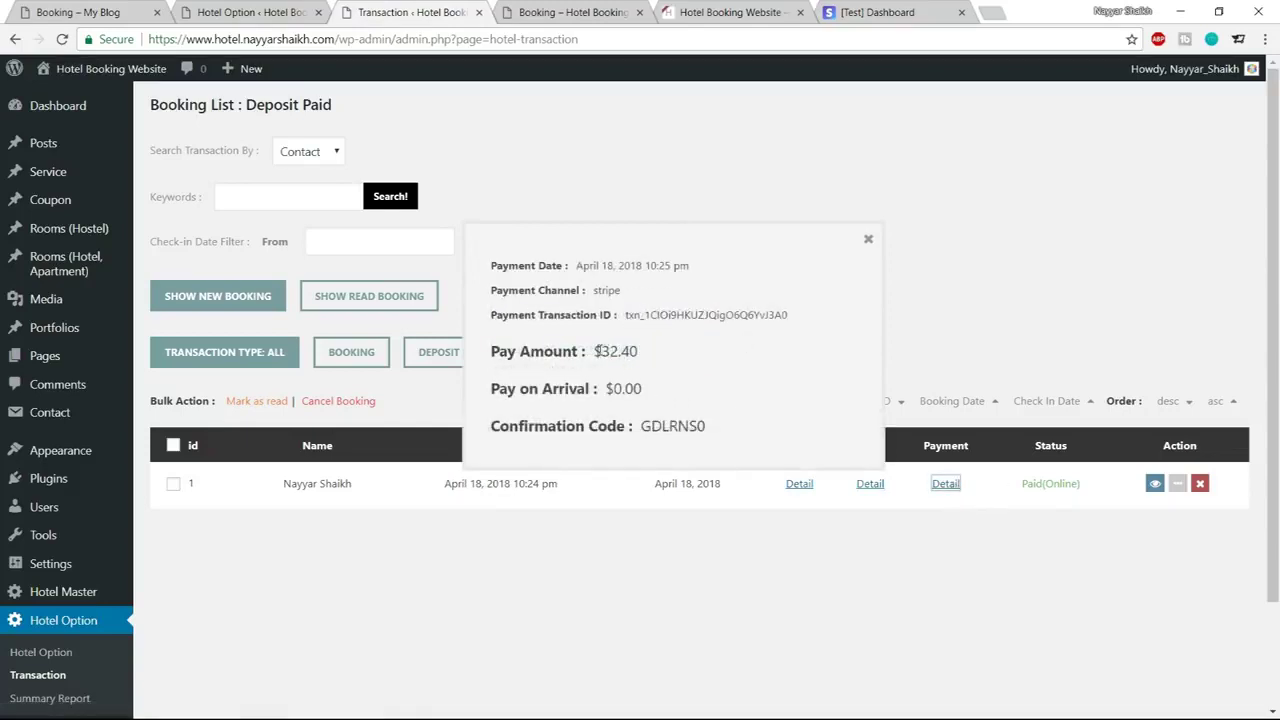
{"action": "left_click_drag", "start_coordinate": [598, 351], "coordinate": [643, 363]}
{"action": "left_click", "coordinate": [644, 368]}
{"action": "left_click", "coordinate": [866, 242]}
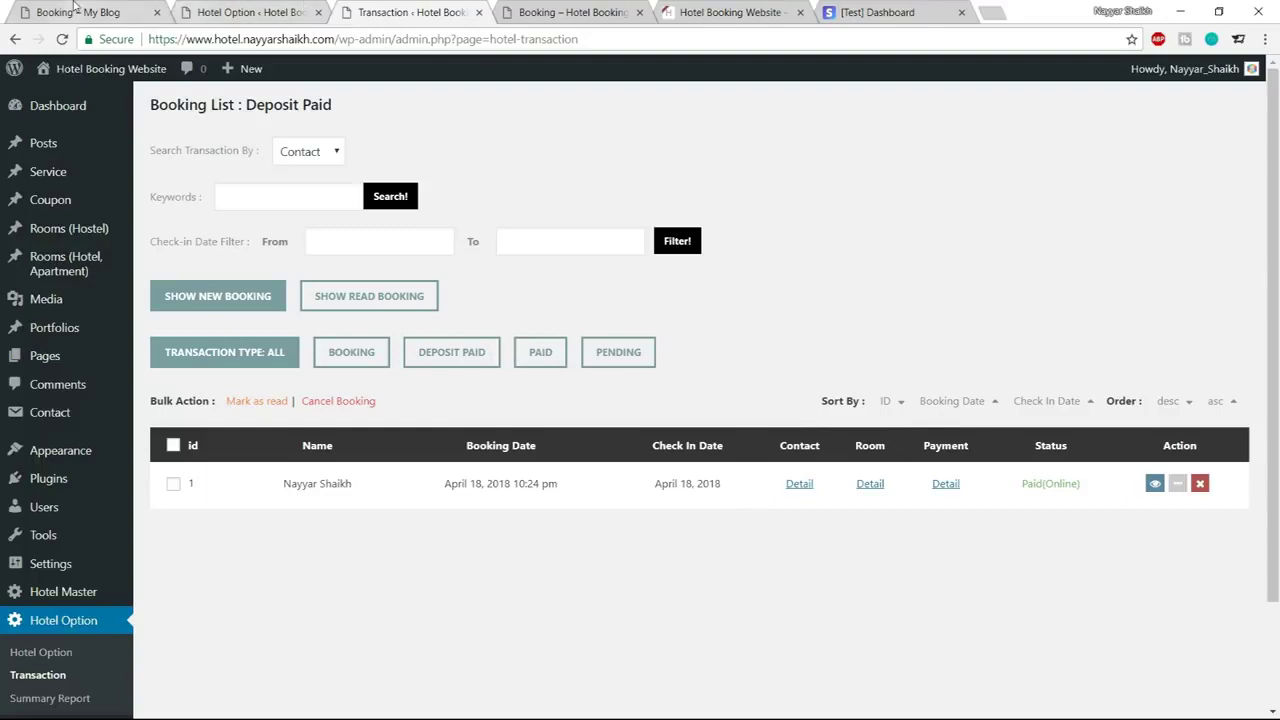
{"action": "left_click", "coordinate": [565, 12]}
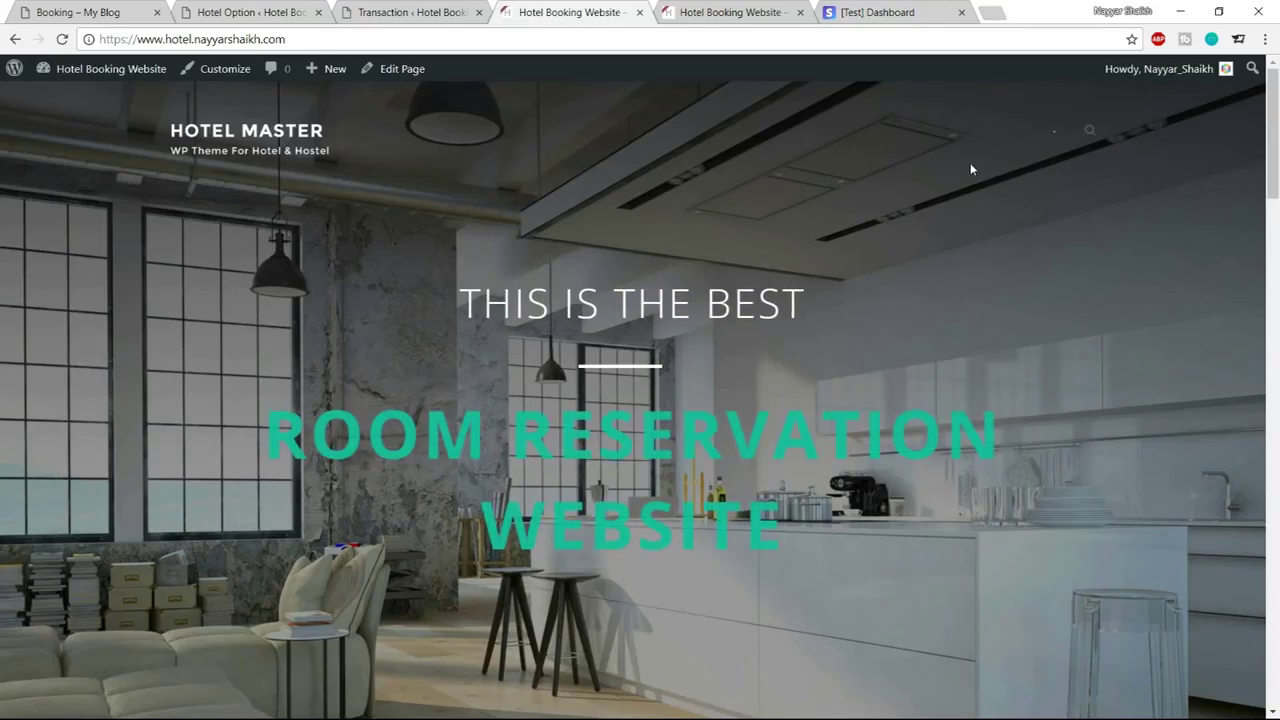
Step: Add a new page titled 'Contact Us' and publish it at /contact-us/
{"action": "left_click", "coordinate": [381, 10]}
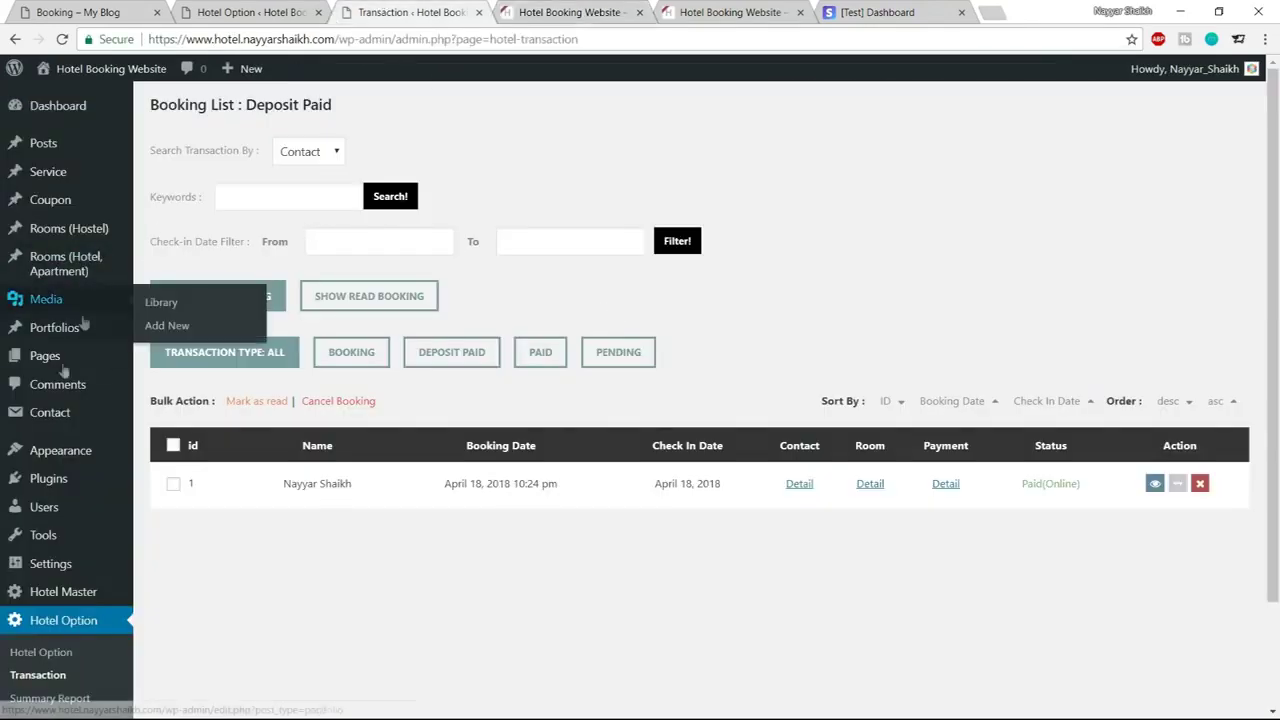
{"action": "mouse_move", "coordinate": [46, 360]}
{"action": "left_click", "coordinate": [172, 383]}
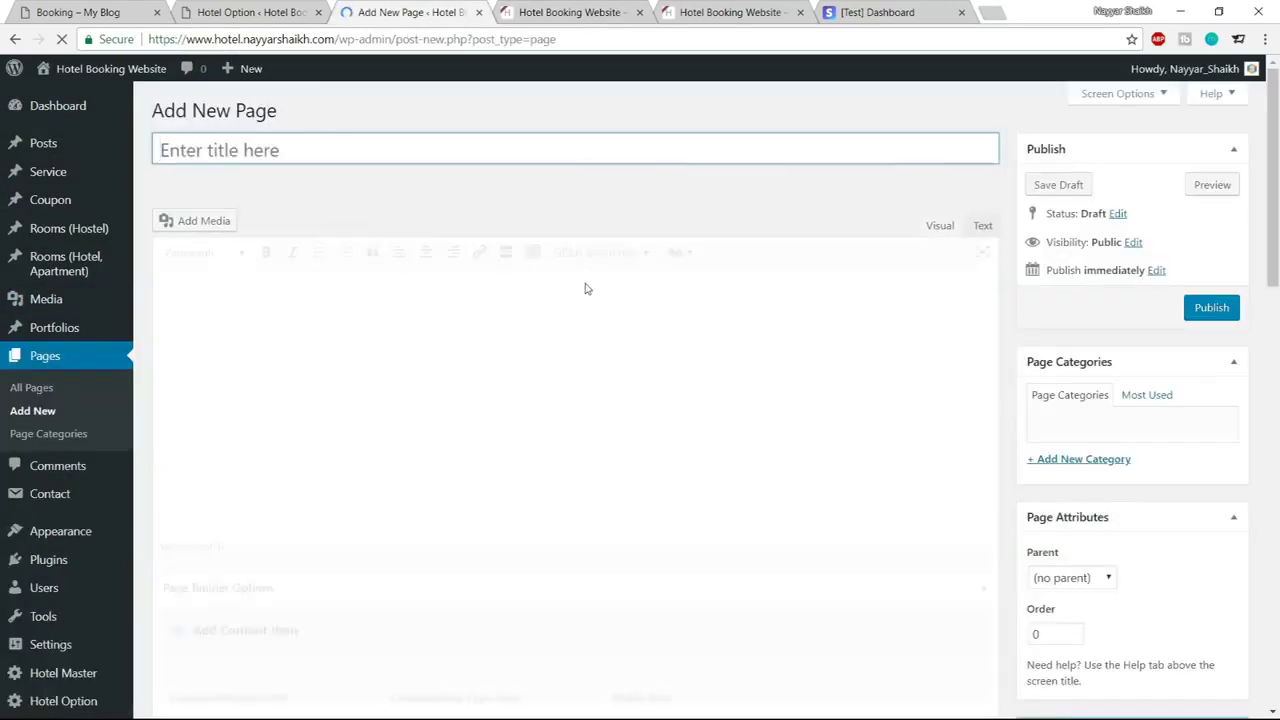
{"action": "type", "text": "Contac"}
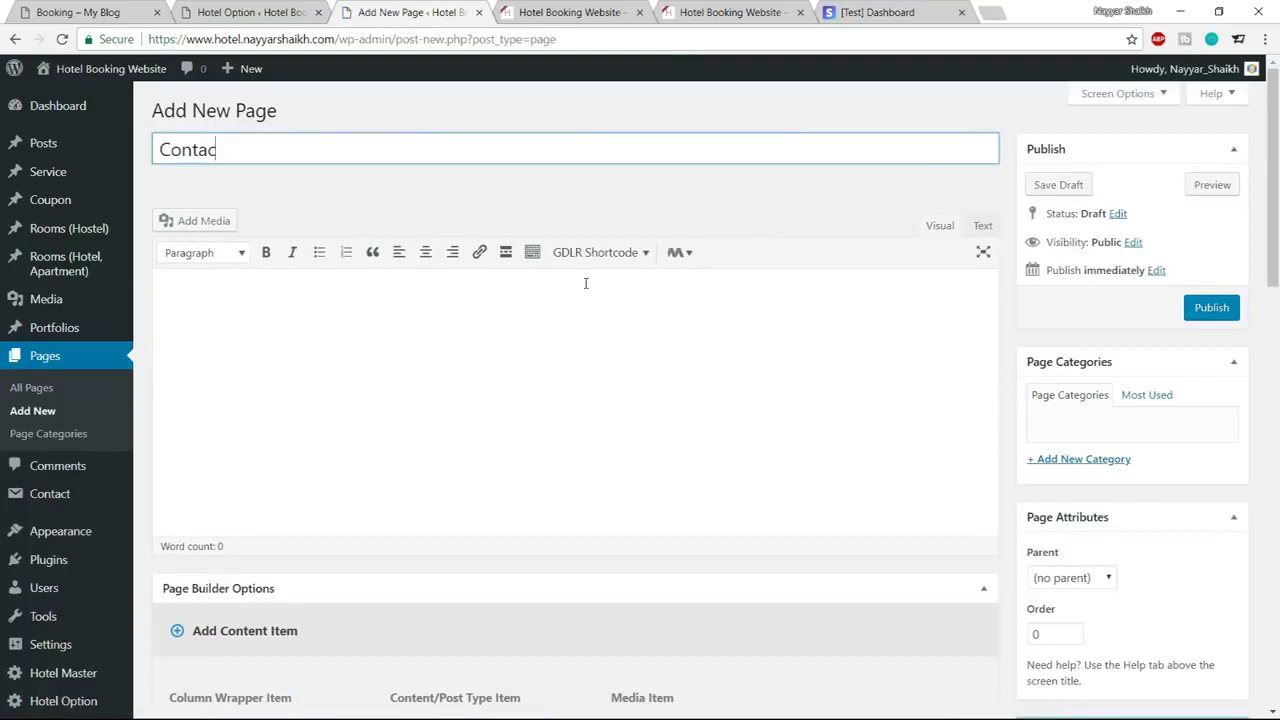
{"action": "type", "text": "t Us"}
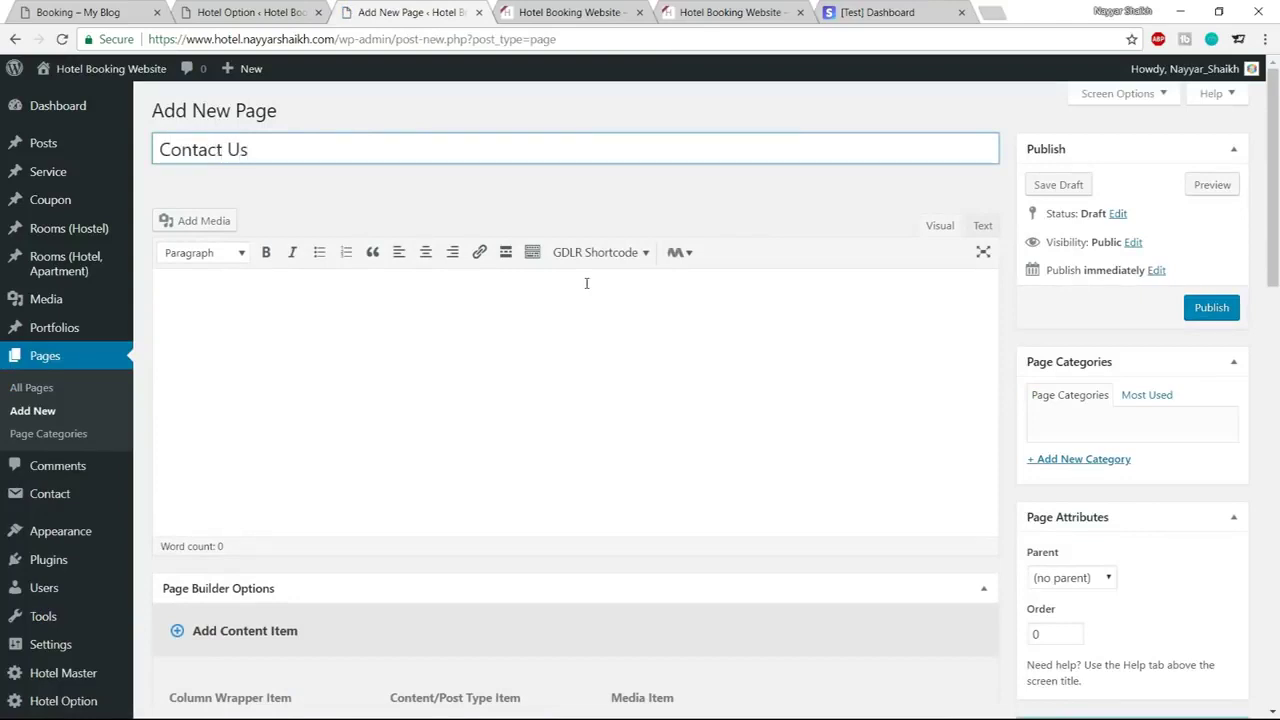
{"action": "left_click", "coordinate": [1208, 310]}
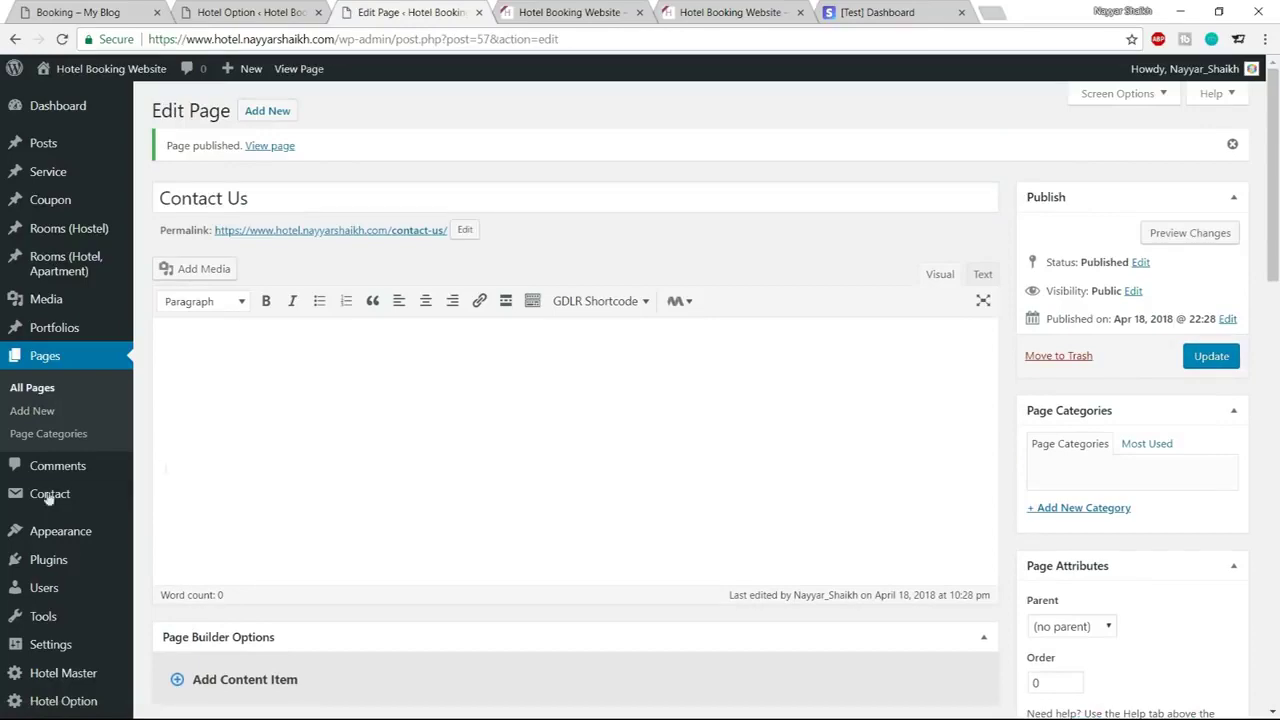
{"action": "scroll", "coordinate": [48, 498], "scroll_direction": "down", "scroll_amount": 2}
{"action": "mouse_move", "coordinate": [36, 500]}
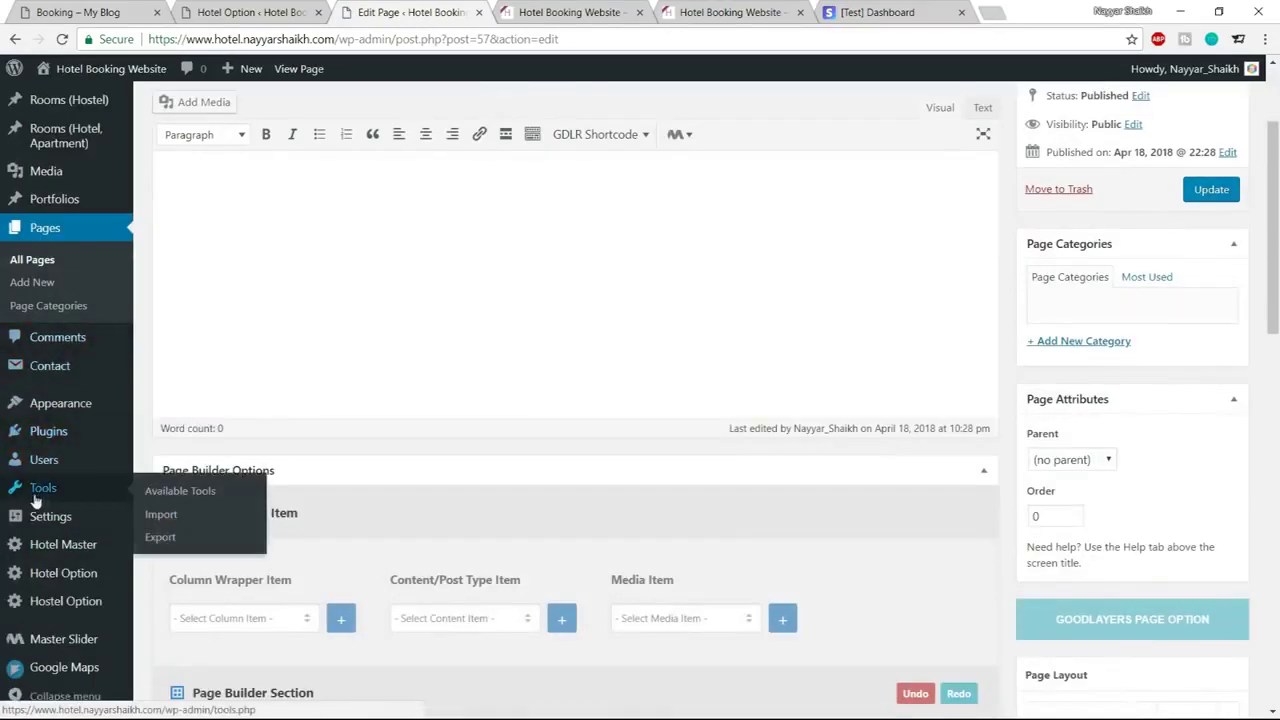
Step: Install and run the WordPress importer from Tools > Import
{"action": "left_click", "coordinate": [161, 515]}
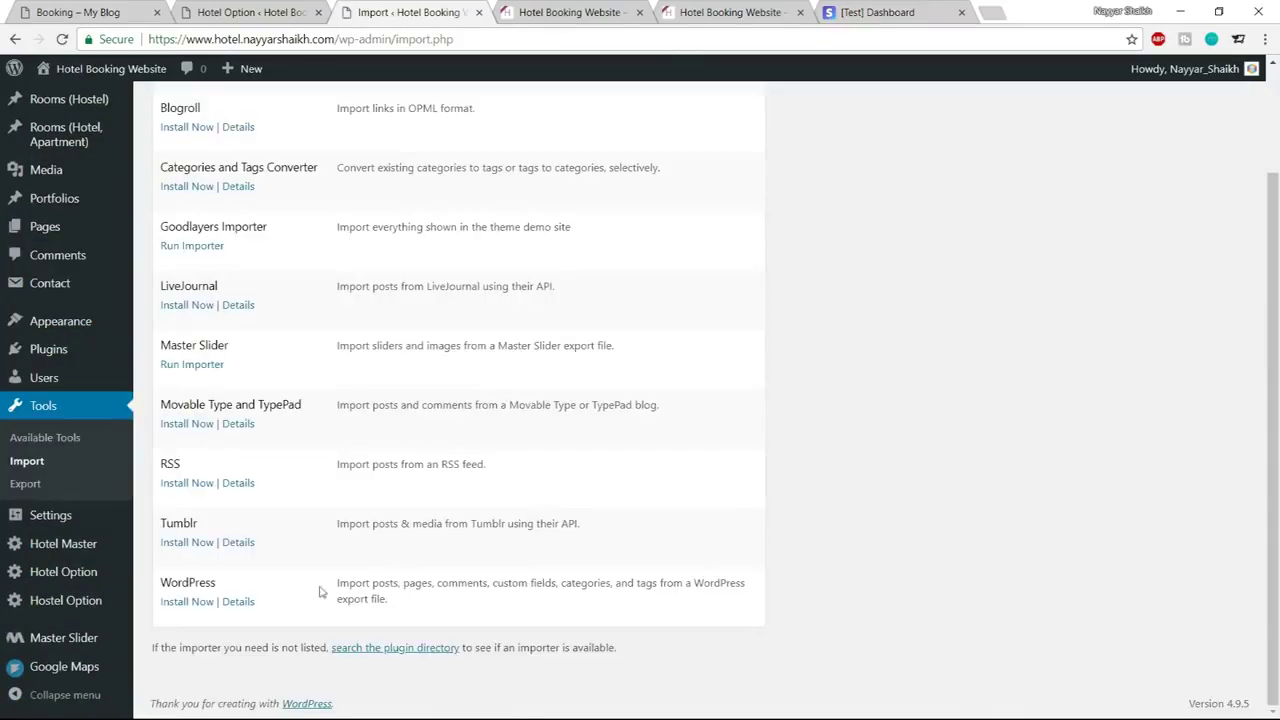
{"action": "left_click", "coordinate": [187, 603]}
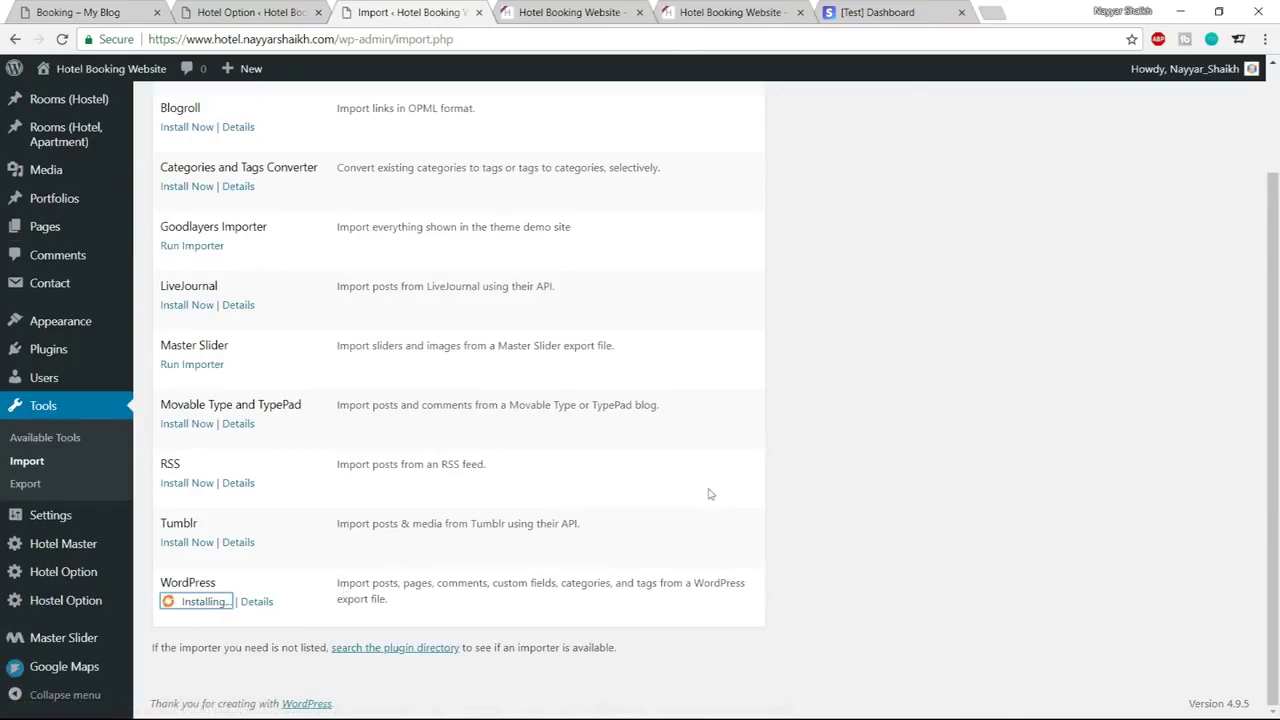
{"action": "left_click", "coordinate": [192, 639]}
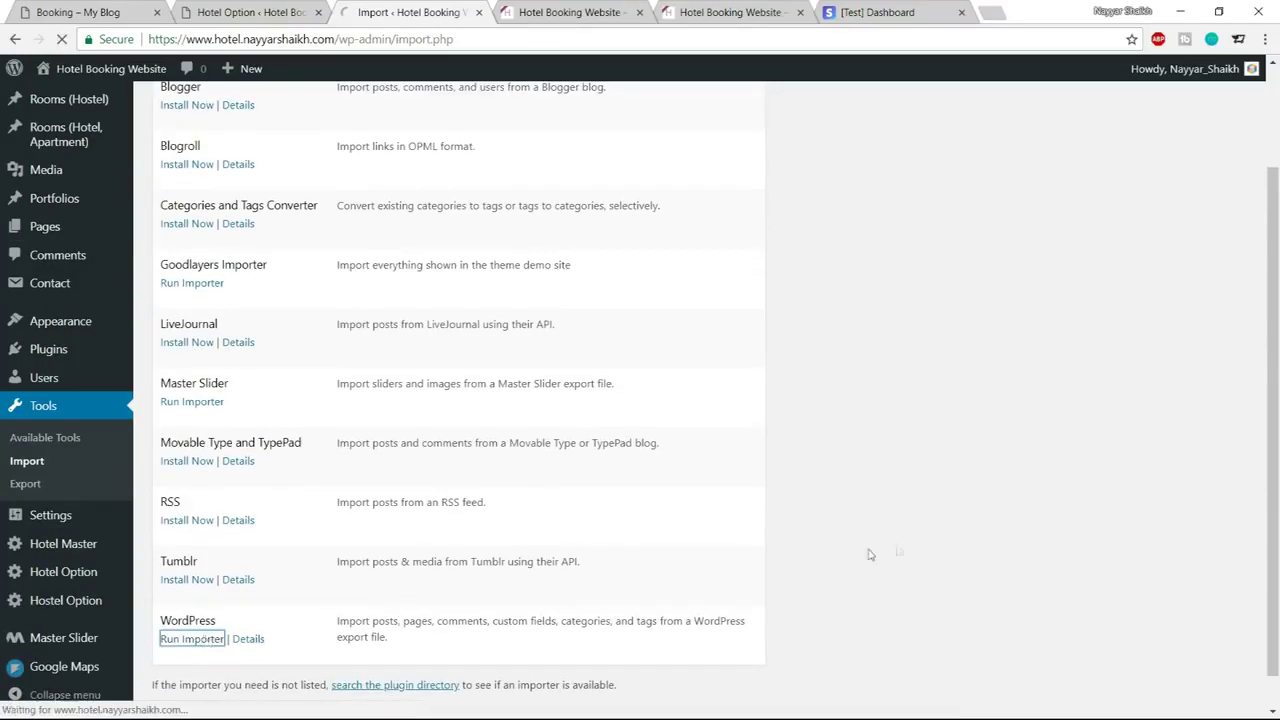
Step: Choose the myblog.wordpress.2018-04-18 export file and upload it for import
{"action": "left_click", "coordinate": [463, 206]}
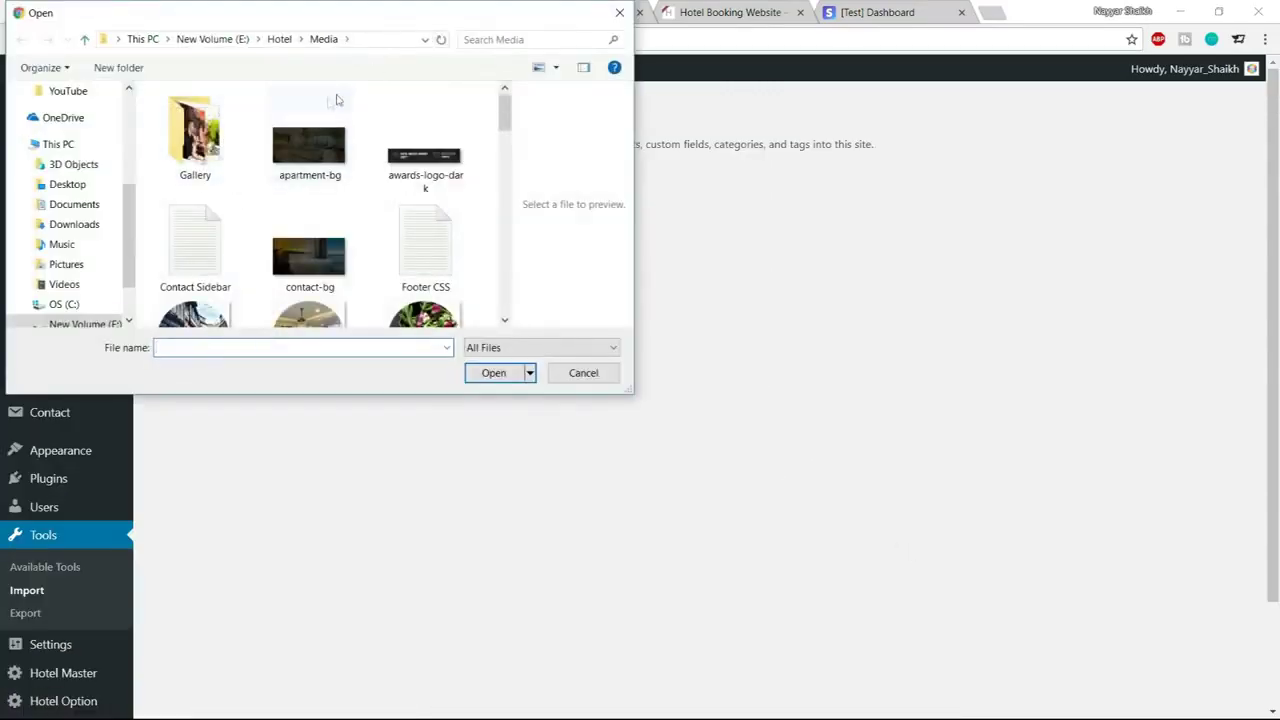
{"action": "scroll", "coordinate": [432, 246], "scroll_direction": "down", "scroll_amount": 2}
{"action": "scroll", "coordinate": [432, 246], "scroll_direction": "down", "scroll_amount": 3}
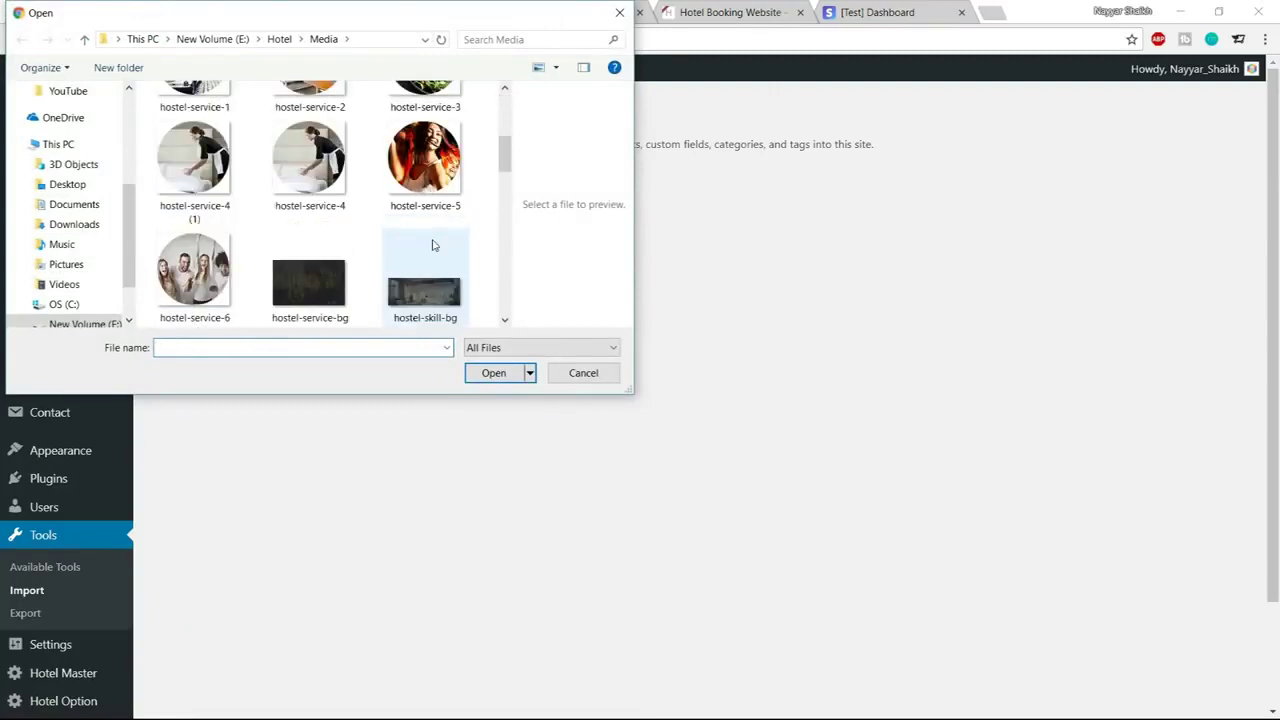
{"action": "left_click", "coordinate": [432, 208]}
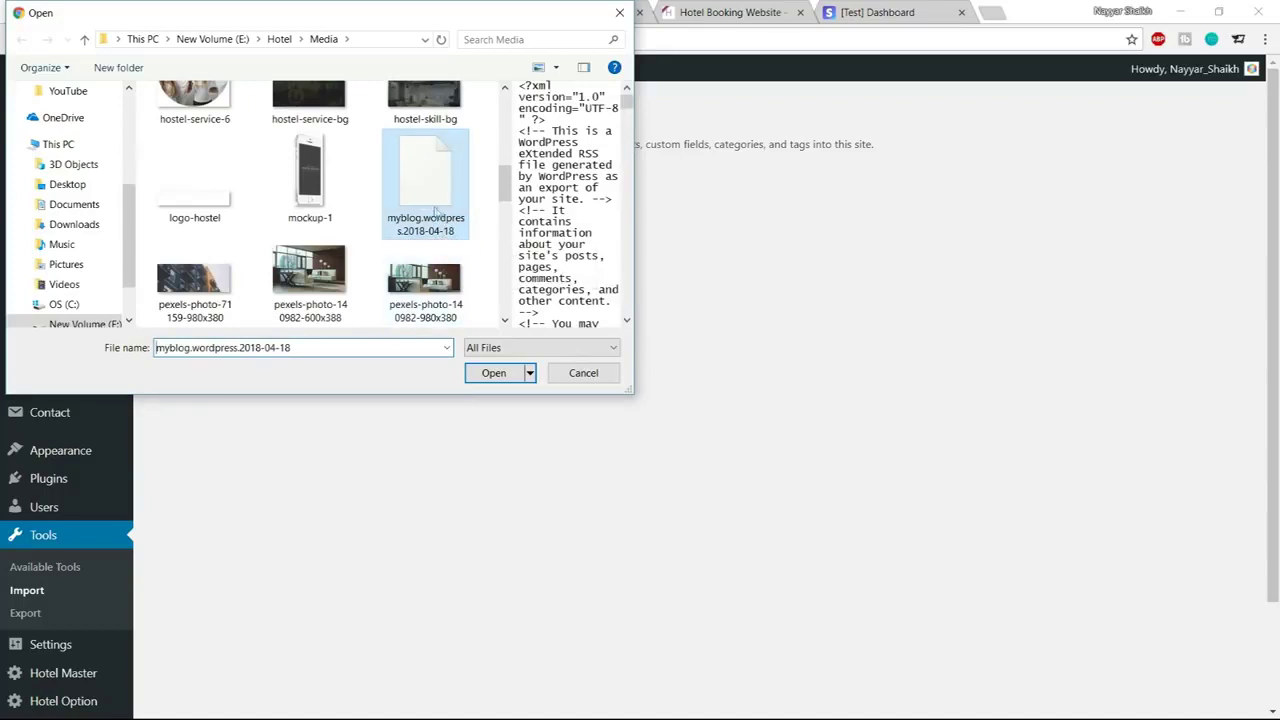
{"action": "left_click", "coordinate": [490, 378]}
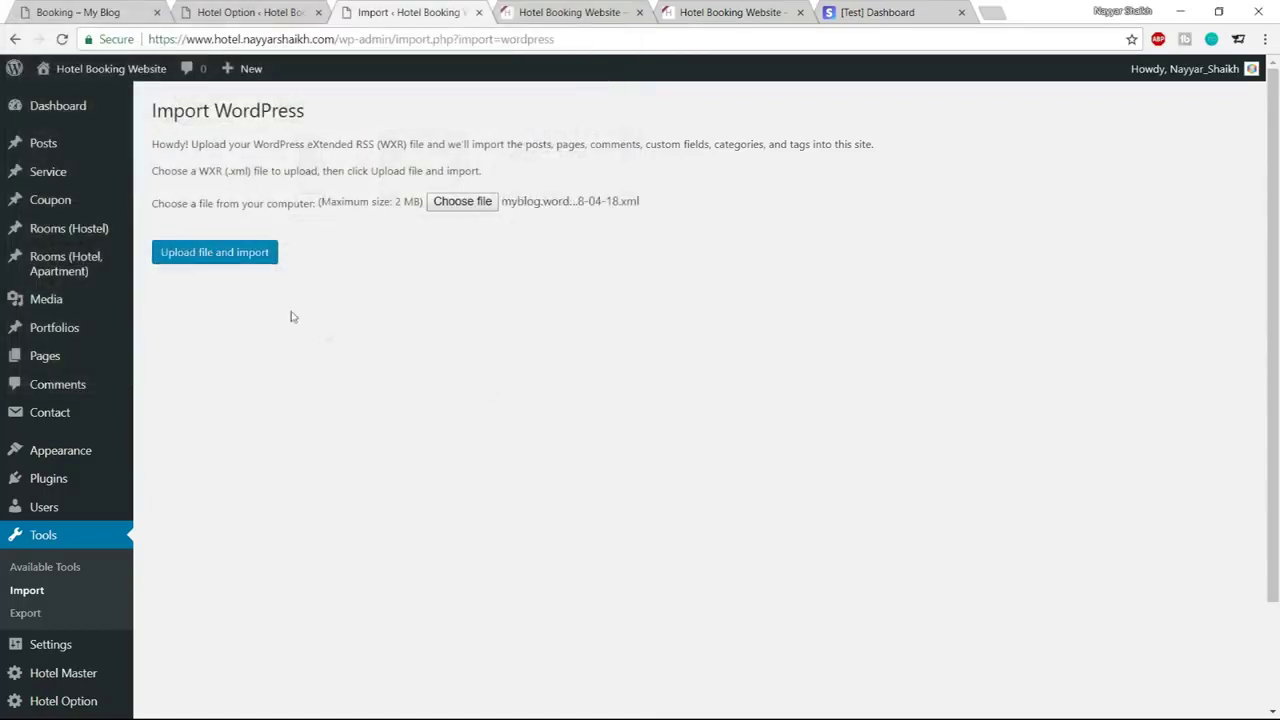
{"action": "left_click", "coordinate": [250, 255]}
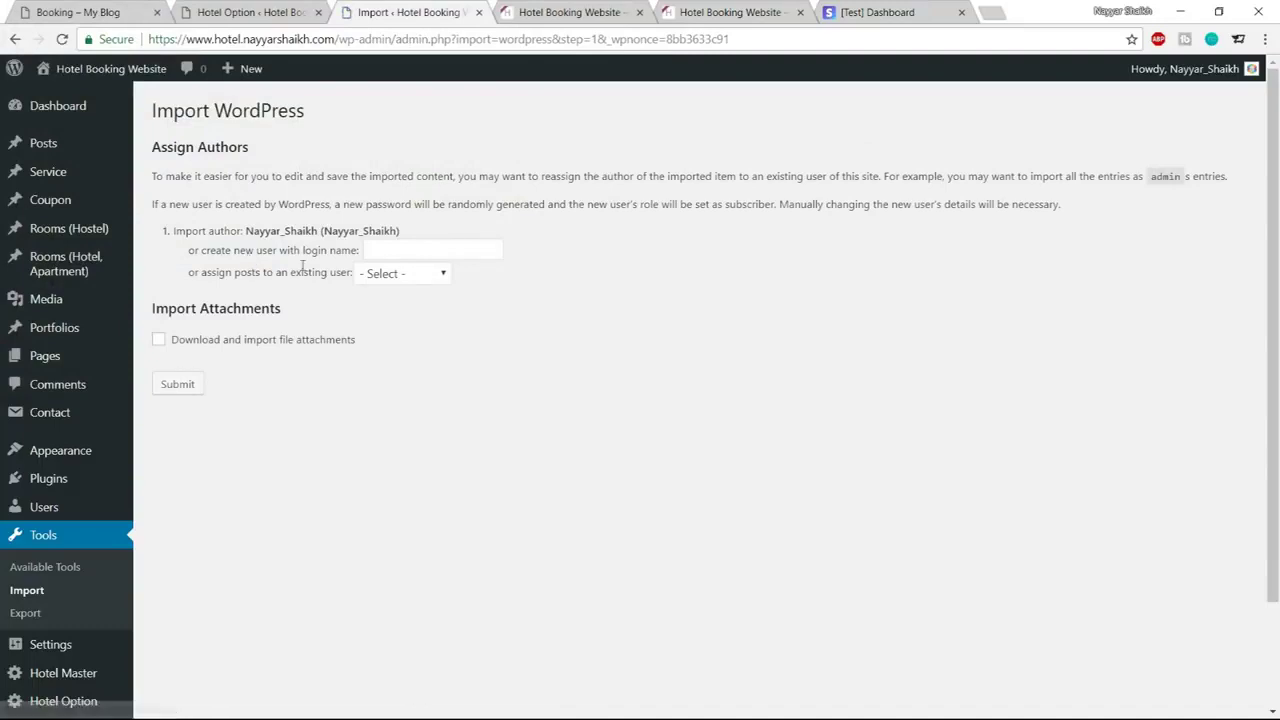
Step: Assign the imported content to the existing site user and submit the import
{"action": "left_click", "coordinate": [406, 274]}
{"action": "left_click", "coordinate": [408, 311]}
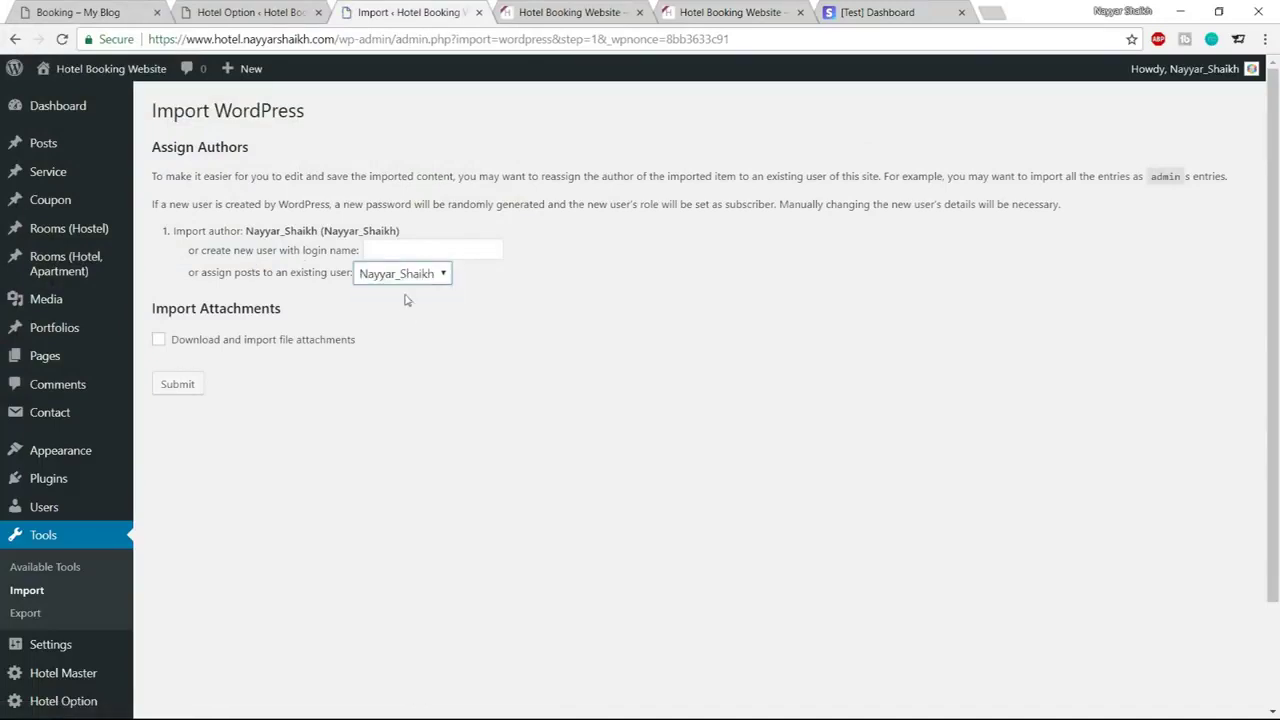
{"action": "left_click", "coordinate": [188, 386]}
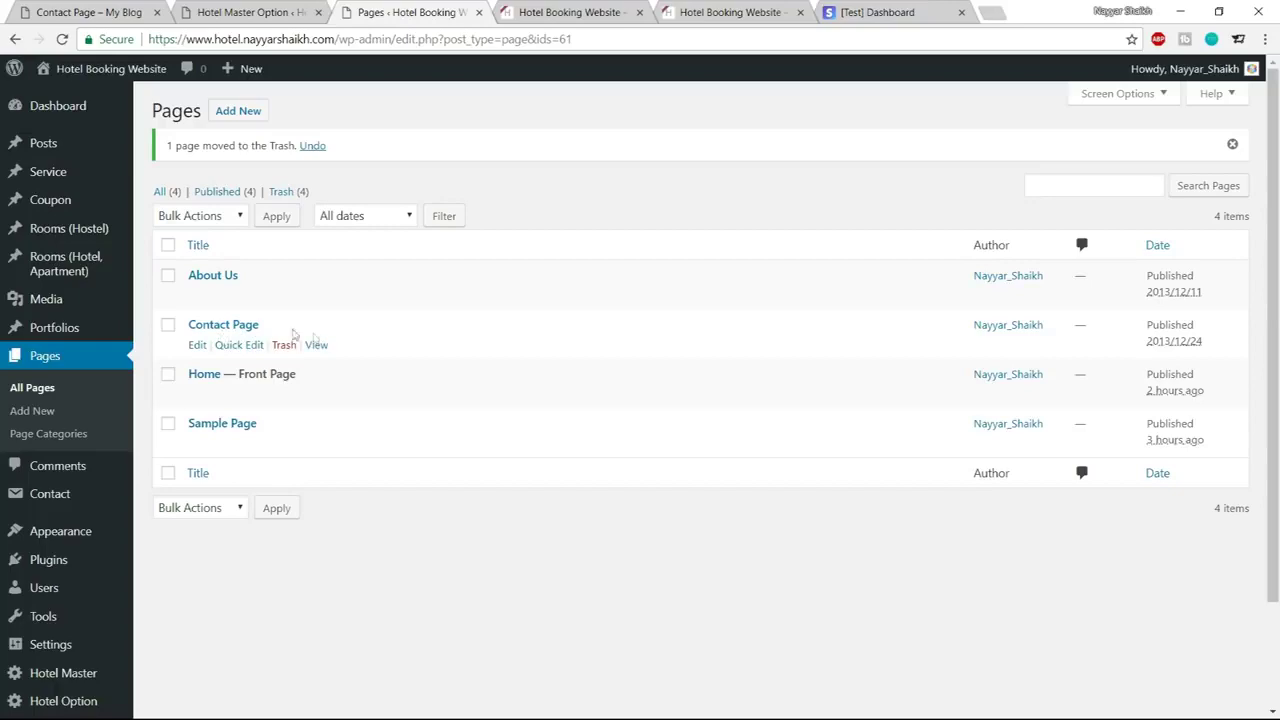
Step: Open the imported Contact Page on the live site in a new tab
{"action": "right_click", "coordinate": [322, 346]}
{"action": "left_click", "coordinate": [340, 357]}
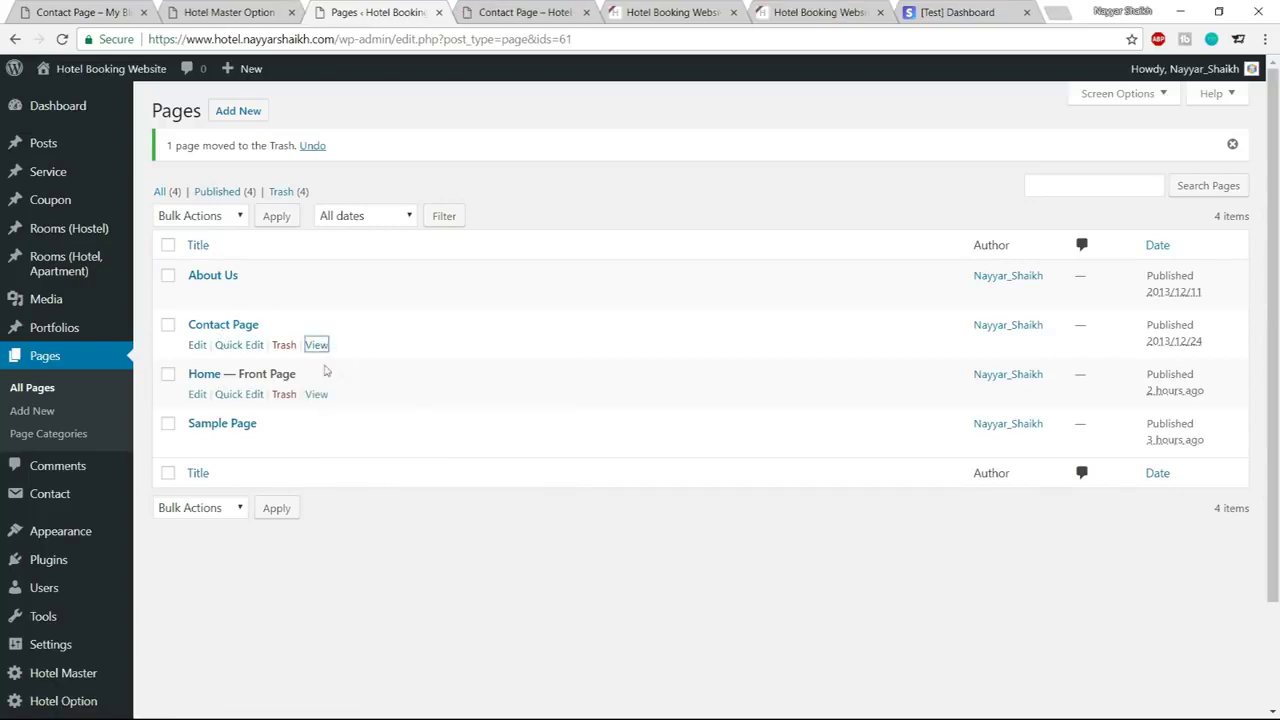
{"action": "left_click", "coordinate": [540, 8]}
{"action": "left_click_drag", "start_coordinate": [1274, 280], "coordinate": [1276, 150]}
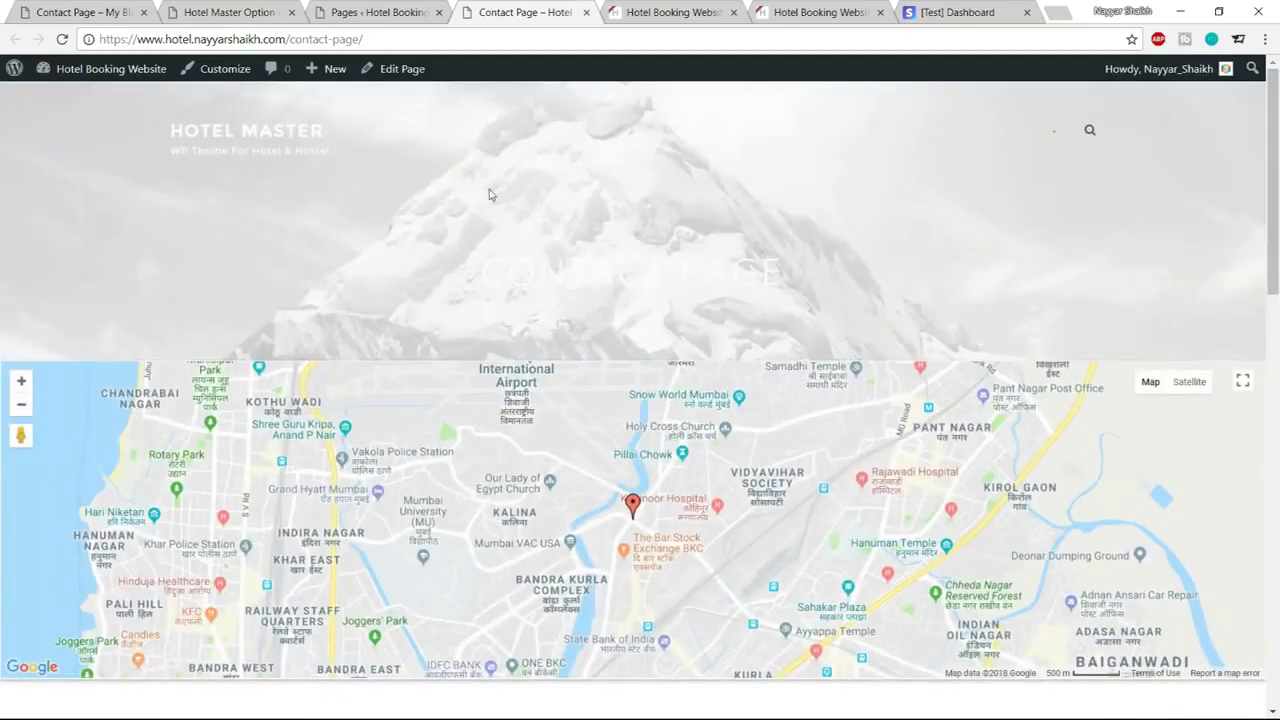
Step: Review the live contact page, then open its editor in a background tab via Edit Page
{"action": "left_click", "coordinate": [367, 11]}
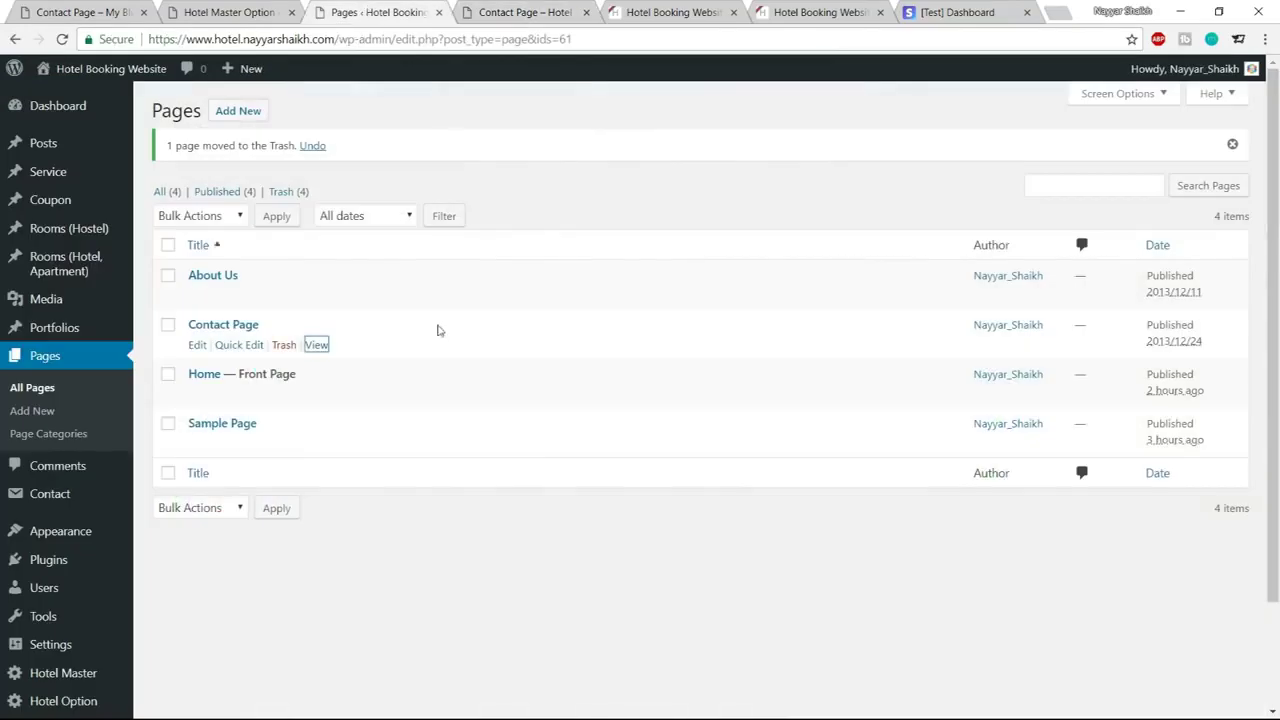
{"action": "left_click", "coordinate": [484, 8]}
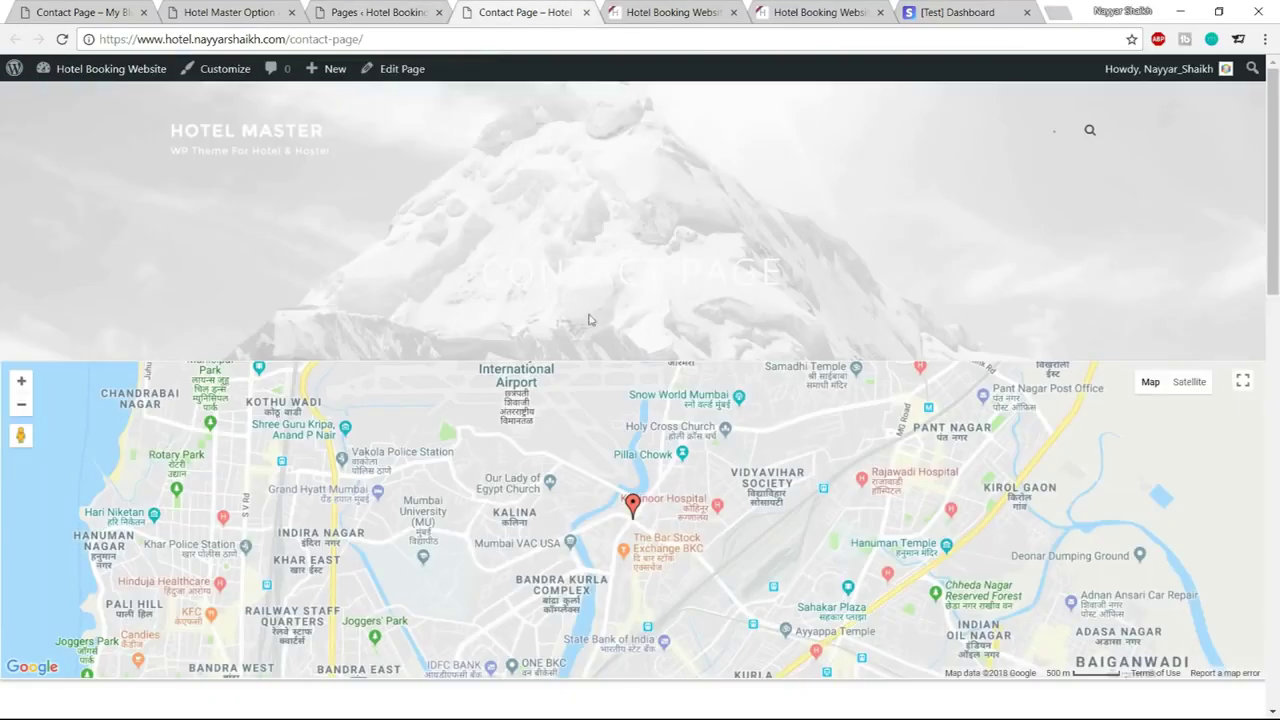
{"action": "scroll", "coordinate": [1066, 500], "scroll_direction": "down", "scroll_amount": 3}
{"action": "scroll", "coordinate": [757, 237], "scroll_direction": "up", "scroll_amount": 3}
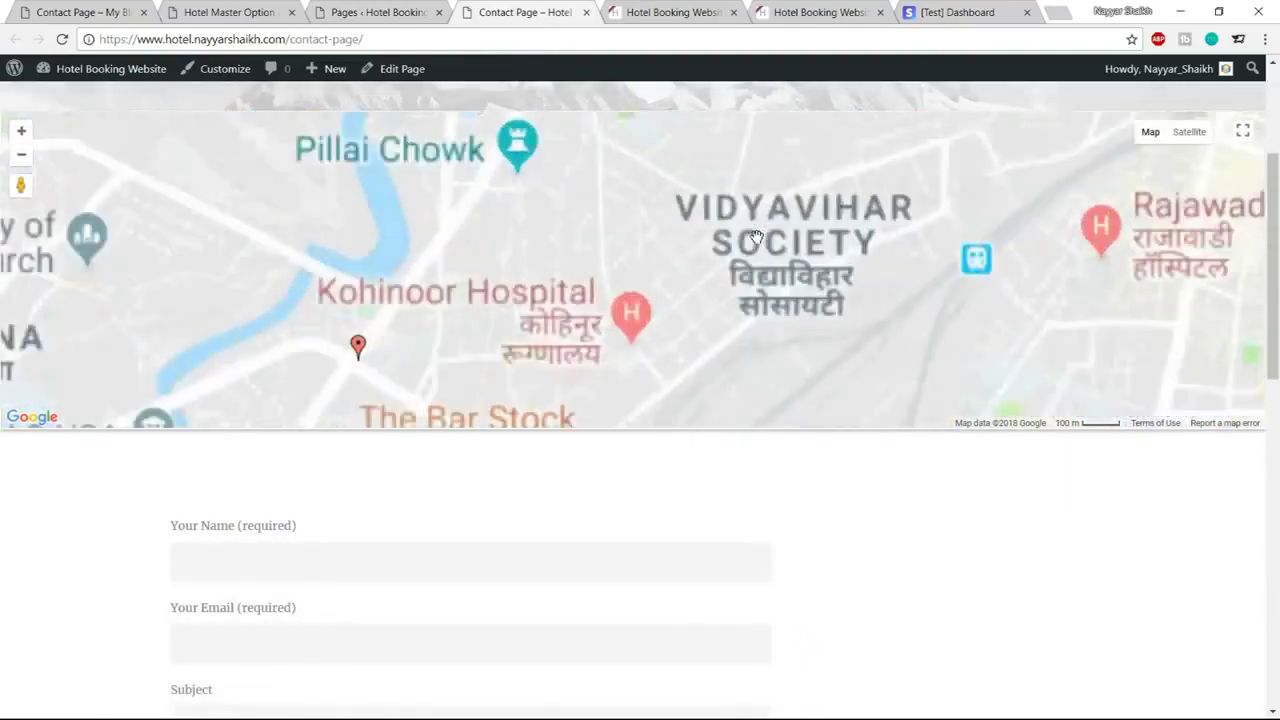
{"action": "scroll", "coordinate": [757, 237], "scroll_direction": "down", "scroll_amount": 5}
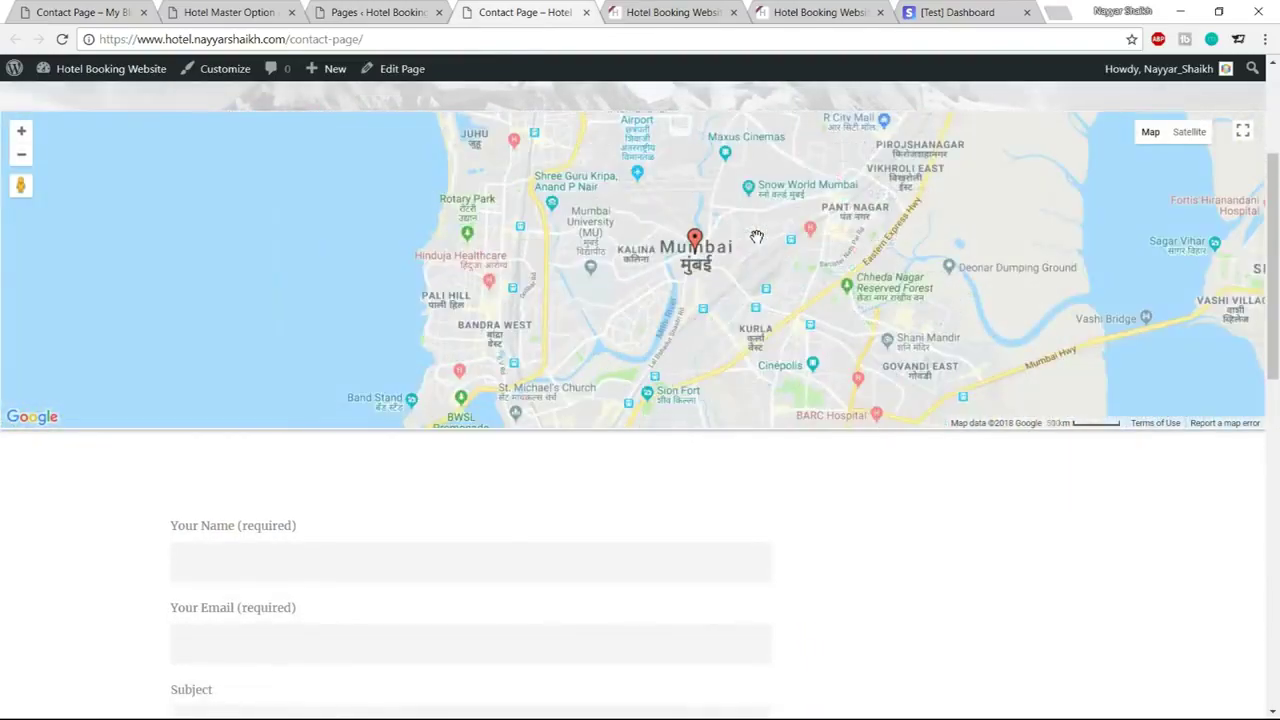
{"action": "scroll", "coordinate": [757, 237], "scroll_direction": "up", "scroll_amount": 2}
{"action": "scroll", "coordinate": [1278, 573], "scroll_direction": "up", "scroll_amount": 1}
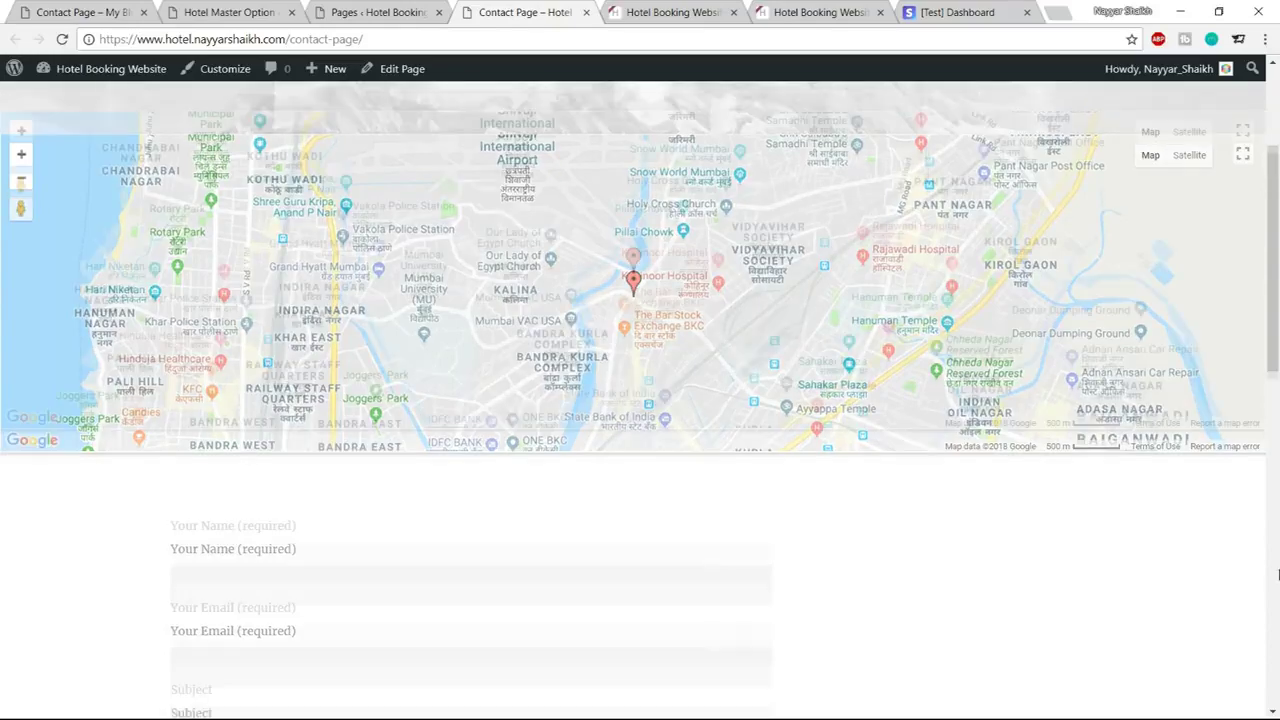
{"action": "scroll", "coordinate": [1276, 540], "scroll_direction": "up", "scroll_amount": 2}
{"action": "scroll", "coordinate": [1236, 181], "scroll_direction": "up", "scroll_amount": 1}
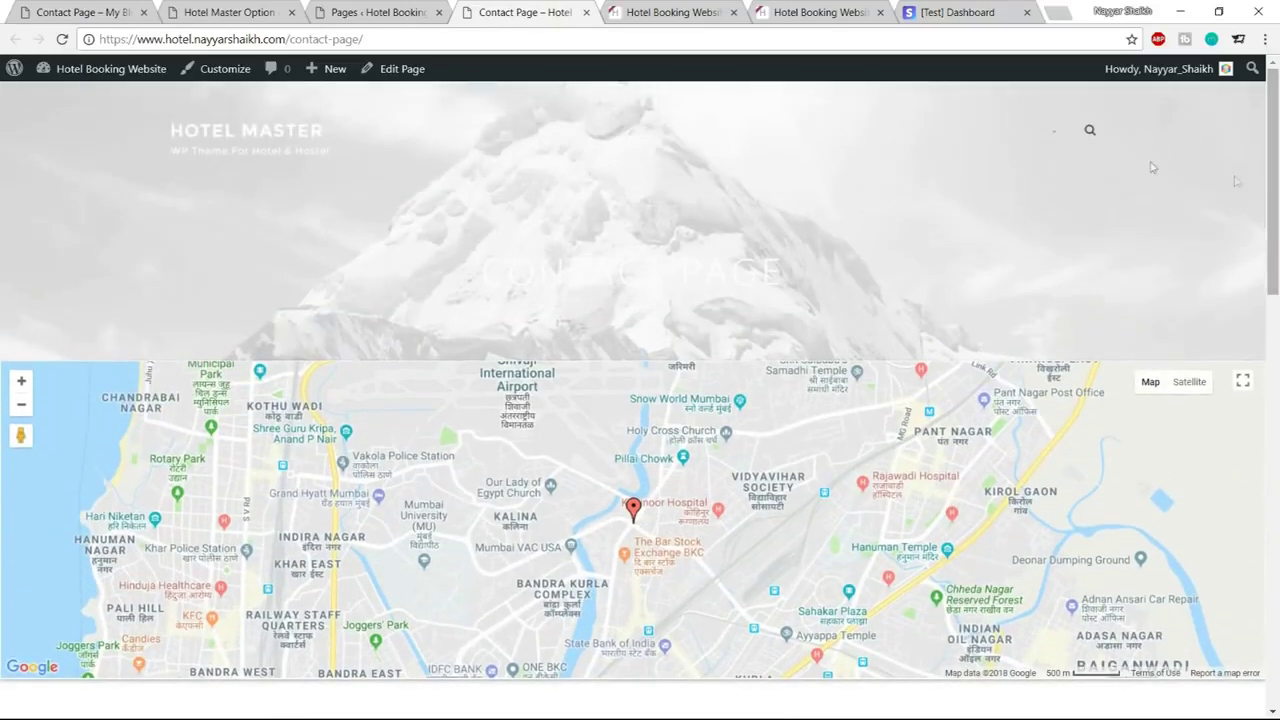
{"action": "middle_click", "coordinate": [420, 69]}
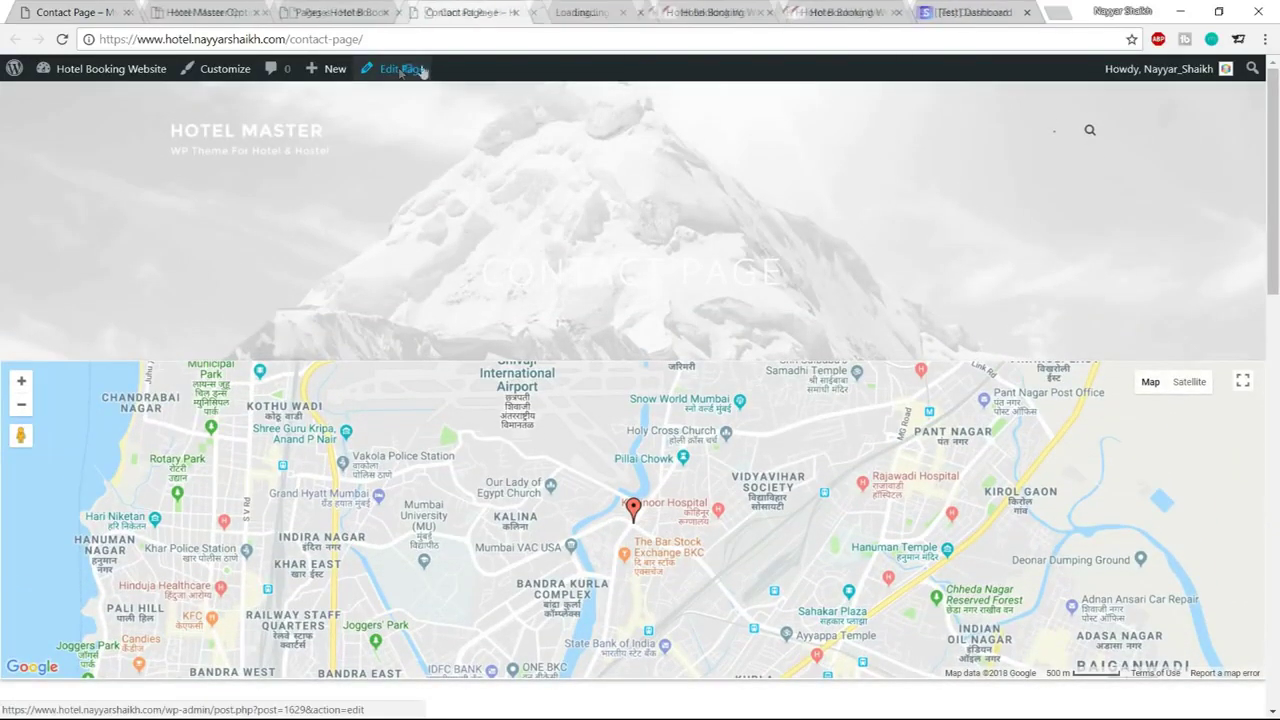
Step: Compare the editor with the demo contact page's sidebar headings and Lorem ipsum paragraph
{"action": "left_click", "coordinate": [540, 12]}
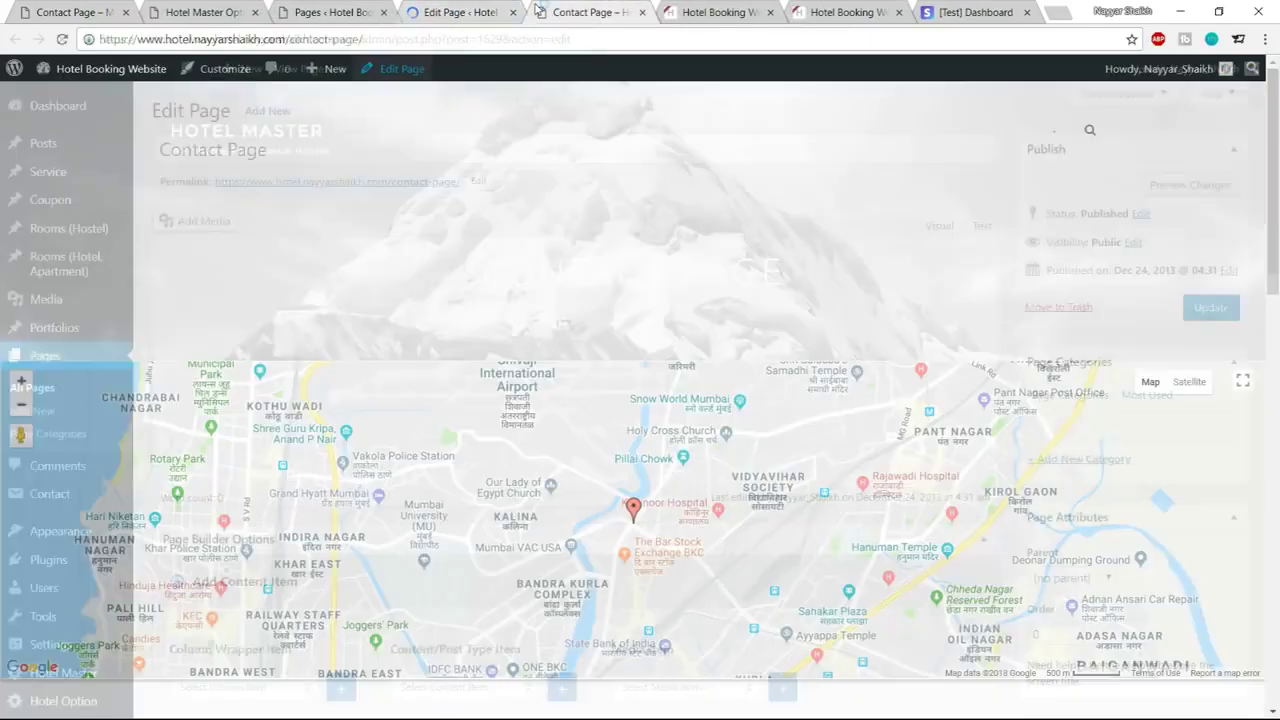
{"action": "scroll", "coordinate": [1231, 187], "scroll_direction": "down", "scroll_amount": 2}
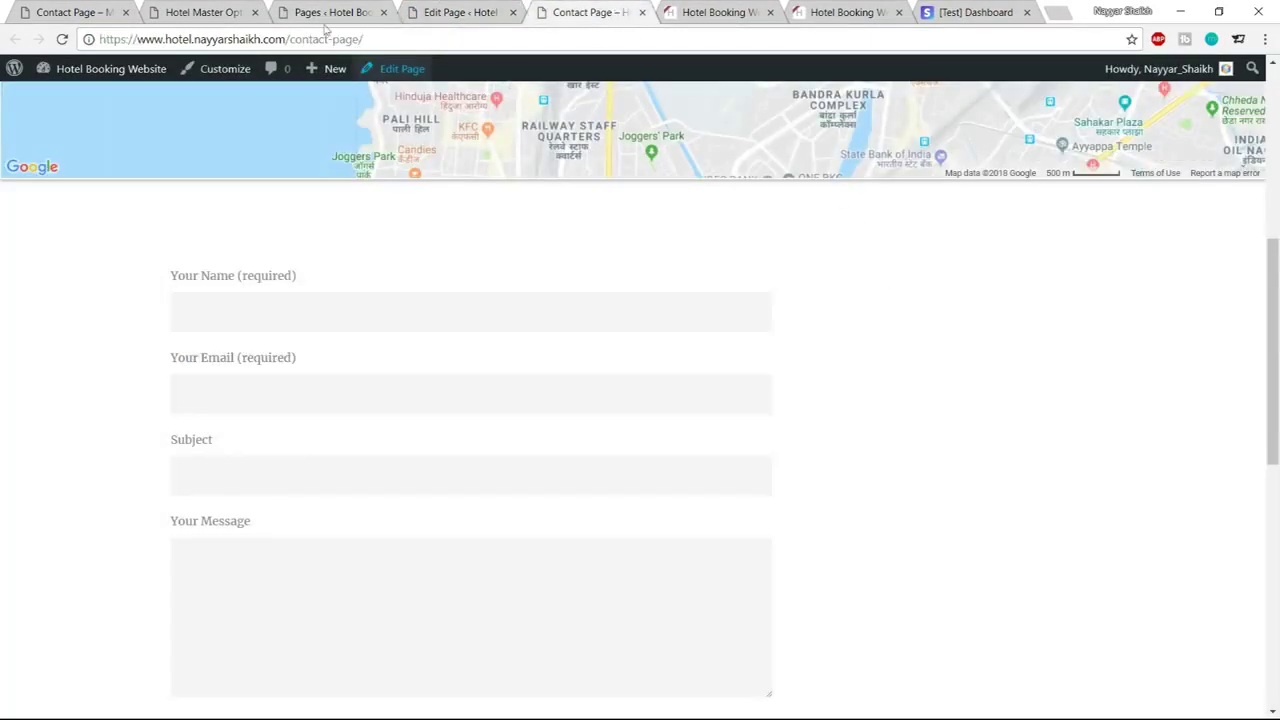
{"action": "left_click", "coordinate": [84, 10]}
{"action": "scroll", "coordinate": [1134, 416], "scroll_direction": "up", "scroll_amount": 7}
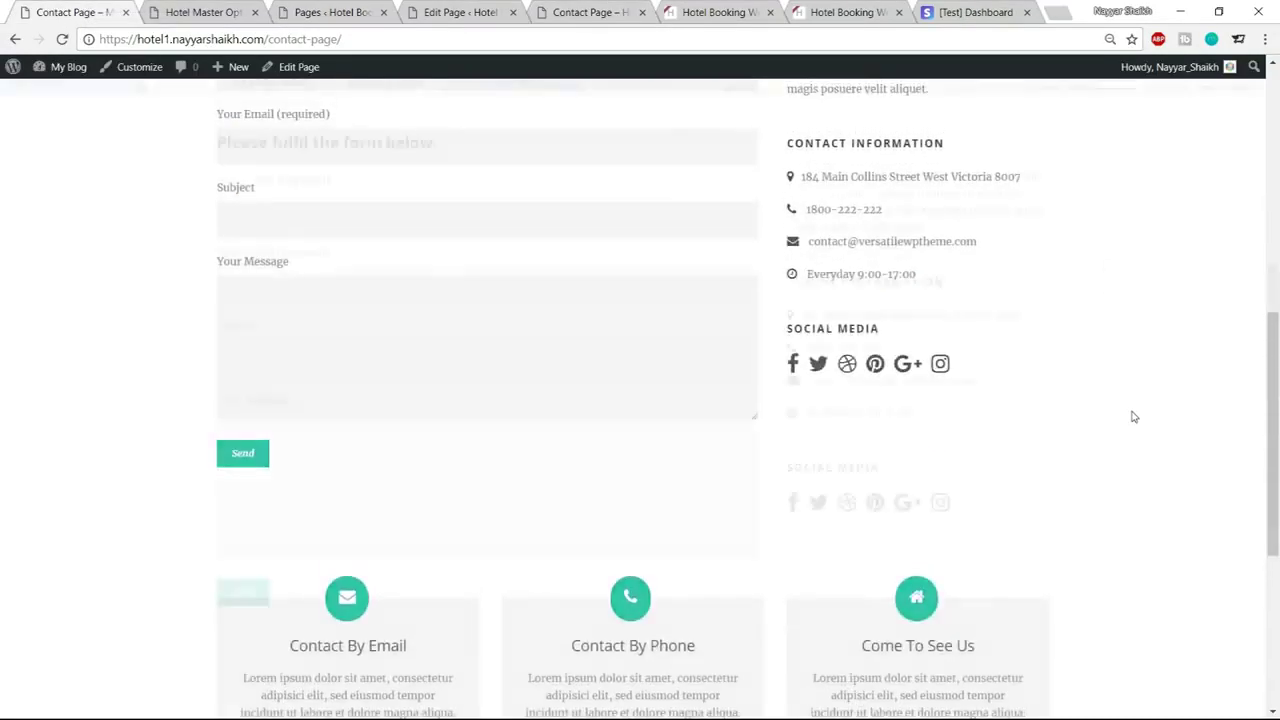
{"action": "left_click_drag", "start_coordinate": [790, 328], "coordinate": [951, 457]}
{"action": "left_click", "coordinate": [955, 457]}
{"action": "scroll", "coordinate": [833, 370], "scroll_direction": "down", "scroll_amount": 2}
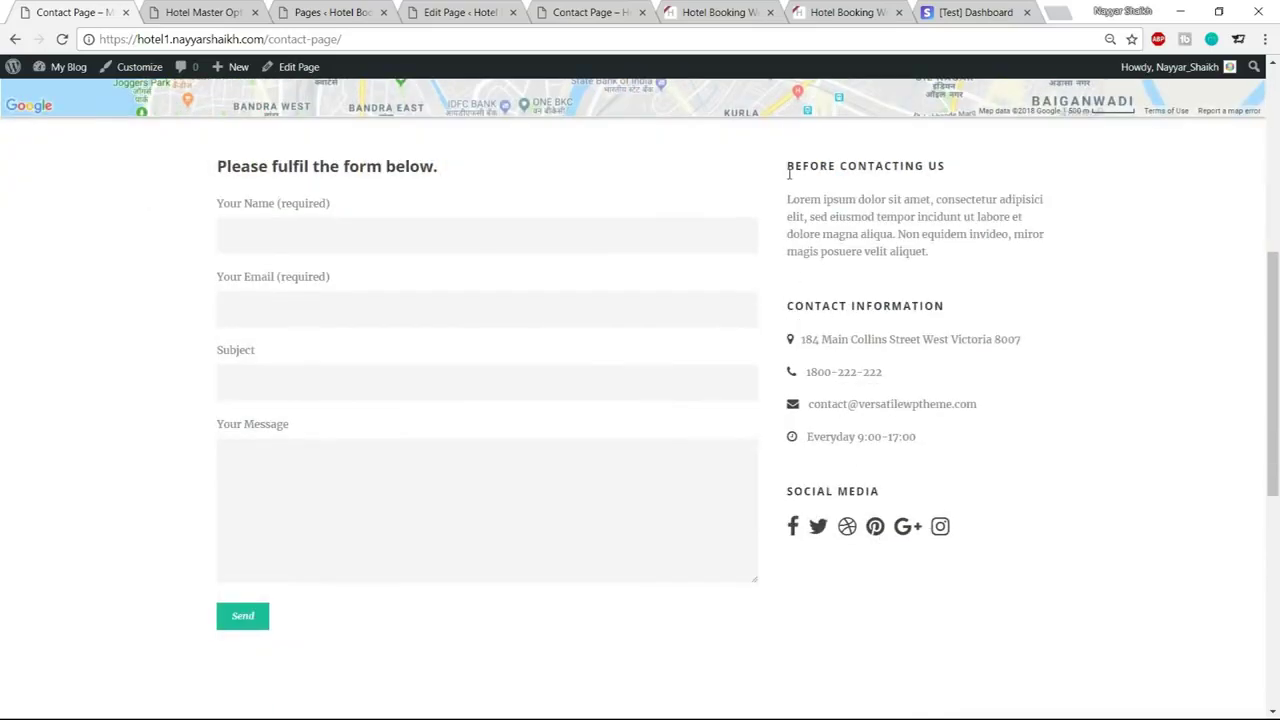
{"action": "left_click_drag", "start_coordinate": [787, 200], "coordinate": [928, 252]}
{"action": "left_click", "coordinate": [912, 284]}
Step: Confirm the Page Layout's Right Sidebar is set to contact
{"action": "left_click", "coordinate": [490, 7]}
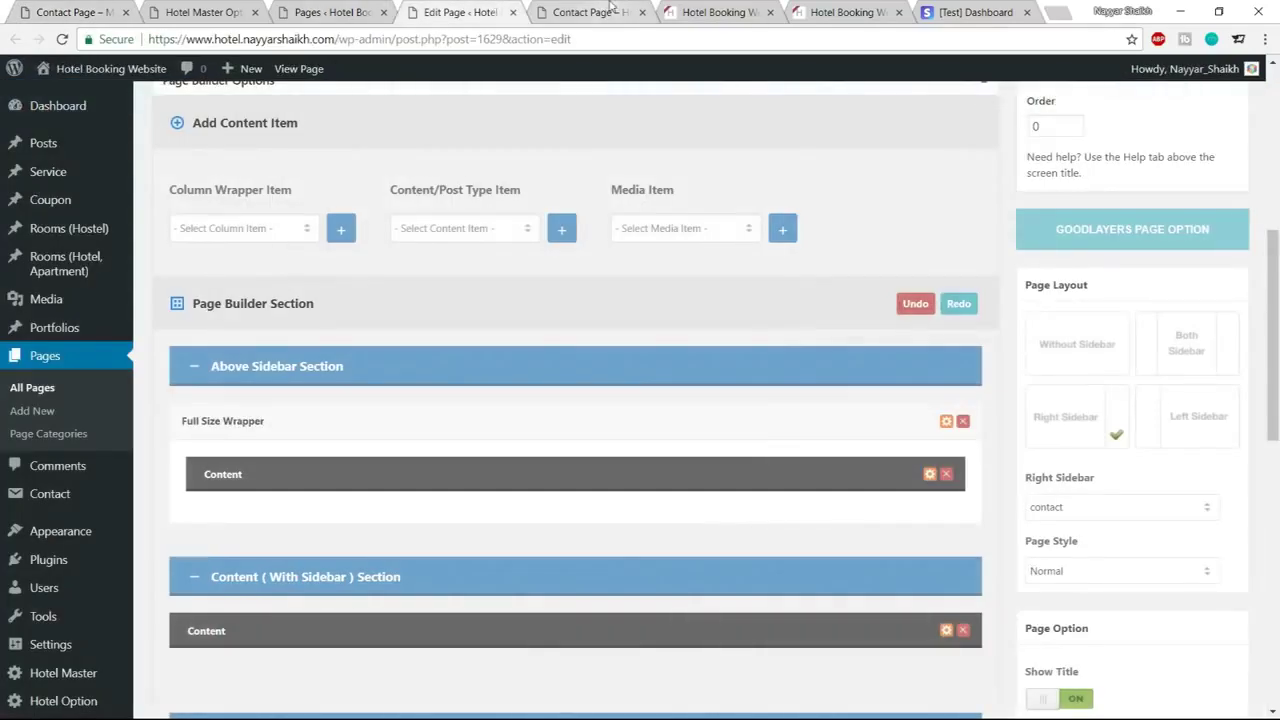
{"action": "left_click", "coordinate": [590, 12]}
{"action": "scroll", "coordinate": [1006, 426], "scroll_direction": "down", "scroll_amount": 3}
{"action": "left_click", "coordinate": [416, 9]}
{"action": "scroll", "coordinate": [501, 322], "scroll_direction": "up", "scroll_amount": 4}
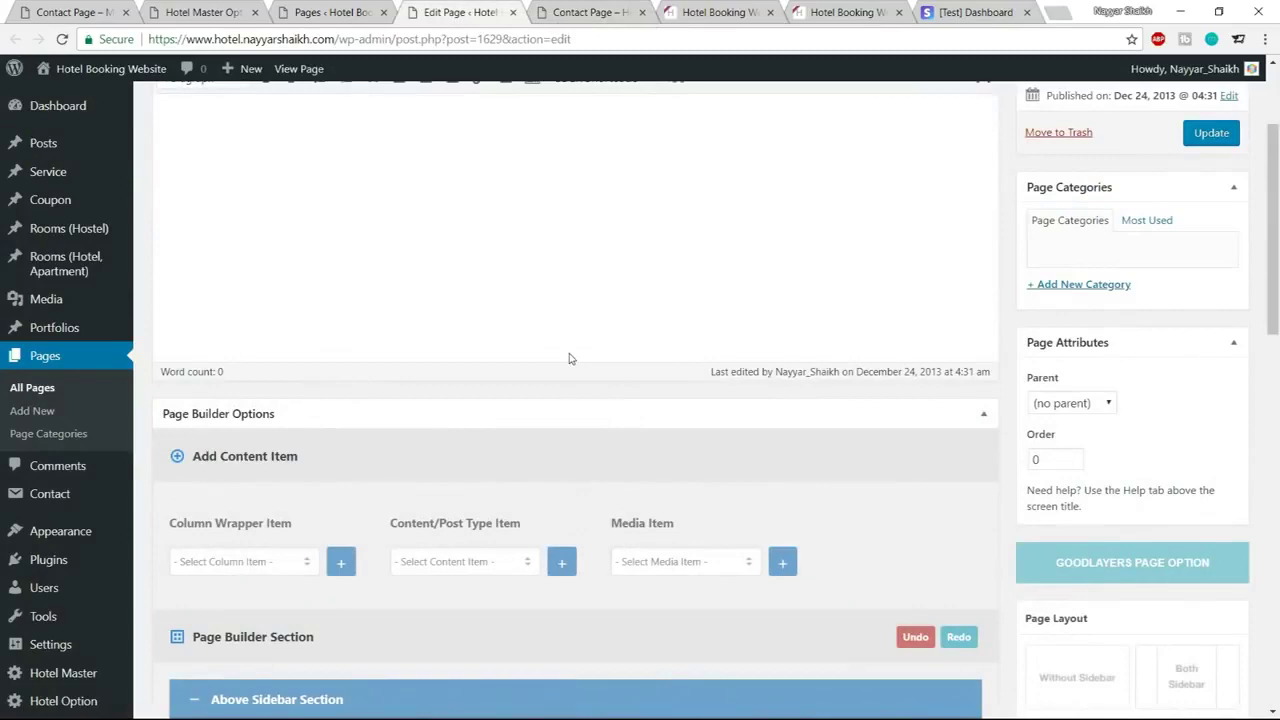
{"action": "scroll", "coordinate": [1074, 286], "scroll_direction": "down", "scroll_amount": 3}
{"action": "scroll", "coordinate": [1170, 330], "scroll_direction": "down", "scroll_amount": 5}
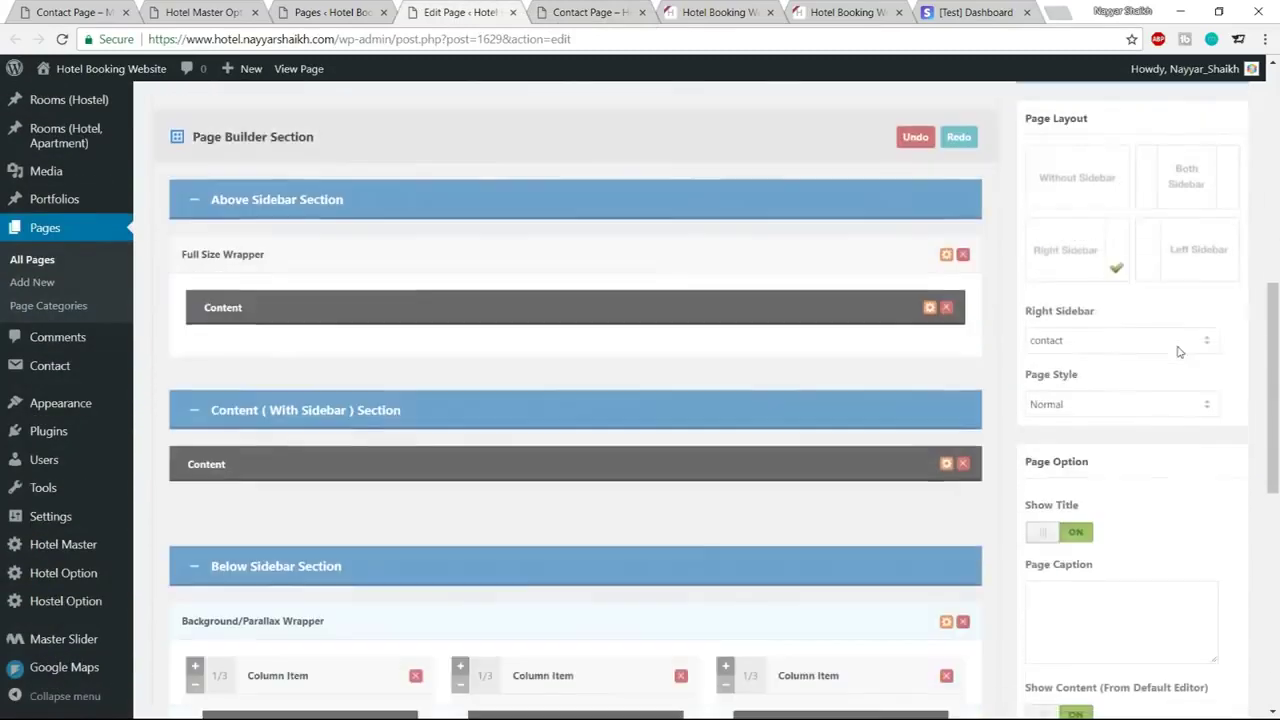
{"action": "left_click_drag", "start_coordinate": [1029, 316], "coordinate": [1110, 316]}
{"action": "left_click", "coordinate": [1103, 344]}
{"action": "left_click", "coordinate": [1103, 345]}
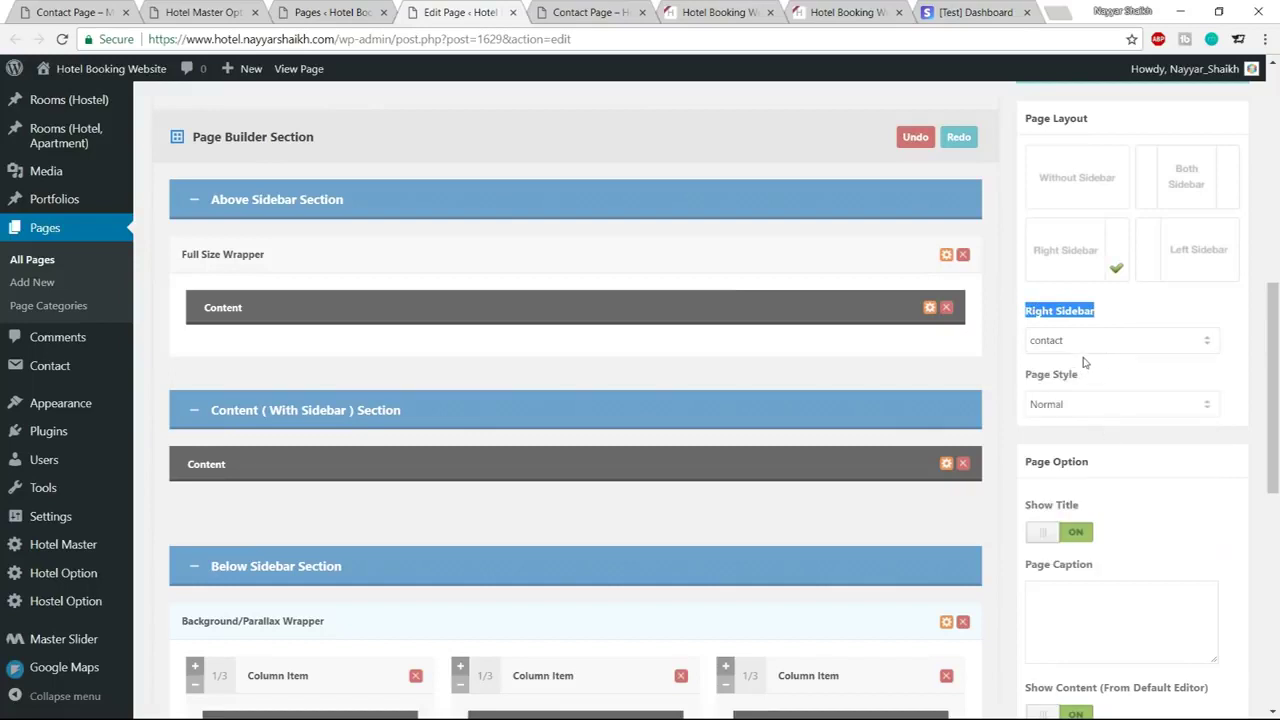
{"action": "left_click", "coordinate": [1130, 312]}
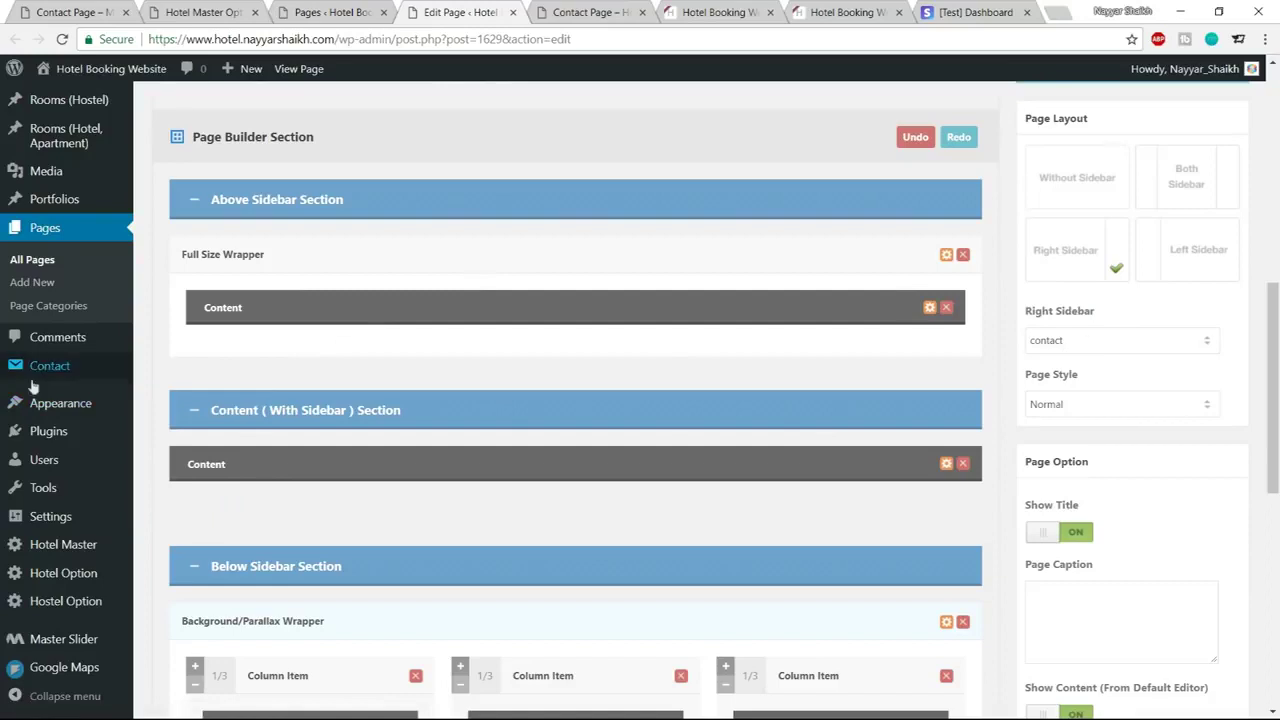
{"action": "mouse_move", "coordinate": [35, 405]}
Step: Add a Text widget to the contact sidebar on the Widgets page
{"action": "left_click", "coordinate": [184, 452]}
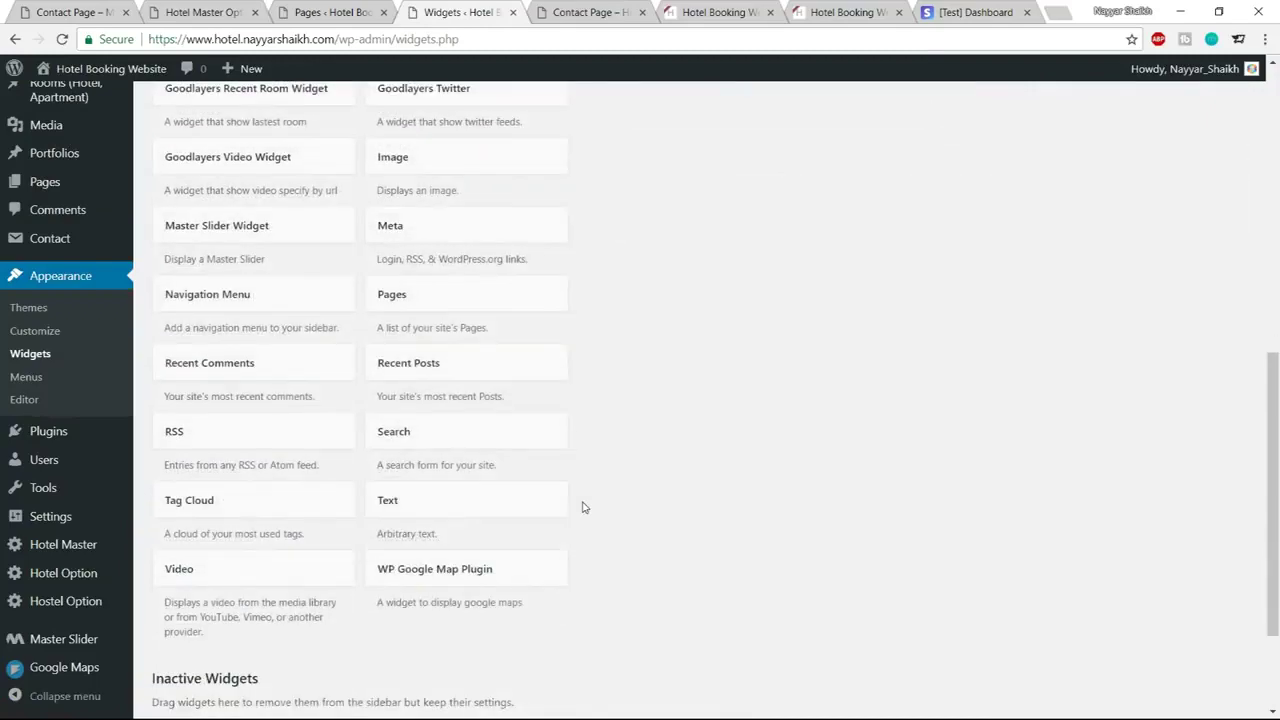
{"action": "left_click", "coordinate": [474, 509]}
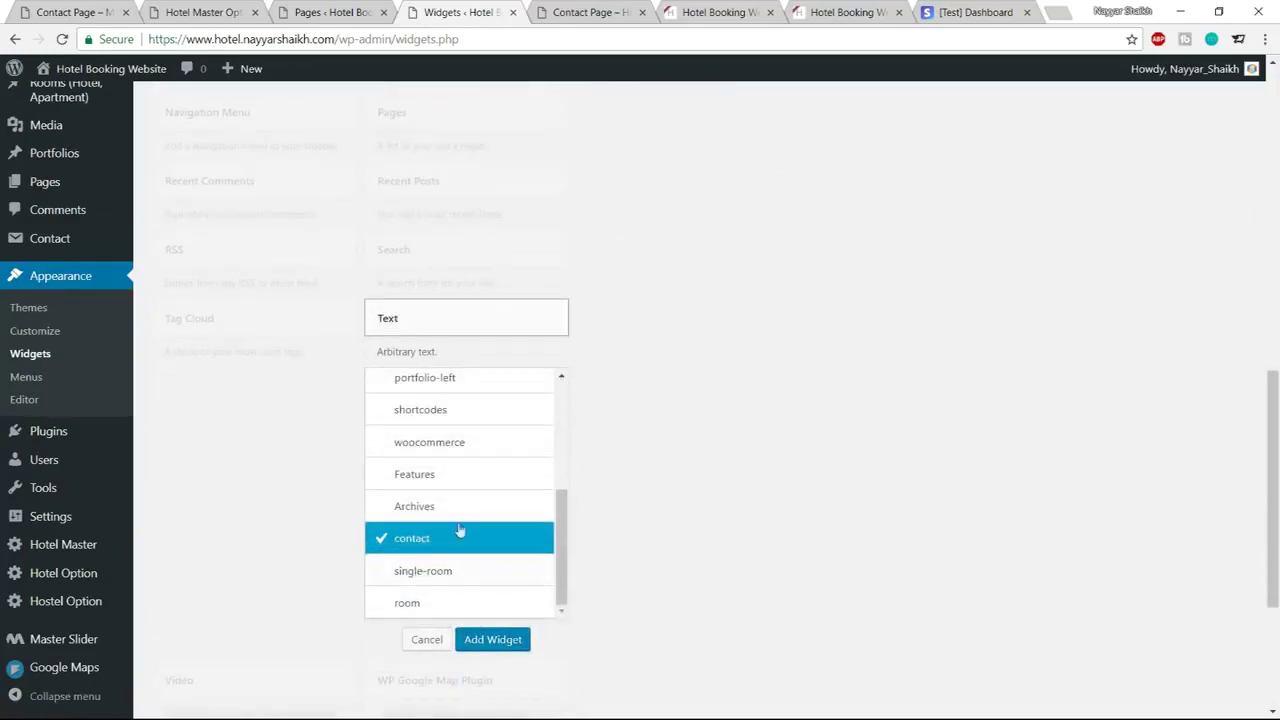
{"action": "left_click", "coordinate": [517, 645]}
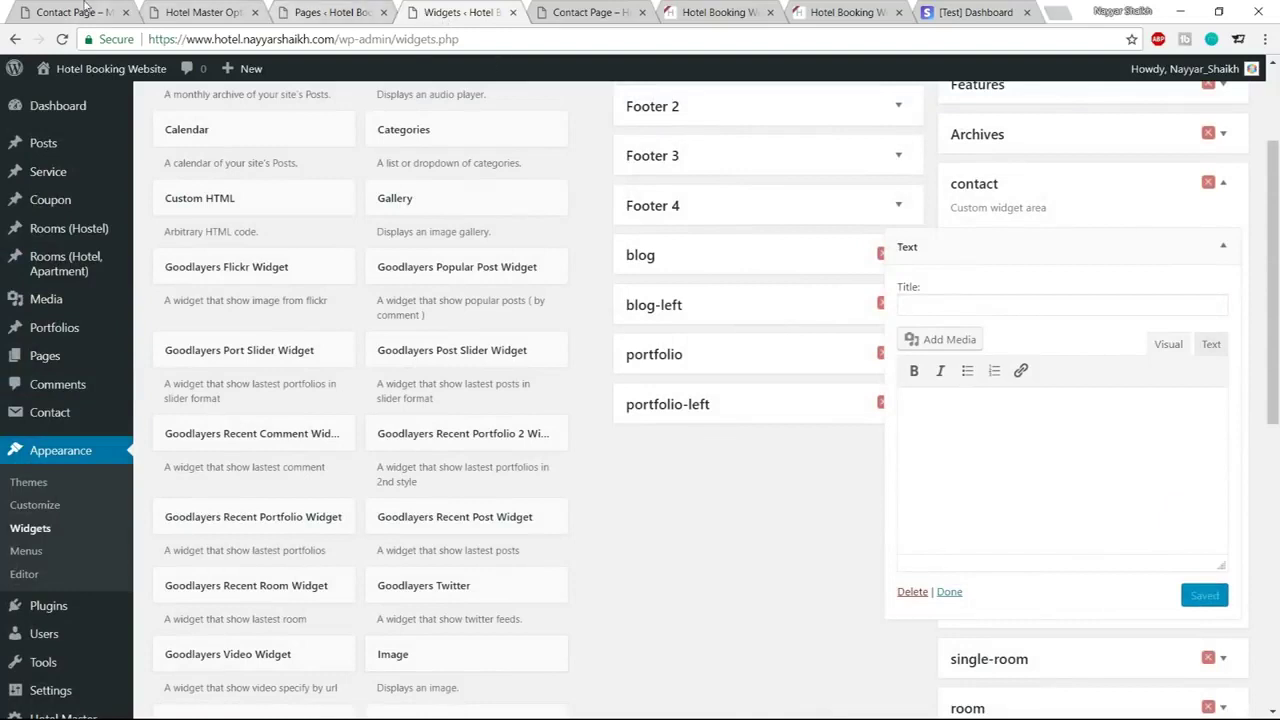
Step: Copy the demo's Lorem ipsum paragraph and paste it into the widget body in Text mode
{"action": "left_click", "coordinate": [85, 12]}
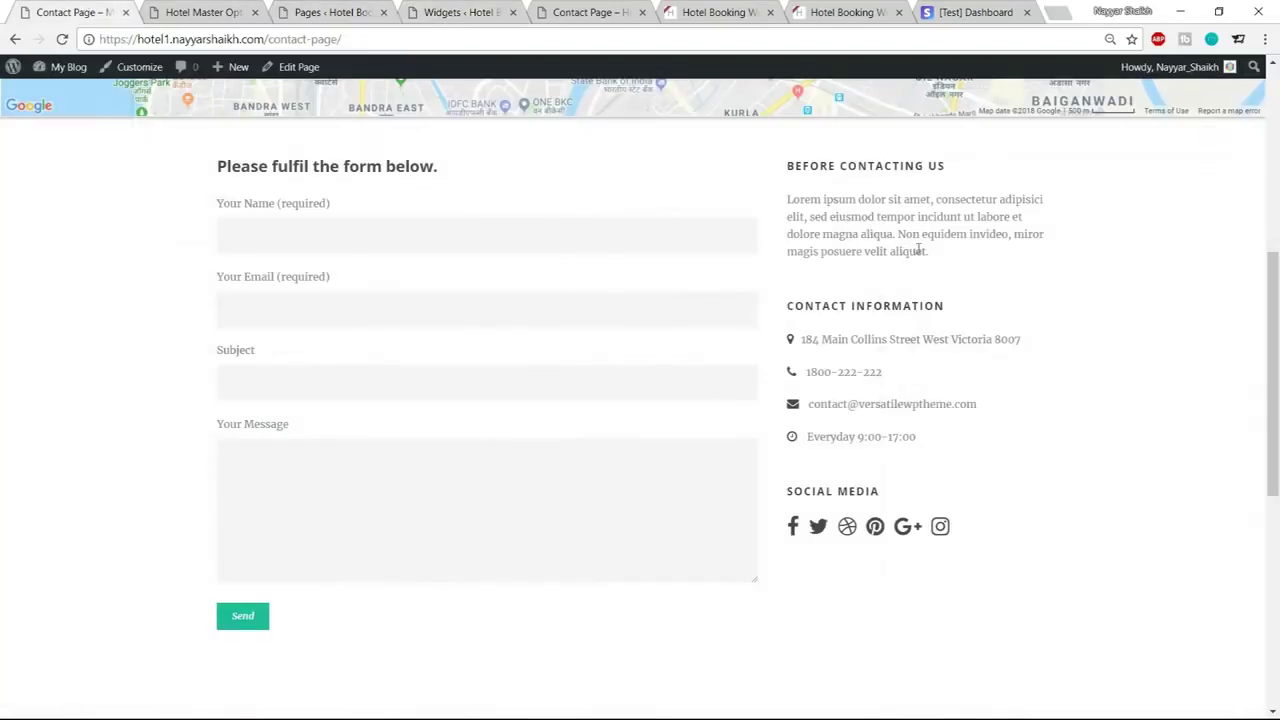
{"action": "left_click_drag", "start_coordinate": [936, 254], "coordinate": [778, 174]}
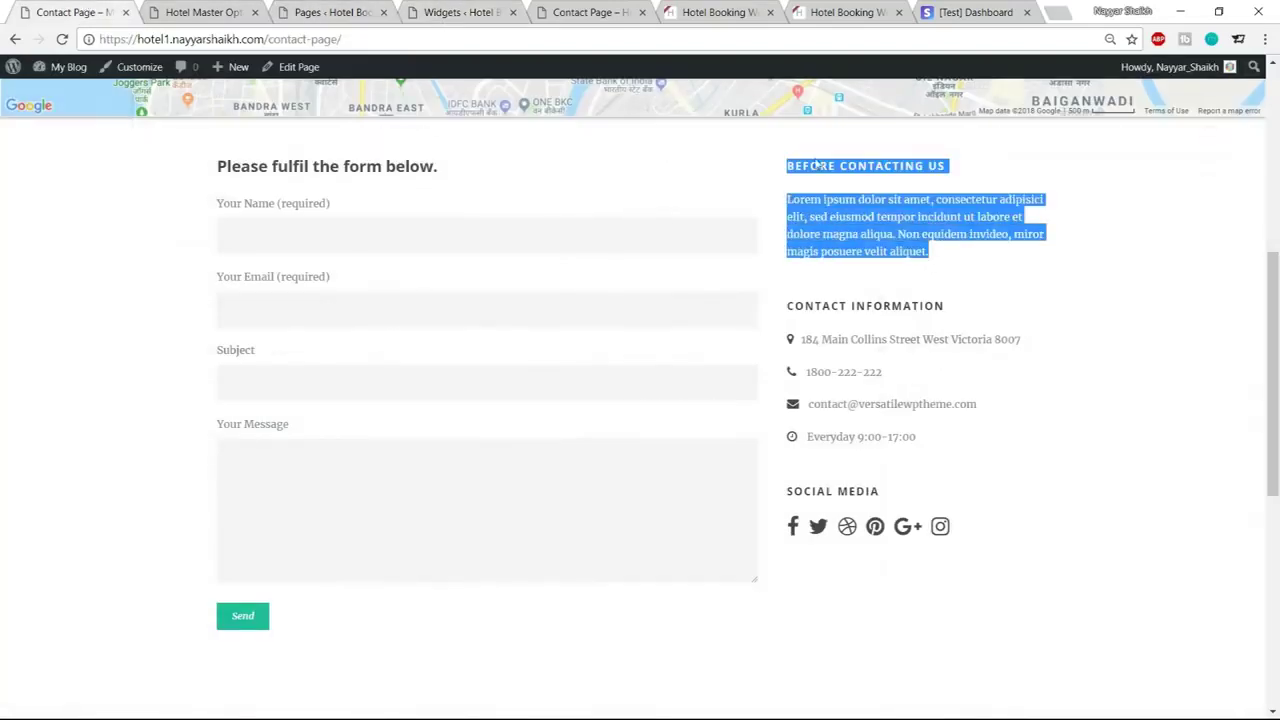
{"action": "left_click_drag", "start_coordinate": [958, 256], "coordinate": [788, 198]}
{"action": "left_click", "coordinate": [790, 195]}
{"action": "triple_click", "coordinate": [789, 197]}
{"action": "key", "text": "ctrl+c"}
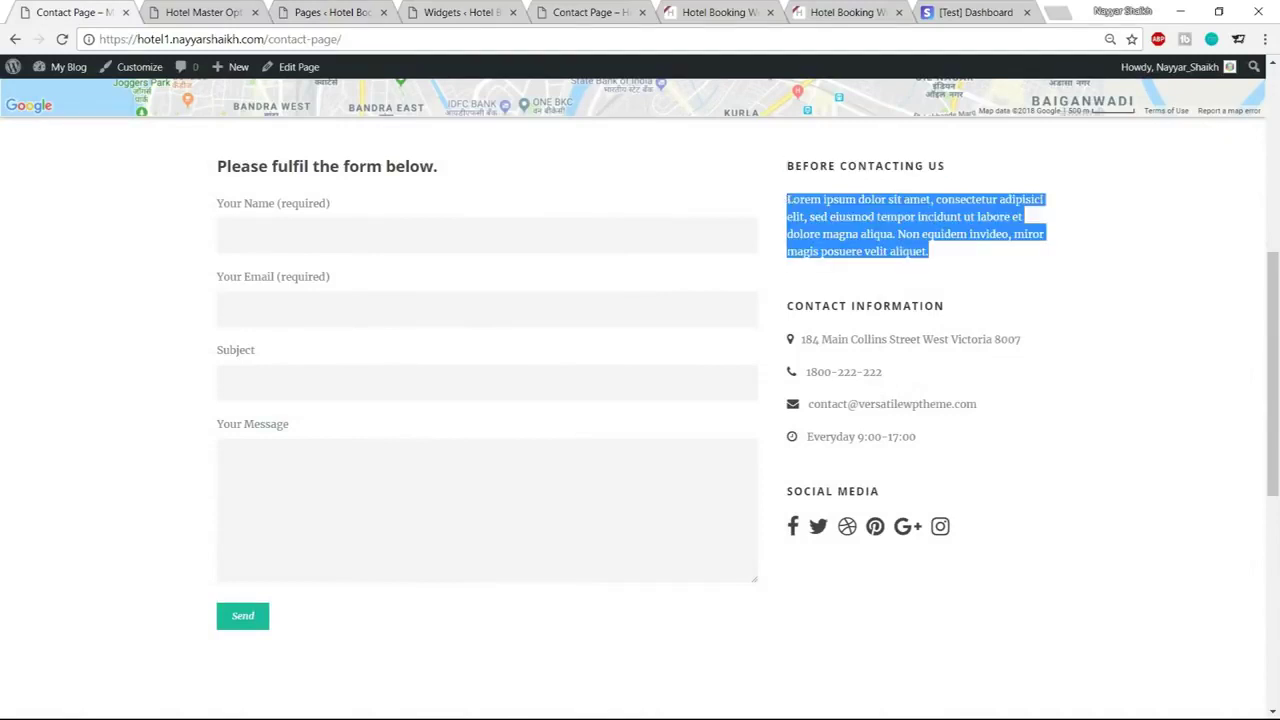
{"action": "left_click", "coordinate": [455, 12]}
{"action": "left_click", "coordinate": [1210, 343]}
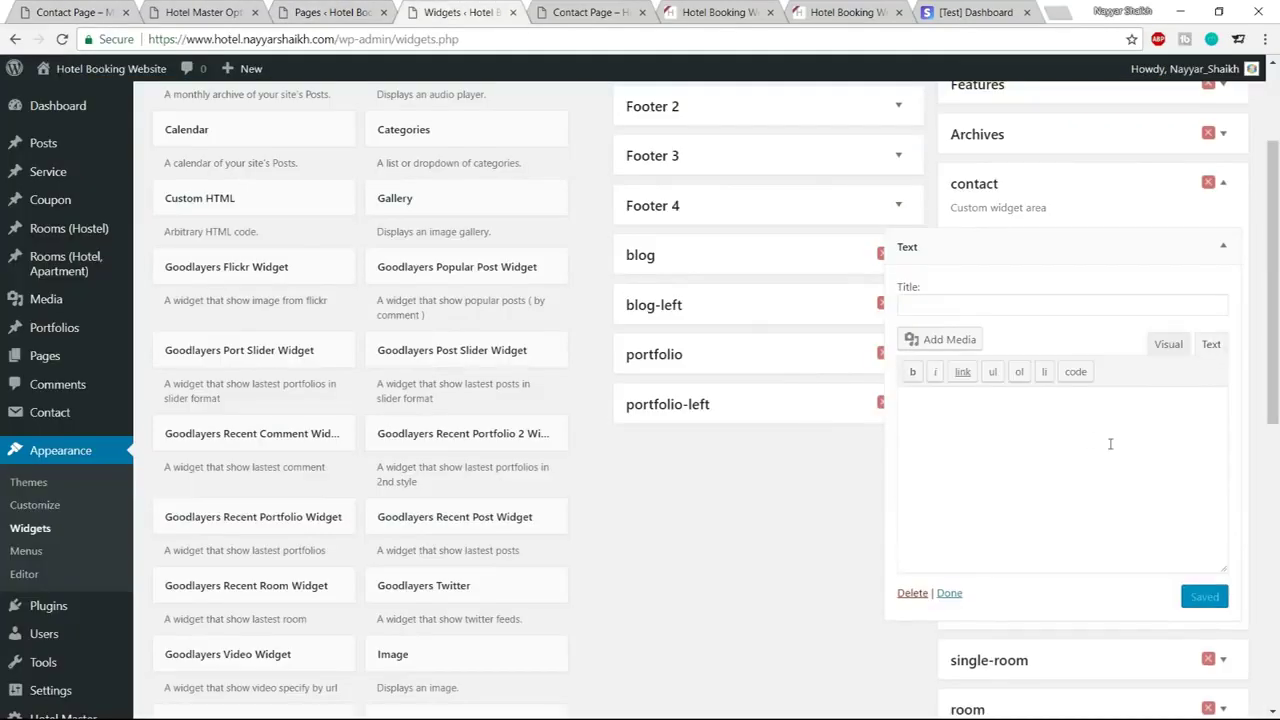
{"action": "left_click", "coordinate": [1109, 443]}
{"action": "key", "text": "ctrl+v"}
Step: Title the widget BEFORE CONTACTING US, copied from the demo, then save and collapse it
{"action": "left_click", "coordinate": [995, 311]}
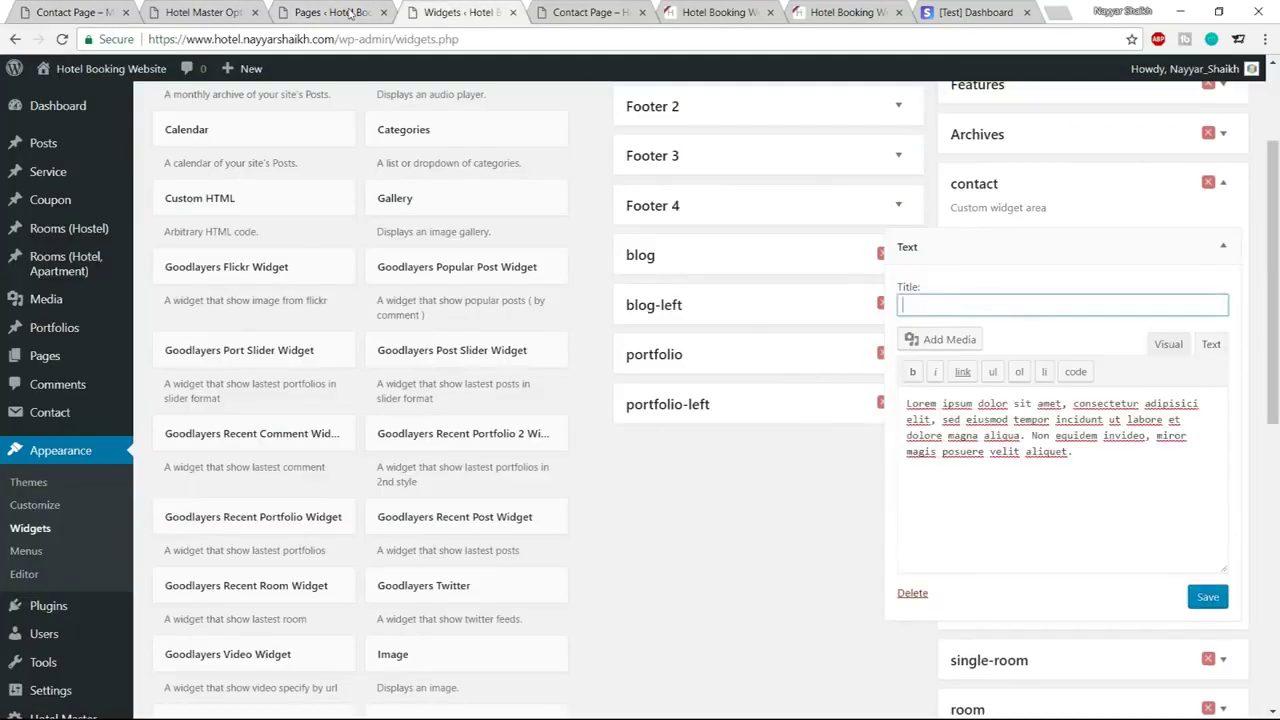
{"action": "left_click", "coordinate": [62, 10]}
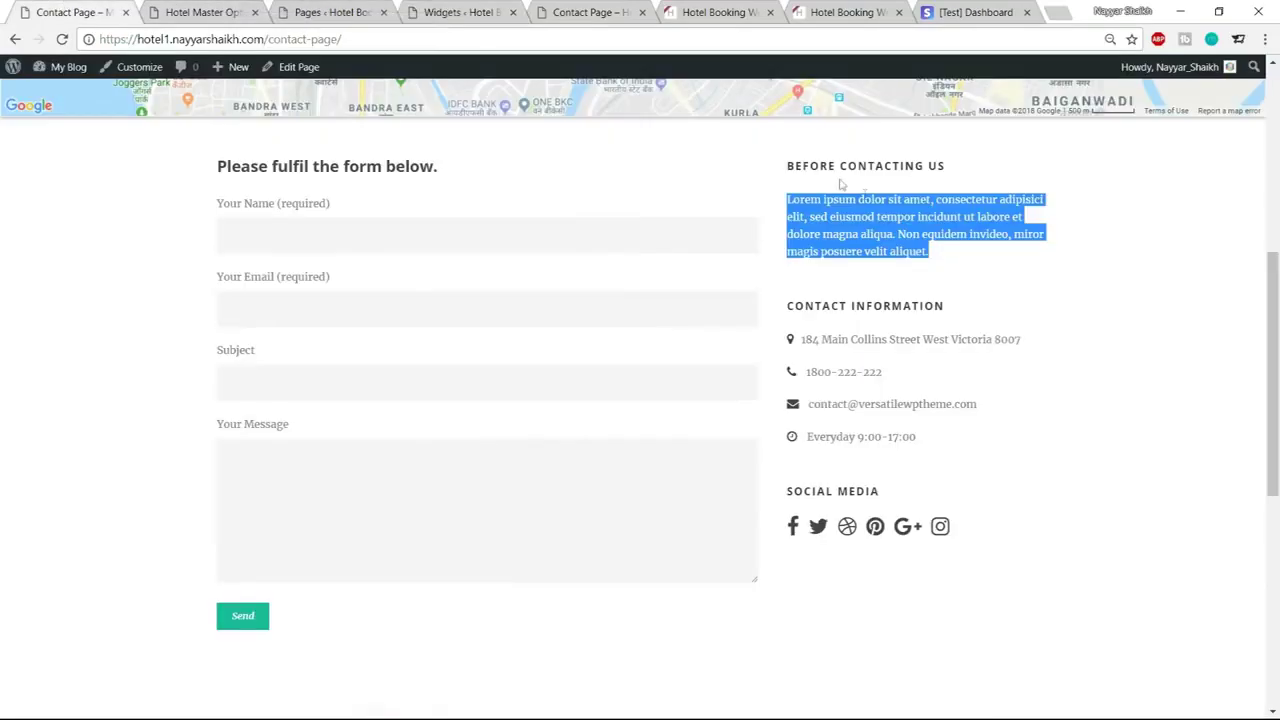
{"action": "left_click_drag", "start_coordinate": [785, 168], "coordinate": [955, 173]}
{"action": "key", "text": "ctrl+c"}
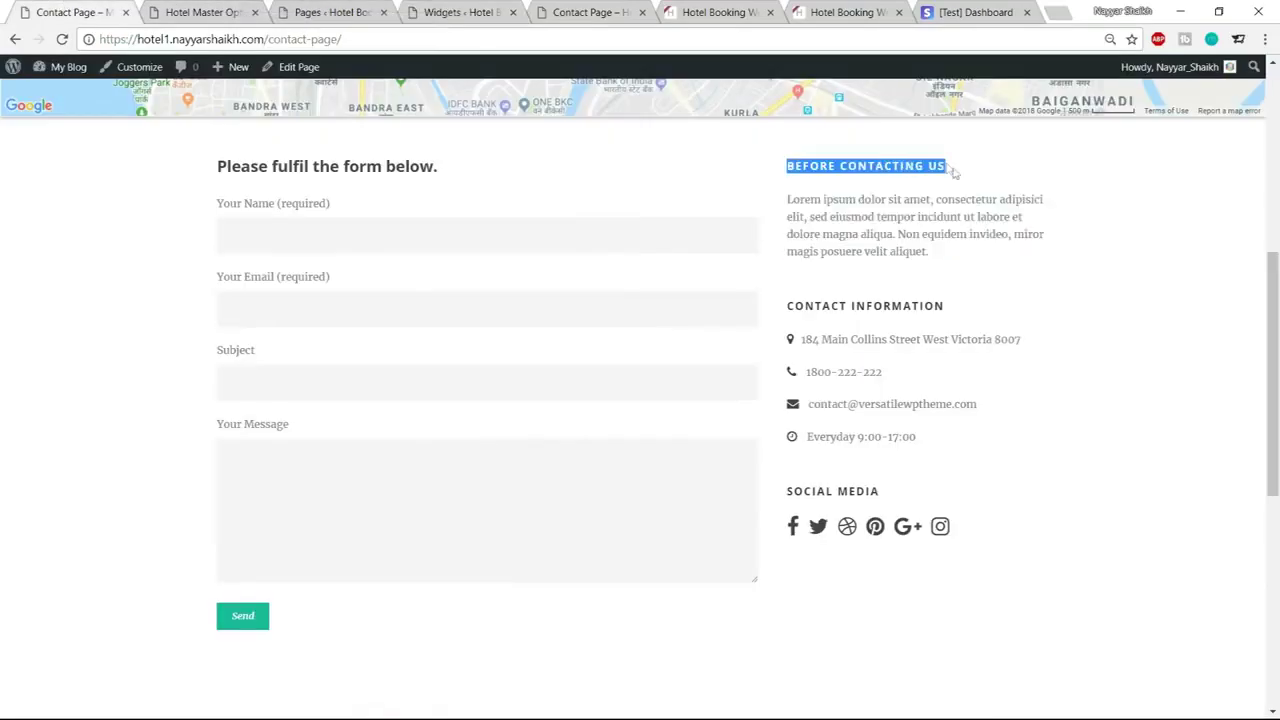
{"action": "left_click", "coordinate": [437, 12]}
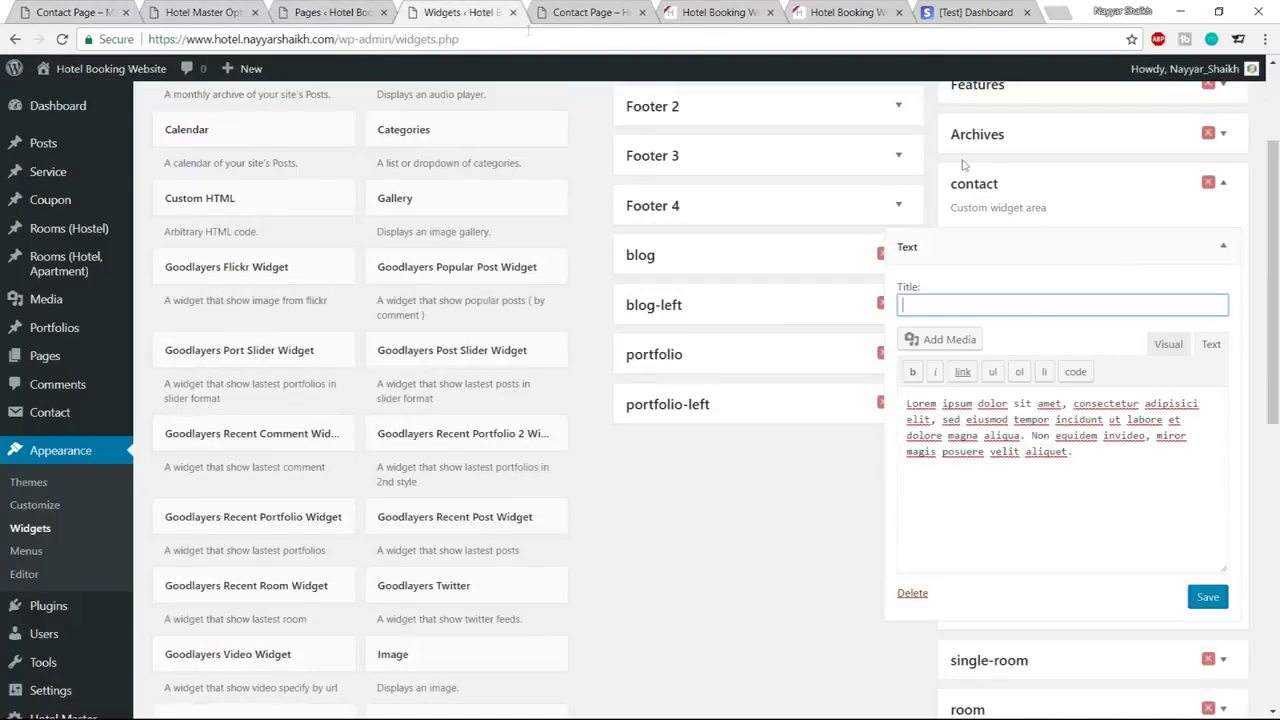
{"action": "key", "text": "ctrl+v"}
{"action": "left_click", "coordinate": [1208, 599]}
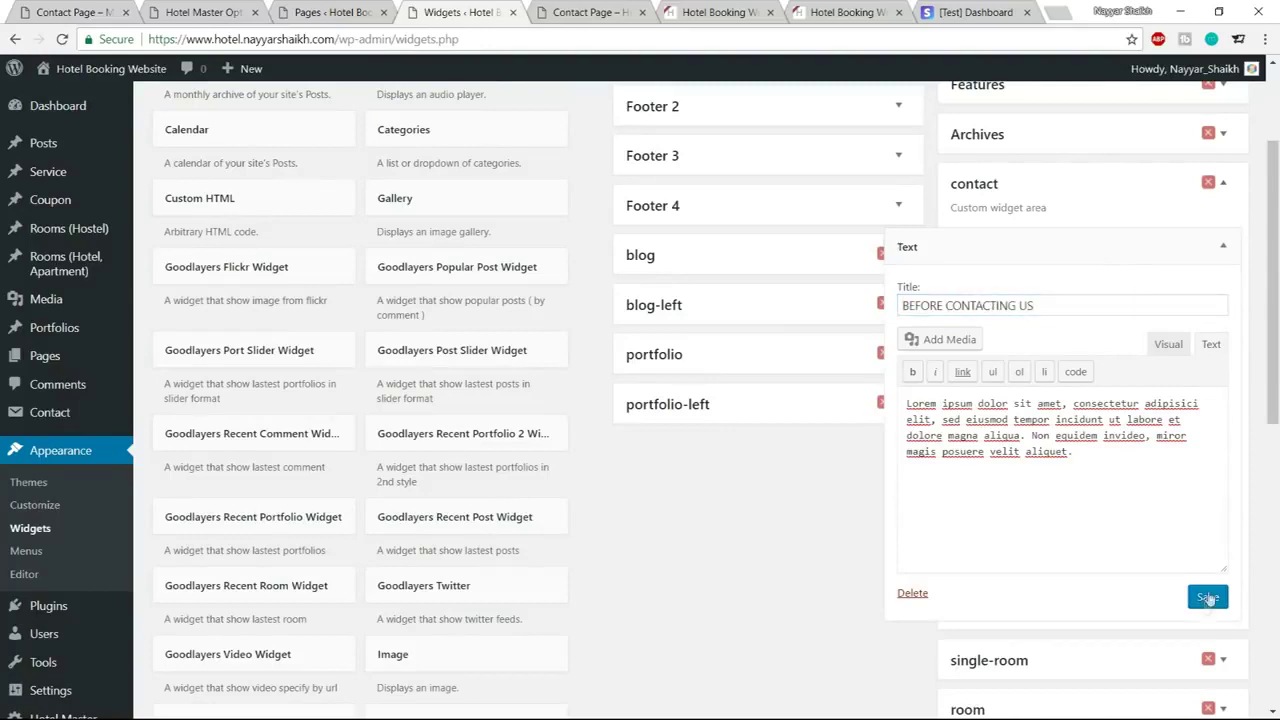
{"action": "left_click", "coordinate": [1223, 246]}
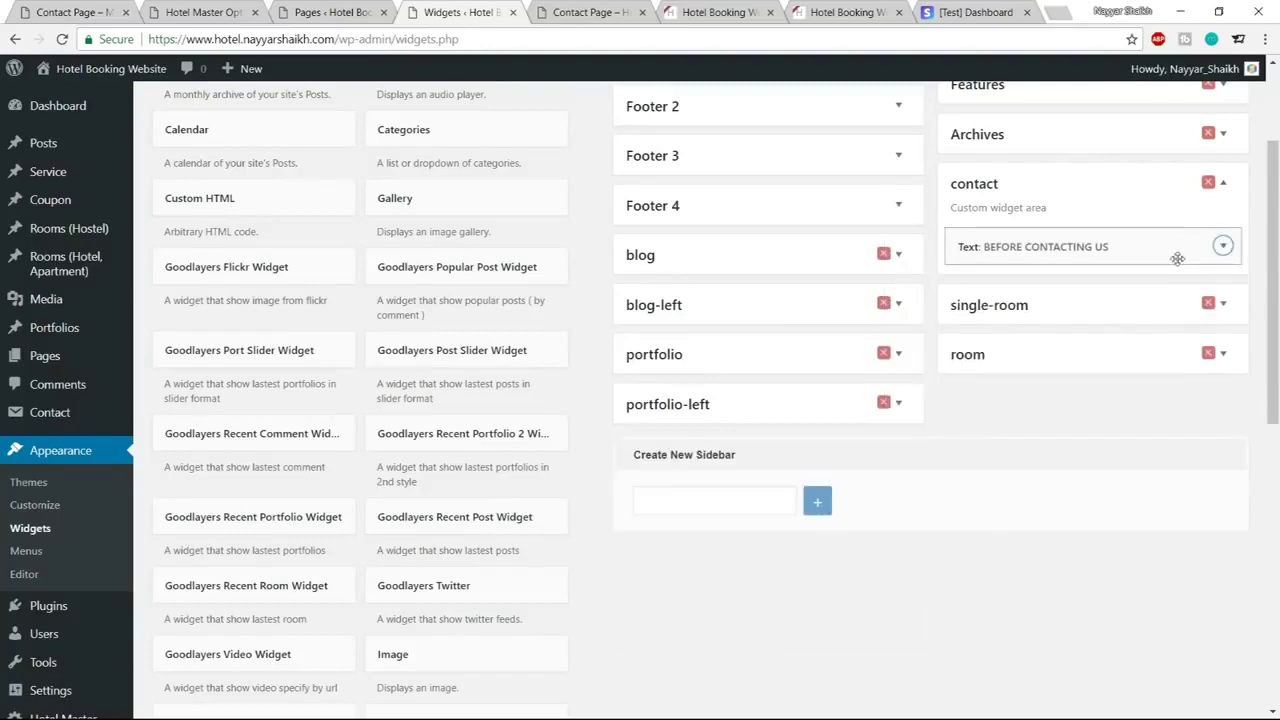
{"action": "scroll", "coordinate": [490, 460], "scroll_direction": "down", "scroll_amount": 6}
{"action": "scroll", "coordinate": [495, 510], "scroll_direction": "down", "scroll_amount": 1}
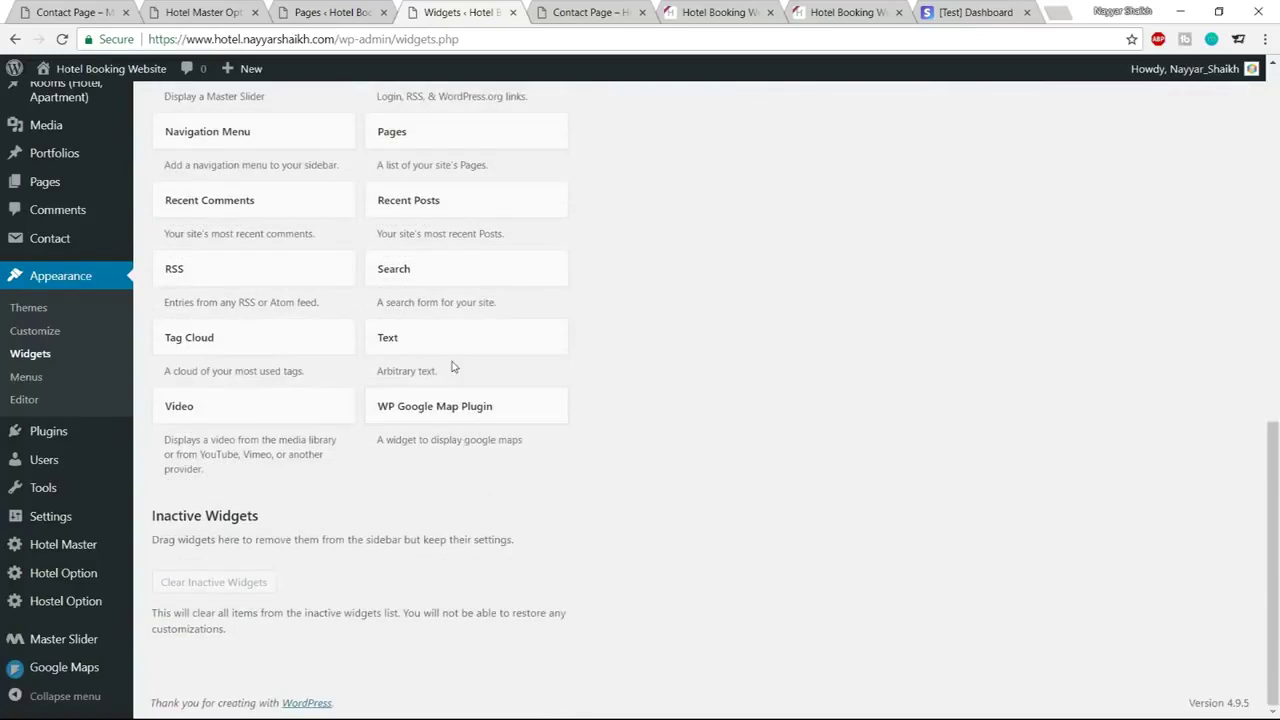
Step: Add a second Text widget to the contact sidebar
{"action": "left_click", "coordinate": [454, 346]}
{"action": "scroll", "coordinate": [437, 500], "scroll_direction": "down", "scroll_amount": 3}
{"action": "left_click", "coordinate": [436, 560]}
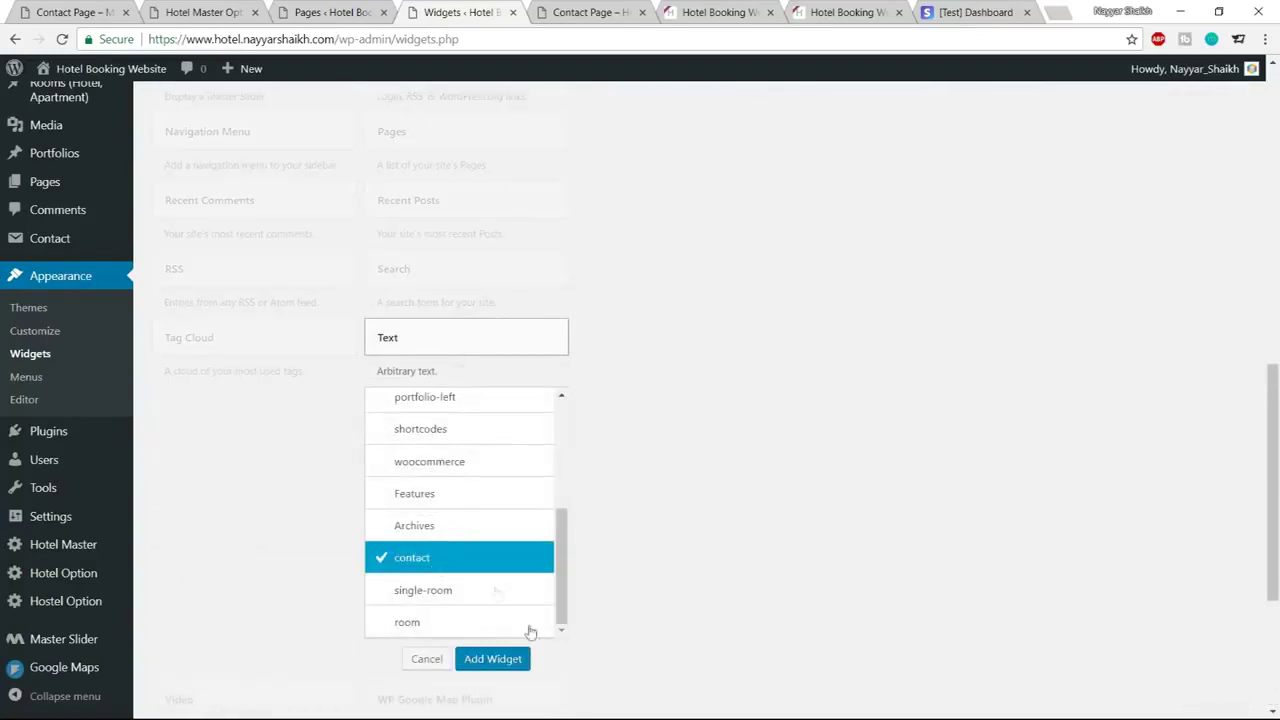
{"action": "left_click", "coordinate": [517, 660]}
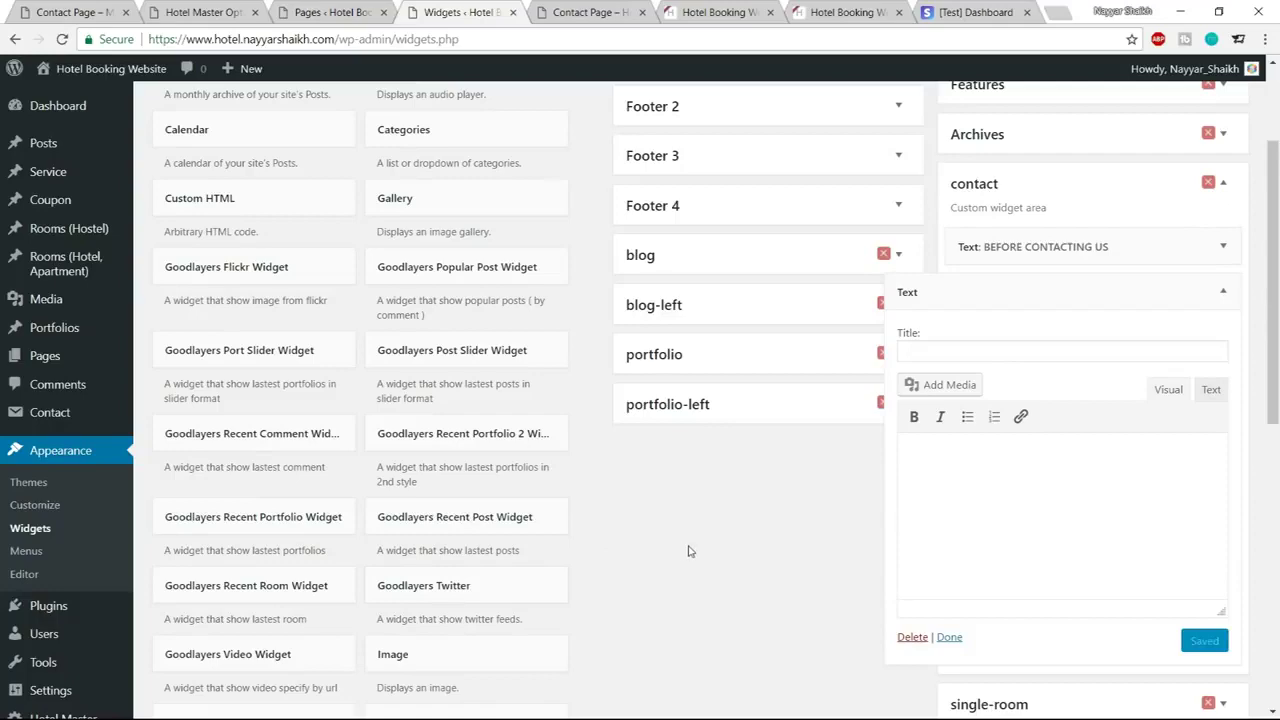
Step: Copy the Sidebar 2 contact shortcode lines from the Contact Sidebar notes file in Notepad
{"action": "key", "text": "super"}
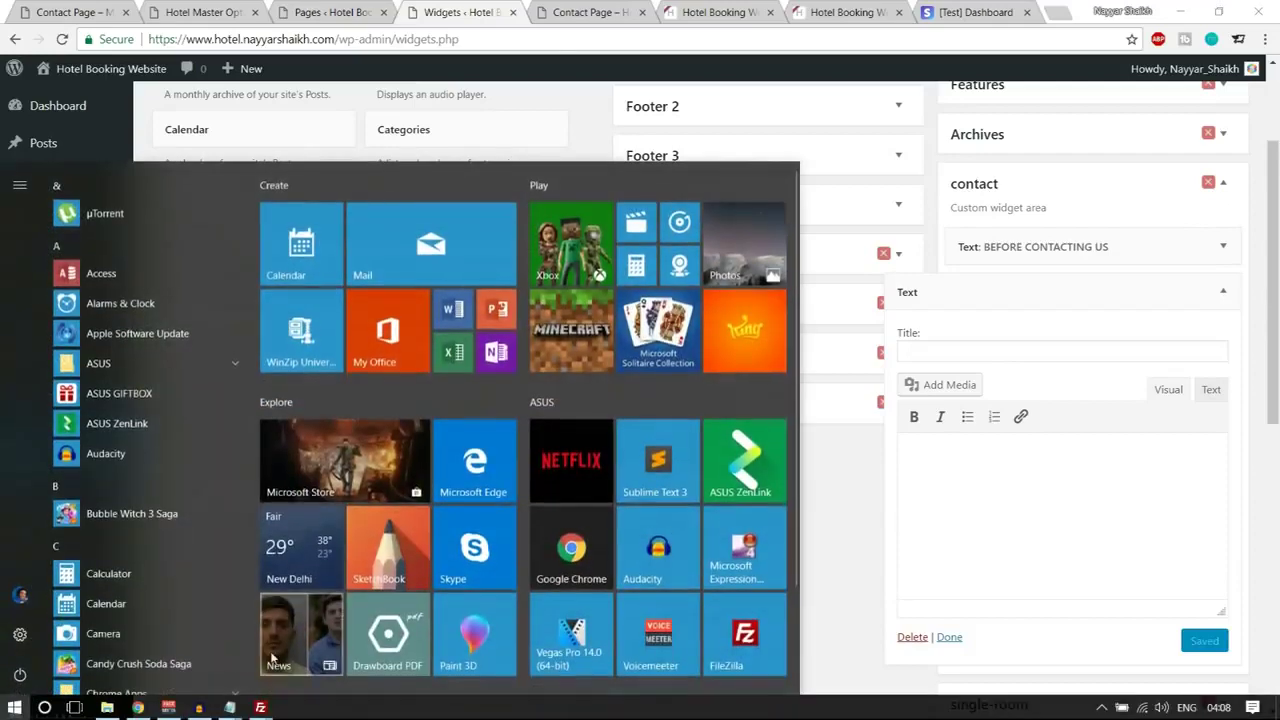
{"action": "key", "text": "alt+Tab"}
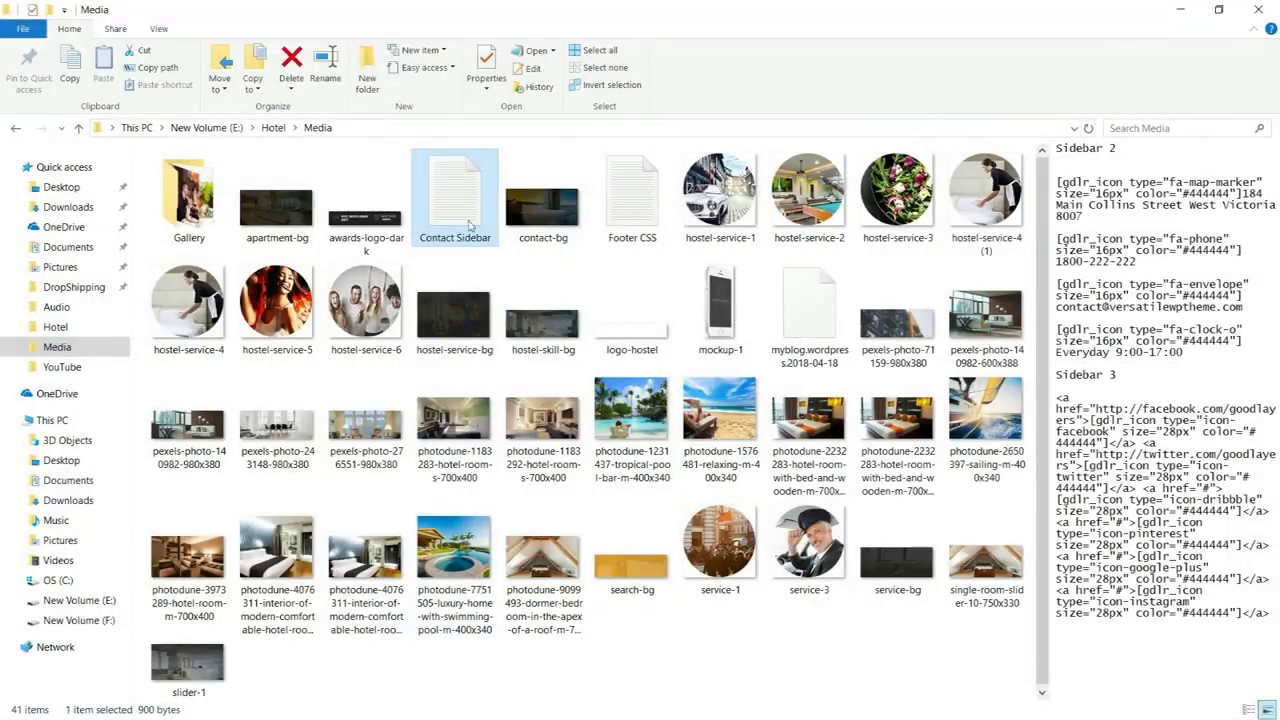
{"action": "double_click", "coordinate": [476, 212]}
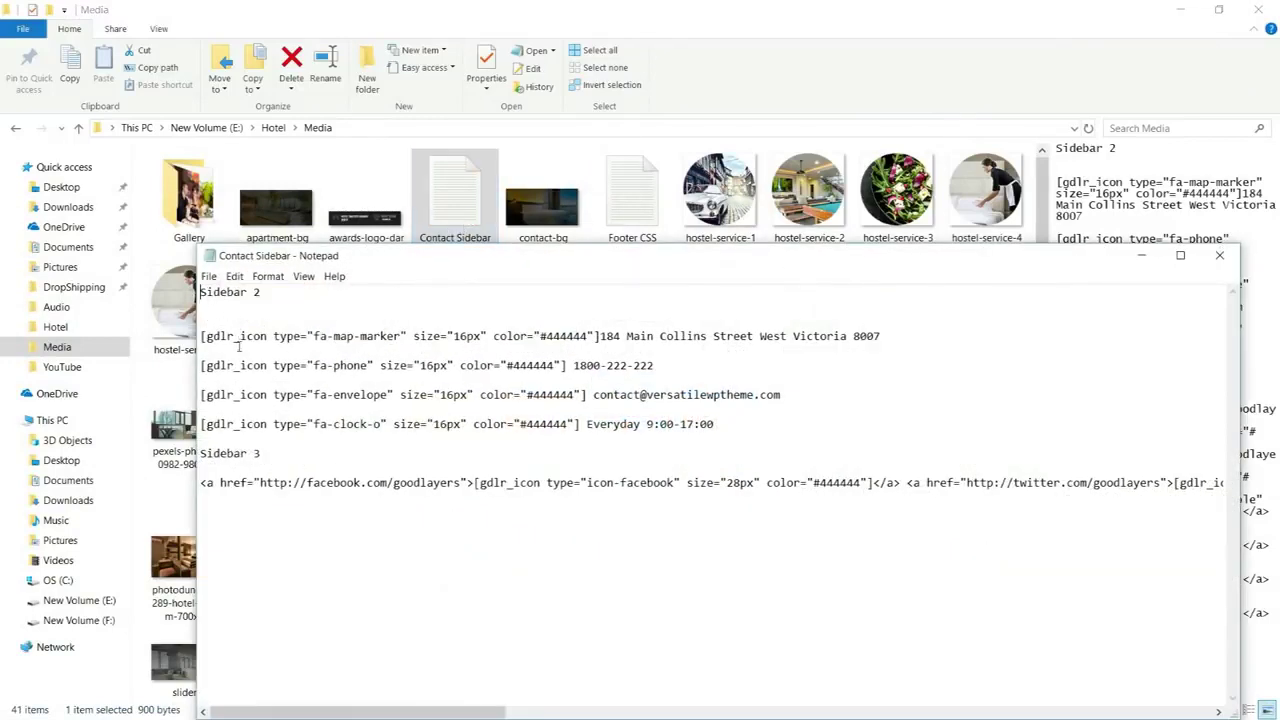
{"action": "left_click_drag", "start_coordinate": [260, 291], "coordinate": [210, 291]}
{"action": "mouse_move", "coordinate": [716, 424]}
{"action": "left_mouse_down"}
{"action": "mouse_move", "coordinate": [320, 368]}
{"action": "mouse_move", "coordinate": [228, 321]}
{"action": "left_mouse_up"}
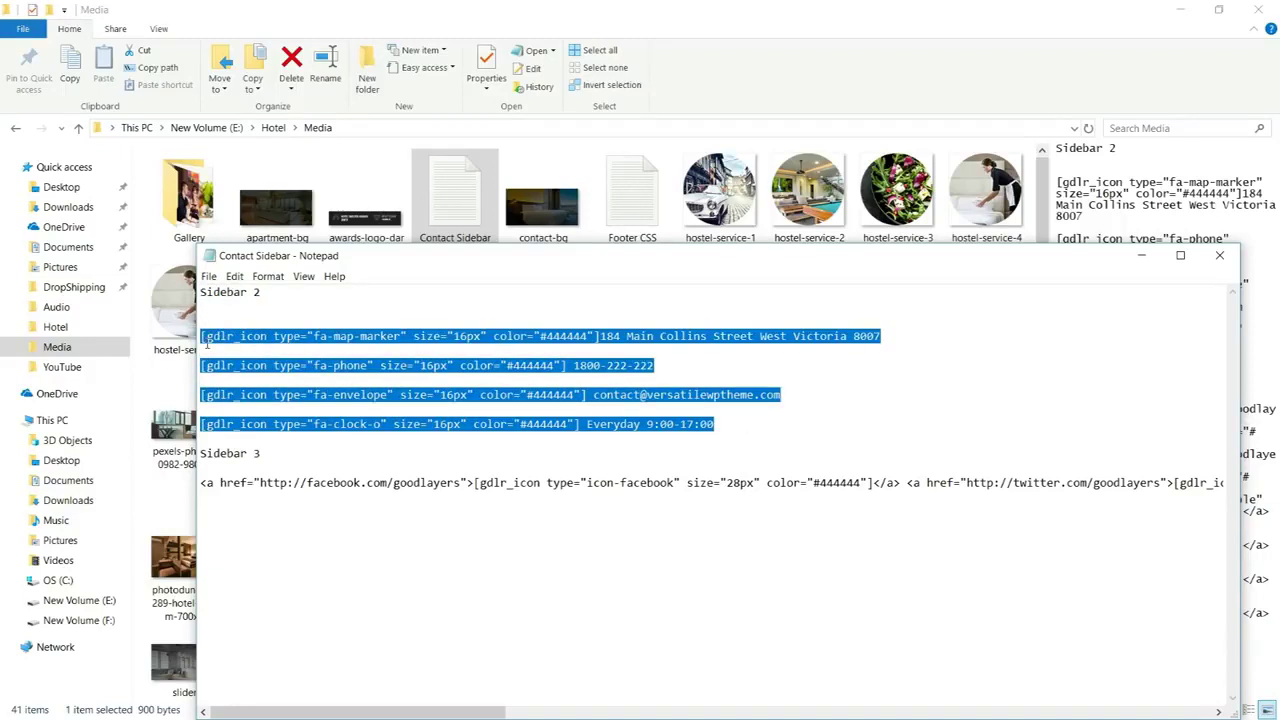
{"action": "key", "text": "super"}
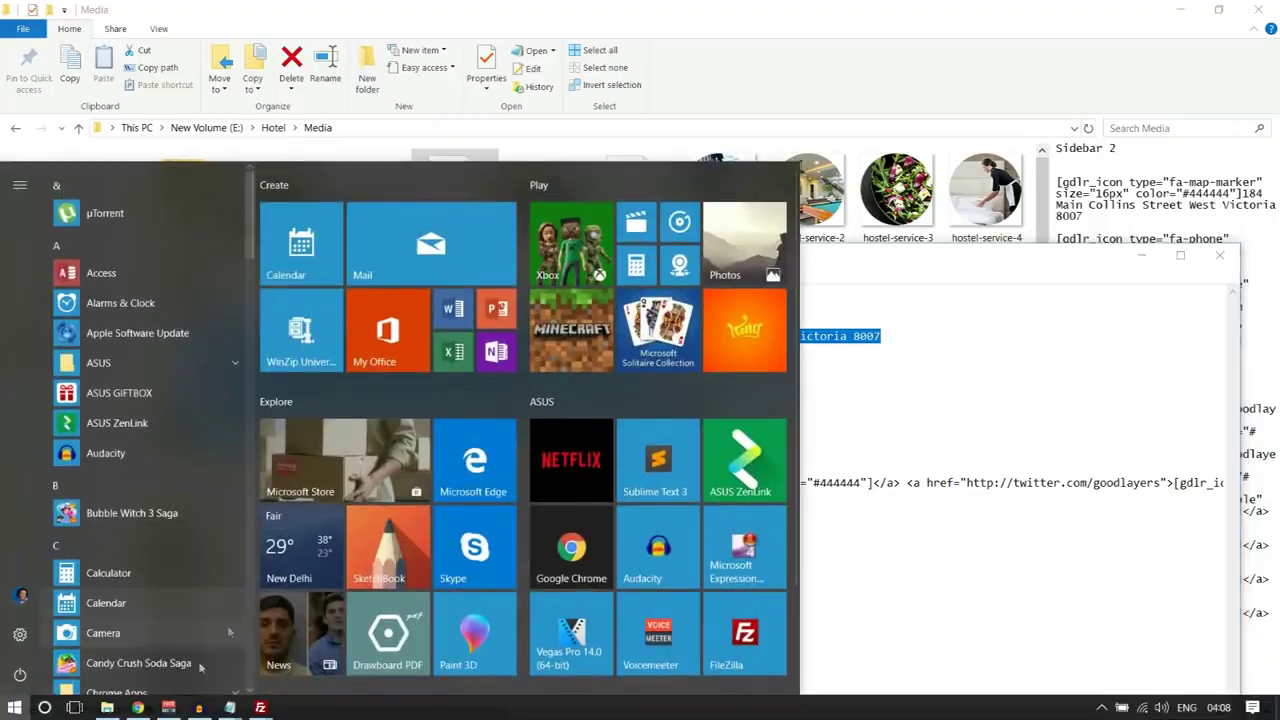
{"action": "key", "text": "alt+Tab"}
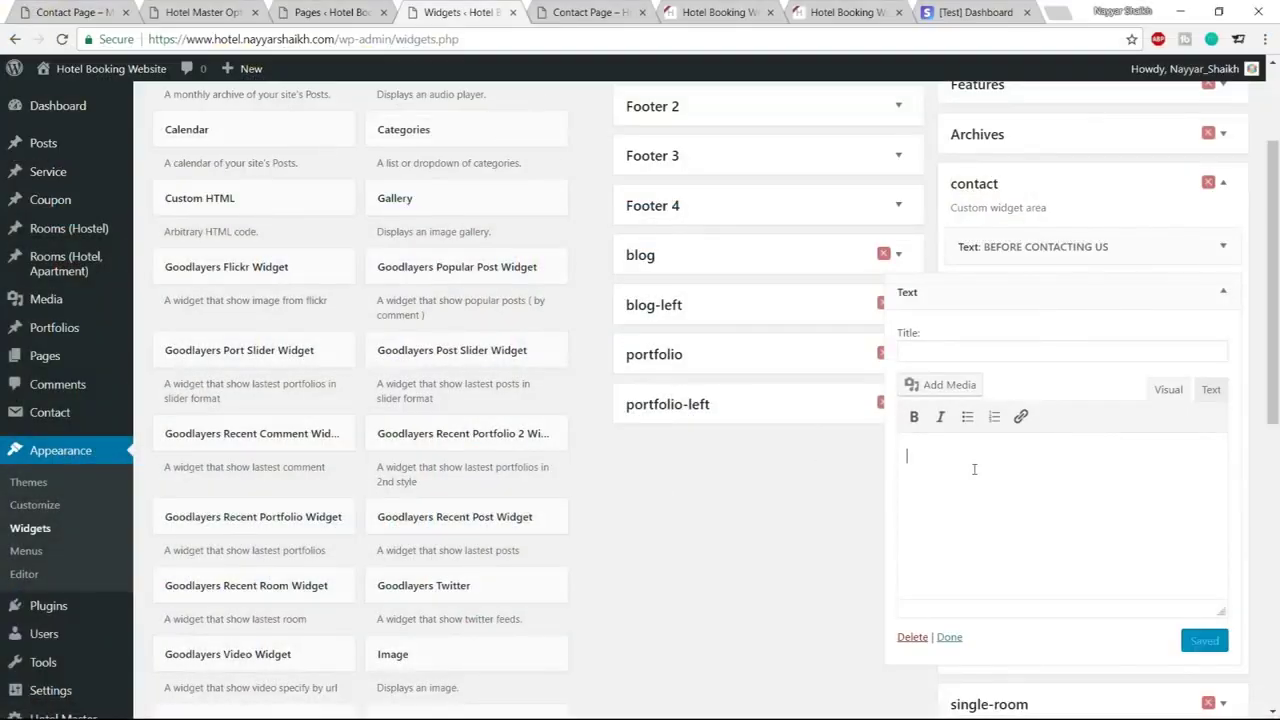
Step: Paste the contact shortcodes into the widget and title it CONTACT INFORMATION
{"action": "key", "text": "ctrl+v"}
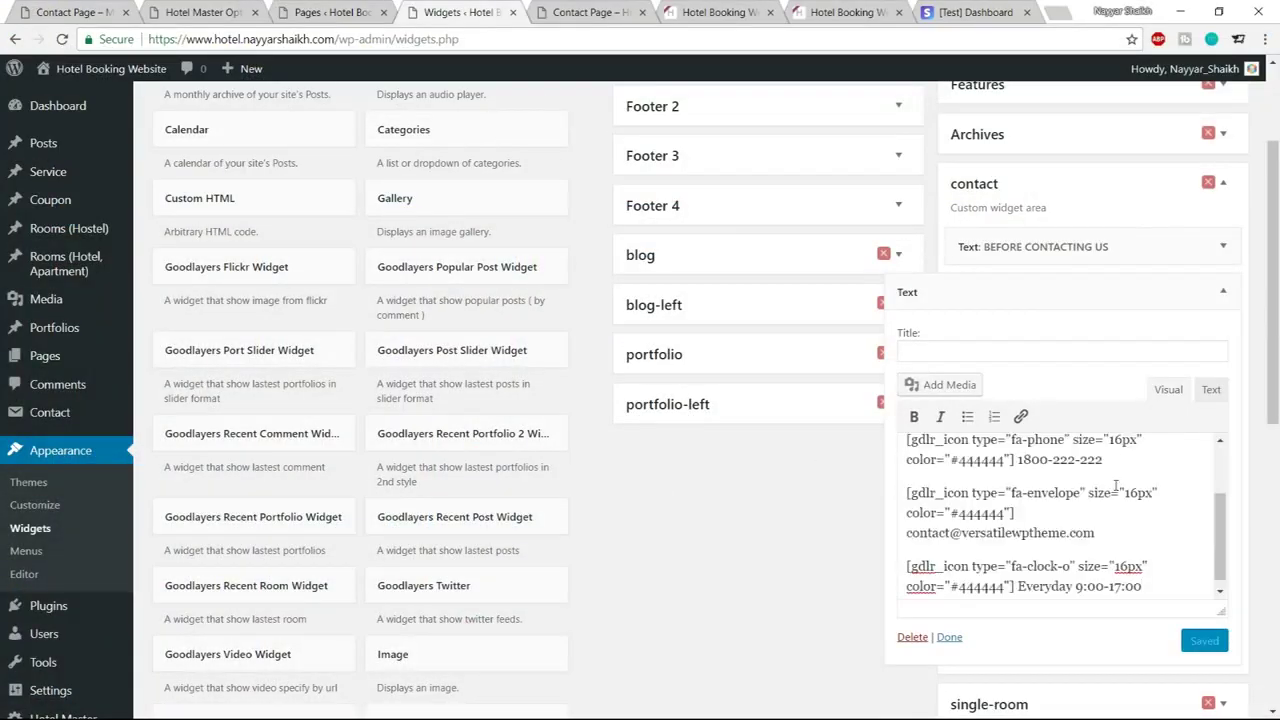
{"action": "left_click", "coordinate": [100, 10]}
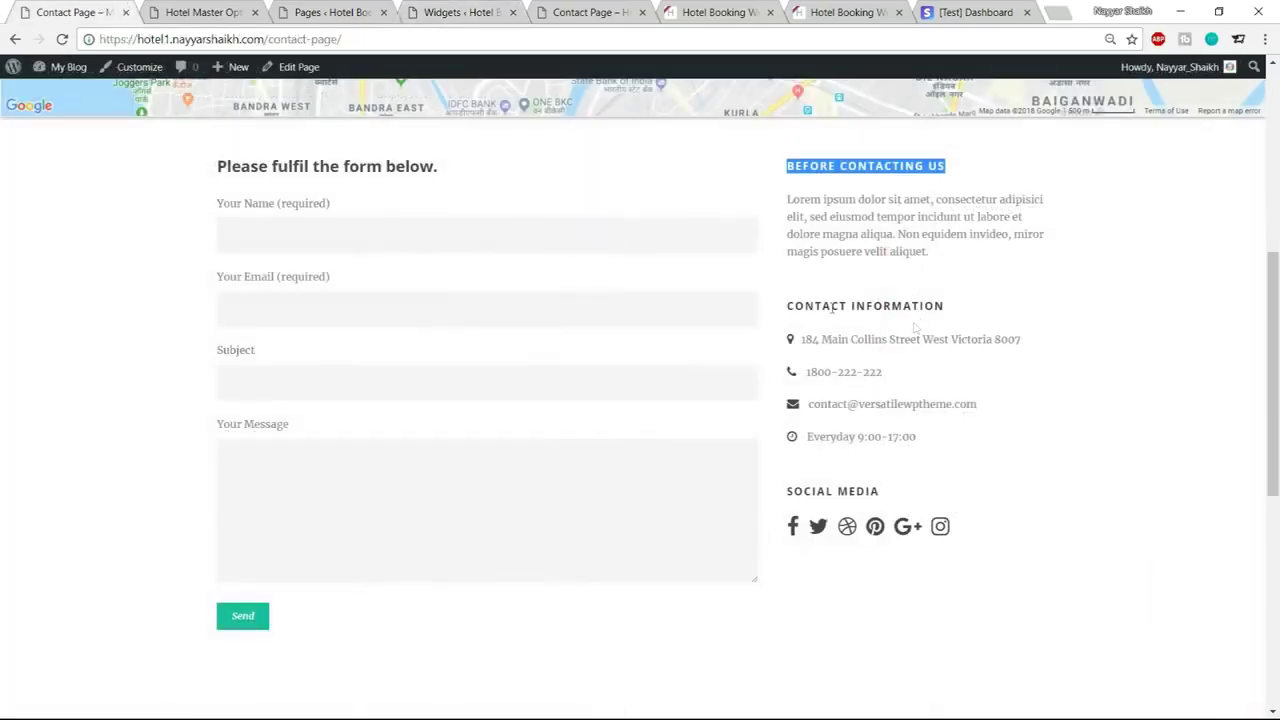
{"action": "left_click_drag", "start_coordinate": [788, 305], "coordinate": [1046, 305]}
{"action": "key", "text": "ctrl+c"}
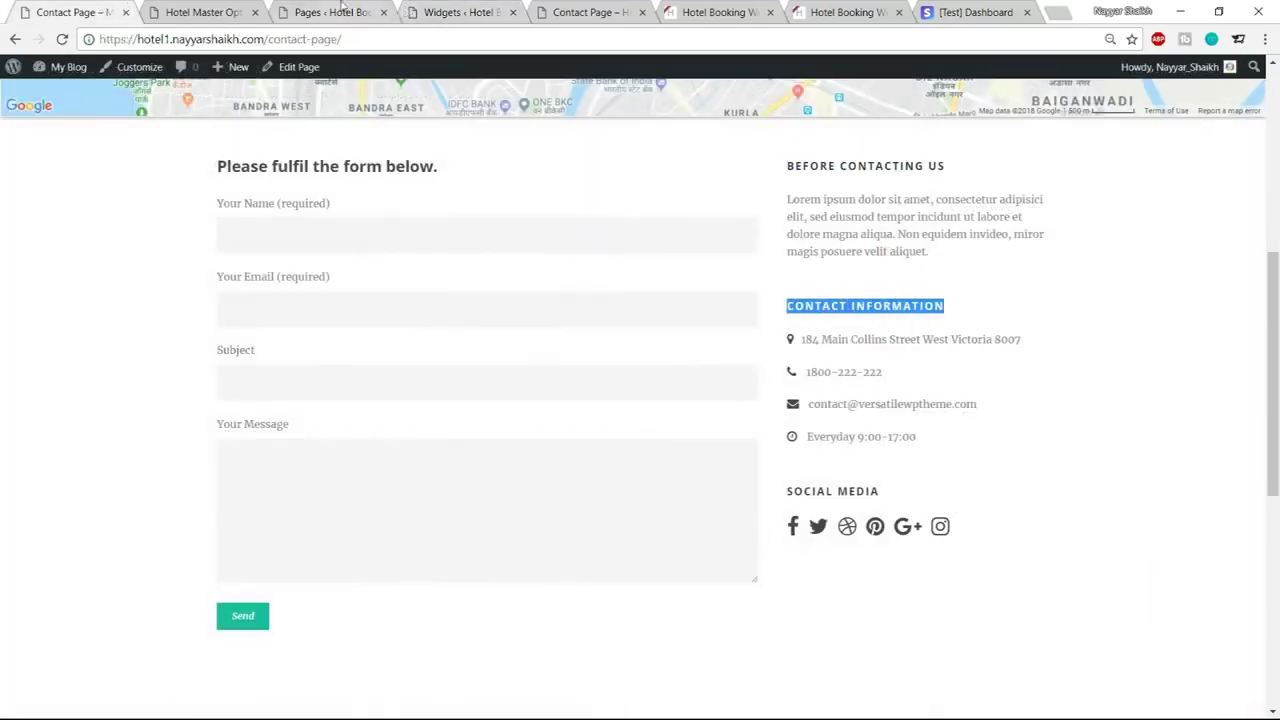
{"action": "left_click", "coordinate": [455, 12]}
{"action": "left_click", "coordinate": [981, 352]}
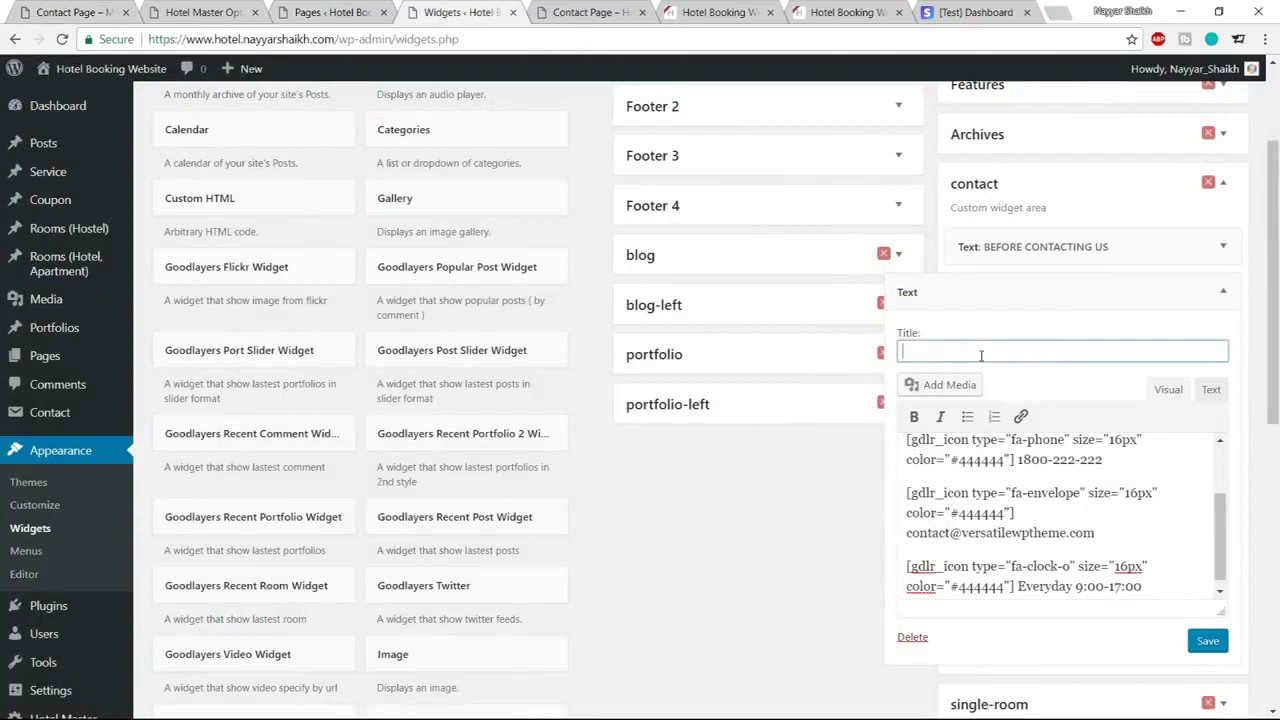
{"action": "key", "text": "ctrl+v"}
Step: Check the phone and email lines, then save and collapse the CONTACT INFORMATION widget
{"action": "scroll", "coordinate": [1100, 510], "scroll_direction": "up", "scroll_amount": 1}
{"action": "scroll", "coordinate": [1126, 516], "scroll_direction": "down", "scroll_amount": 1}
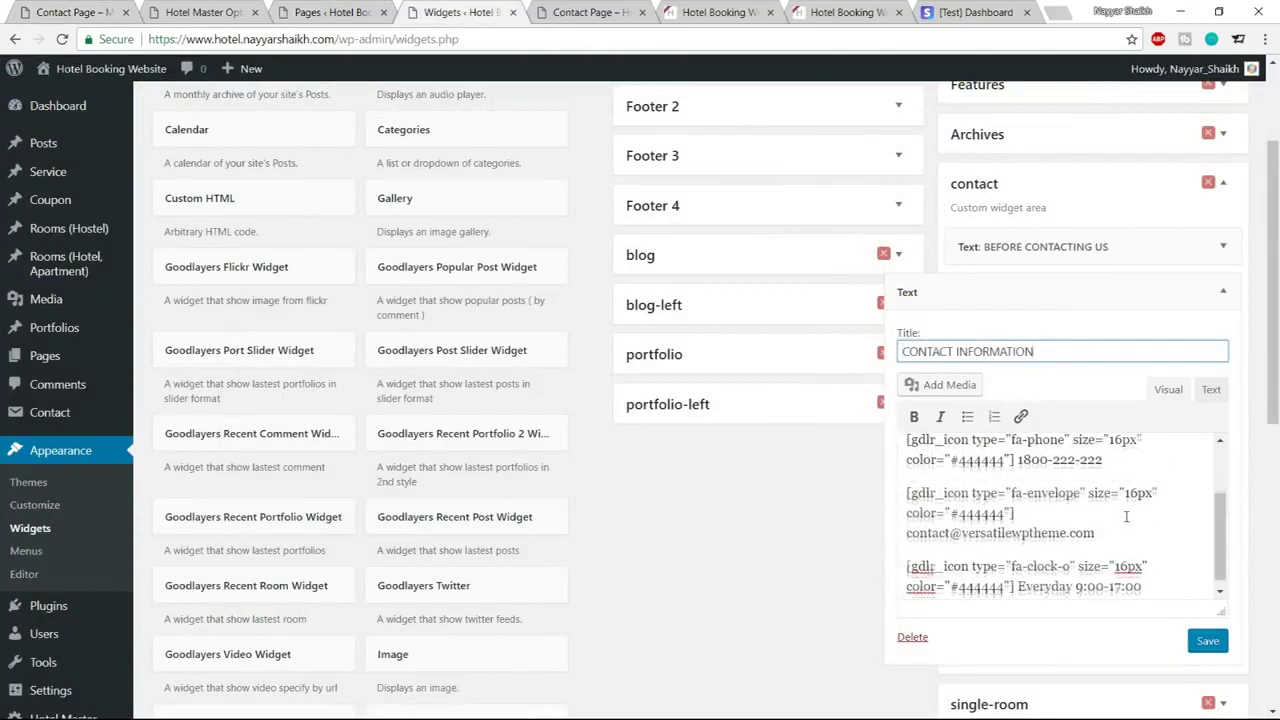
{"action": "left_click_drag", "start_coordinate": [1103, 460], "coordinate": [1014, 460]}
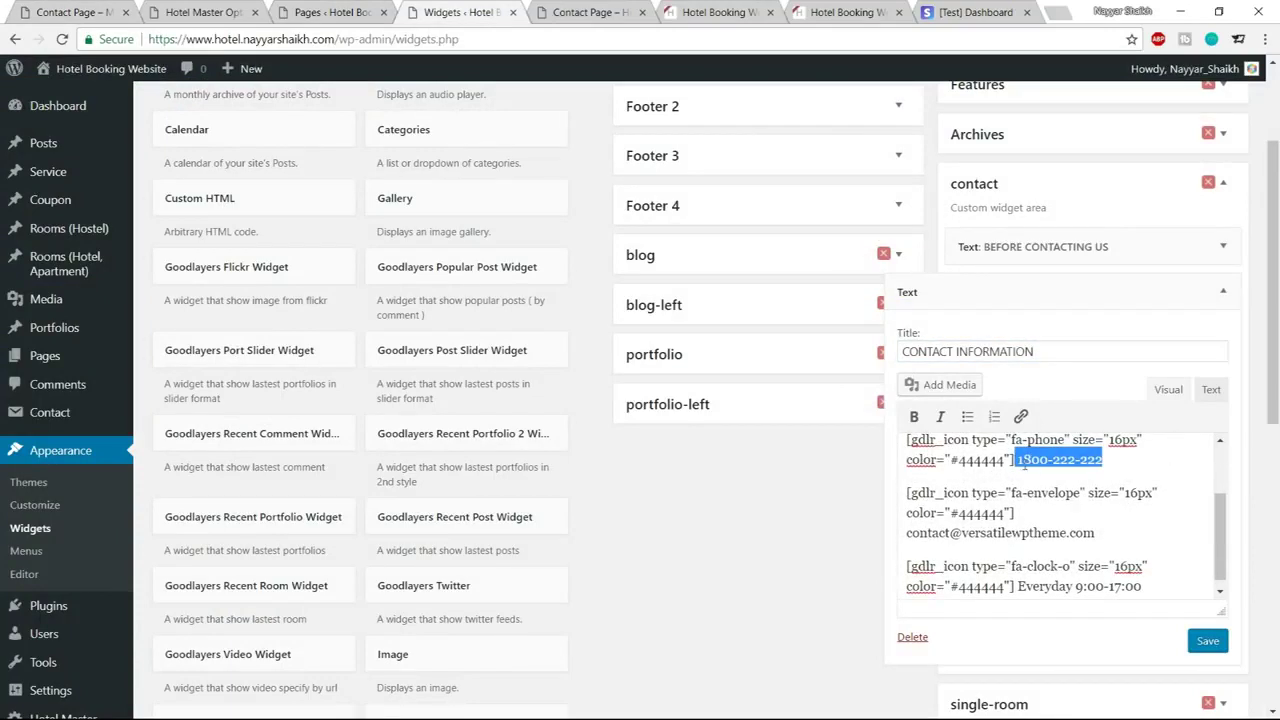
{"action": "left_click_drag", "start_coordinate": [1104, 532], "coordinate": [890, 539]}
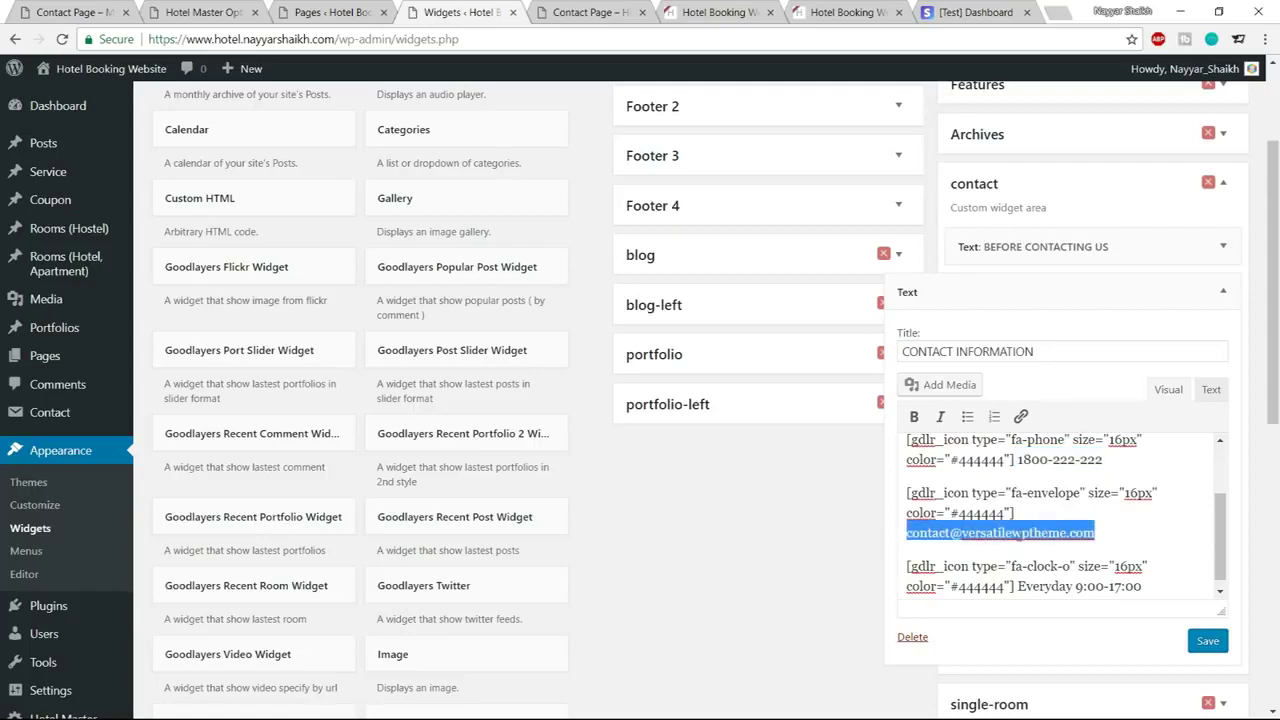
{"action": "scroll", "coordinate": [1115, 556], "scroll_direction": "down", "scroll_amount": 1}
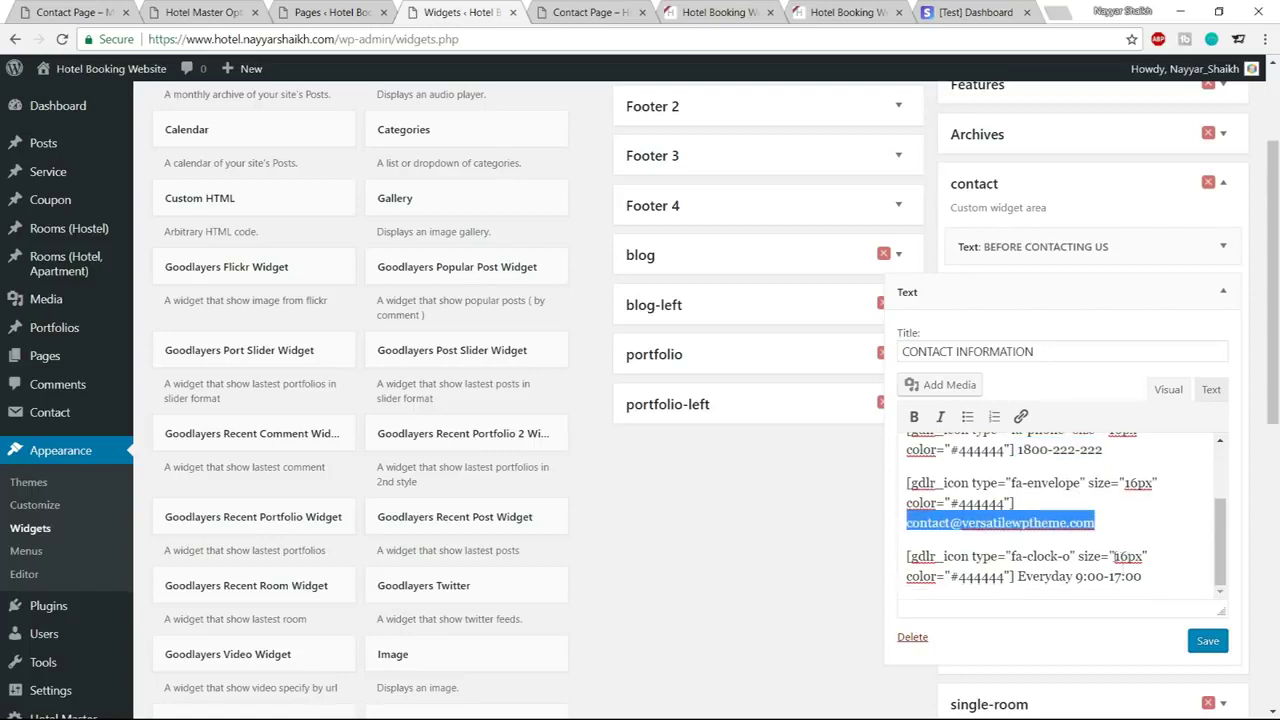
{"action": "left_click", "coordinate": [1207, 641]}
{"action": "left_click", "coordinate": [1222, 291]}
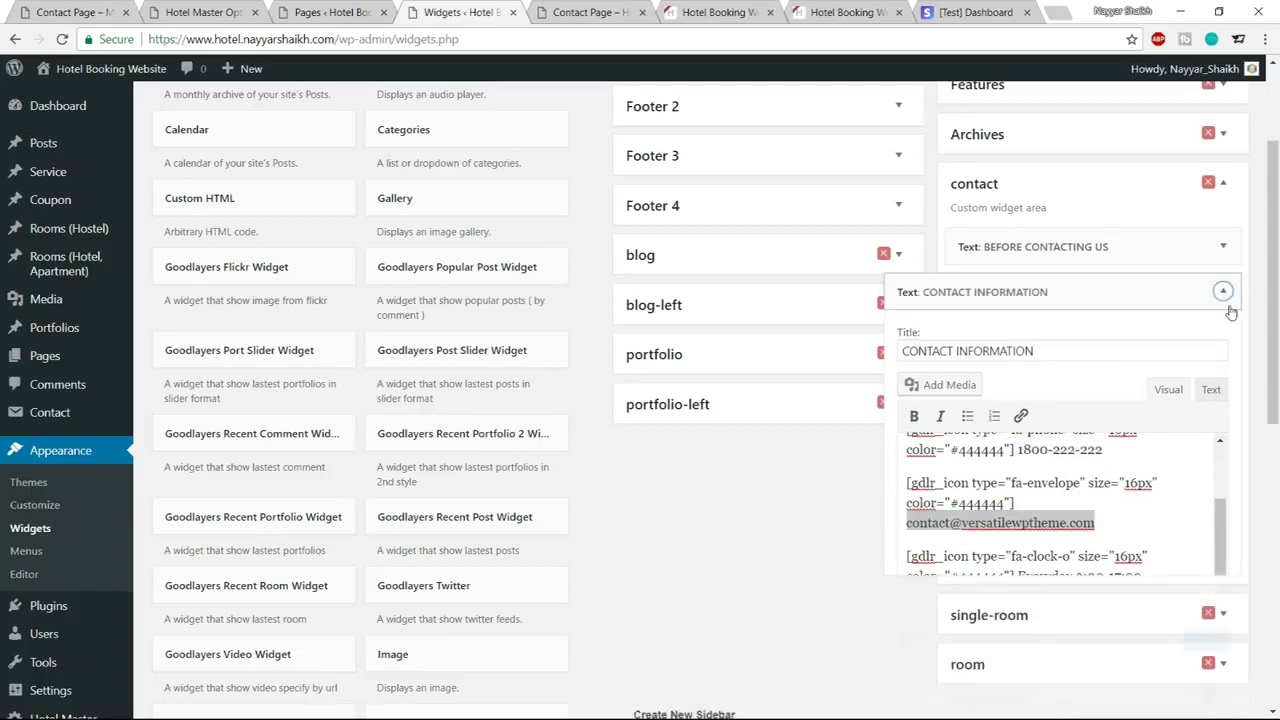
{"action": "scroll", "coordinate": [711, 471], "scroll_direction": "down", "scroll_amount": 6}
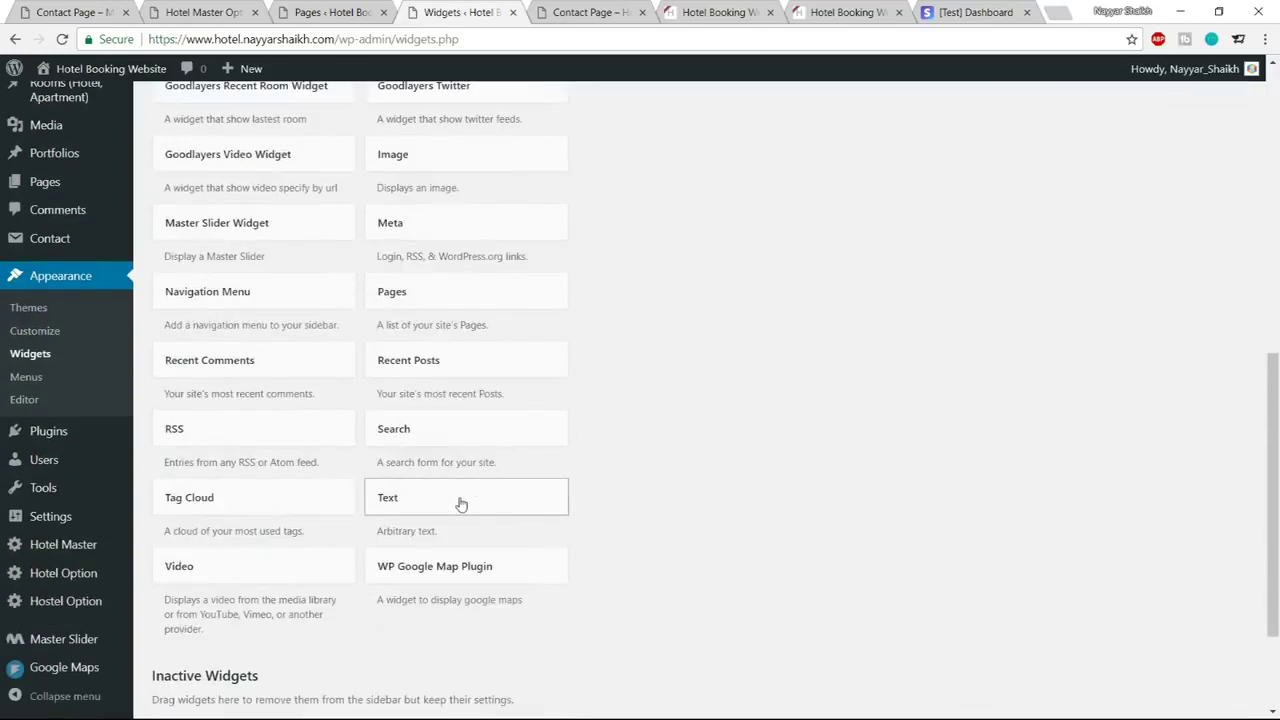
Step: Add a third Text widget to the contact sidebar
{"action": "left_click", "coordinate": [460, 500]}
{"action": "scroll", "coordinate": [460, 580], "scroll_direction": "down", "scroll_amount": 3}
{"action": "left_click", "coordinate": [430, 463]}
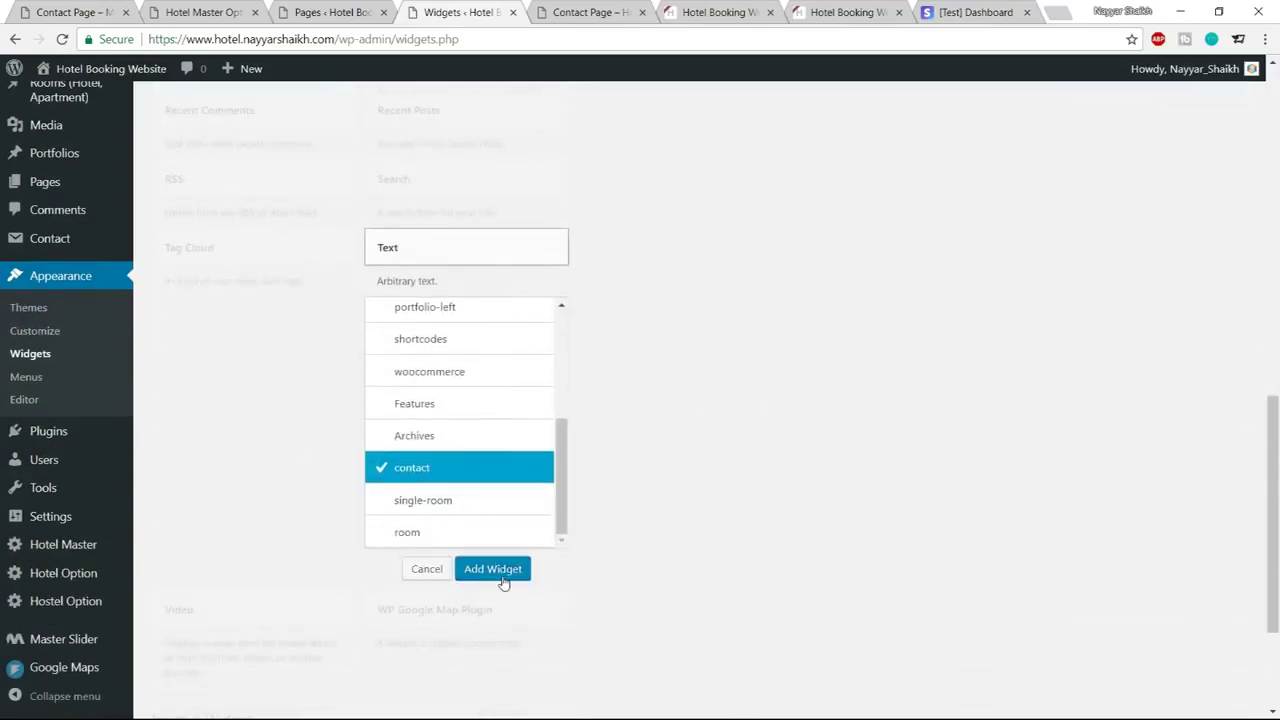
{"action": "left_click", "coordinate": [494, 569]}
Step: Copy the SOCIAL MEDIA heading from the live page into the widget title
{"action": "key", "text": "ctrl+1"}
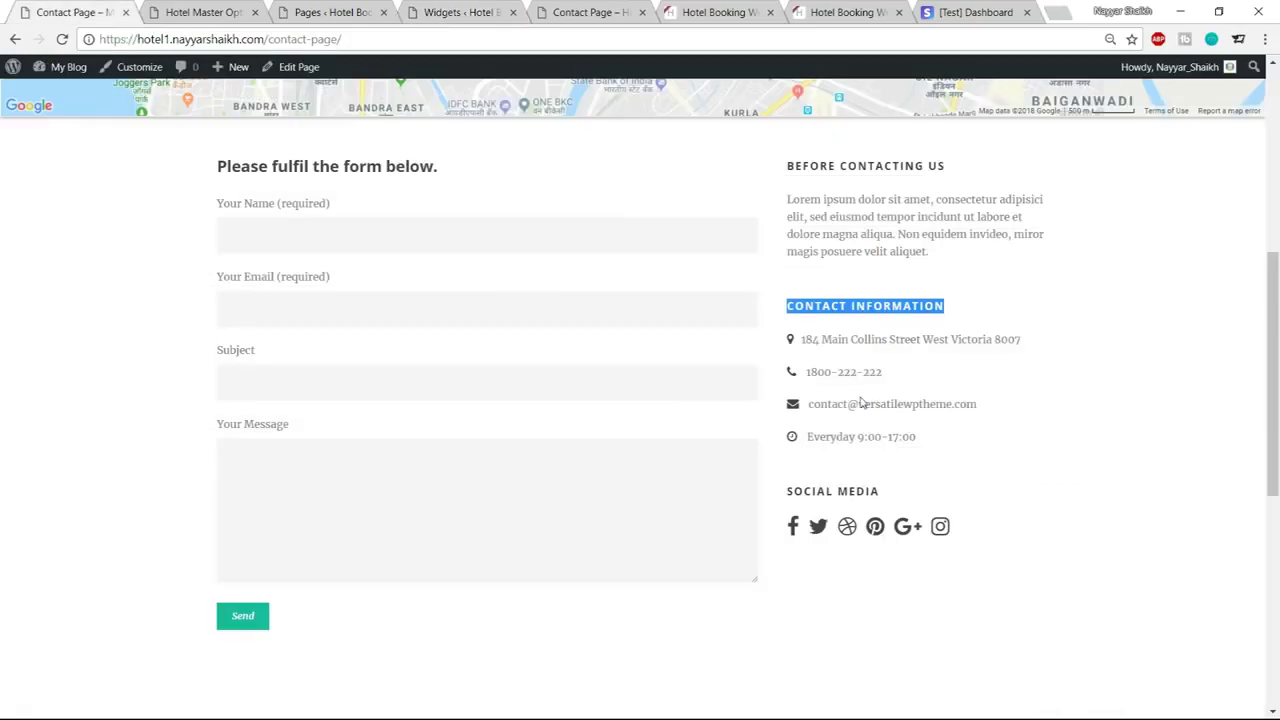
{"action": "left_click_drag", "start_coordinate": [882, 490], "coordinate": [792, 491]}
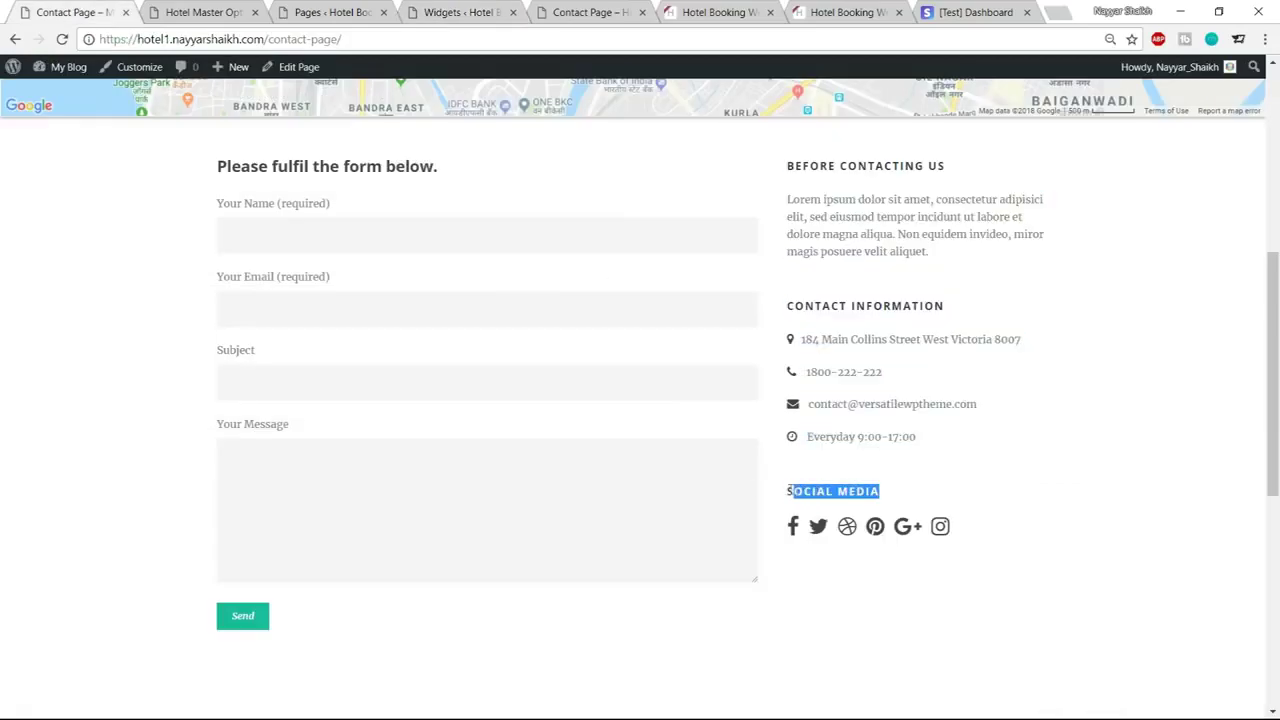
{"action": "left_click", "coordinate": [245, 12]}
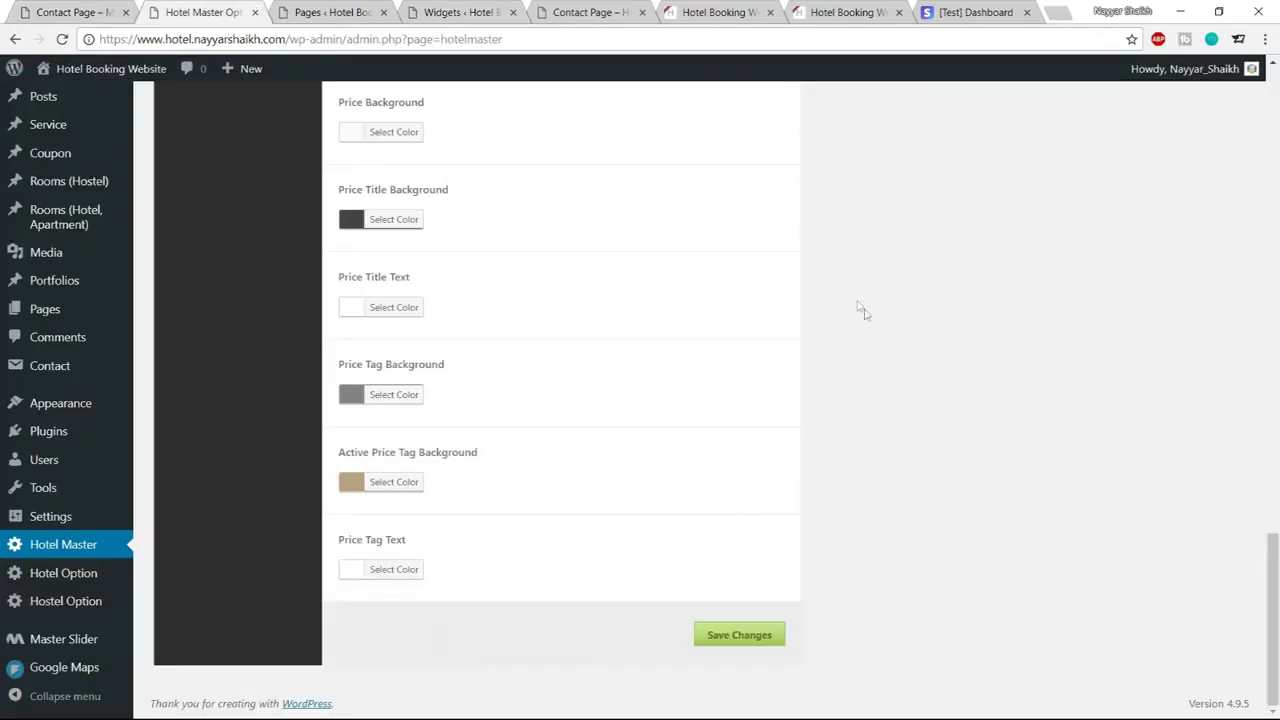
{"action": "left_click", "coordinate": [436, 10]}
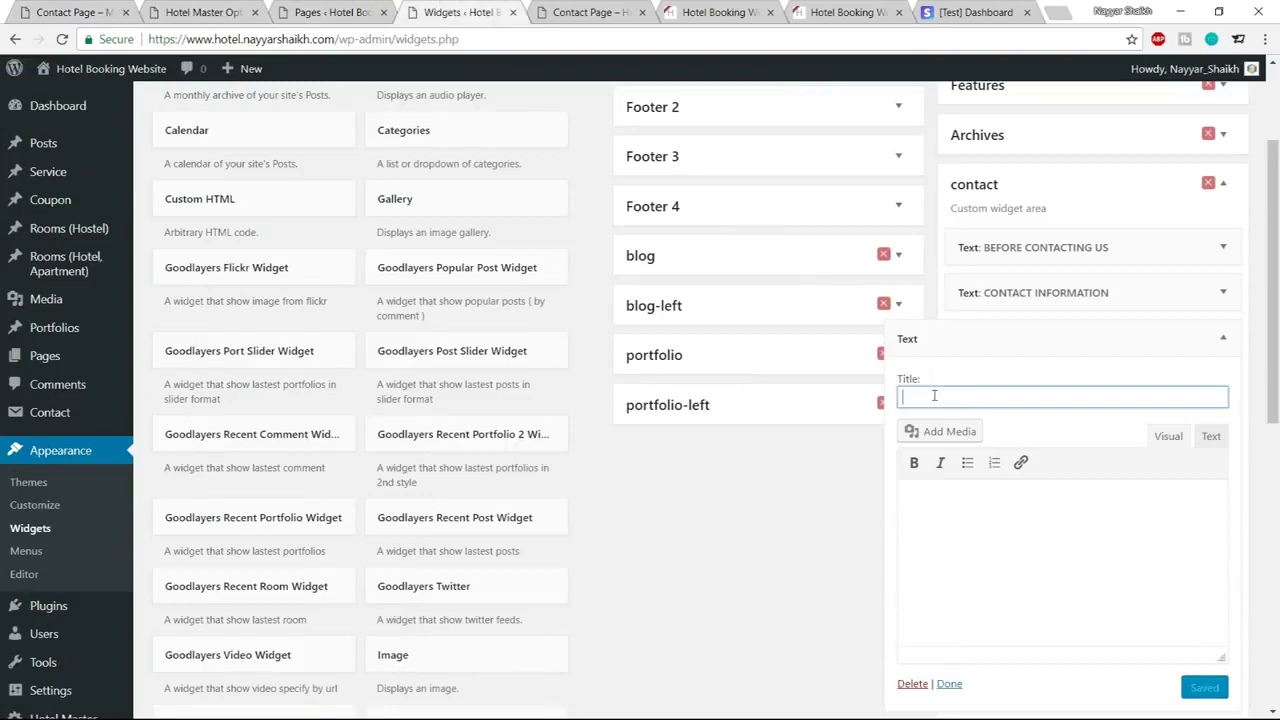
{"action": "type", "text": "SOCIAL MEDIA"}
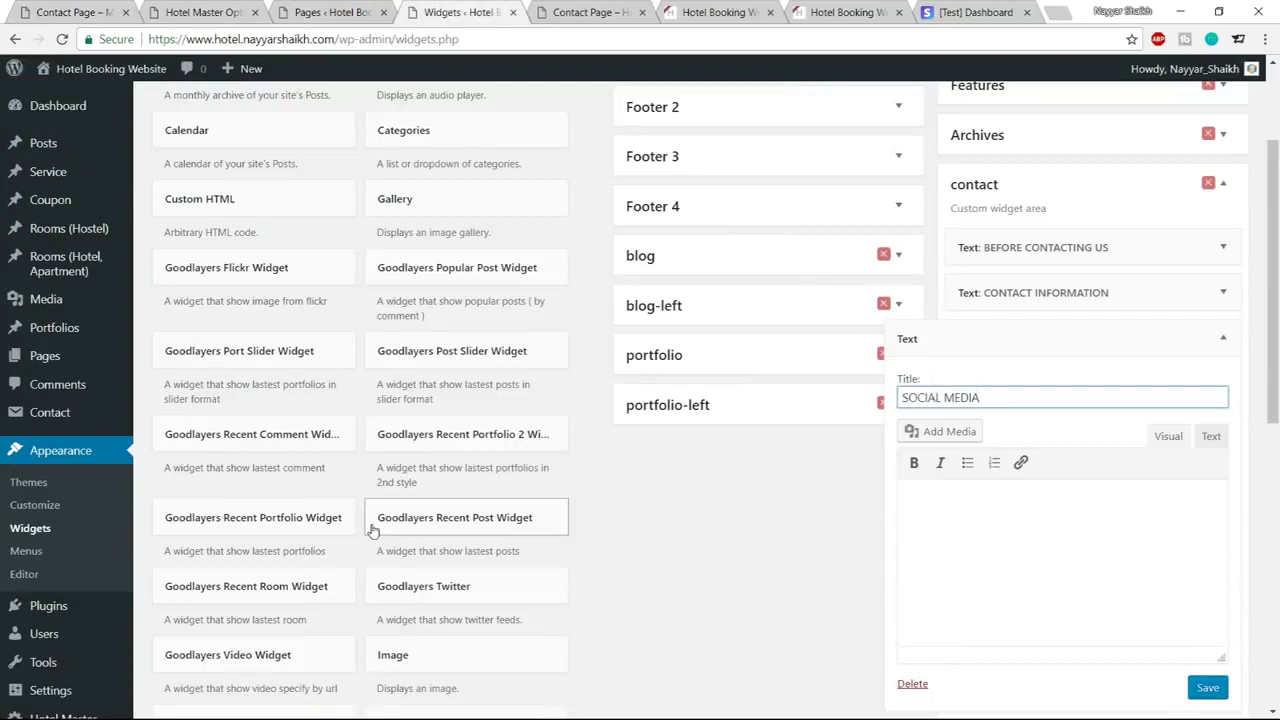
Step: Paste the Sidebar 3 social-link HTML in Text mode, save, and check the Twitter link
{"action": "key", "text": "alt+Tab"}
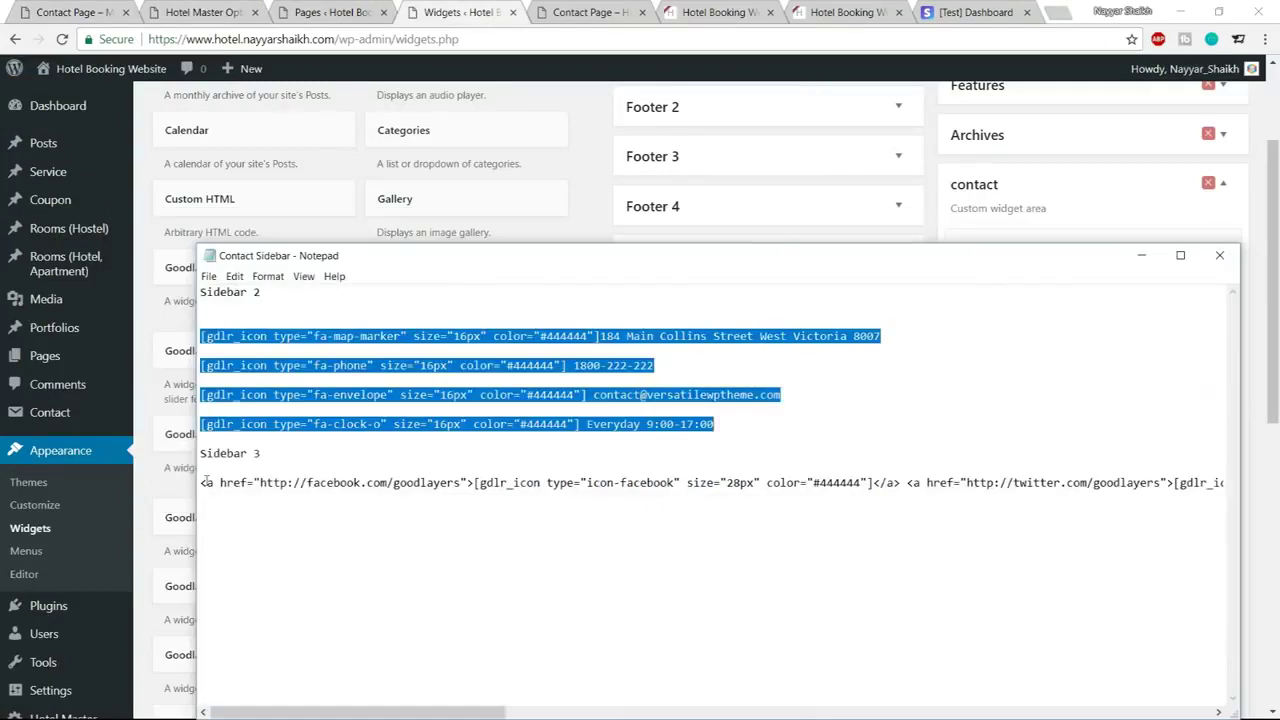
{"action": "left_click_drag", "start_coordinate": [203, 481], "coordinate": [1246, 493]}
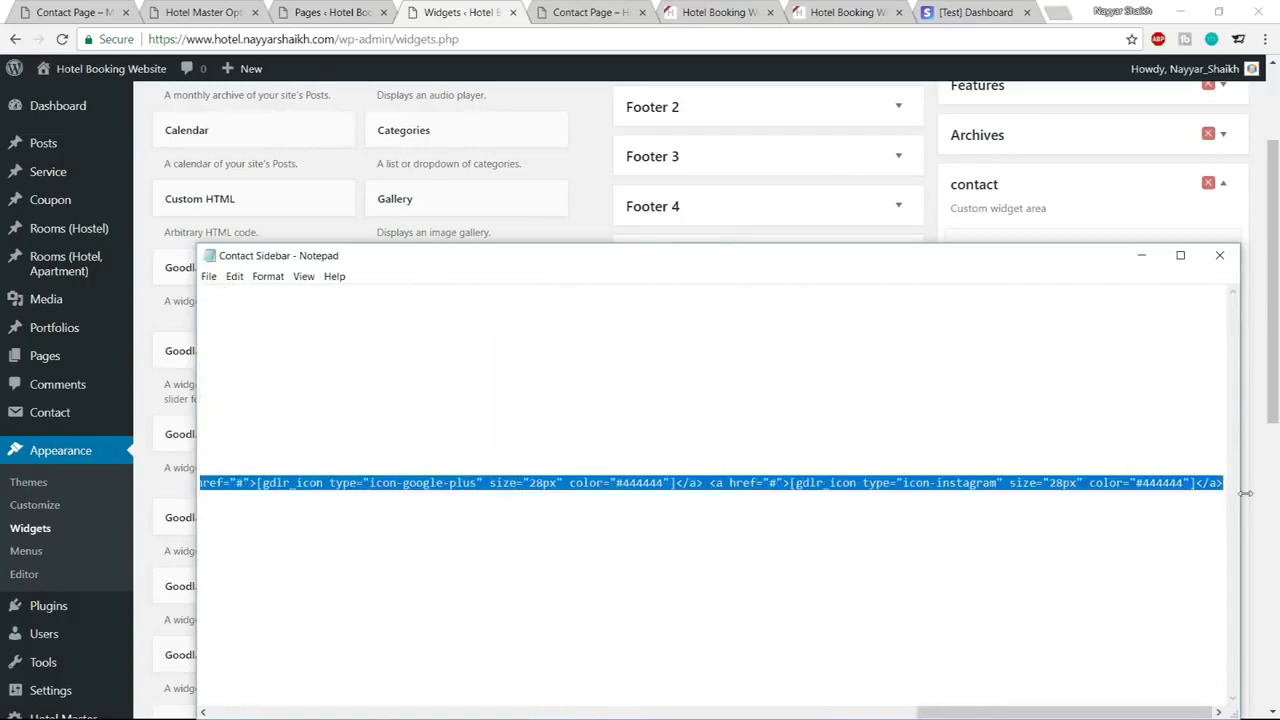
{"action": "key", "text": "alt+Tab"}
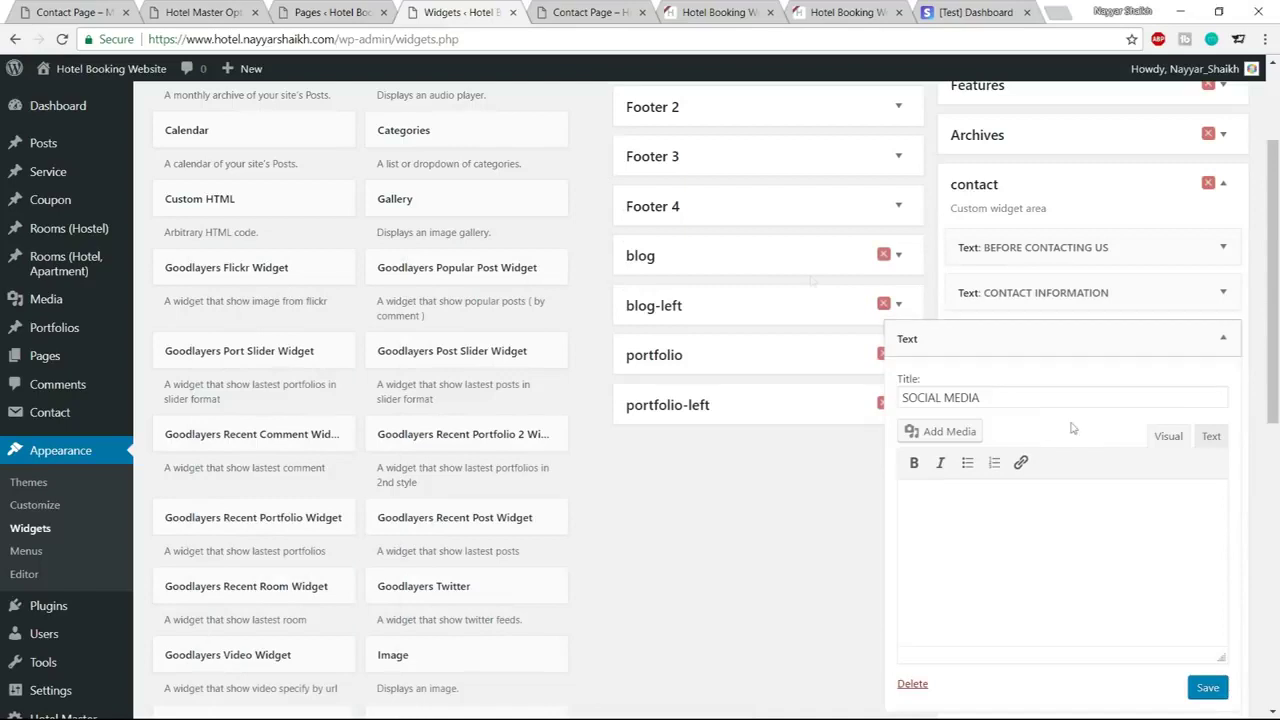
{"action": "left_click", "coordinate": [1140, 513]}
{"action": "key", "text": "ctrl+v"}
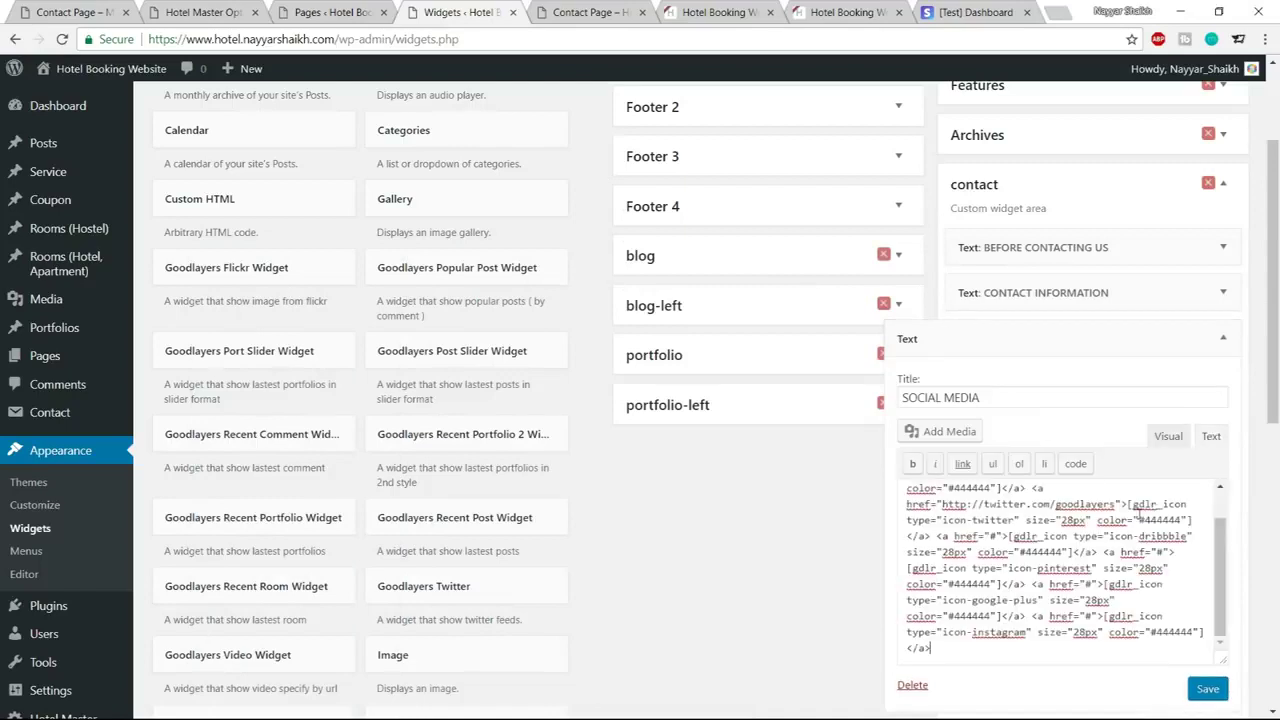
{"action": "left_click", "coordinate": [1208, 688]}
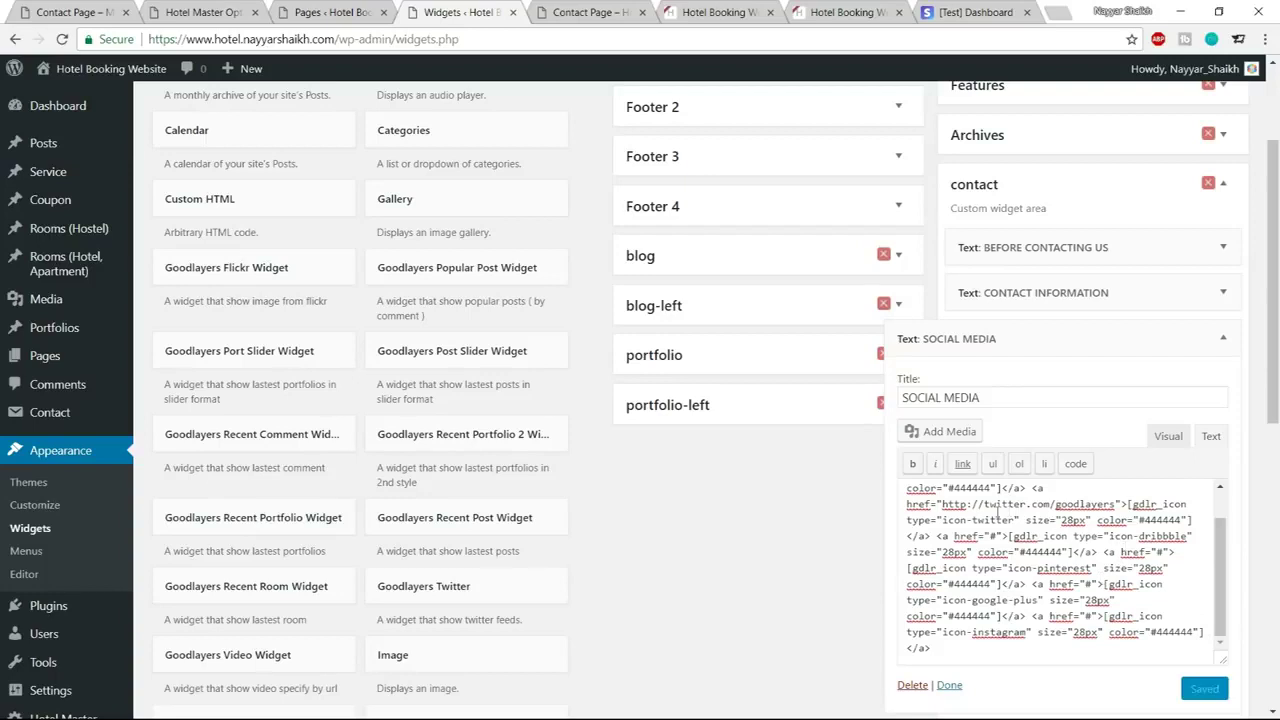
{"action": "left_click_drag", "start_coordinate": [906, 505], "coordinate": [938, 505]}
{"action": "left_click", "coordinate": [939, 505]}
{"action": "left_click_drag", "start_coordinate": [941, 505], "coordinate": [1117, 505]}
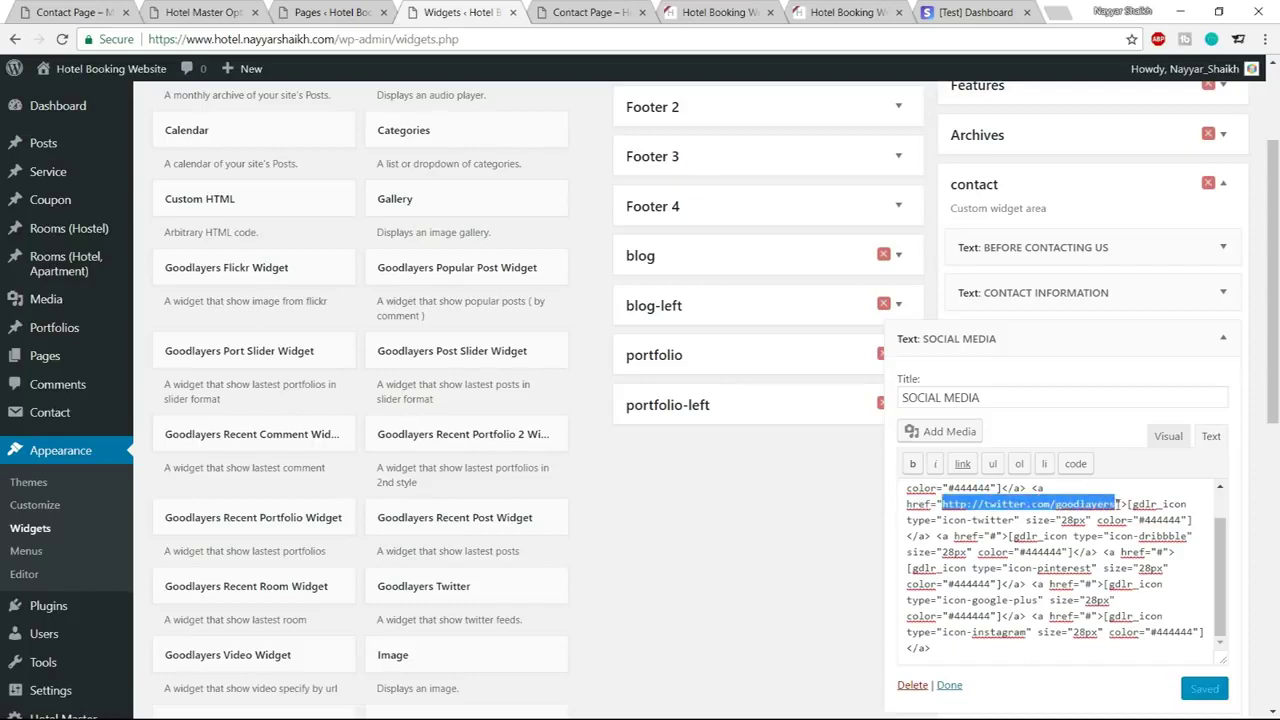
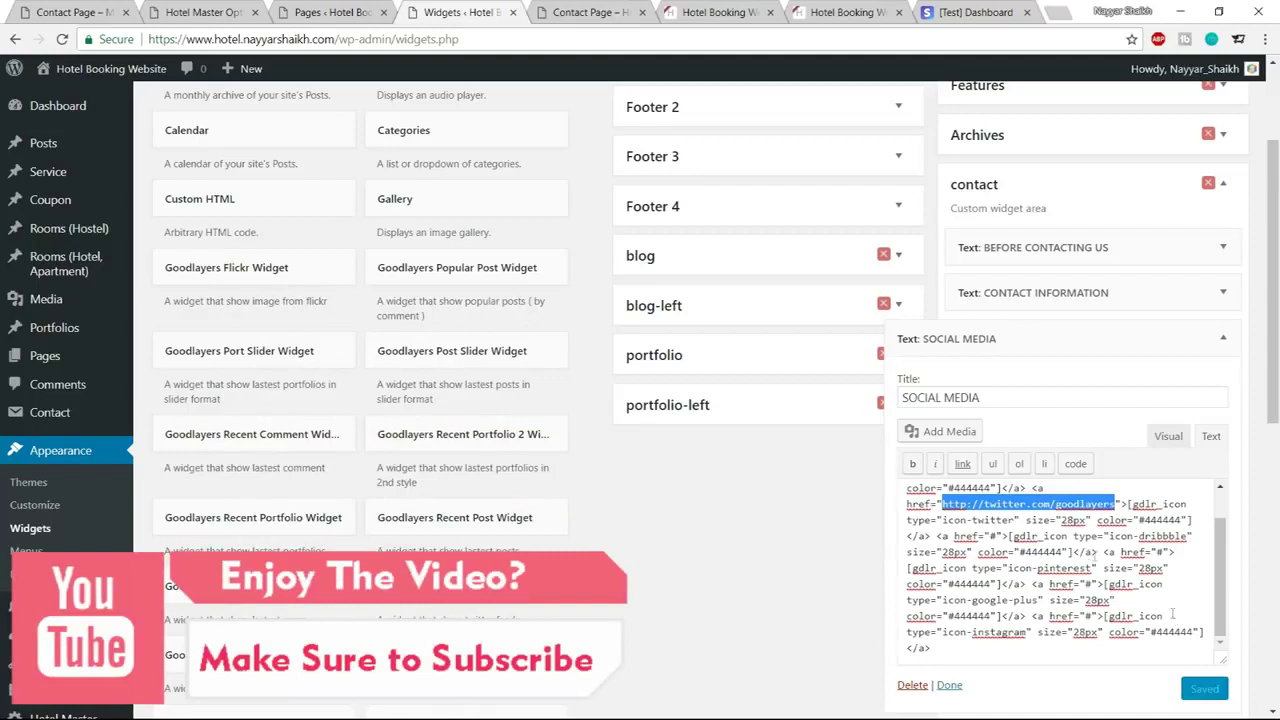
Step: Collapse the Social Media widget and reload the Contact Page to check its sidebar
{"action": "left_click", "coordinate": [1223, 338]}
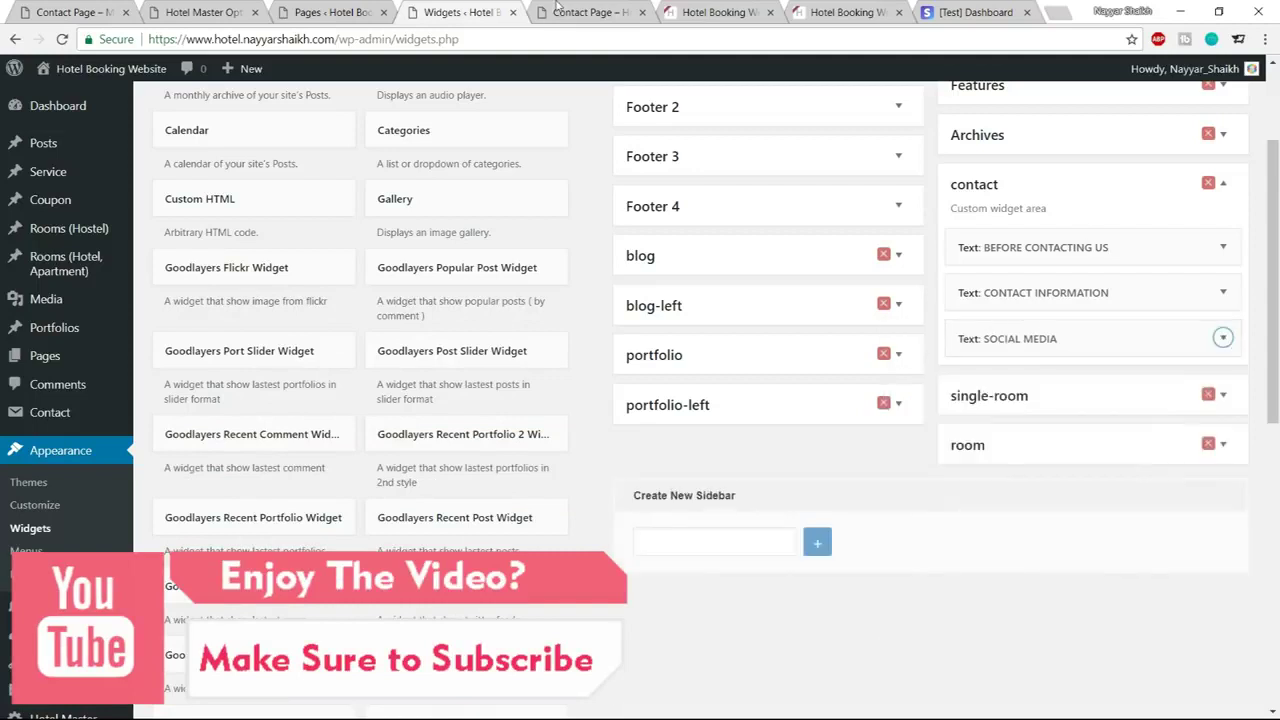
{"action": "left_click", "coordinate": [575, 11]}
{"action": "left_click", "coordinate": [63, 39]}
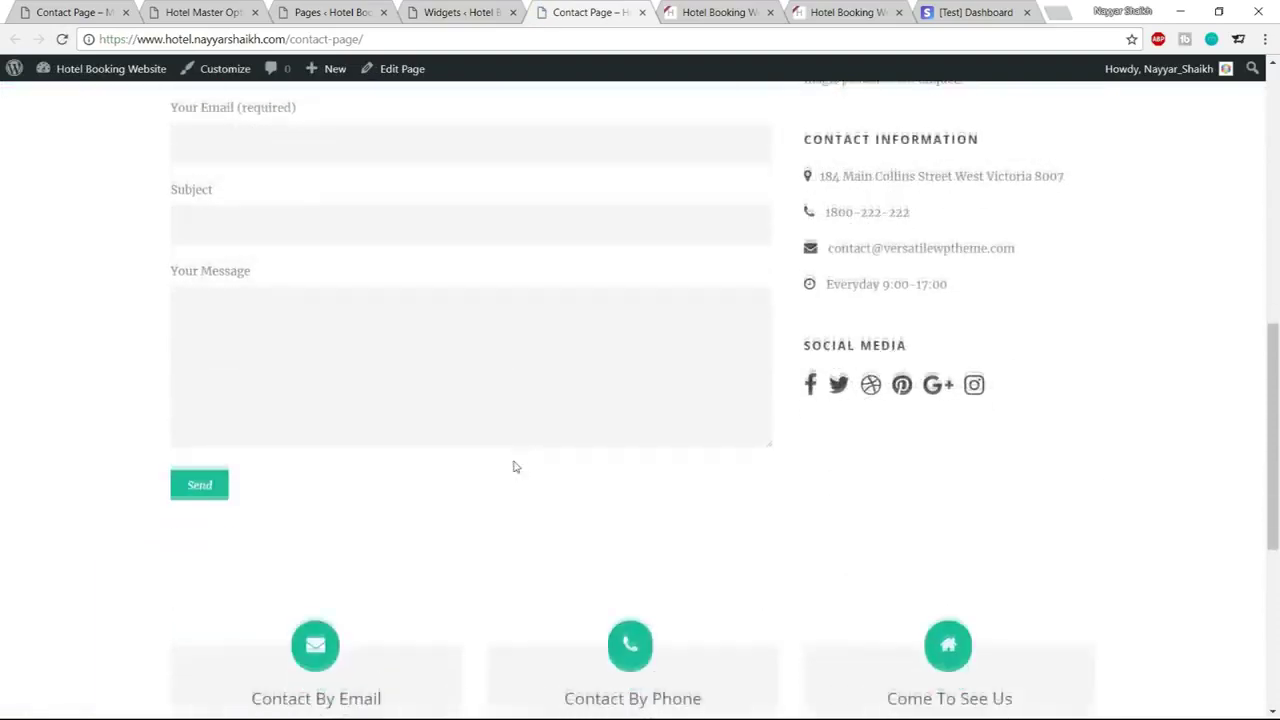
{"action": "scroll", "coordinate": [515, 467], "scroll_direction": "down", "scroll_amount": 3}
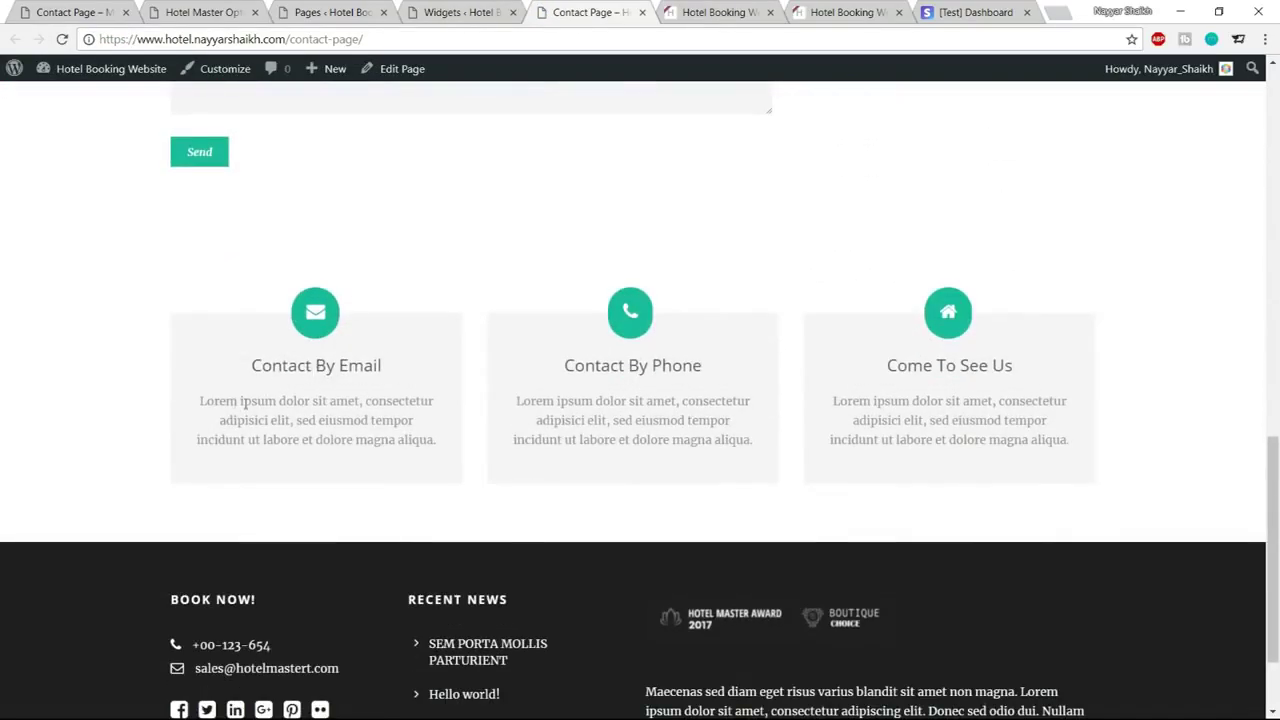
{"action": "left_click_drag", "start_coordinate": [196, 404], "coordinate": [434, 457]}
{"action": "left_click", "coordinate": [322, 385]}
Step: Close the Widgets tab and open the Contact Page's Edit Page link in a new tab
{"action": "left_click", "coordinate": [460, 12]}
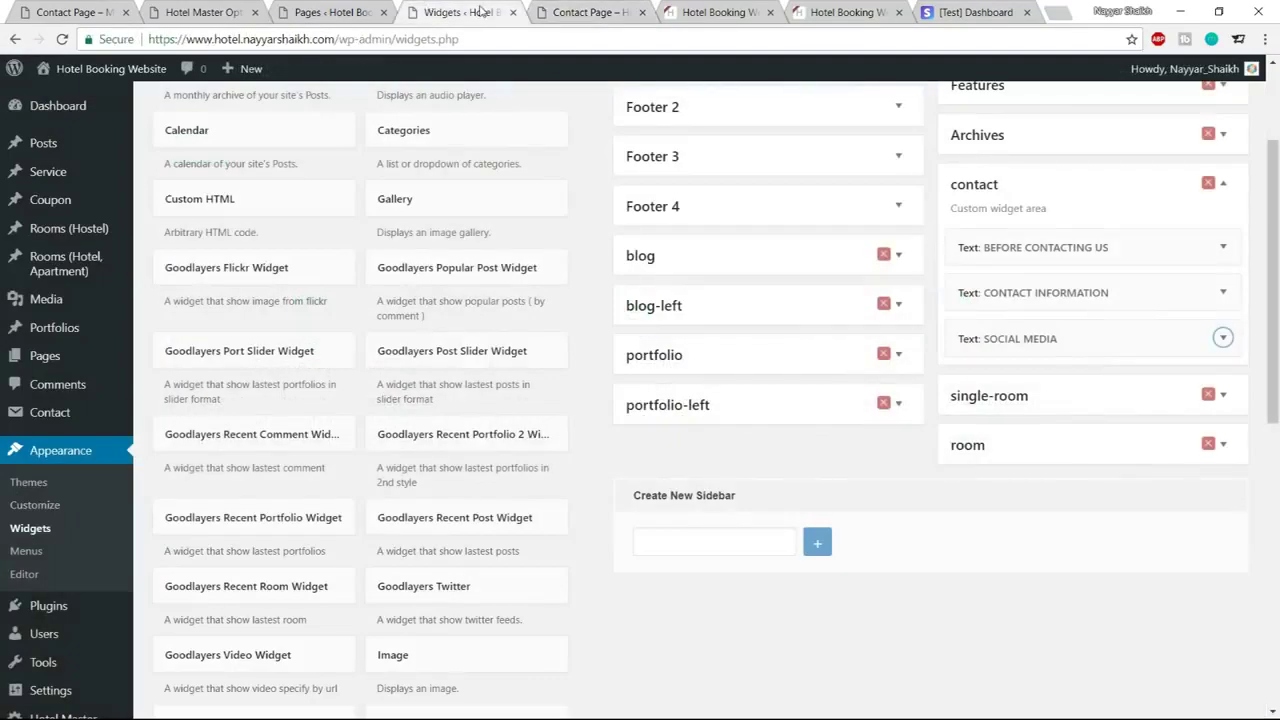
{"action": "left_click", "coordinate": [513, 12]}
{"action": "left_click", "coordinate": [365, 14]}
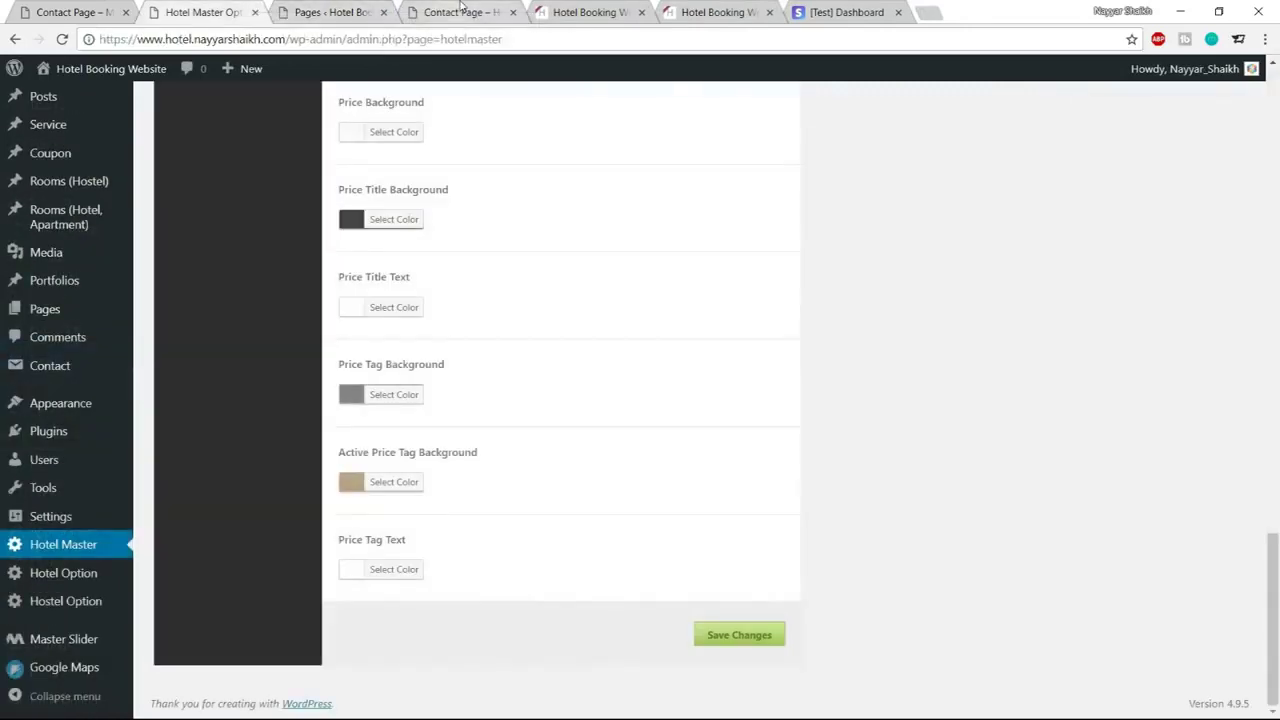
{"action": "left_click", "coordinate": [490, 14]}
{"action": "right_click", "coordinate": [391, 77]}
{"action": "left_click", "coordinate": [430, 88]}
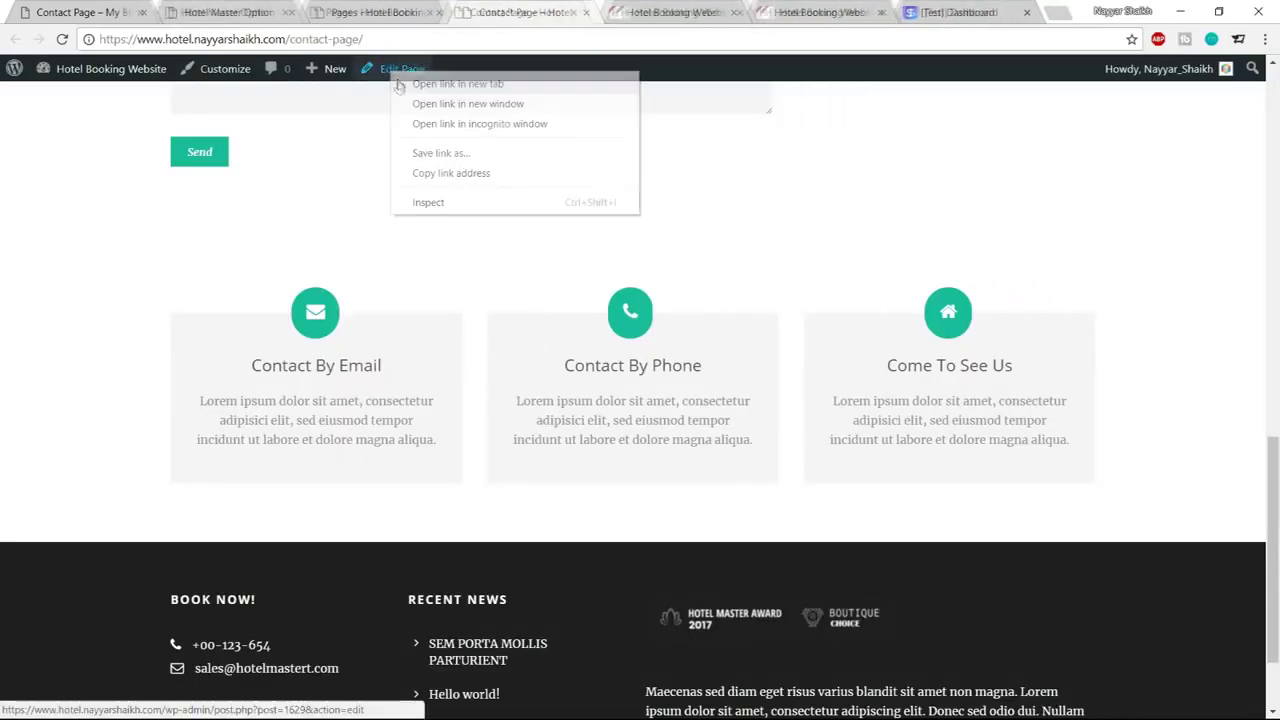
{"action": "left_click_drag", "start_coordinate": [575, 12], "coordinate": [472, 8]}
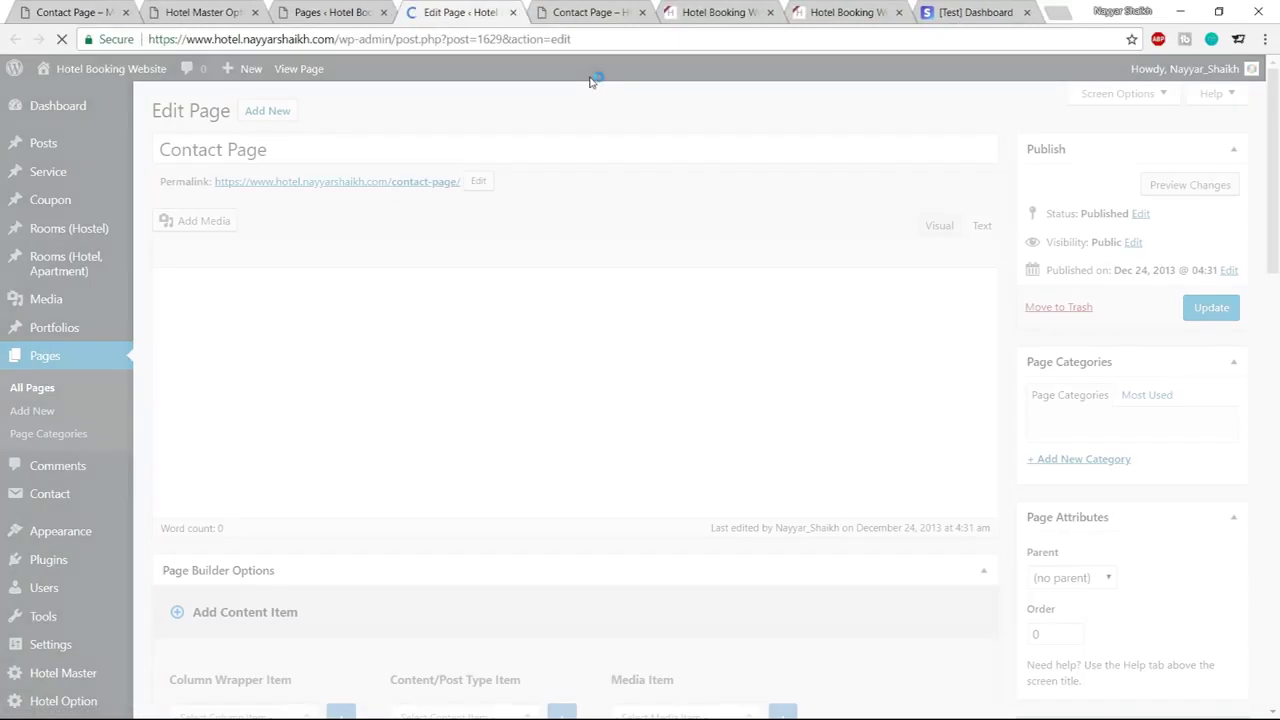
{"action": "scroll", "coordinate": [621, 248], "scroll_direction": "down", "scroll_amount": 3}
{"action": "scroll", "coordinate": [621, 248], "scroll_direction": "down", "scroll_amount": 7}
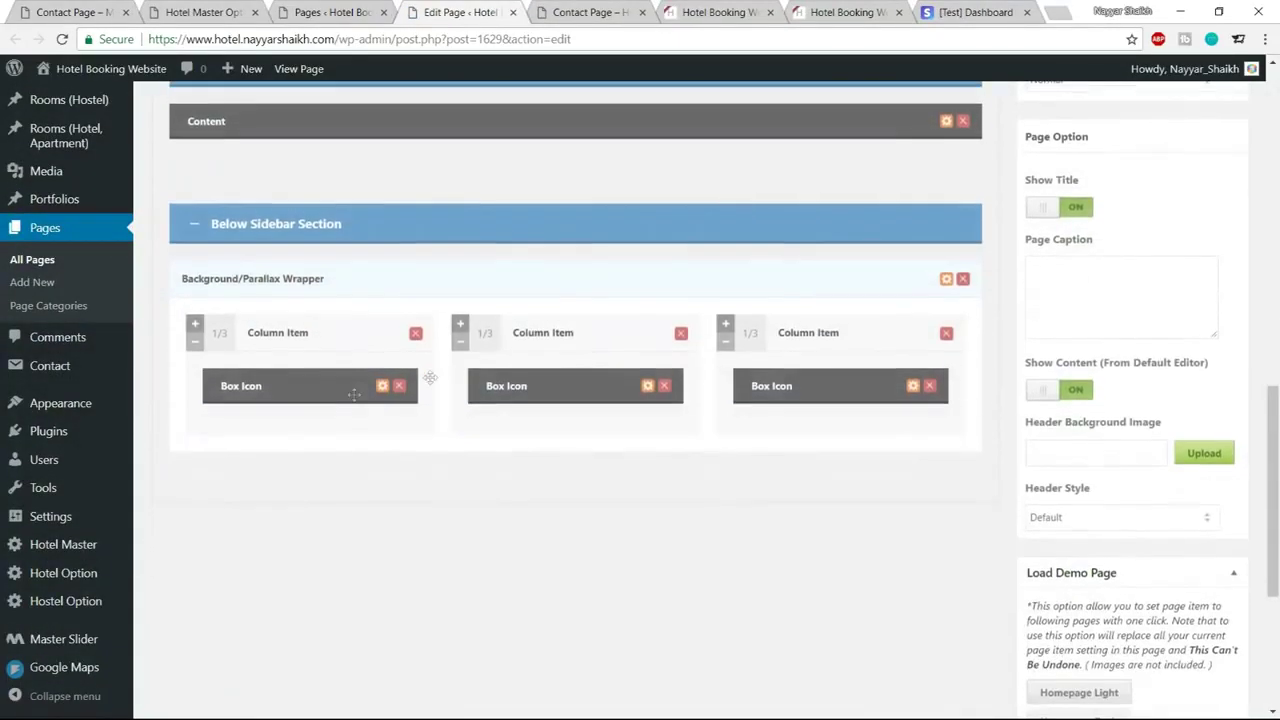
{"action": "left_click", "coordinate": [381, 388]}
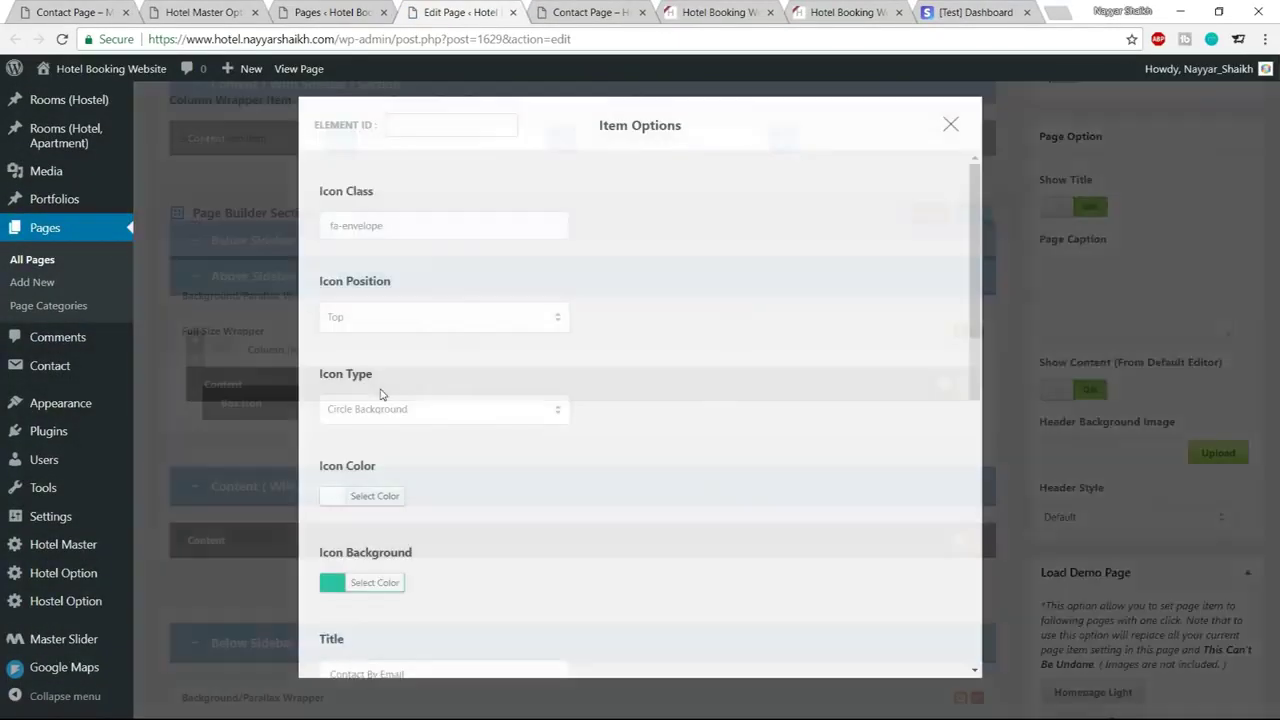
{"action": "scroll", "coordinate": [700, 420], "scroll_direction": "down", "scroll_amount": 5}
{"action": "scroll", "coordinate": [733, 425], "scroll_direction": "down", "scroll_amount": 3}
{"action": "left_click", "coordinate": [569, 460]}
{"action": "left_click_drag", "start_coordinate": [505, 445], "coordinate": [315, 431]}
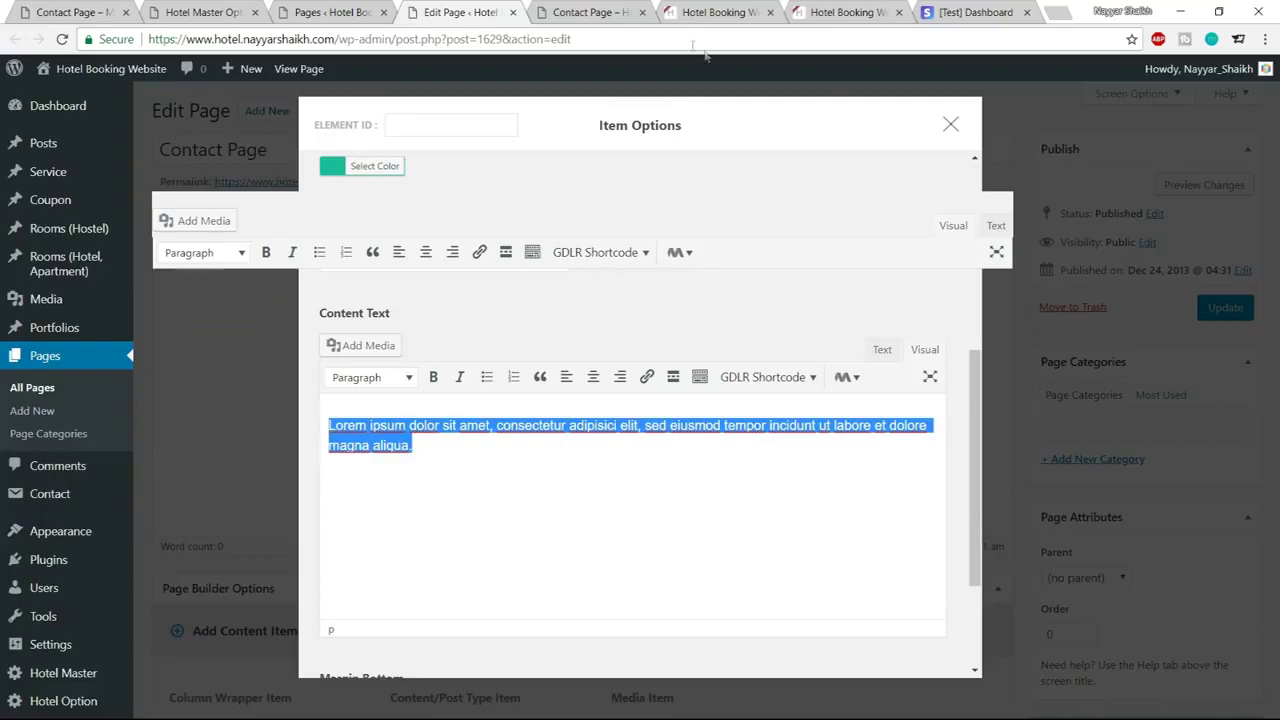
{"action": "left_click", "coordinate": [616, 10]}
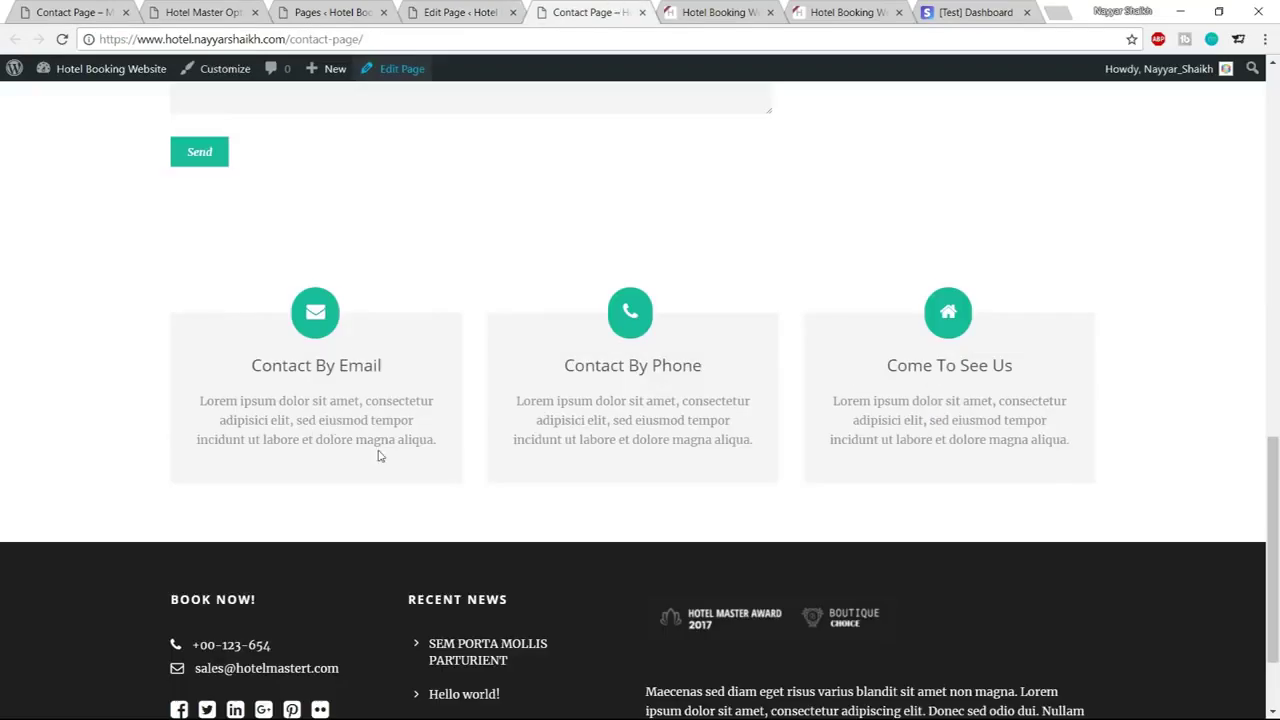
{"action": "scroll", "coordinate": [380, 451], "scroll_direction": "up", "scroll_amount": 4}
{"action": "left_click", "coordinate": [455, 11]}
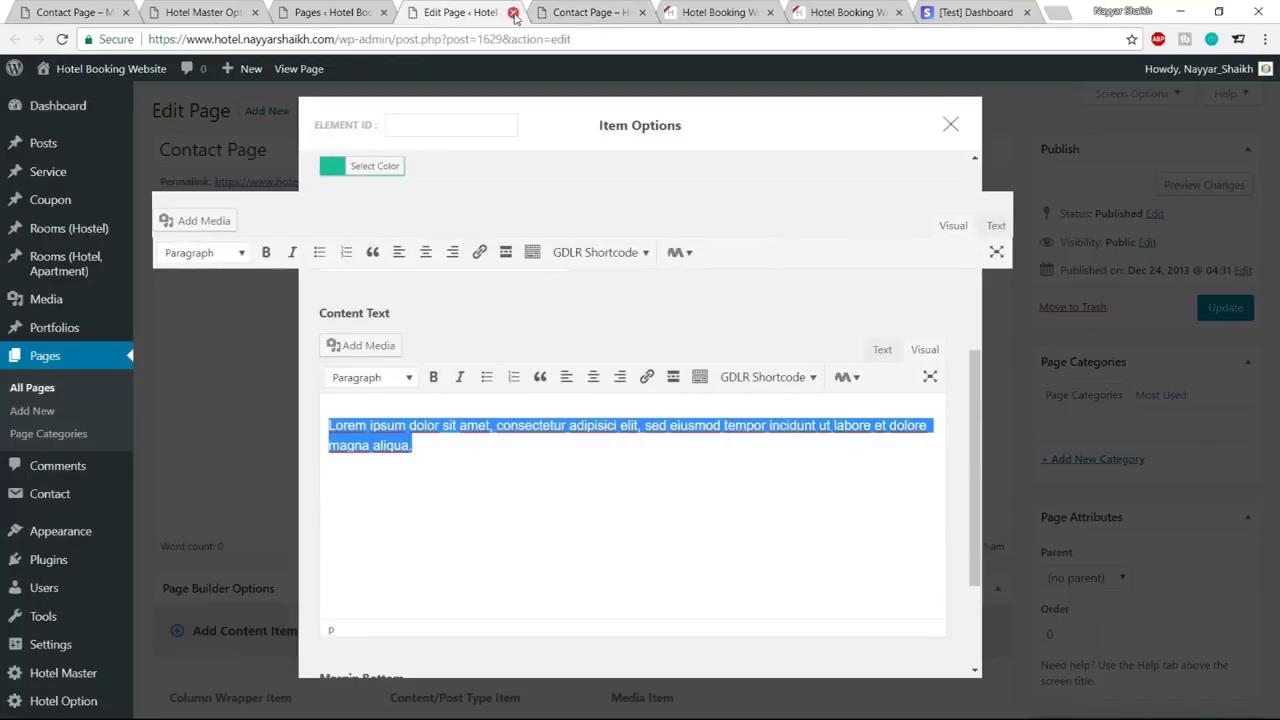
{"action": "left_click", "coordinate": [513, 12]}
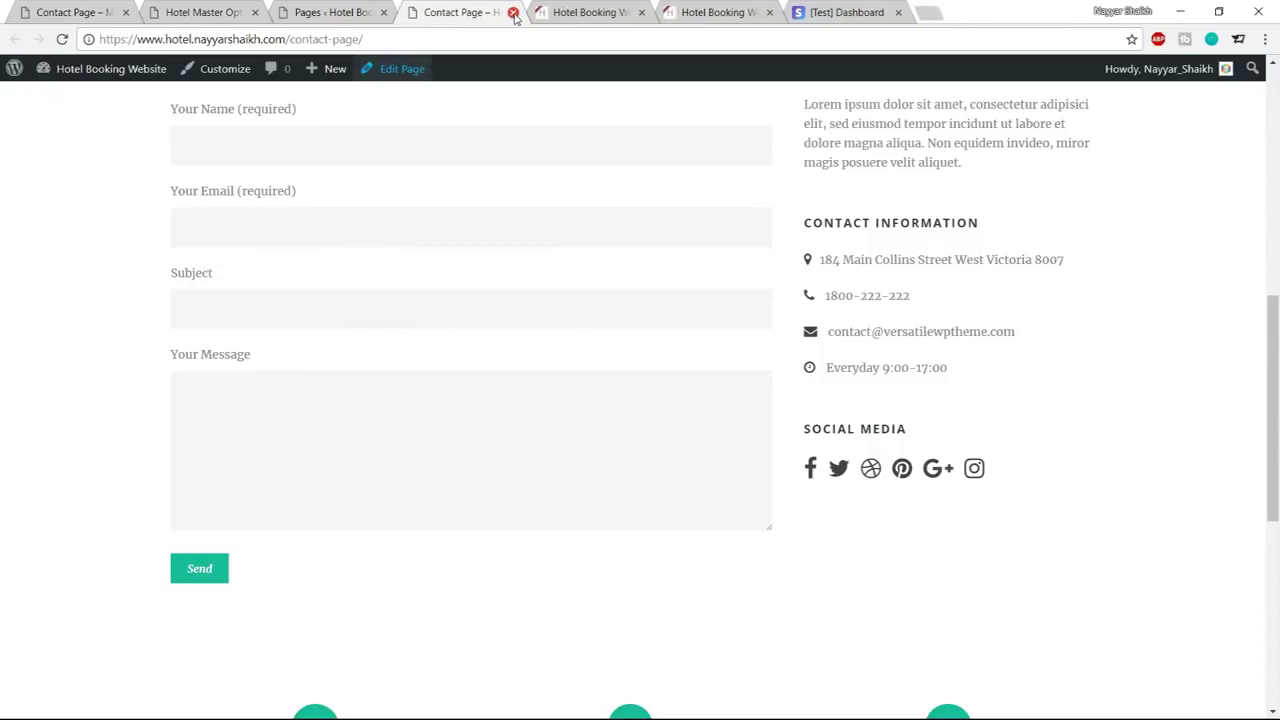
Step: Close the Contact Page tab and open the live About Us page in a new tab from Pages
{"action": "scroll", "coordinate": [1040, 430], "scroll_direction": "up", "scroll_amount": 6}
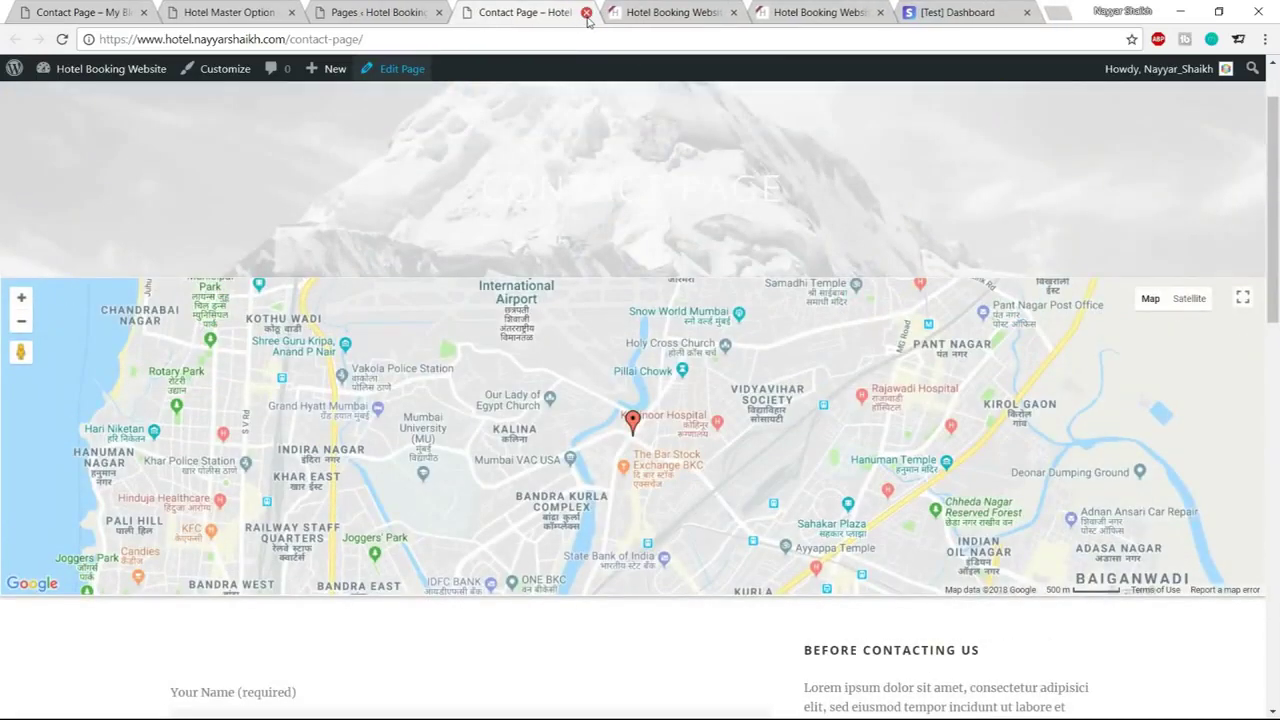
{"action": "left_click", "coordinate": [586, 13]}
{"action": "left_click", "coordinate": [380, 12]}
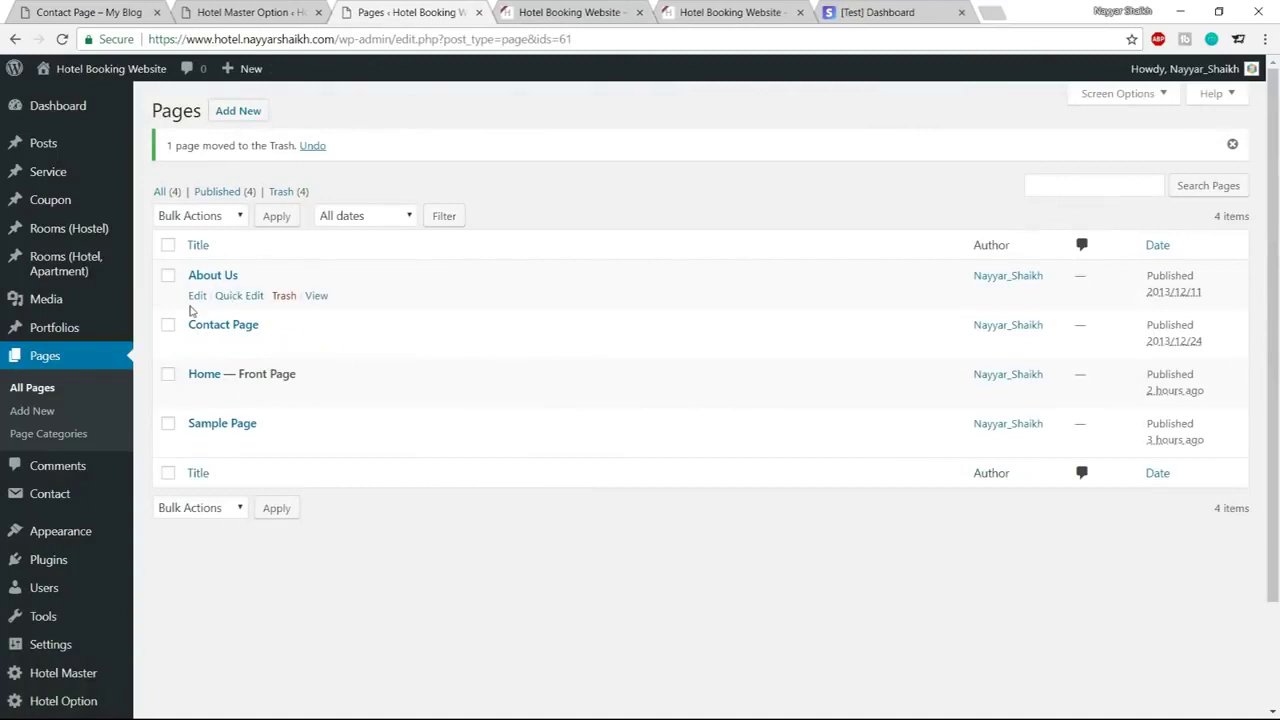
{"action": "right_click", "coordinate": [195, 303]}
{"action": "left_click", "coordinate": [506, 252]}
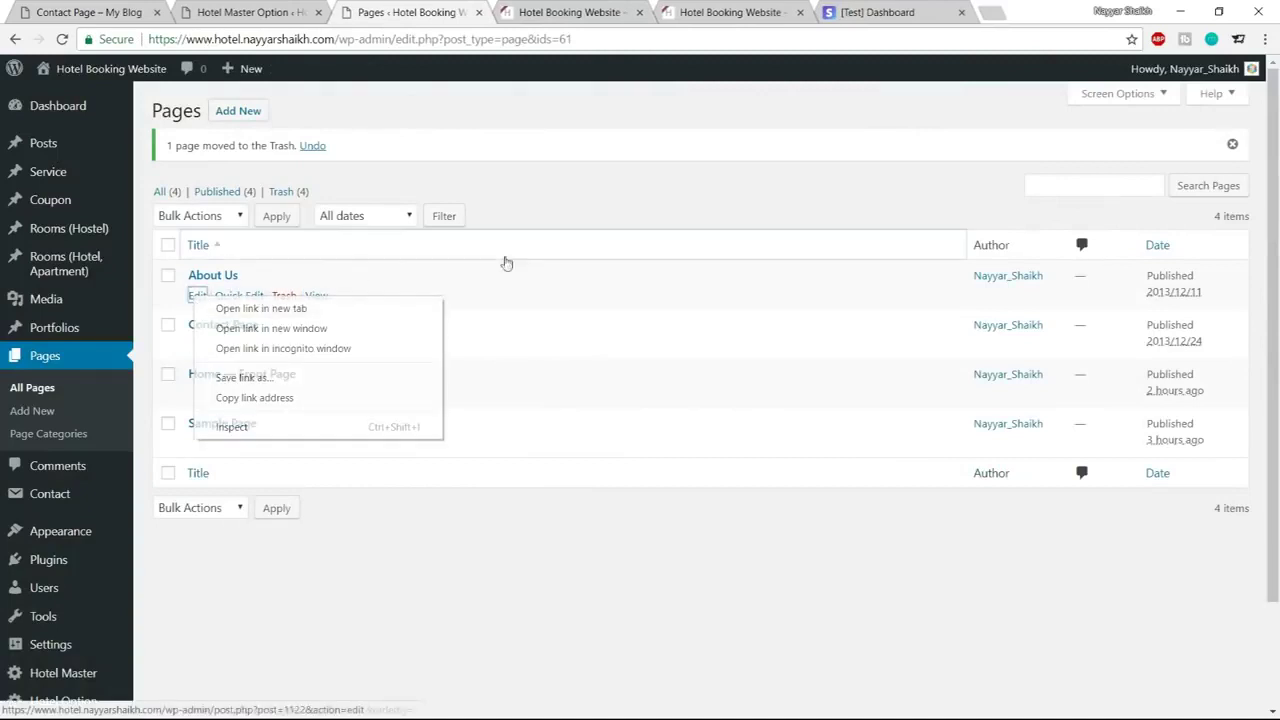
{"action": "right_click", "coordinate": [316, 296]}
{"action": "left_click", "coordinate": [350, 303]}
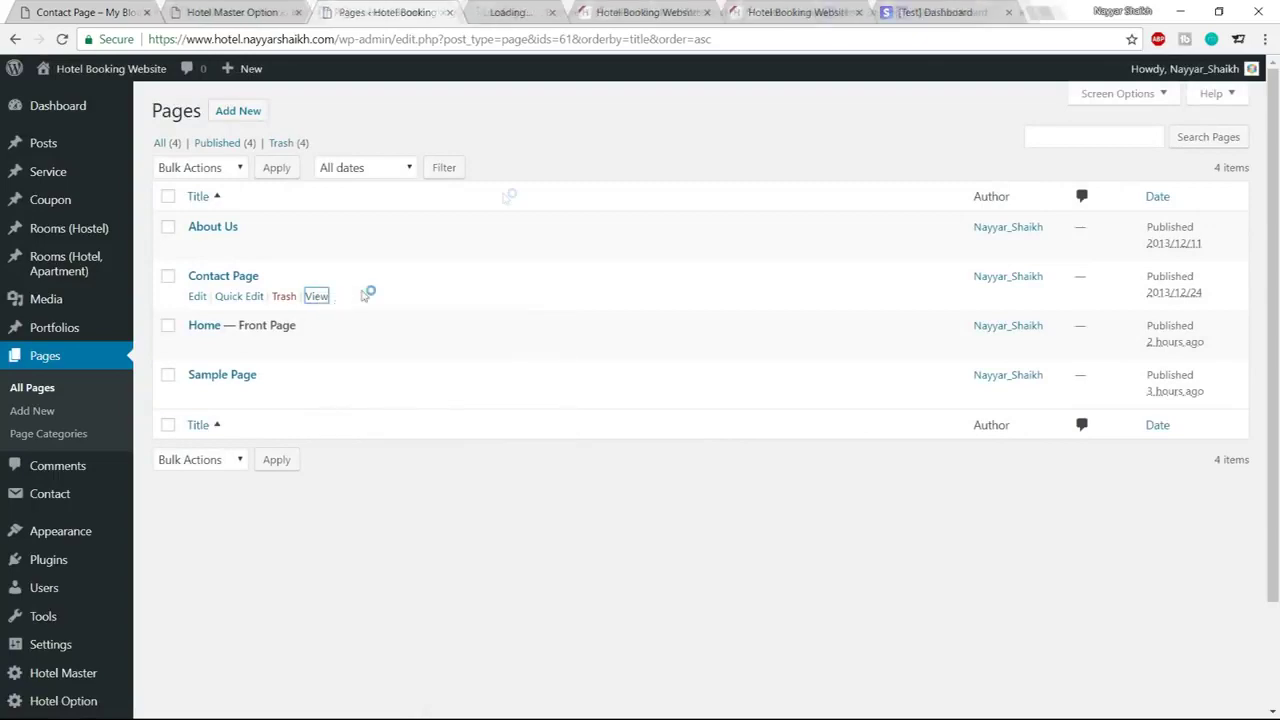
{"action": "left_click", "coordinate": [520, 14]}
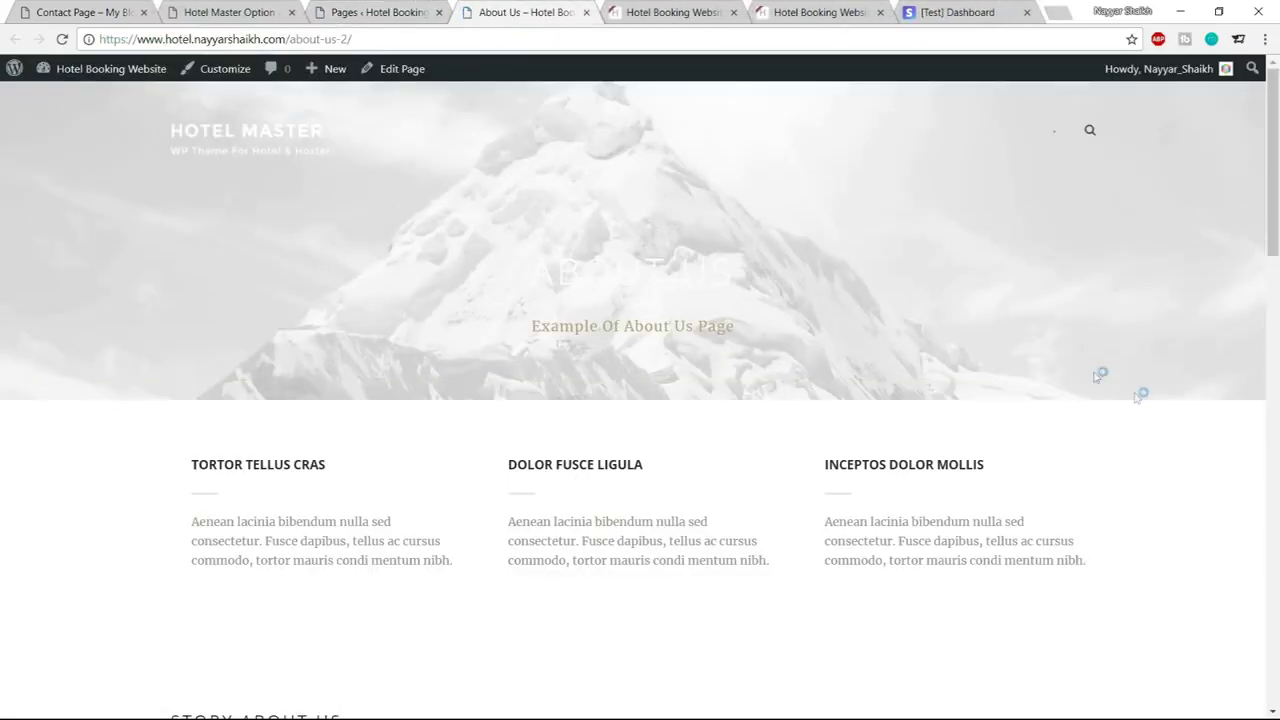
Step: Compare the site's About Us page with the demo's About Us page
{"action": "scroll", "coordinate": [1180, 428], "scroll_direction": "down", "scroll_amount": 3}
{"action": "scroll", "coordinate": [1150, 420], "scroll_direction": "down", "scroll_amount": 4}
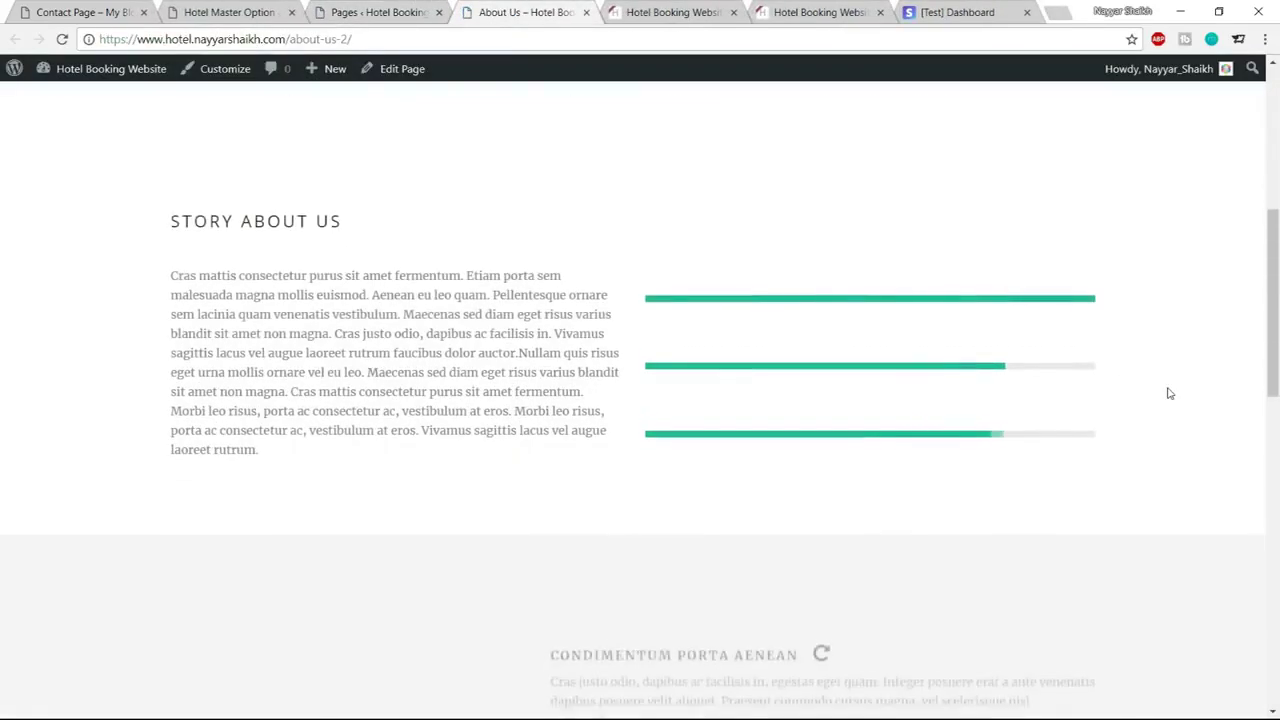
{"action": "left_click", "coordinate": [85, 12]}
{"action": "scroll", "coordinate": [1100, 280], "scroll_direction": "up", "scroll_amount": 3}
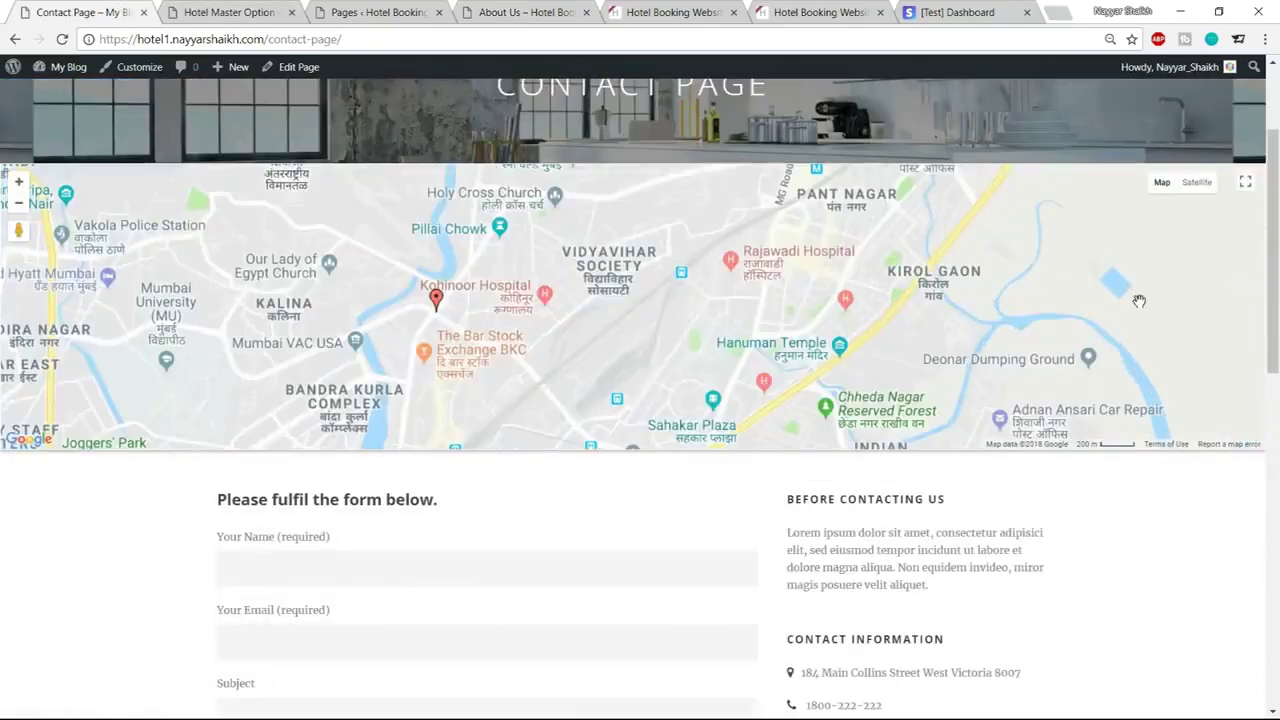
{"action": "scroll", "coordinate": [1114, 214], "scroll_direction": "up", "scroll_amount": 2}
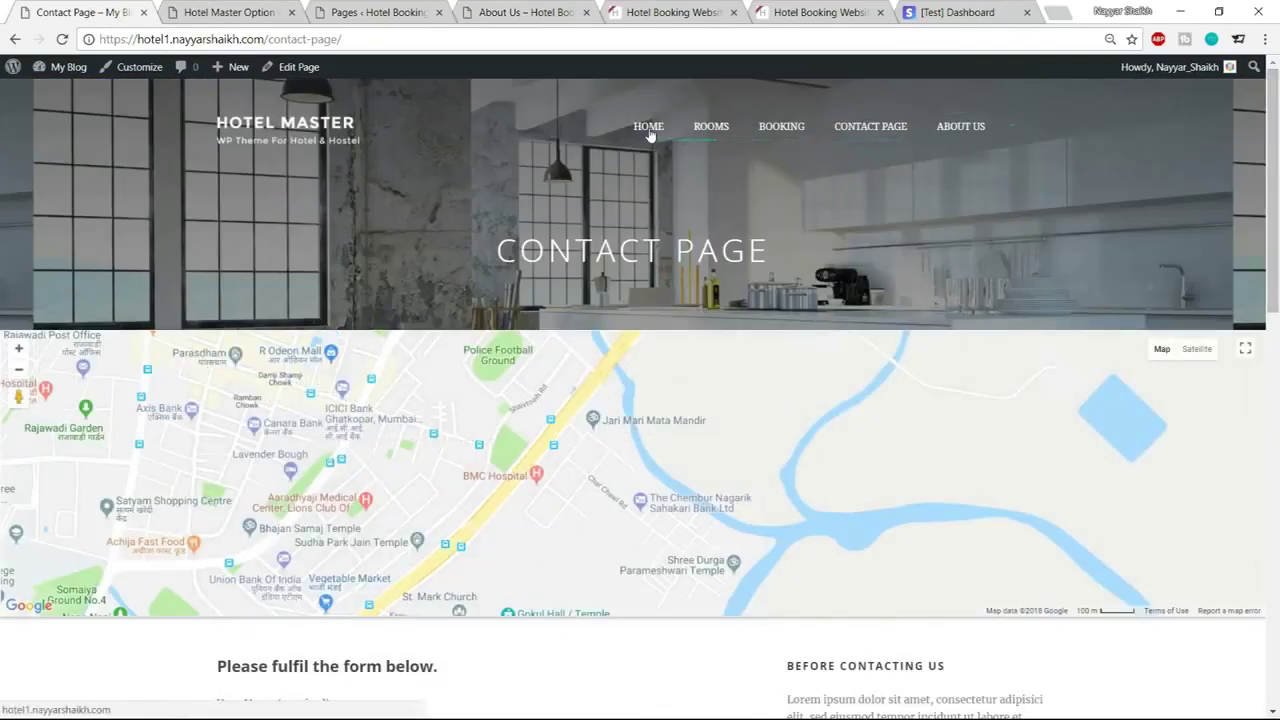
{"action": "key", "text": "ctrl+4"}
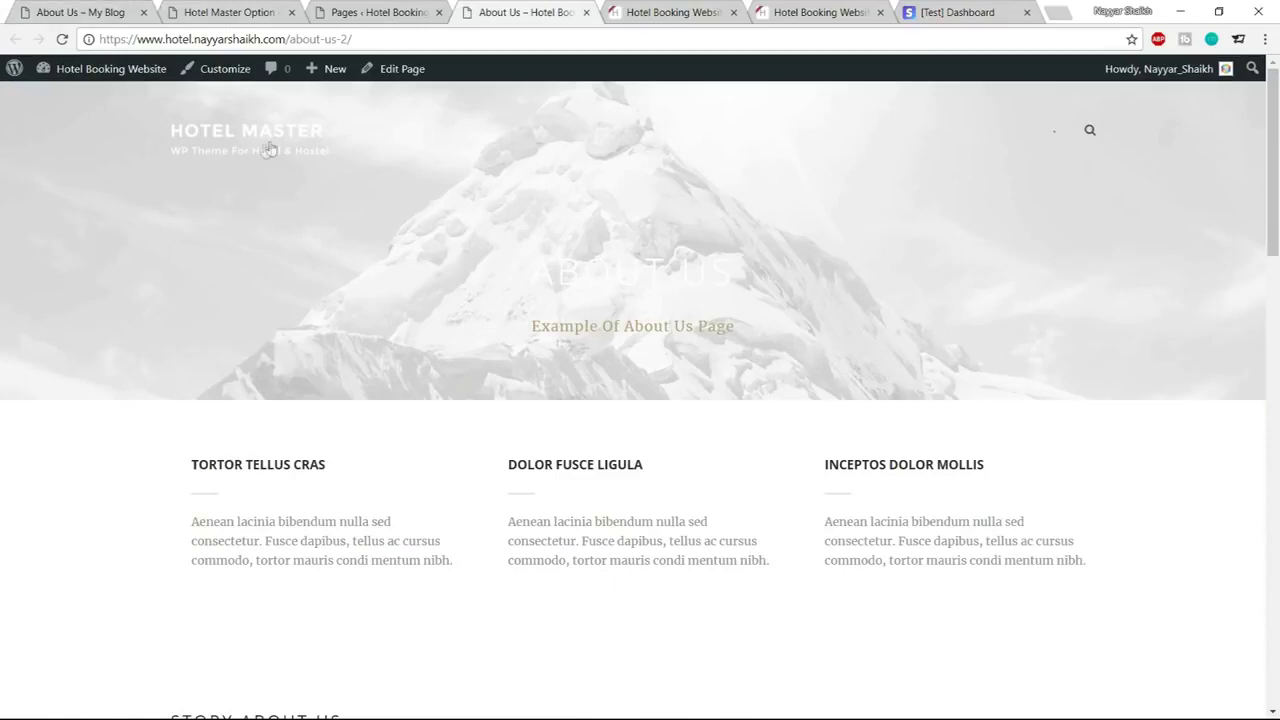
{"action": "key", "text": "ctrl+1"}
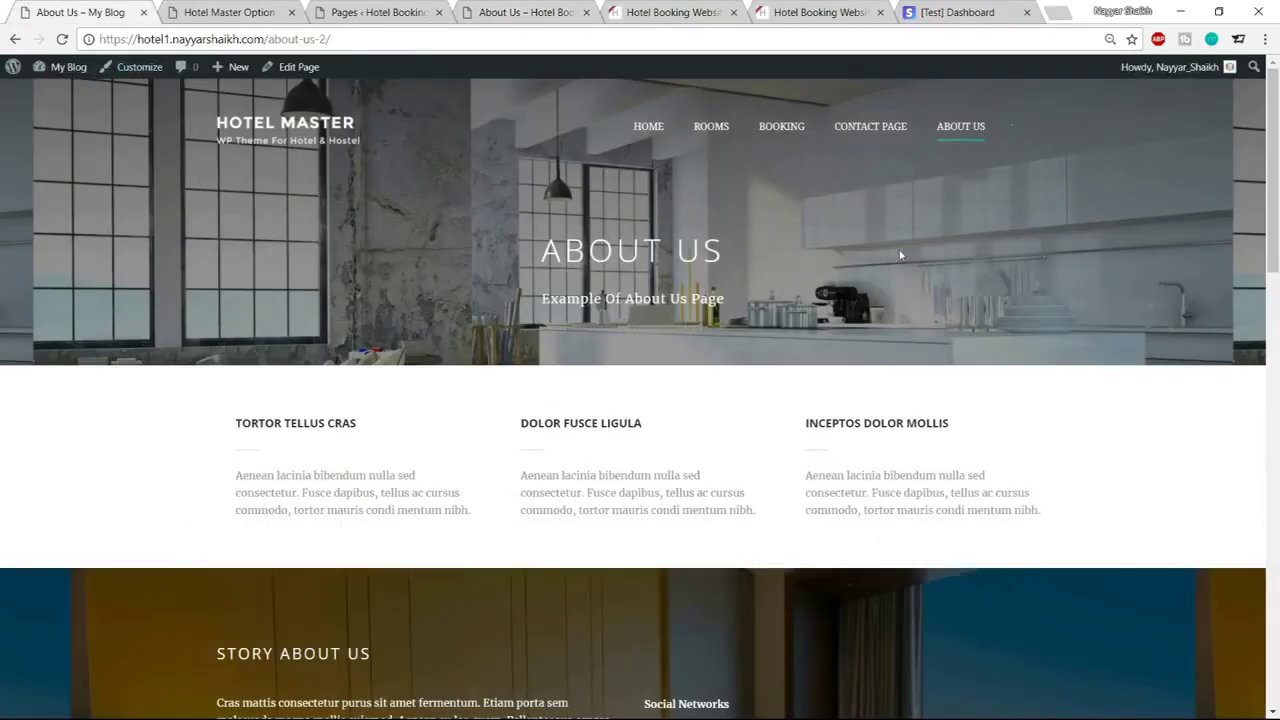
Step: Open the Page Title Background settings under Hotel Master's Overall Elements
{"action": "left_click", "coordinate": [248, 11]}
{"action": "scroll", "coordinate": [1034, 354], "scroll_direction": "up", "scroll_amount": 10}
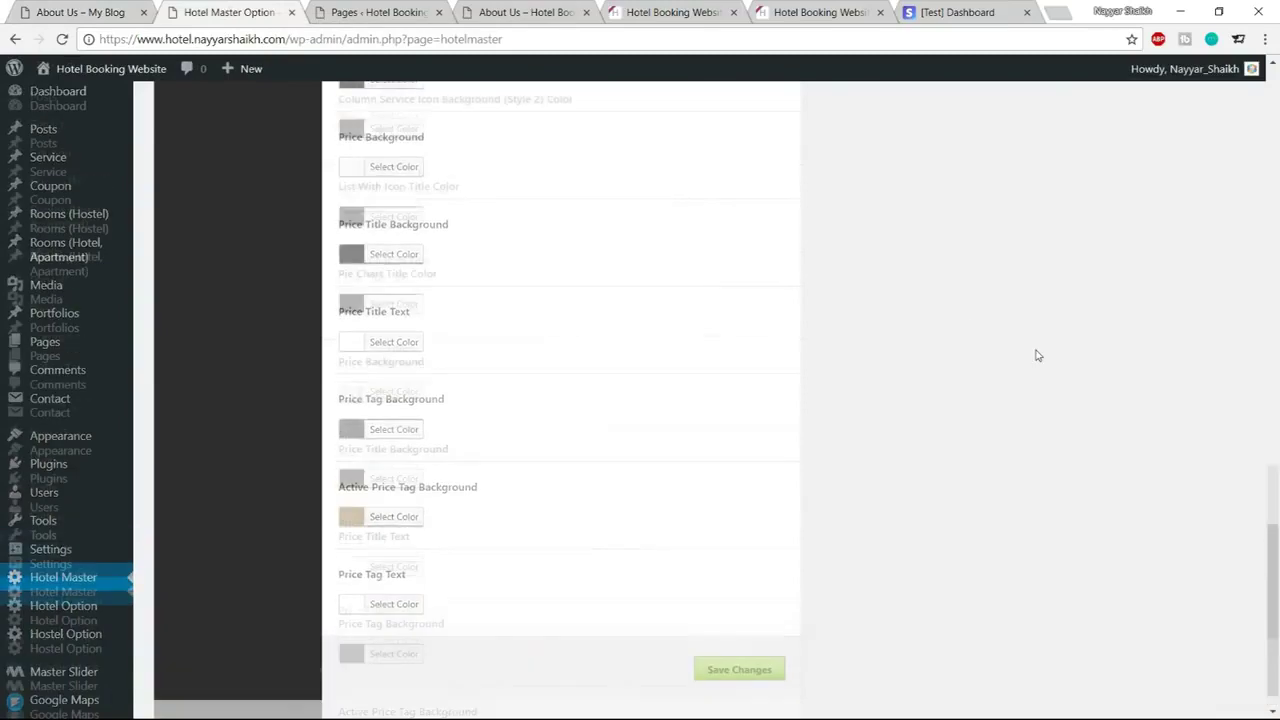
{"action": "scroll", "coordinate": [1034, 354], "scroll_direction": "up", "scroll_amount": 10}
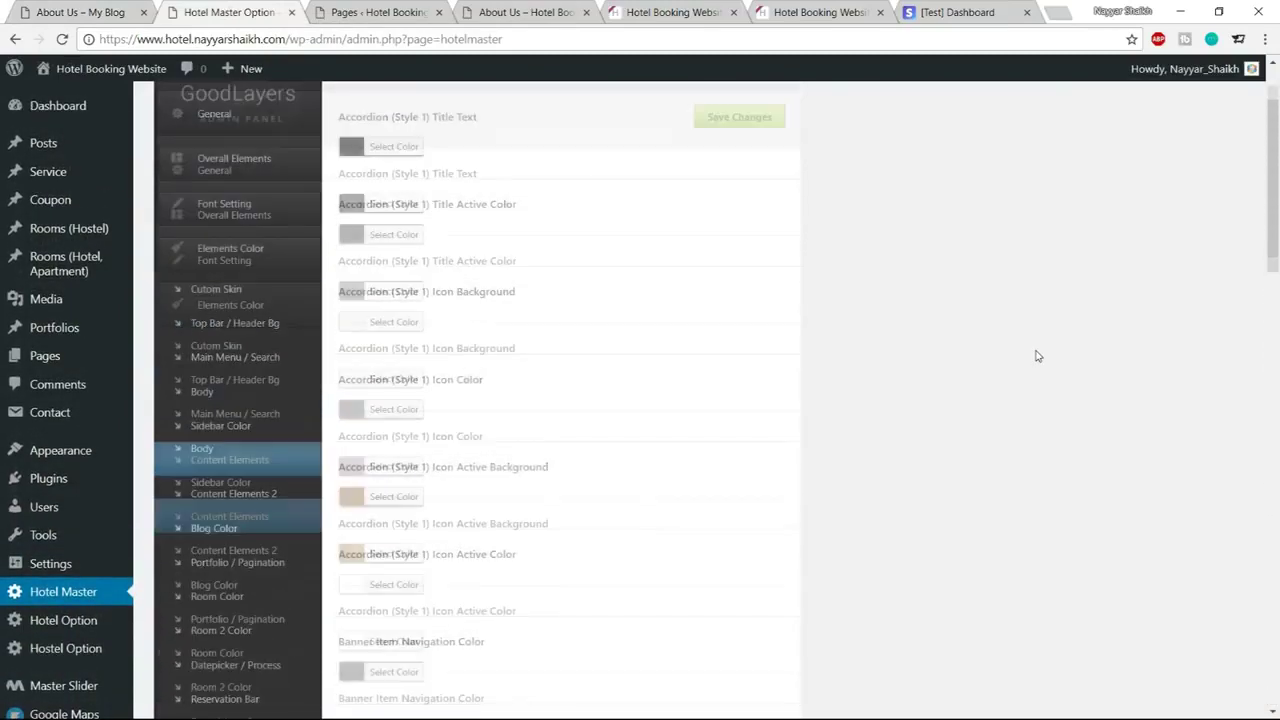
{"action": "left_click", "coordinate": [229, 235]}
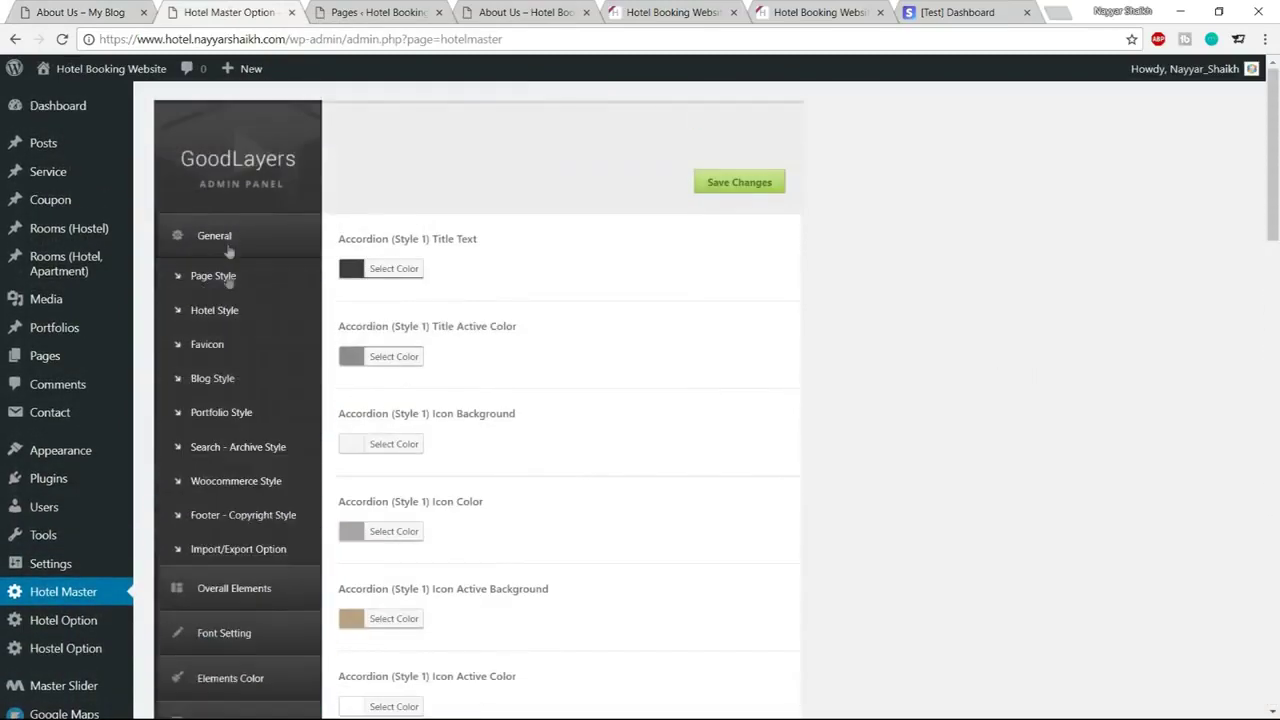
{"action": "left_click", "coordinate": [228, 311]}
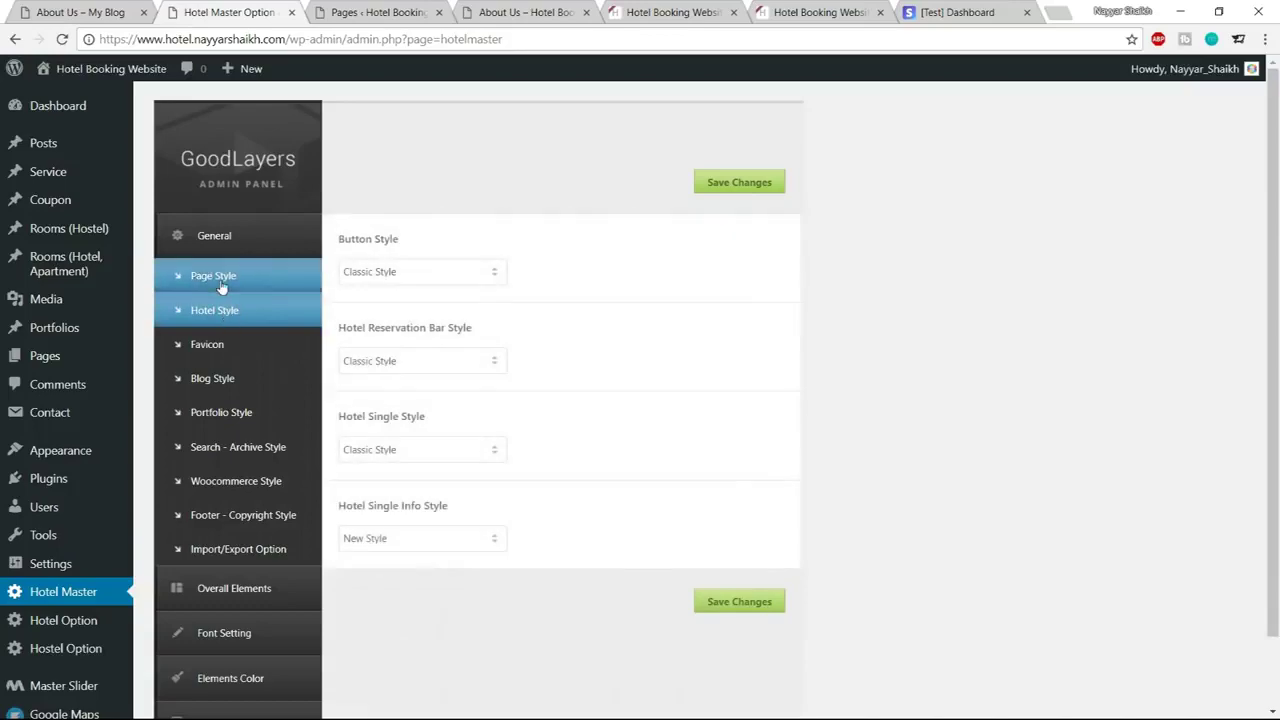
{"action": "left_click", "coordinate": [221, 281]}
{"action": "scroll", "coordinate": [223, 371], "scroll_direction": "down", "scroll_amount": 10}
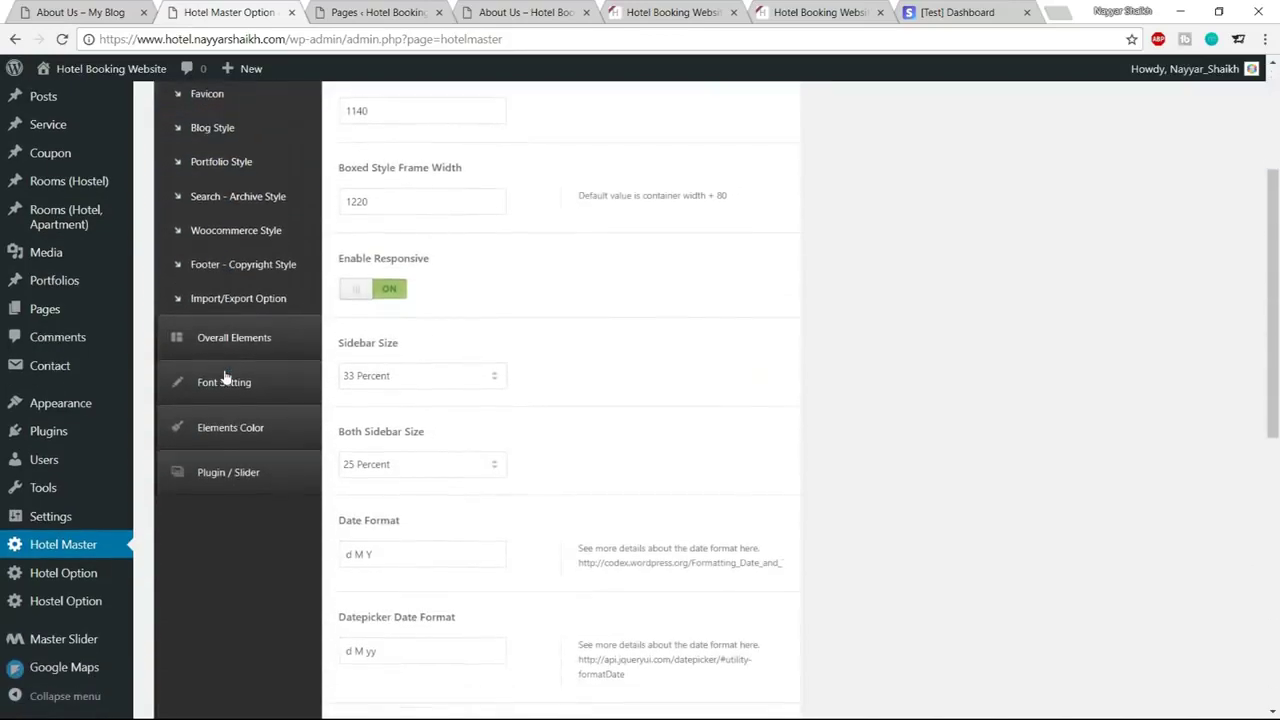
{"action": "mouse_move", "coordinate": [69, 580]}
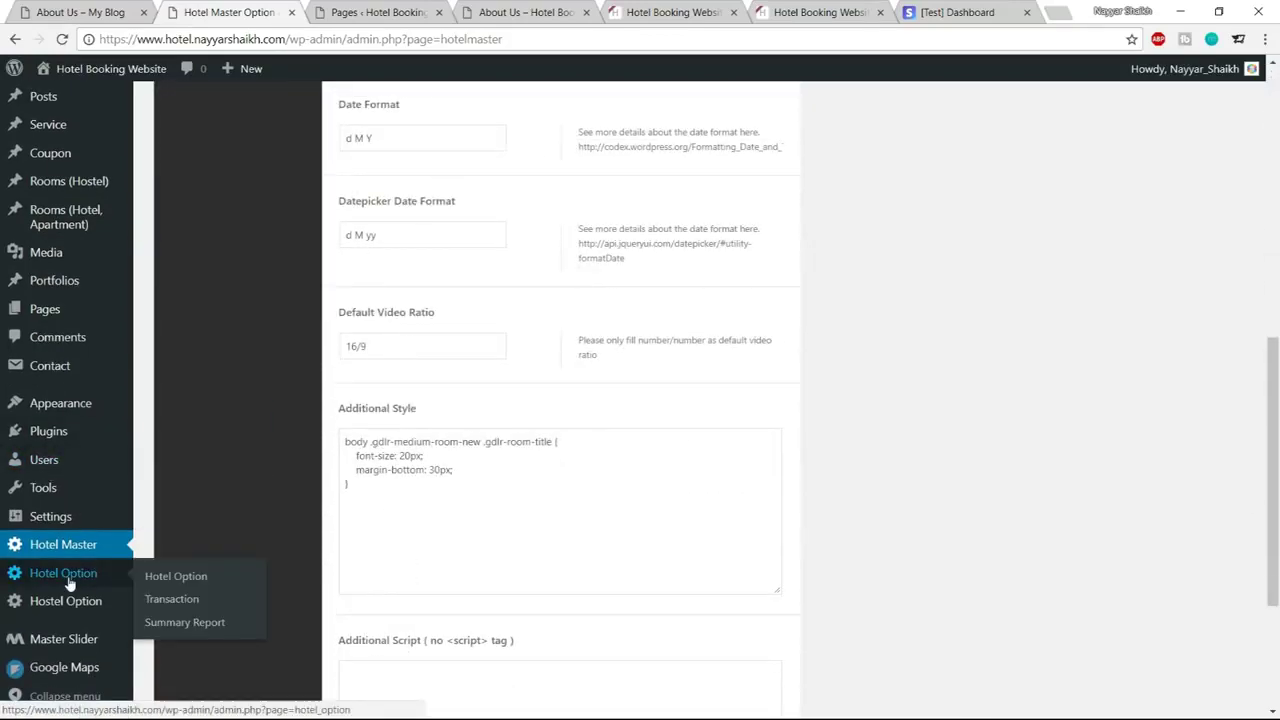
{"action": "left_click", "coordinate": [69, 575]}
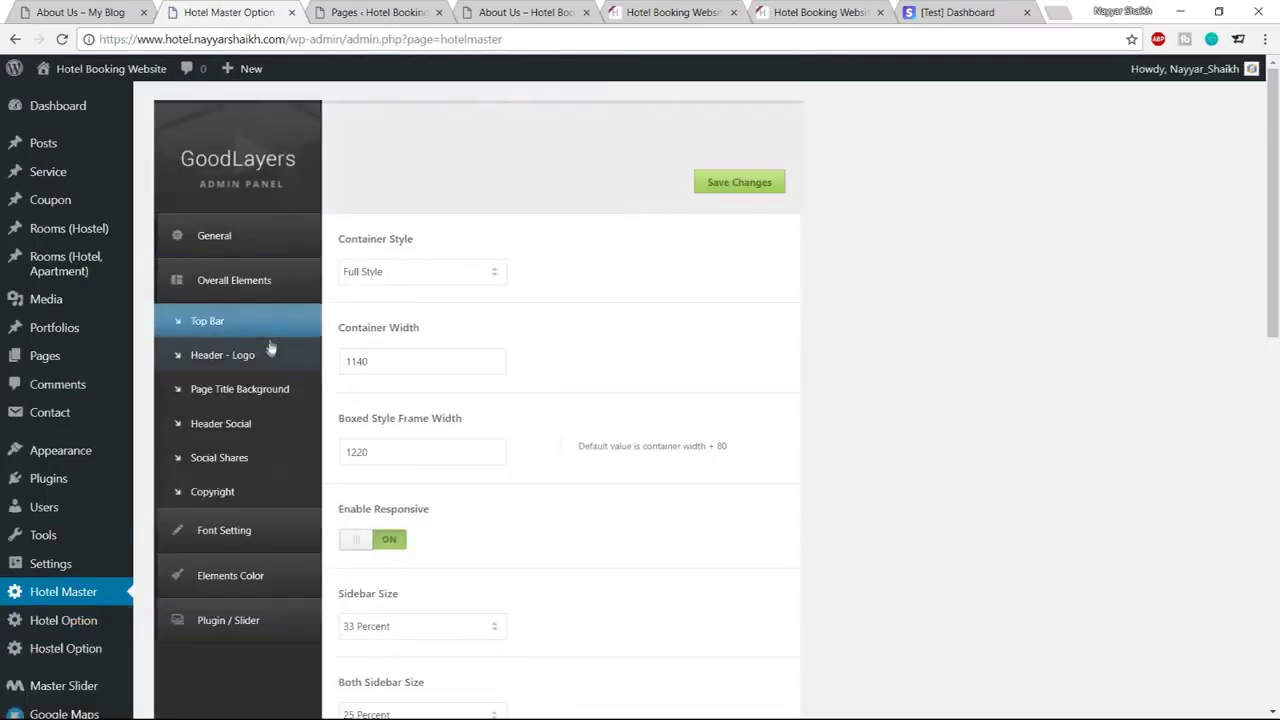
{"action": "left_click", "coordinate": [276, 396]}
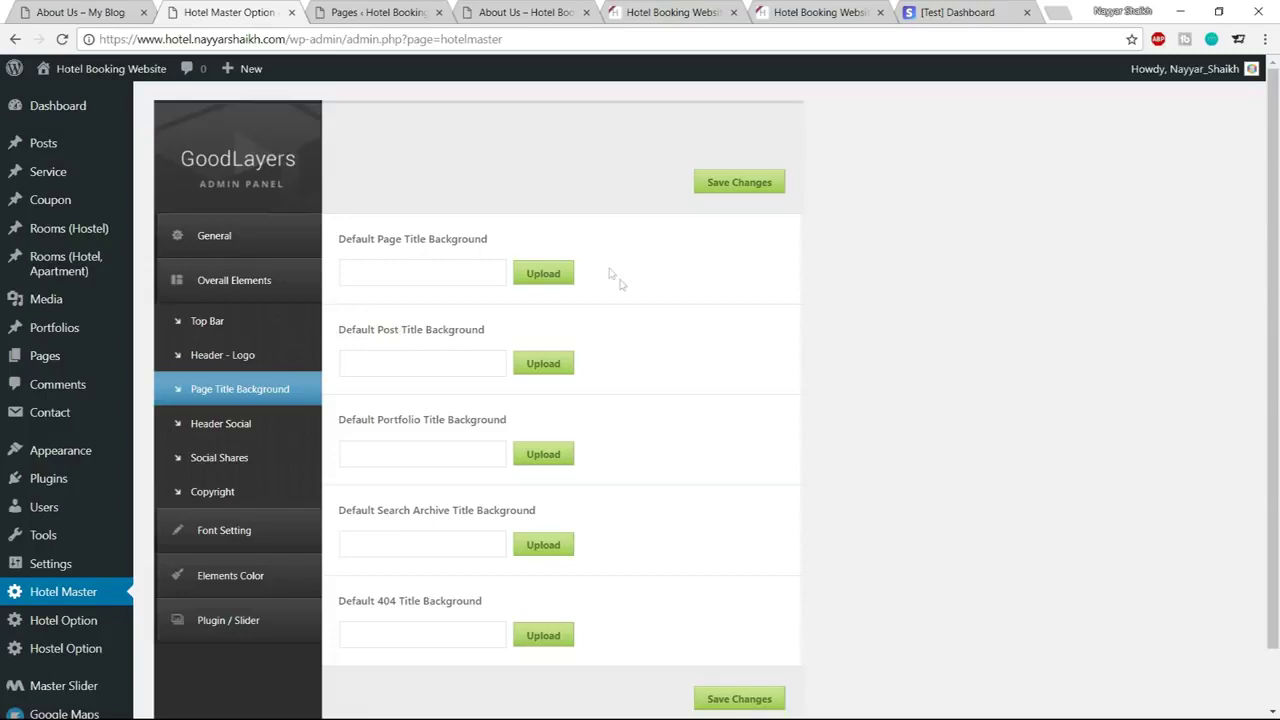
Step: Set slider-1.jpg as the default page title background, save, and reload About Us
{"action": "left_click", "coordinate": [543, 273]}
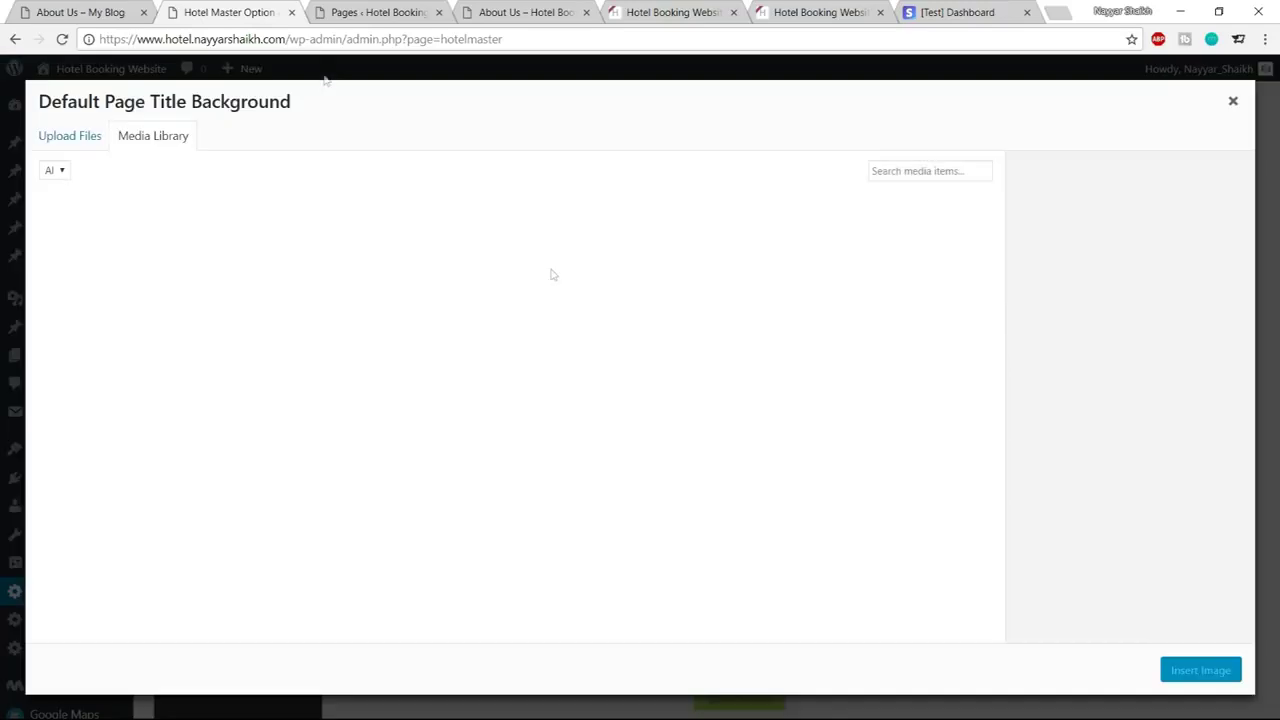
{"action": "left_click", "coordinate": [80, 12]}
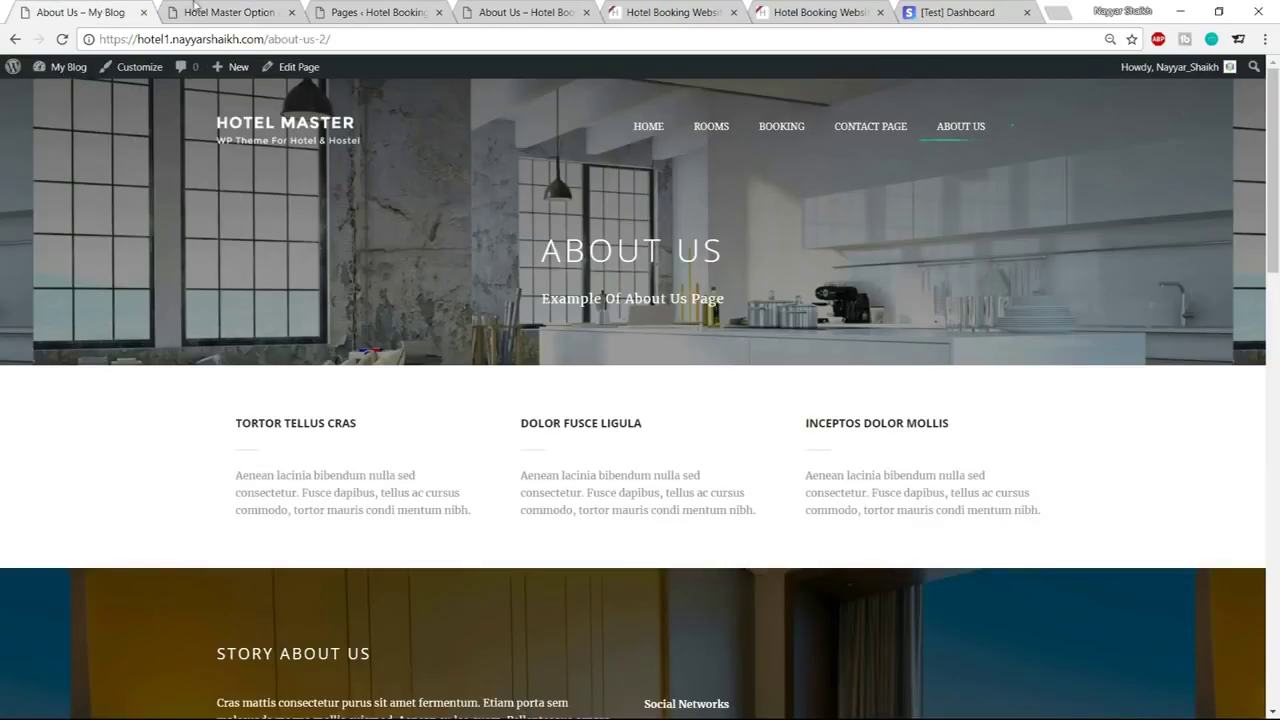
{"action": "left_click", "coordinate": [250, 7]}
{"action": "scroll", "coordinate": [485, 585], "scroll_direction": "down", "scroll_amount": 1}
{"action": "left_click", "coordinate": [480, 614]}
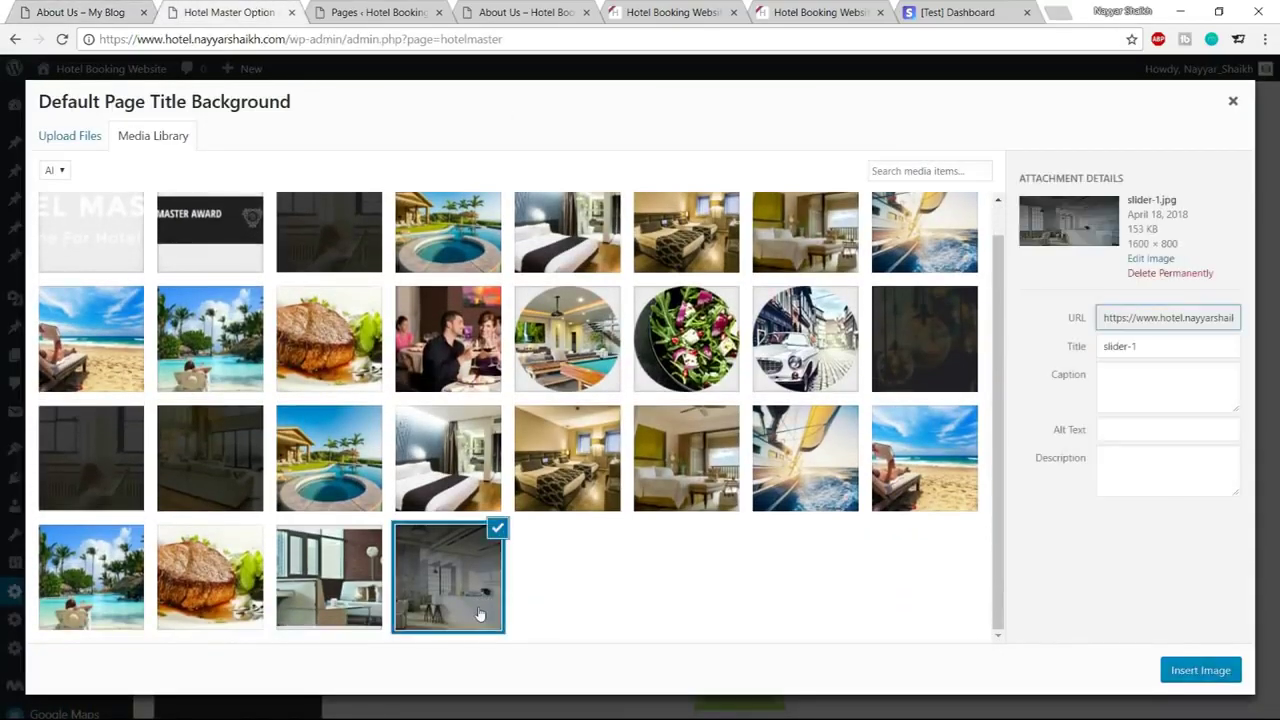
{"action": "left_click", "coordinate": [1205, 672]}
{"action": "left_click", "coordinate": [739, 182]}
{"action": "left_click", "coordinate": [525, 12]}
{"action": "left_click", "coordinate": [62, 39]}
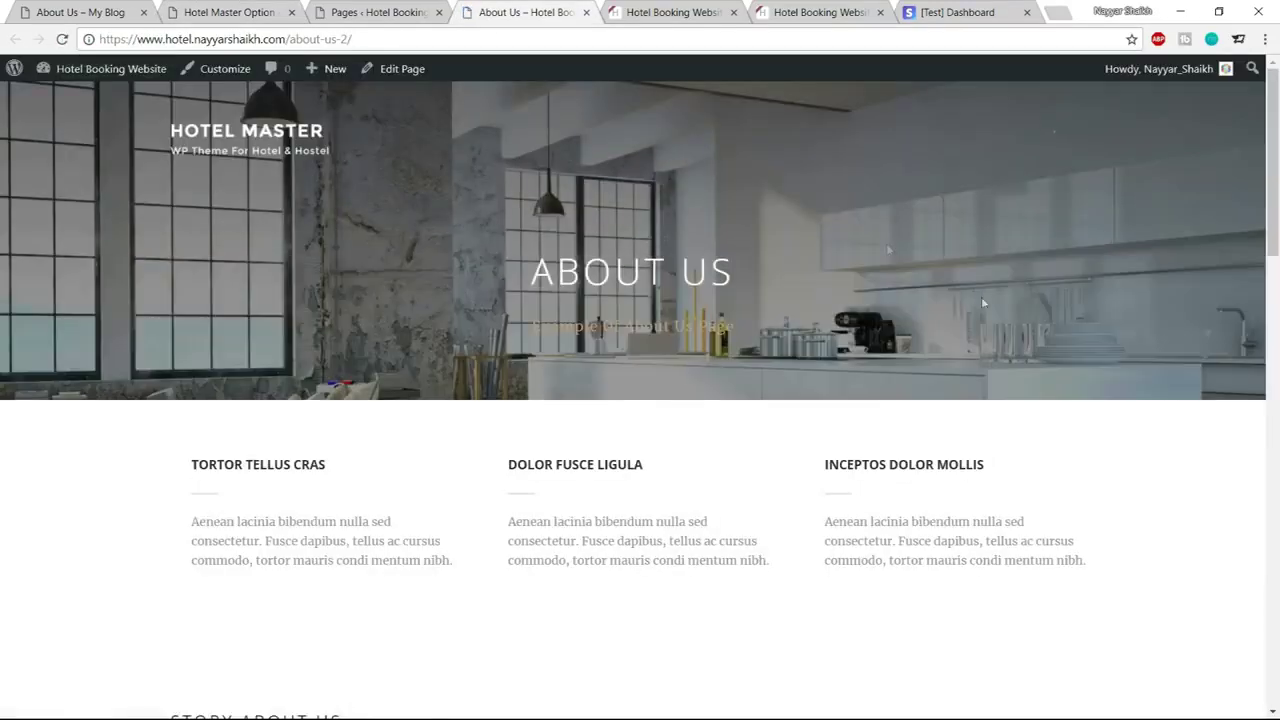
{"action": "left_click", "coordinate": [80, 12]}
{"action": "scroll", "coordinate": [353, 305], "scroll_direction": "down", "scroll_amount": 2}
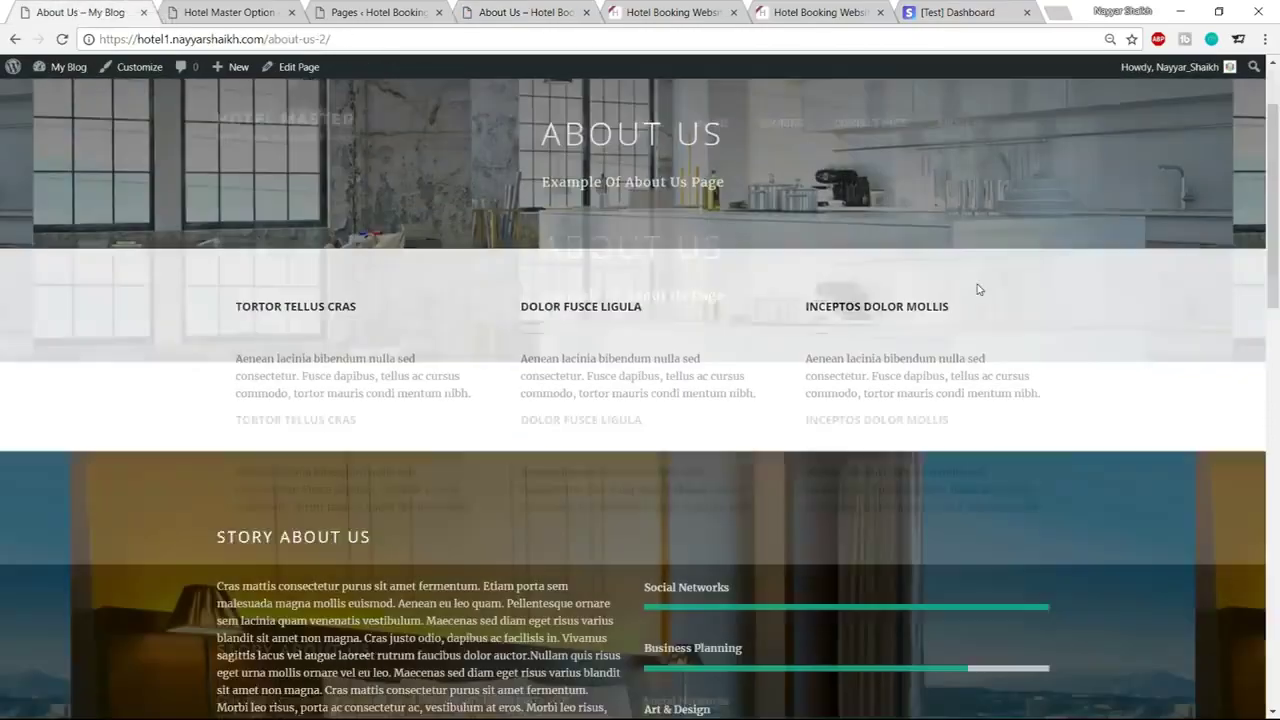
{"action": "scroll", "coordinate": [353, 305], "scroll_direction": "down", "scroll_amount": 2}
{"action": "scroll", "coordinate": [224, 331], "scroll_direction": "up", "scroll_amount": 2}
{"action": "left_click_drag", "start_coordinate": [237, 314], "coordinate": [506, 334]}
{"action": "left_click", "coordinate": [733, 318]}
{"action": "scroll", "coordinate": [877, 308], "scroll_direction": "down", "scroll_amount": 2}
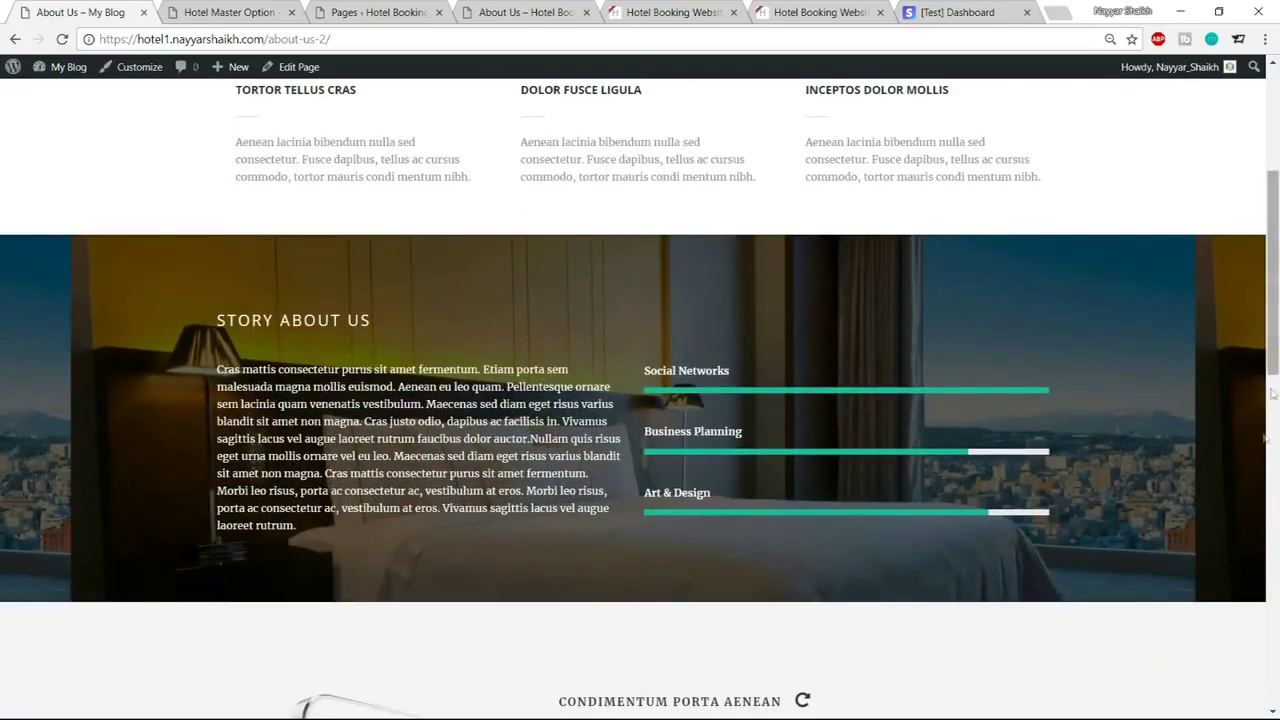
{"action": "left_click", "coordinate": [555, 10]}
{"action": "scroll", "coordinate": [570, 280], "scroll_direction": "down", "scroll_amount": 5}
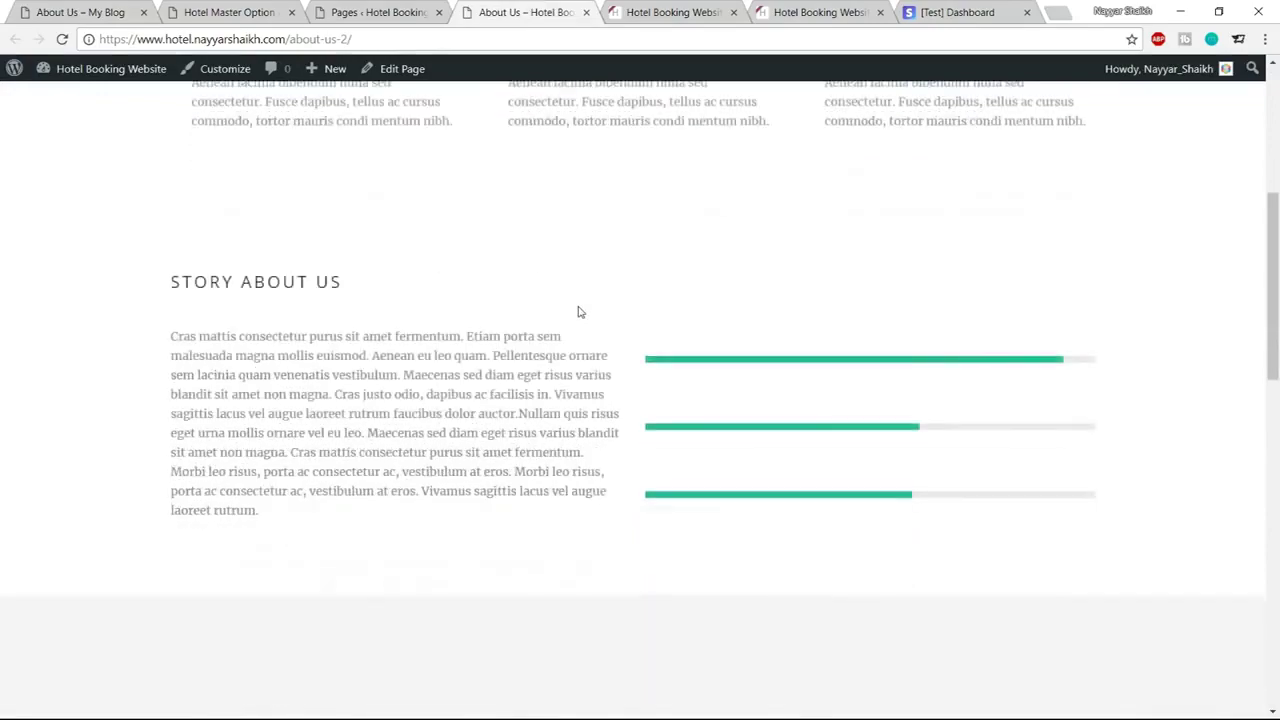
{"action": "scroll", "coordinate": [749, 337], "scroll_direction": "up", "scroll_amount": 3}
{"action": "scroll", "coordinate": [245, 405], "scroll_direction": "down", "scroll_amount": 2}
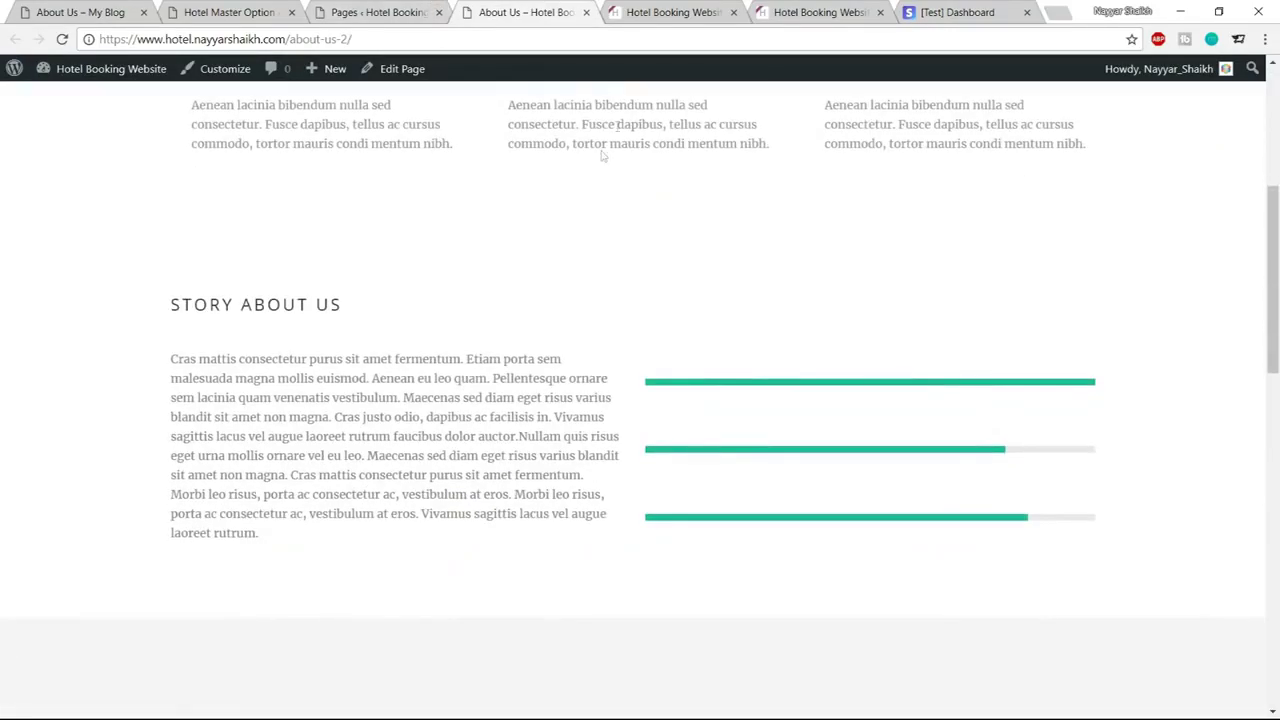
{"action": "scroll", "coordinate": [608, 289], "scroll_direction": "down", "scroll_amount": 4}
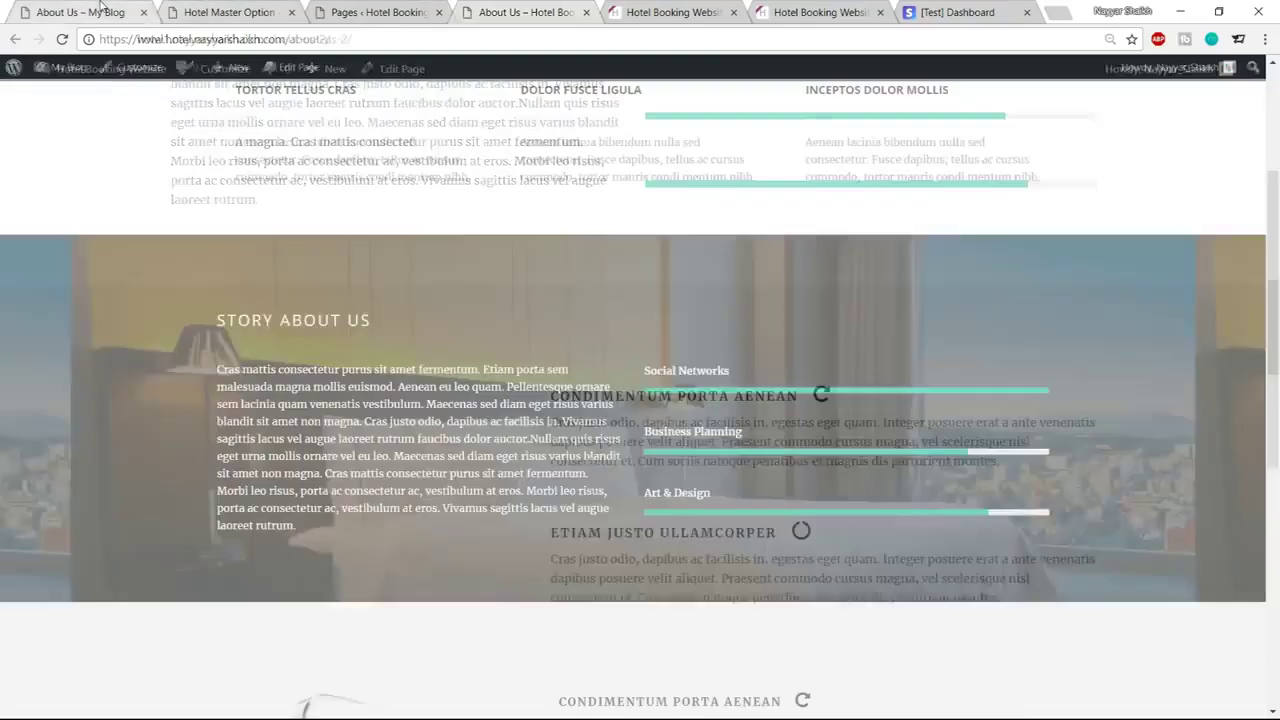
{"action": "scroll", "coordinate": [501, 424], "scroll_direction": "down", "scroll_amount": 5}
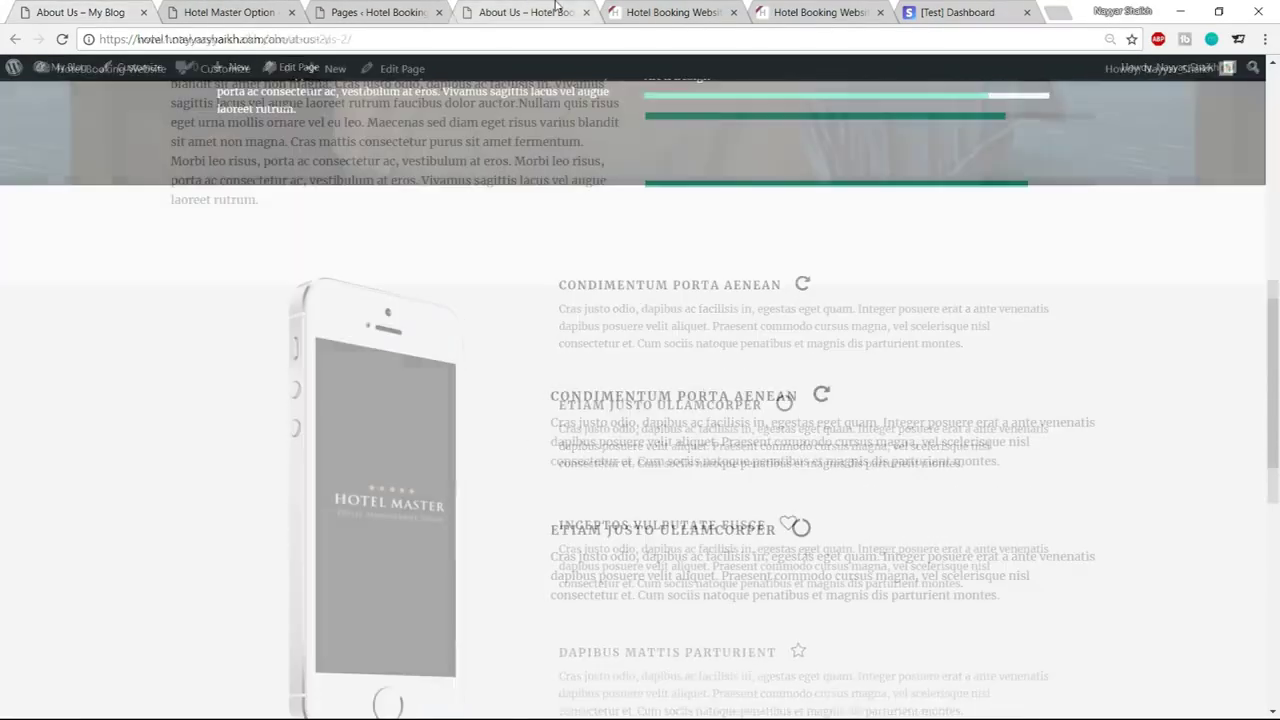
Step: Open the About Us page editor and its Image / Frame item settings
{"action": "left_click", "coordinate": [395, 10]}
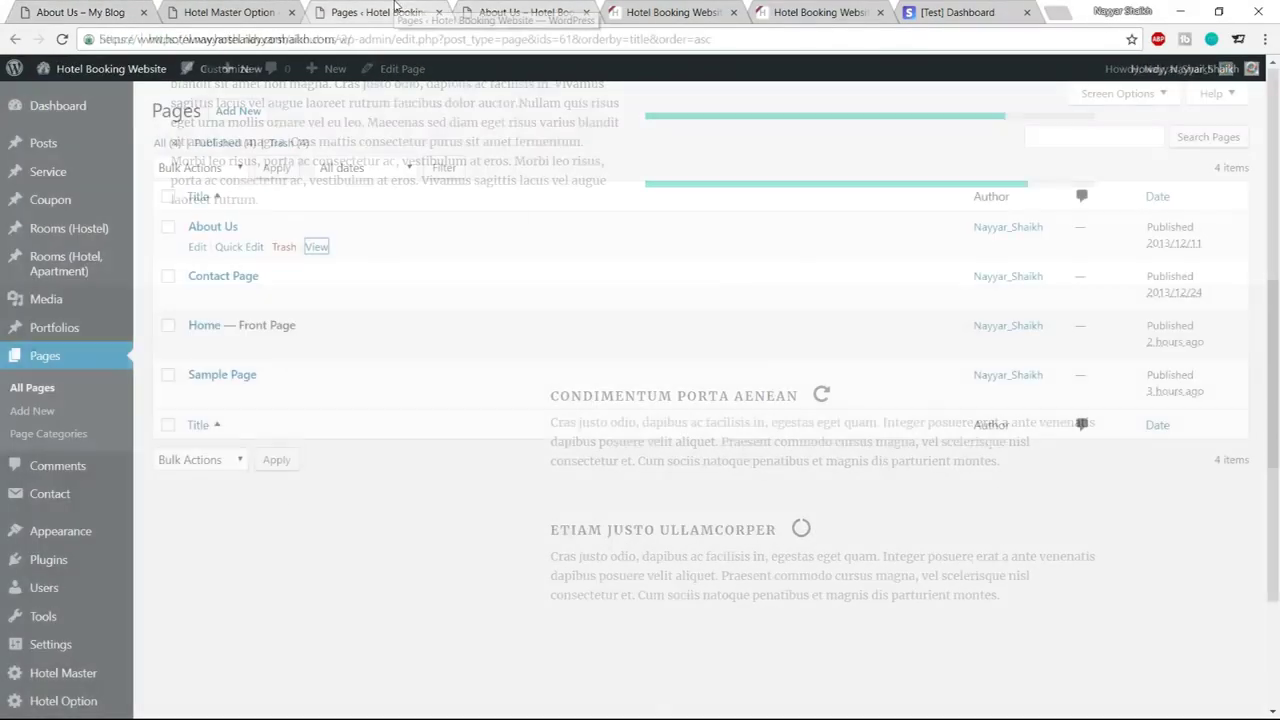
{"action": "left_click", "coordinate": [198, 247]}
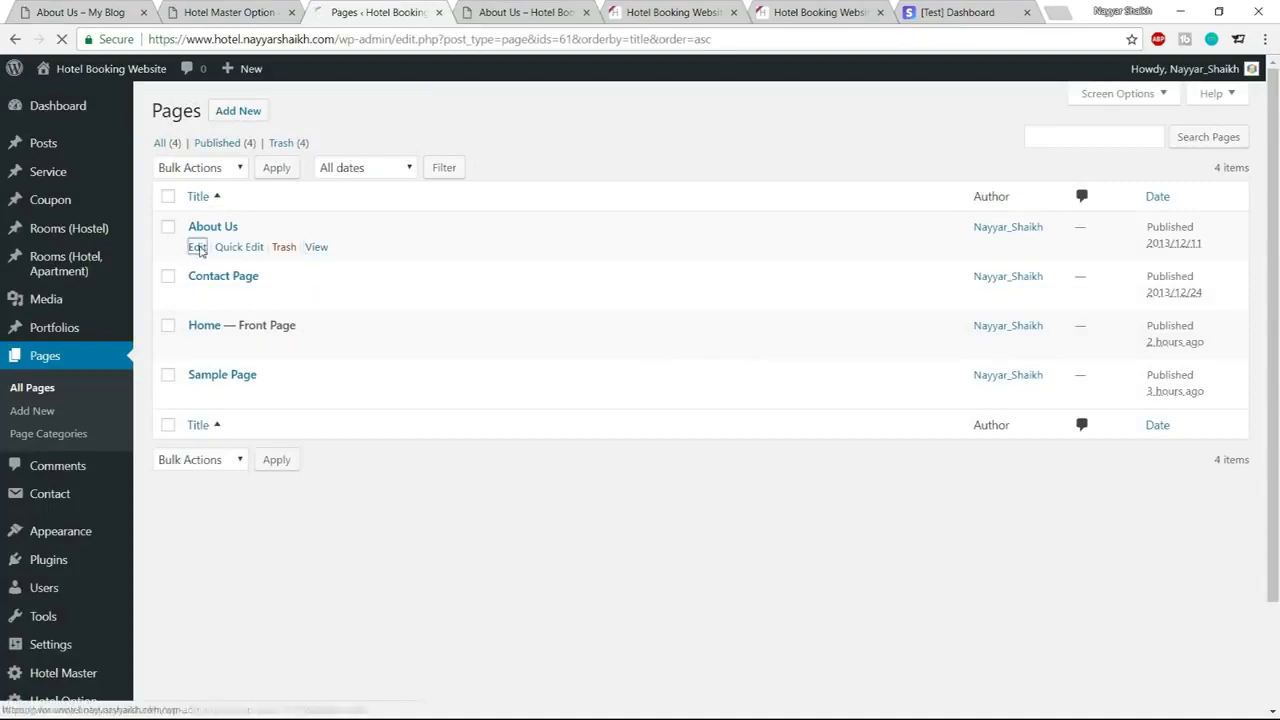
{"action": "scroll", "coordinate": [643, 263], "scroll_direction": "down", "scroll_amount": 12}
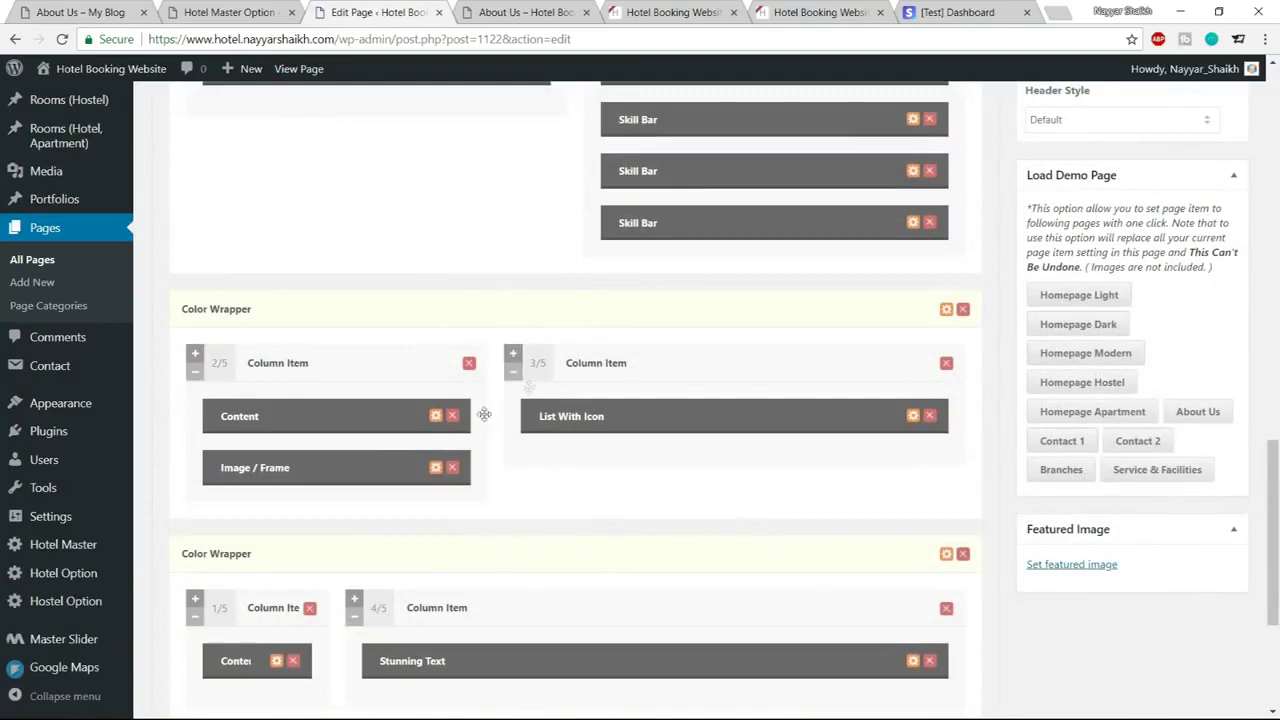
{"action": "scroll", "coordinate": [331, 497], "scroll_direction": "down", "scroll_amount": 1}
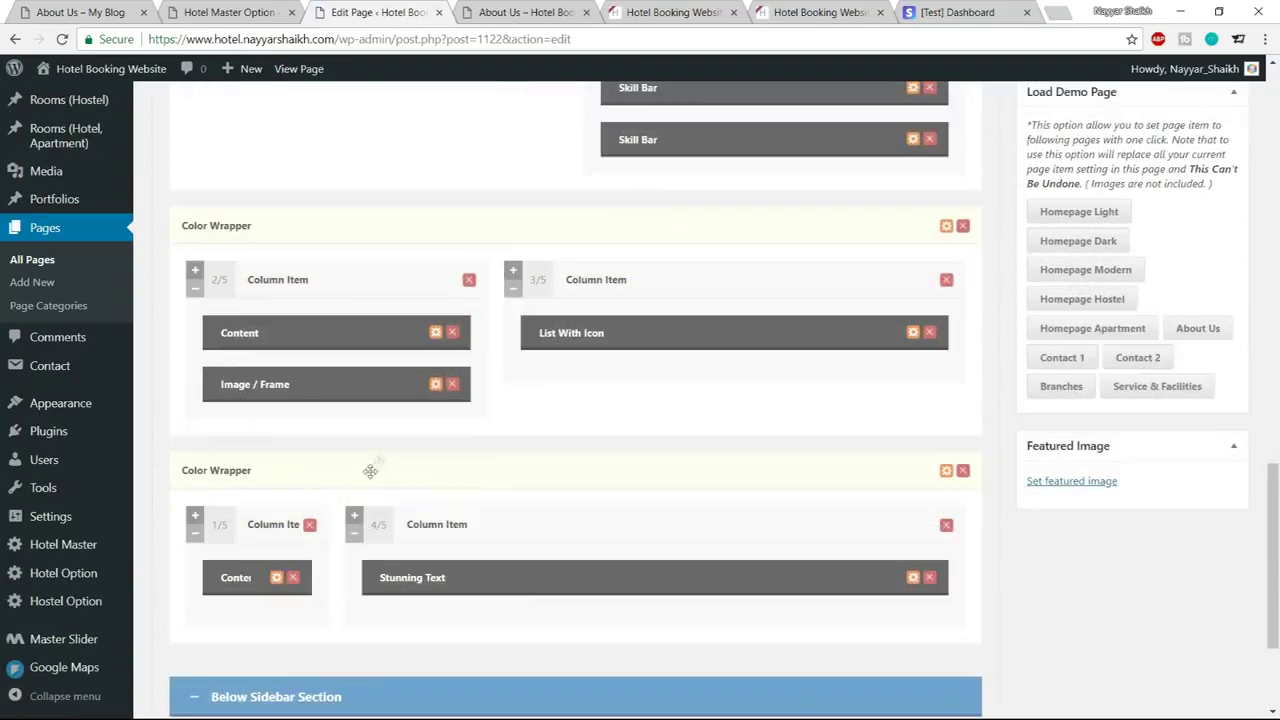
{"action": "left_click", "coordinate": [435, 386]}
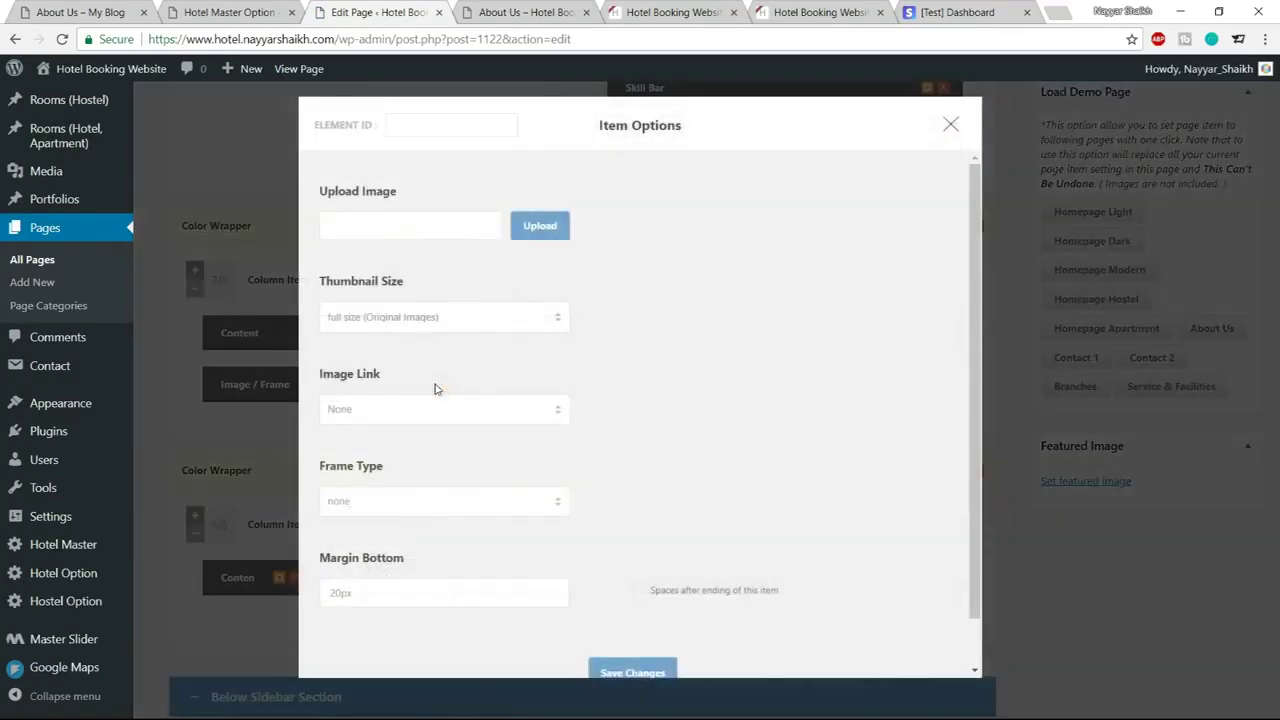
Step: Upload mockup-1.png and use it as the Image / Frame item's image
{"action": "left_click", "coordinate": [540, 226]}
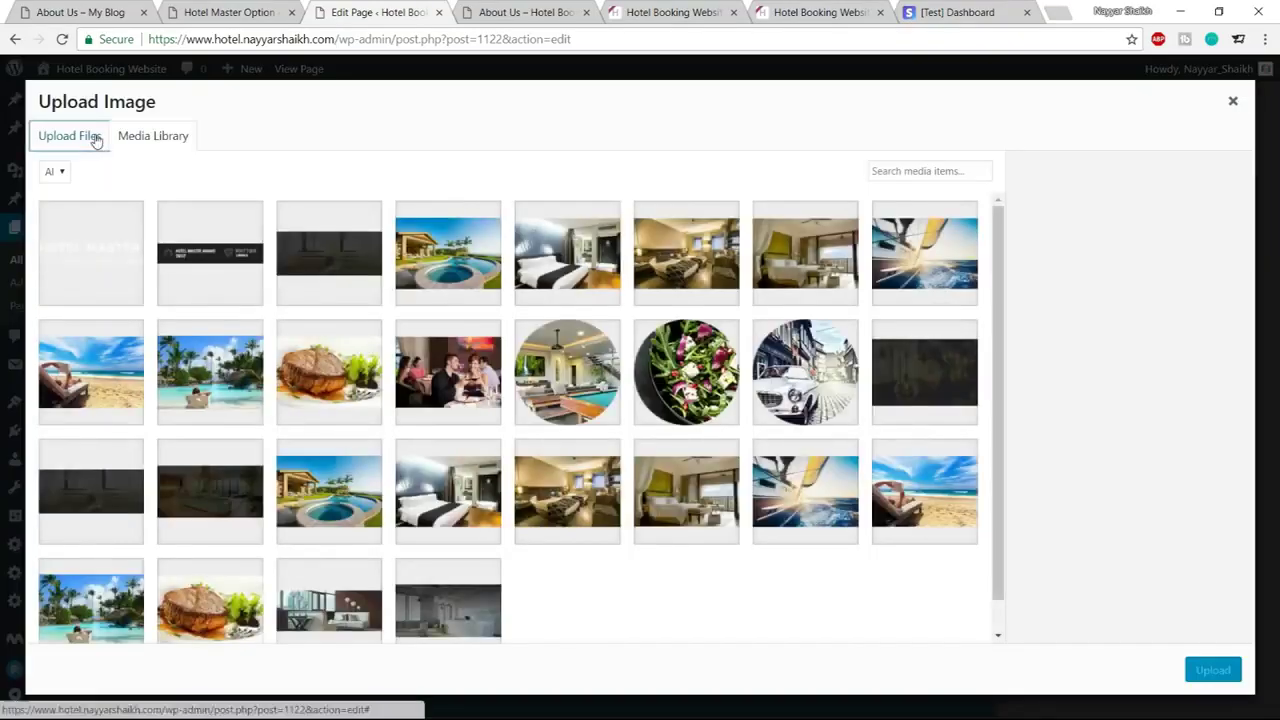
{"action": "left_click", "coordinate": [88, 136]}
{"action": "left_click", "coordinate": [640, 384]}
{"action": "scroll", "coordinate": [413, 268], "scroll_direction": "down", "scroll_amount": 8}
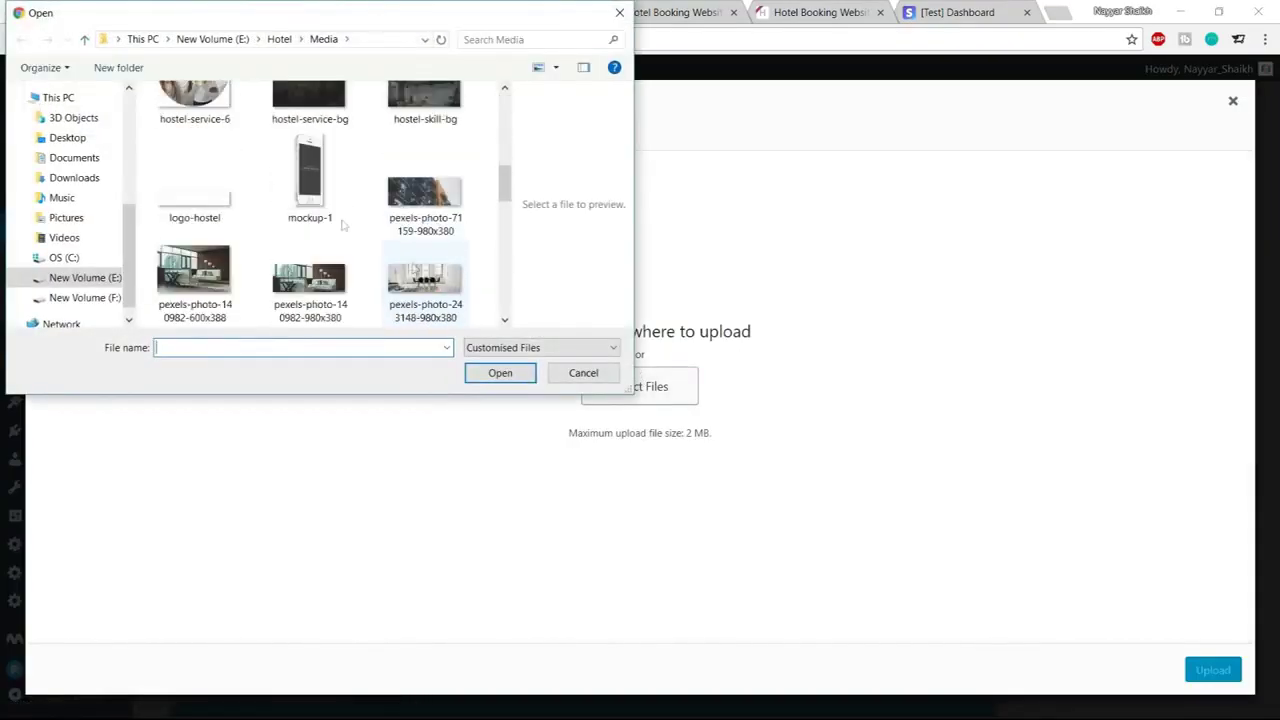
{"action": "left_click", "coordinate": [310, 175]}
{"action": "left_click", "coordinate": [498, 373]}
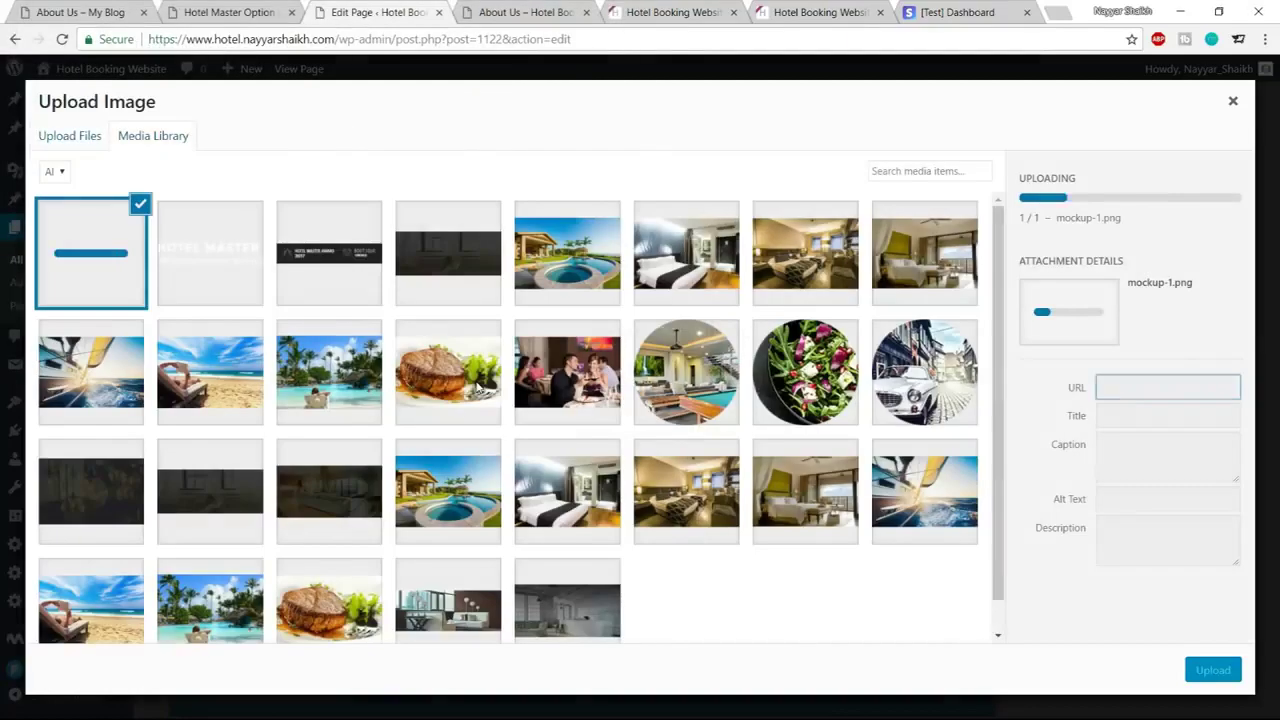
{"action": "left_click", "coordinate": [1208, 667]}
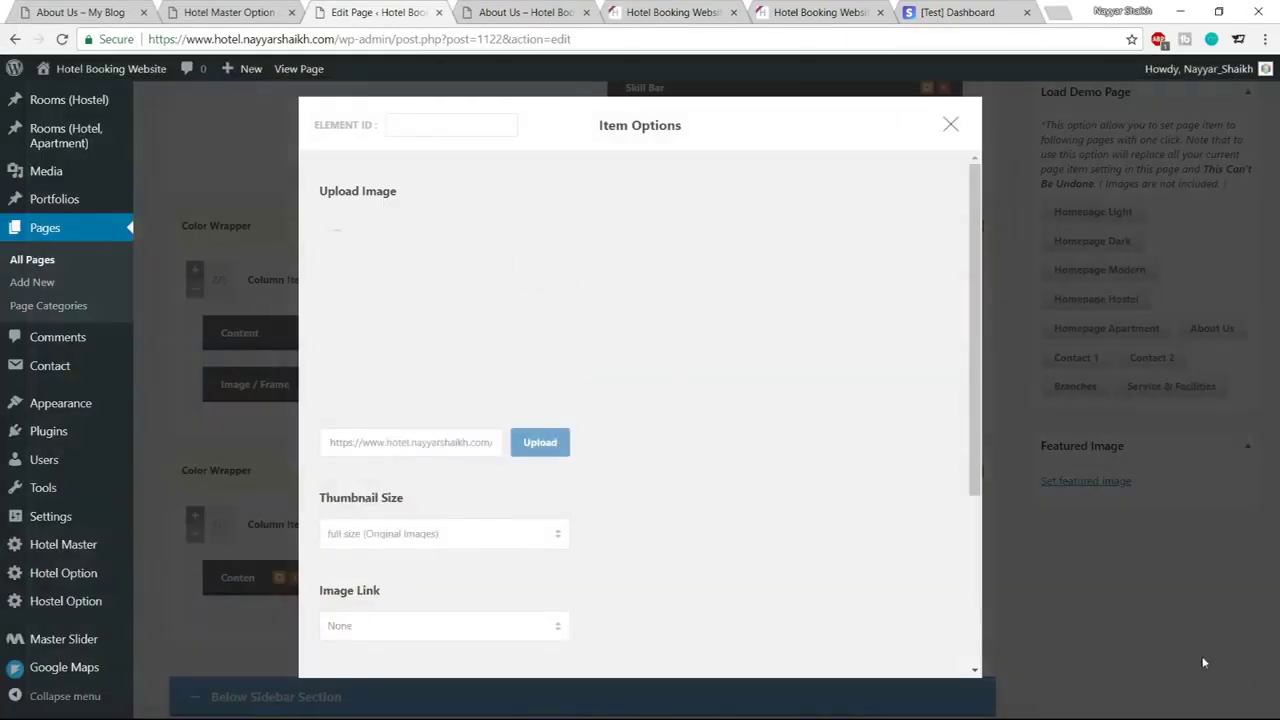
Step: Save the image item's settings and view the live About Us page
{"action": "scroll", "coordinate": [817, 474], "scroll_direction": "down", "scroll_amount": 3}
{"action": "left_click", "coordinate": [640, 622]}
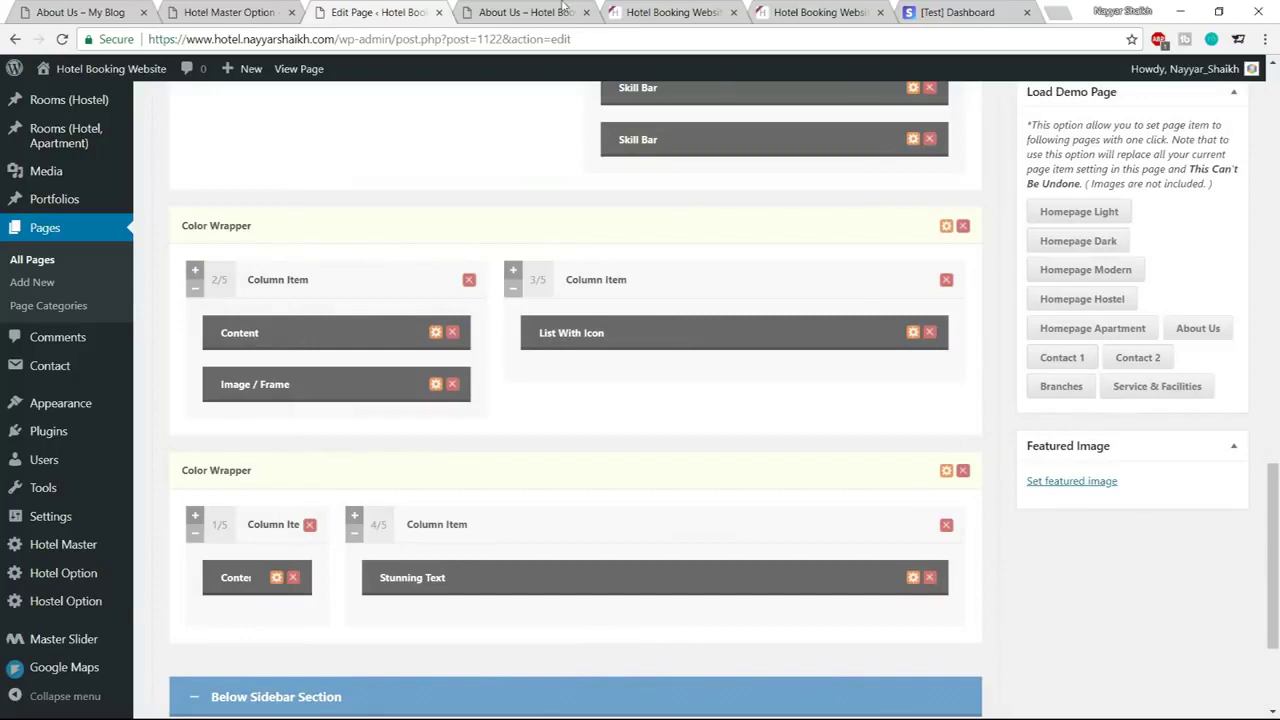
{"action": "left_click", "coordinate": [563, 11]}
{"action": "scroll", "coordinate": [651, 320], "scroll_direction": "down", "scroll_amount": 6}
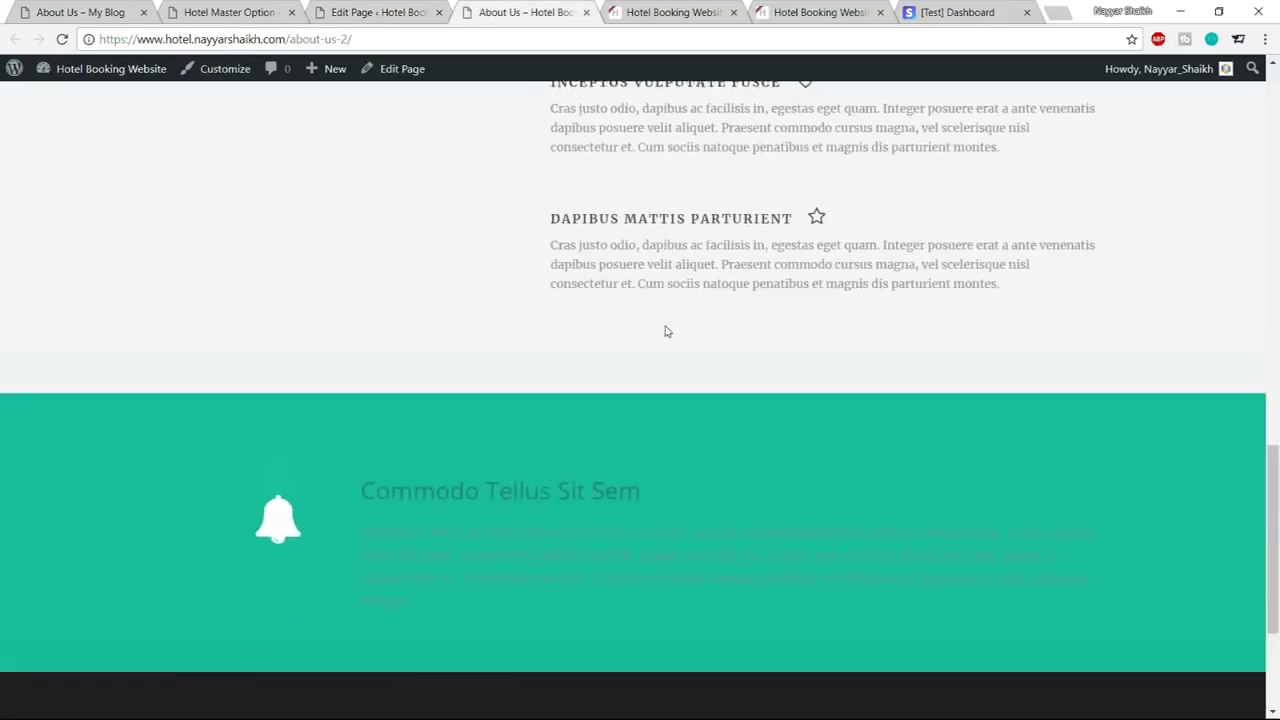
Step: Compare the About Us lower teal section with the demo, then return to the page editor
{"action": "scroll", "coordinate": [667, 331], "scroll_direction": "down", "scroll_amount": 2}
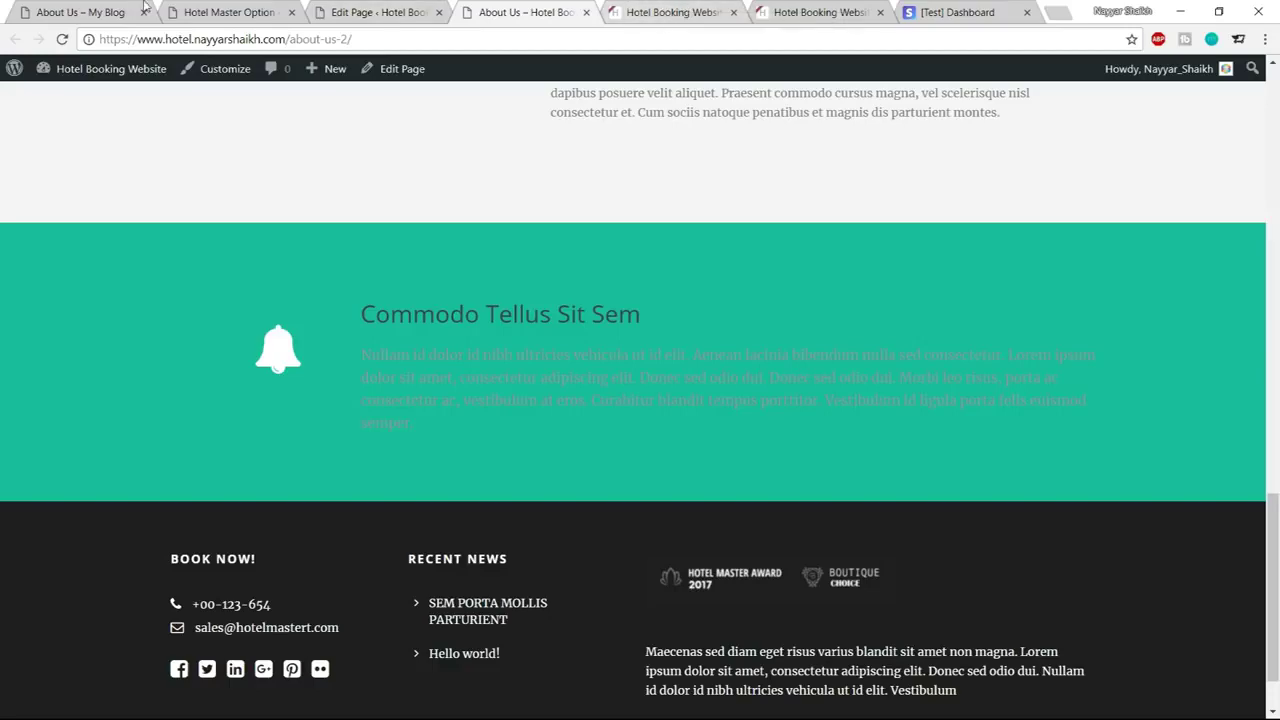
{"action": "left_click_drag", "start_coordinate": [362, 314], "coordinate": [470, 414]}
{"action": "left_click", "coordinate": [260, 137]}
{"action": "left_click", "coordinate": [80, 12]}
{"action": "scroll", "coordinate": [631, 474], "scroll_direction": "down", "scroll_amount": 3}
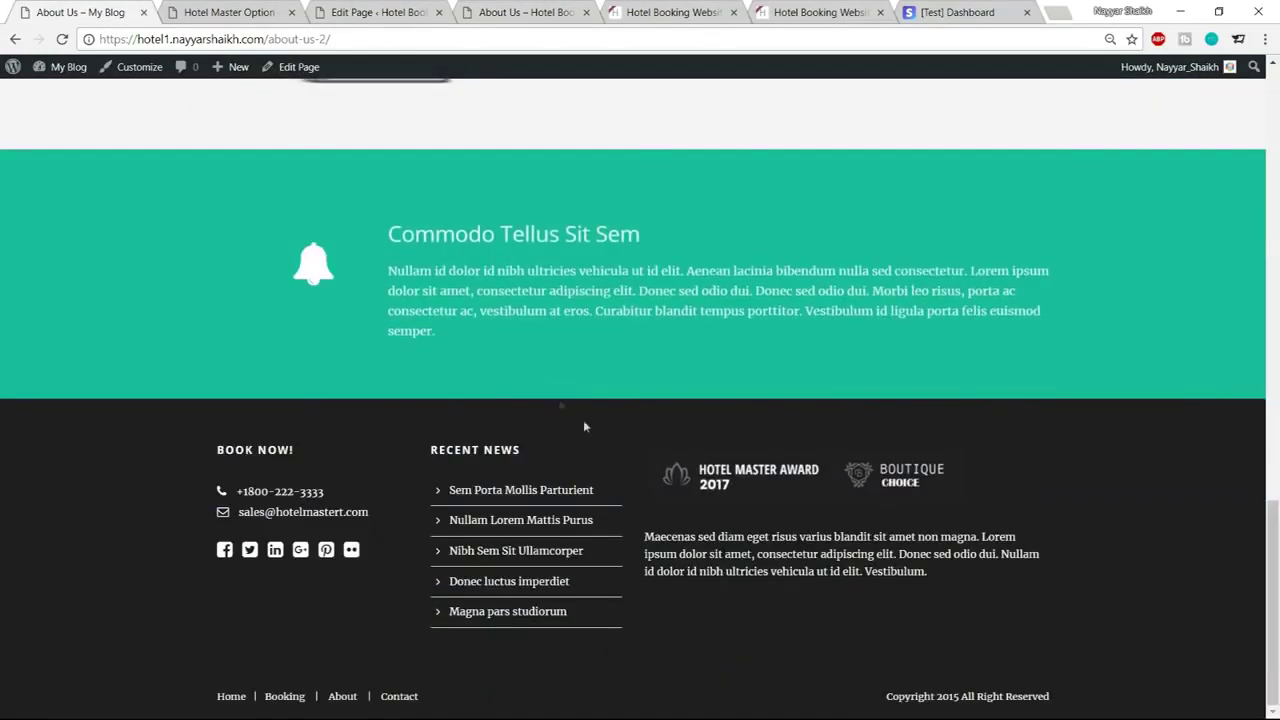
{"action": "left_click_drag", "start_coordinate": [509, 329], "coordinate": [428, 246]}
{"action": "left_click", "coordinate": [501, 247]}
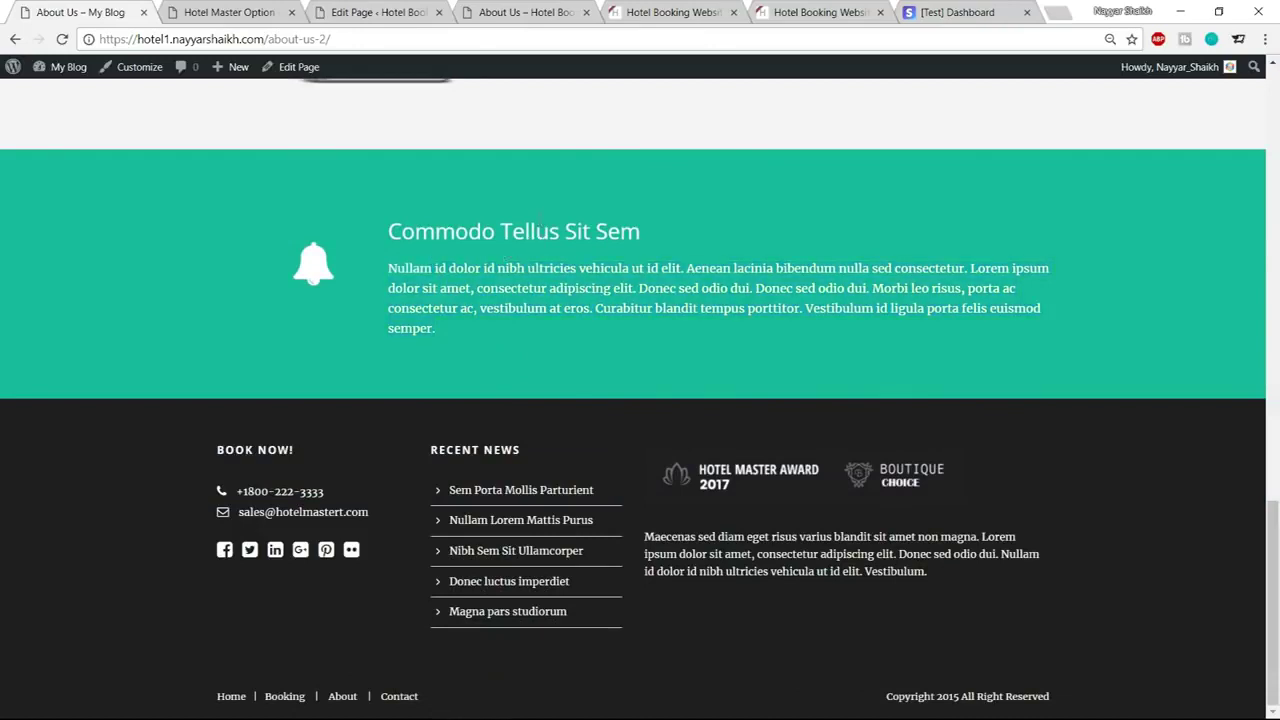
{"action": "left_click", "coordinate": [380, 12]}
{"action": "scroll", "coordinate": [800, 320], "scroll_direction": "down", "scroll_amount": 2}
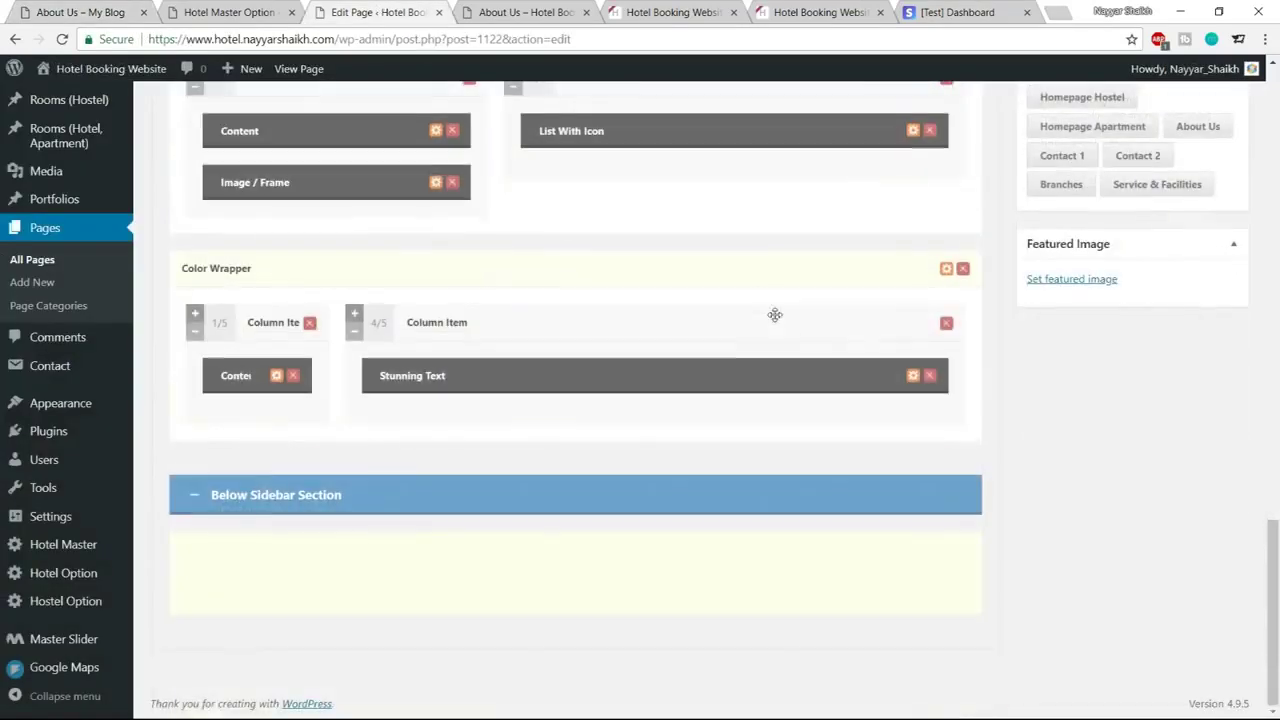
Step: Give the lower Color Wrapper the Testimonial skin, save it, and update the About Us page
{"action": "left_click", "coordinate": [946, 269]}
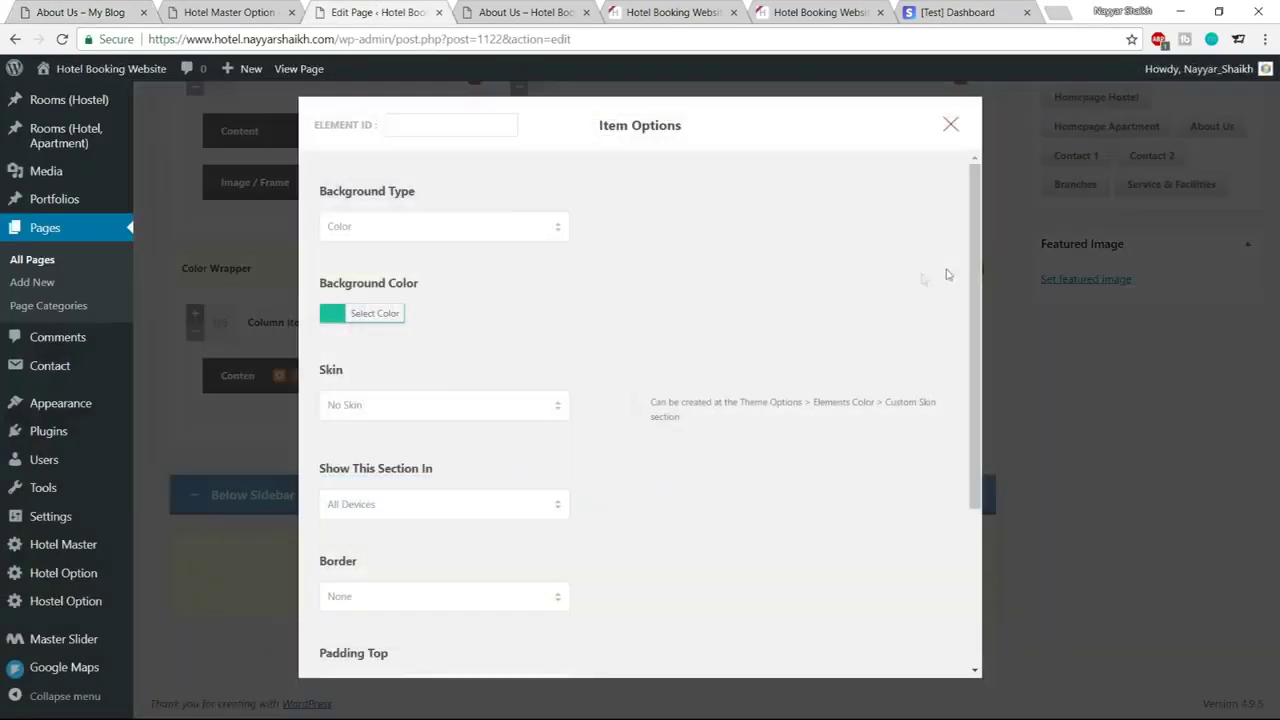
{"action": "scroll", "coordinate": [445, 286], "scroll_direction": "down", "scroll_amount": 3}
{"action": "left_click", "coordinate": [434, 240]}
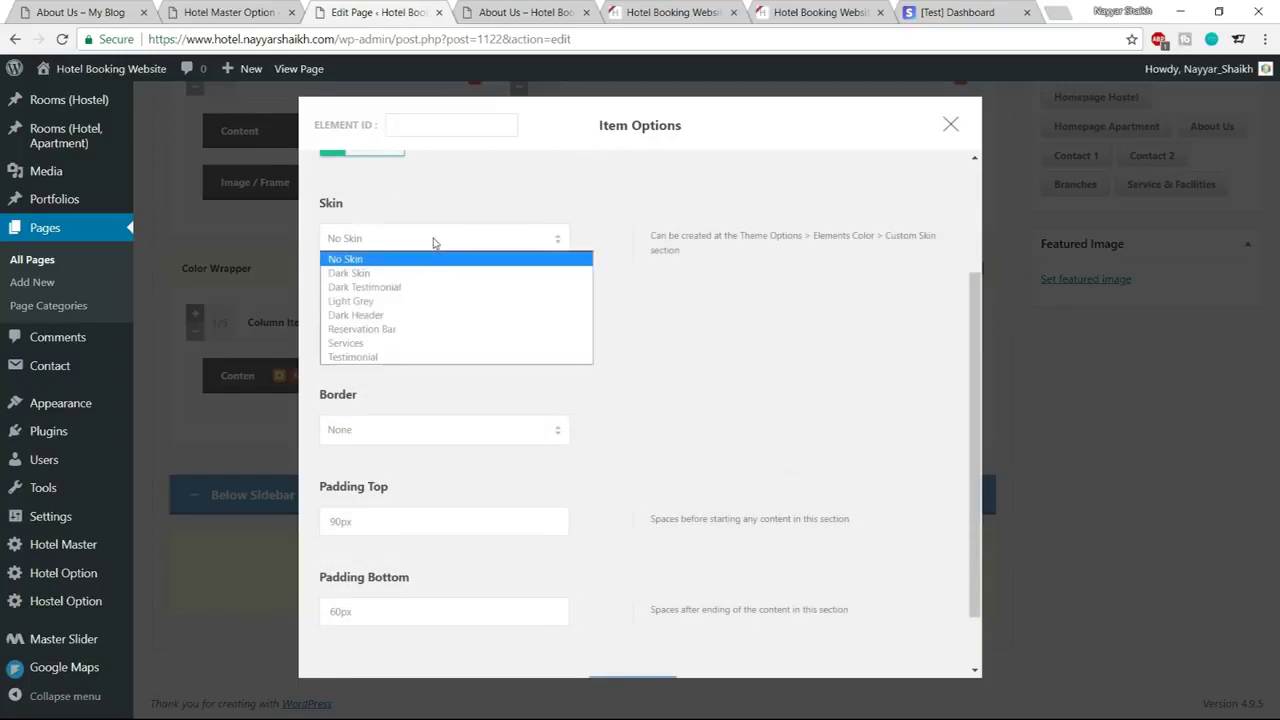
{"action": "left_click", "coordinate": [414, 354]}
{"action": "scroll", "coordinate": [764, 420], "scroll_direction": "down", "scroll_amount": 2}
{"action": "left_click", "coordinate": [637, 622]}
{"action": "scroll", "coordinate": [757, 606], "scroll_direction": "up", "scroll_amount": 5}
{"action": "scroll", "coordinate": [754, 602], "scroll_direction": "up", "scroll_amount": 10}
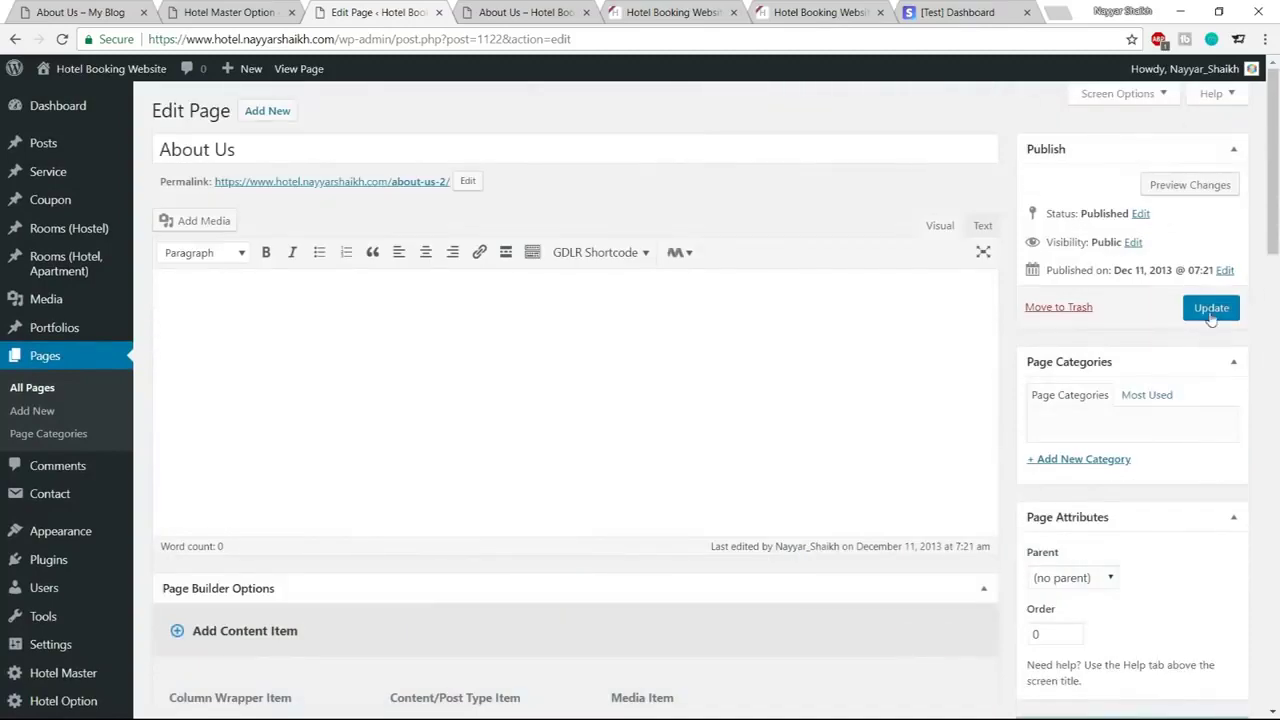
{"action": "left_click", "coordinate": [1210, 309]}
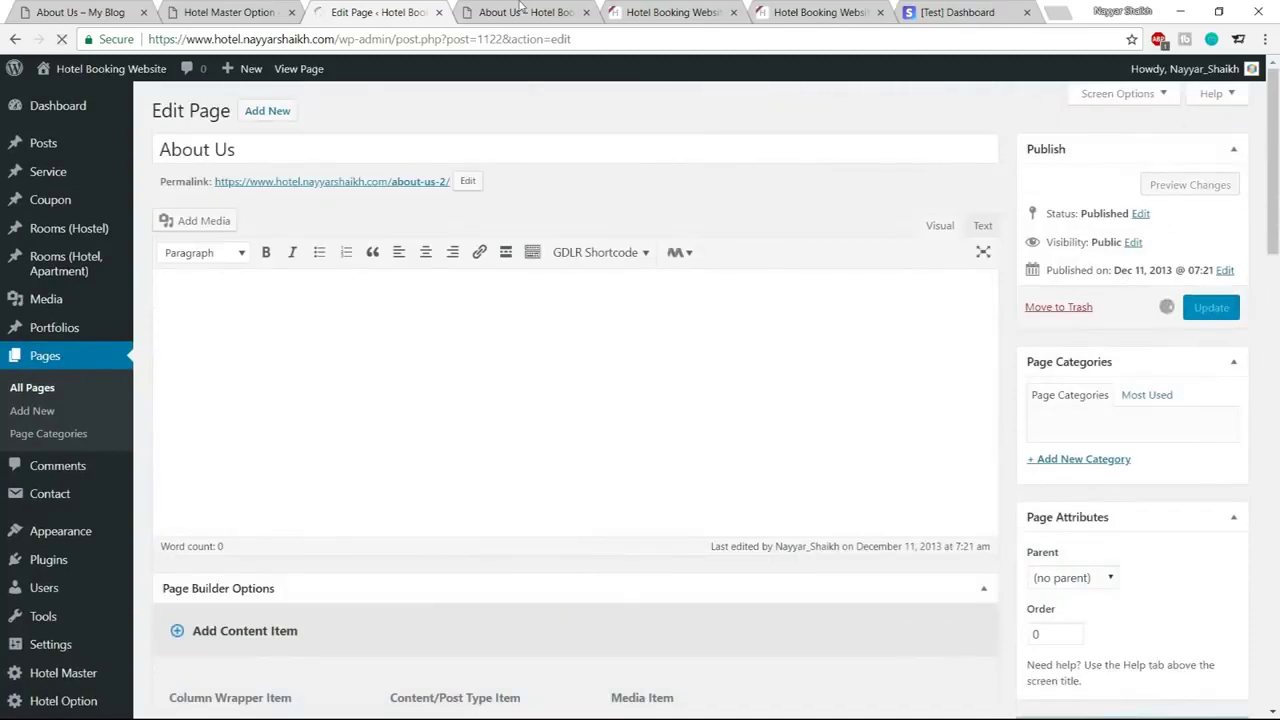
Step: Check the live About Us page against the demo, then load the site's home page by removing about-us-2/
{"action": "left_click", "coordinate": [505, 10]}
{"action": "scroll", "coordinate": [518, 439], "scroll_direction": "down", "scroll_amount": 1}
{"action": "scroll", "coordinate": [518, 446], "scroll_direction": "up", "scroll_amount": 5}
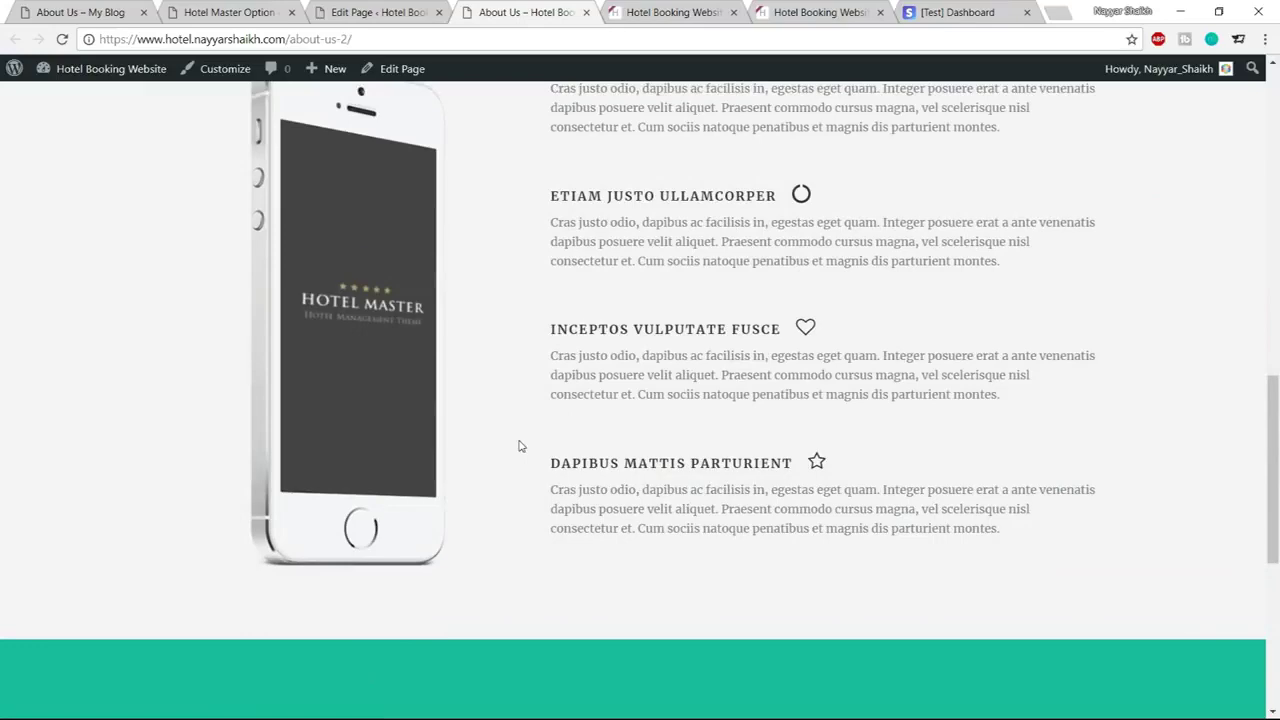
{"action": "left_click", "coordinate": [80, 12]}
{"action": "left_click", "coordinate": [343, 149]}
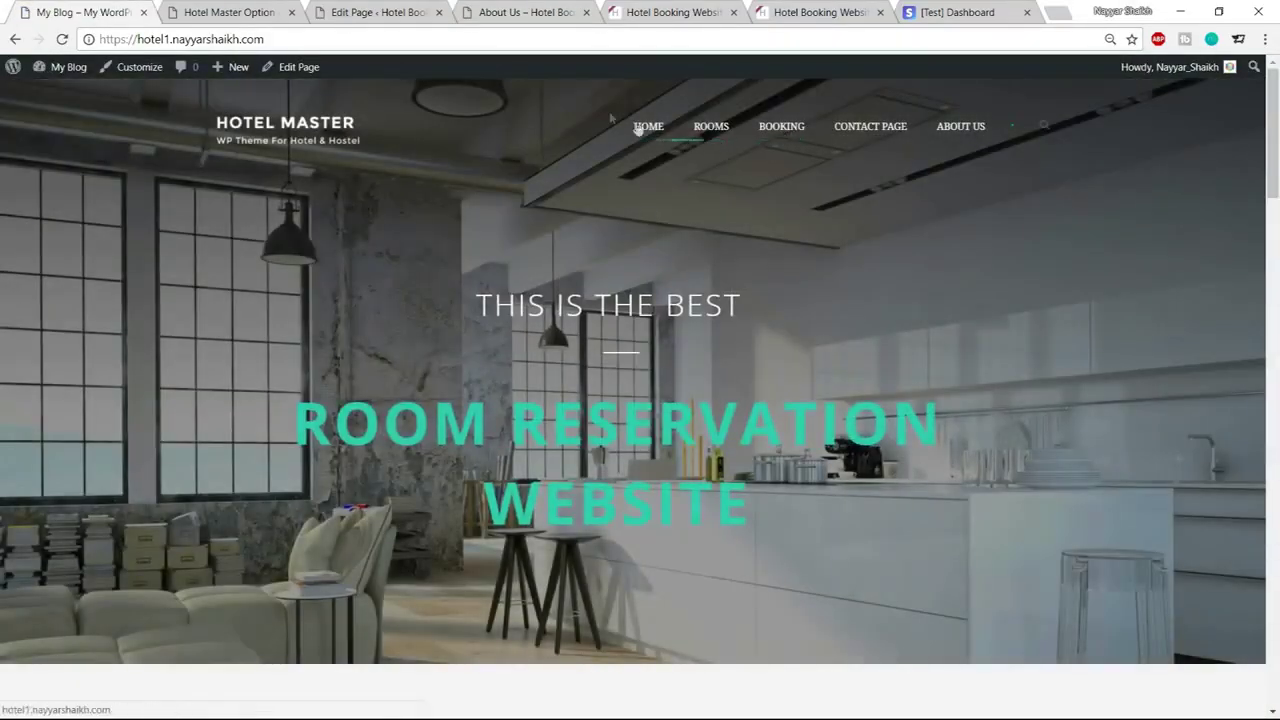
{"action": "left_click", "coordinate": [535, 12]}
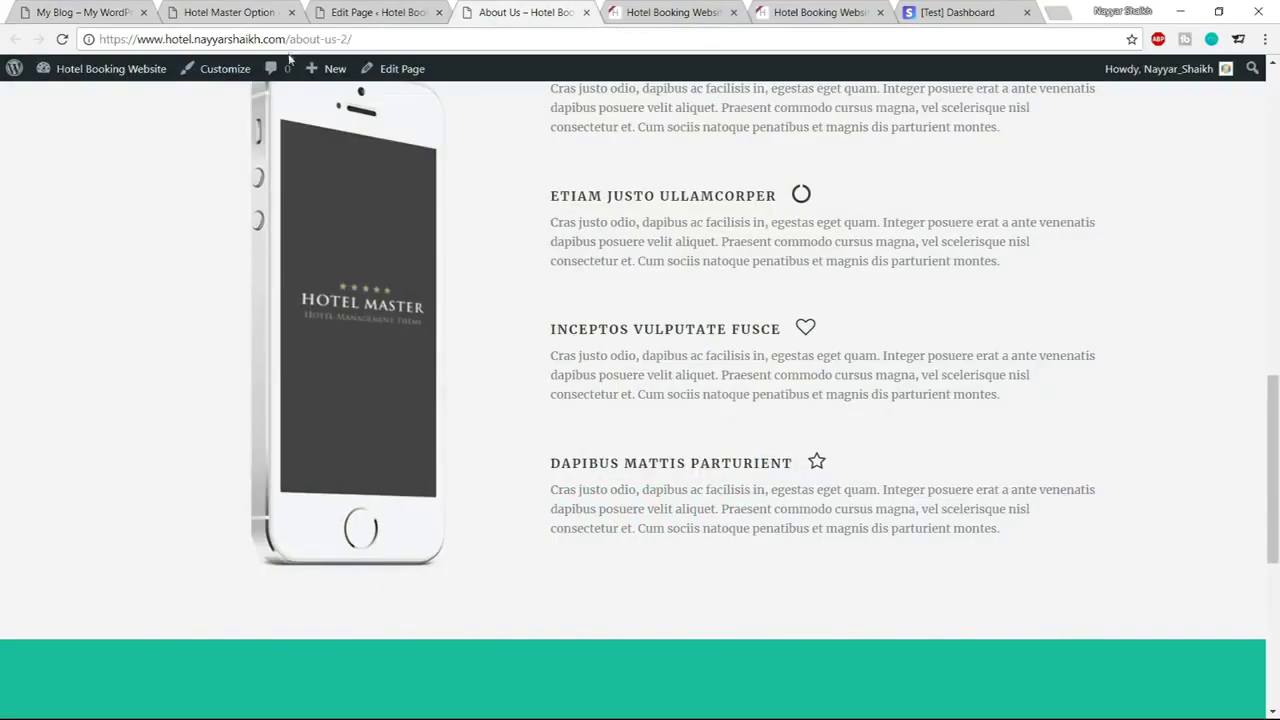
{"action": "left_click_drag", "start_coordinate": [290, 40], "coordinate": [617, 22]}
{"action": "key", "text": "BackSpace"}
{"action": "key", "text": "Return"}
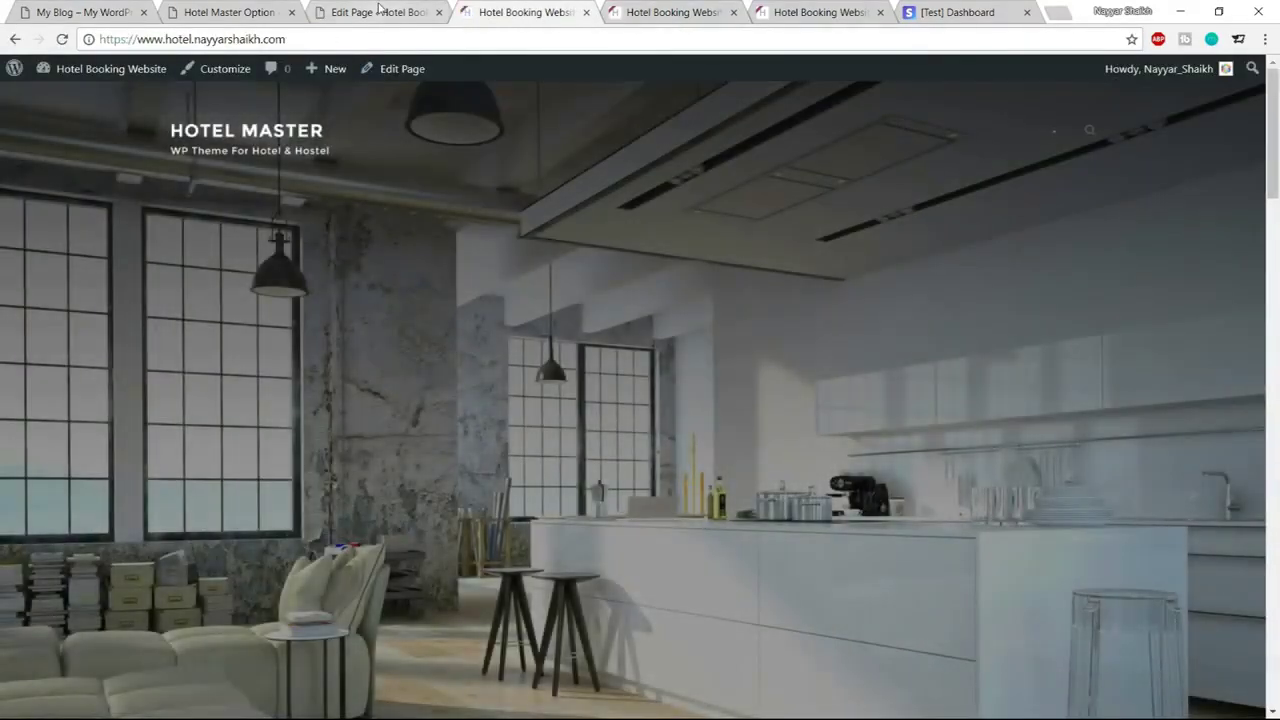
Step: Create Menu 1 assigned to the Main Navigation Menu location
{"action": "left_click", "coordinate": [380, 11]}
{"action": "scroll", "coordinate": [95, 360], "scroll_direction": "down", "scroll_amount": 3}
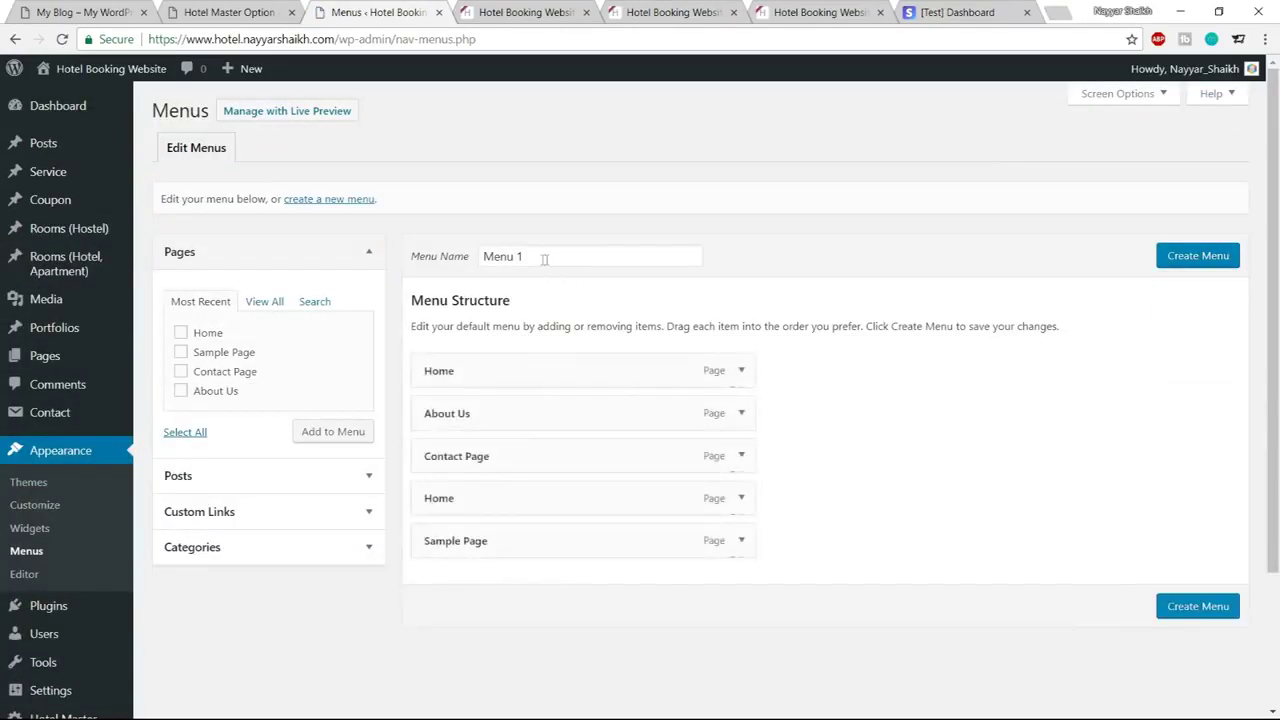
{"action": "left_click_drag", "start_coordinate": [551, 258], "coordinate": [446, 262]}
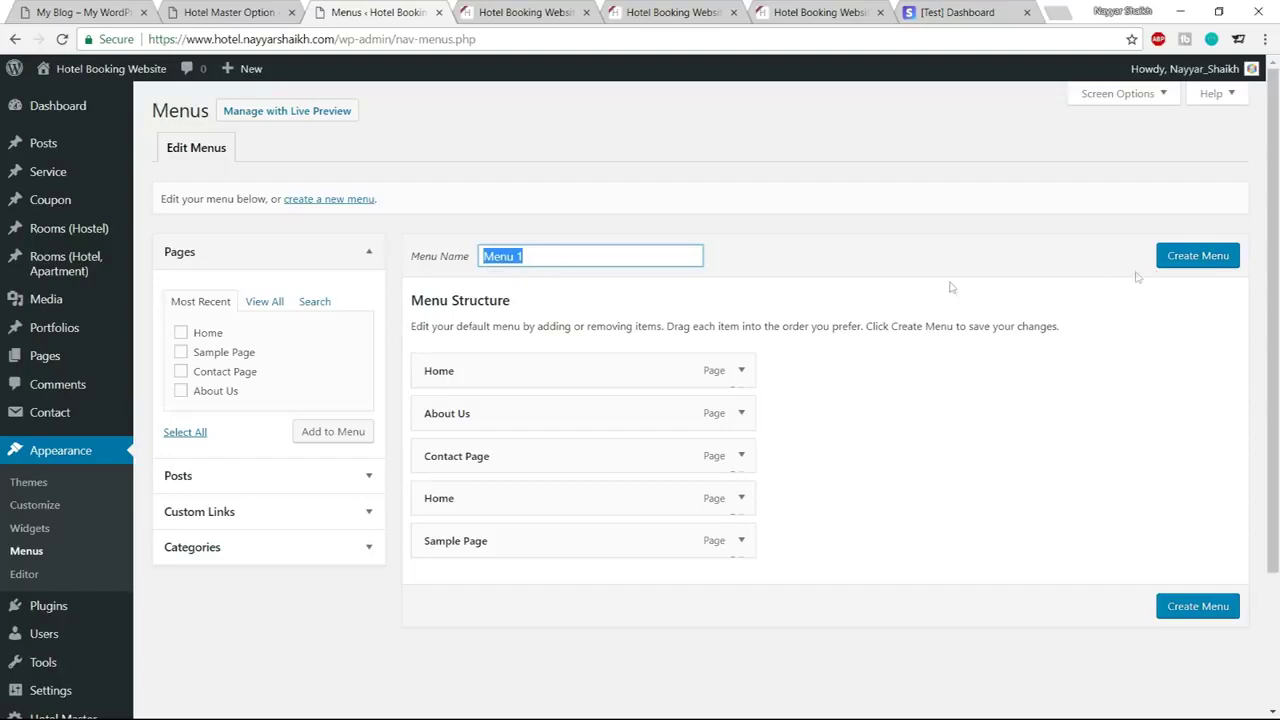
{"action": "left_click", "coordinate": [1199, 264]}
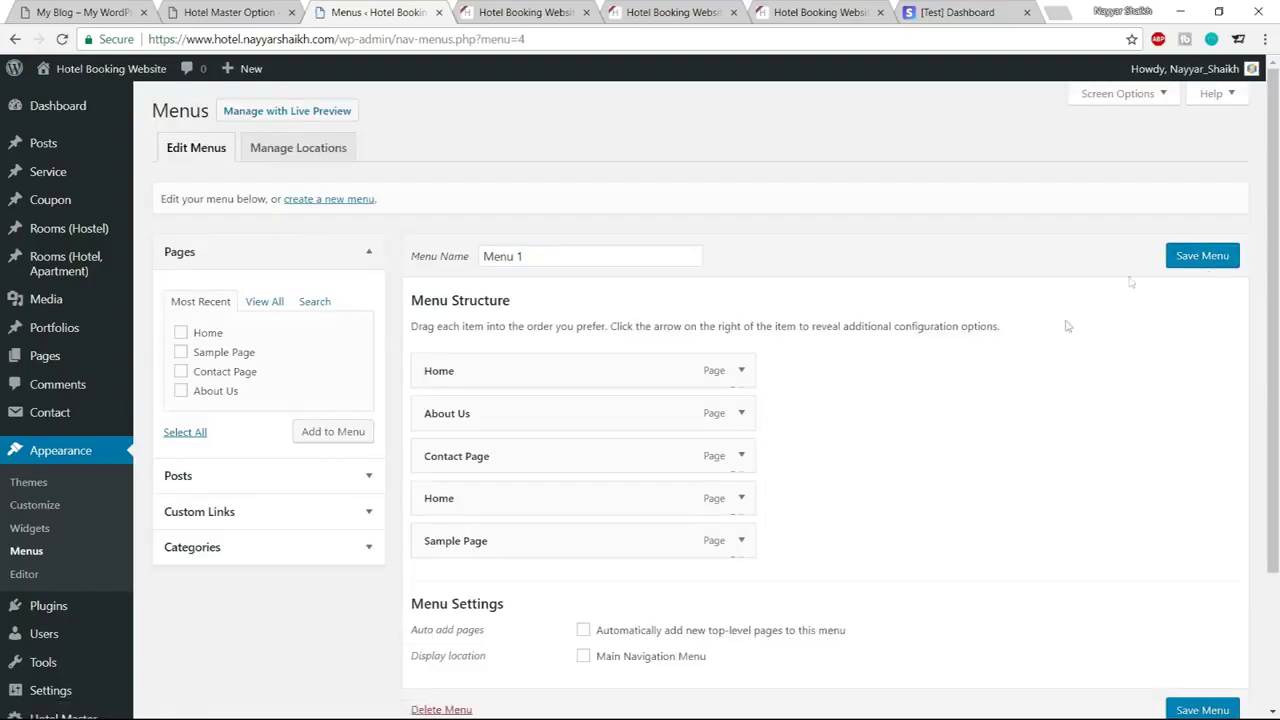
{"action": "scroll", "coordinate": [1049, 349], "scroll_direction": "down", "scroll_amount": 2}
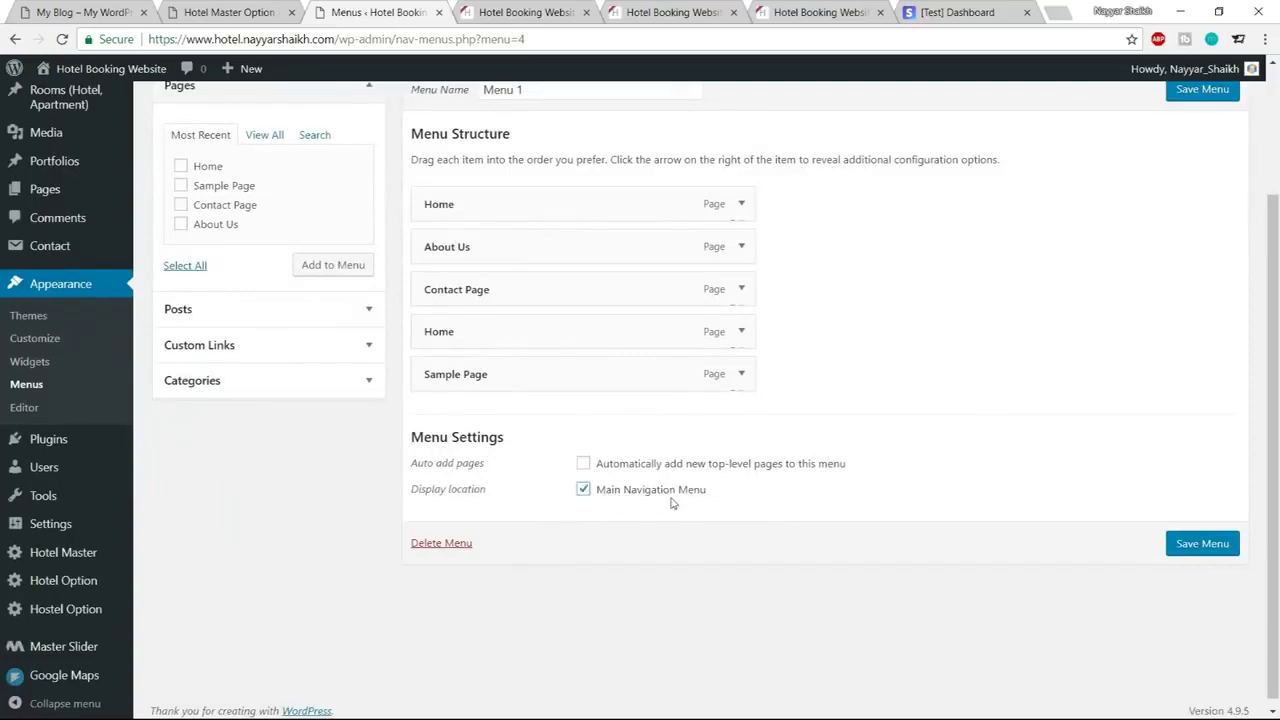
{"action": "scroll", "coordinate": [871, 497], "scroll_direction": "up", "scroll_amount": 1}
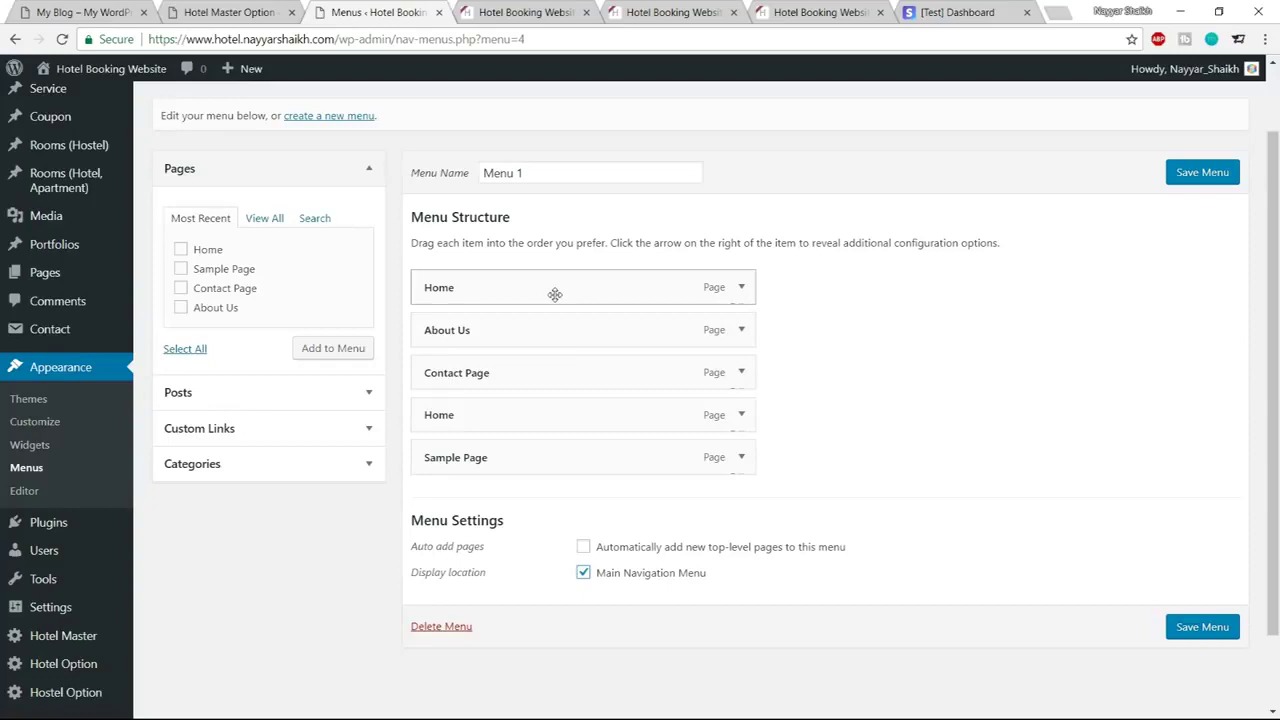
{"action": "key", "text": "ctrl+1"}
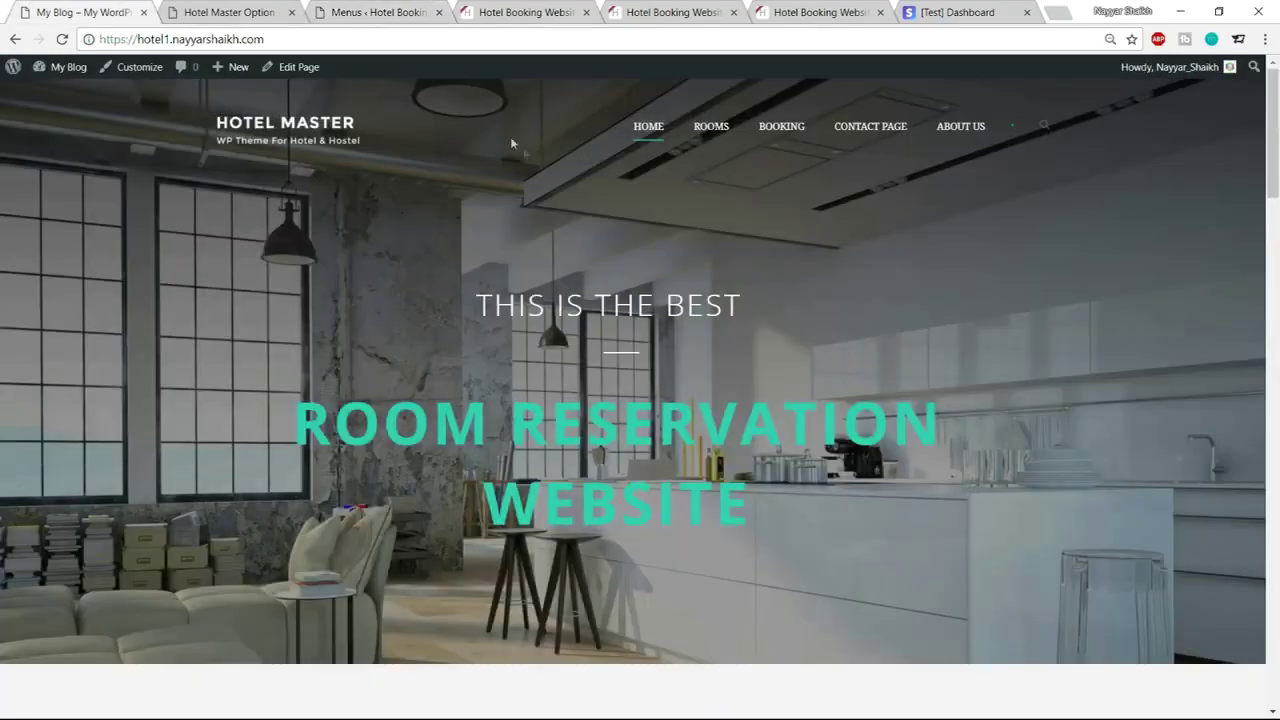
{"action": "key", "text": "ctrl+3"}
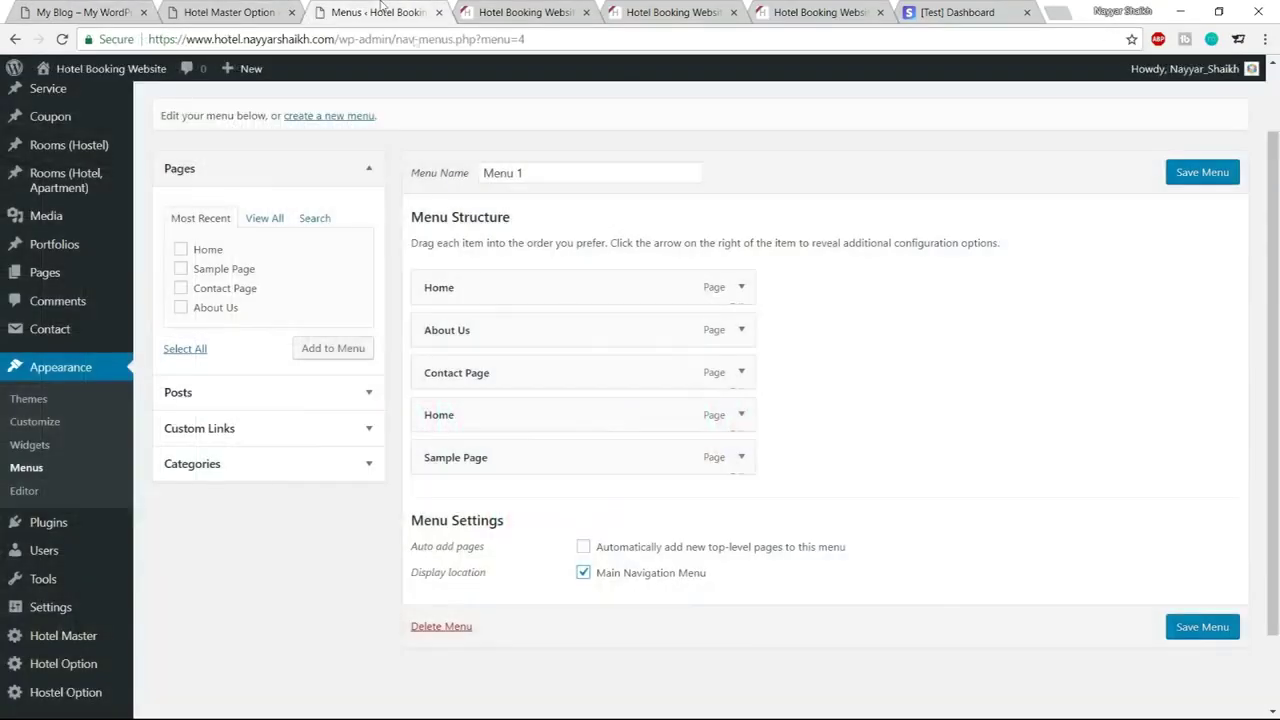
Step: Remove Sample Page and the duplicate Home item from Menu 1
{"action": "left_click", "coordinate": [742, 458]}
{"action": "scroll", "coordinate": [891, 443], "scroll_direction": "down", "scroll_amount": 2}
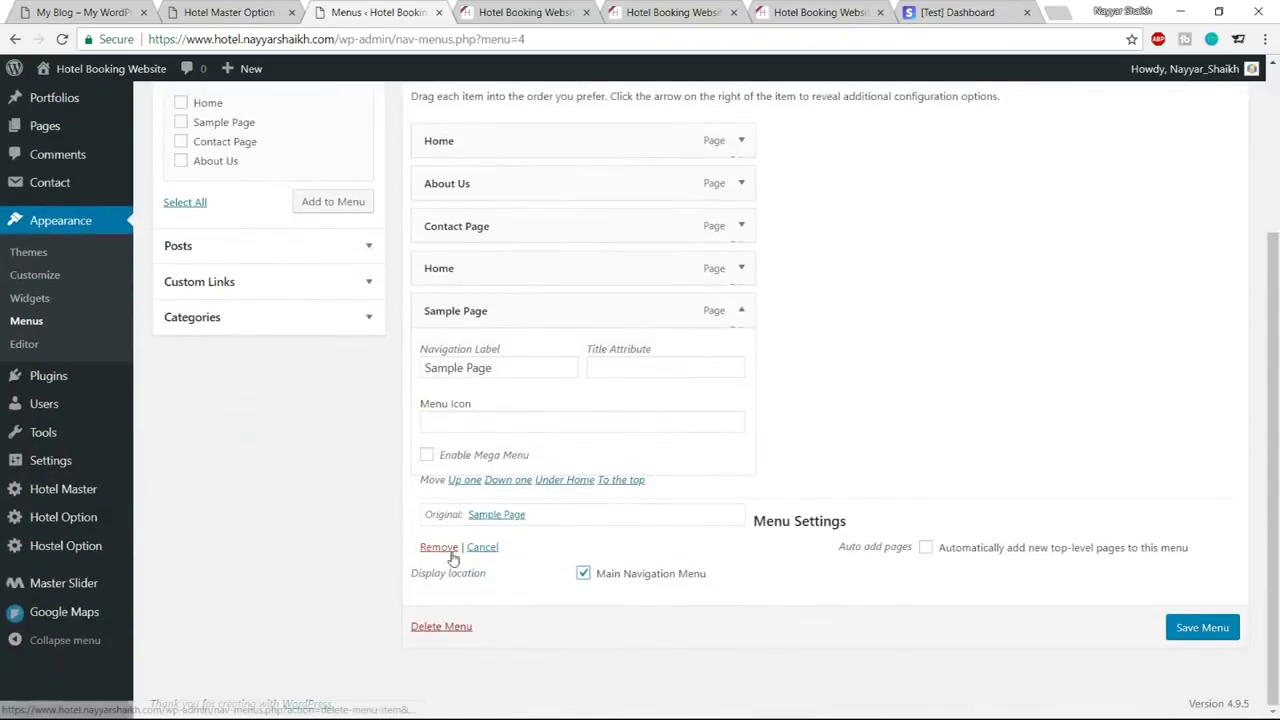
{"action": "left_click", "coordinate": [439, 547]}
{"action": "left_click", "coordinate": [741, 323]}
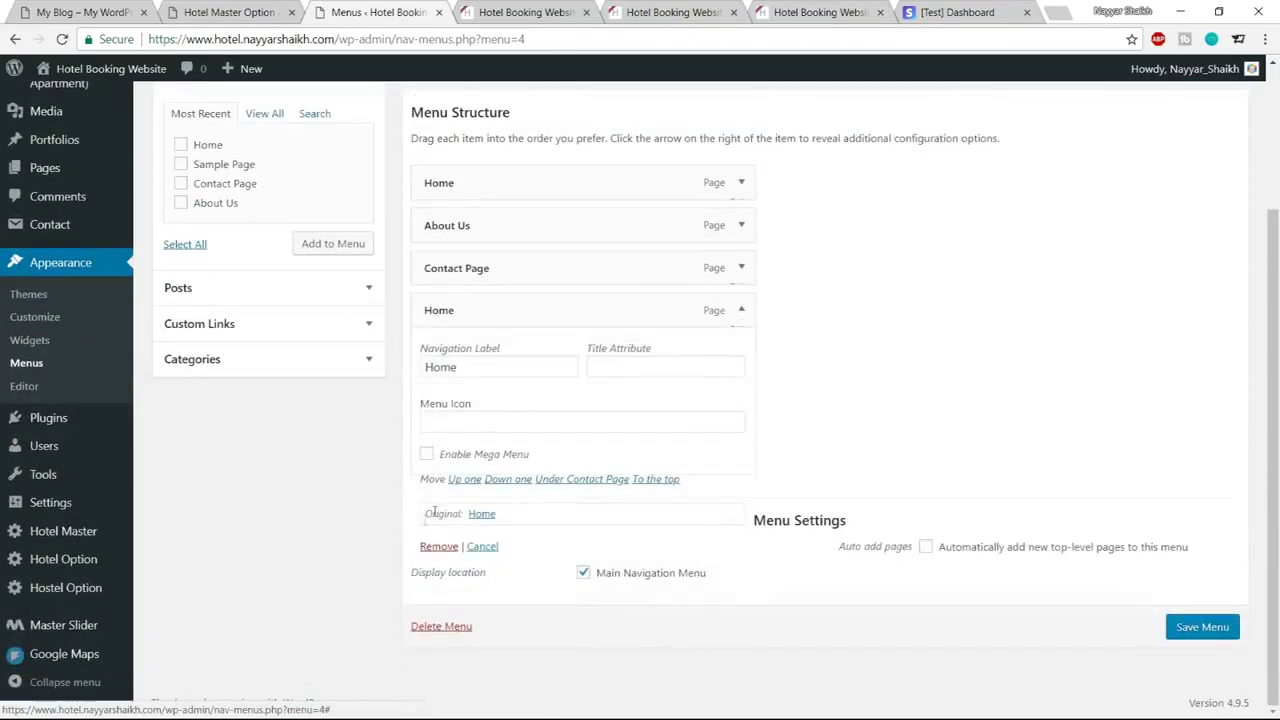
{"action": "left_click", "coordinate": [438, 546]}
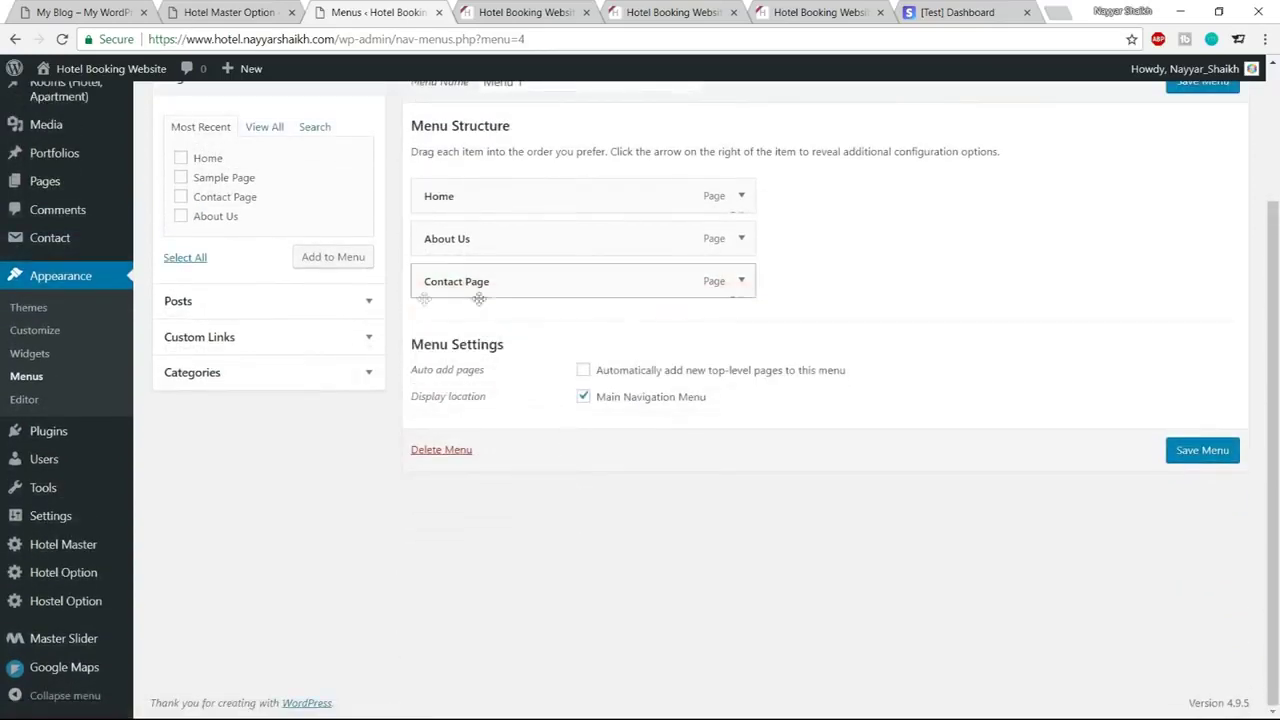
{"action": "left_click", "coordinate": [80, 12]}
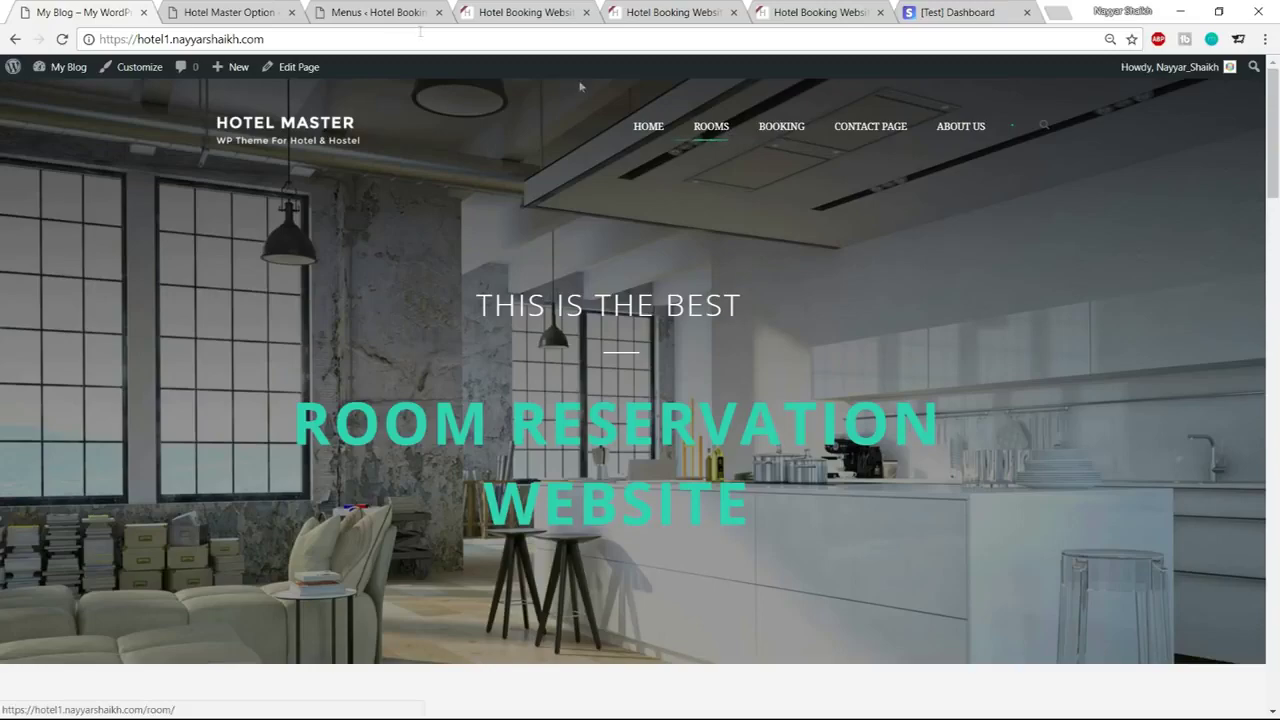
Step: Open the demo's Rooms page and copy the site's base web address from the URL bar
{"action": "left_click", "coordinate": [720, 132]}
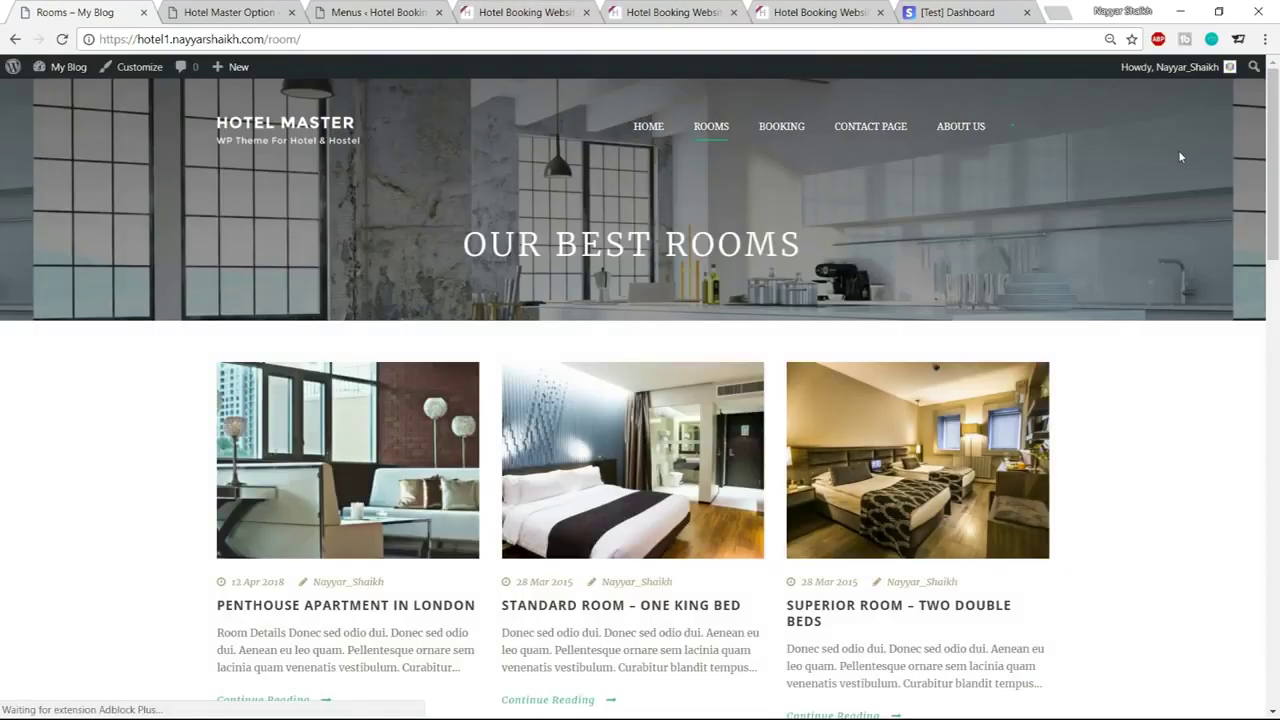
{"action": "scroll", "coordinate": [675, 363], "scroll_direction": "down", "scroll_amount": 3}
{"action": "scroll", "coordinate": [731, 437], "scroll_direction": "down", "scroll_amount": 7}
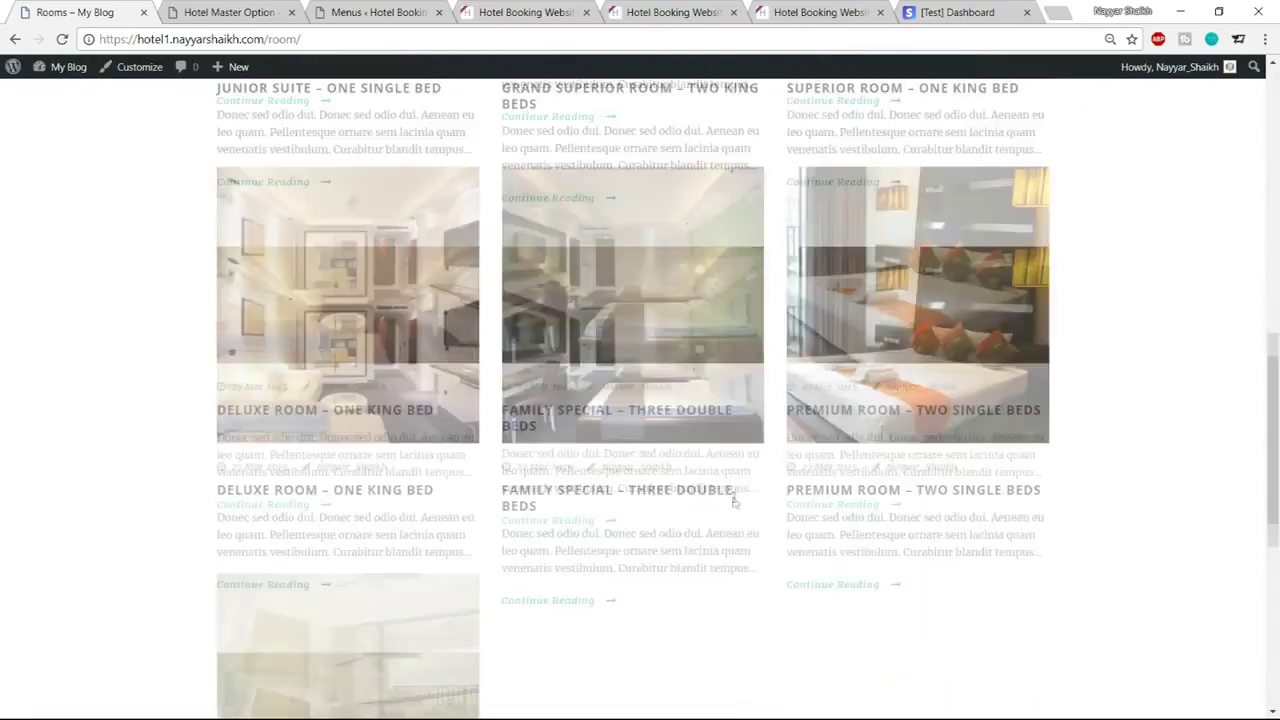
{"action": "scroll", "coordinate": [737, 500], "scroll_direction": "up", "scroll_amount": 10}
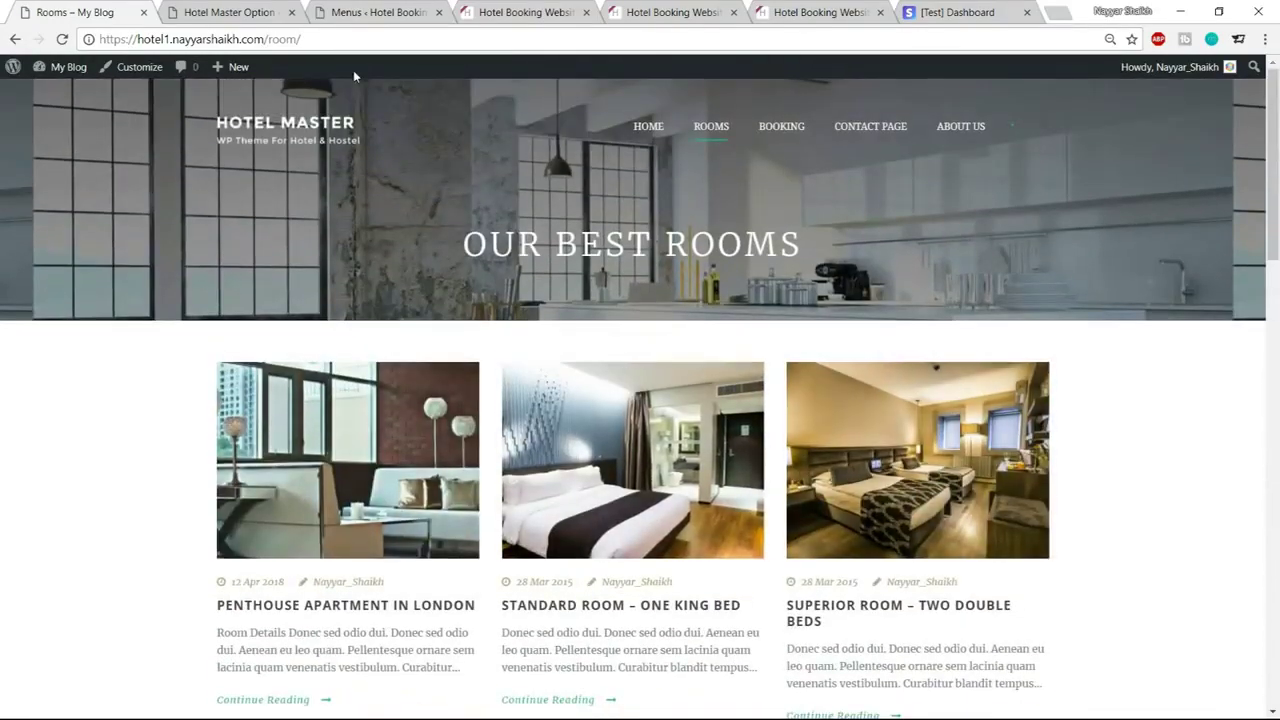
{"action": "left_click_drag", "start_coordinate": [99, 38], "coordinate": [264, 39]}
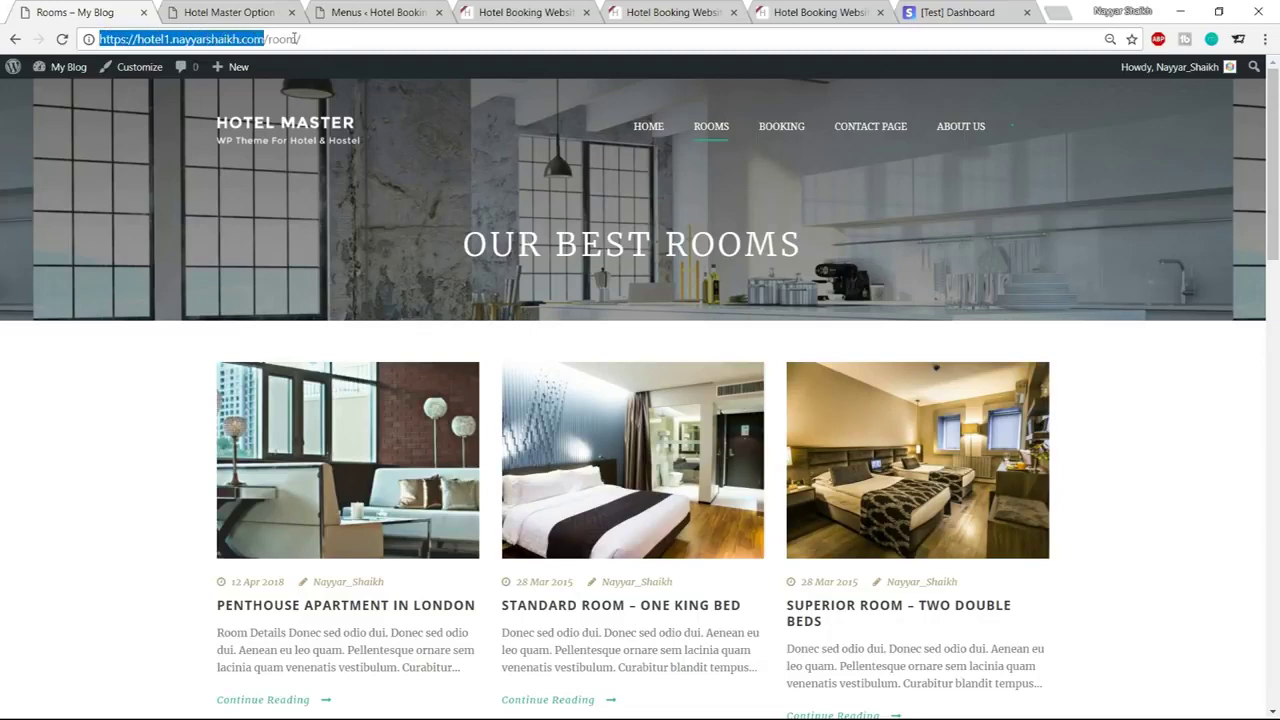
{"action": "left_click", "coordinate": [518, 11]}
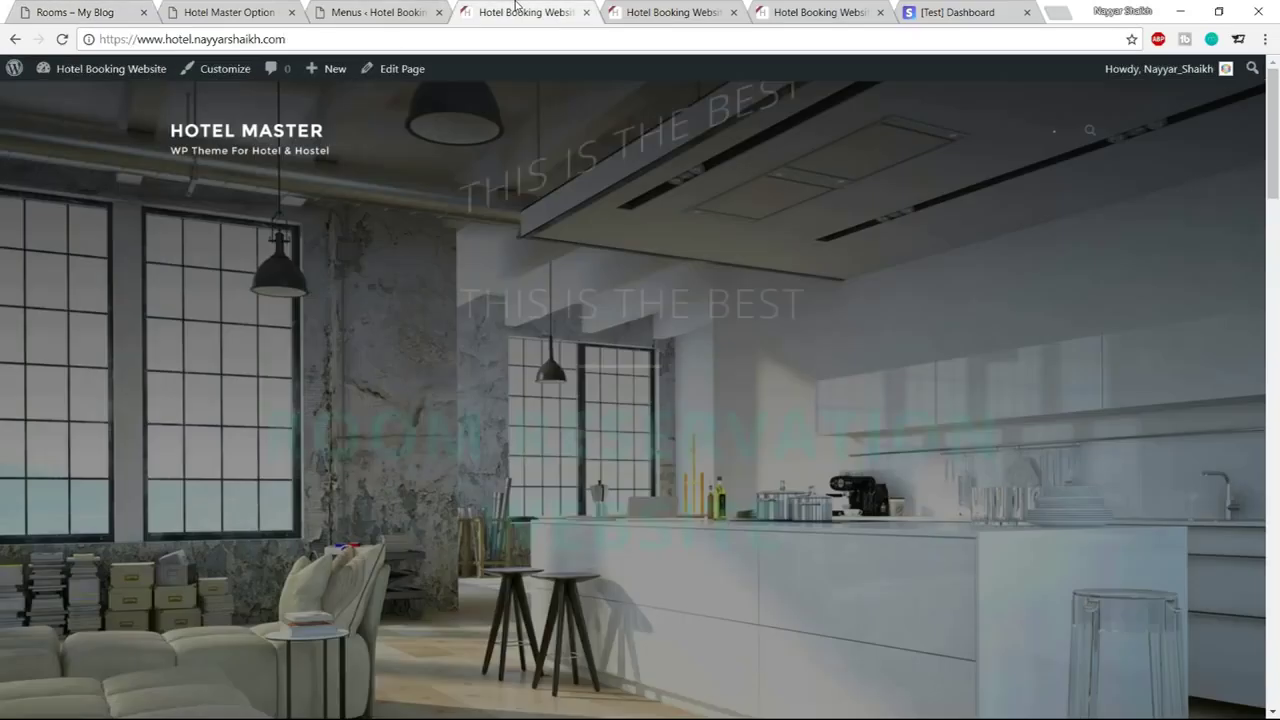
{"action": "left_click", "coordinate": [330, 40]}
Step: Add a 'Rooms' custom link (site URL + rooms) to the menu, placed right after Home
{"action": "left_click", "coordinate": [398, 12]}
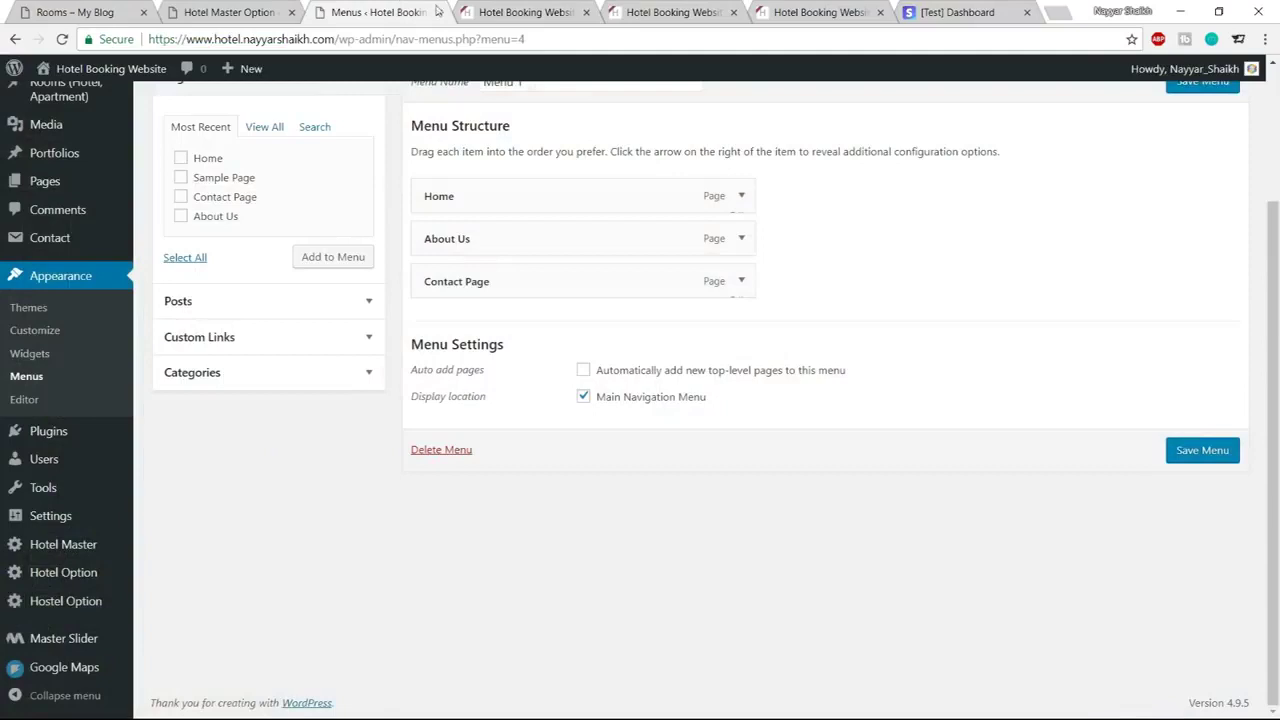
{"action": "left_click", "coordinate": [243, 340]}
{"action": "left_click", "coordinate": [180, 215]}
{"action": "key", "text": "ctrl+v"}
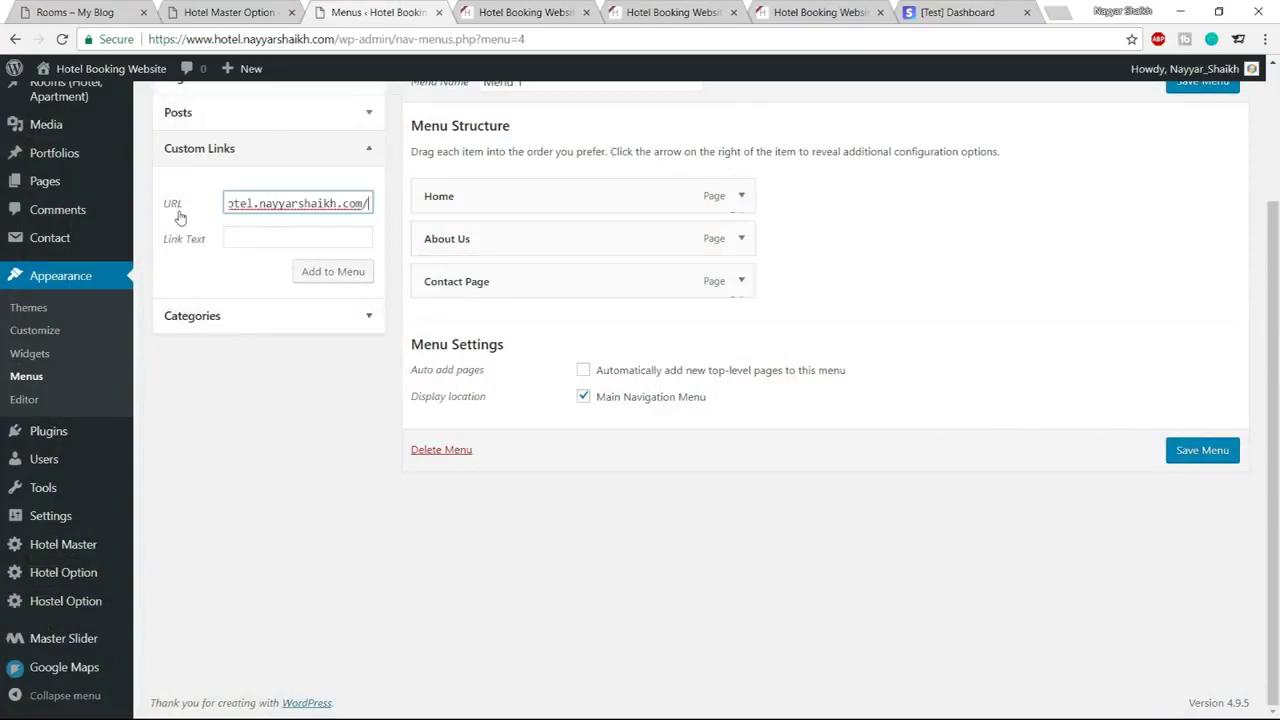
{"action": "type", "text": "ro"}
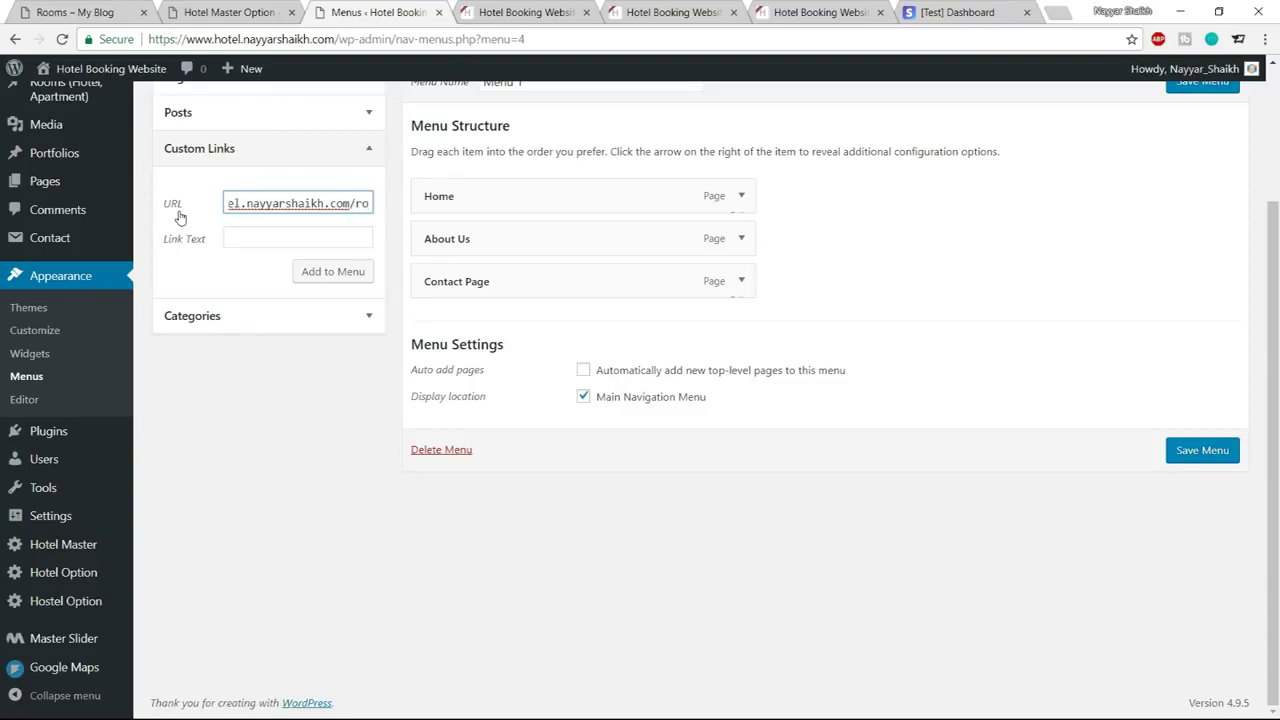
{"action": "type", "text": "oms"}
{"action": "left_click", "coordinate": [245, 237]}
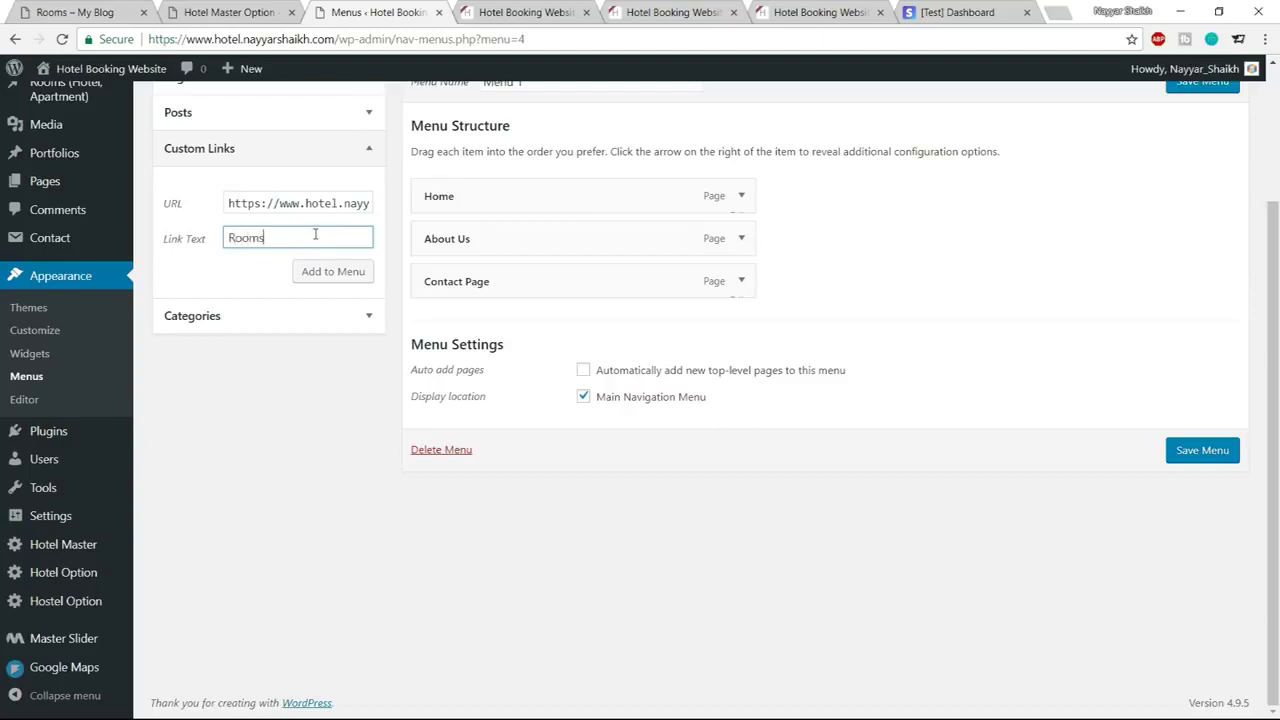
{"action": "left_click", "coordinate": [331, 280]}
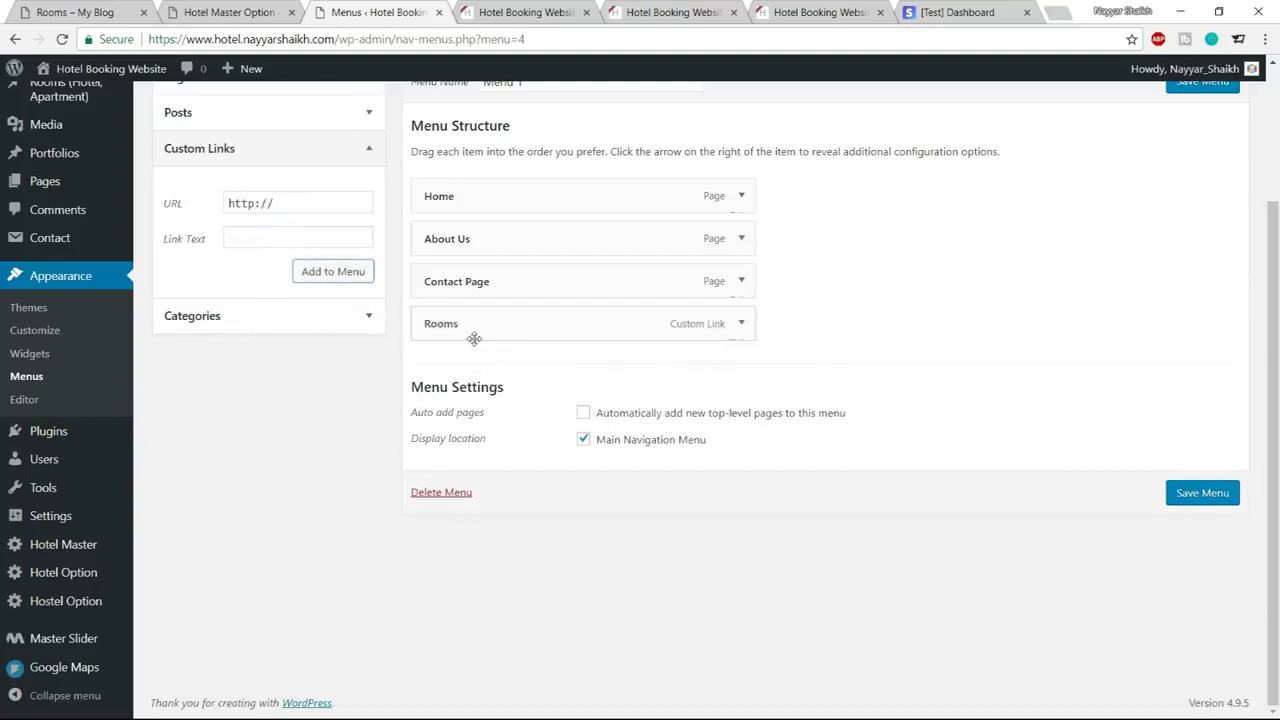
{"action": "left_click_drag", "start_coordinate": [474, 338], "coordinate": [466, 250]}
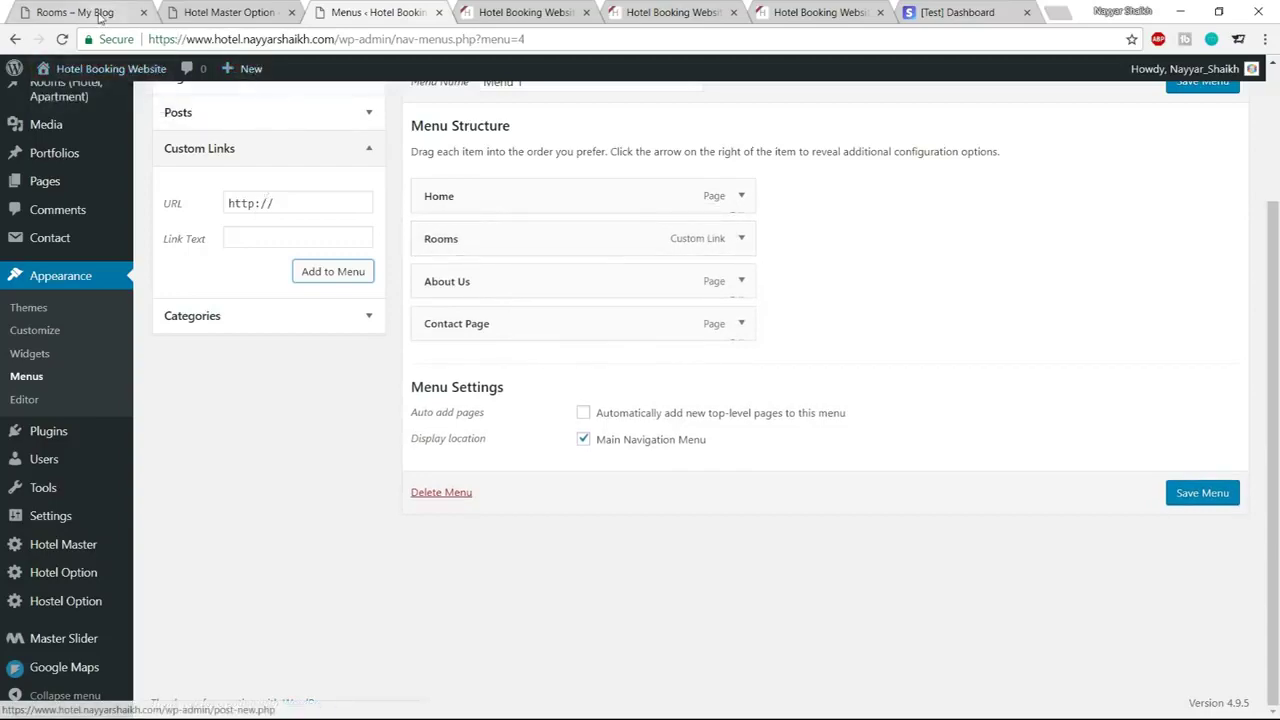
{"action": "left_click", "coordinate": [100, 14]}
Step: Add a 'Bookings' custom link (site URL + ?booking) to the menu, placed after Rooms
{"action": "left_click", "coordinate": [785, 137]}
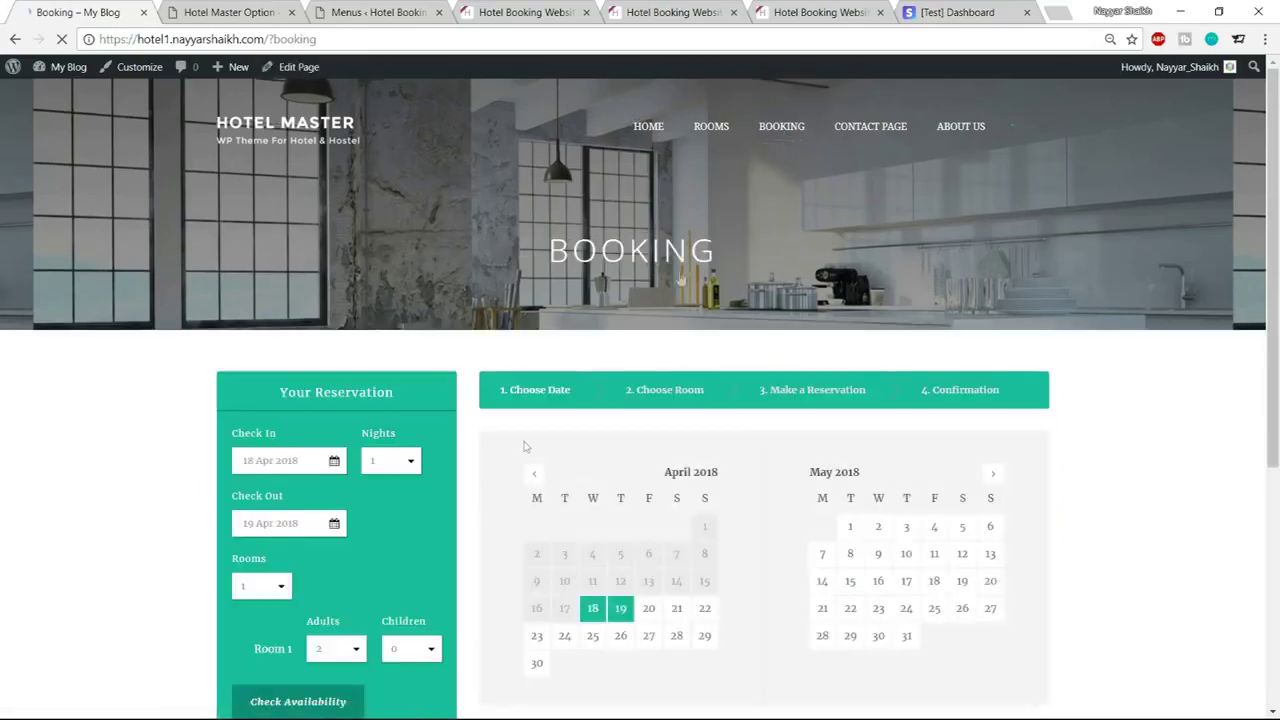
{"action": "left_click", "coordinate": [378, 12]}
{"action": "left_click", "coordinate": [301, 204]}
{"action": "key", "text": "ctrl+a"}
{"action": "key", "text": "ctrl+v"}
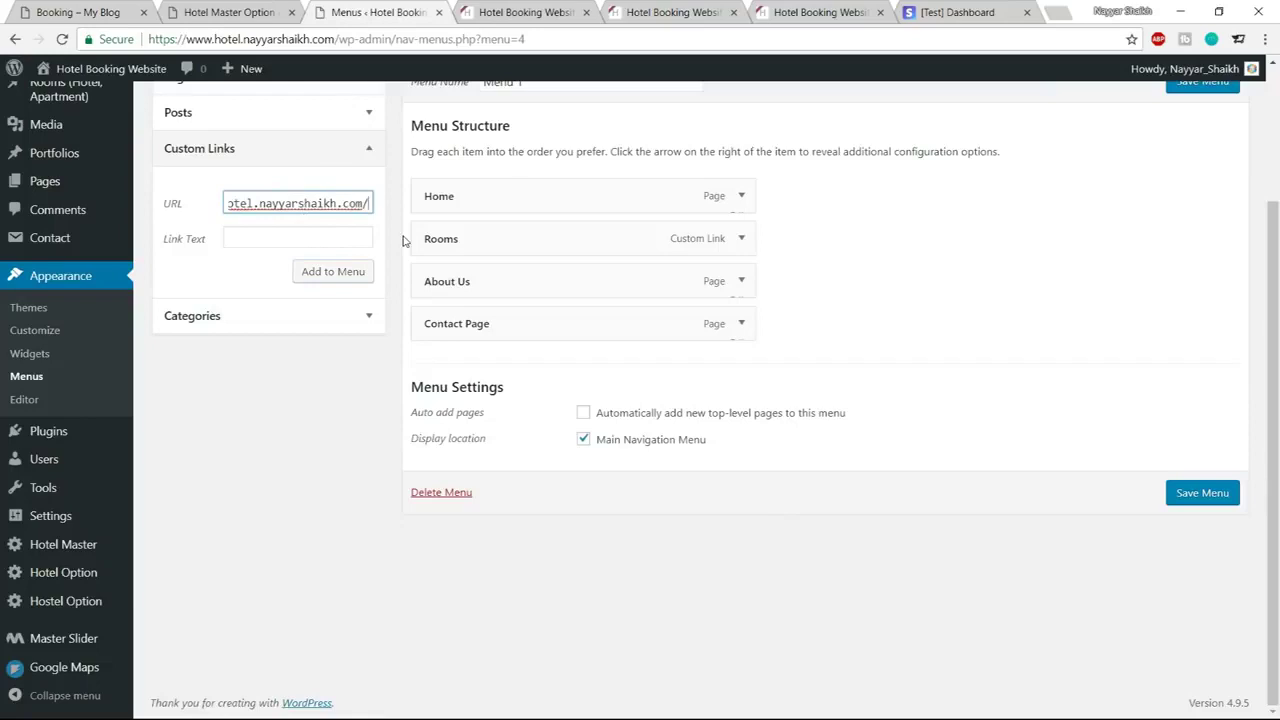
{"action": "type", "text": "?booking"}
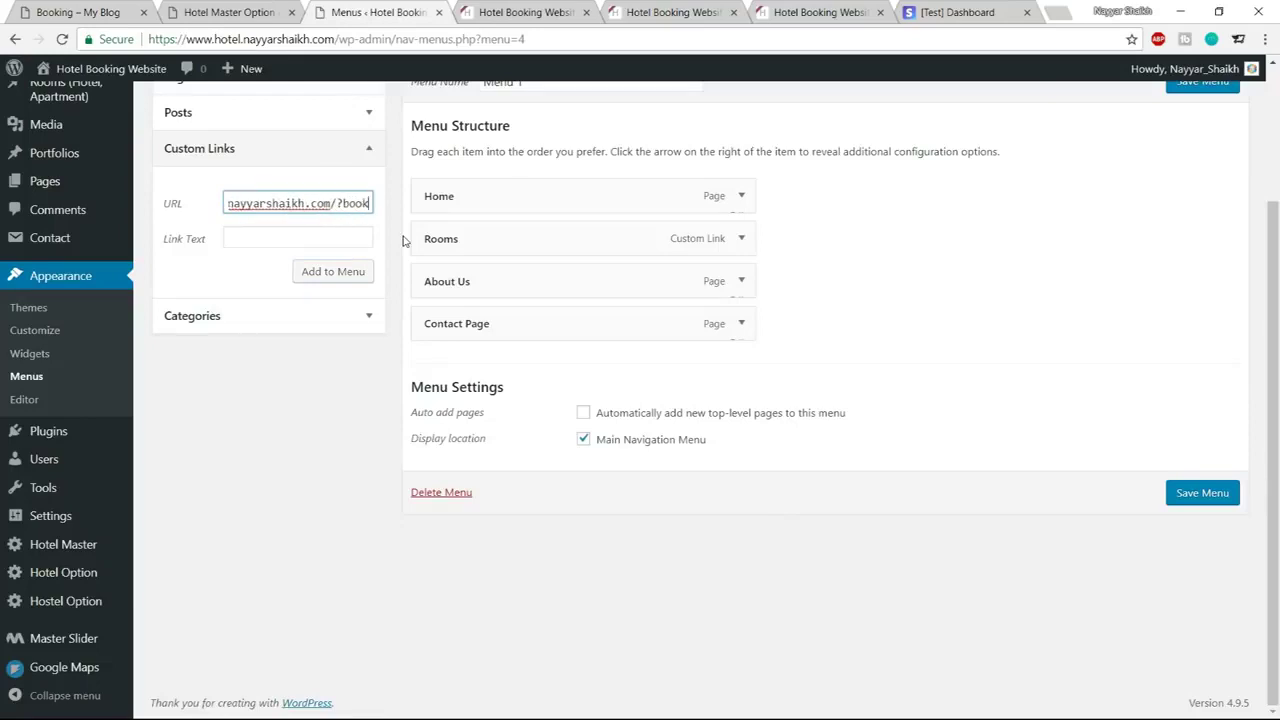
{"action": "left_click", "coordinate": [290, 241]}
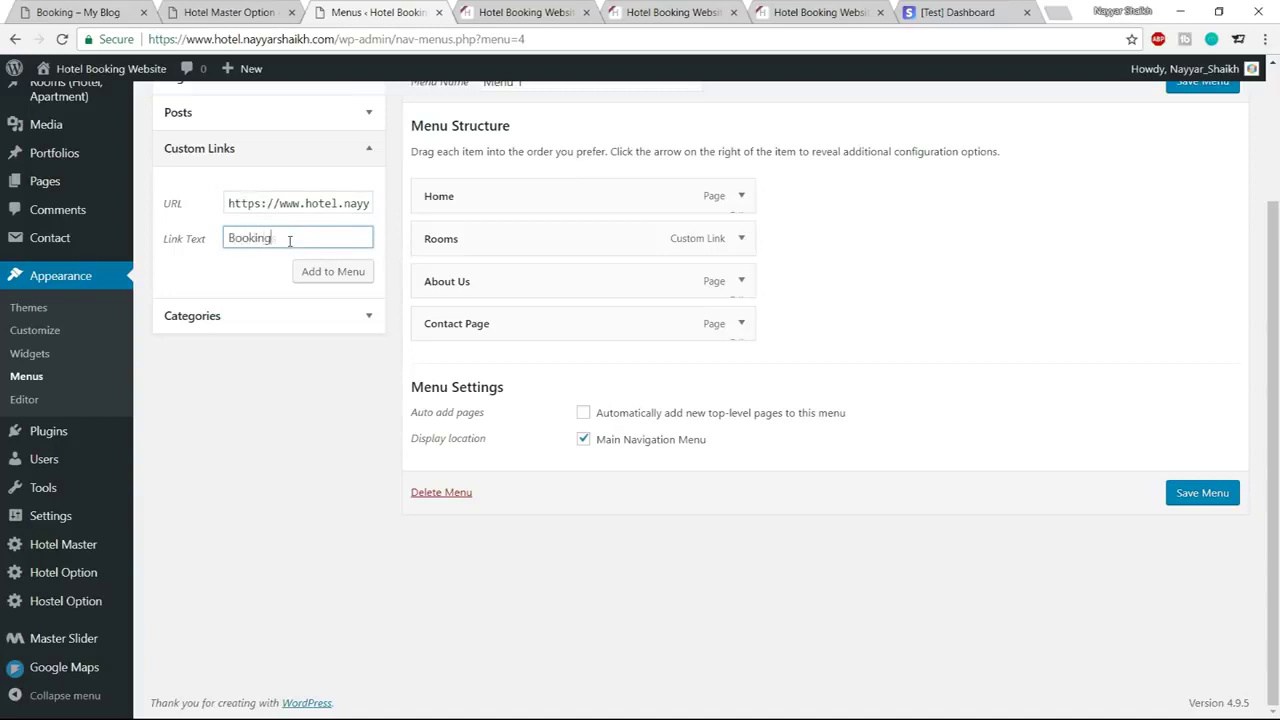
{"action": "left_click", "coordinate": [333, 271]}
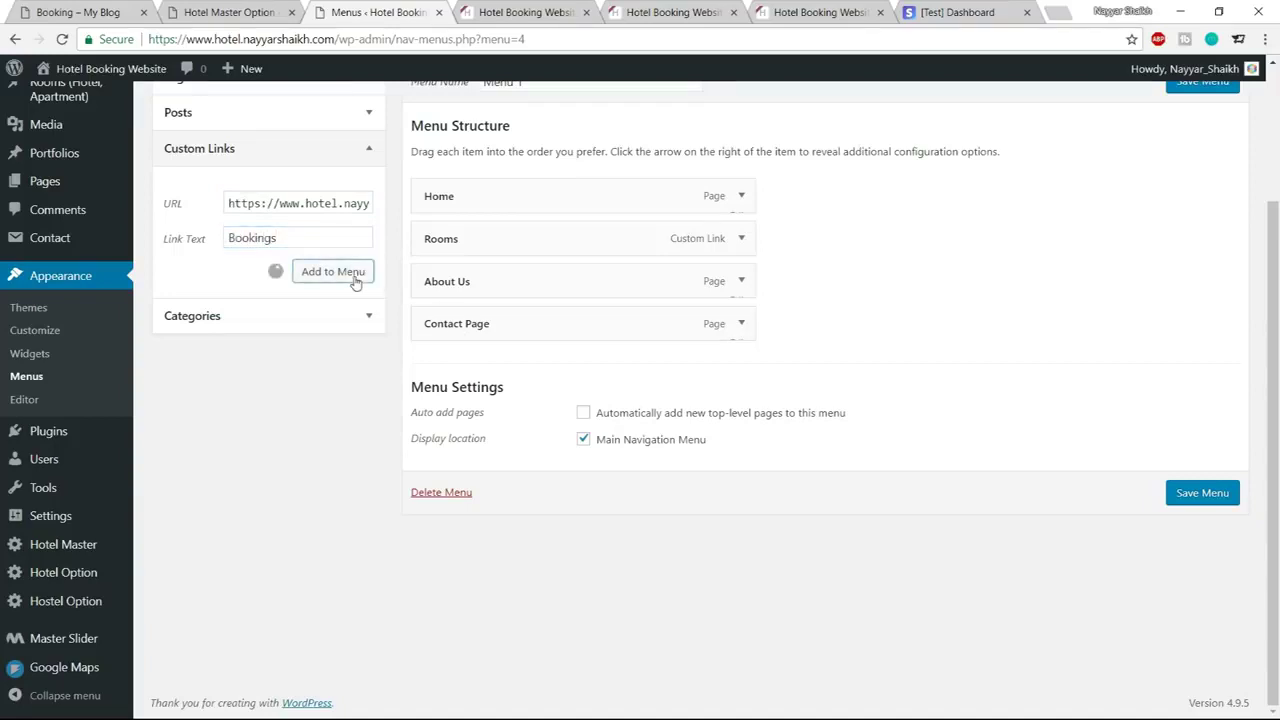
{"action": "left_click_drag", "start_coordinate": [466, 366], "coordinate": [473, 285]}
{"action": "left_click", "coordinate": [100, 12]}
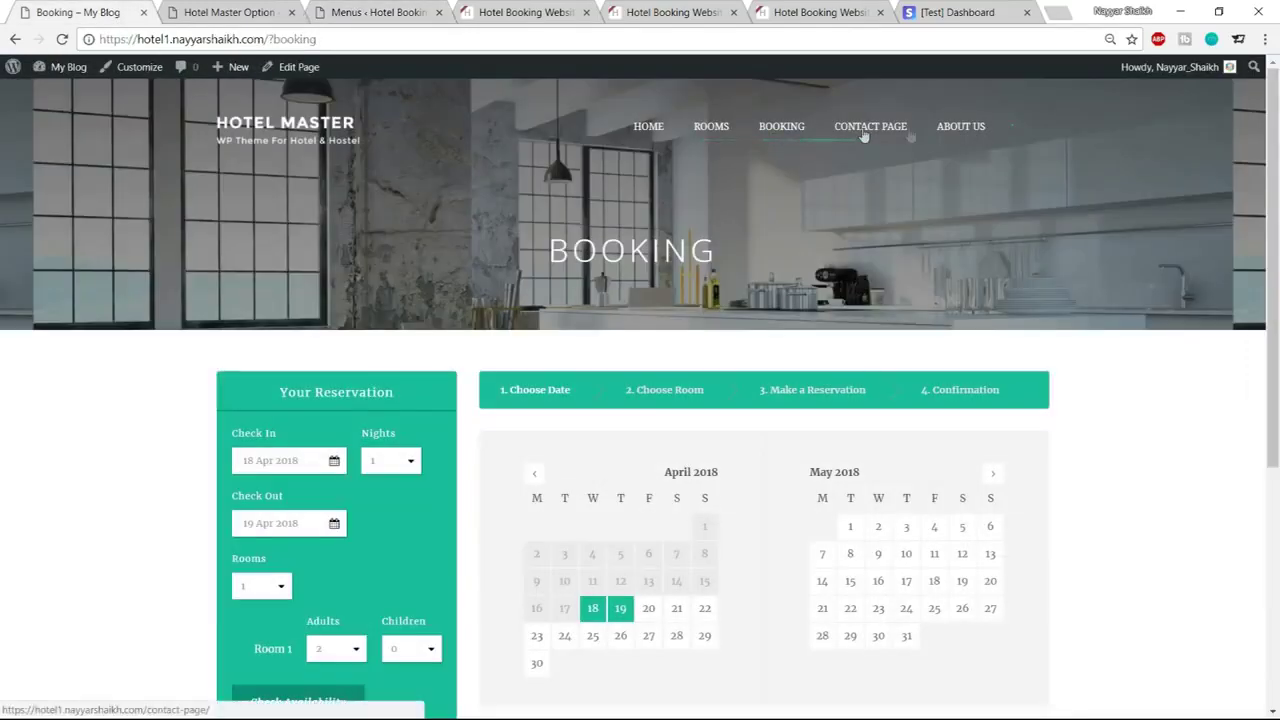
{"action": "left_click", "coordinate": [246, 8]}
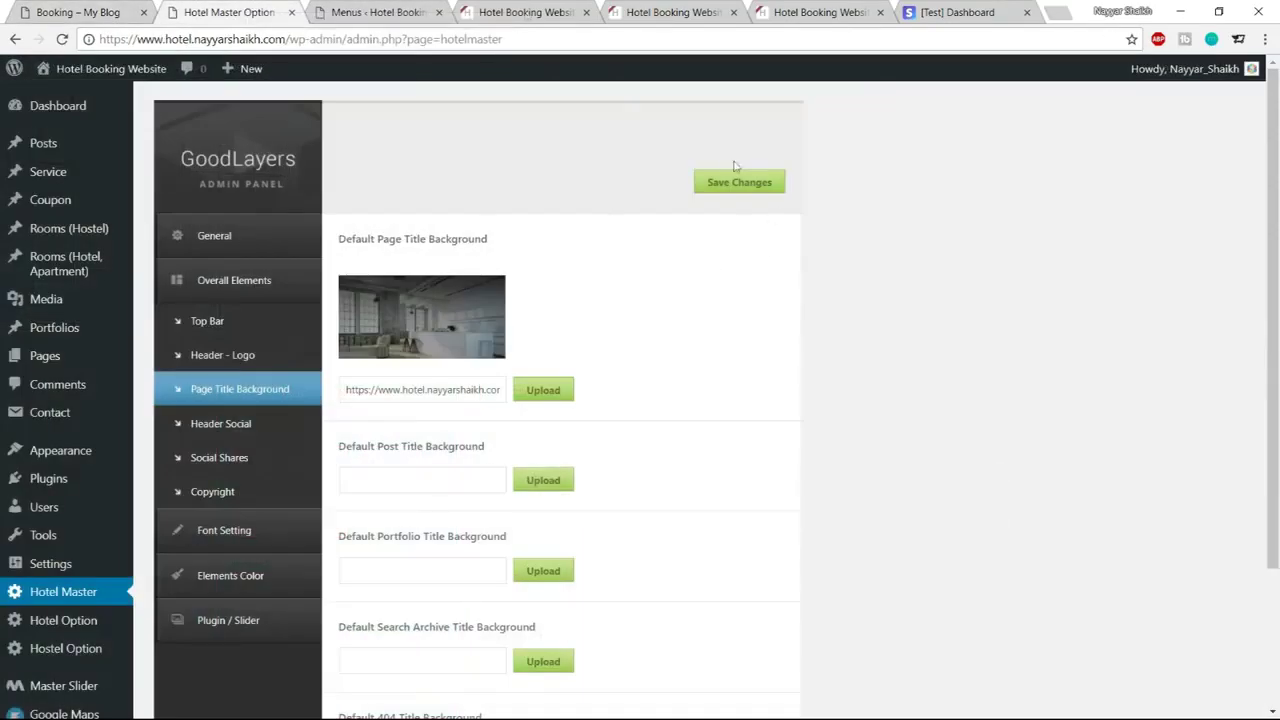
{"action": "left_click", "coordinate": [381, 10]}
Step: Save the updated menu, reload the live site, and check the Rooms link
{"action": "left_click", "coordinate": [1205, 535]}
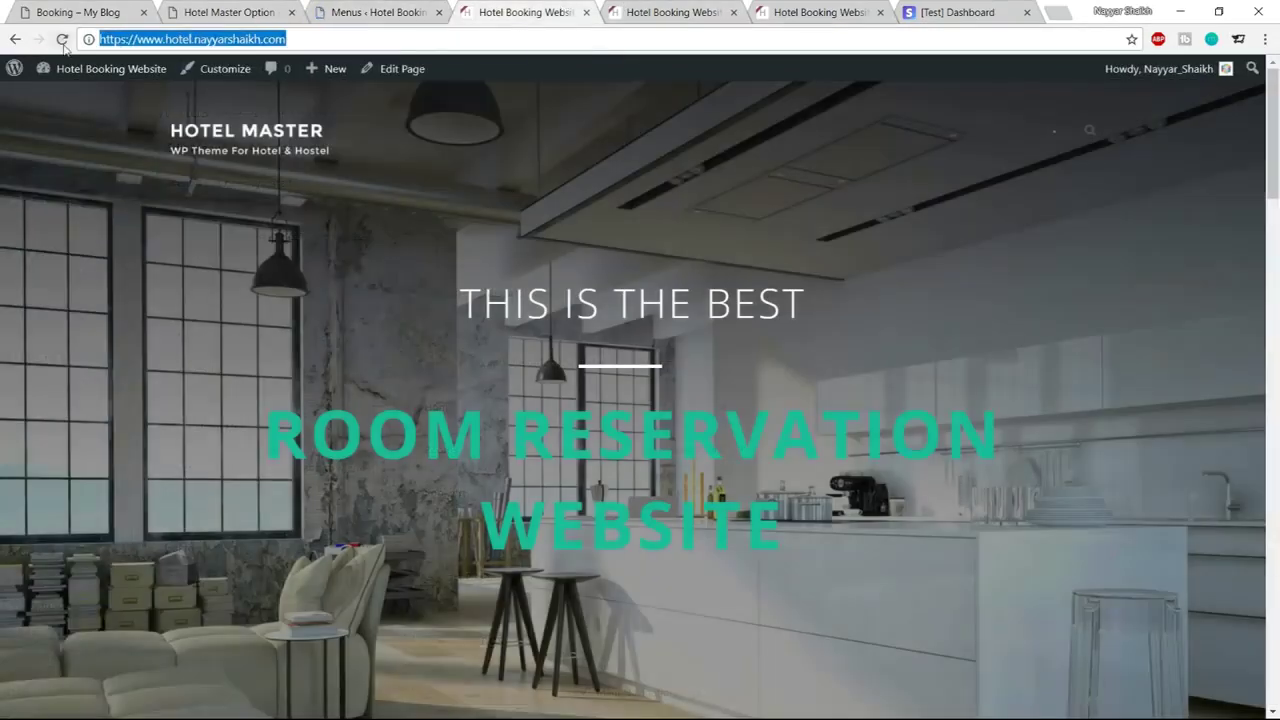
{"action": "left_click", "coordinate": [62, 40]}
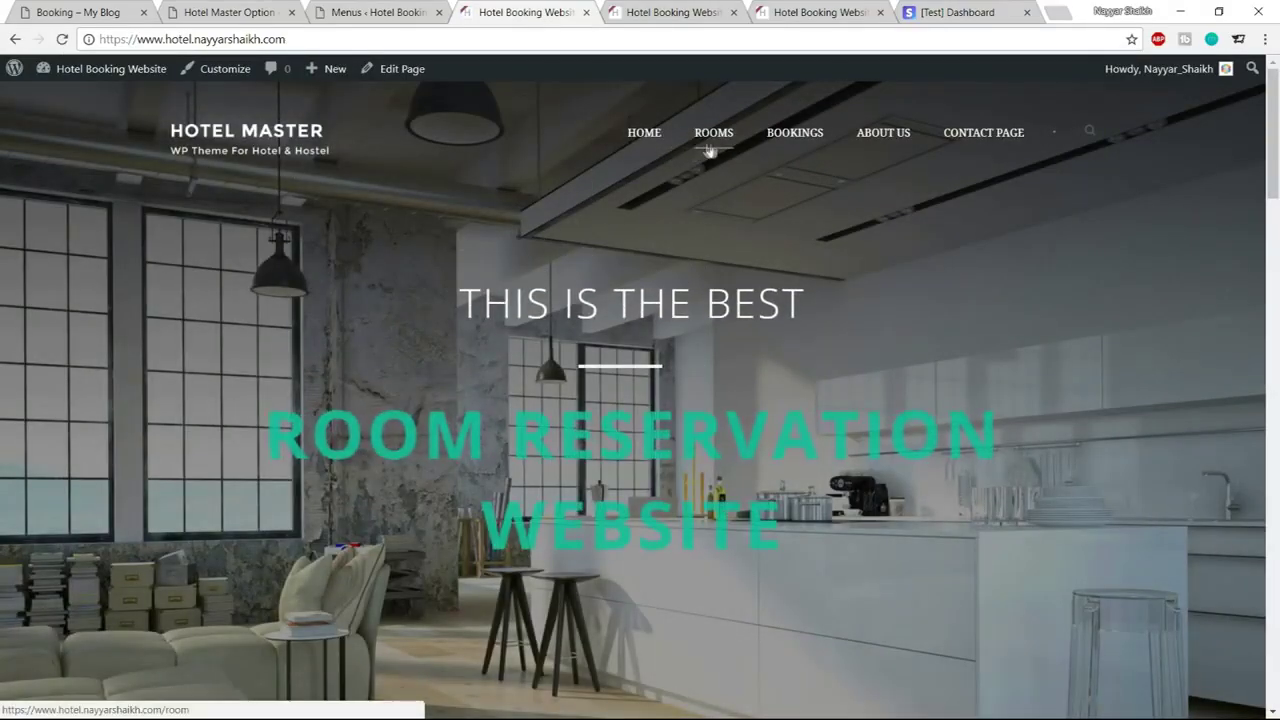
{"action": "left_click", "coordinate": [711, 141]}
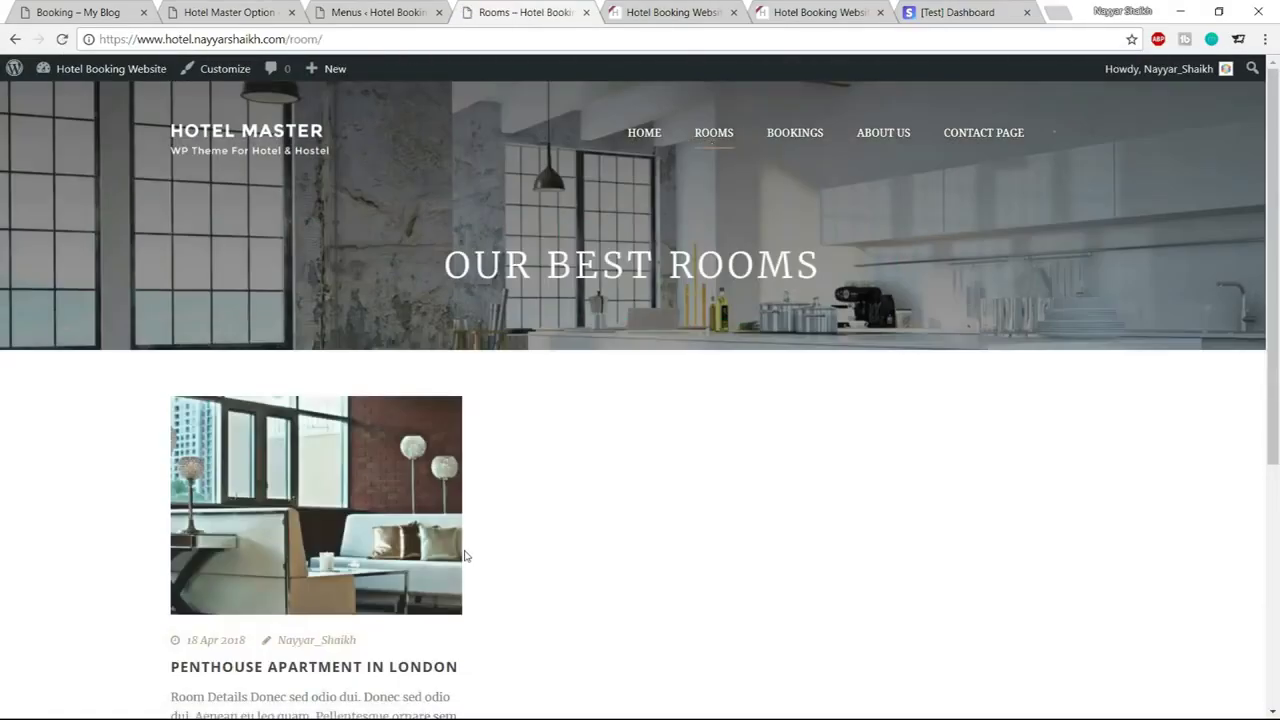
{"action": "scroll", "coordinate": [265, 397], "scroll_direction": "down", "scroll_amount": 3}
{"action": "scroll", "coordinate": [483, 483], "scroll_direction": "up", "scroll_amount": 3}
Step: Follow the Bookings link in the header and look over the Booking page
{"action": "left_click", "coordinate": [796, 141]}
{"action": "scroll", "coordinate": [700, 463], "scroll_direction": "down", "scroll_amount": 1}
{"action": "scroll", "coordinate": [698, 465], "scroll_direction": "down", "scroll_amount": 4}
{"action": "scroll", "coordinate": [698, 468], "scroll_direction": "up", "scroll_amount": 5}
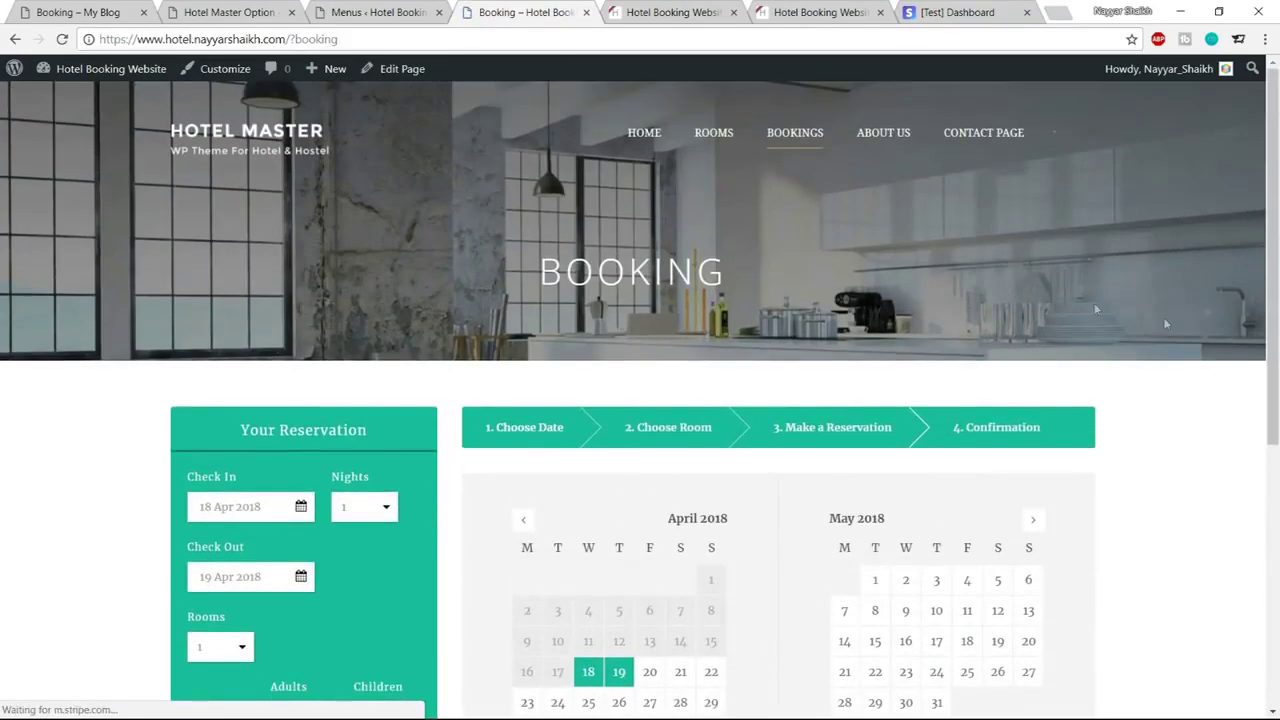
{"action": "scroll", "coordinate": [1181, 343], "scroll_direction": "down", "scroll_amount": 4}
{"action": "scroll", "coordinate": [1181, 343], "scroll_direction": "down", "scroll_amount": 1}
{"action": "scroll", "coordinate": [1166, 397], "scroll_direction": "up", "scroll_amount": 5}
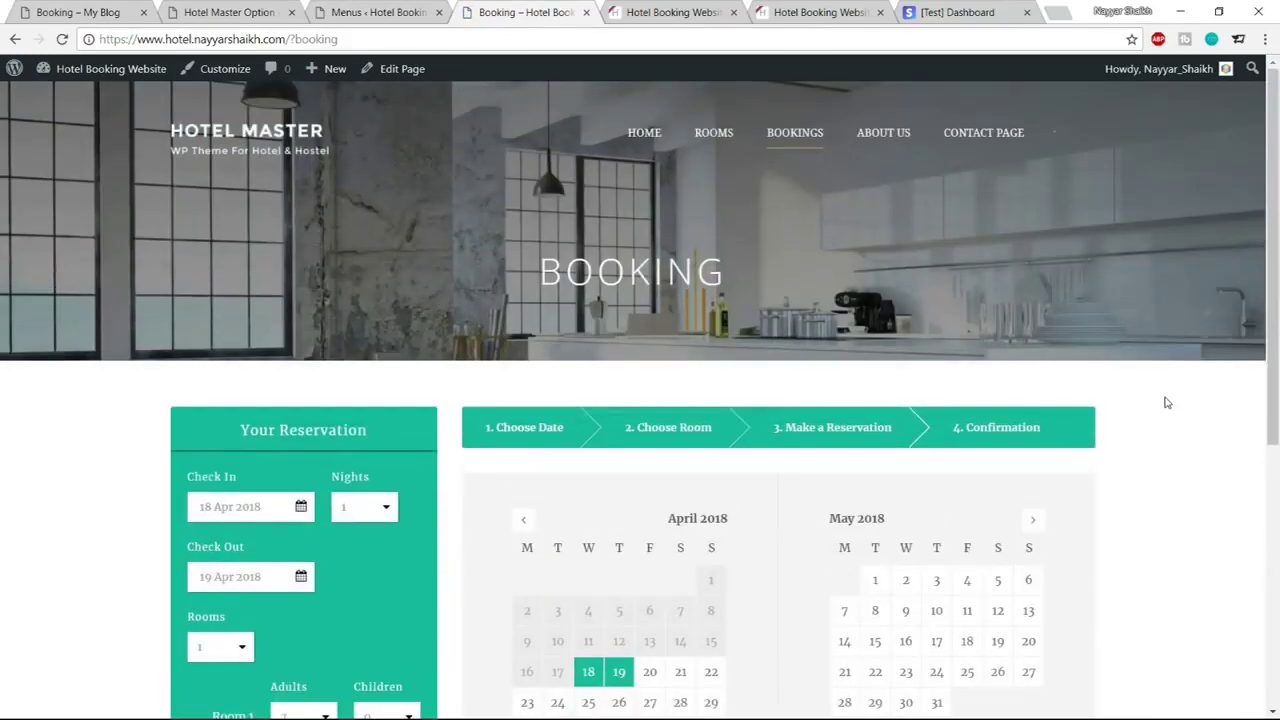